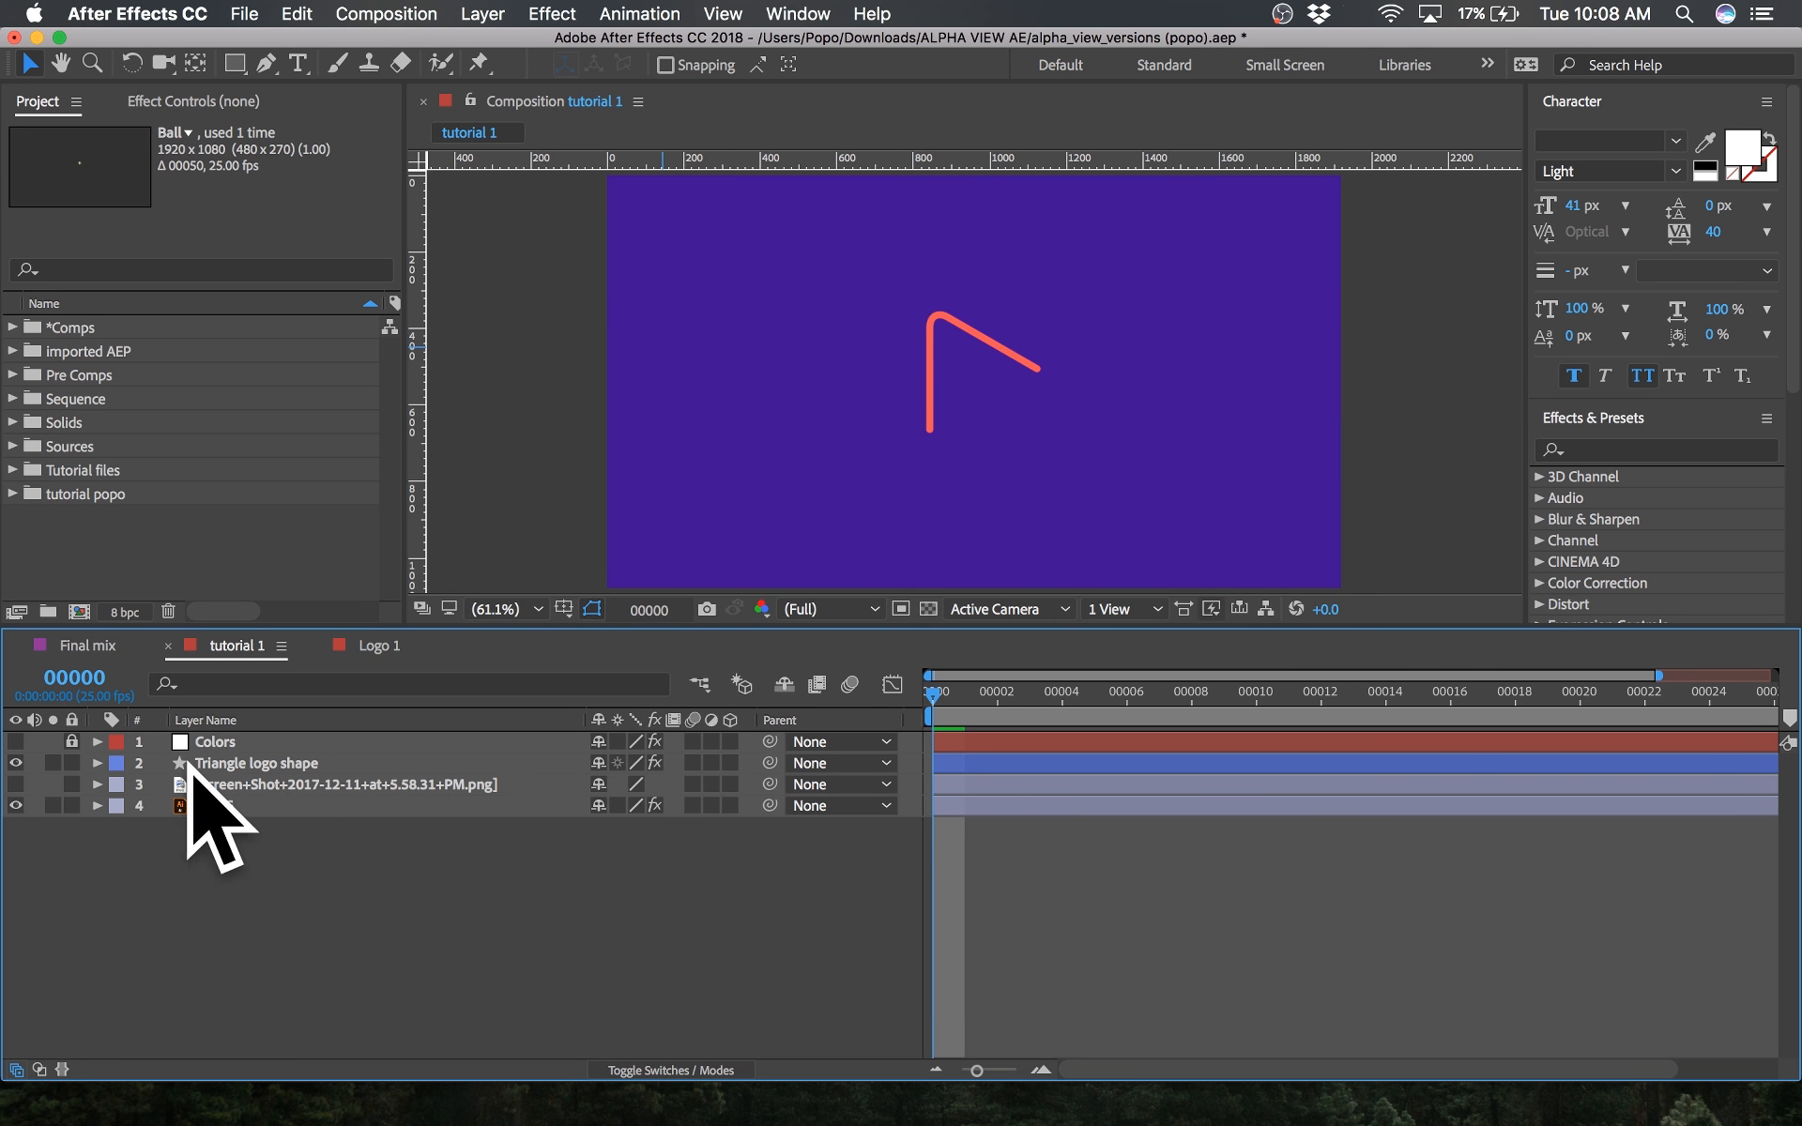
Step: Unlock the Colors layer and review the effects applied to the Colors, Triangle logo shape and BG layers
left_click(71, 742)
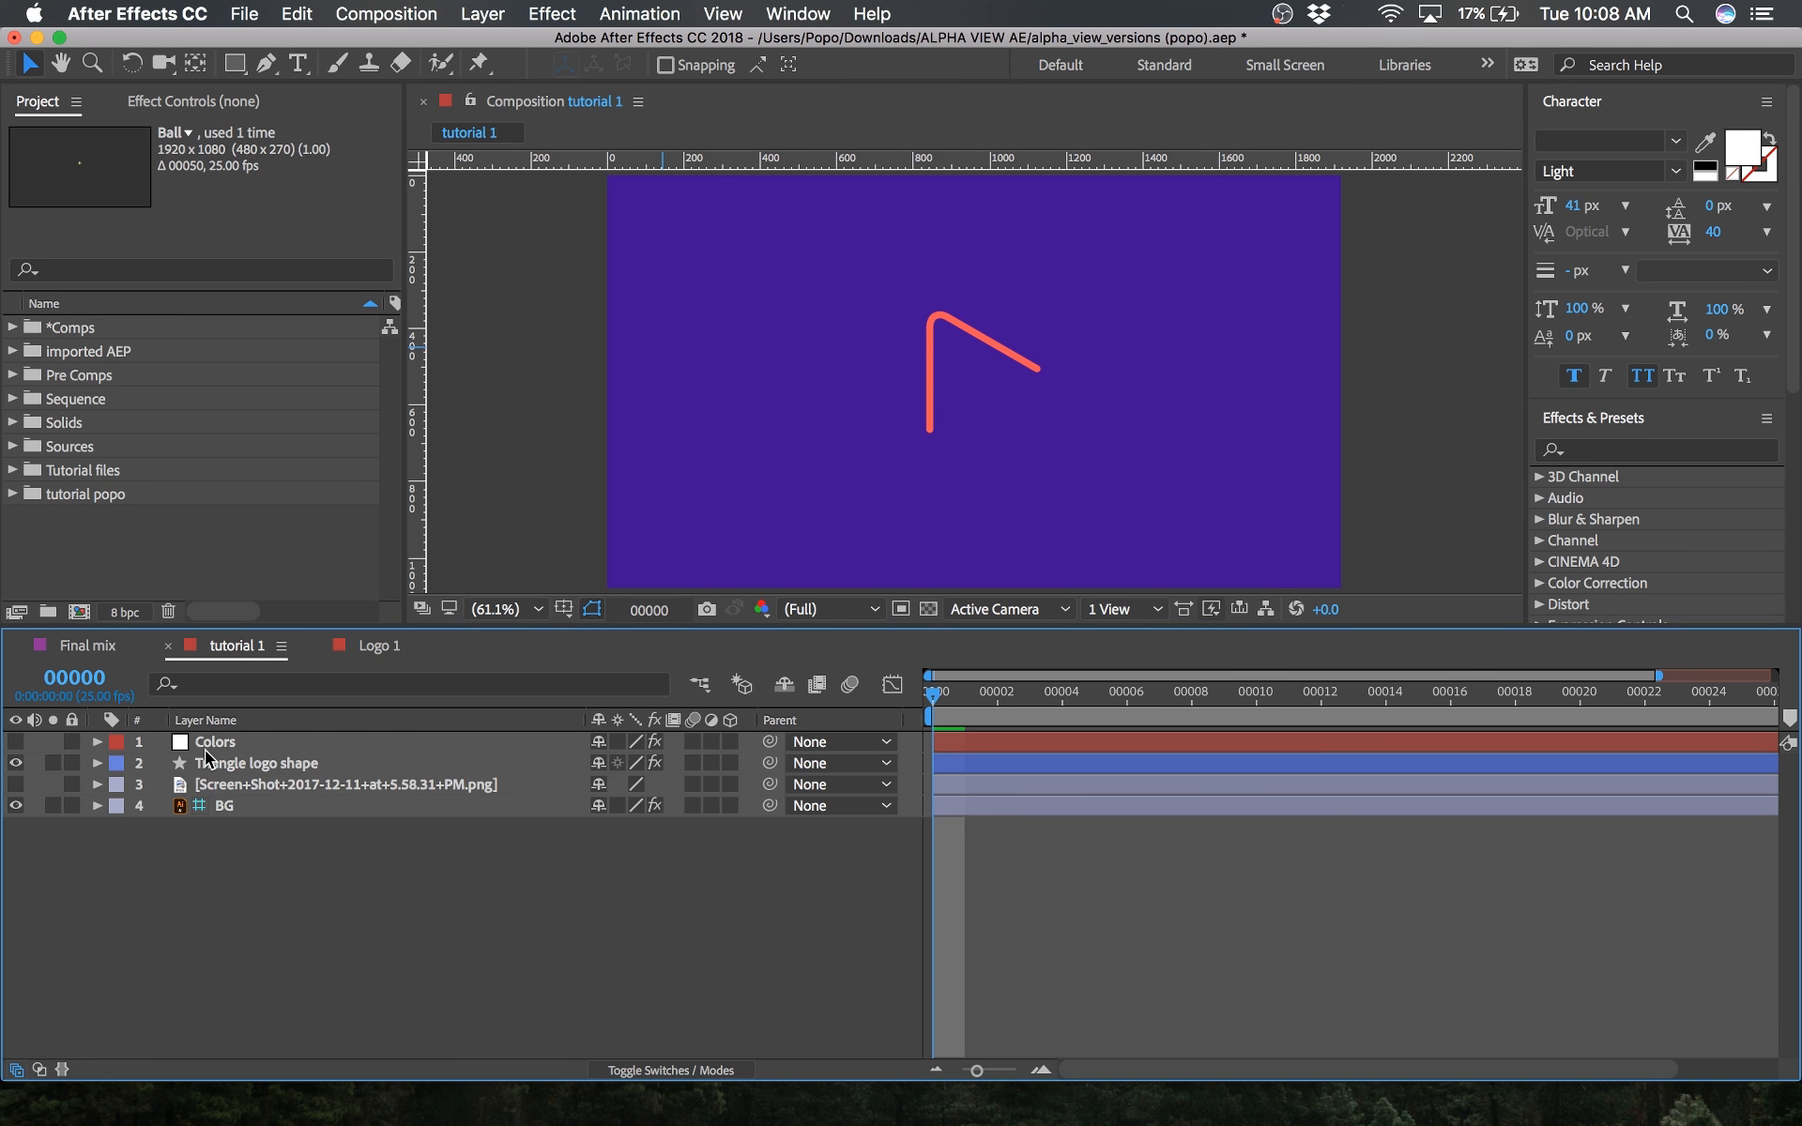
left_click(209, 746)
left_click(203, 101)
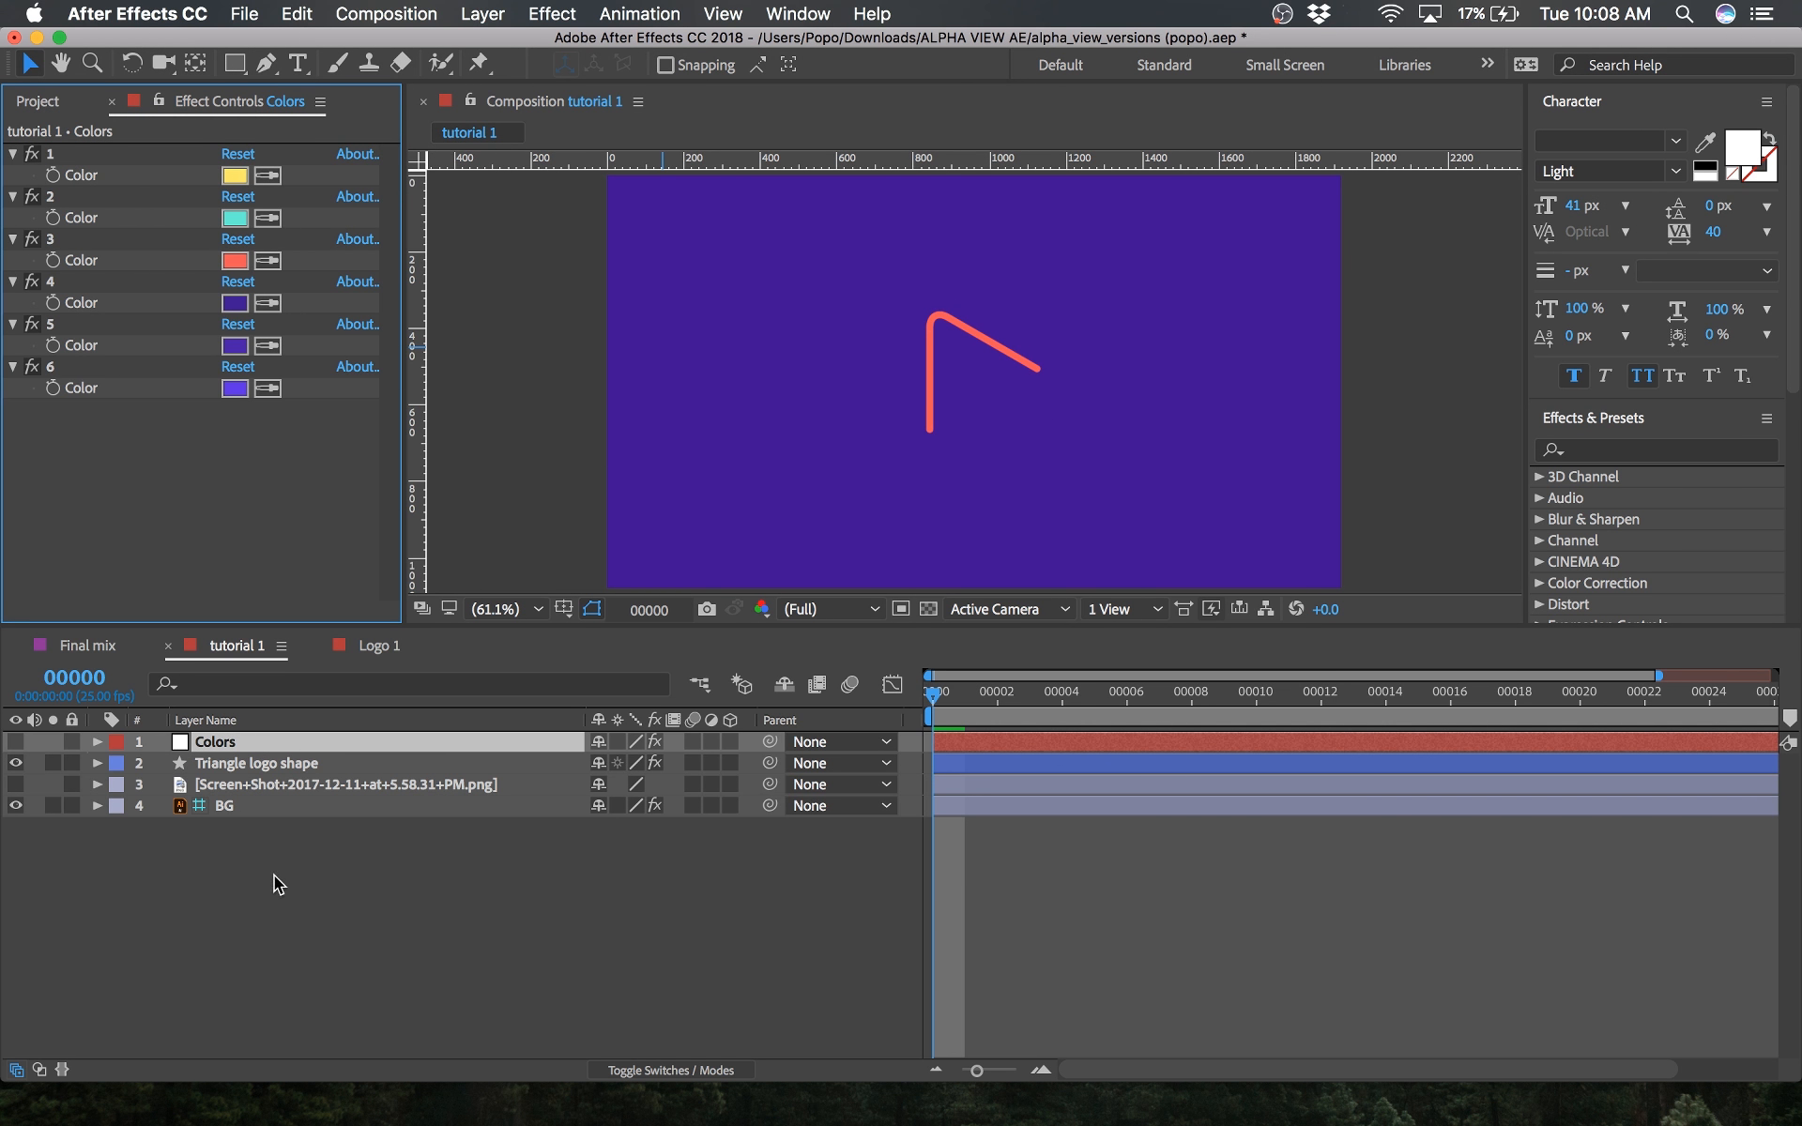
left_click(259, 765)
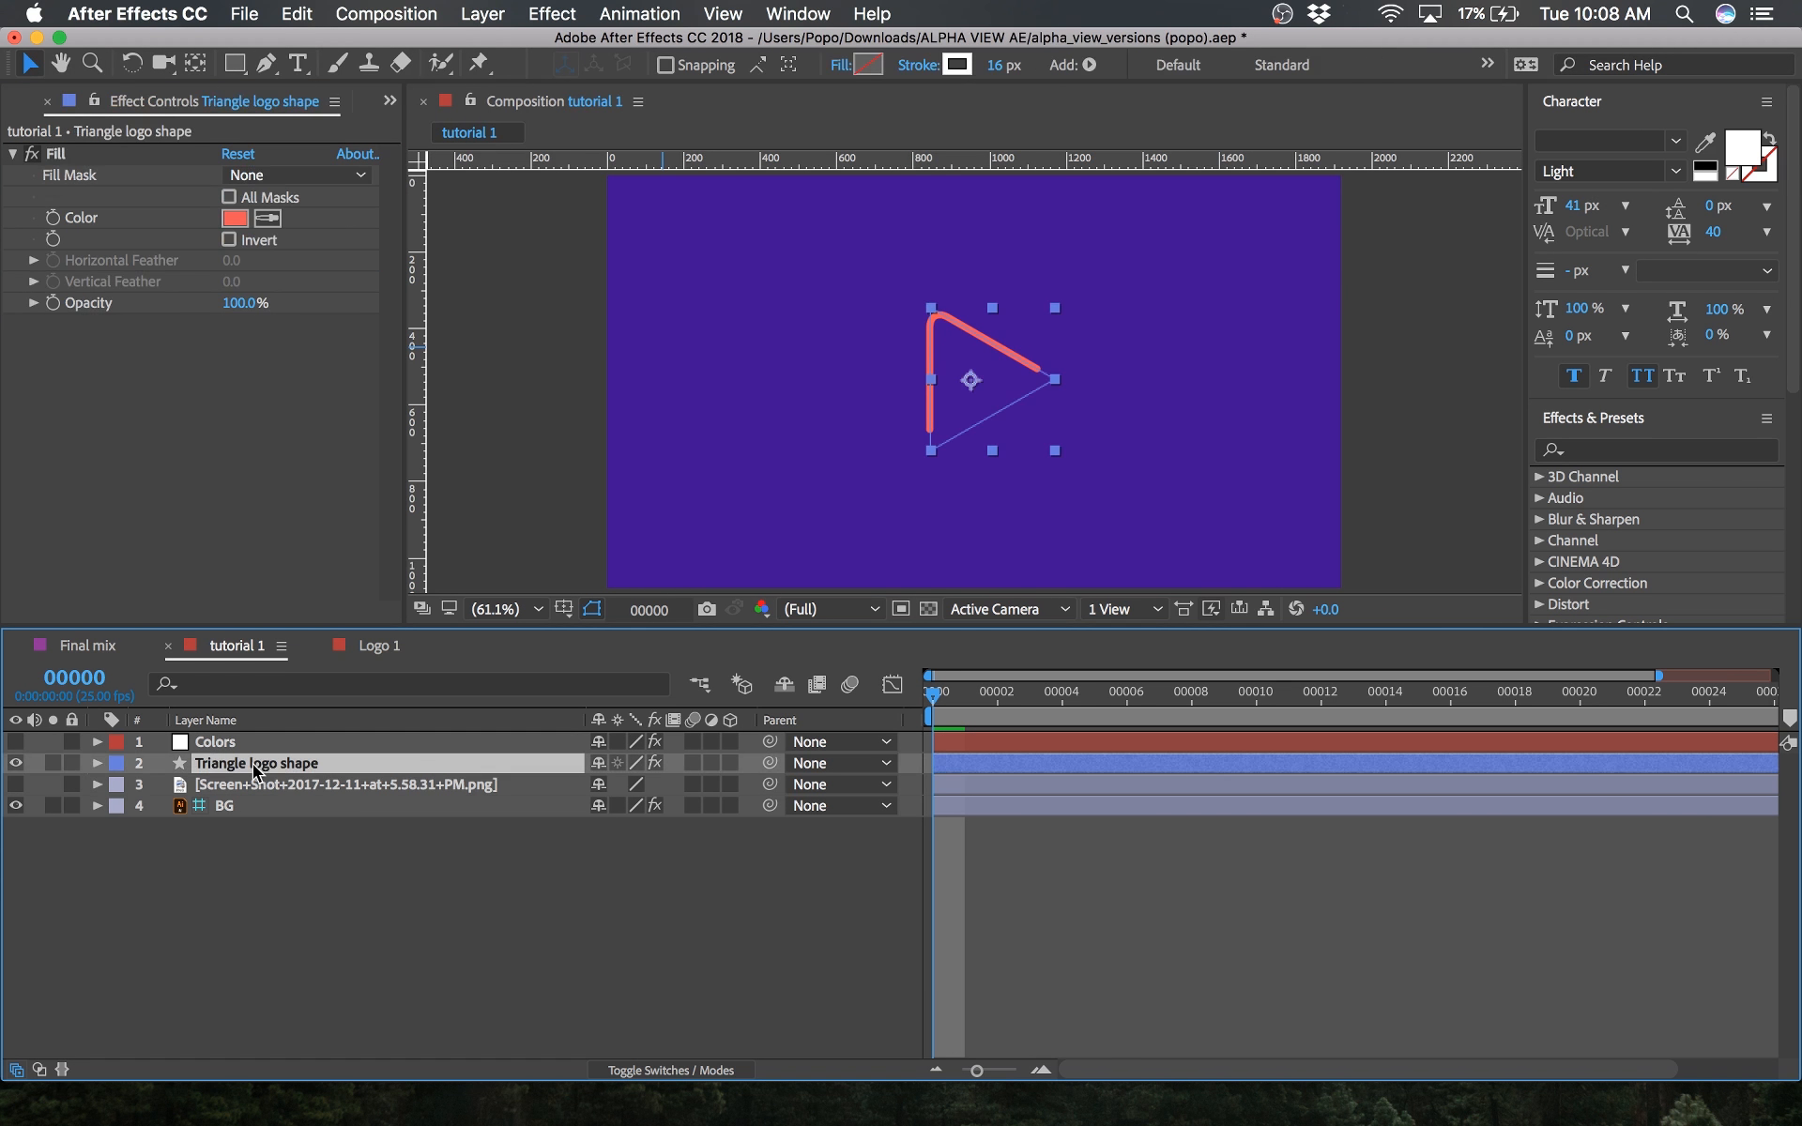
left_click(172, 833)
left_click(199, 813)
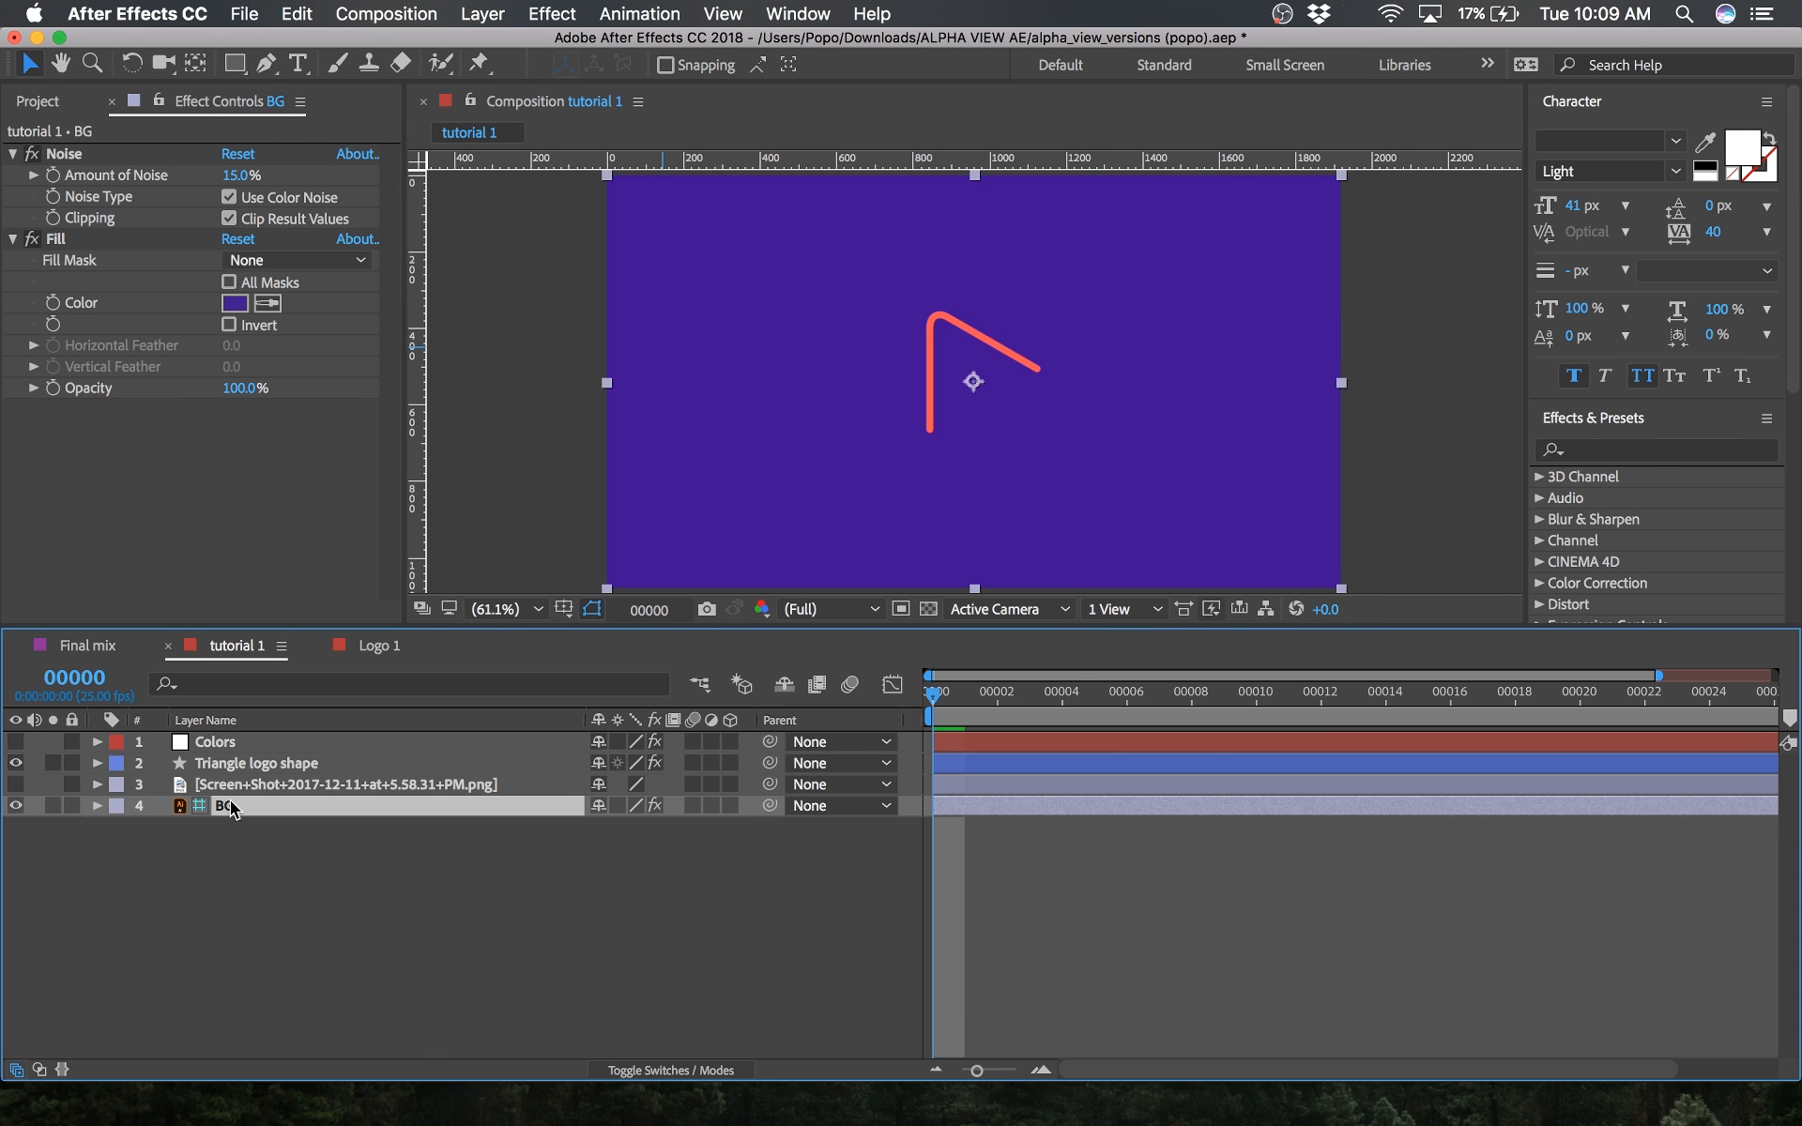
Step: Show the screenshot reference layer and hide the Triangle logo shape layer
left_click(229, 793)
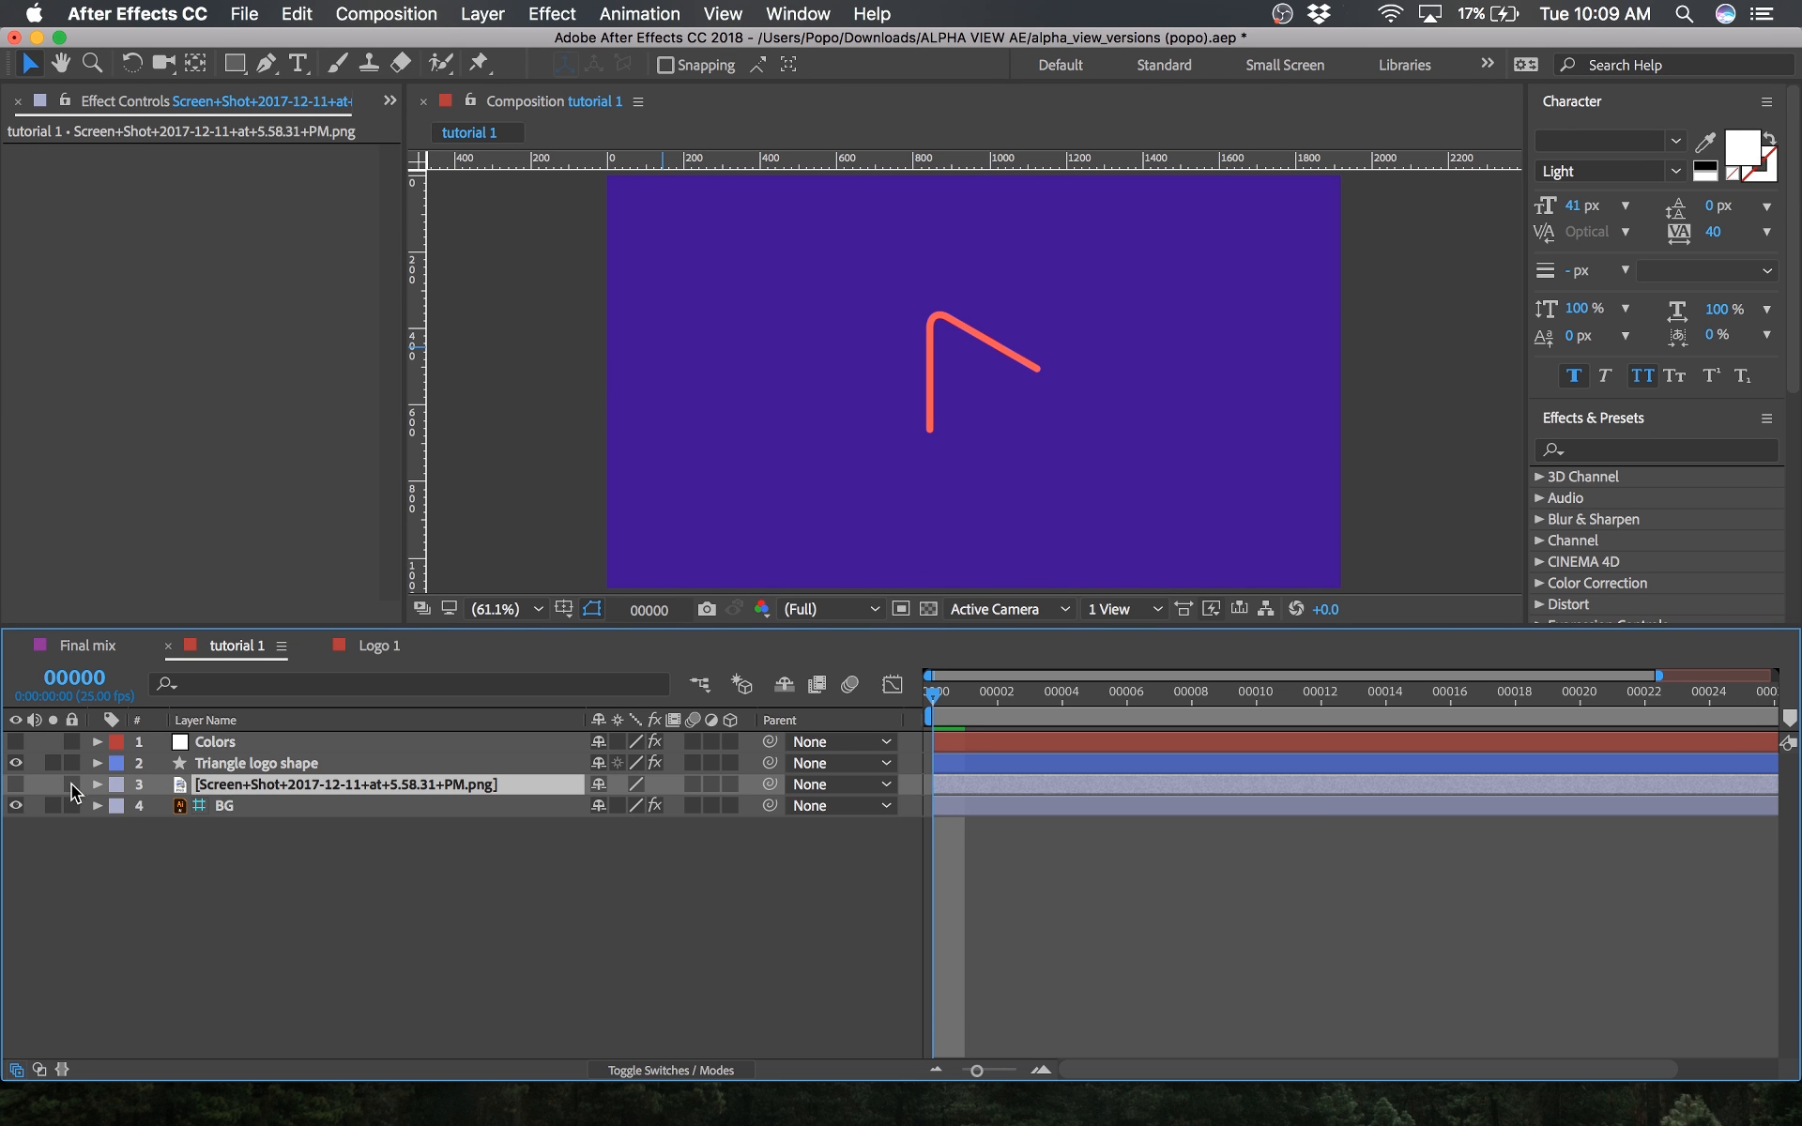
left_click(15, 787)
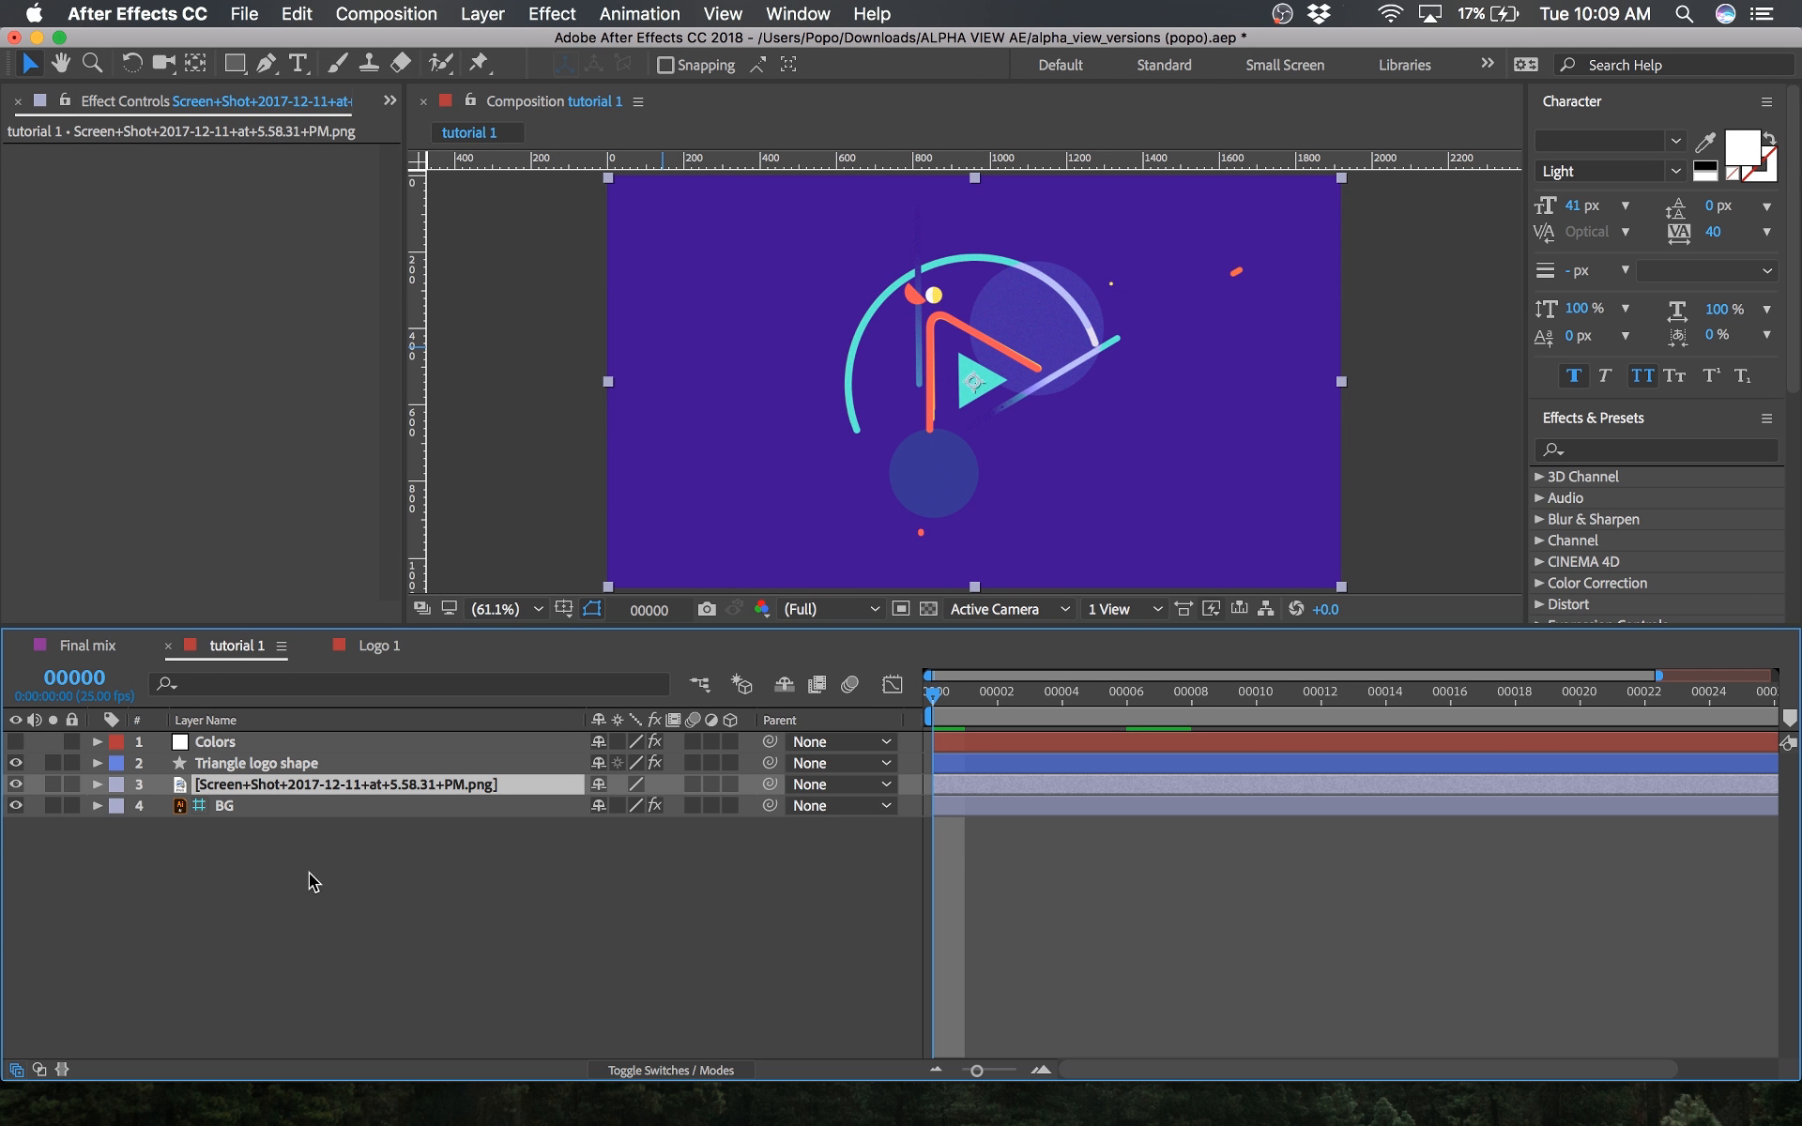
left_click(191, 878)
left_click(16, 763)
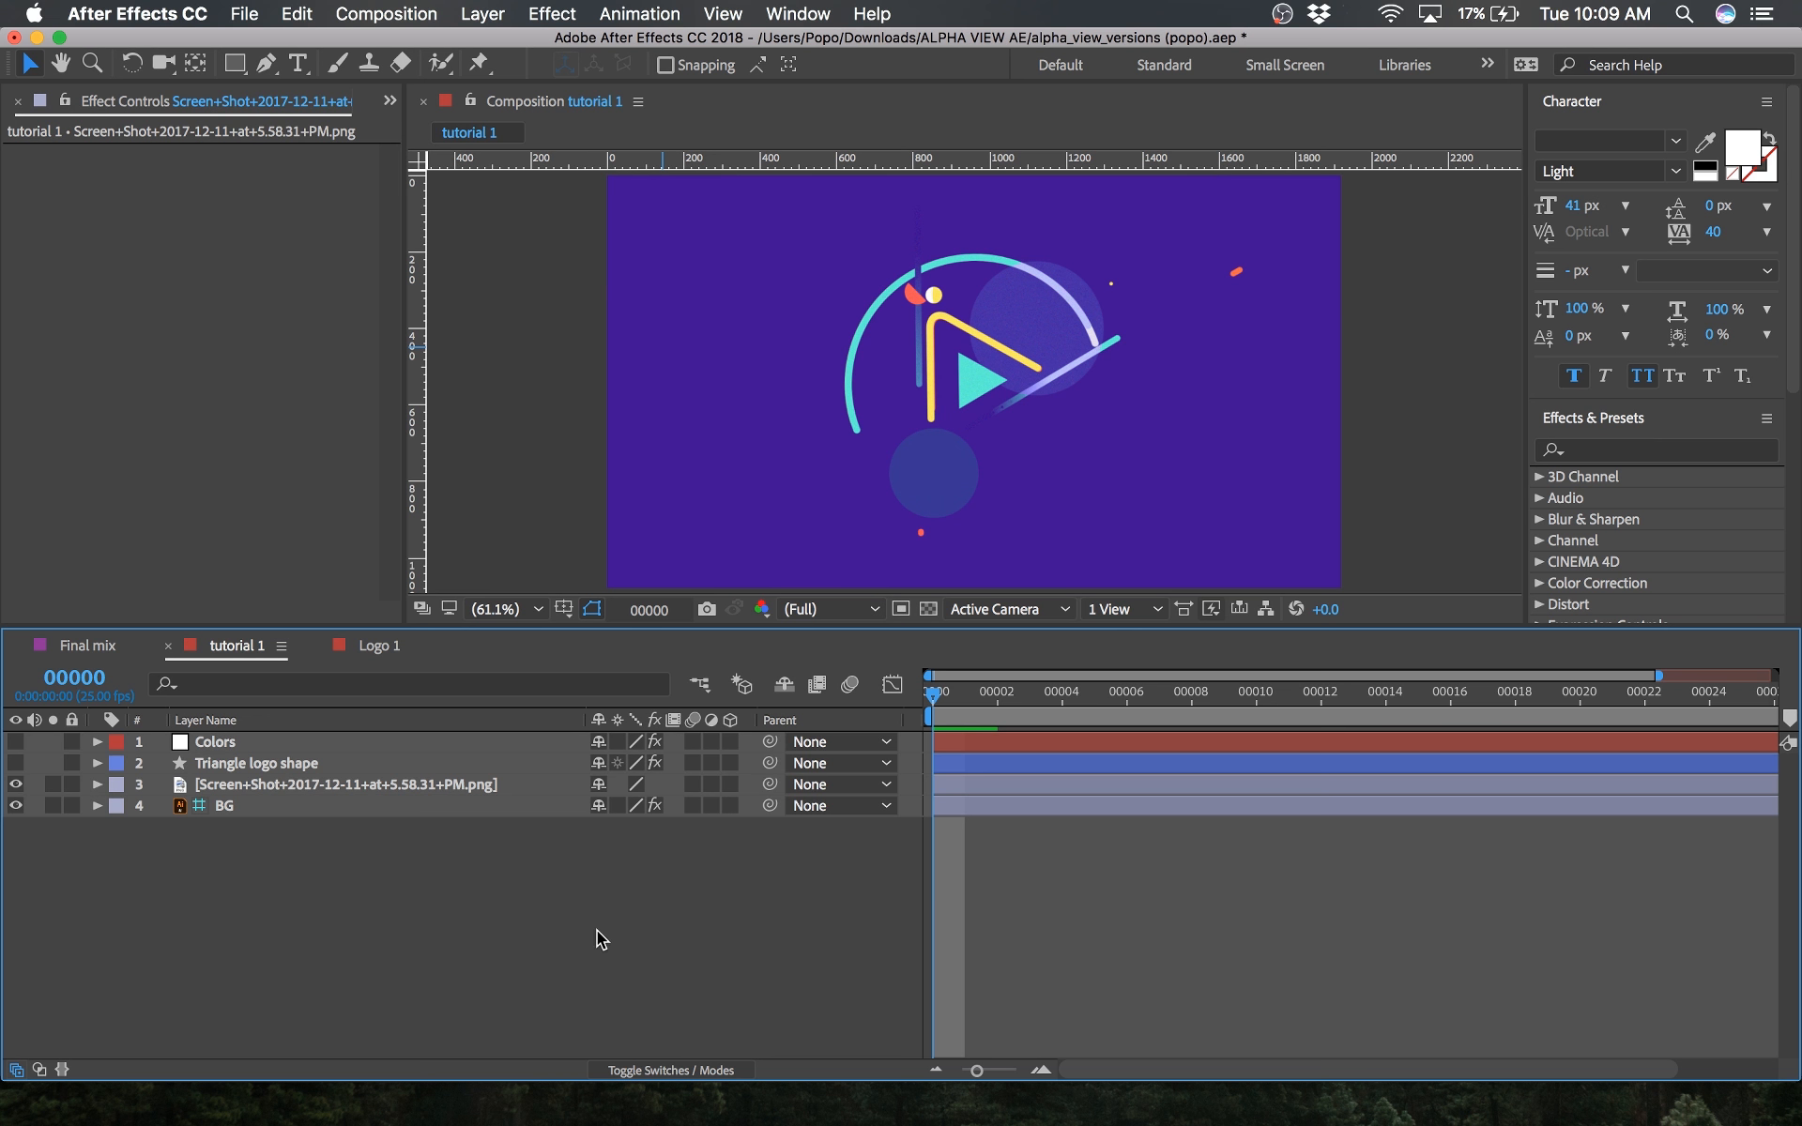
Step: Trace the small solid turquoise triangle of the reference image with the Pen tool as a new shape layer
left_click(267, 63)
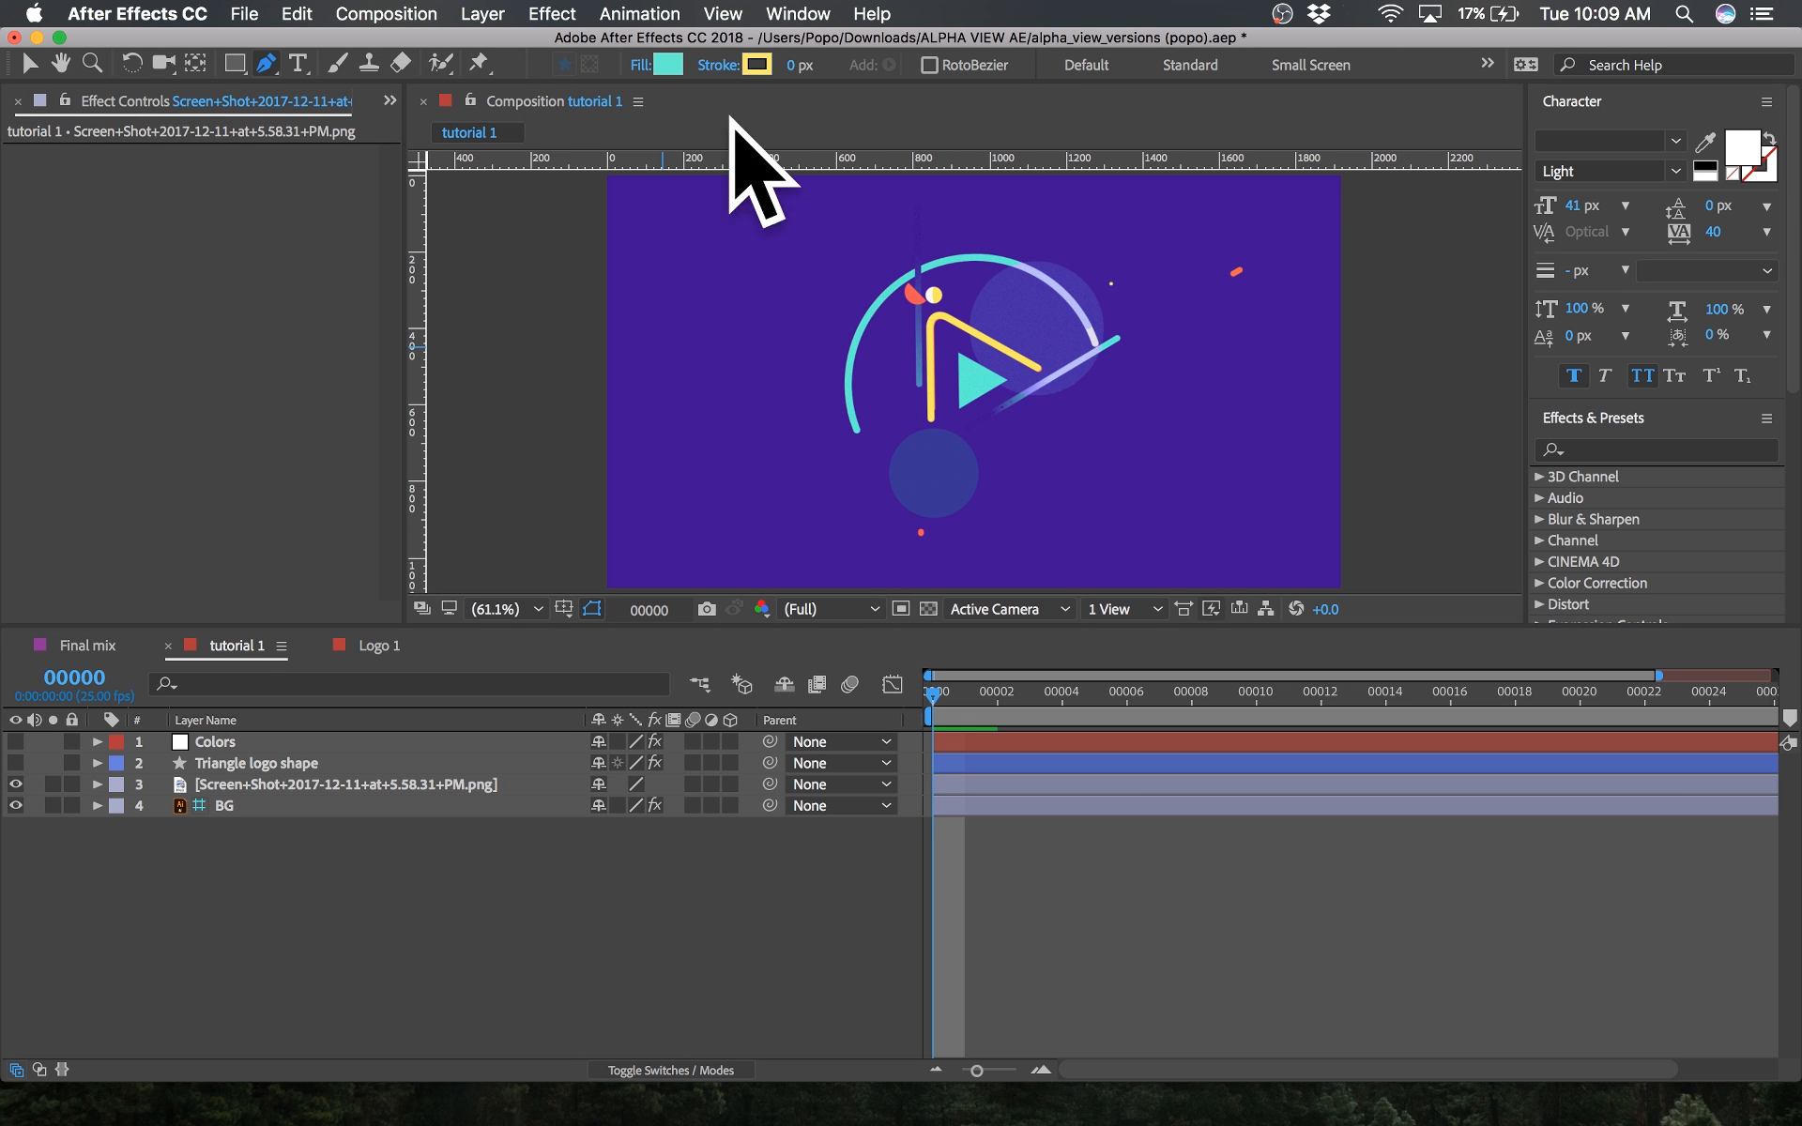
scroll(976, 395, "up", 3)
left_click(850, 320)
left_click(854, 502)
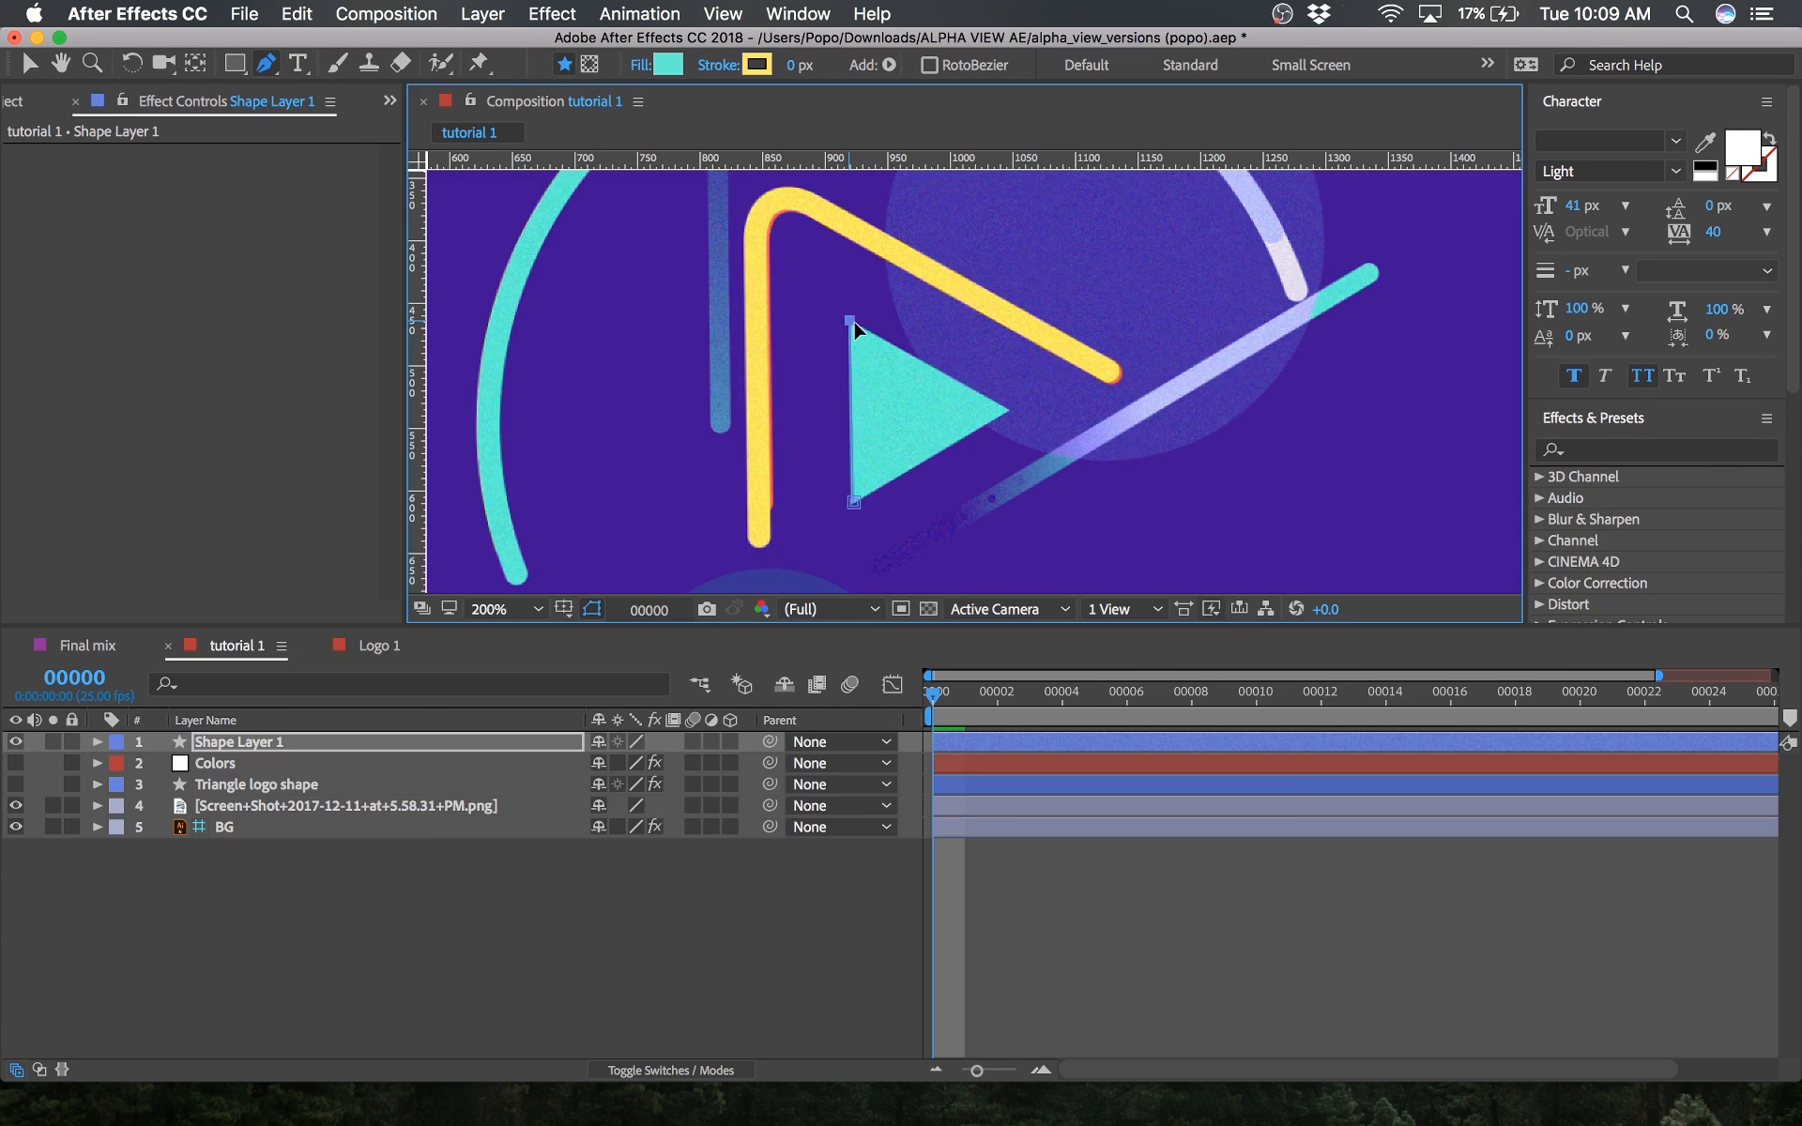
left_click(1011, 410)
Step: Hide the screenshot reference layer and move the new triangle shape layer directly above BG
left_click(141, 901)
left_click(15, 805)
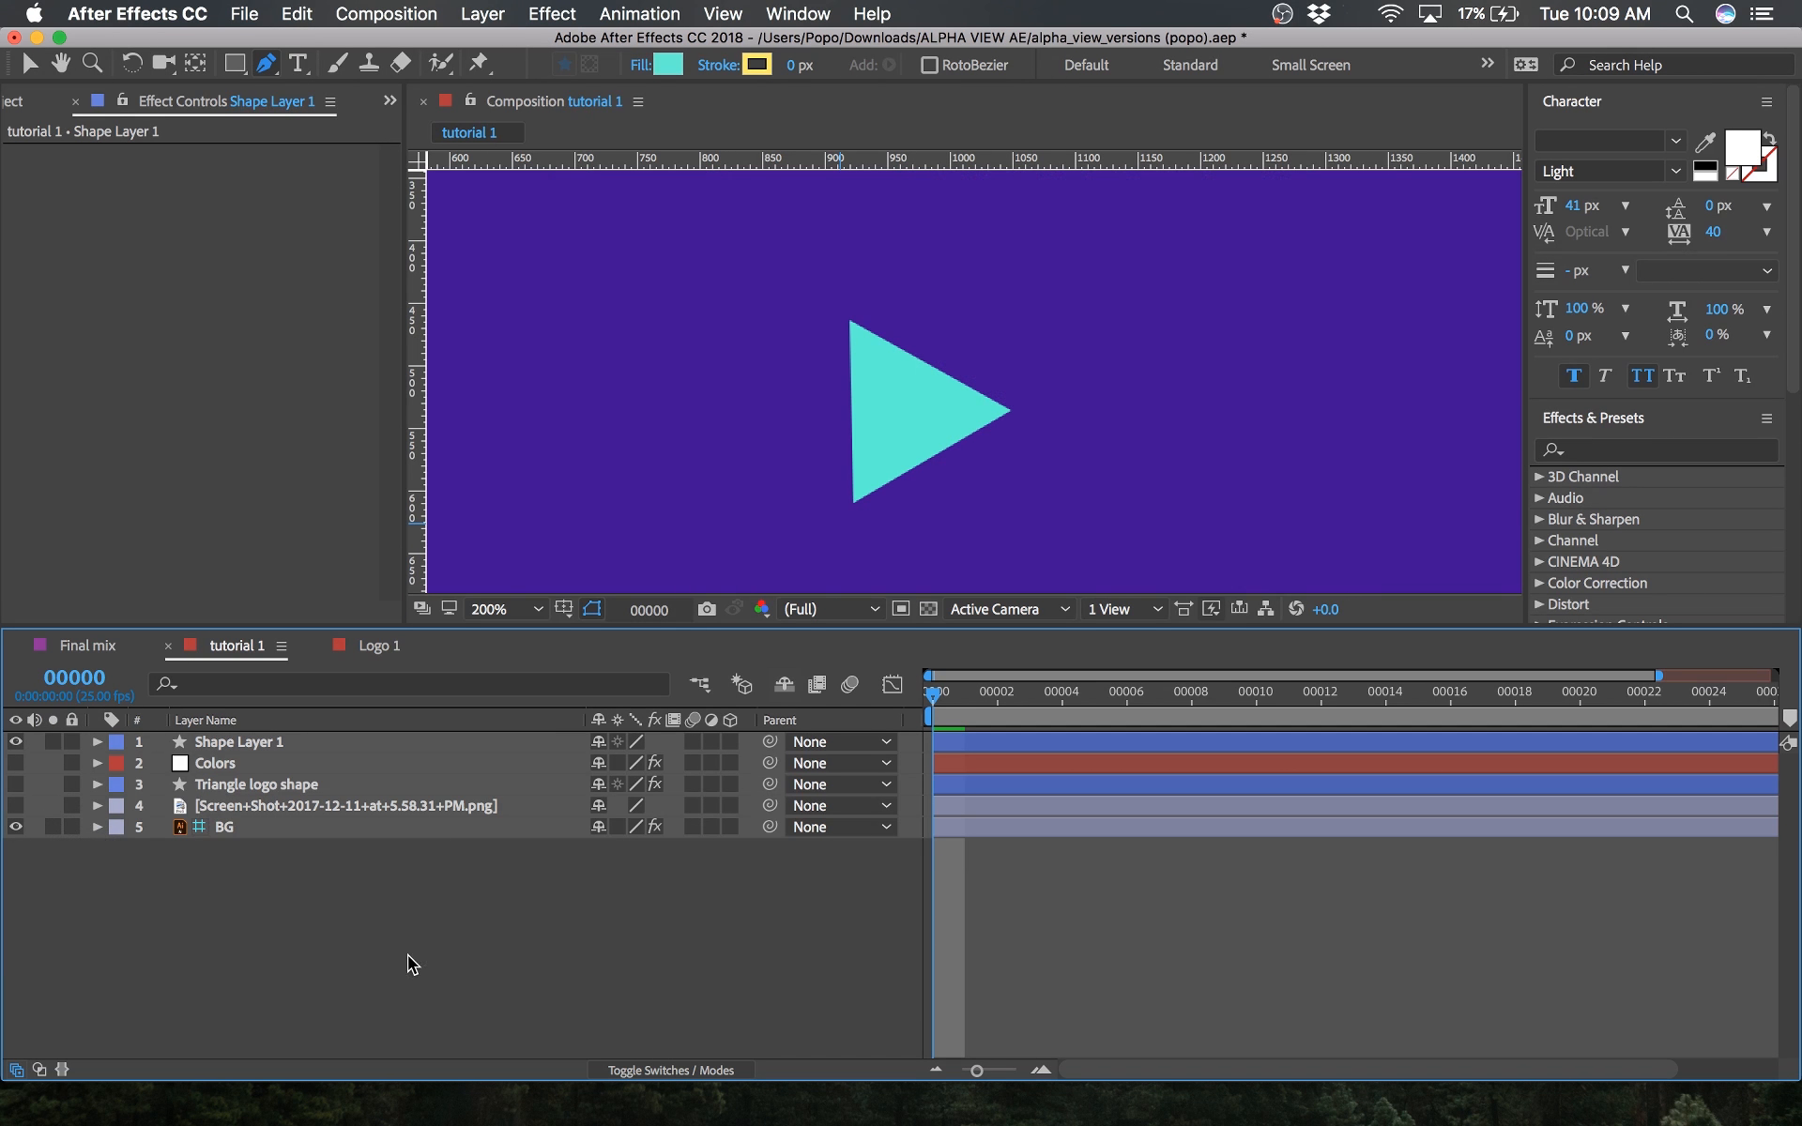
left_click_drag(239, 742, 269, 813)
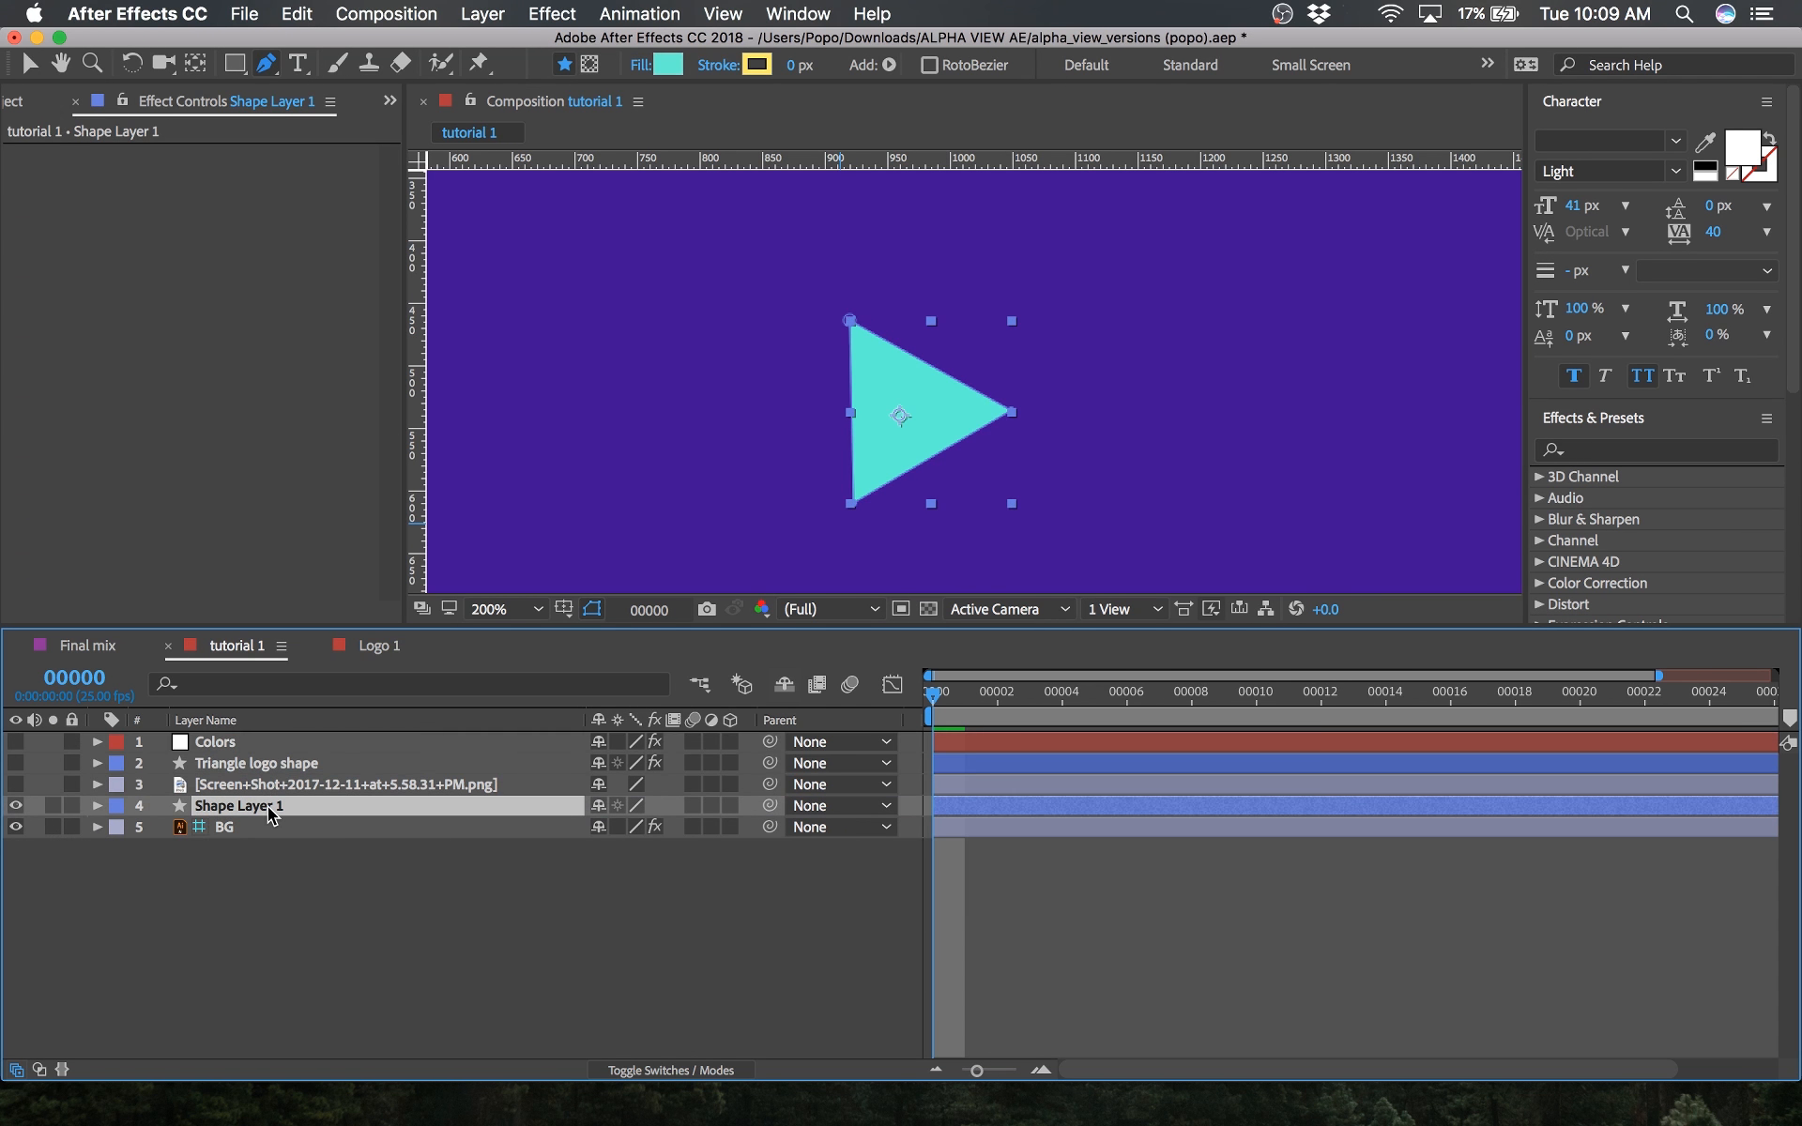
Step: Rename the new shape layer "Triangle logo" and save the project
key("Return")
type("Triangle l")
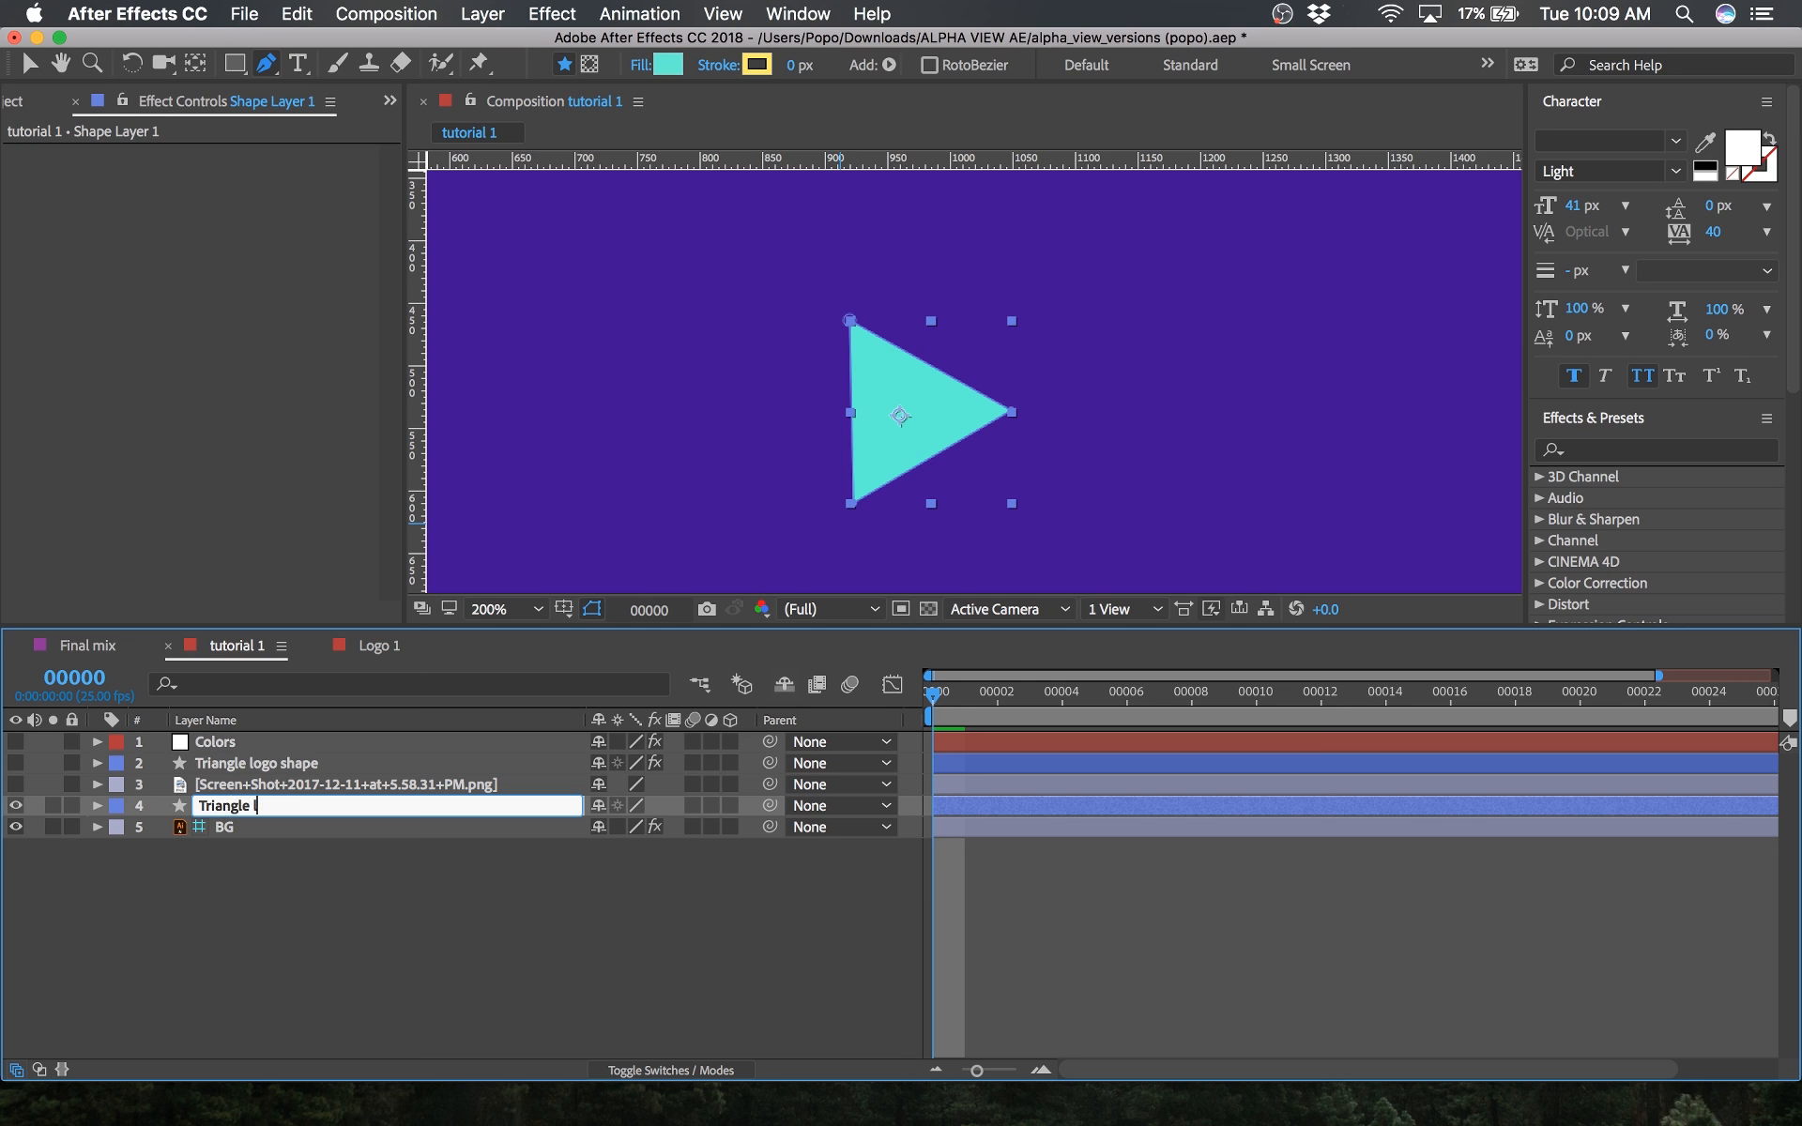
type("ogo")
key("Return")
key("super+s")
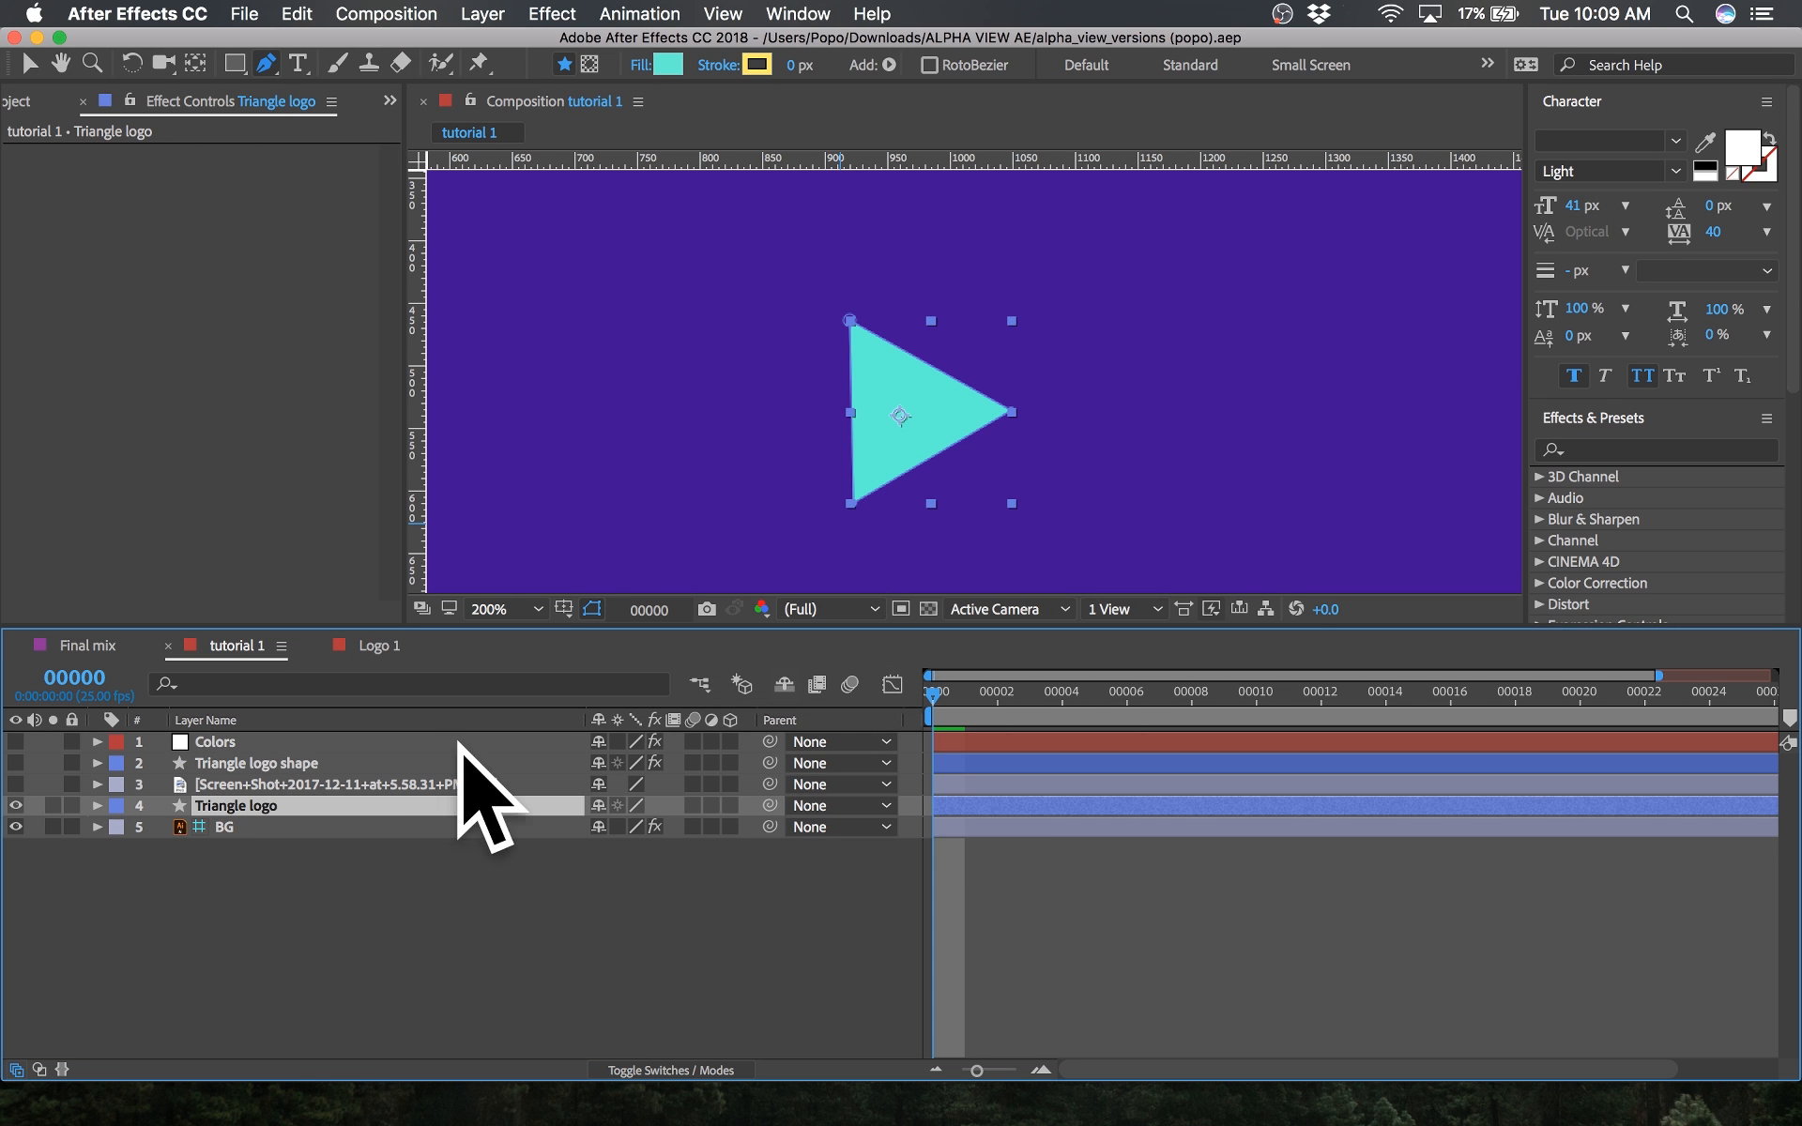
Step: Look at the Logo 1 composition, return to tutorial 1 and show the screenshot reference layer again
left_click(379, 646)
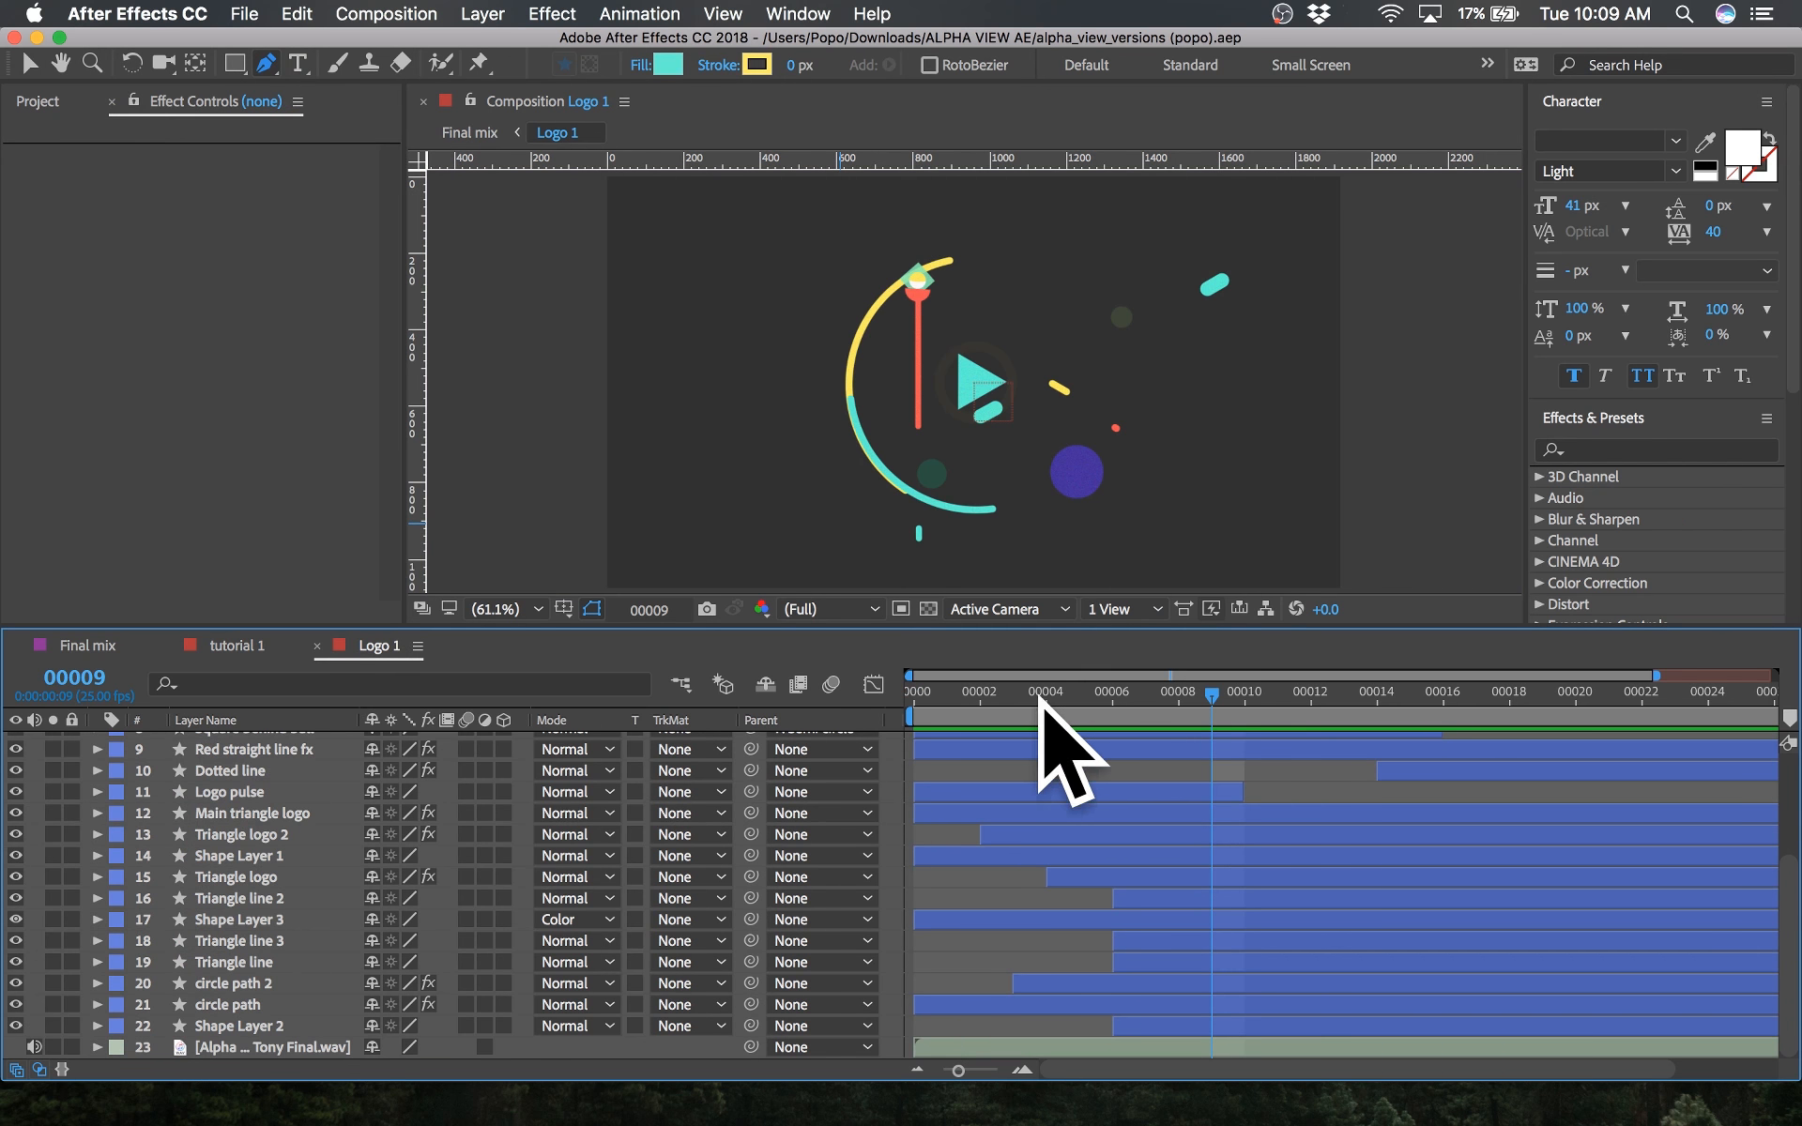
left_click(230, 646)
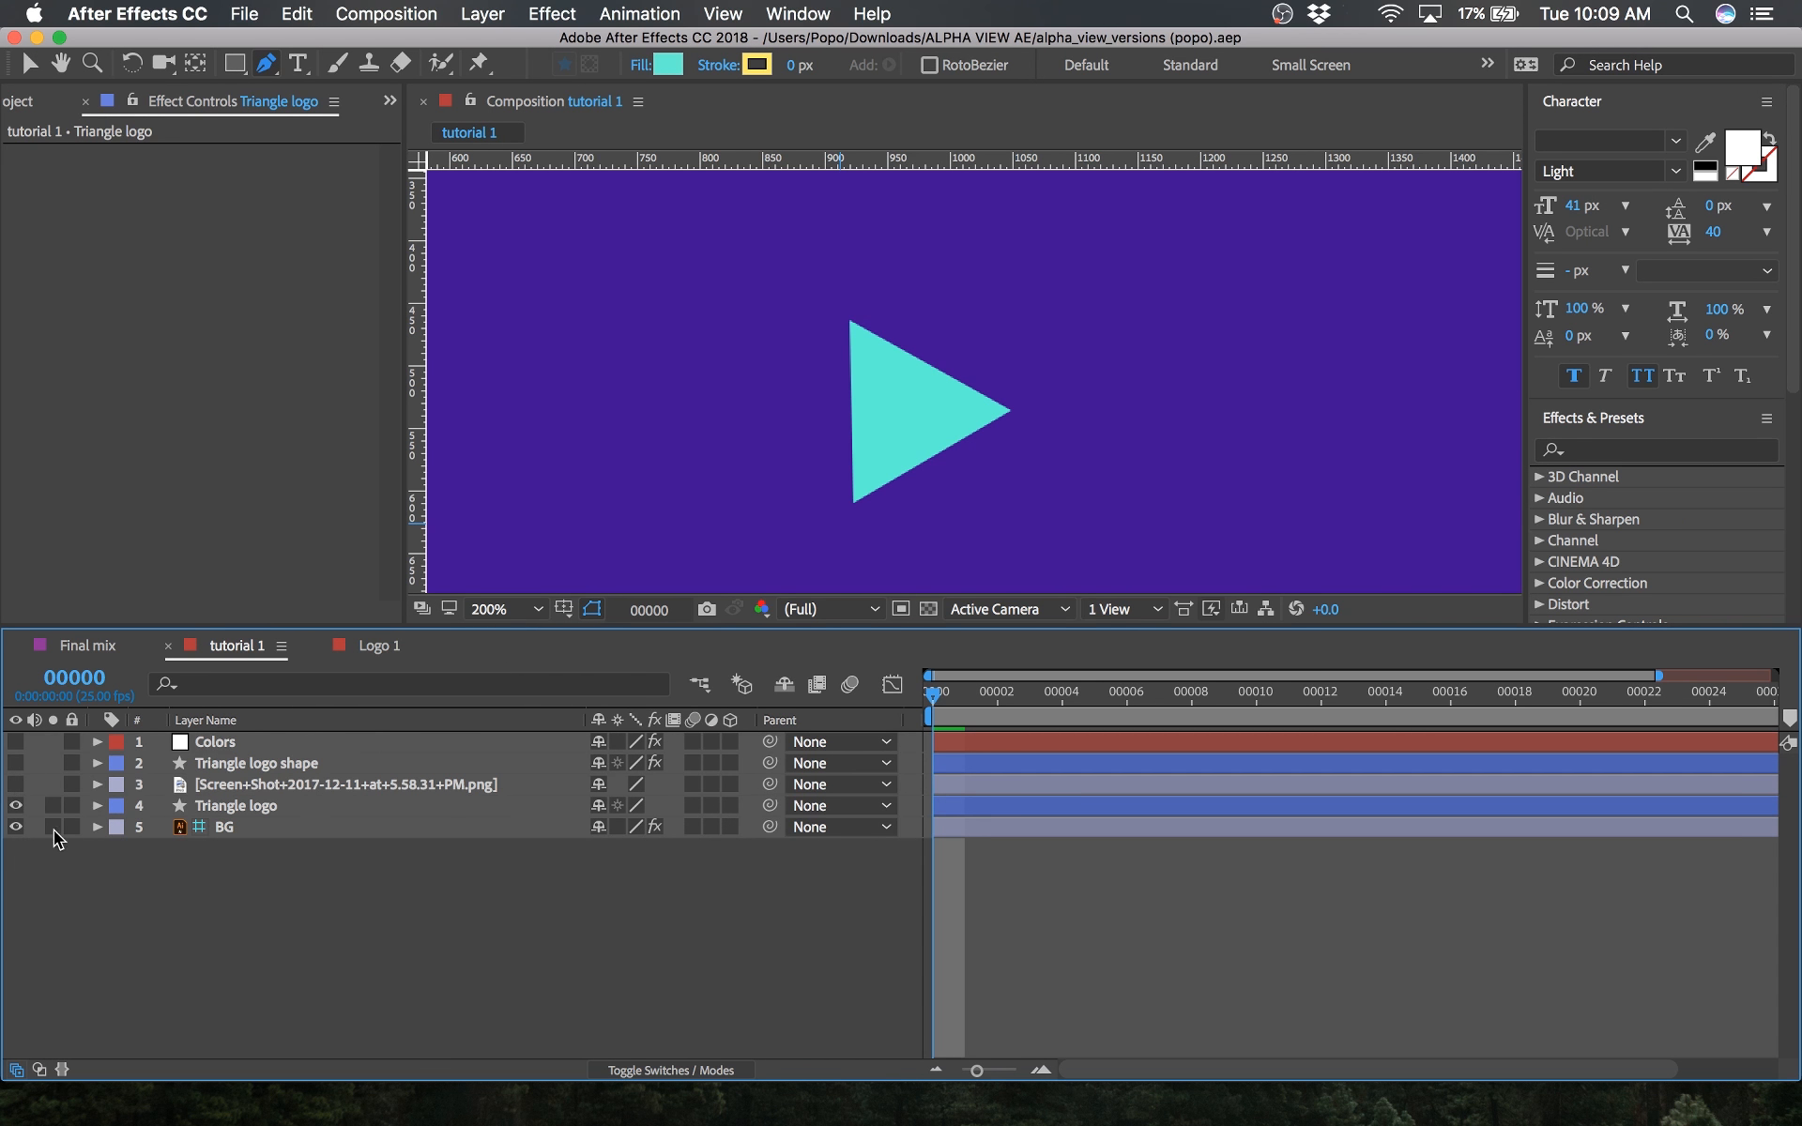
left_click(15, 785)
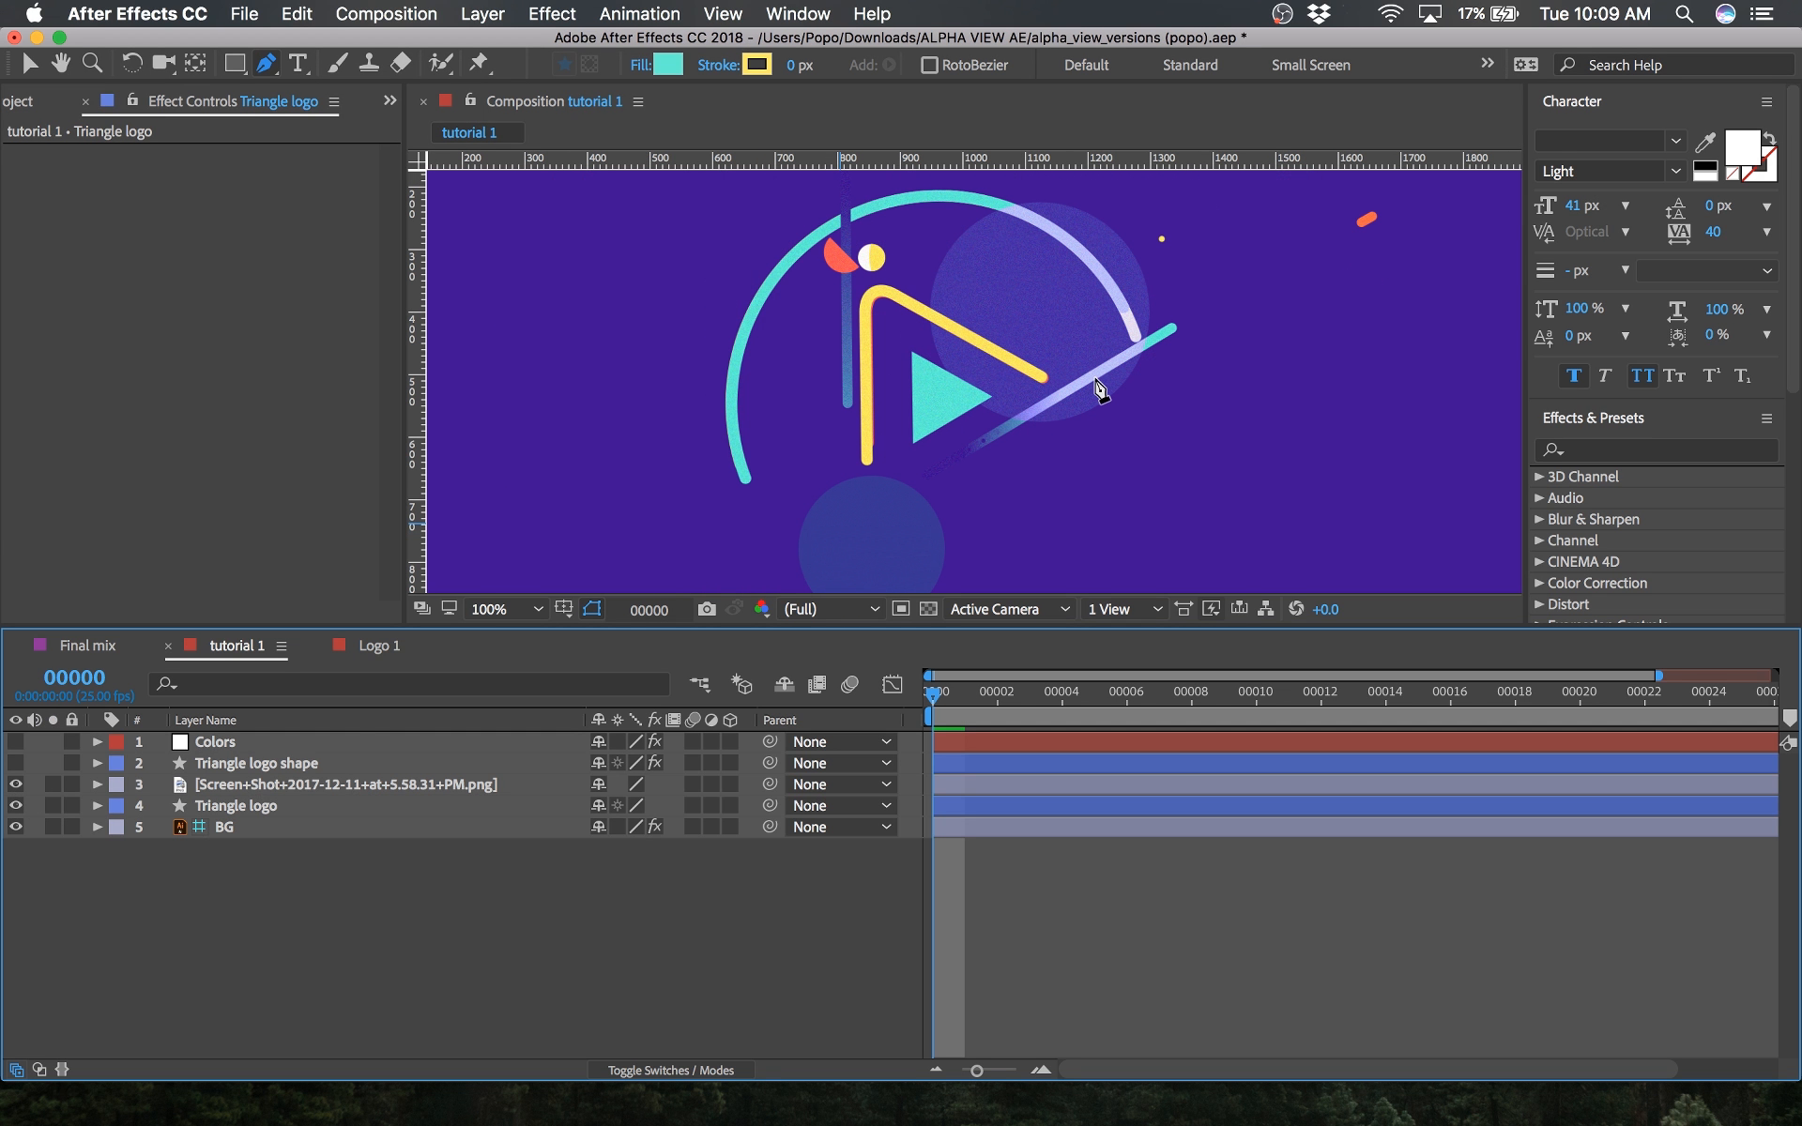
key(".")
Step: Move the Triangle logo shape layer directly below the screenshot layer and check it against the reference, leaving it hidden
left_click_drag(252, 763, 184, 809)
left_click(14, 788)
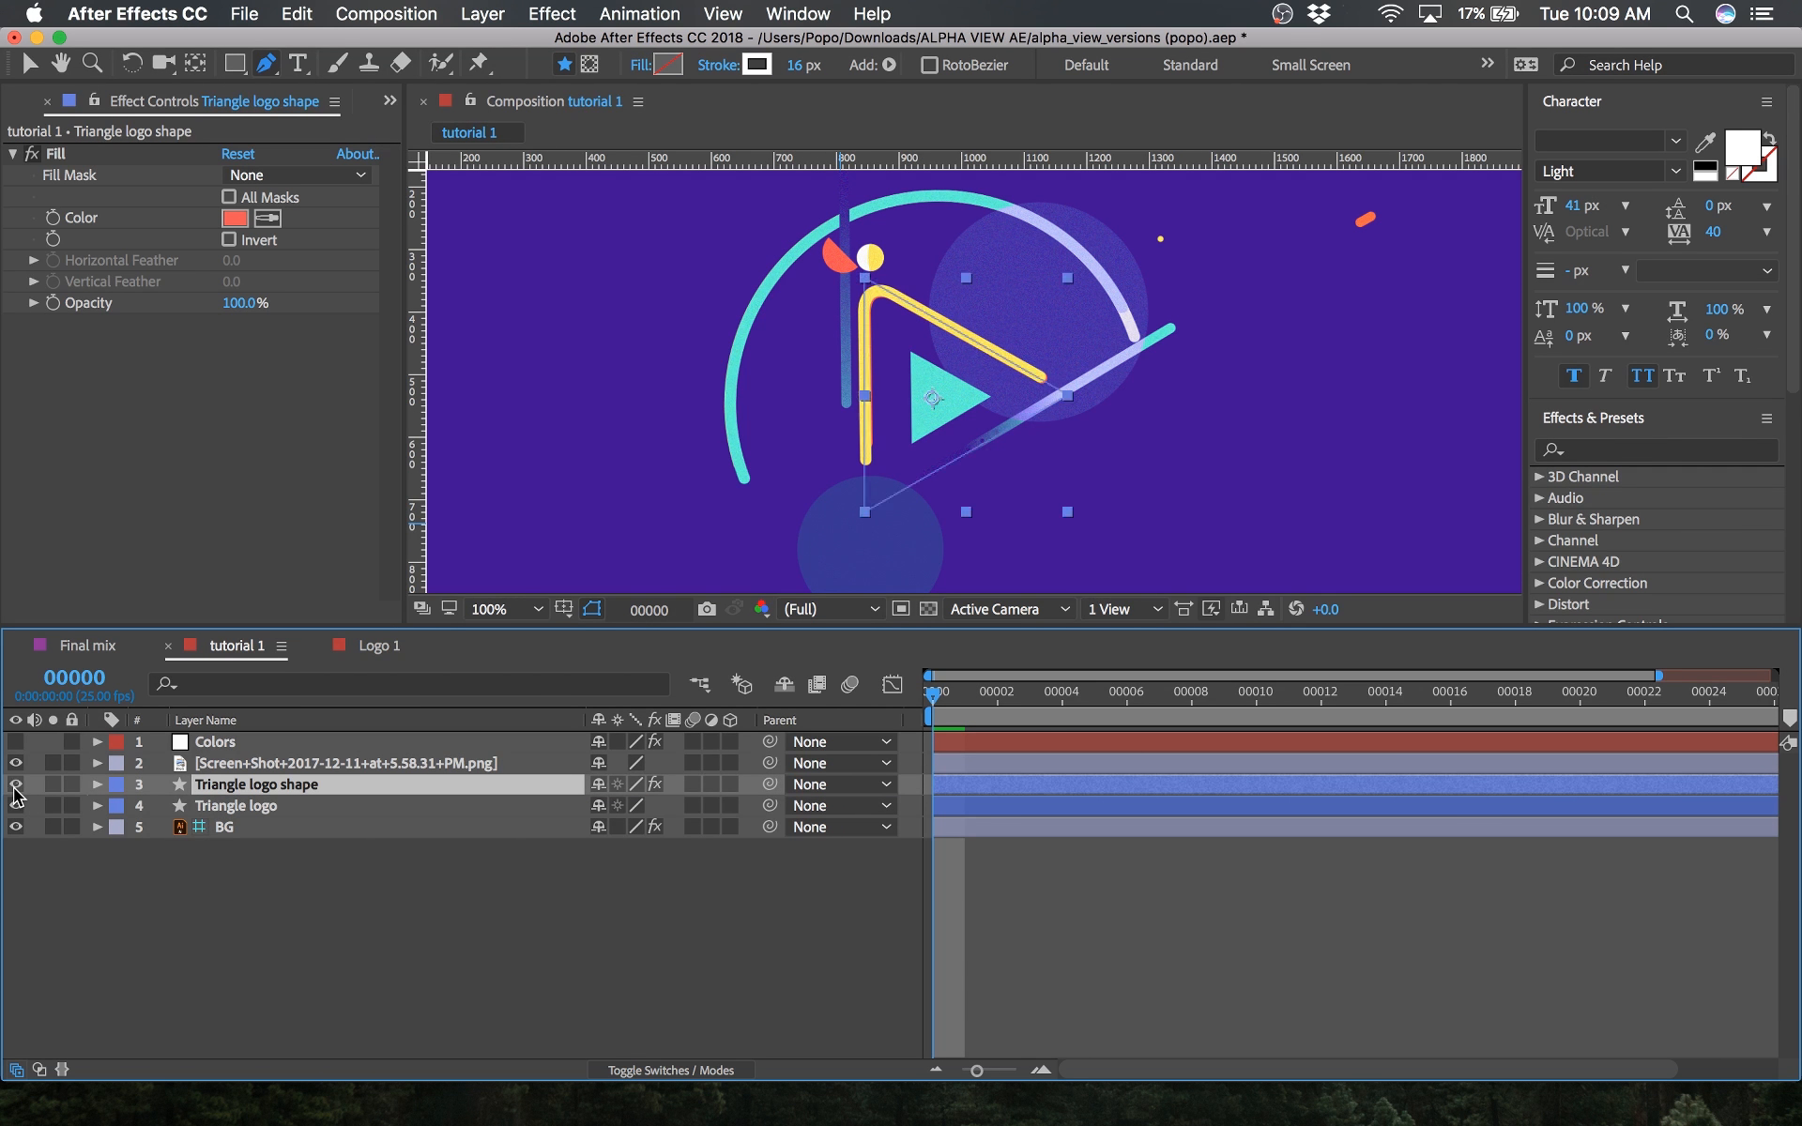
left_click(14, 786)
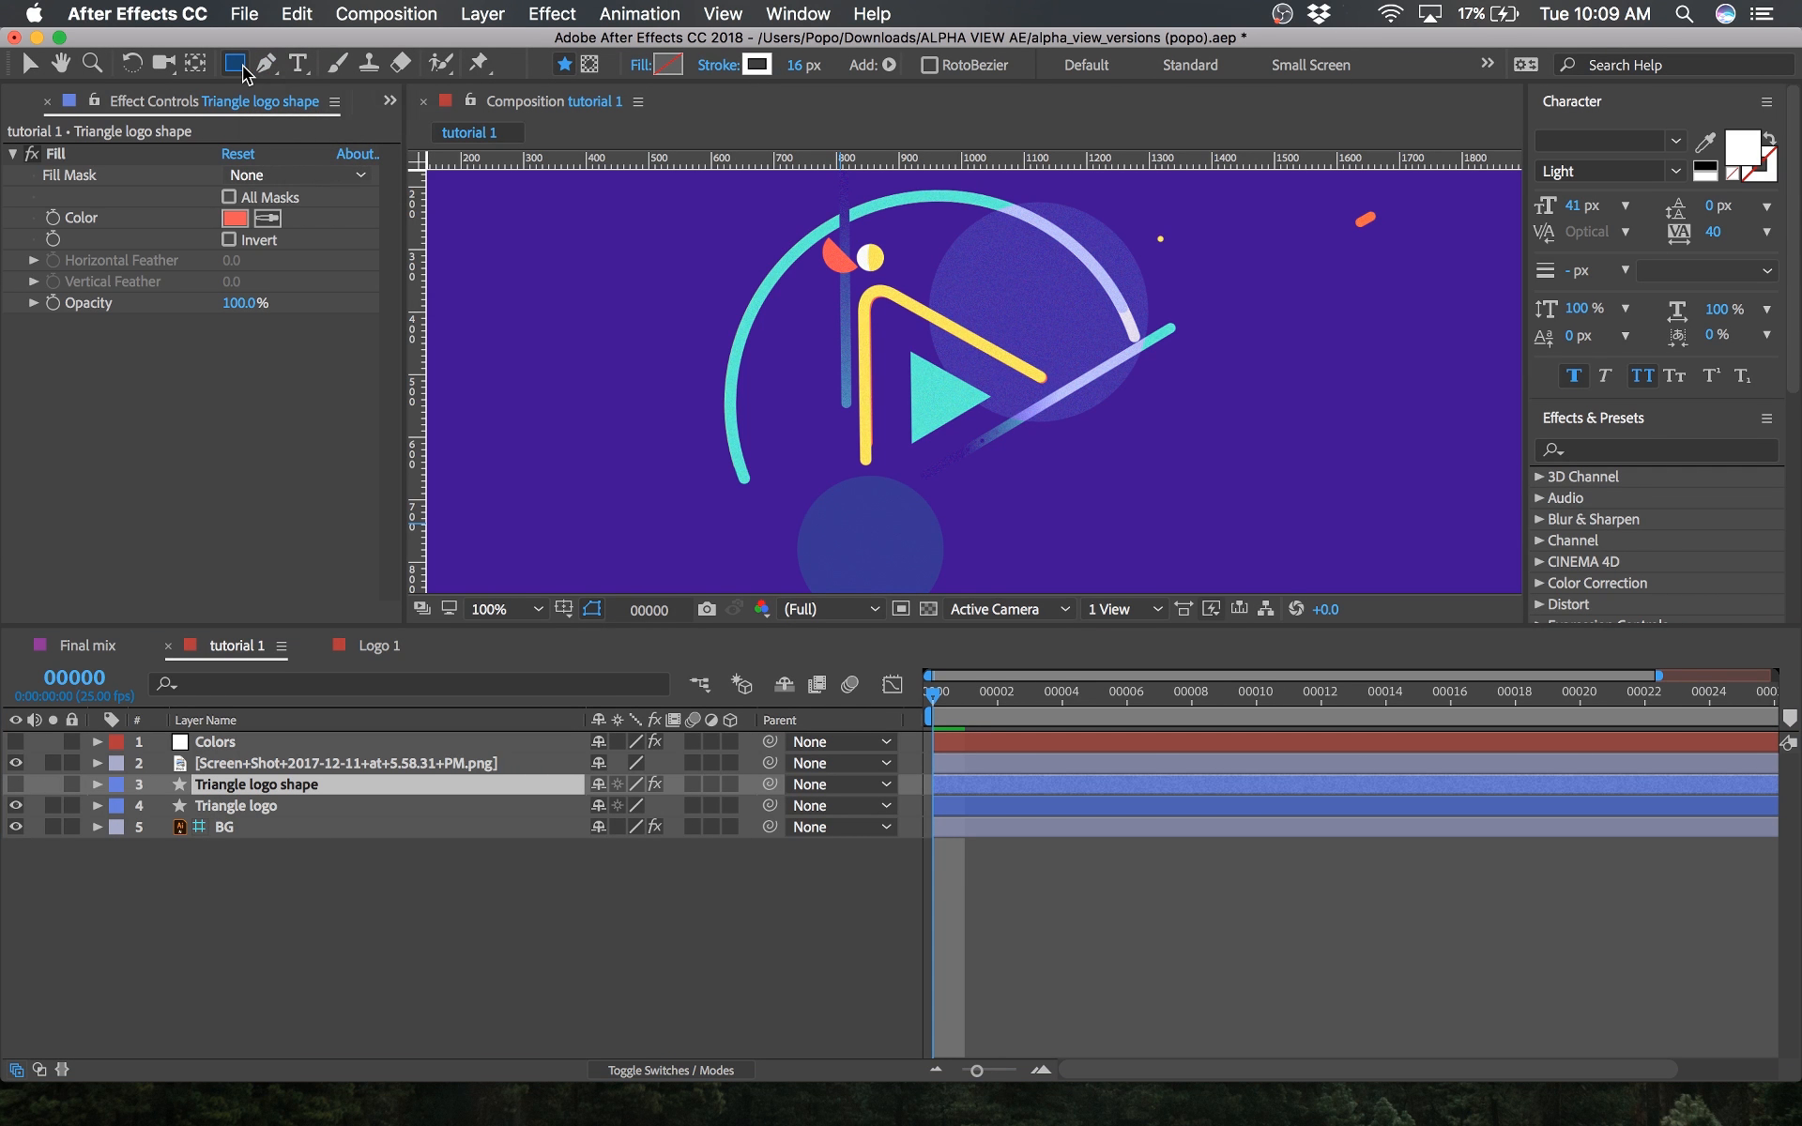
Step: Activate the Ellipse tool and display the Colors layer's swatches, leaving no layer selected
left_click_drag(235, 63, 338, 117)
left_click(375, 827)
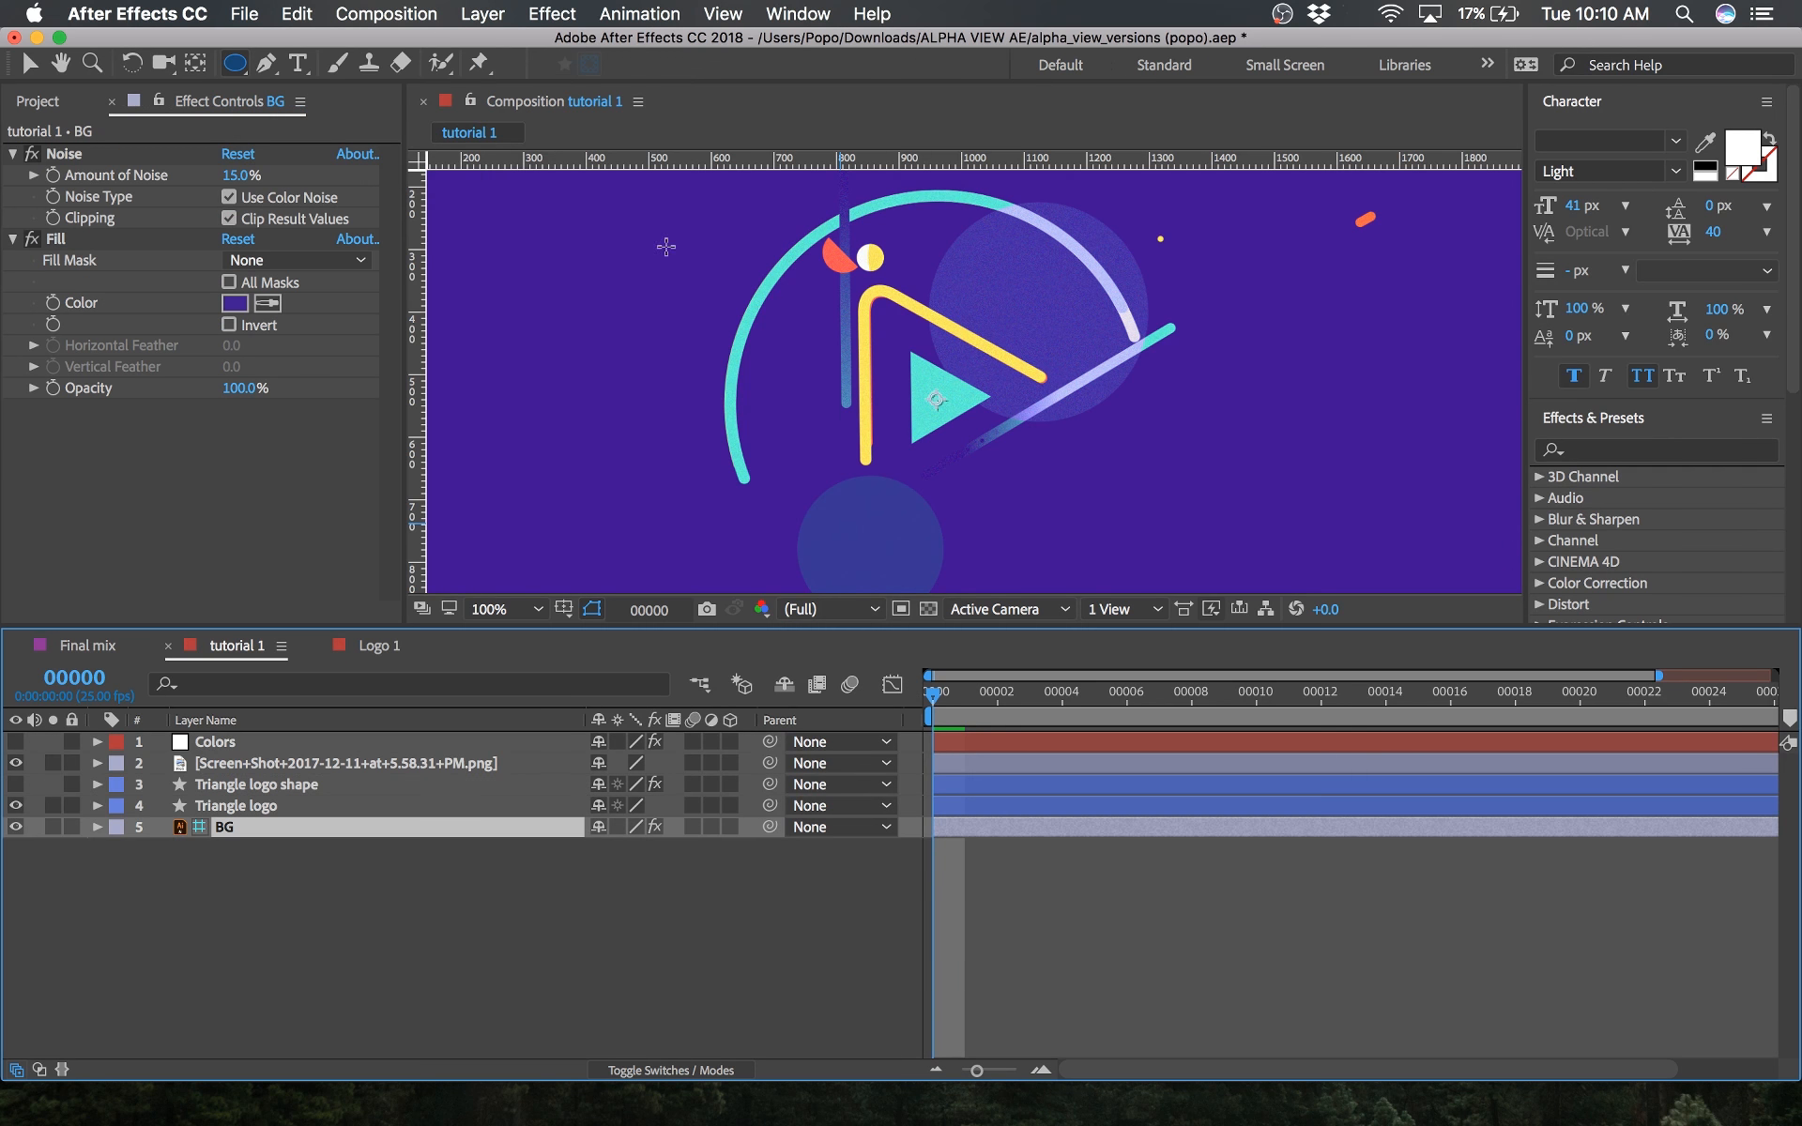
left_click(351, 915)
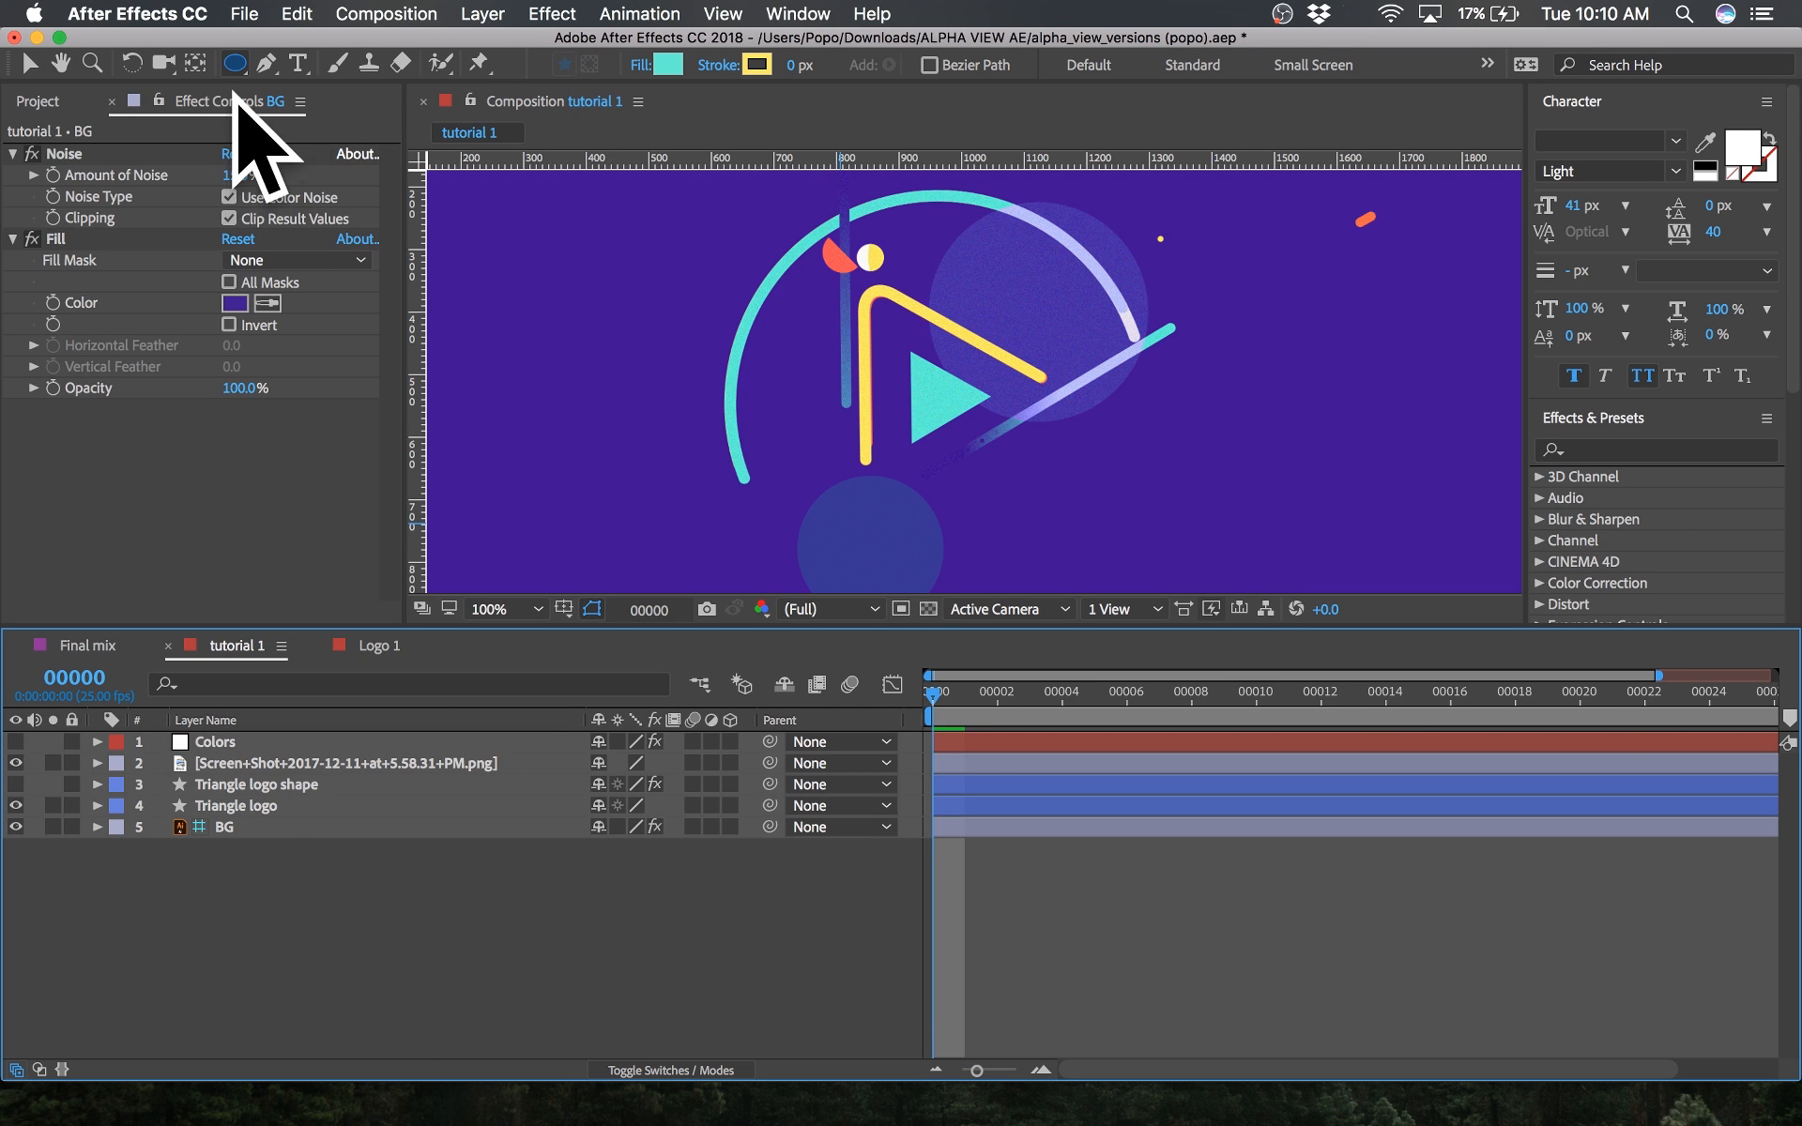
left_click(238, 740)
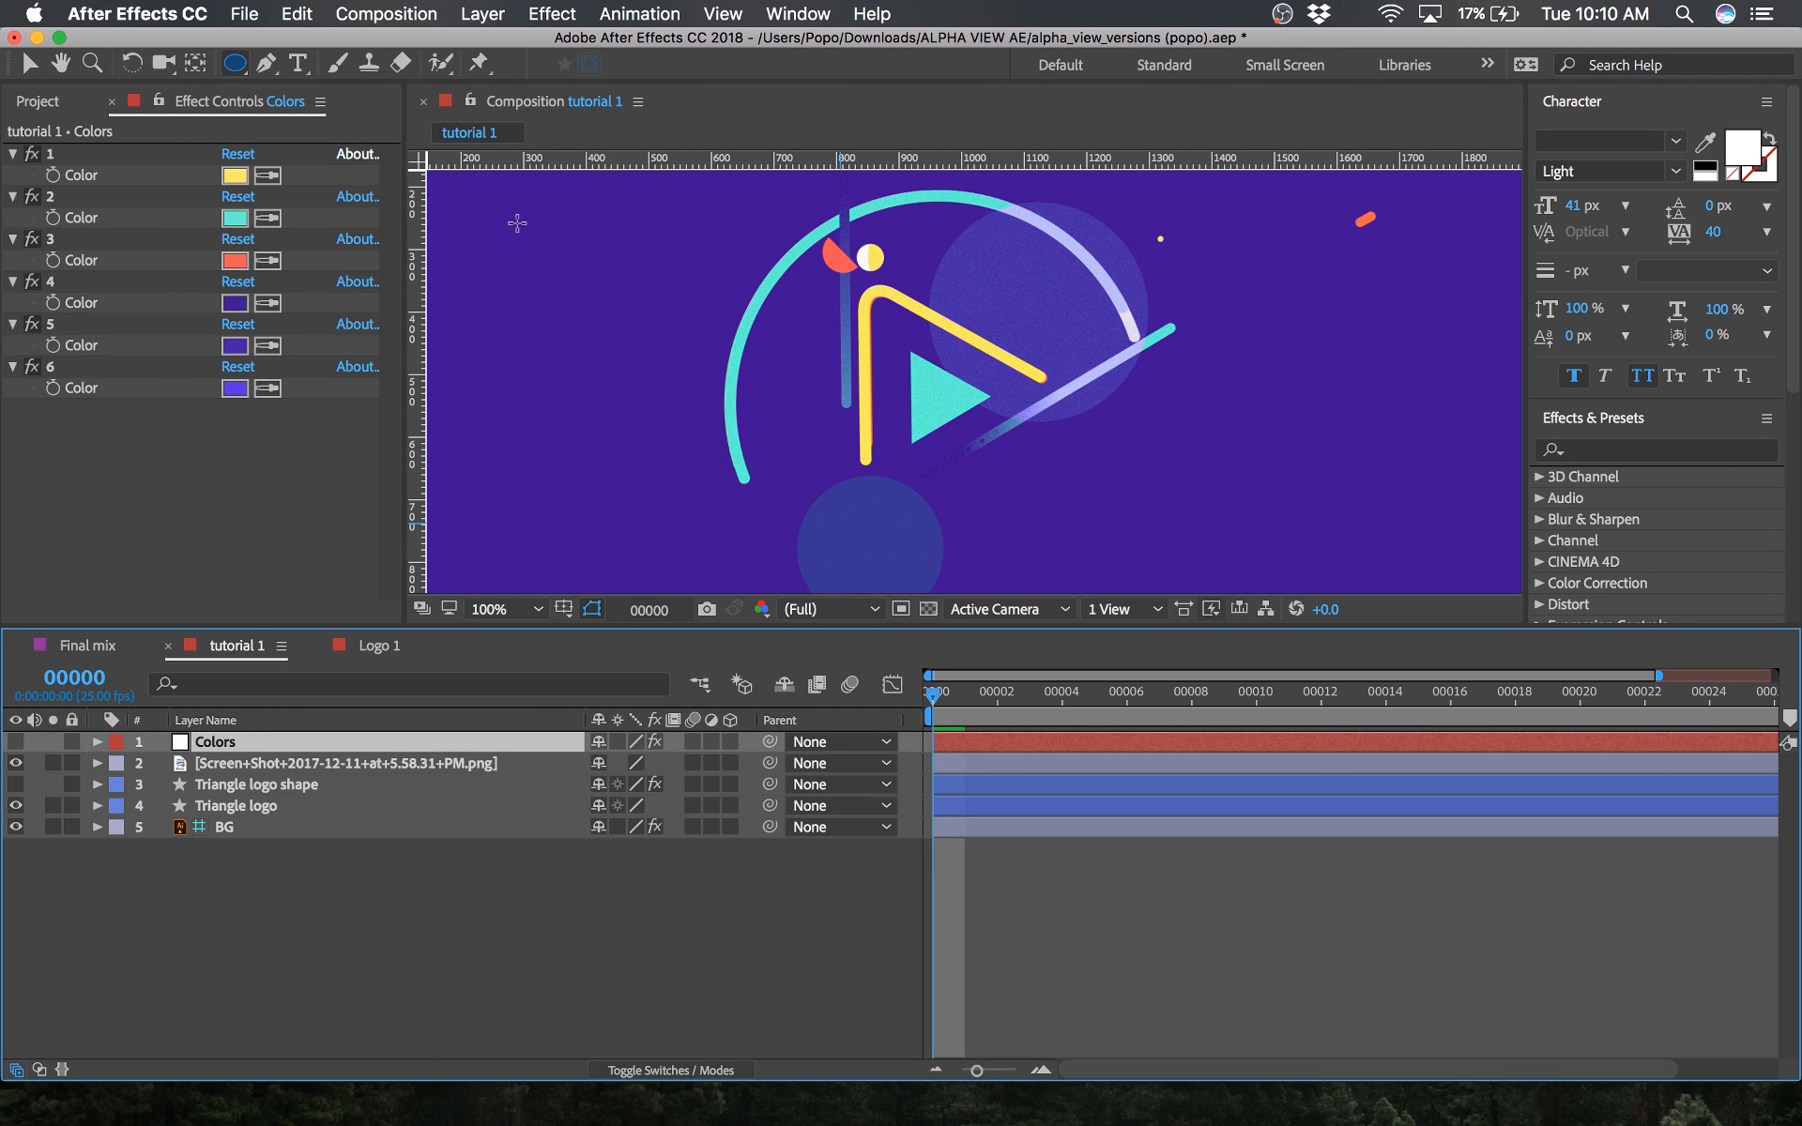
left_click(485, 954)
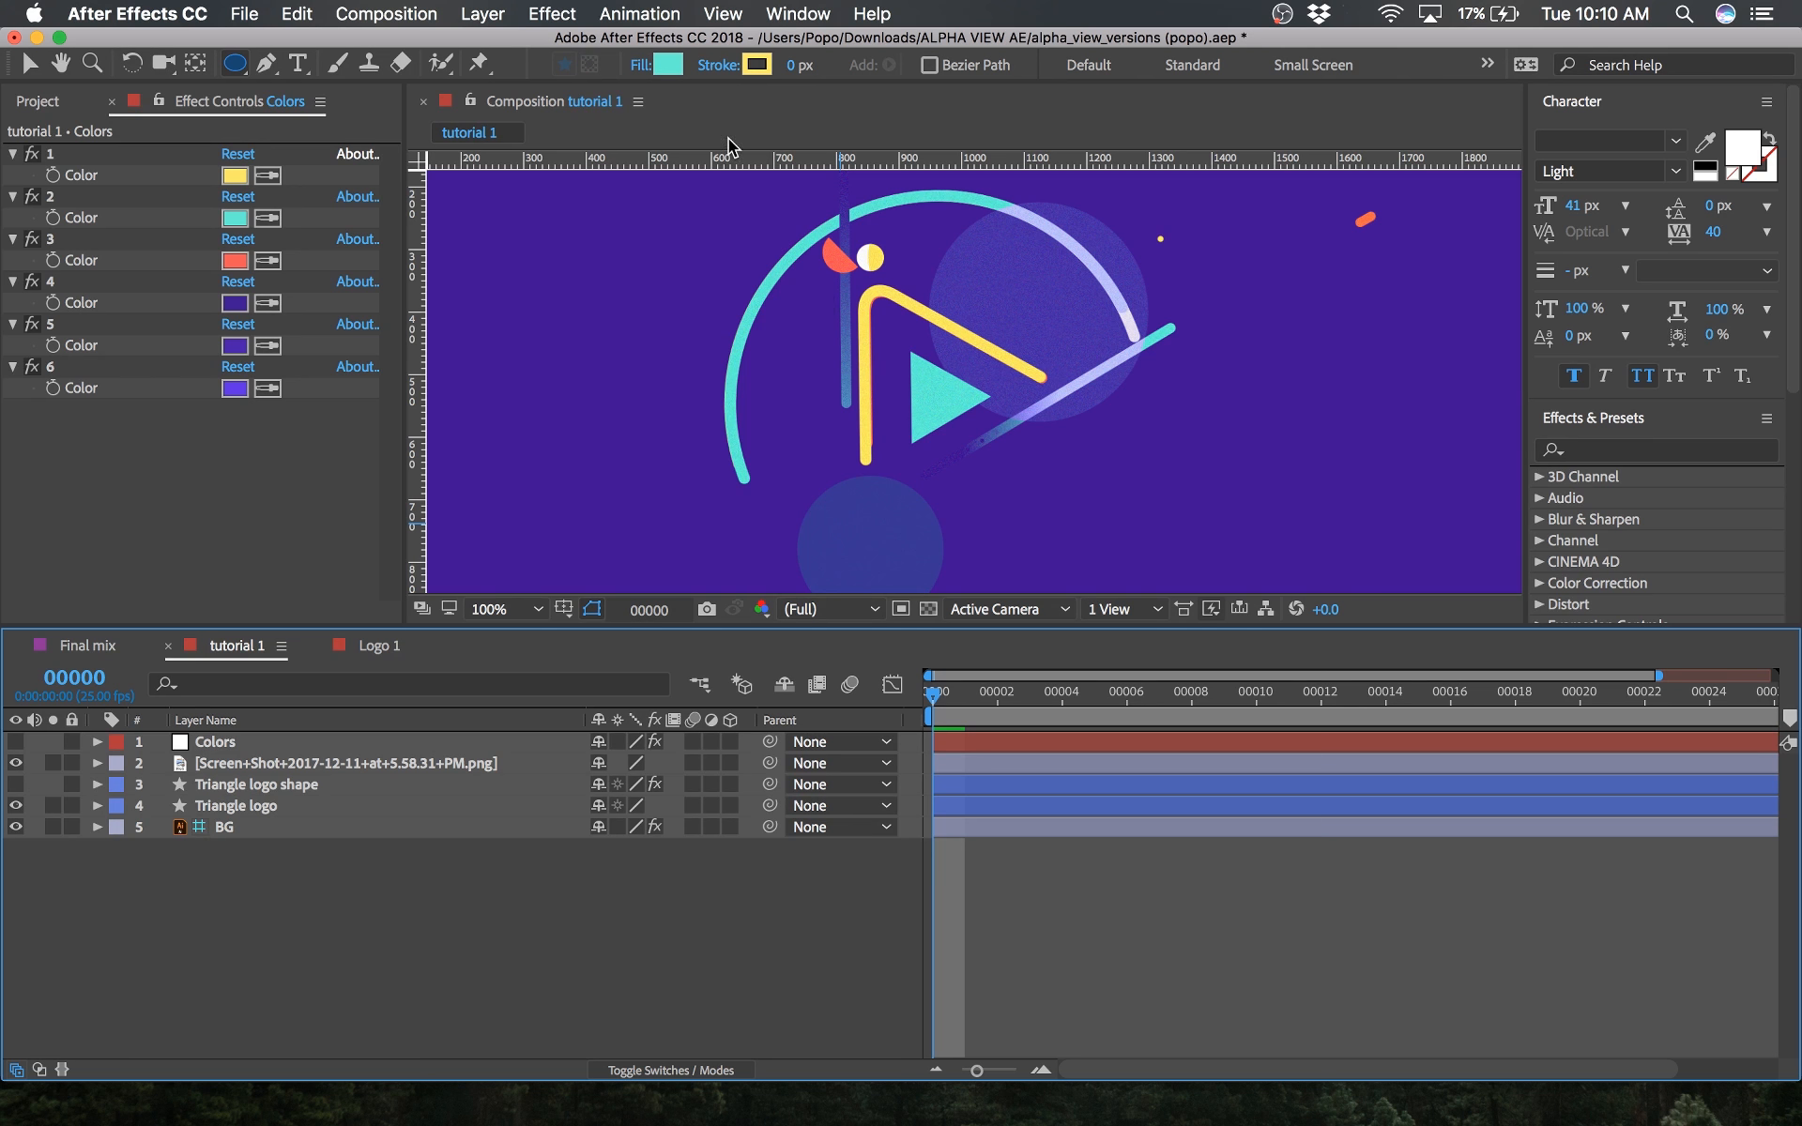
Step: Set the shape fill to red FF5555 by sampling color 3 of the Colors layer
left_click(663, 58)
left_click_drag(472, 166, 1005, 250)
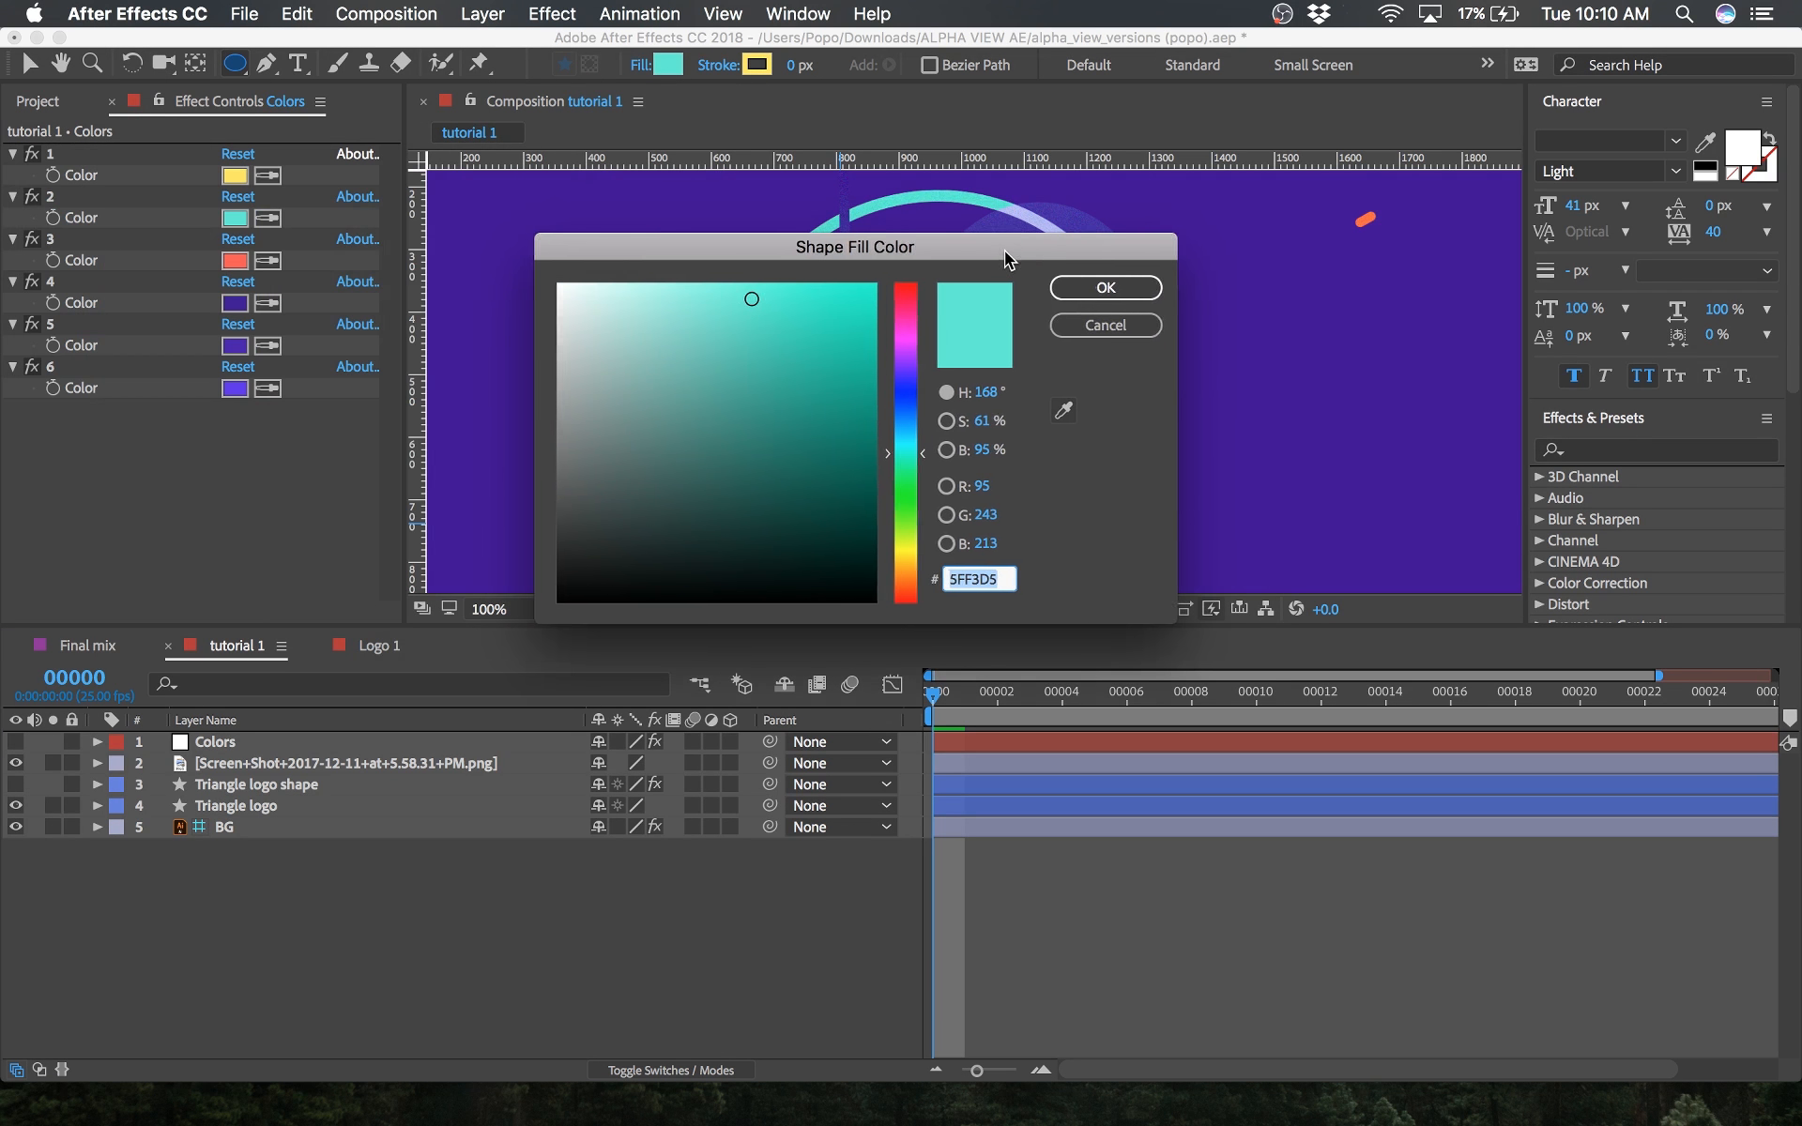
left_click(1062, 410)
left_click(229, 263)
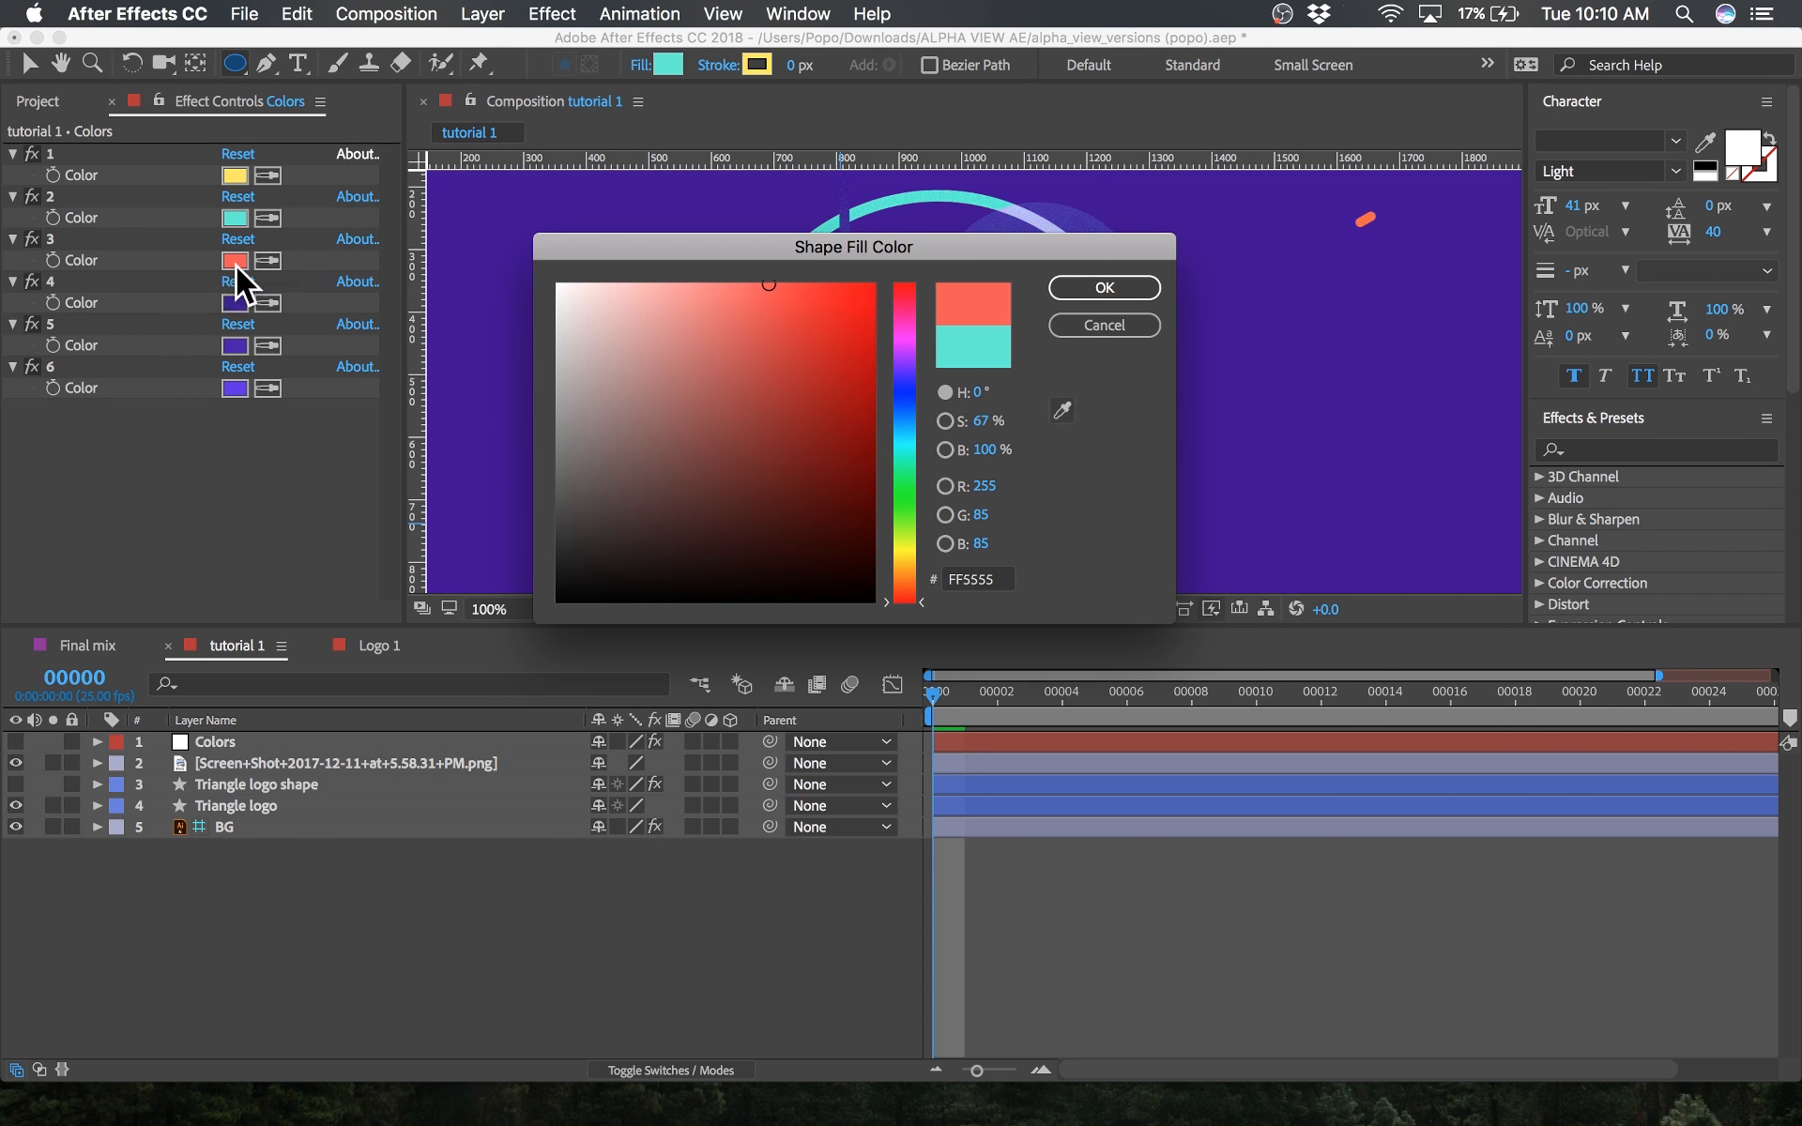
left_click(1102, 289)
Step: Draw a red circle over the red half-circle of the reference and rename its layer "Ball holder"
scroll(861, 294, "up", 3)
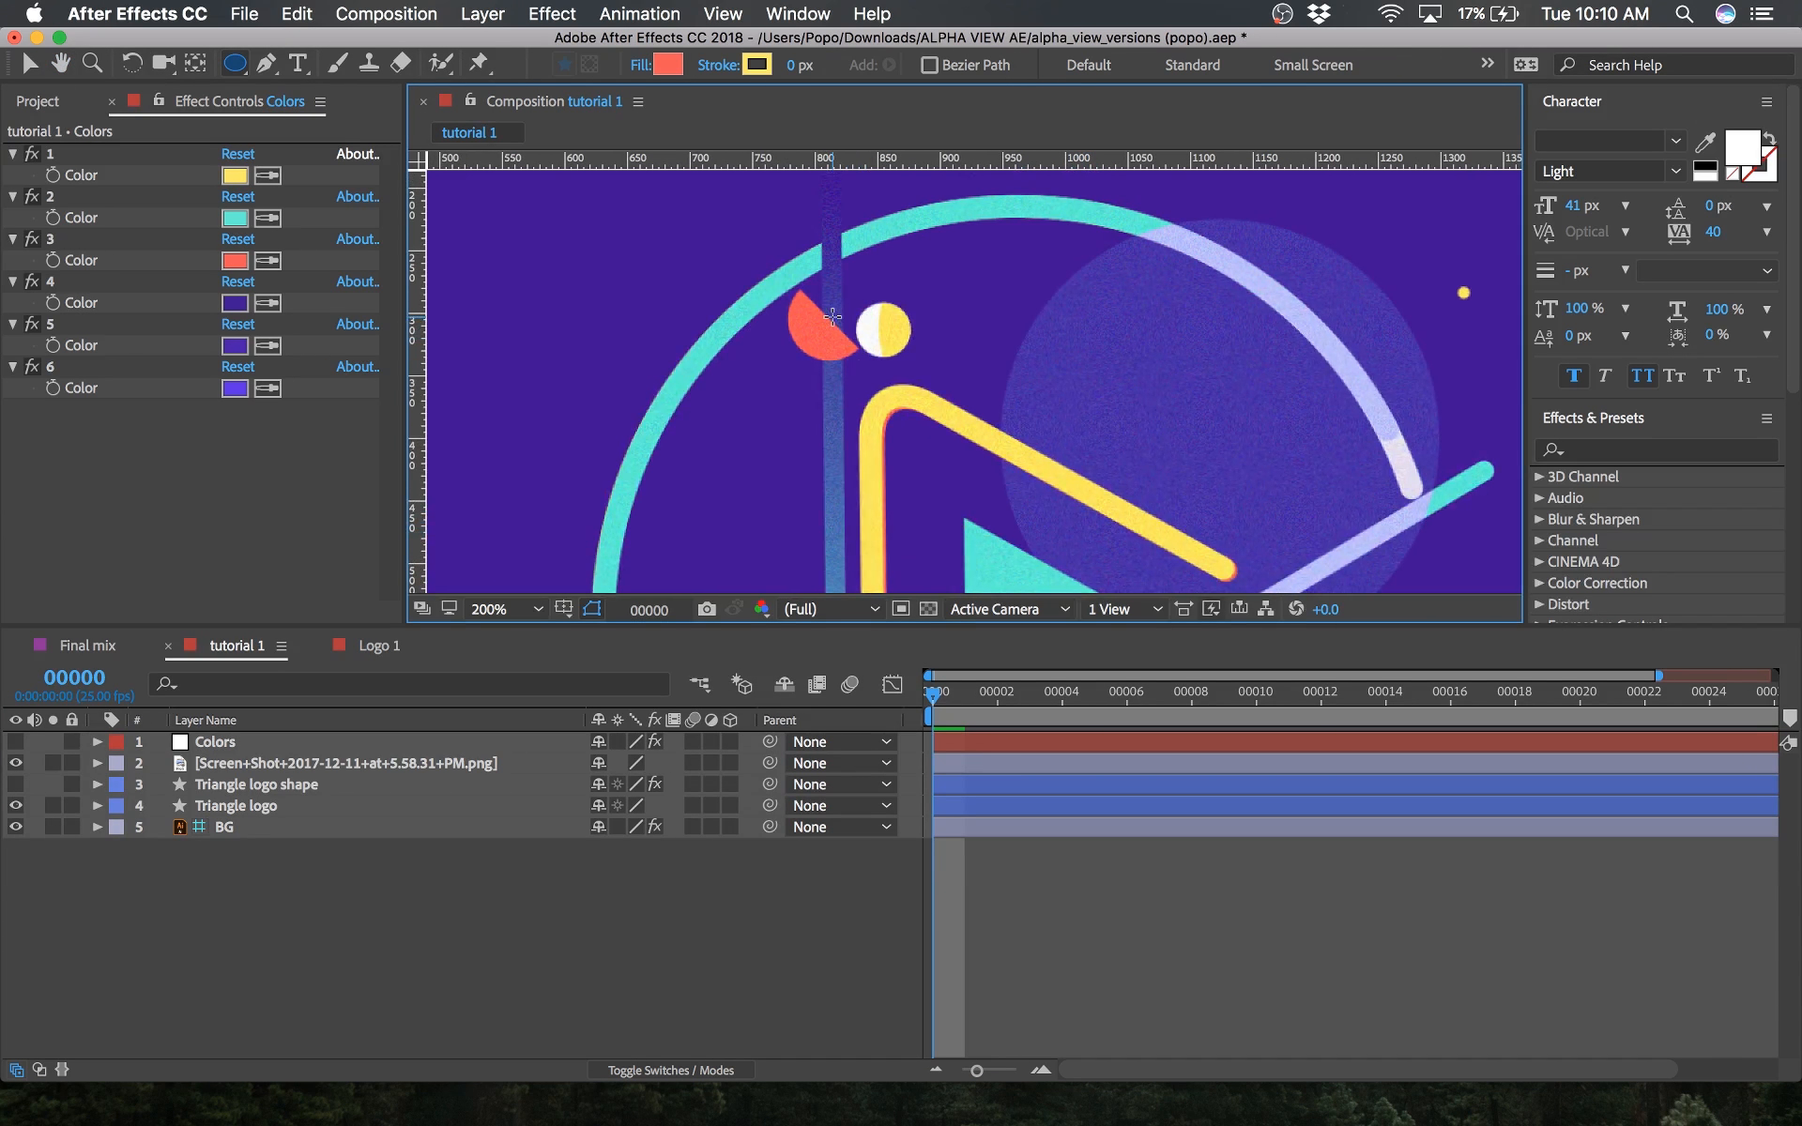
left_click_drag(832, 316, 784, 310)
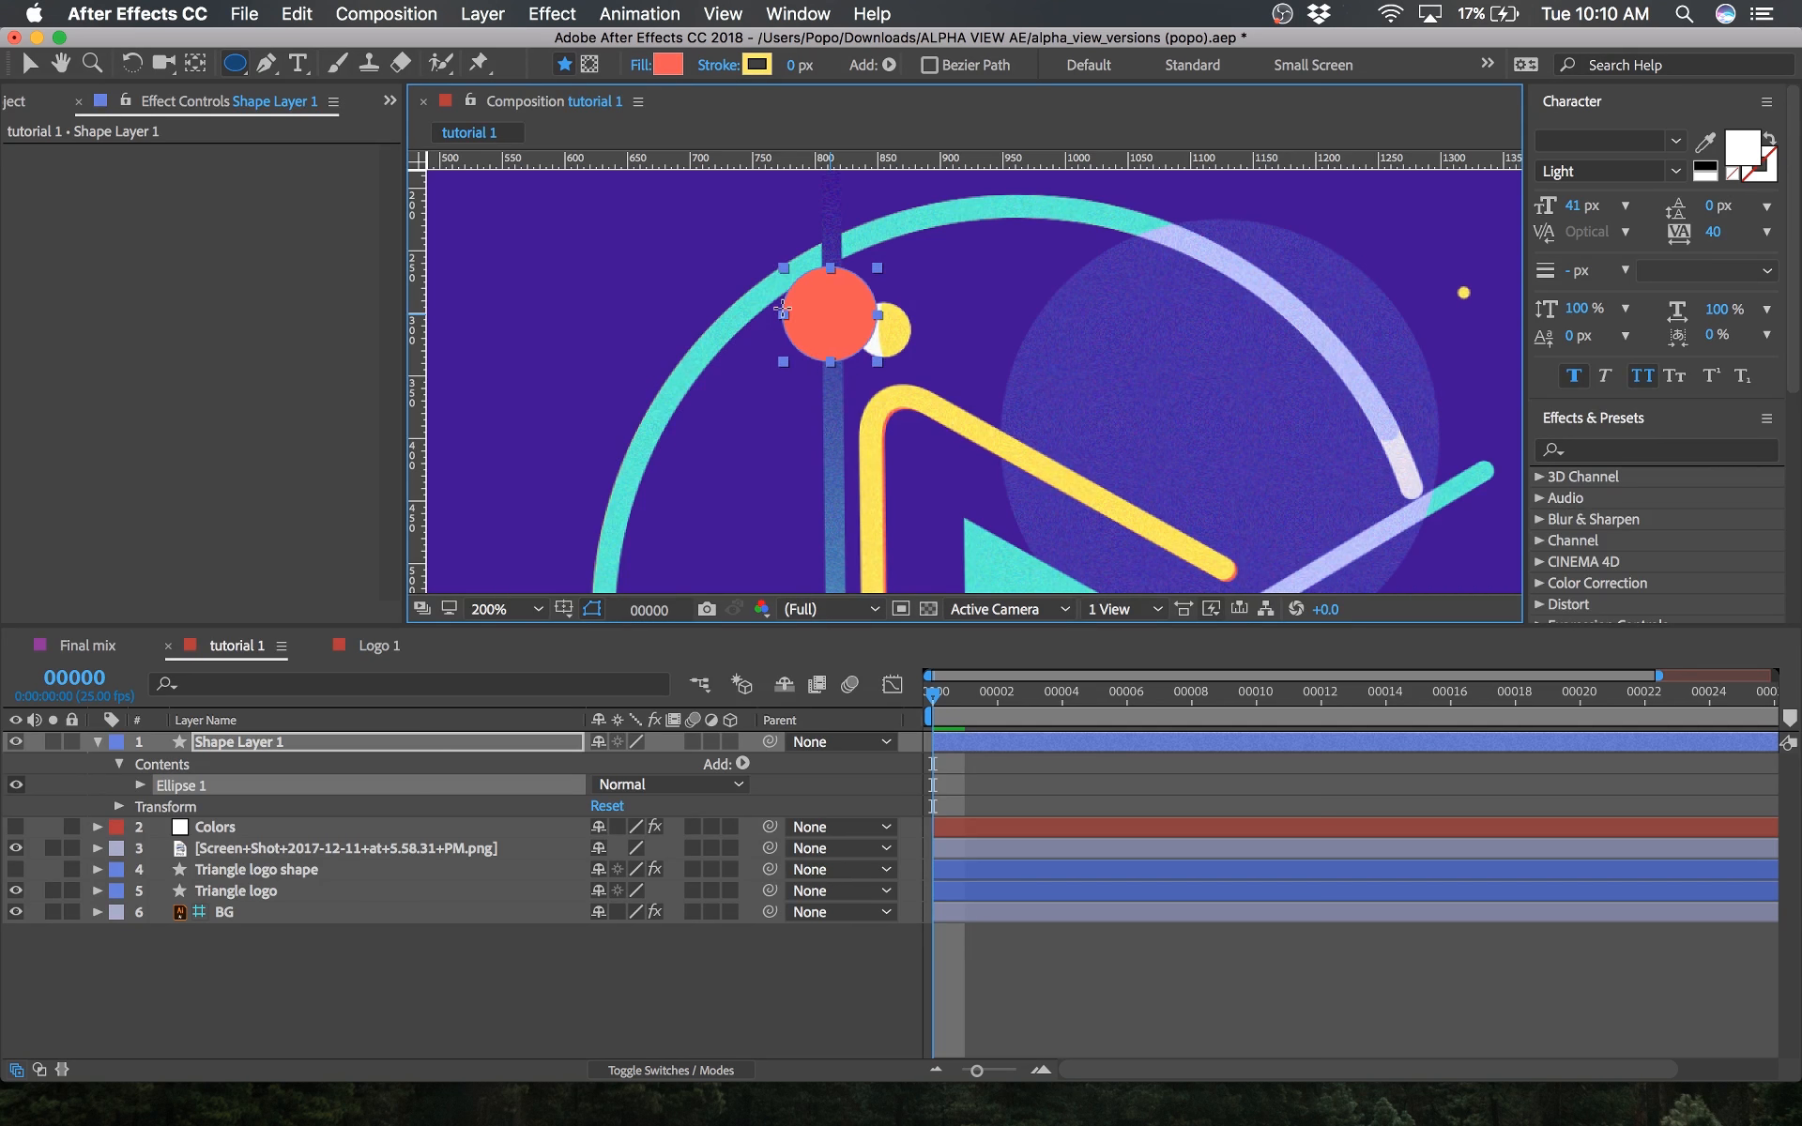
left_click(205, 743)
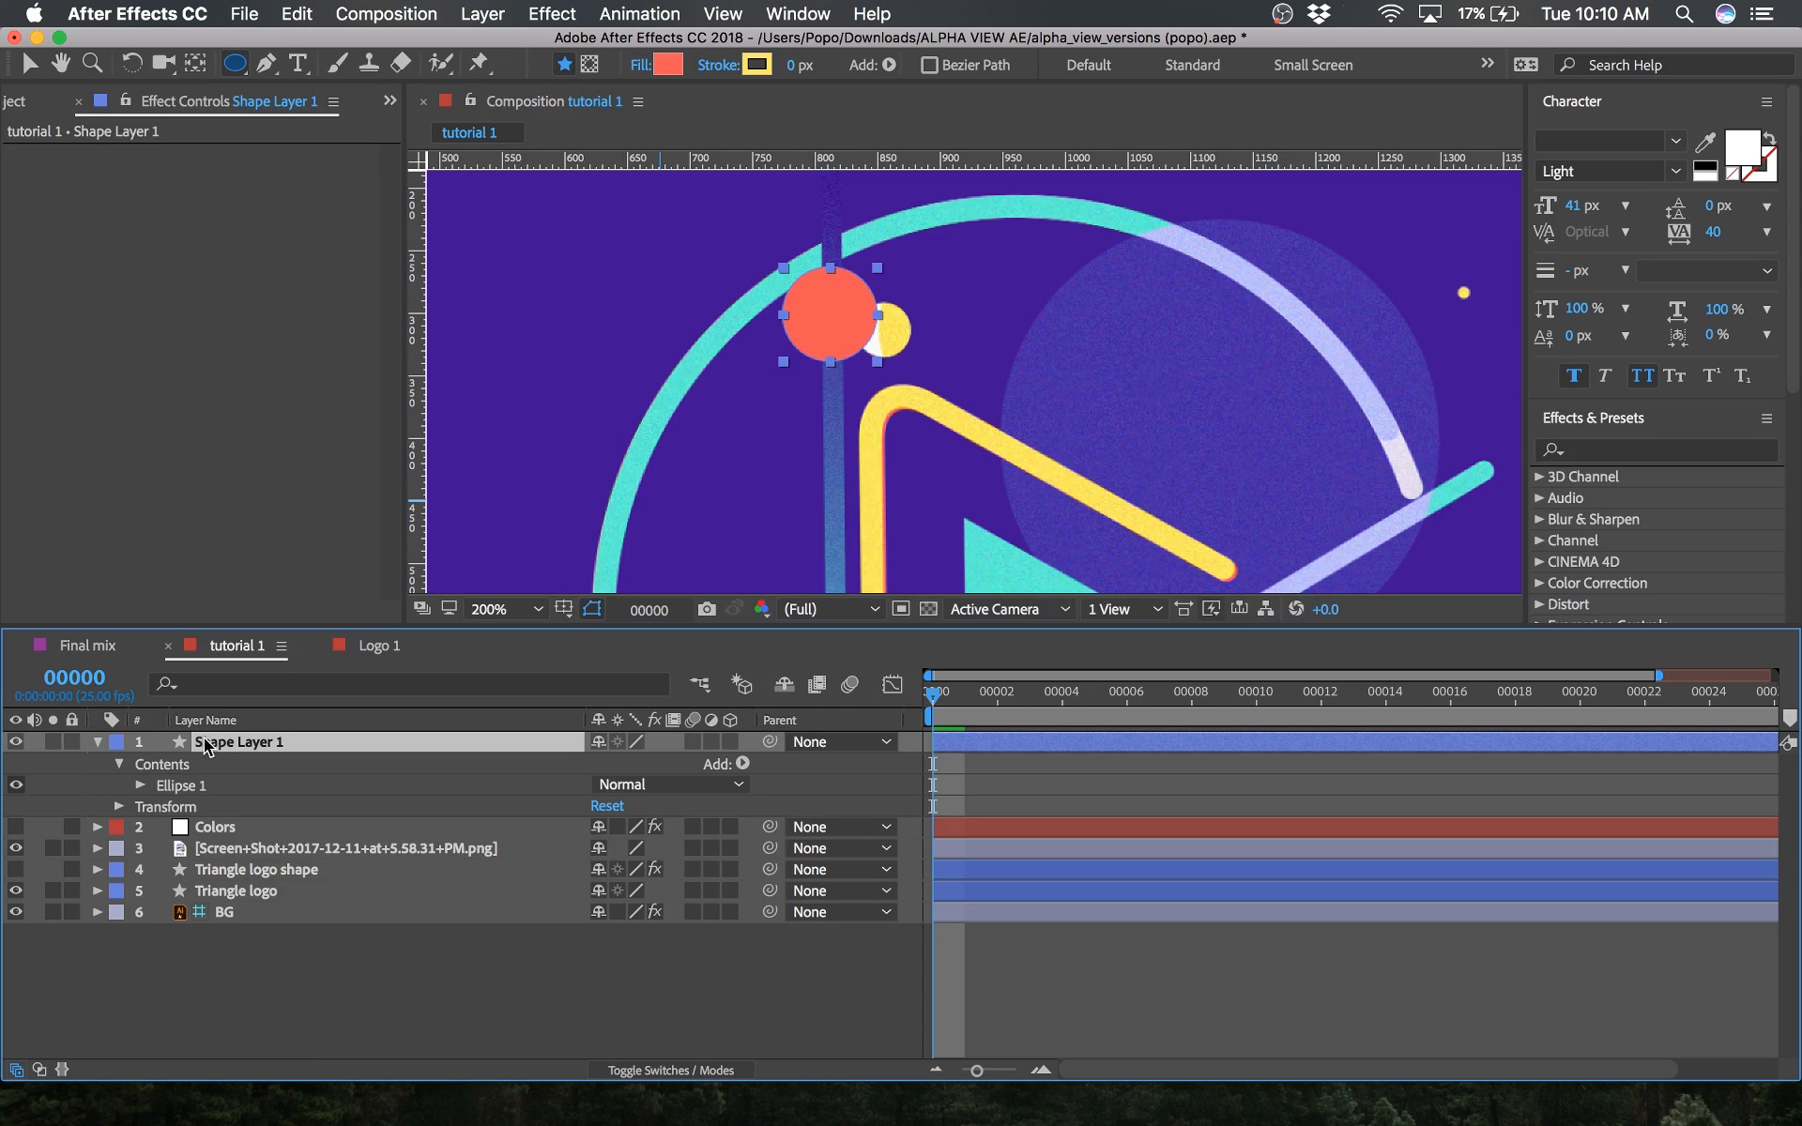
left_click(96, 743)
key("Return")
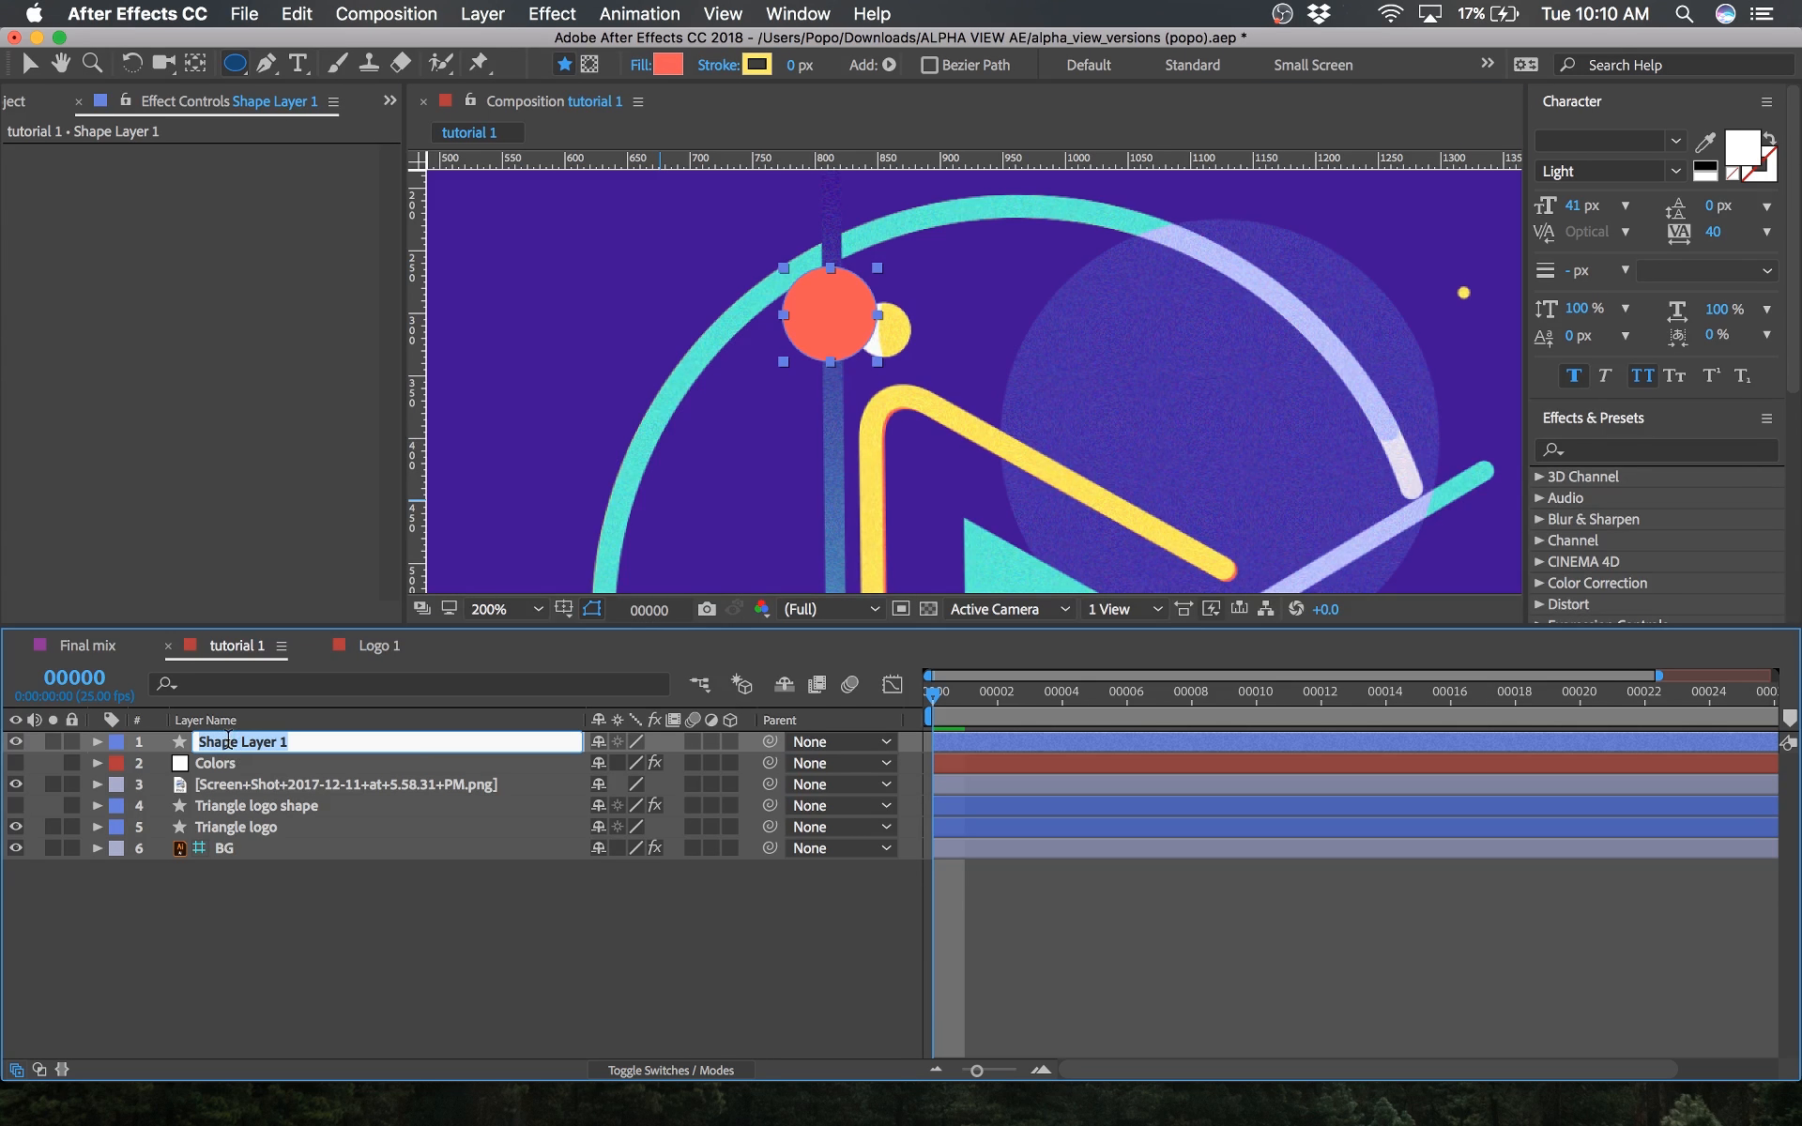
type("Ball holder")
key("Return")
Step: Solo the Ball holder layer and add Trim Paths to its contents
left_click(56, 741)
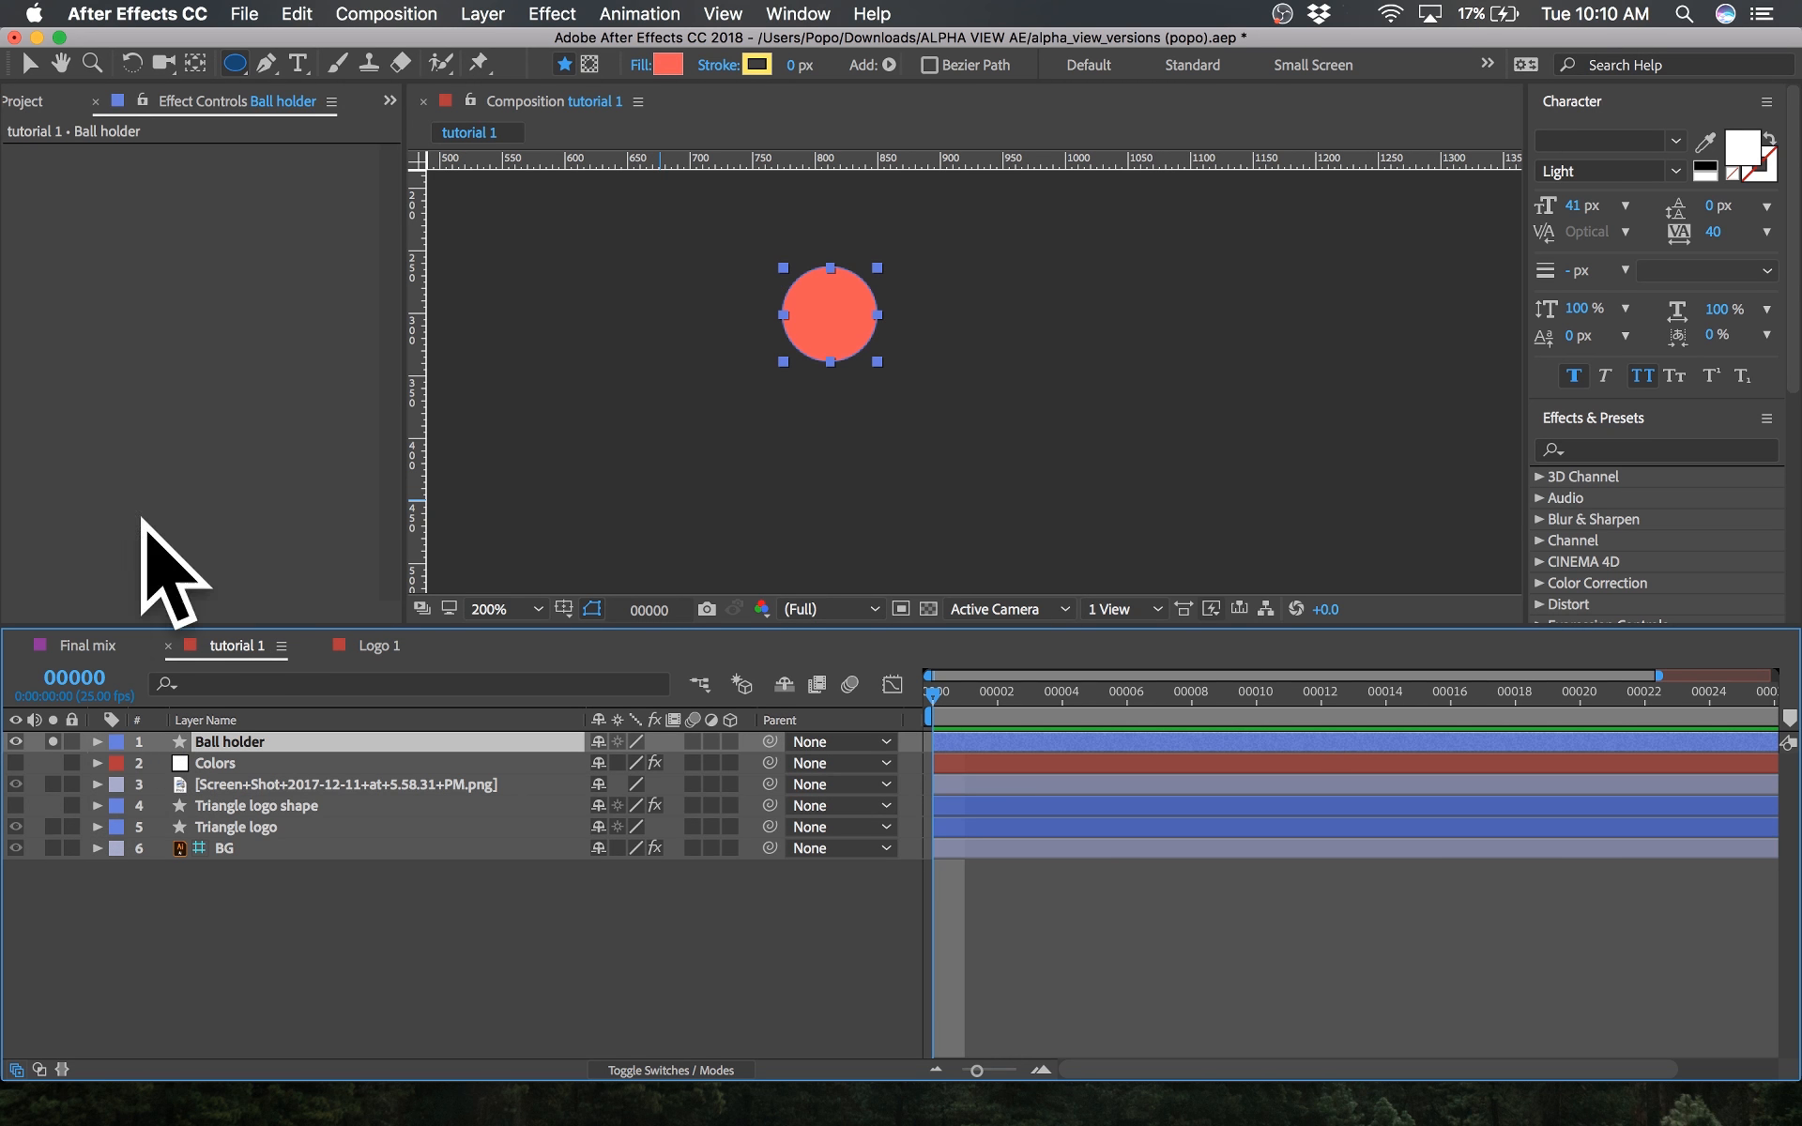
left_click(97, 741)
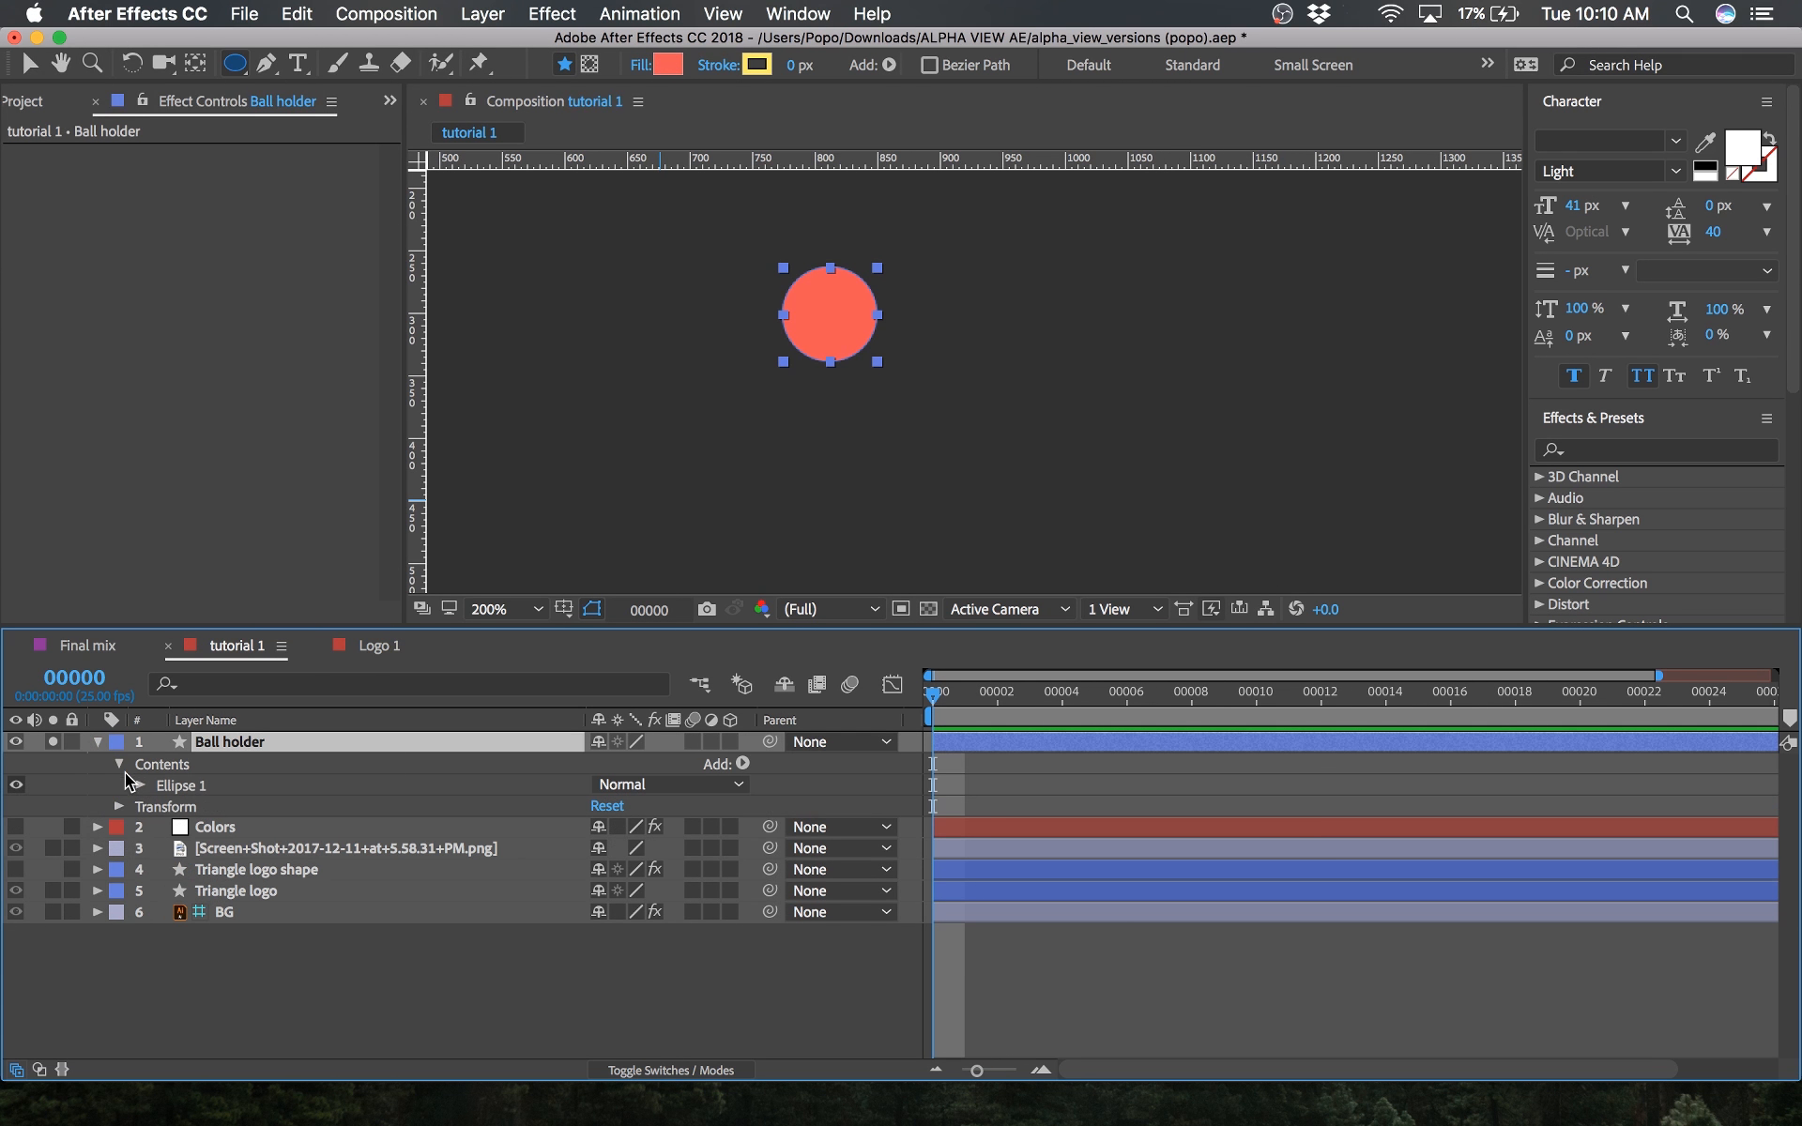
left_click(191, 782)
left_click(195, 805)
left_click(184, 765)
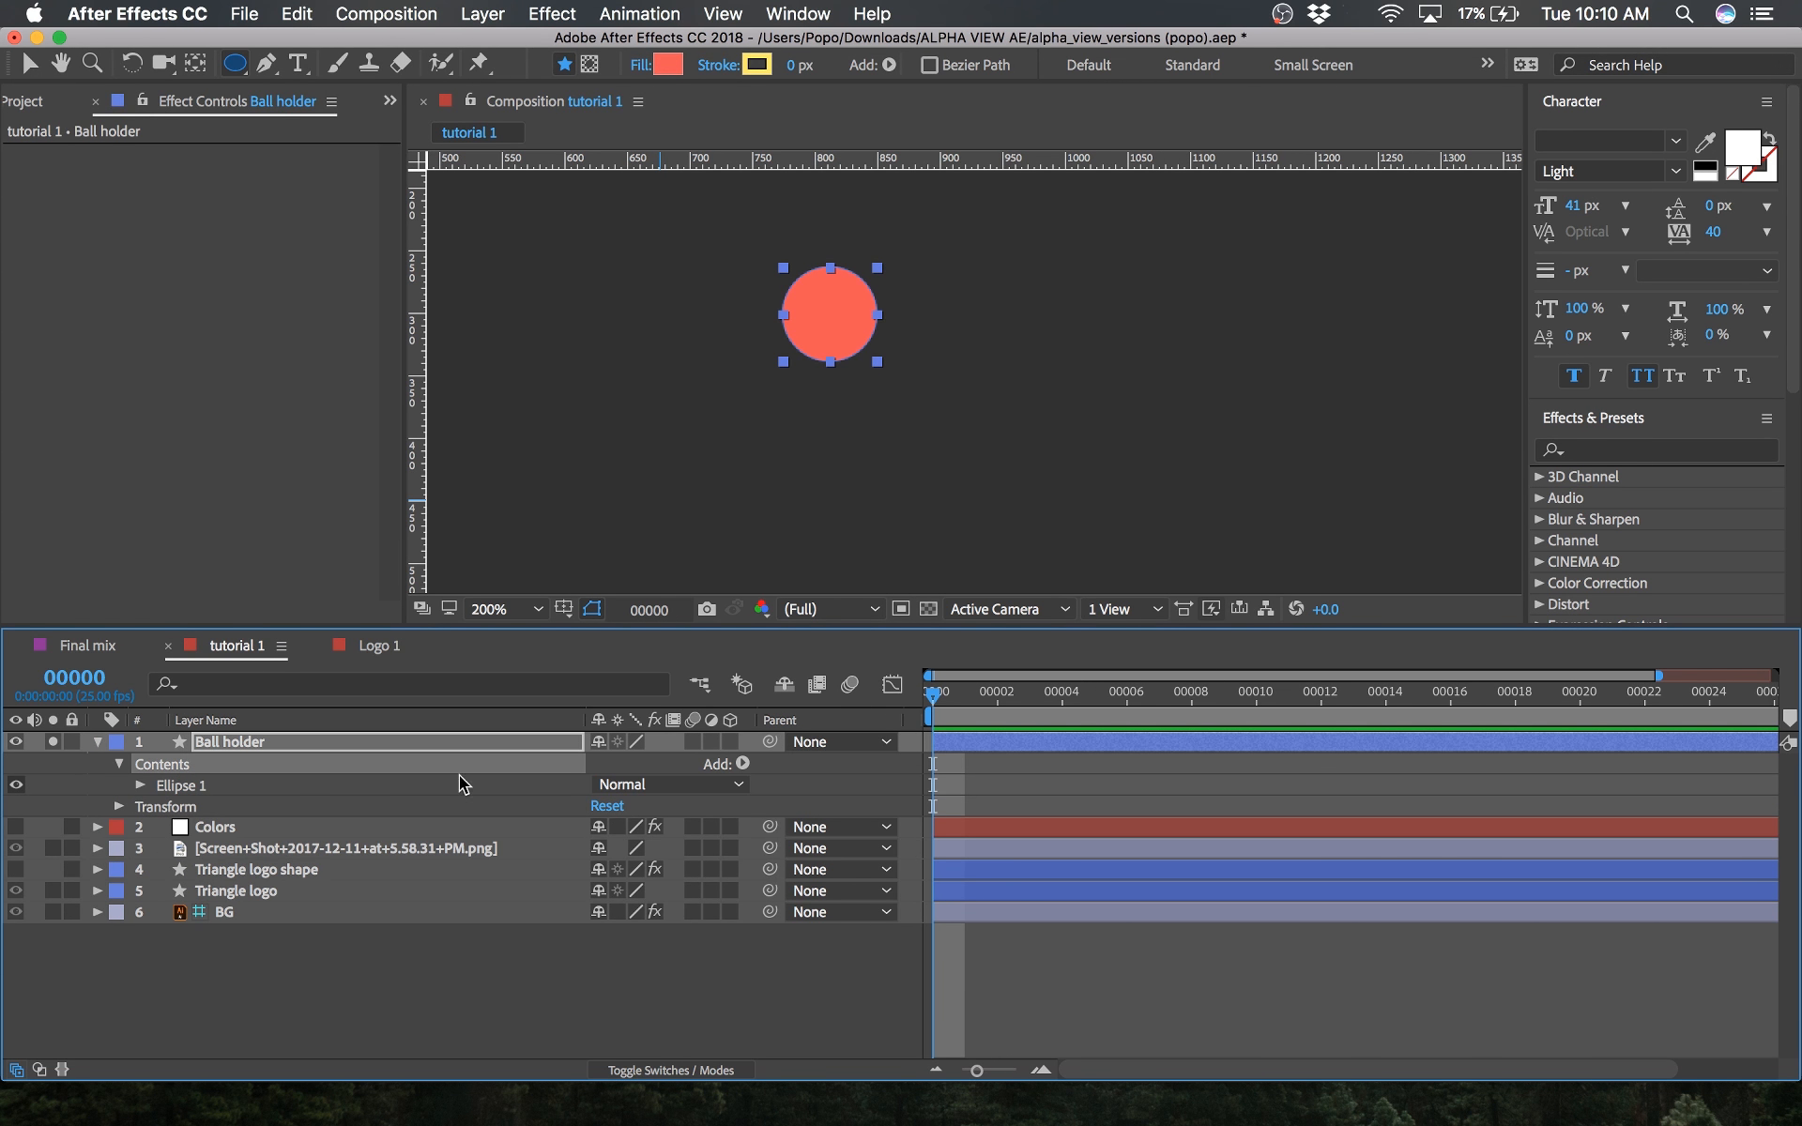
left_click(742, 763)
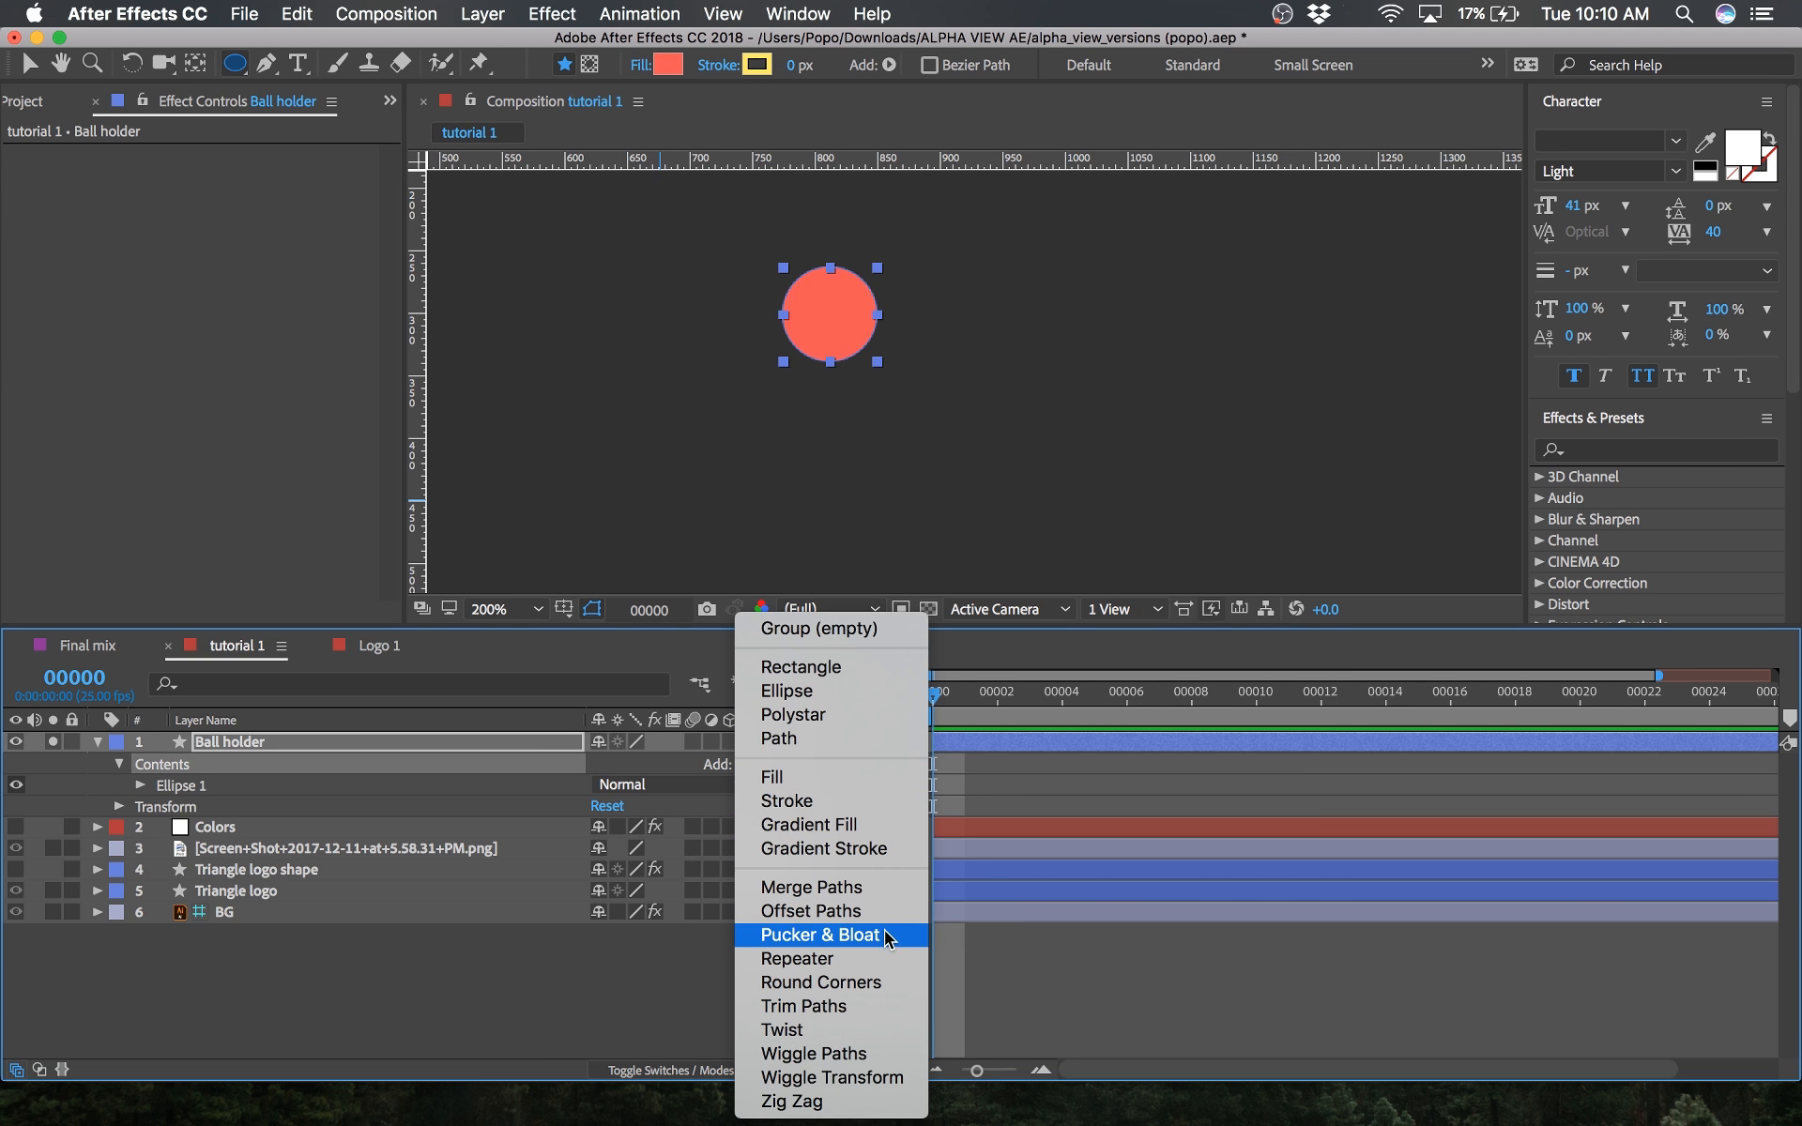
left_click(879, 1006)
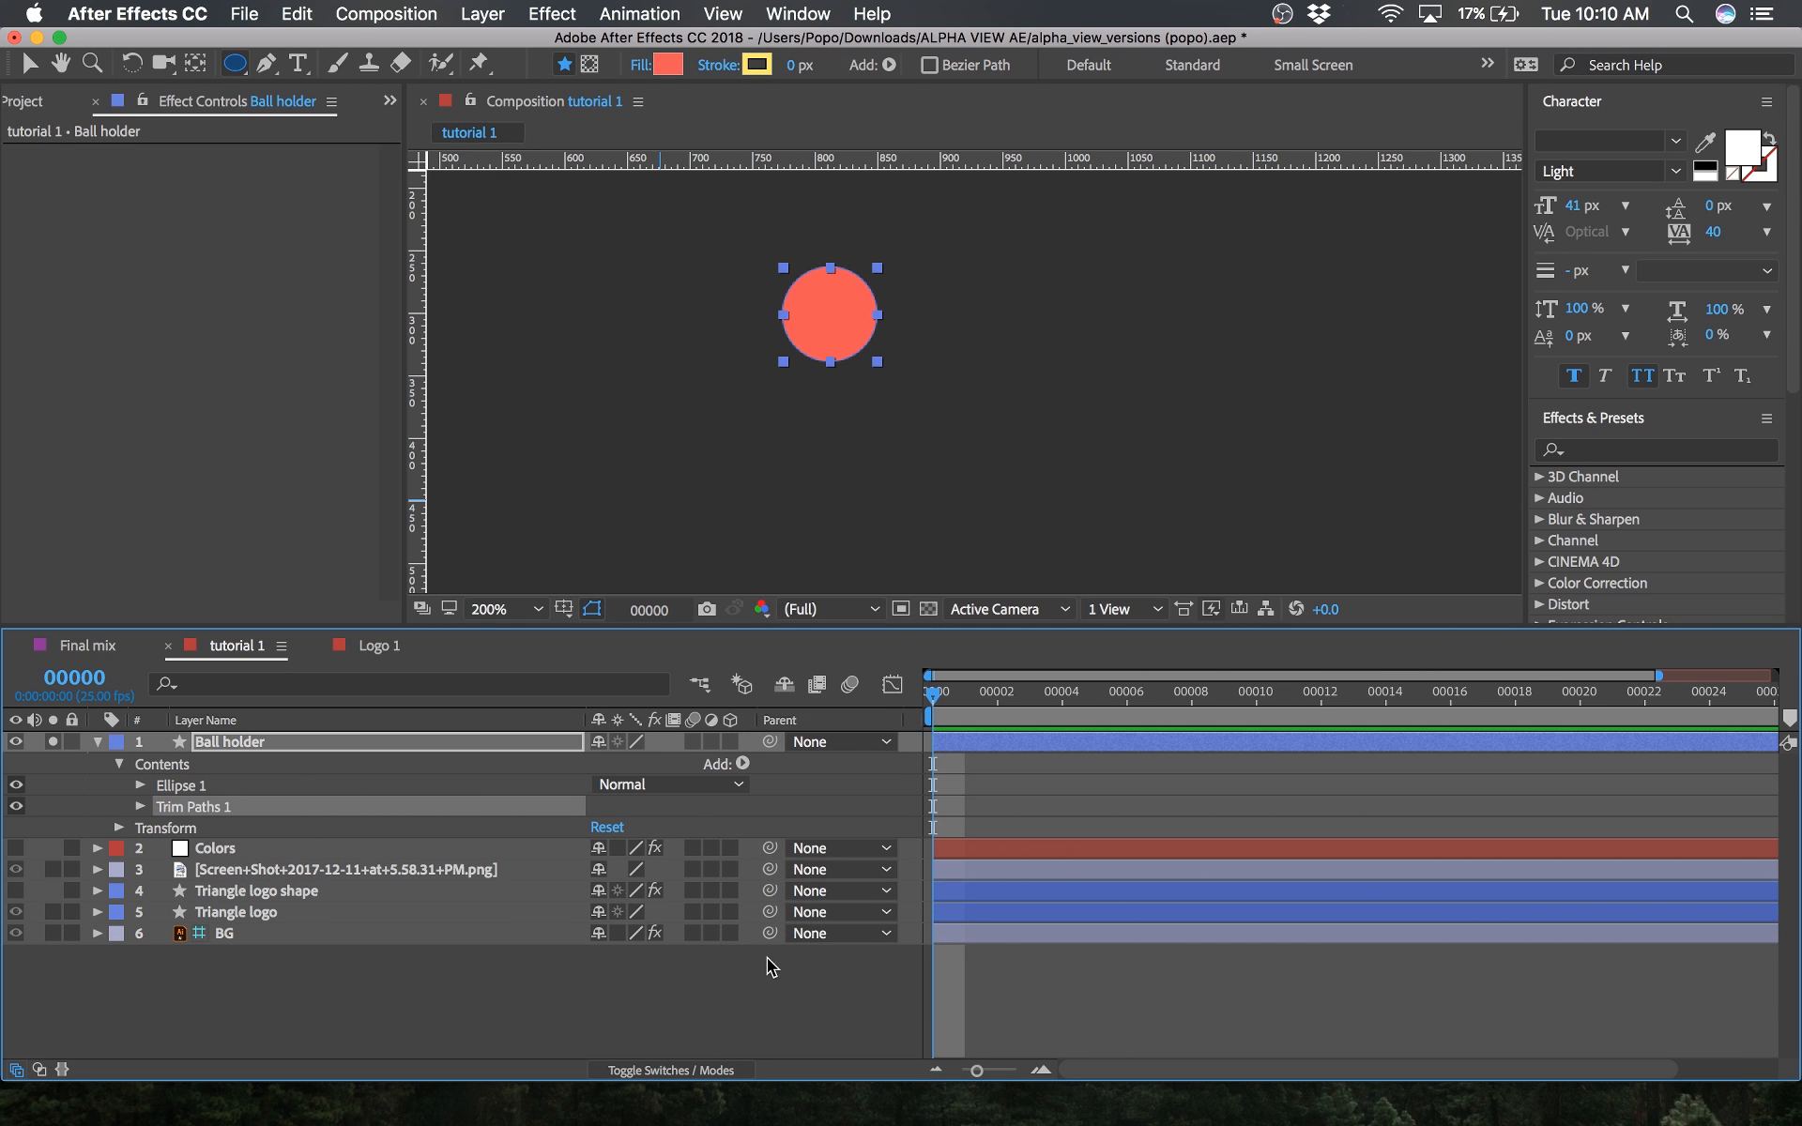
Step: Set the End value of the Ball holder's Trim Paths to 50%, leaving half of the circle
left_click(140, 806)
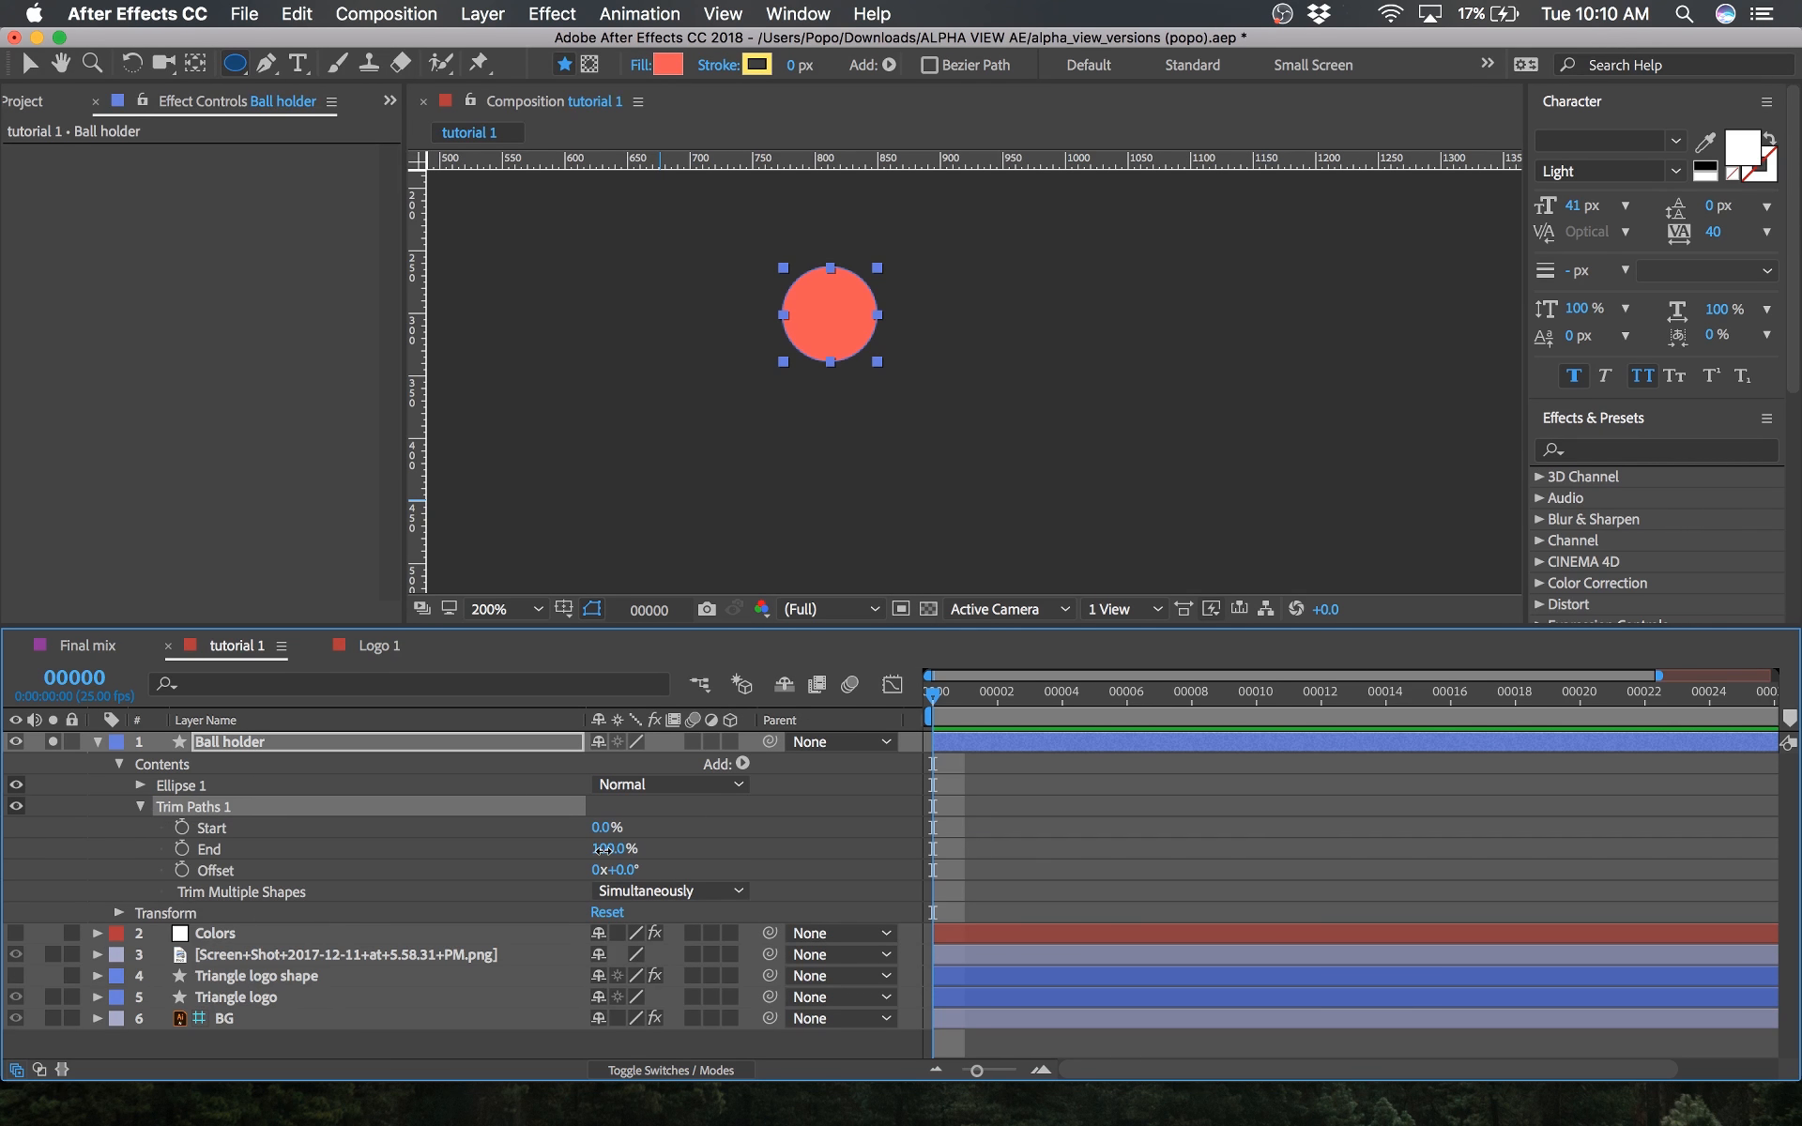
left_click(598, 849)
left_click(708, 838)
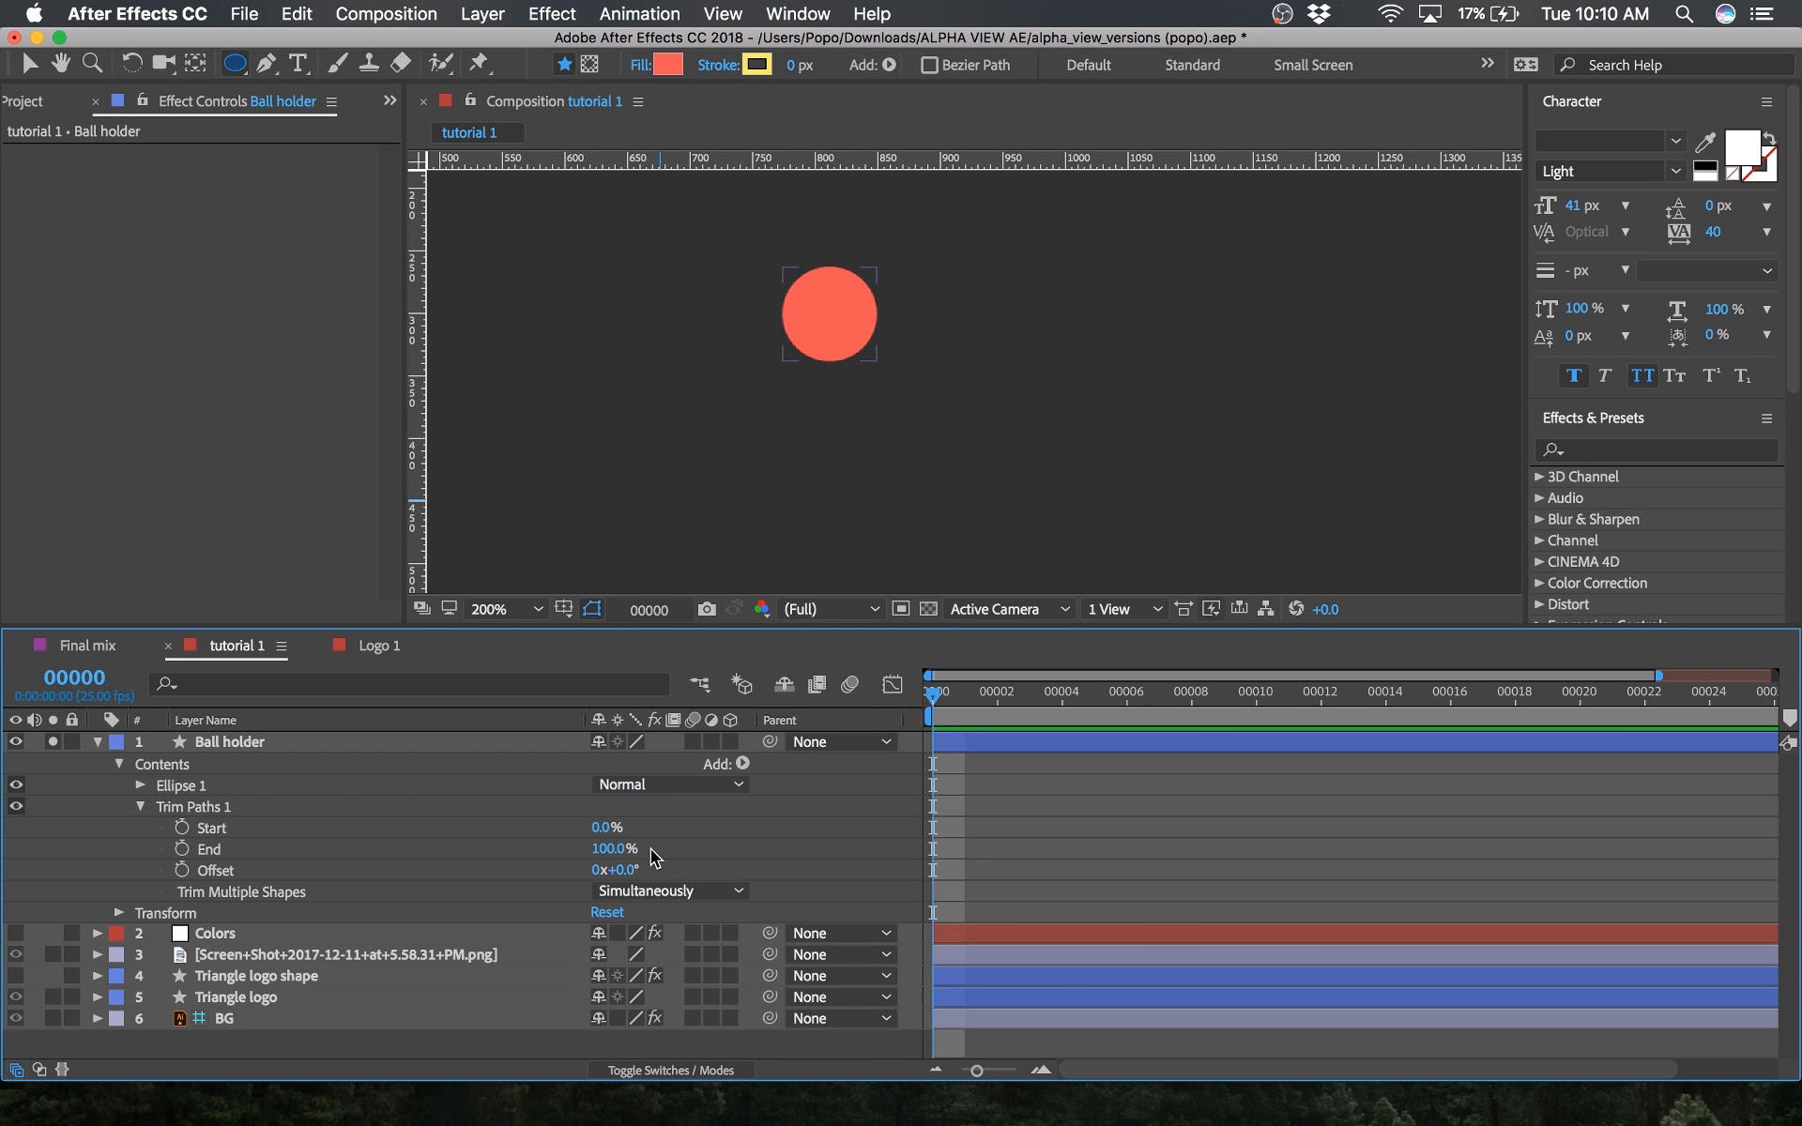
left_click_drag(615, 849, 688, 826)
left_click(597, 850)
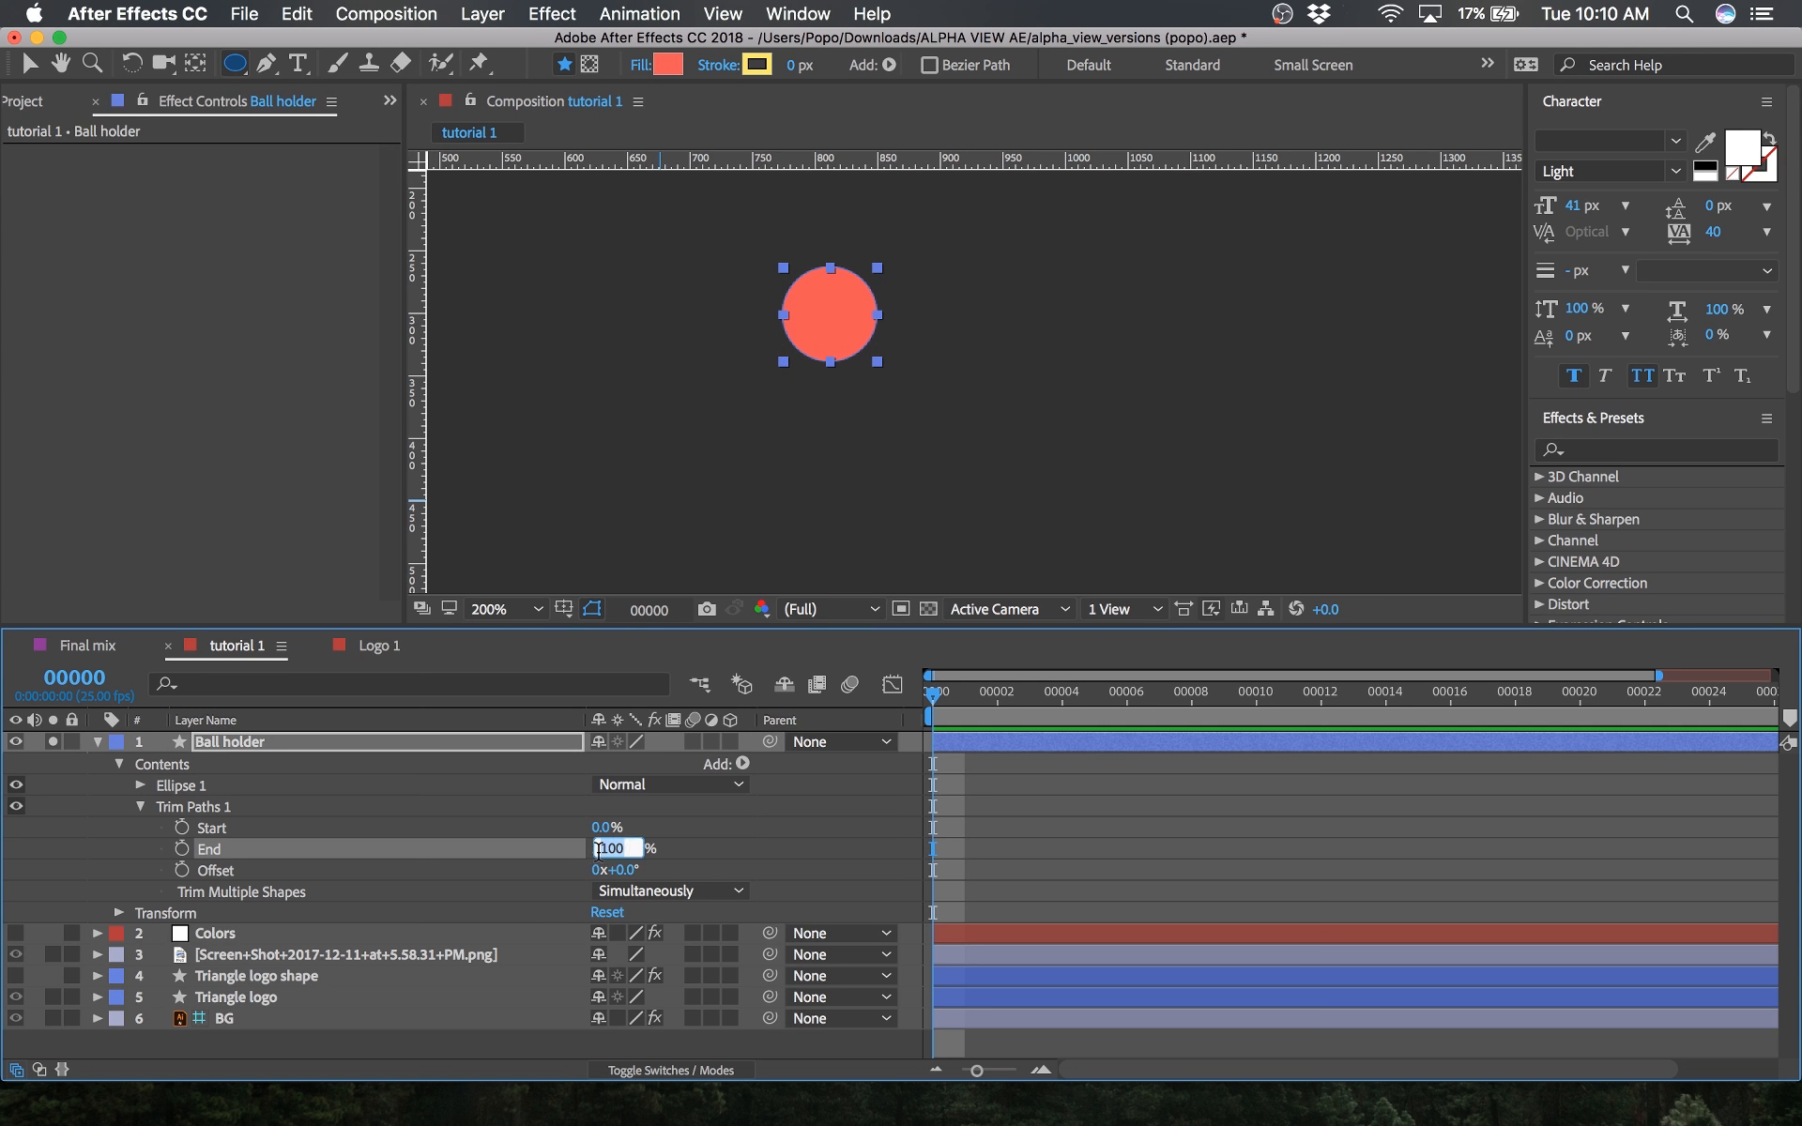
type("50.")
key("Return")
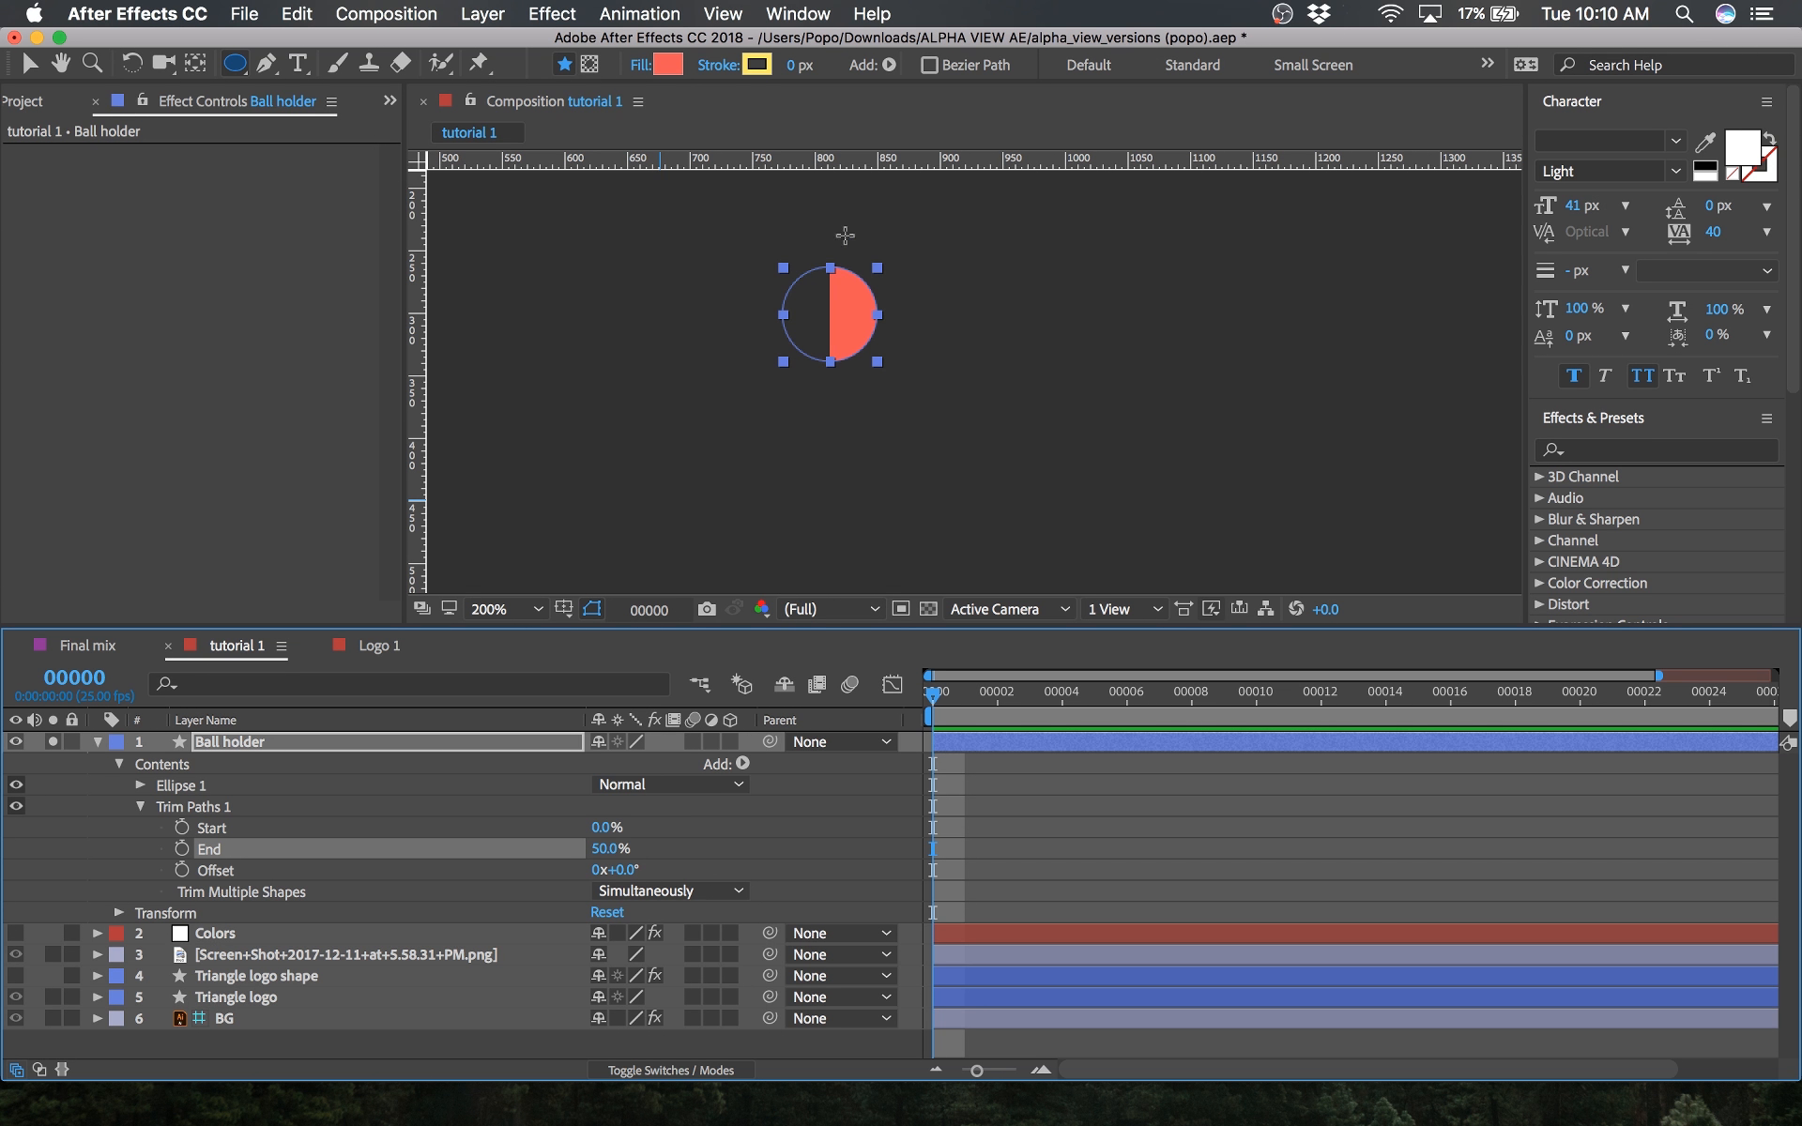
left_click(838, 758)
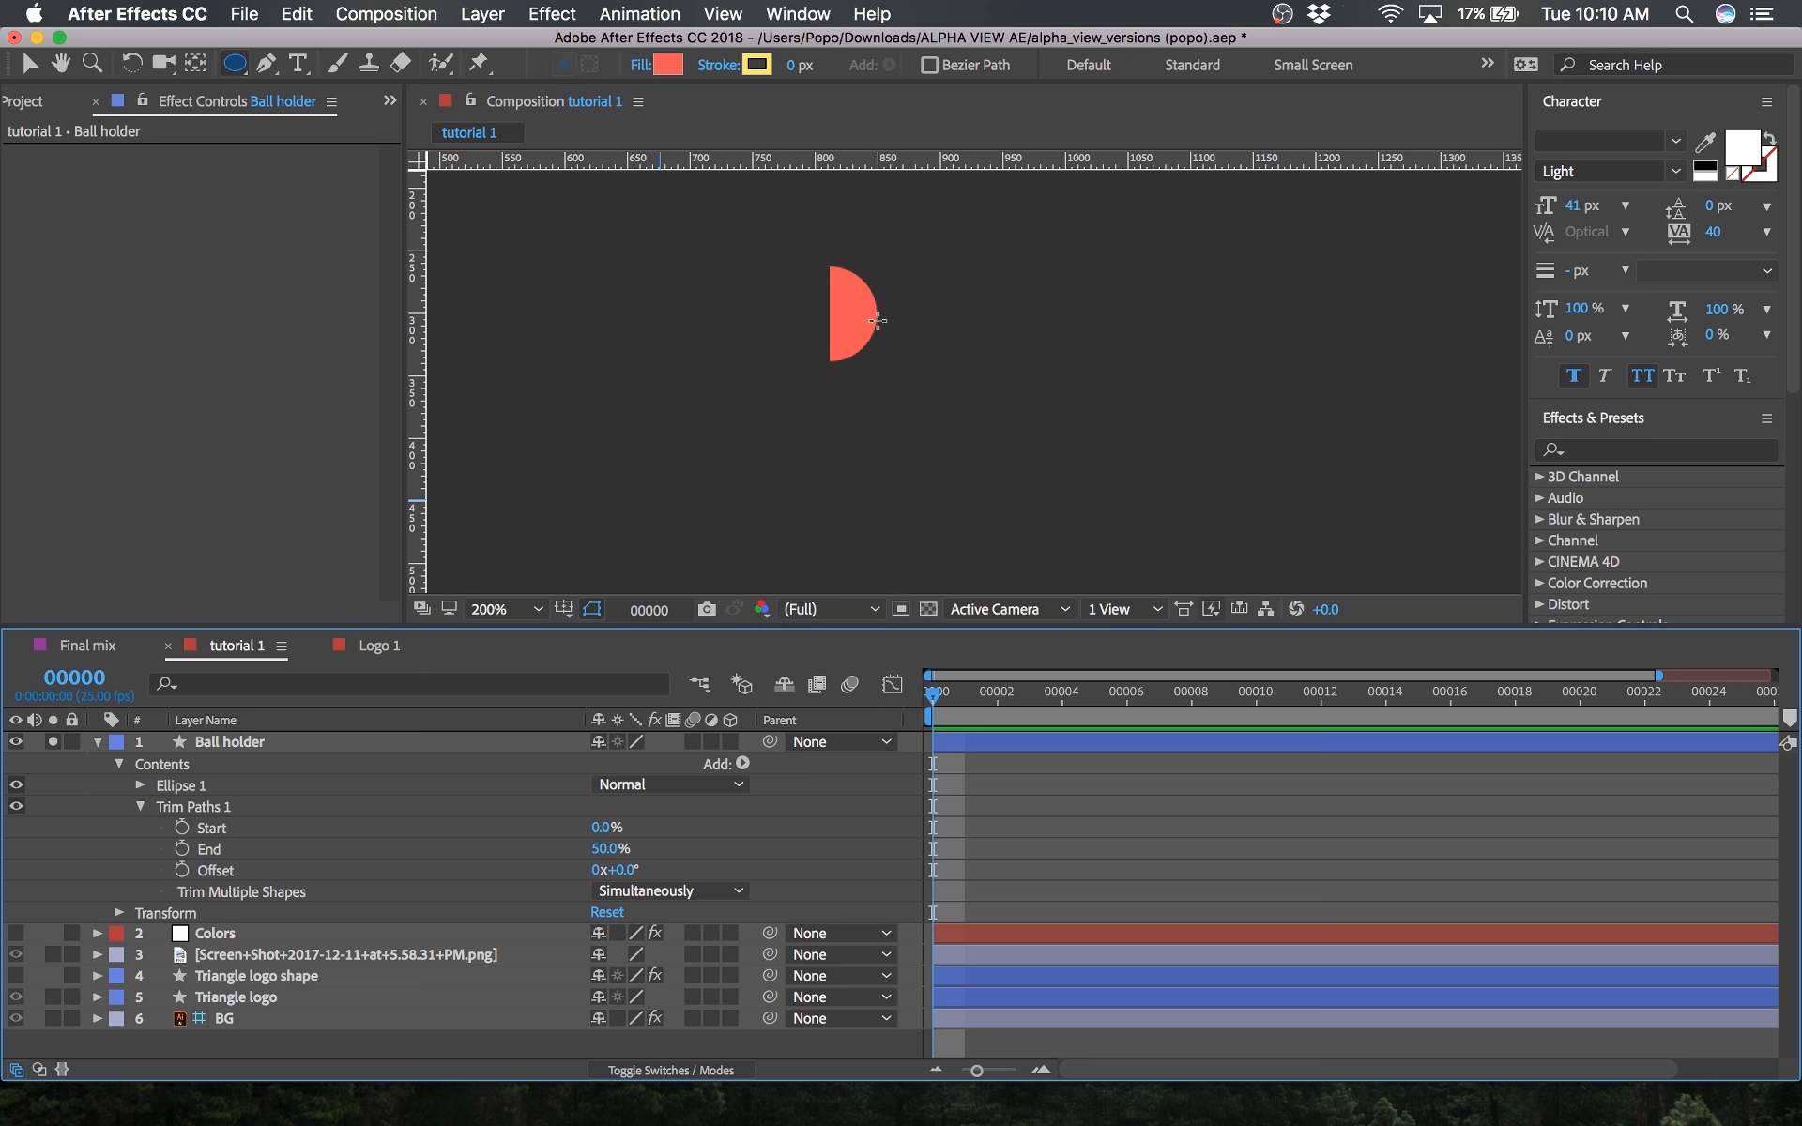
Step: Center the Ball holder layer's anchor point in its layer content
left_click(240, 741)
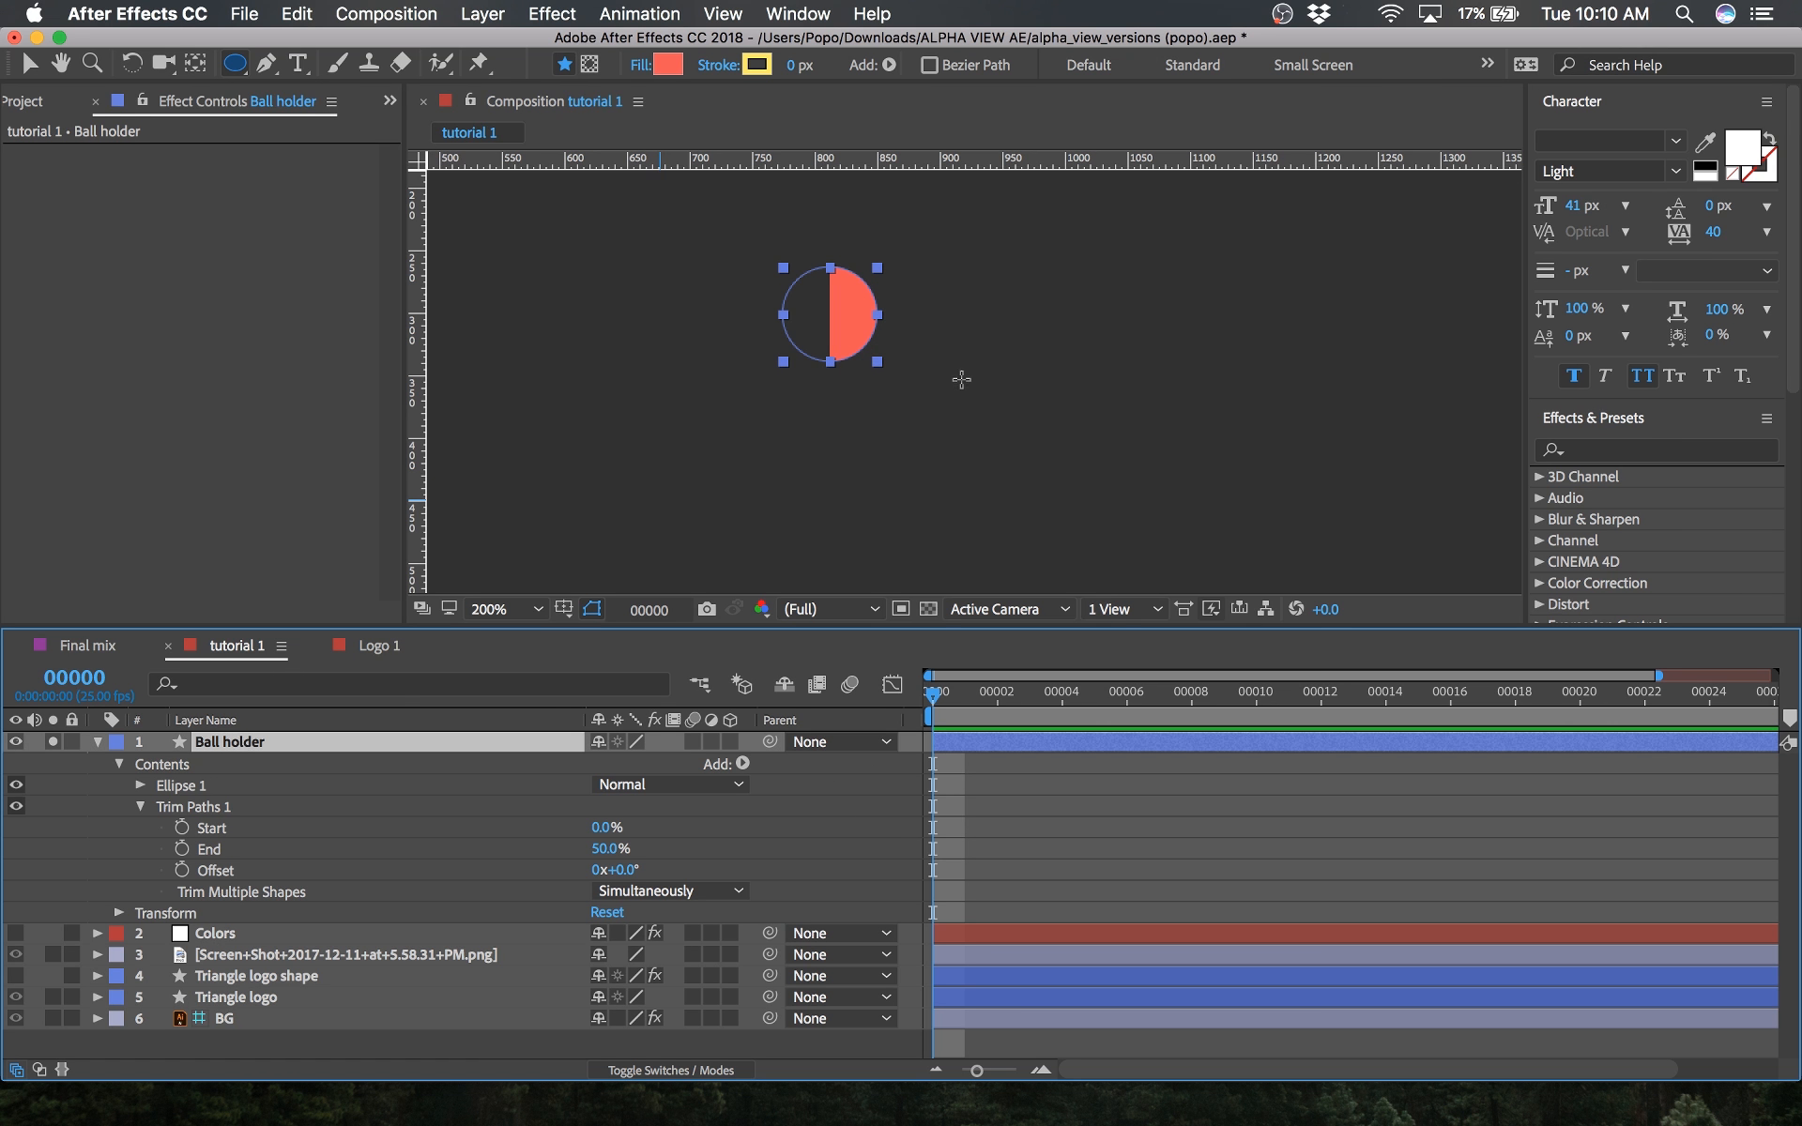
scroll(962, 379, "down", 1)
scroll(957, 415, "down", 1)
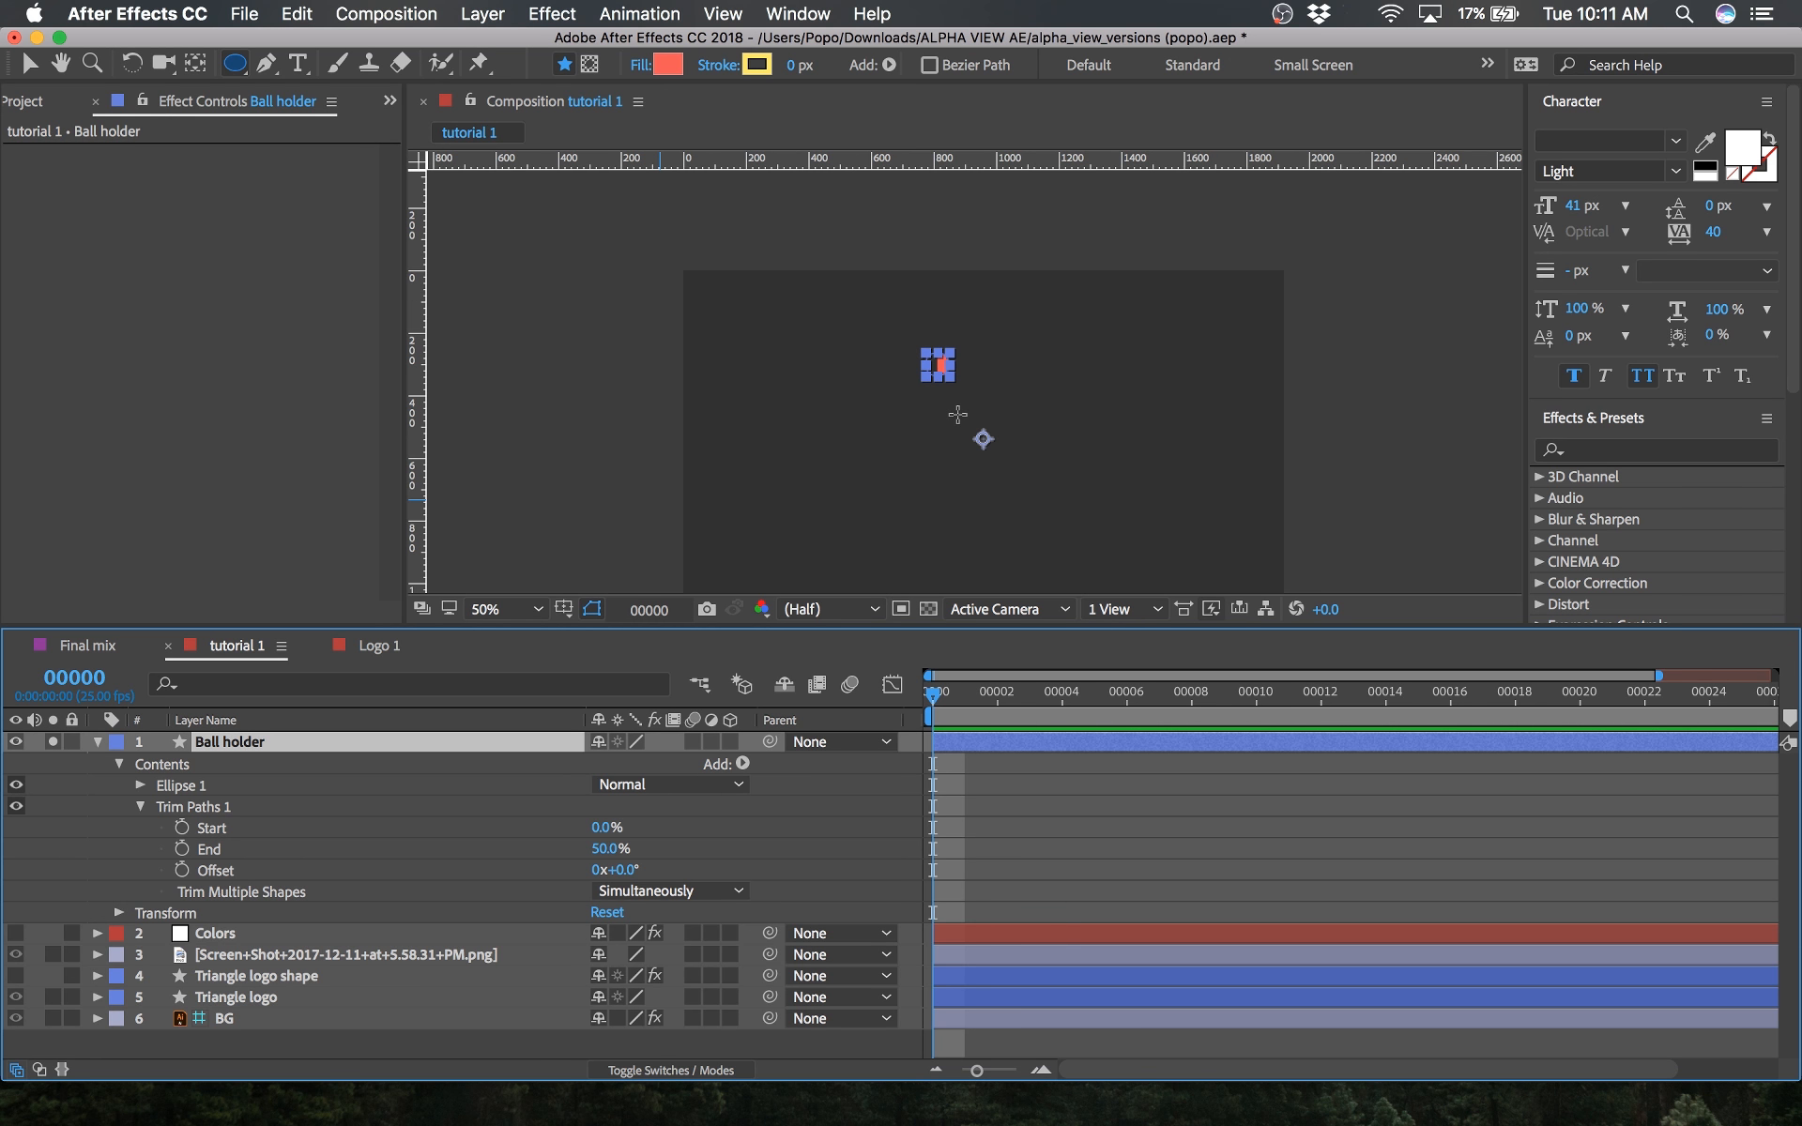
scroll(957, 415, "up", 1)
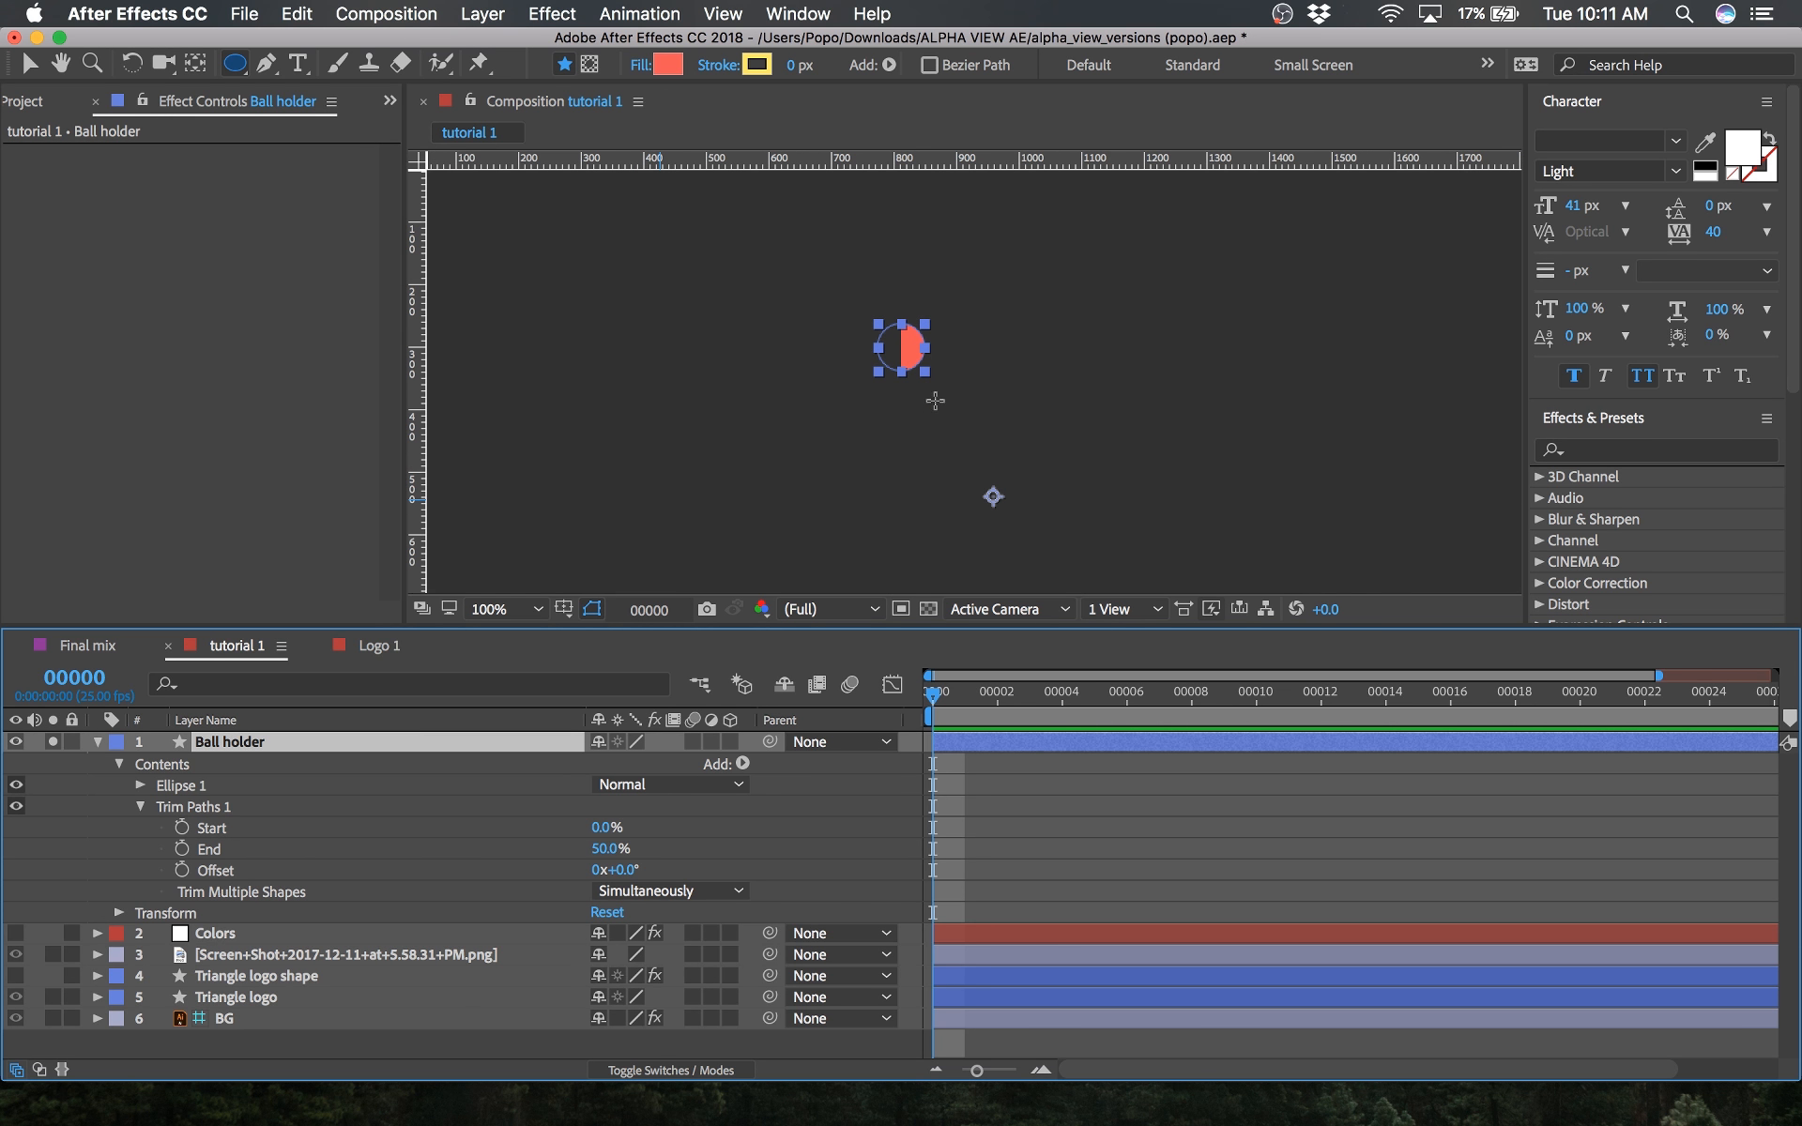
right_click(904, 335)
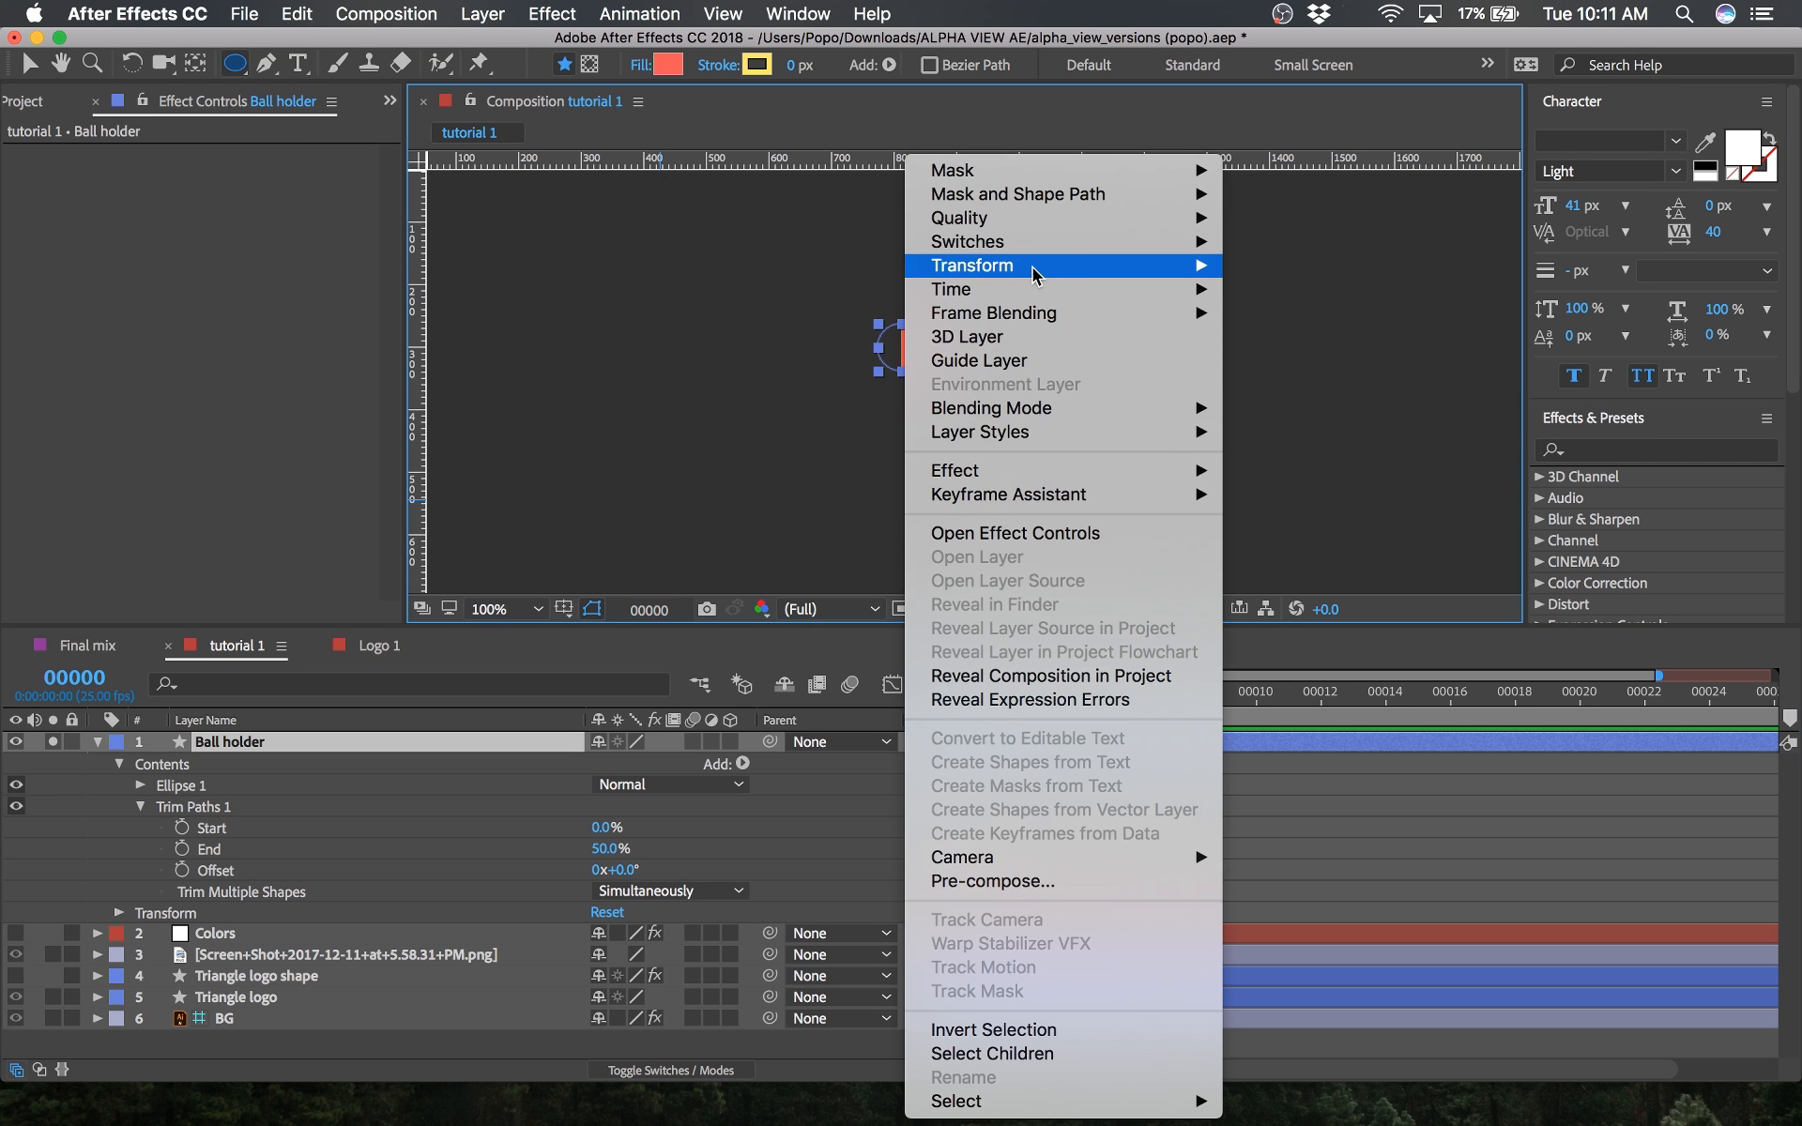
mouse_move(1037, 268)
left_click(1403, 533)
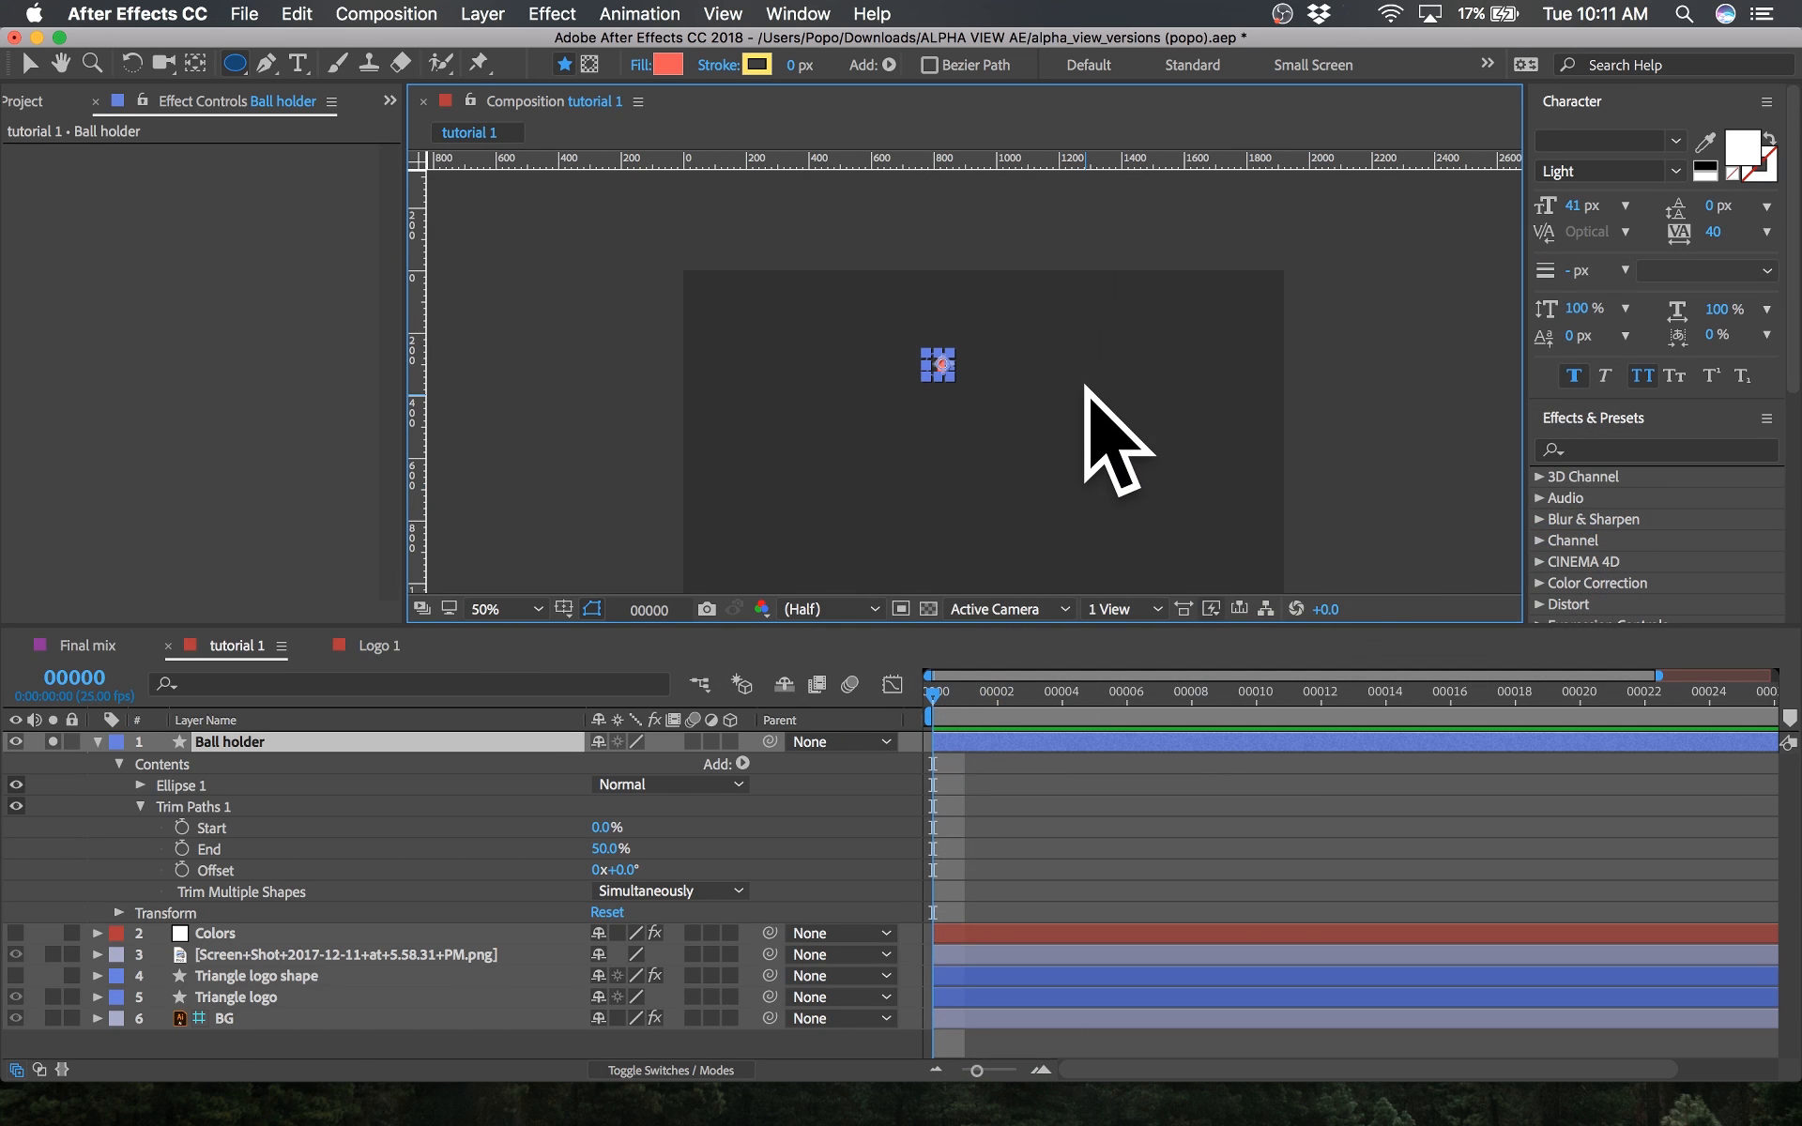
Step: Try rotating the half-circle about its anchor point with the Rotation tool, and undo the rotation
scroll(946, 346, "up", 1)
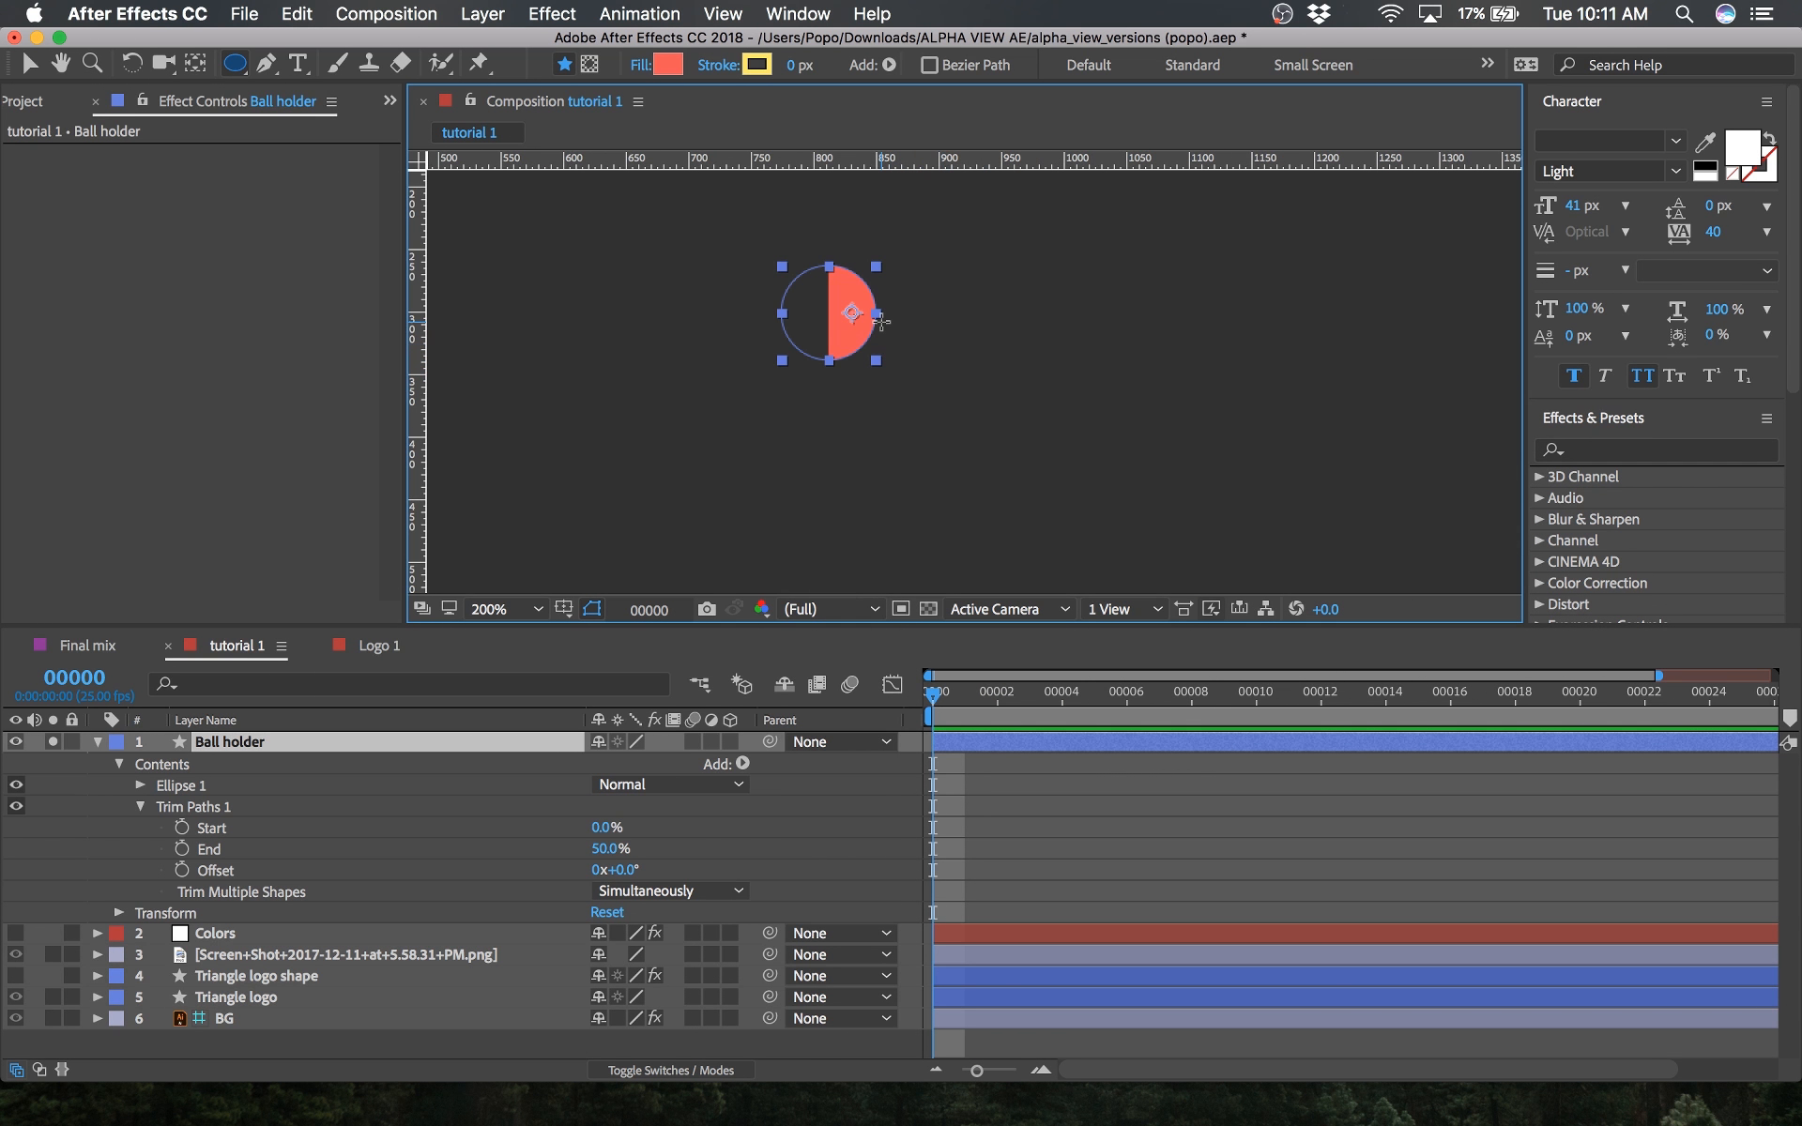
key("w")
left_click_drag(850, 298, 864, 314)
key("super+z")
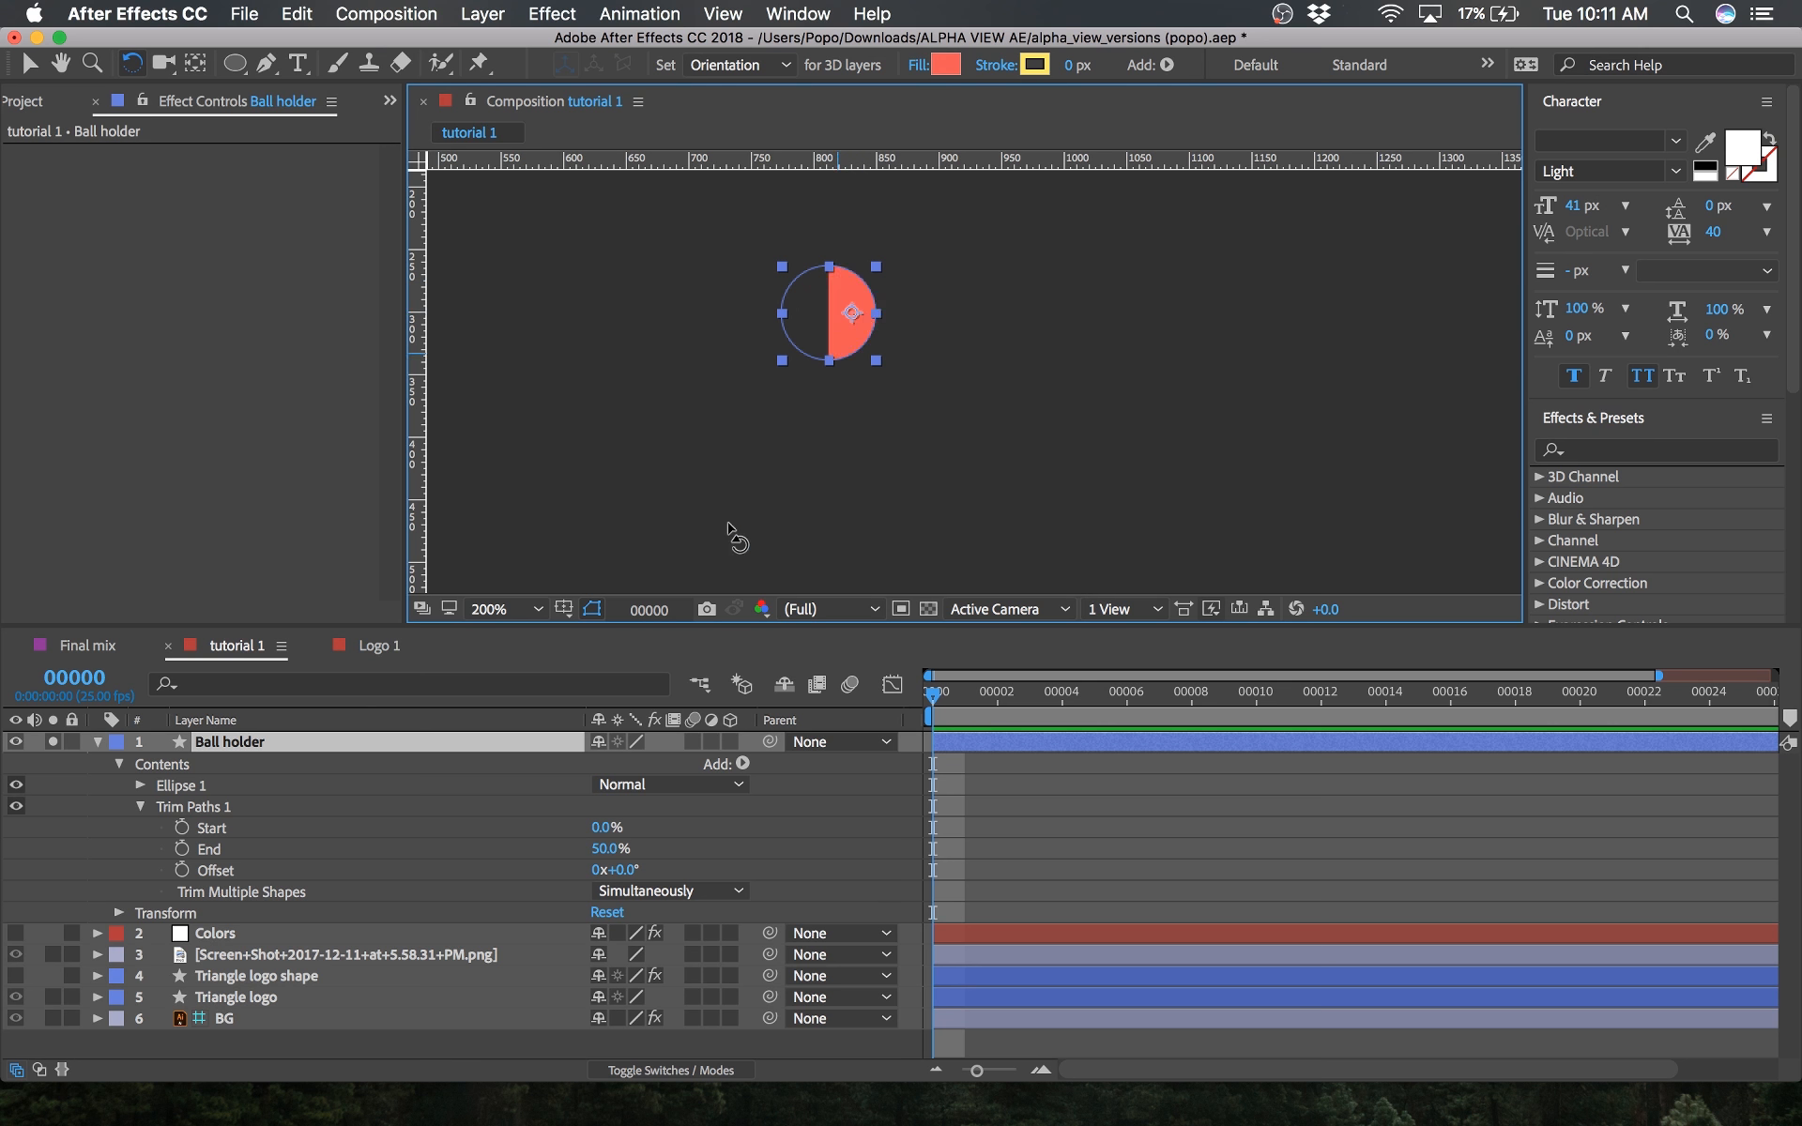
left_click(788, 849)
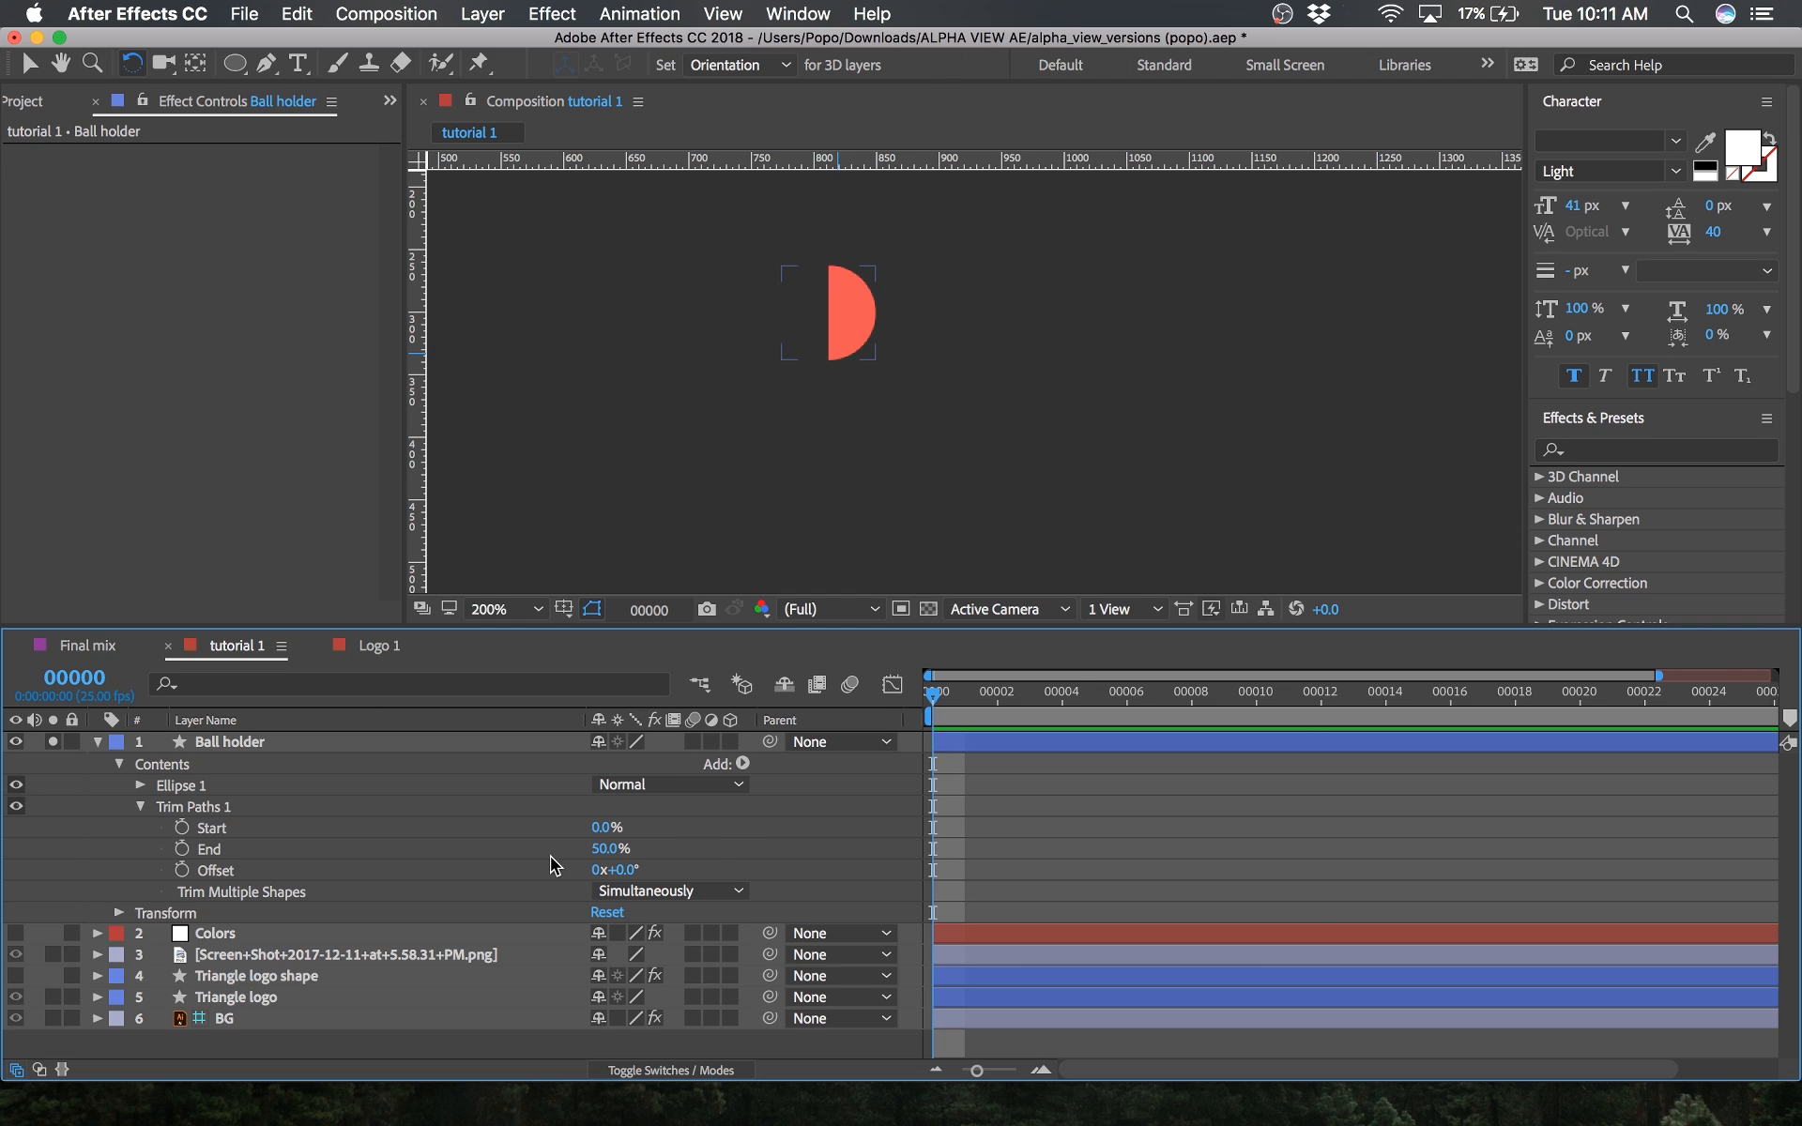
Step: Set the Offset of the Ball holder's Trim Paths to 90° so the flat edge faces up
left_click_drag(631, 866, 672, 859)
left_click(627, 864)
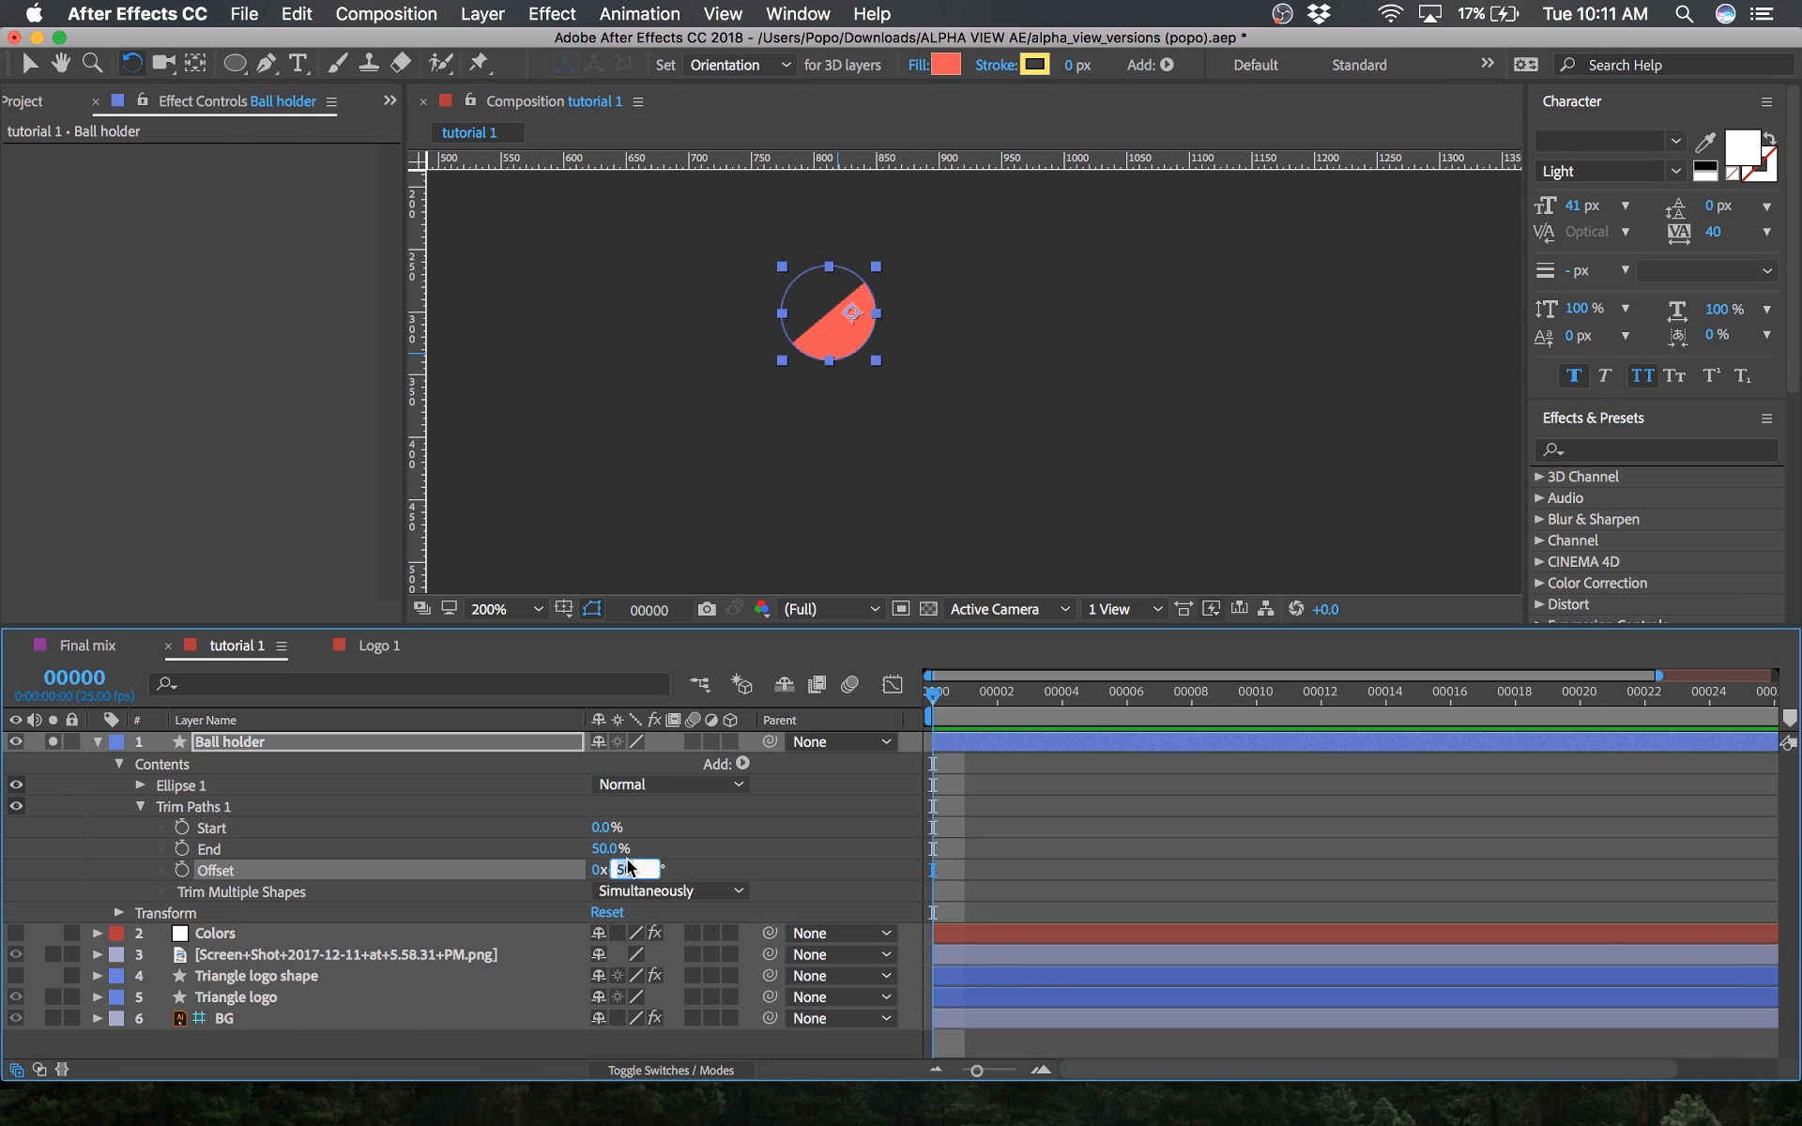
key("Return")
left_click(871, 859)
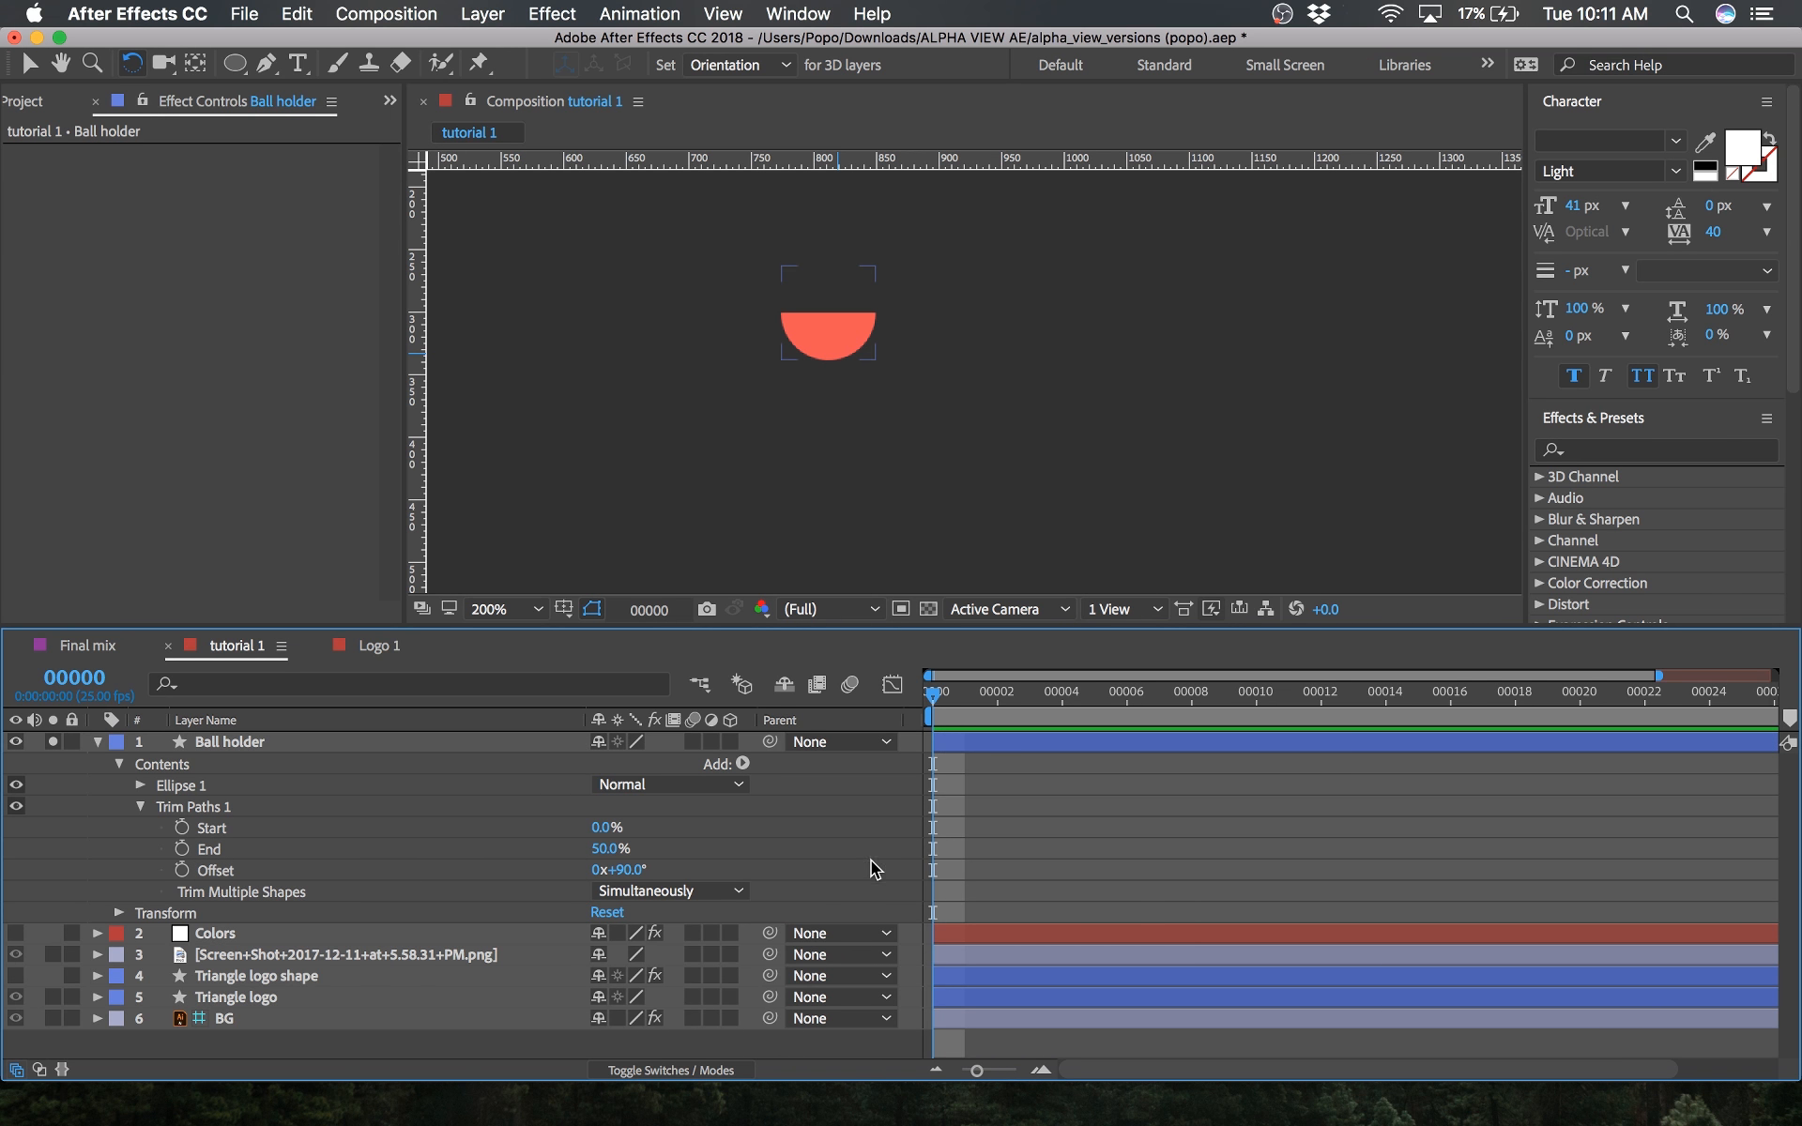
Step: Move the Ball holder's anchor point to the lowest point of the half-circle and save the project
left_click(374, 742)
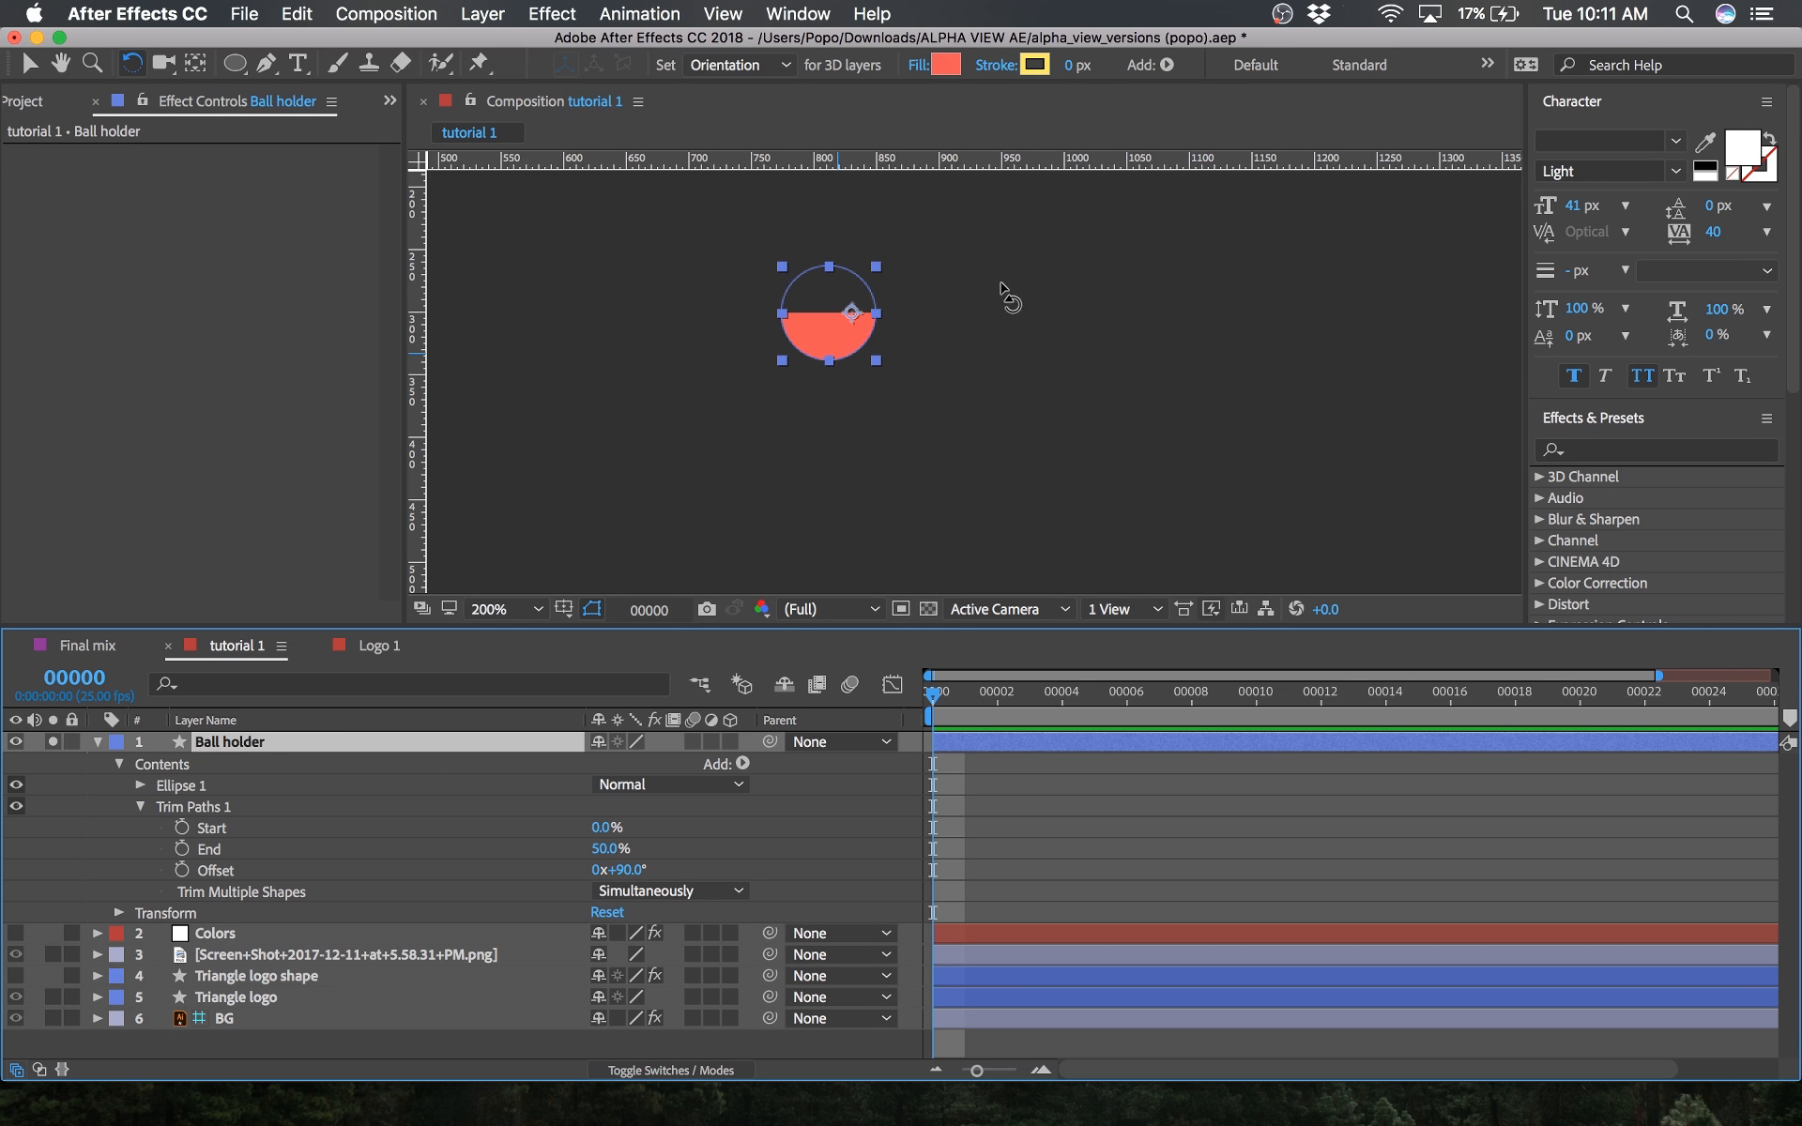
key("y")
left_click_drag(853, 326, 829, 358)
key("super+s")
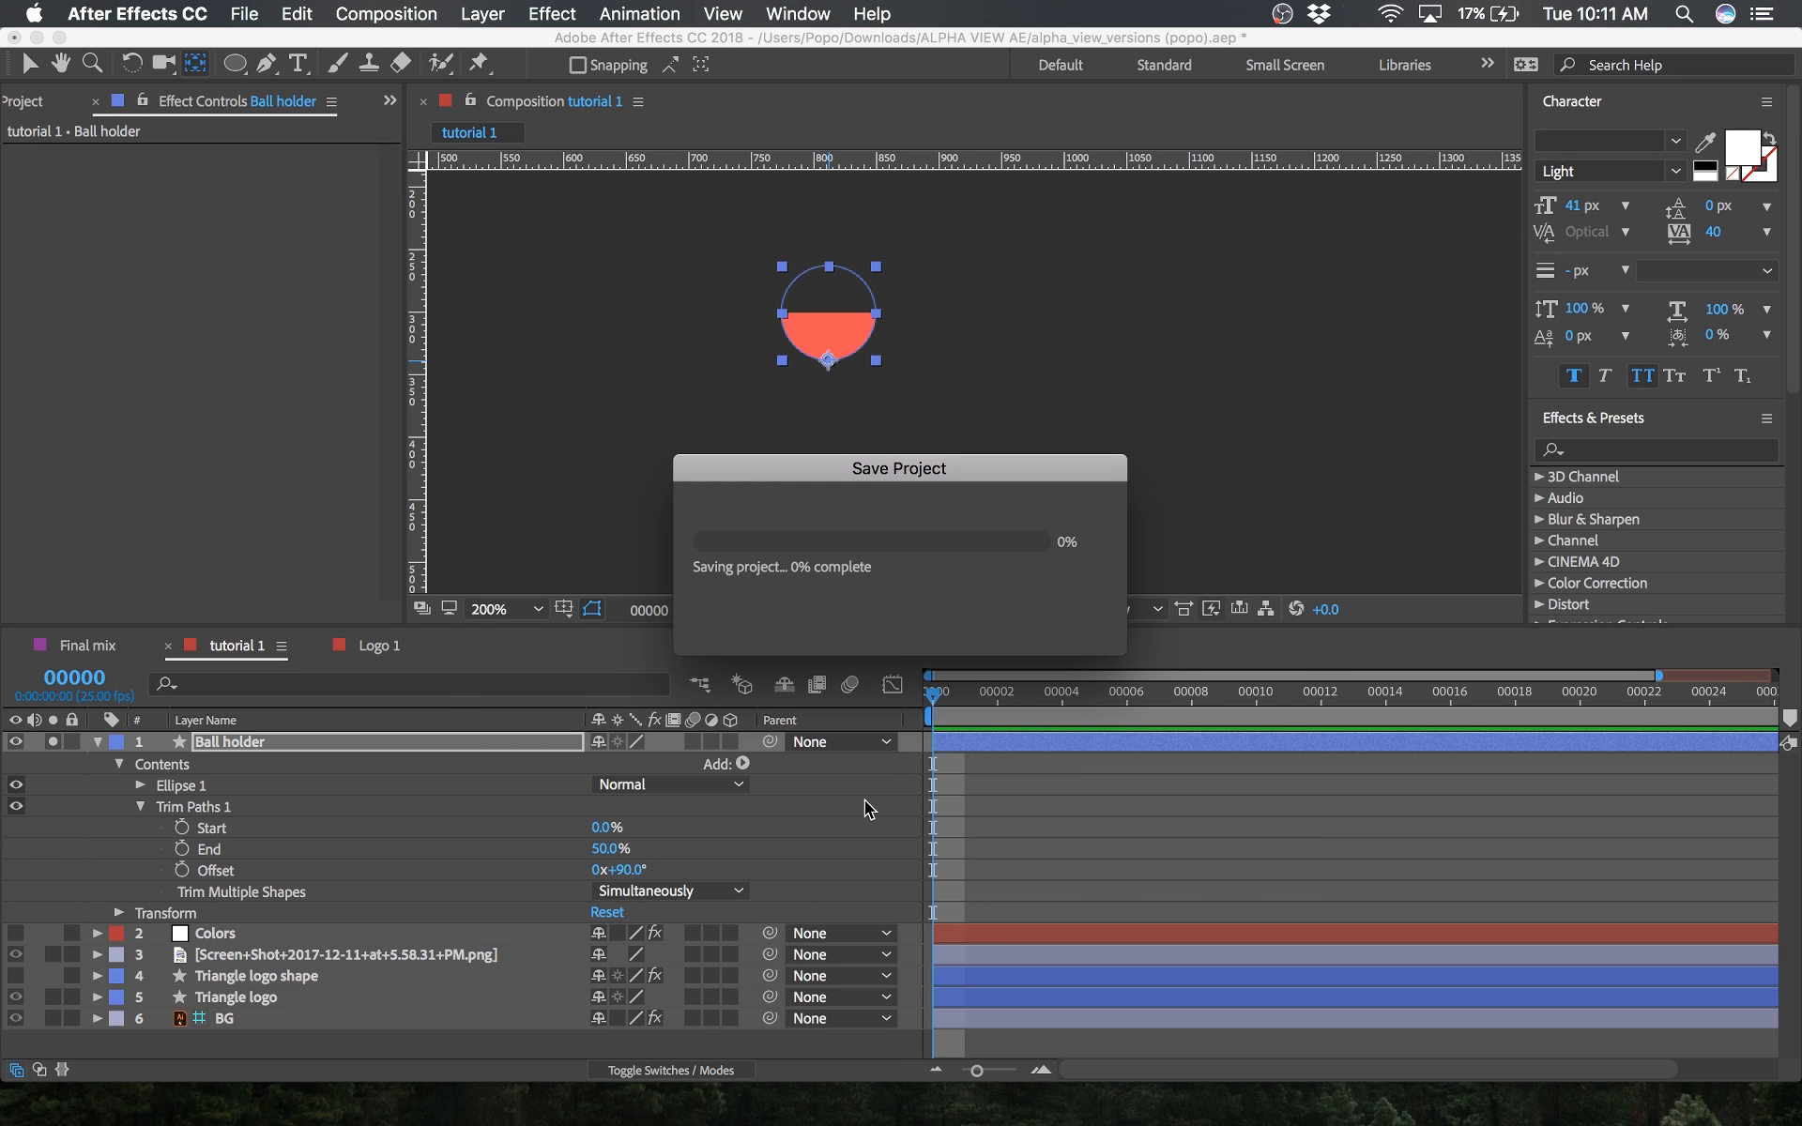
left_click(893, 843)
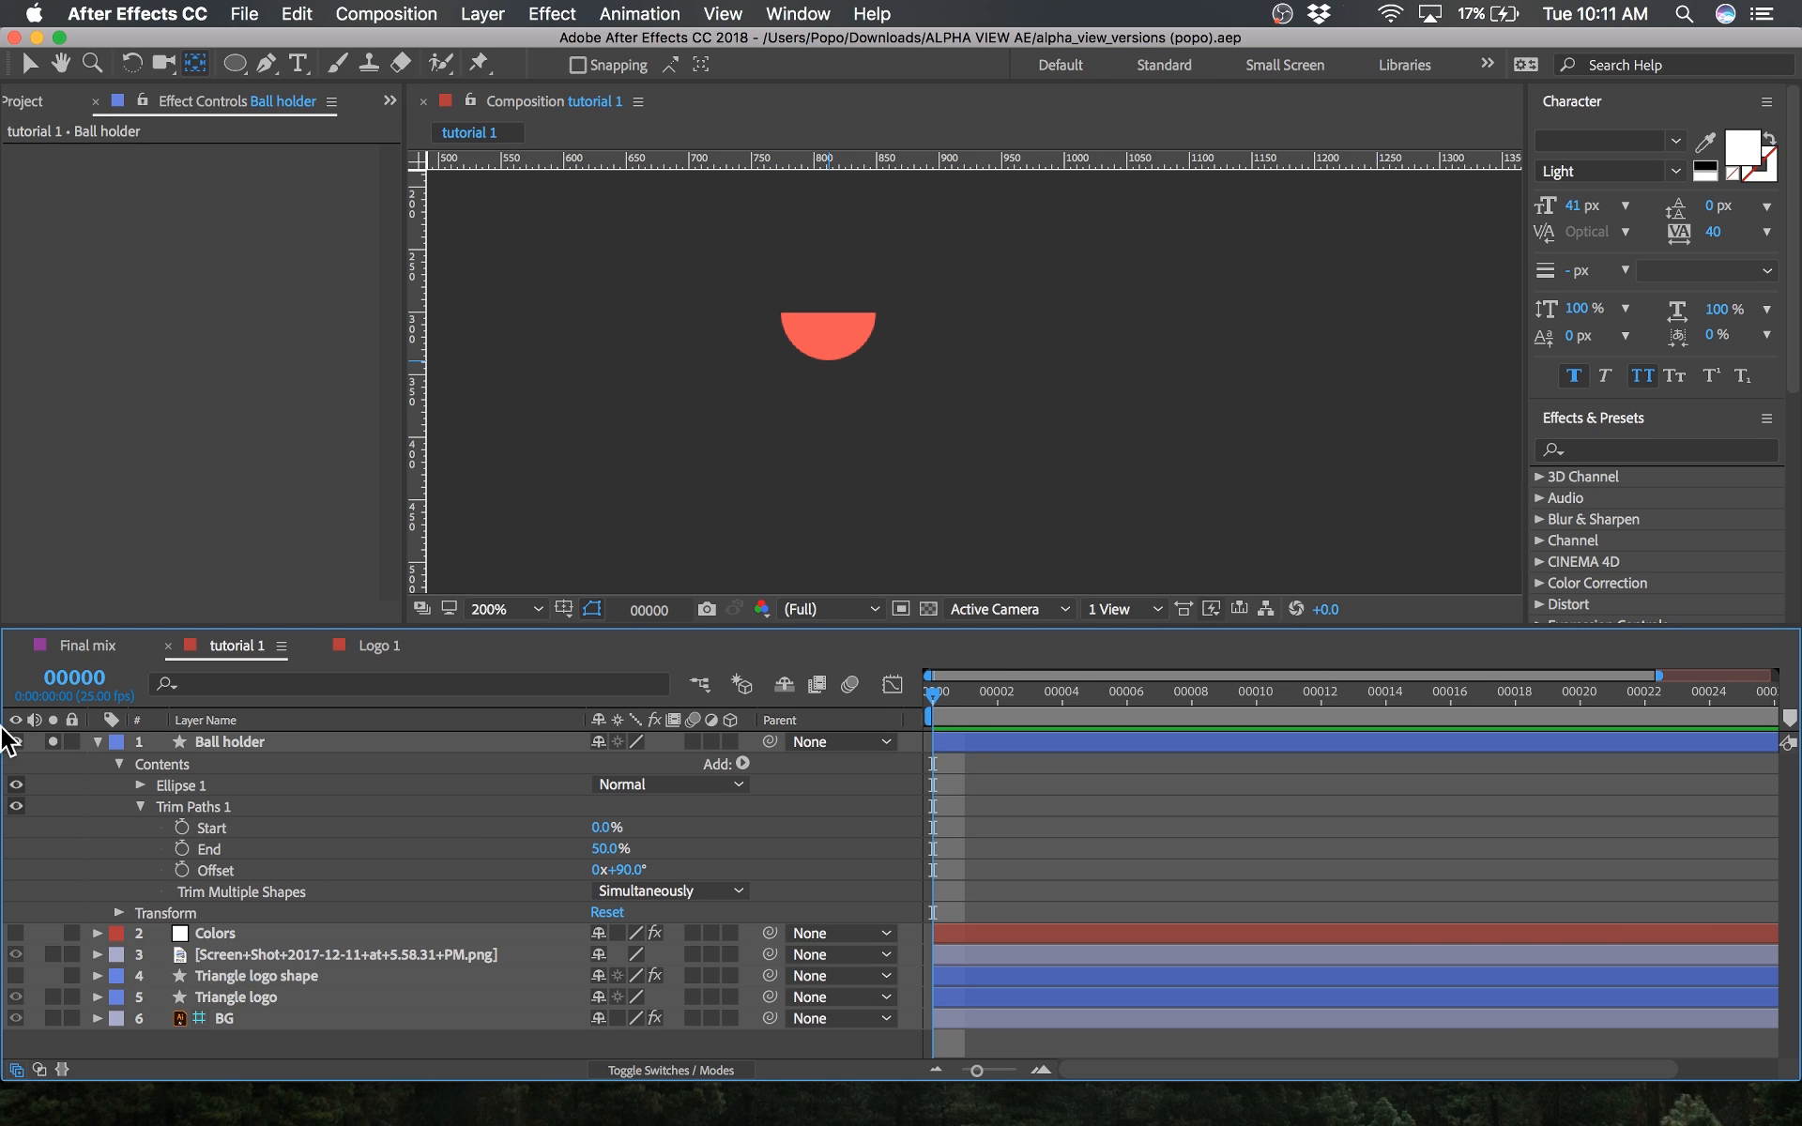
Step: Turn off solo for the Ball holder layer and place it directly below the reference screenshot layer
left_click(98, 741)
left_click(53, 741)
left_click_drag(241, 741, 247, 789)
Step: Display the title/action safe guides and draw a circle from the composition center out to the reference's large outer arc
key("space")
left_click_drag(1146, 294, 1088, 178)
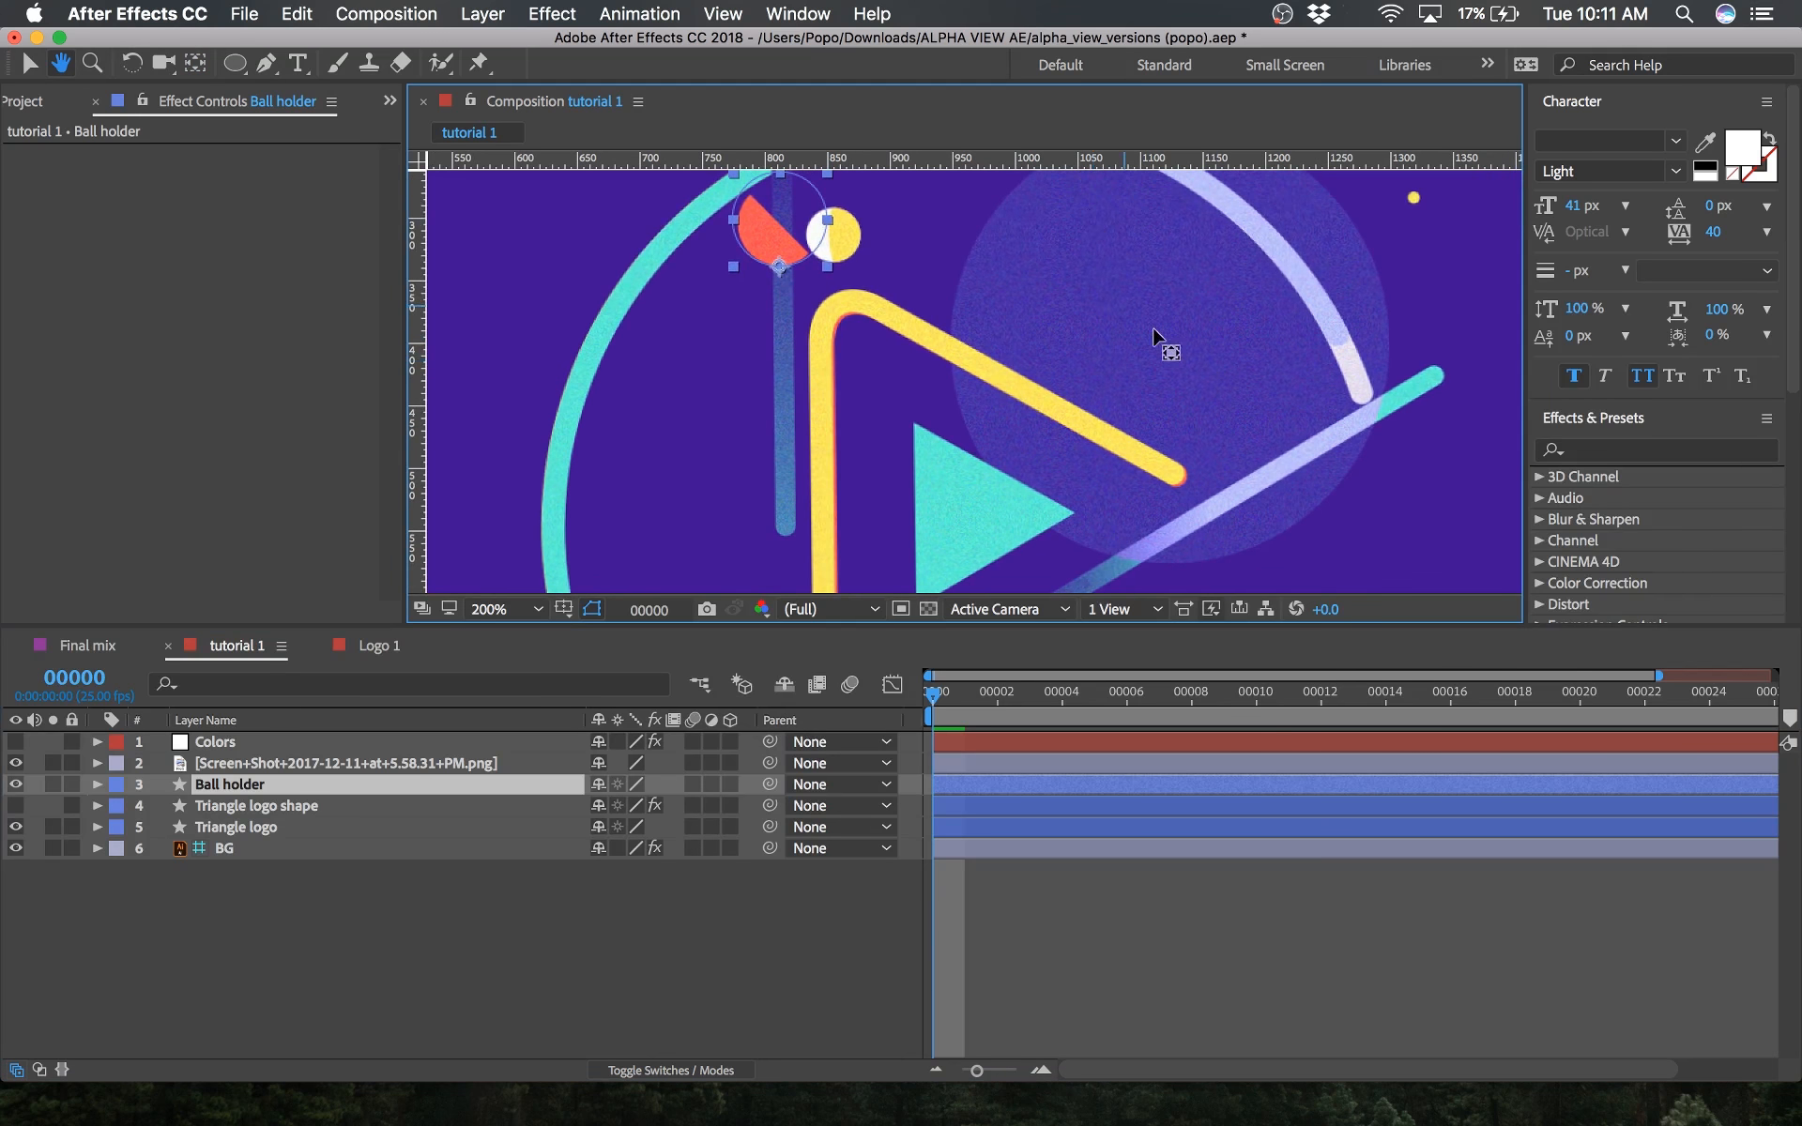
key("comma")
key("space")
left_click_drag(1078, 377, 1105, 338)
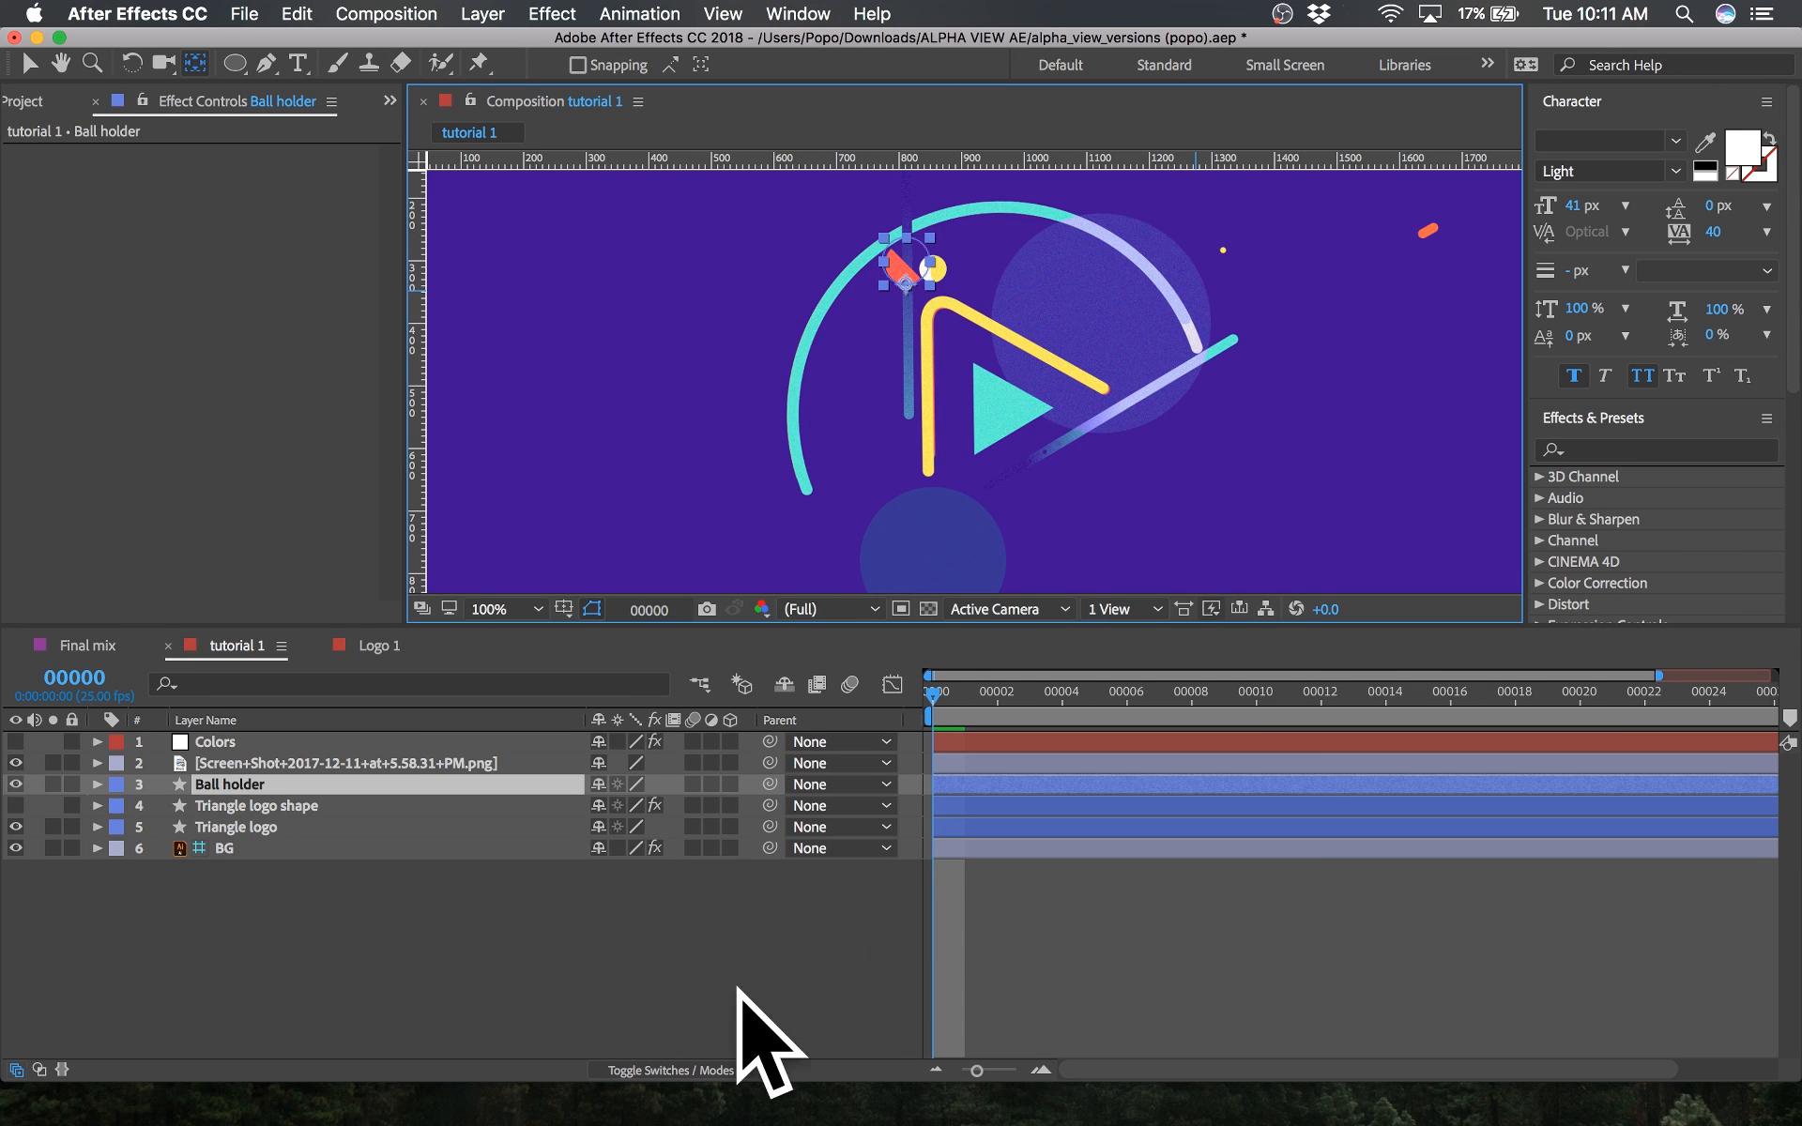
left_click(606, 901)
left_click(236, 58)
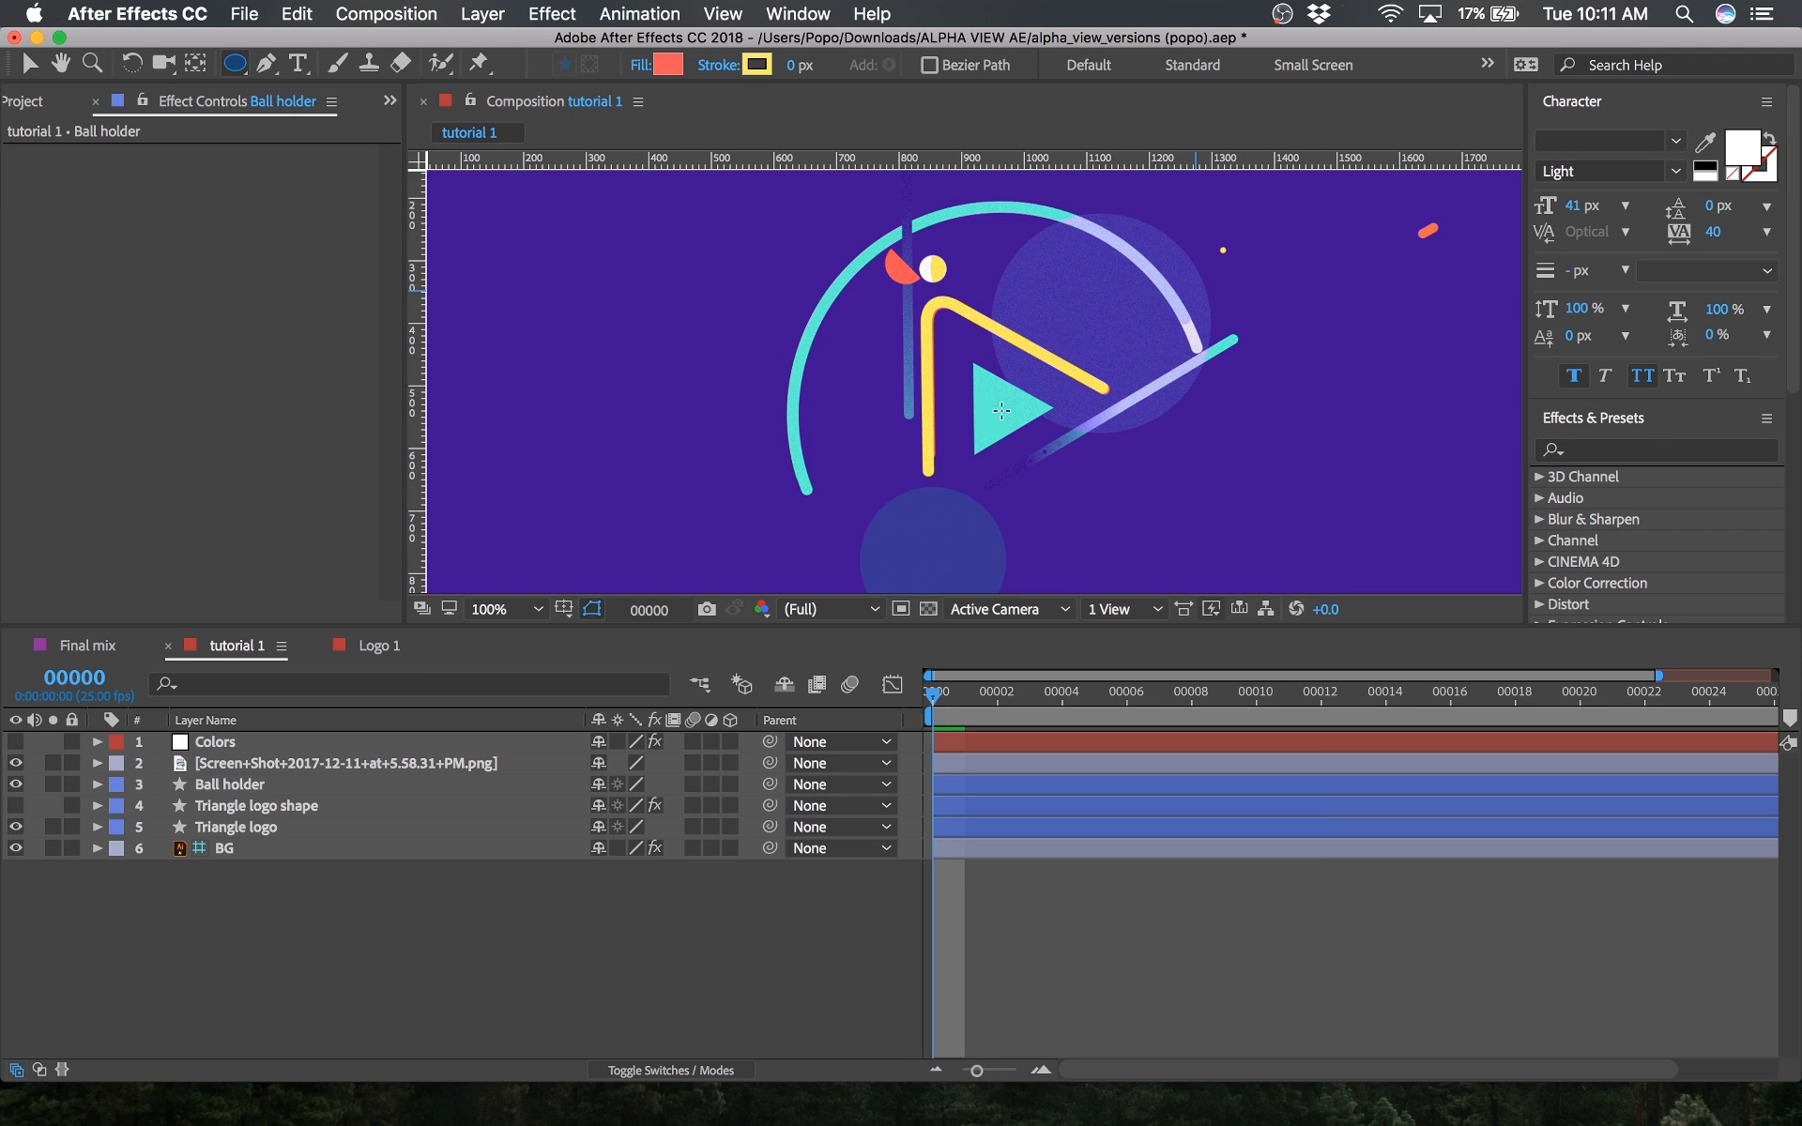
key("apostrophe")
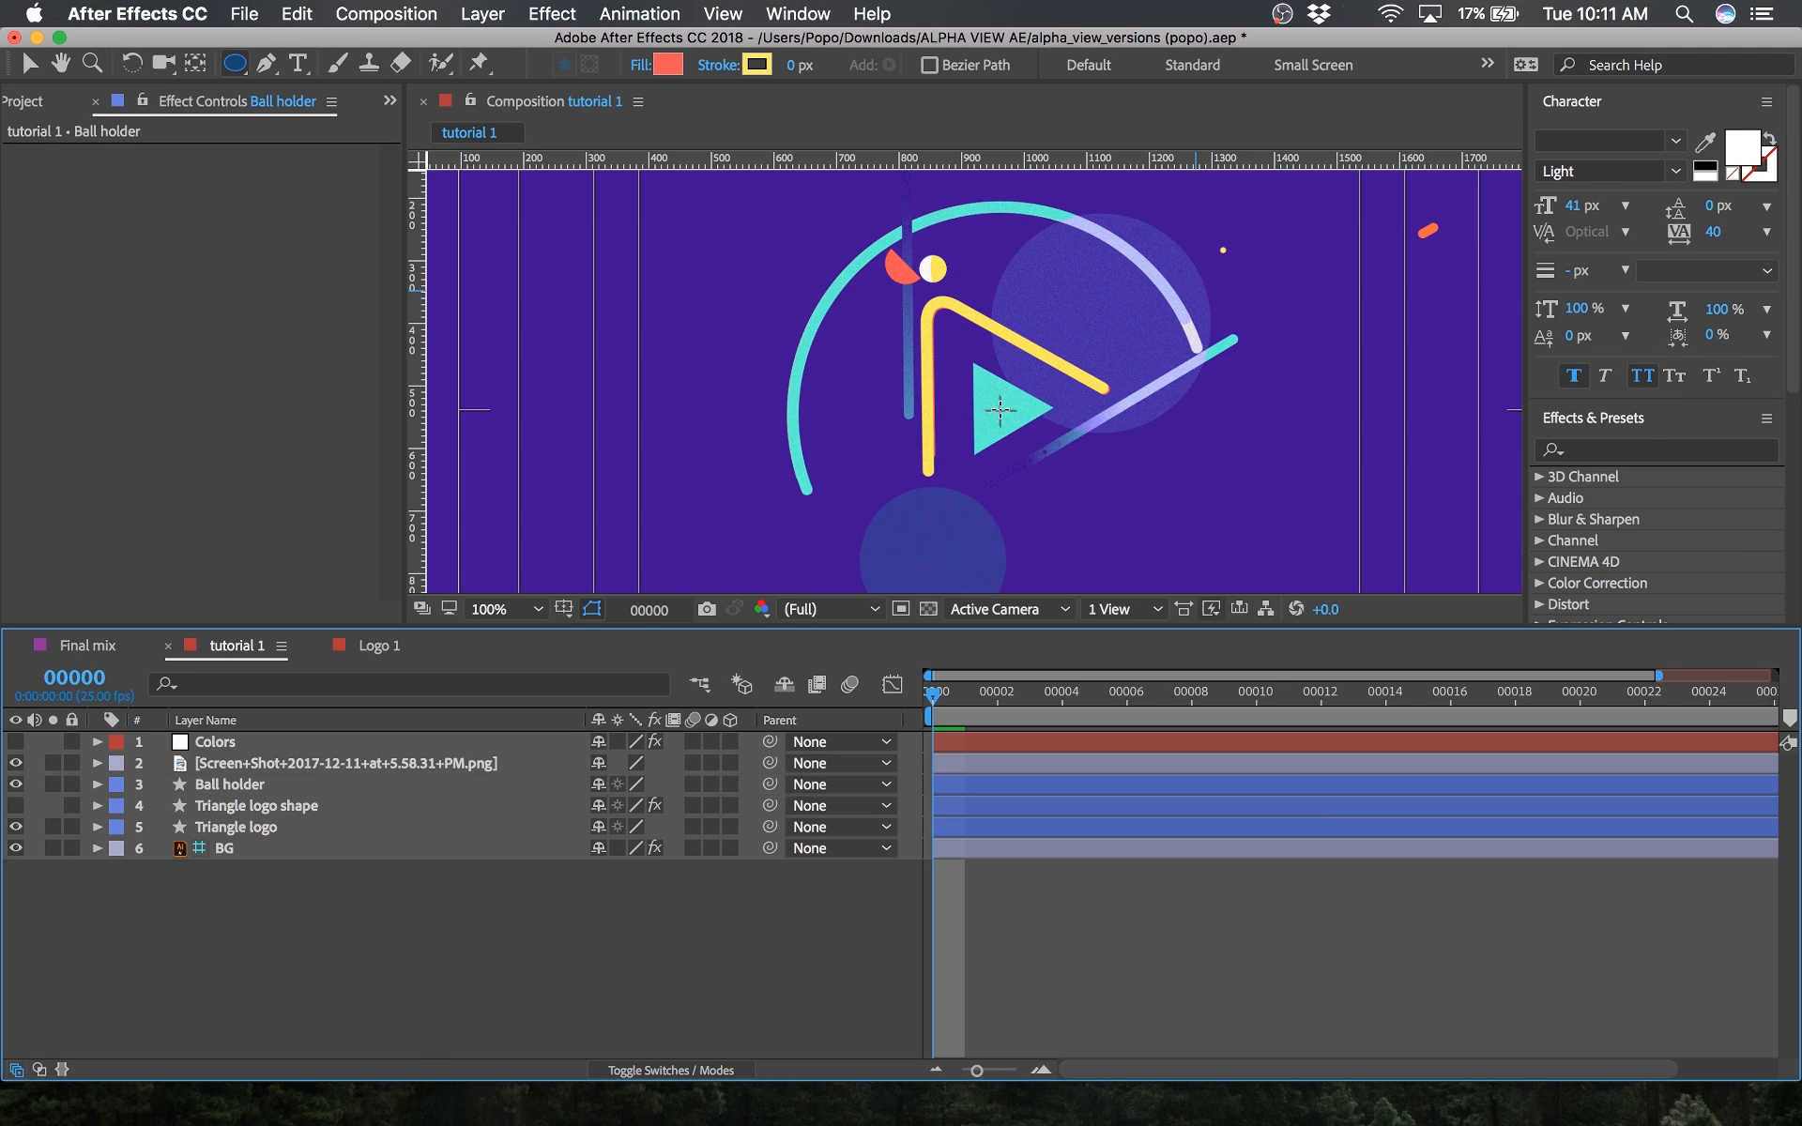
left_click(1001, 410)
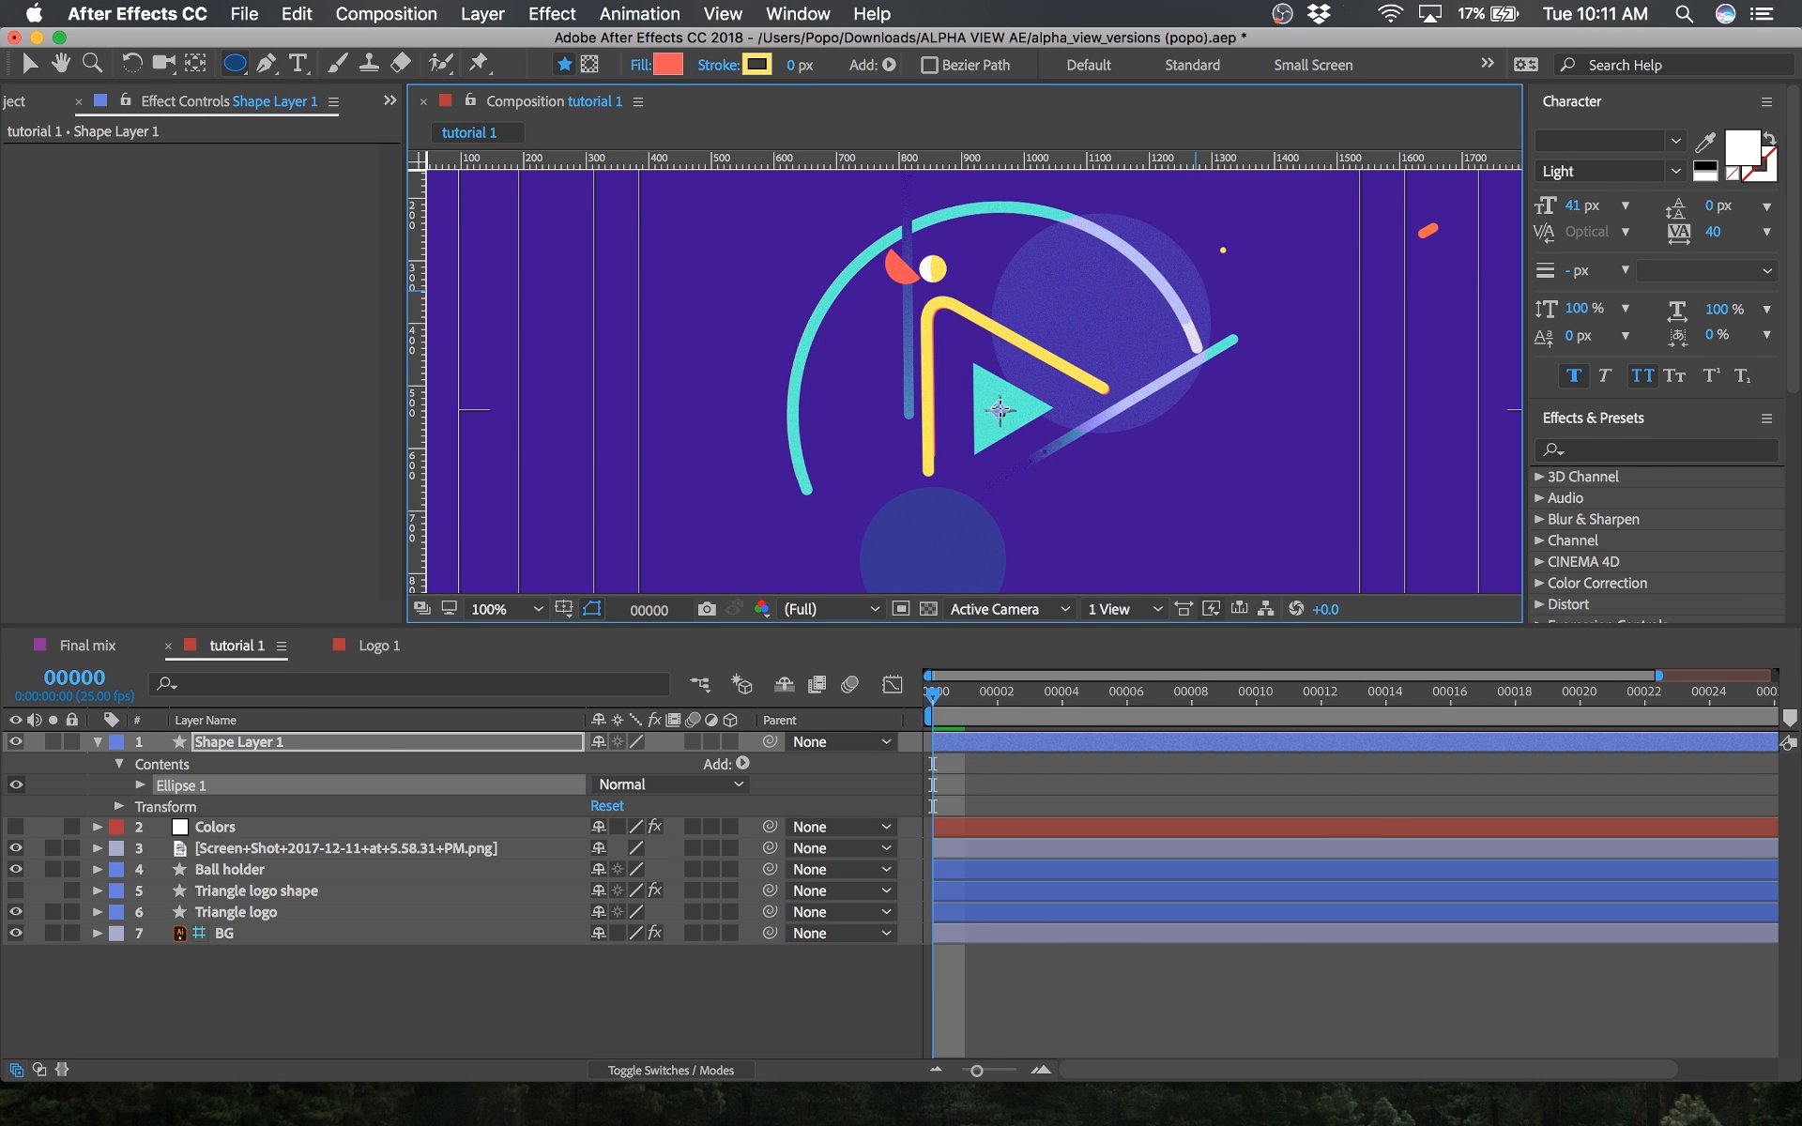
left_click_drag(1001, 410, 795, 299)
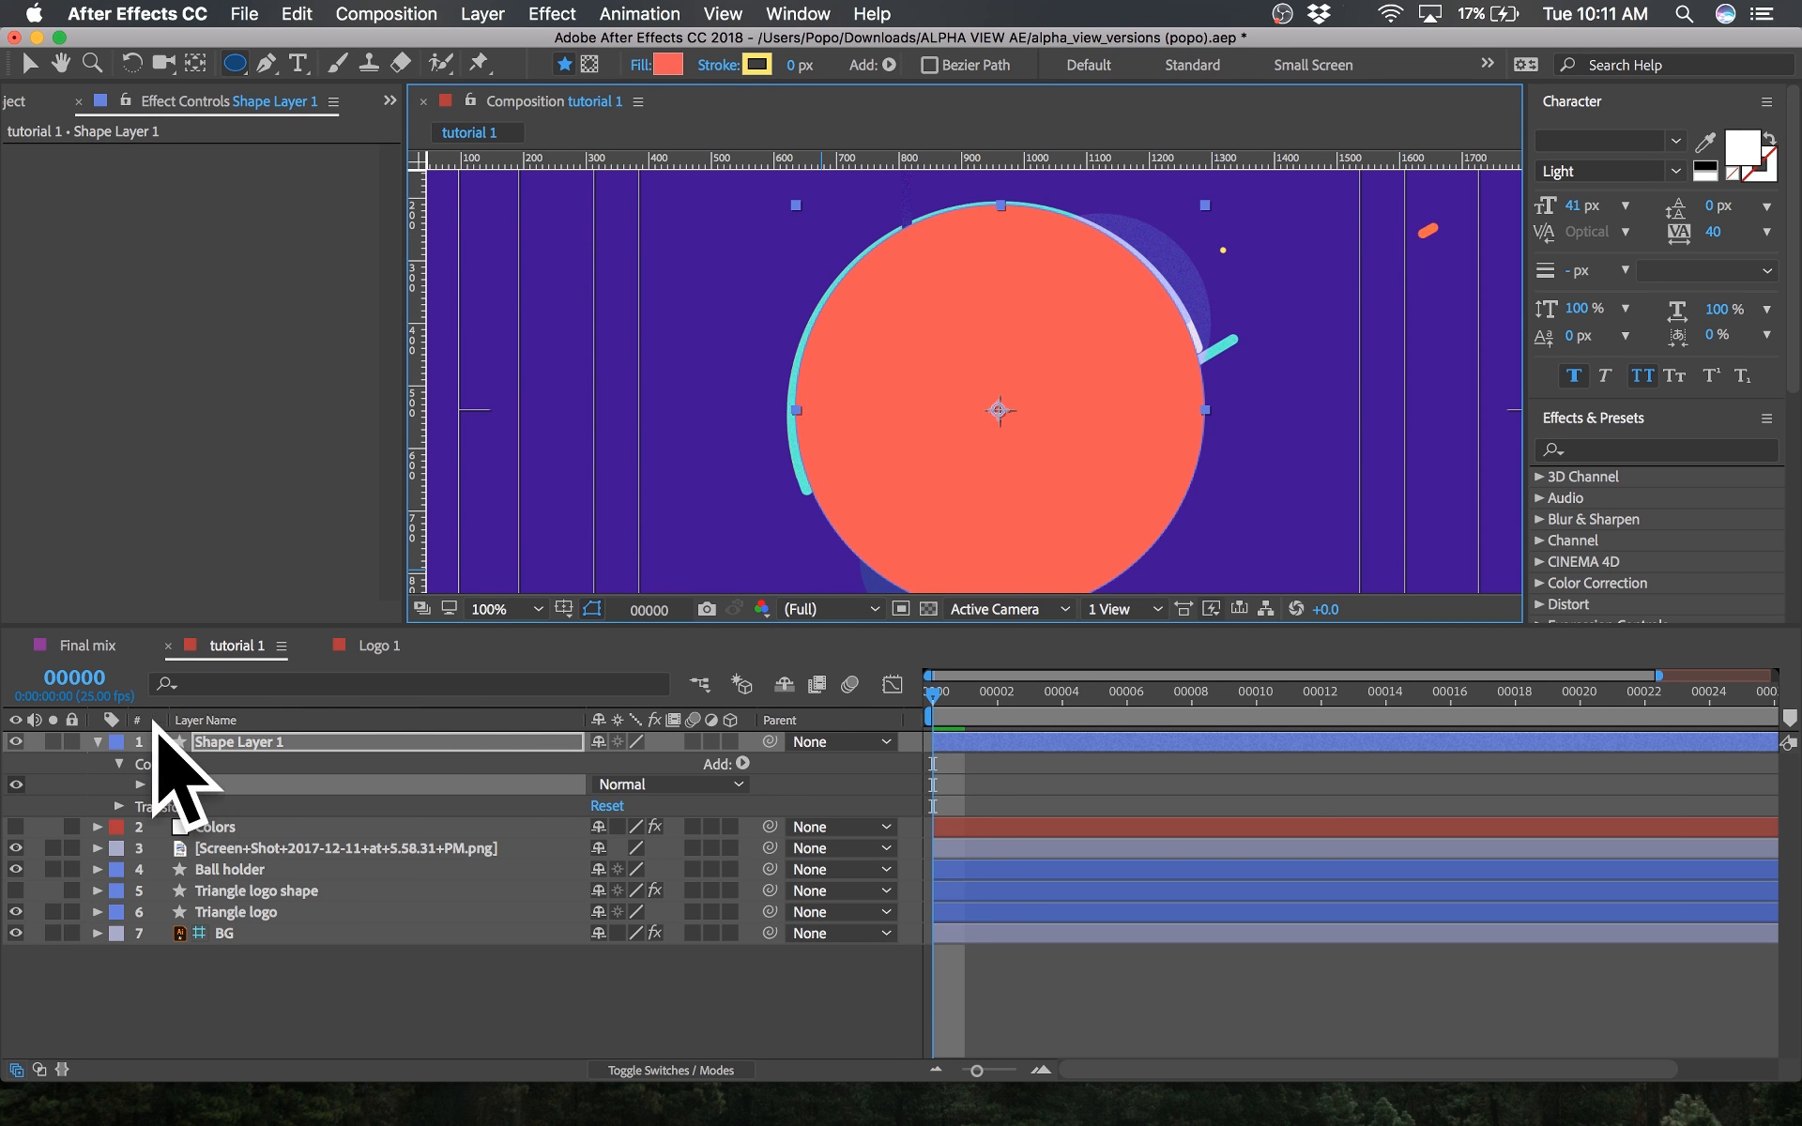
Step: Solo the new circle's layer and set its fill to None
left_click(52, 742)
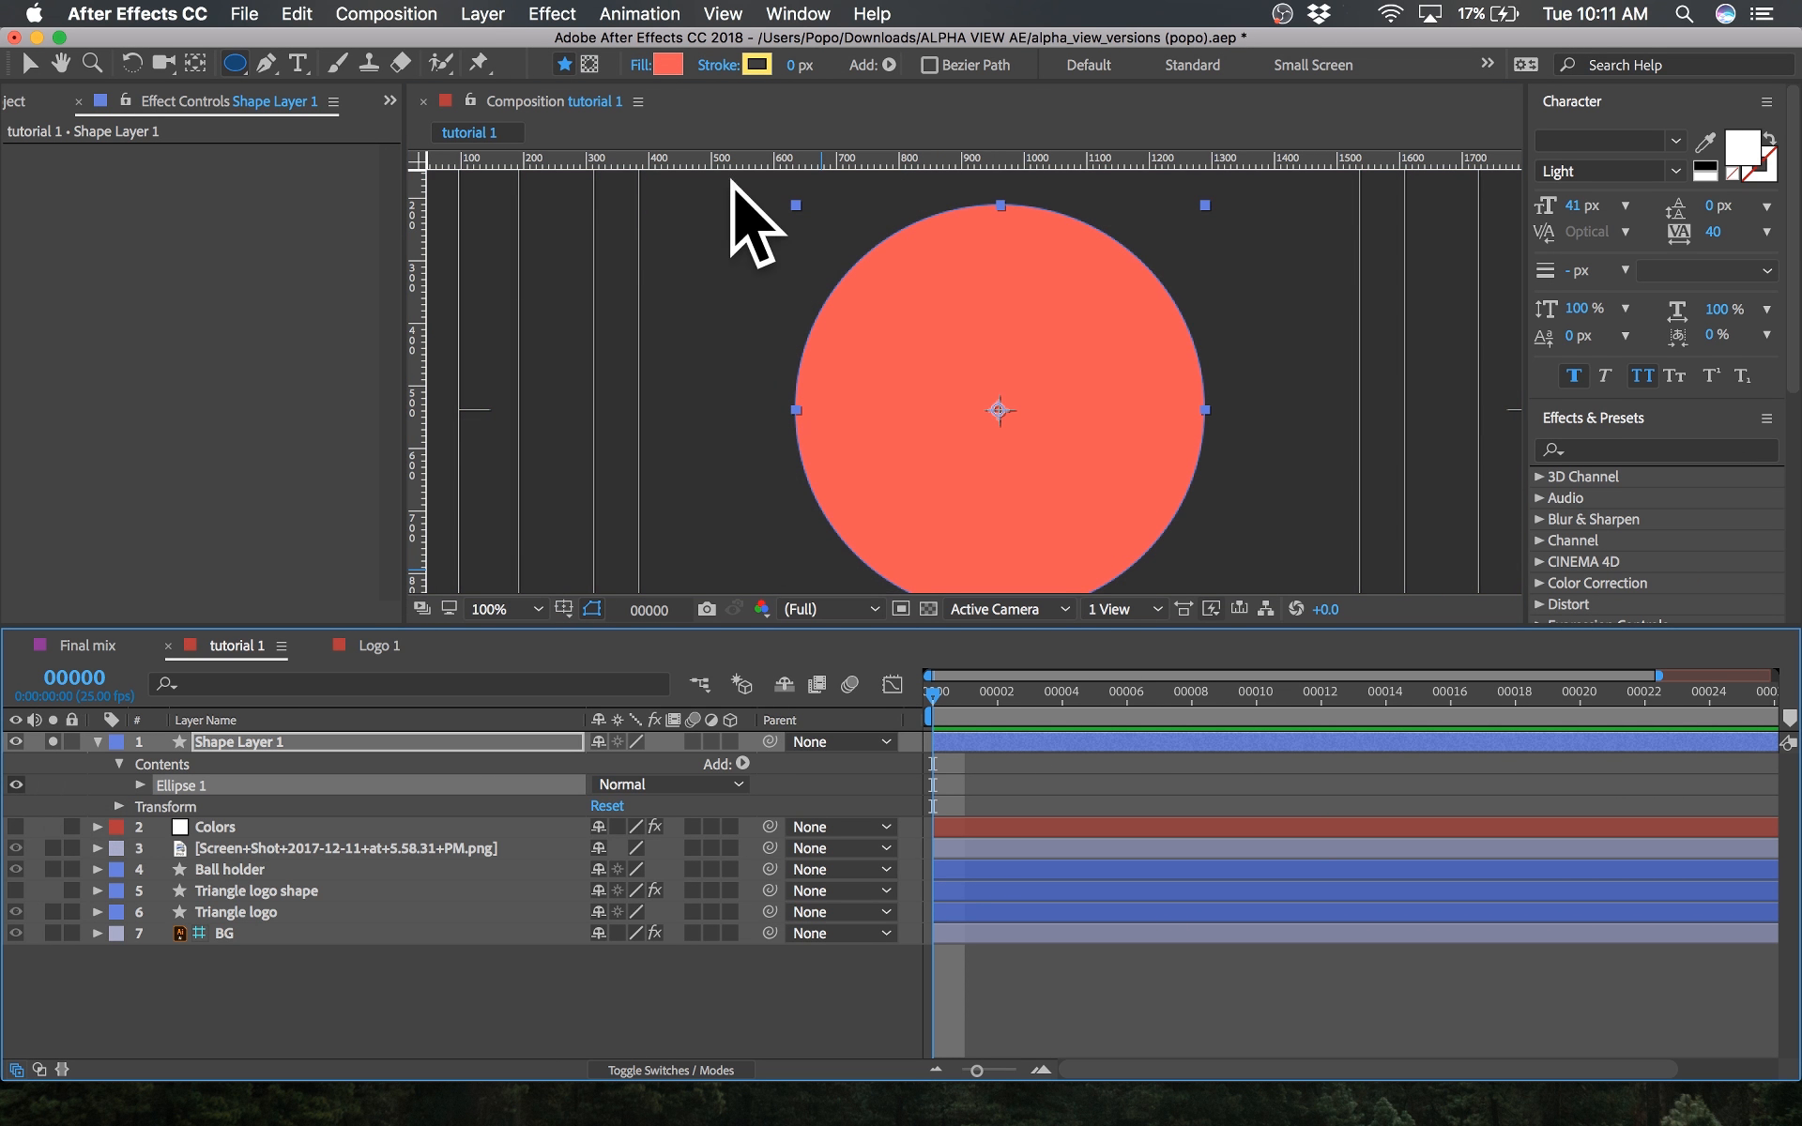
left_click(640, 66)
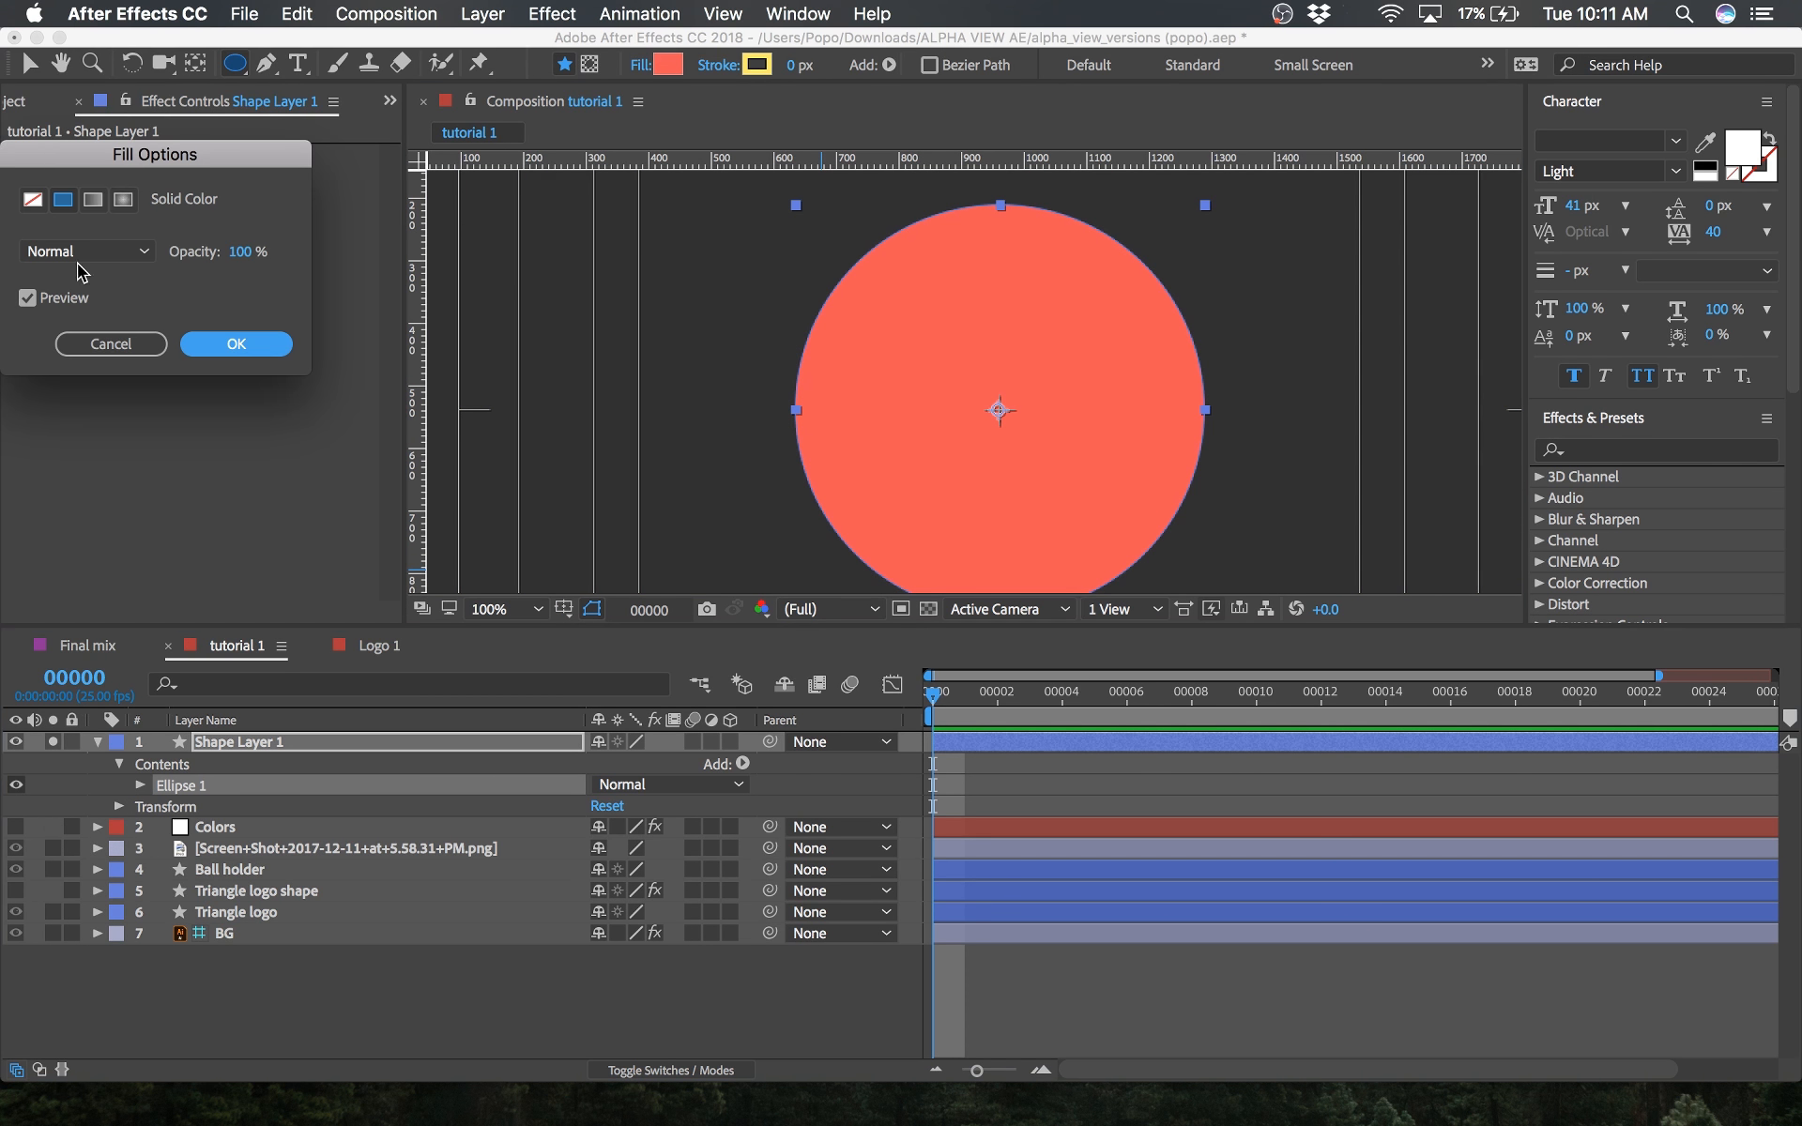
left_click(33, 199)
left_click(236, 343)
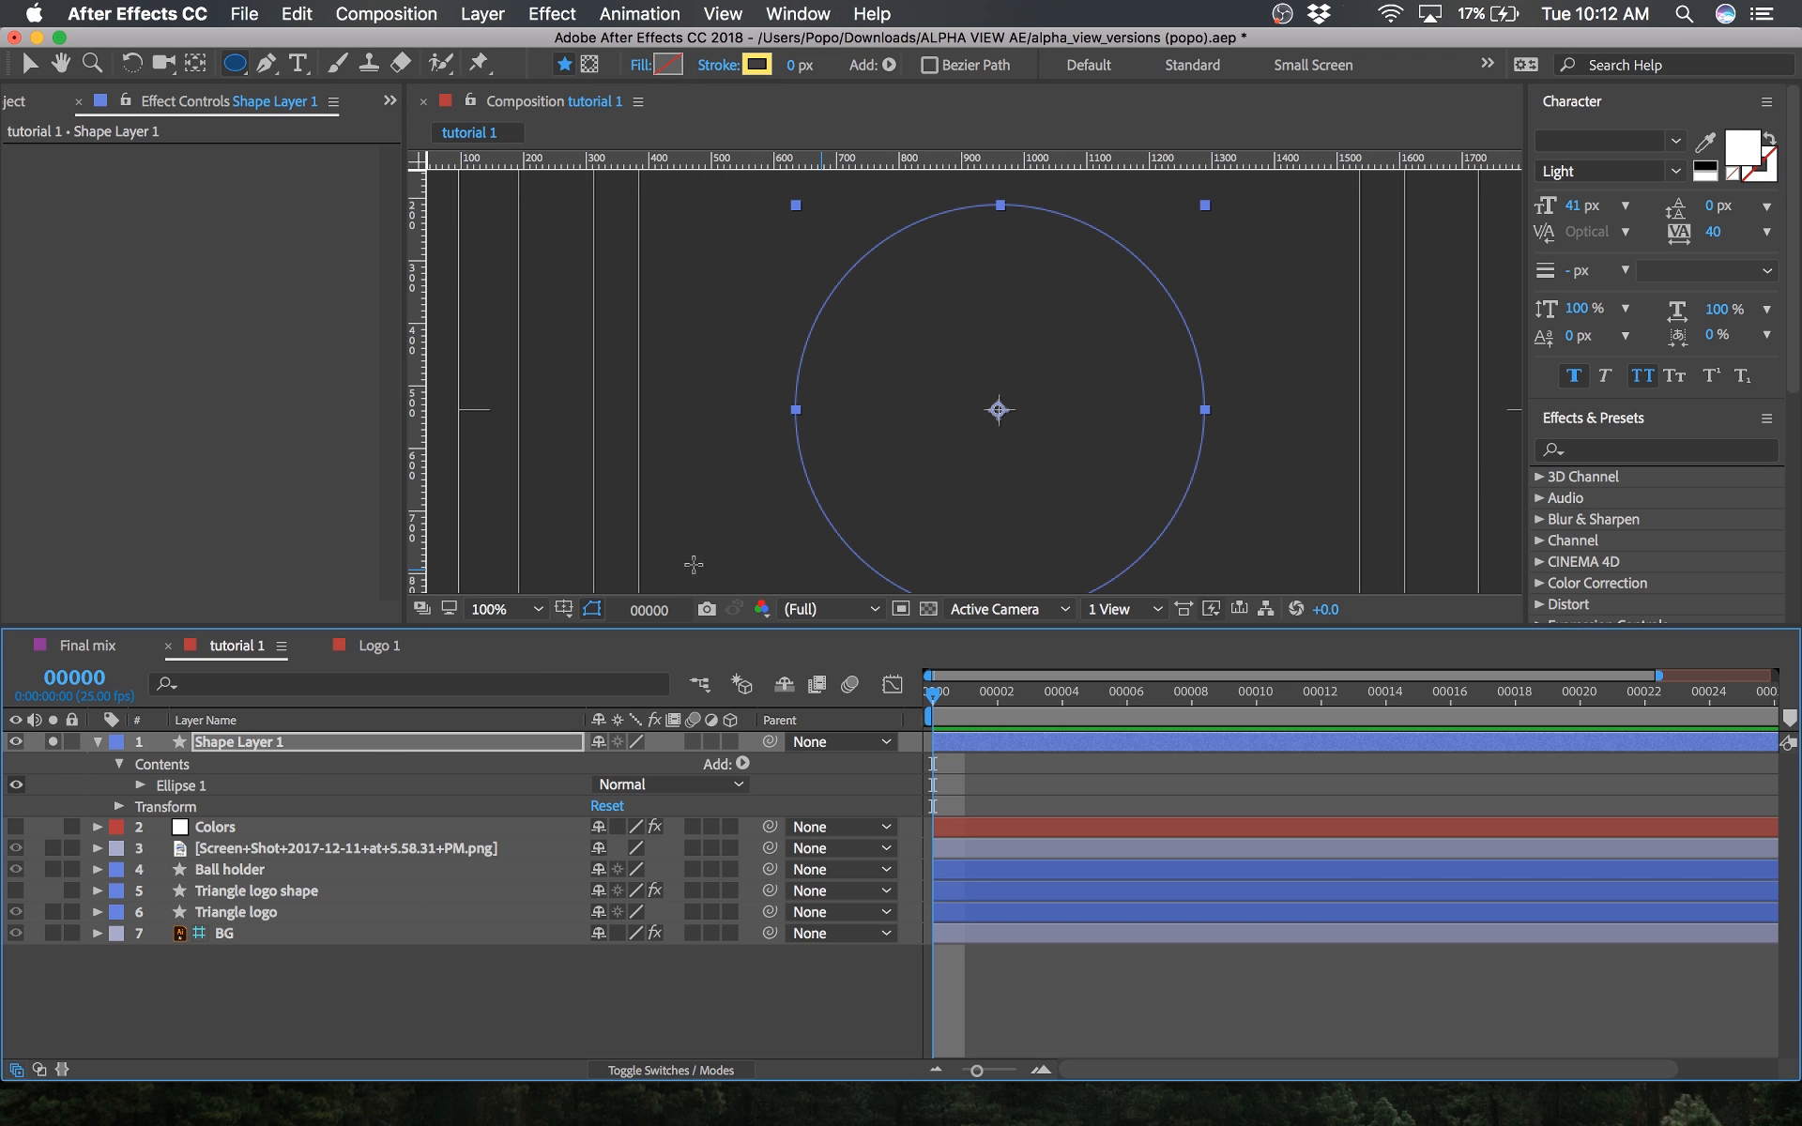
Step: Set the circle's stroke width to 13 px and compare it with the reference arc
left_click(790, 66)
type("13")
key("Return")
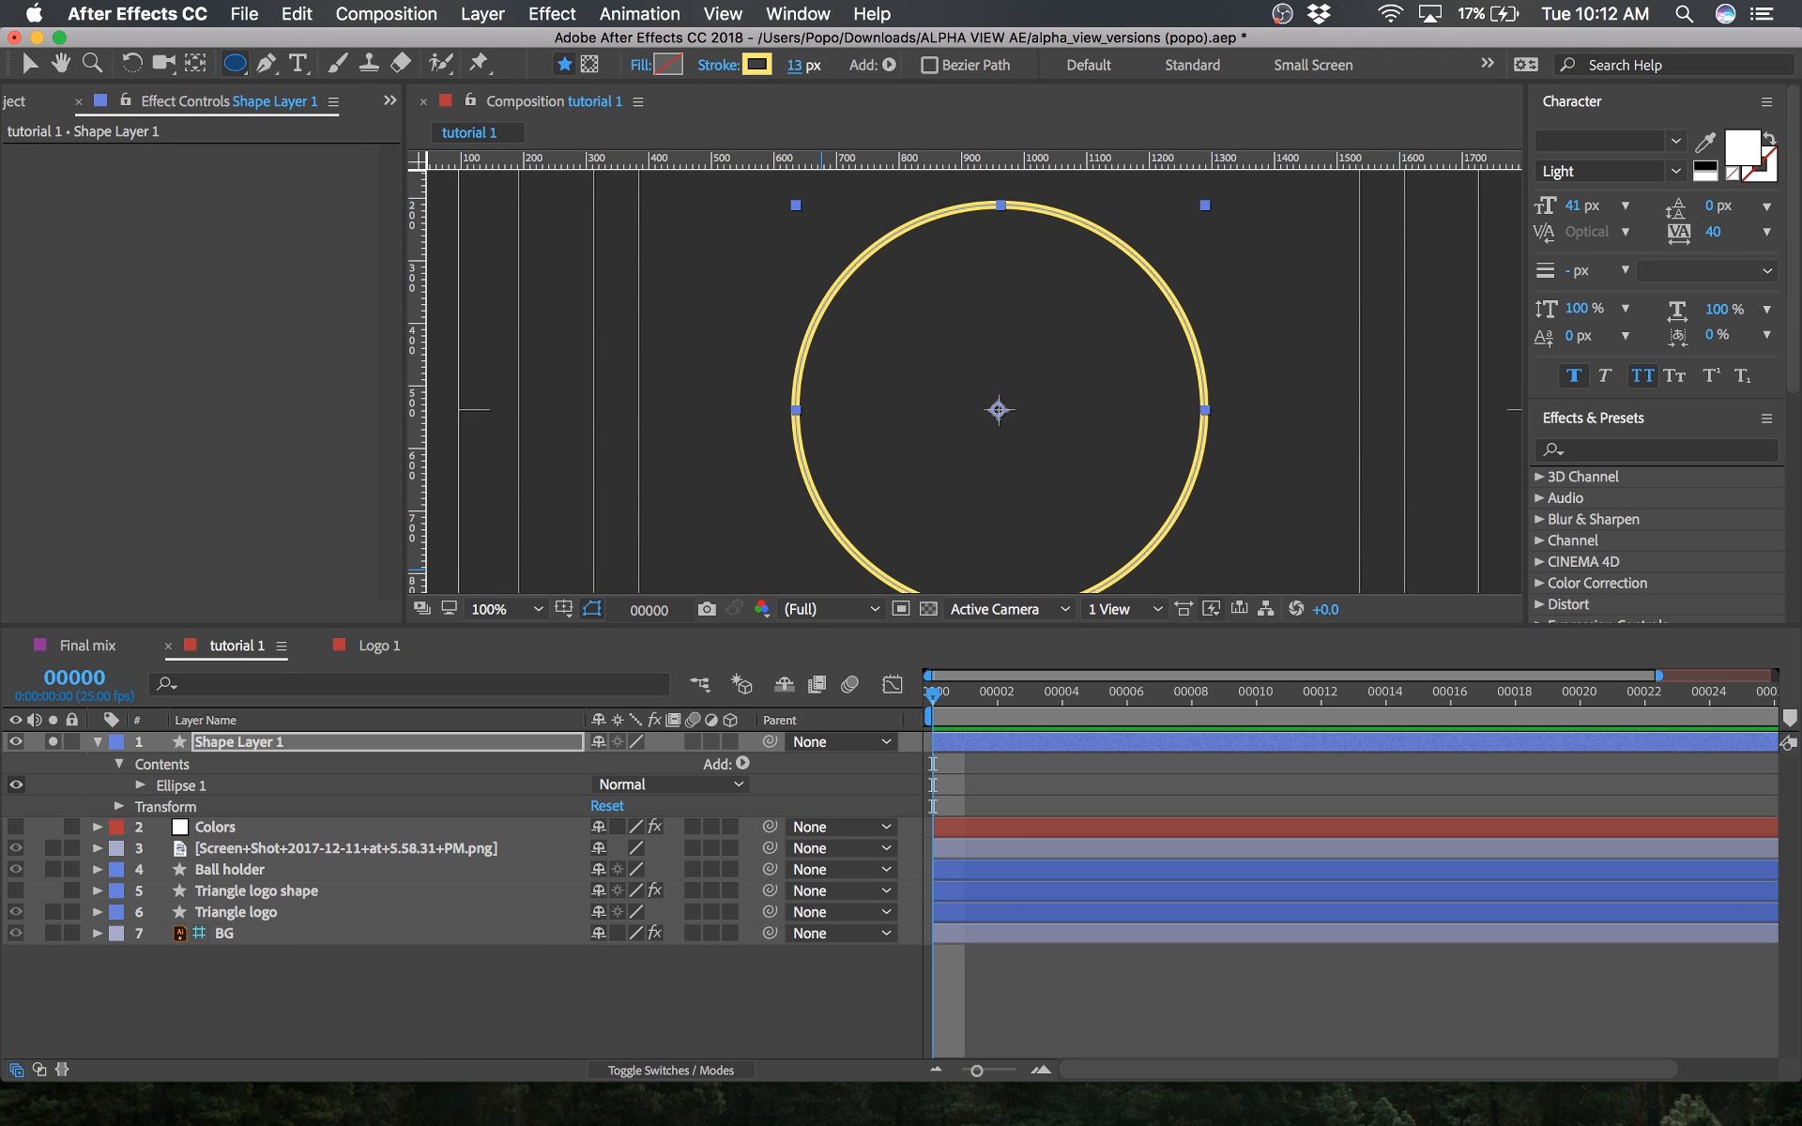
left_click(53, 742)
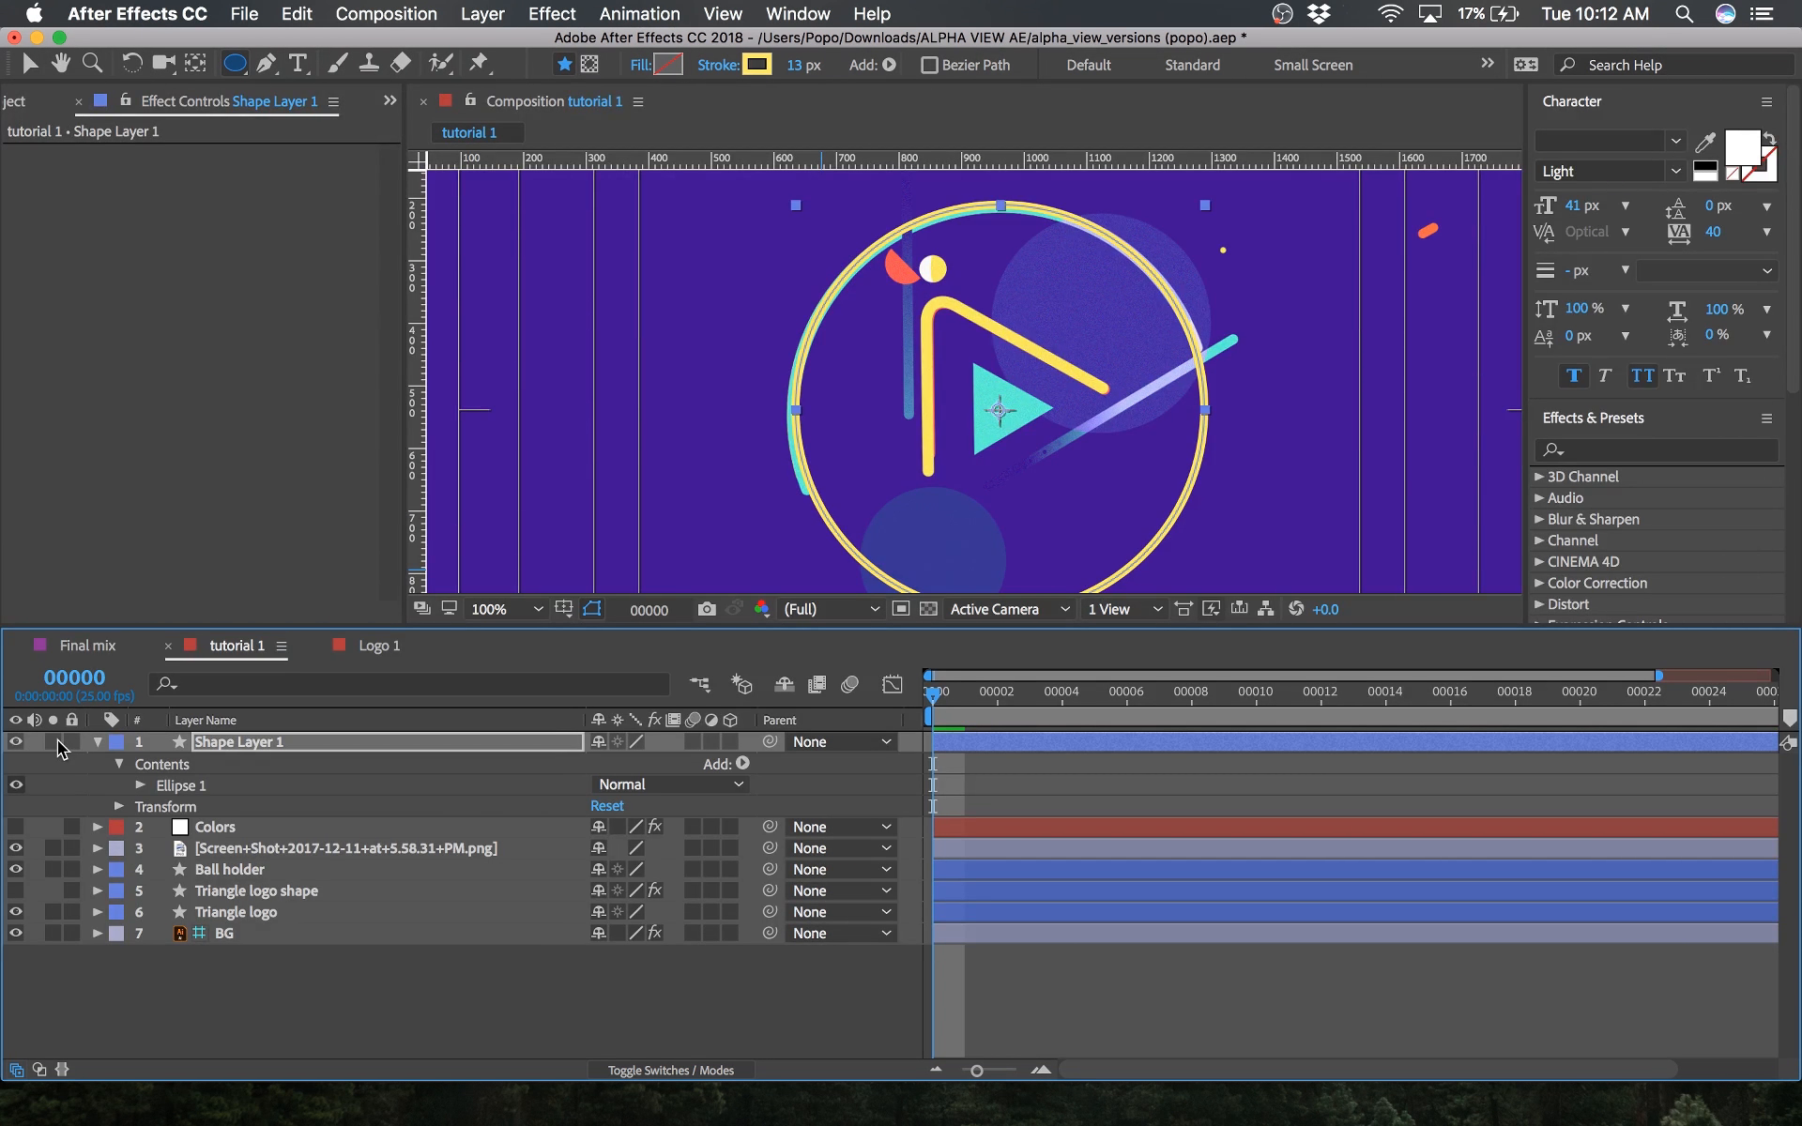
left_click(54, 741)
Step: Check the Logo 1 composition and set the circle's stroke width in tutorial 1 to 14 px
left_click(283, 747)
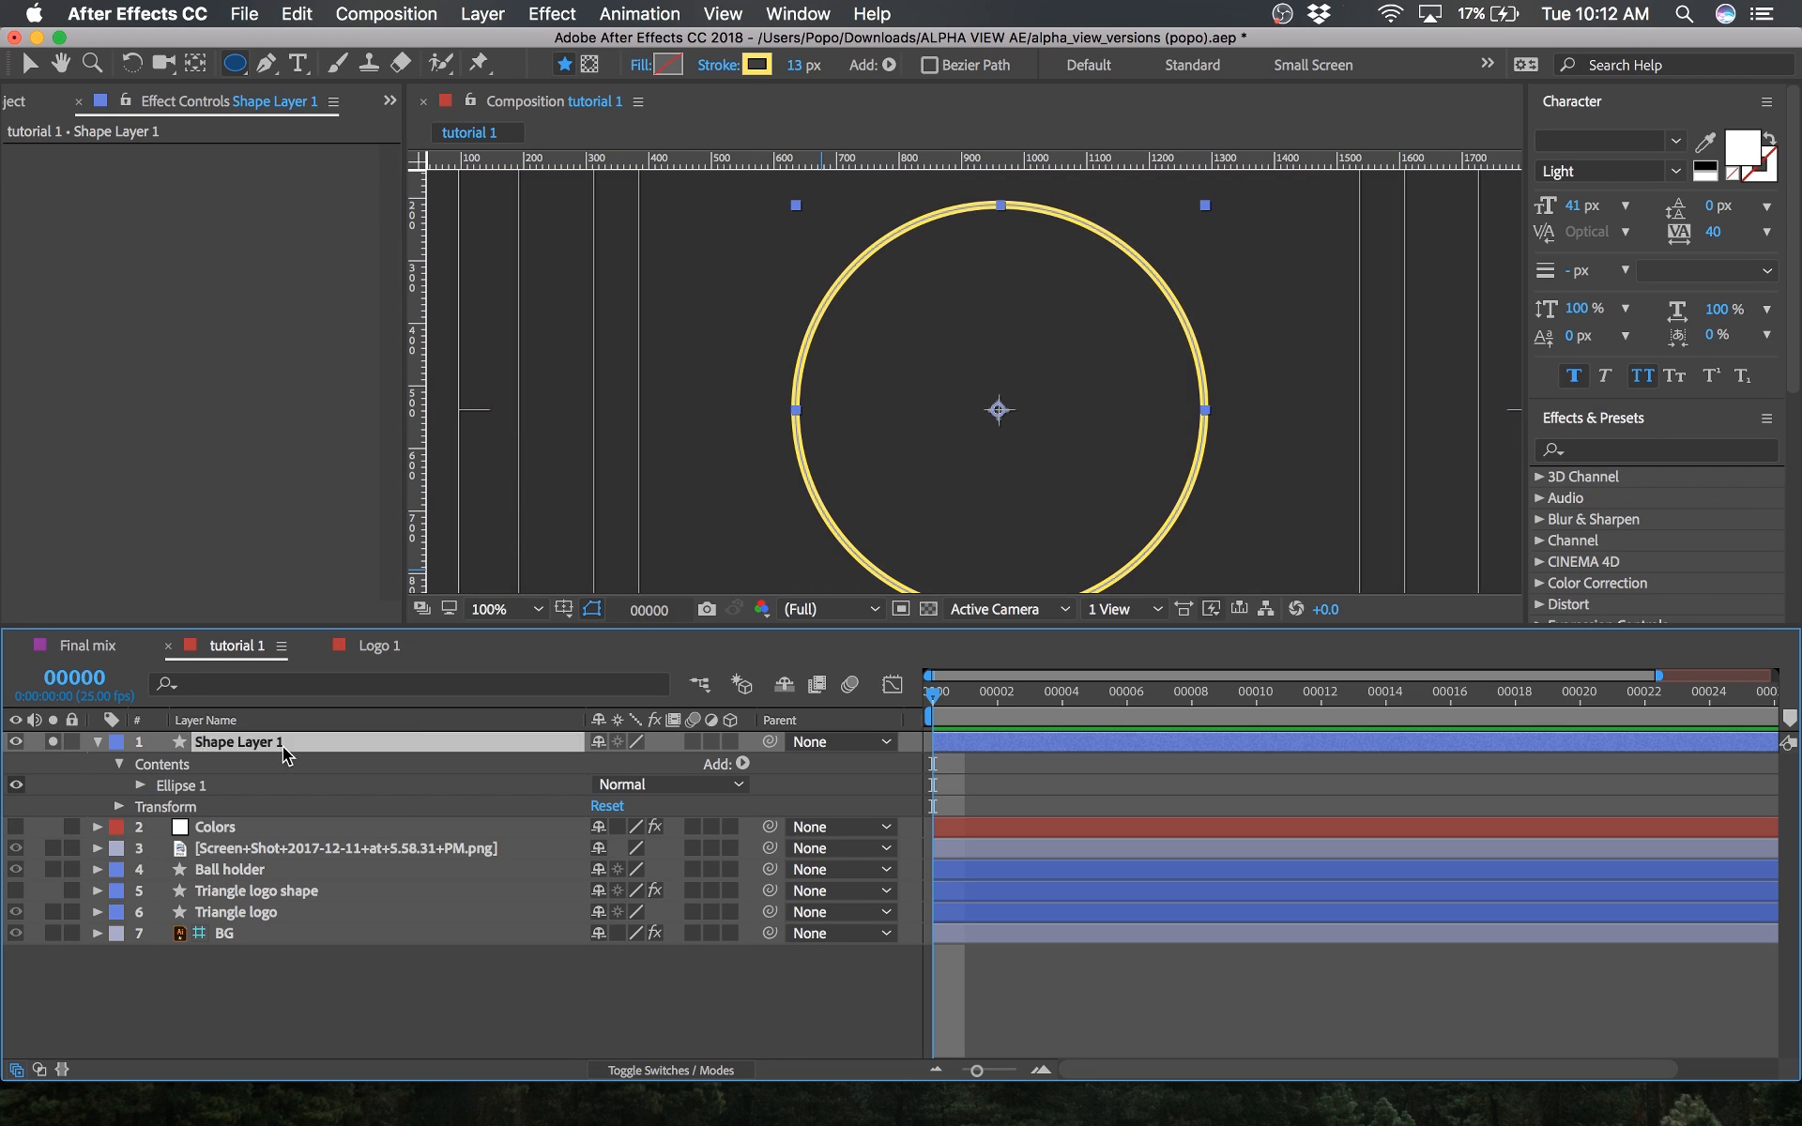
left_click(368, 645)
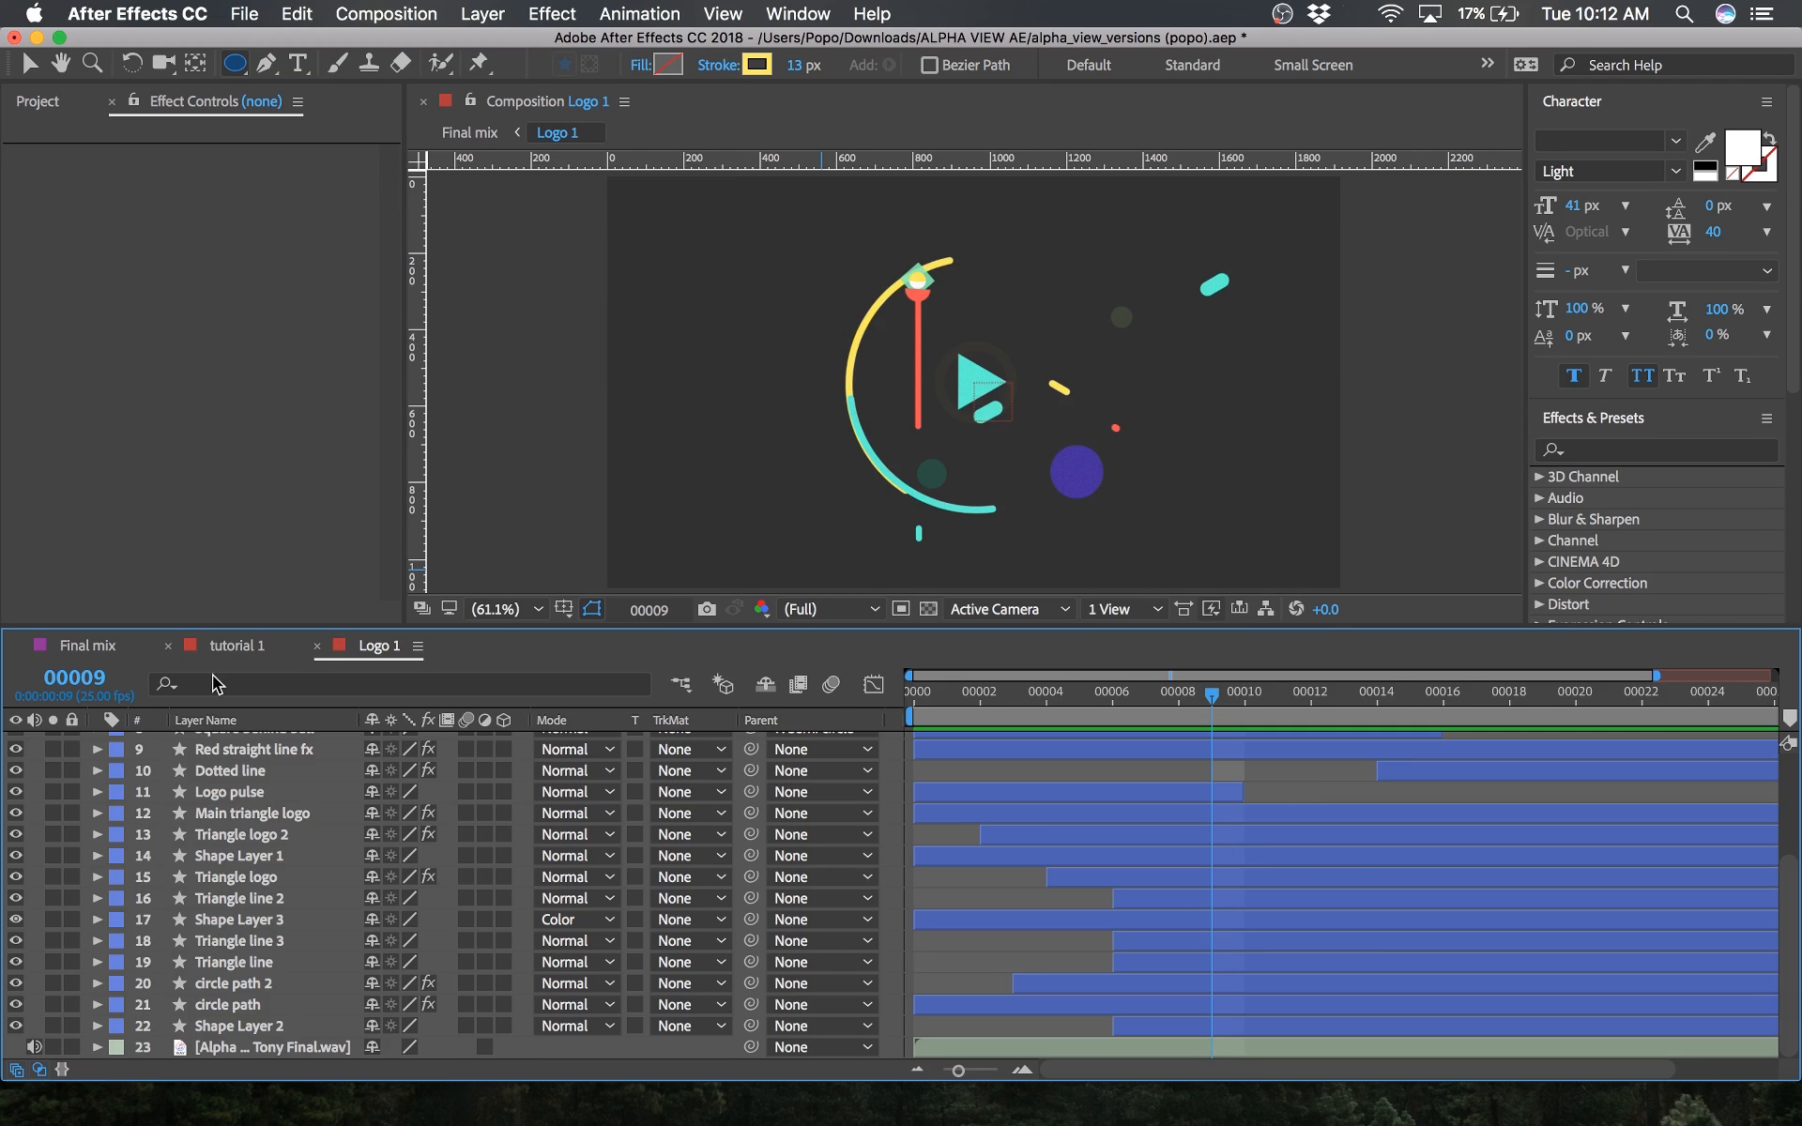
left_click(234, 646)
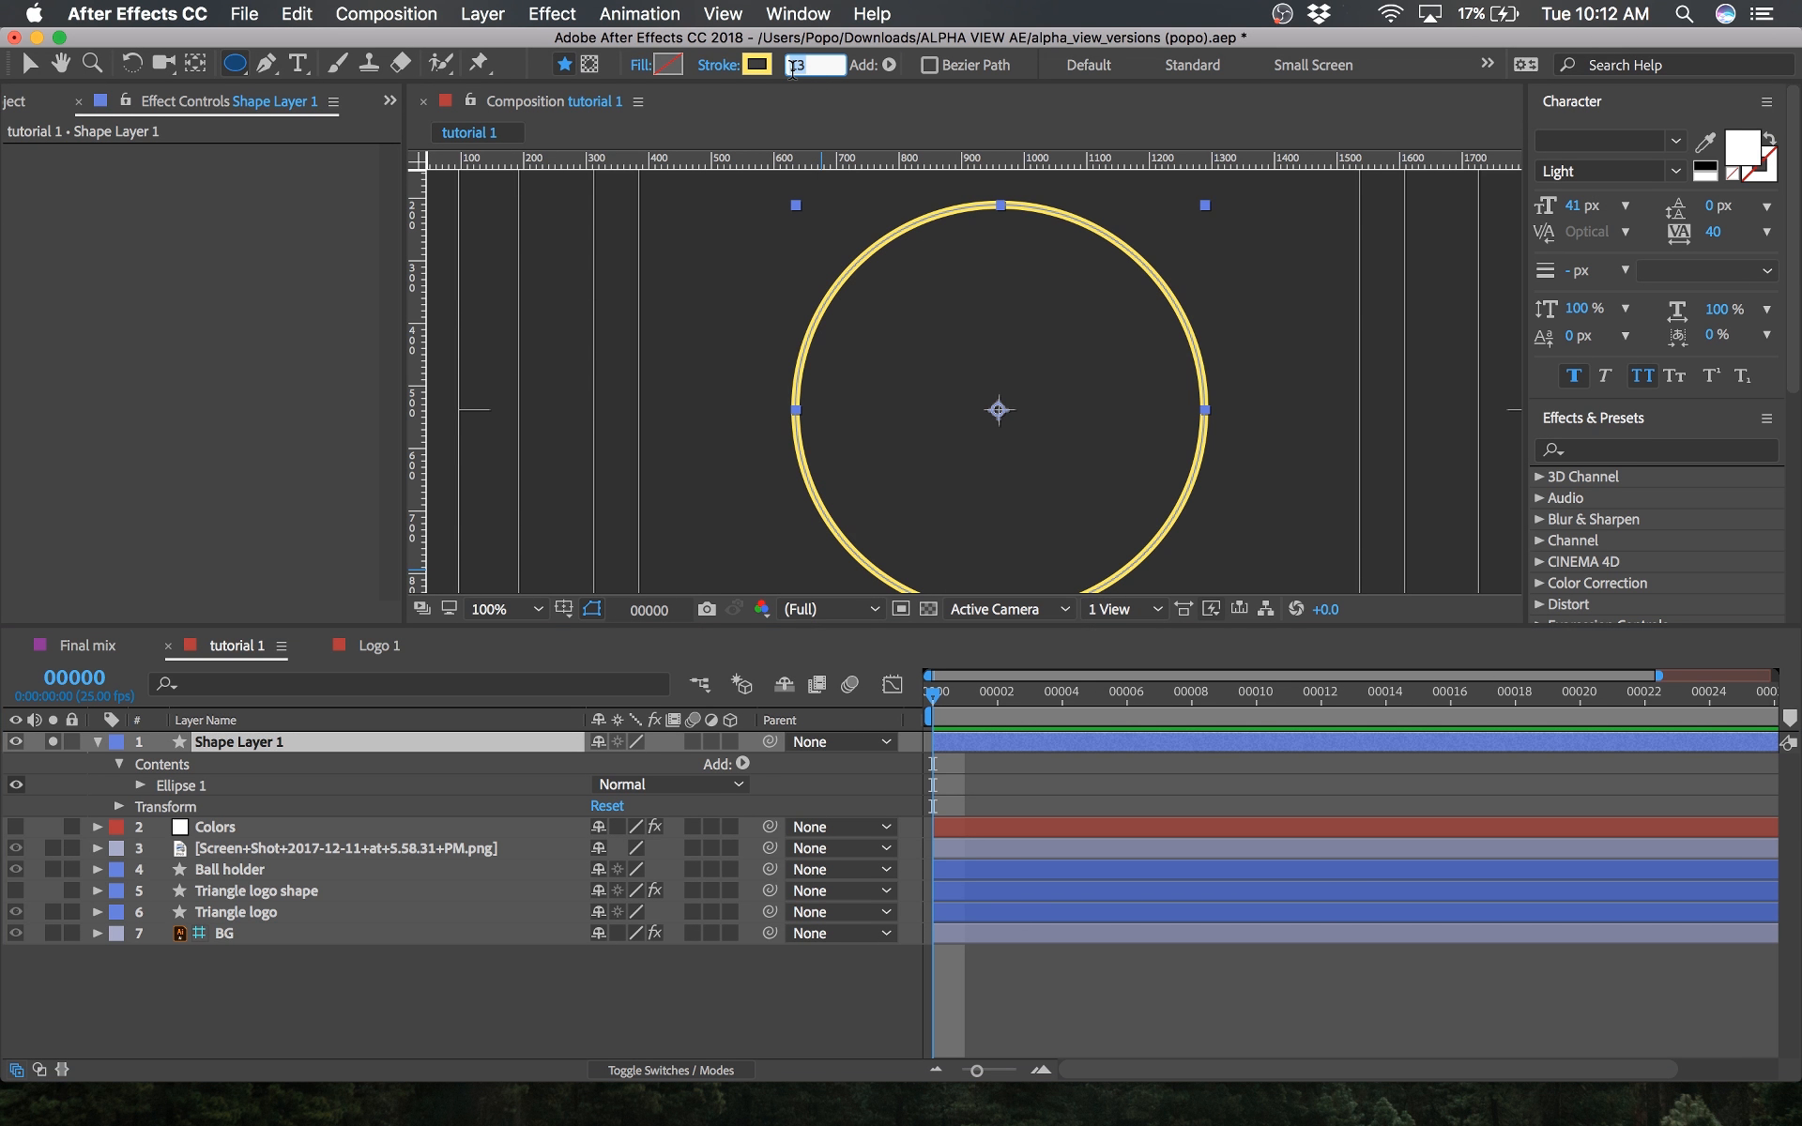
type("14")
key("Return")
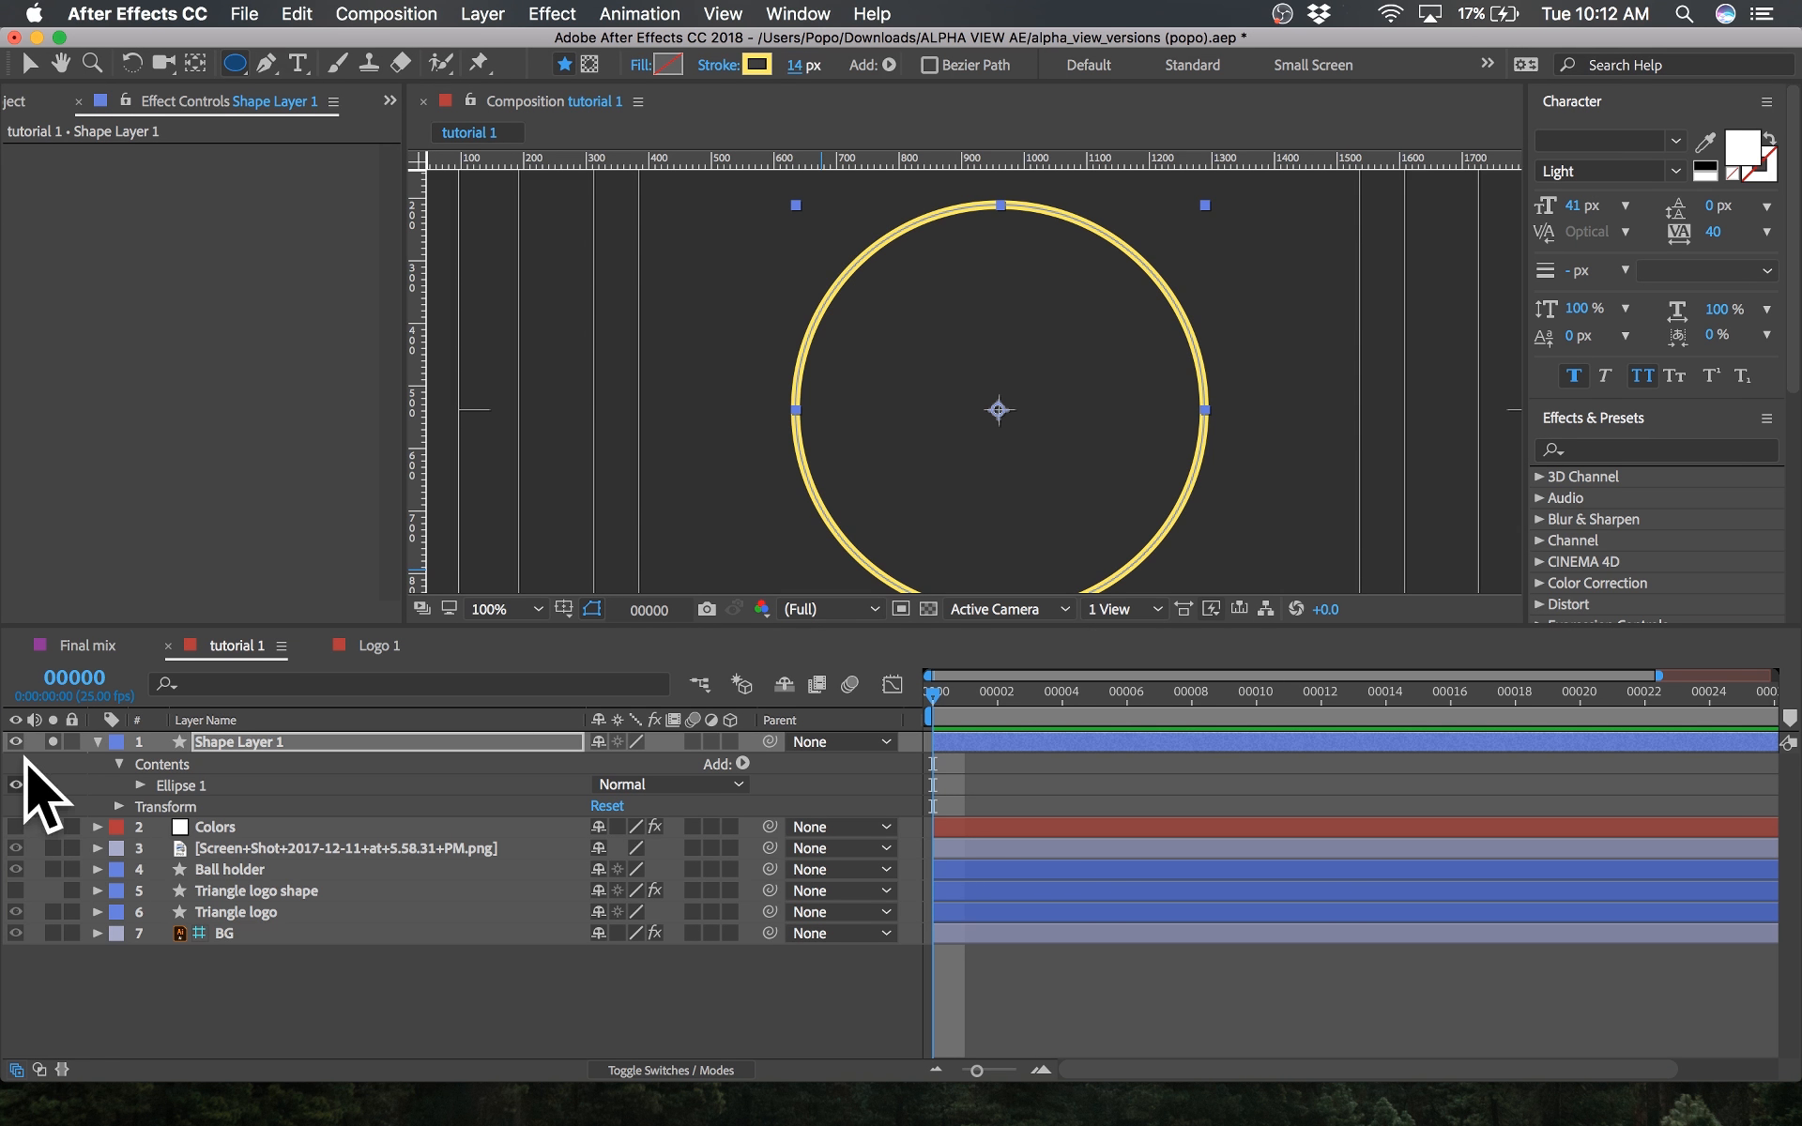
Step: Collapse the circle's layer and rename it "outer stroke"
left_click(98, 742)
key("Return")
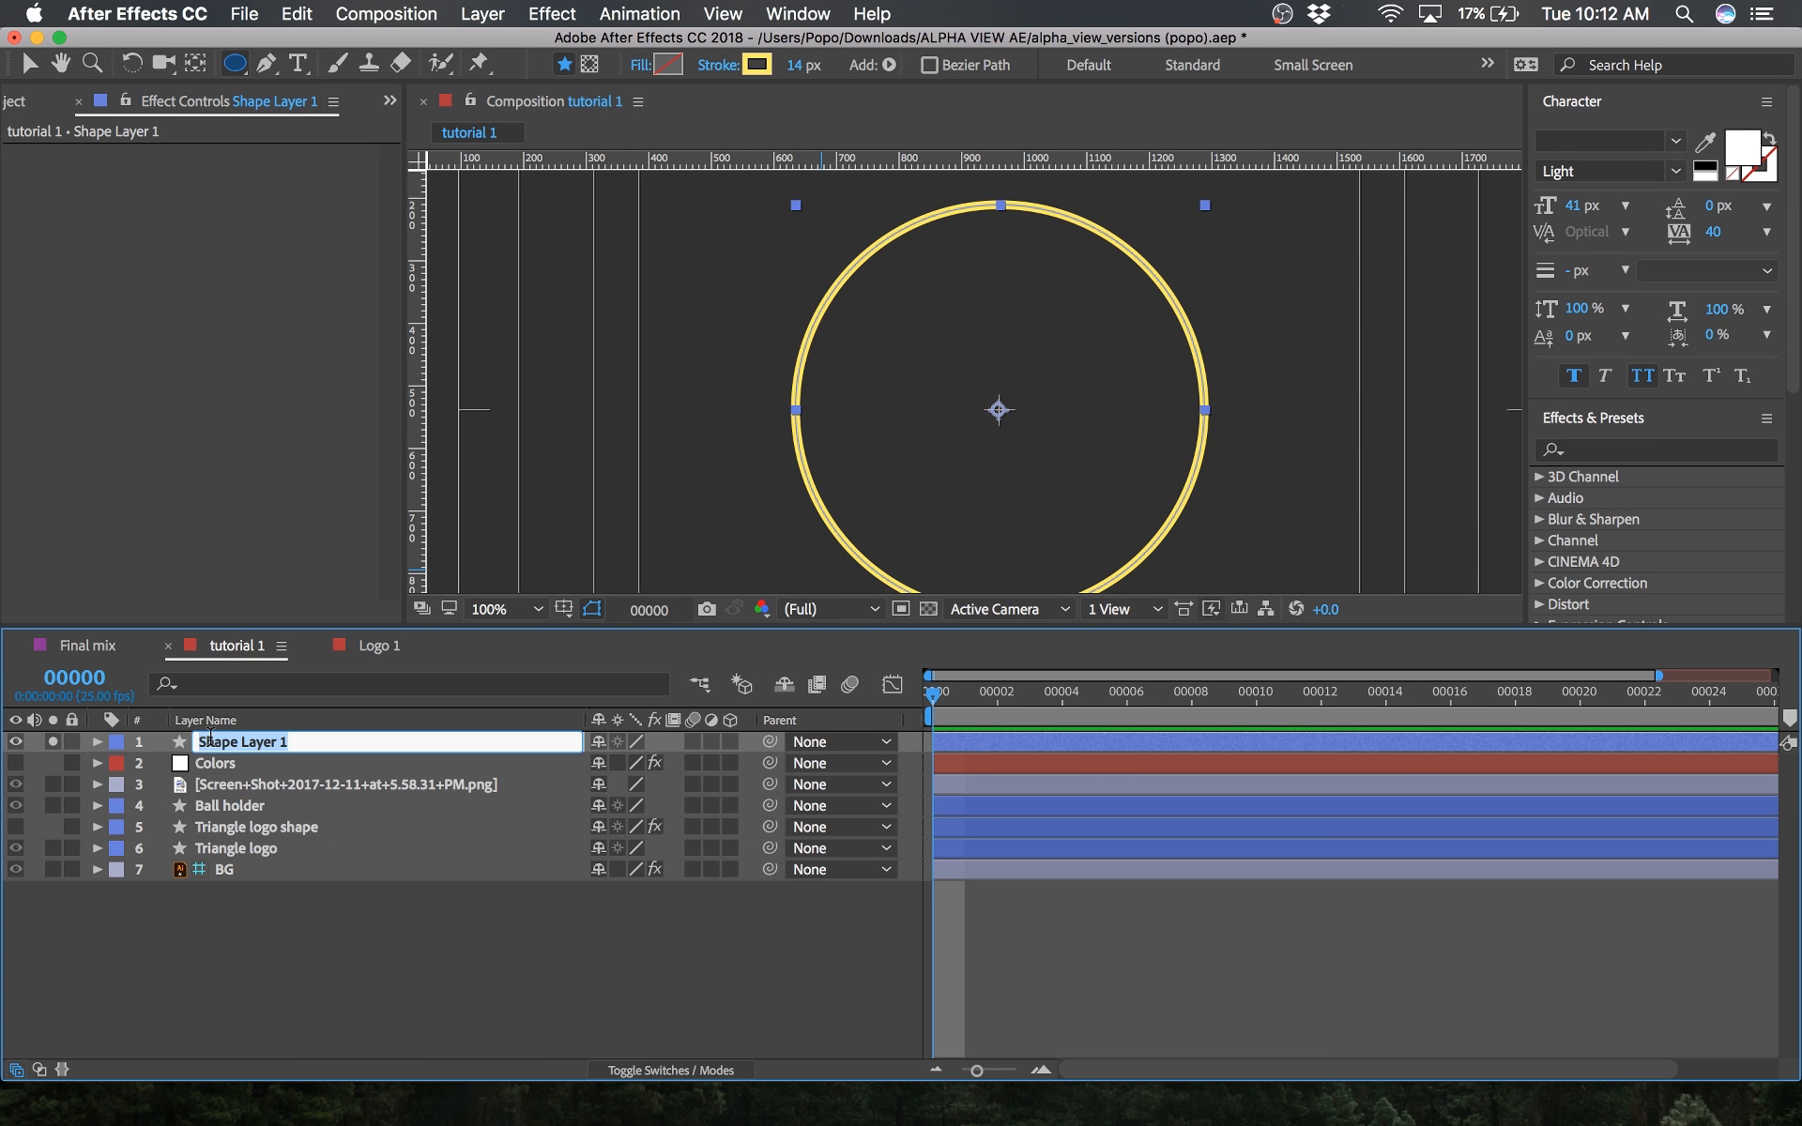
type("outer stroke")
key("Return")
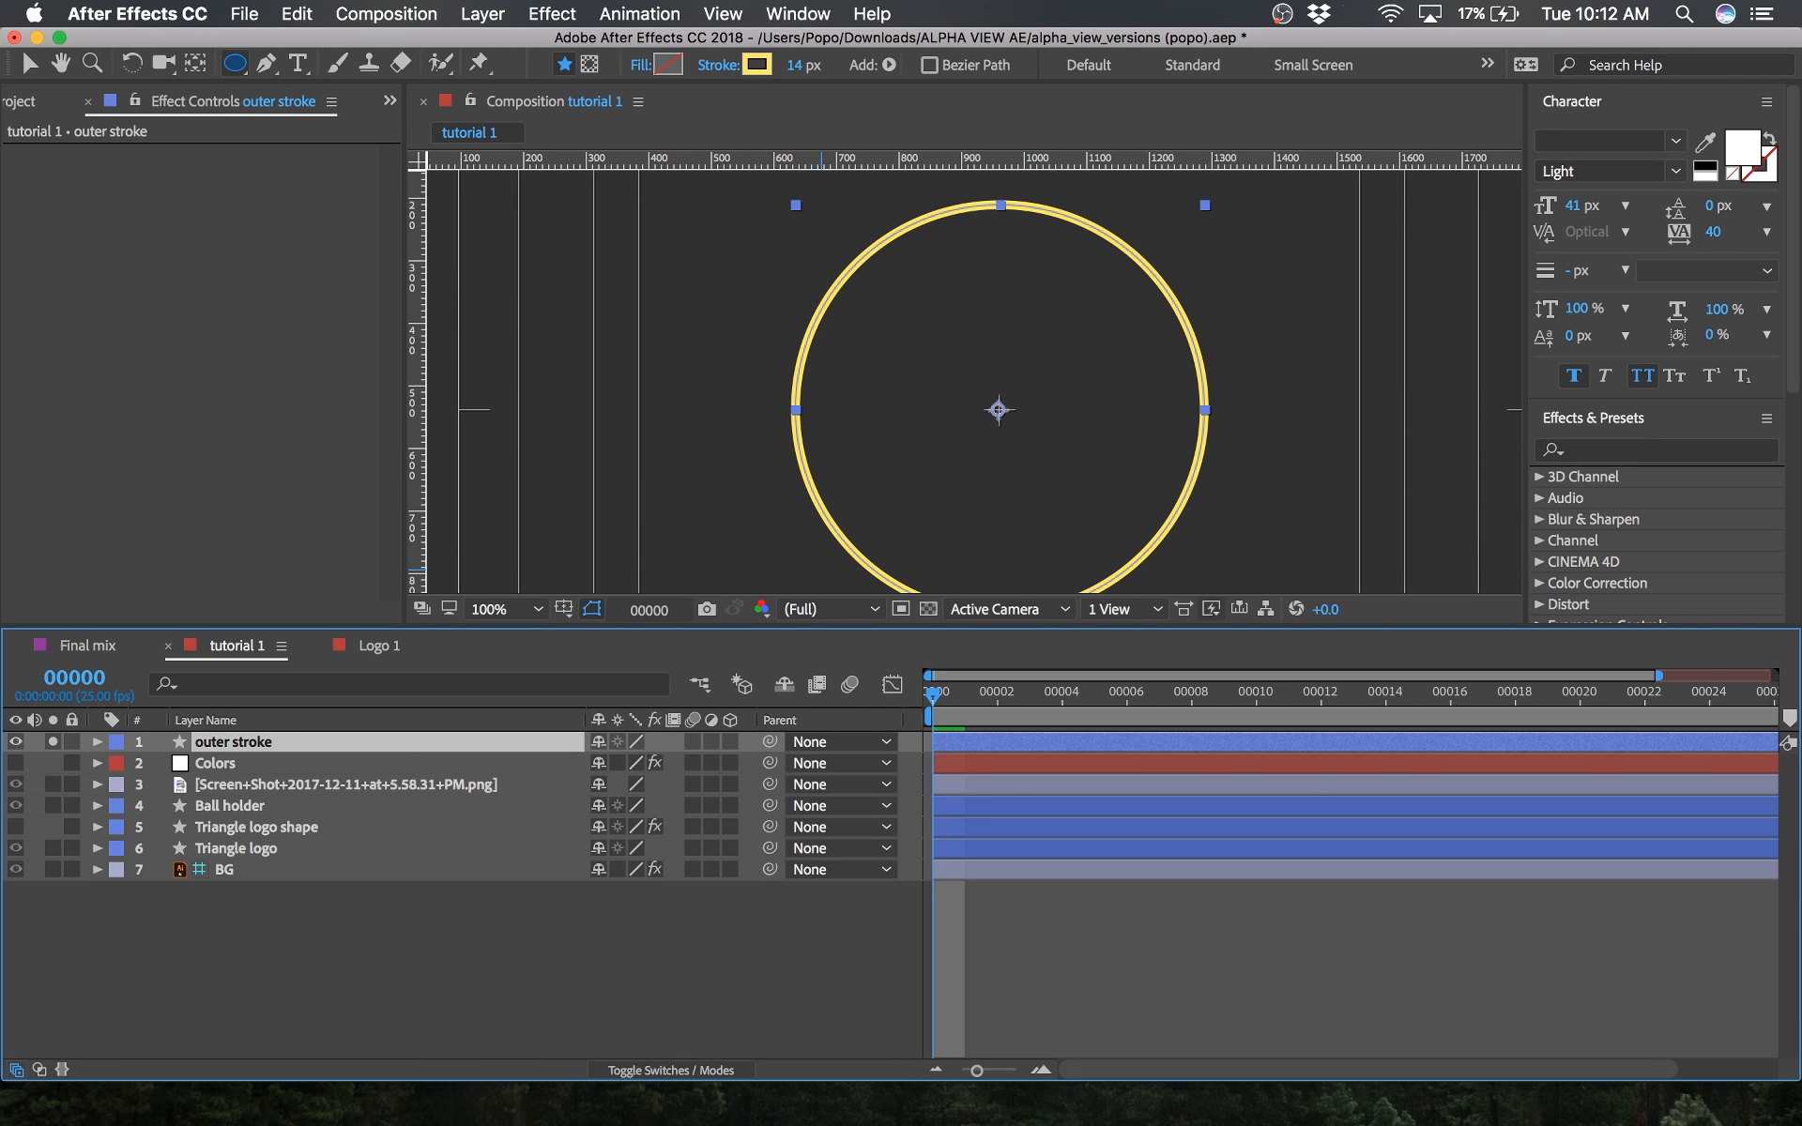
Step: Duplicate the outer stroke layer and lock the Effect Controls to the Colors layer
key("super+d")
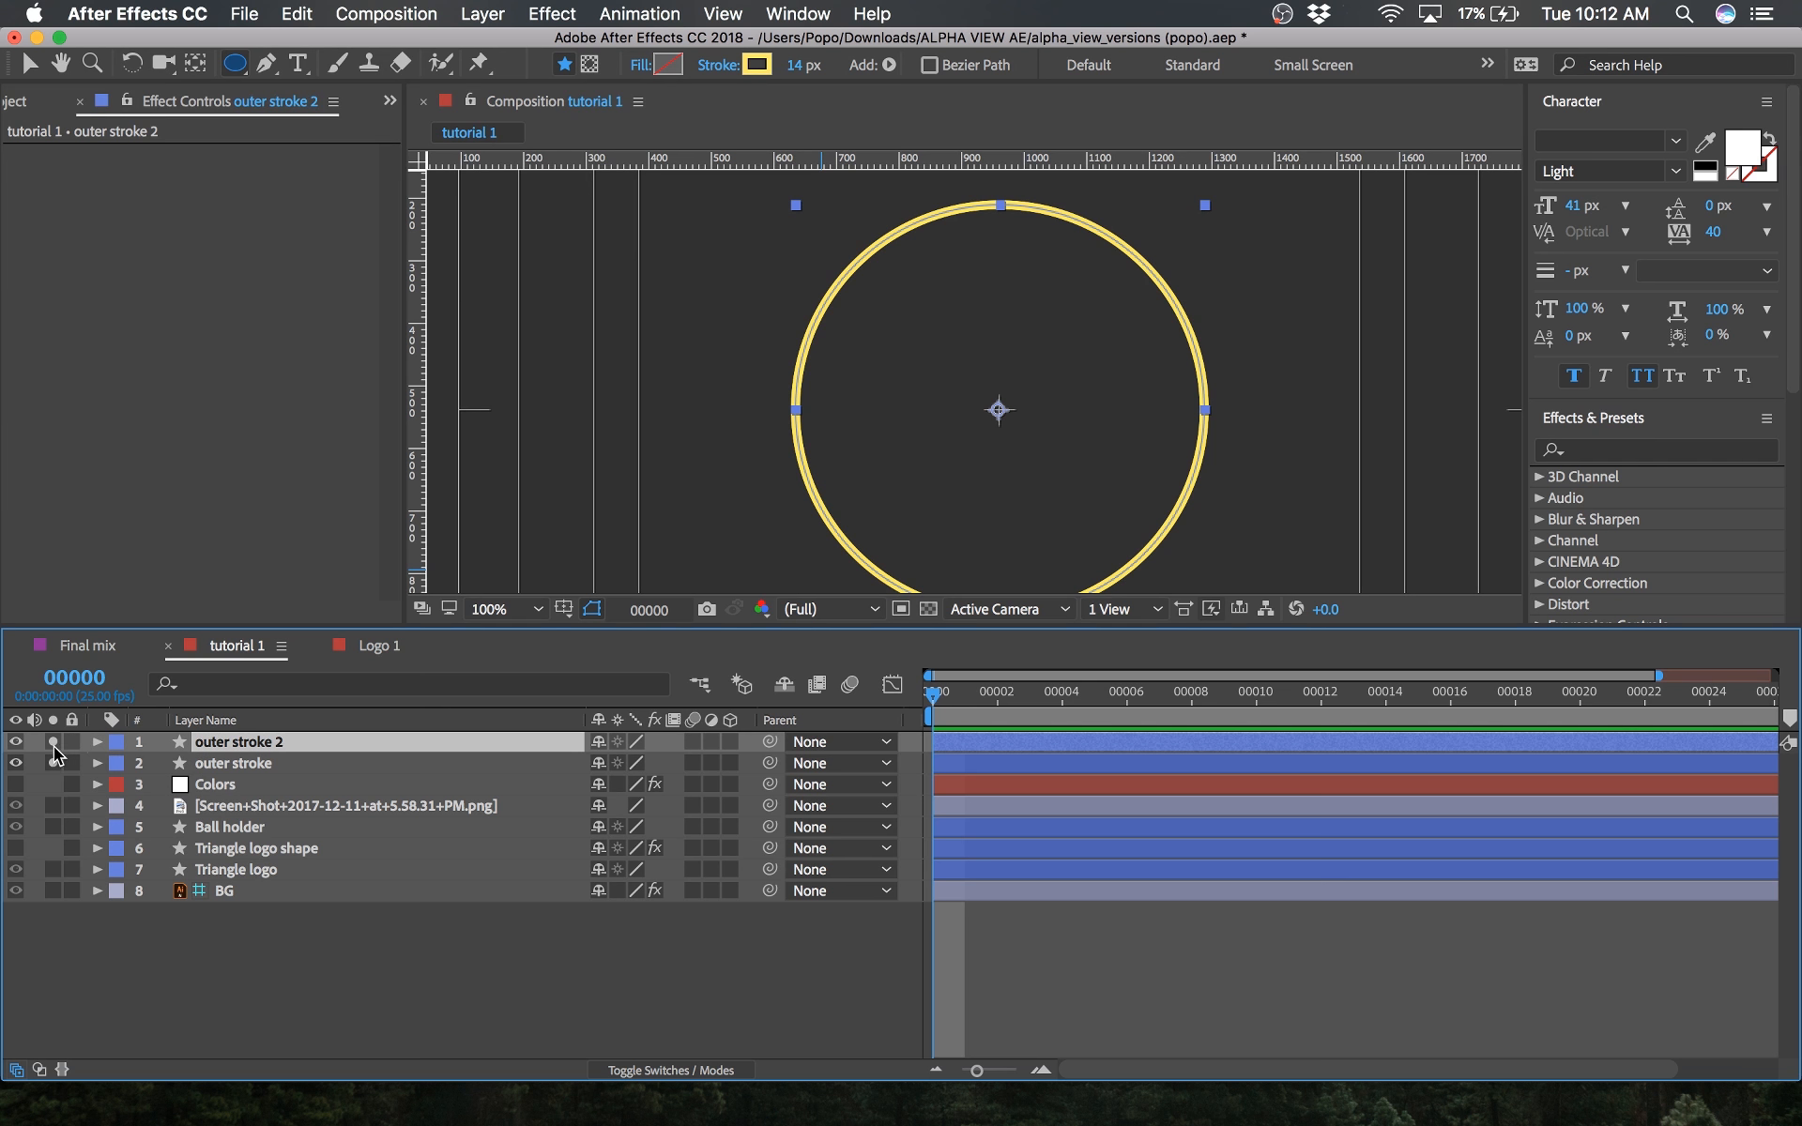
left_click(220, 788)
left_click(228, 748)
left_click(219, 788)
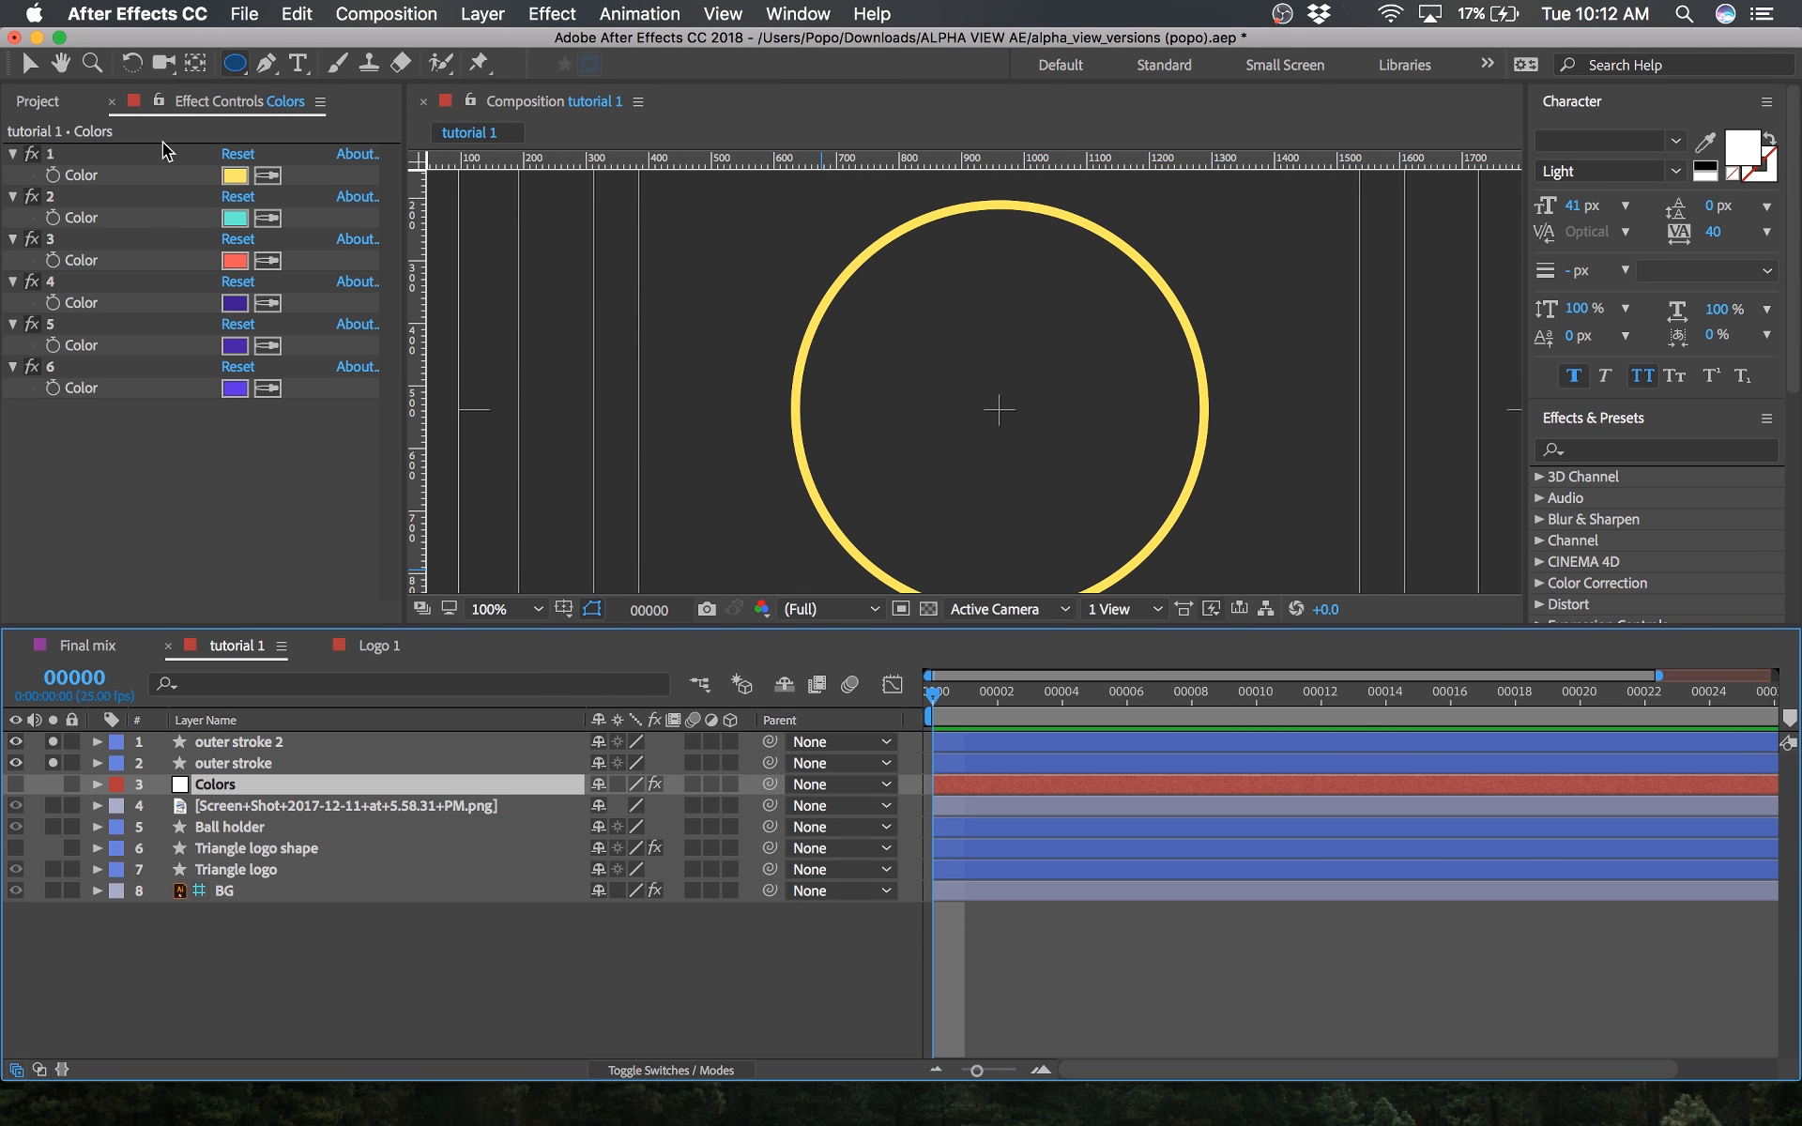
left_click(159, 101)
Step: Set the stroke color of outer stroke 2 to the turquoise sampled from color 2 of the Colors layer
left_click(246, 743)
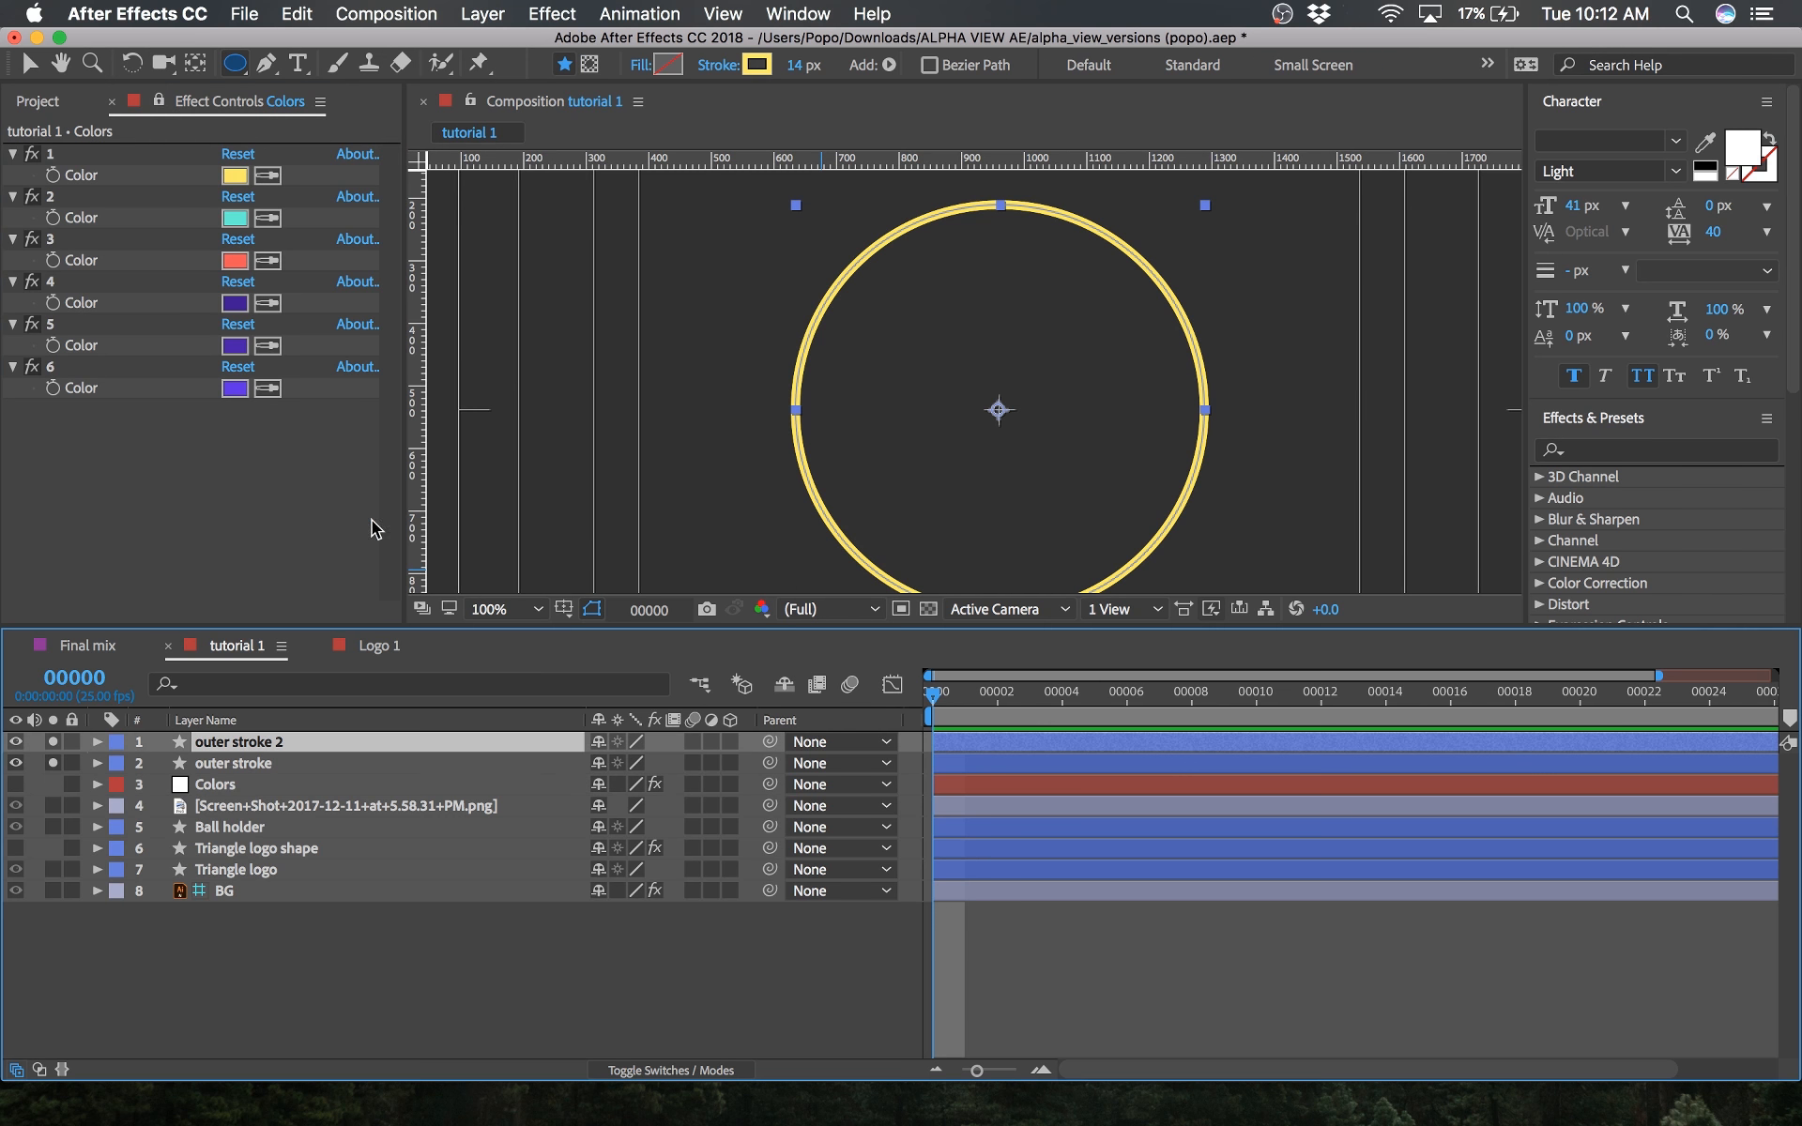
left_click(757, 64)
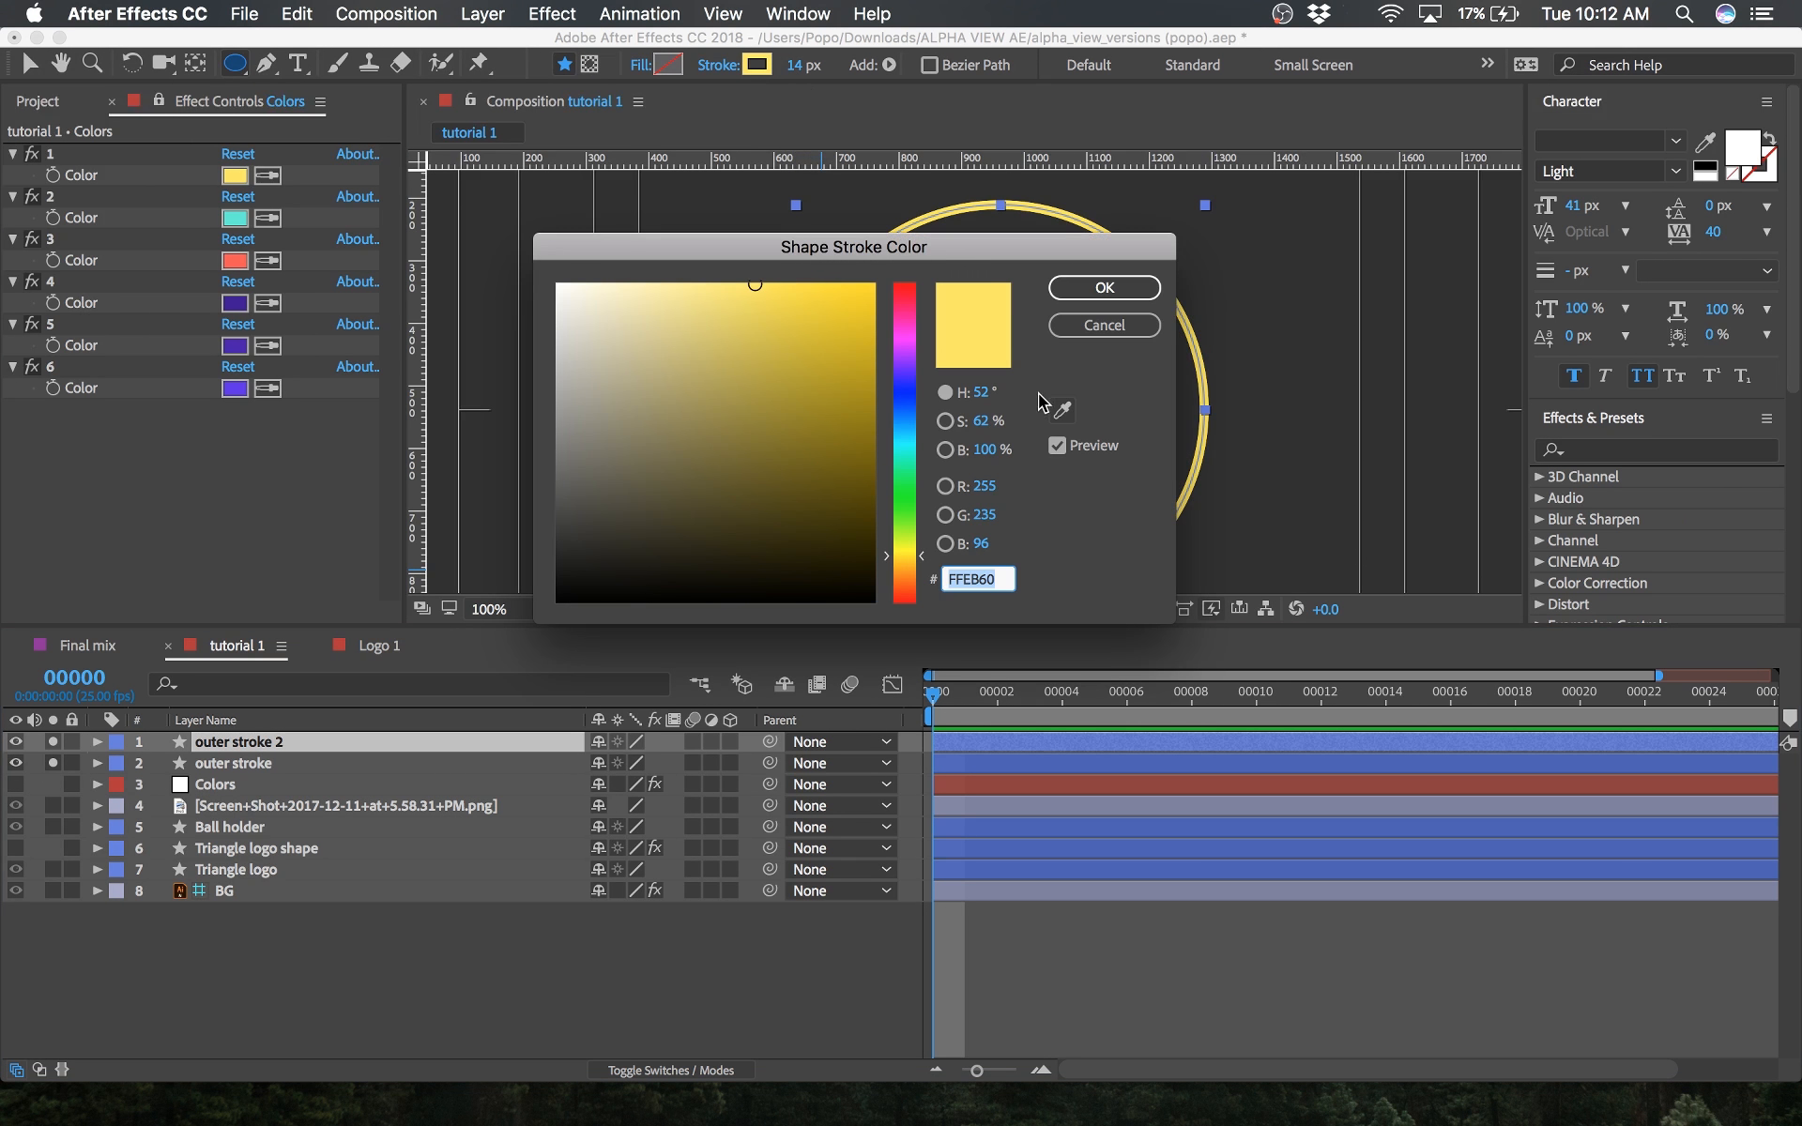
left_click(1063, 413)
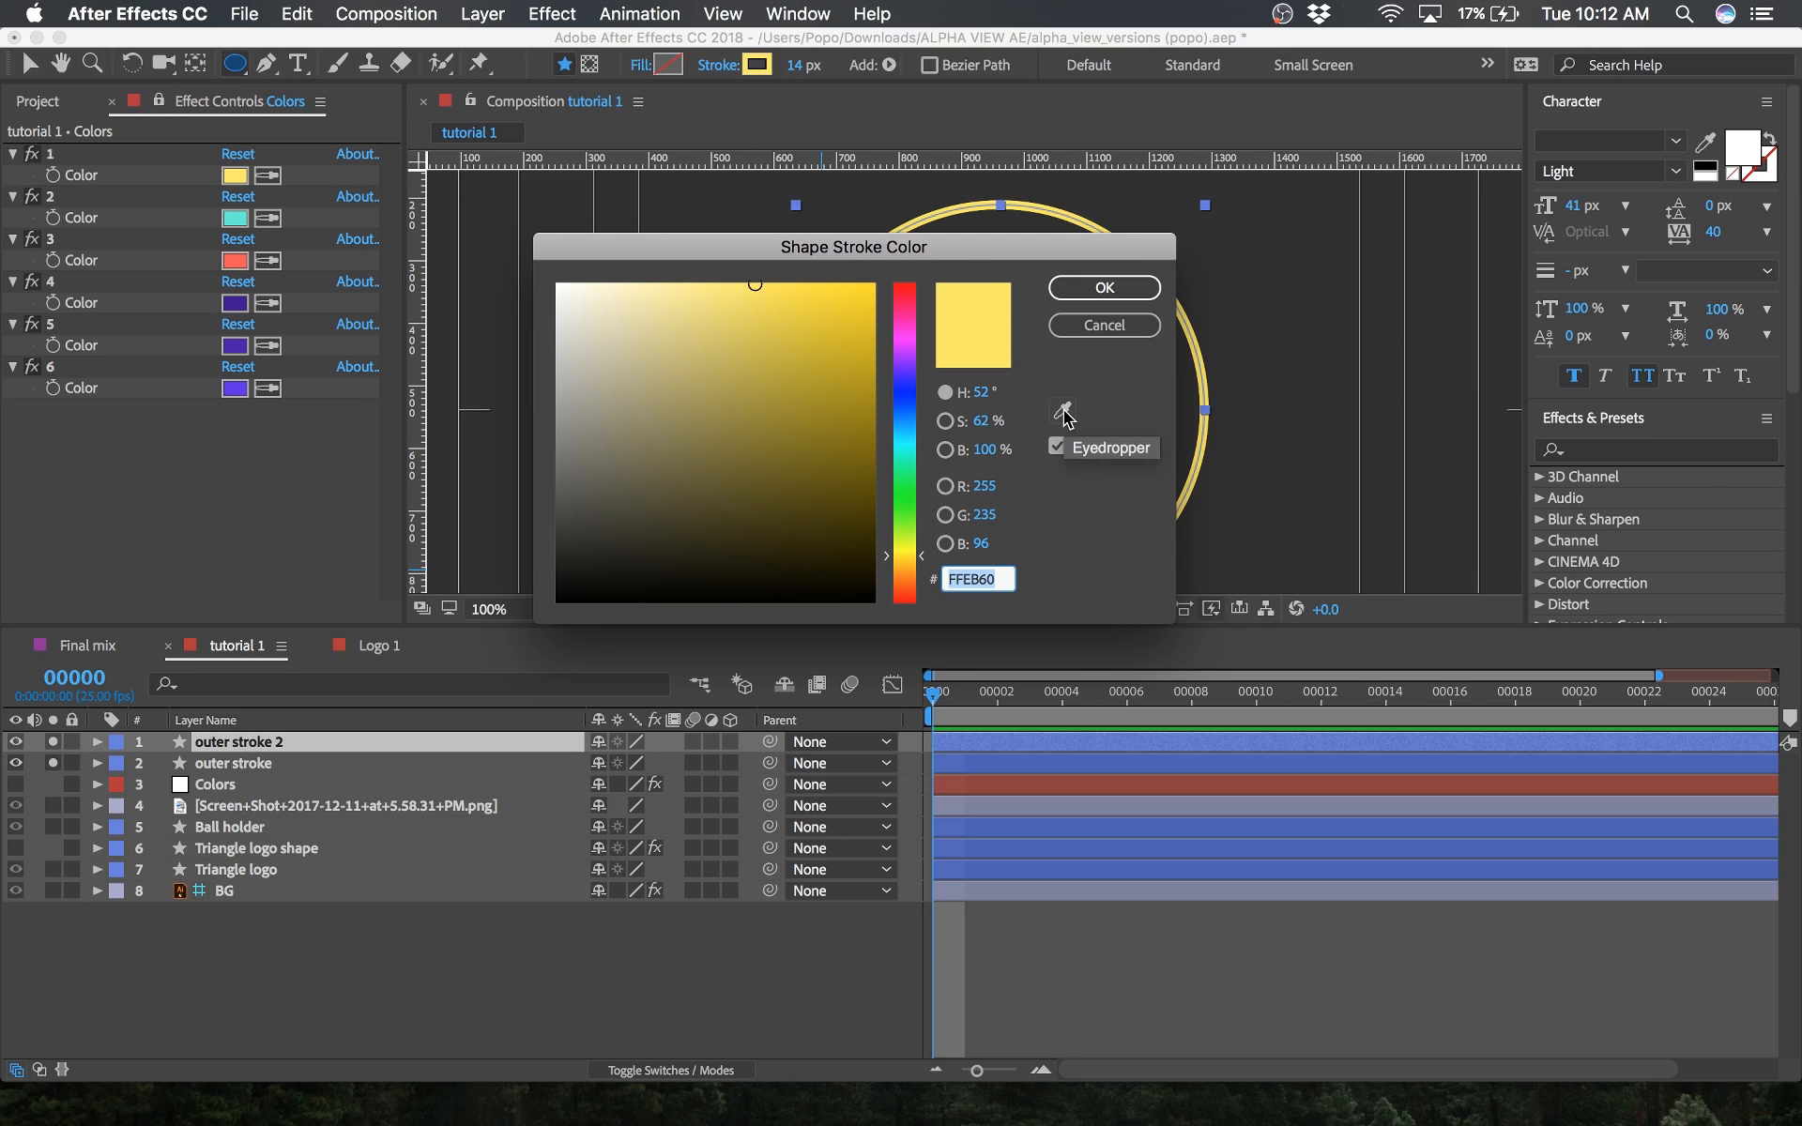
left_click(239, 217)
left_click(1103, 289)
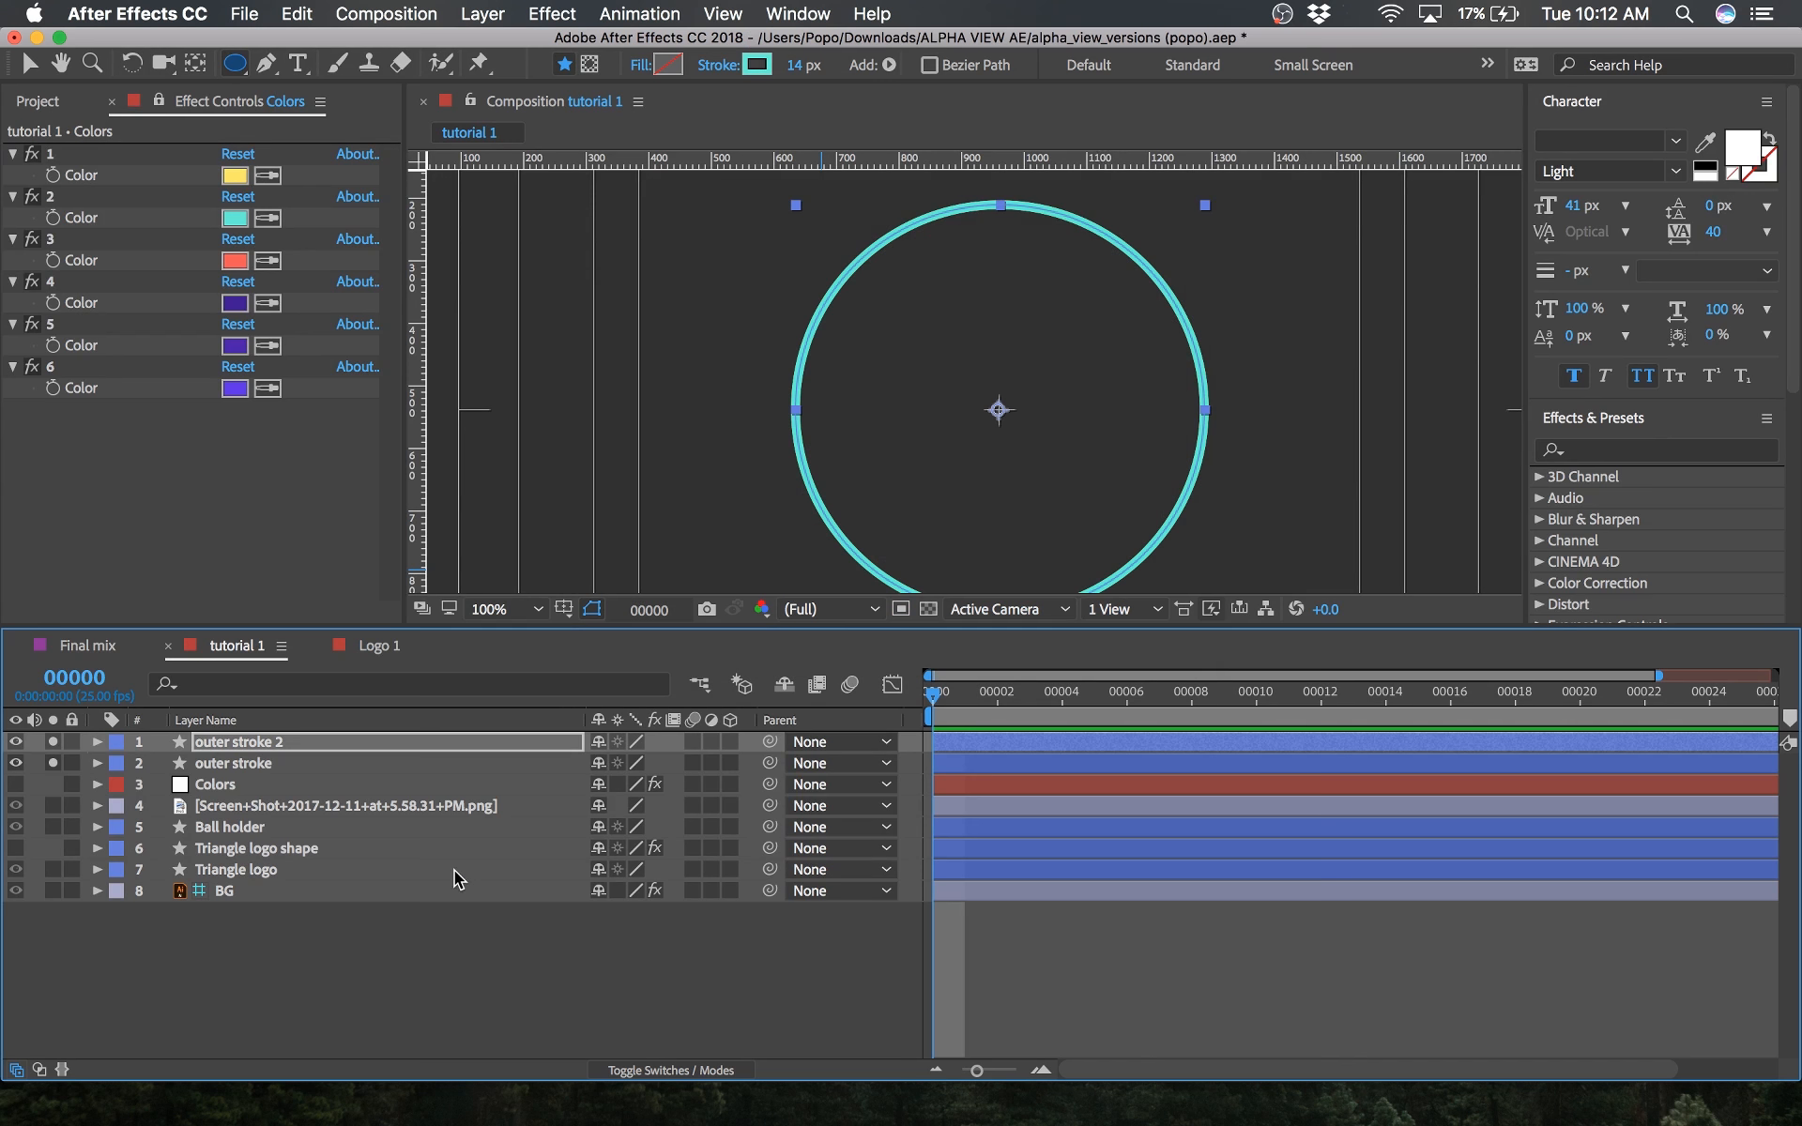
left_click(404, 943)
Step: Unsolo both outer stroke layers and move them below Triangle logo, directly above BG
left_click_drag(53, 741, 55, 765)
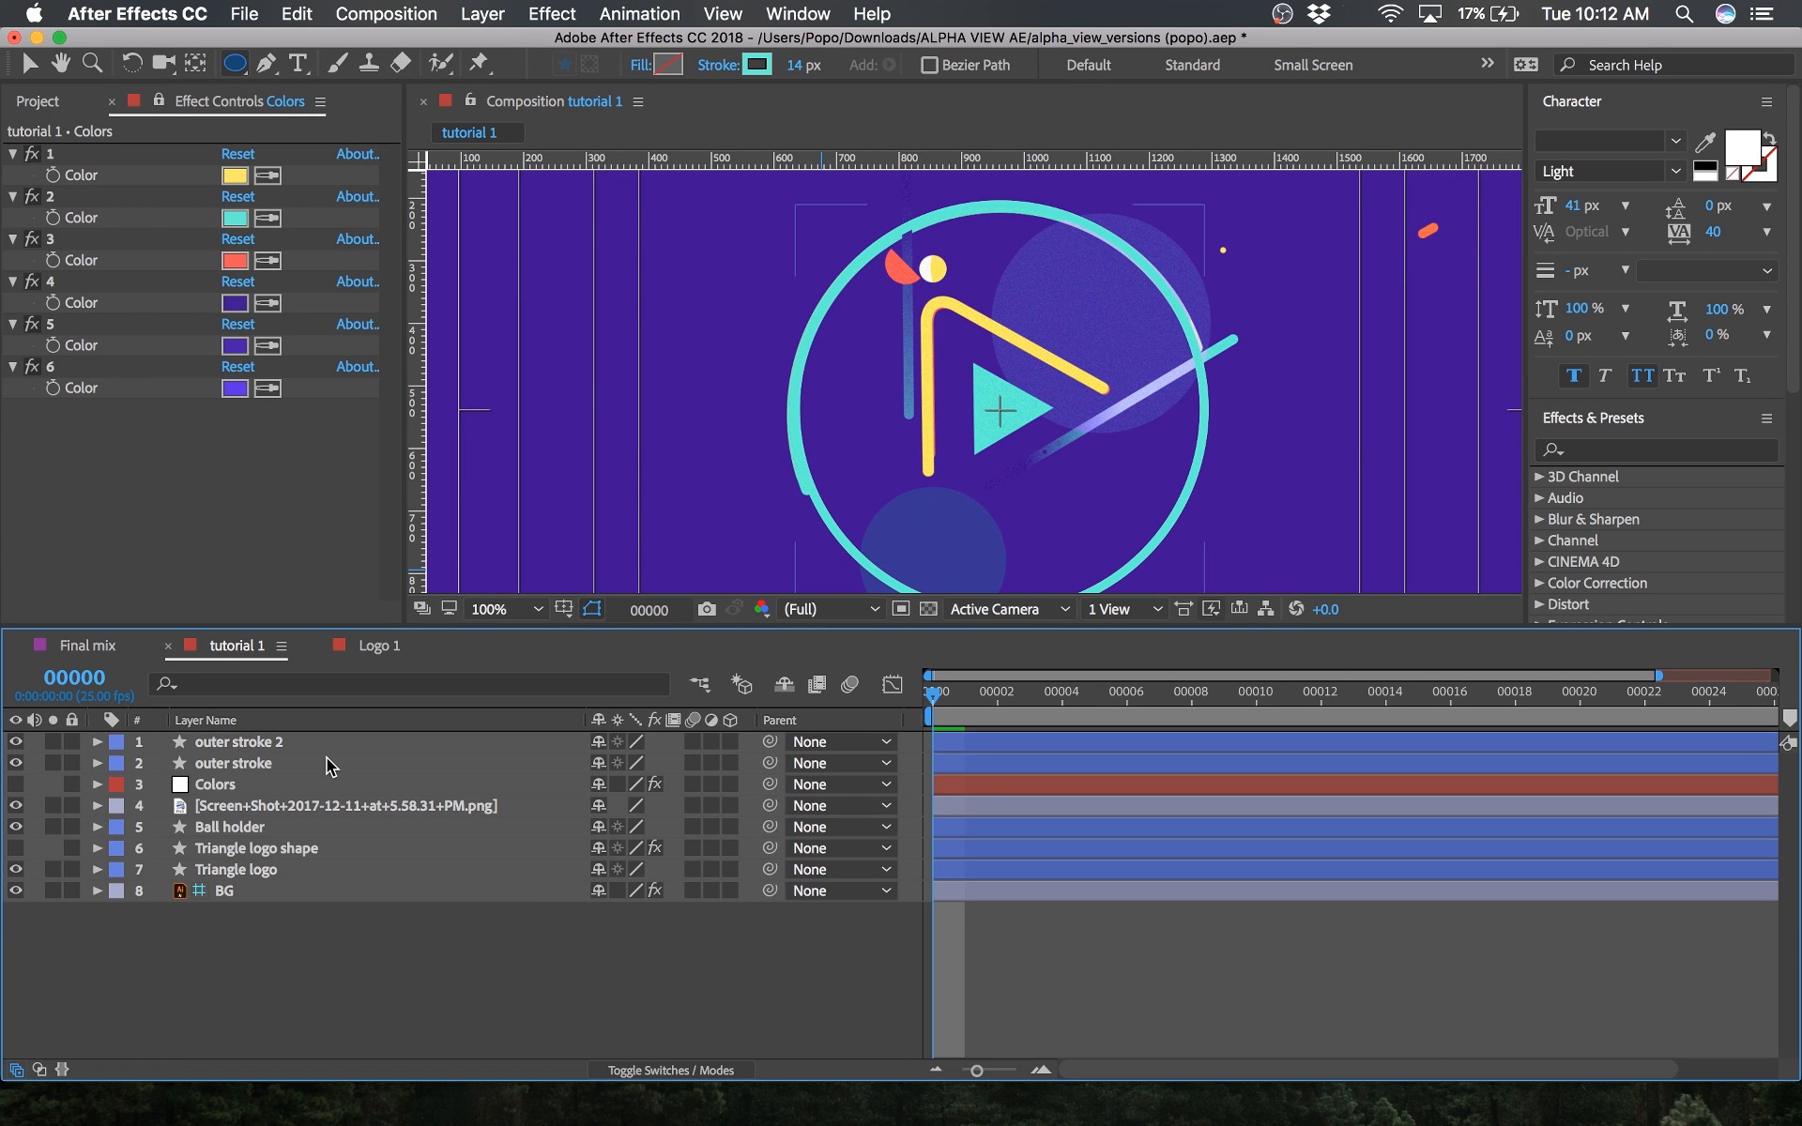
left_click(251, 742)
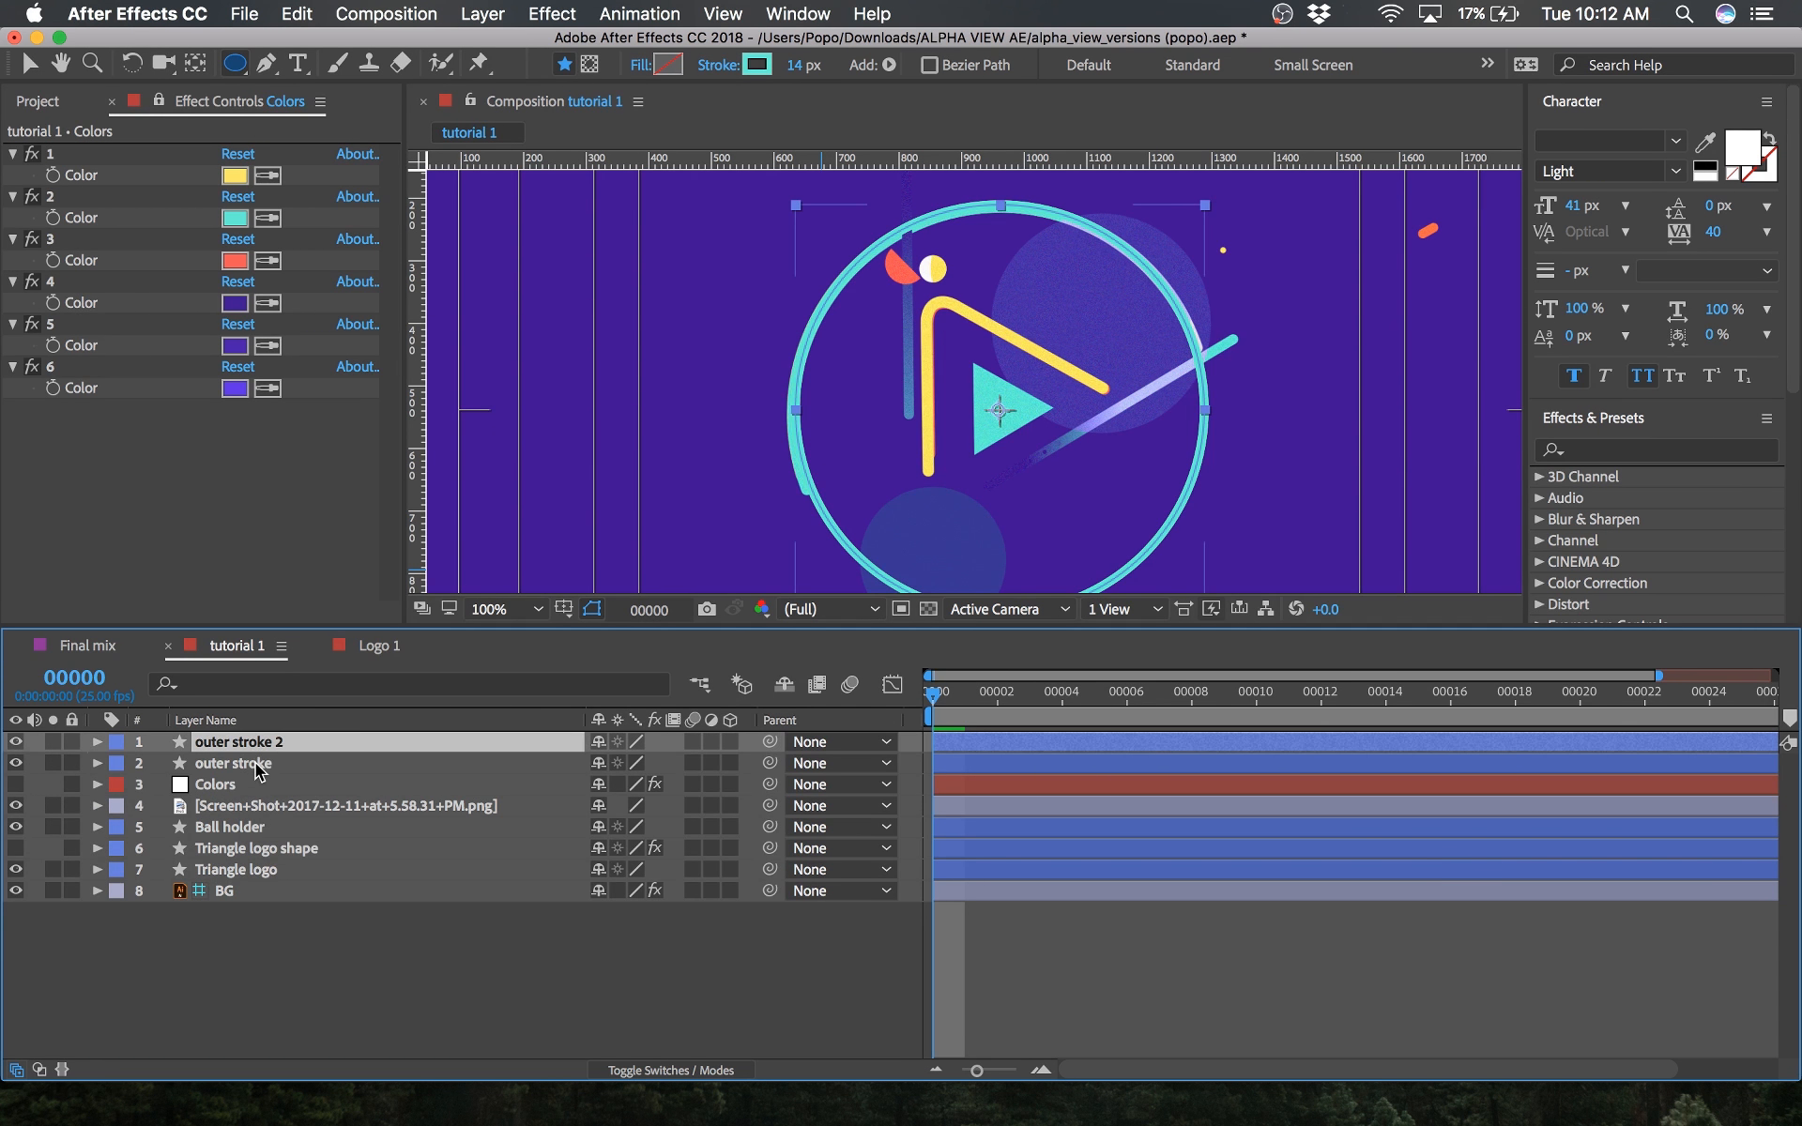
left_click(272, 769, "shift")
mouse_move(284, 769)
left_mouse_down()
mouse_move(281, 887)
mouse_move(276, 867)
left_mouse_up()
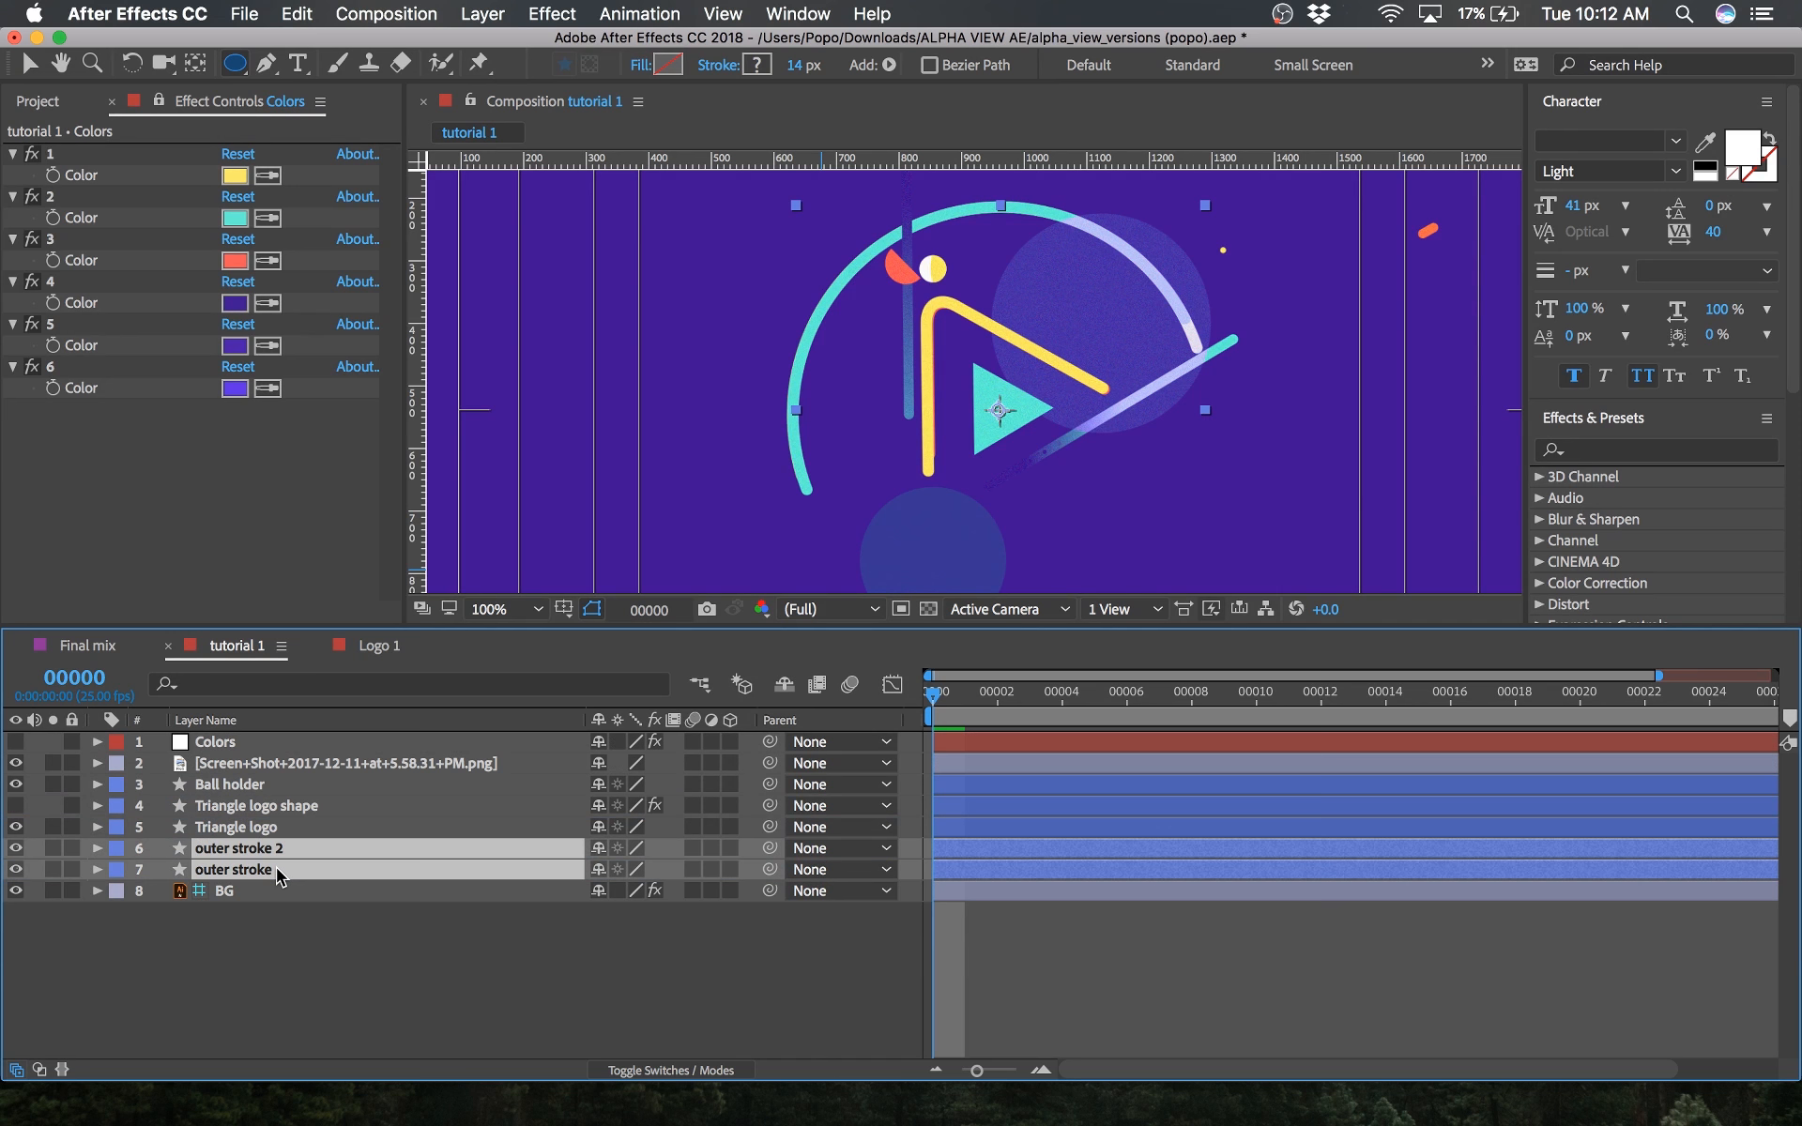
left_click(270, 953)
Step: Move Ball holder below Triangle logo shape and solo it along with Triangle logo, both outer strokes and BG
left_click_drag(53, 891, 54, 854)
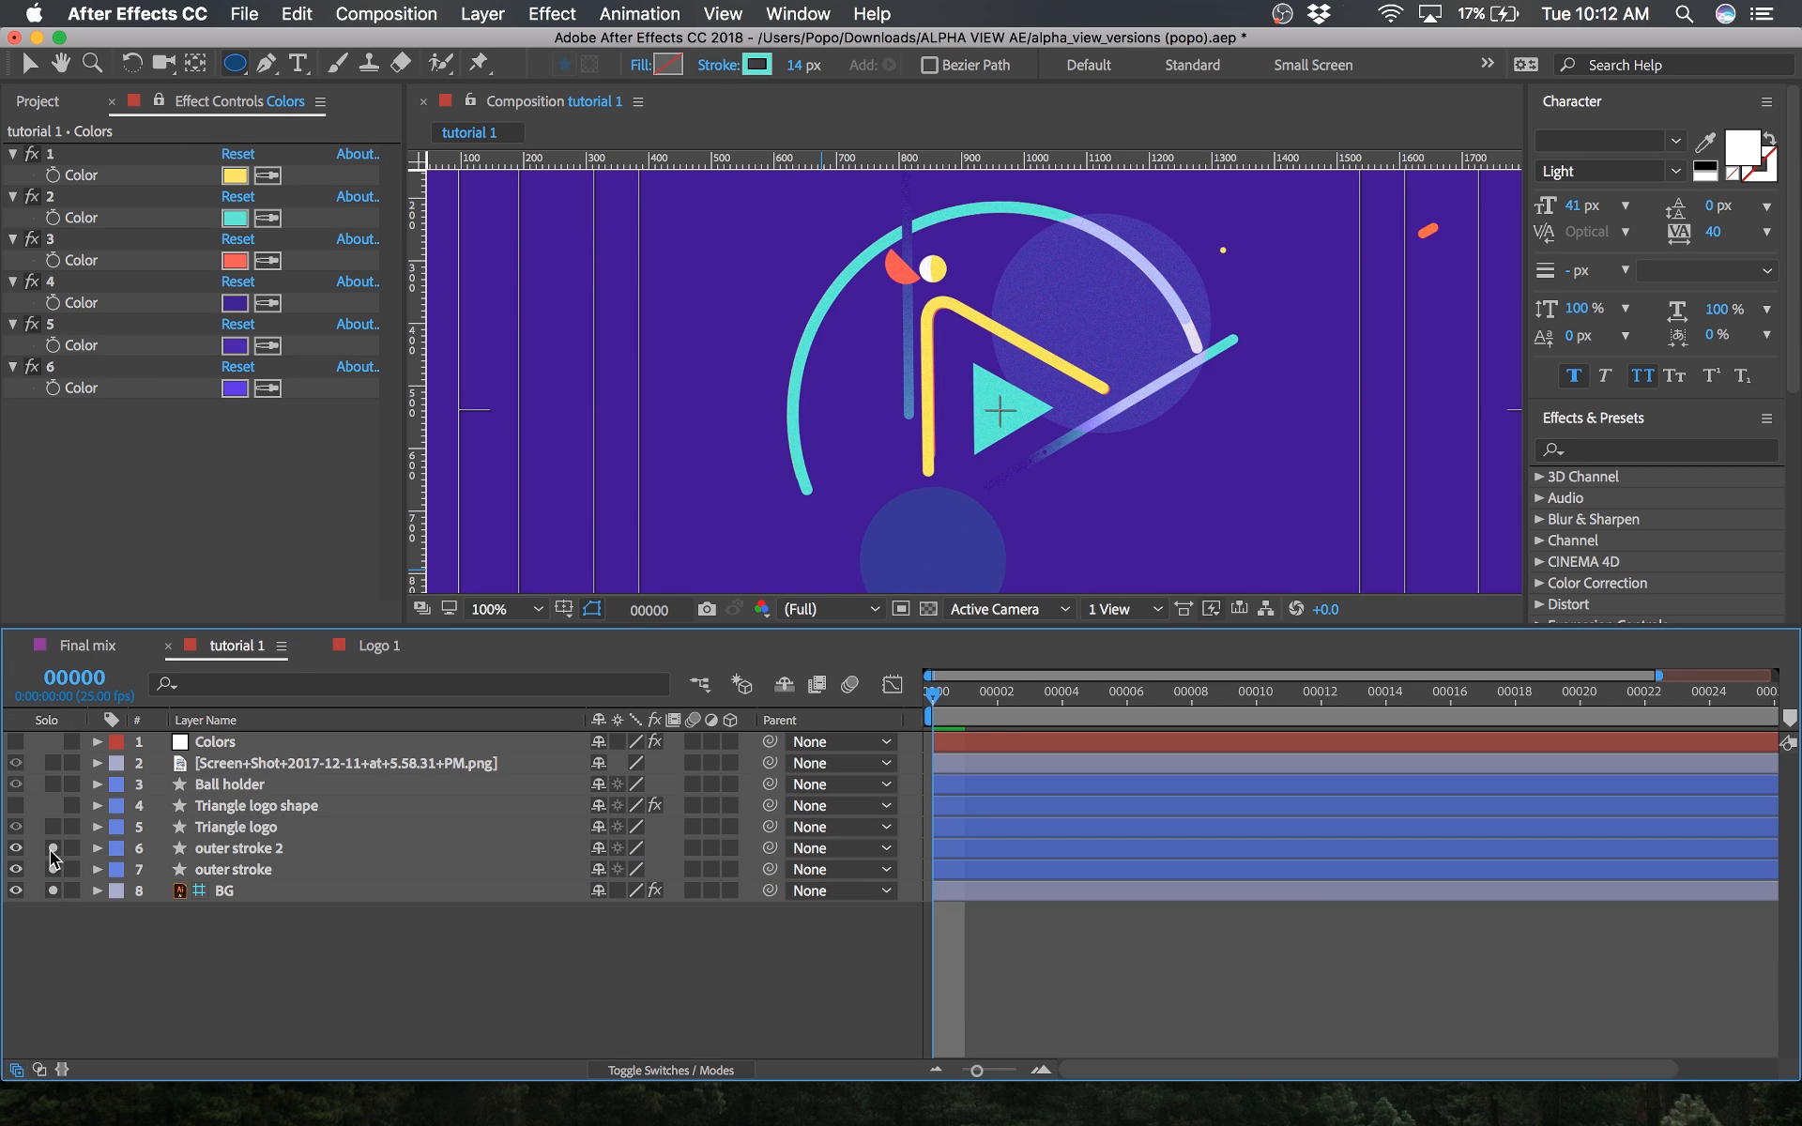
left_click_drag(272, 784, 273, 815)
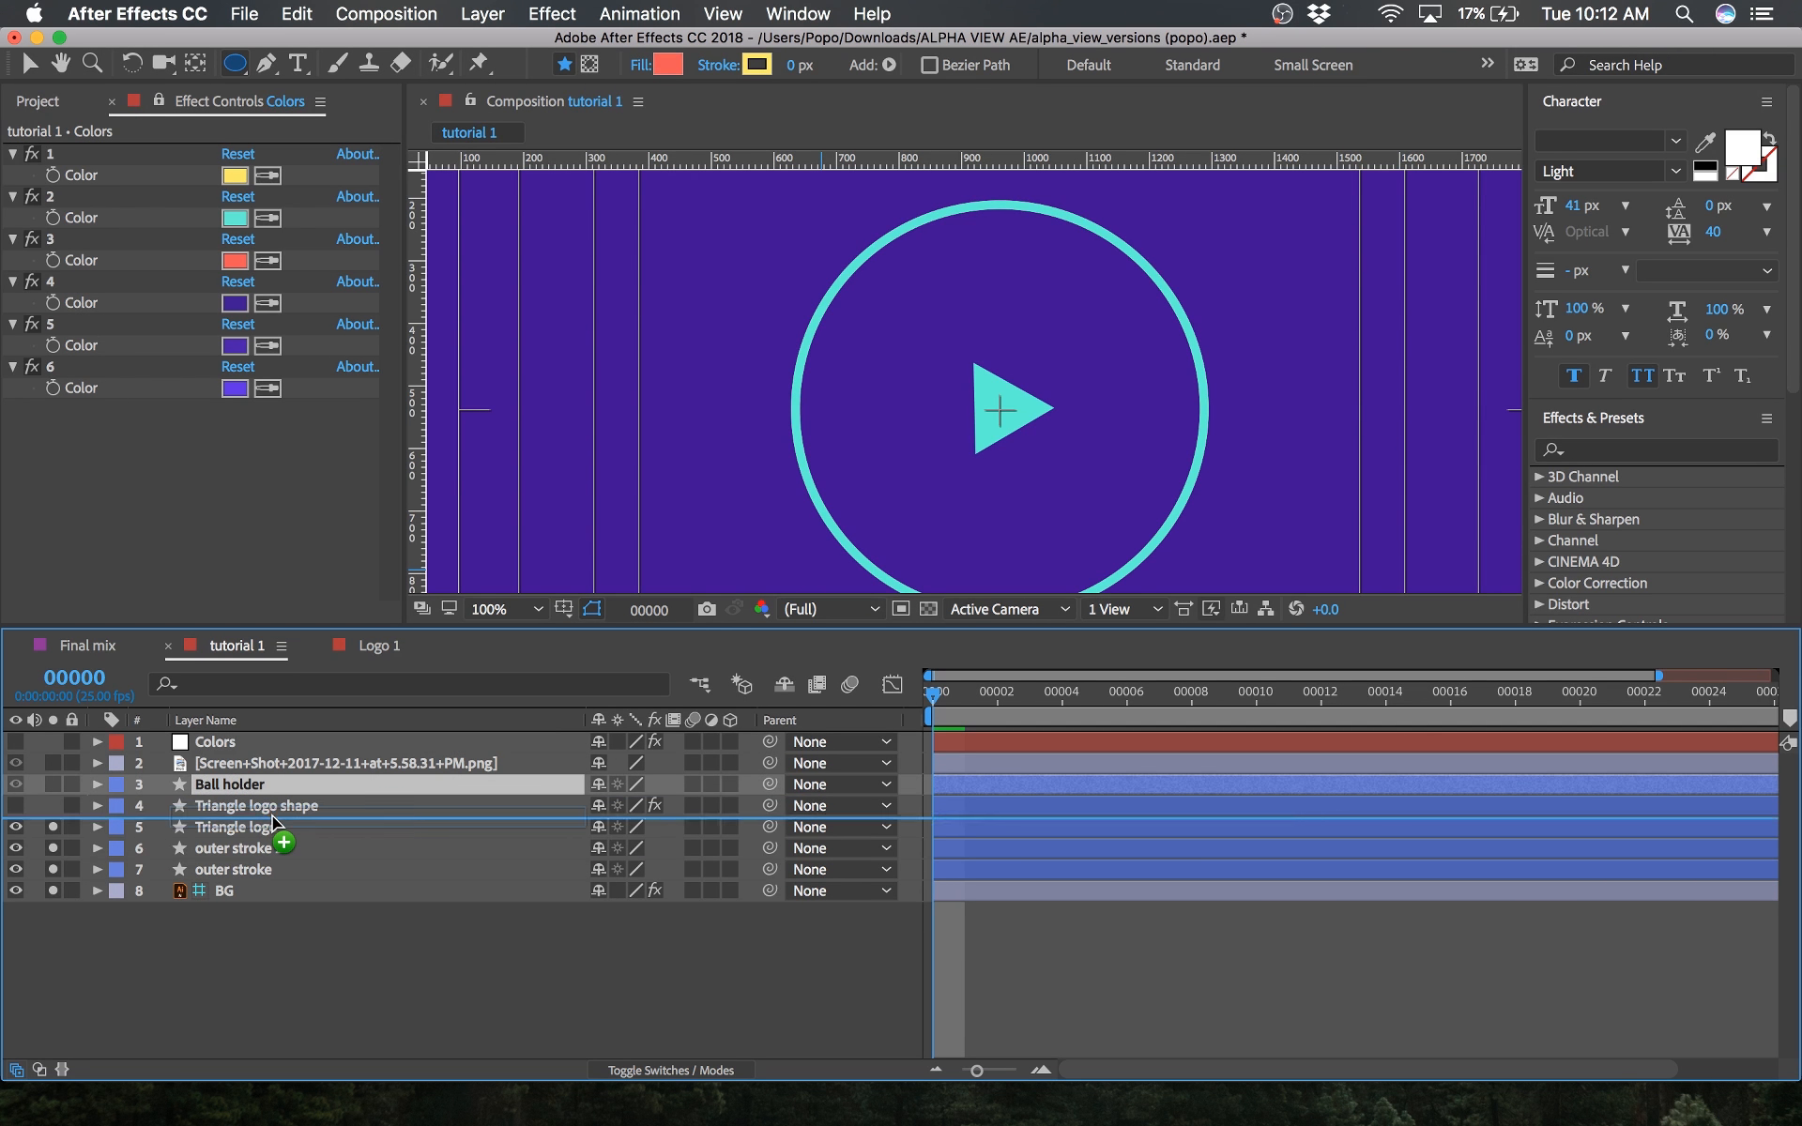
left_click(53, 805)
Step: Make the Triangle logo shape layer visible, check it soloed with the other shapes, and clear all the solos
left_click(15, 784)
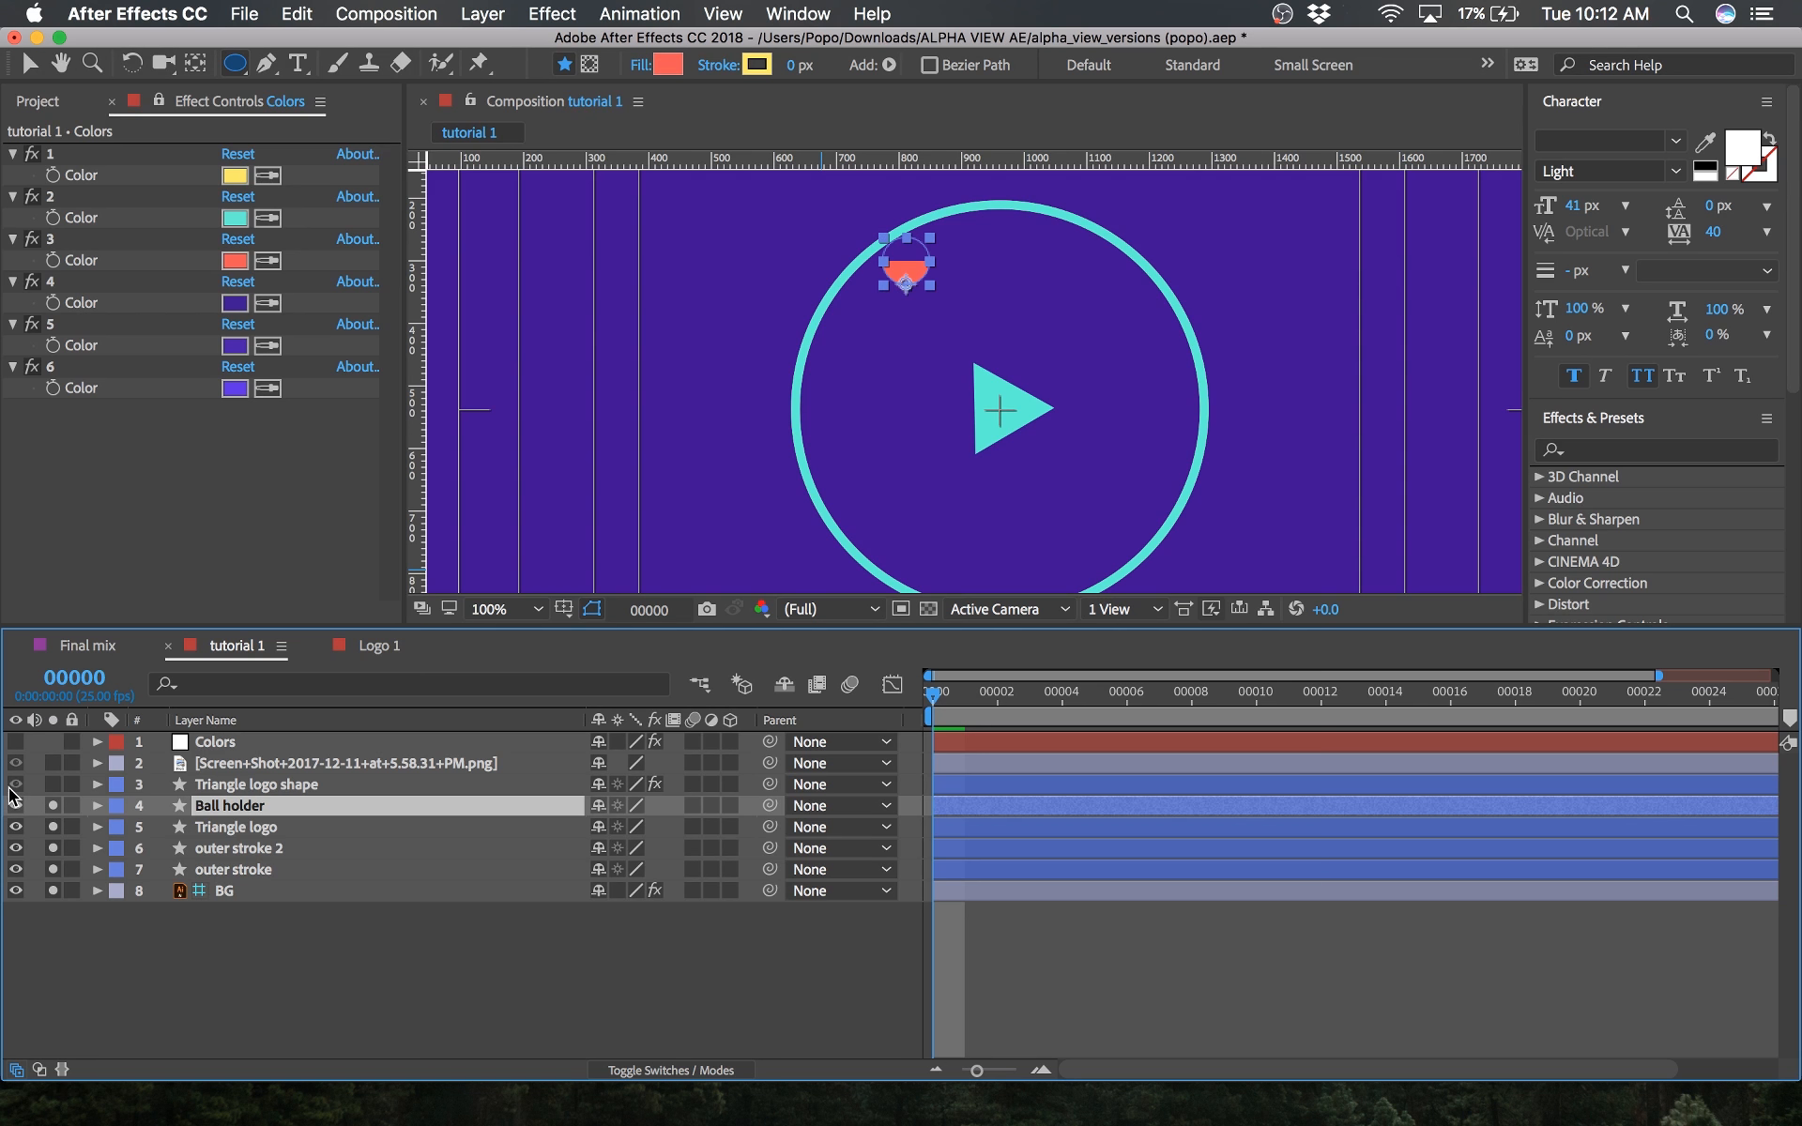
left_click(53, 785)
left_click(112, 938)
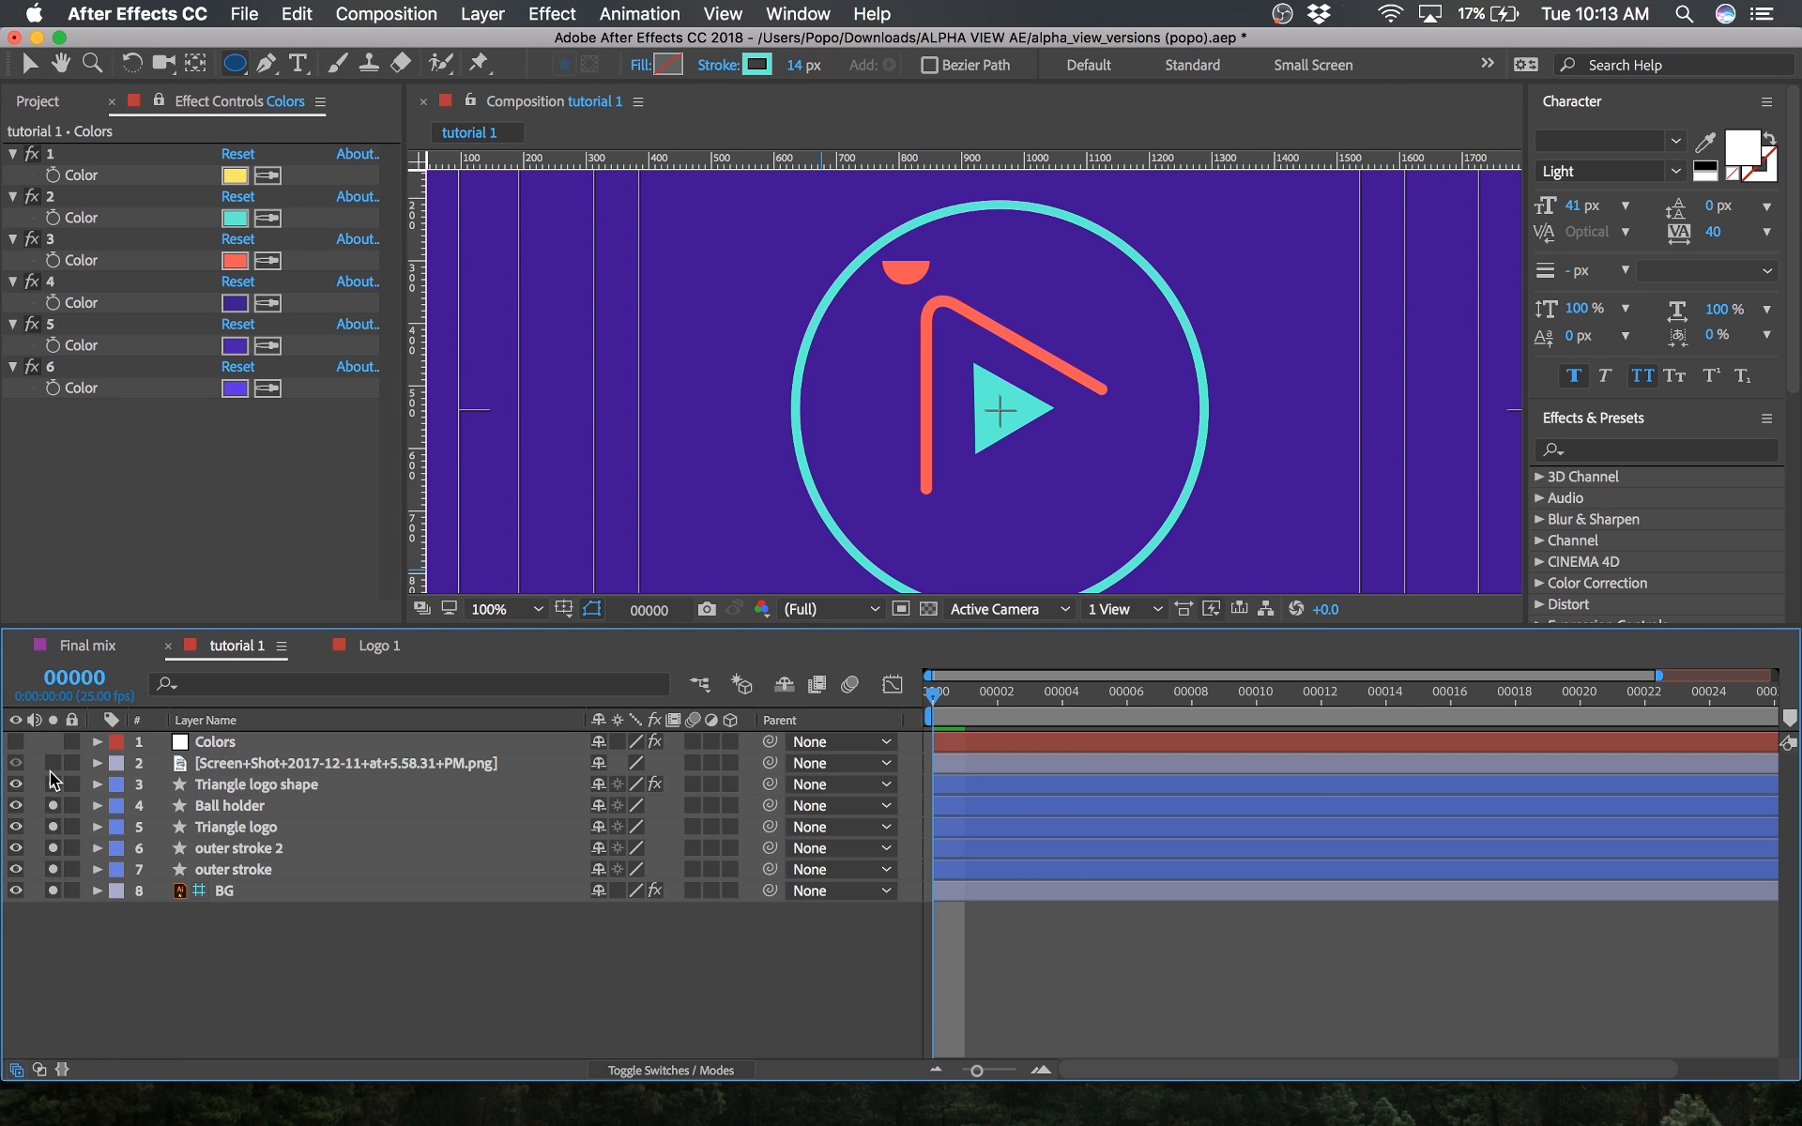
left_click_drag(53, 784, 59, 964)
Step: With no layer selected, set the Ellipse tool to a solid white fill and a 0 px stroke
left_click(442, 763)
key("h")
left_click_drag(1072, 458, 931, 487)
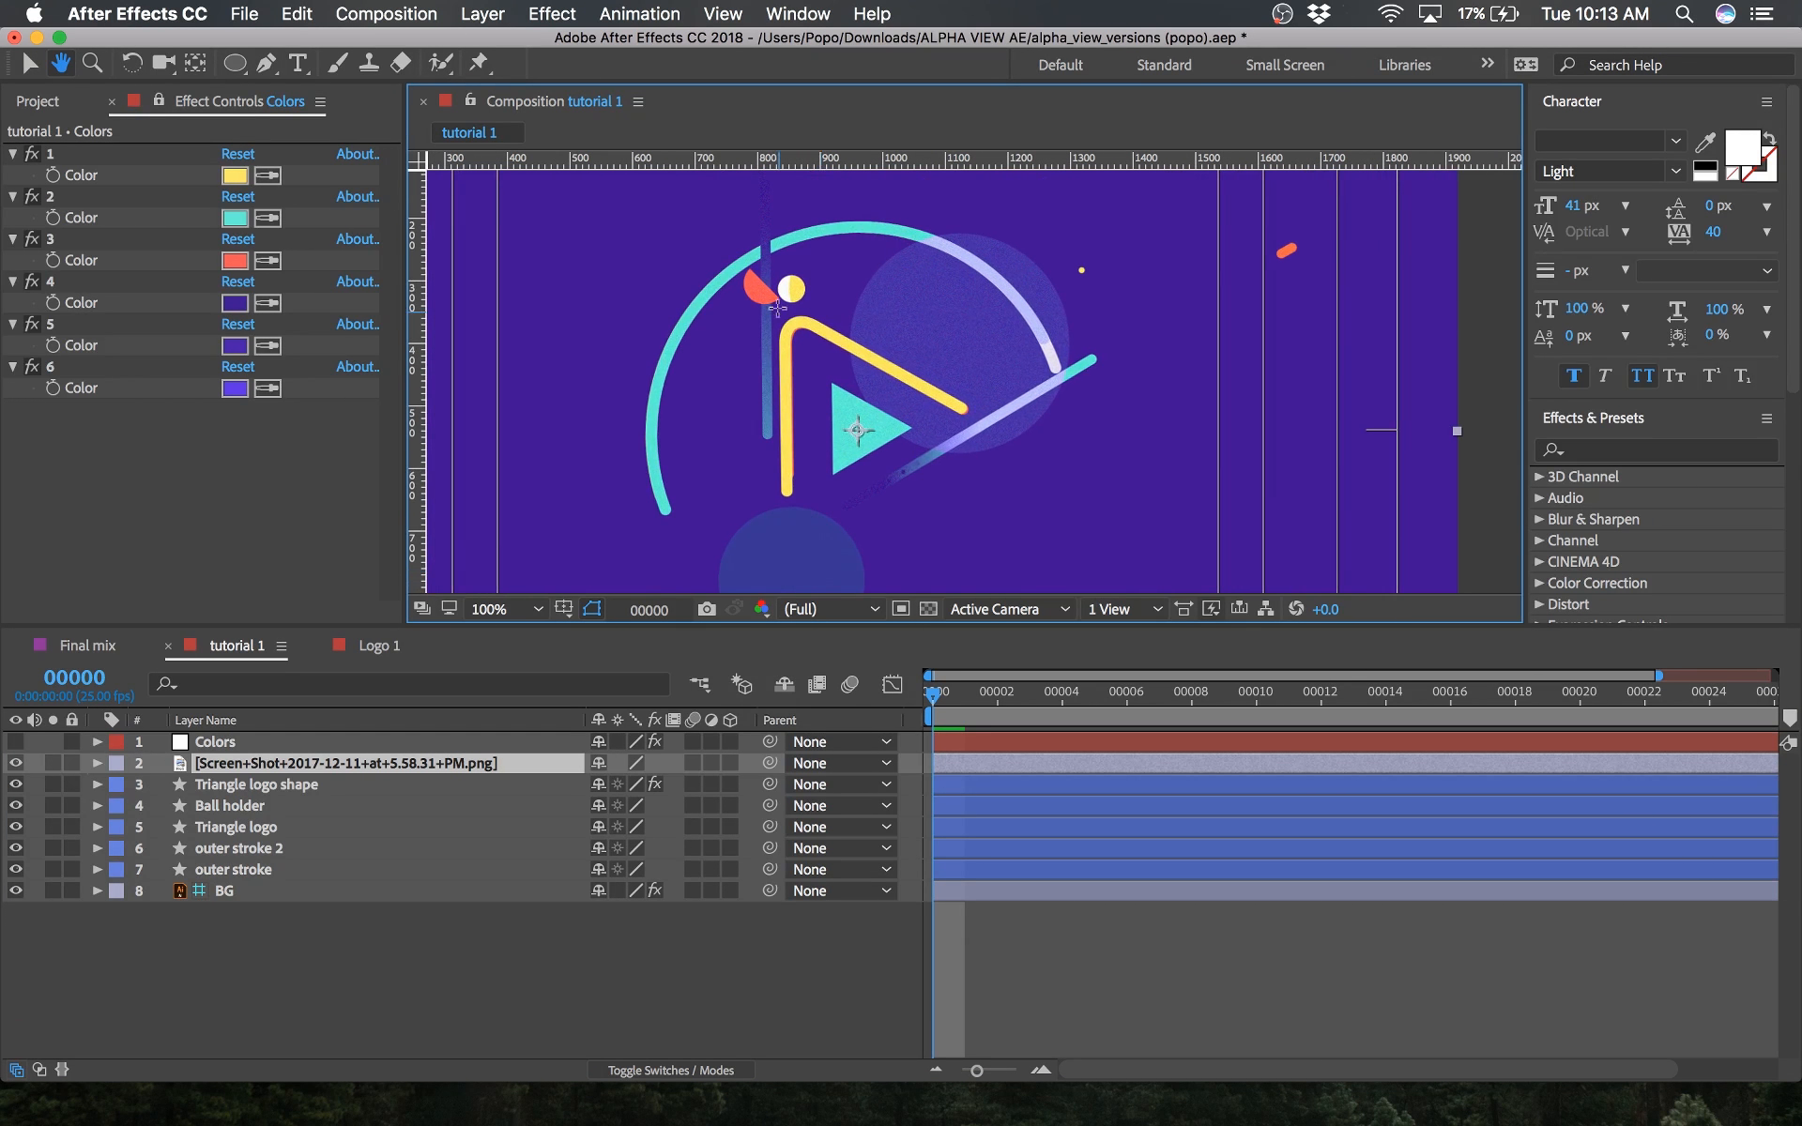
key("q")
left_click(374, 959)
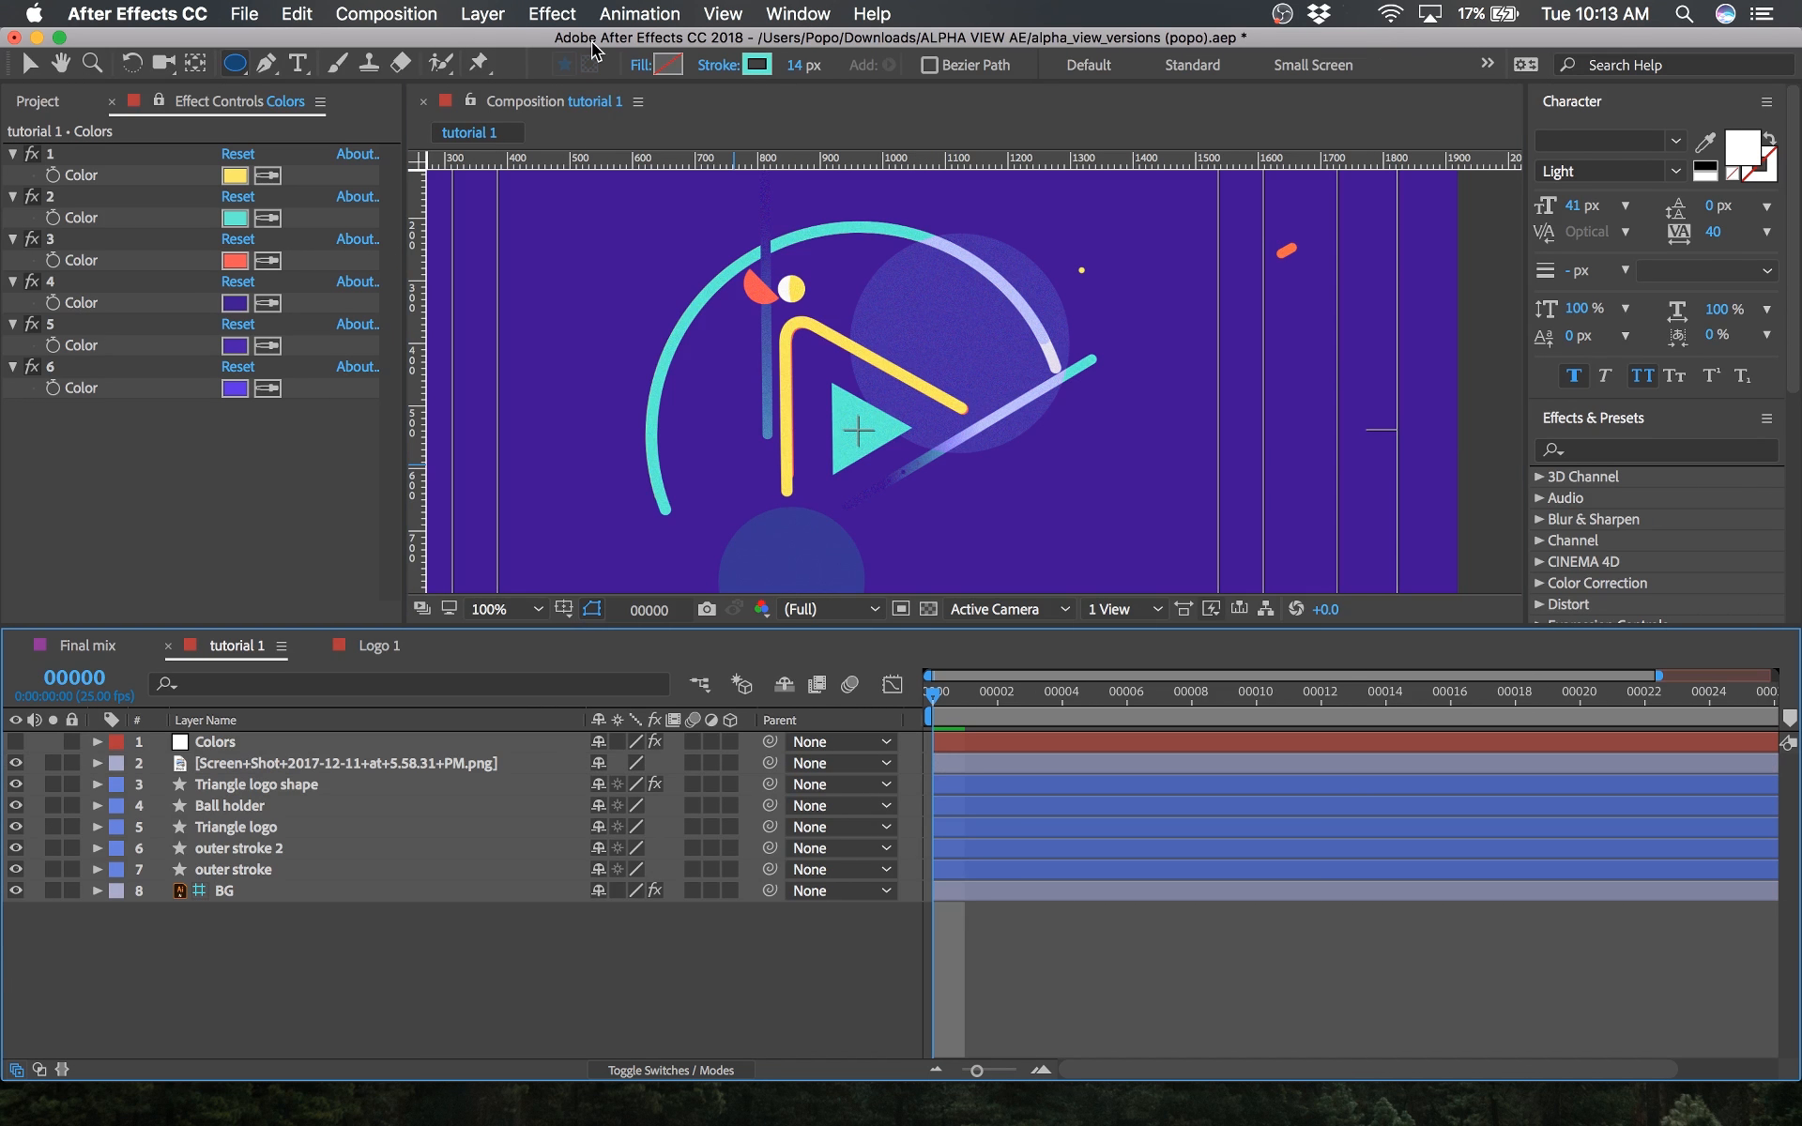
mouse_move(793, 65)
left_mouse_down()
mouse_move(632, 53)
mouse_move(648, 69)
left_mouse_up()
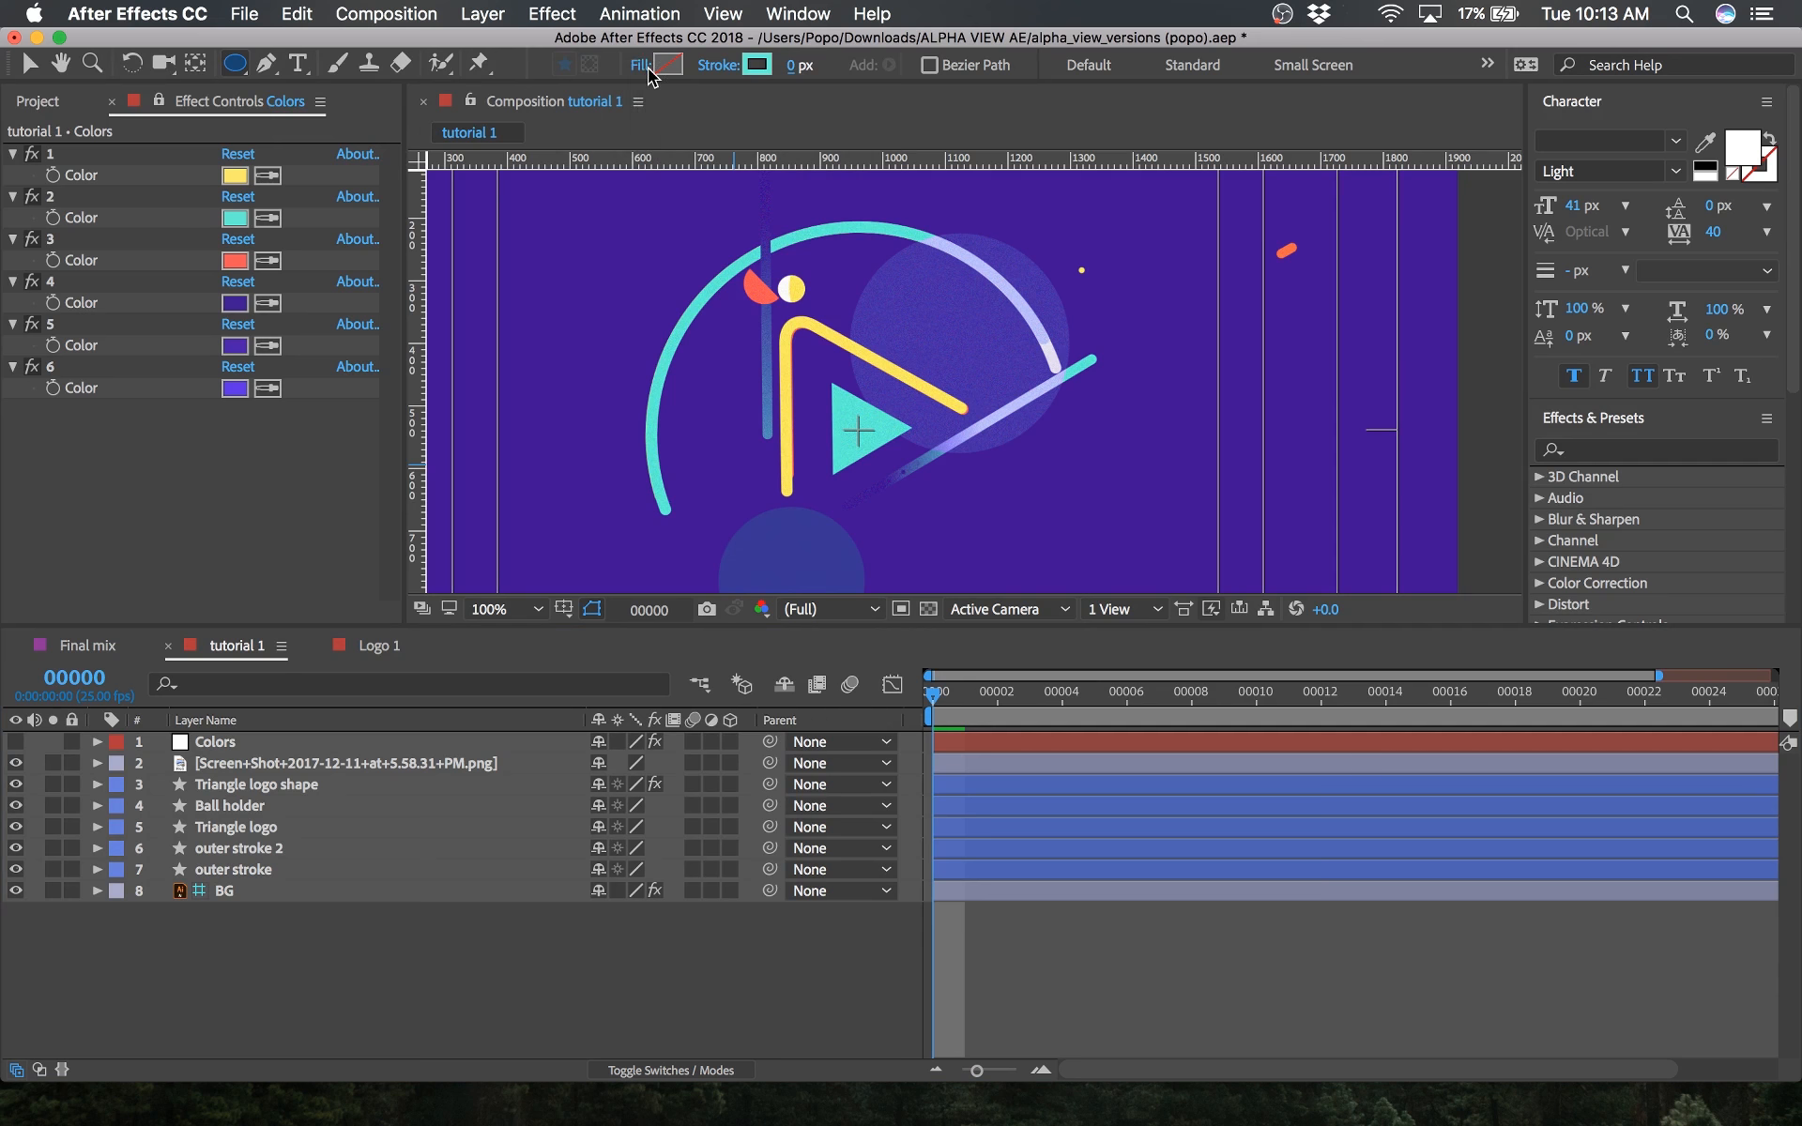
left_click(647, 67)
left_click(240, 344)
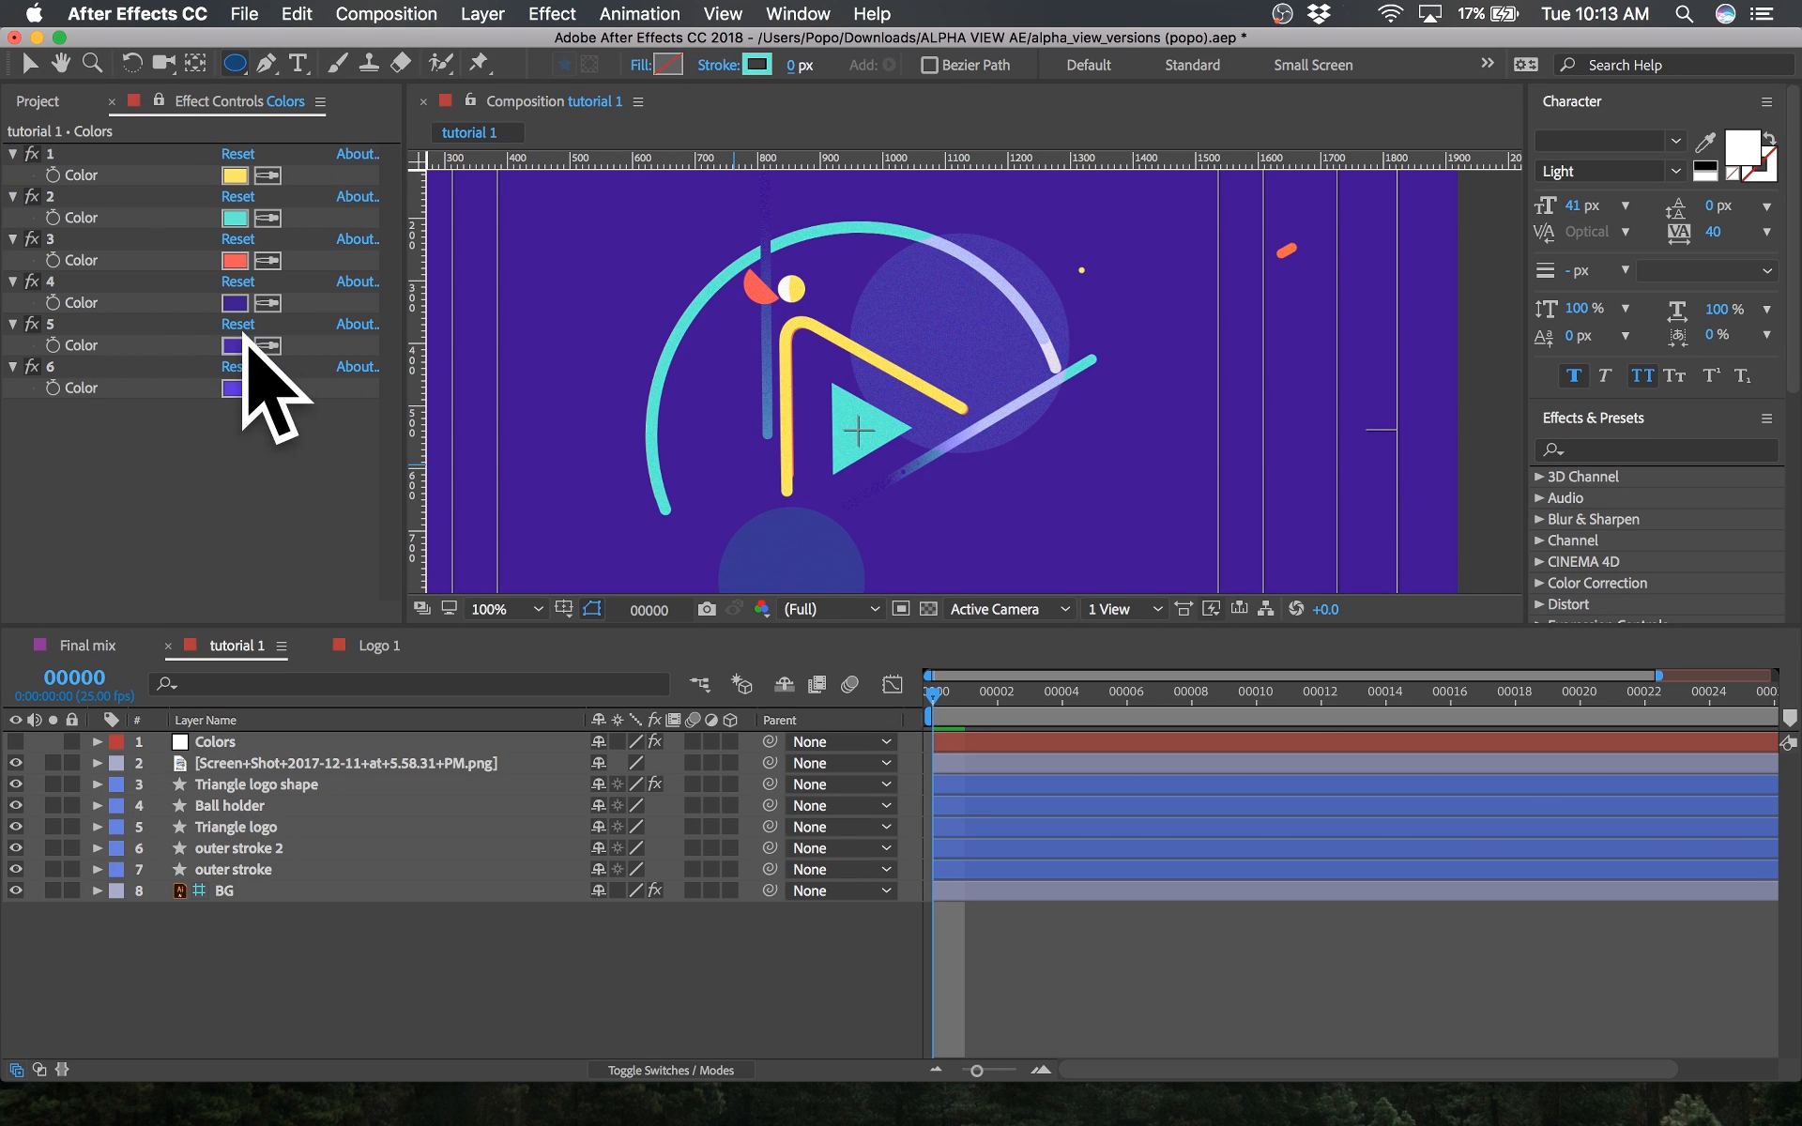
left_click(664, 64)
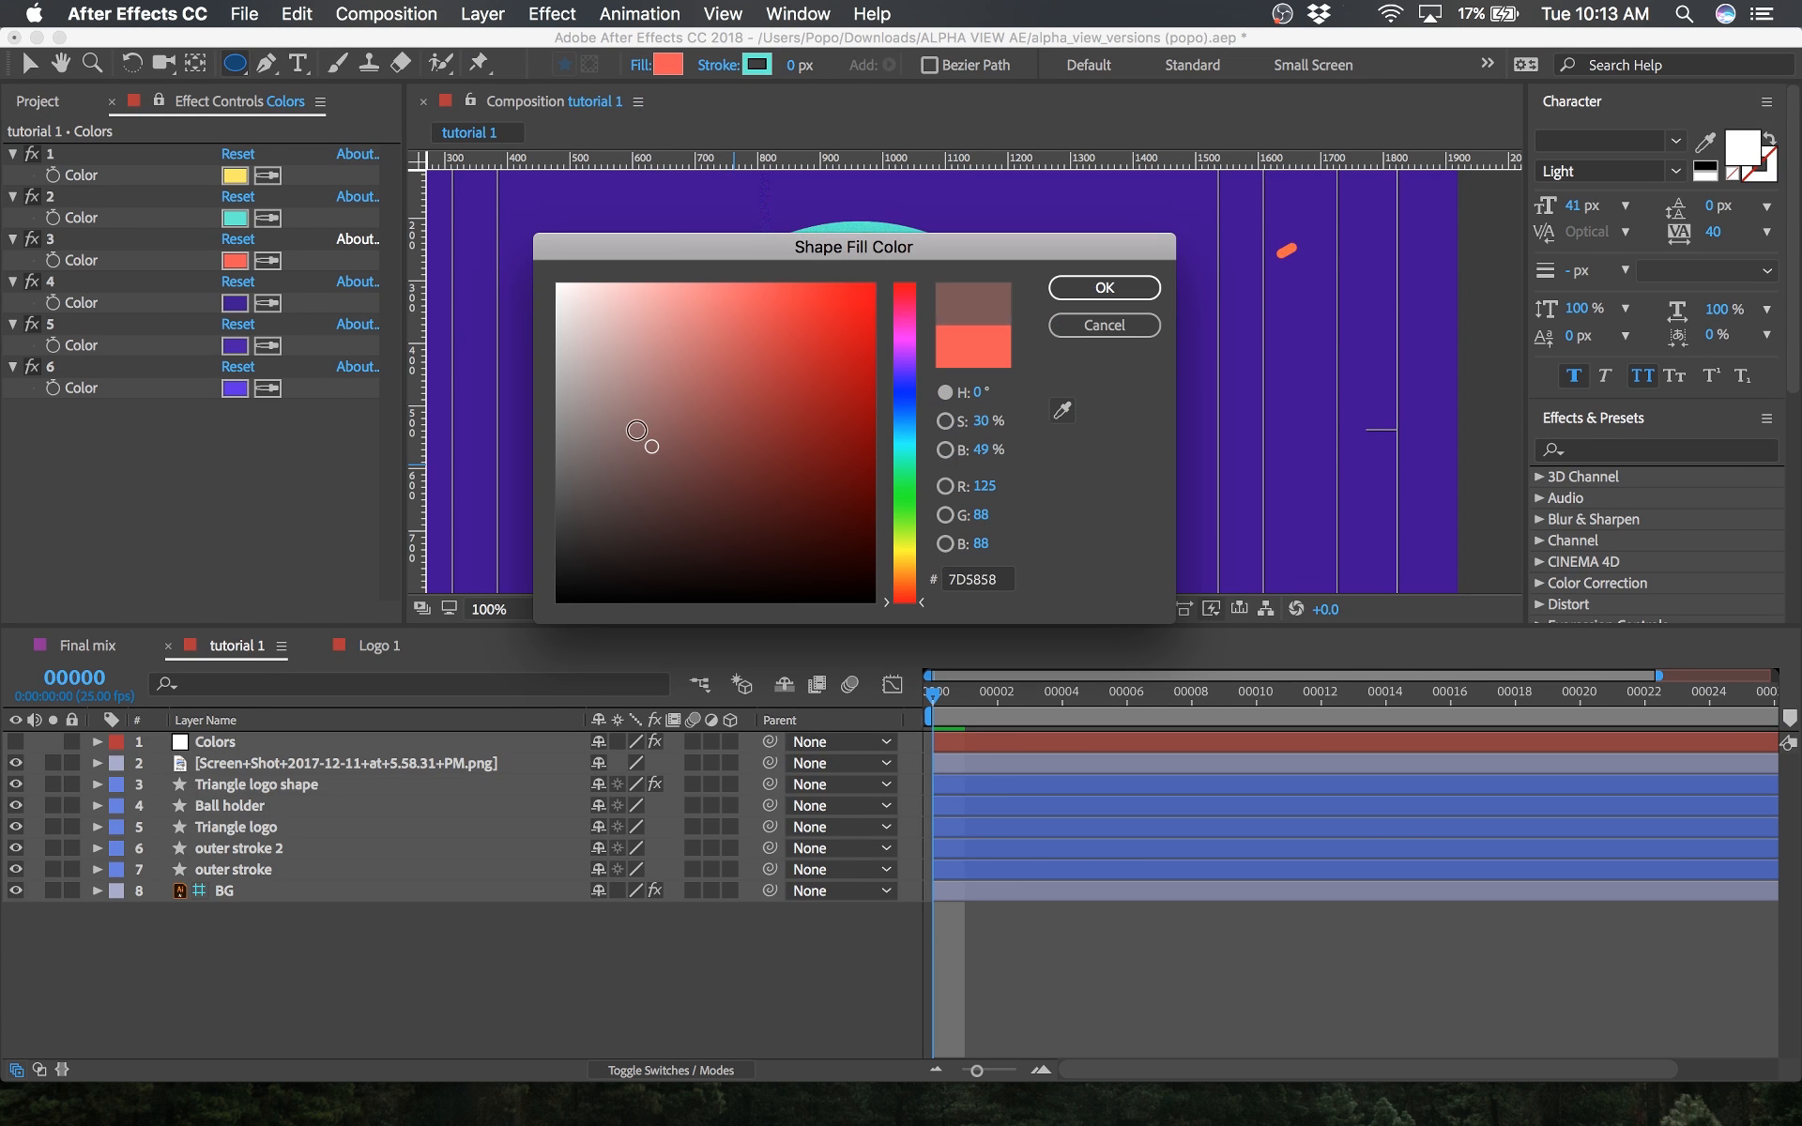
left_click_drag(651, 447, 501, 176)
left_click(1104, 287)
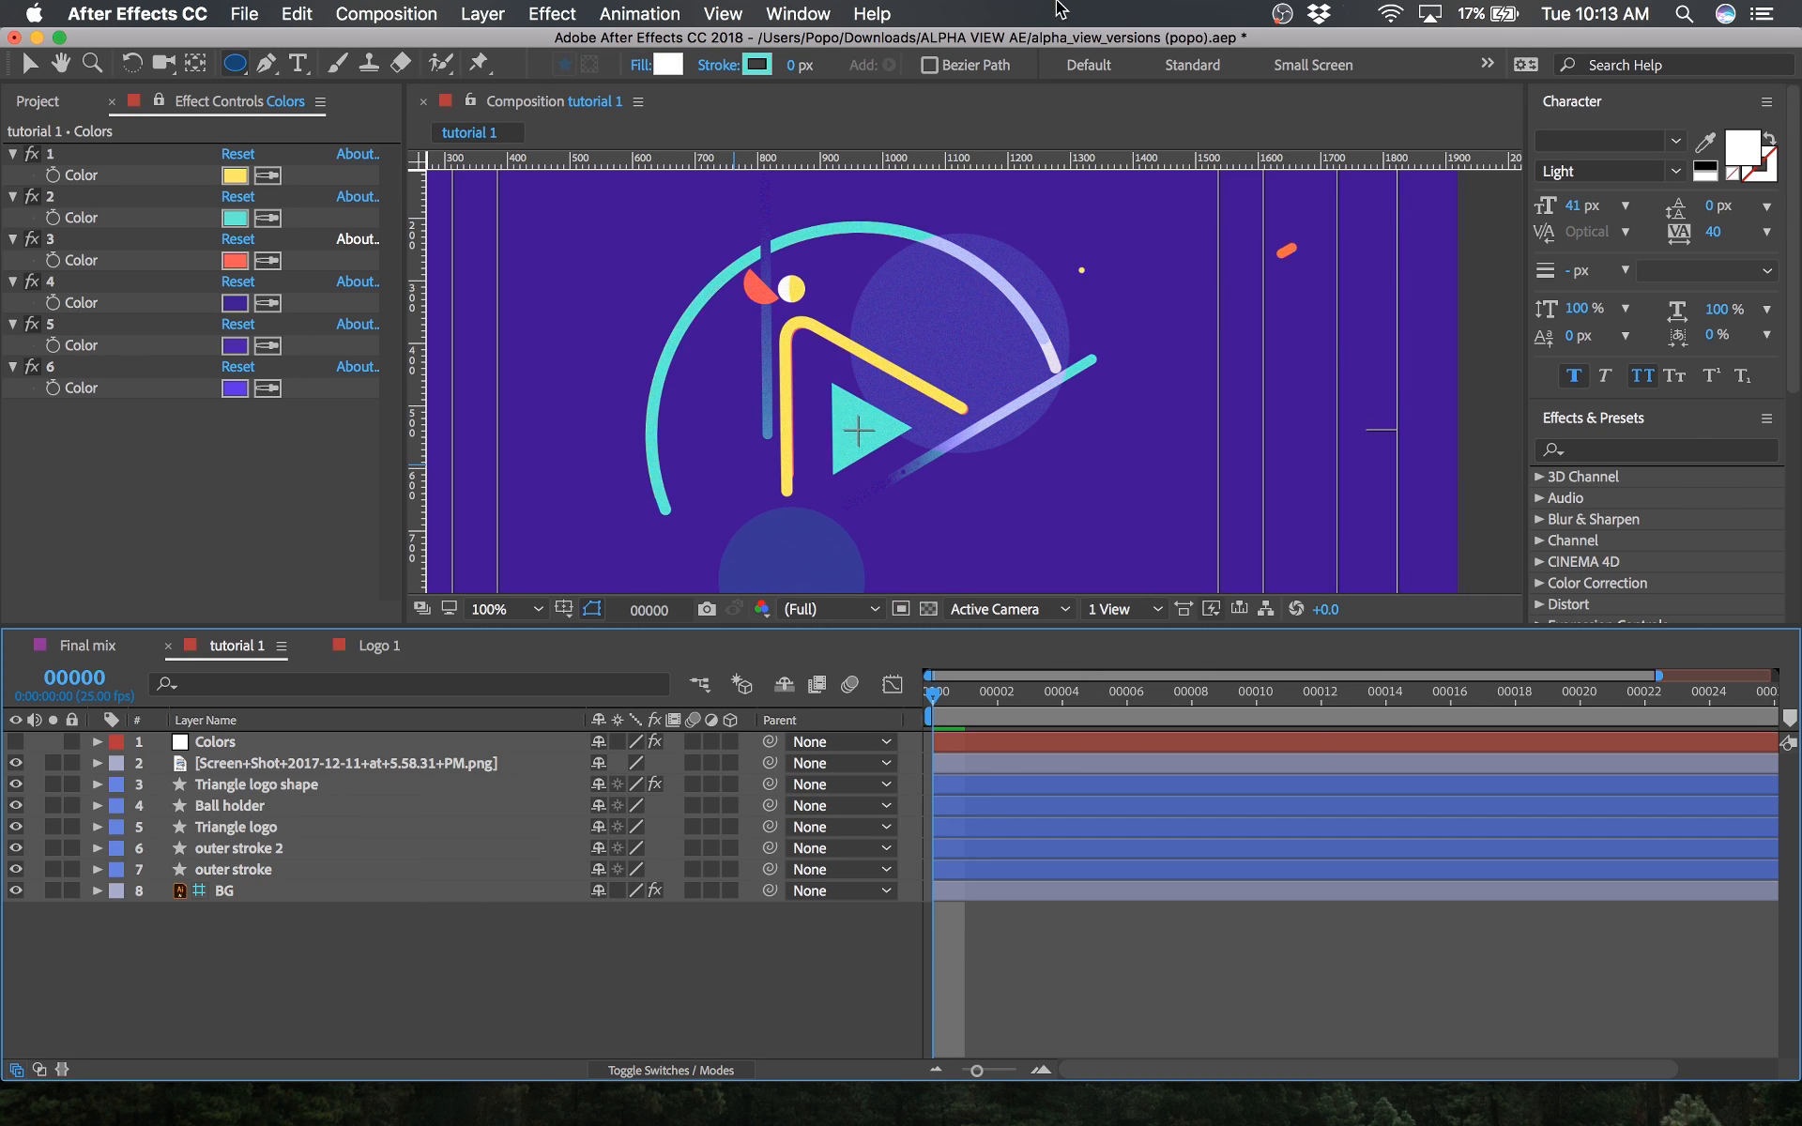
Step: Draw a white circle from the center of the reference's white-and-yellow ball, matching the ball's size
key("period")
key("period")
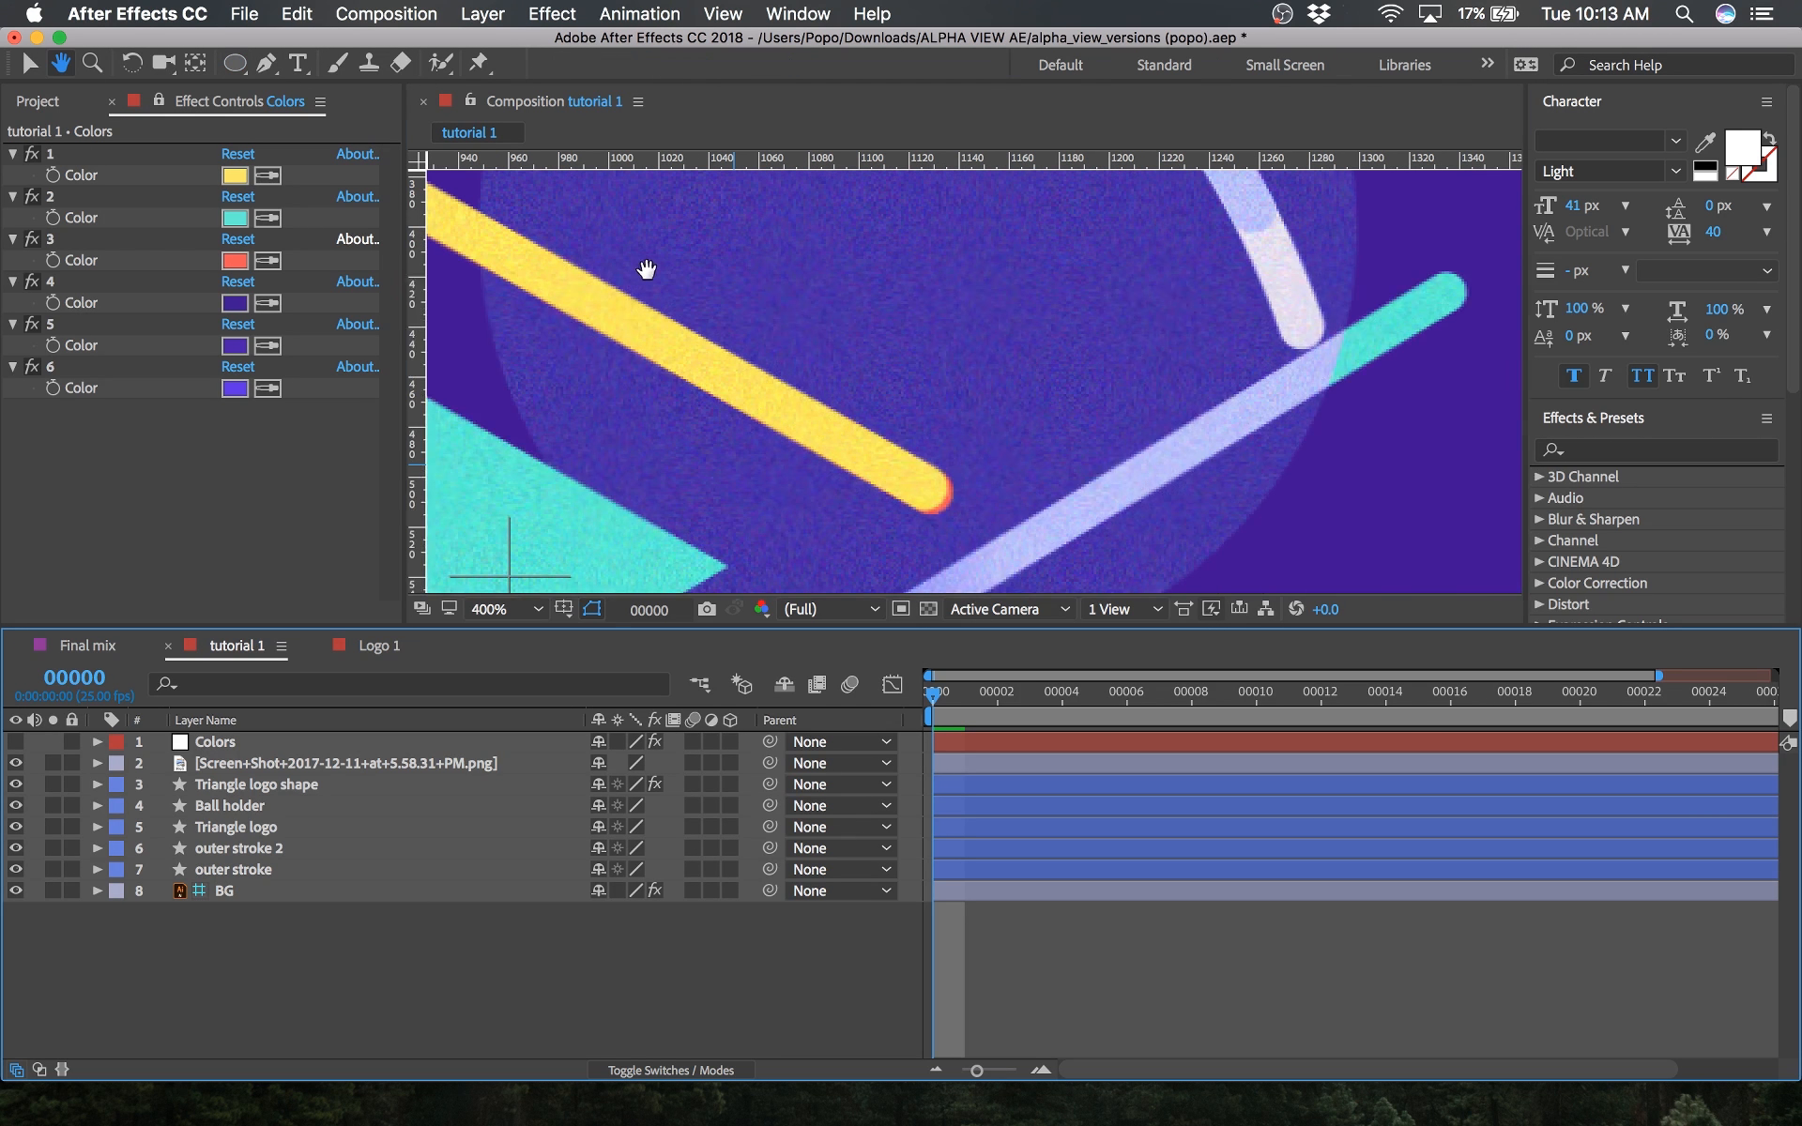
left_click_drag(644, 270, 1153, 438)
left_click_drag(953, 295, 1046, 465)
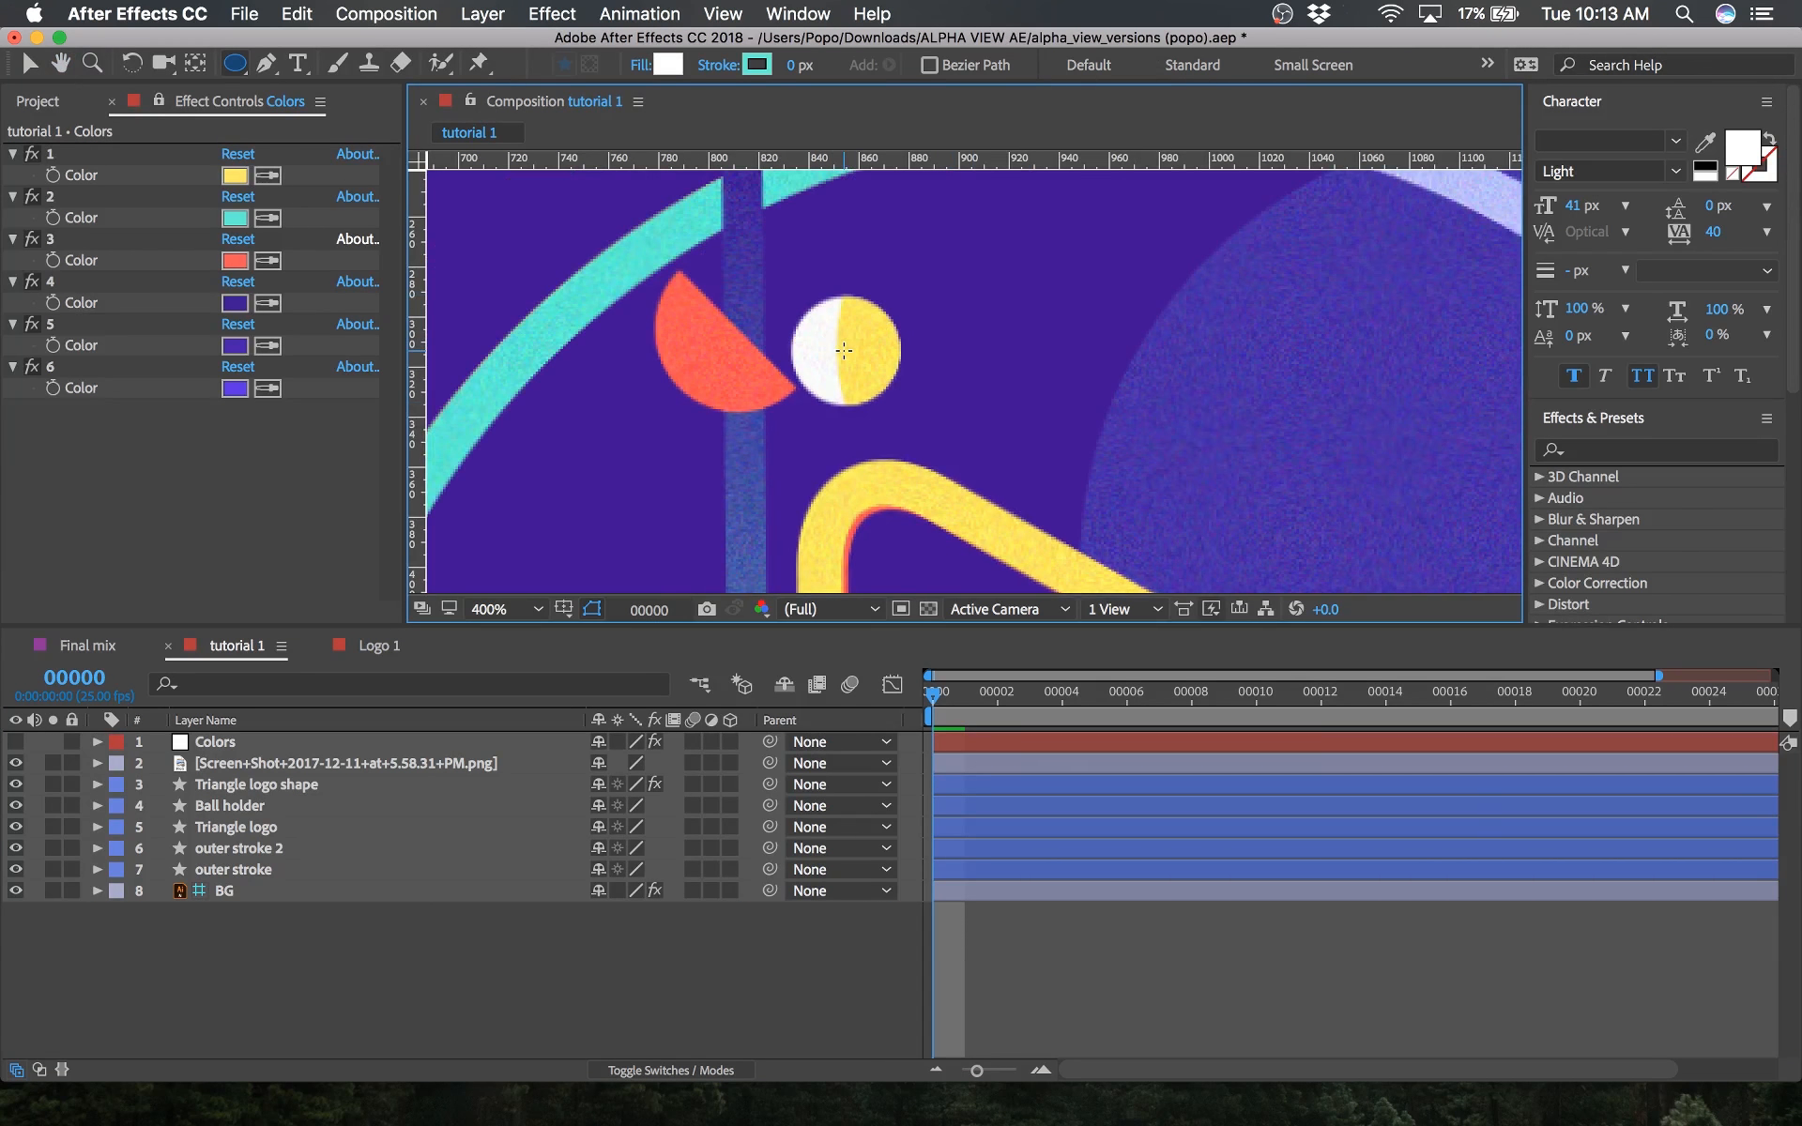
mouse_move(844, 354)
left_mouse_down()
mouse_move(798, 310)
mouse_move(784, 333)
mouse_move(846, 358)
left_mouse_up()
key("v")
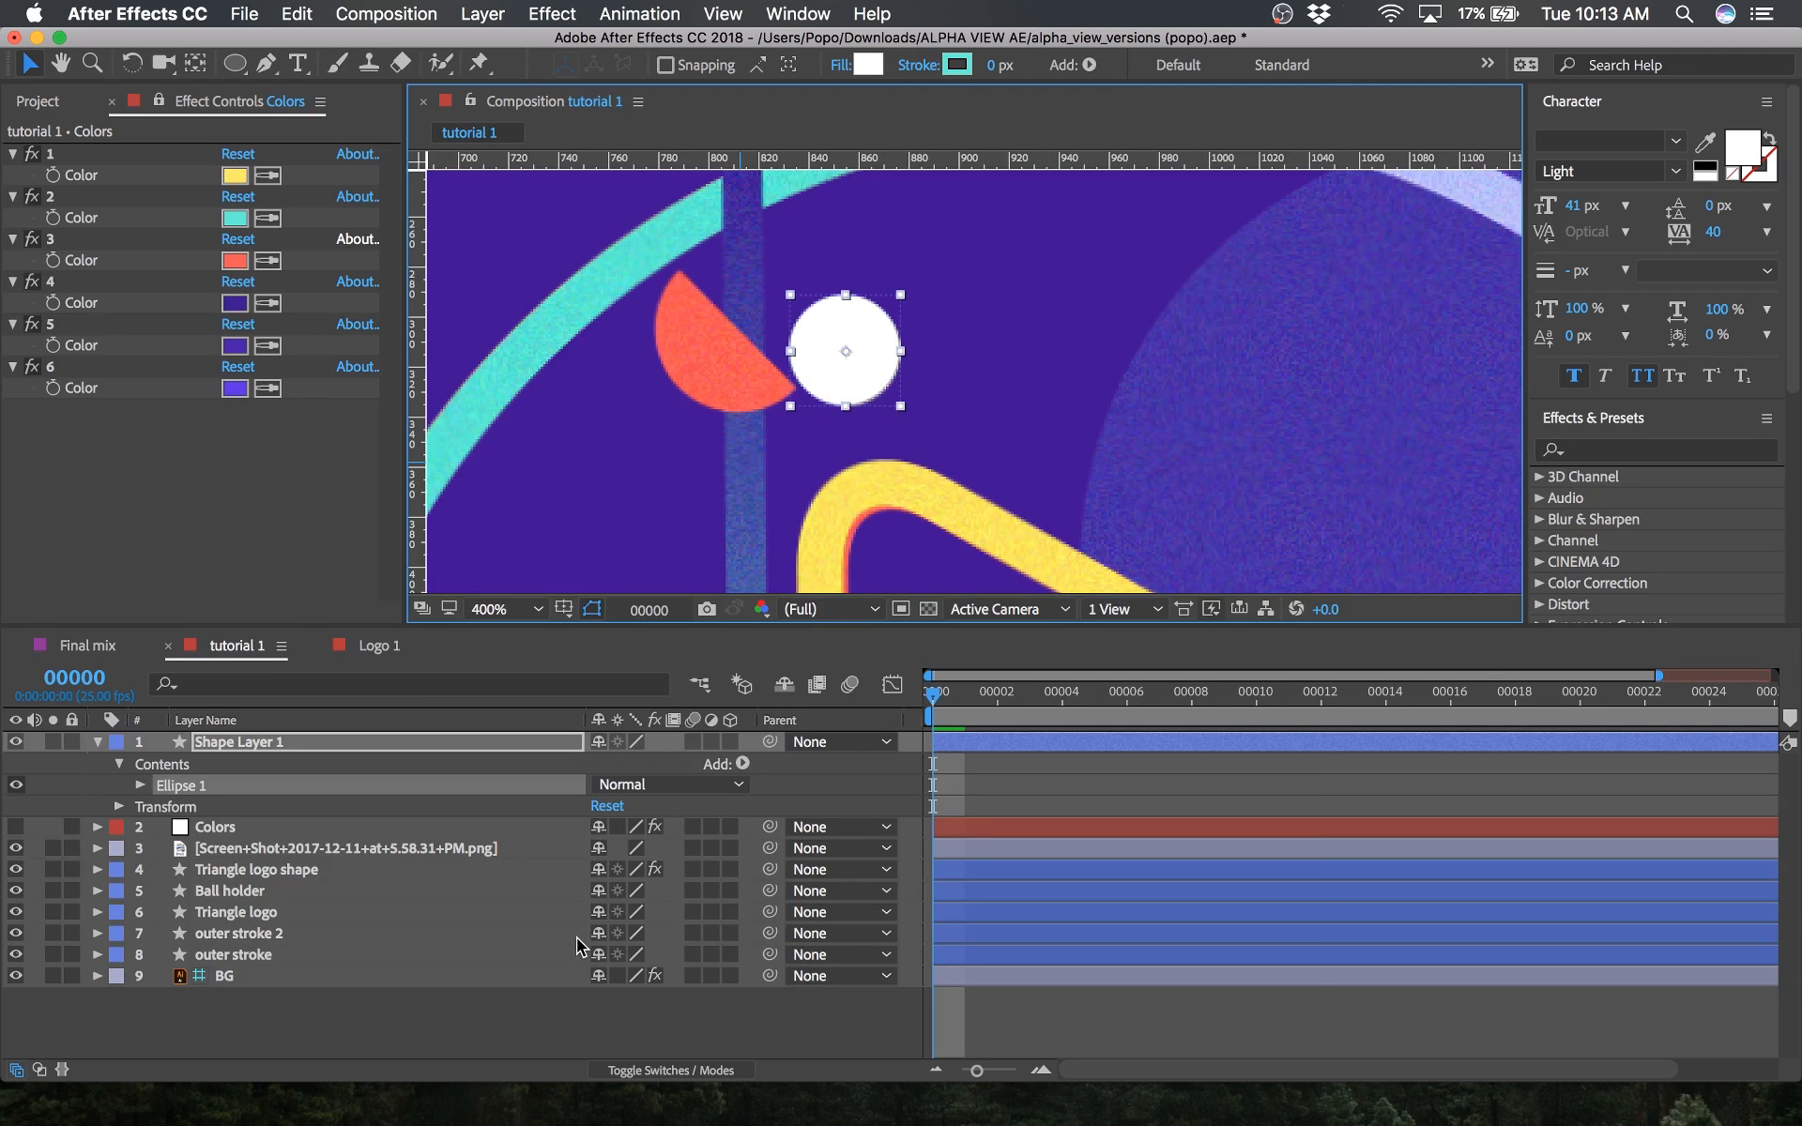
left_click(348, 1023)
Step: Center the new circle's anchor point in its layer content and rename the layer "Ball main"
left_click(269, 744)
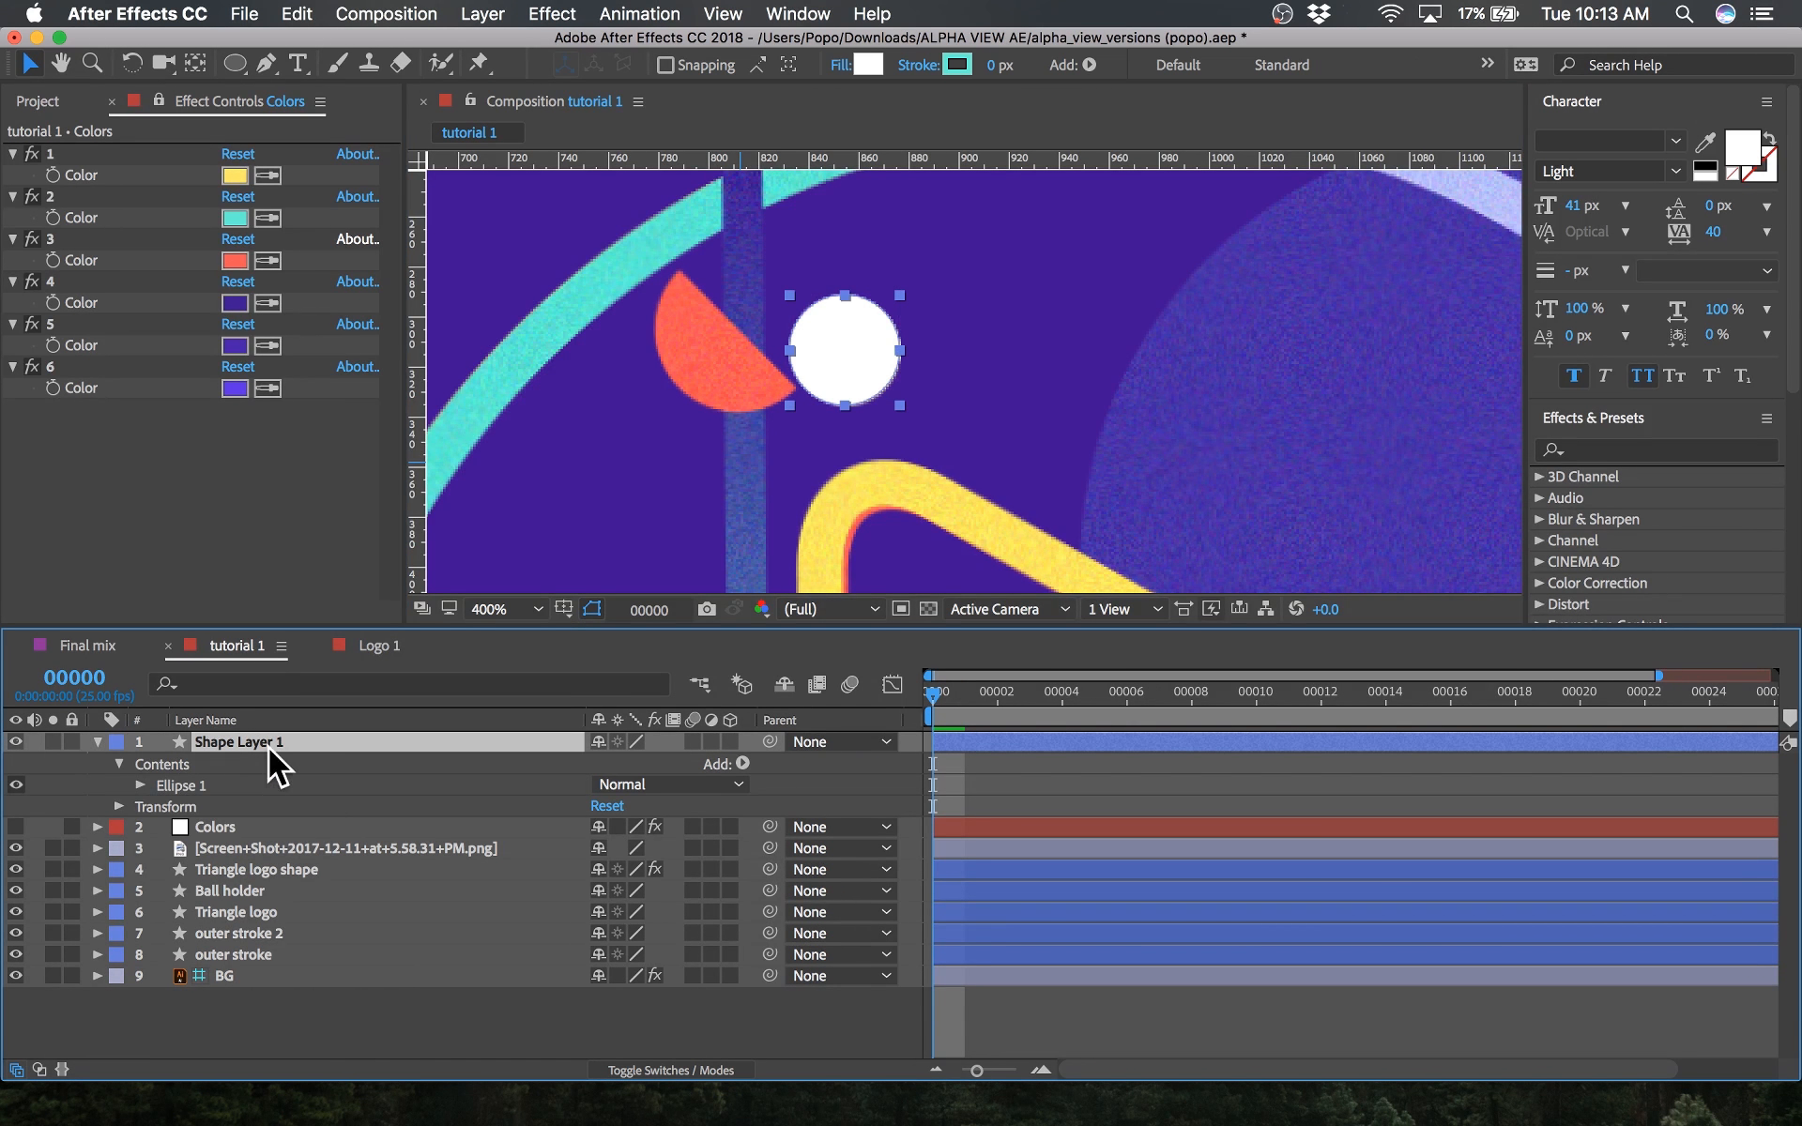
right_click(272, 745)
mouse_move(482, 292)
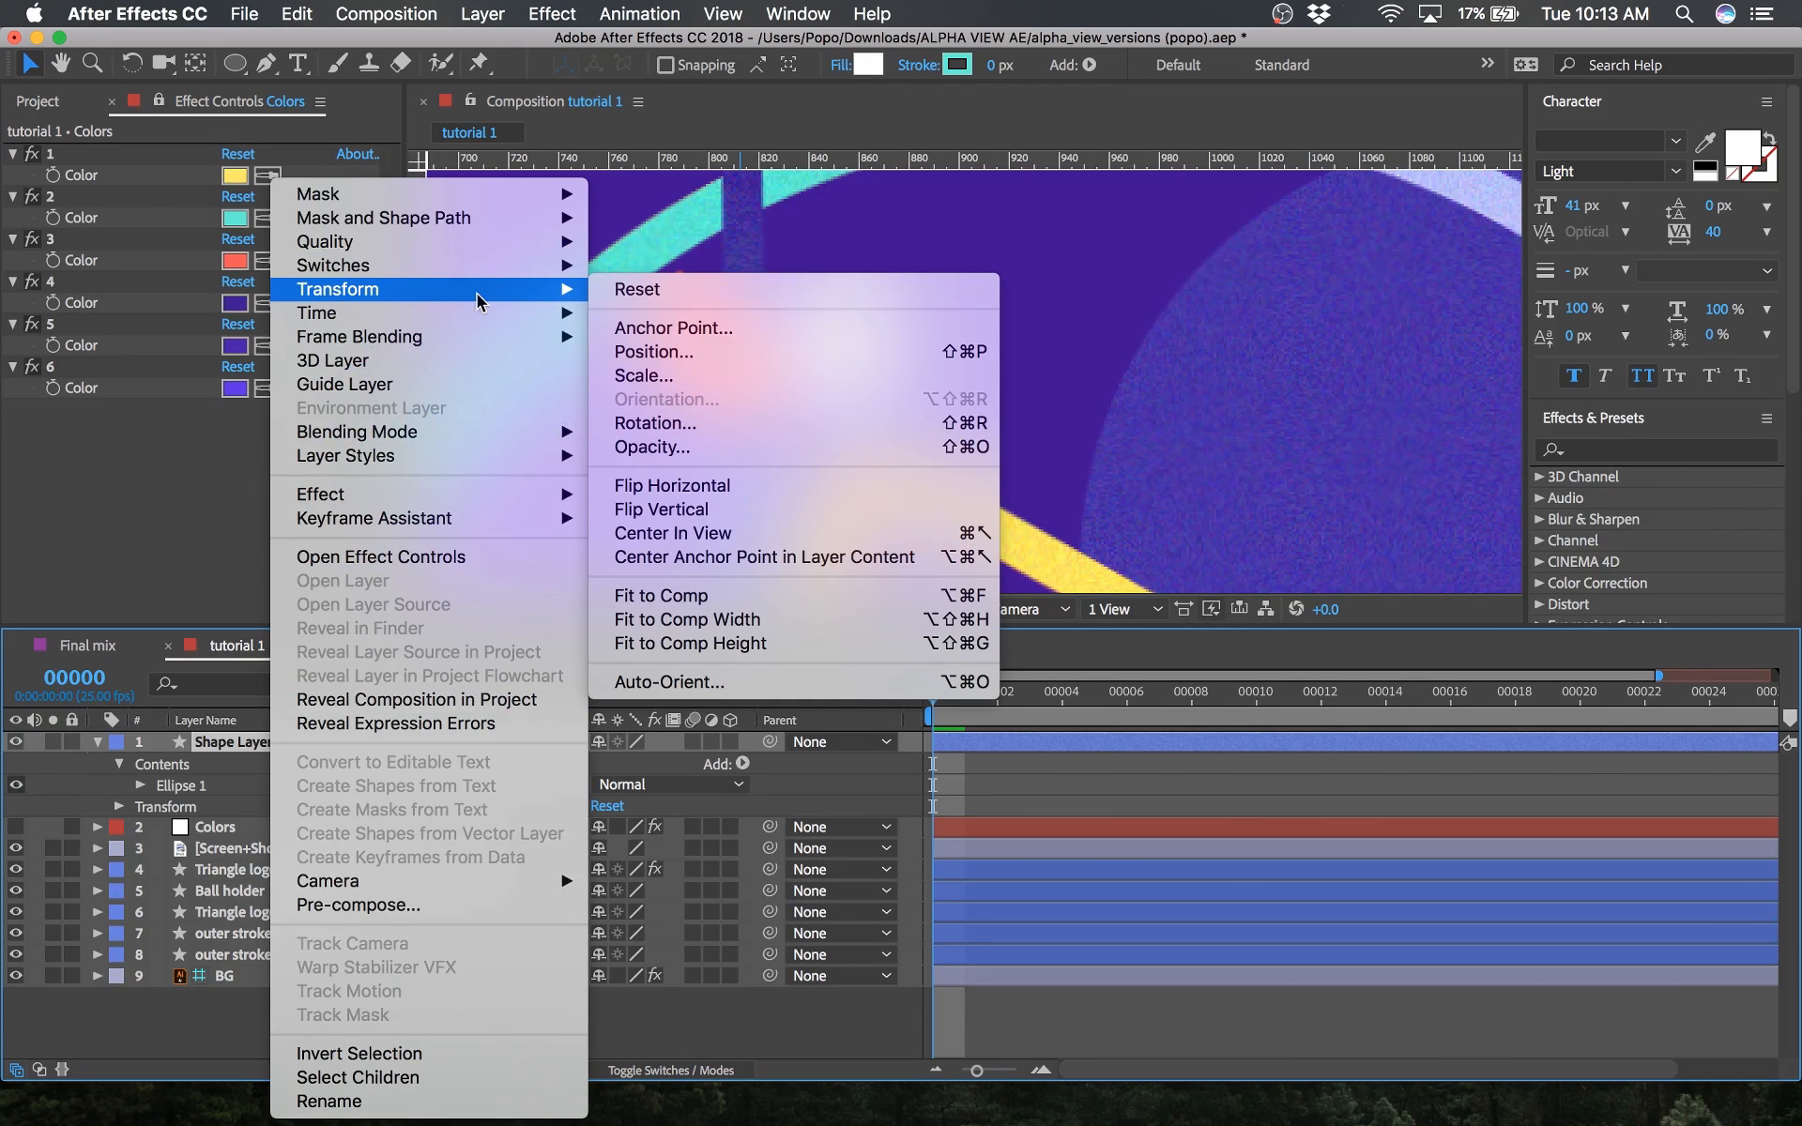
left_click(853, 563)
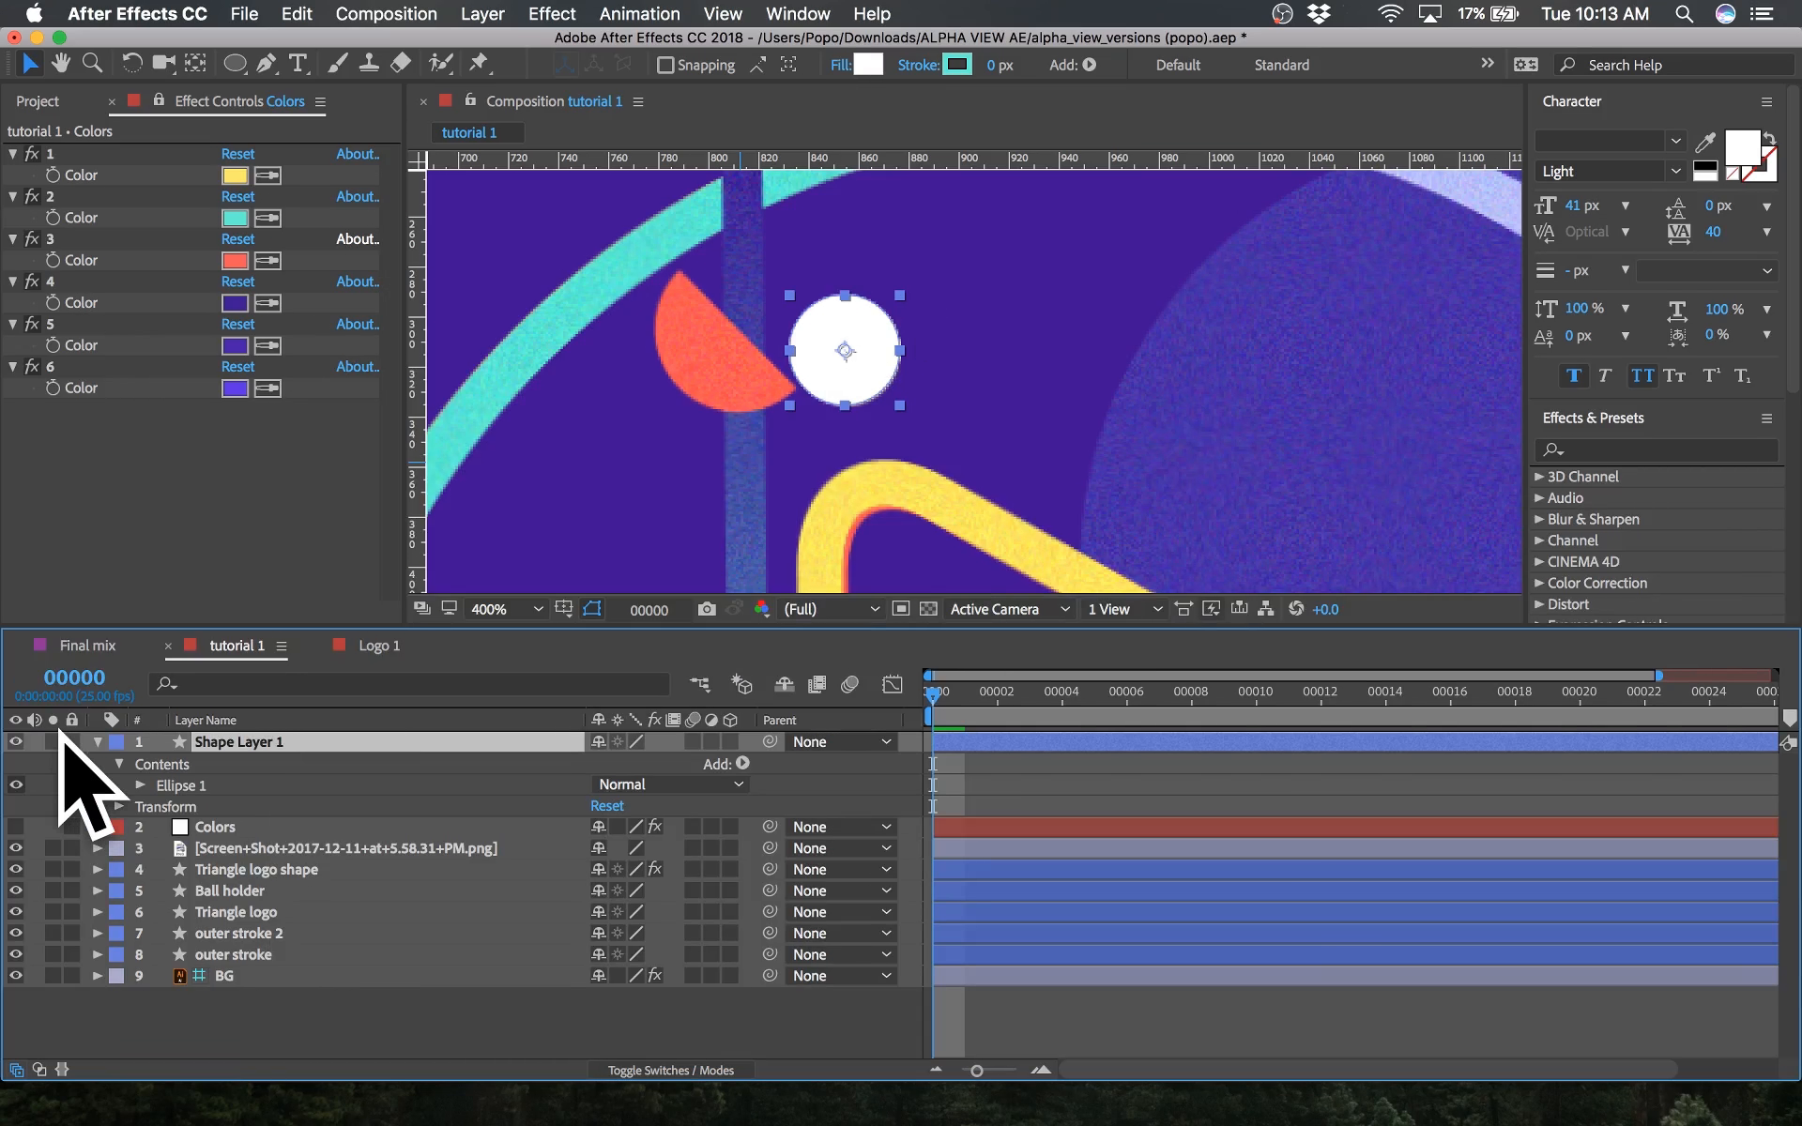
key("Return")
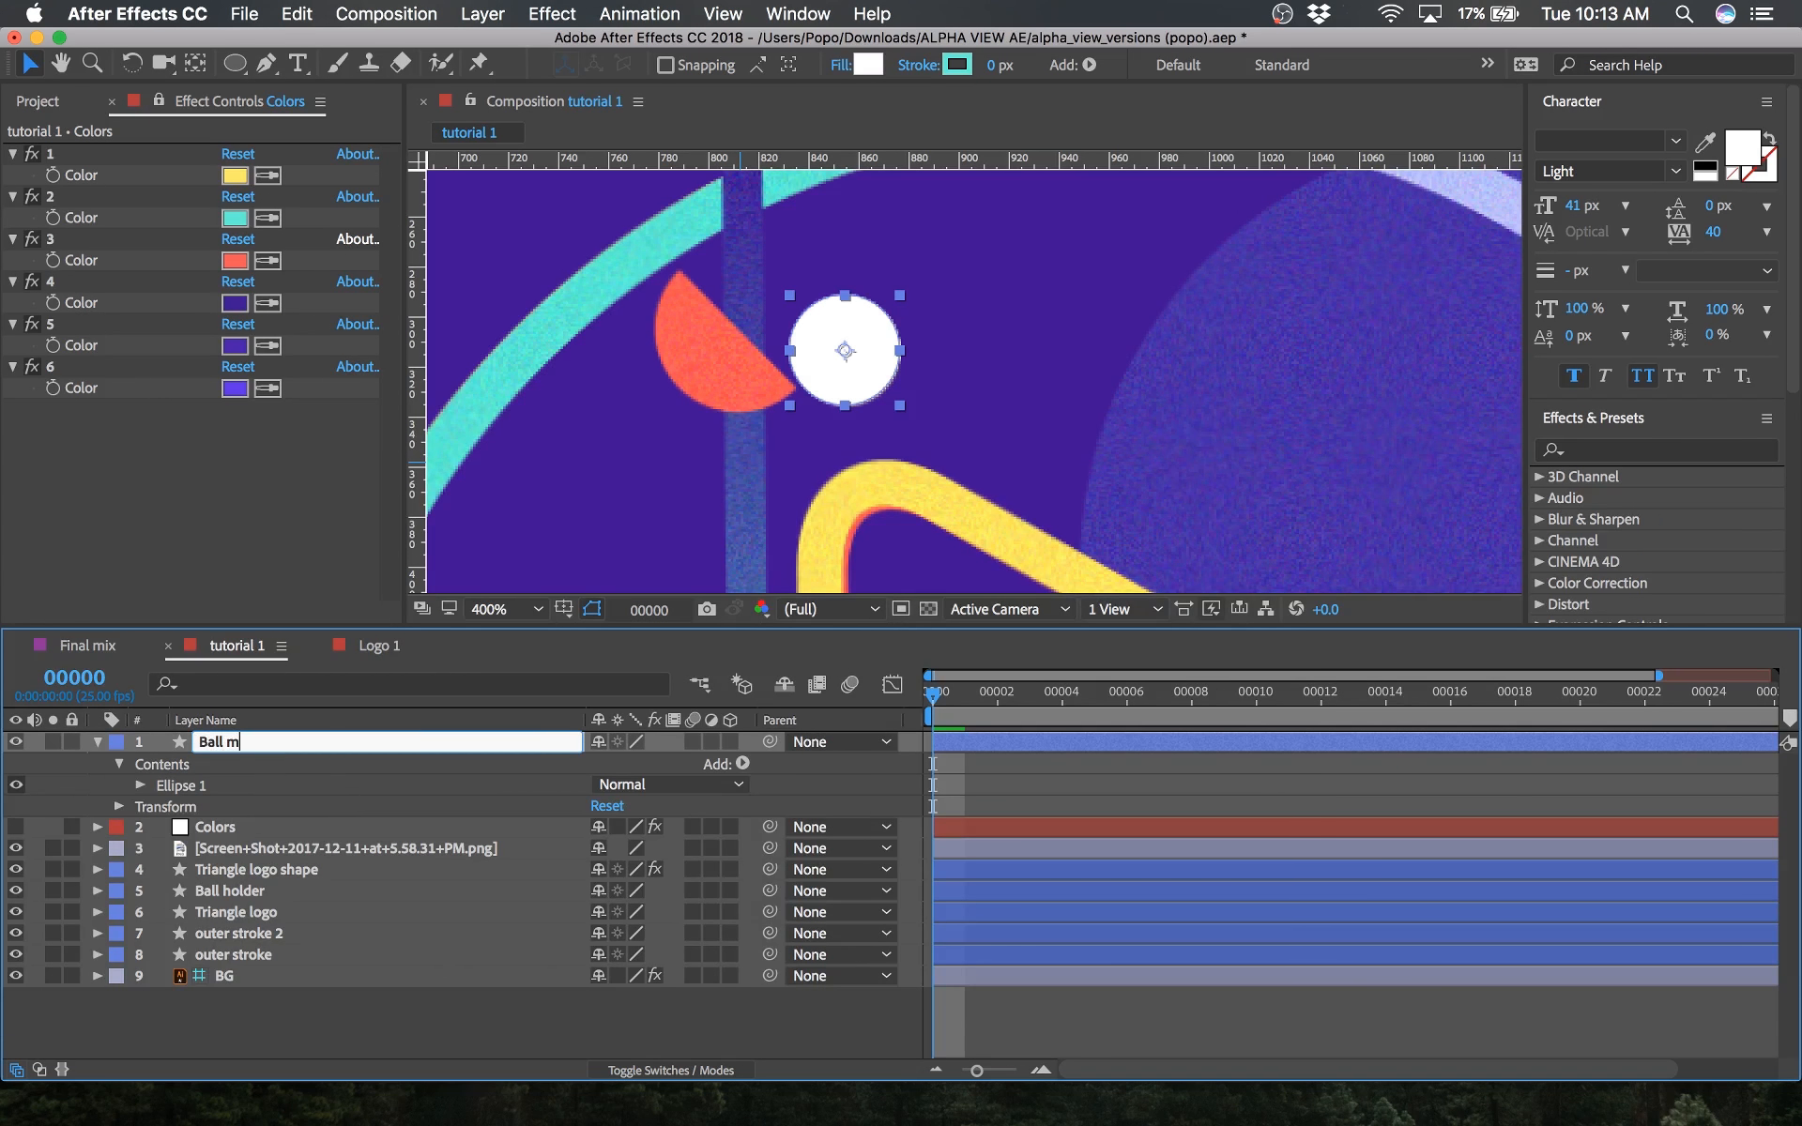
key("Return")
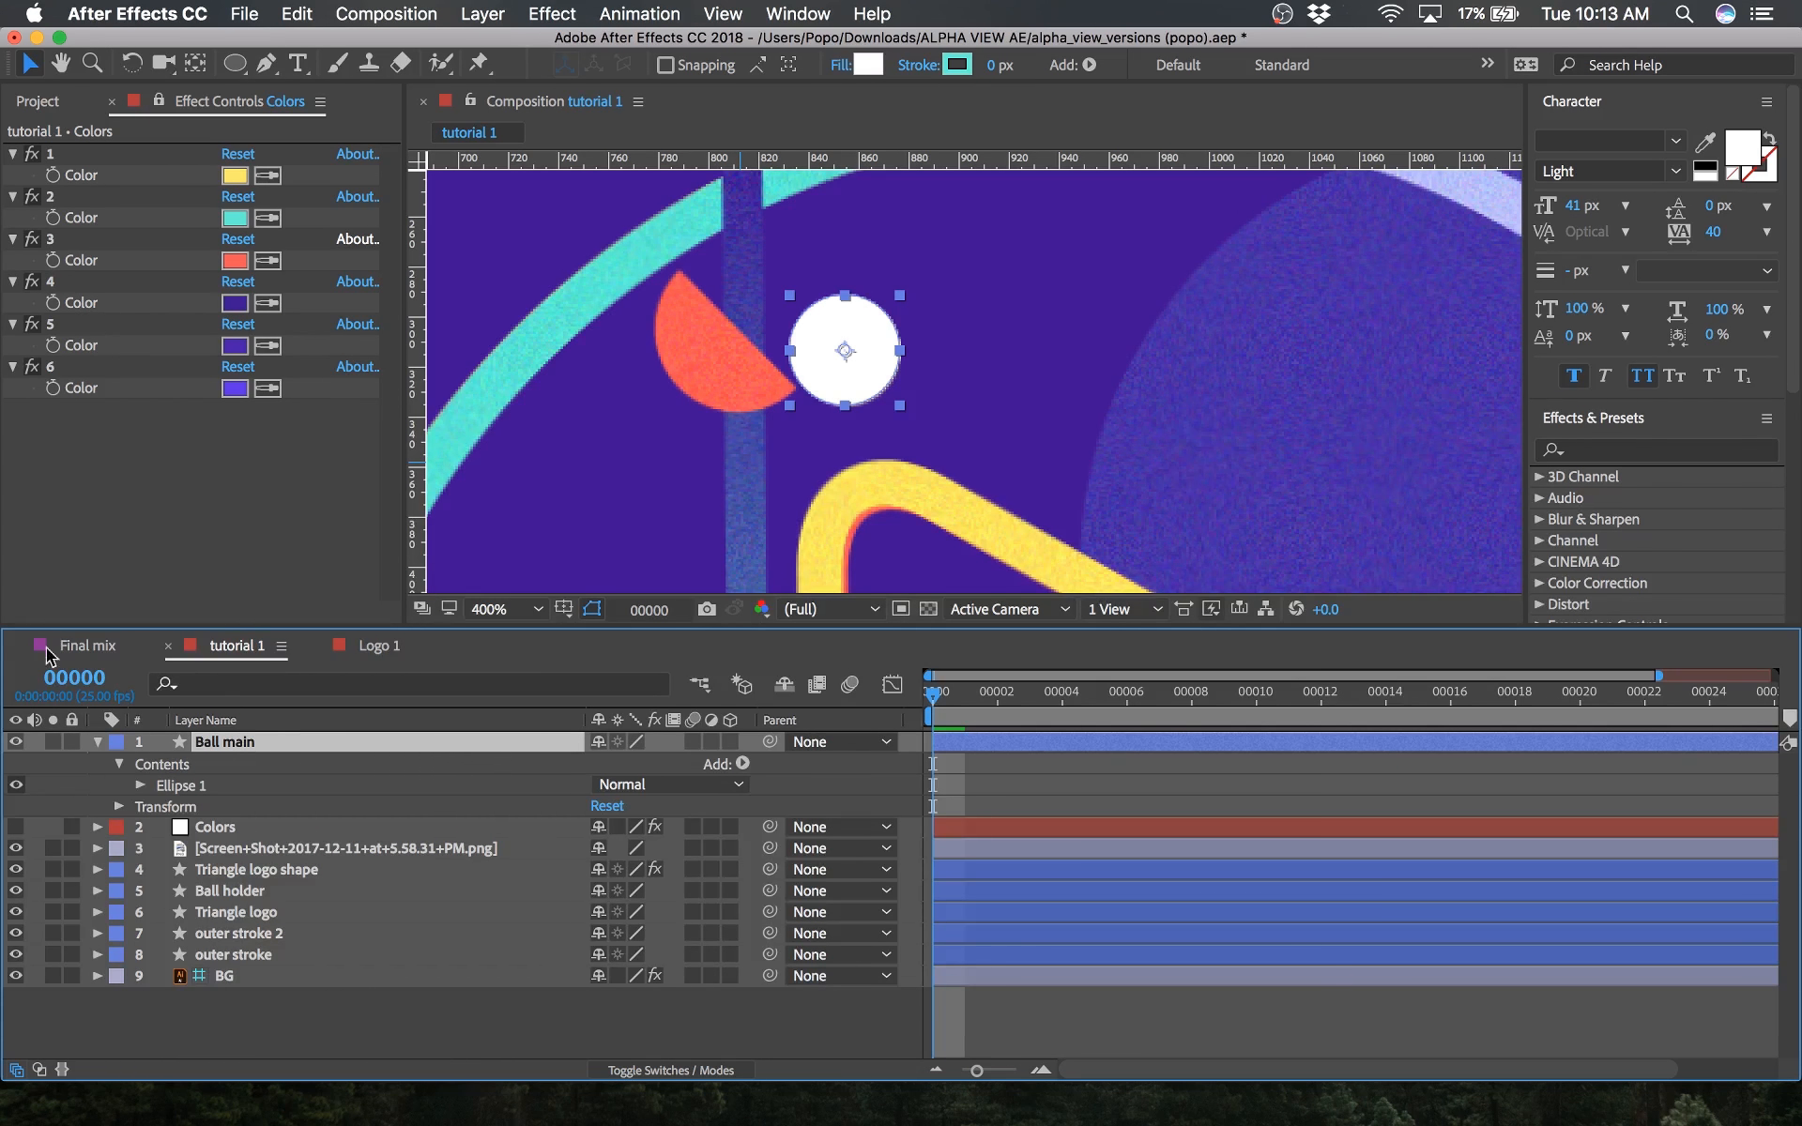
Step: Compare Ball main with the reference ball by toggling its visibility, and leave the layer soloed
left_click(51, 742)
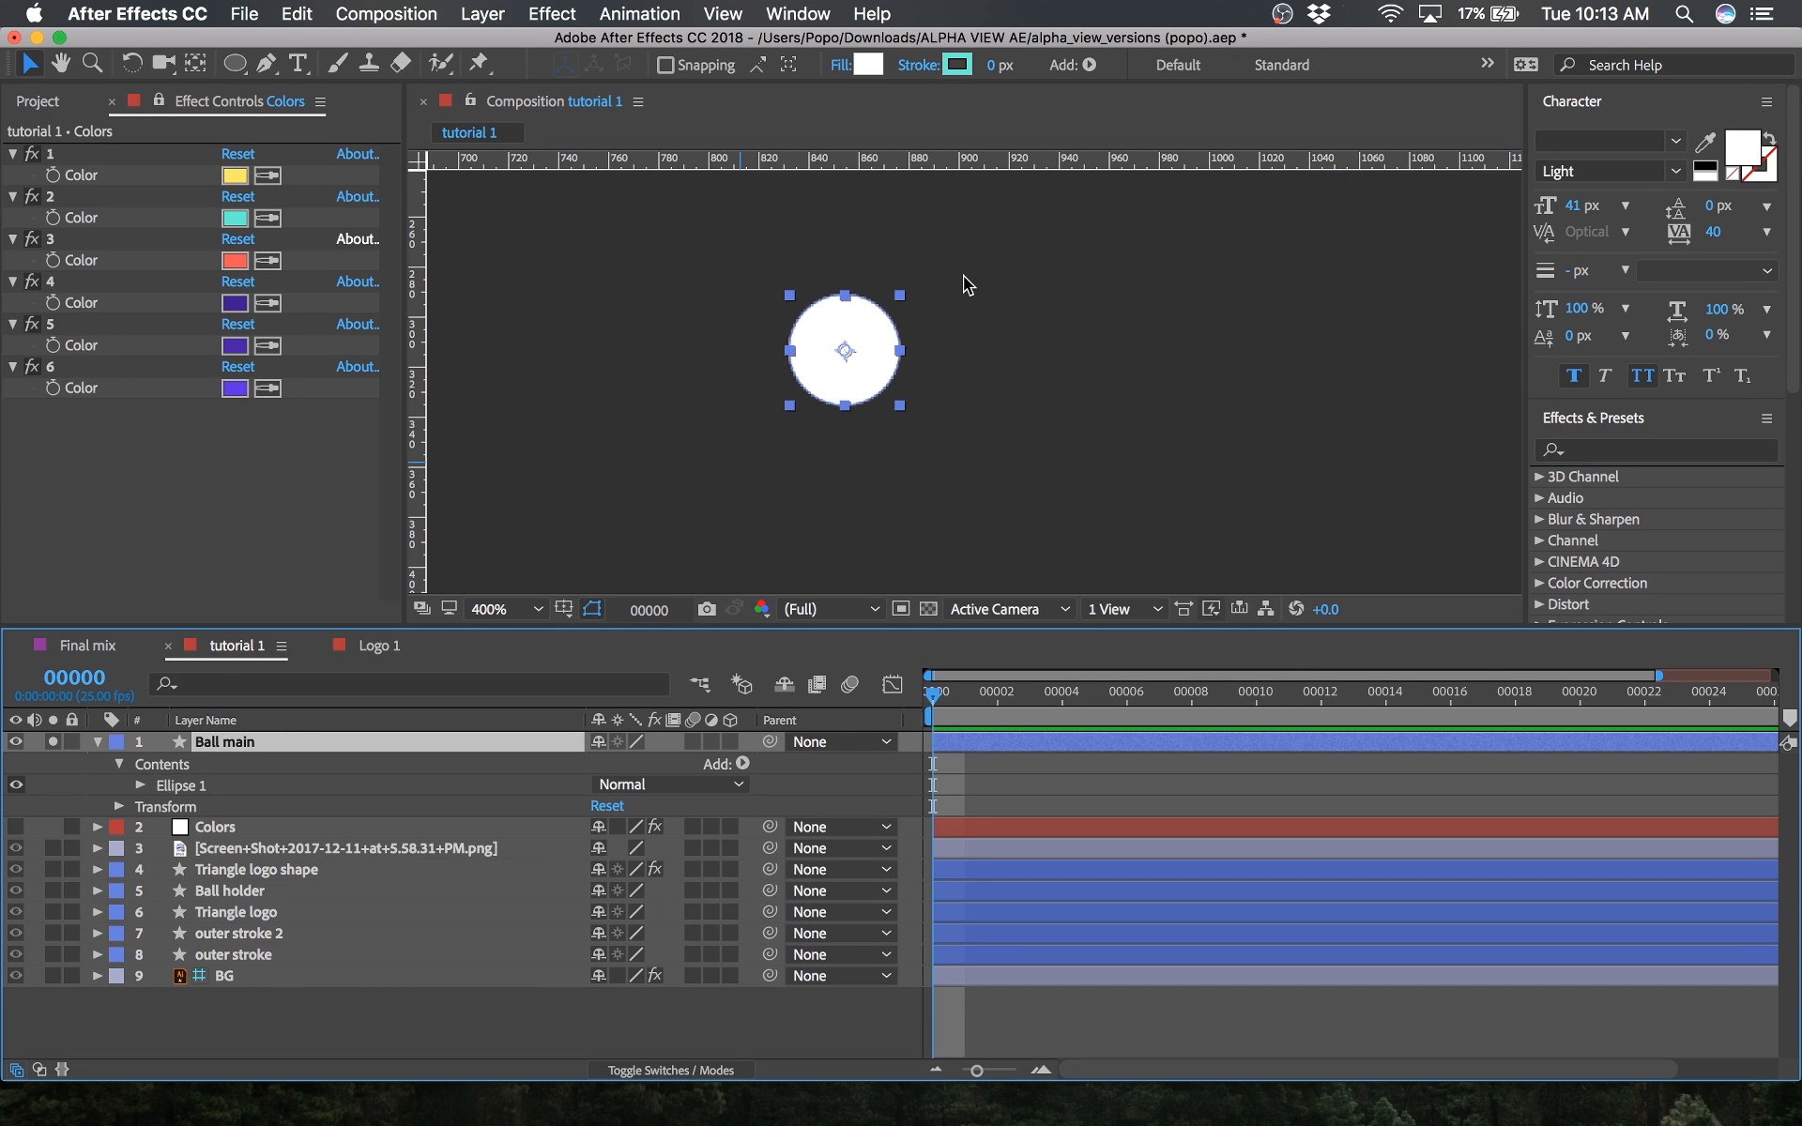
left_click(52, 742)
left_click(15, 742)
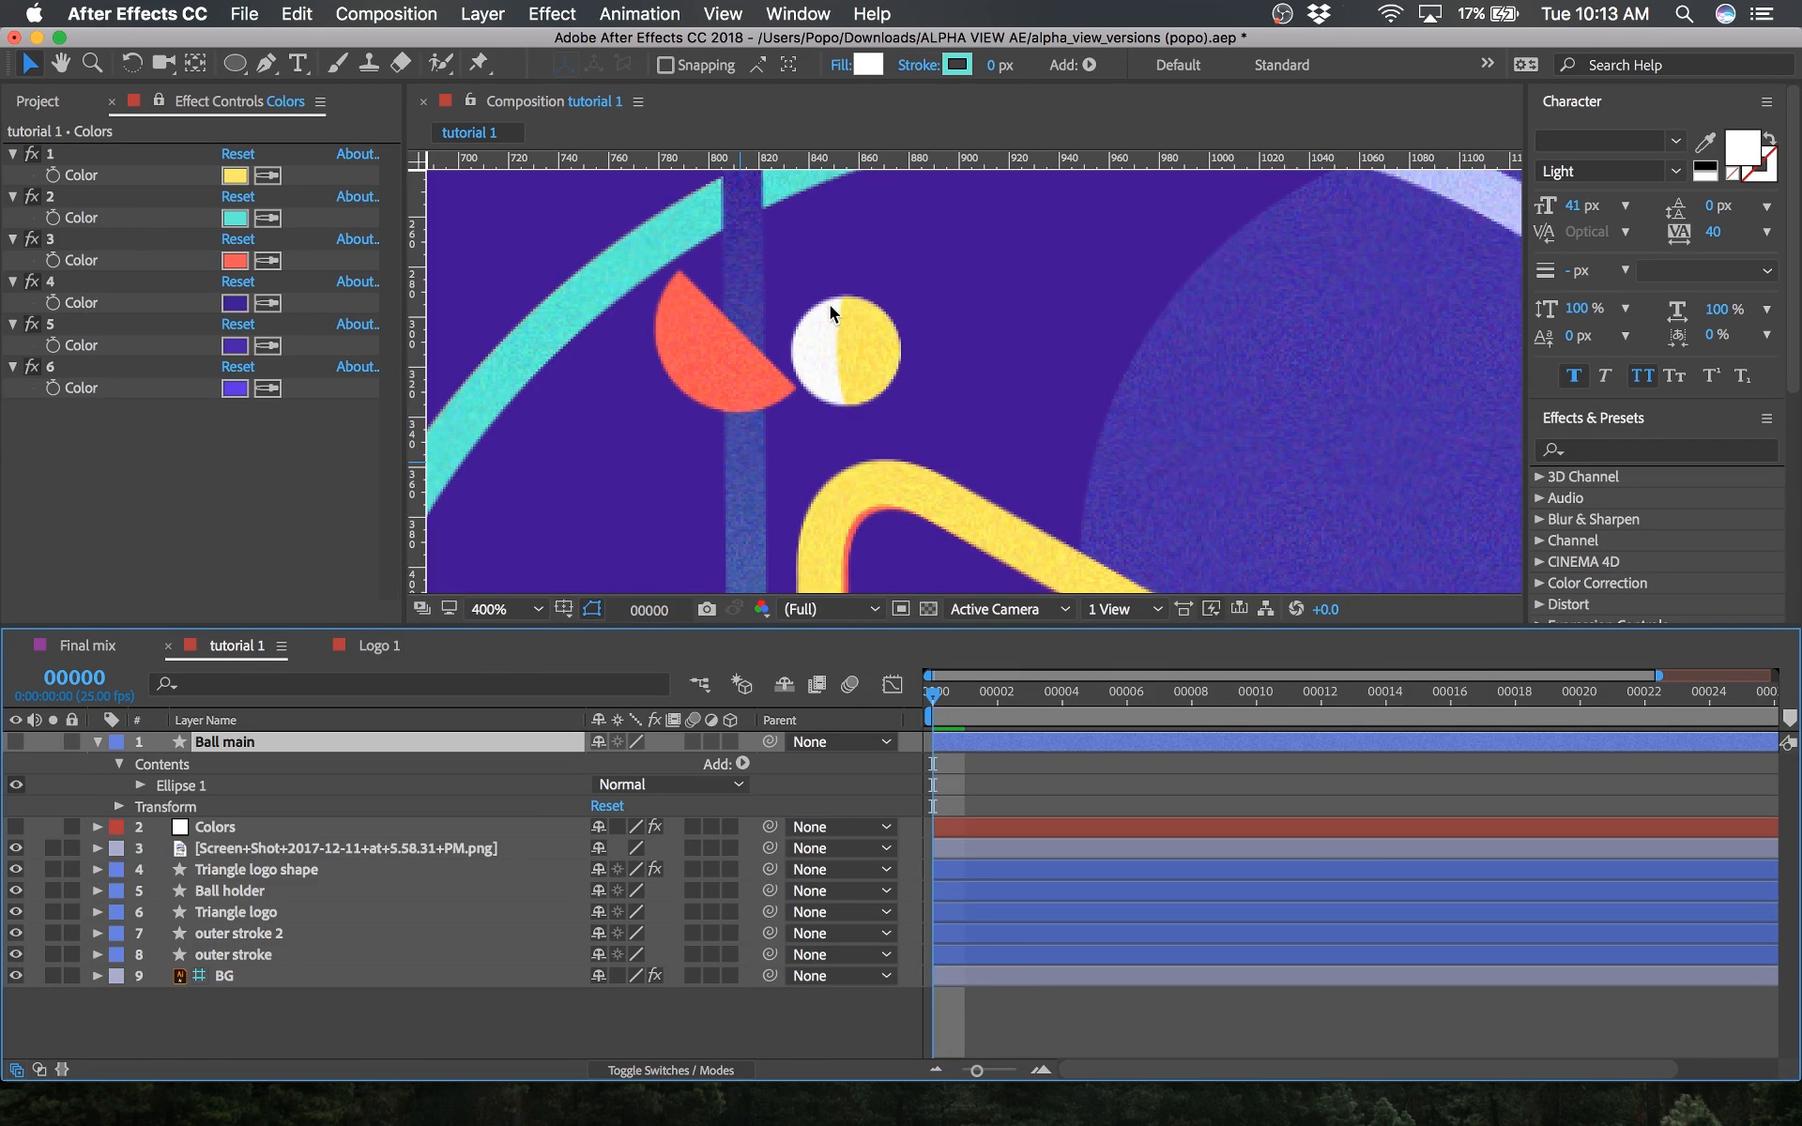
left_click(16, 742)
left_click(71, 742)
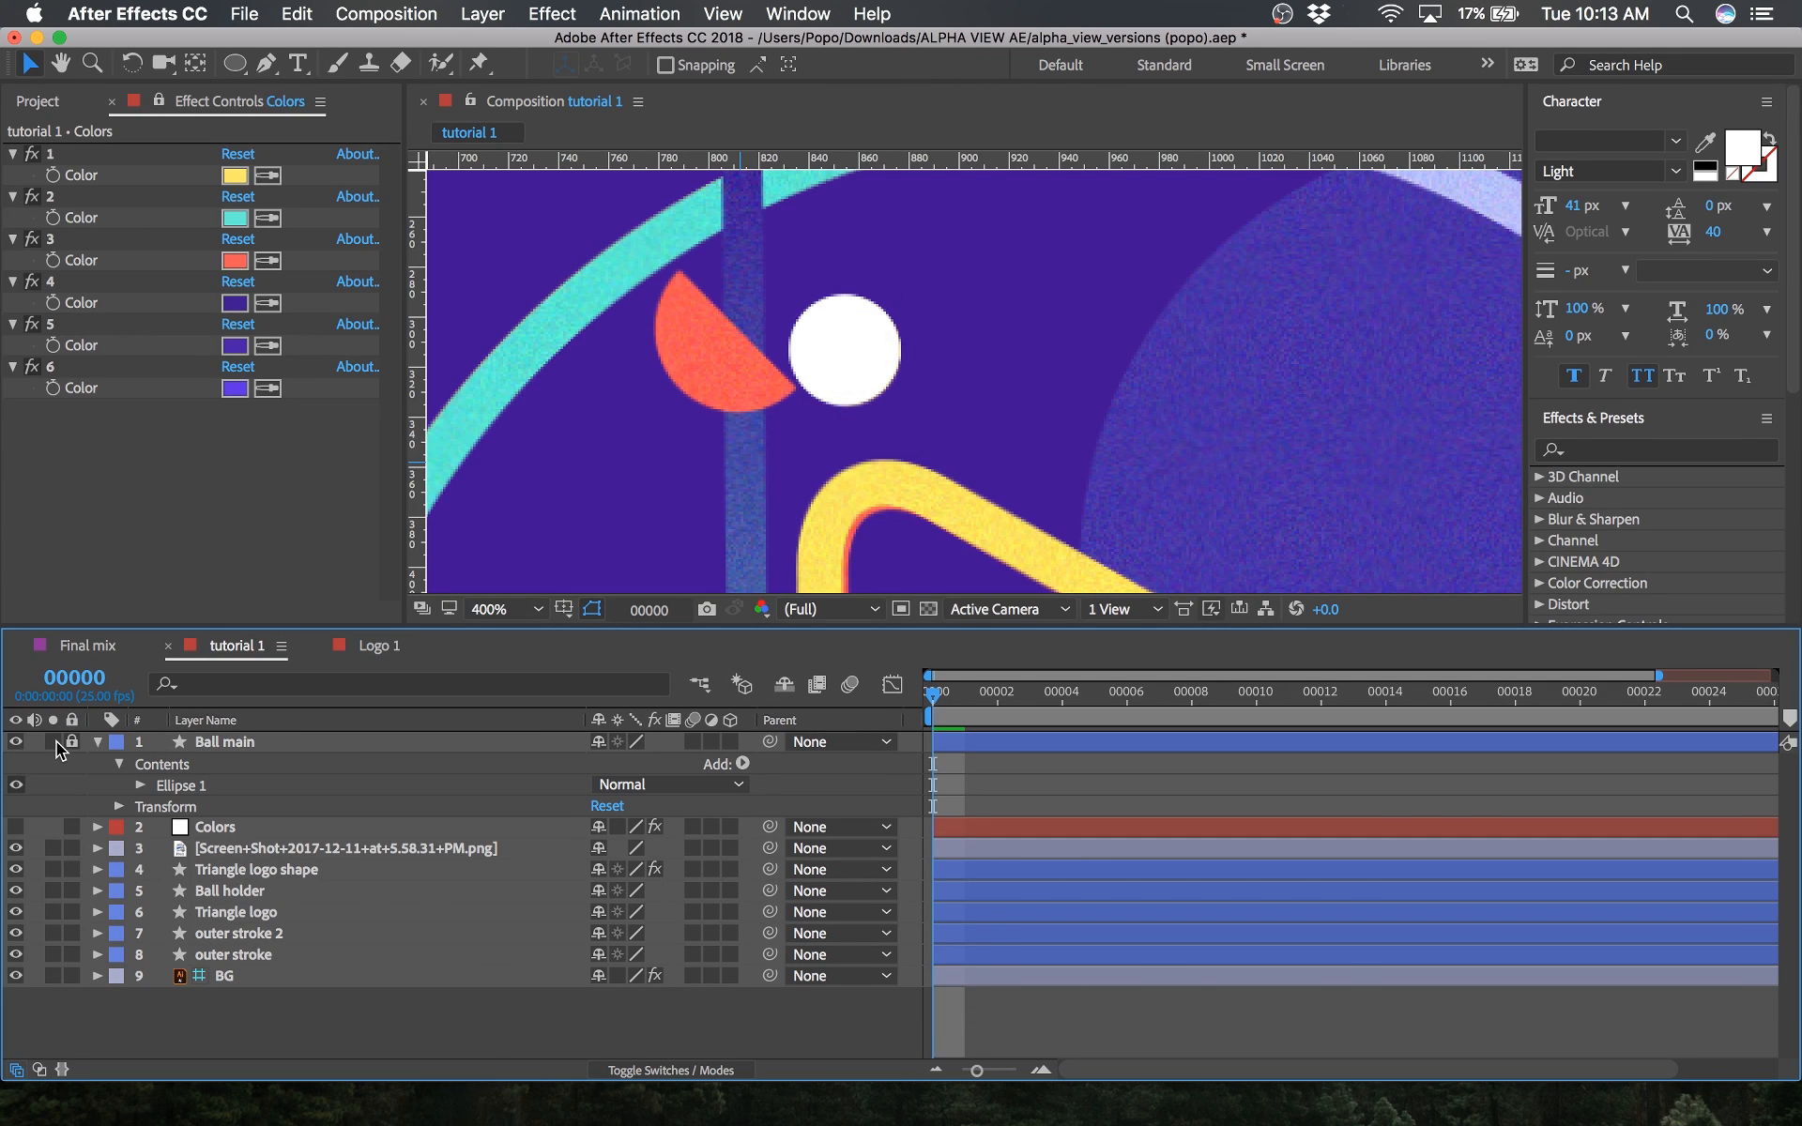
left_click(51, 741)
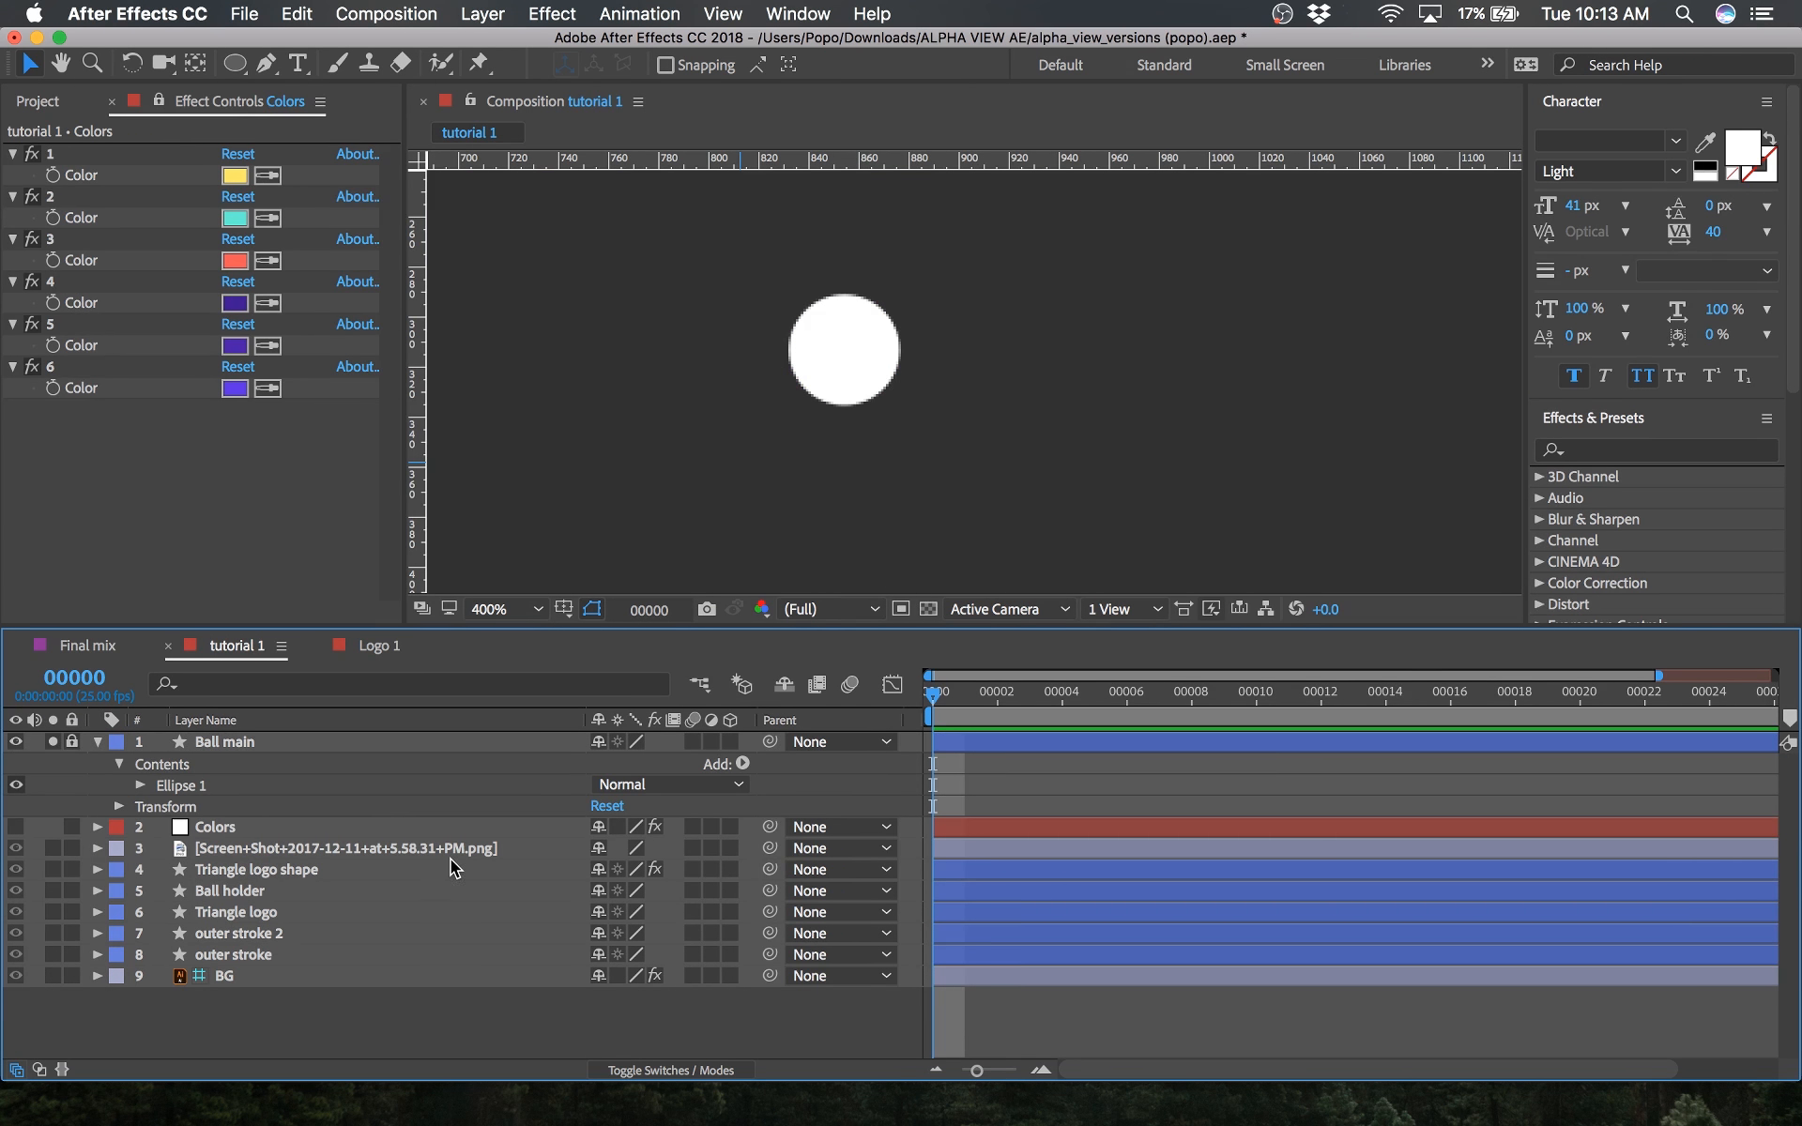
Step: Duplicate the Ball main layer and fill the copy with the palette's first color, yellow FFEB60
left_click(239, 743)
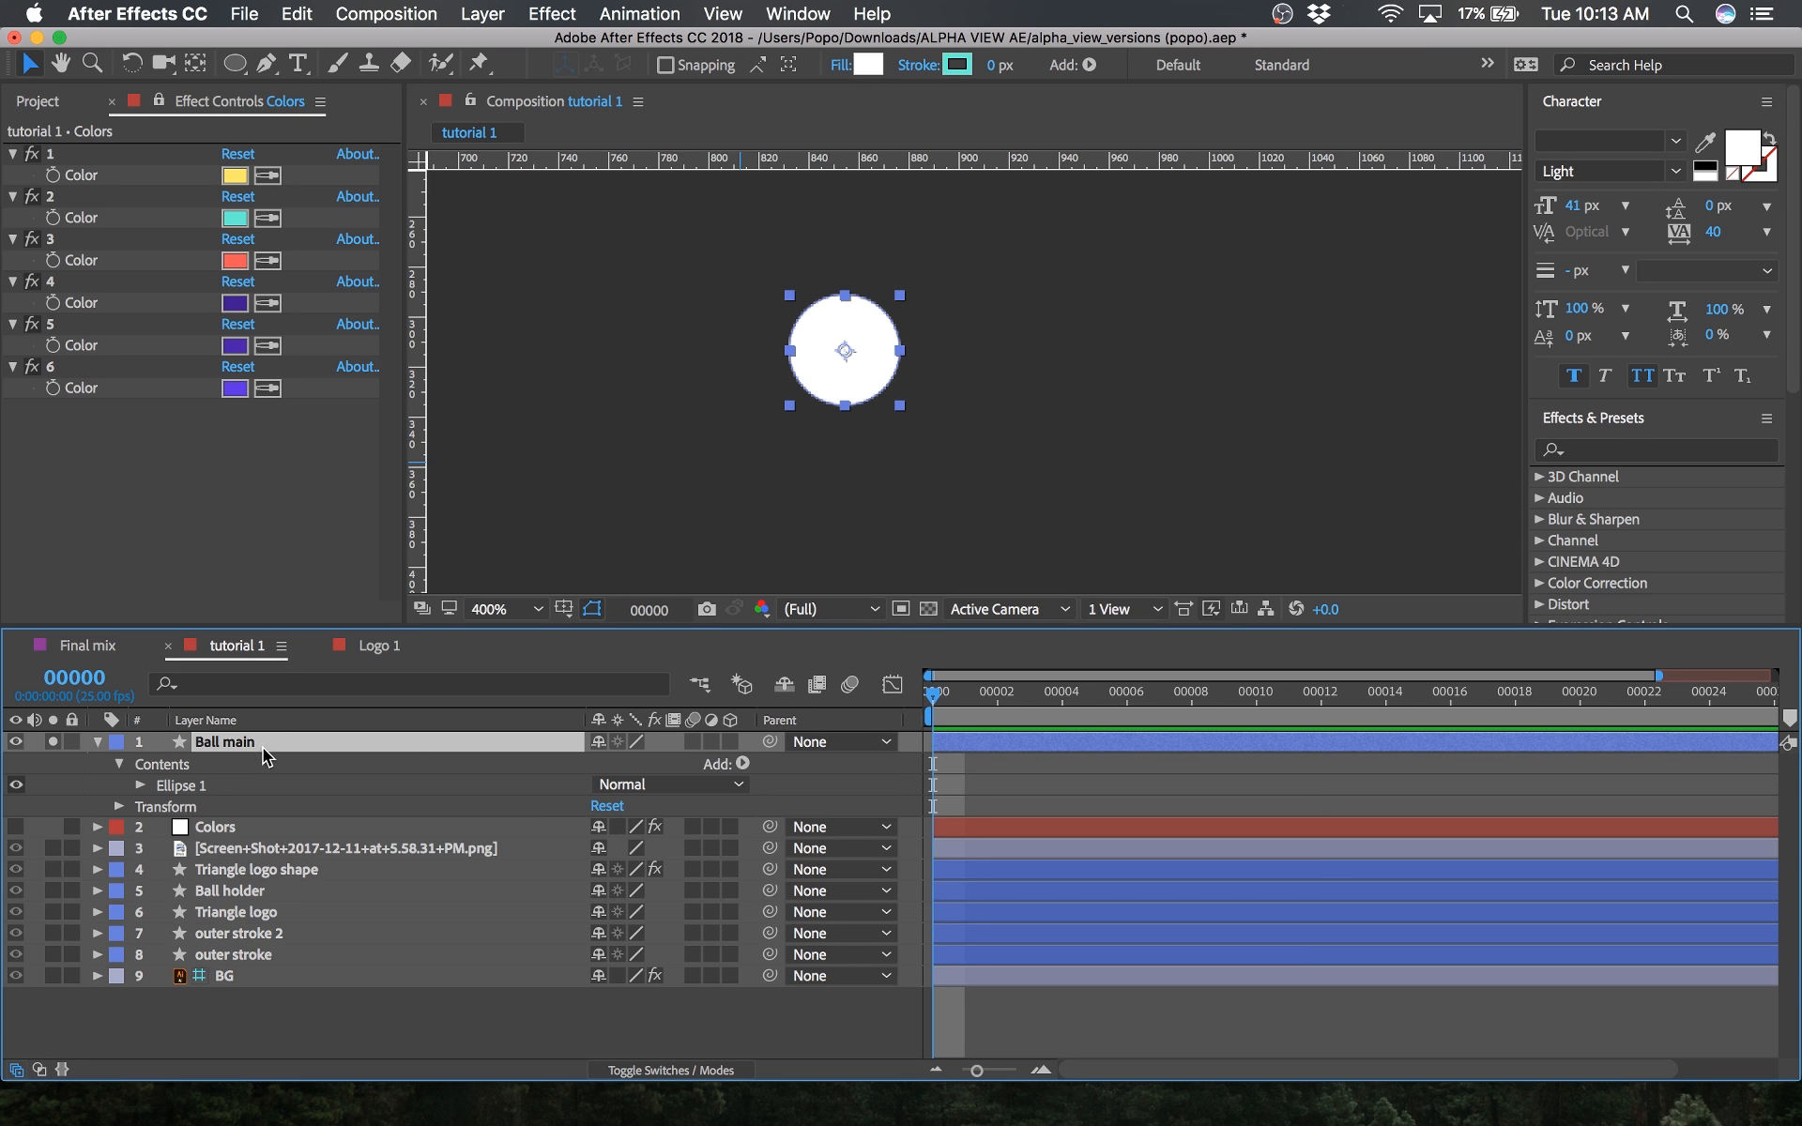
key("super+d")
key("Return")
left_click(868, 64)
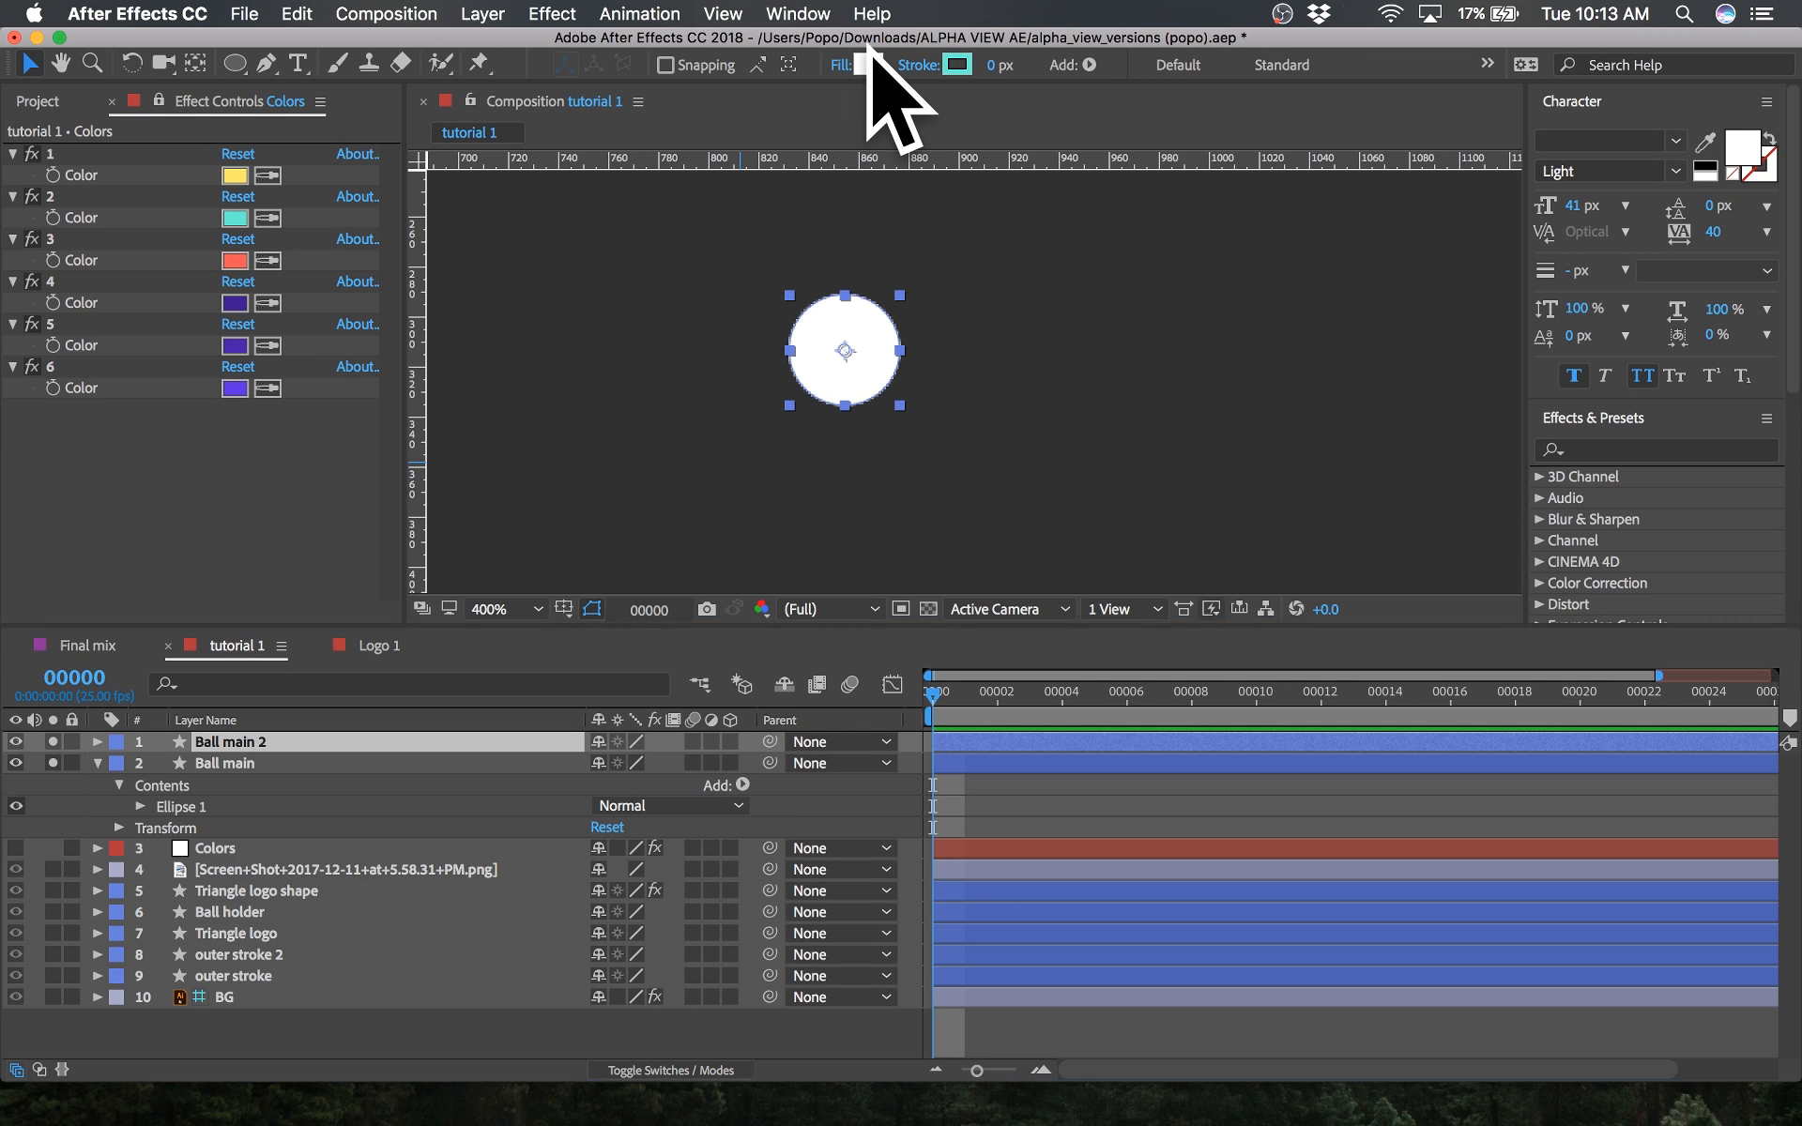
left_click(1069, 411)
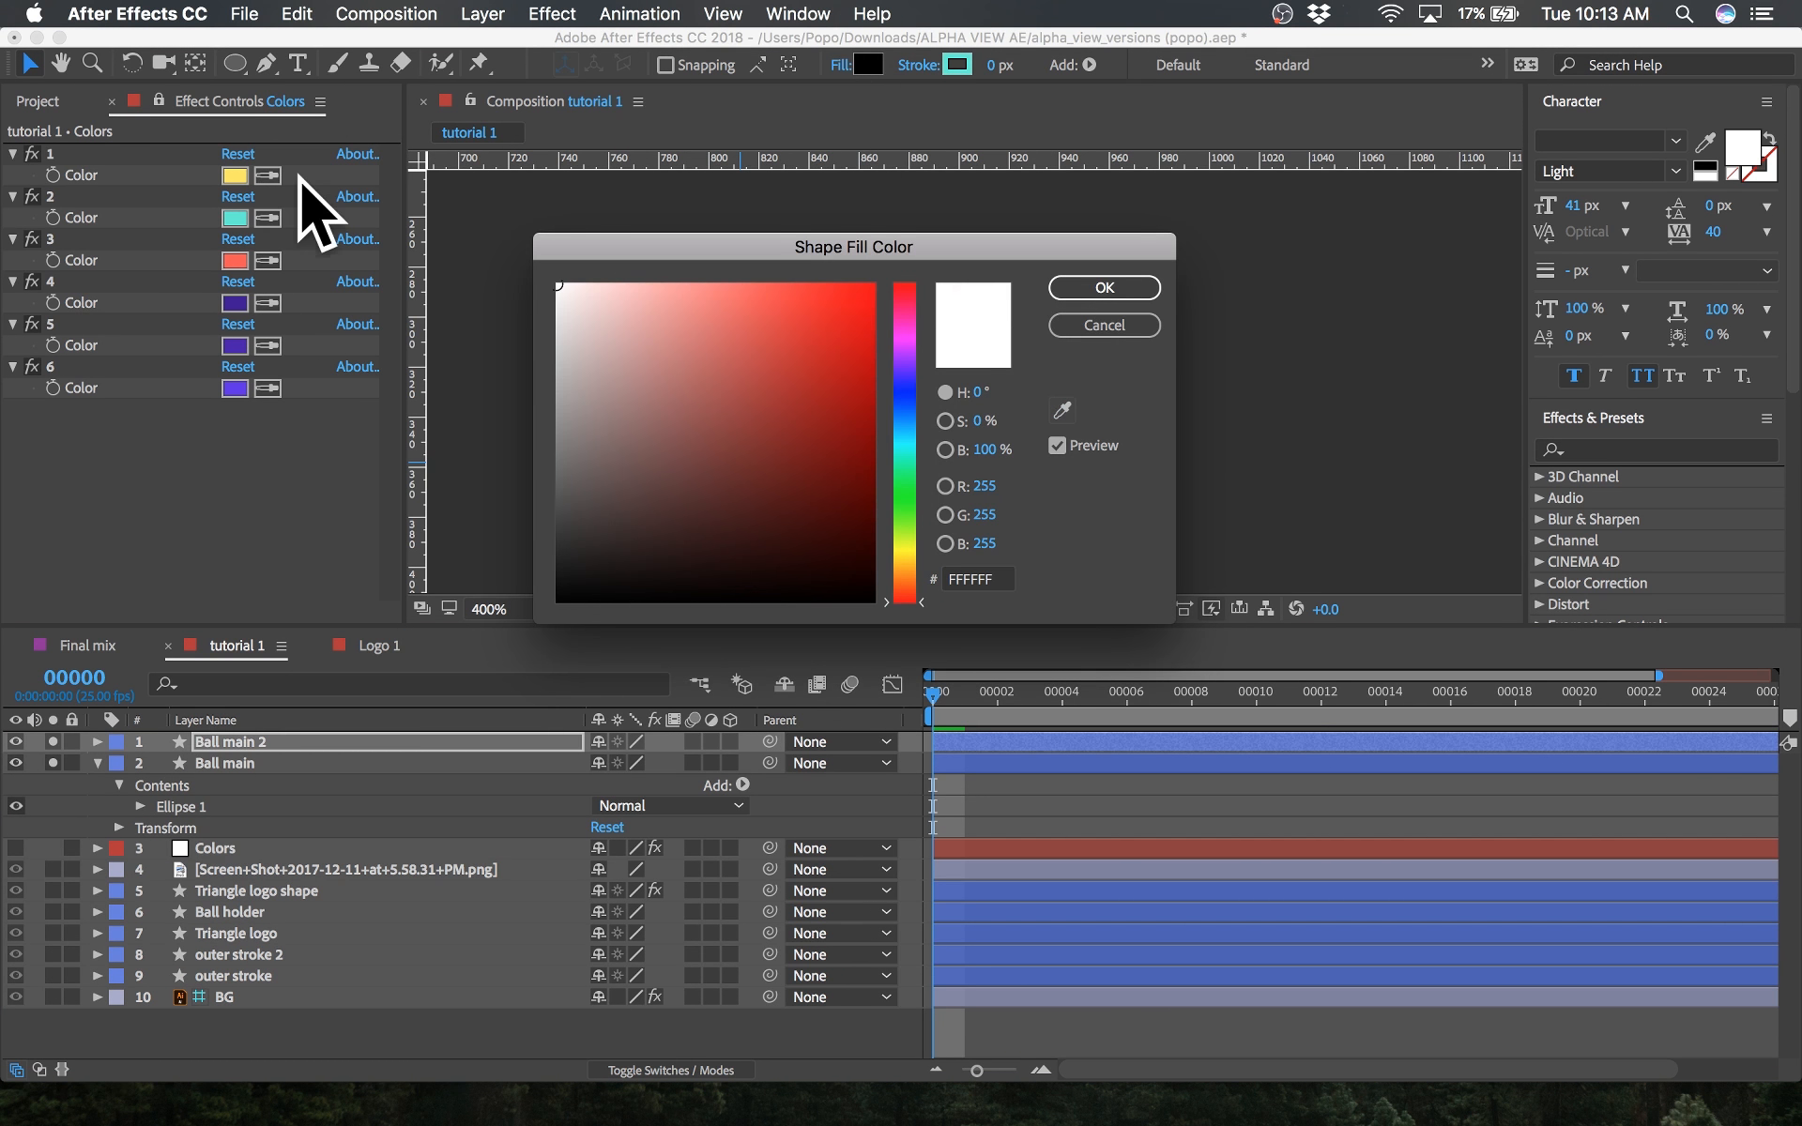
left_click(235, 174)
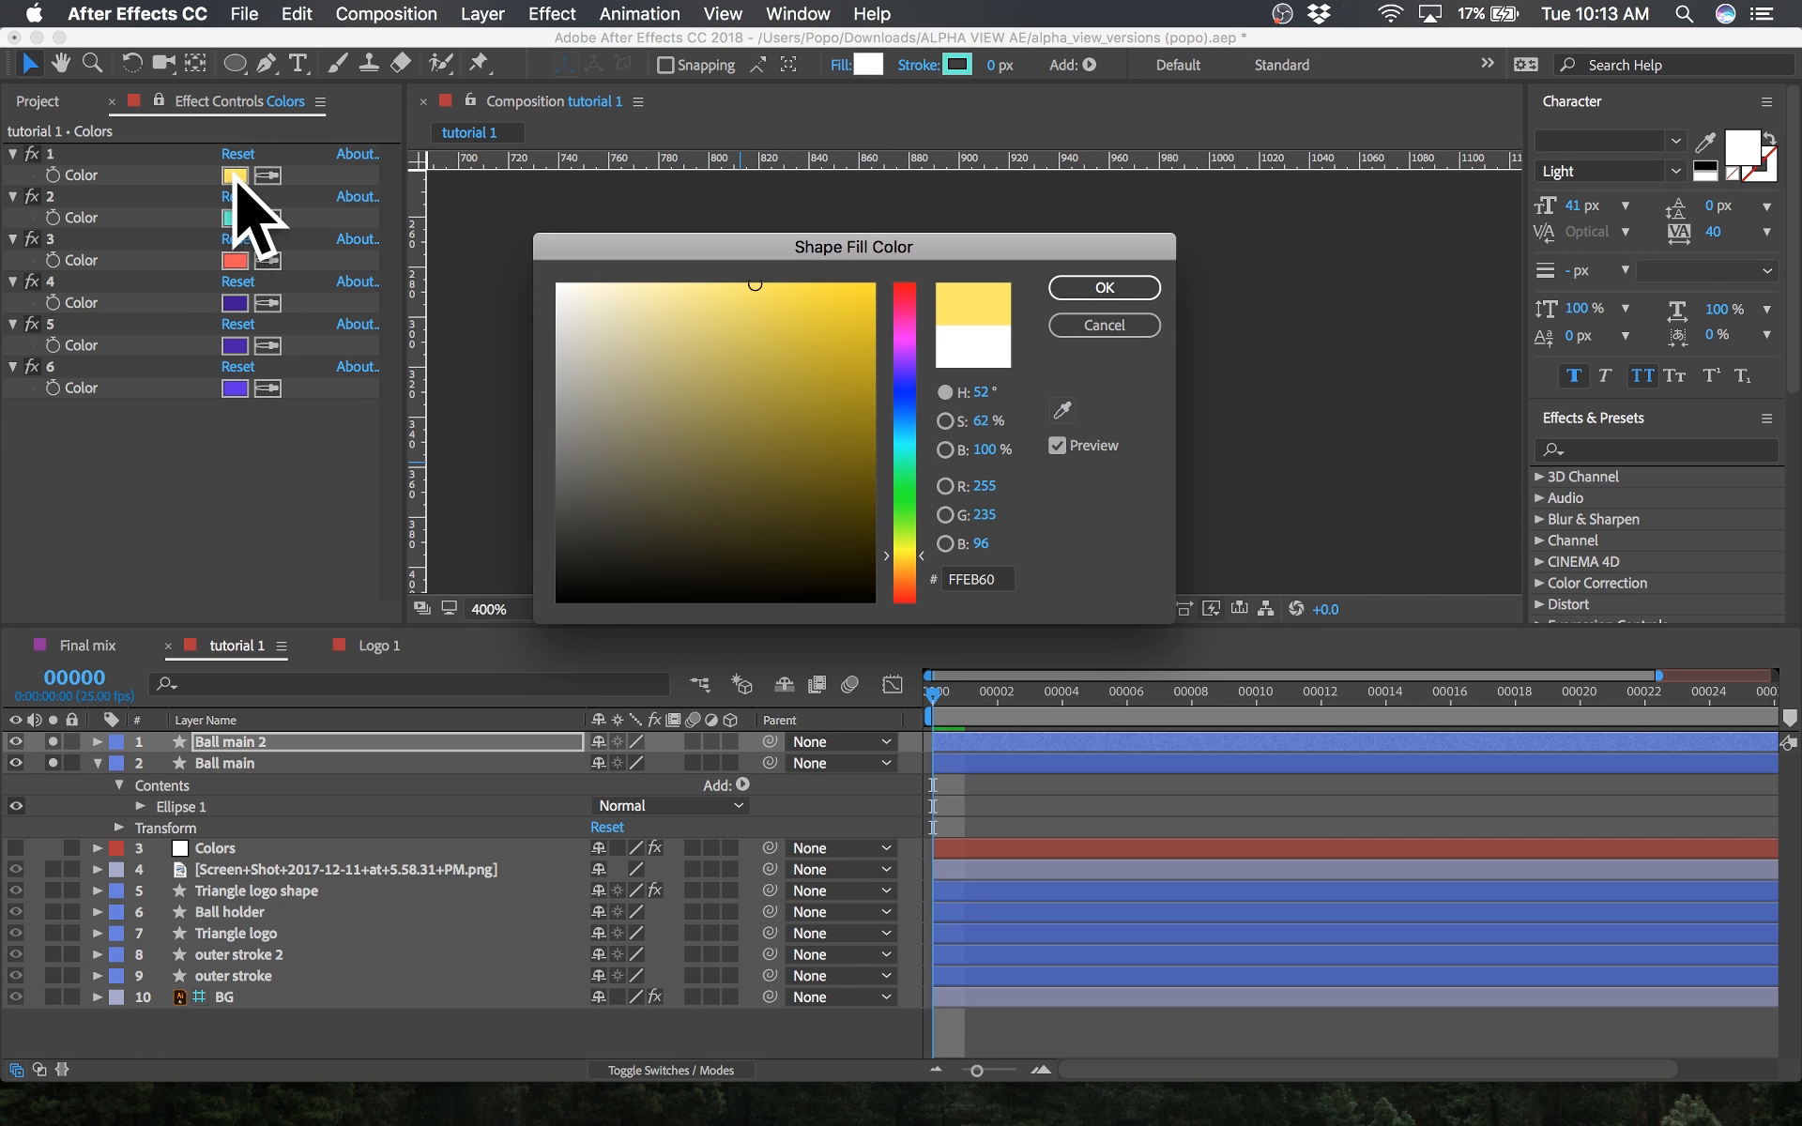
left_click(1105, 287)
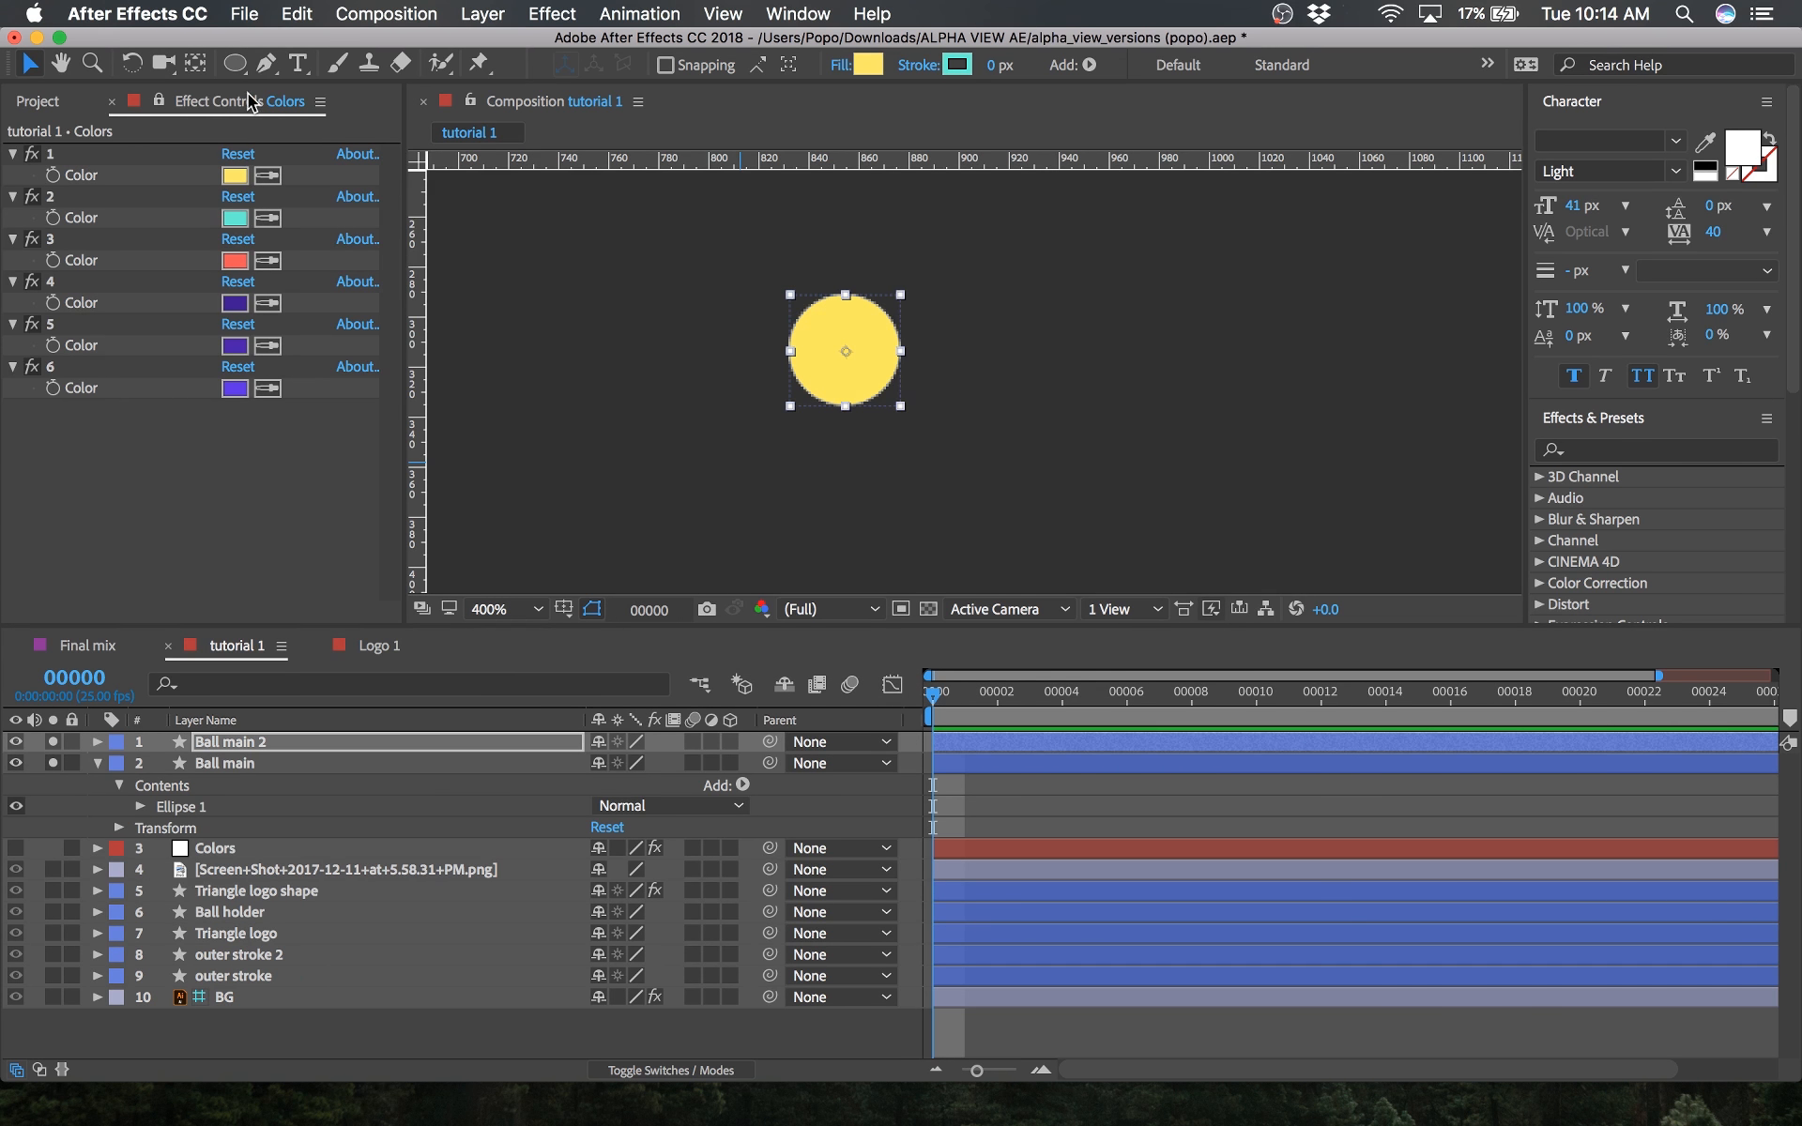
Step: Draw a large circular mask on the yellow Ball main 2 layer, leaving a white crescent along the ball's left side
left_click(235, 63)
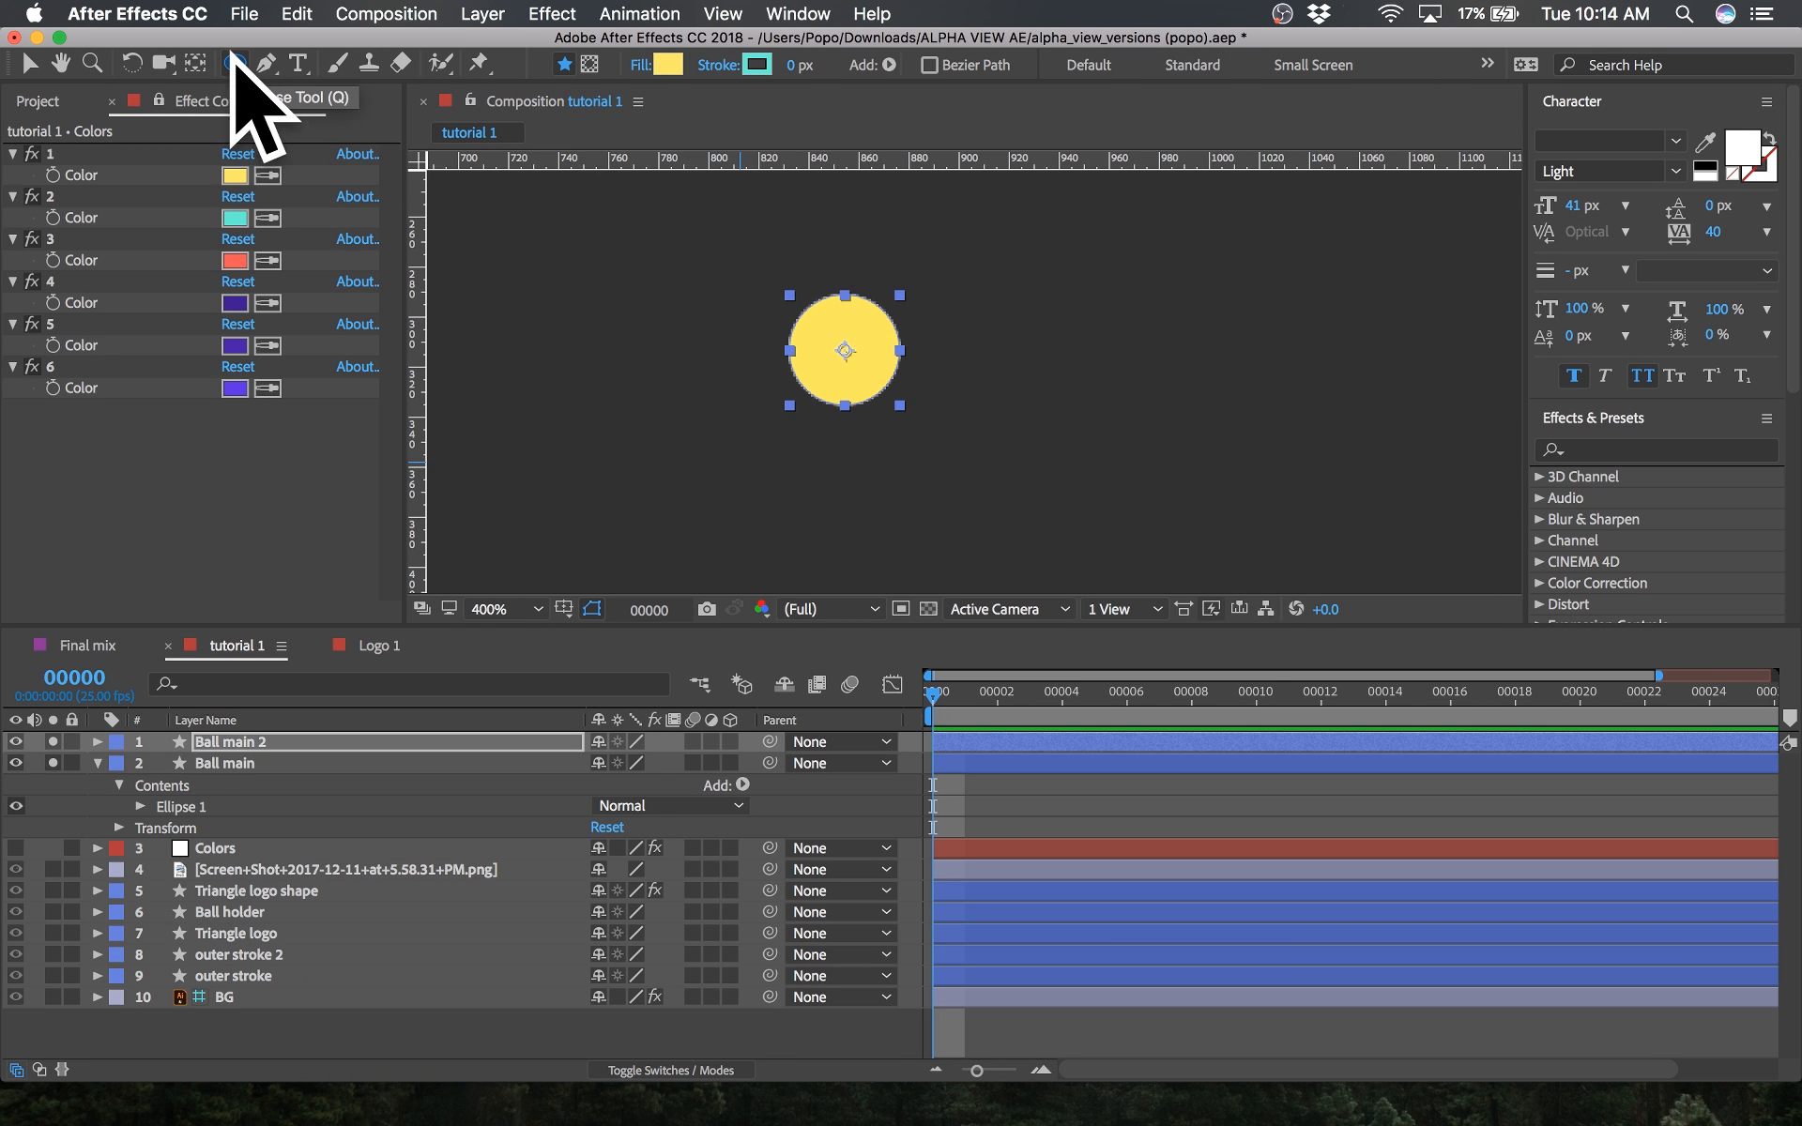
left_click(590, 64)
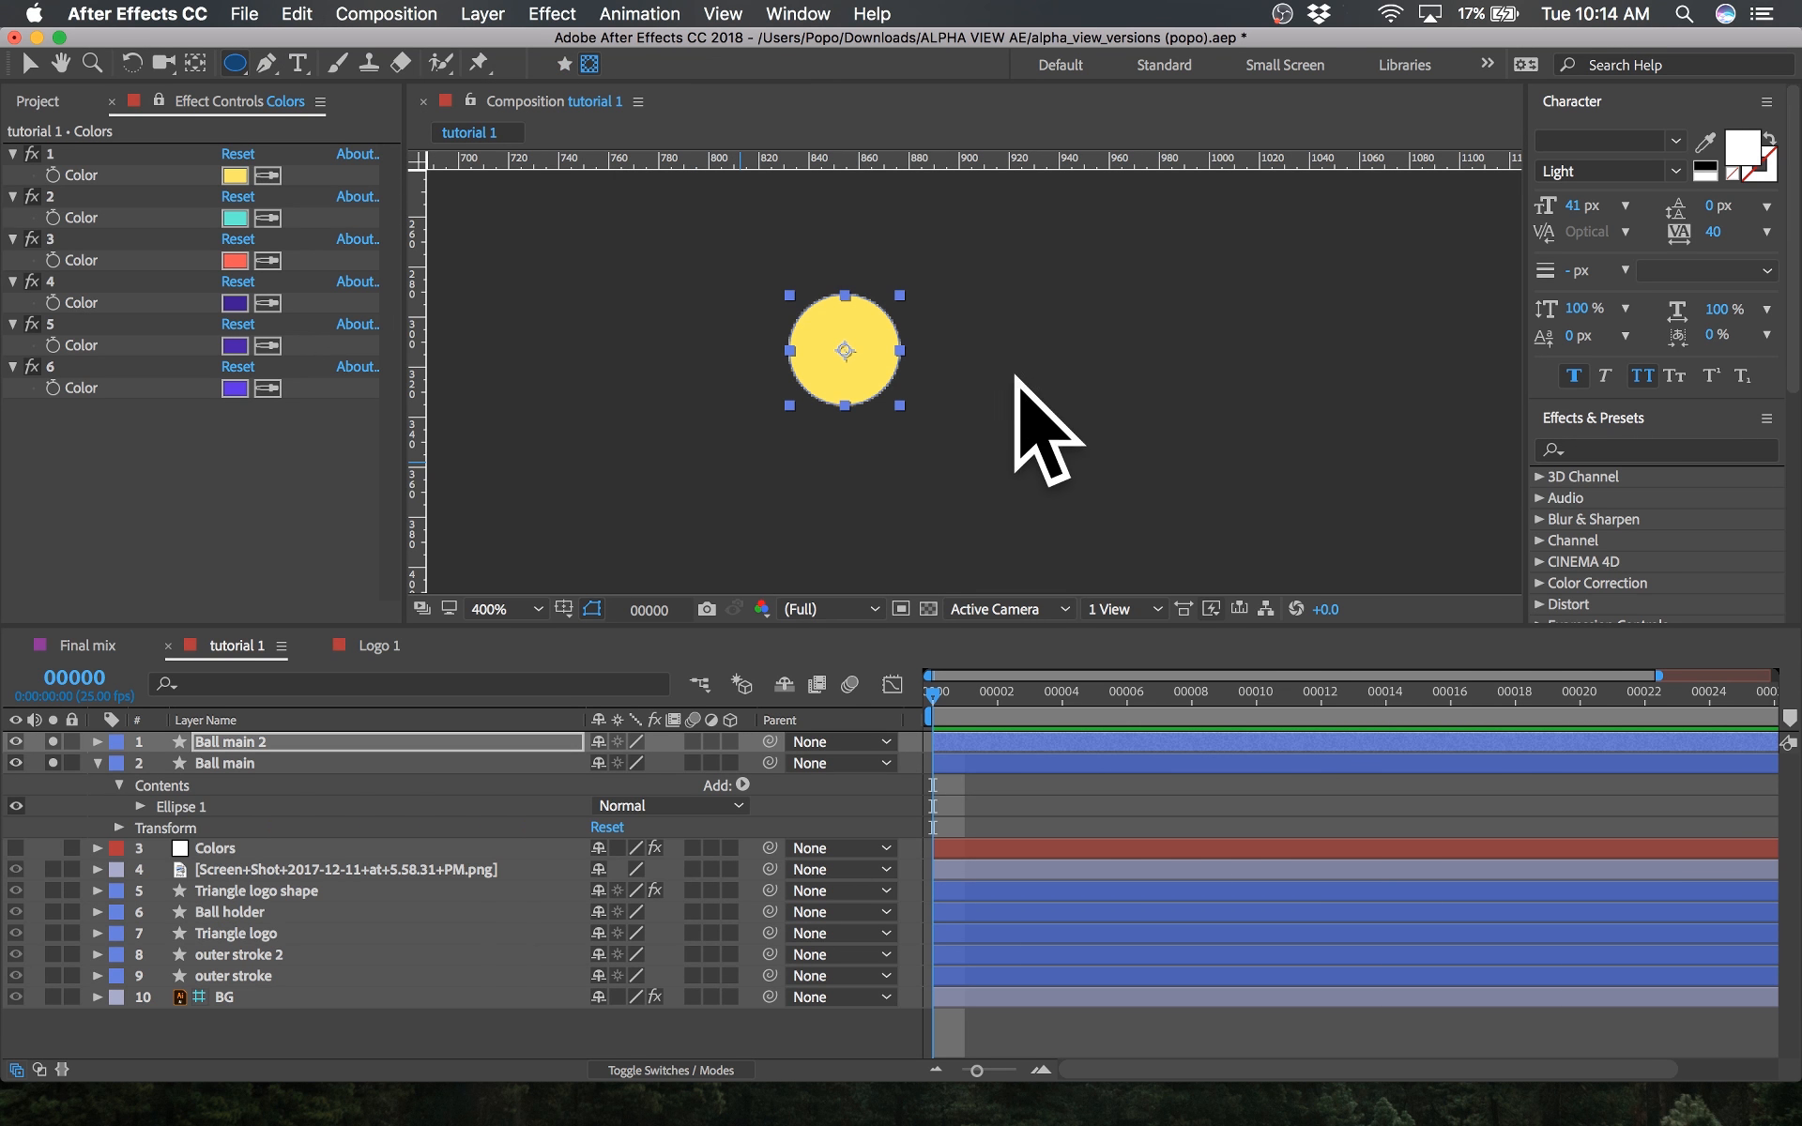
left_click_drag(1020, 419, 818, 303)
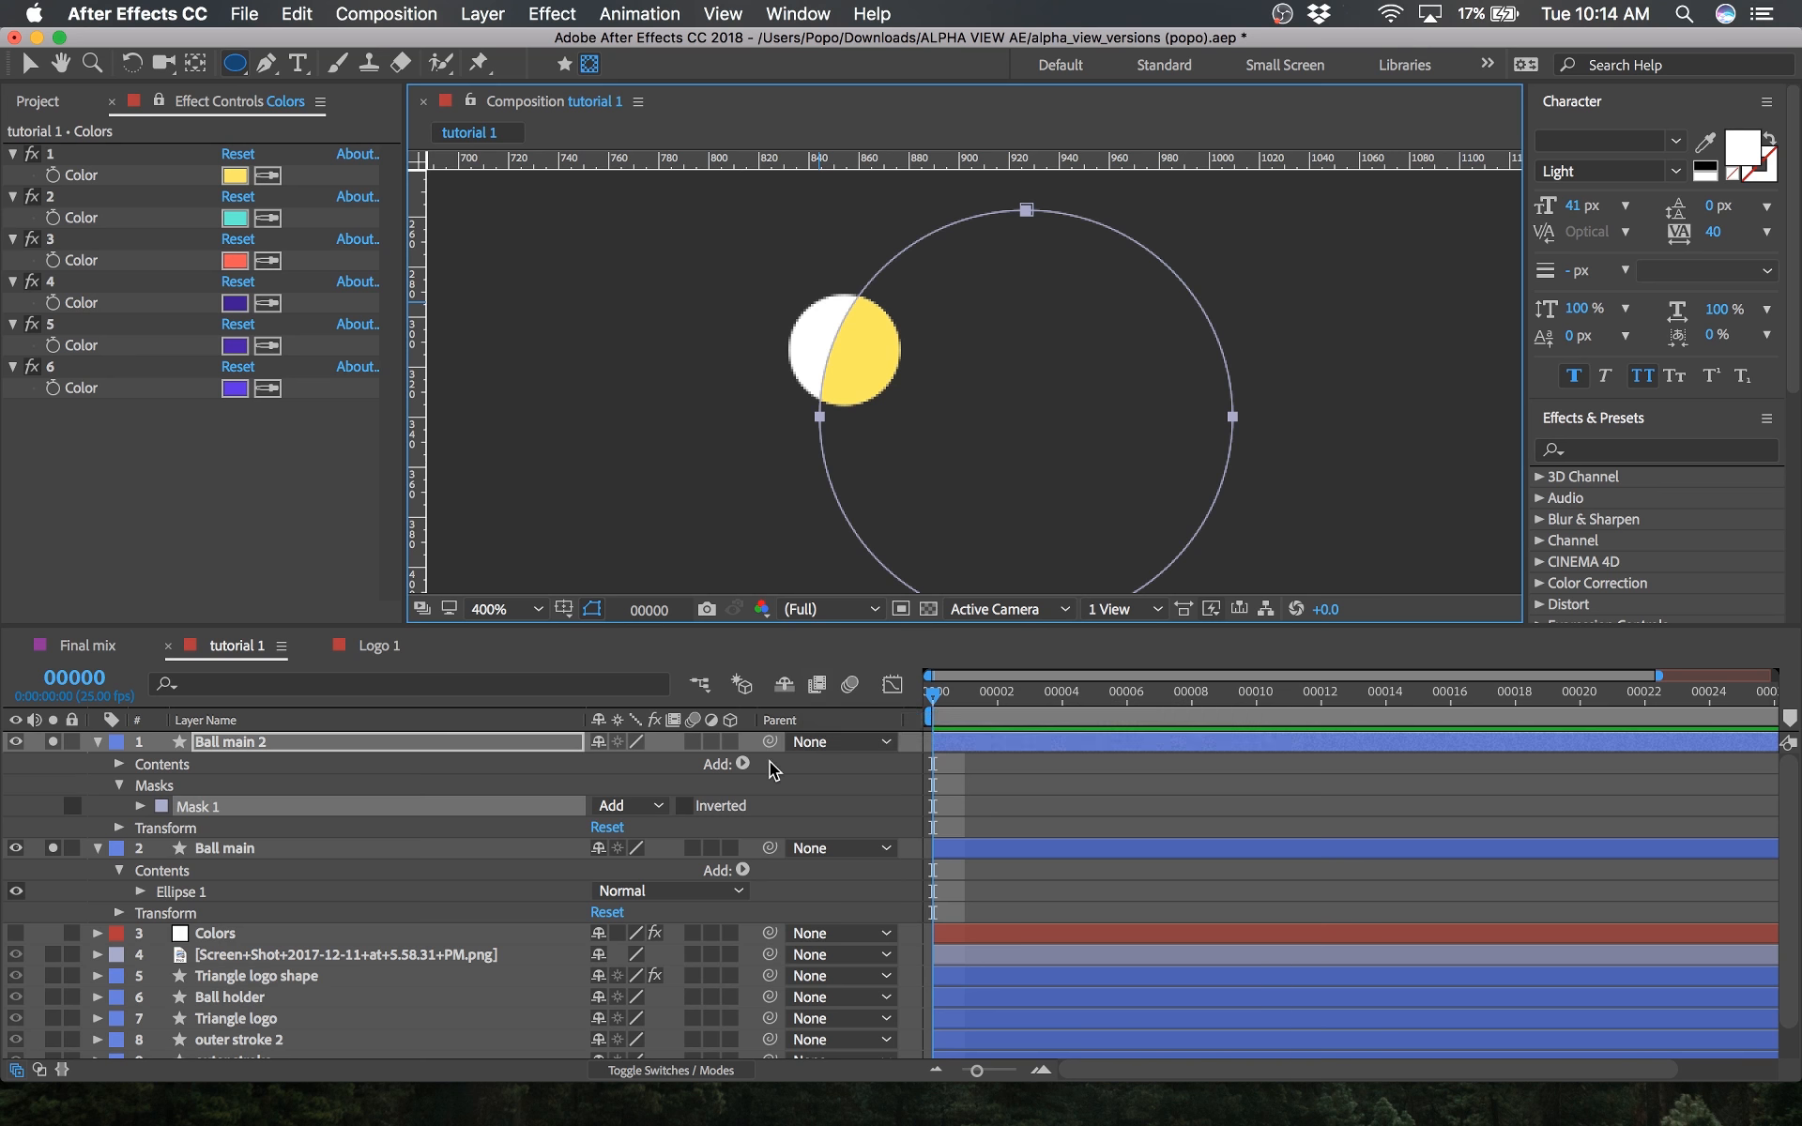
Step: Parent Ball main 2 to Ball main, try moving Ball main in the composition, and undo the move
left_click(806, 761)
left_click_drag(771, 744, 222, 843)
key("v")
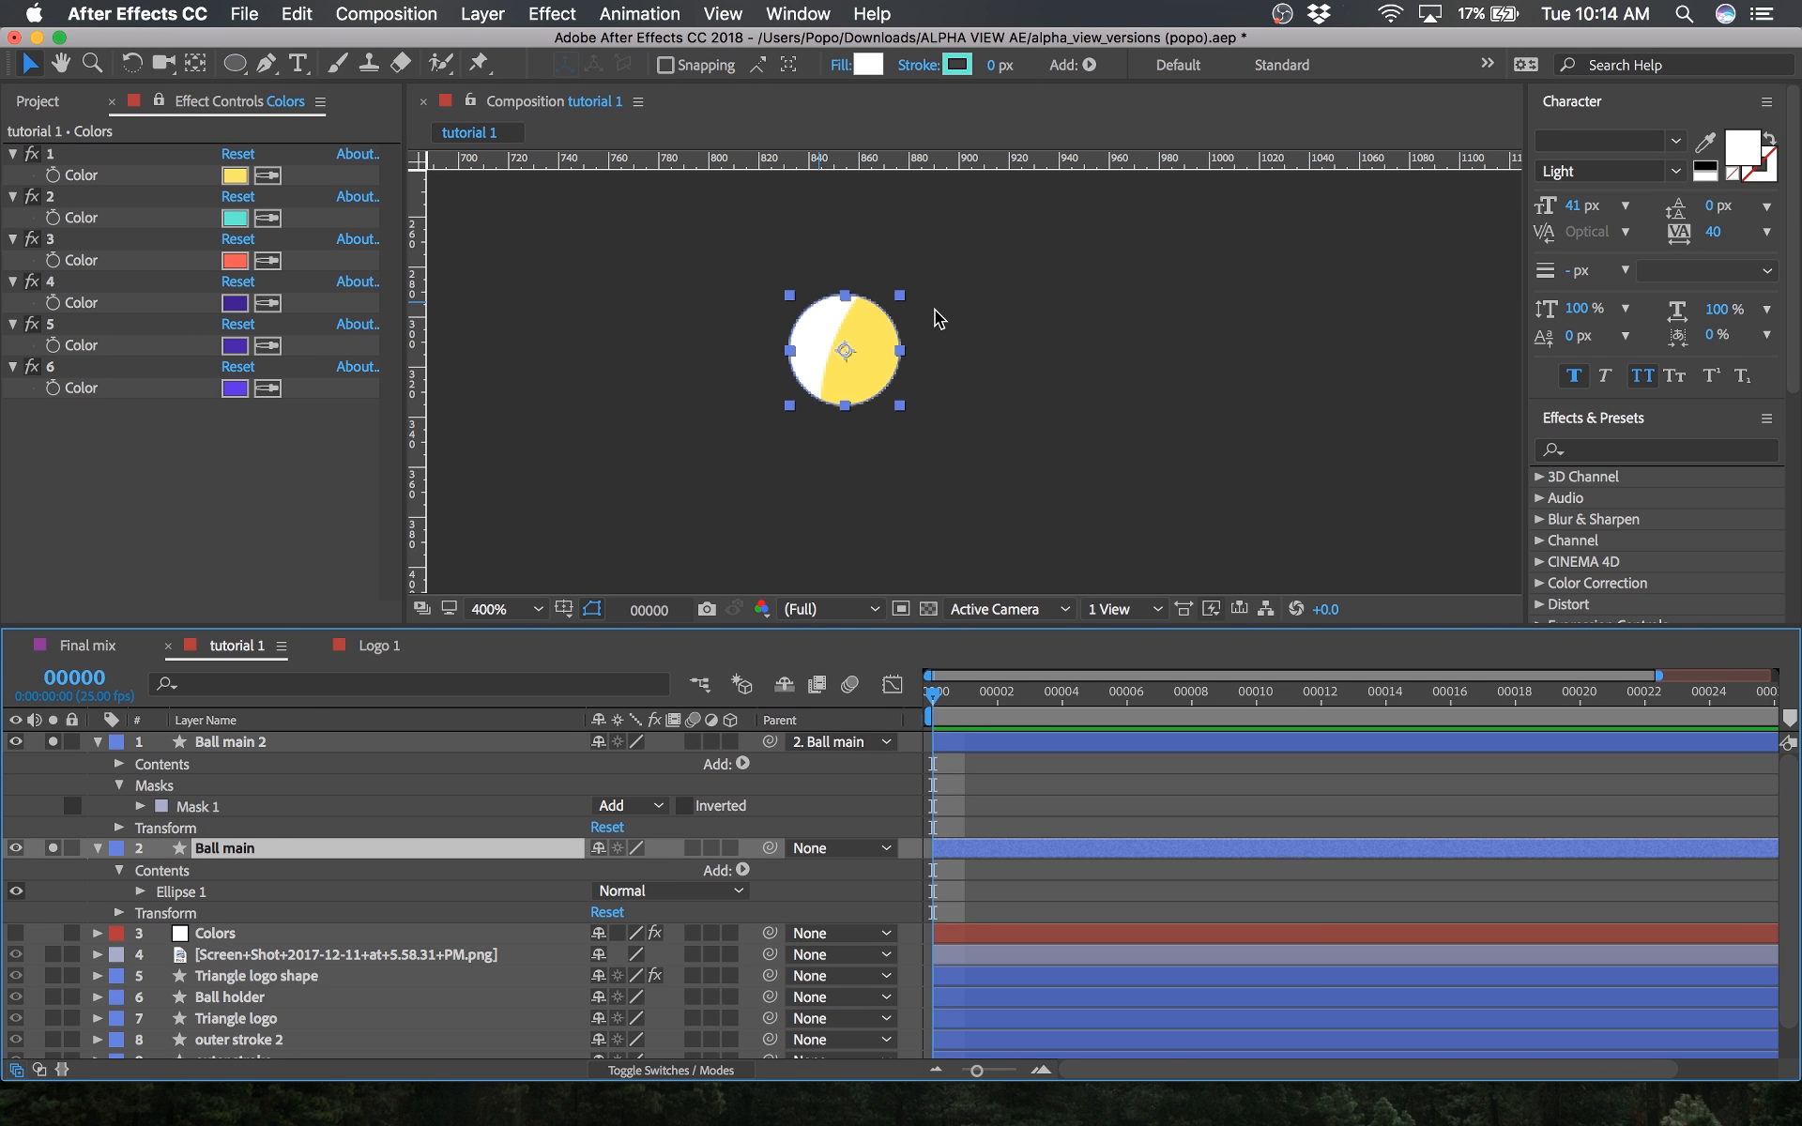
left_click_drag(853, 361, 799, 397)
key("super+z")
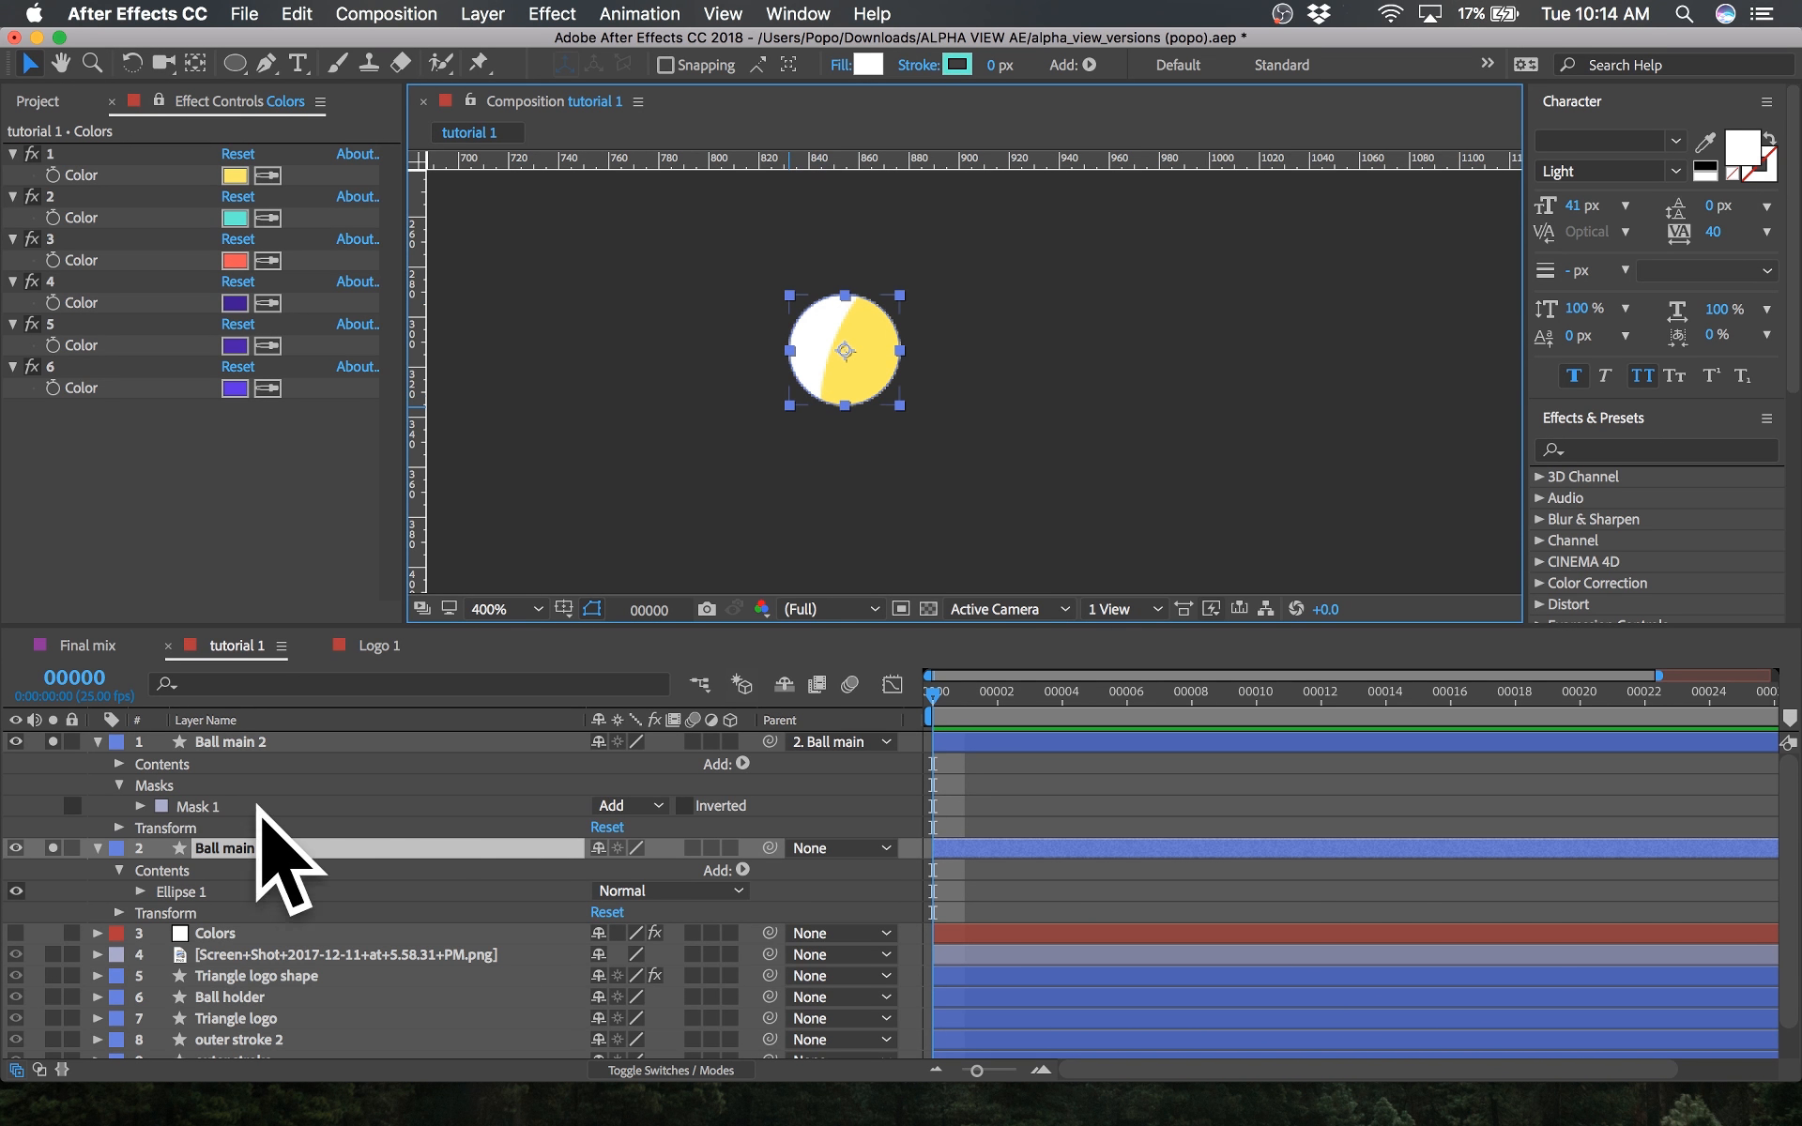
left_click(850, 782)
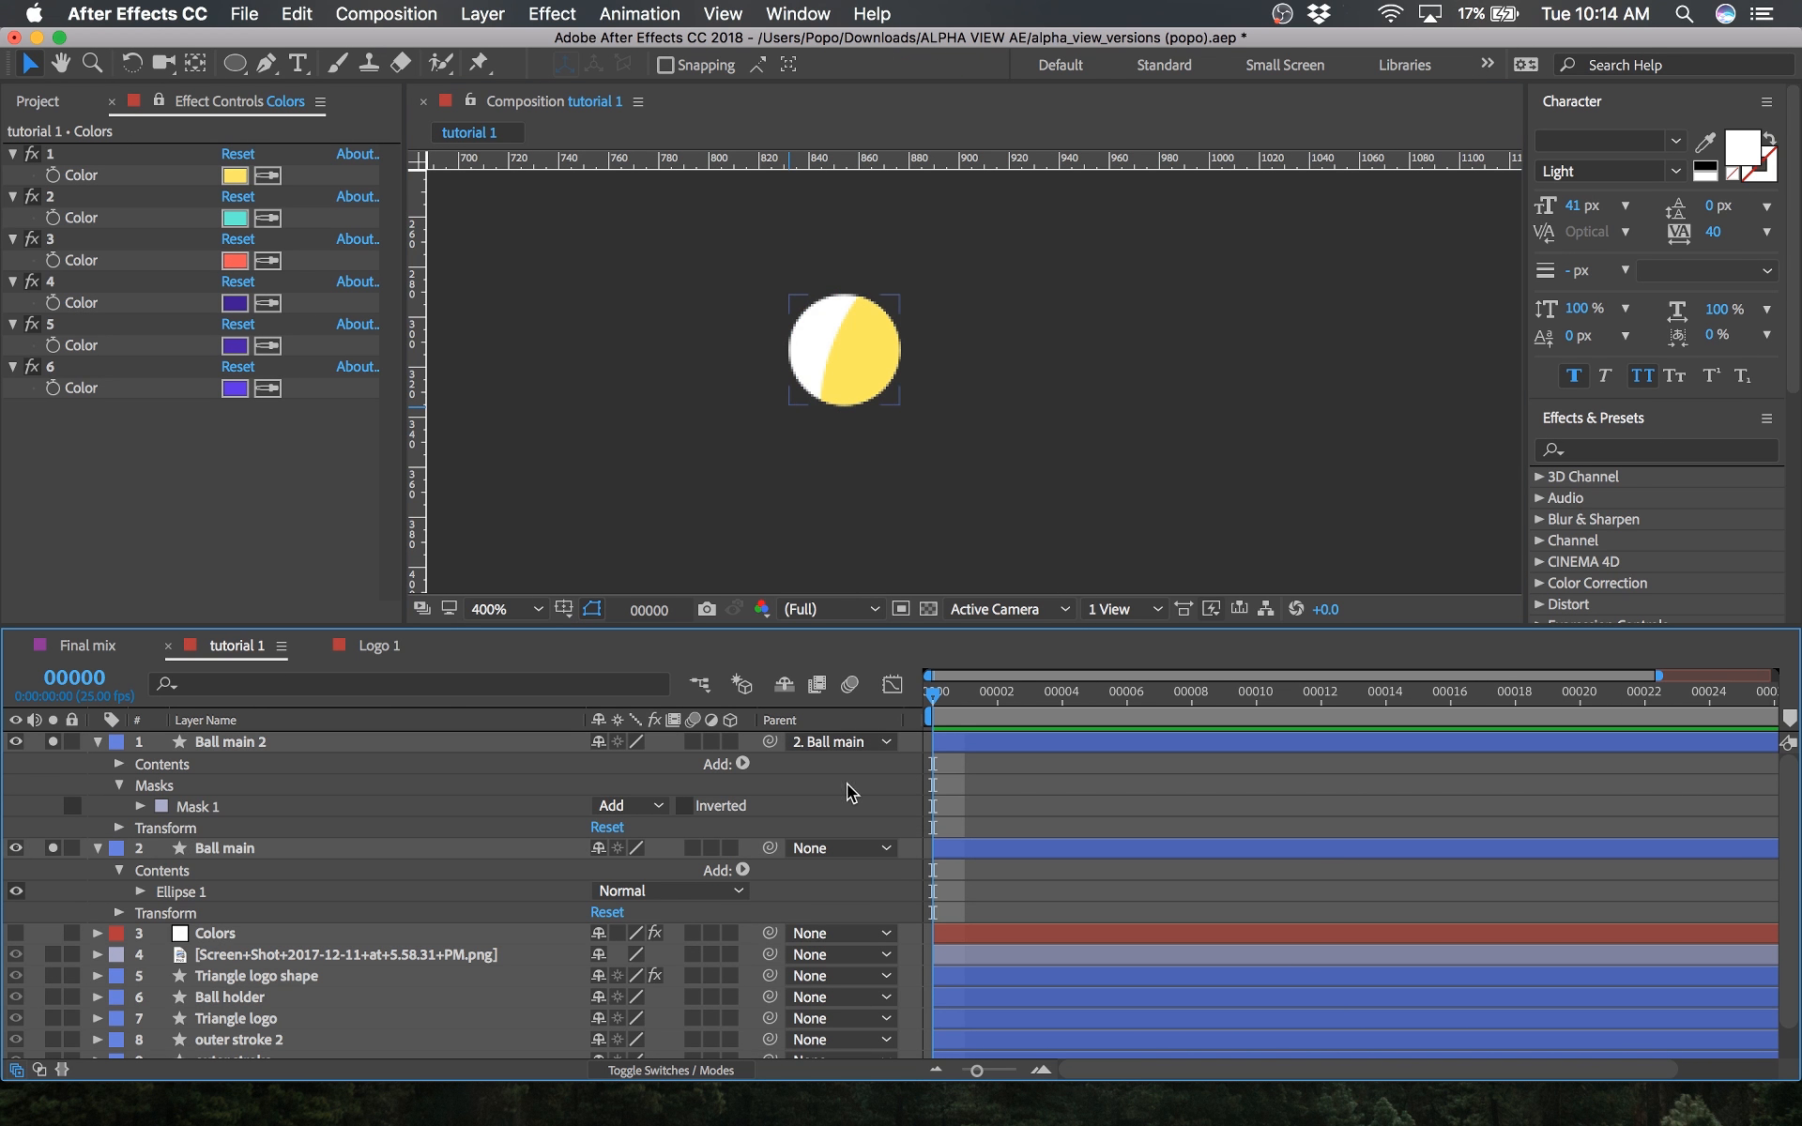
Step: Undo the parenting, the circular mask and the yellow duplicate so that only the white Ball main is left
key("super+z")
key("super+z")
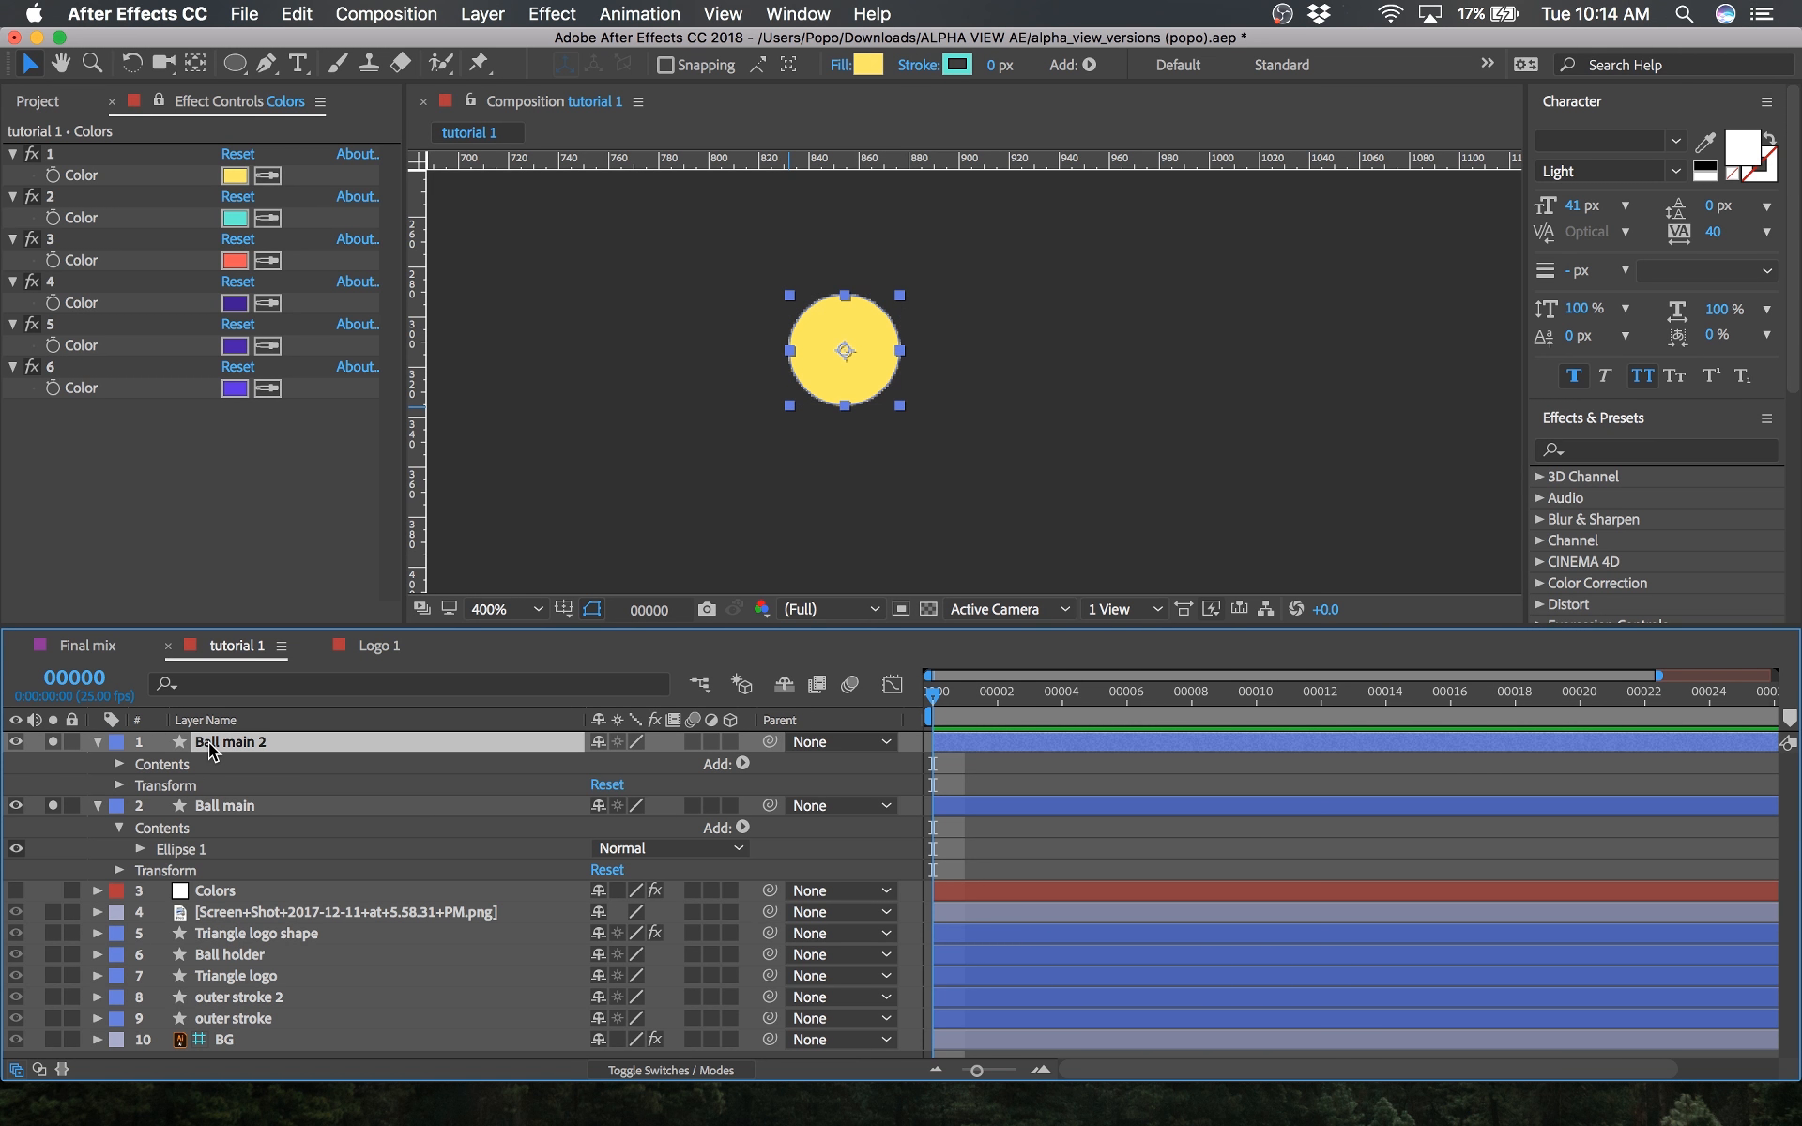
key("super+z")
Step: Duplicate Ball main and draw a circle about three times the ball's diameter inside the copy's contents, overlapping the ball's right side
left_click(236, 64)
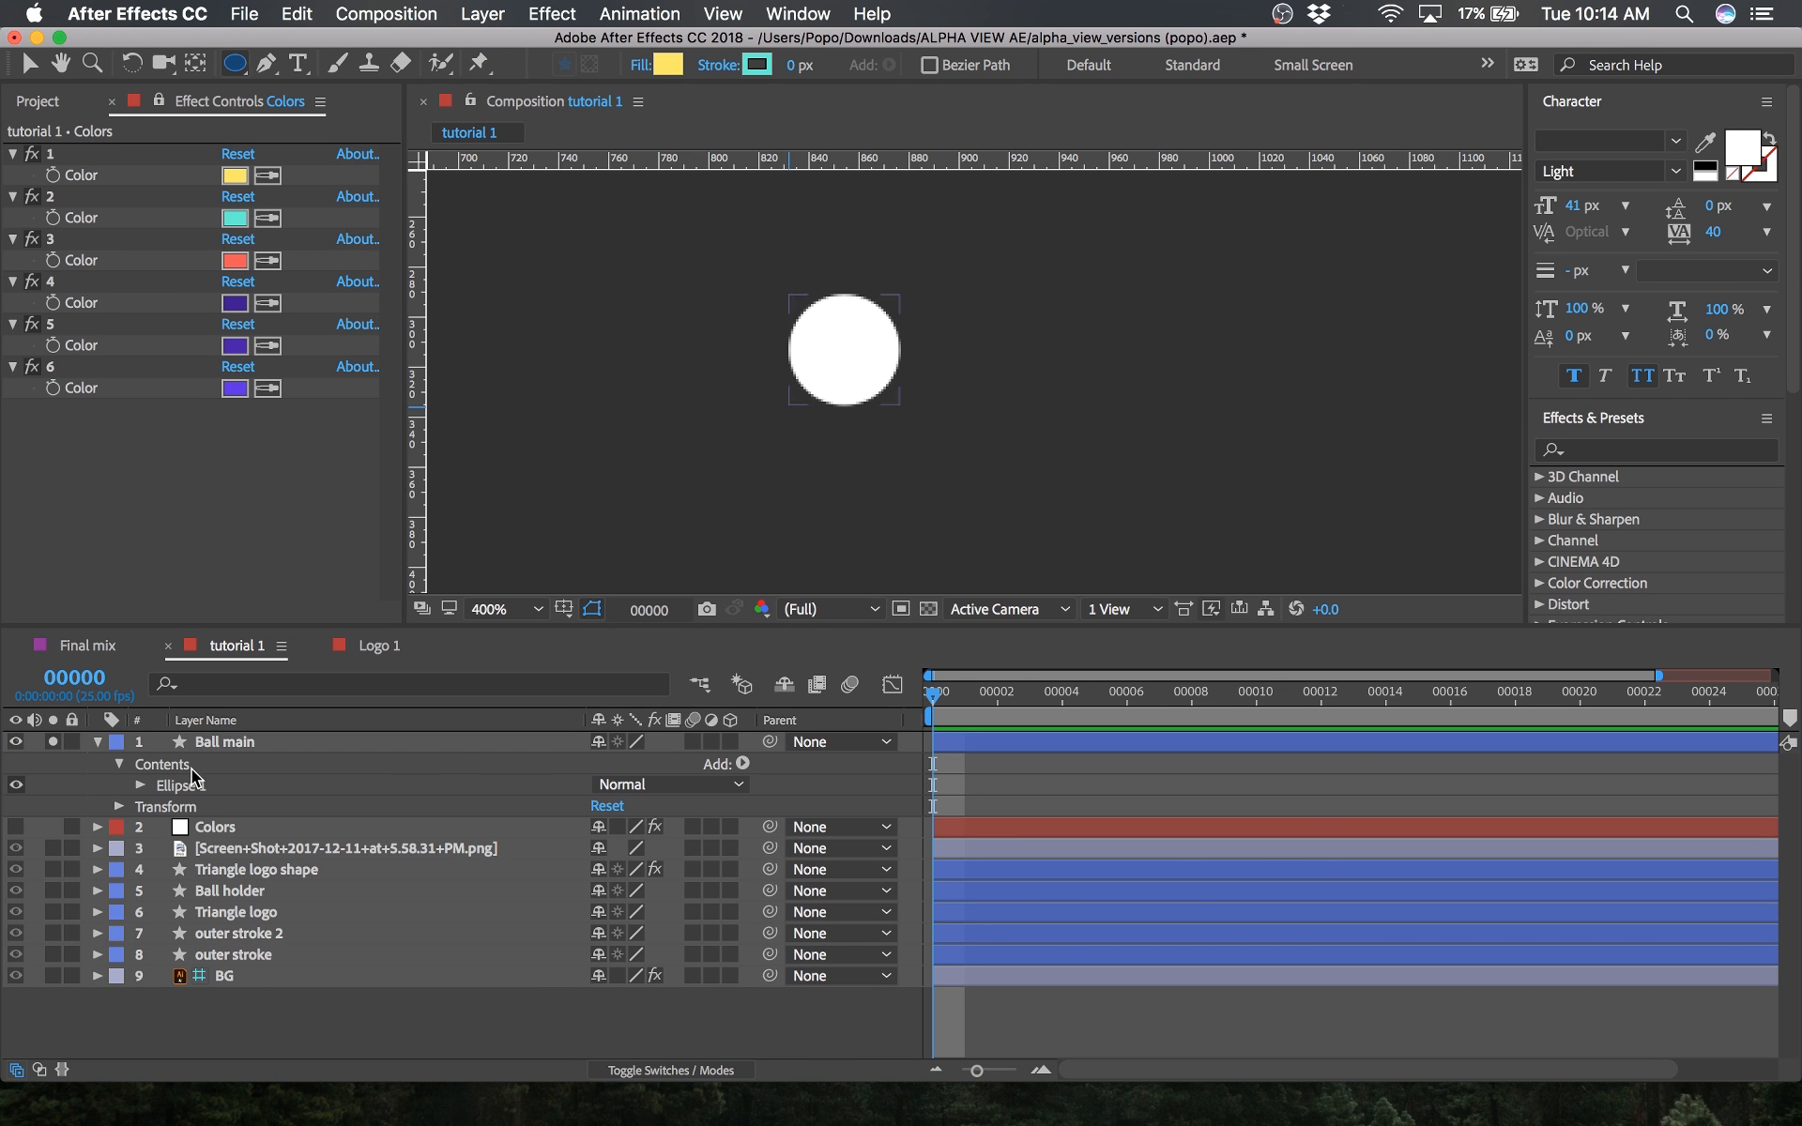
left_click(216, 743)
key("super+d")
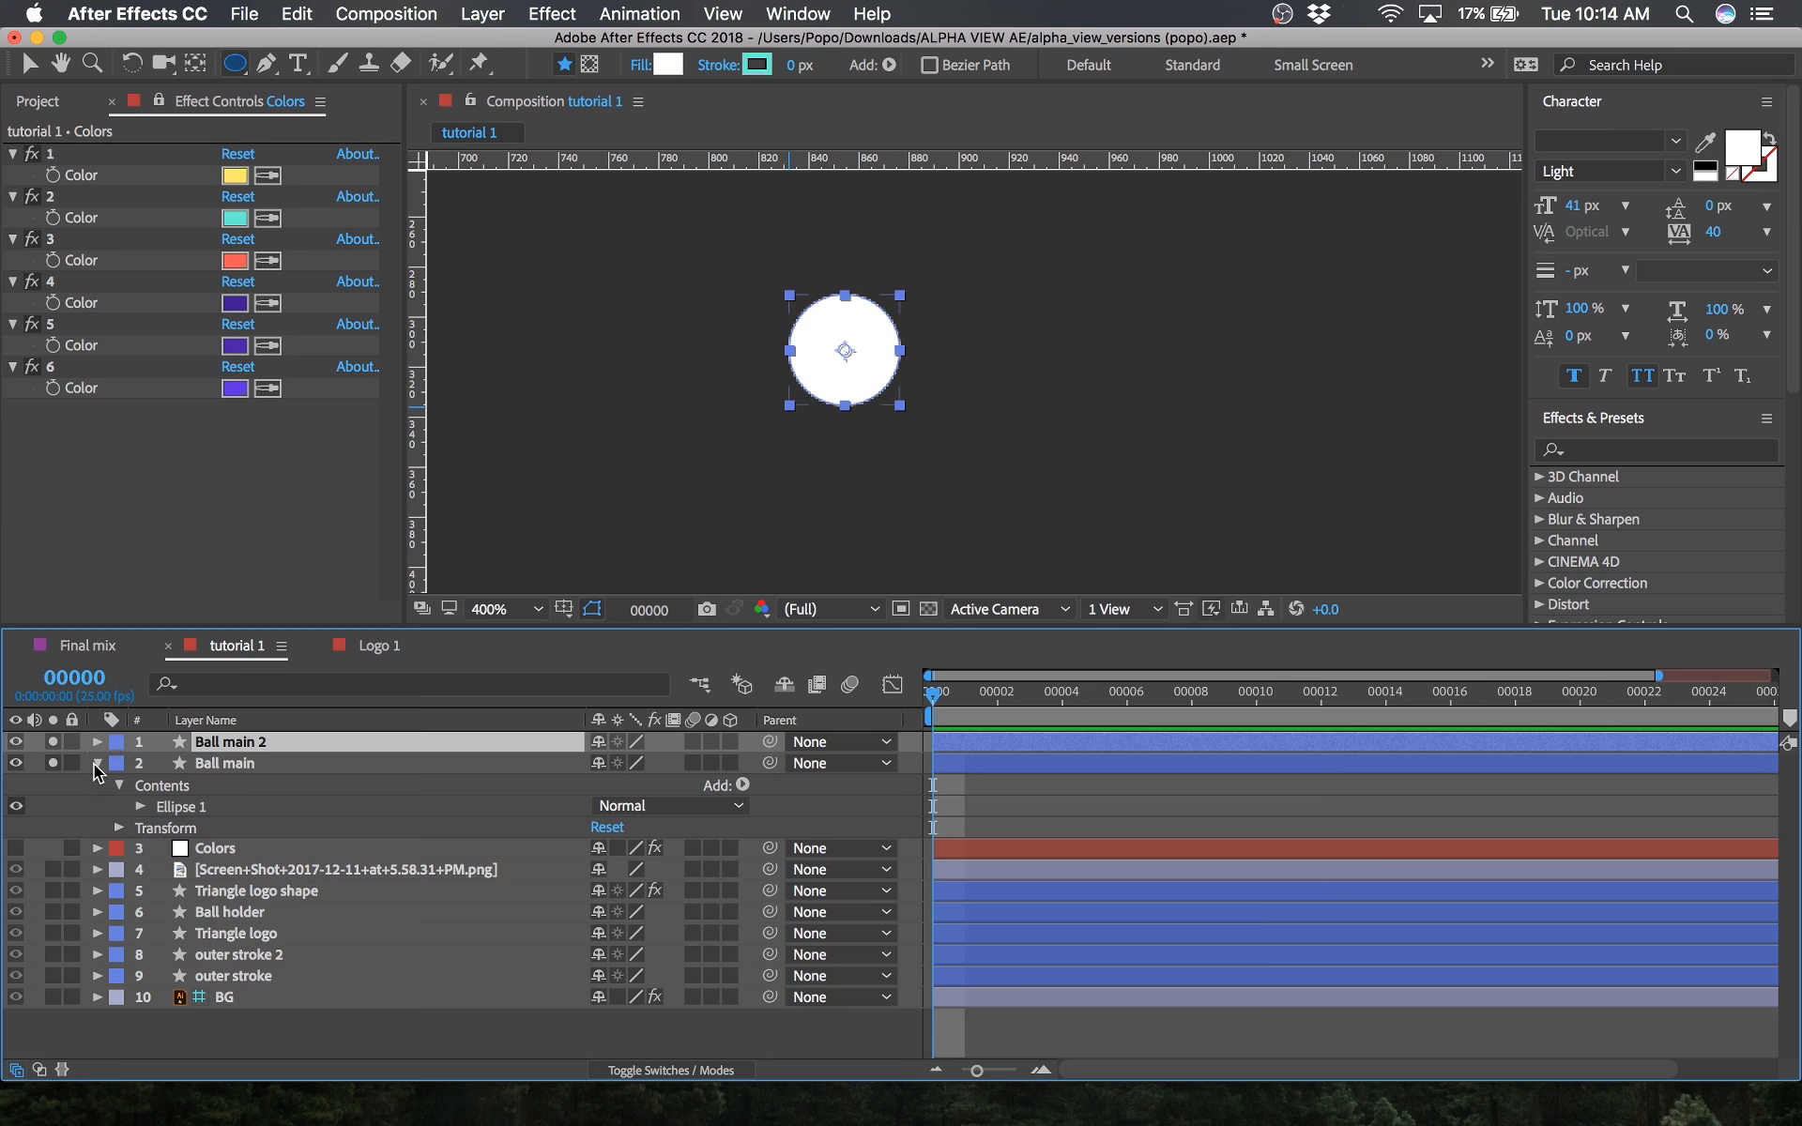
left_click(97, 763)
left_click(97, 741)
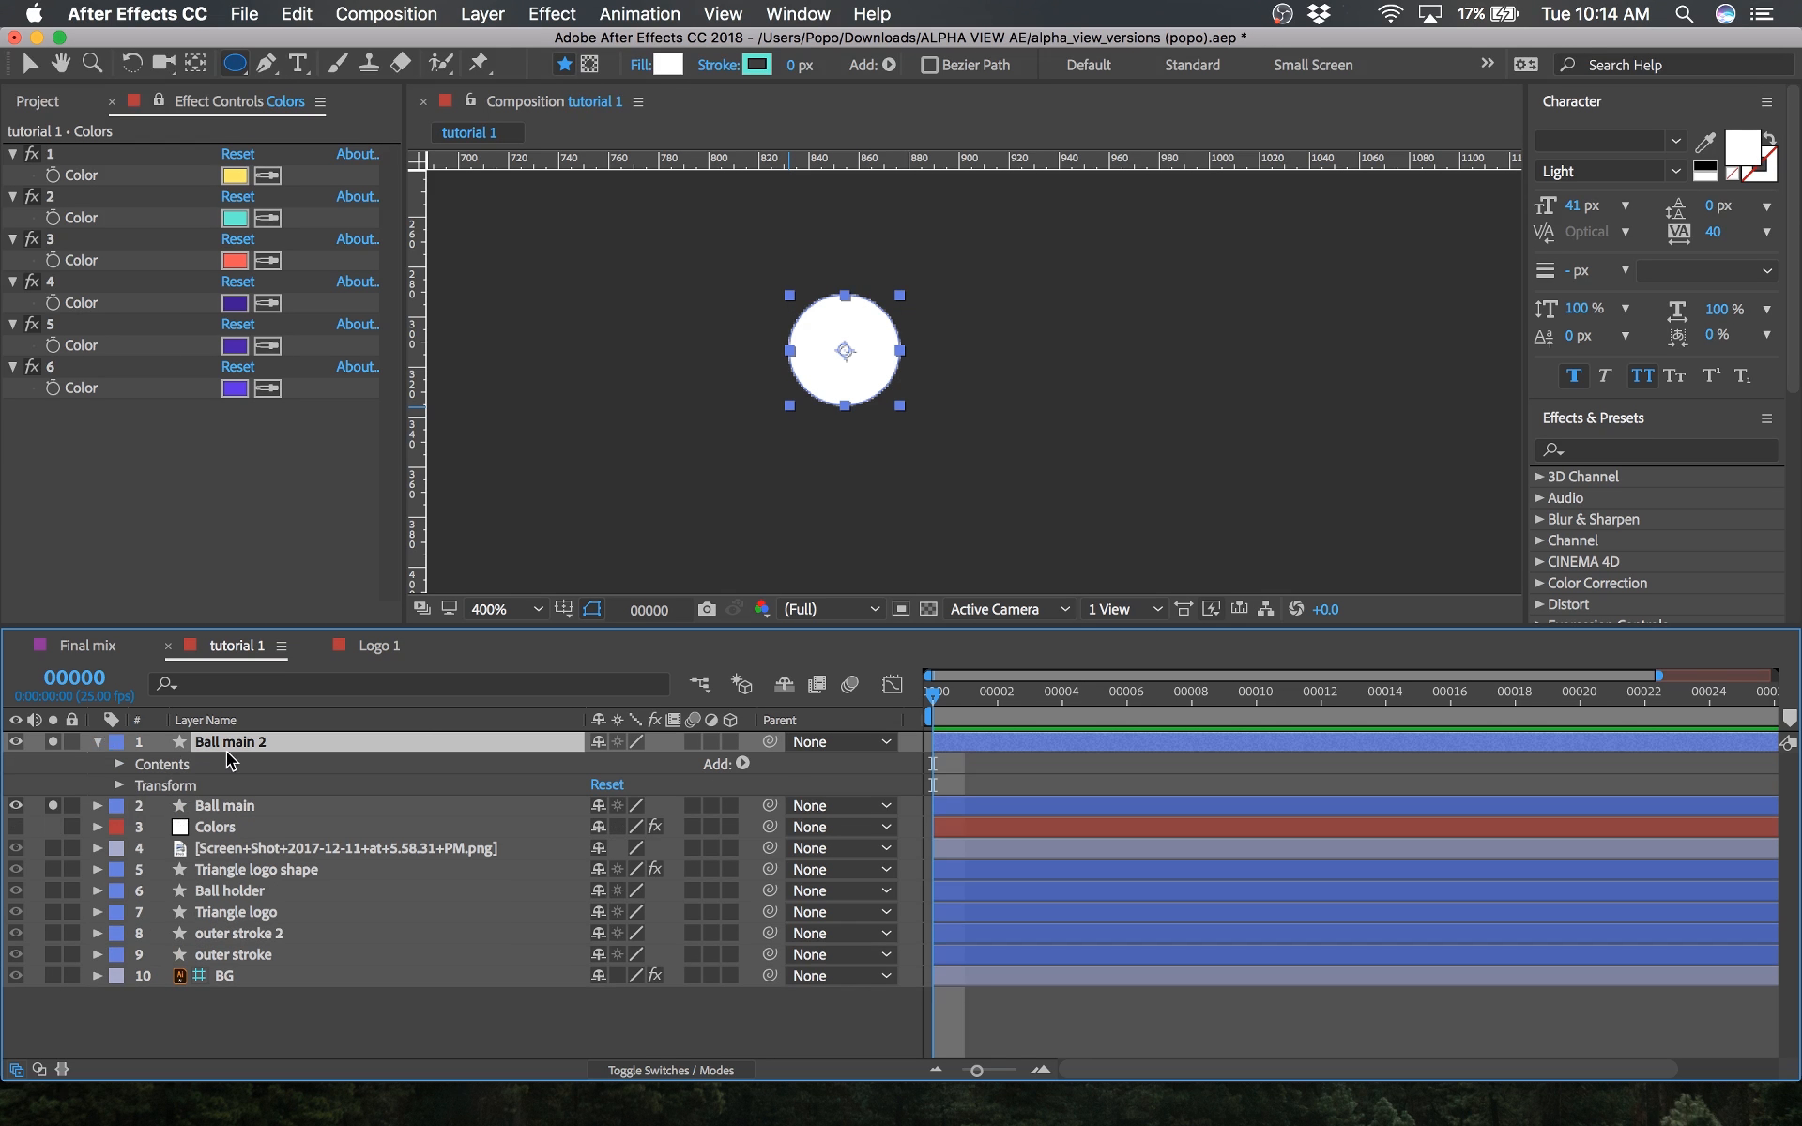
left_click(120, 765)
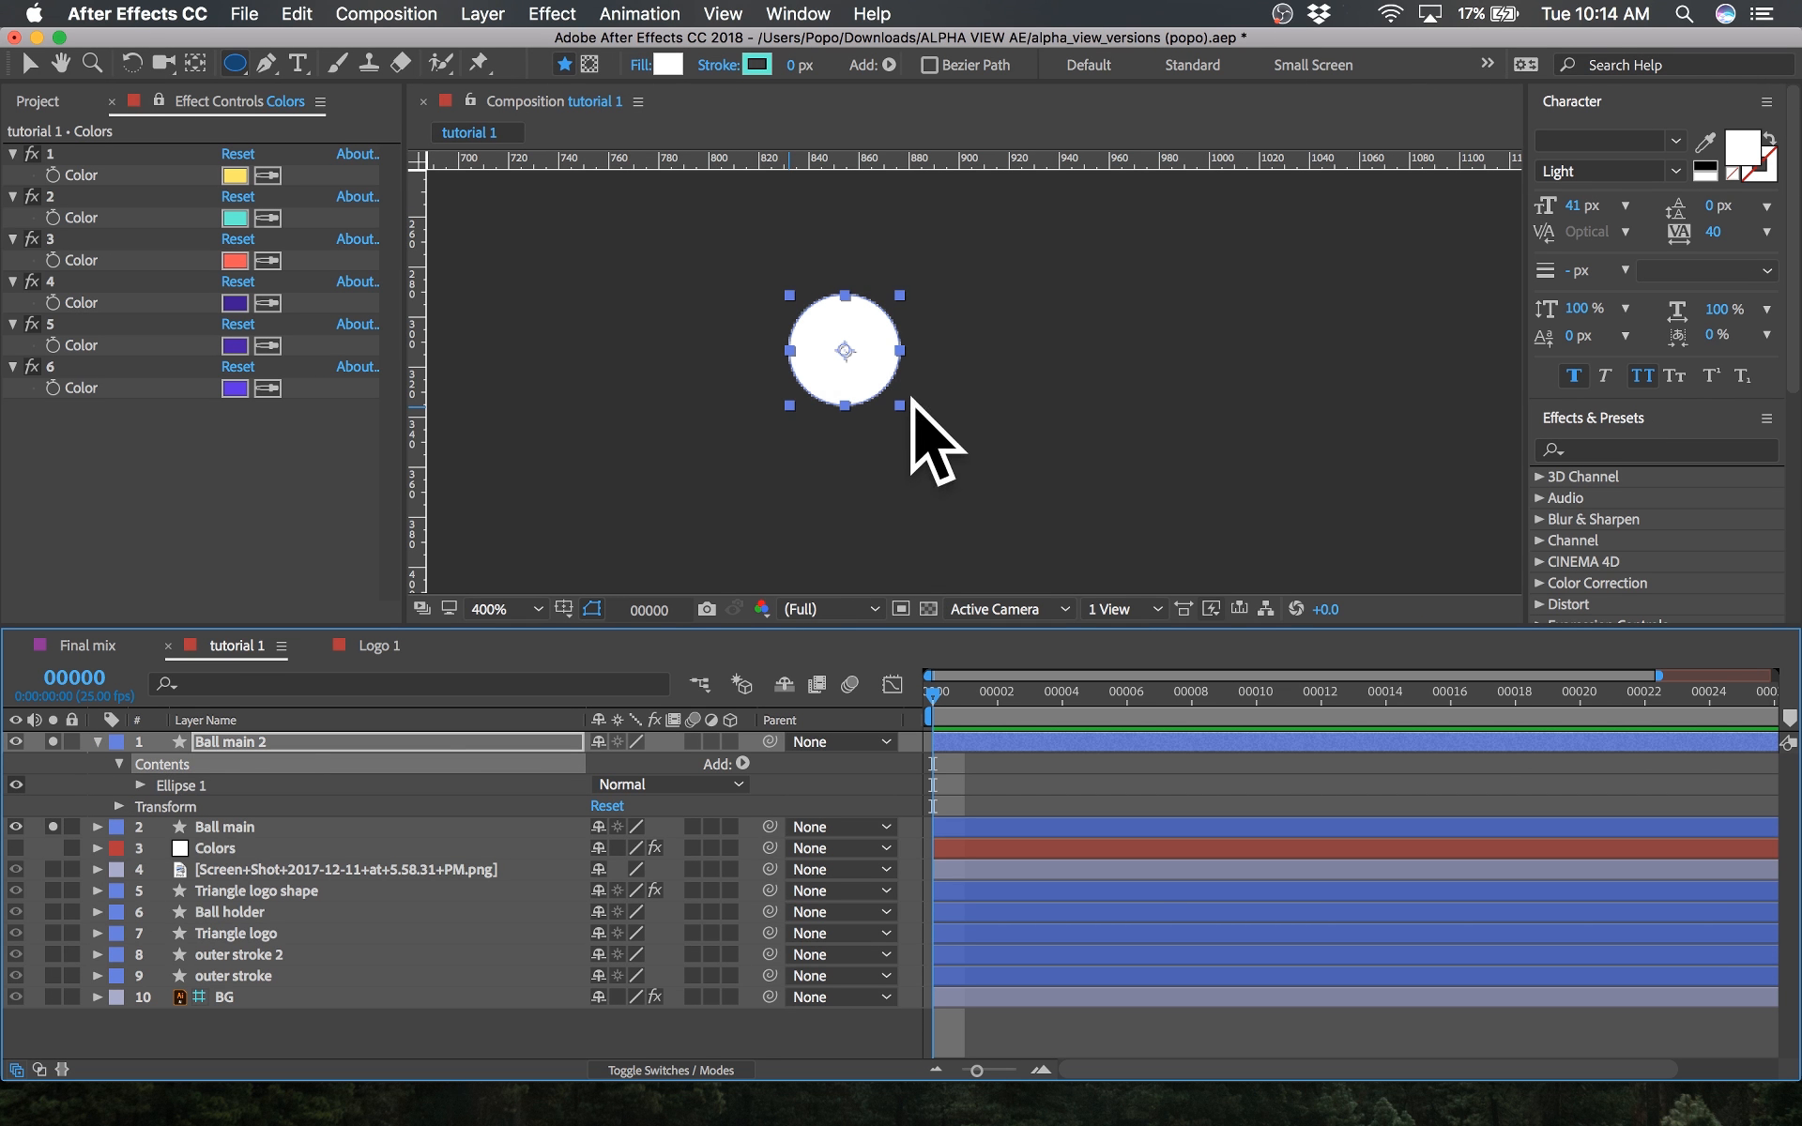
left_click_drag(994, 409, 825, 350)
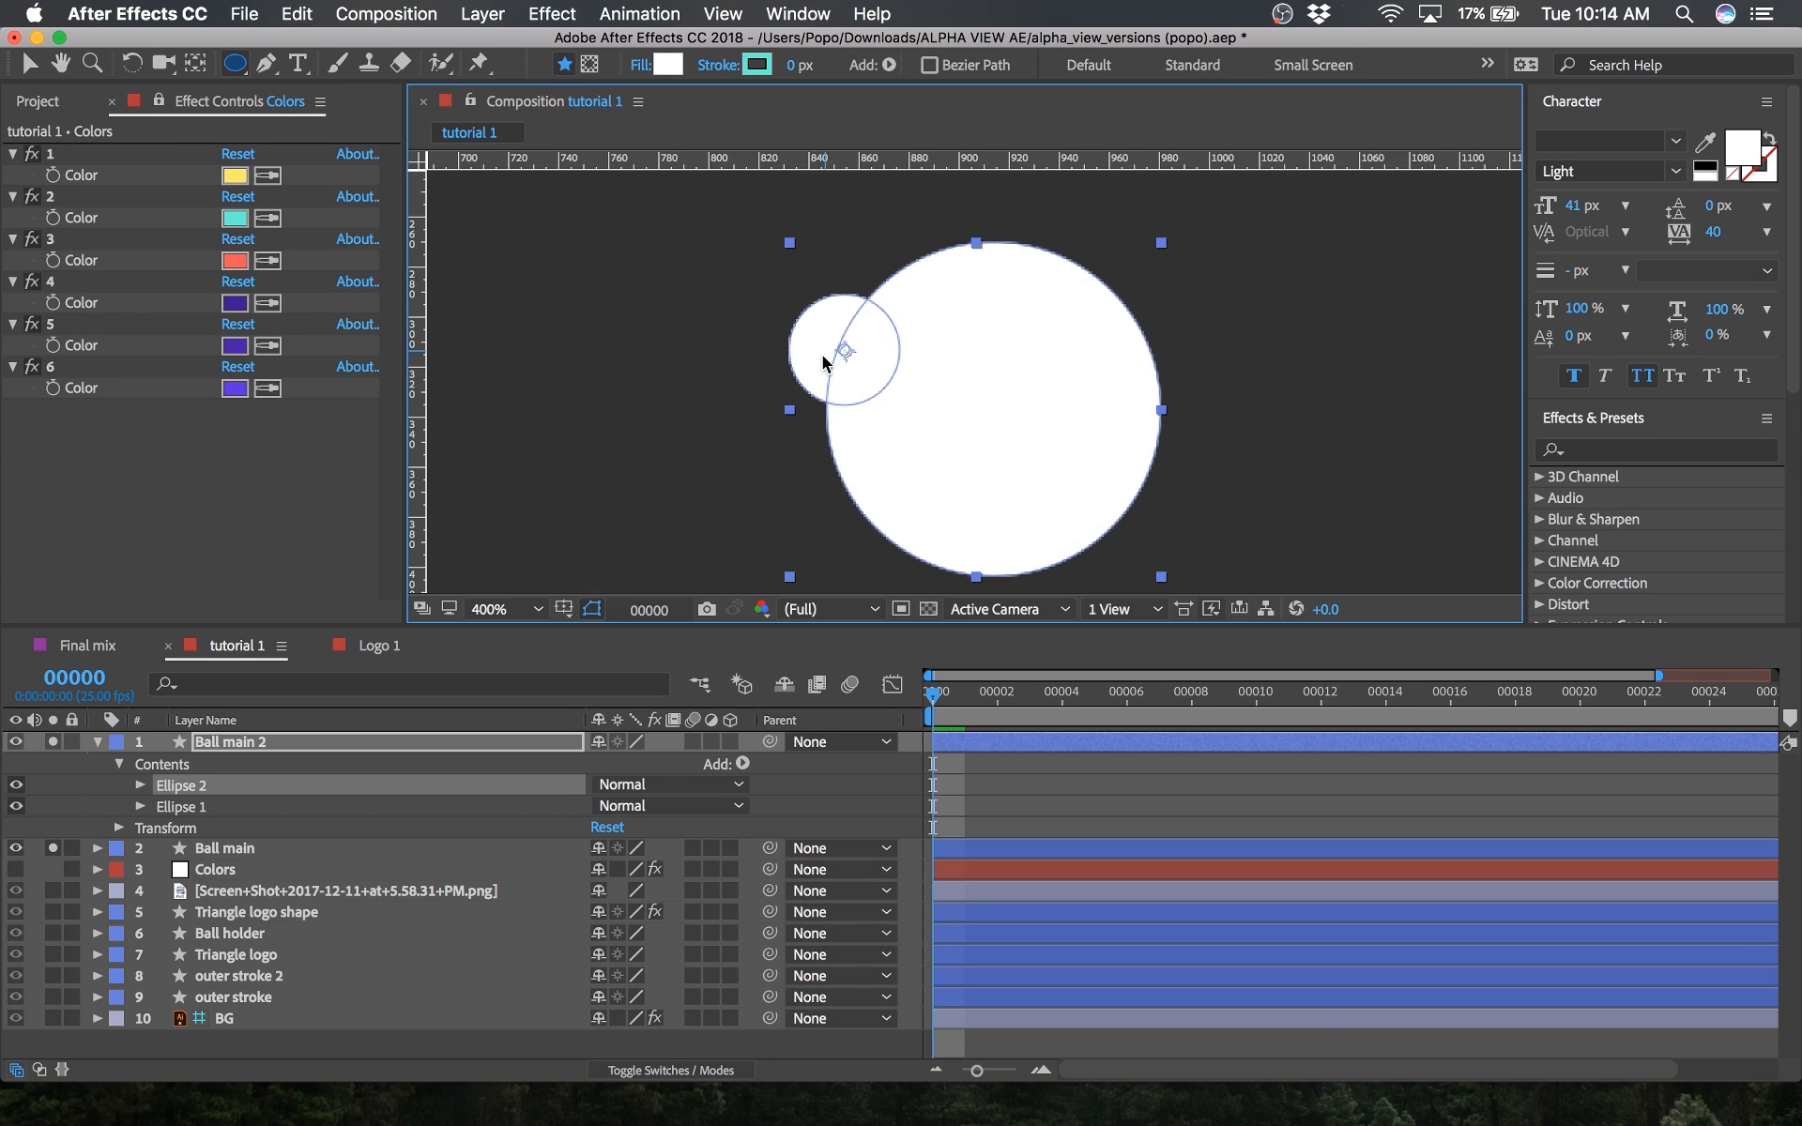
Step: Fill the new large ellipse in Ball main 2 with the palette's first color, yellow FFEB60
left_click(668, 66)
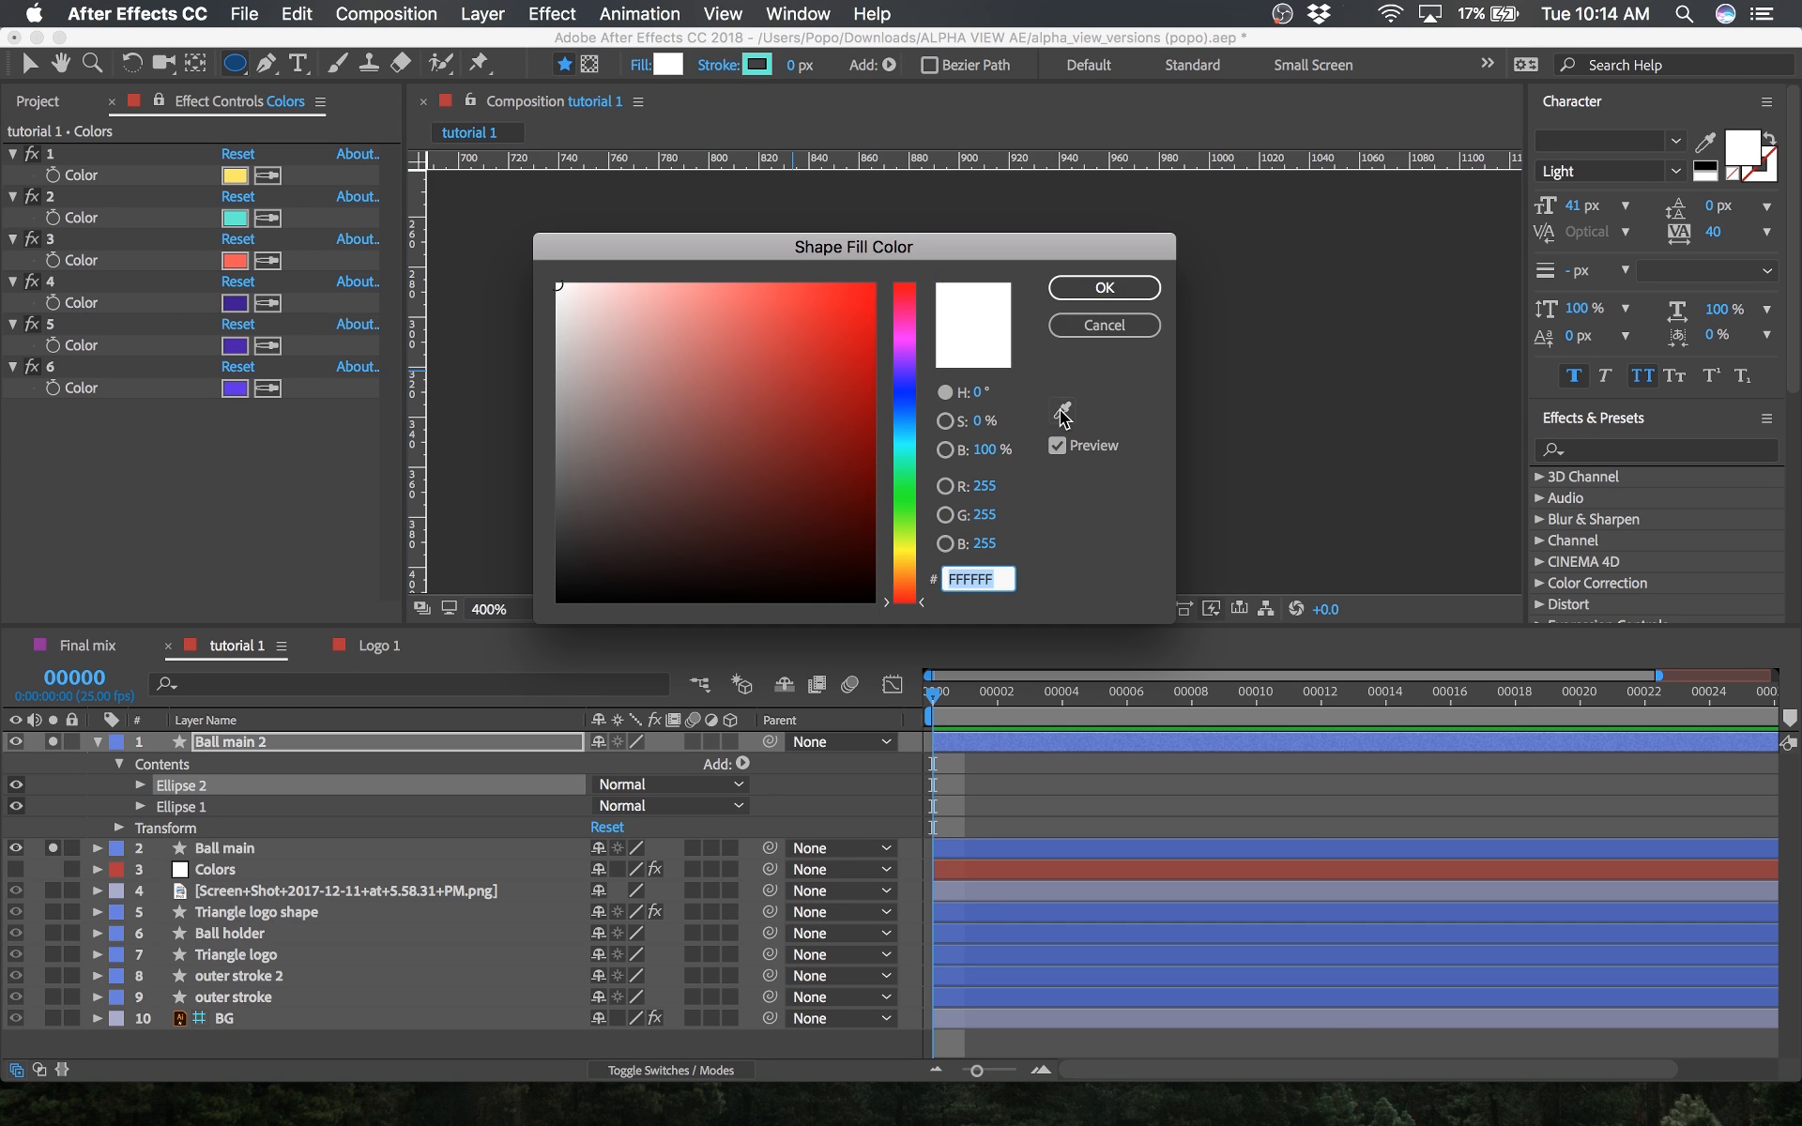
left_click(1063, 413)
left_click(235, 175)
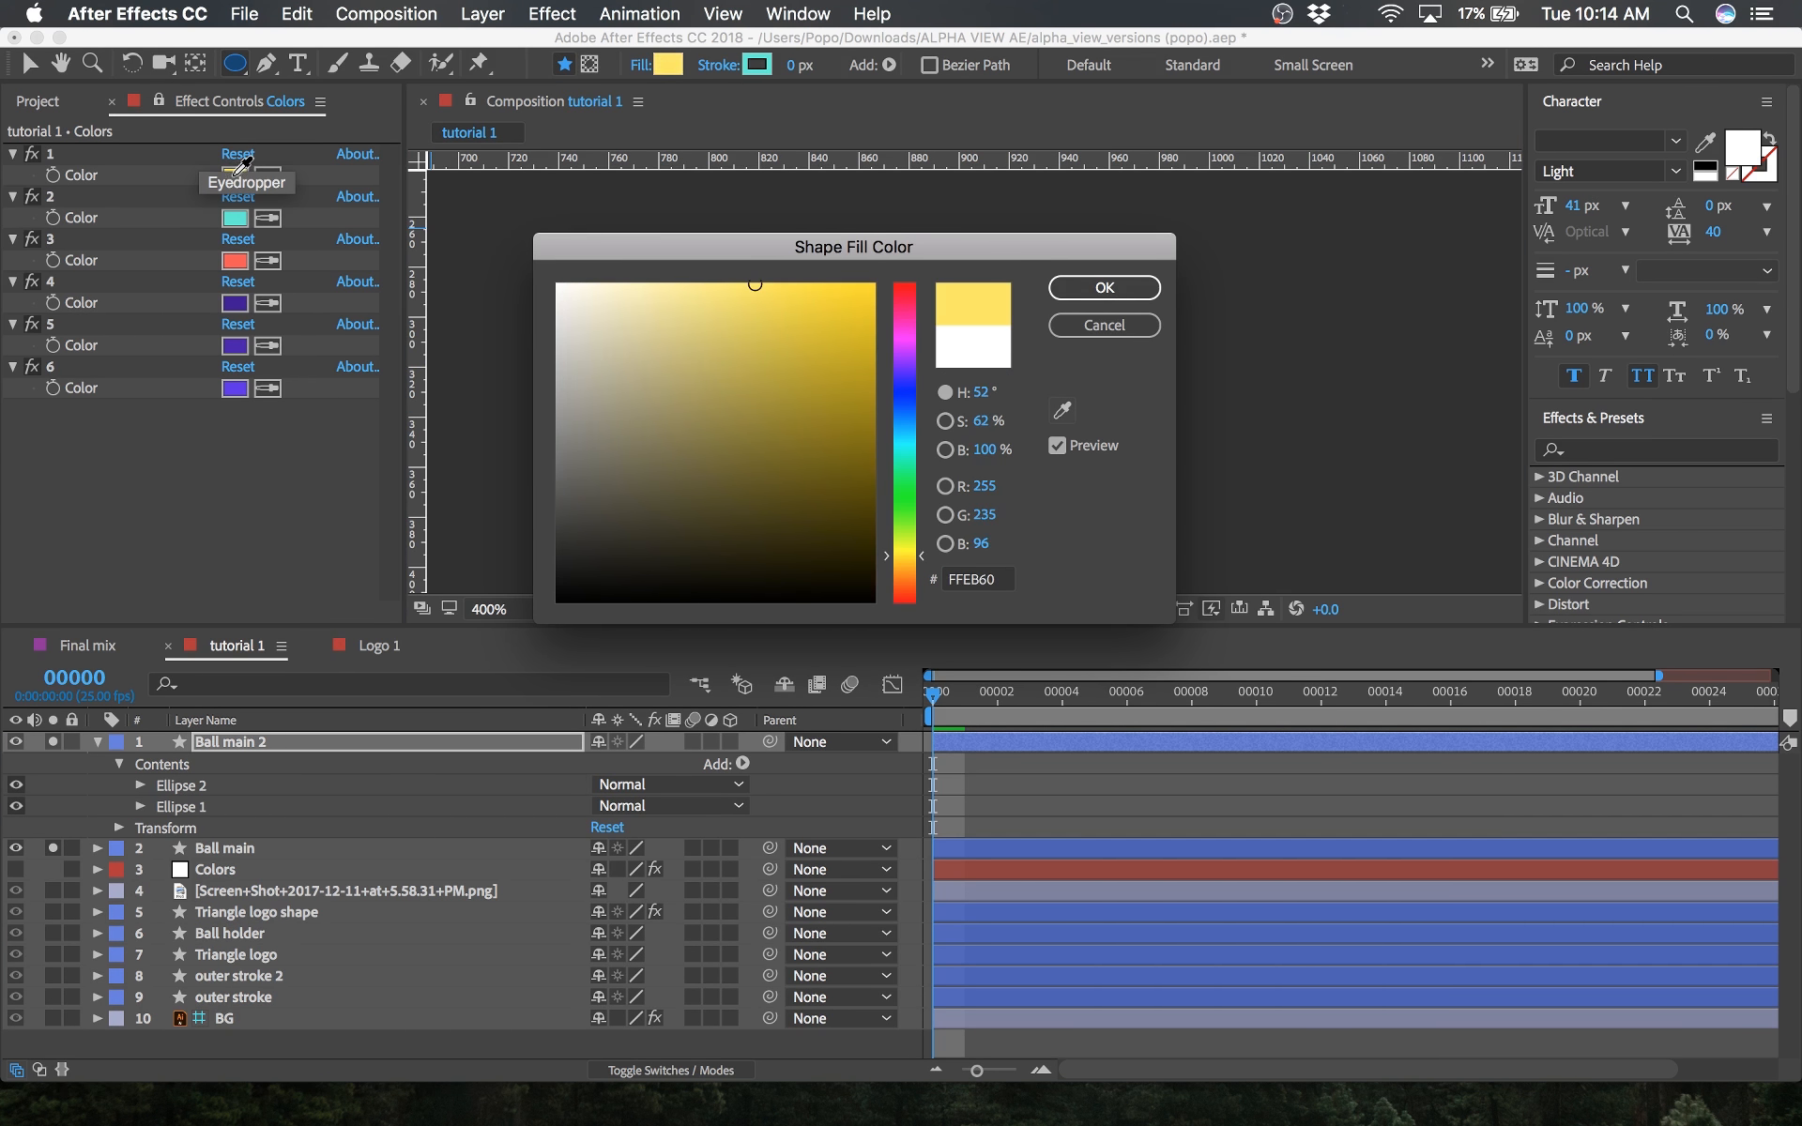
left_click(1098, 288)
Step: Hide the original Ball main layer and toggle Ellipse 1 and Ellipse 2 in Ball main 2 to check each shape
left_click(383, 802)
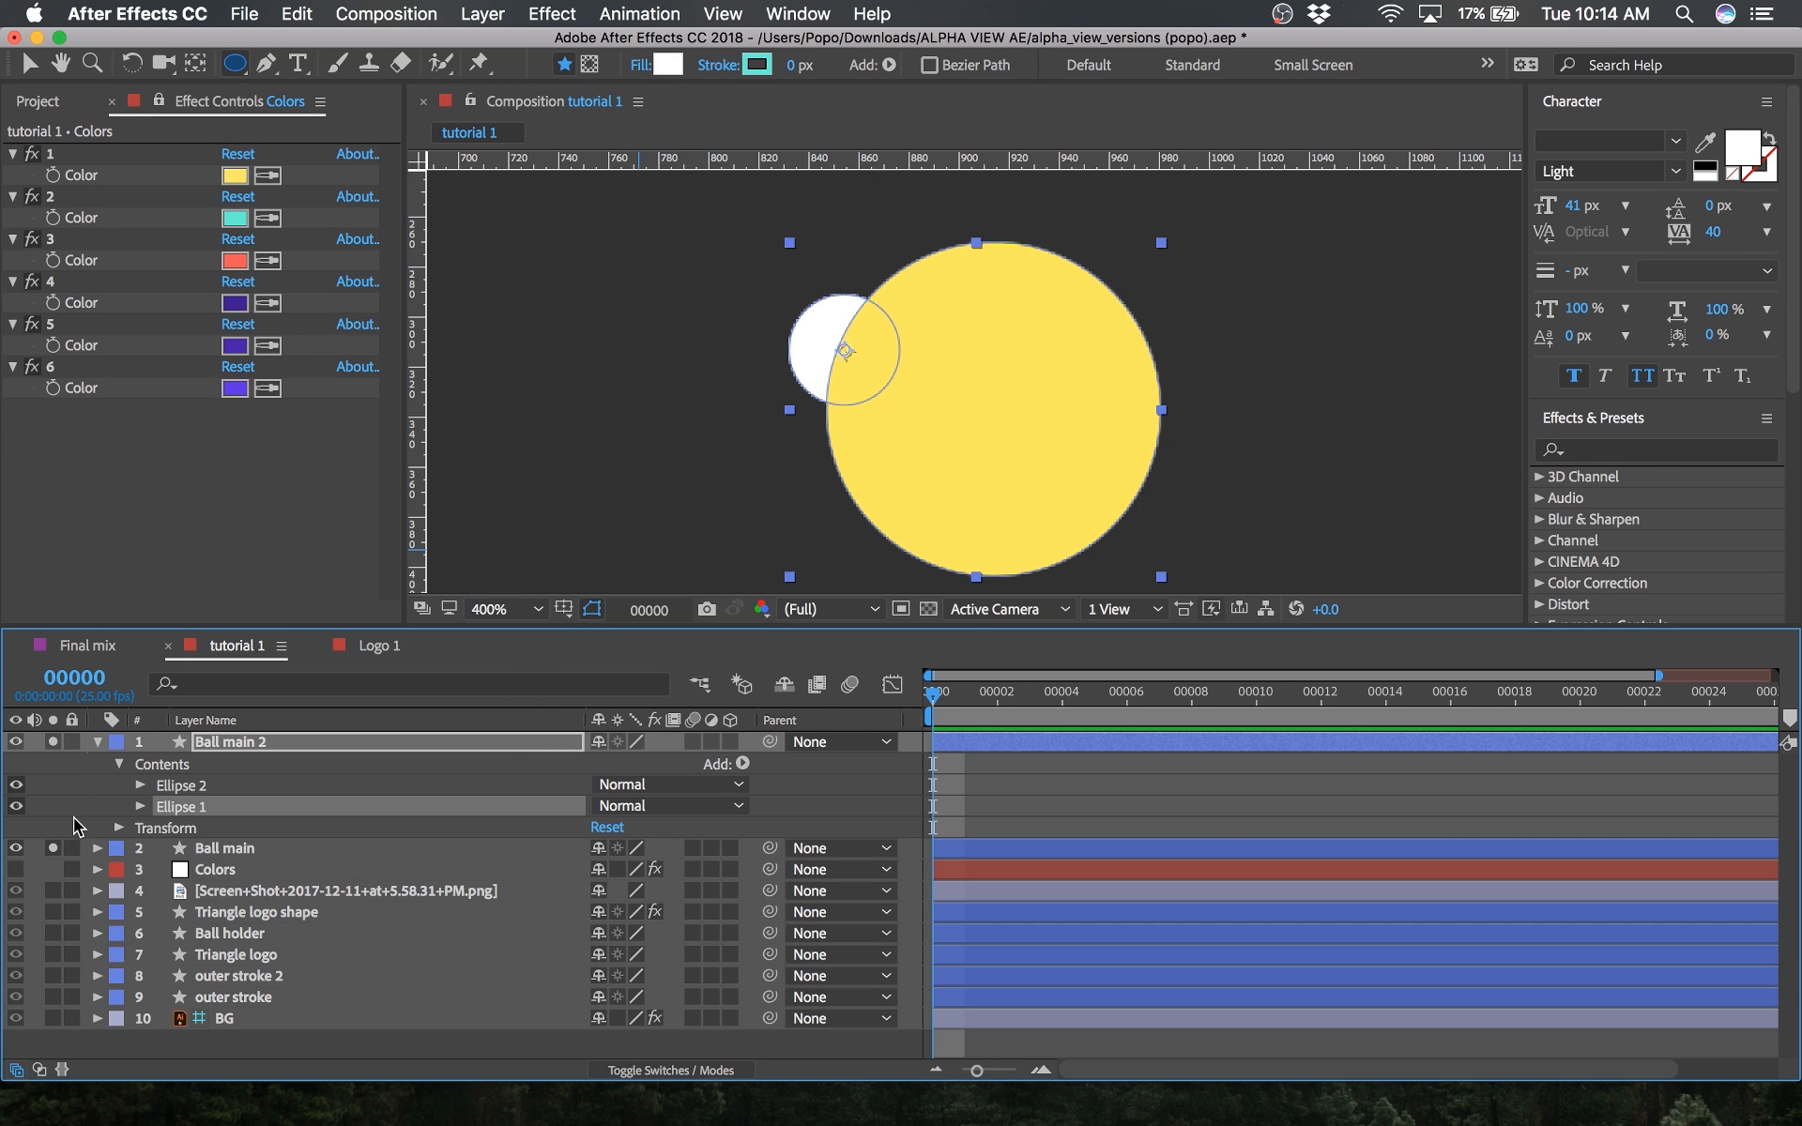
left_click(22, 850)
left_click(221, 744)
left_click(15, 807)
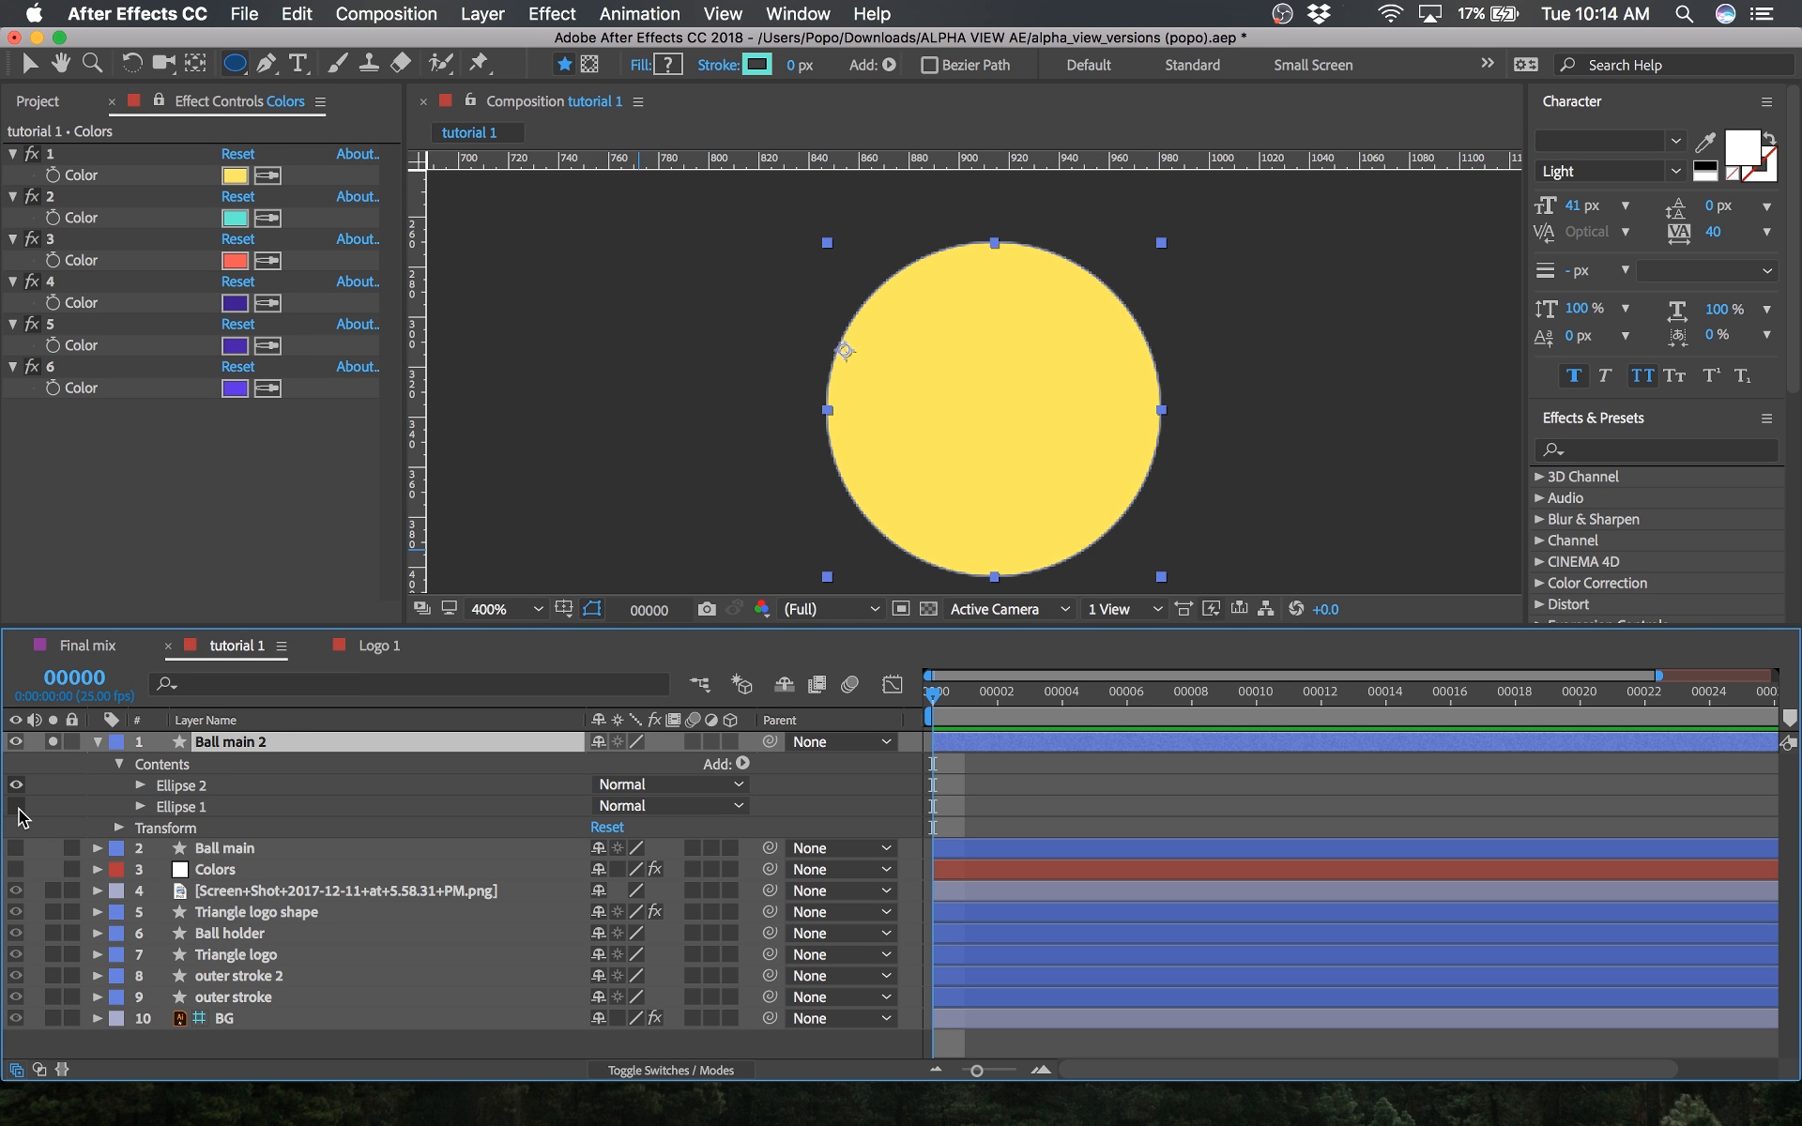
left_click(16, 806)
left_click(16, 786)
left_click(16, 786)
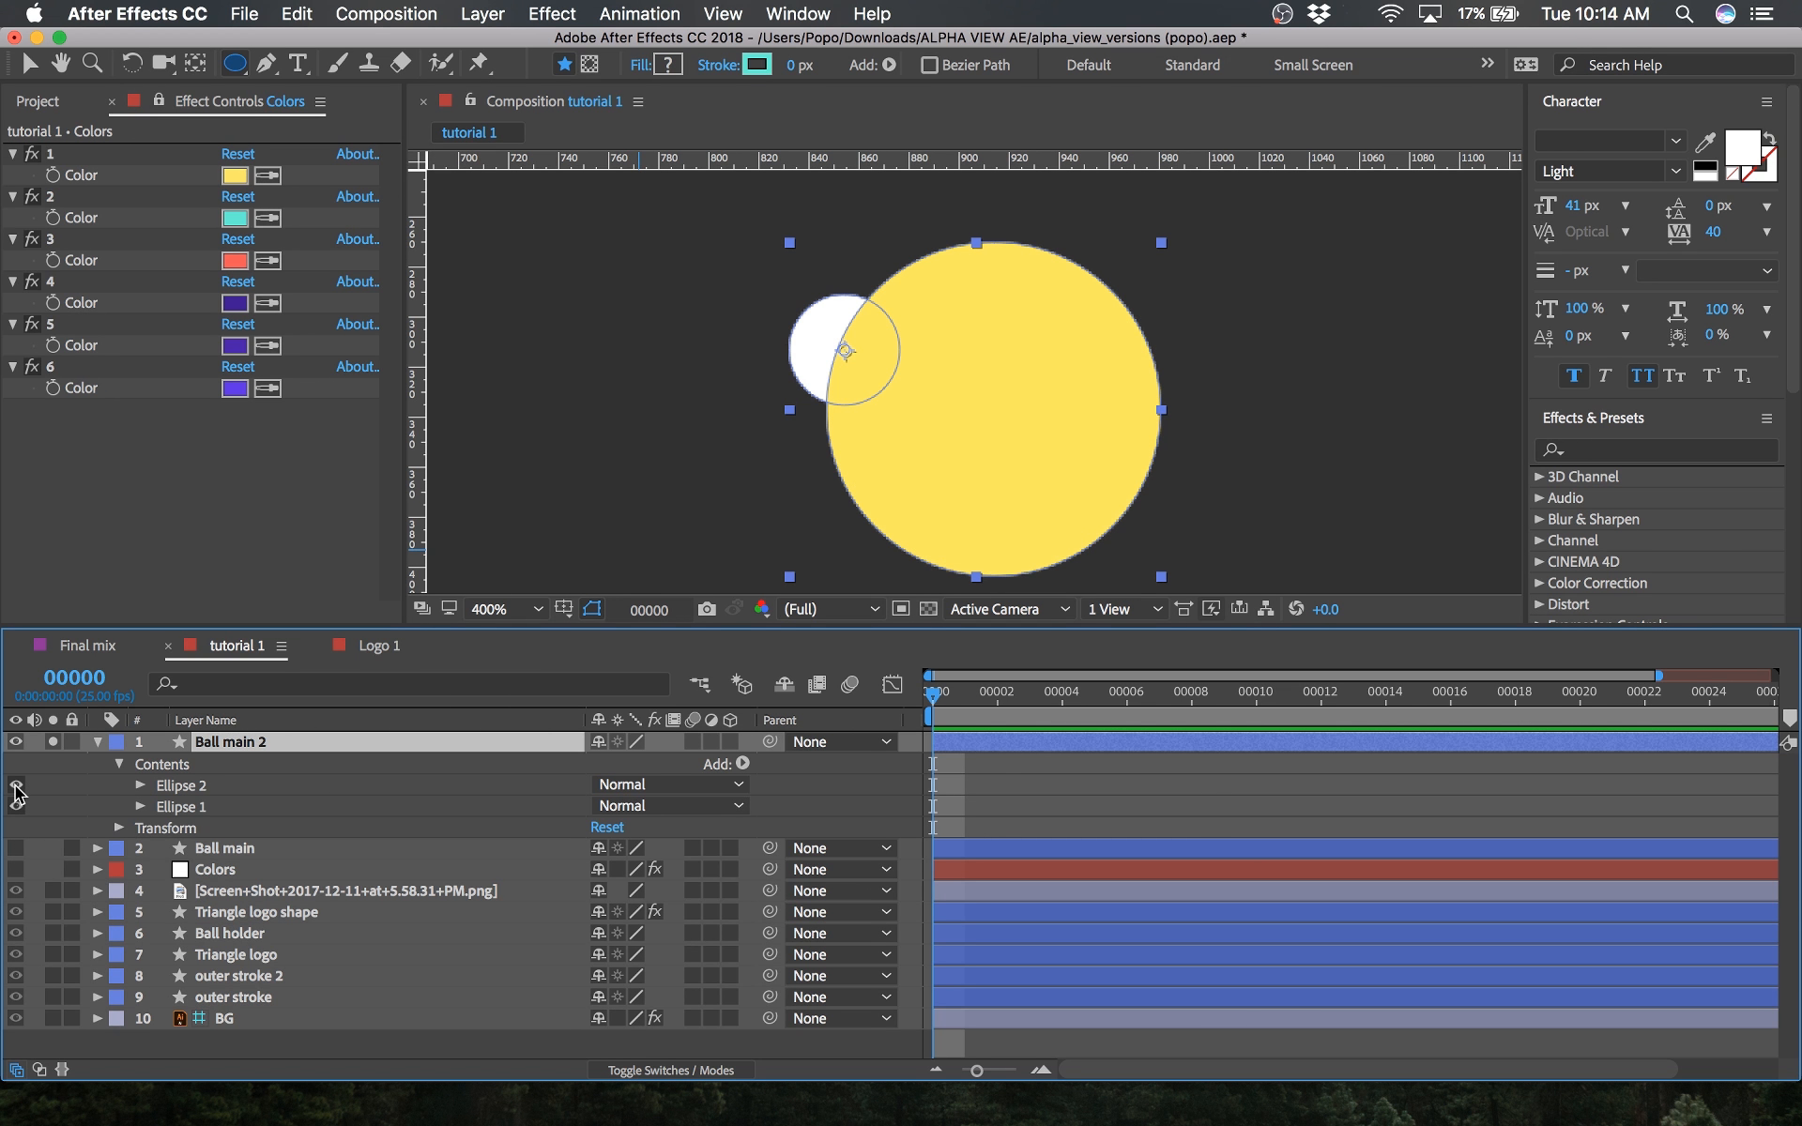
Step: Add an empty group to Ball main 2's contents and move Ellipse 1 and Ellipse 2 into it
left_click(742, 763)
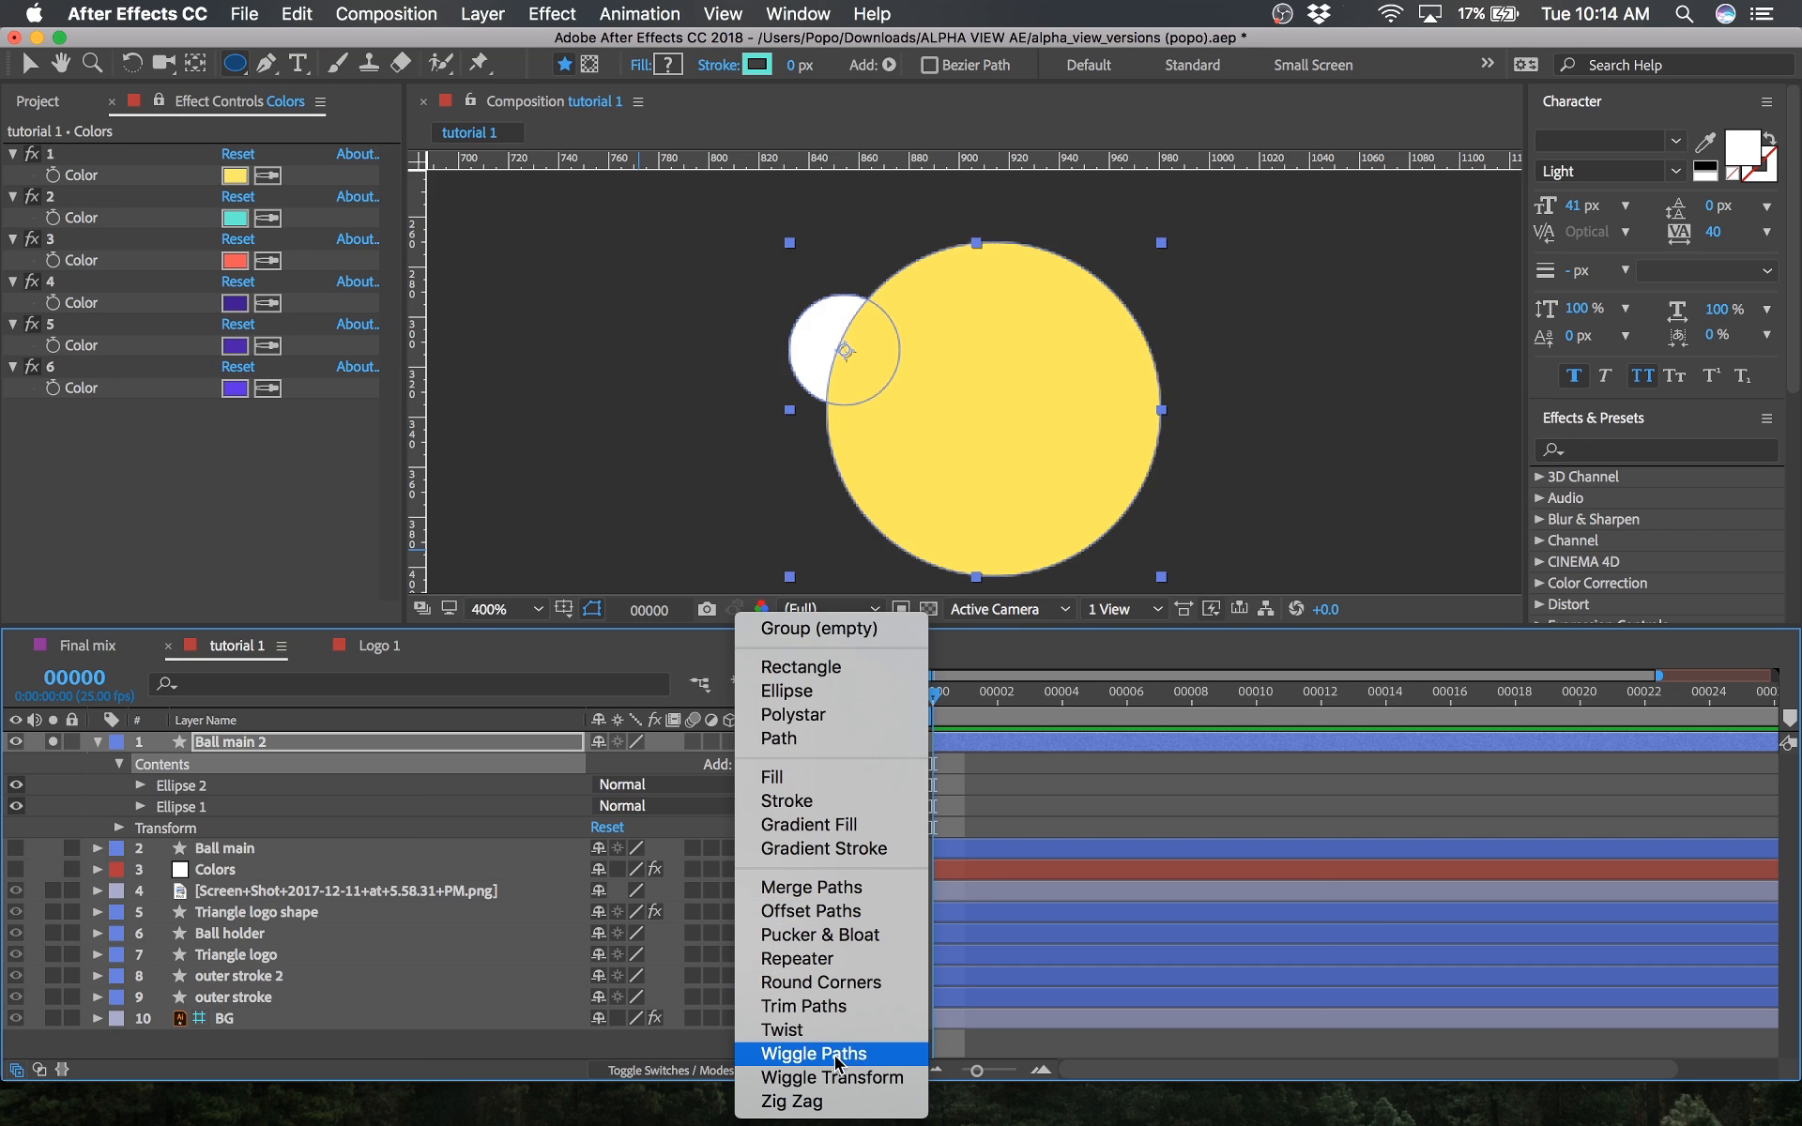
left_click(826, 629)
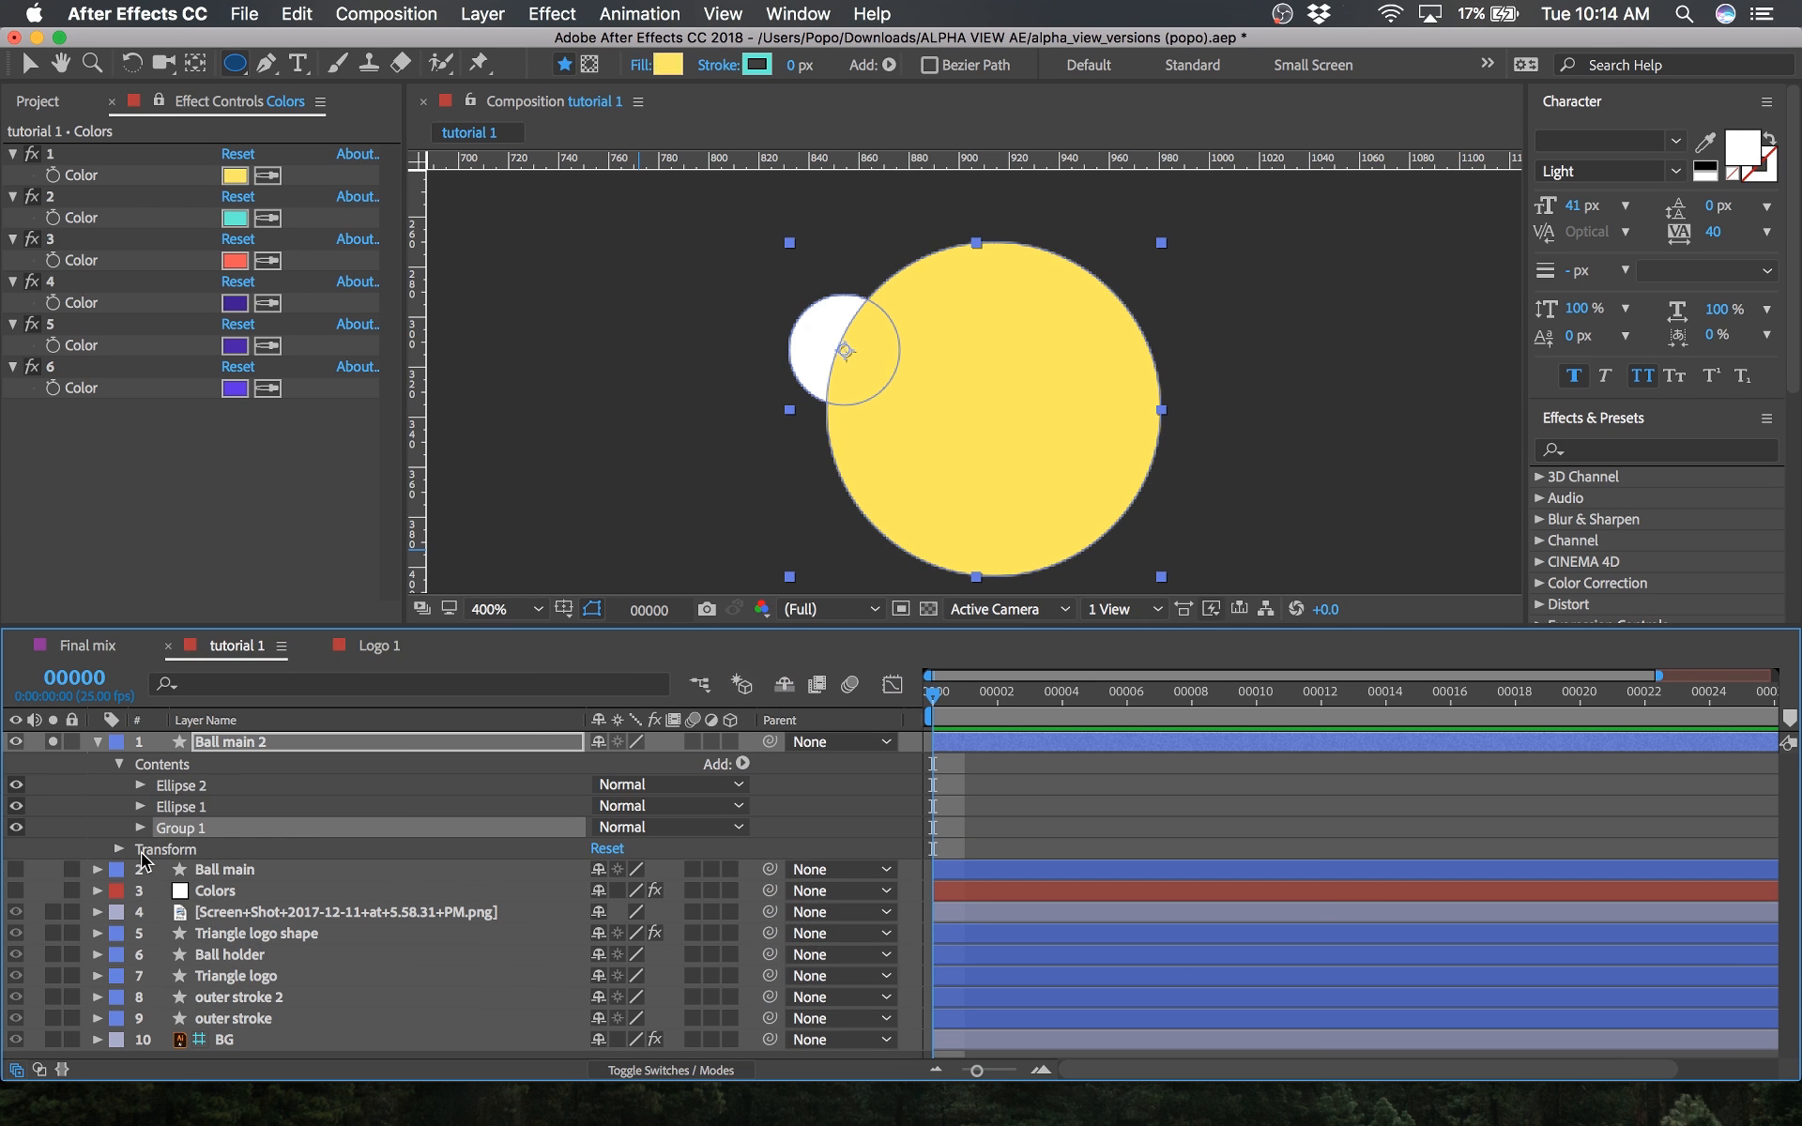
left_click(172, 808)
left_click(179, 784, "shift")
left_click_drag(194, 802, 194, 829)
left_click(140, 785)
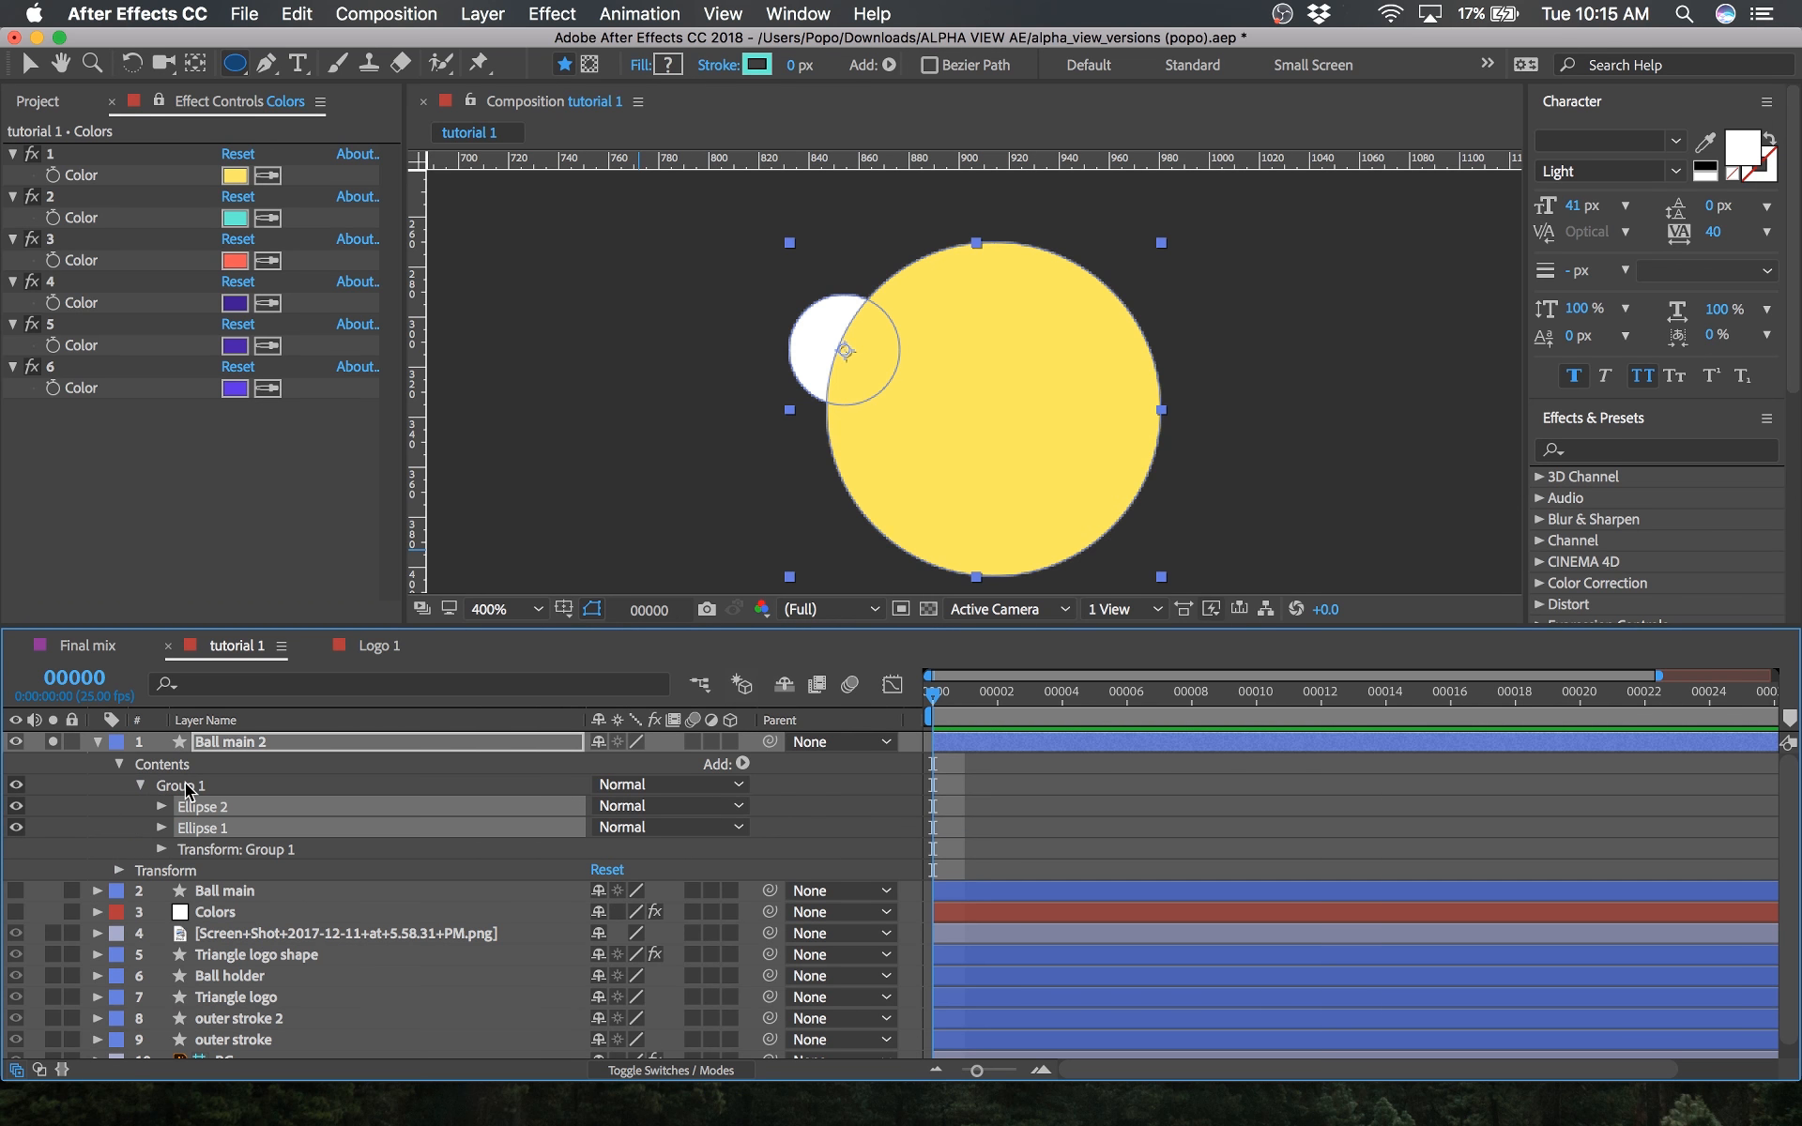
Step: Add Merge Paths to Group 1 and set its mode to Intersect
left_click(192, 785)
left_click(742, 763)
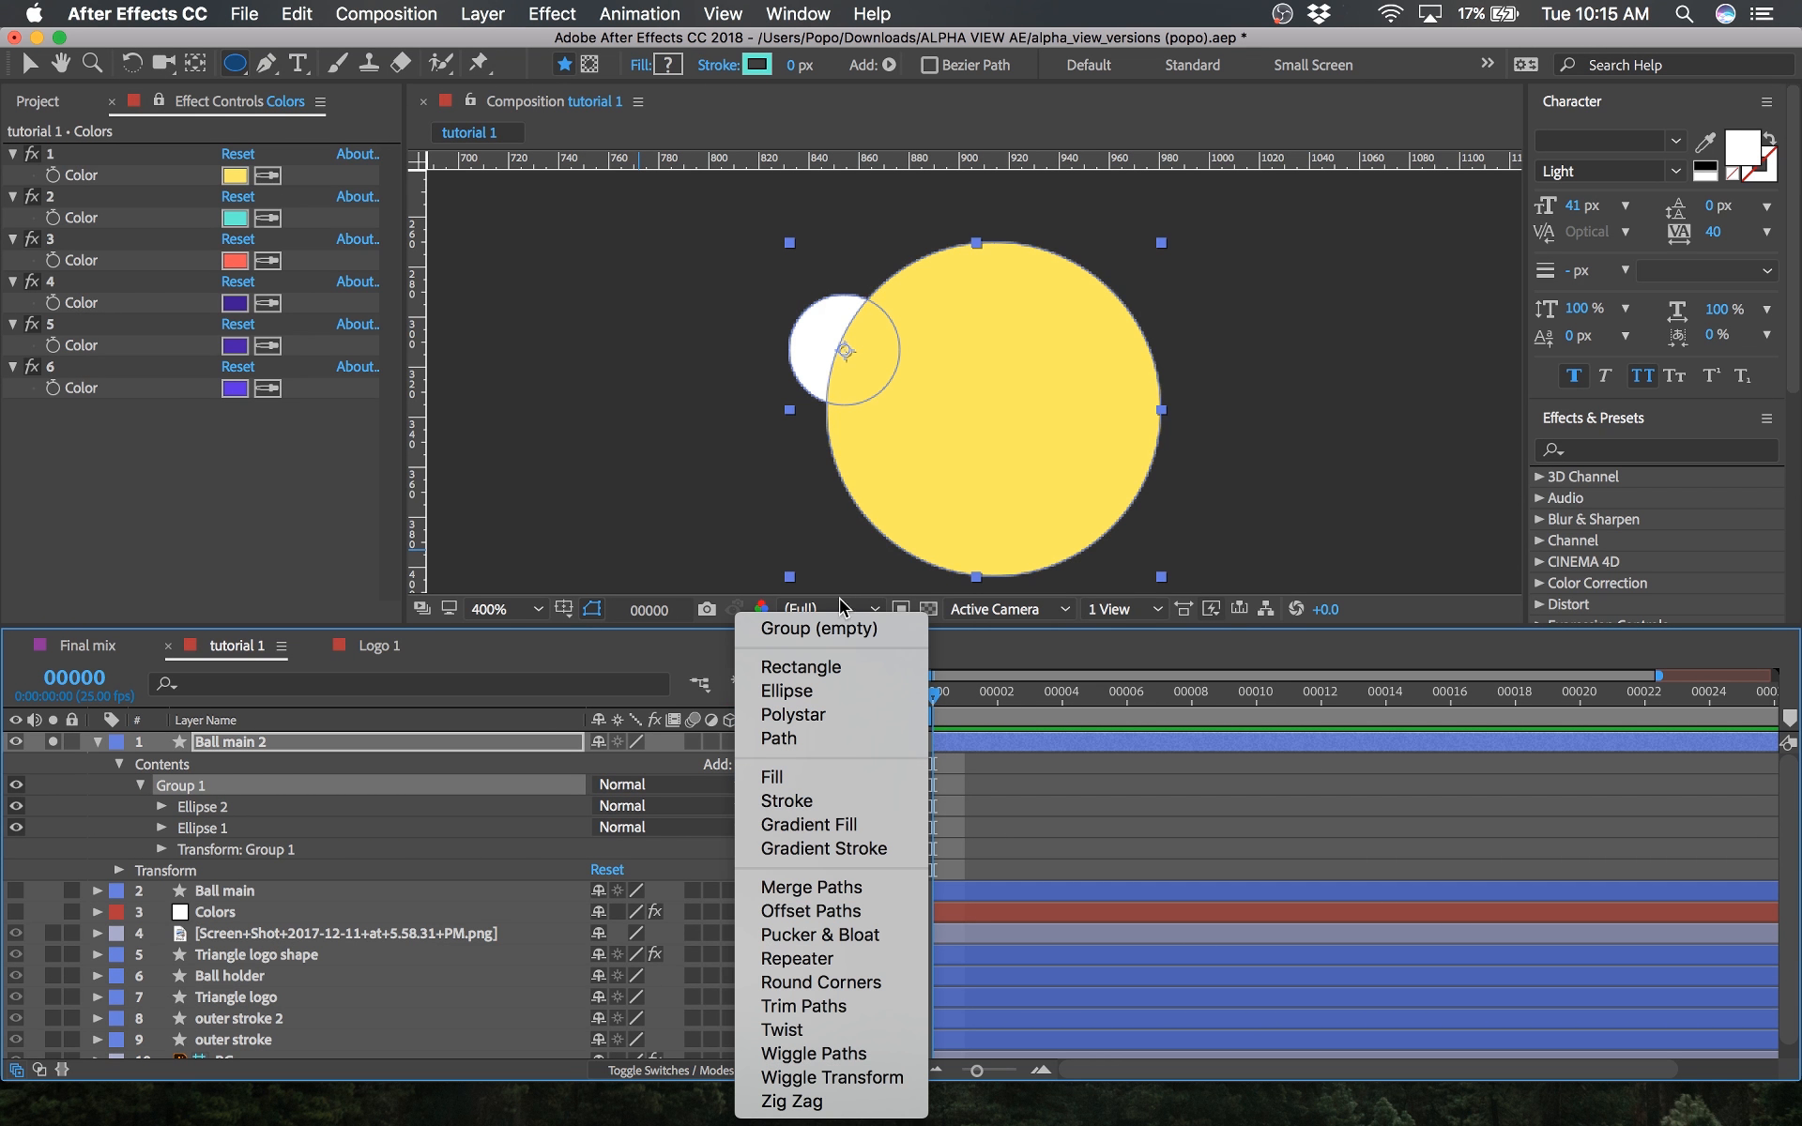
left_click(831, 892)
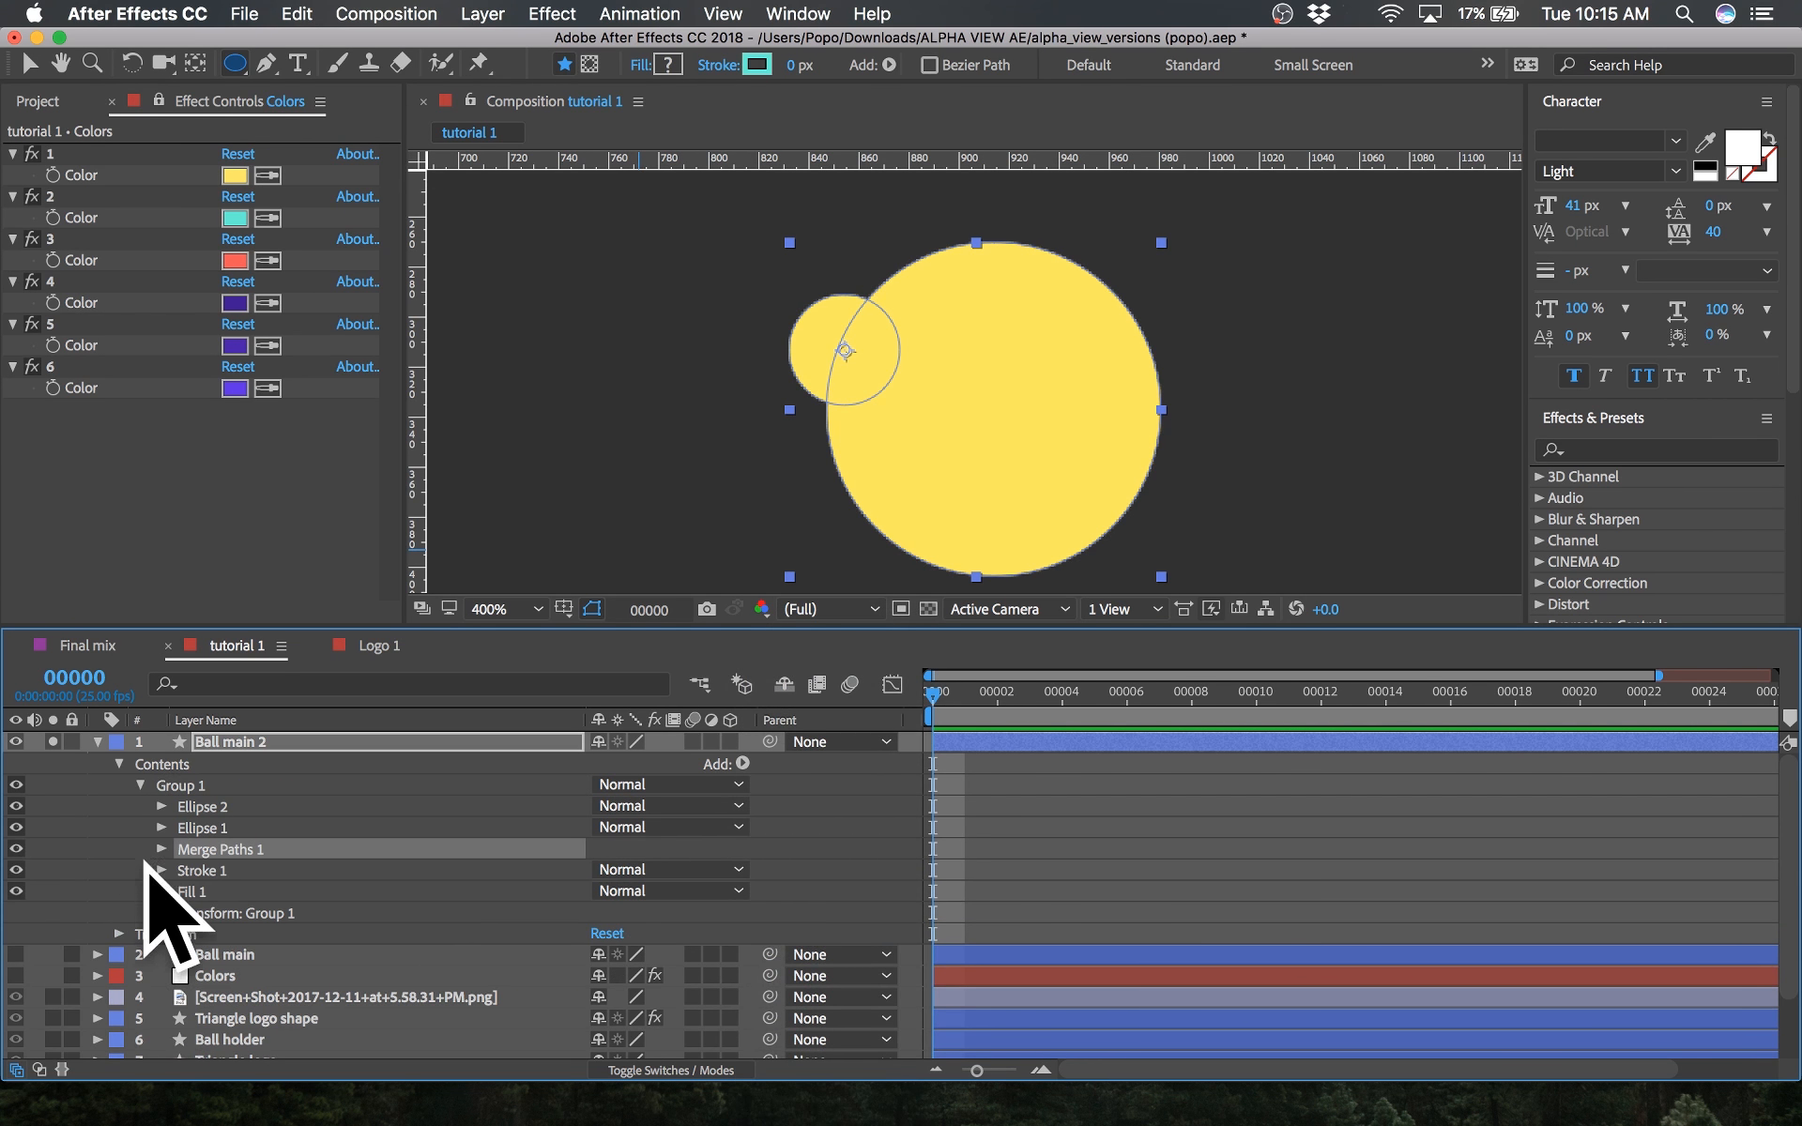
left_click(163, 850)
left_click(637, 873)
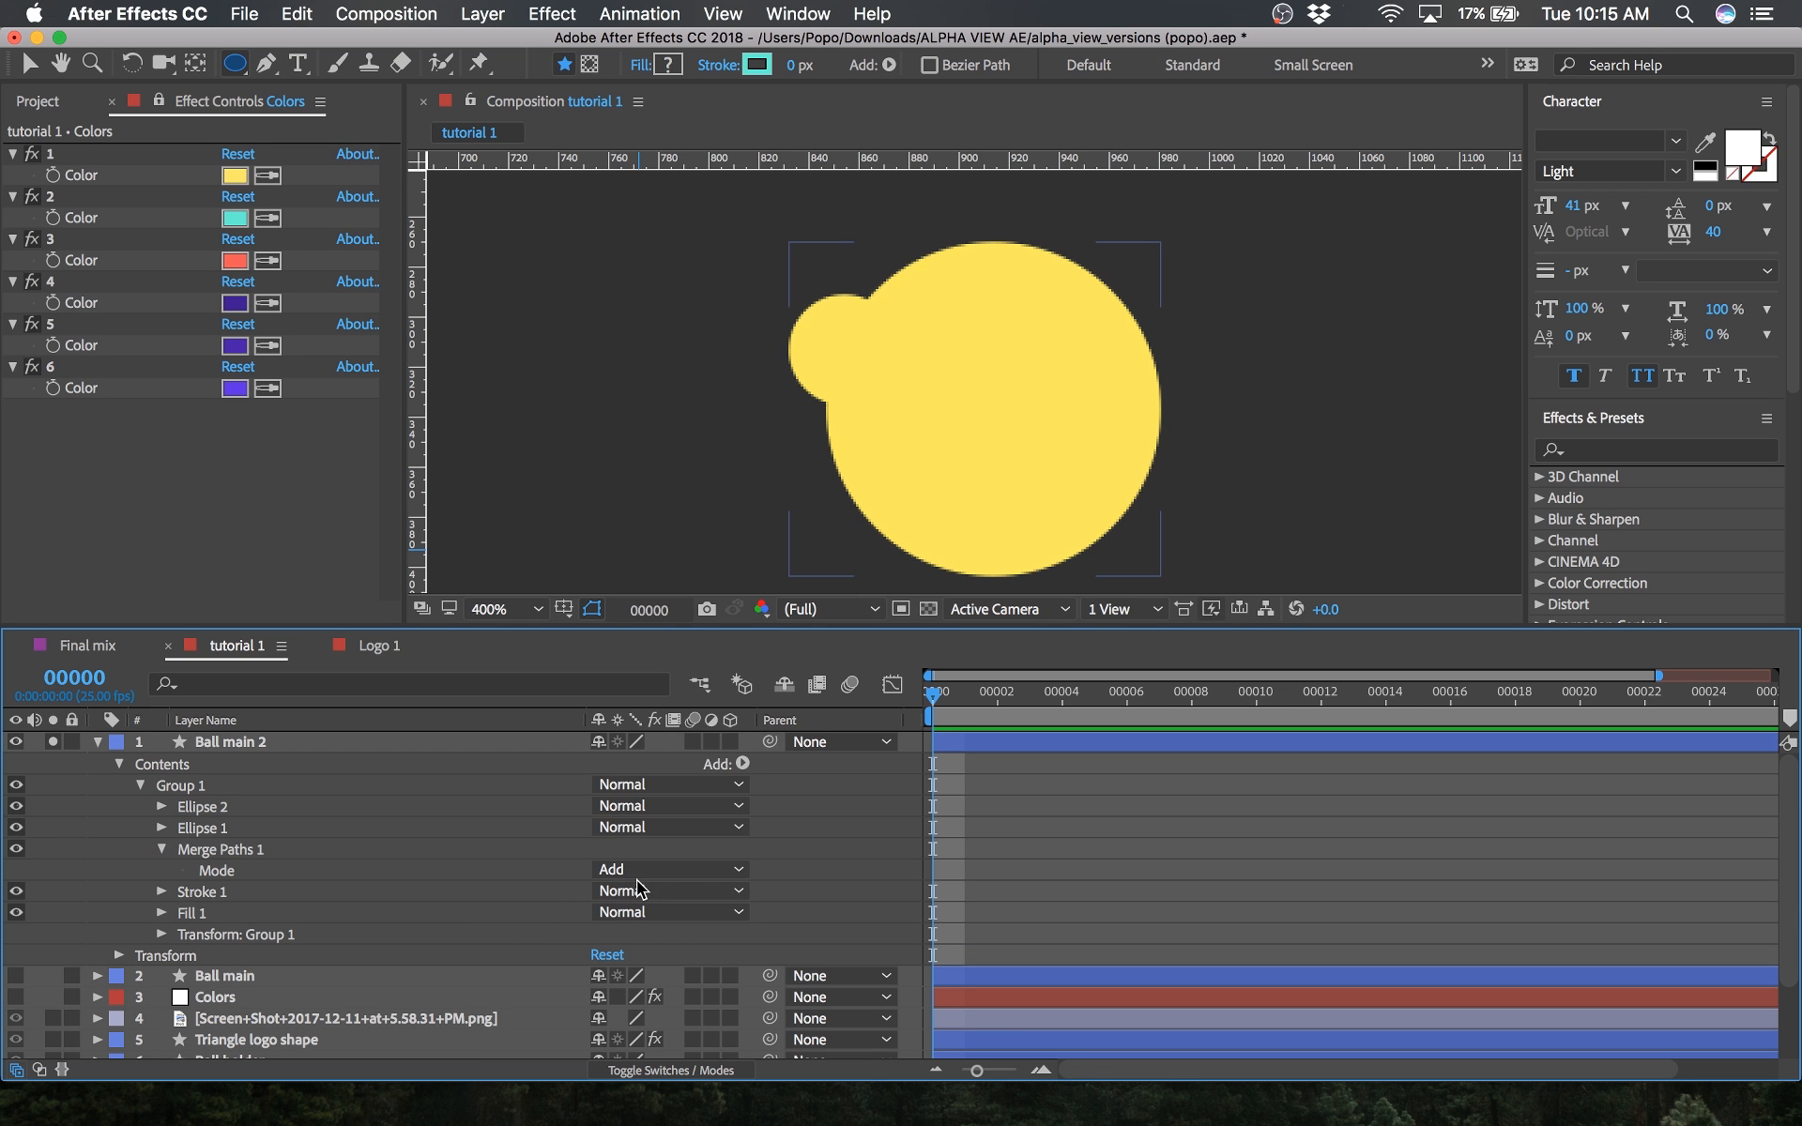
left_click(646, 964)
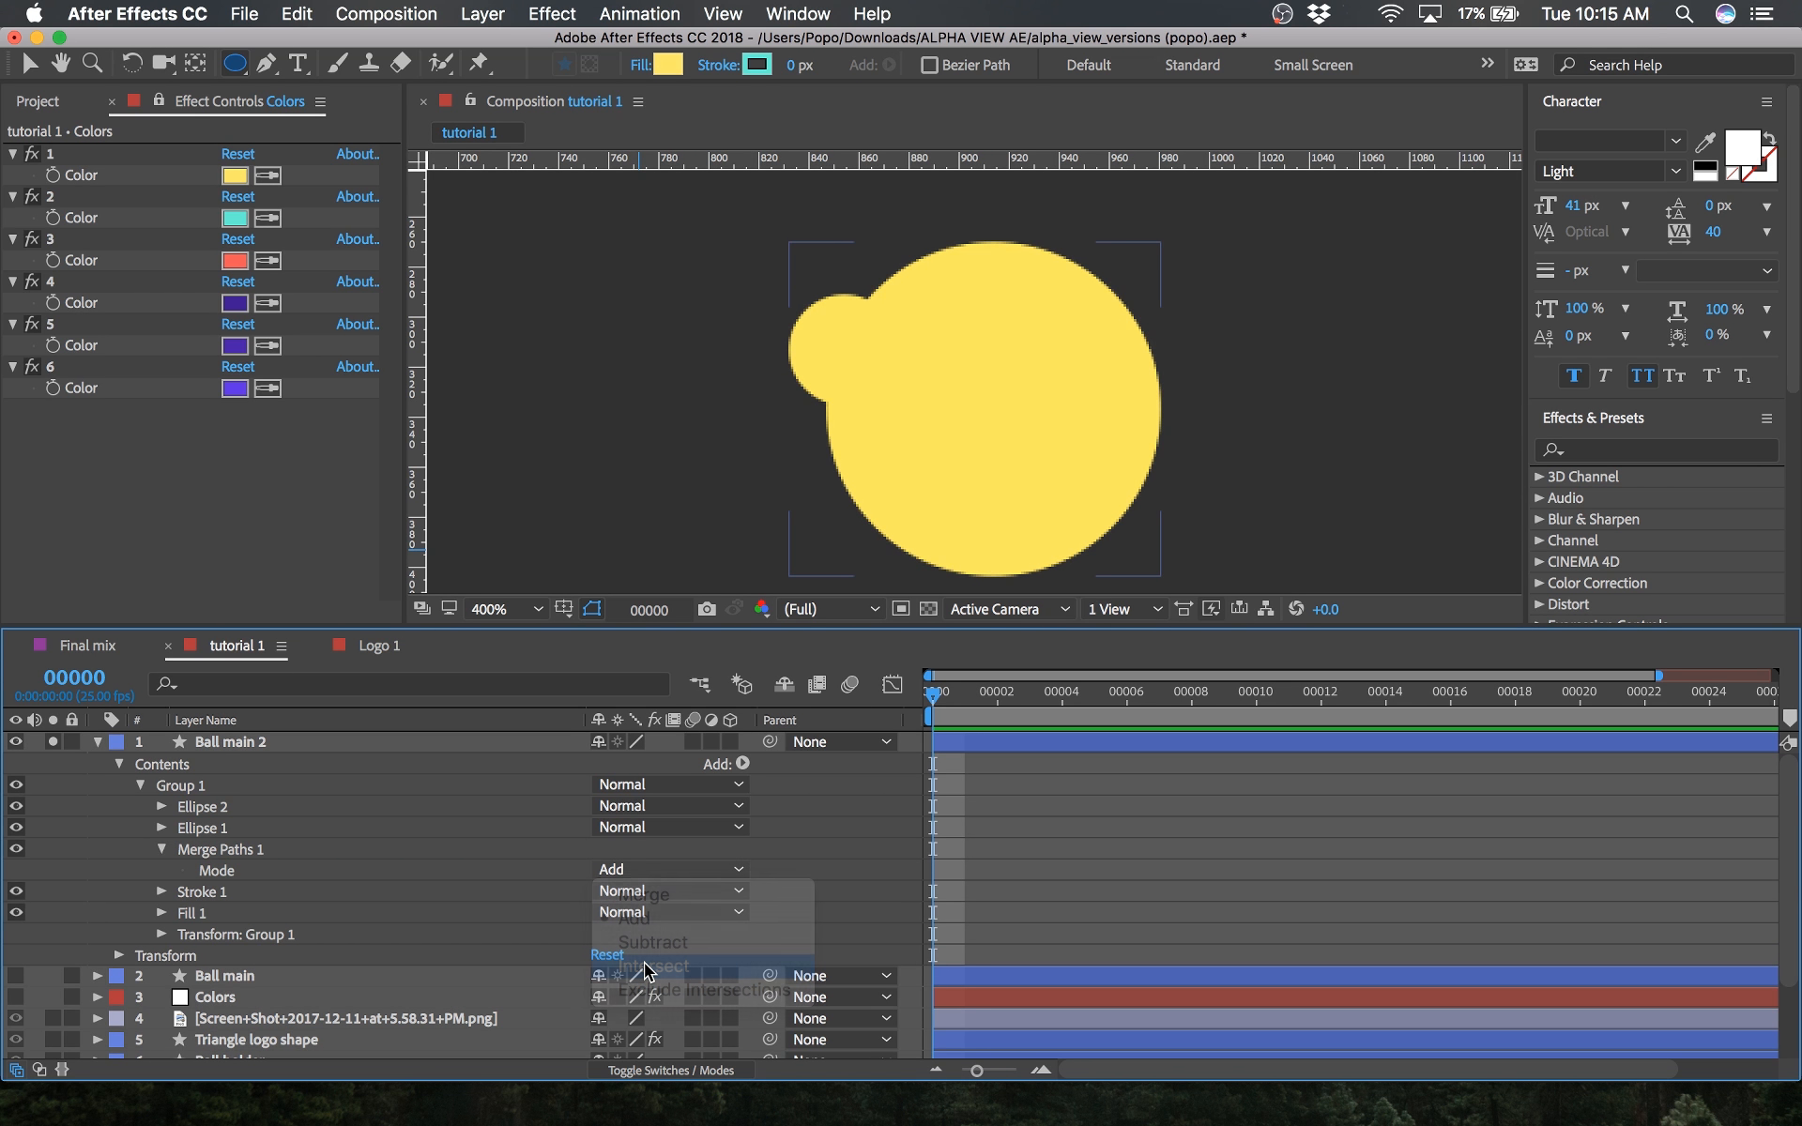
left_click(760, 893)
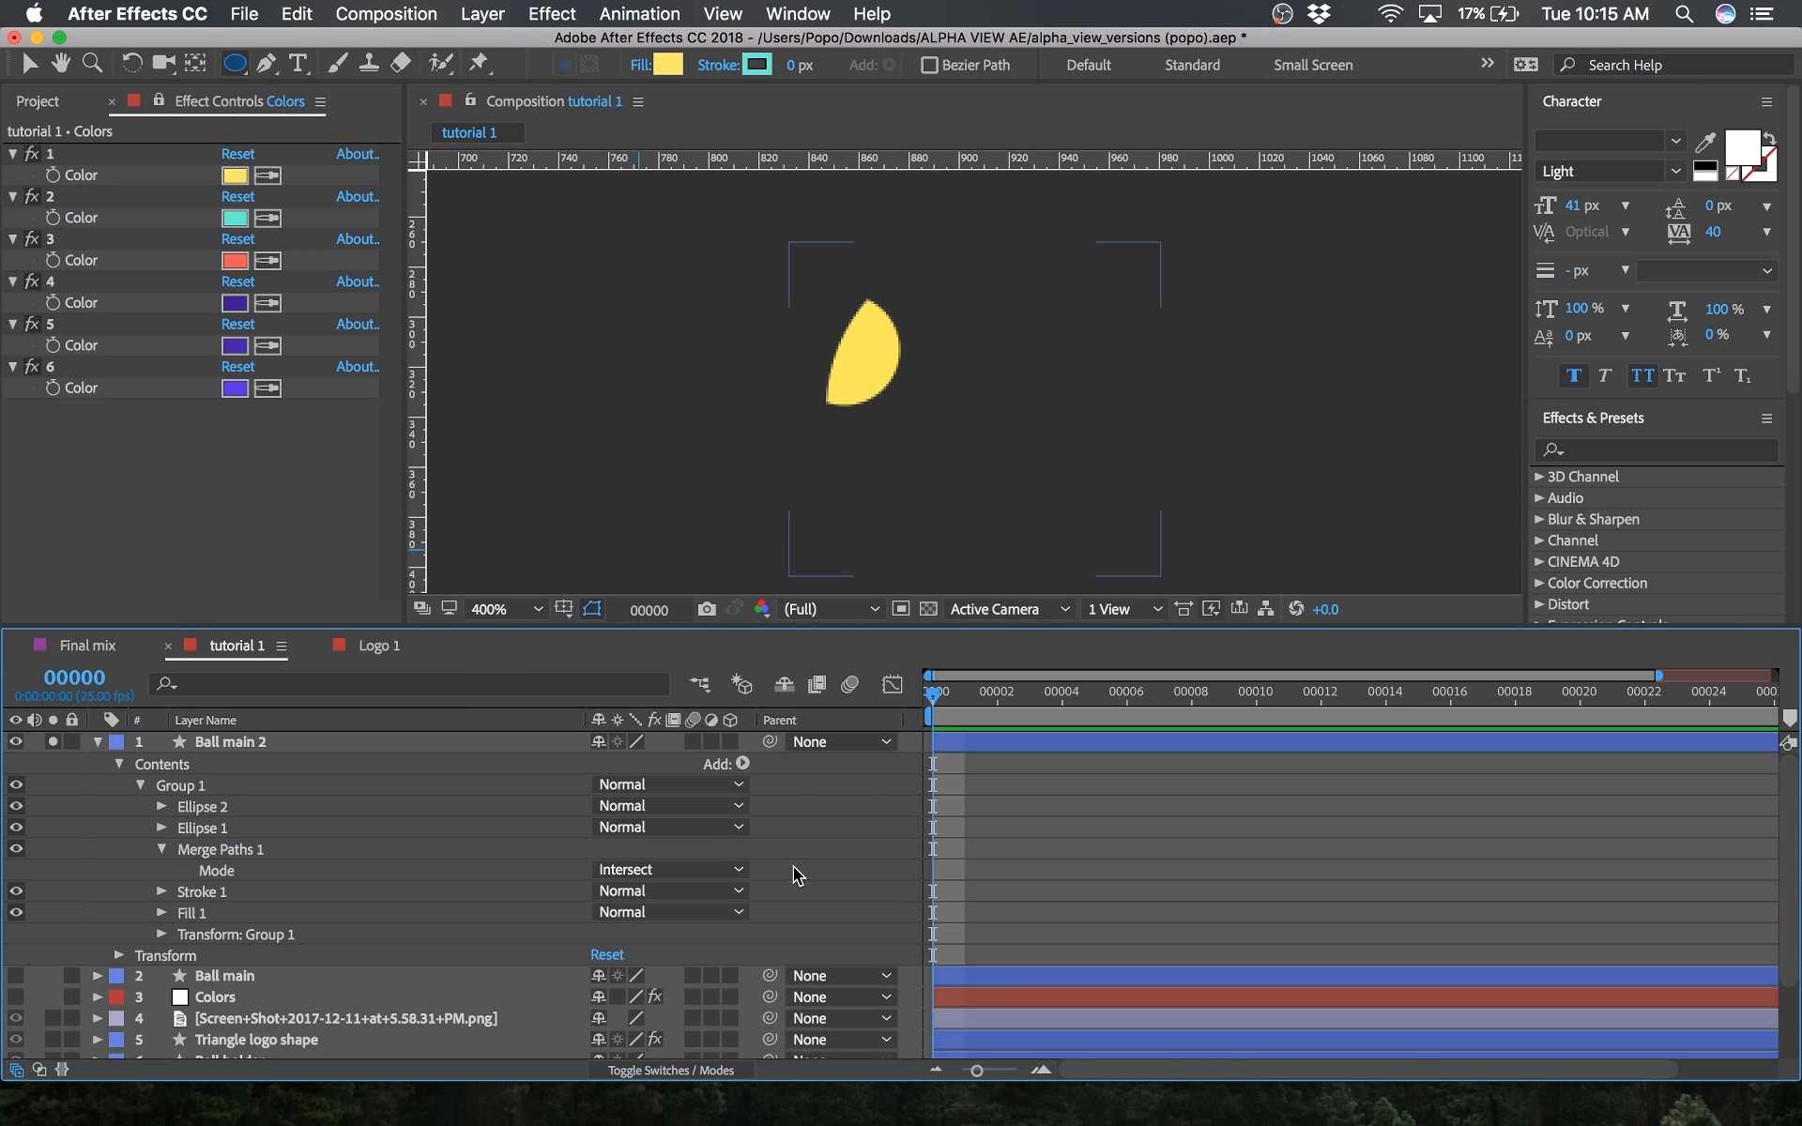
Step: Try placing Ellipse 1 above Ellipse 2 in Group 1, undo the reordering, and expand Merge Paths 1 again
left_click(221, 812)
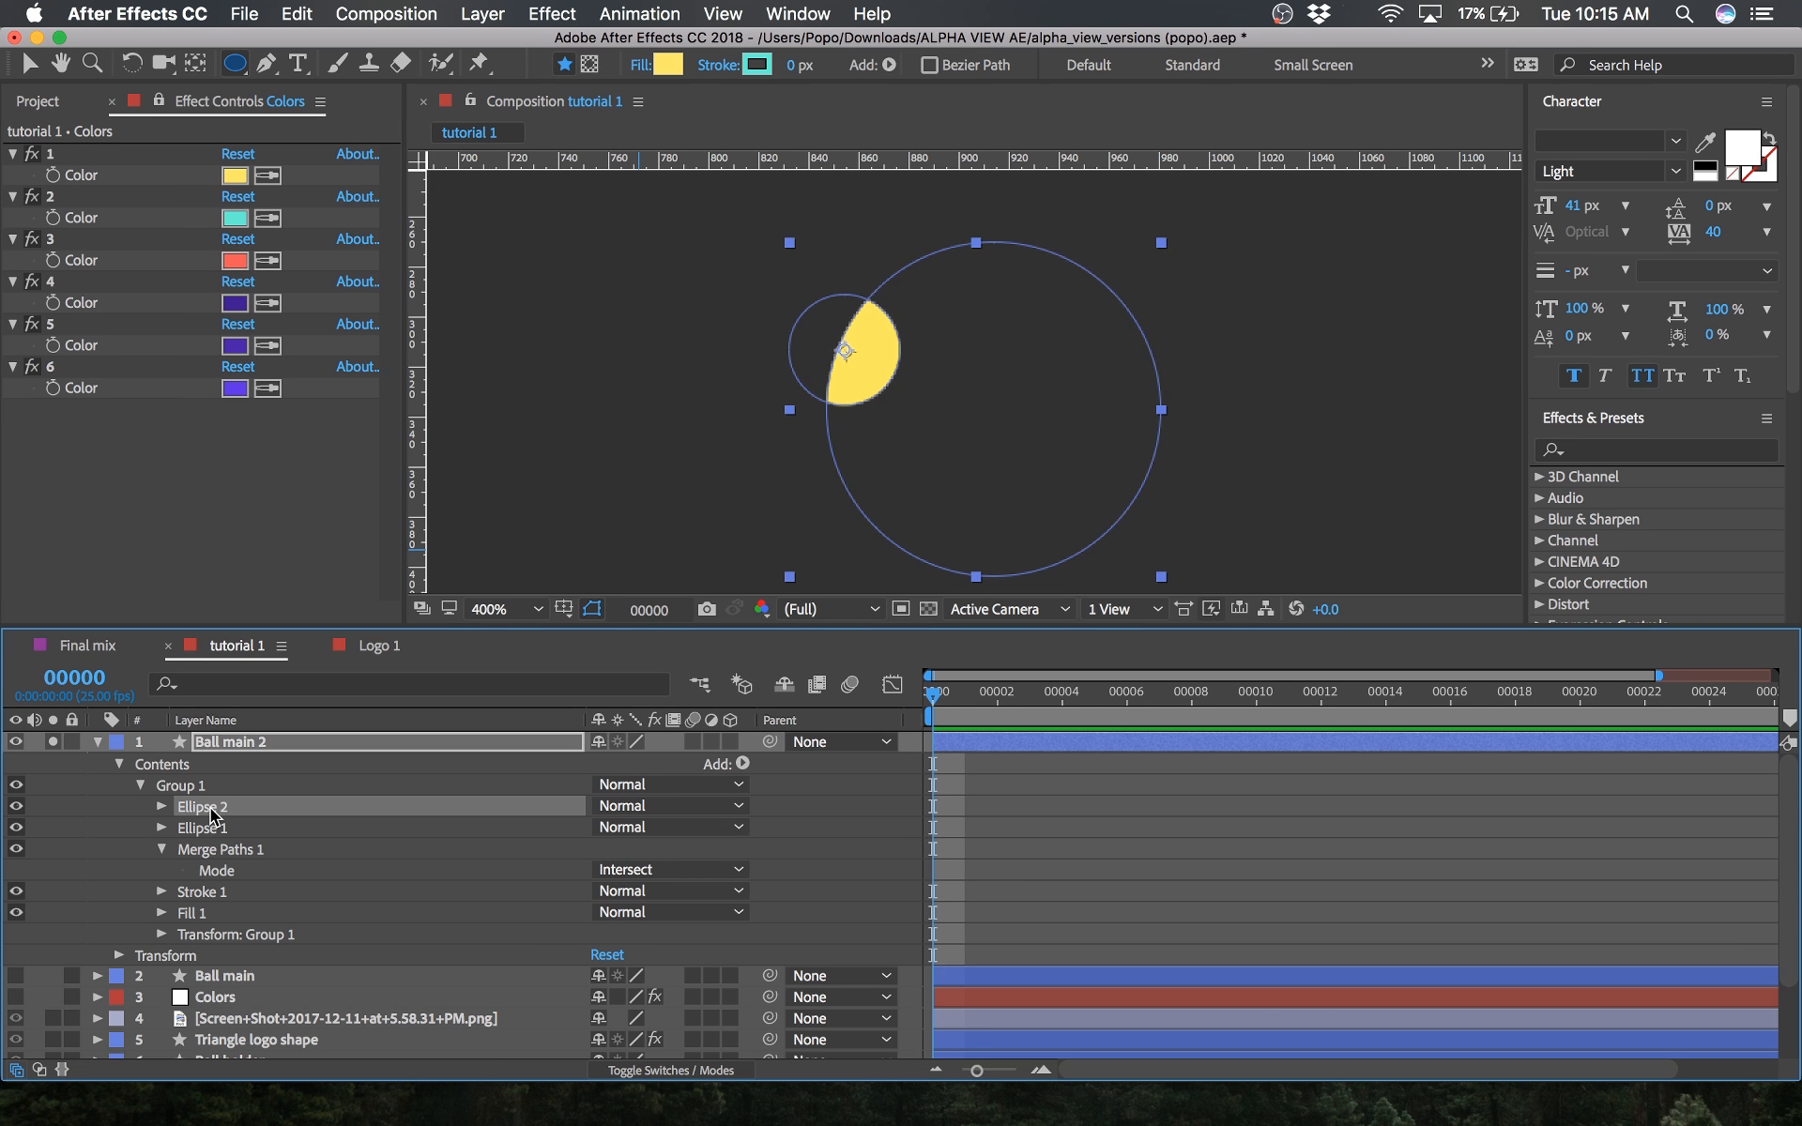
left_click(201, 830)
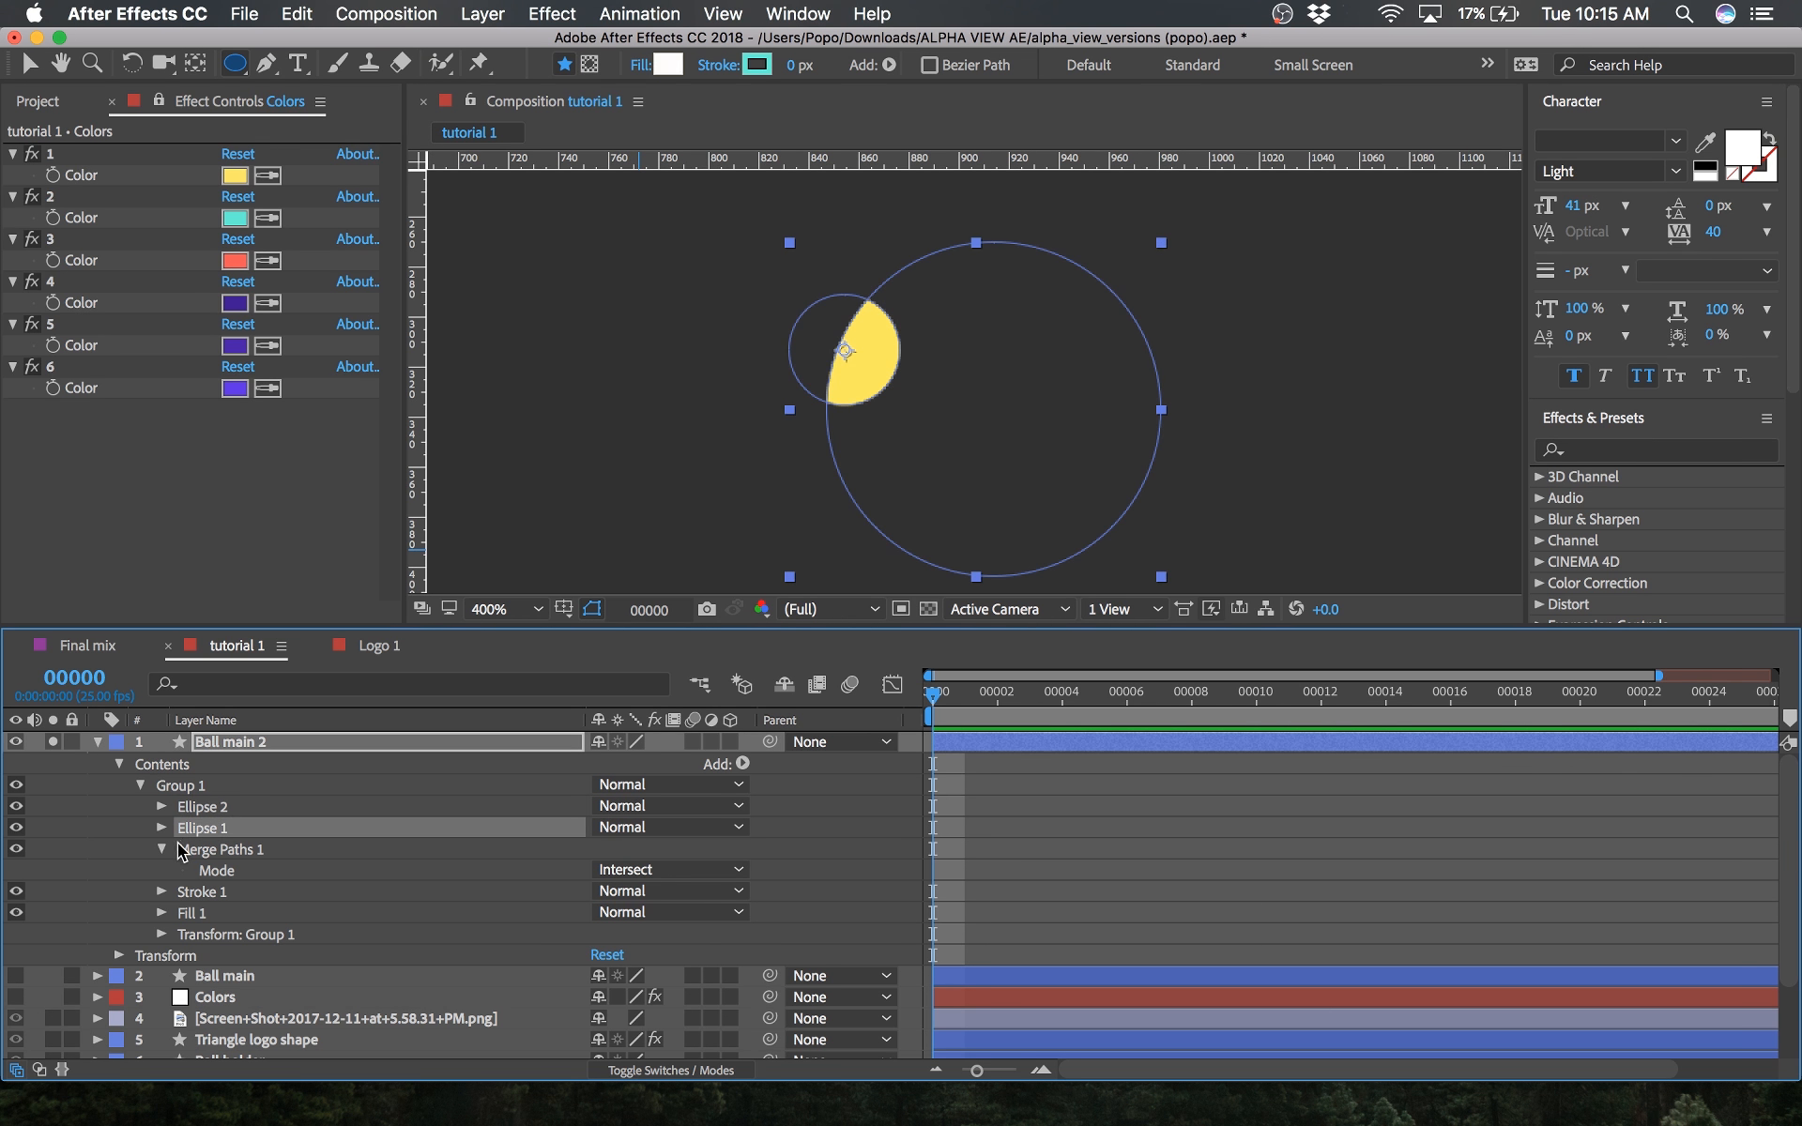
left_click(161, 850)
left_click_drag(201, 828, 203, 796)
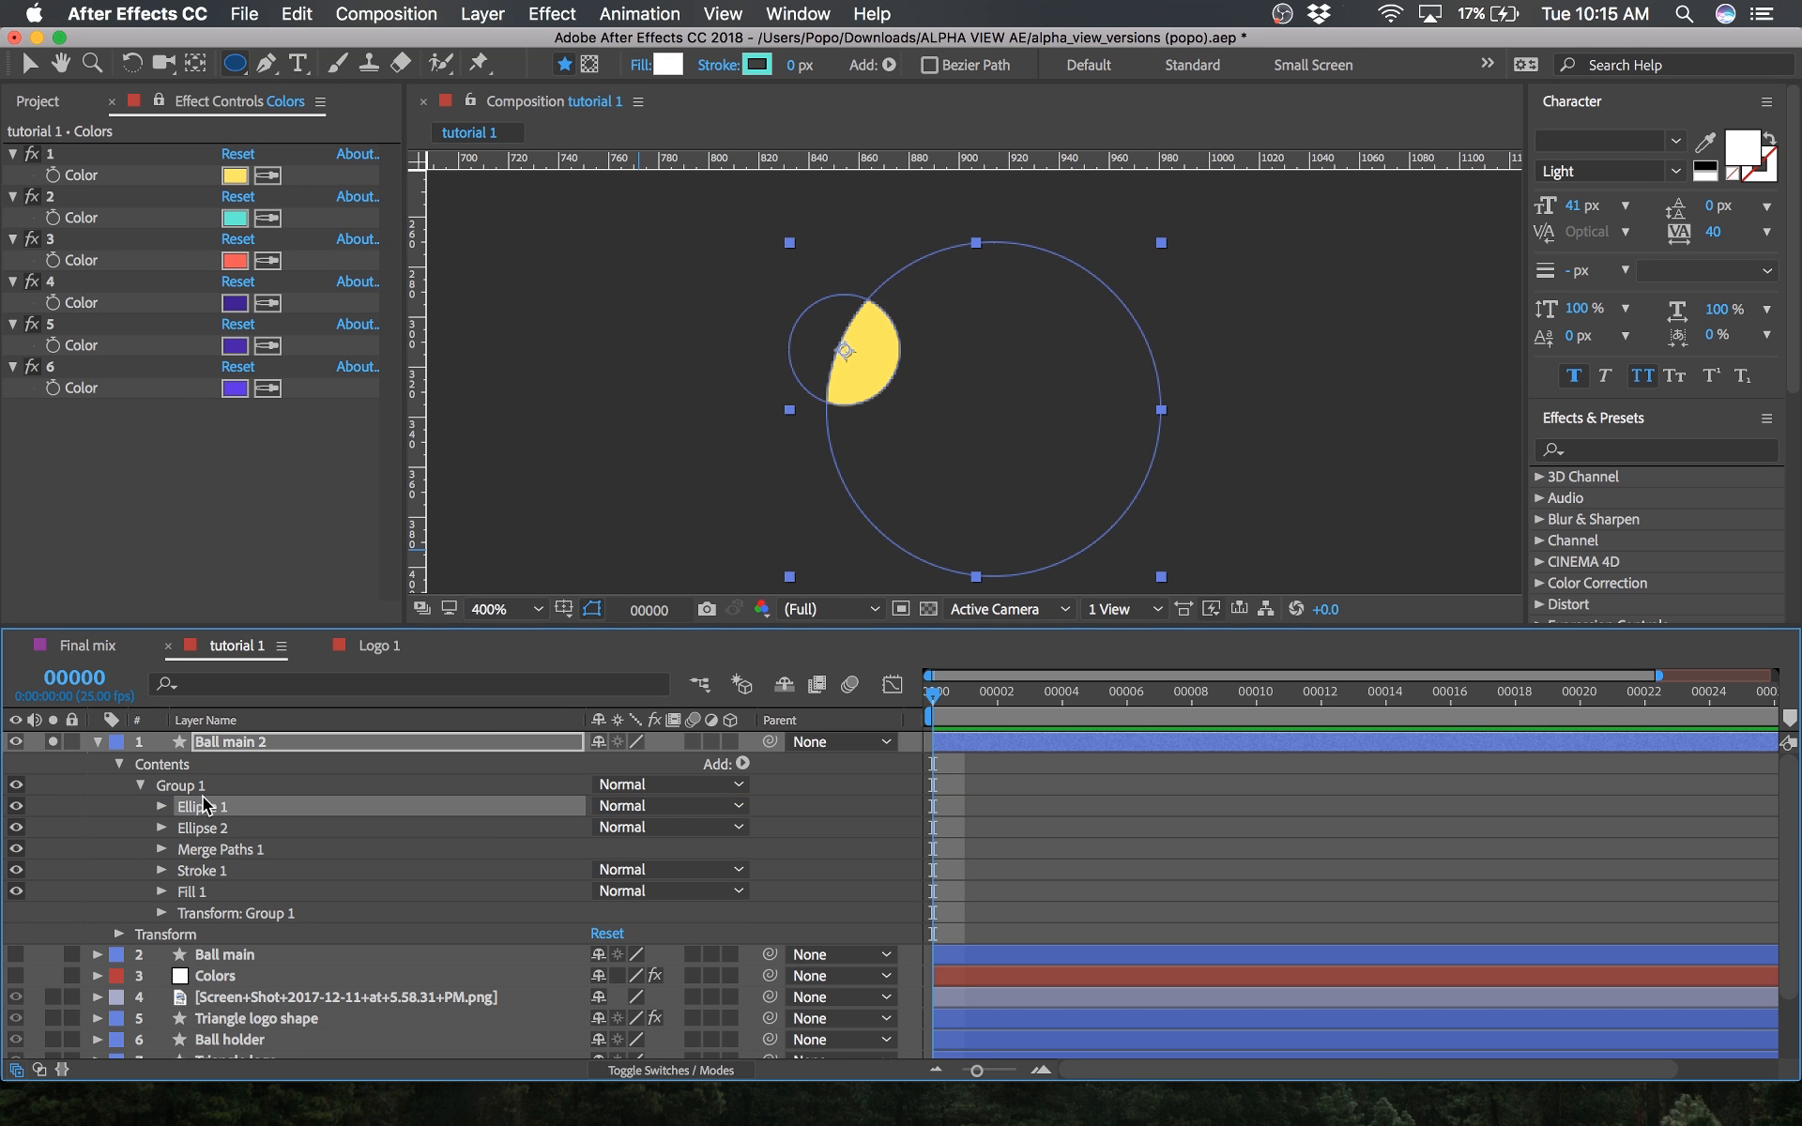
key("super+z")
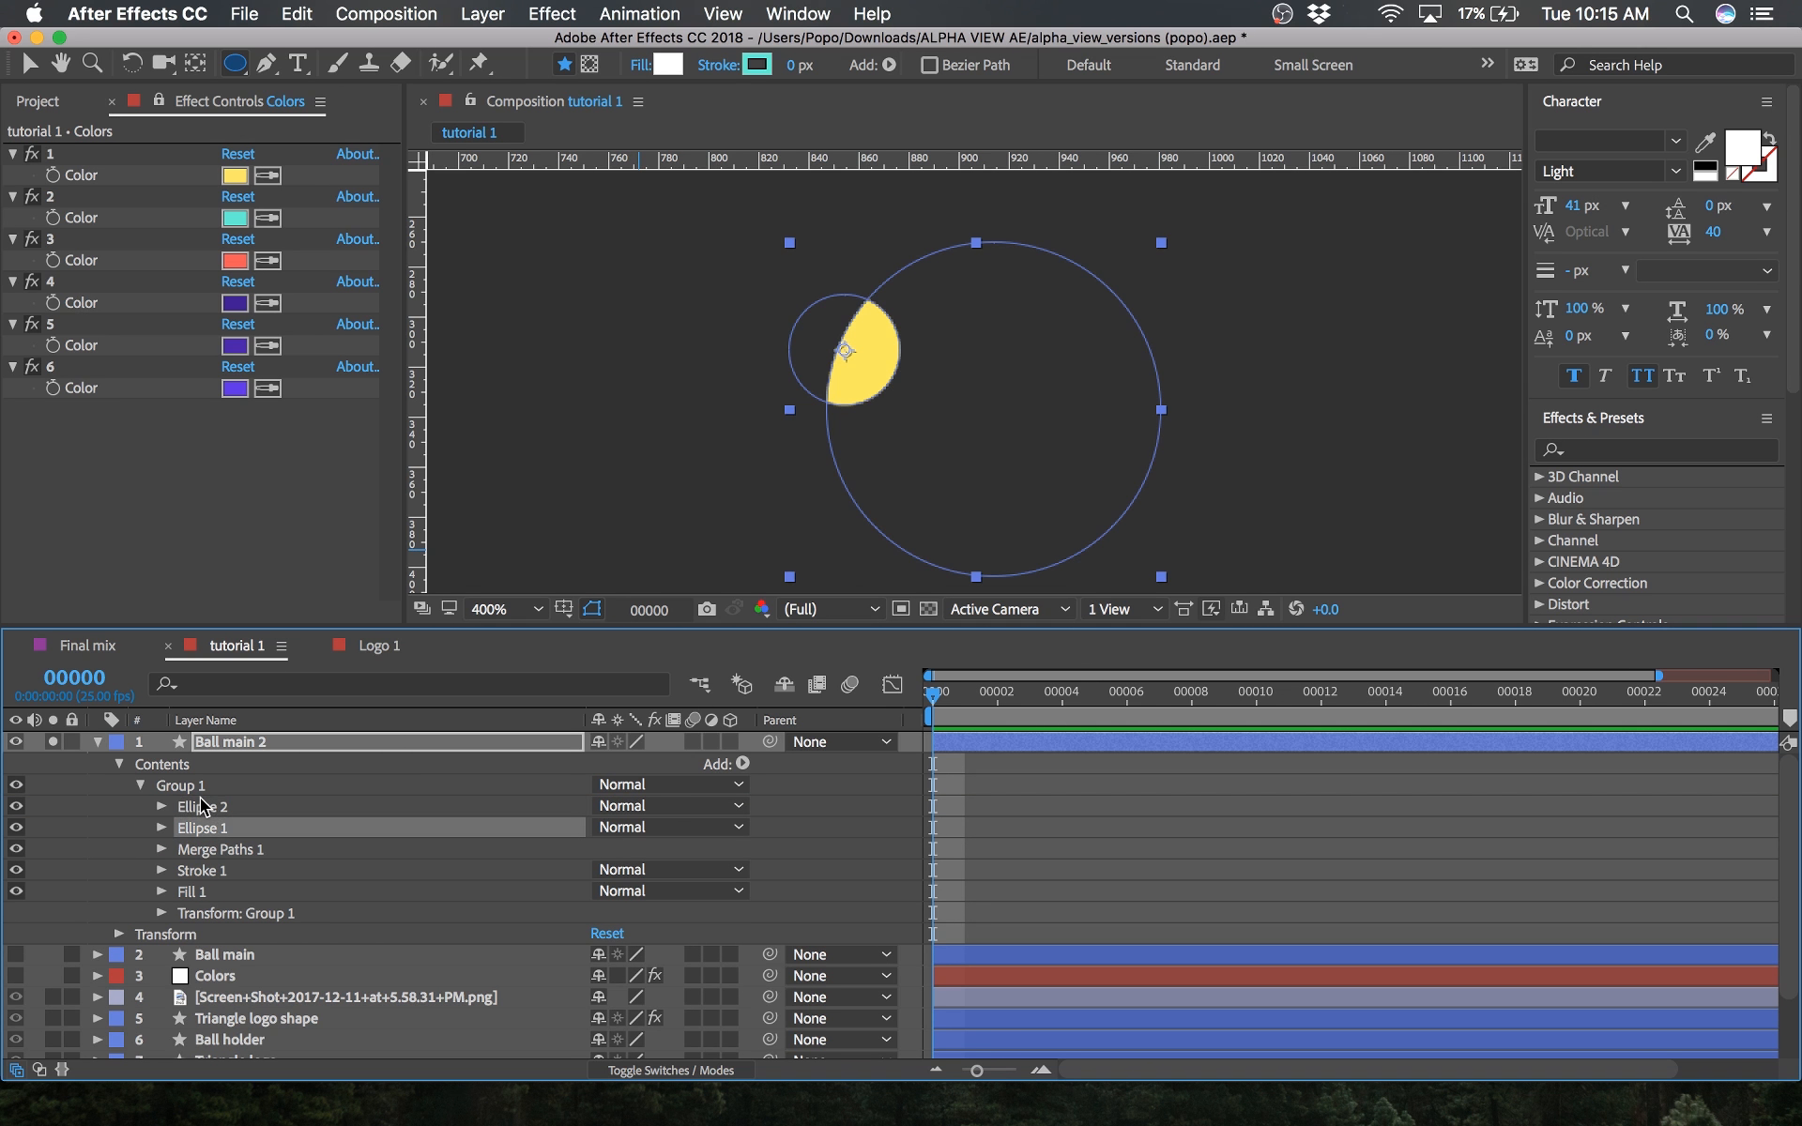
left_click(161, 850)
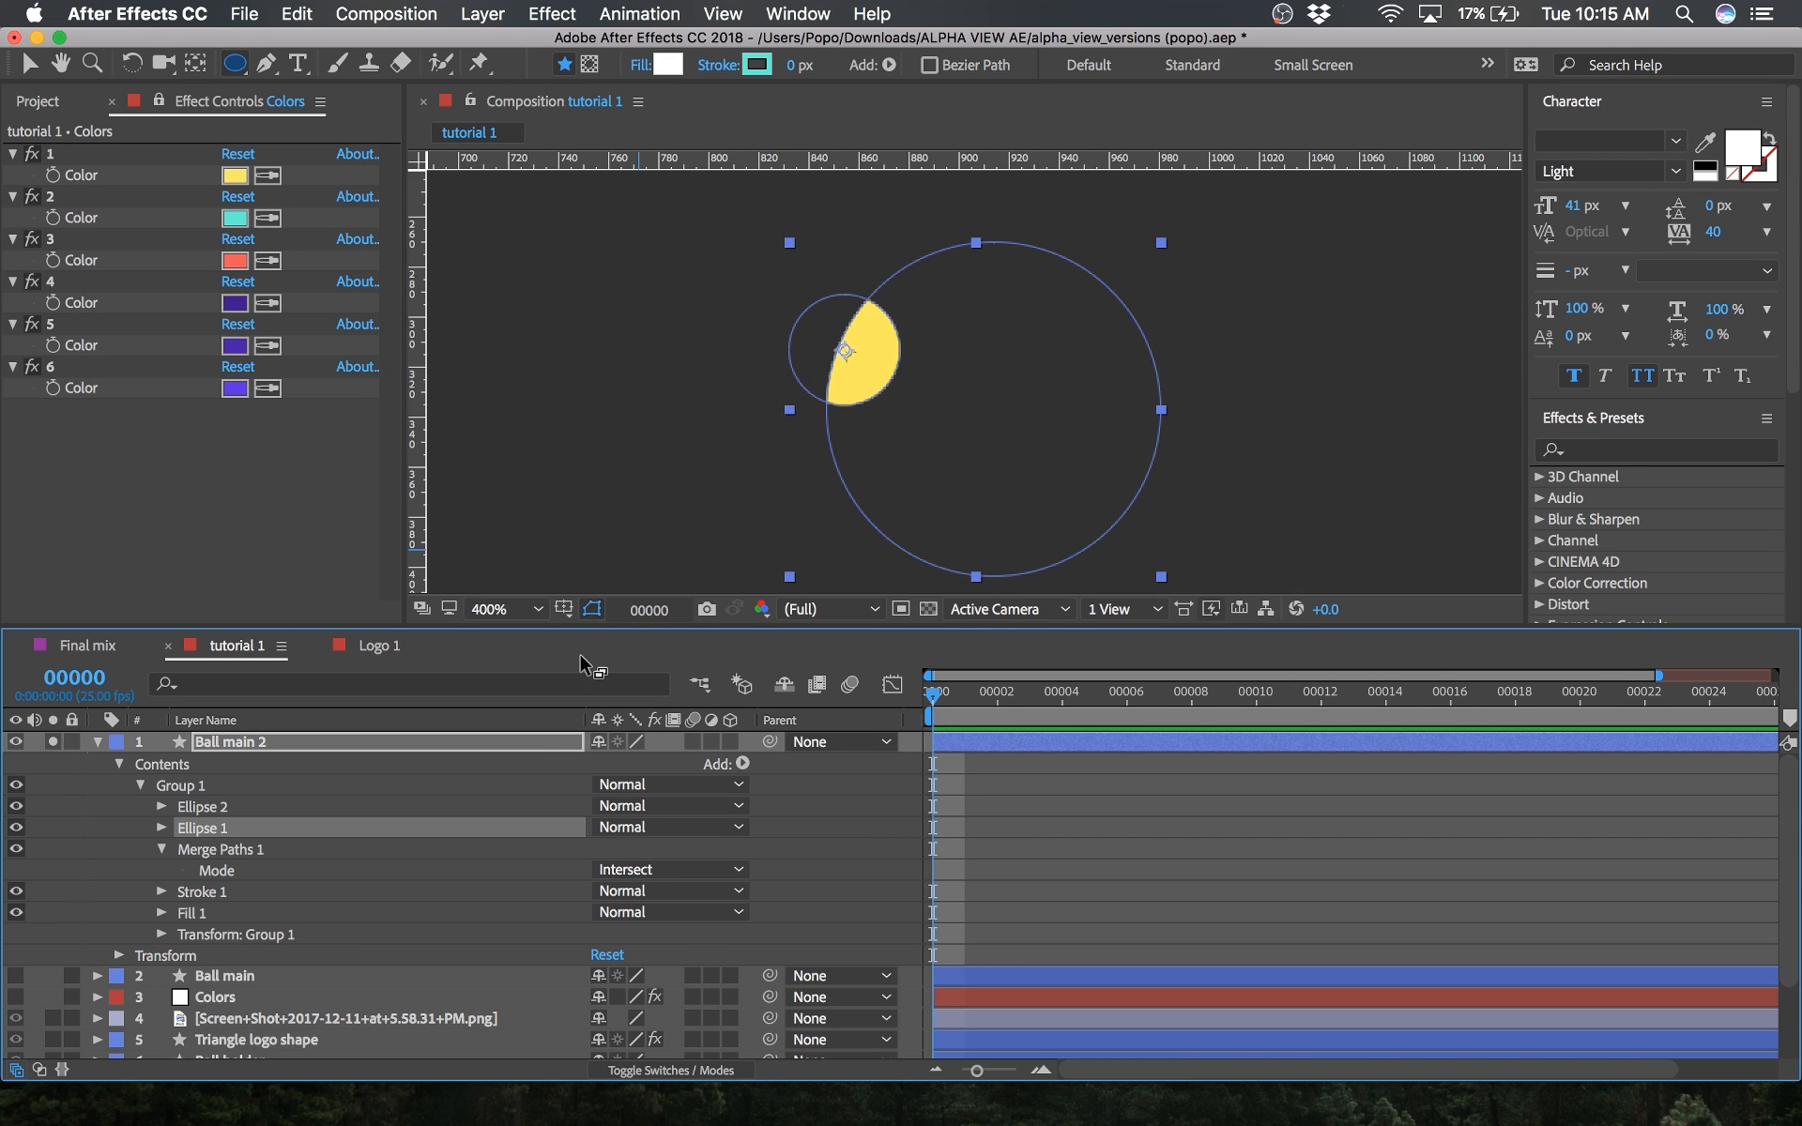
Step: Try the Merge and Subtract modes on Merge Paths 1 and return the mode to Intersect
left_click(621, 871)
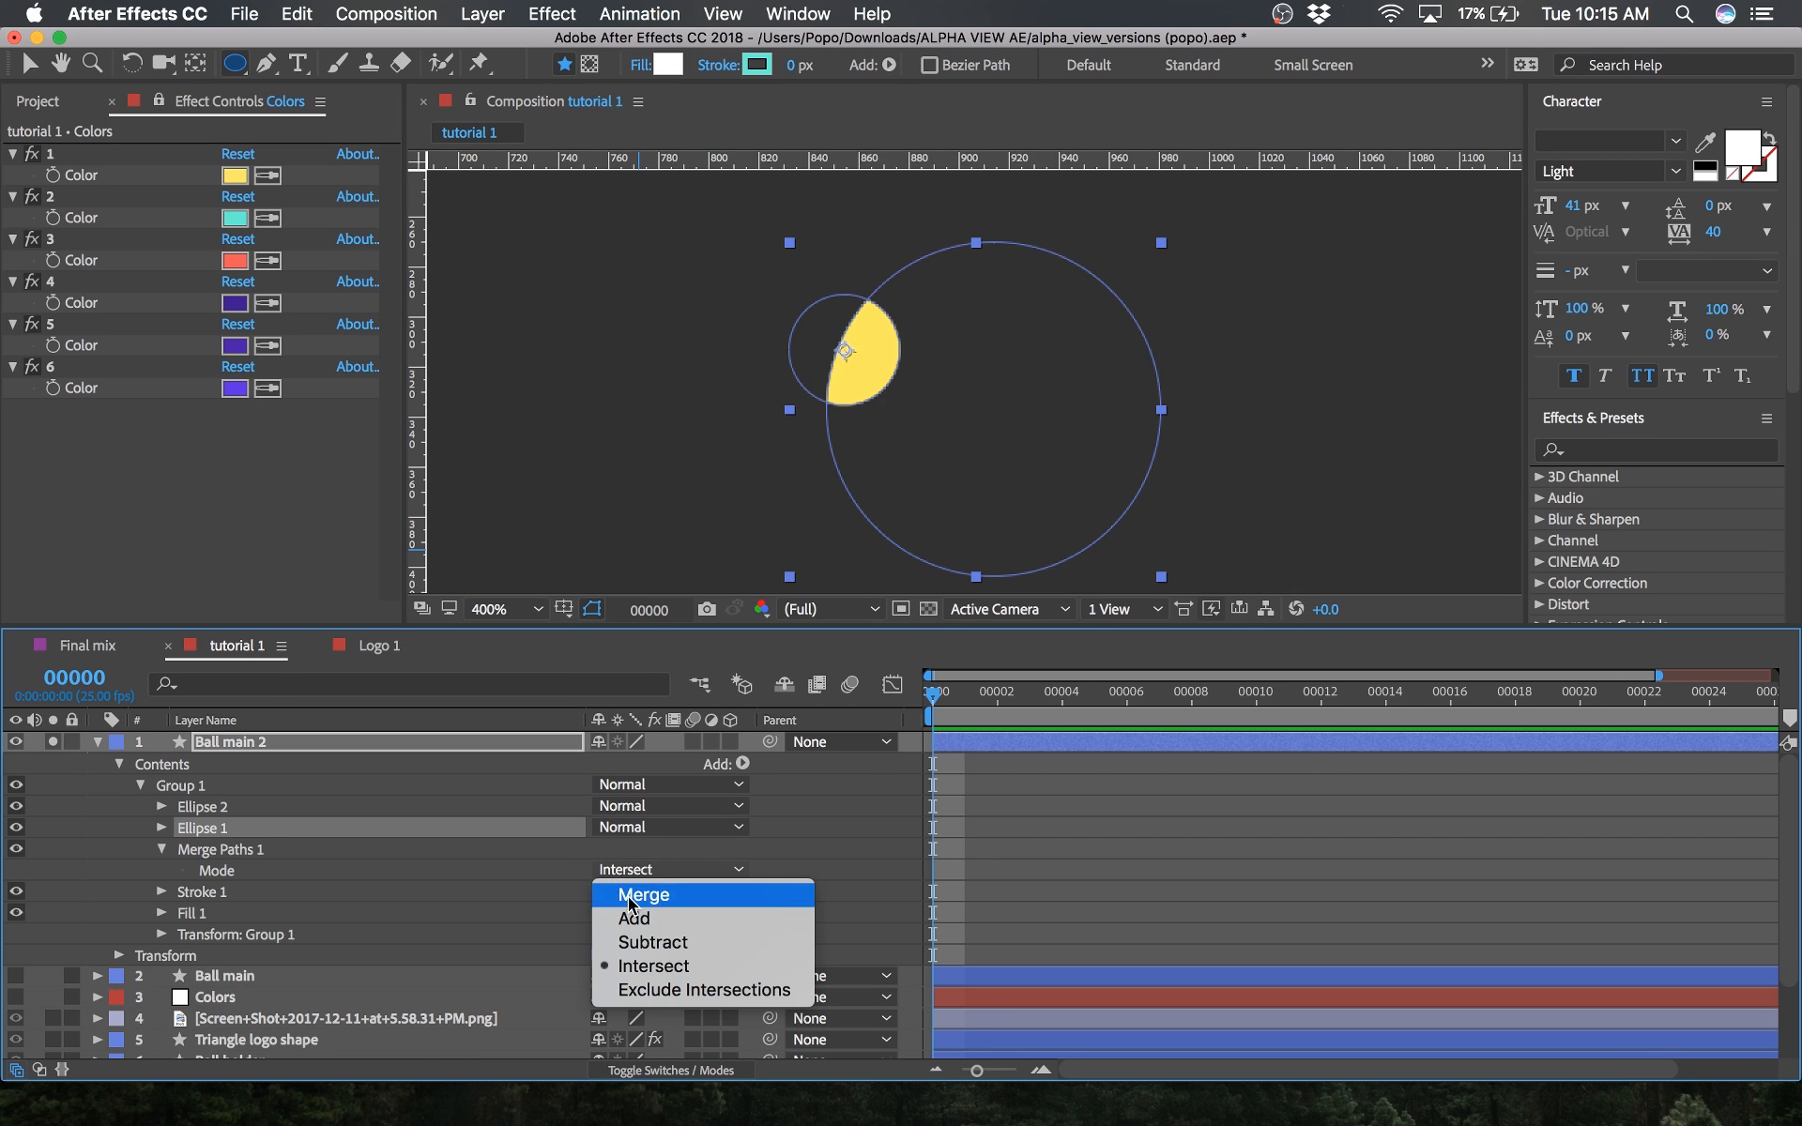
left_click(628, 896)
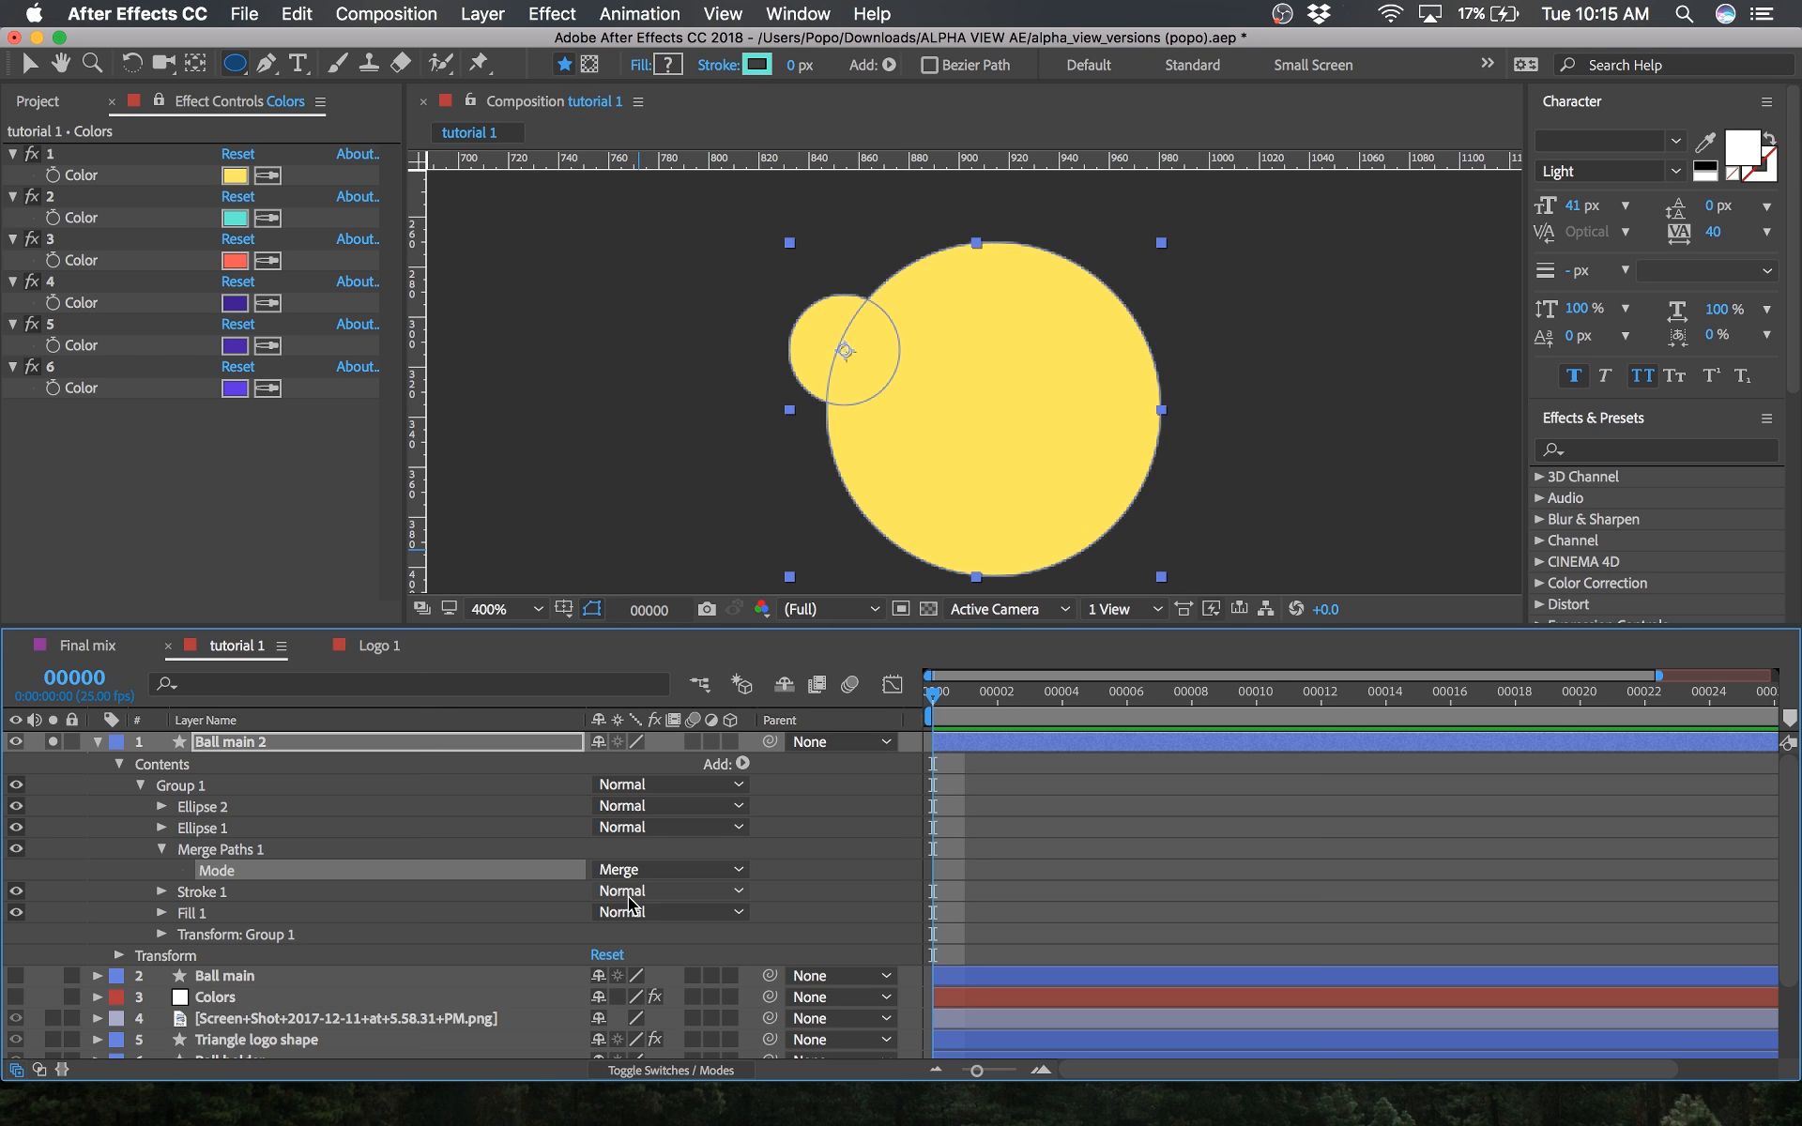
left_click(629, 873)
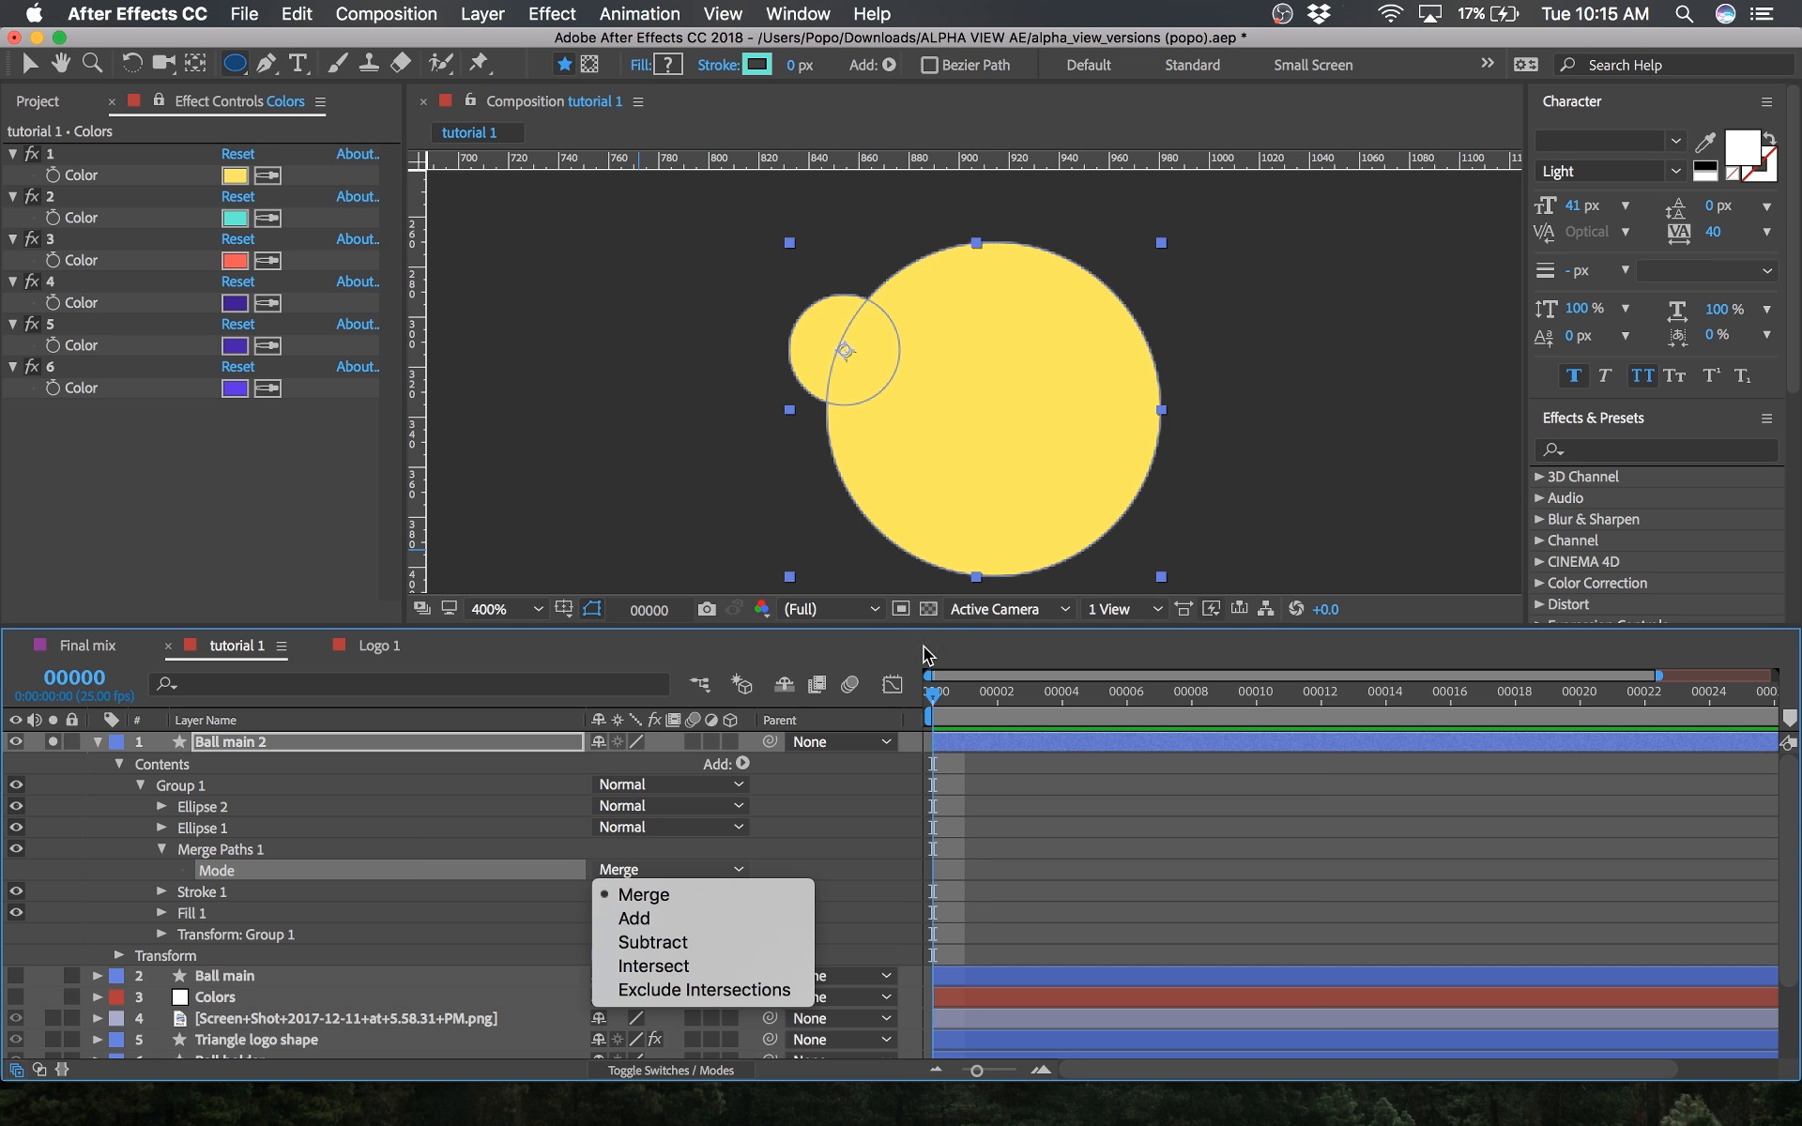
left_click(638, 943)
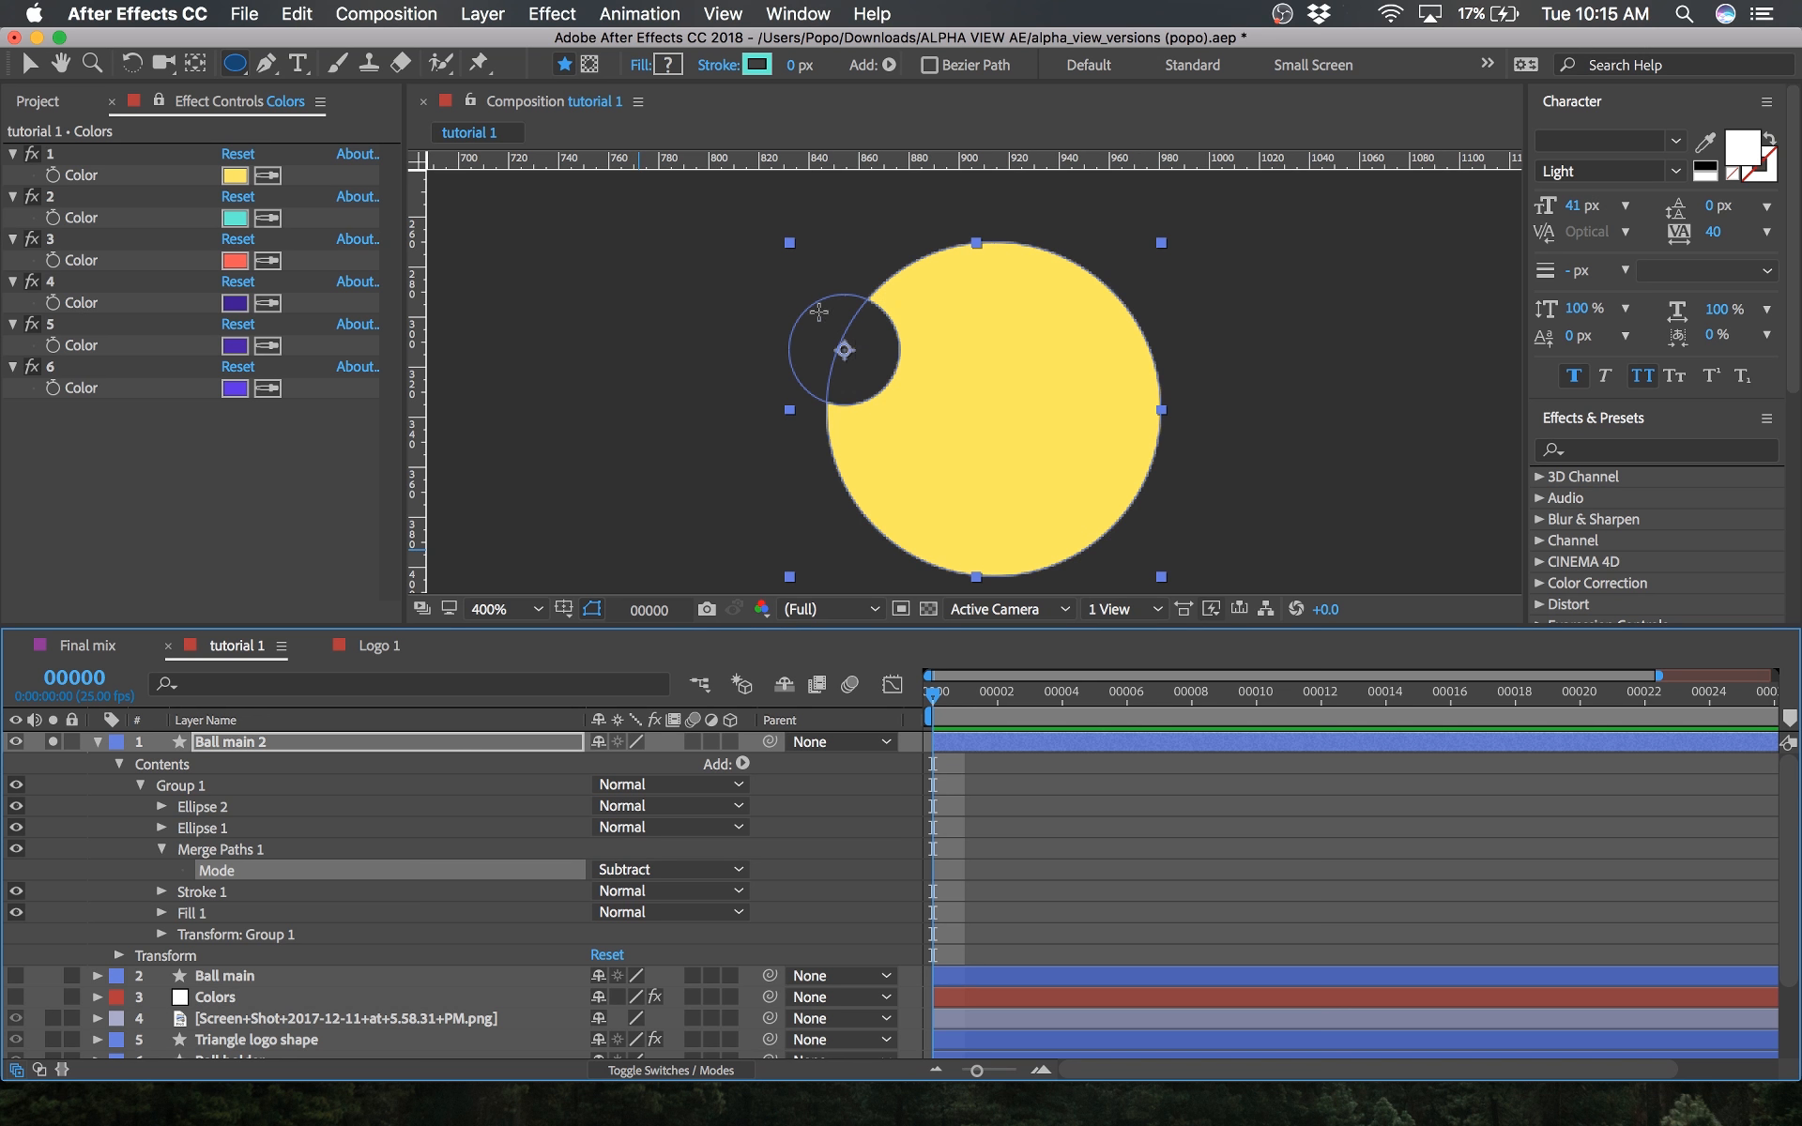
left_click(607, 871)
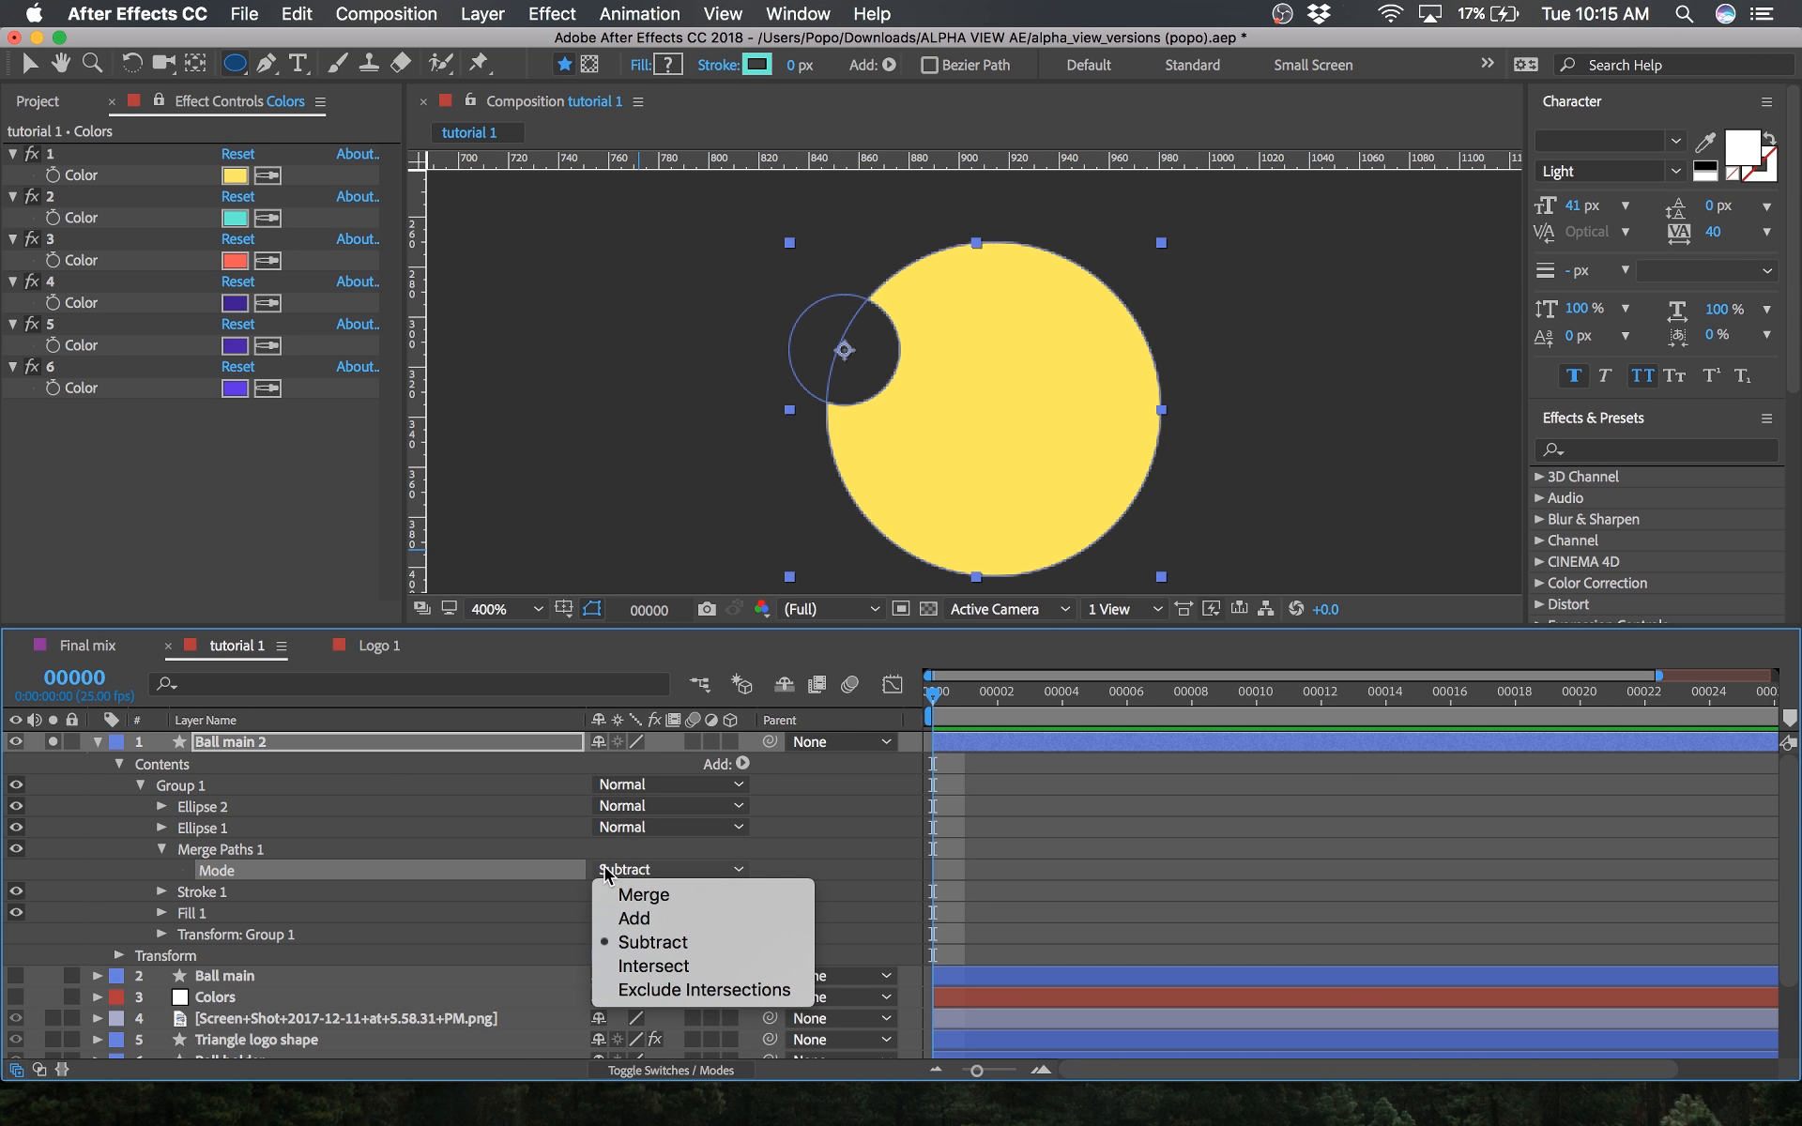
left_click(645, 967)
left_click(826, 812)
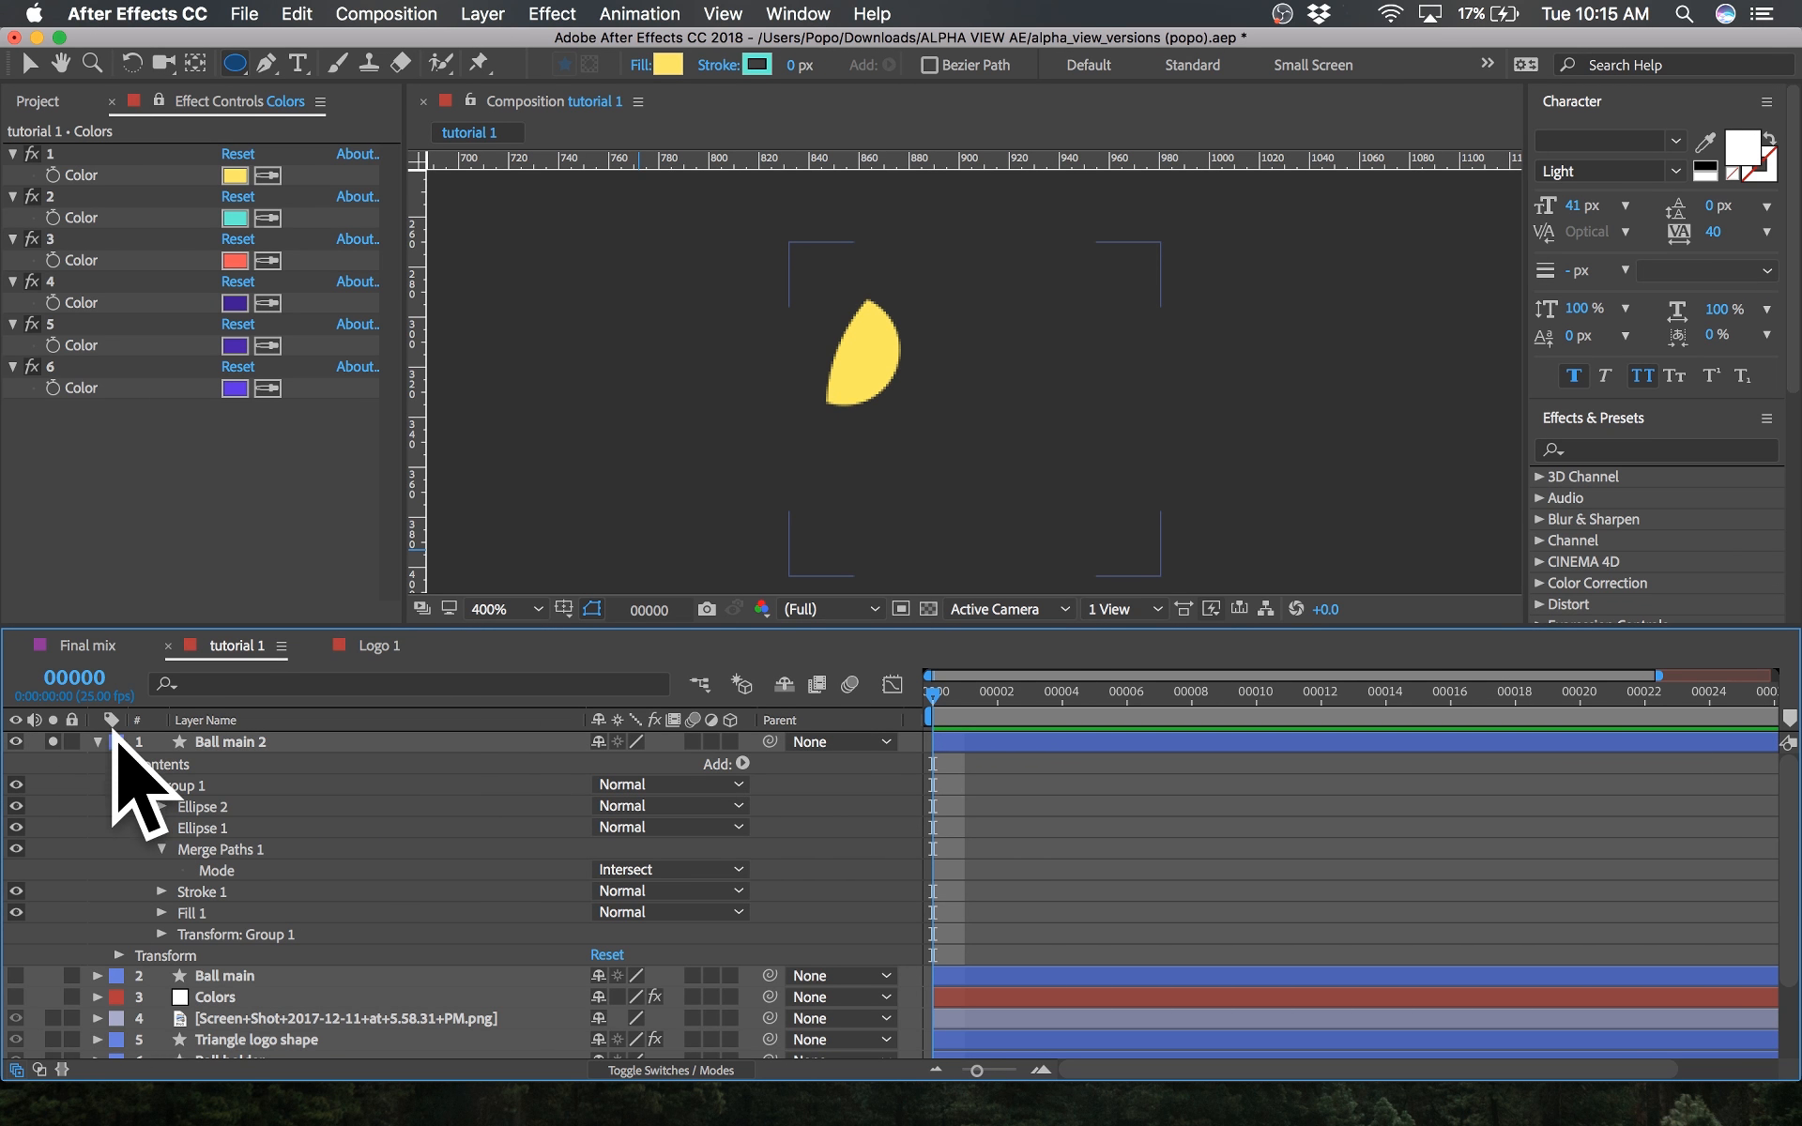
Step: Collapse Ball main 2, turn off its solo, and make the Ball main layer visible again
left_click(98, 742)
left_click(53, 741)
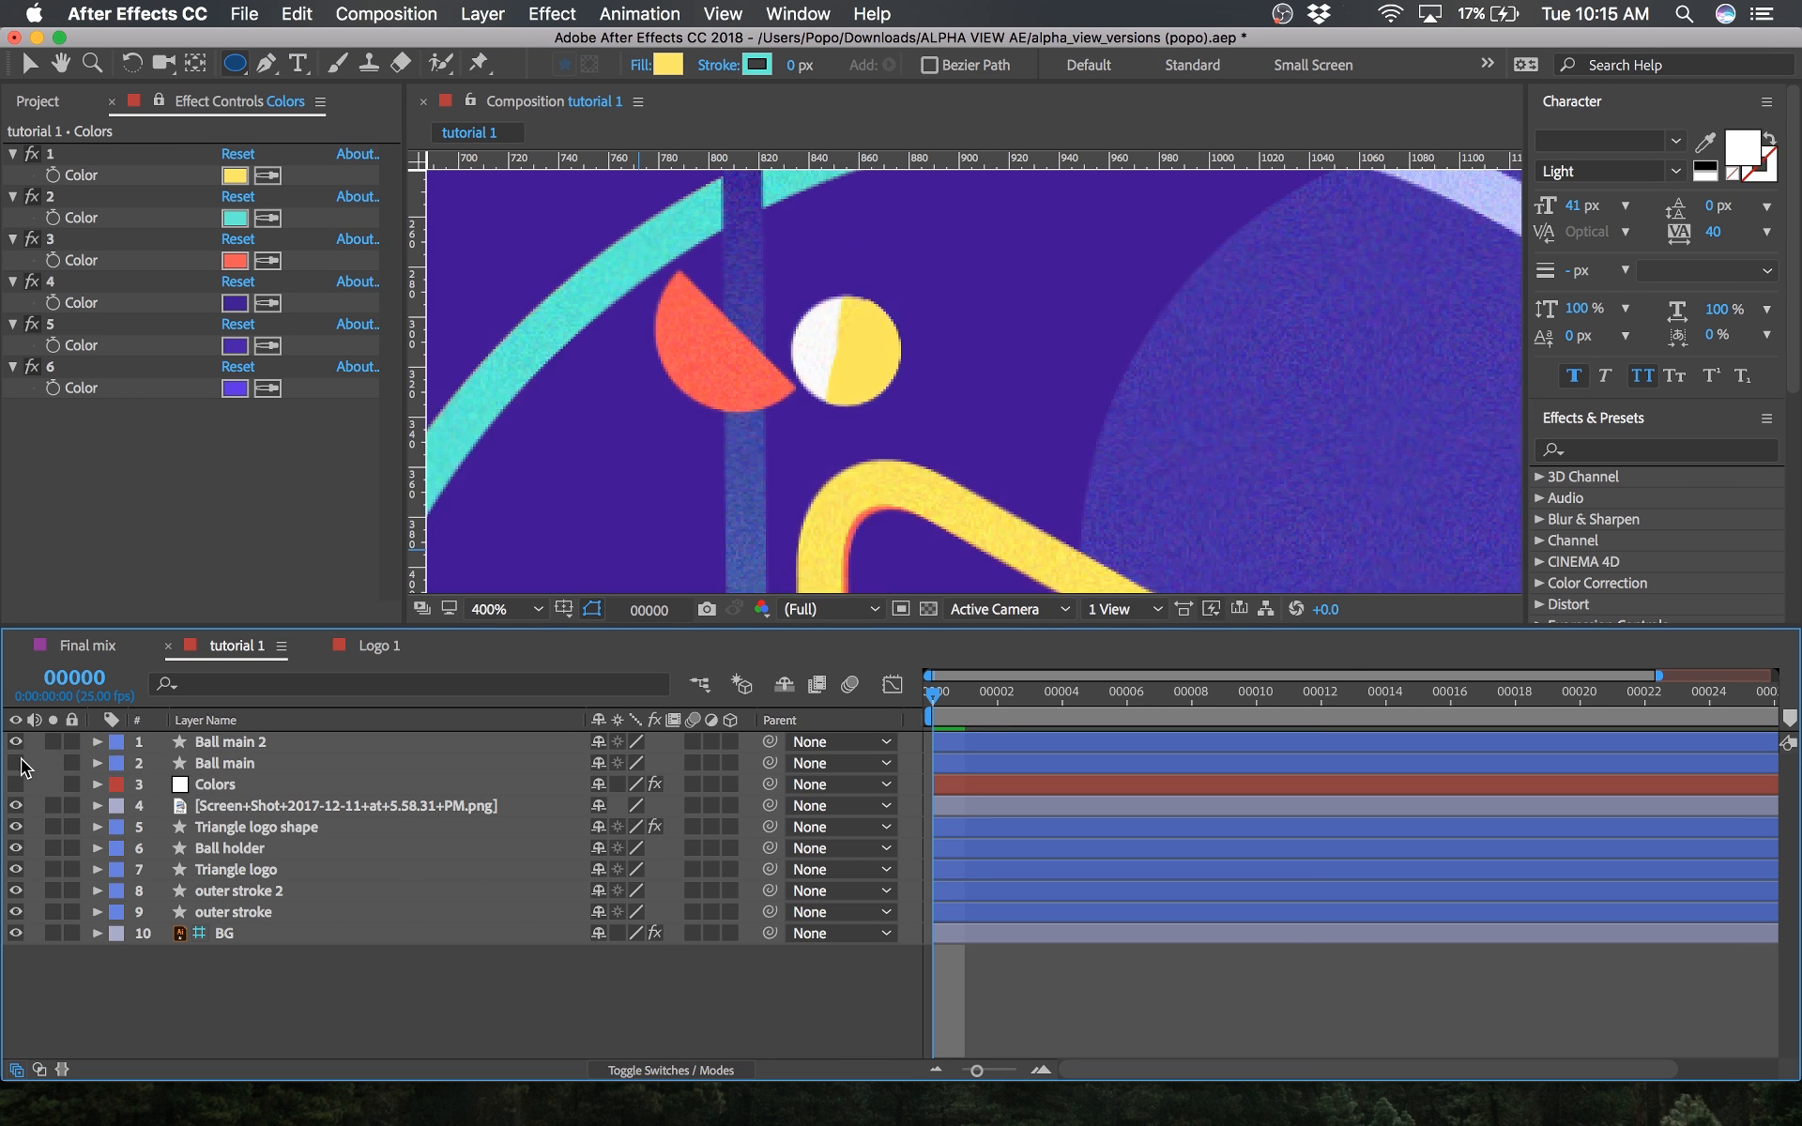
left_click(16, 763)
Step: Parent the Ball main 2 layer to the Ball main layer
left_click(338, 741)
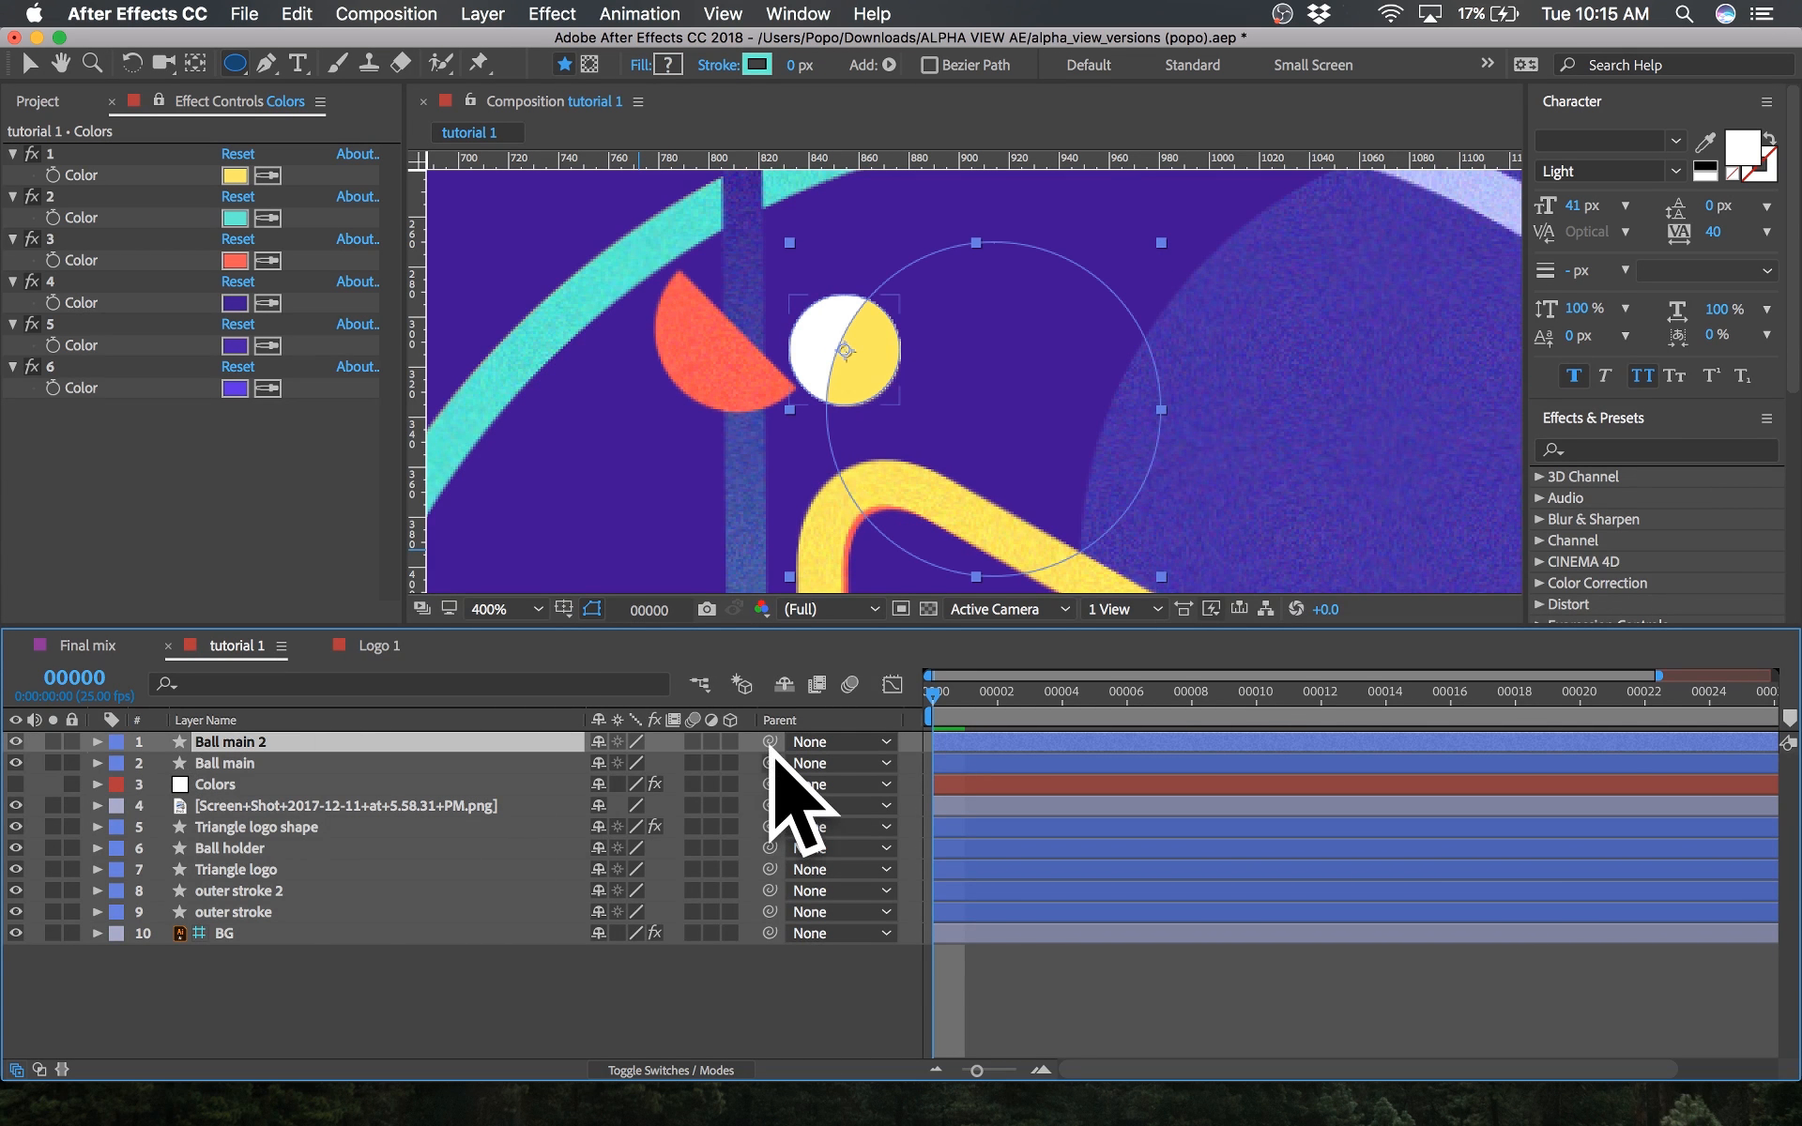
left_click_drag(770, 741, 374, 1070)
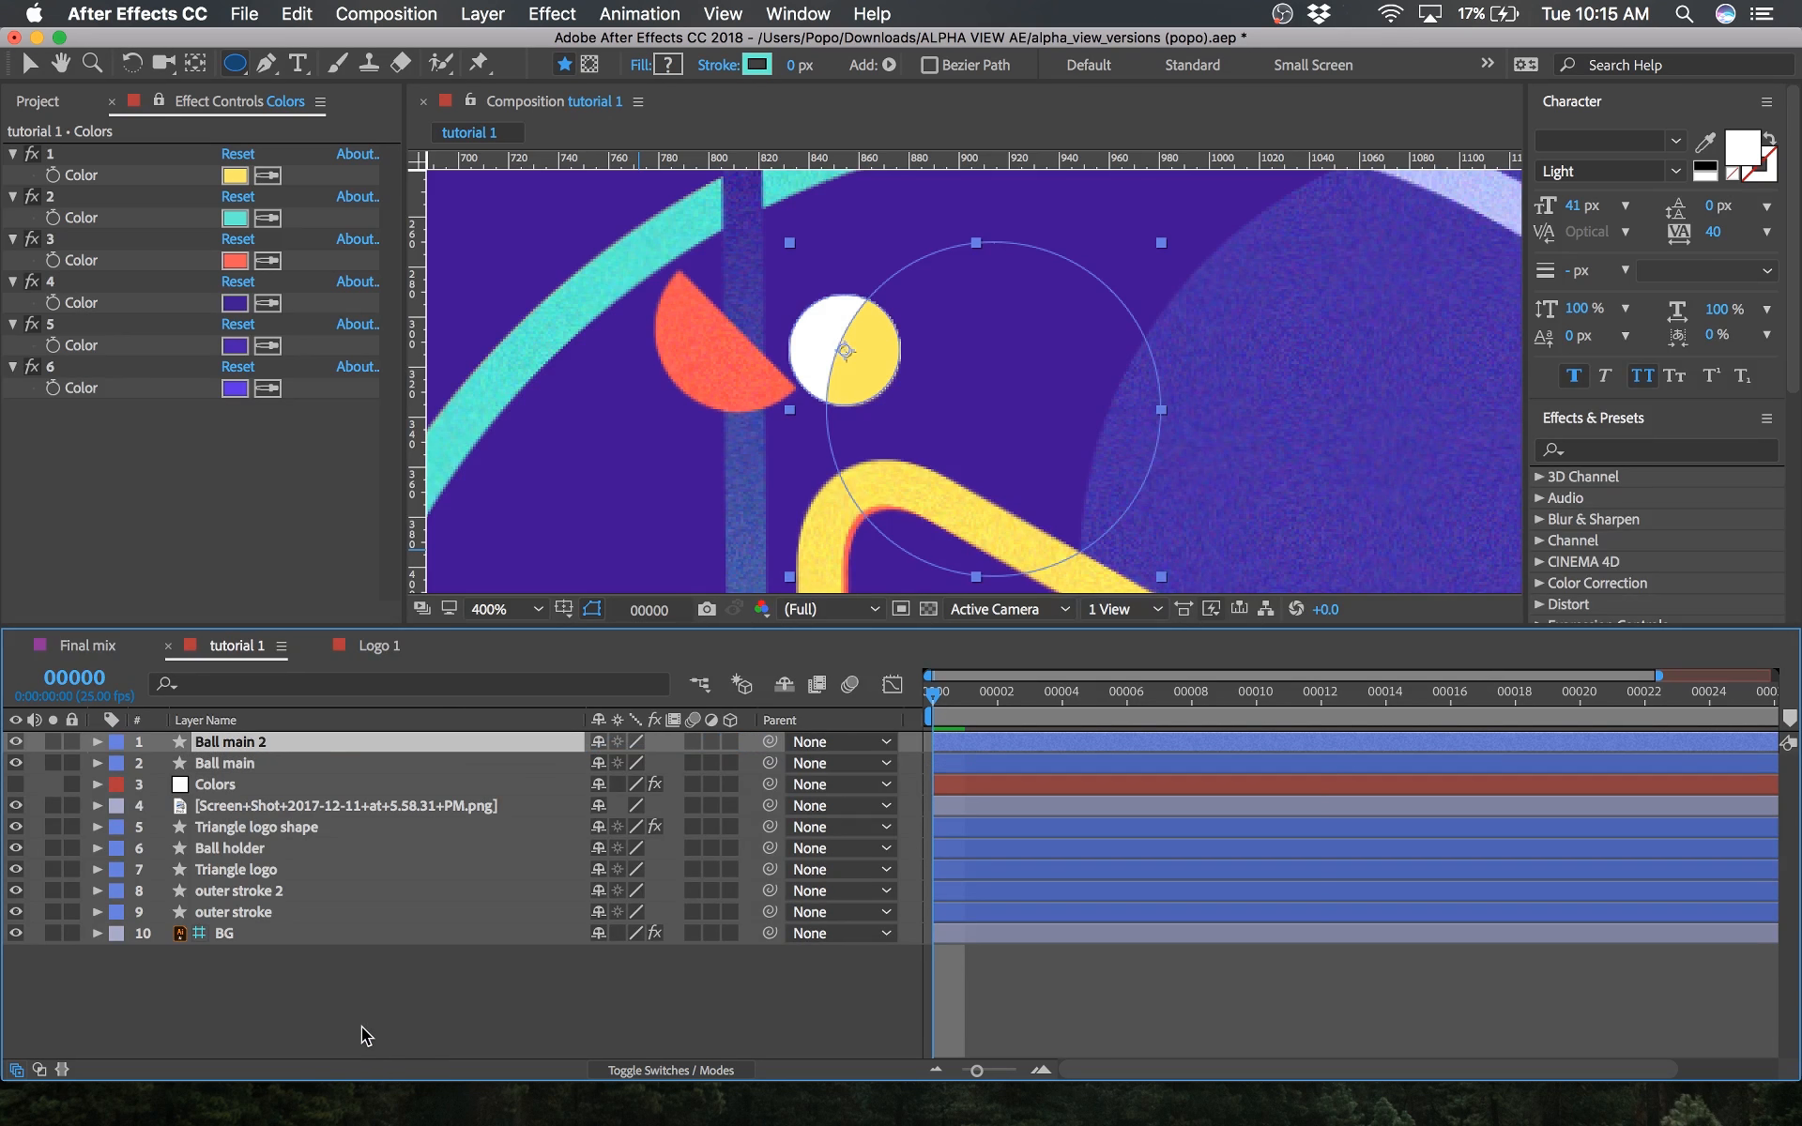
left_click_drag(770, 741, 210, 770)
Step: Pre-compose Ball main 2 and Ball main together into a new composition named Ball tutorial 1
left_click(212, 765, "shift")
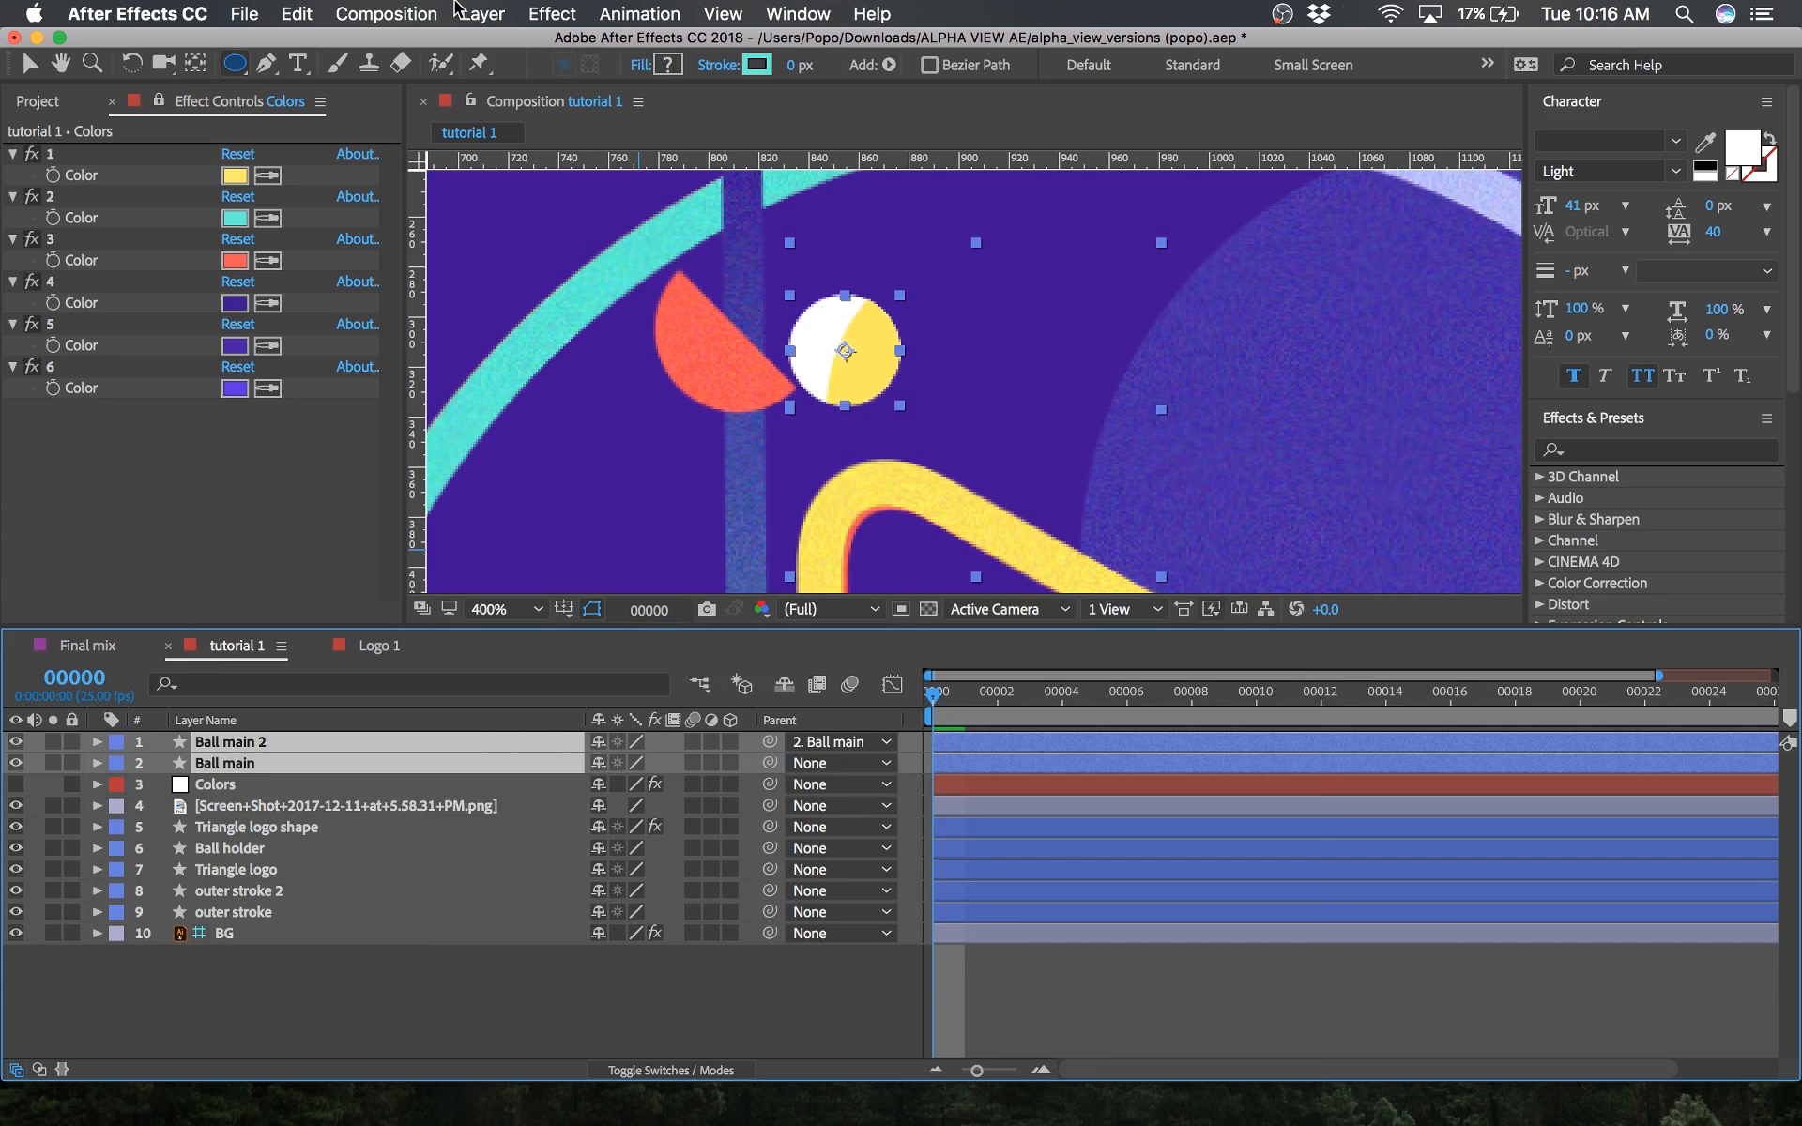
left_click(386, 13)
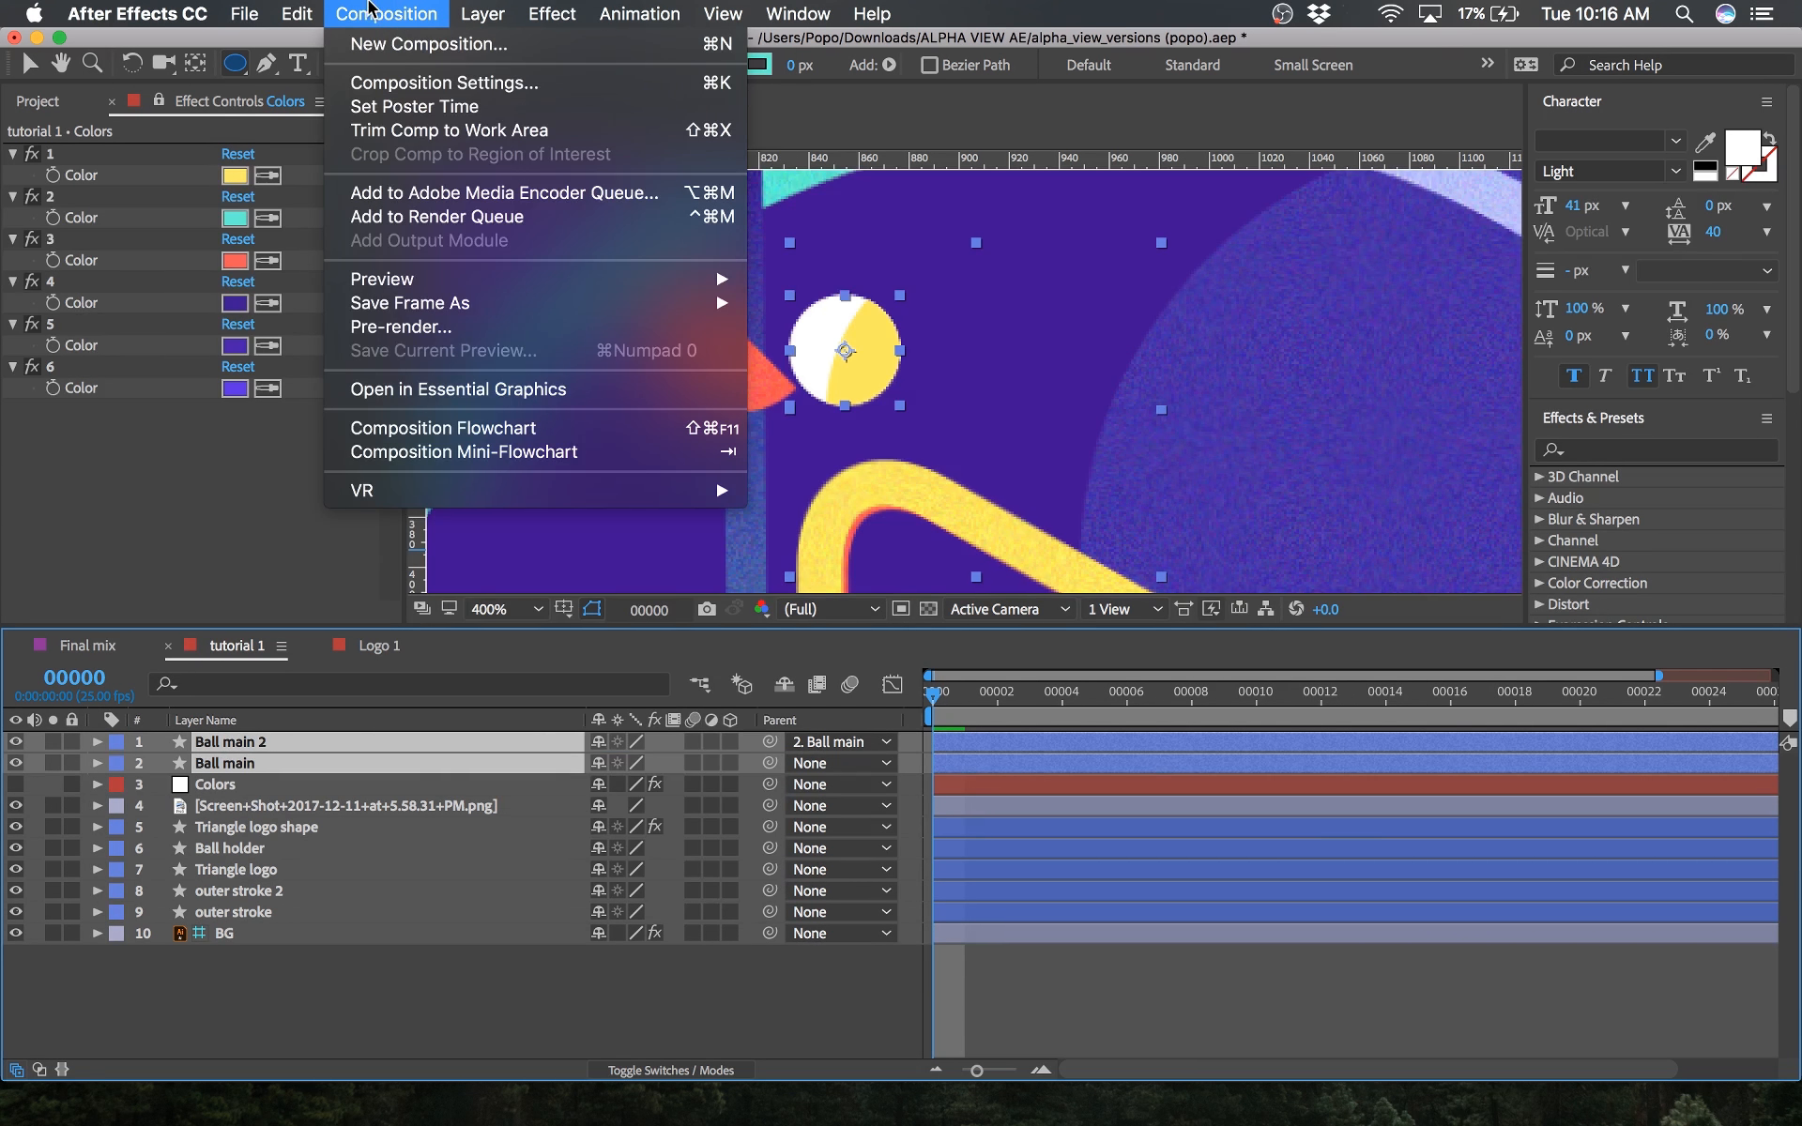
mouse_move(482, 13)
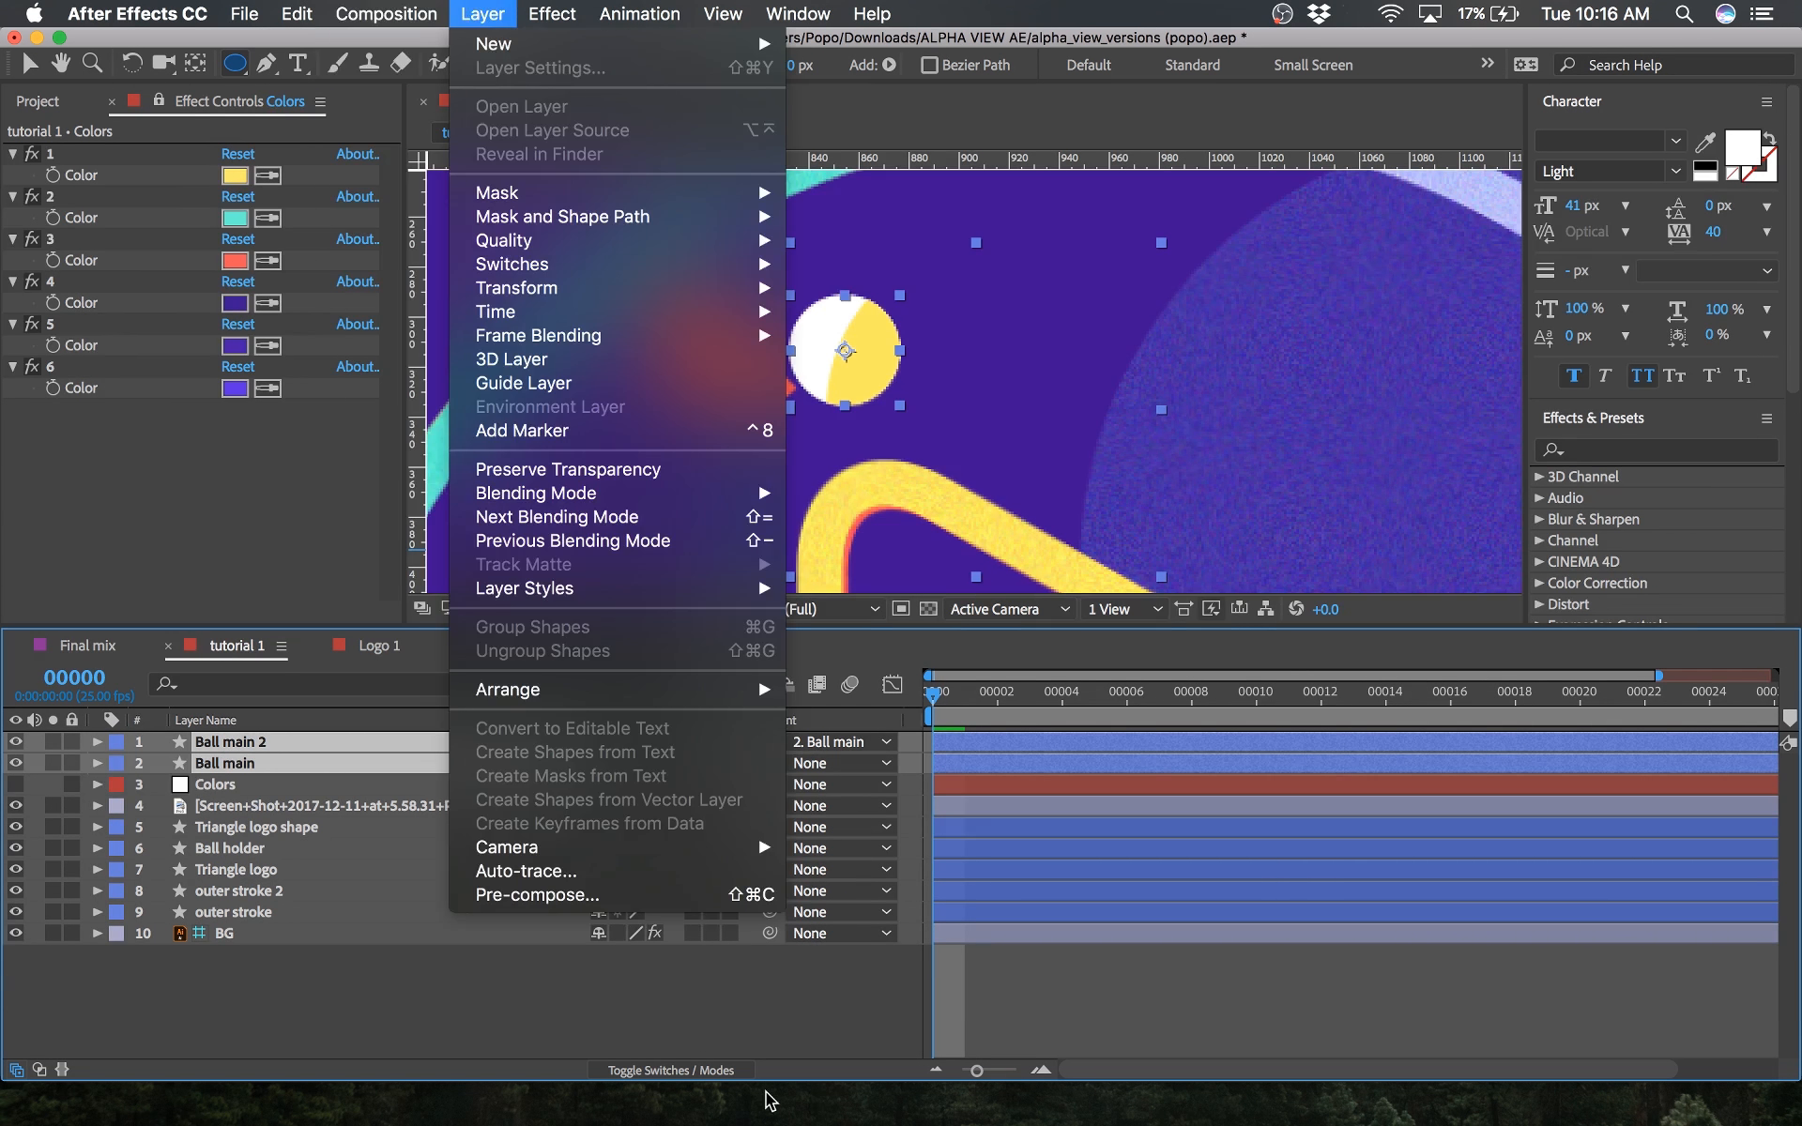
left_click(657, 894)
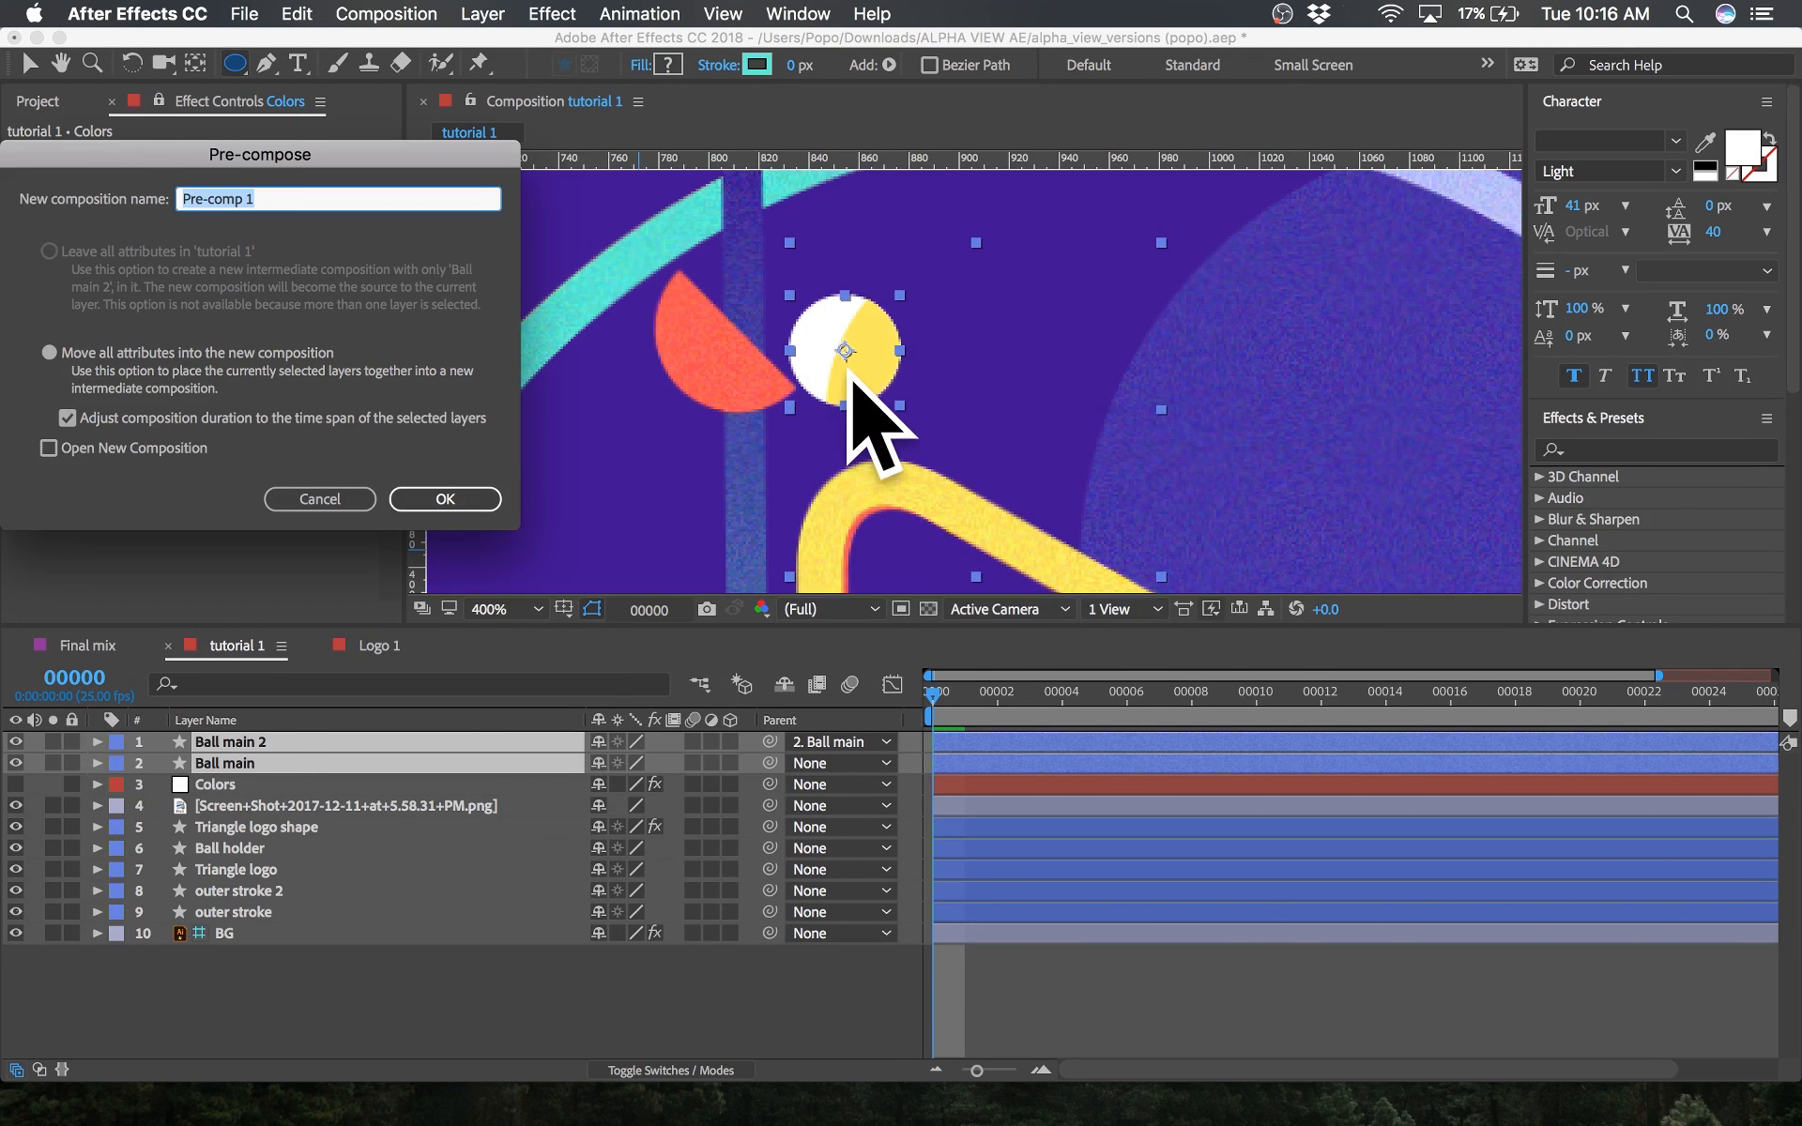
type("Bal")
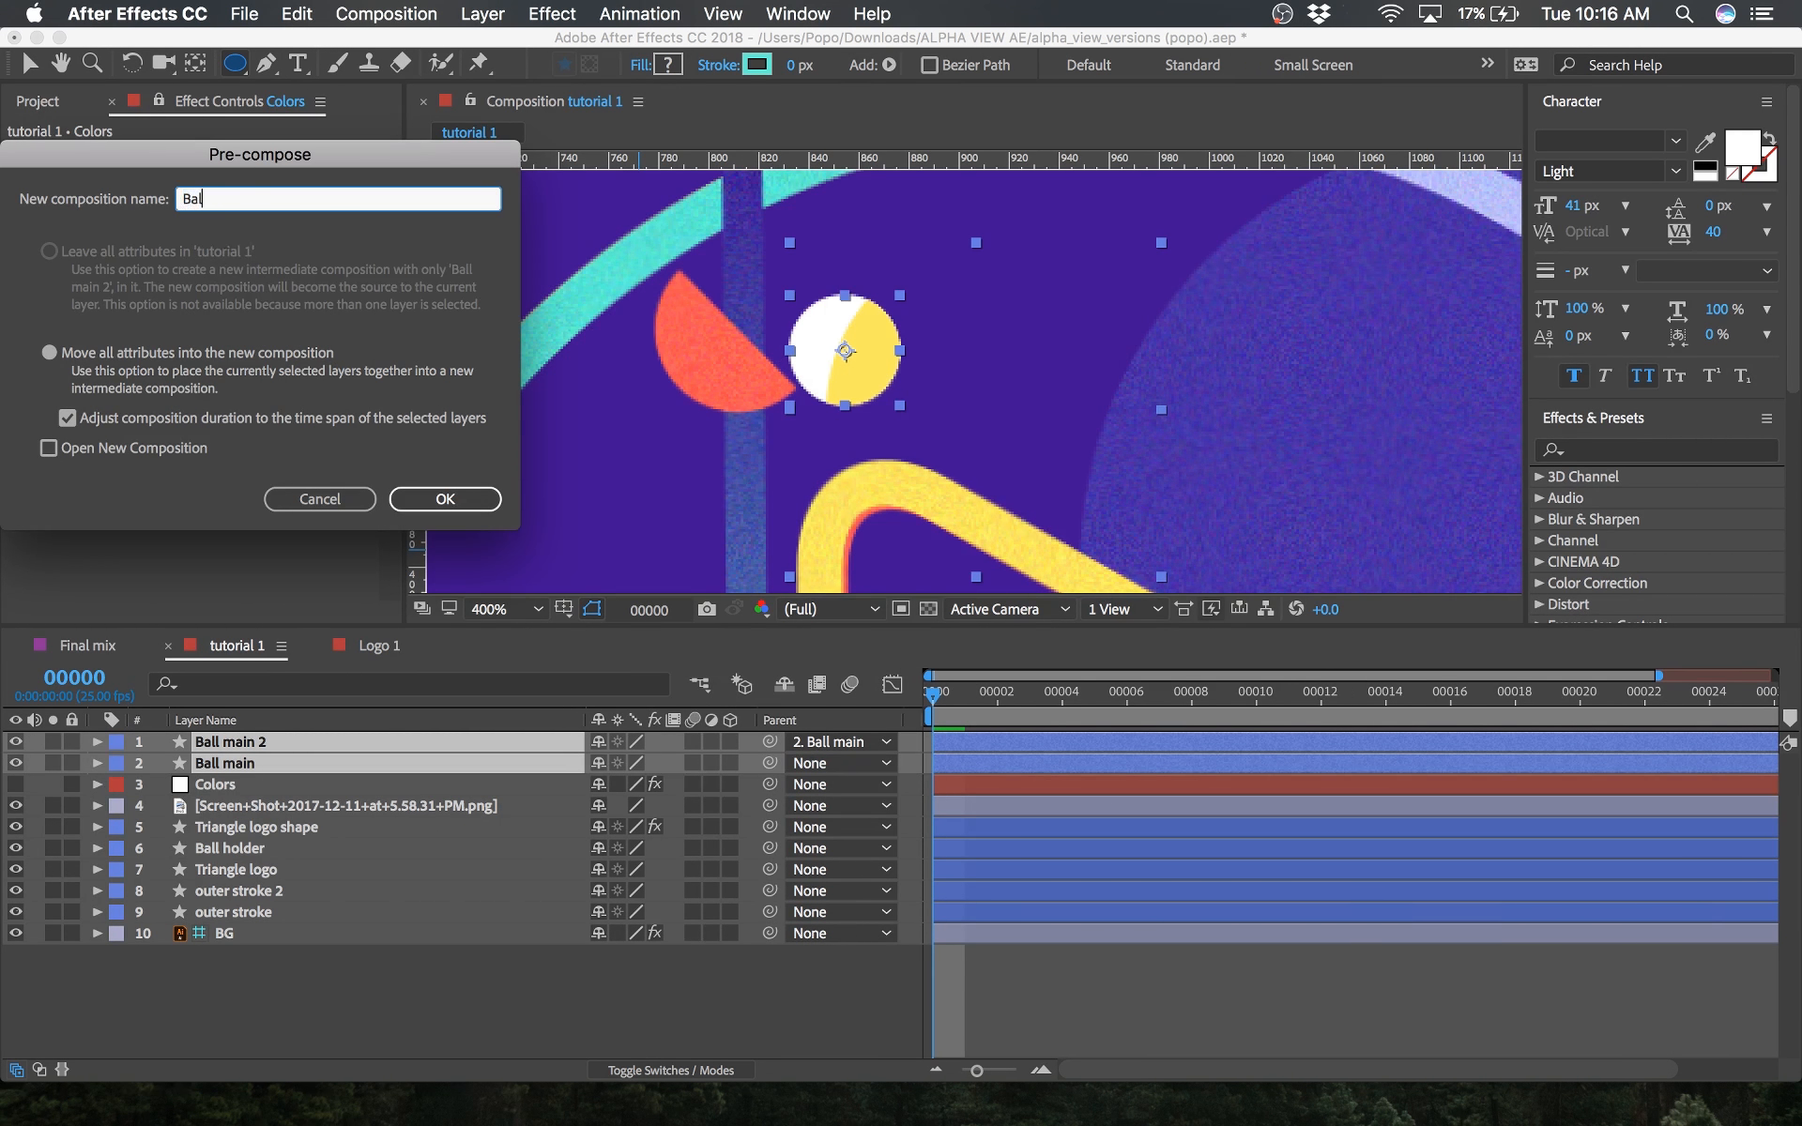
type("l tutorial 1")
key("Return")
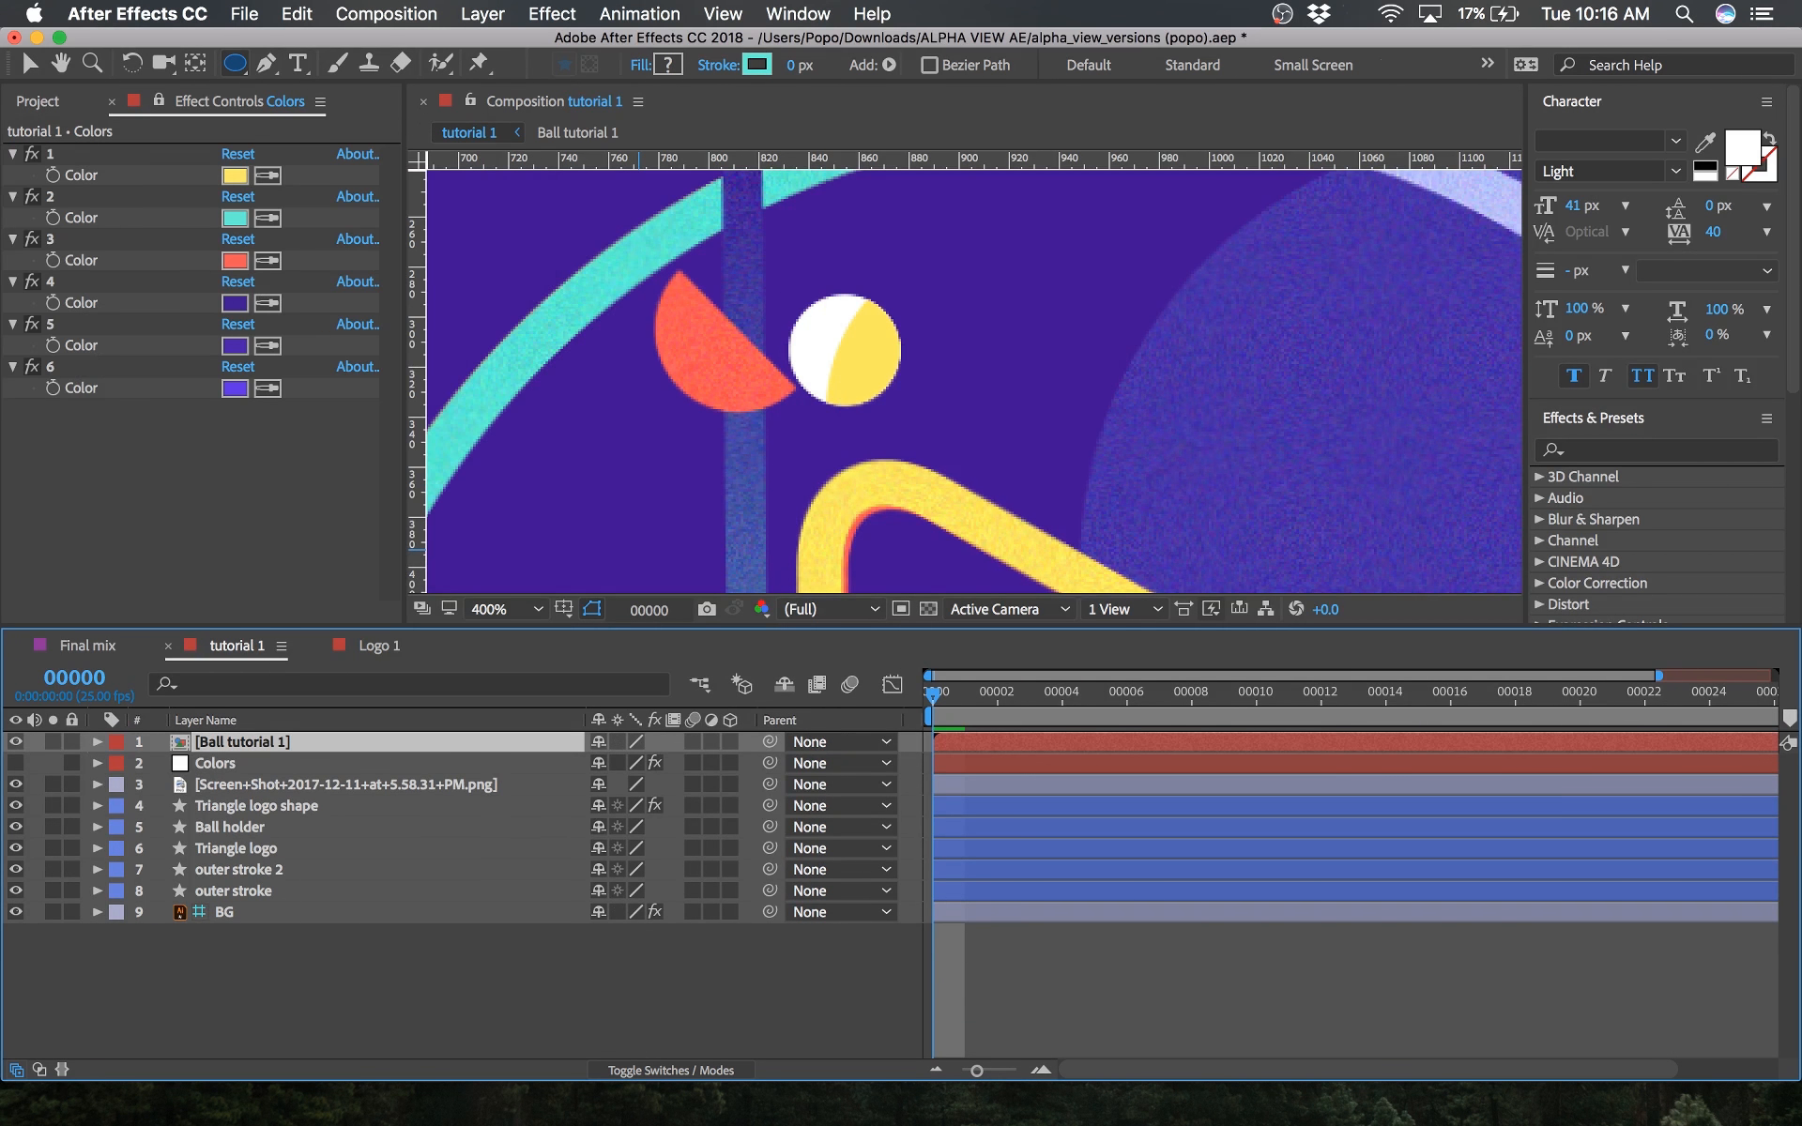
Step: Check the contents of the project's Tutorial files folder for the ball composition, and return to the Colors layer's effect controls
left_click(58, 102)
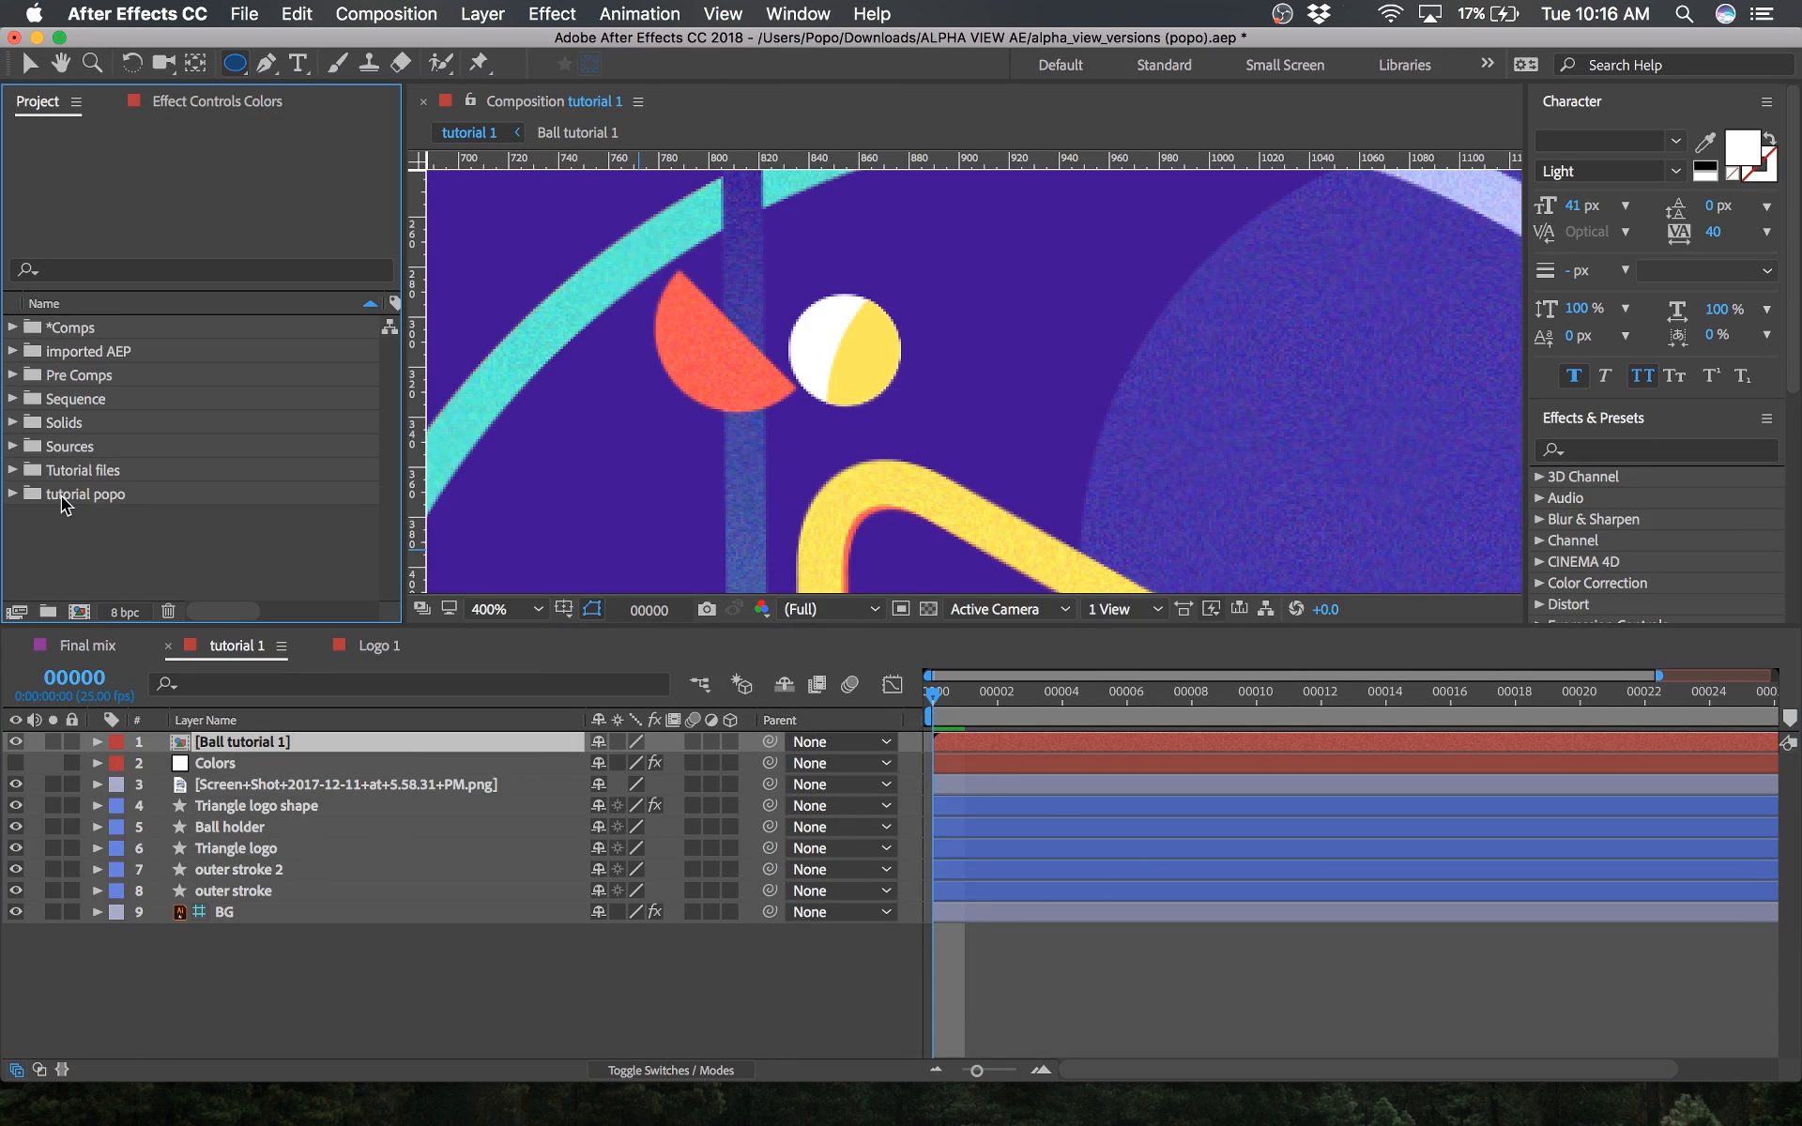
left_click(11, 470)
left_click(117, 497)
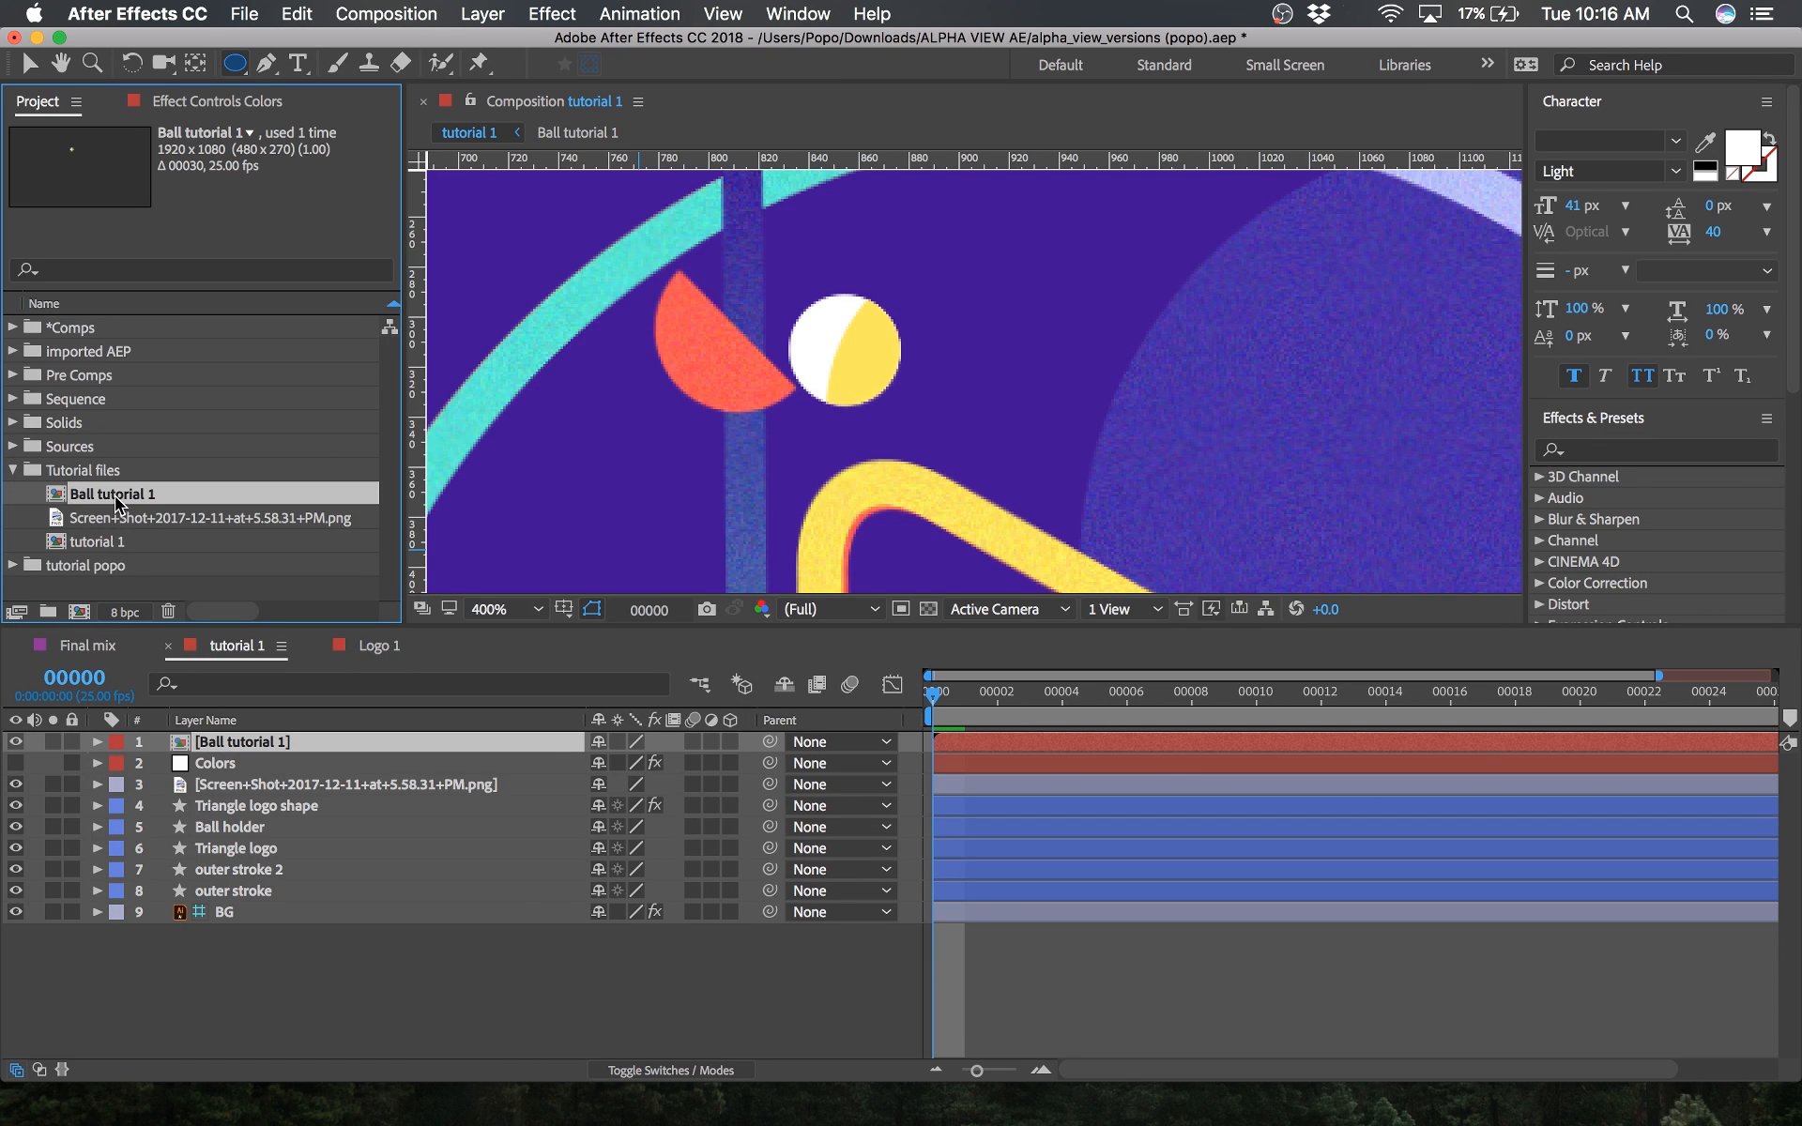
left_click(94, 479)
left_click(99, 524)
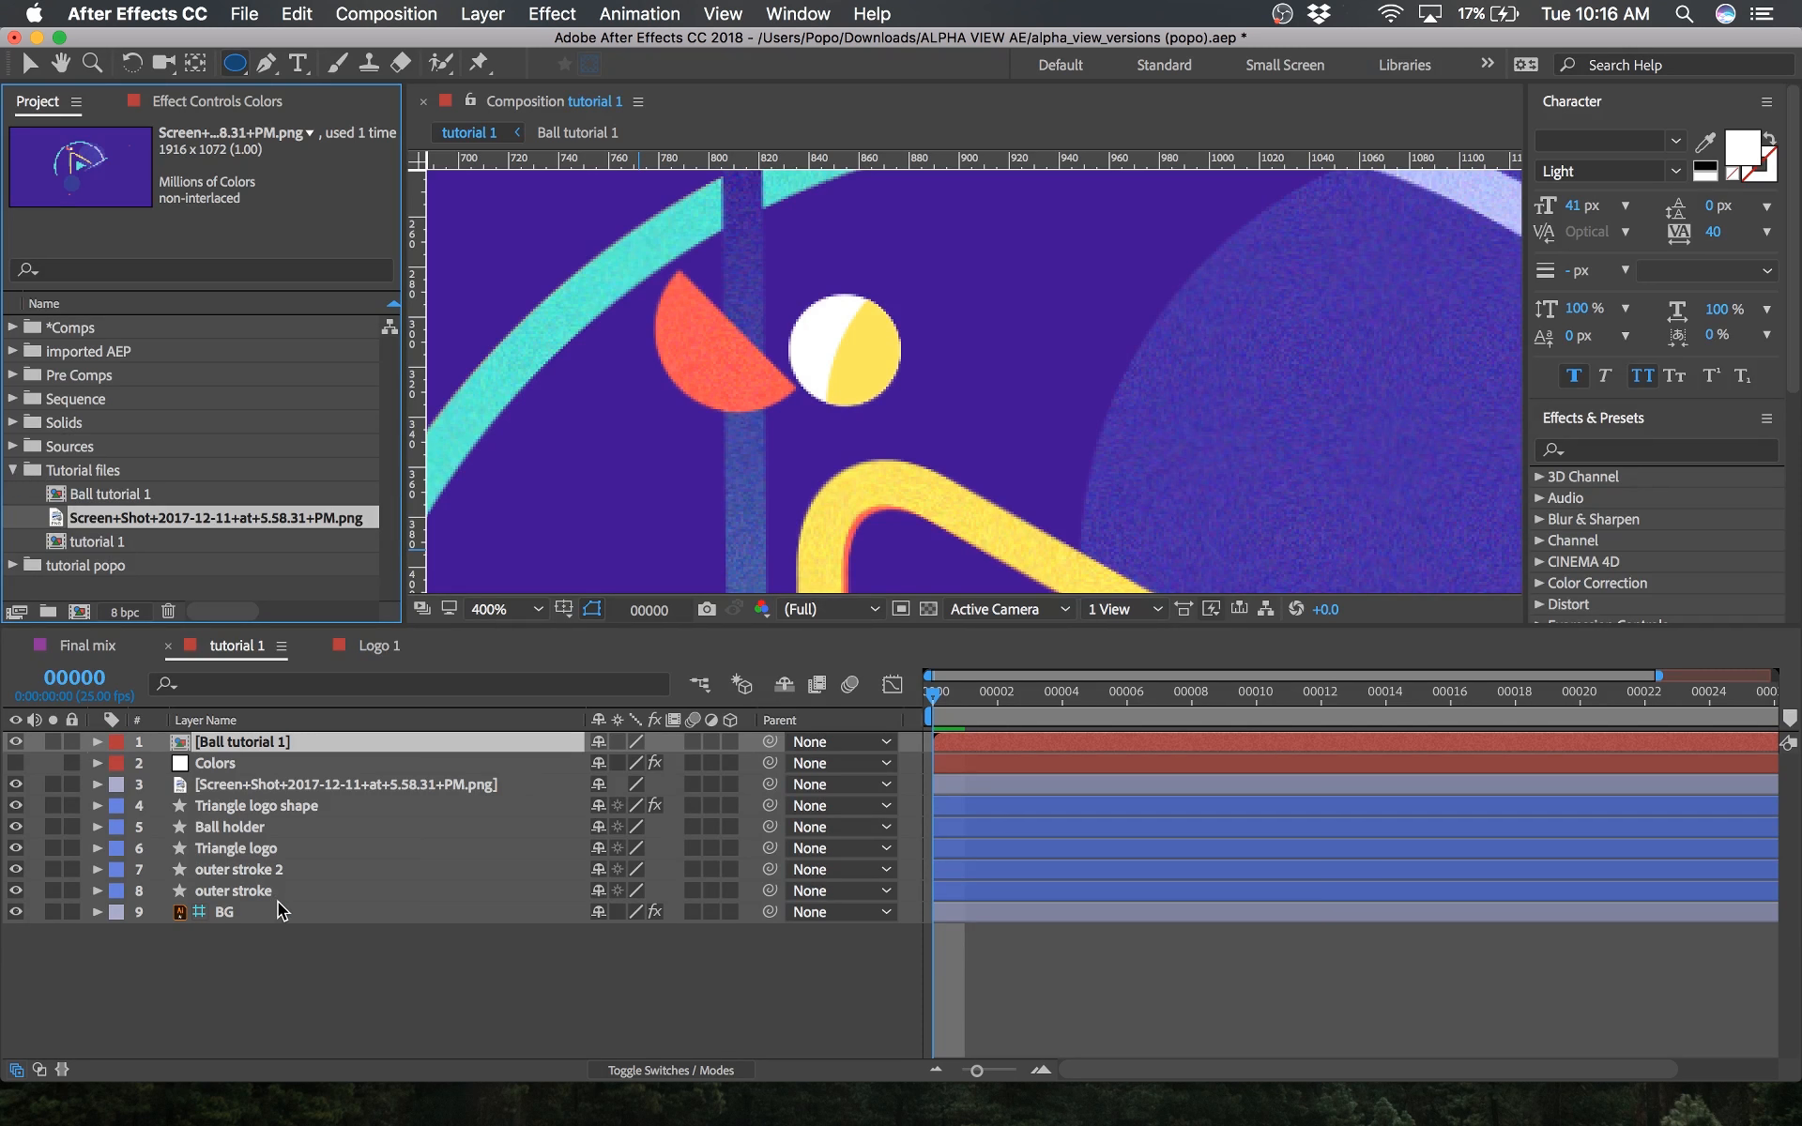
left_click(268, 976)
left_click(214, 103)
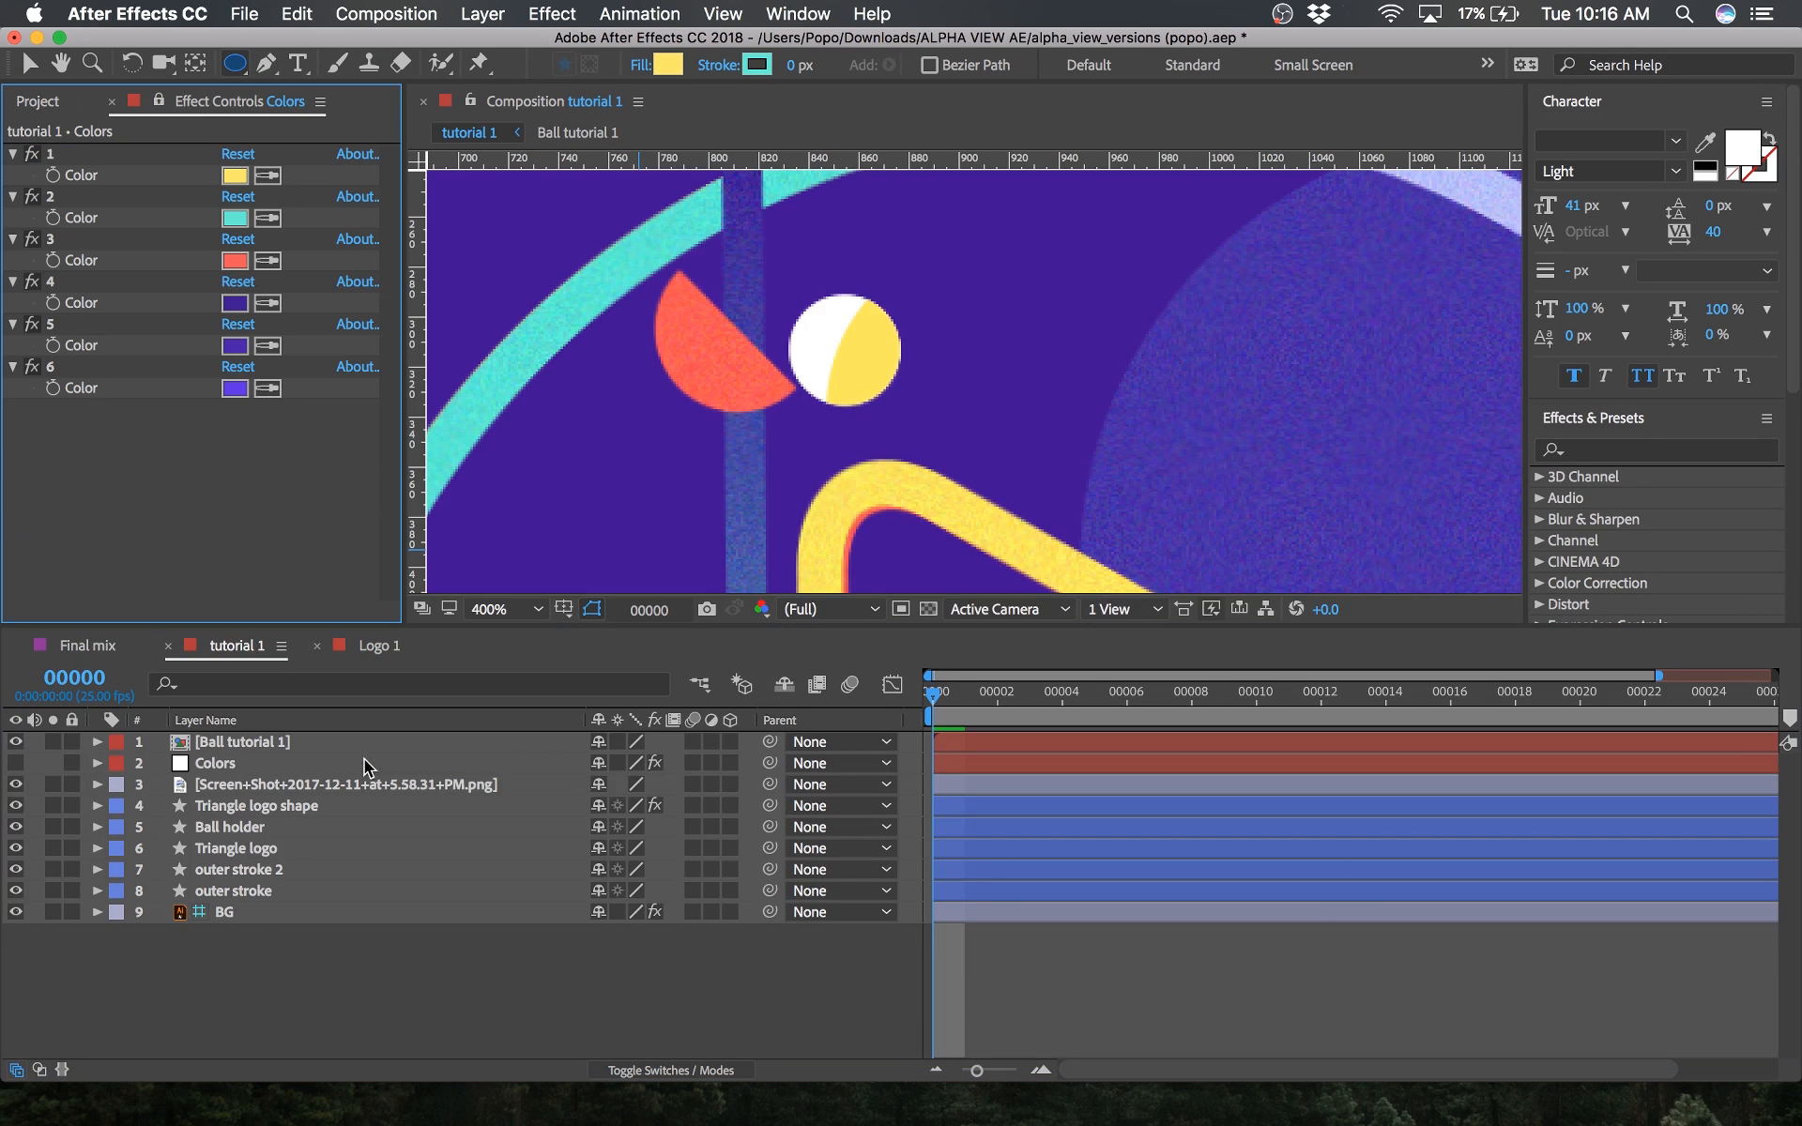
Step: Move the Ball tutorial 1 layer below the reference screenshot layer and leave no layer selected
left_click_drag(230, 742, 246, 789)
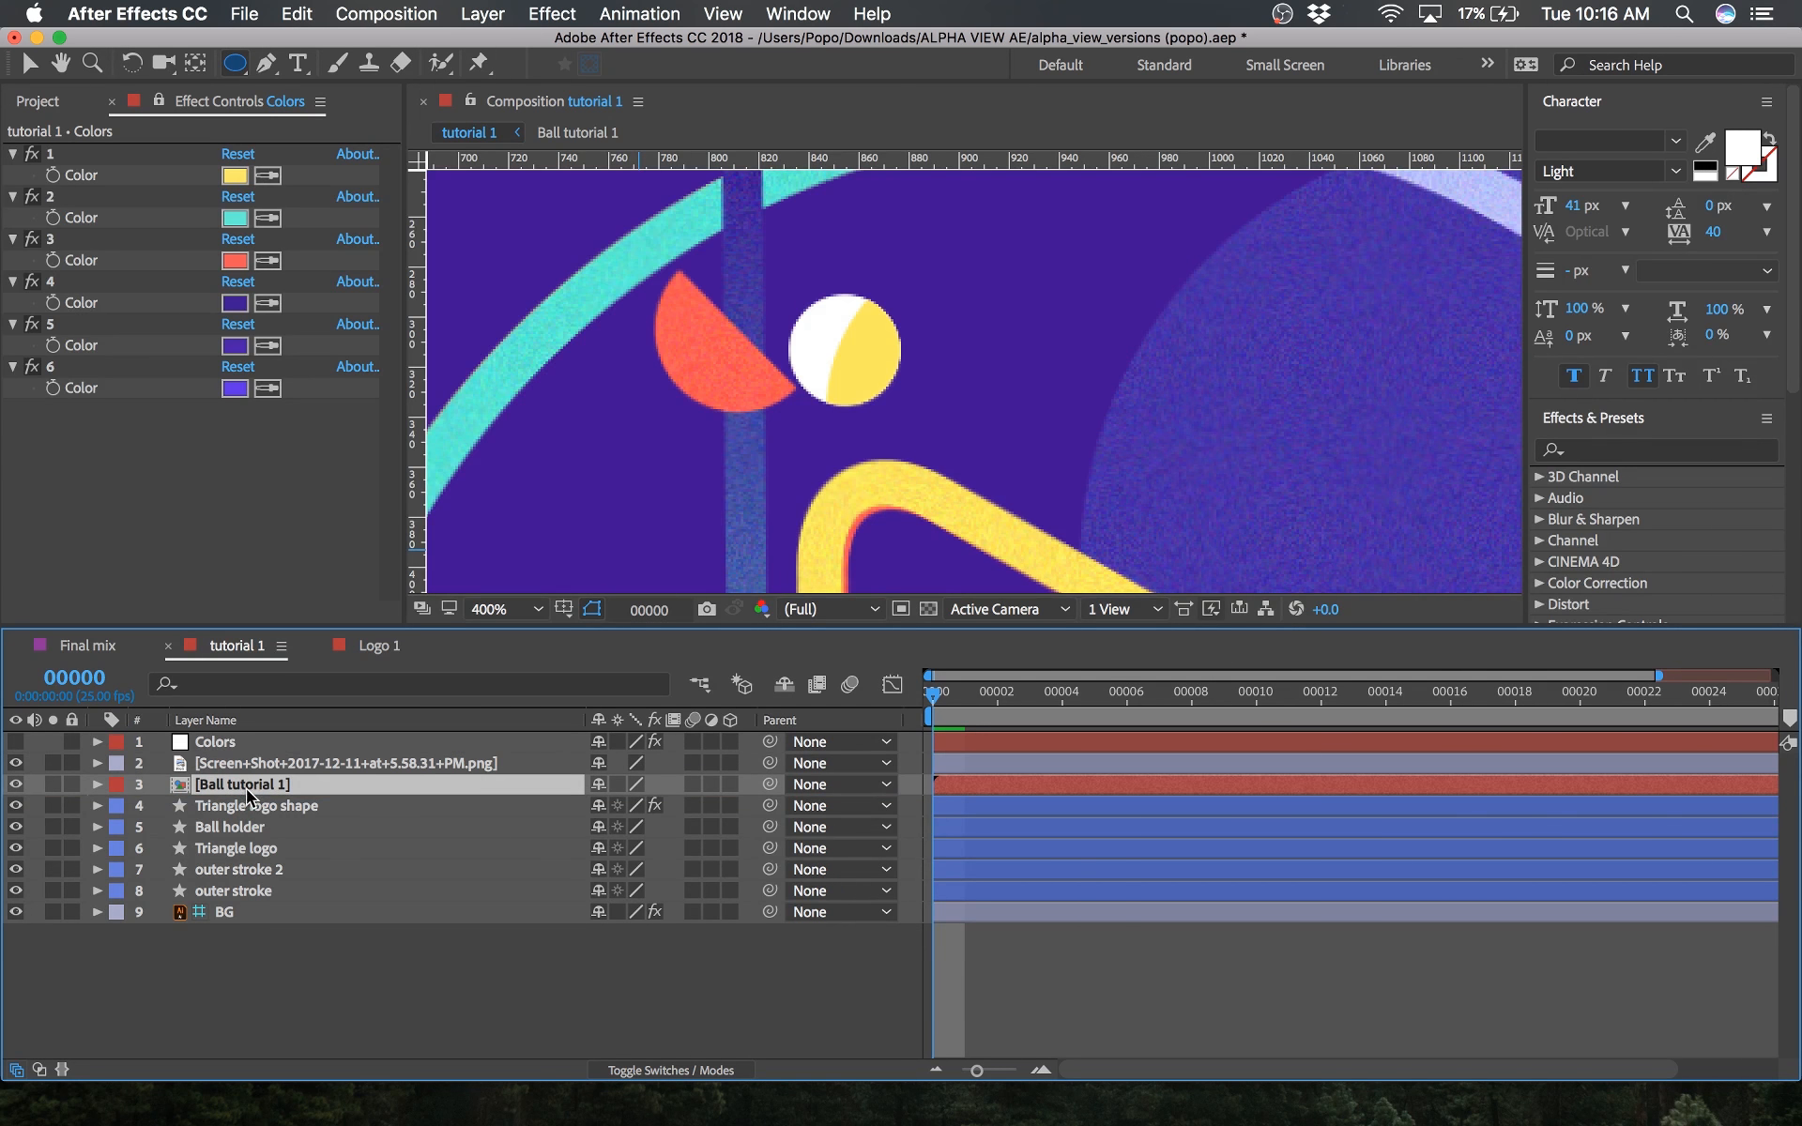
scroll(1047, 329, "down", 2)
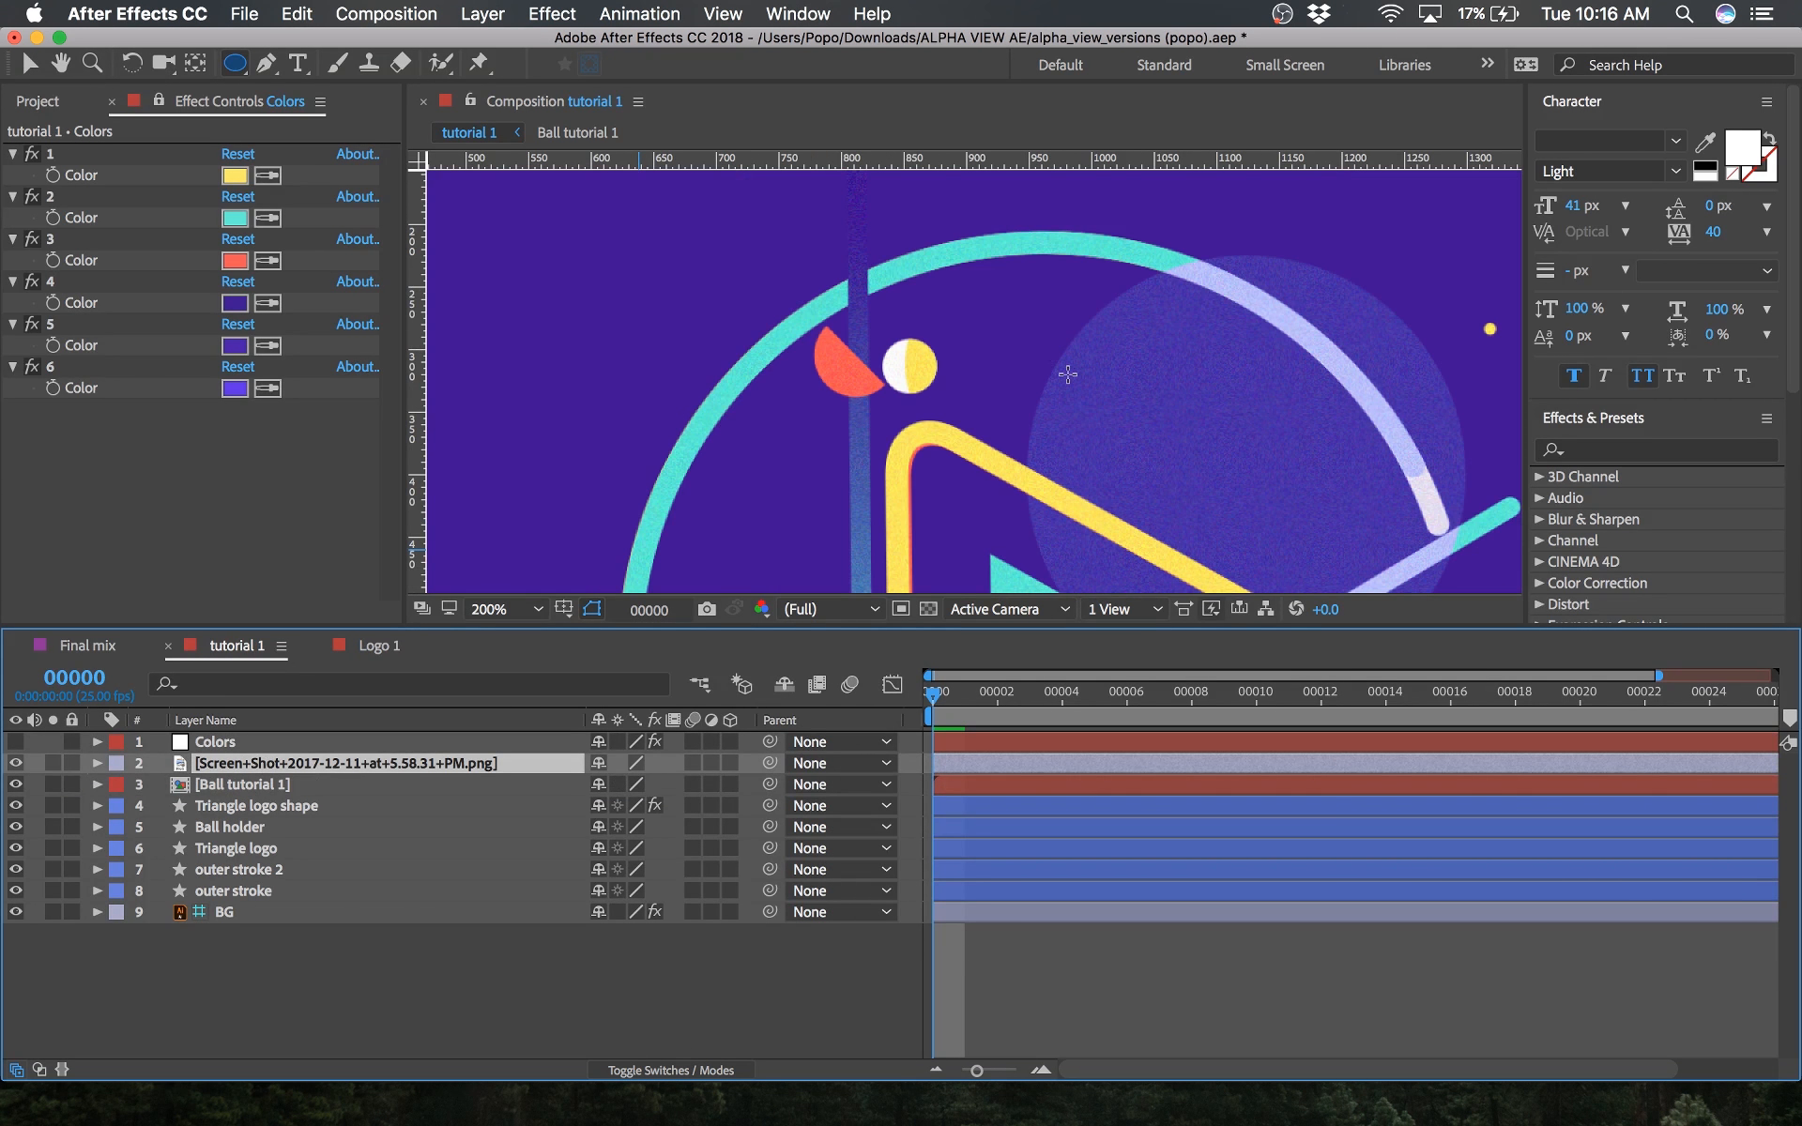
scroll(1067, 374, "down", 2)
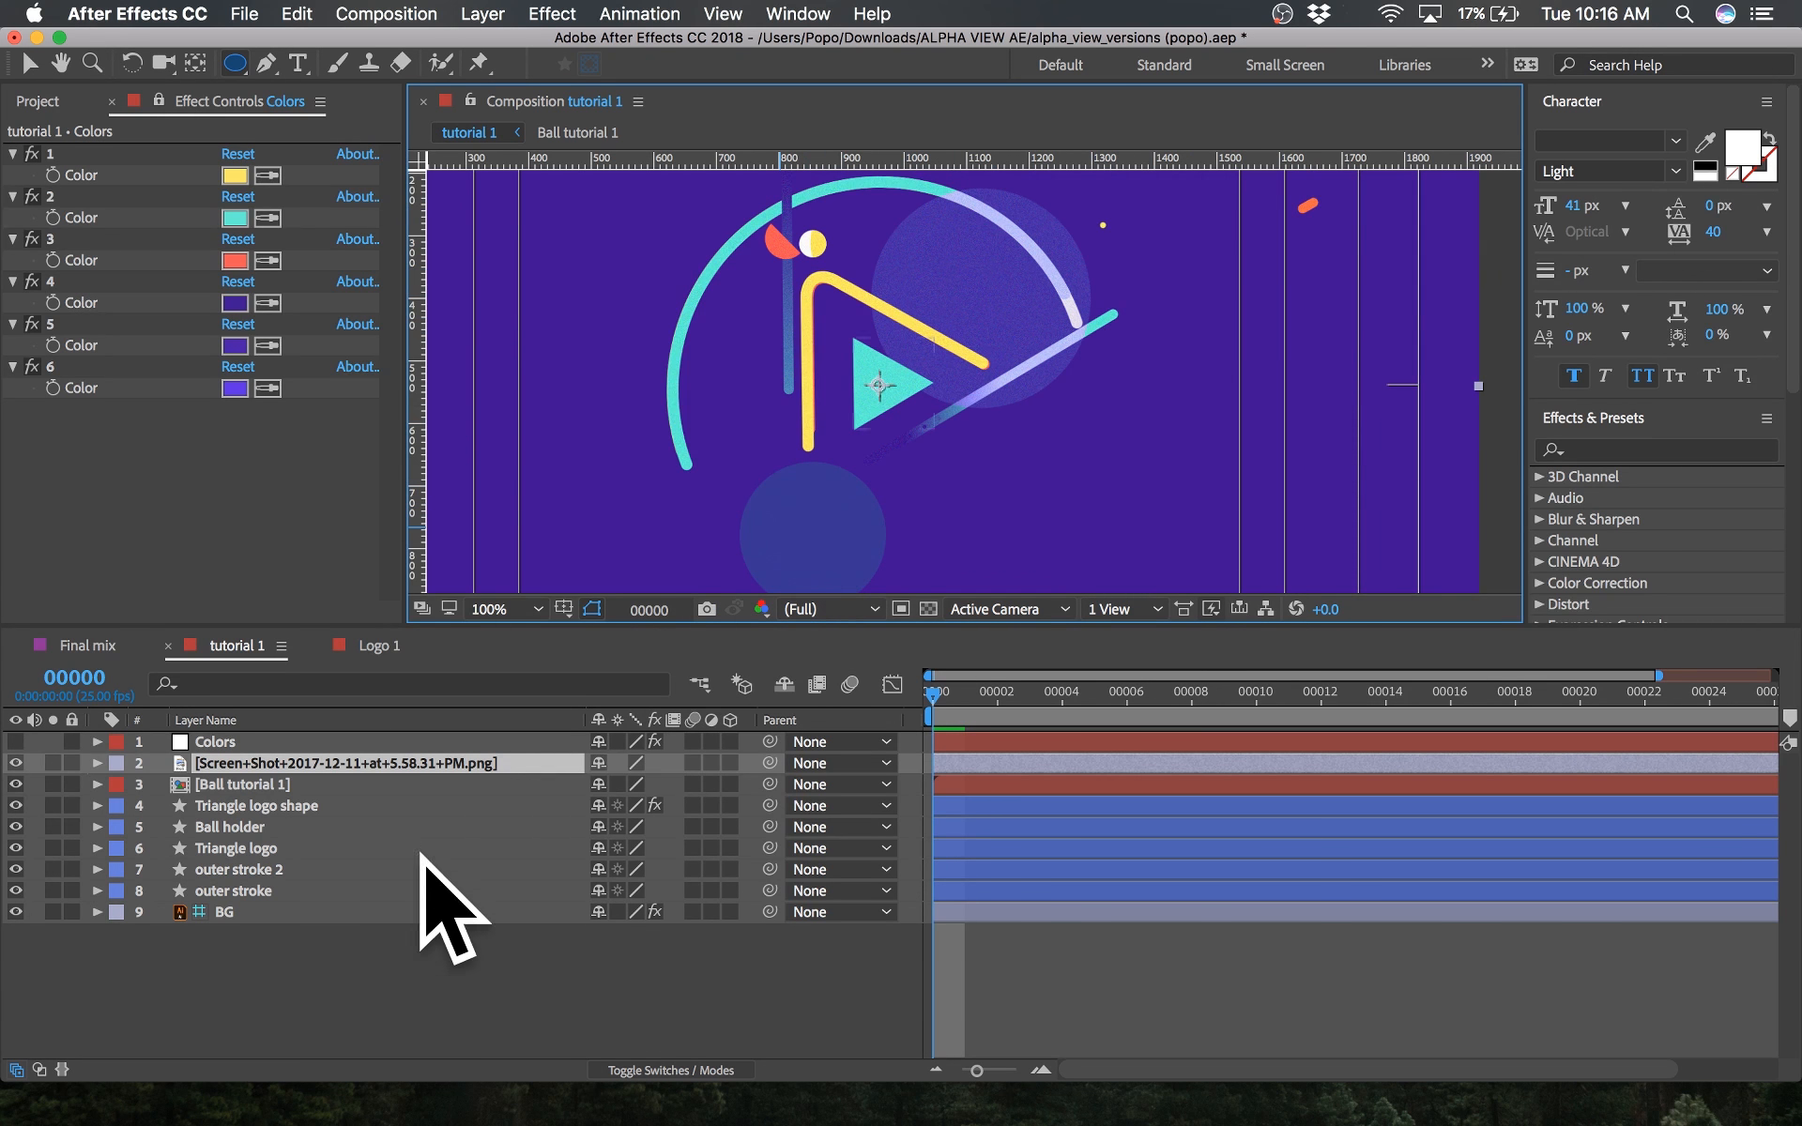
left_click(394, 939)
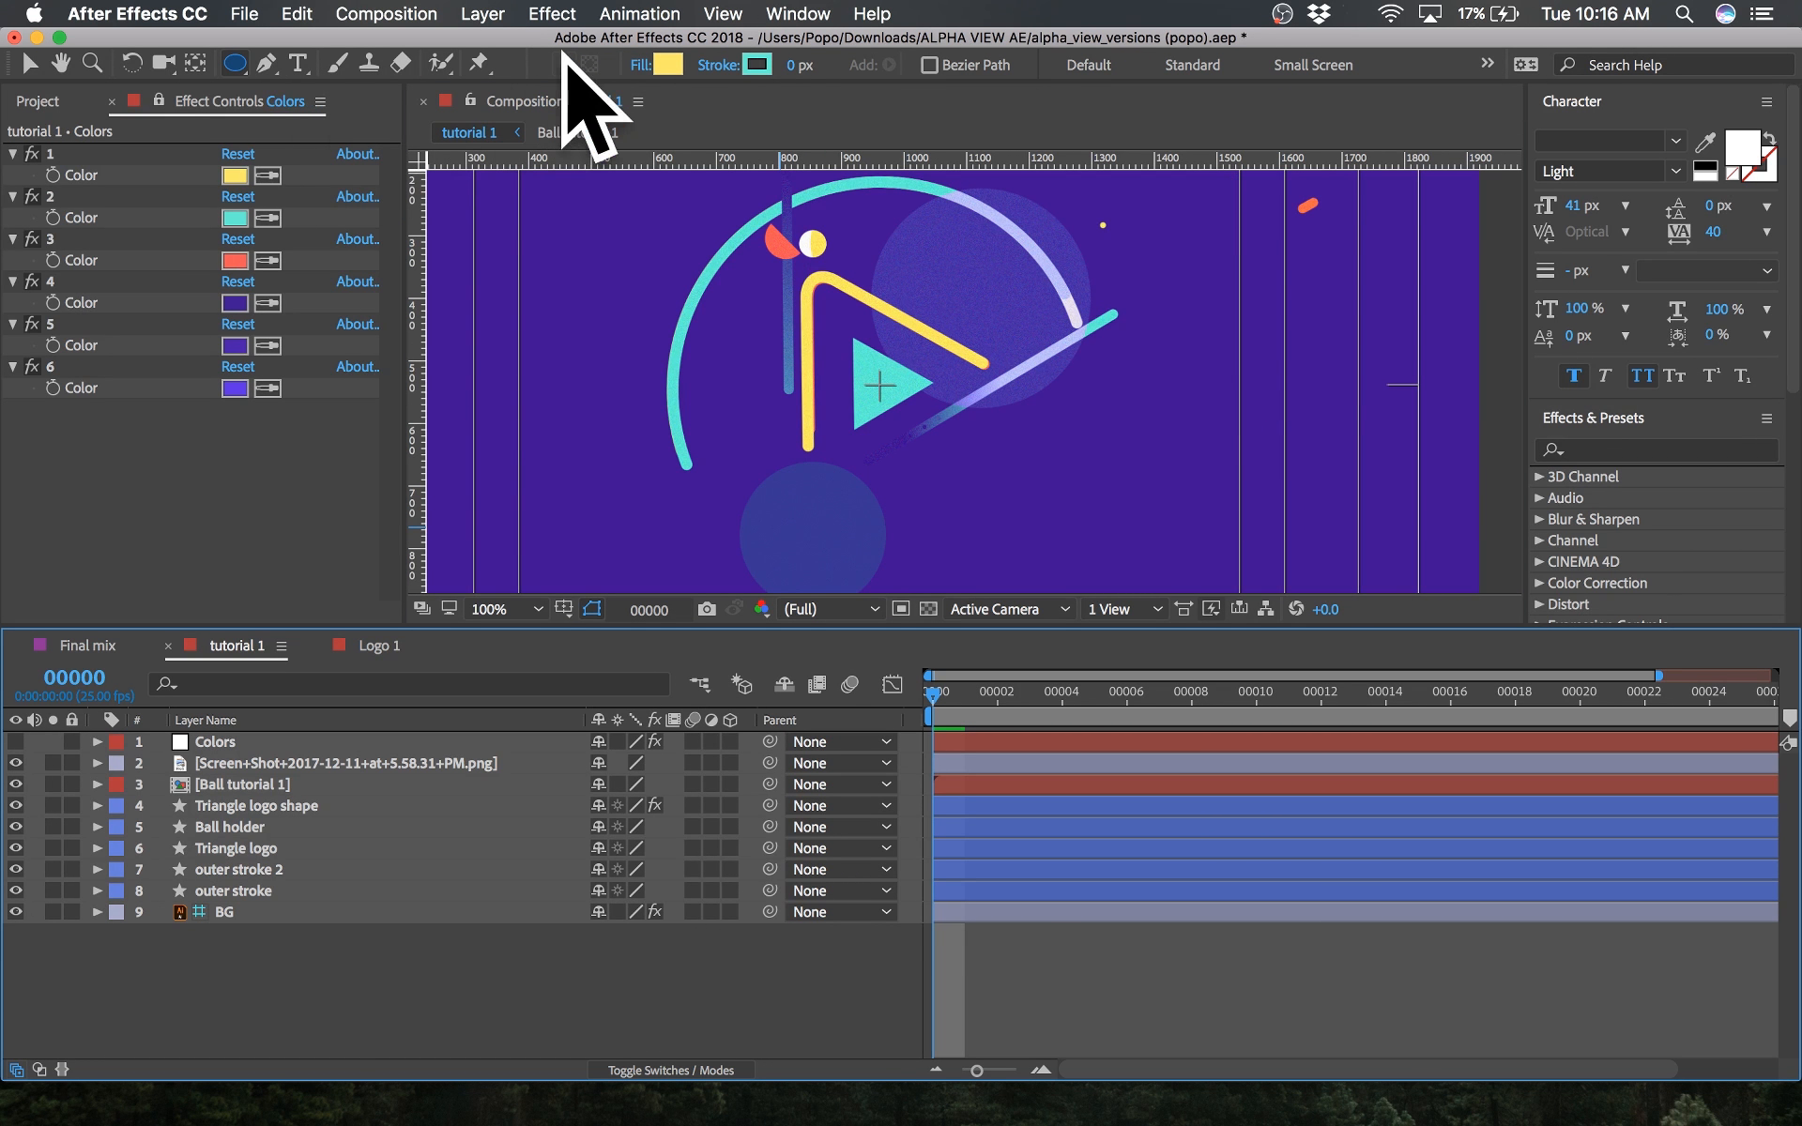
Step: Activate the Pen tool and set the shape options to no fill and a 13 px stroke
left_click(265, 63)
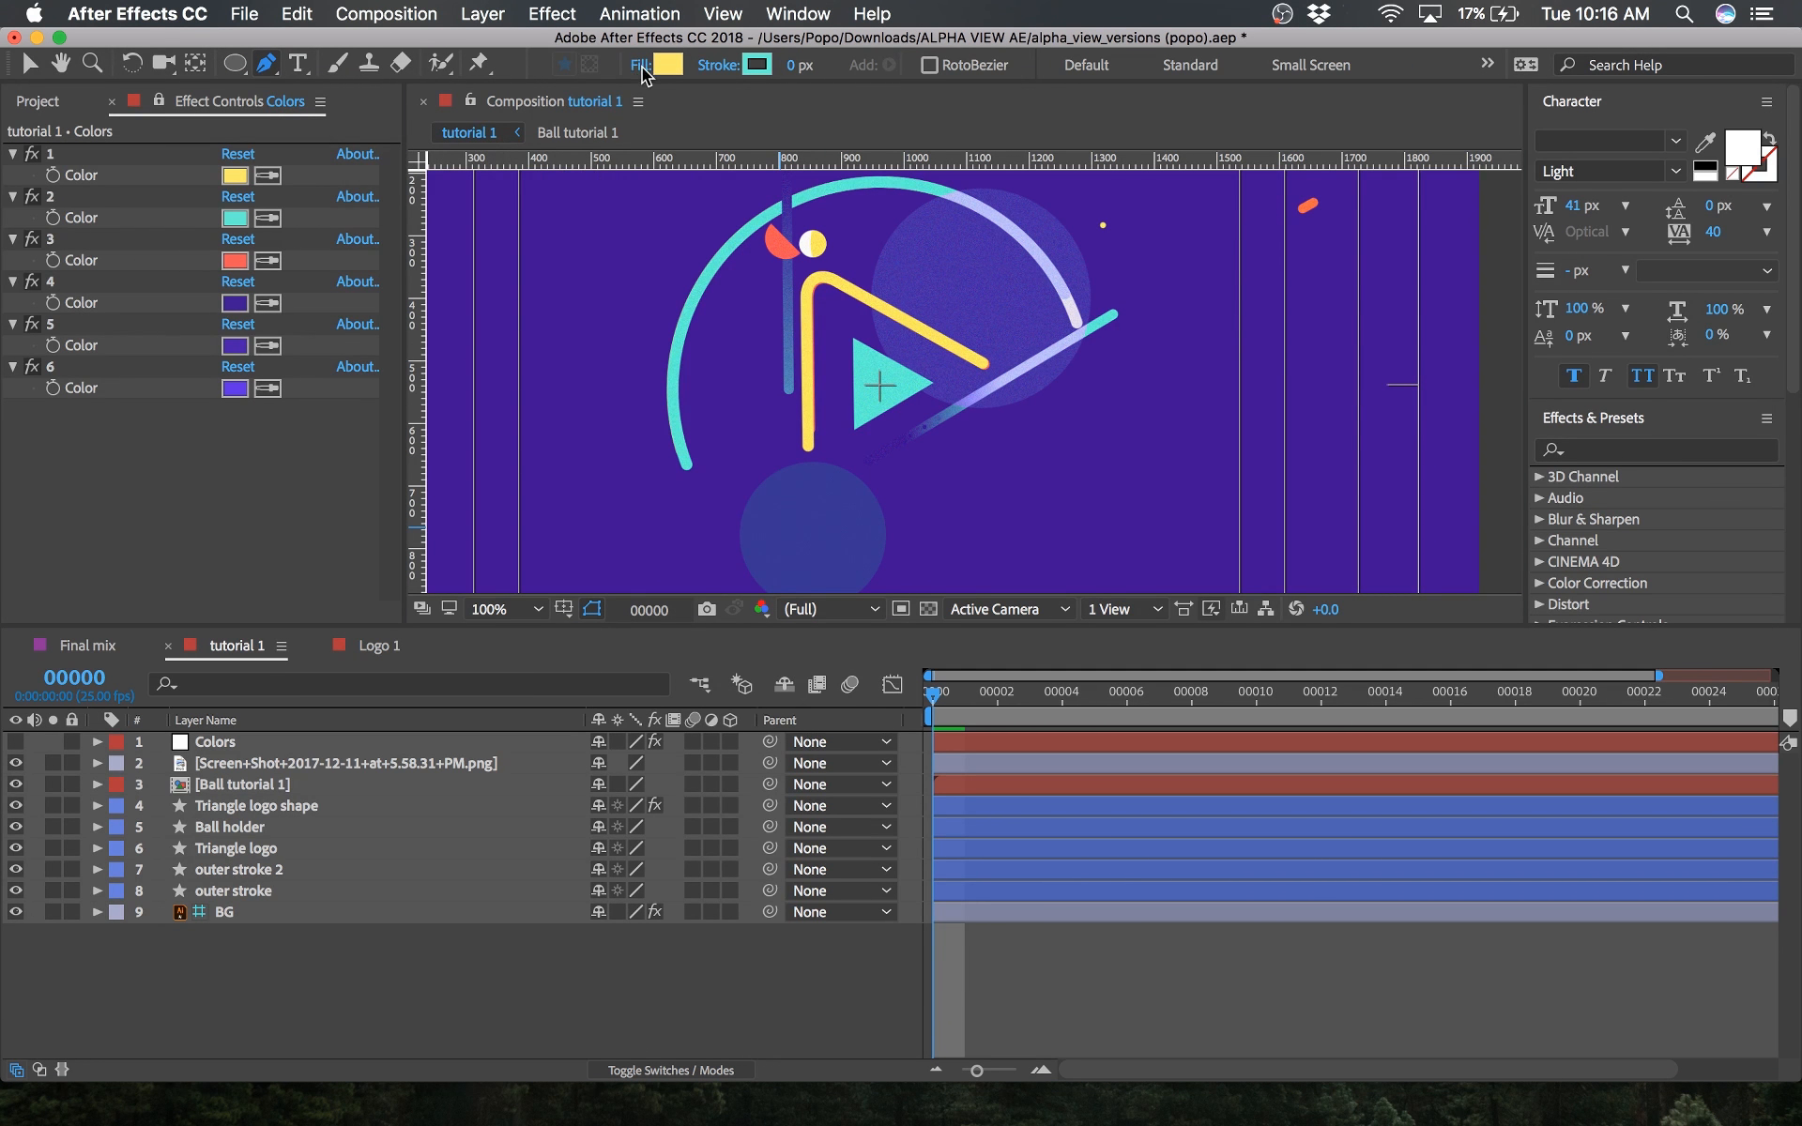
left_click(643, 68)
left_click(30, 201)
left_click(242, 343)
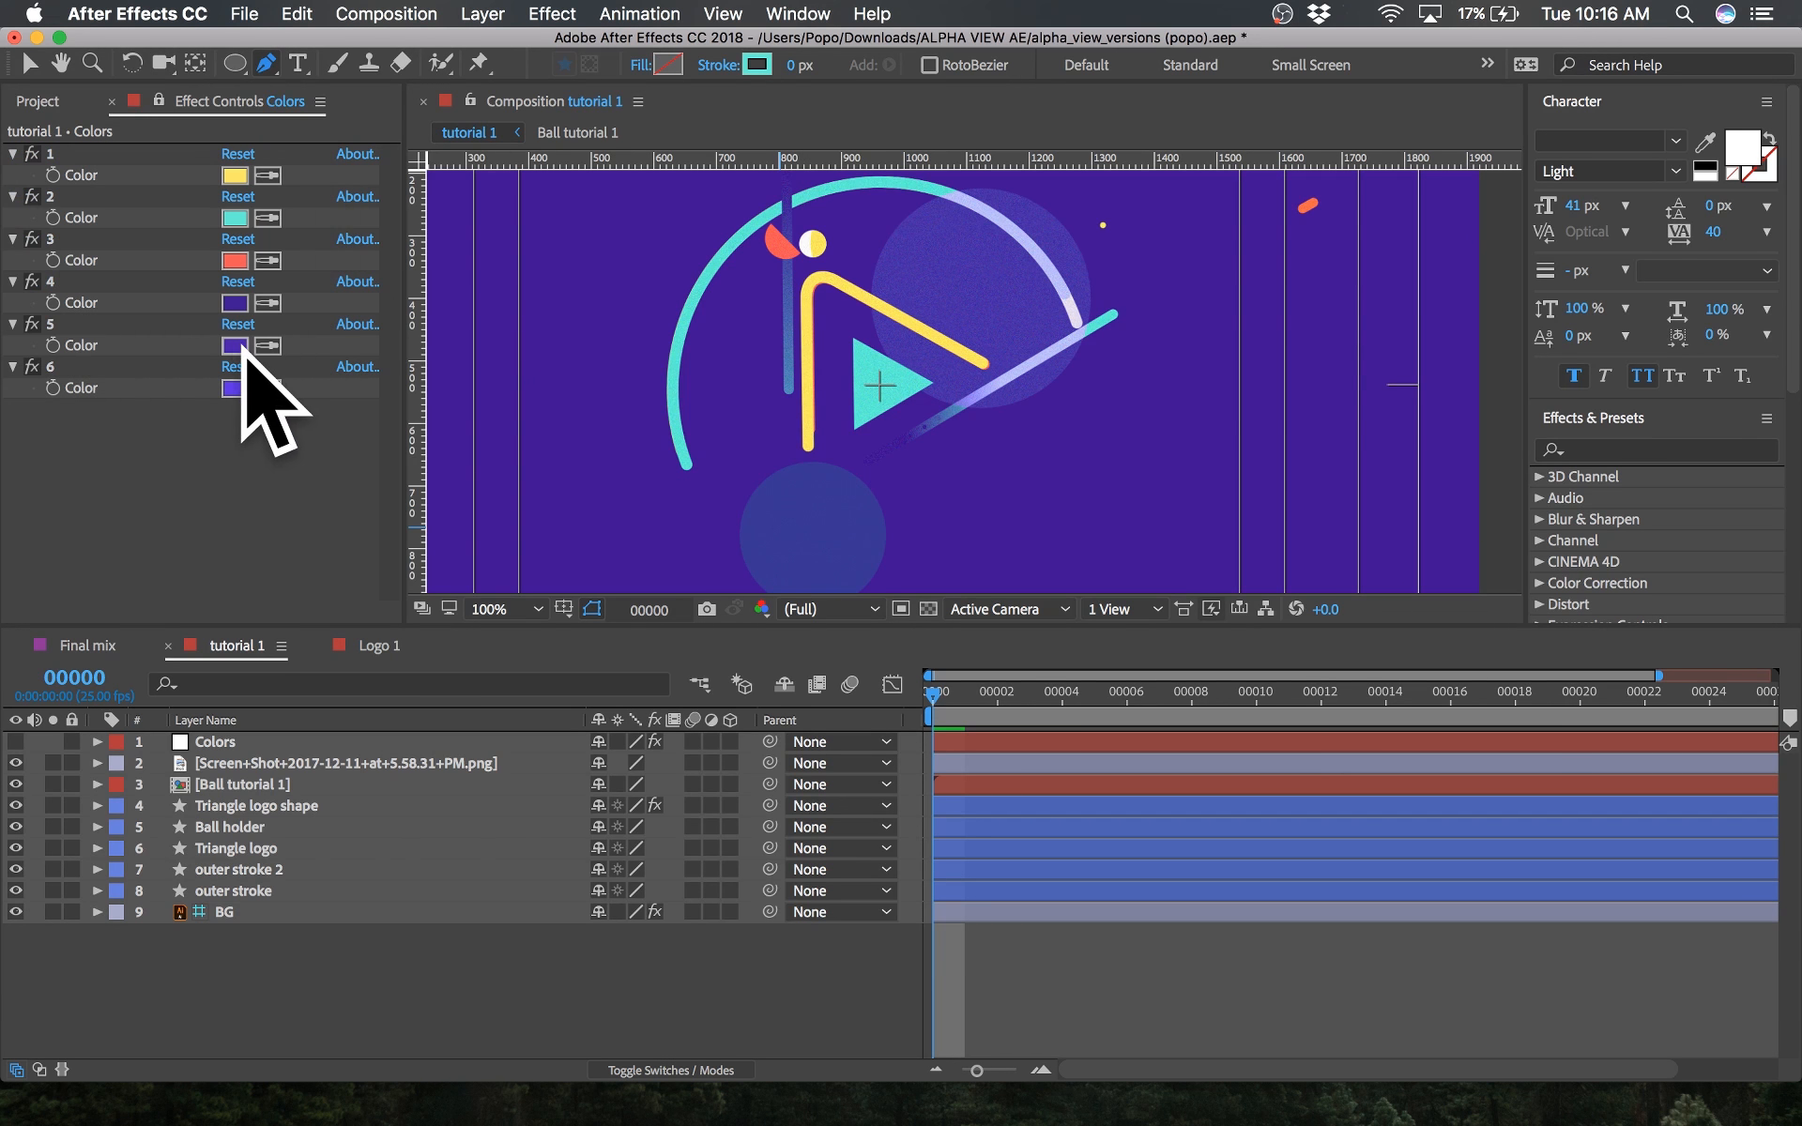
left_click(792, 65)
type("1")
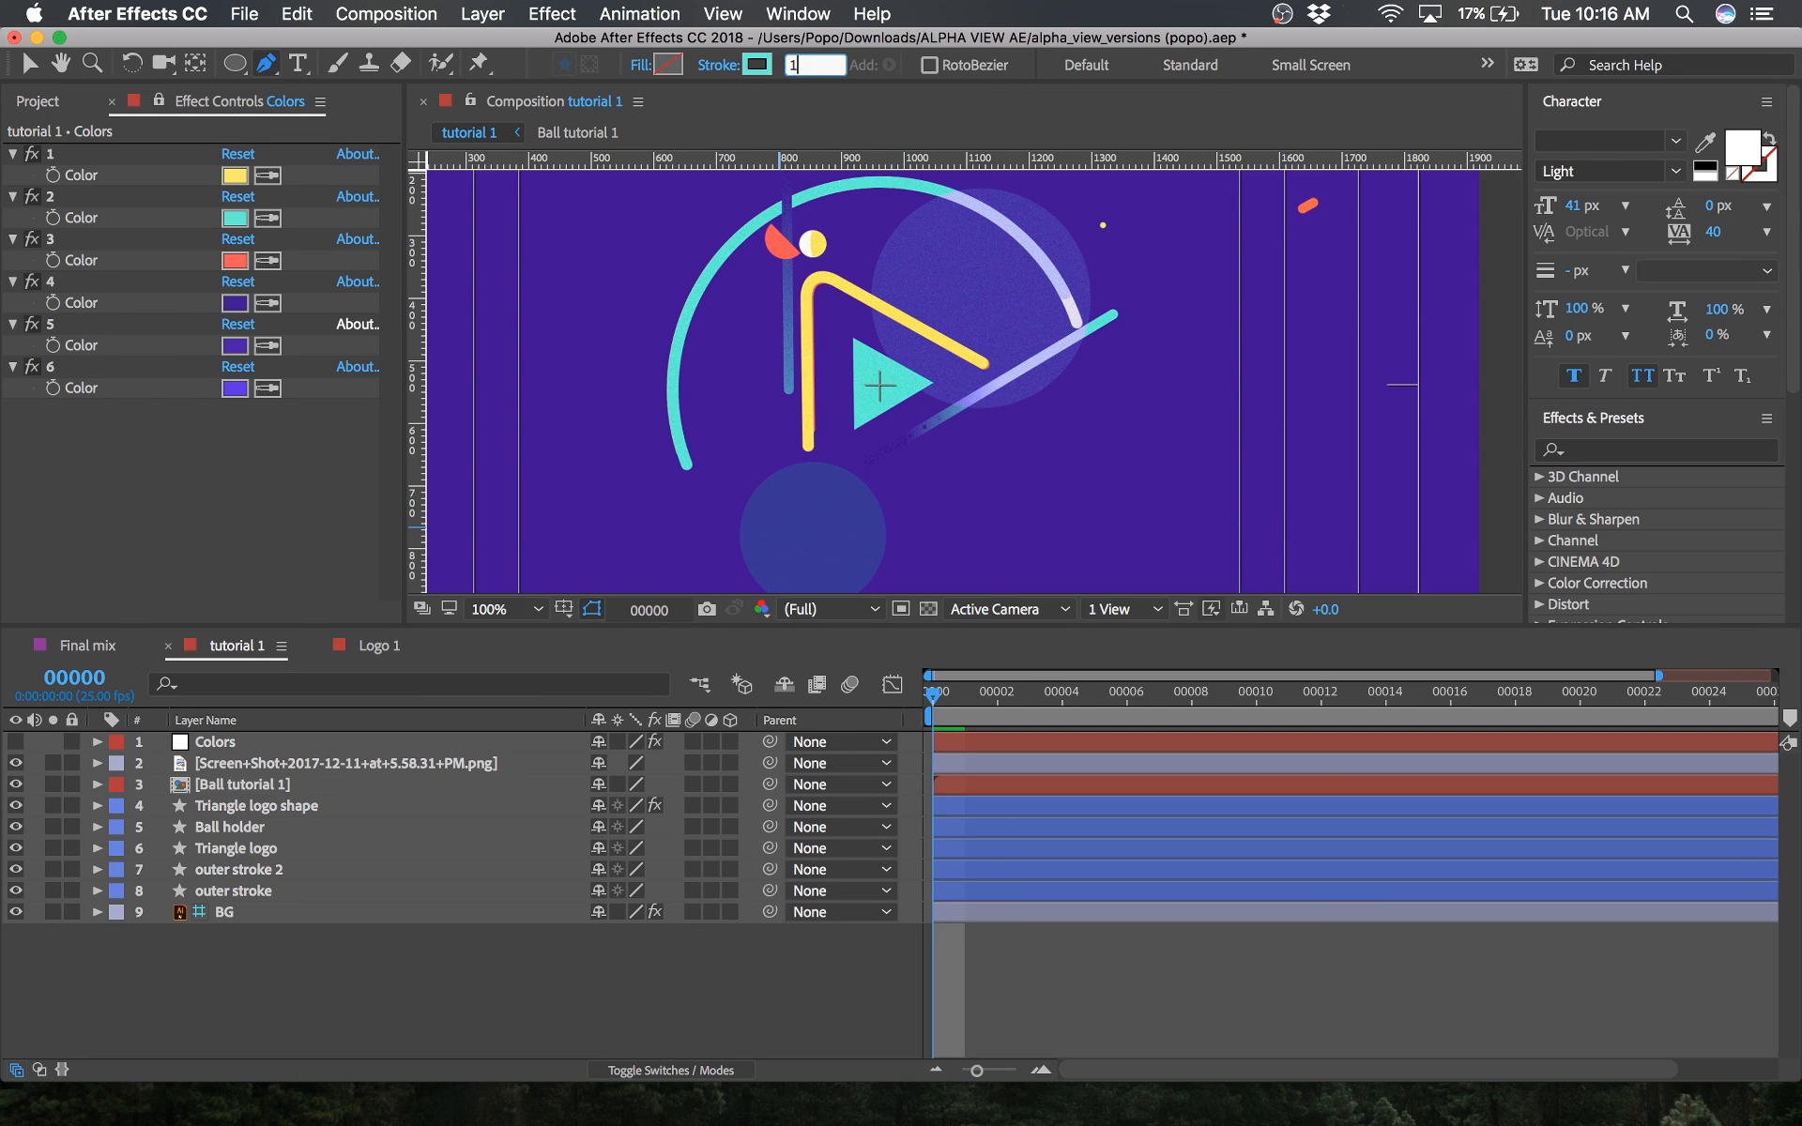
type("3")
key("Return")
Step: Draw a straight diagonal line from the small orange capsule to just below the teal triangle and fine-tune its upper end point
left_click(1318, 202)
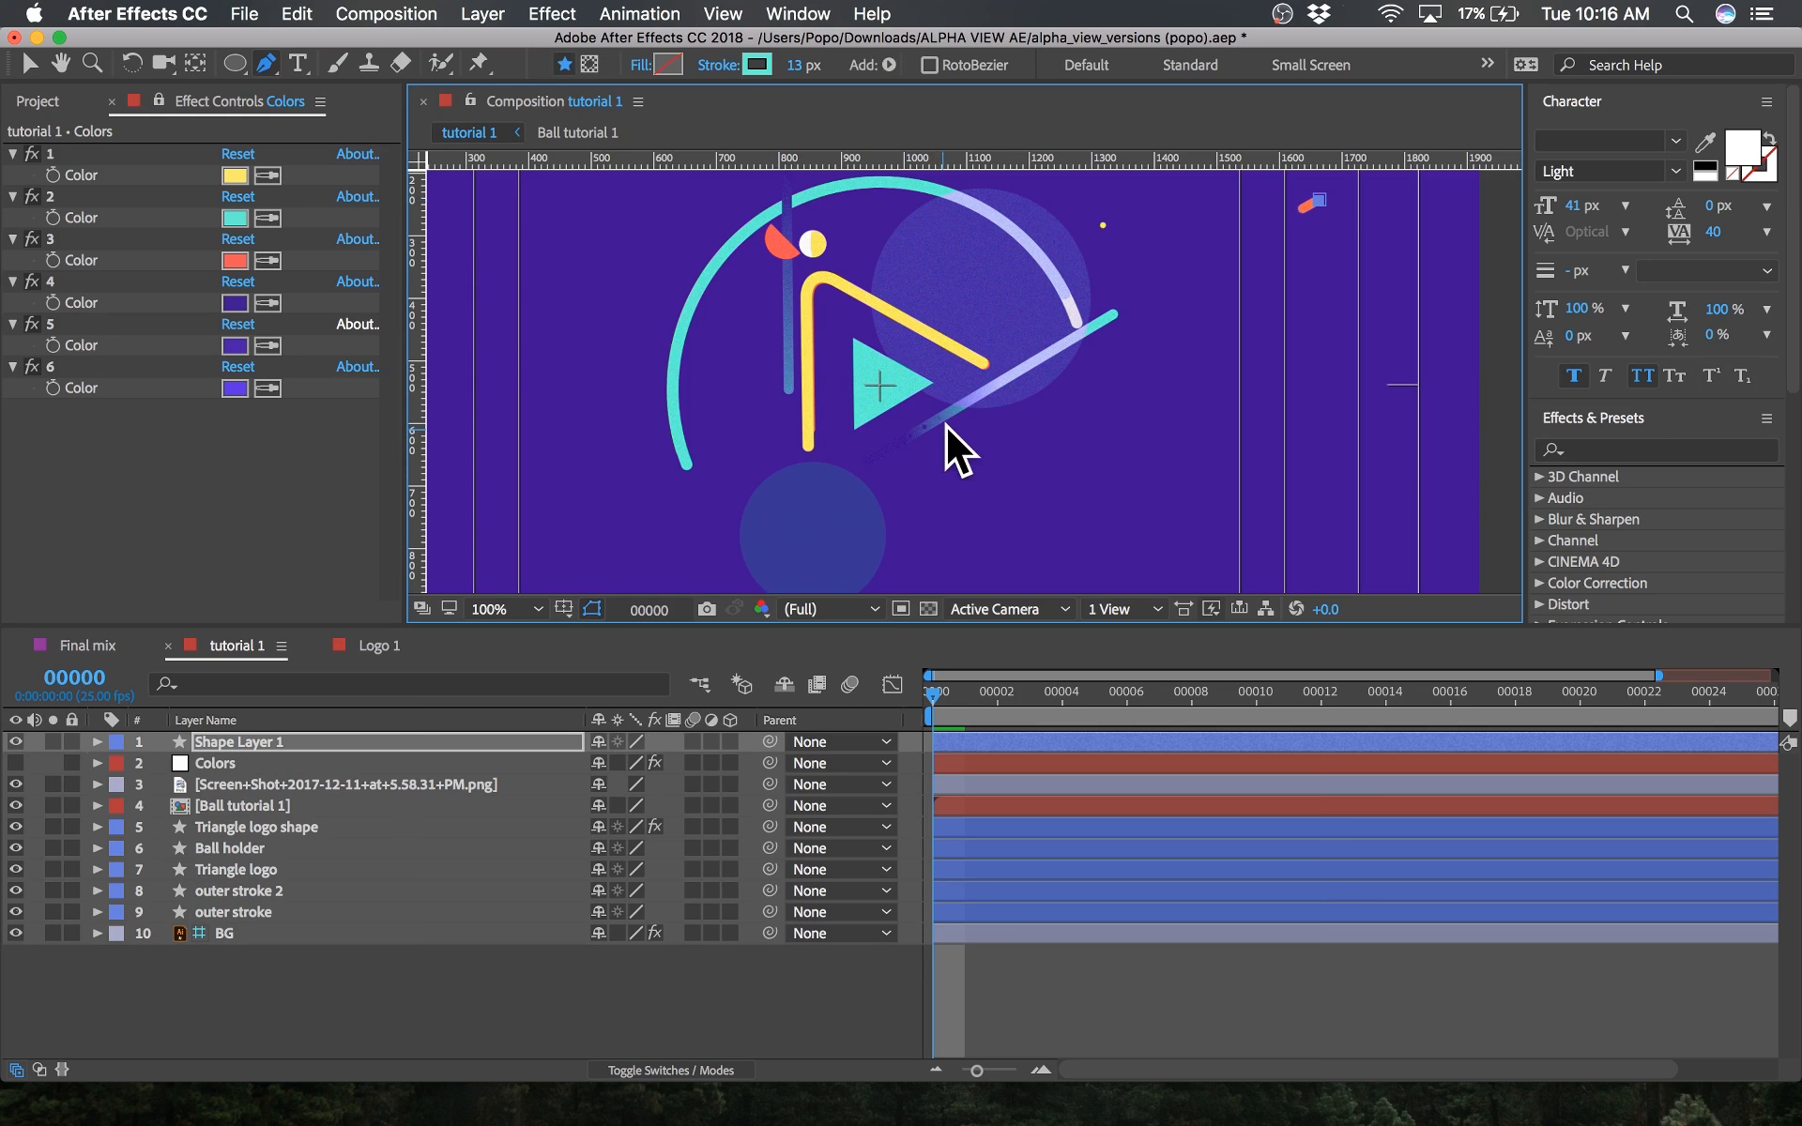
left_click(879, 456)
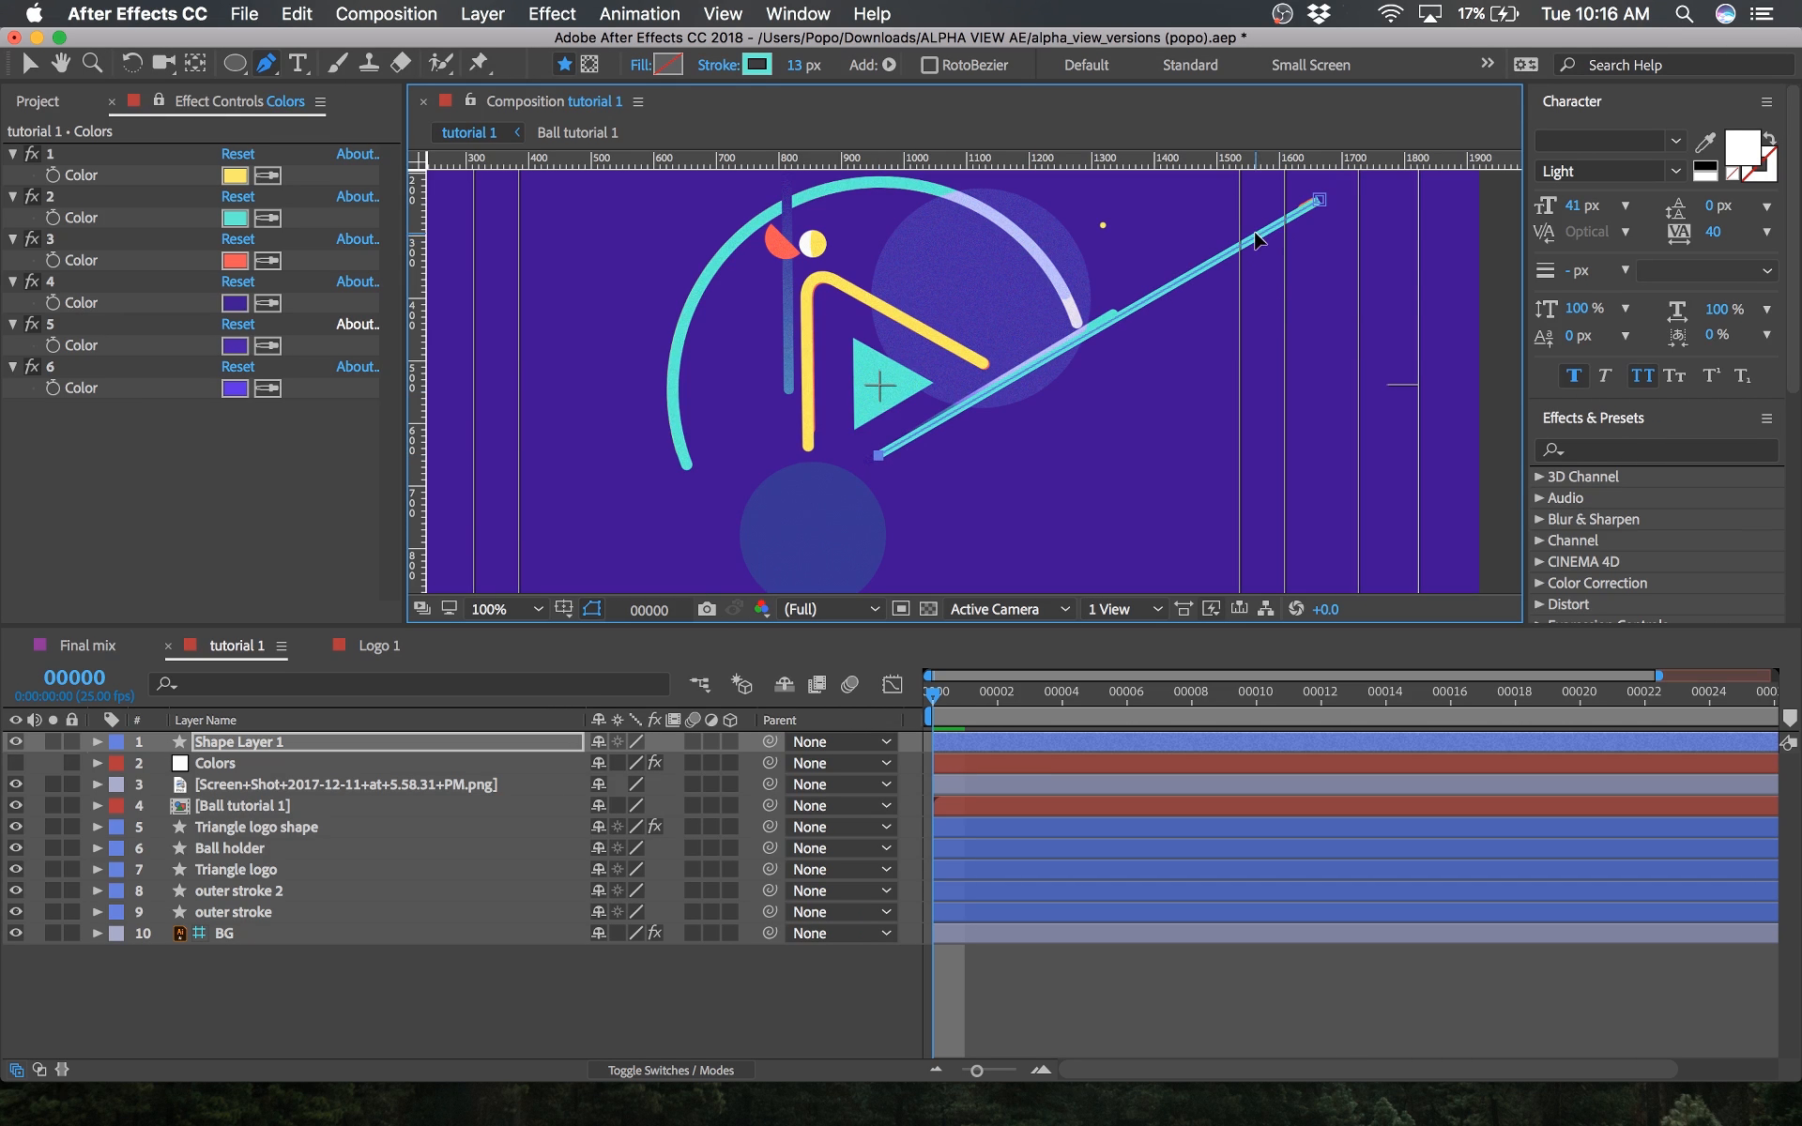
key("v")
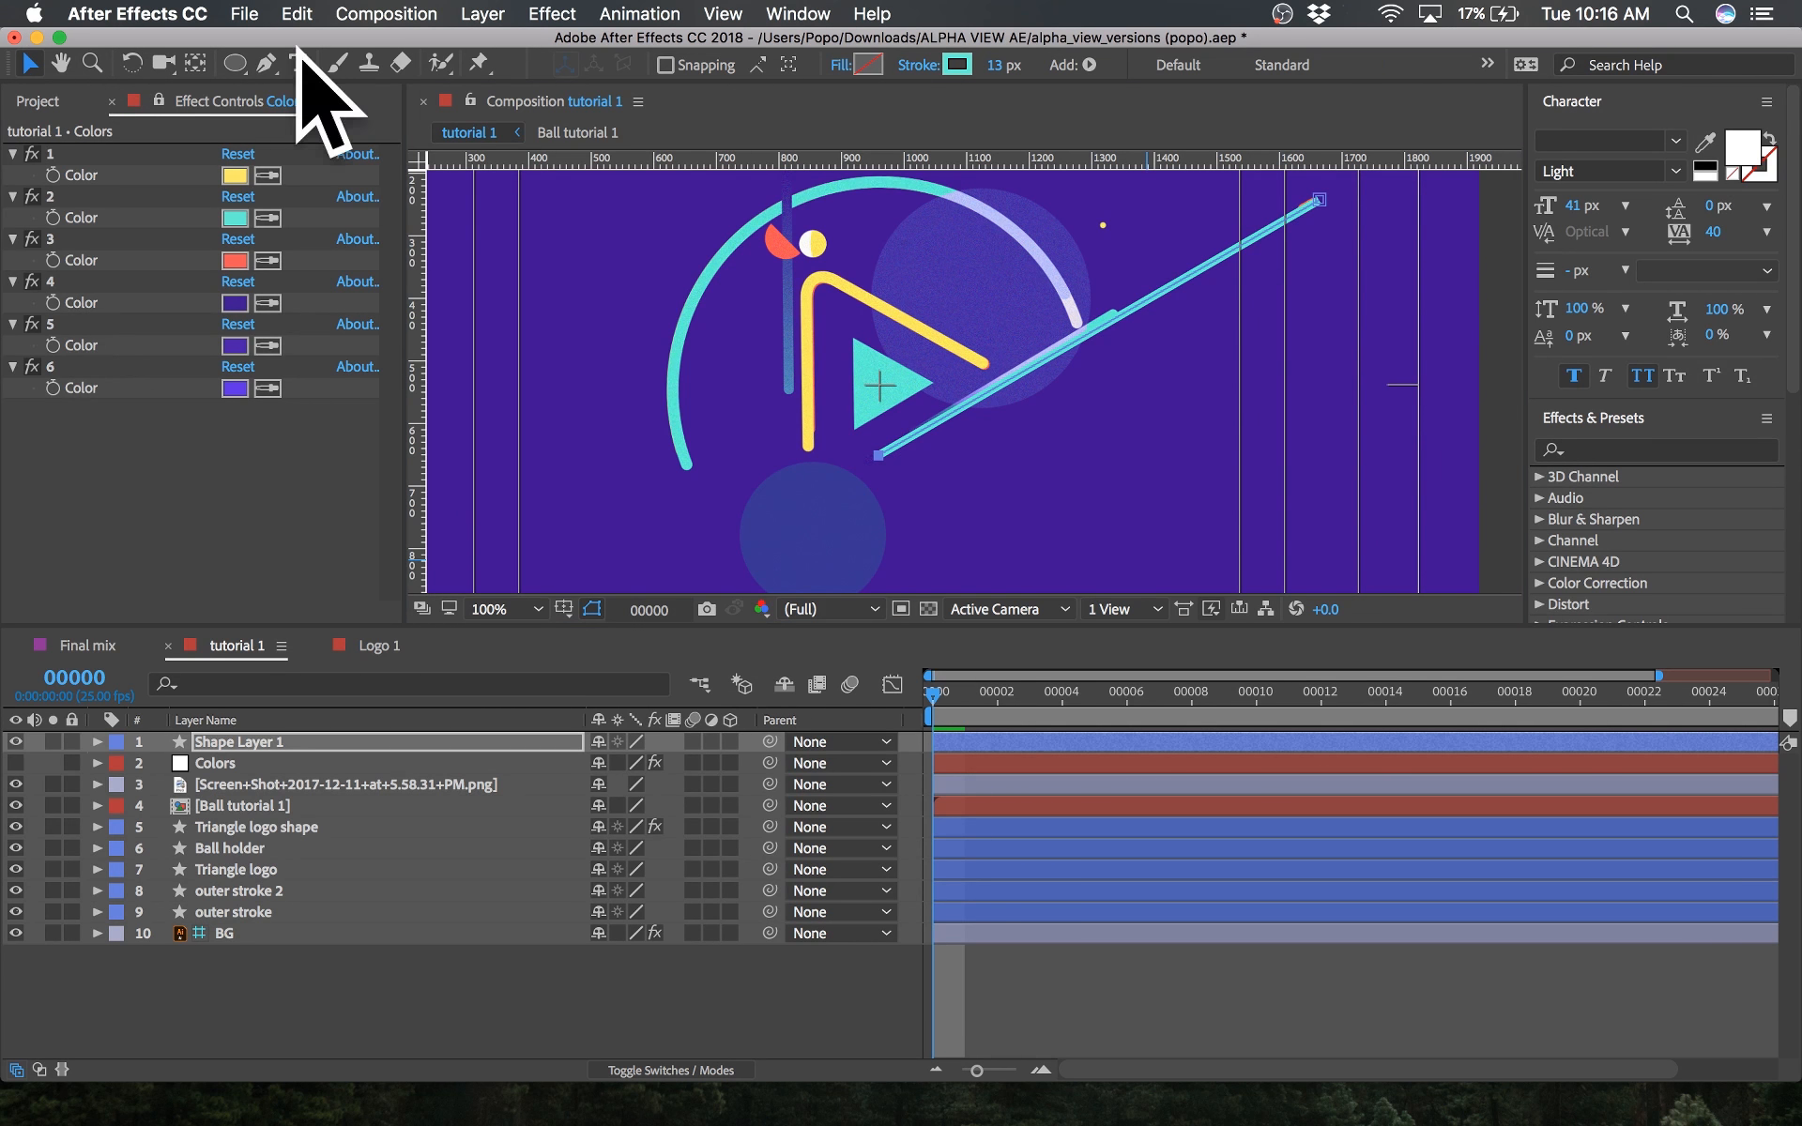
left_click(1320, 199)
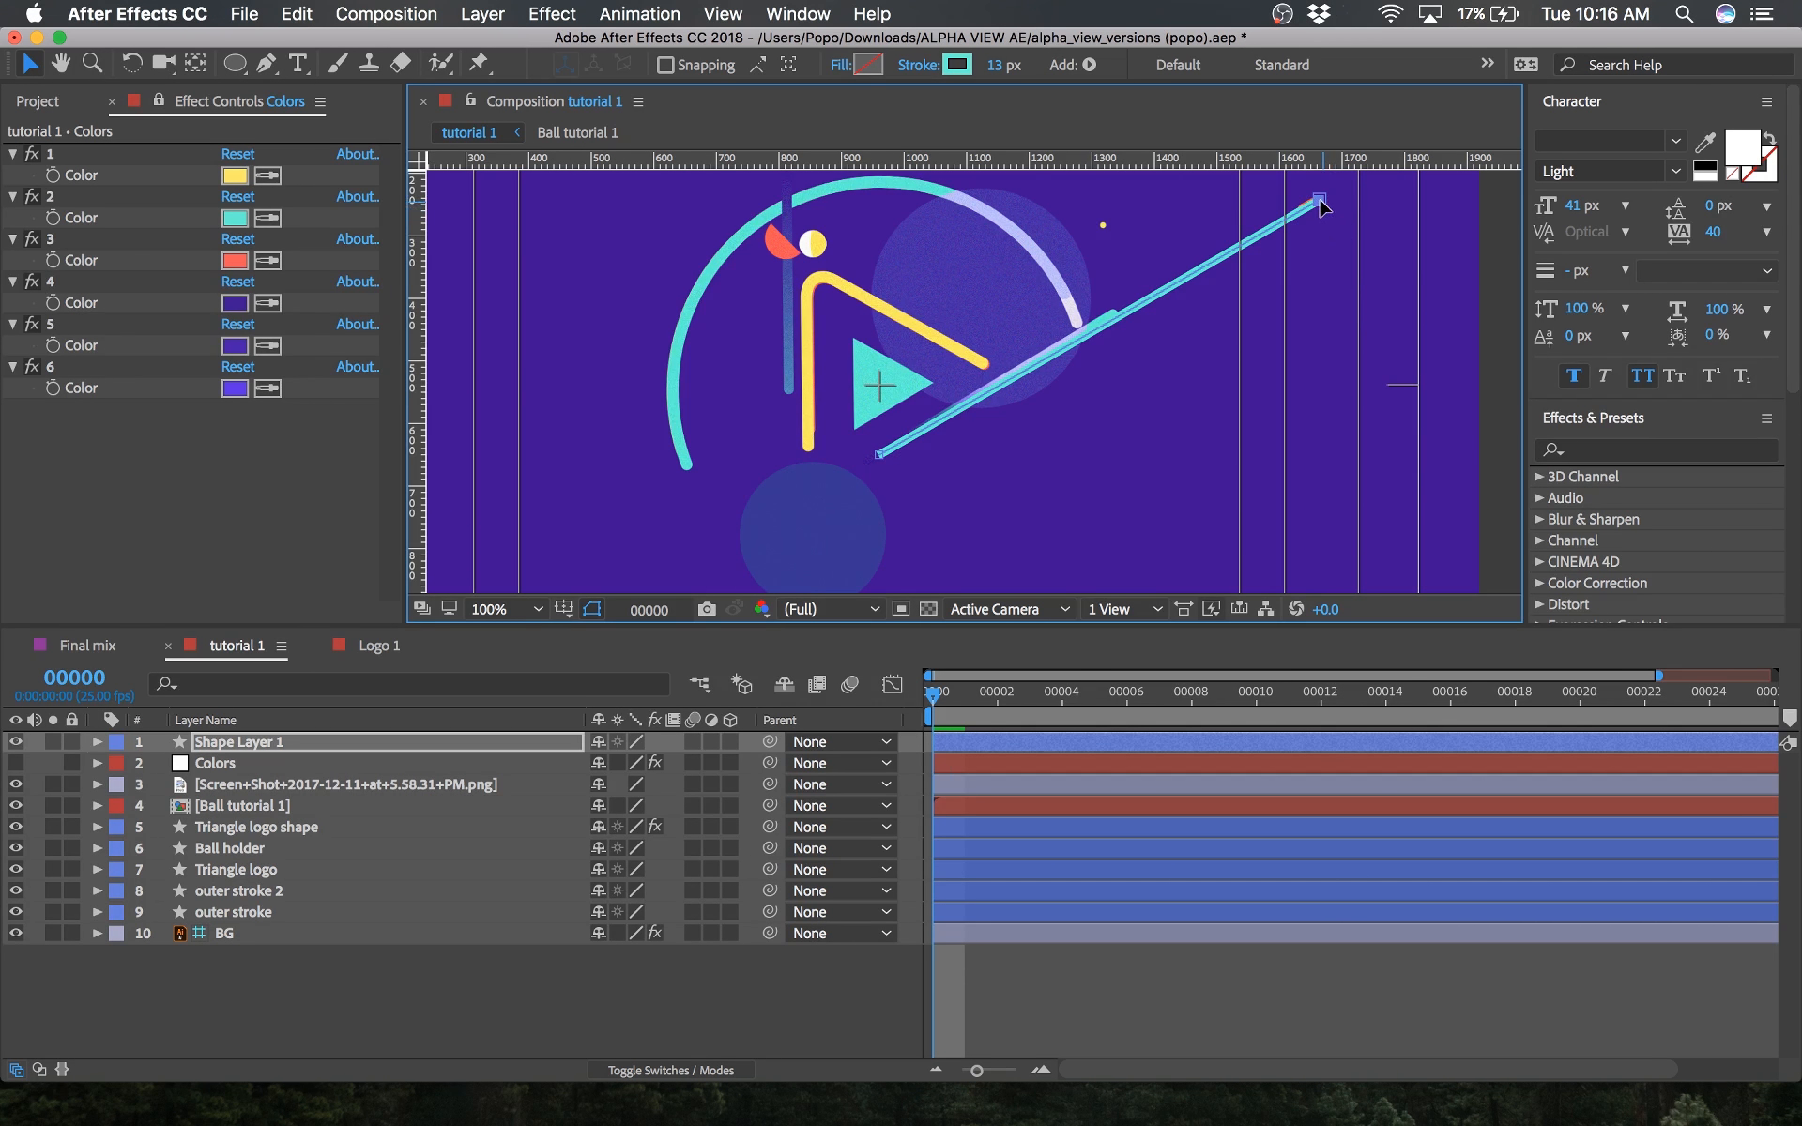
left_click_drag(1320, 199, 1319, 196)
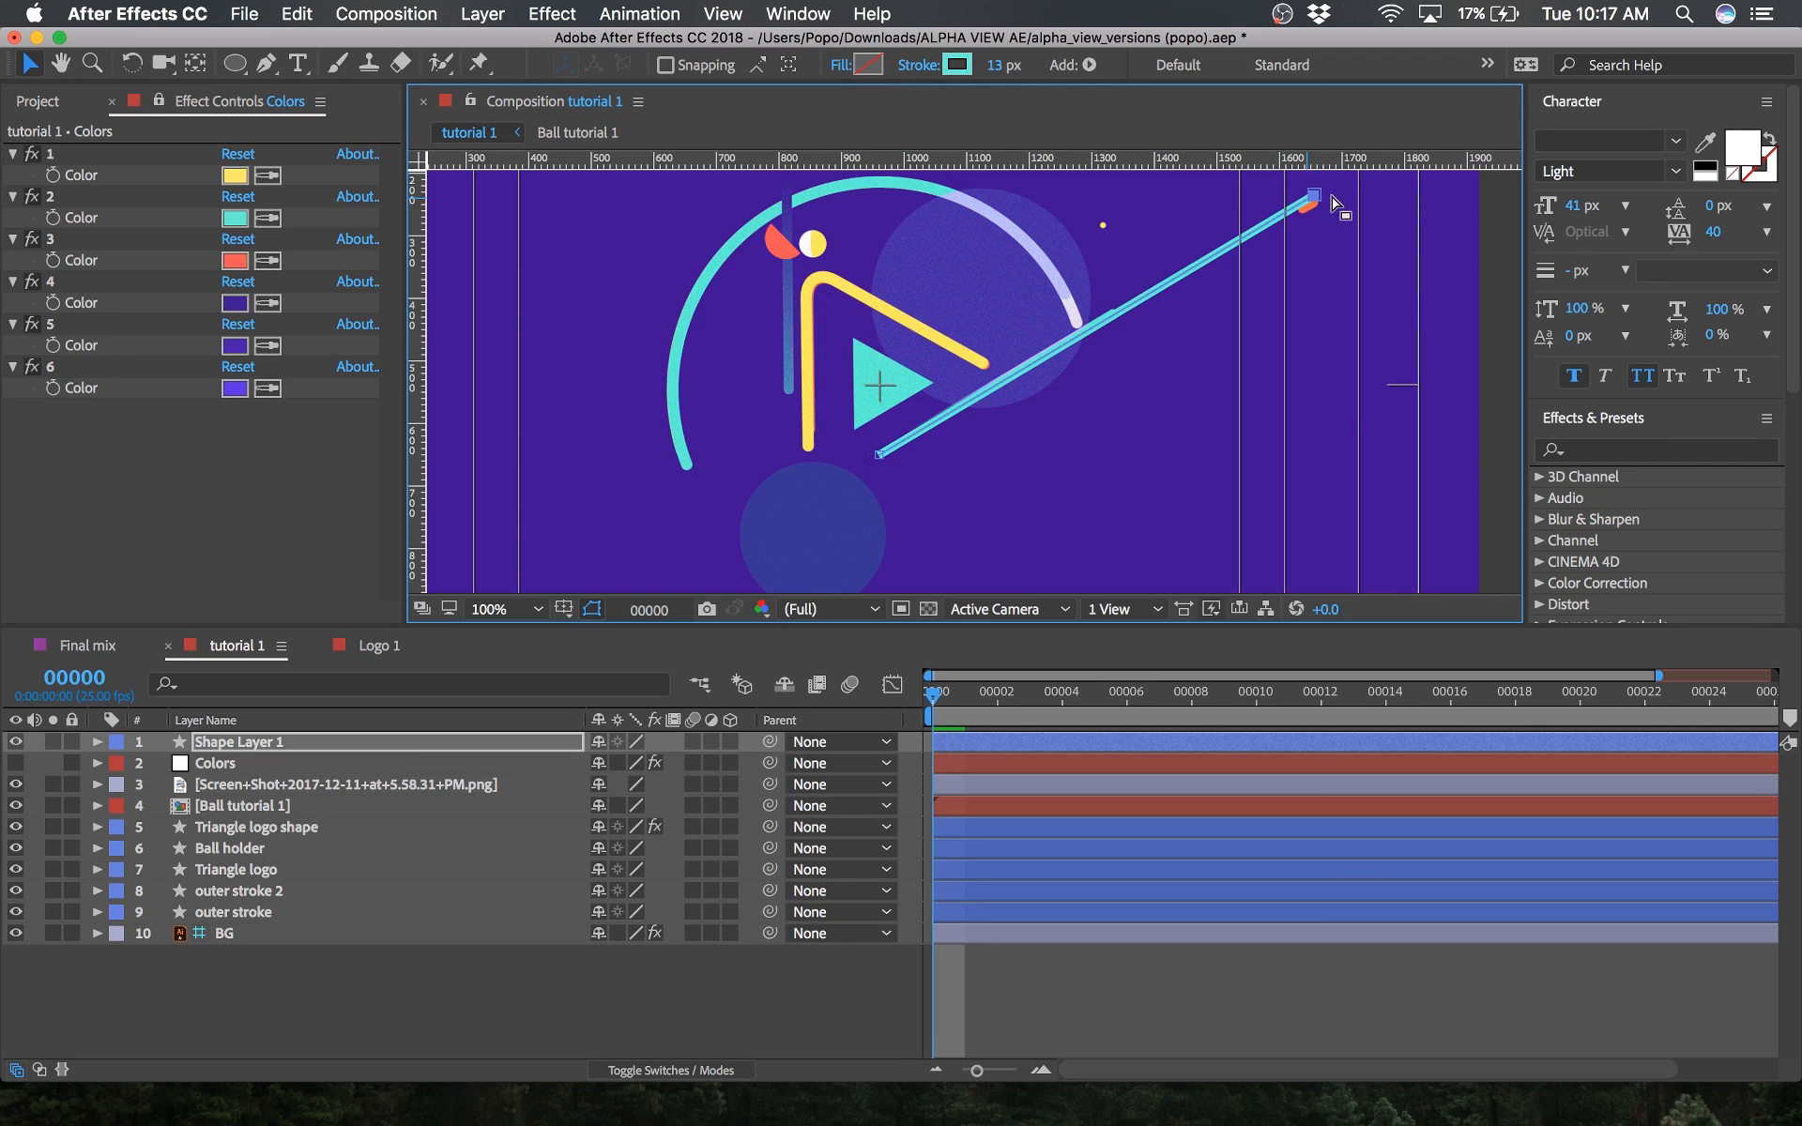
left_click(281, 976)
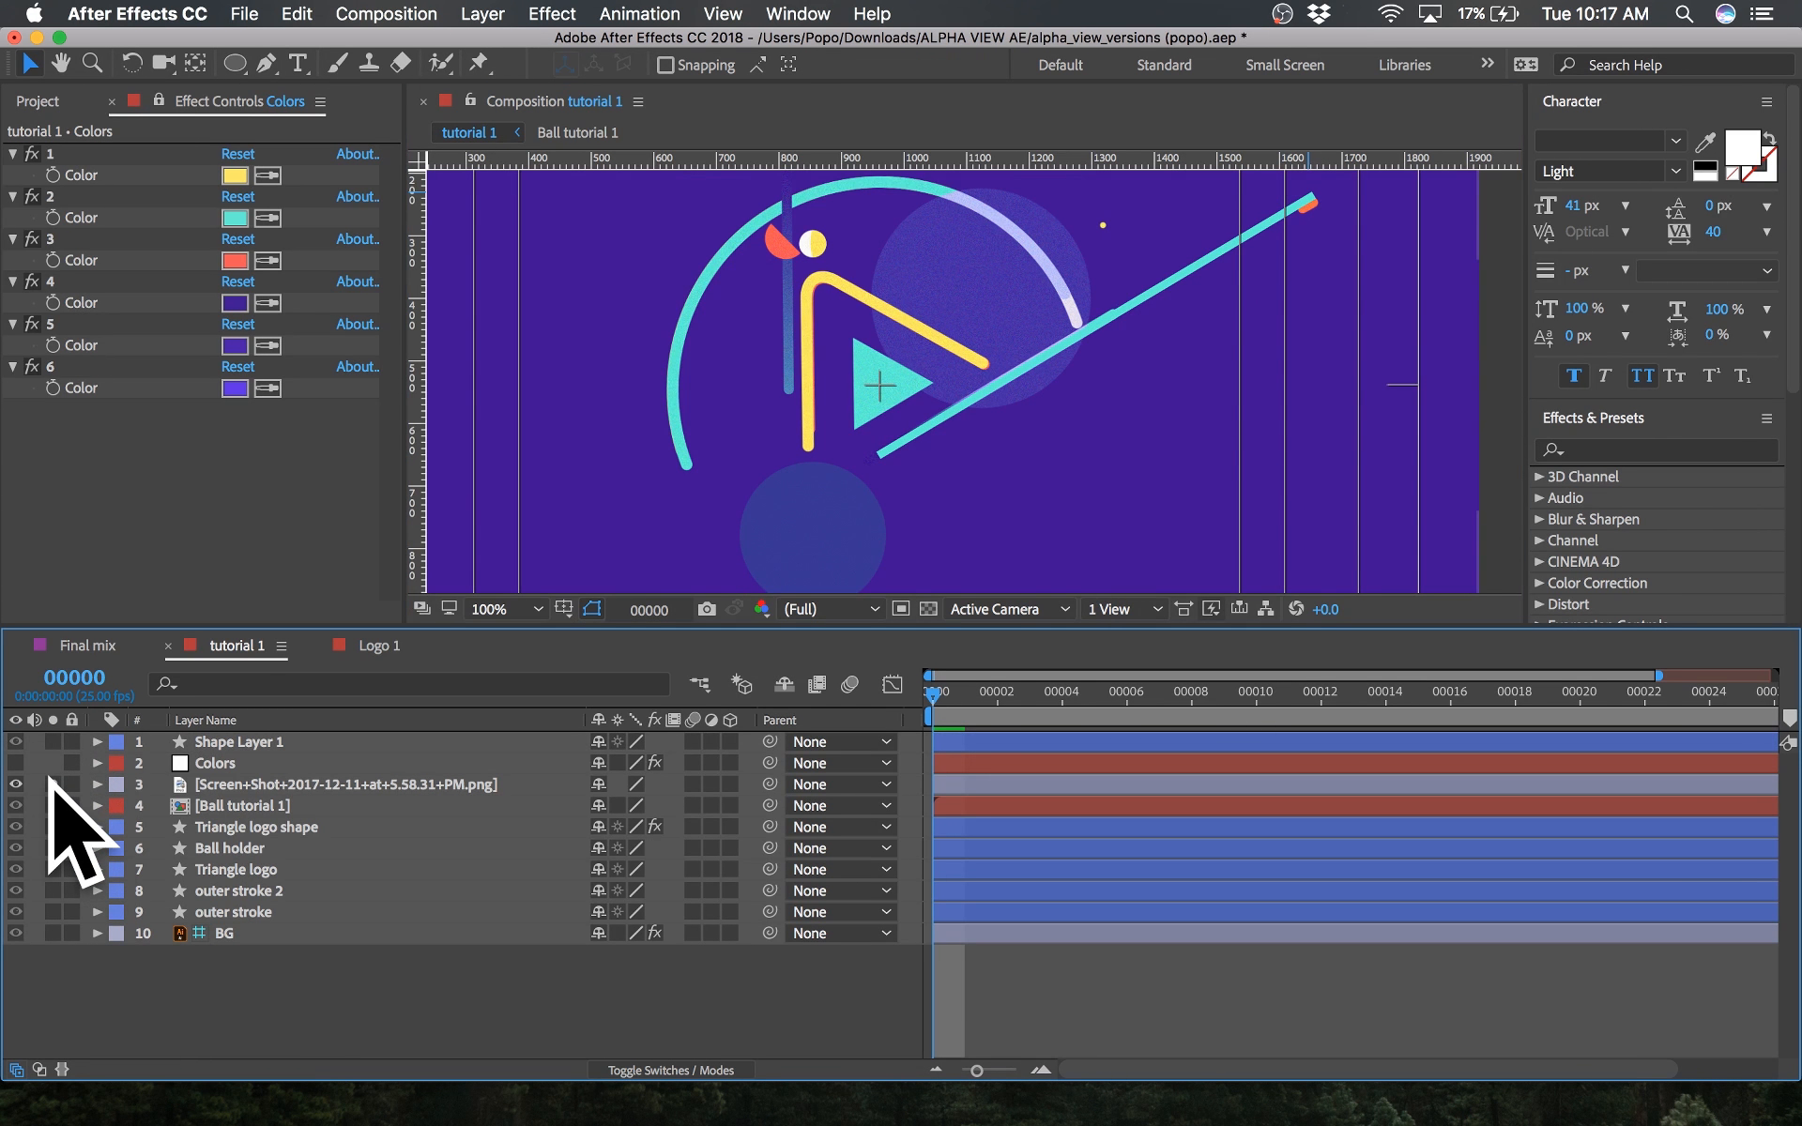
Step: Compare the new diagonal line with the reference by soloing and hiding the screenshot layer, and solo Shape Layer 1
left_click(53, 784)
scroll(1154, 338, "down", 2)
scroll(1118, 353, "up", 3)
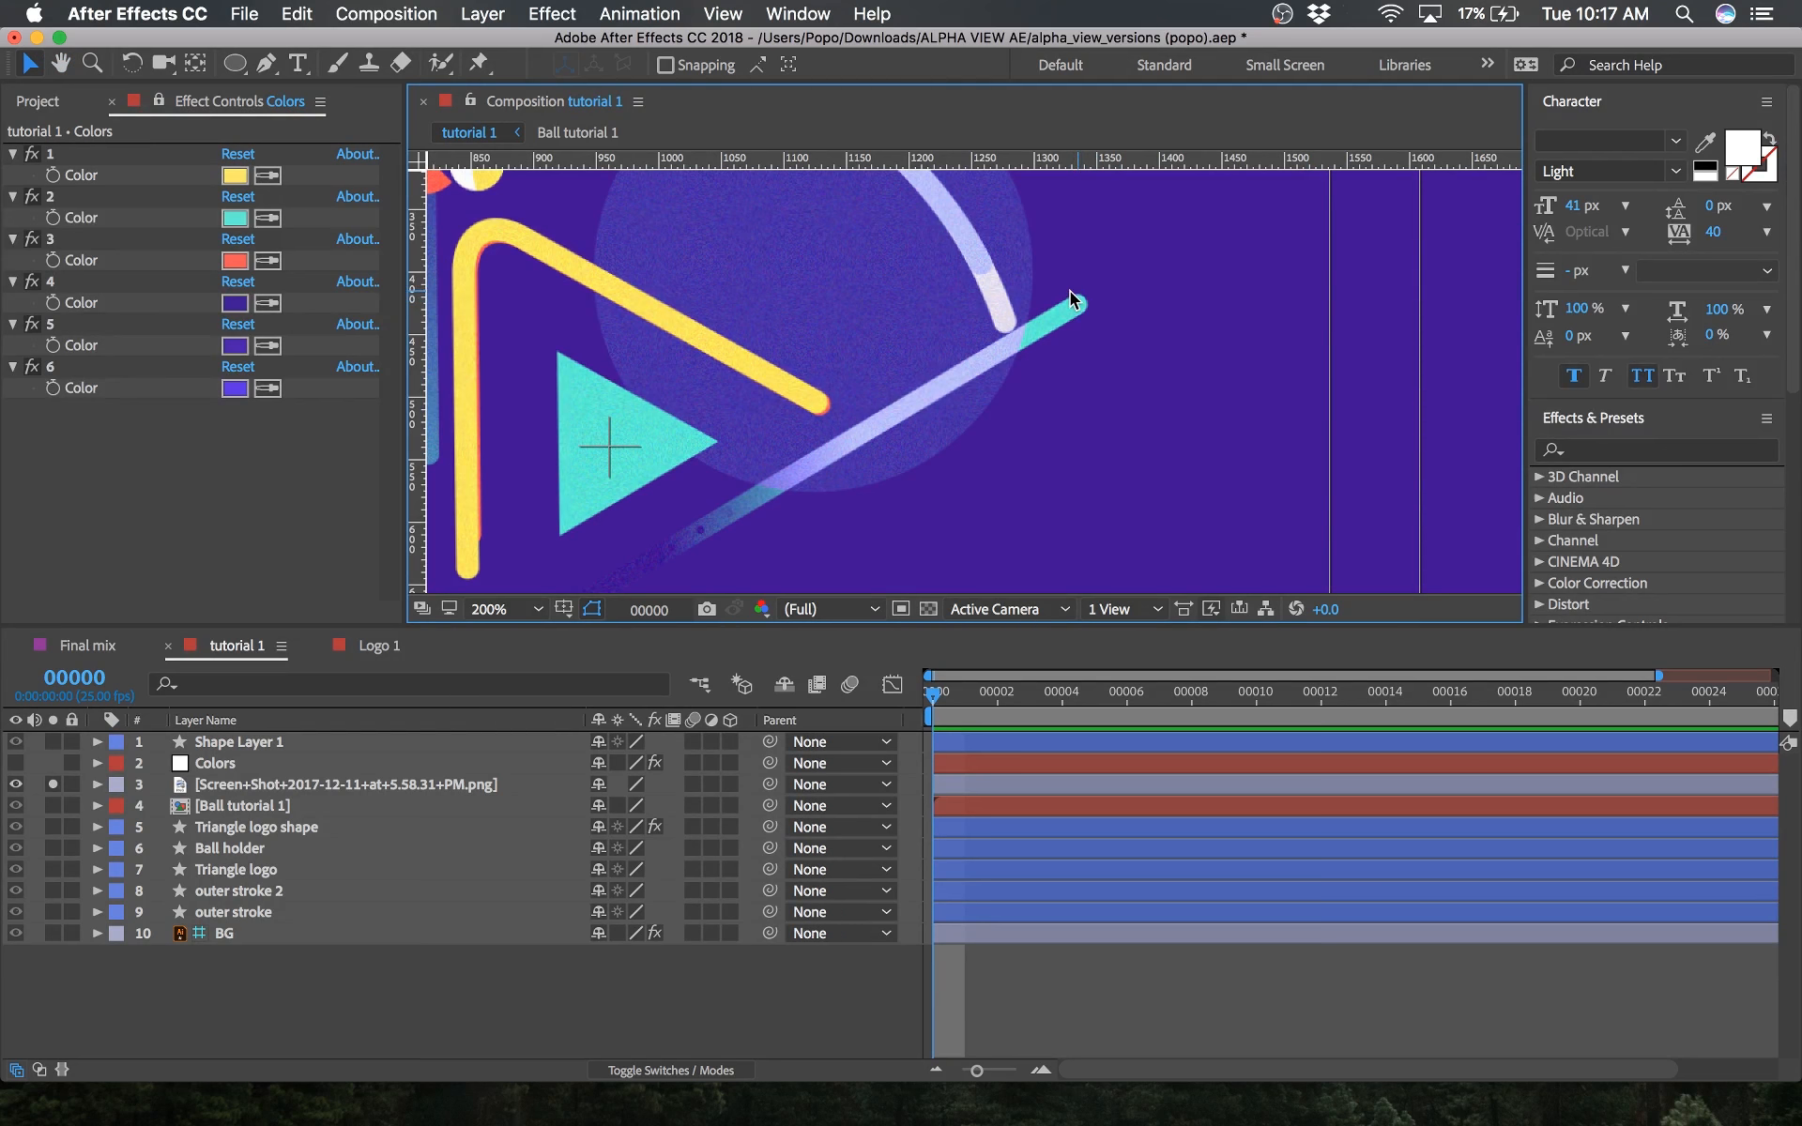
left_click(47, 784)
left_click(15, 785)
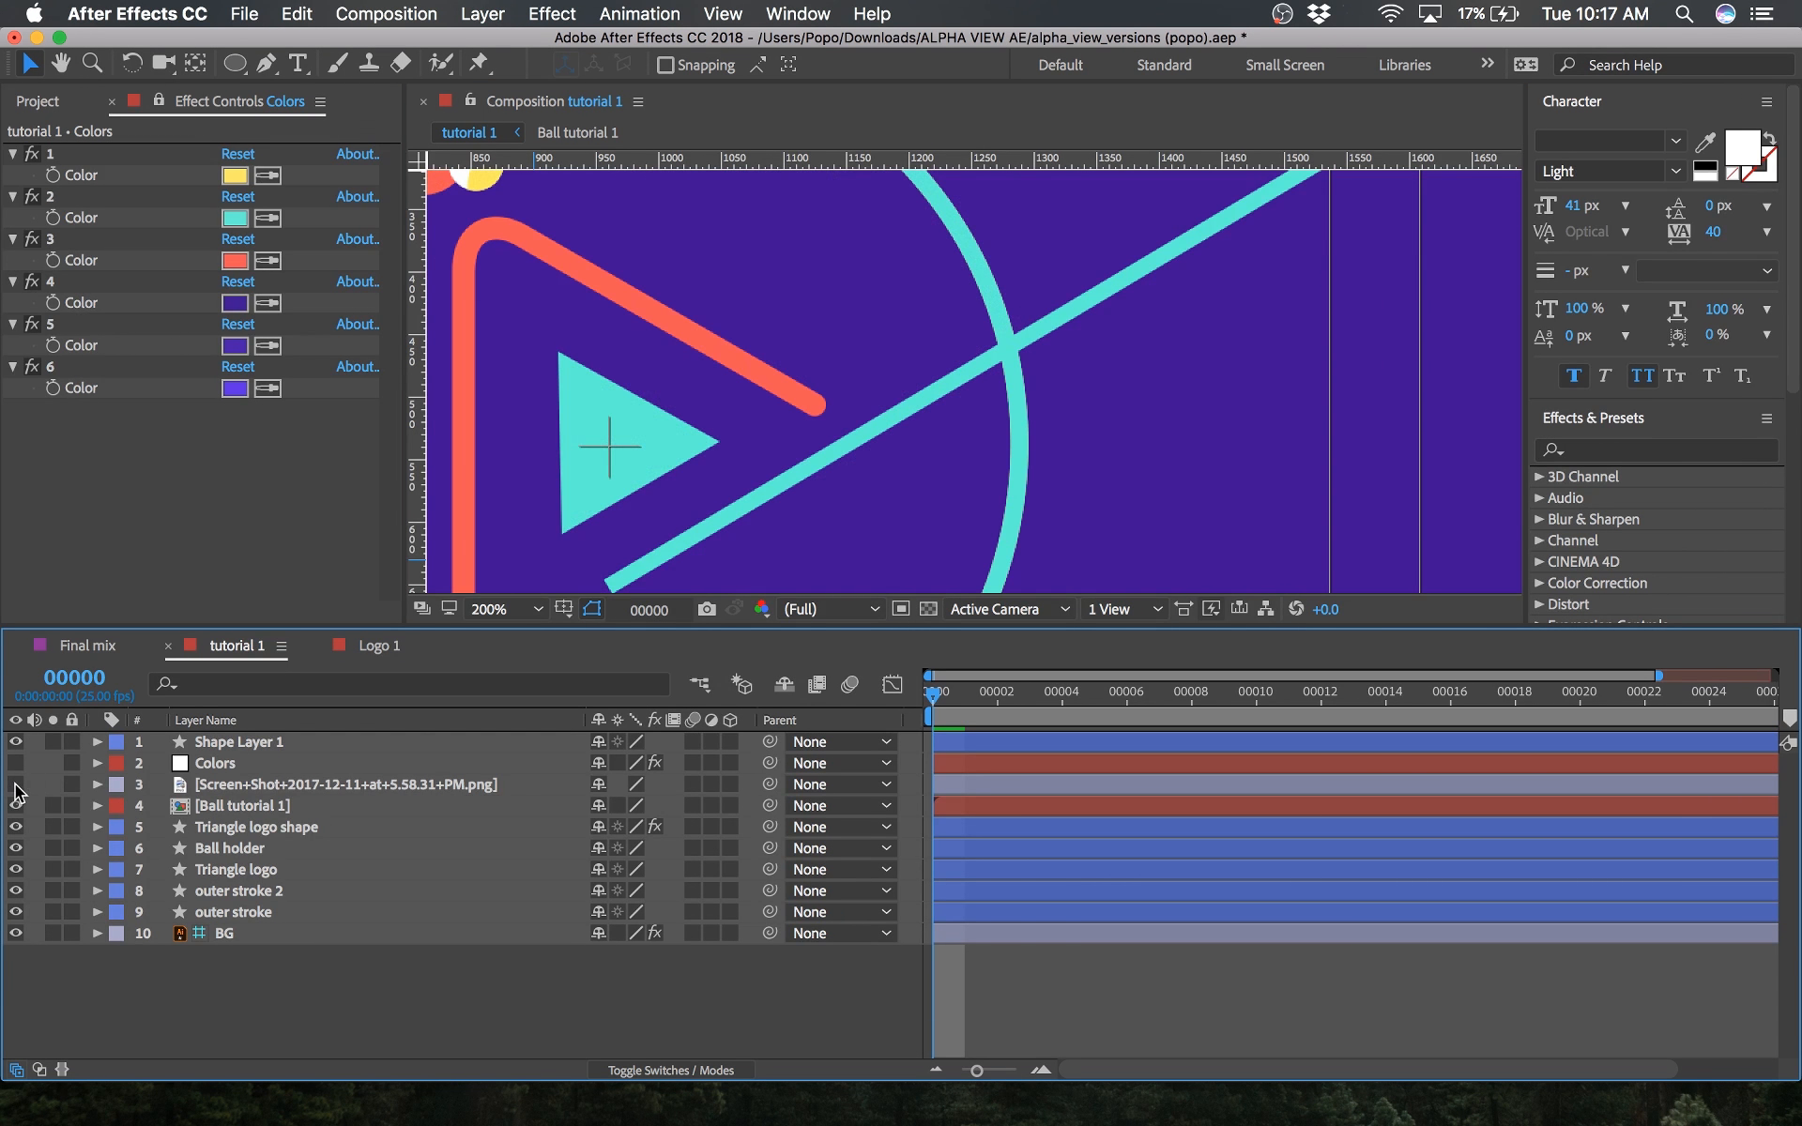
left_click(15, 784)
left_click(53, 742)
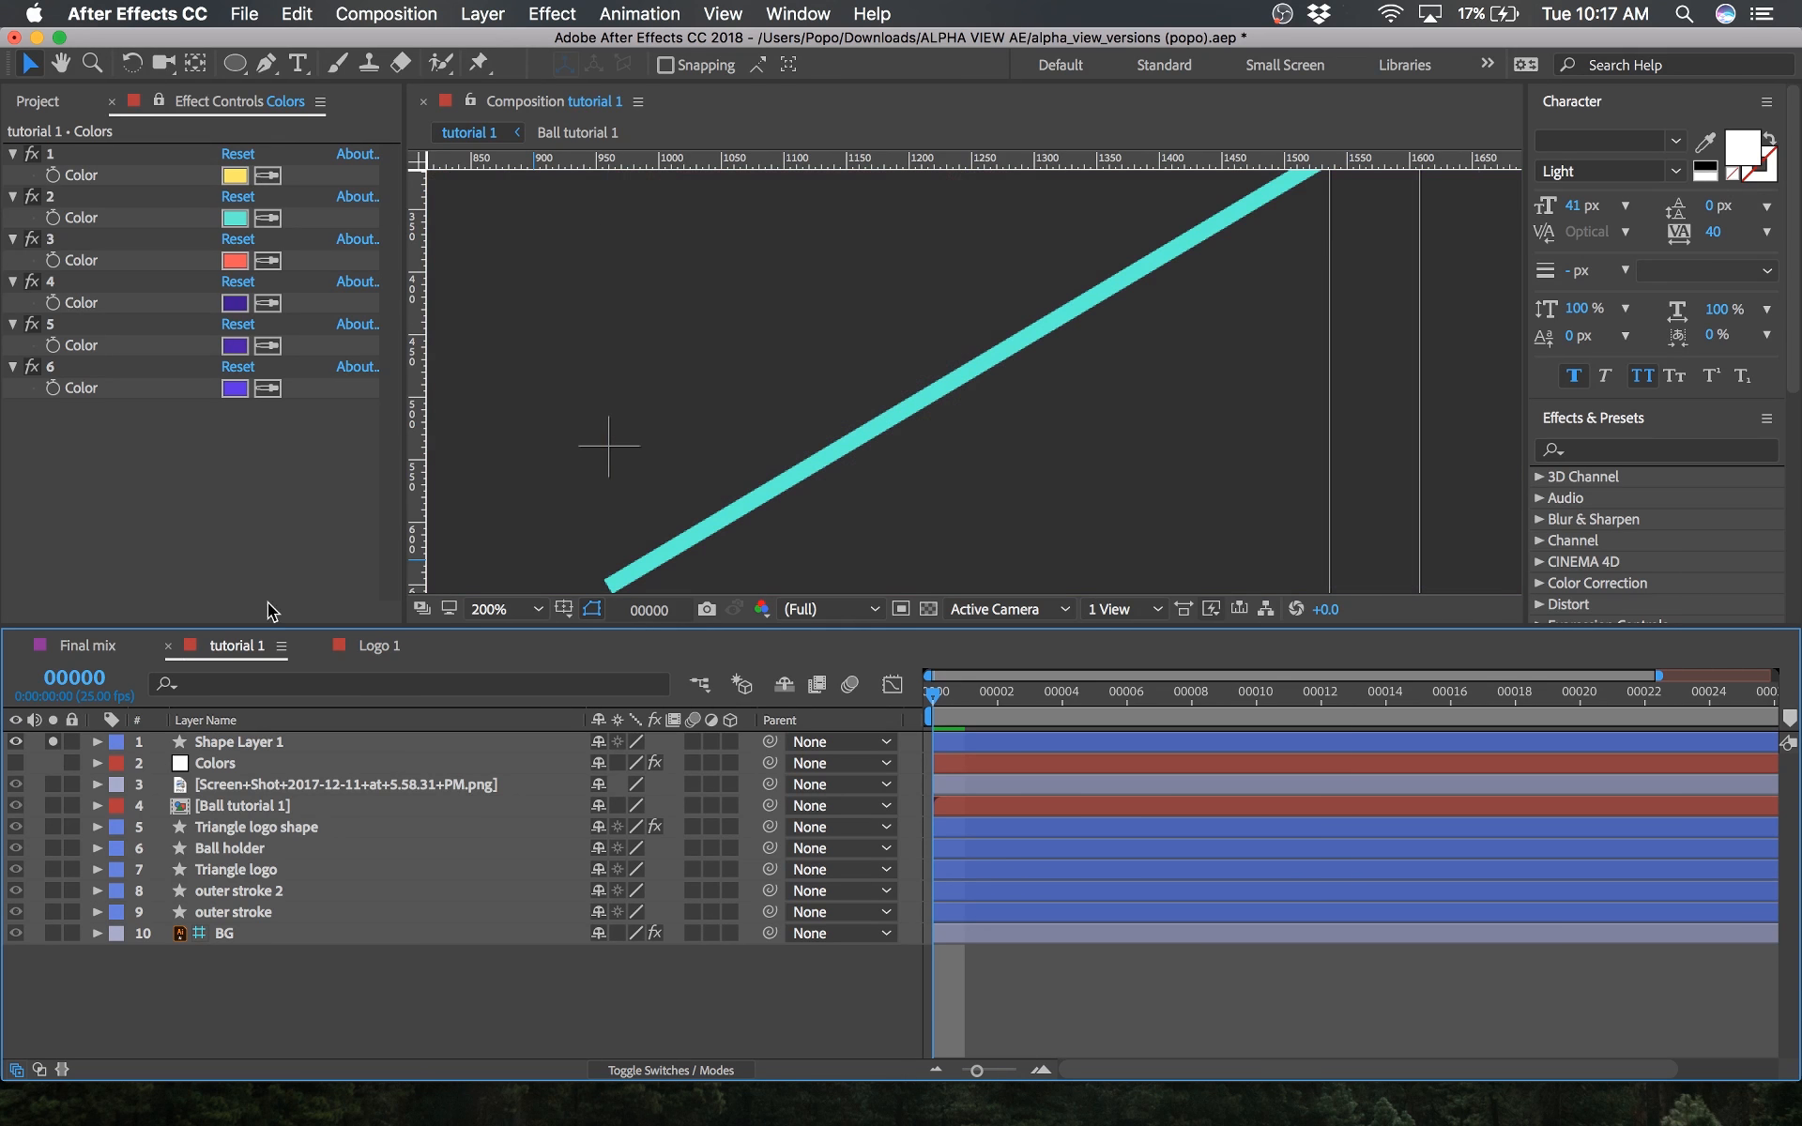
Step: Rename the diagonal line's shape layer to "Line logo"
left_click_drag(668, 503, 872, 392)
key("v")
left_click(887, 441)
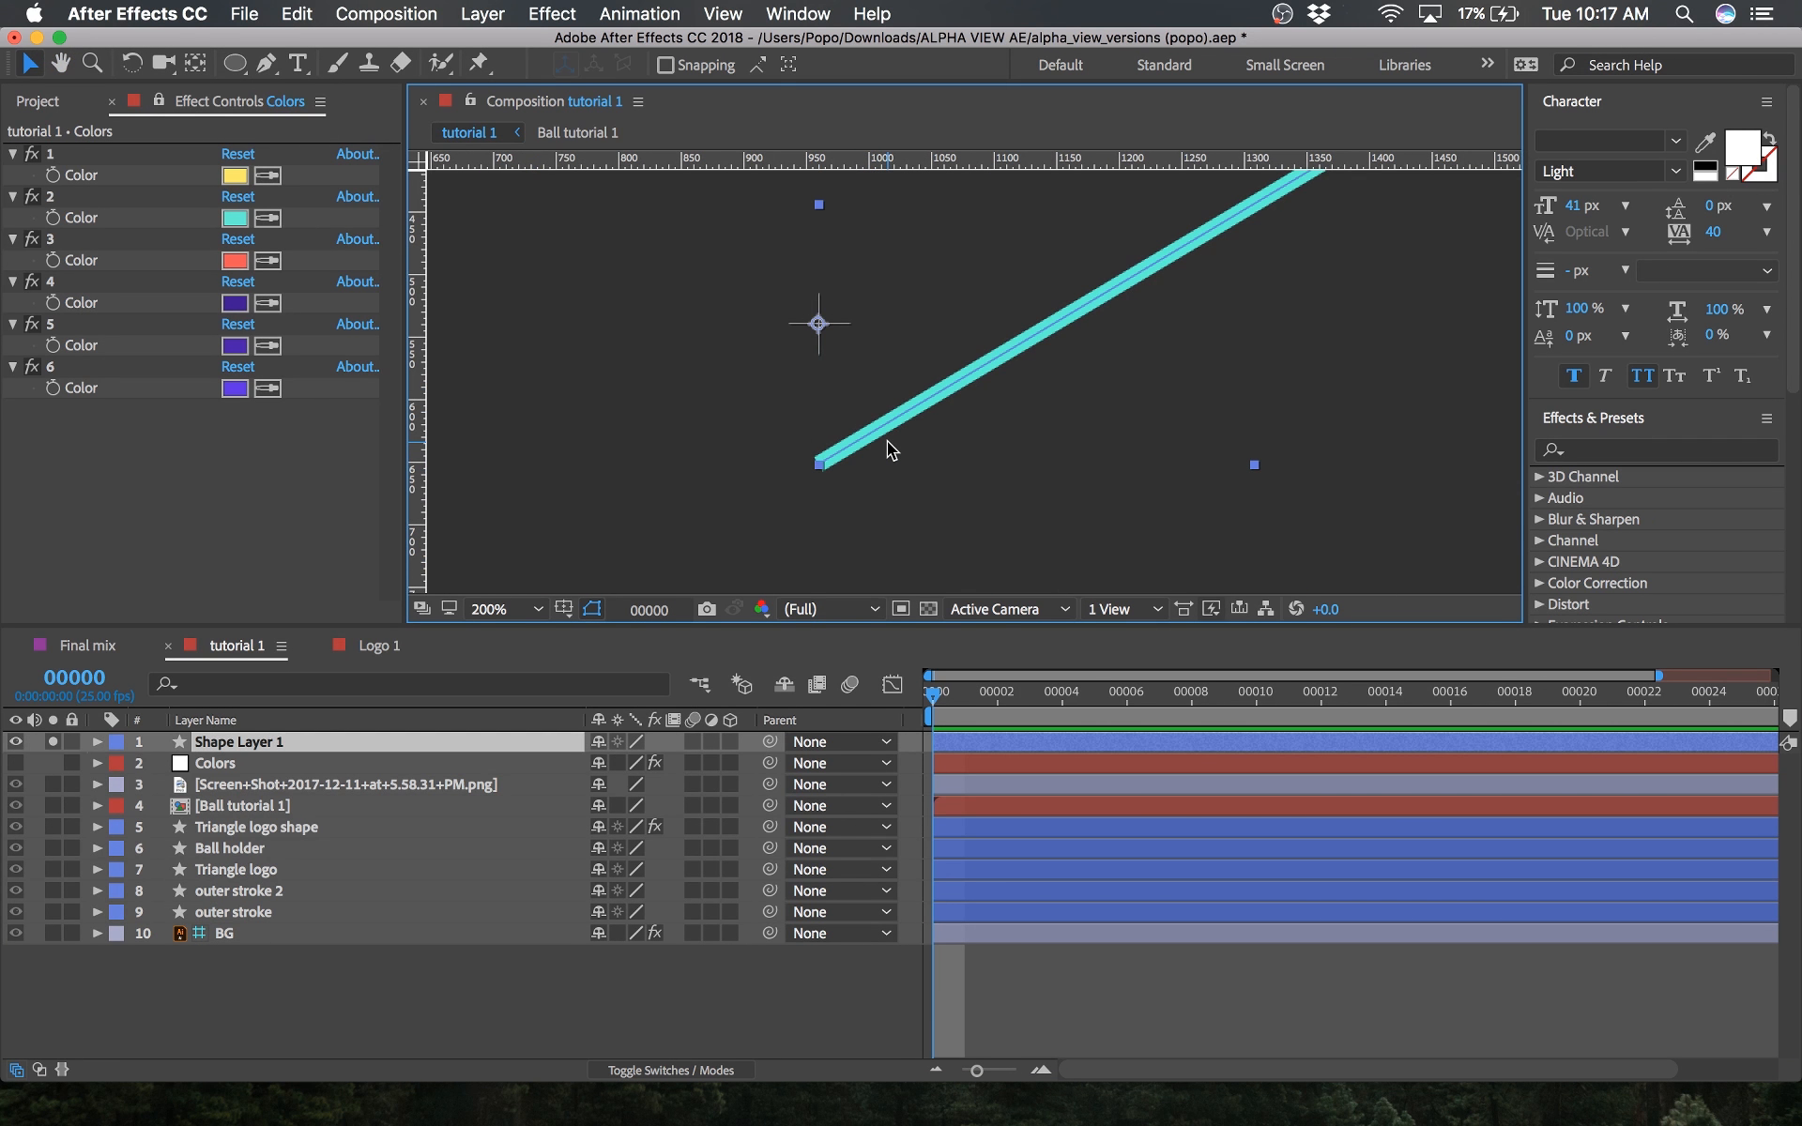
left_click(233, 746)
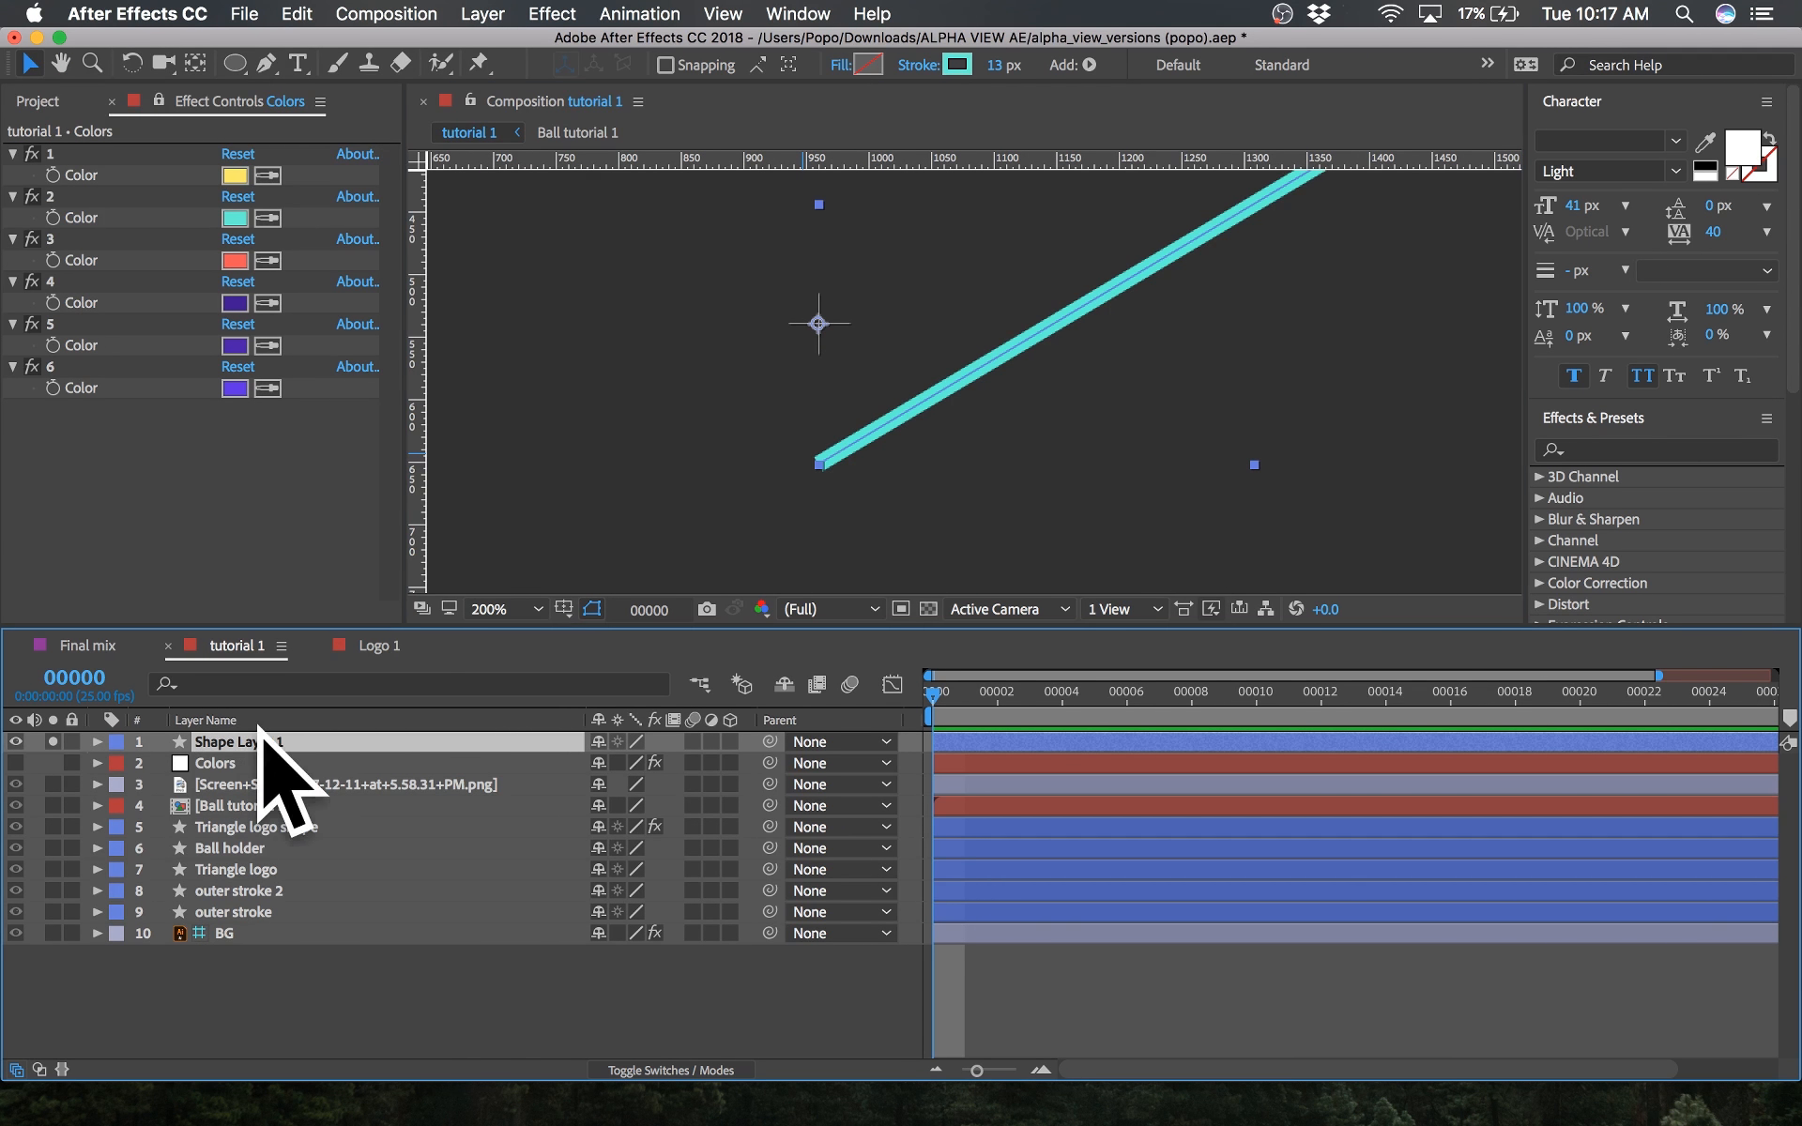
key("Return")
type("Line logo")
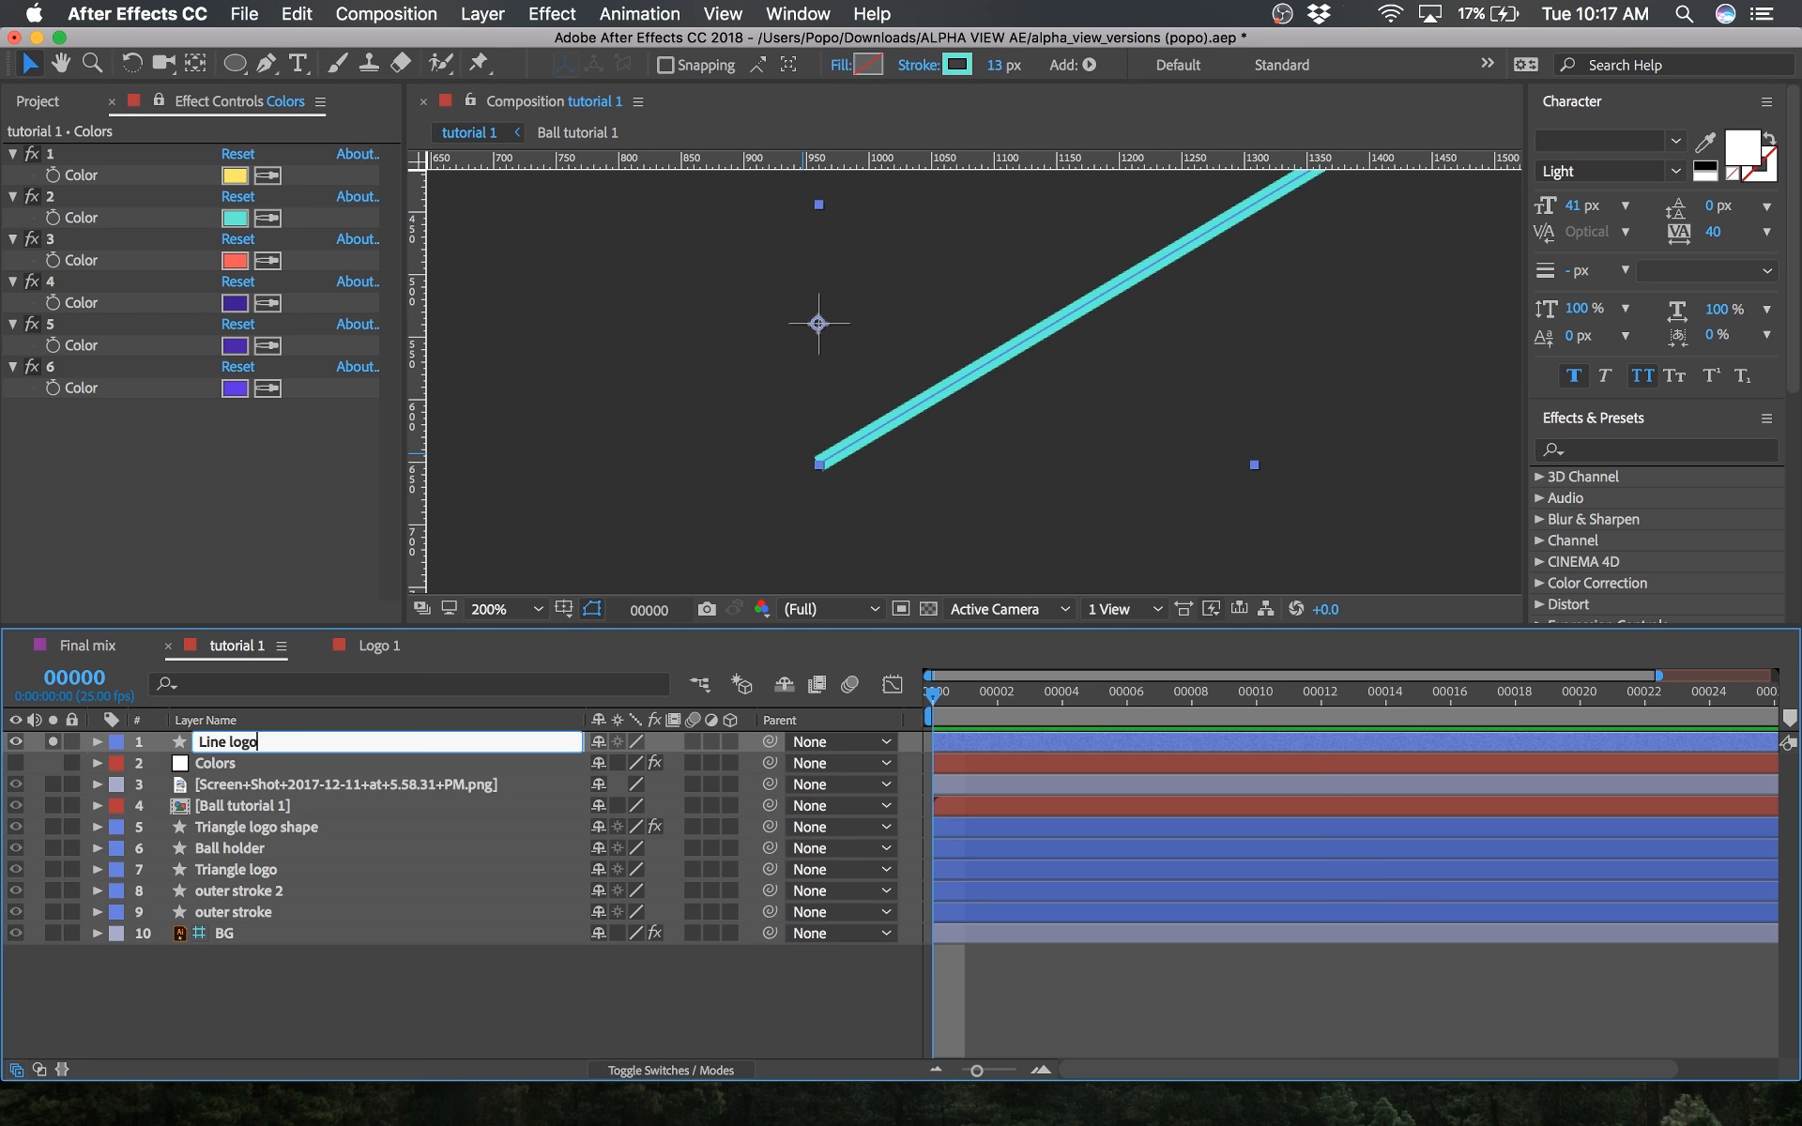
key("Return")
Step: Expand the Line logo layer's Shape 1 contents and delete its Fill 1
left_click(96, 742)
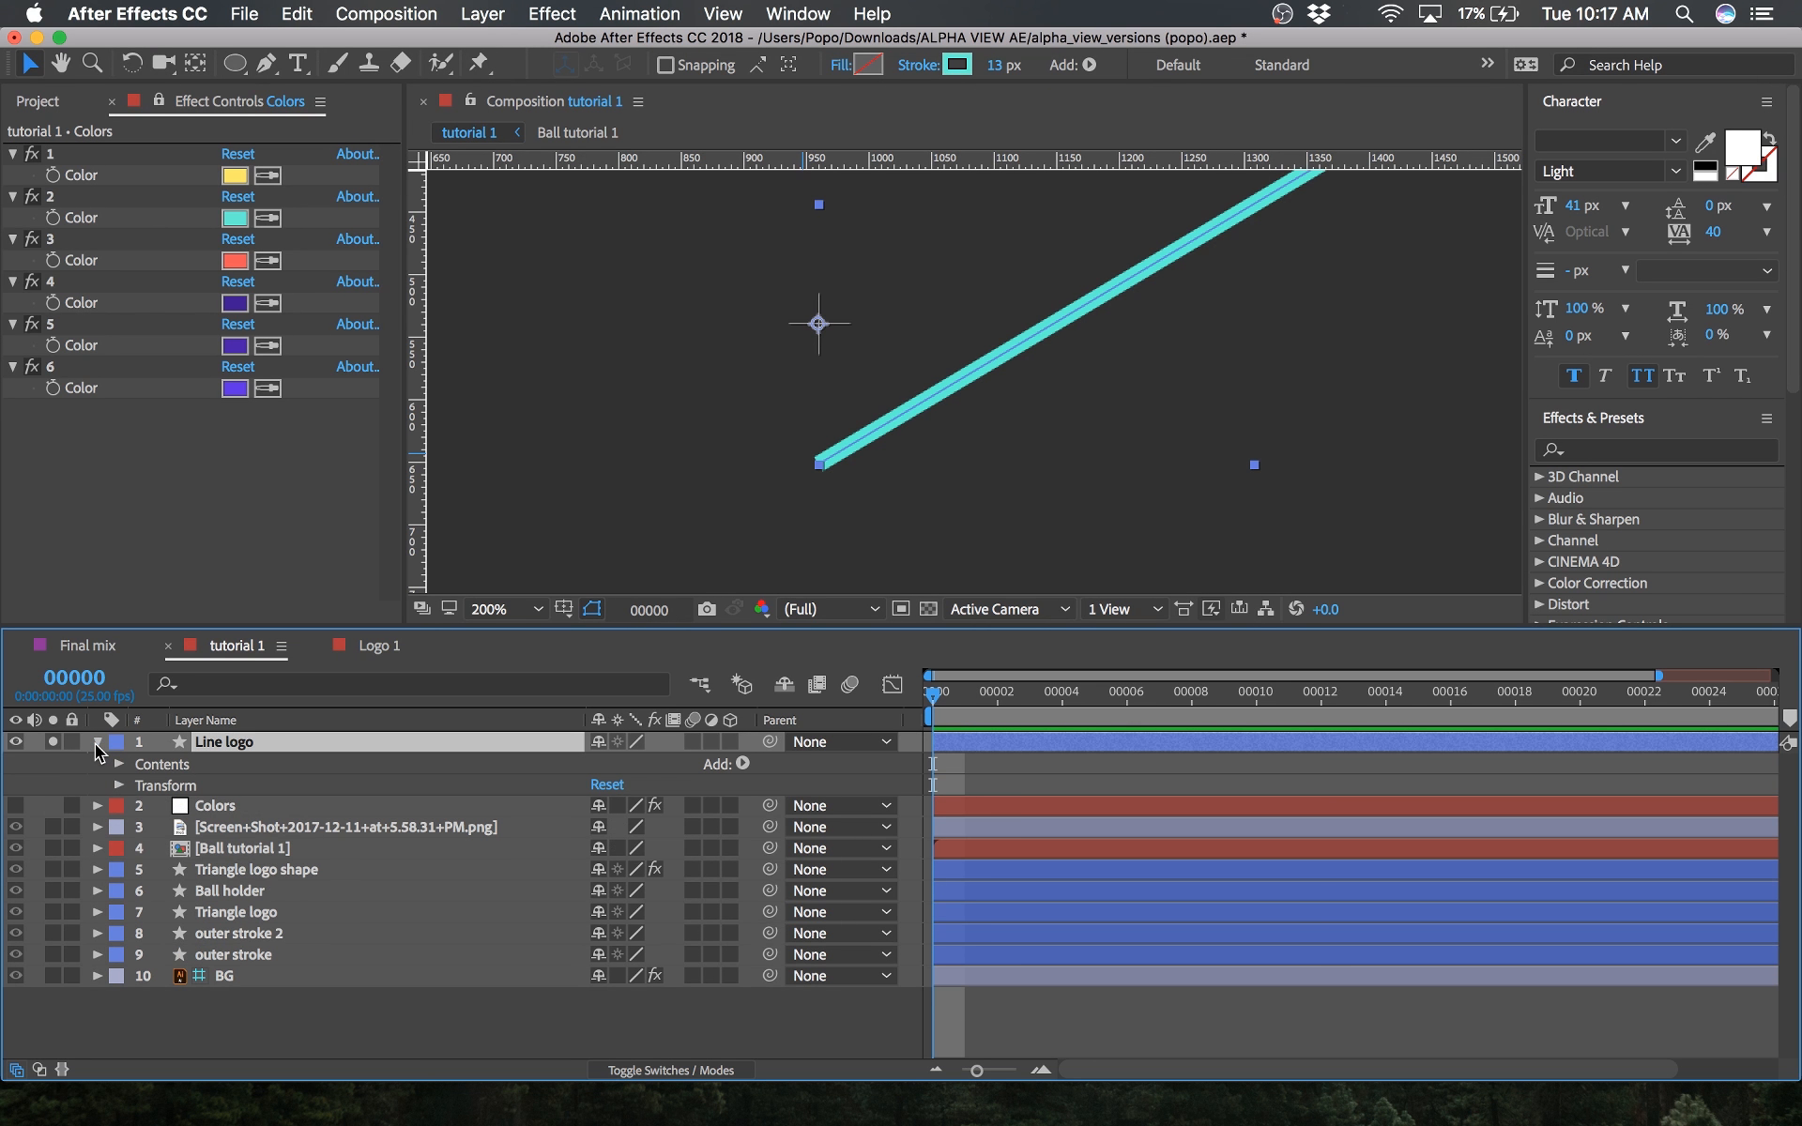
left_click(121, 765)
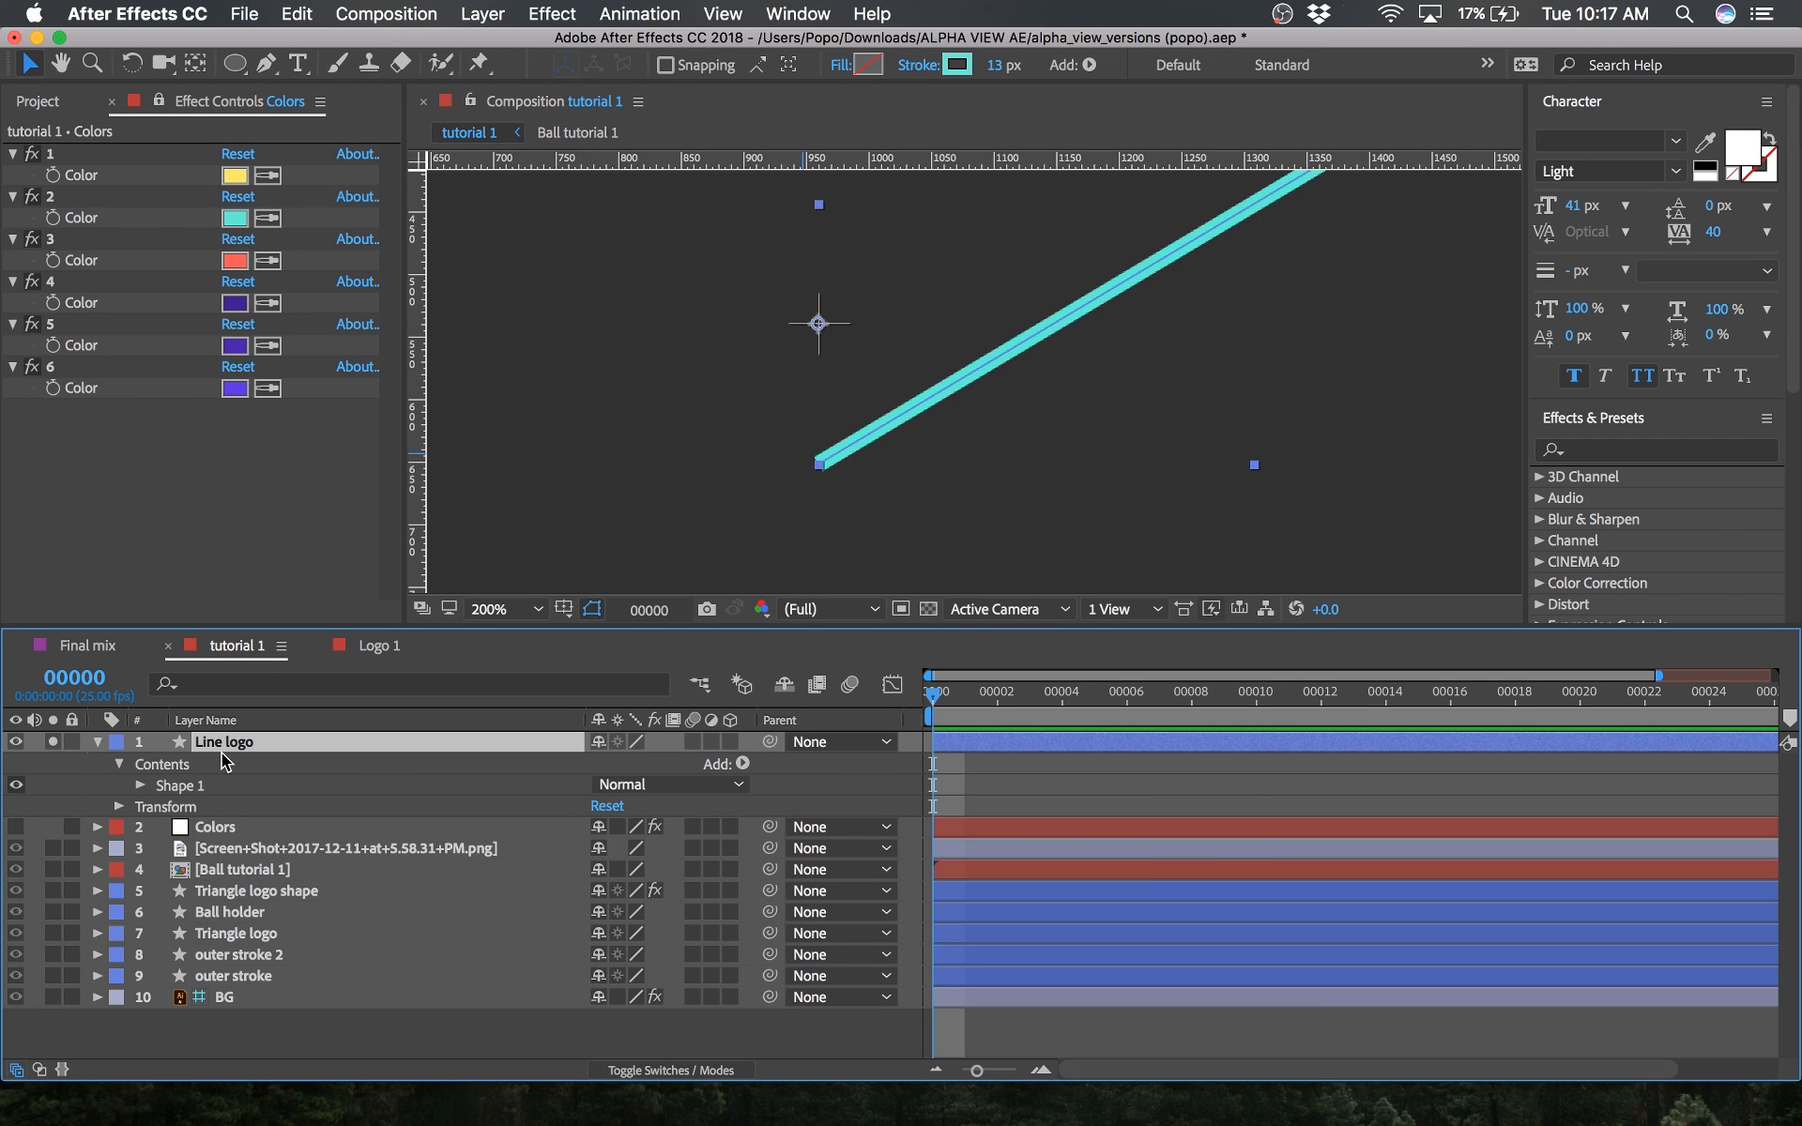
left_click(142, 785)
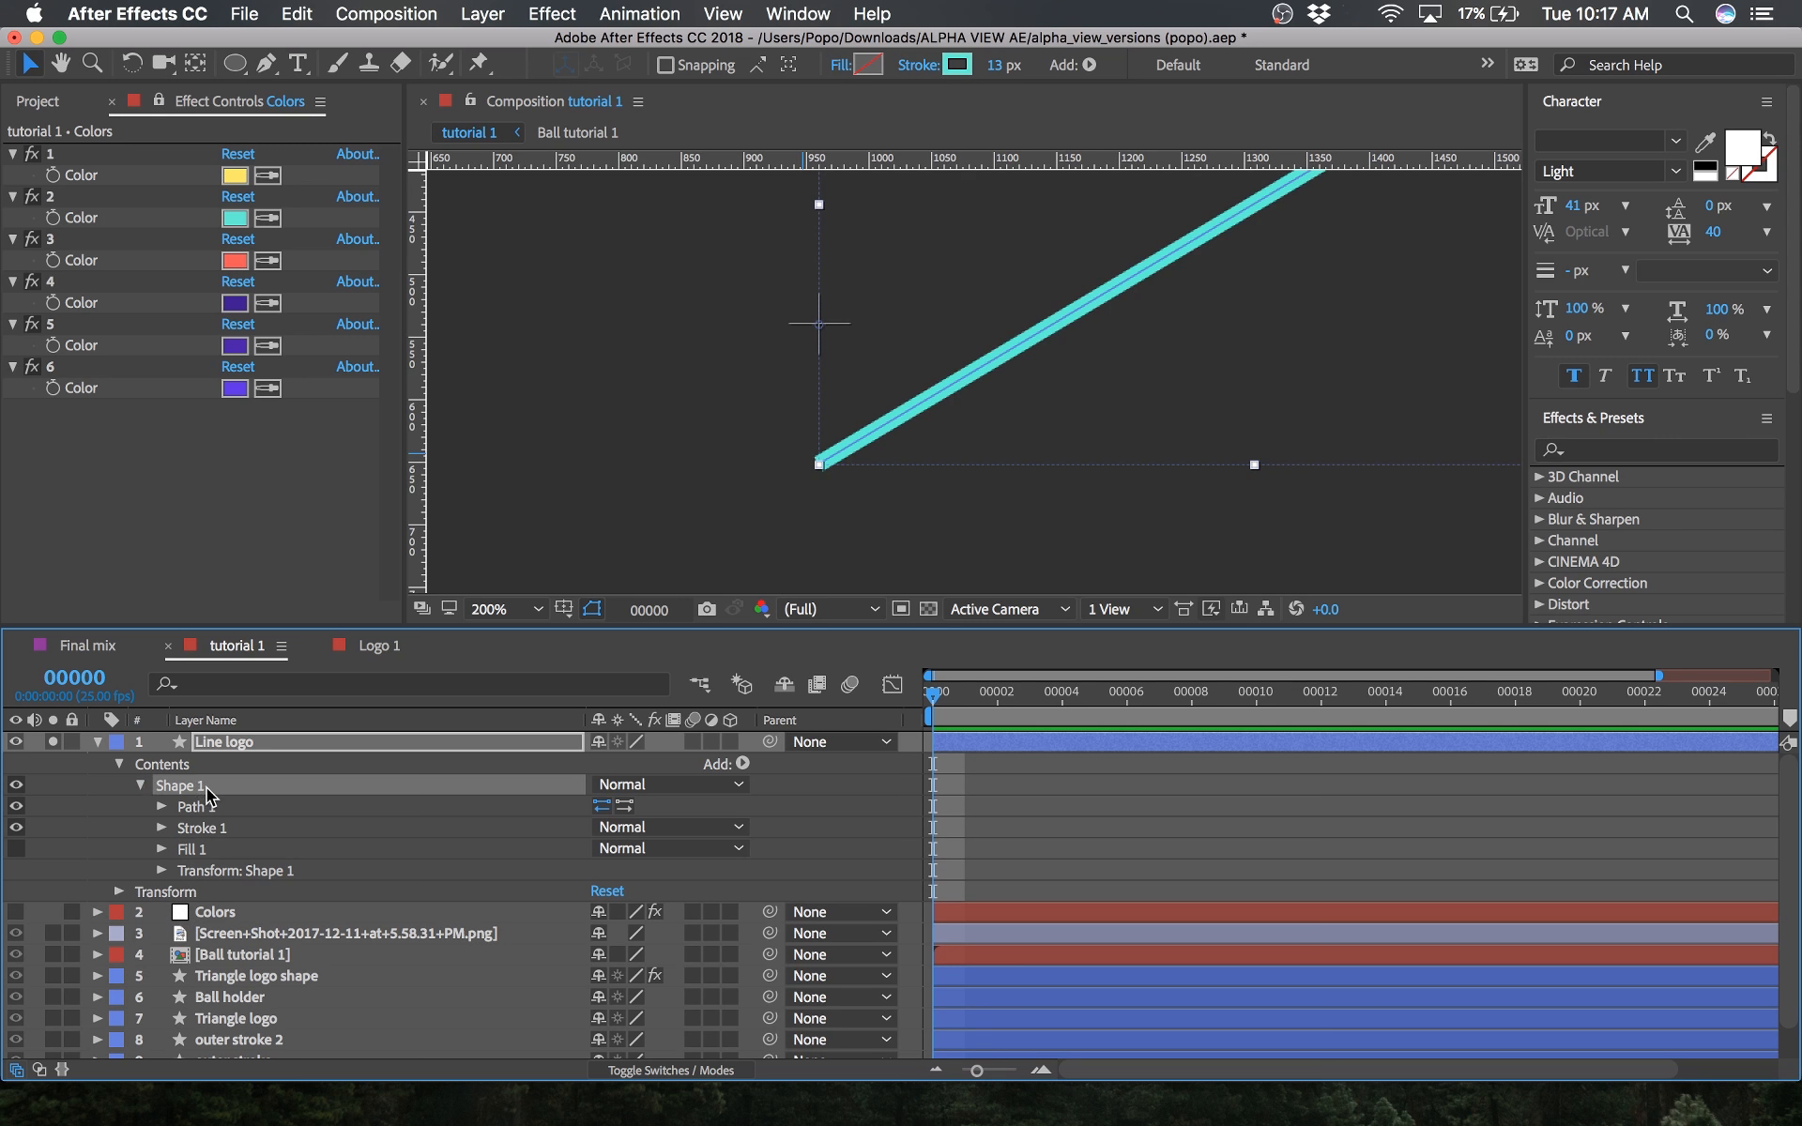
left_click(199, 849)
key("Delete")
Step: Expand Stroke 1 of the Line logo layer and examine its Line Cap property against the line's lower end
left_click(202, 827)
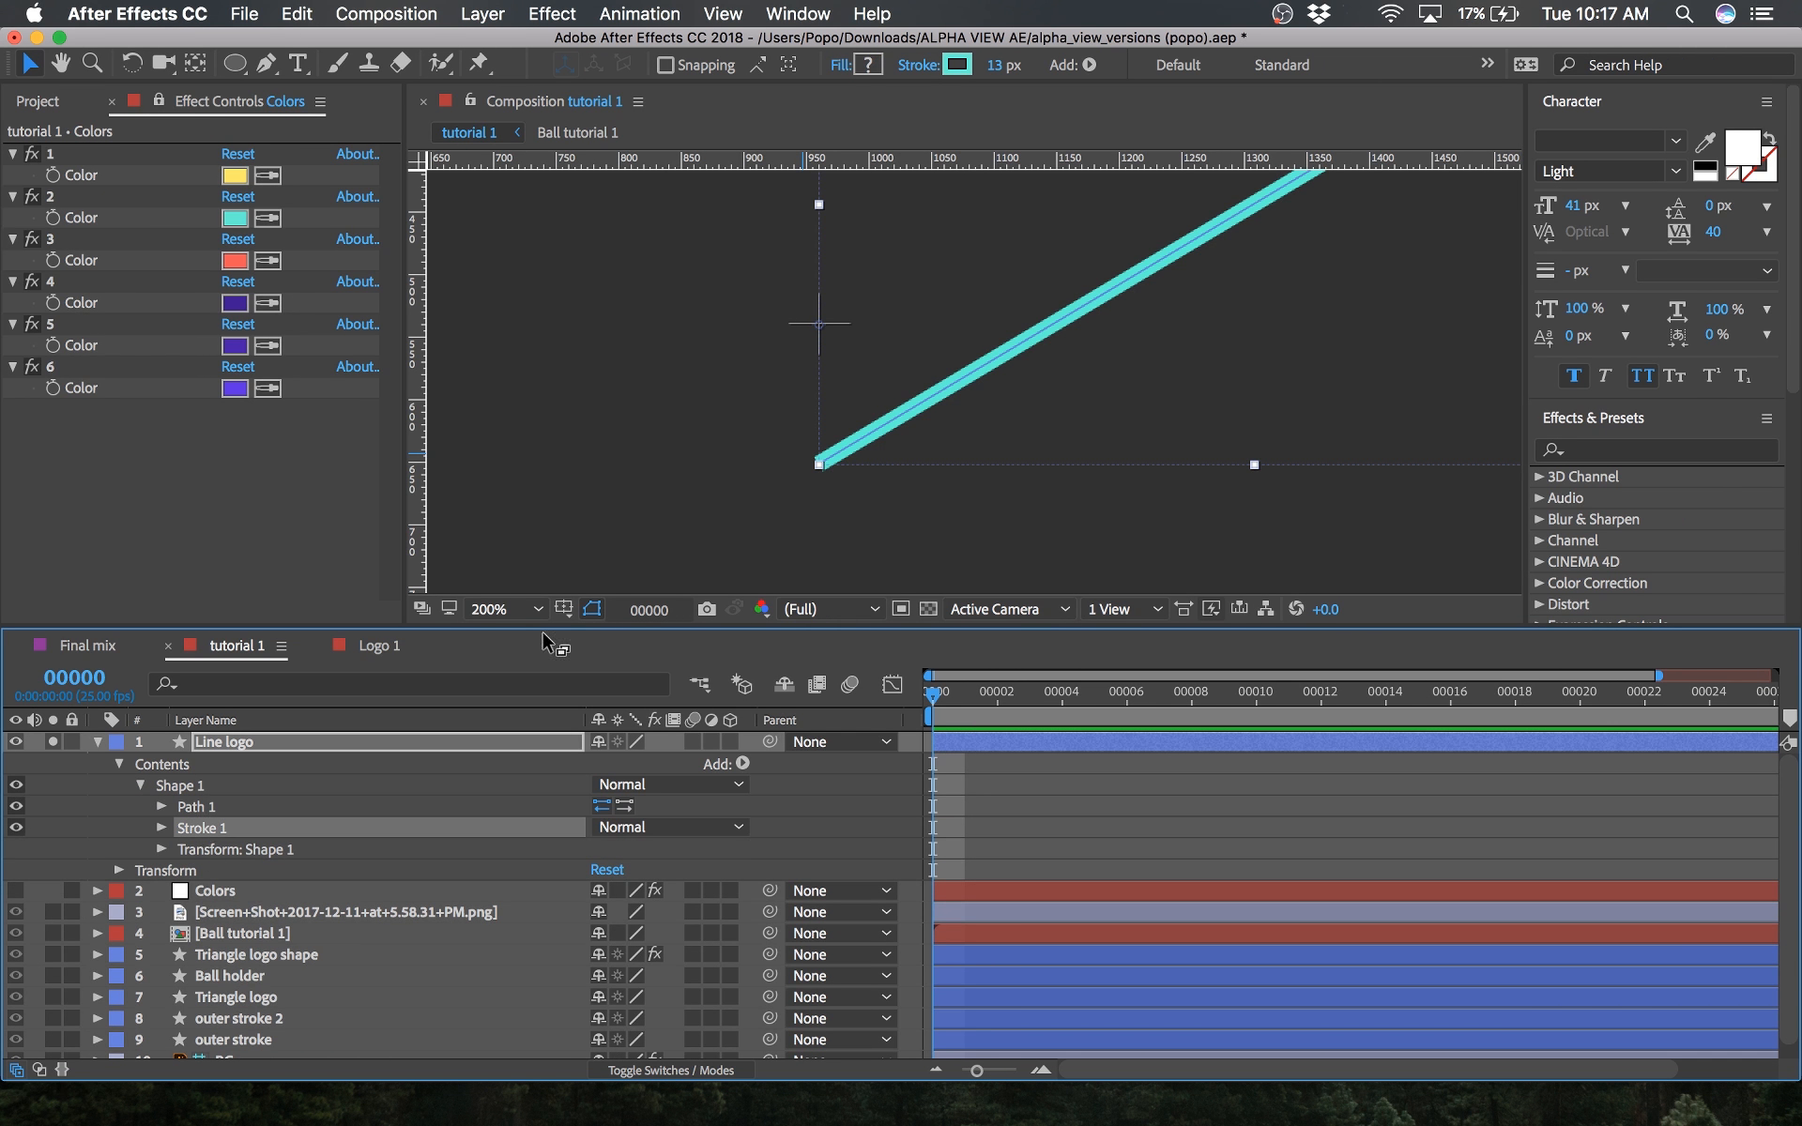
scroll(954, 482, "down", 4)
scroll(959, 432, "up", 2)
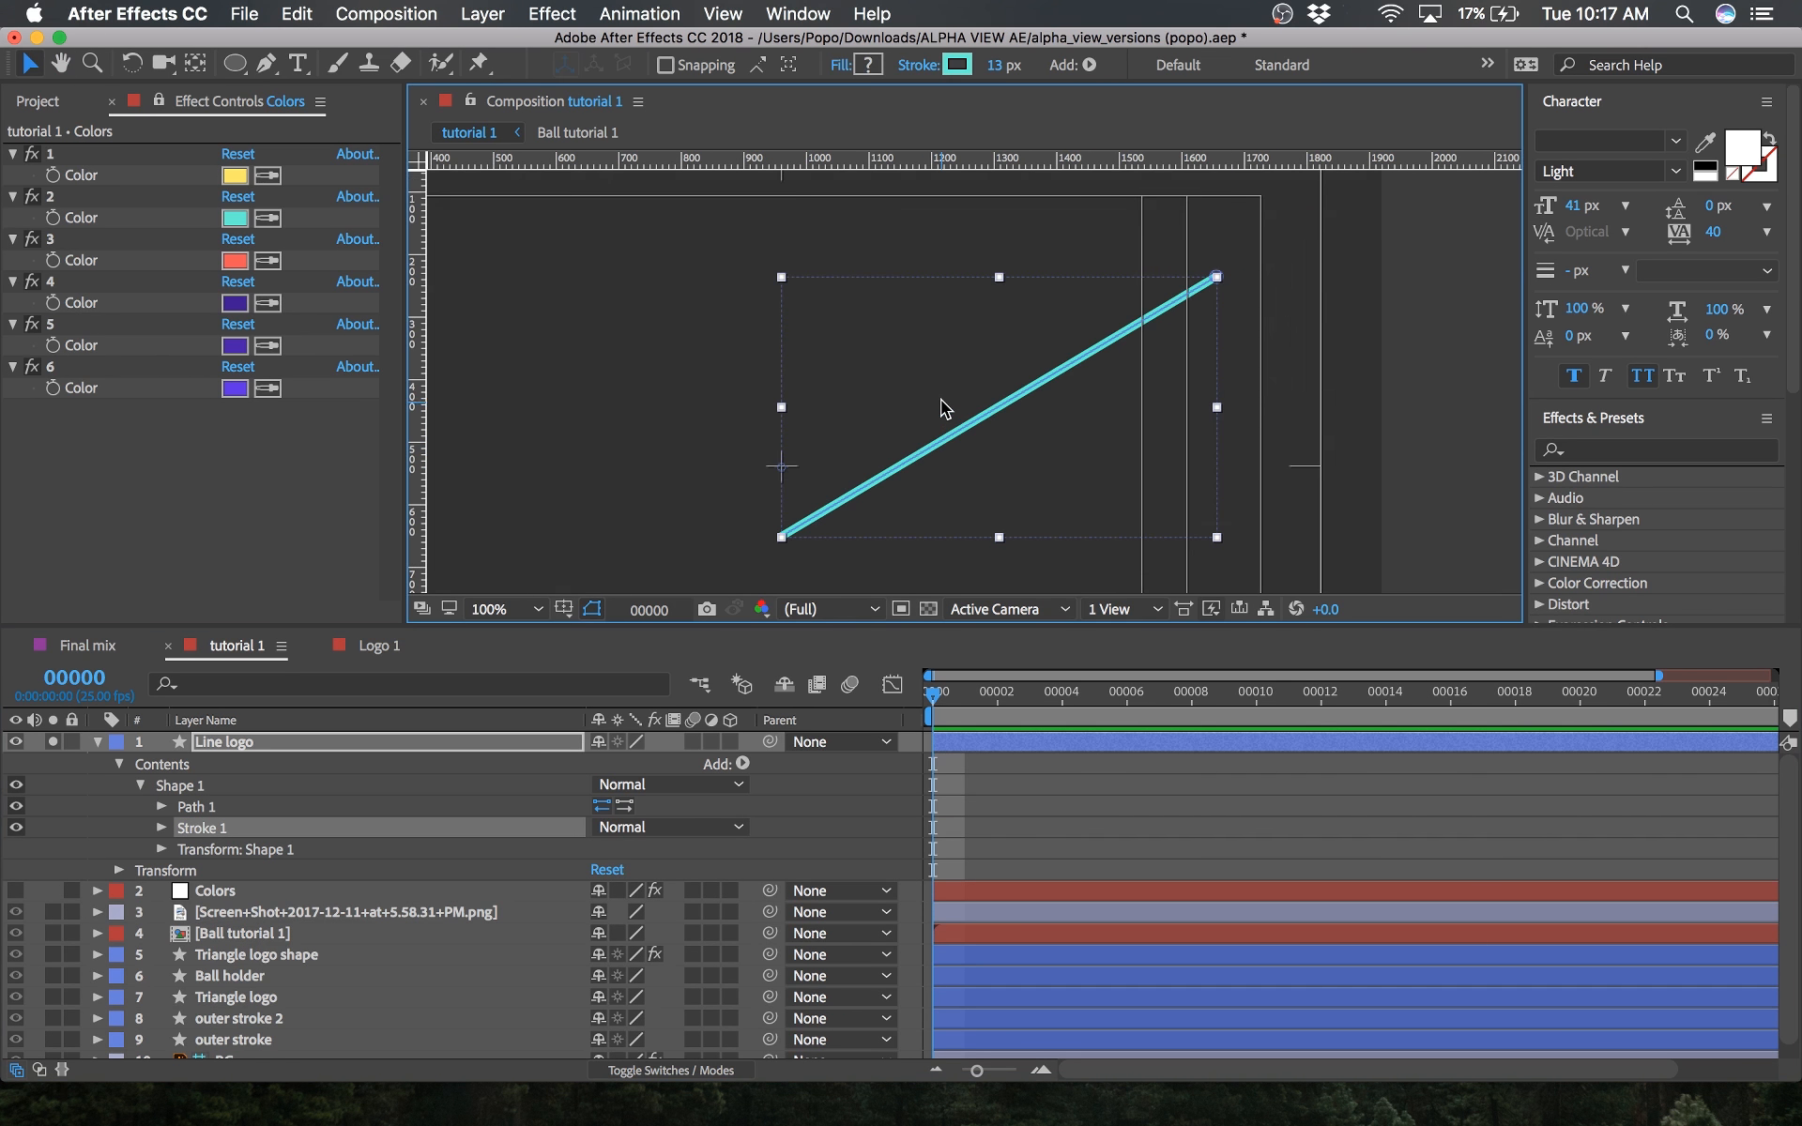
scroll(919, 416, "up", 1)
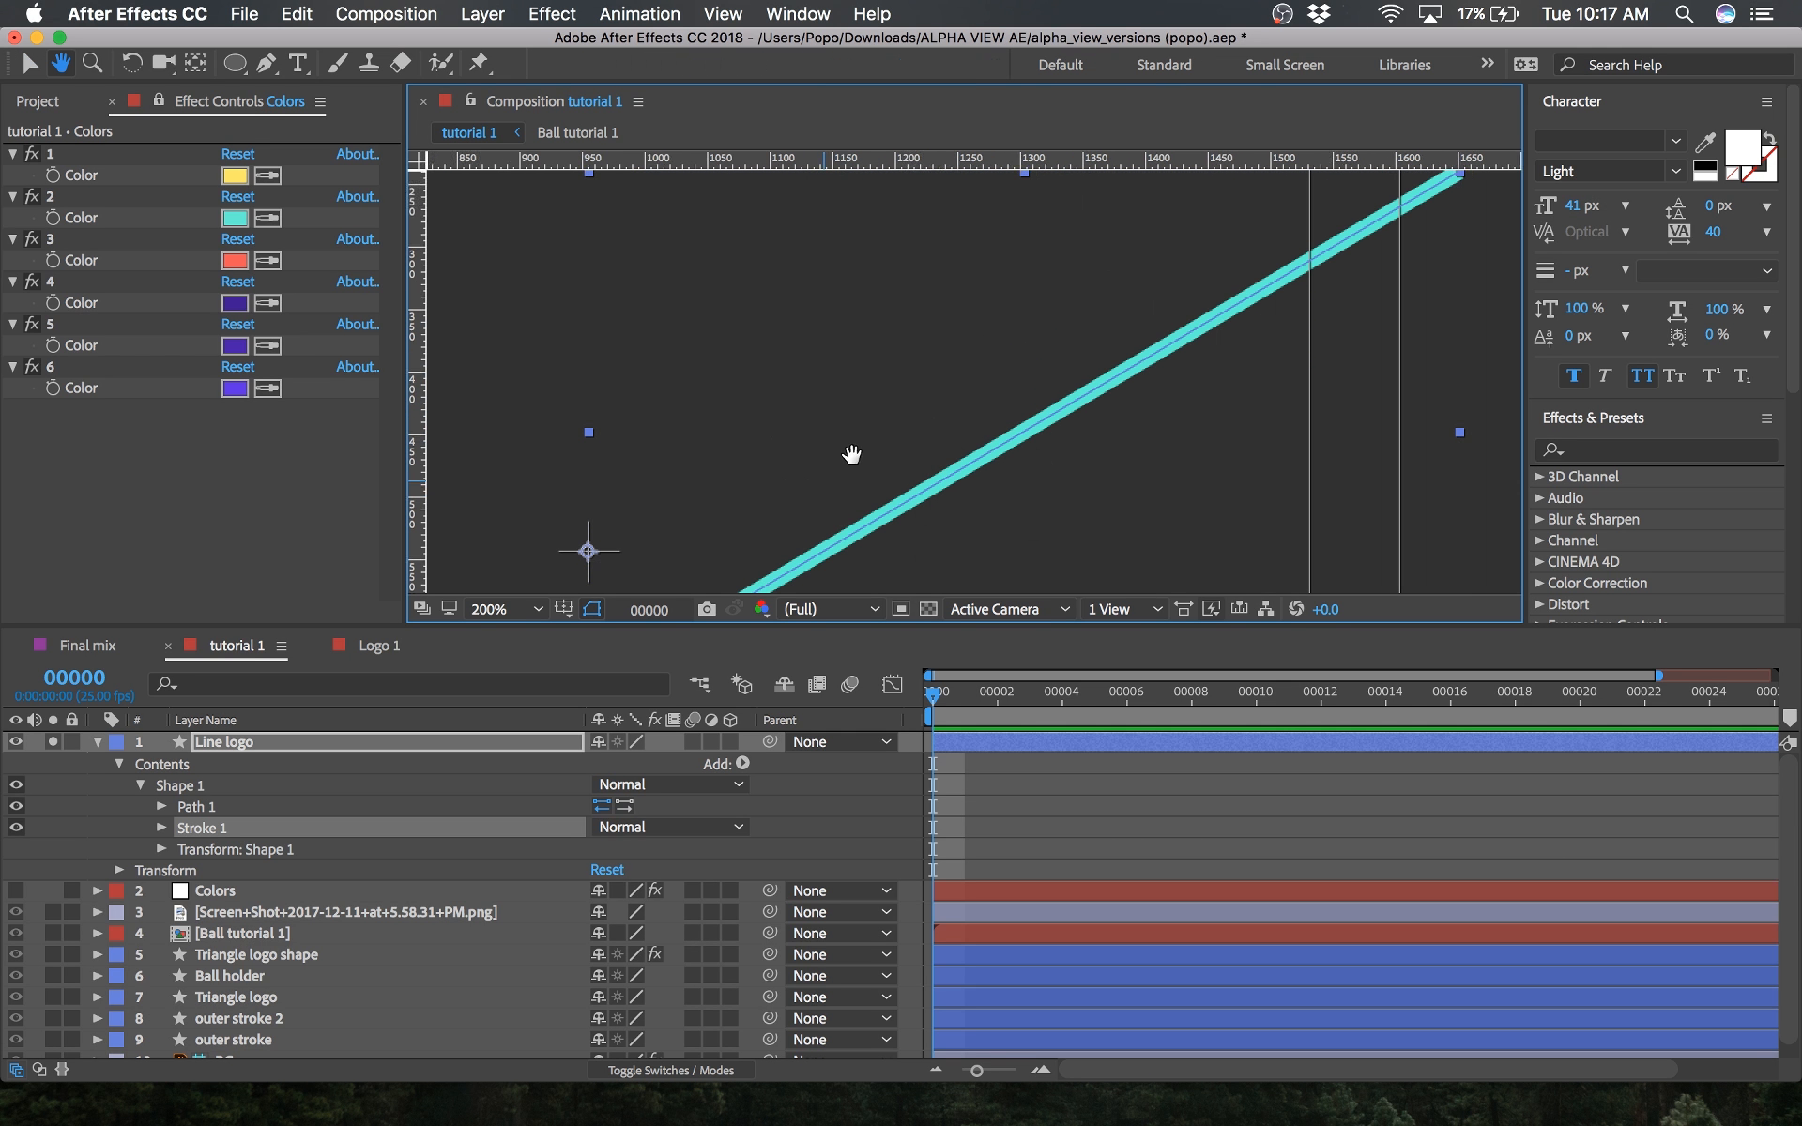
left_click_drag(853, 454, 931, 359)
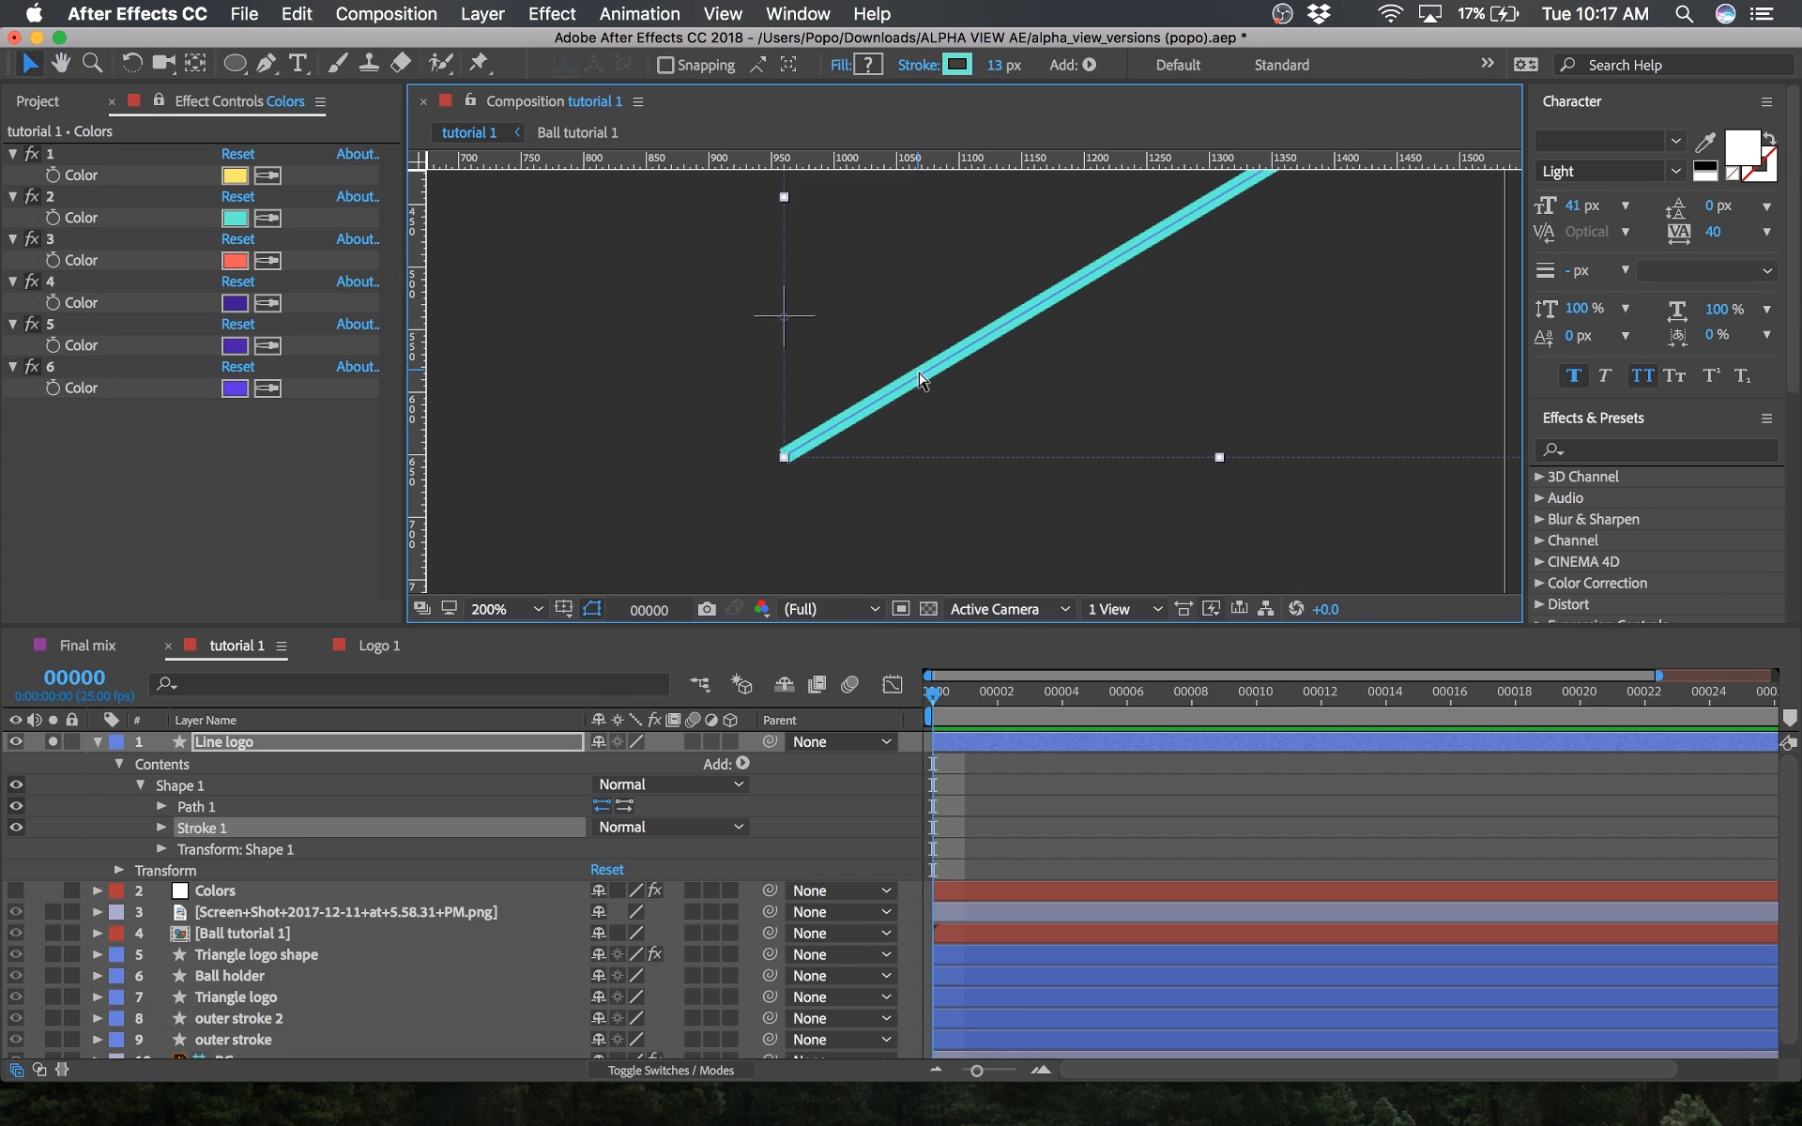
left_click(161, 828)
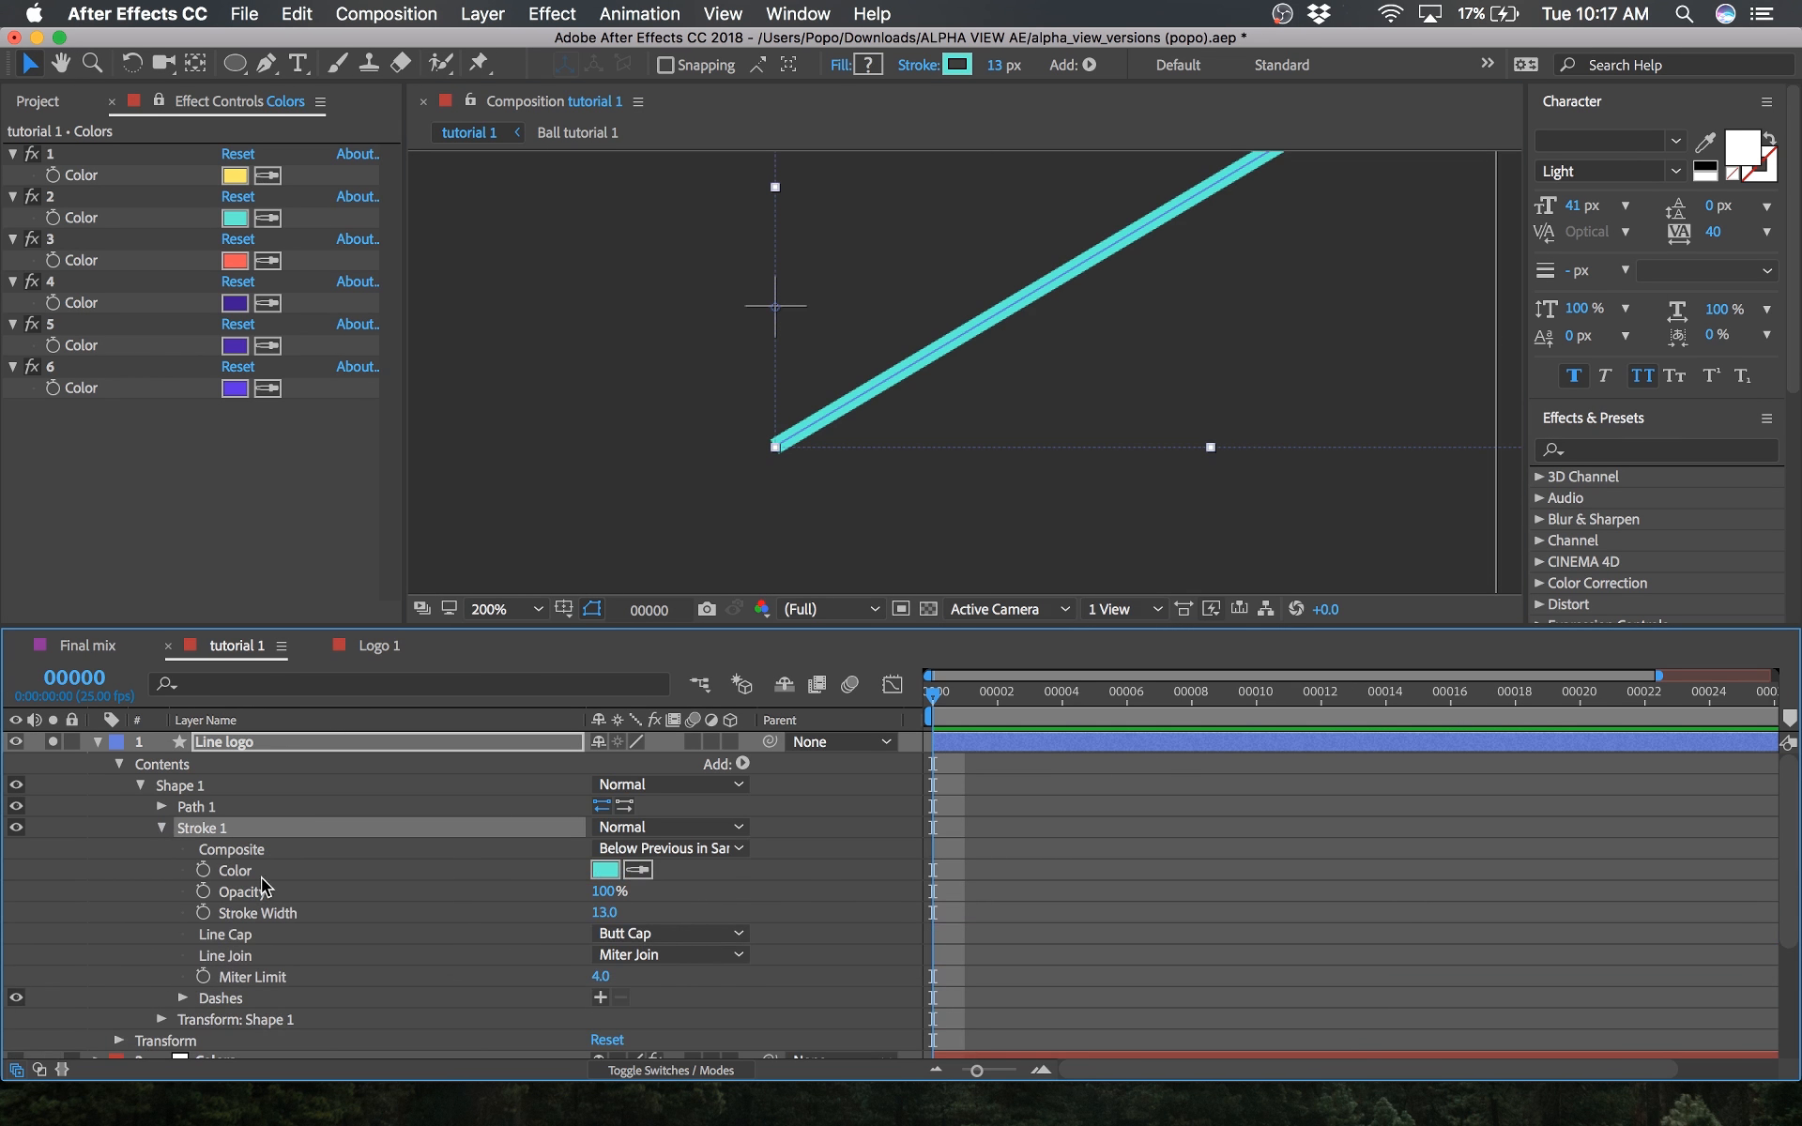
left_click(259, 935)
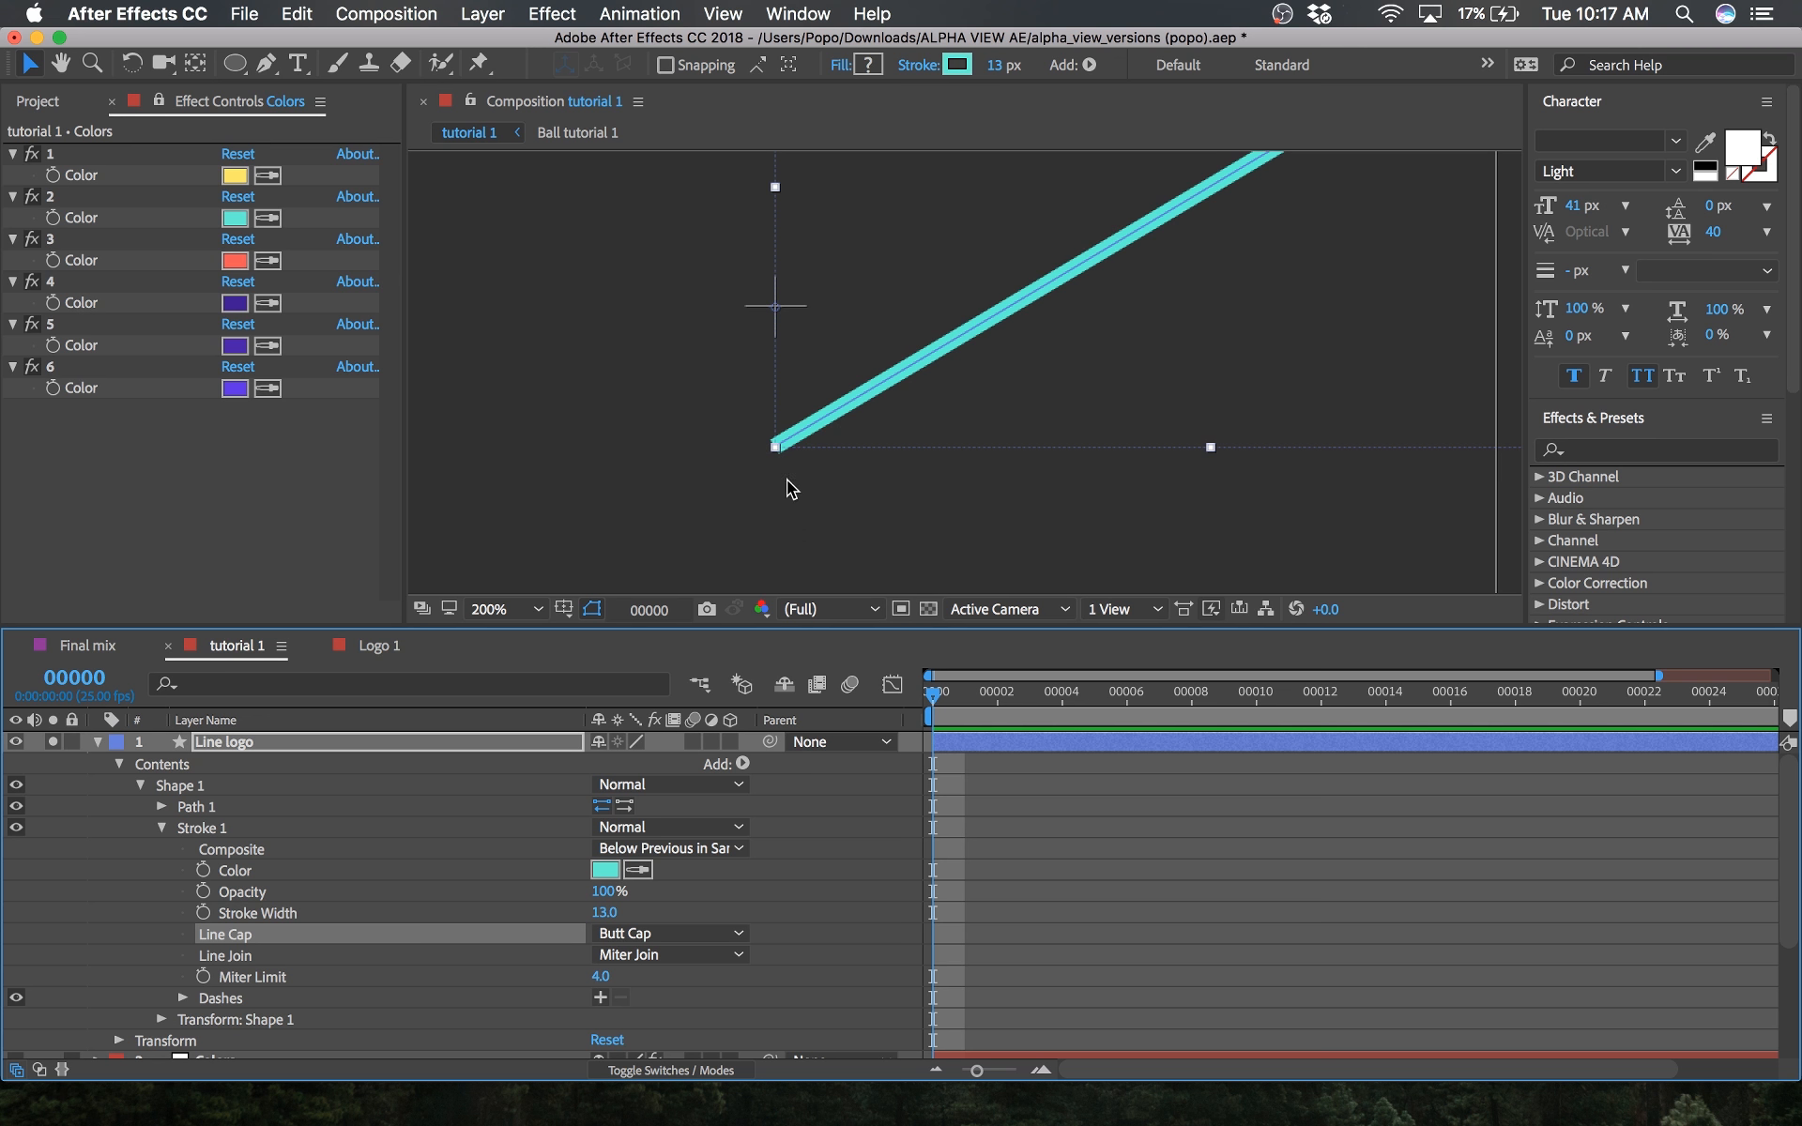
left_click(754, 887)
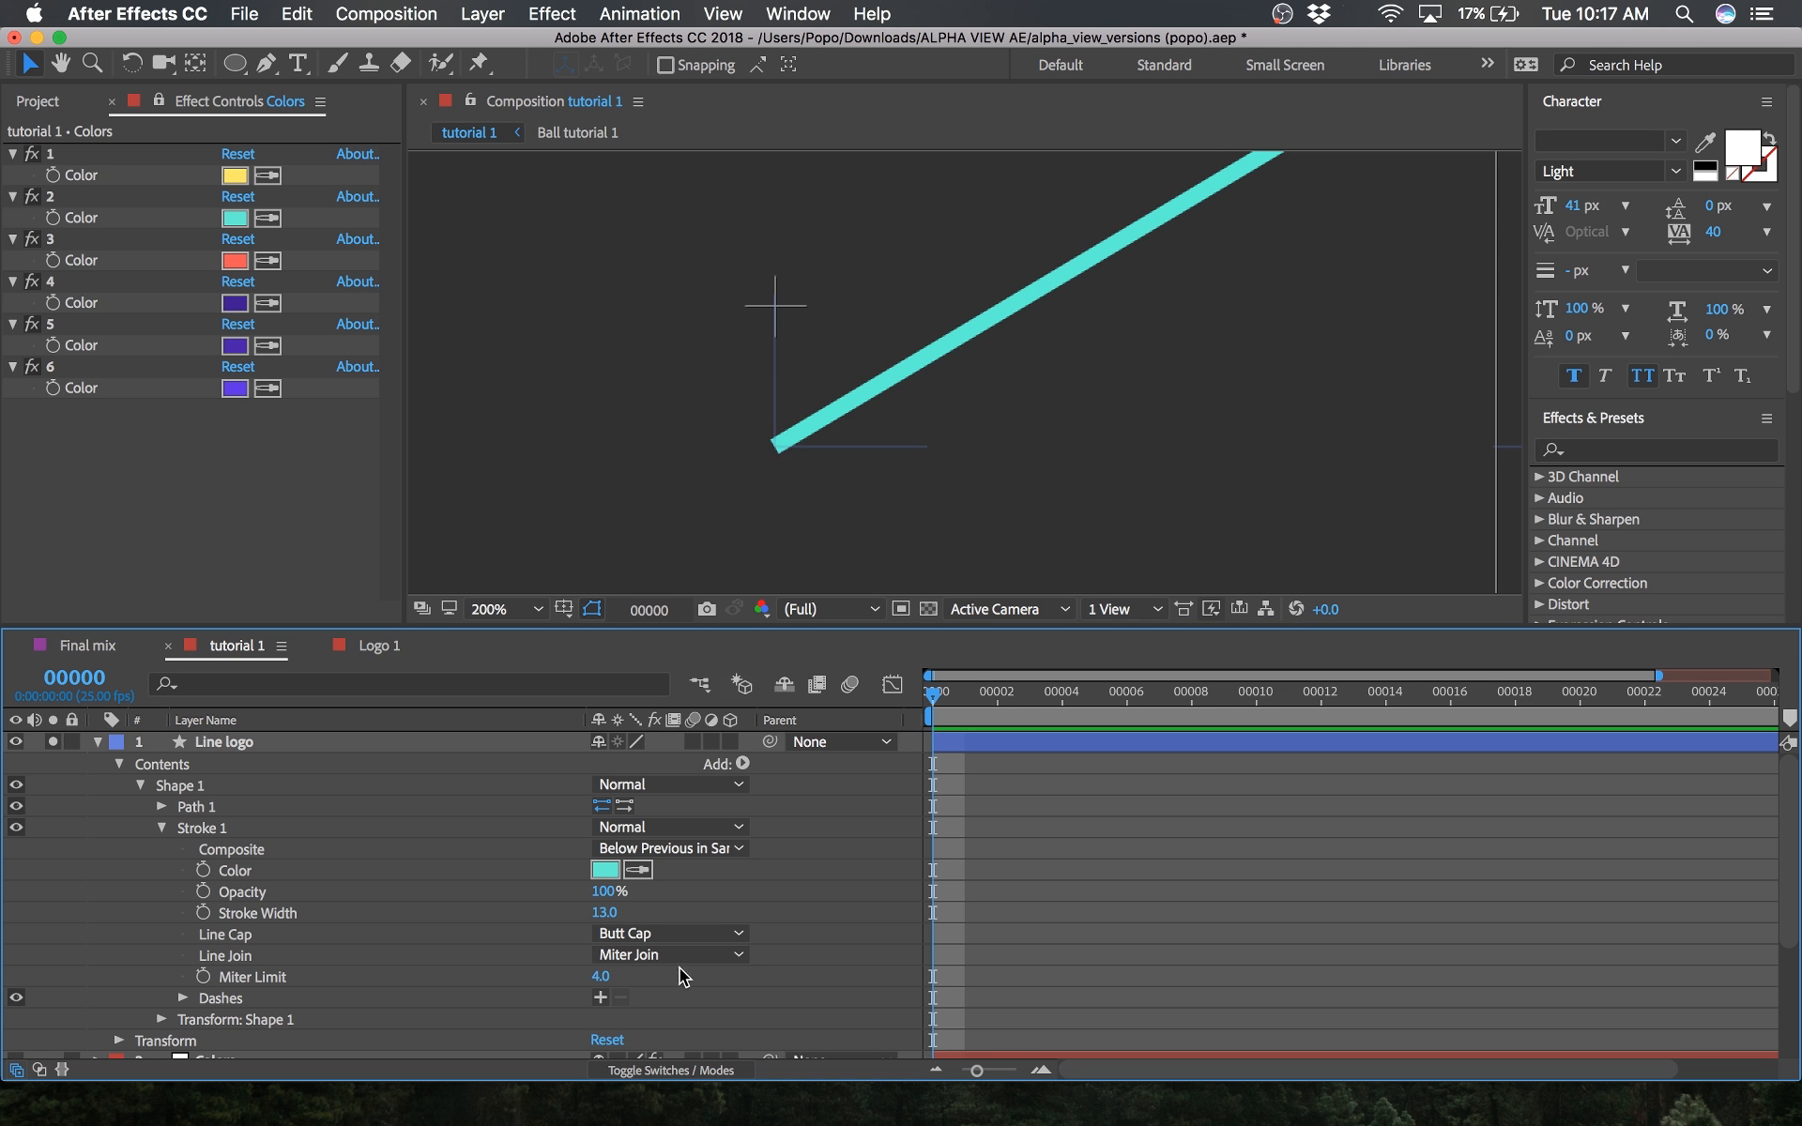
Step: Compare Butt Cap and Round Cap on the line's stroke, keep Round Cap, and collapse the Line logo layer
left_click(632, 934)
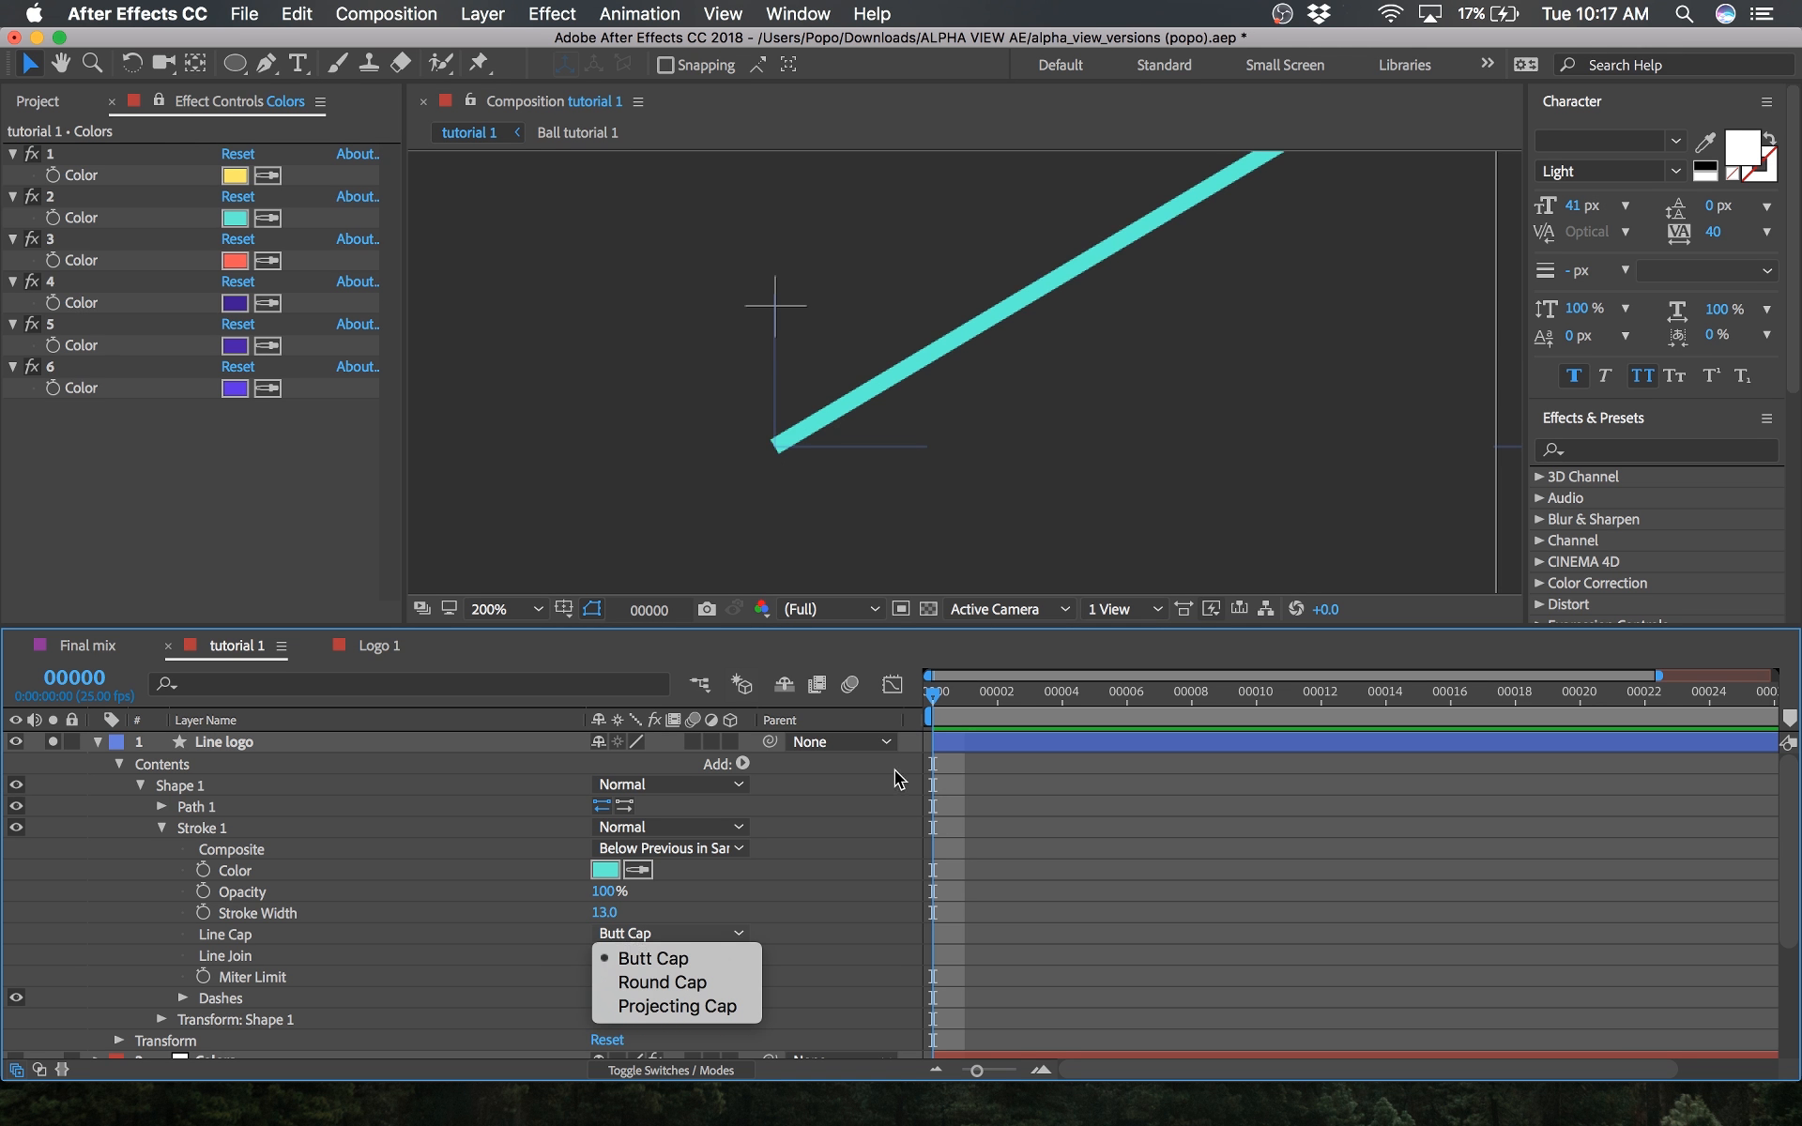
left_click(678, 982)
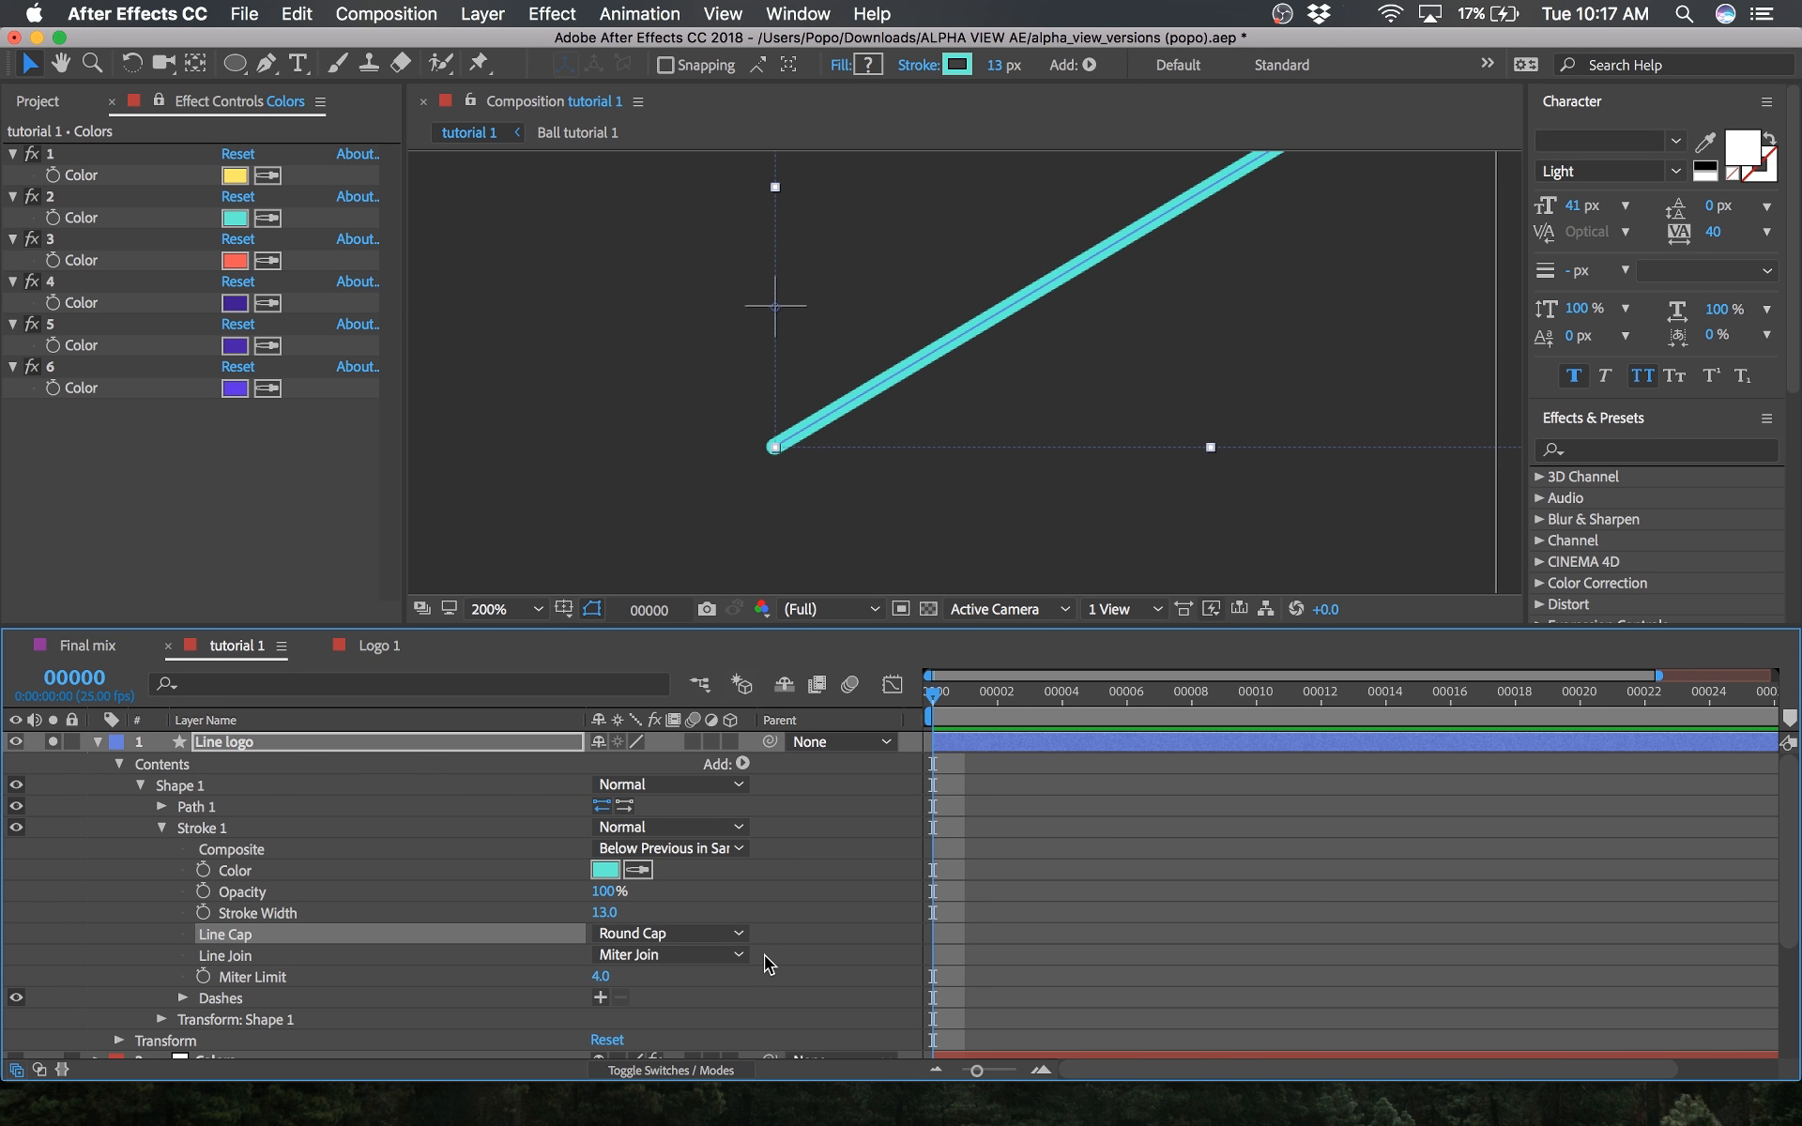
left_click(765, 955)
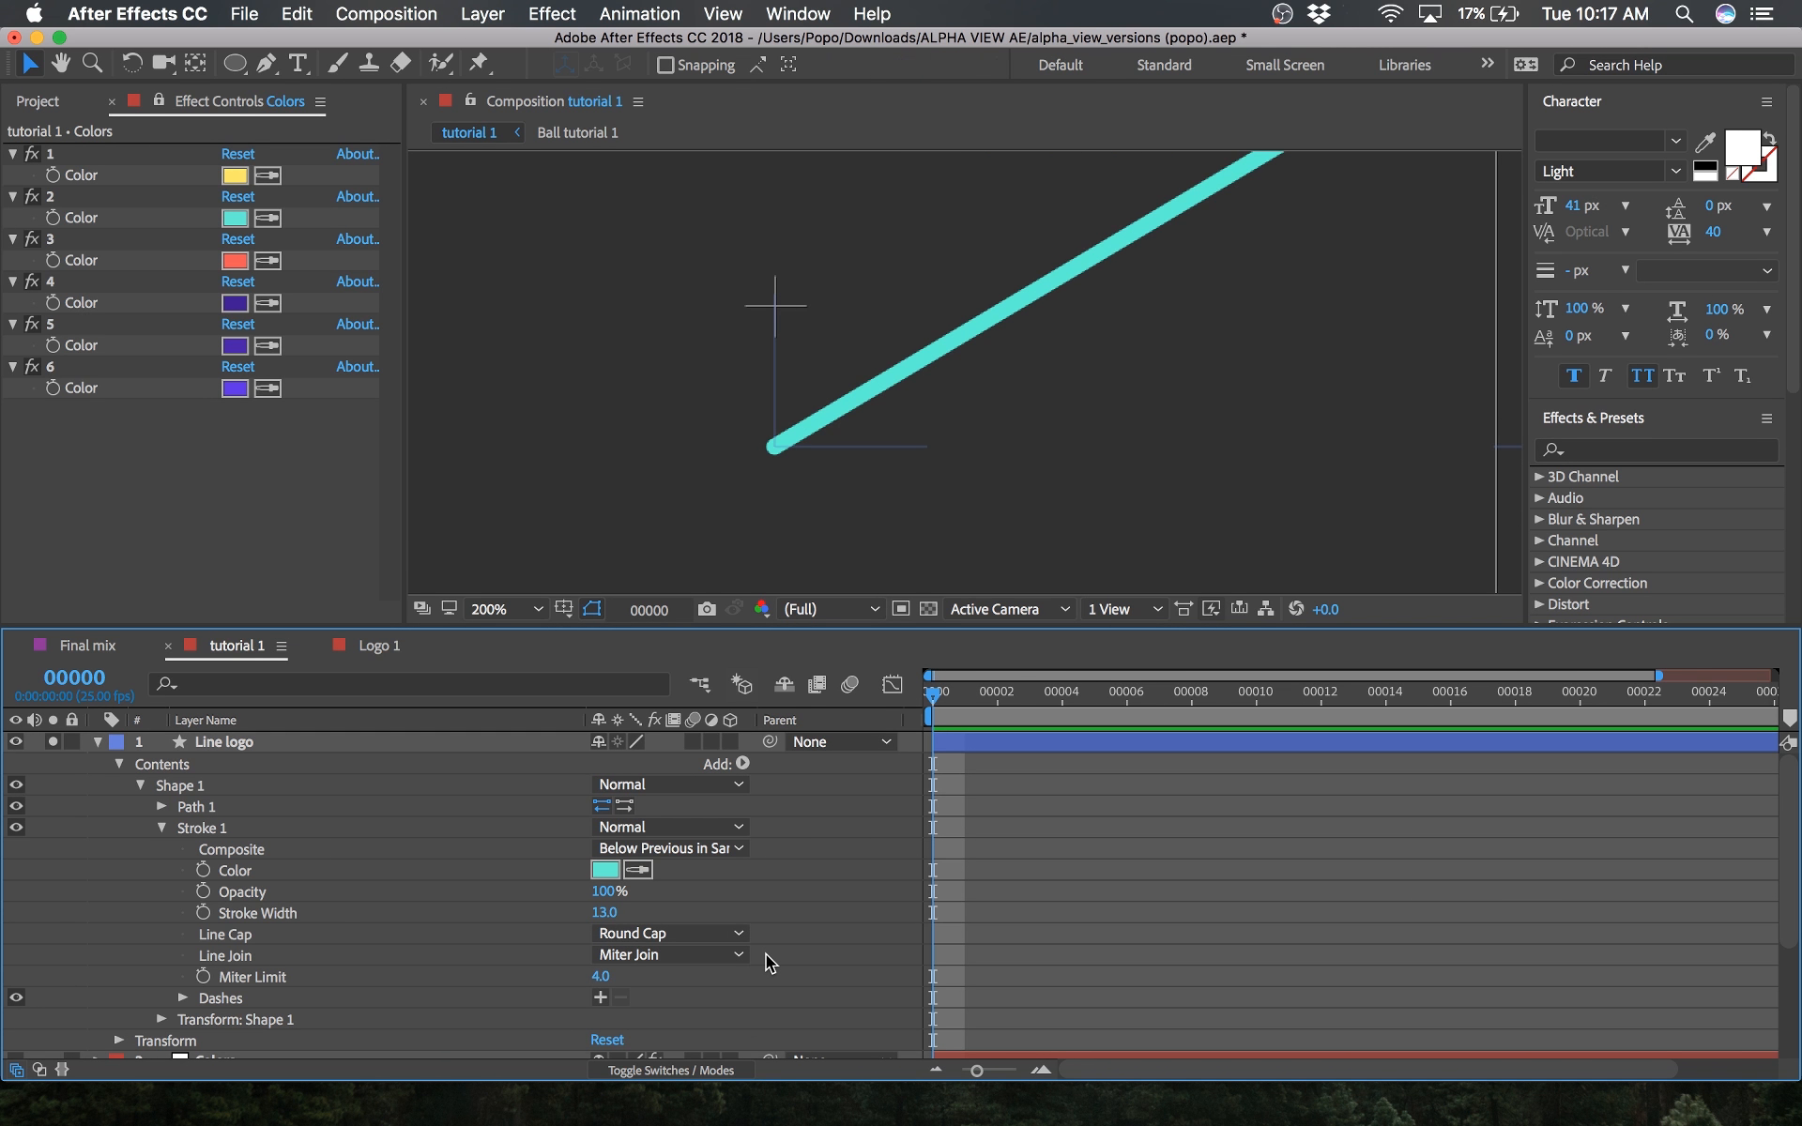
left_click(689, 955)
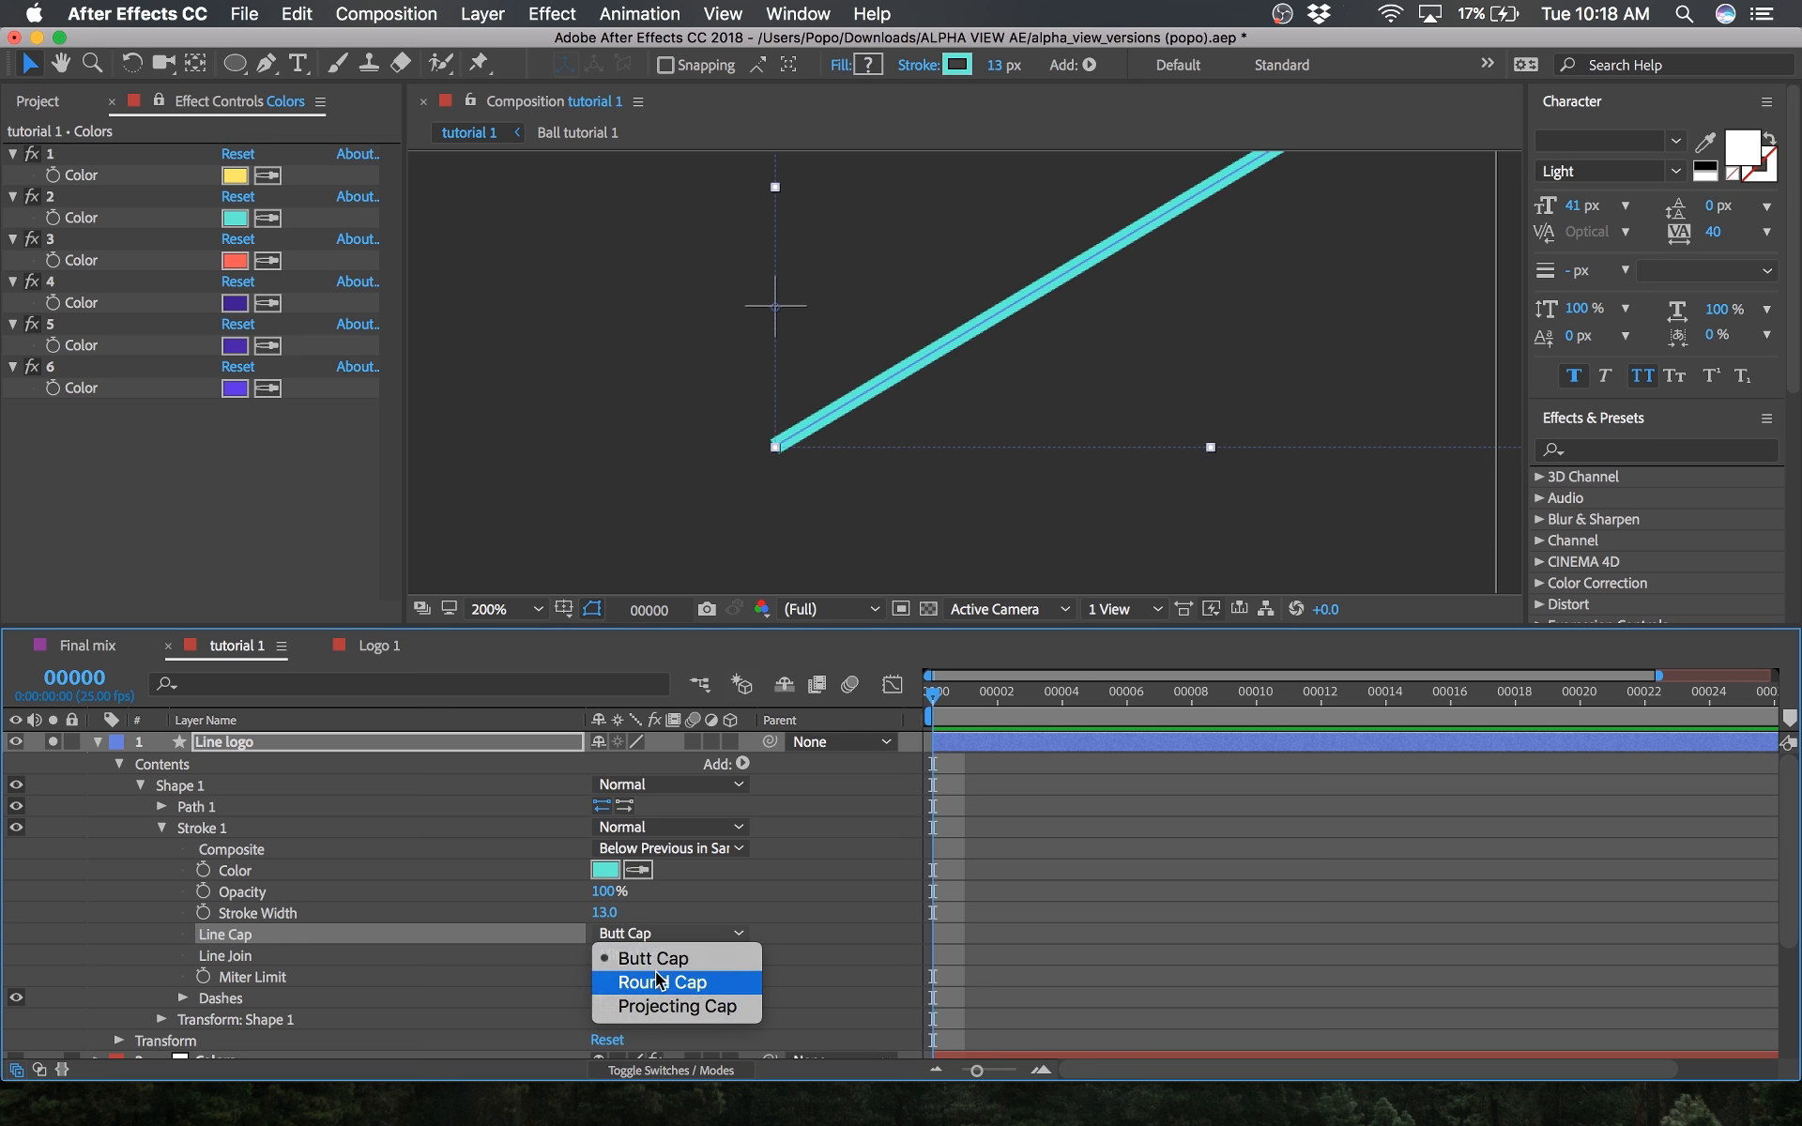
left_click(678, 981)
left_click(205, 830)
left_click(186, 788)
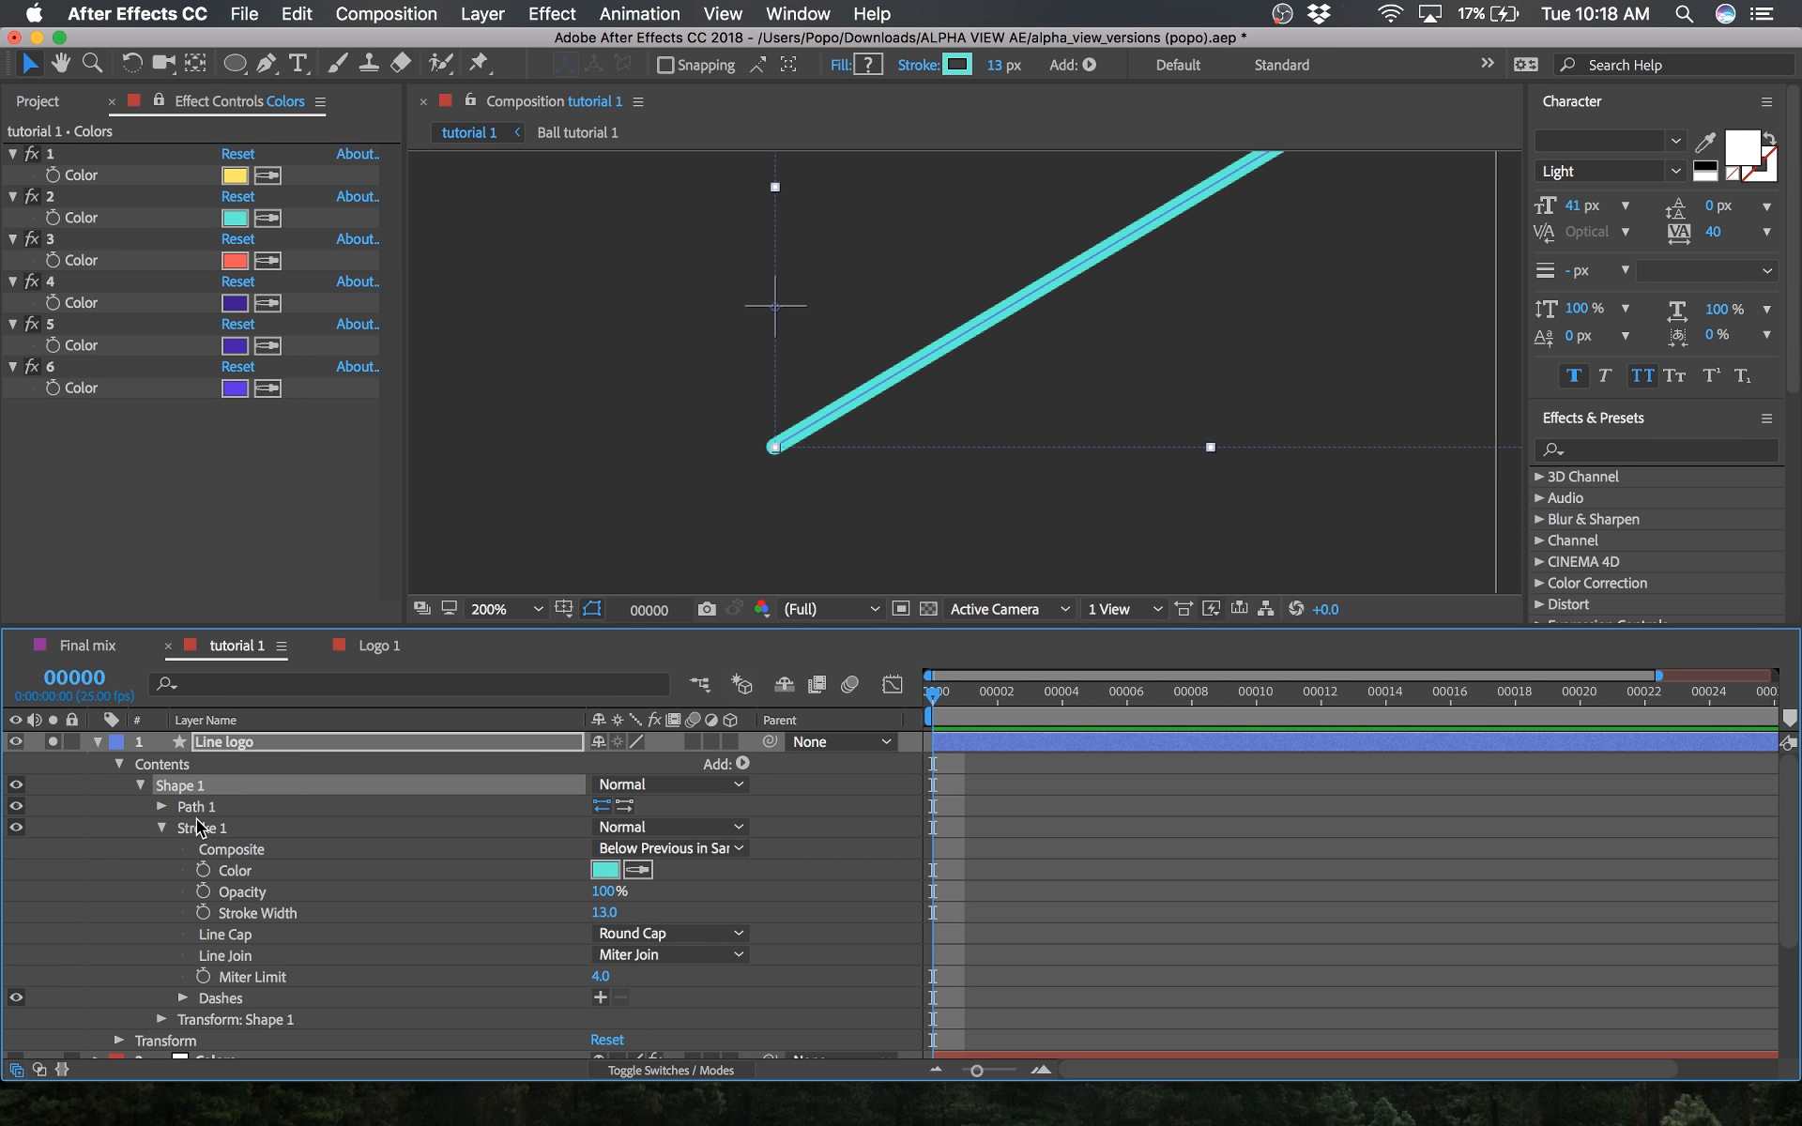
left_click(197, 822)
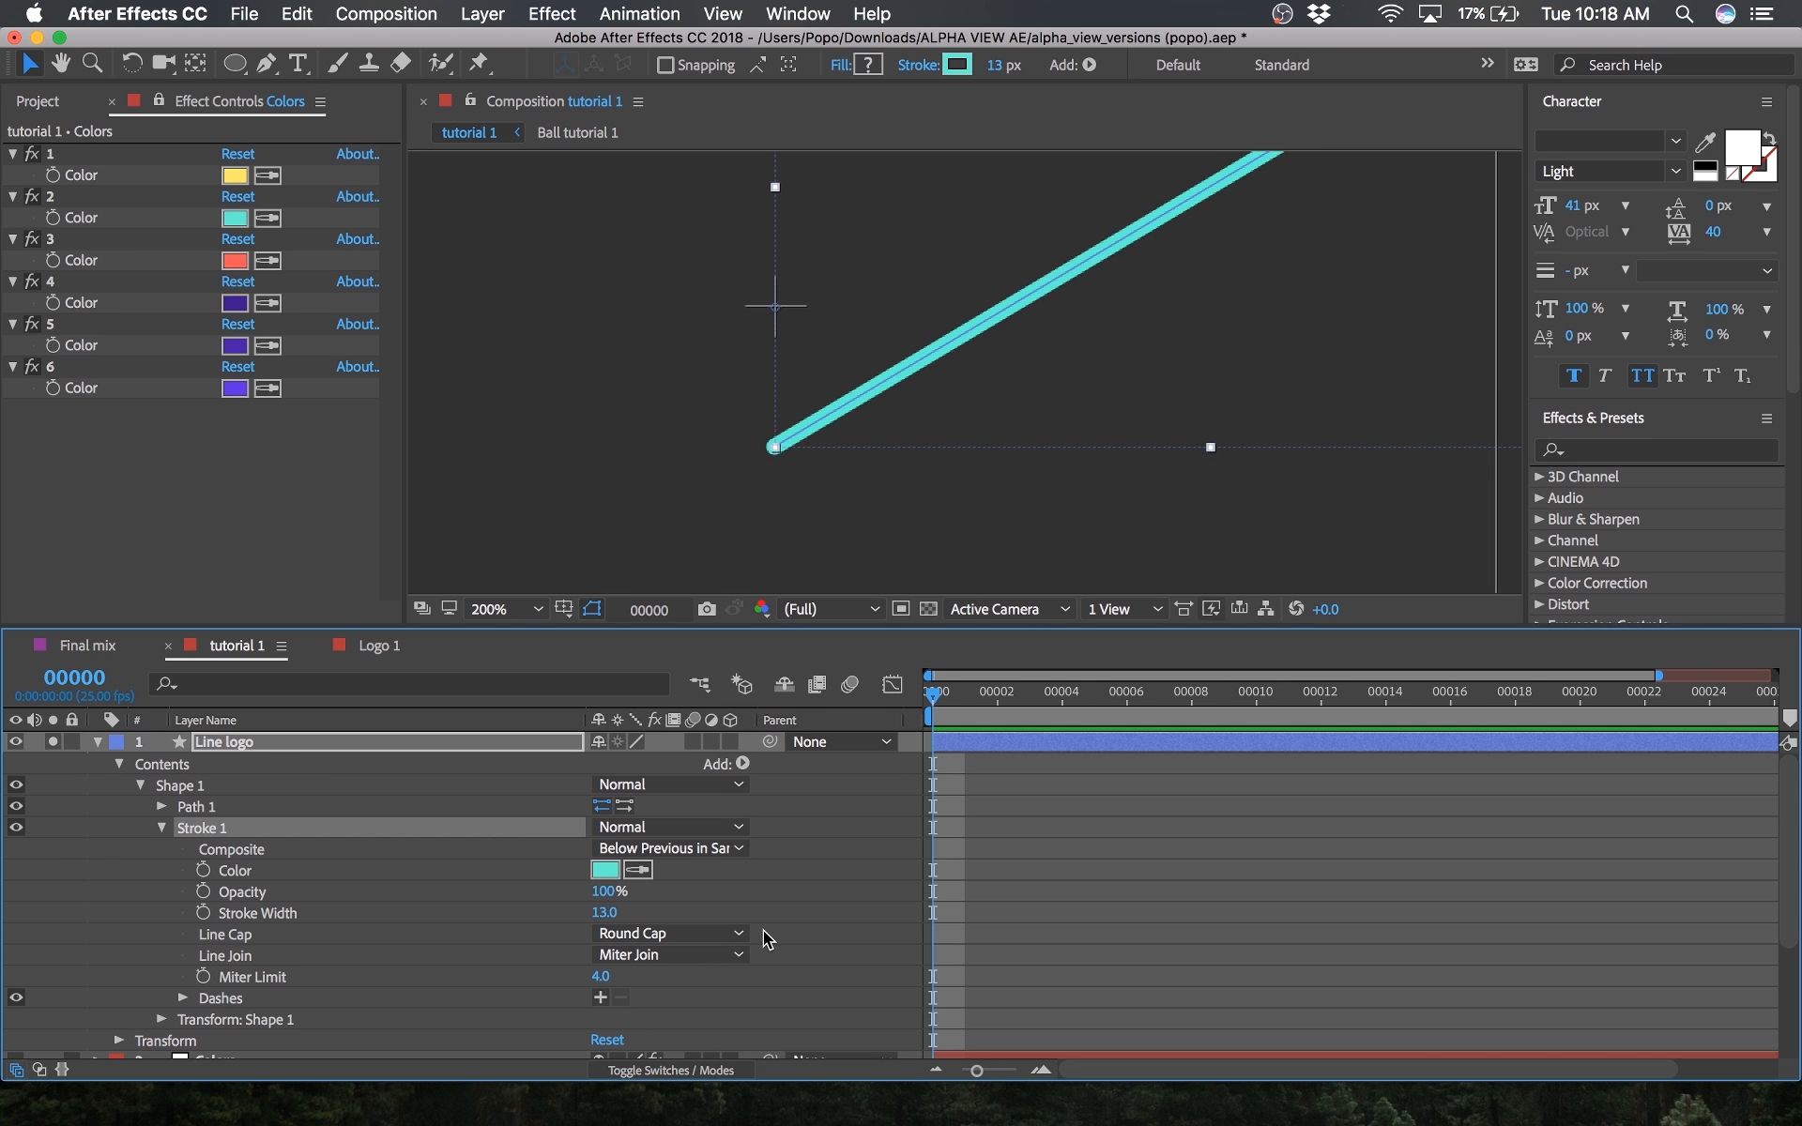
left_click(813, 942)
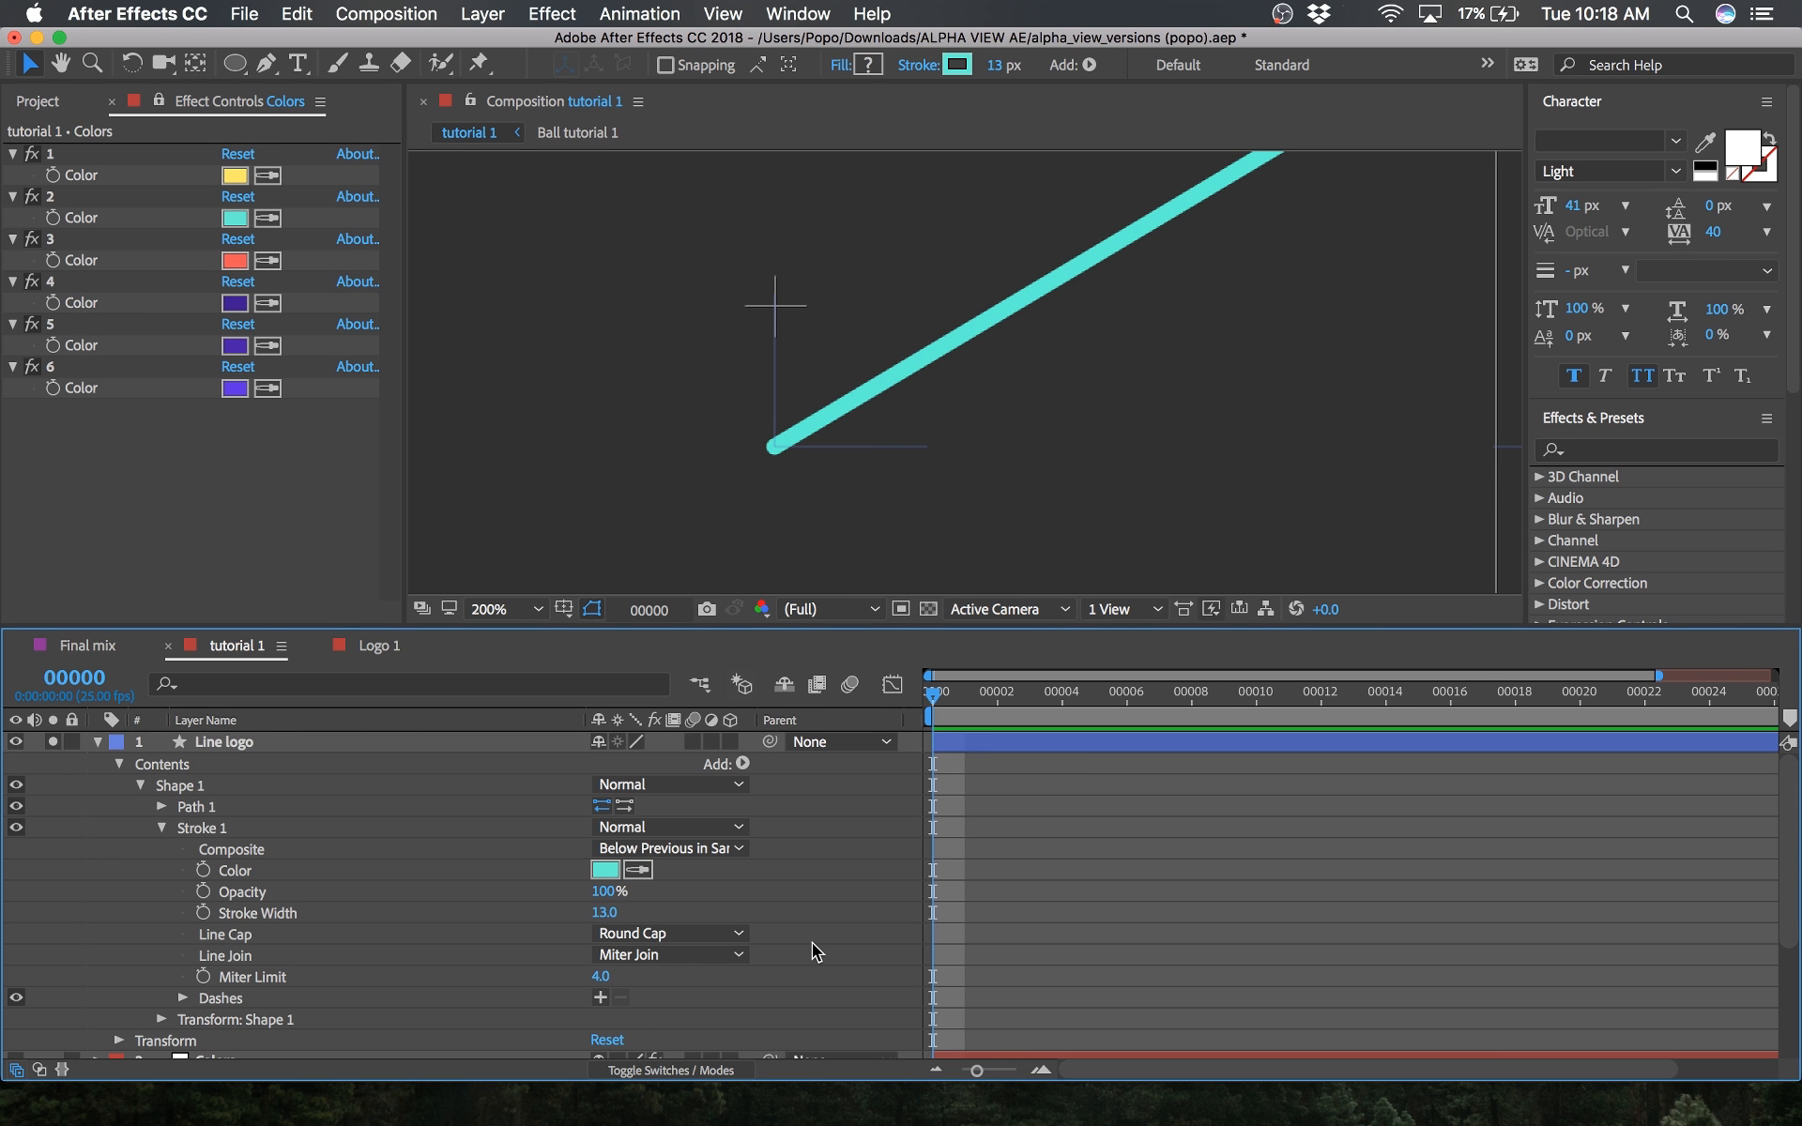
left_click(98, 742)
Step: Unsolo the Line logo layer, place it directly below the Colors layer, and leave no layer selected
scroll(820, 441, "down", 3)
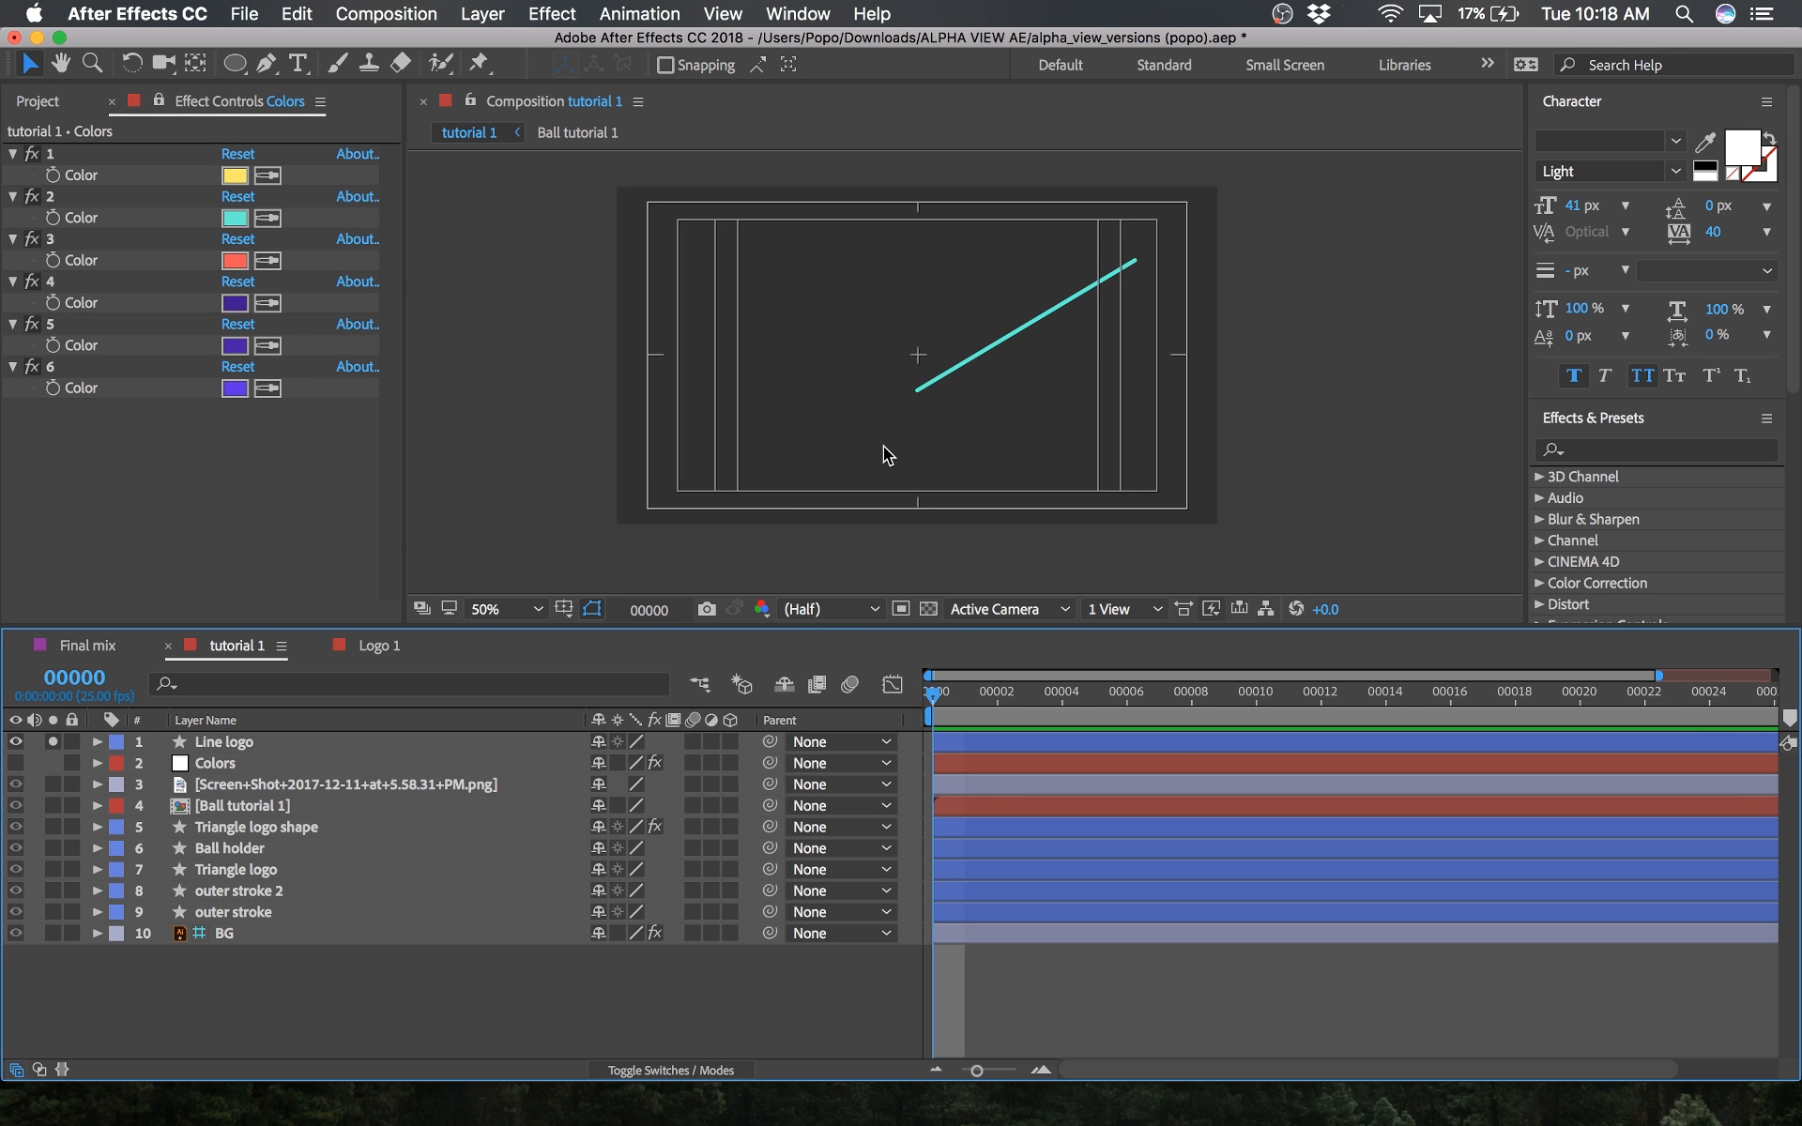
left_click(54, 741)
mouse_move(225, 742)
left_mouse_down()
mouse_move(229, 797)
mouse_move(229, 773)
left_mouse_up()
left_click(356, 1000)
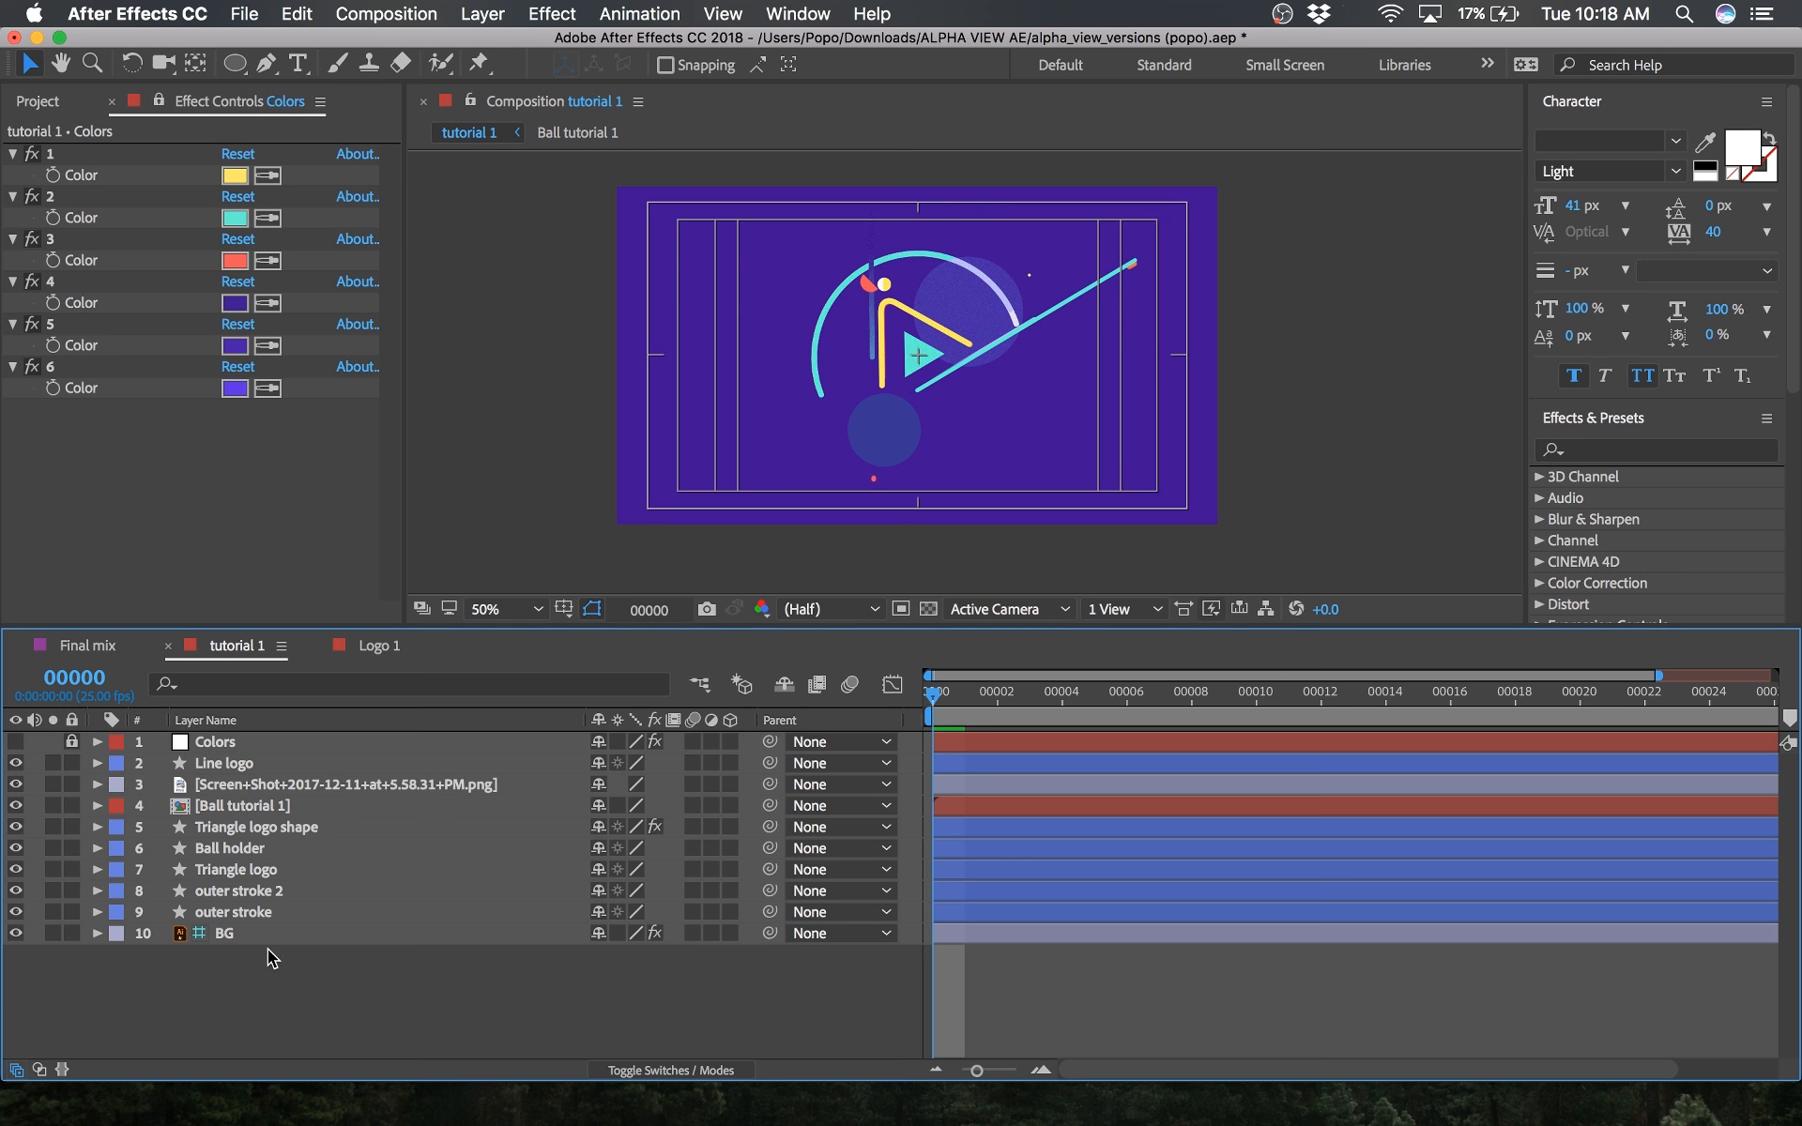
Step: Hide the Line logo layer and examine the diagonal line's color fade in the reference screenshot
left_click(242, 766)
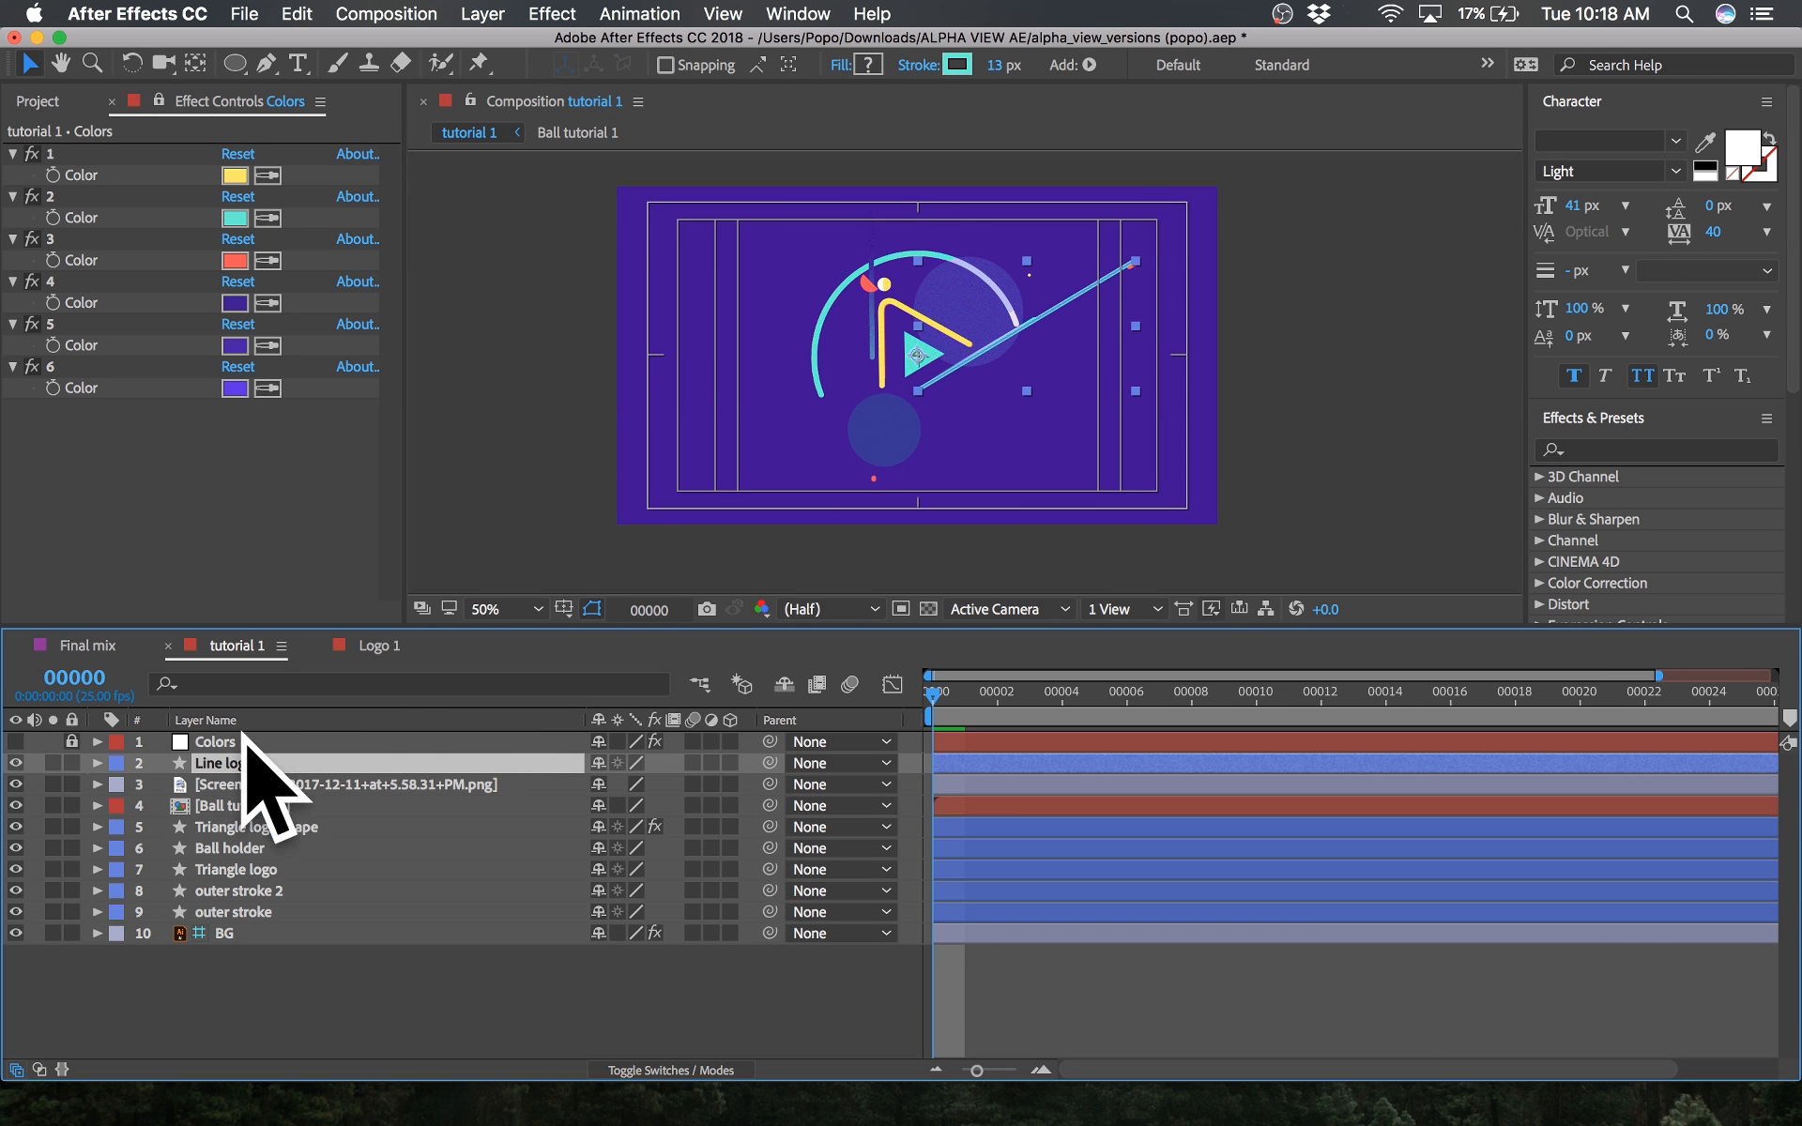
left_click(15, 763)
scroll(1114, 396, "up", 2)
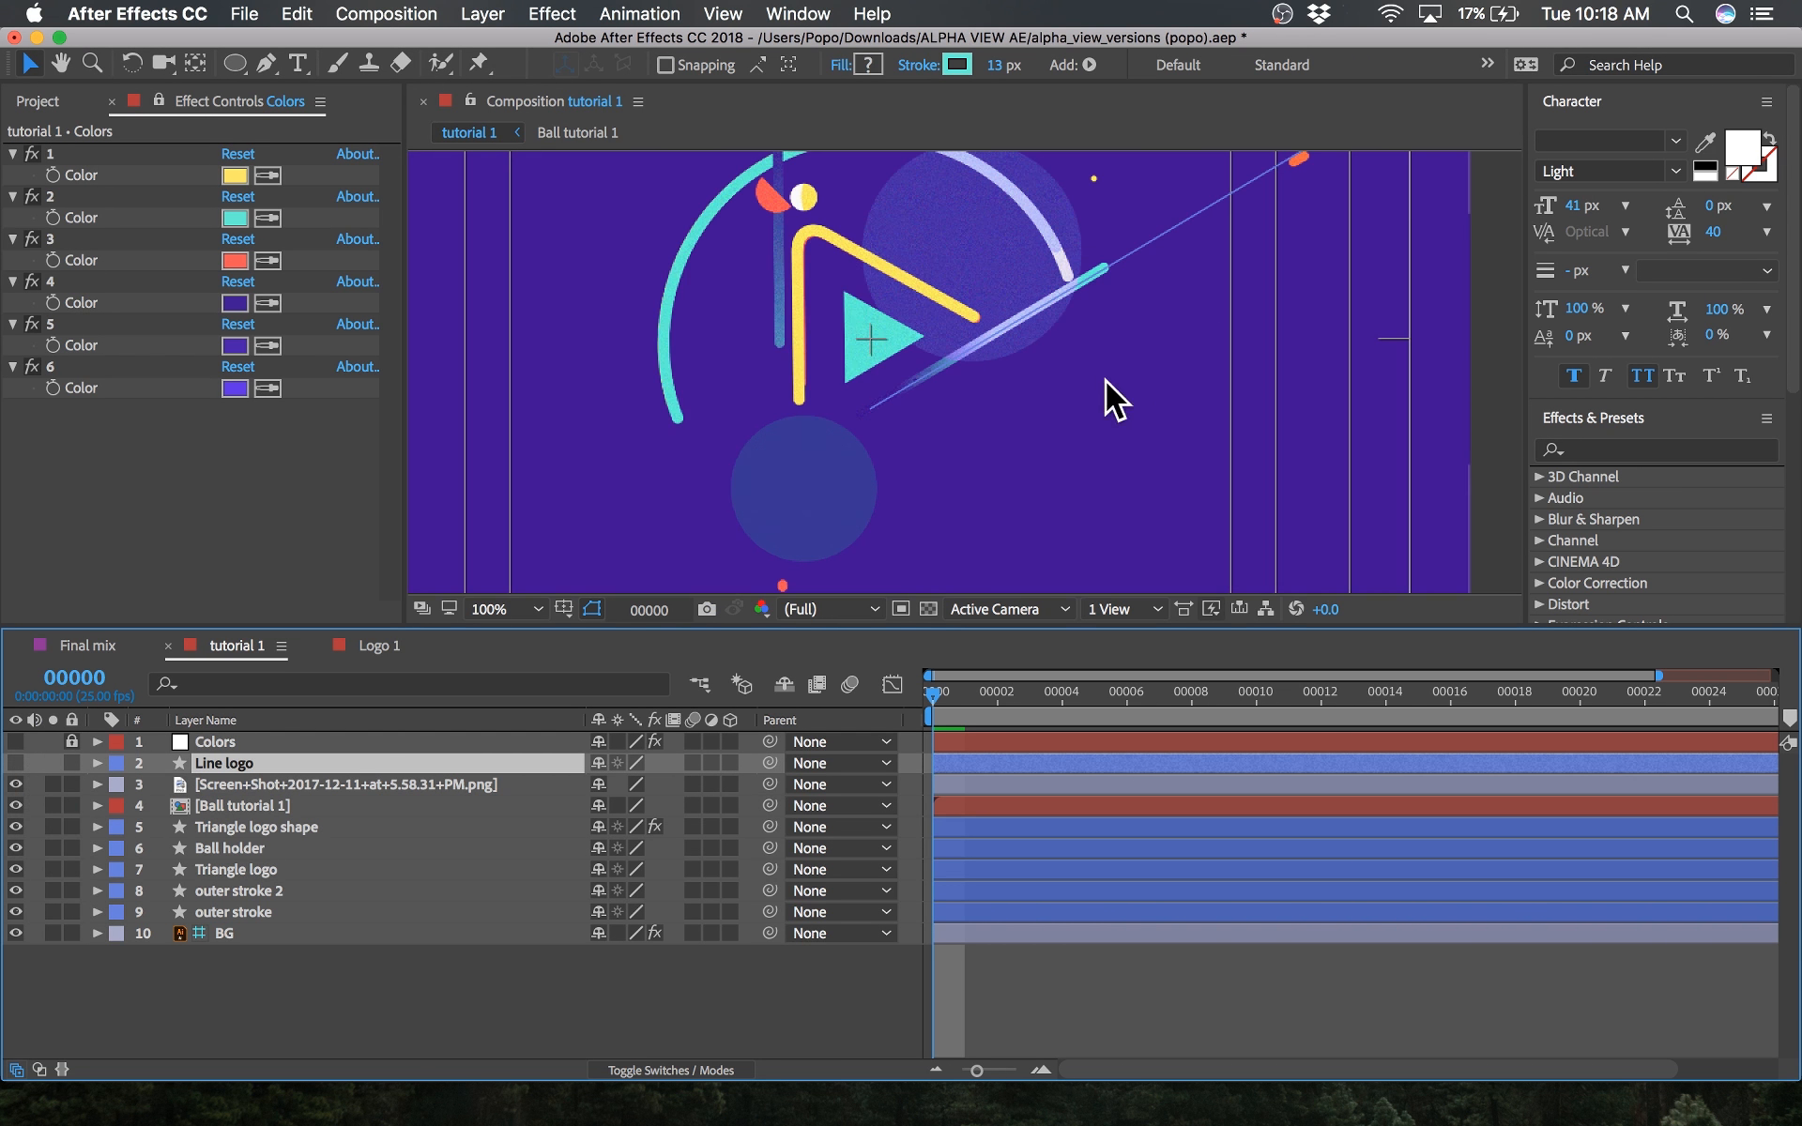
Step: Scrub the Logo 1 composition to frame 20, inspect the vertical line's gradient stroke, and return to the tutorial 1 composition
left_click(370, 648)
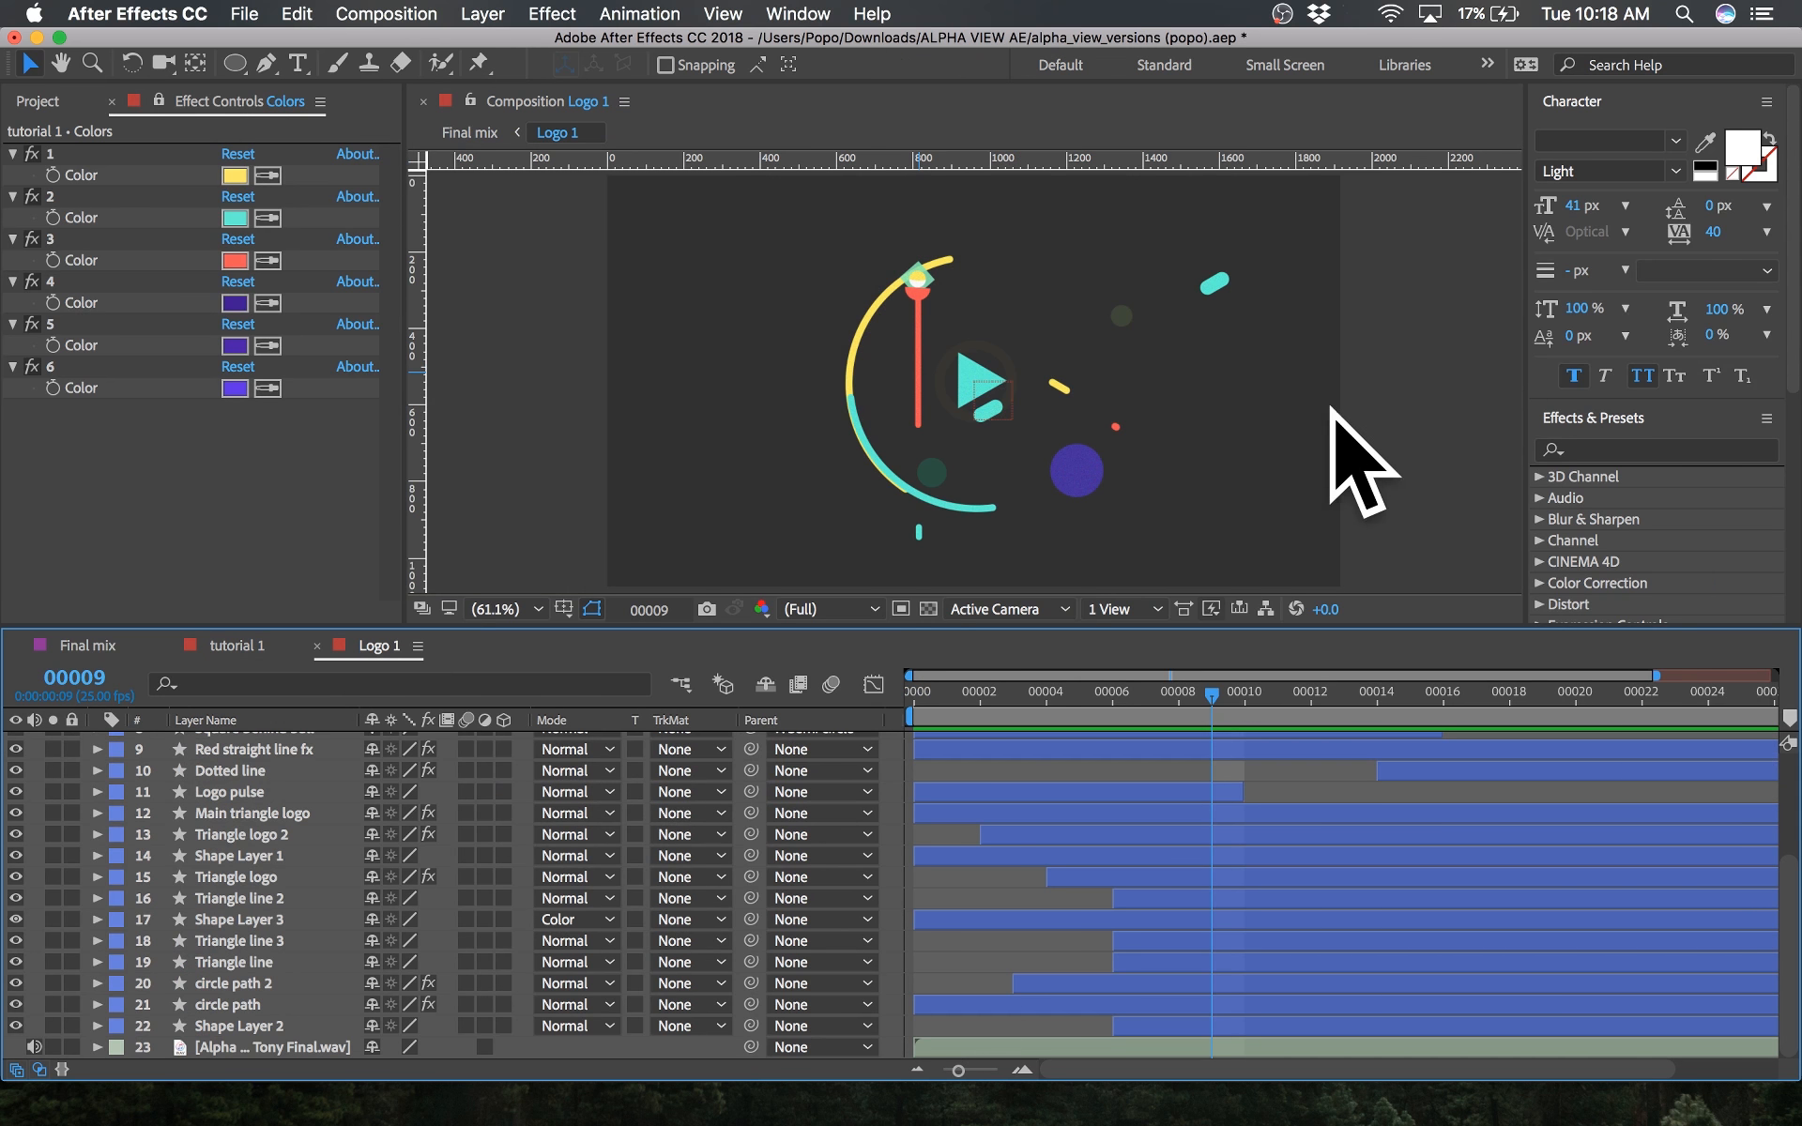
left_click_drag(939, 692, 1575, 668)
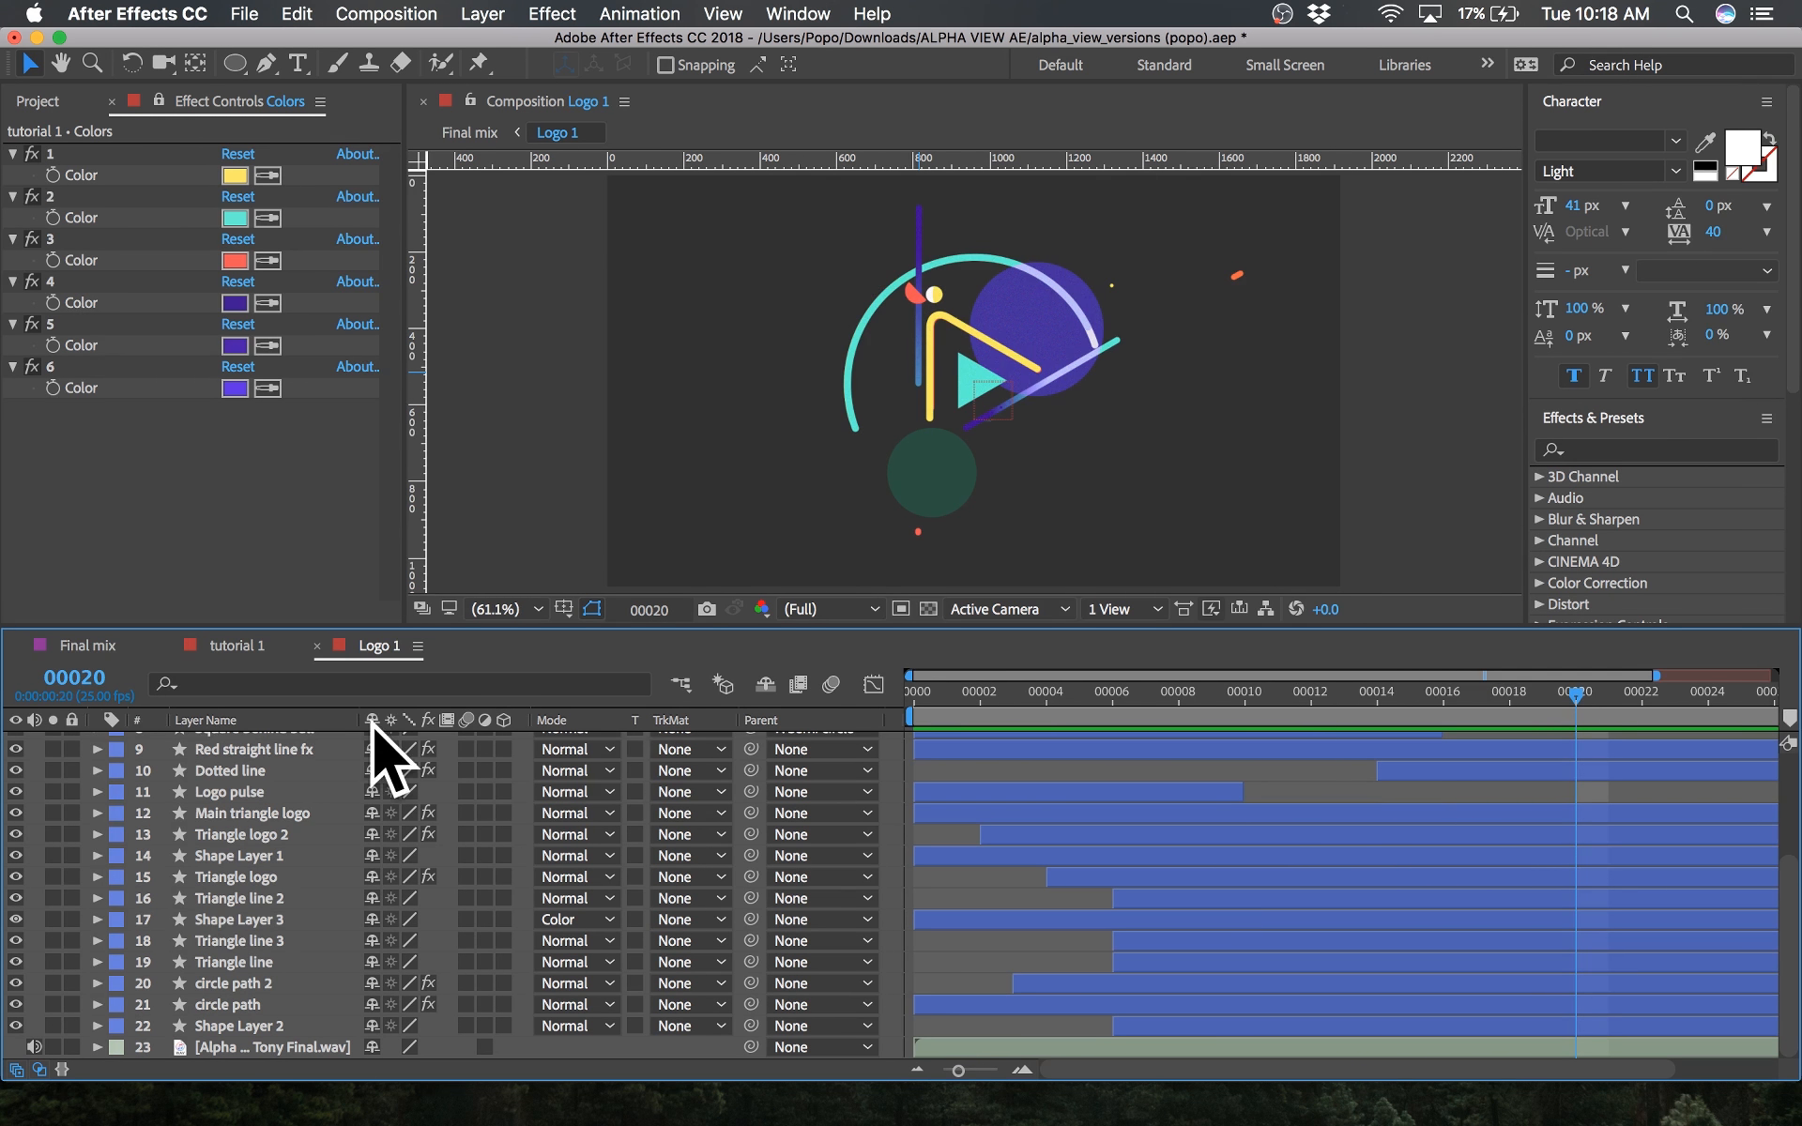
left_click(923, 224)
left_click(234, 646)
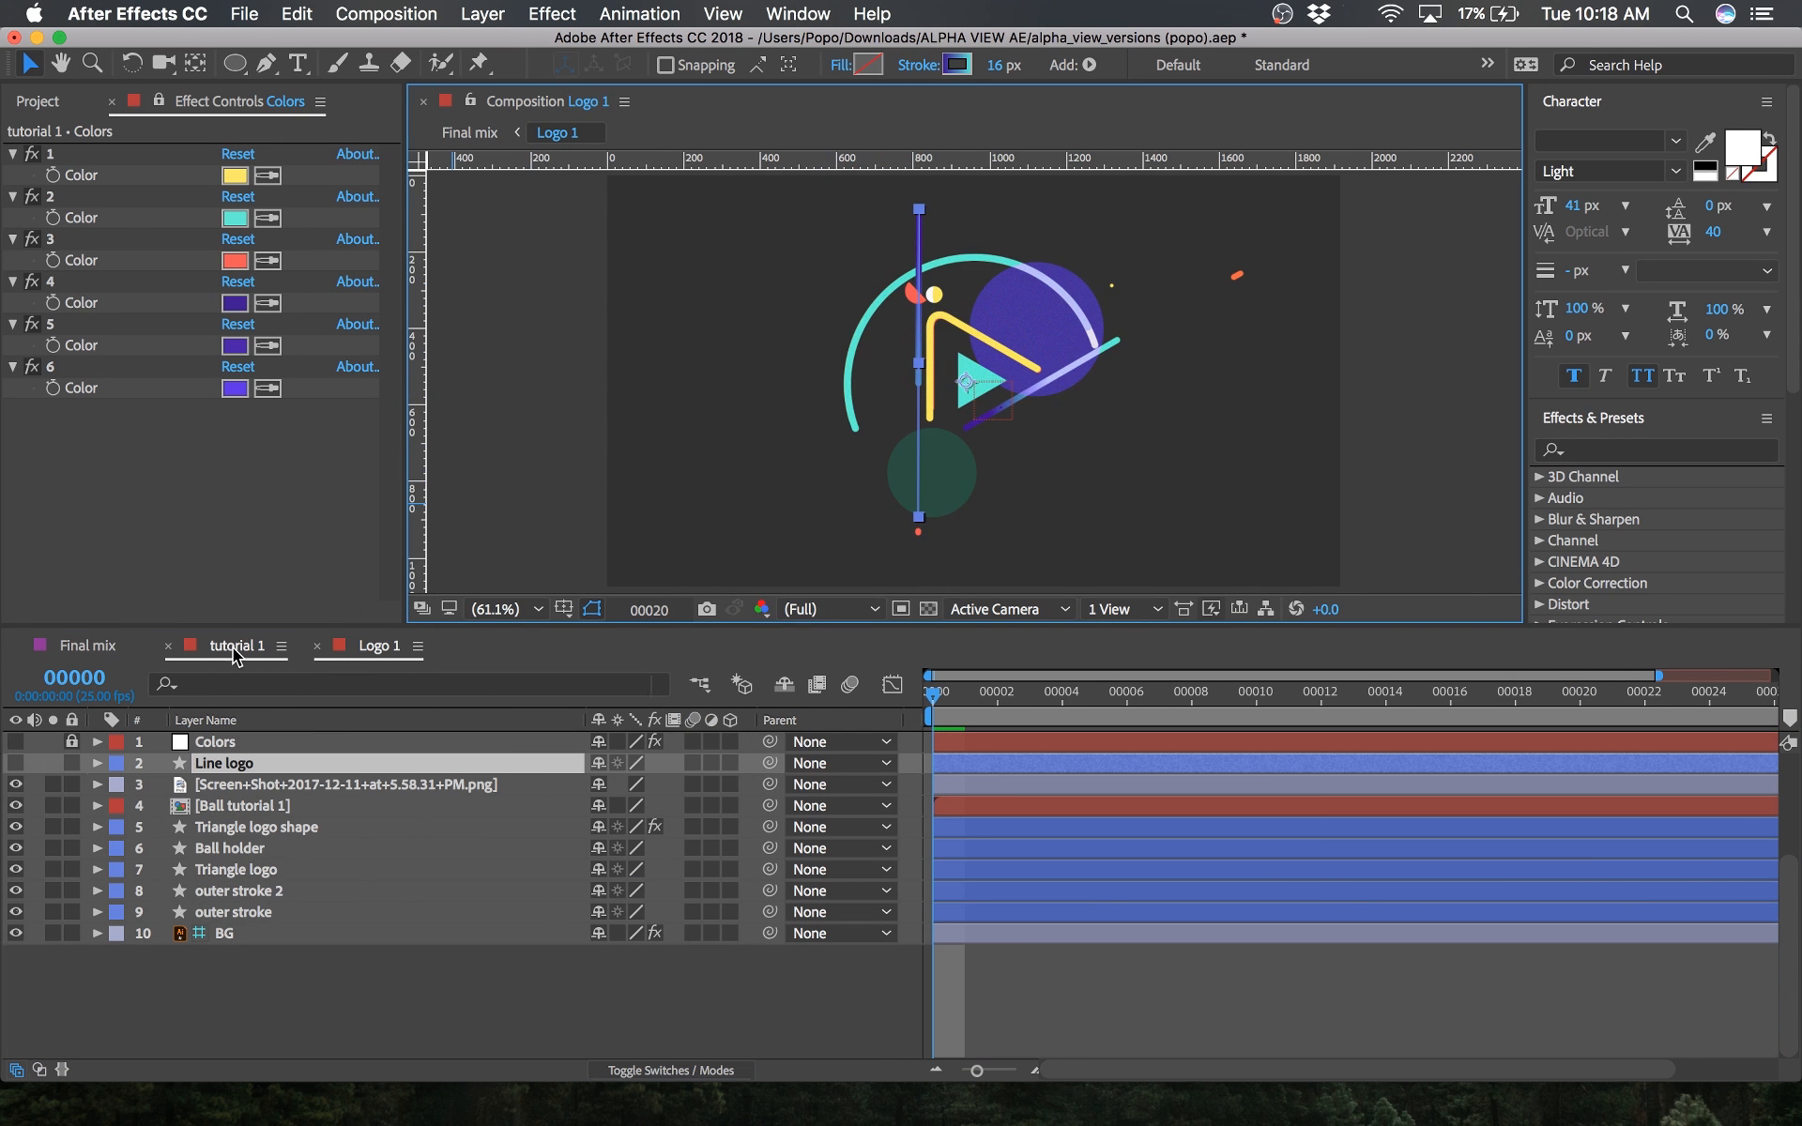
left_click(394, 959)
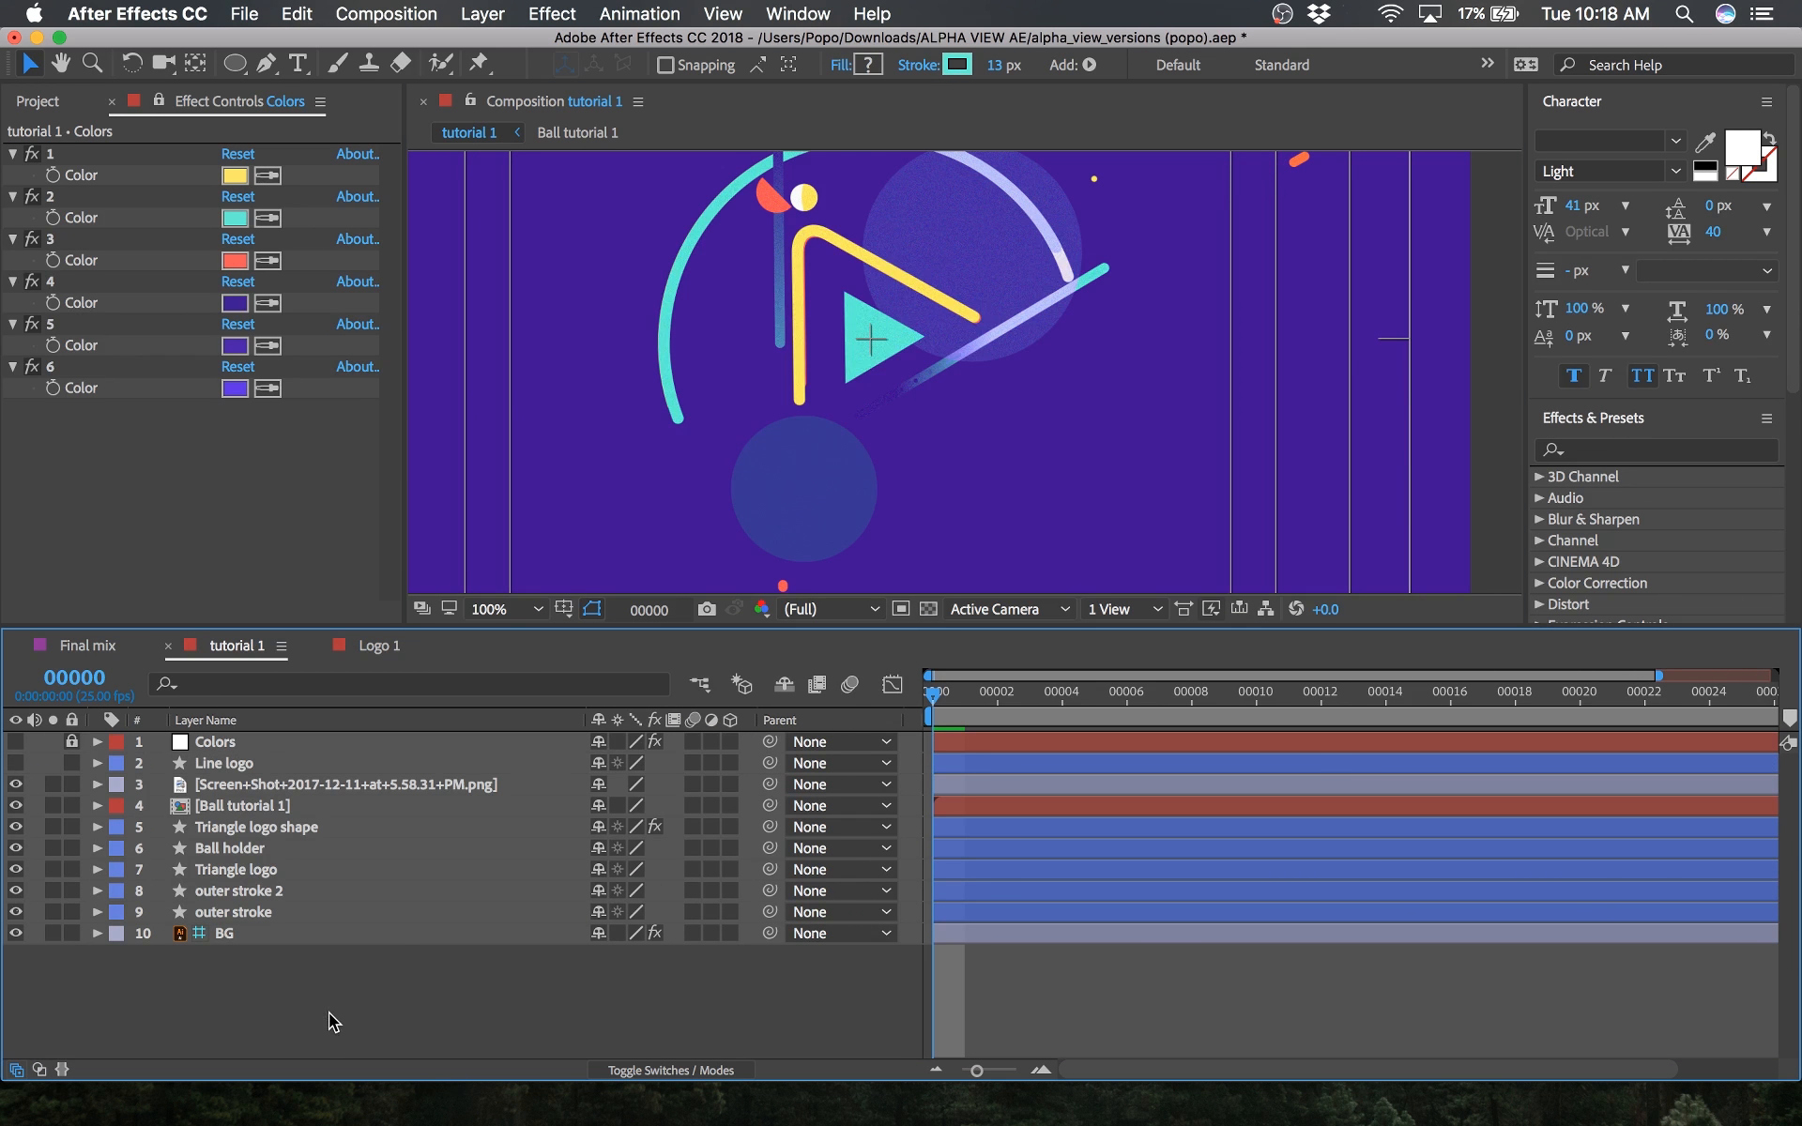
Step: Hide the reference screenshot layer and move it just above BG, showing the Line logo layer again
left_click(16, 784)
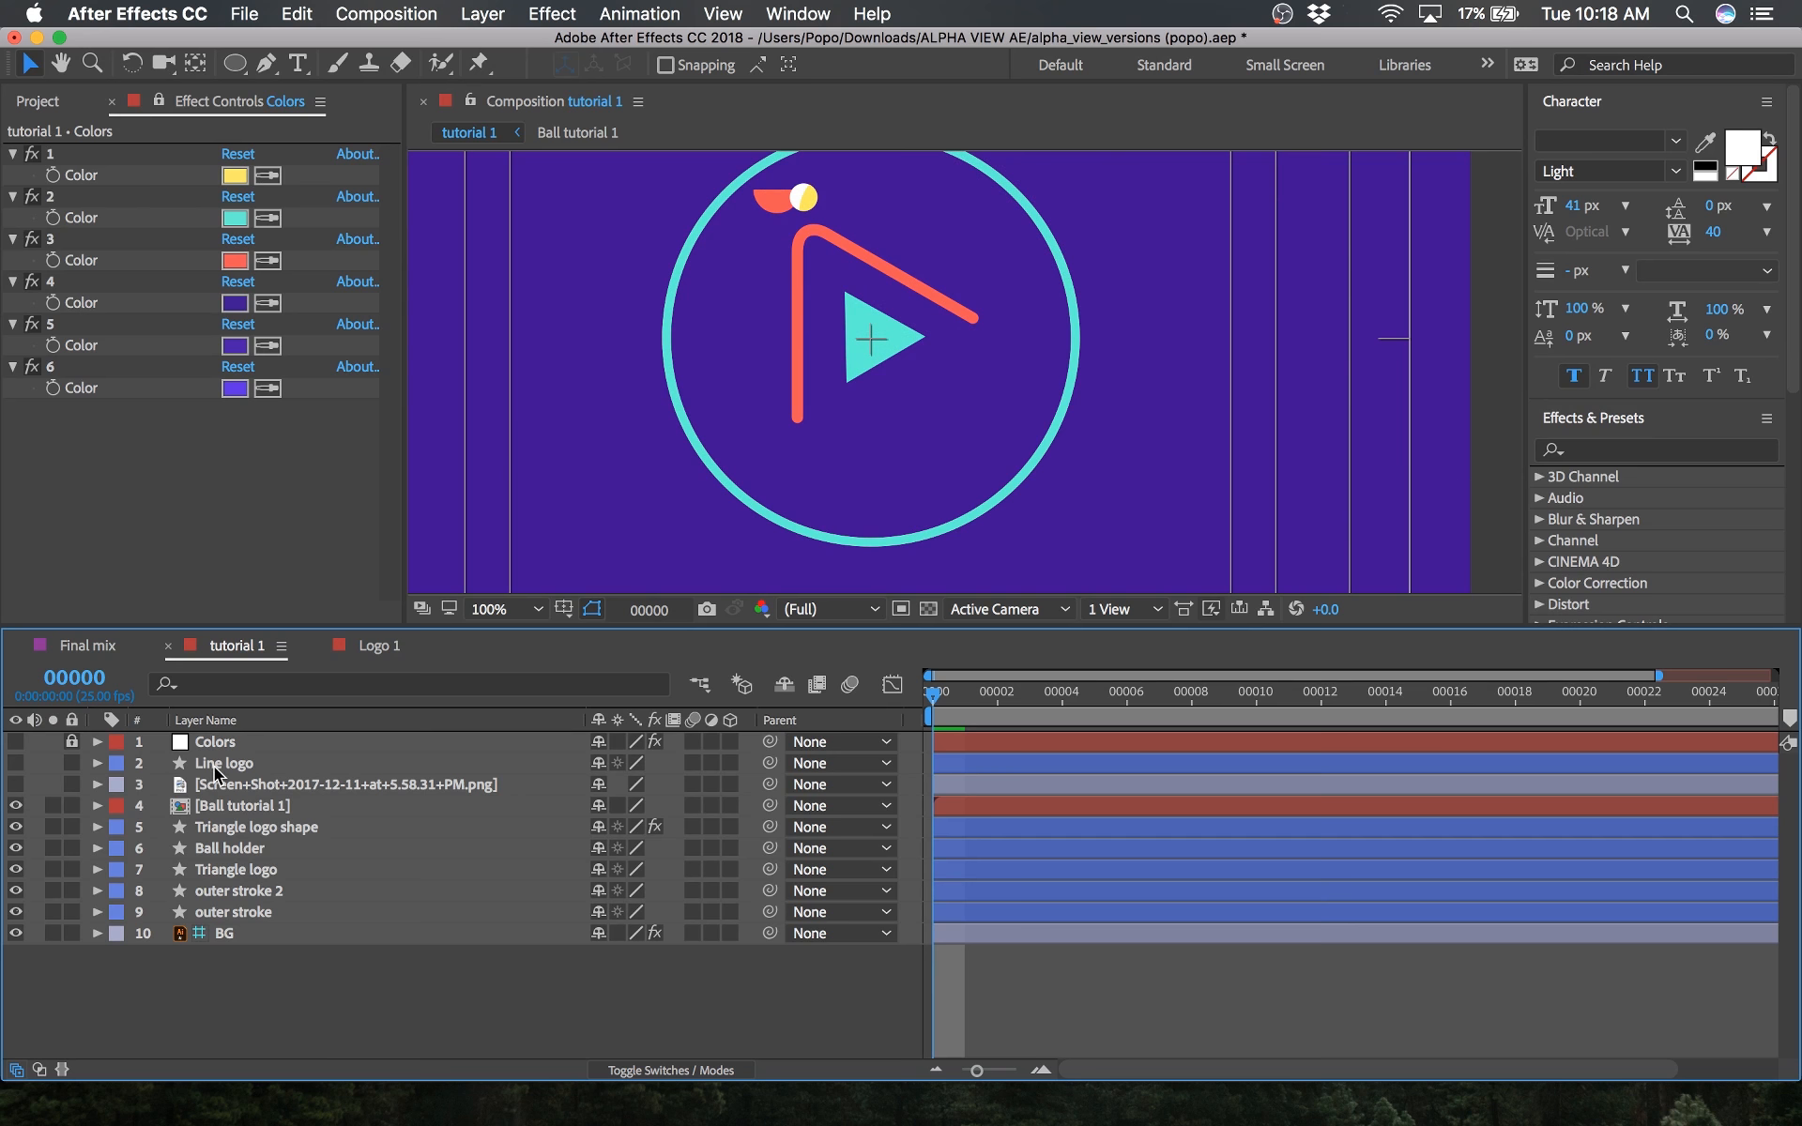
left_click(38, 756)
left_click(17, 765)
left_click_drag(230, 764, 240, 904)
left_click(282, 982)
left_click(240, 961)
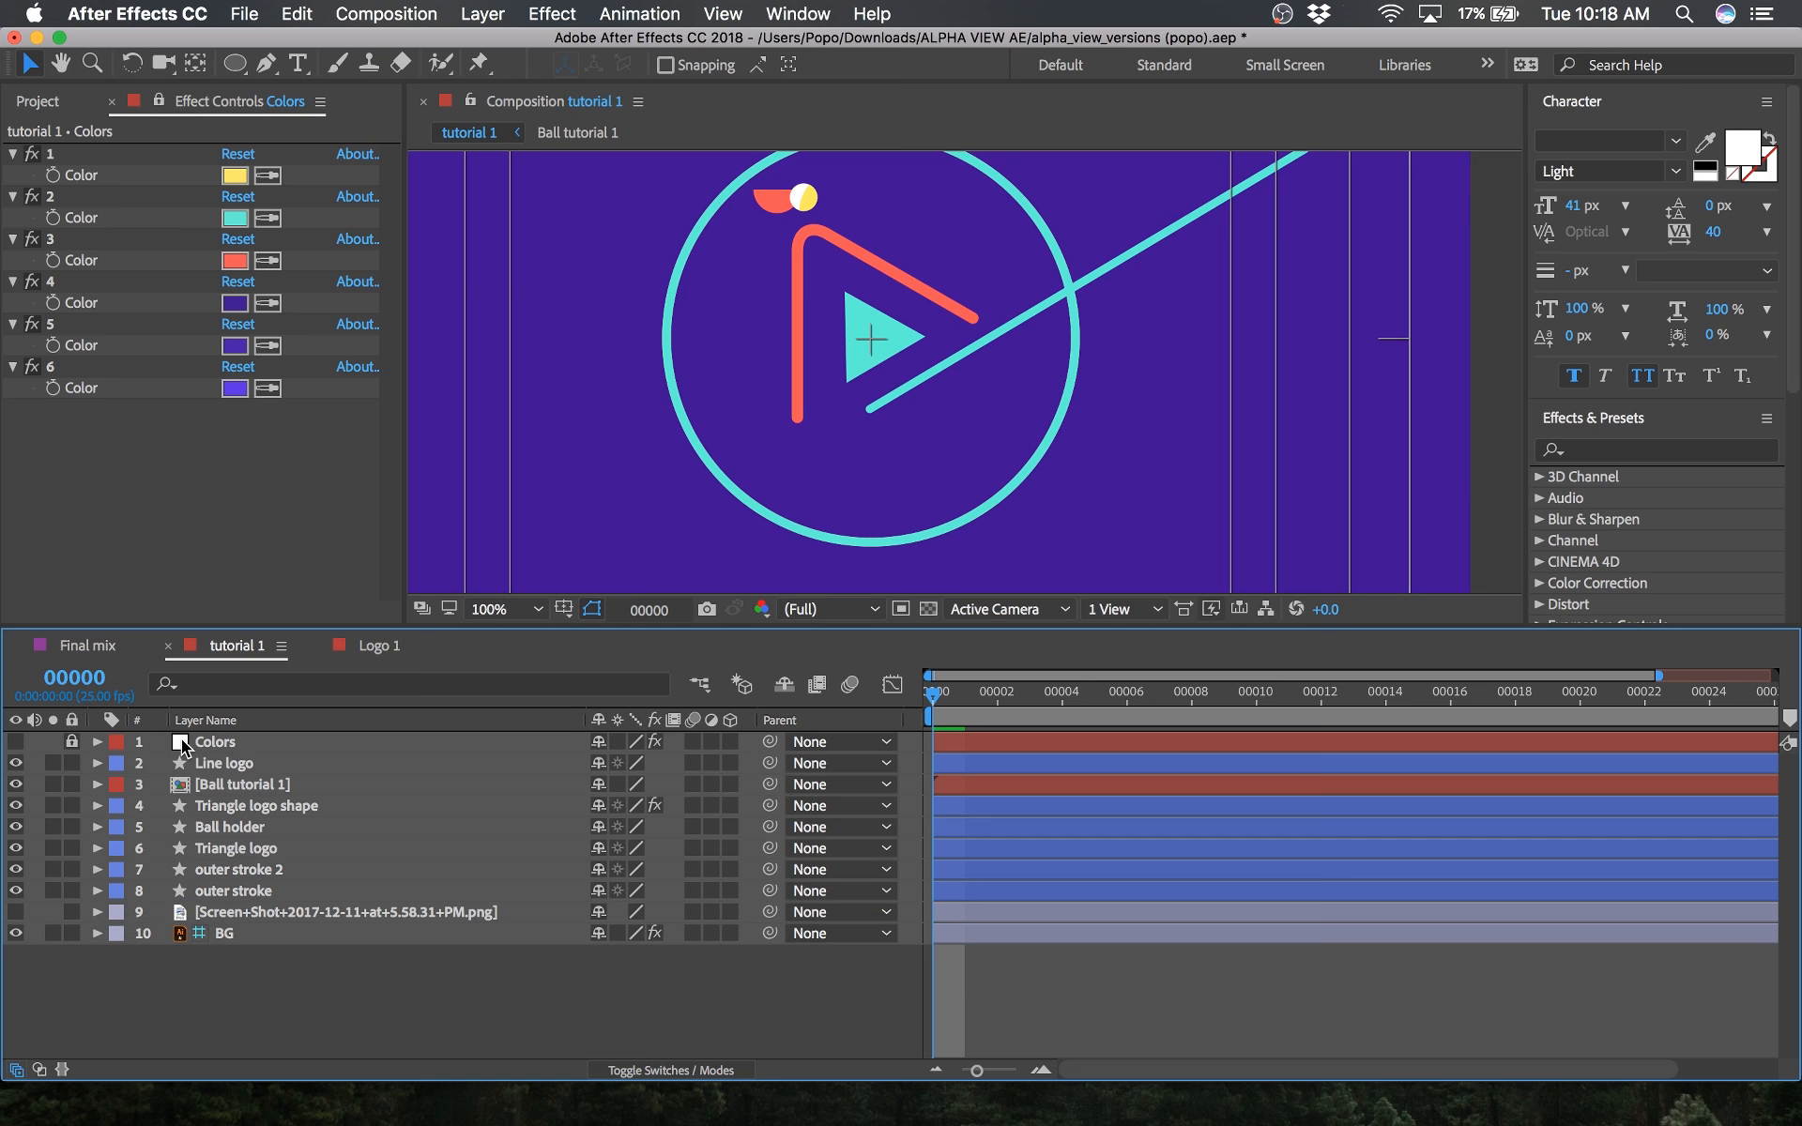
Step: Change the Line logo layer's stroke from a solid color to a Linear Gradient
left_click(234, 765)
left_click_drag(997, 360, 922, 436)
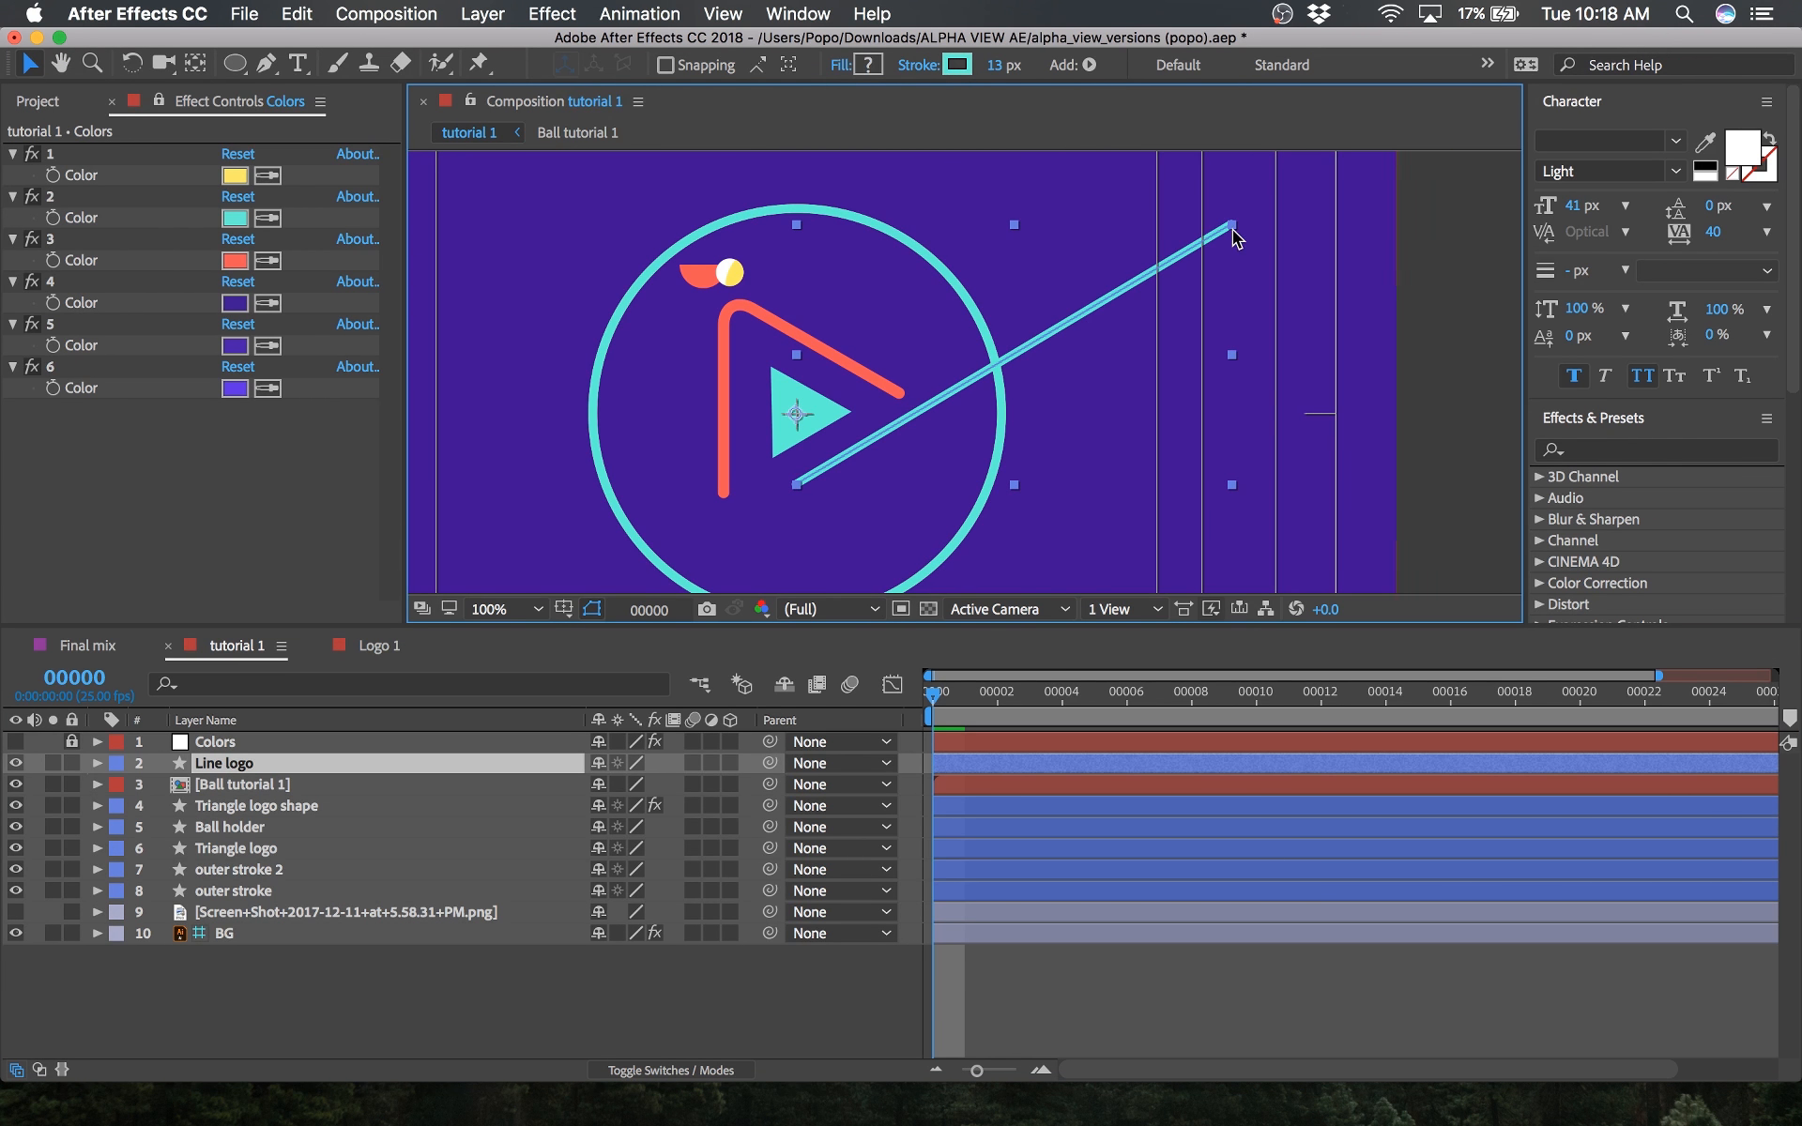
left_click(920, 68)
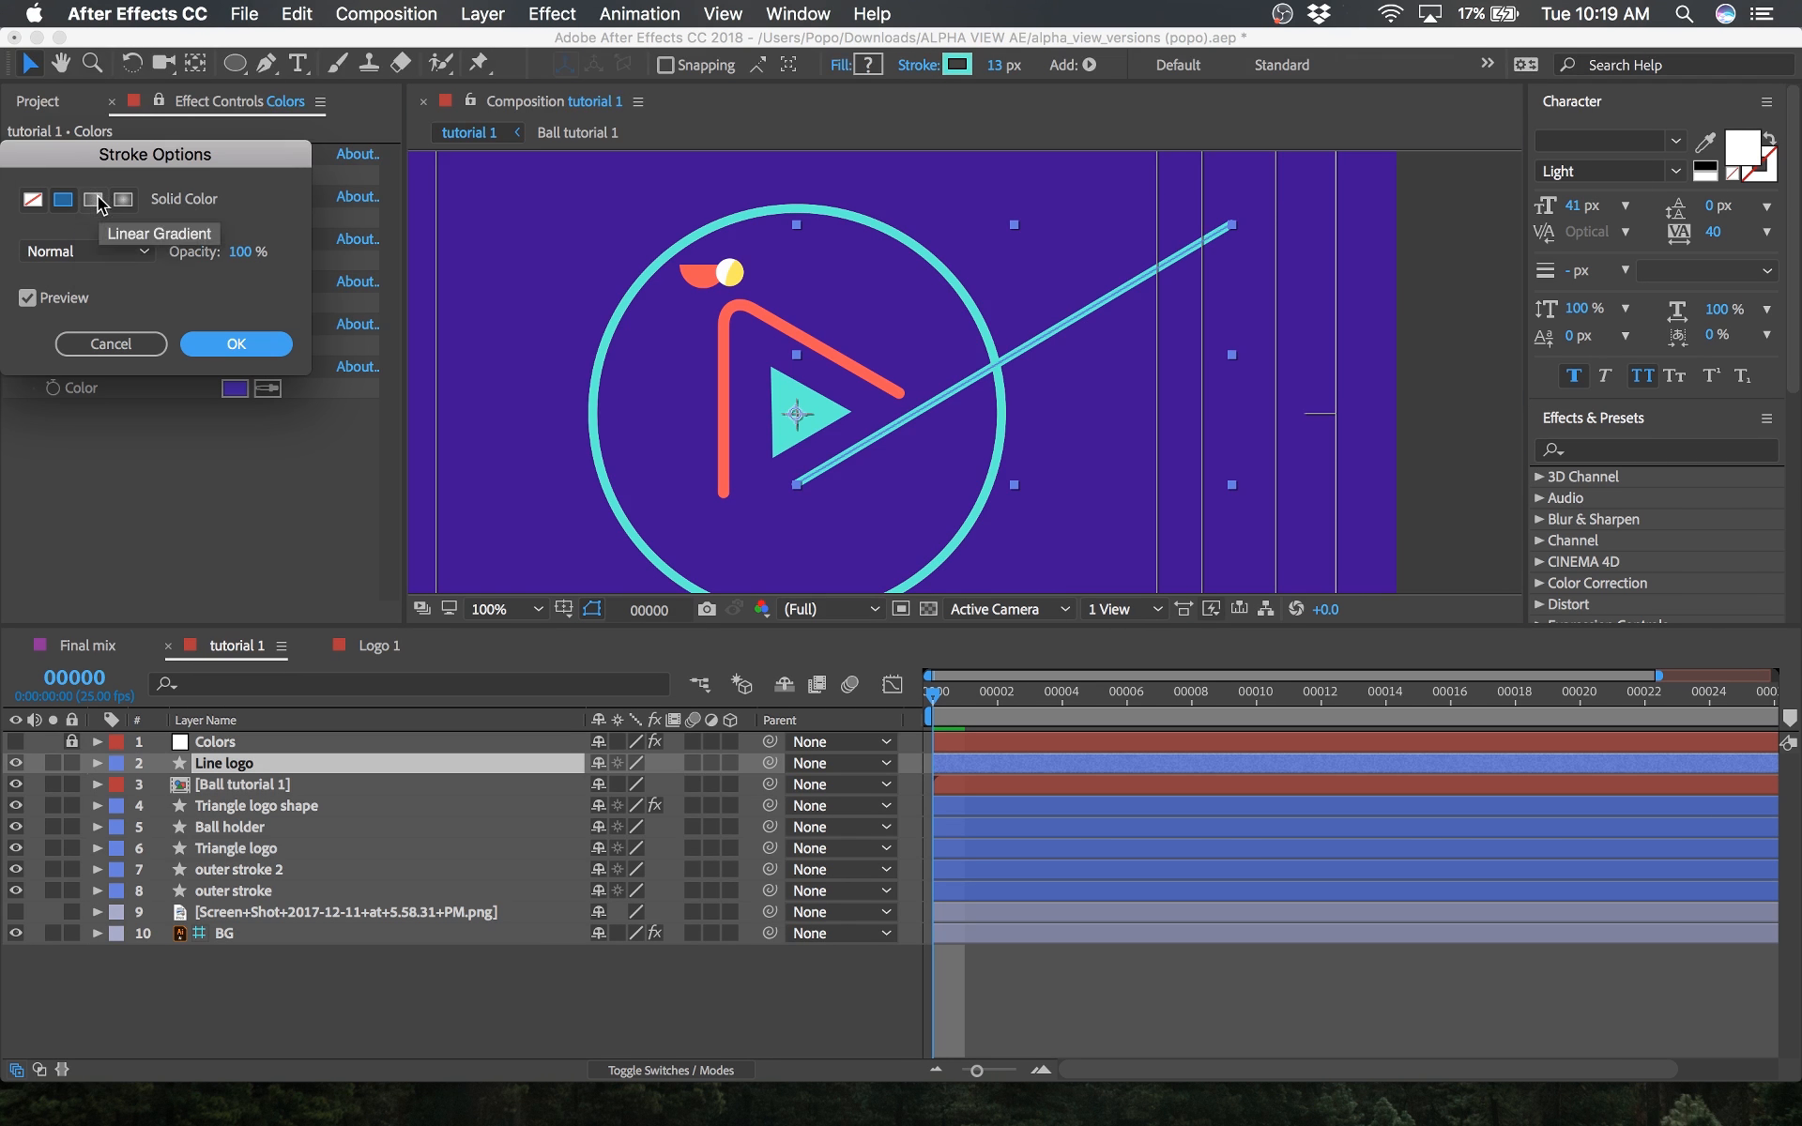
left_click(94, 200)
left_click(233, 344)
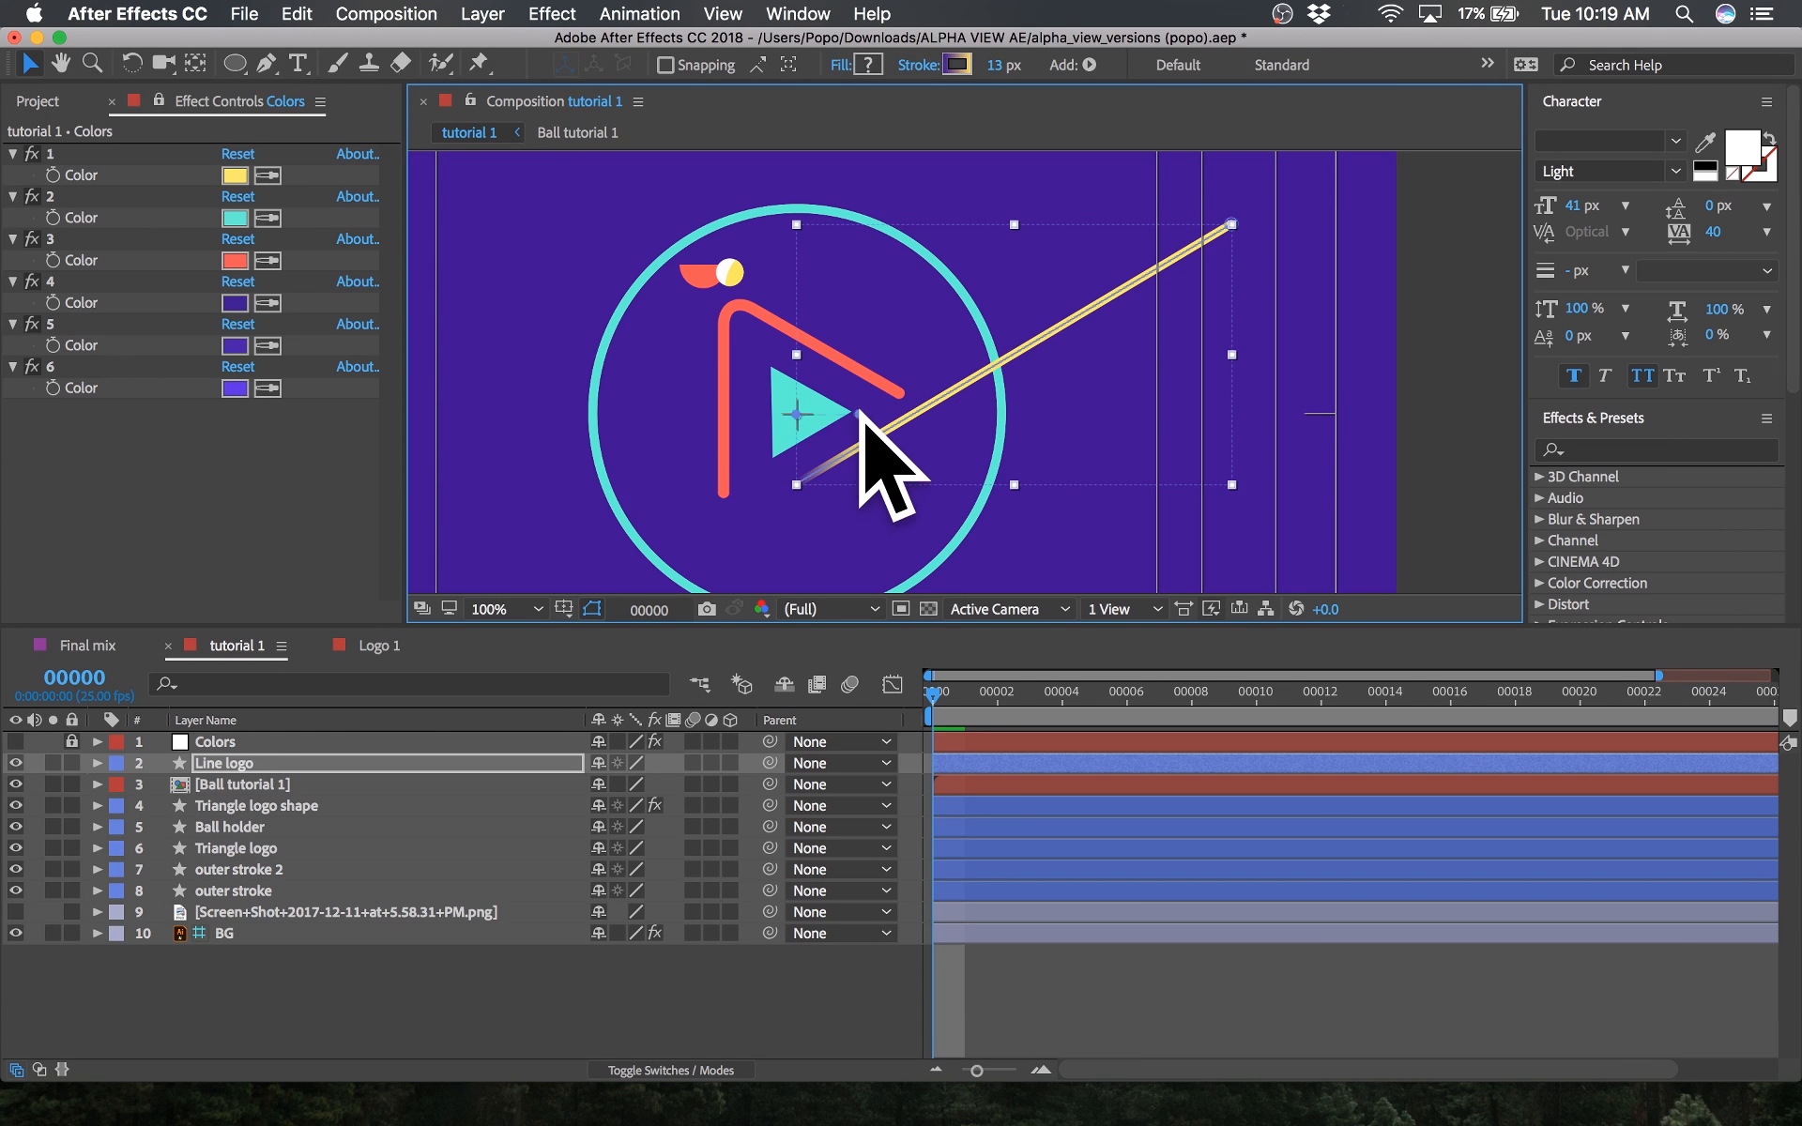
Step: Reposition the stroke gradient's handles along the diagonal line, with the start at its lower end and the end partway up
mouse_move(859, 413)
left_mouse_down()
mouse_move(1096, 317)
mouse_move(924, 439)
mouse_move(724, 439)
mouse_move(847, 480)
mouse_move(768, 484)
mouse_move(890, 464)
left_mouse_up()
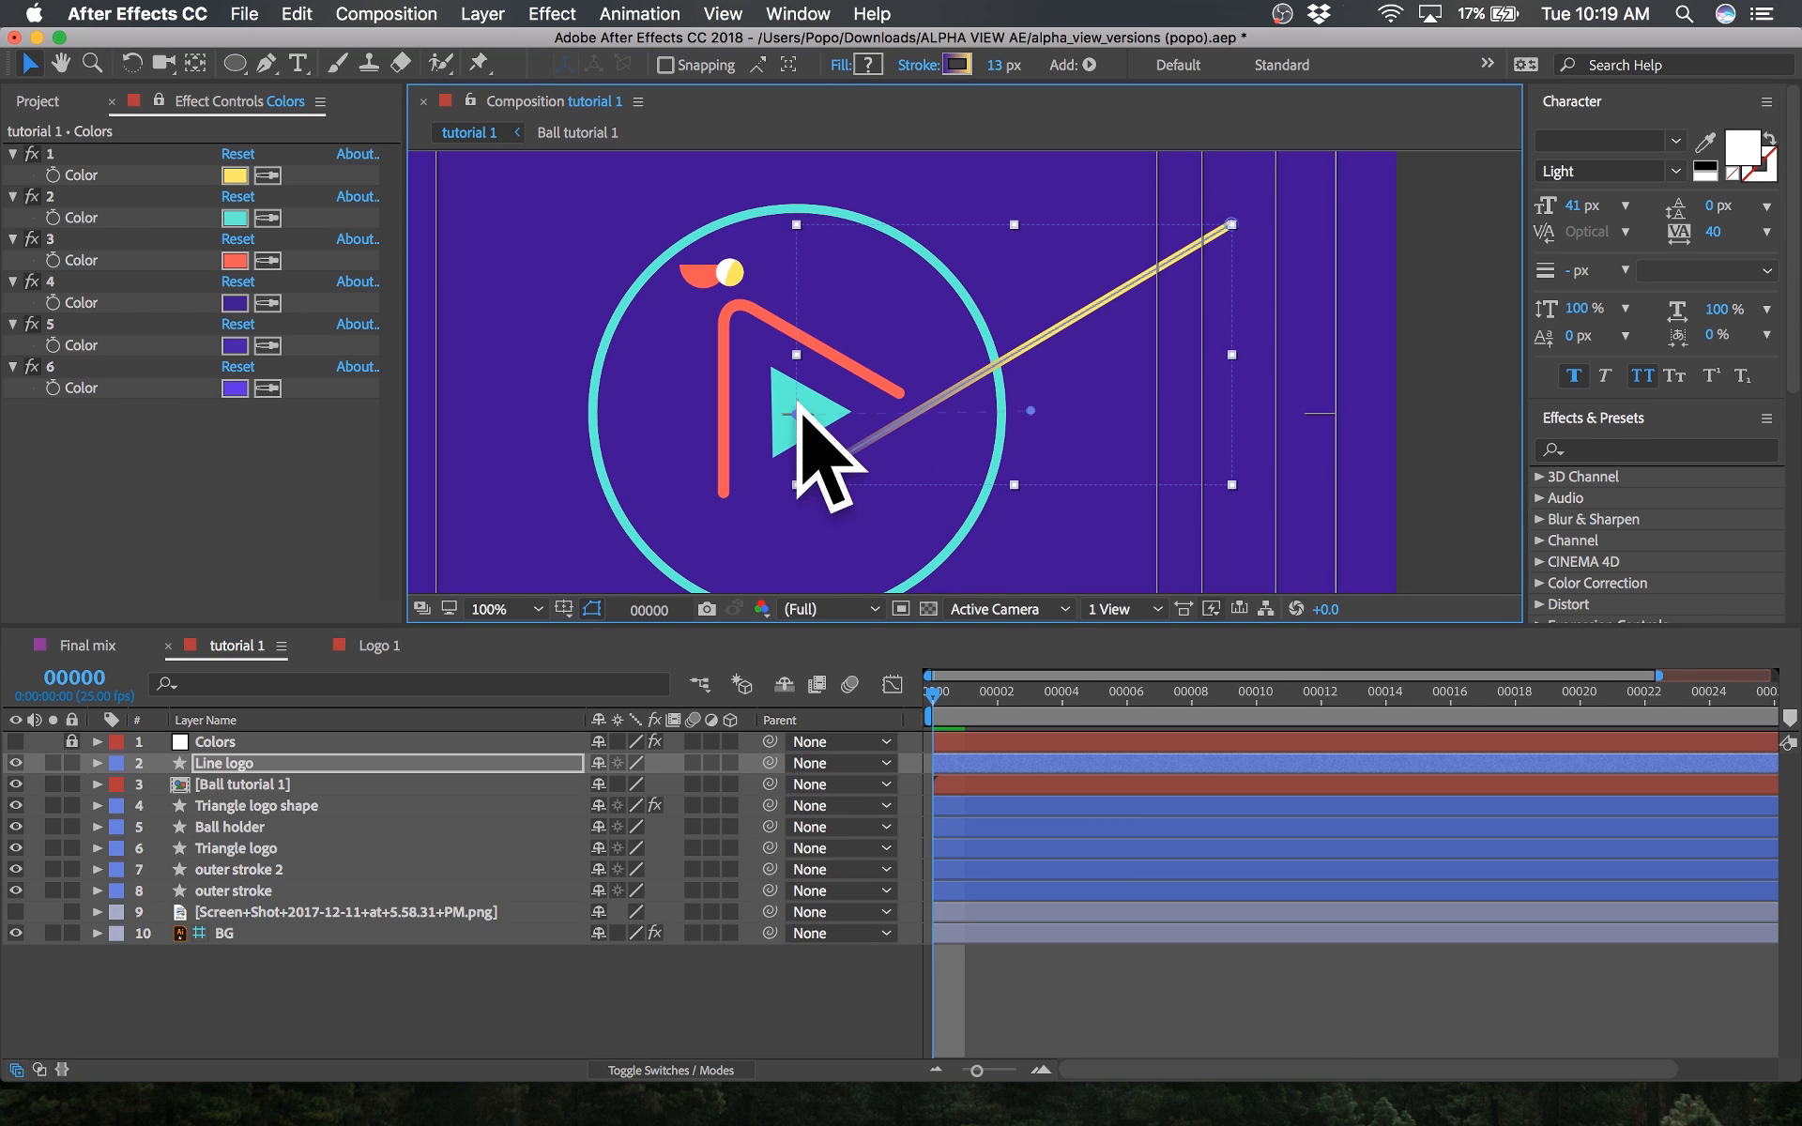
mouse_move(802, 405)
left_mouse_down()
mouse_move(941, 352)
mouse_move(840, 476)
left_mouse_up()
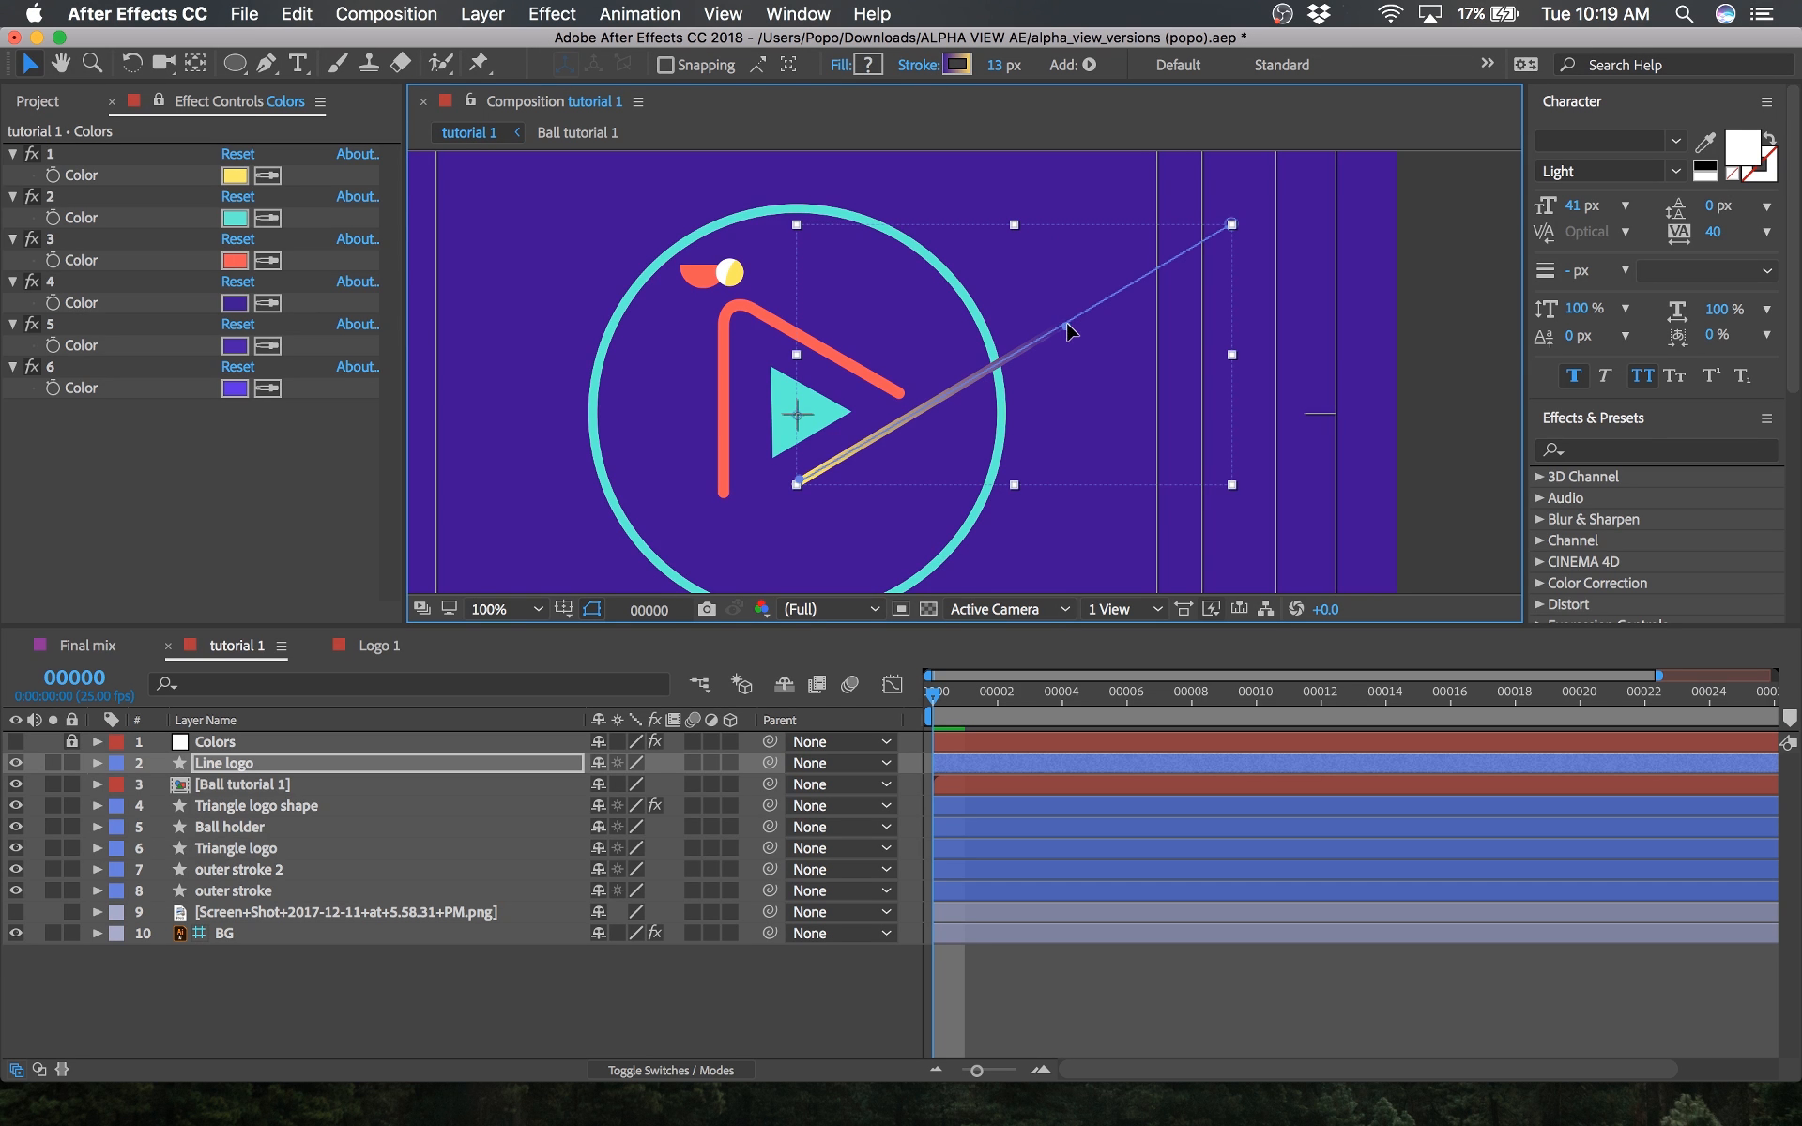
Step: Swap the stroke gradient's handles on the diagonal line, putting the end handle at the lower end and the start handle partway up
left_click_drag(1067, 328, 859, 343)
left_click_drag(897, 459, 1136, 289)
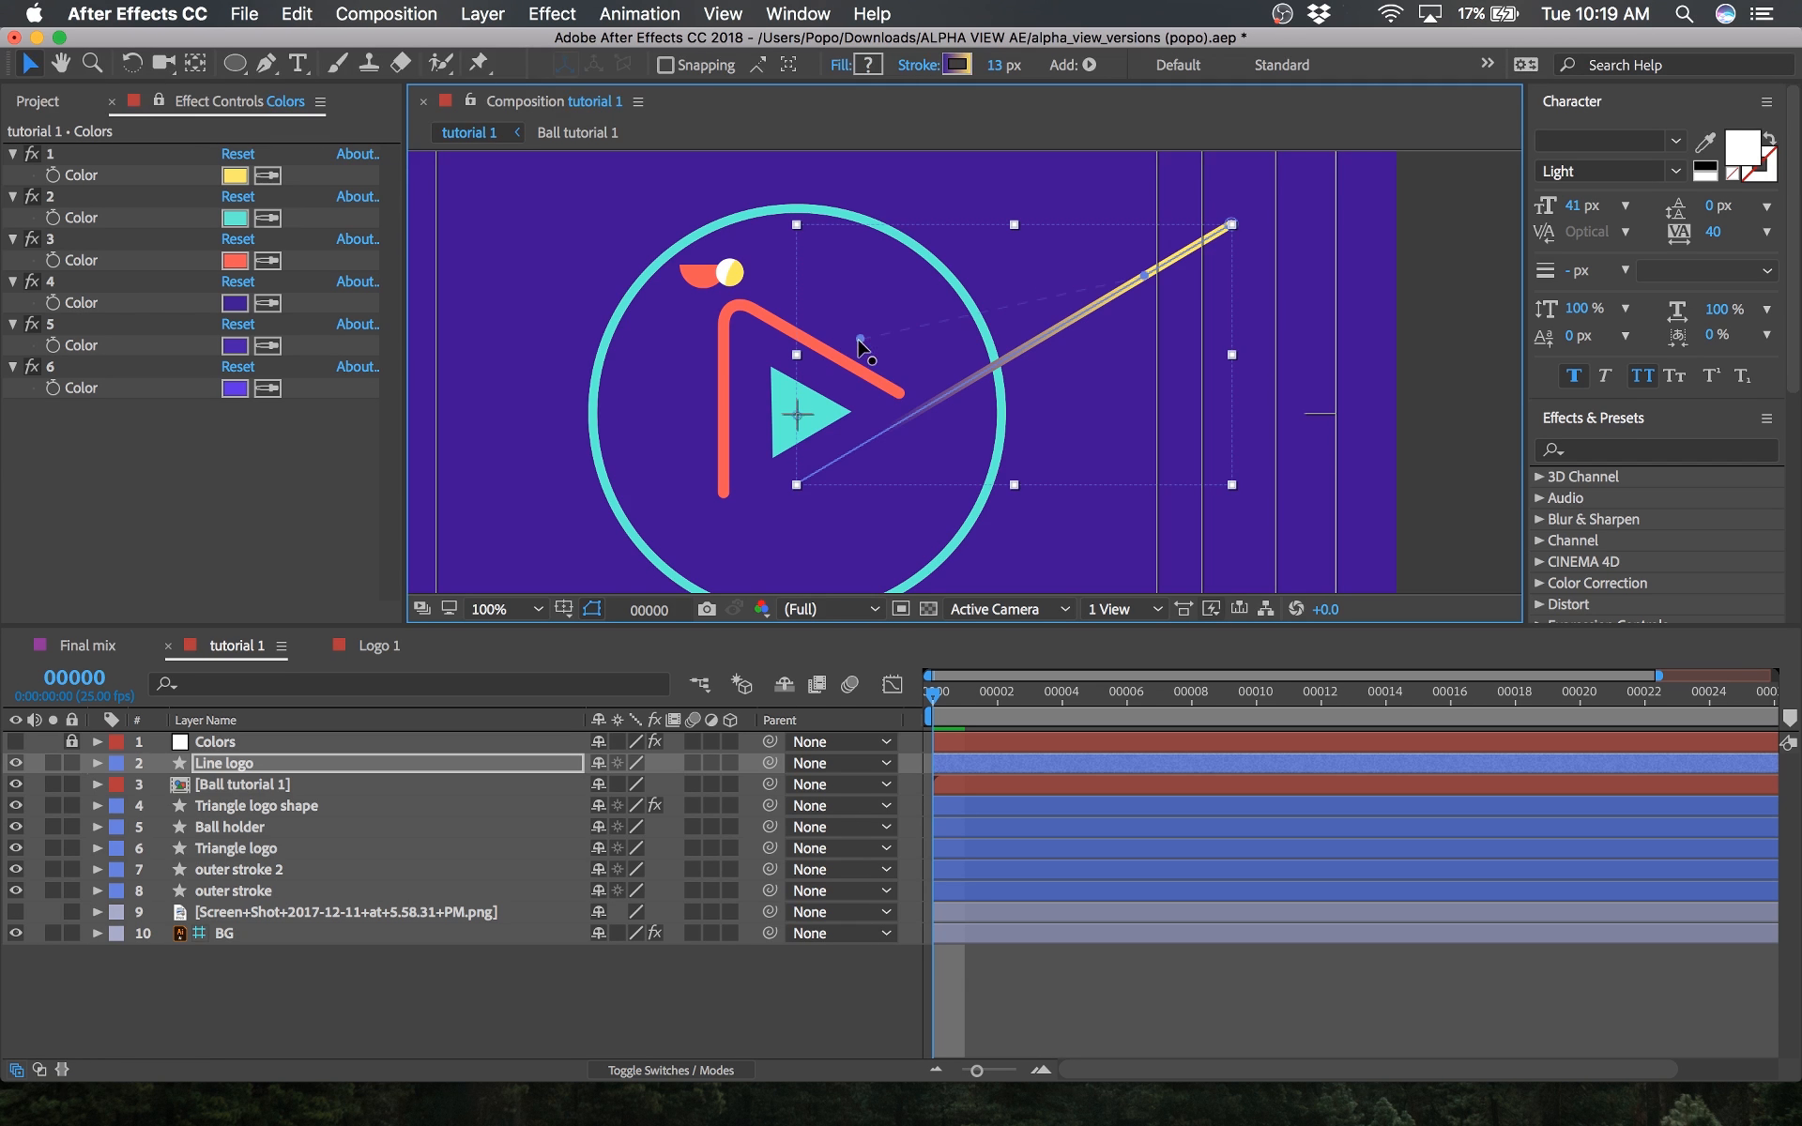
left_click_drag(860, 338, 800, 472)
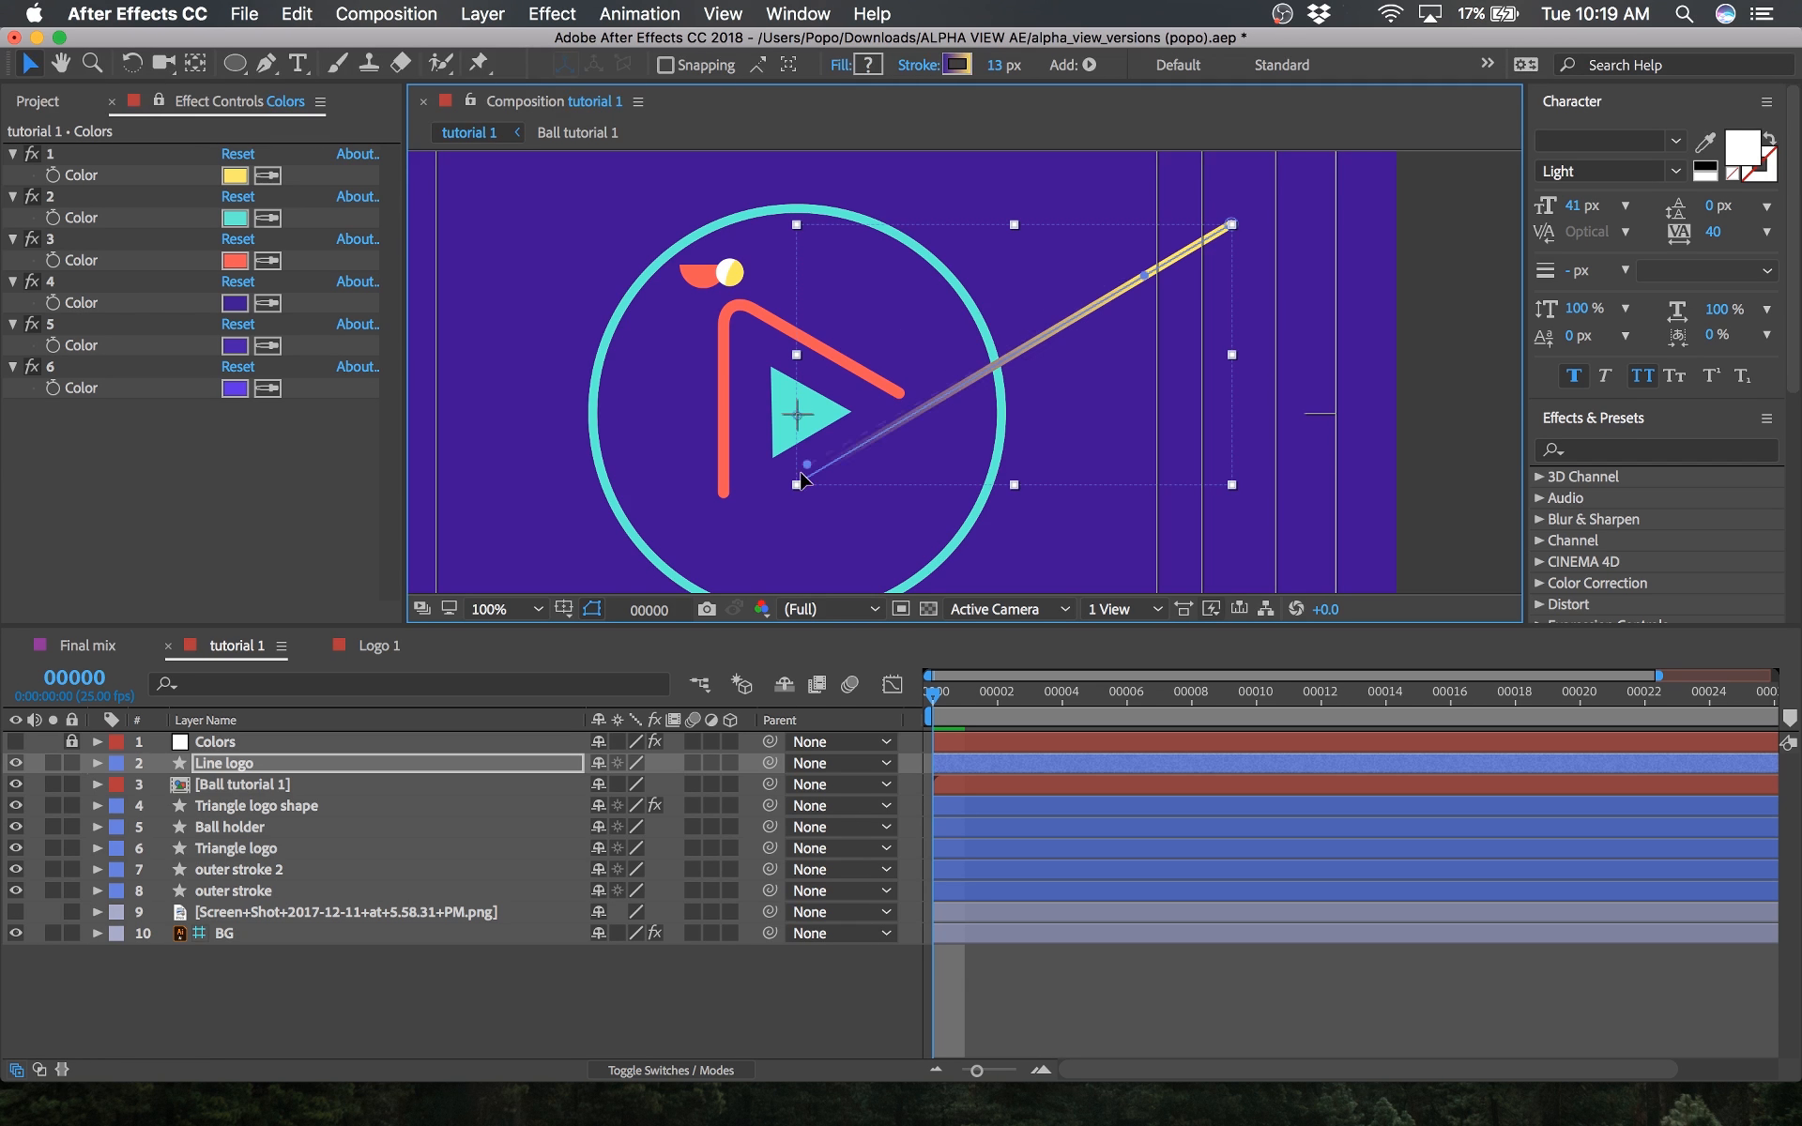
Step: Set the Line logo stroke gradient's first stop to purple 3E1193 and last stop to turquoise 5FF3D5, matching colors 4 and 2, and deselect the layer
left_click(955, 68)
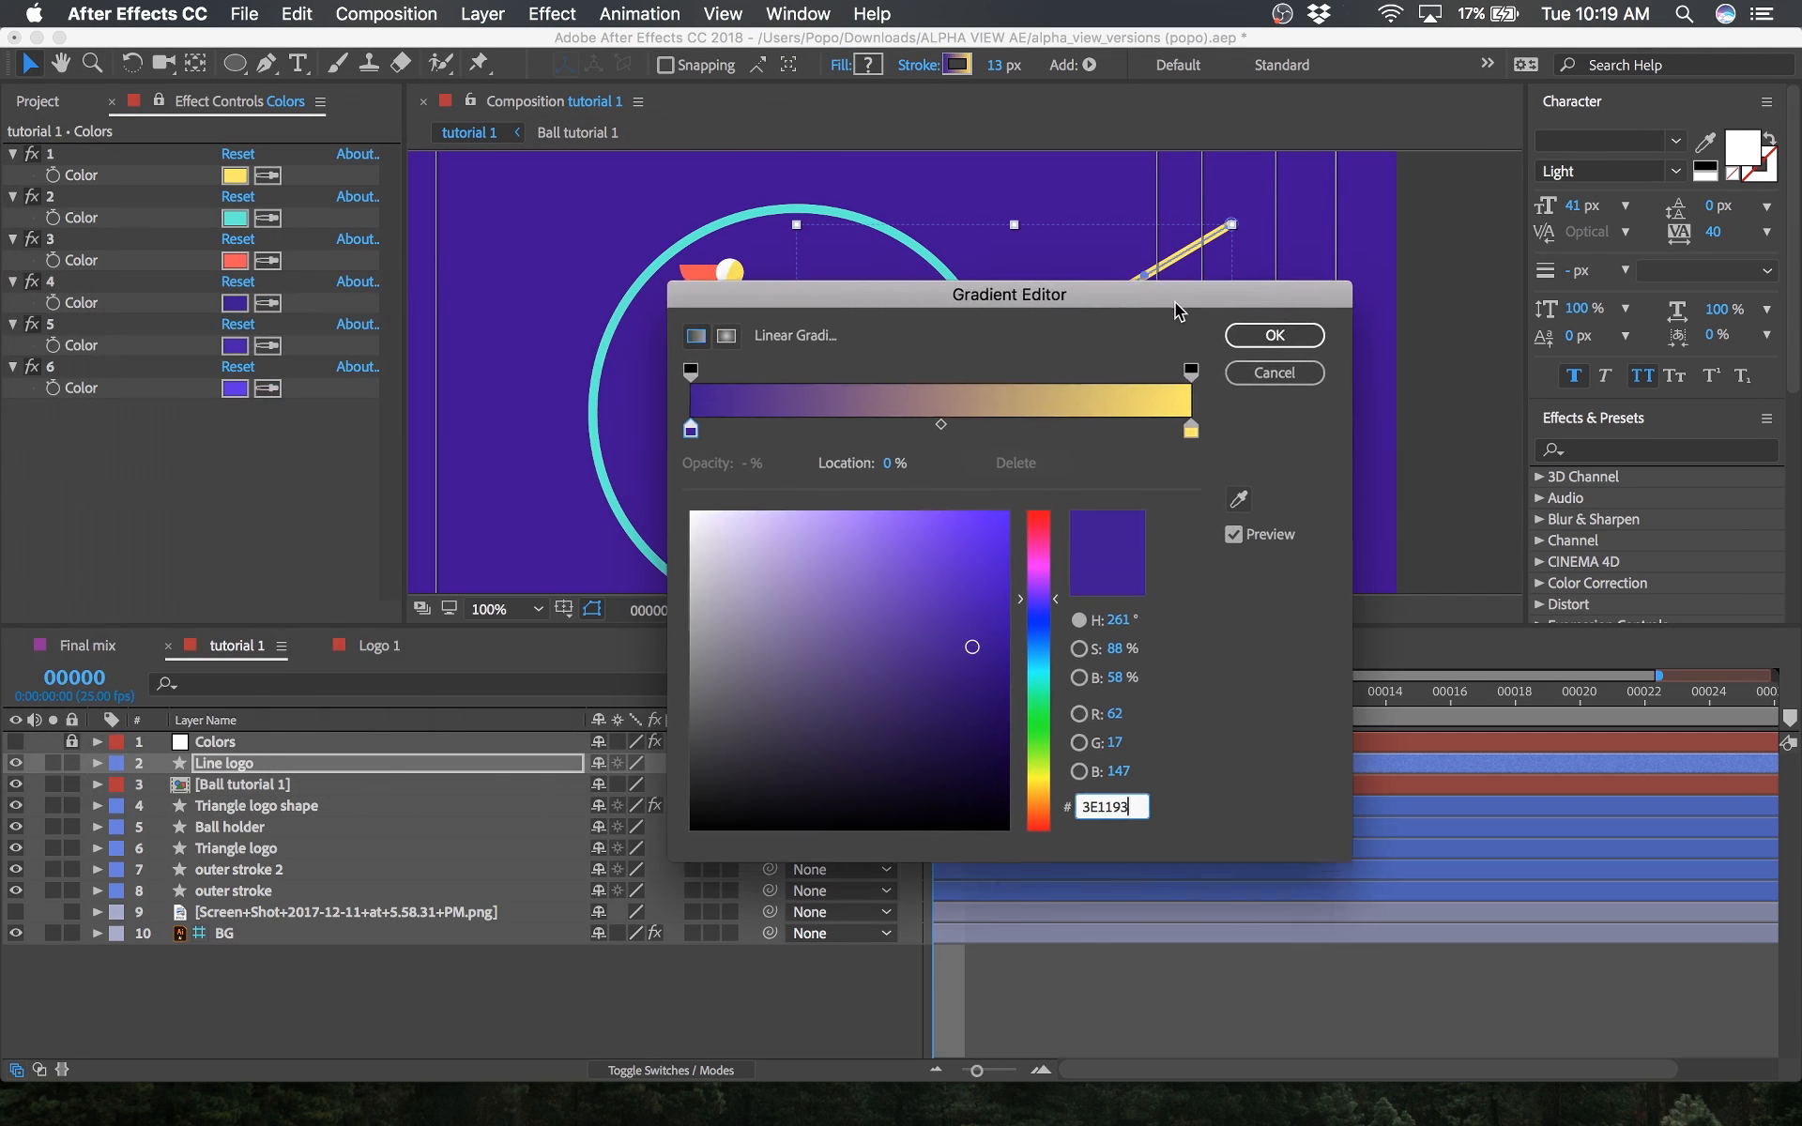
left_click_drag(832, 314, 1277, 379)
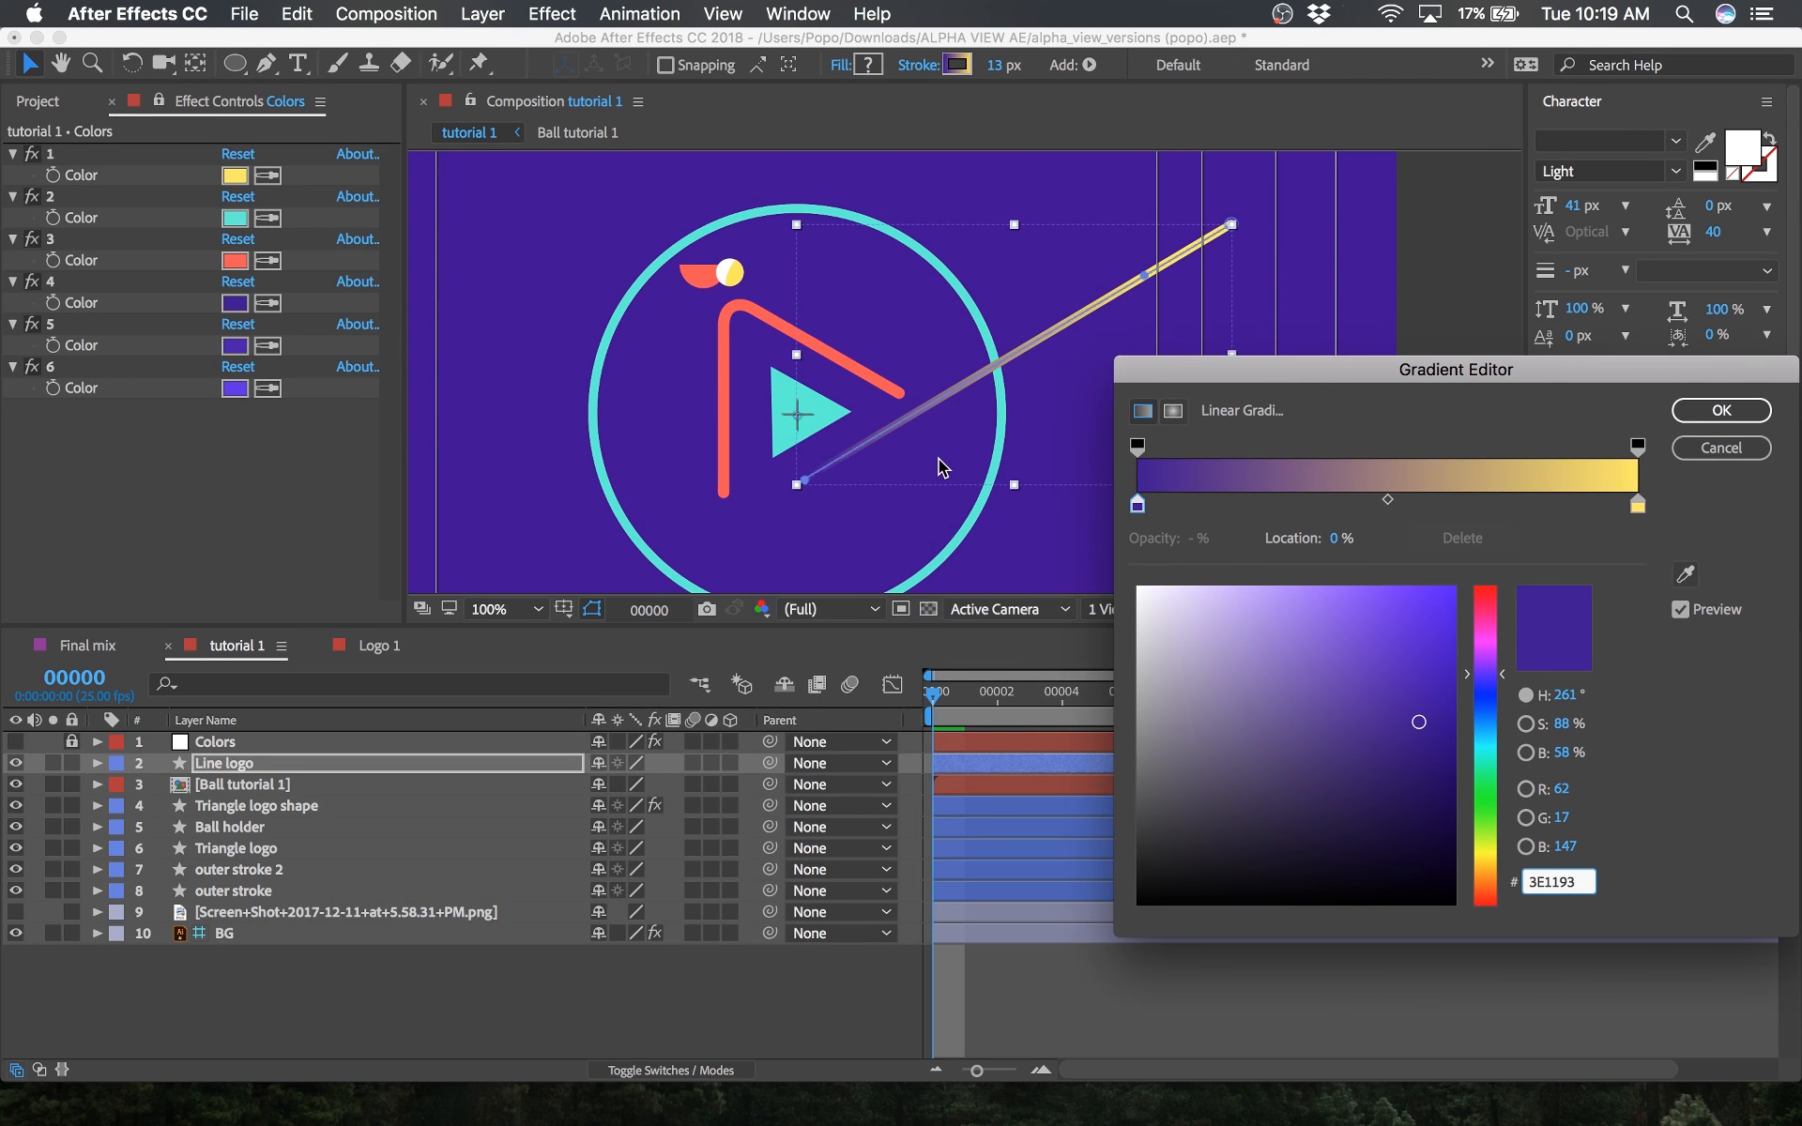
left_click(1138, 508)
left_click(1685, 574)
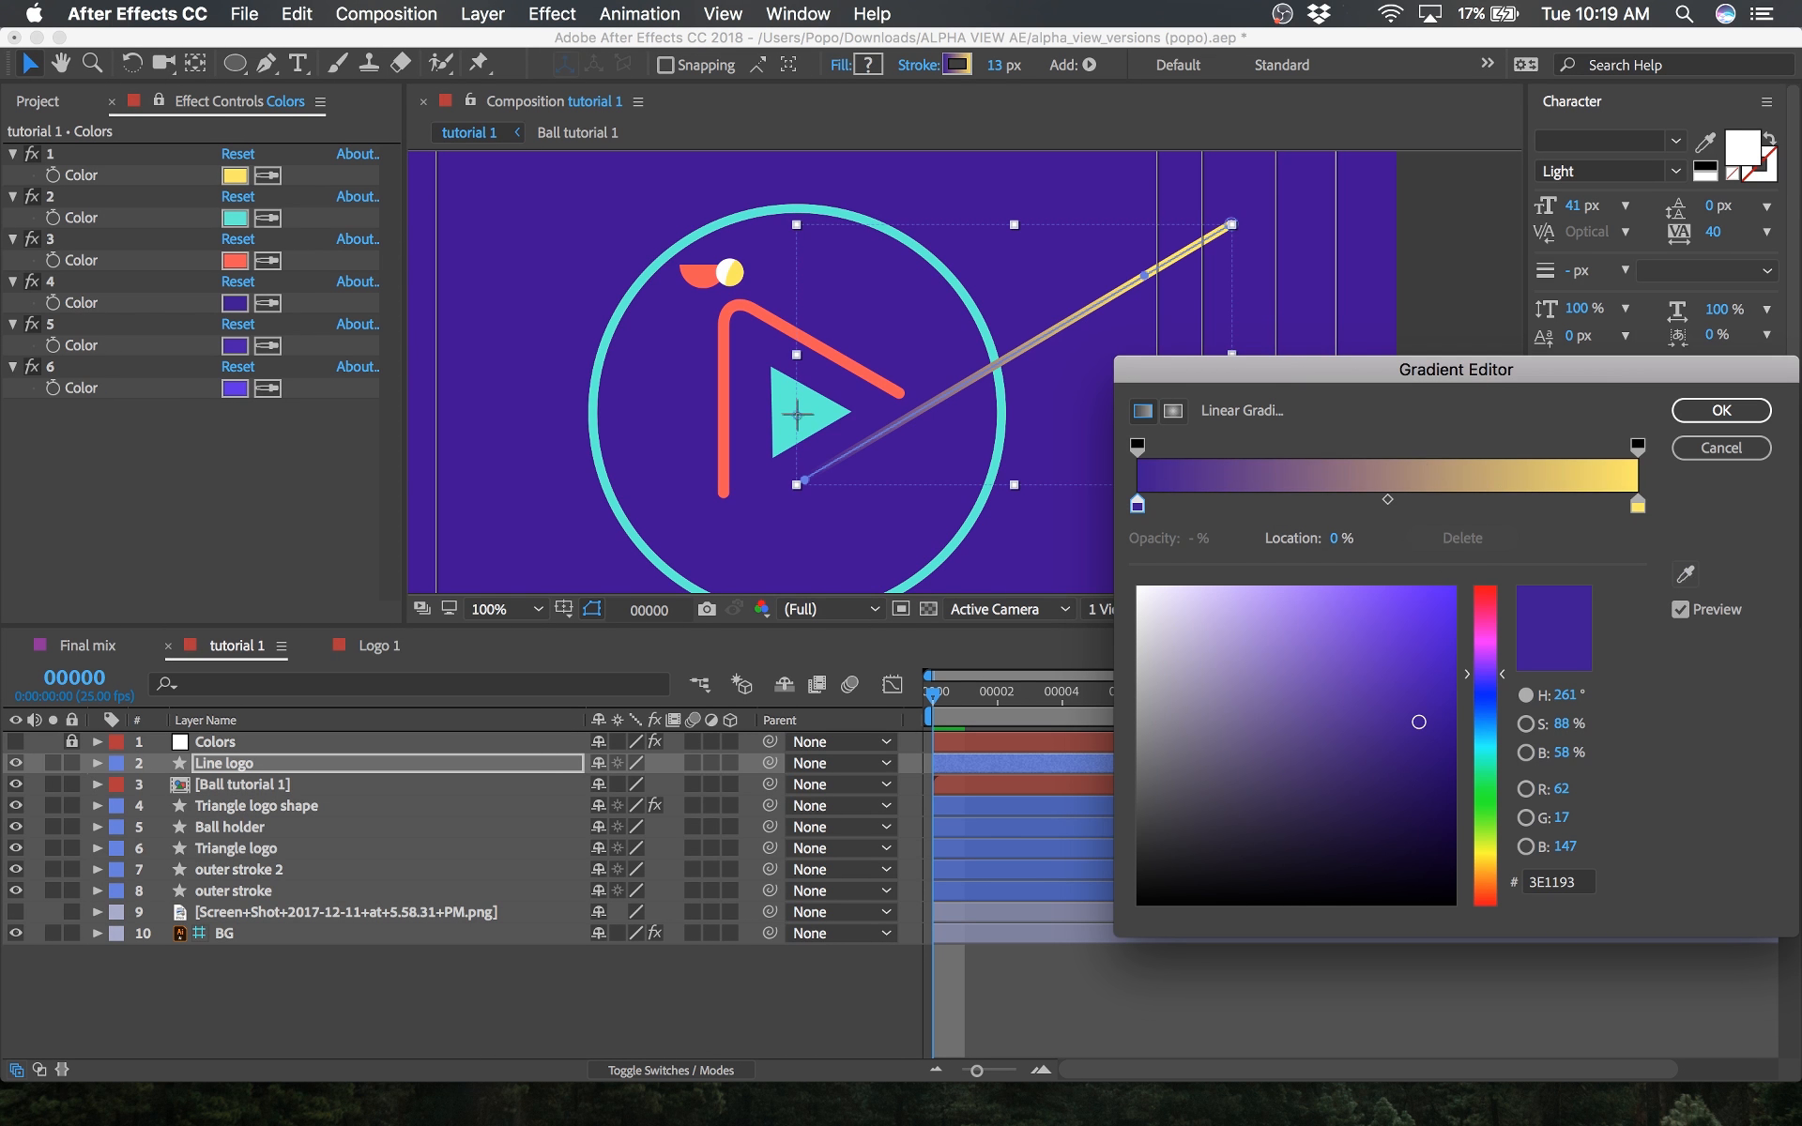
left_click(232, 307)
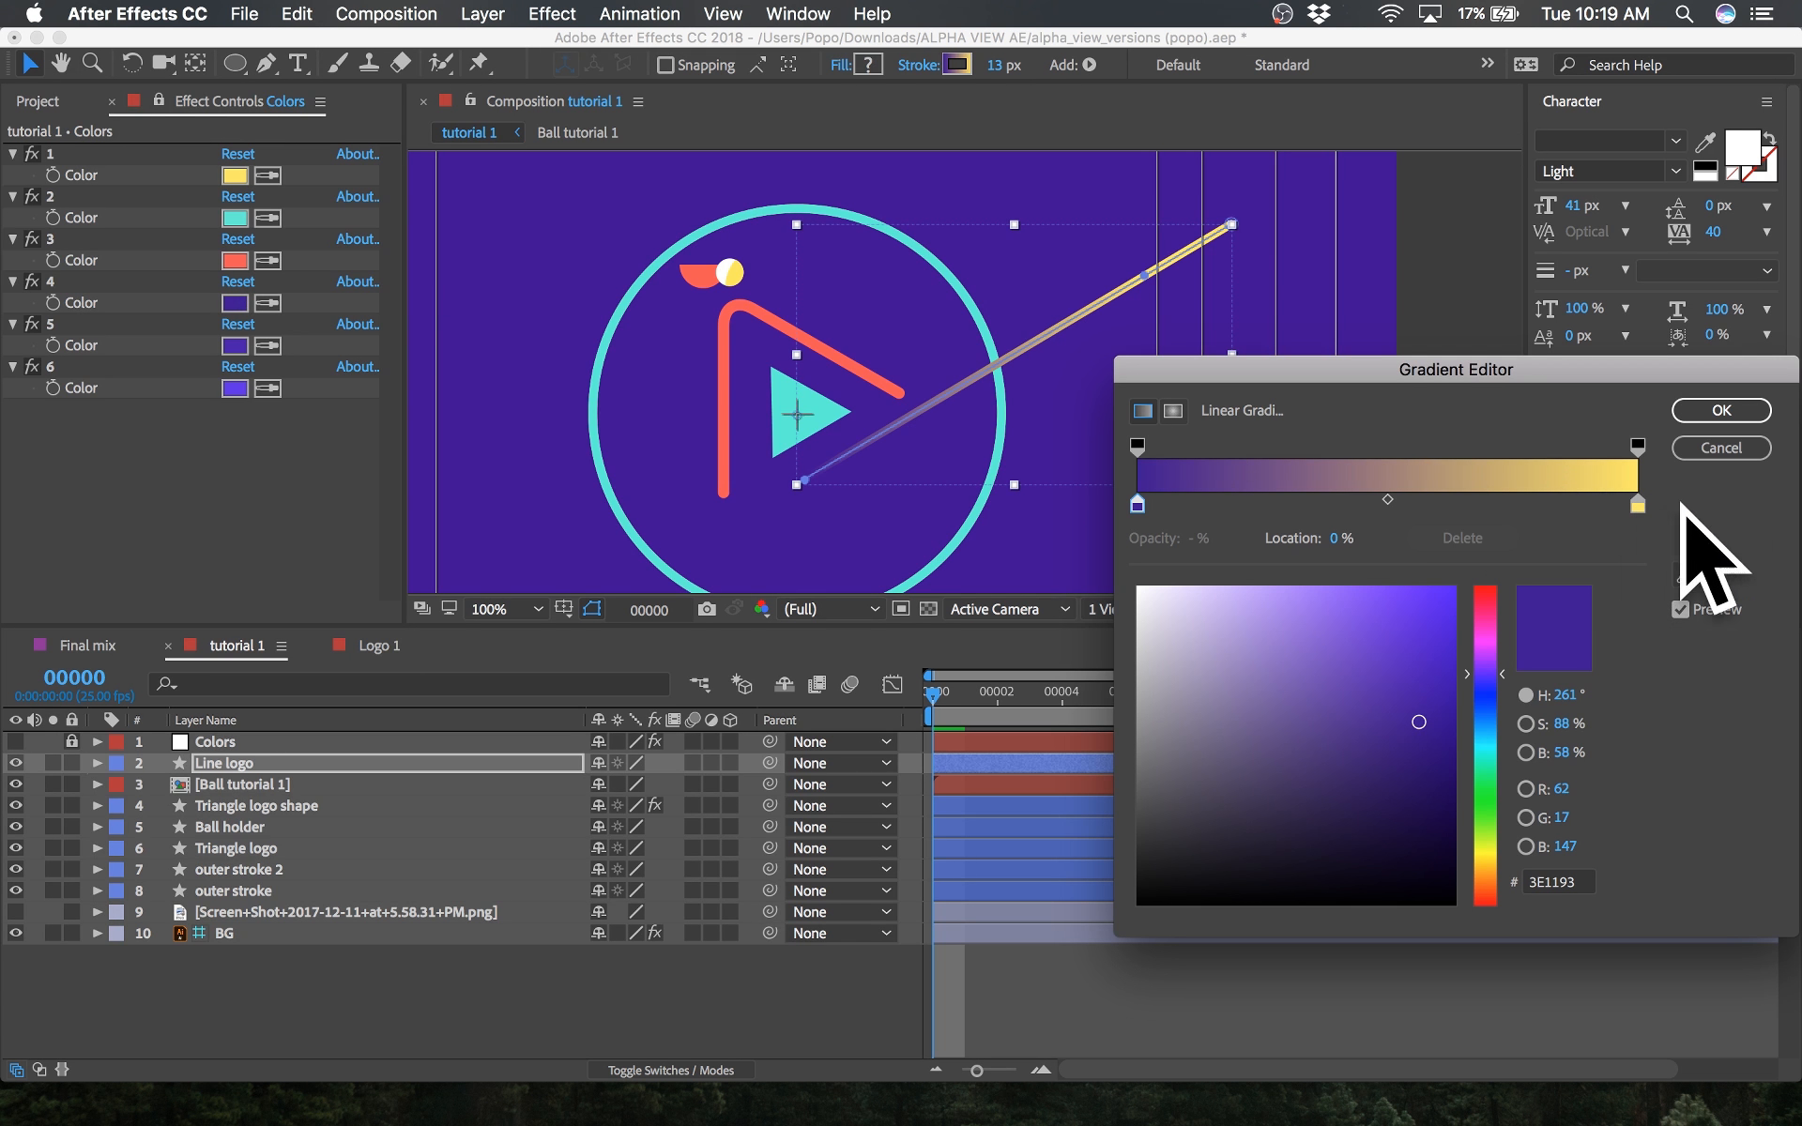
left_click(1639, 507)
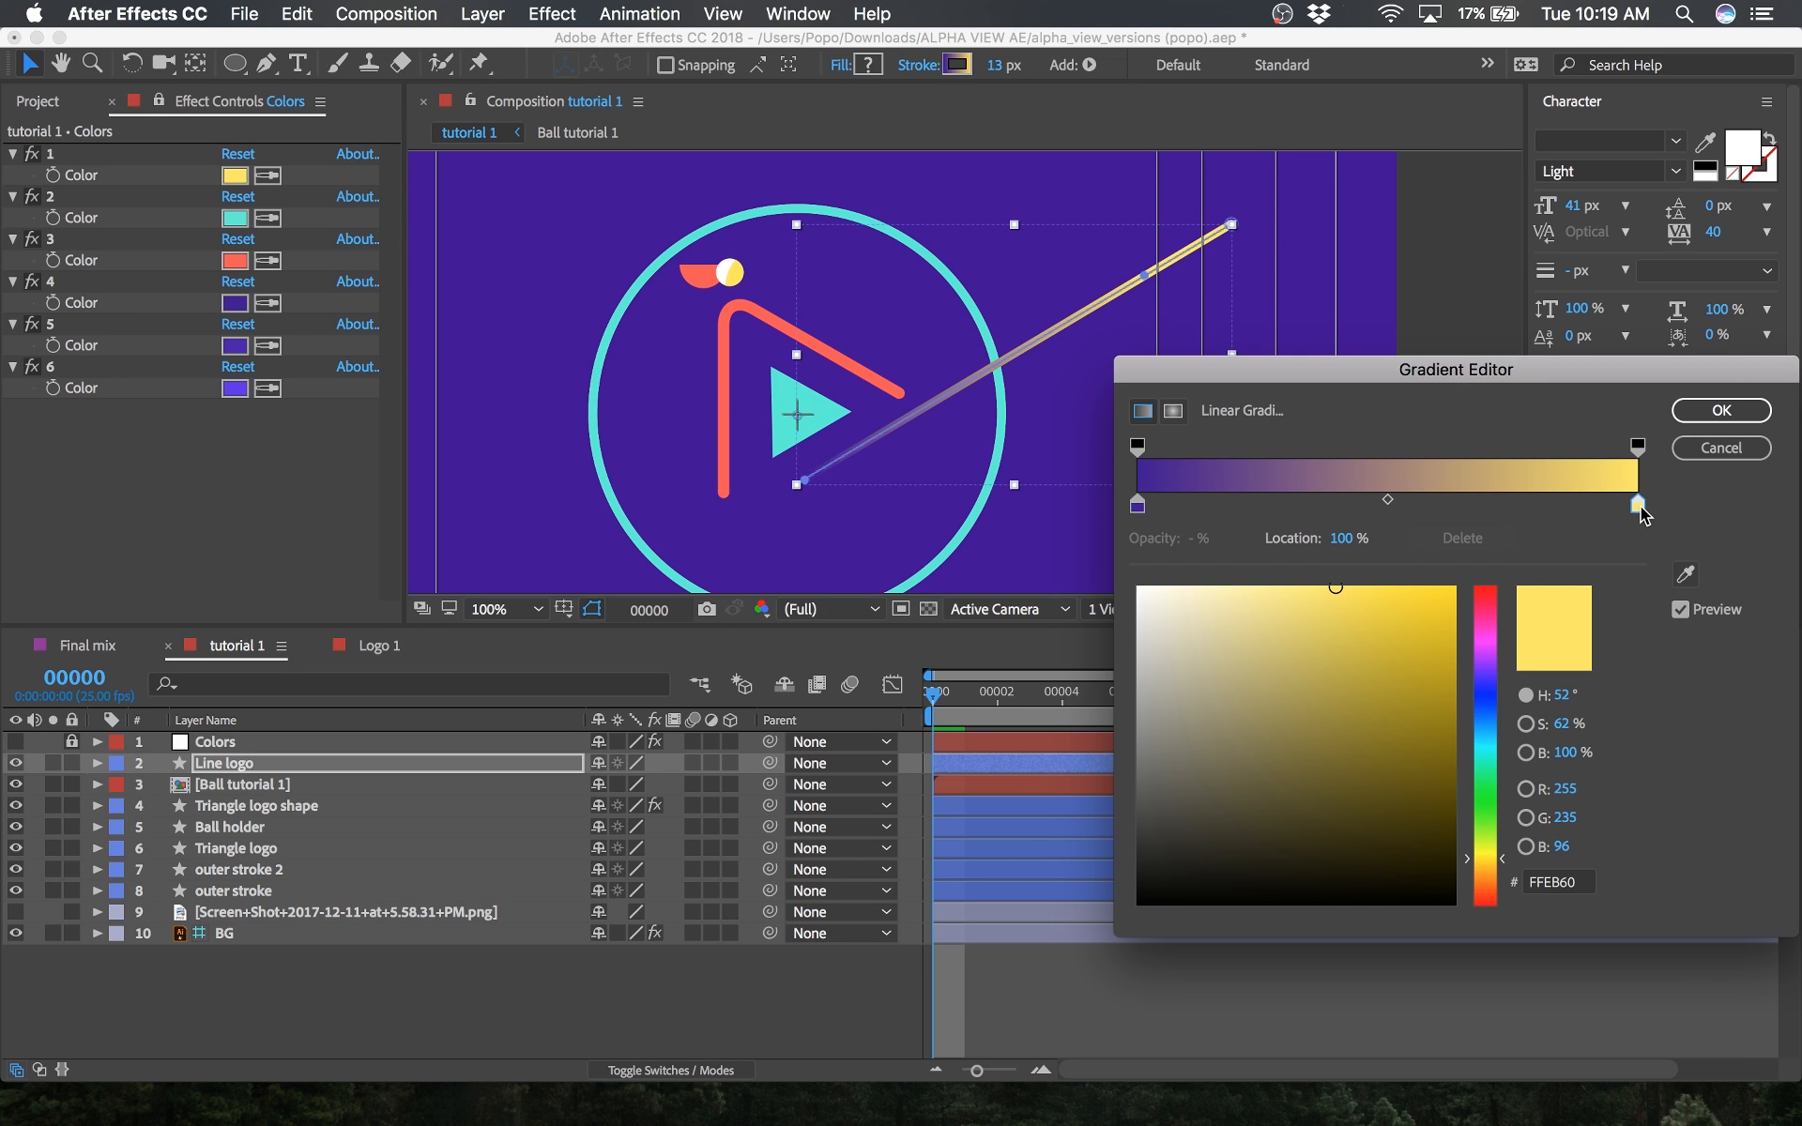
left_click(1687, 576)
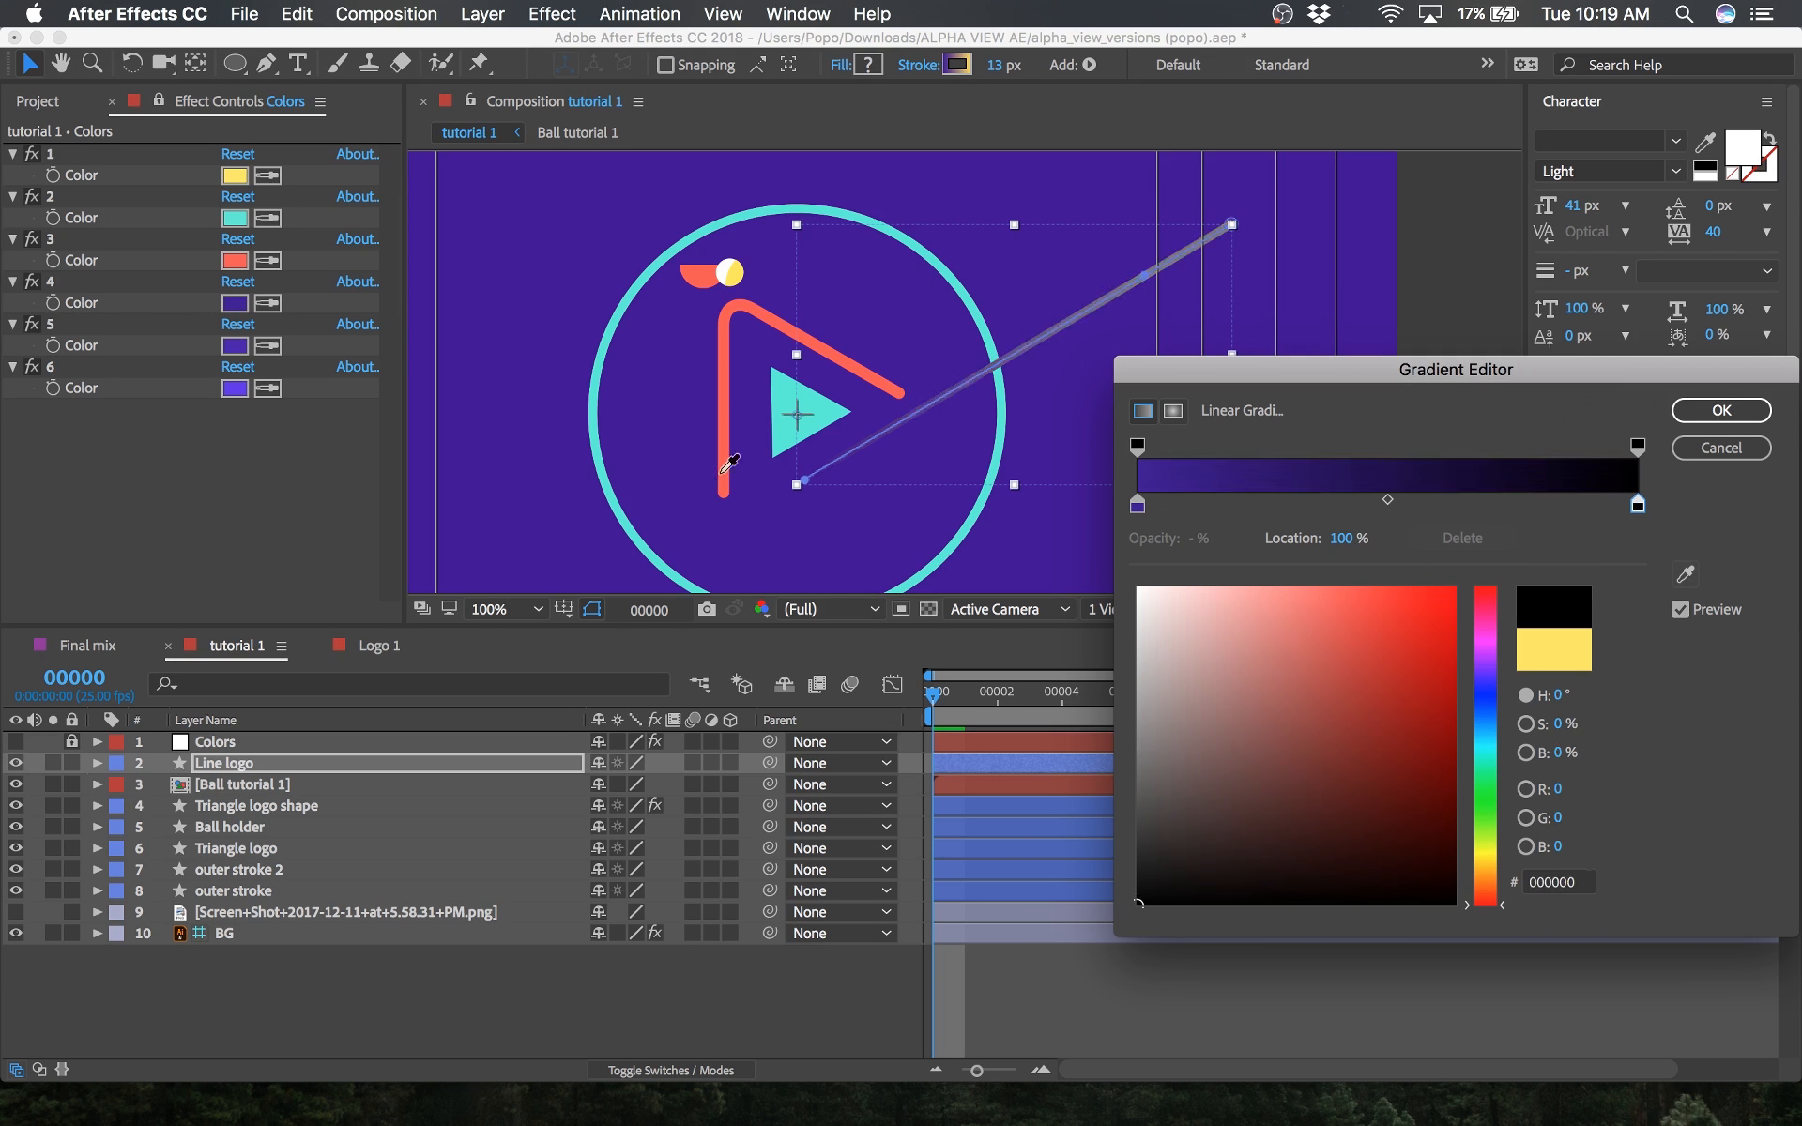
left_click(237, 222)
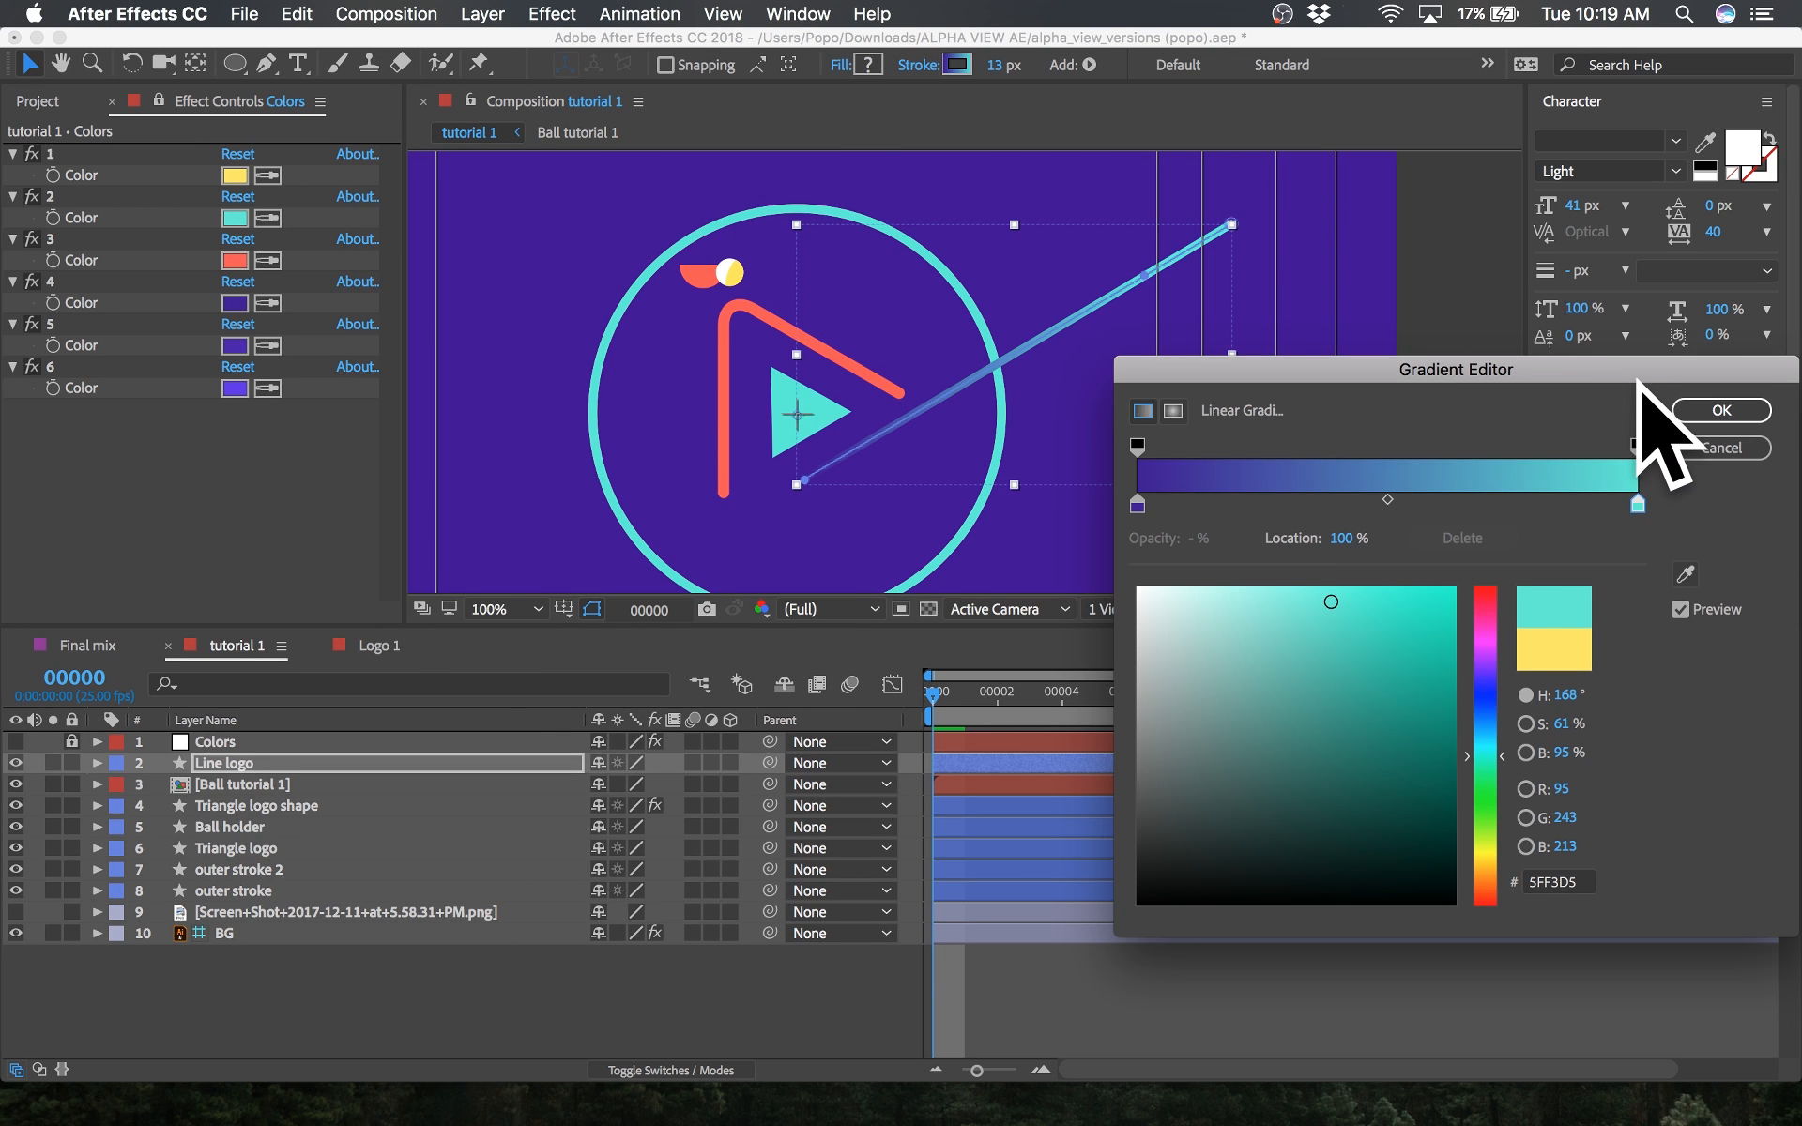
left_click(1699, 406)
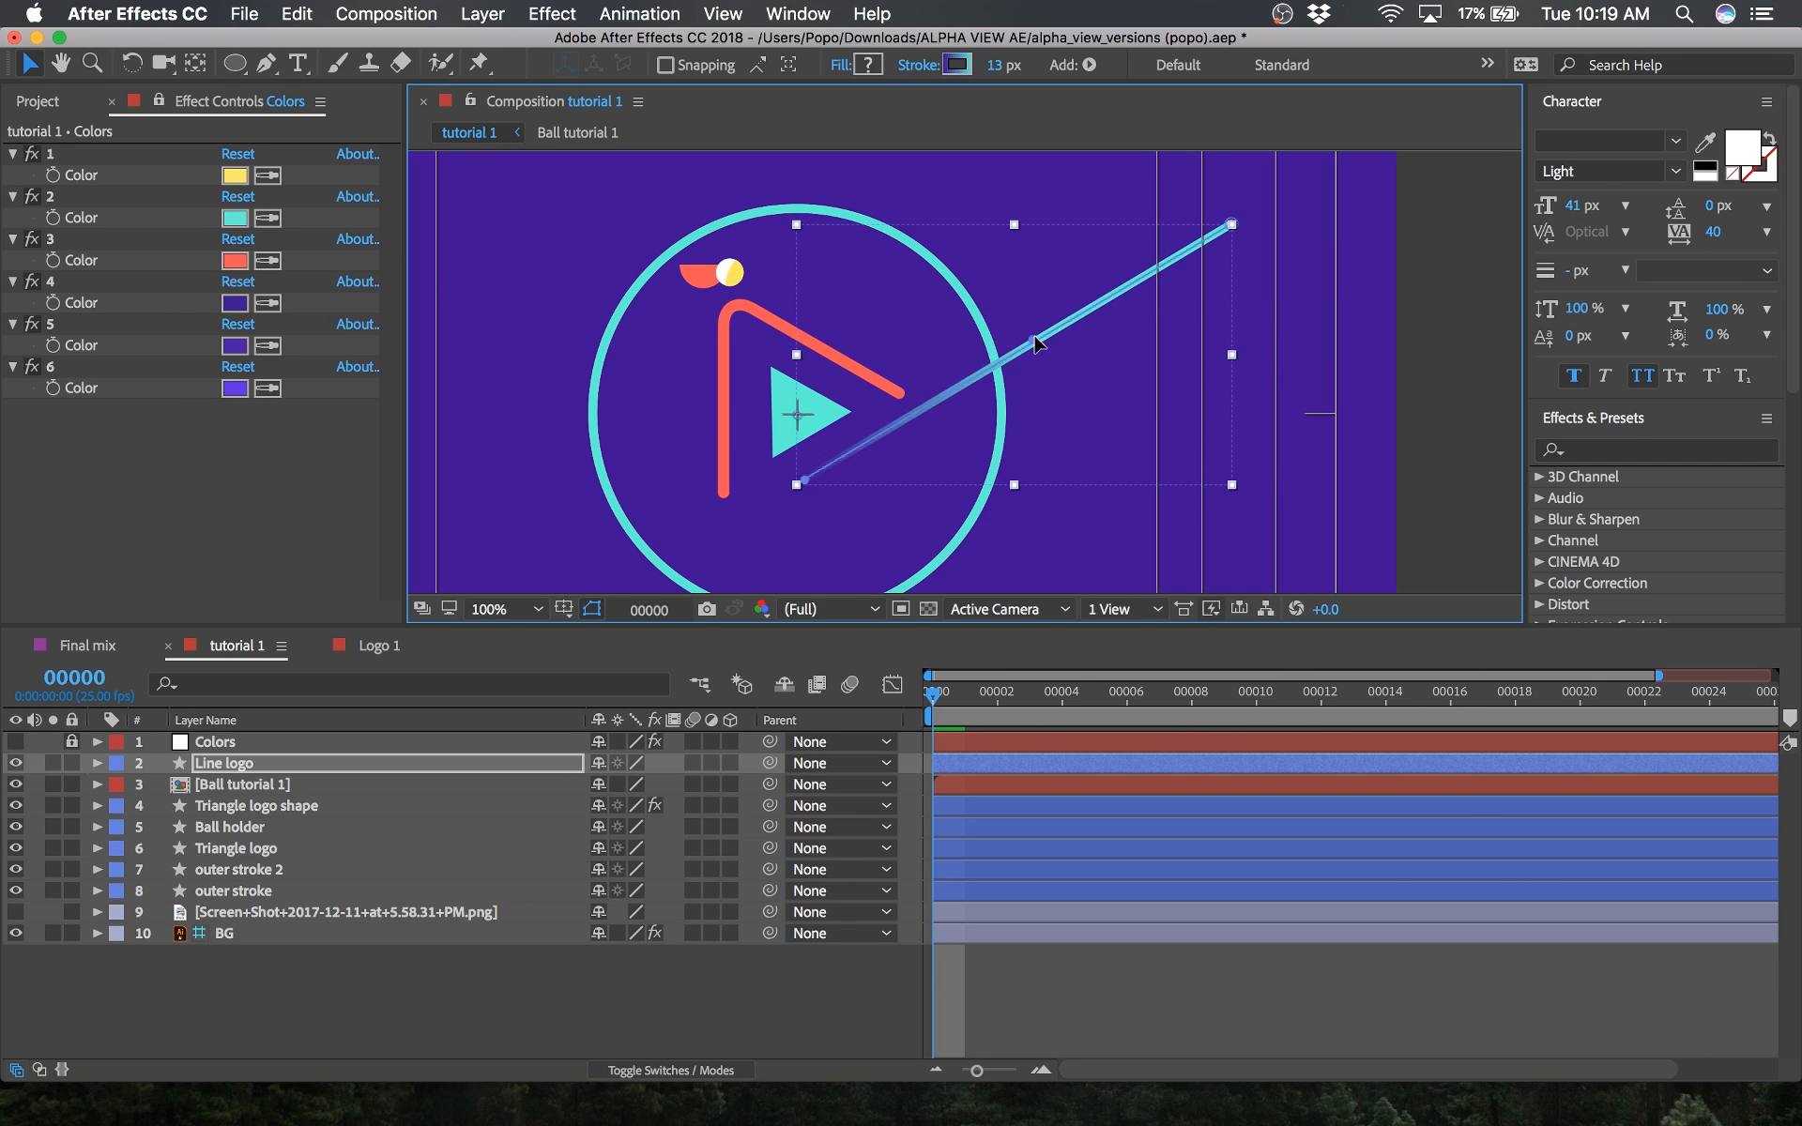
left_click(574, 947)
left_click(235, 767)
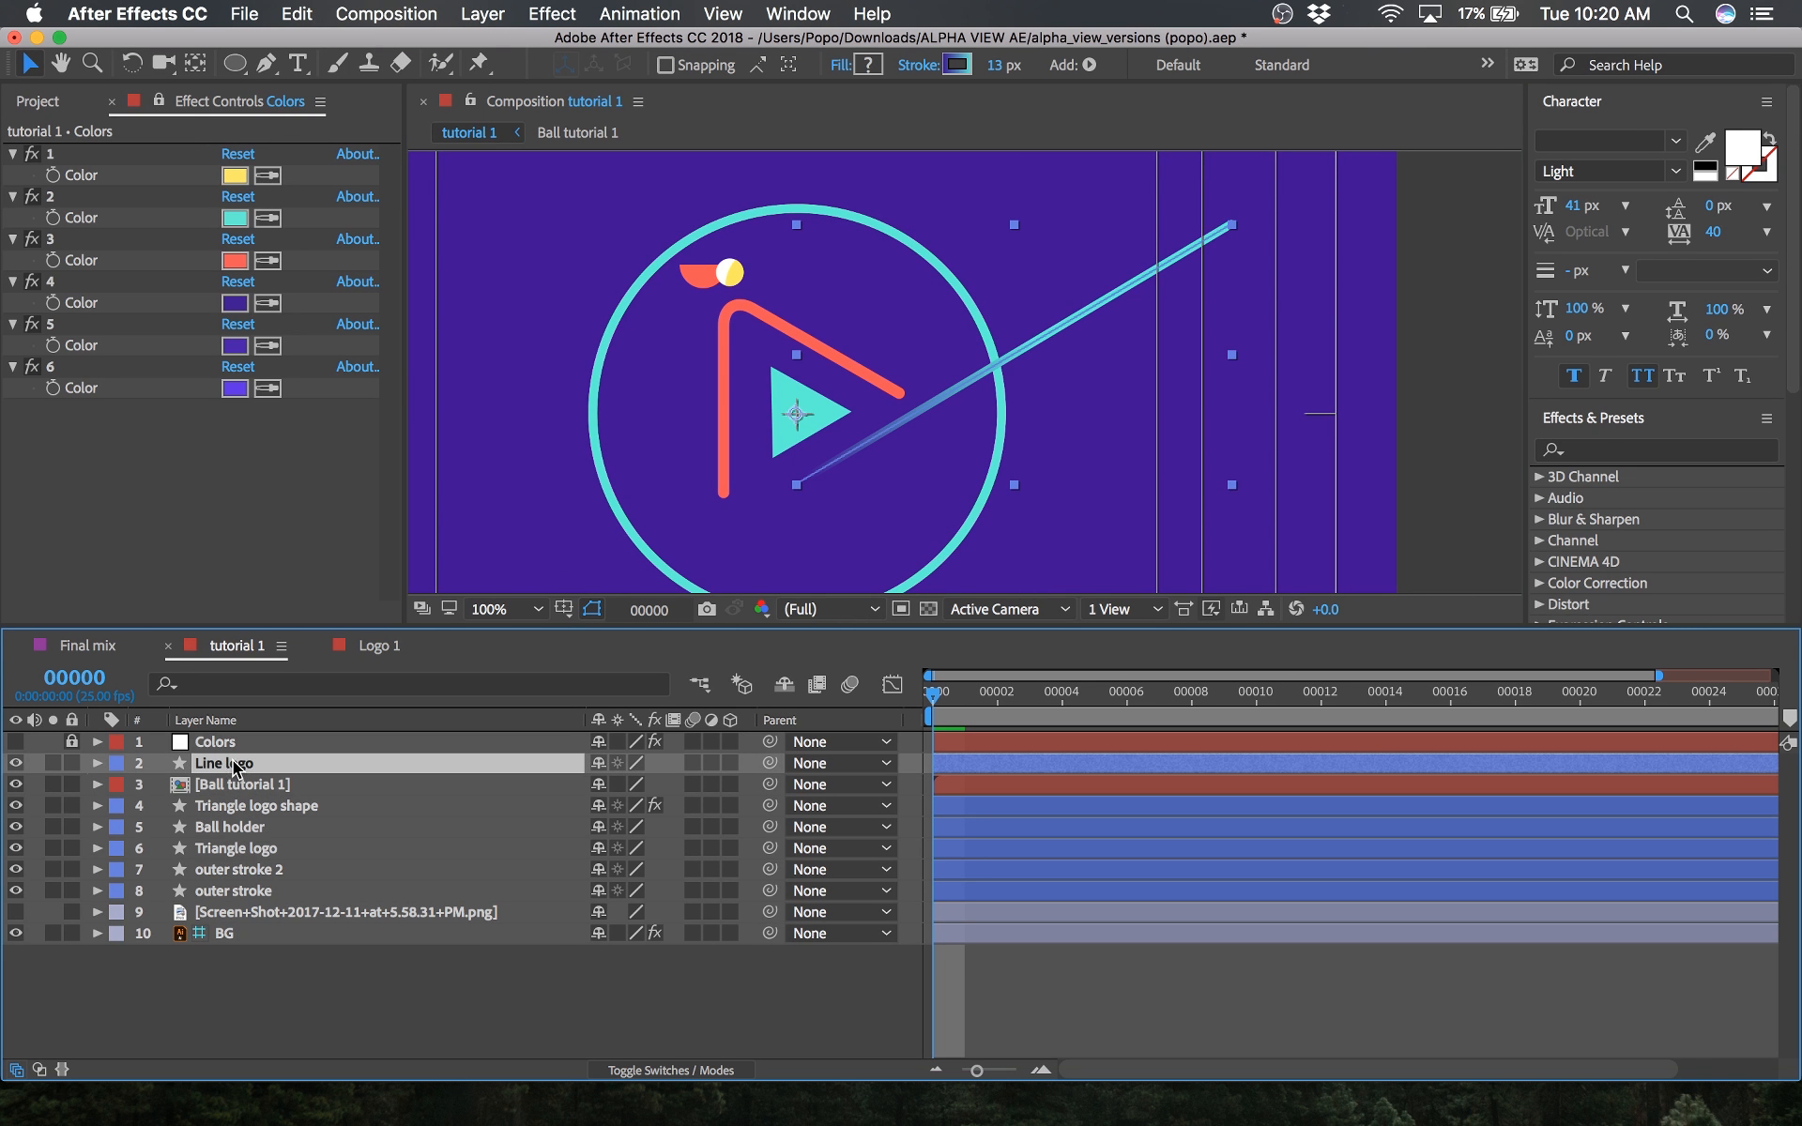
left_click(401, 1000)
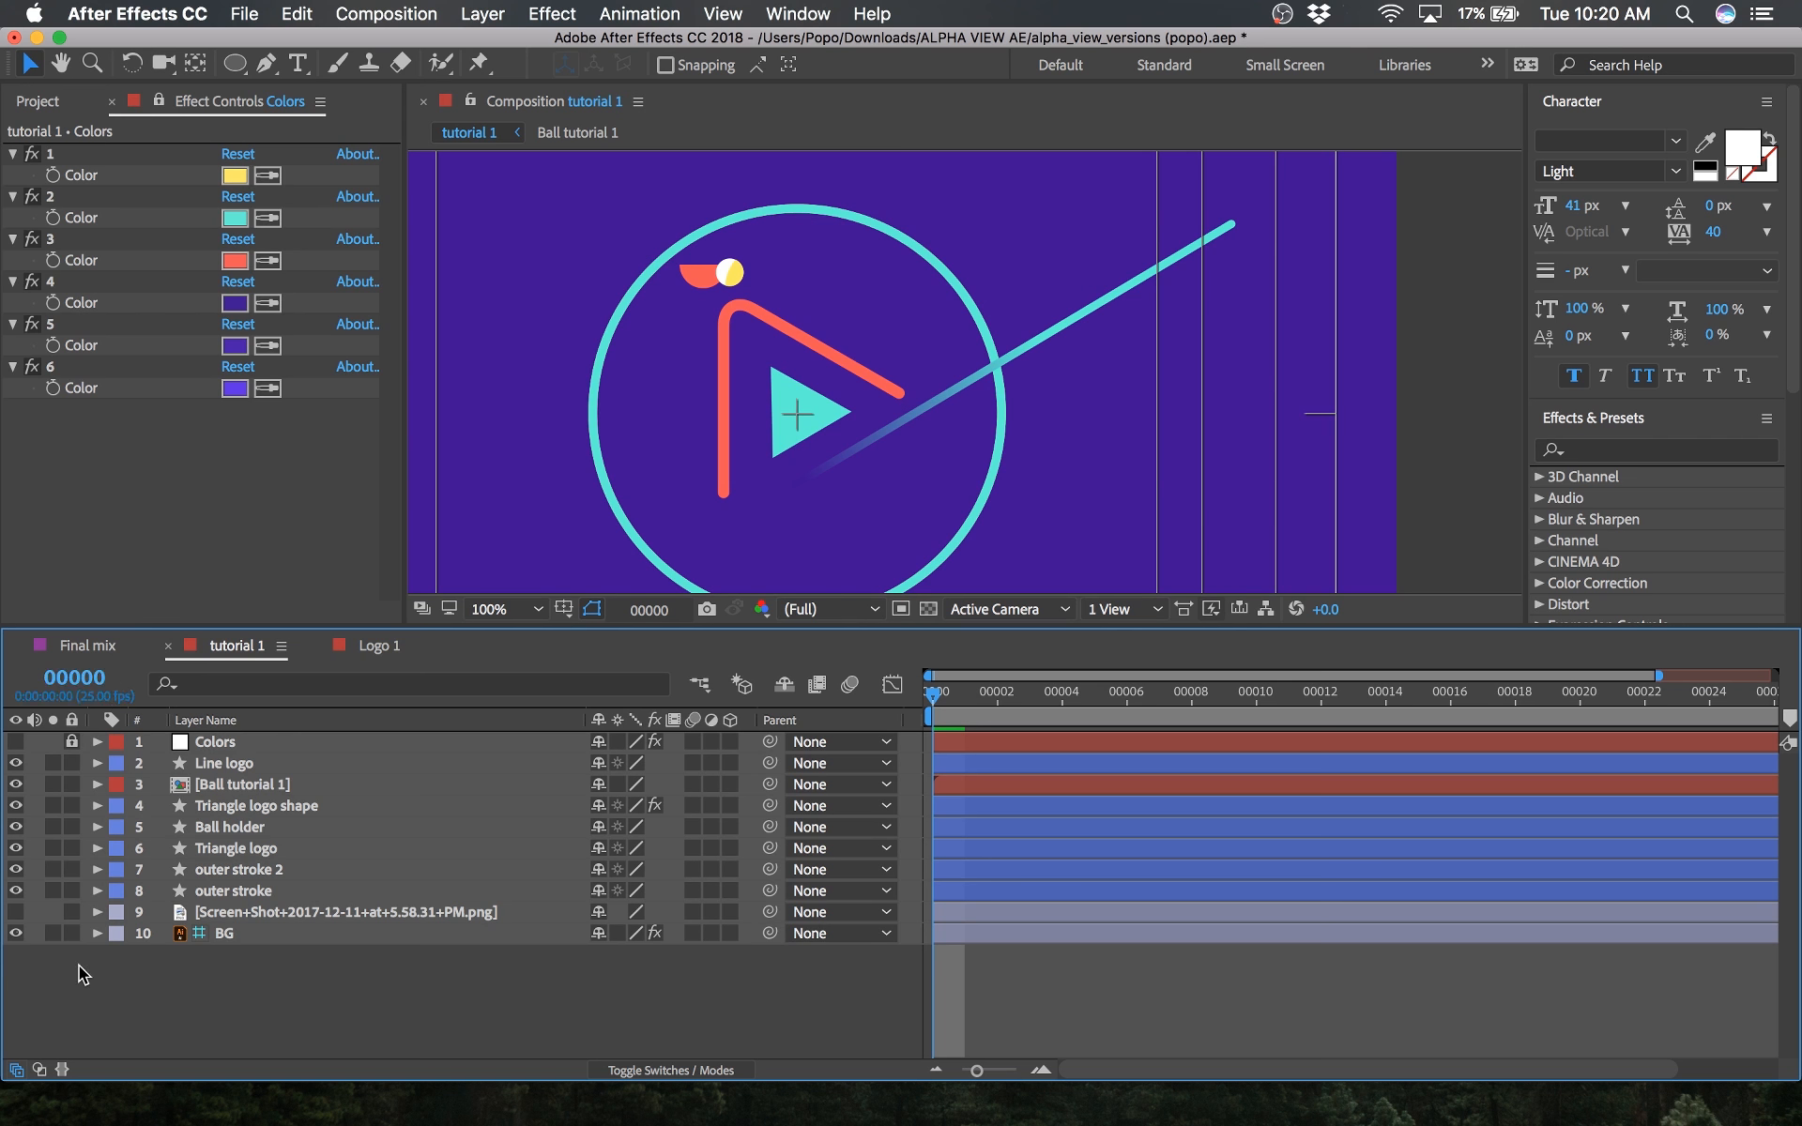
Step: Solo the Triangle logo layer, and scrub the Logo 1 composition back to frame 0 to review its triangle animation before returning to tutorial 1
left_click(52, 848)
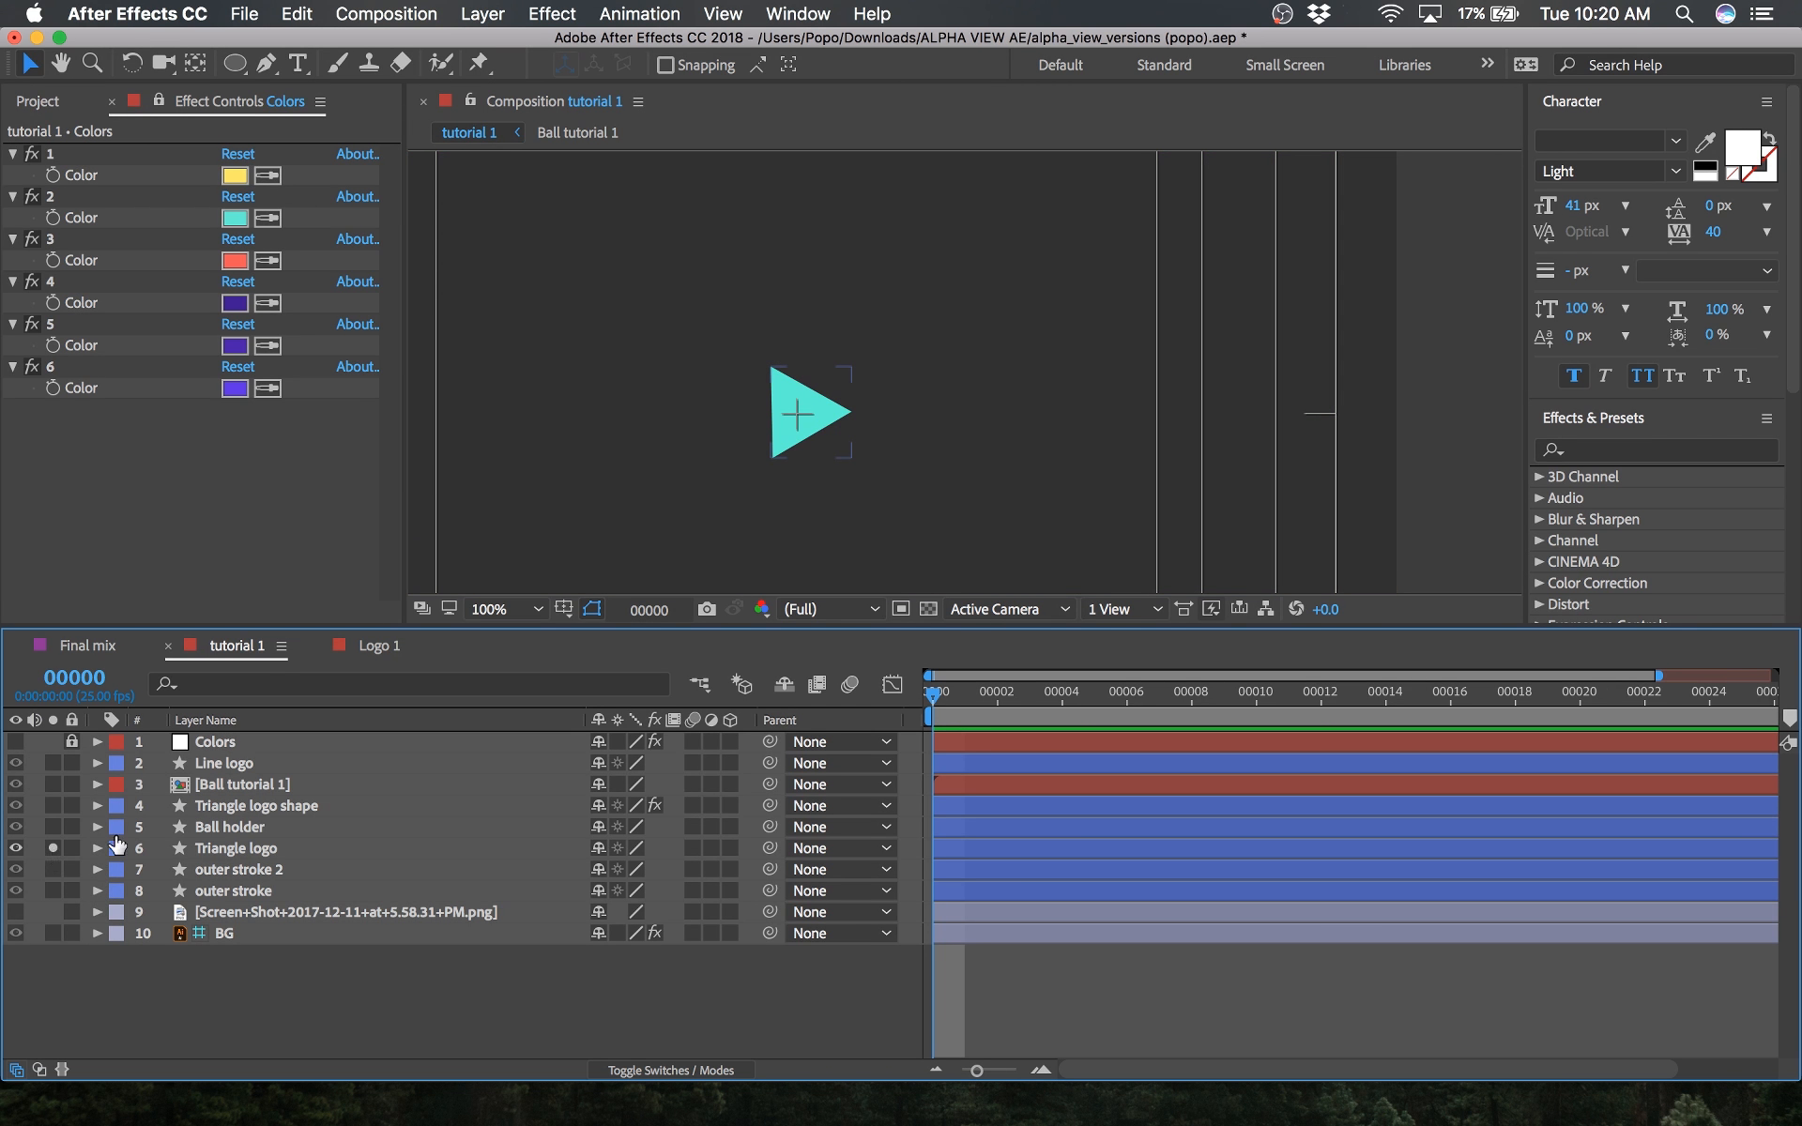
left_click(201, 848)
left_click(380, 647)
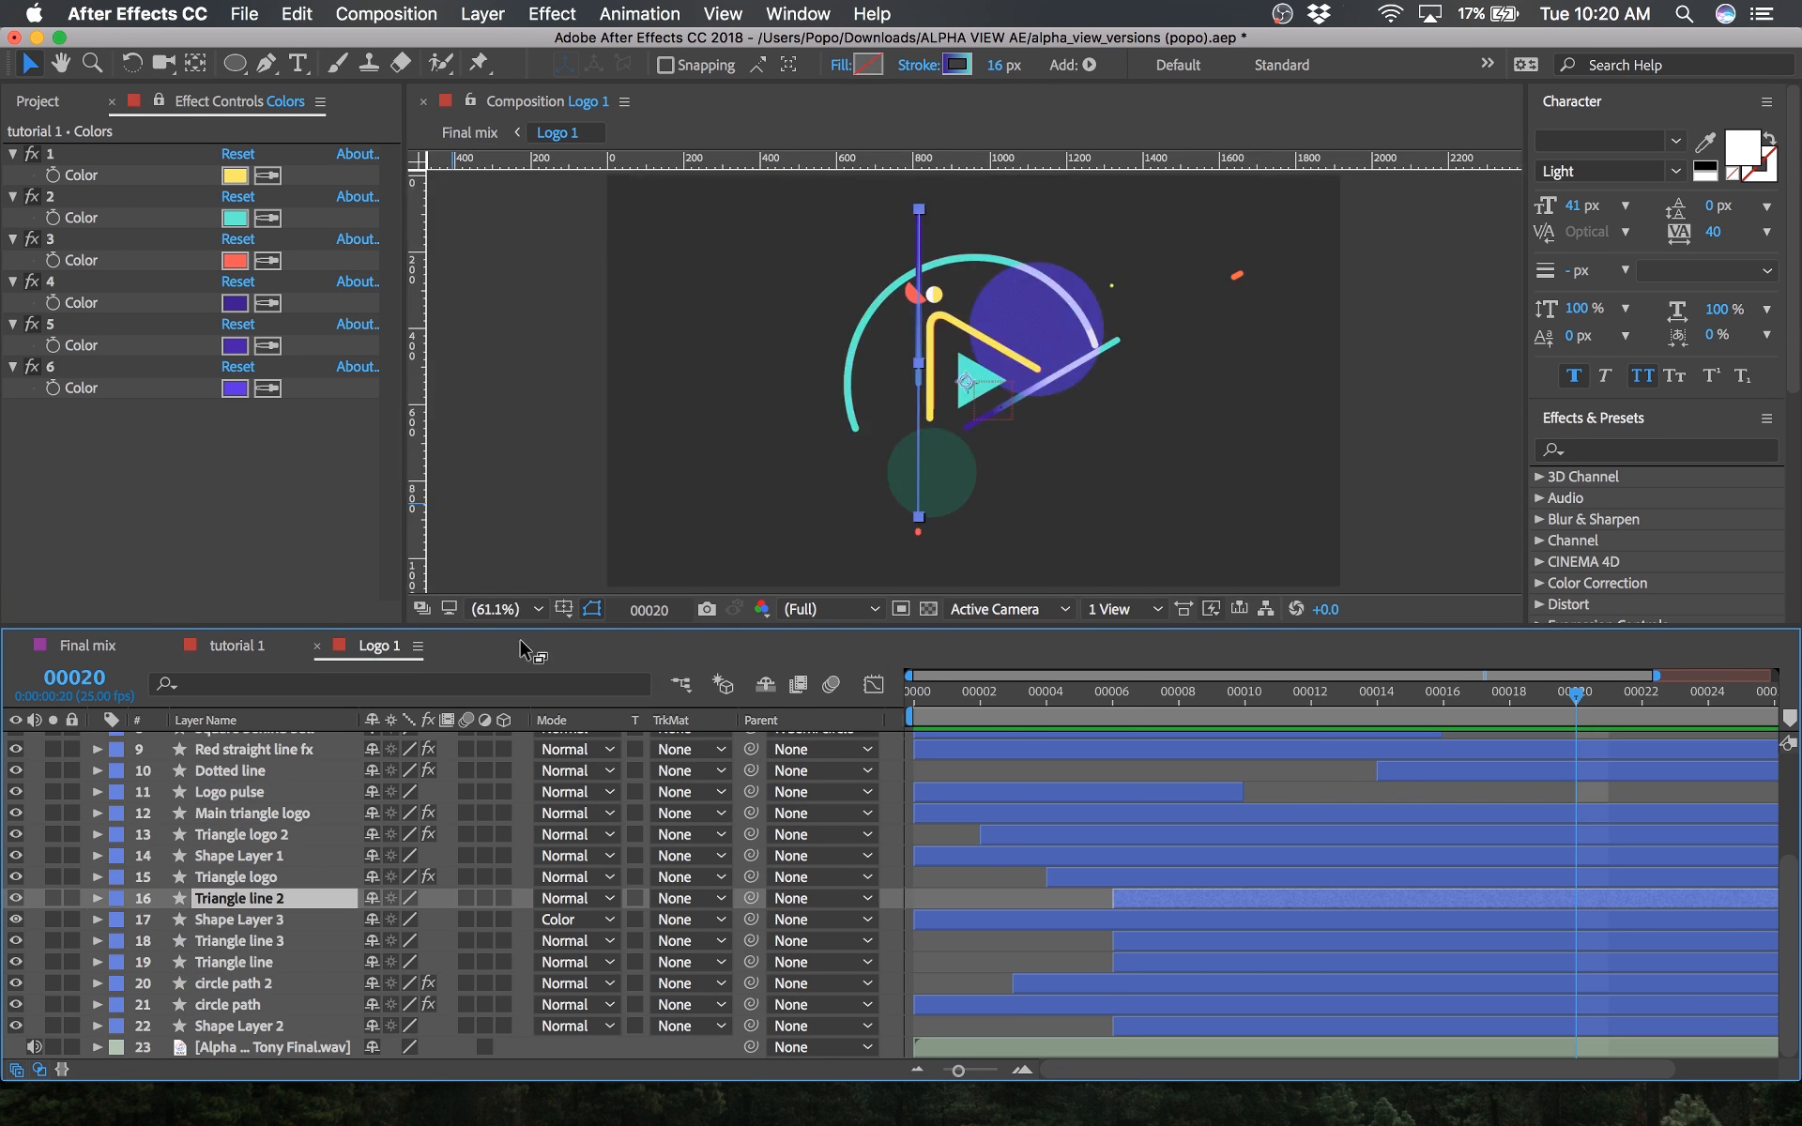
mouse_move(957, 699)
left_mouse_down()
mouse_move(926, 700)
mouse_move(1012, 700)
mouse_move(946, 715)
mouse_move(1208, 699)
mouse_move(929, 702)
left_mouse_up()
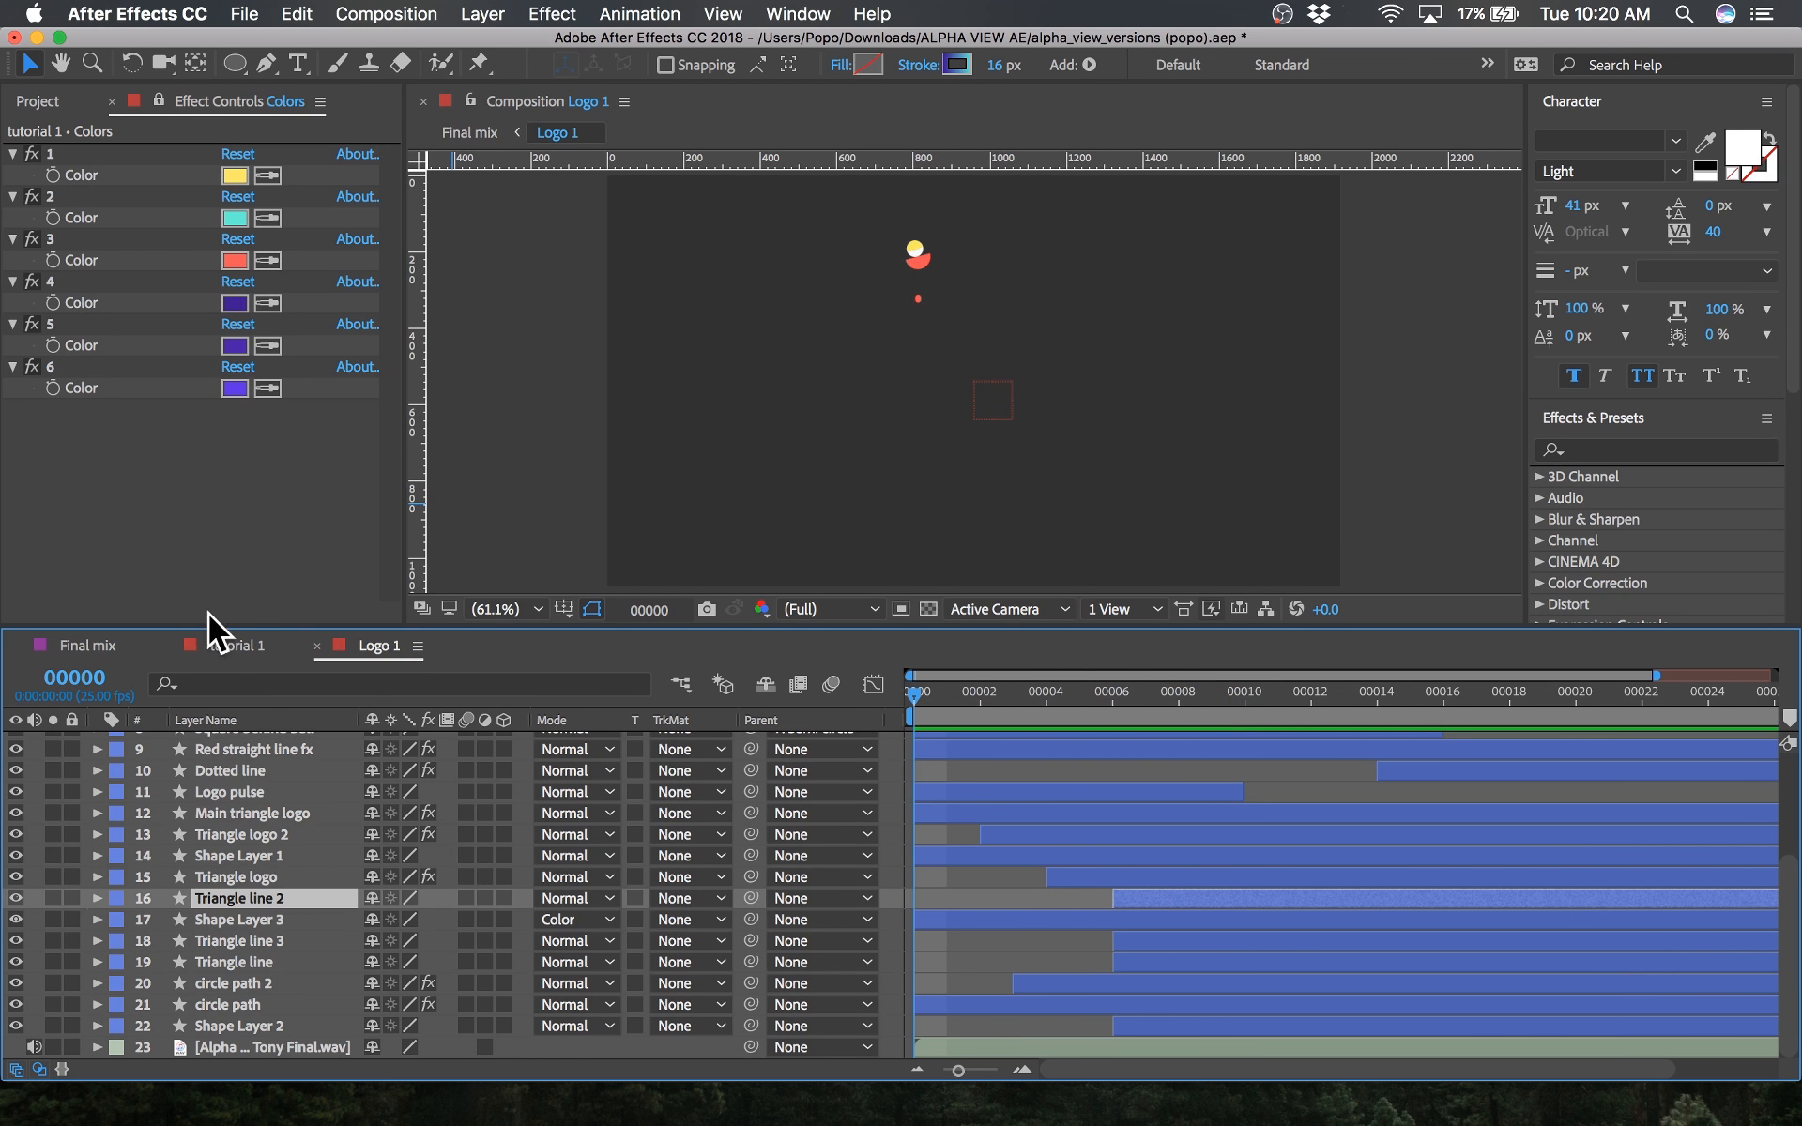
left_click(225, 644)
left_click(296, 1005)
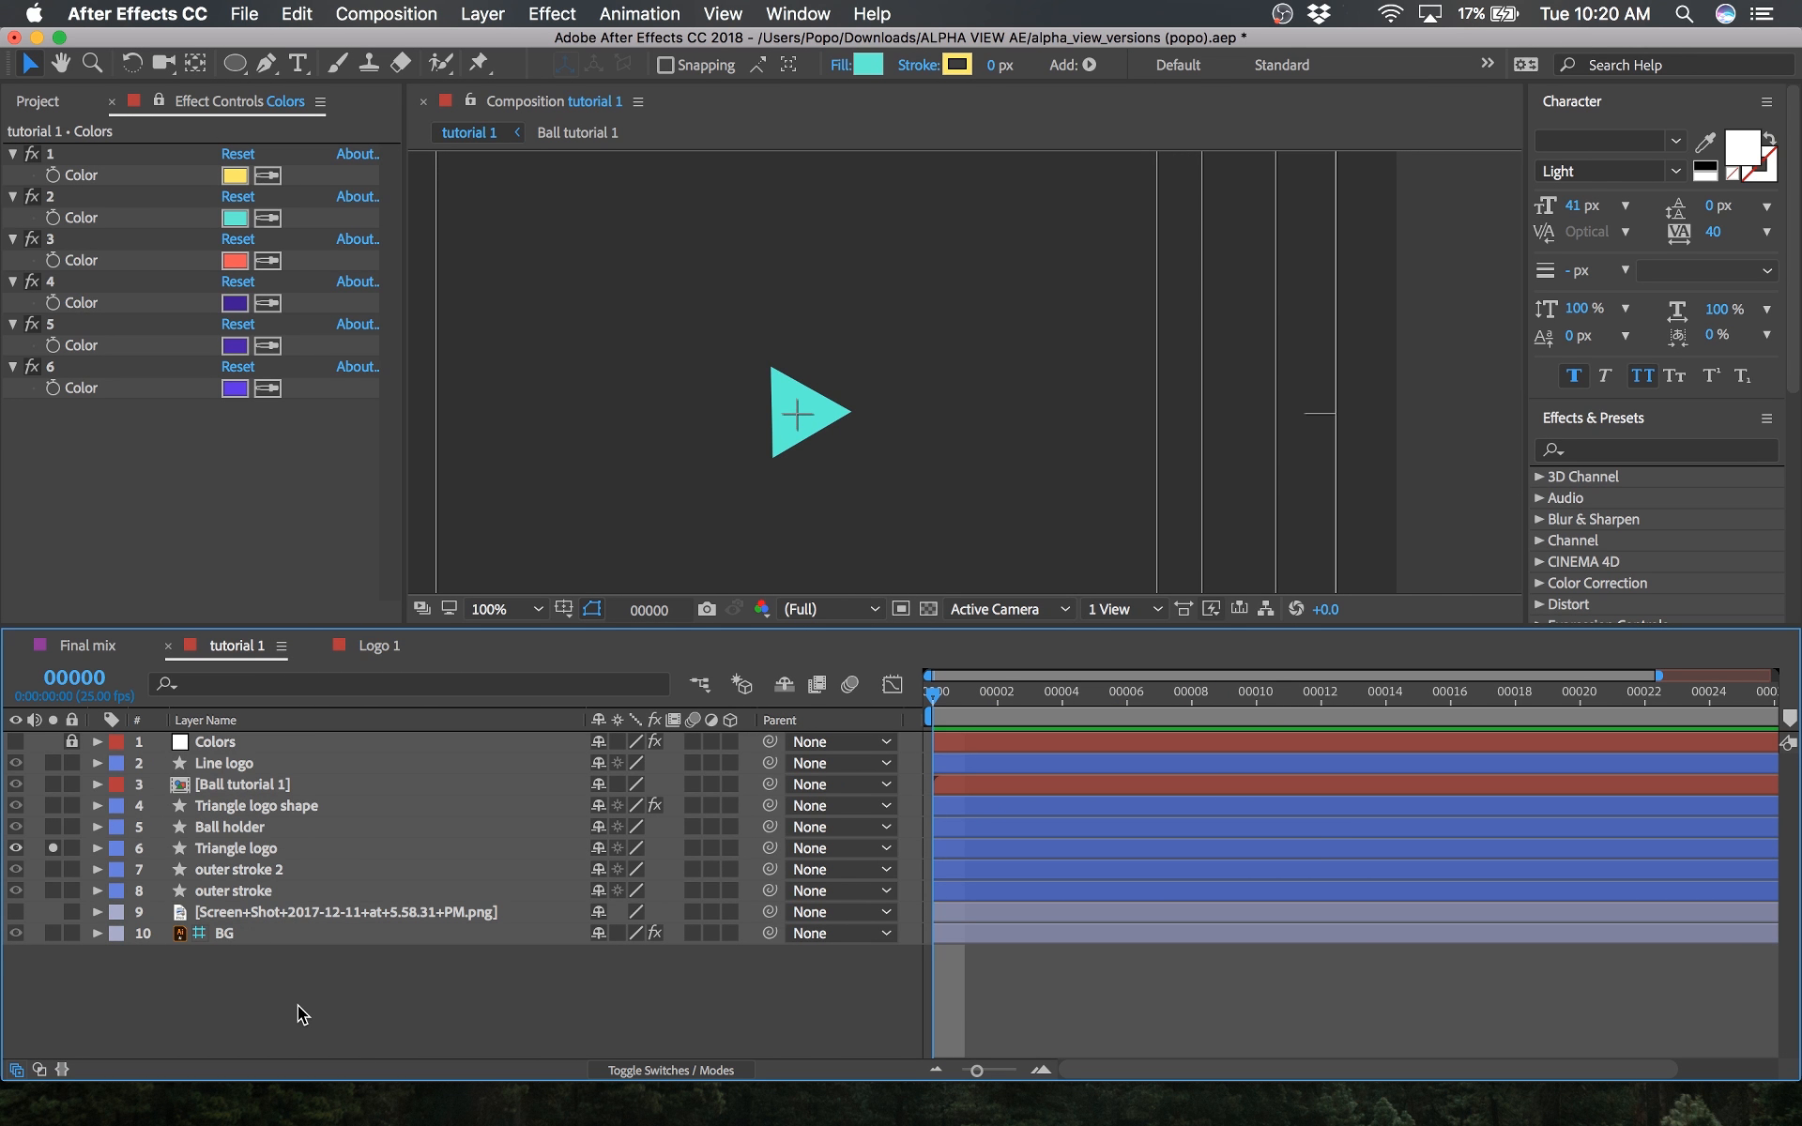
Step: Reveal the Triangle logo layer's Scale and Rotation properties and center its anchor point in the layer content
left_click(264, 852)
key("s")
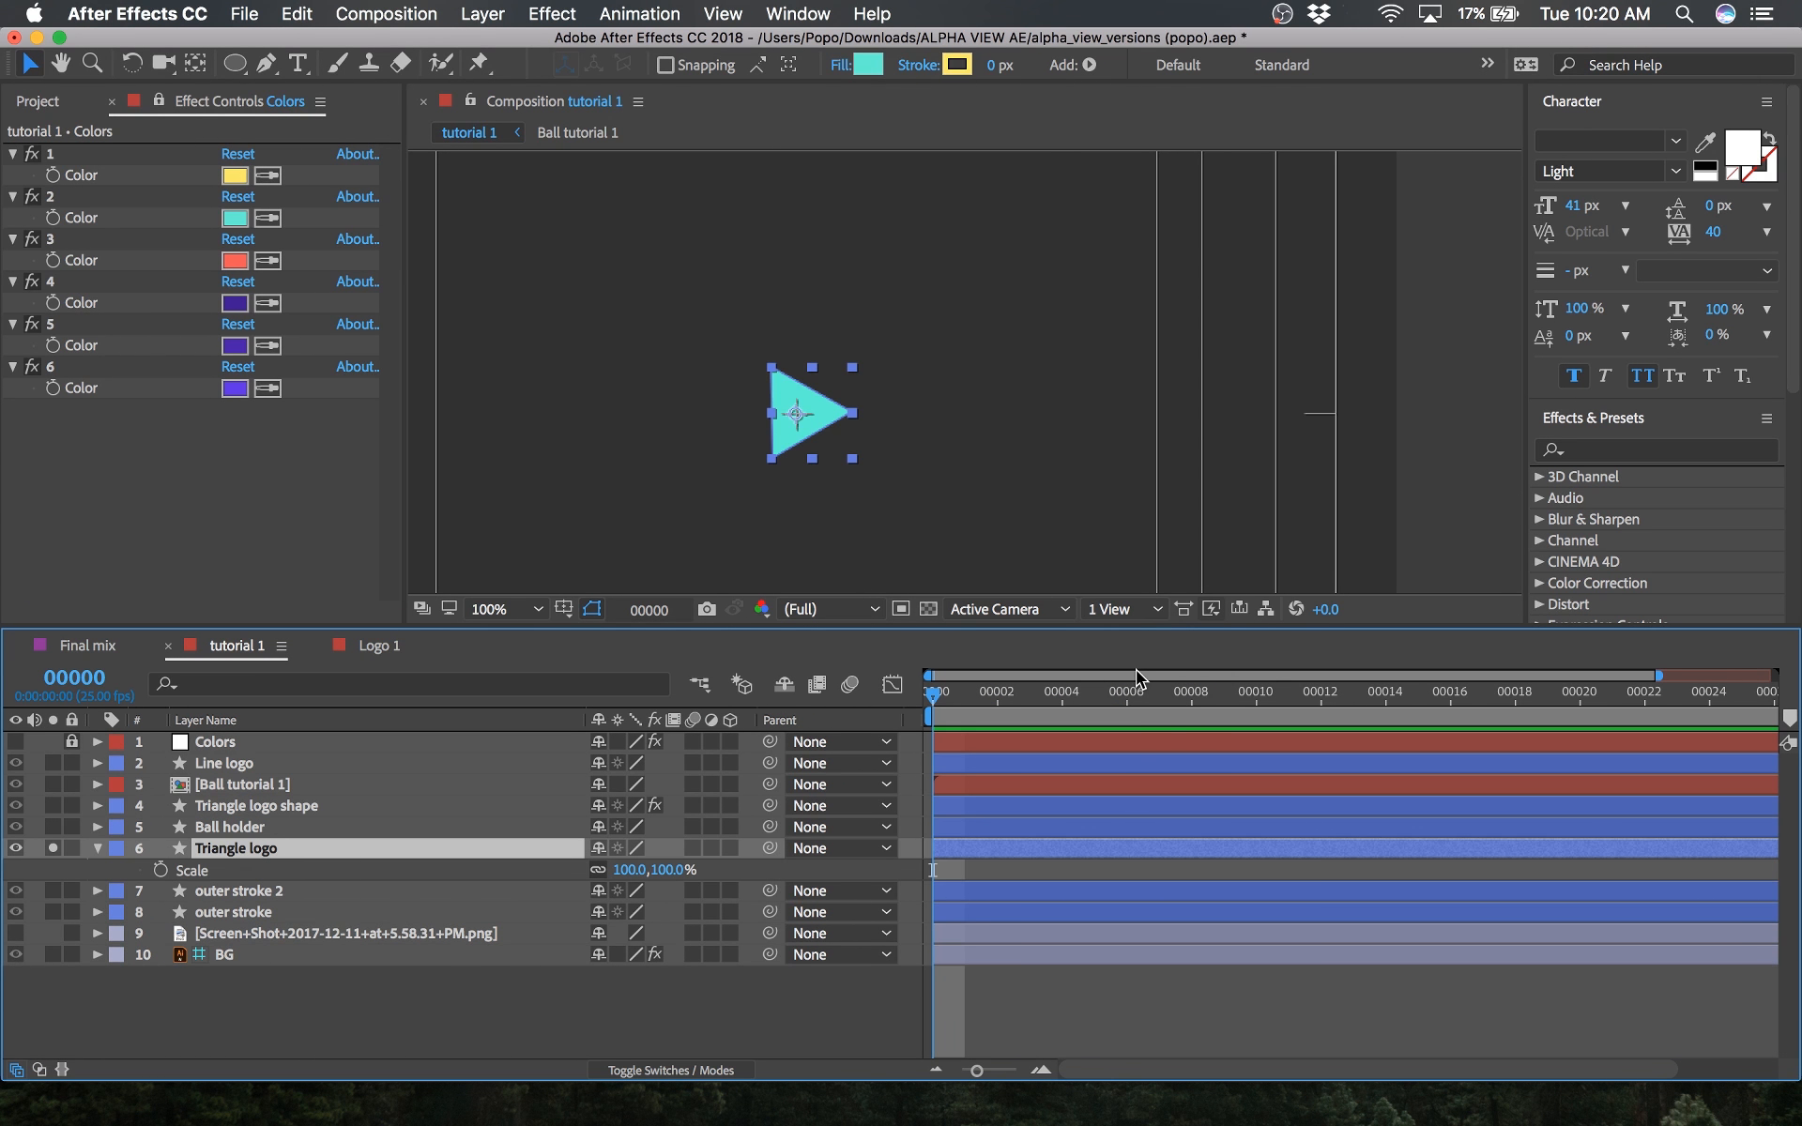
key("shift+r")
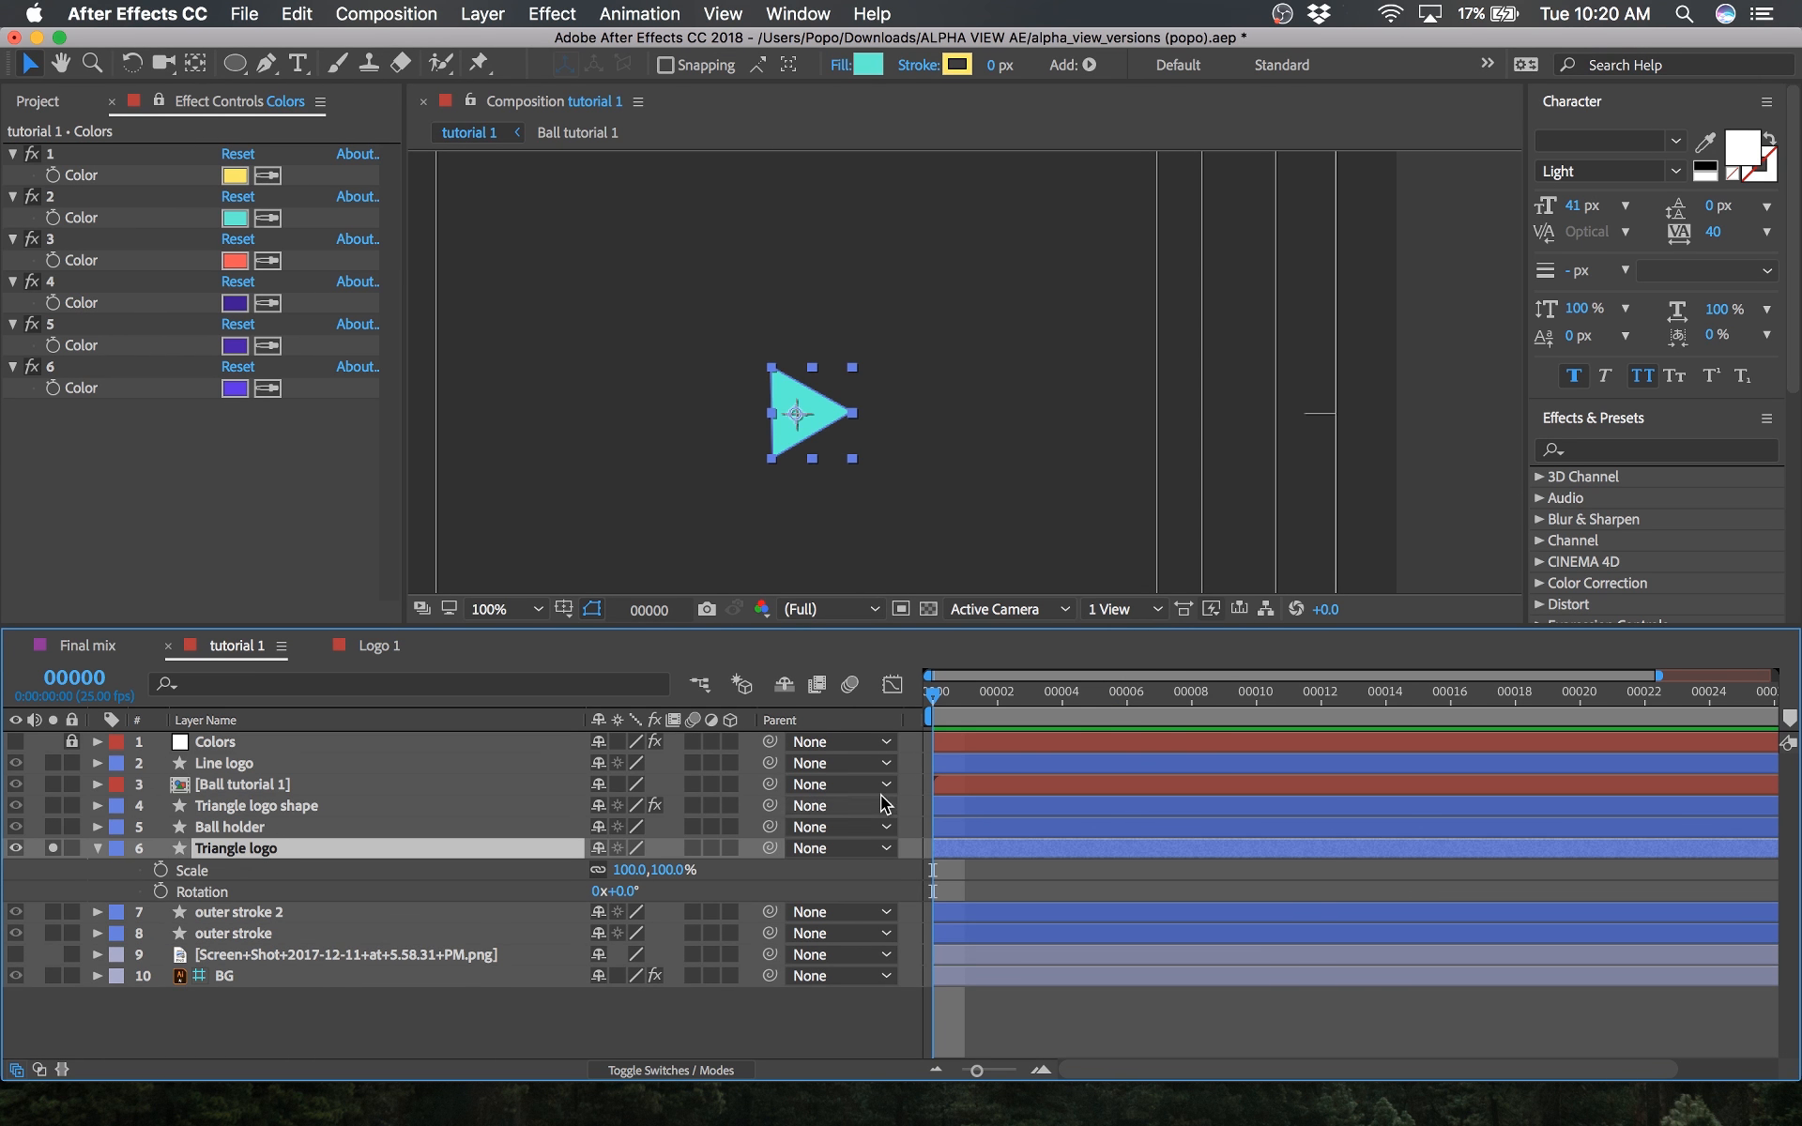
right_click(345, 854)
mouse_move(631, 290)
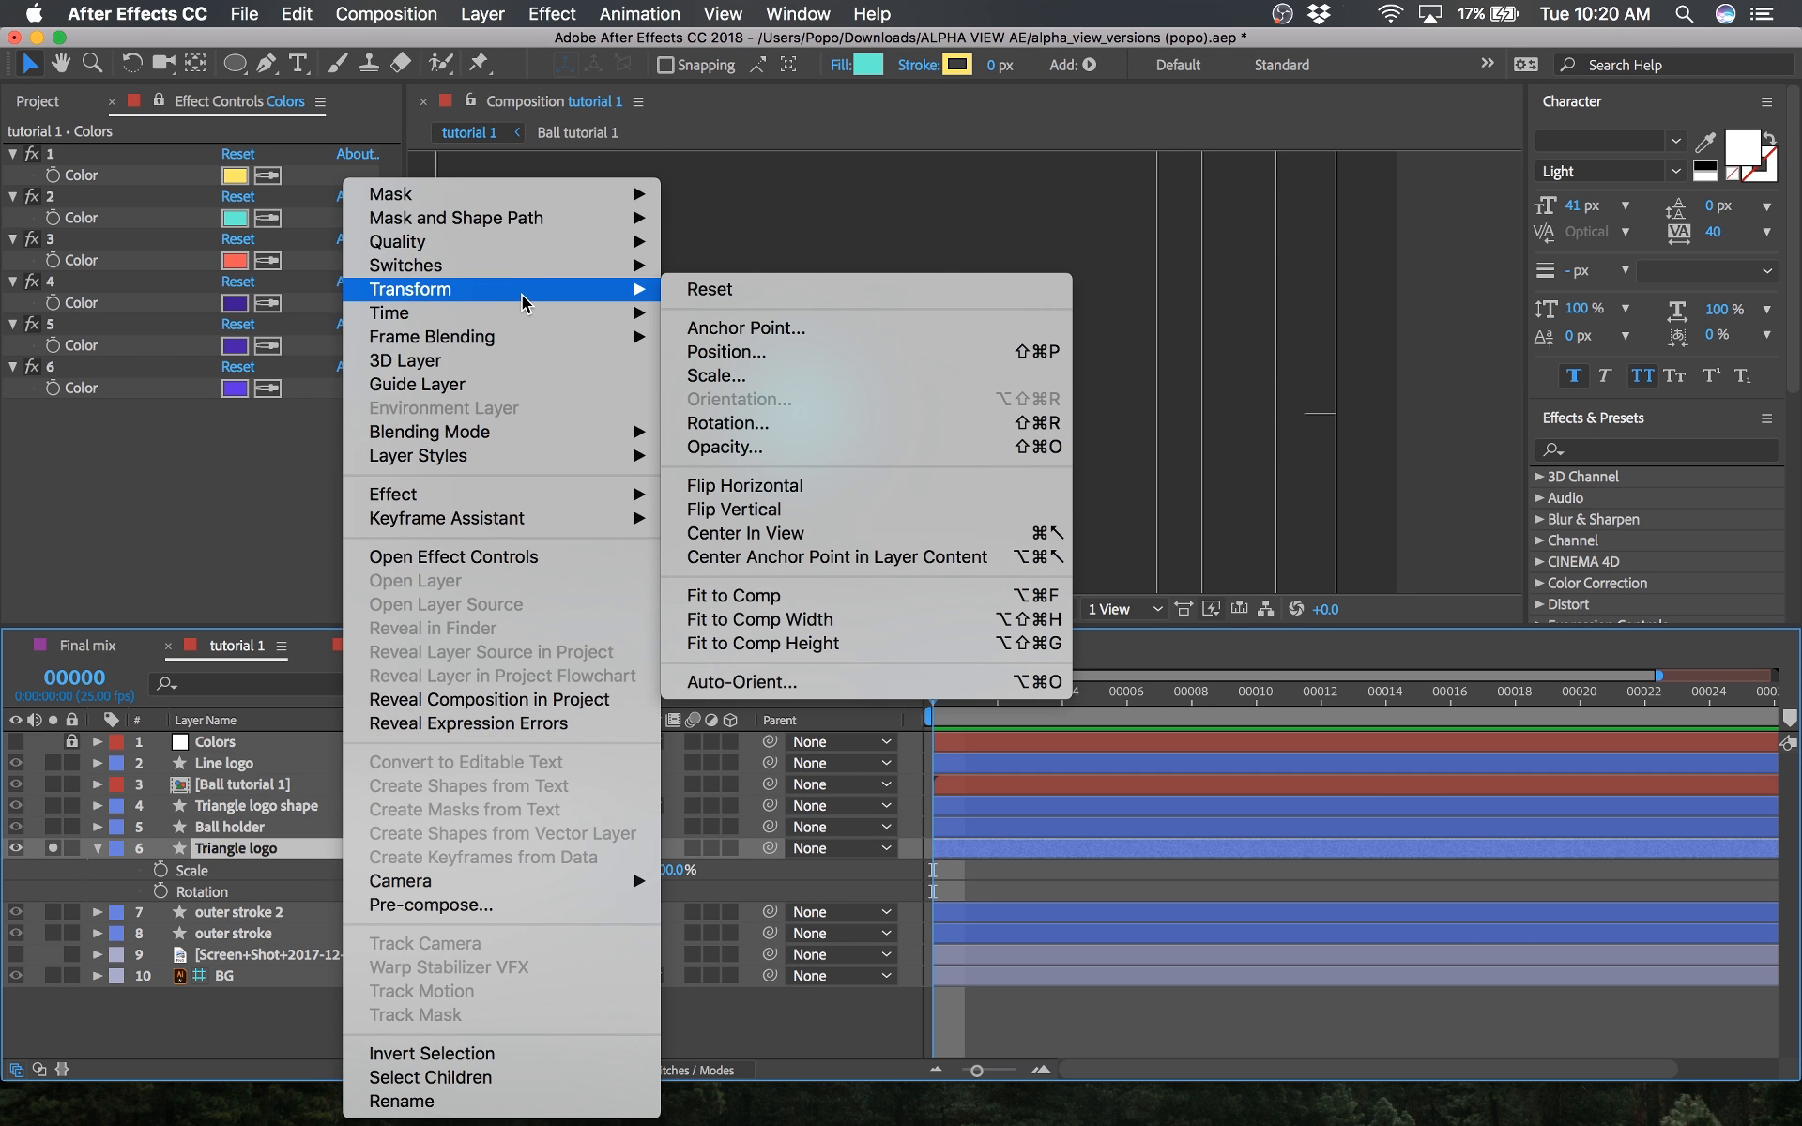
left_click(819, 558)
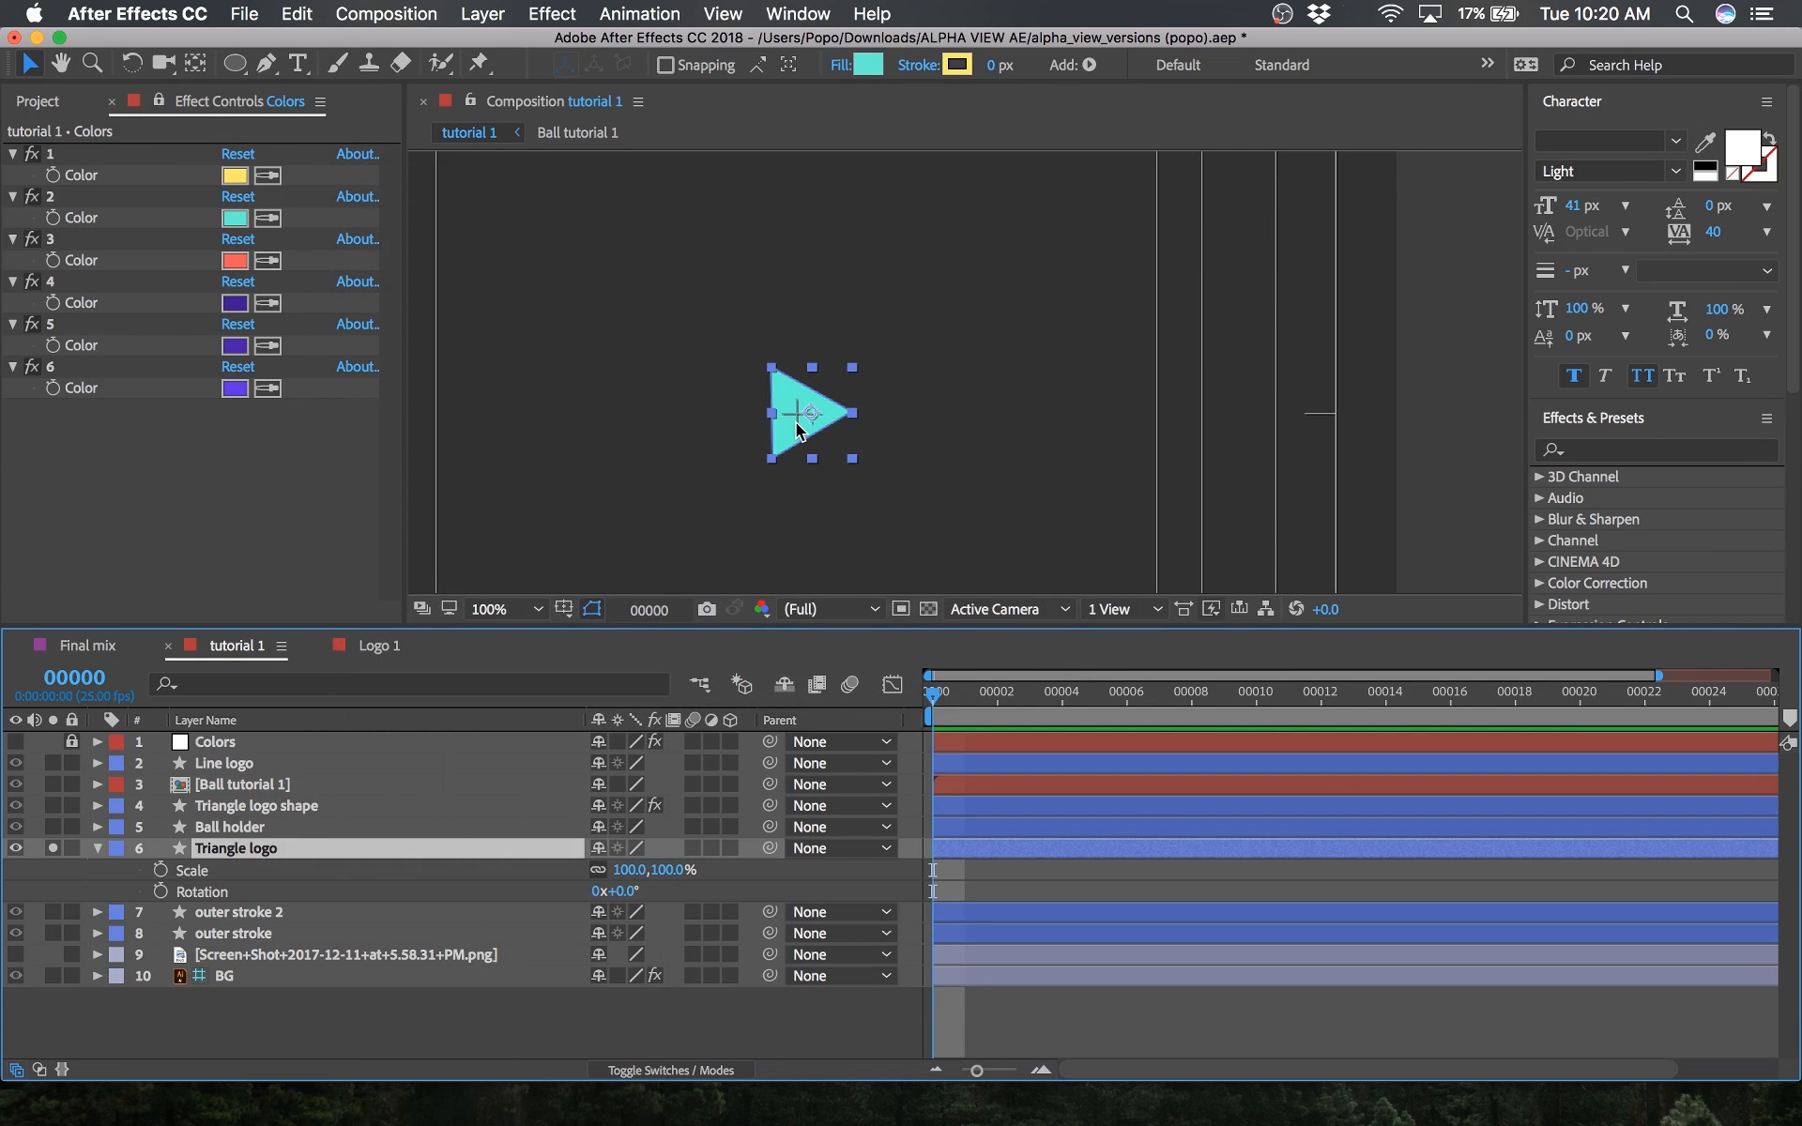
Step: Try rotating the triangle around its centered anchor point, and undo the rotation
key("w")
mouse_move(841, 407)
left_mouse_down()
mouse_move(847, 449)
mouse_move(855, 406)
left_mouse_up()
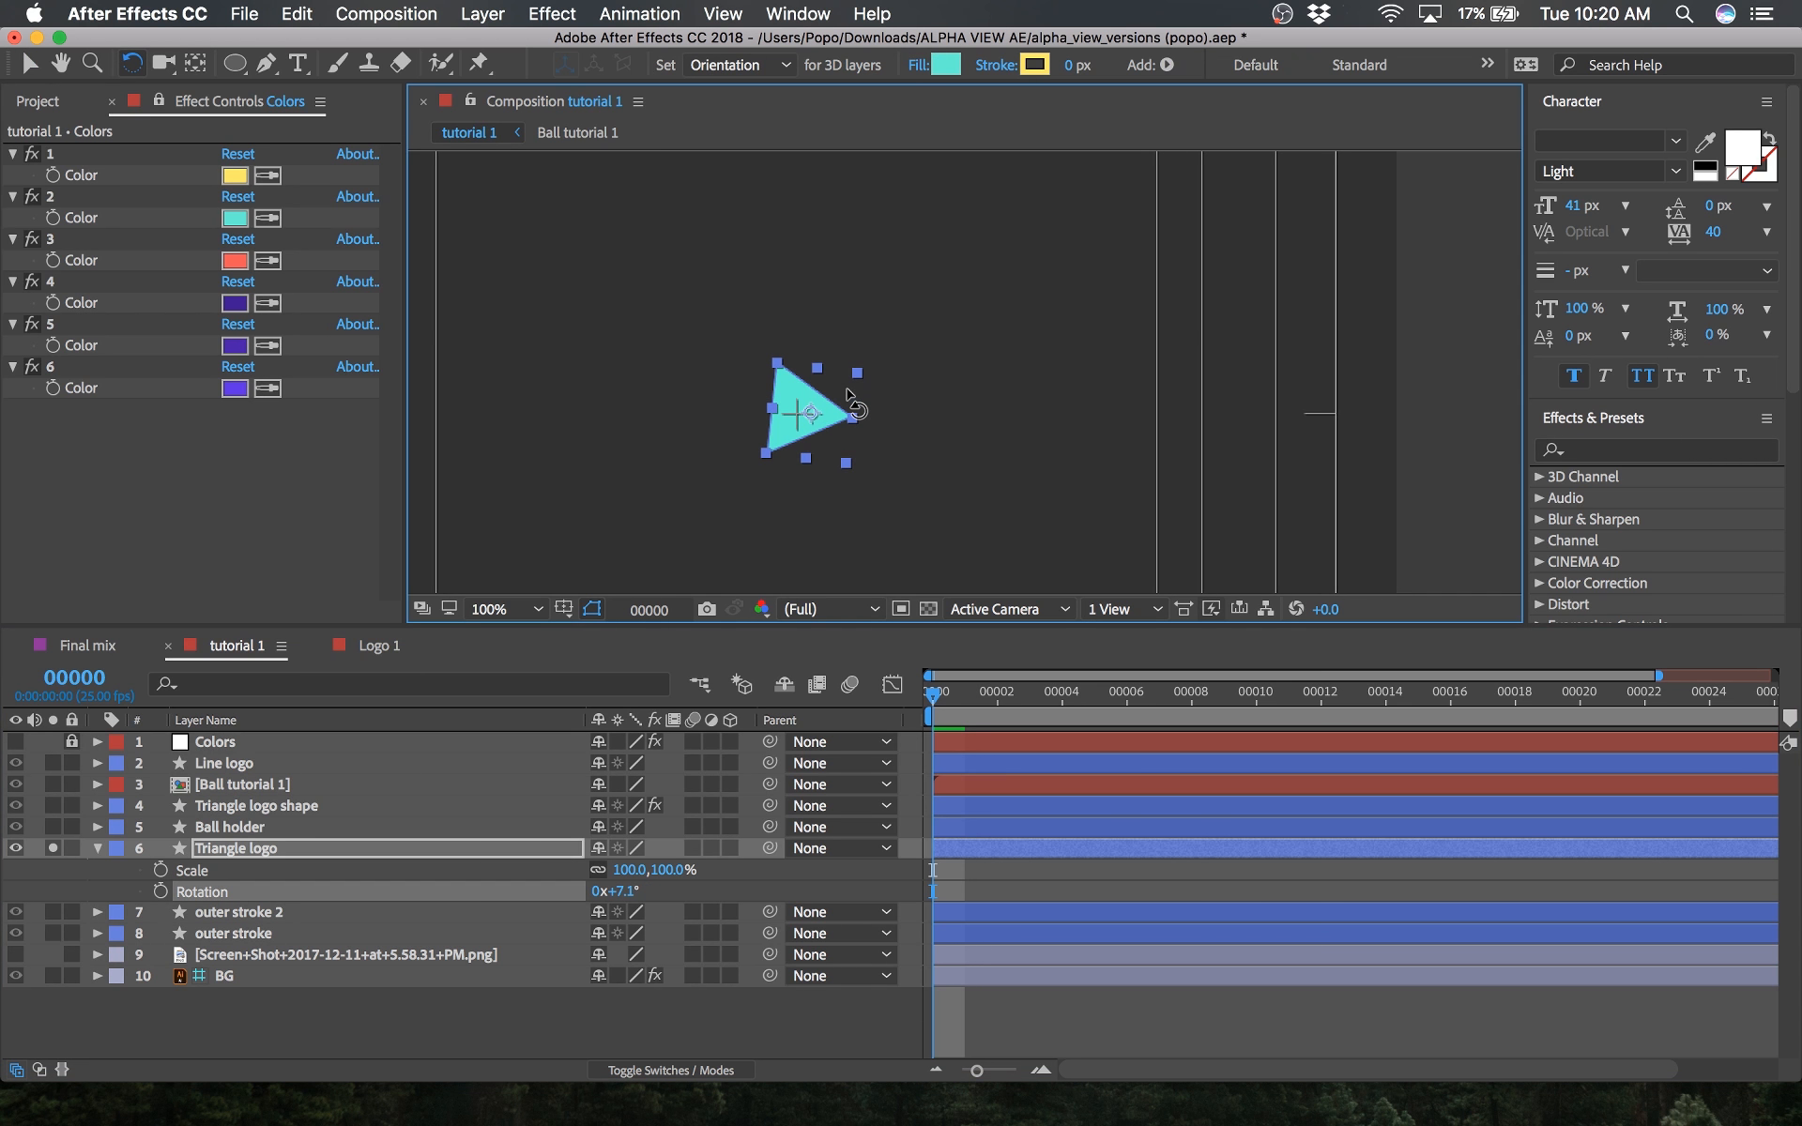
key("super+z")
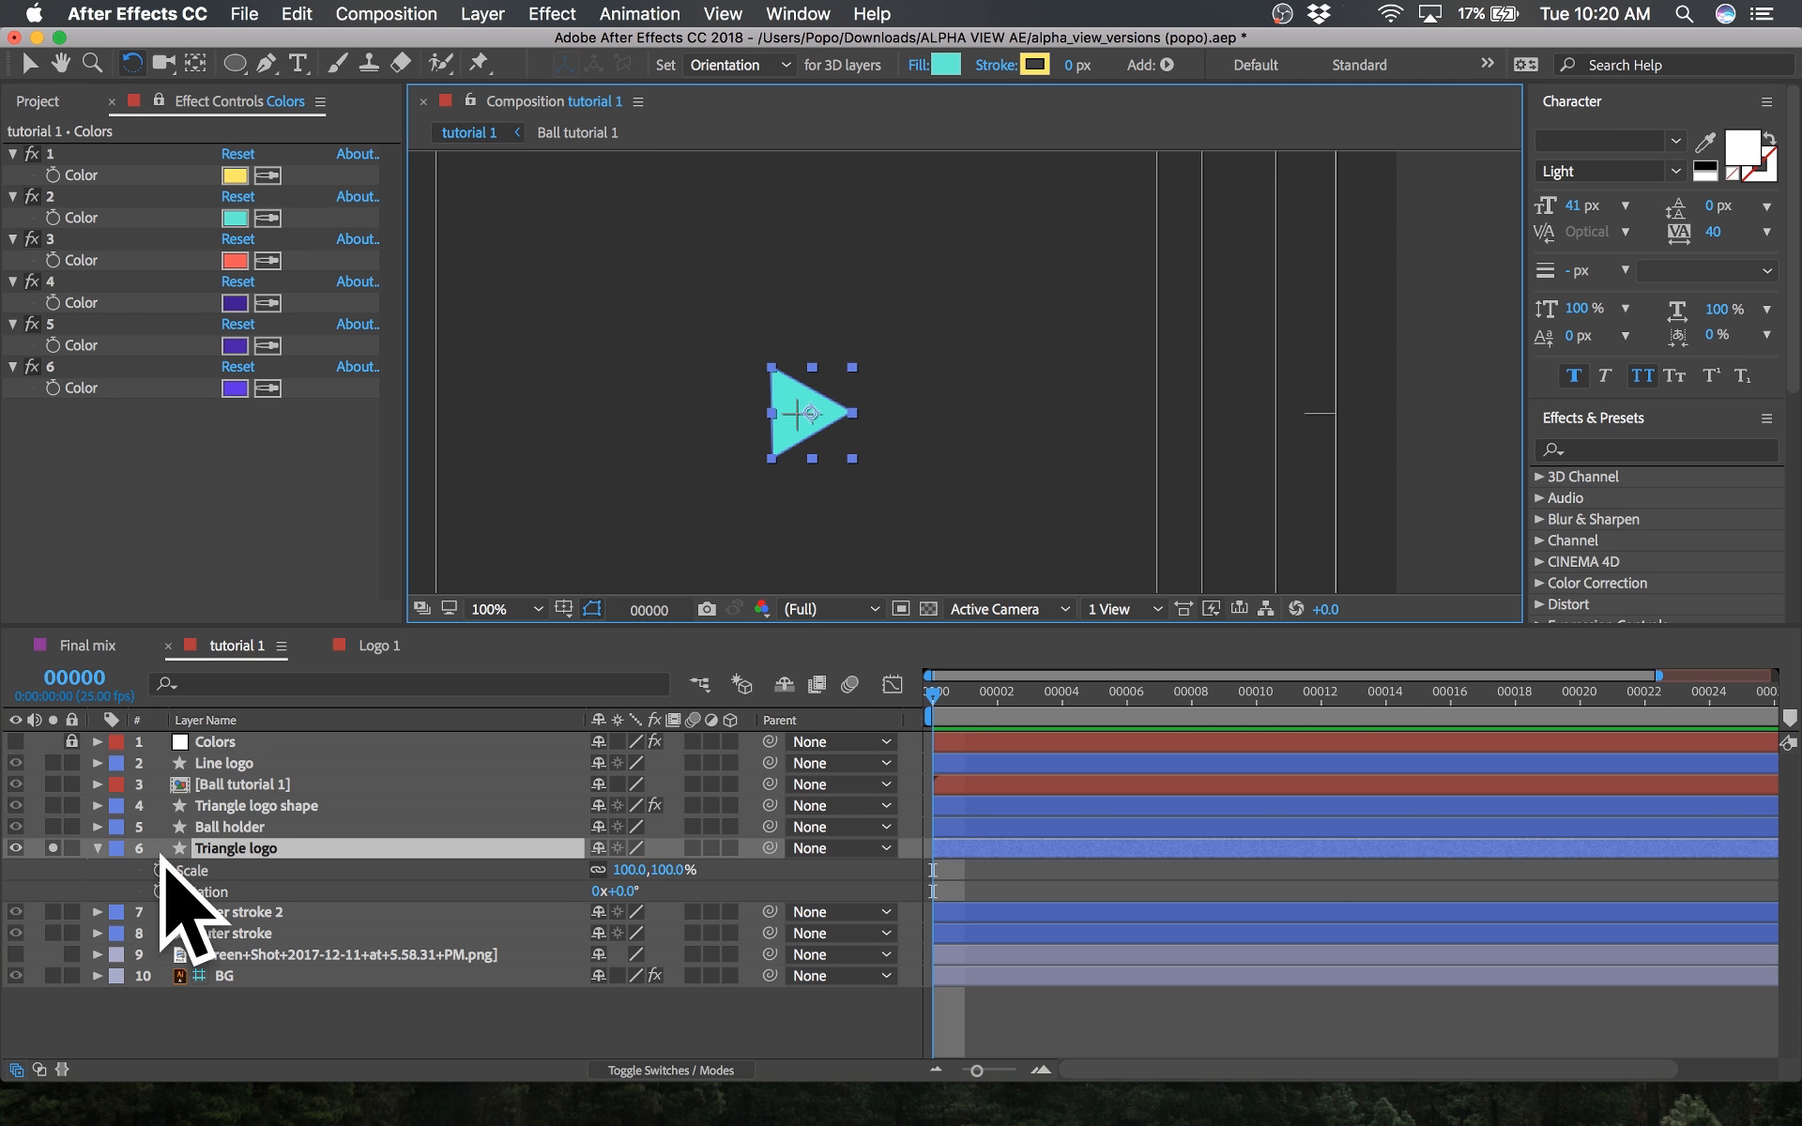
Step: Enable Scale and Rotation keyframing on the Triangle logo layer at frame 14
left_click_drag(1157, 694, 1380, 692)
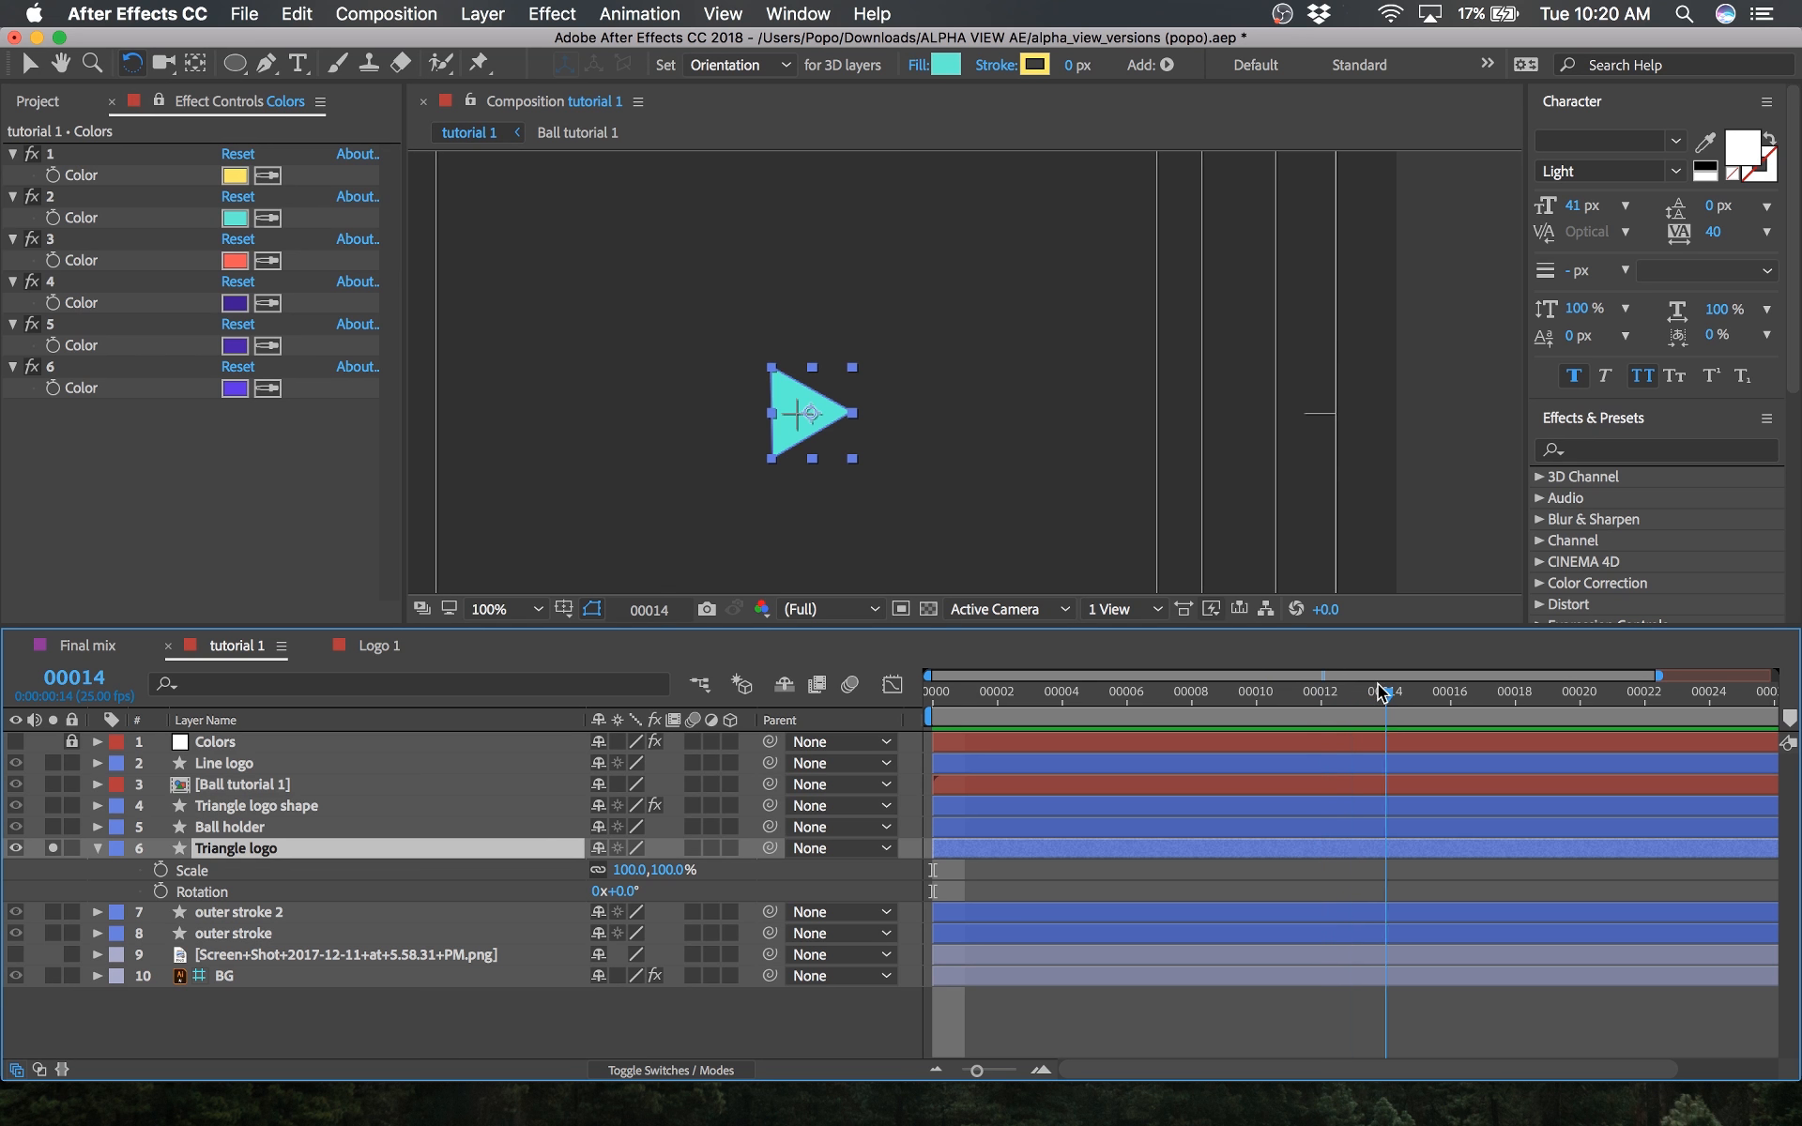
left_click_drag(161, 870, 160, 891)
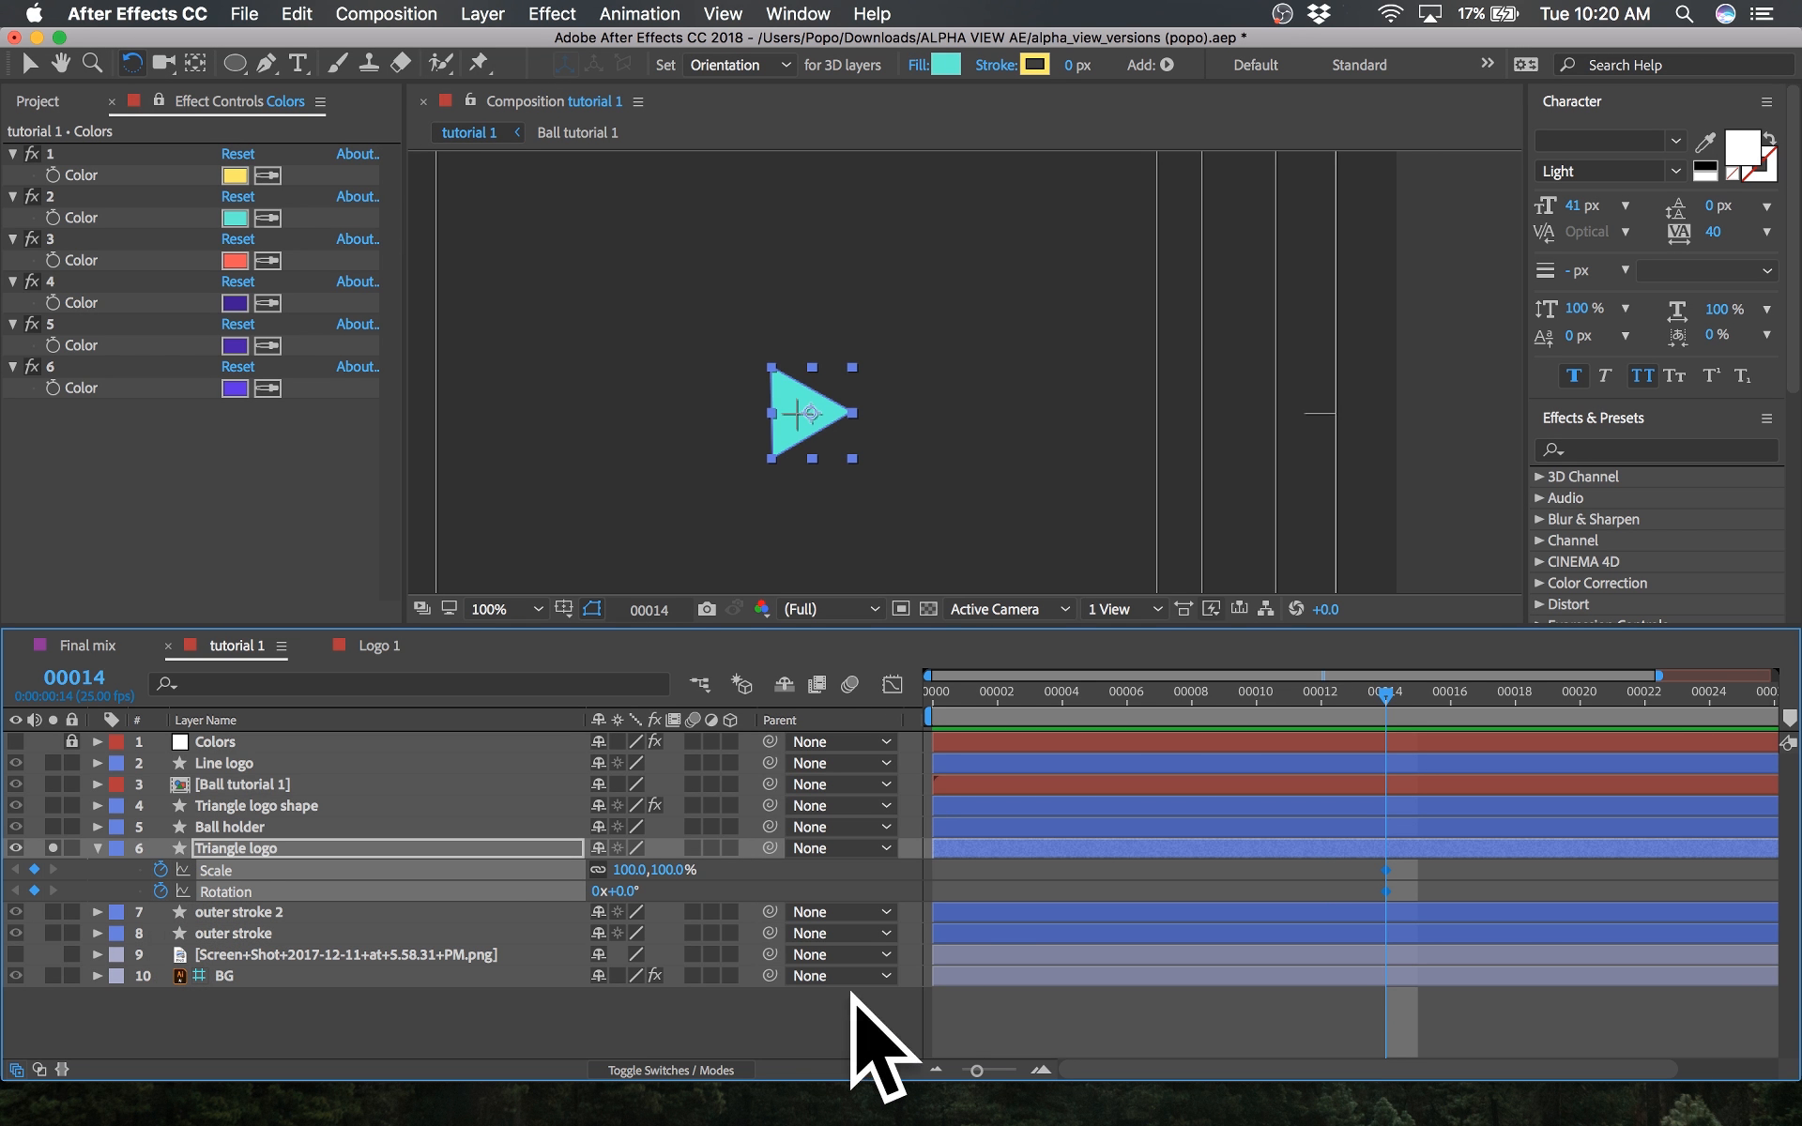
left_click_drag(977, 1071, 957, 1071)
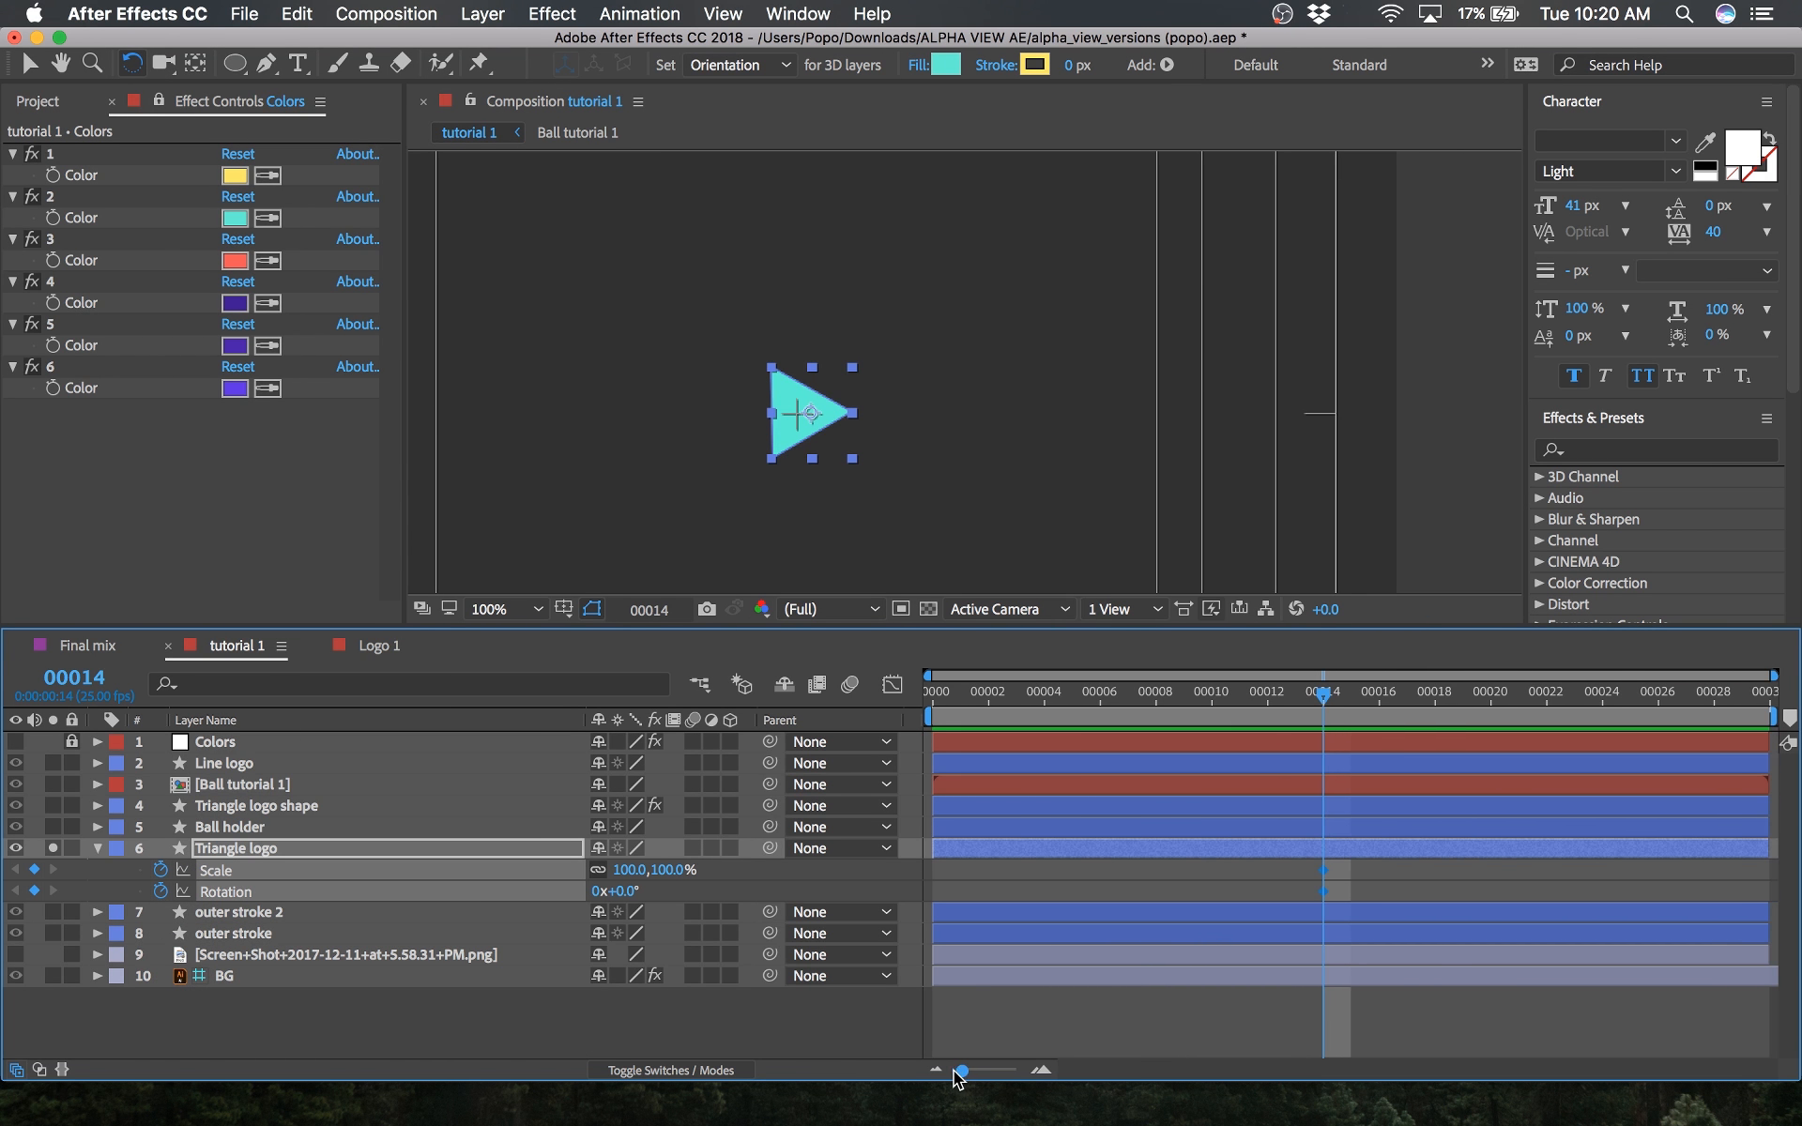
Step: At frame 0, set the Triangle logo layer's Rotation to 80° and its Scale to 0%
left_click_drag(1312, 699, 1250, 706)
left_click_drag(1037, 721, 829, 722)
left_click(739, 864)
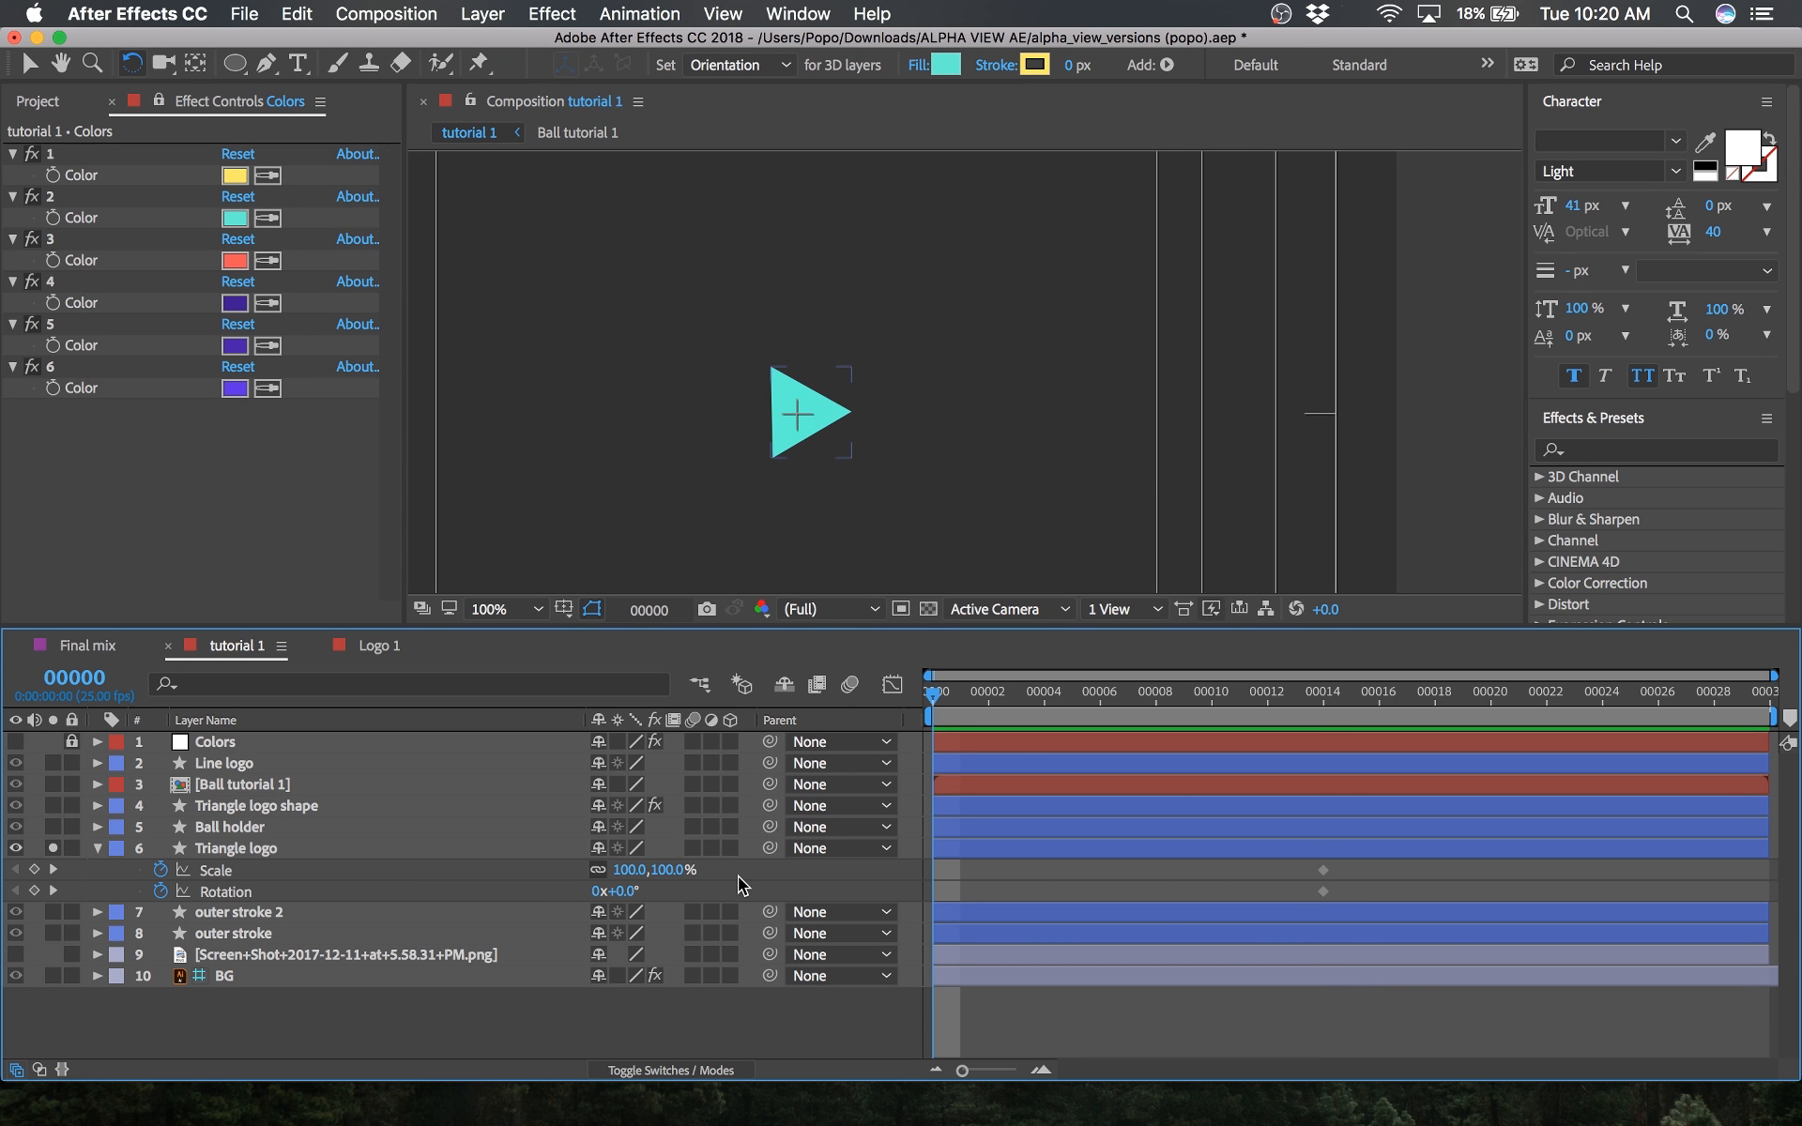
left_click_drag(625, 891, 727, 885)
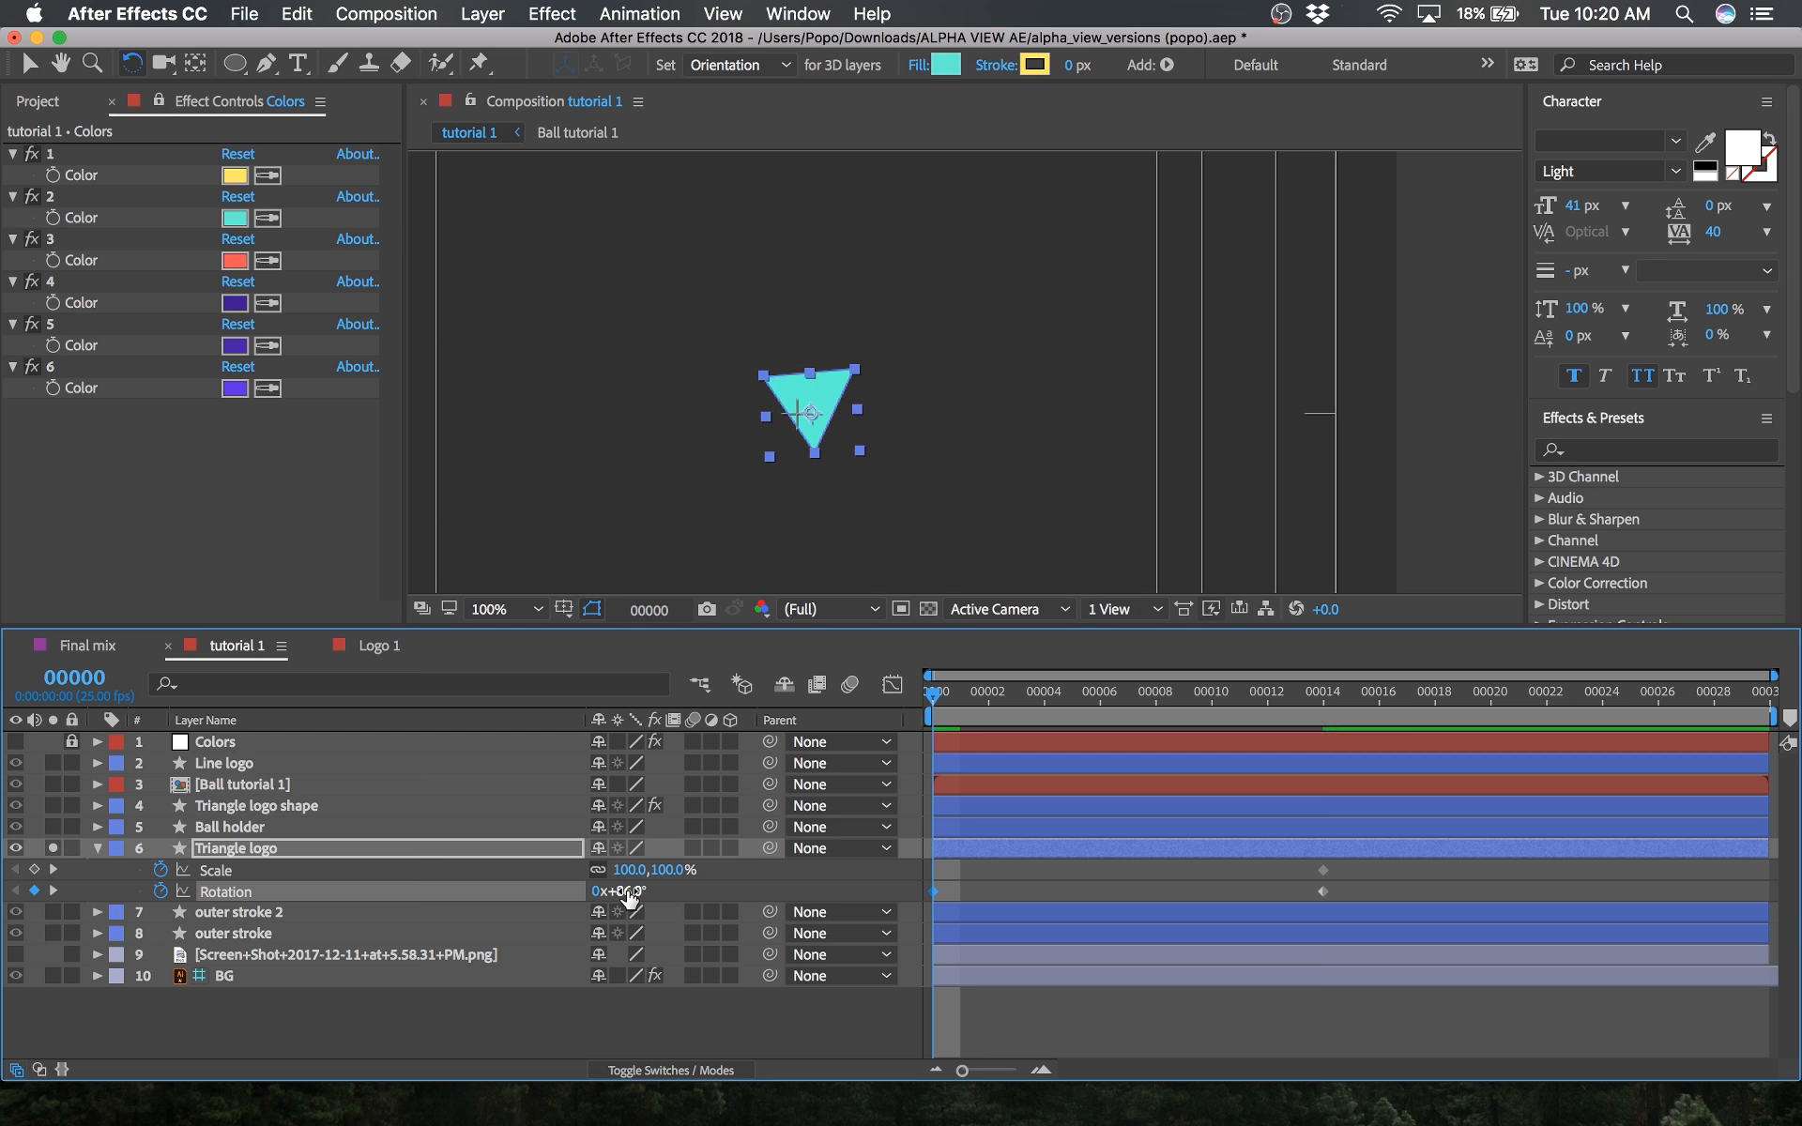
key("Return")
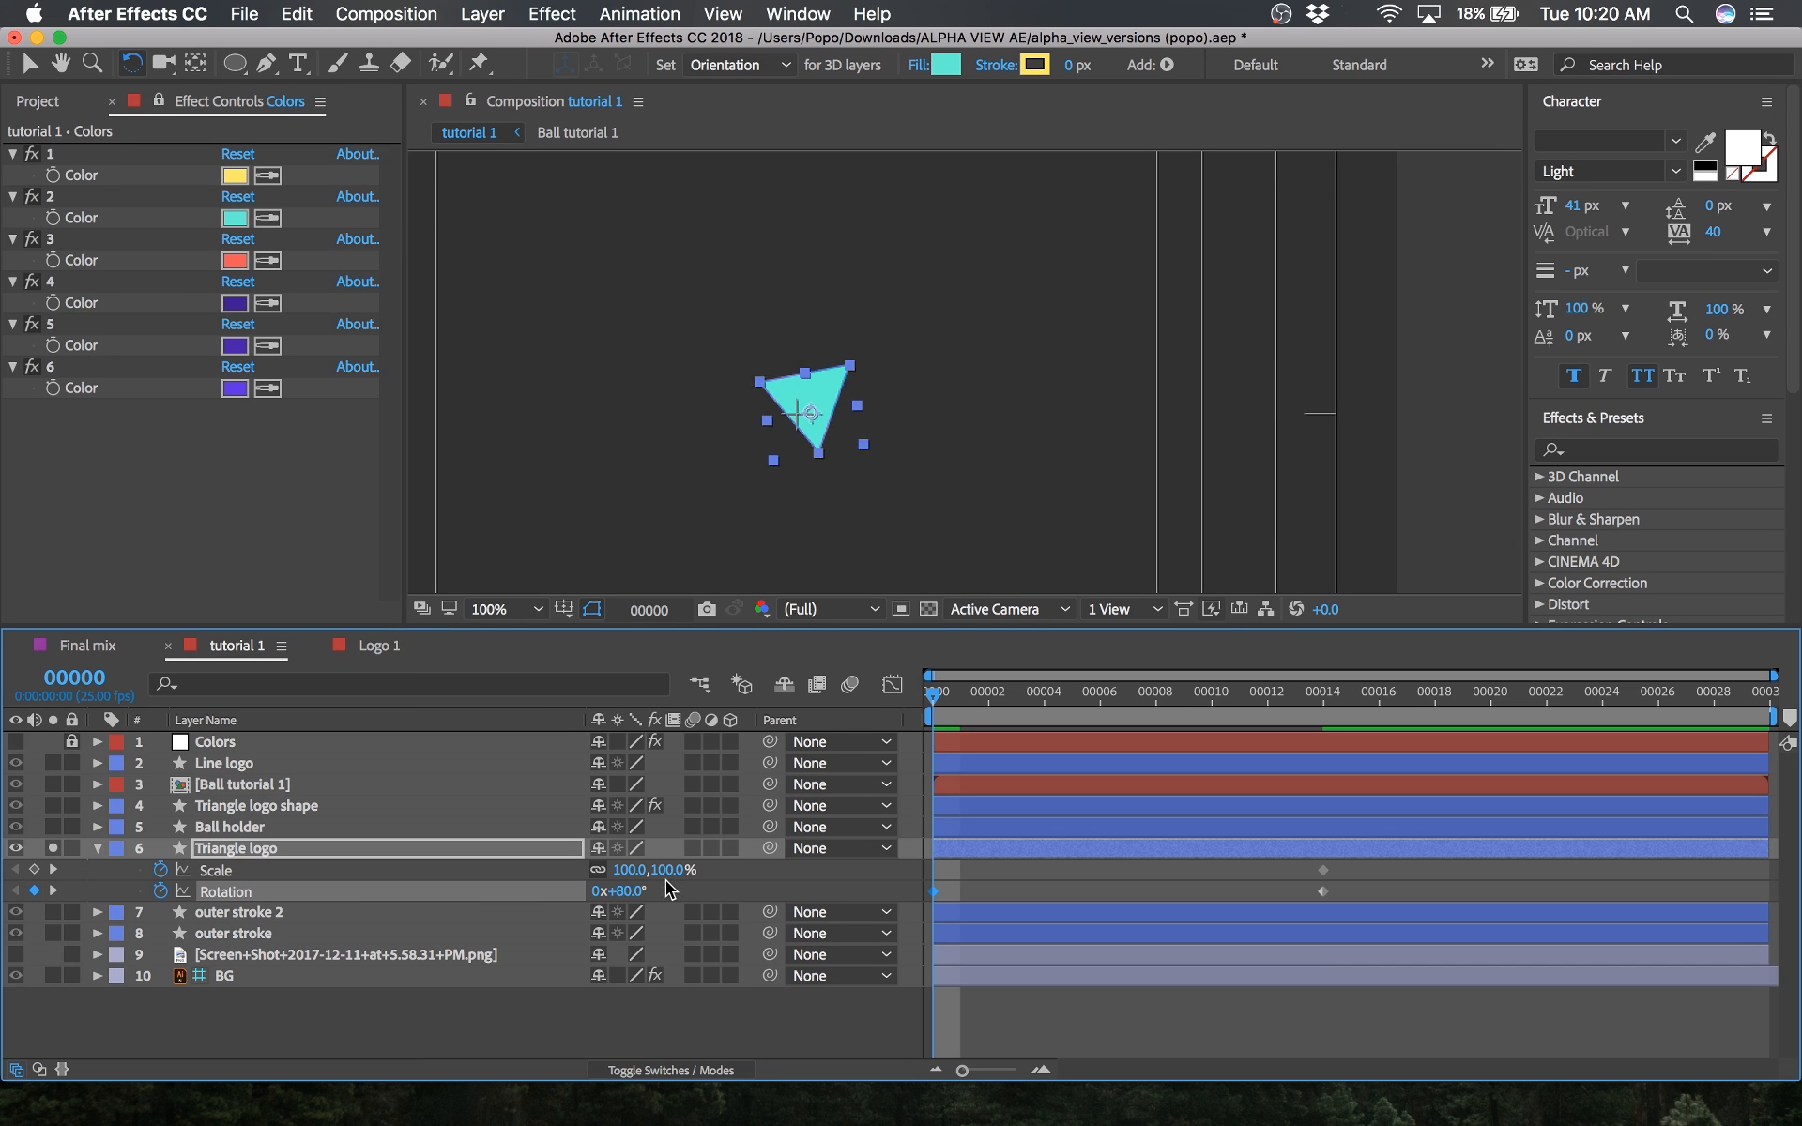
key("Return")
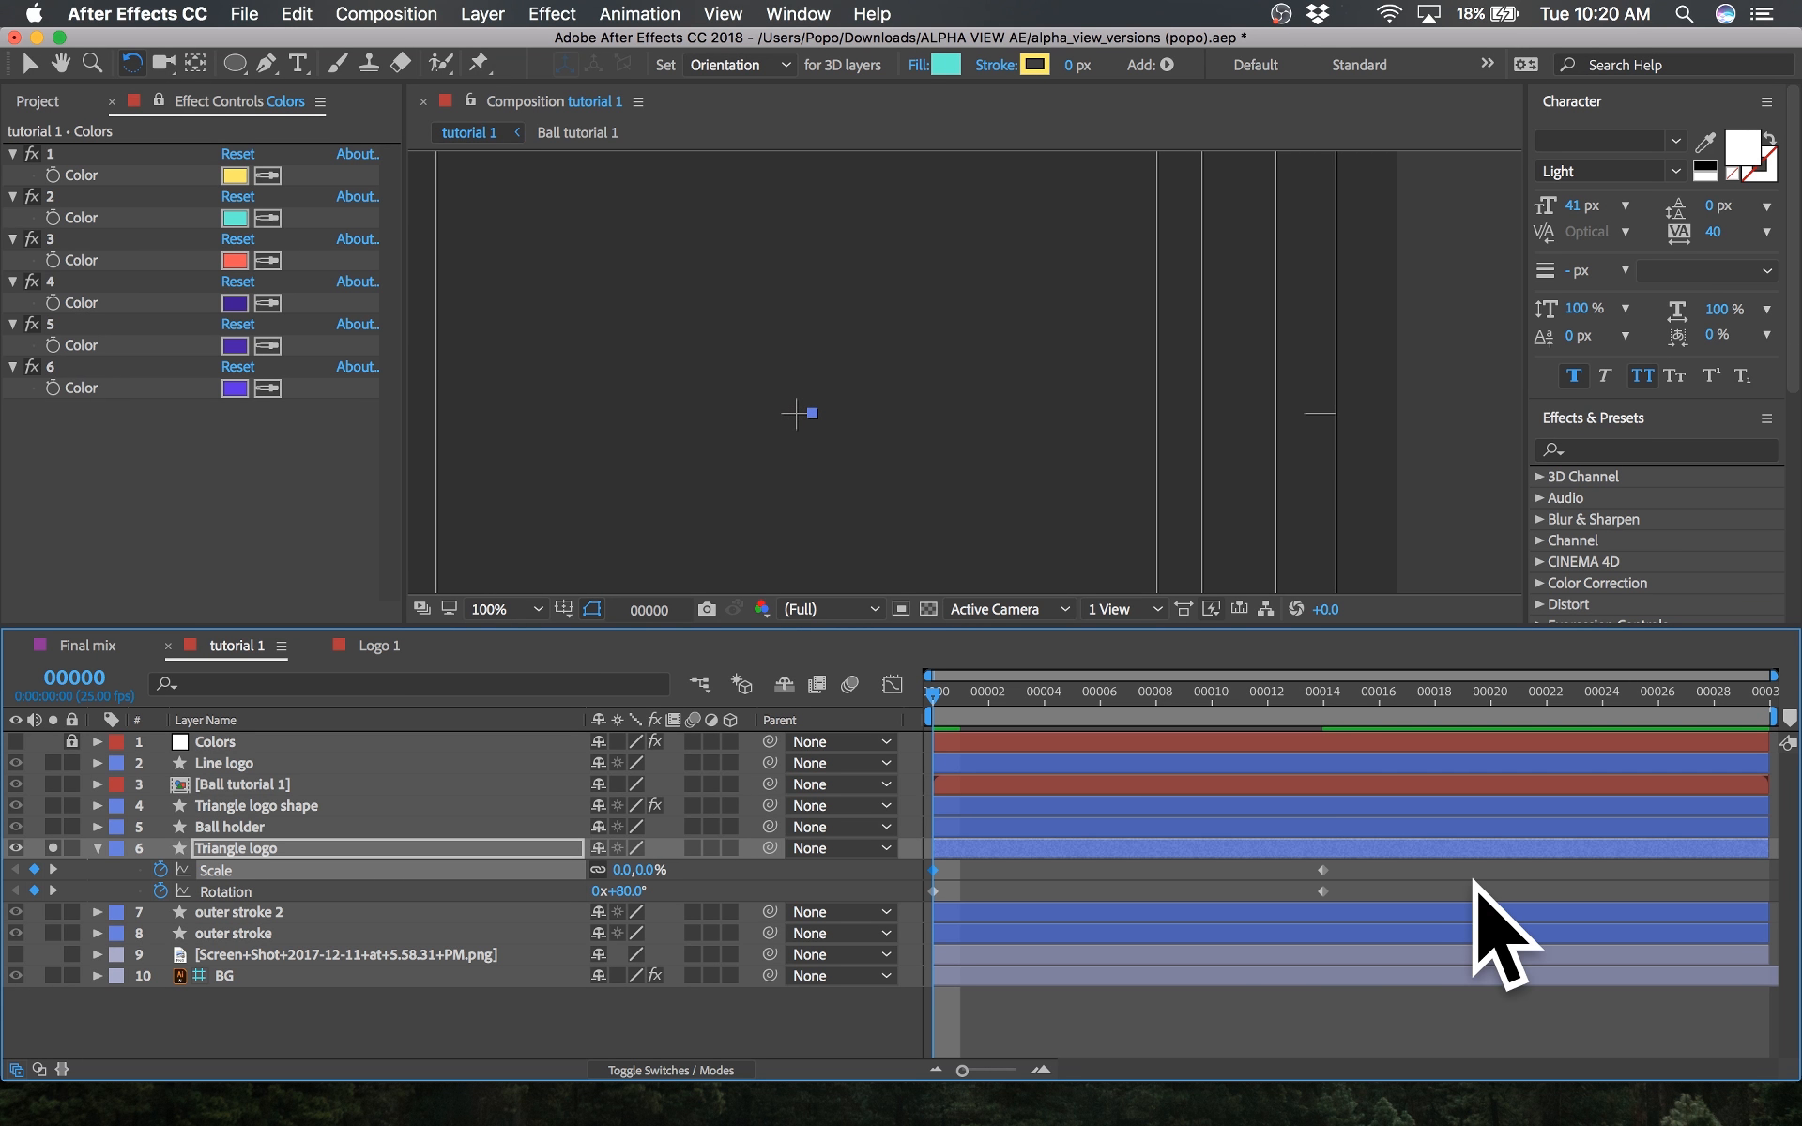
Step: Preview the triangle's scale and rotation animation, stop at frame 13, and fit the composition in the viewer
left_click_drag(1413, 860, 905, 938)
left_click(1018, 875)
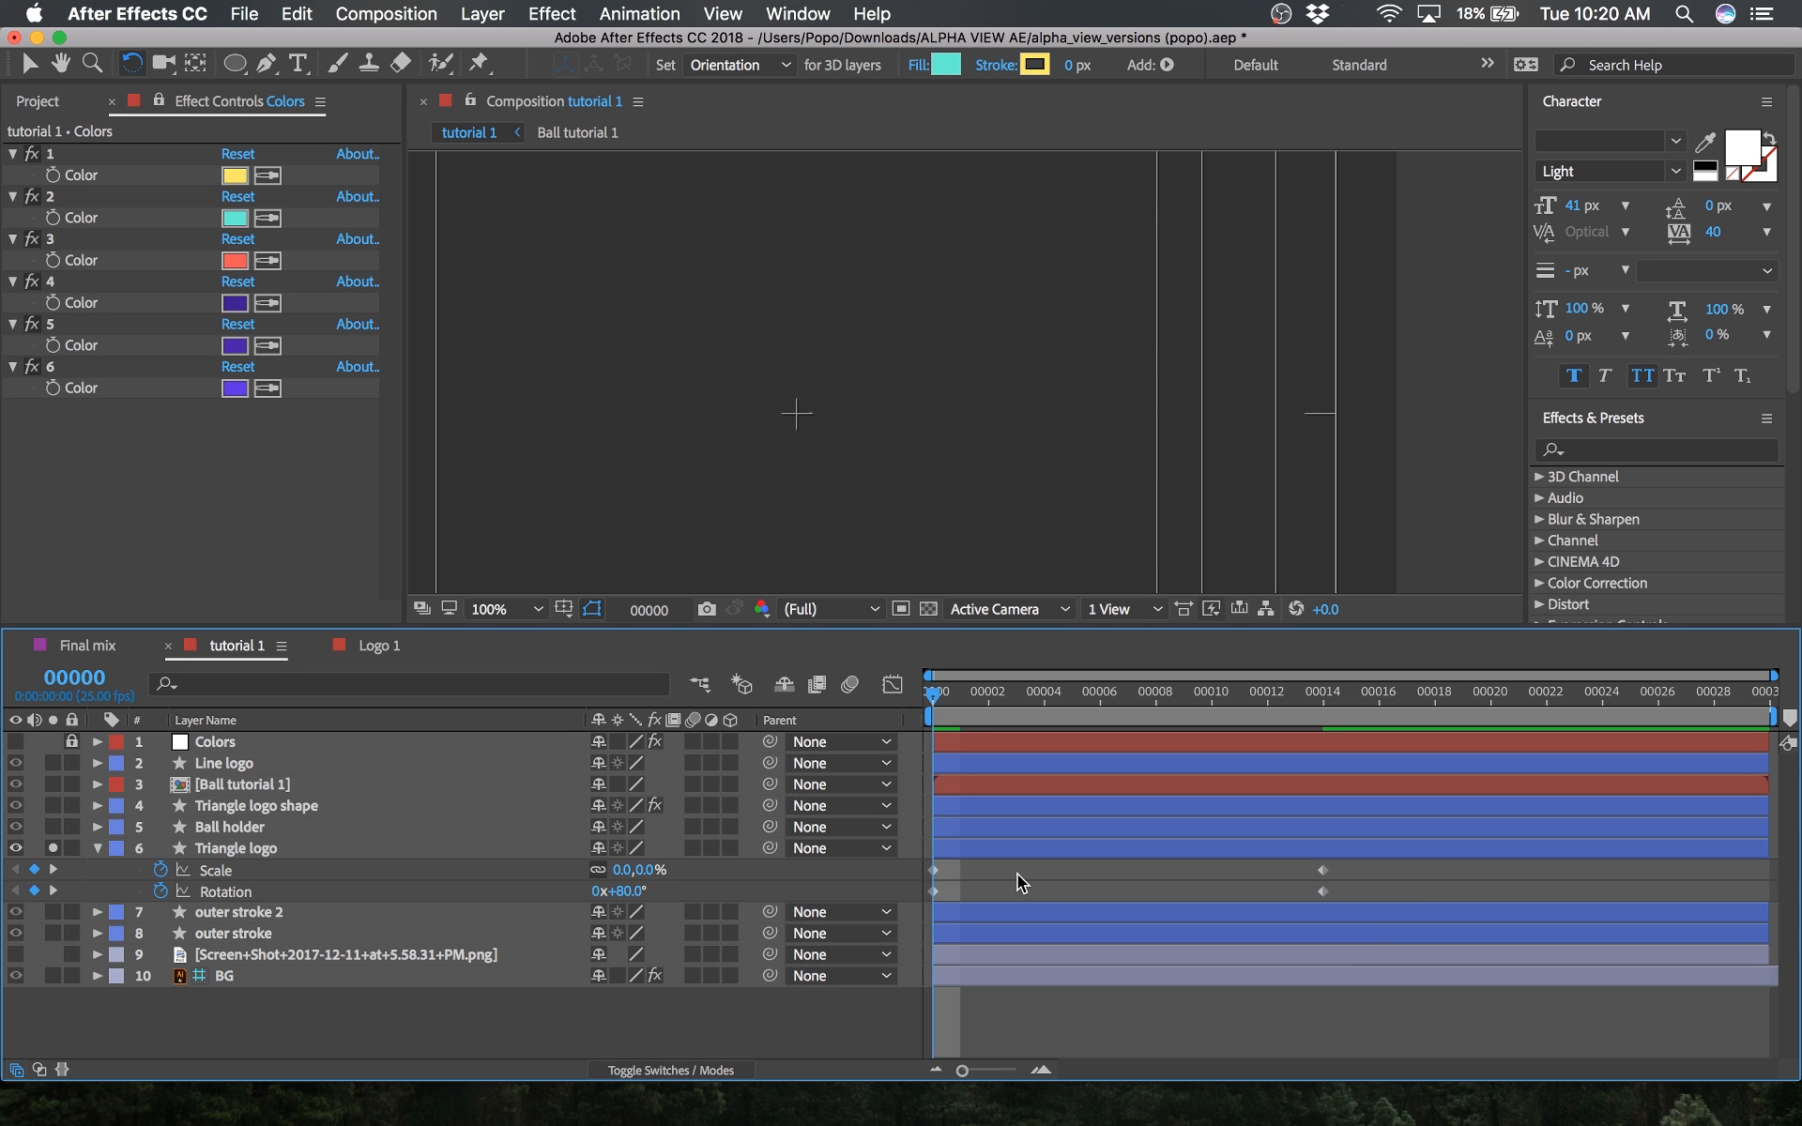
key("space")
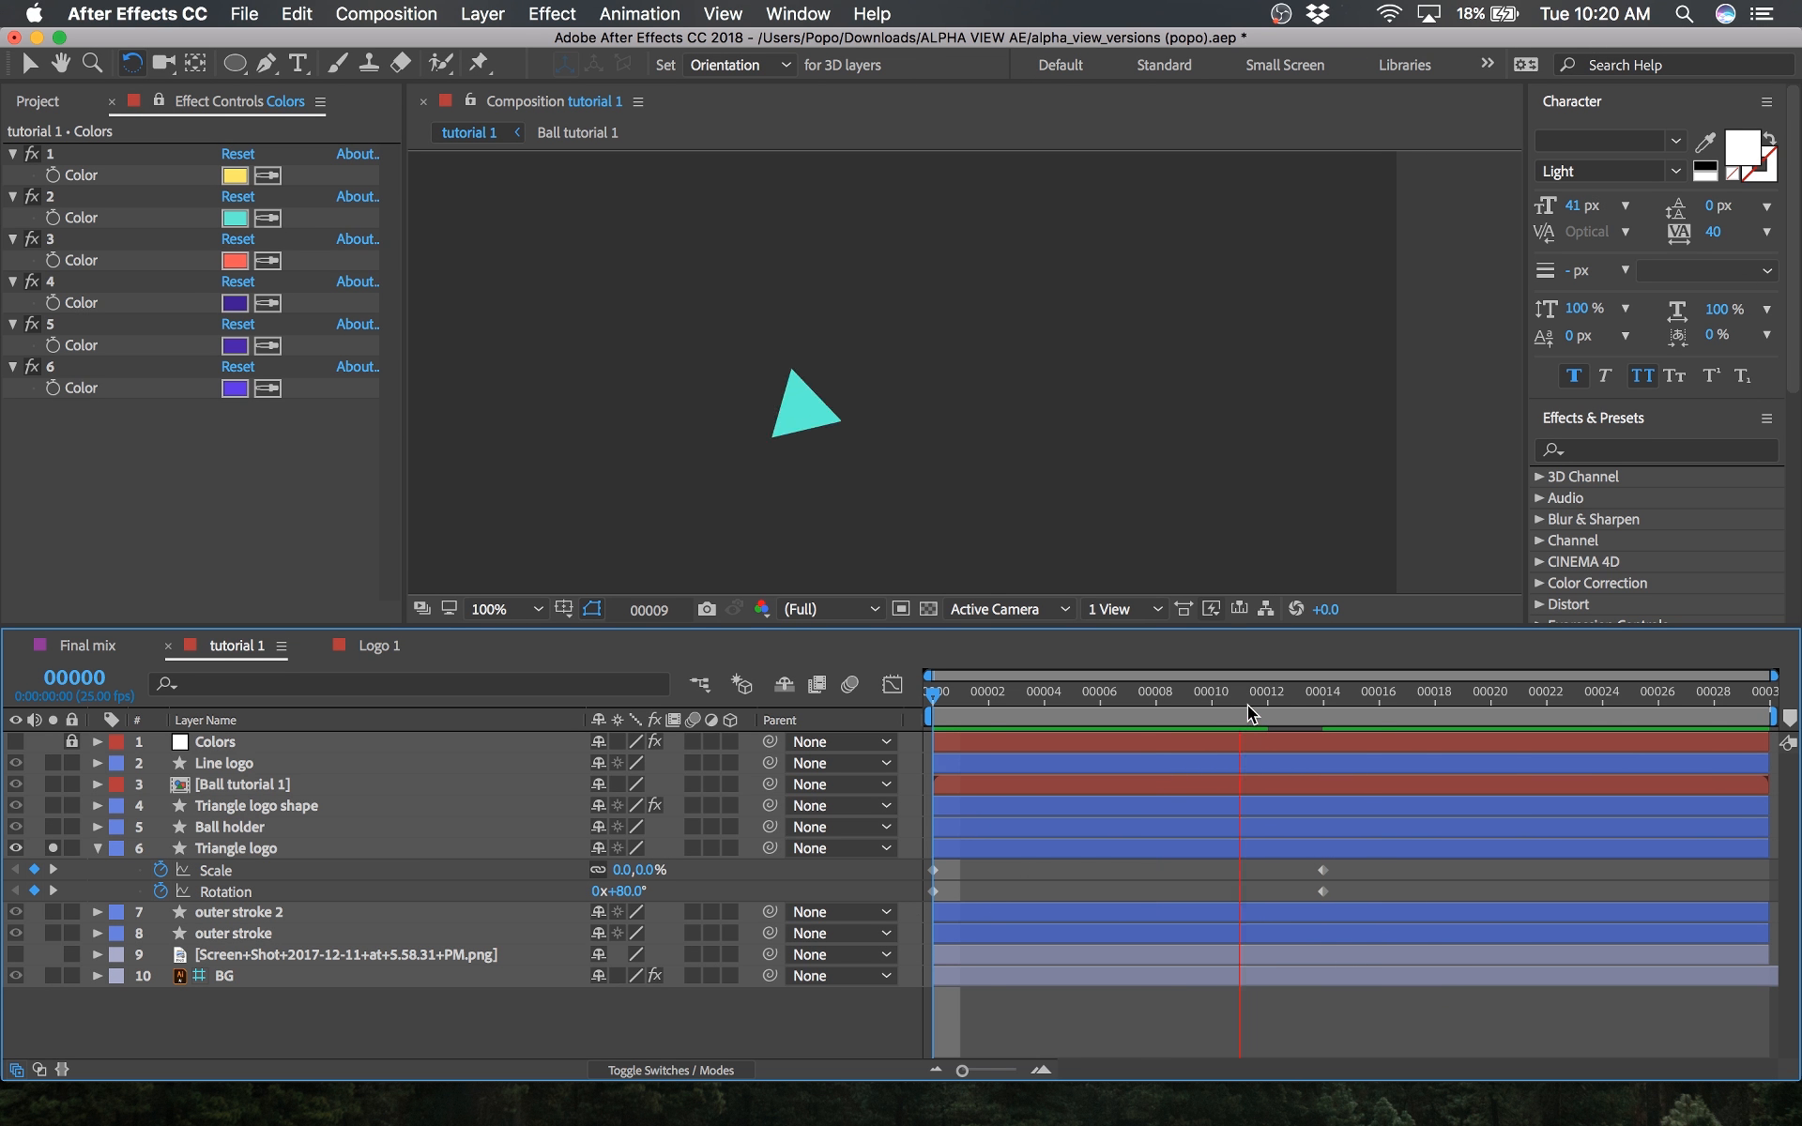
left_click_drag(1228, 702, 1284, 696)
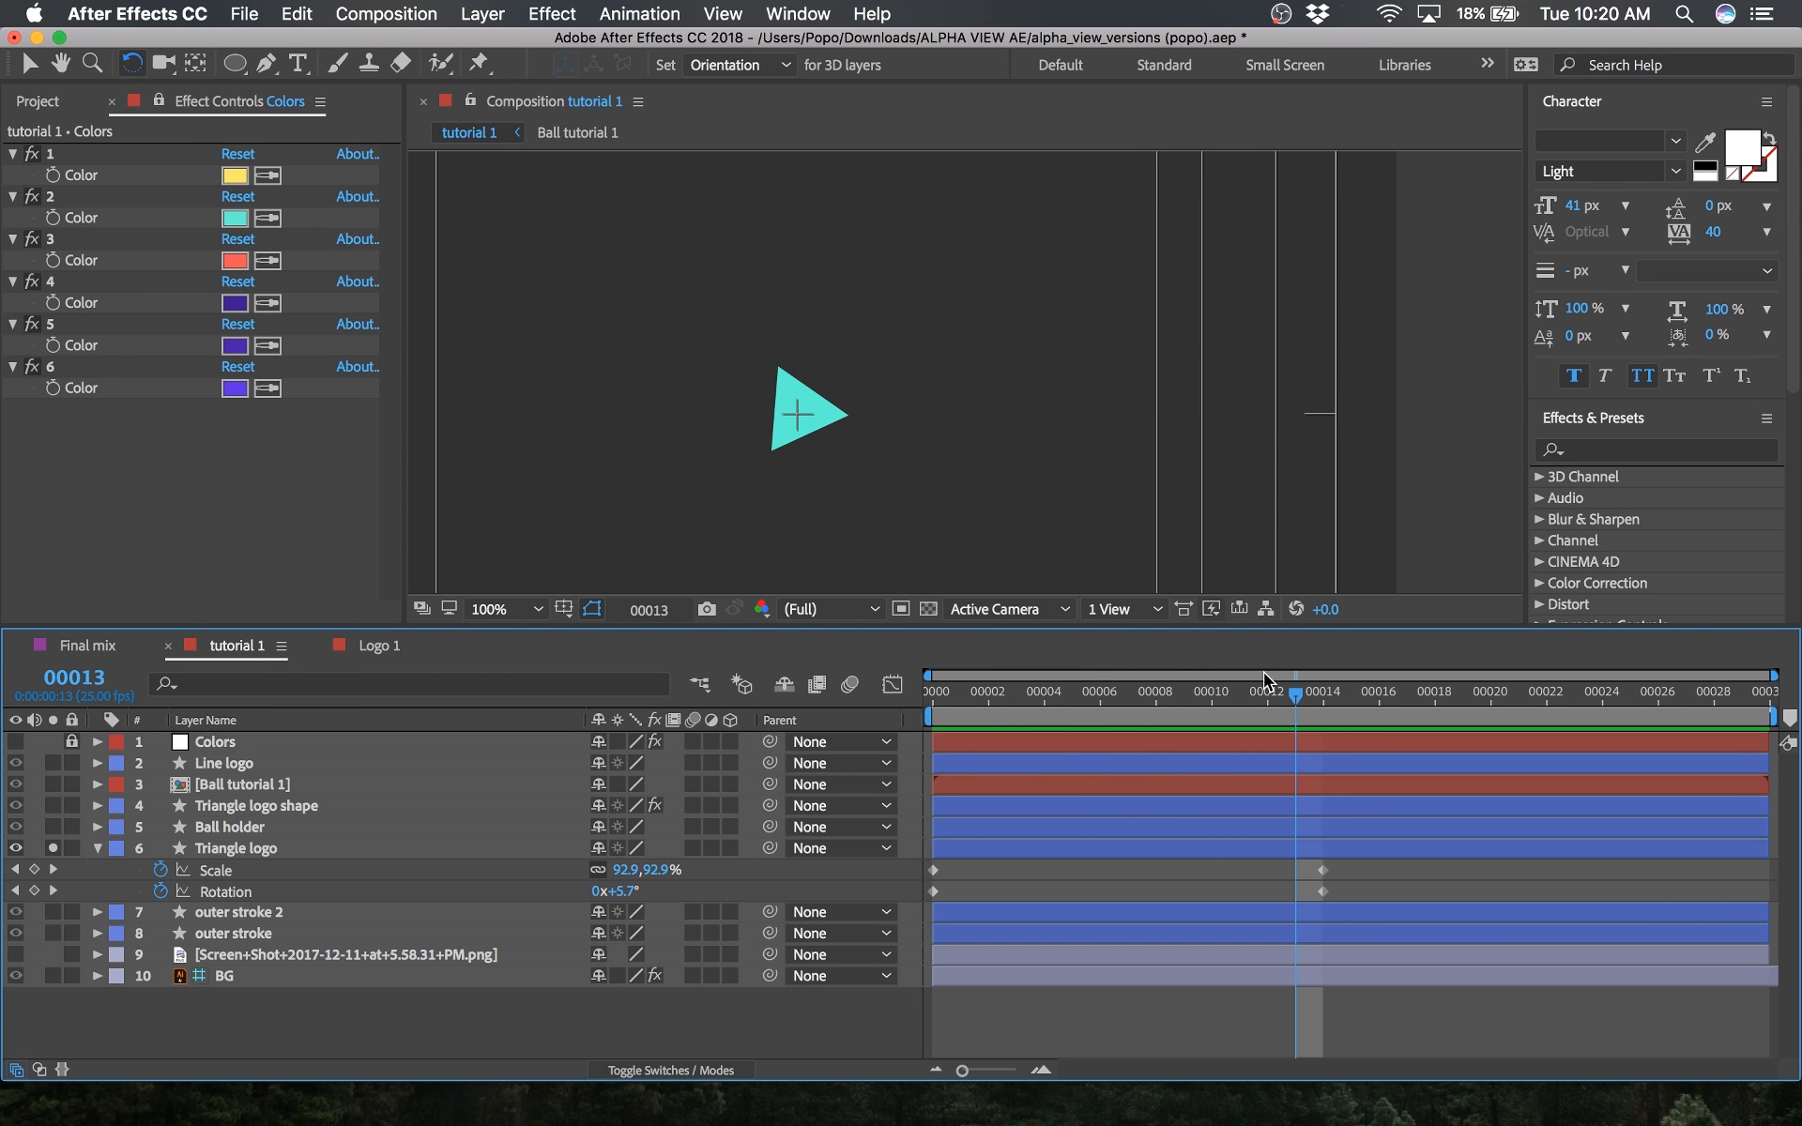
scroll(1025, 420, "down", 1)
key("space")
left_click_drag(973, 436, 1051, 431)
key("w")
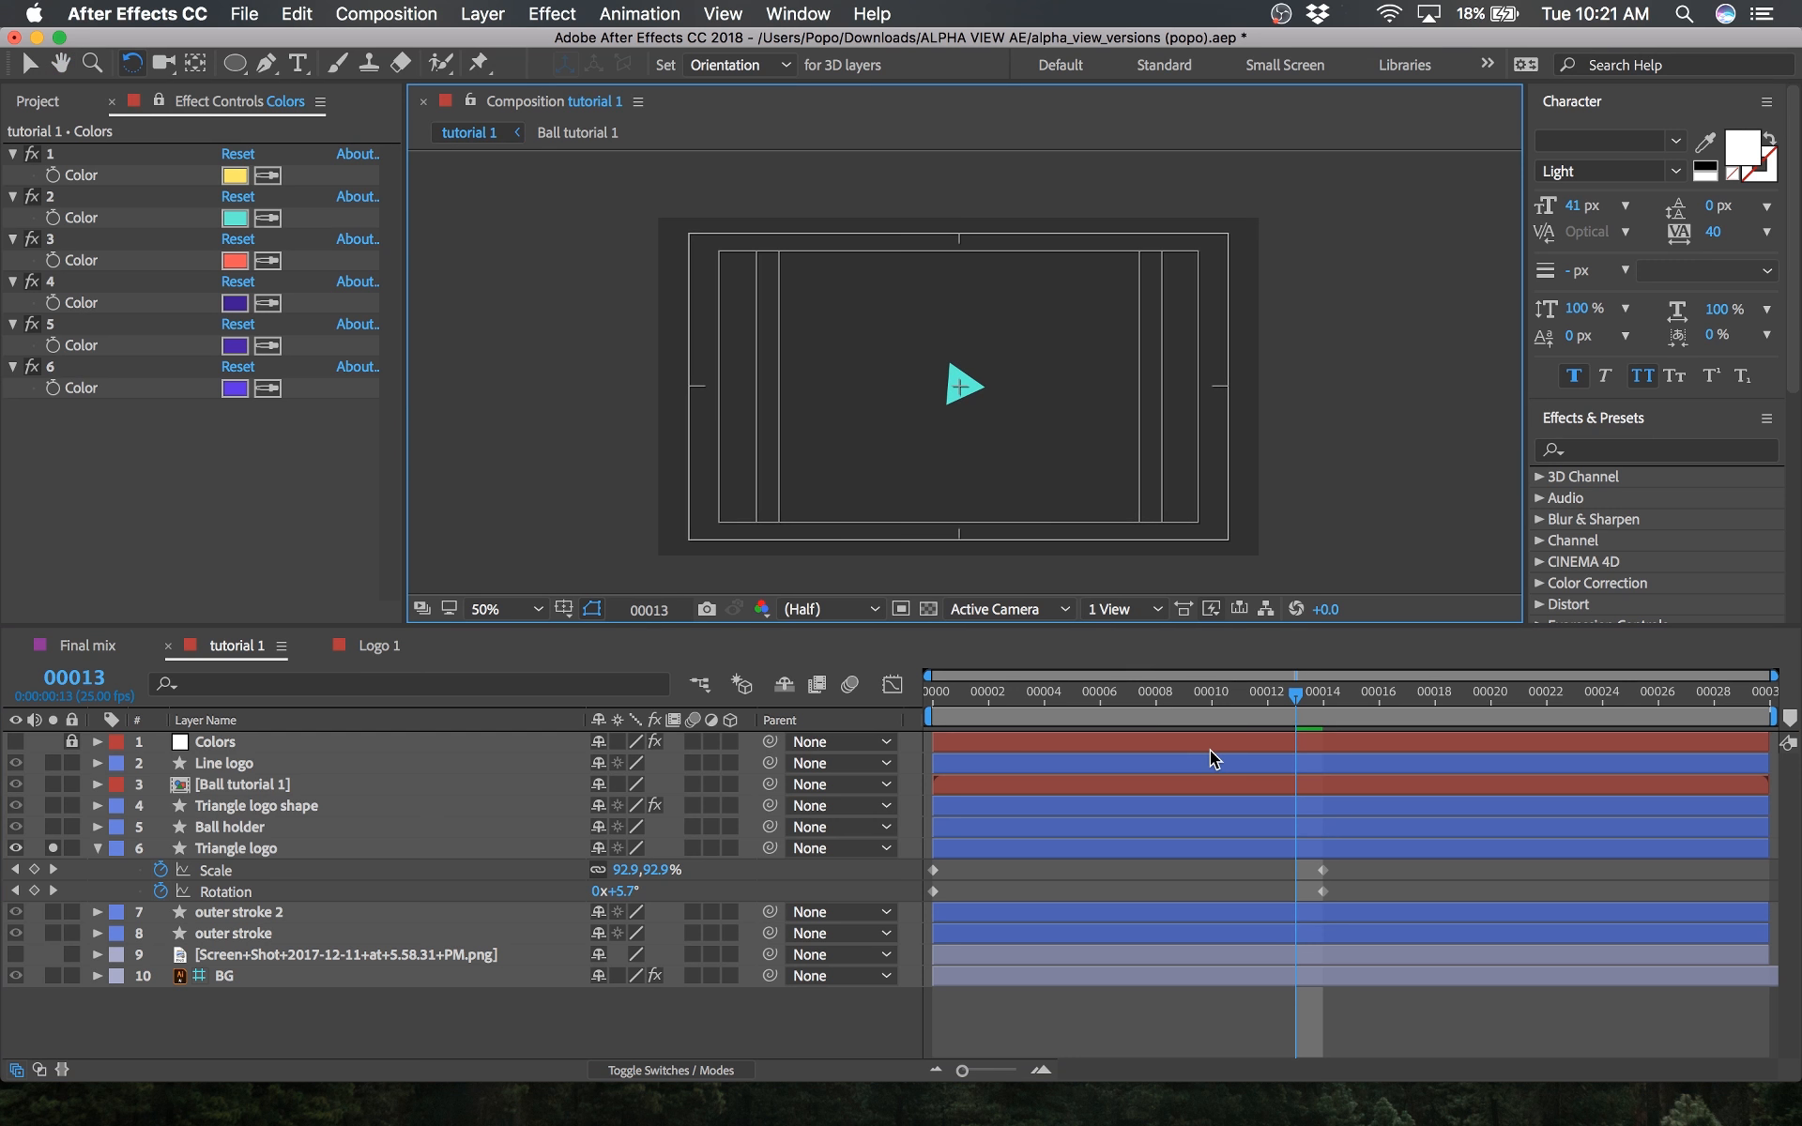
left_click(1194, 505)
left_click(507, 609)
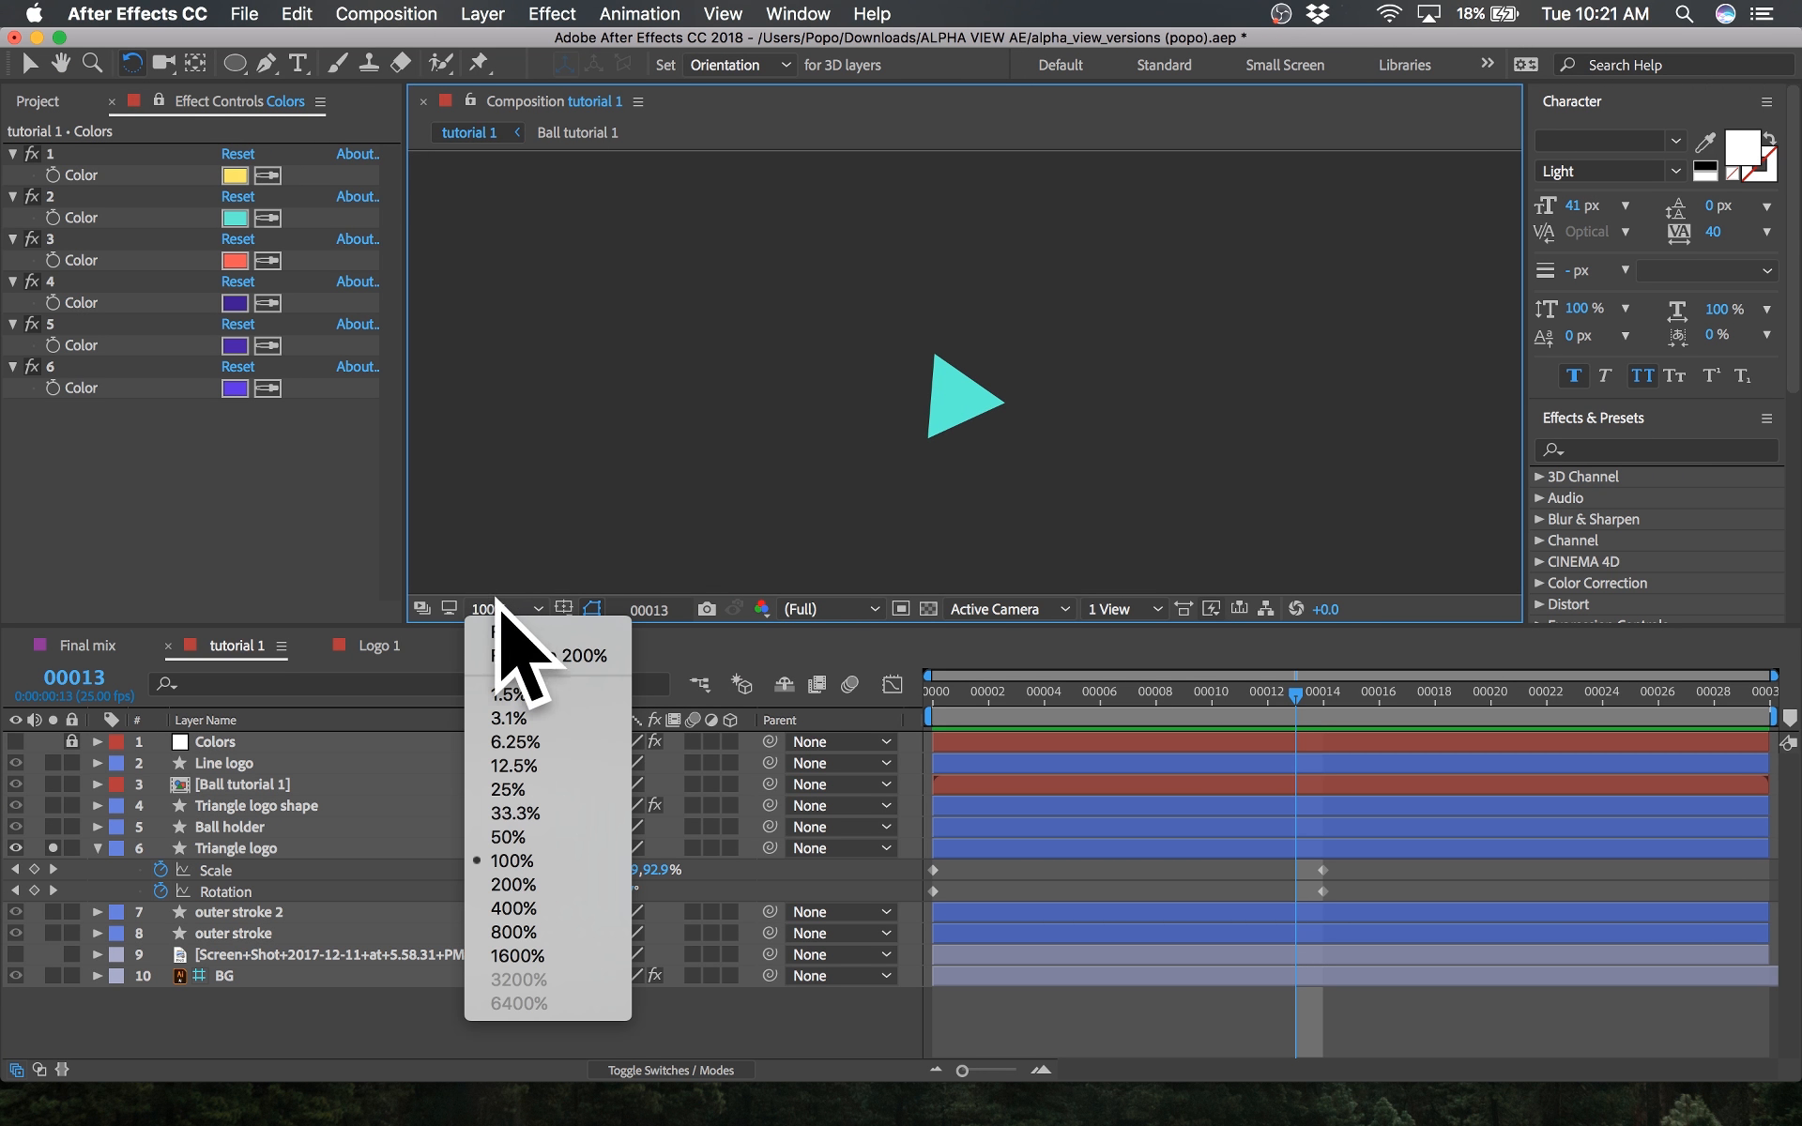
left_click(498, 627)
Step: Apply Easy Ease to all Scale and Rotation keyframes of the Triangle logo layer
left_click_drag(1351, 873, 435, 964)
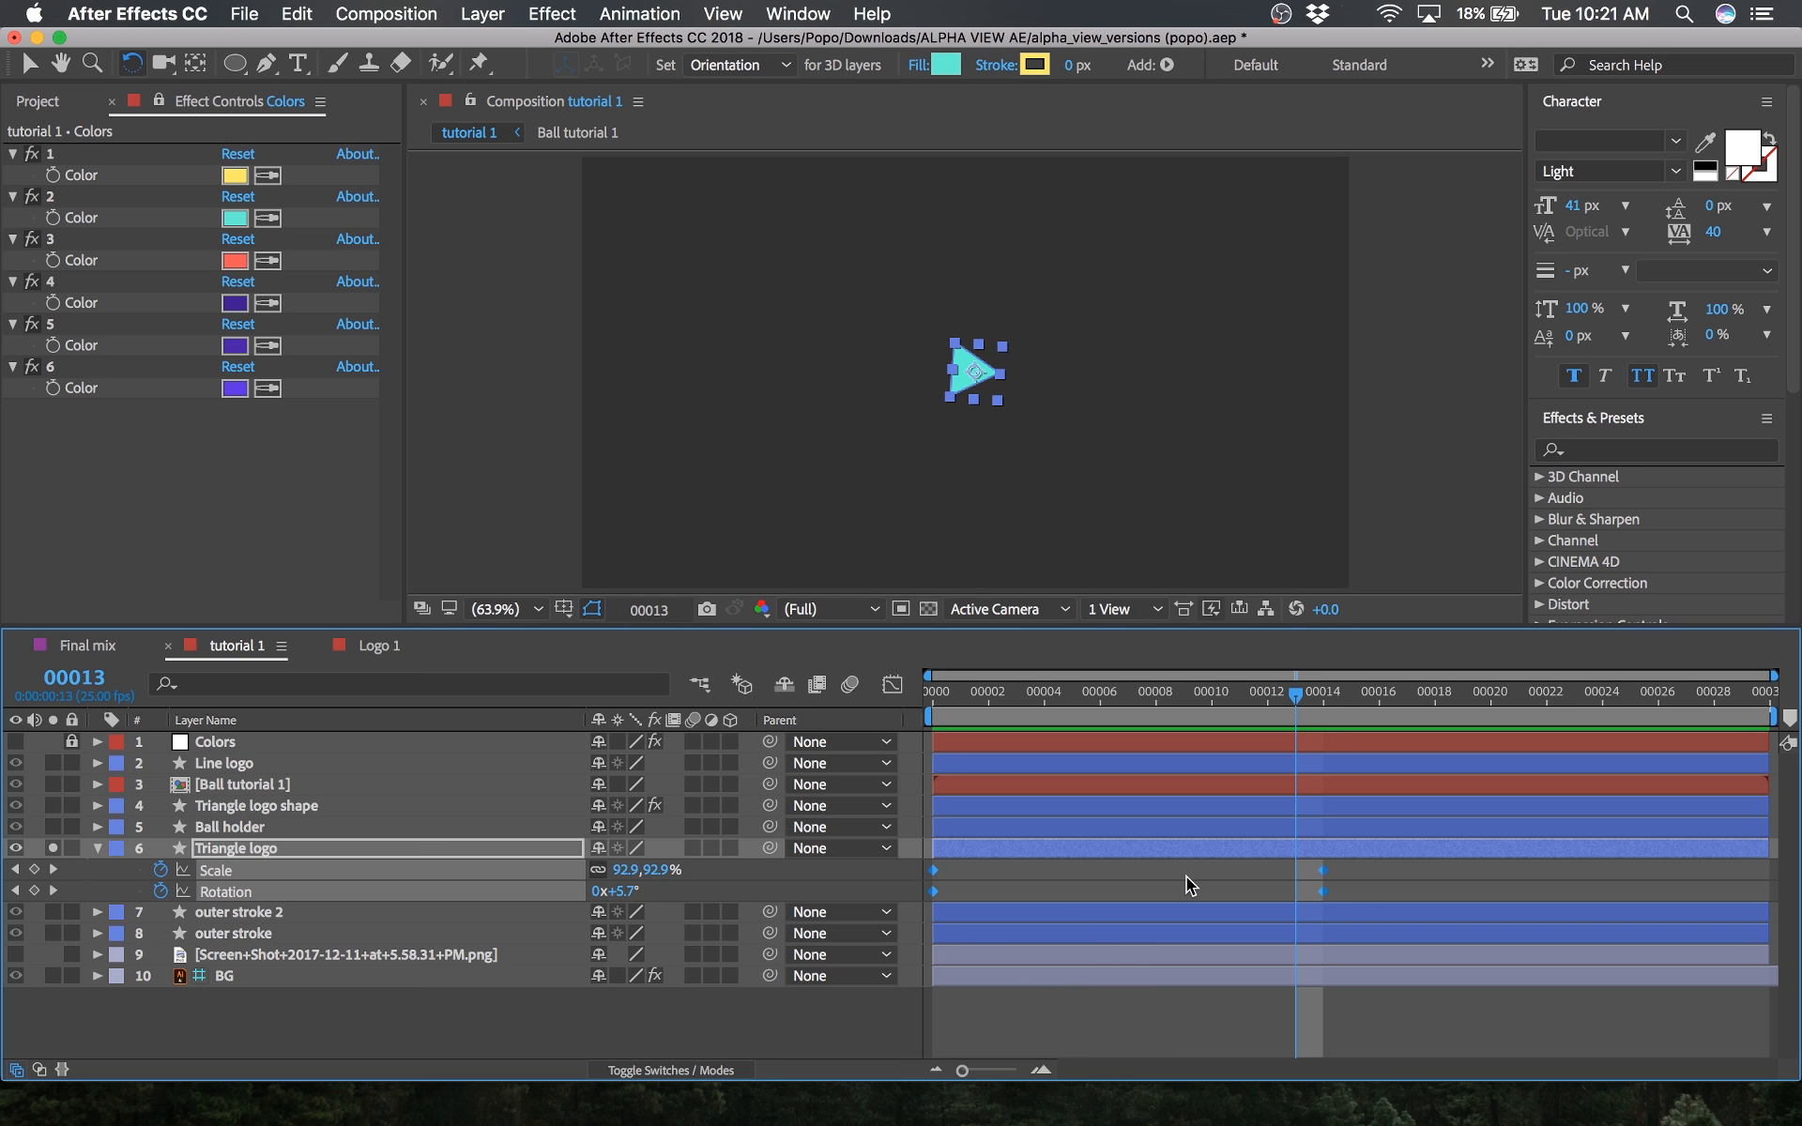
right_click(1323, 886)
mouse_move(1440, 1105)
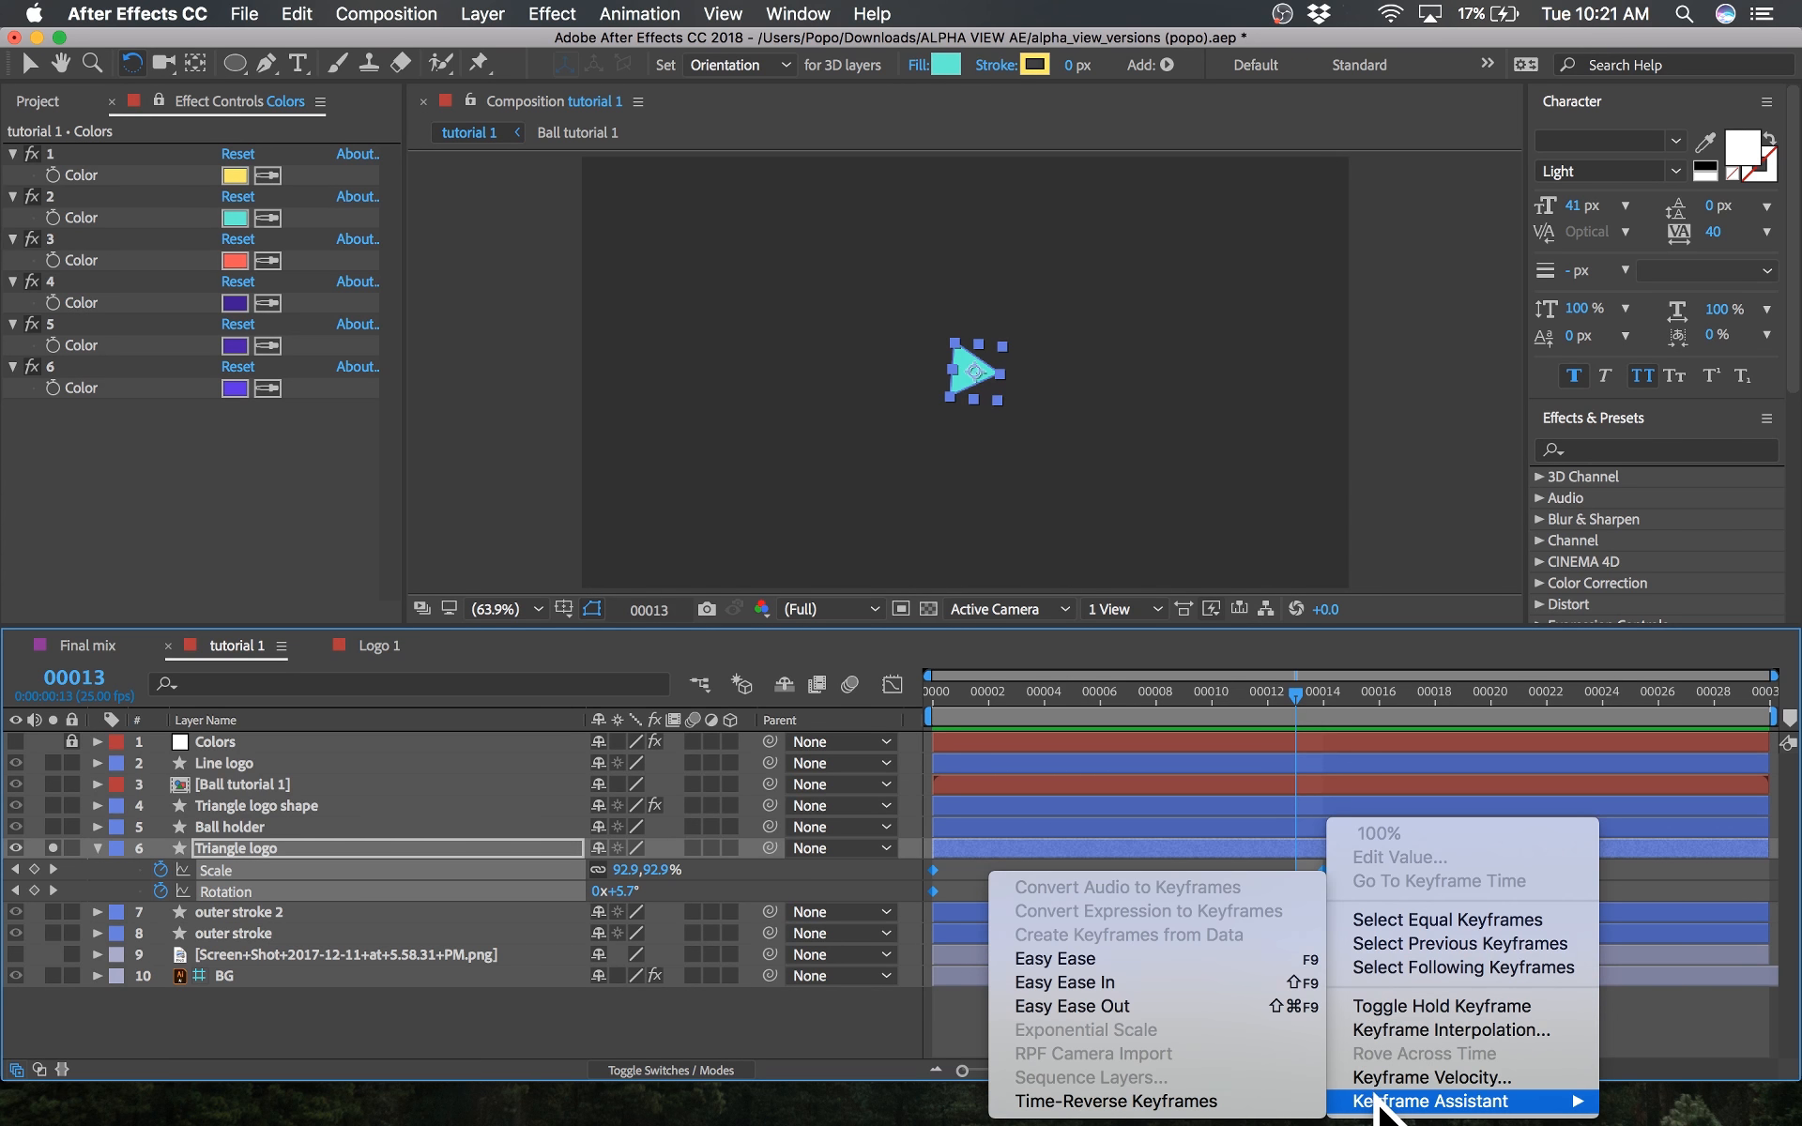
left_click(1167, 955)
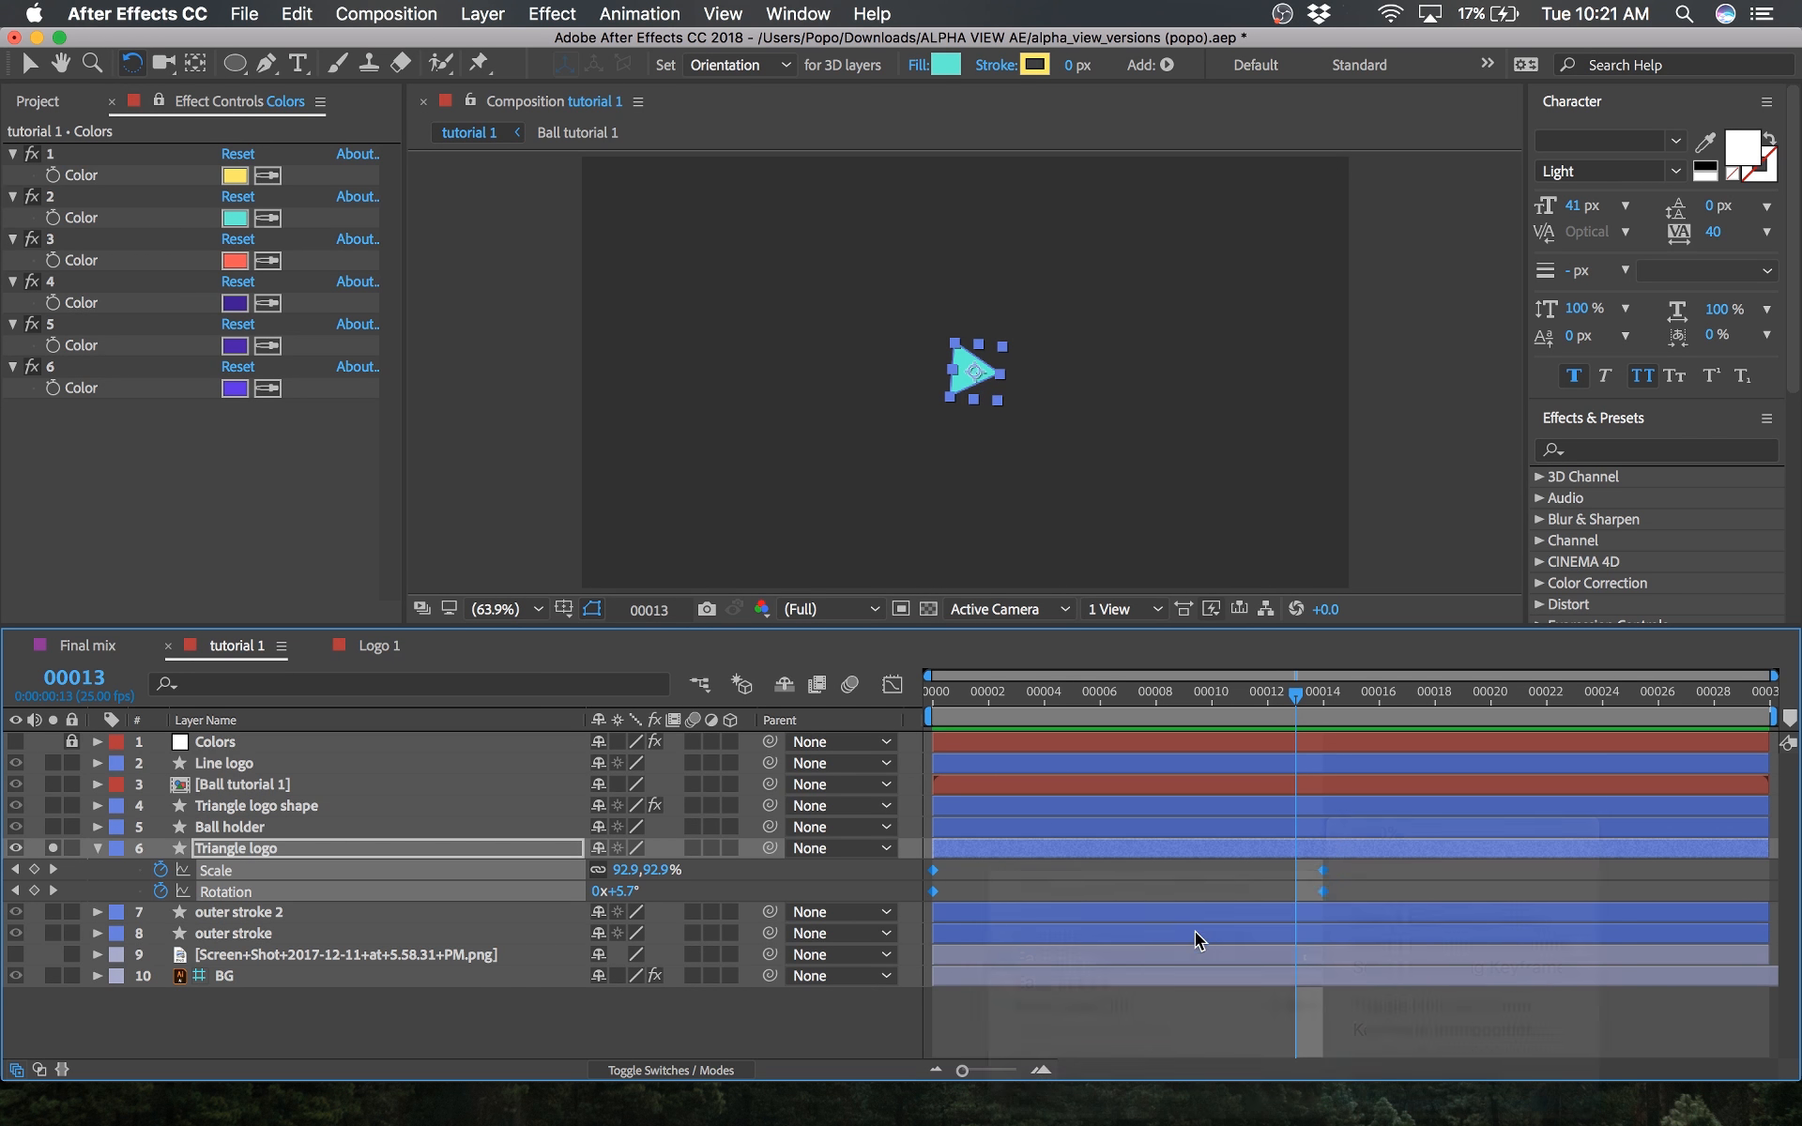
Step: In the speed graph, lengthen the incoming influence of the frame 14 Scale and Rotation keyframes so the speed peaks near frame 3
left_click(1352, 880)
left_click_drag(1360, 865, 1242, 928)
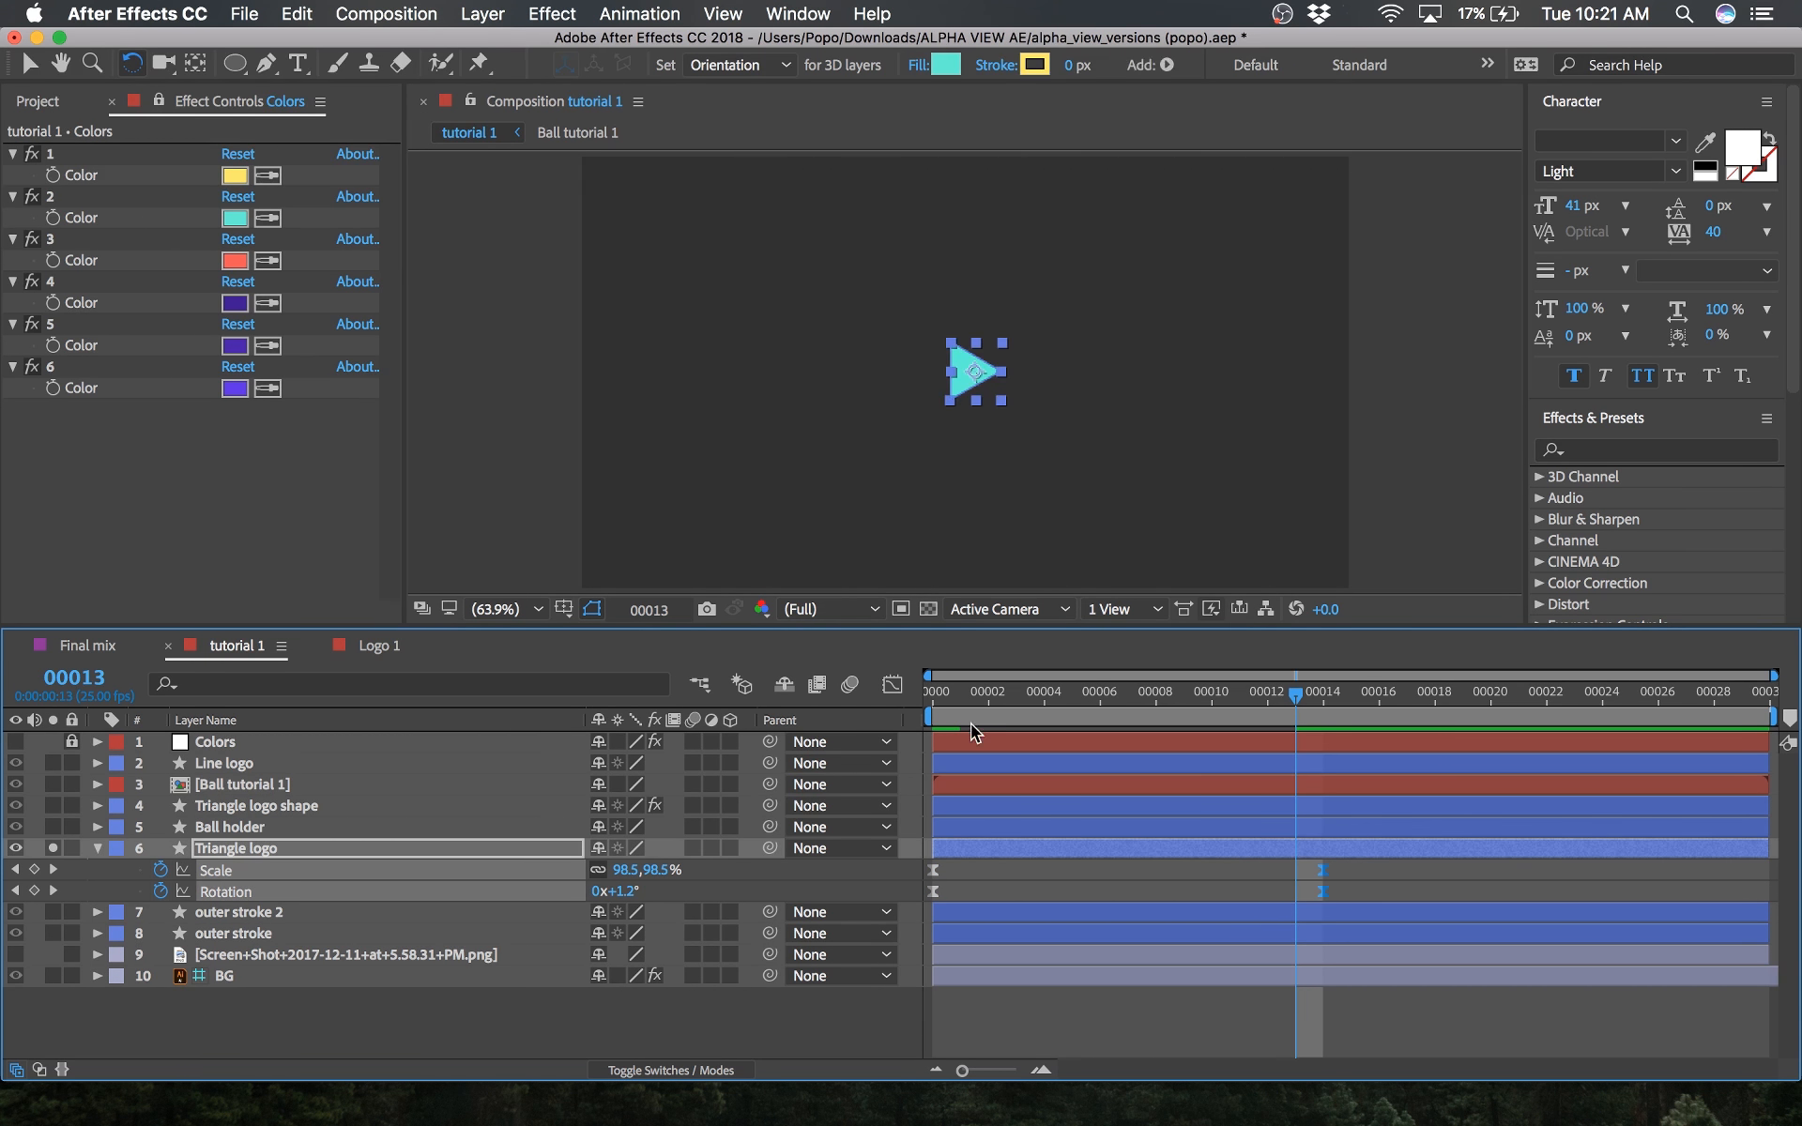
left_click(895, 683)
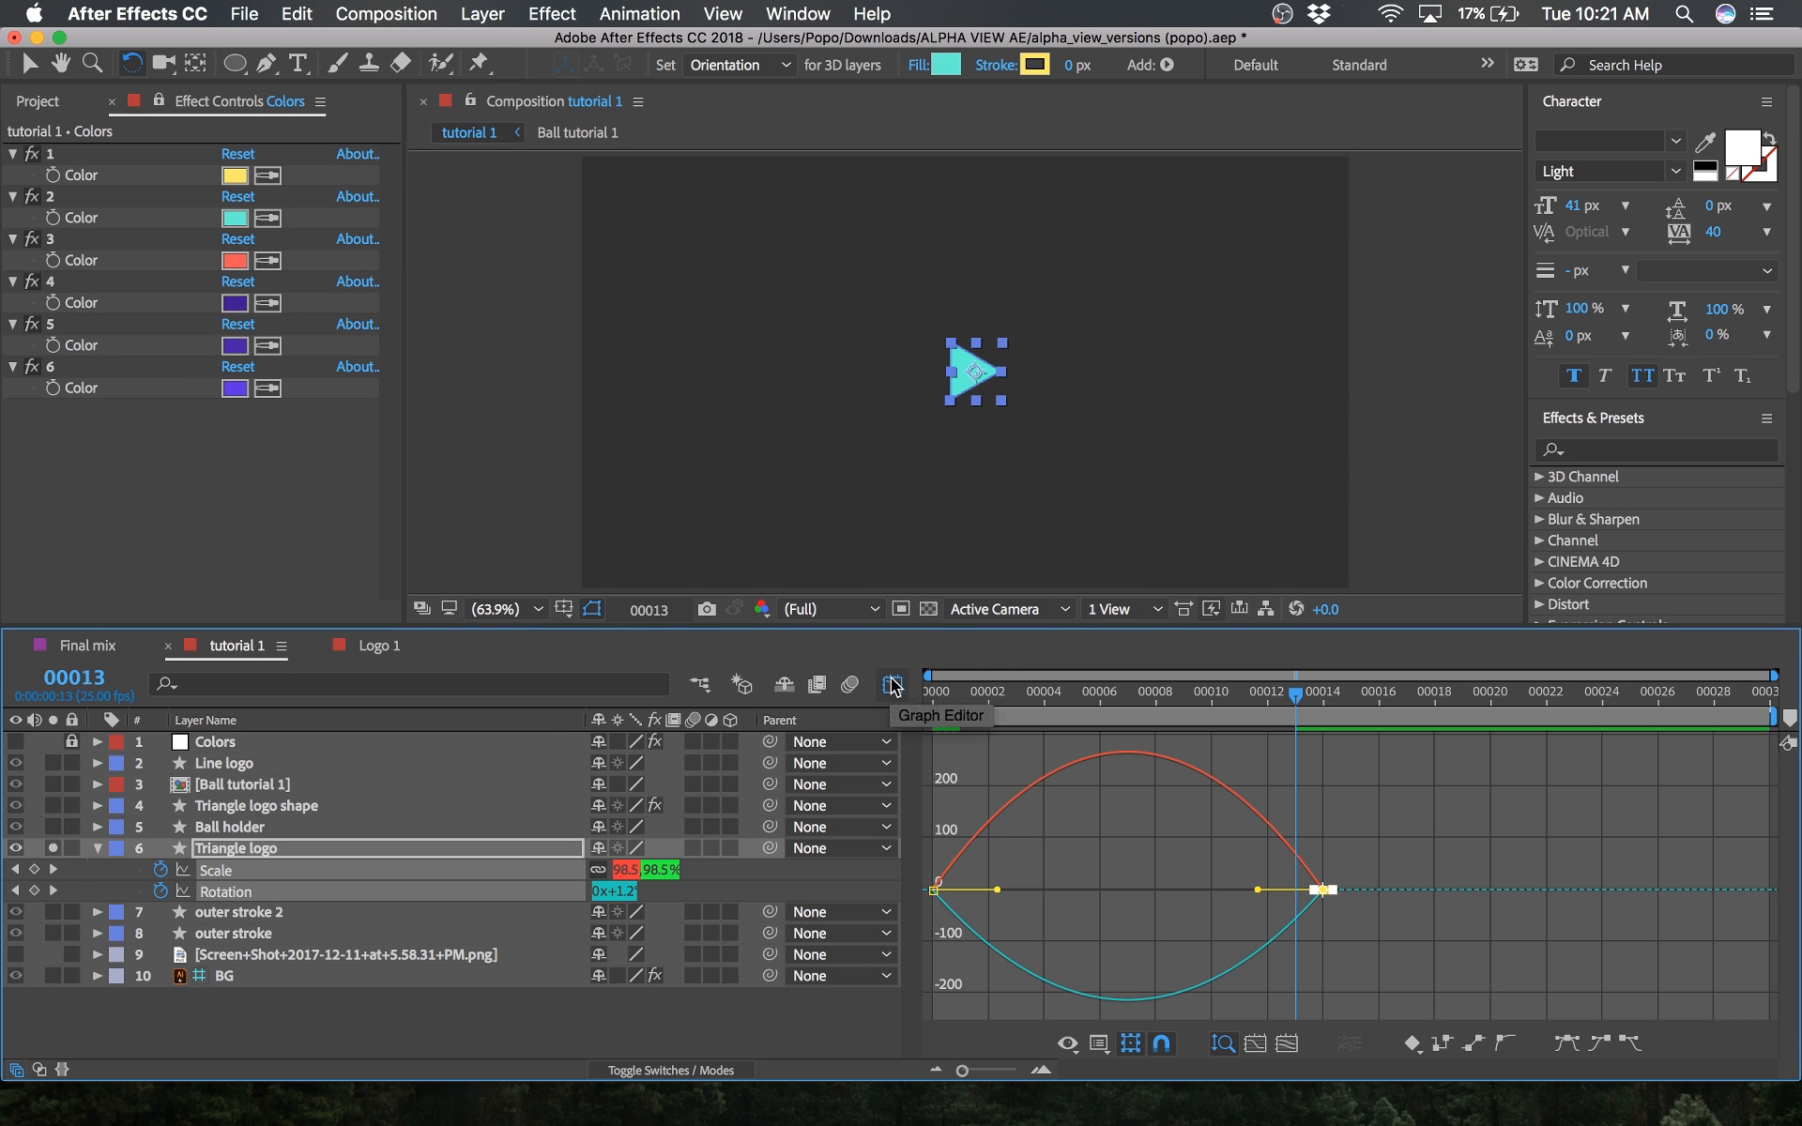
left_click_drag(1402, 850, 1250, 939)
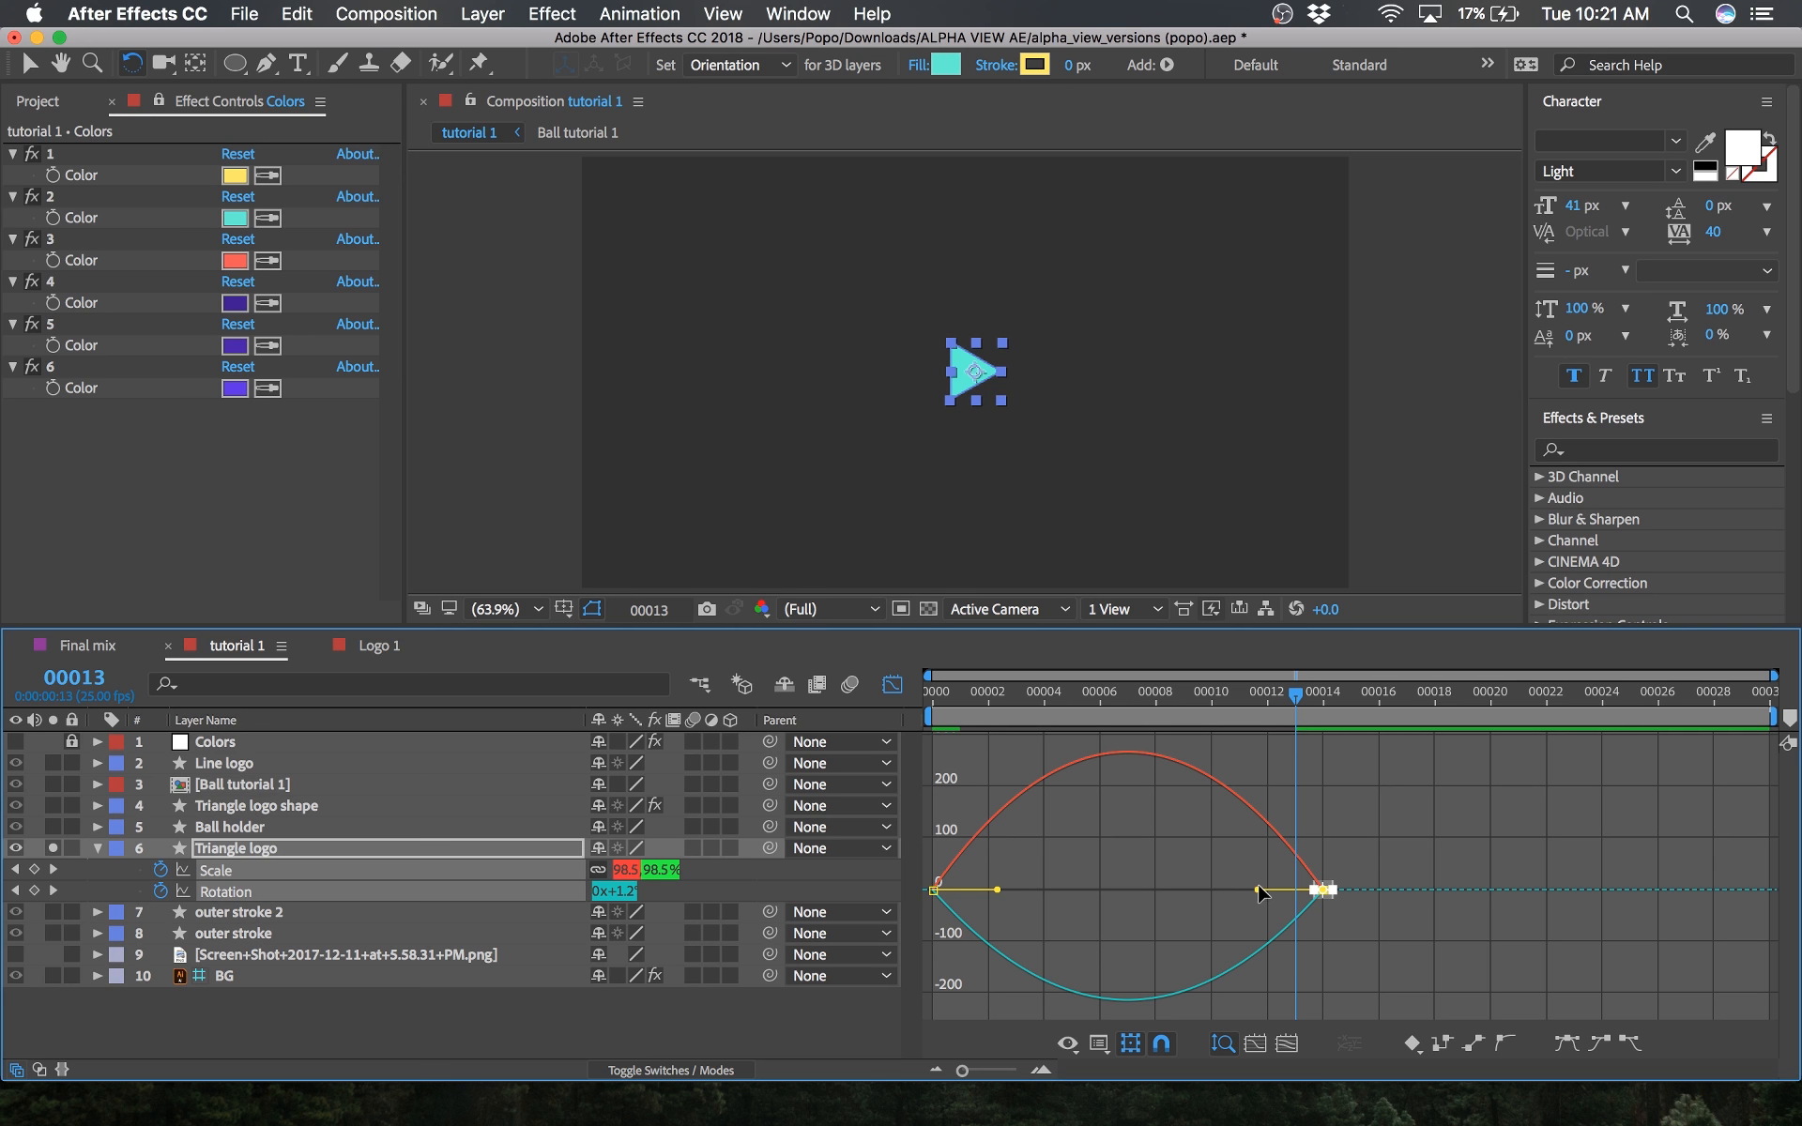
left_click_drag(1256, 890, 1001, 898)
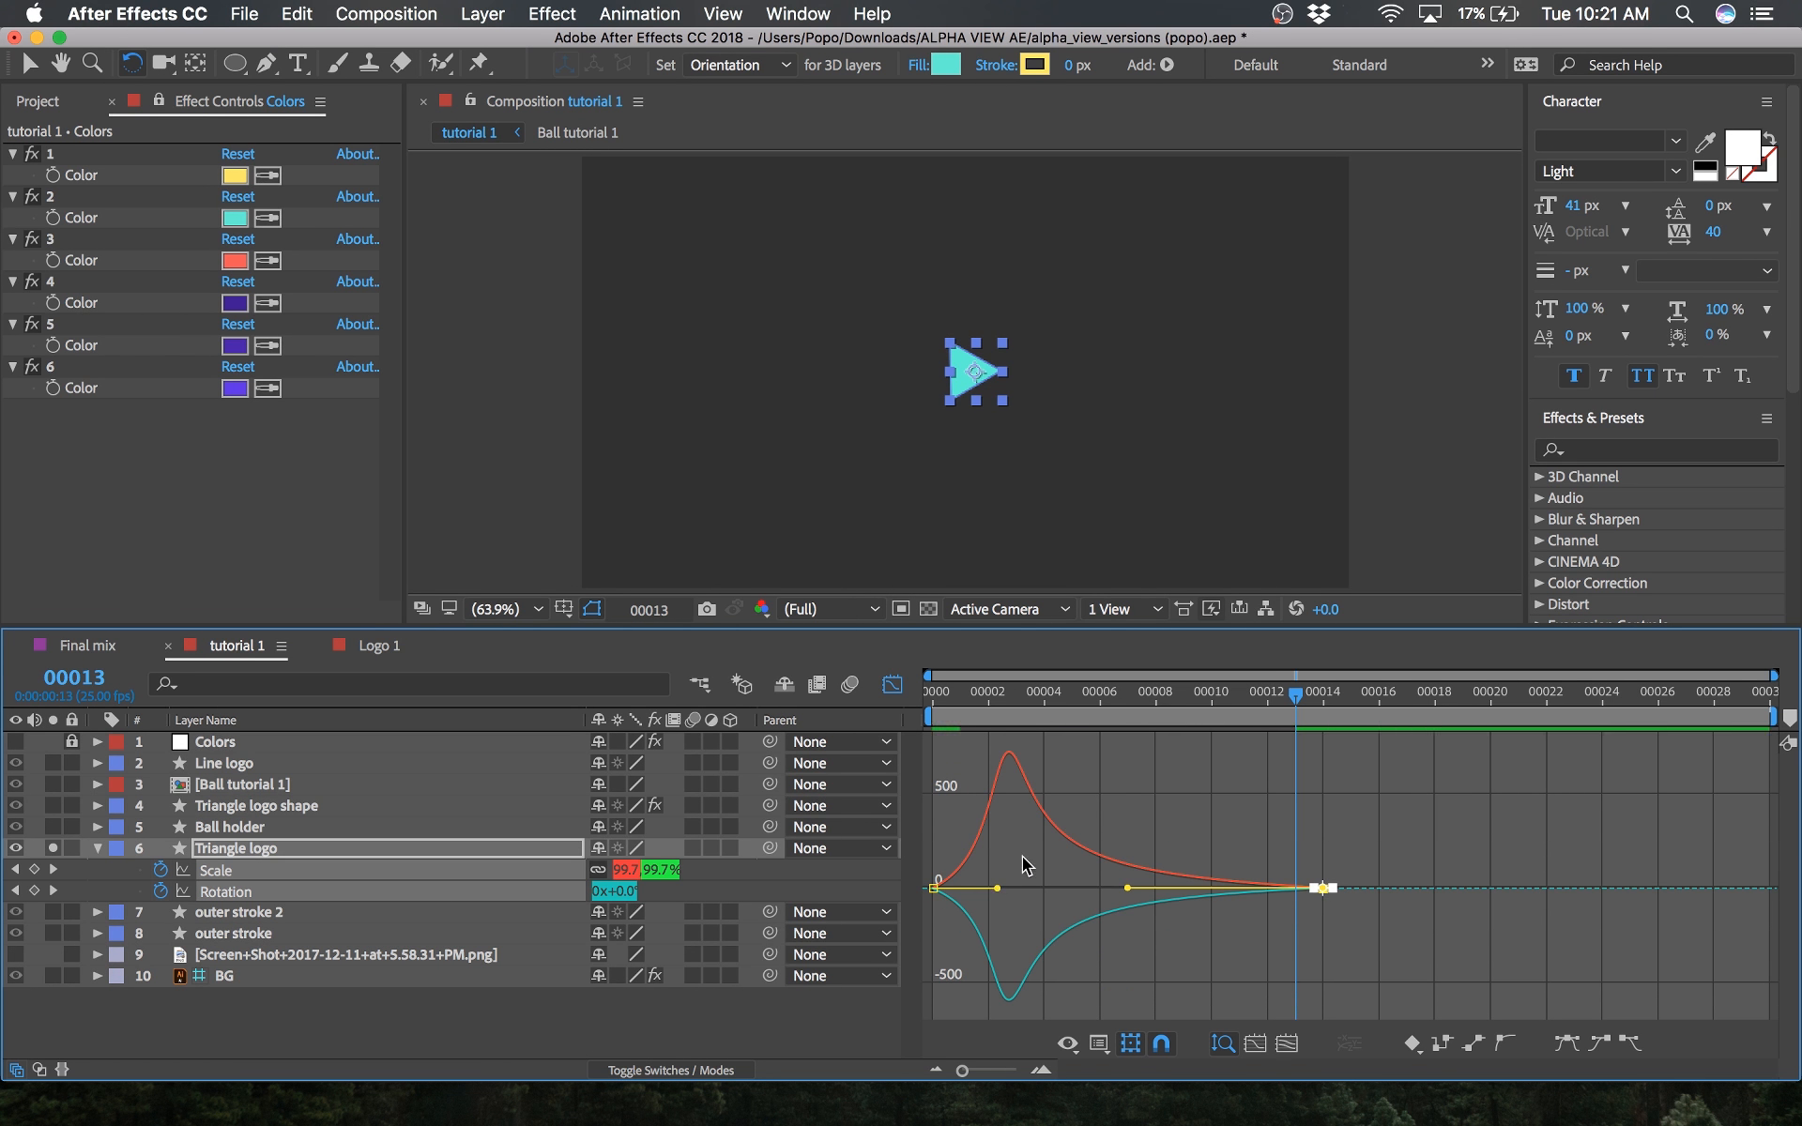
Step: Preview the eased triangle animation, and save the project with the timeline back in layer view at frame 0
key("space")
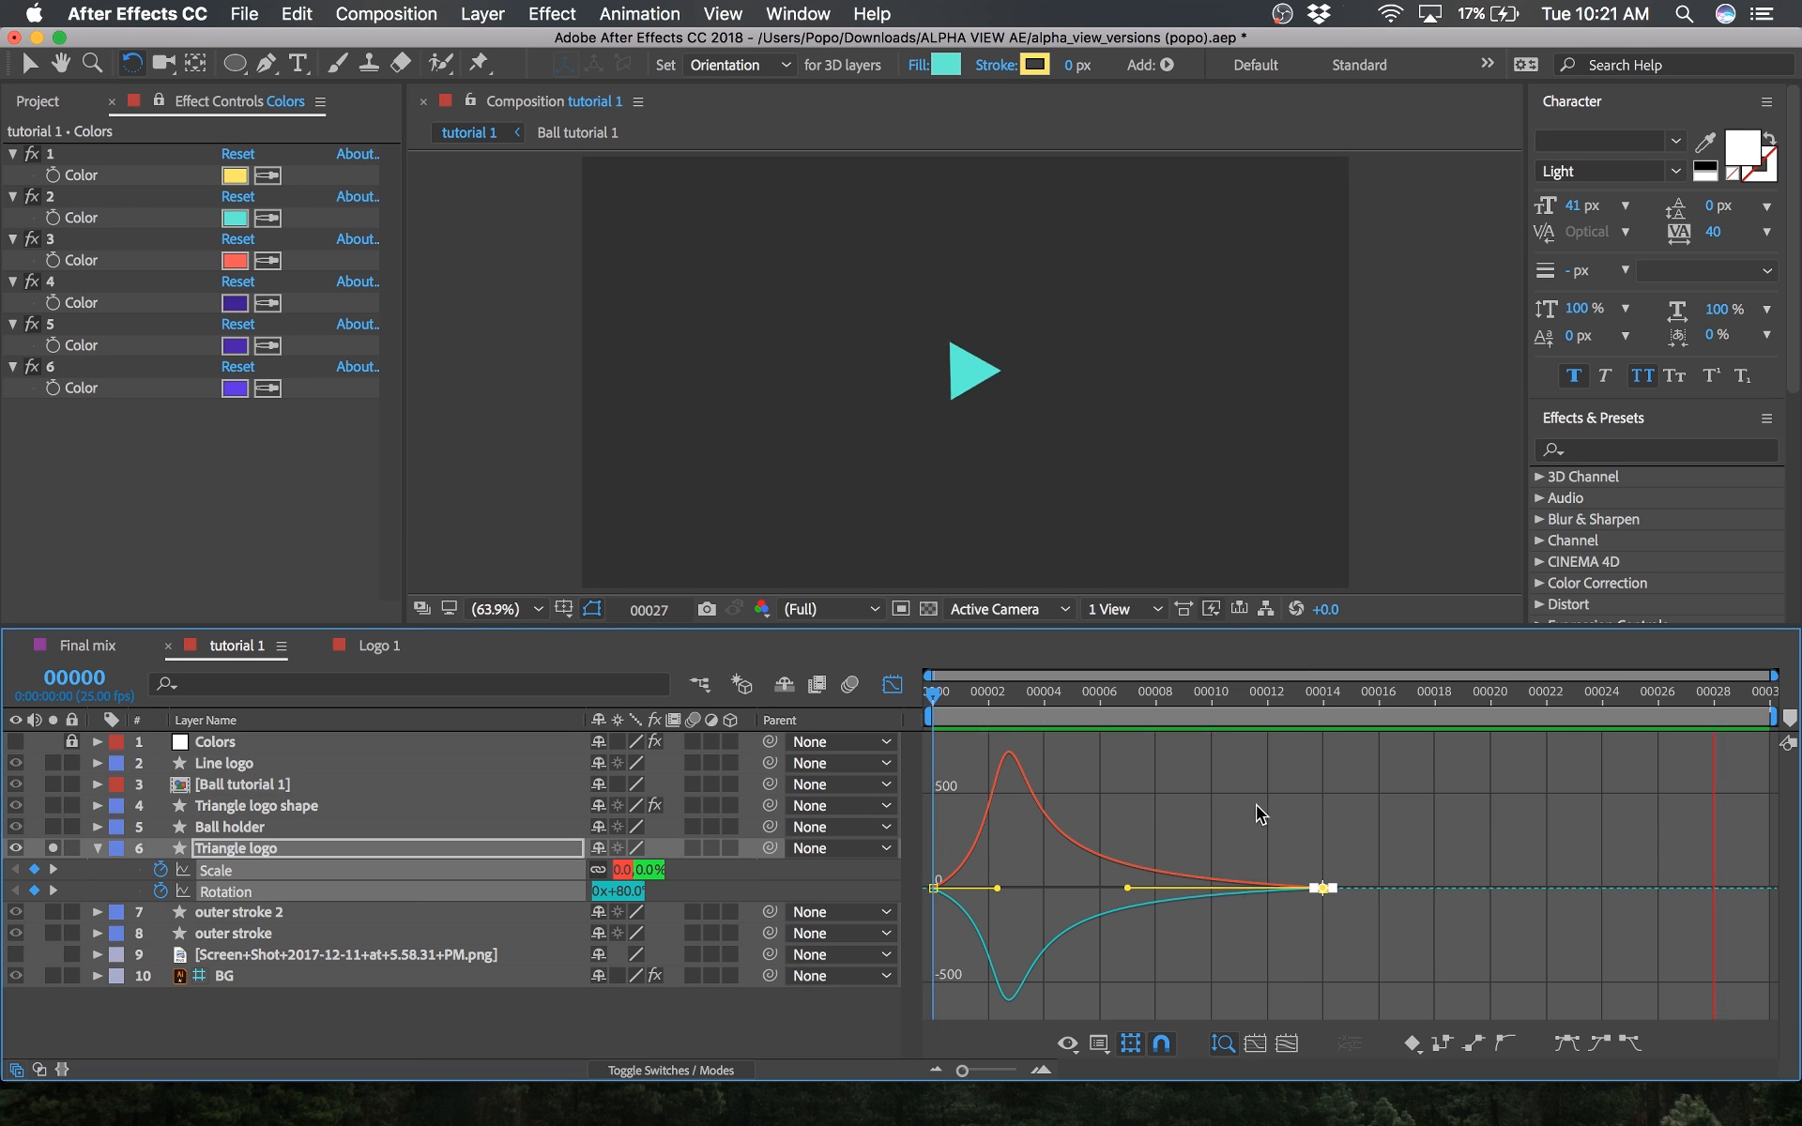
key("space")
left_click(892, 684)
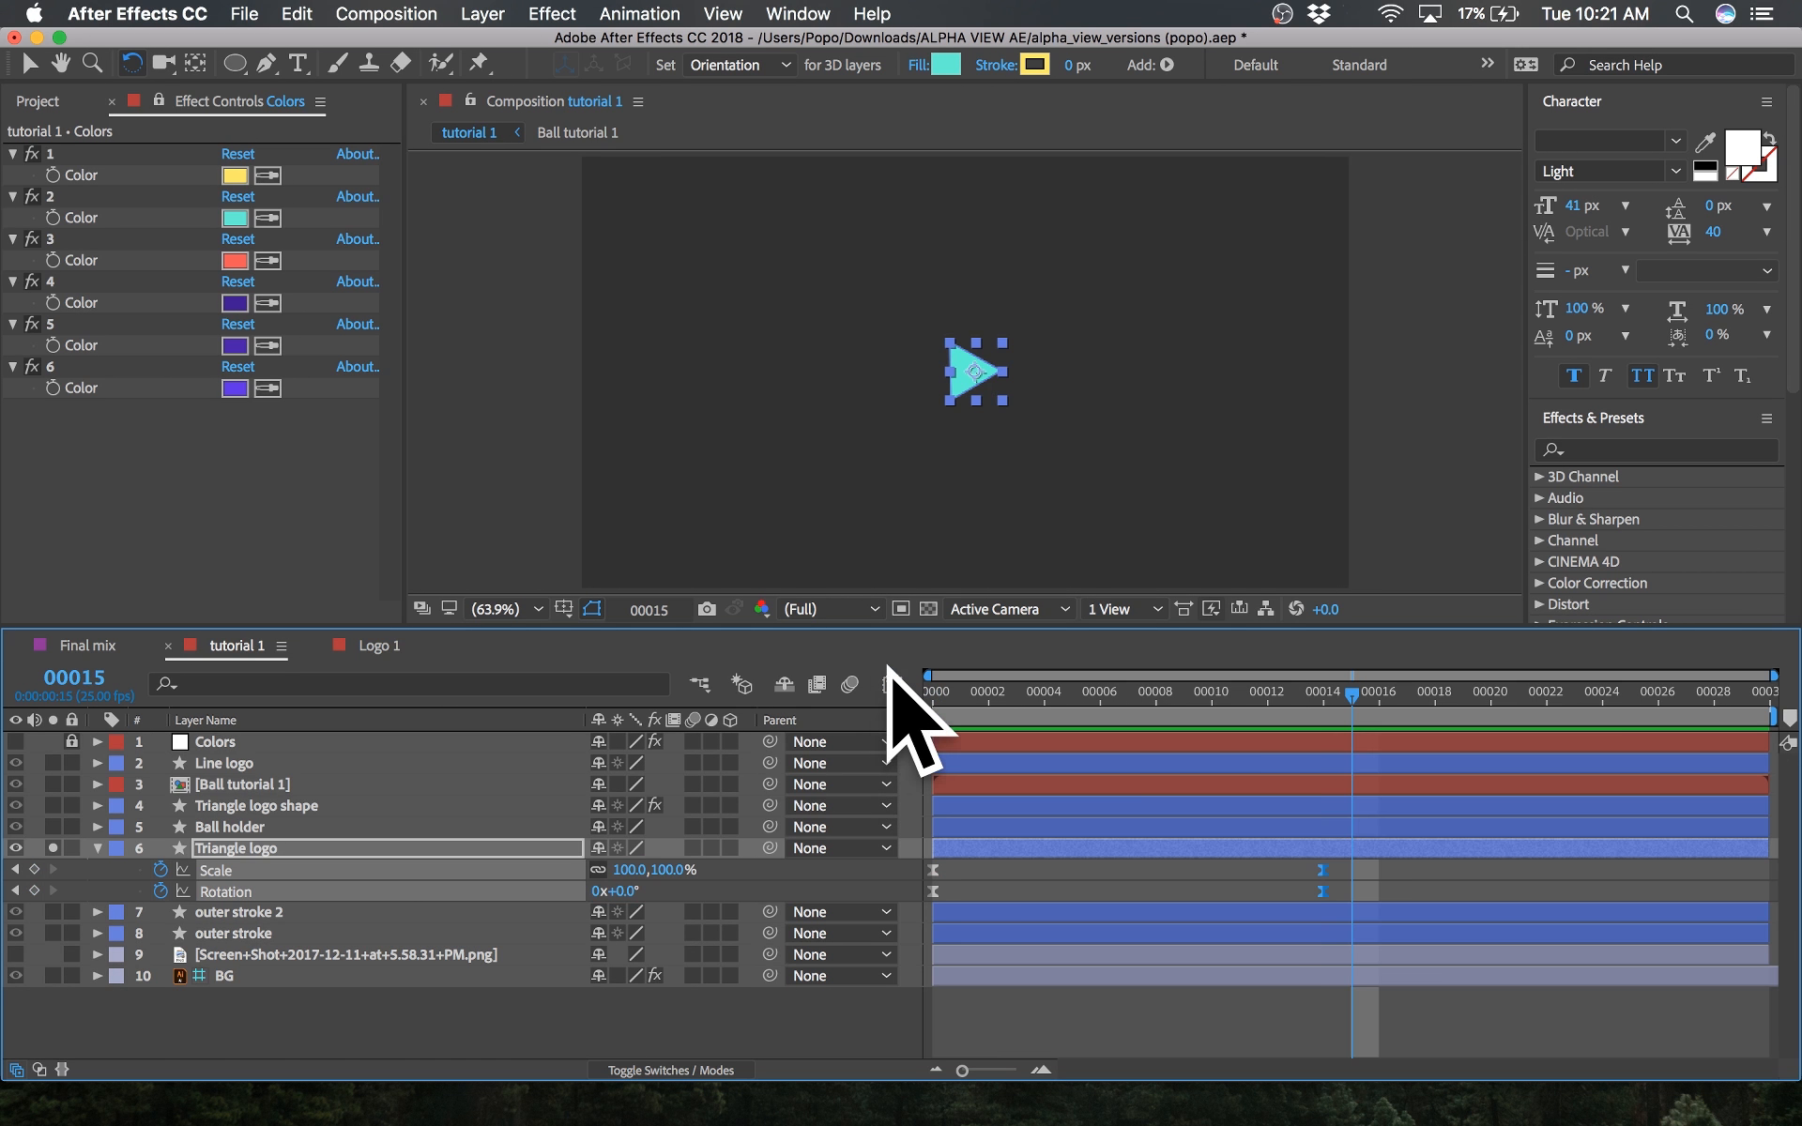
left_click(1169, 892)
key("Home")
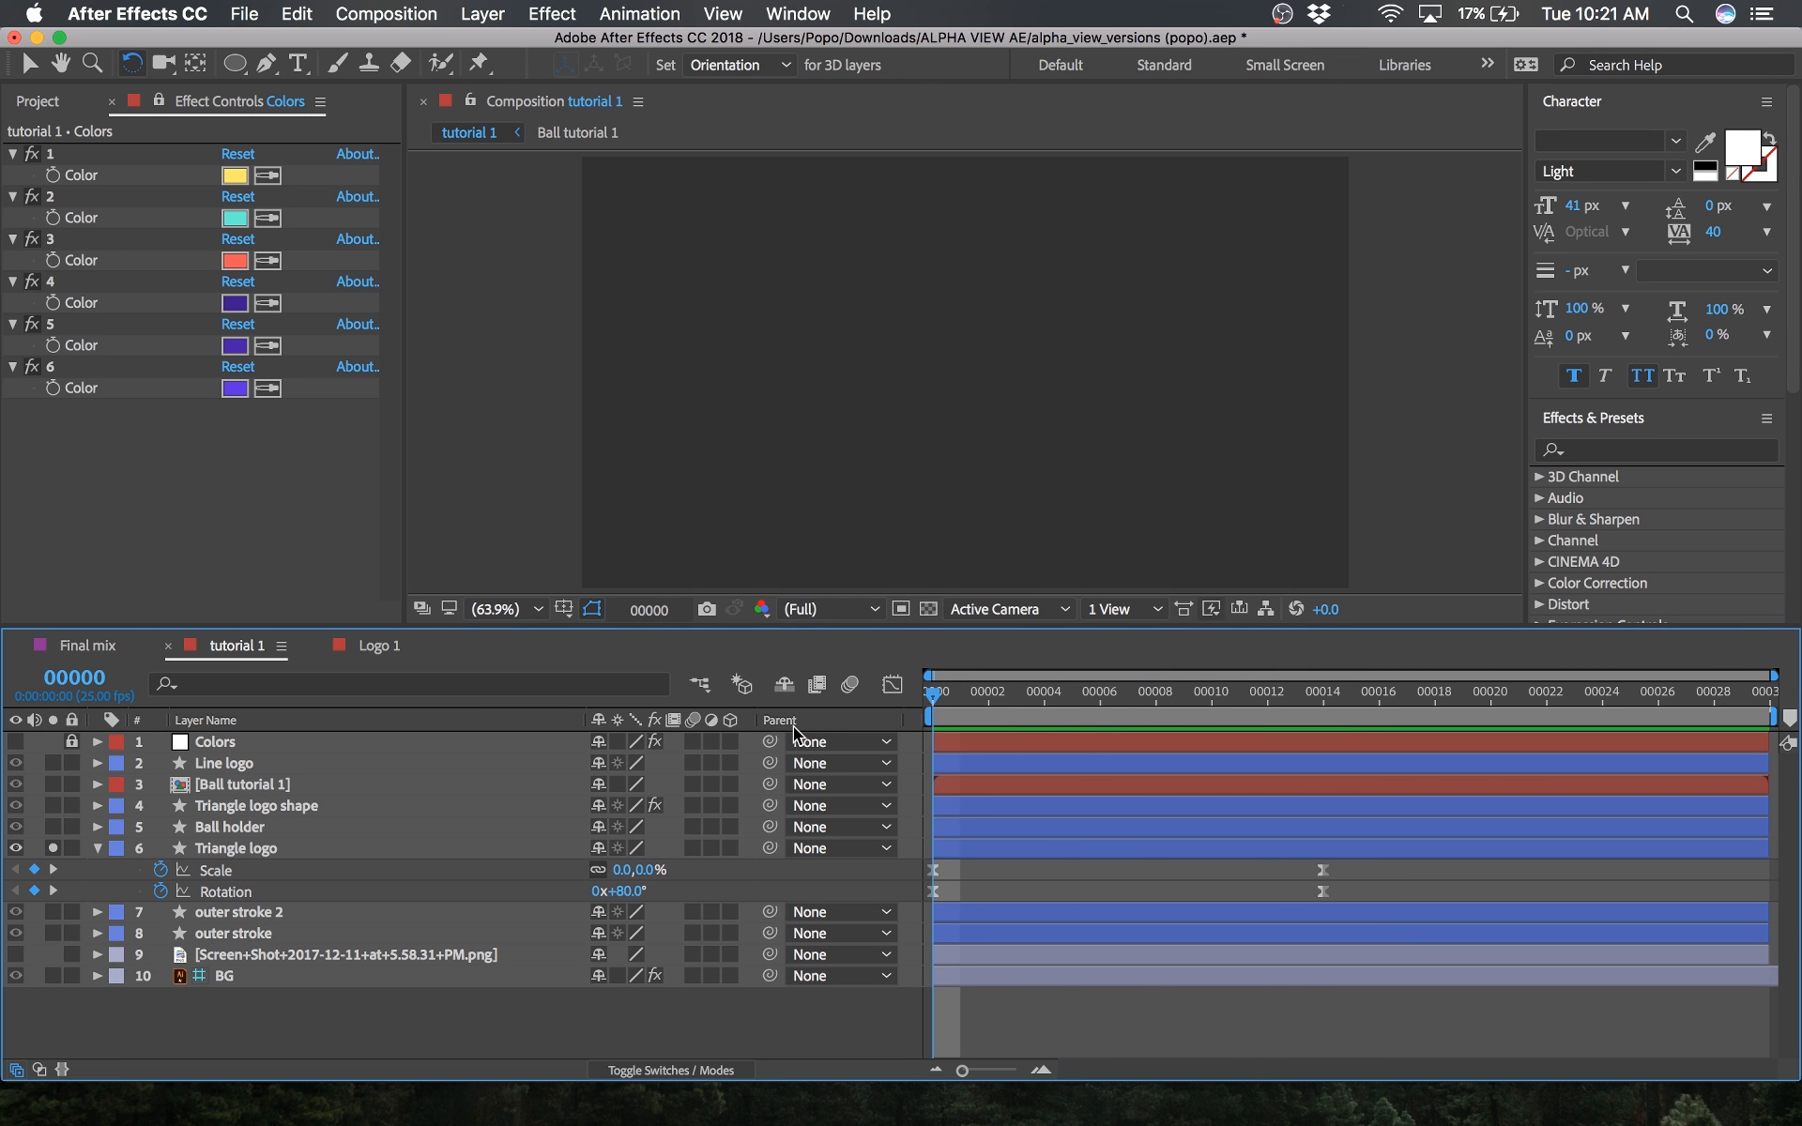
key("super+s")
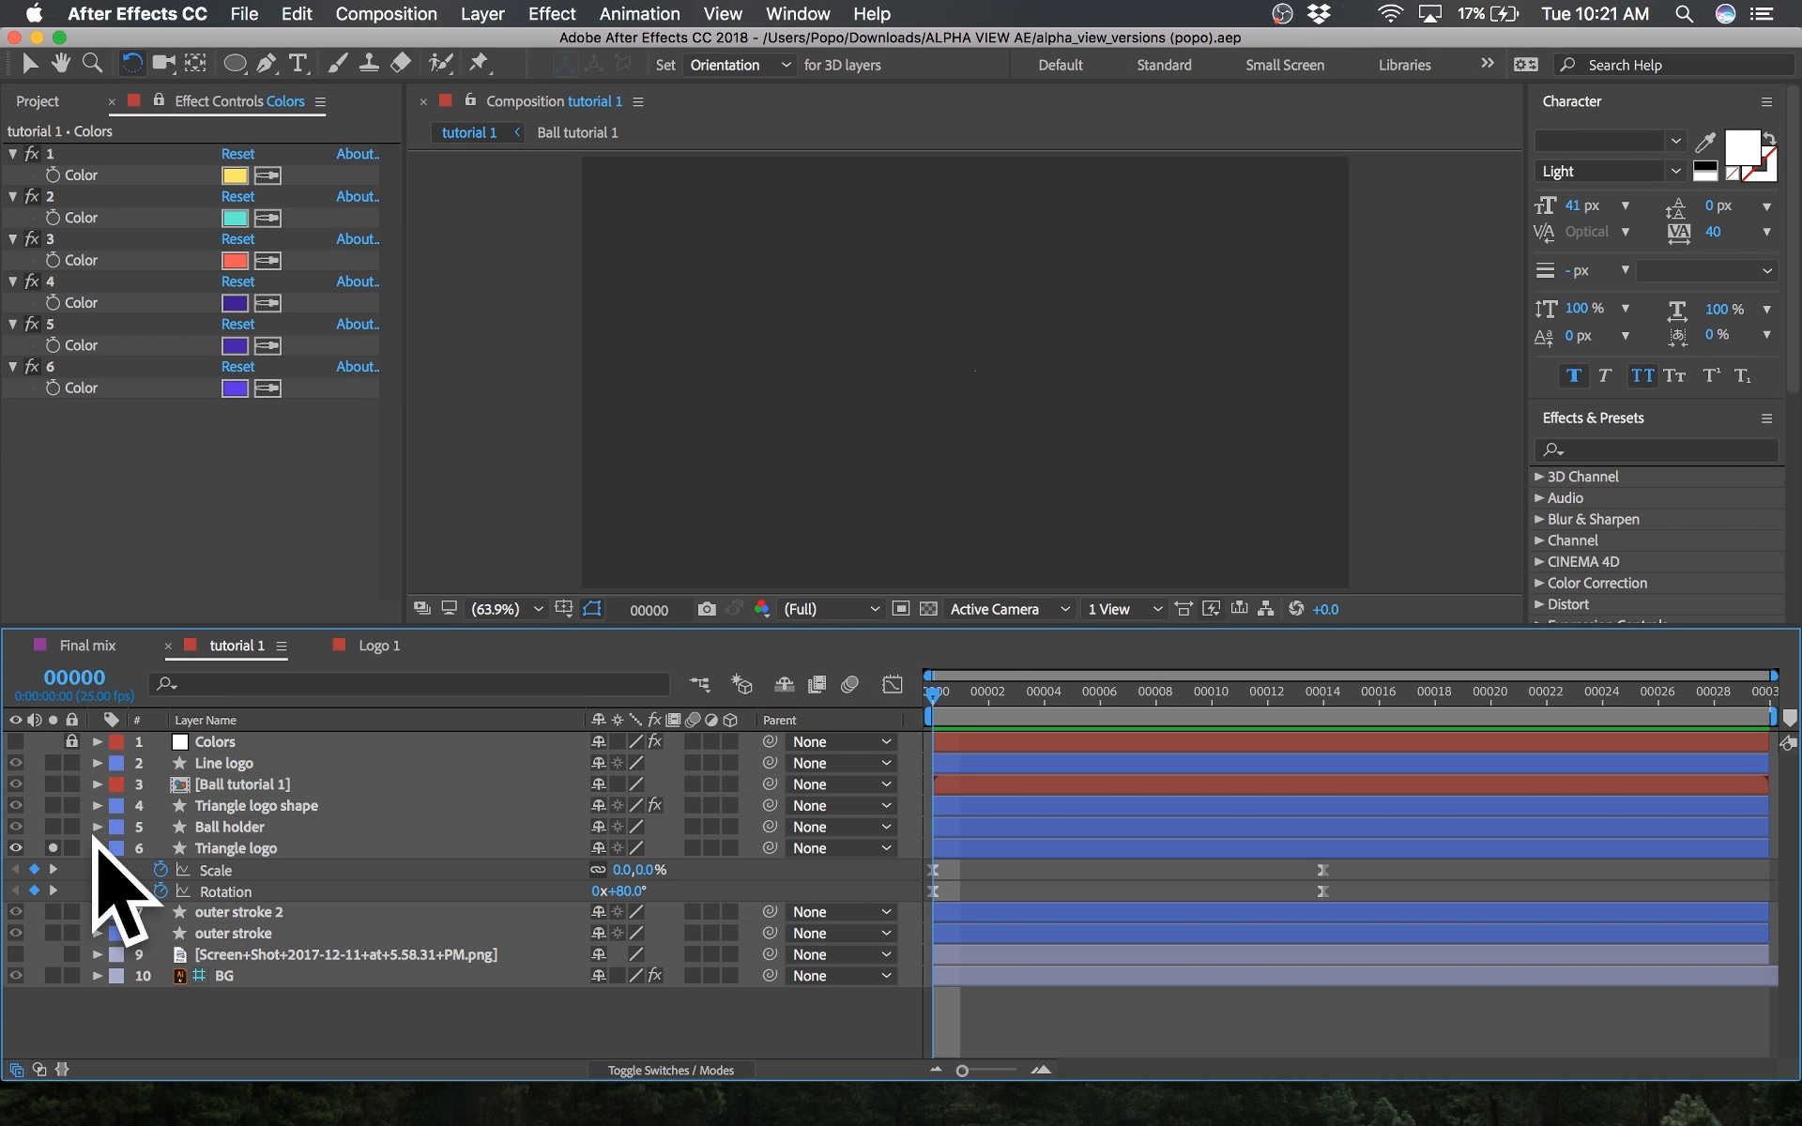
Step: Move tutorial 1 to frame 14, and scrub the Logo 1 composition to frame 15 to examine the reference logo animation
left_click(218, 847)
left_click_drag(934, 696, 1324, 699)
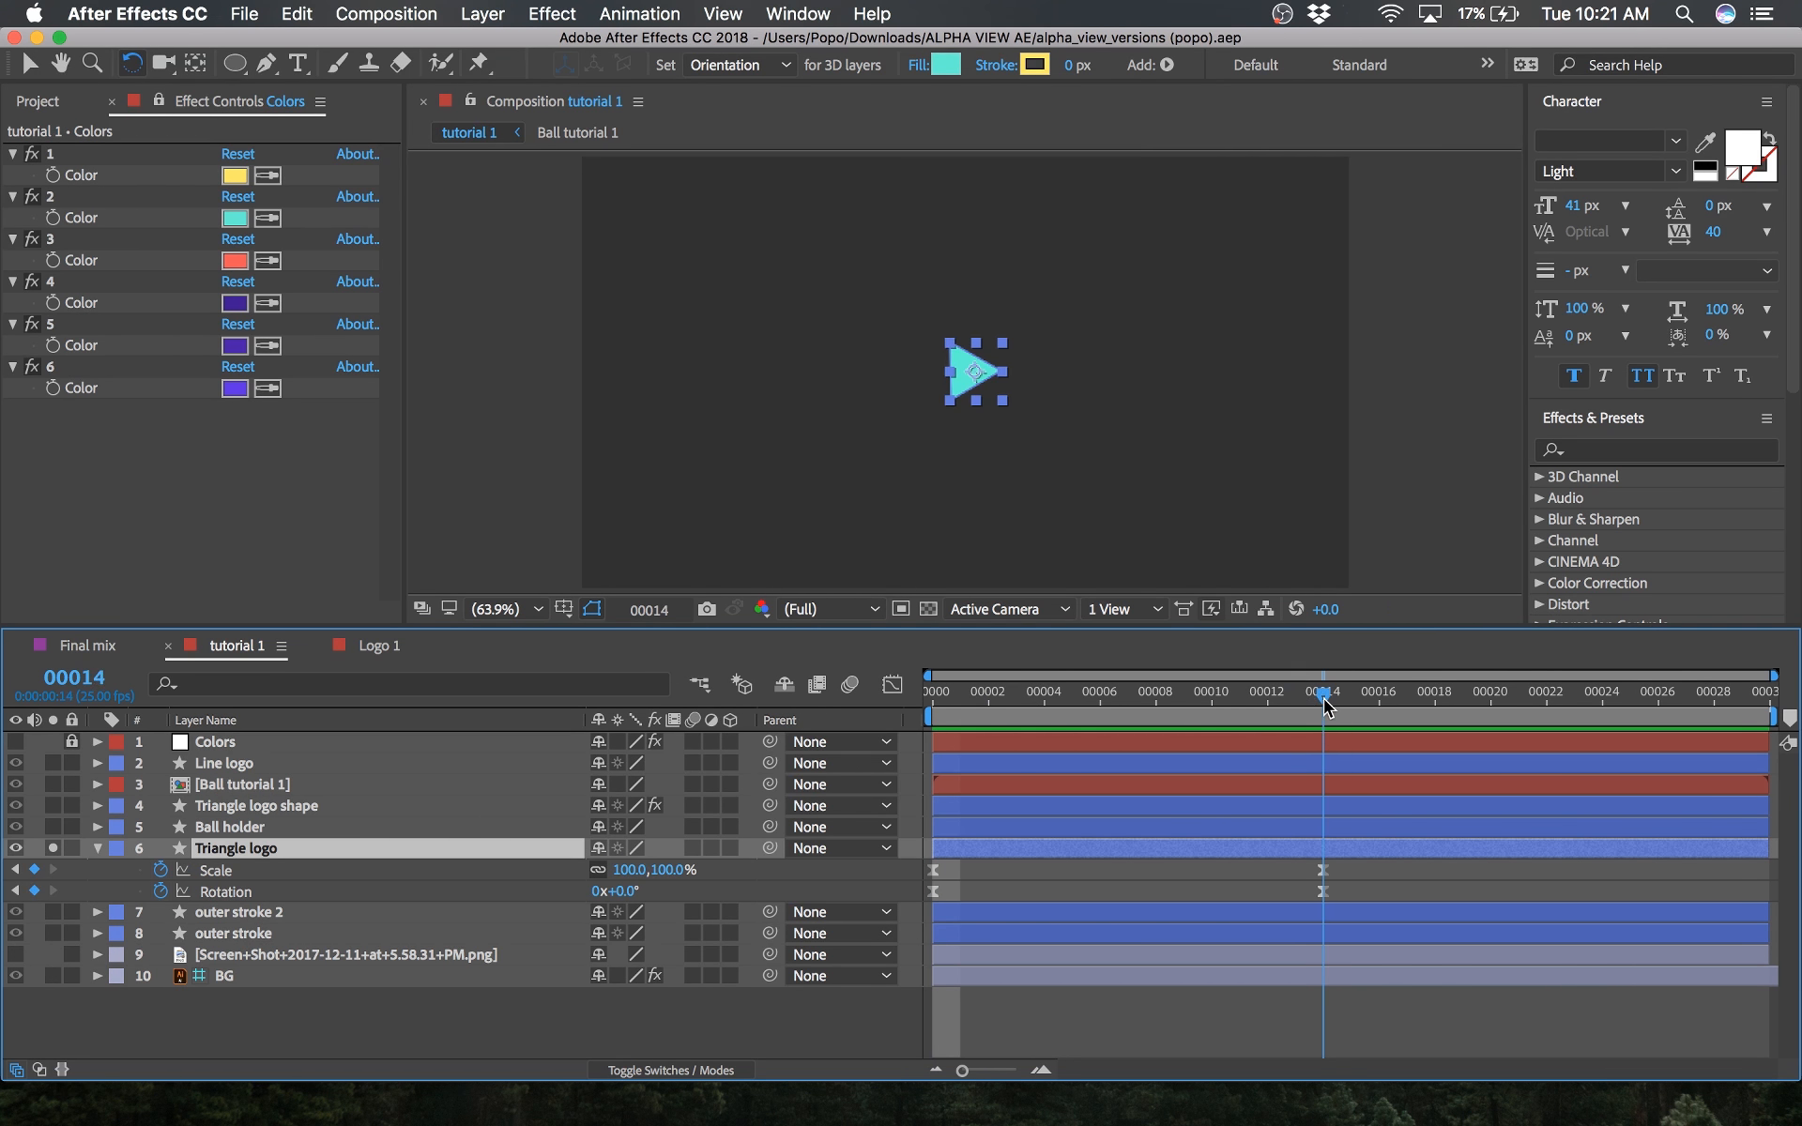
left_click(366, 646)
left_click(1079, 696)
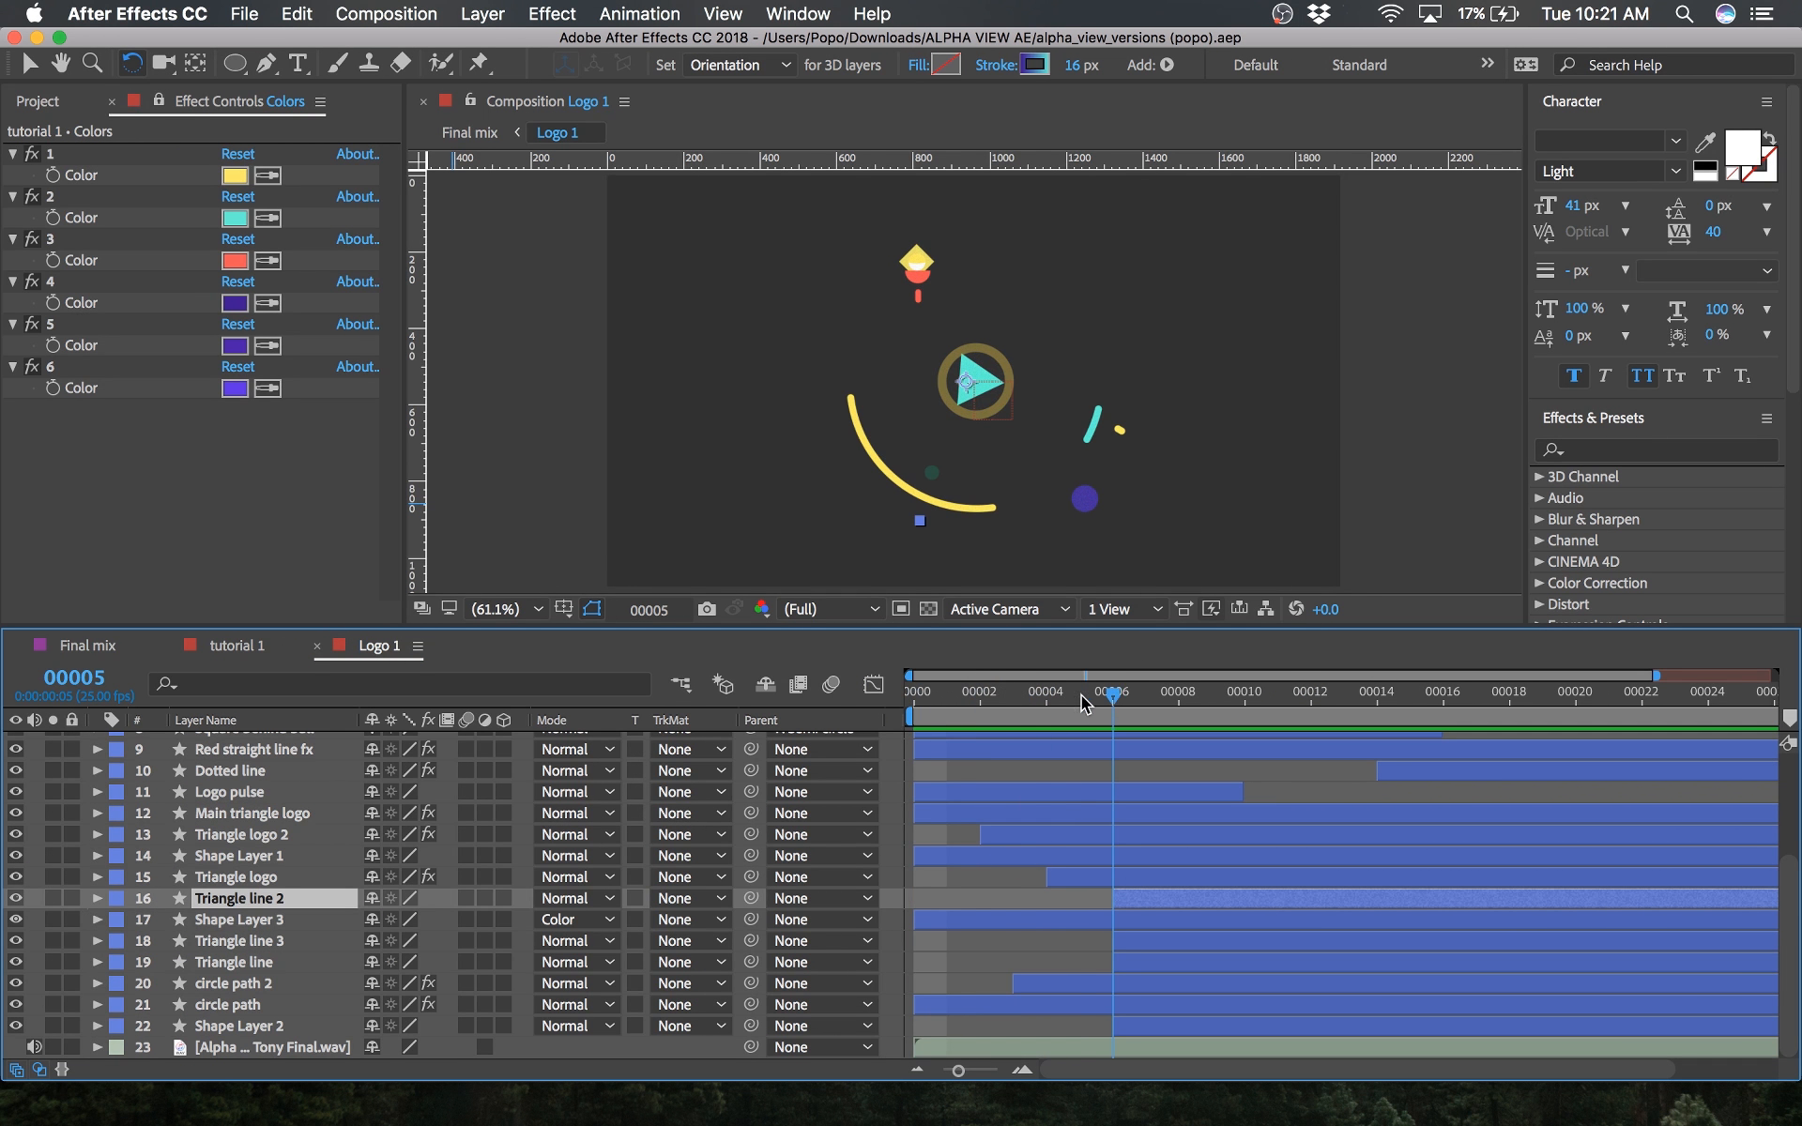
left_click_drag(1084, 704, 1411, 717)
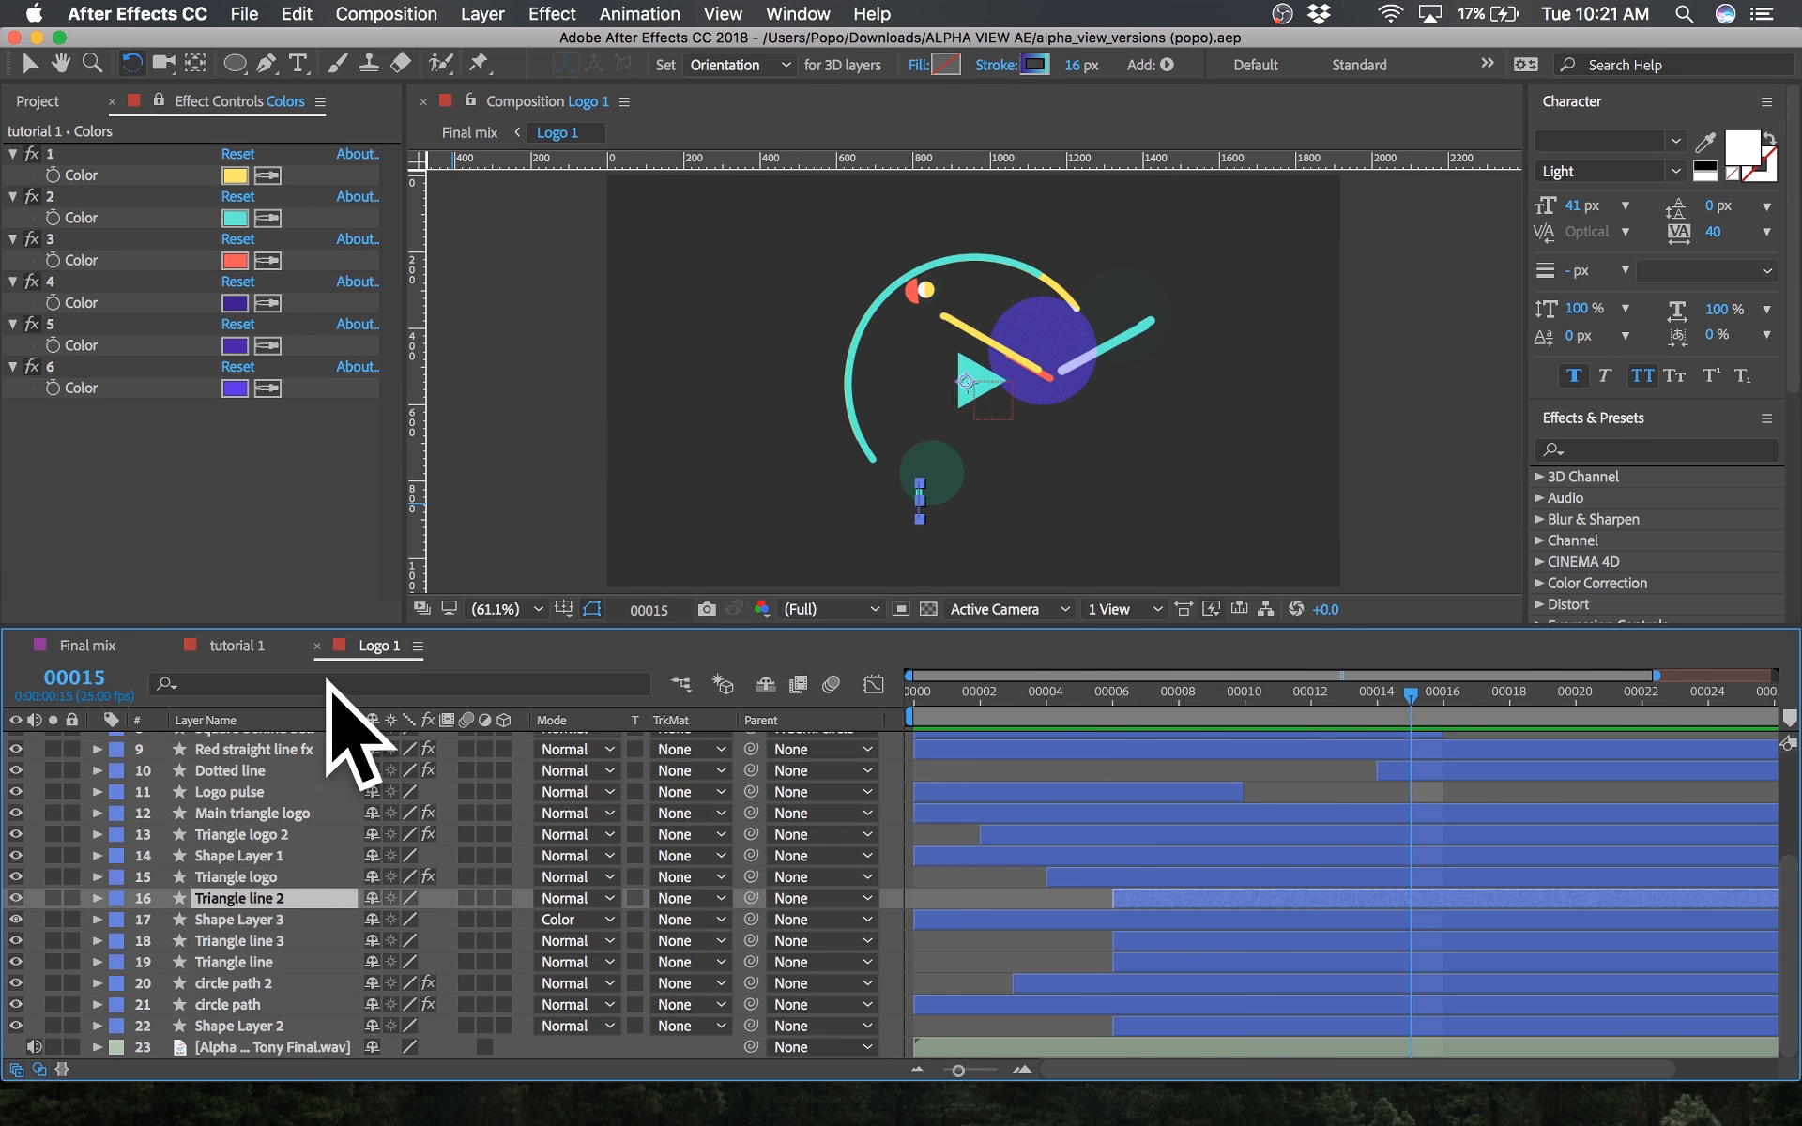
left_click(237, 646)
Step: Locate the Fill 1 Color property inside Shape 1 of the Triangle logo layer, and collapse the layer again
left_click(1272, 850)
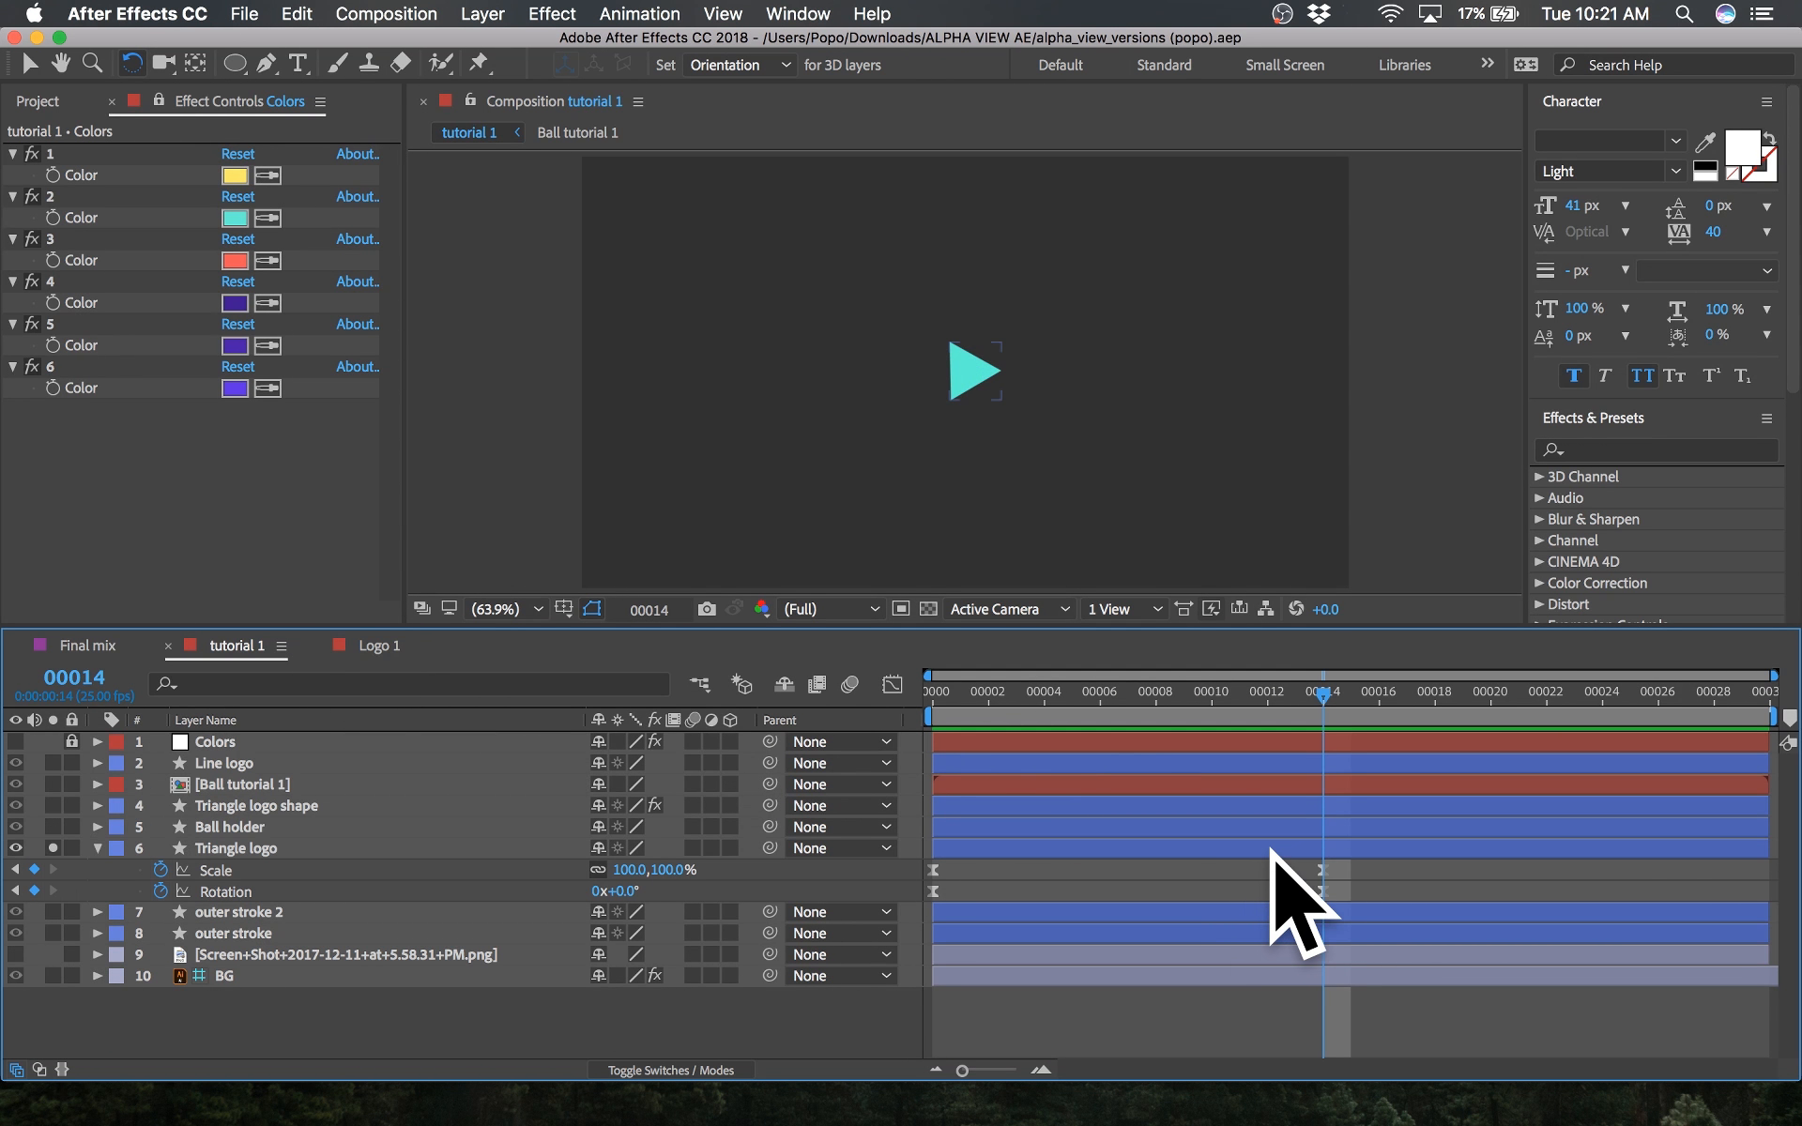
left_click(1272, 850)
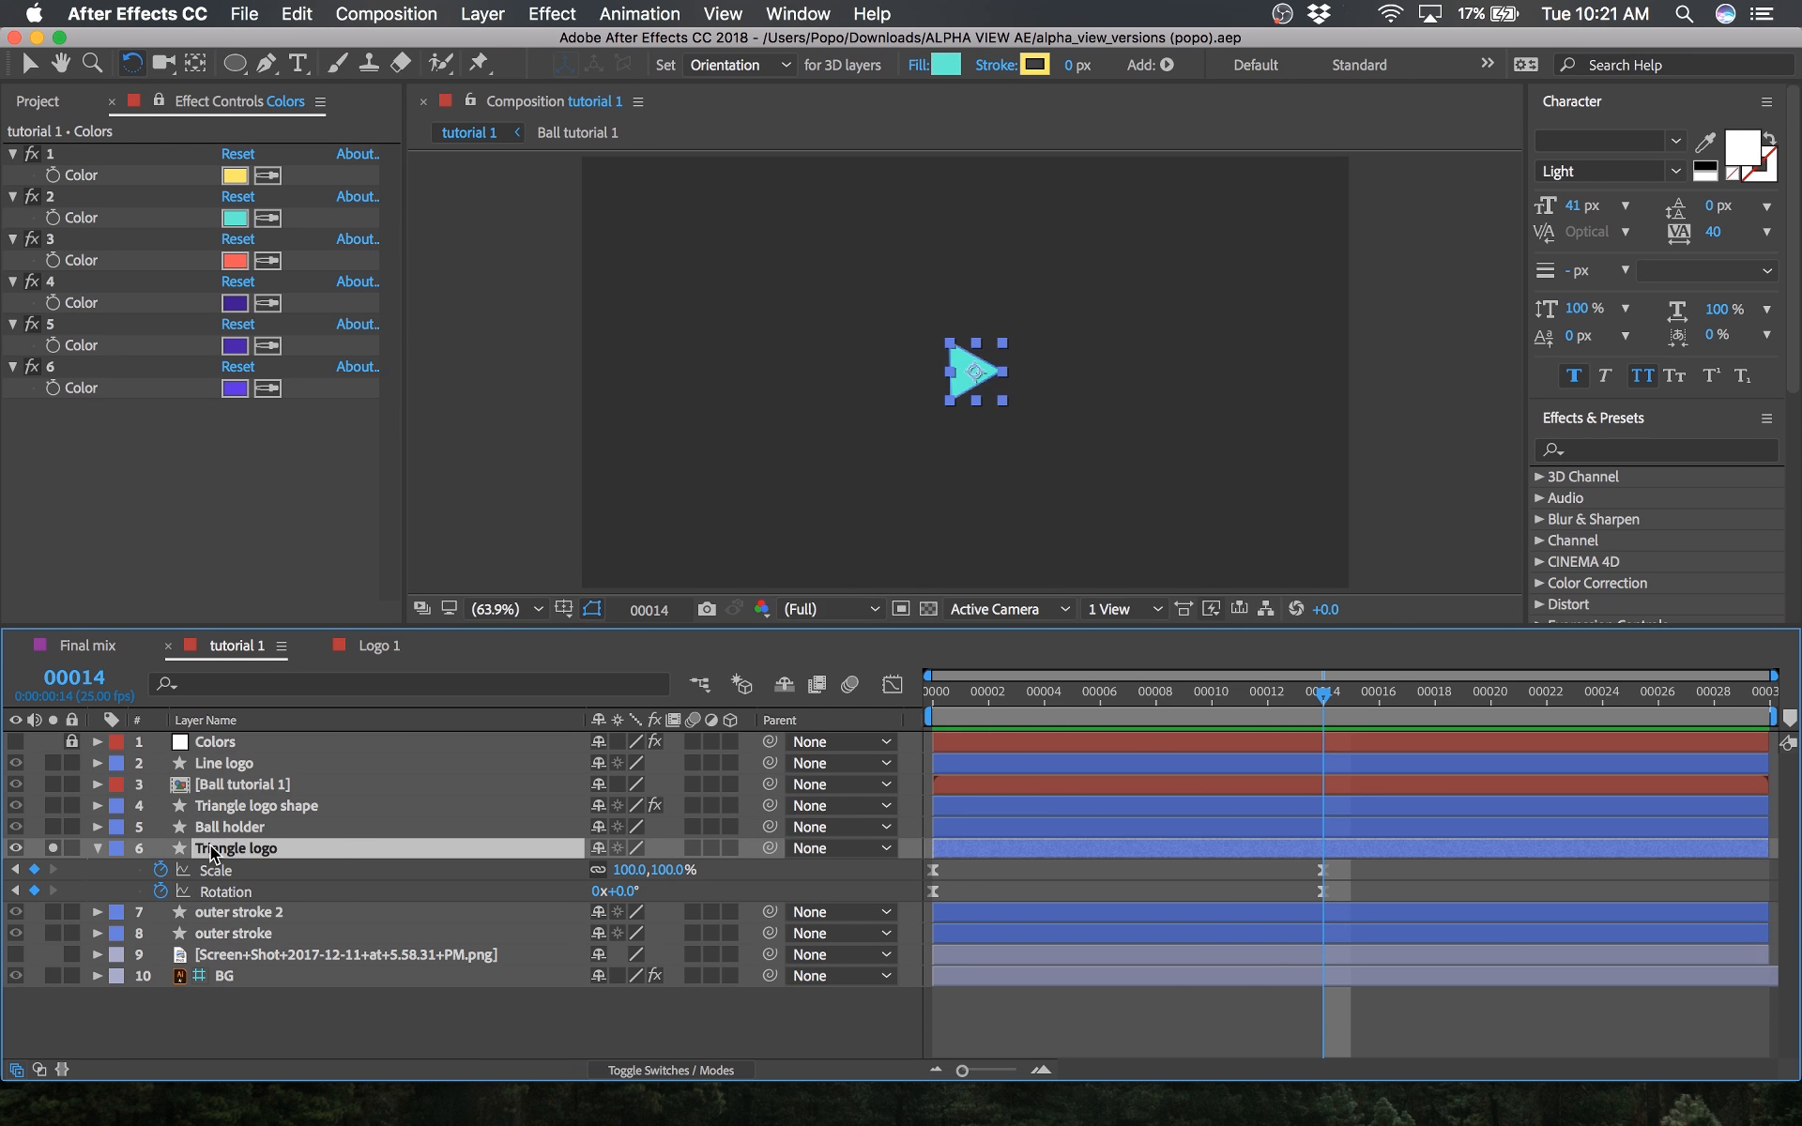
left_click(97, 849)
left_click(97, 848)
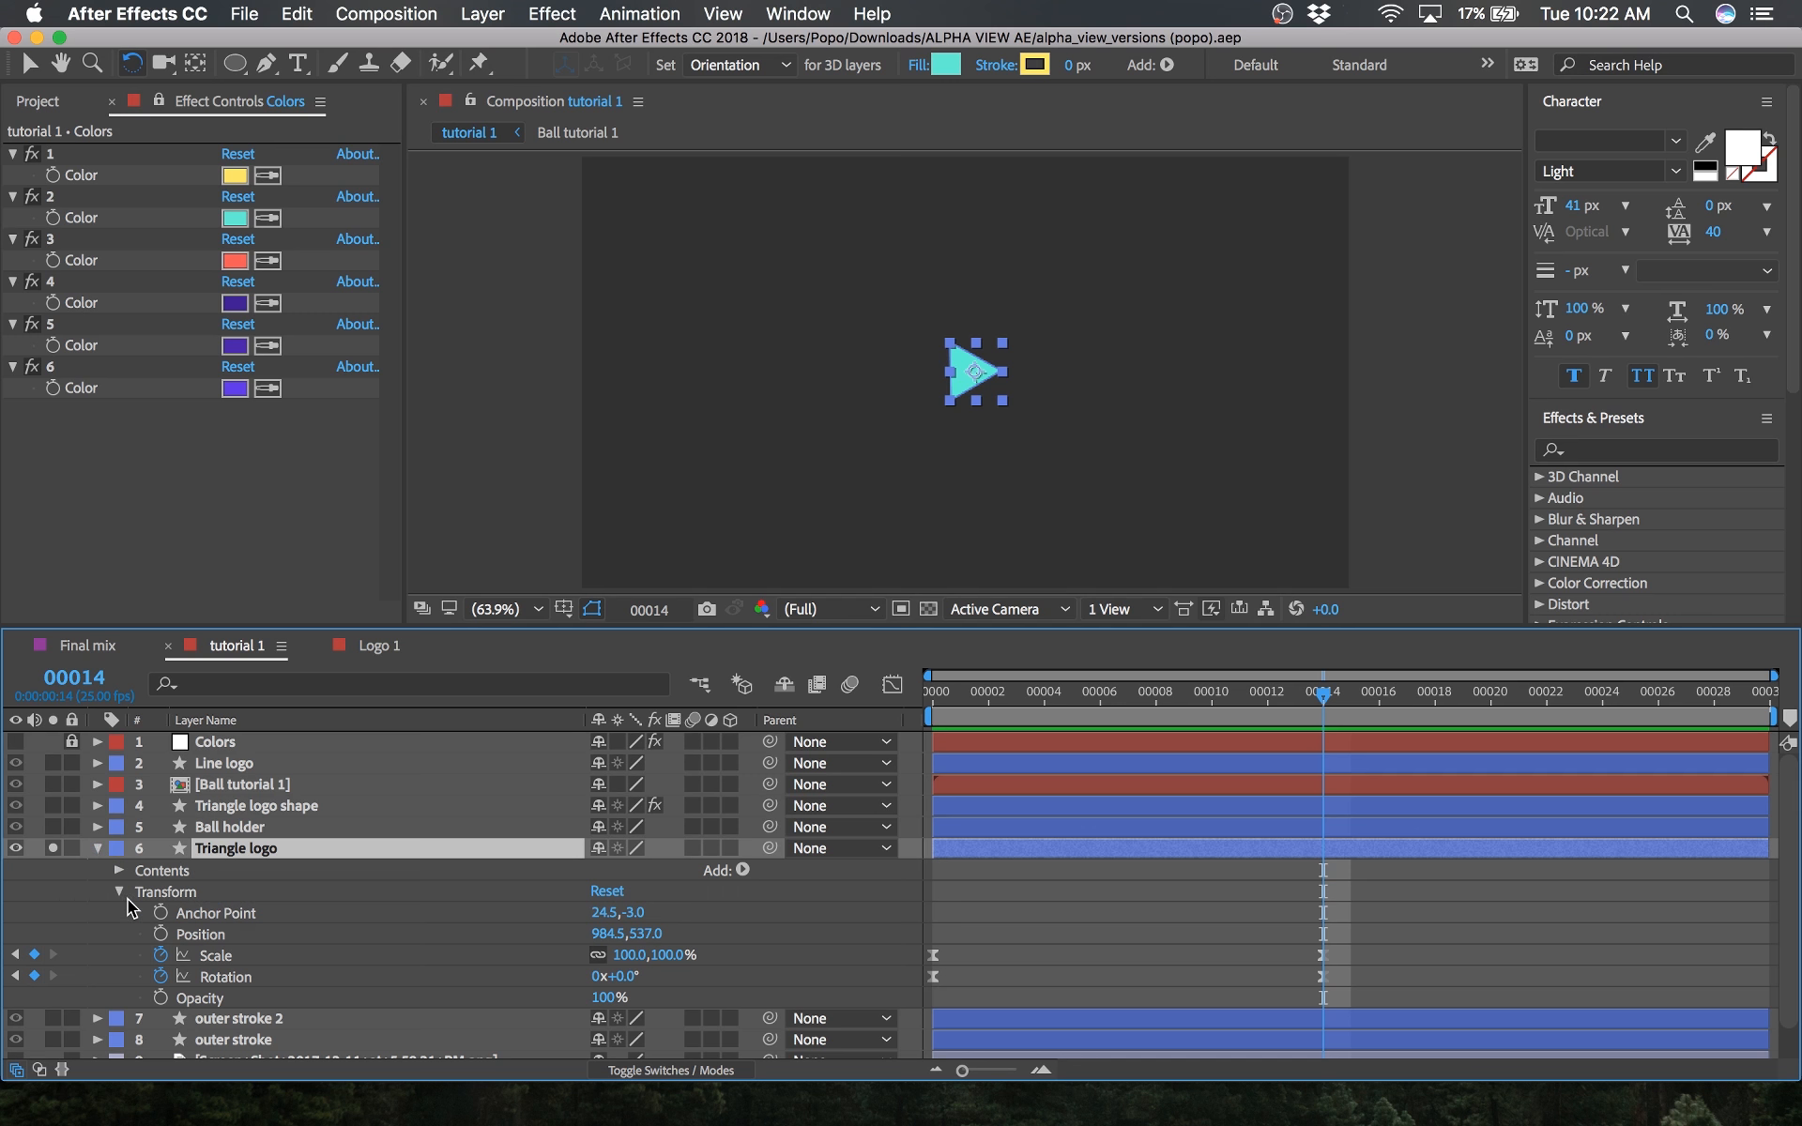
left_click(120, 891)
left_click(119, 870)
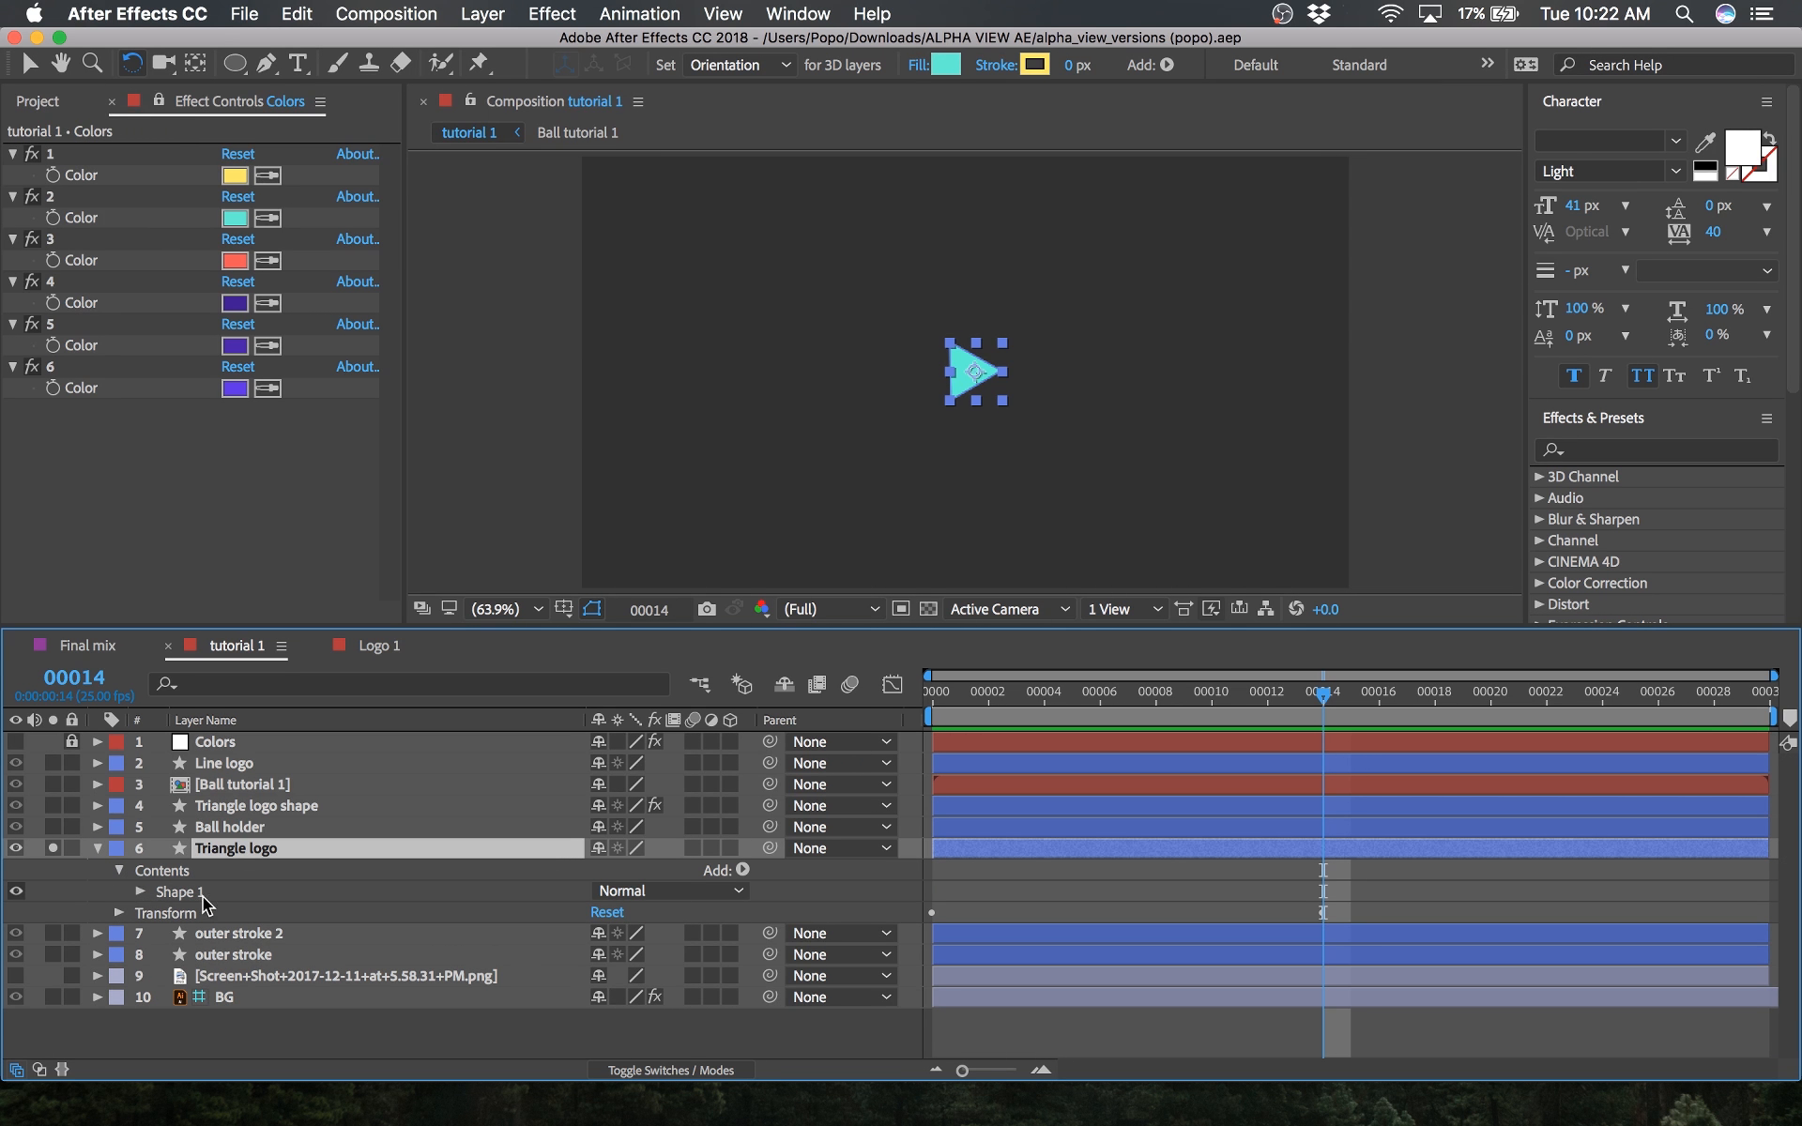
left_click(207, 896)
left_click(139, 891)
scroll(140, 897, "down", 2)
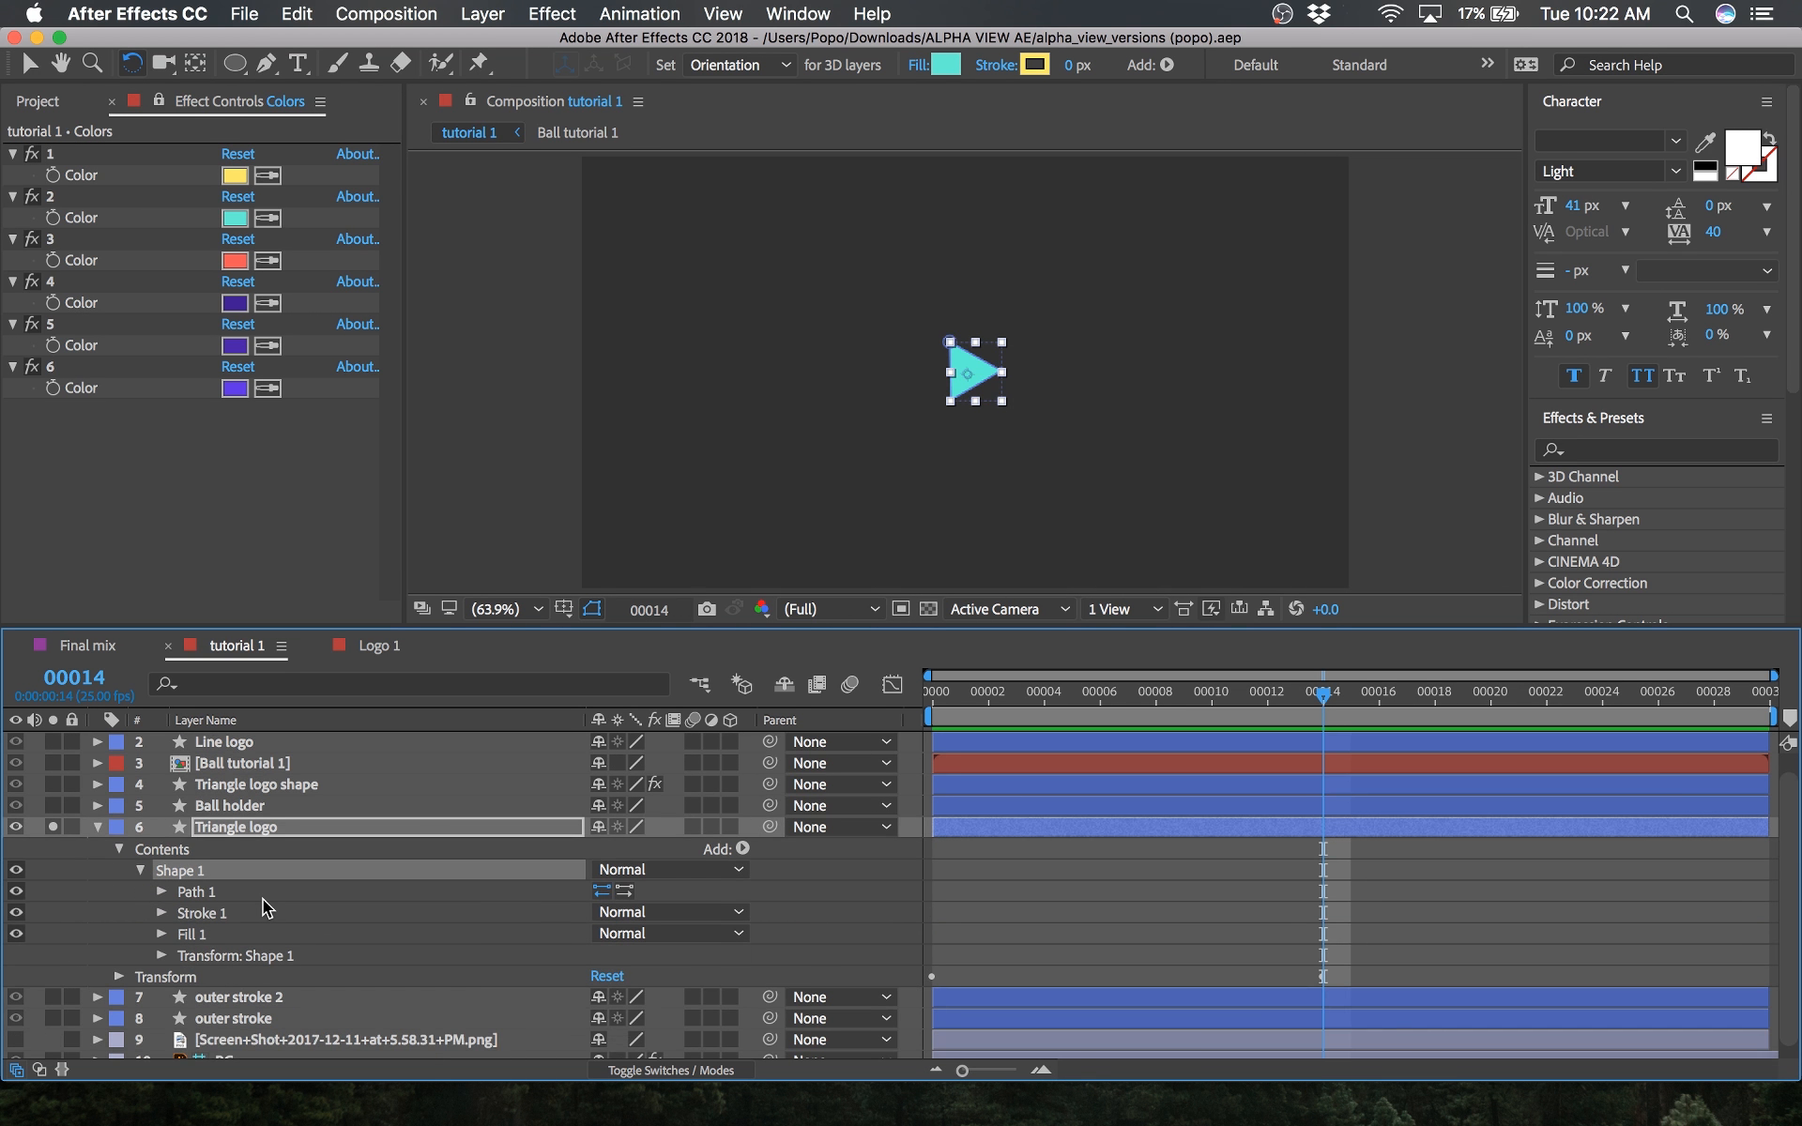
left_click(192, 929)
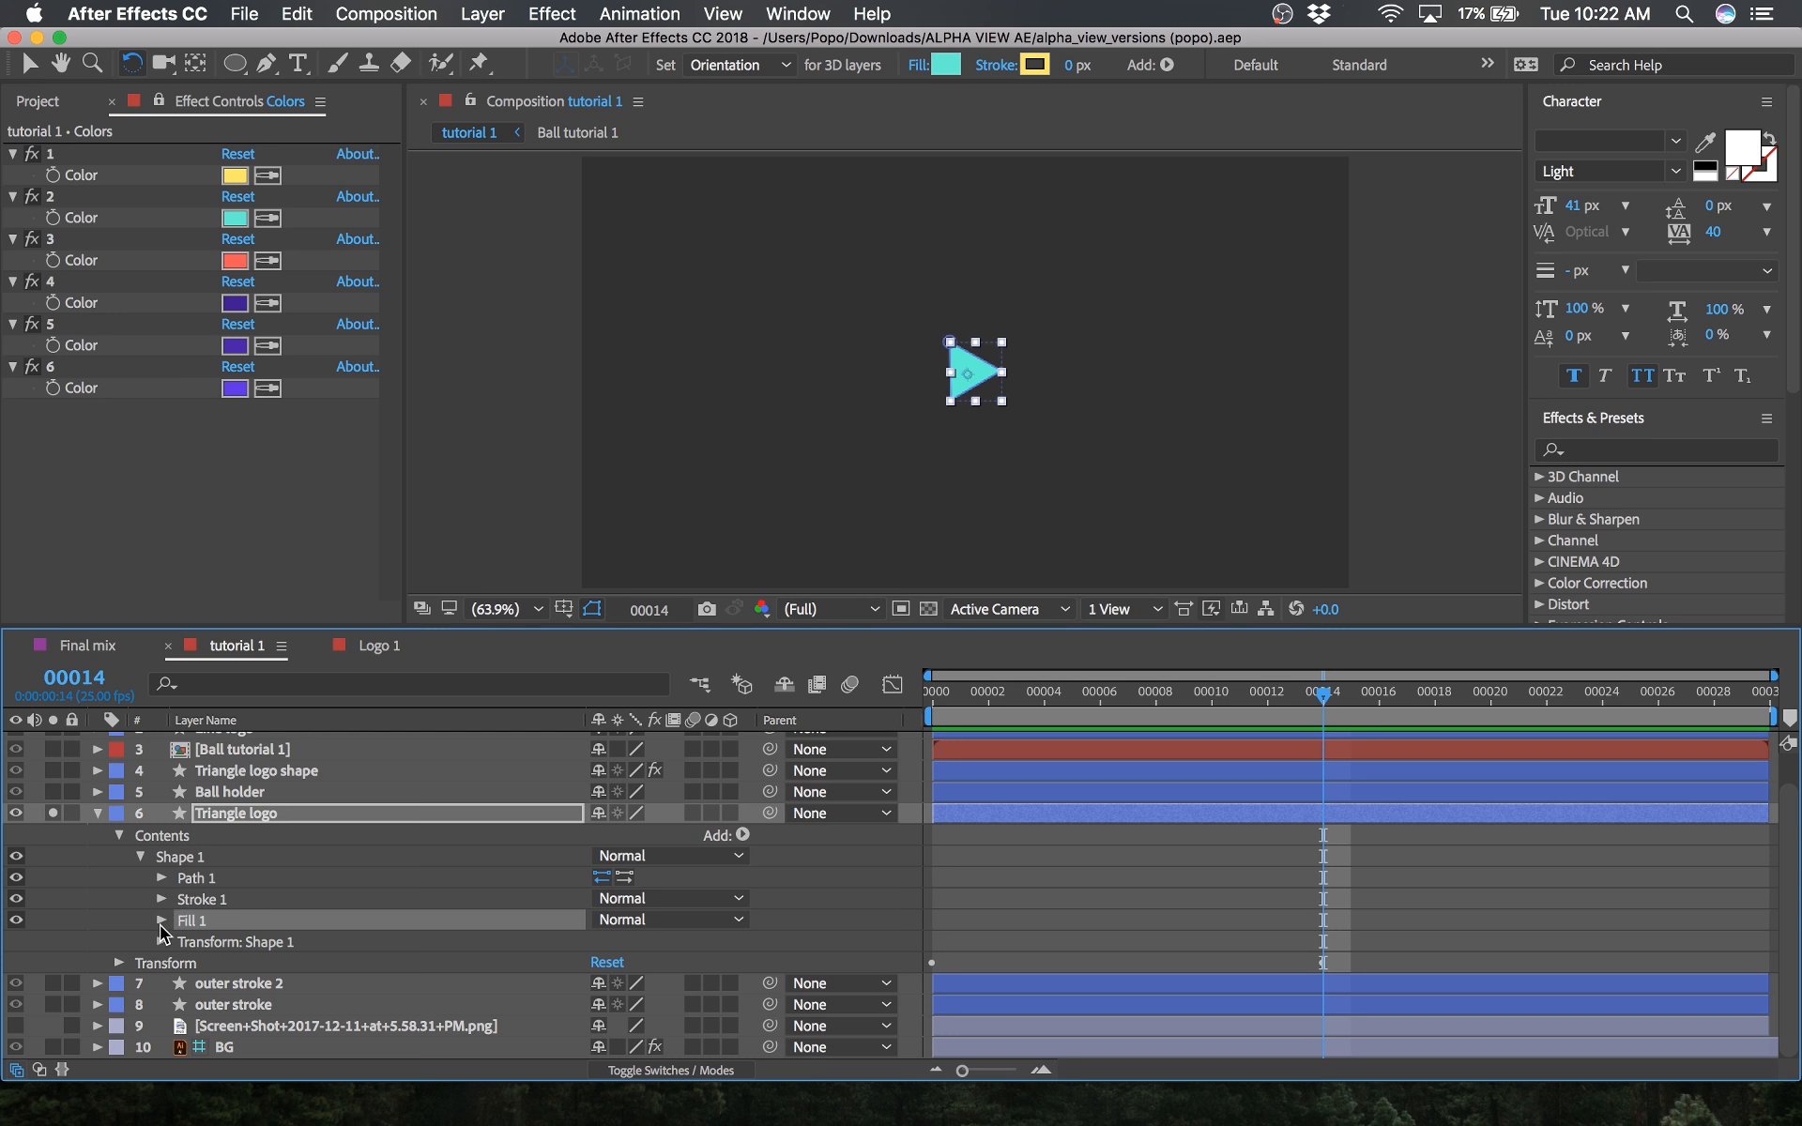
left_click(161, 921)
left_click(191, 986)
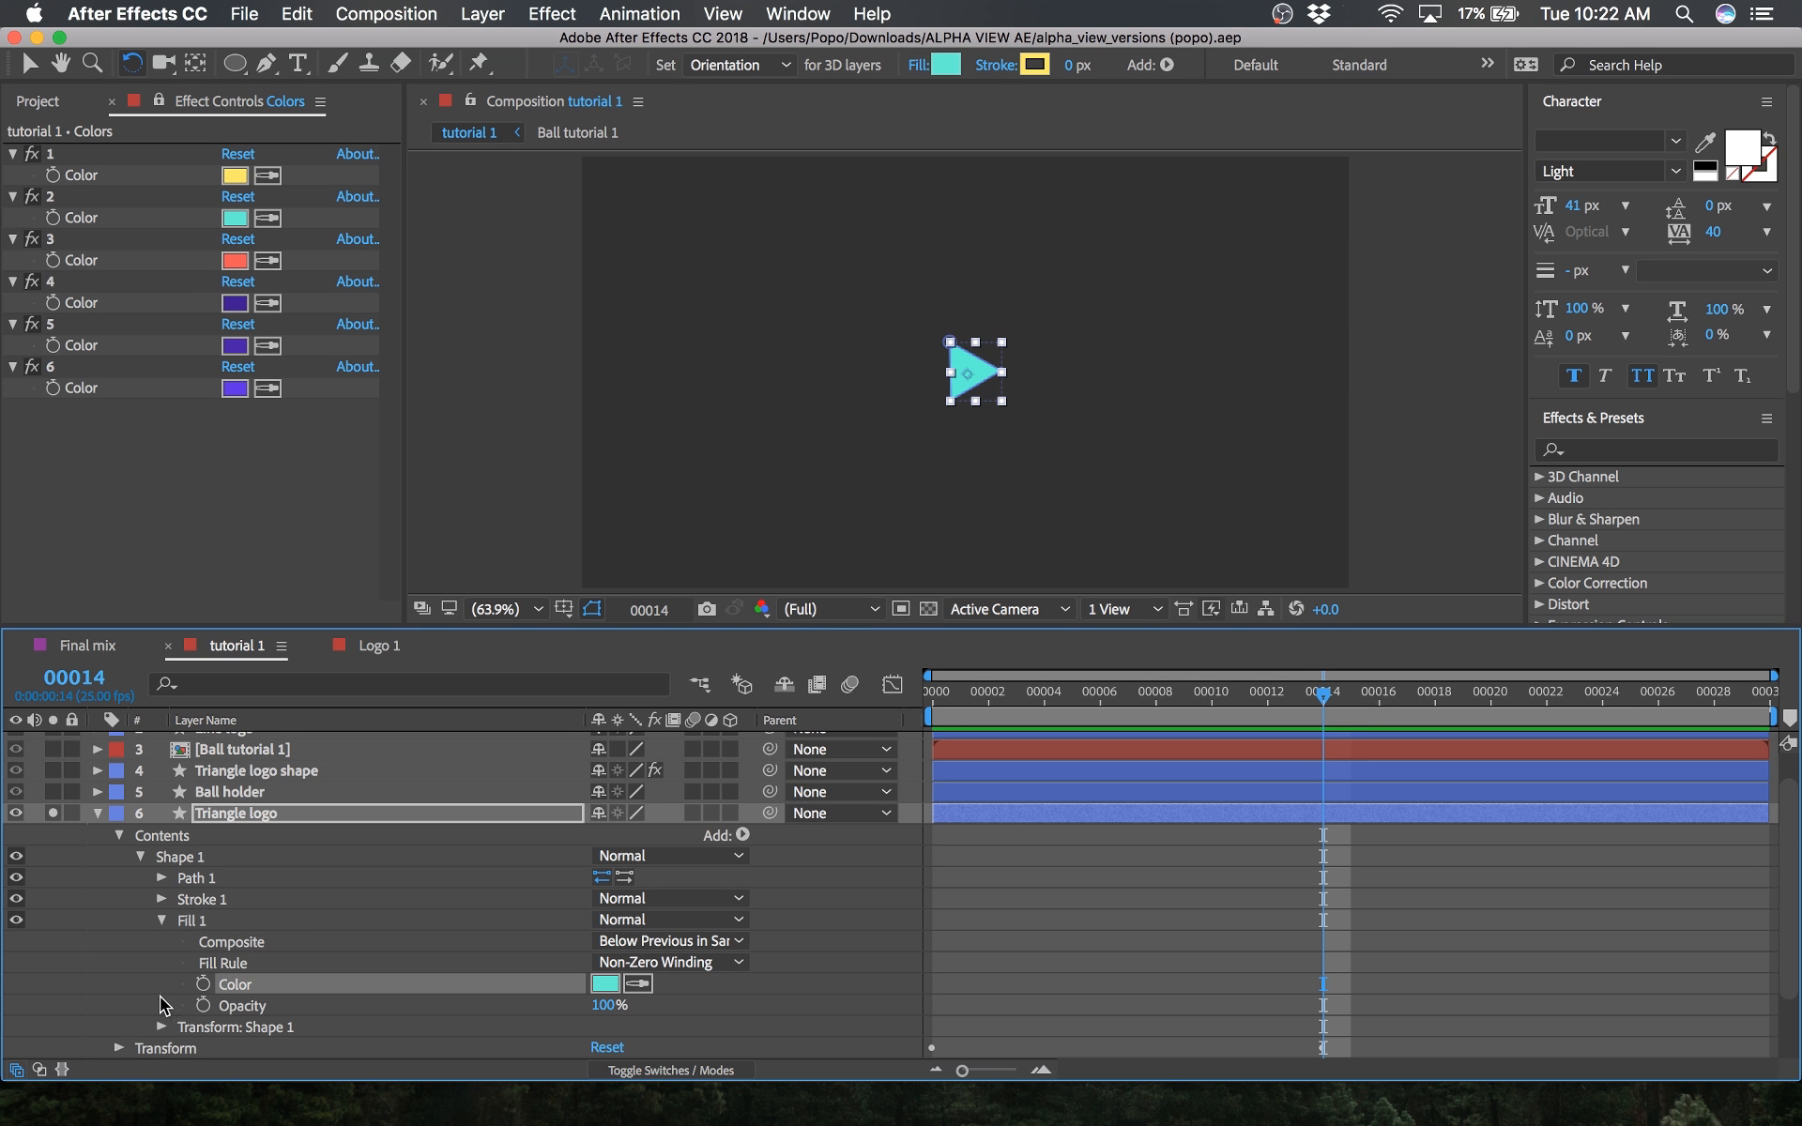
left_click(103, 815)
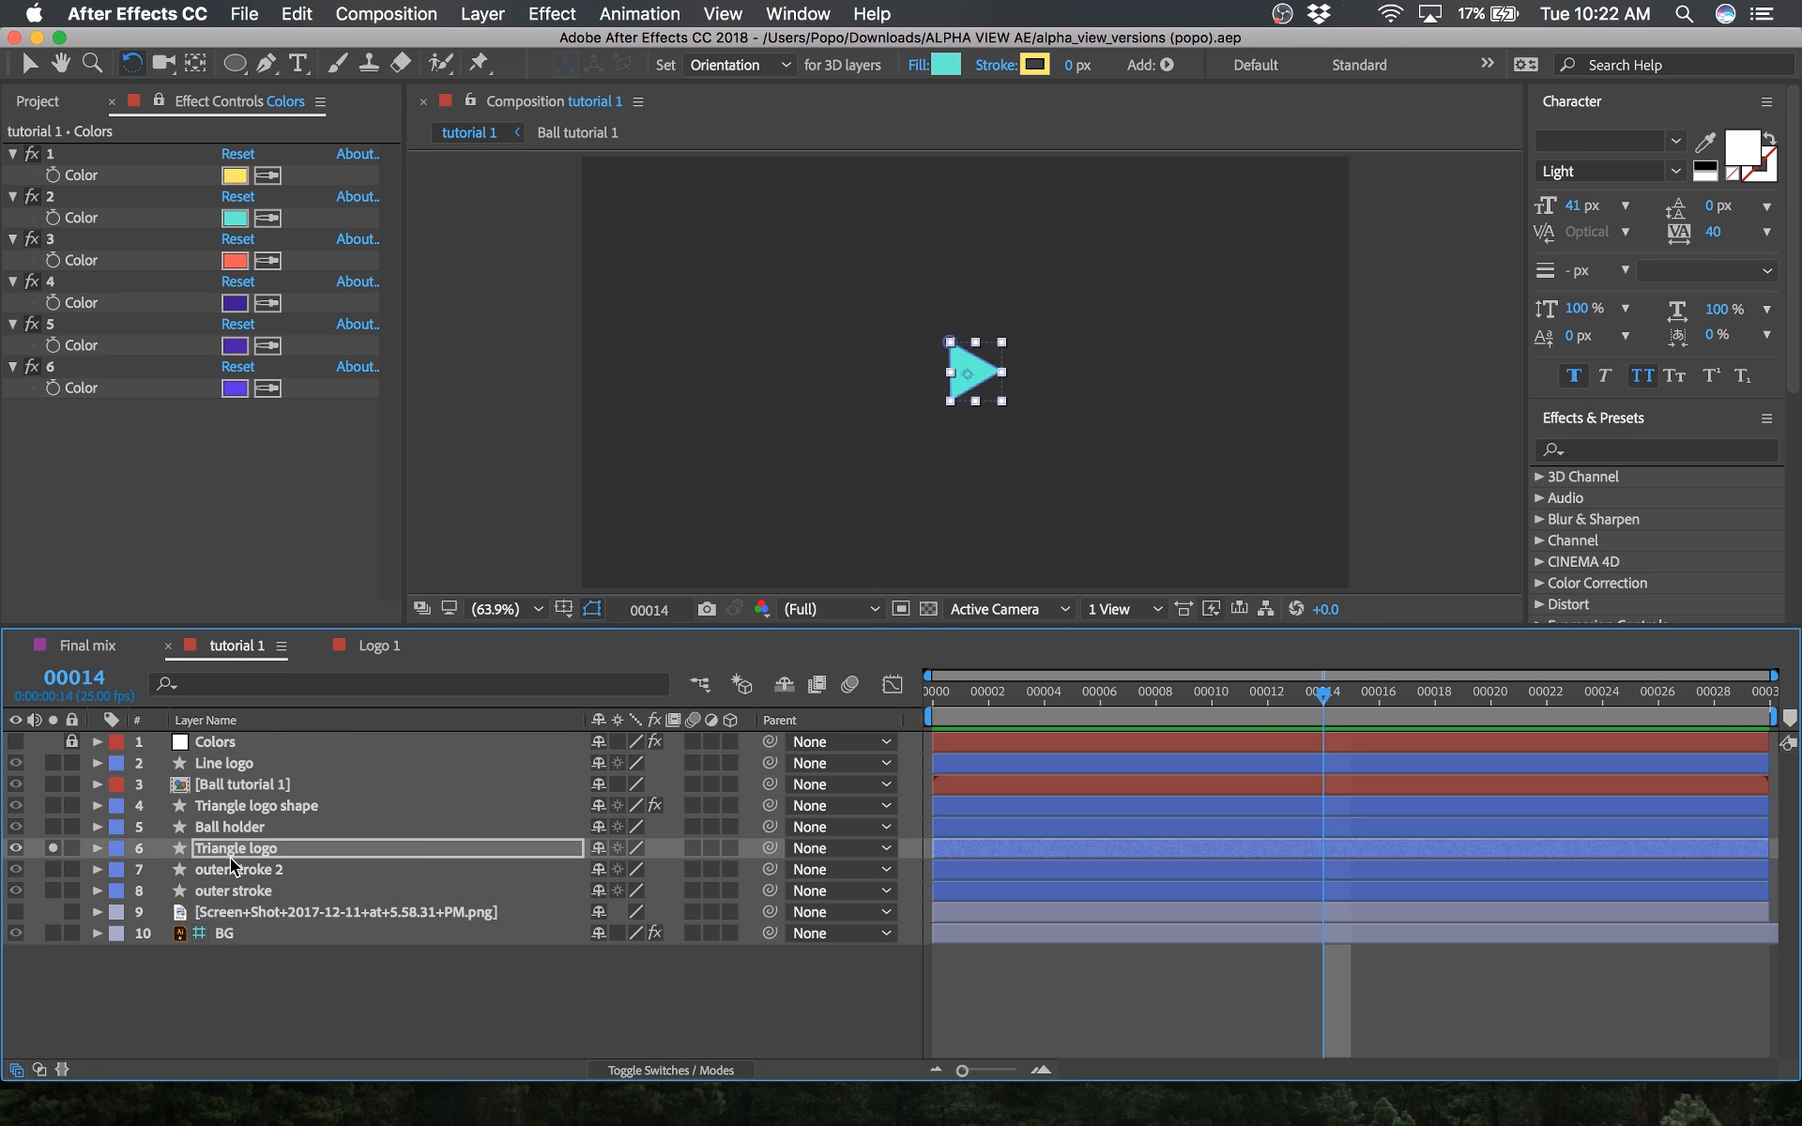
Step: Filter the Triangle logo layer's properties by "color" and delete Stroke 1 from Shape 1
left_click(261, 683)
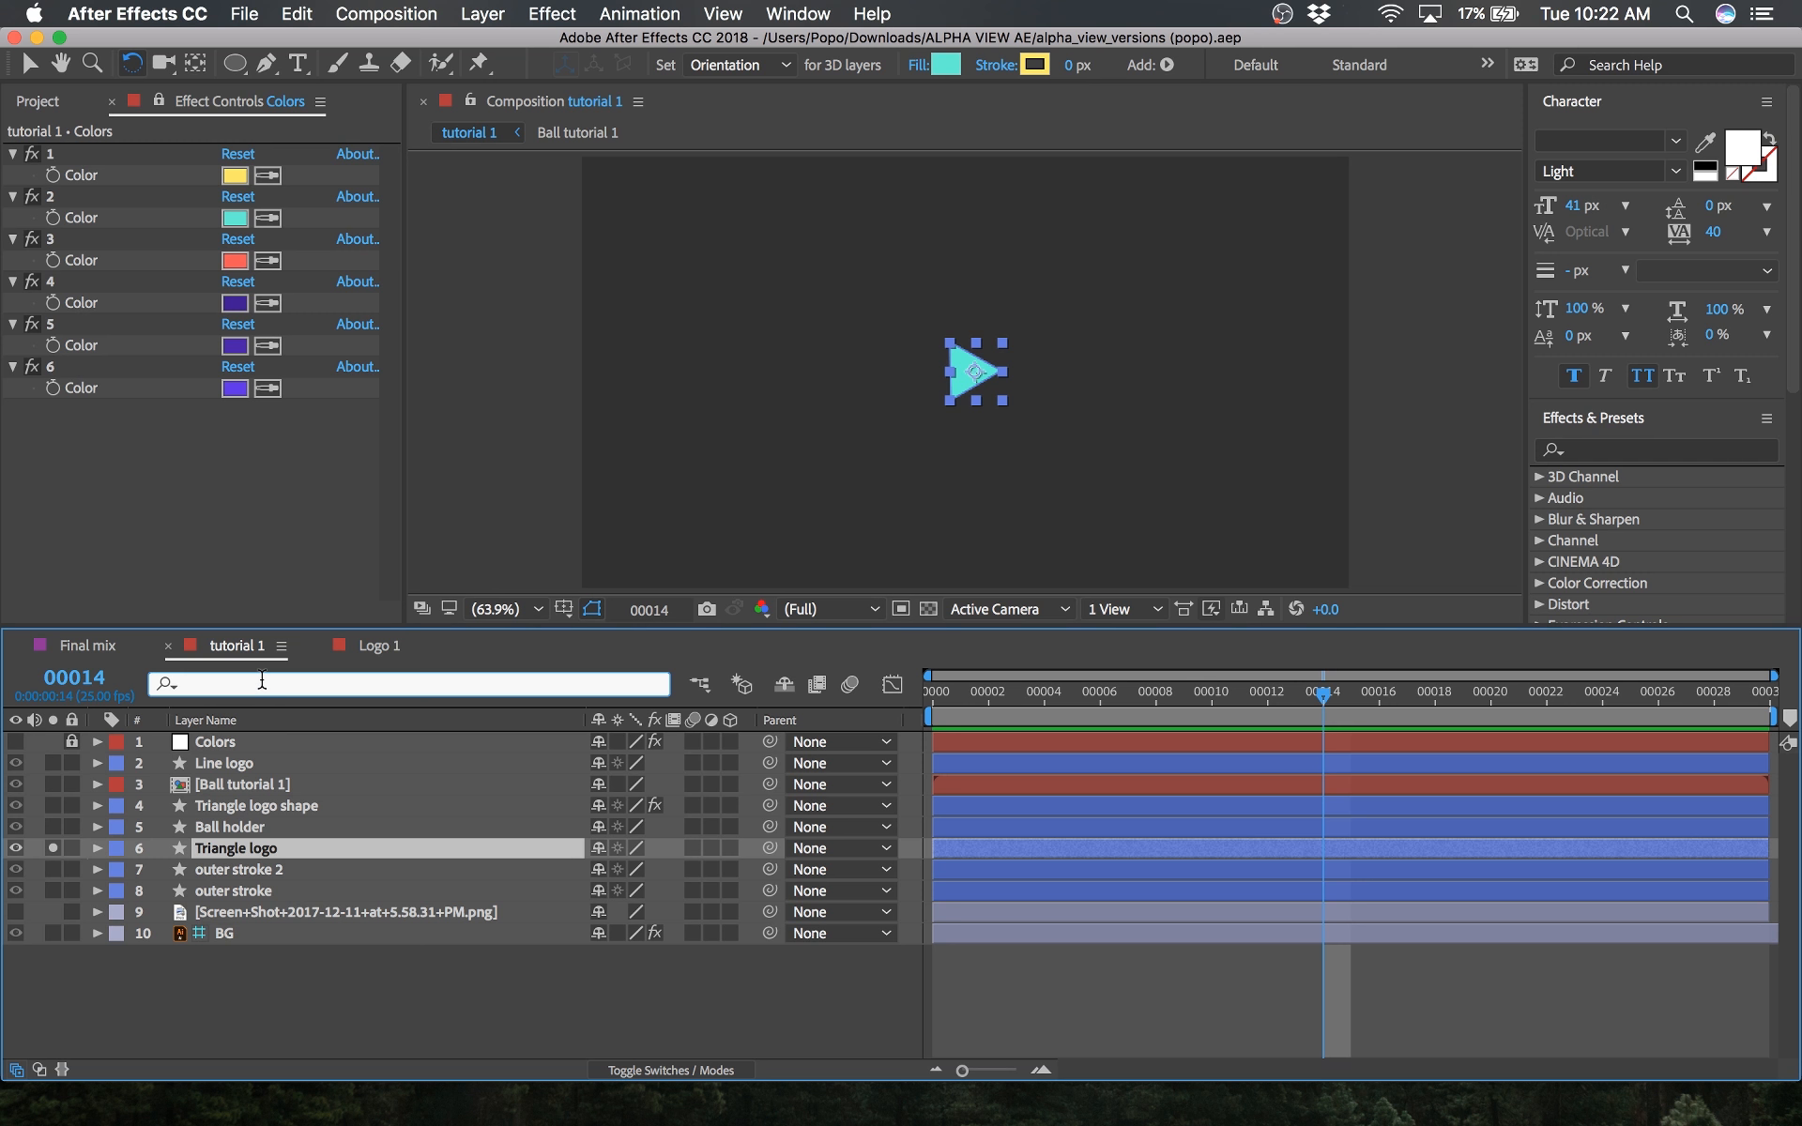
type("color")
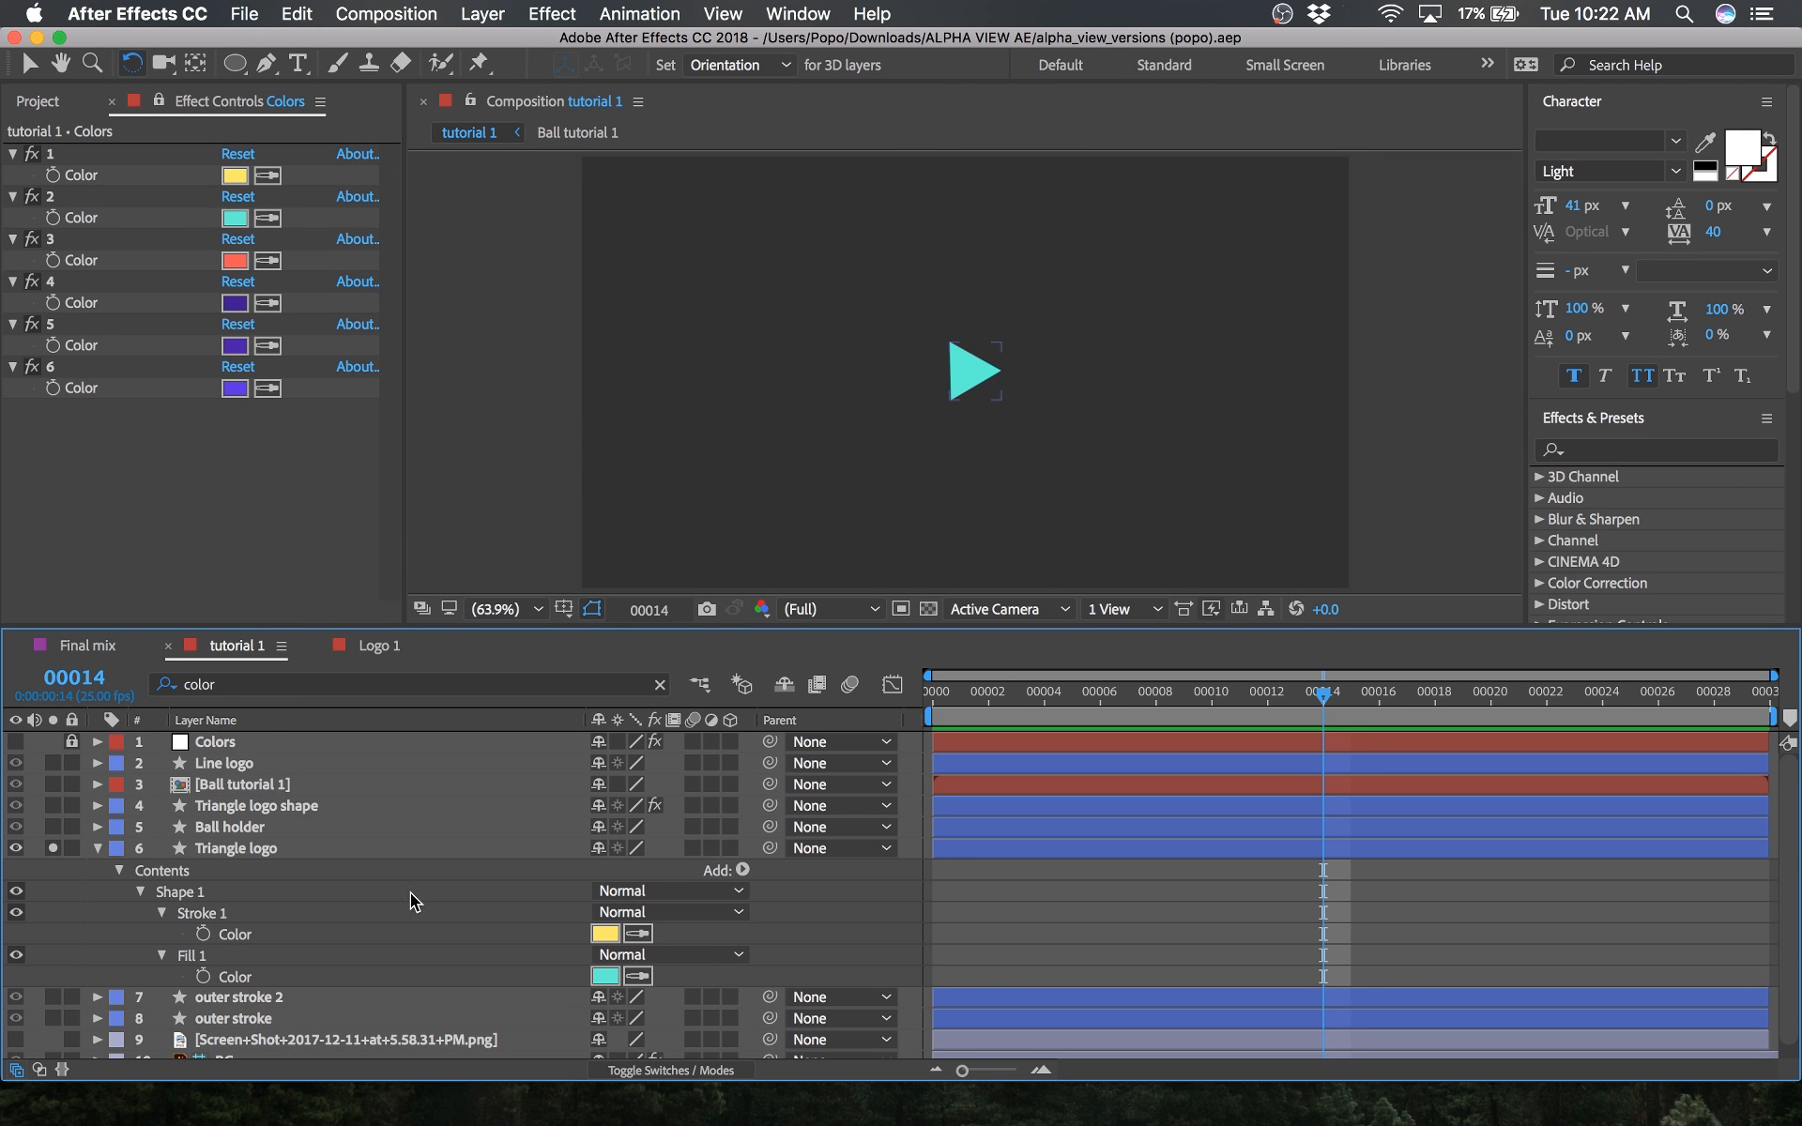
left_click(214, 929)
left_click(201, 913)
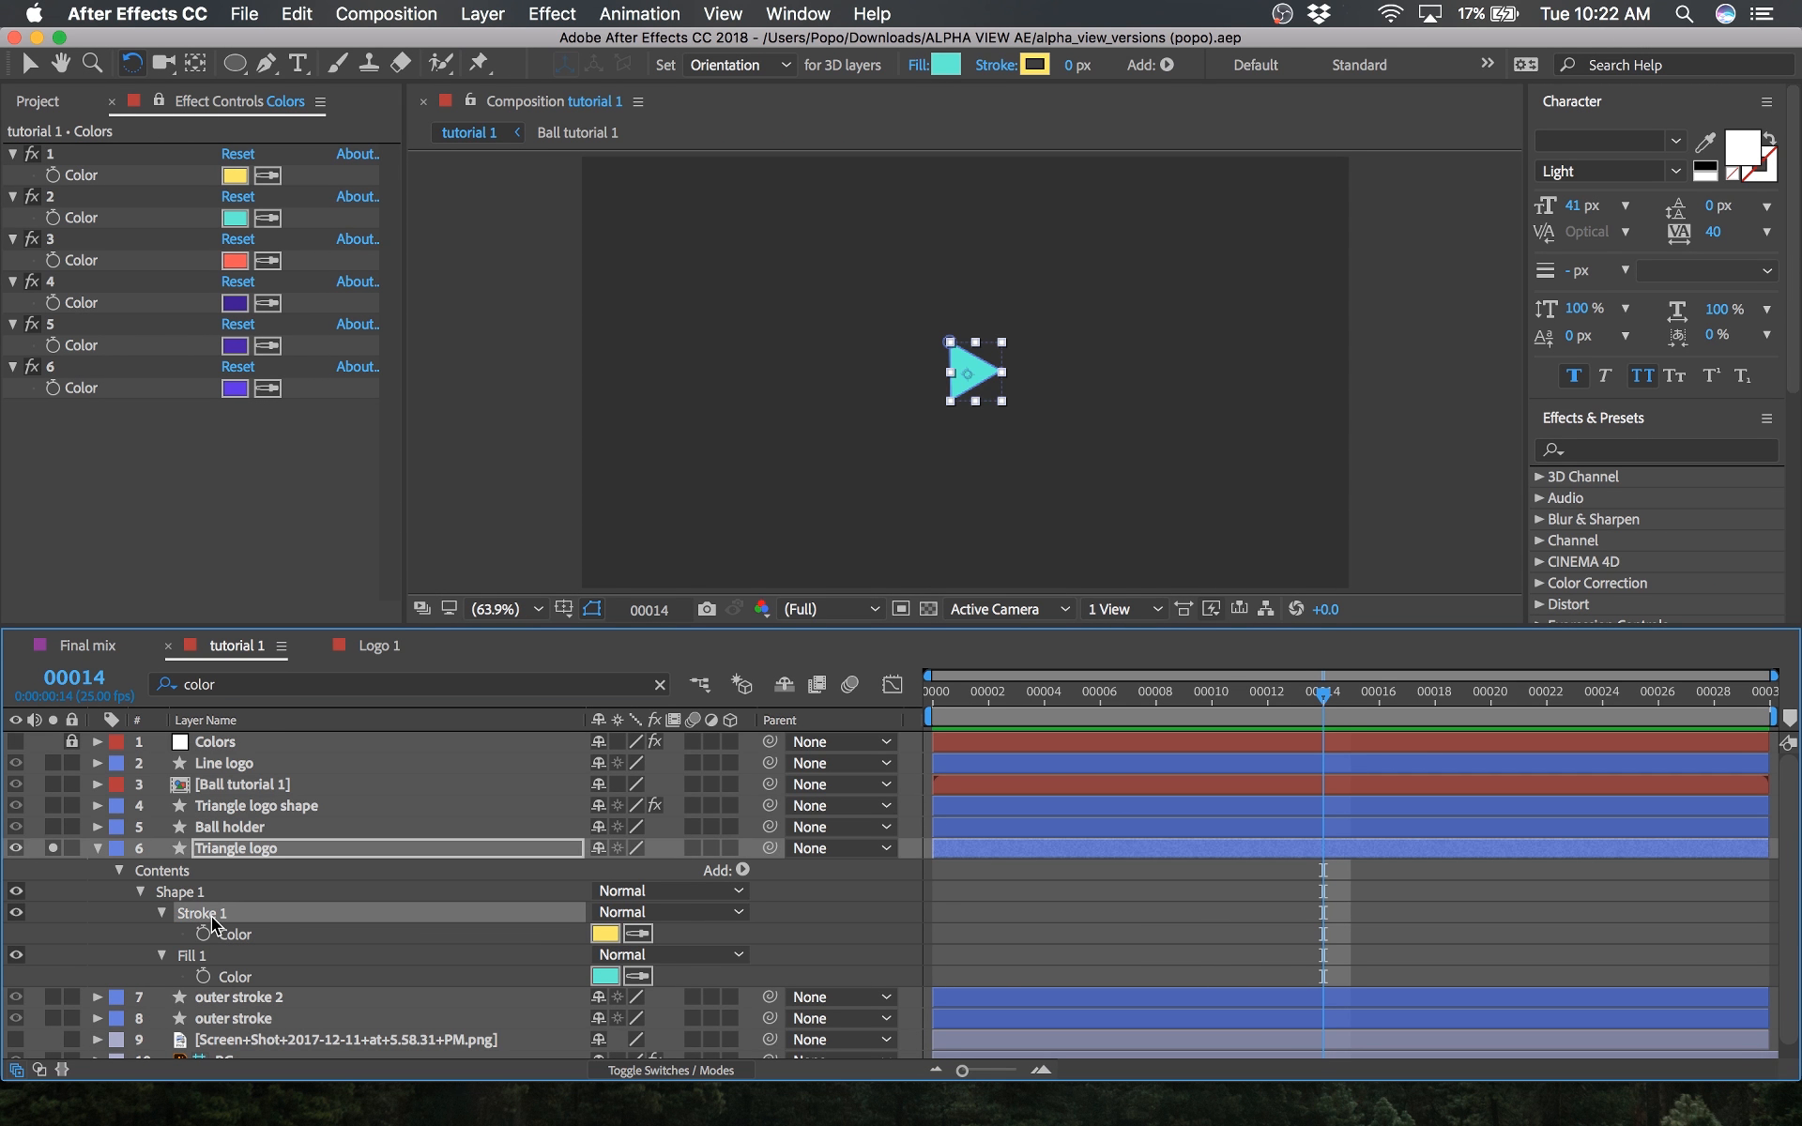
key("Delete")
Step: Keyframe the Triangle logo's Fill 1 Color at frame 14, and at frame 4 set it to the yellow sampled from color control 1
left_click(225, 915)
left_click(263, 934)
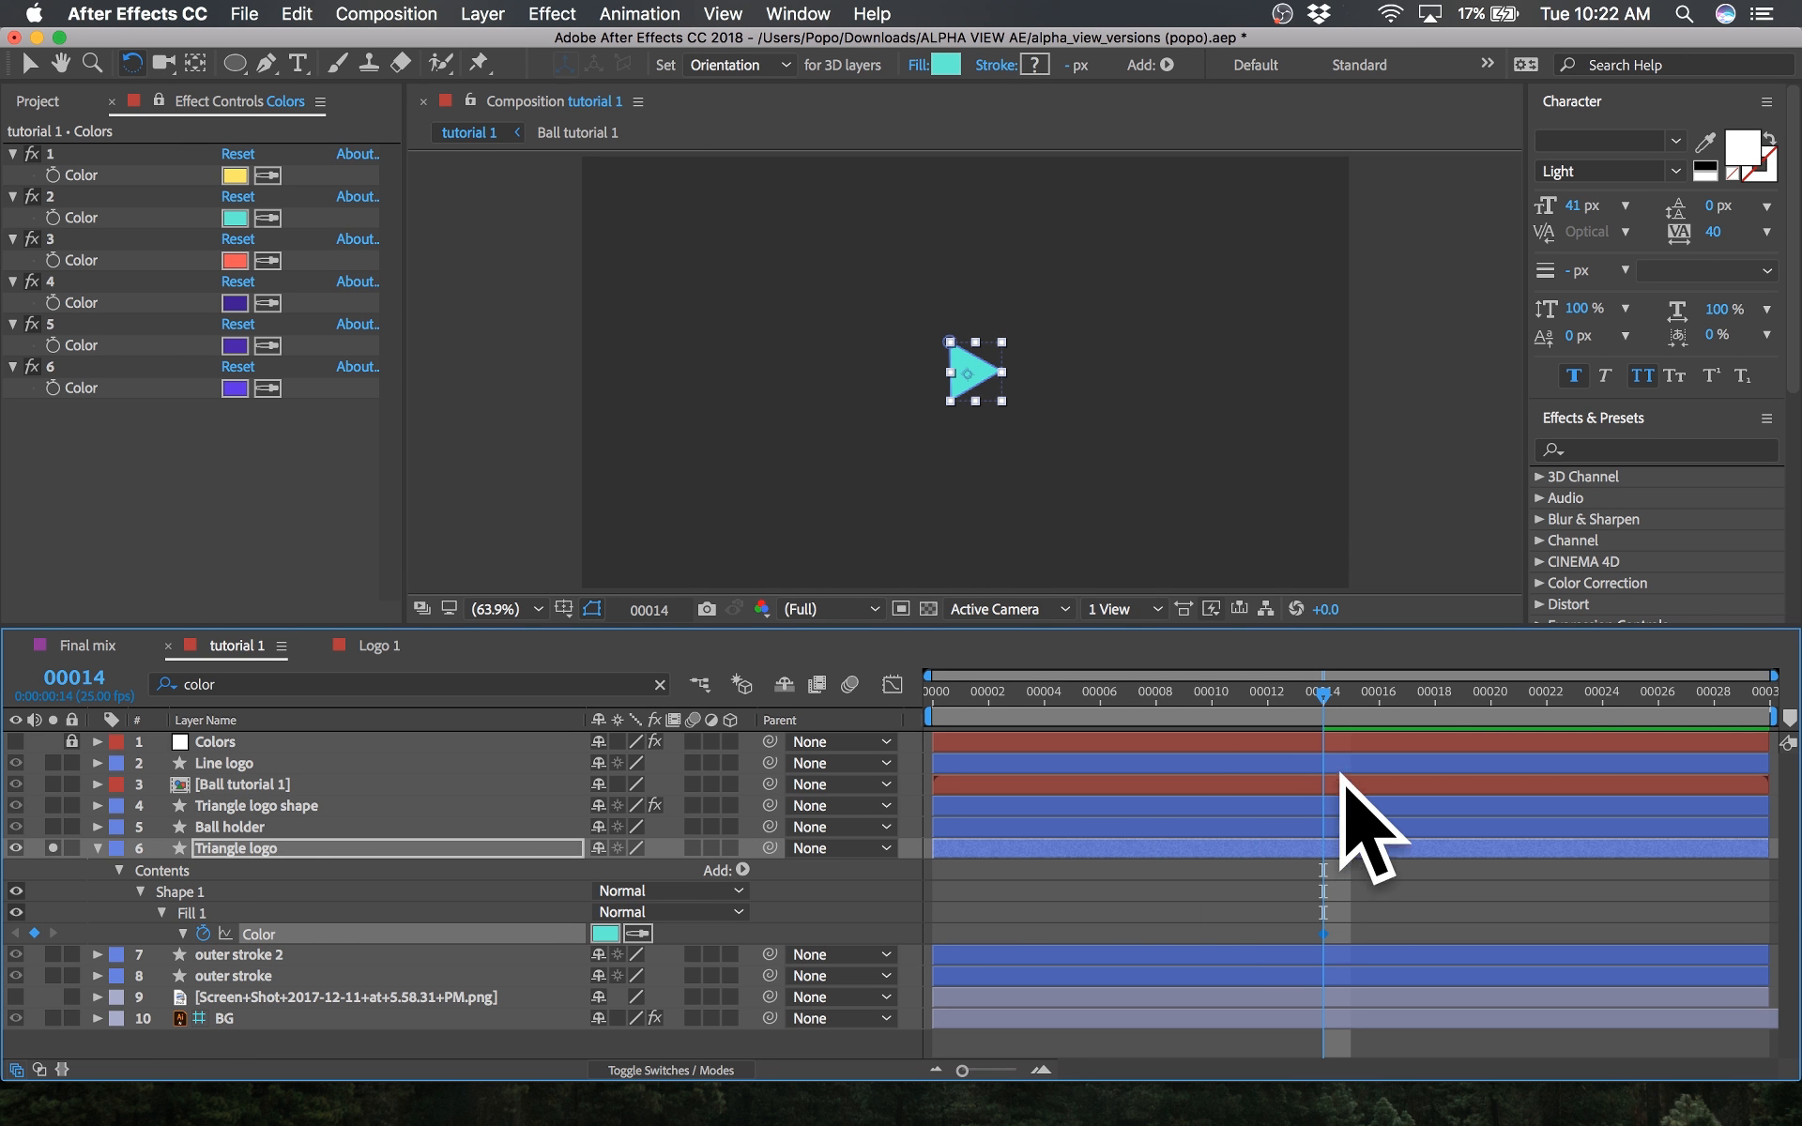
left_click_drag(1248, 700, 1215, 702)
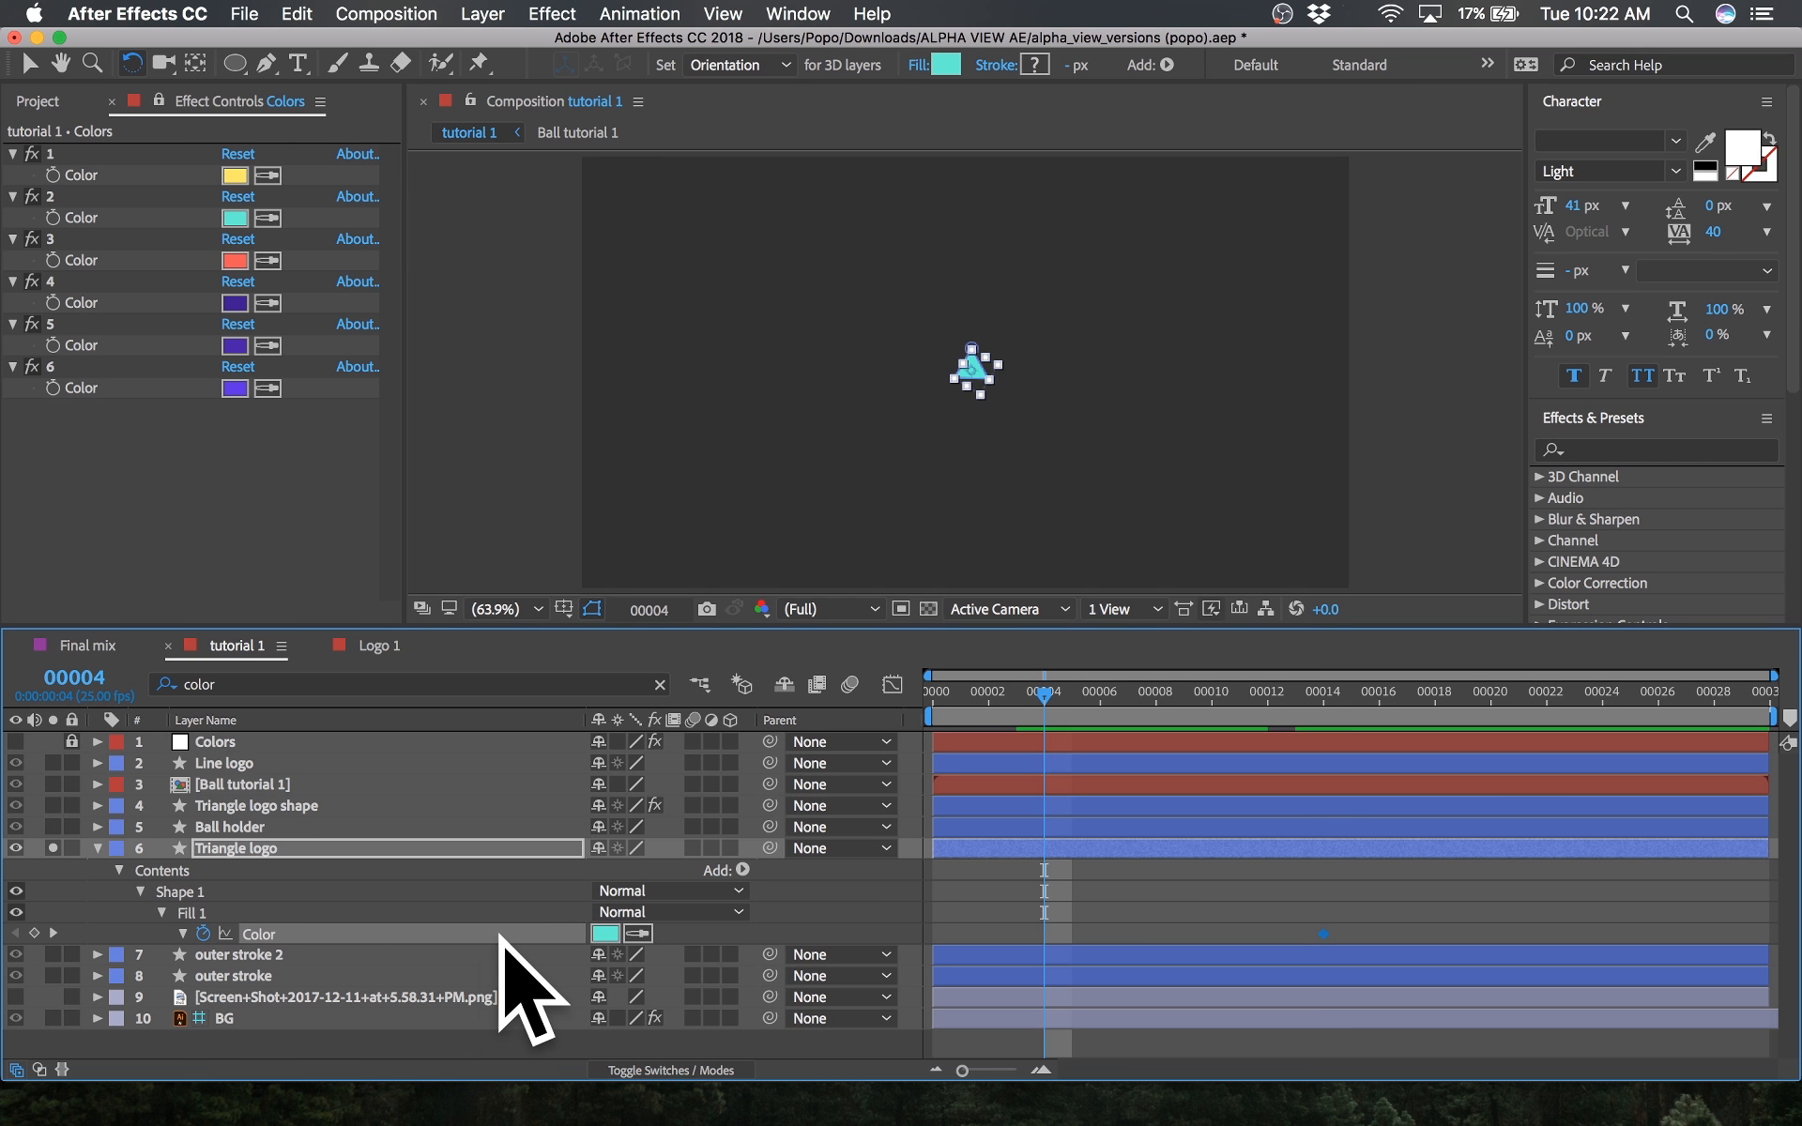
left_click(637, 933)
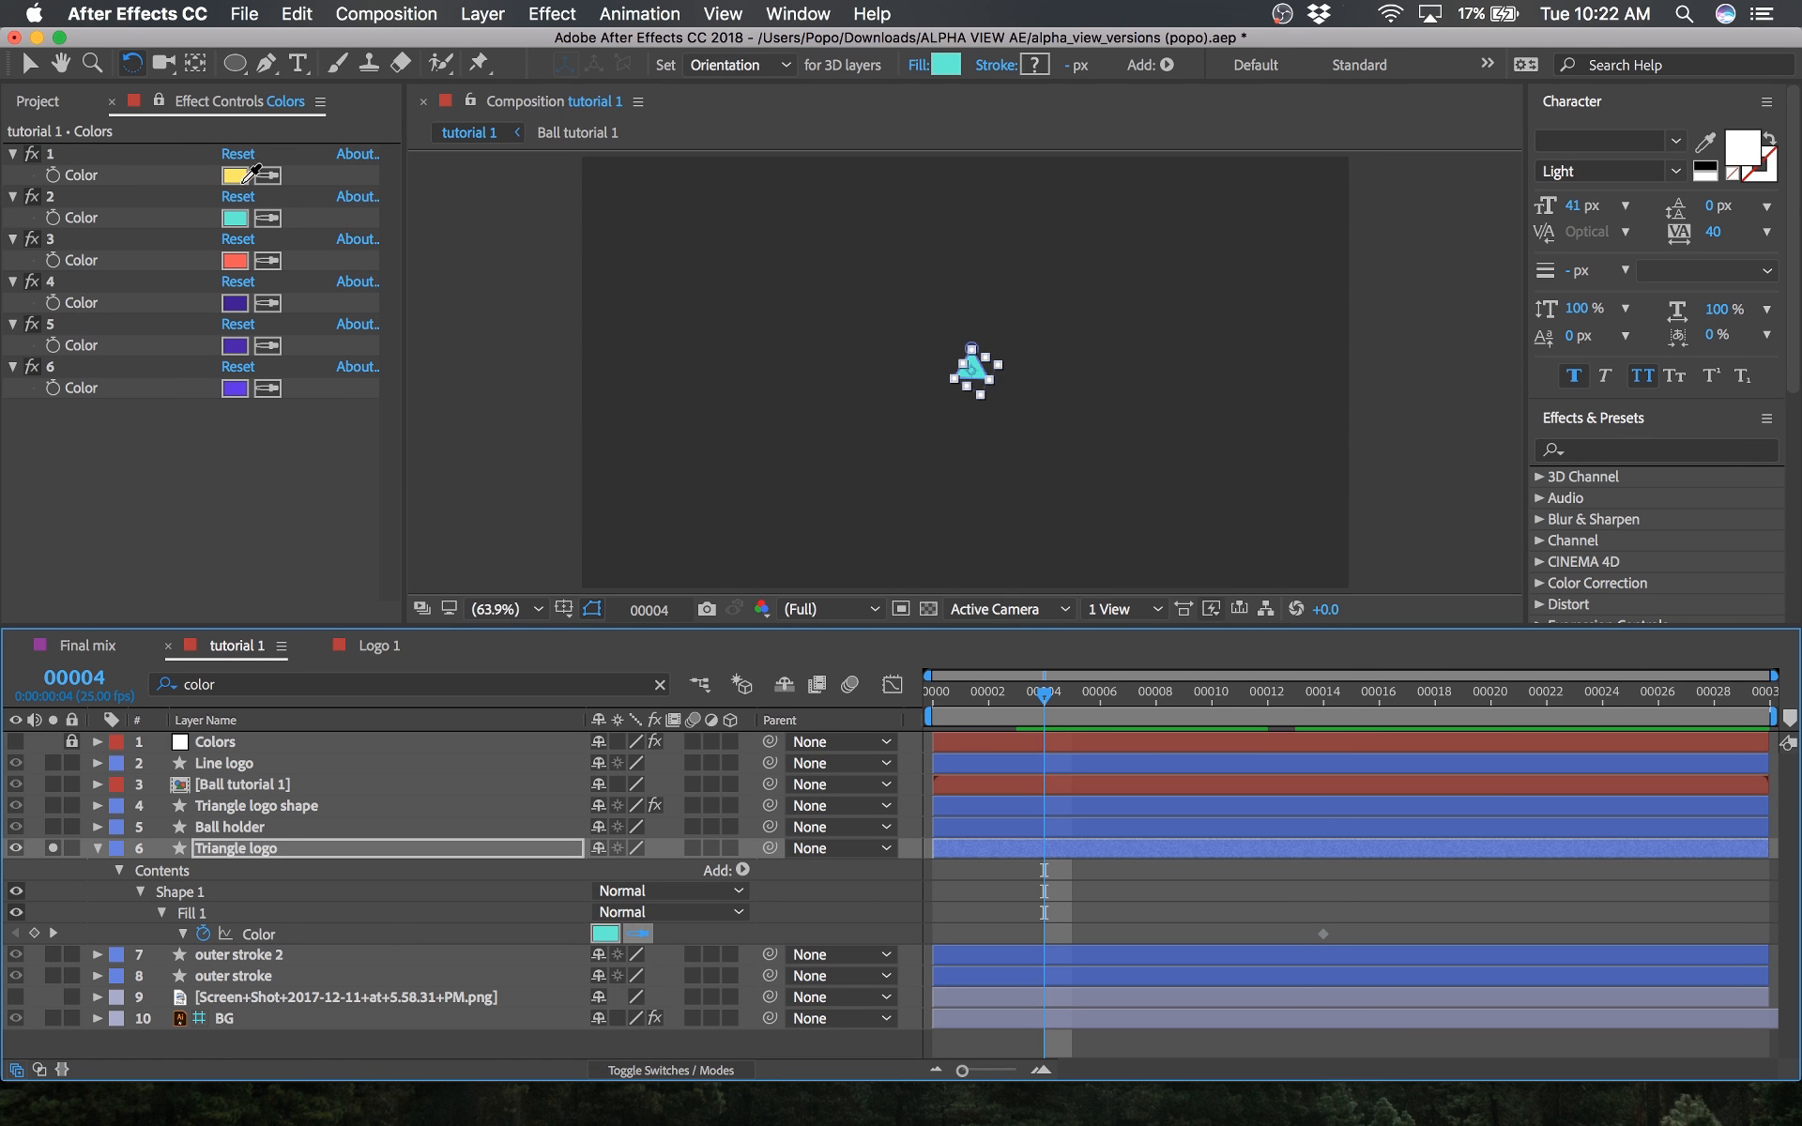
left_click(247, 179)
Step: Apply Easy Ease to both Fill 1 Color keyframes, preview the color change, and collapse the Triangle logo layer
left_click(1411, 921)
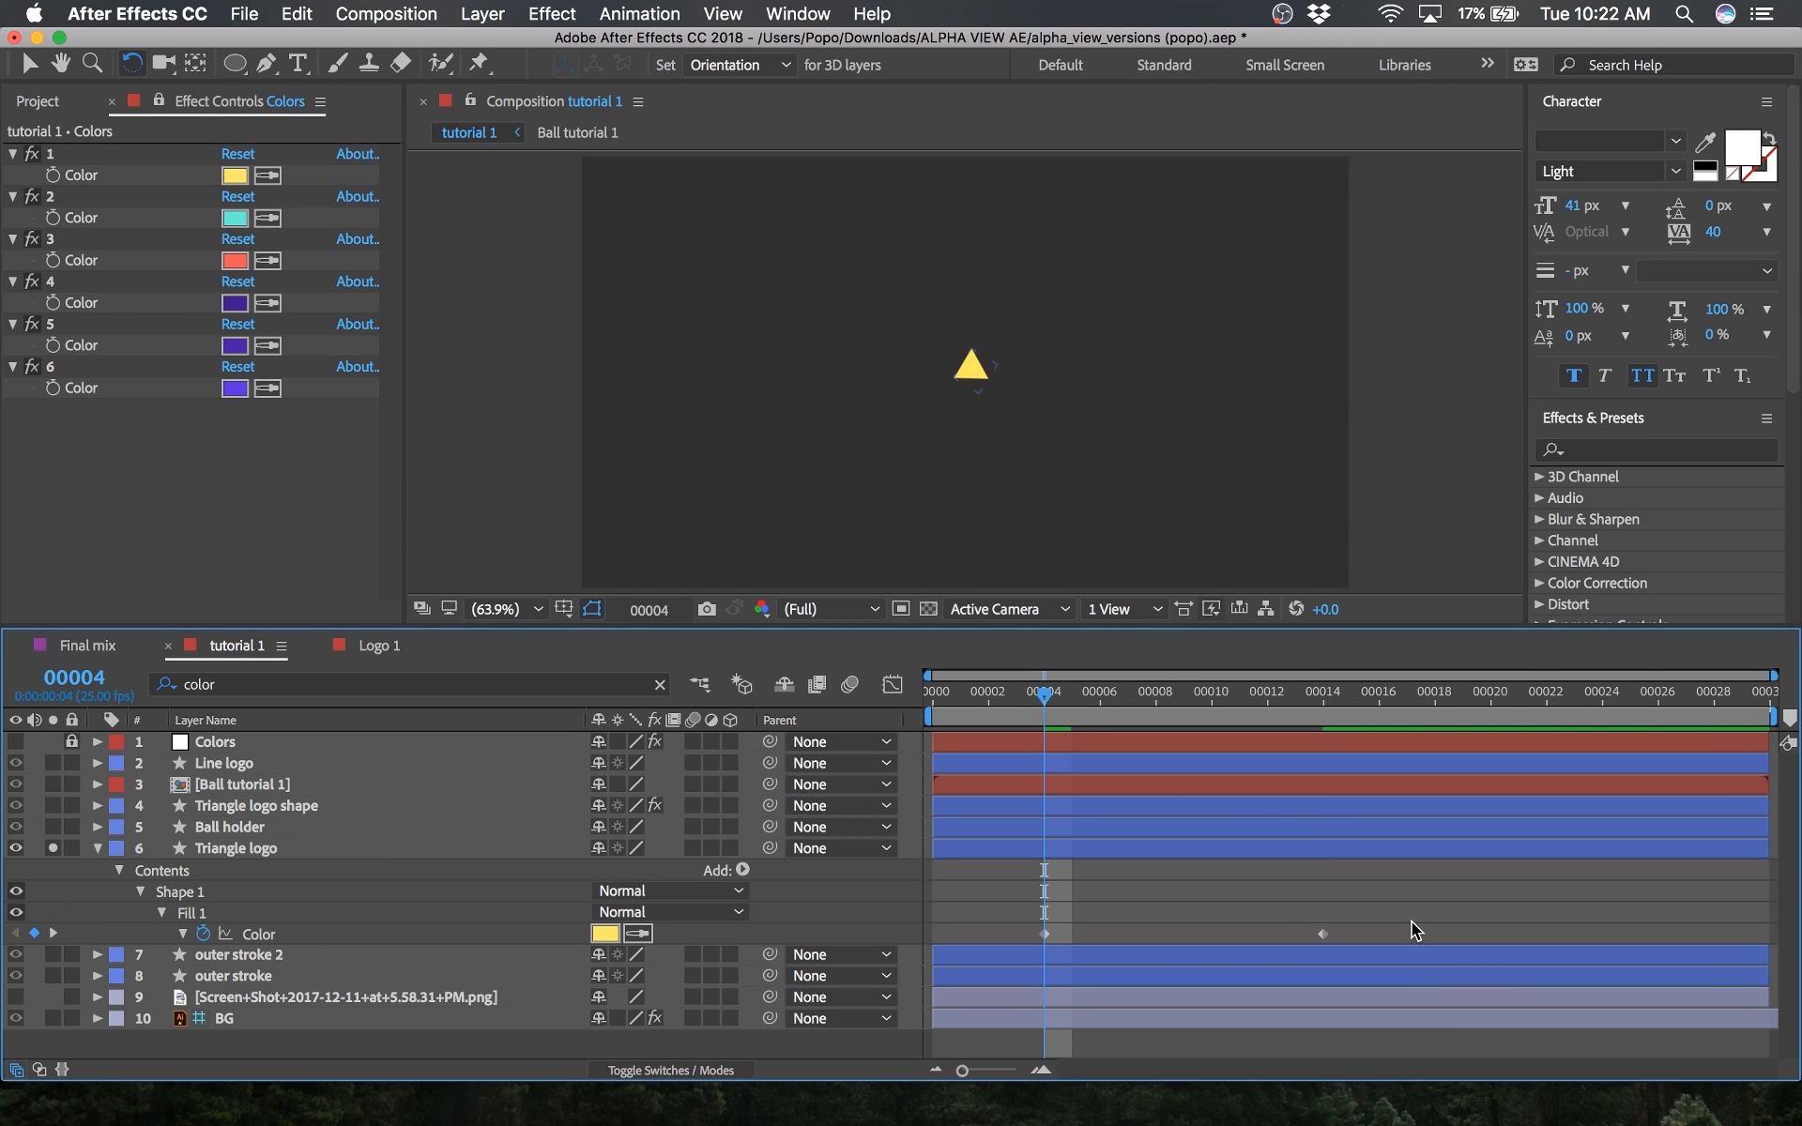
left_click_drag(1412, 922, 984, 955)
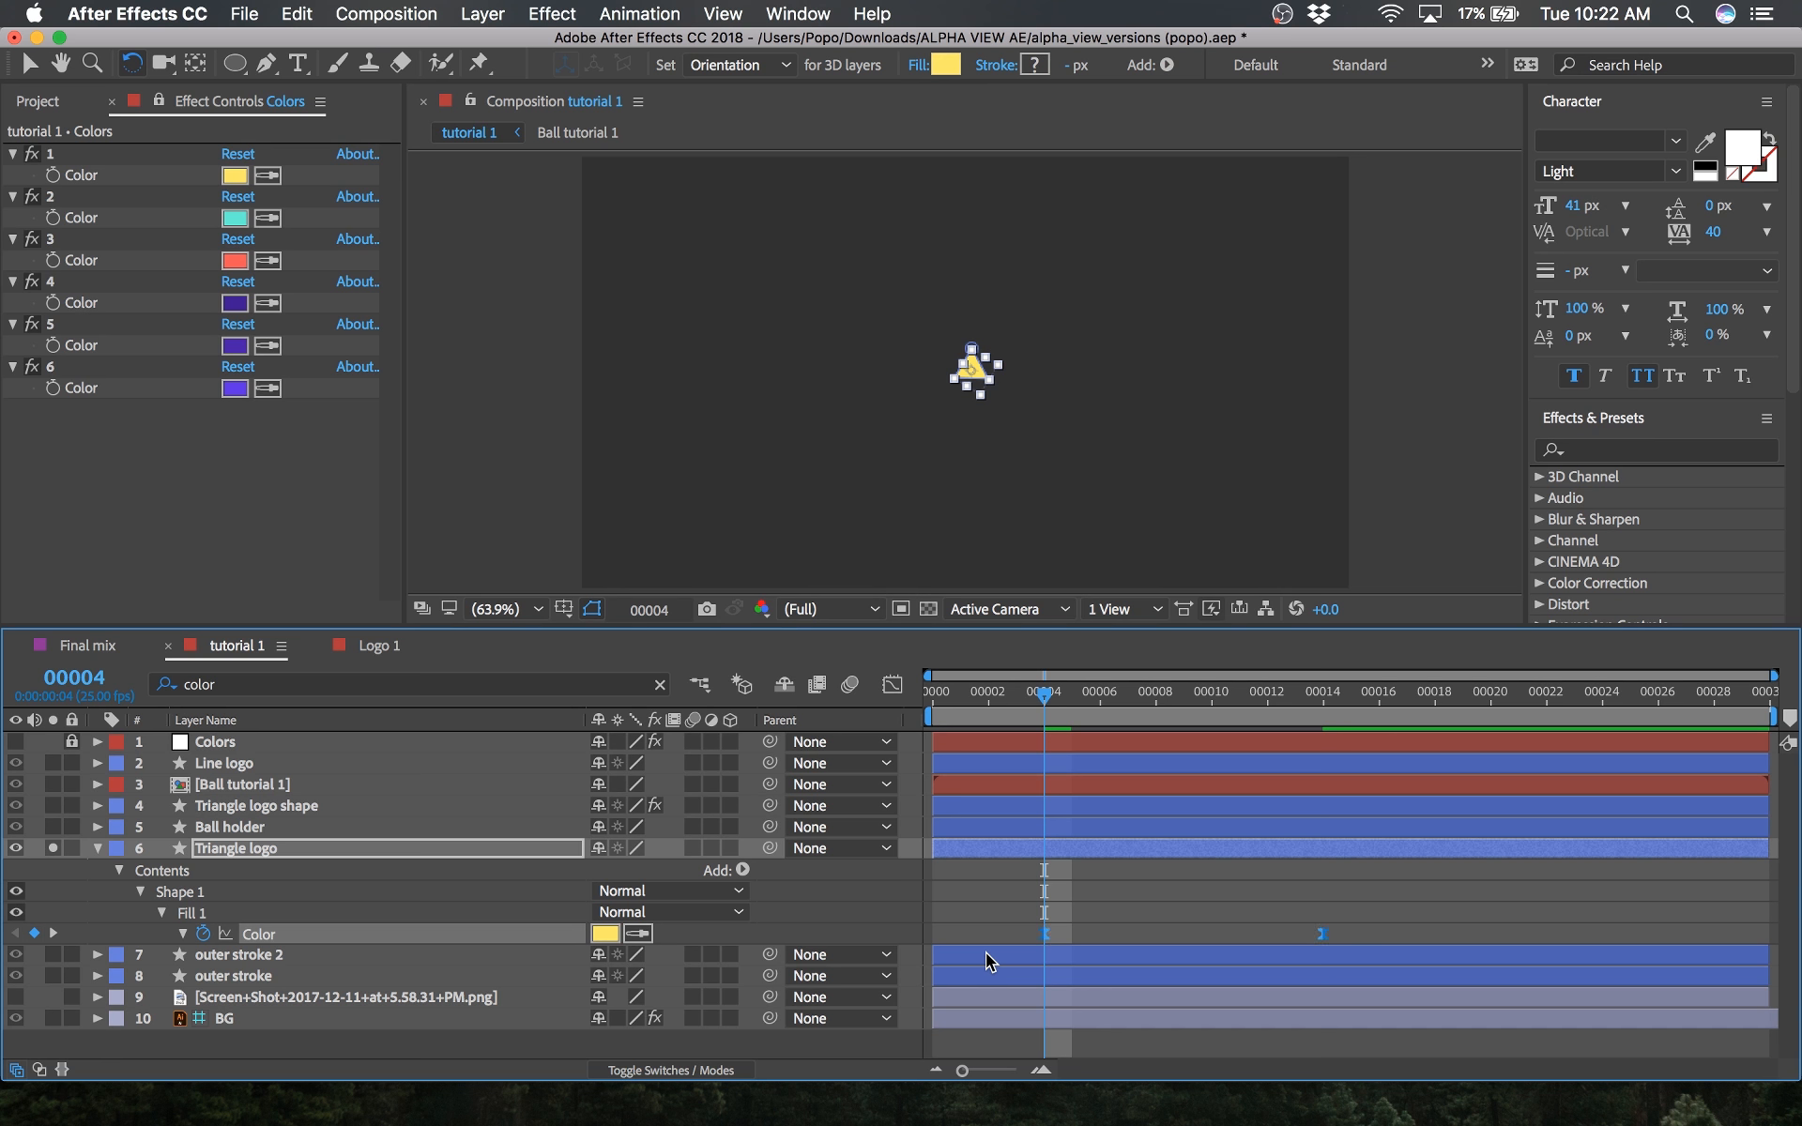
left_click(1124, 915)
key("space")
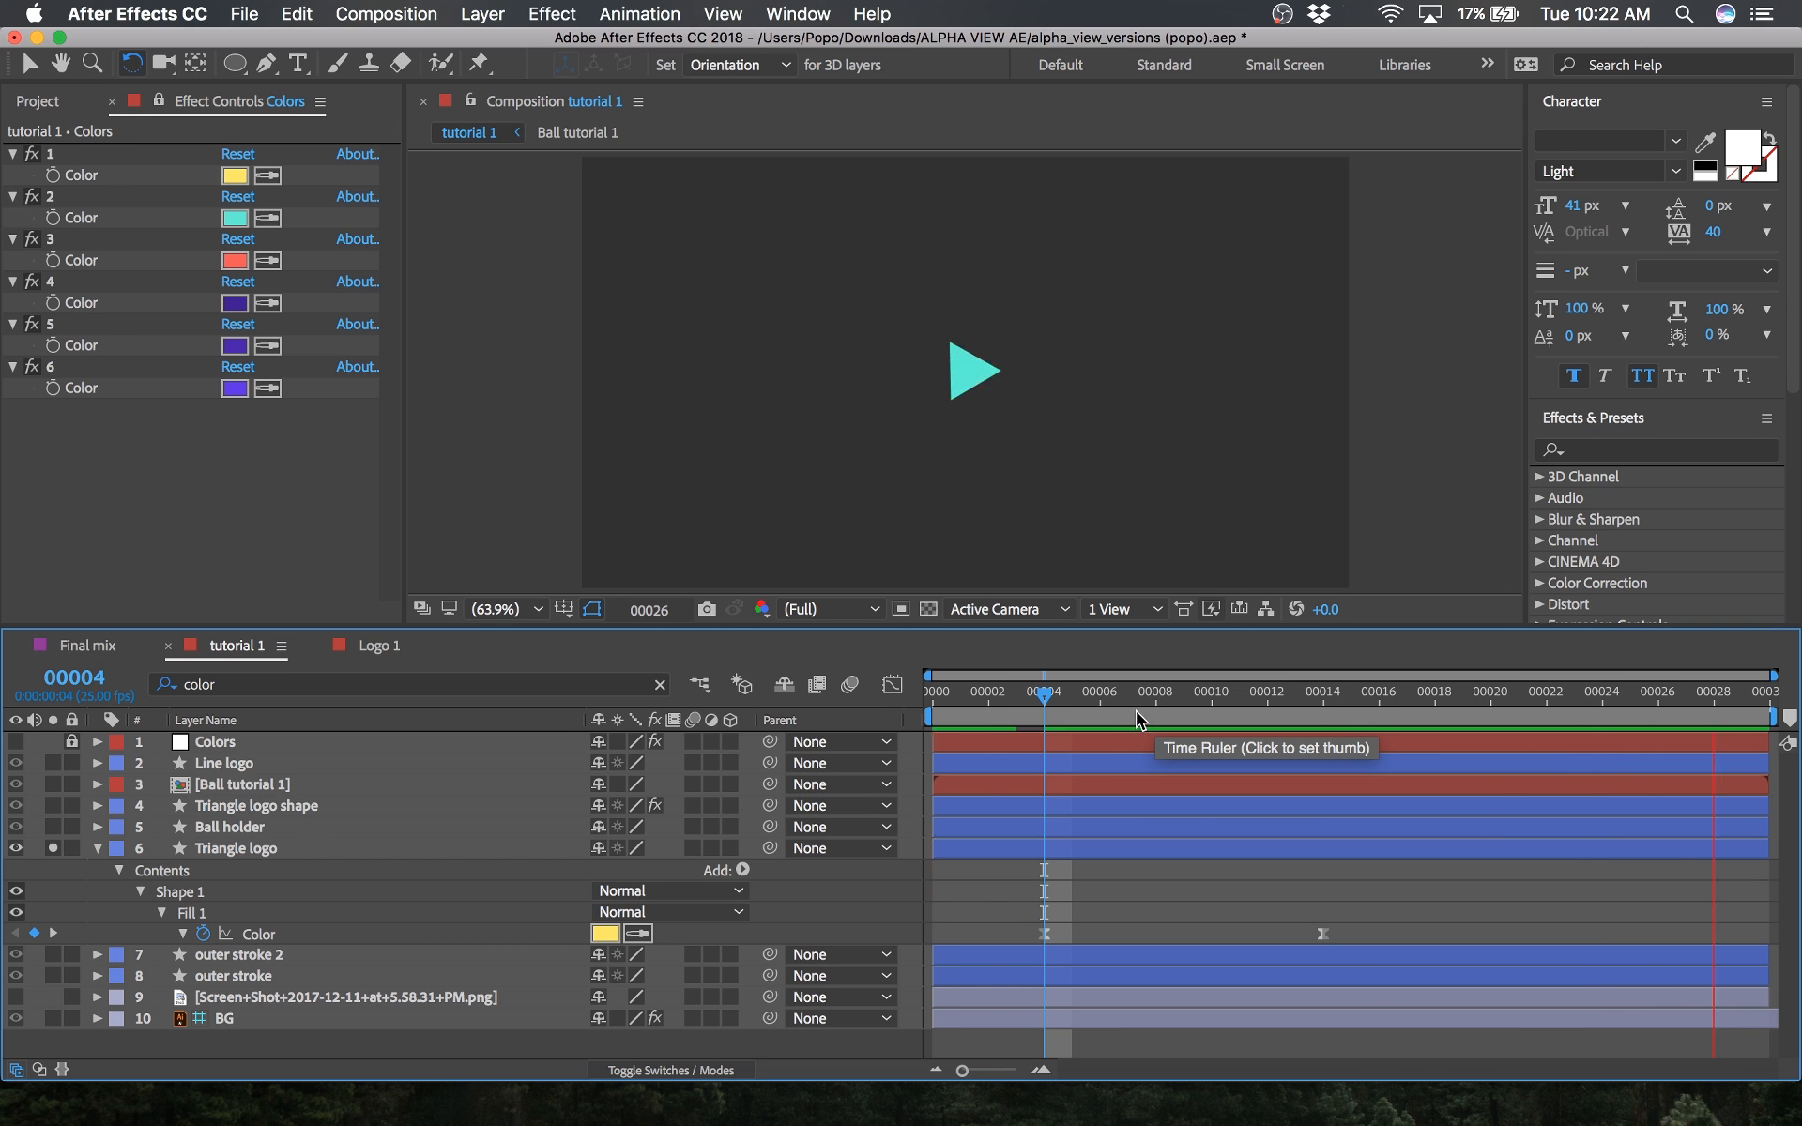
left_click(97, 847)
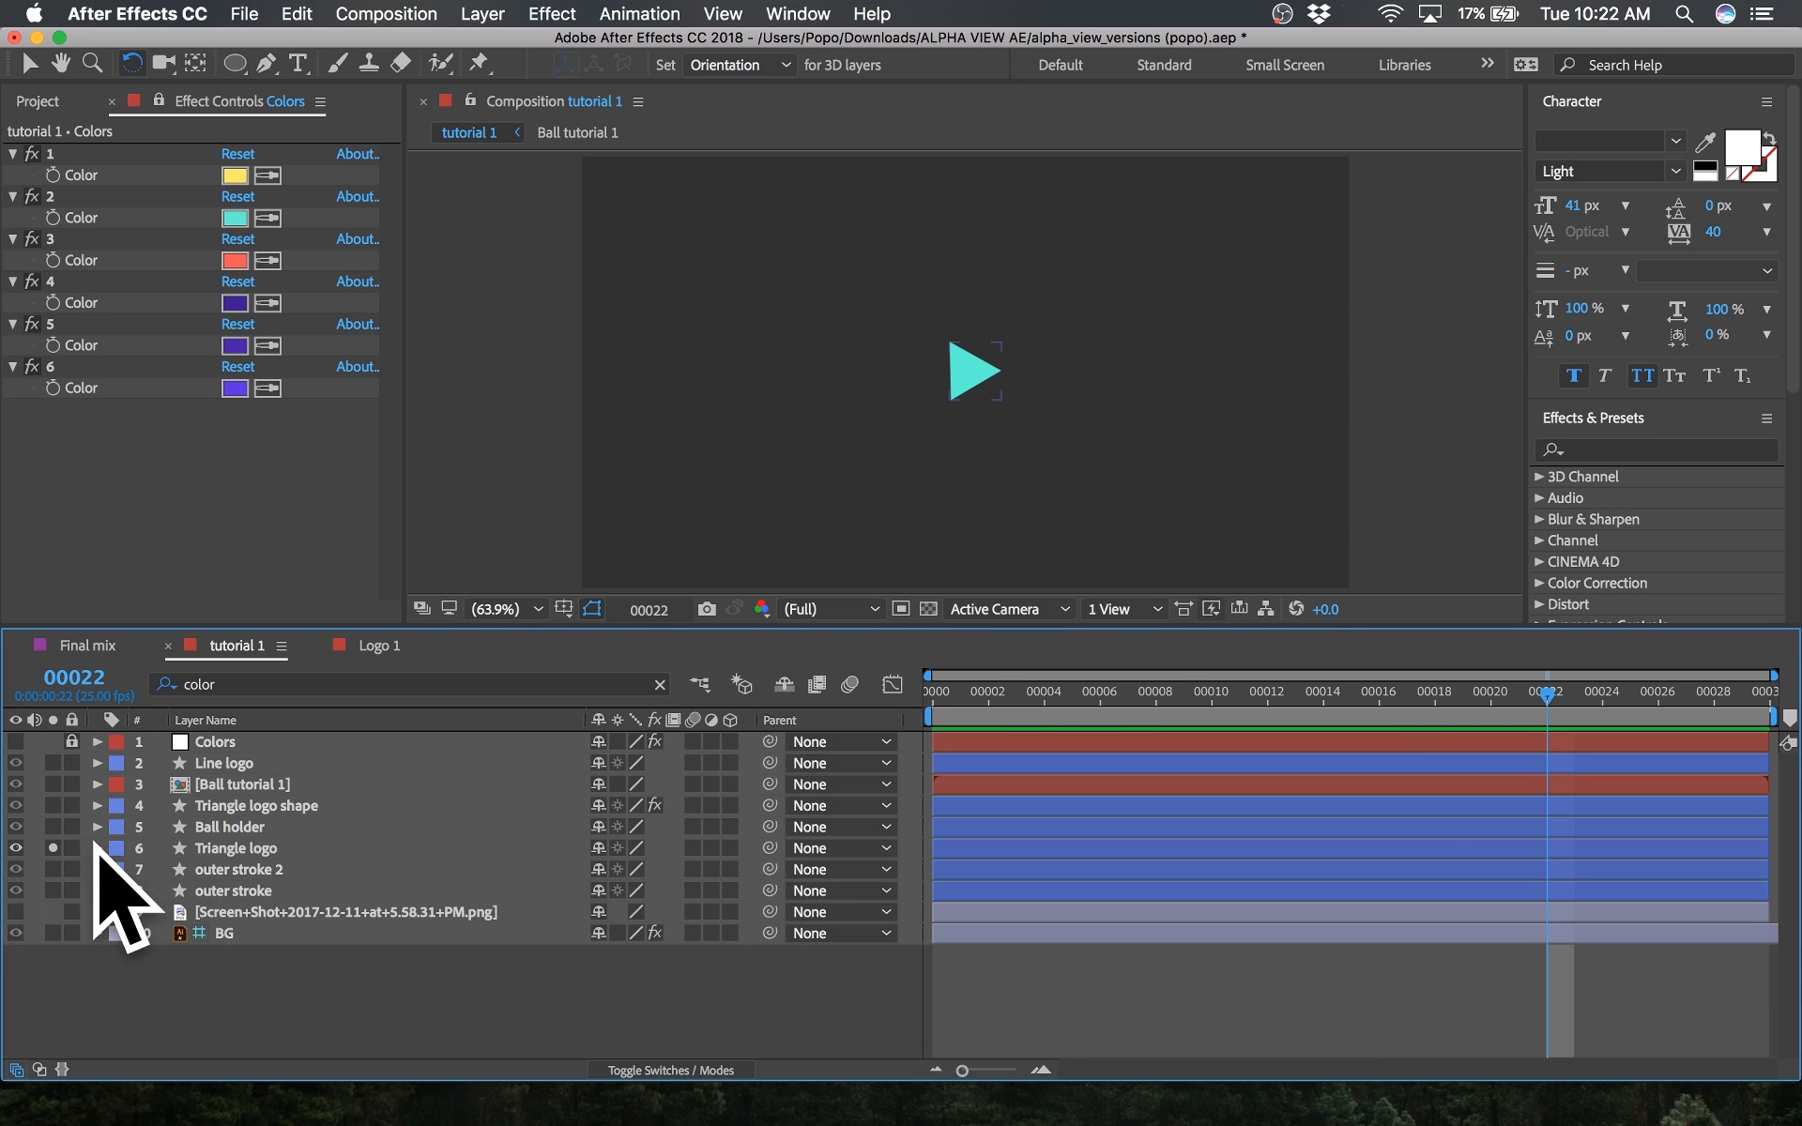
Step: Examine the reference animation in the Logo 1 composition at frame 8, and return to tutorial 1 with no layer selected
left_click(366, 646)
mouse_move(1154, 699)
left_mouse_down()
mouse_move(948, 705)
mouse_move(1181, 704)
left_mouse_up()
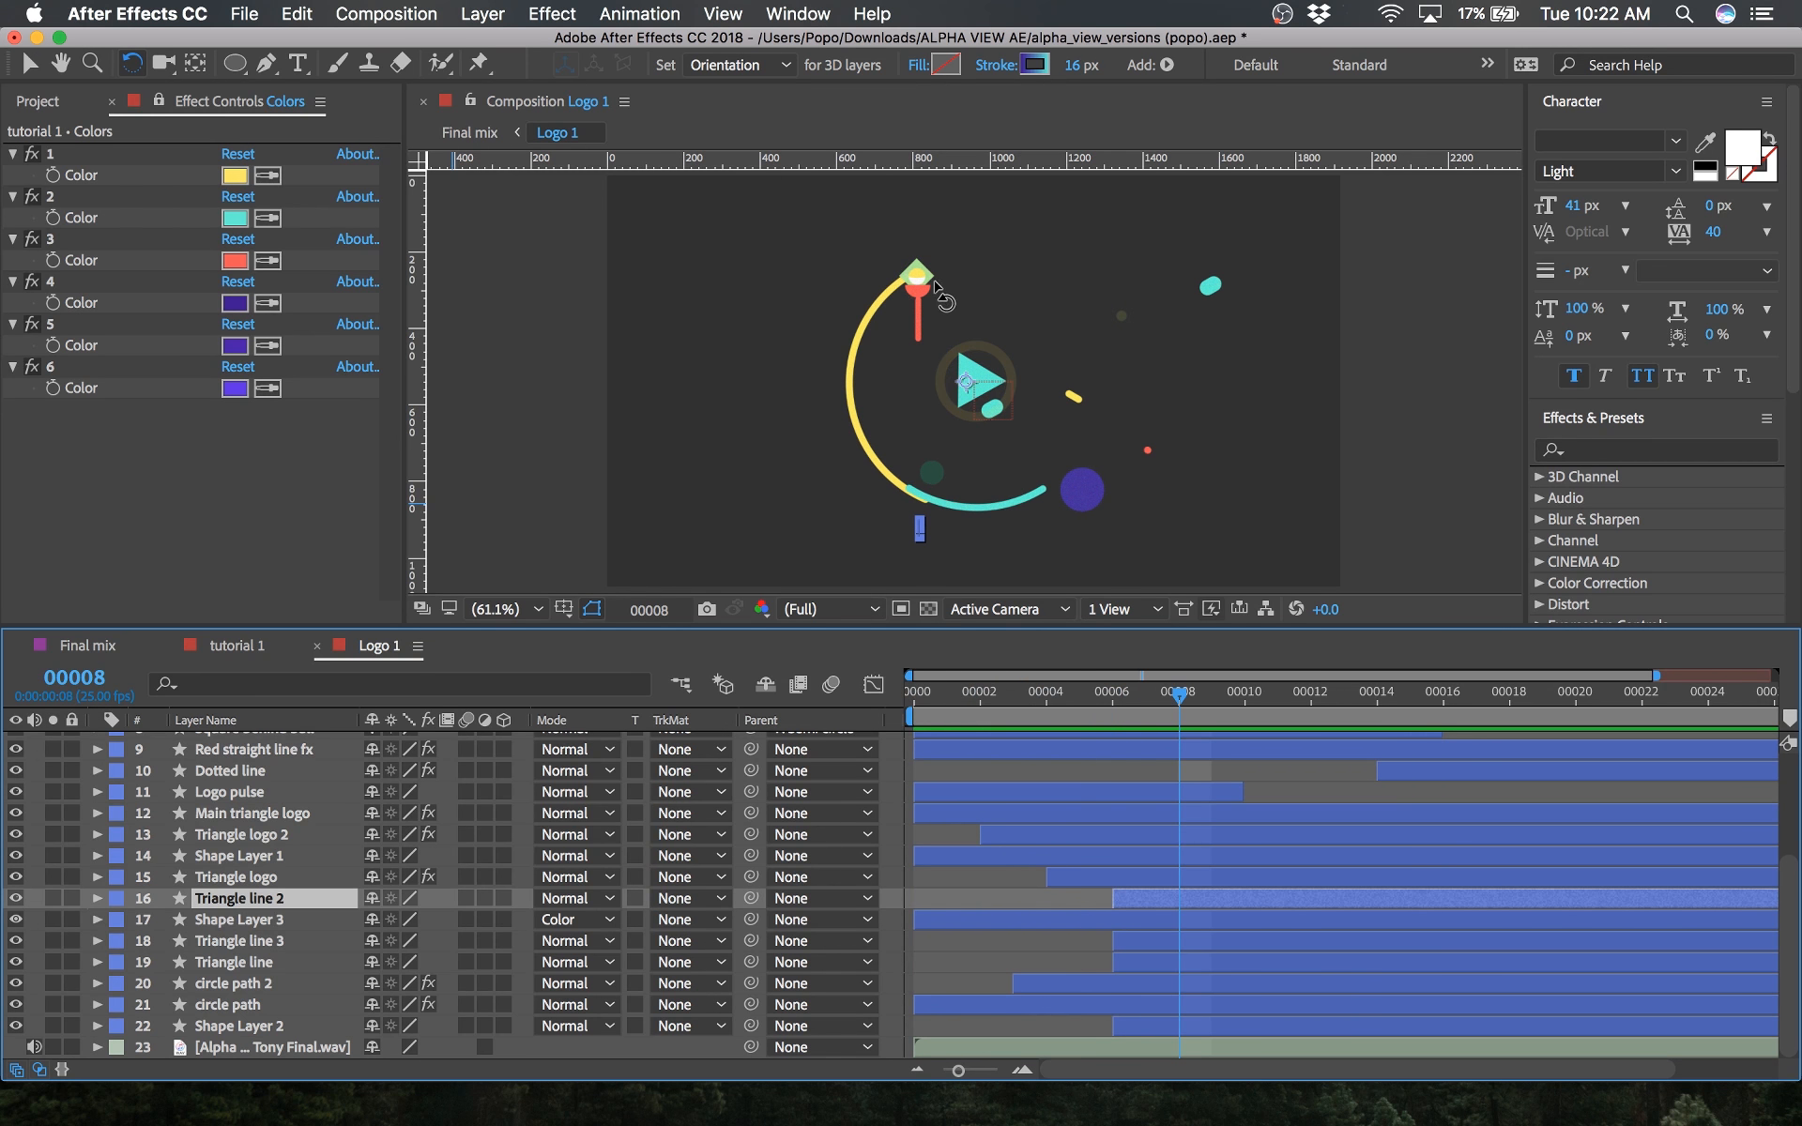
left_click(254, 648)
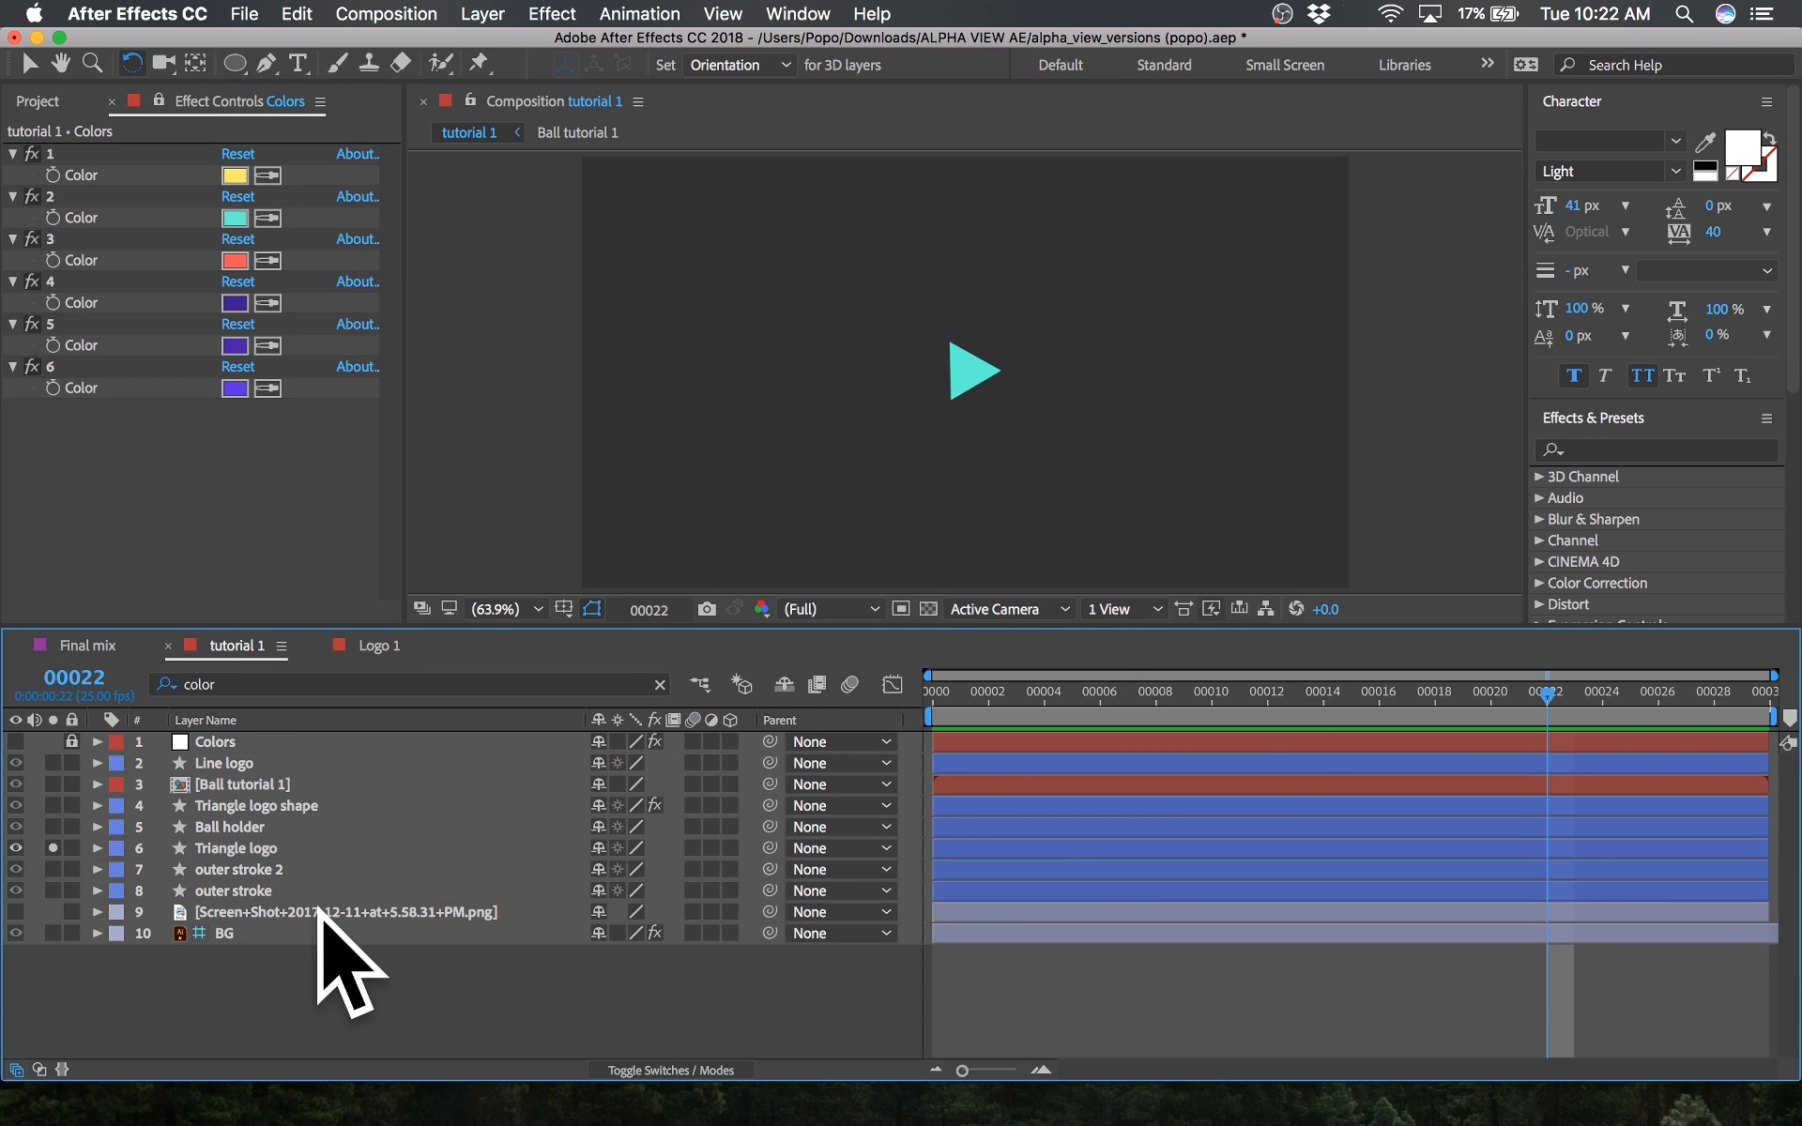
left_click(248, 848)
left_click(549, 1012)
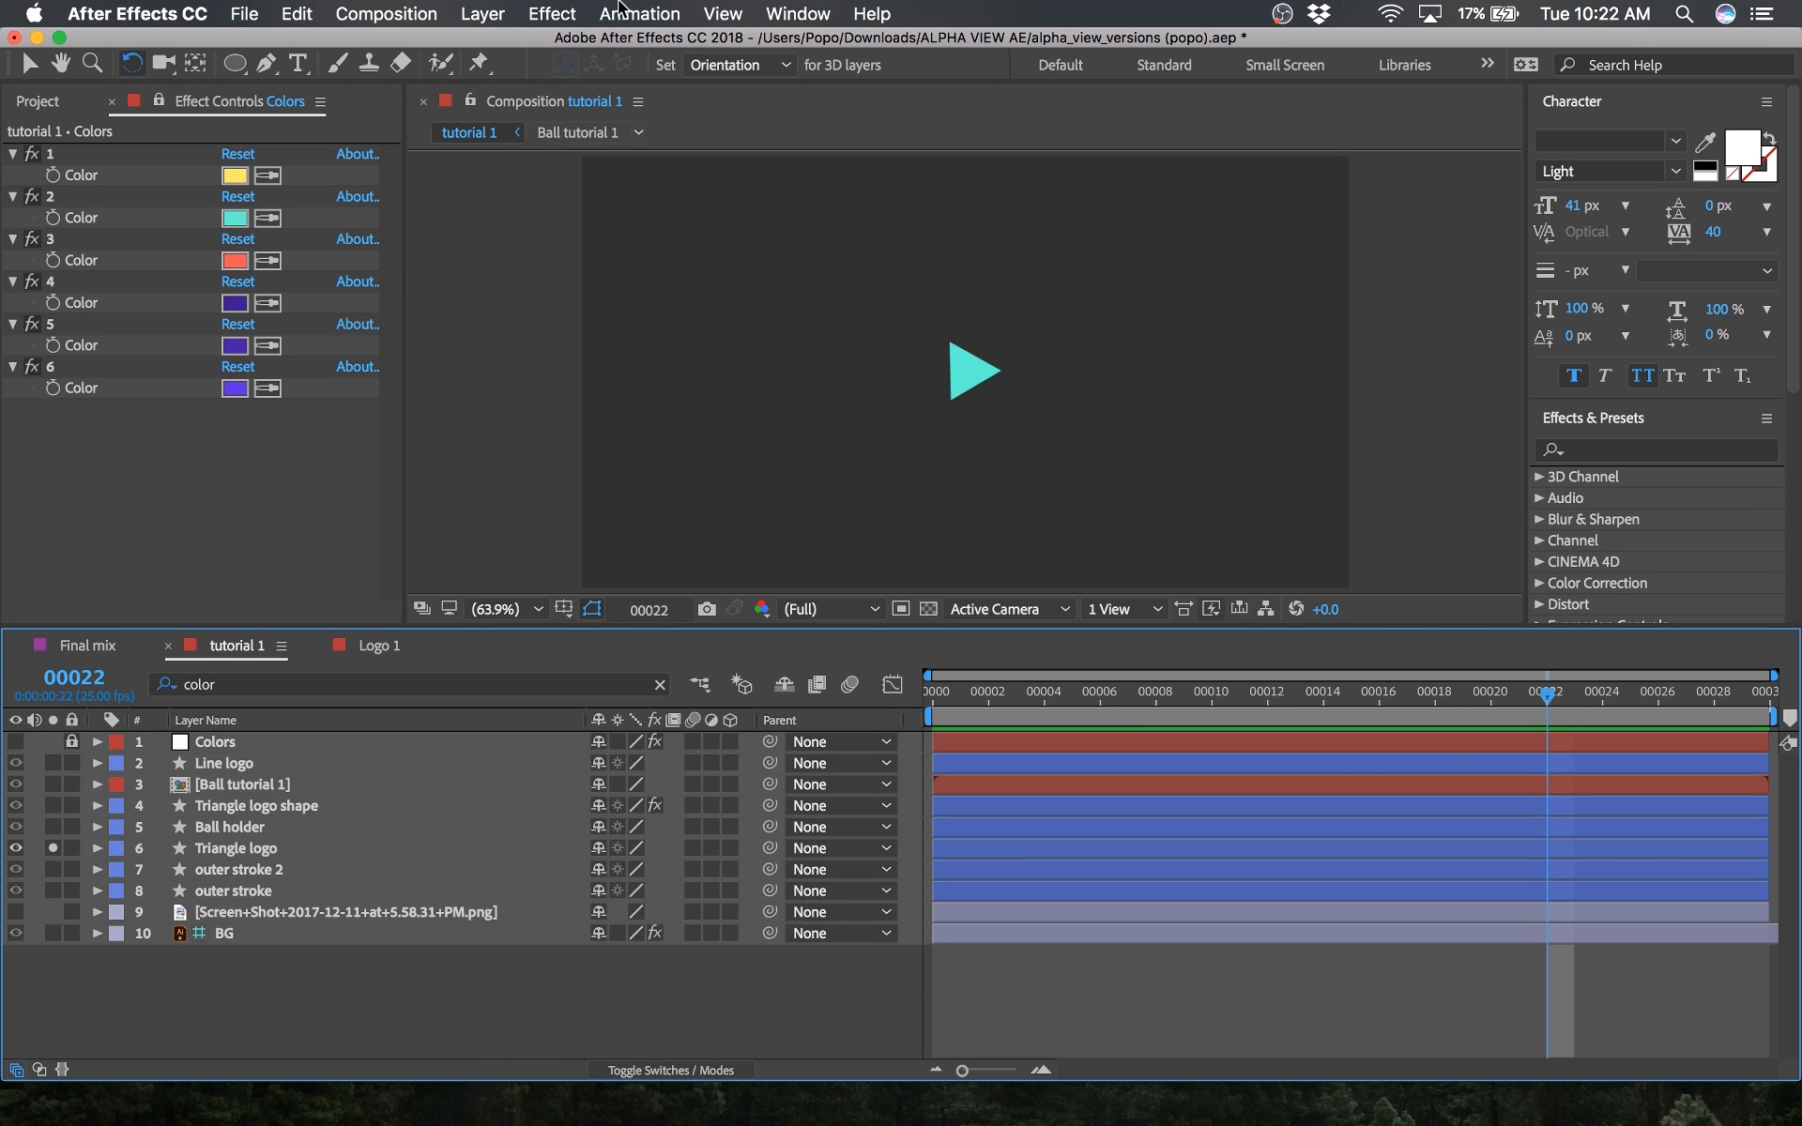
Step: Set the Ellipse tool's stroke to a solid color sampled from the yellow of color control 1, with no layer selected
left_click(231, 62)
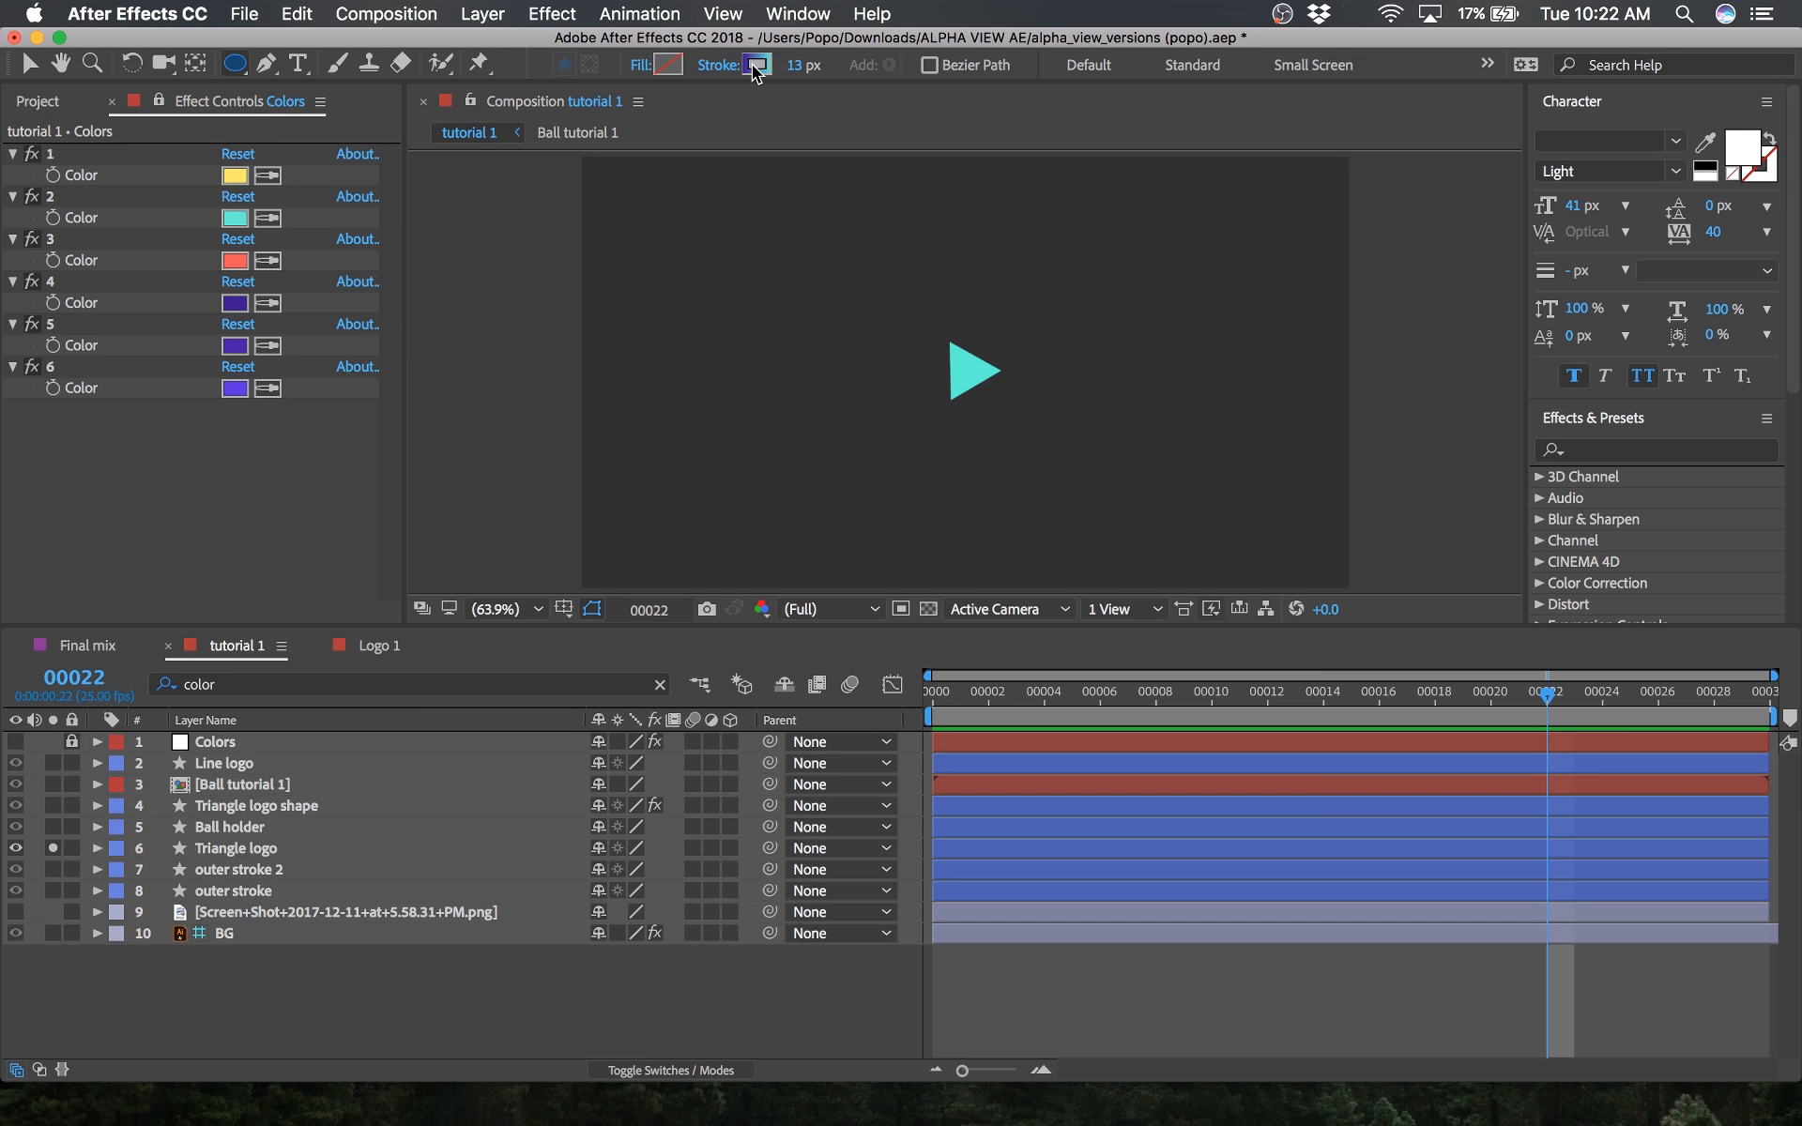
left_click(723, 65)
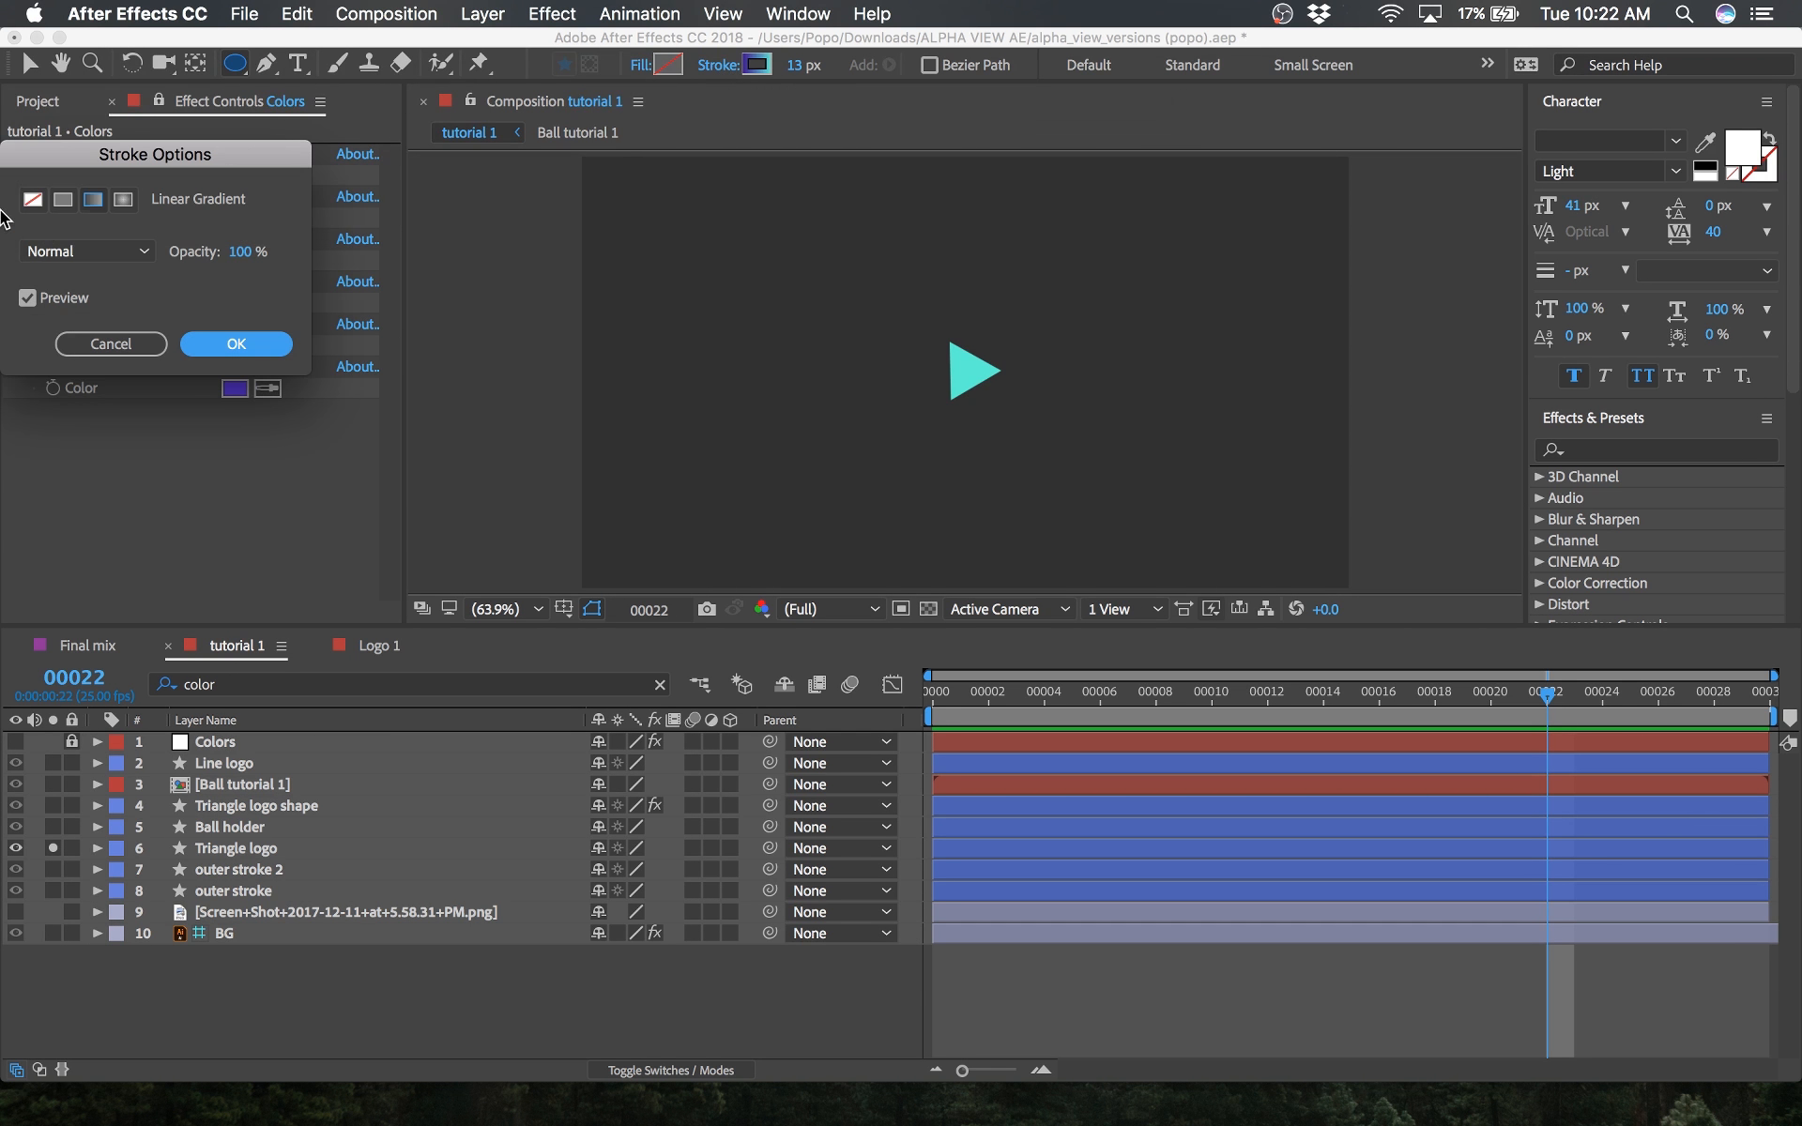
left_click(71, 202)
left_click(263, 350)
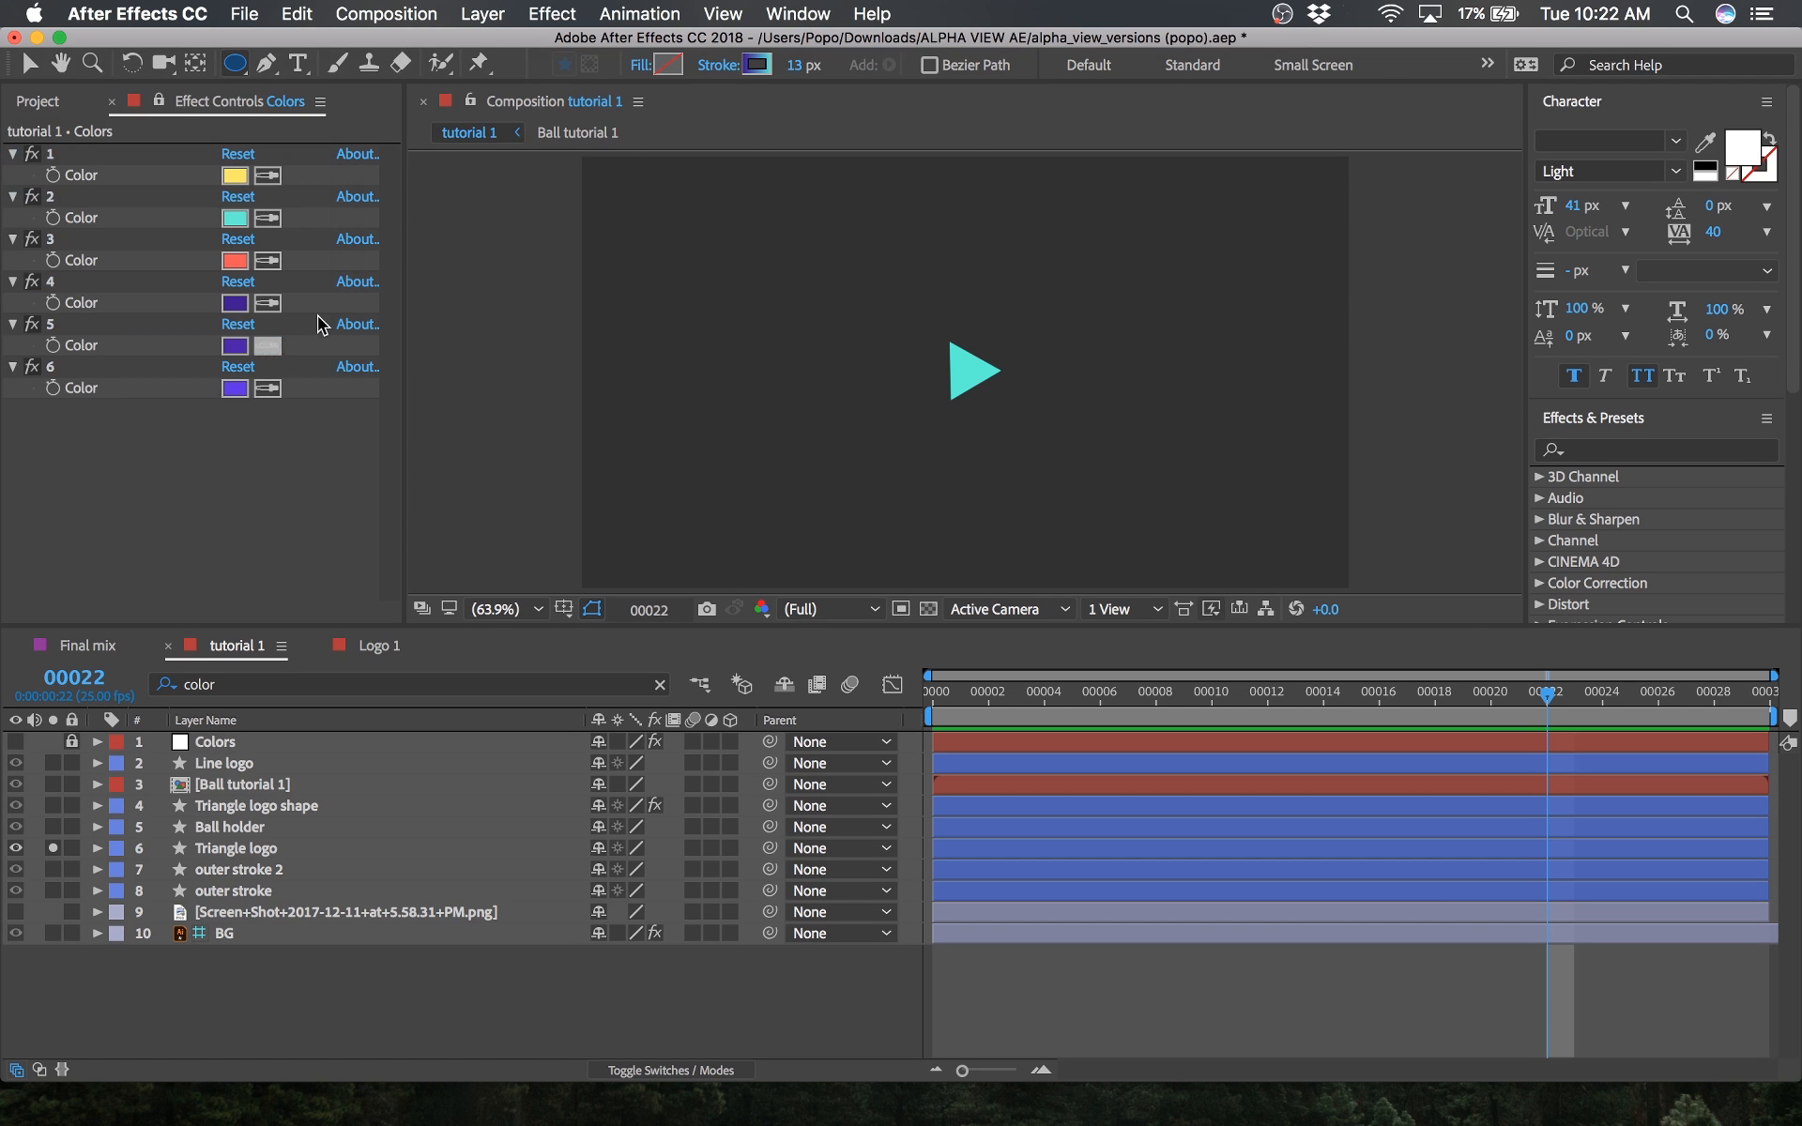
left_click(749, 71)
left_click(1062, 410)
left_click(235, 176)
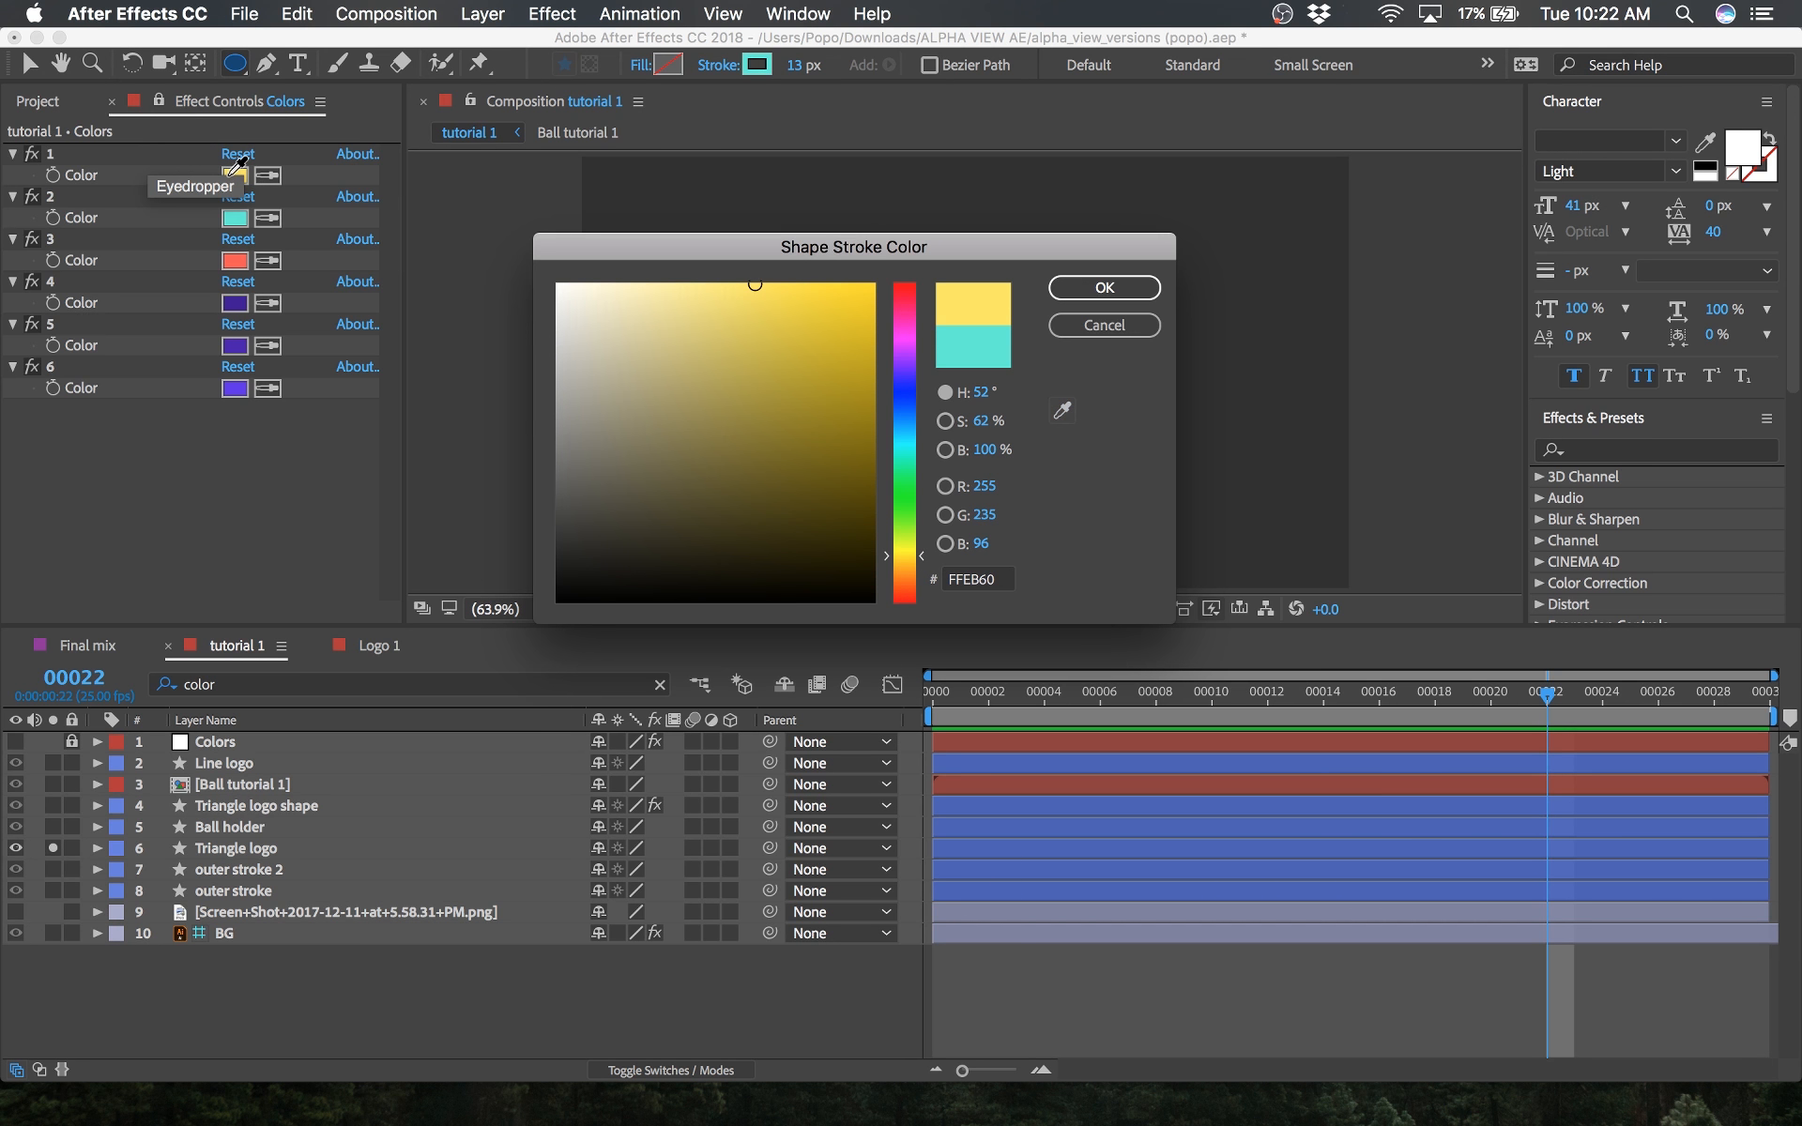
left_click(1075, 287)
left_click(592, 957)
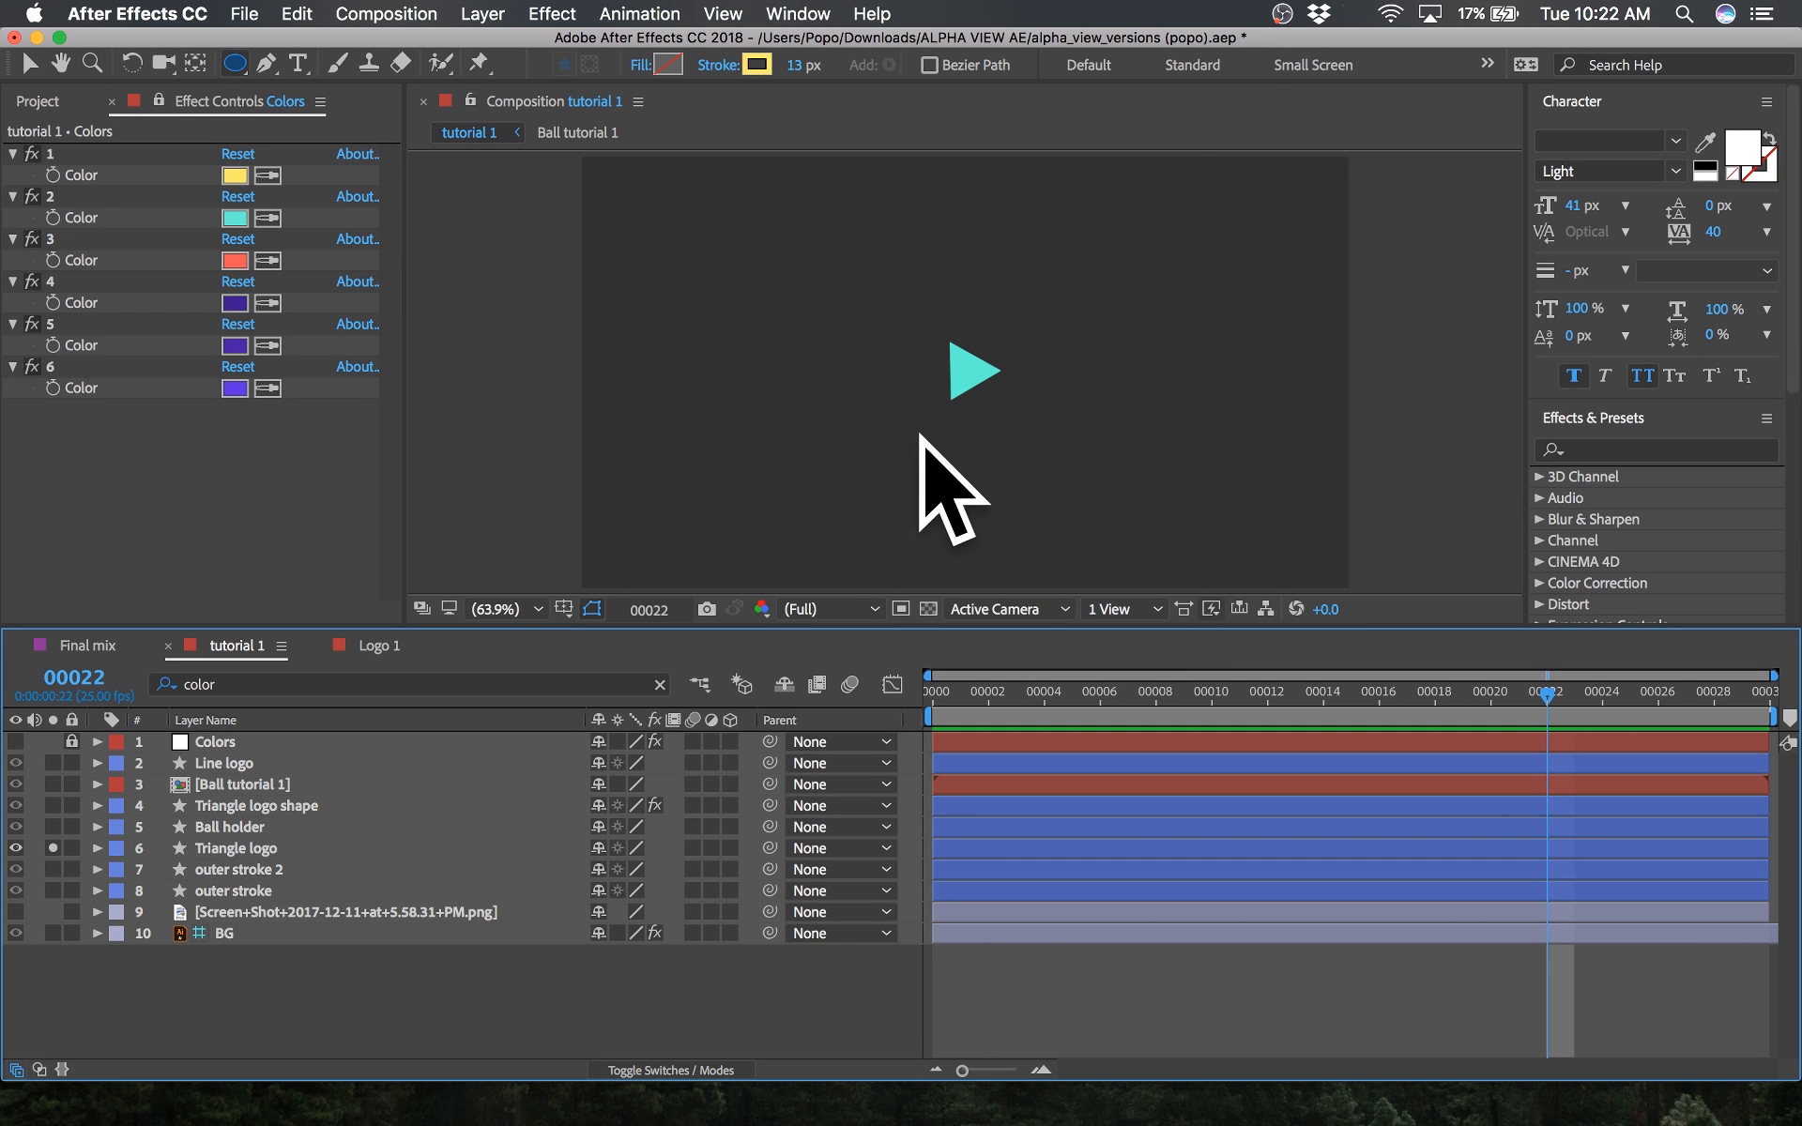
Step: Display the Title/Action Safe guides over the tutorial 1 composition to mark its center
key("apostrophe")
scroll(966, 372, "up", 3)
scroll(966, 372, "up", 2)
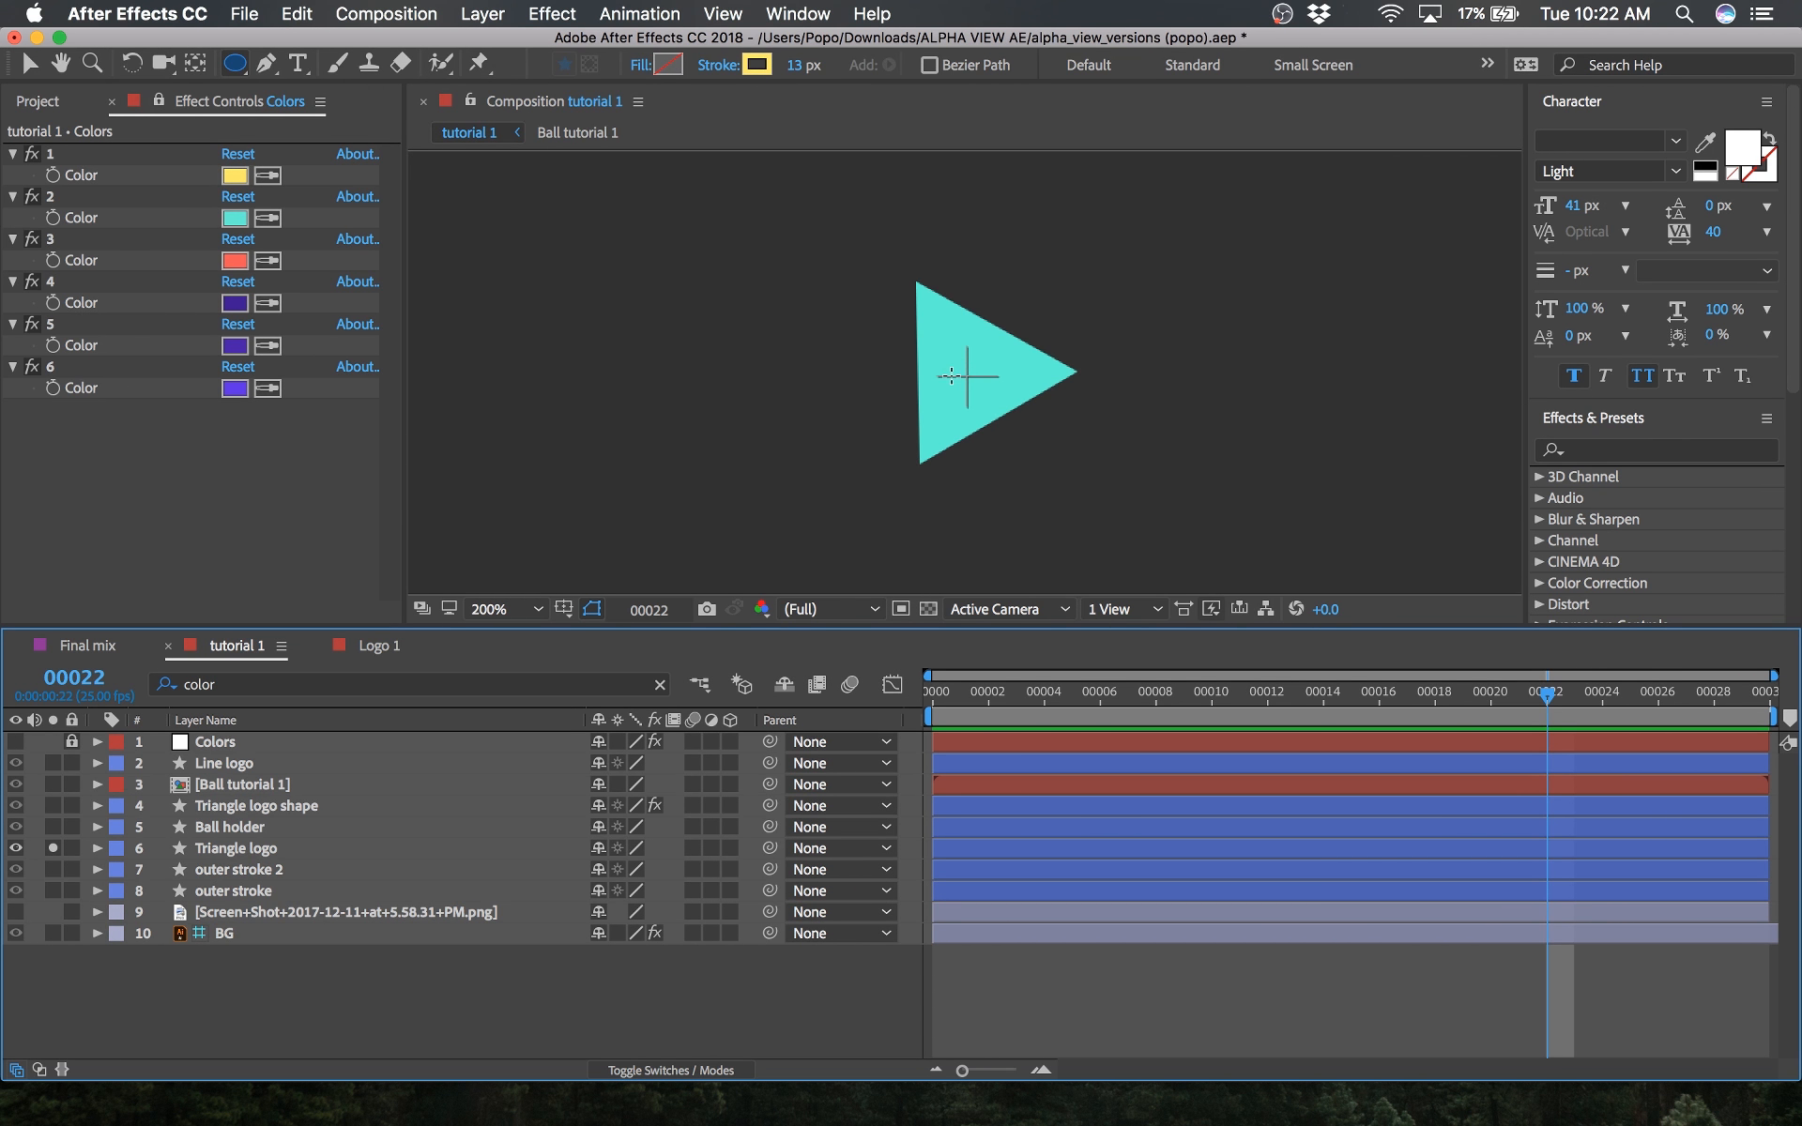
scroll(965, 372, "down", 6)
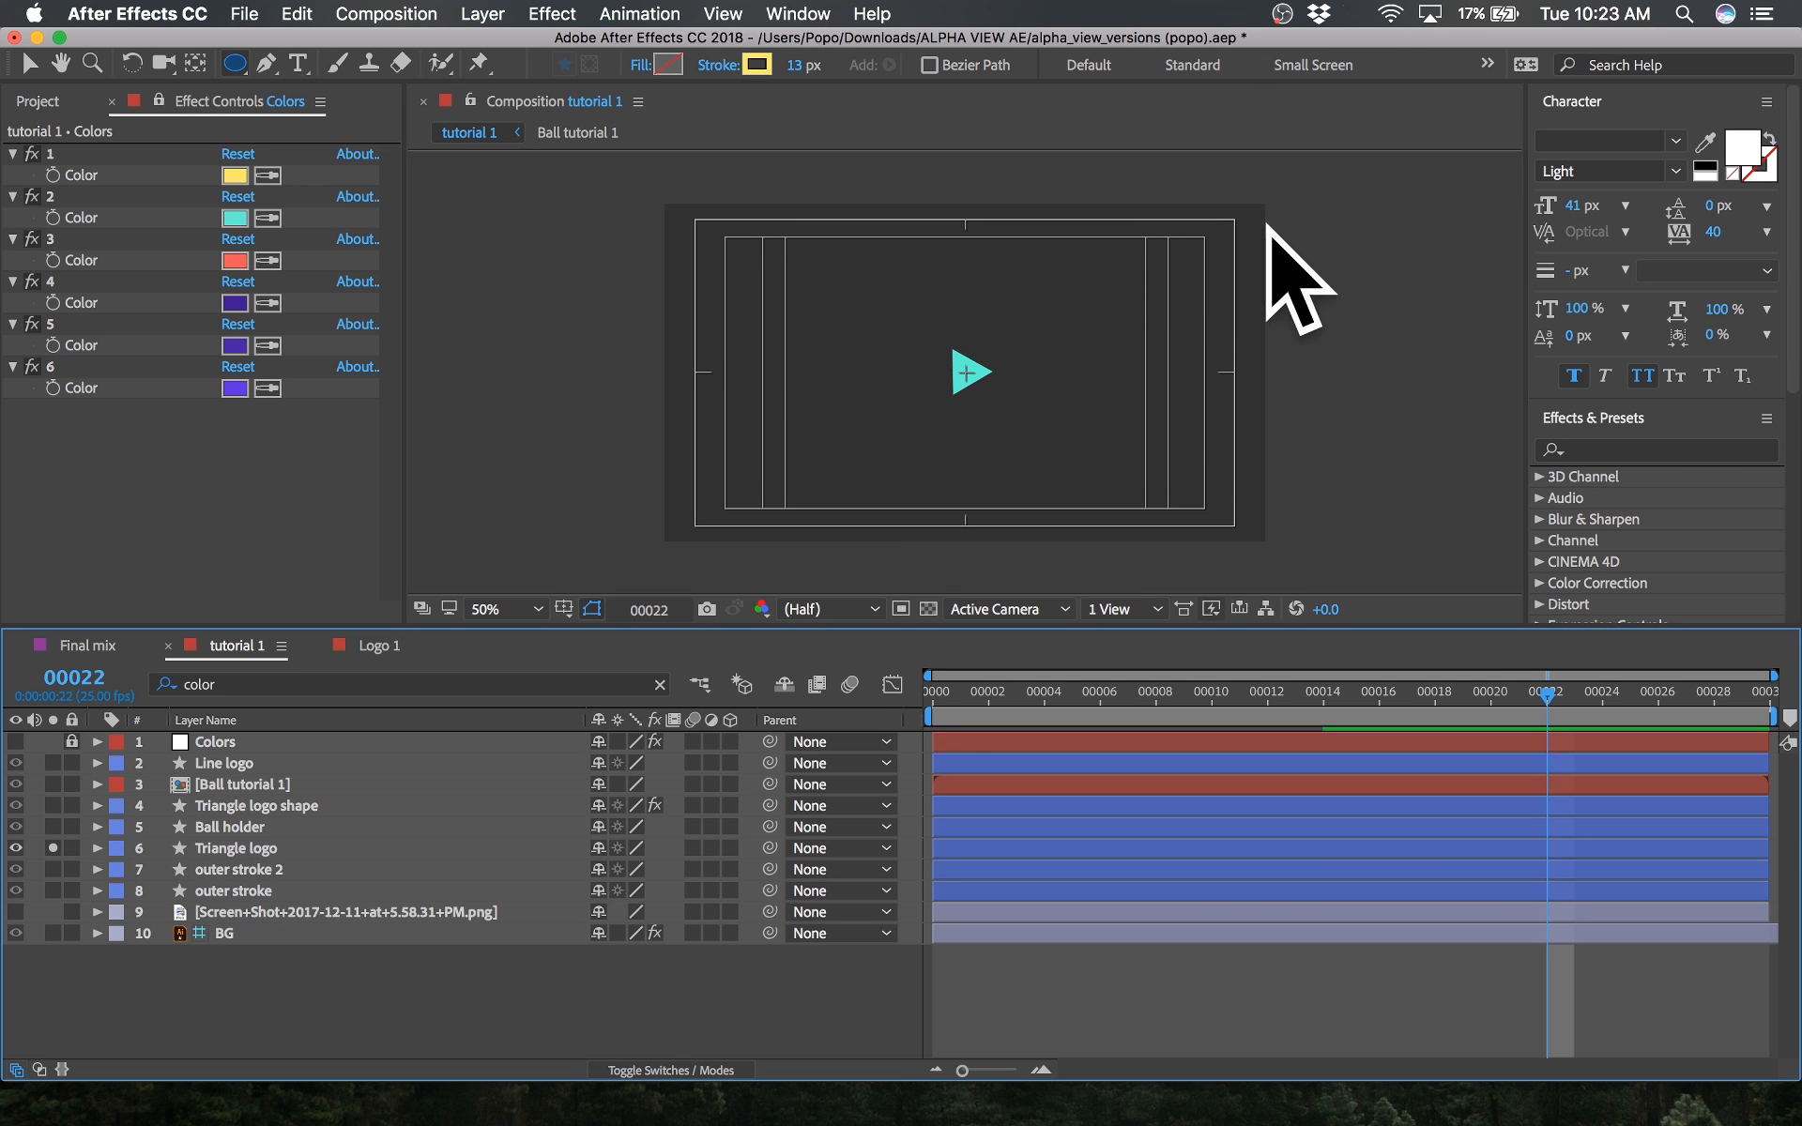
left_click(564, 608)
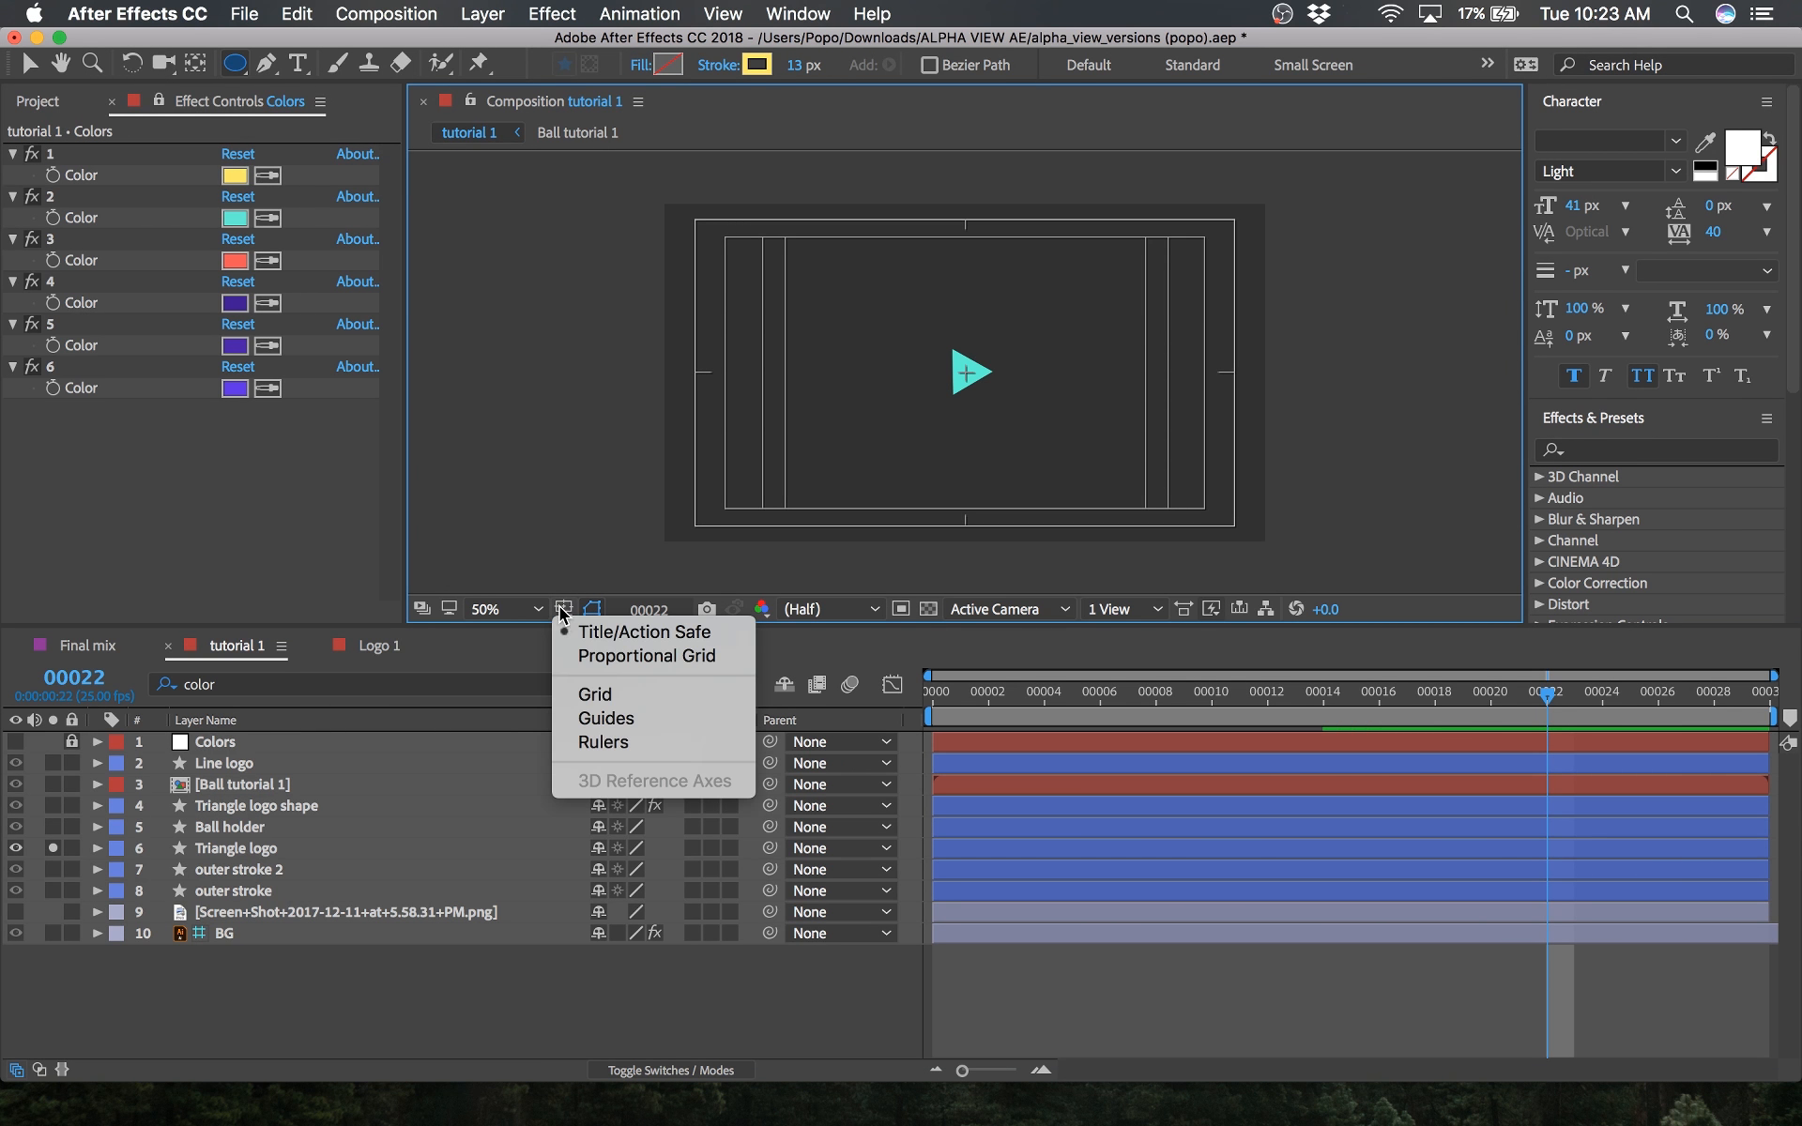
left_click(579, 638)
left_click(564, 608)
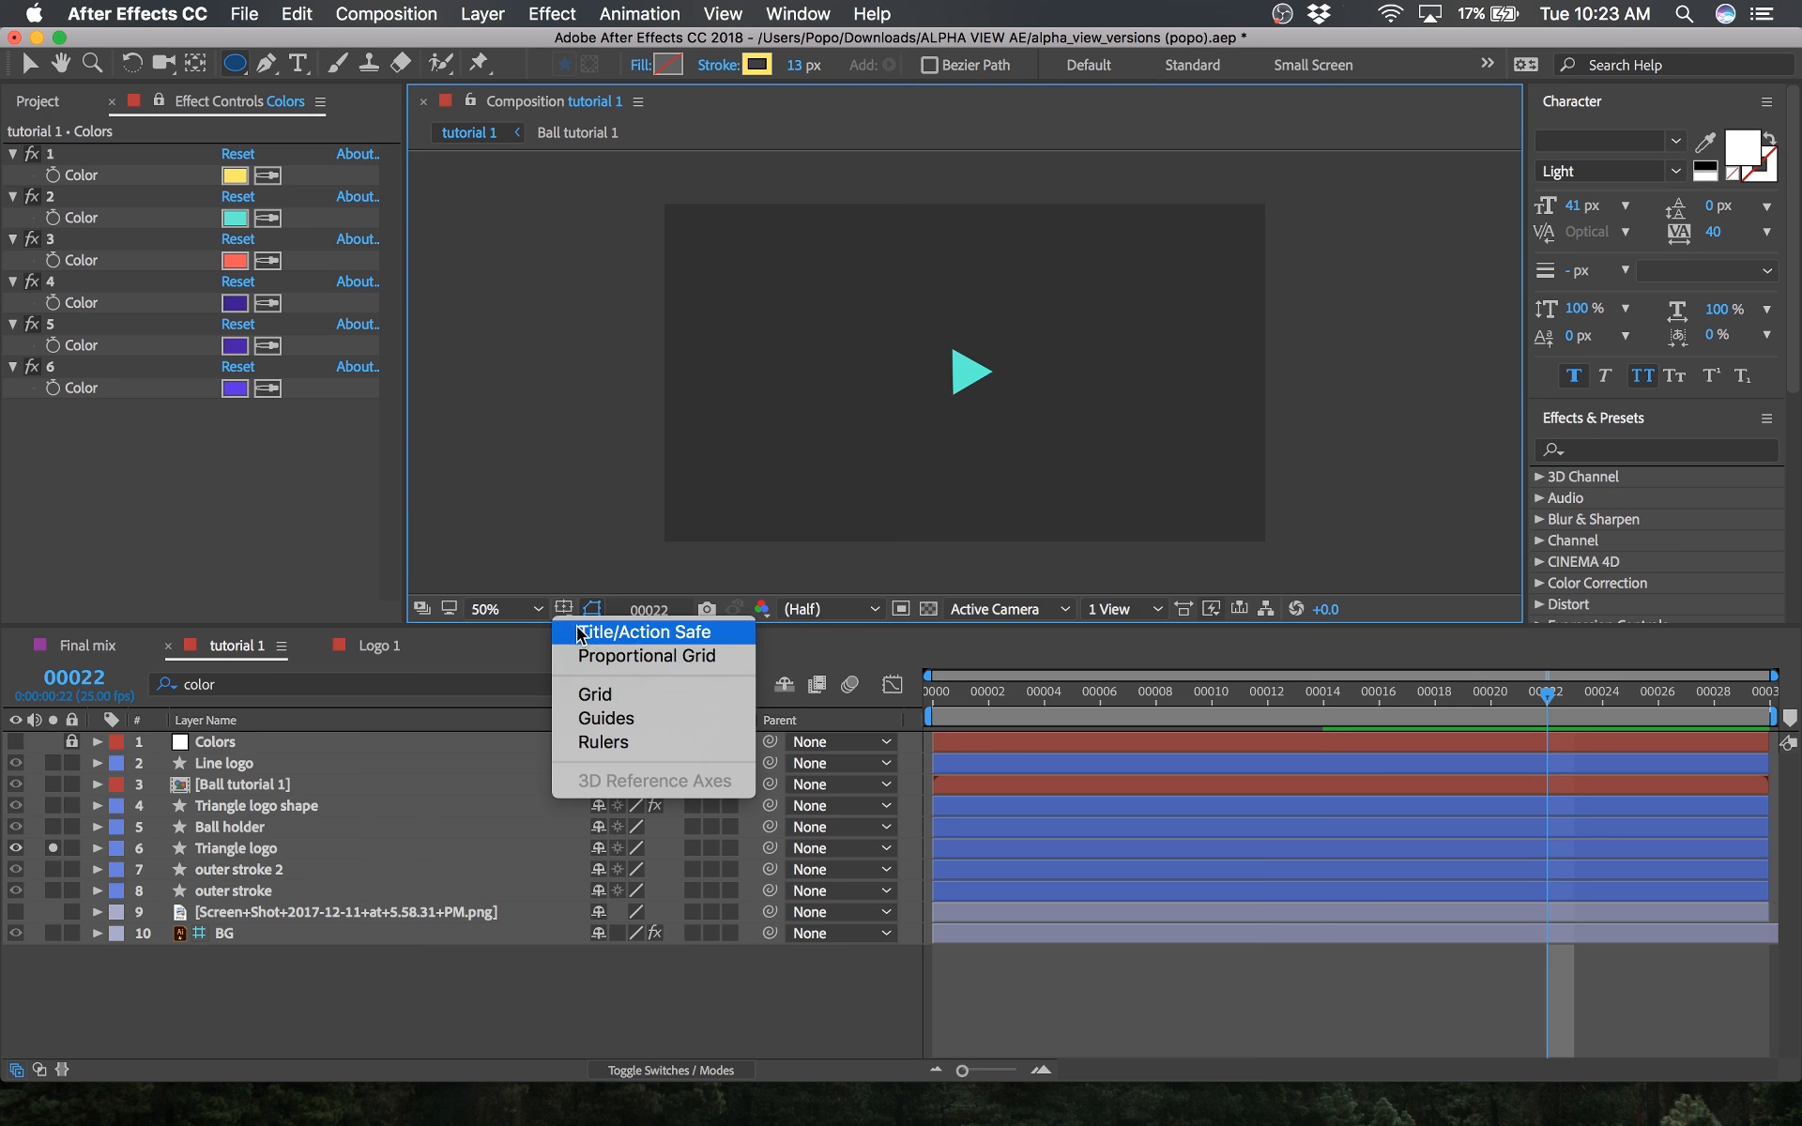
left_click(579, 635)
key("period")
key("period")
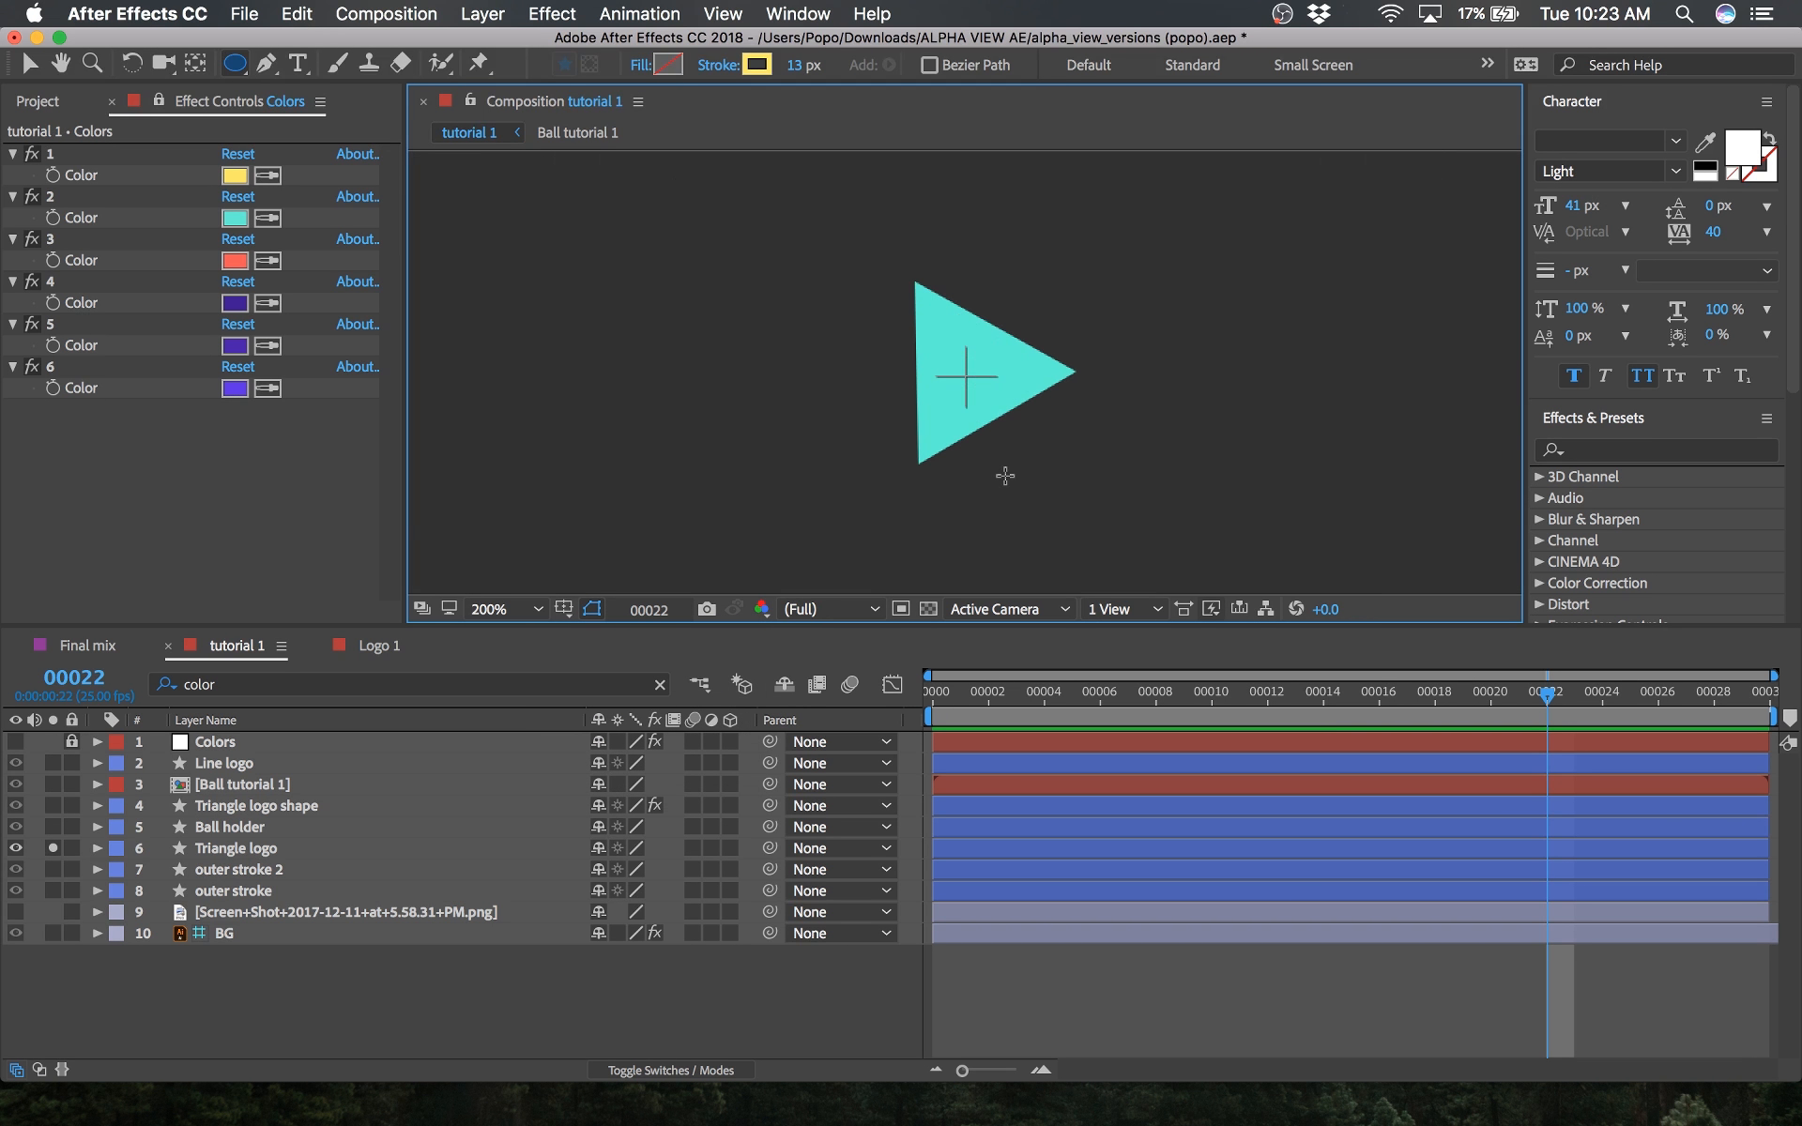
Step: Draw an unfilled circle from the composition's center around the triangle, set its stroke to 15 px, and deselect it
left_click(966, 375)
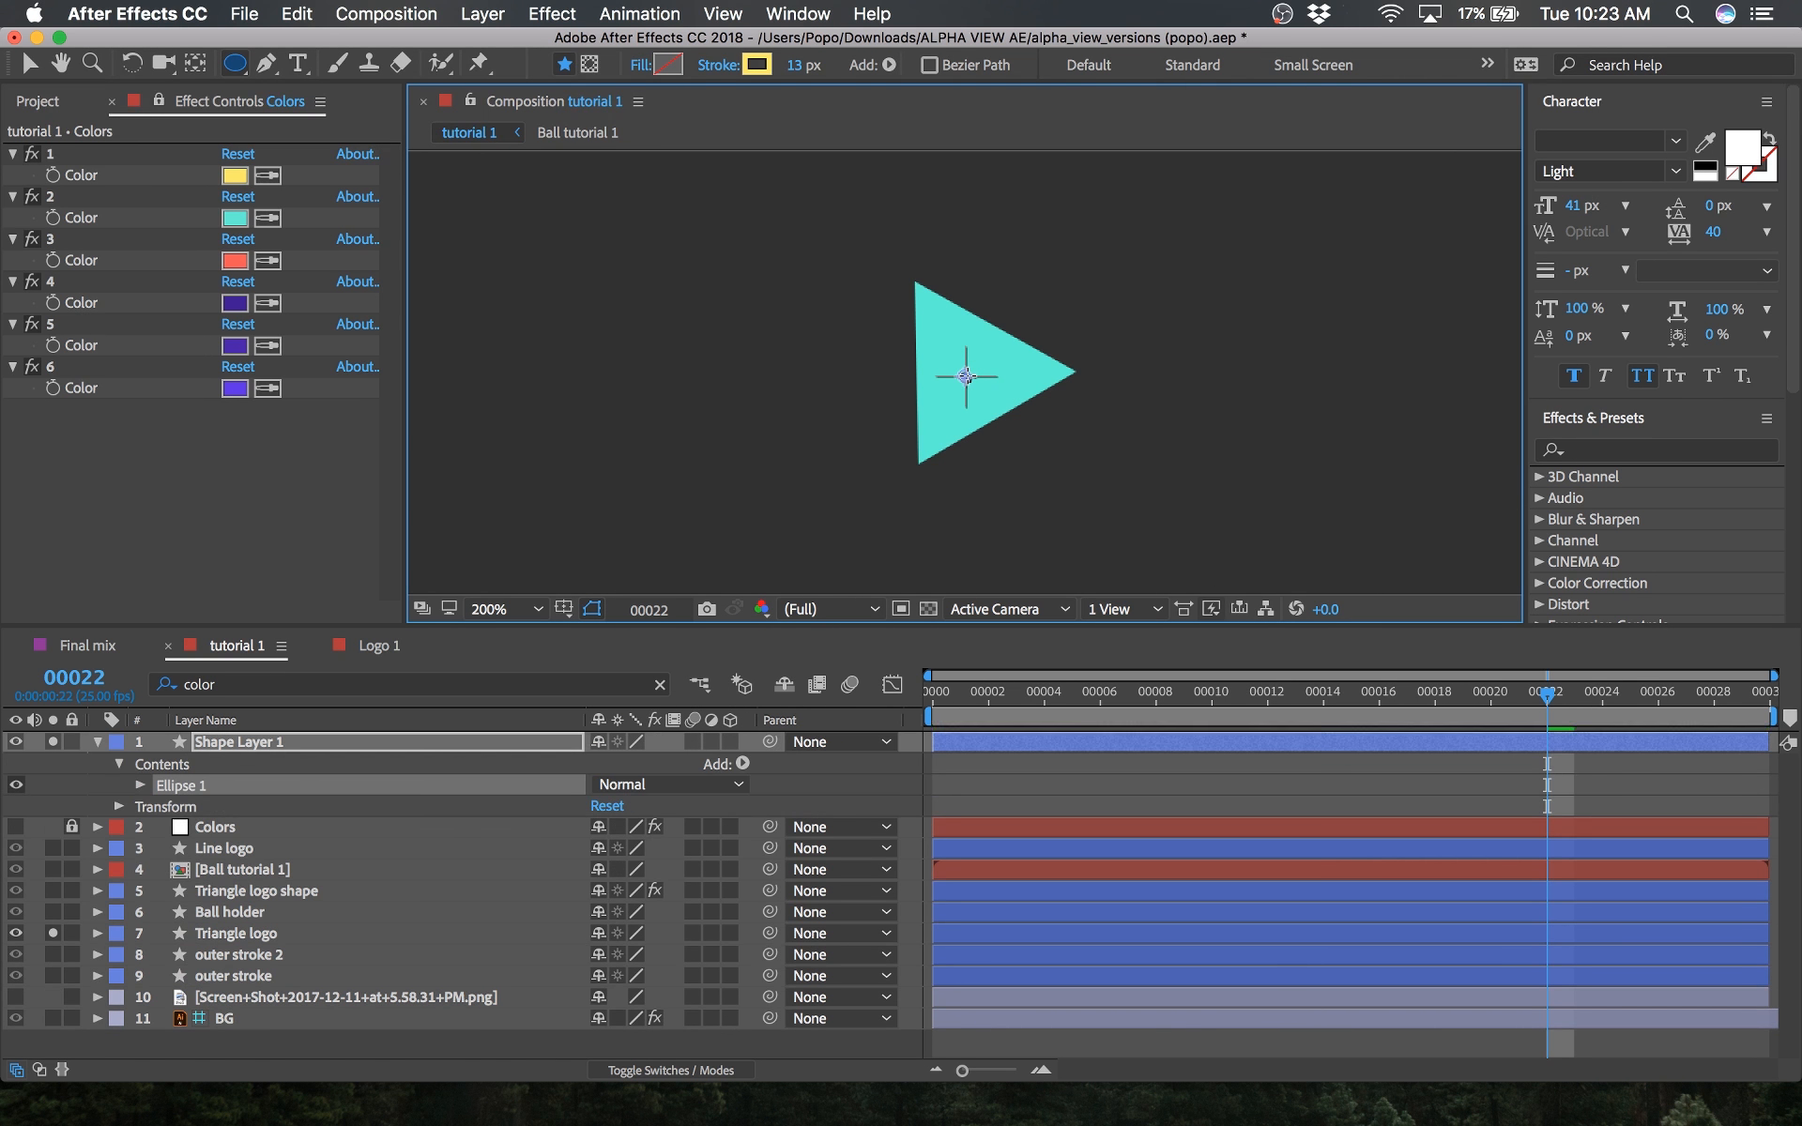
mouse_move(966, 375)
left_mouse_down()
mouse_move(825, 327)
mouse_move(842, 332)
left_mouse_up()
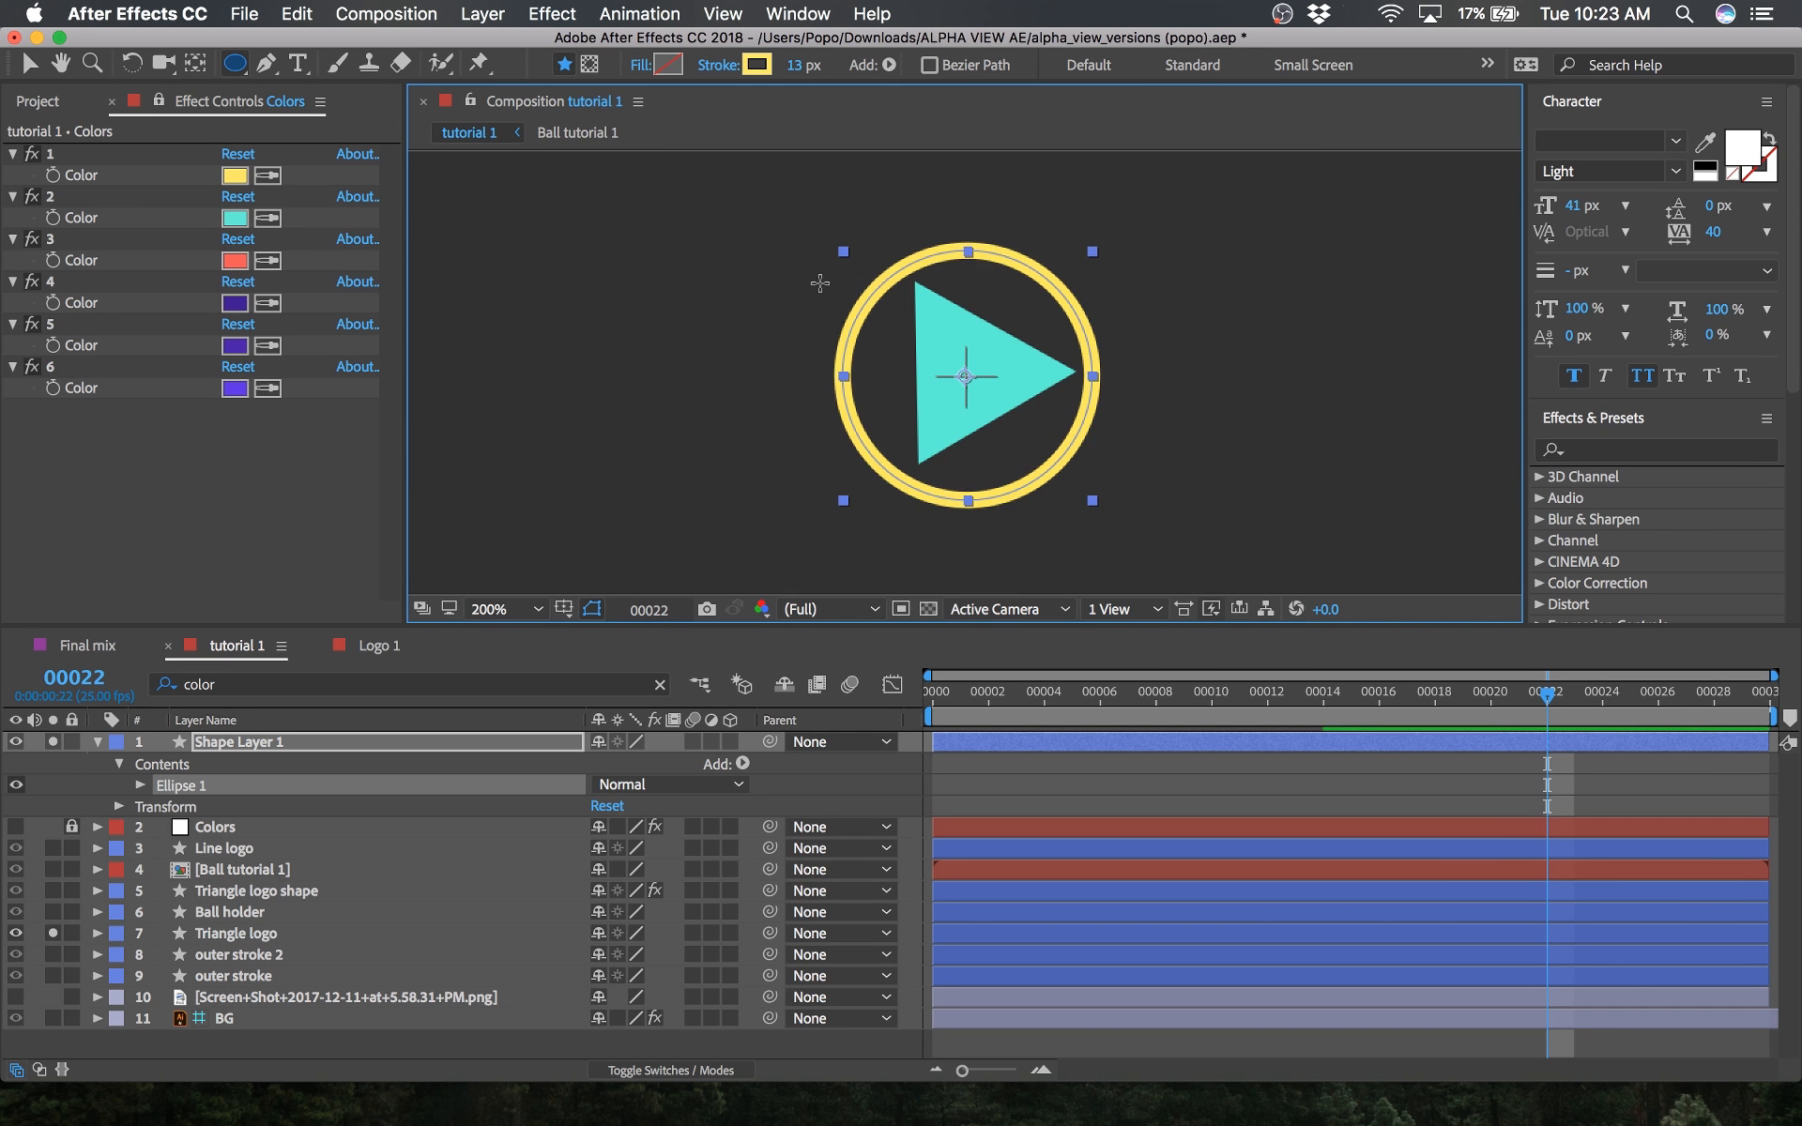
left_click_drag(792, 68, 800, 67)
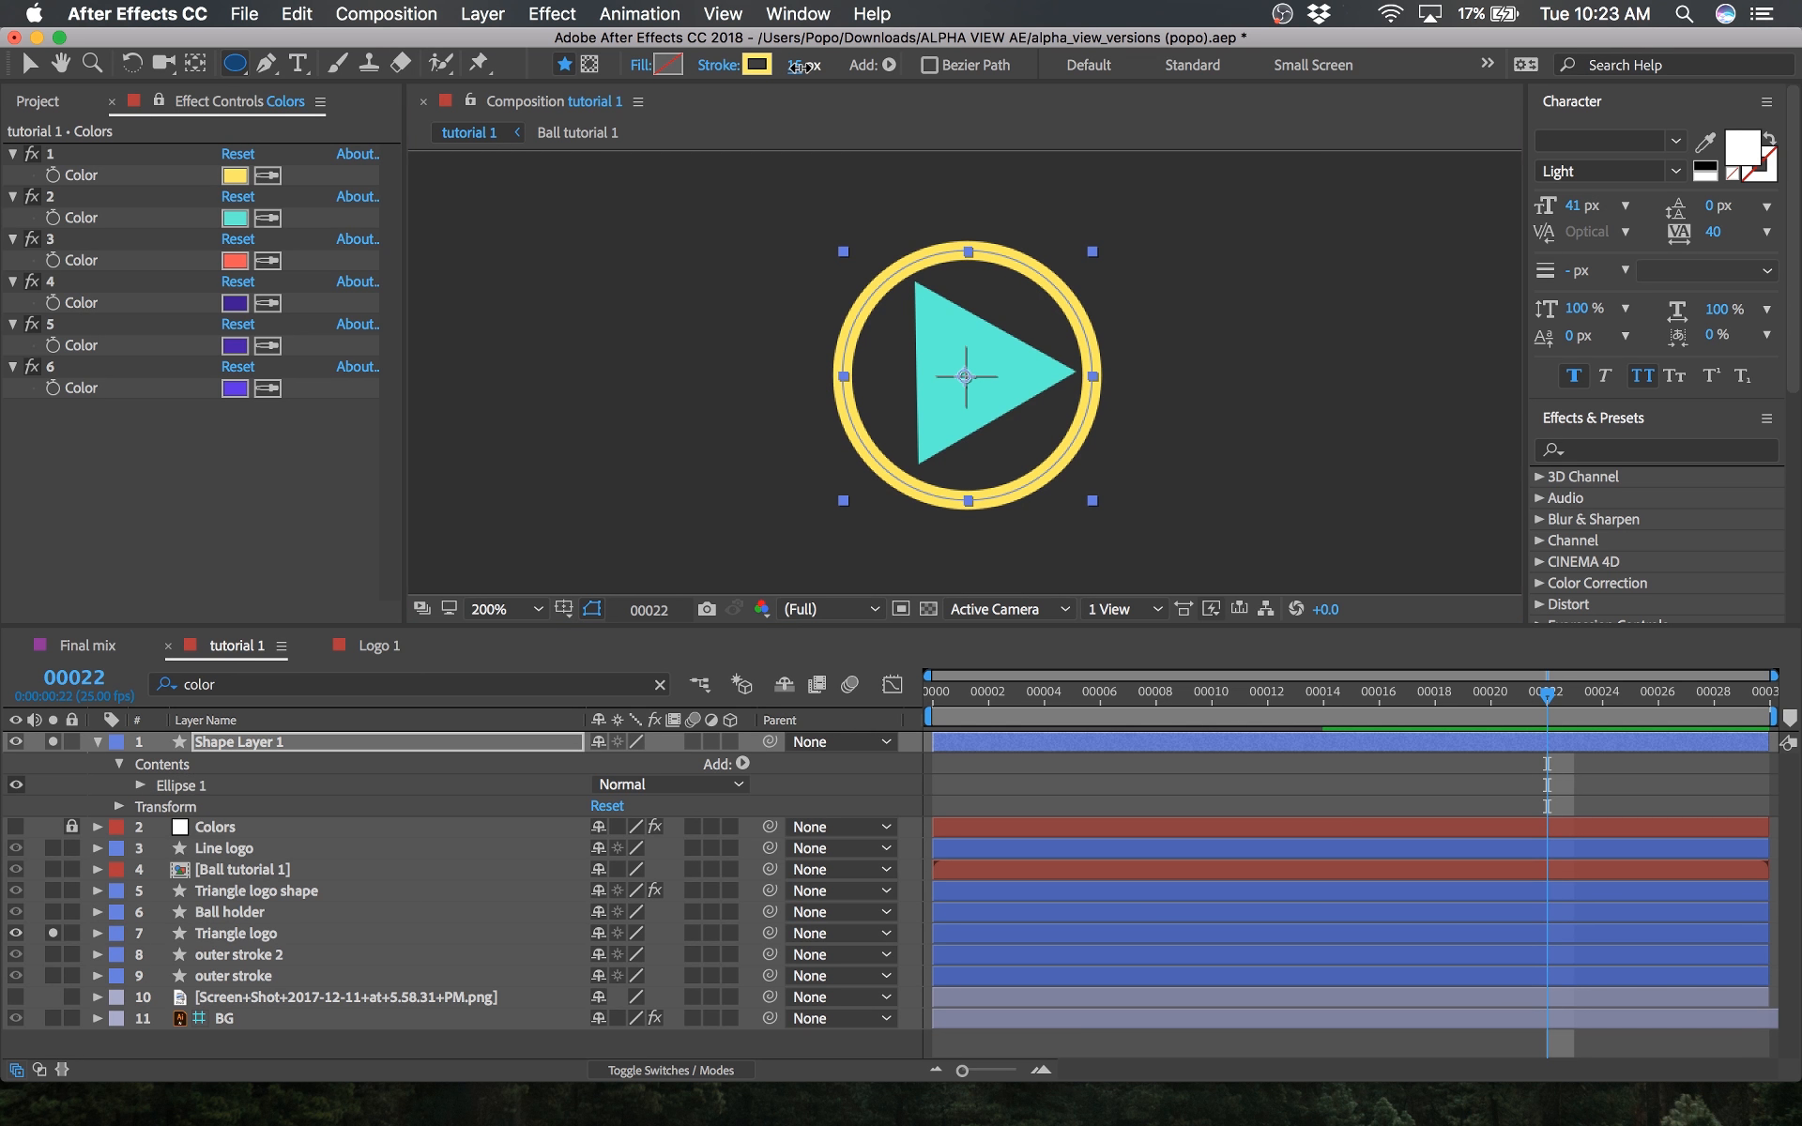
left_click(1384, 791)
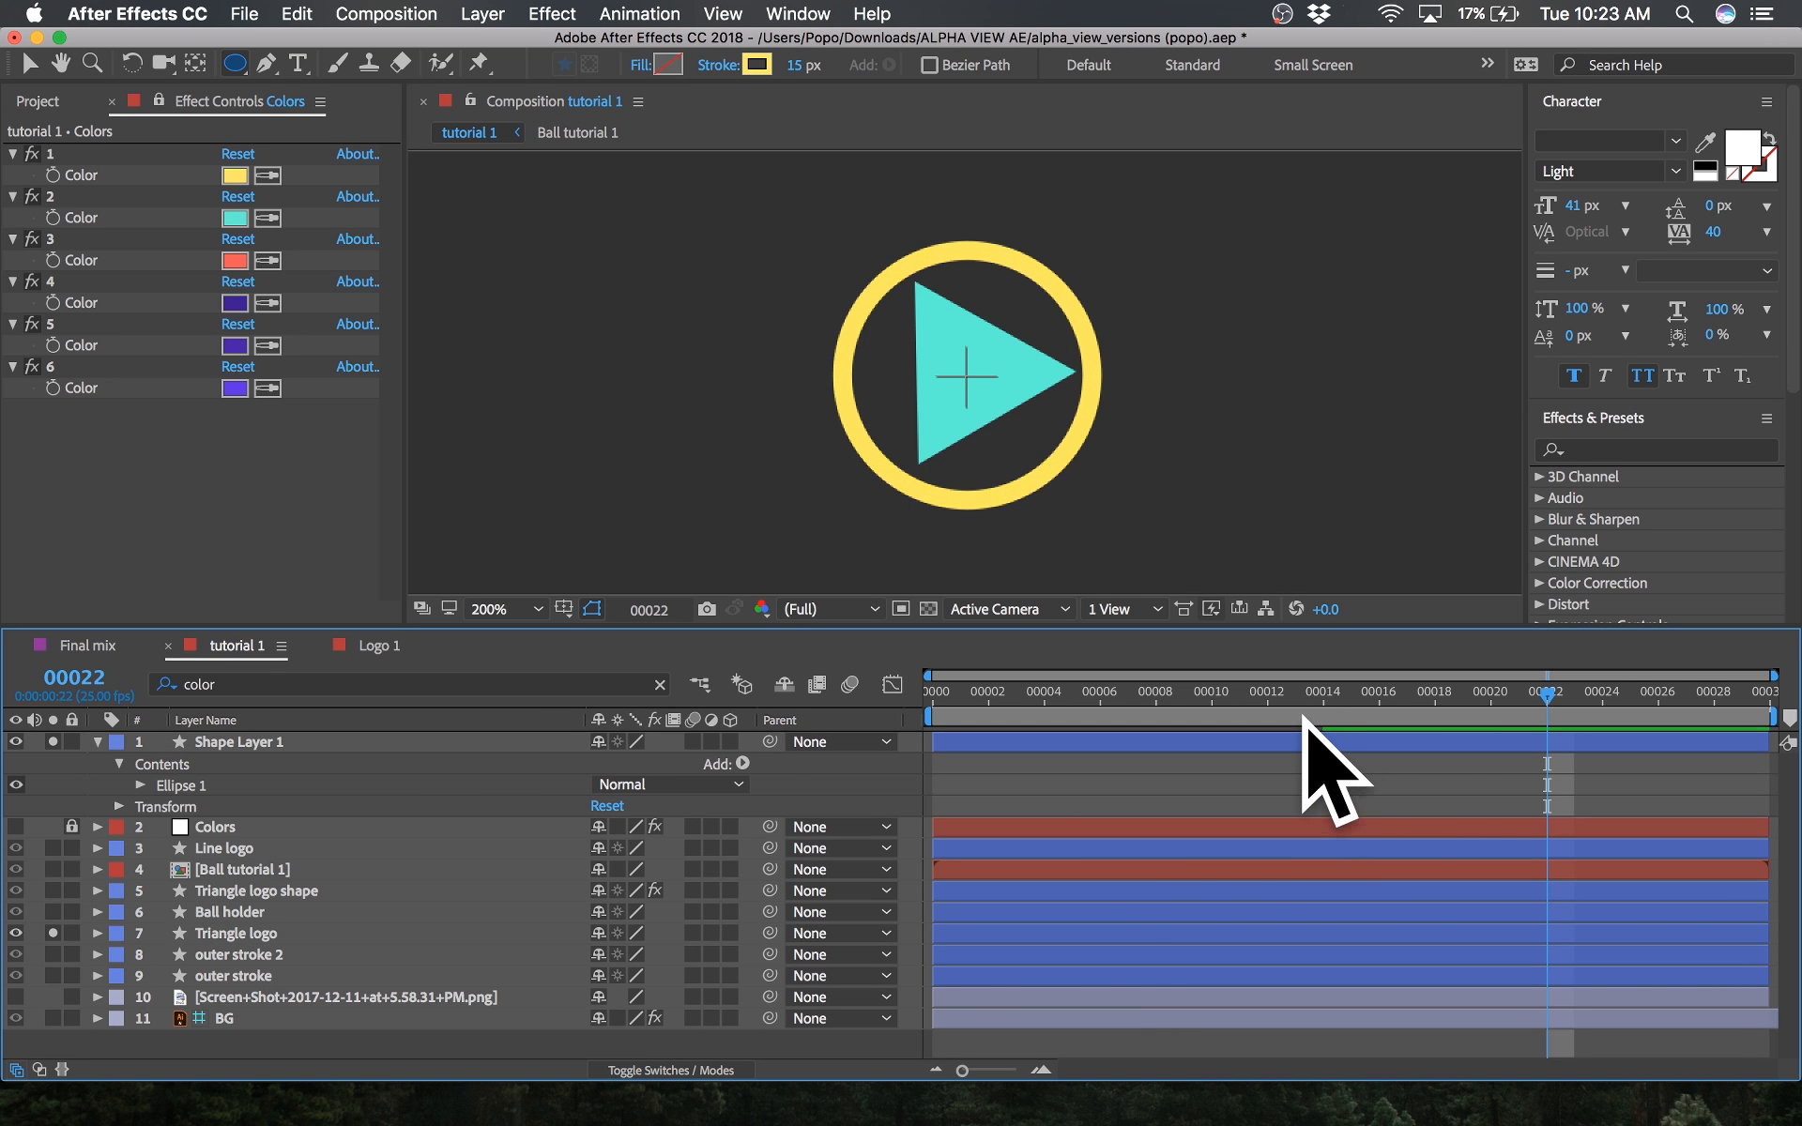
Step: Go to frame 0 and center Shape Layer 1's anchor point in its layer content
left_click_drag(1315, 690, 804, 695)
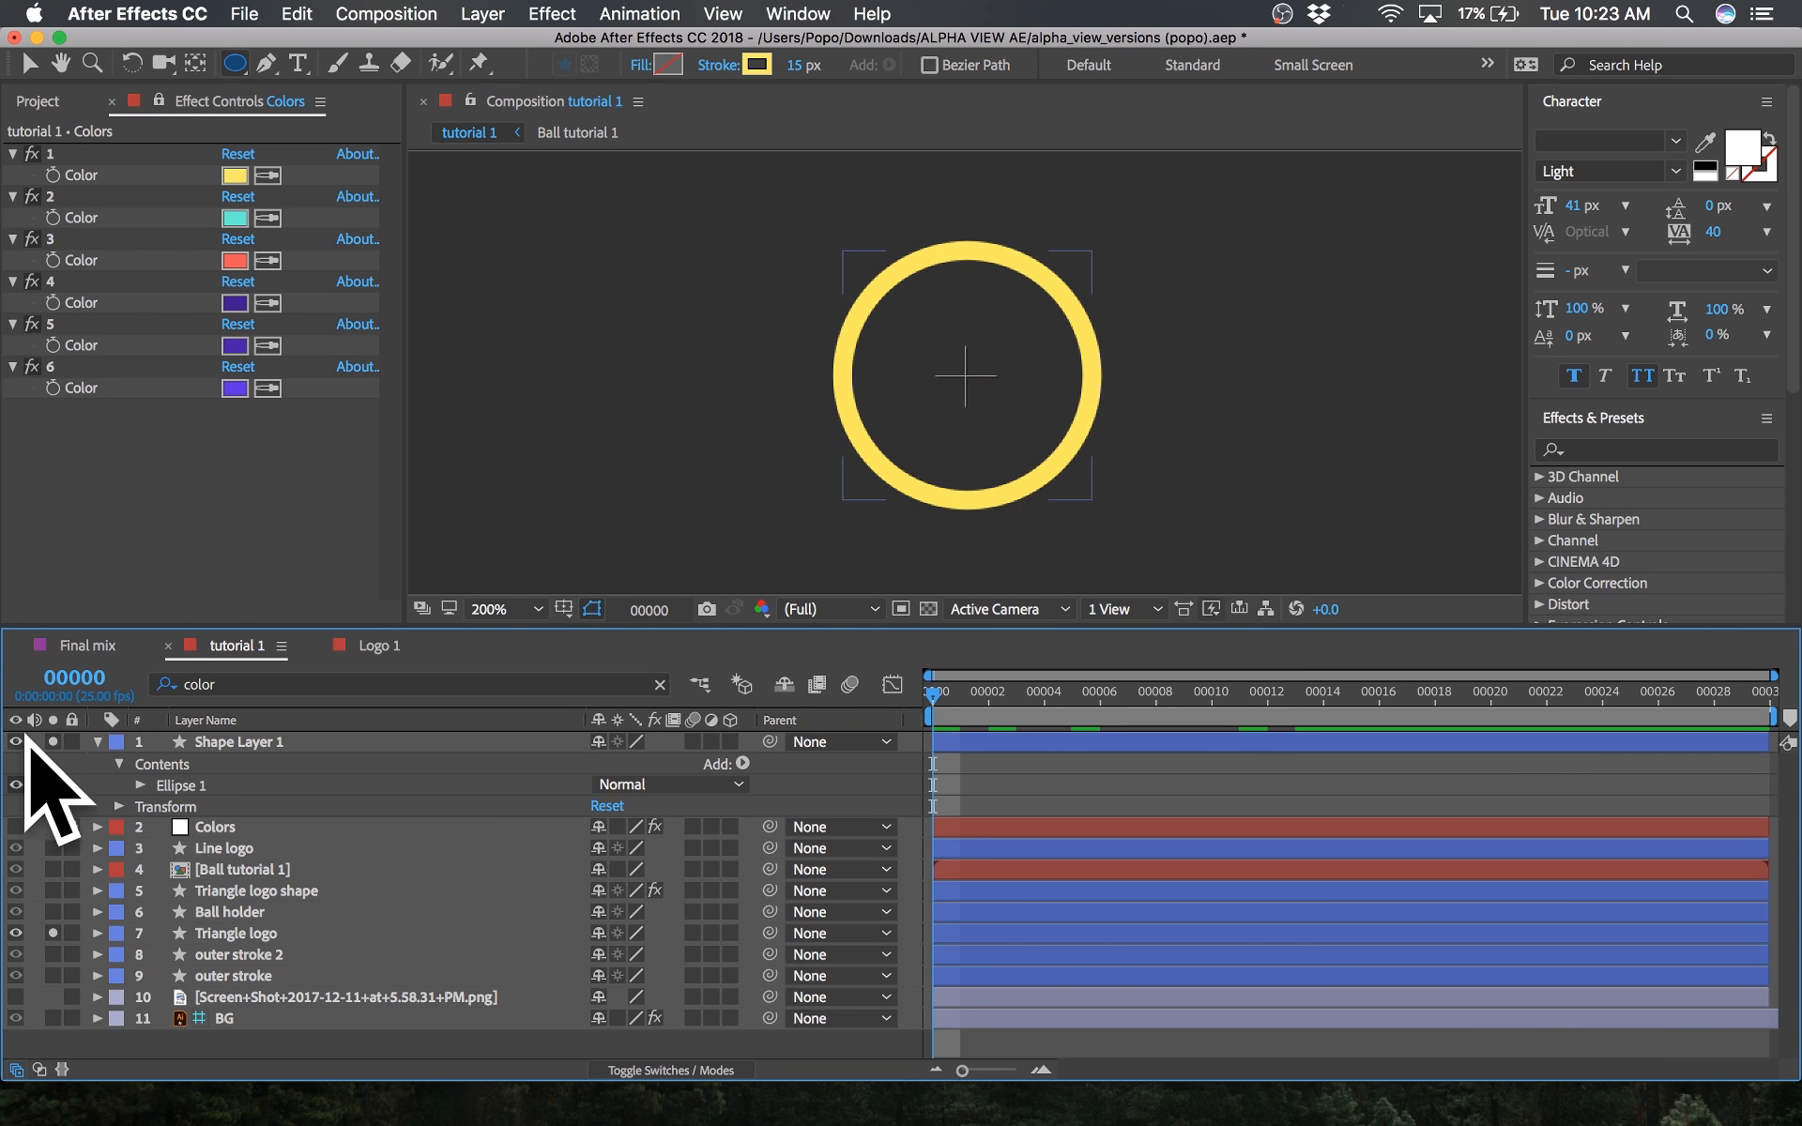
left_click(279, 739)
right_click(279, 740)
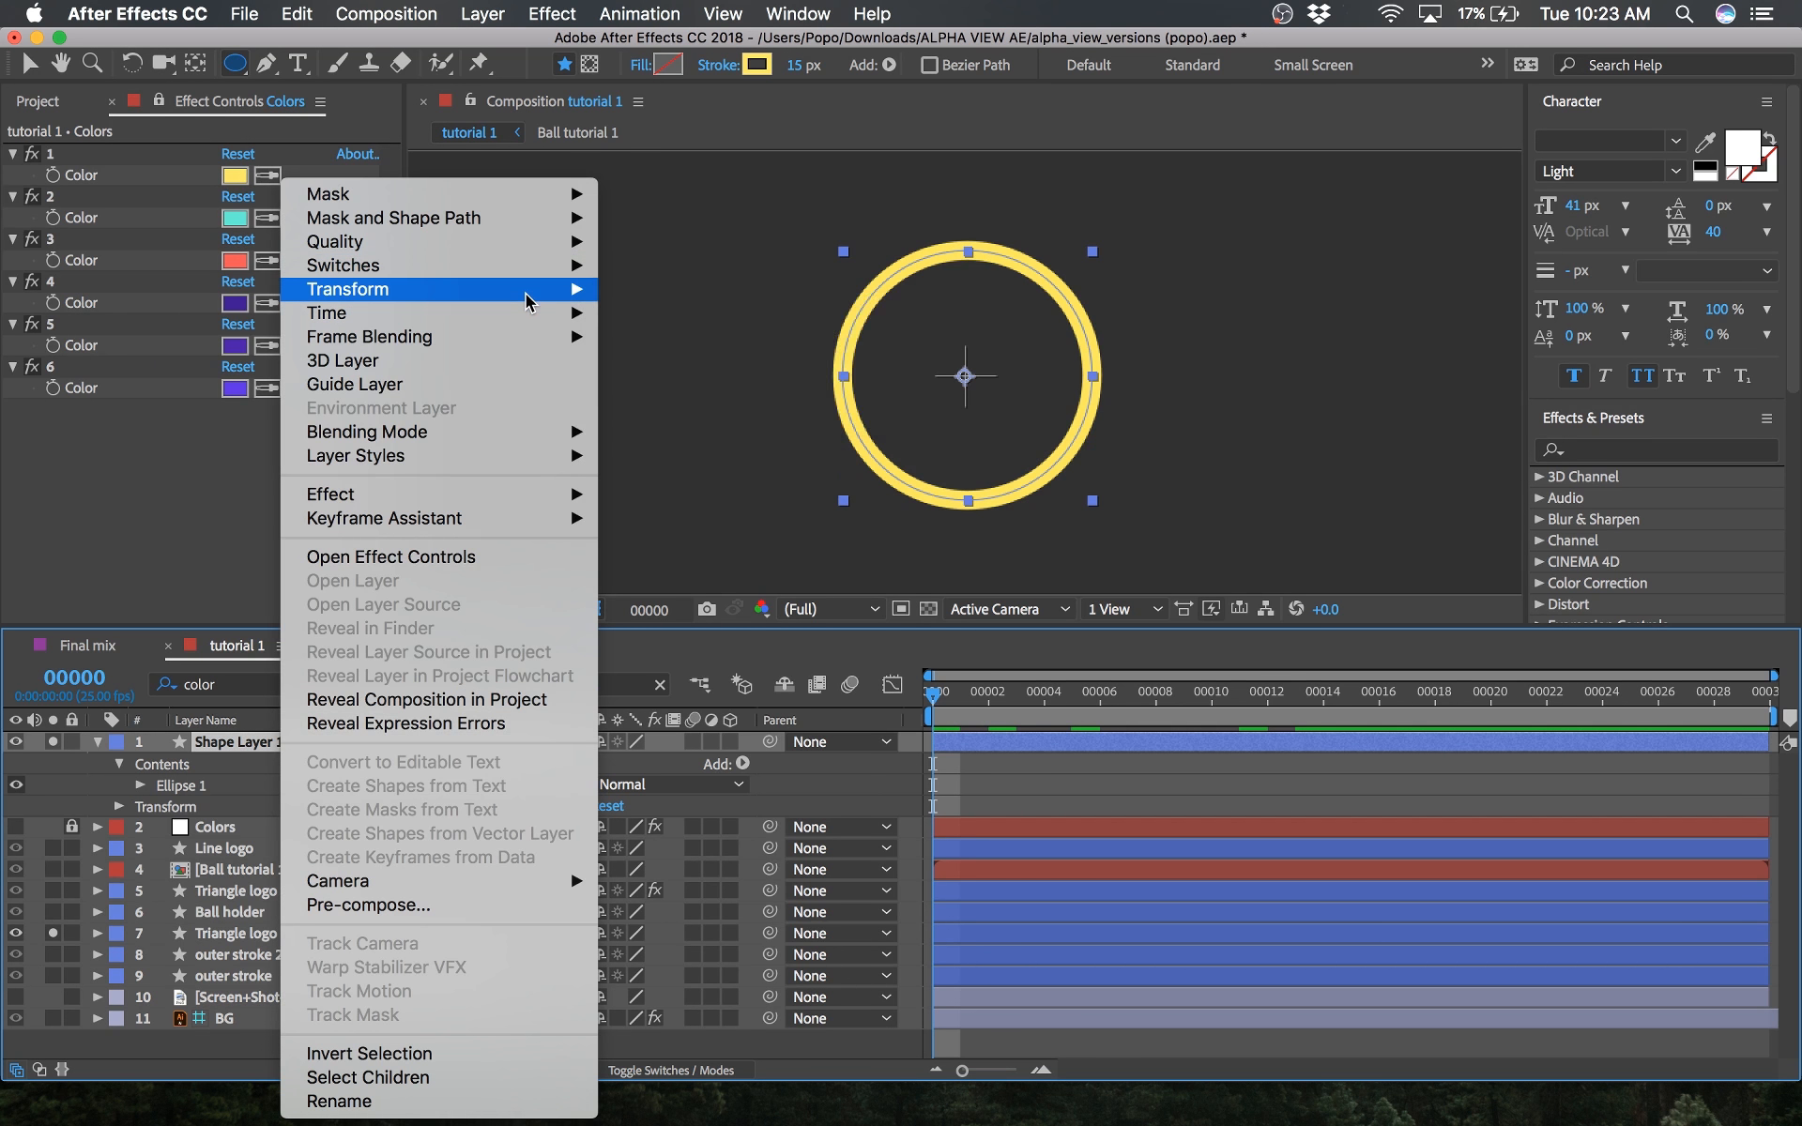
mouse_move(441, 289)
left_click(767, 556)
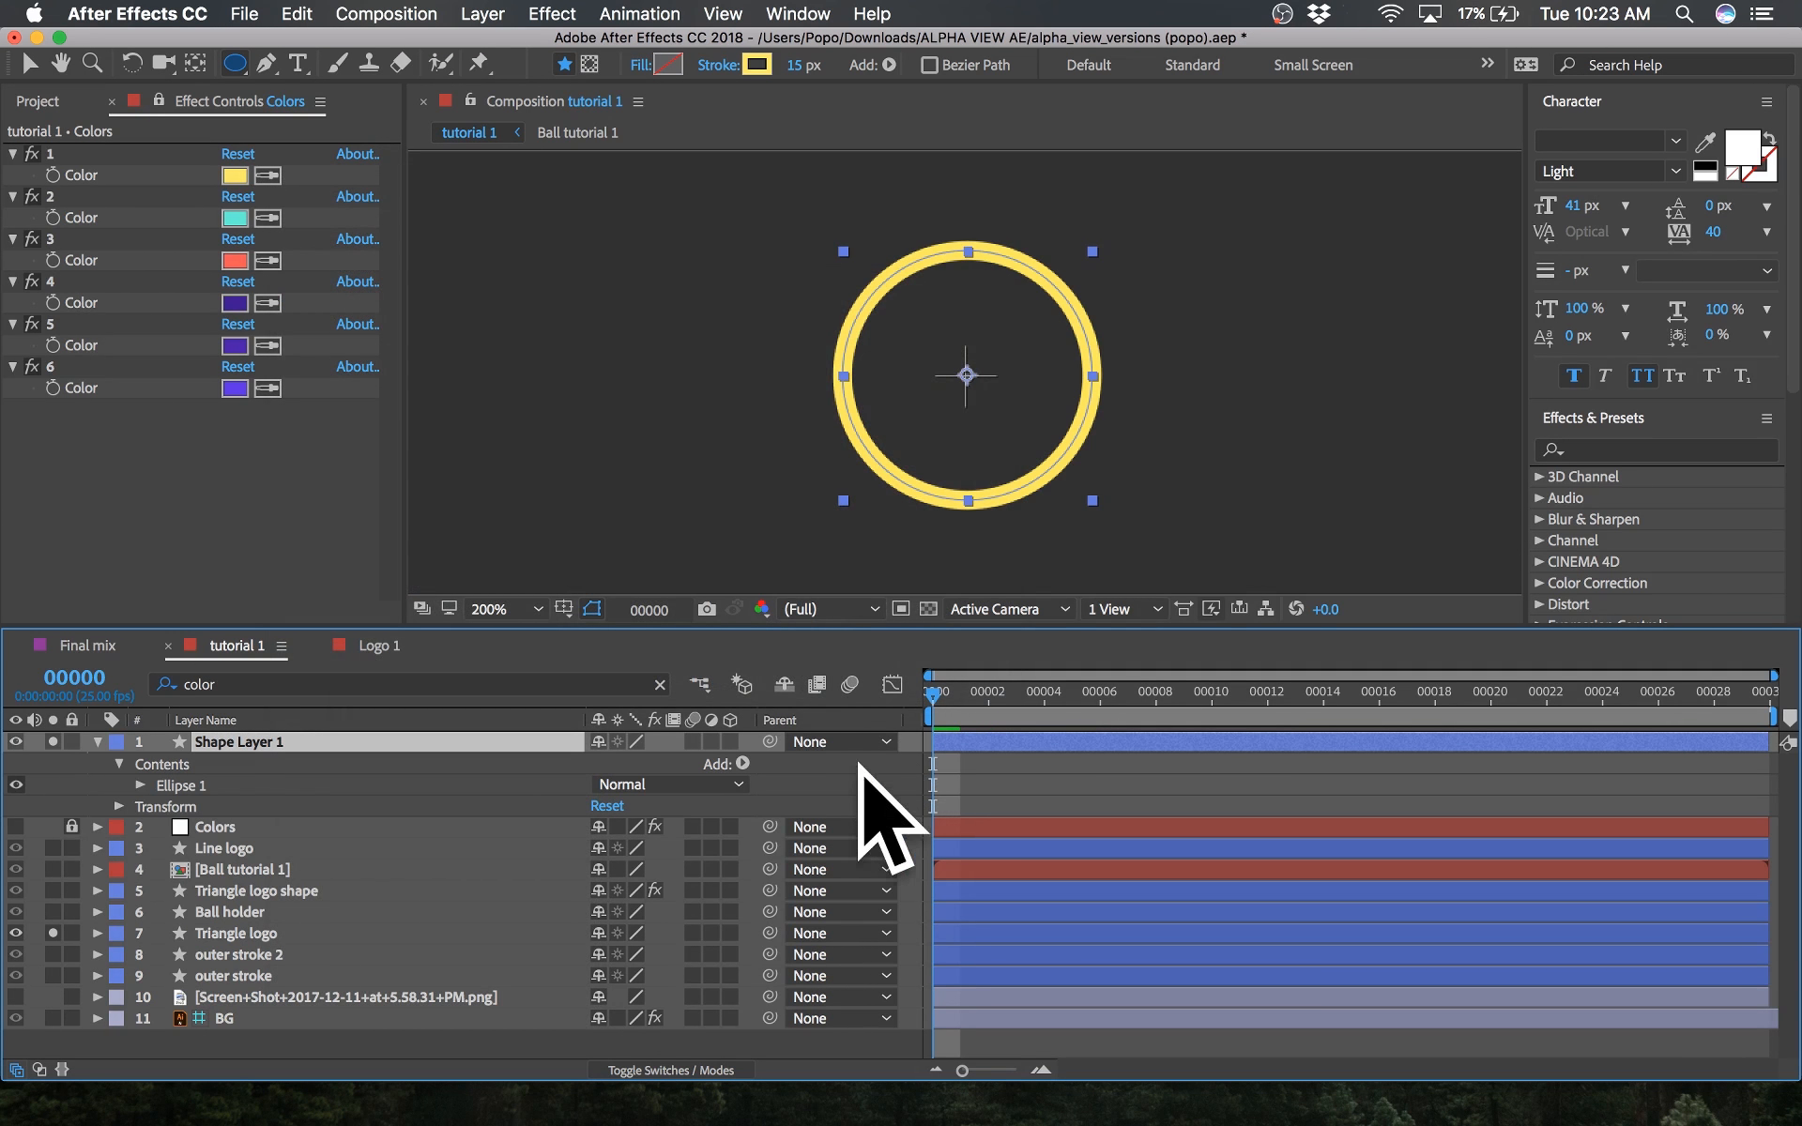
Step: Reveal Shape Layer 1's Scale and Opacity, and add a 100% keyframe for both at frame 10
key("s")
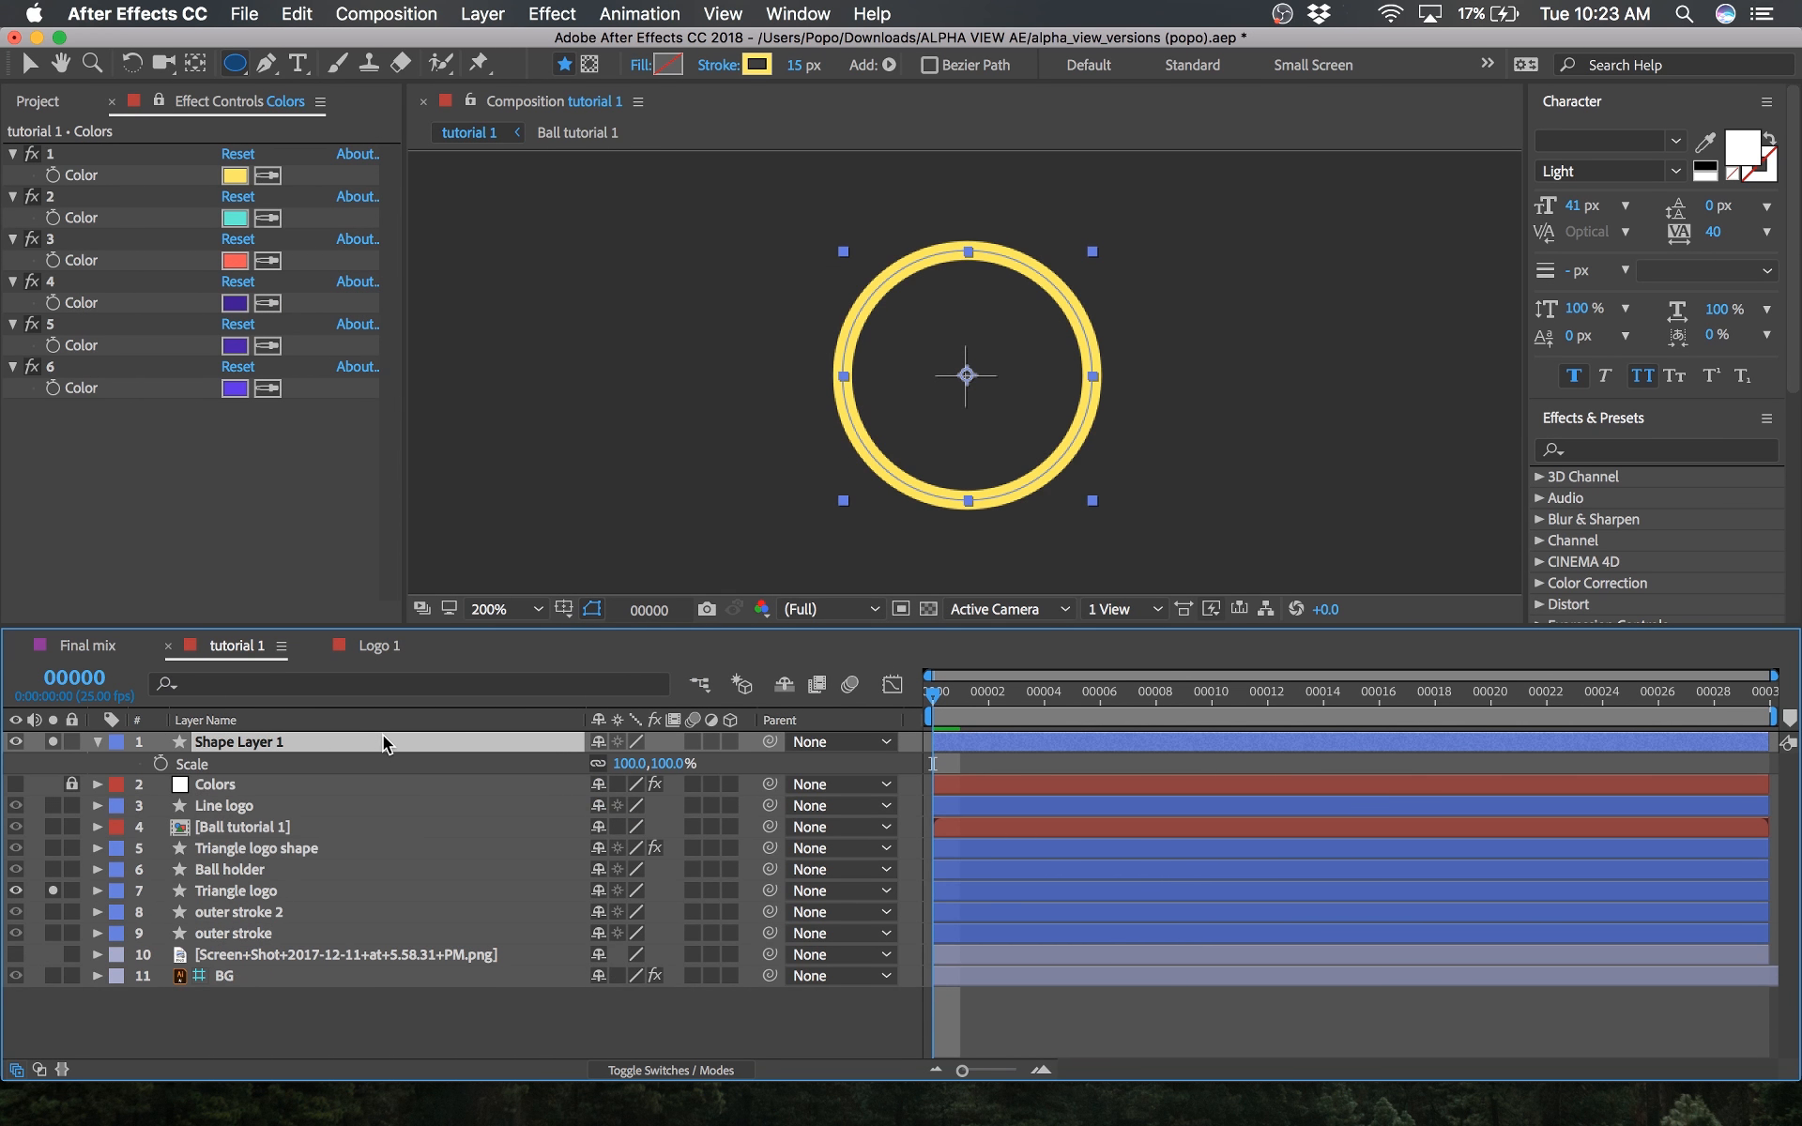
key("shift+t")
key("Page_Down")
key("Page_Down")
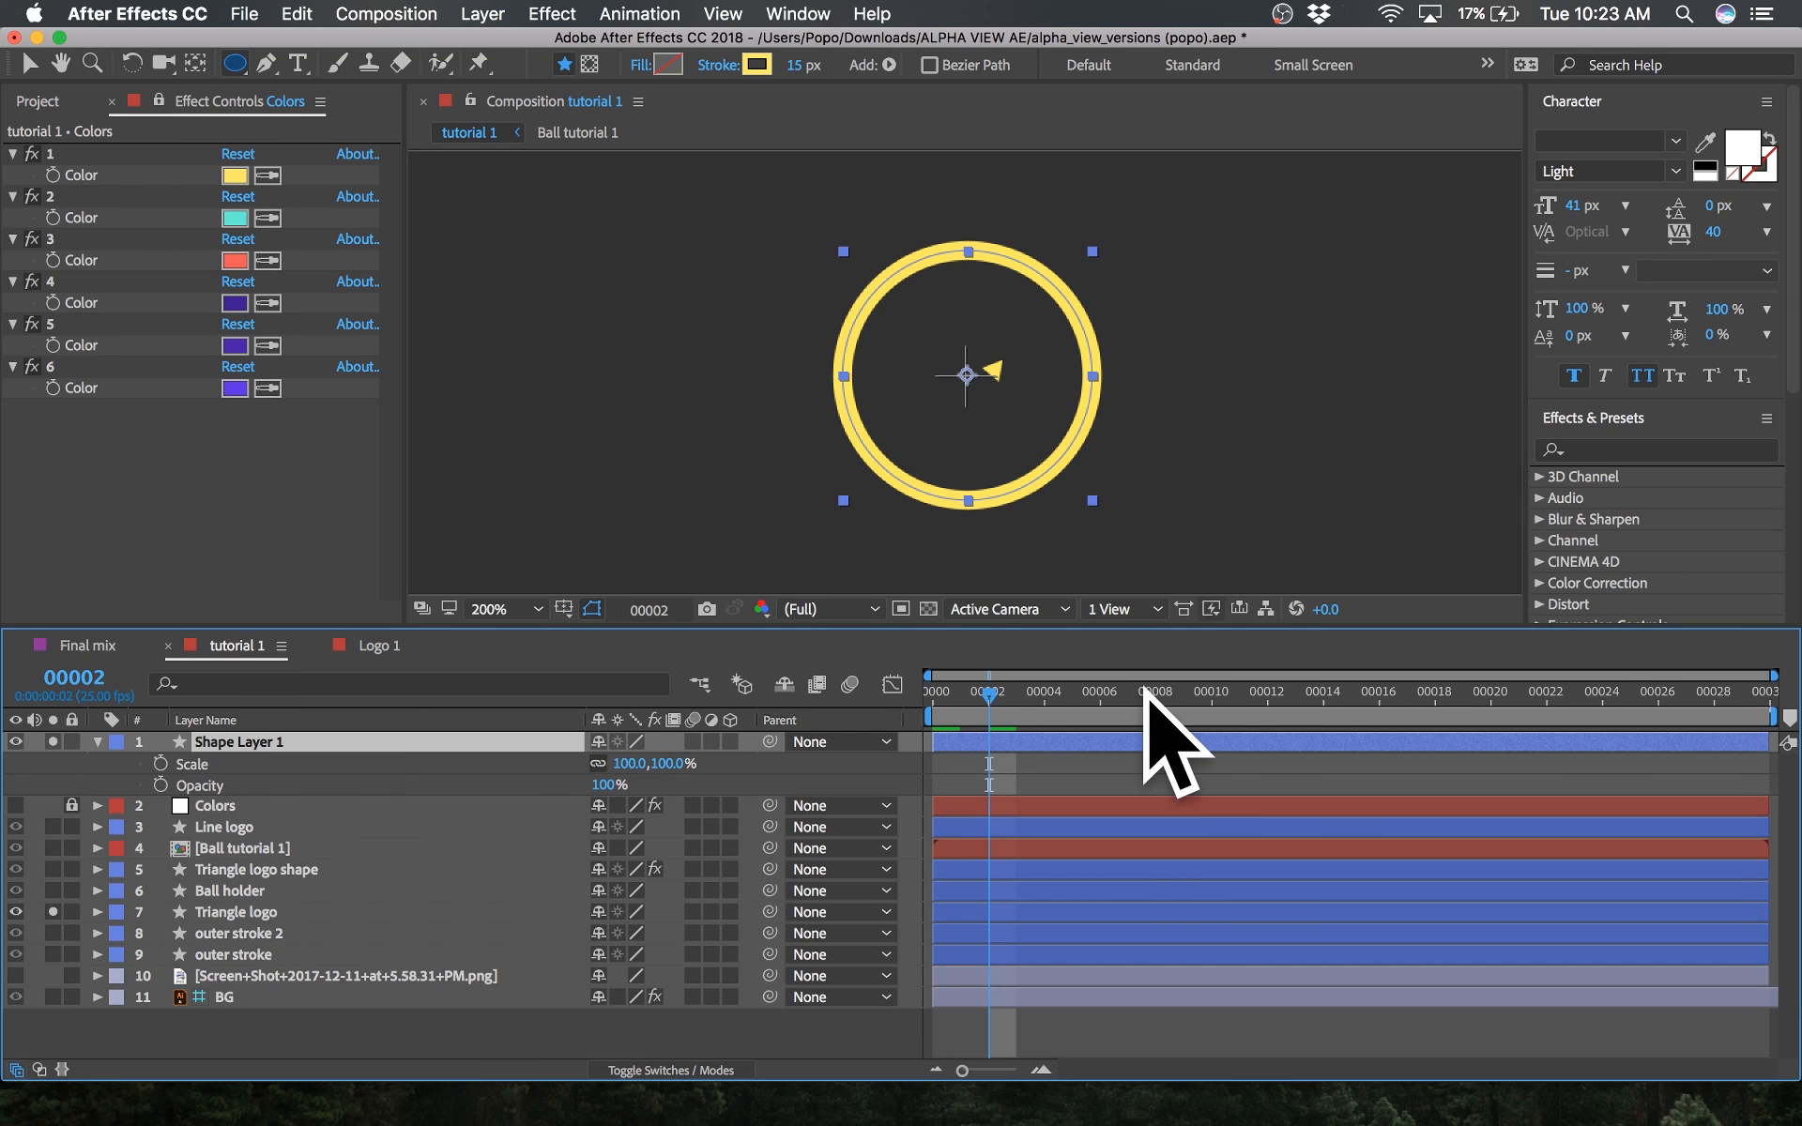
left_click_drag(1145, 702, 1319, 699)
left_click(1211, 693)
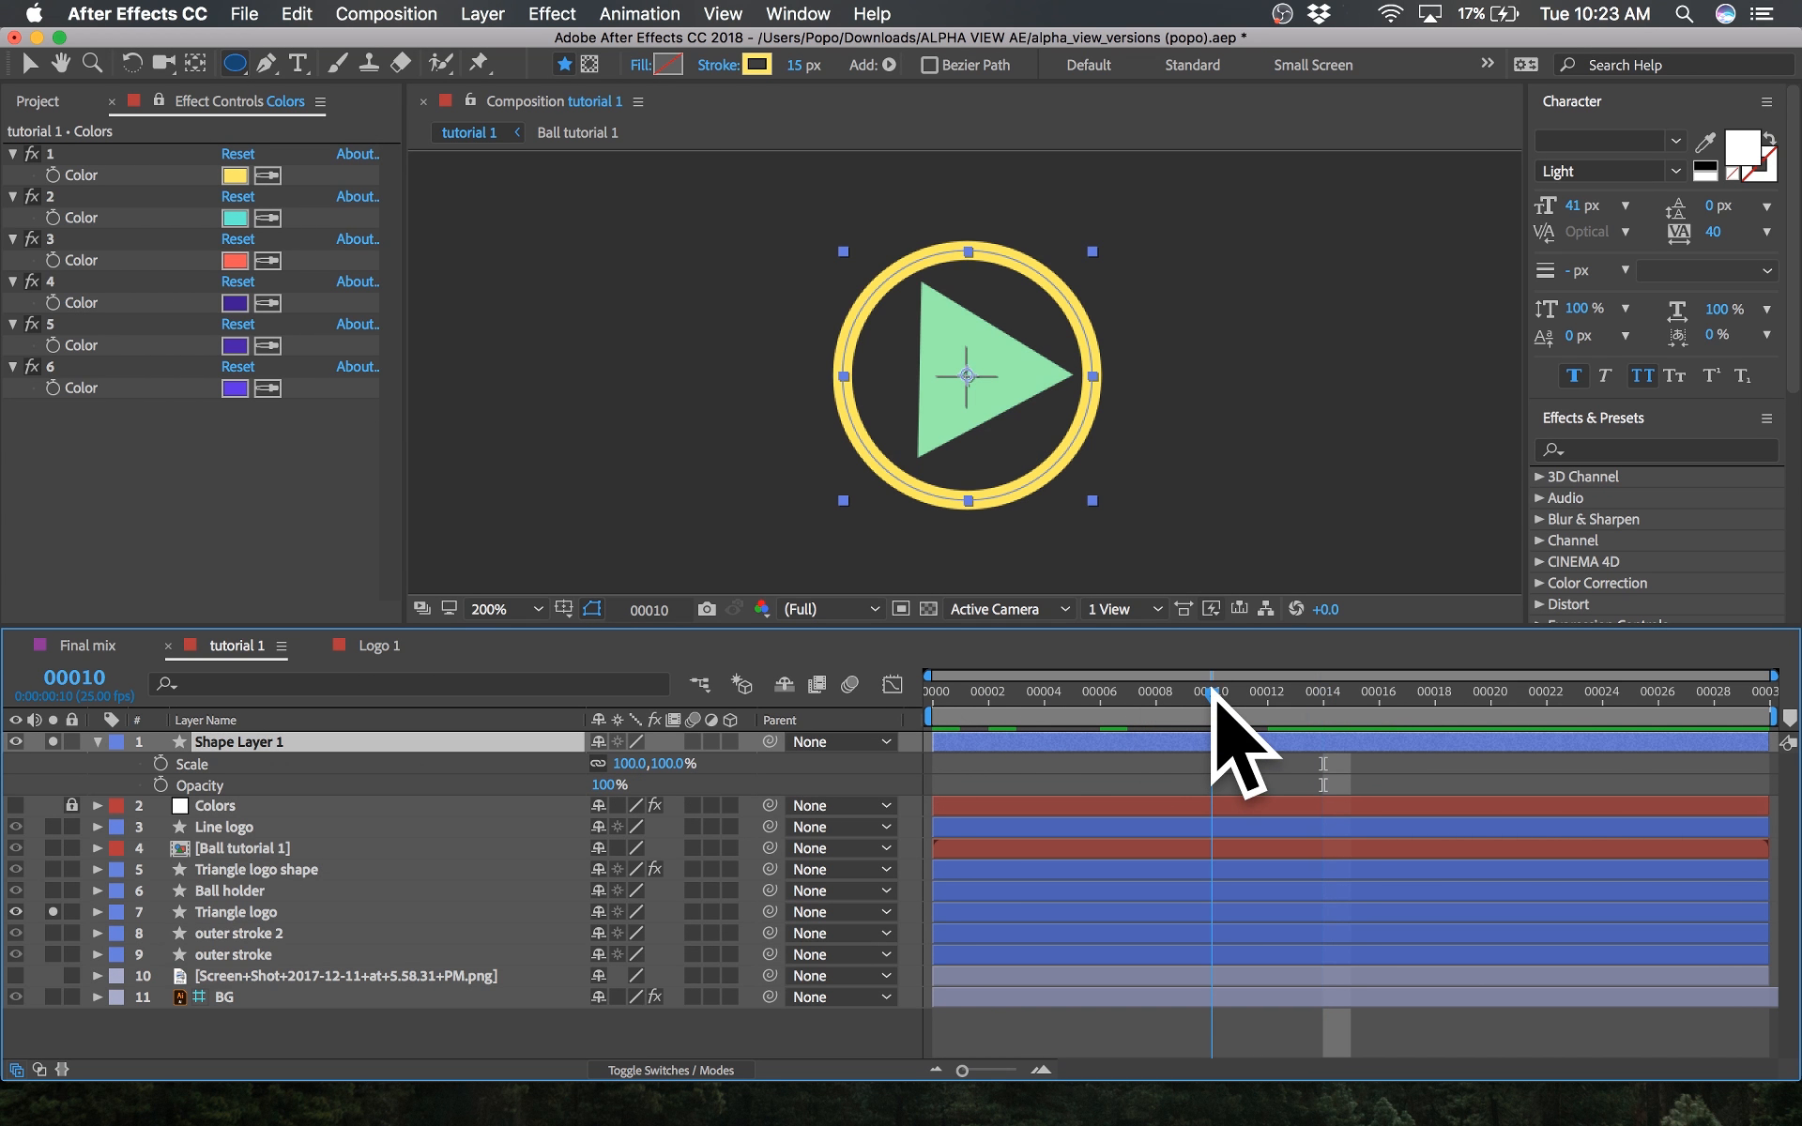
left_click_drag(160, 764, 161, 785)
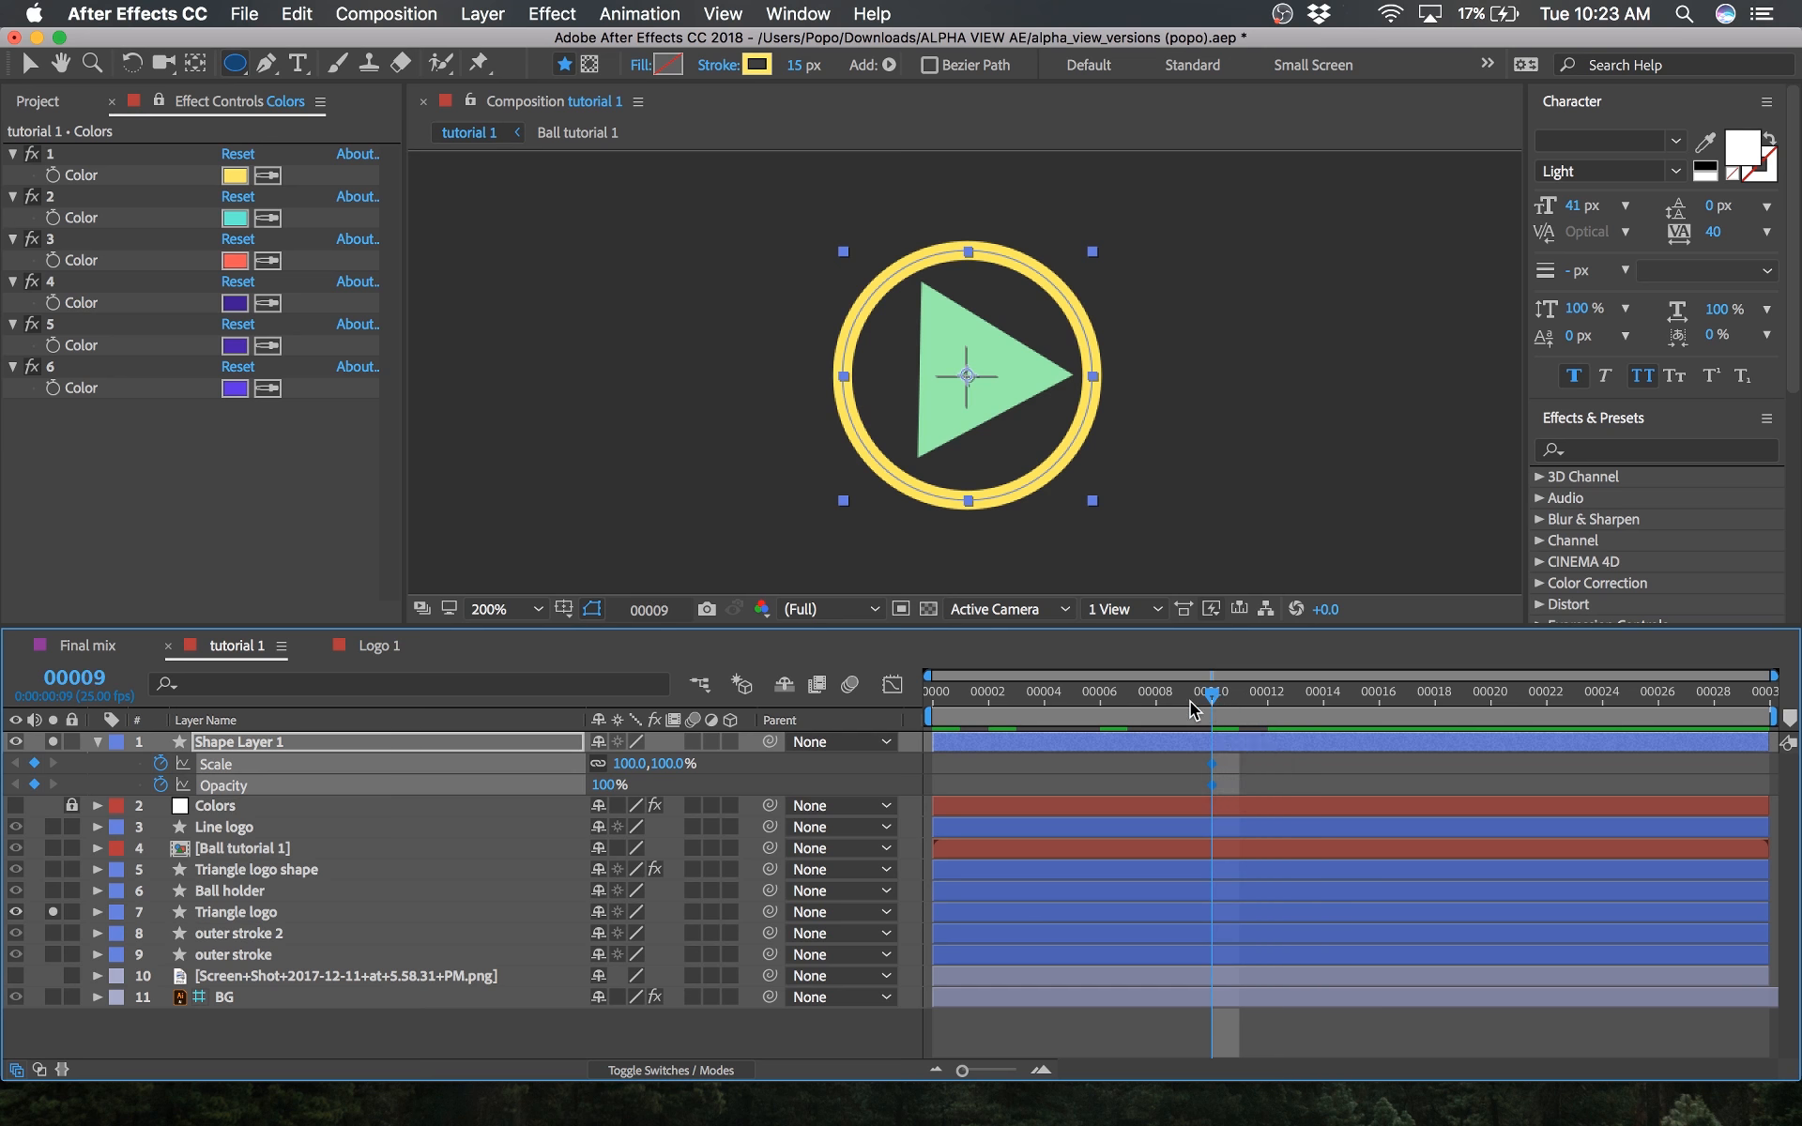
Step: At frame 0, keyframe Shape Layer 1's Scale at 0% and its Opacity at 100%
left_click_drag(1190, 702, 871, 693)
left_click(839, 772)
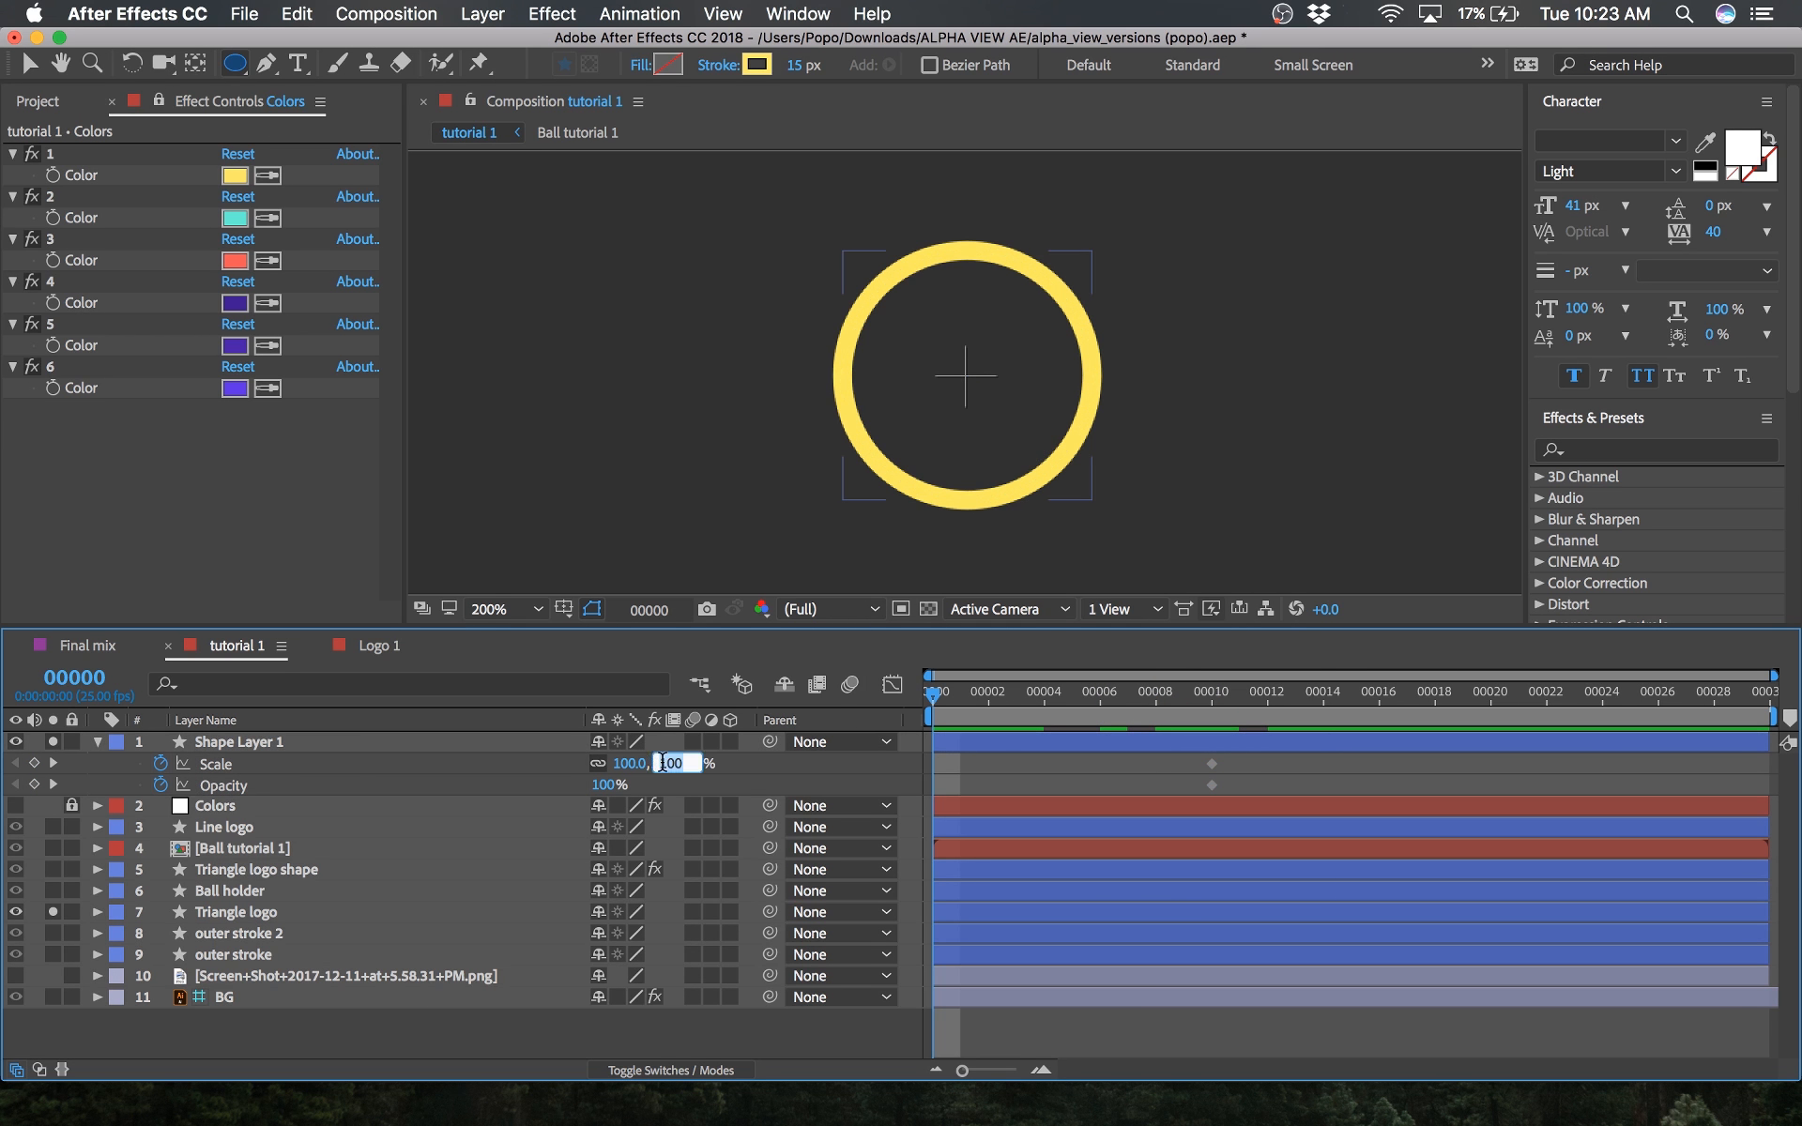
key("Return")
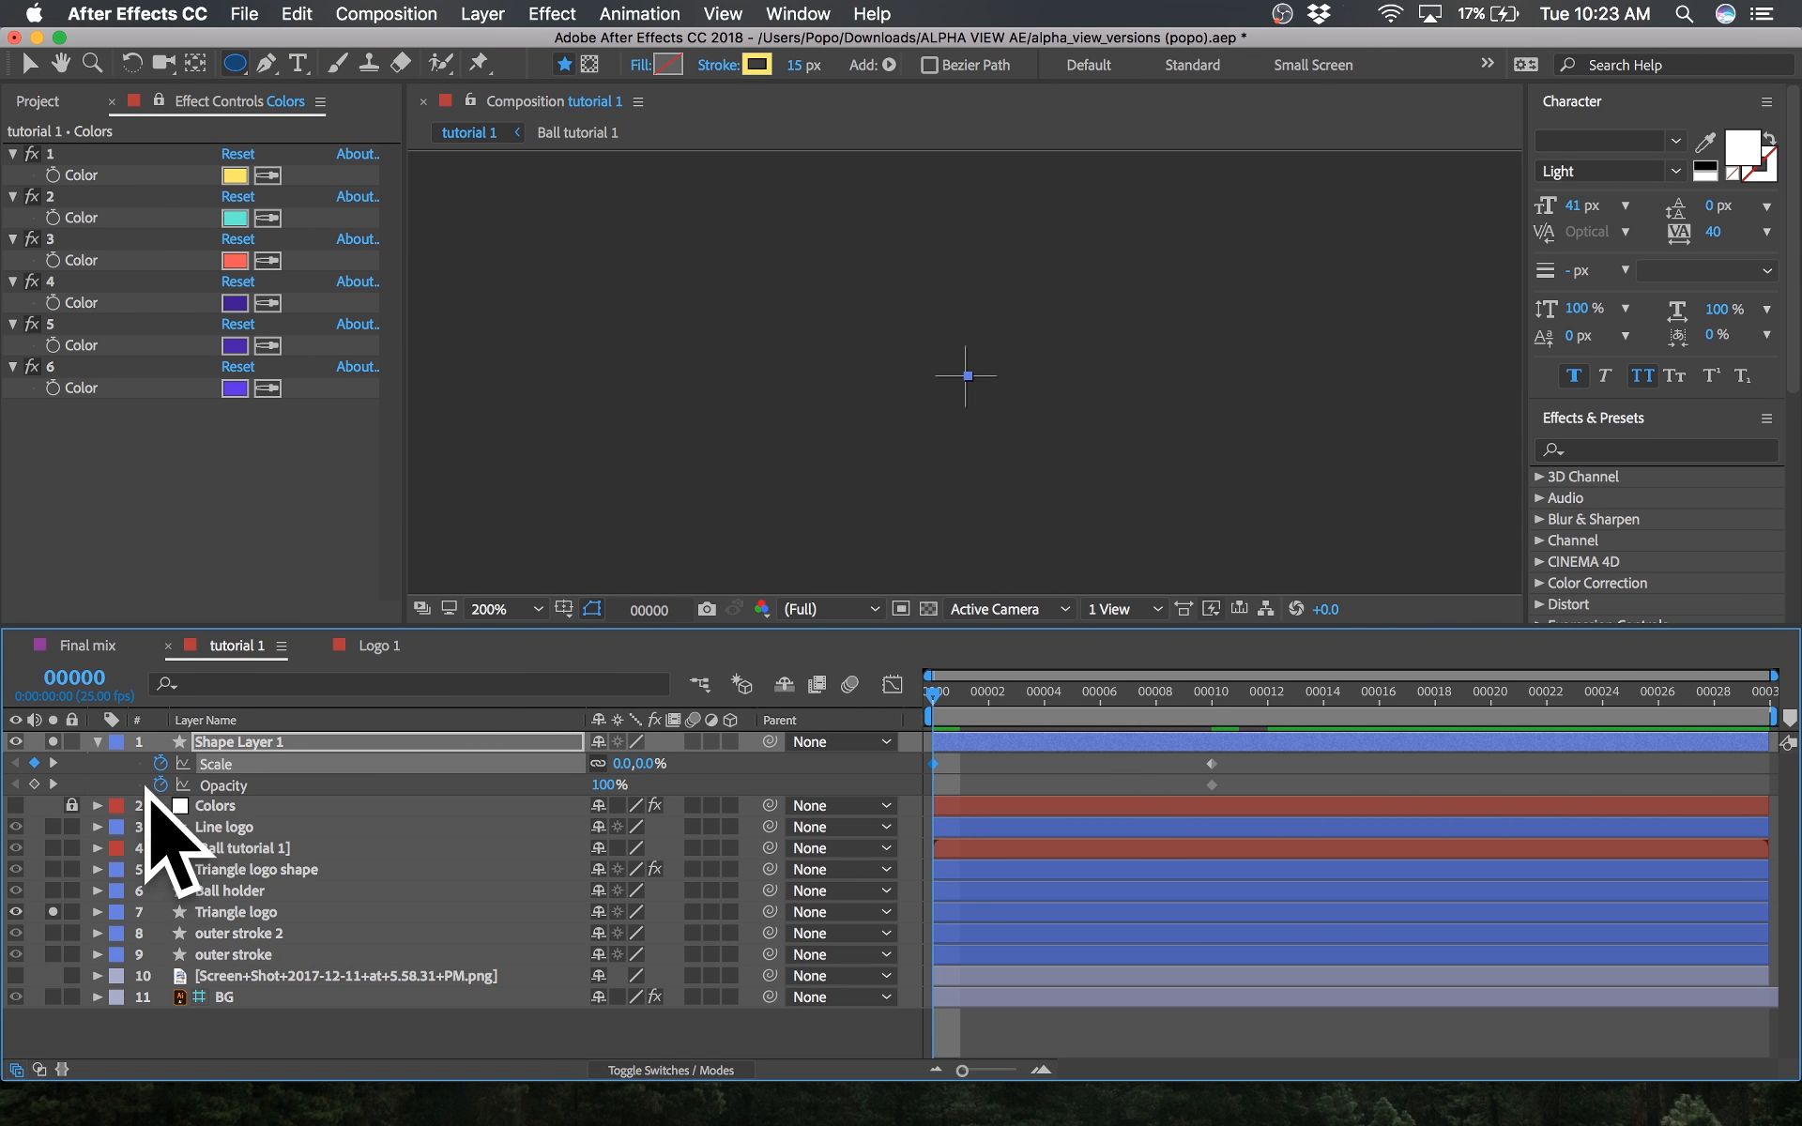
left_click(35, 783)
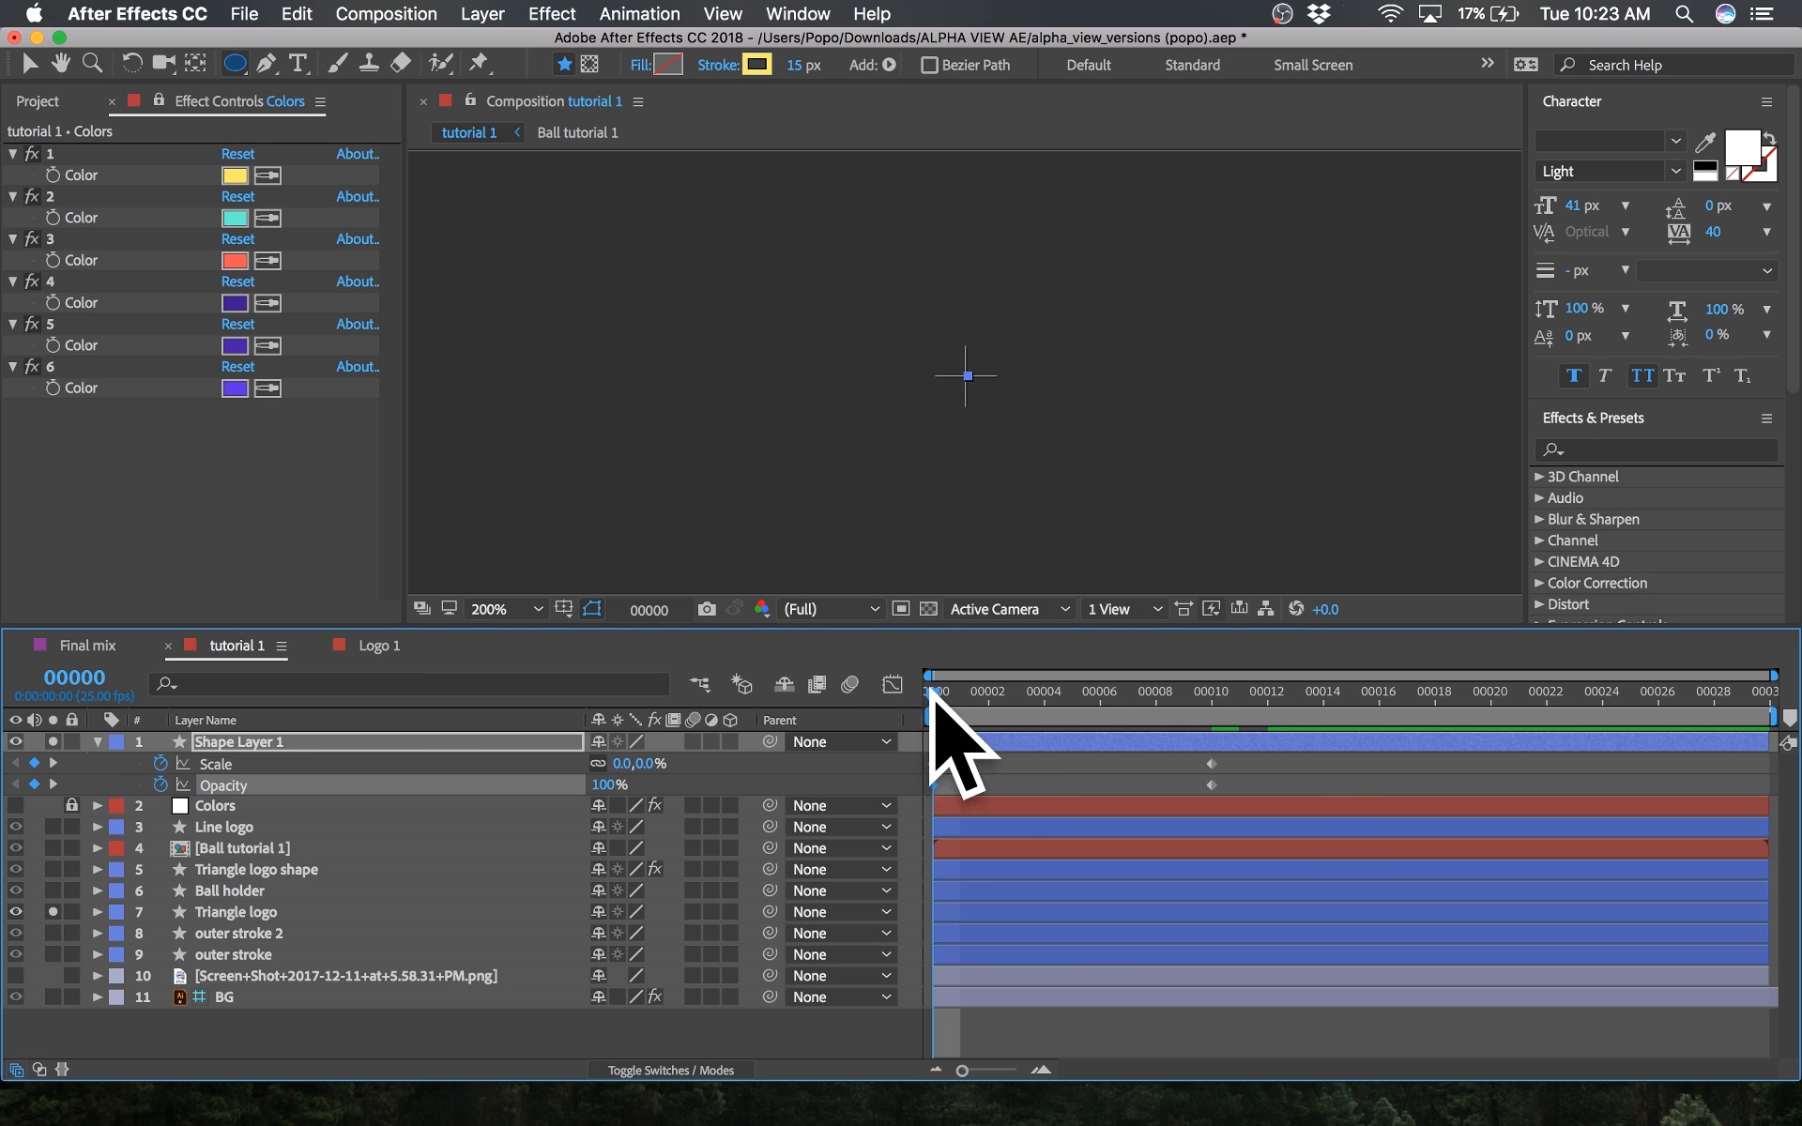
Step: At frame 10, set Shape Layer 1's Opacity to 0% and trim the layer's end, and preview the circle animation
left_click_drag(932, 693, 1211, 702)
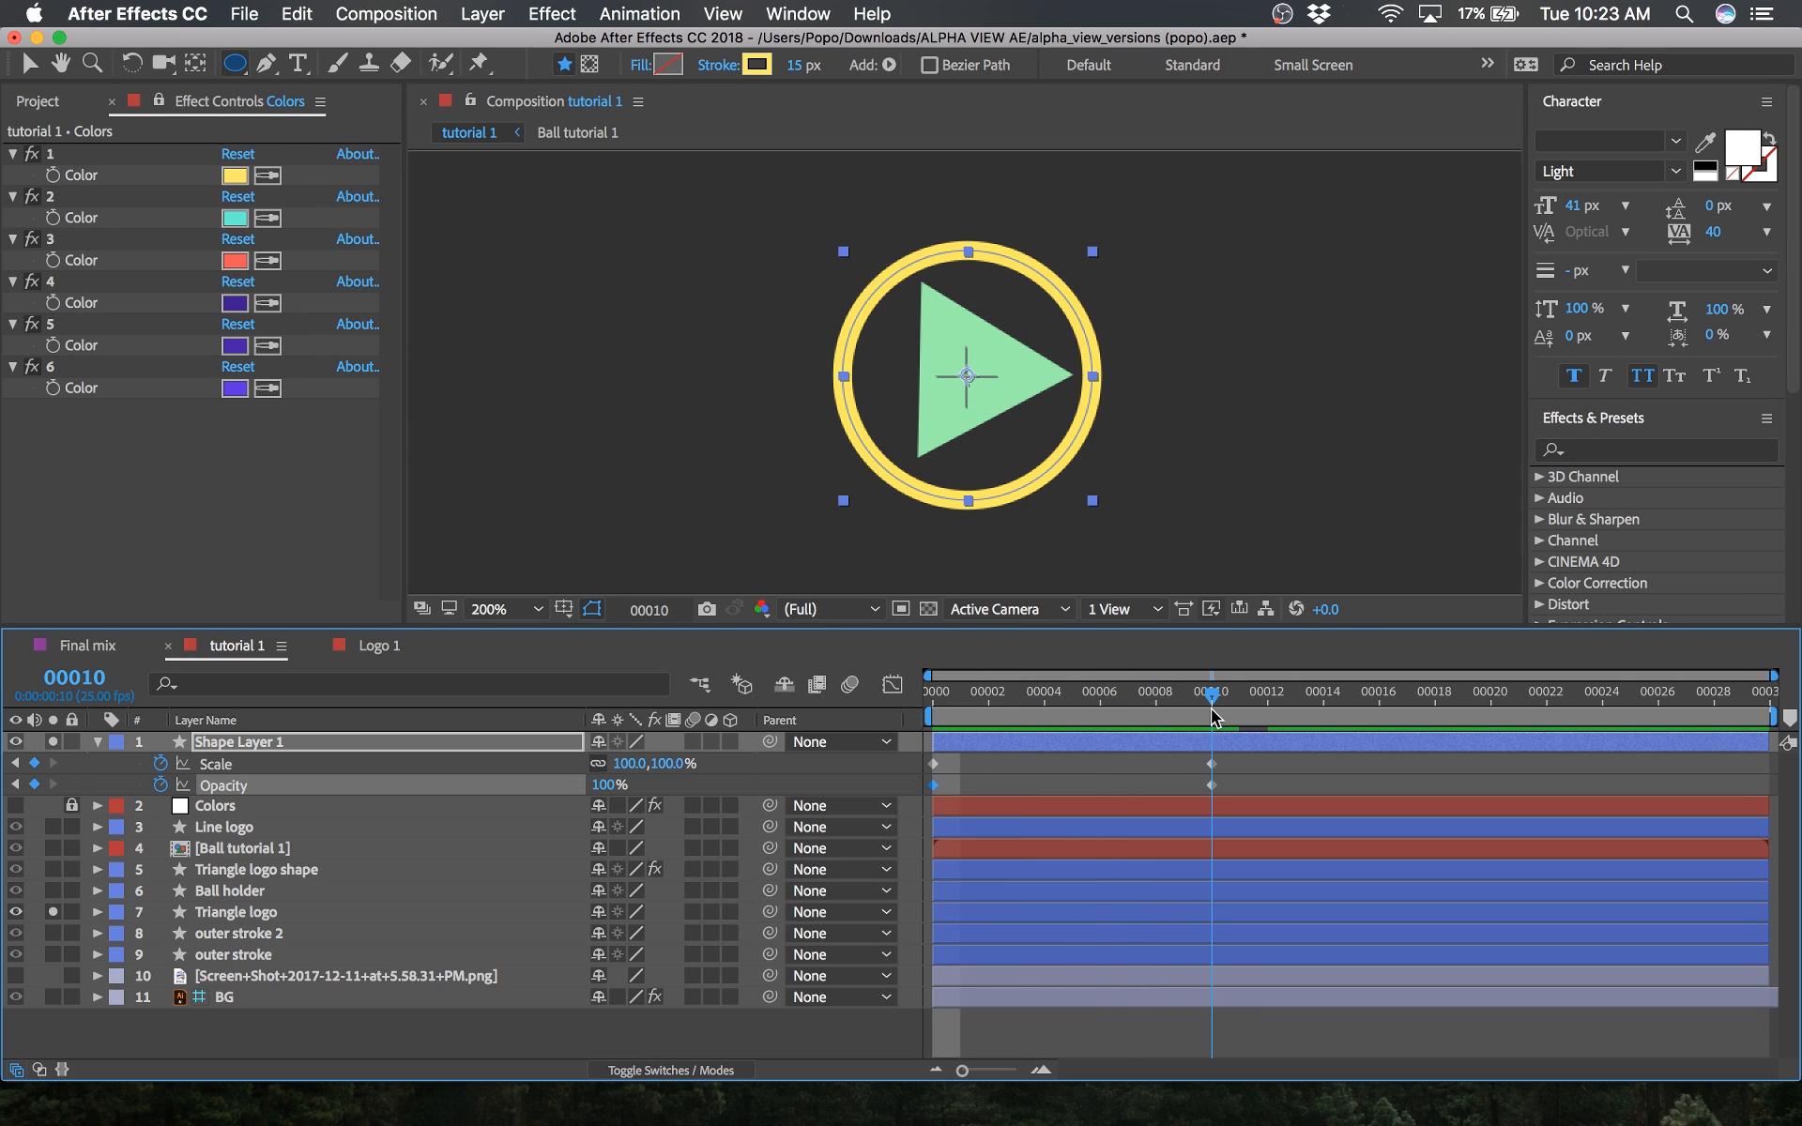
left_click_drag(604, 784, 497, 807)
key("alt+]")
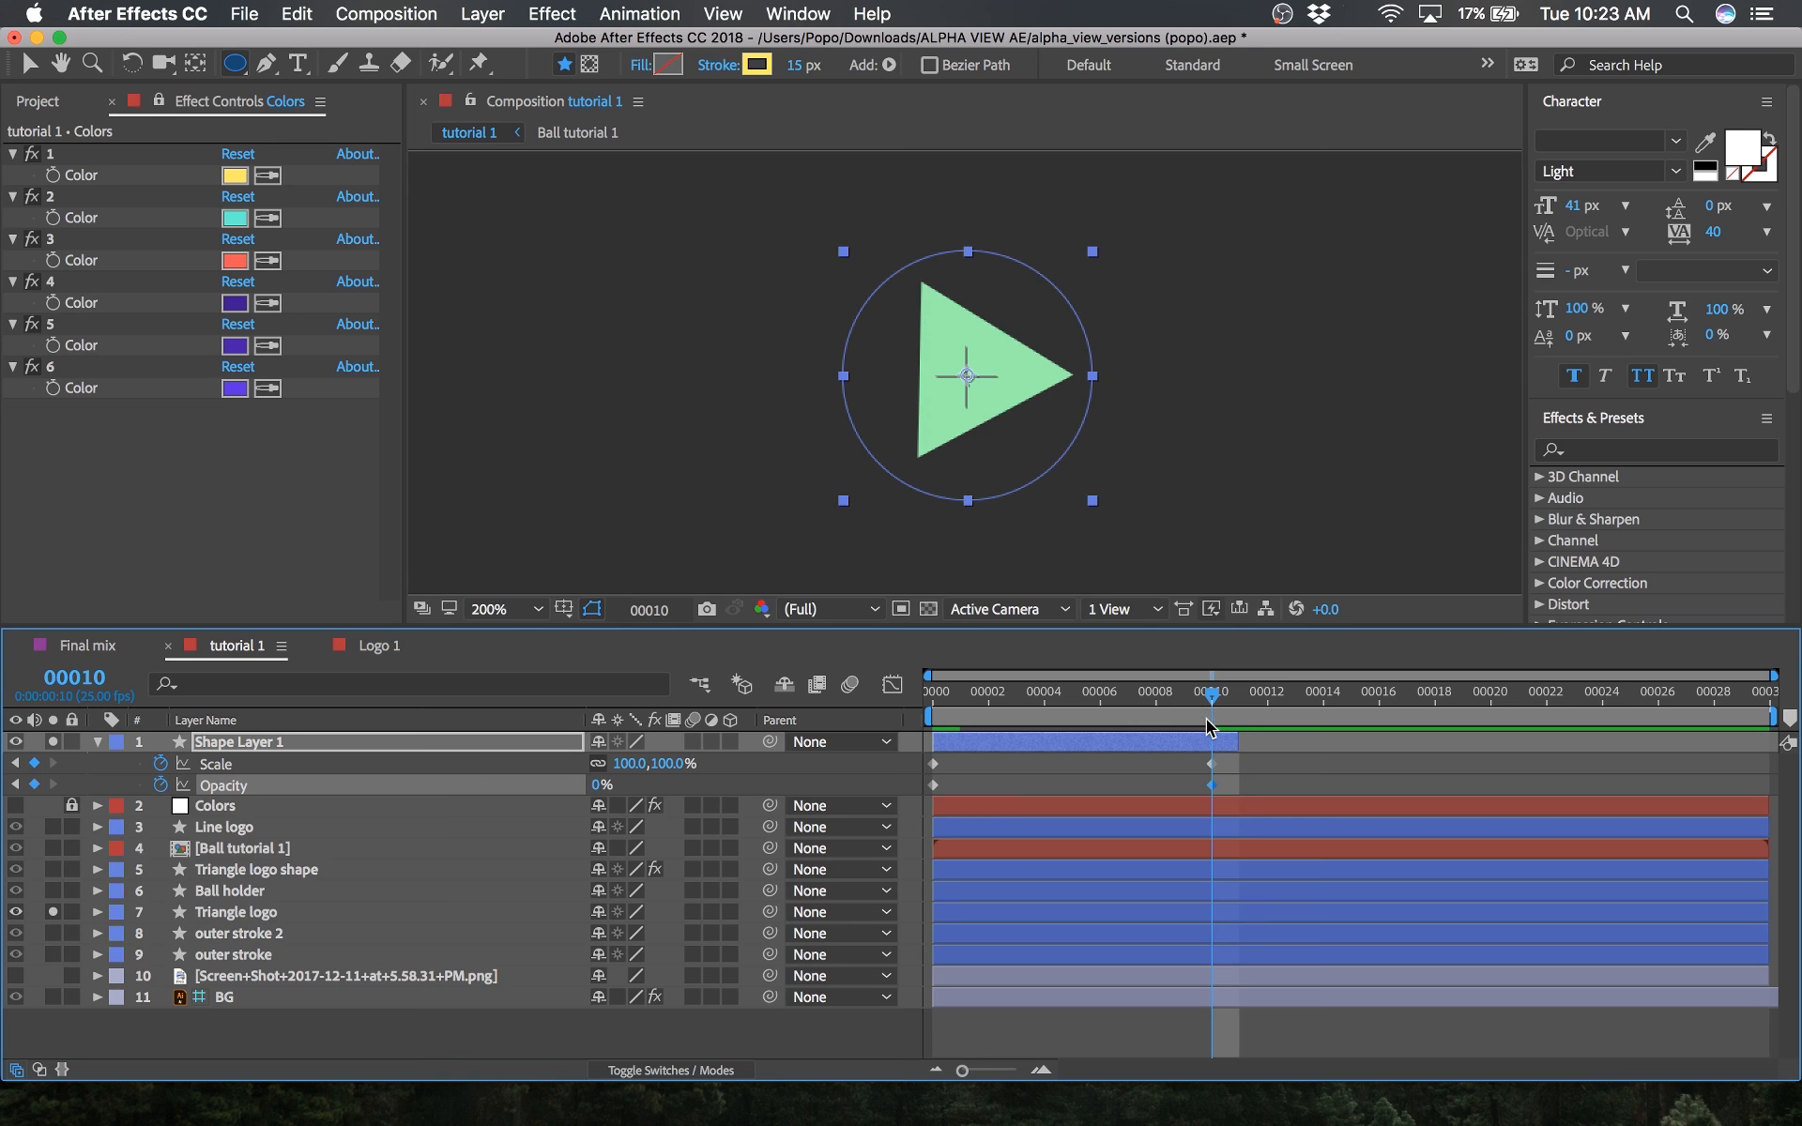
key("Home")
key("space")
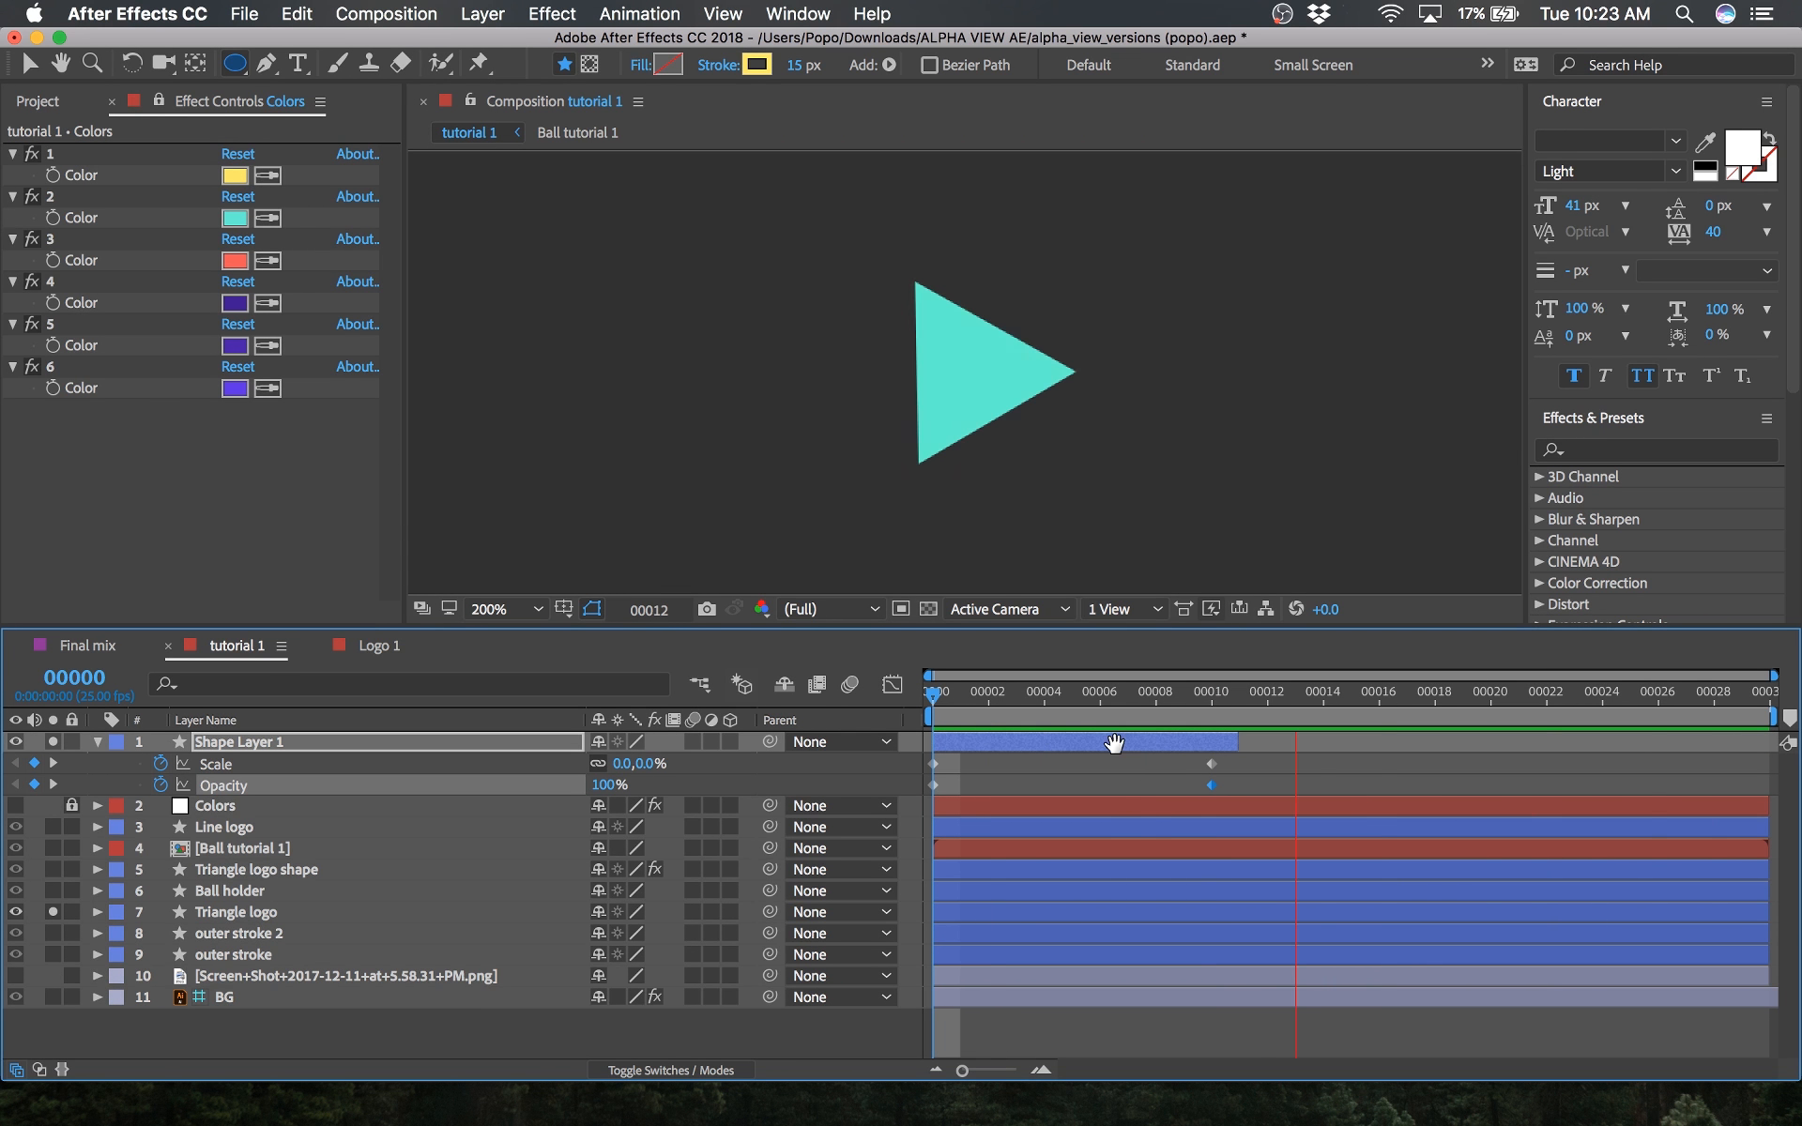
key("space")
Step: Shift Shape Layer 1 to start at frame 3 and apply Easy Ease to all its Scale and Opacity keyframes
left_click_drag(938, 695, 1211, 699)
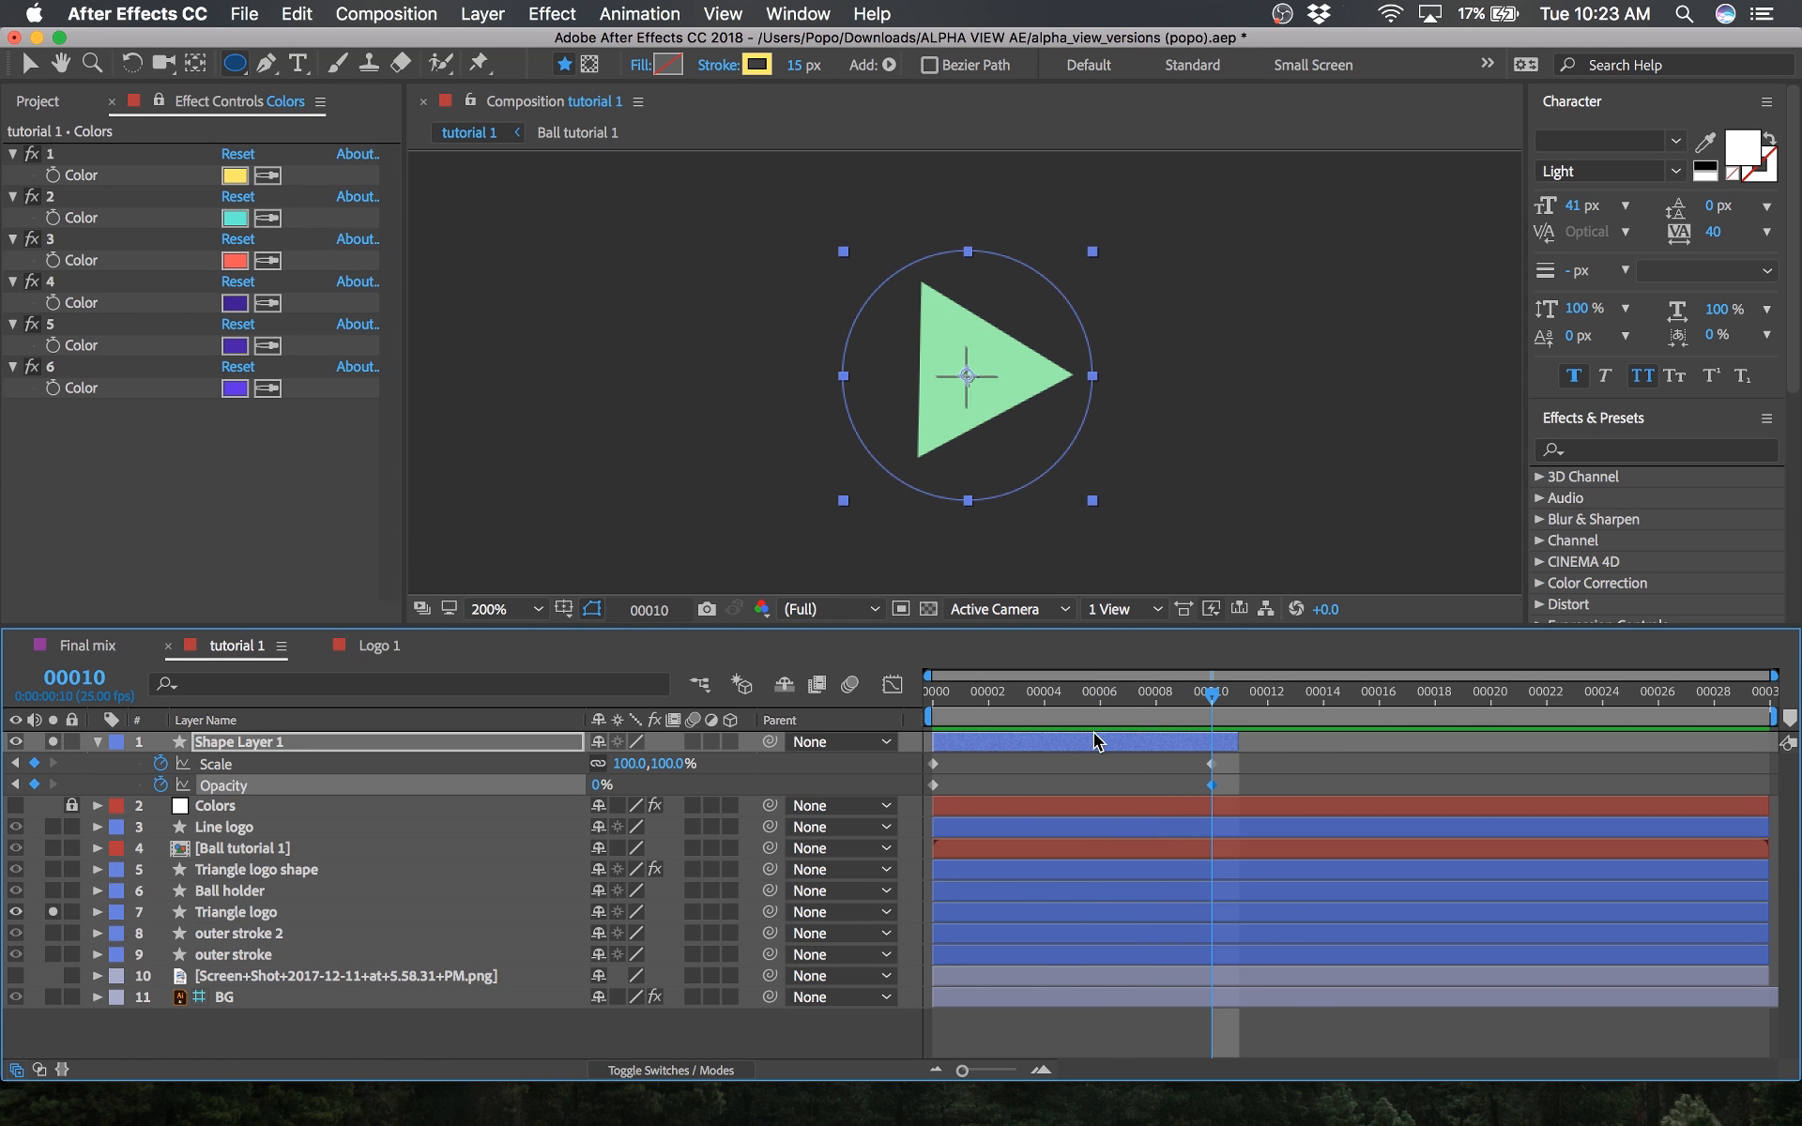
left_click_drag(1093, 742, 1178, 750)
left_click_drag(1307, 776, 926, 780)
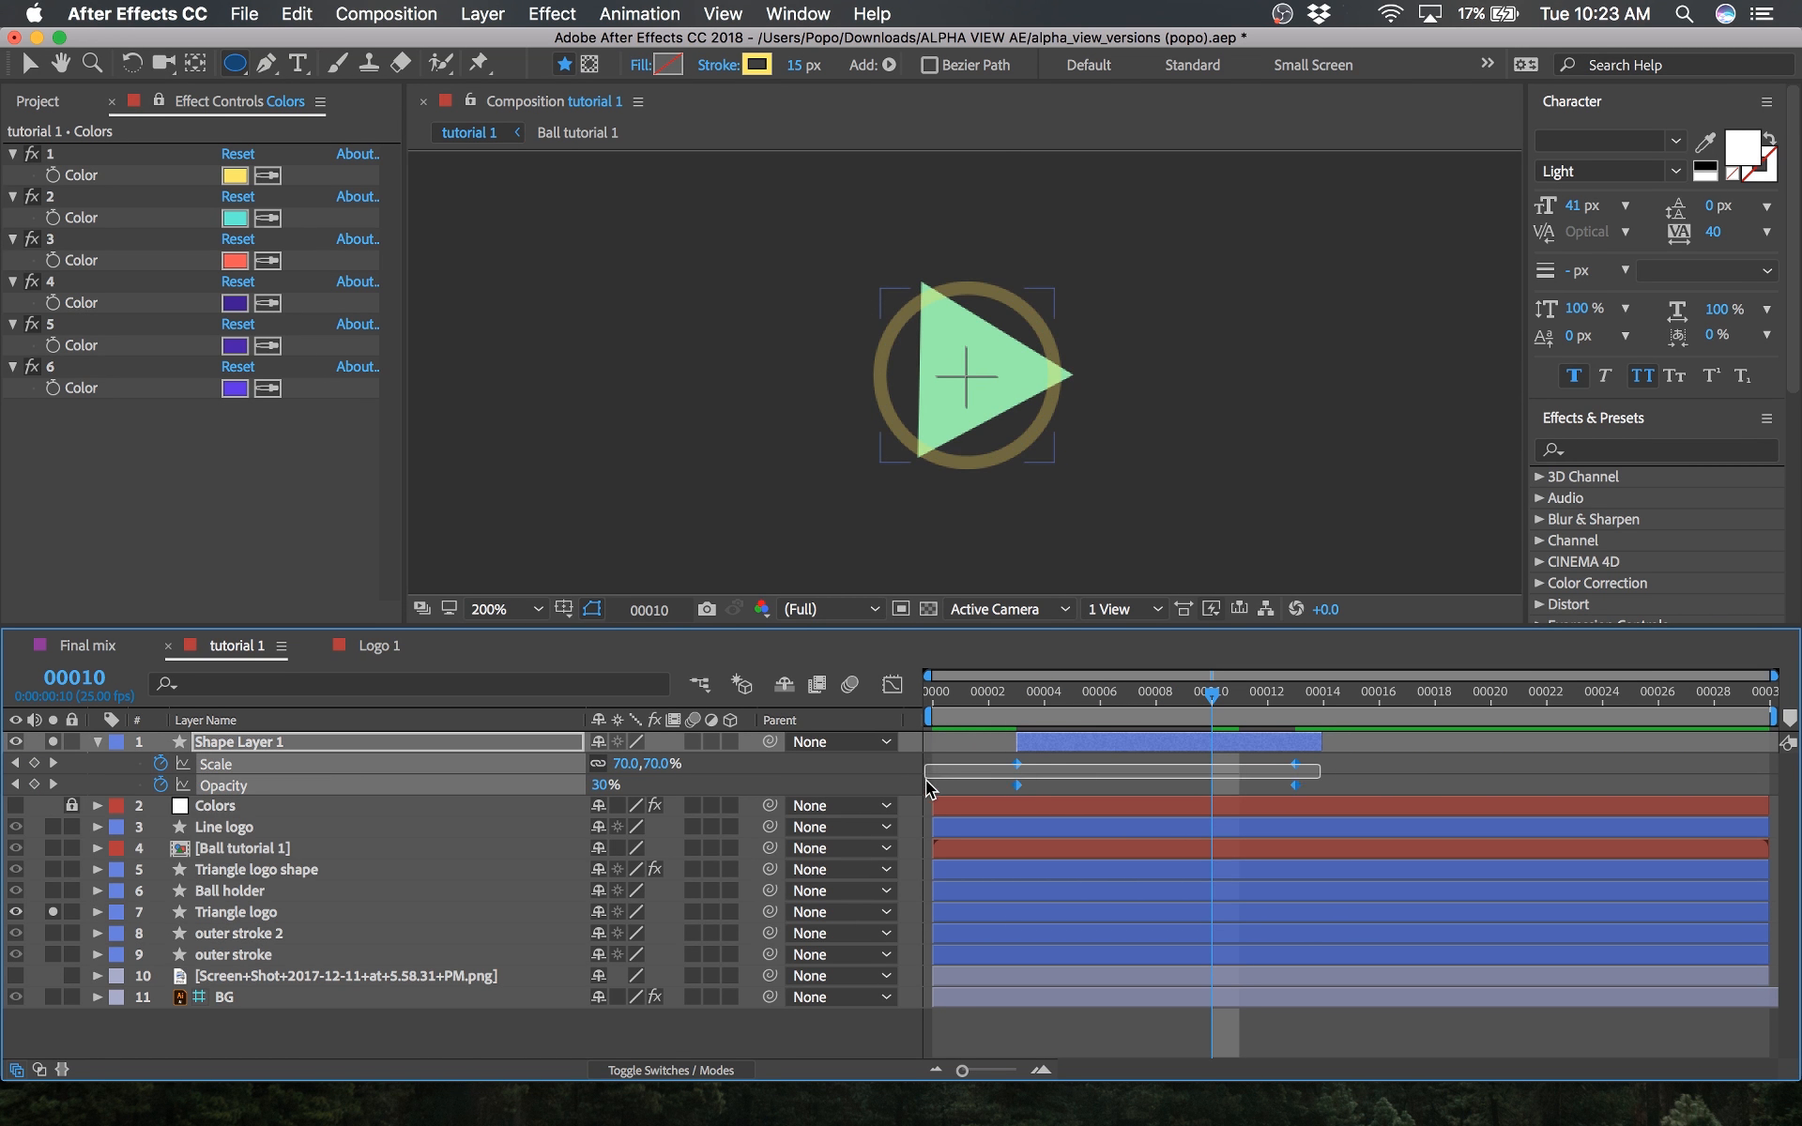
key("F9")
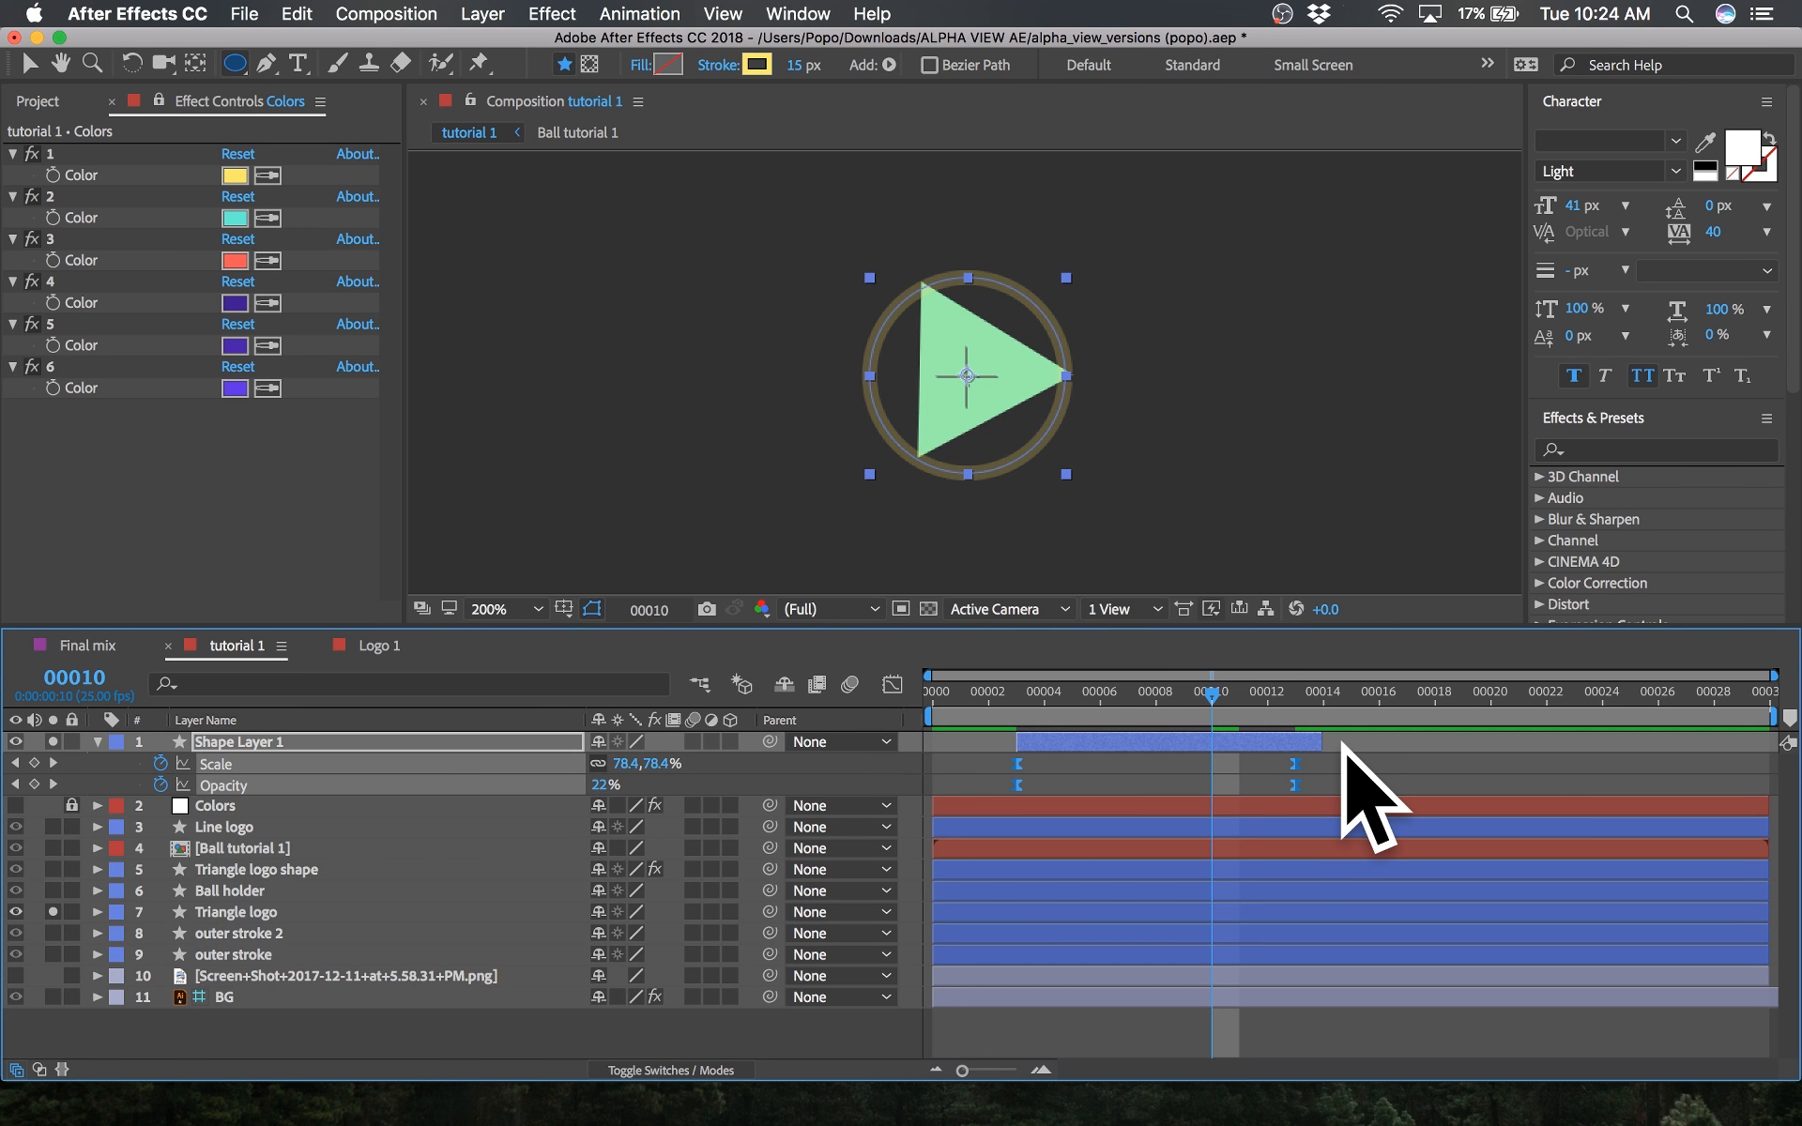
Step: Lengthen the ease into the last Scale keyframe in the speed graph so the circle grows fastest early, and preview it
left_click_drag(1339, 755, 1271, 770)
left_click(890, 686)
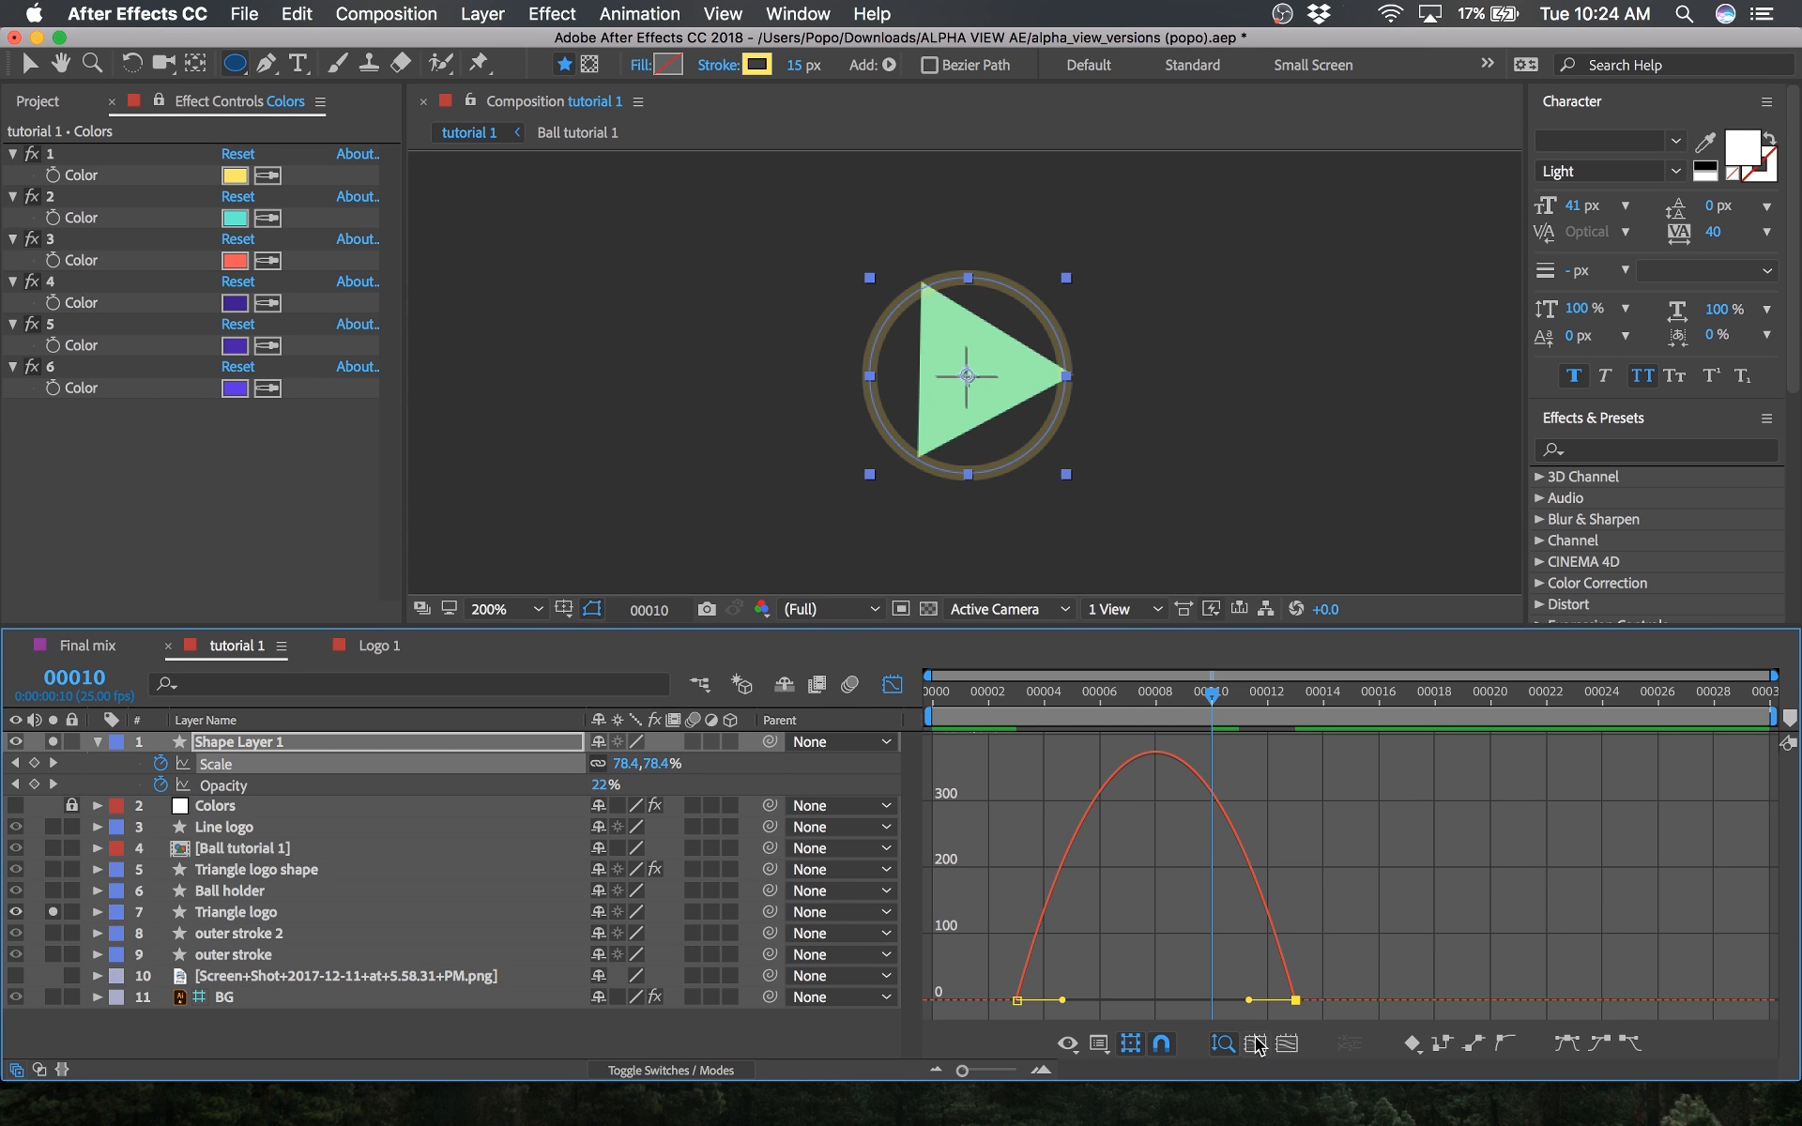
left_click_drag(1255, 1004, 1109, 1006)
key("space")
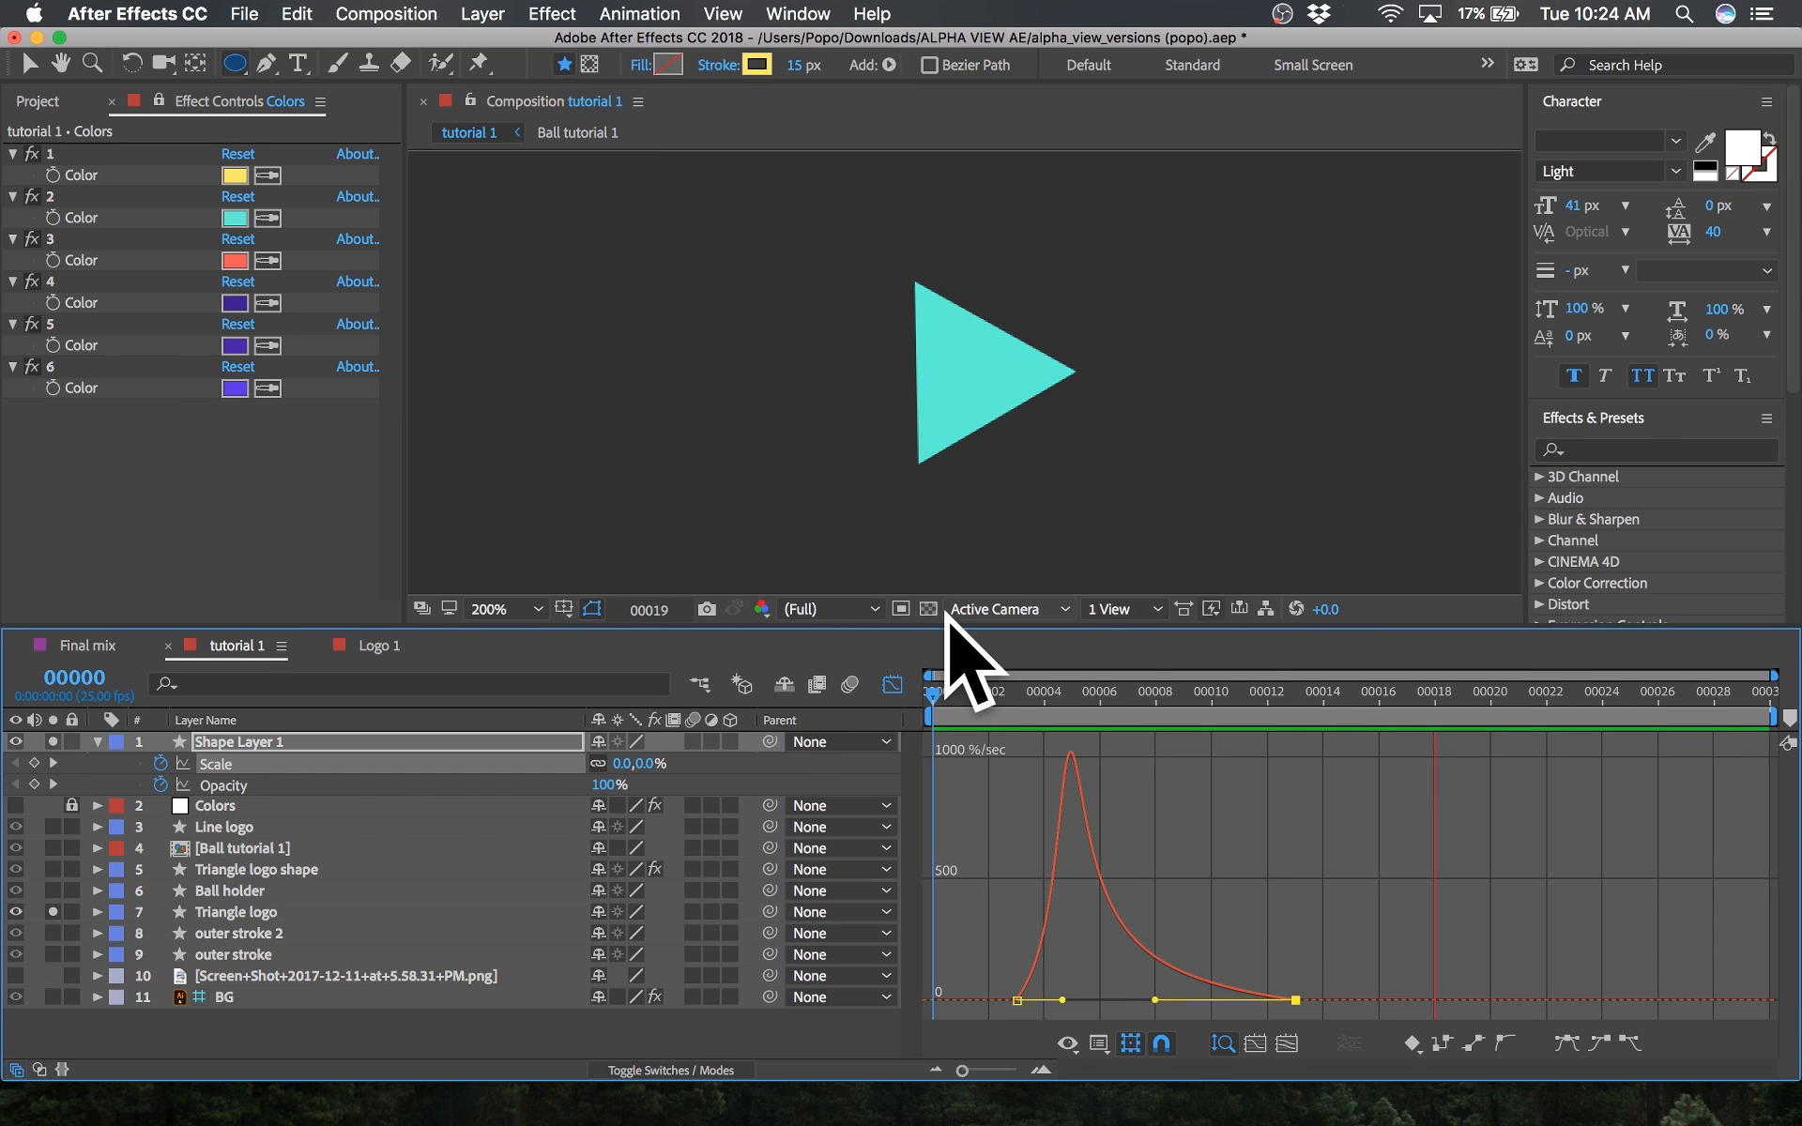
key("space")
Step: Return from the speed graph to the layer bars, shift Shape Layer 1 to start at frame 5, and preview the timing
left_click(893, 685)
key("slash")
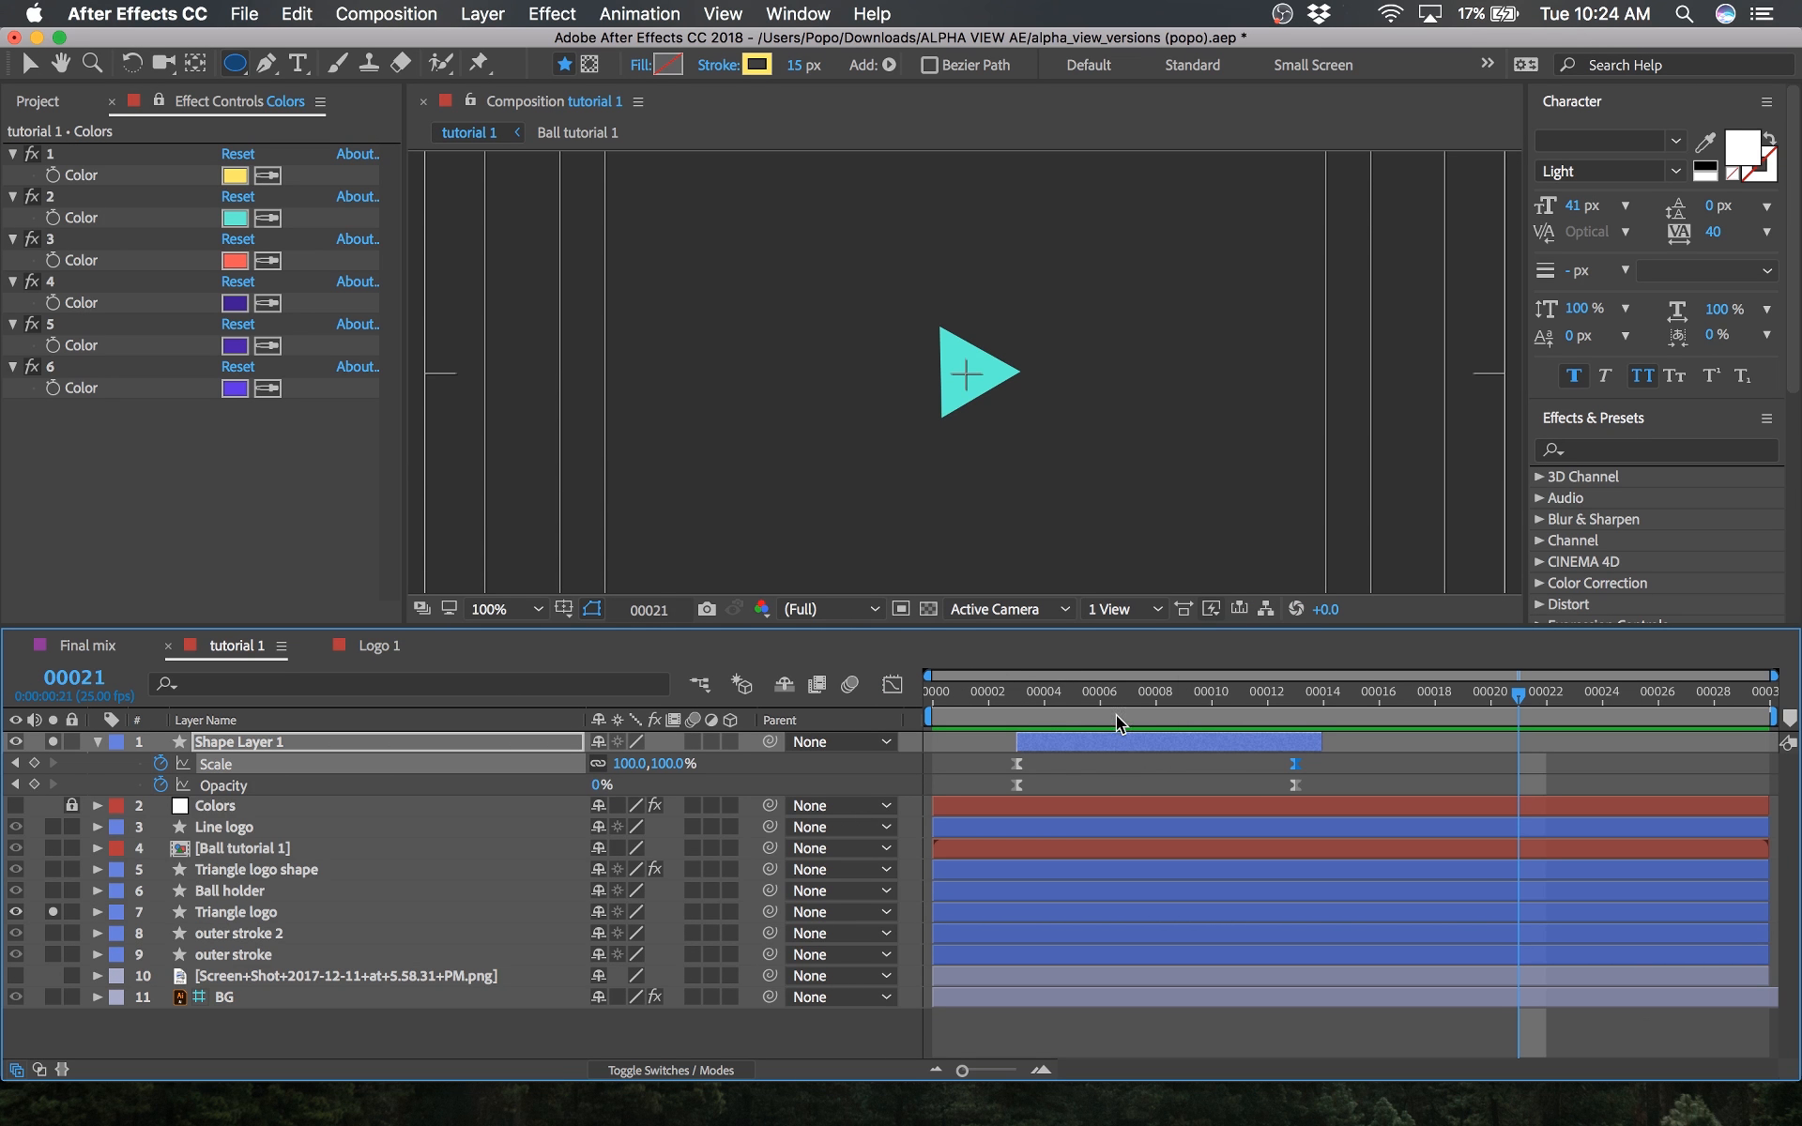
left_click_drag(1117, 715, 1077, 695)
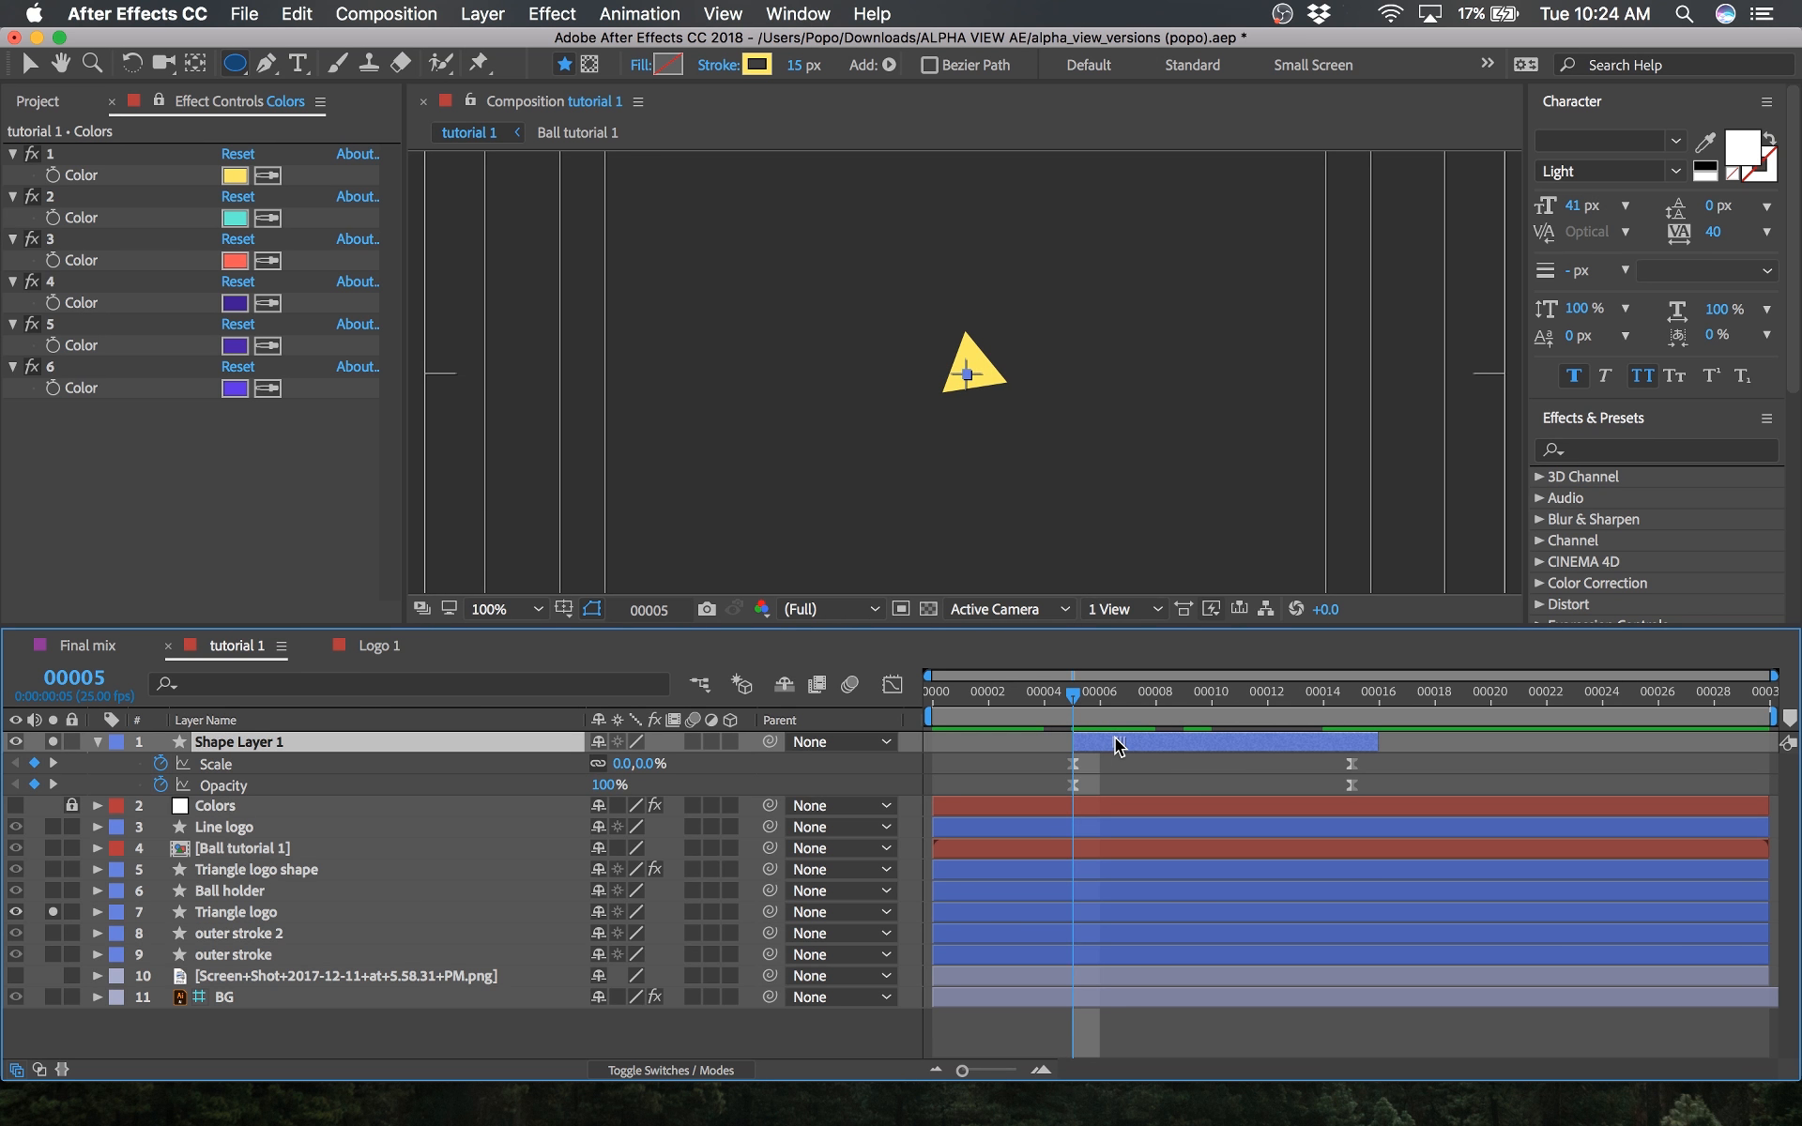
key("space")
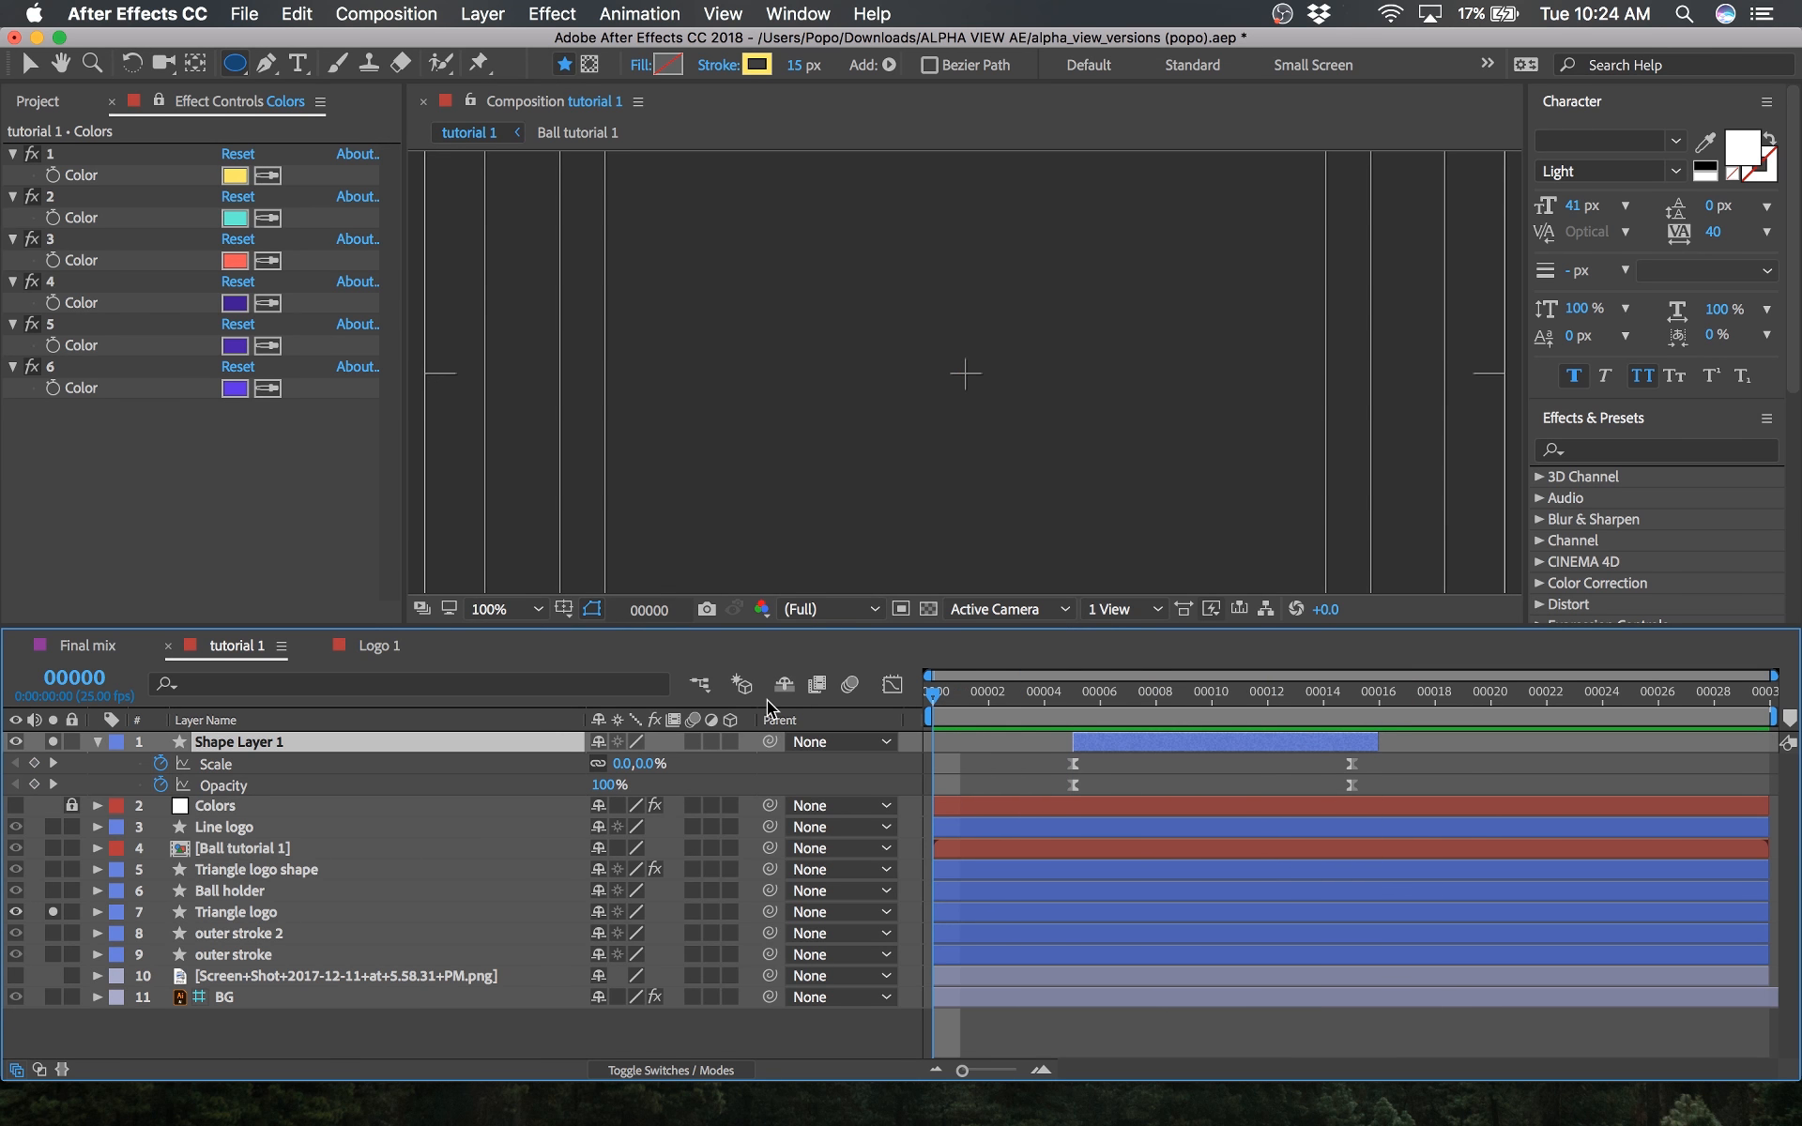
Step: Move Shape Layer 1 directly above the Triangle logo layer, rename it Logo fx, and save the project
key("super+s")
left_click_drag(216, 748, 214, 898)
key("Return")
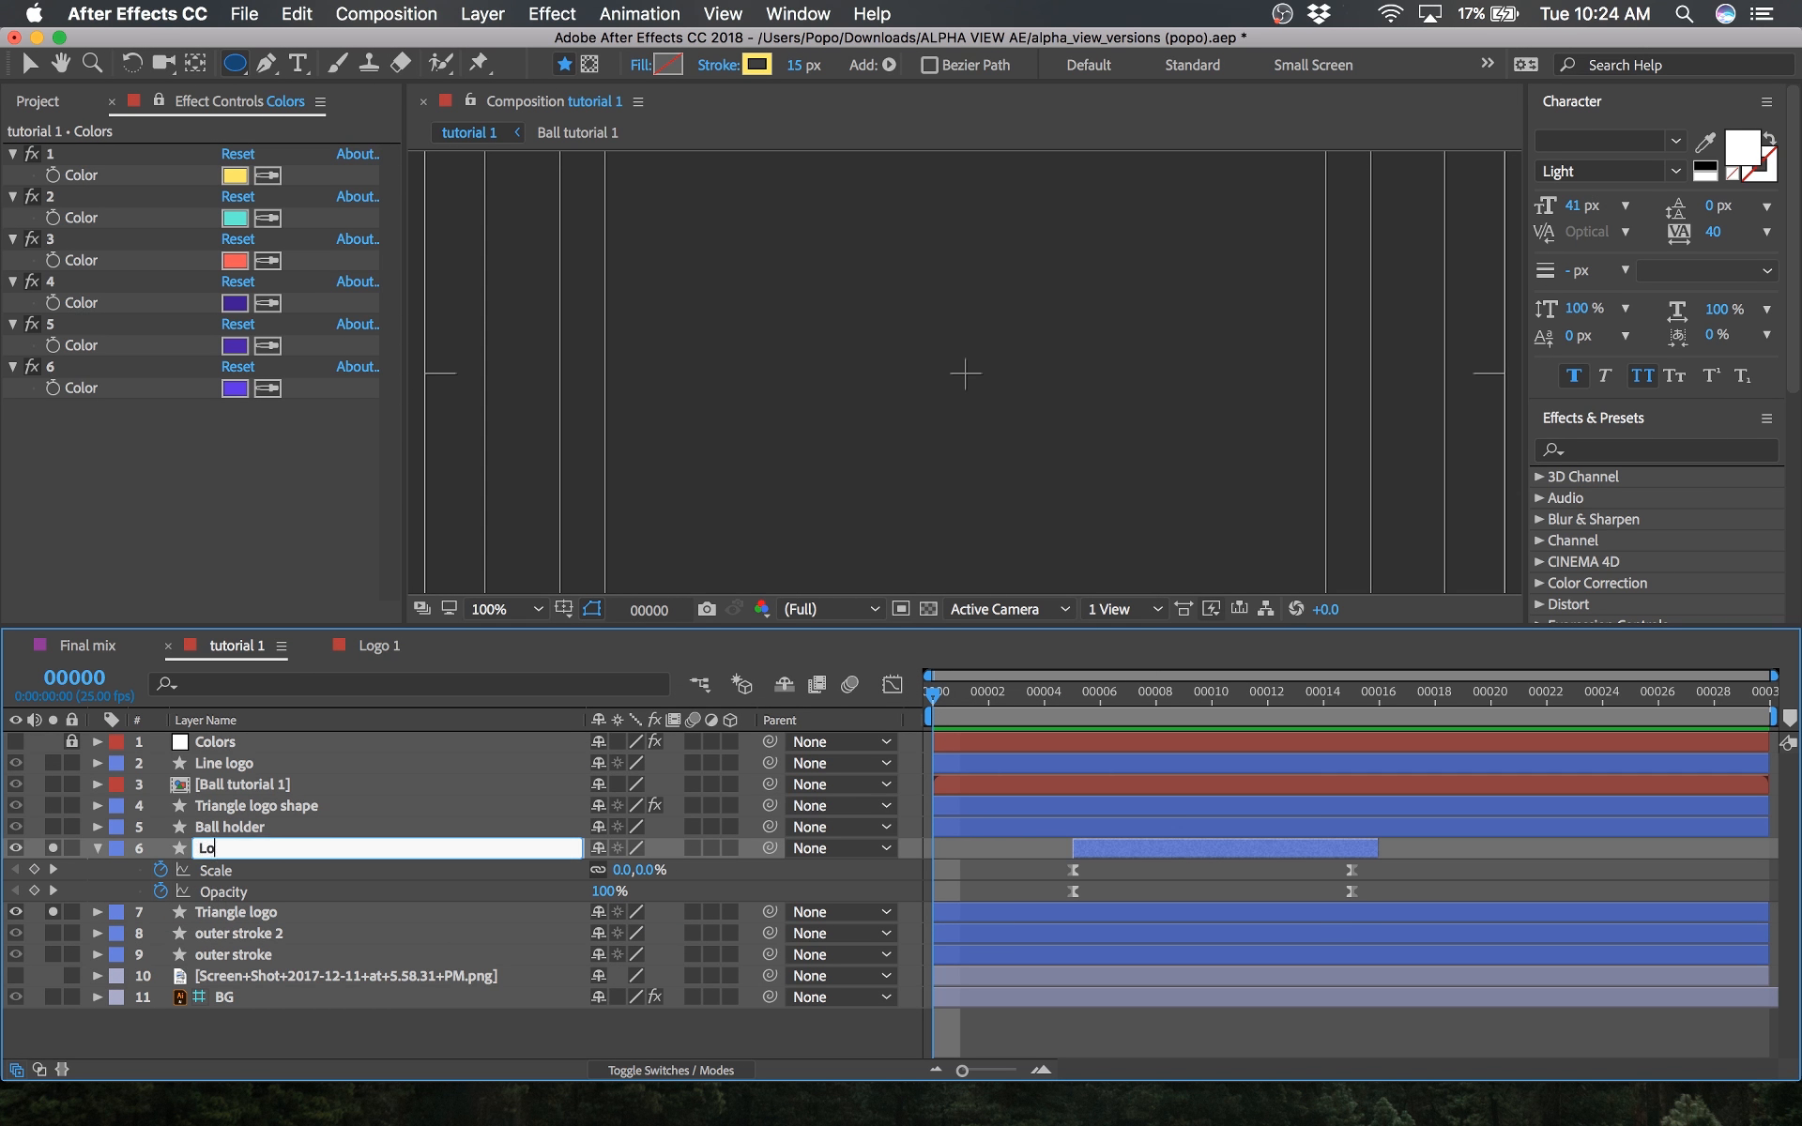
type("Logo fx")
key("Return")
key("super+s")
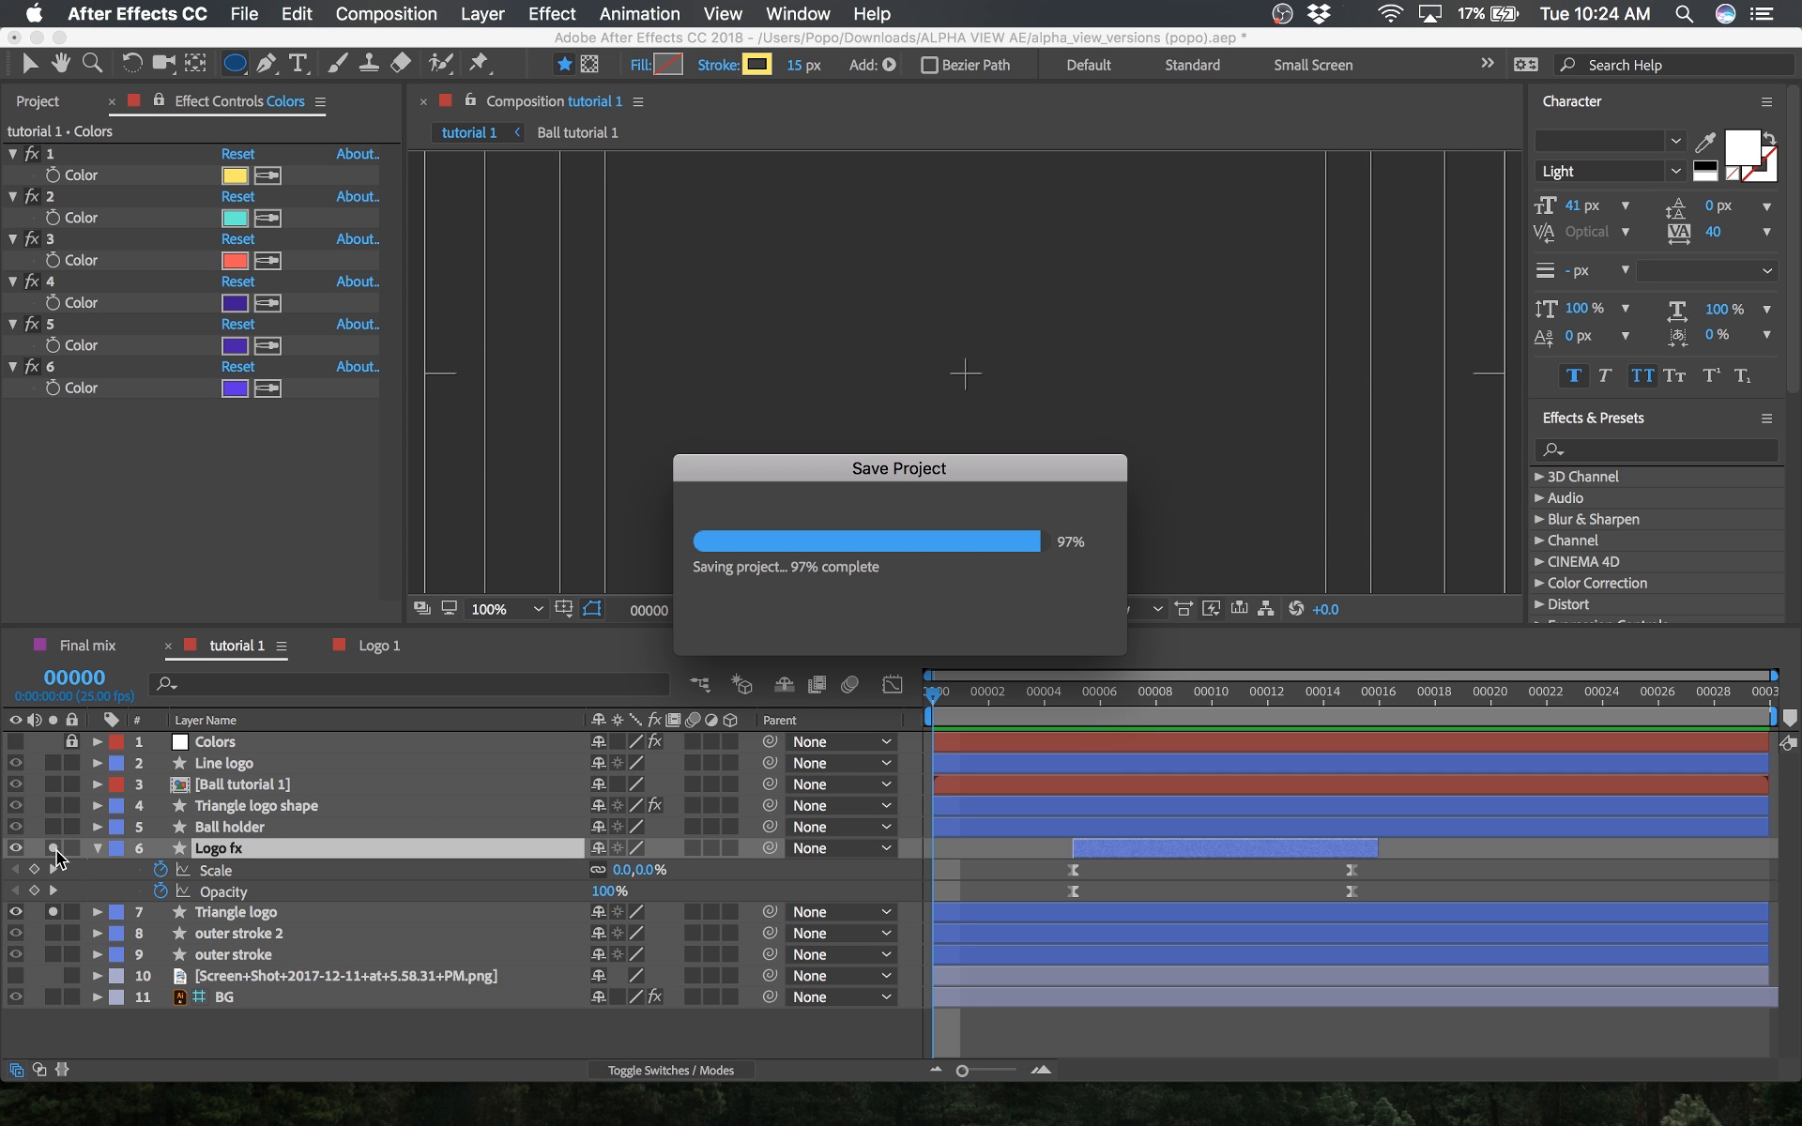
Step: Set the Logo fx layer's label colour to Orange and collapse its properties
left_click(129, 848)
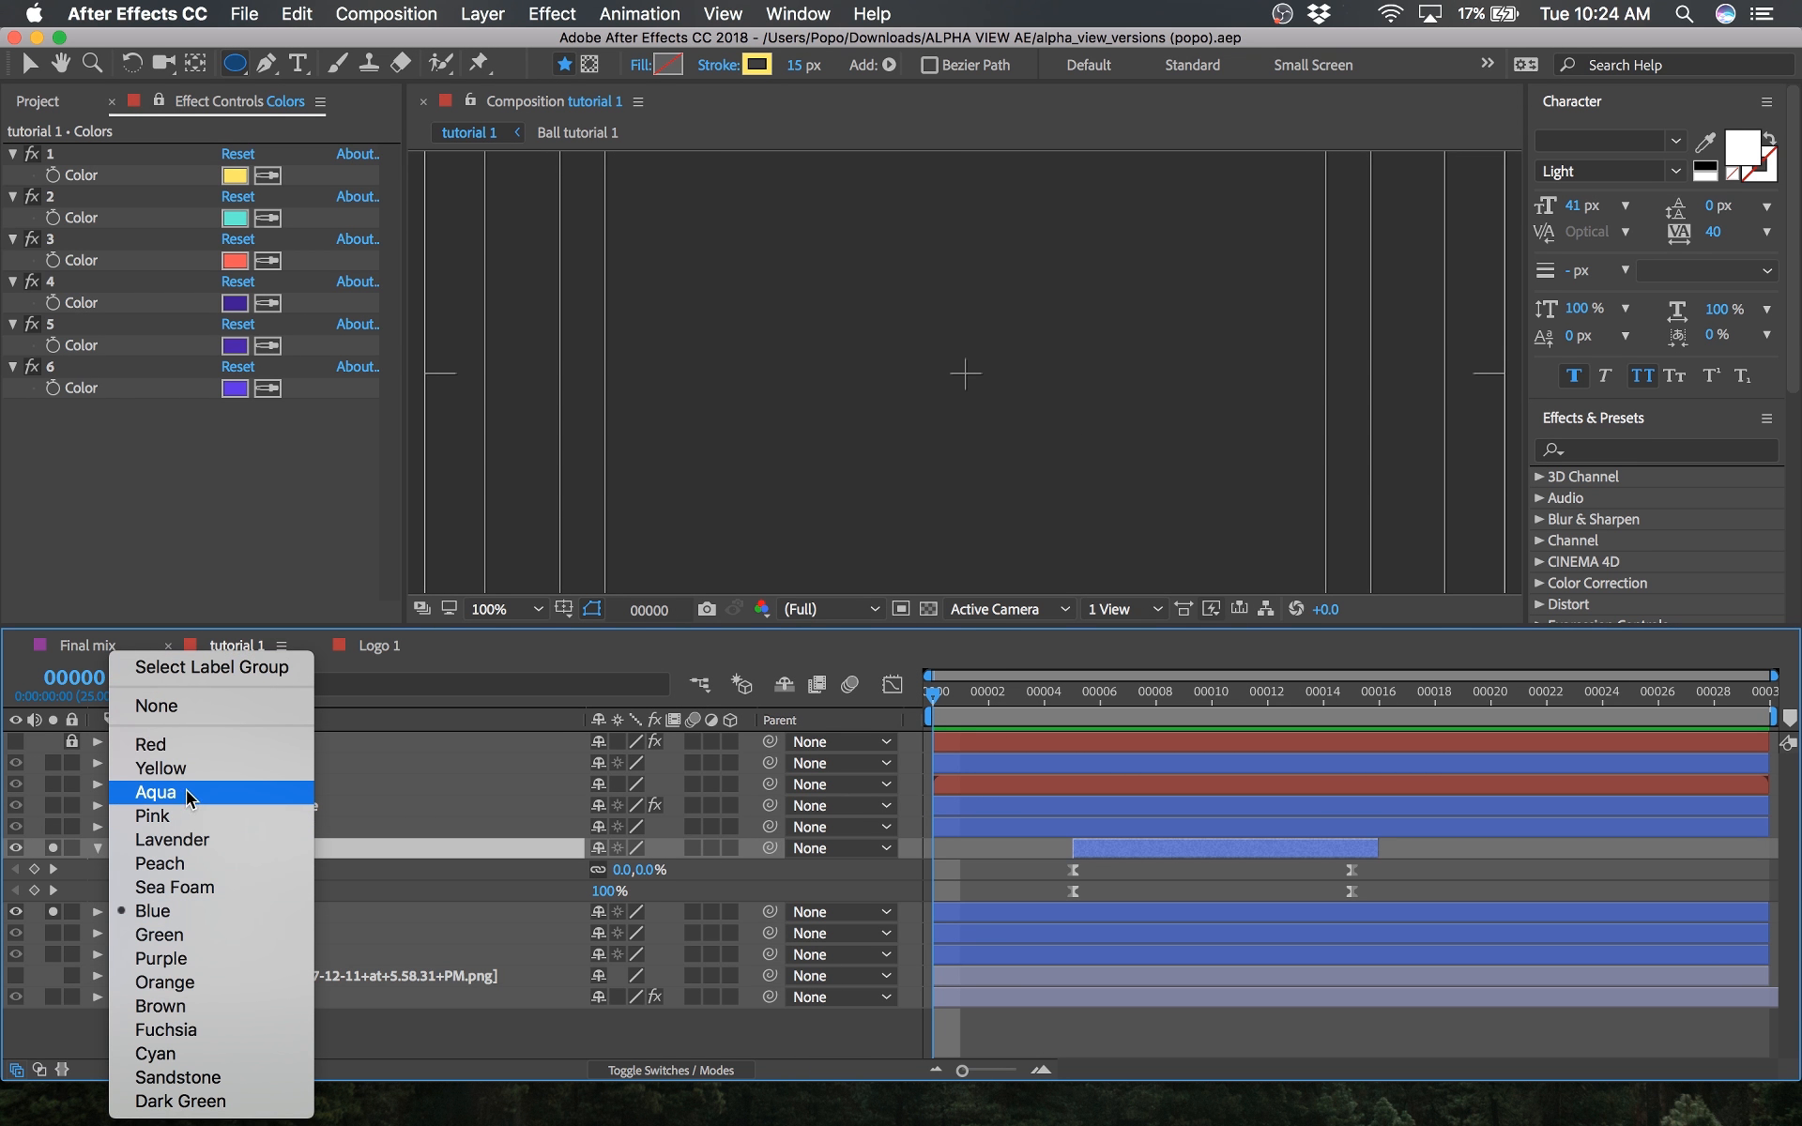
left_click(193, 982)
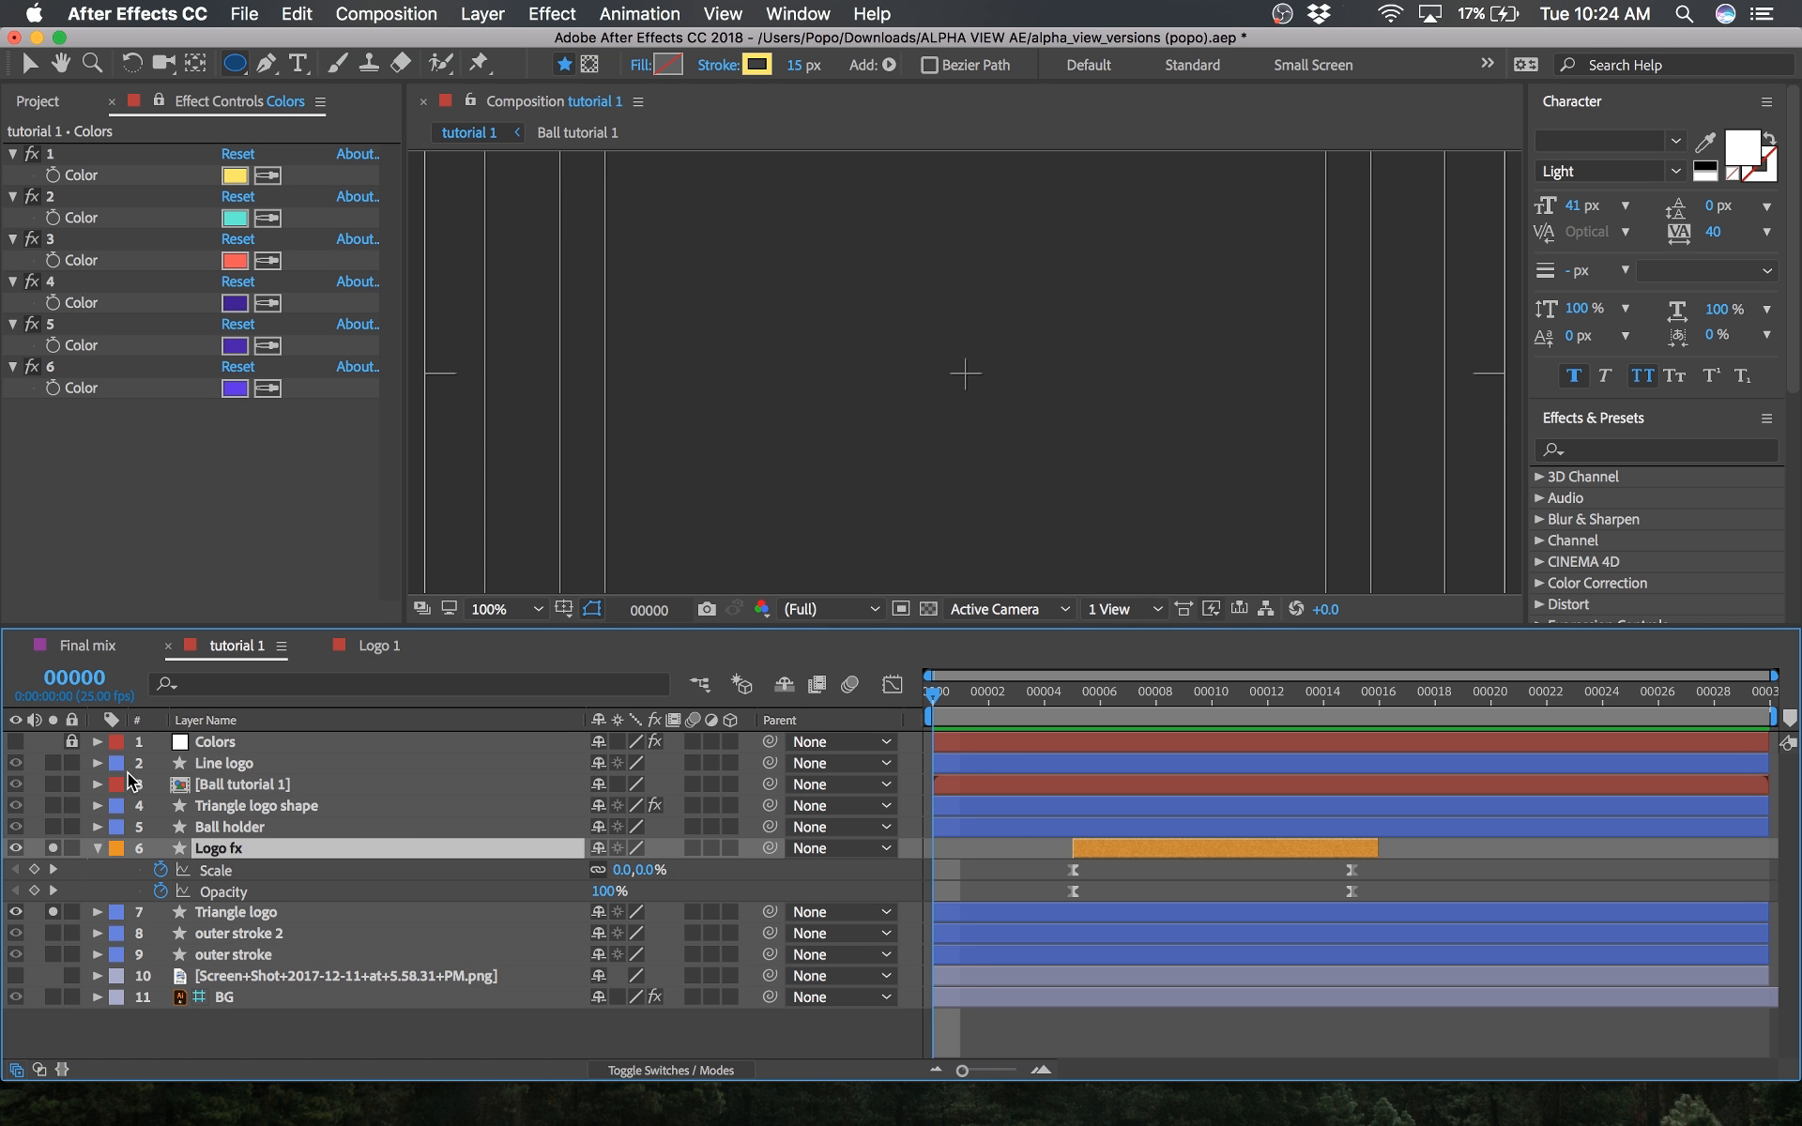
left_click(104, 874)
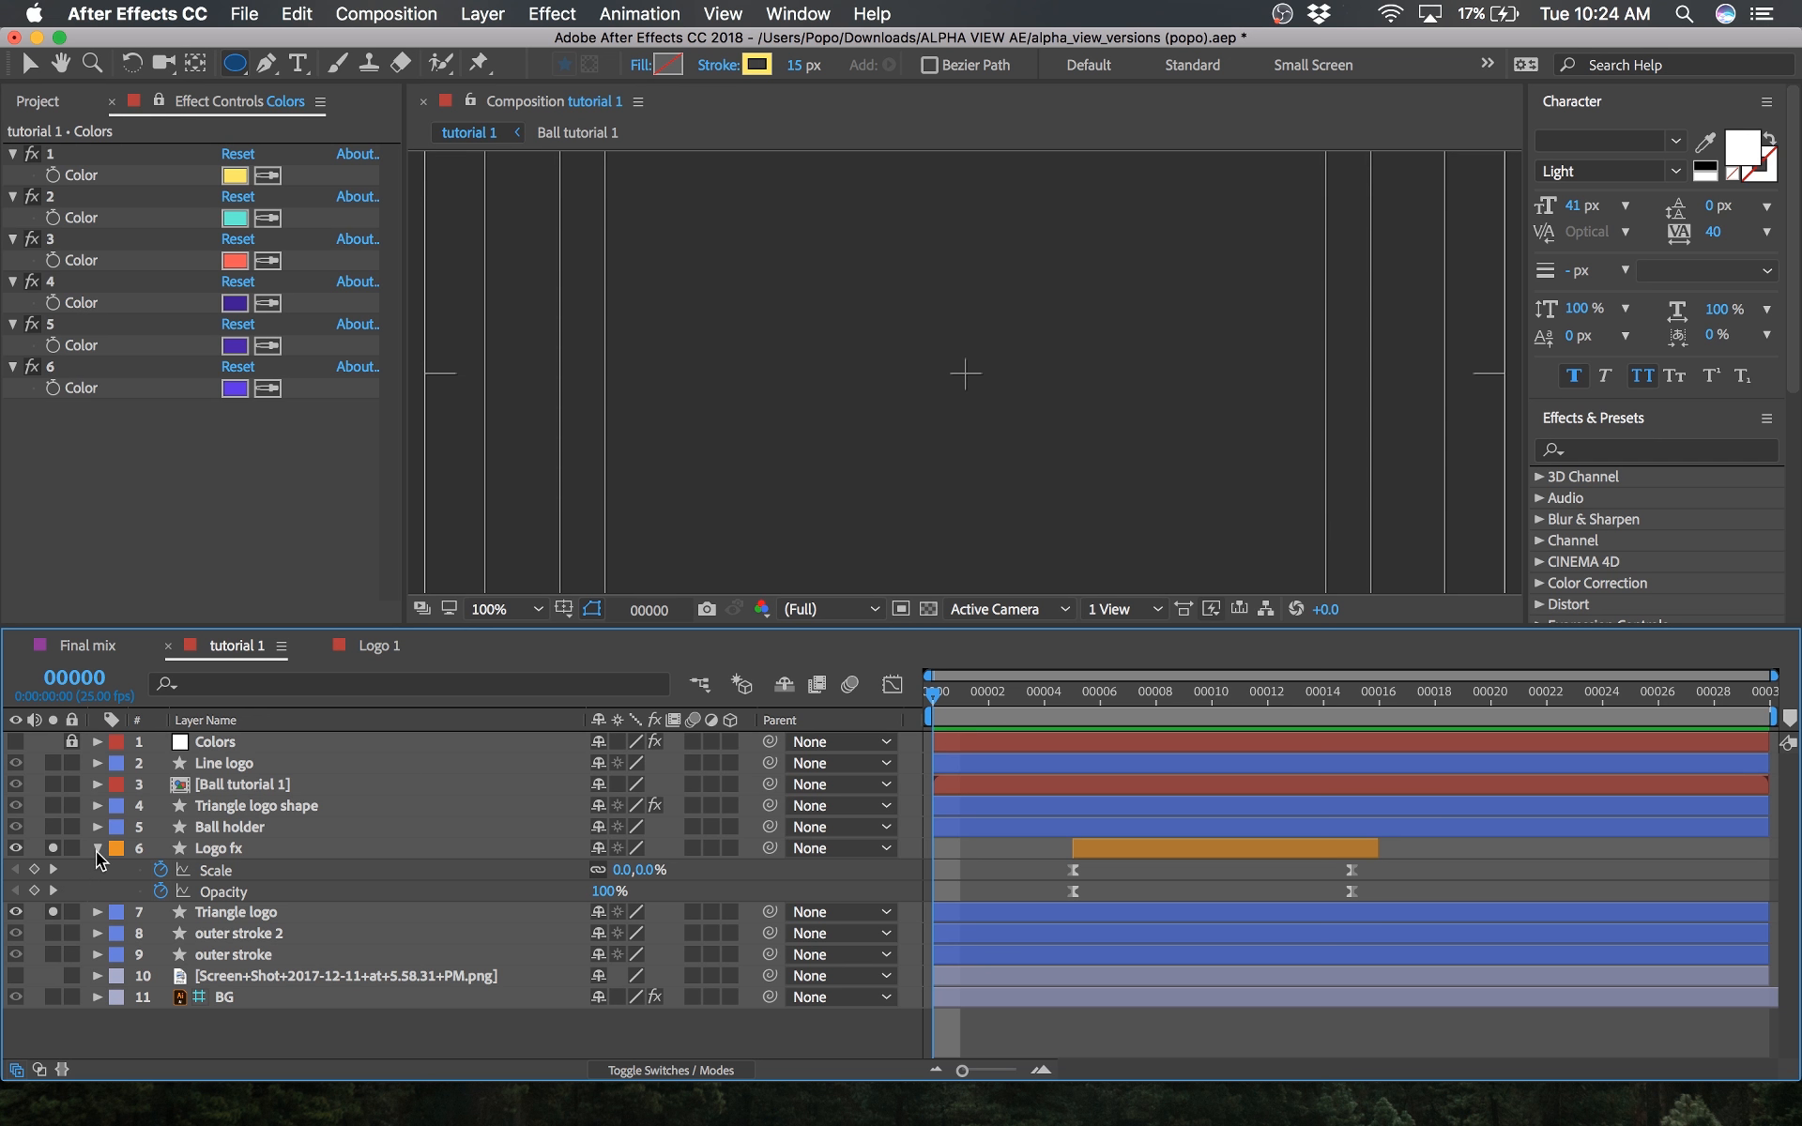
left_click(97, 848)
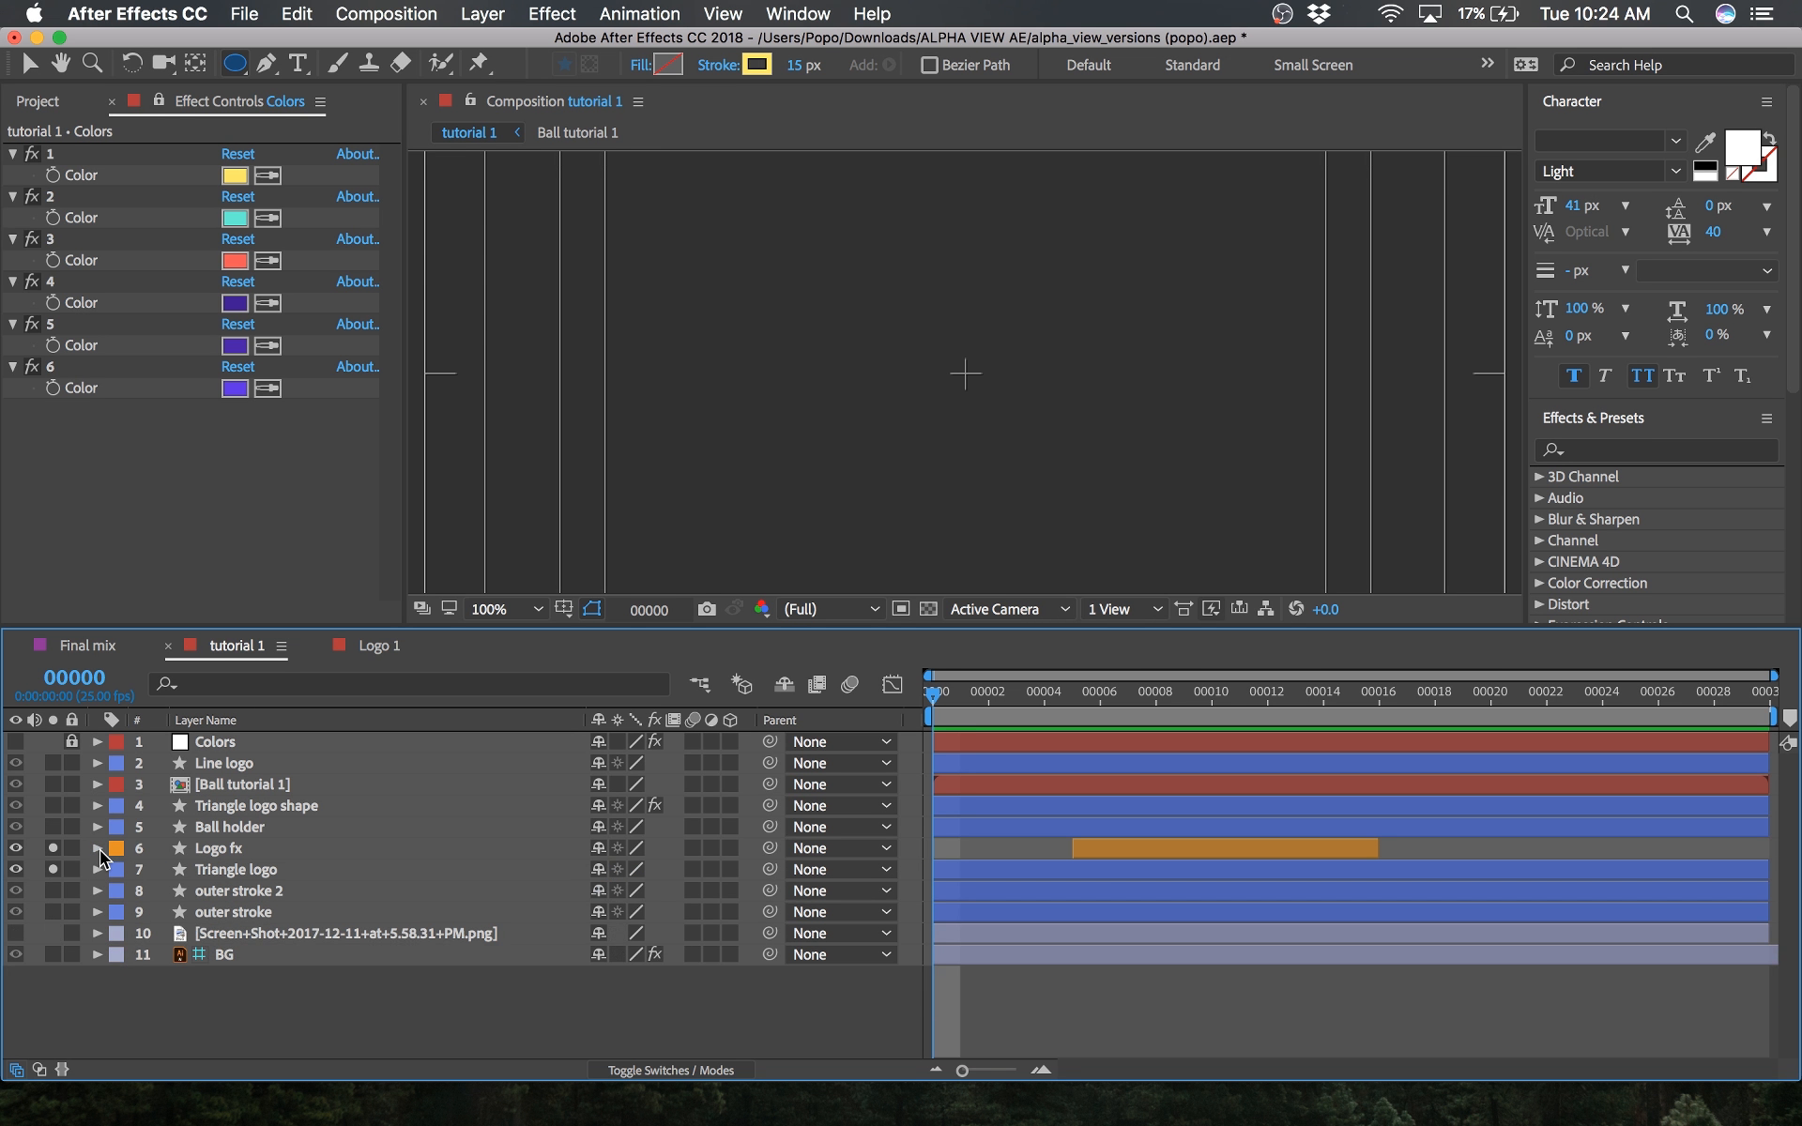
Step: Unsolo the Logo fx and Triangle logo layers, scrub the opening frames with all layers showing, and solo both layers again
left_click(201, 856)
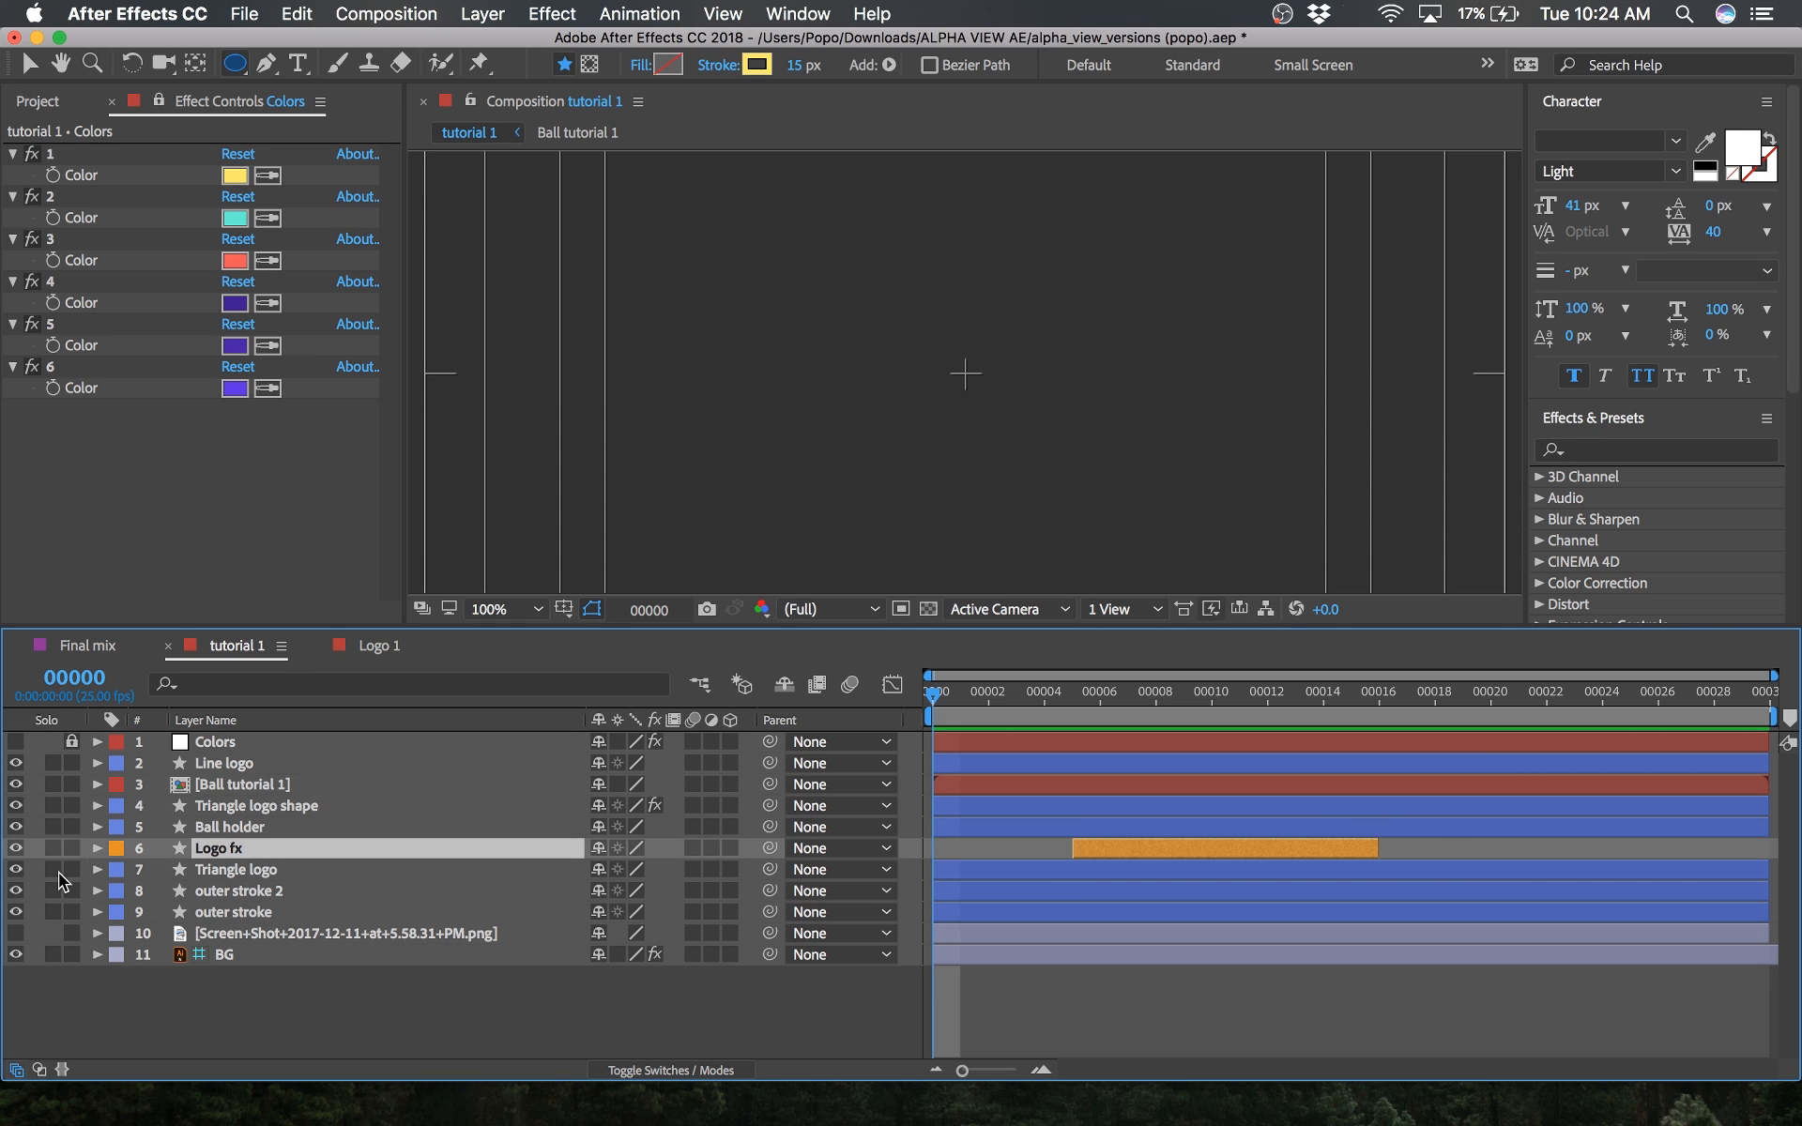
left_click(283, 974)
left_click(1023, 711)
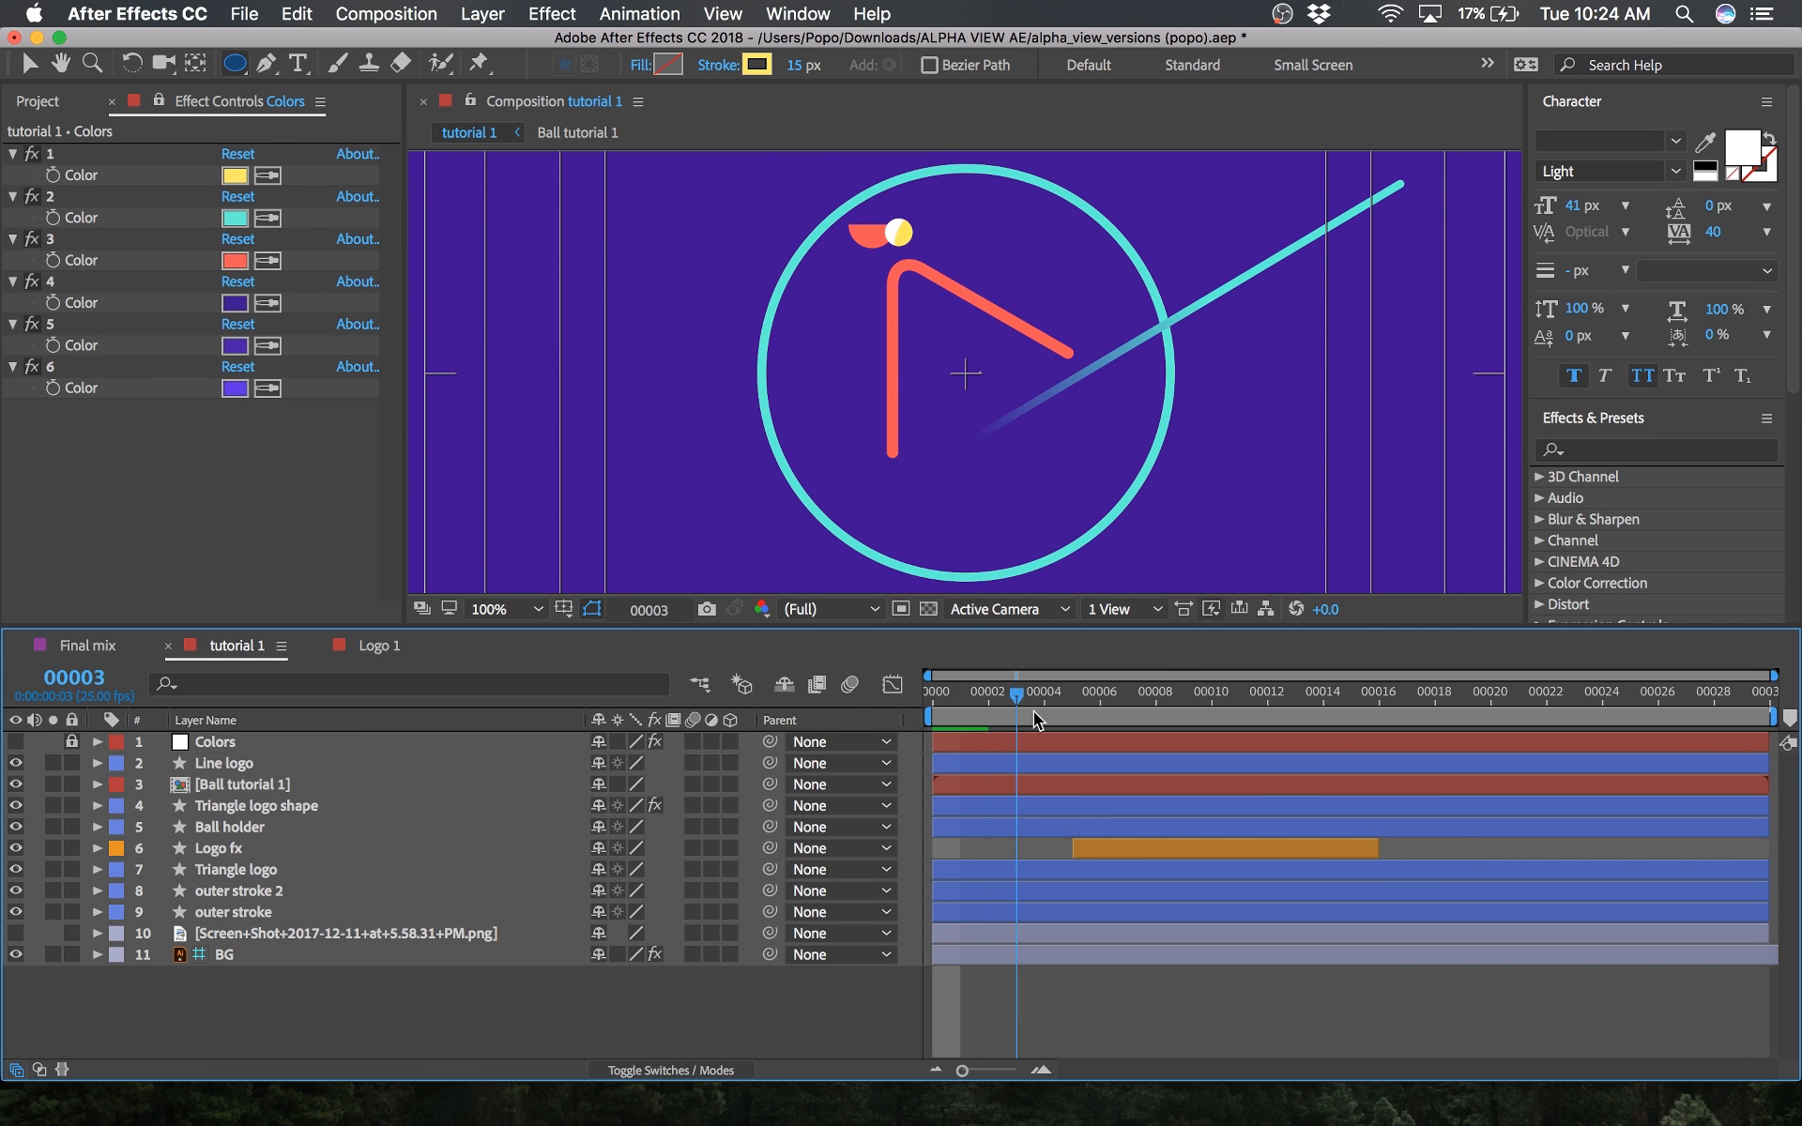
mouse_move(1033, 717)
left_mouse_down()
mouse_move(1332, 721)
mouse_move(1006, 736)
left_mouse_up()
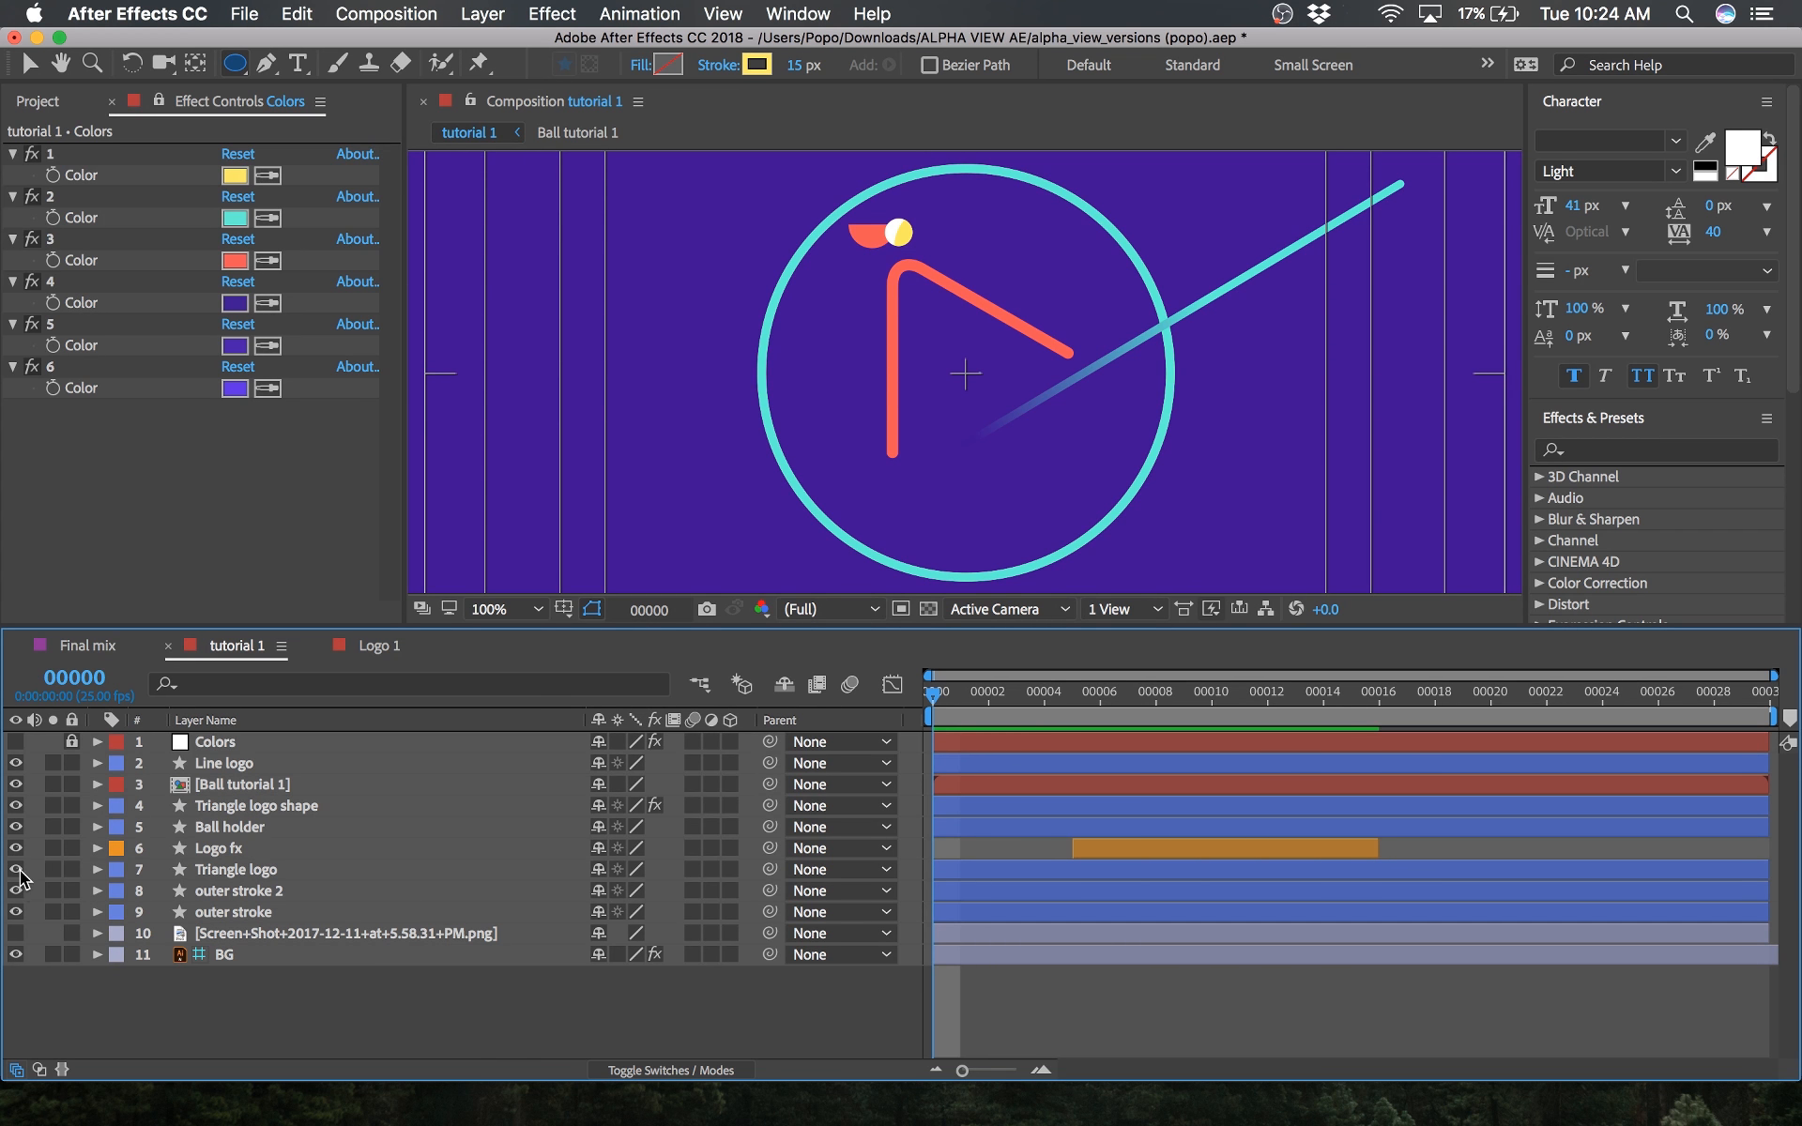
left_click(54, 847)
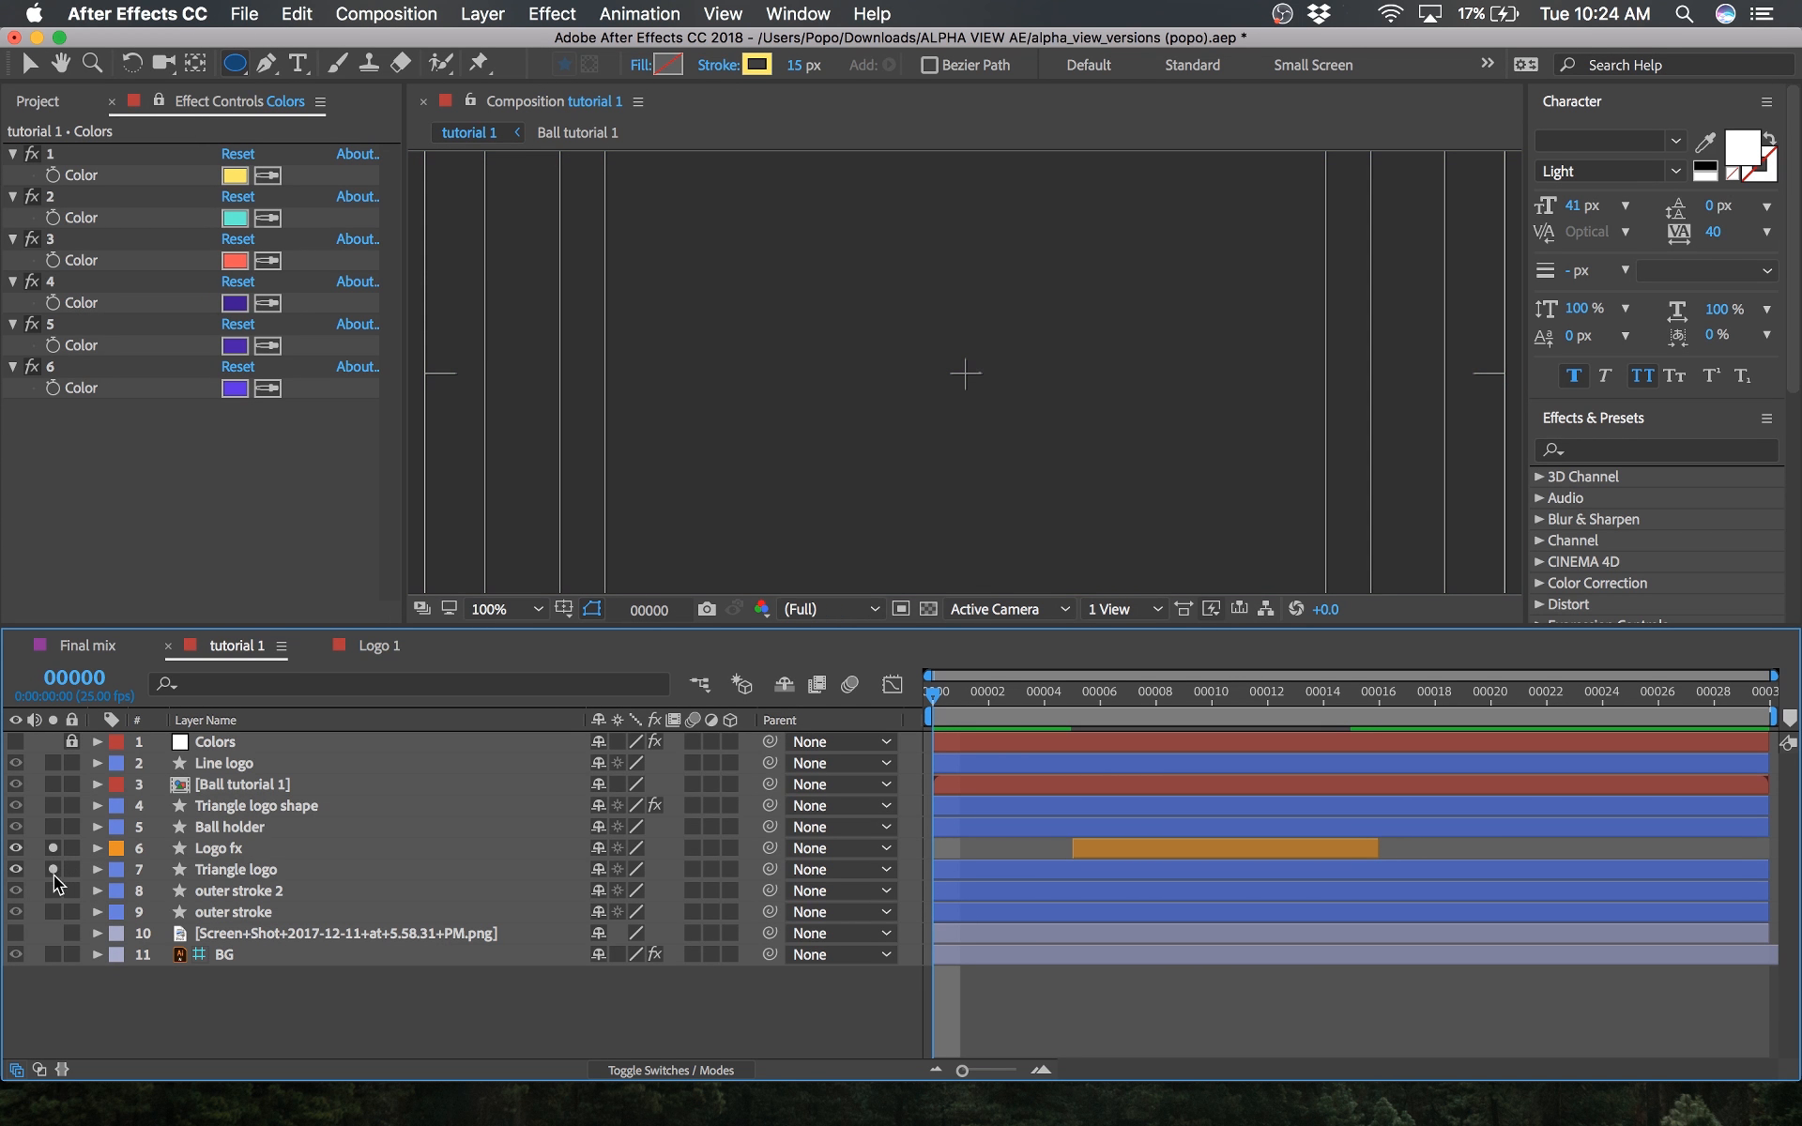
Step: Solo the outer stroke layer together with Logo fx and Triangle logo
left_click(286, 891)
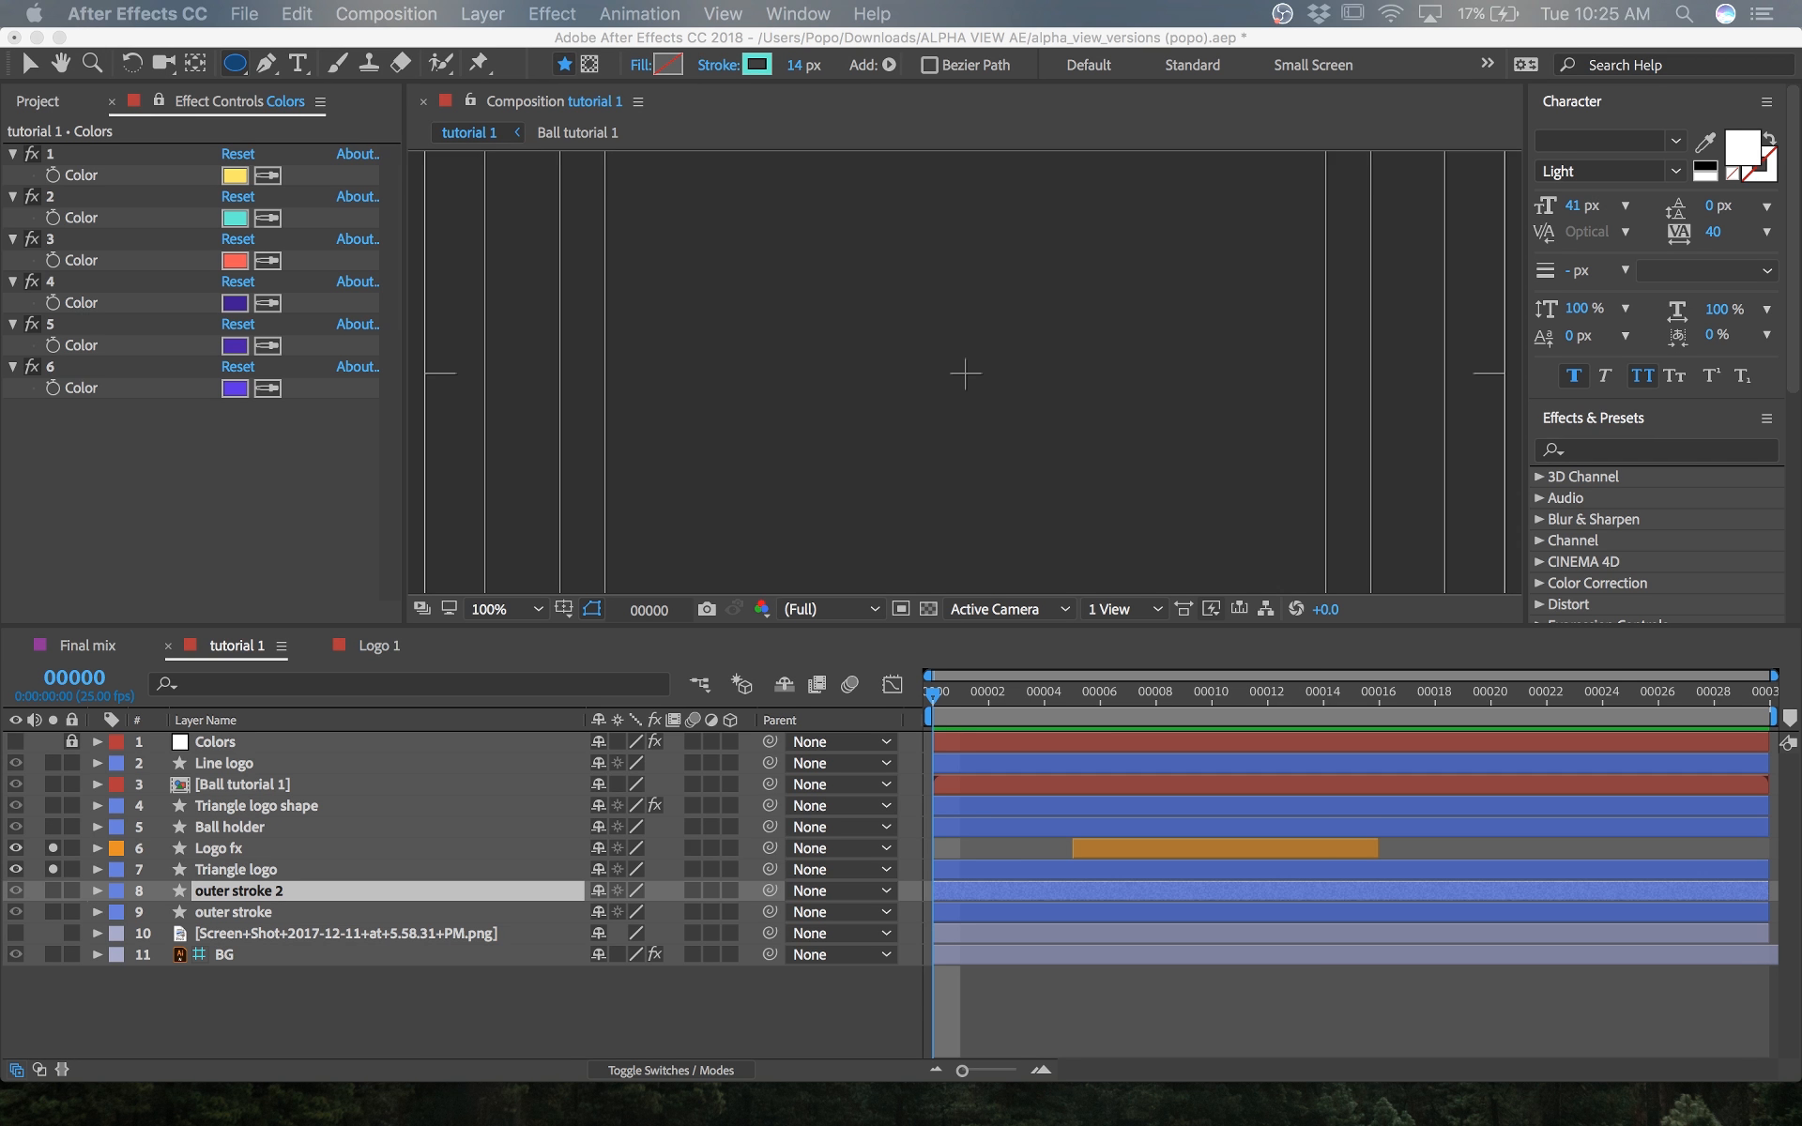
left_click(430, 998)
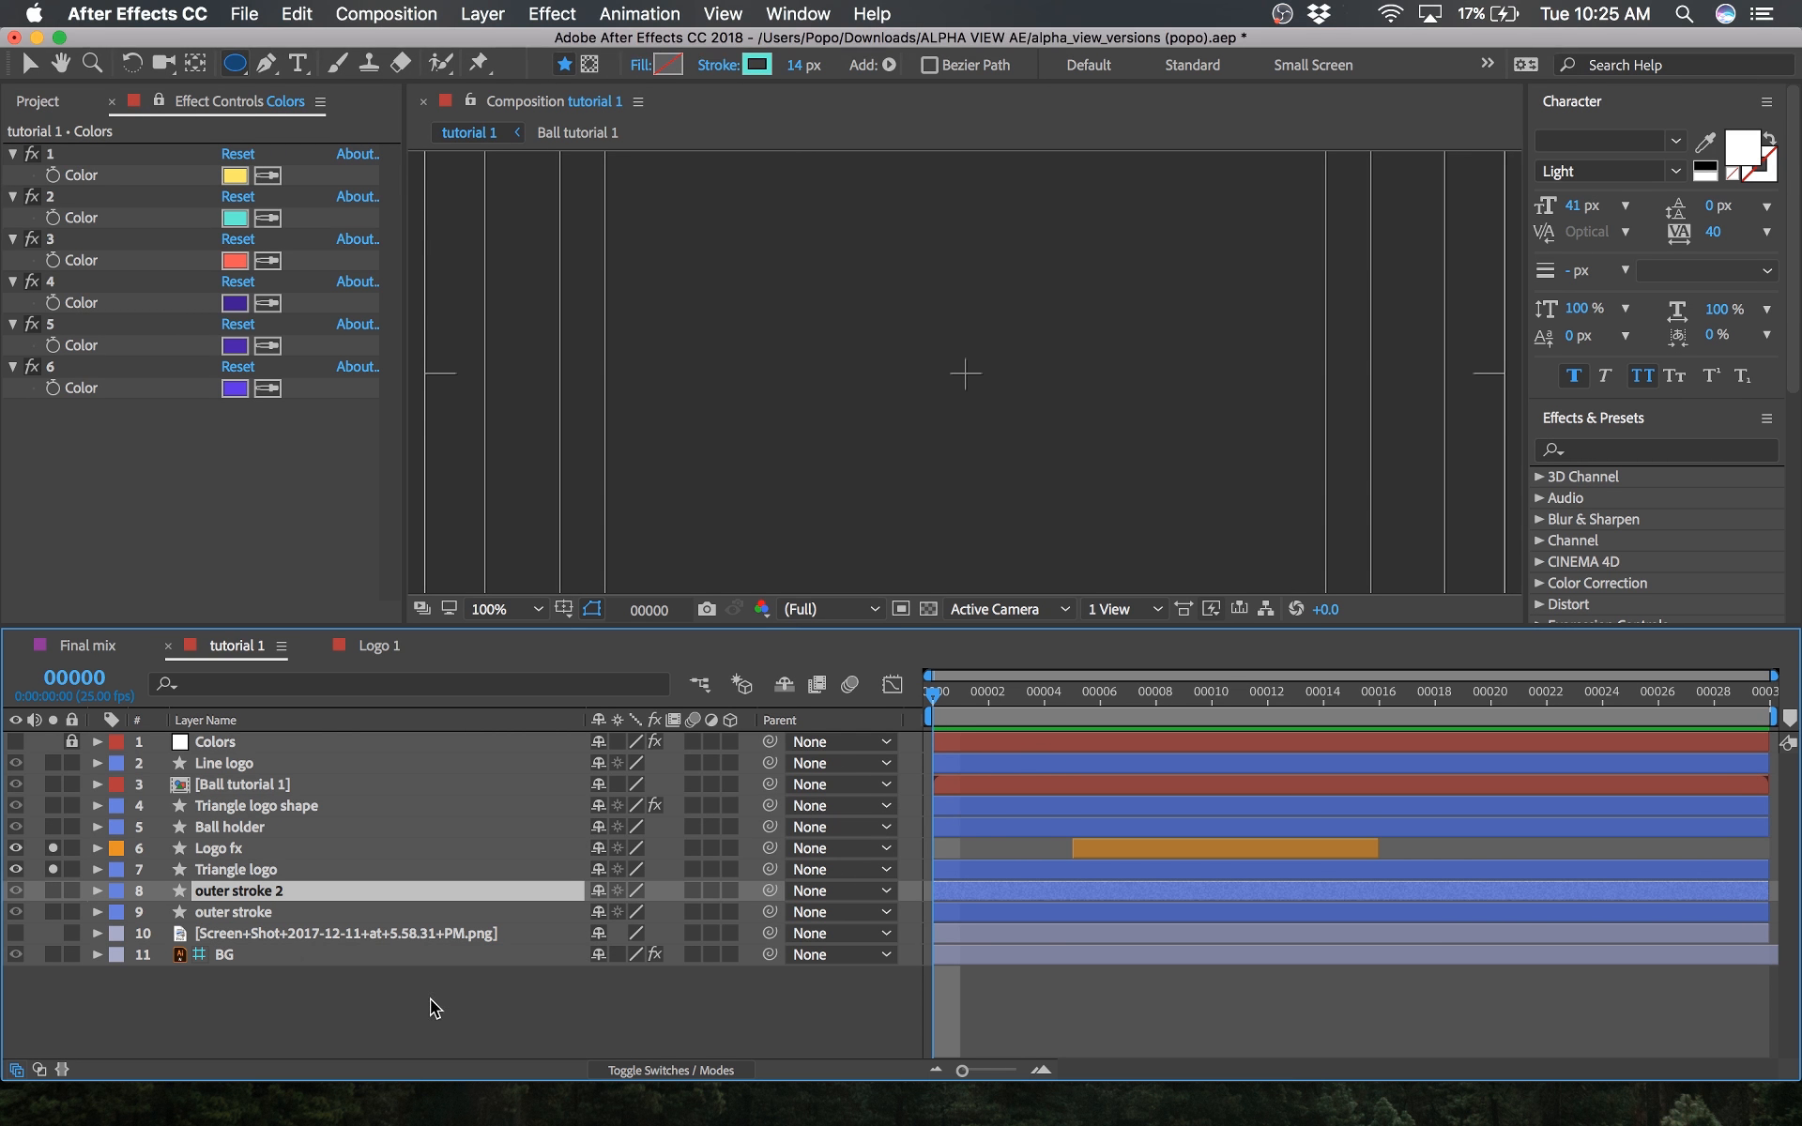
left_click(266, 912)
left_click(53, 912)
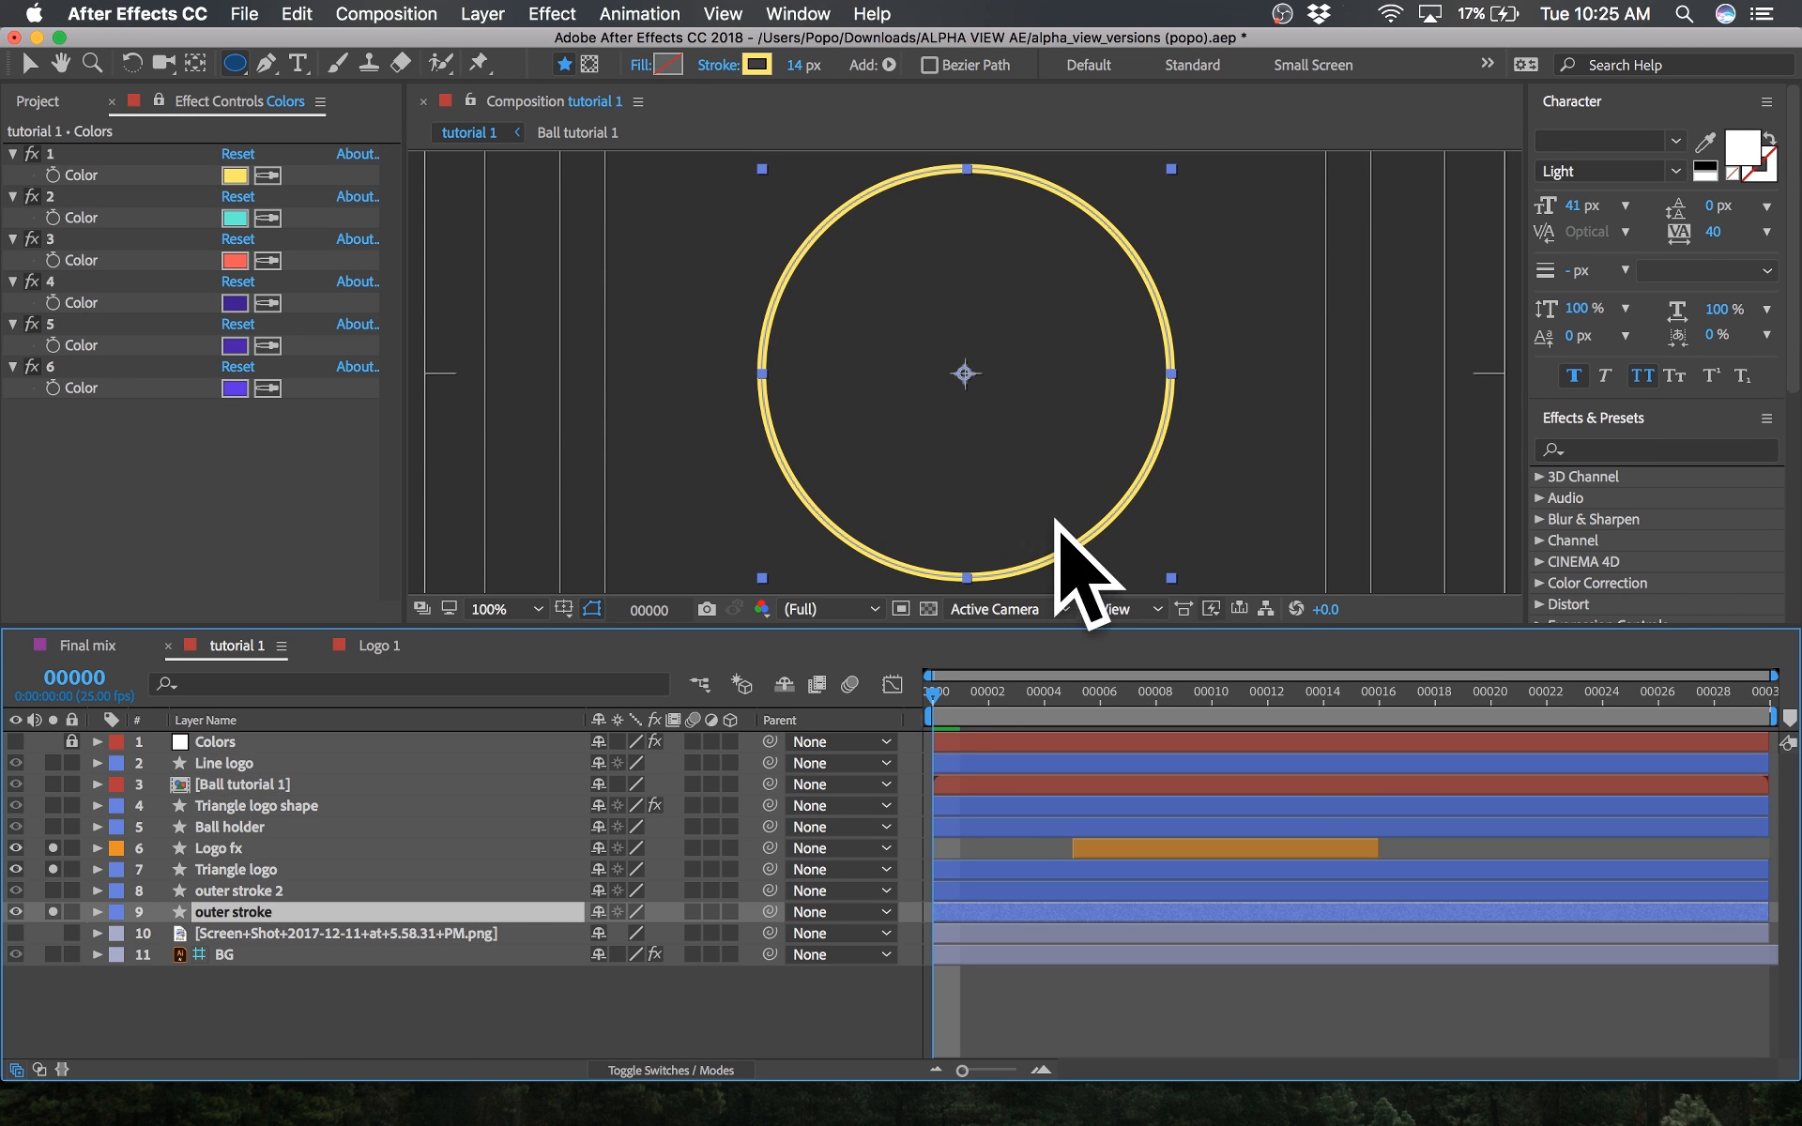
Step: Scrub through the Logo 1 composition to examine how its outer circle strokes animate, and return to tutorial 1
left_click(391, 646)
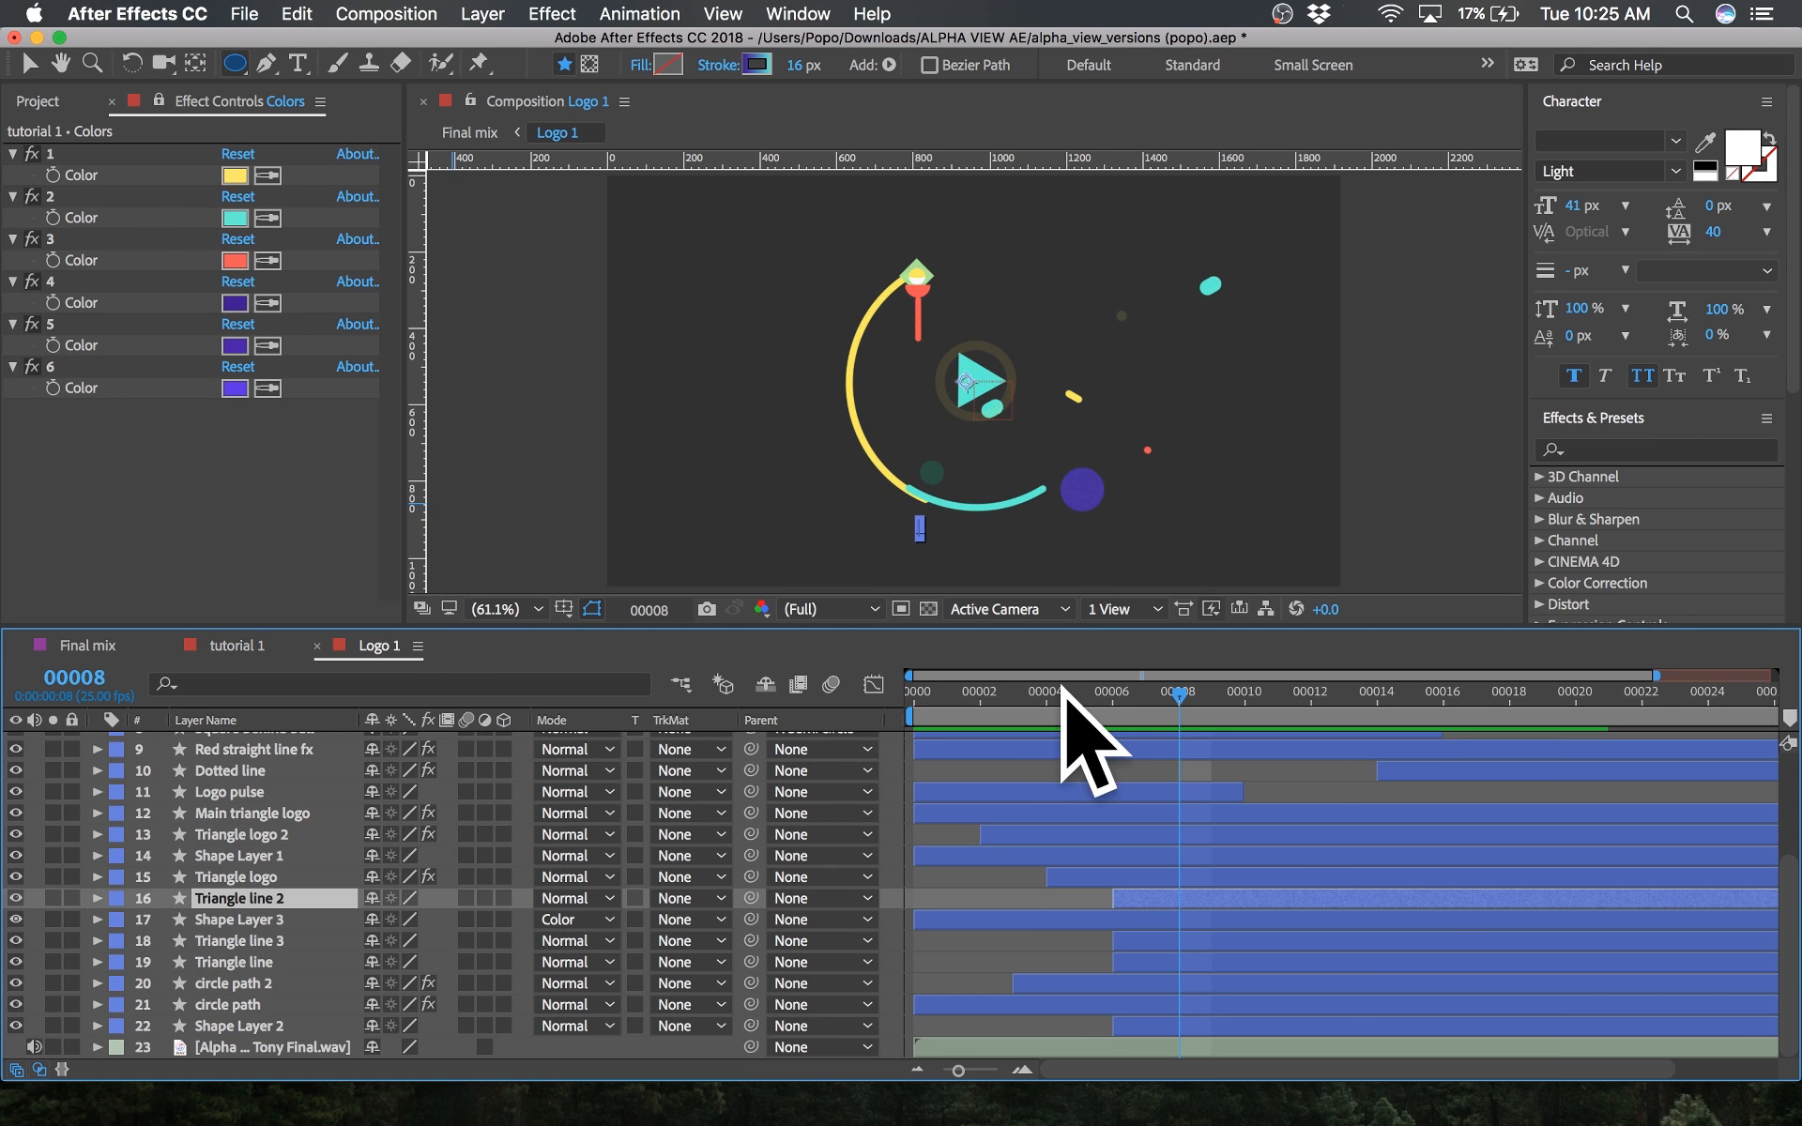
left_click_drag(1066, 724, 1677, 737)
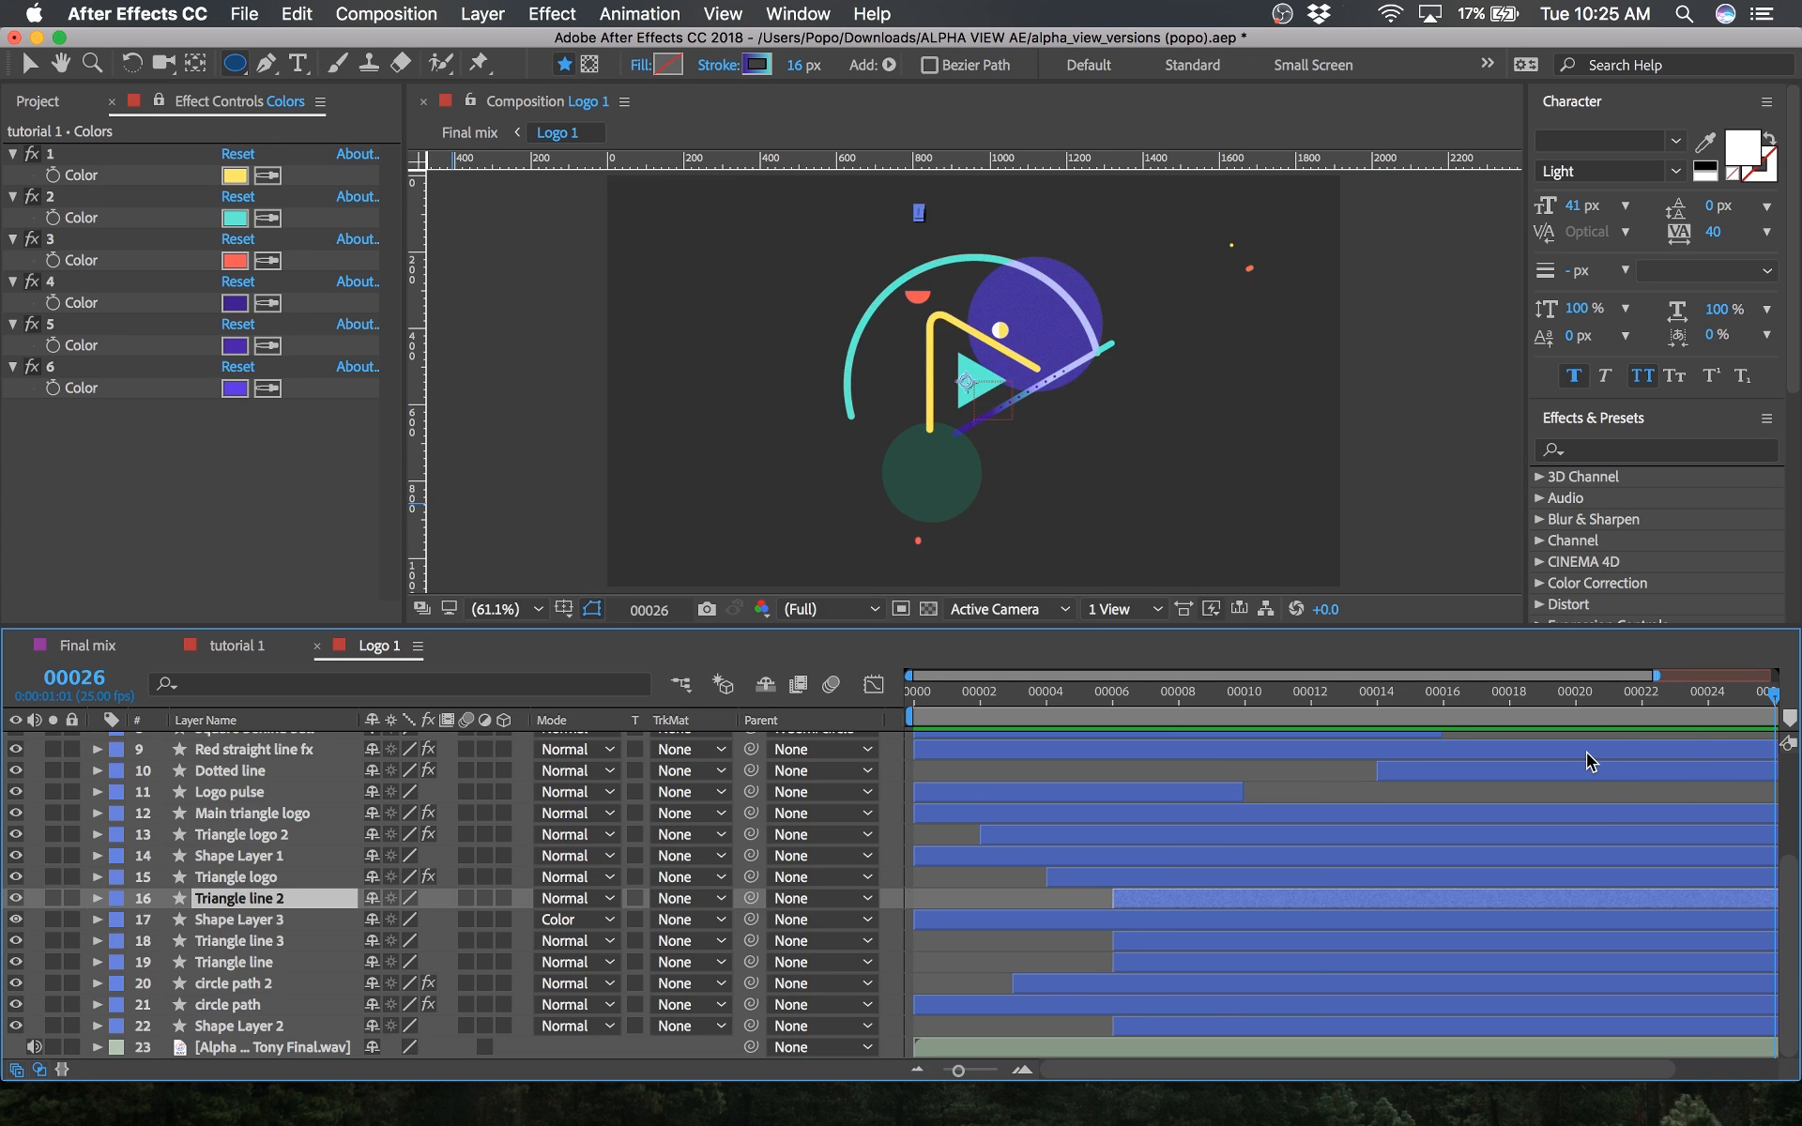
left_click(276, 644)
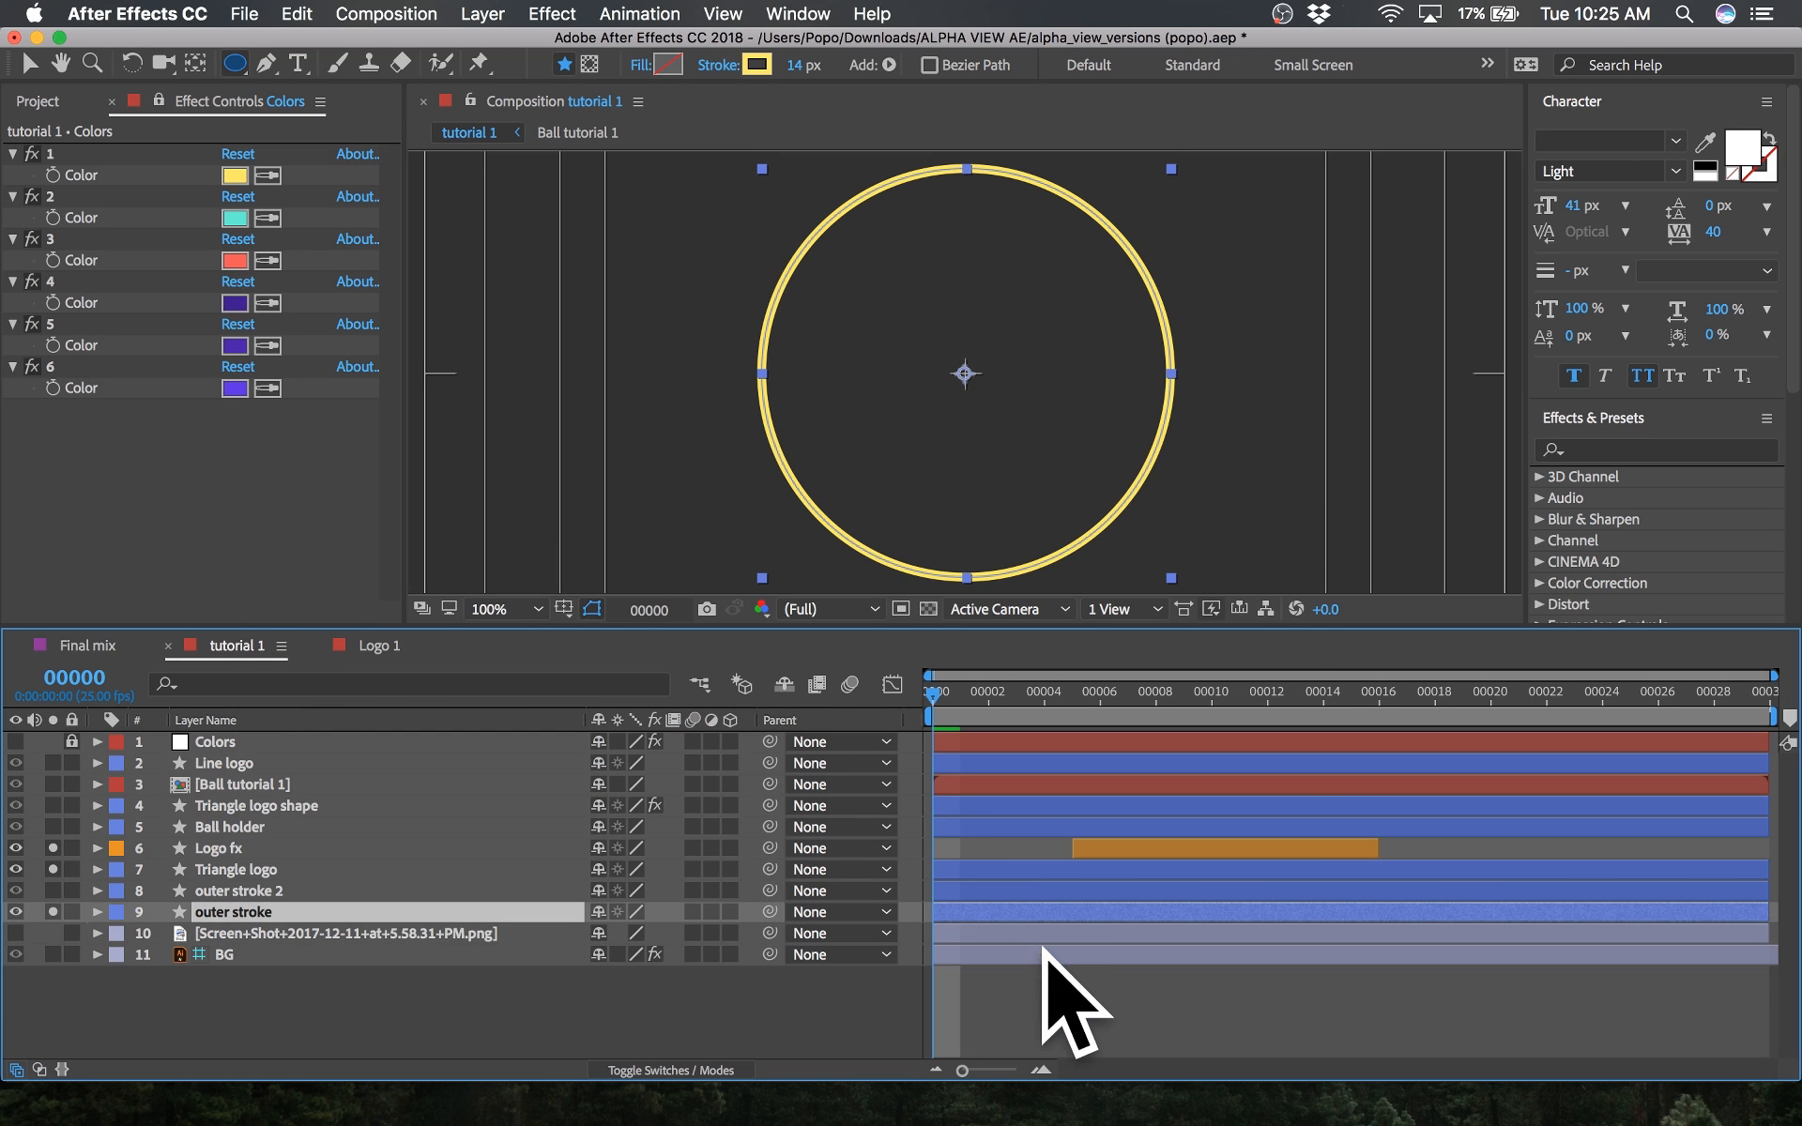
left_click(300, 912)
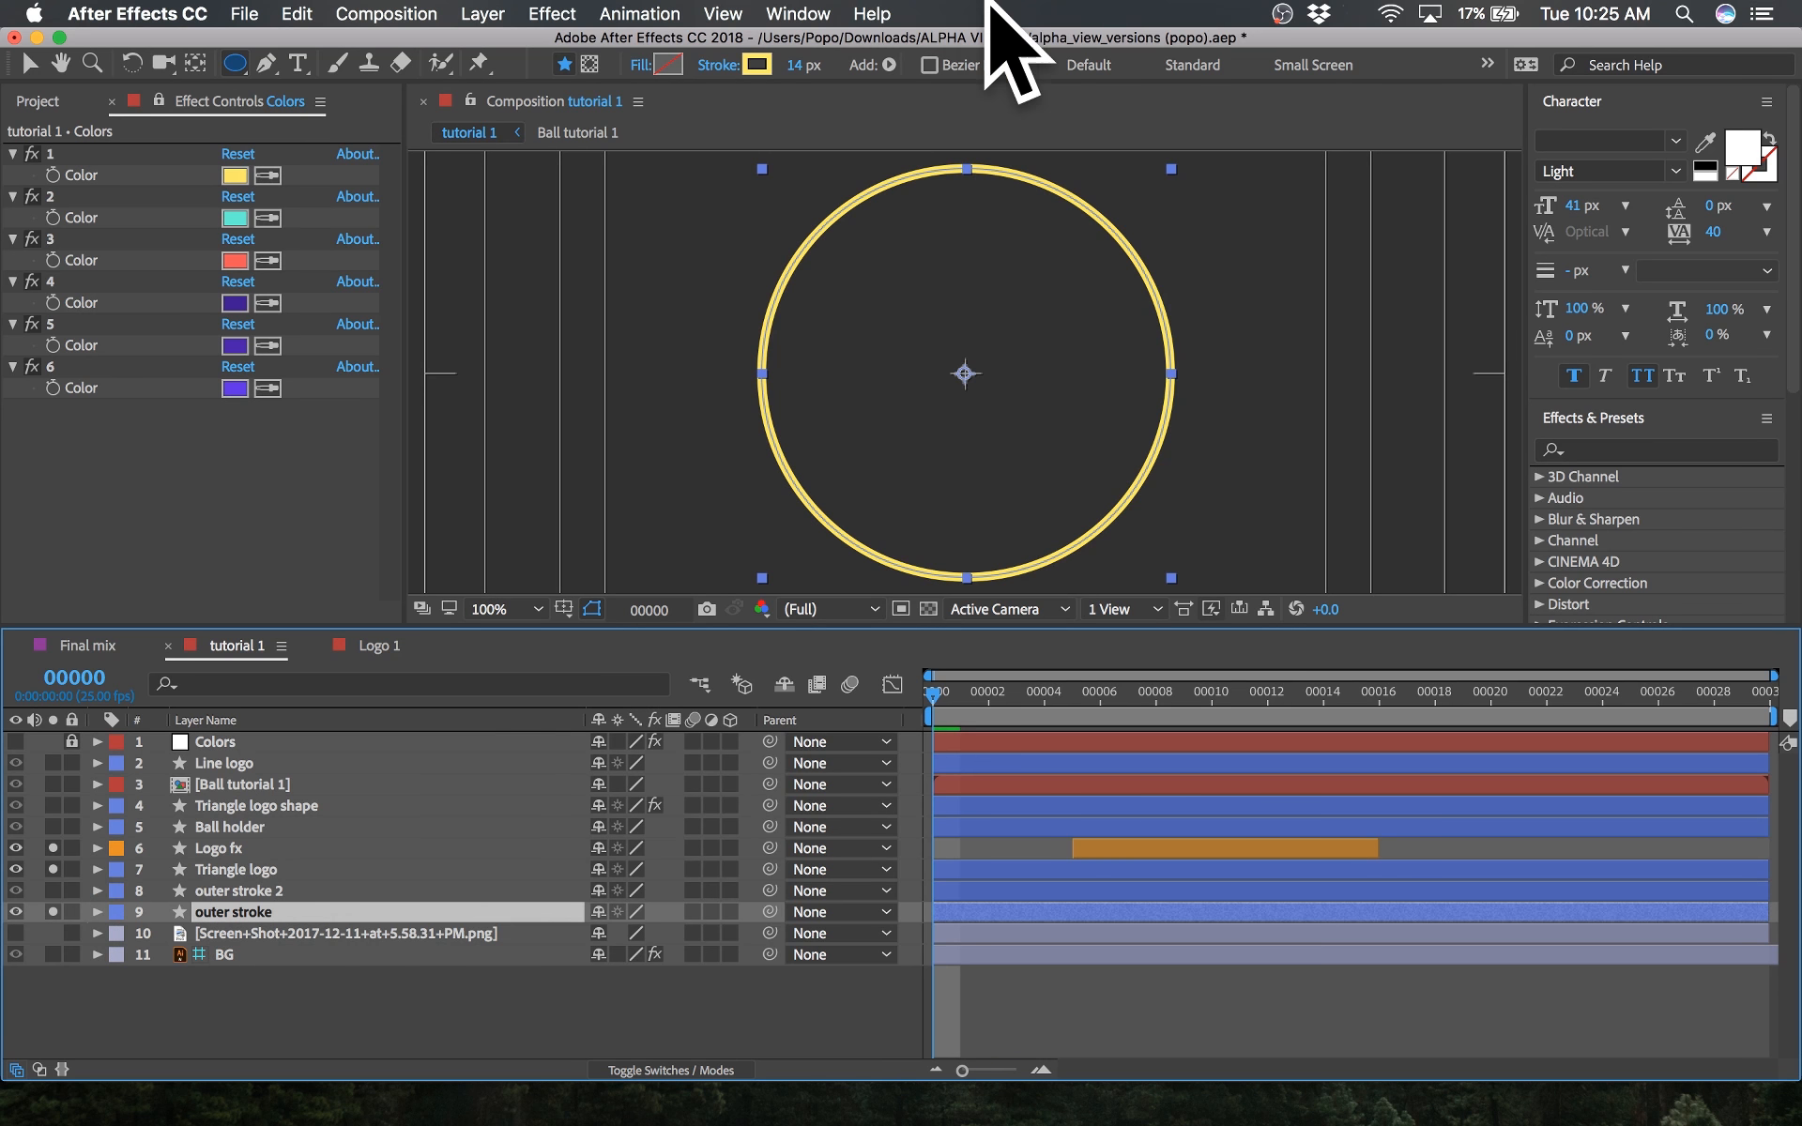
left_click(98, 913)
left_click(119, 935)
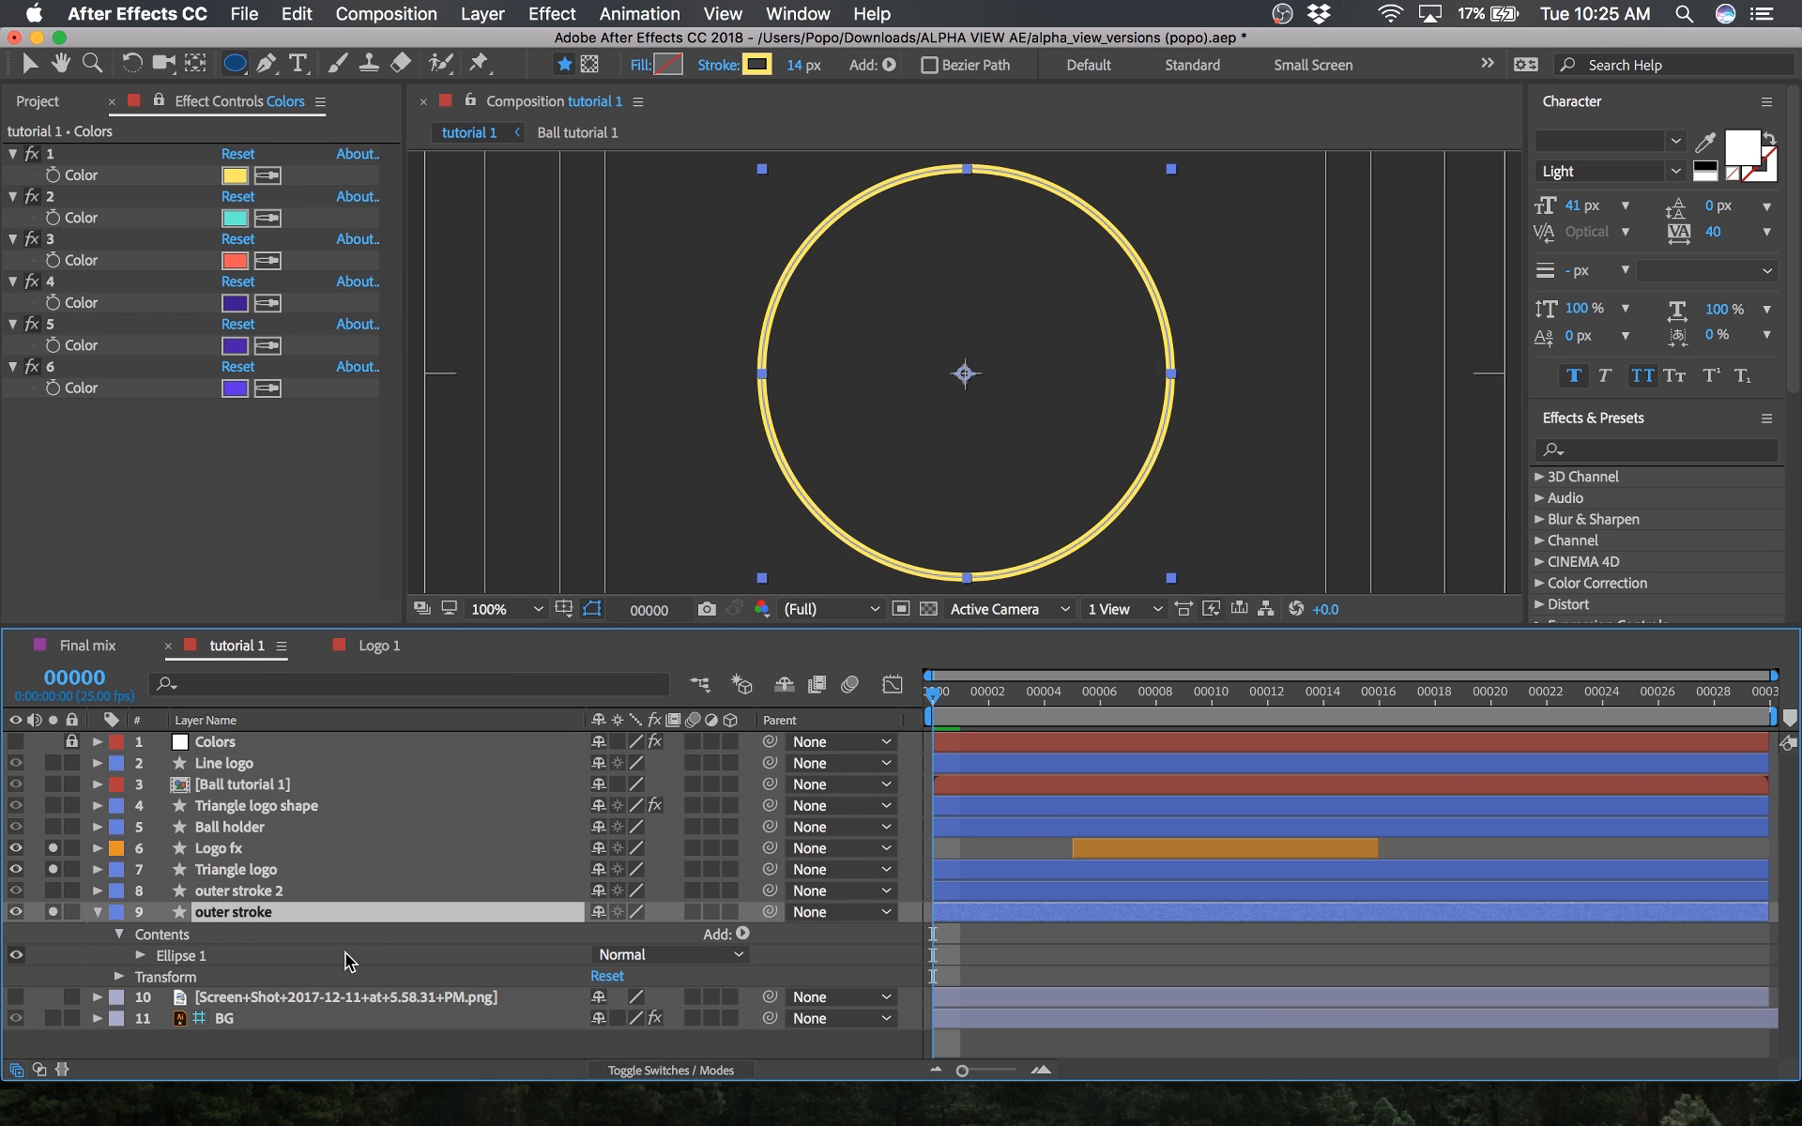
left_click(743, 934)
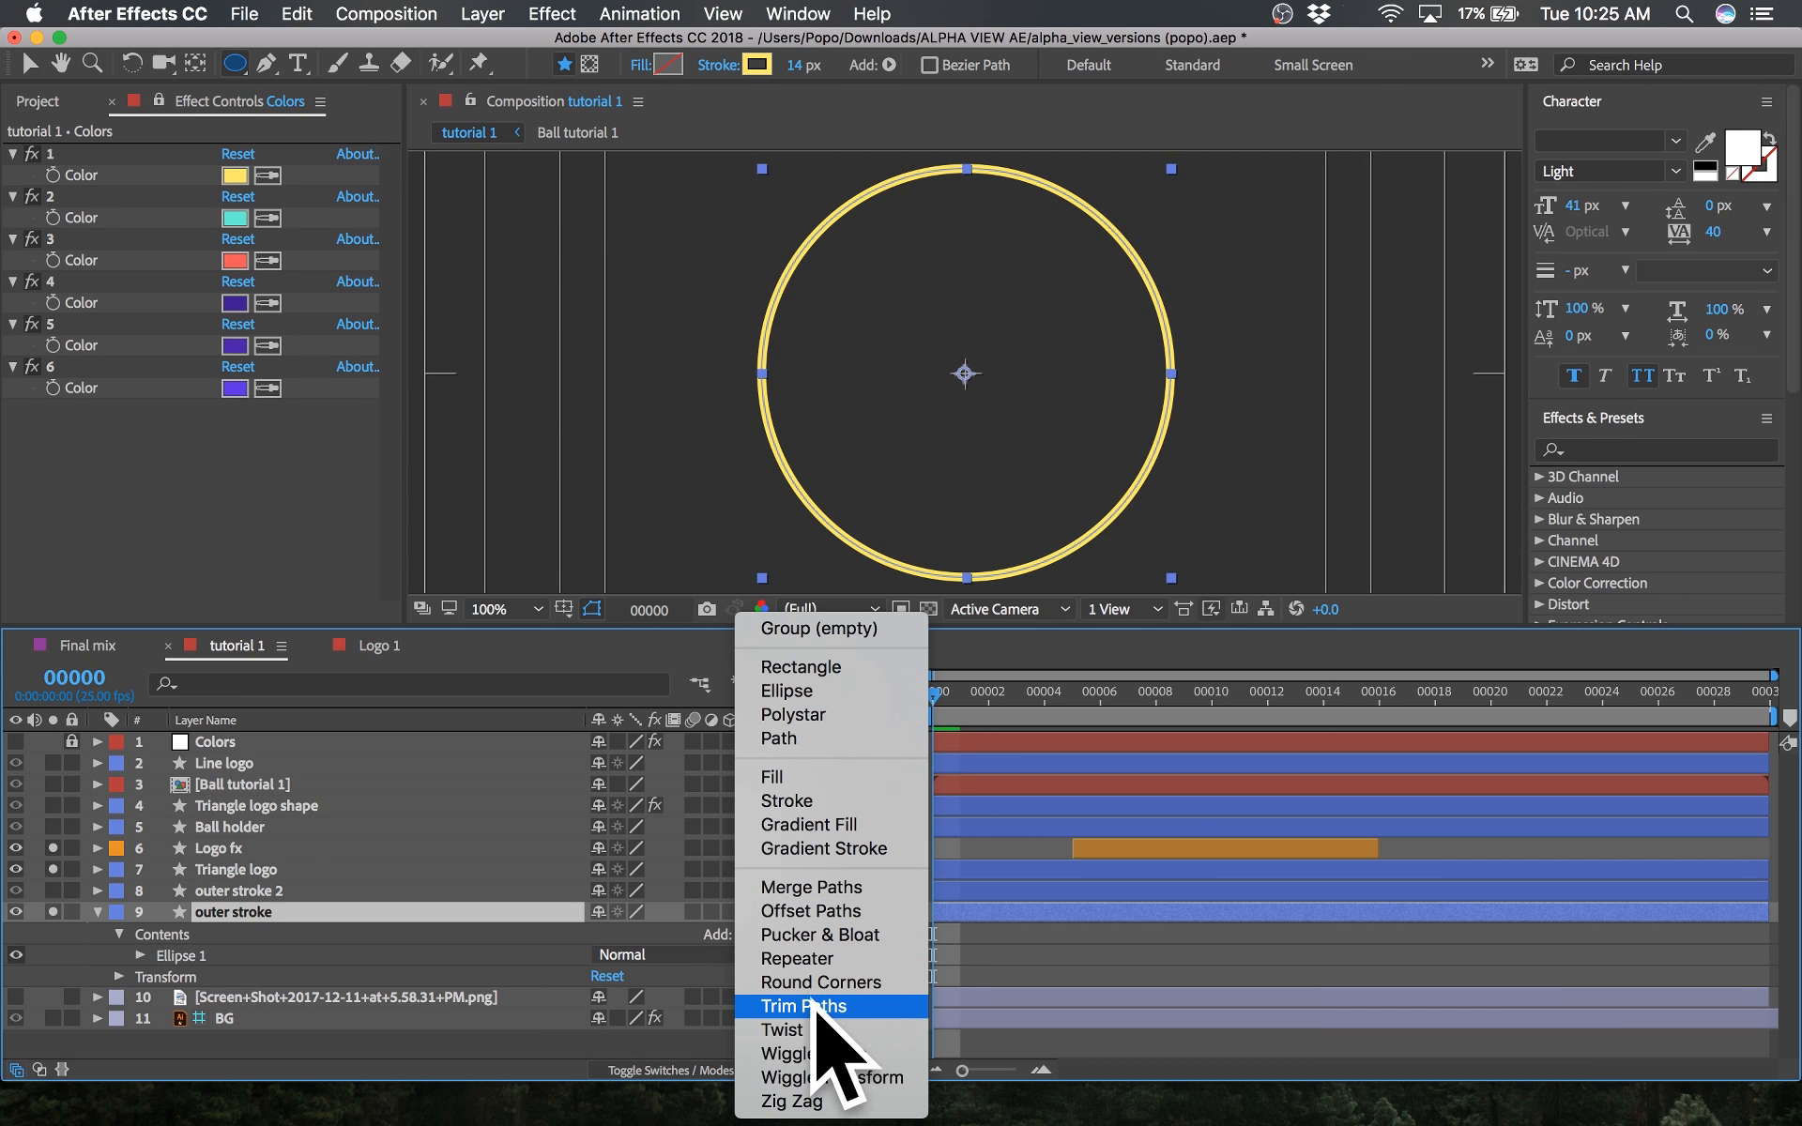
left_click(342, 966)
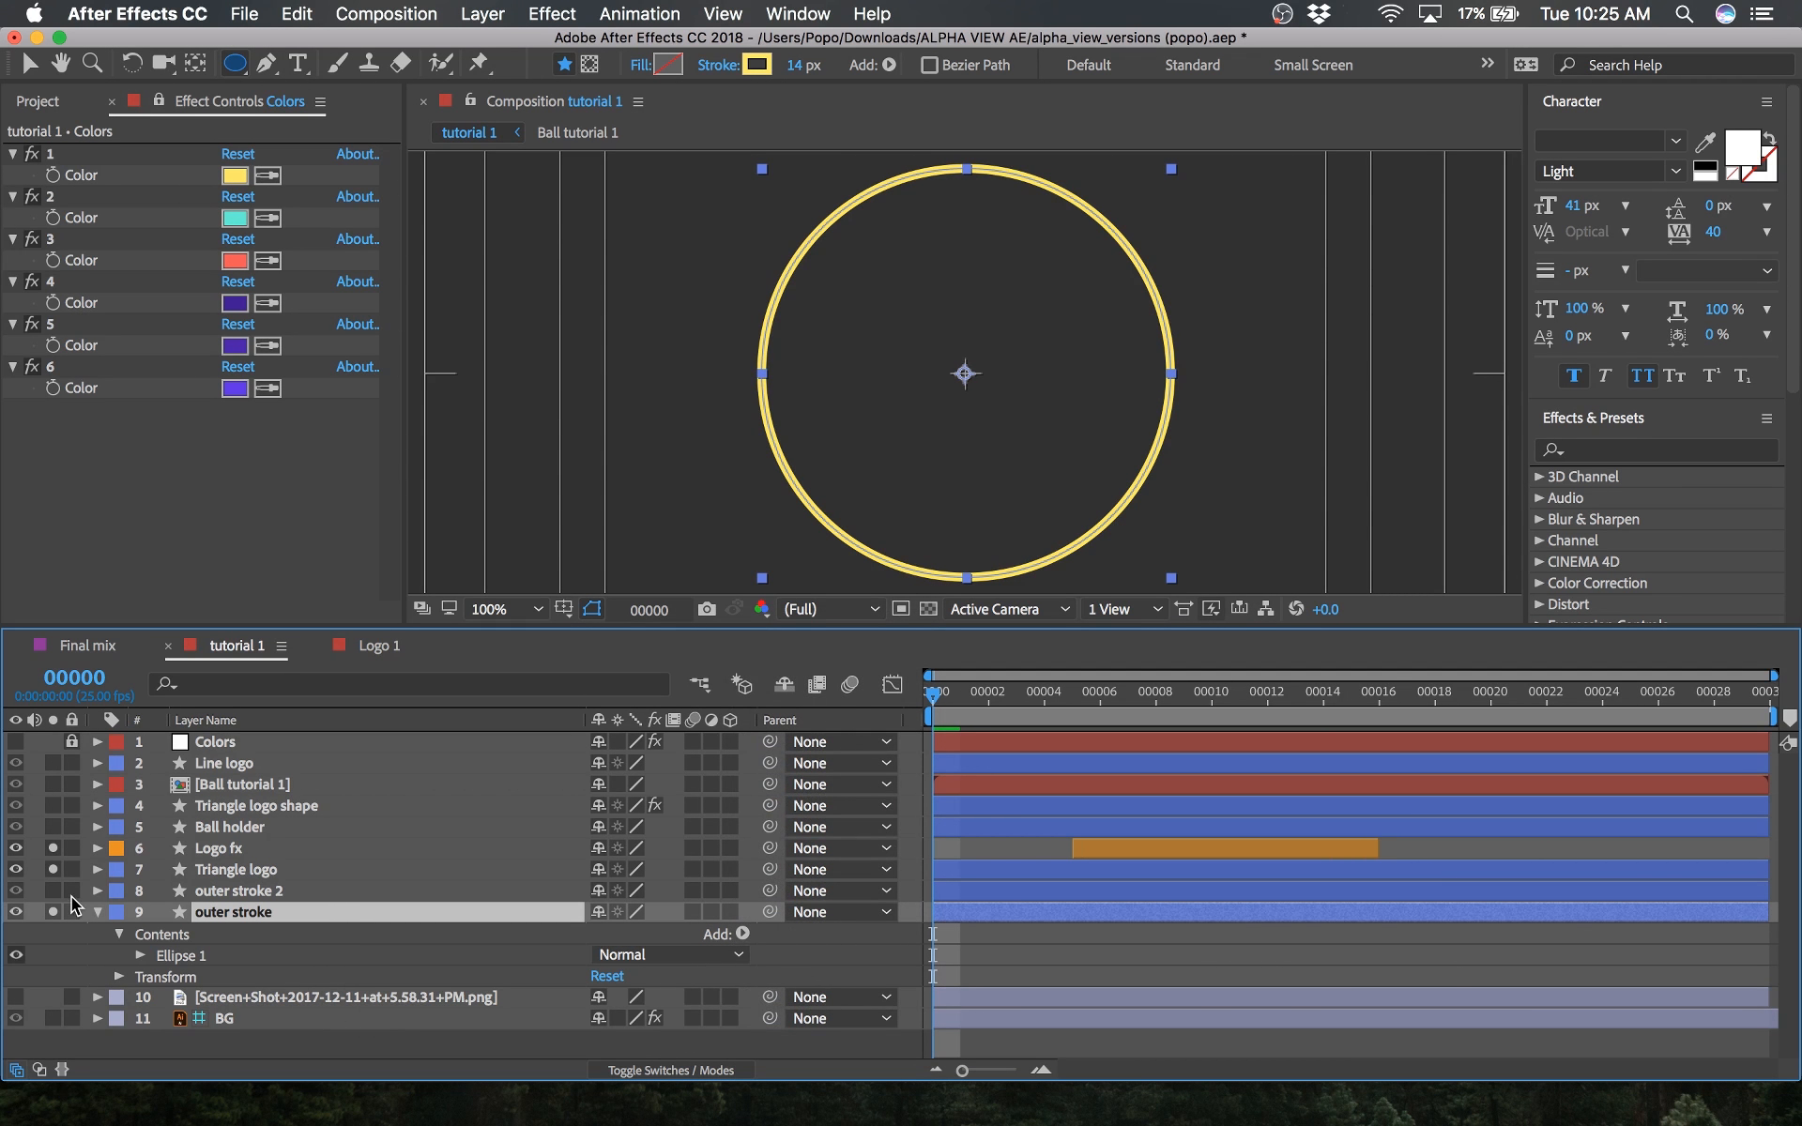
left_click(98, 912)
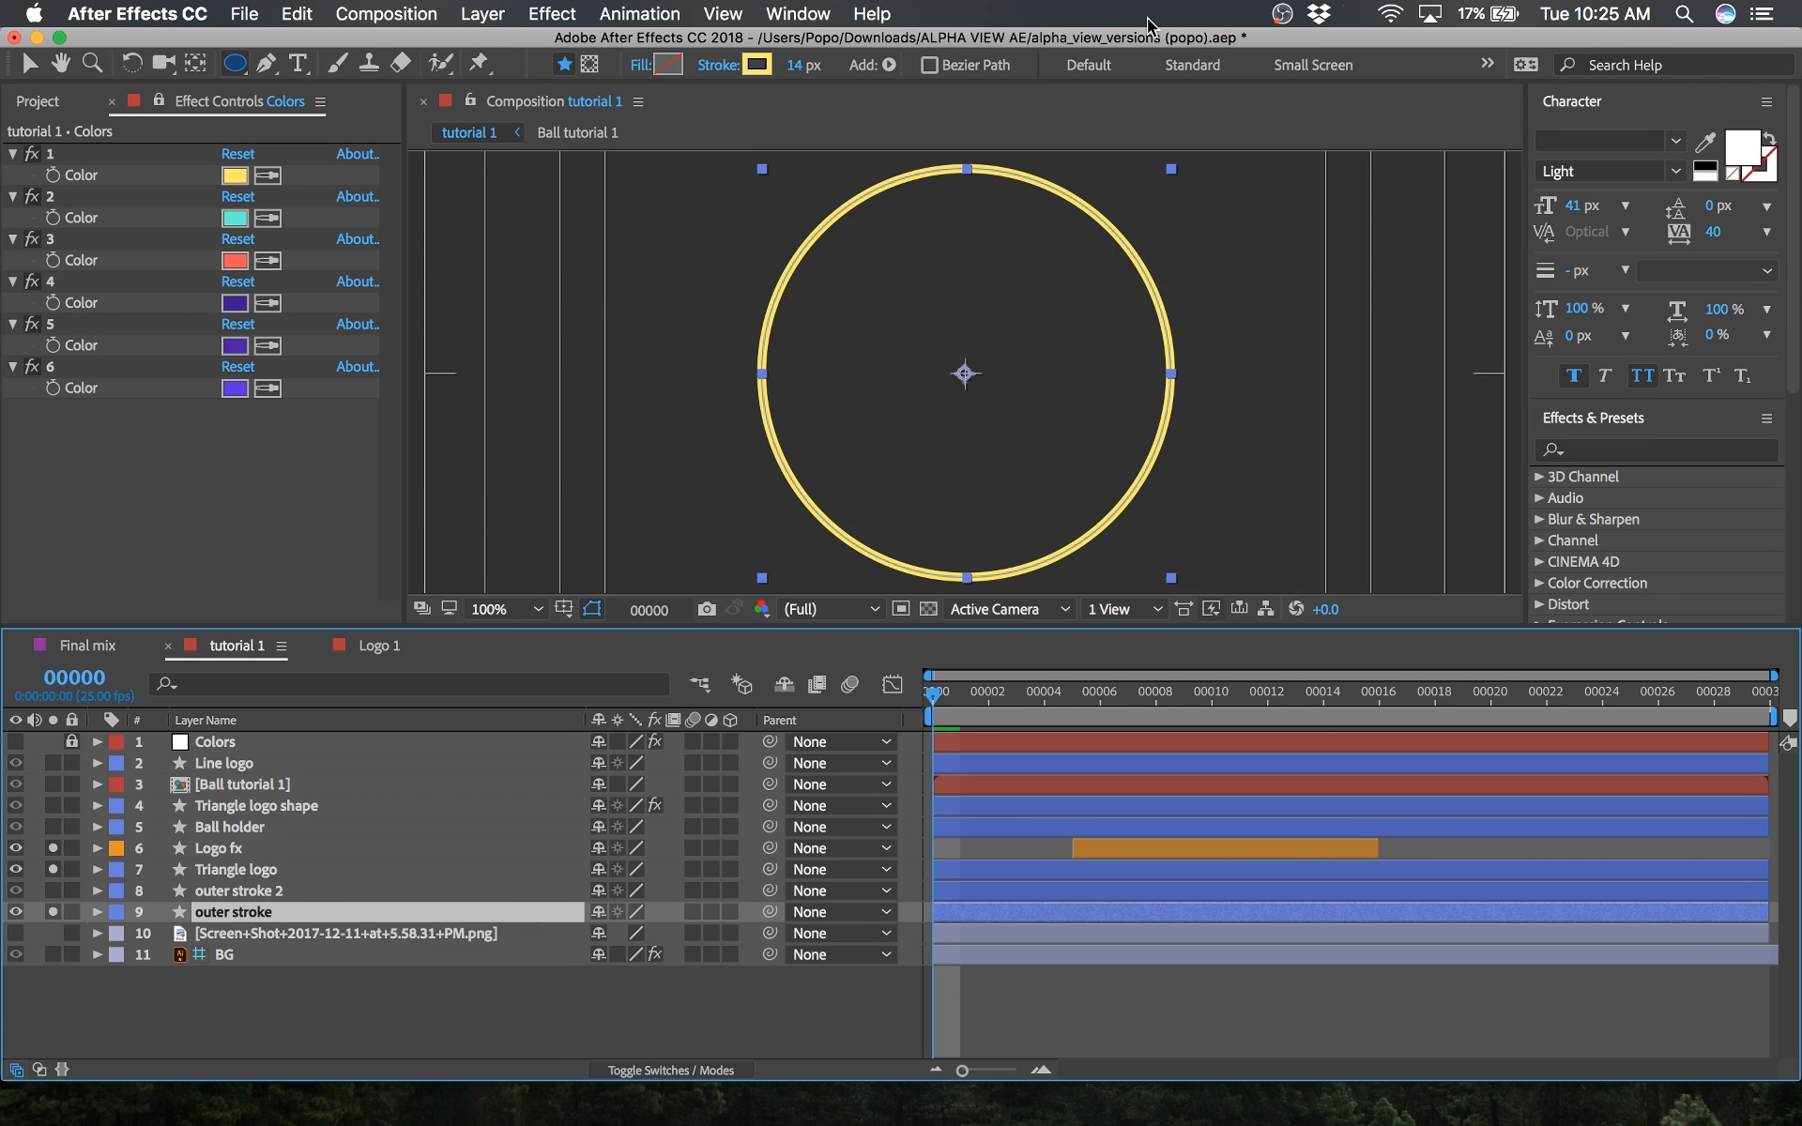
Step: Add Trim Paths to the outer stroke layer and set its End to 36%
left_click(892, 65)
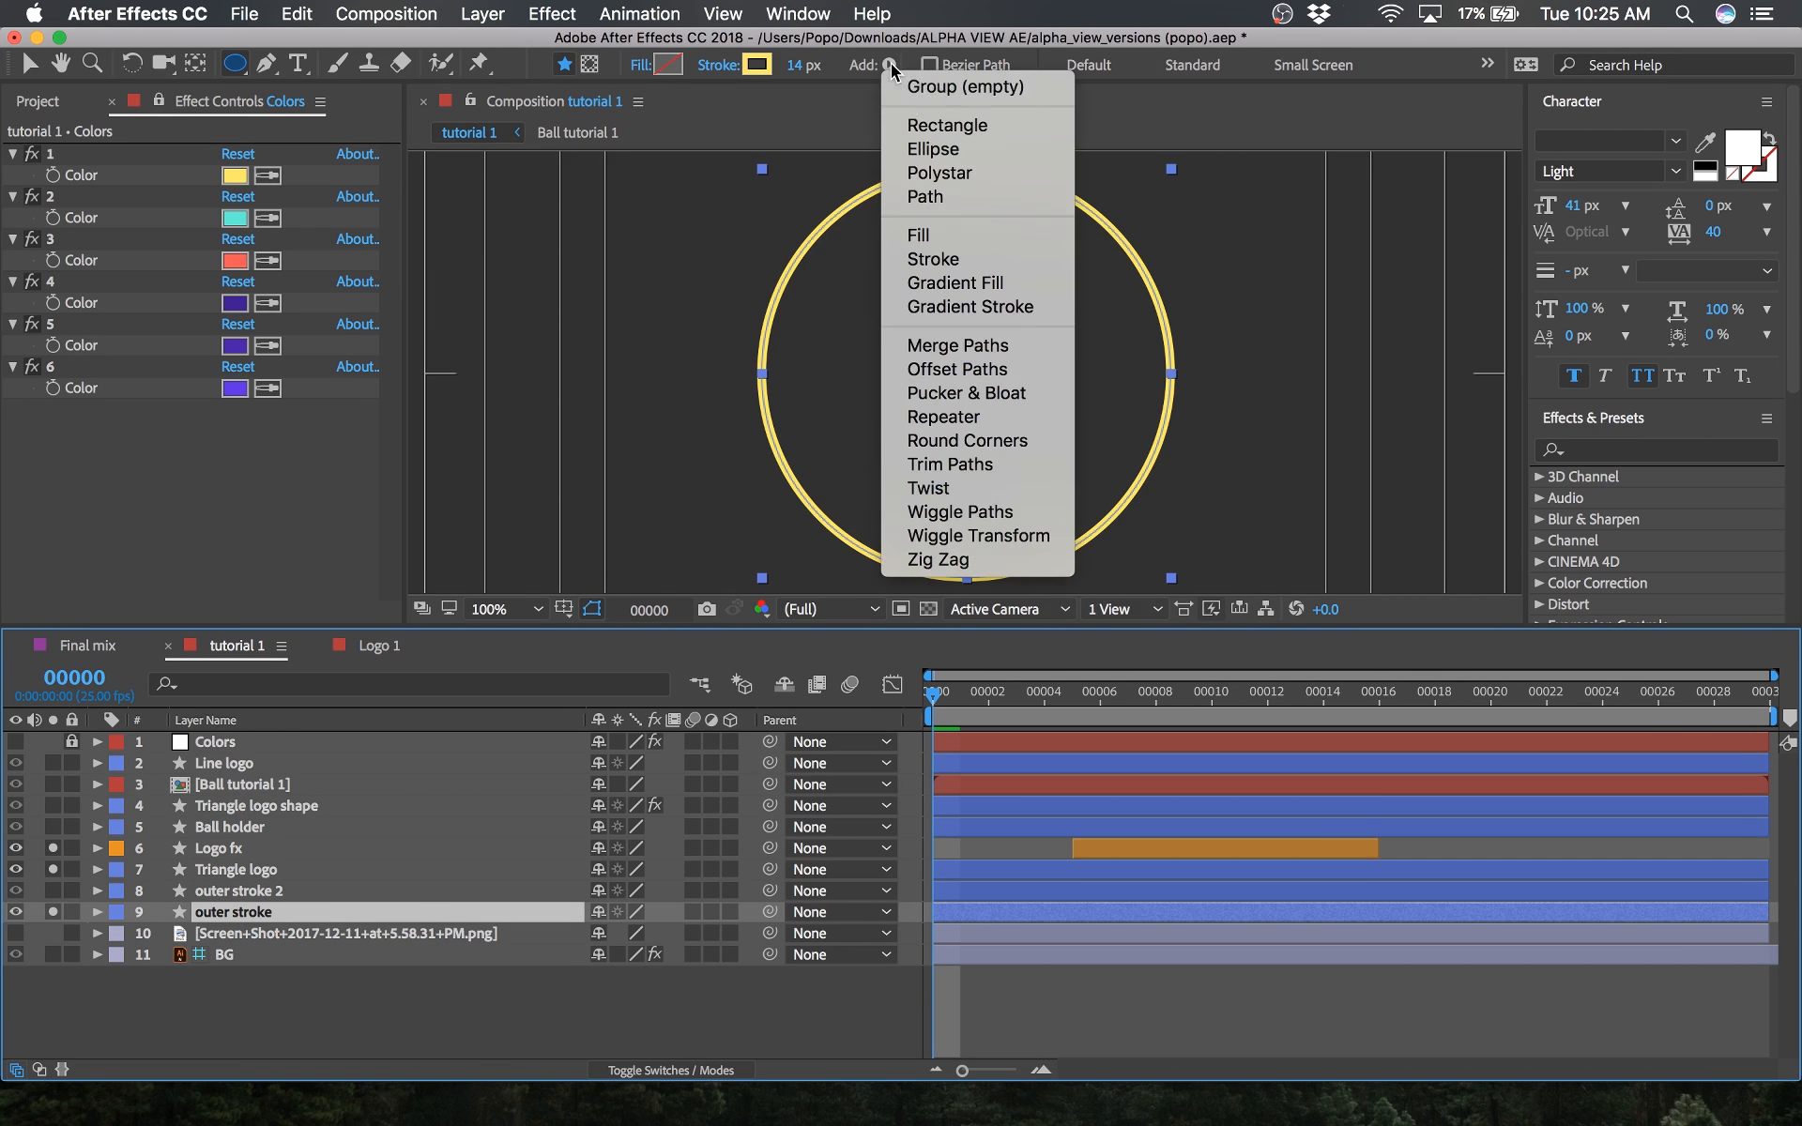
left_click(995, 463)
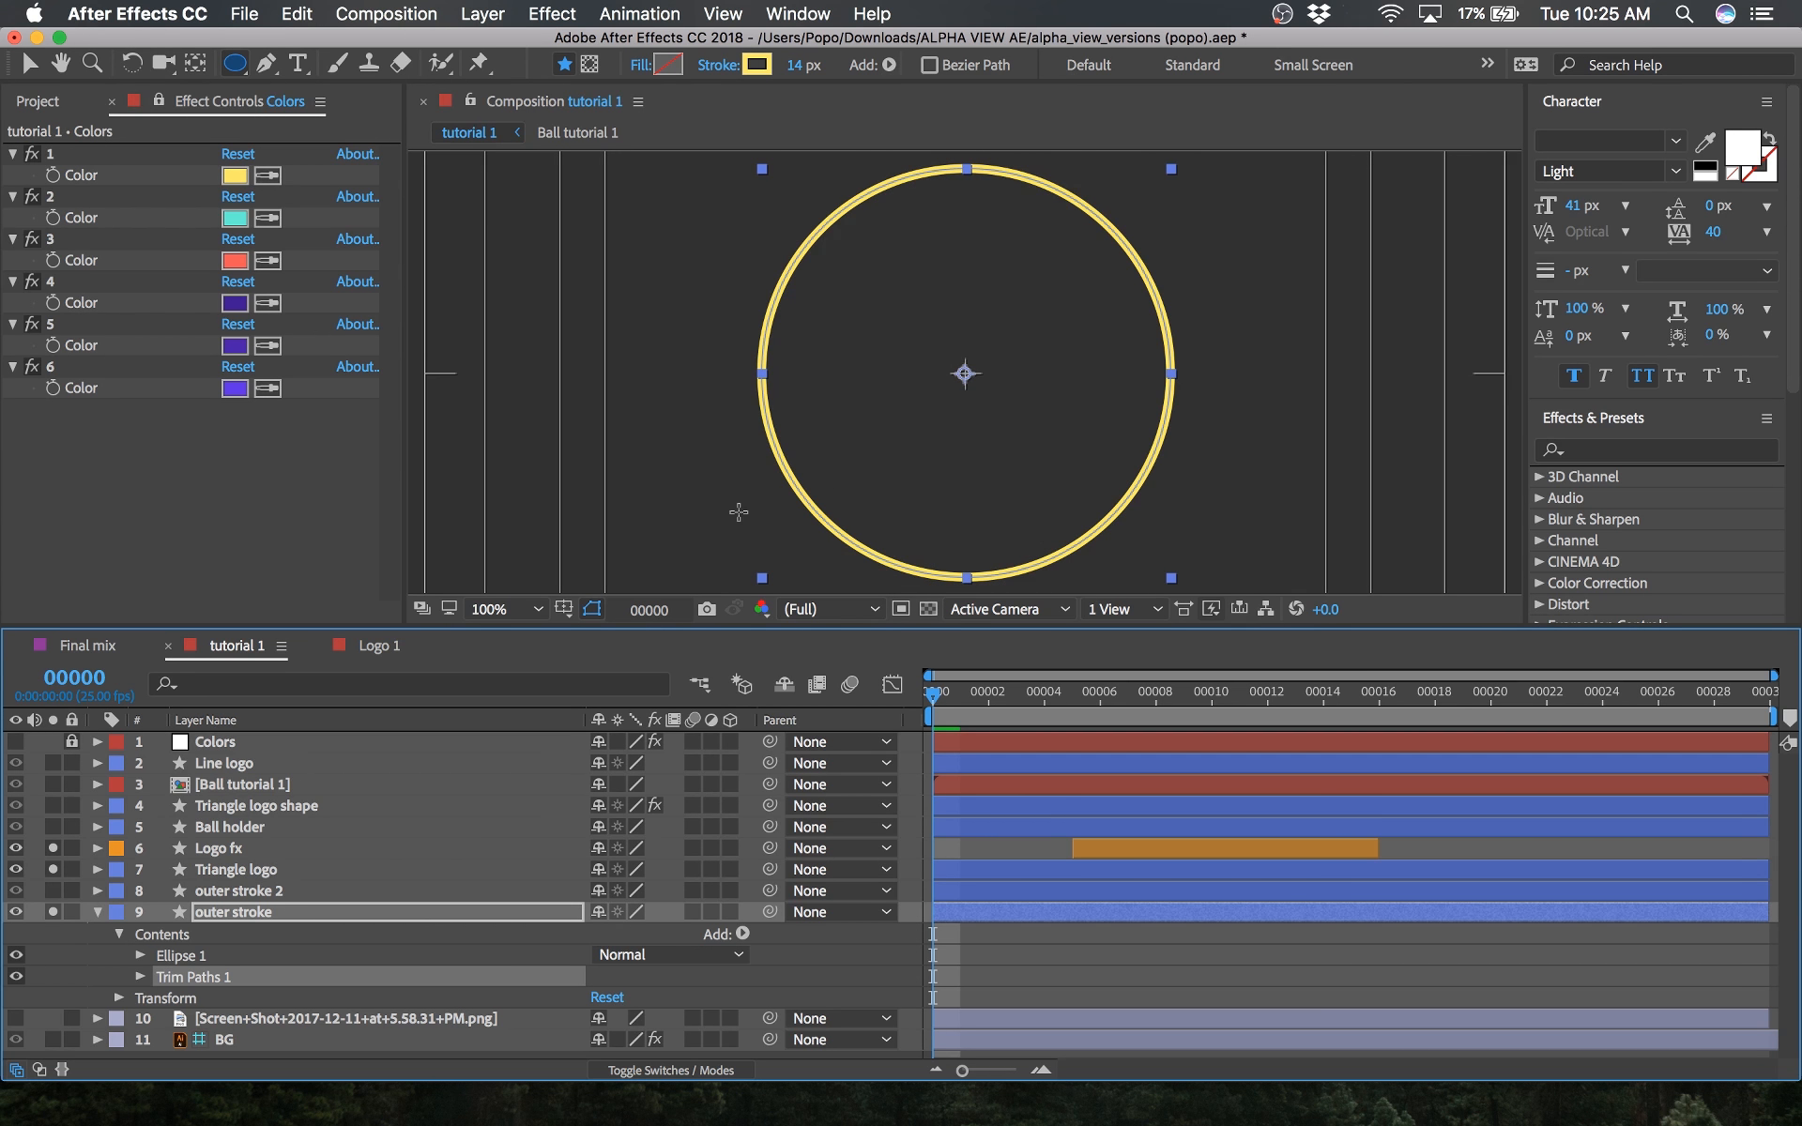
left_click(141, 976)
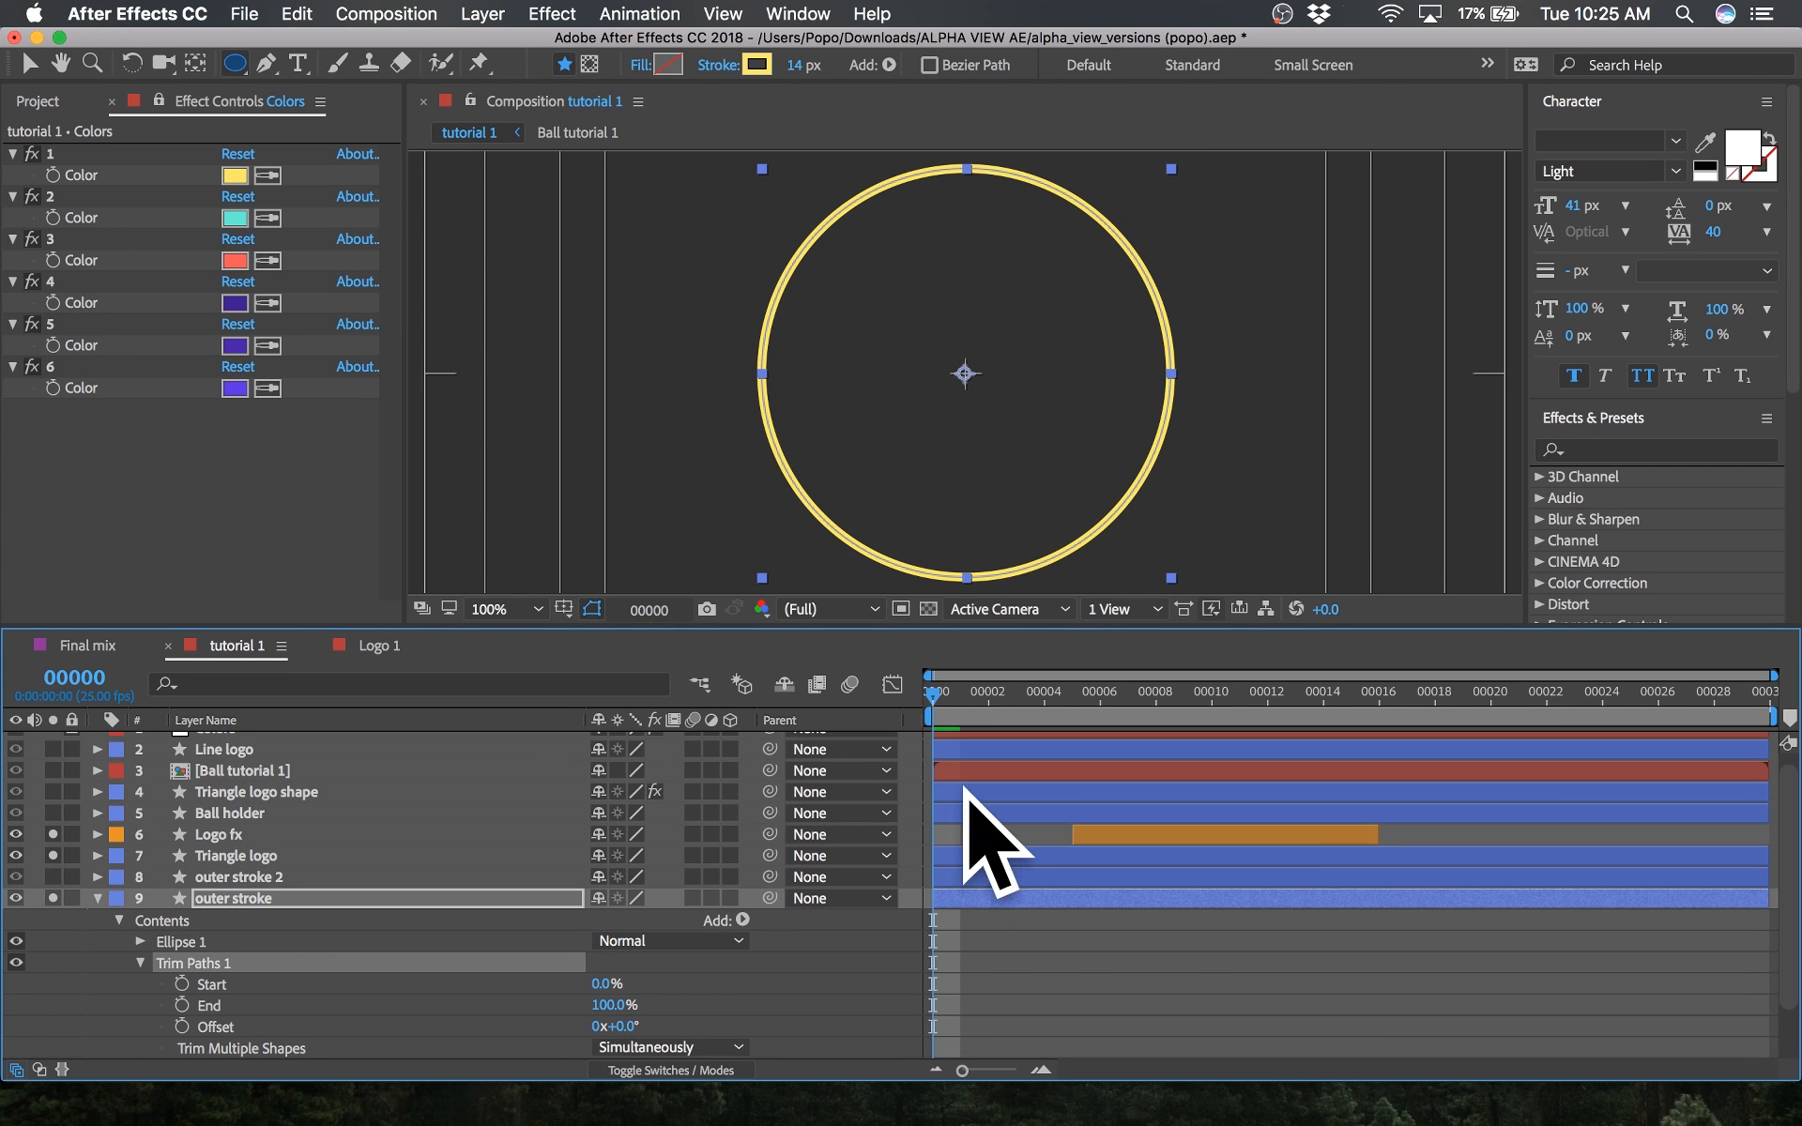
mouse_move(605, 1005)
left_mouse_down()
mouse_move(467, 995)
mouse_move(503, 990)
left_mouse_up()
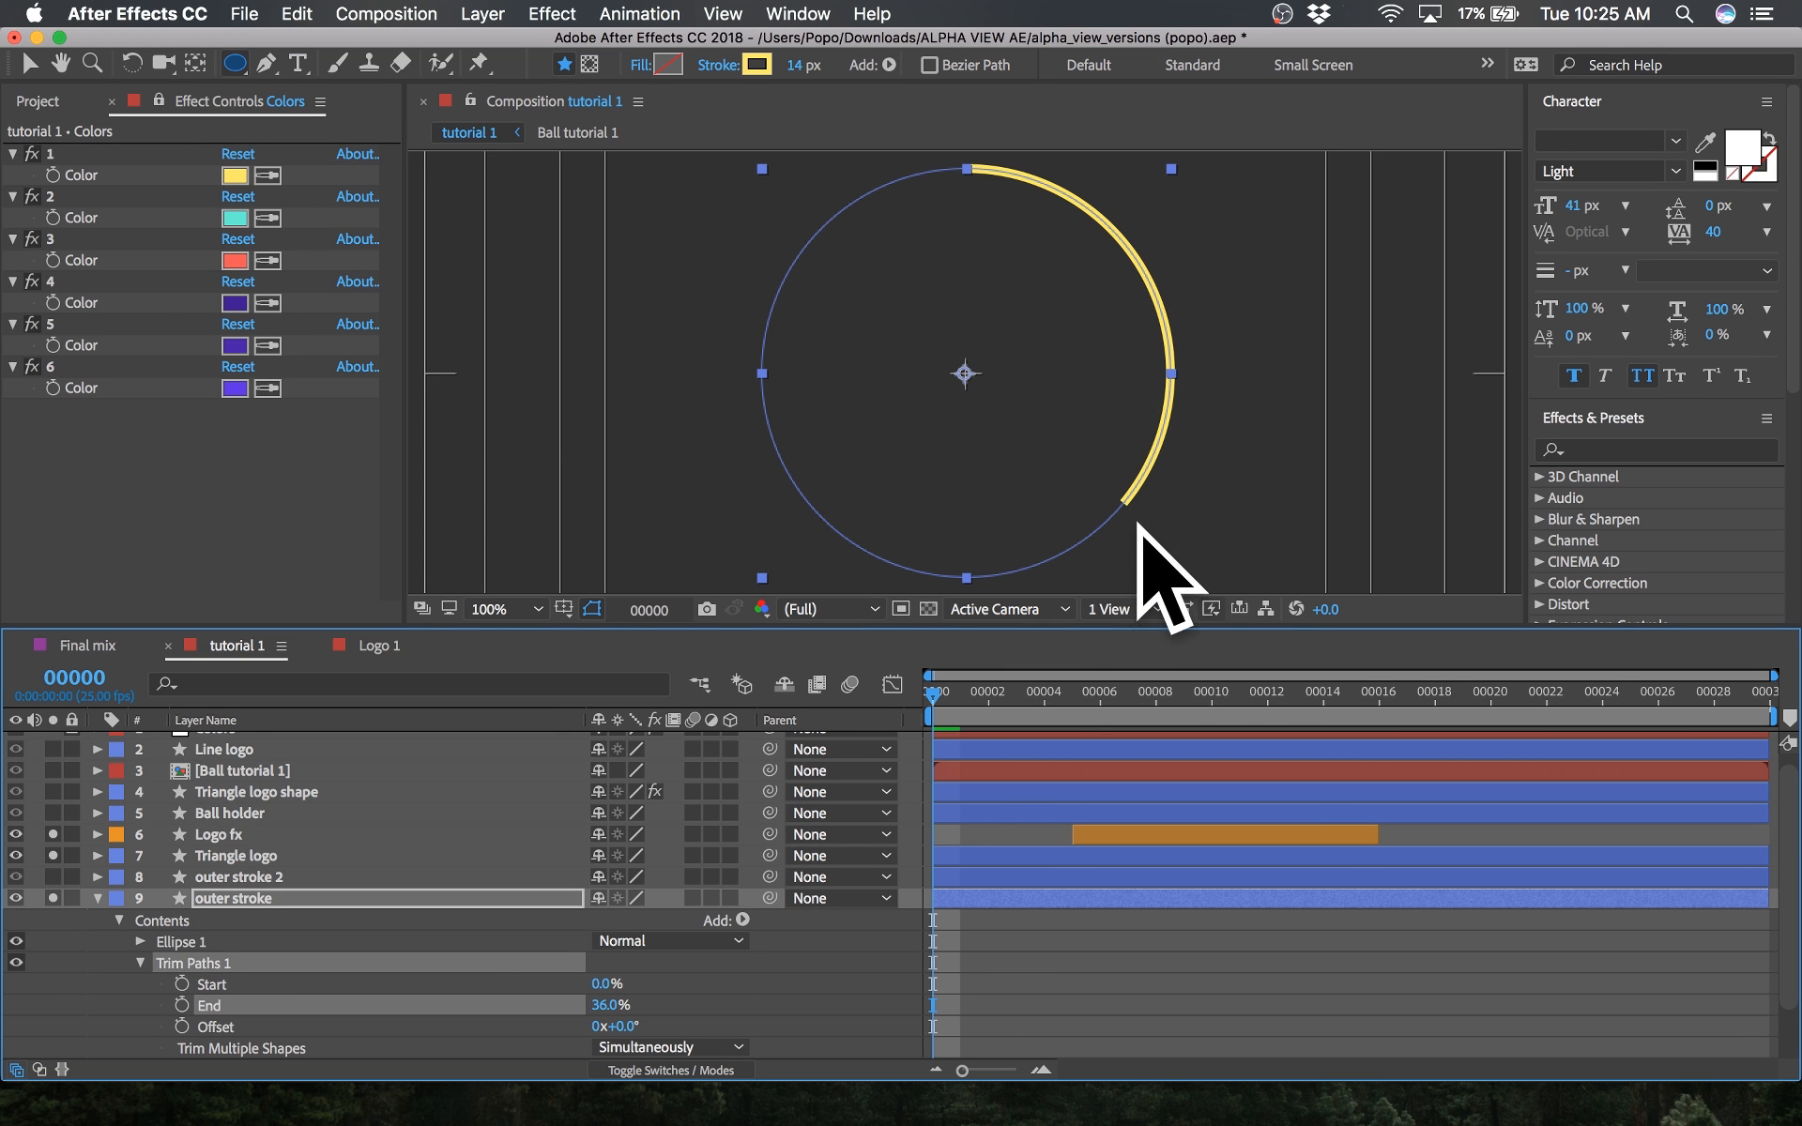
Step: Inspect the trimmed end of the outer stroke up close and select the Line Cap property in its Stroke 1 settings
scroll(1141, 527, "up", 3)
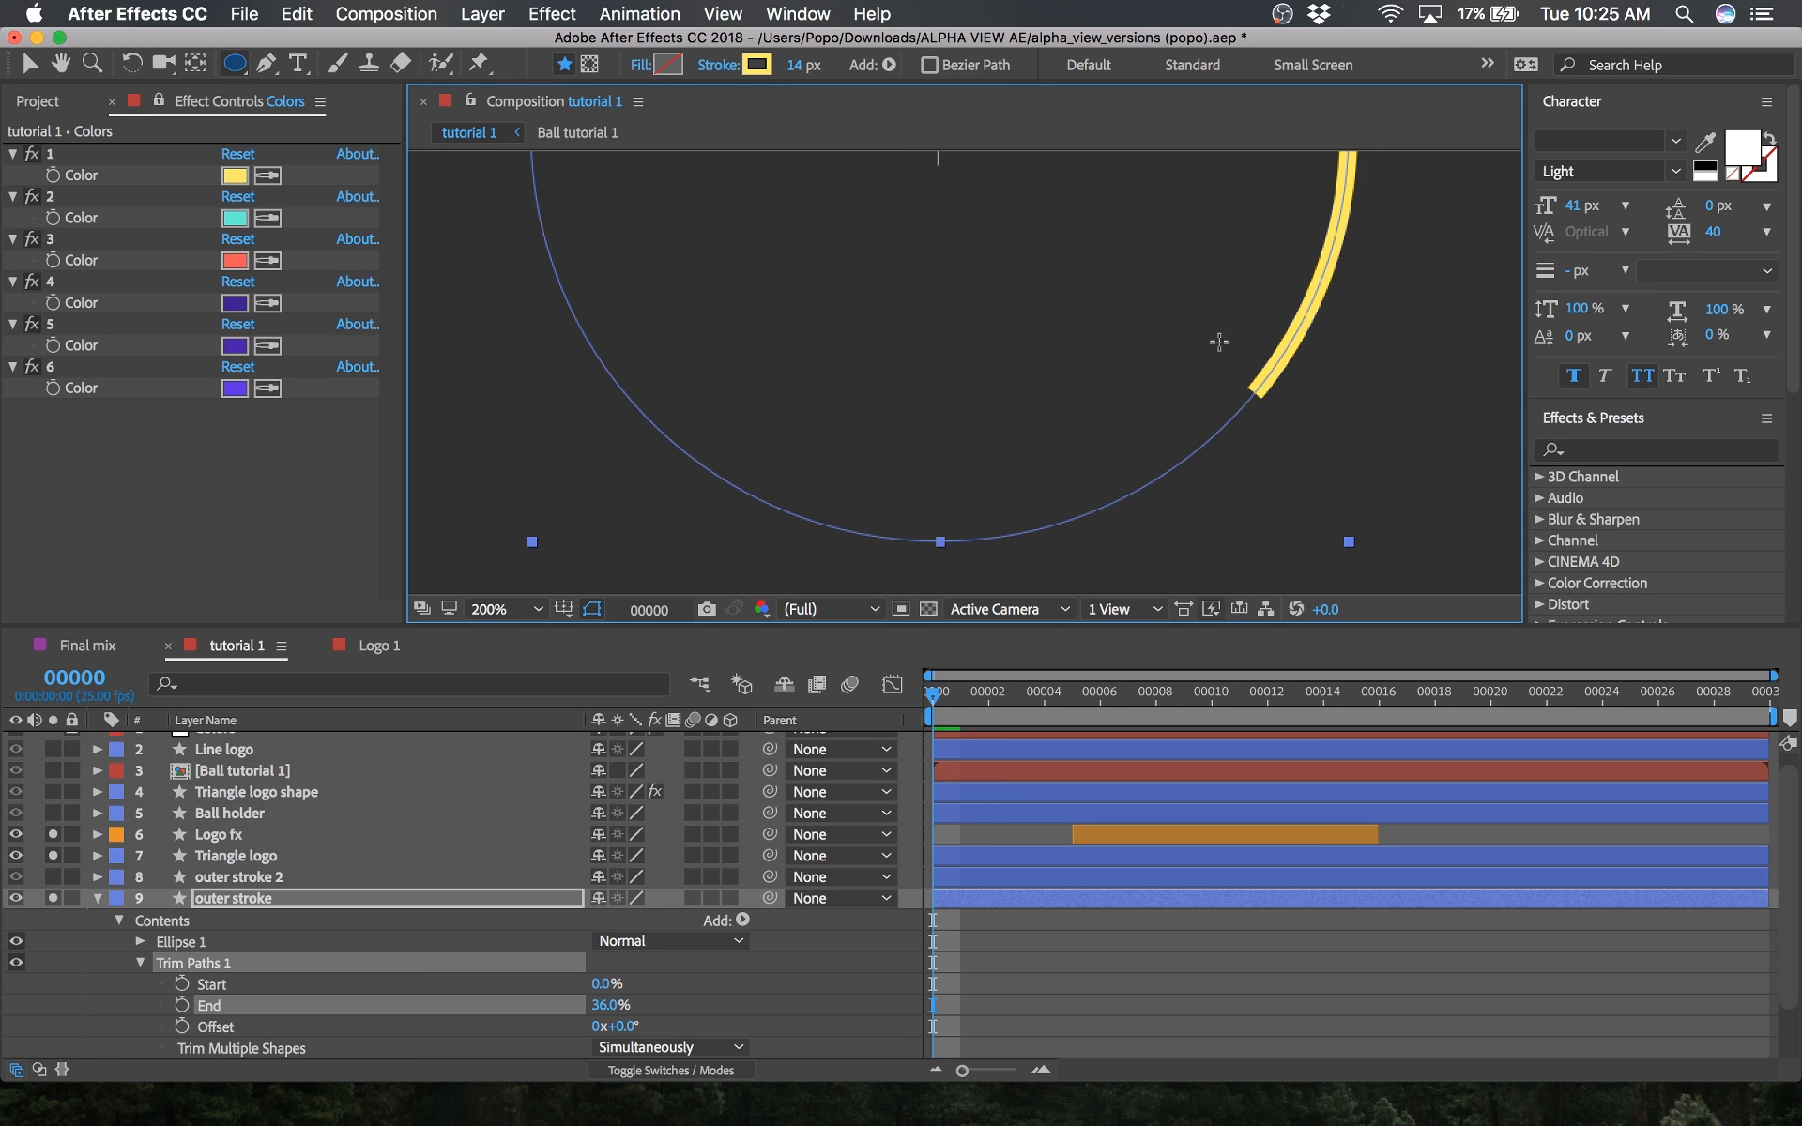
scroll(221, 1080, "down", 2)
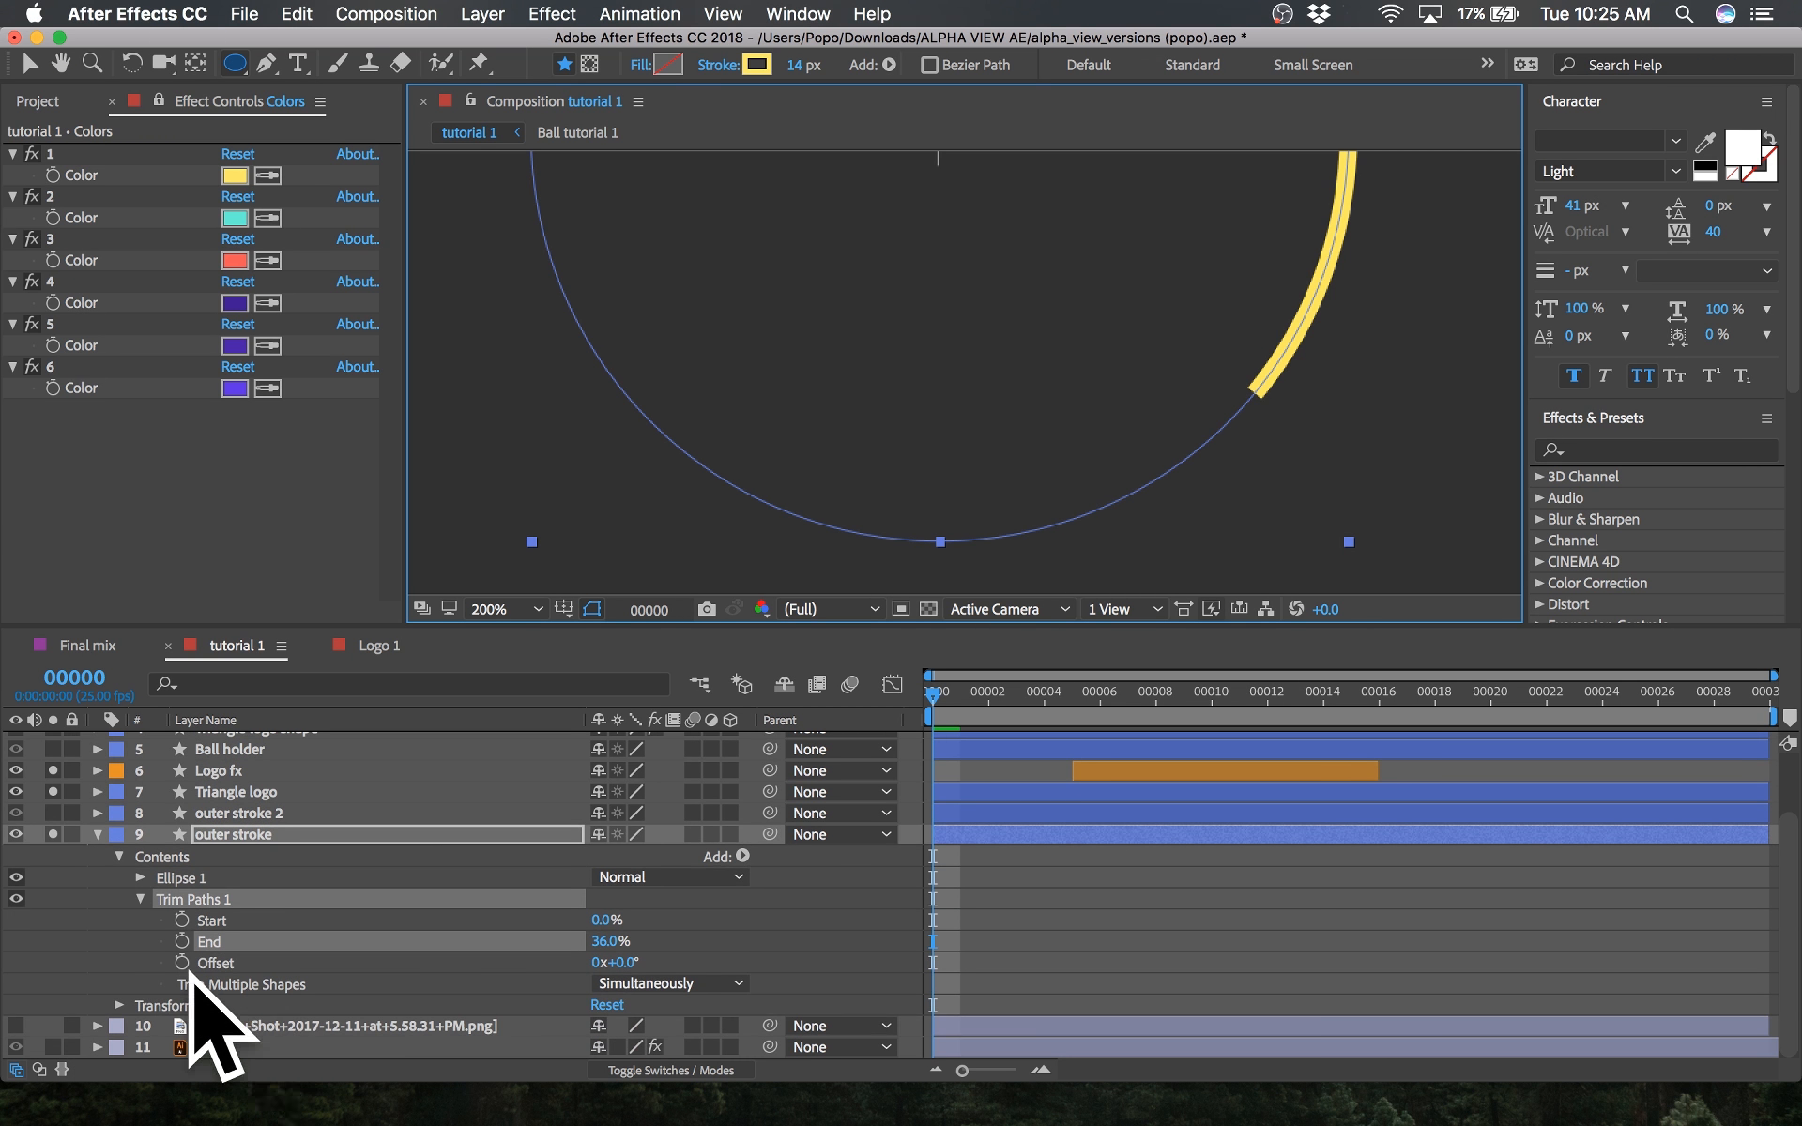
left_click(141, 898)
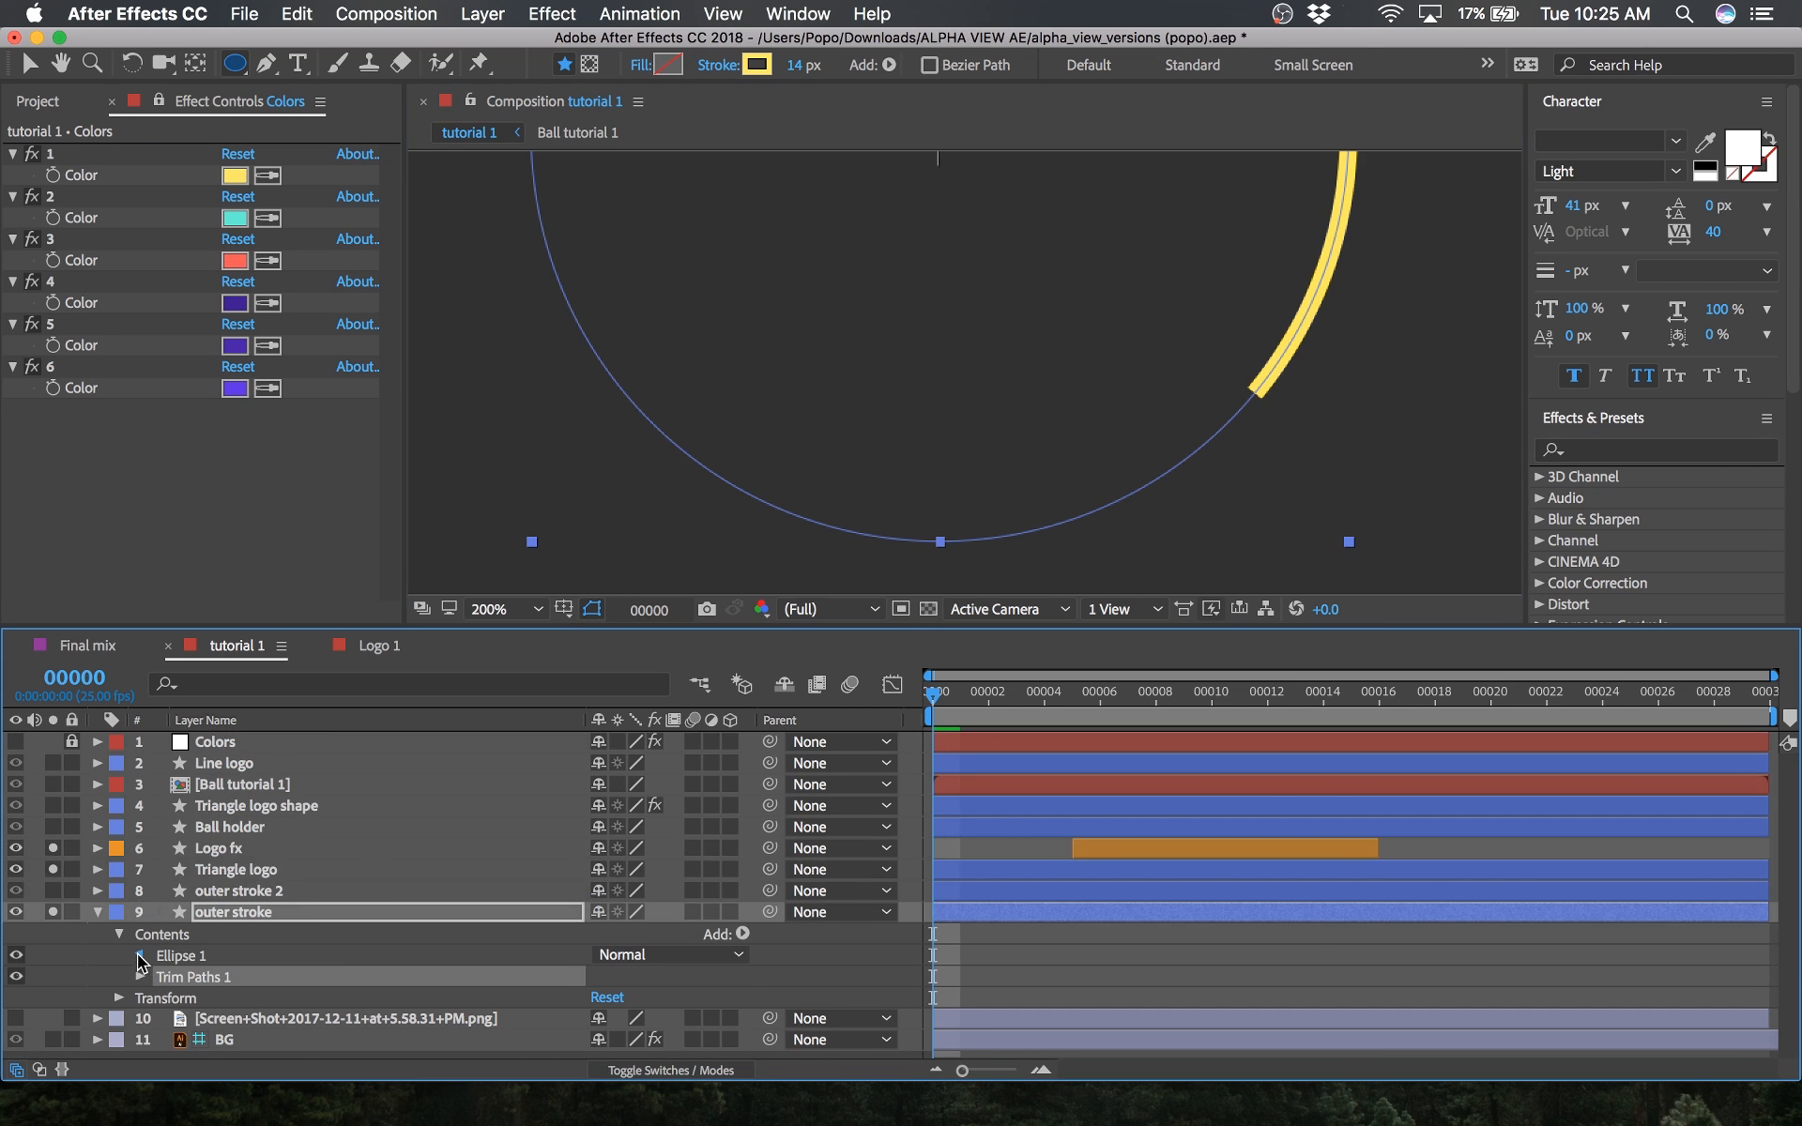
left_click(140, 956)
left_click(192, 956)
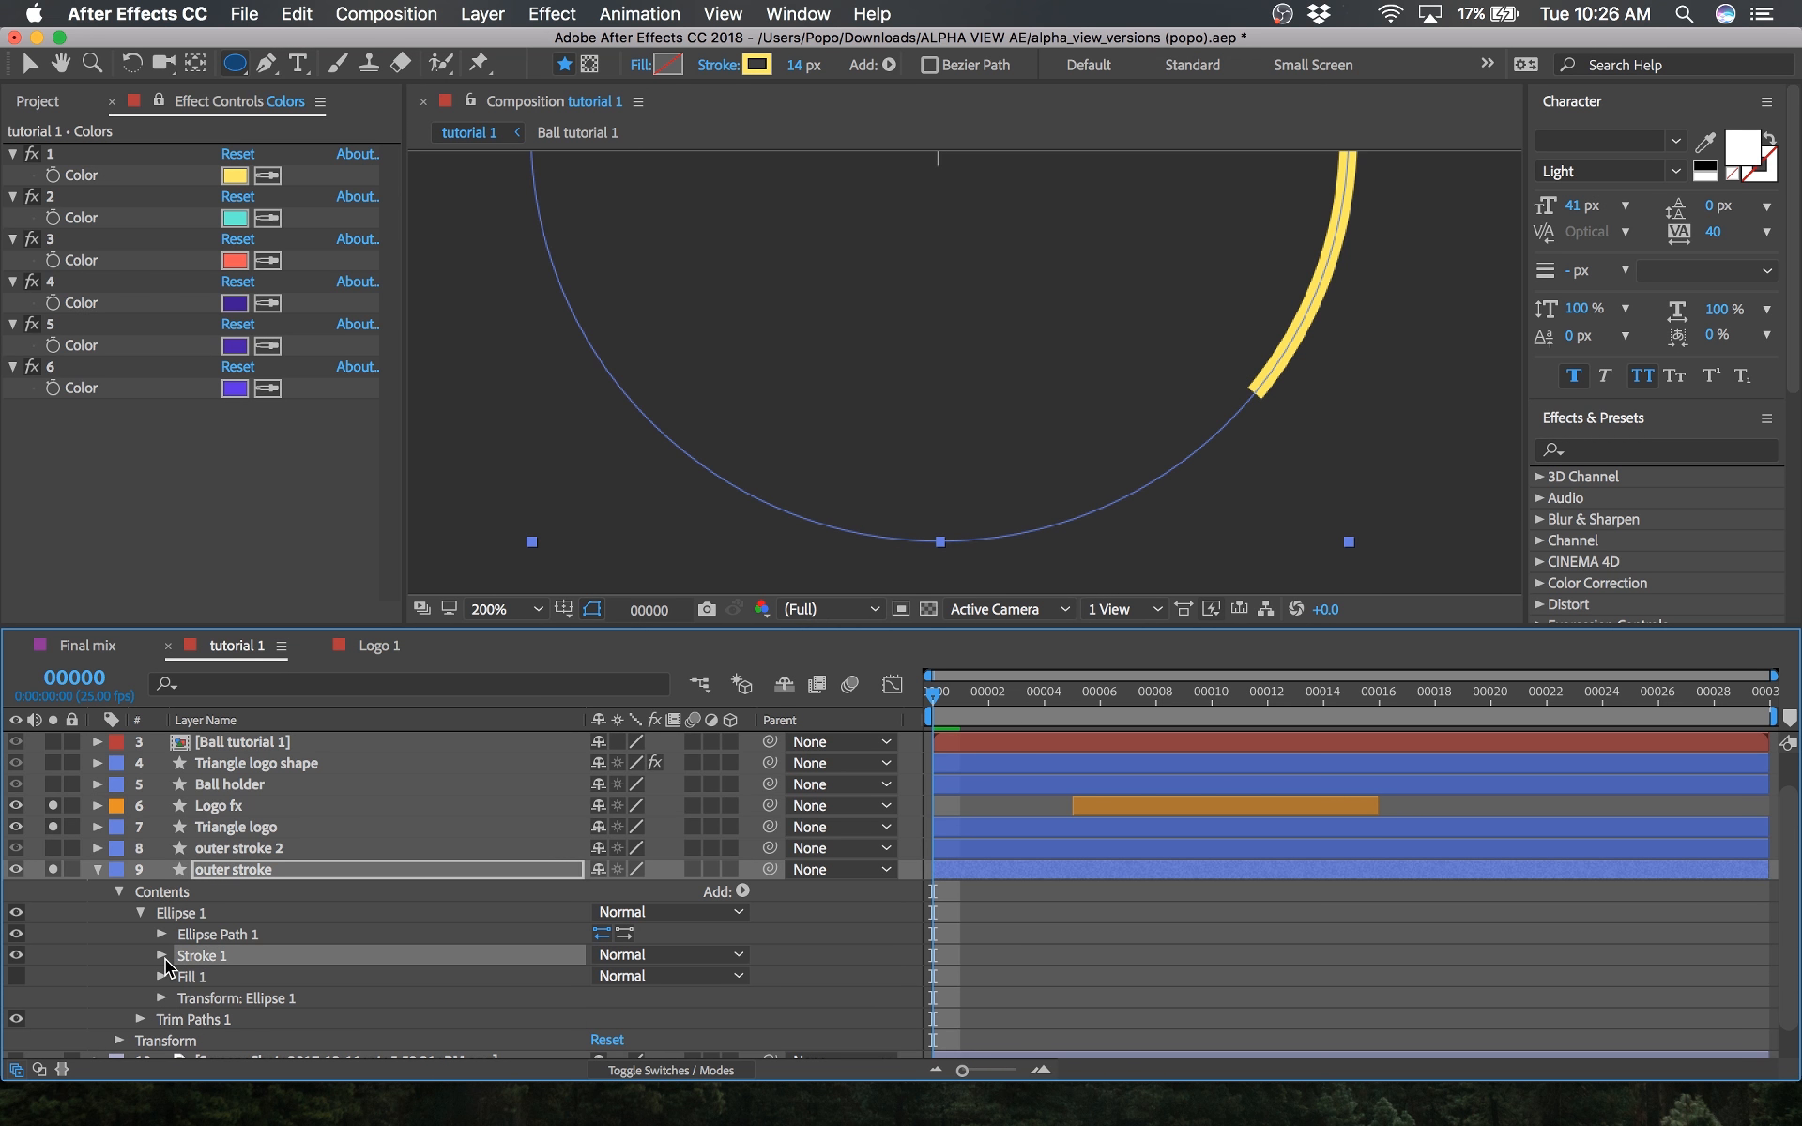
left_click(162, 955)
scroll(281, 948, "down", 3)
left_click(312, 942)
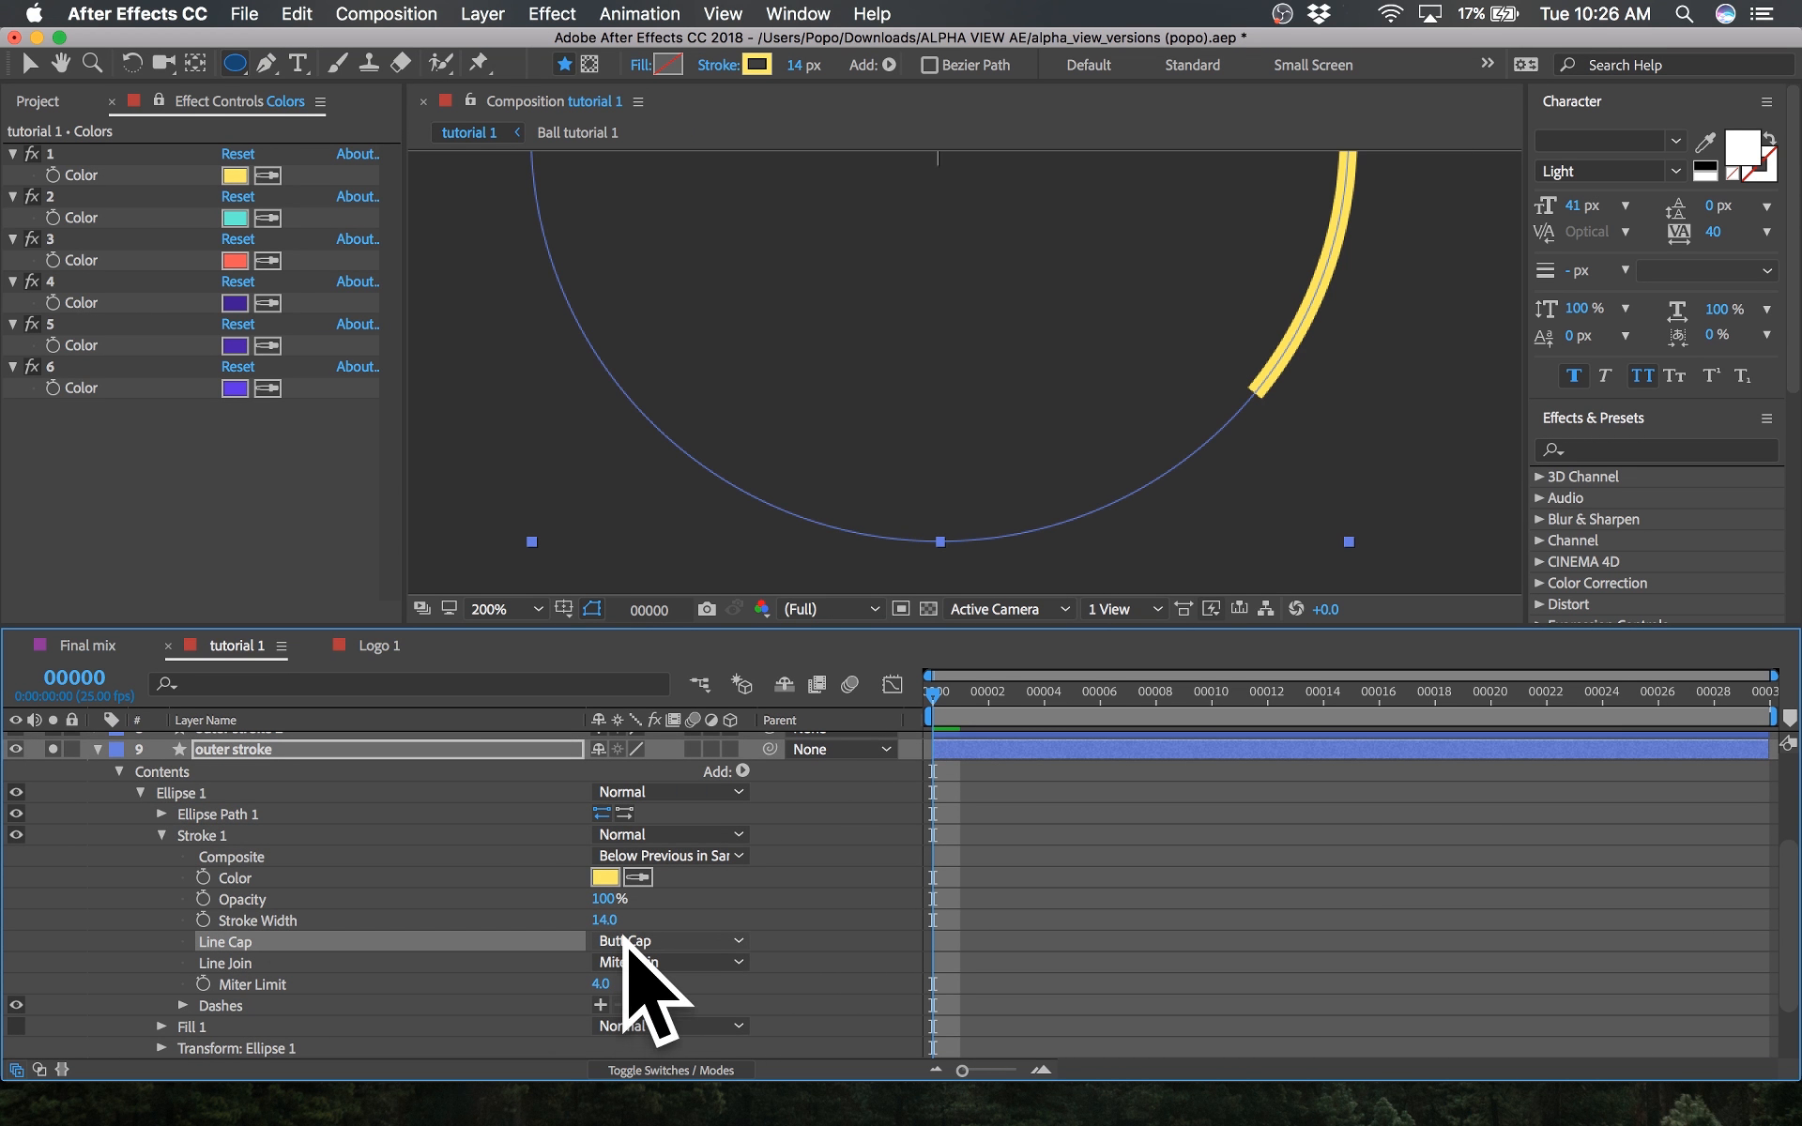
Step: Set the line cap of the outer stroke layer's Stroke 1 to Round Cap and collapse its ellipse properties
left_click(667, 940)
left_click(663, 987)
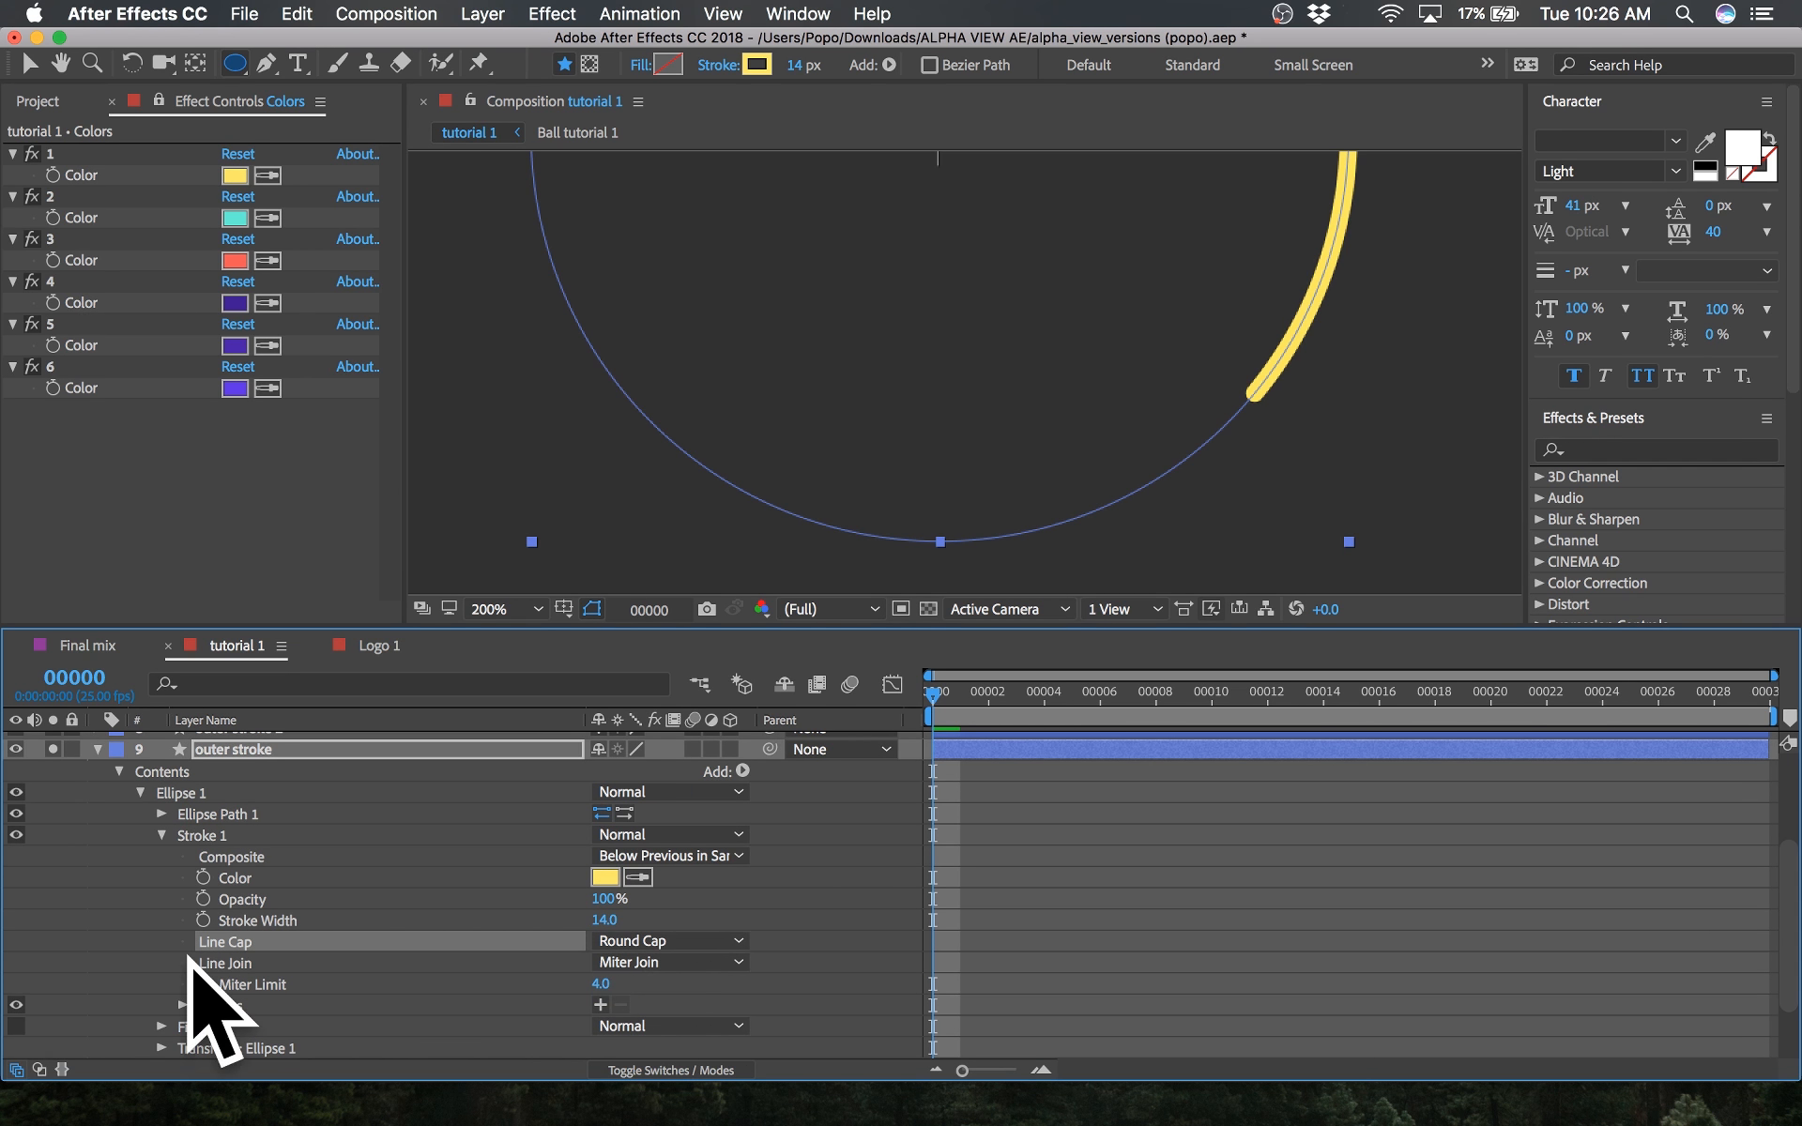
left_click(161, 836)
left_click(140, 878)
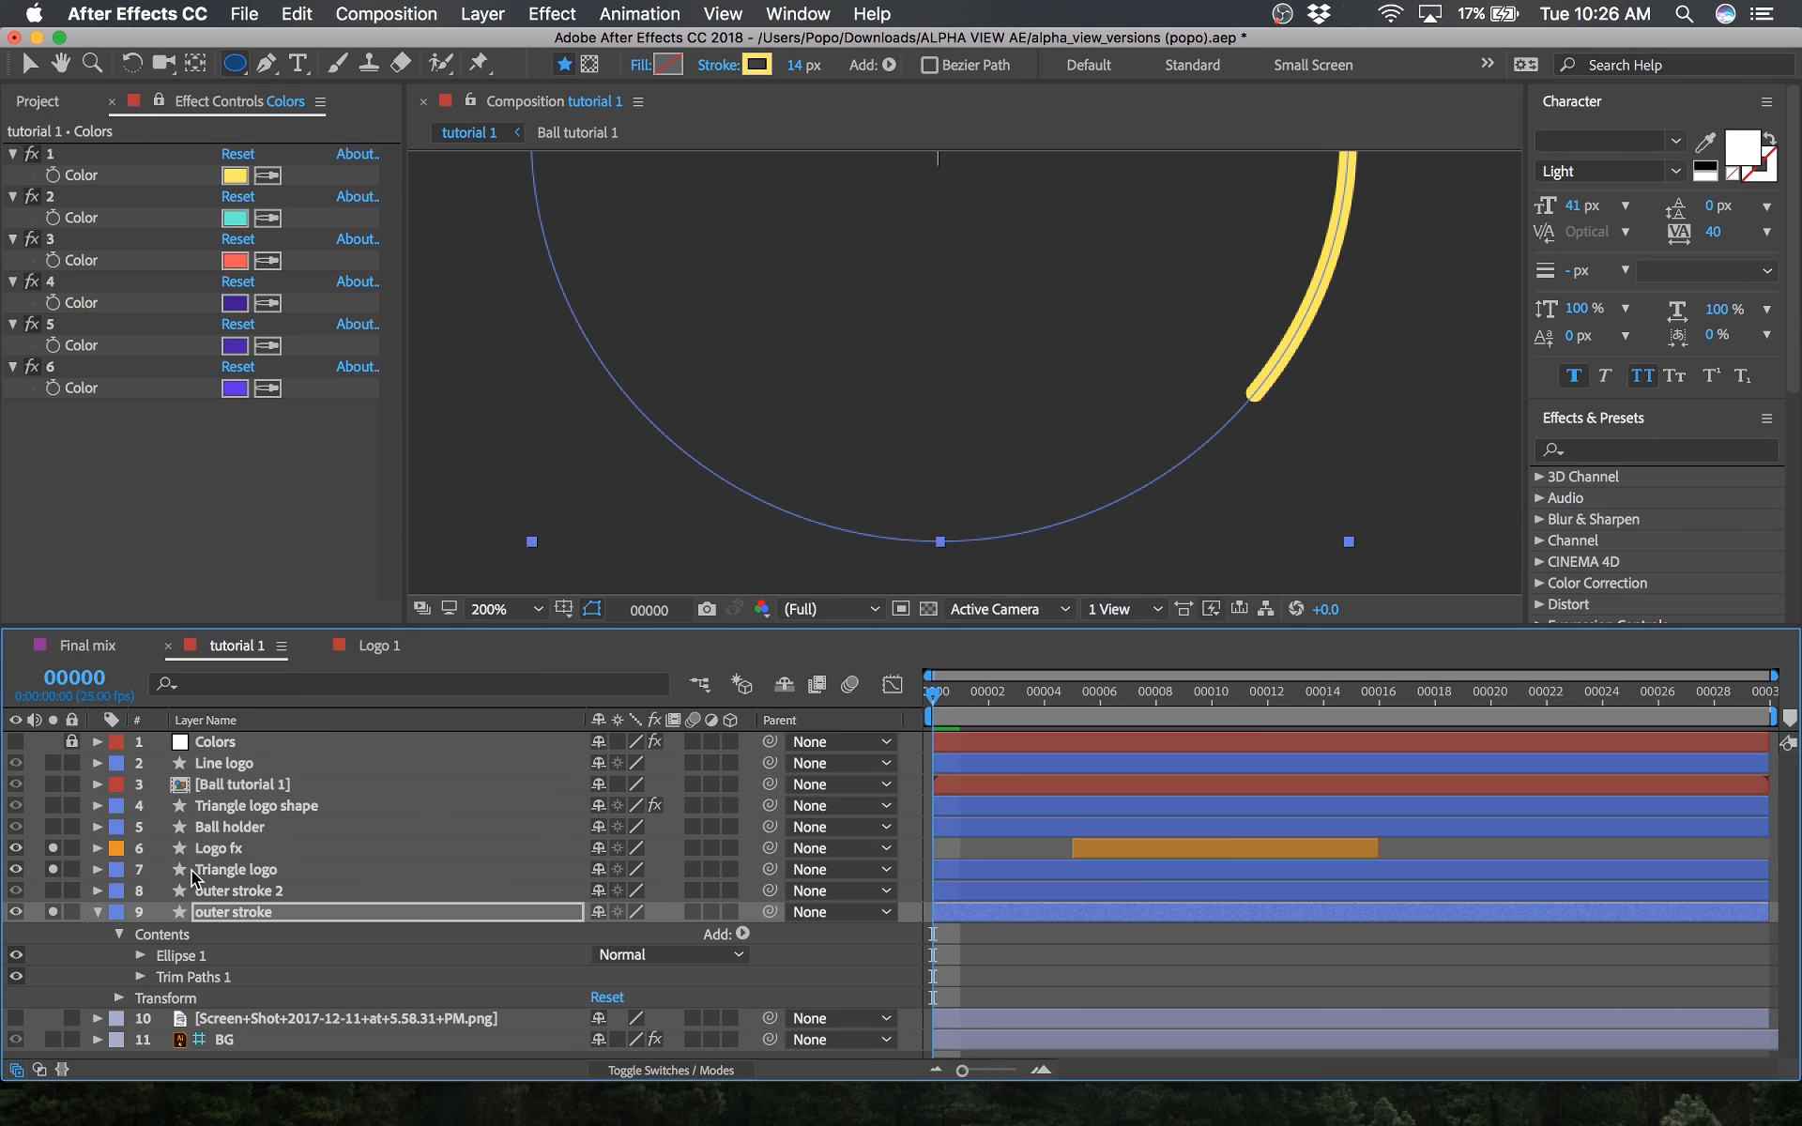
Step: Keyframe the outer stroke's Trim Paths End at 0% on frame 0
left_click(183, 969)
left_click(141, 972)
scroll(336, 915, "down", 3)
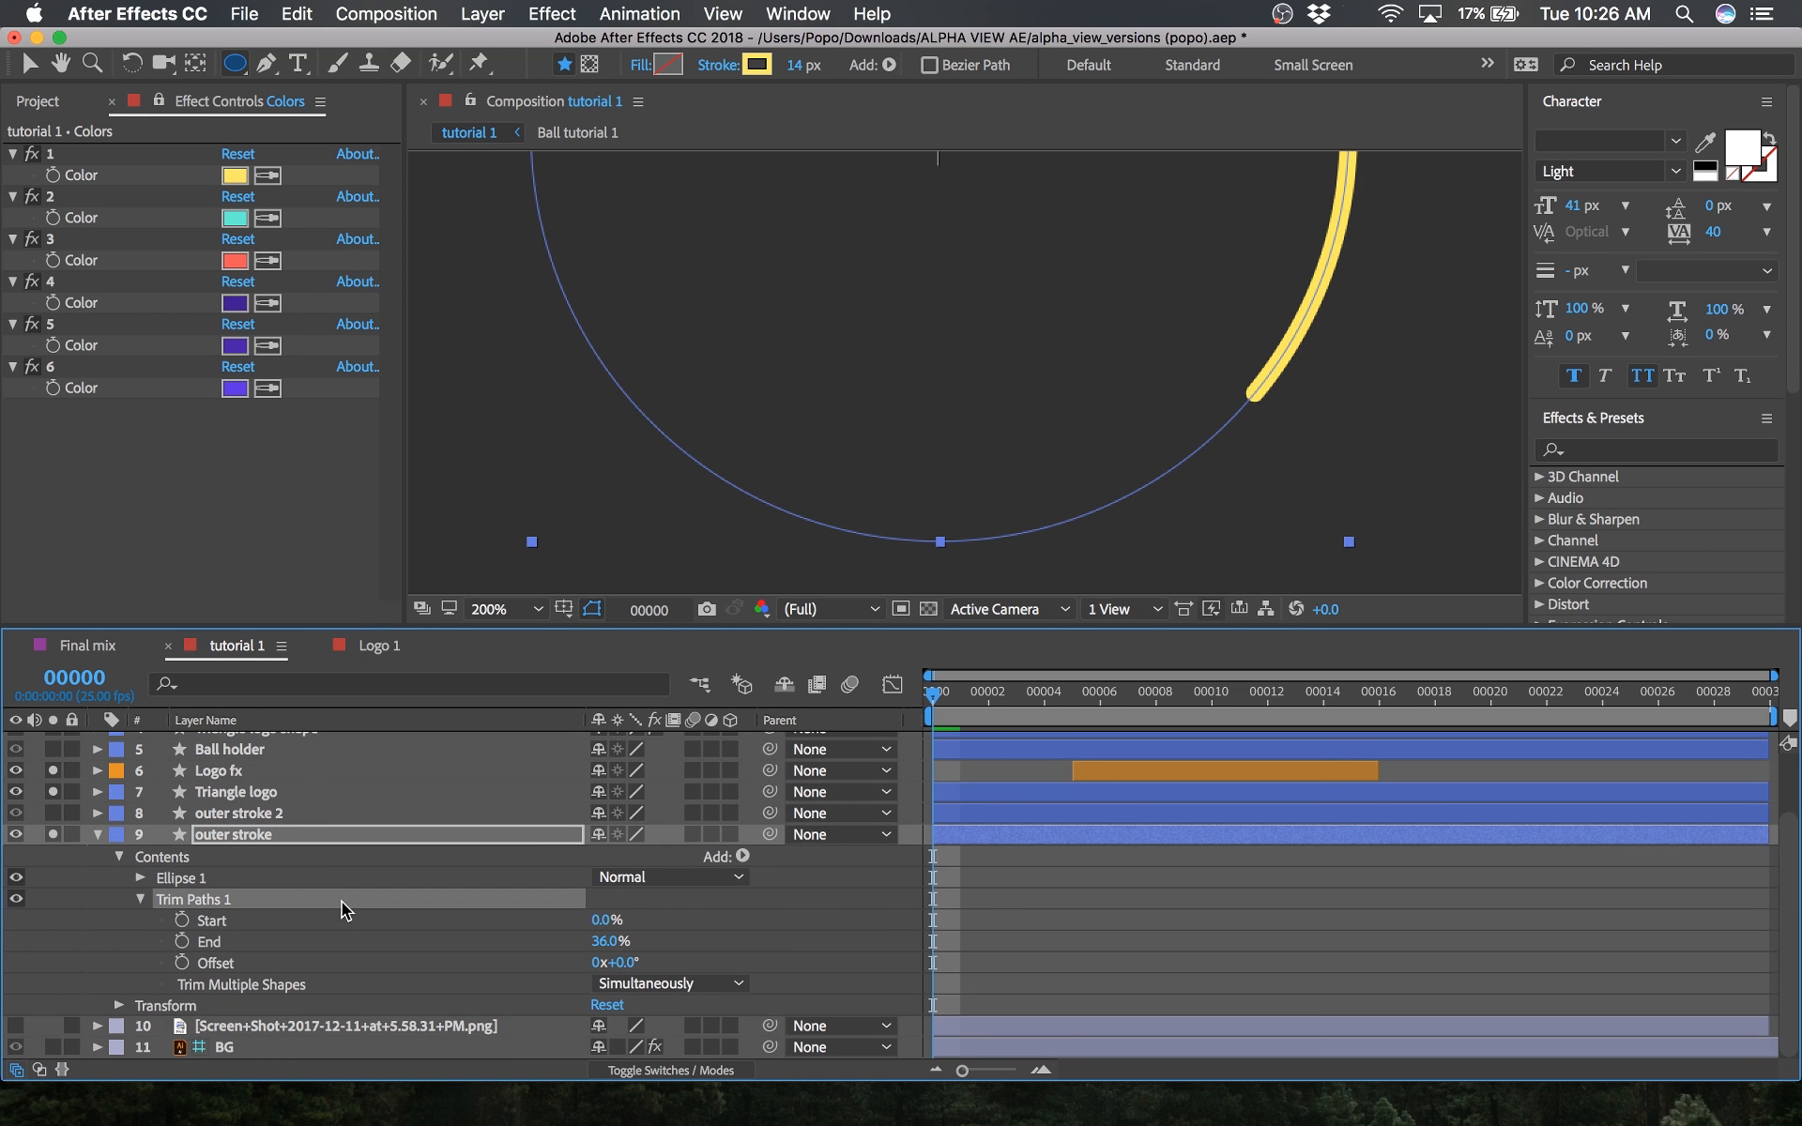
left_click(606, 941)
type("6")
key("Return")
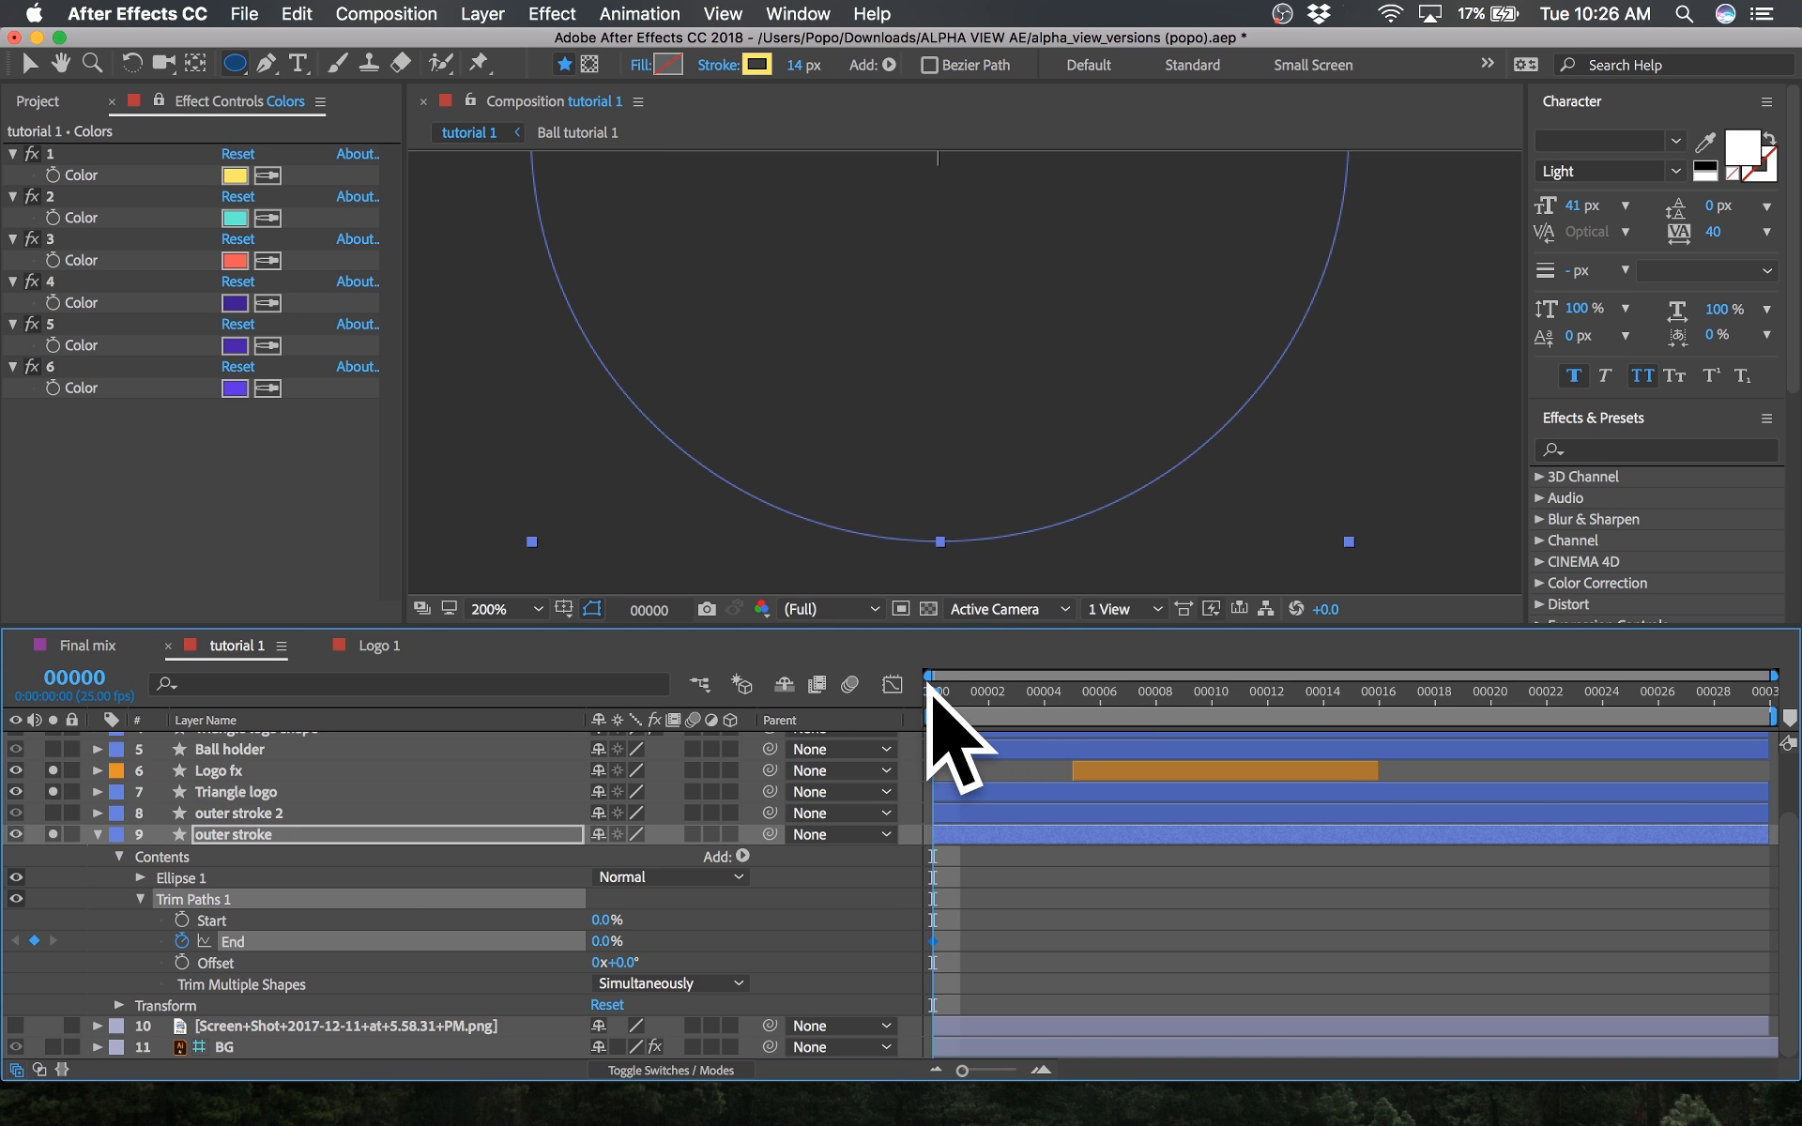
Step: On frame 20, keyframe the outer stroke's Trim Paths End at about 55%, with the whole composition fitted in the viewer
left_click_drag(932, 699, 1491, 699)
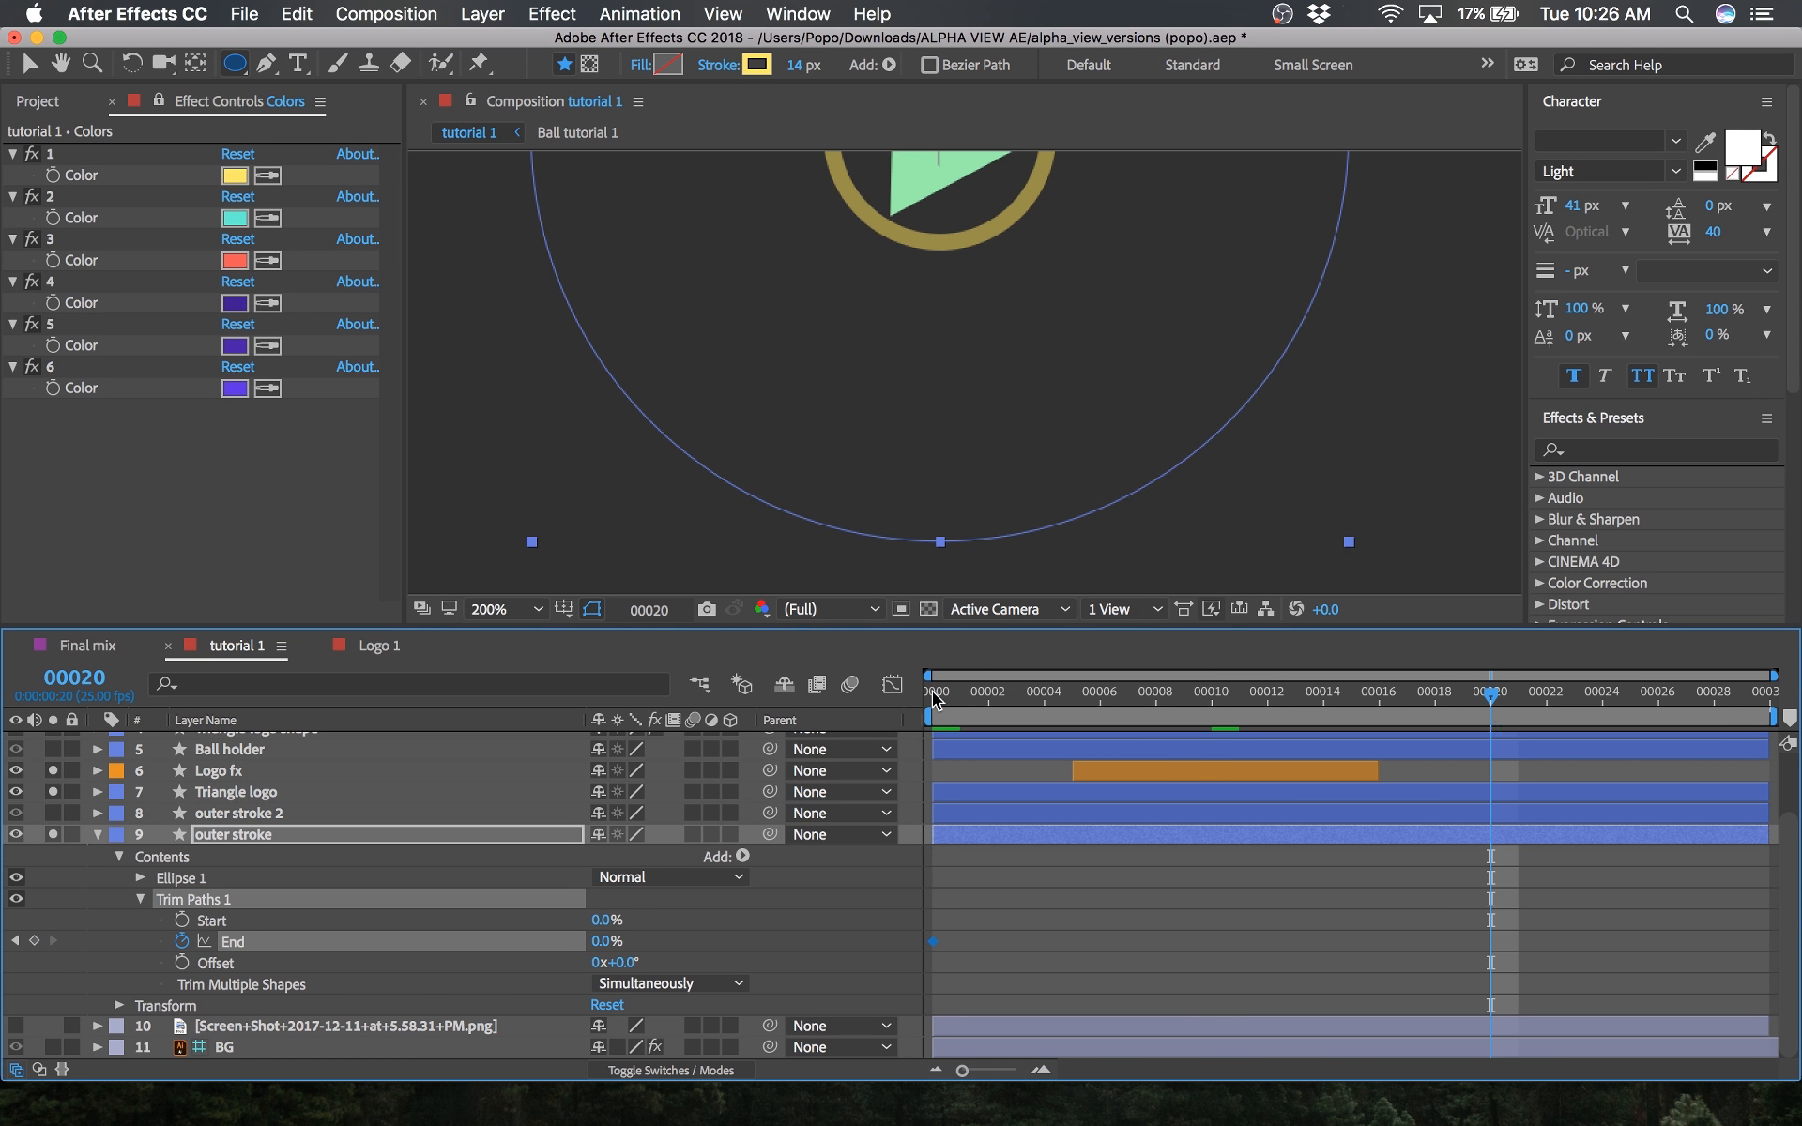
key("comma")
key("period")
key("space")
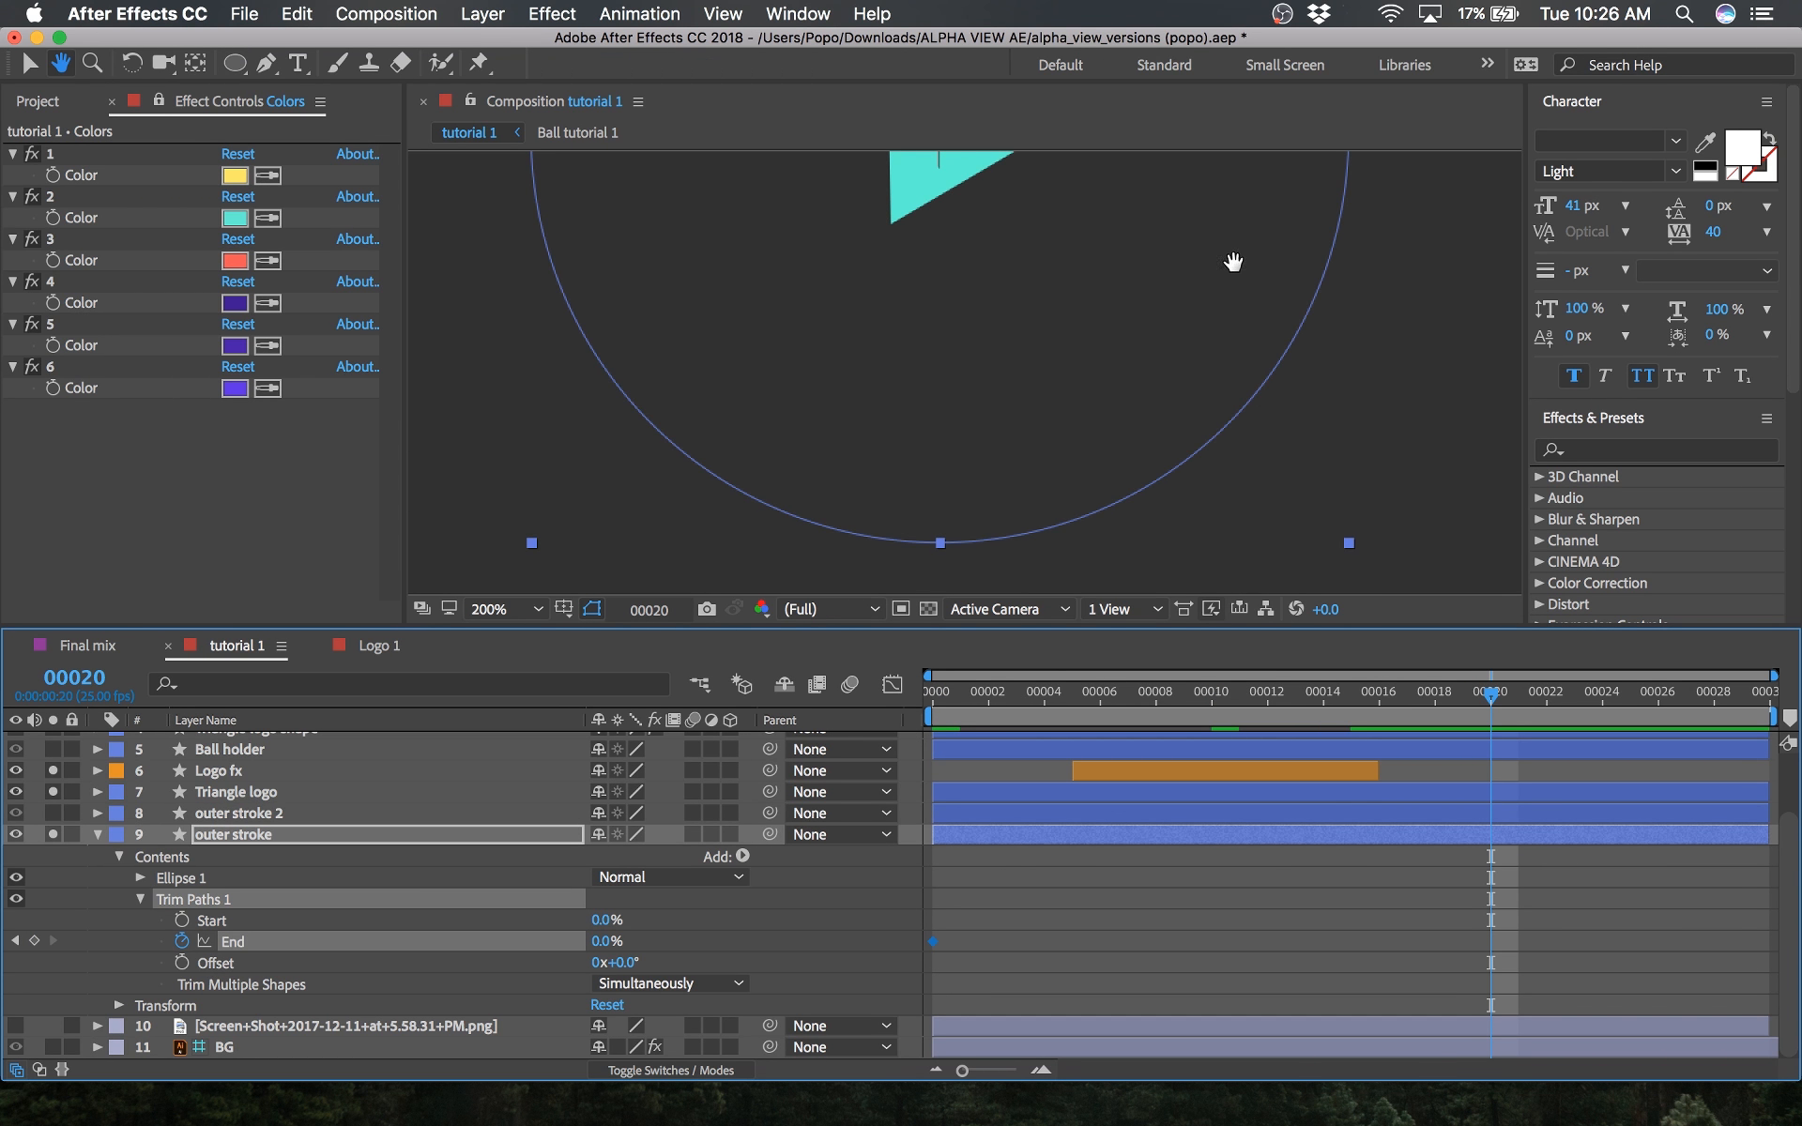
left_click_drag(1235, 262, 1243, 351)
key("comma")
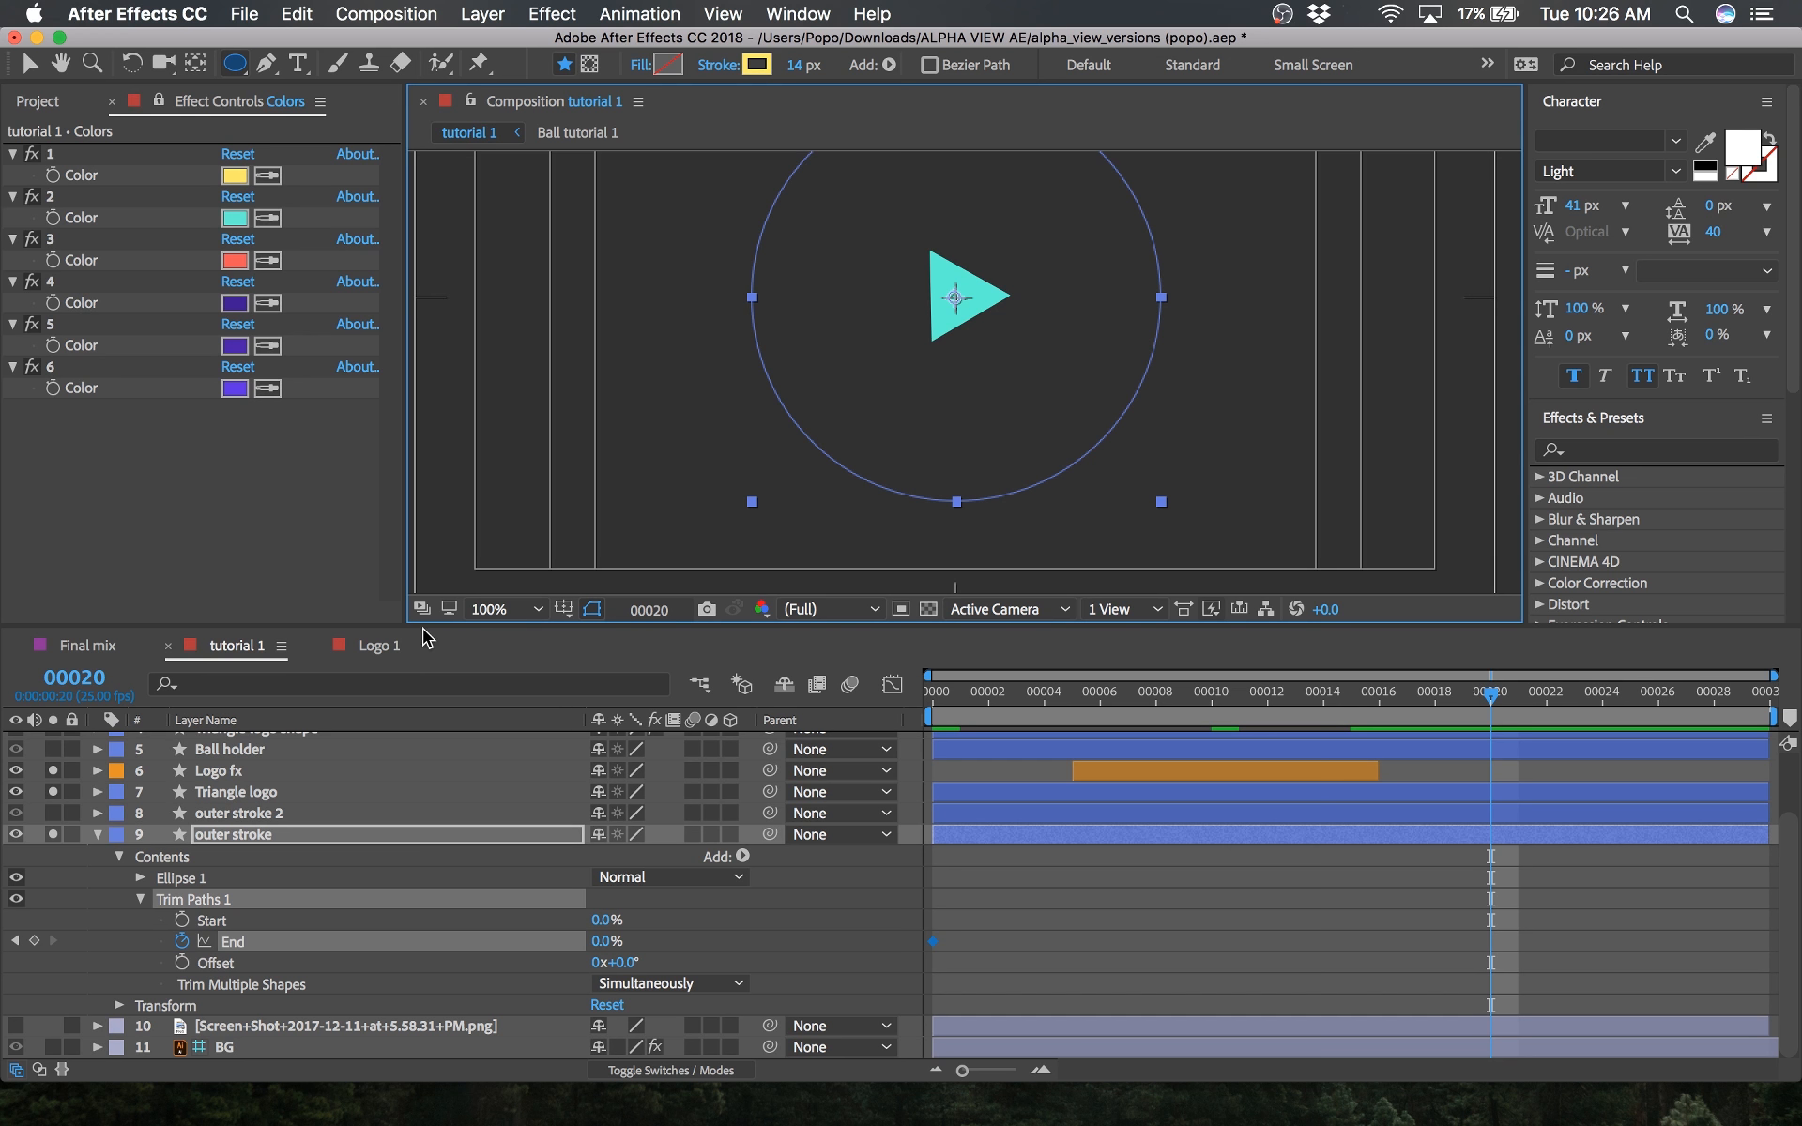
left_click(507, 609)
left_click(503, 631)
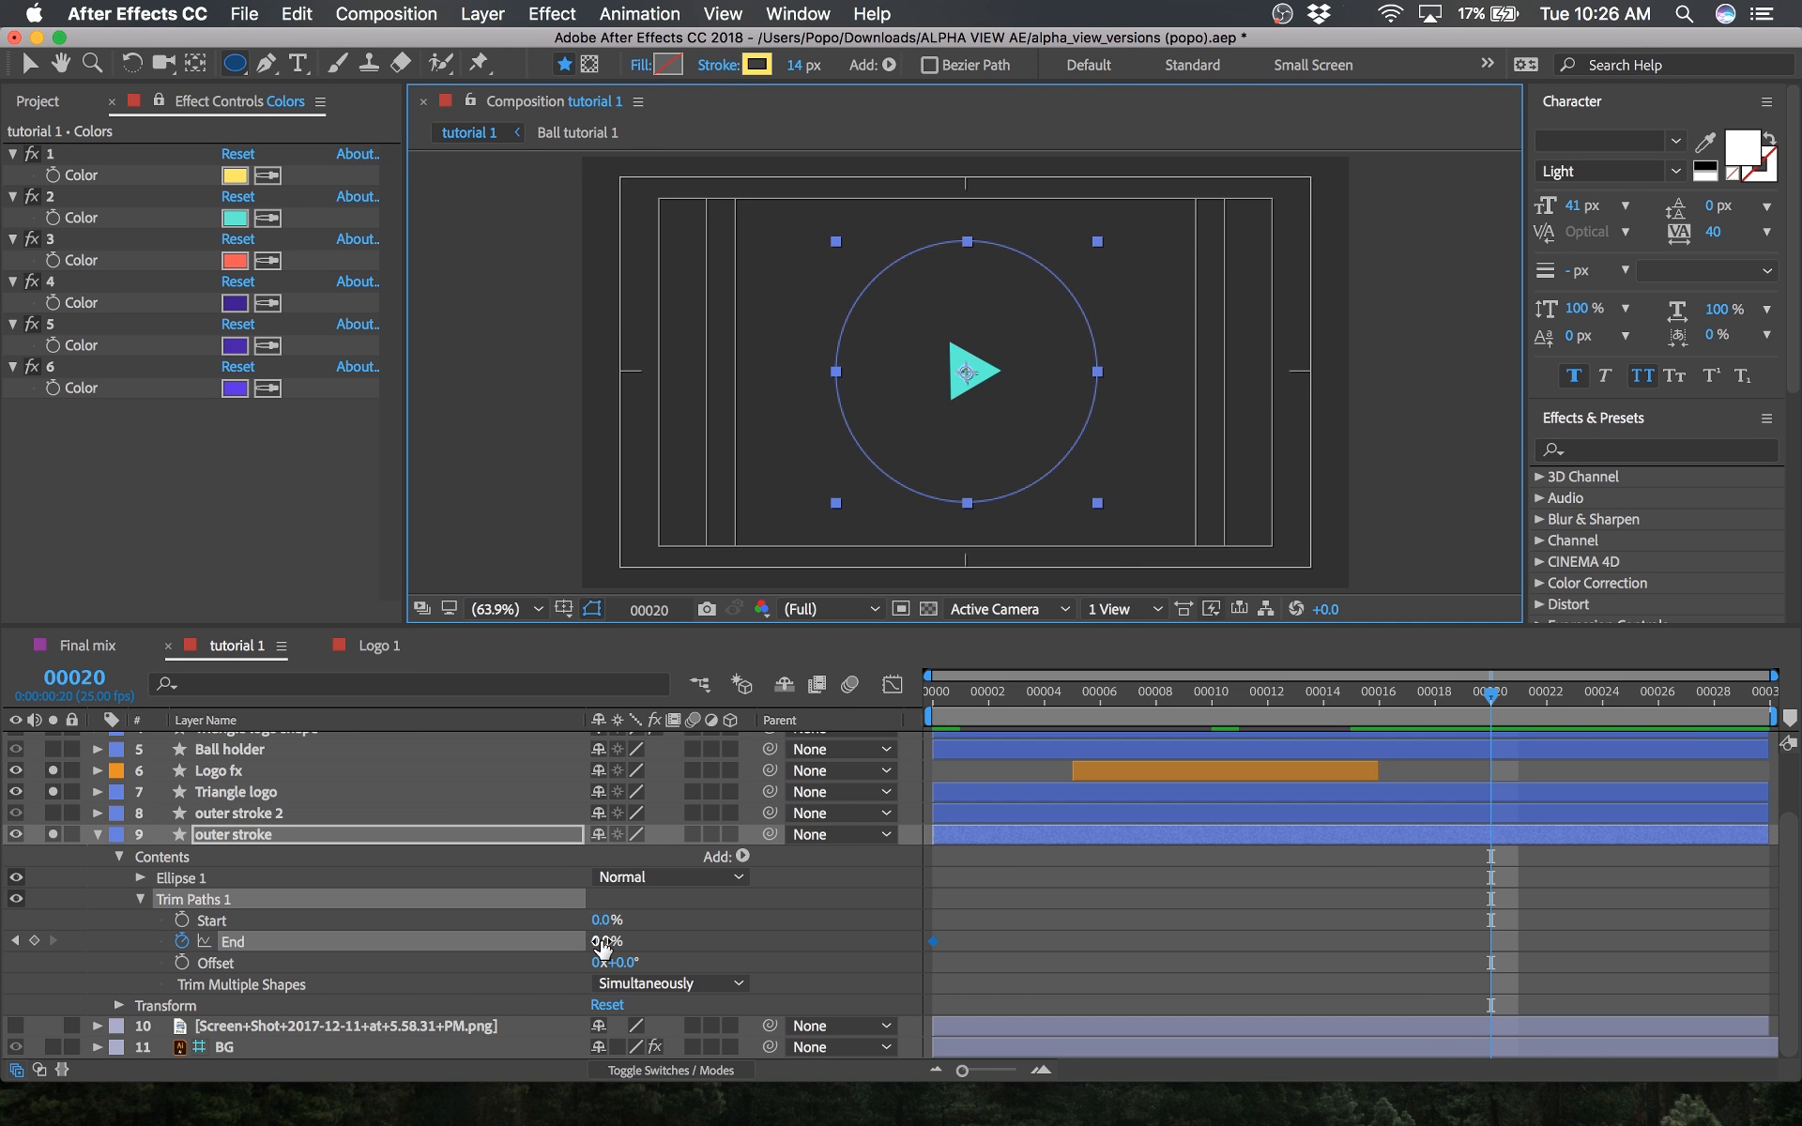
left_click_drag(604, 941, 626, 942)
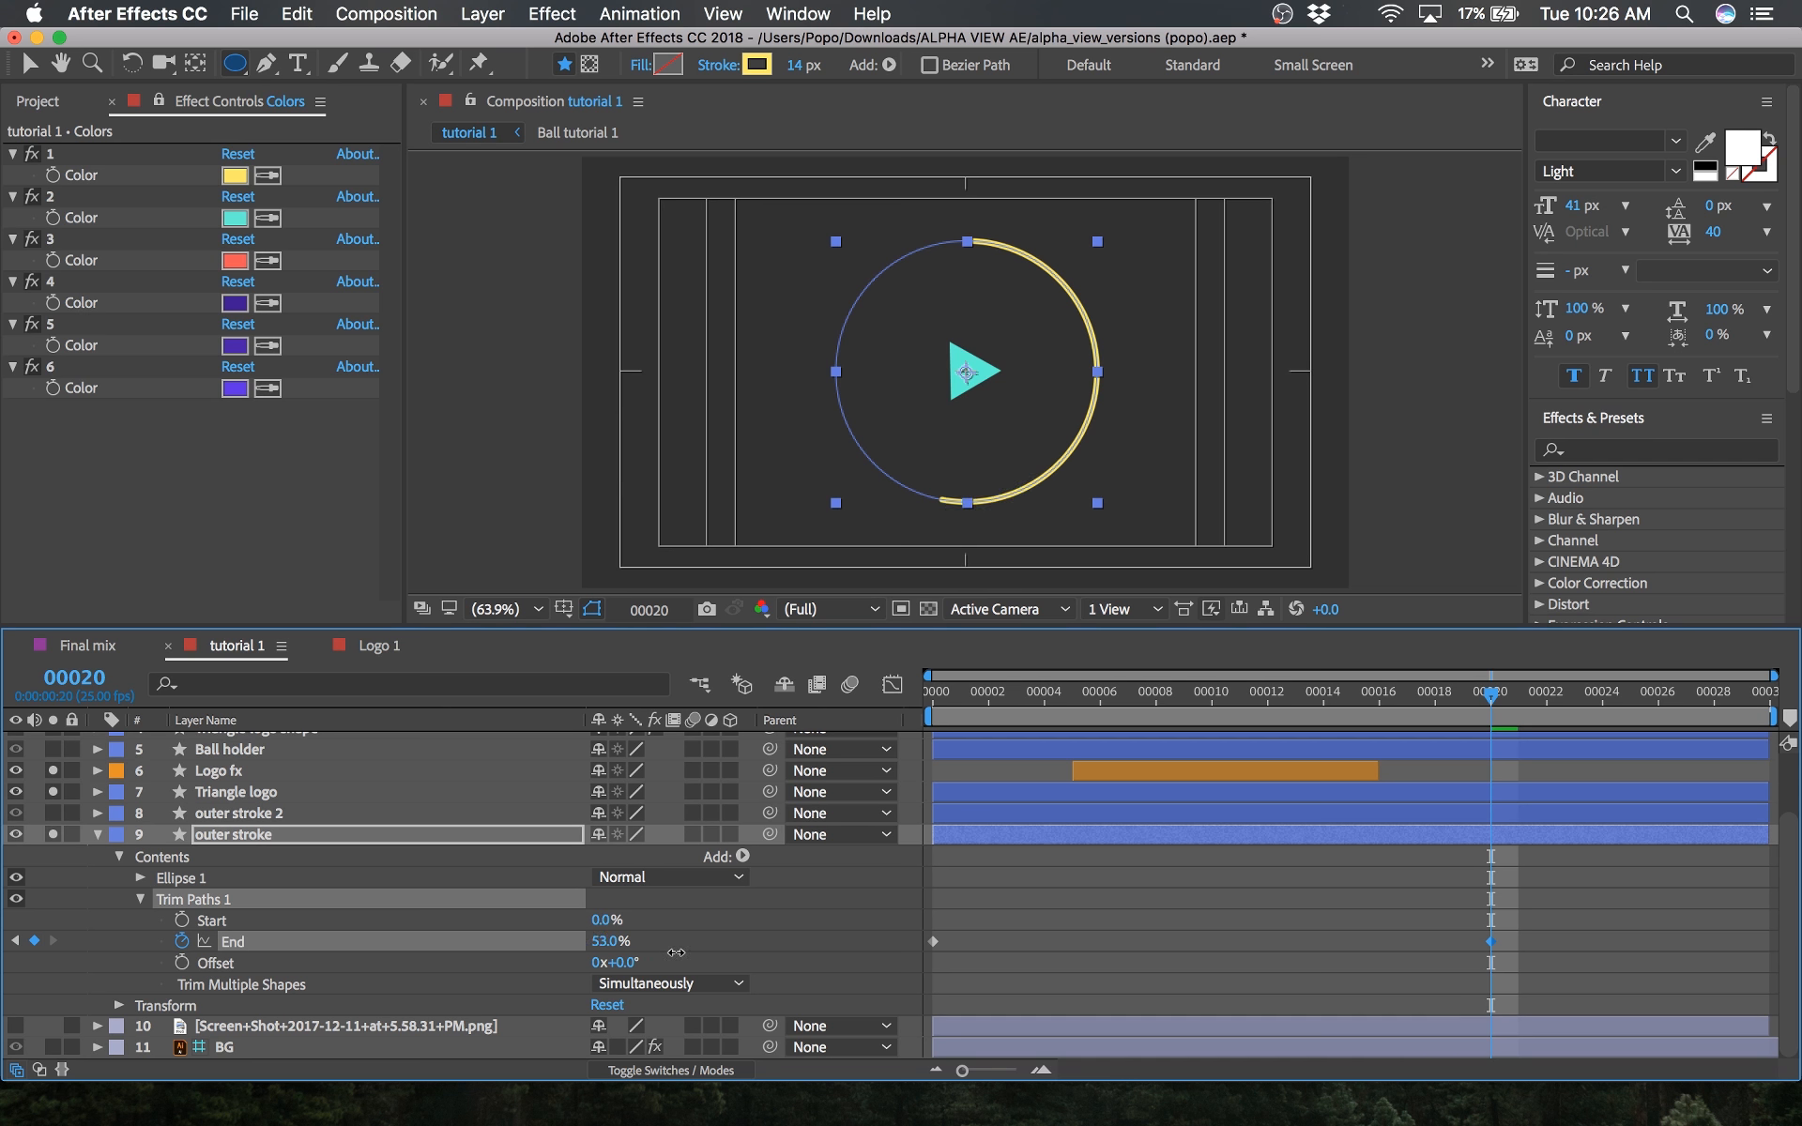
left_click(965, 869)
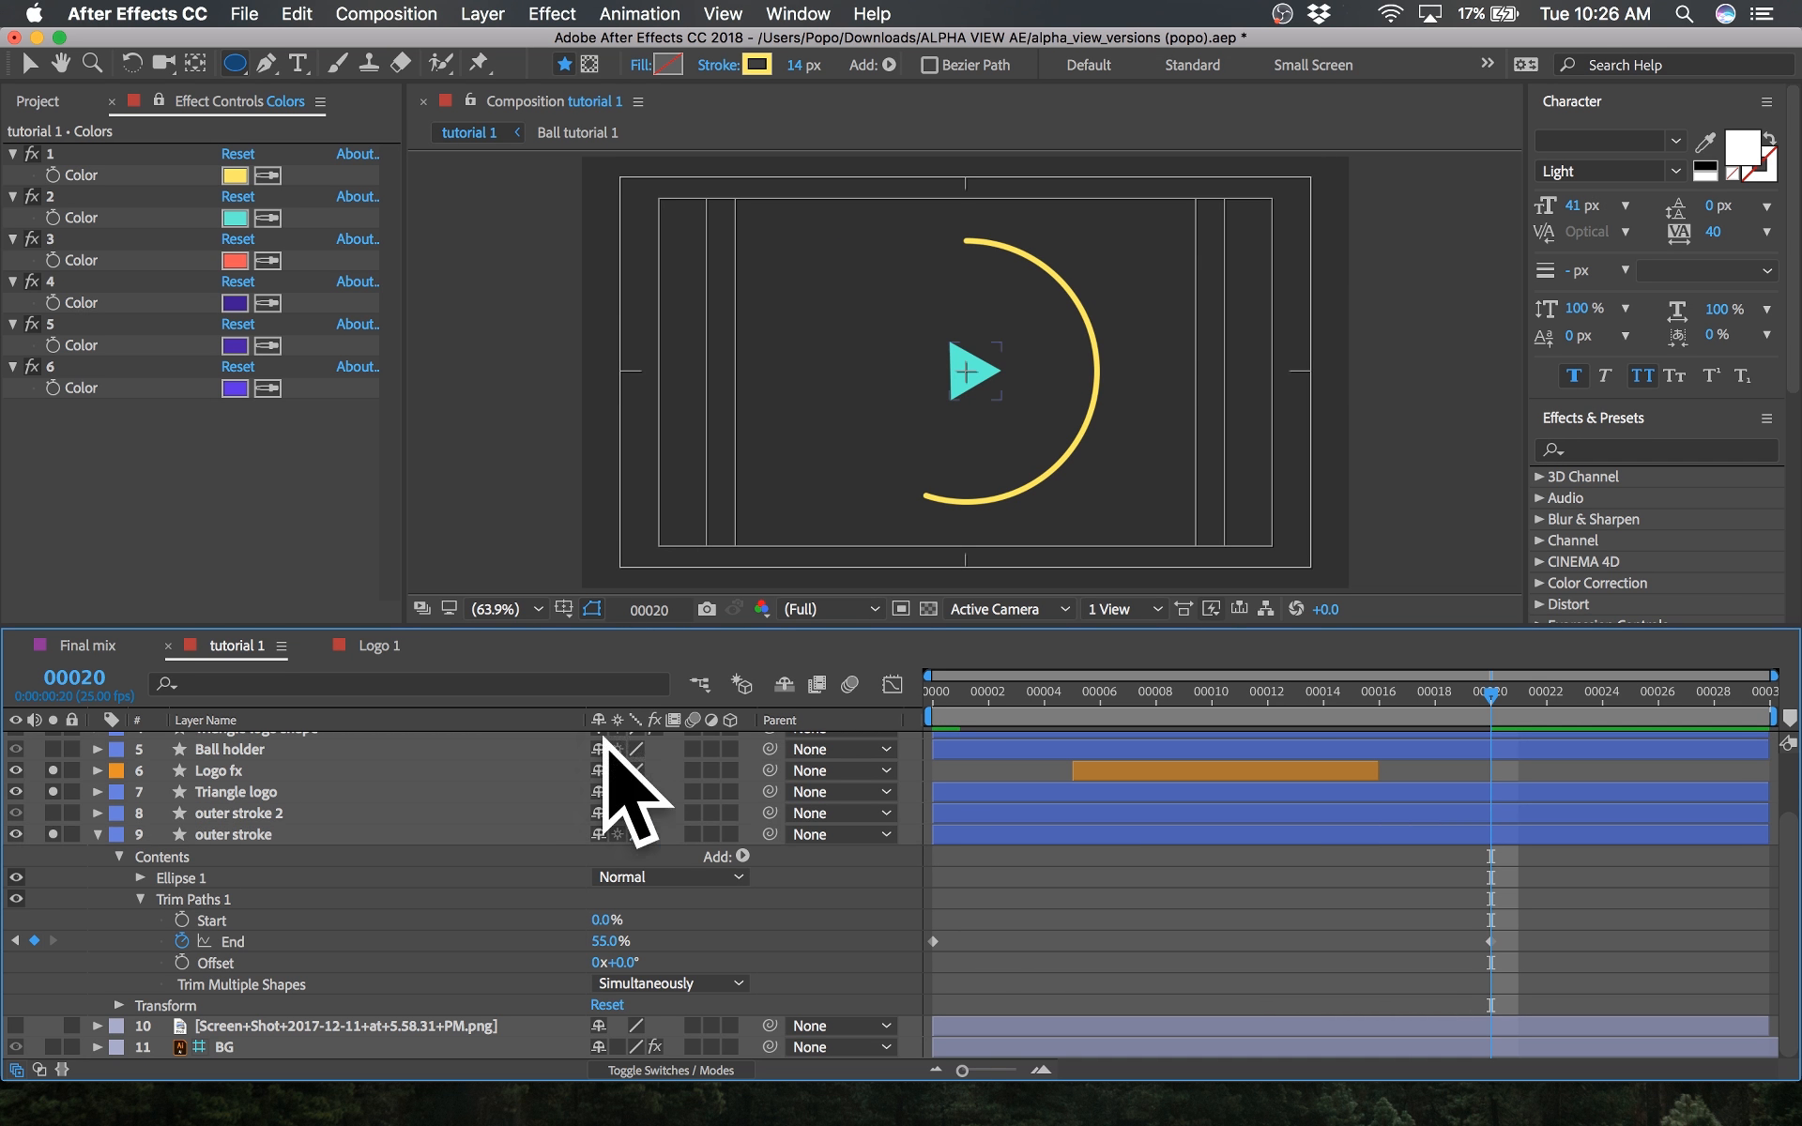
Step: Check the arc in the Logo 1 composition and rotate the outer stroke in tutorial 1 so its arc spans the circle's upper-left side
left_click(388, 645)
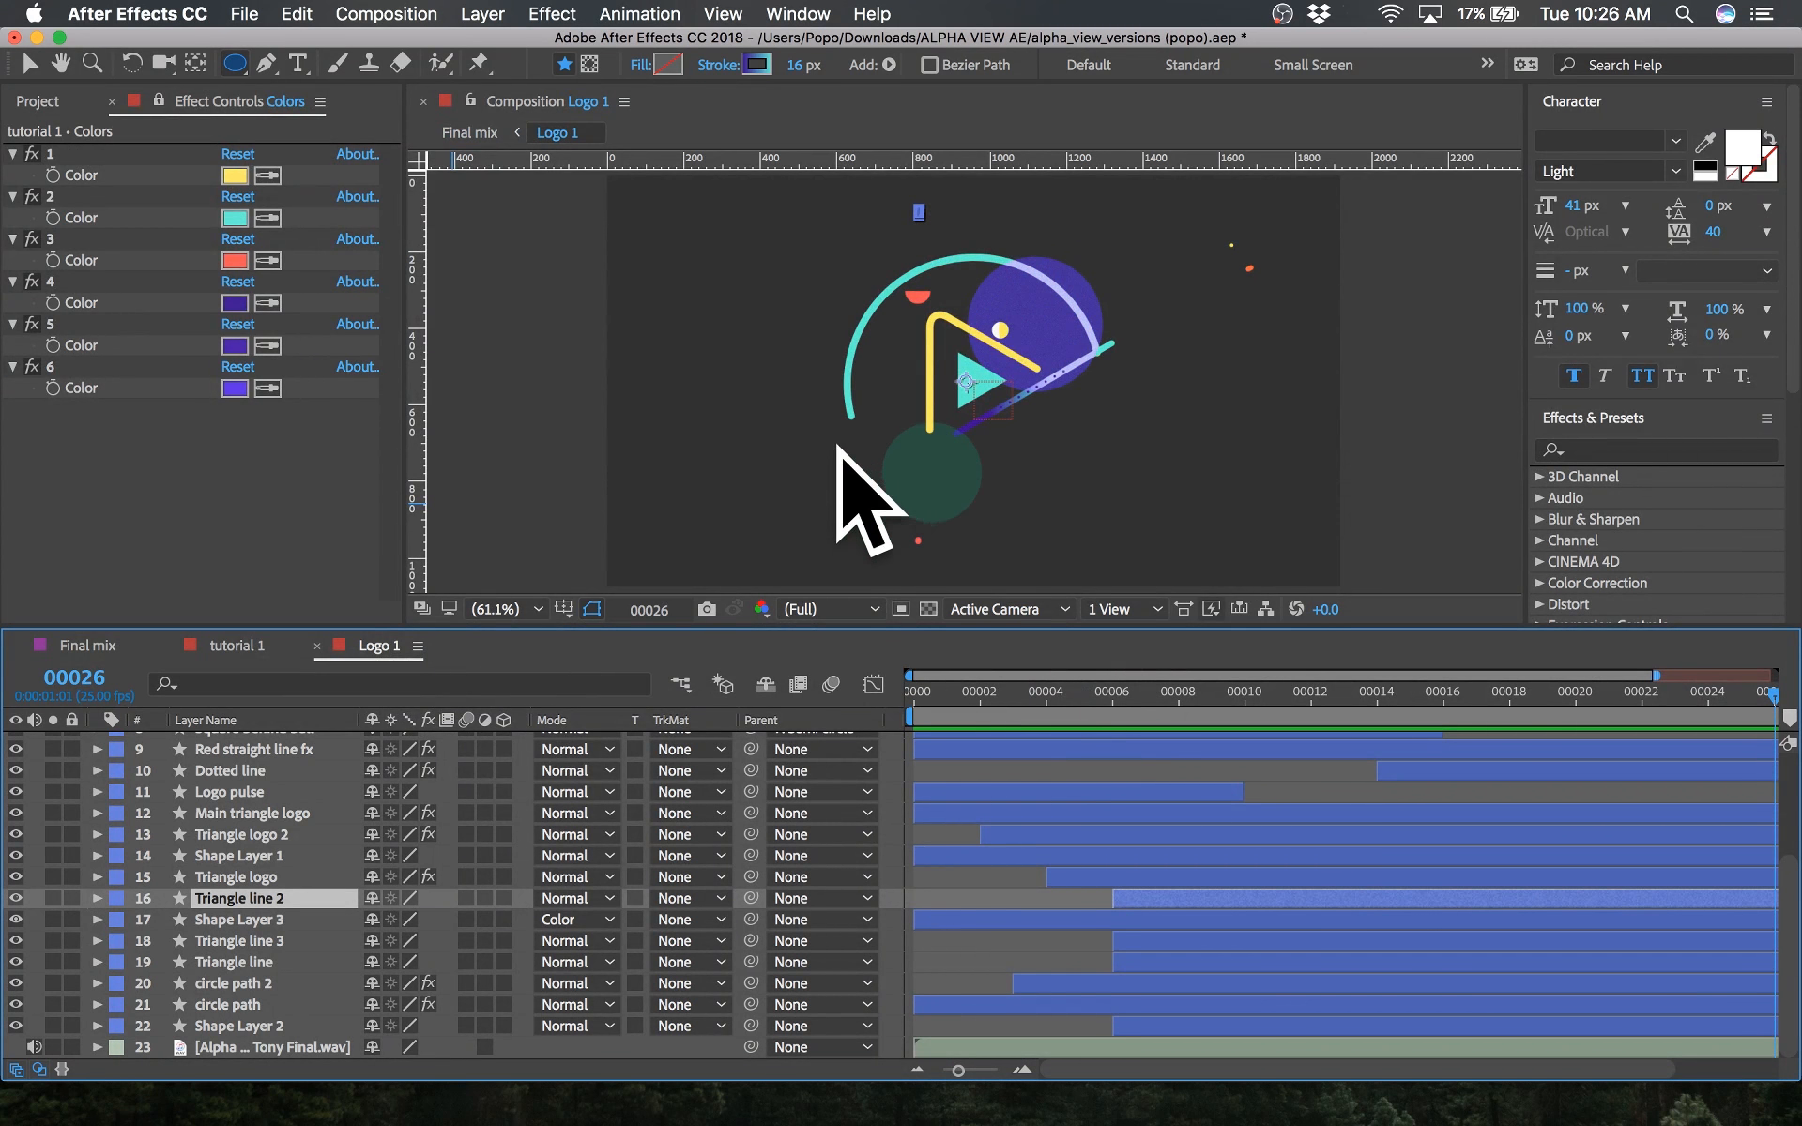
left_click(241, 645)
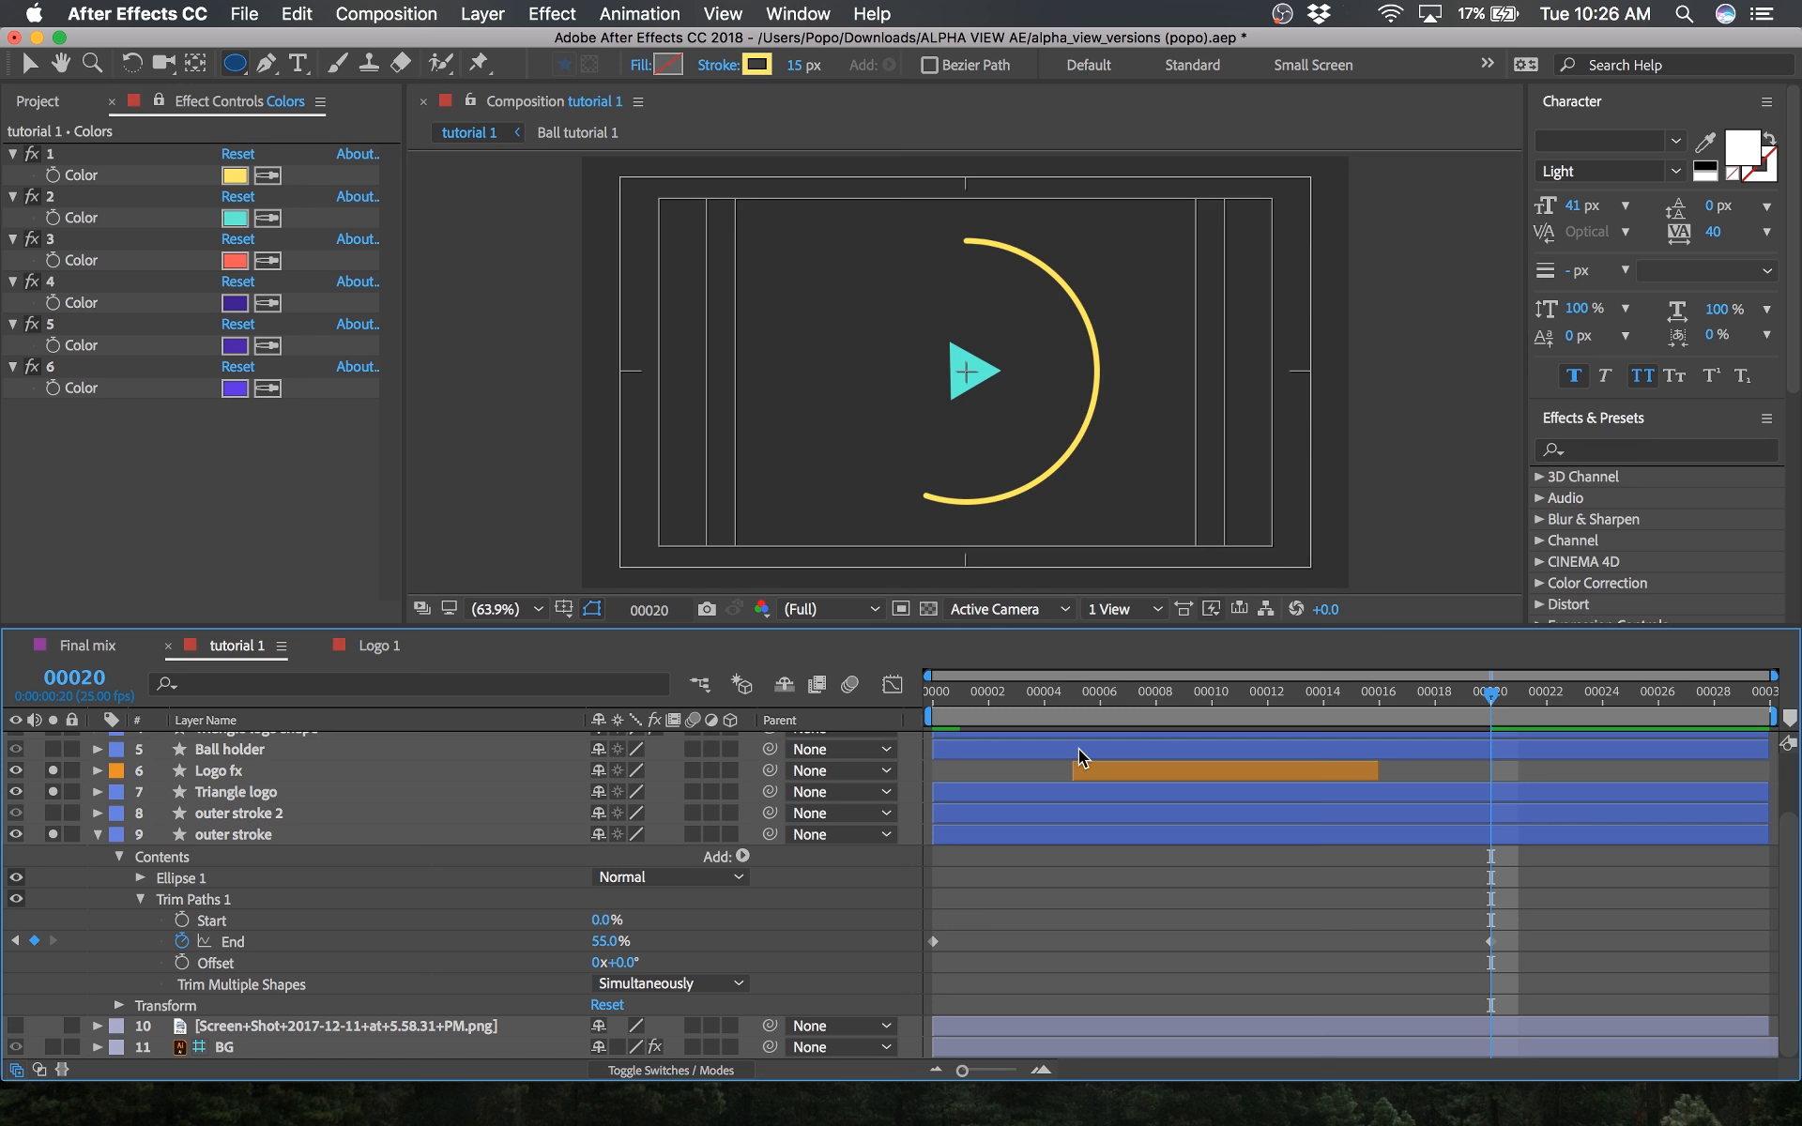
key("w")
left_click(381, 831)
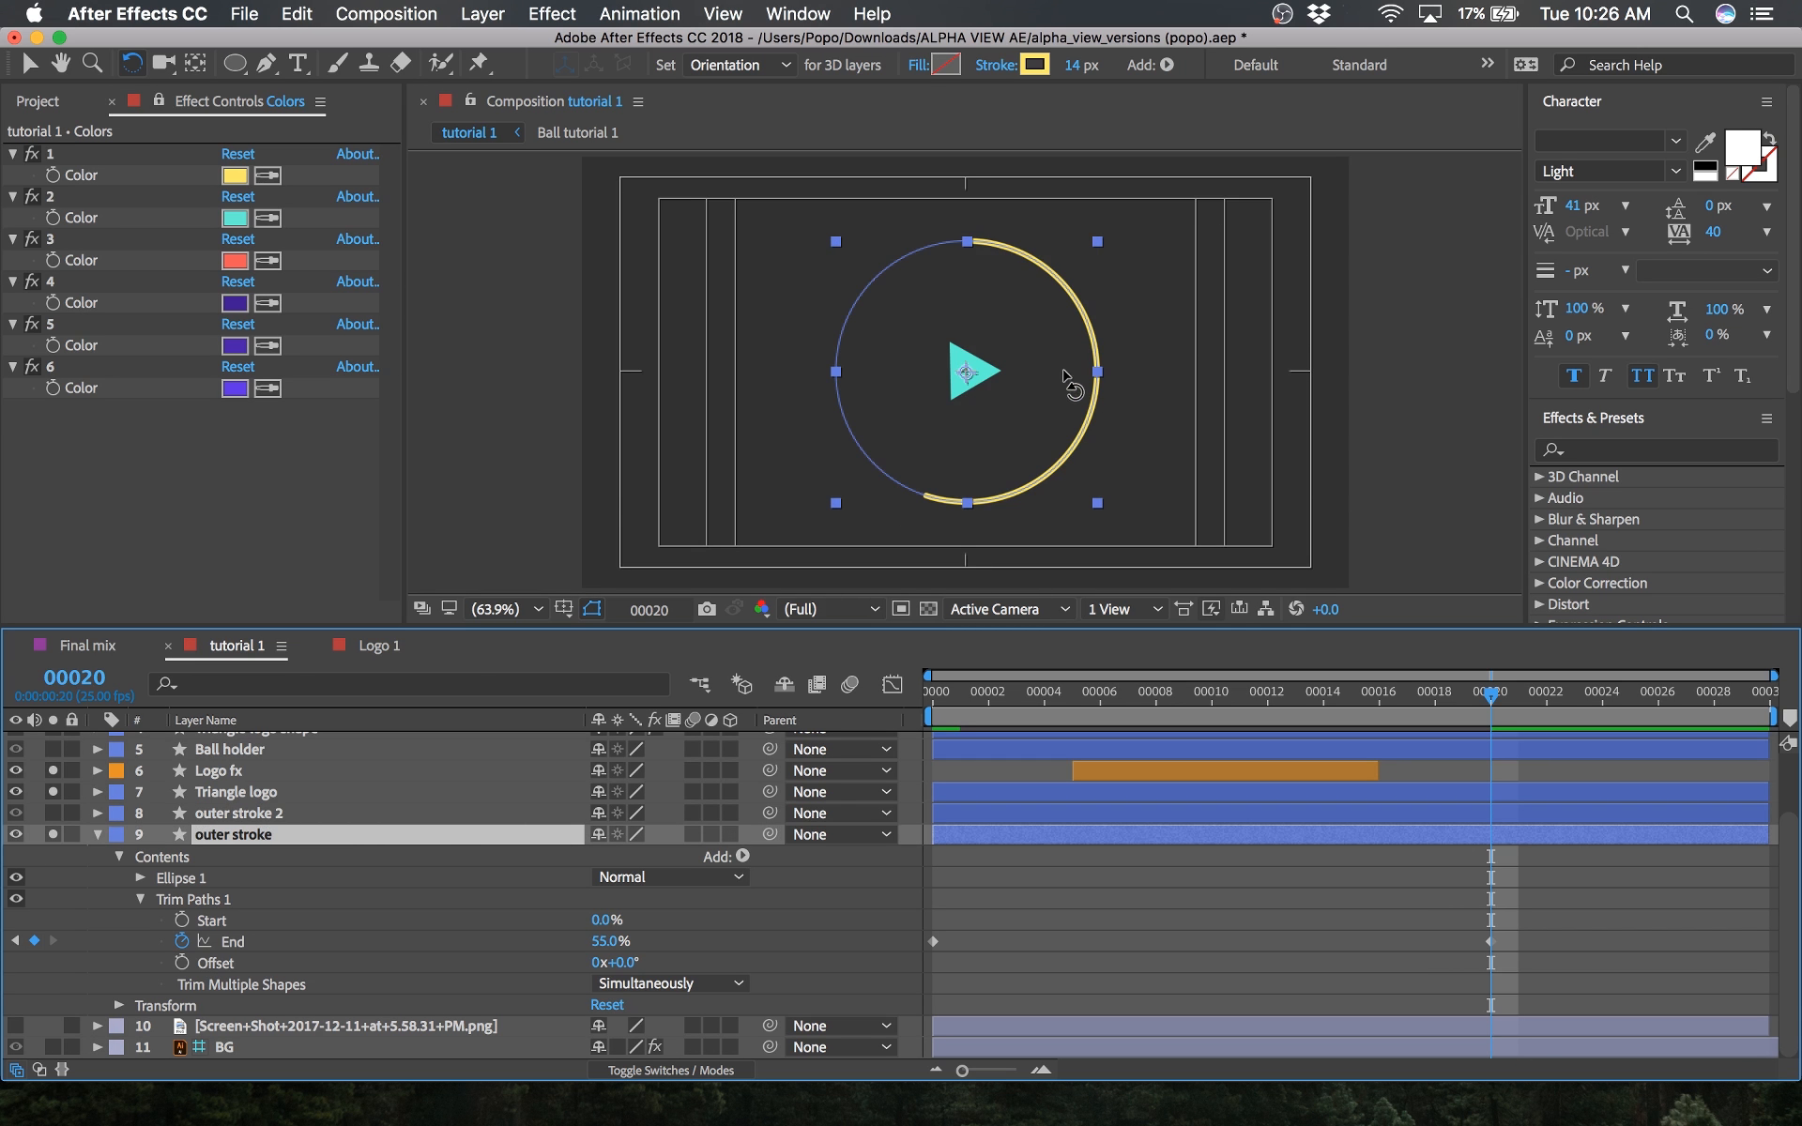
mouse_move(1070, 324)
left_mouse_down()
mouse_move(1078, 374)
mouse_move(1038, 434)
mouse_move(822, 427)
mouse_move(786, 364)
left_mouse_up()
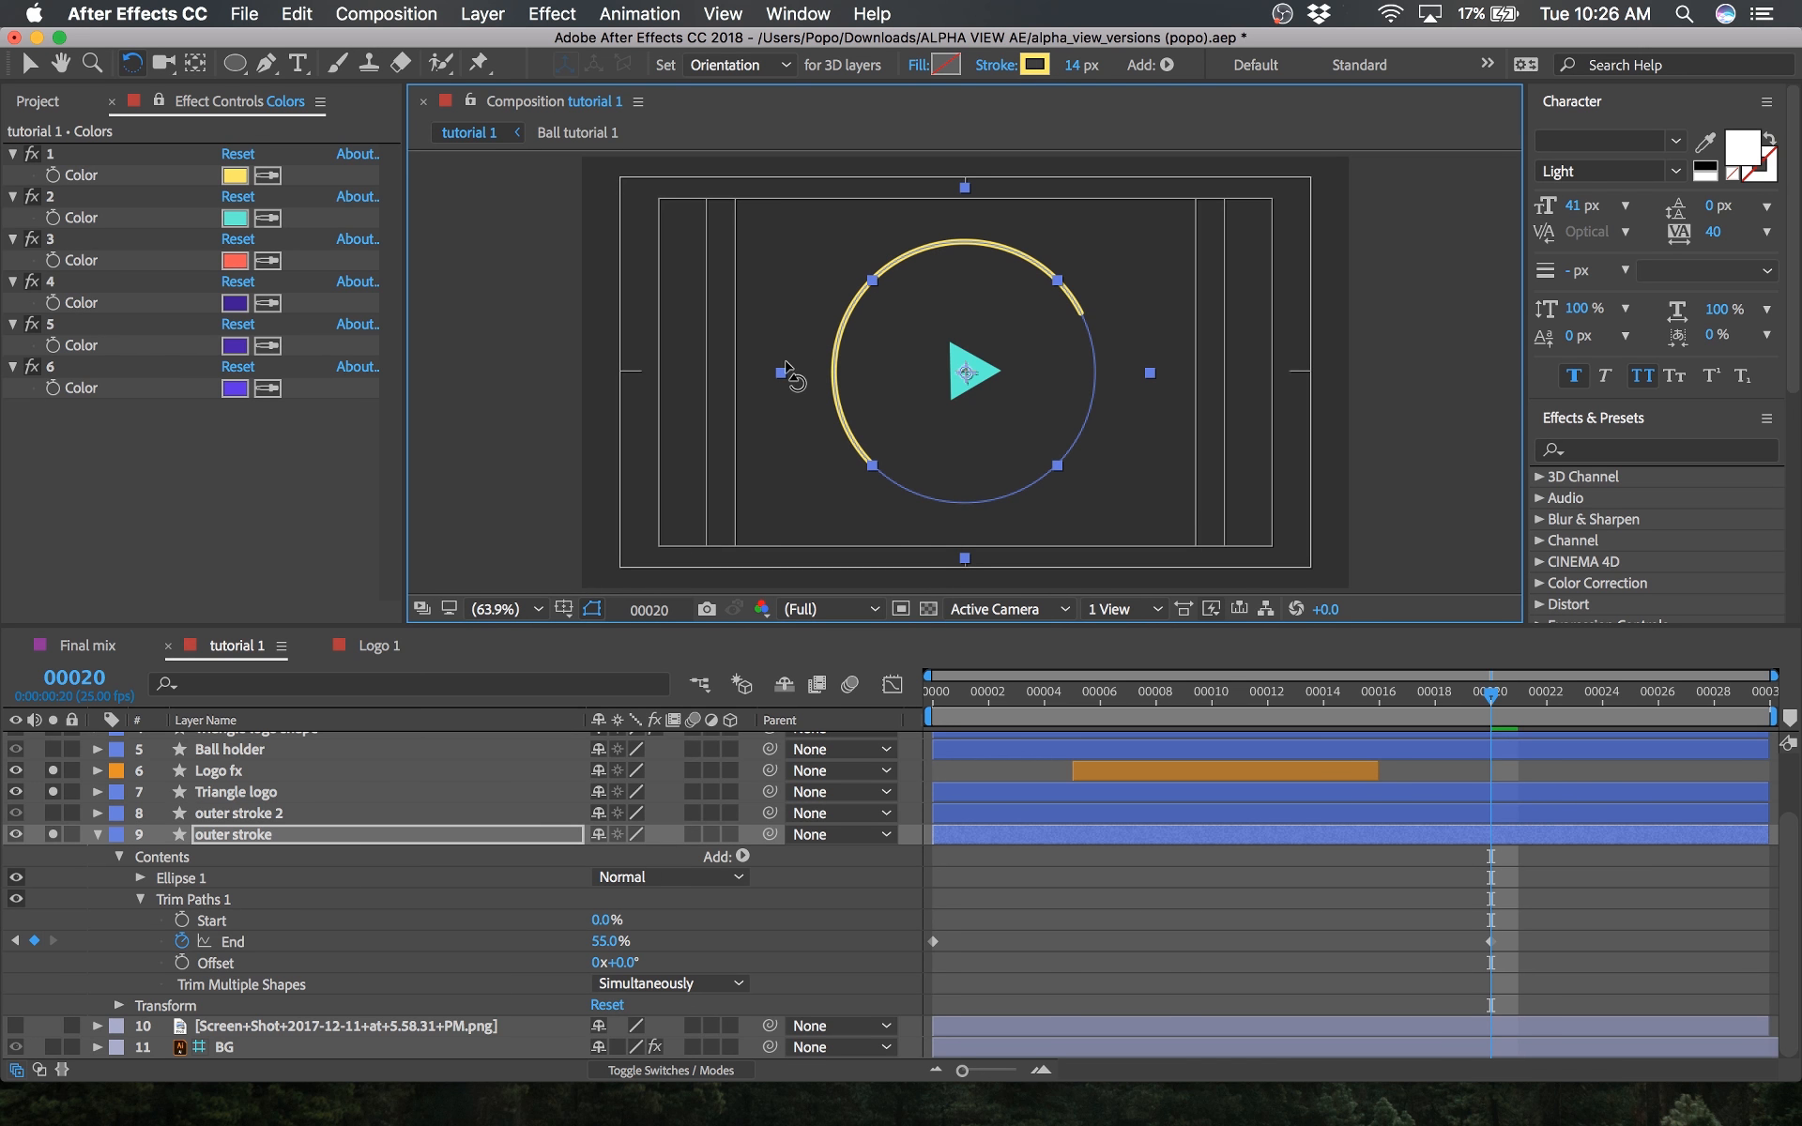
mouse_move(856, 299)
left_mouse_down()
mouse_move(853, 326)
mouse_move(862, 300)
mouse_move(850, 311)
left_mouse_up()
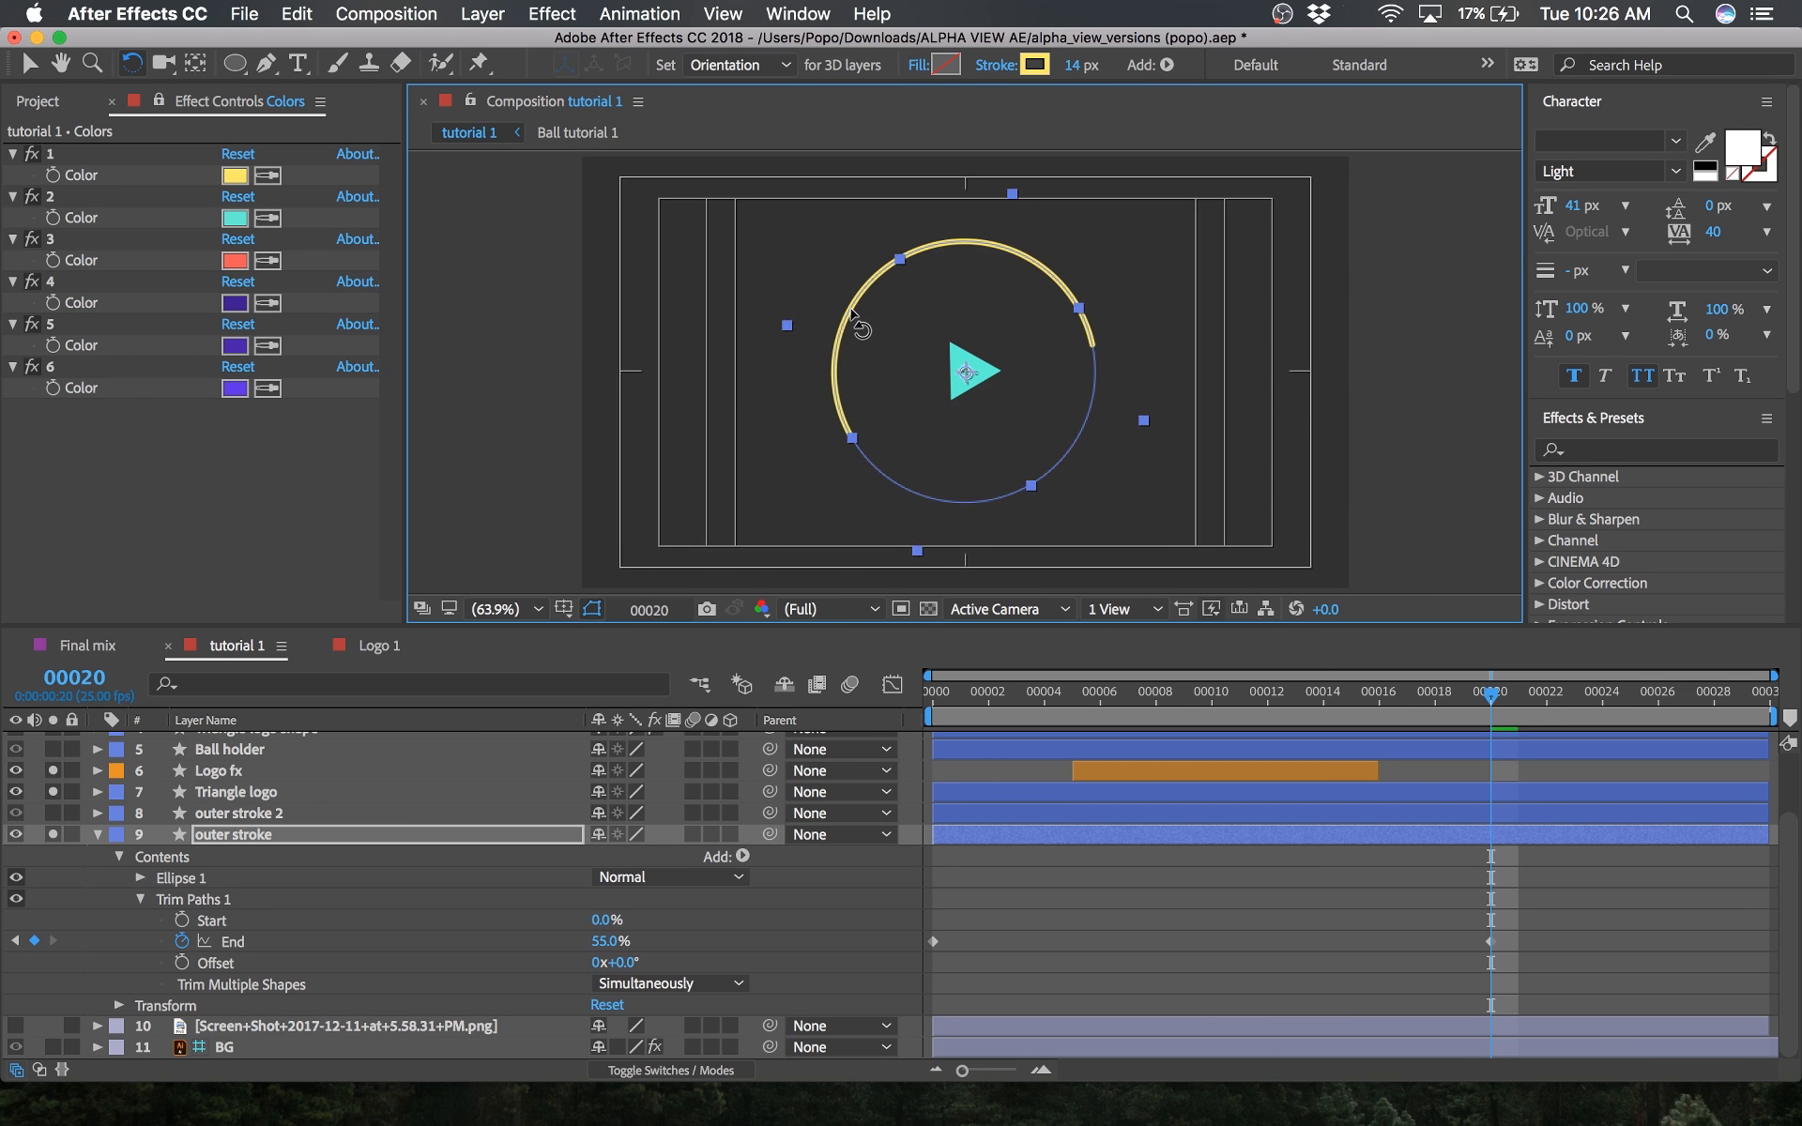
Step: Set the Trim Paths End on frame 20 to 50% and rotate the outer stroke to about 259.7°
left_click(604, 943)
type("50")
key("Return")
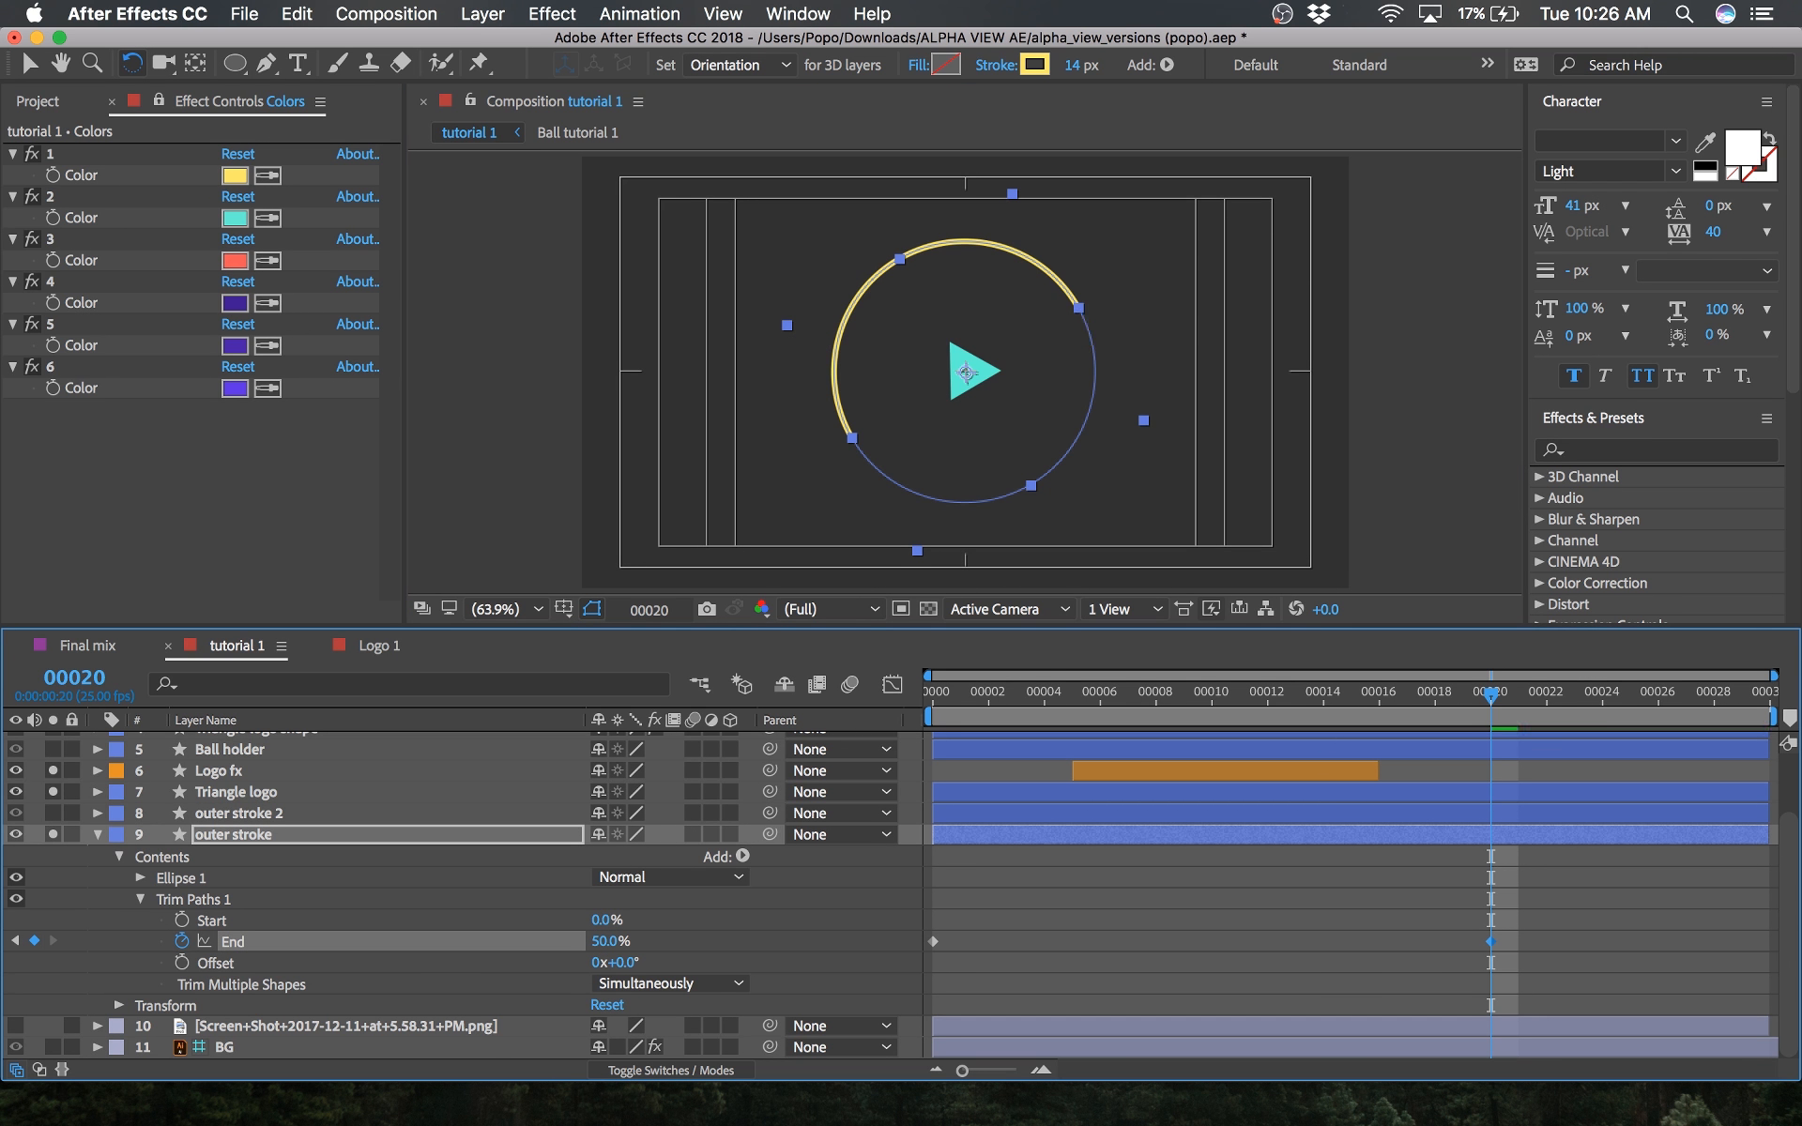
left_click_drag(1009, 314, 1043, 316)
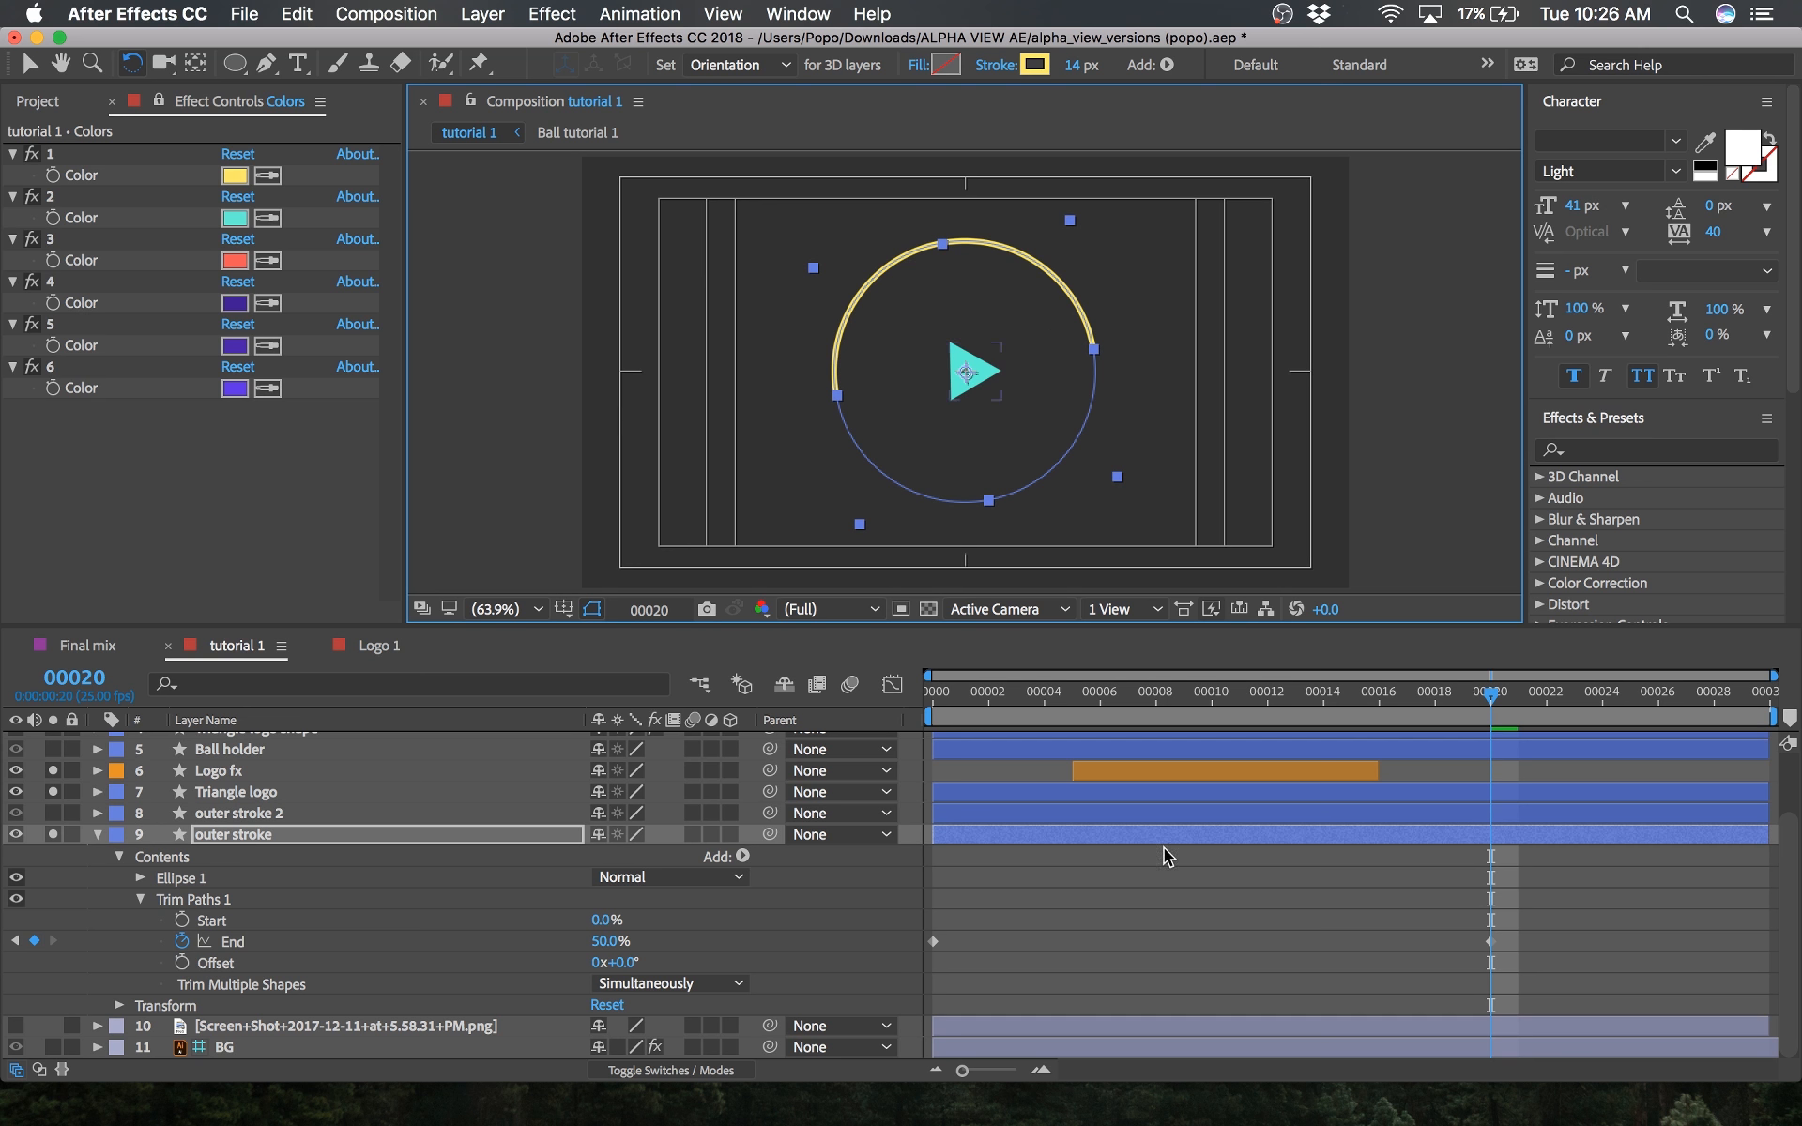
left_click(1191, 918)
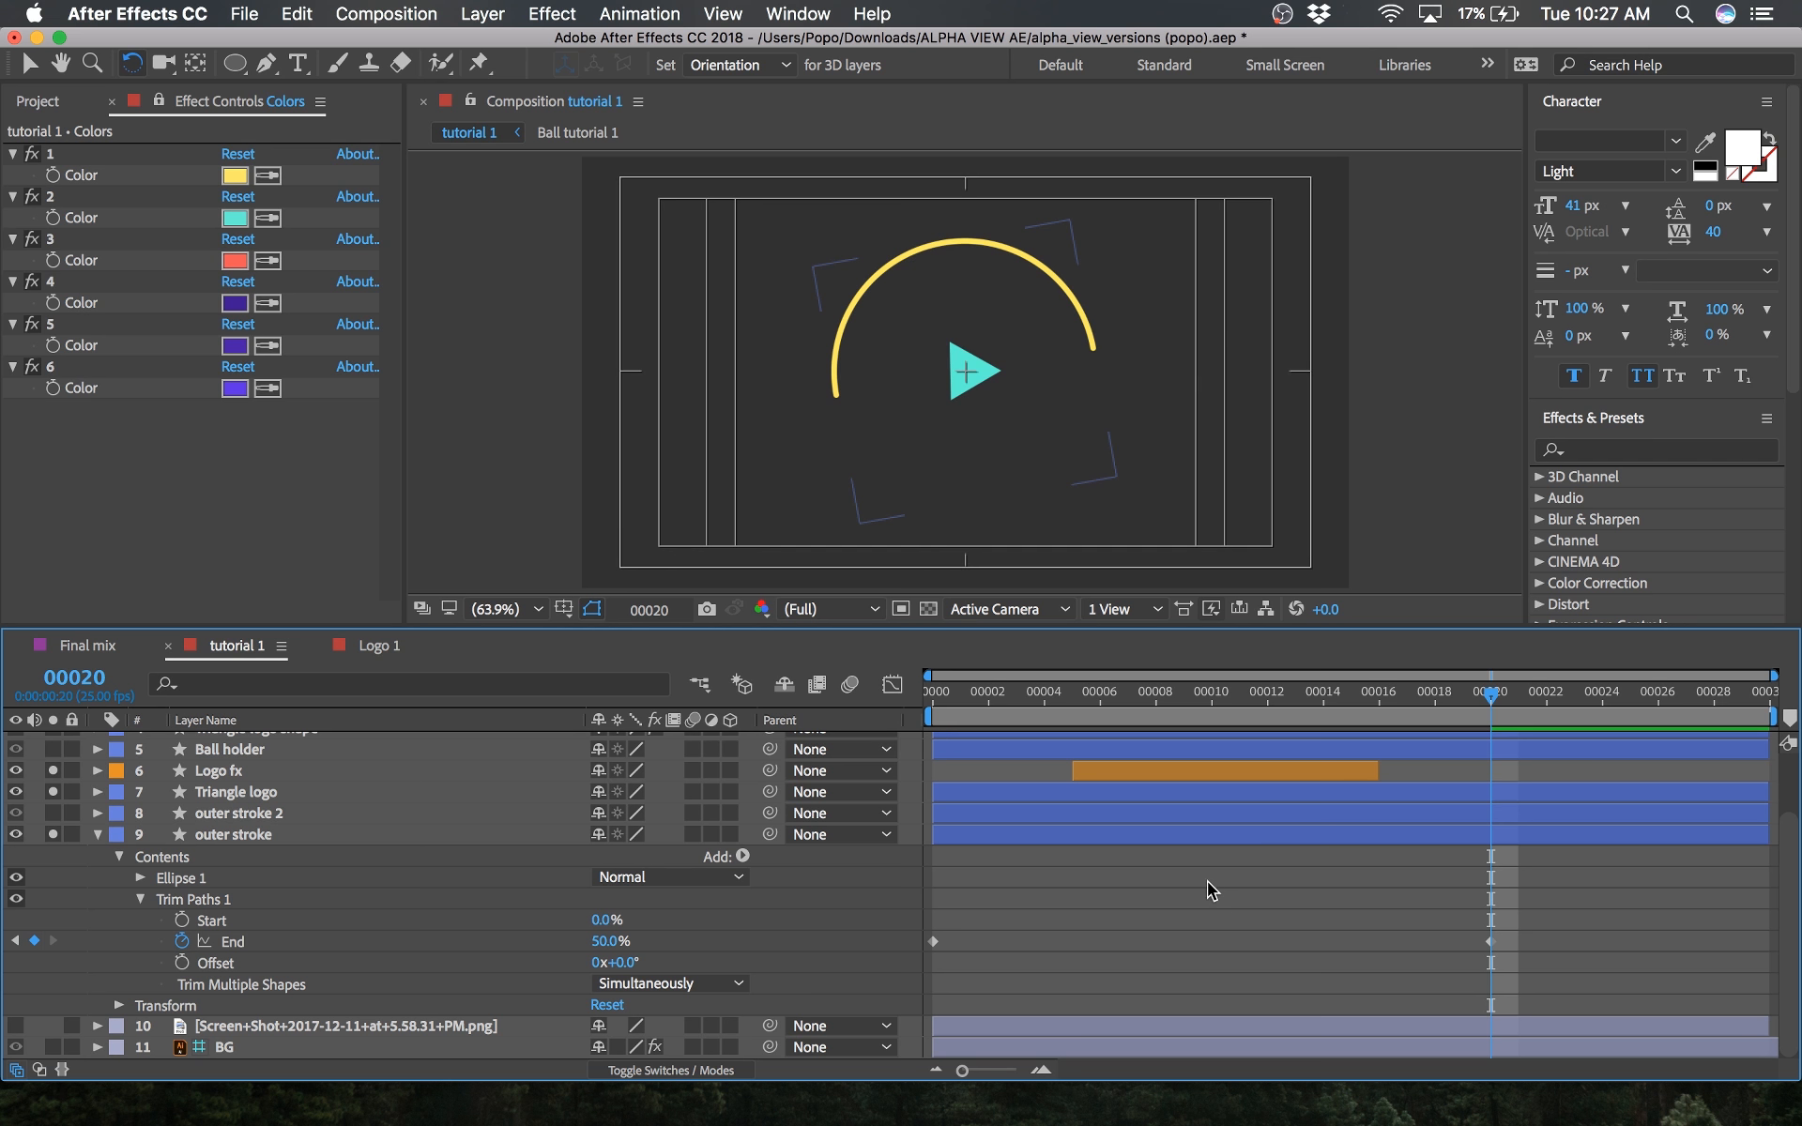
Step: Scrub the Logo 1 composition from frame 0 to 15 to examine how its circle path draws on, and return to tutorial 1
left_click(378, 644)
left_click(910, 706)
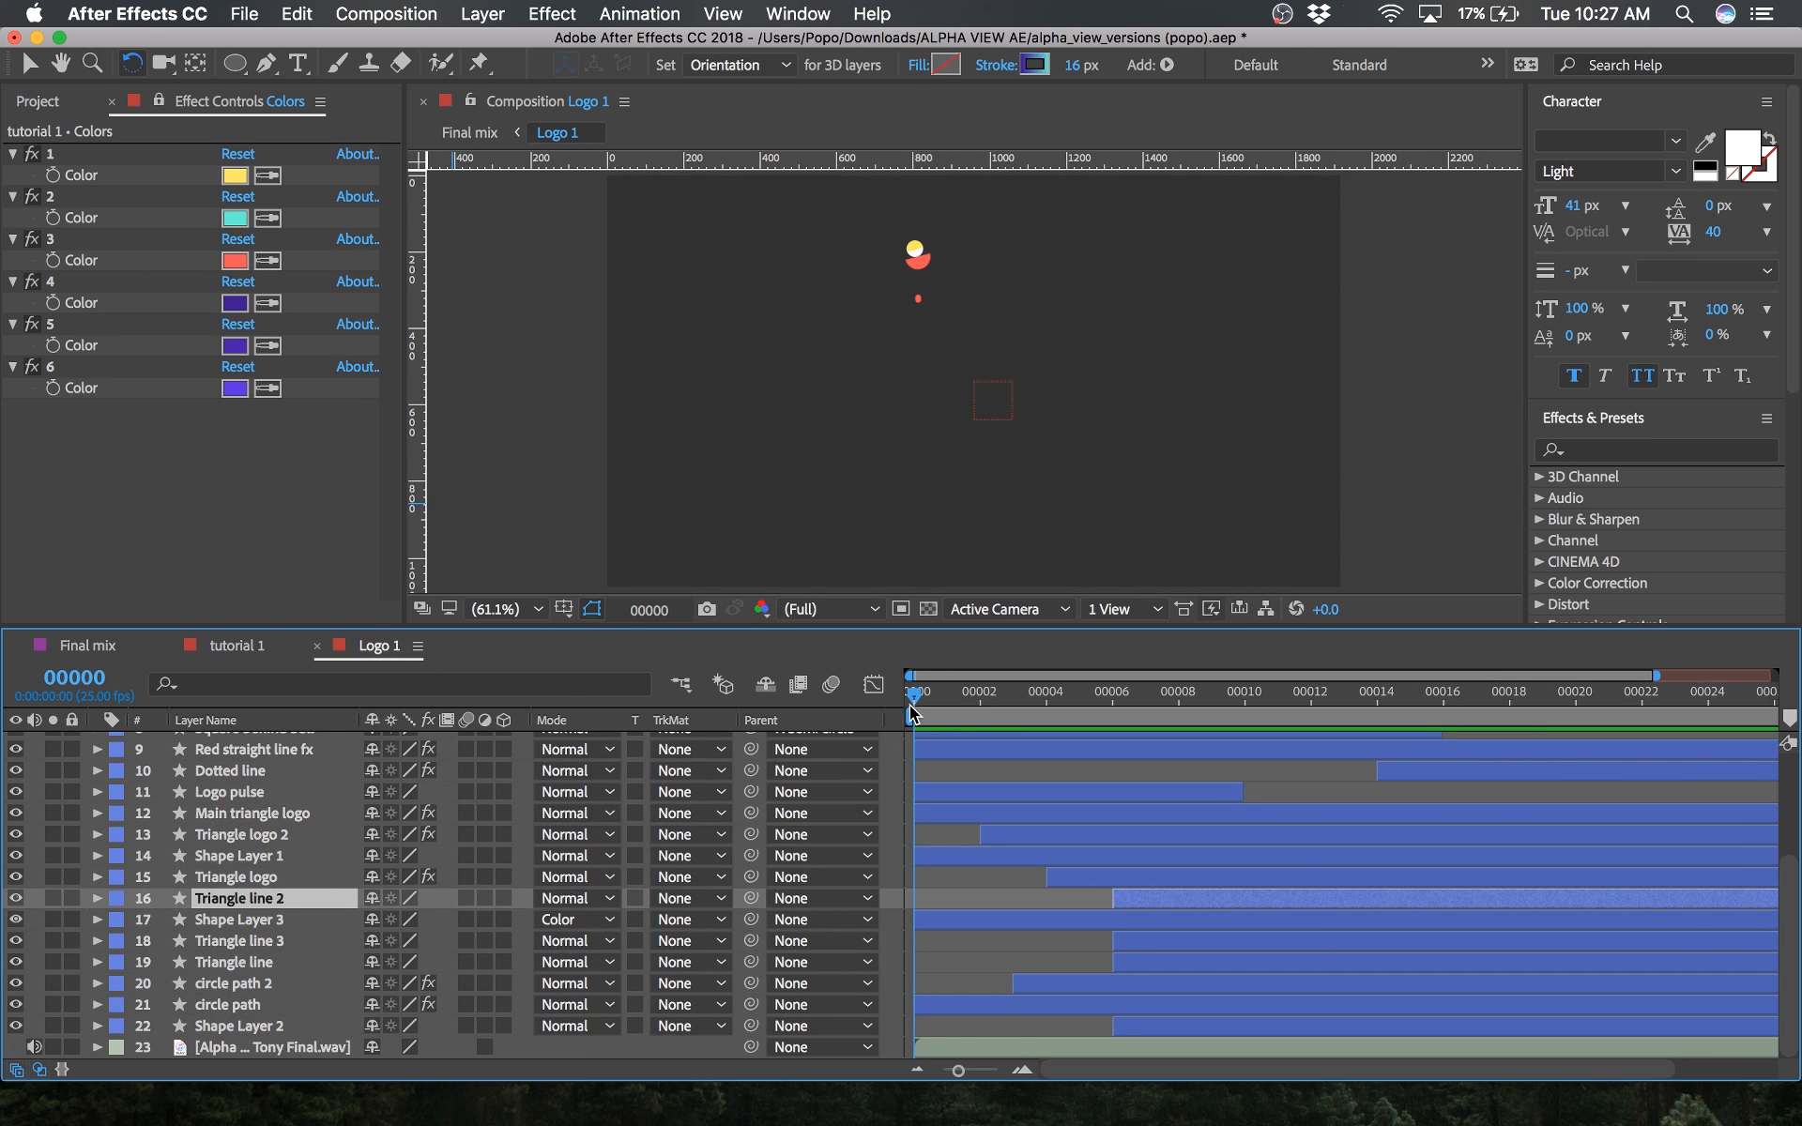
left_click_drag(909, 705, 1411, 738)
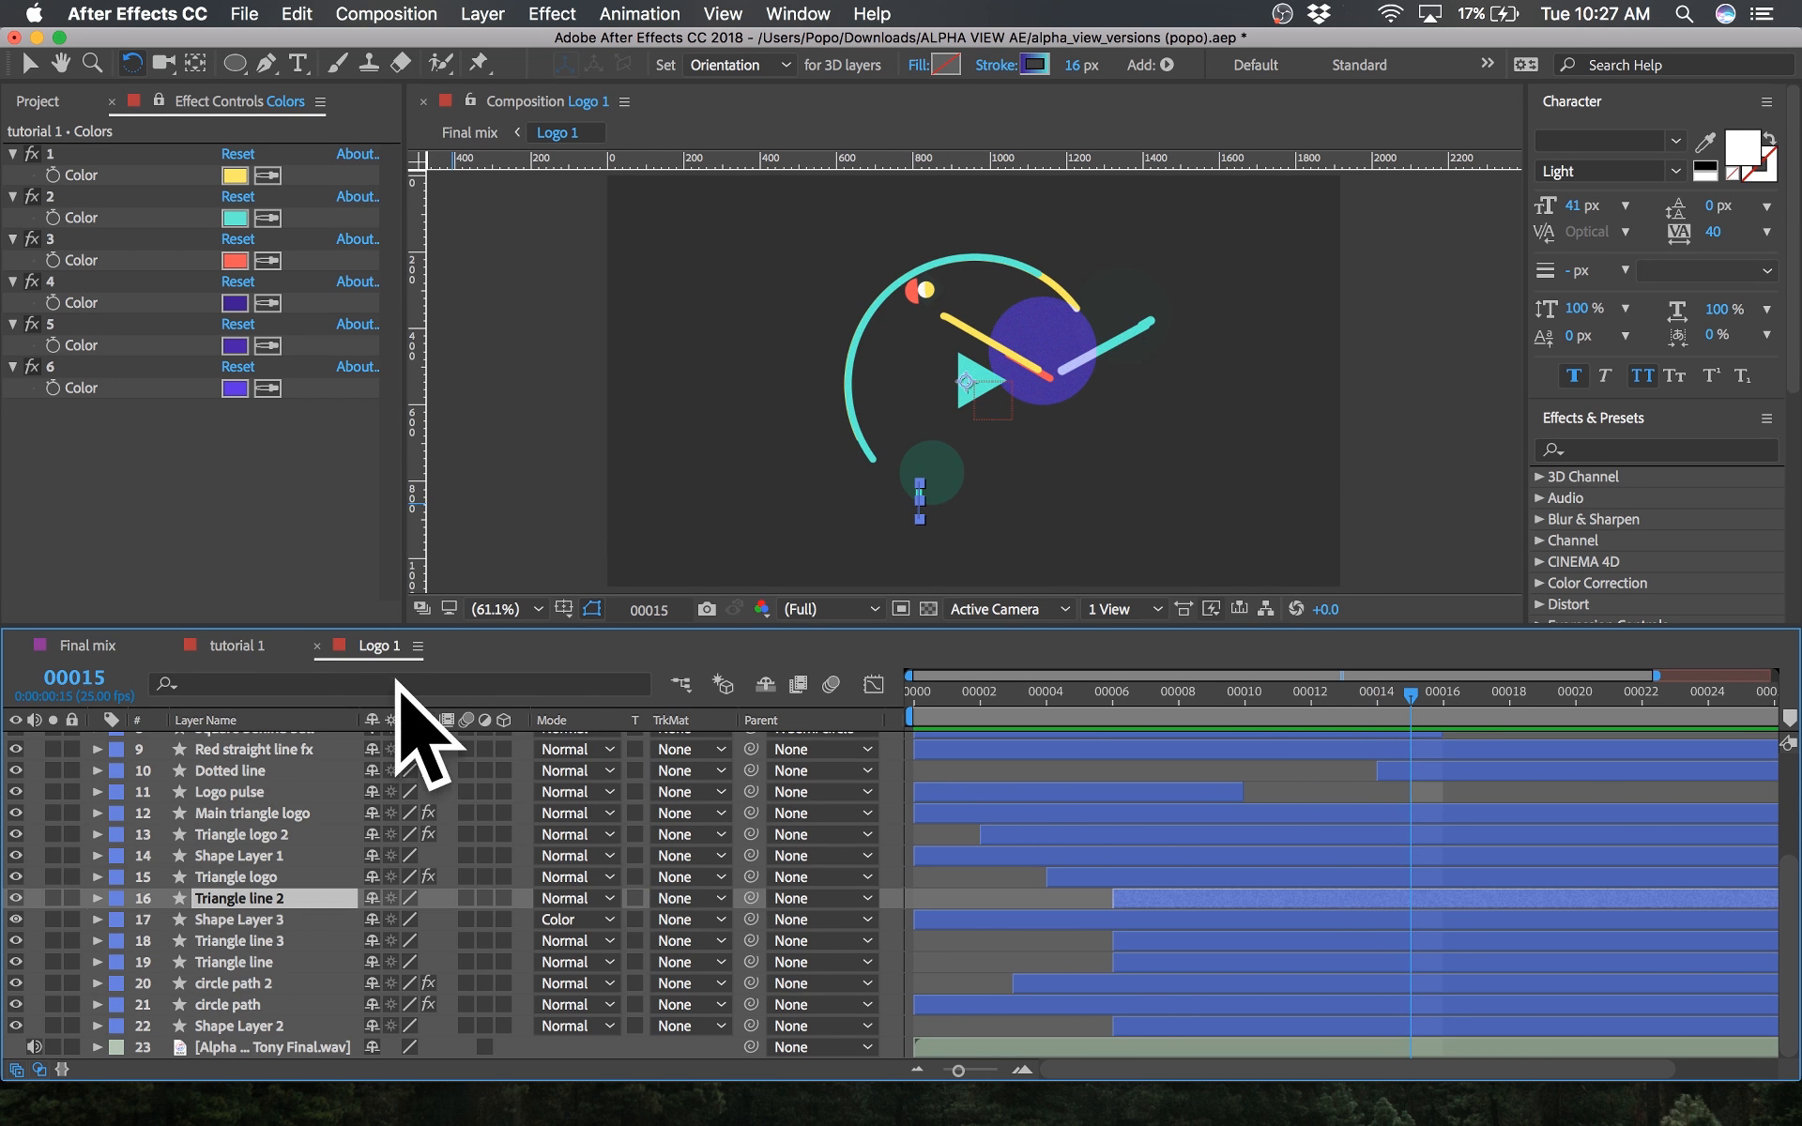
left_click(270, 645)
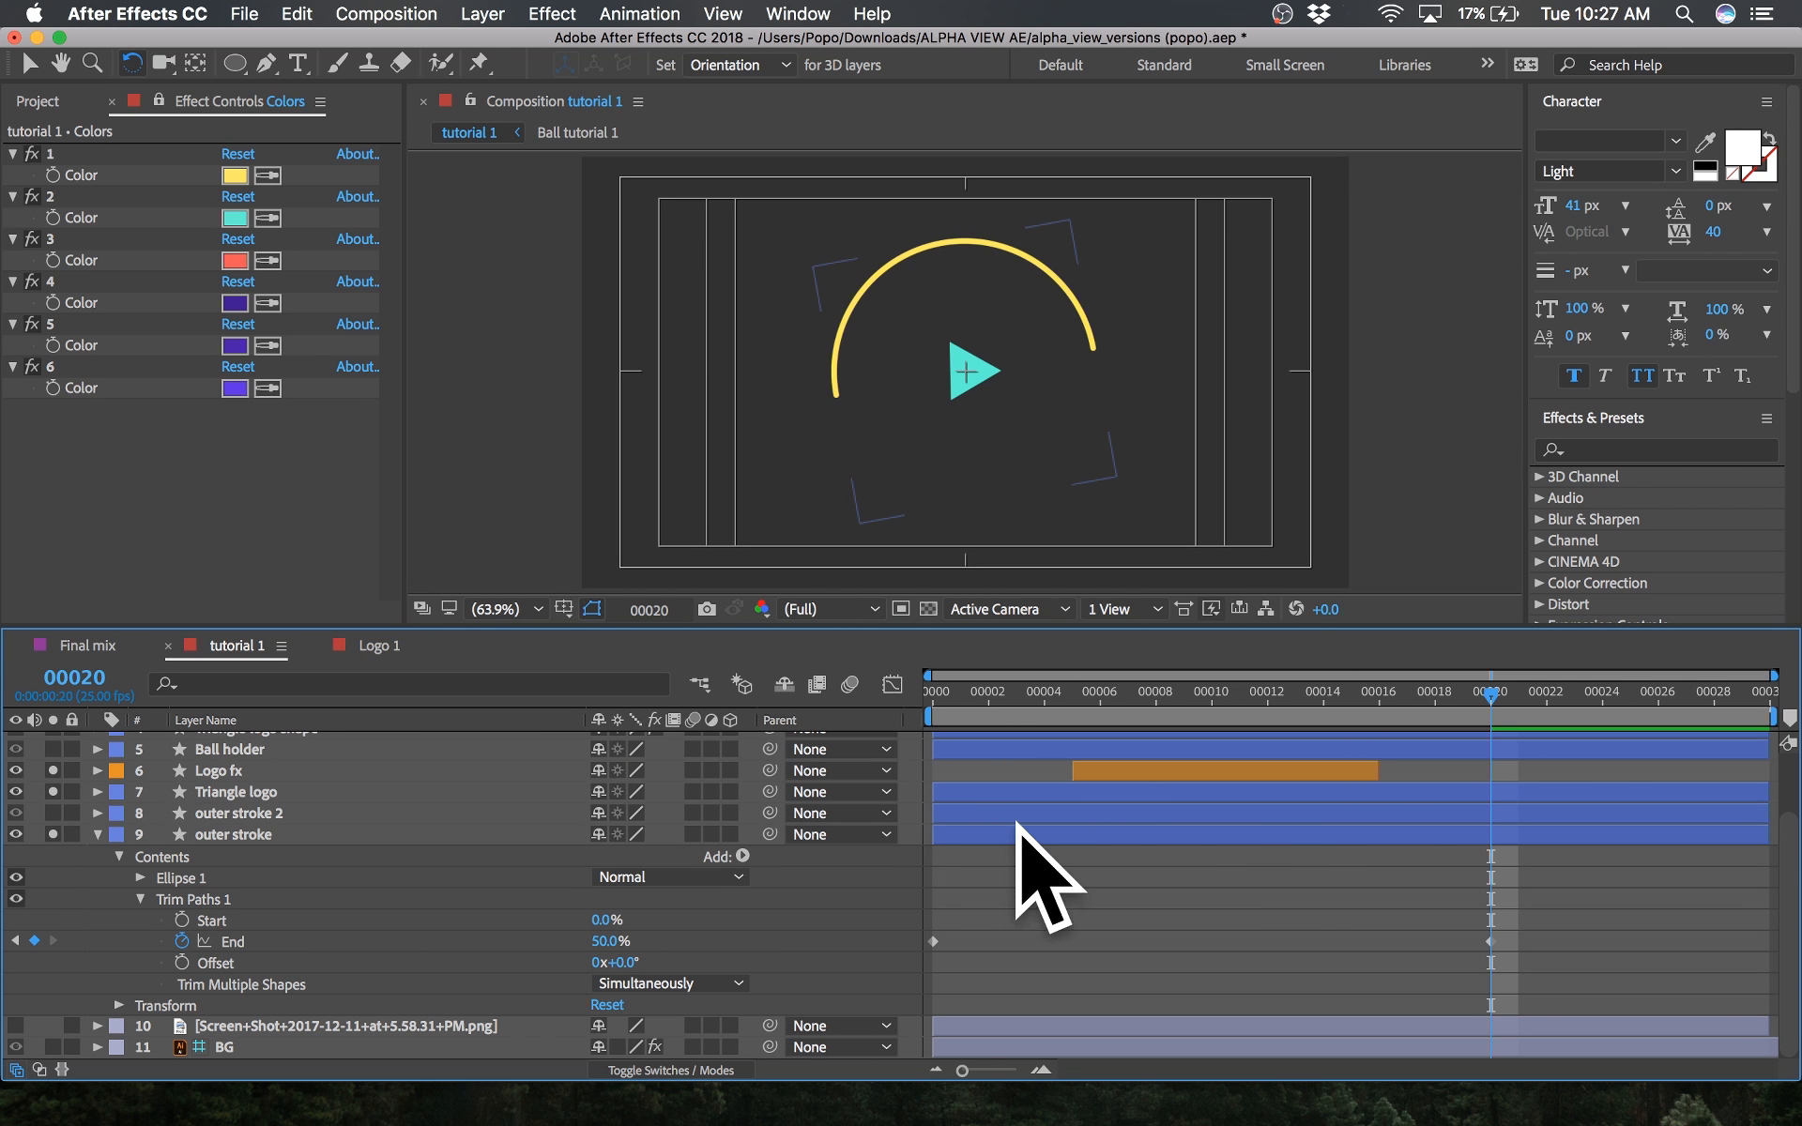
Step: Try shifting the outer stroke's Trim Paths Offset to about 313°, and undo the change
left_click(1068, 835)
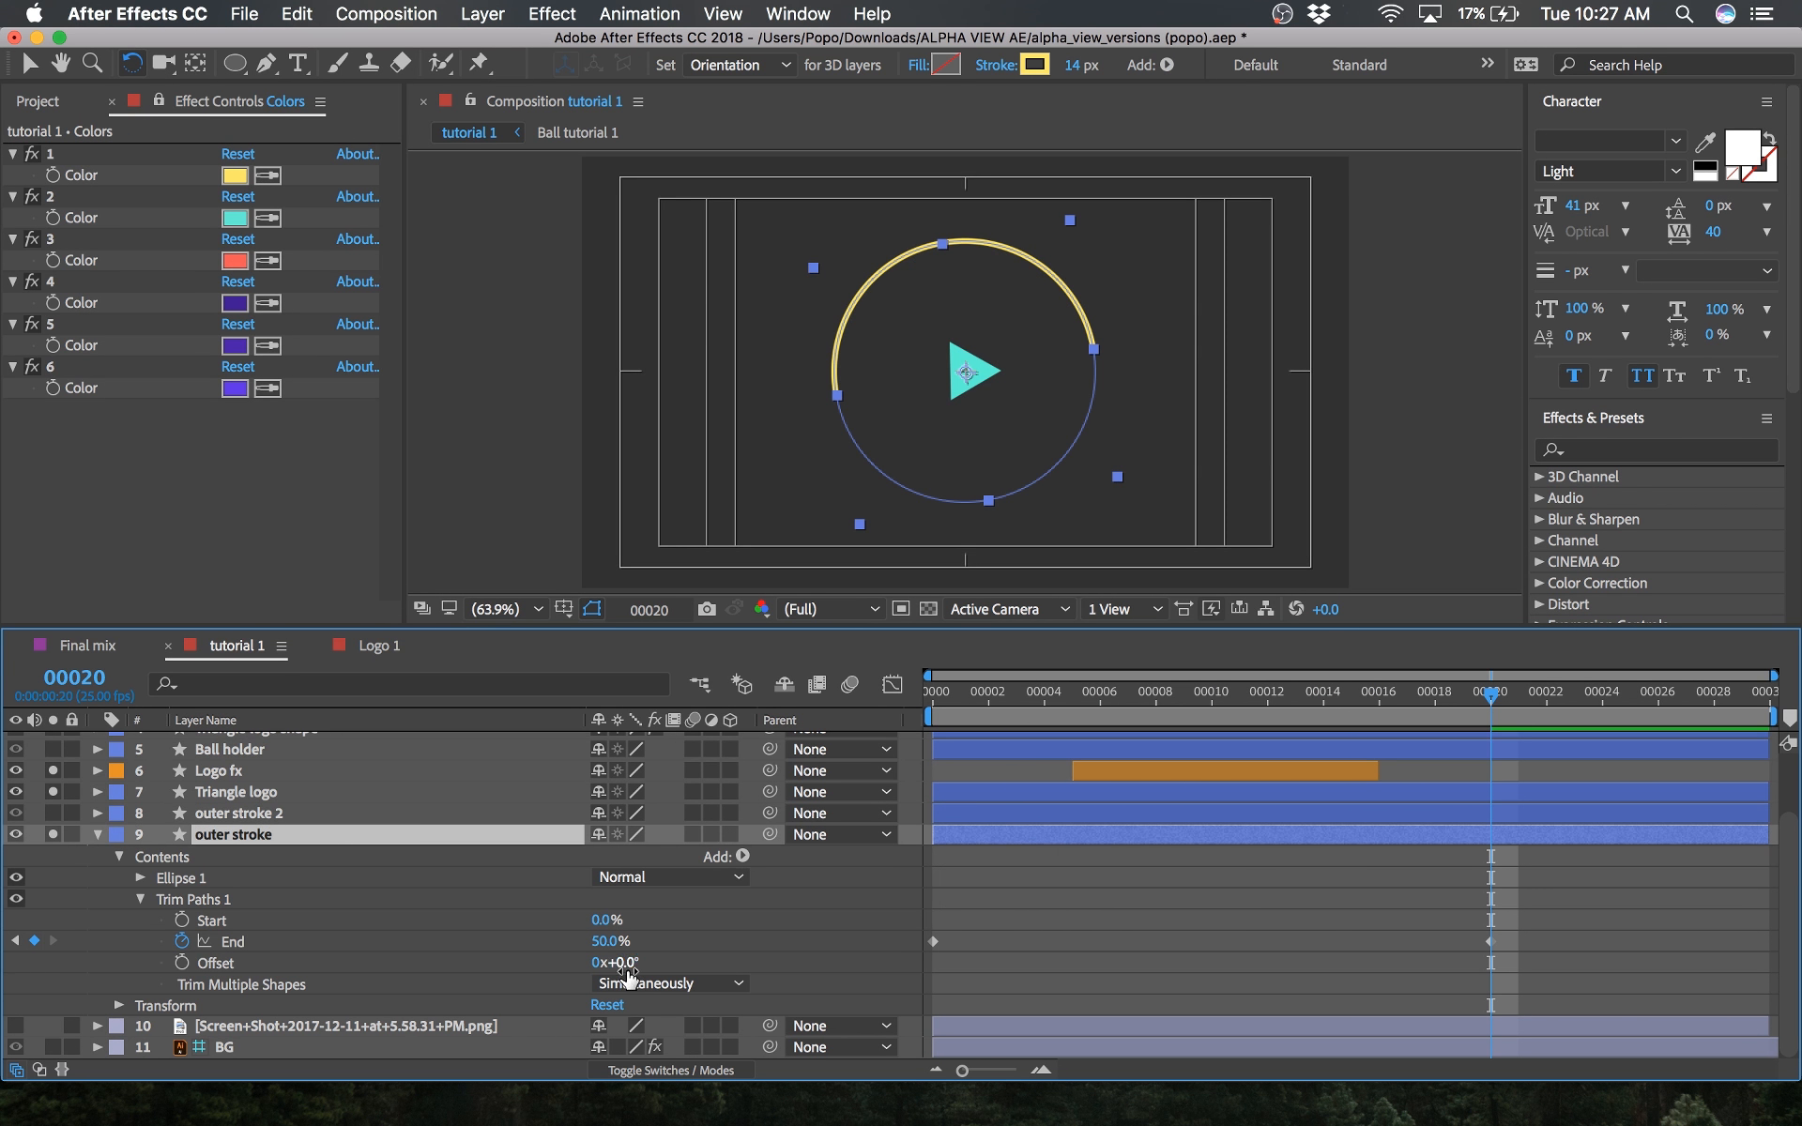
left_click_drag(628, 971, 1004, 954)
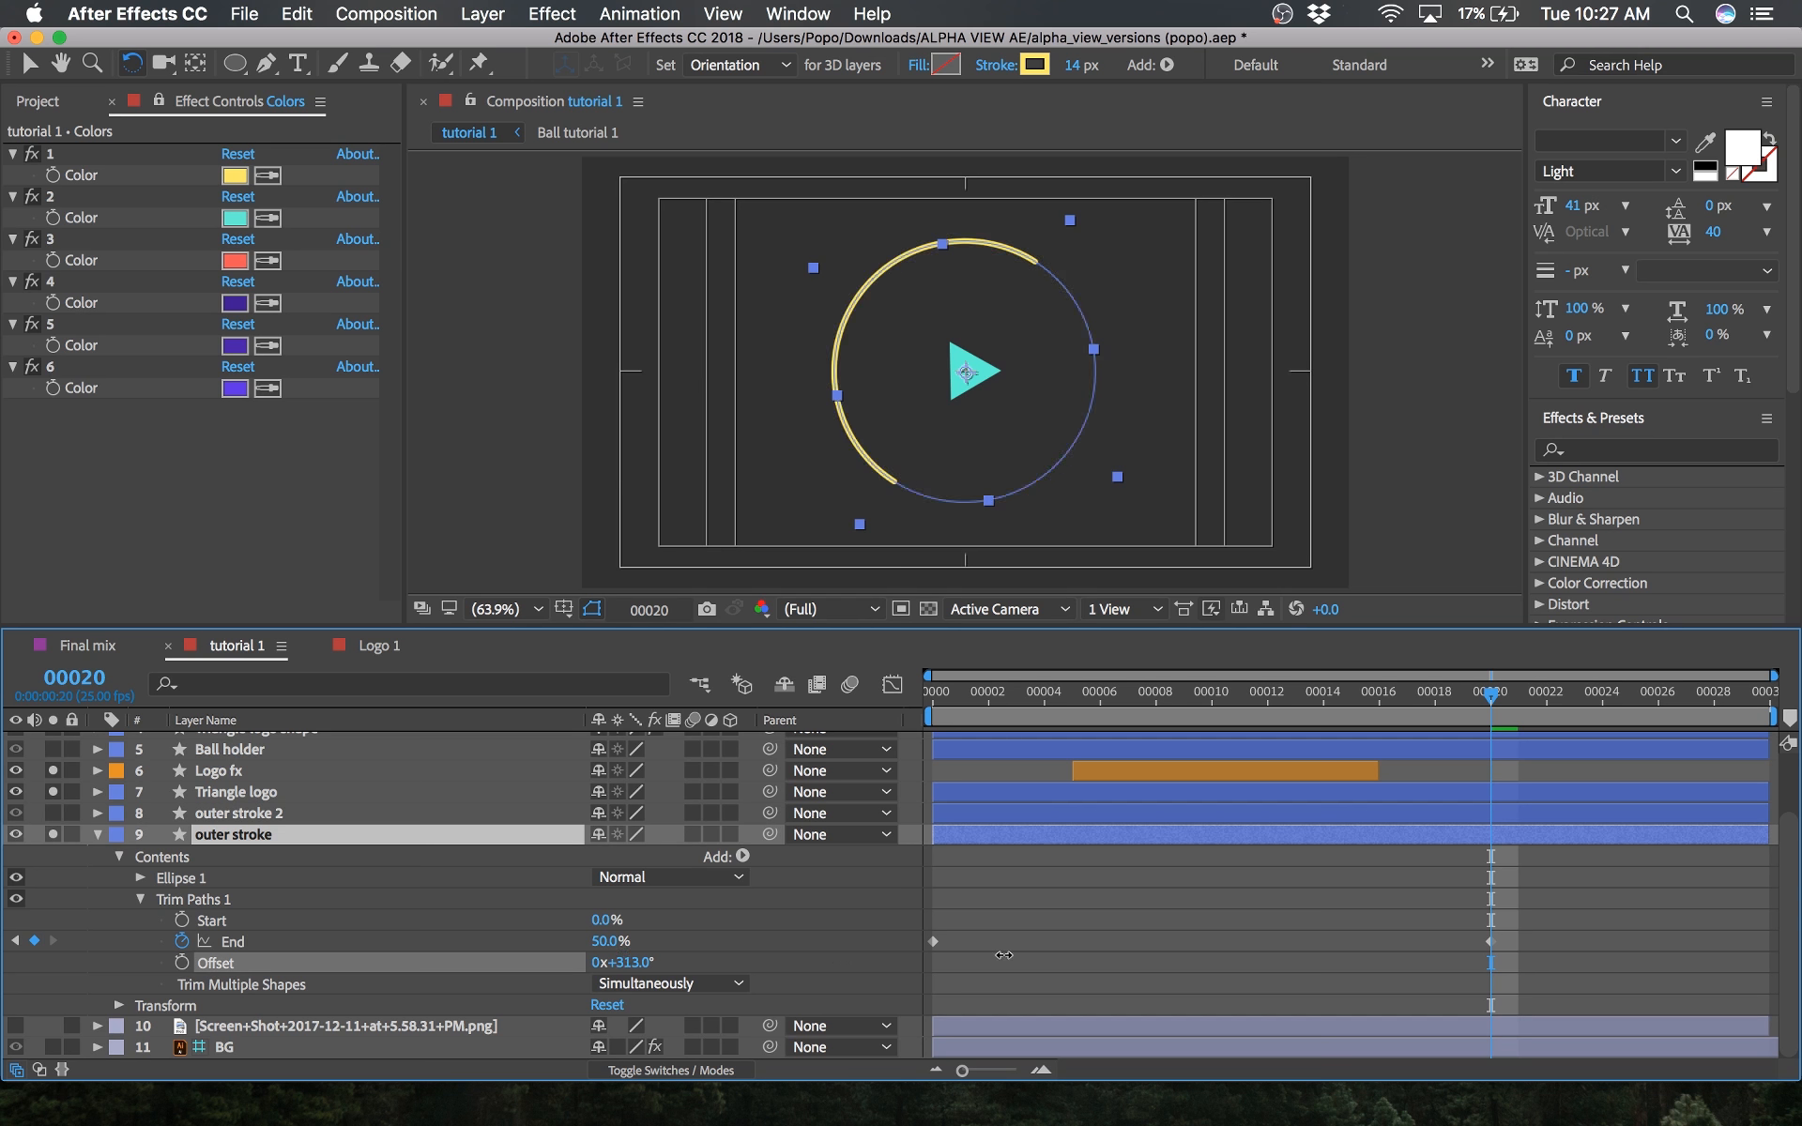
key("super+z")
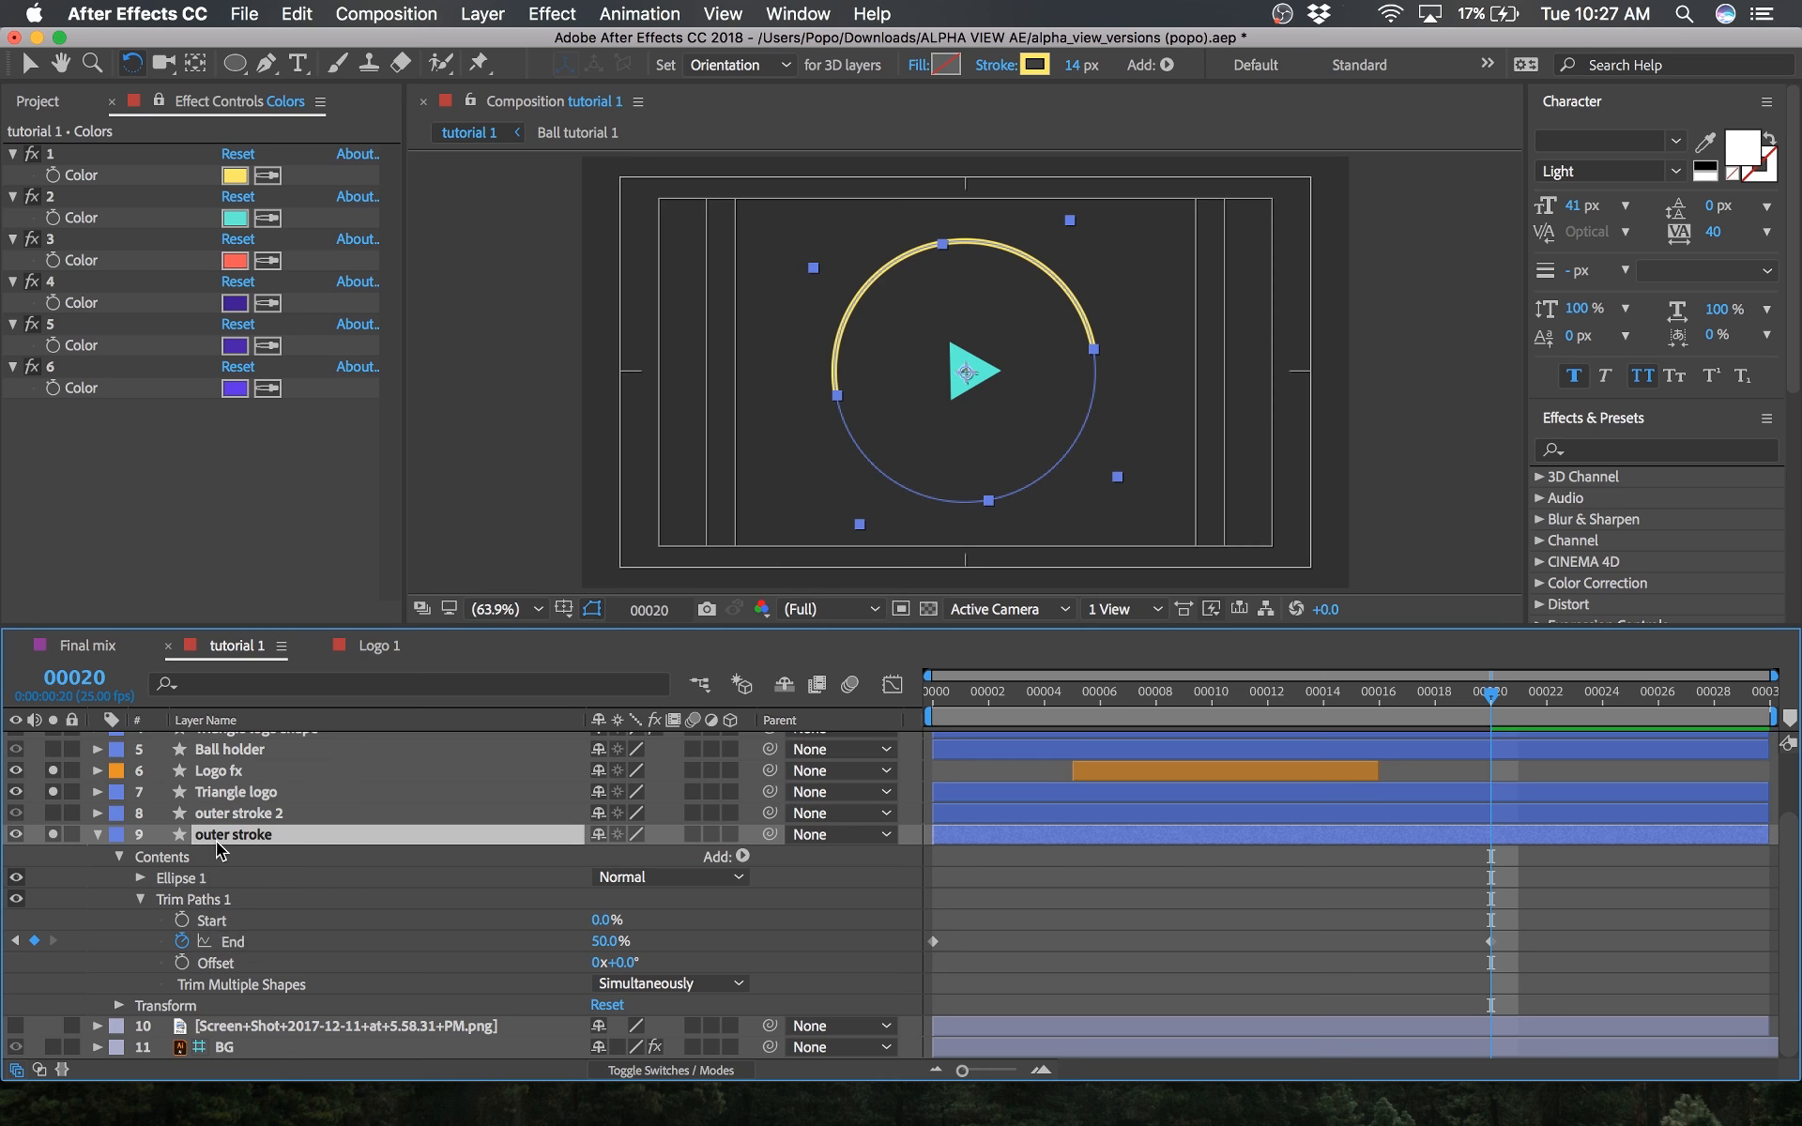
Step: Add a Rotation keyframe to the outer stroke on frame 20 and show only the layer's animated properties
key("r")
left_click(165, 933)
key("u")
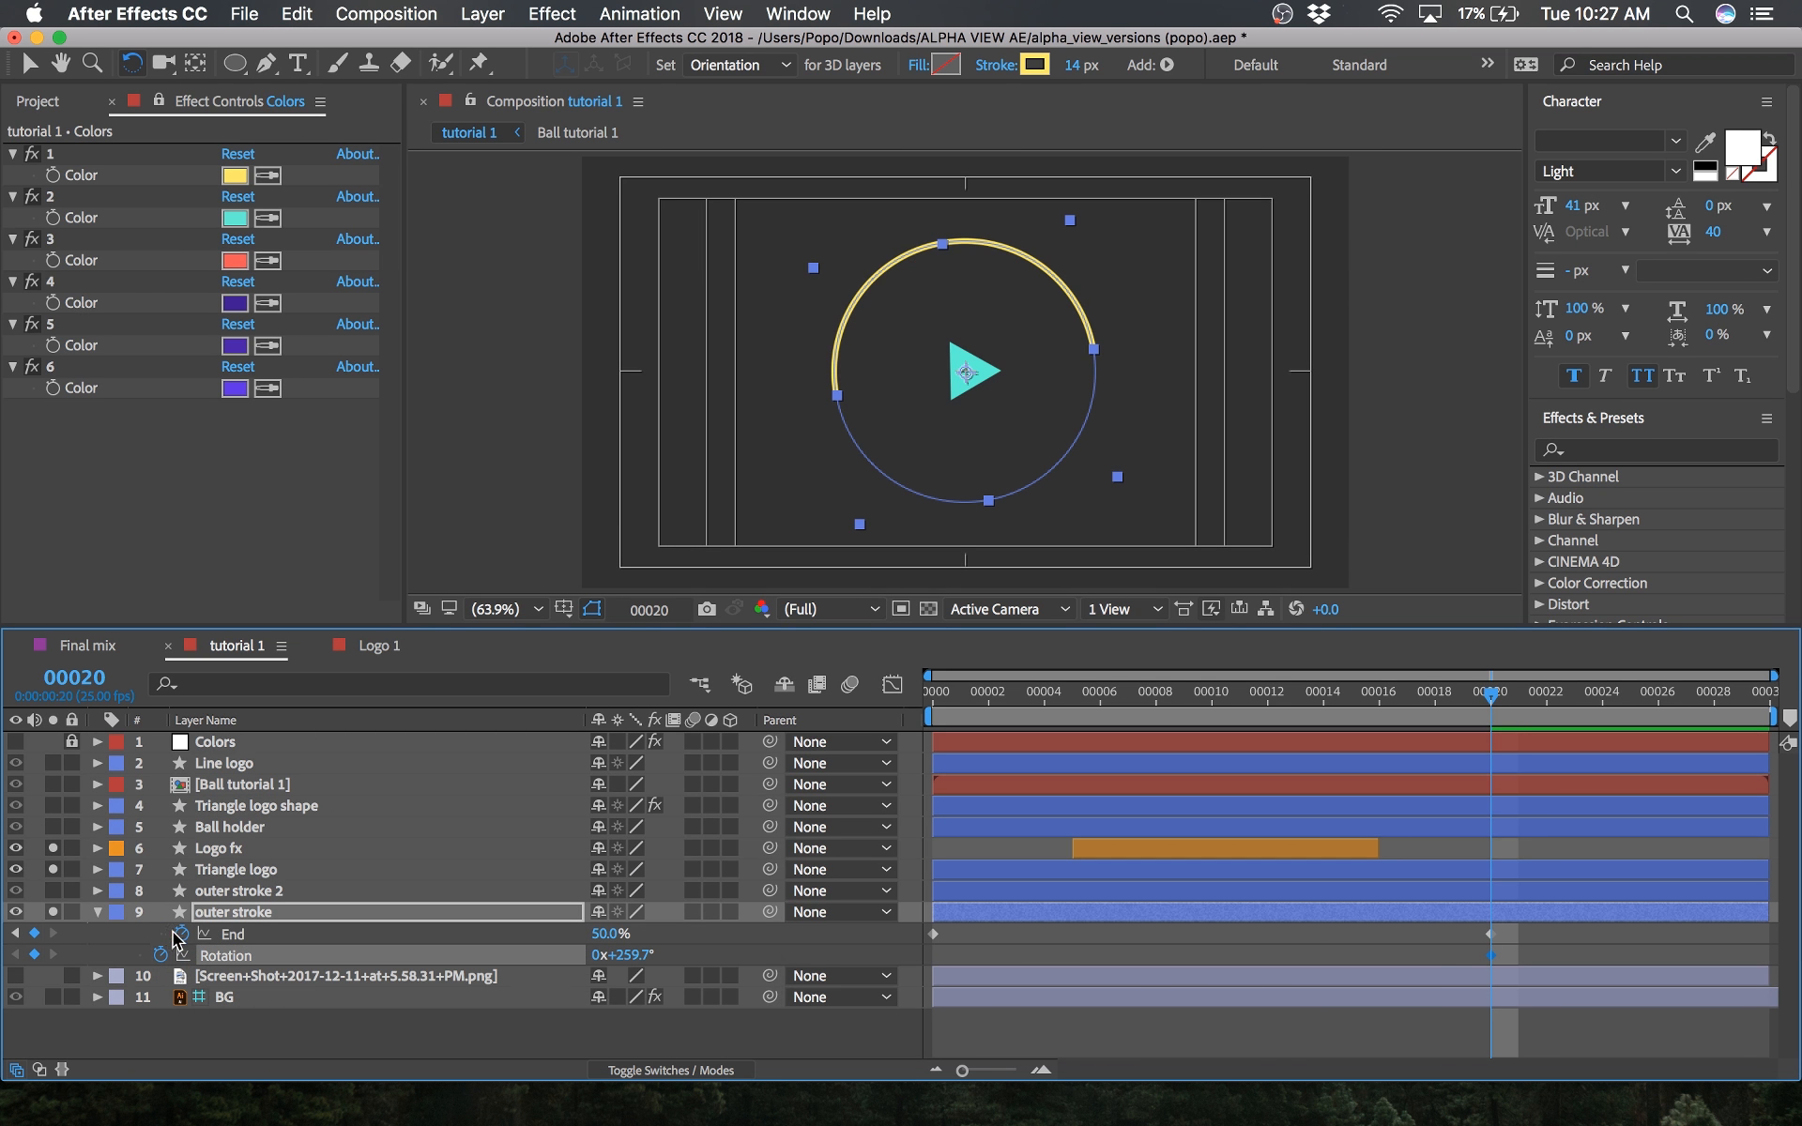
Step: Rotate the outer stroke to about 87.8° near the start and place that Rotation keyframe on frame 0
left_click_drag(1424, 705, 984, 723)
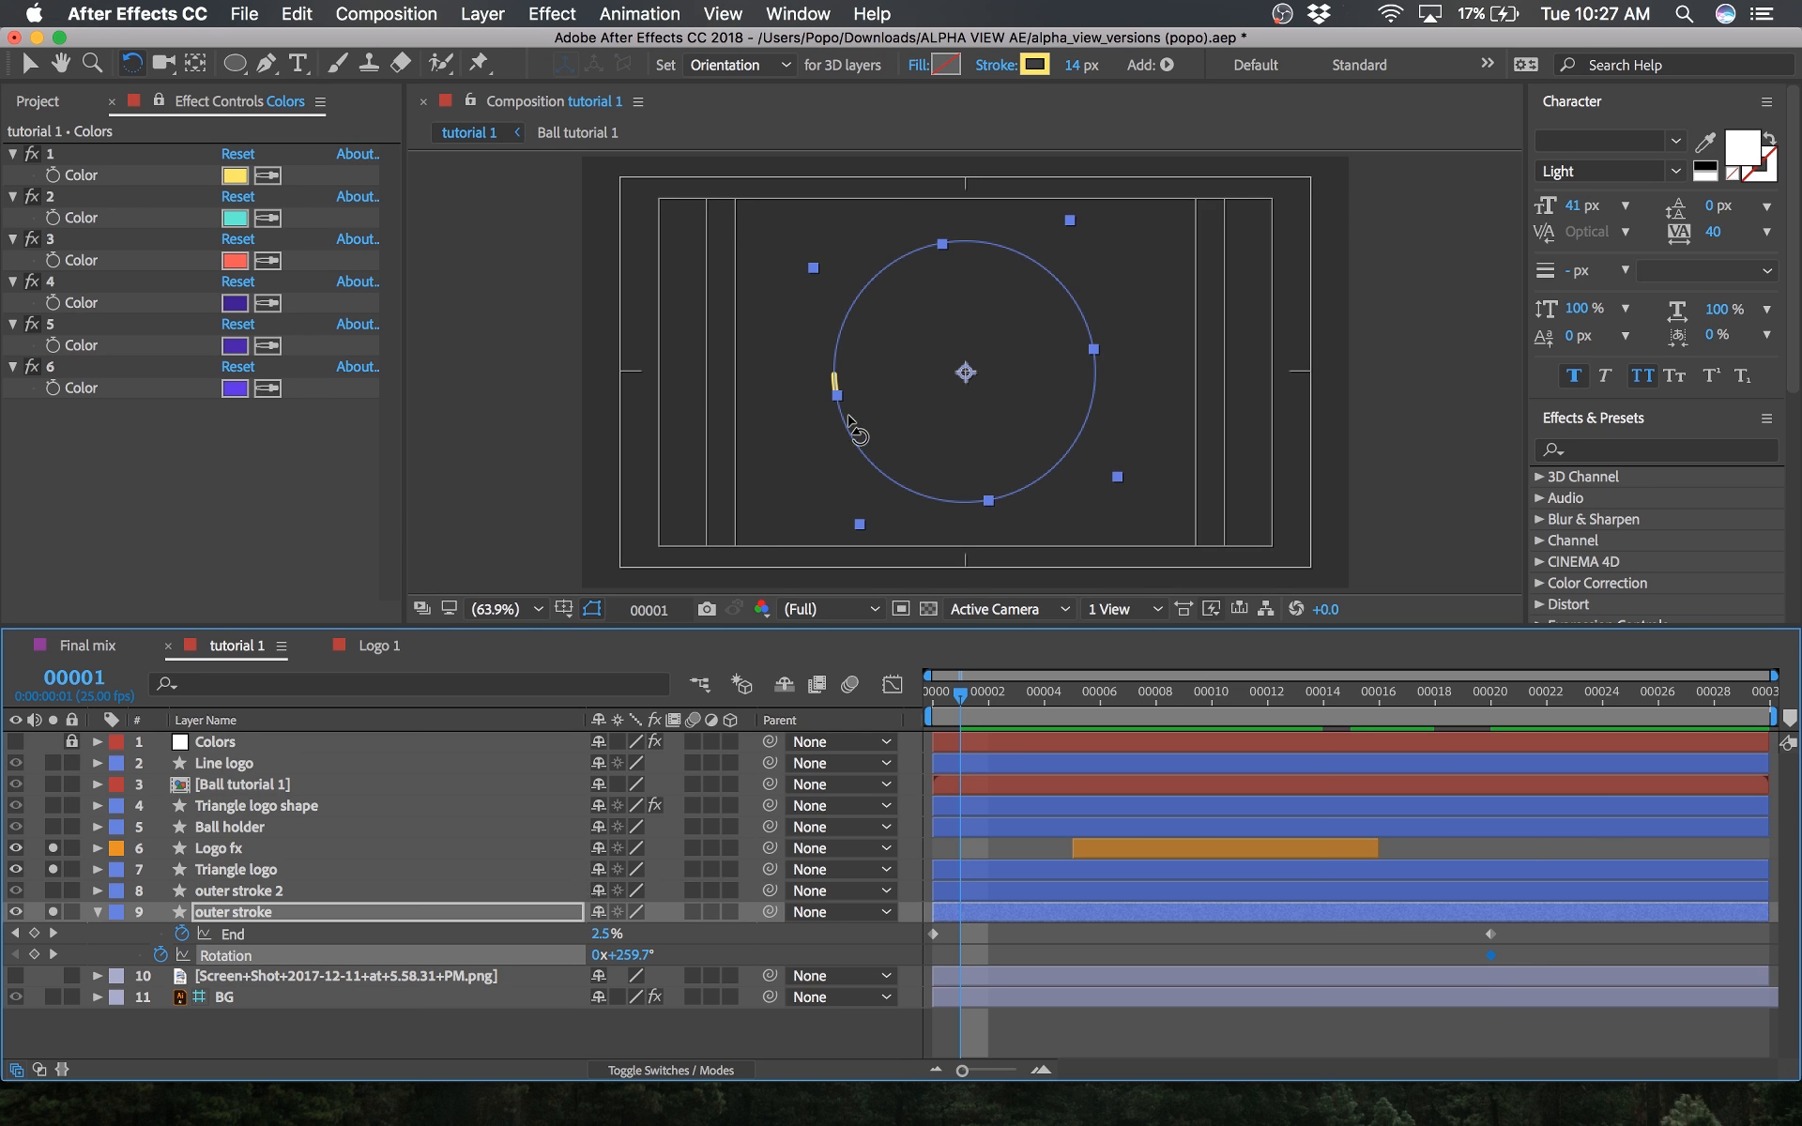
left_click_drag(852, 427, 1124, 347)
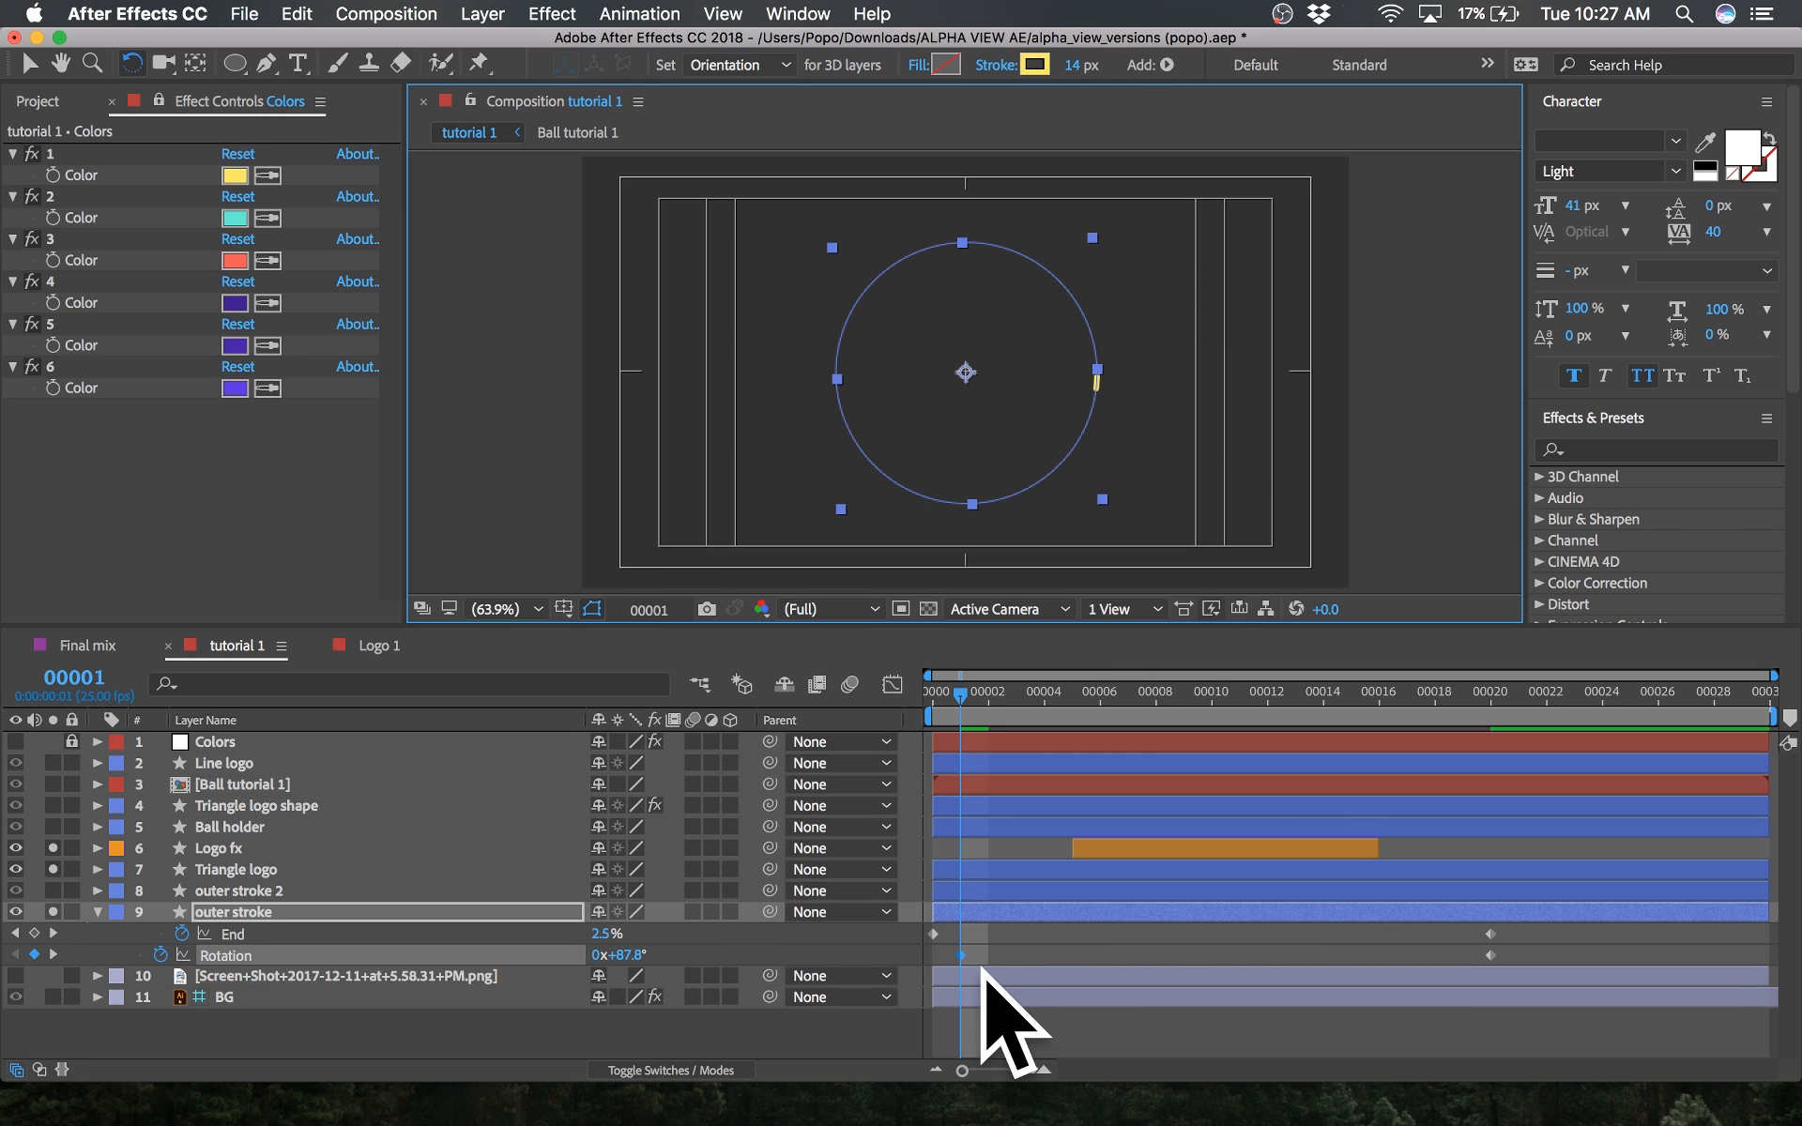
left_click_drag(960, 954, 933, 955)
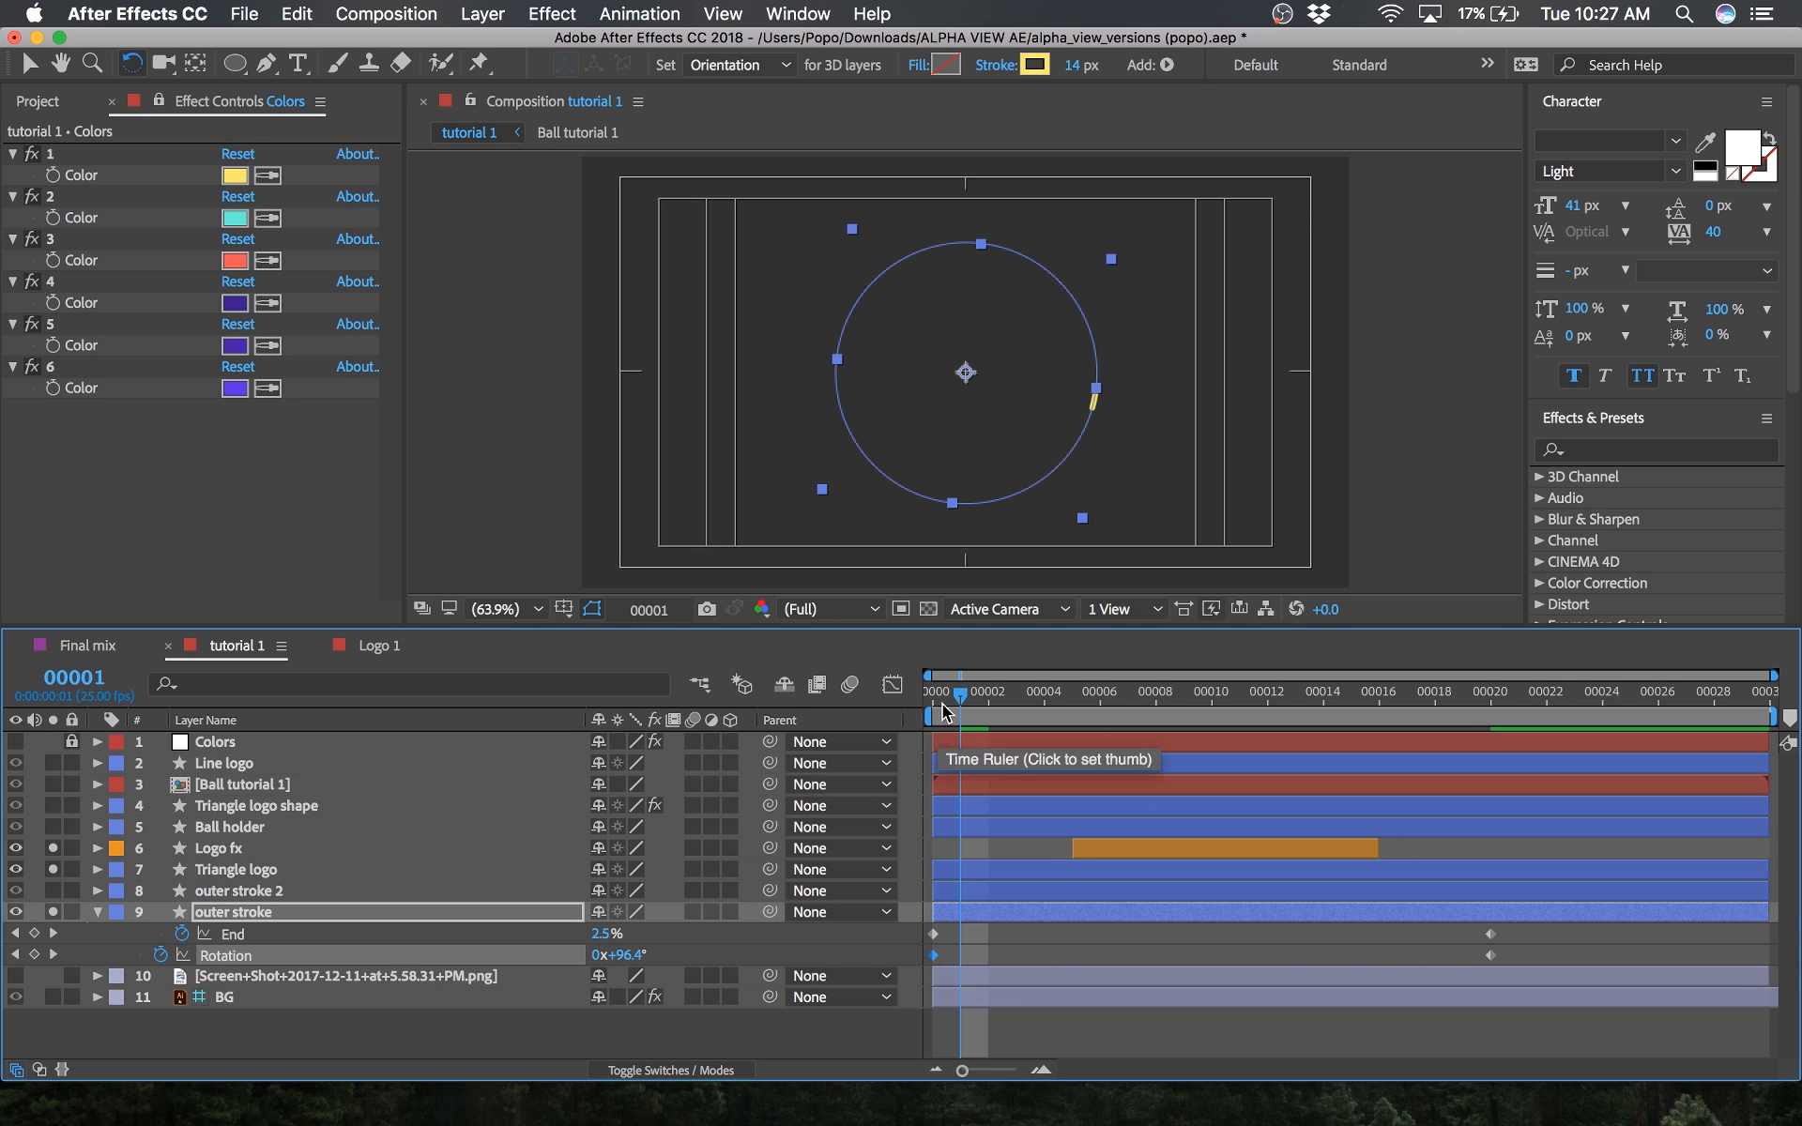
left_click_drag(956, 696, 889, 702)
Step: Apply Easy Ease to all End and Rotation keyframes of the outer stroke
left_click_drag(1506, 935, 934, 957)
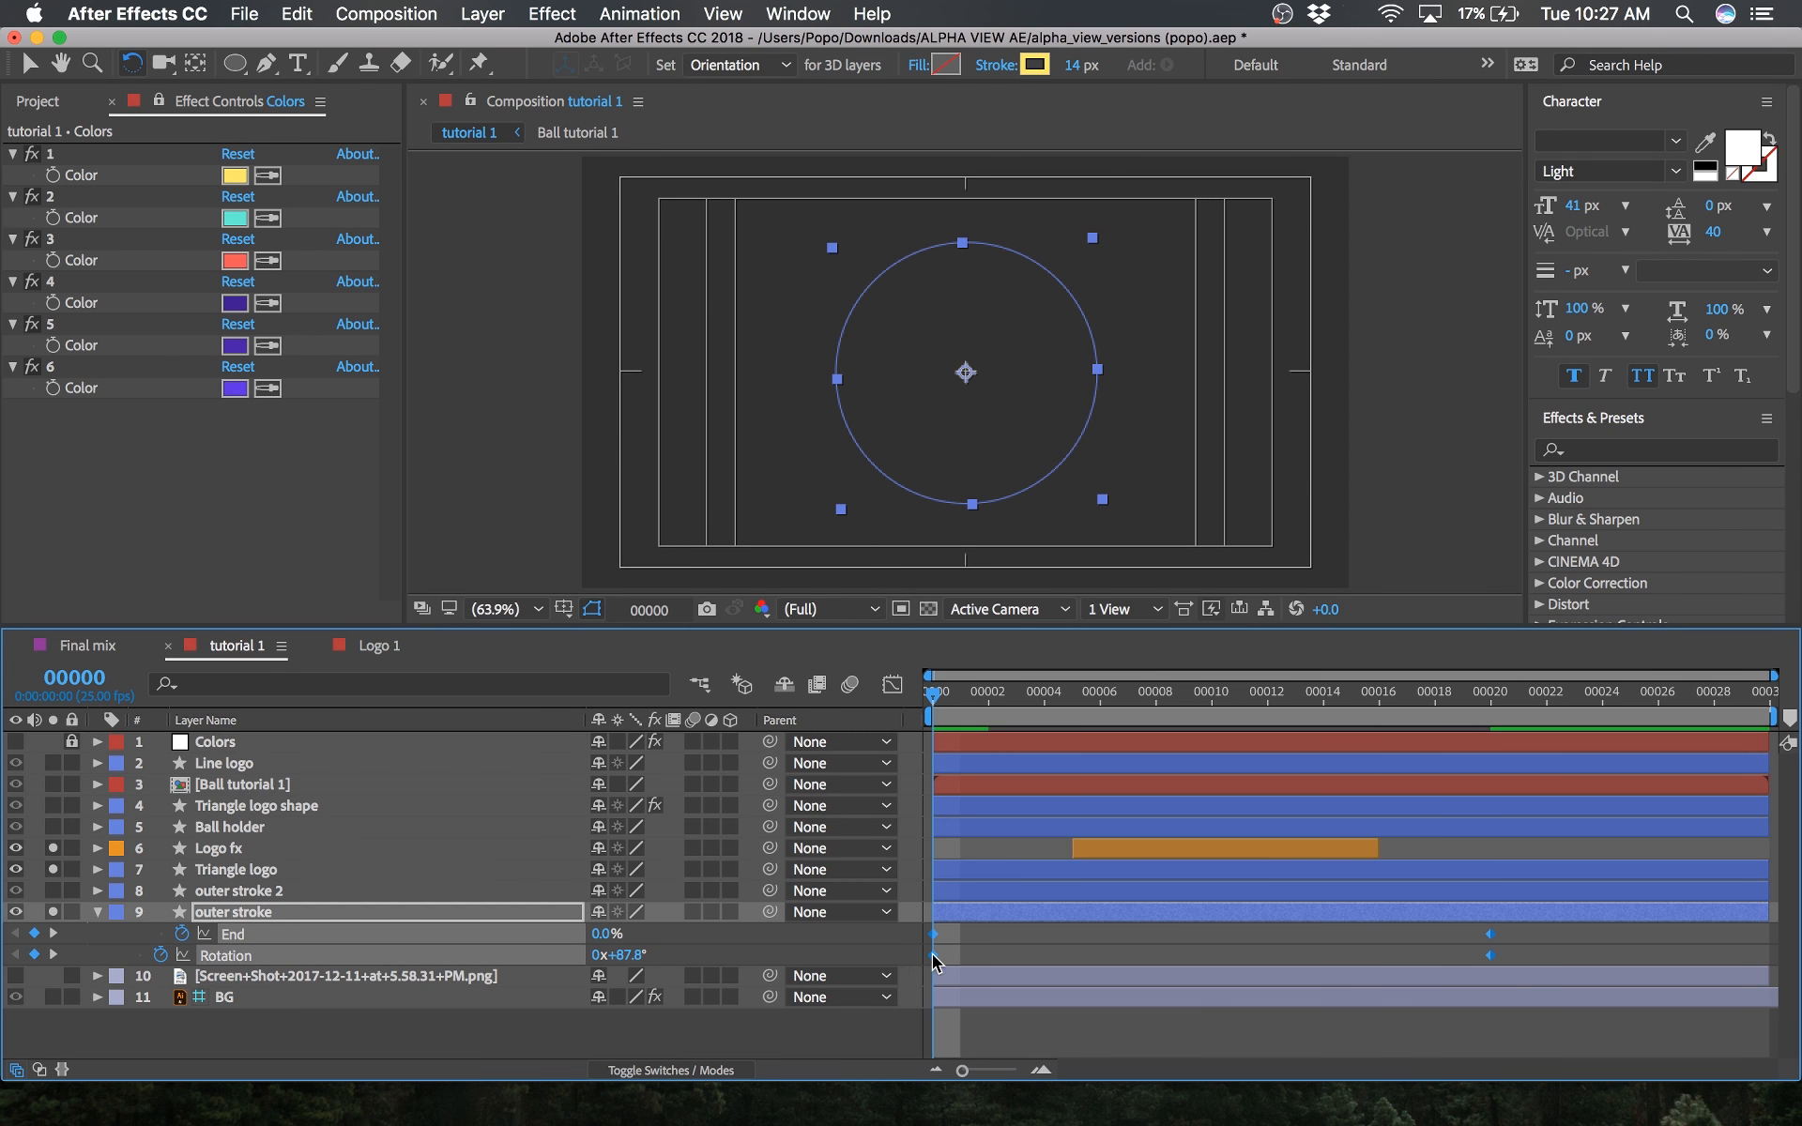
right_click(934, 937)
mouse_move(1013, 1103)
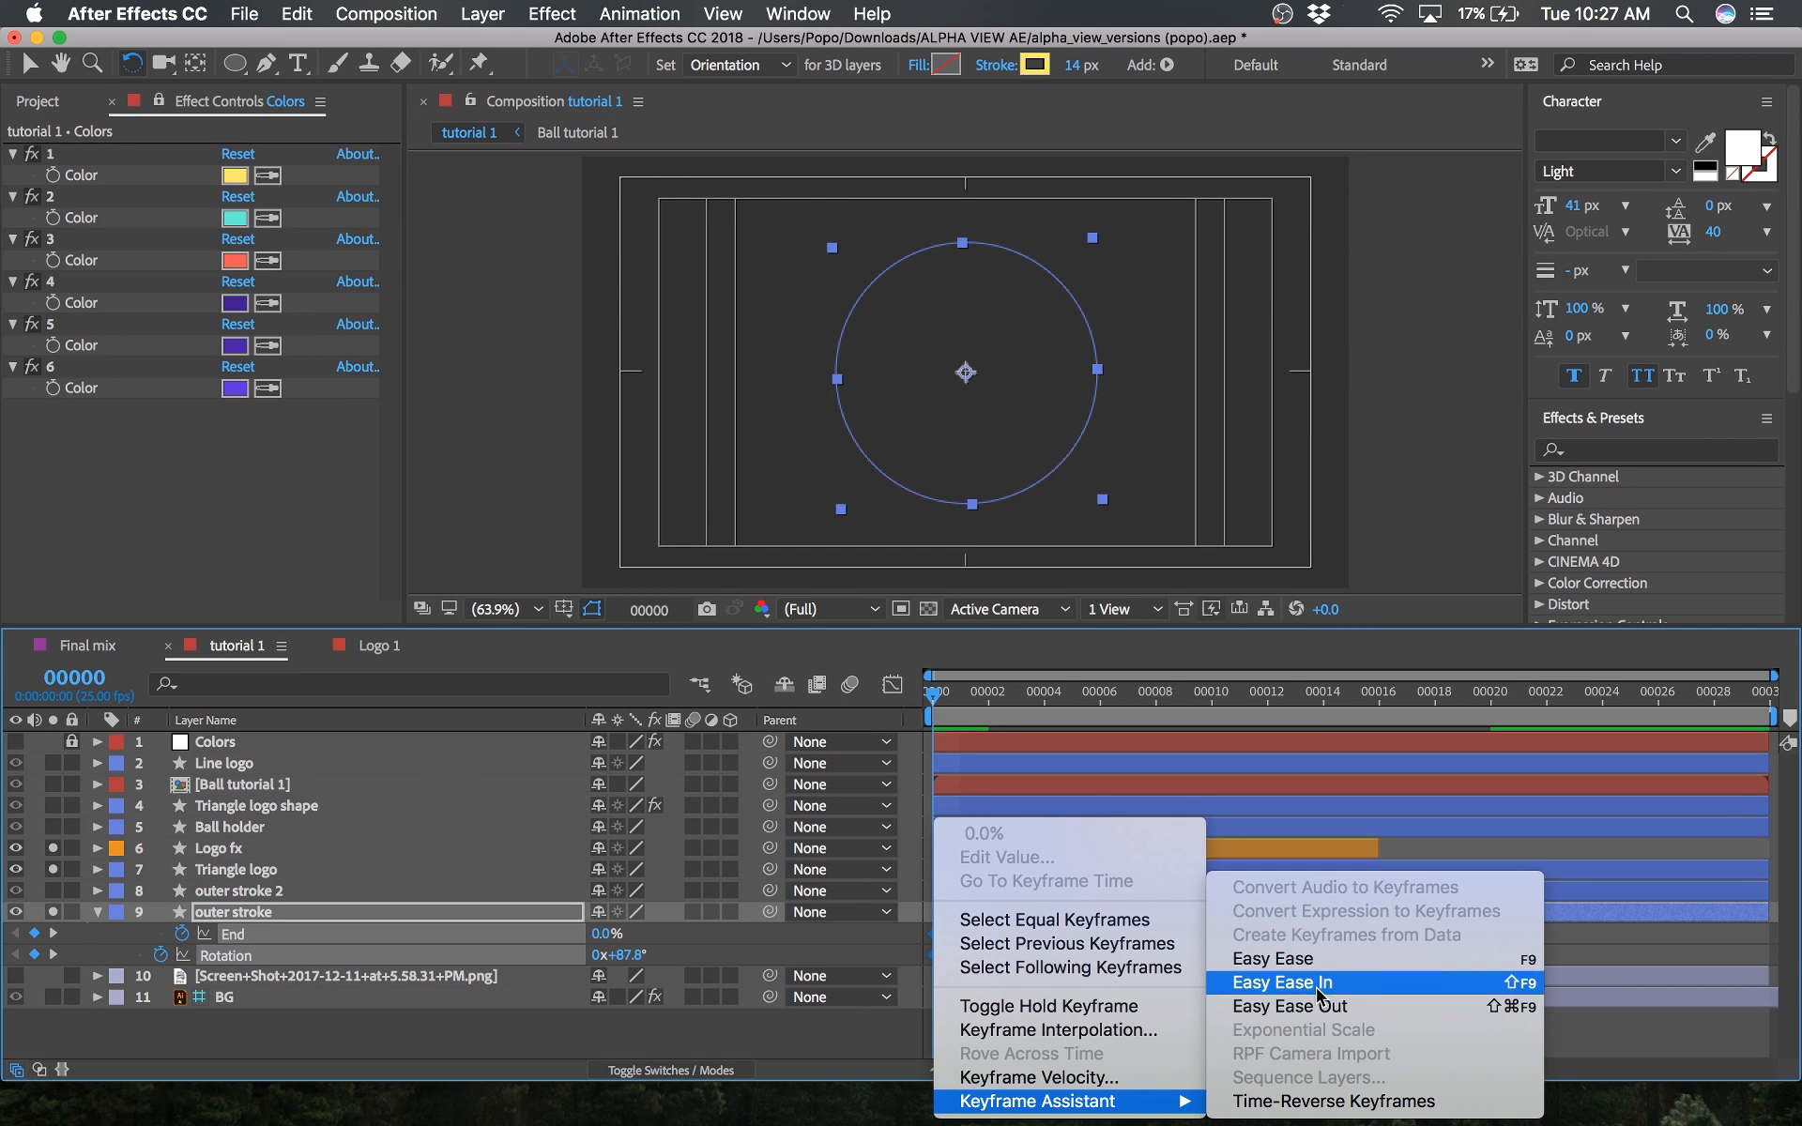
left_click(1312, 958)
Step: Lengthen the start and end easing handles in the speed graph so both curves peak near frame 9, and preview the animation
left_click(893, 686)
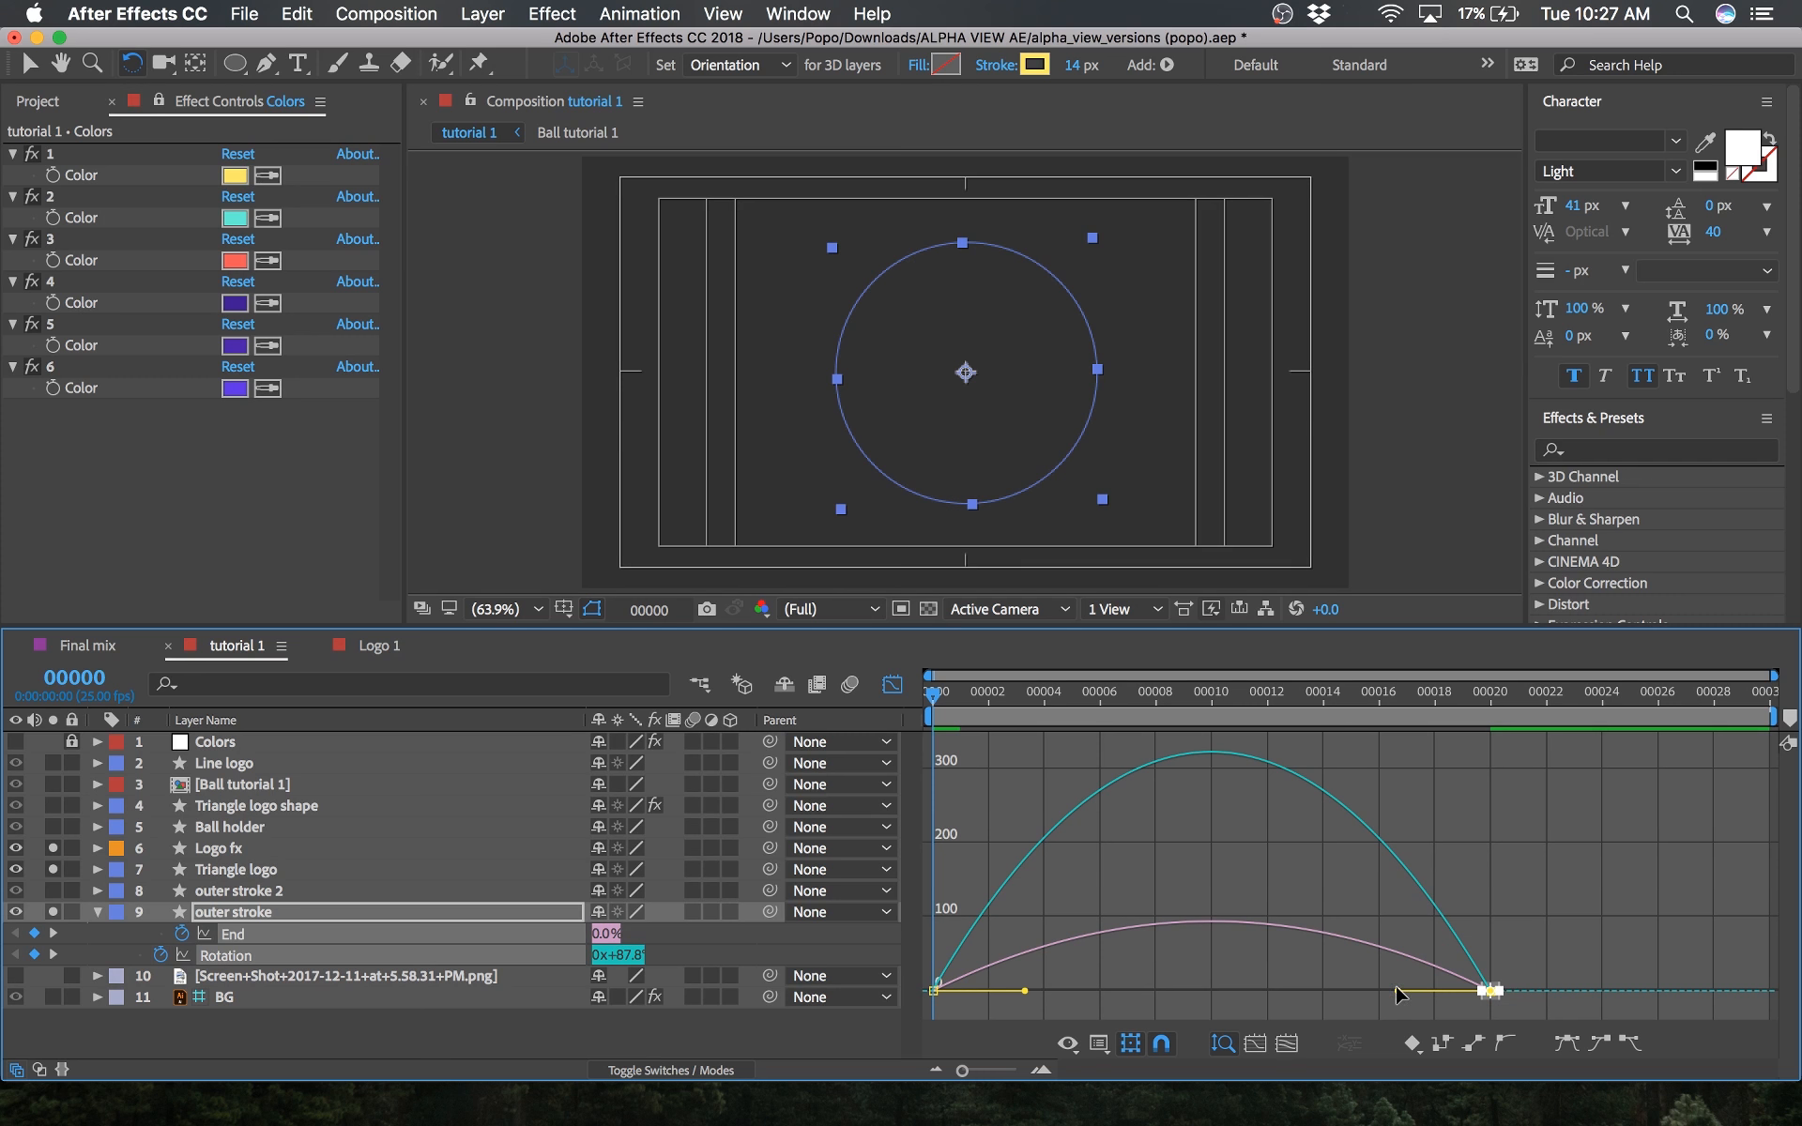
left_click_drag(1395, 987, 1267, 991)
left_click_drag(1068, 973, 818, 1003)
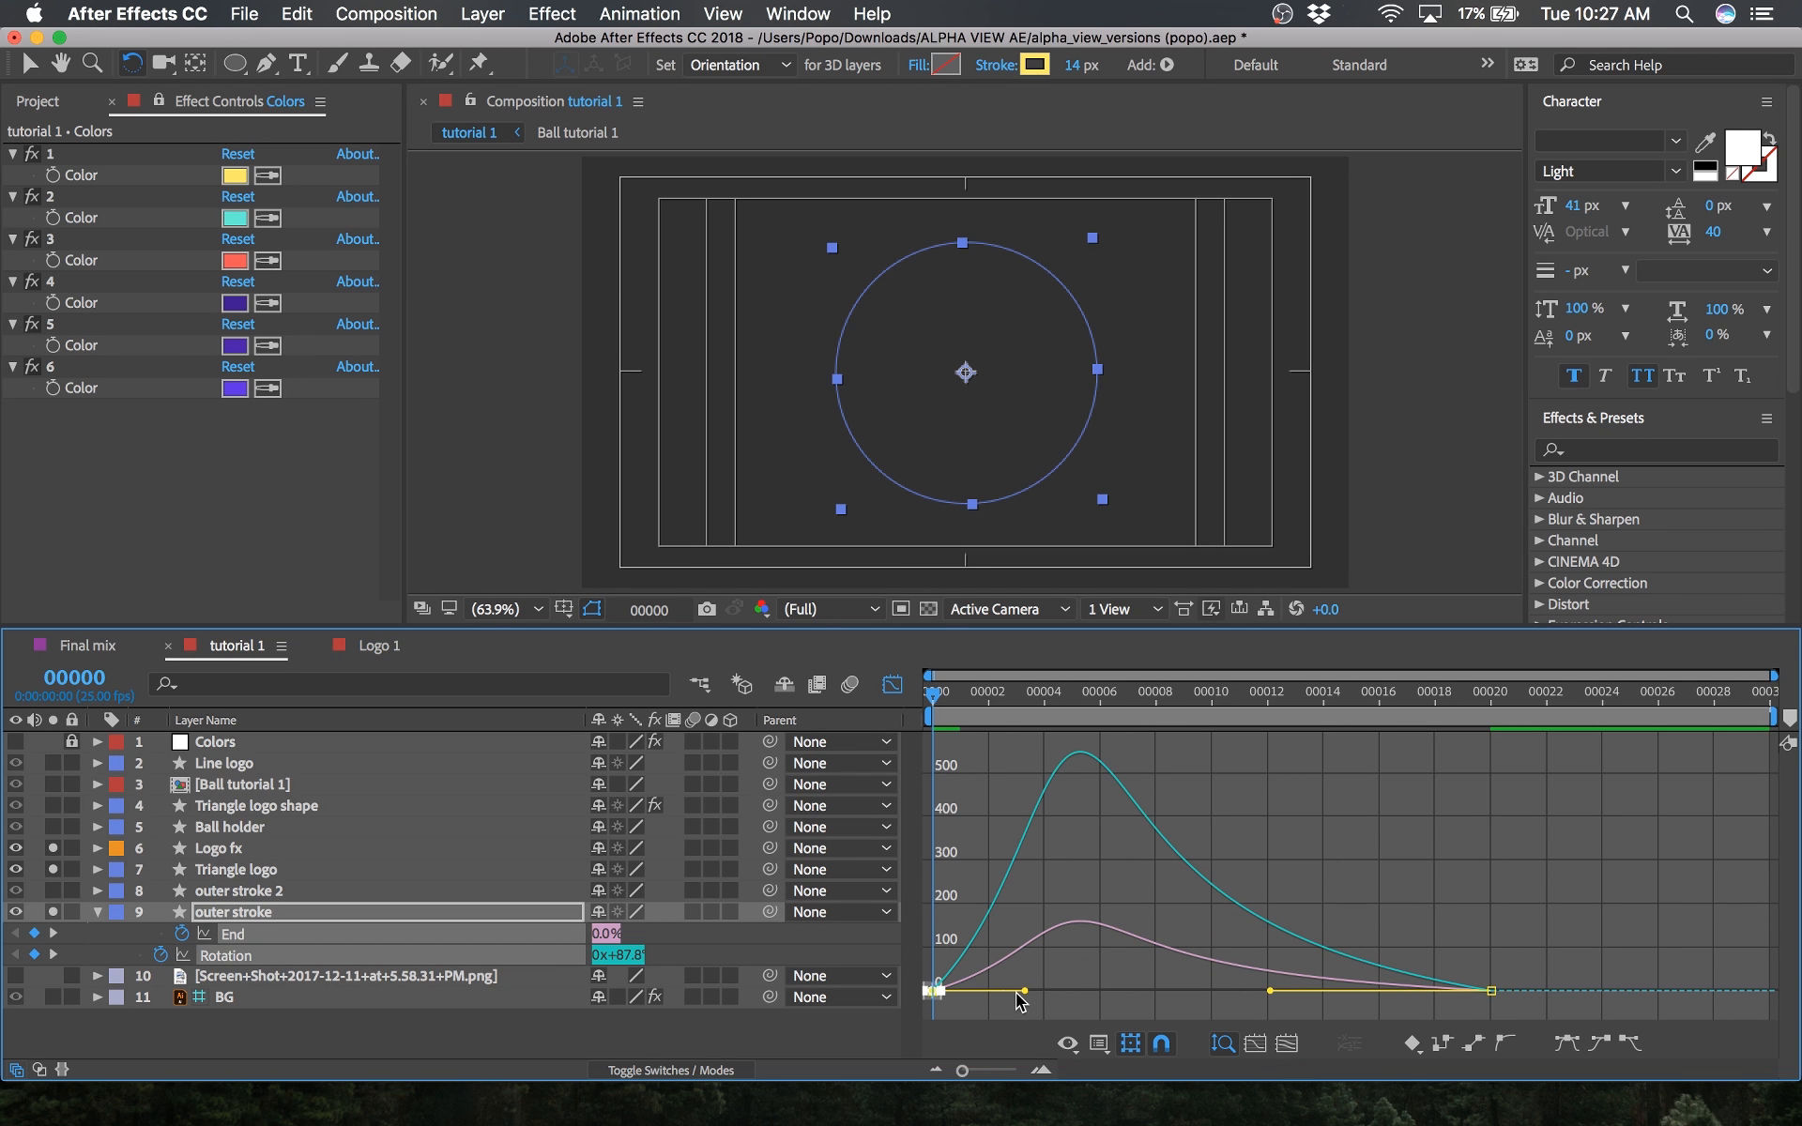
left_click_drag(1026, 996, 1110, 998)
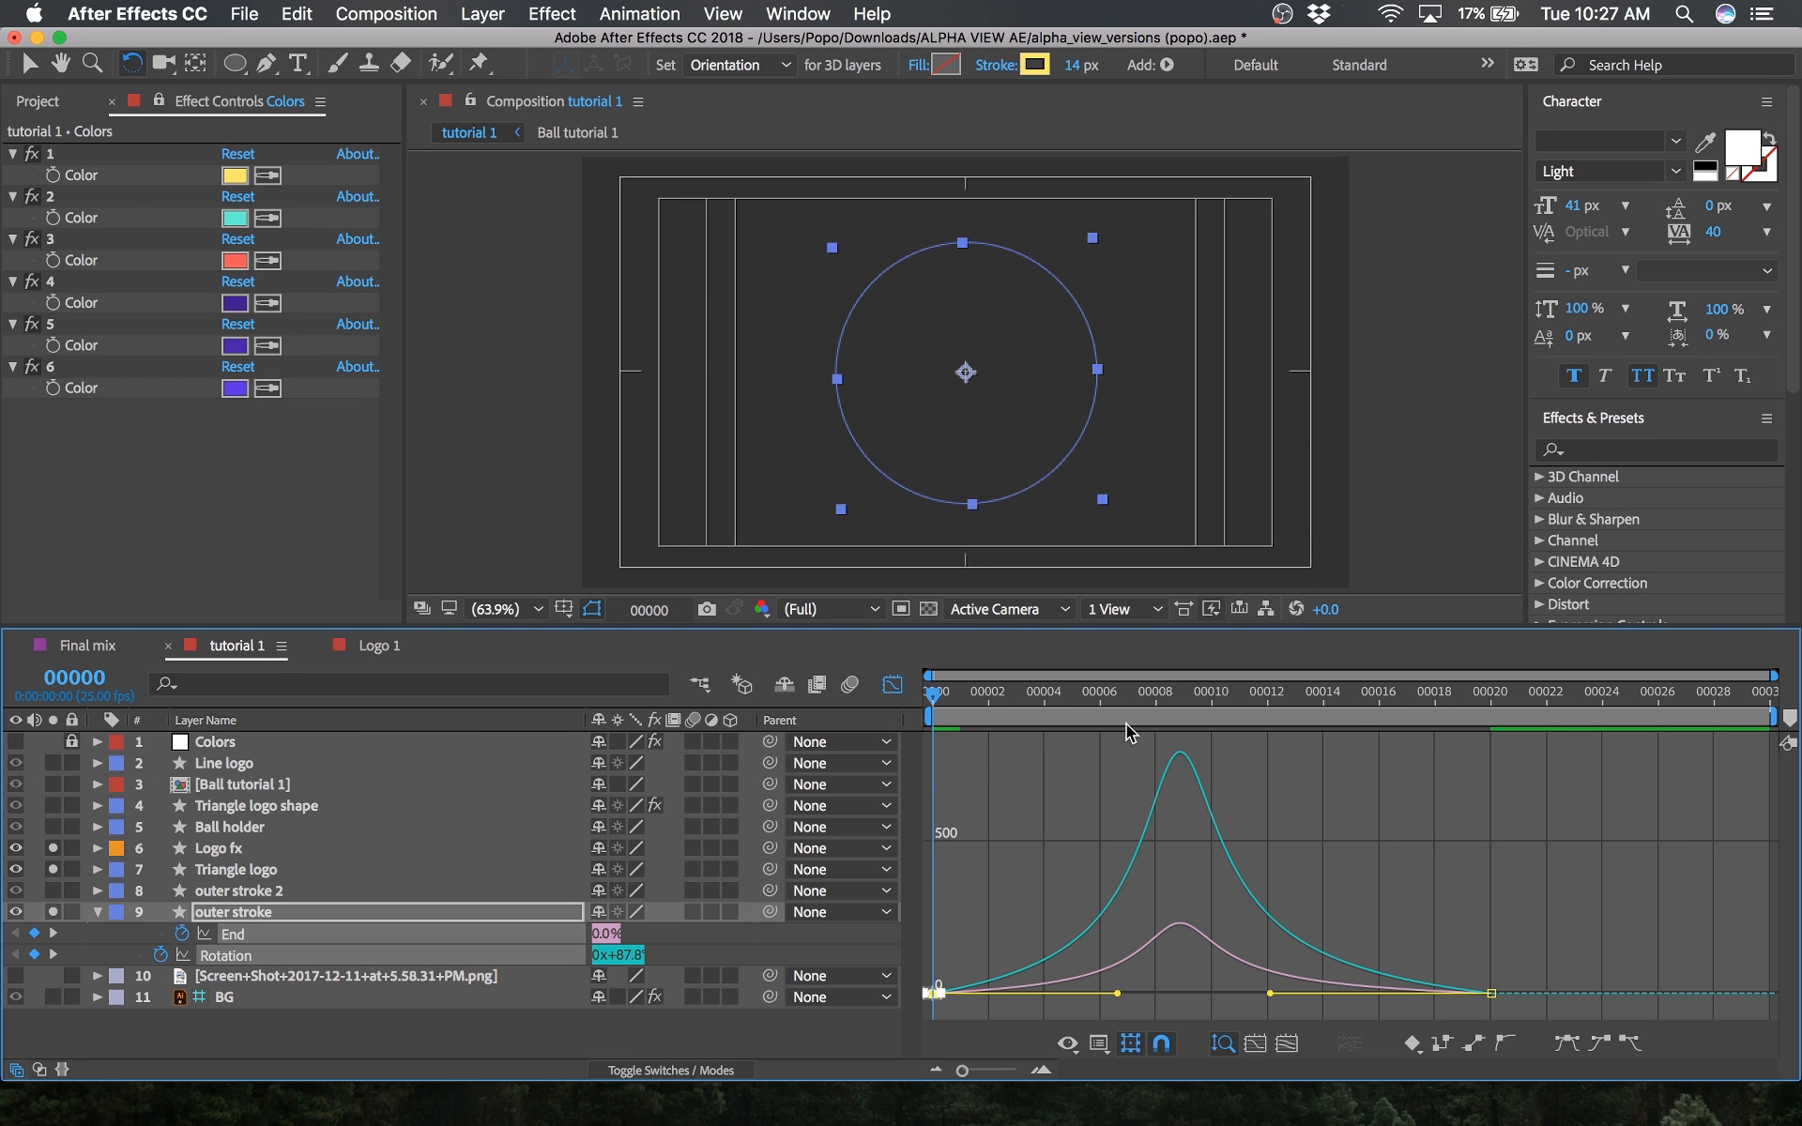
key("space")
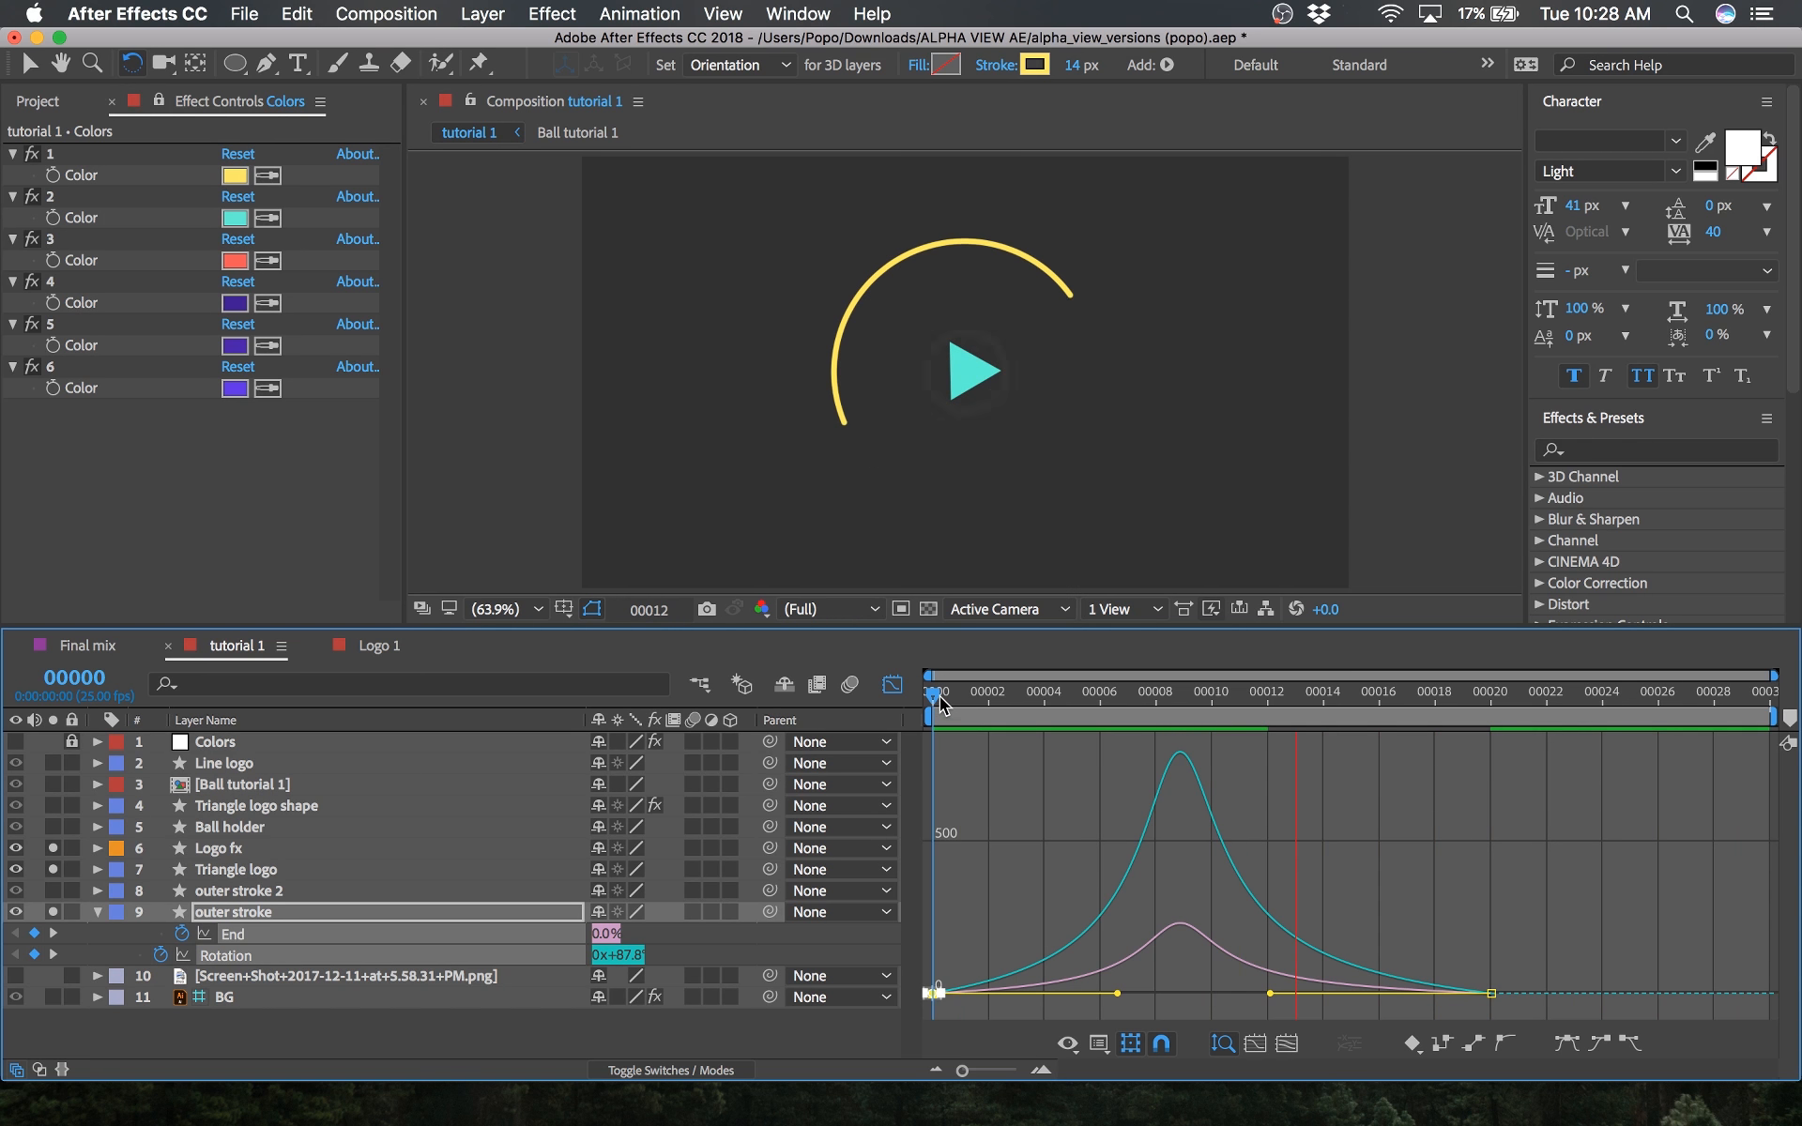
Step: Turn off solo for the Logo fx layer
left_click(52, 849)
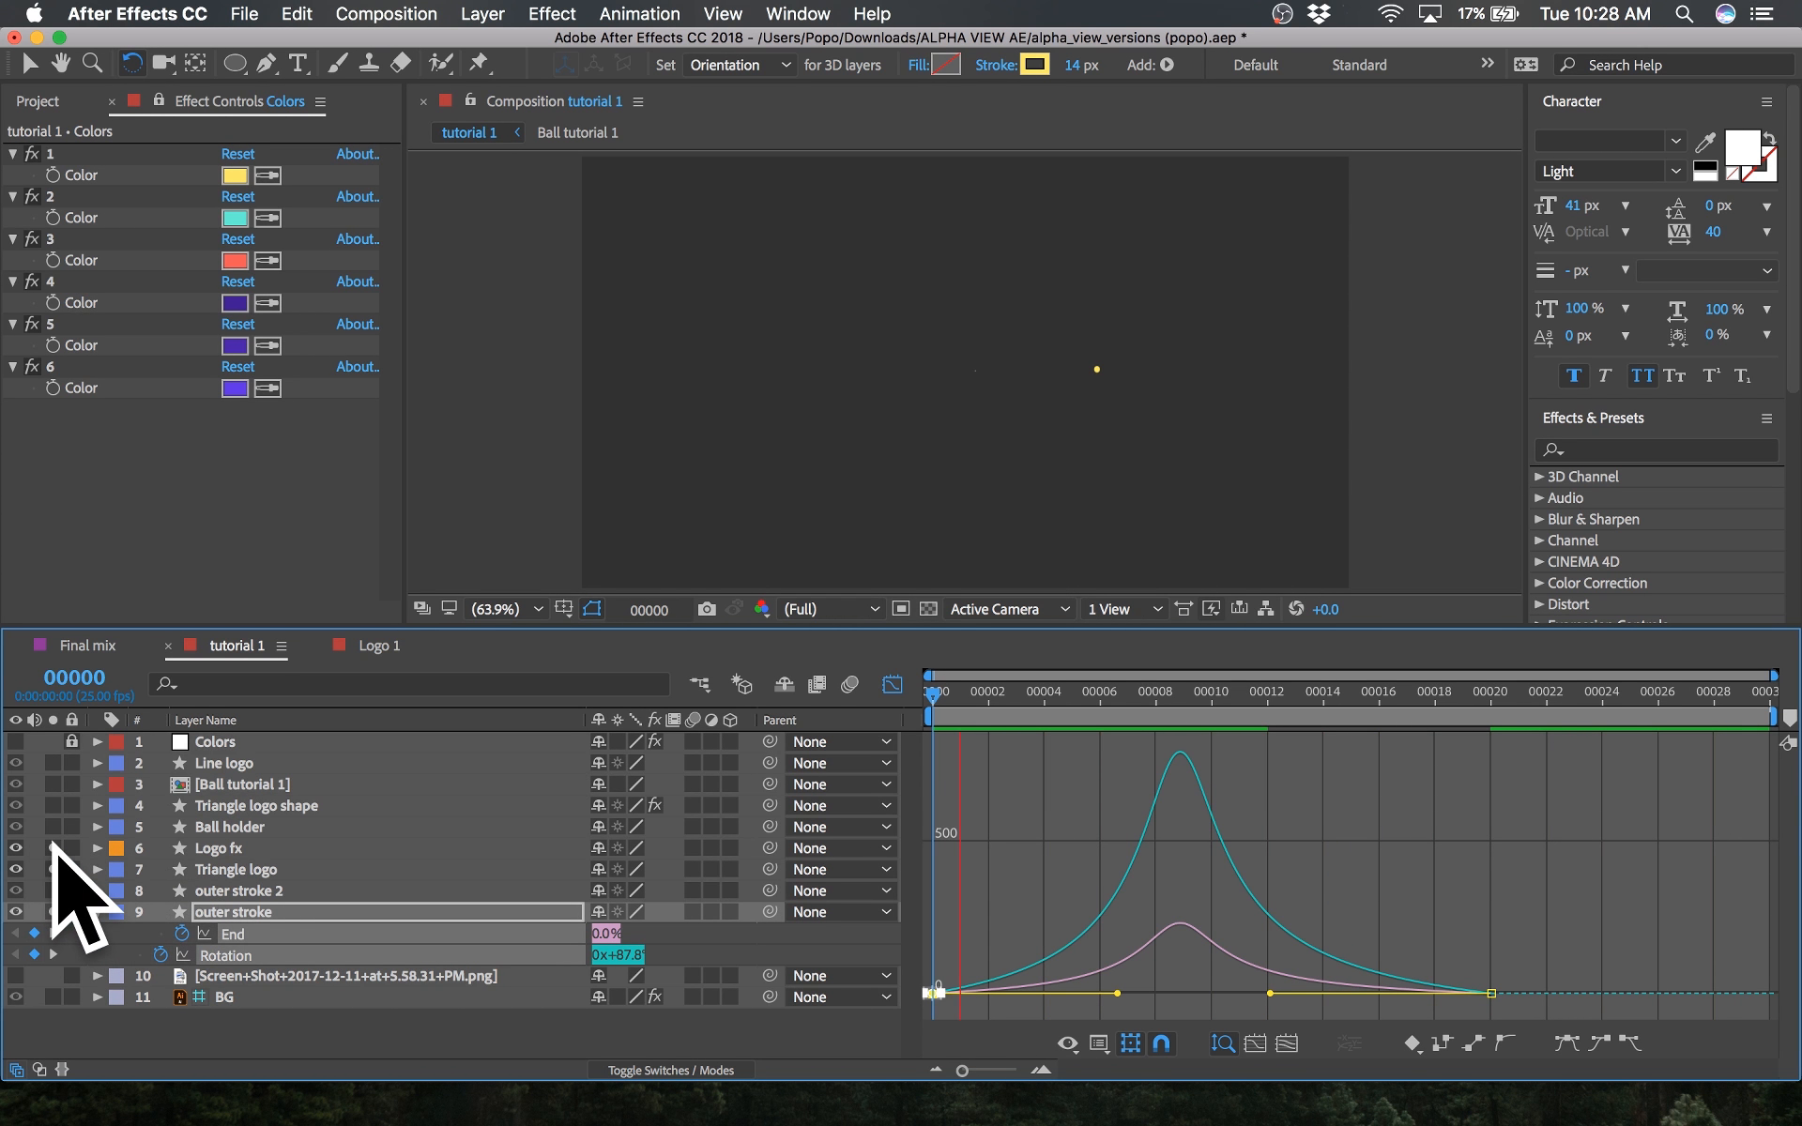
Step: Solo the outer stroke, Triangle logo and Logo fx layers together and preview their animation
left_click(53, 870)
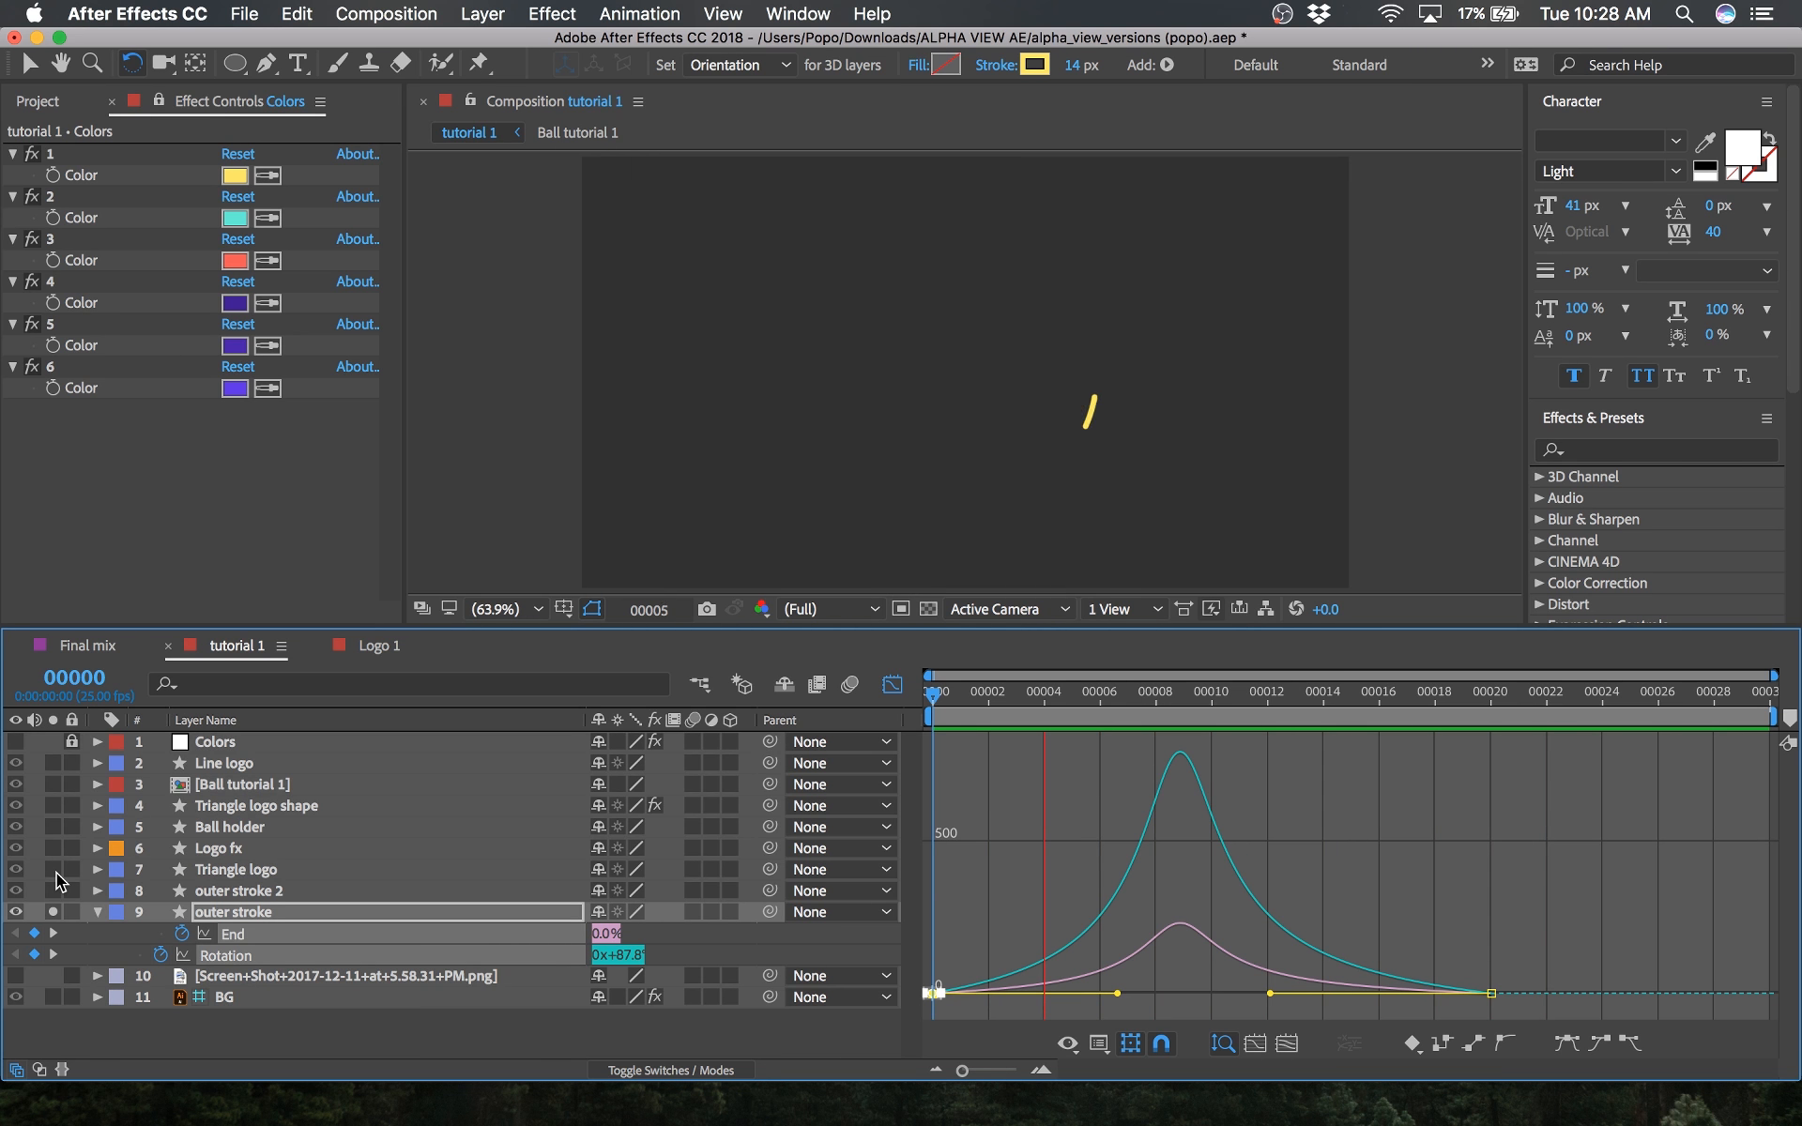
left_click(52, 912)
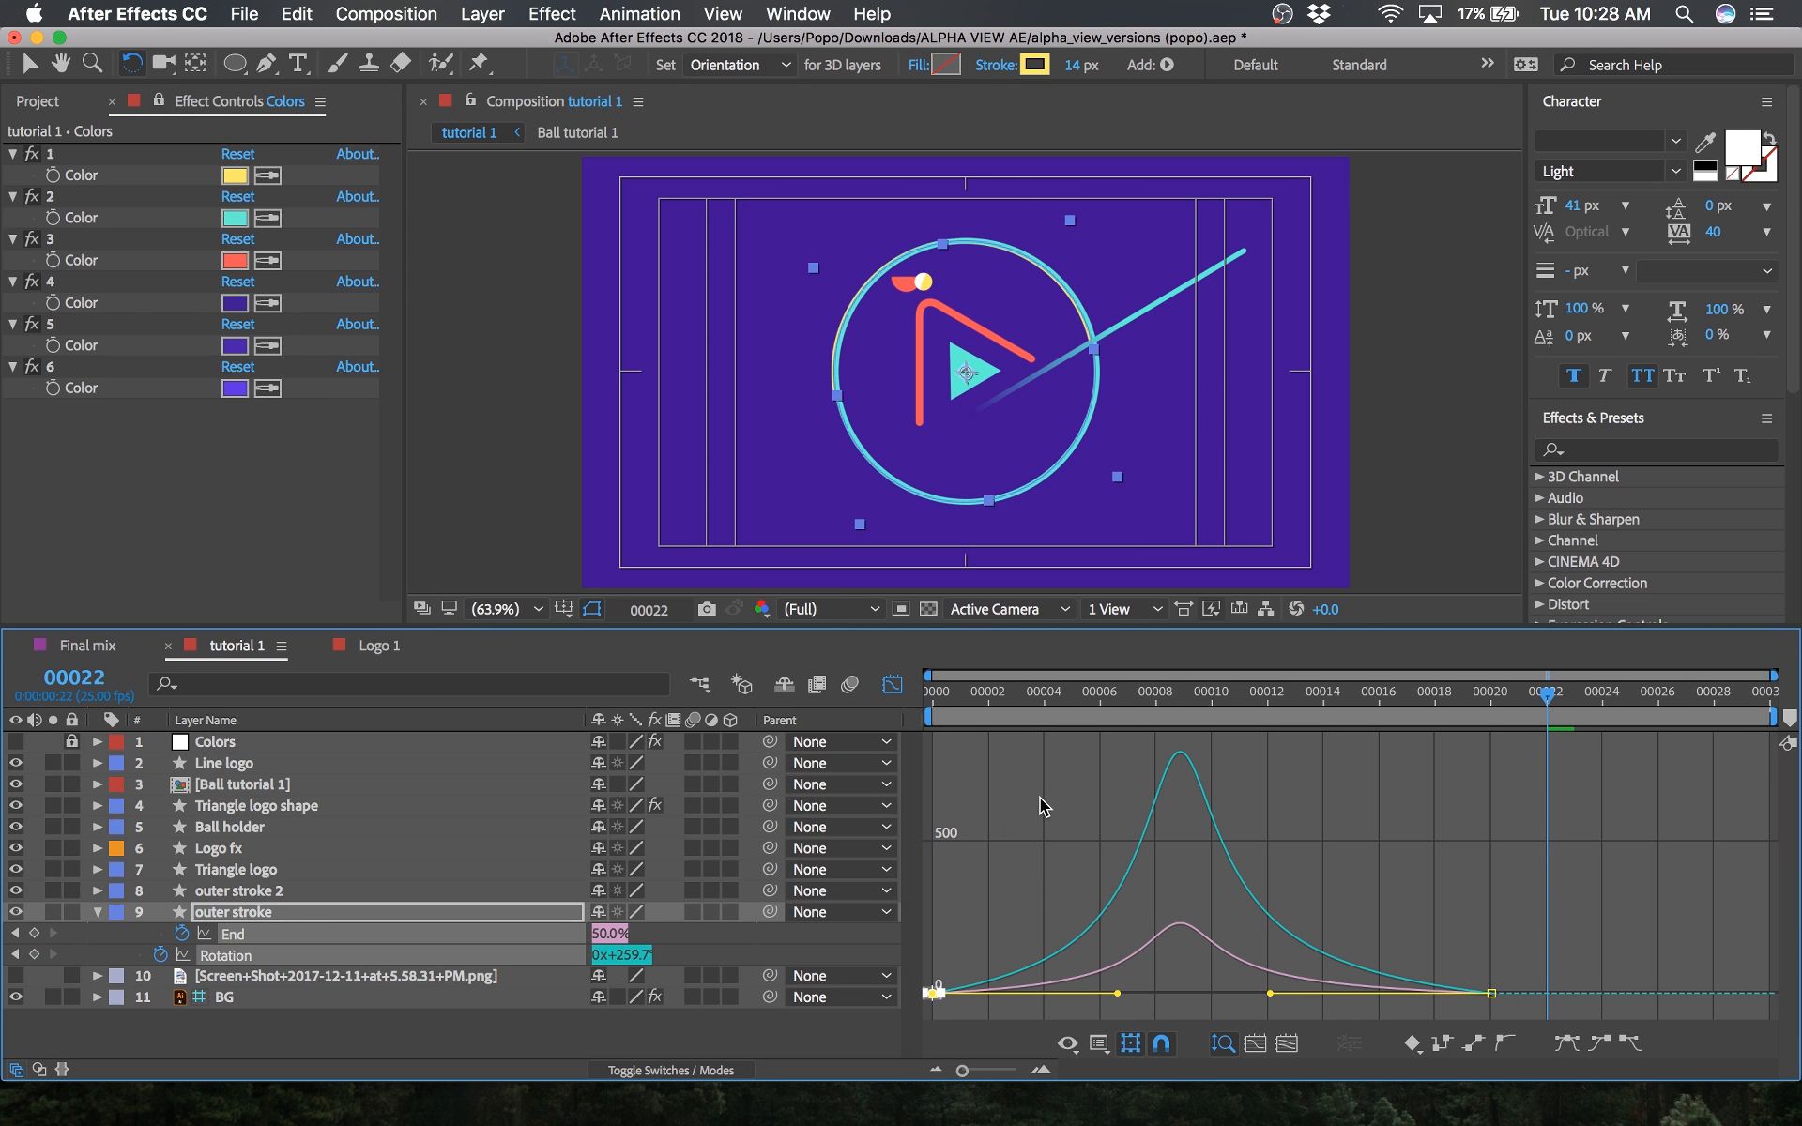
left_click(53, 913)
left_click_drag(53, 873, 53, 848)
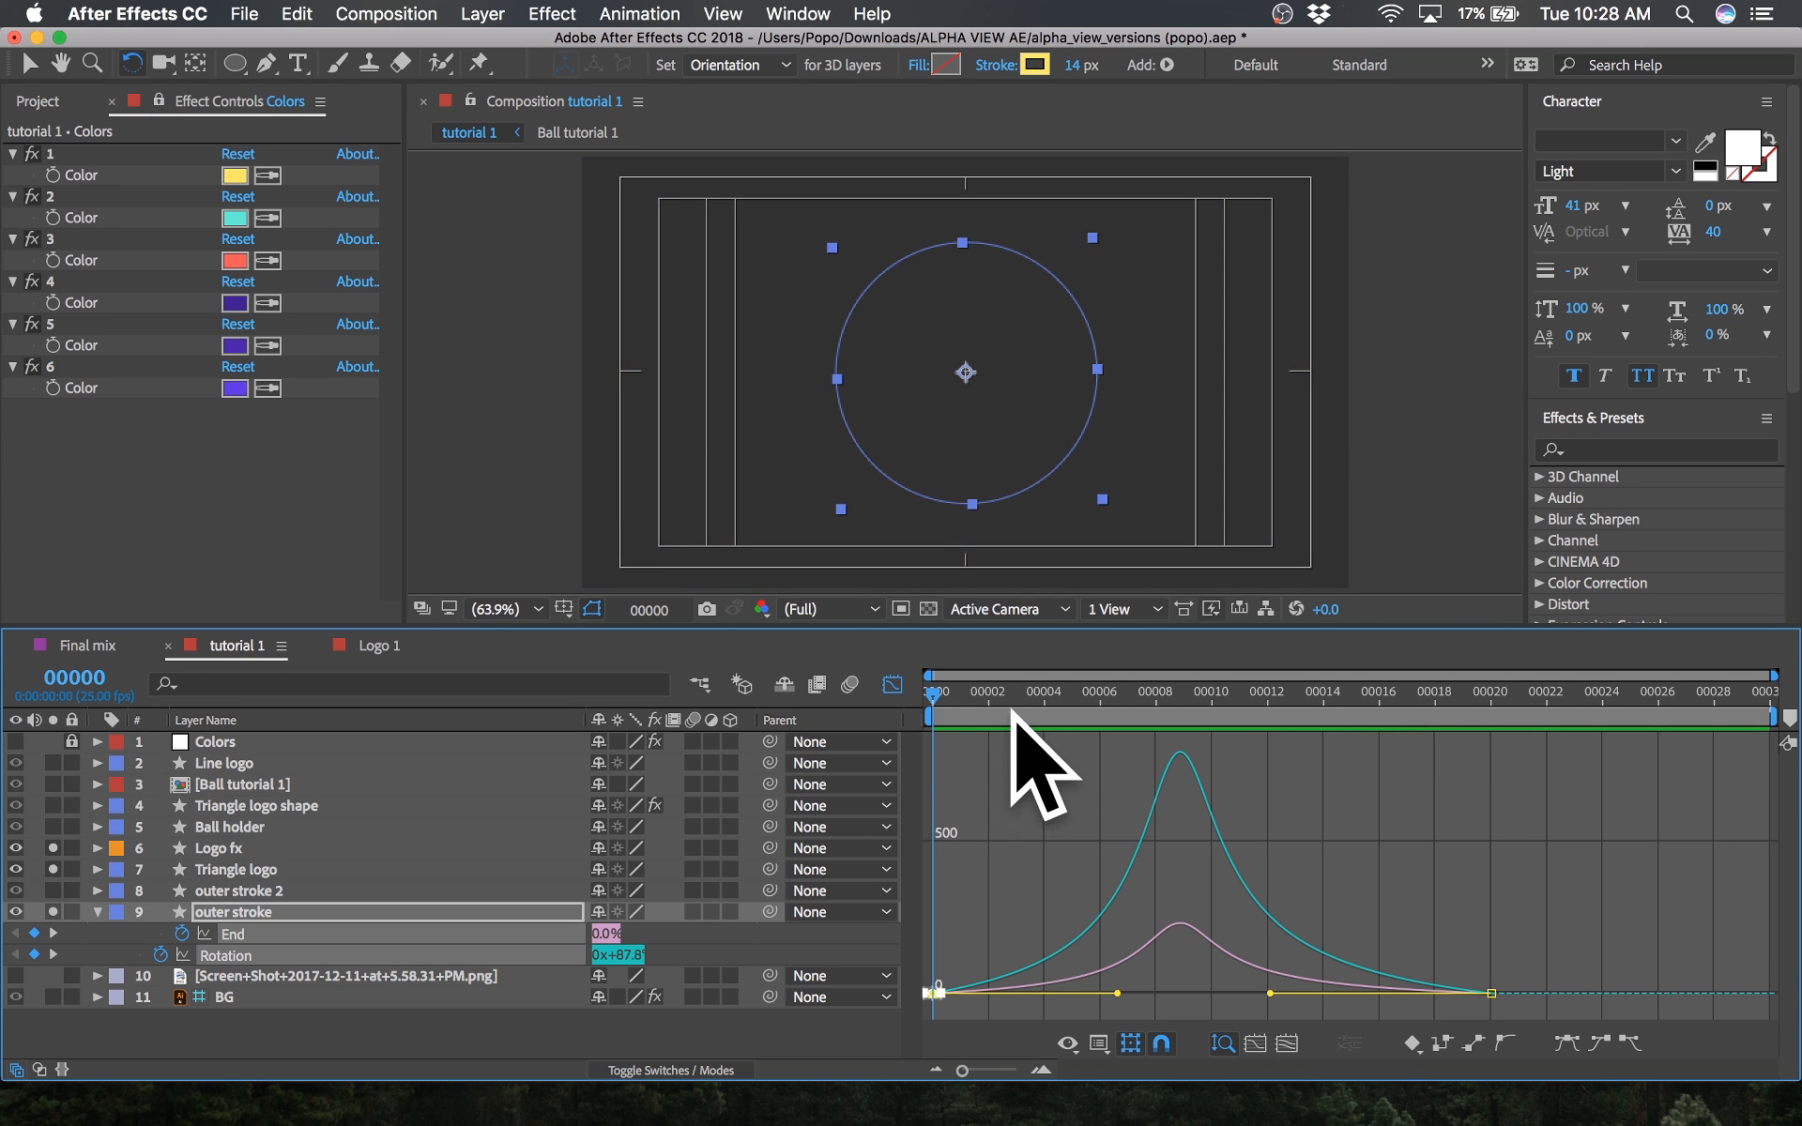
key("space")
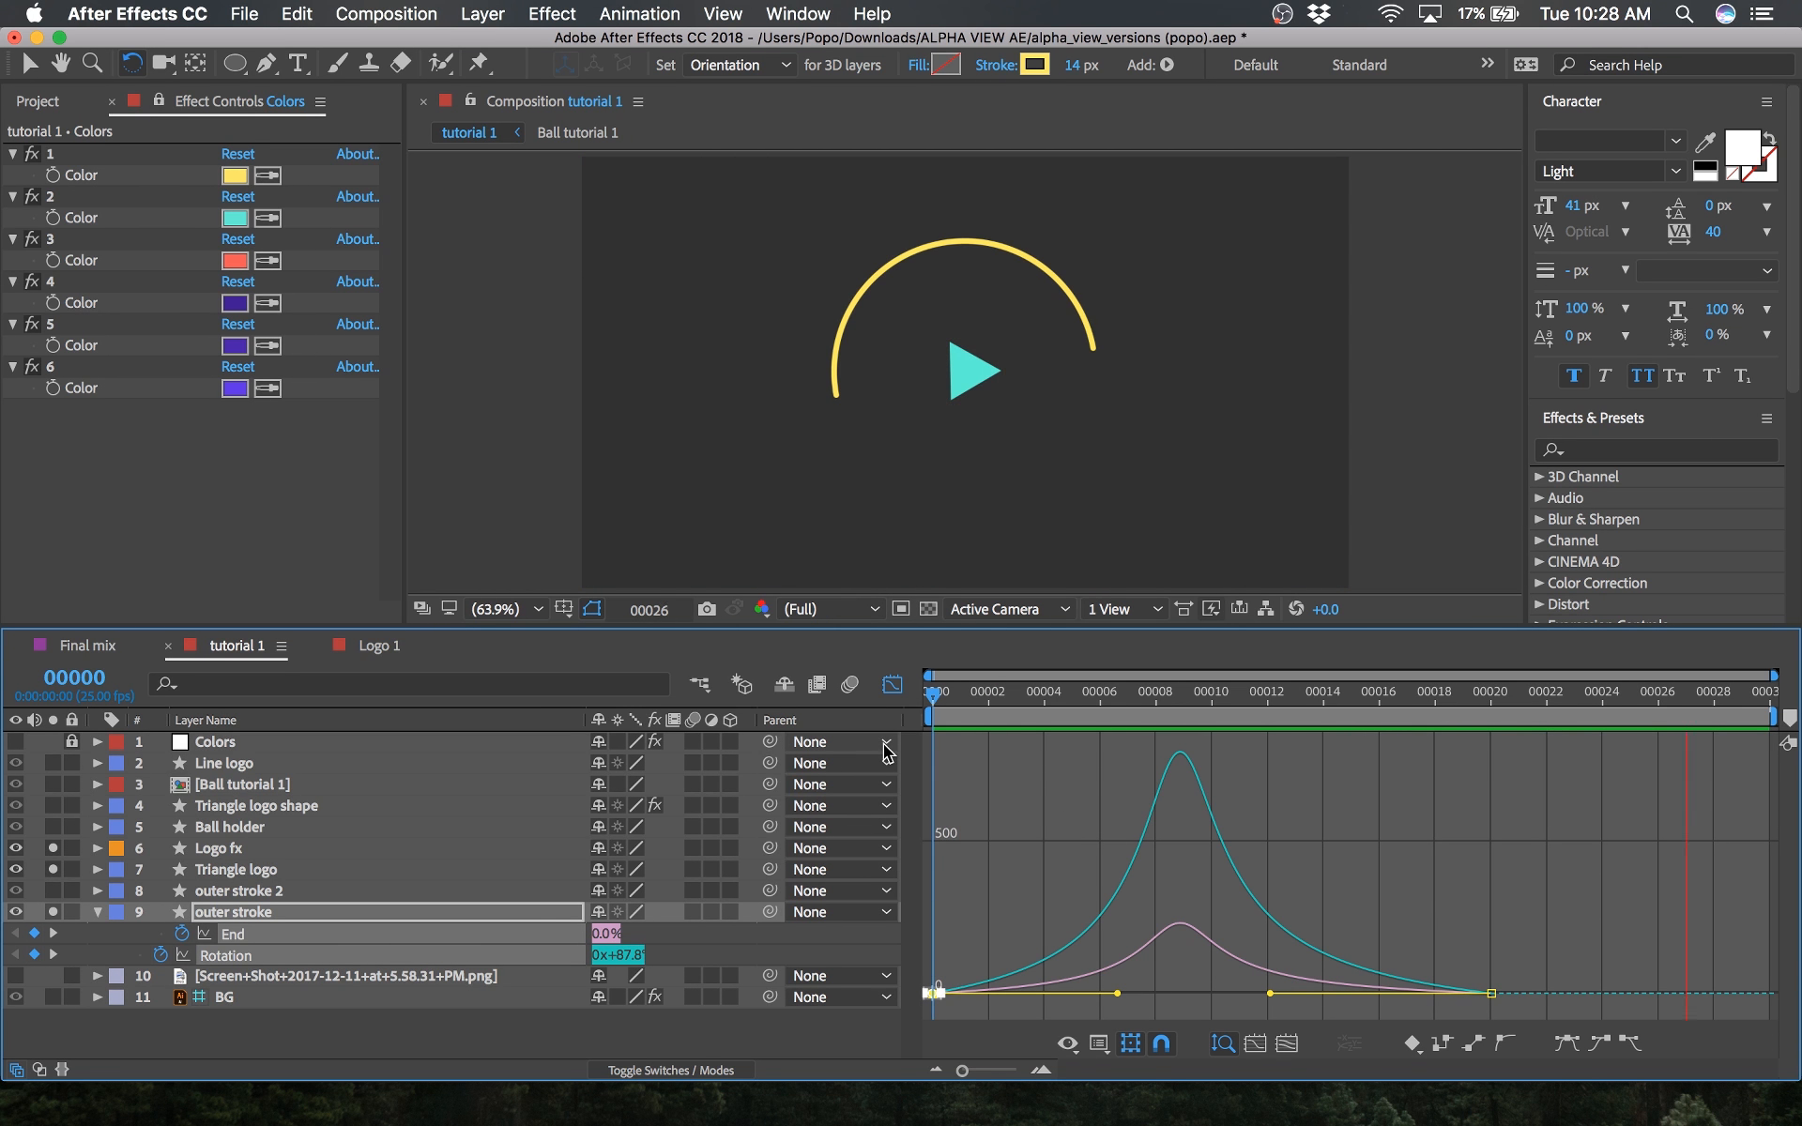
key("space")
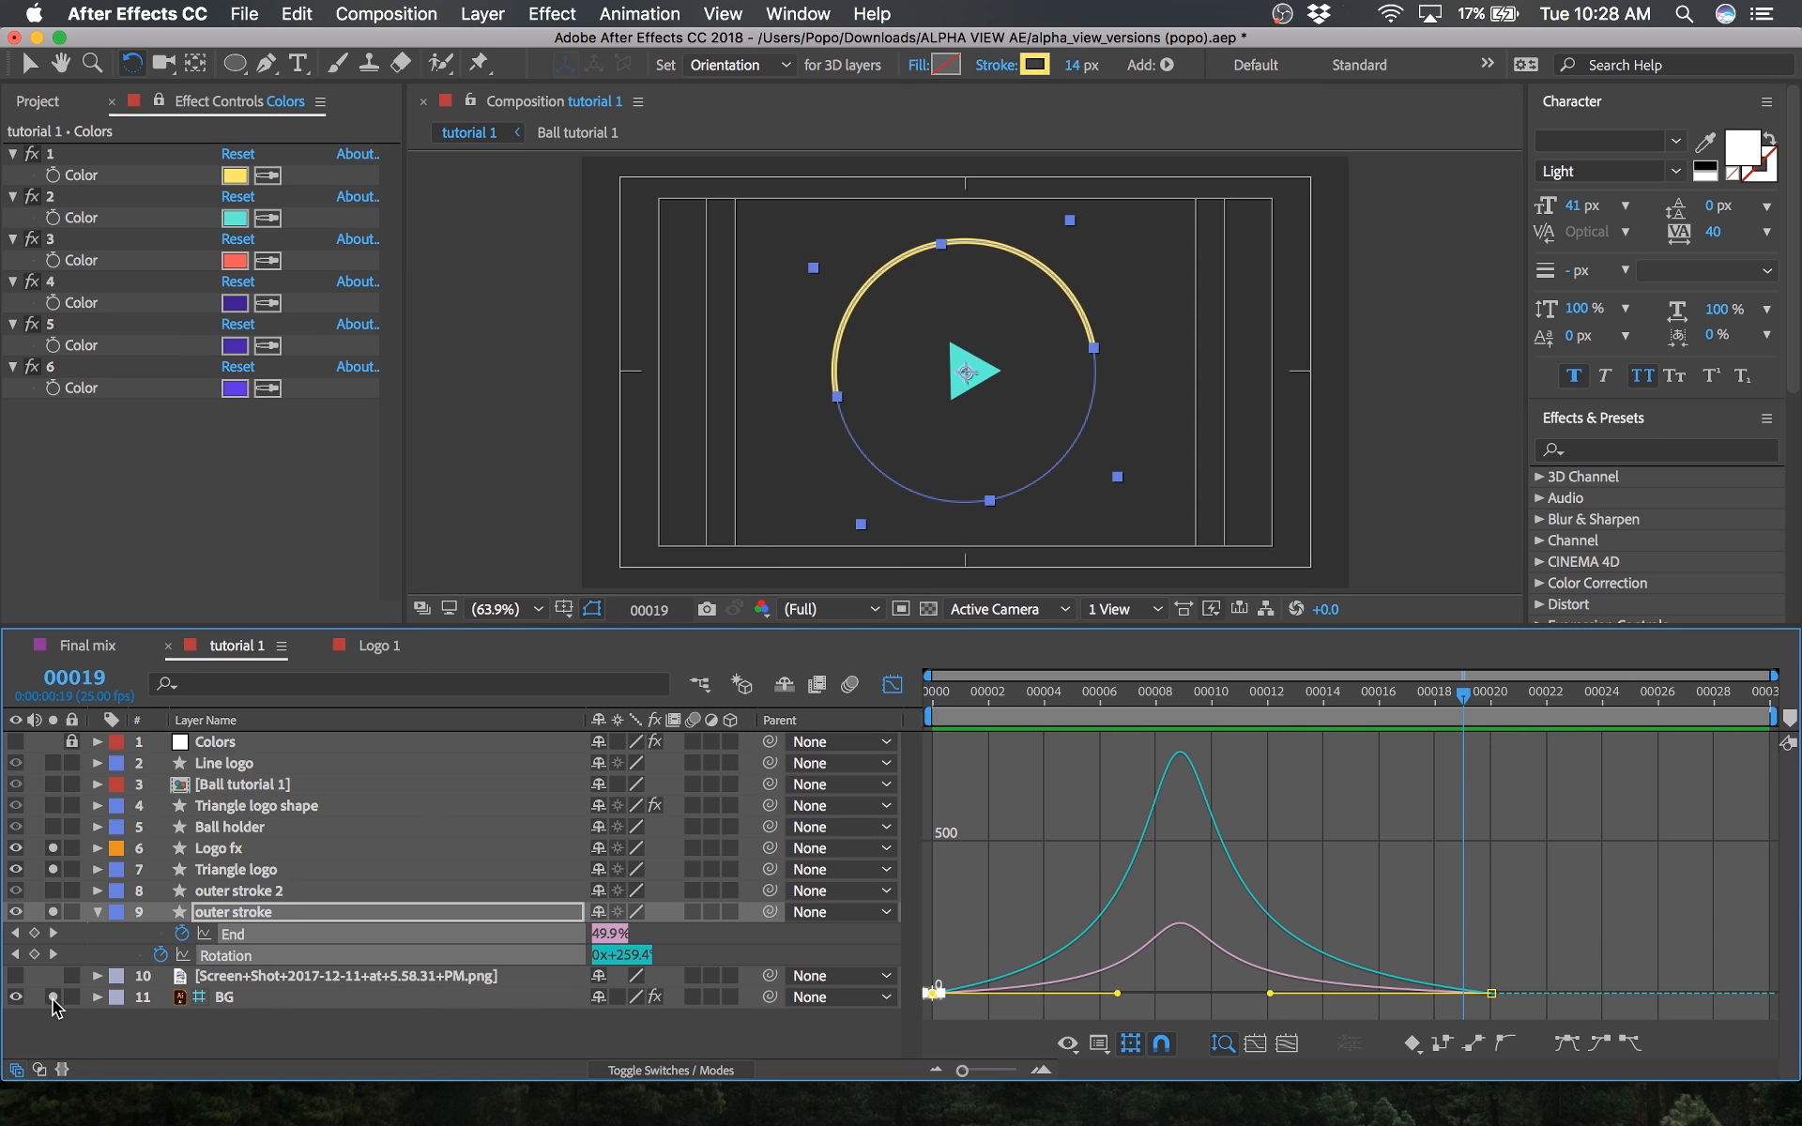
Step: Solo the BG layer as well and preview the animation from the first frame
left_click(52, 997)
key("Home")
key("space")
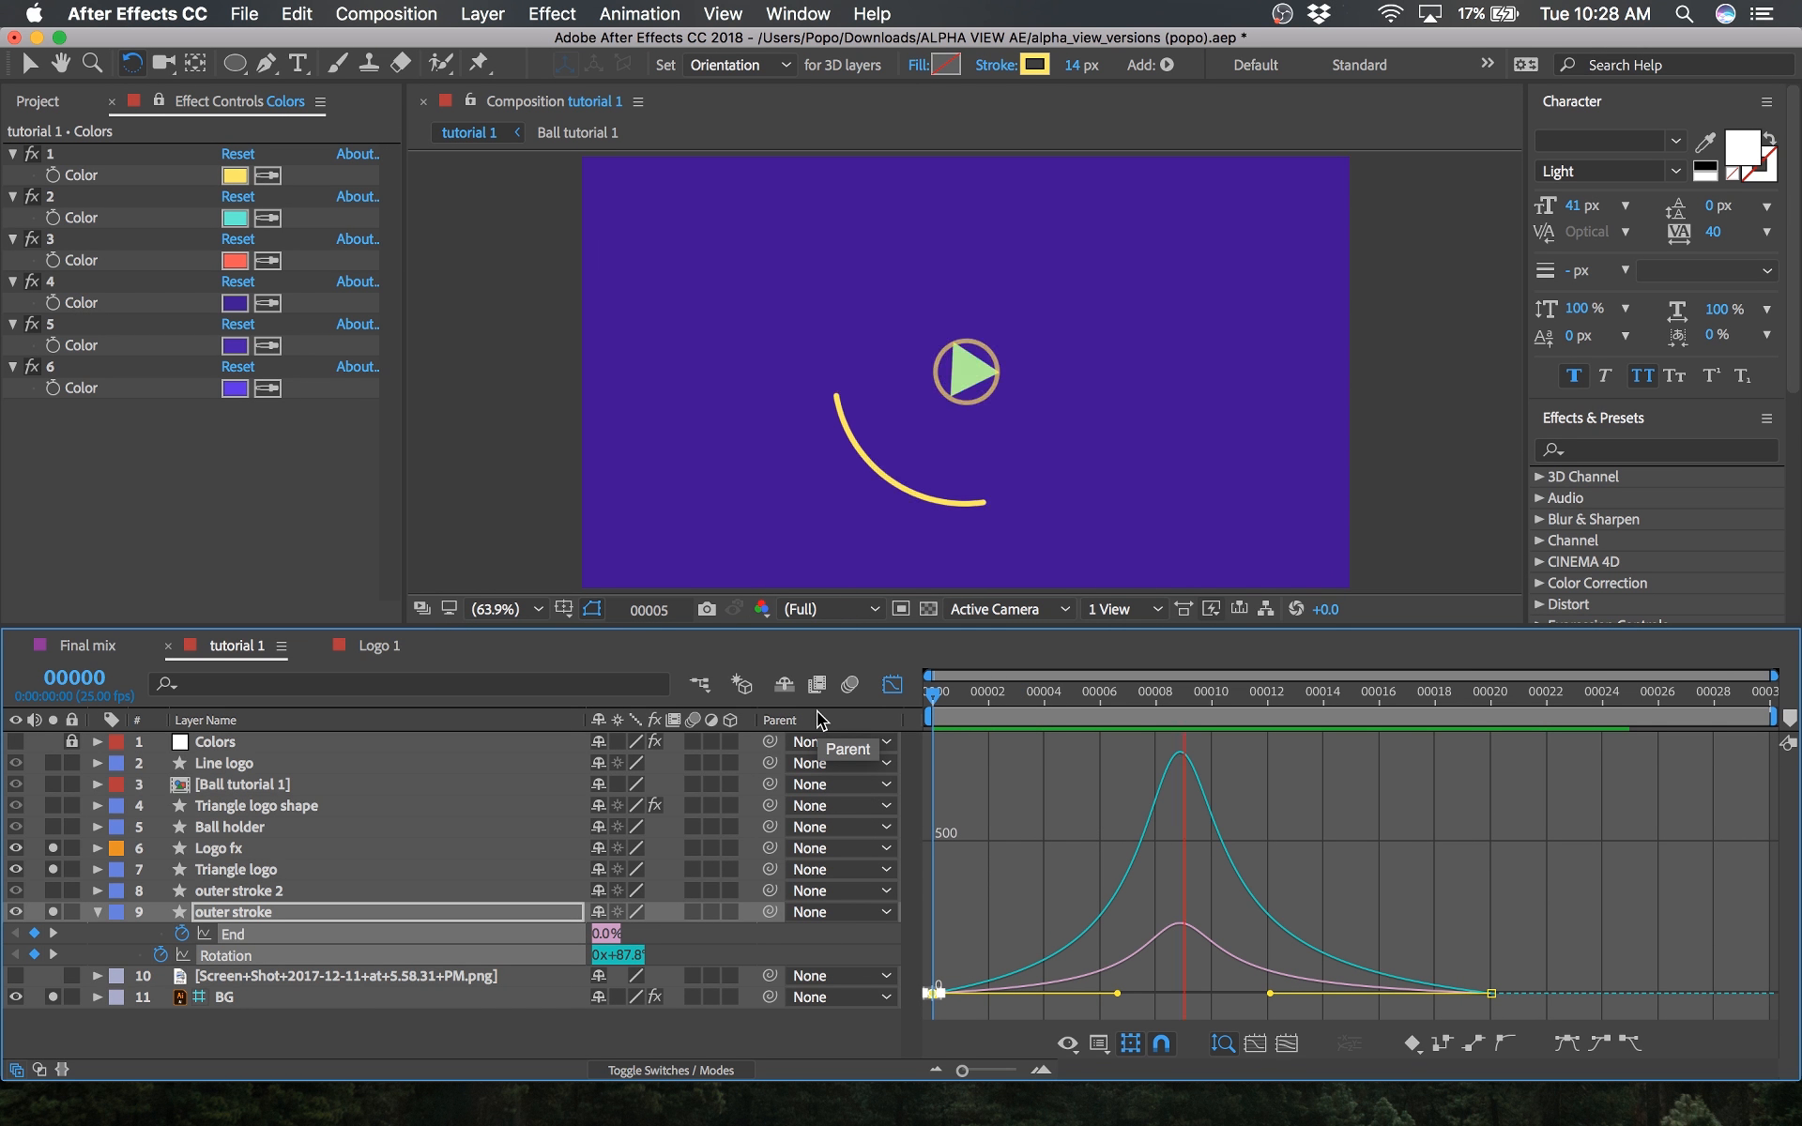
key("space")
Step: Collapse the outer stroke layer's properties, solo outer stroke 2 and switch the timeline from the graph editor back to layer bars
left_click(240, 915)
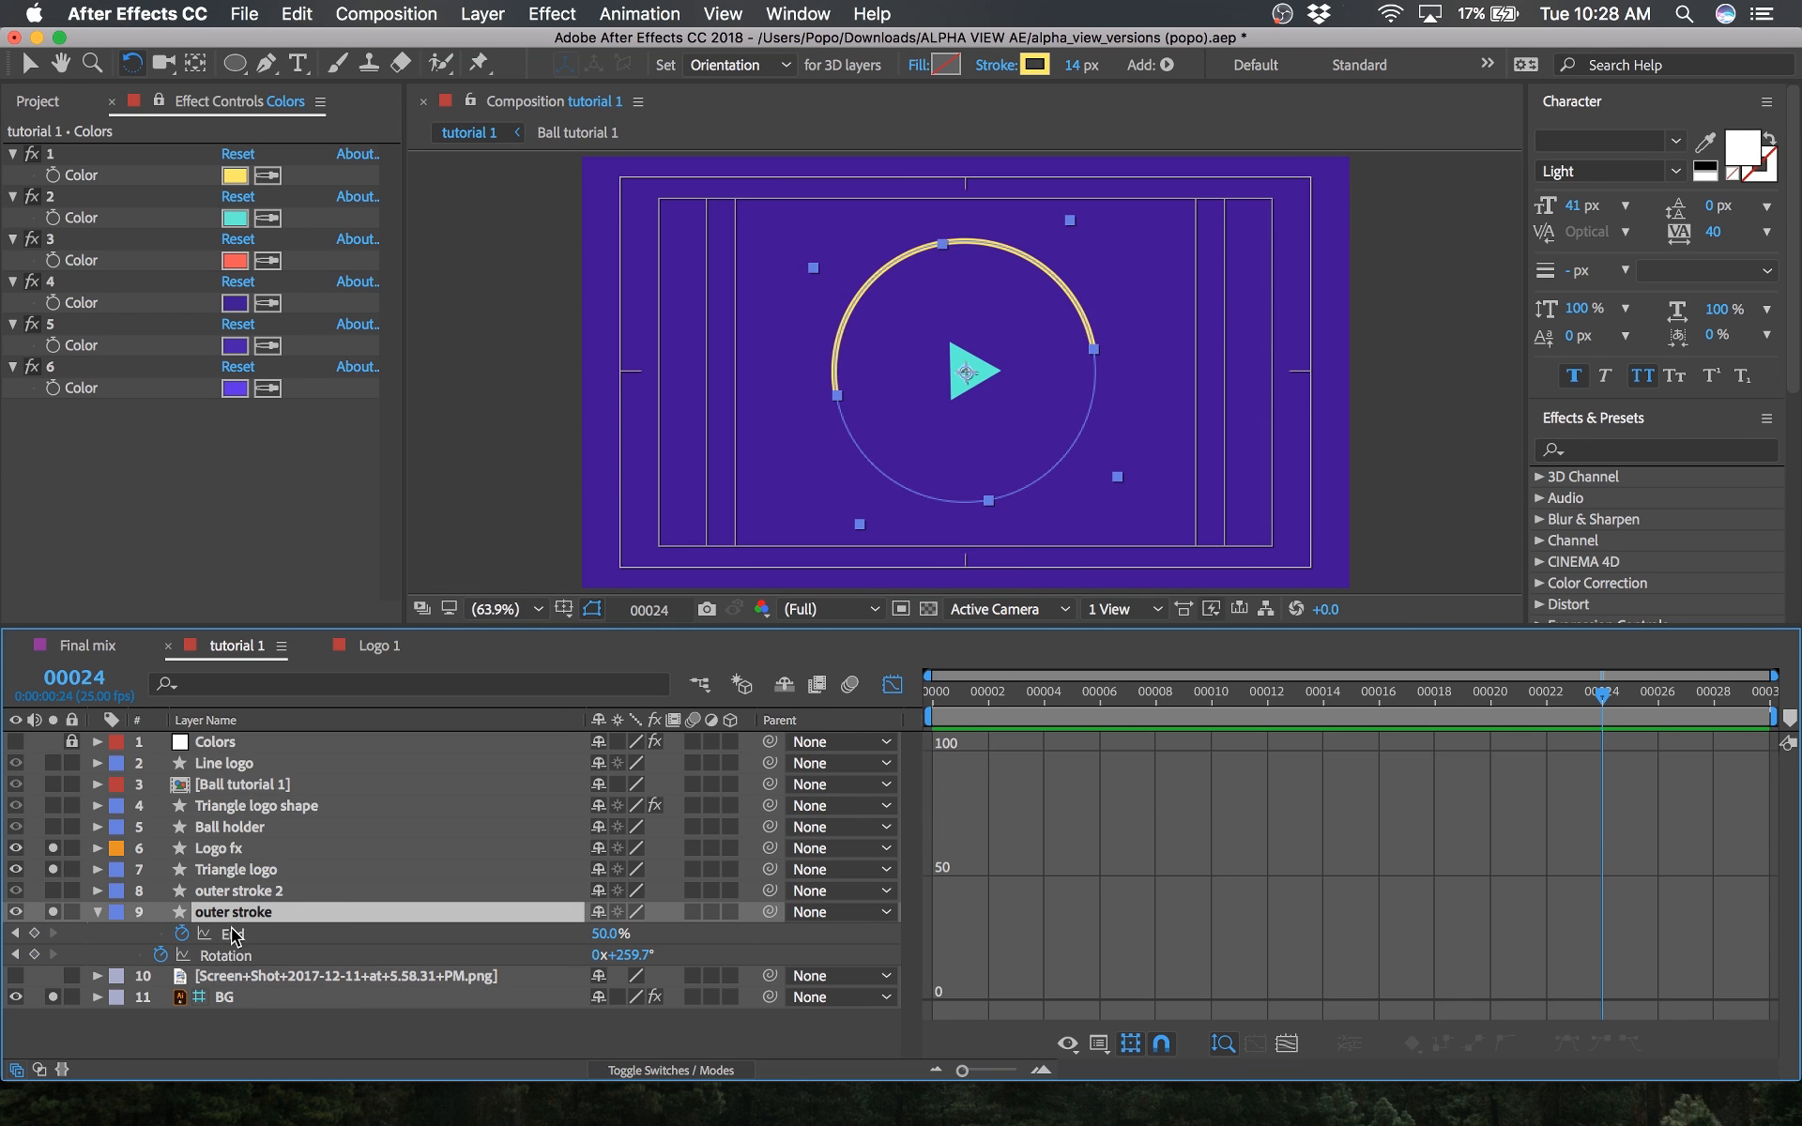
left_click(185, 894)
left_click(99, 912)
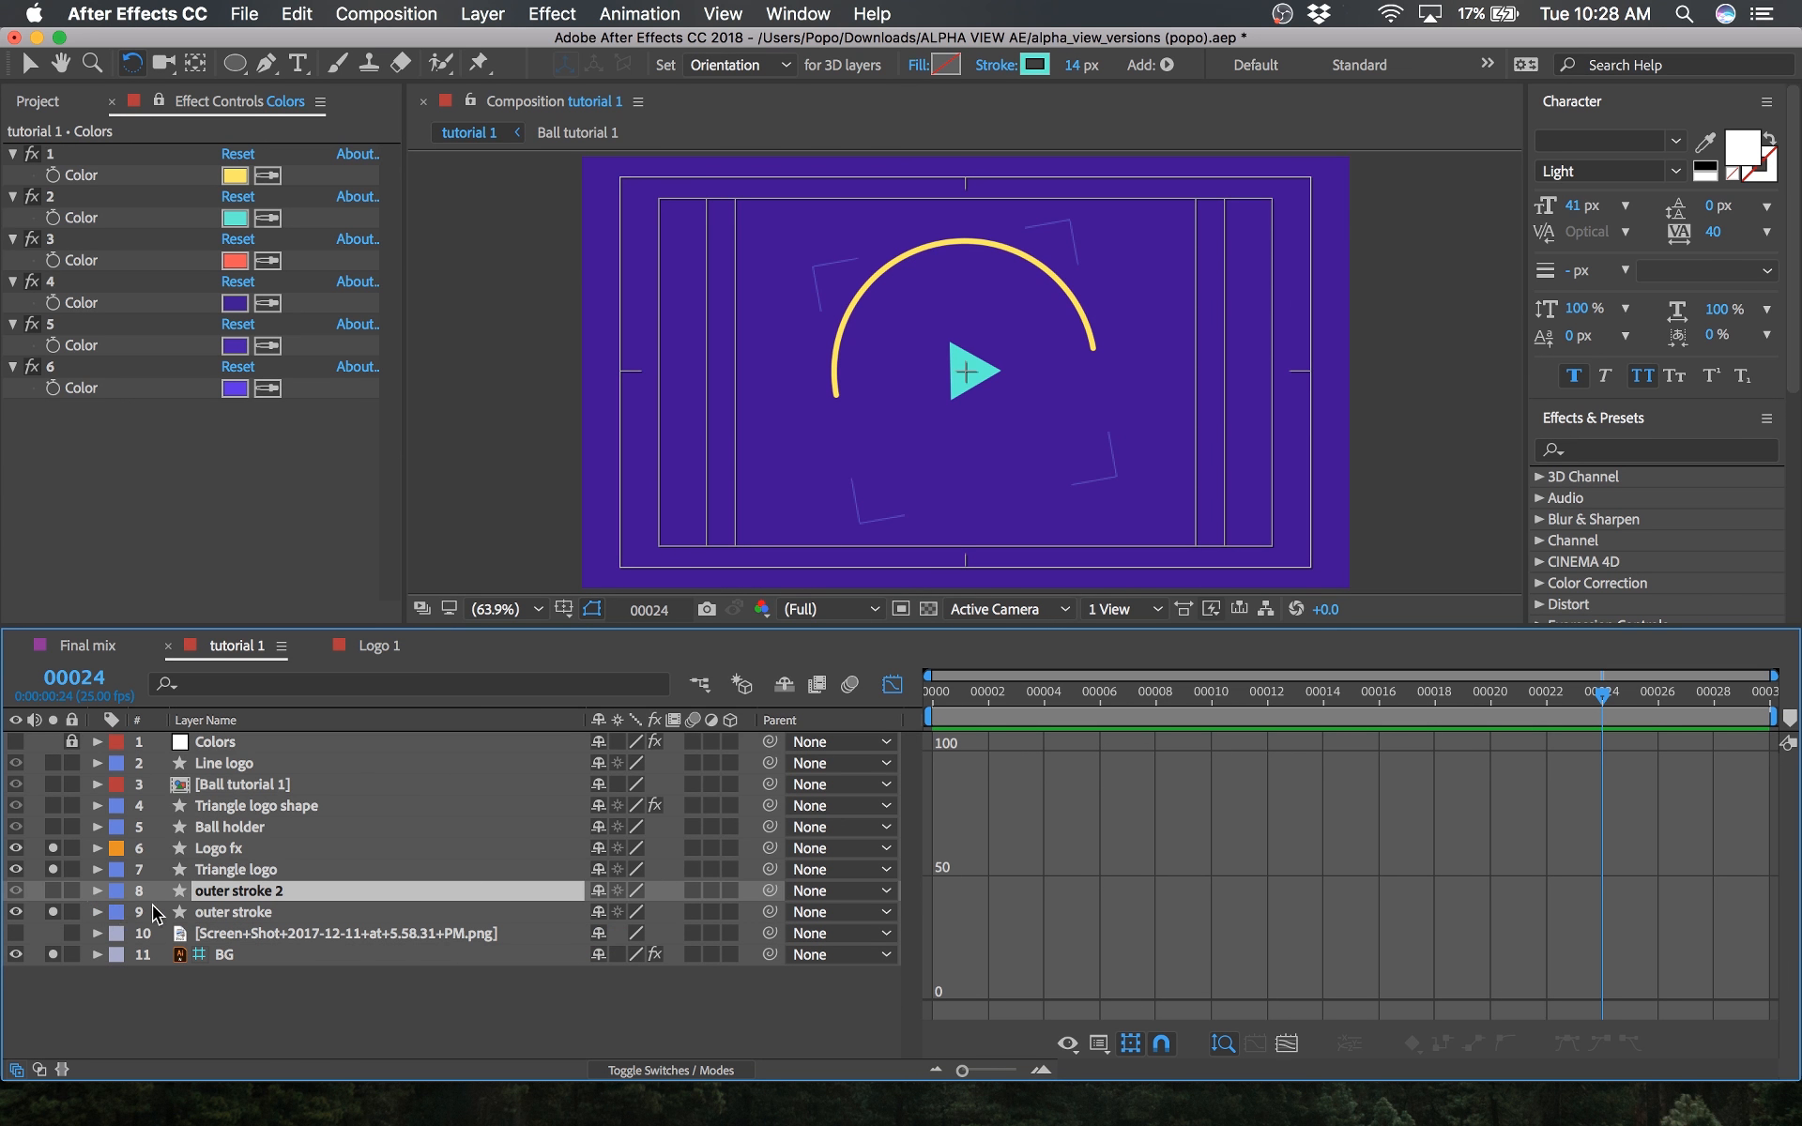
left_click(51, 891)
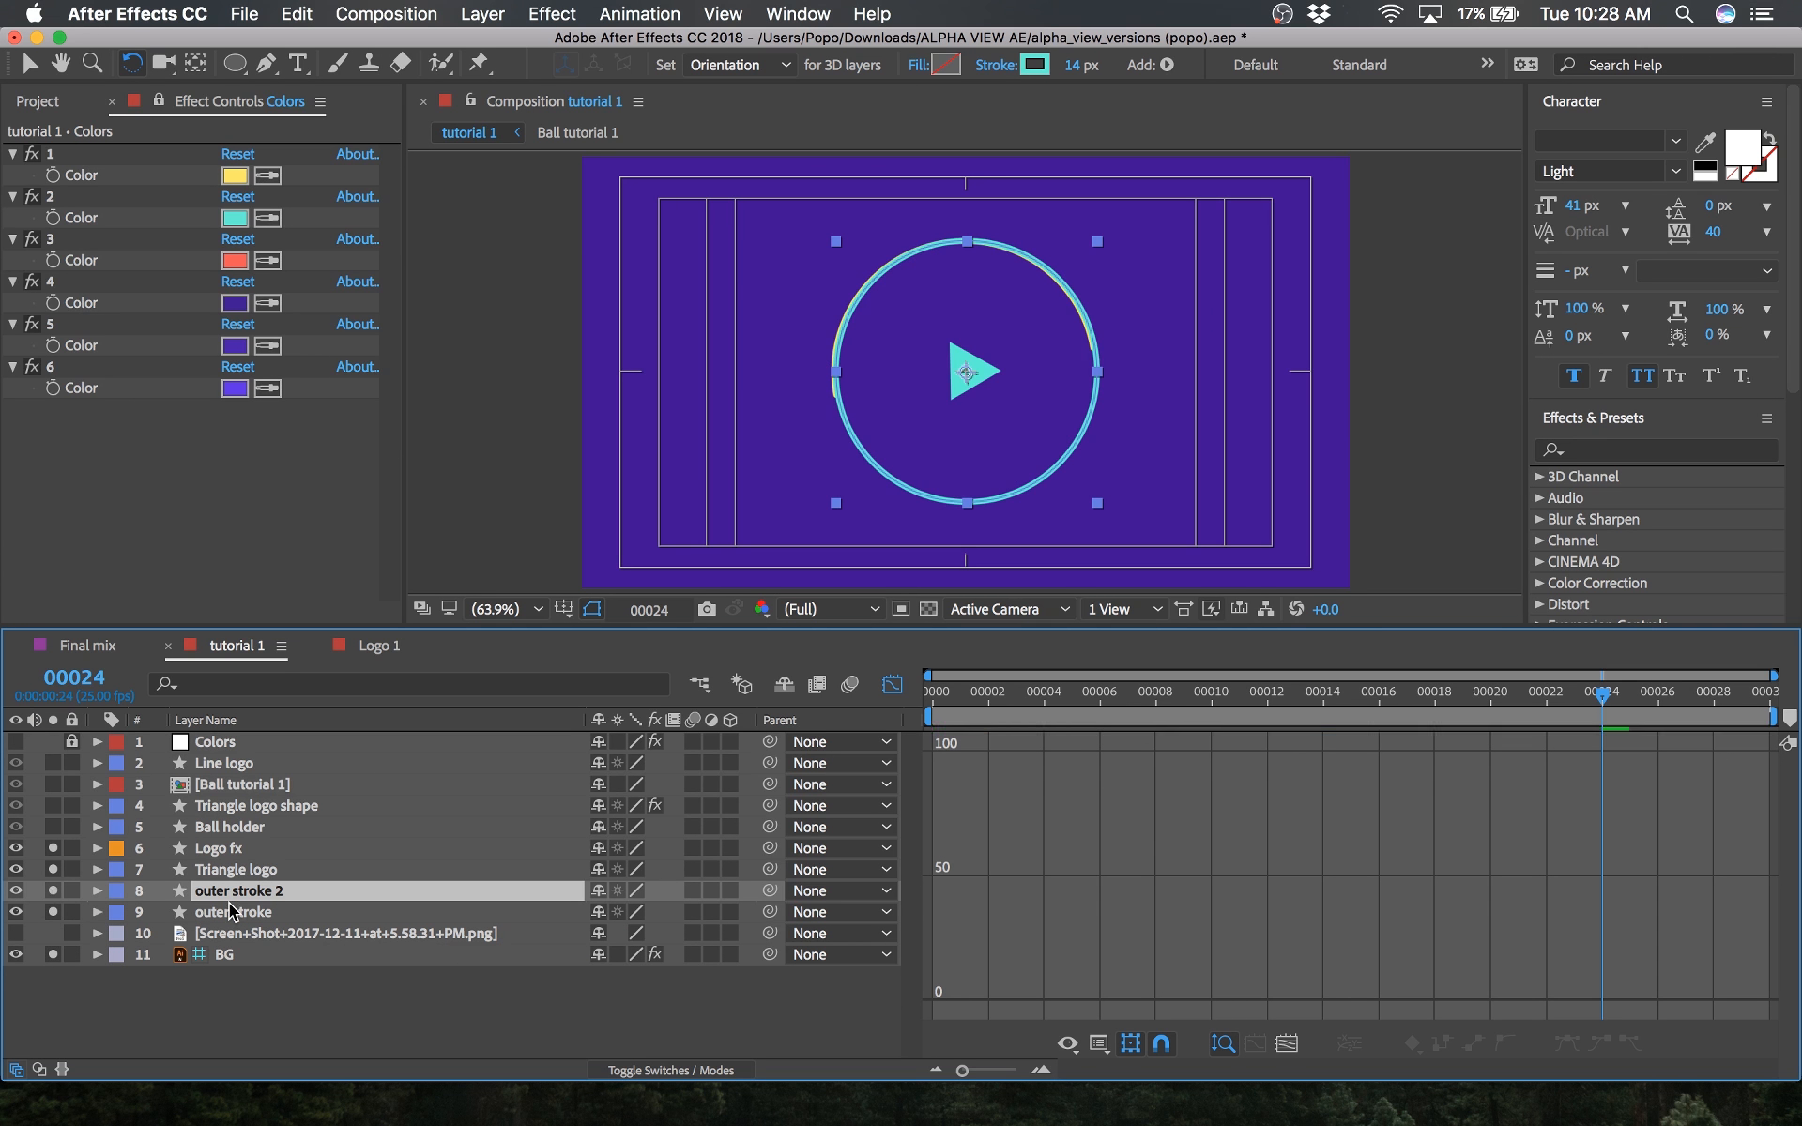
left_click(897, 680)
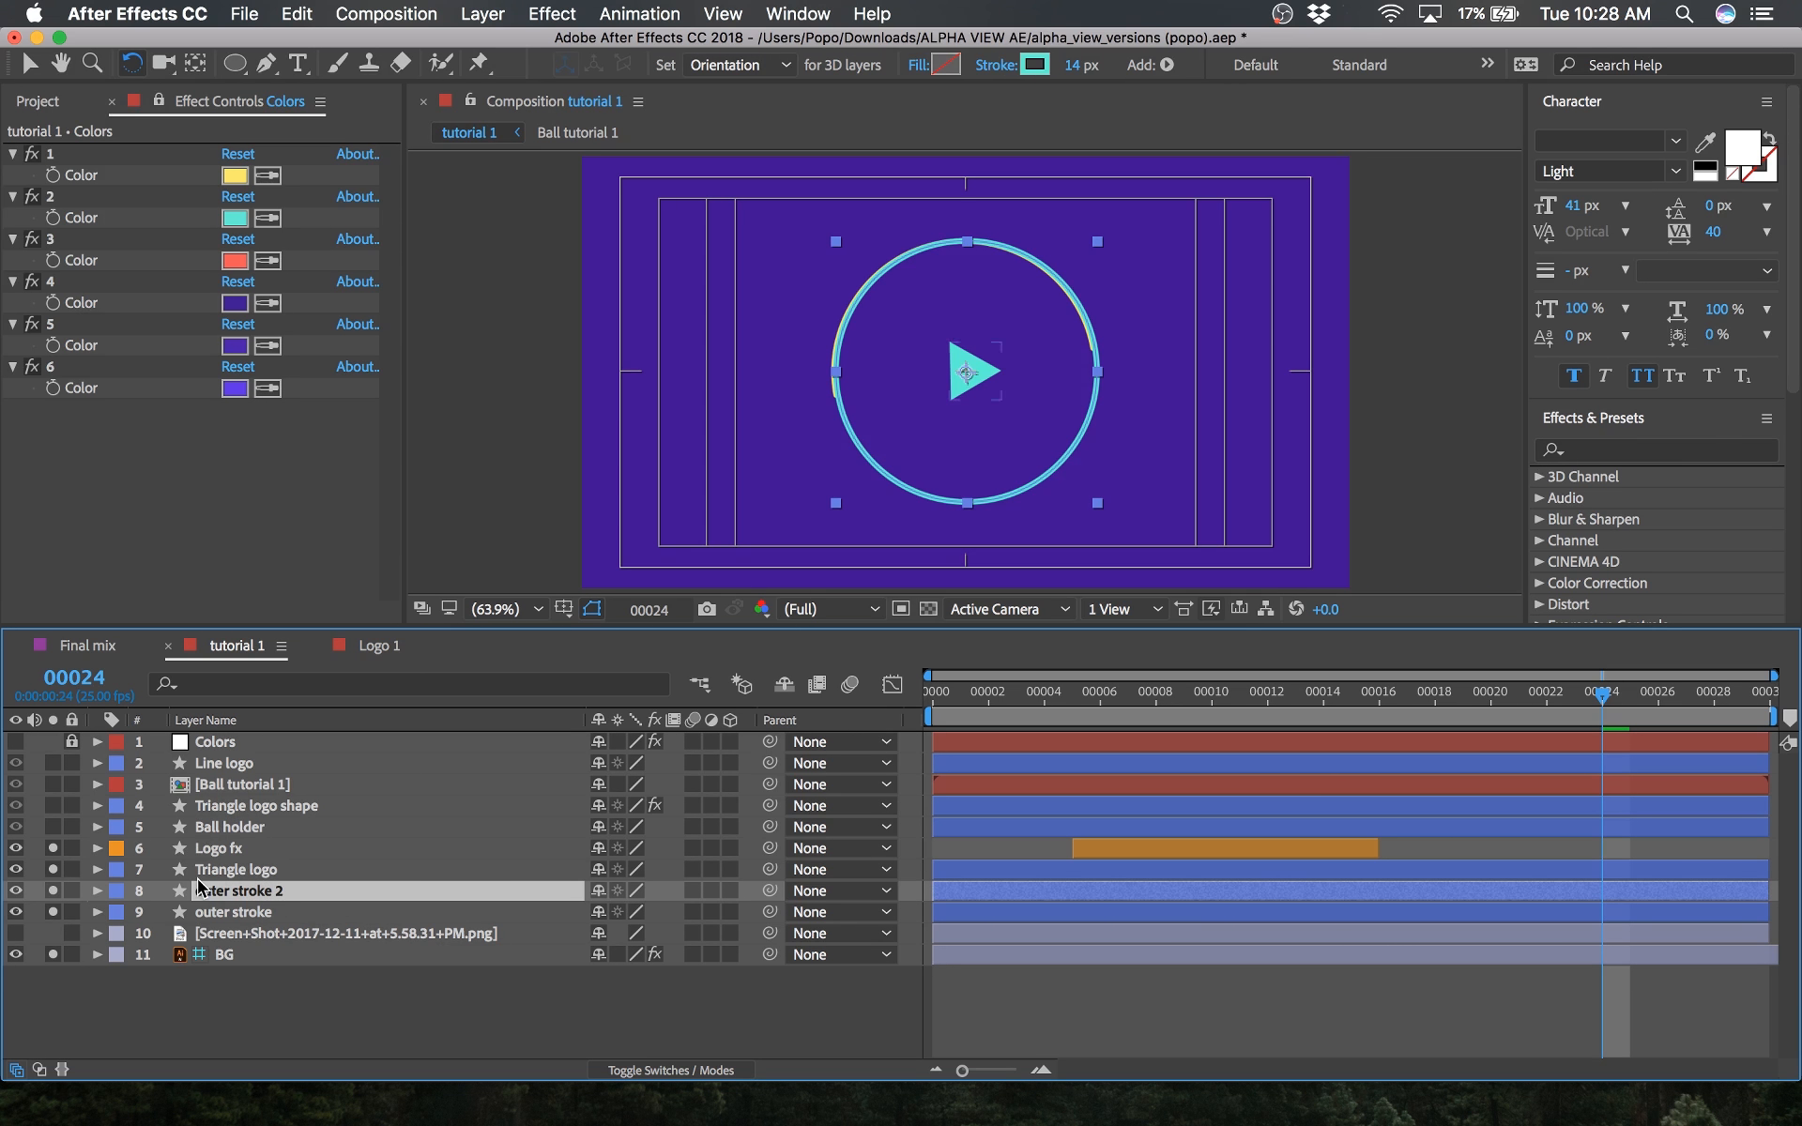
Step: Add Trim Paths to the outer stroke 2 layer, with the current time at frame 20
left_click(98, 891)
left_click(1491, 692)
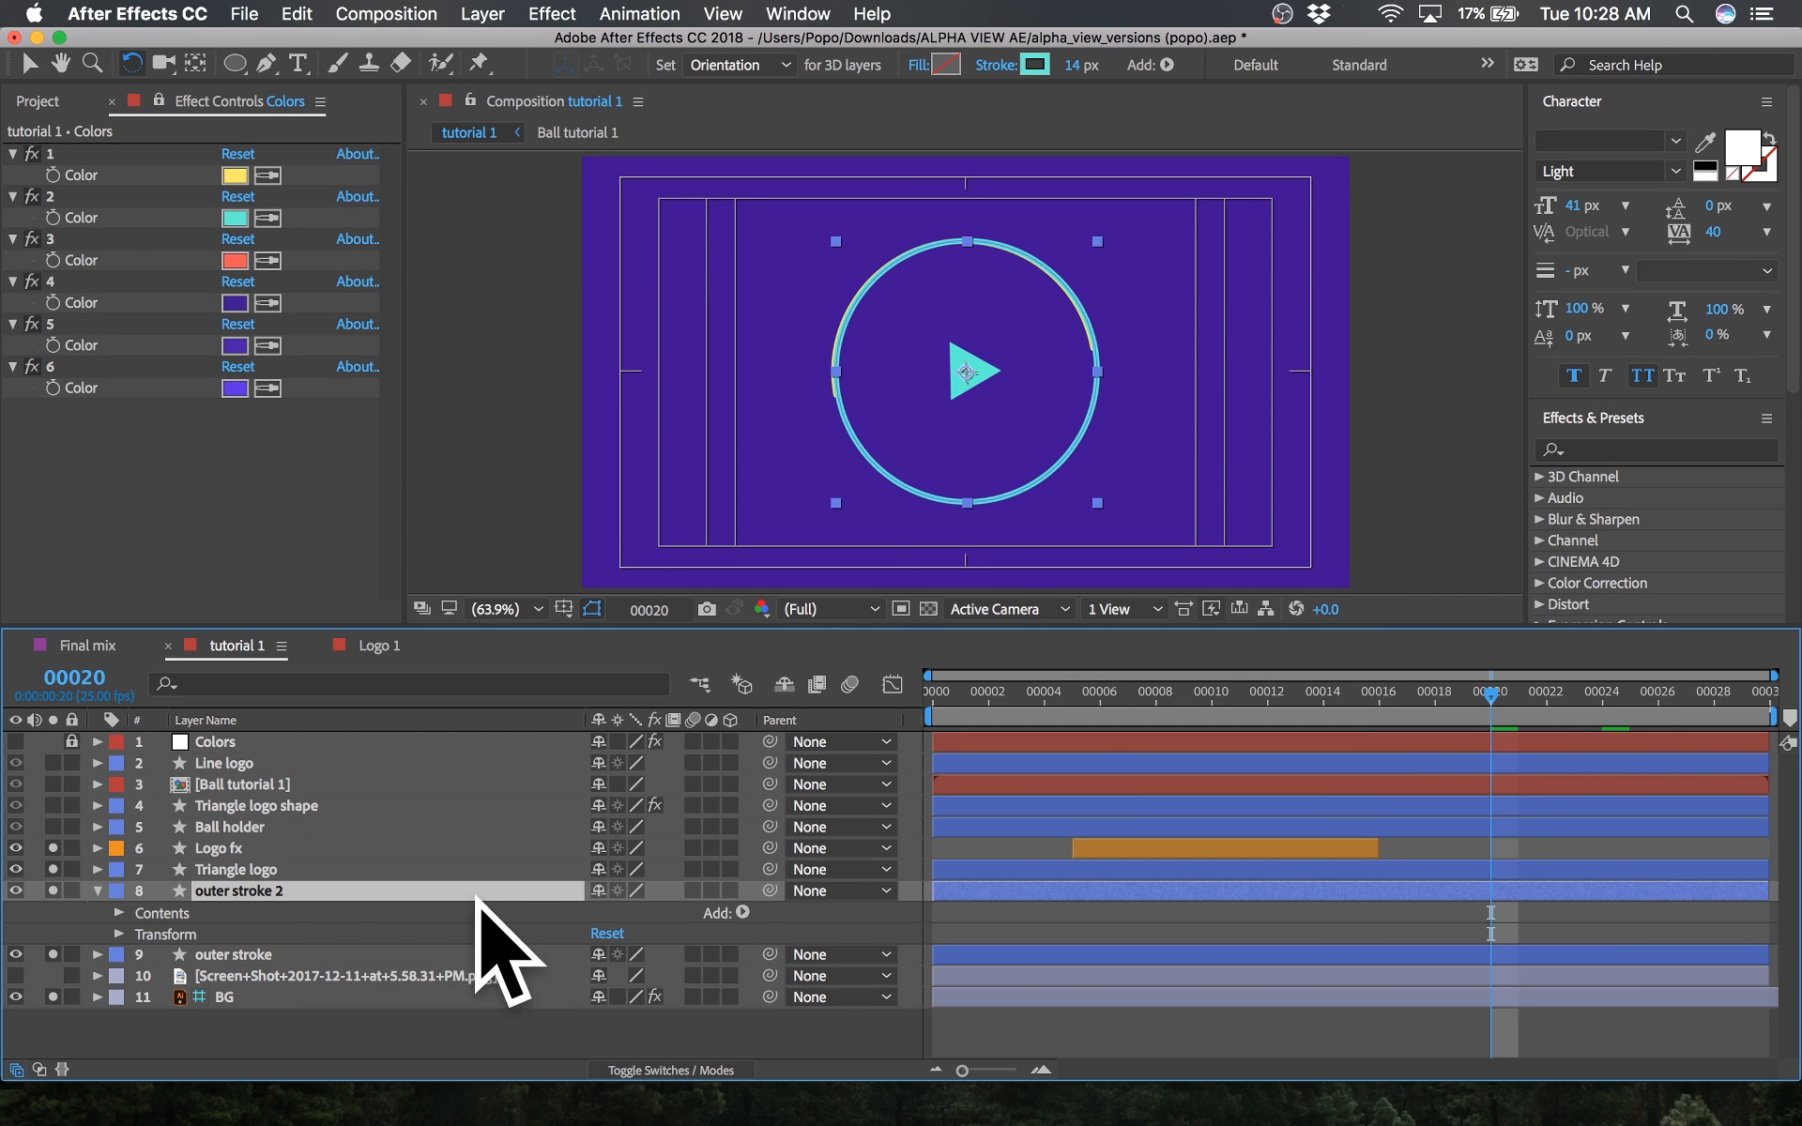
left_click(1165, 65)
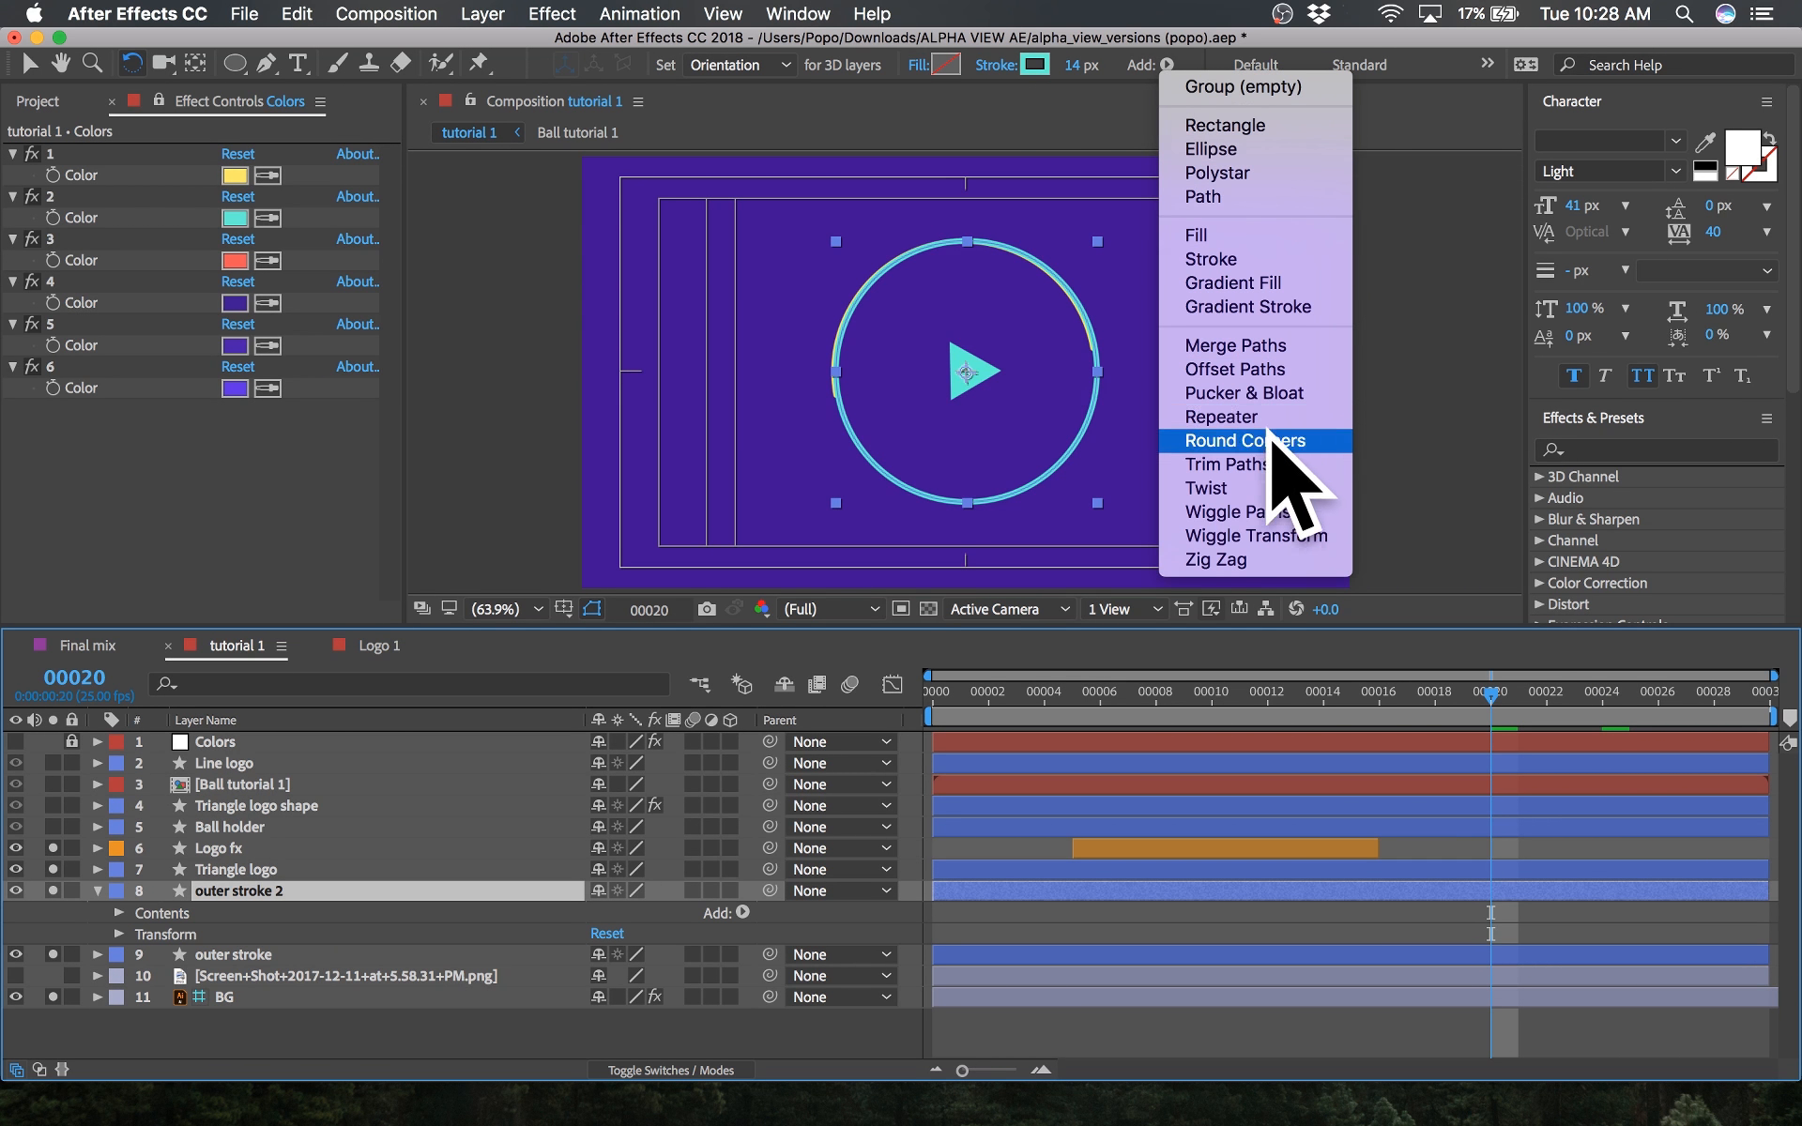
left_click(1262, 463)
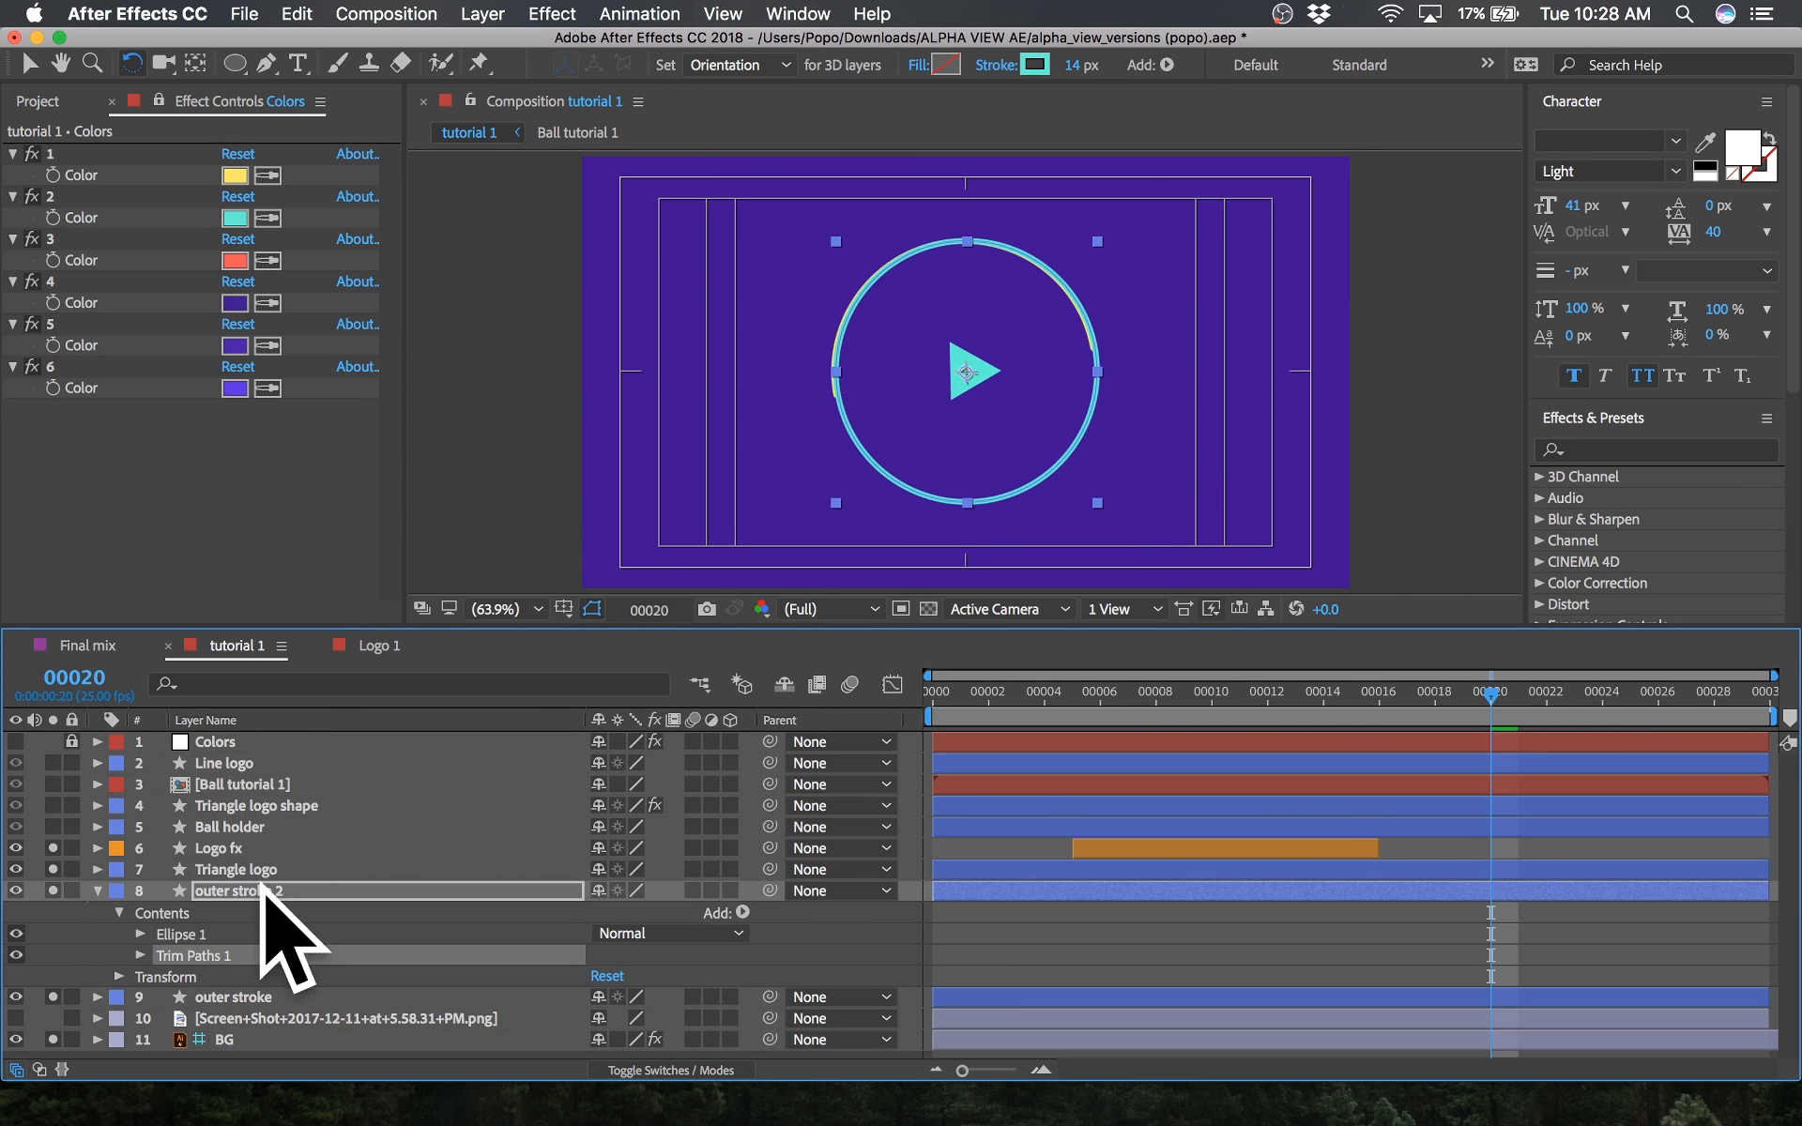
Step: Set the Line Cap of outer stroke 2's ellipse stroke to Round Cap and collapse the layer's contents
left_click(140, 935)
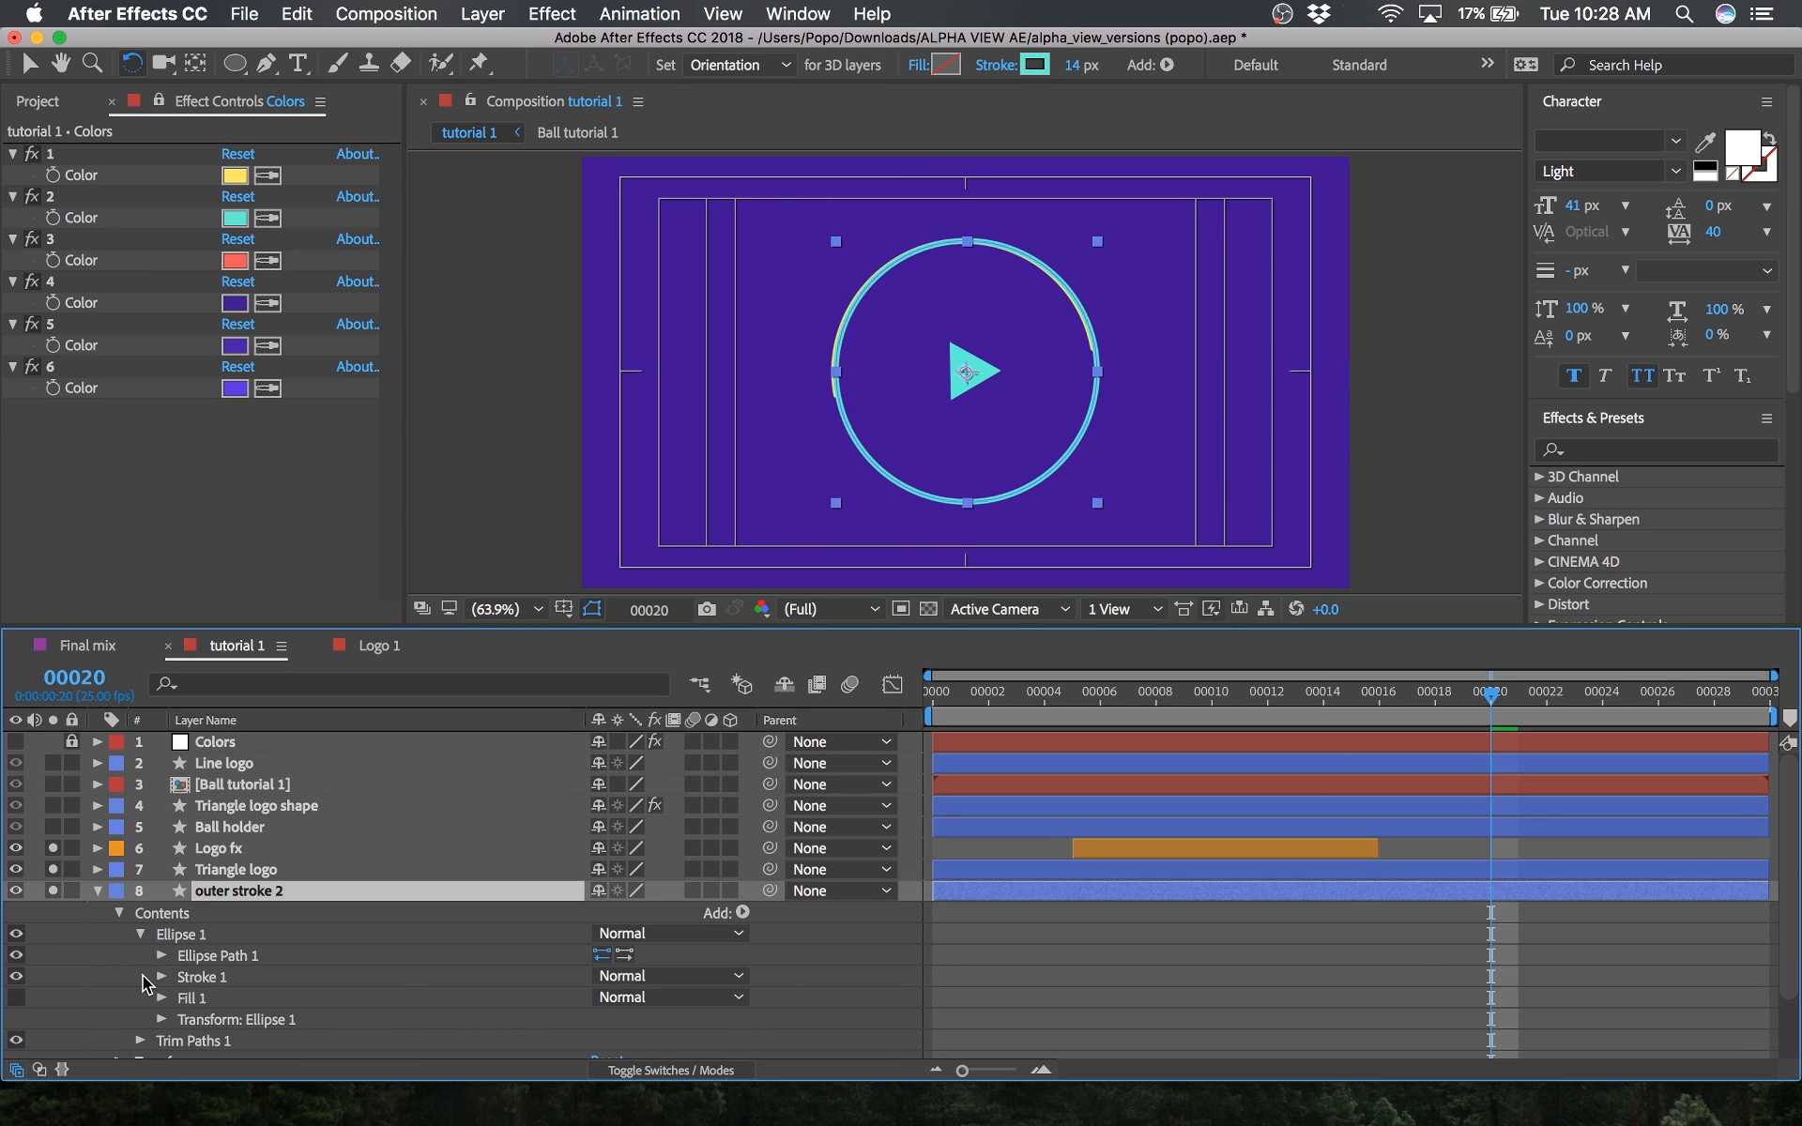
left_click(161, 977)
scroll(188, 939, "down", 3)
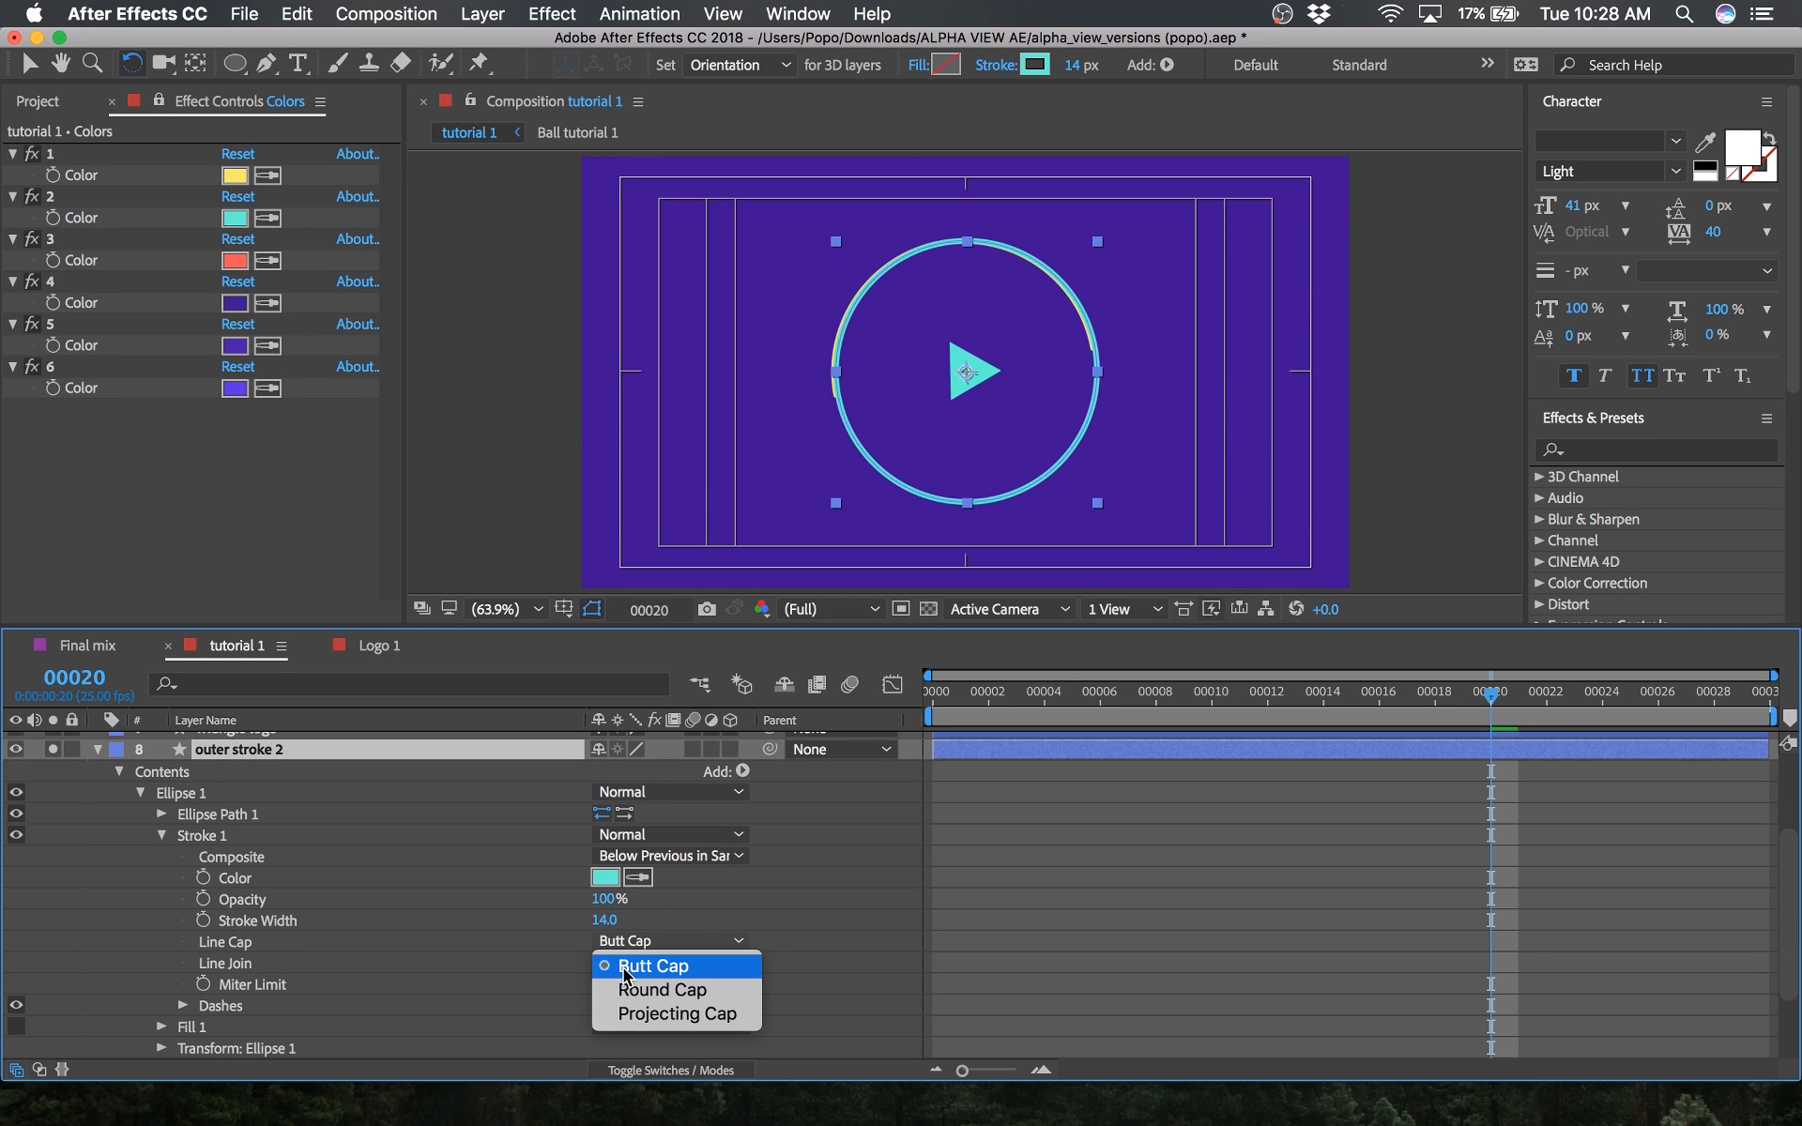
left_click(671, 940)
key("Return")
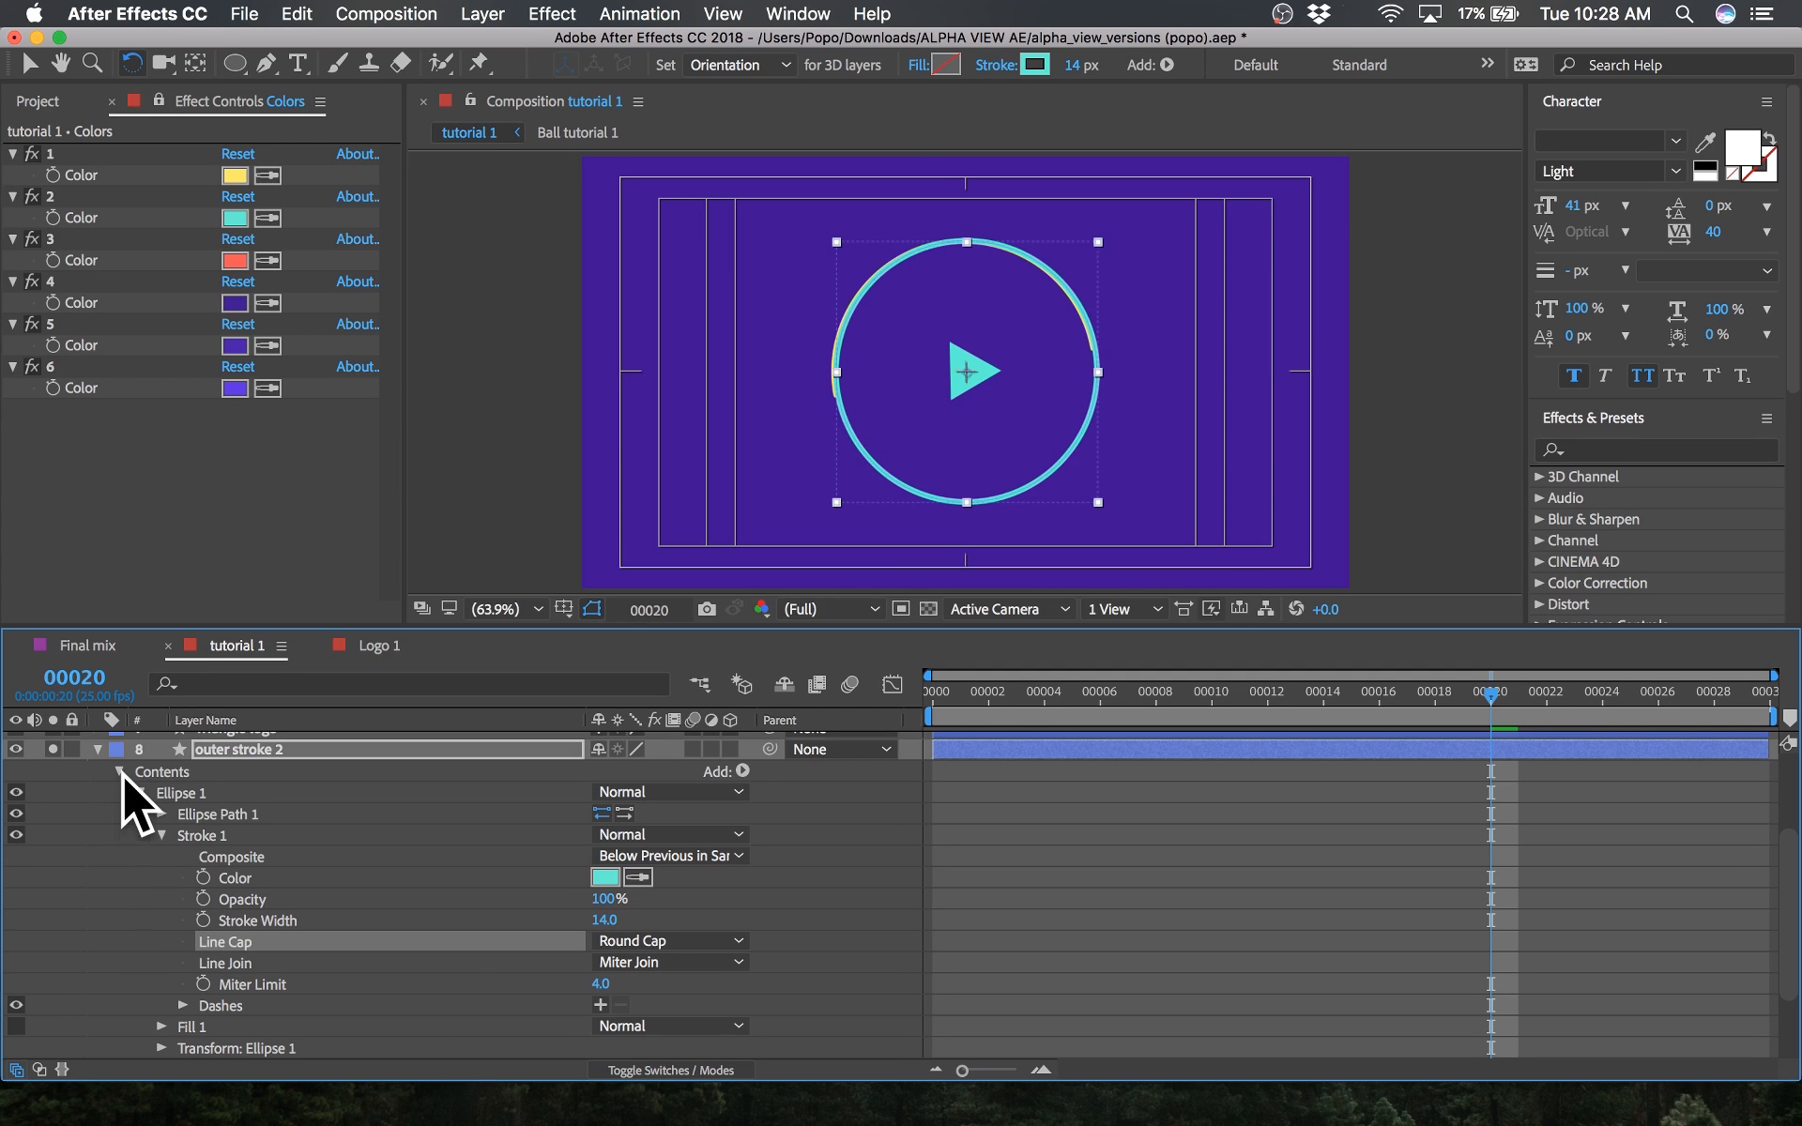
left_click(120, 773)
Step: Filter the timeline properties by "tri" and keyframe the Trim Paths End of outer stroke 2 at 55% on frame 20
left_click(268, 676)
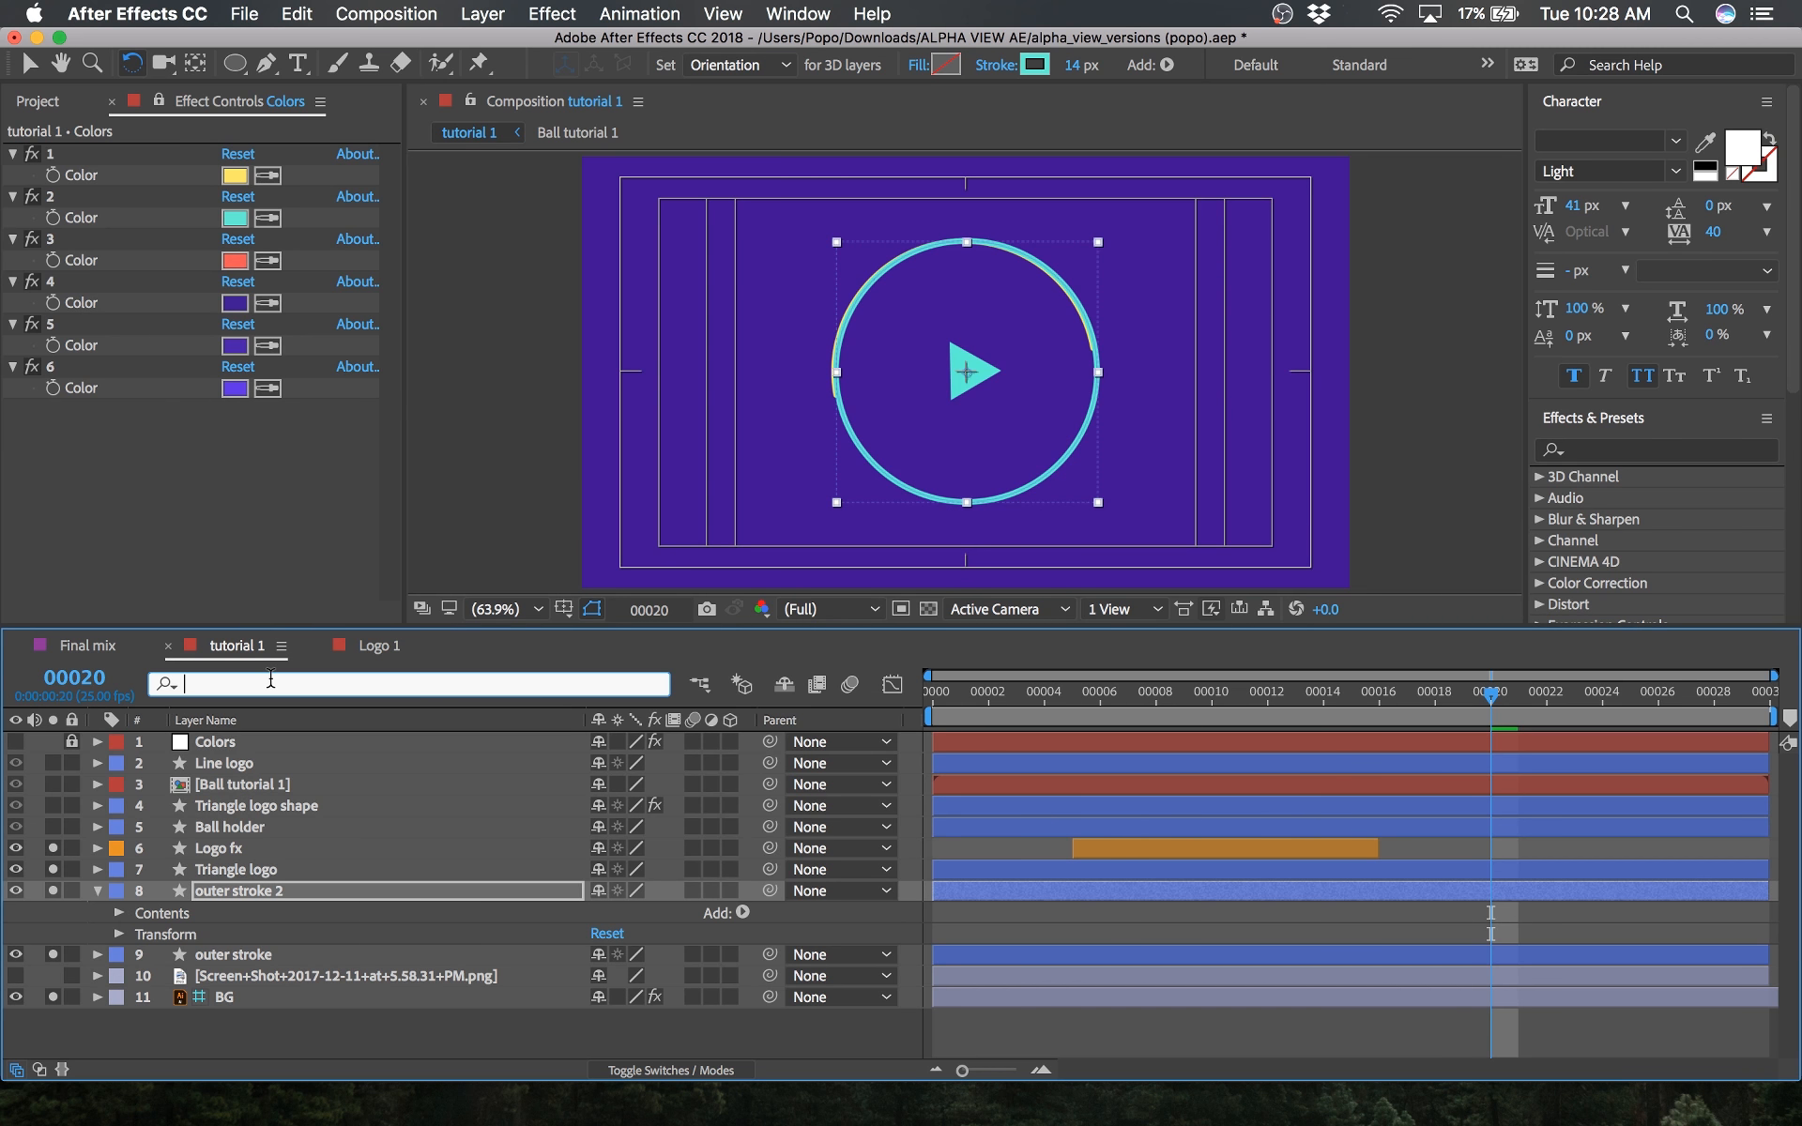
type("tri")
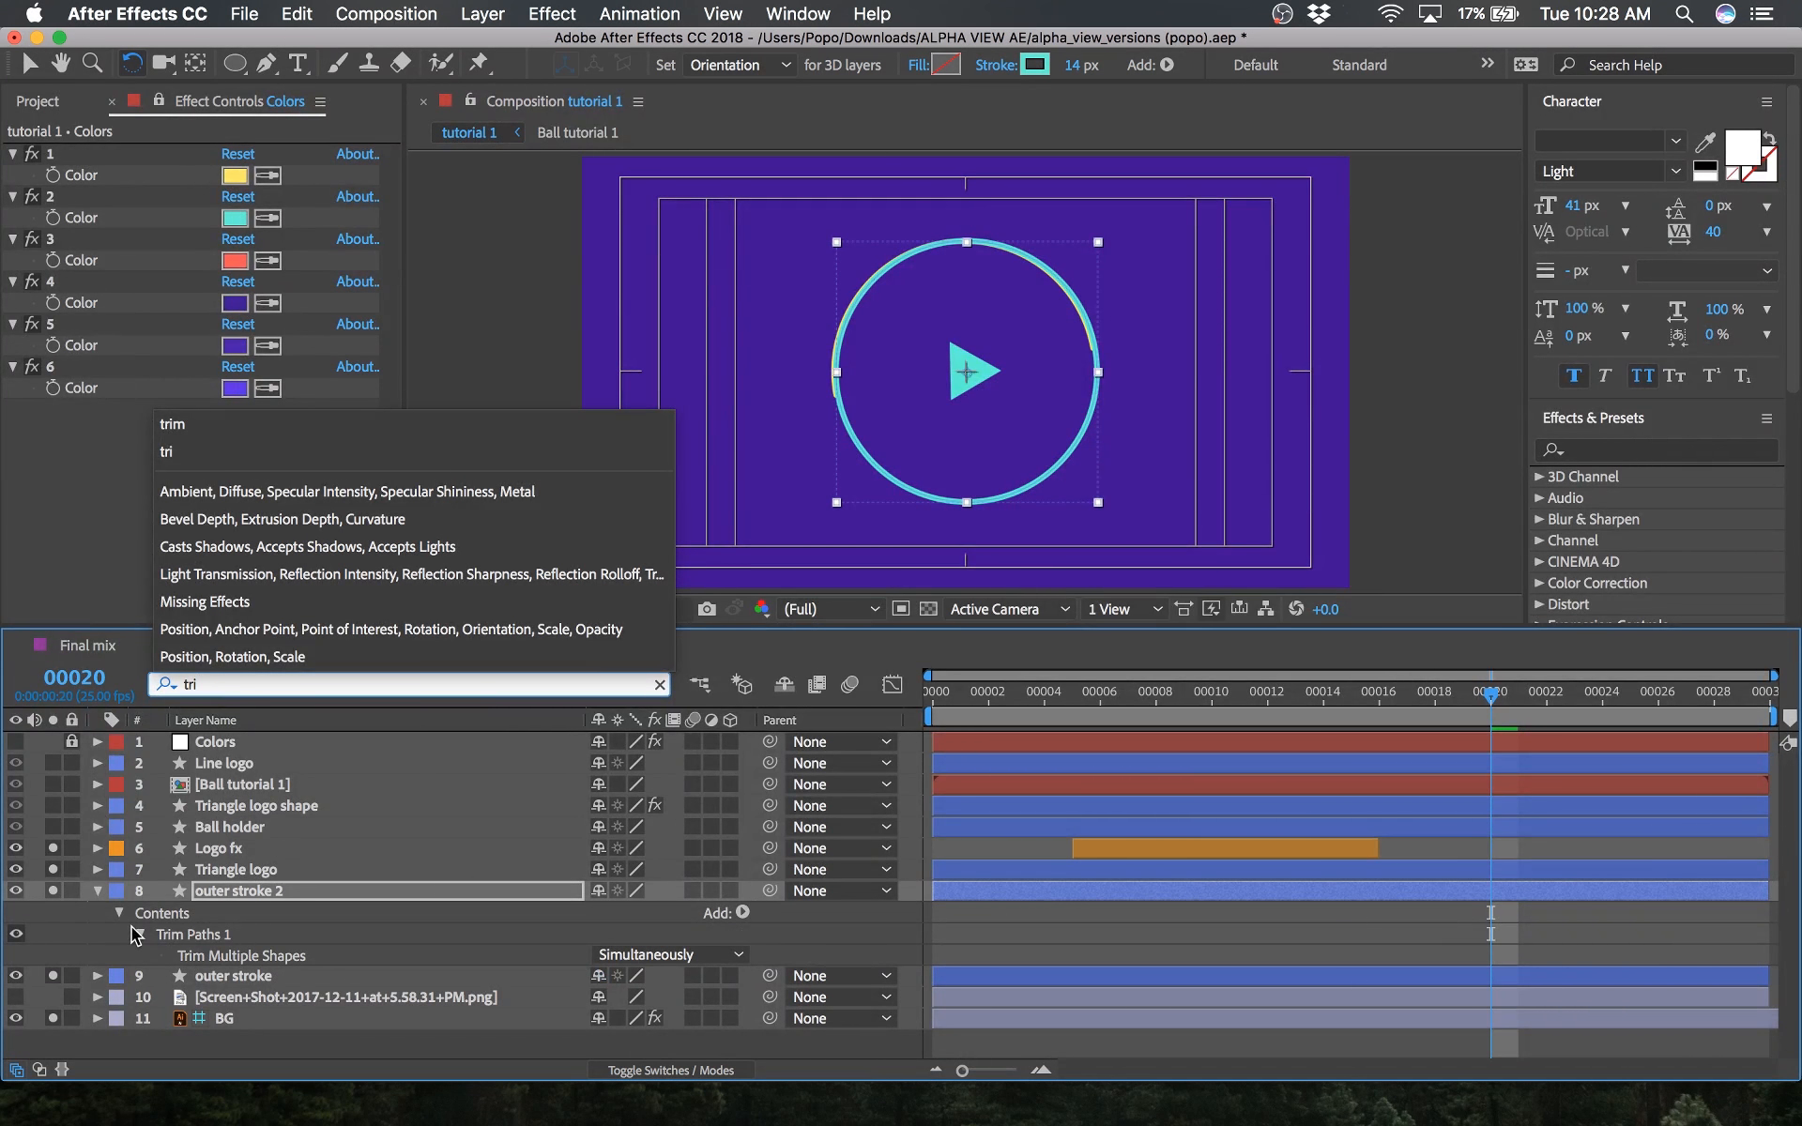
left_click(137, 934)
left_click(138, 934)
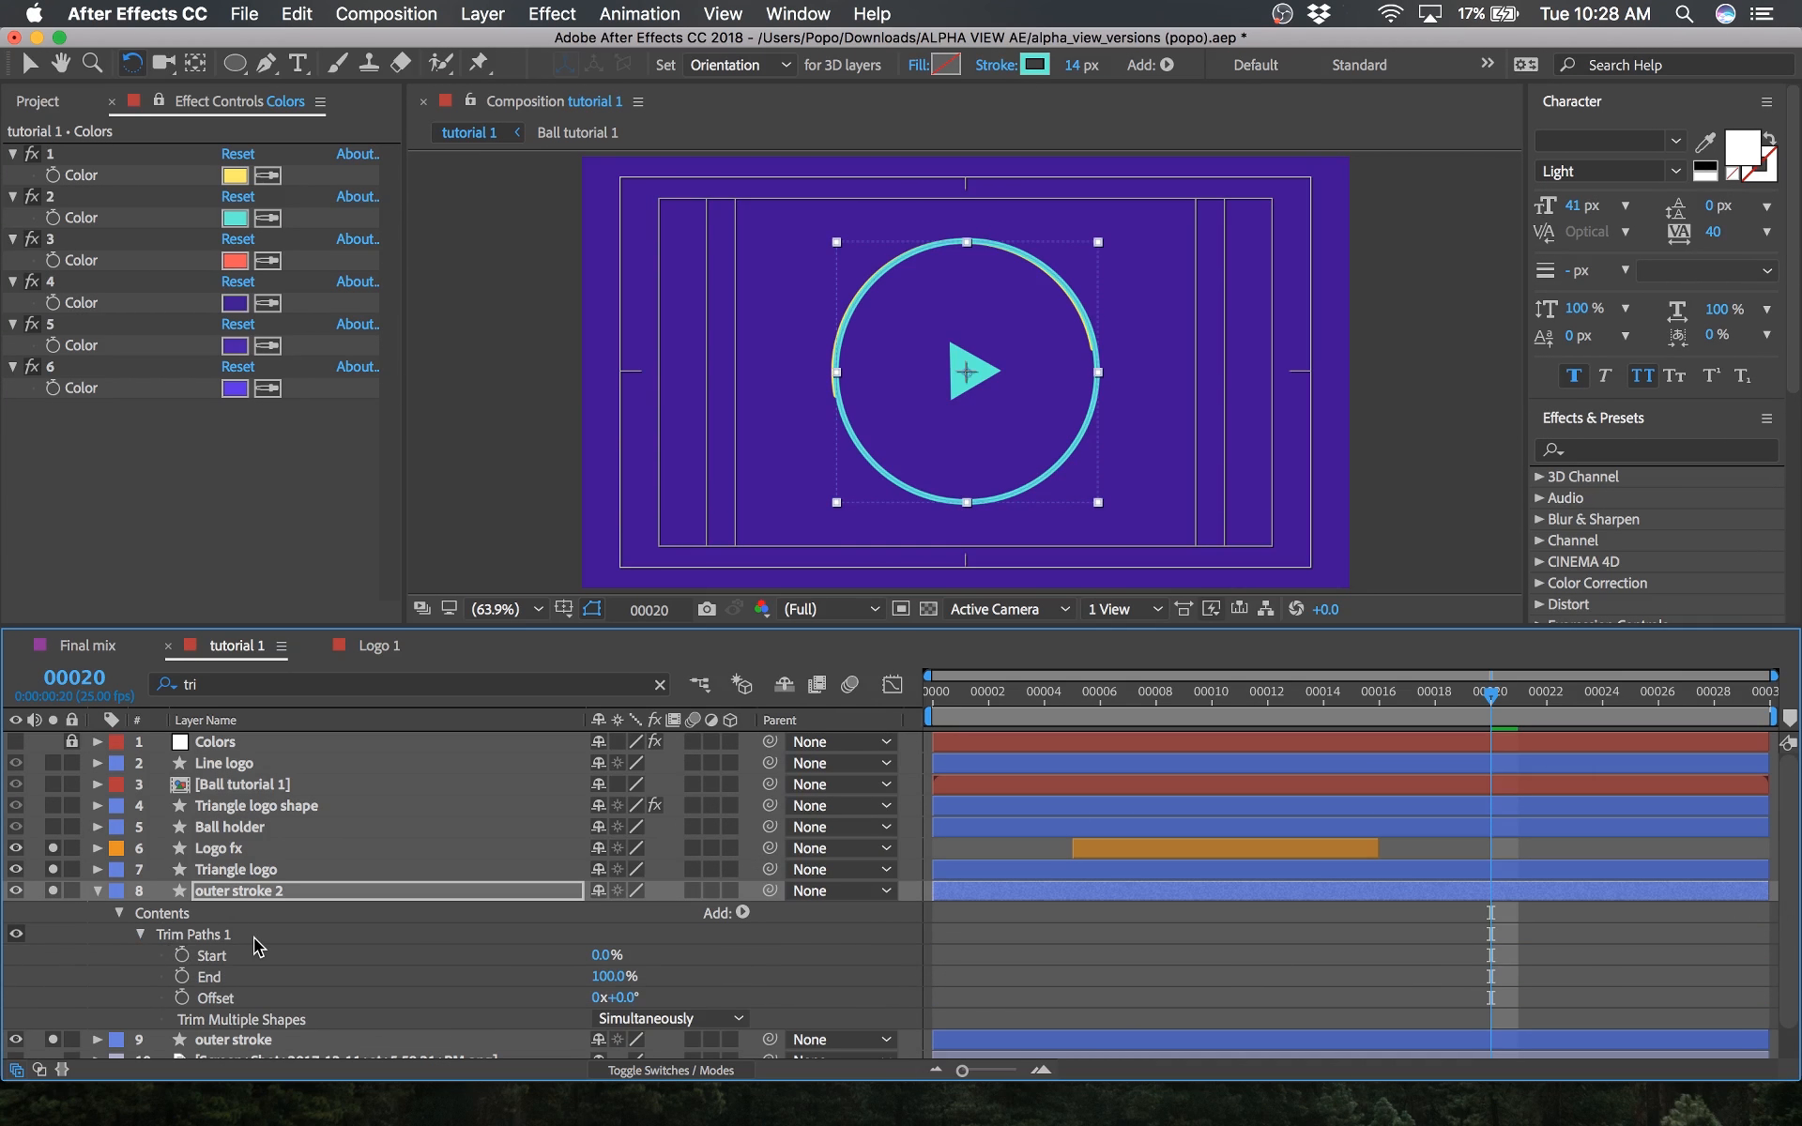
left_click(596, 977)
key("Return")
left_click(605, 976)
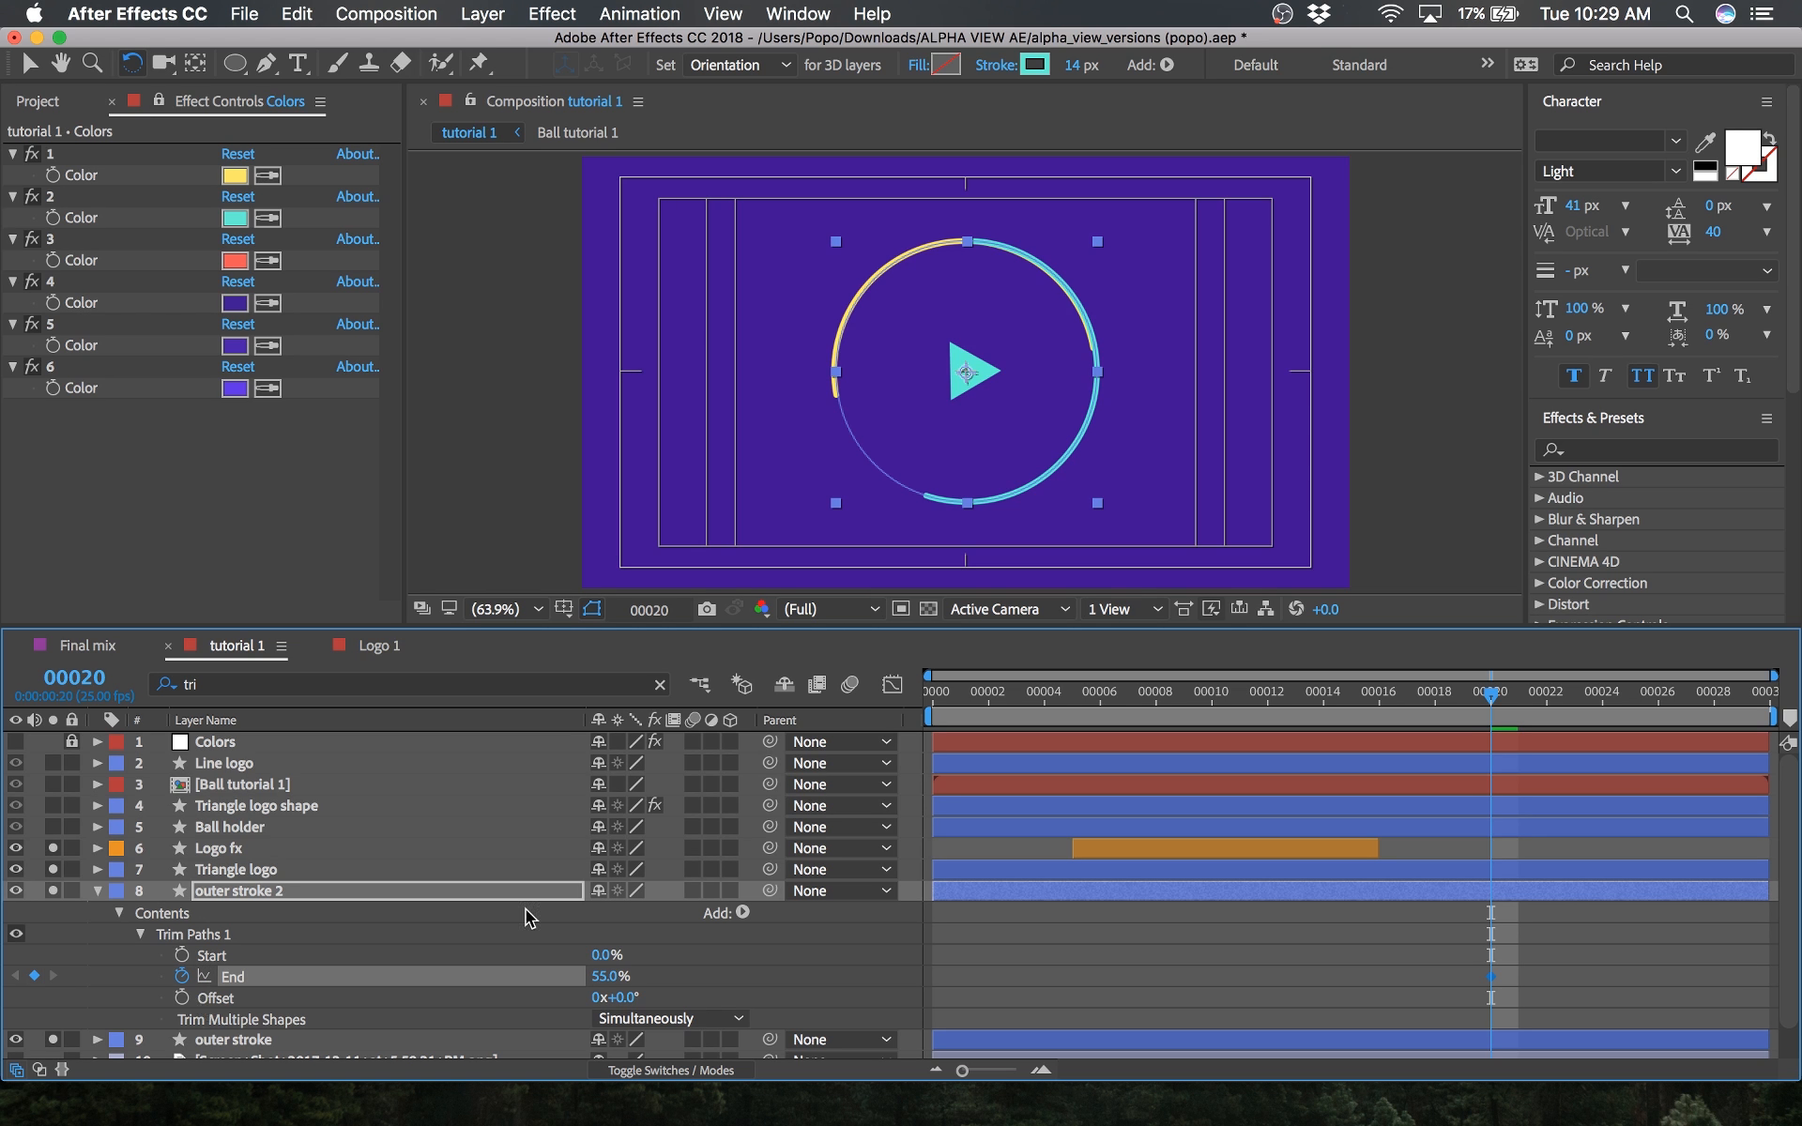
Step: Set the Trim Paths Offset of outer stroke 2 to -118° and keyframe it on frame 20
left_click_drag(627, 997, 517, 994)
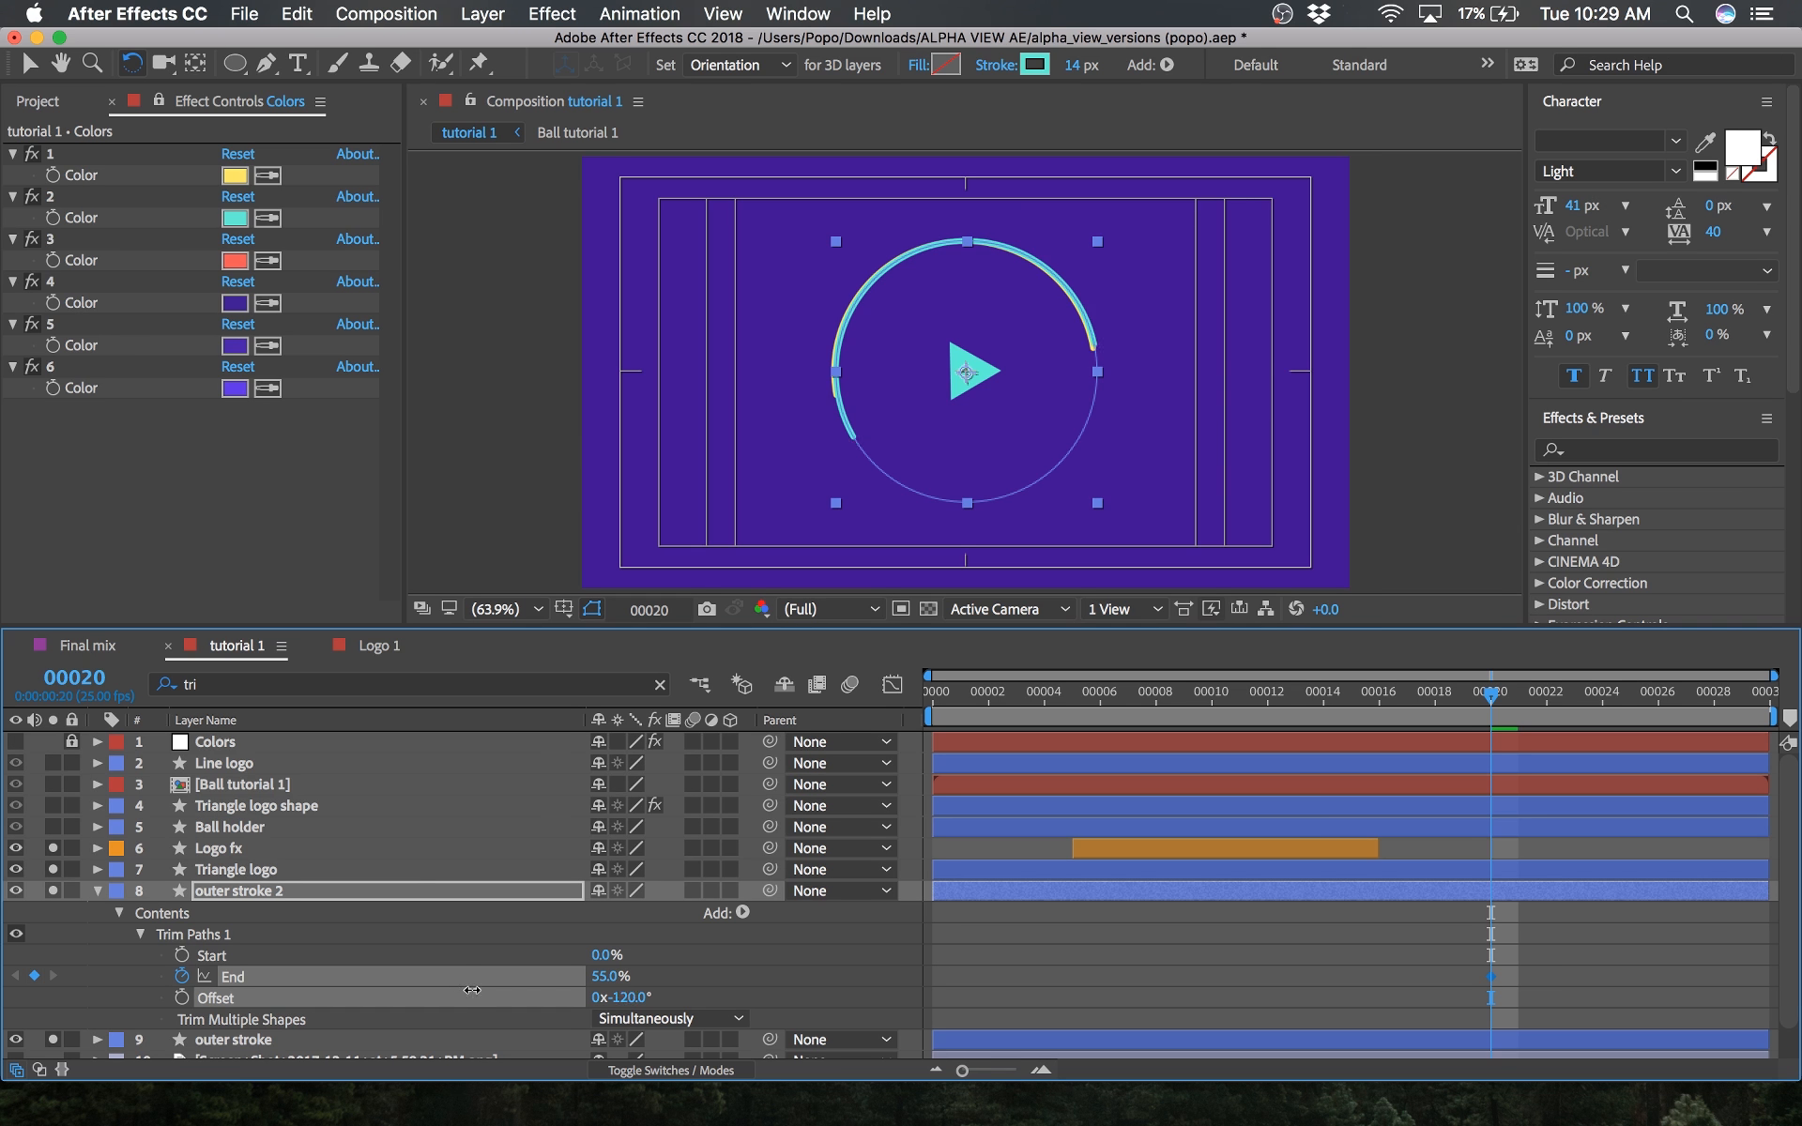
left_click(472, 997)
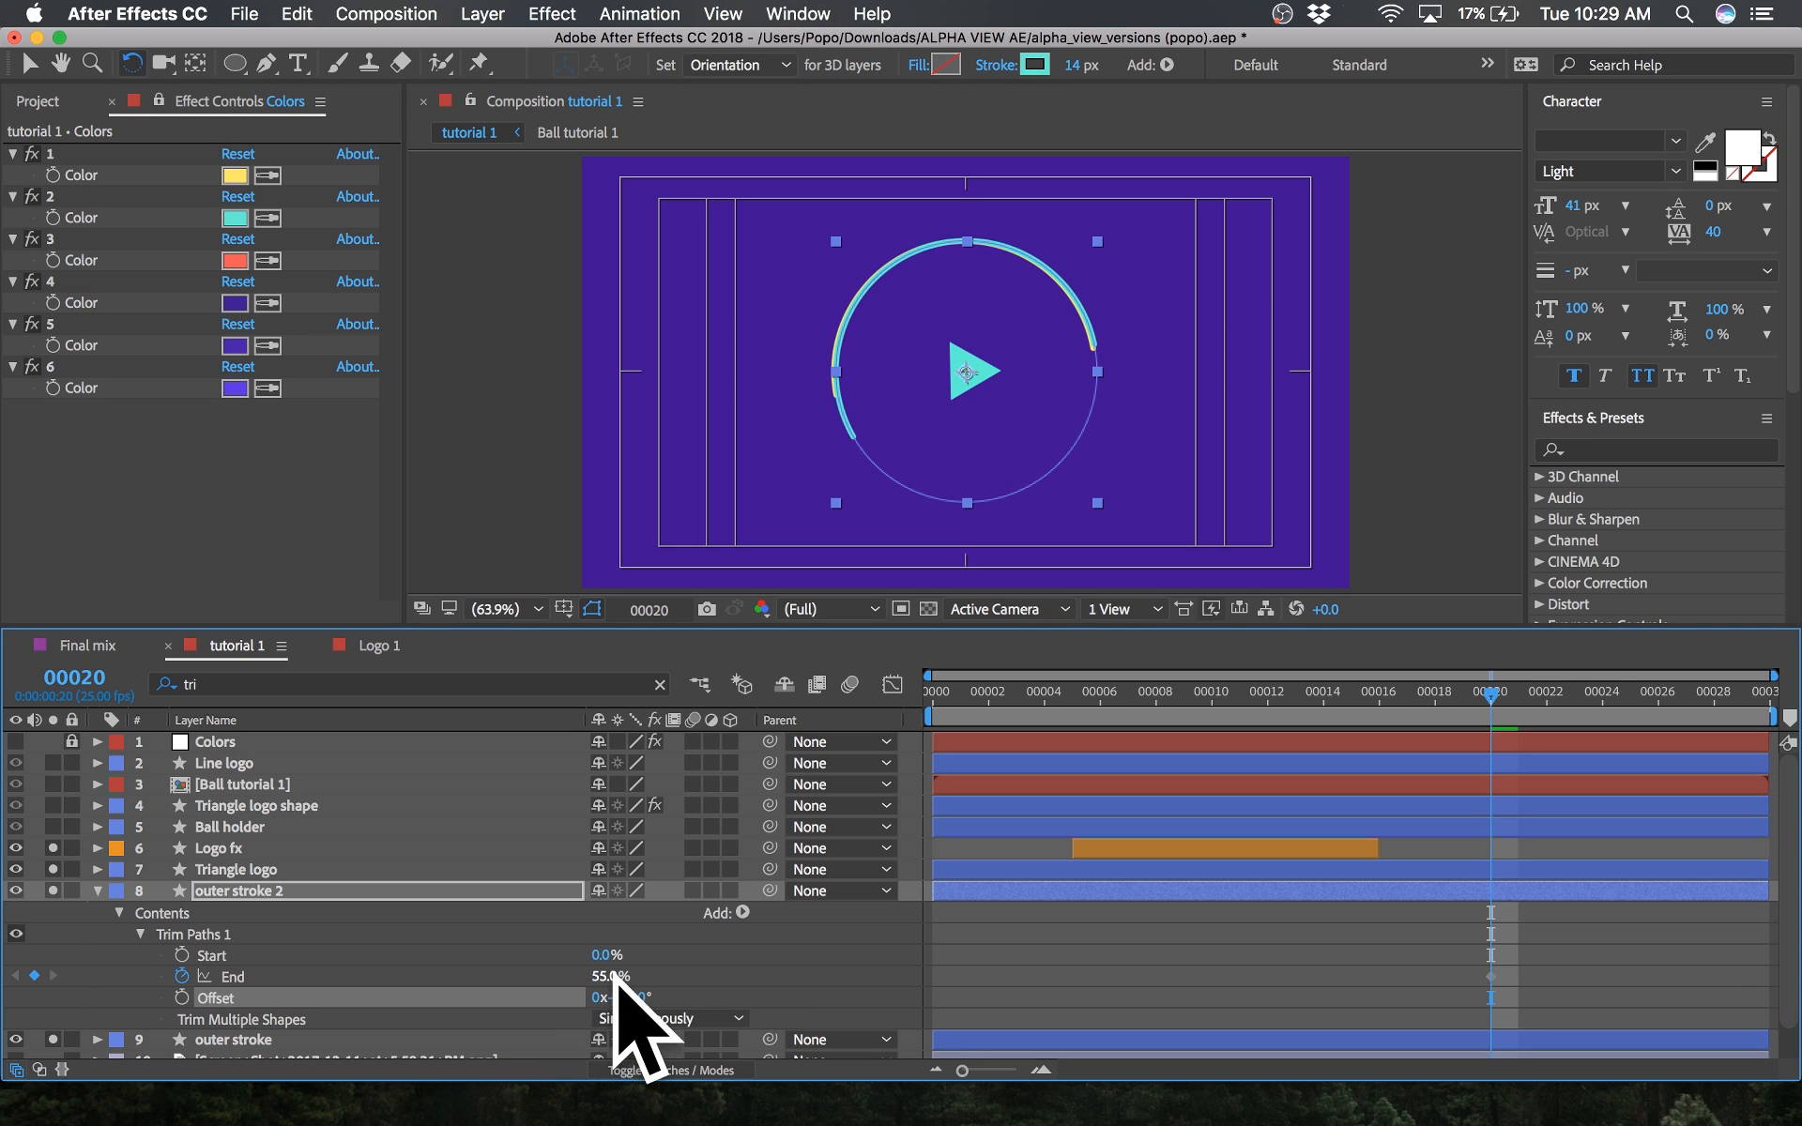
type("-1")
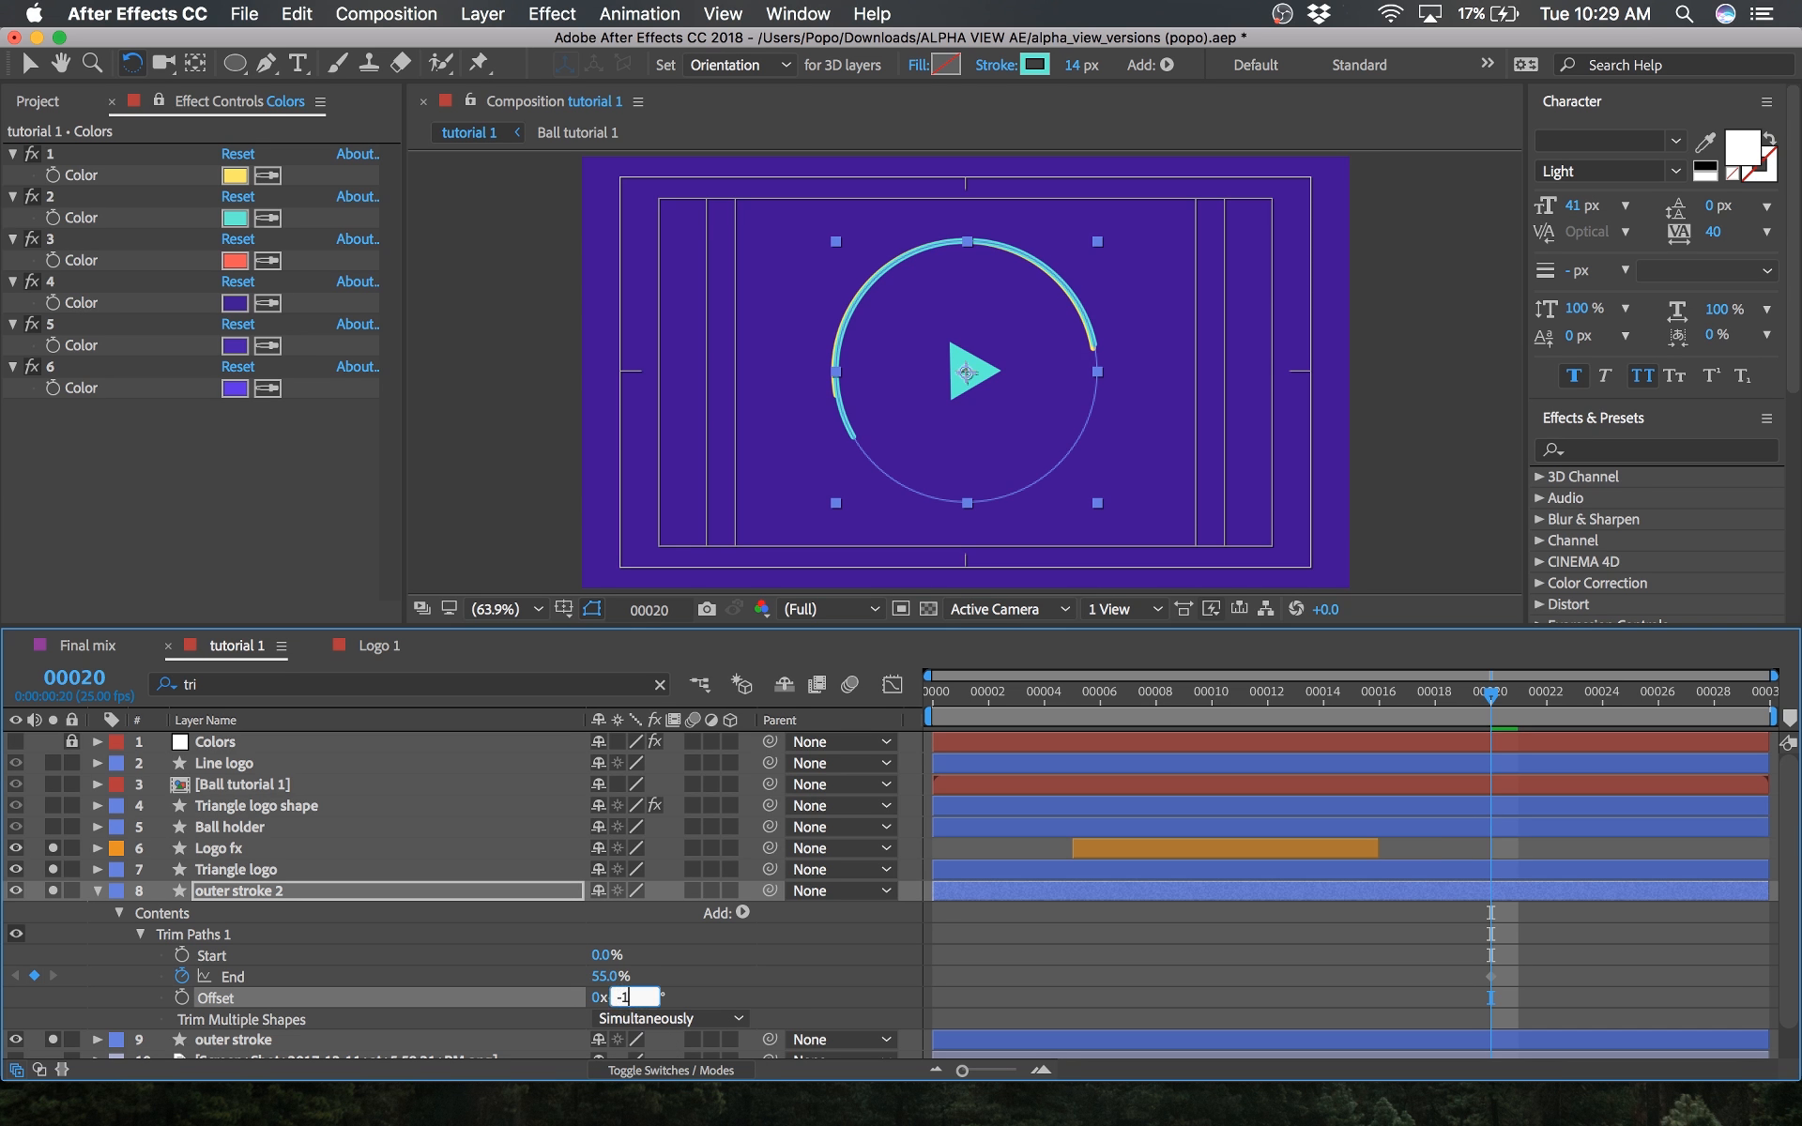
type("22")
key("Return")
left_click(183, 997)
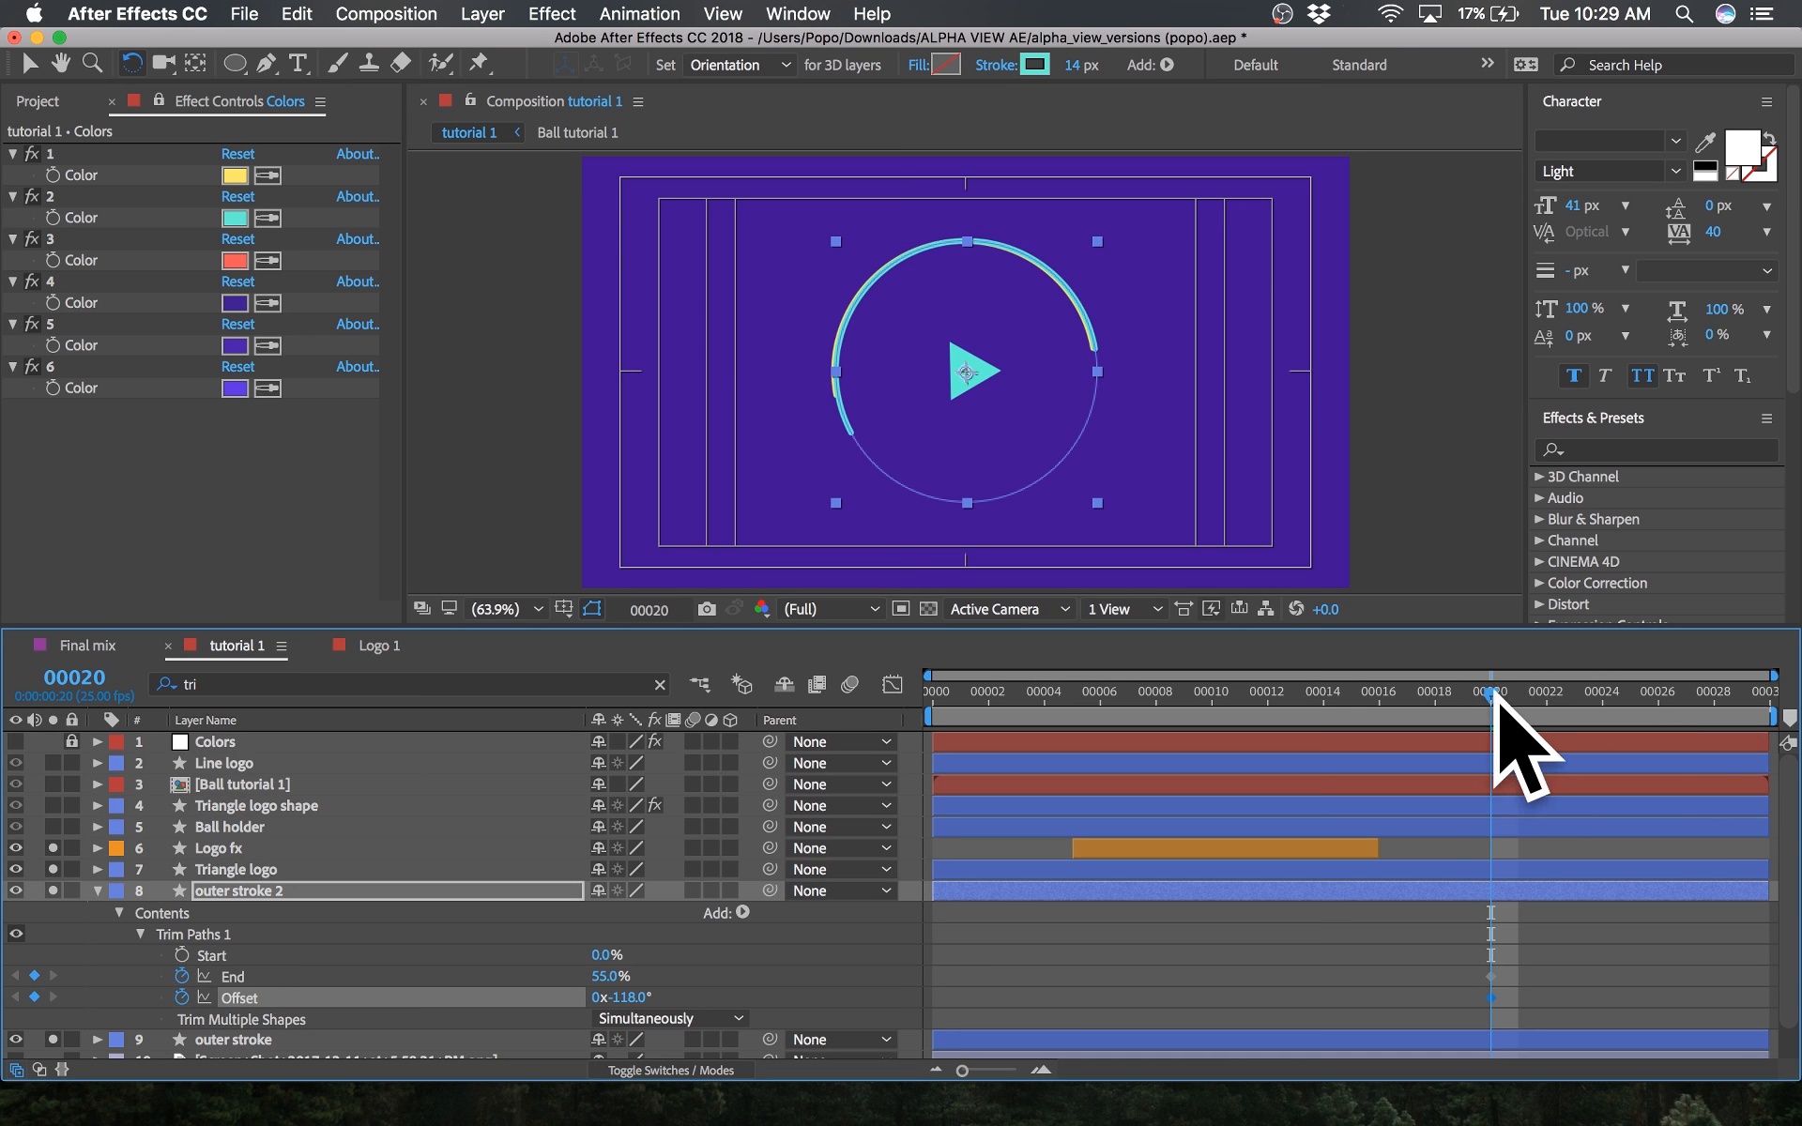
Step: Keyframe End at 3% and Offset at -297° on frame 0, and apply Easy Ease to all End and Offset keyframes
left_click_drag(1494, 706, 925, 713)
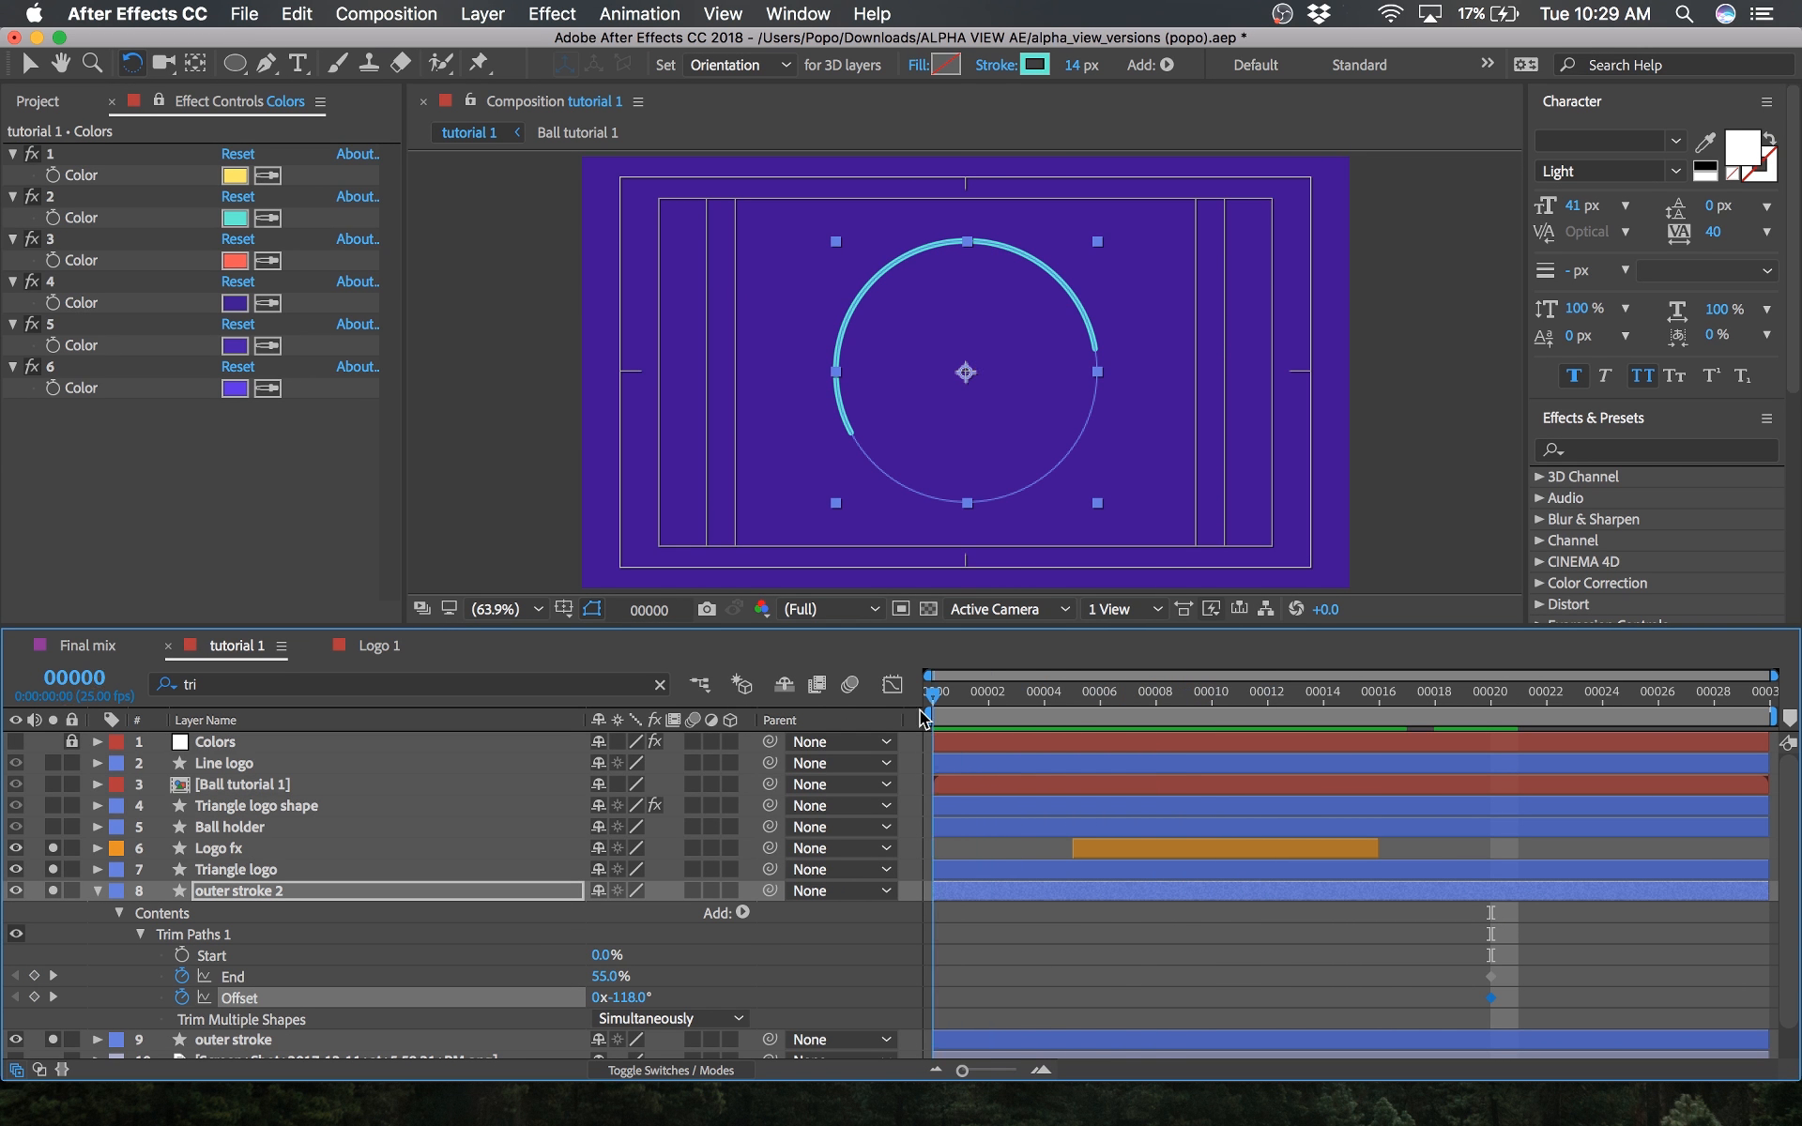
mouse_move(603, 985)
left_mouse_down()
mouse_move(531, 981)
mouse_move(601, 998)
left_mouse_up()
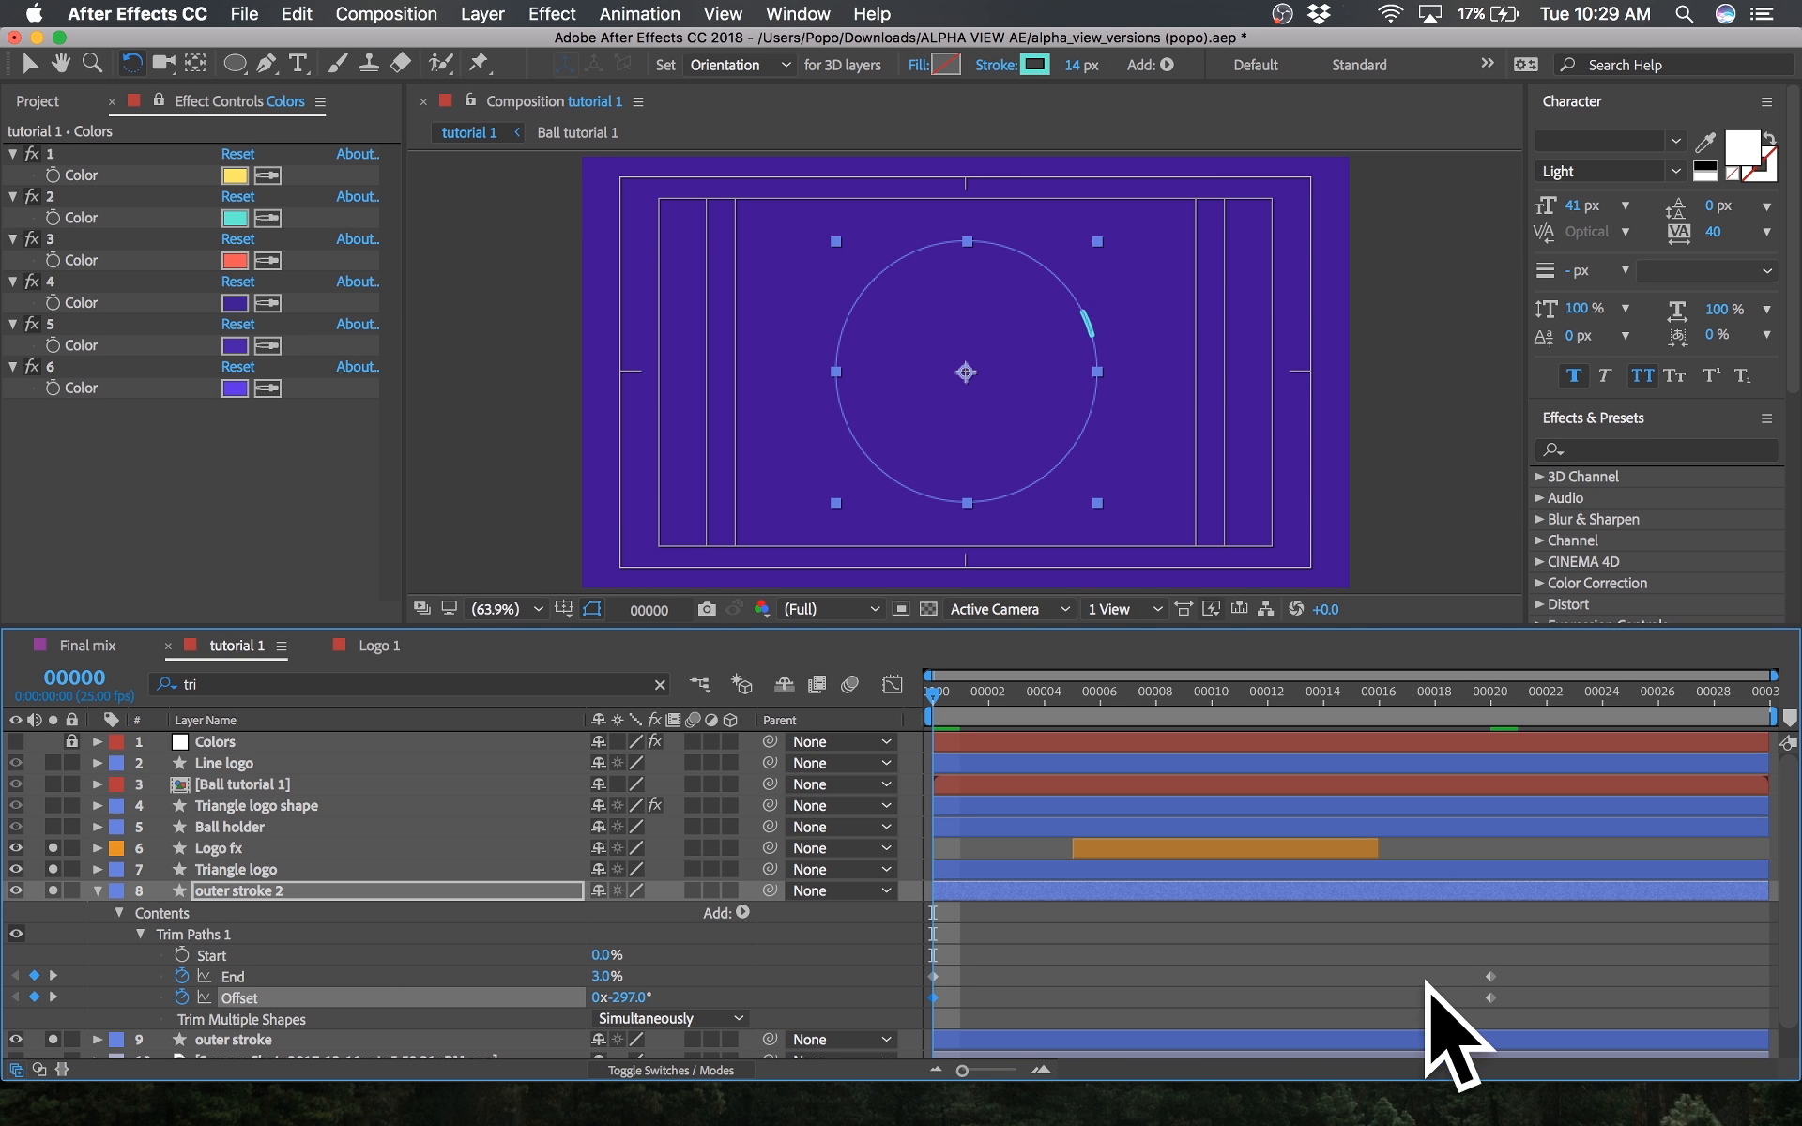
left_click_drag(1528, 949, 877, 1021)
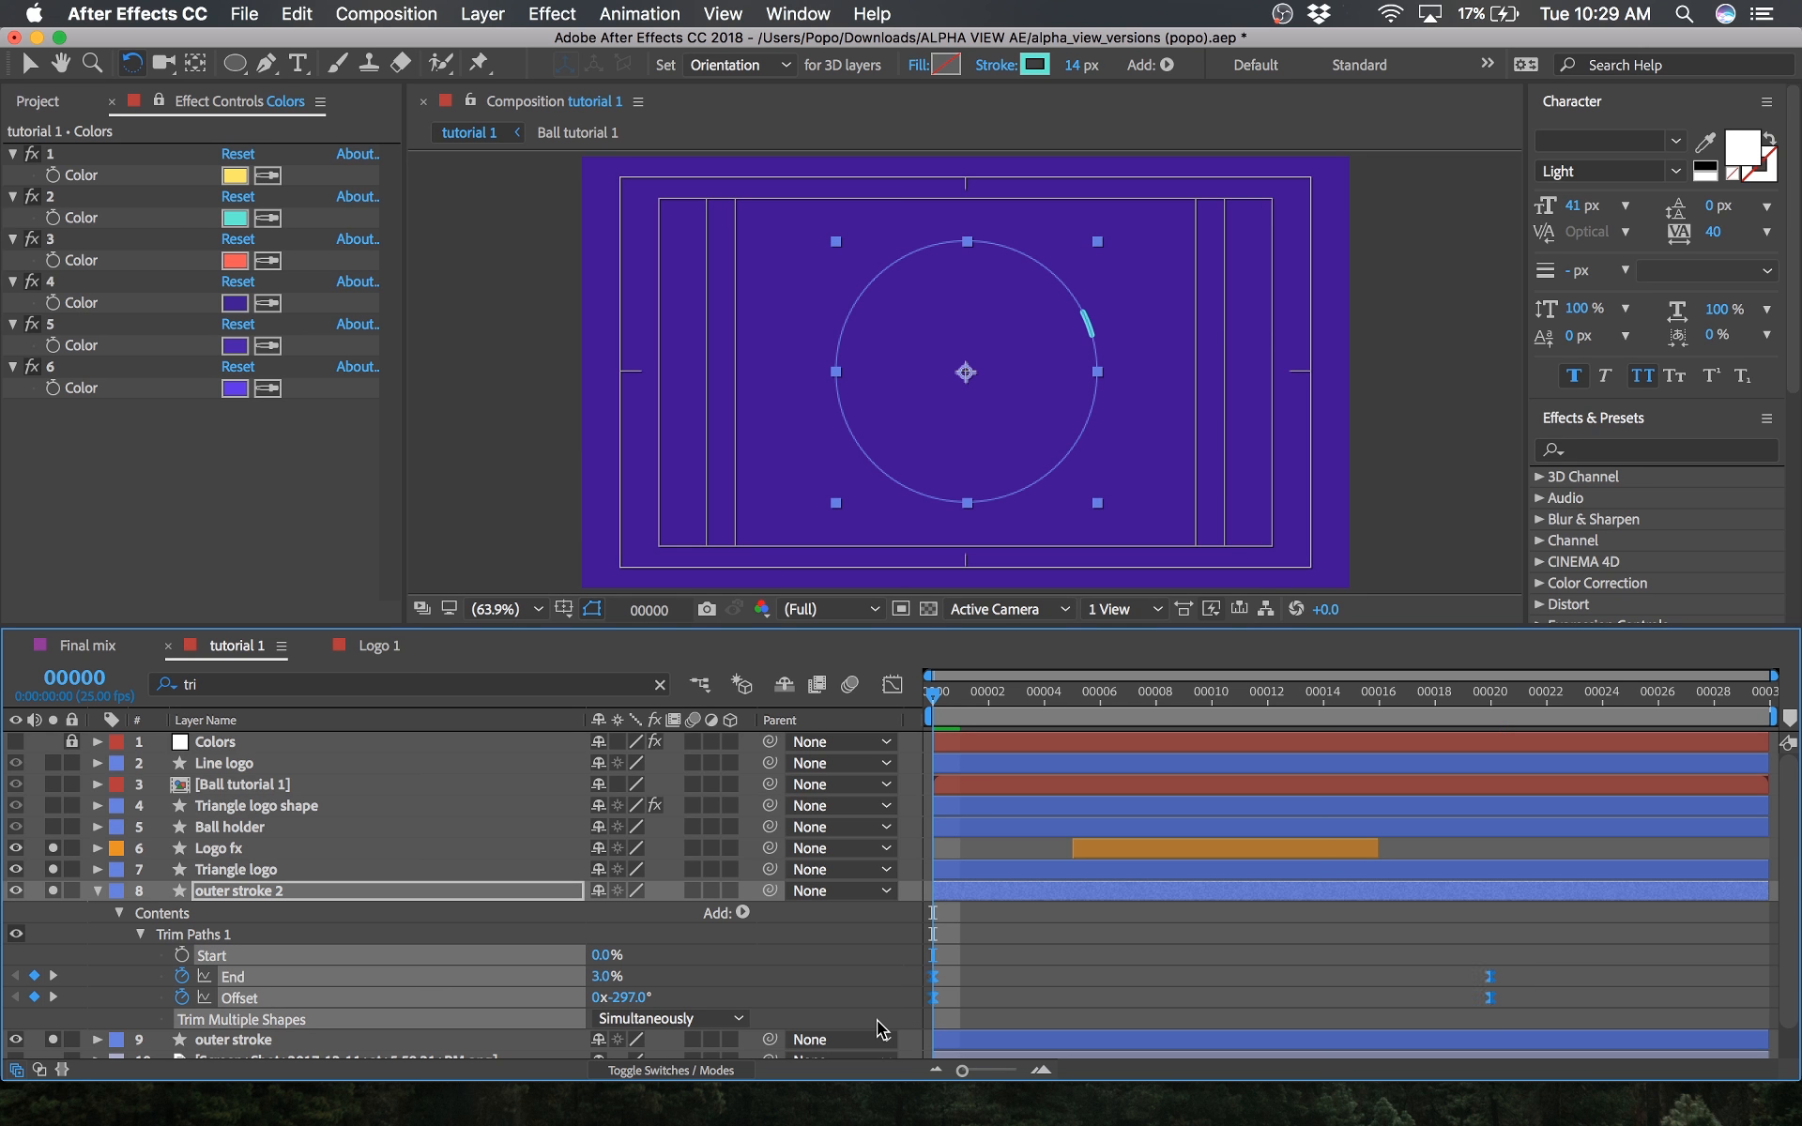
left_click(1554, 950)
Step: Lengthen the start and end easing handles of End and Offset in the speed graph to peak between frames 9 and 10, and preview
left_click(1489, 976)
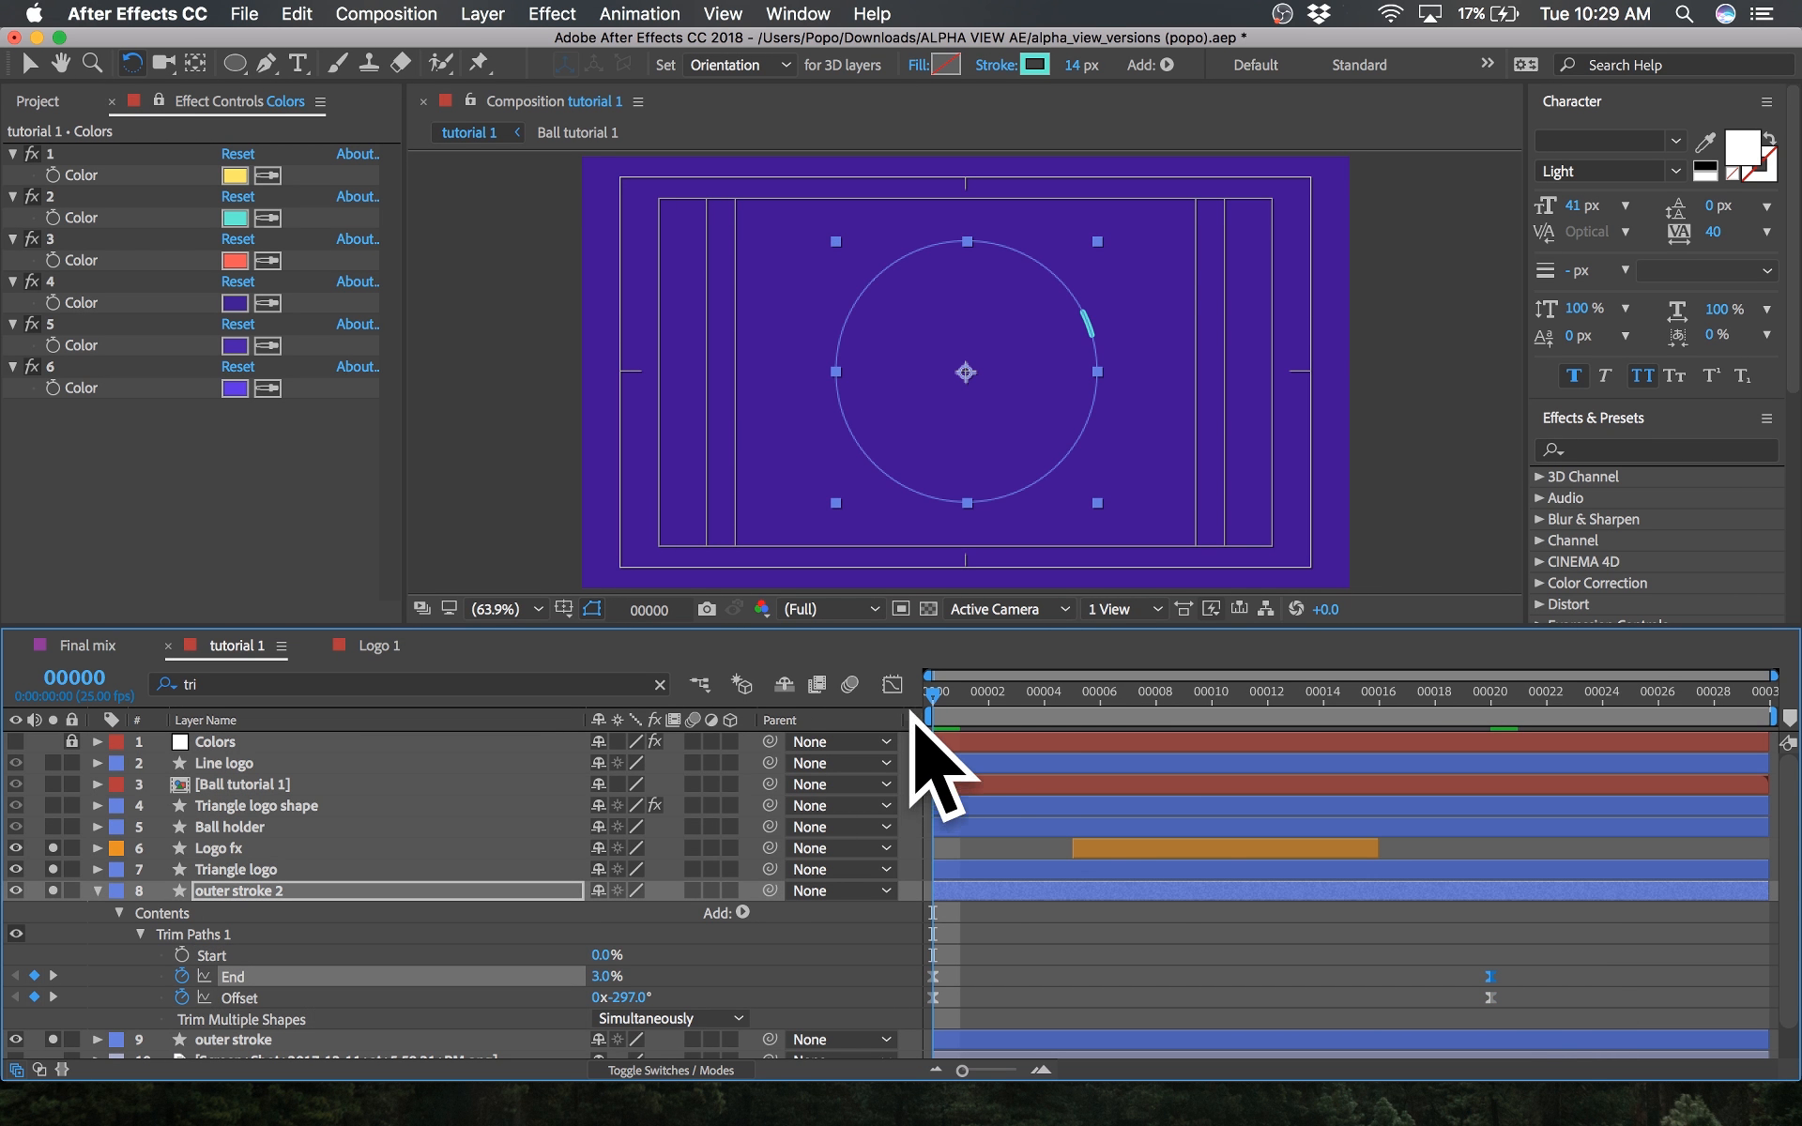
left_click(1489, 997, "shift")
left_click(895, 686)
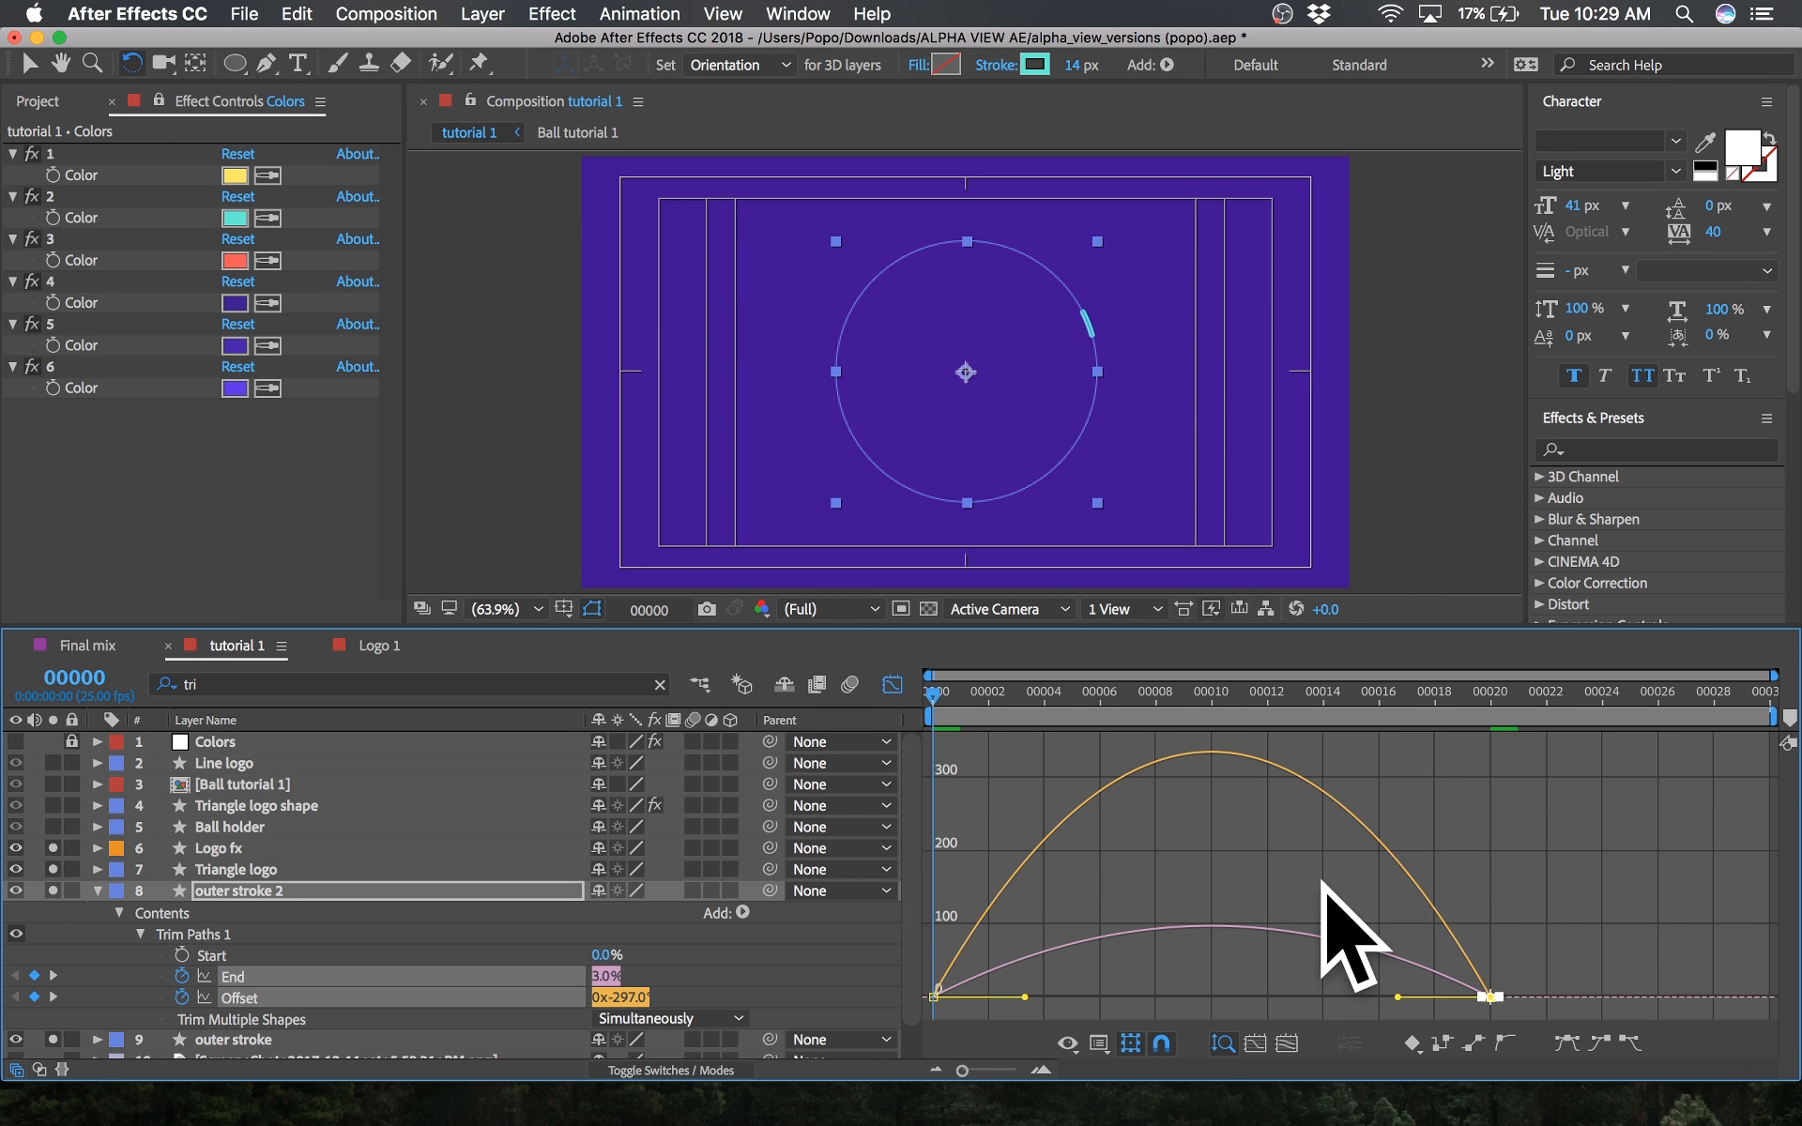
left_click_drag(1398, 991, 1277, 993)
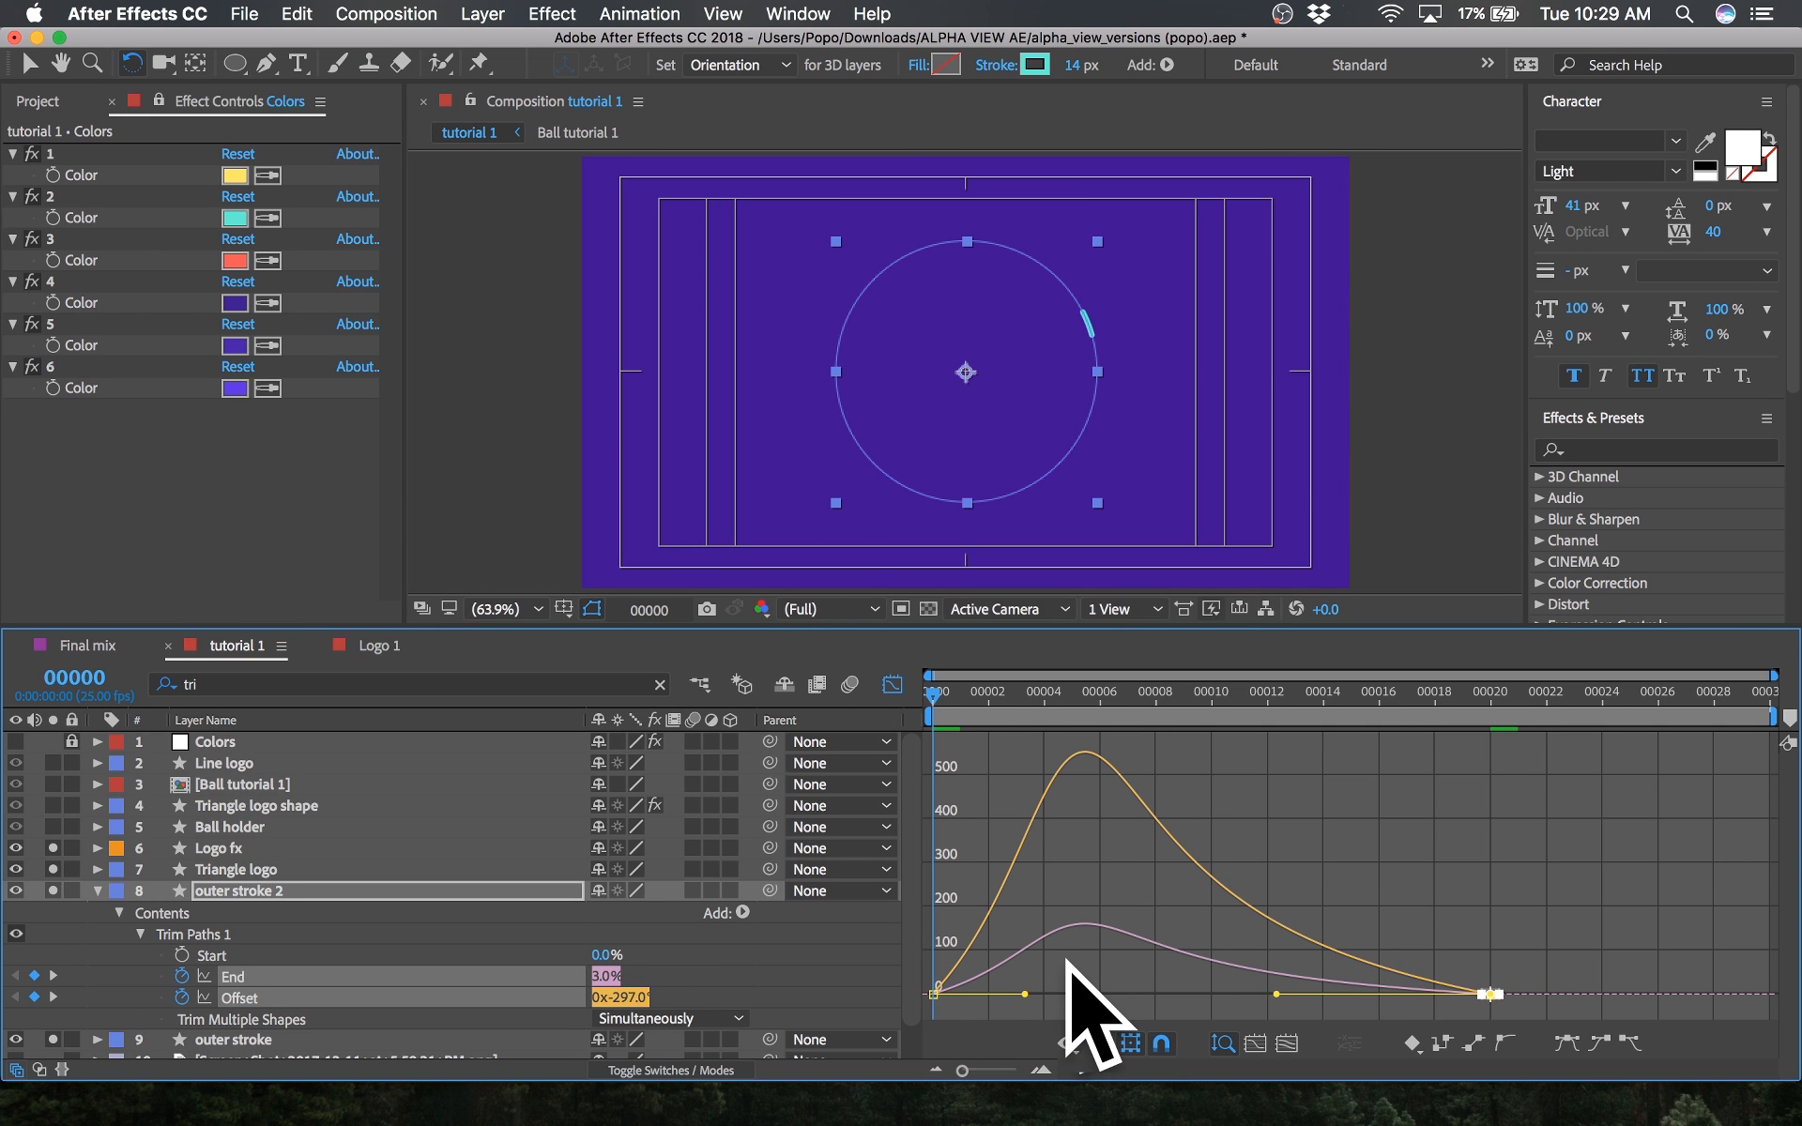
left_click_drag(1025, 989, 1131, 993)
left_click(1044, 693)
left_click(933, 711)
key("space")
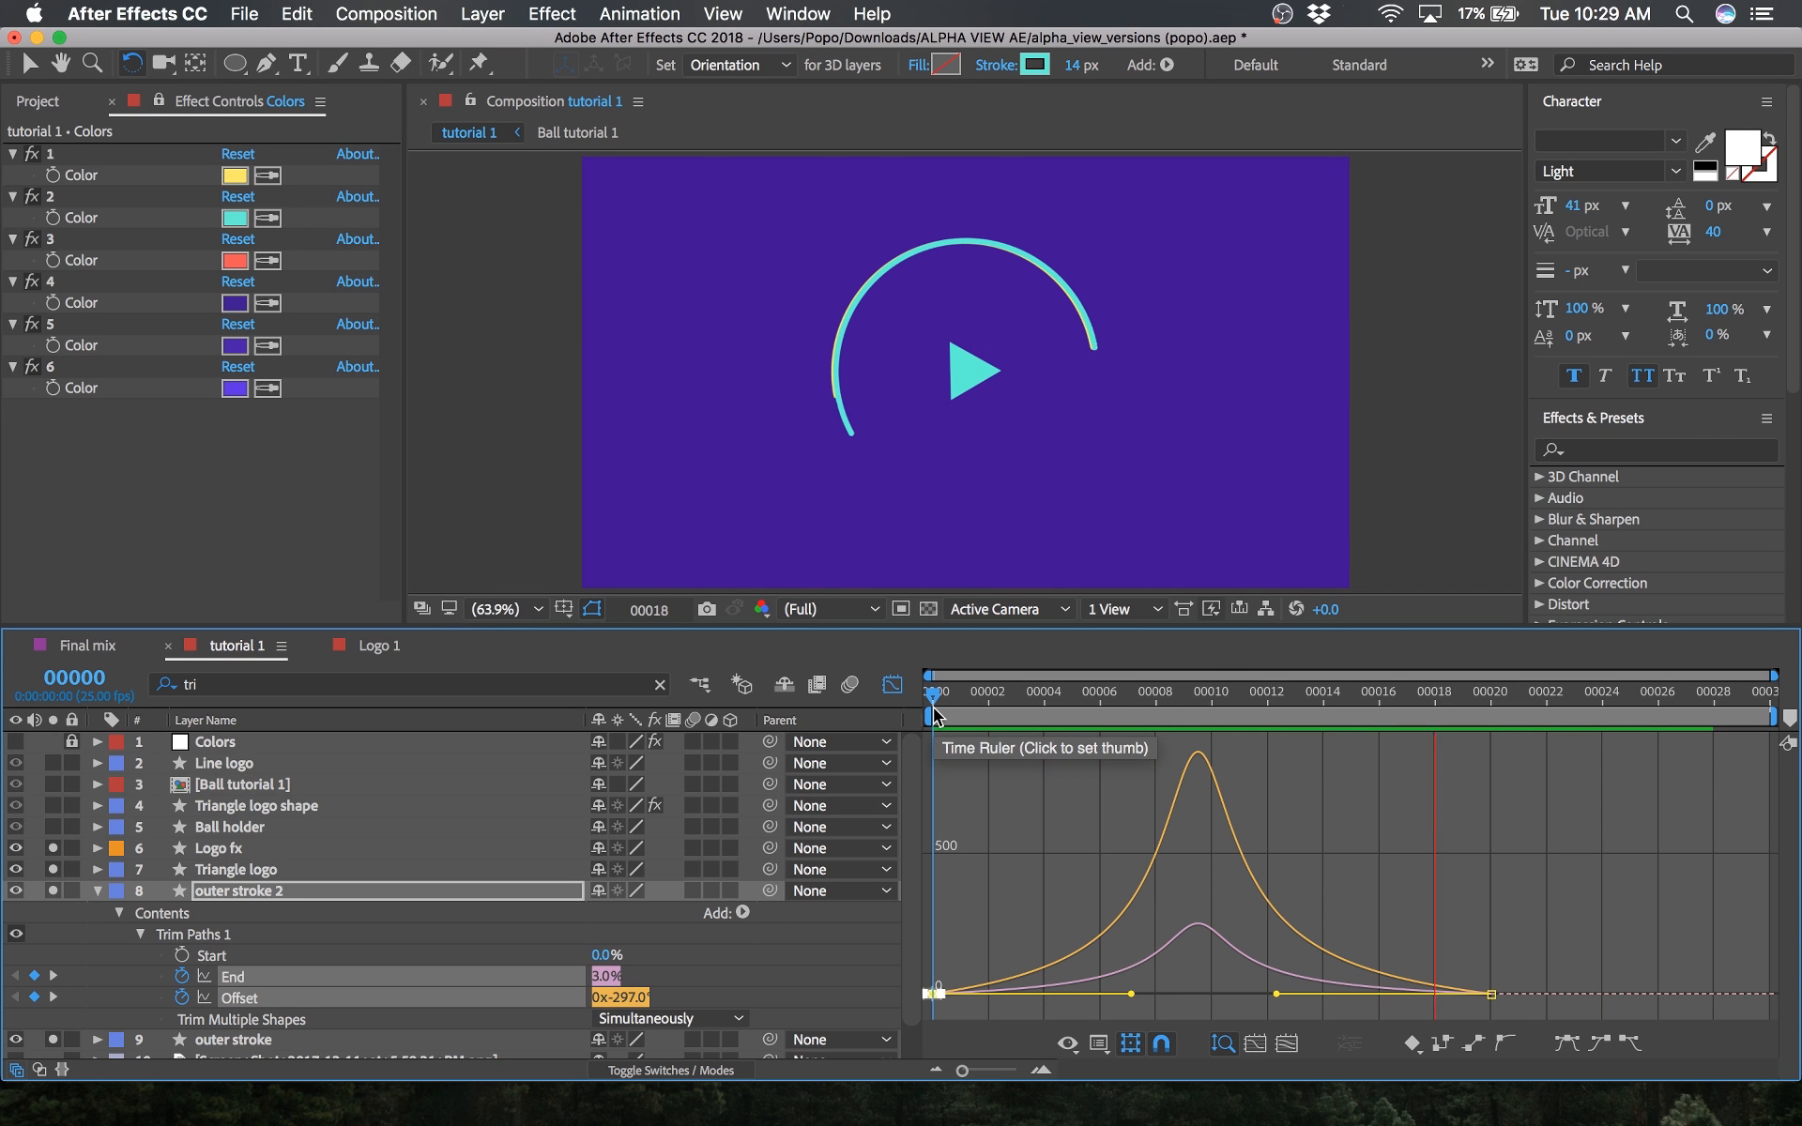
key("space")
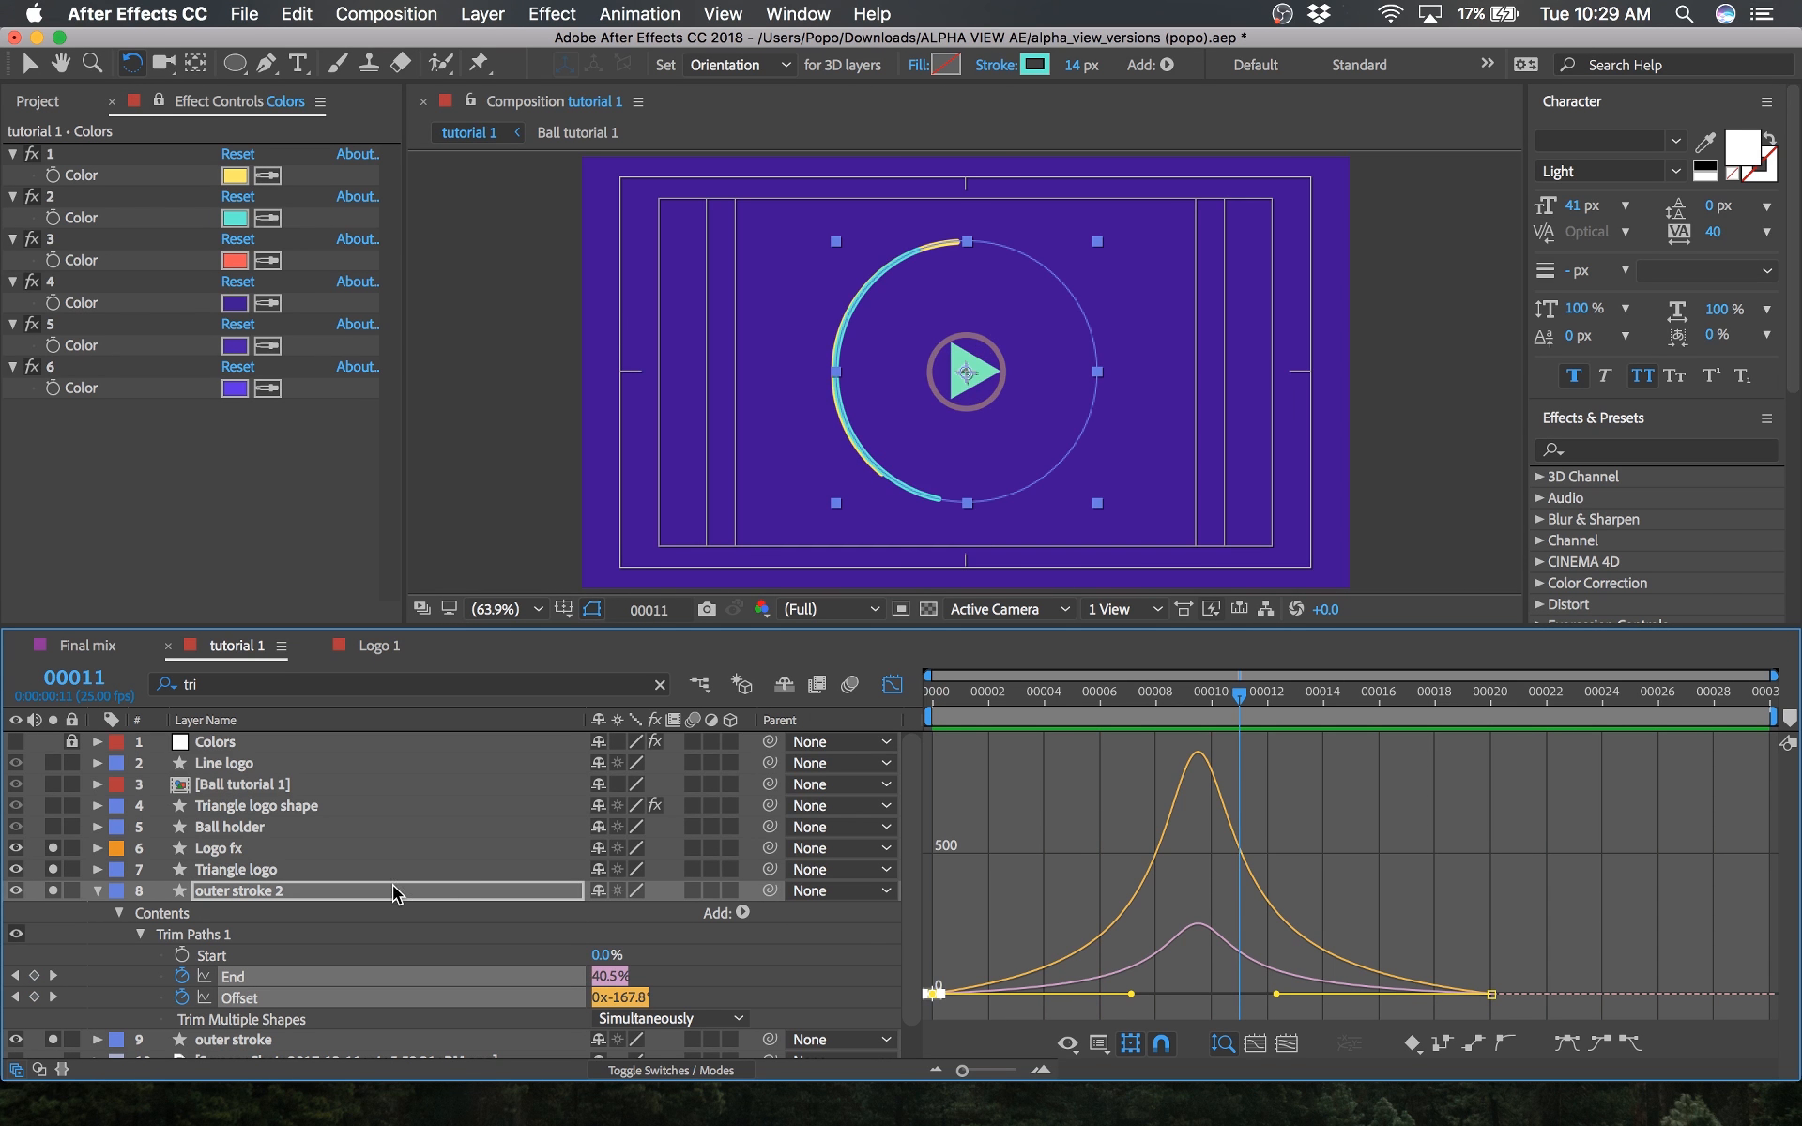
Step: Set the stroke width of outer stroke 2 to 15 px
left_click(392, 890)
left_click(1067, 65)
type("15")
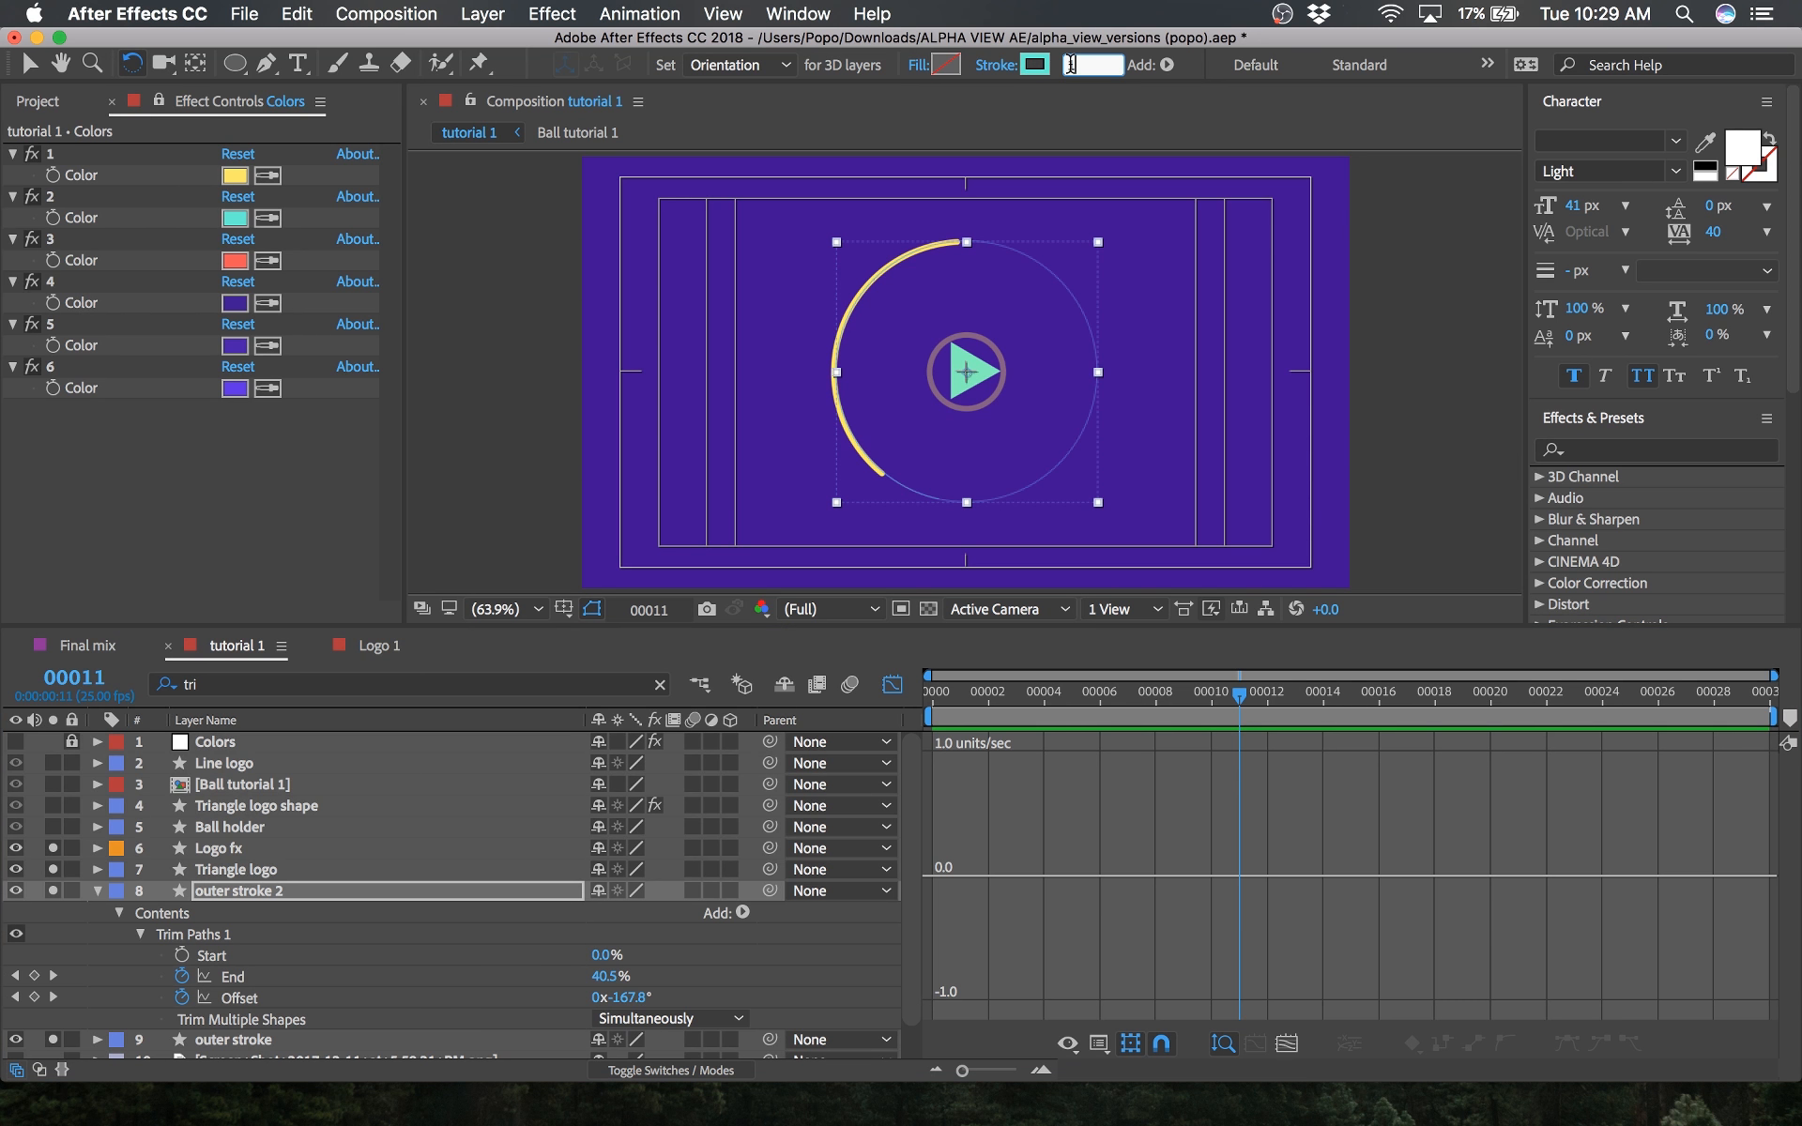
key("Return")
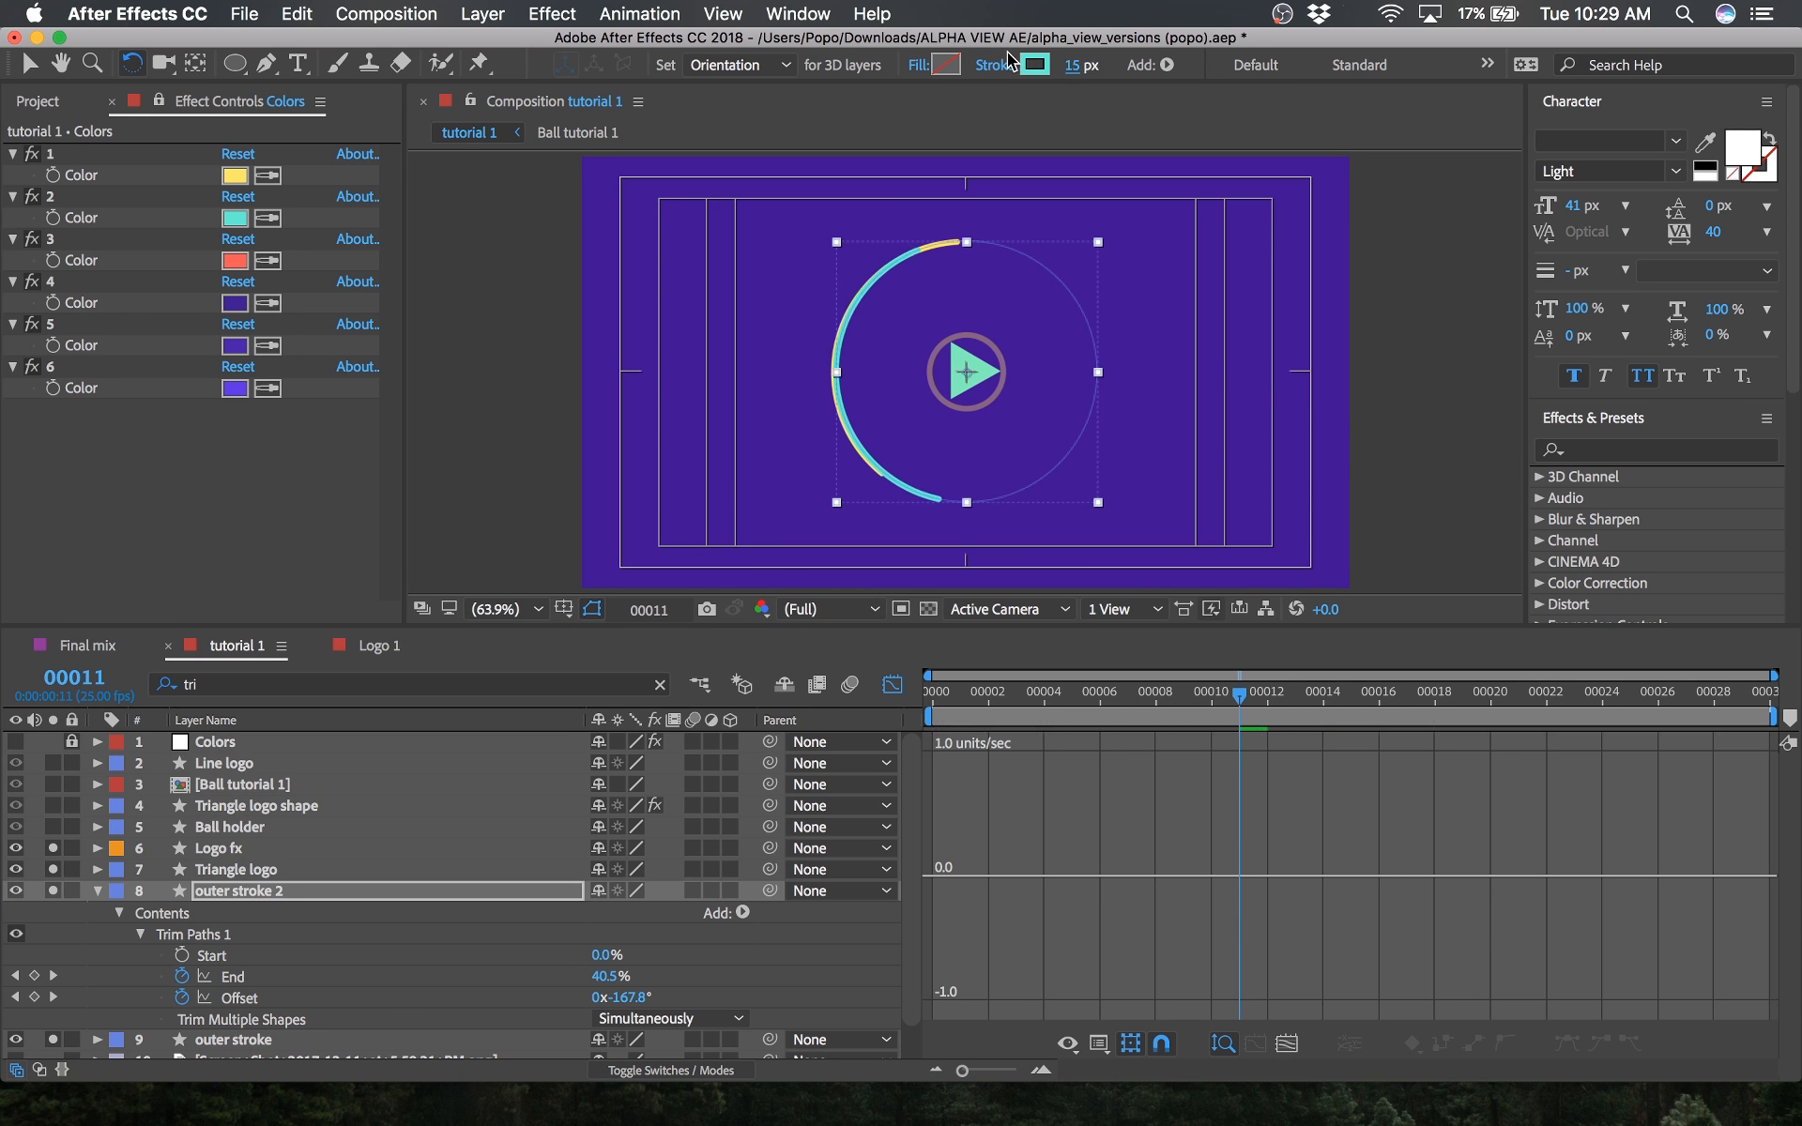
Step: Nudge the outer stroke 2 layer slightly to the left so it covers the yellow arc's edge
left_click(237, 897)
key("Left")
key("Left")
key("Left")
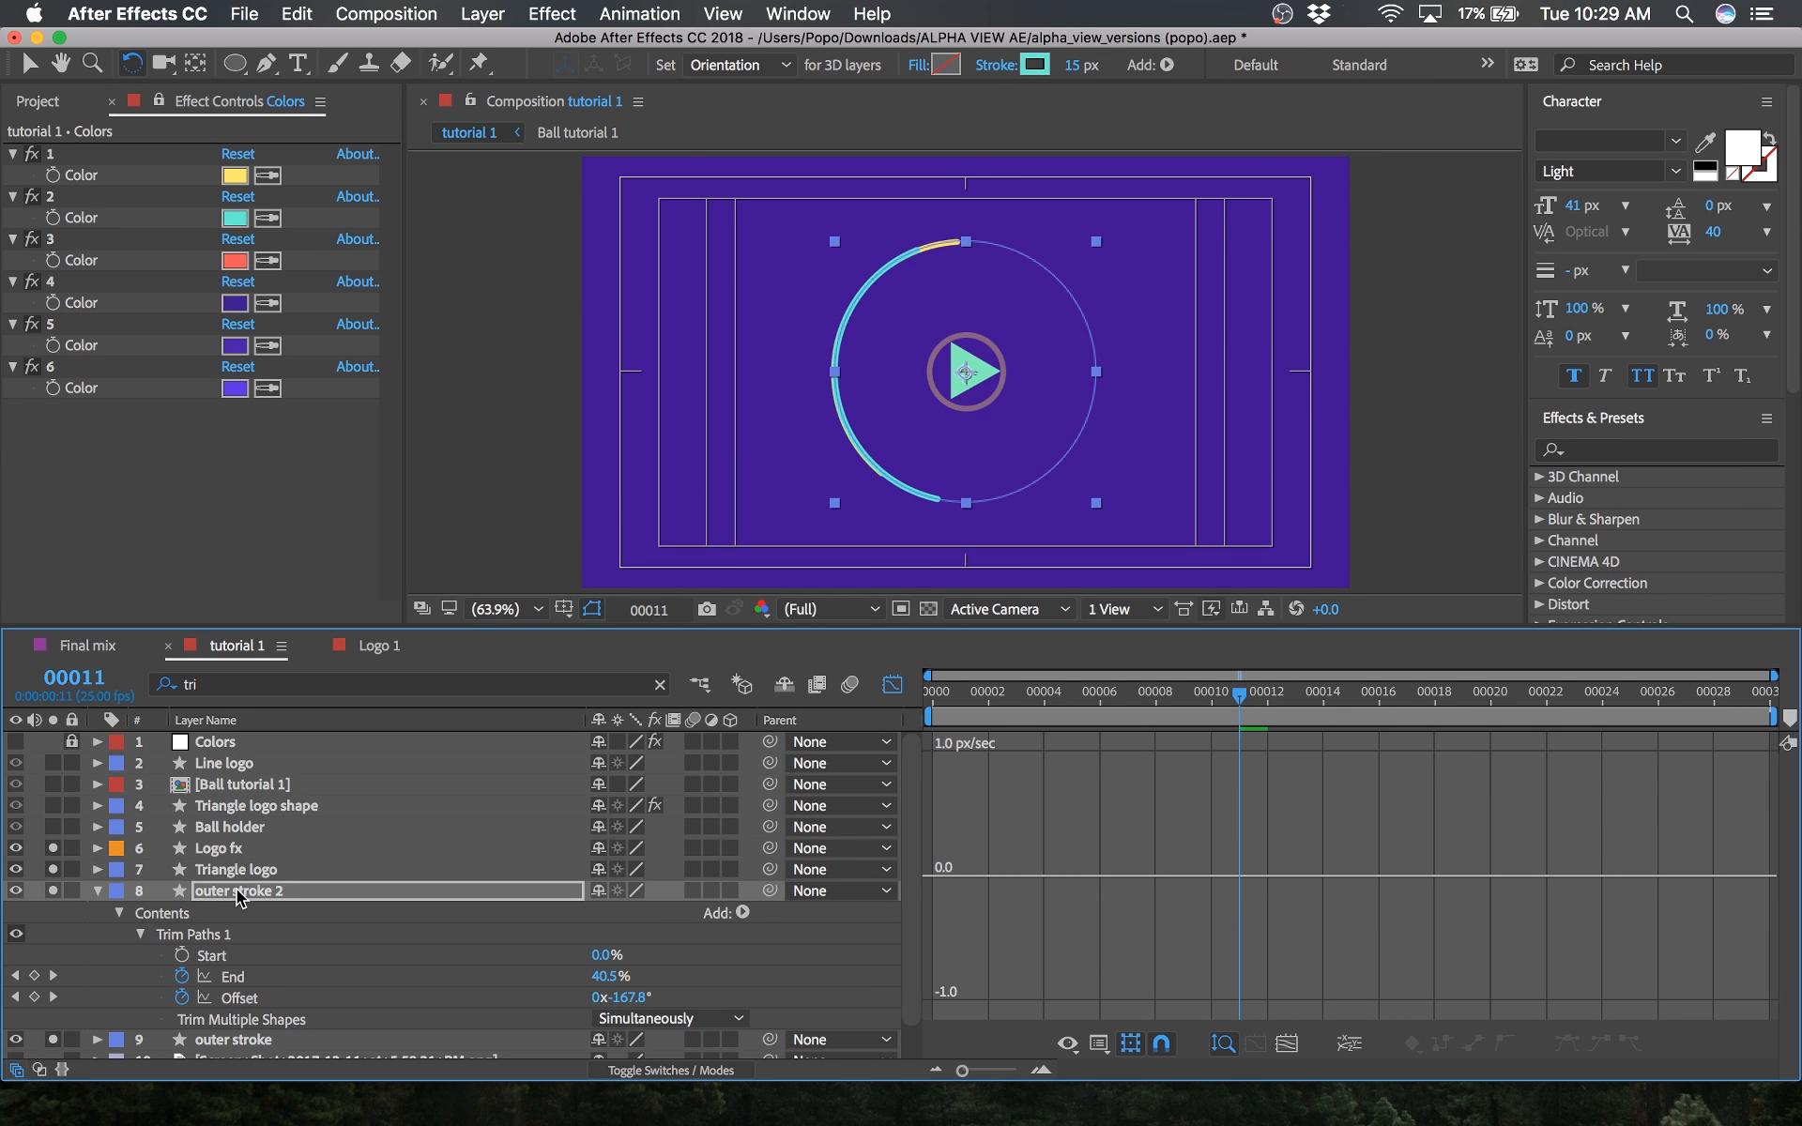
Step: Nudge the outer stroke 2 layer slightly downward to align it with the yellow arc, and preview the animation
key("Down")
key("Down")
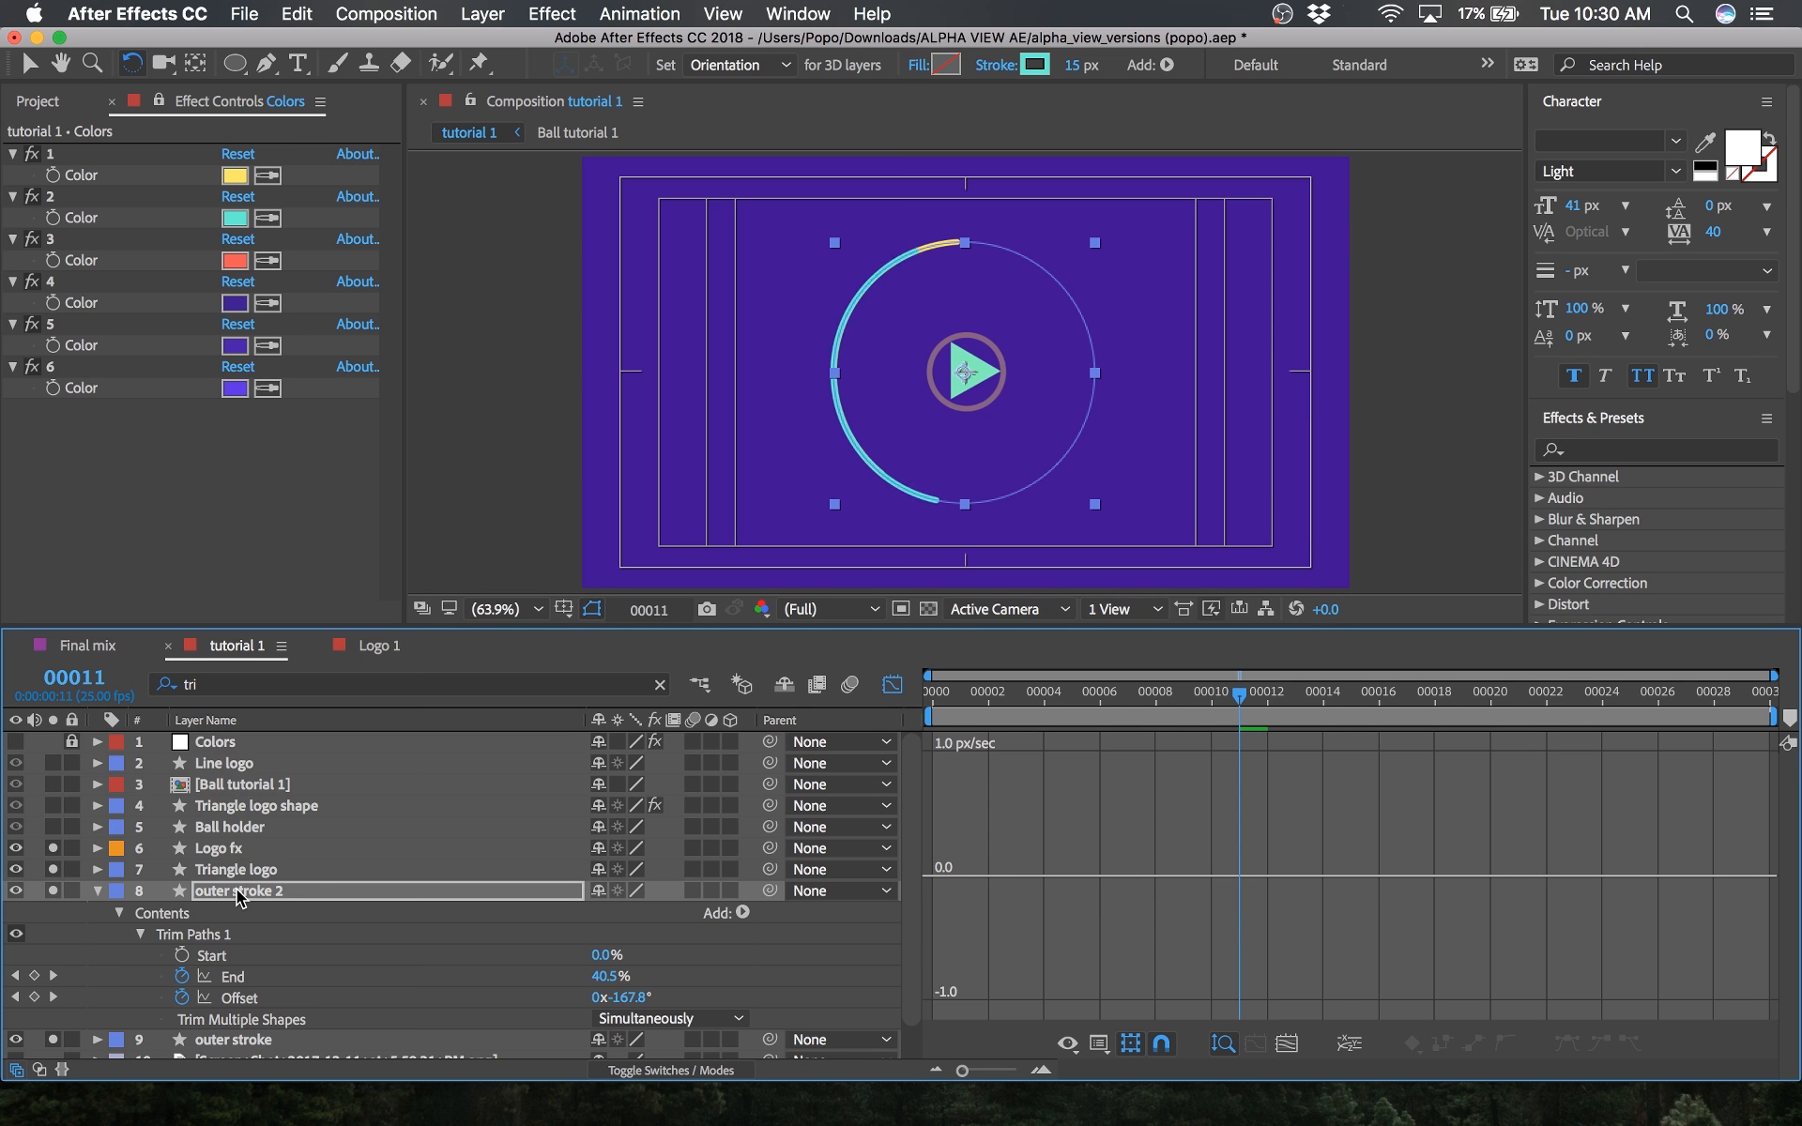
key("space")
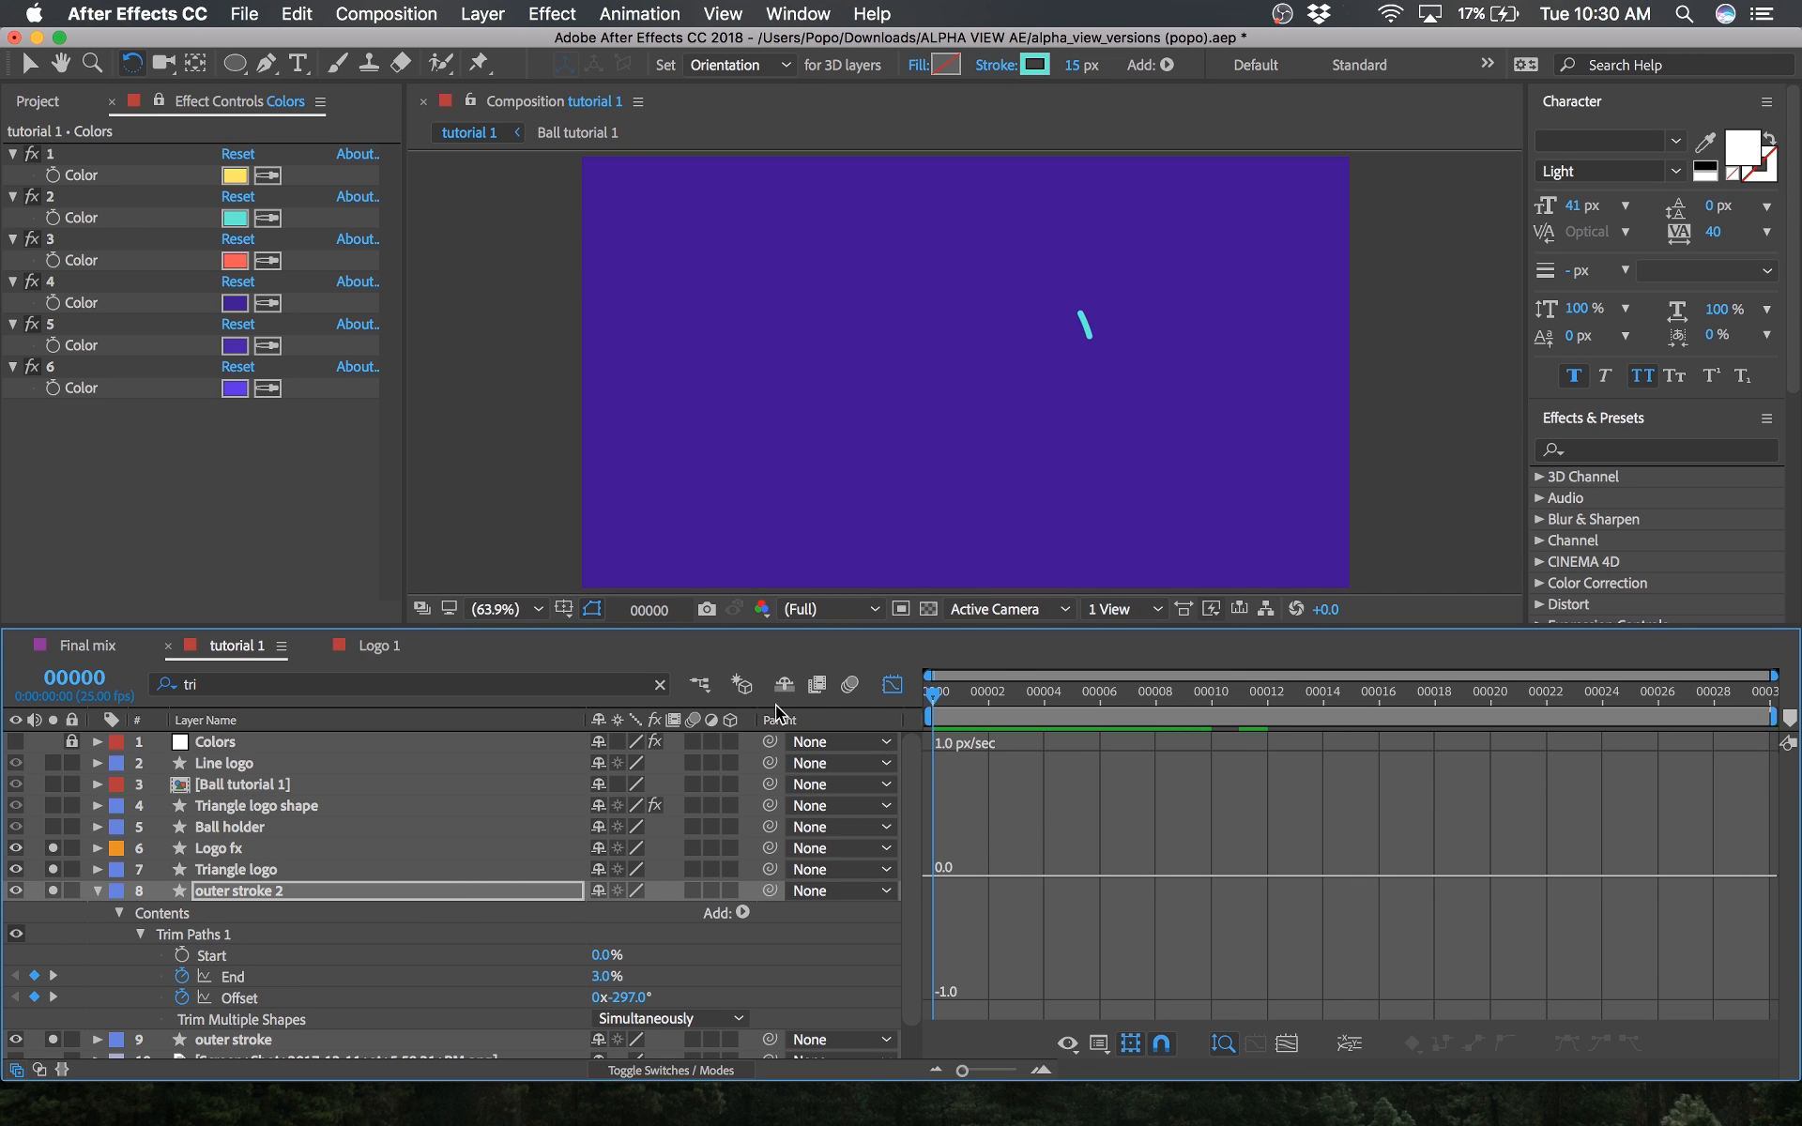
key("space")
Step: Leave the speed graph, shift the outer stroke 2 layer and its keyframes to start at frame 3, preview and save the project
left_click(892, 685)
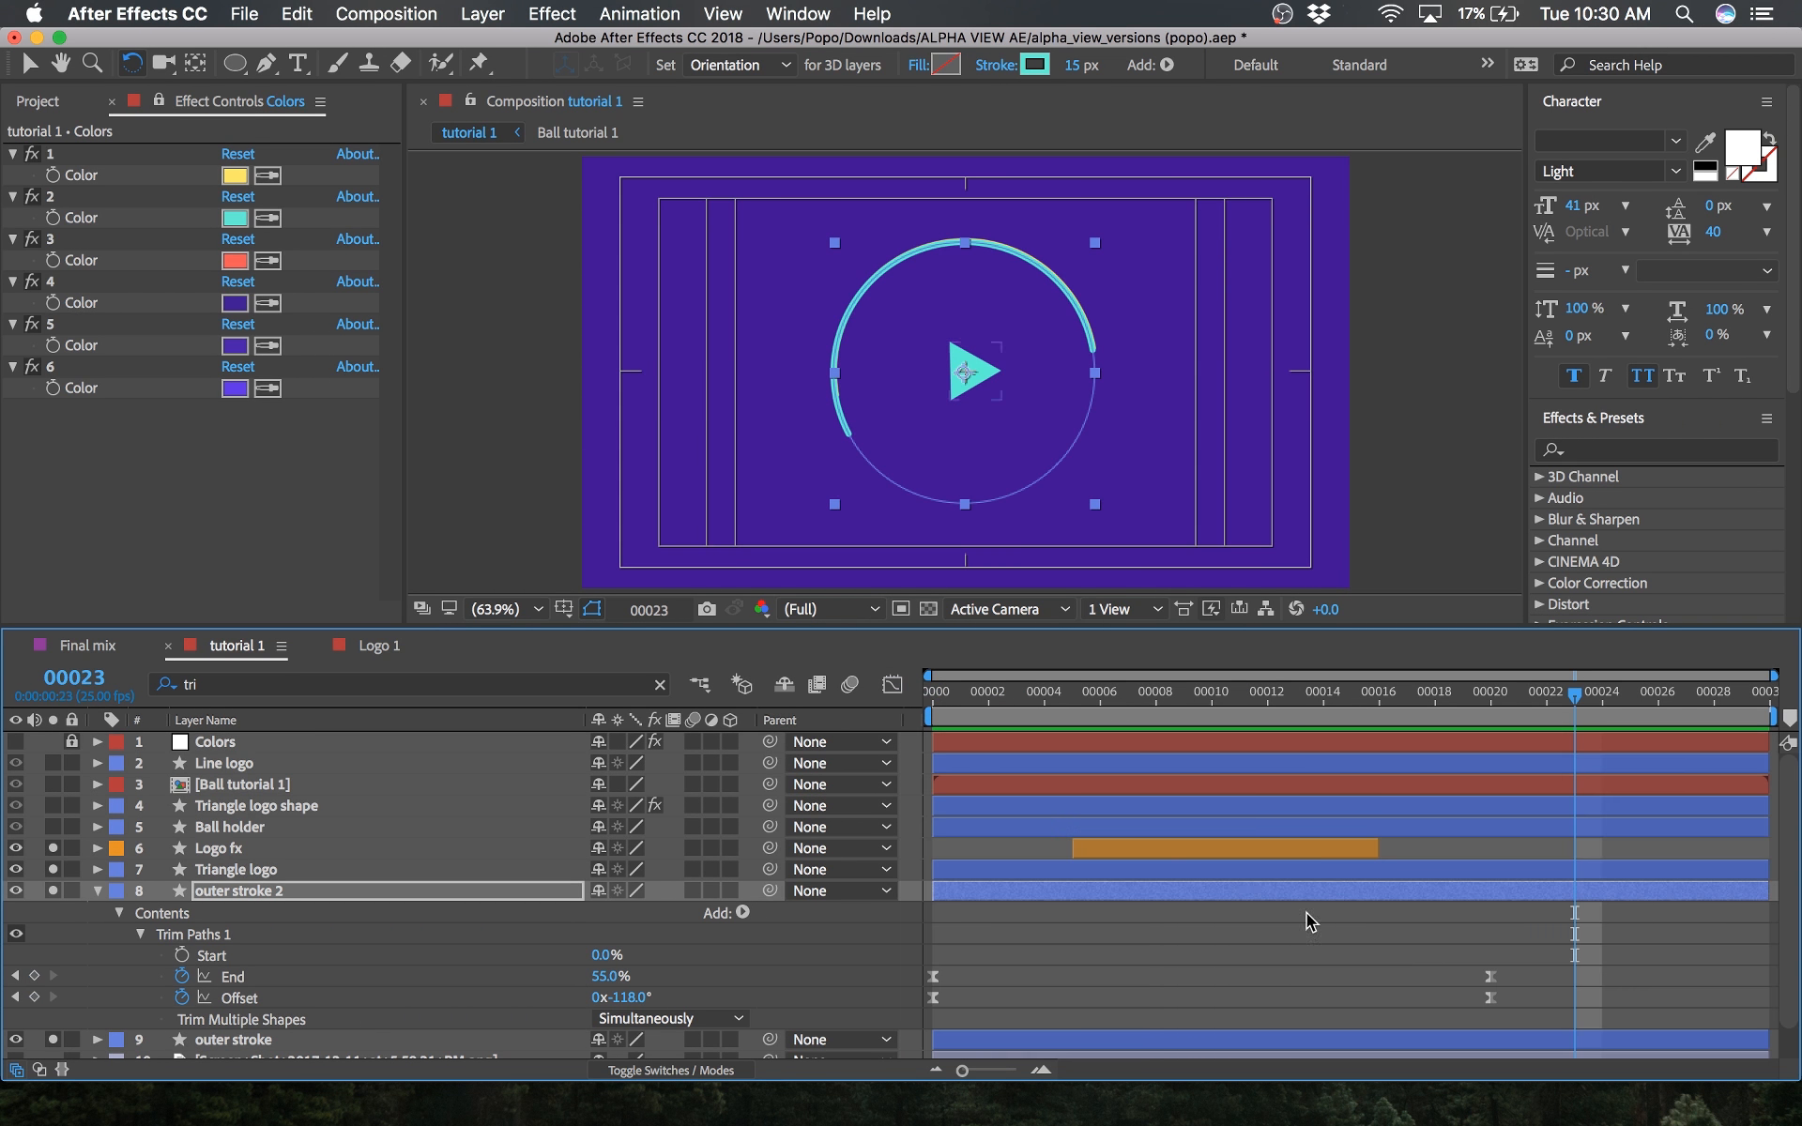
left_click_drag(1551, 965, 946, 997)
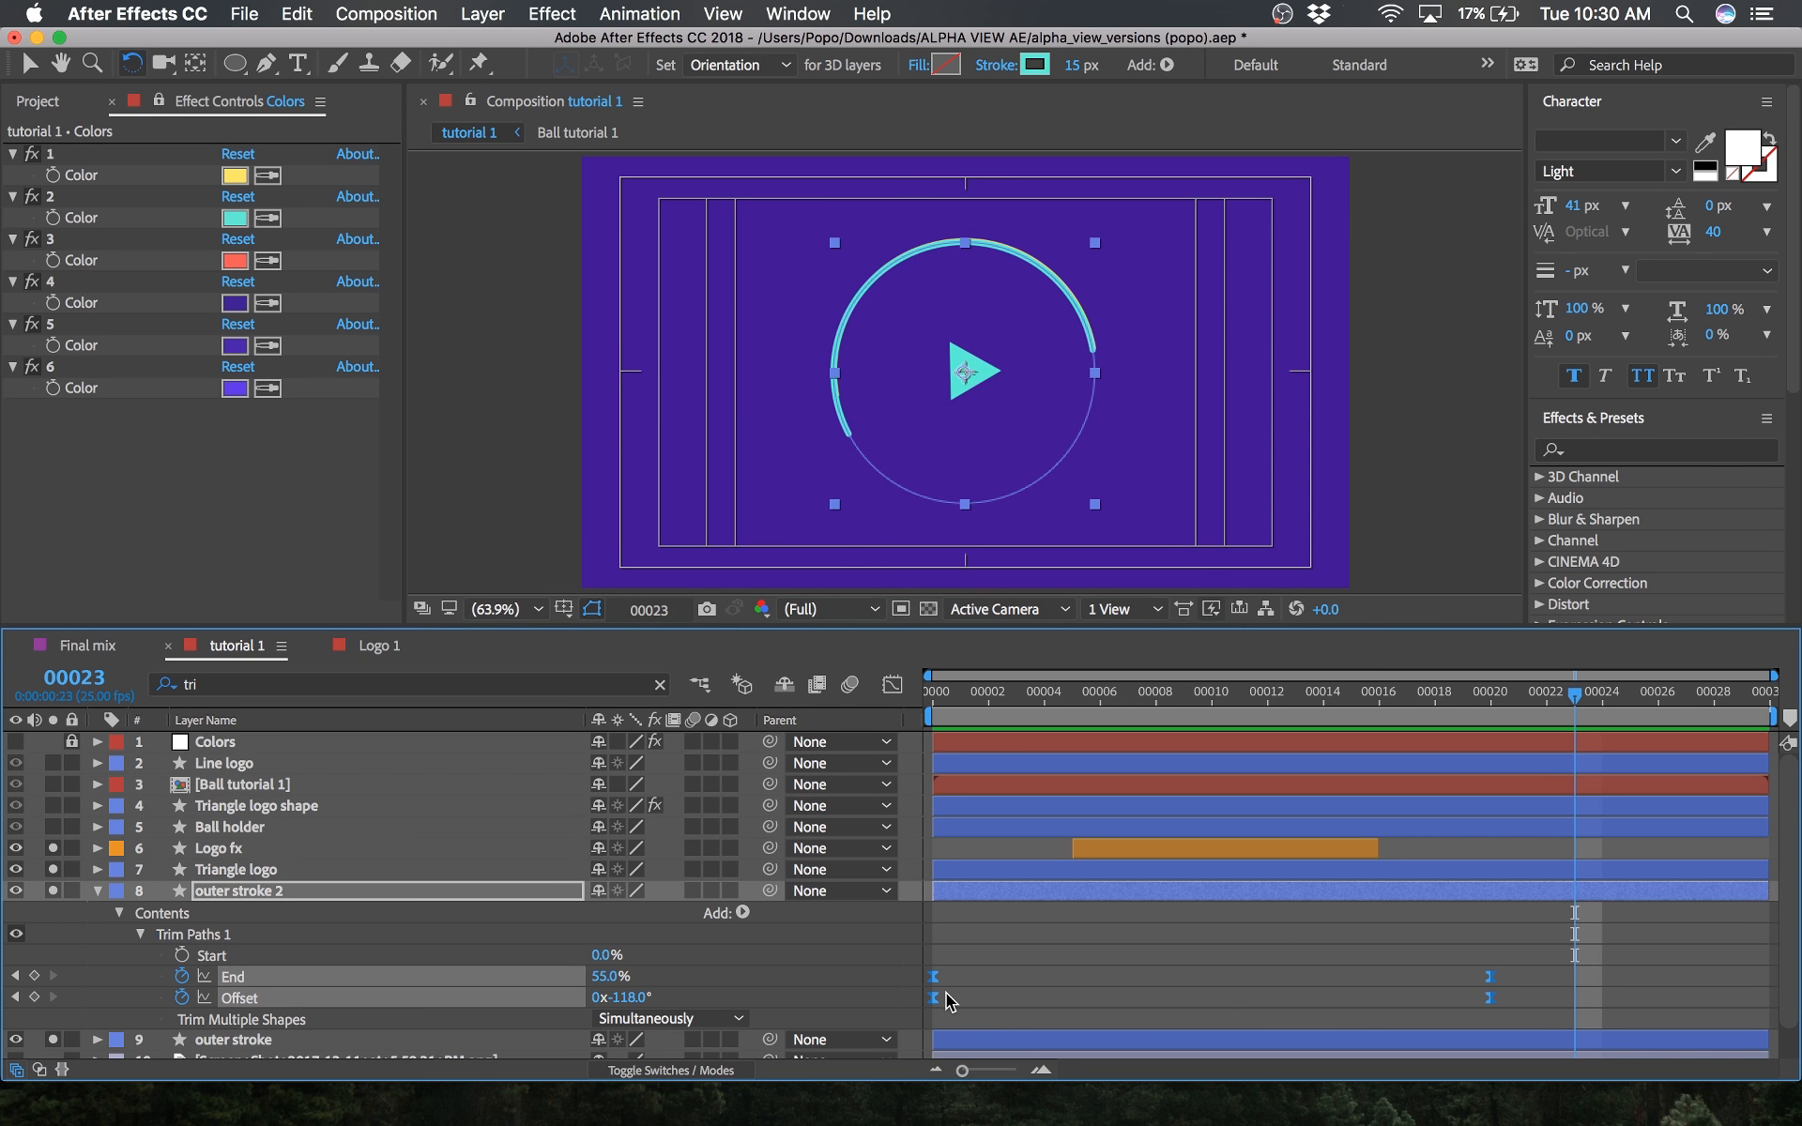
left_click_drag(1021, 892, 1117, 892)
left_click_drag(1047, 710, 655, 734)
key("space")
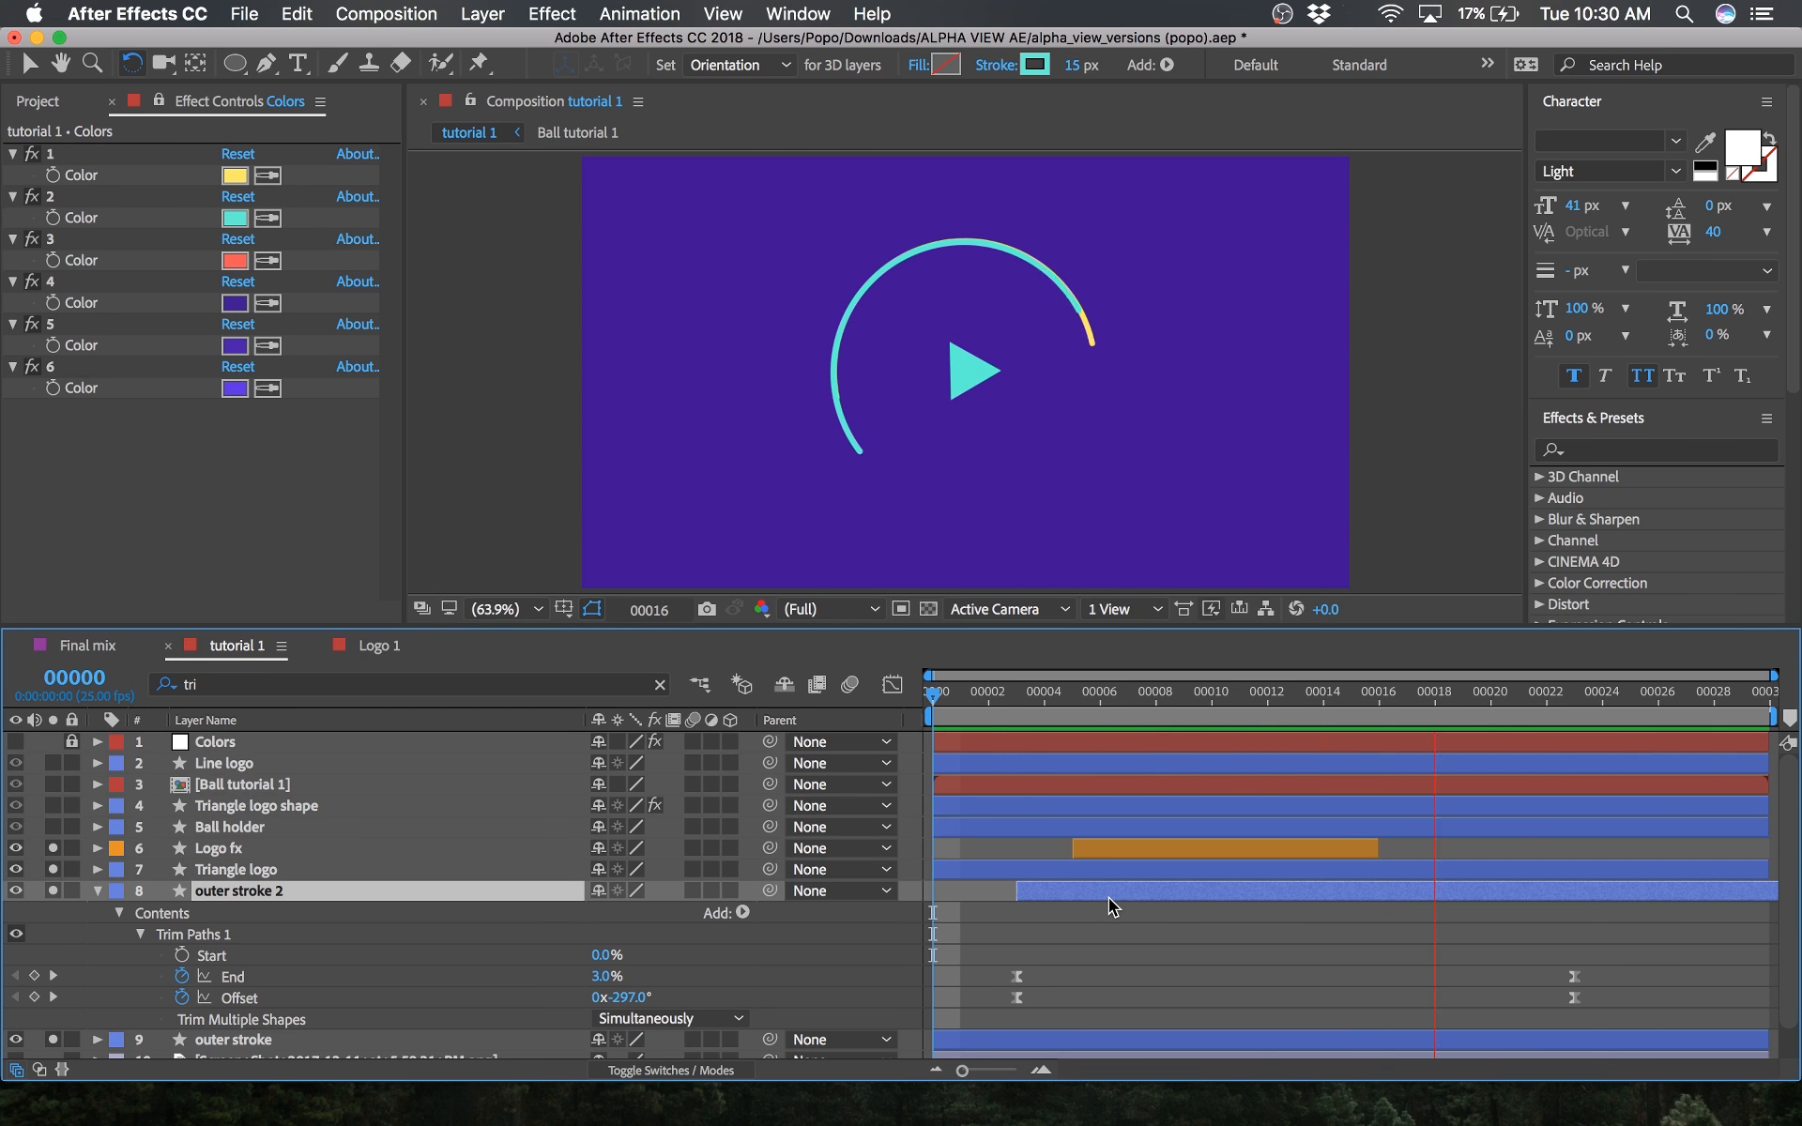
key("space")
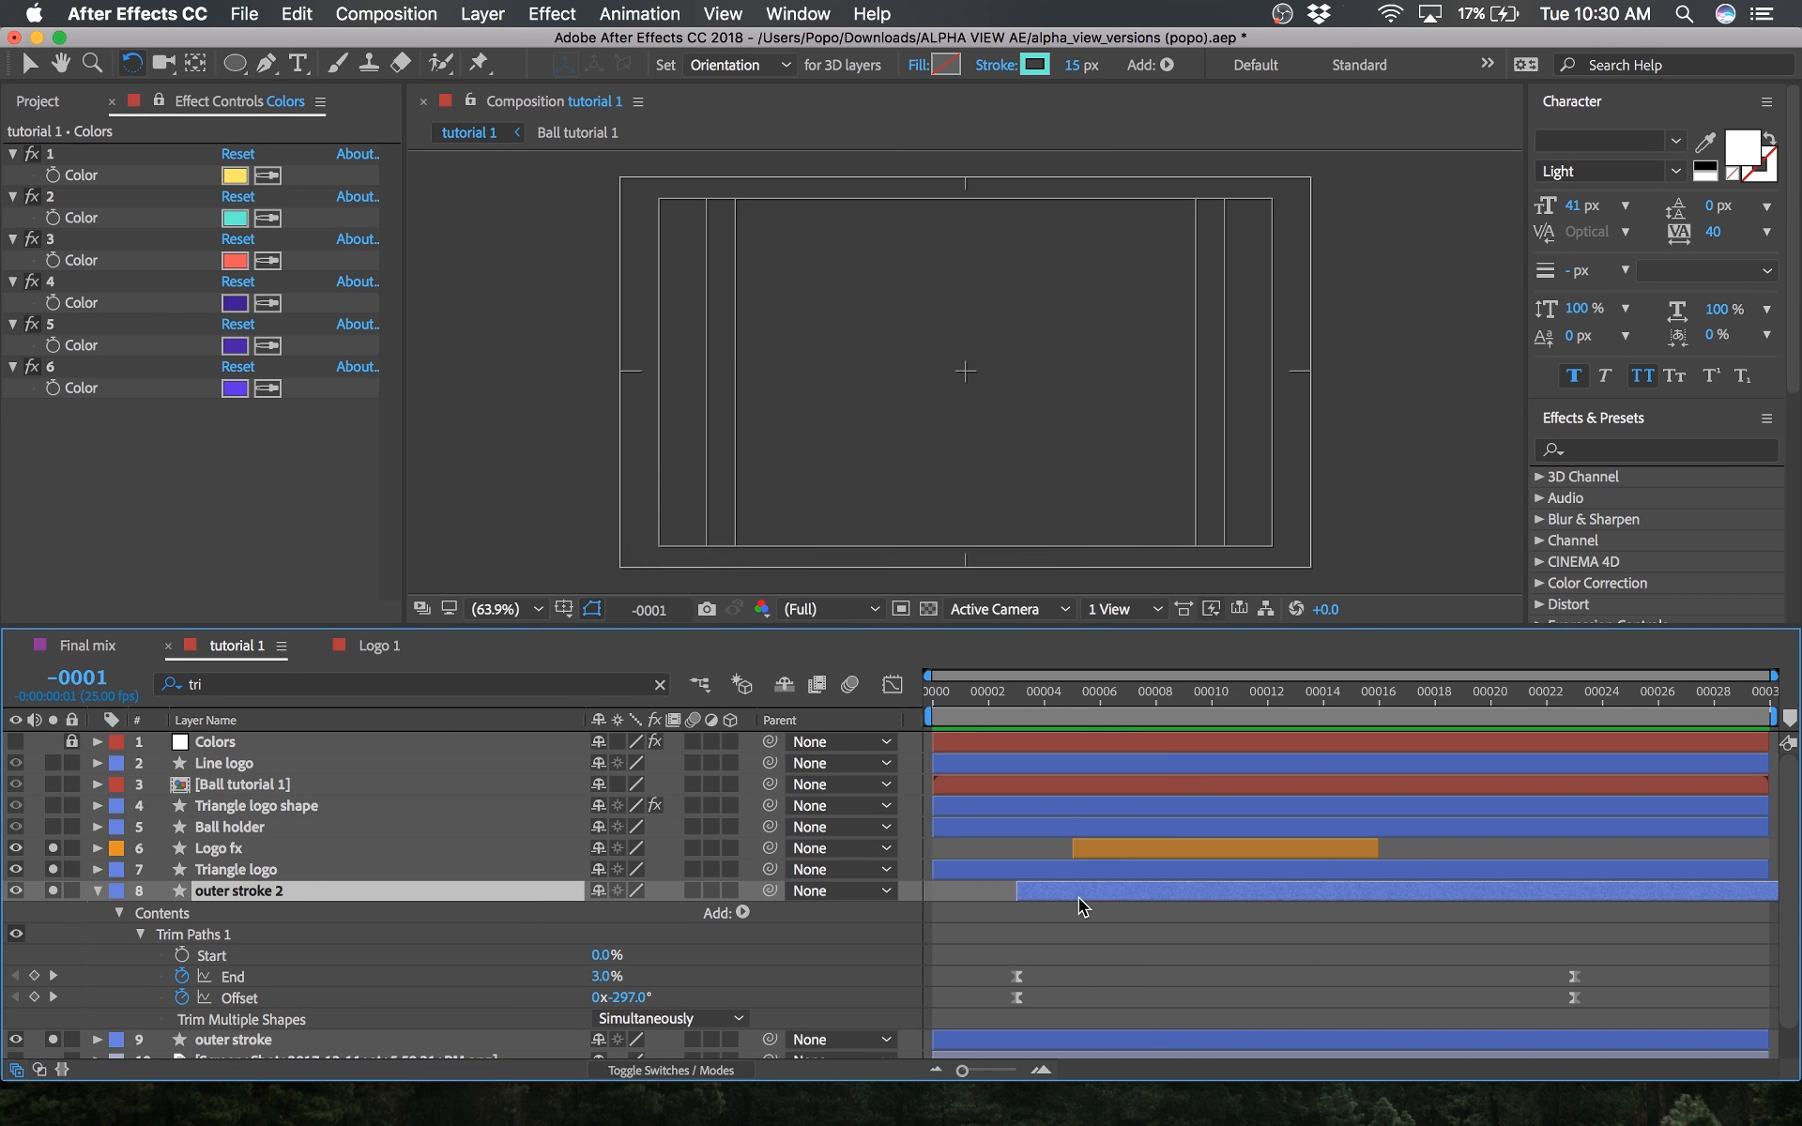
key("super+s")
Step: Collapse outer stroke 2, move the Line logo layer directly above Logo fx and solo it along with the other logo layers
left_click(98, 890)
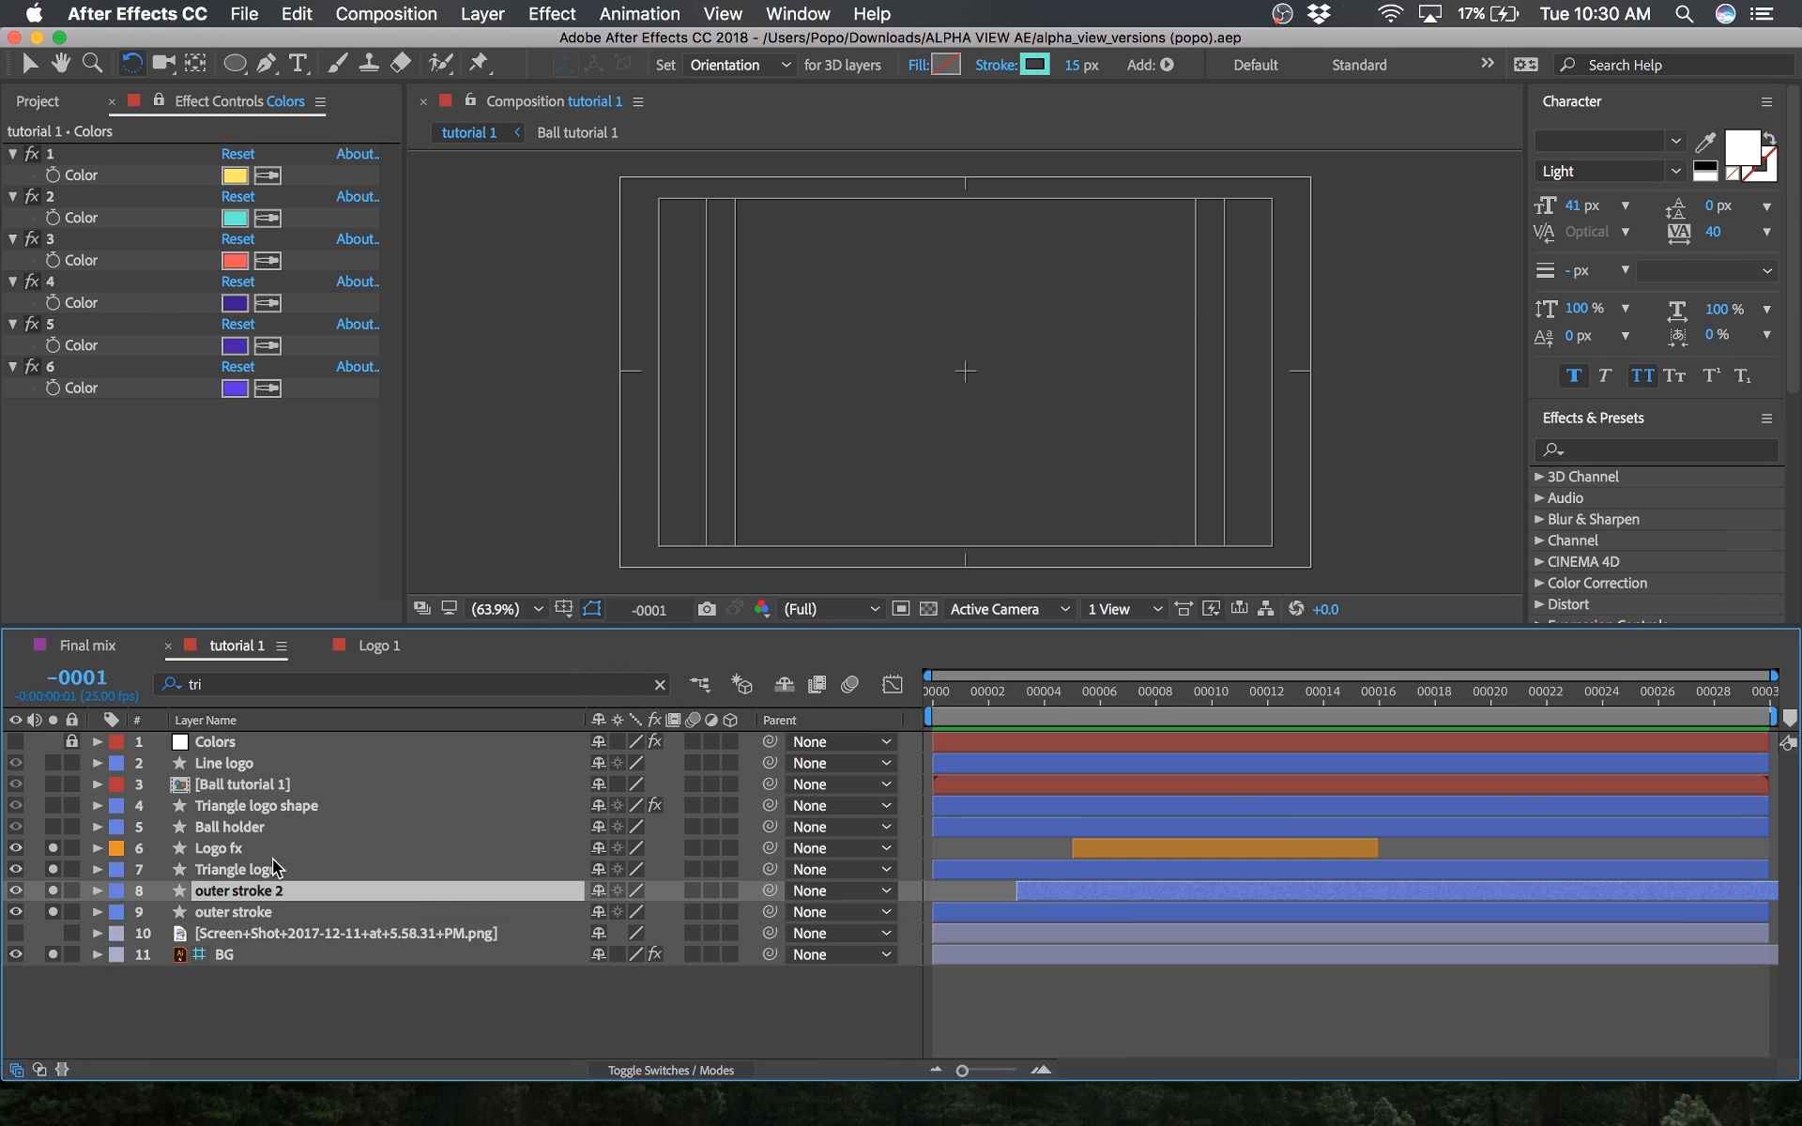
left_click(359, 994)
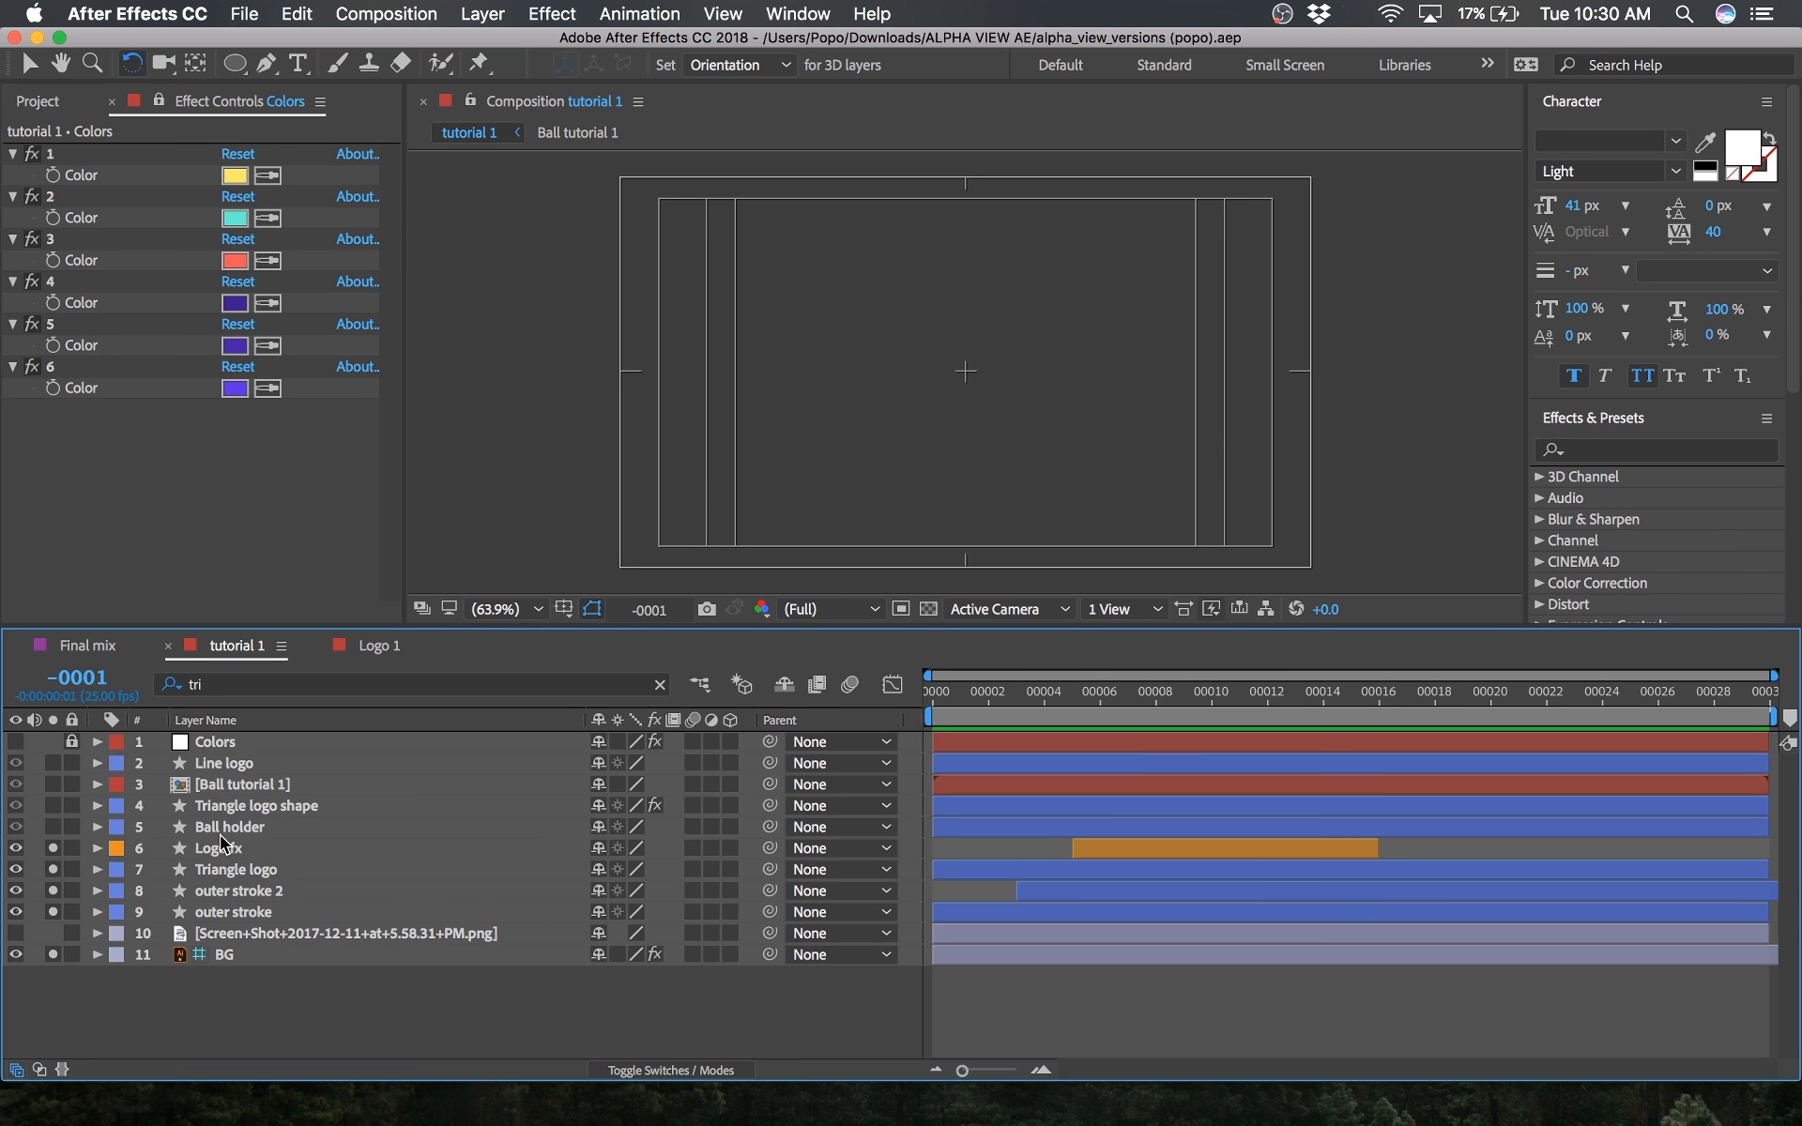
left_click(247, 805)
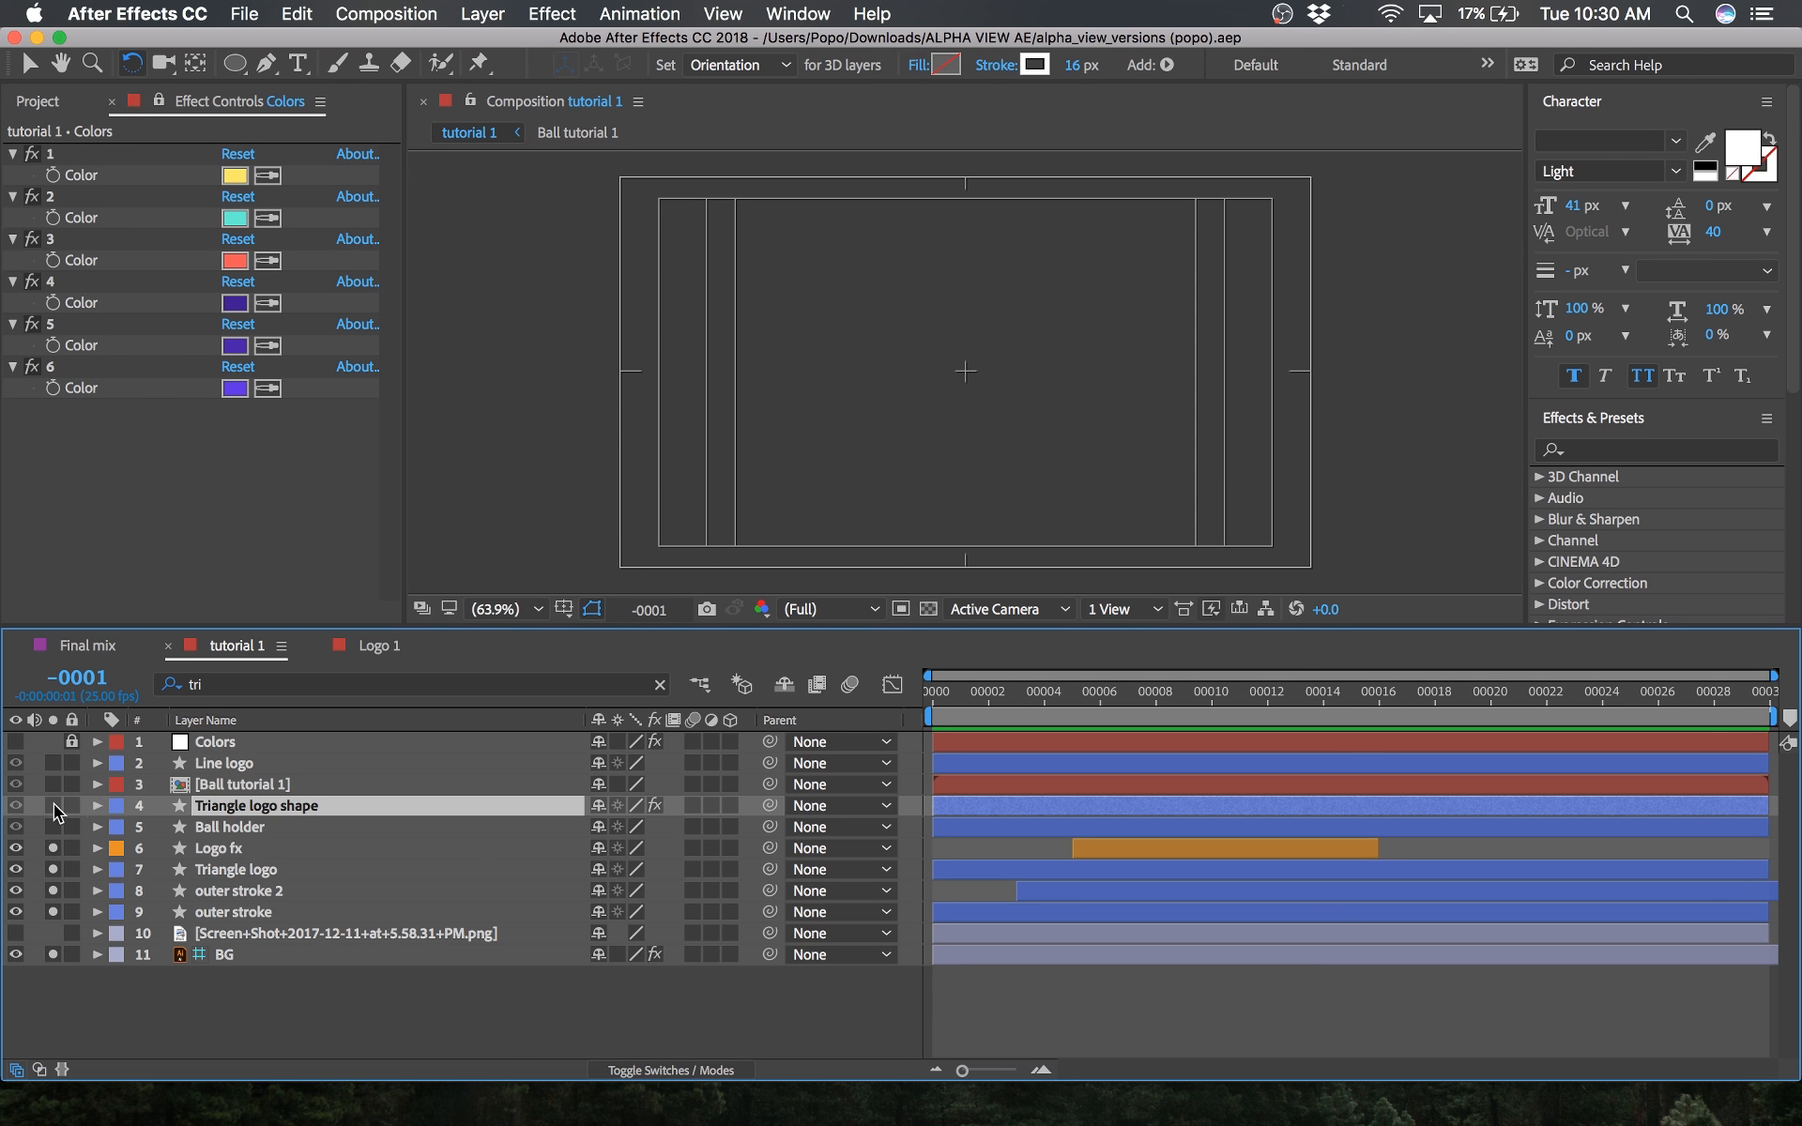
left_click_drag(255, 764, 242, 847)
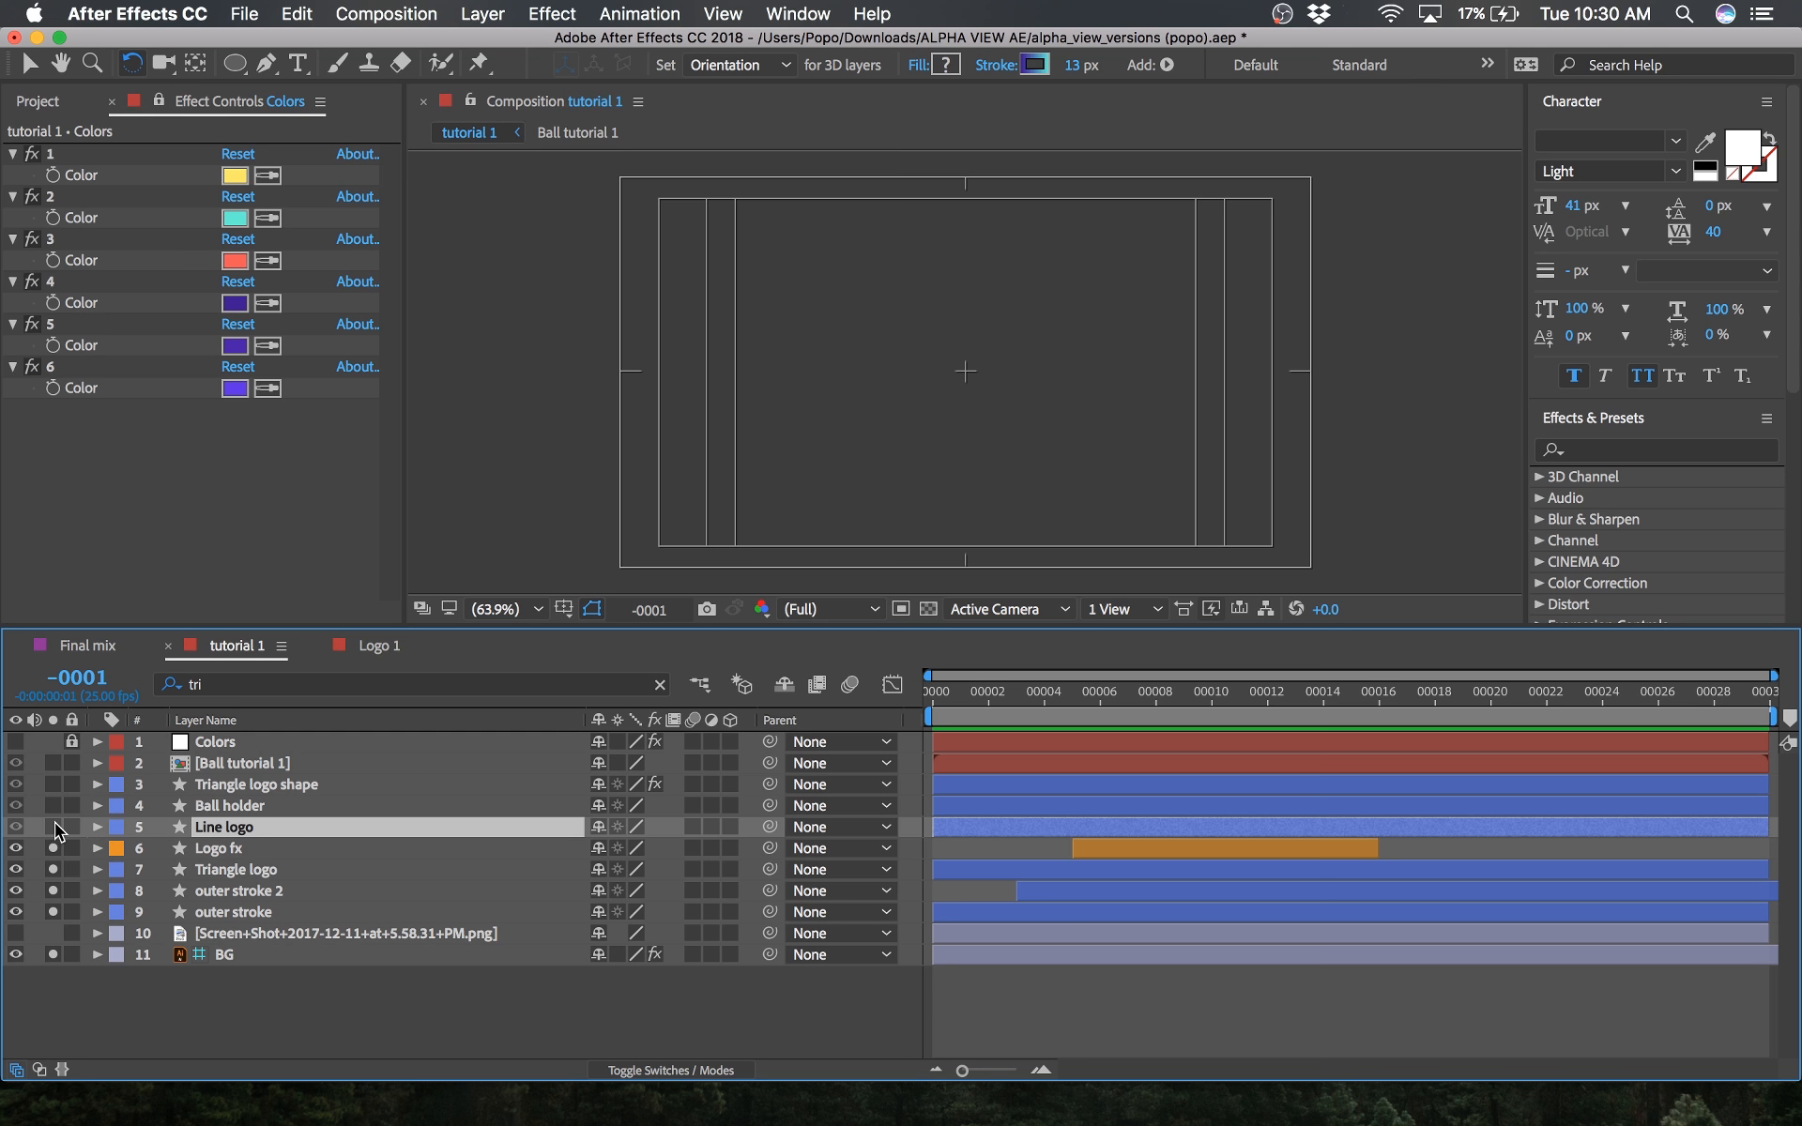
left_click(944, 705)
left_click_drag(944, 706, 1659, 719)
Step: Examine in the Logo 1 composition how Triangle line 3 and Triangle line animate by soloing each and scrubbing through frames
left_click(380, 646)
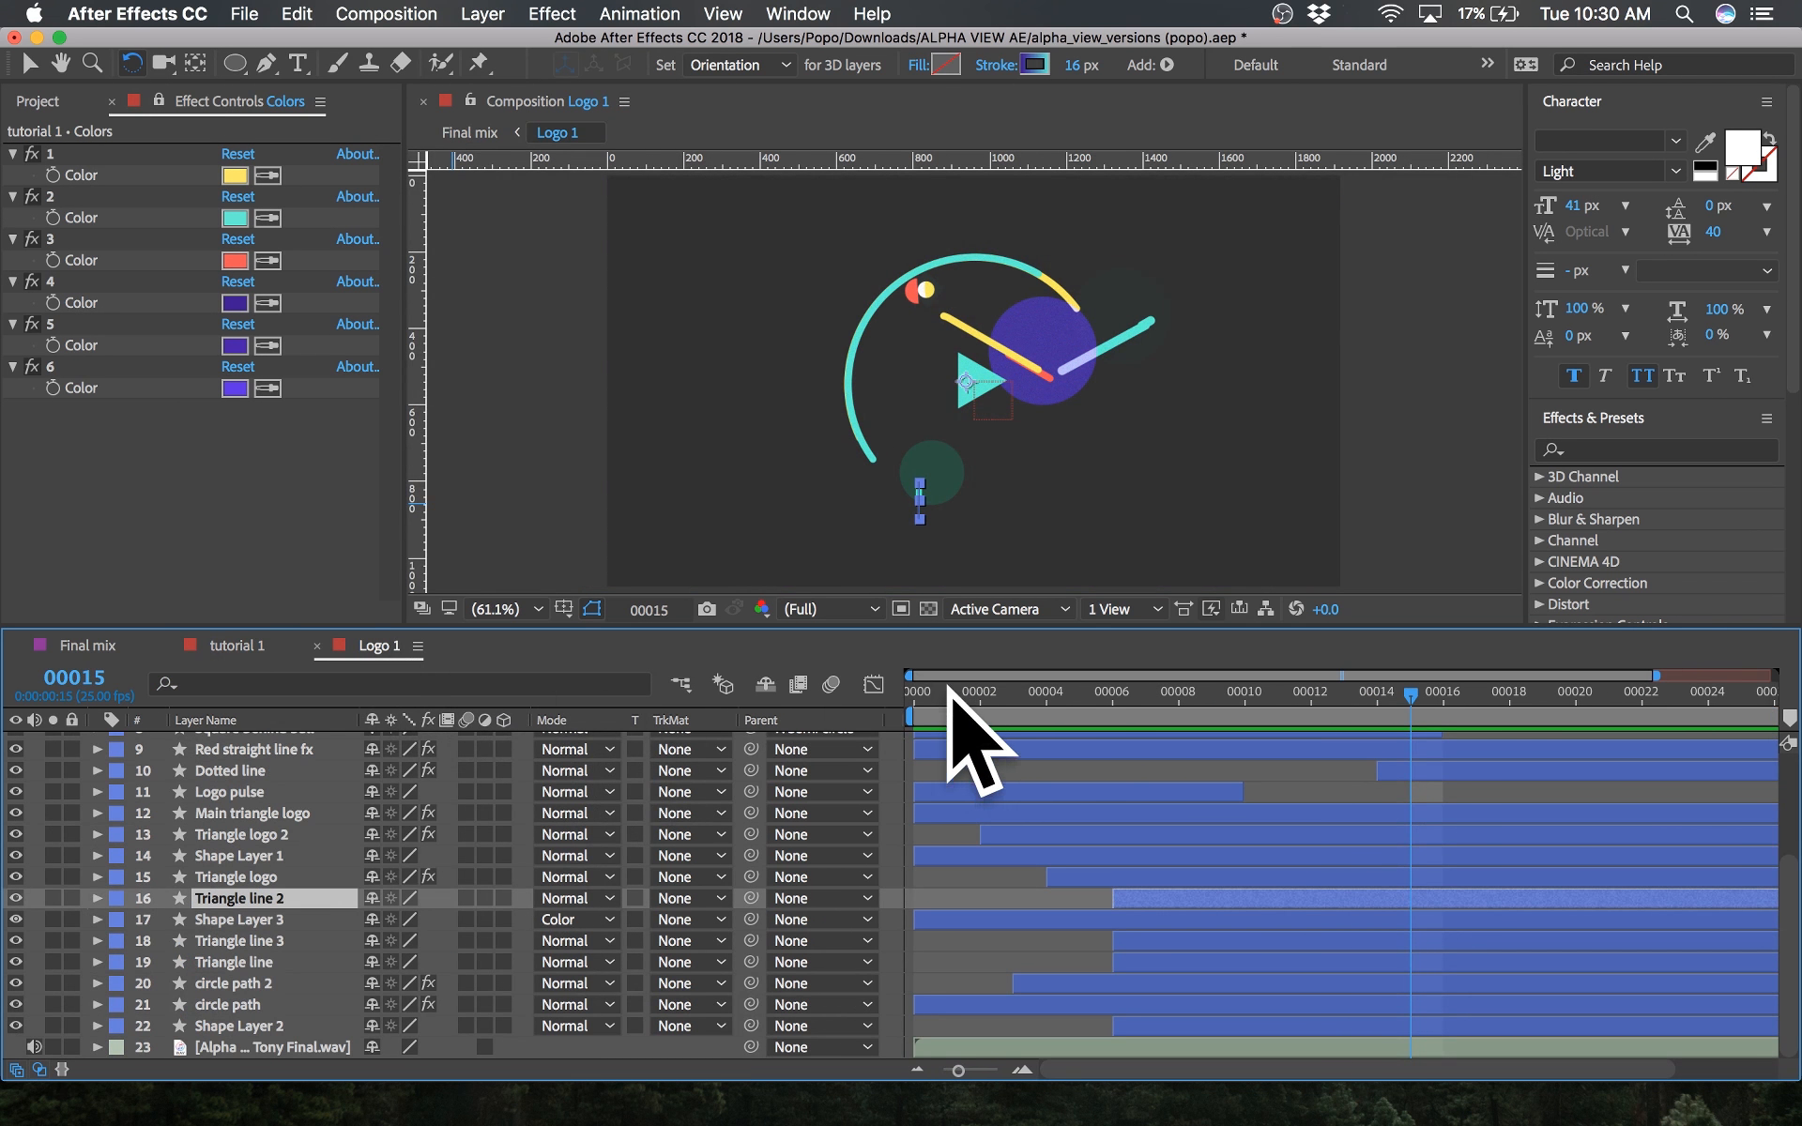
left_click(908, 700)
mouse_move(908, 701)
left_mouse_down()
mouse_move(1267, 730)
mouse_move(1344, 714)
left_mouse_up()
left_click(1210, 290)
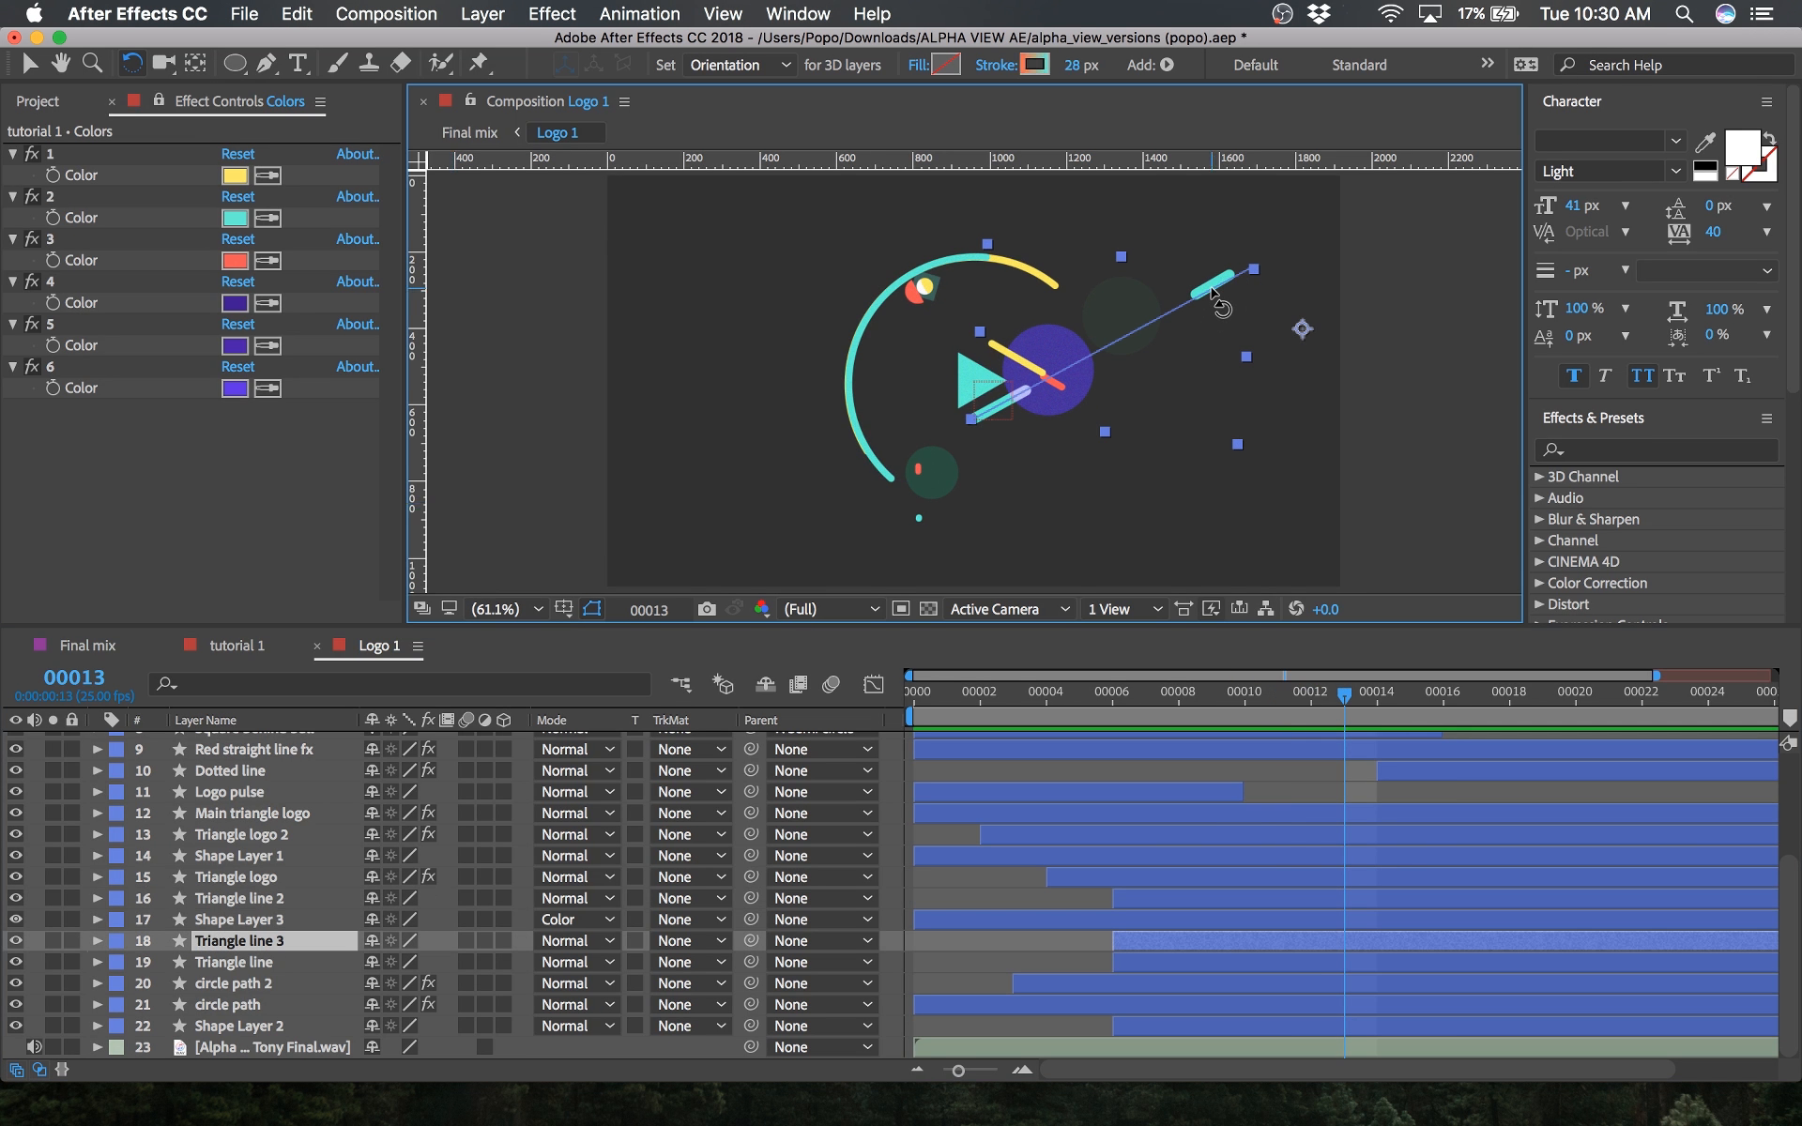
left_click(54, 940)
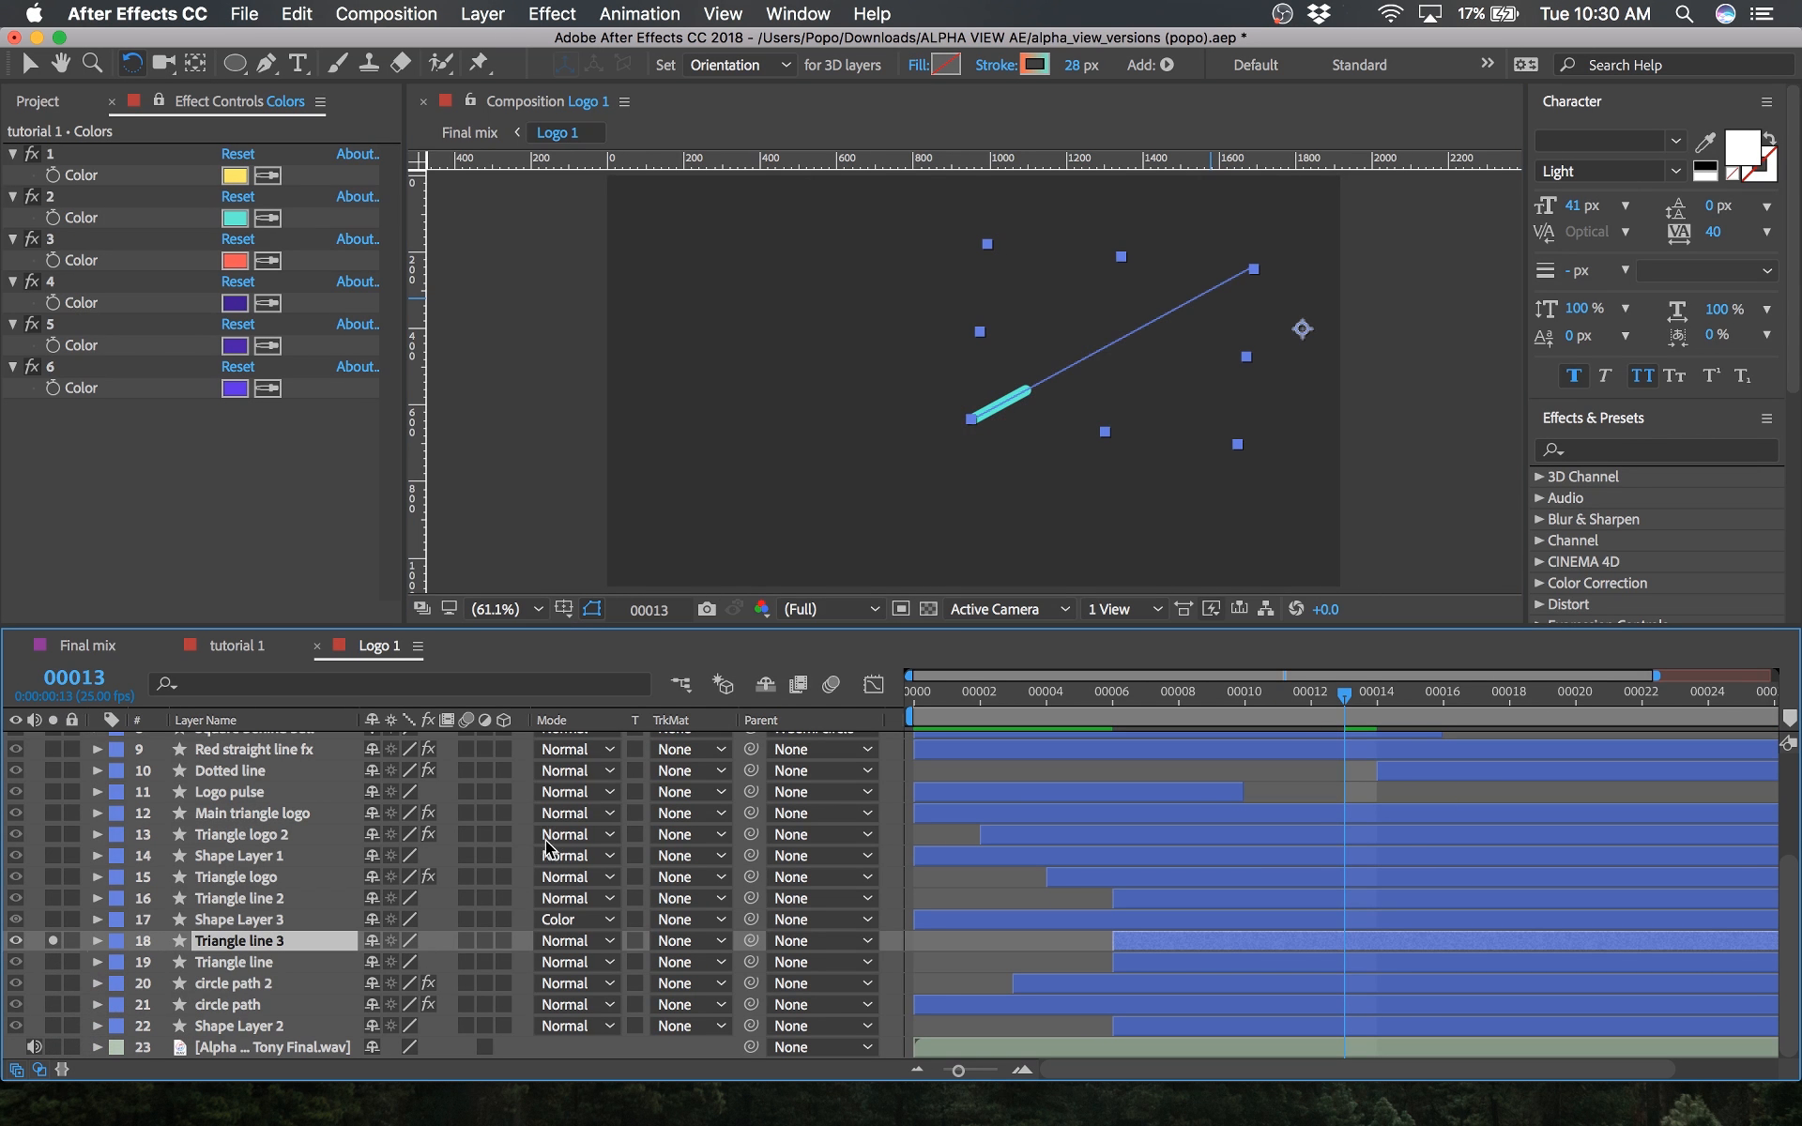
mouse_move(1160, 705)
left_mouse_down()
mouse_move(1012, 699)
mouse_move(1212, 706)
left_mouse_up()
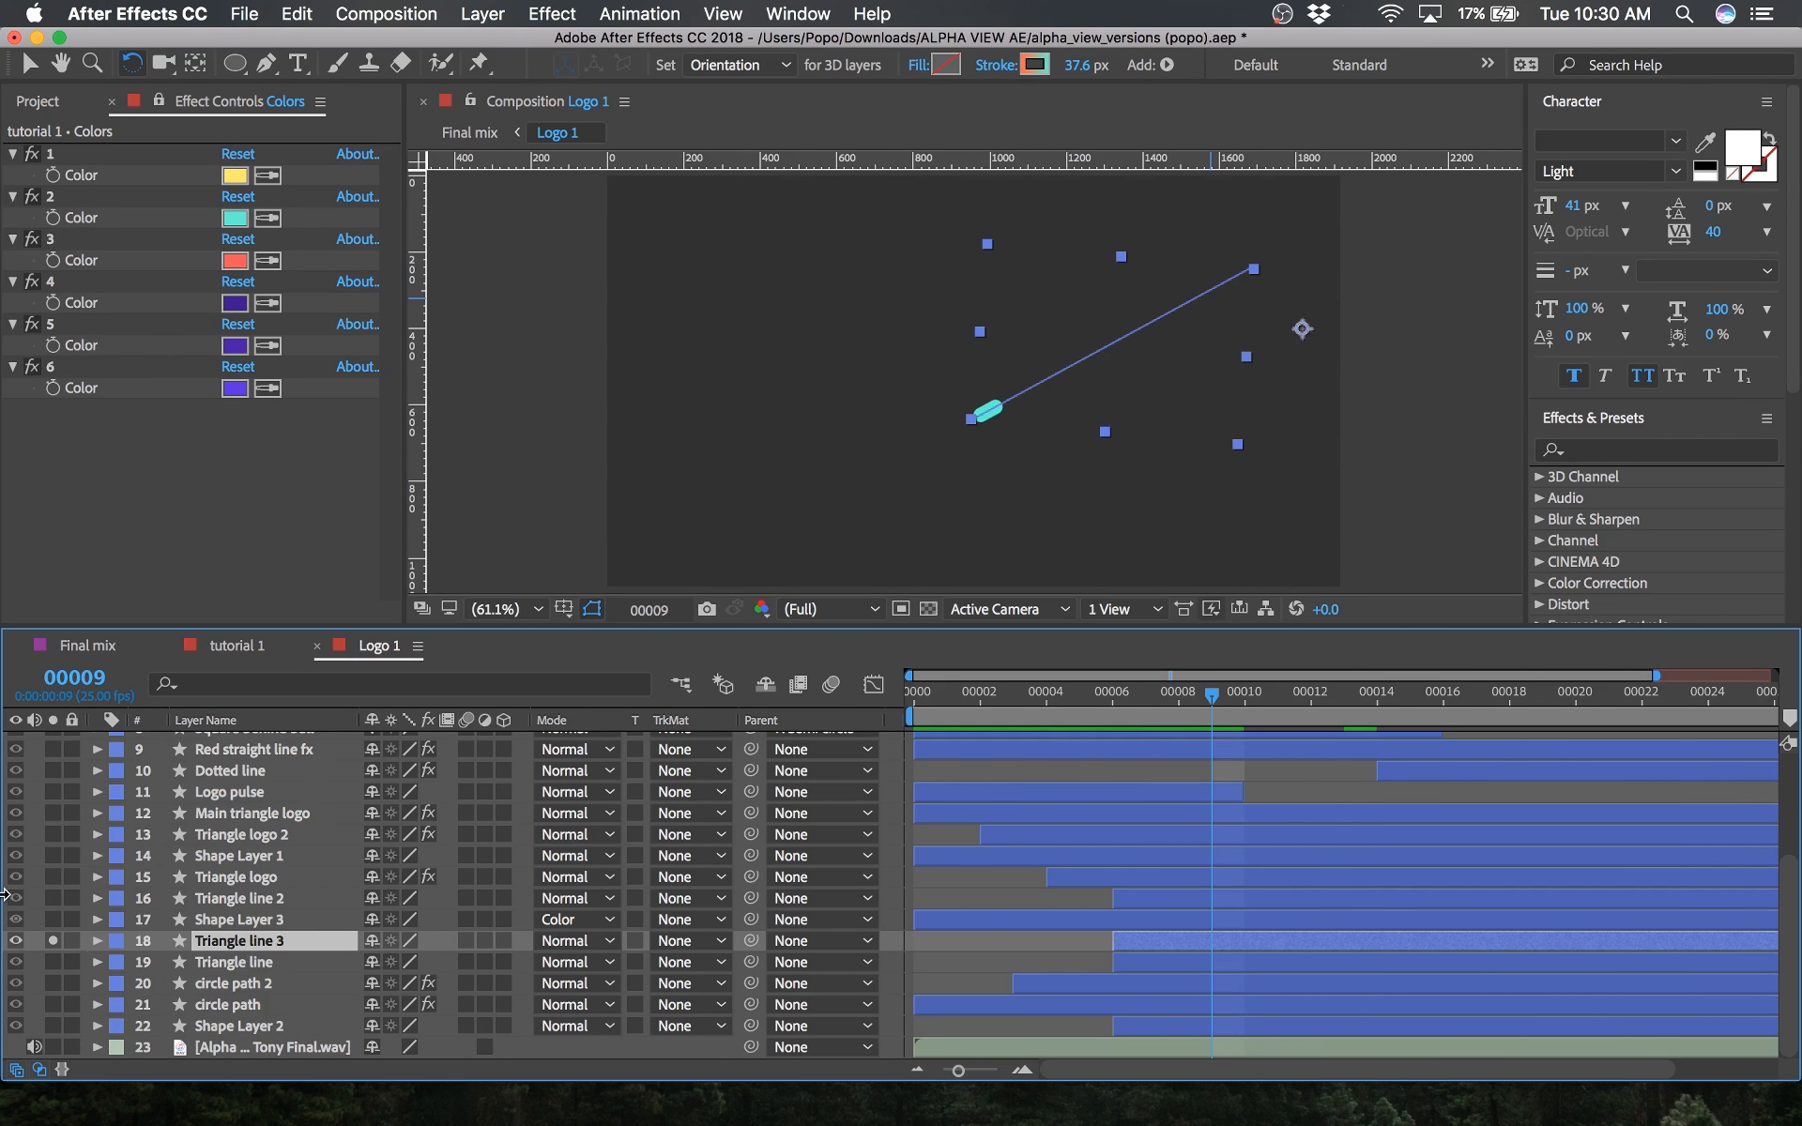
left_click(54, 941)
left_click(54, 962)
left_click(217, 964)
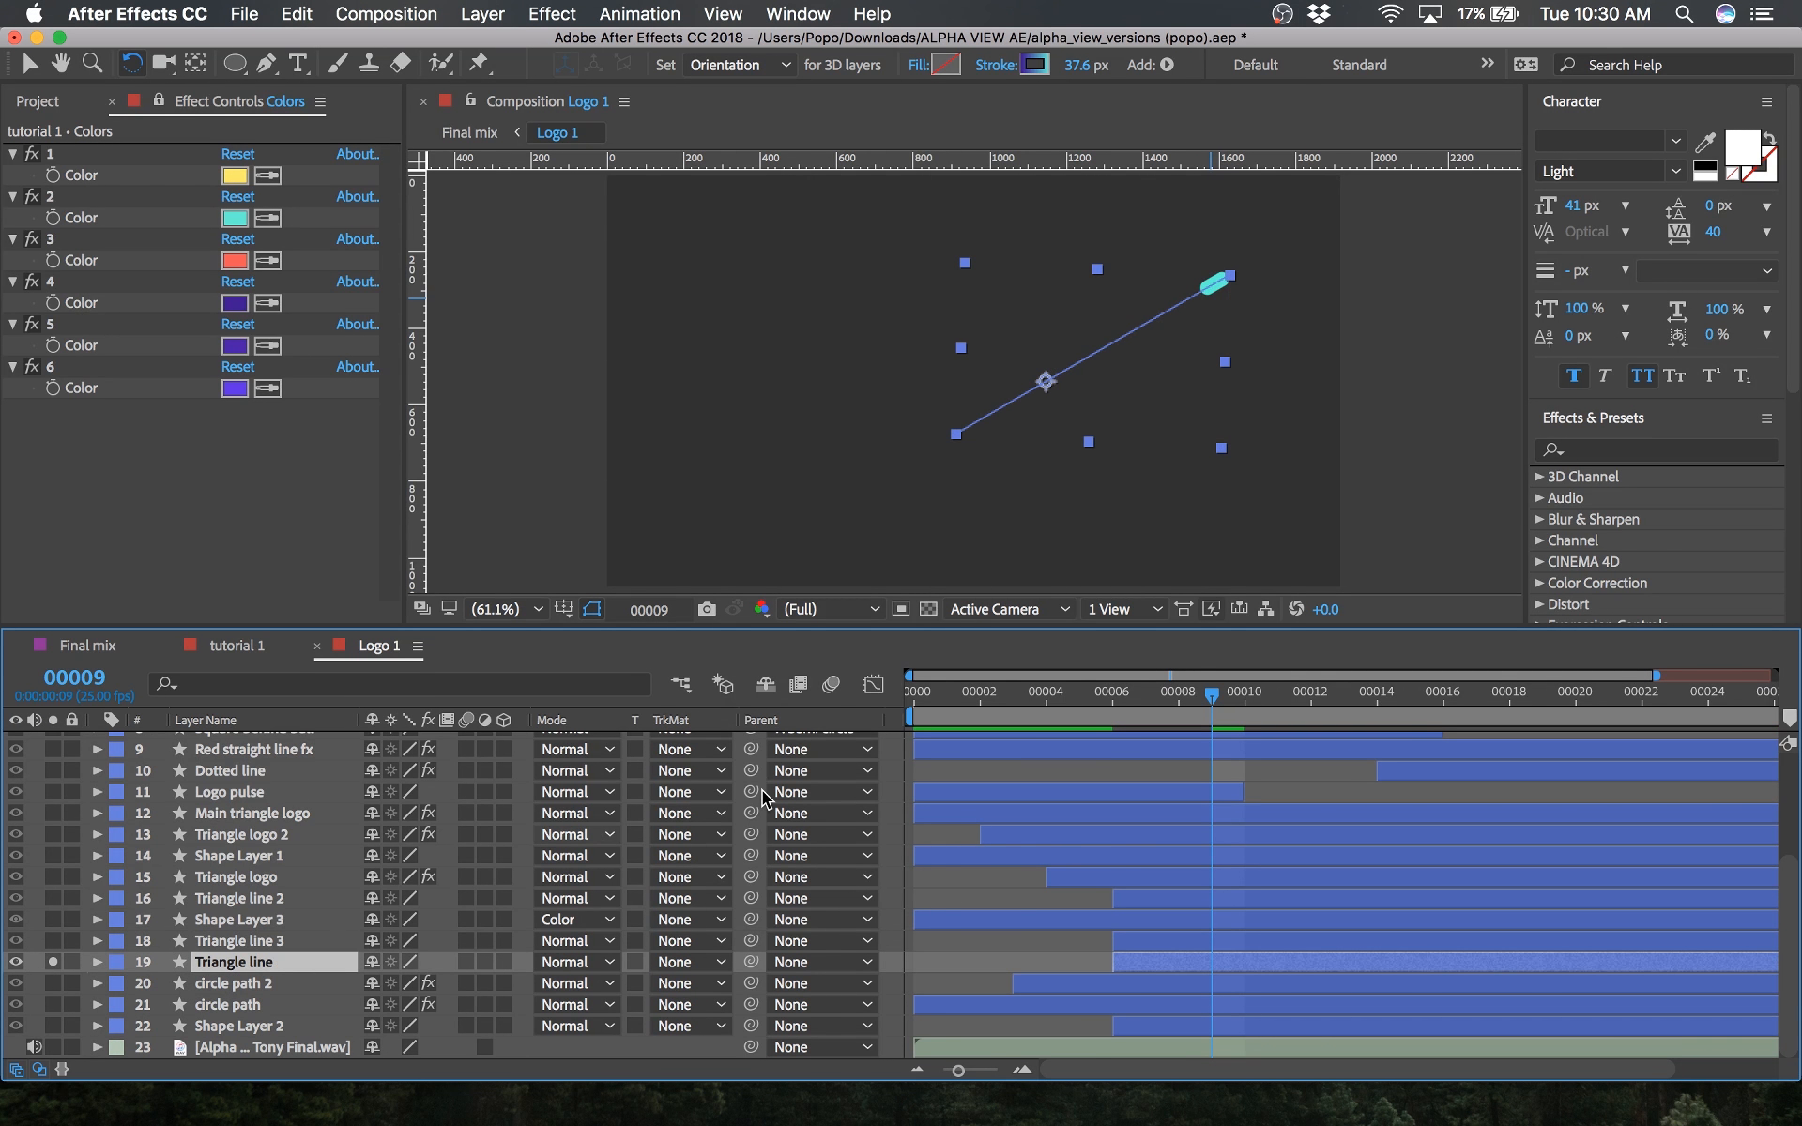
mouse_move(998, 713)
left_mouse_down()
mouse_move(1660, 712)
mouse_move(1108, 758)
mouse_move(1559, 770)
mouse_move(1160, 778)
mouse_move(1577, 805)
left_mouse_up()
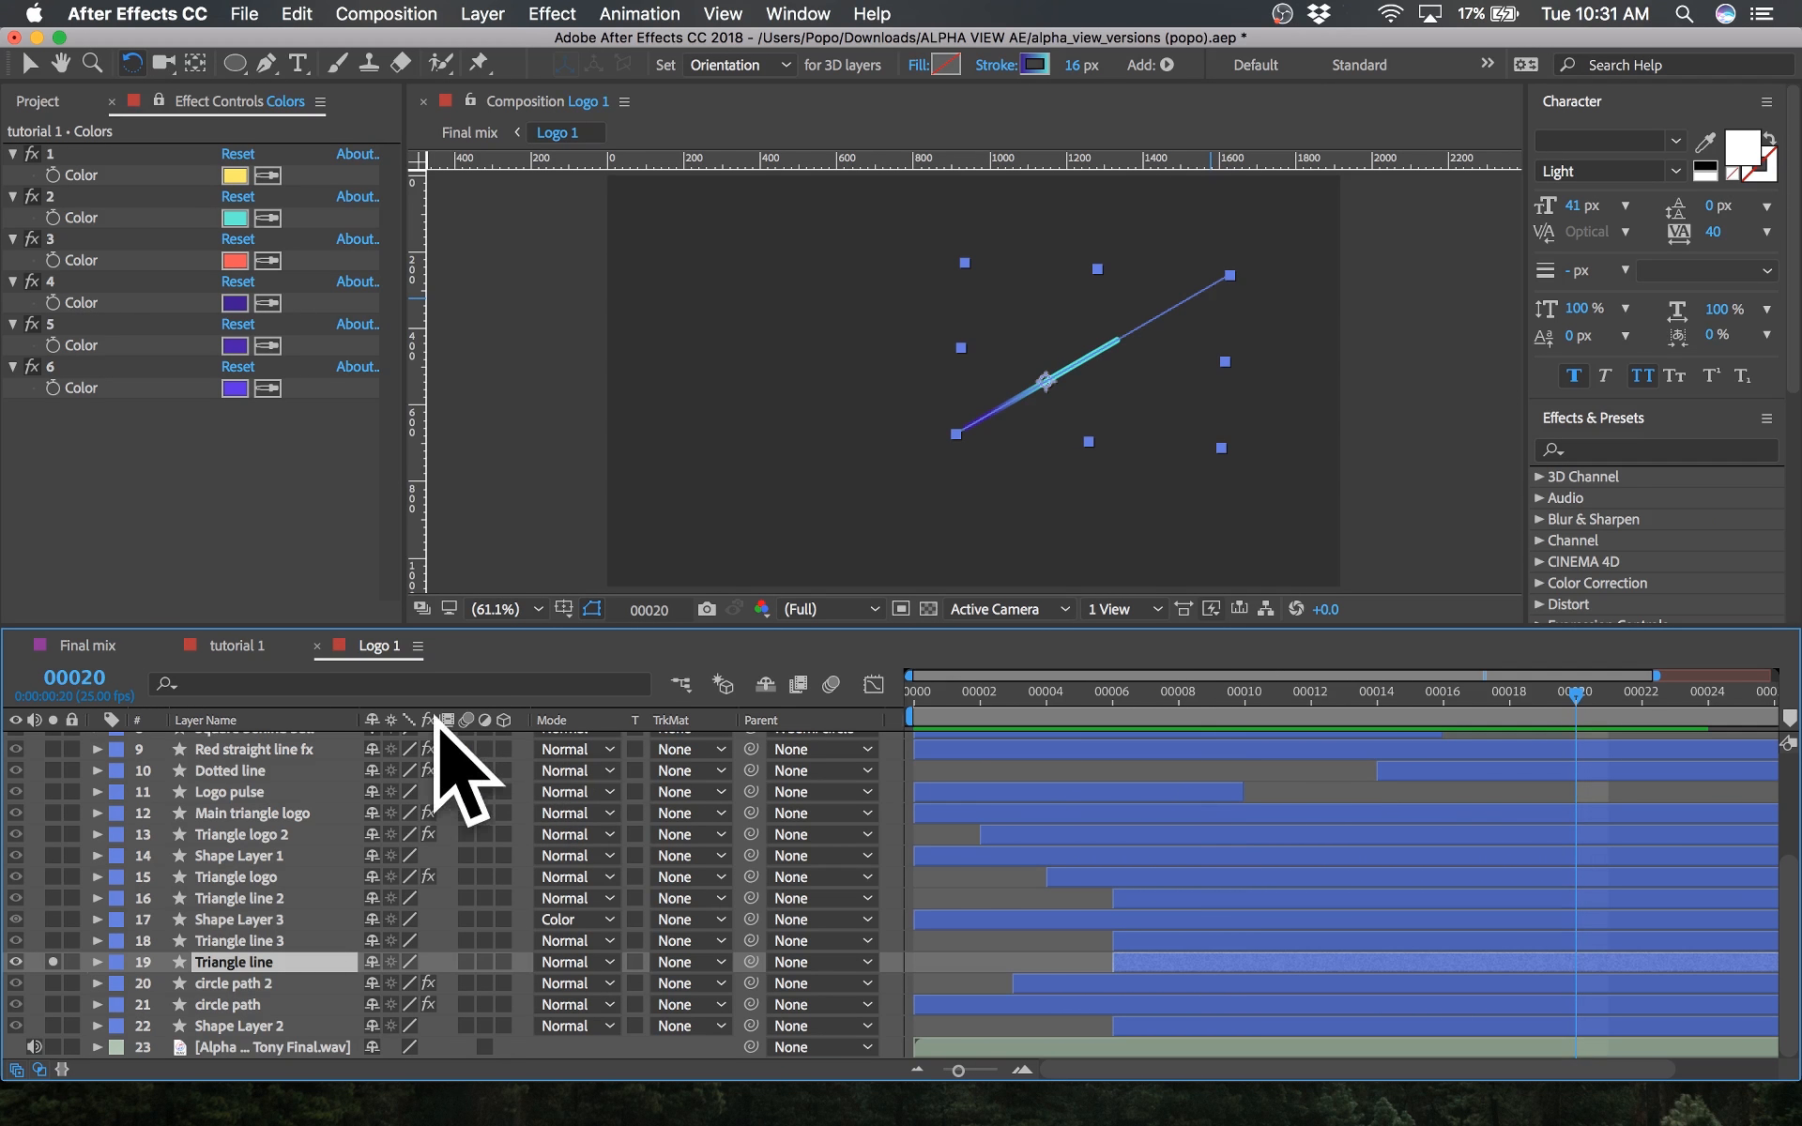
Step: Save the project back in tutorial 1, filter Line logo's properties by "path" and set a Path keyframe at frame 0
left_click(225, 646)
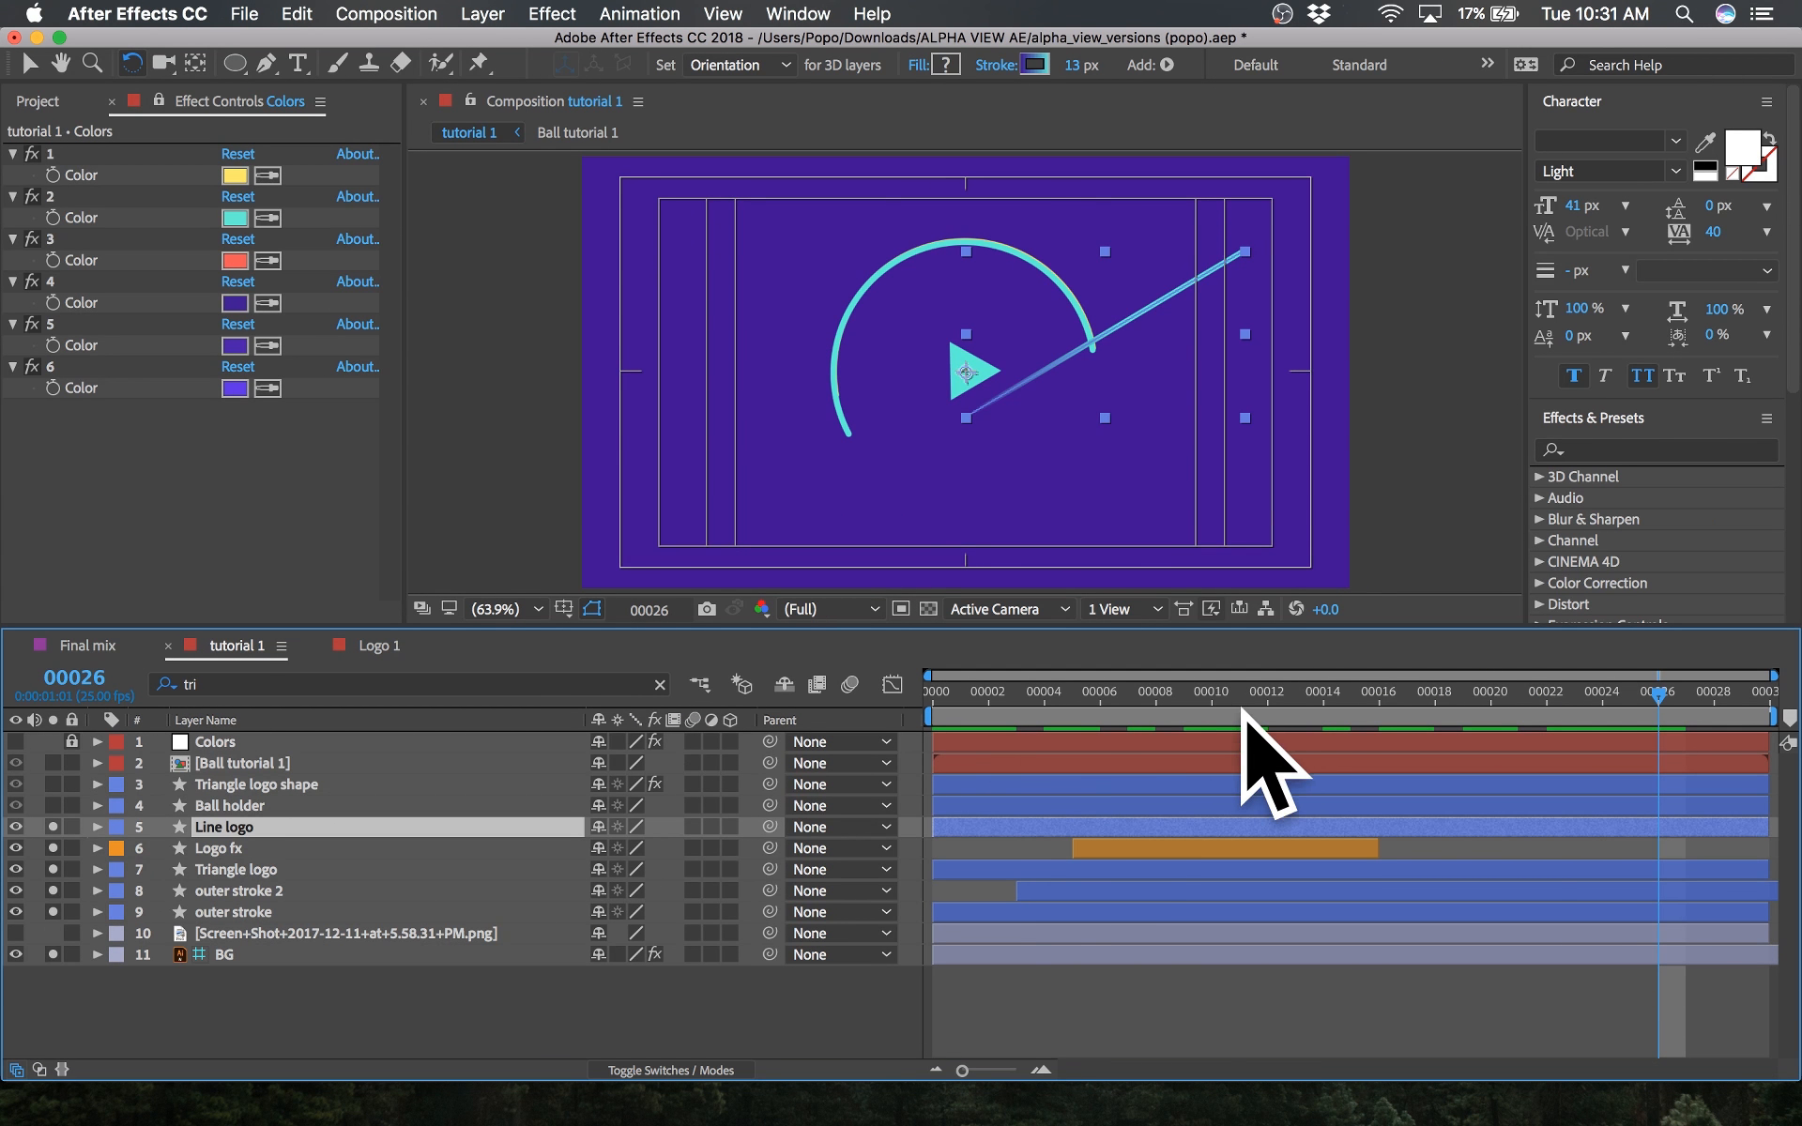
key("super+s")
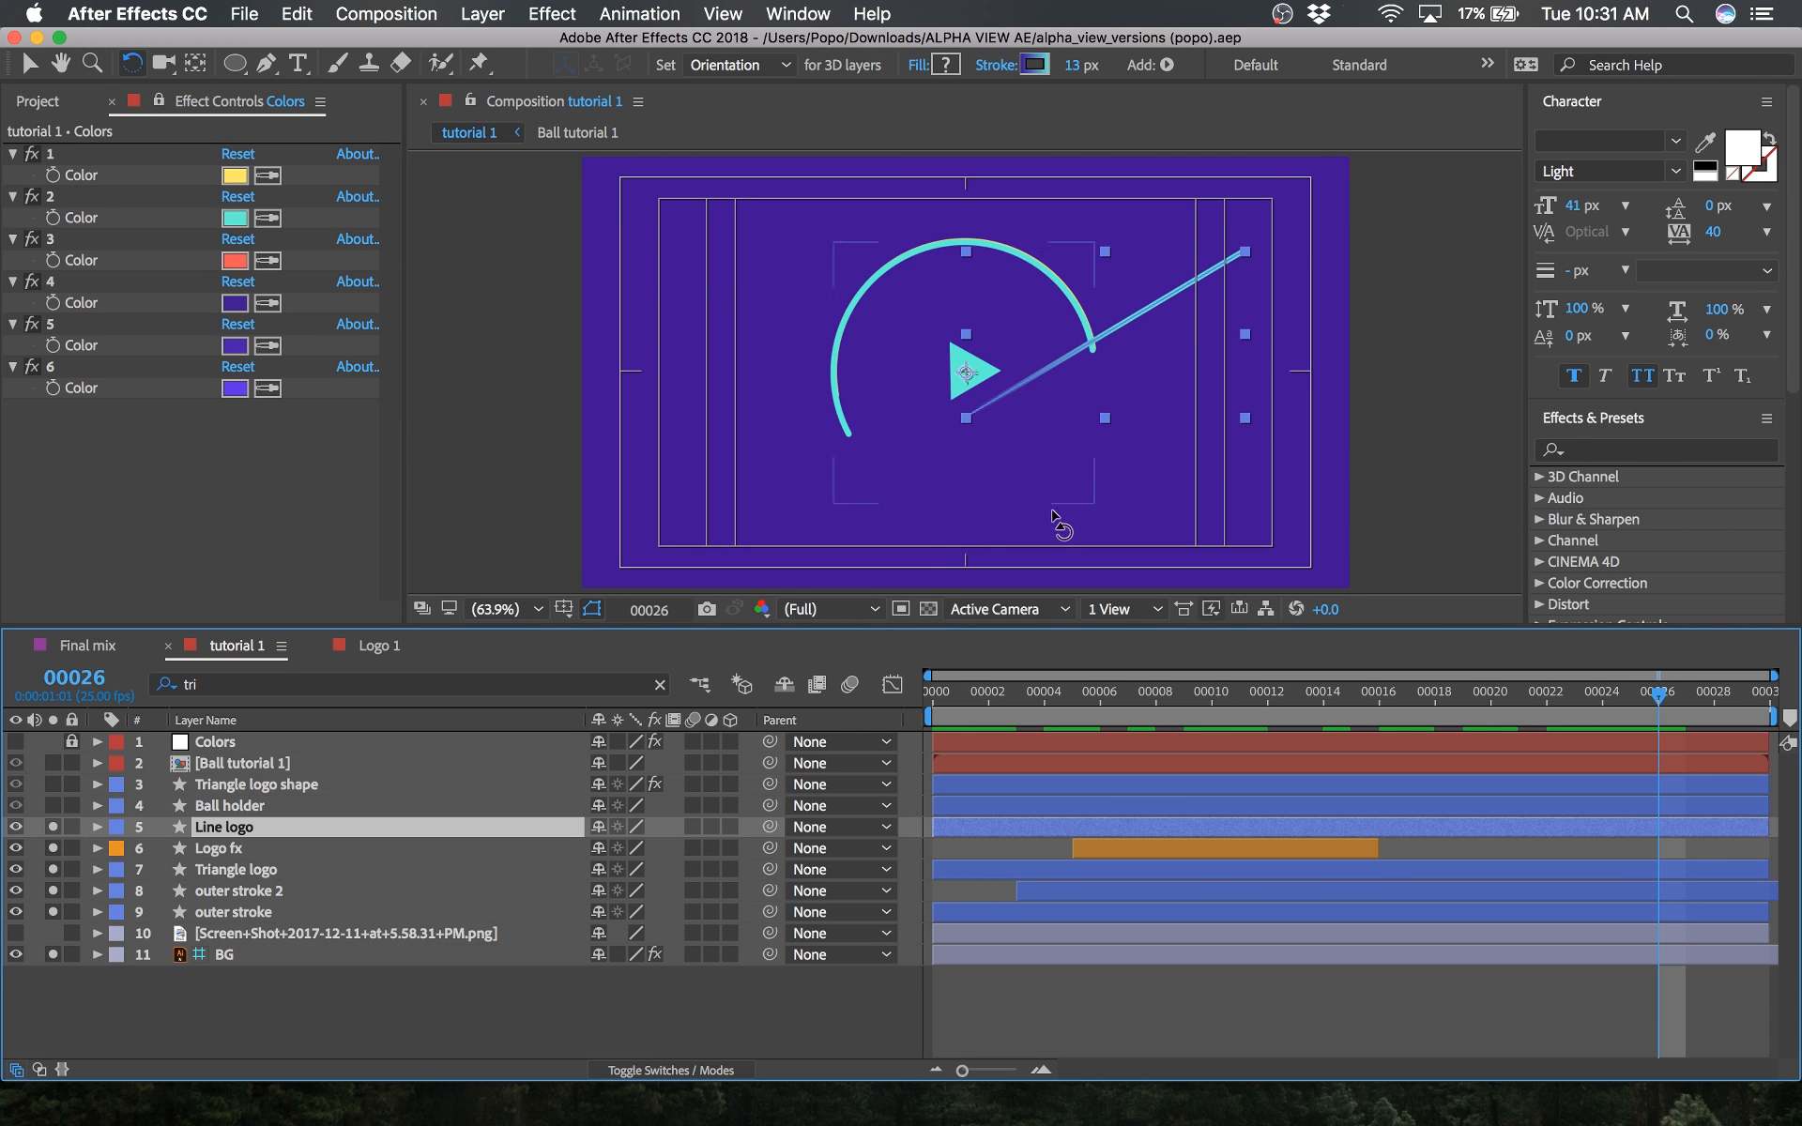
left_click_drag(1205, 706, 916, 710)
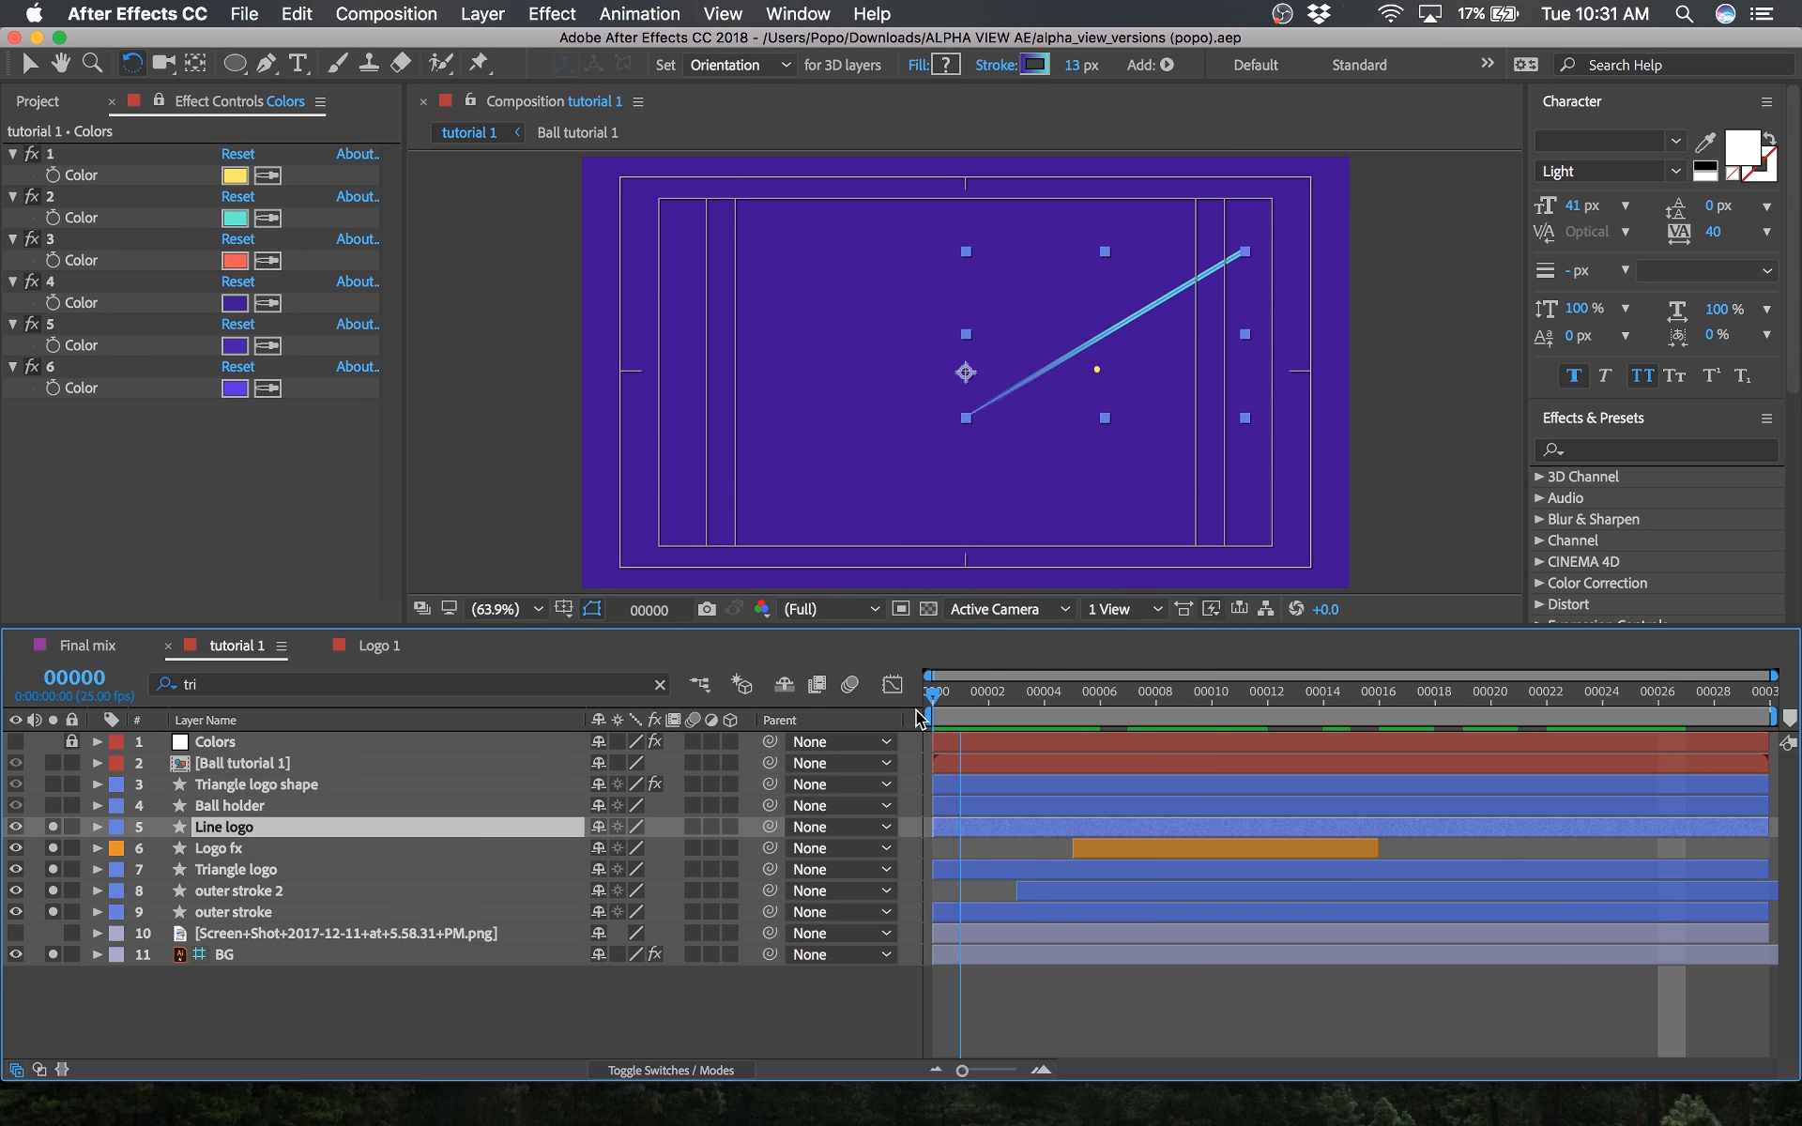
left_click(345, 684)
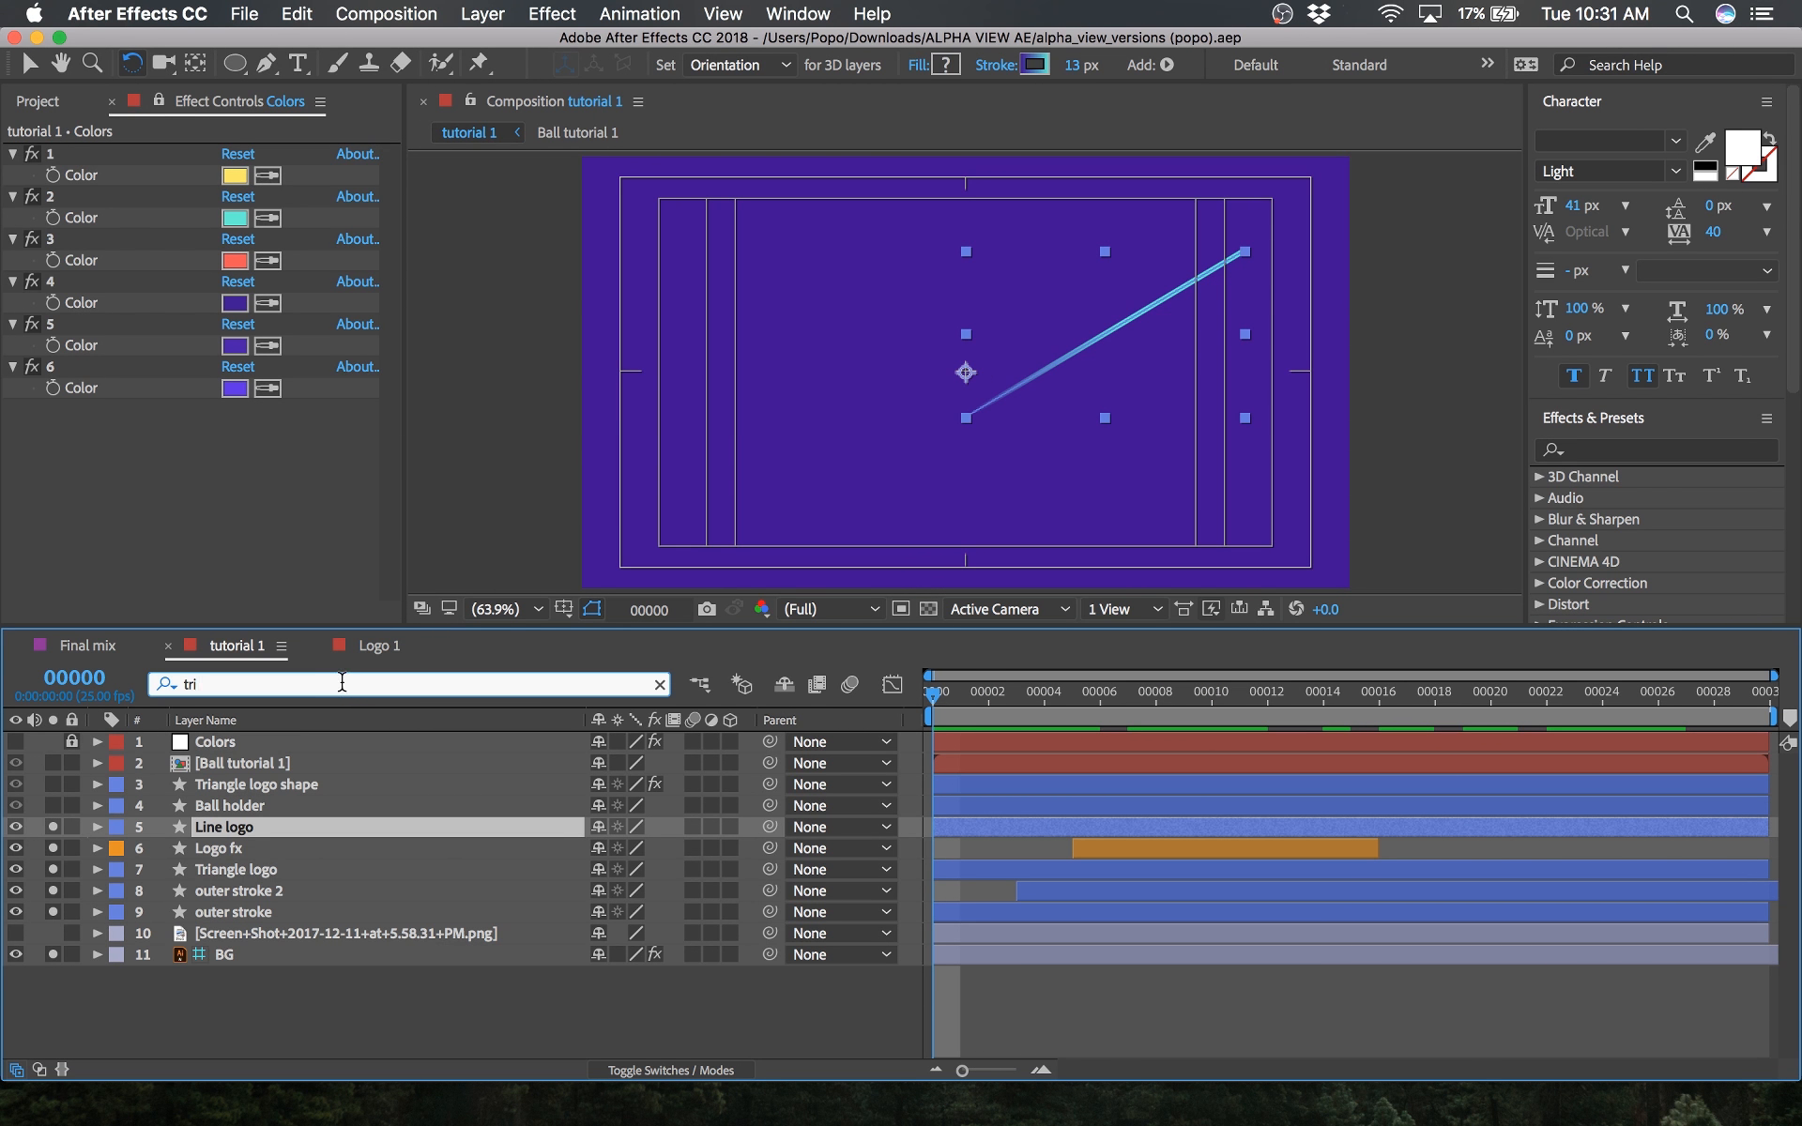
key("BackSpace")
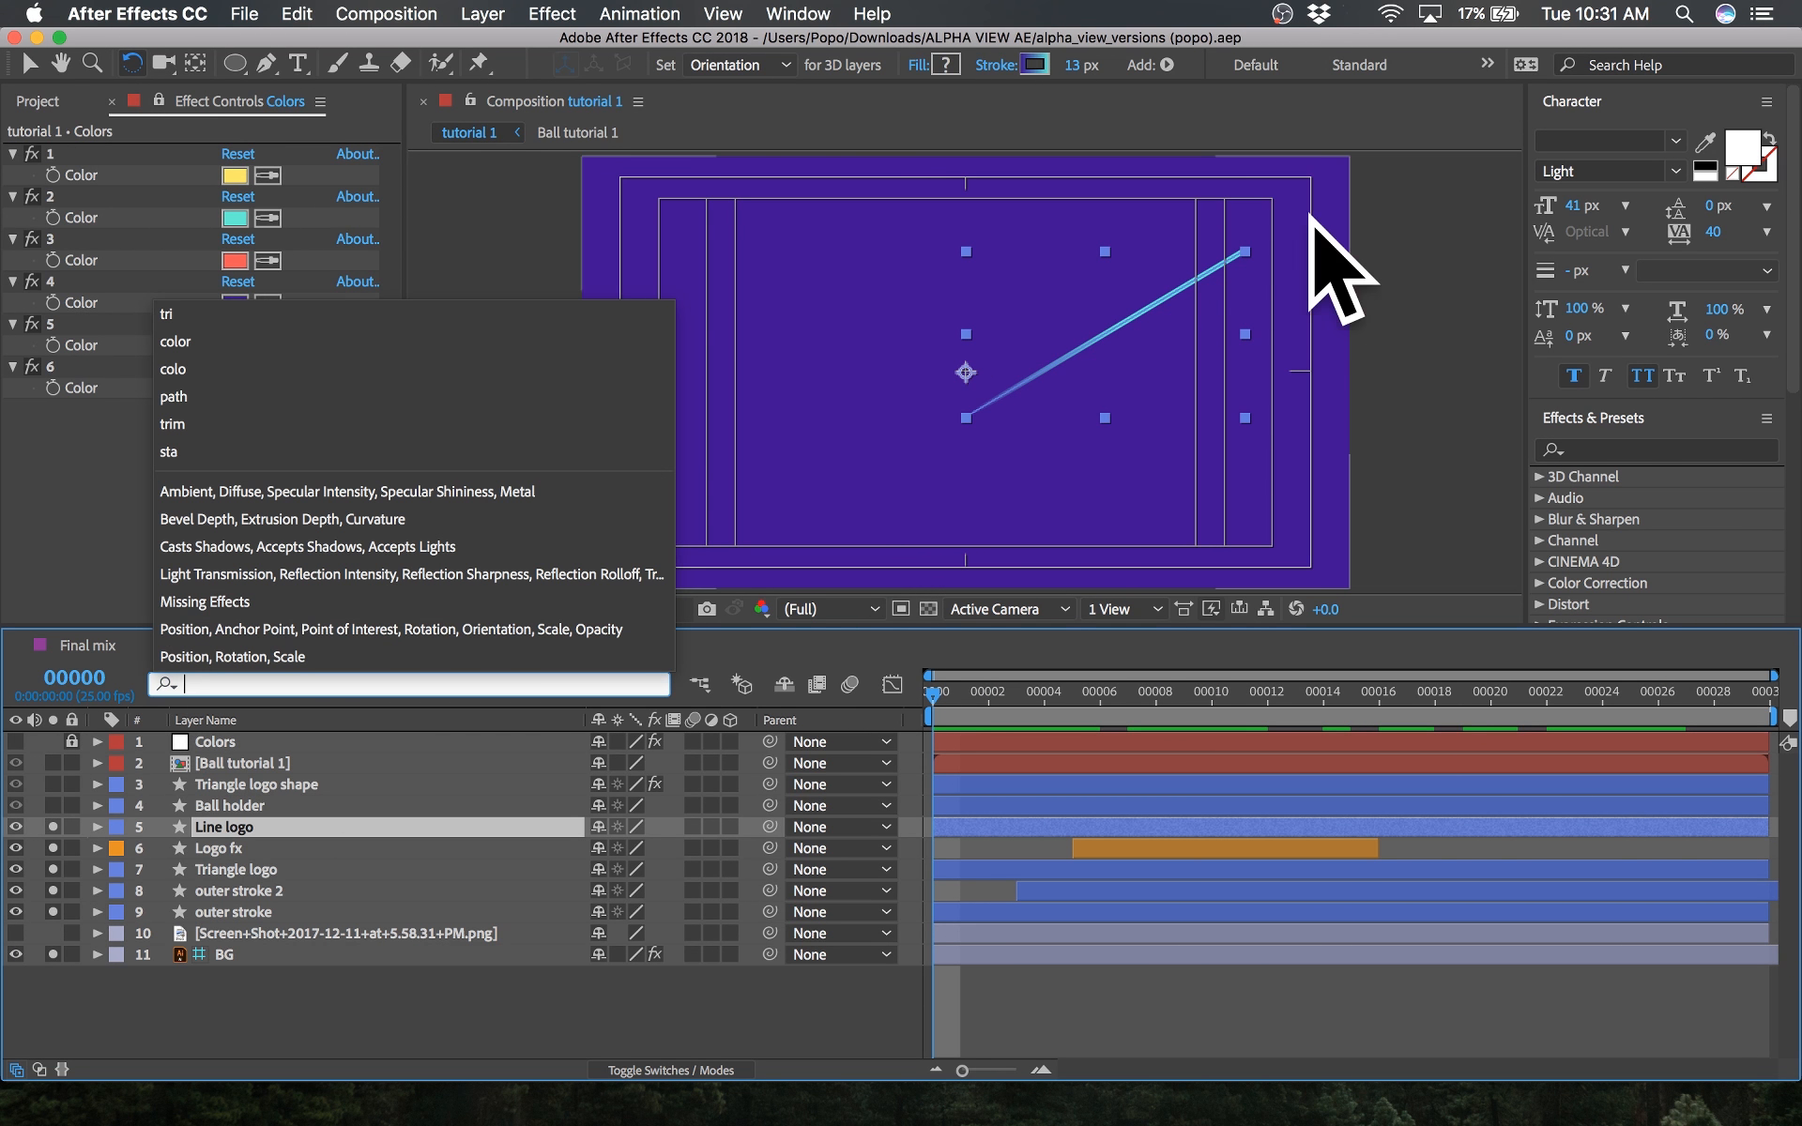
type("path")
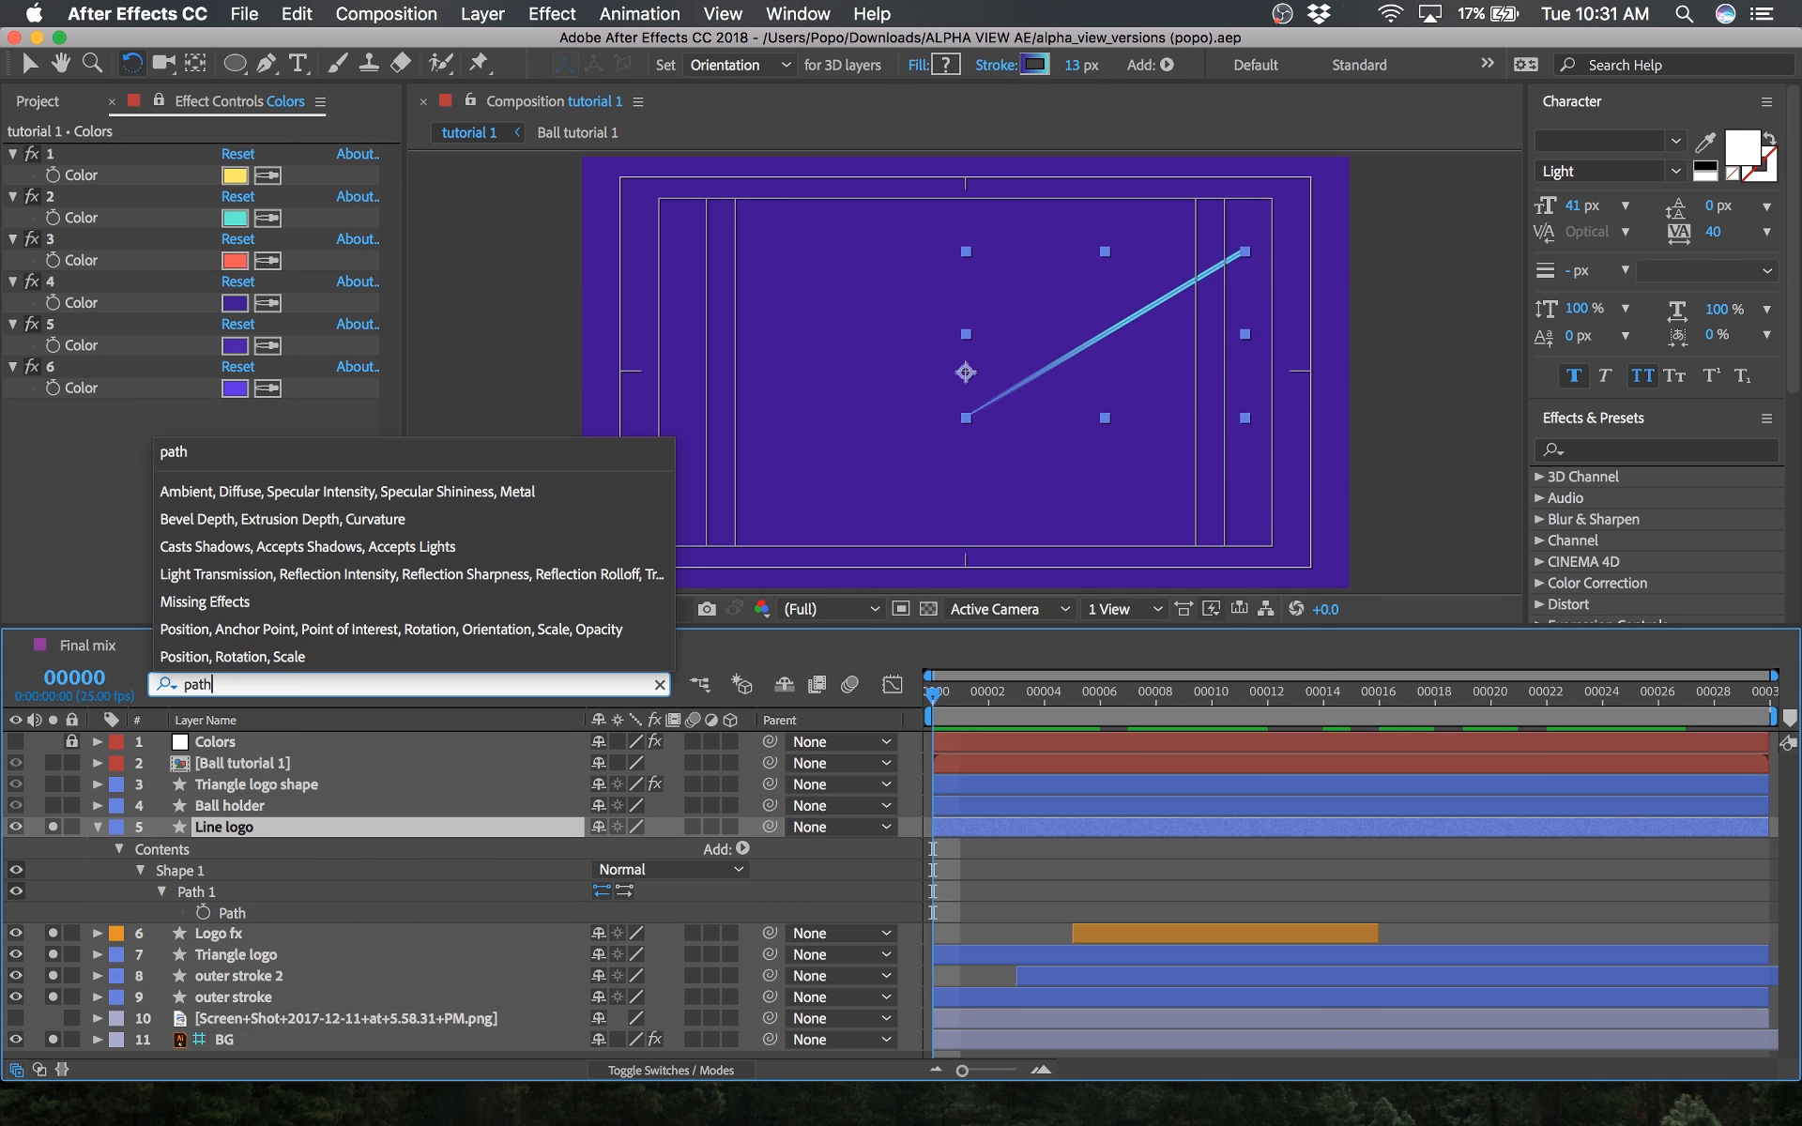
left_click(1263, 851)
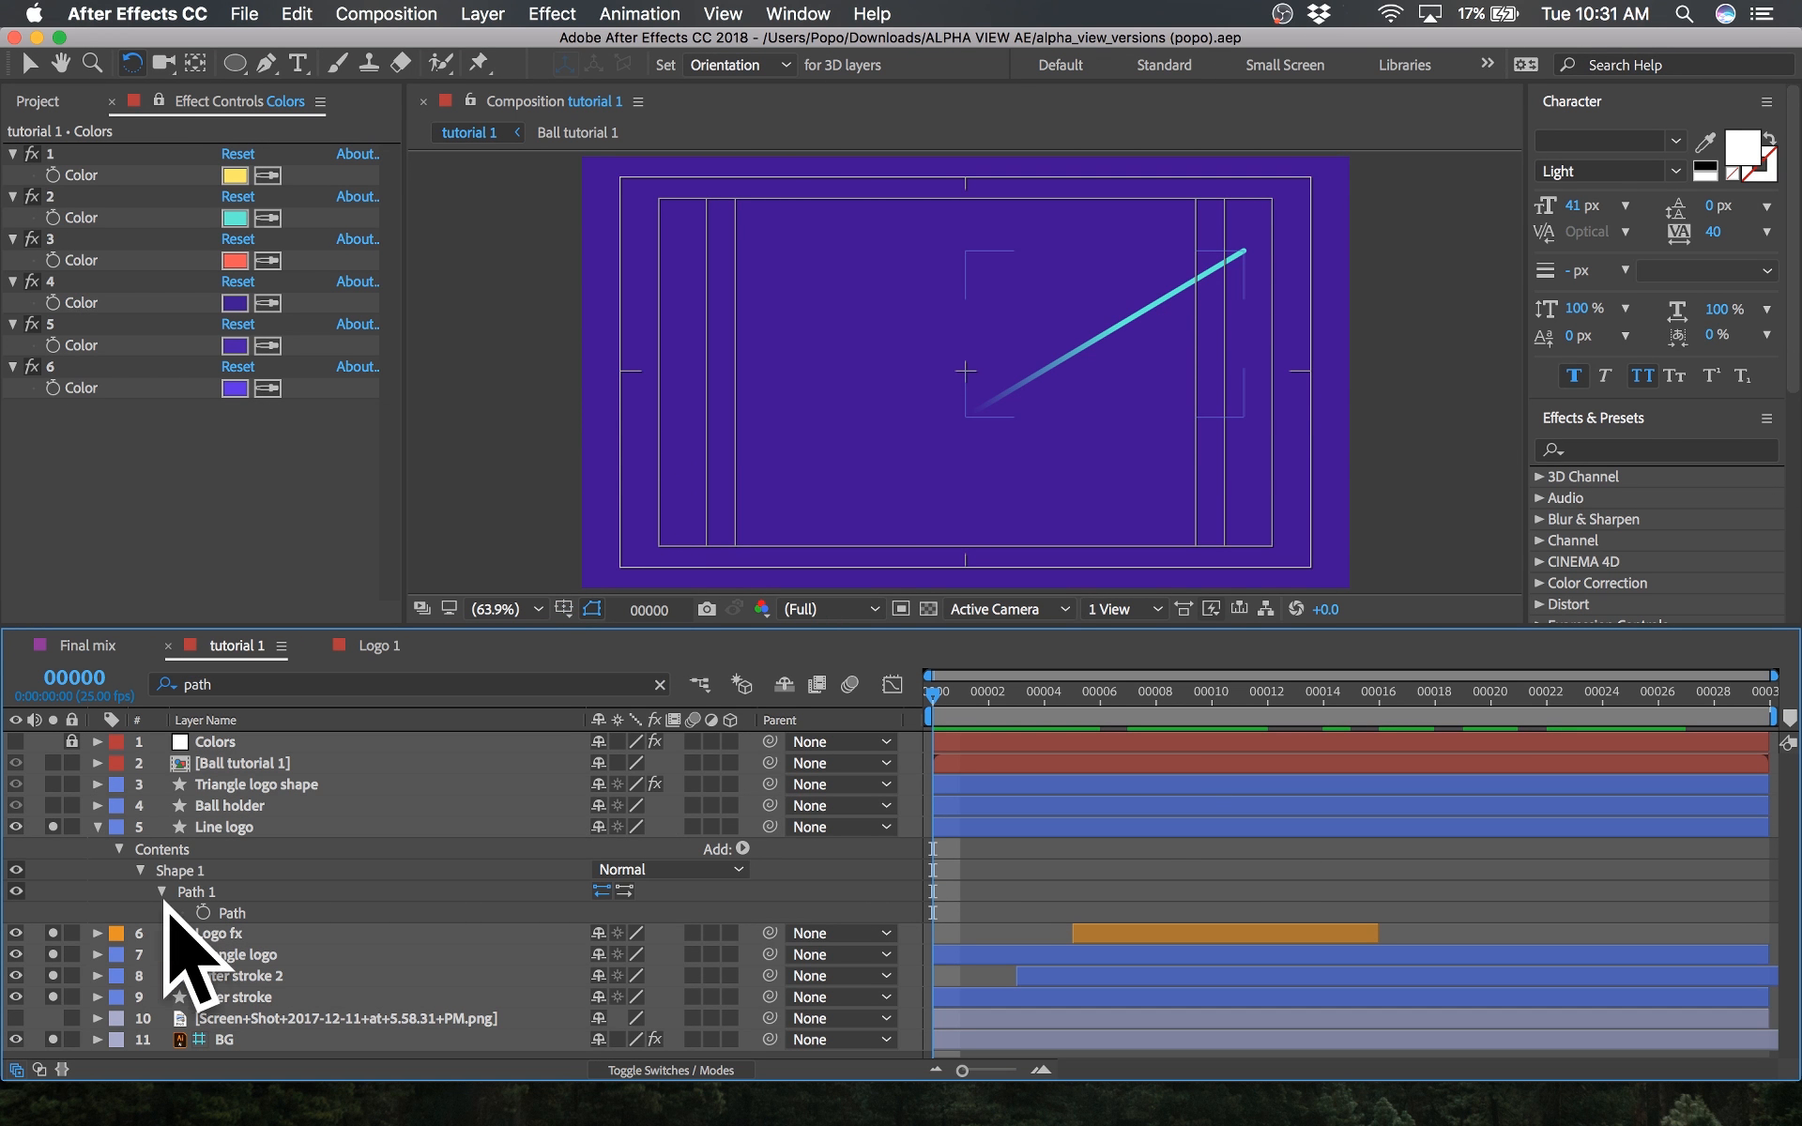
left_click(202, 912)
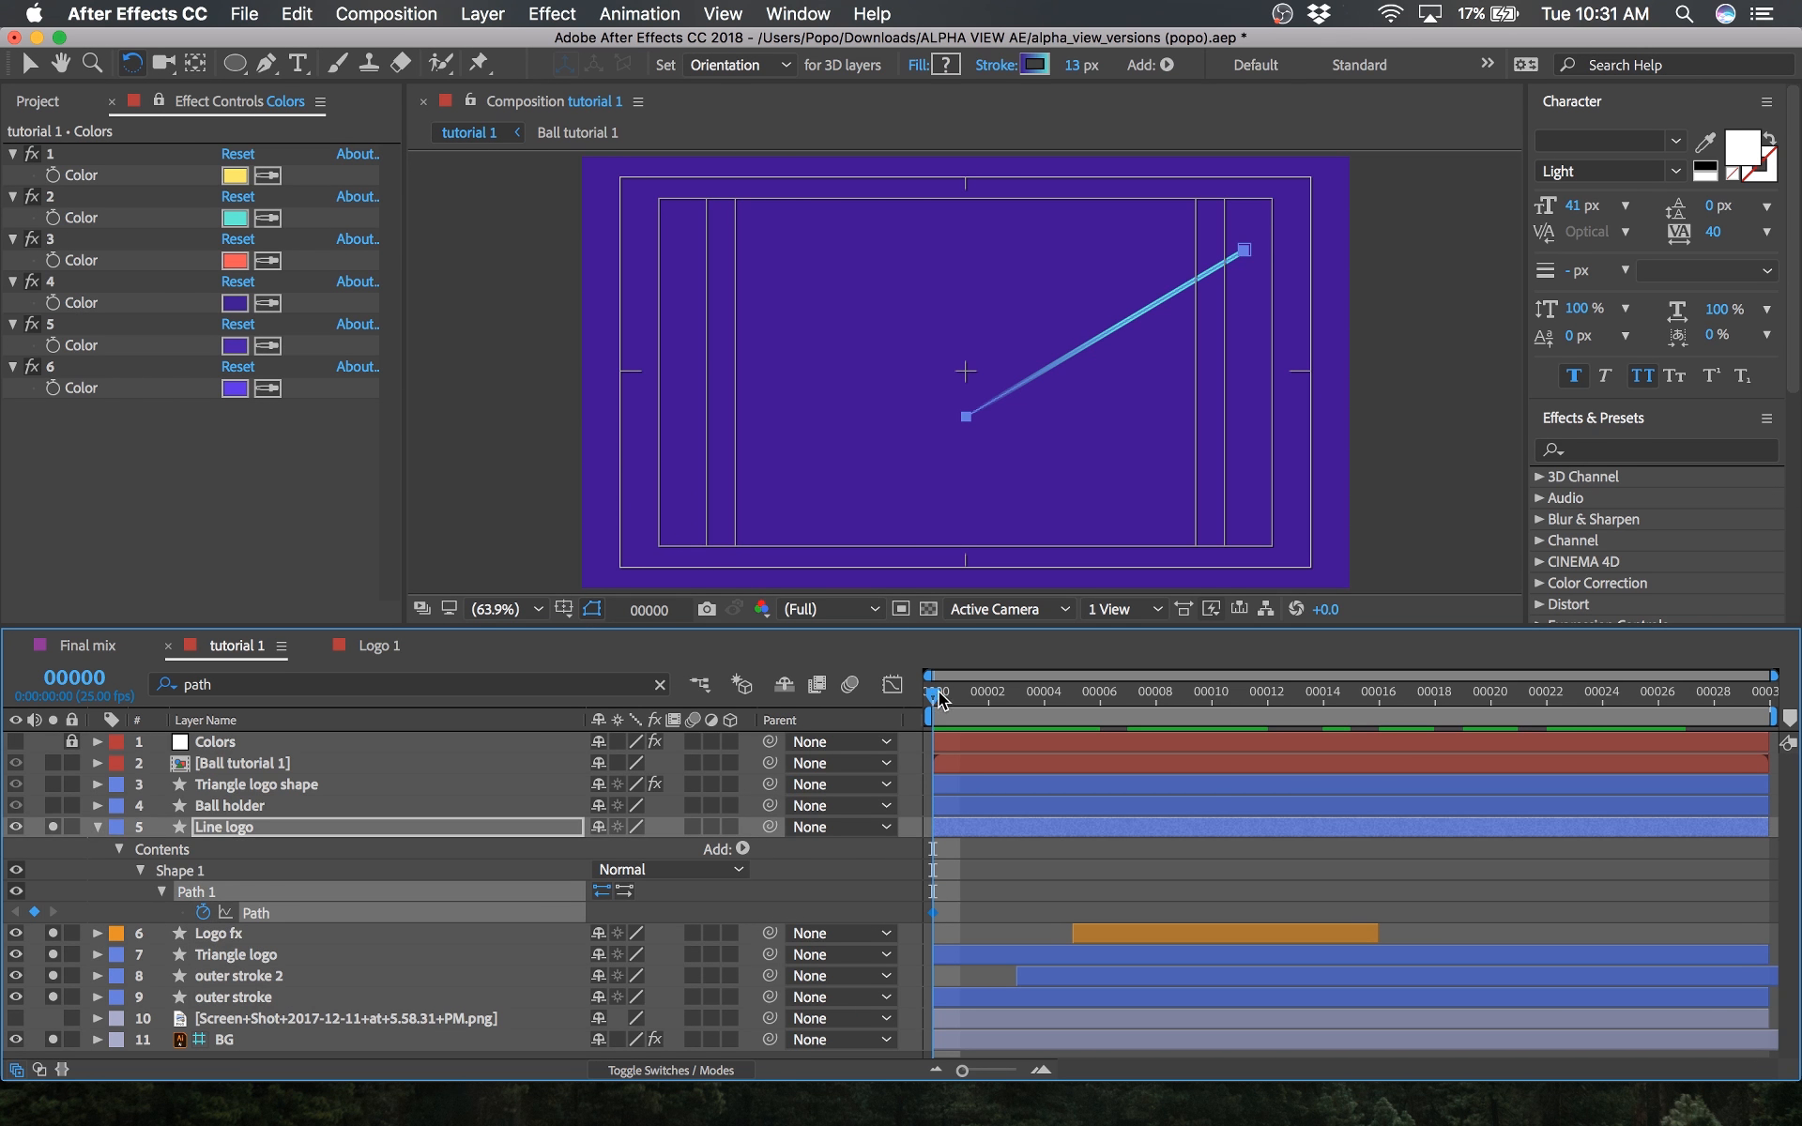
Step: Try reshaping the Line logo path at frame 9 by moving its end points, and undo the changes
key("space")
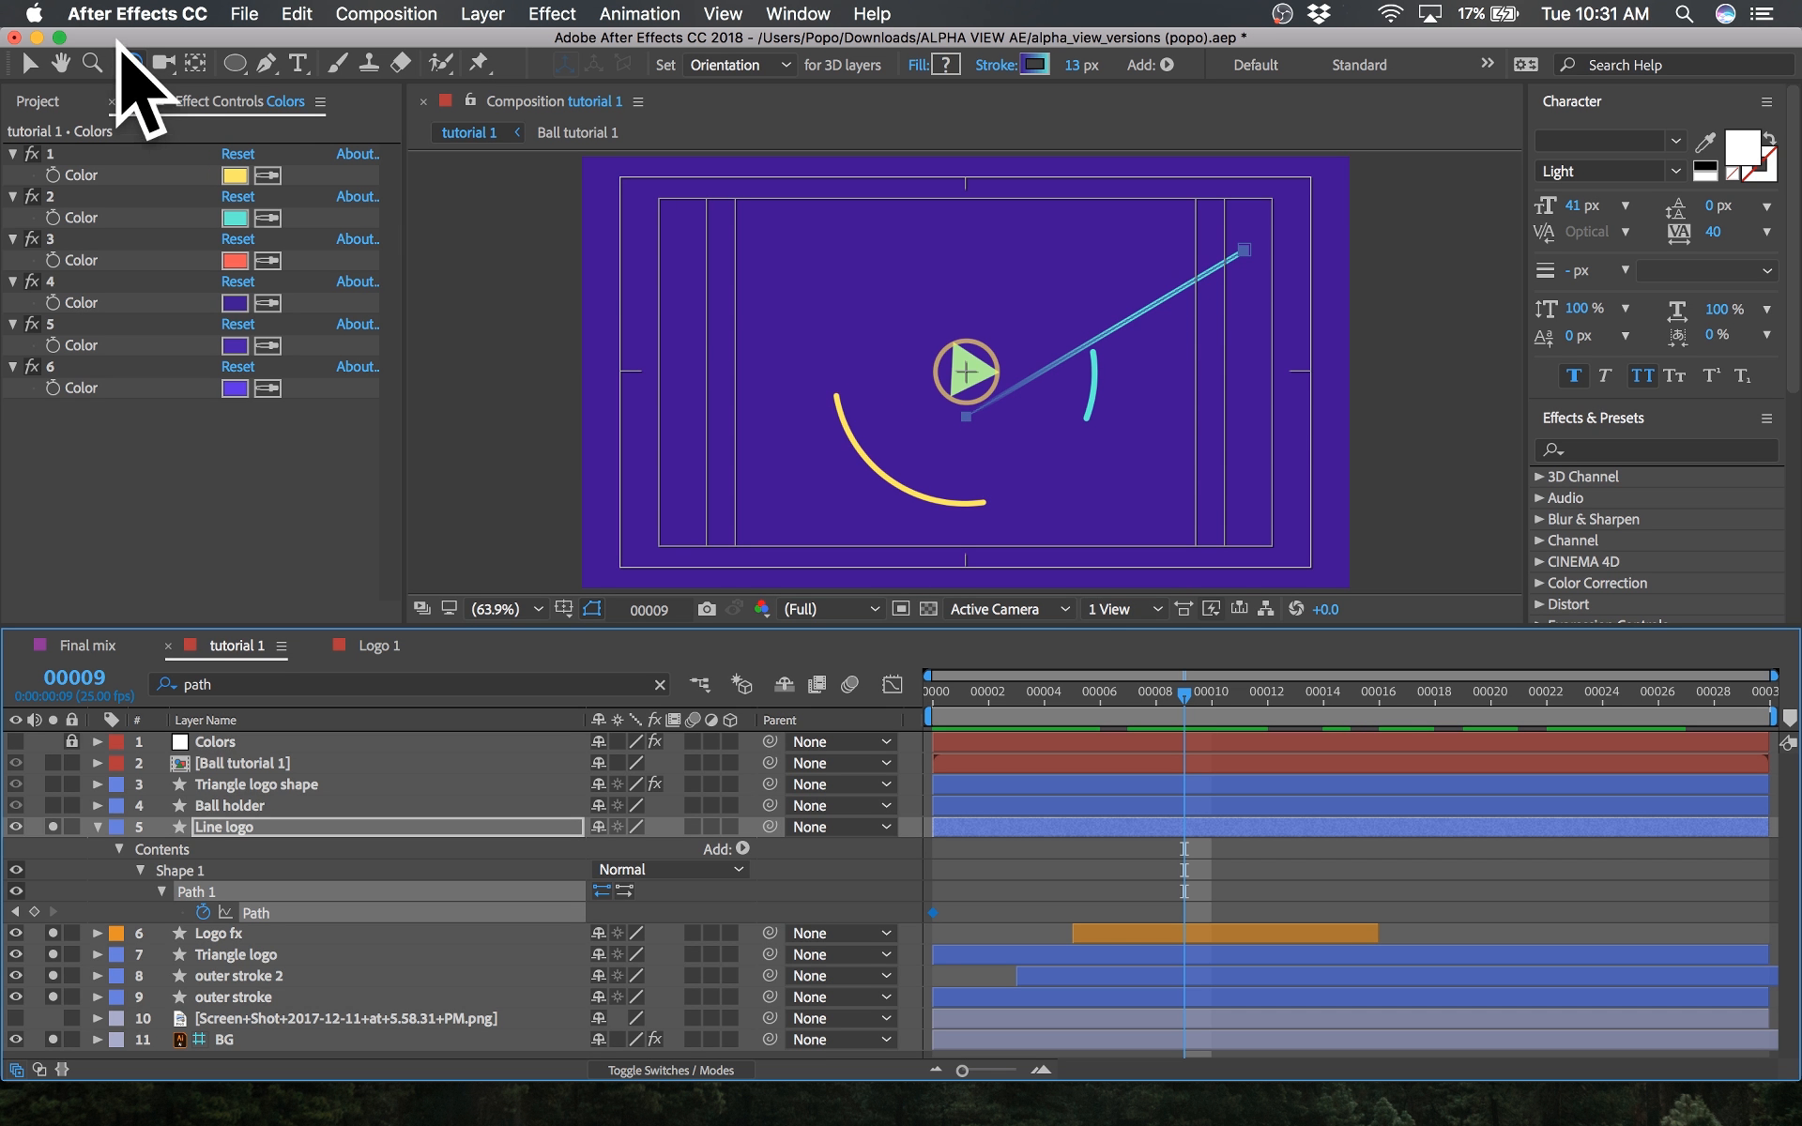
left_click(29, 63)
left_click_drag(967, 414, 1058, 412)
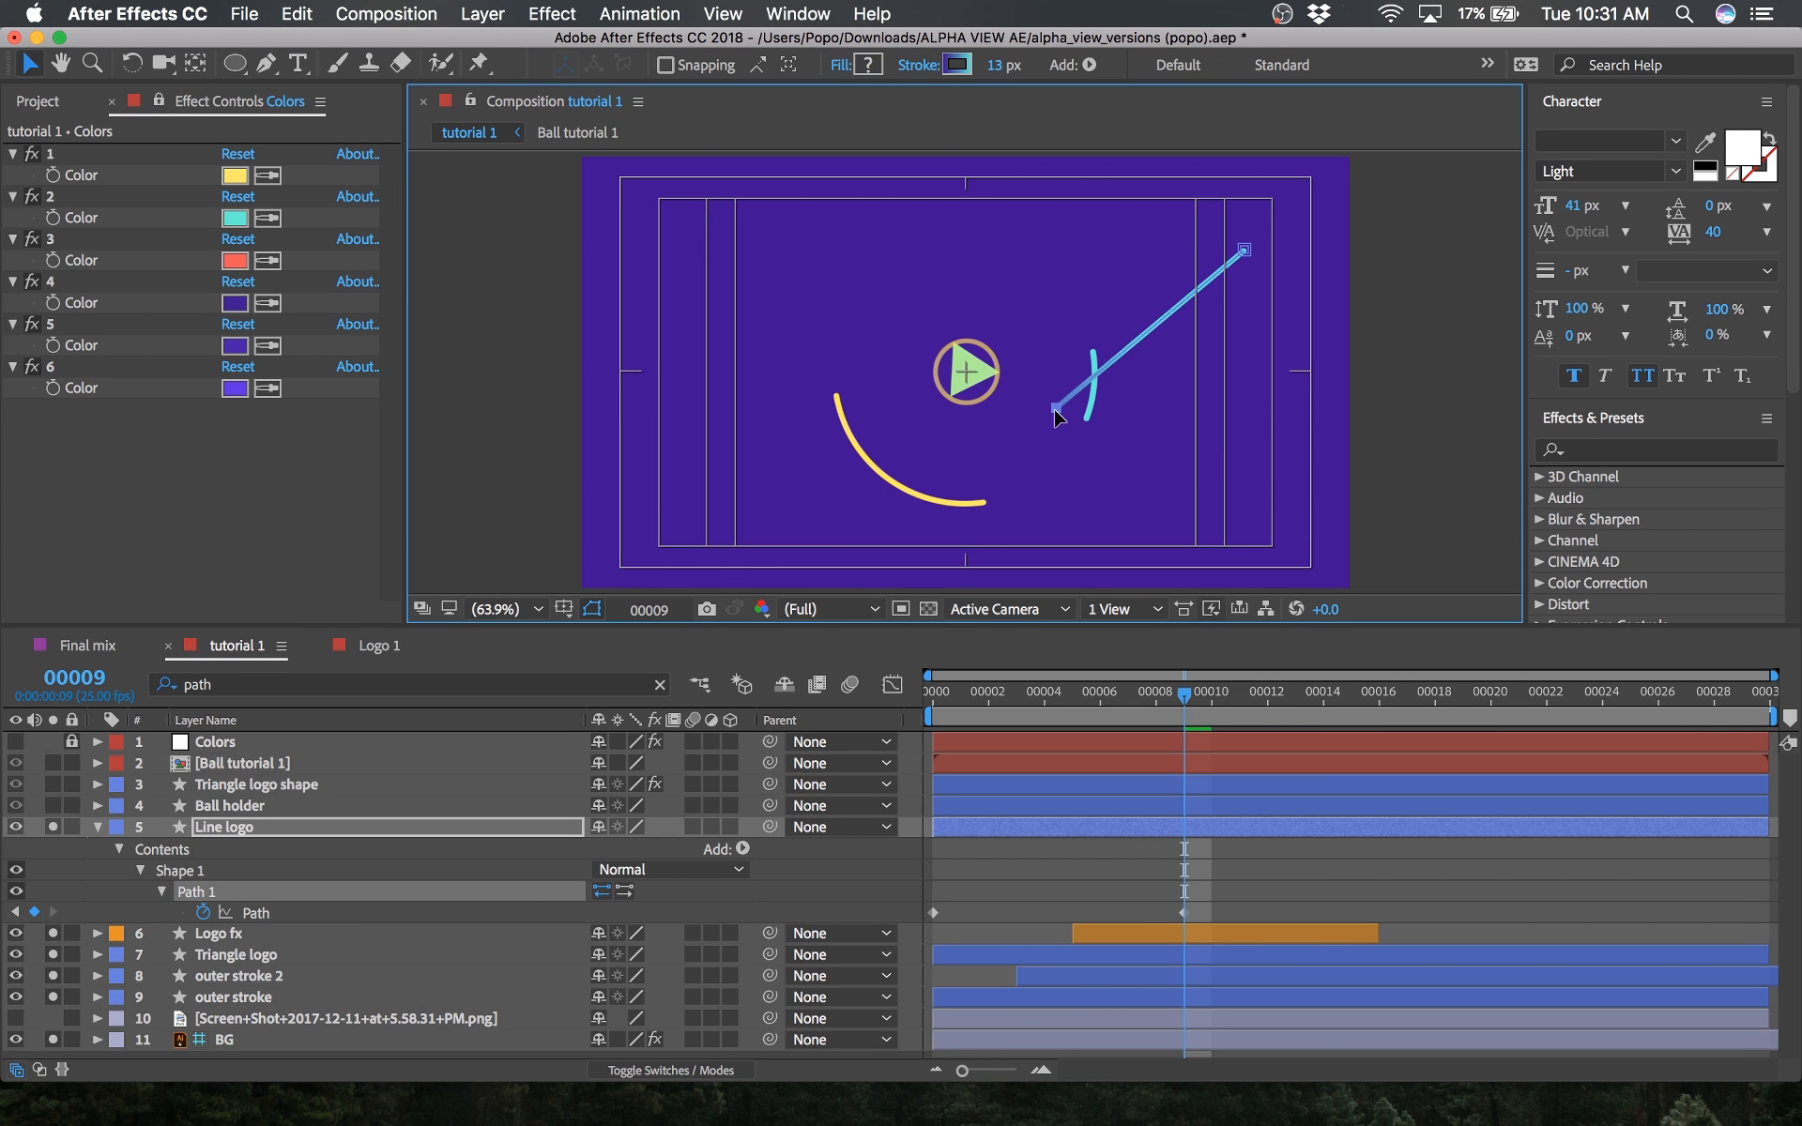
key("super+z")
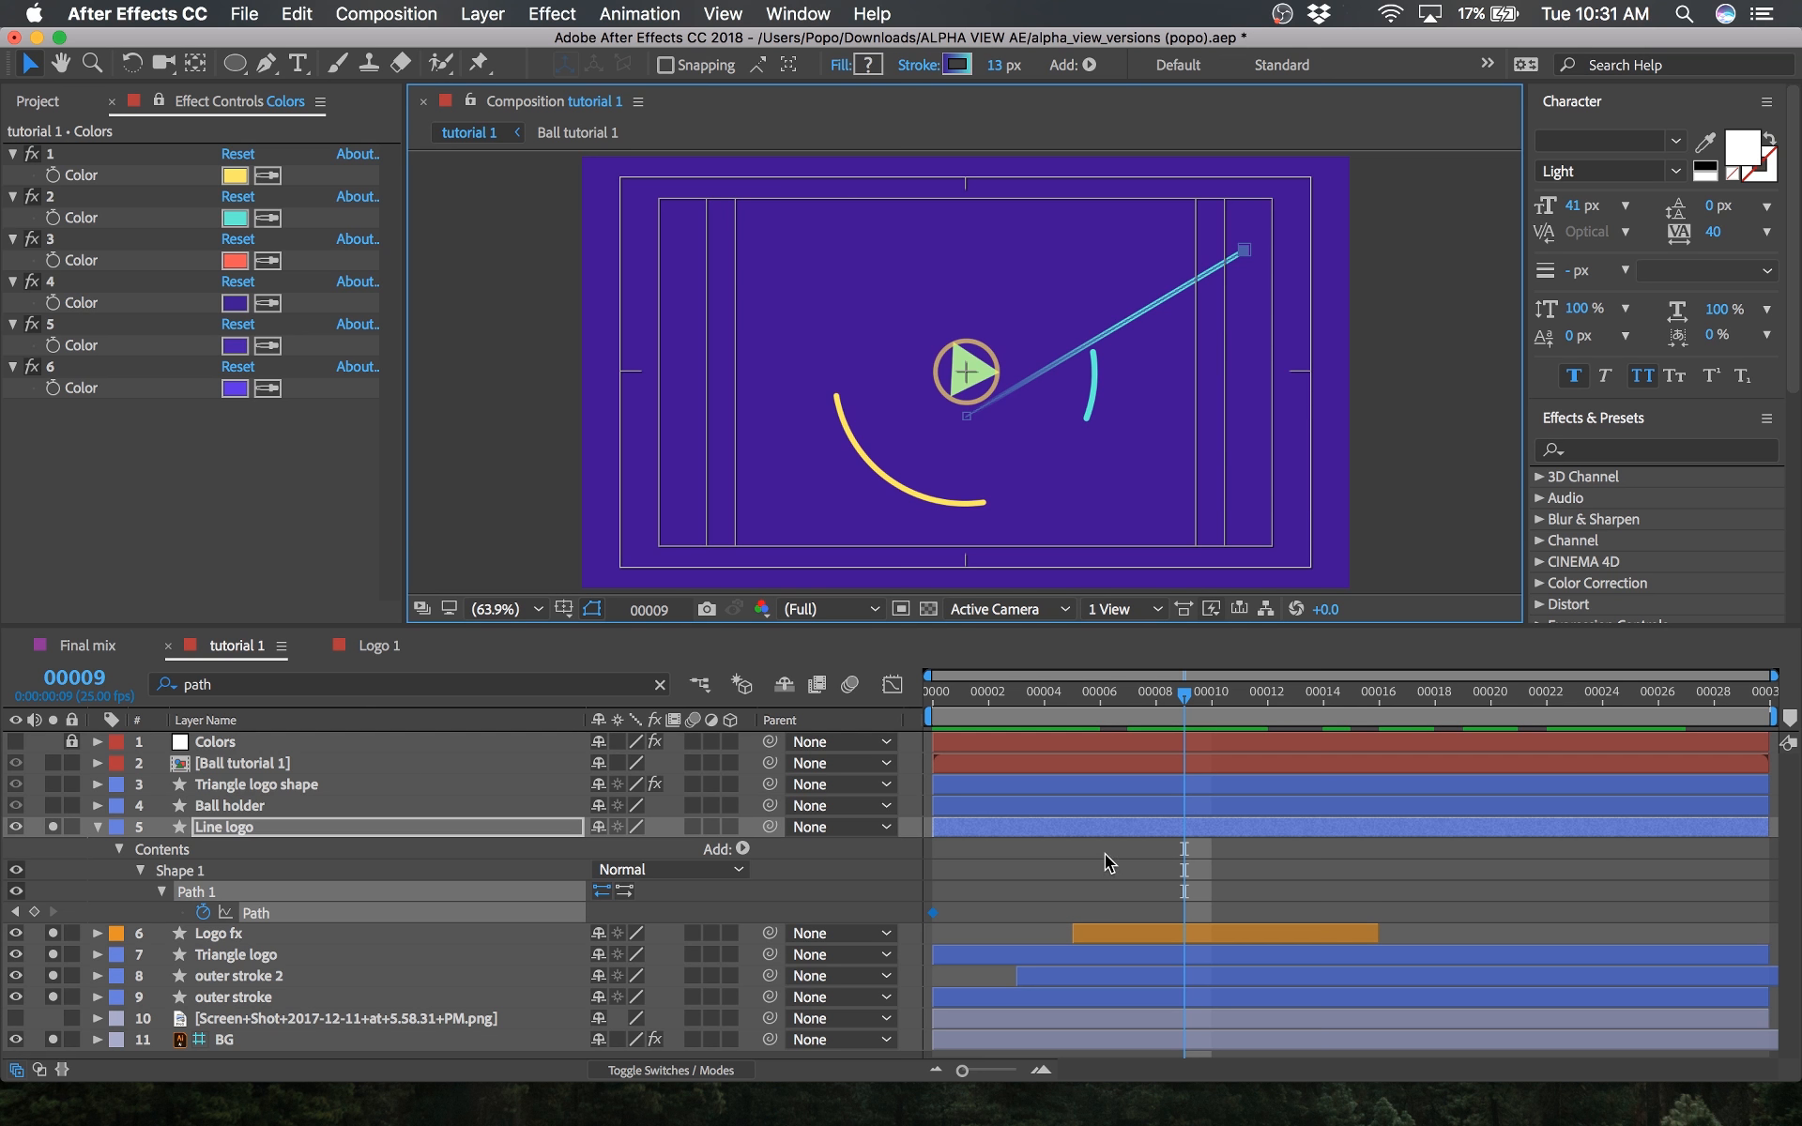
left_click_drag(1260, 250, 1226, 267)
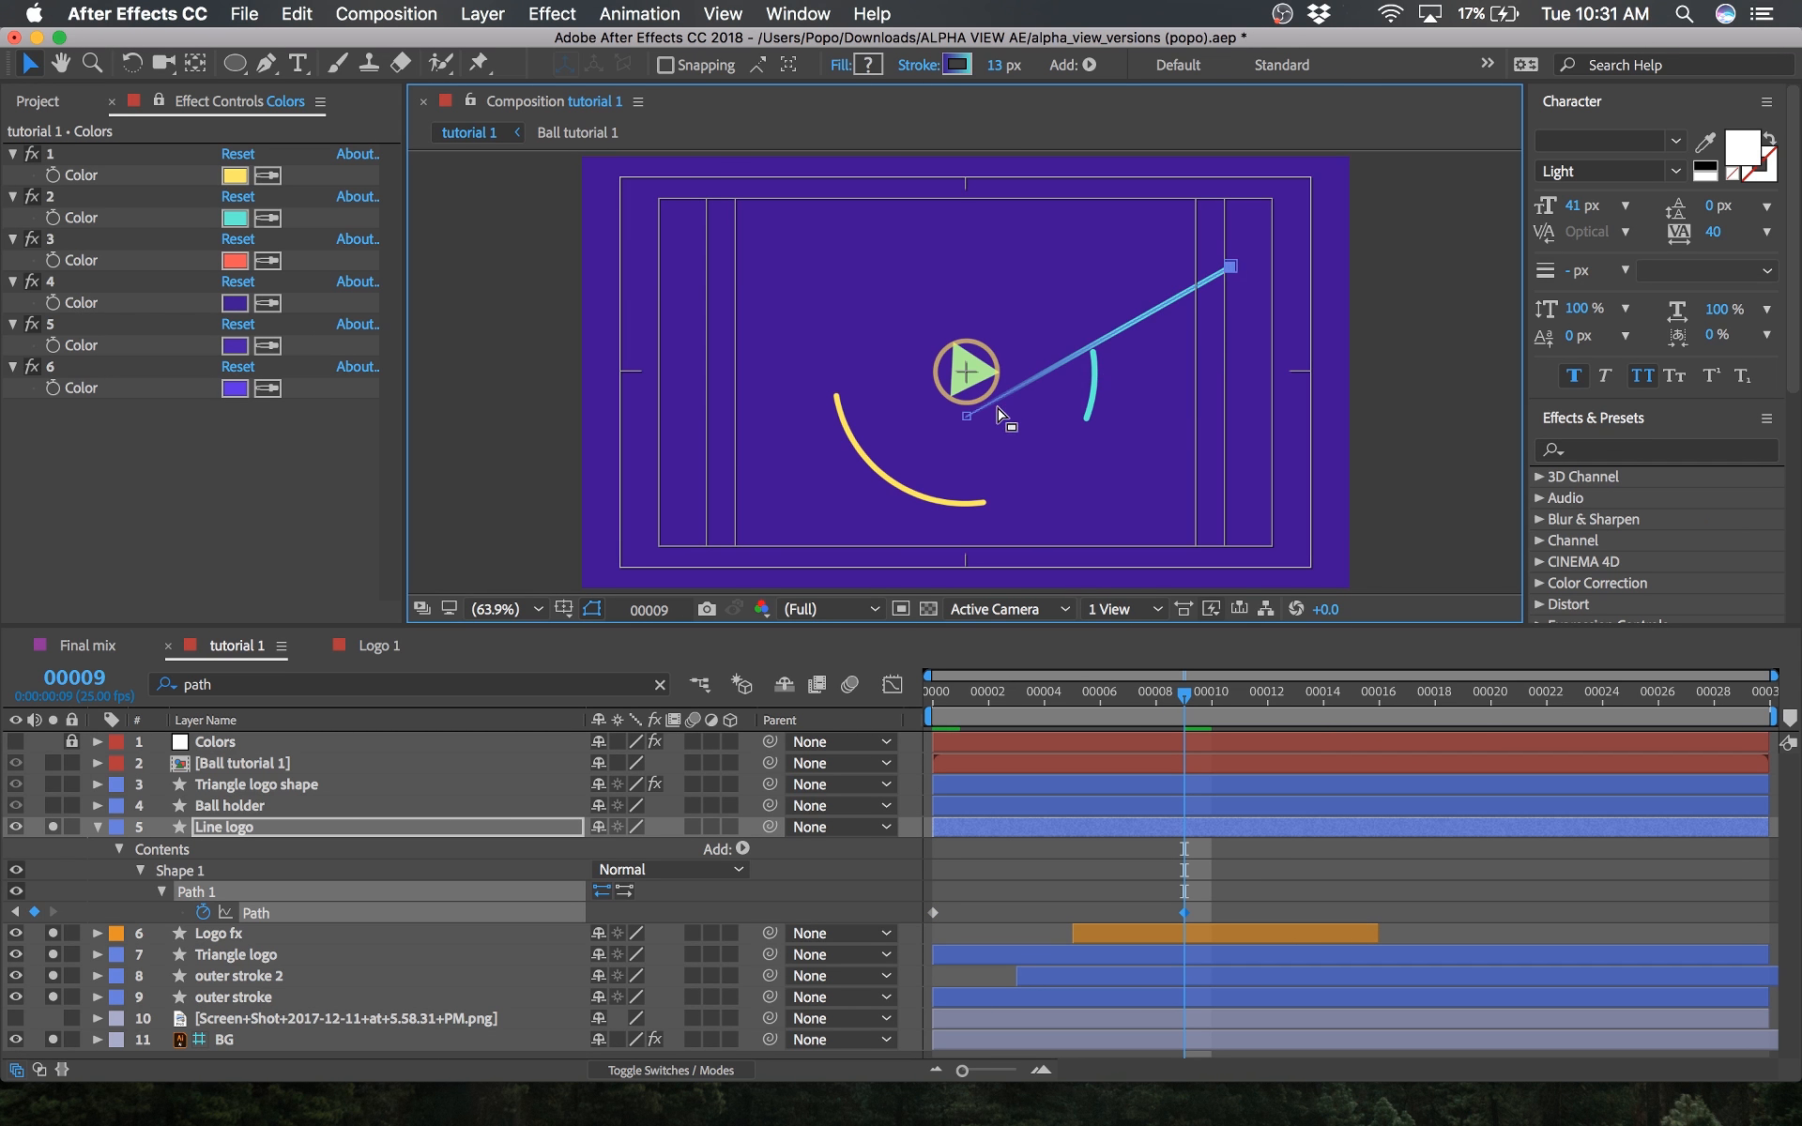
key("super+z")
left_click_drag(967, 415, 1042, 474)
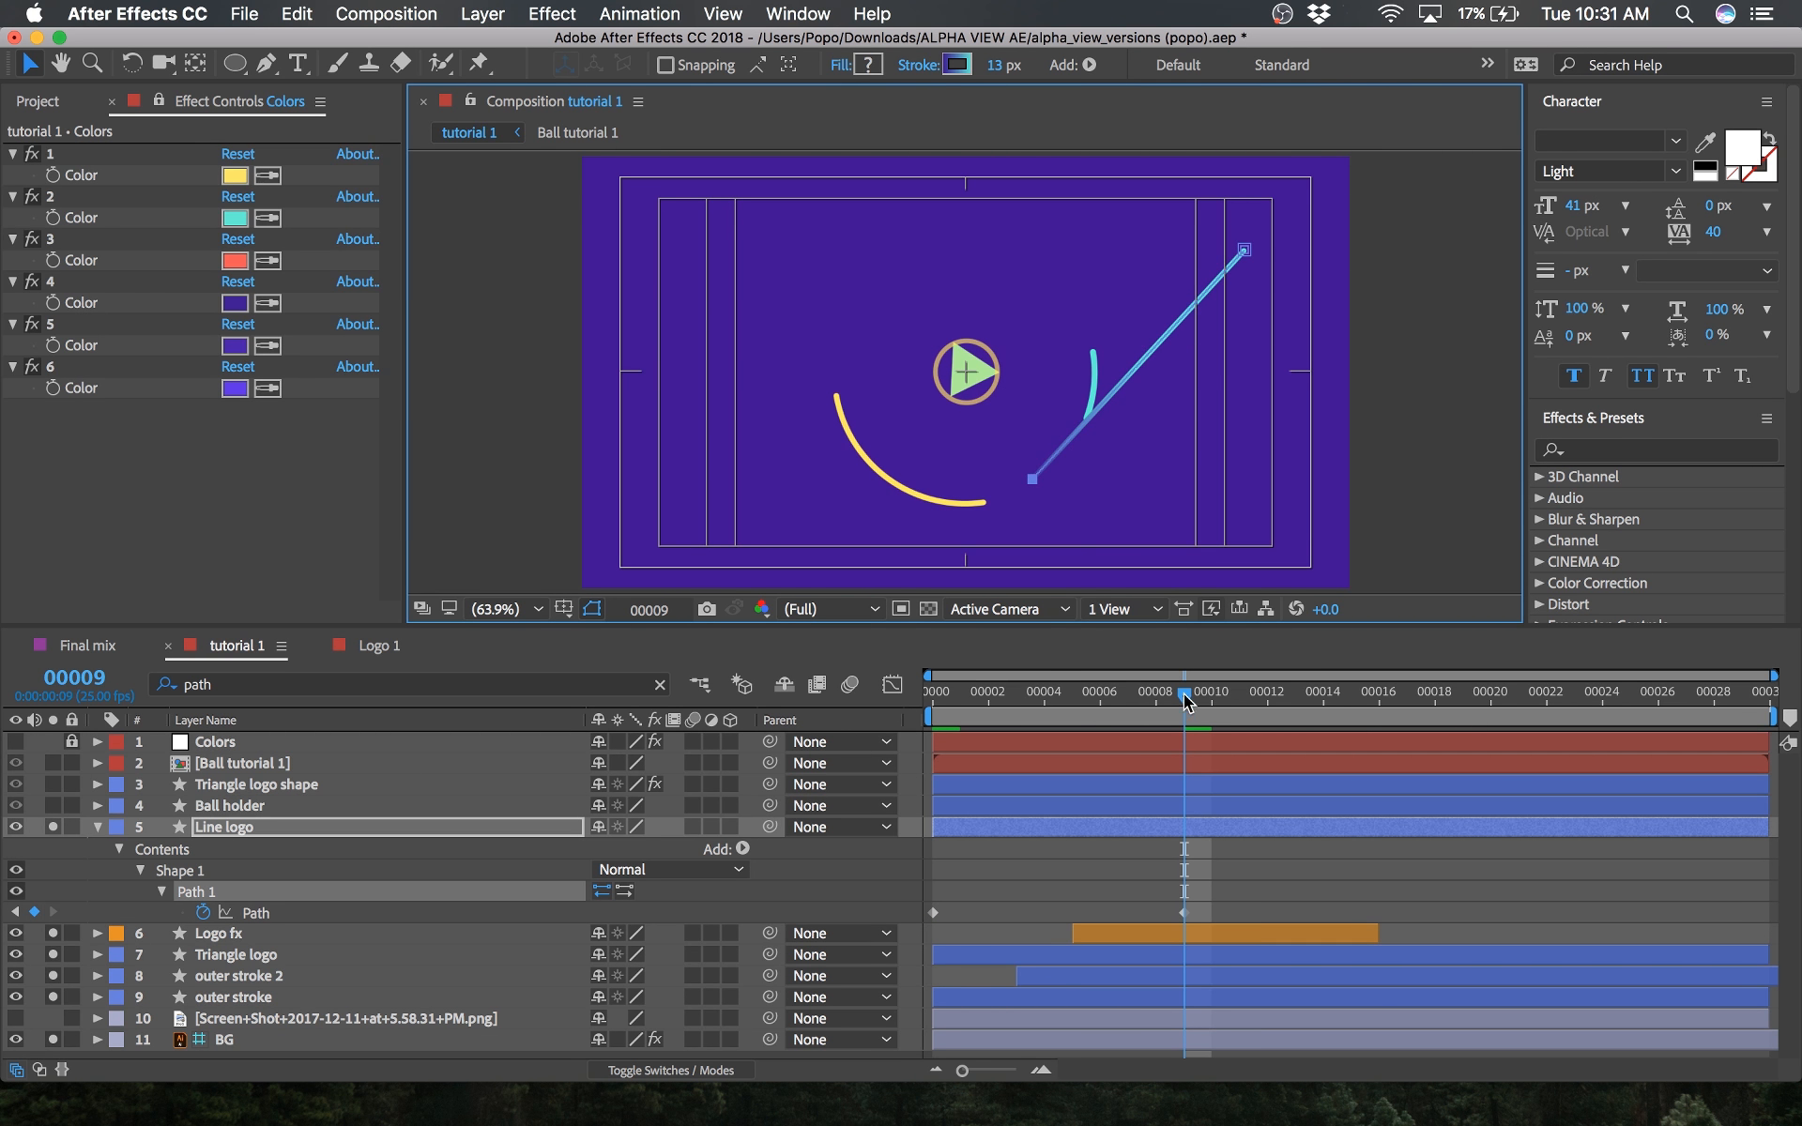
left_click_drag(1171, 706, 1372, 780)
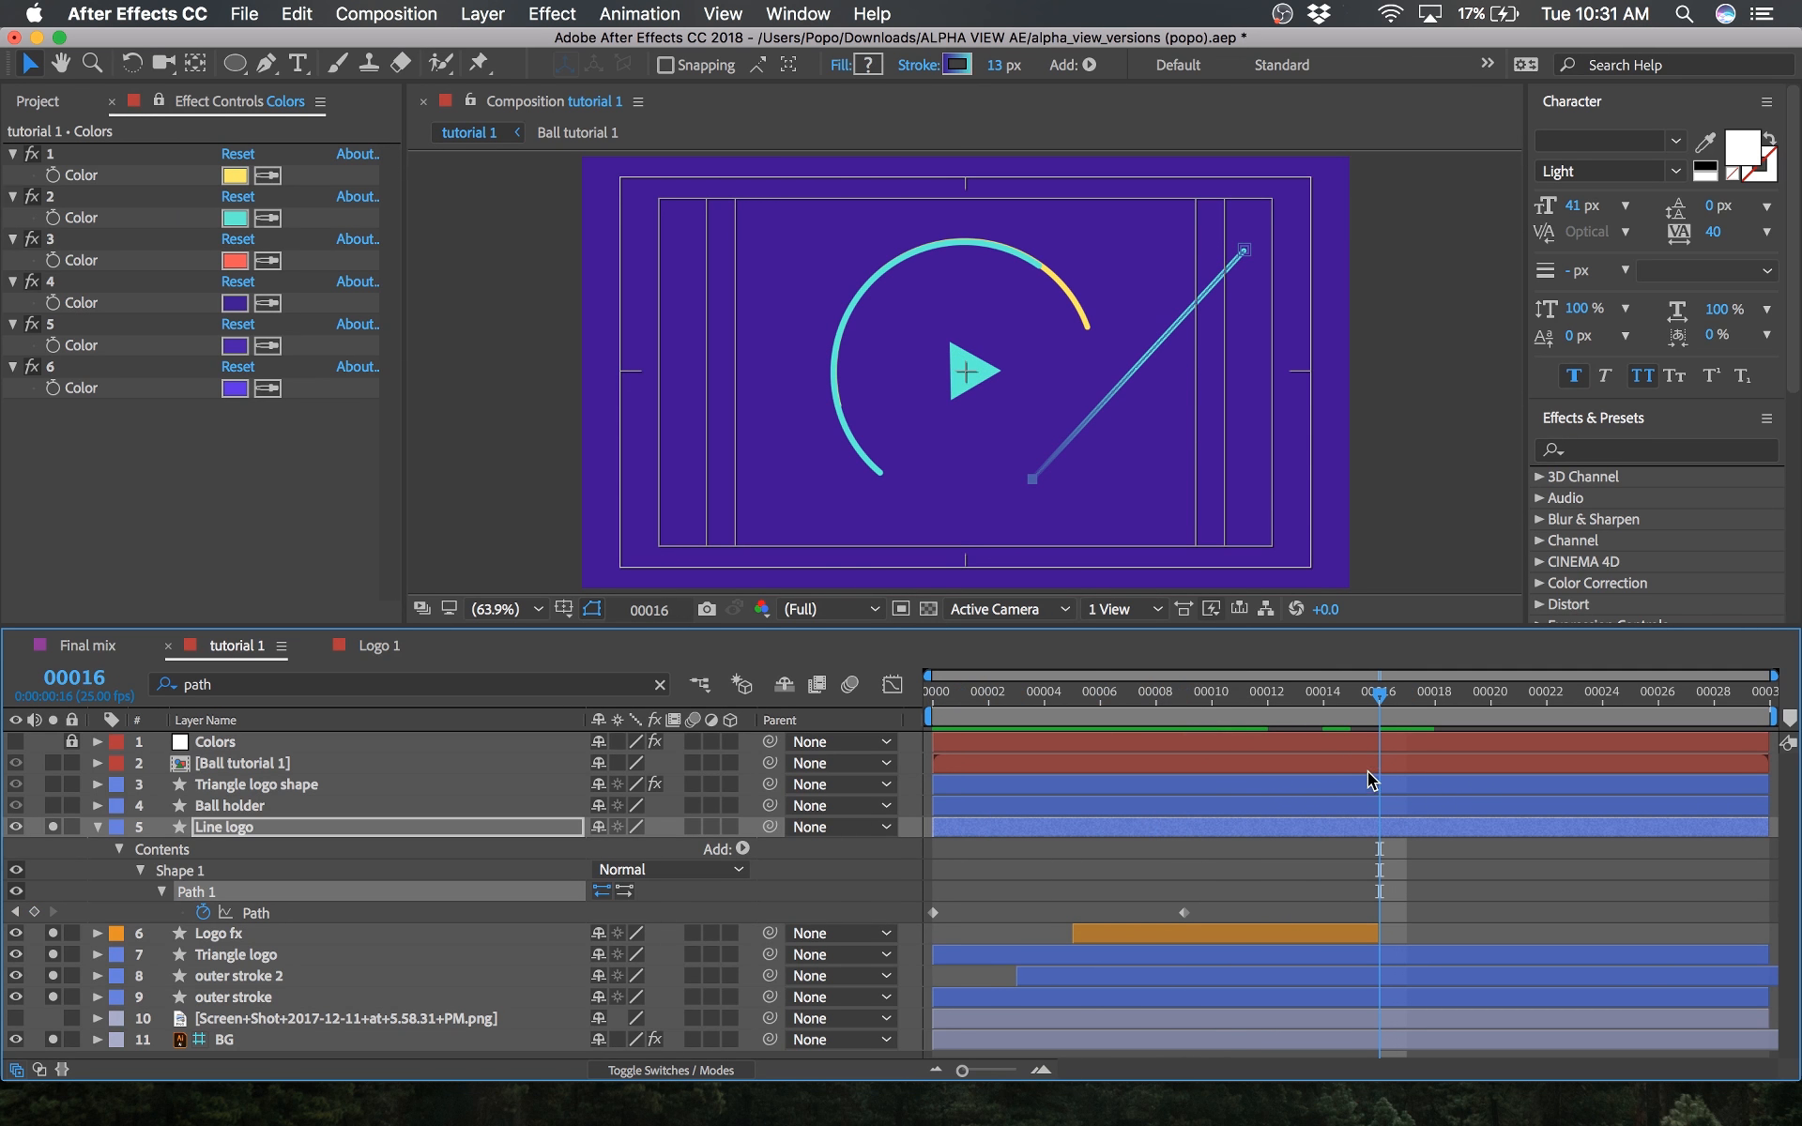
key("space")
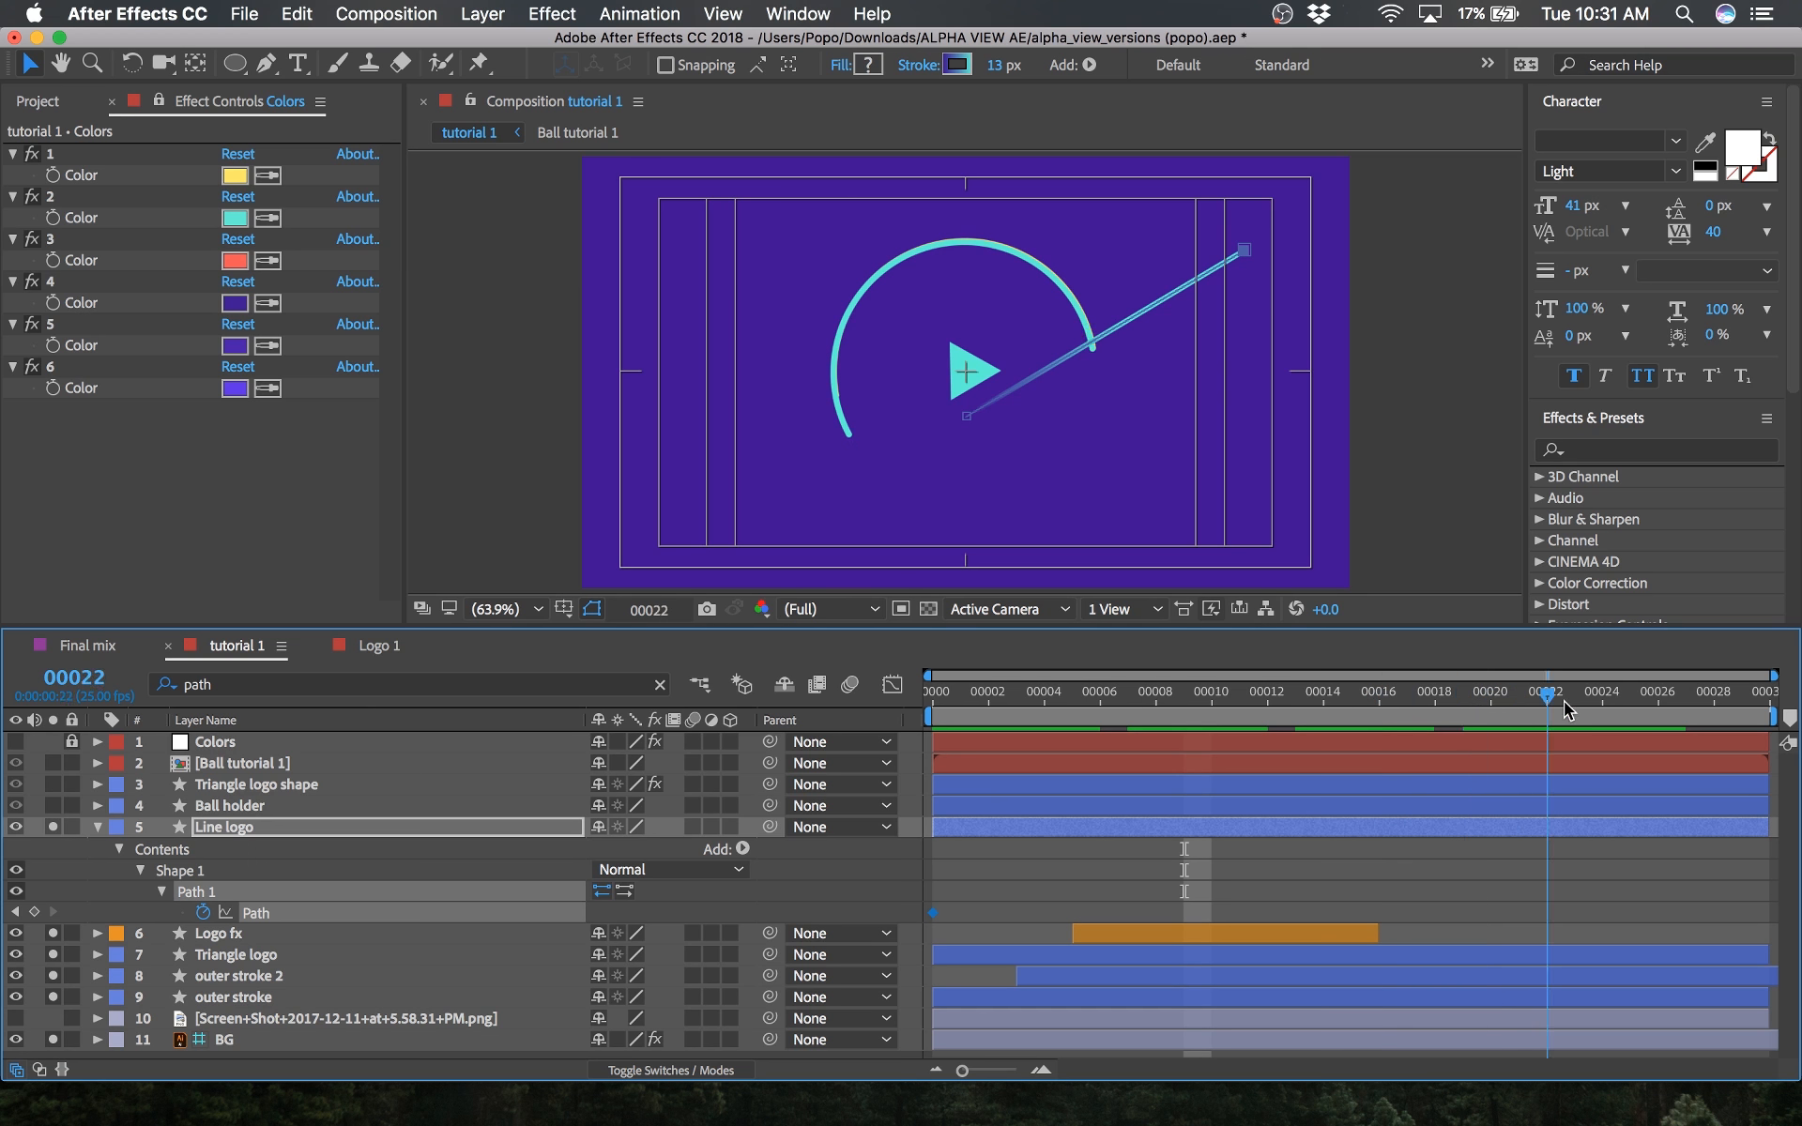
Step: Add a Path keyframe to Line logo at frame 20, and at frame 0 collapse the line onto its upper-right end point
left_click_drag(1565, 711, 1490, 711)
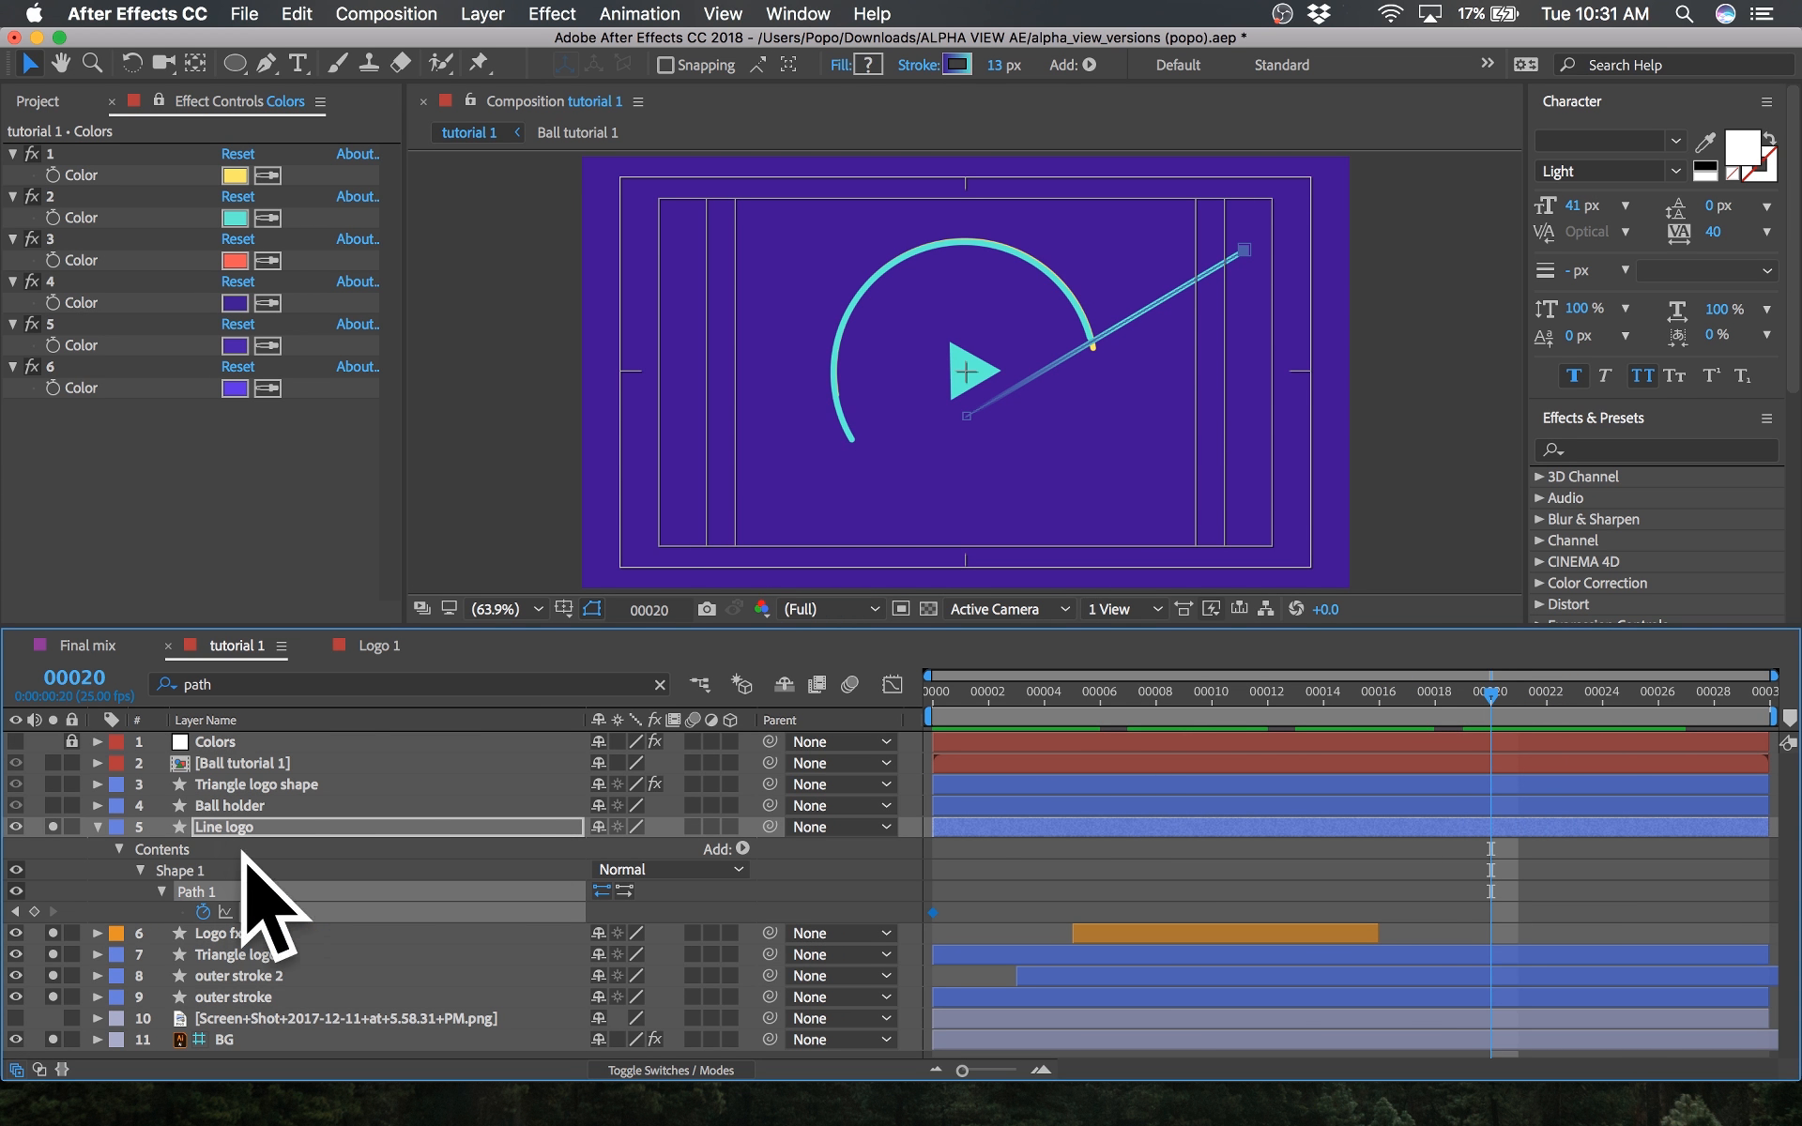
left_click(34, 911)
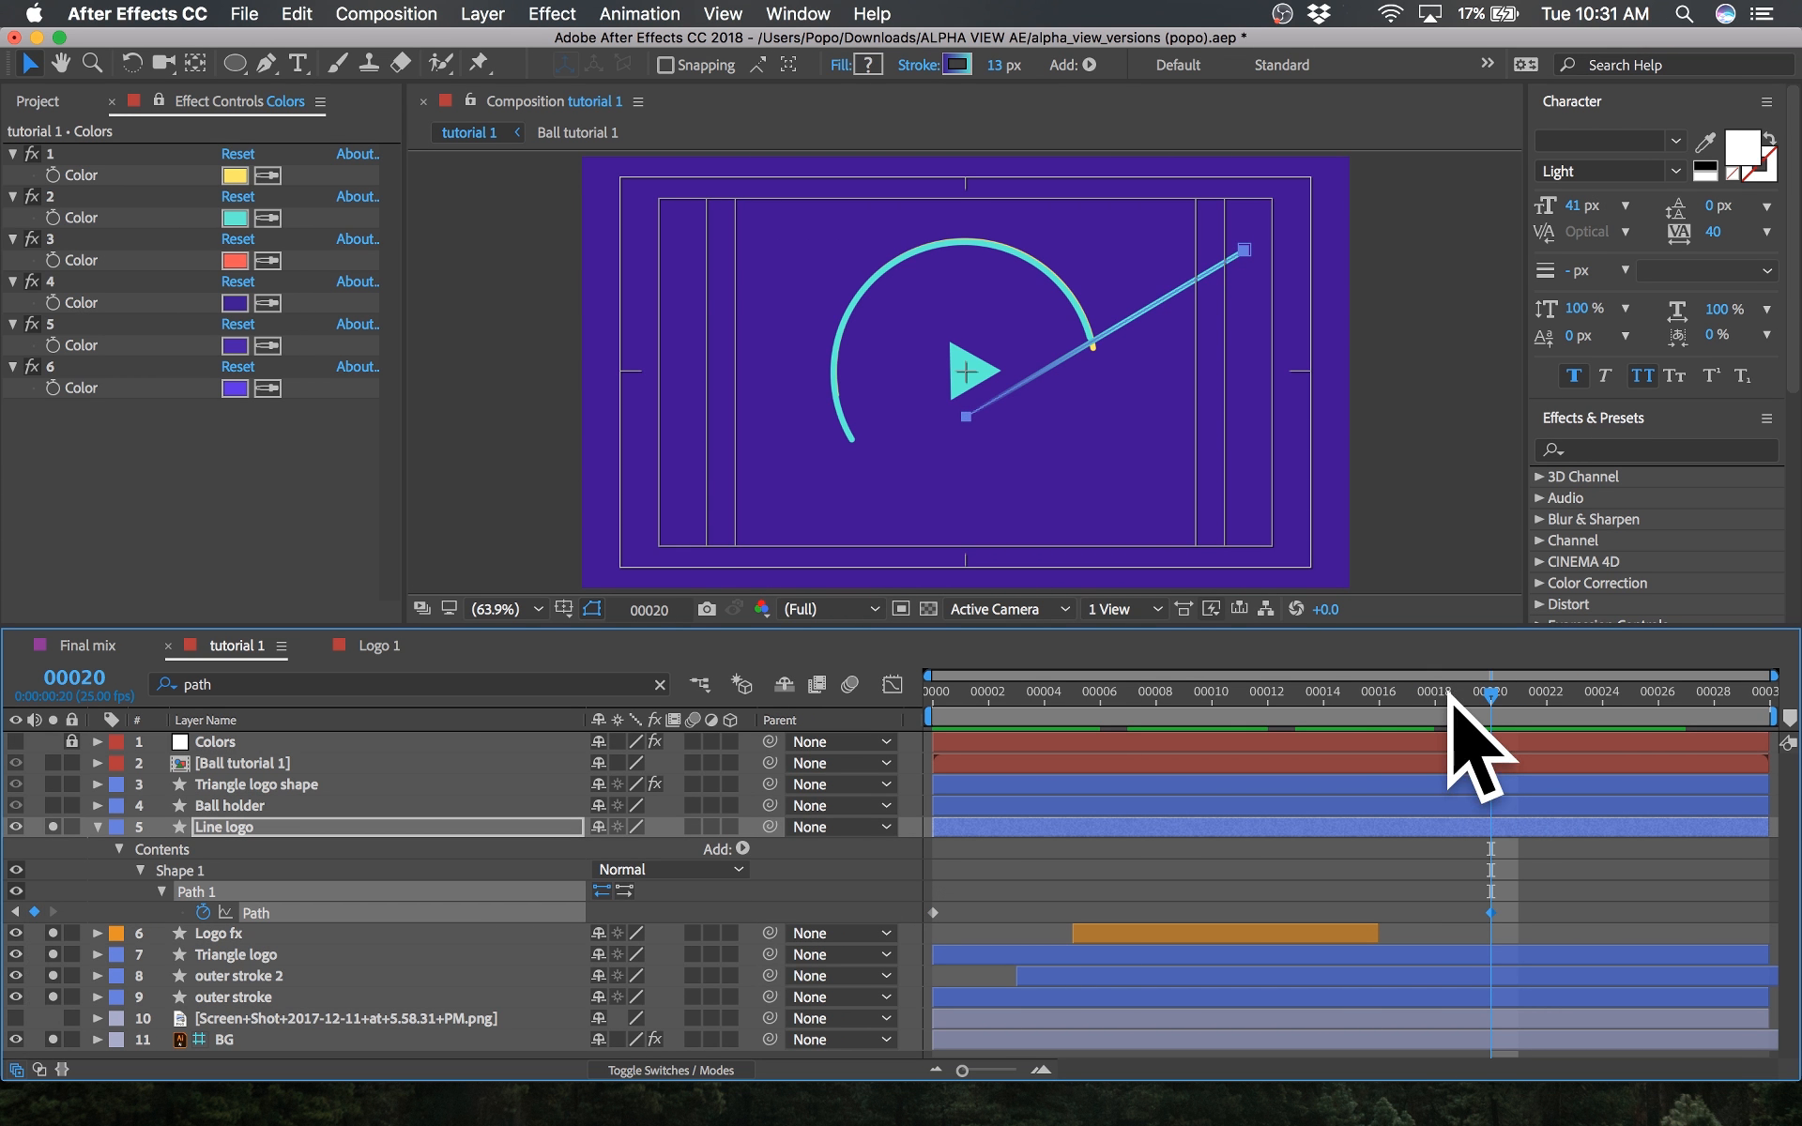
left_click_drag(1450, 718, 831, 695)
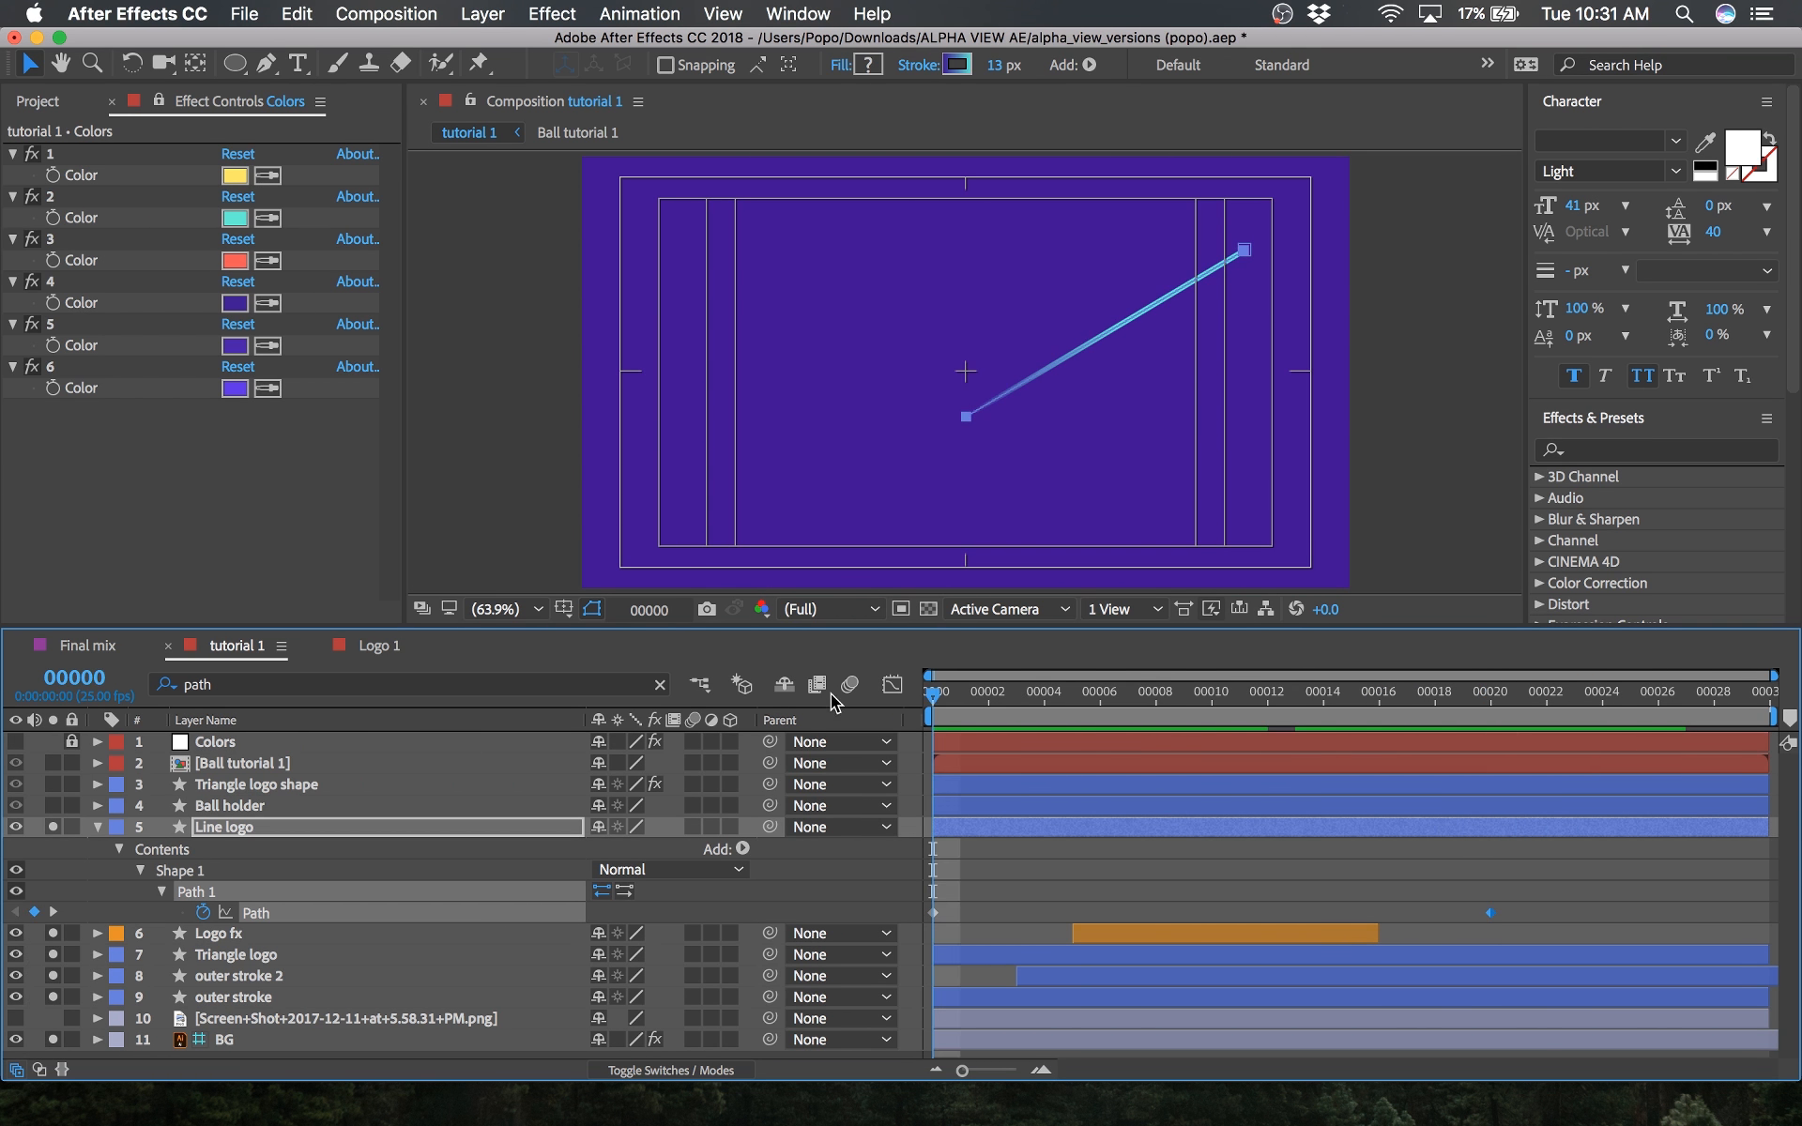
left_click(963, 419)
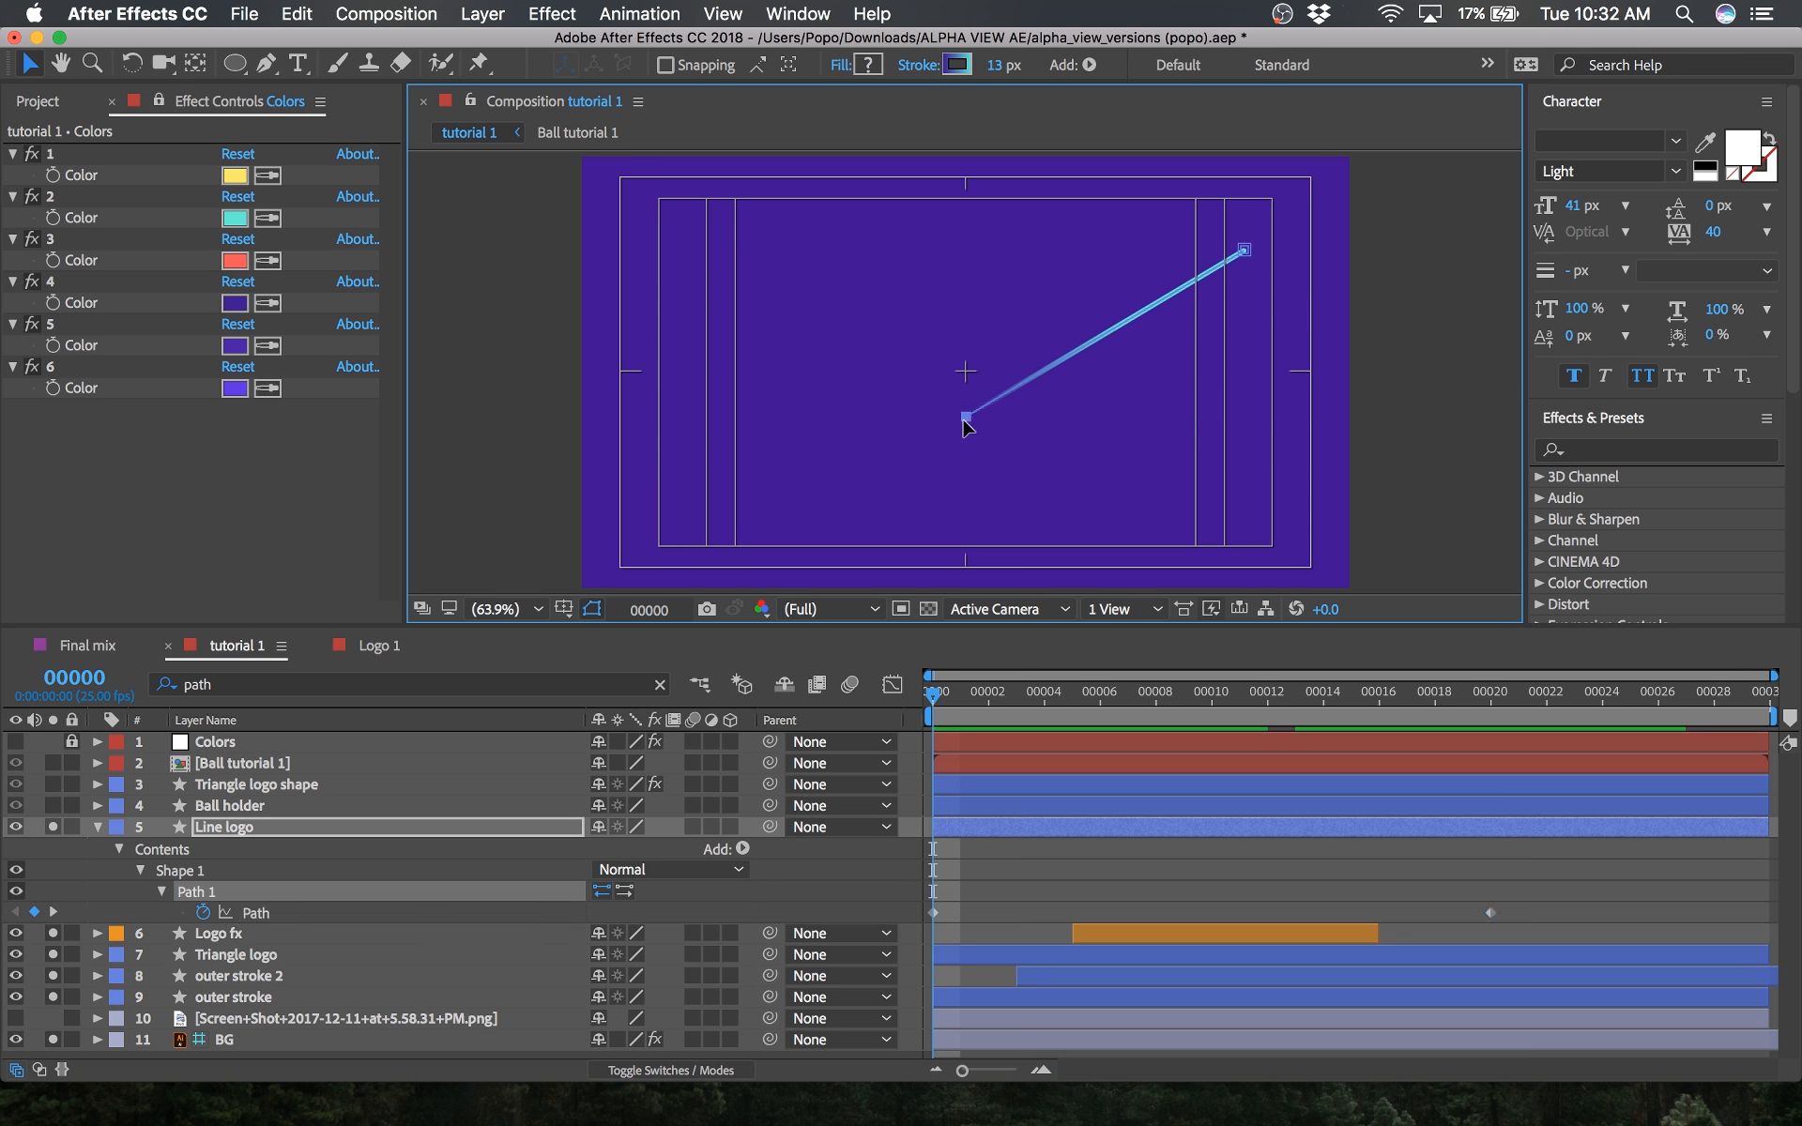
left_click_drag(966, 418, 1231, 274)
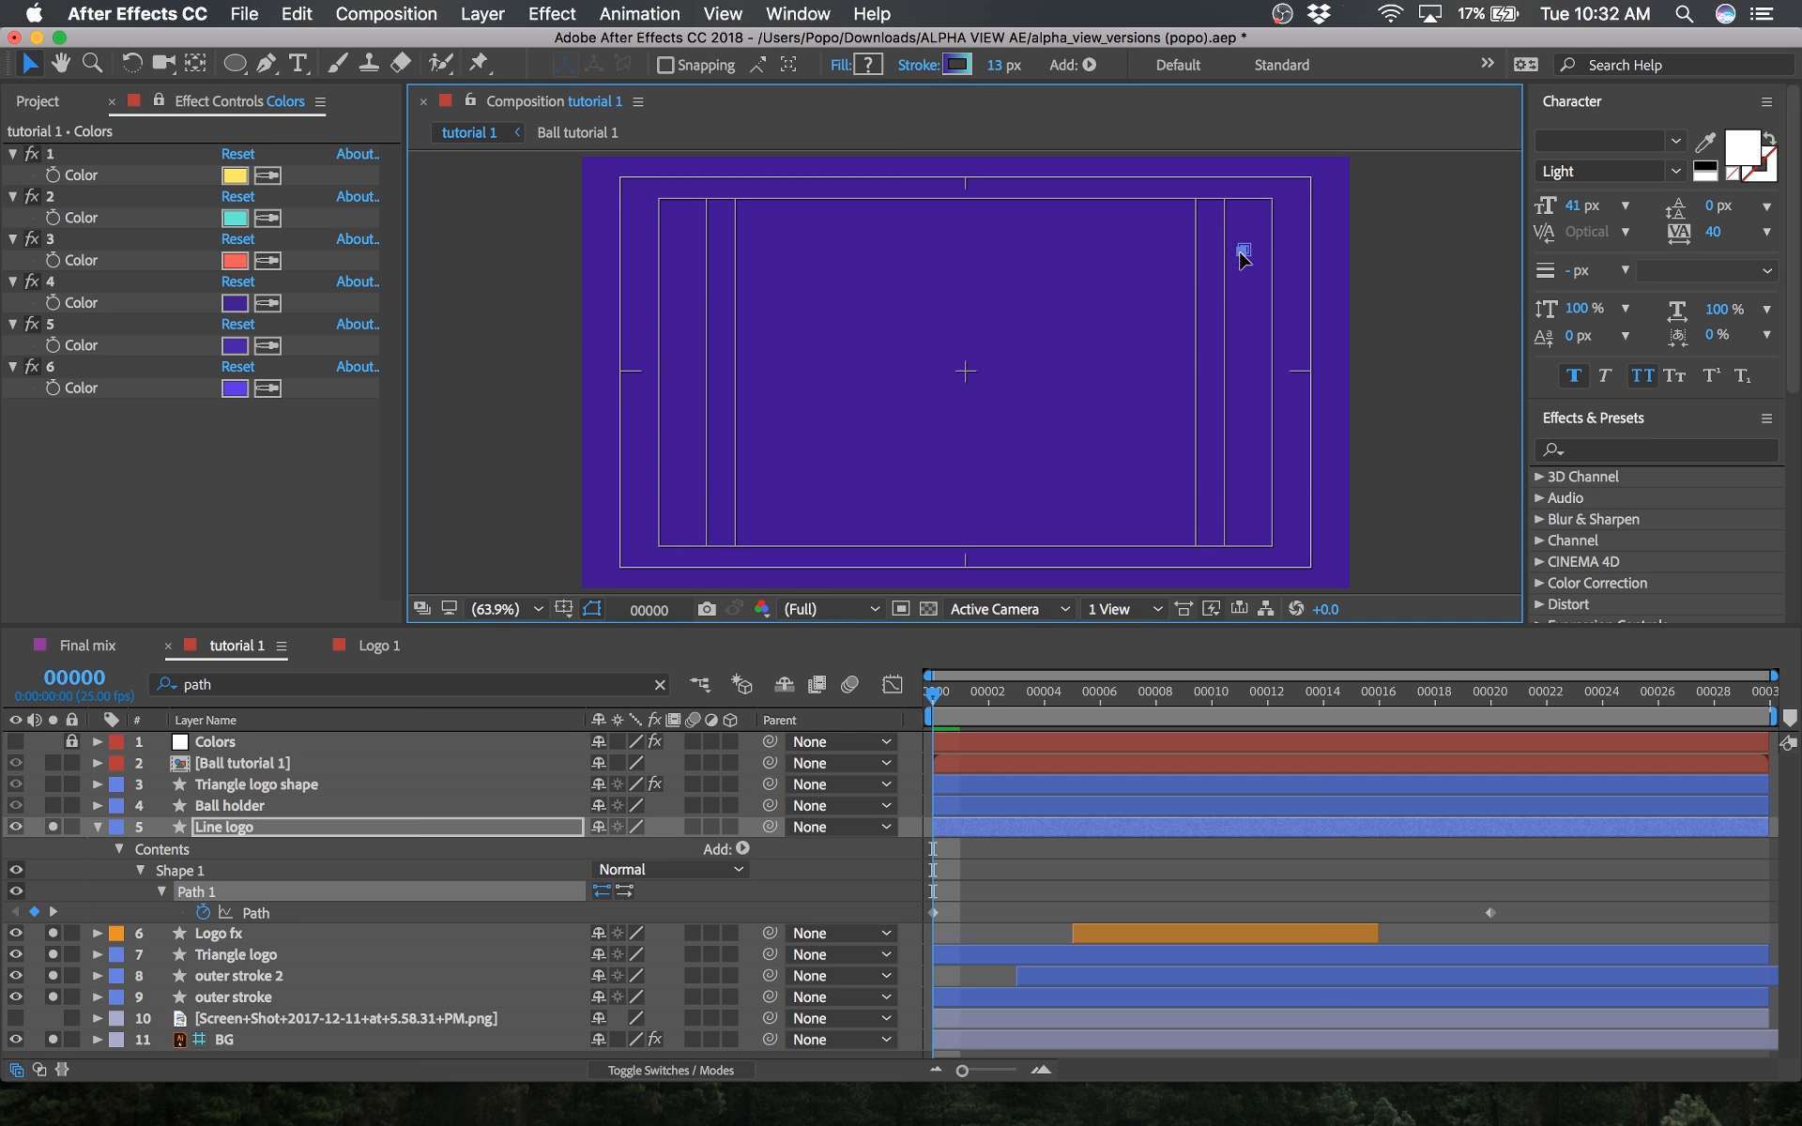
left_click_drag(1238, 251, 1243, 247)
left_click_drag(934, 694, 1491, 700)
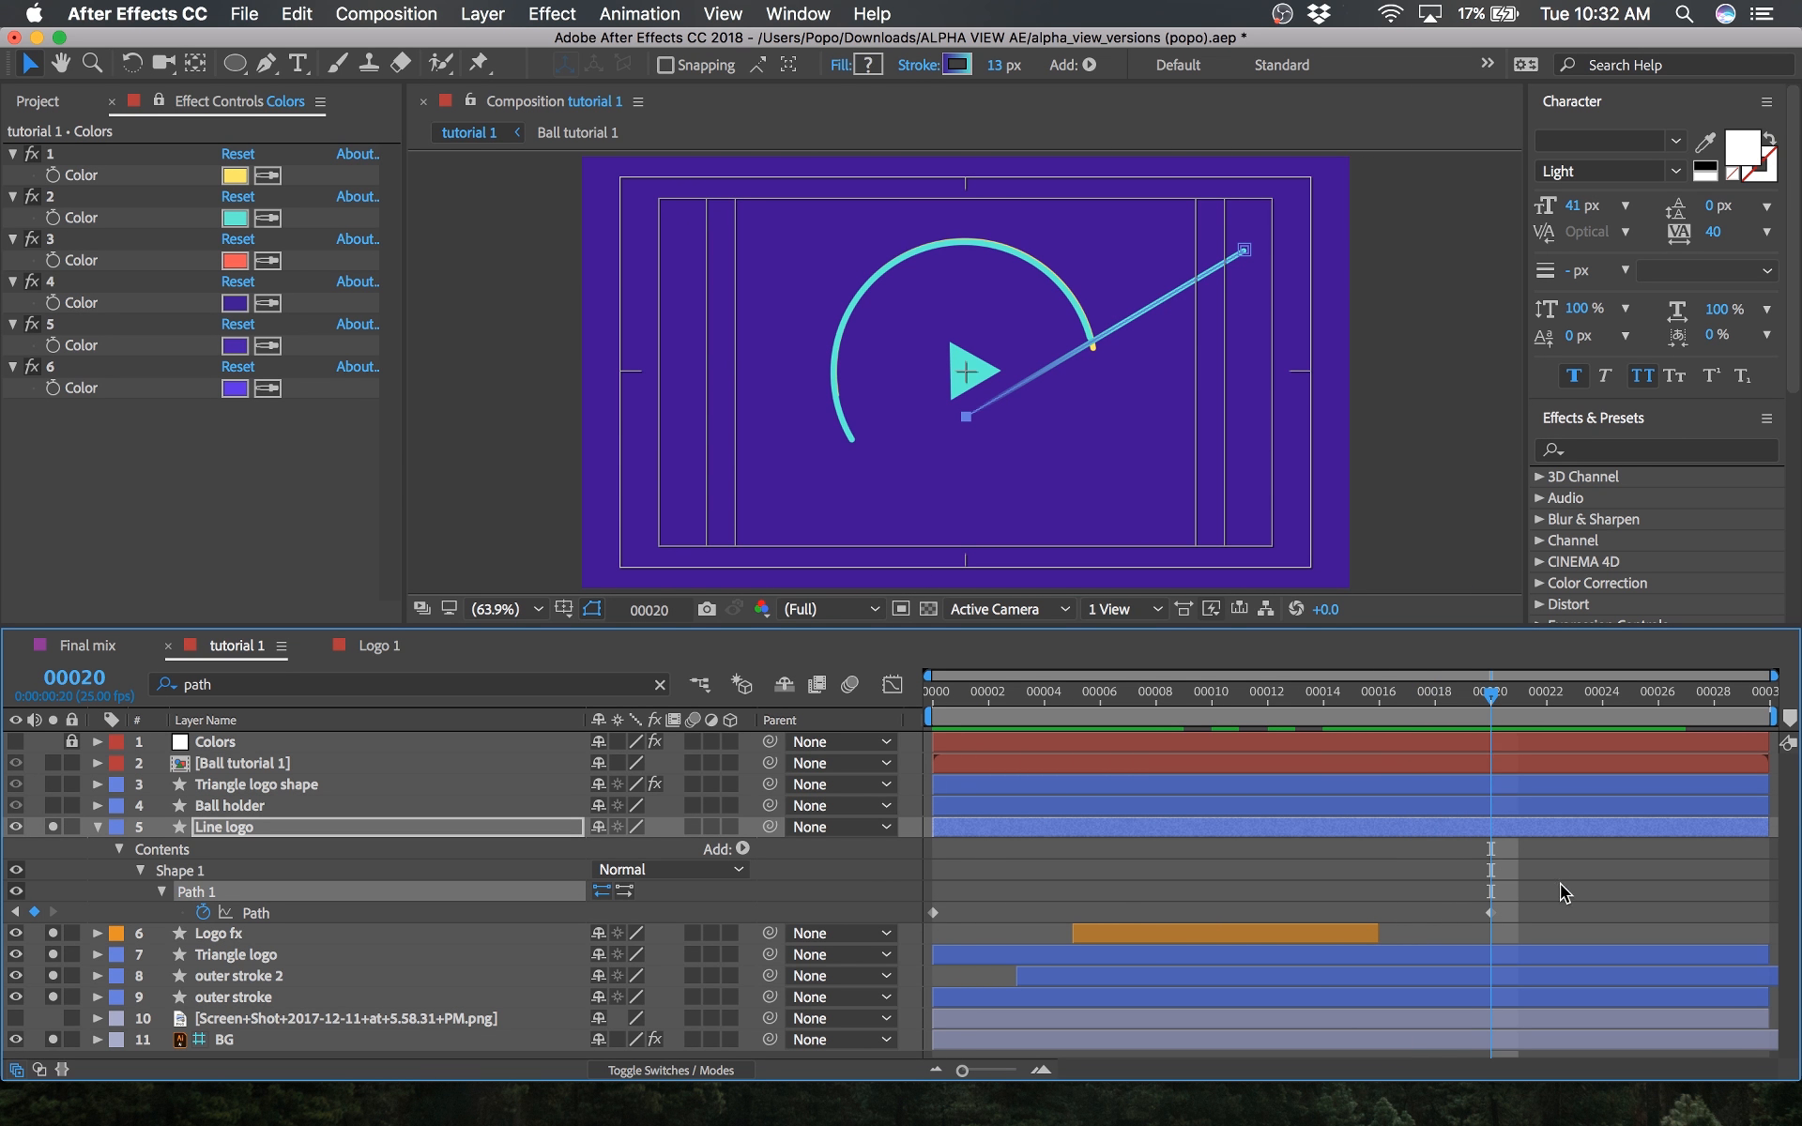
Step: Apply Easy Ease to both Path keyframes of Line logo
left_click_drag(1525, 891, 972, 911)
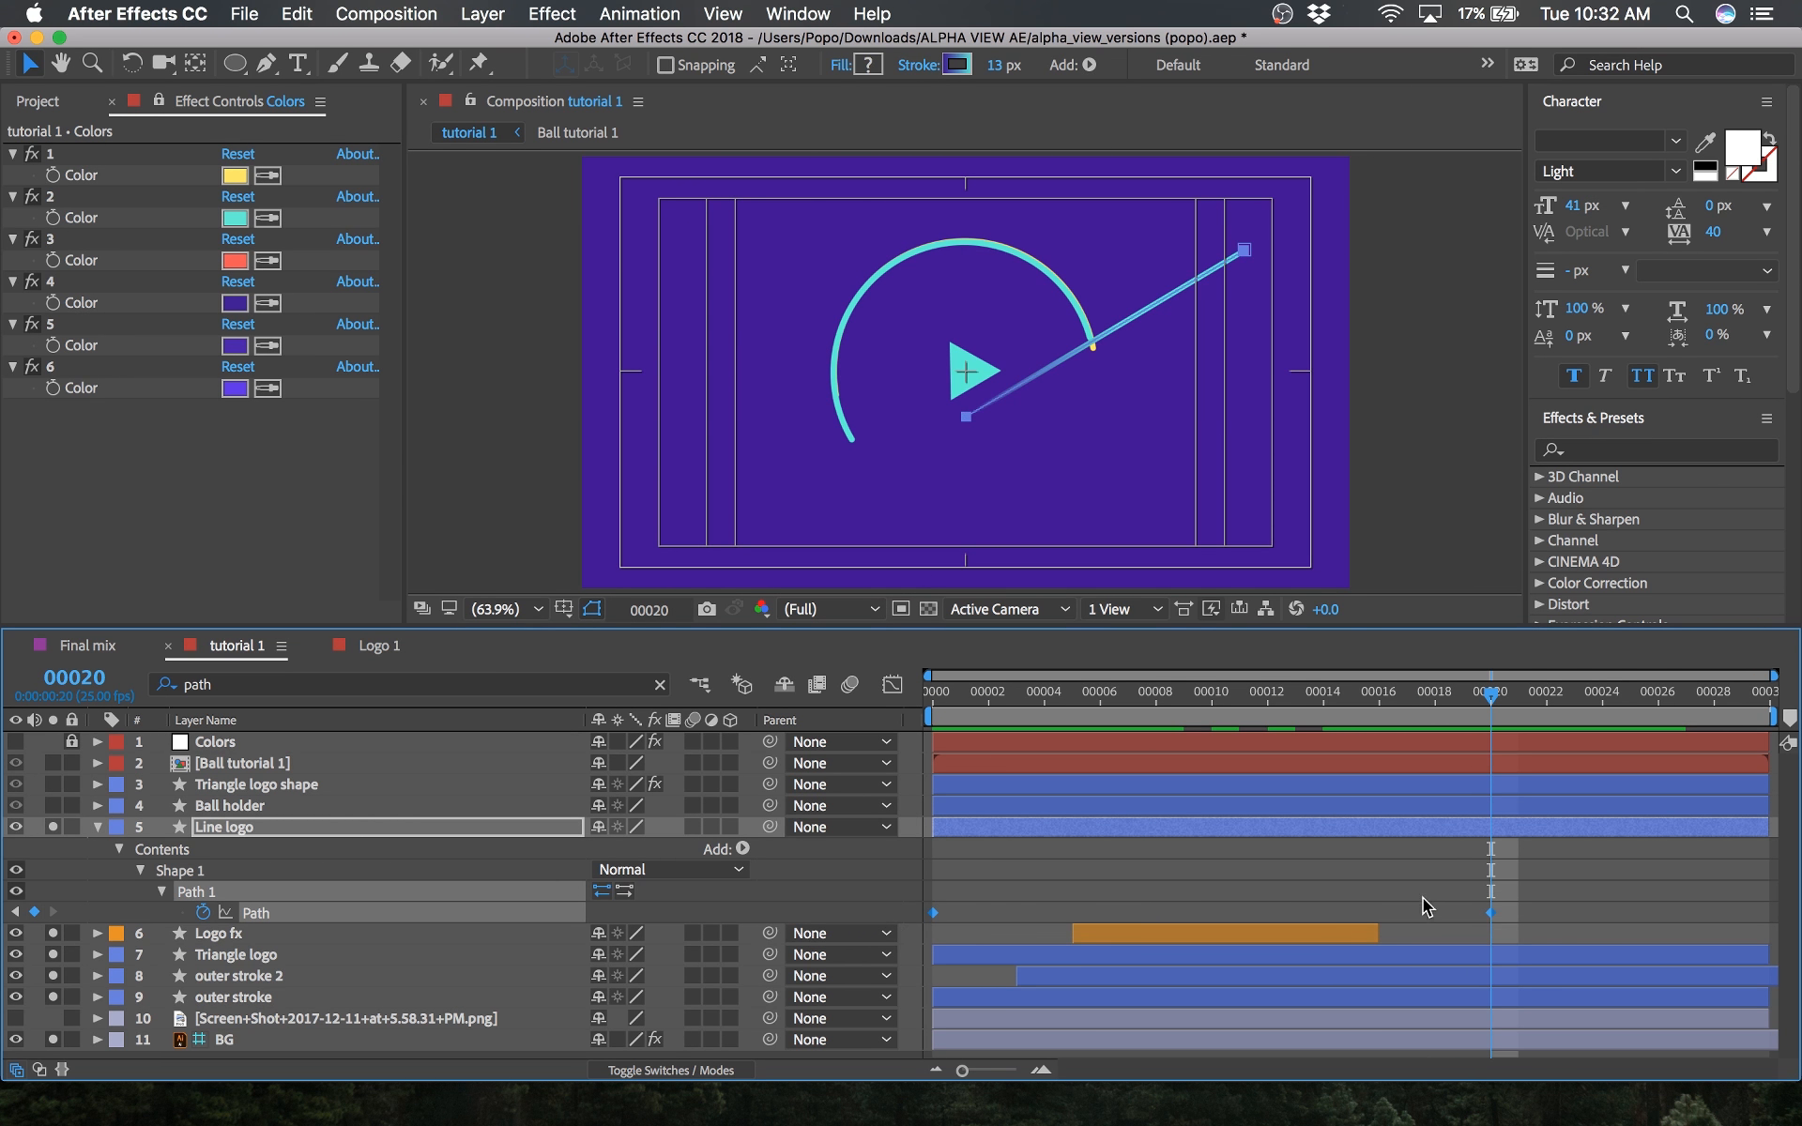
right_click(1486, 912)
mouse_move(1577, 1101)
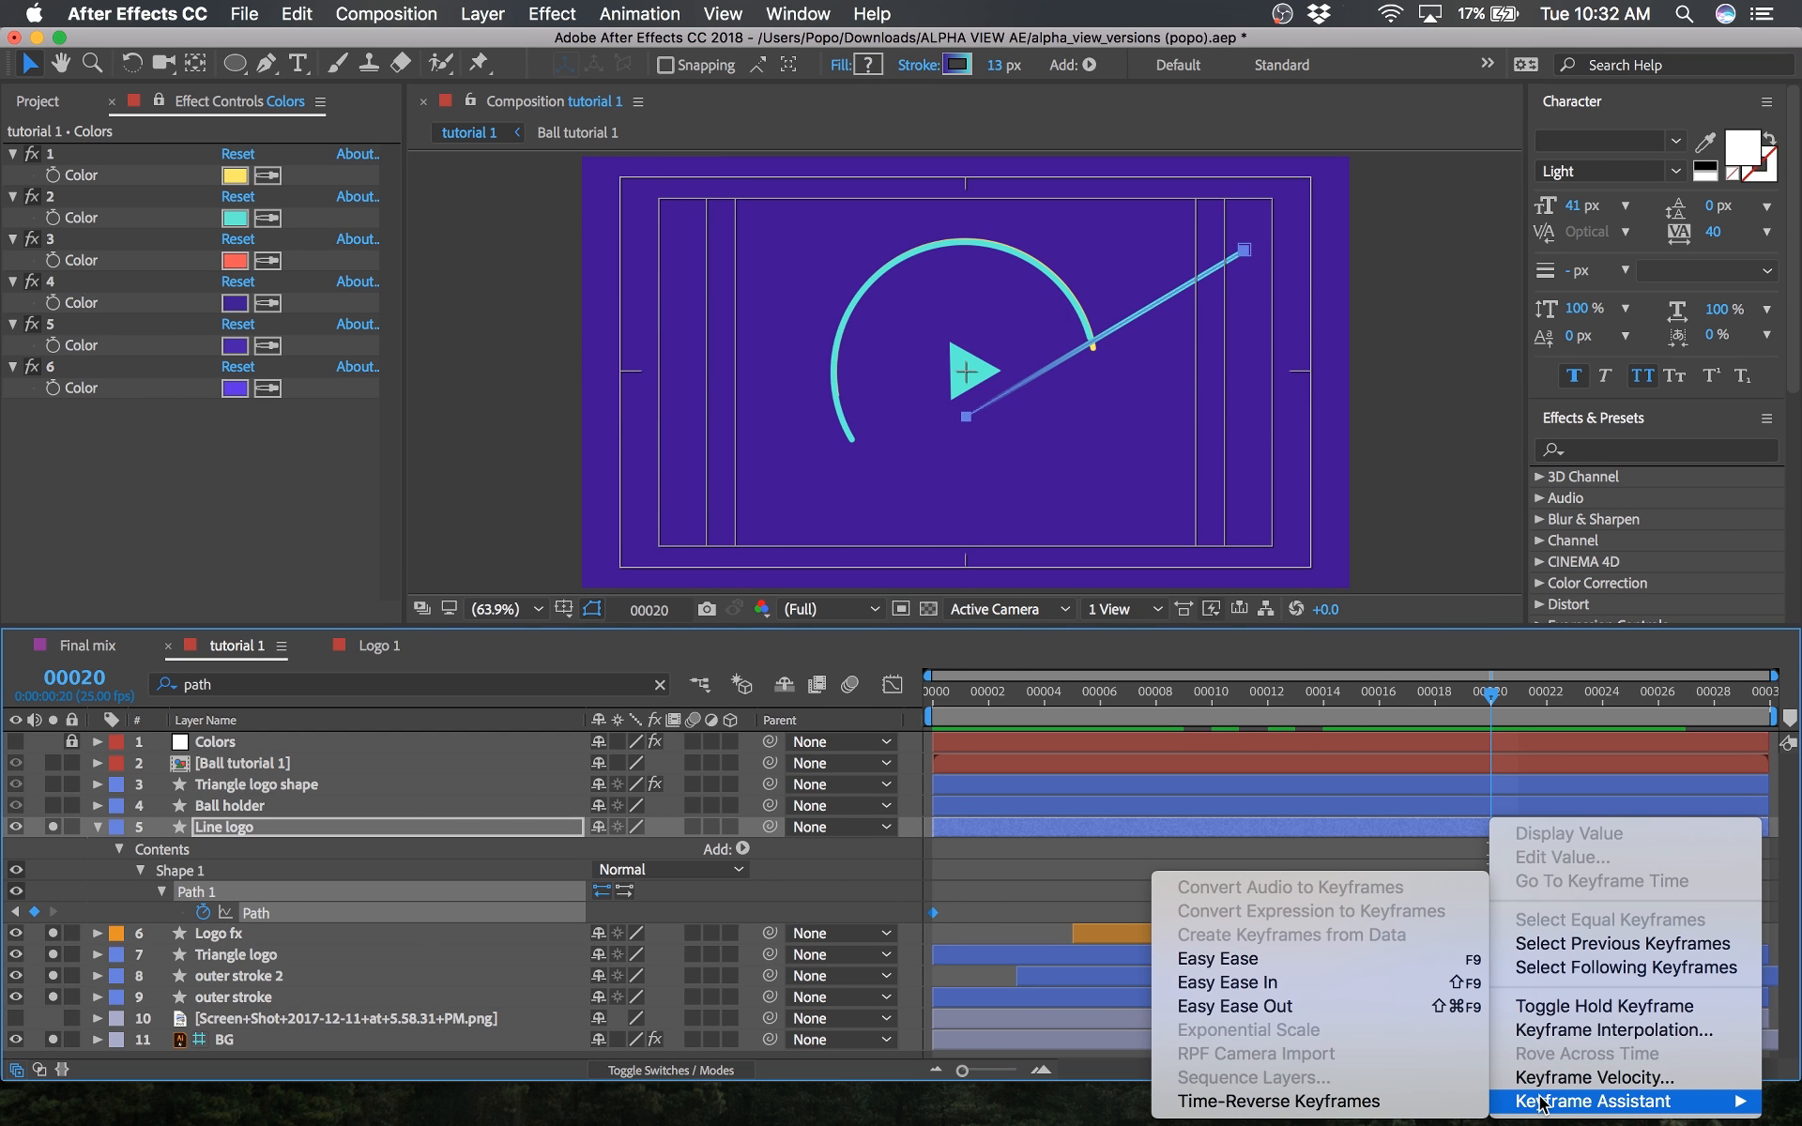
left_click(1311, 962)
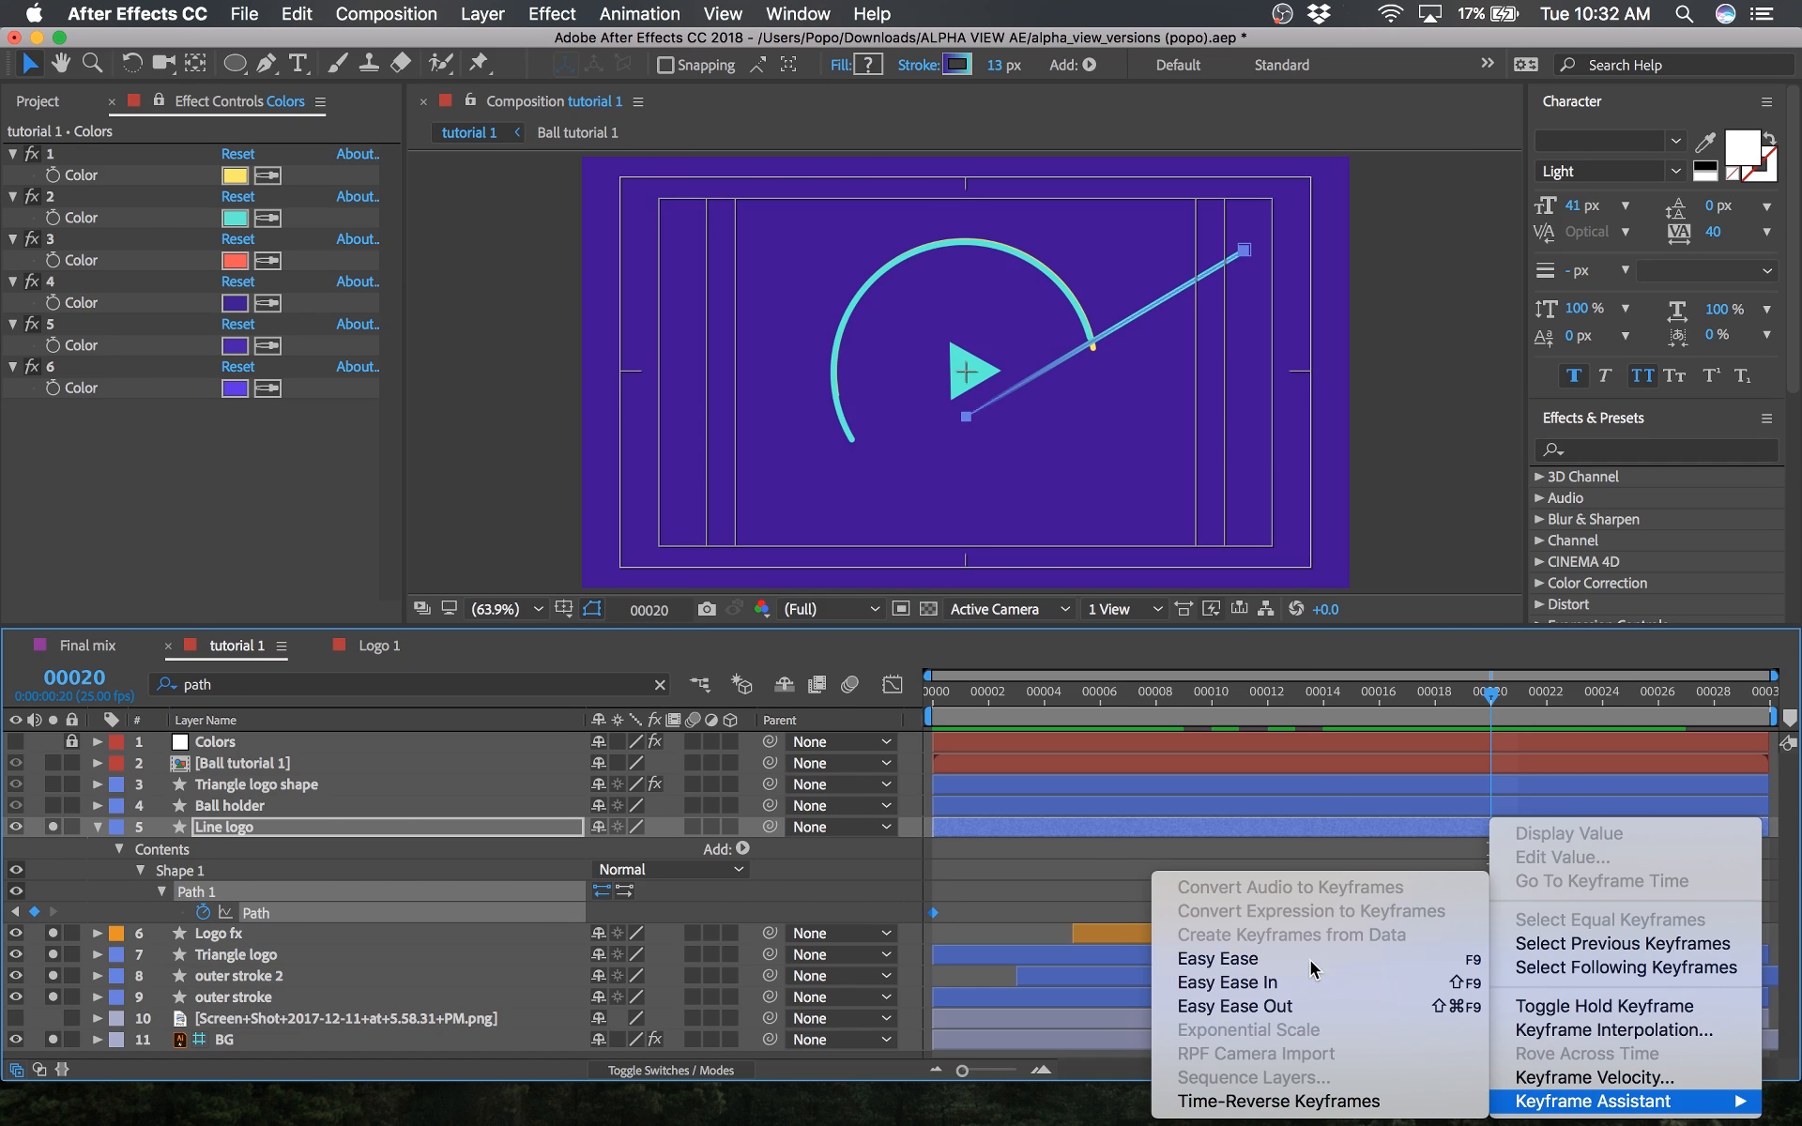
Step: Lengthen both influence handles of the Path speed curve so it peaks sharply near frame 9, and preview the animation
left_click(891, 684)
left_click_drag(1764, 882, 883, 986)
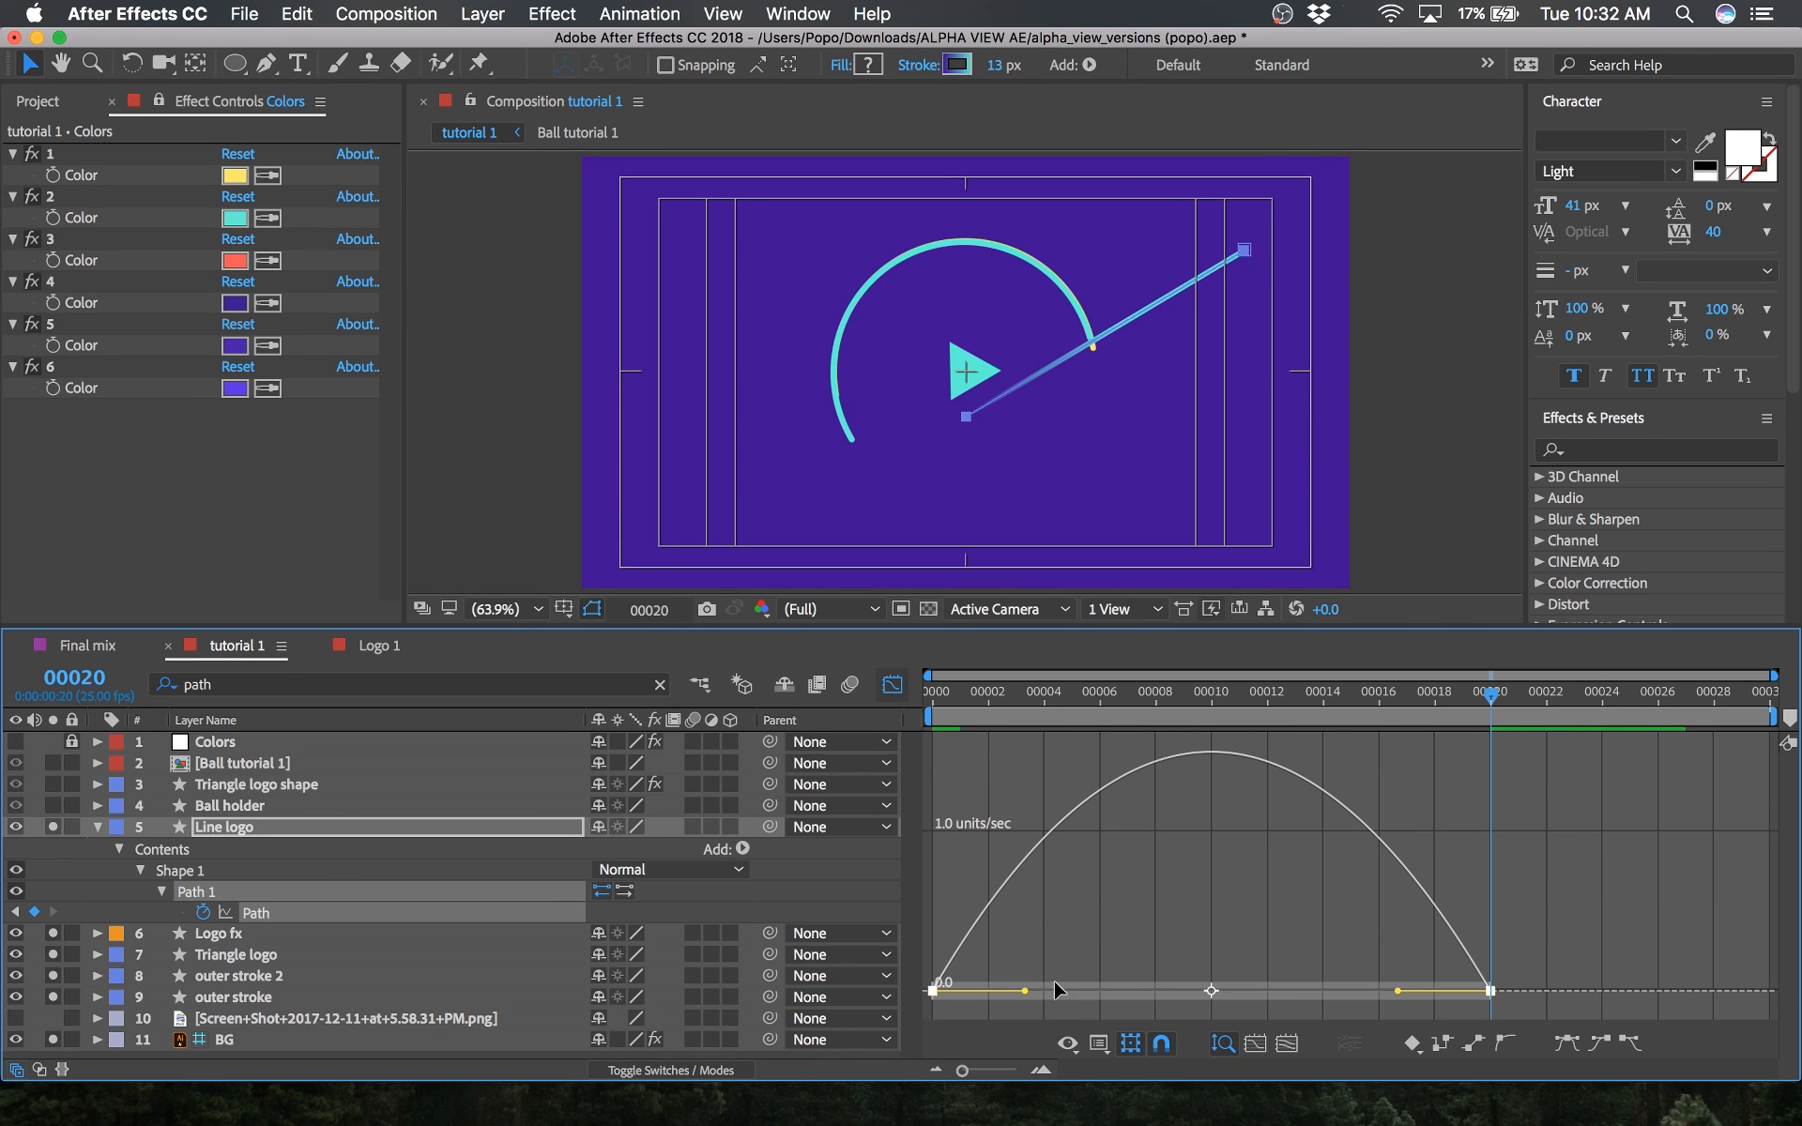
left_click_drag(1033, 991, 1126, 993)
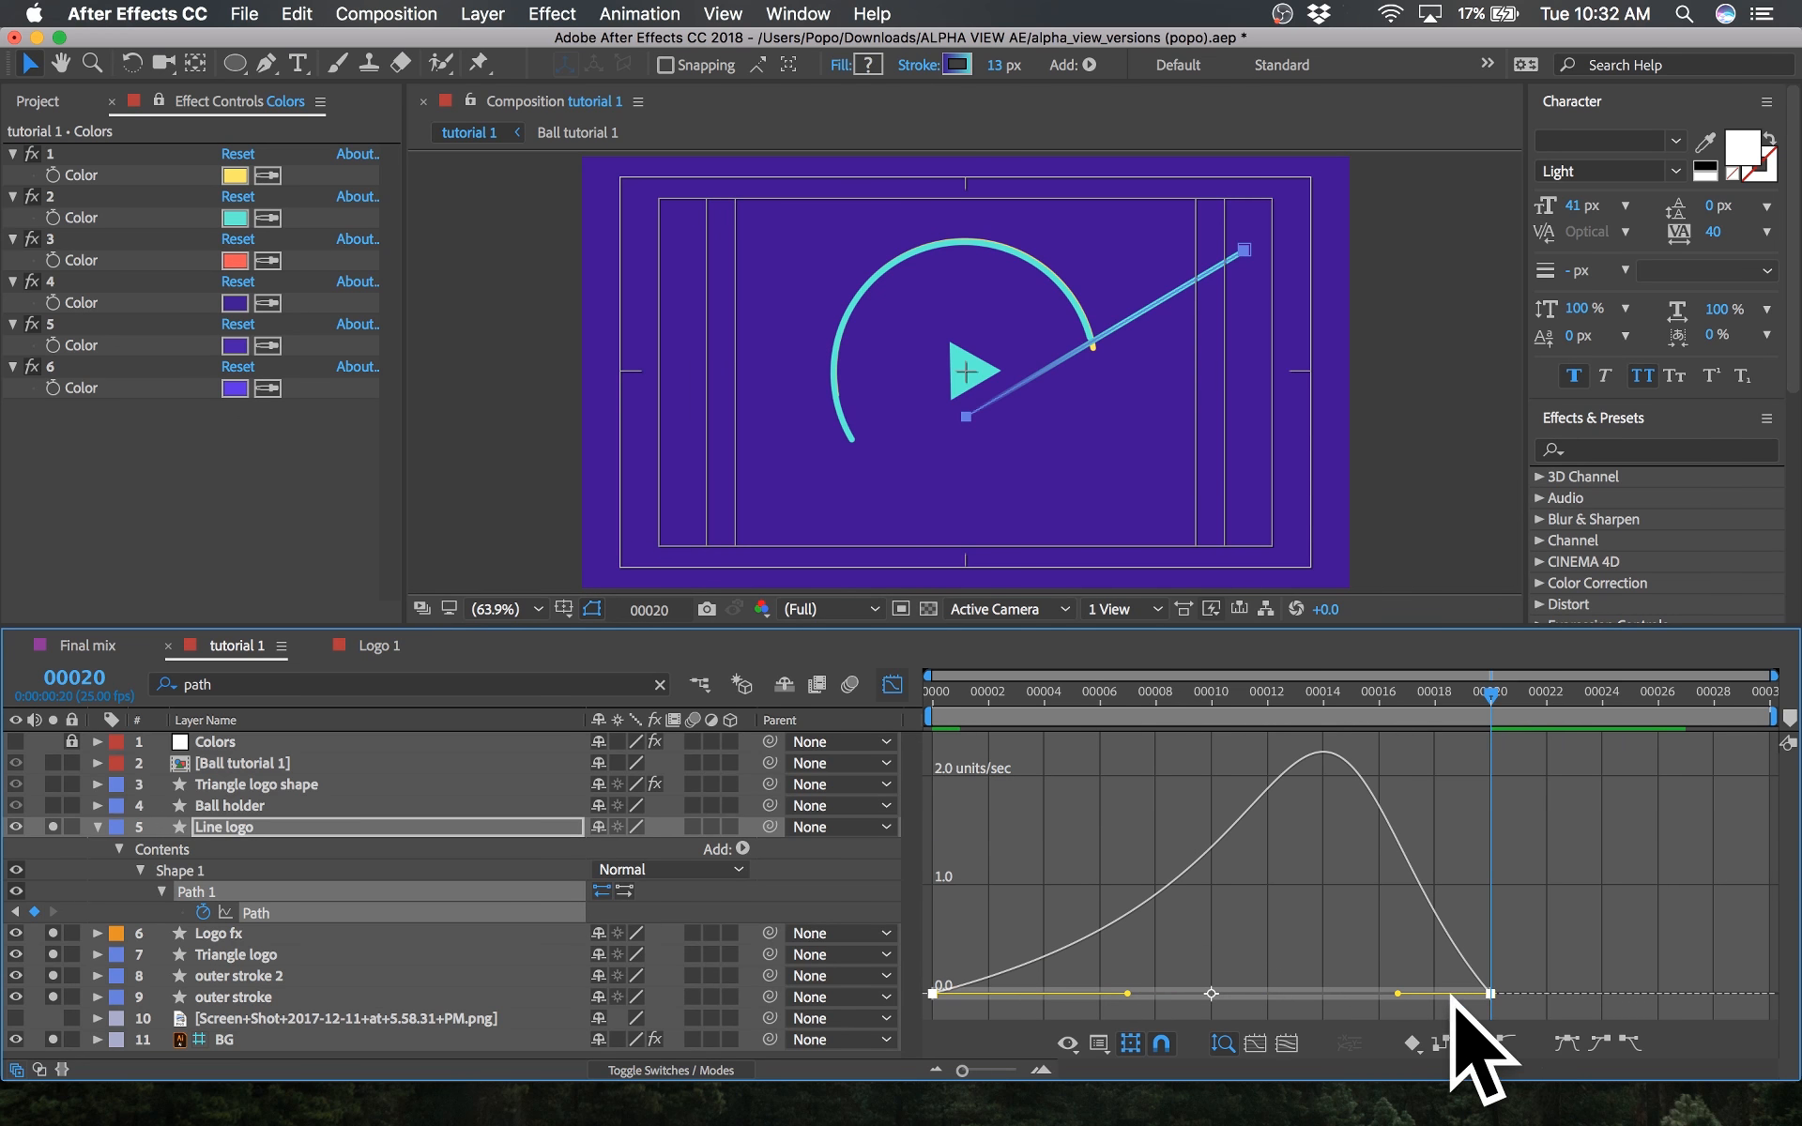
left_click_drag(1398, 992, 1262, 1005)
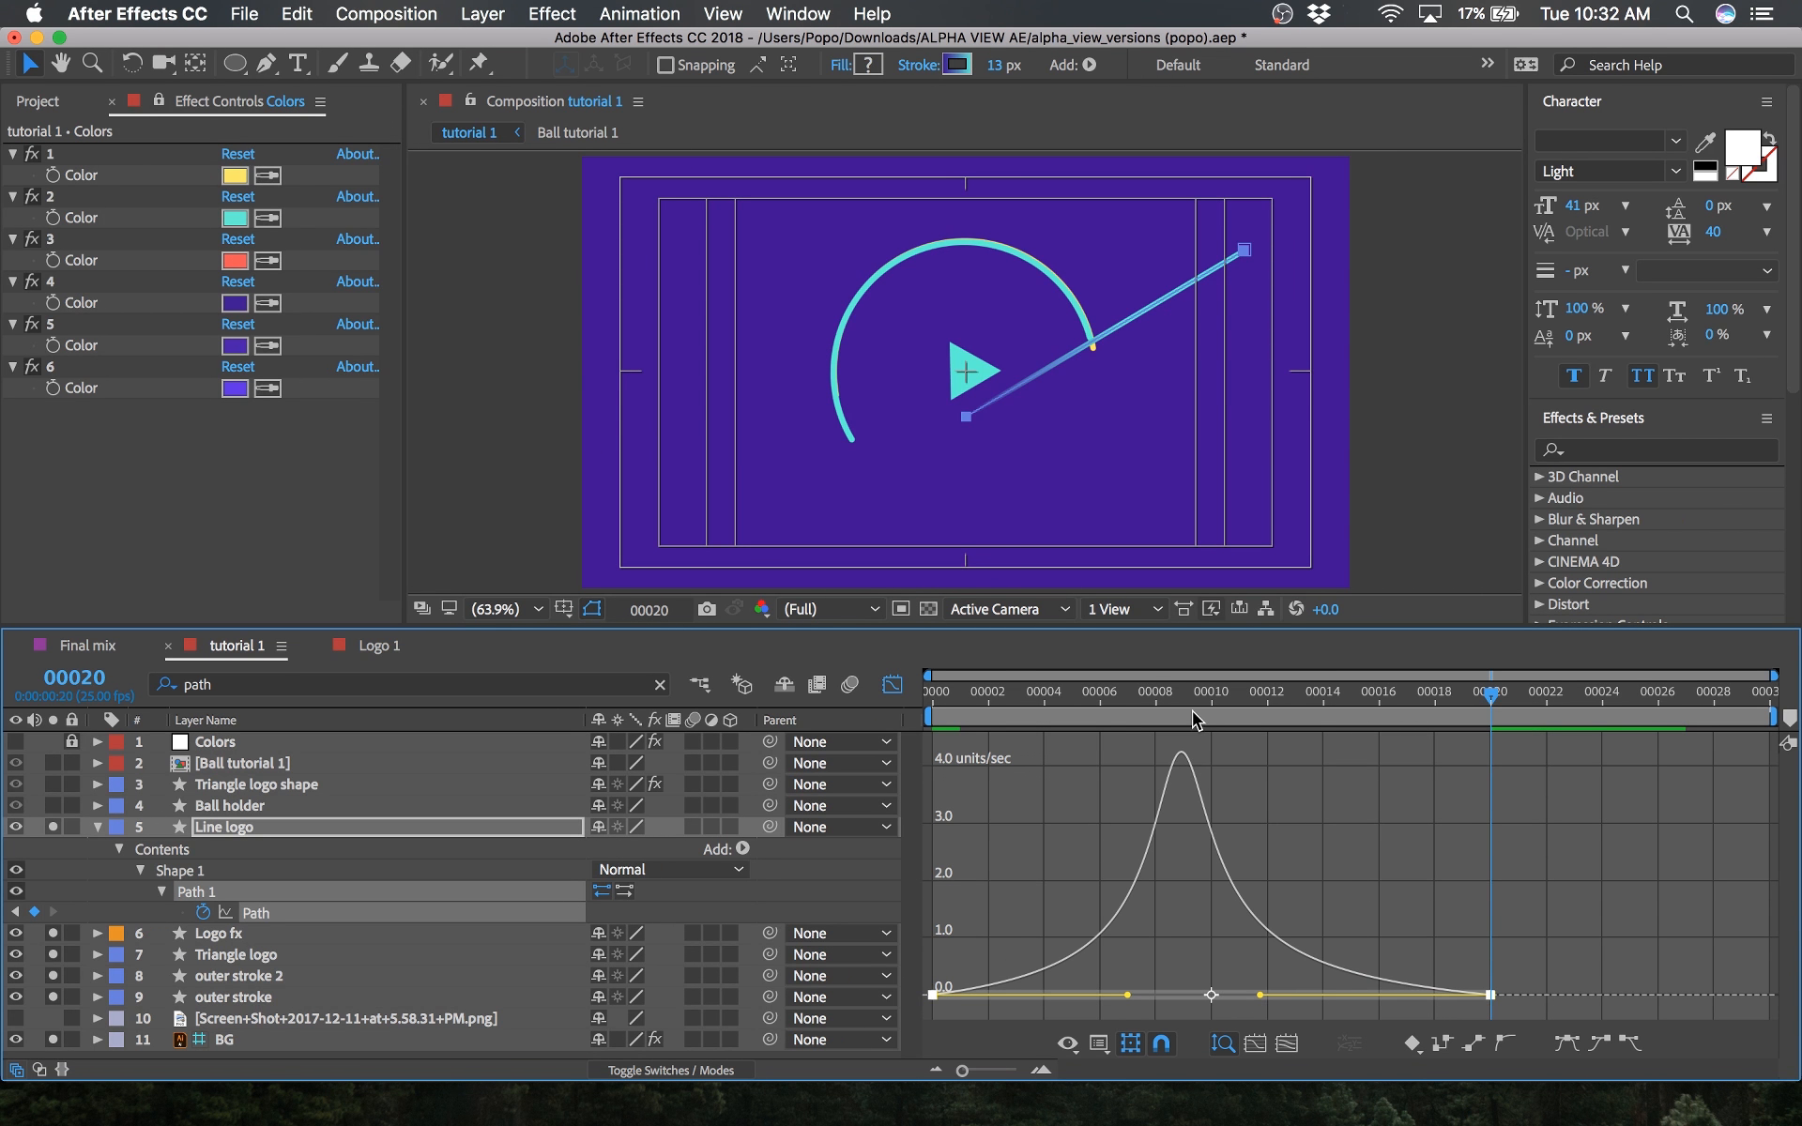
key("Home")
key("space")
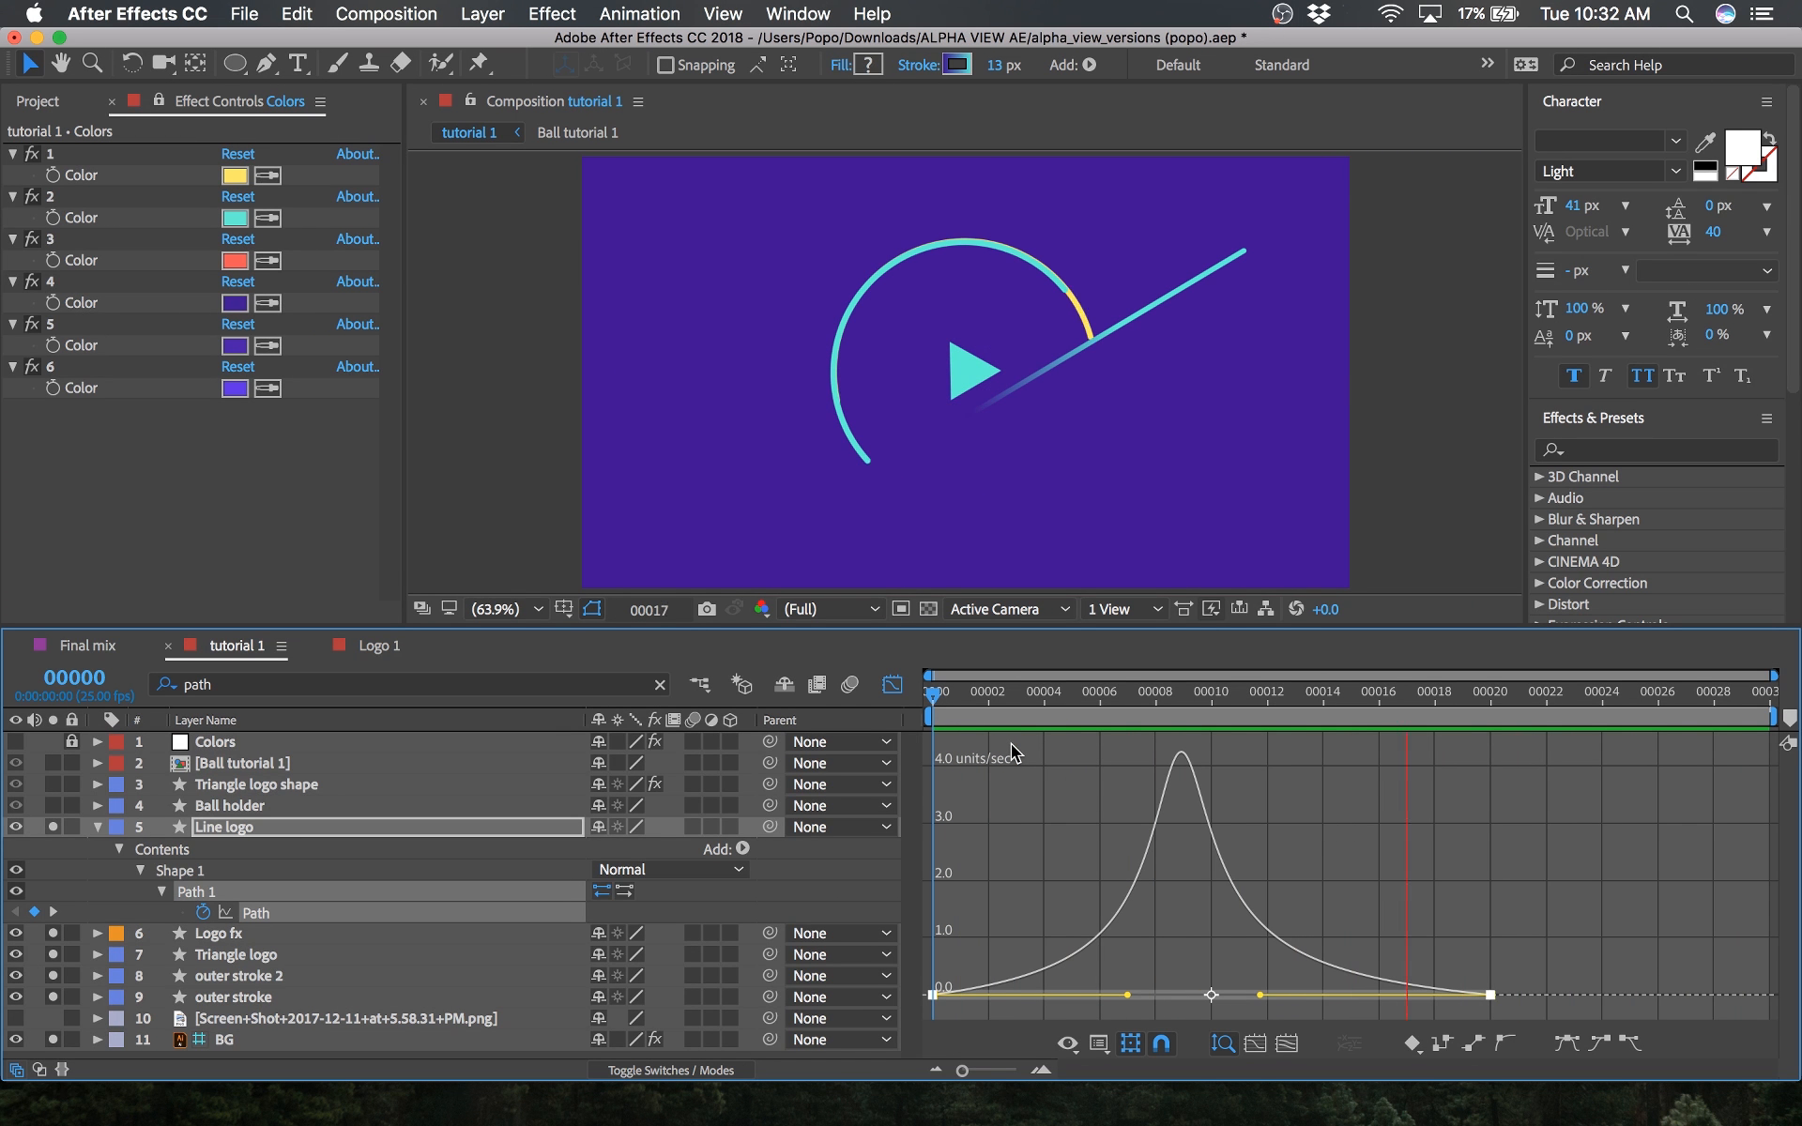
key("space")
left_click(893, 684)
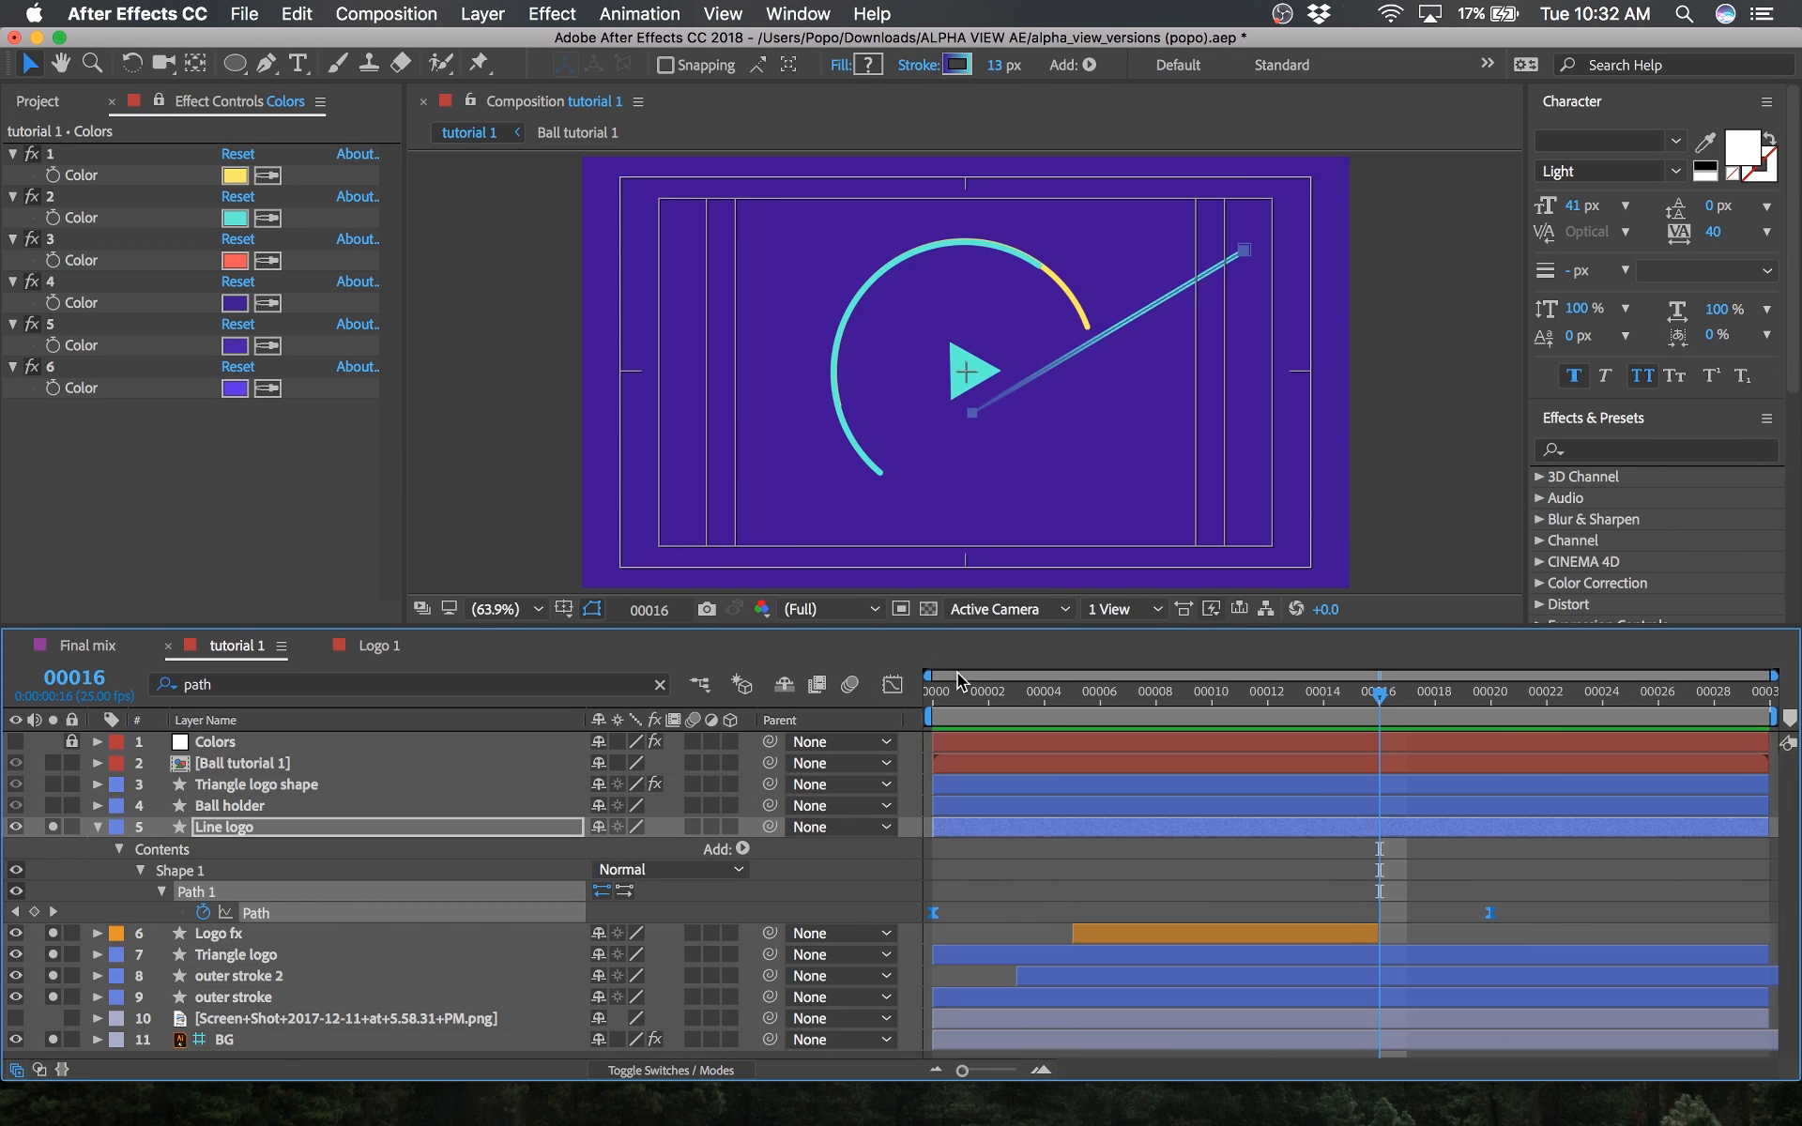
Step: At frame 6, move the line's lower-left point past its upper-right end with the Pen tool, making a short segment extending outward
left_click_drag(1005, 690, 1095, 706)
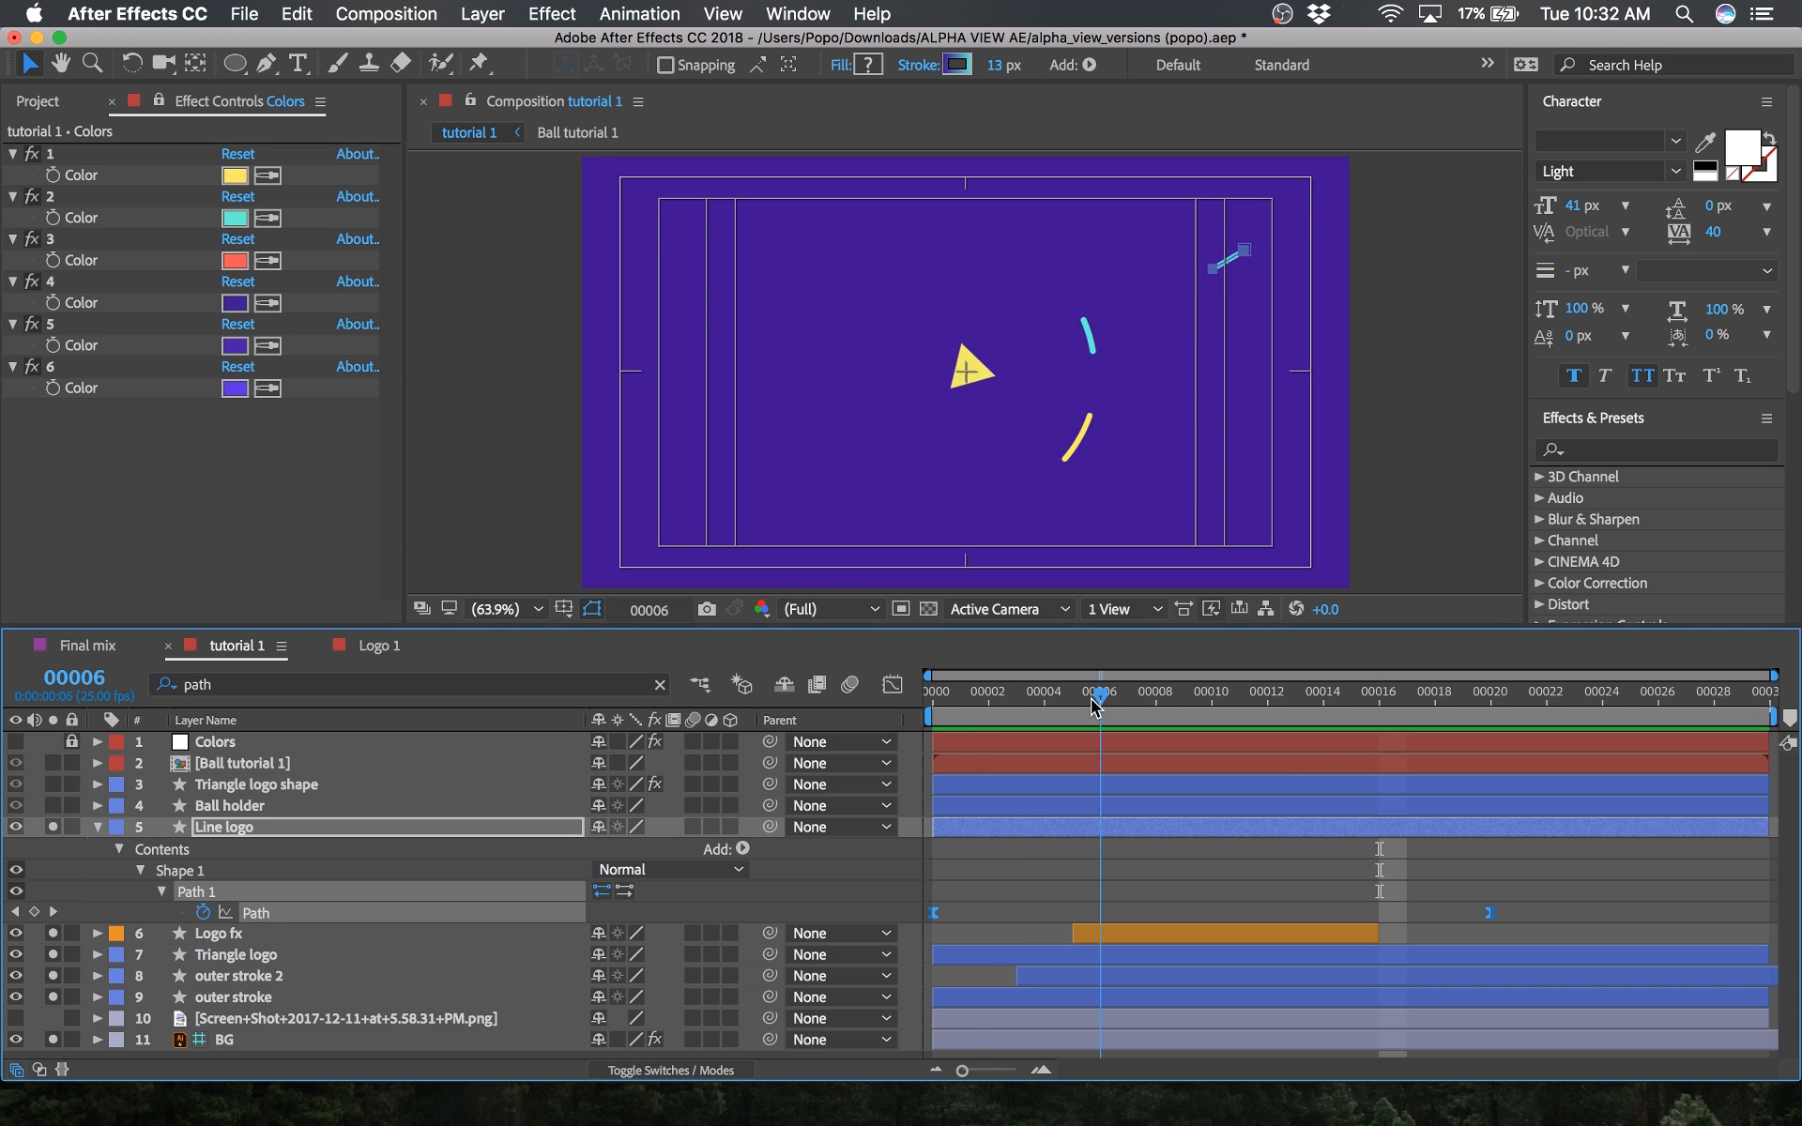
left_click(1226, 268)
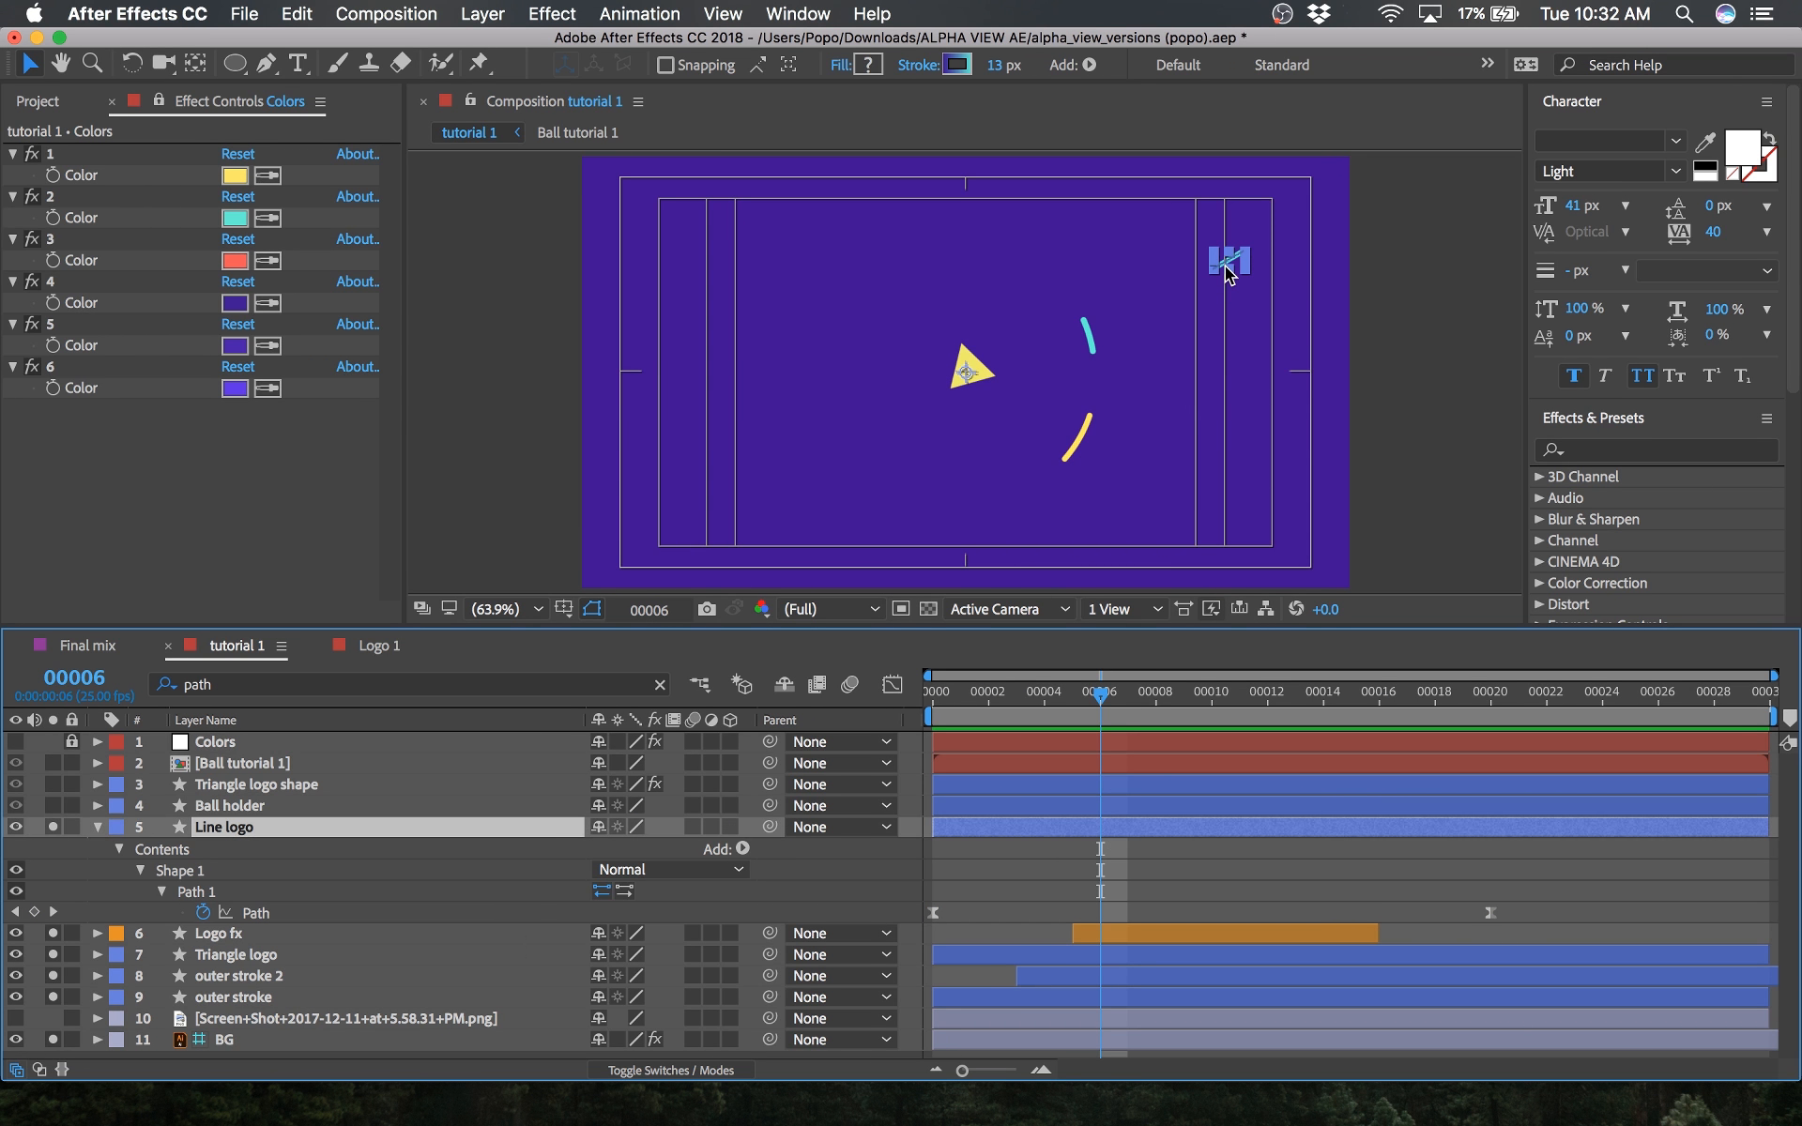
scroll(1164, 301, "up", 4)
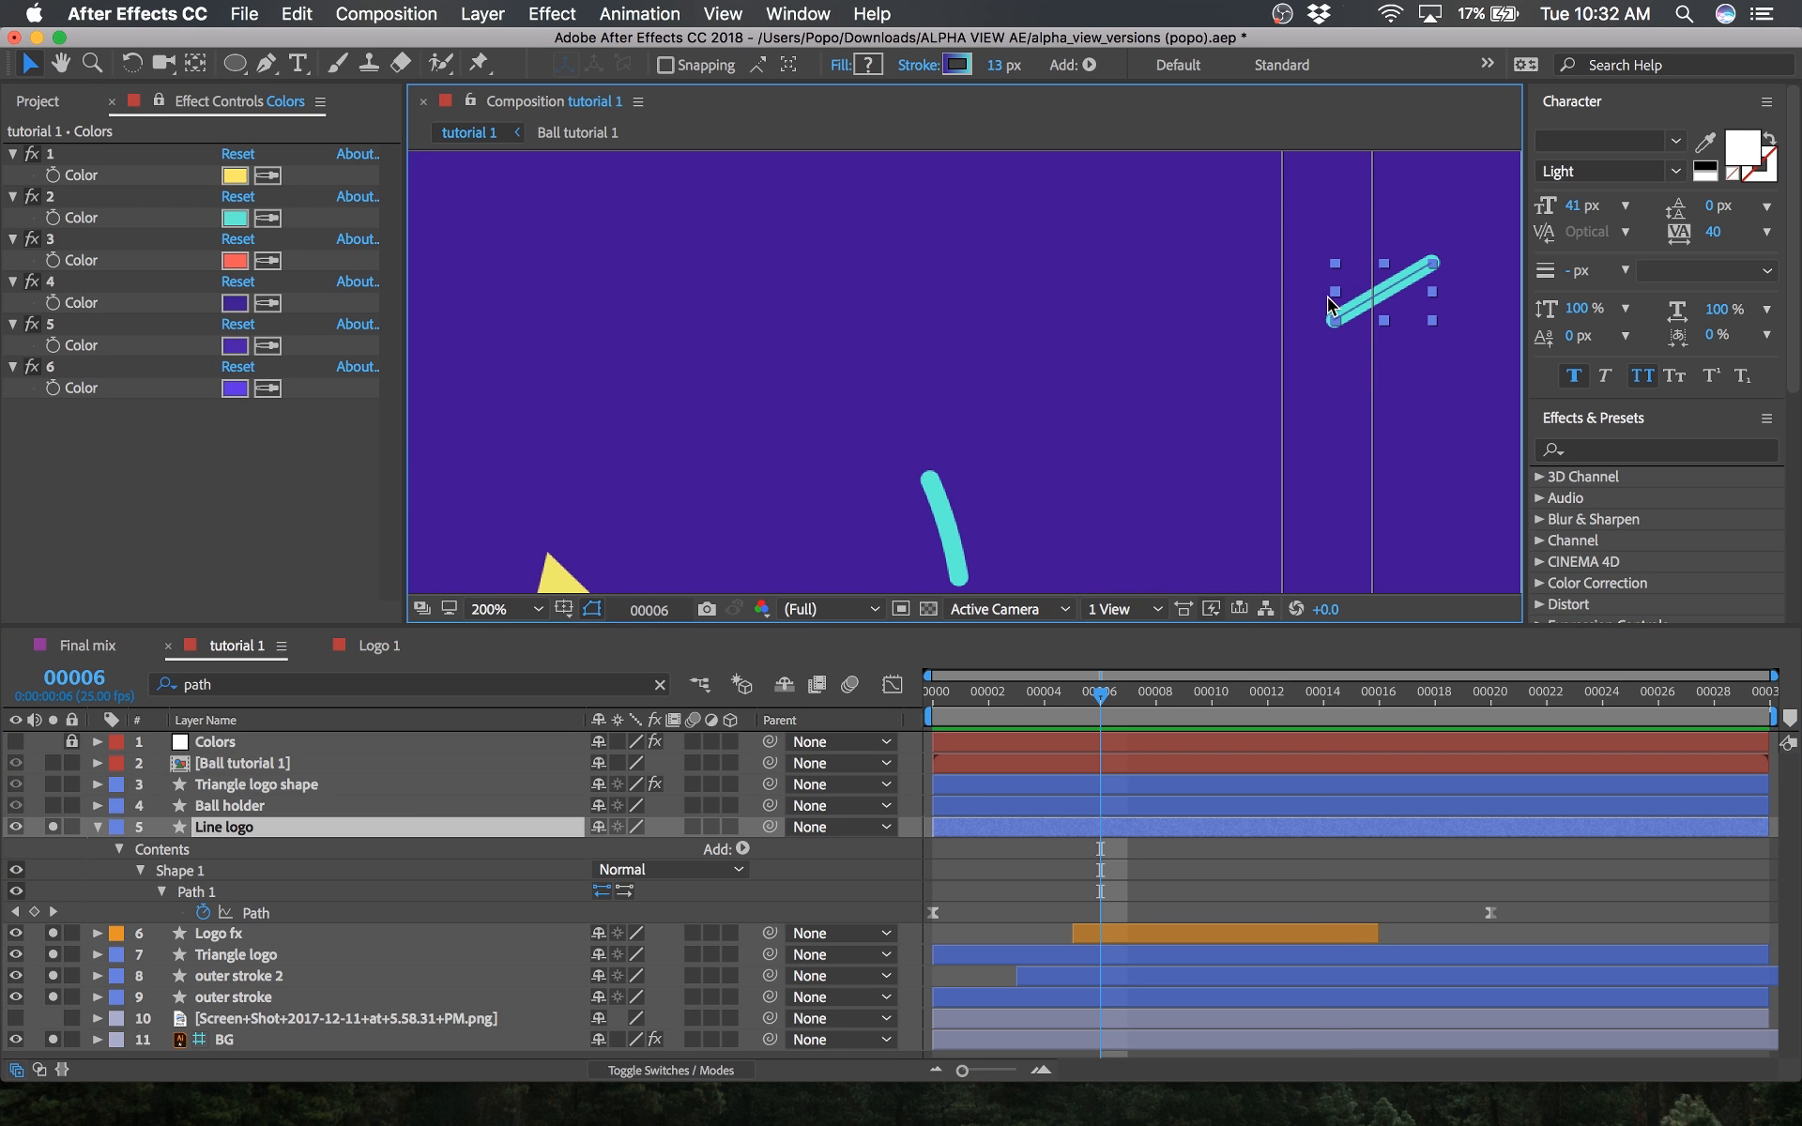
left_click(1345, 322)
left_click(1343, 317)
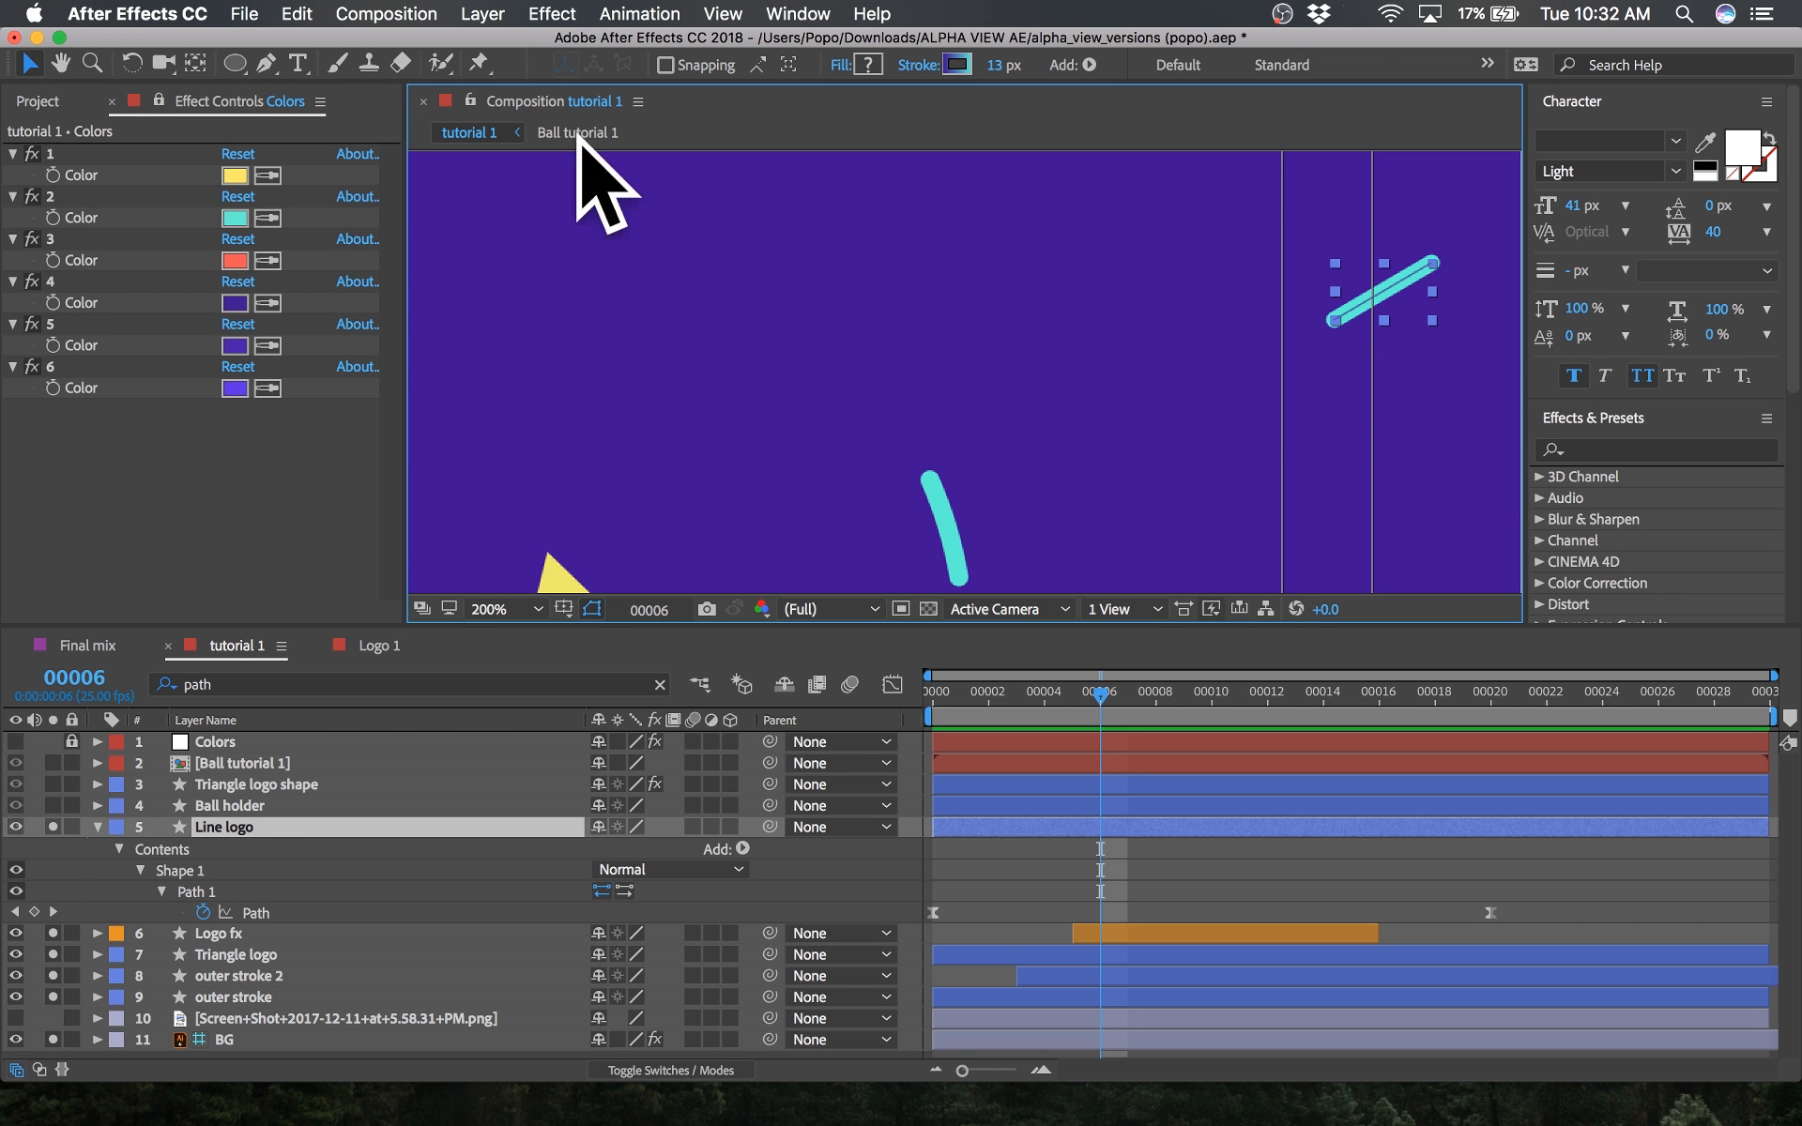
key("g")
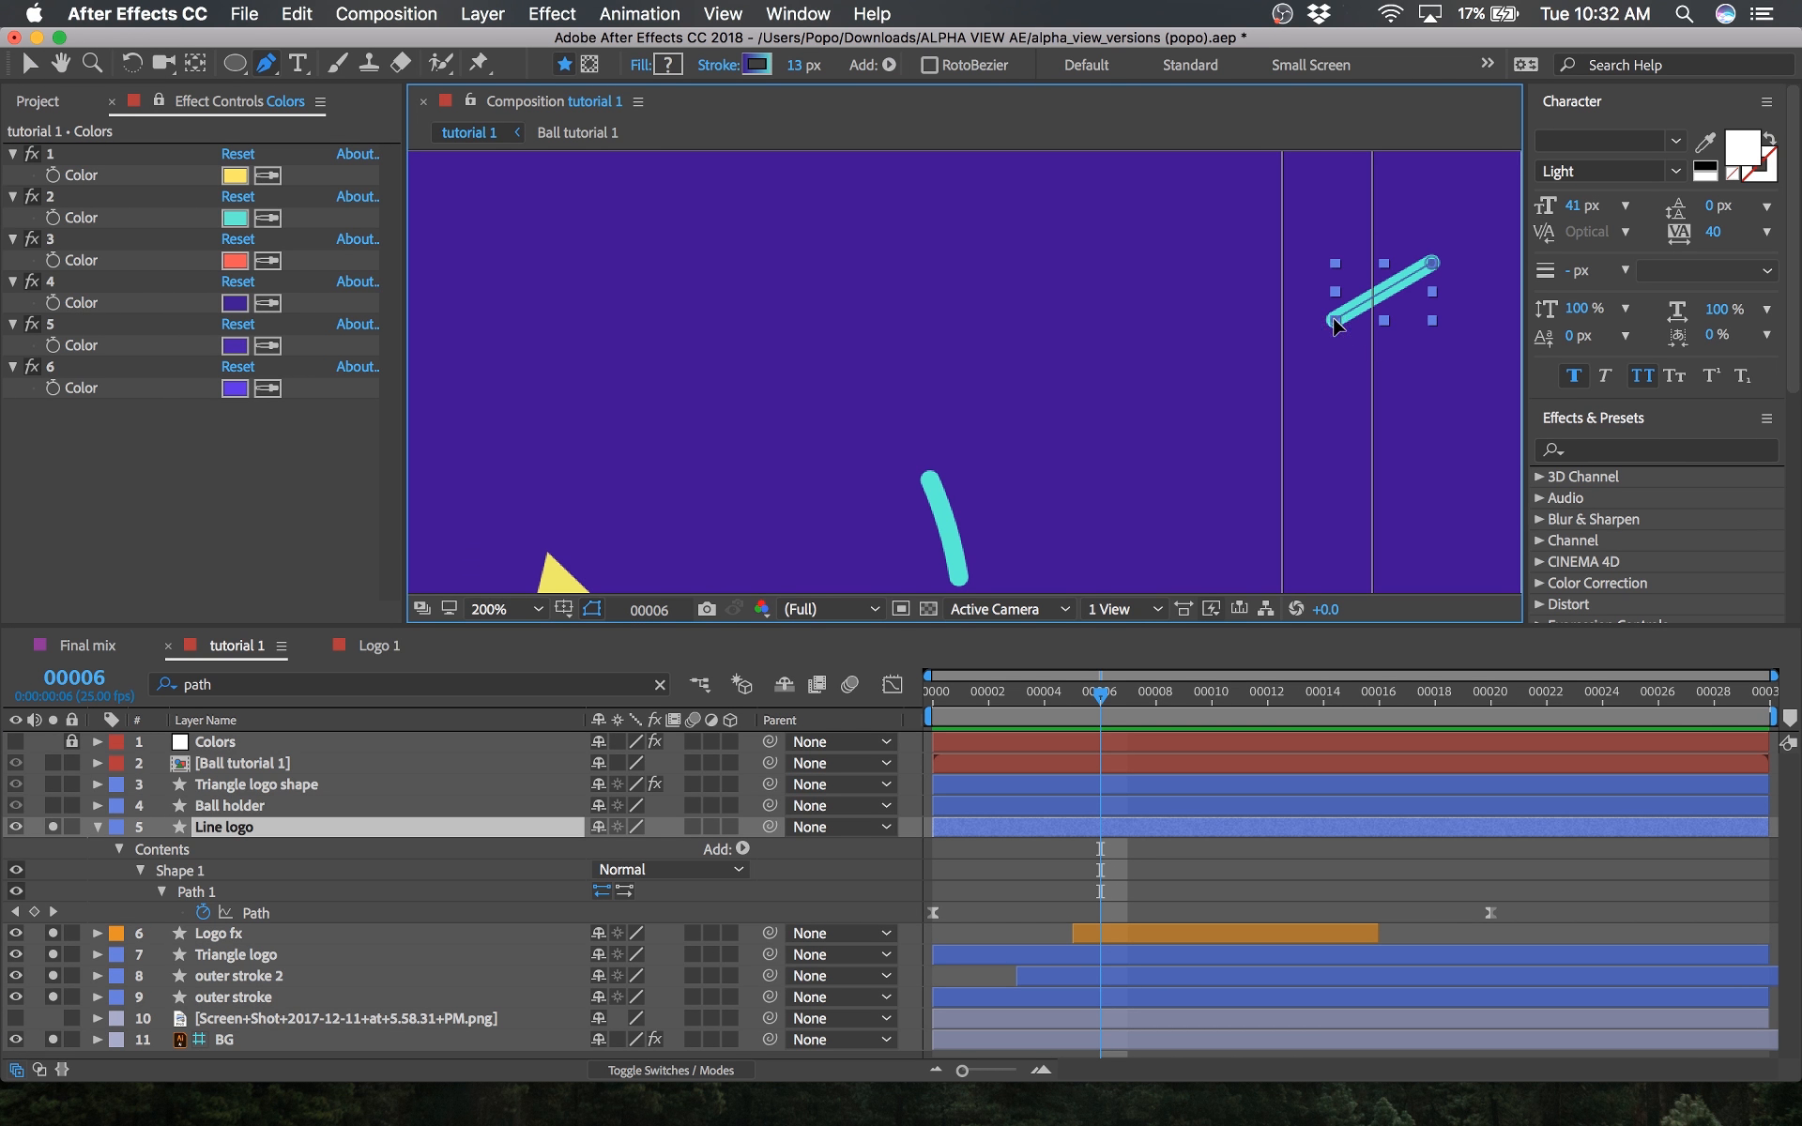
left_click(1333, 321)
left_click_drag(1390, 305, 1039, 376)
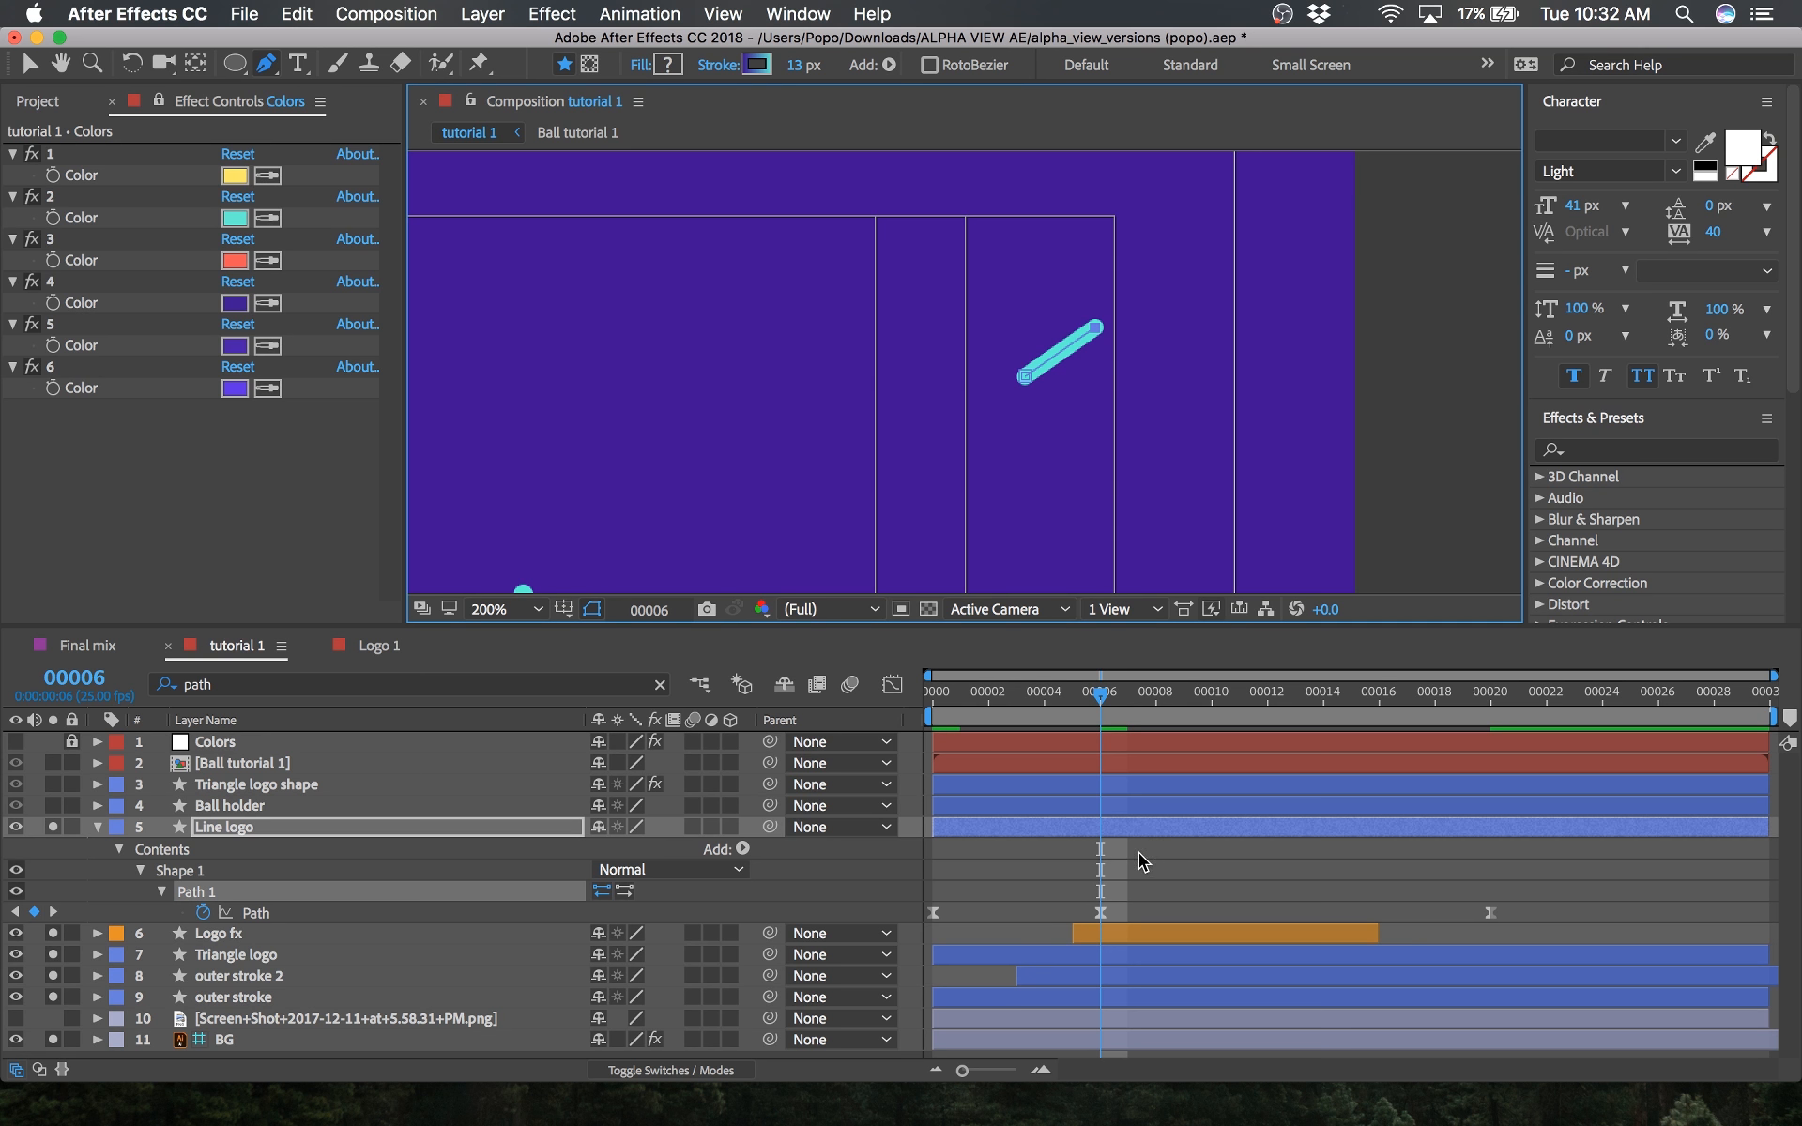
Step: Easy-ease the frame 6 Path keyframe, shape the first segment's speed curve to peak near frame 1, and preview the motion
left_click(1101, 910)
left_click(889, 684)
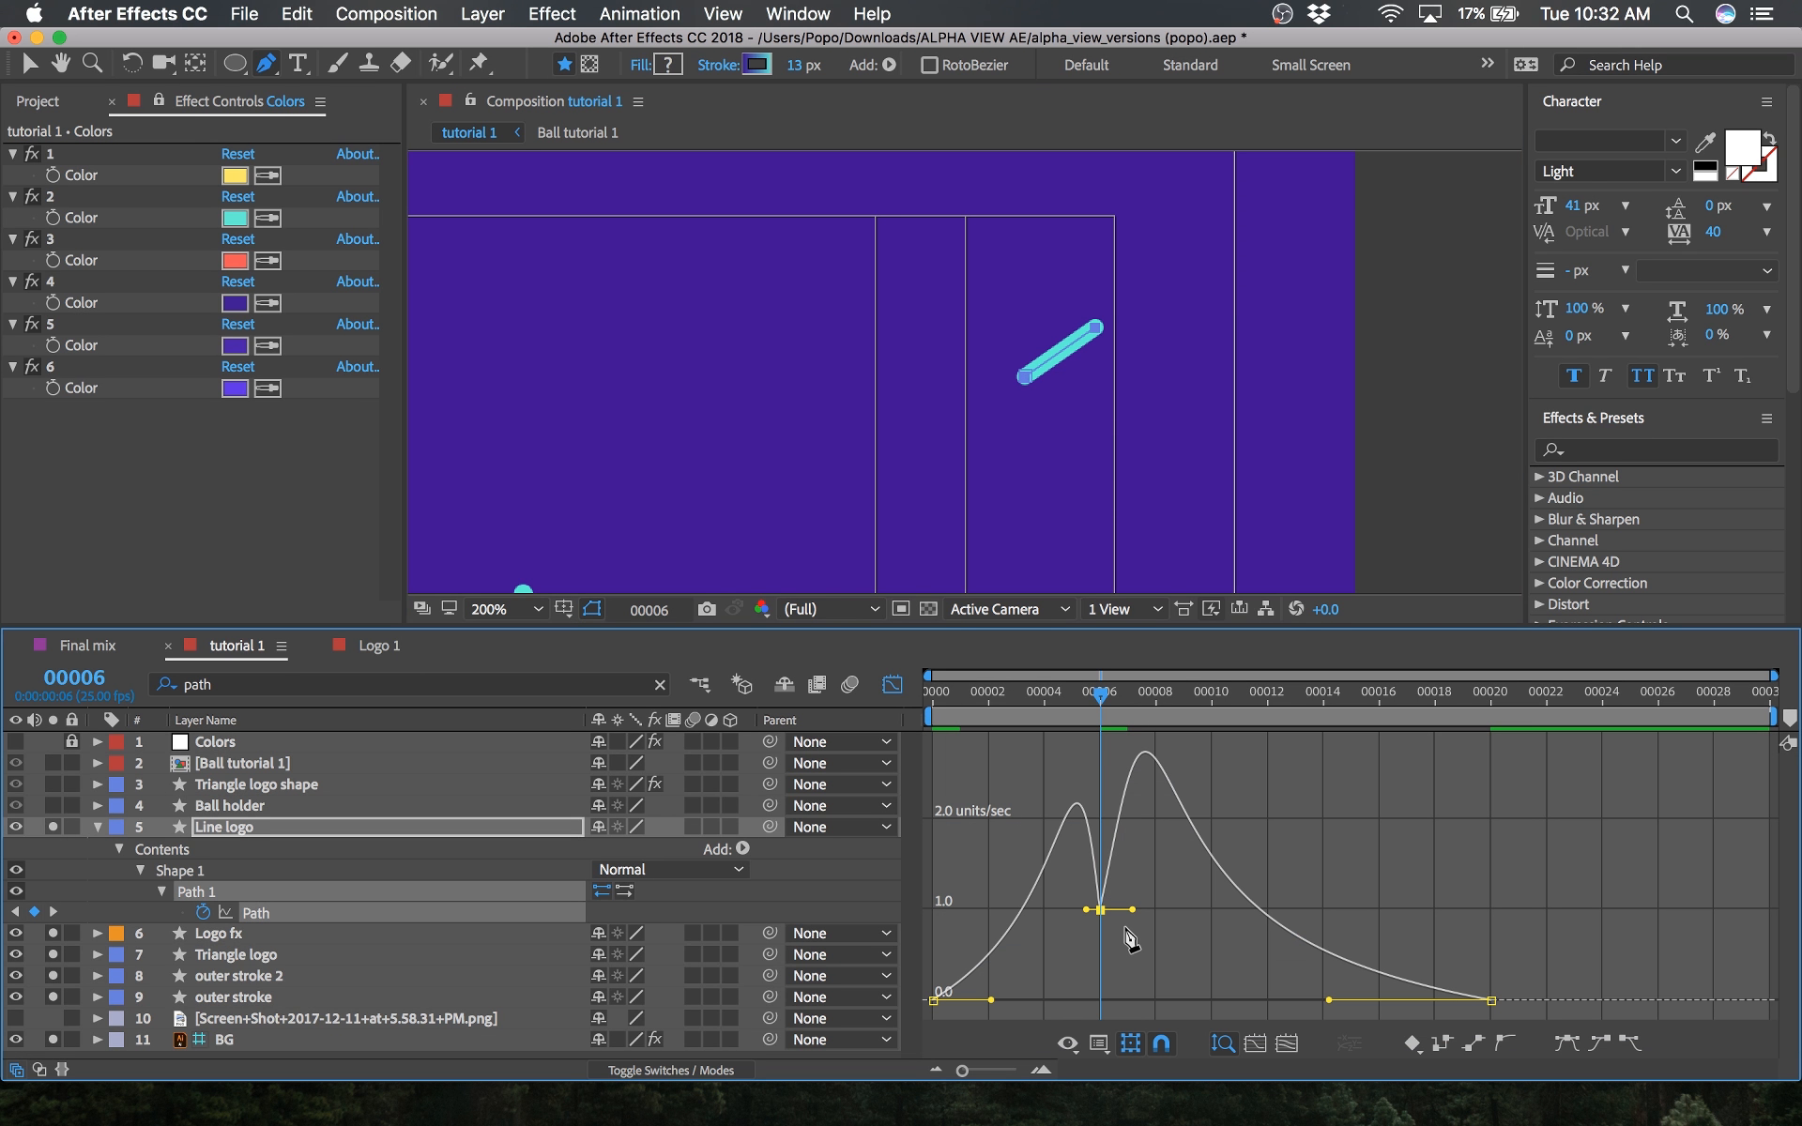
left_click_drag(1094, 696, 1035, 701)
key("space")
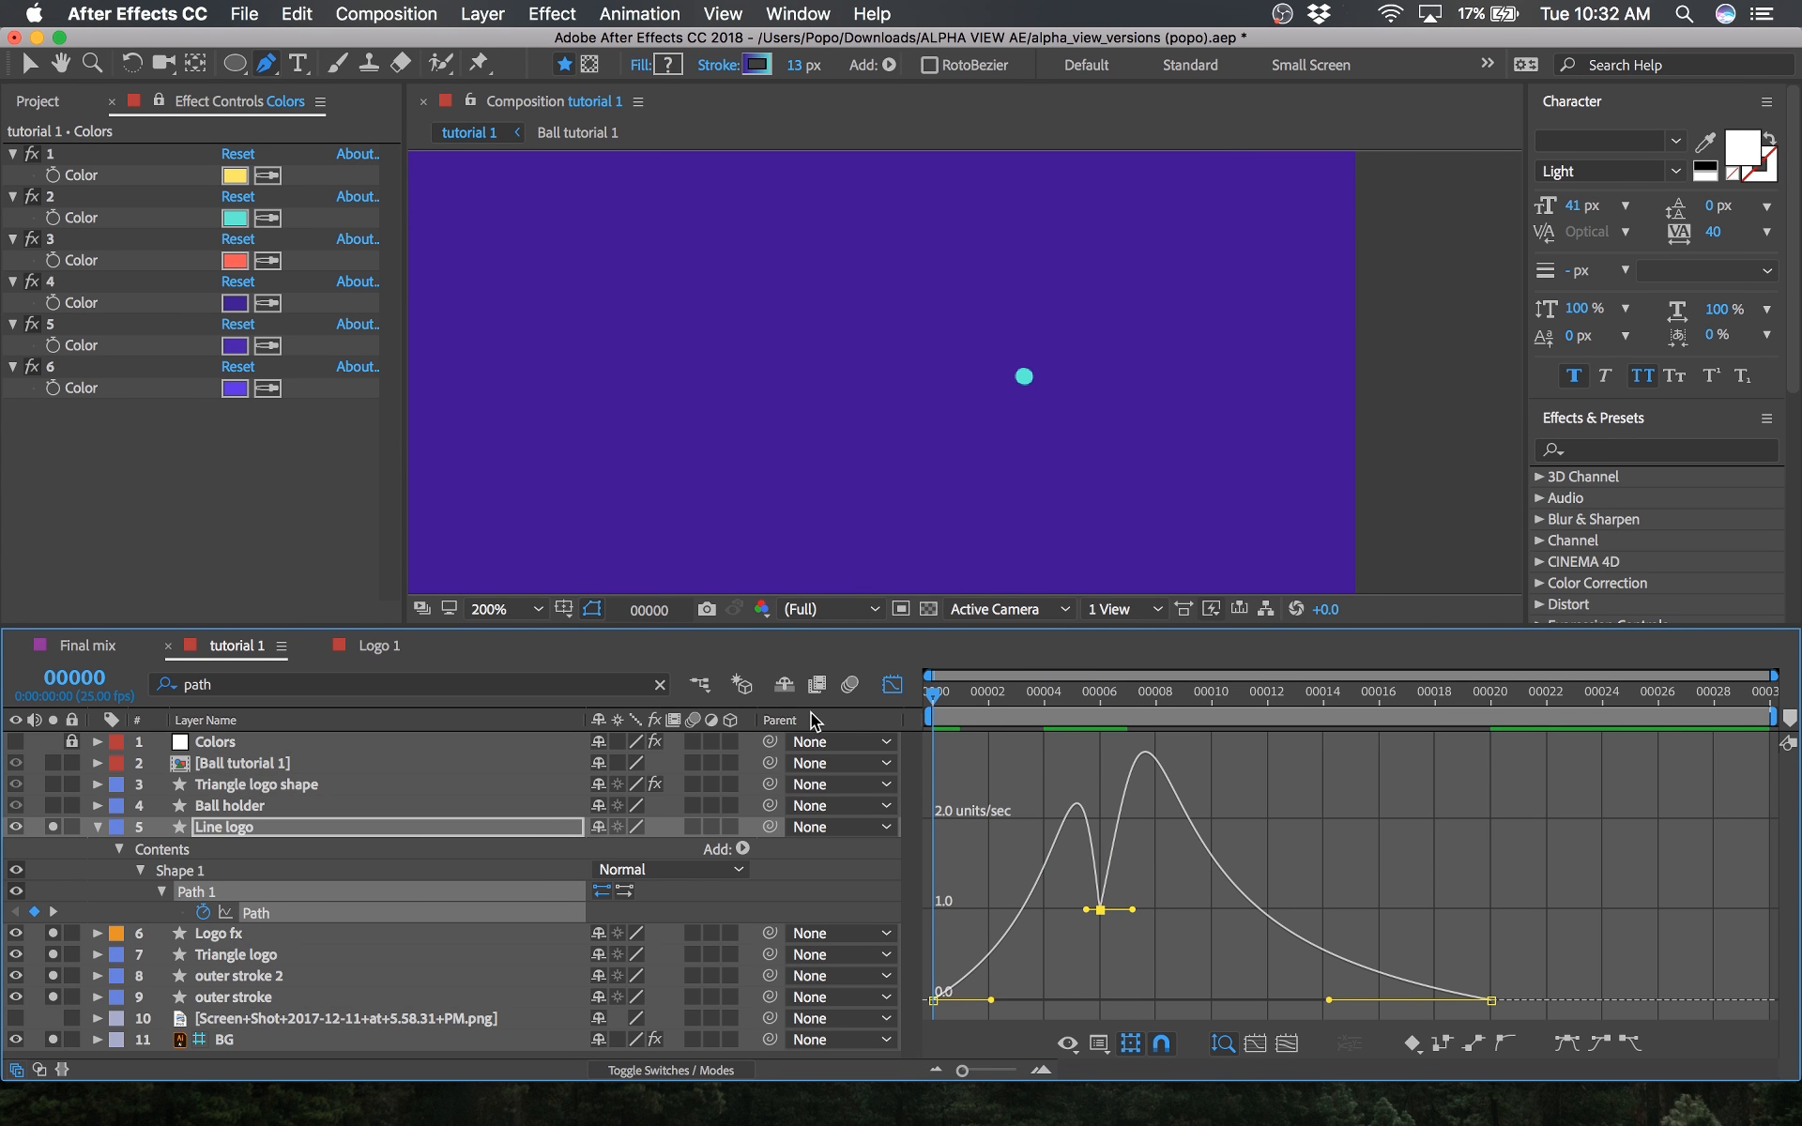
left_click(1102, 703)
key("g")
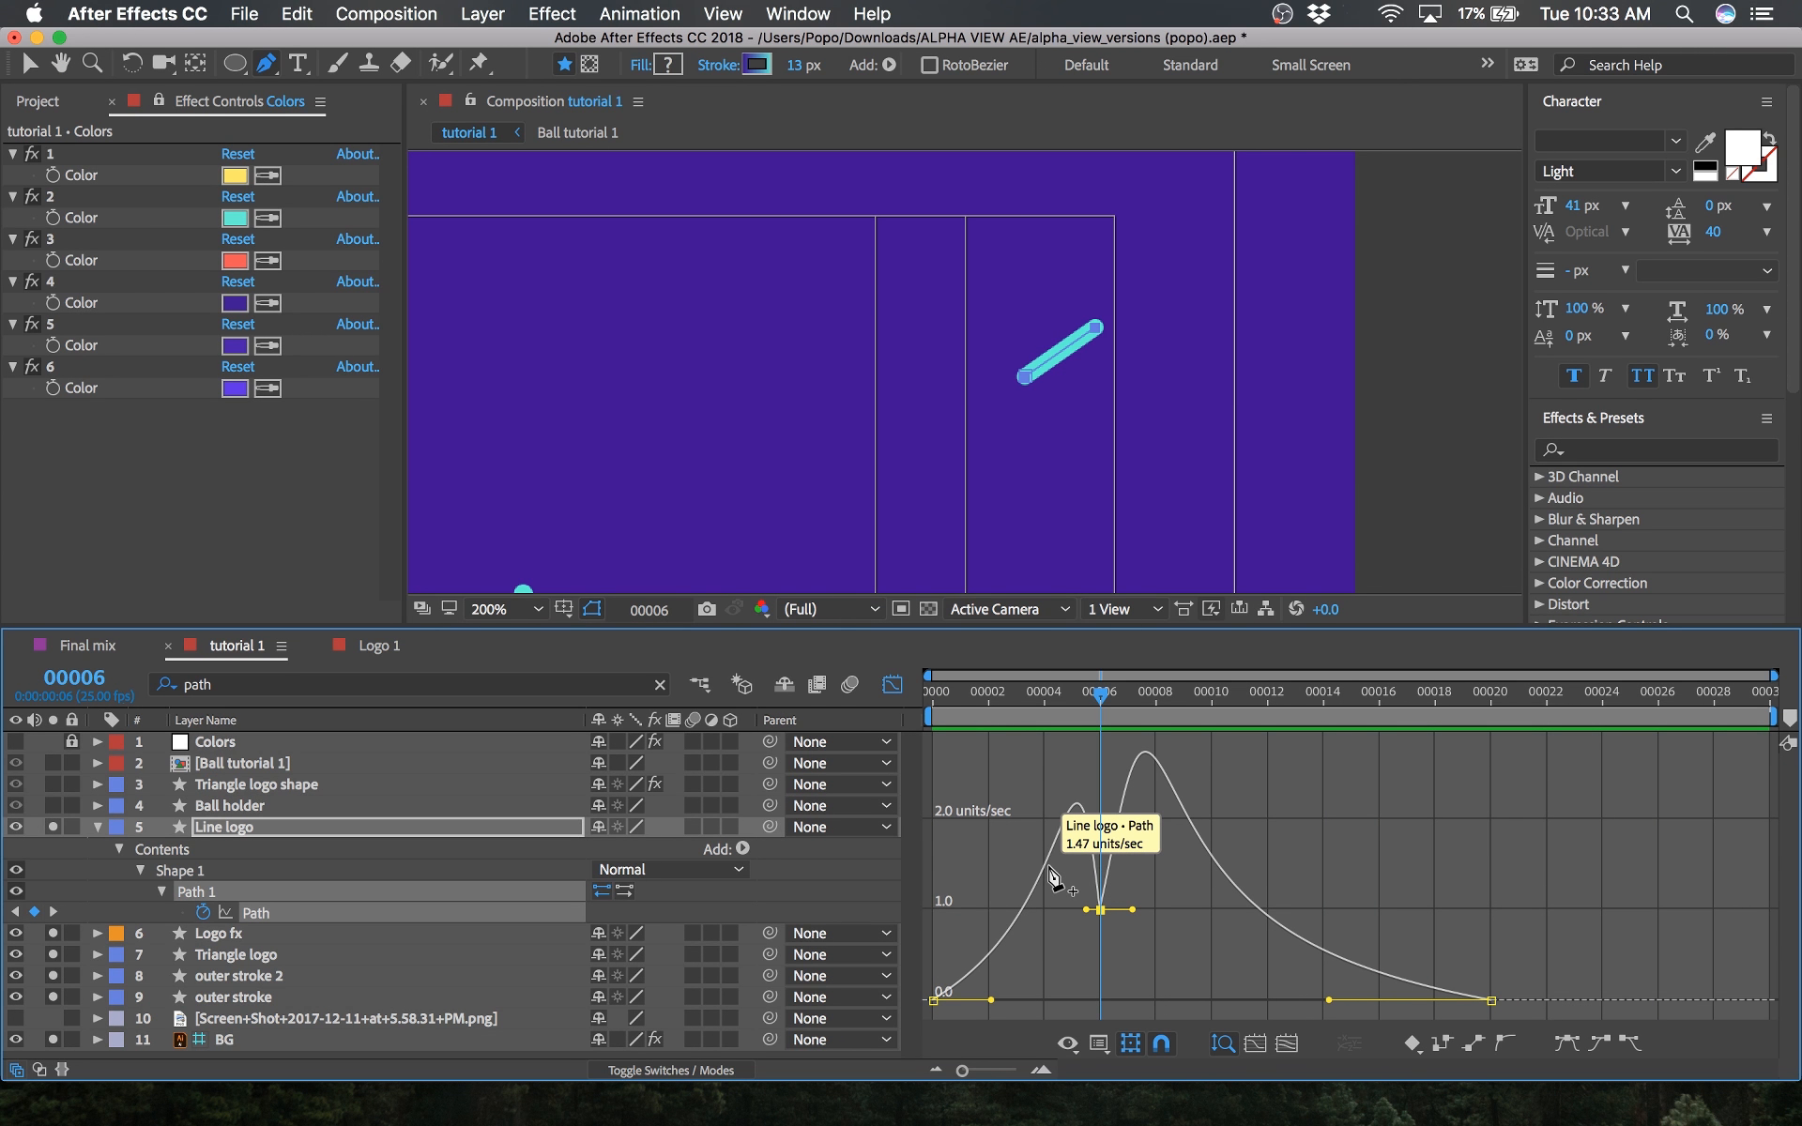
key("F9")
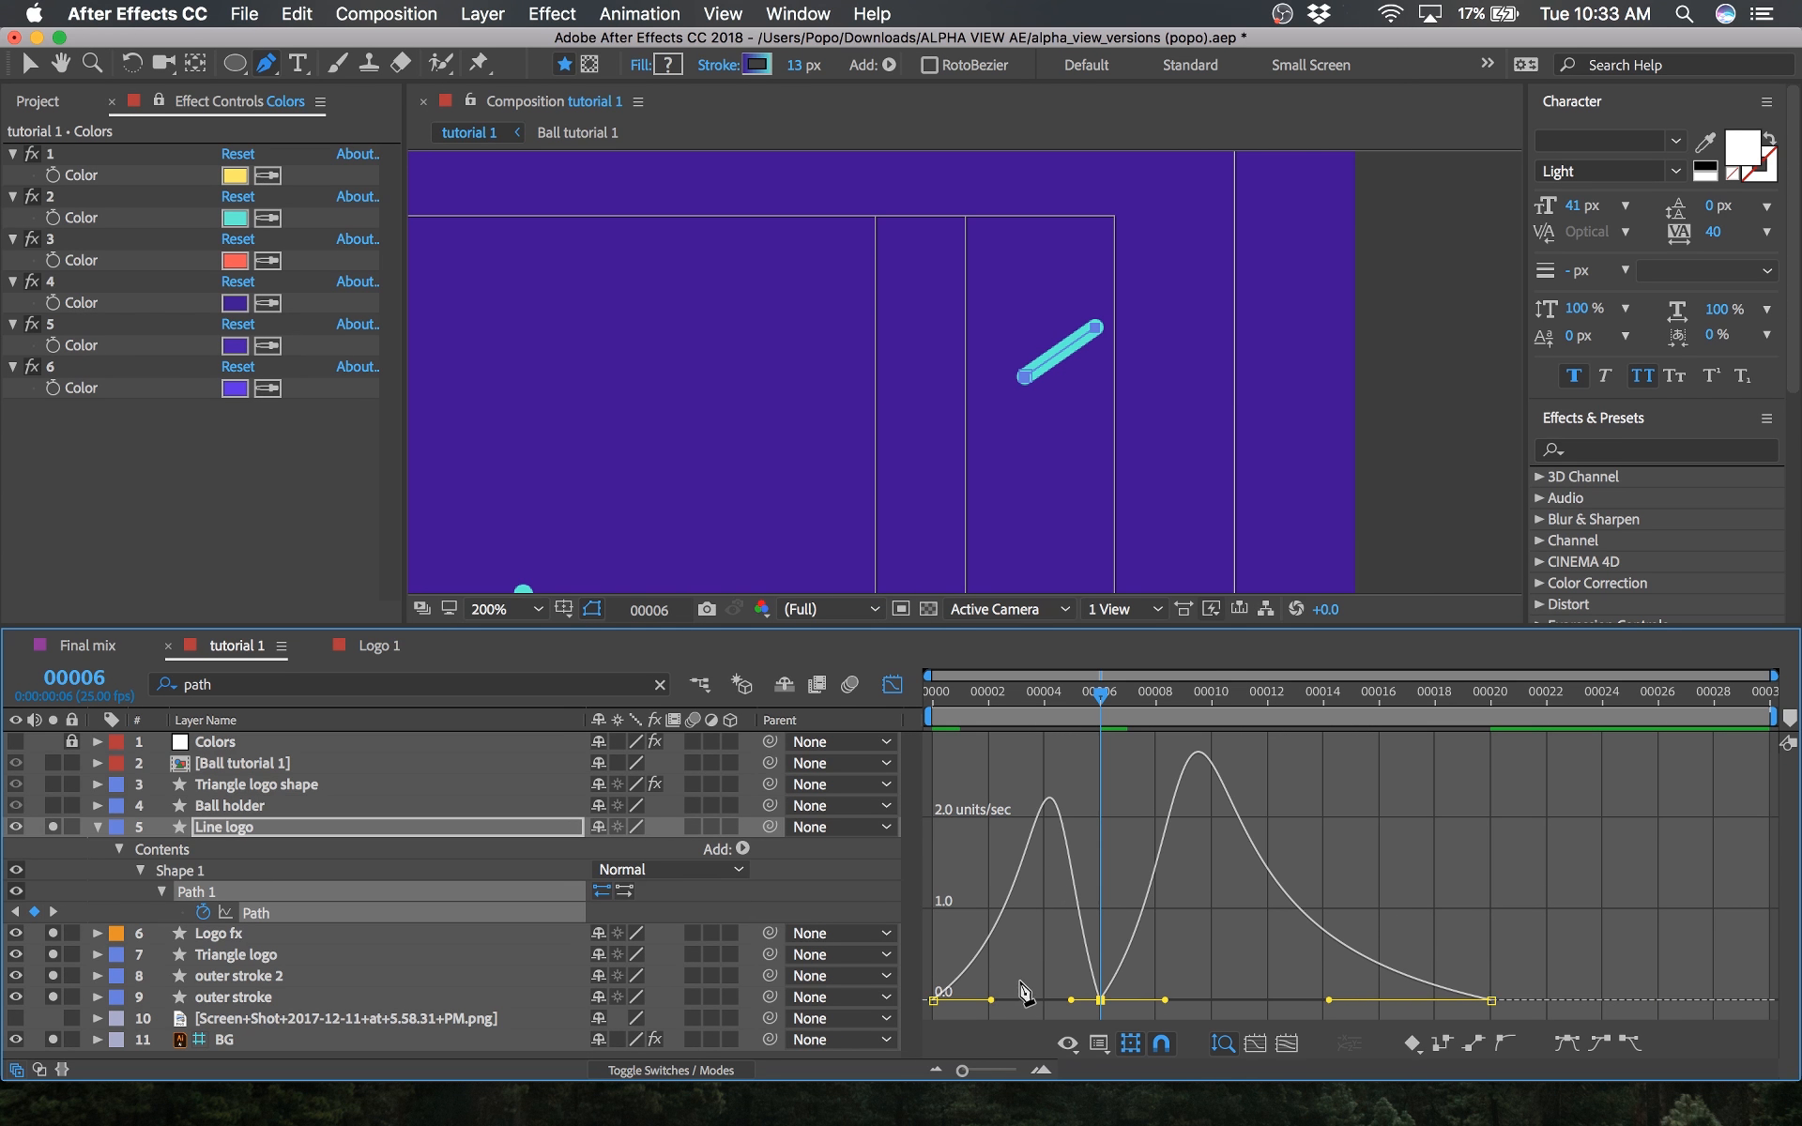
left_click_drag(990, 1000, 960, 1000)
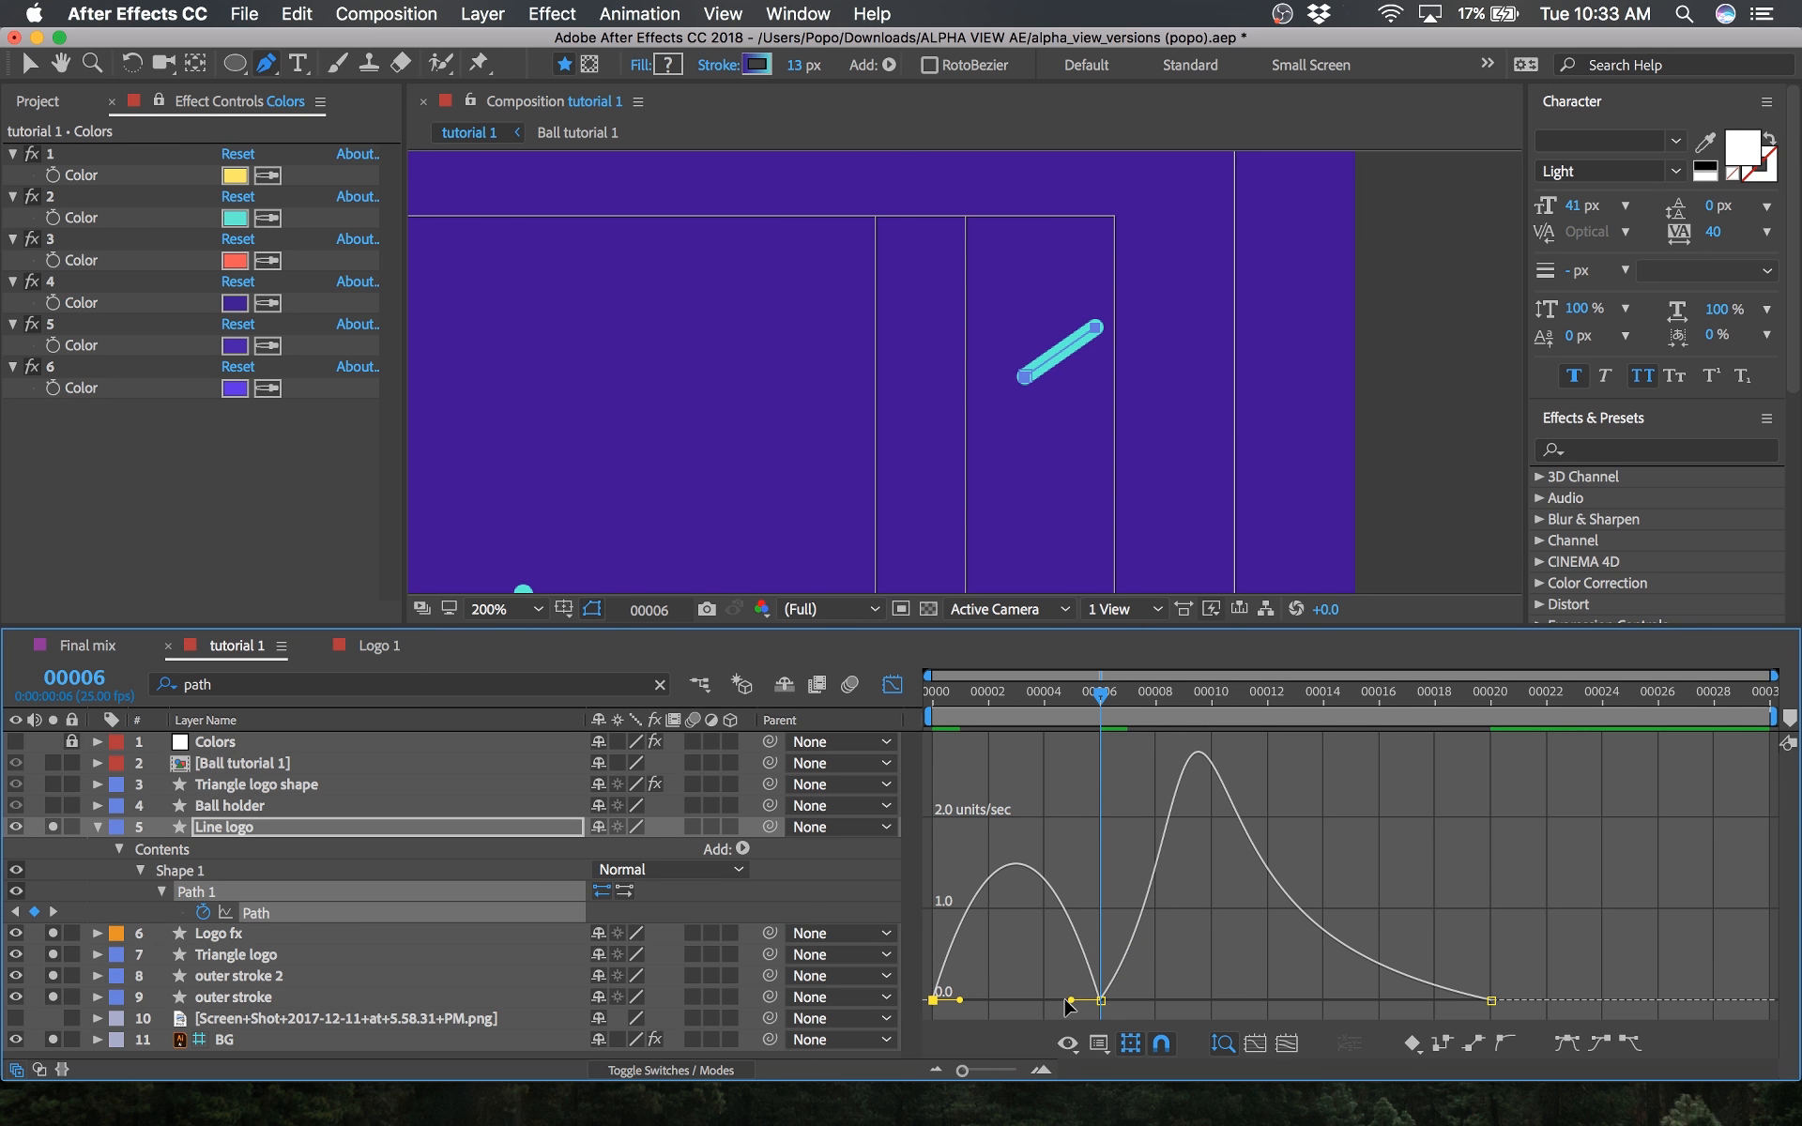
left_click_drag(1070, 1000, 1016, 1000)
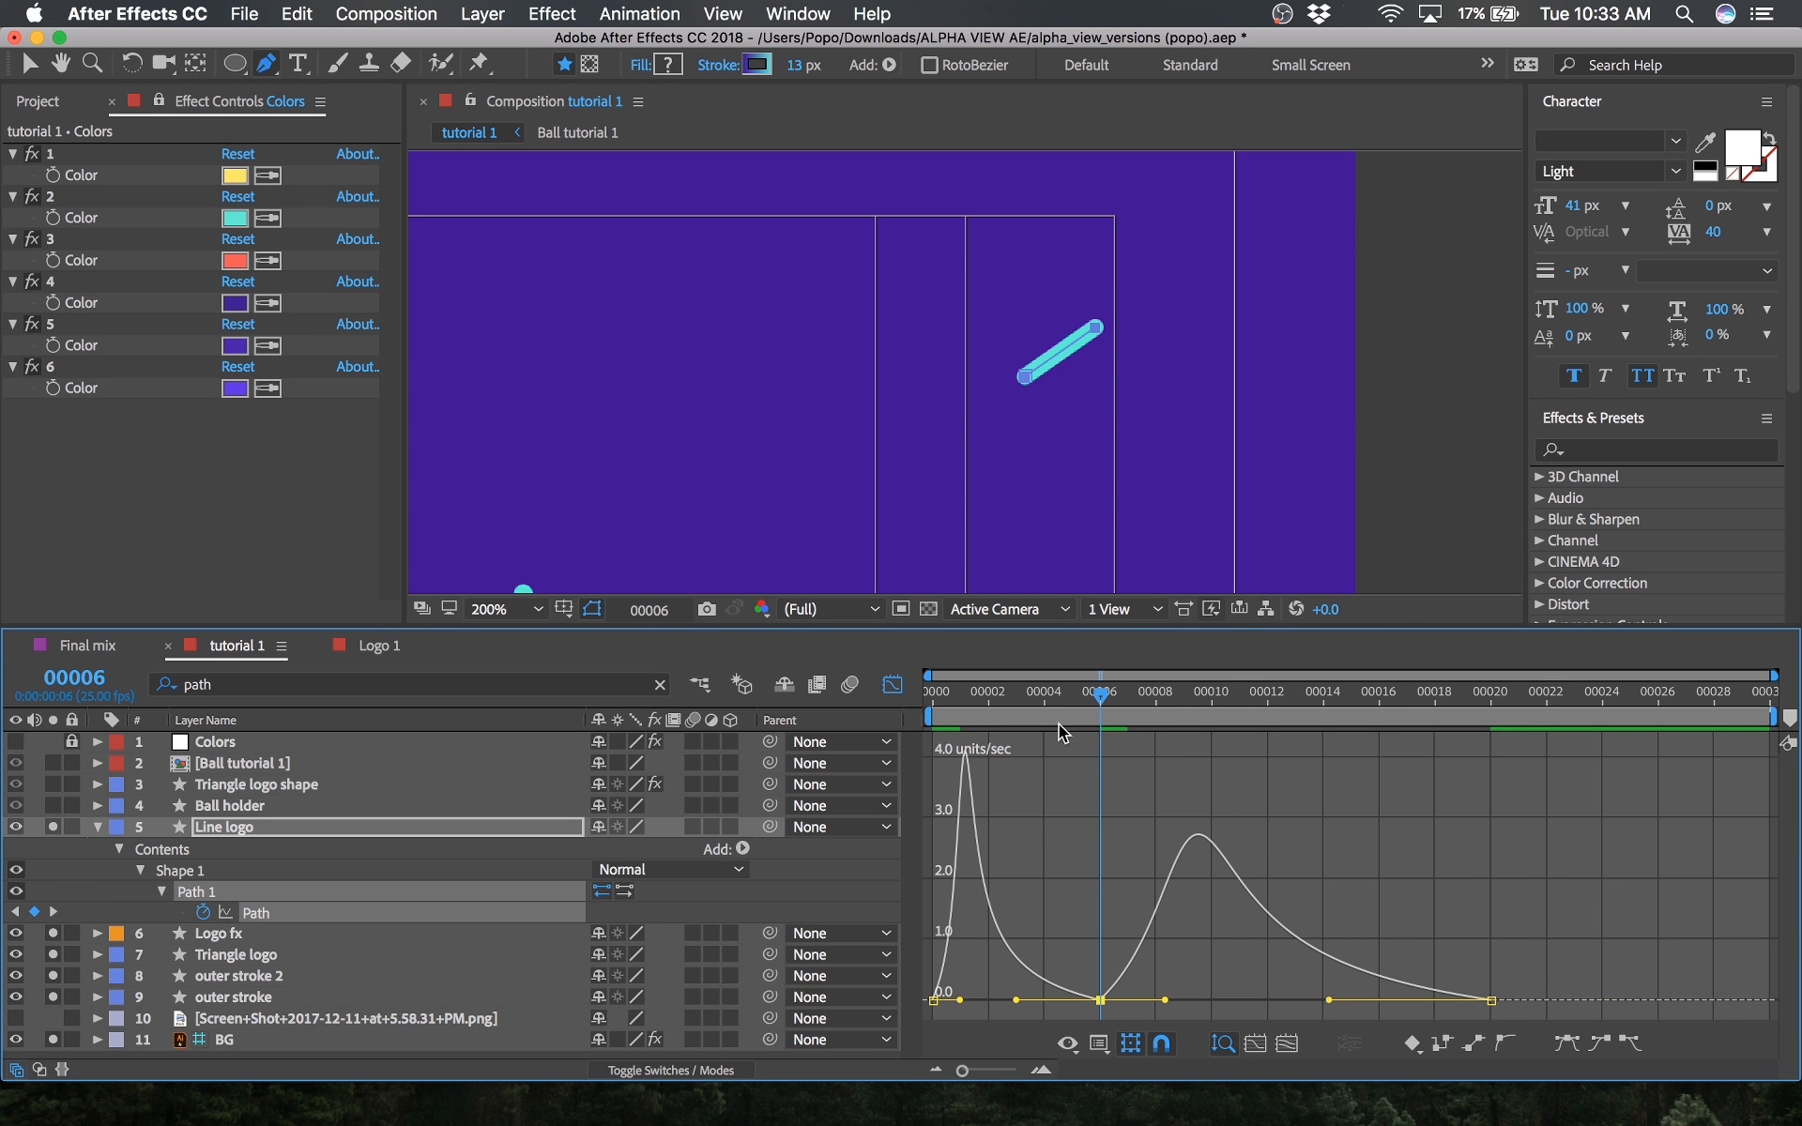
key("space")
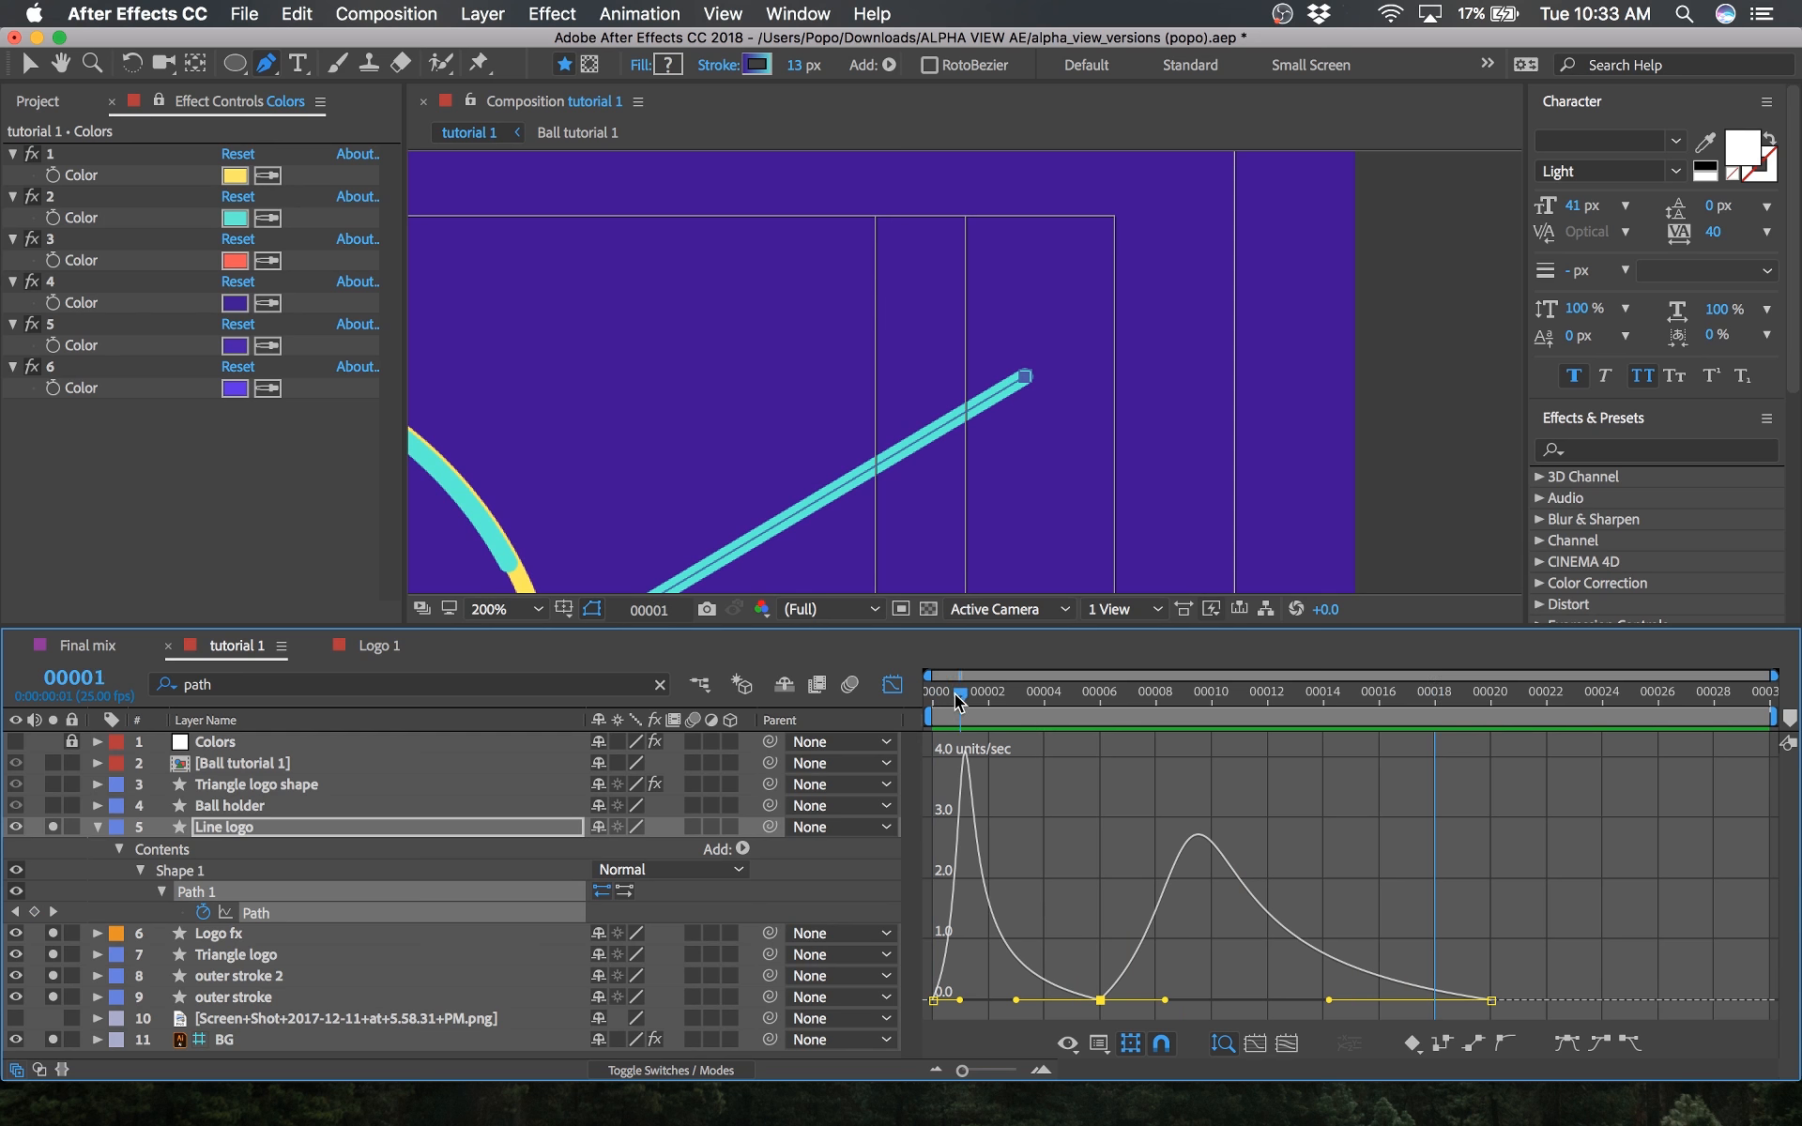
Step: Duplicate the Line logo layer and shift the duplicate earlier in time so its bar ends at about frame 9
left_click_drag(958, 699, 1498, 704)
key("h")
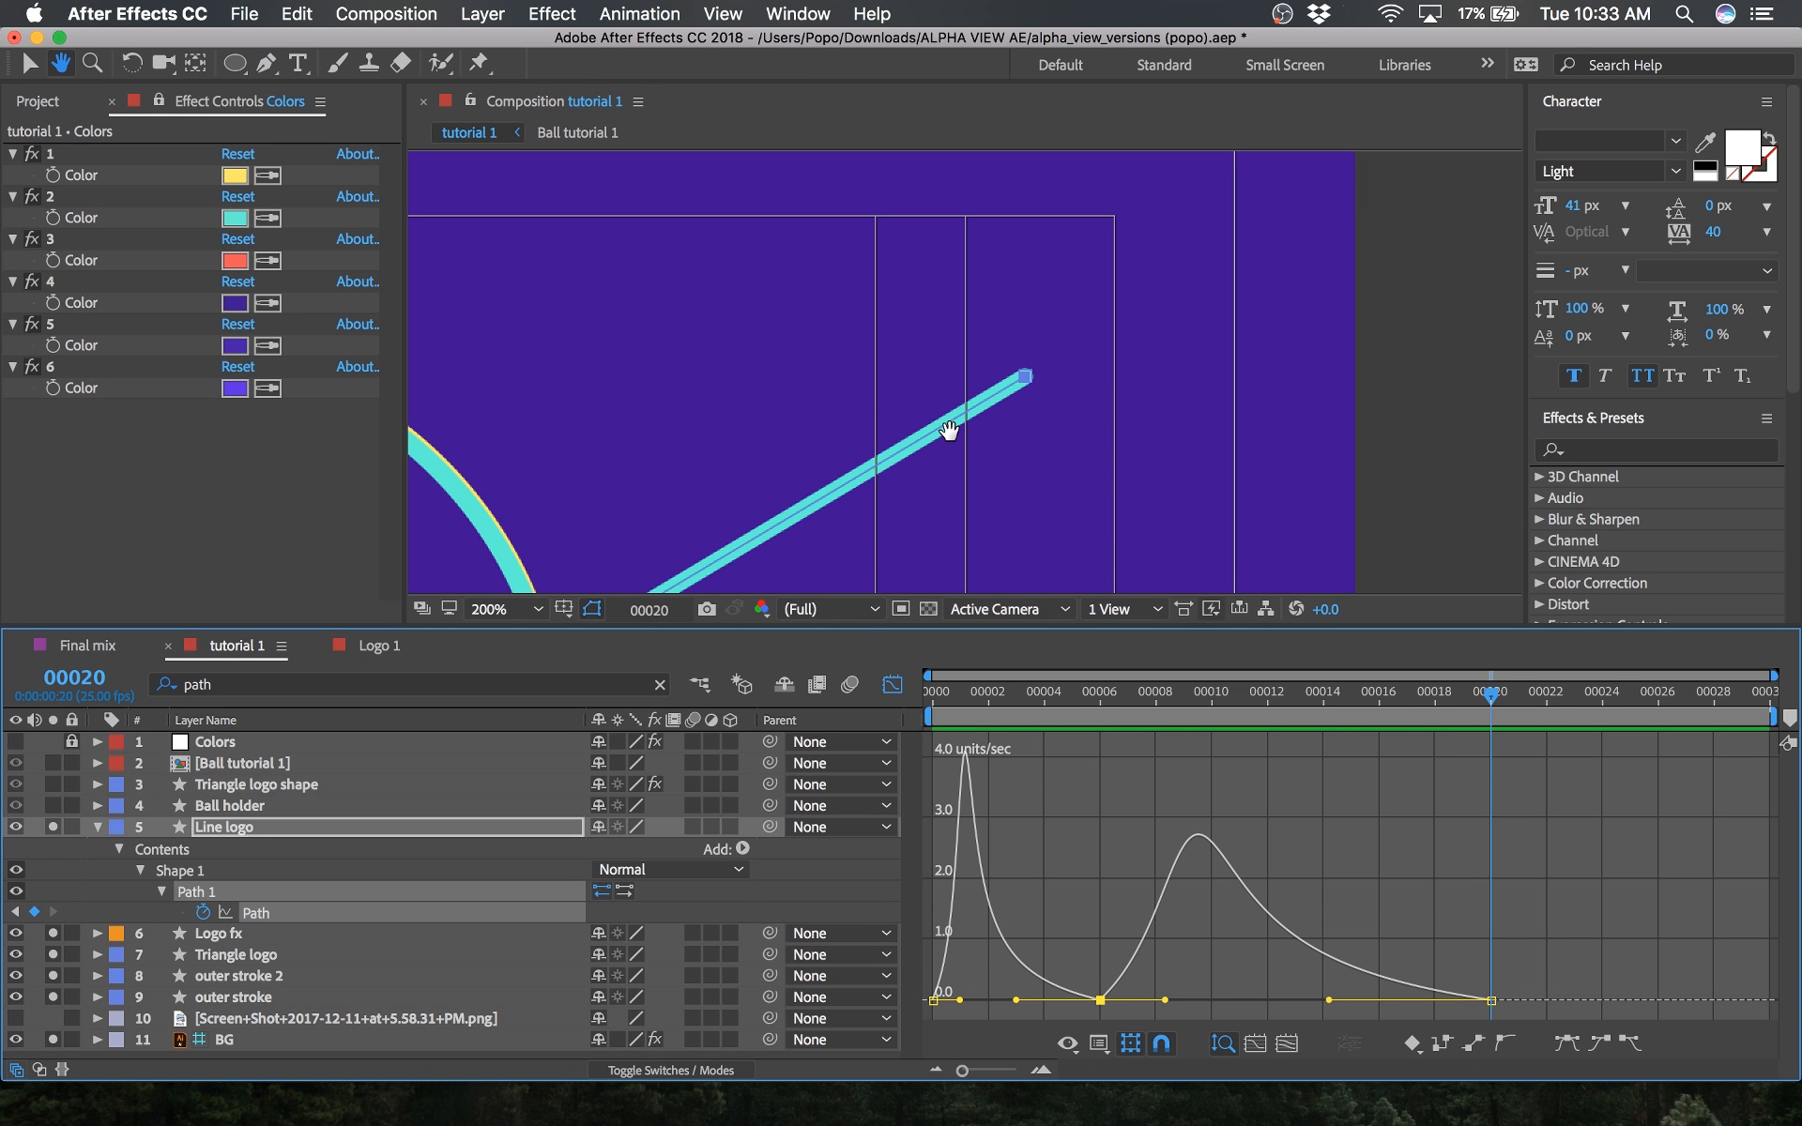
left_click_drag(949, 430, 1239, 250)
key("g")
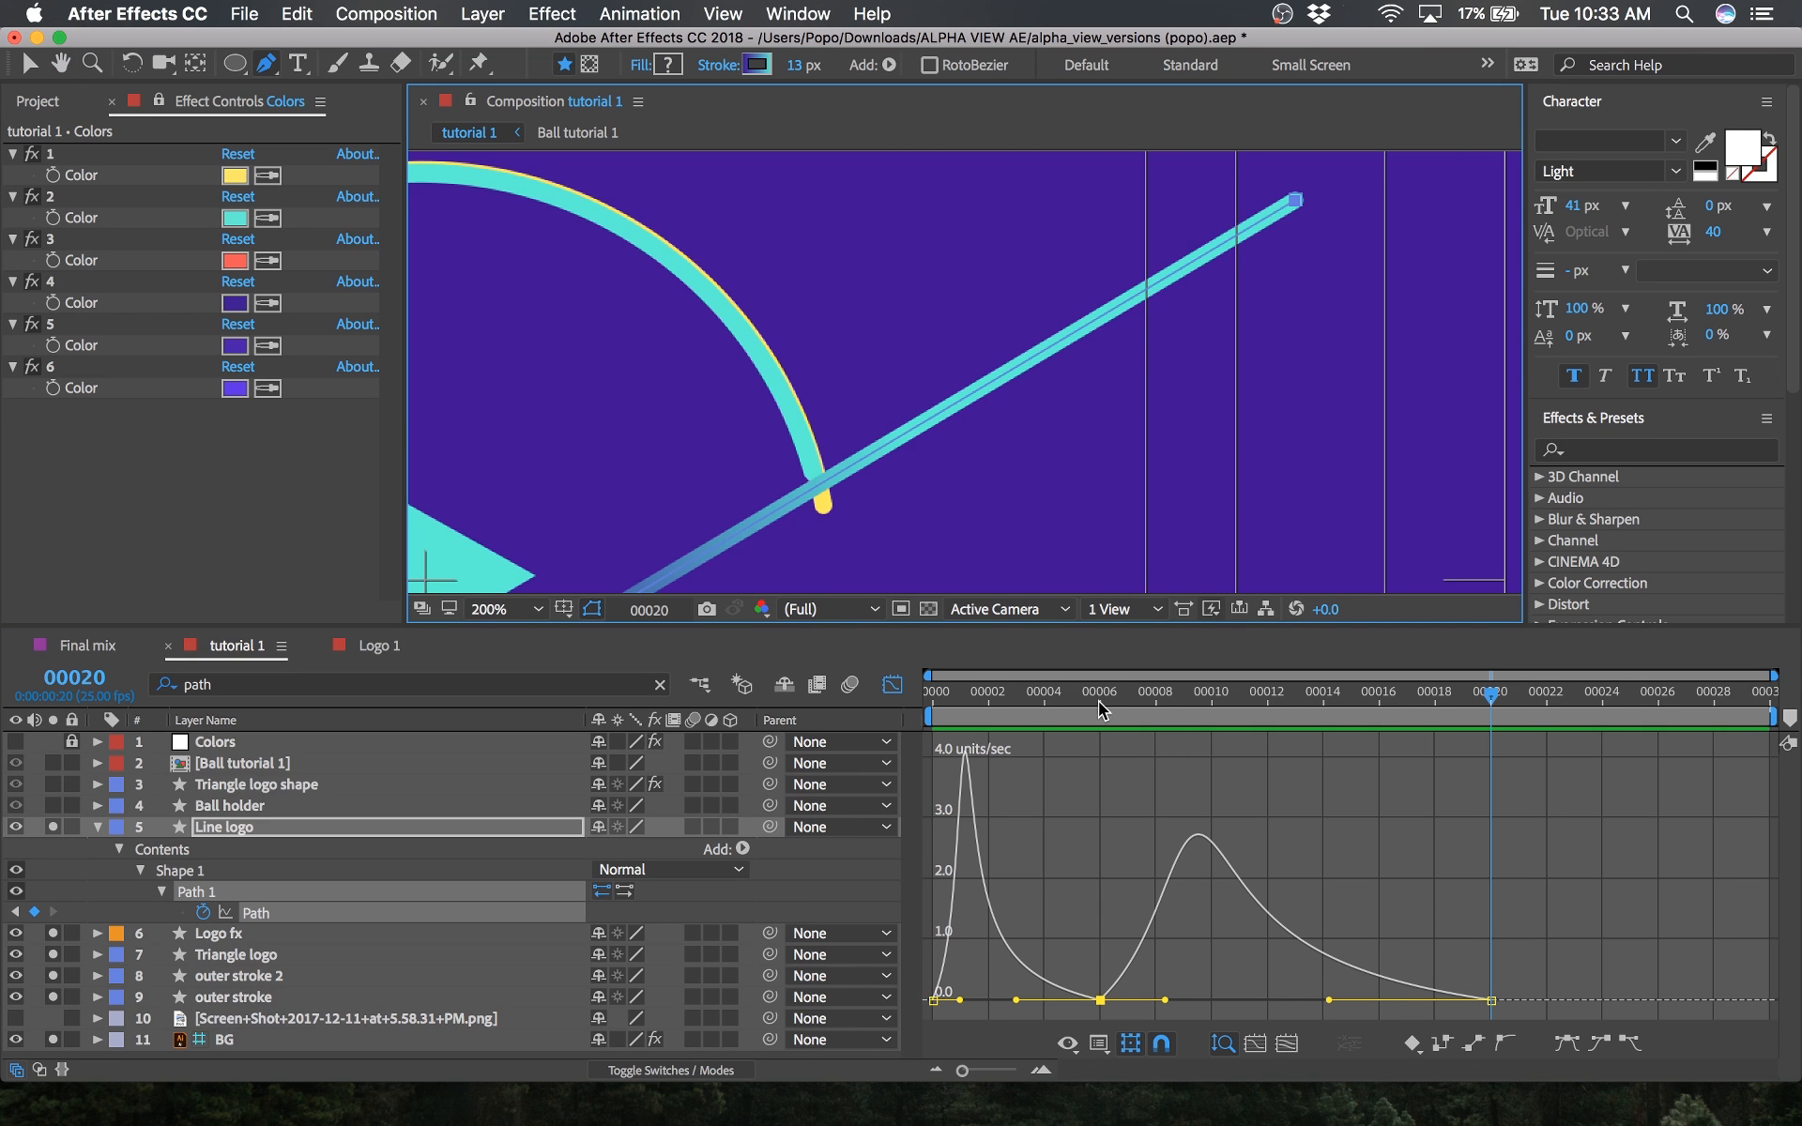
left_click_drag(1102, 708, 660, 756)
left_click(432, 826)
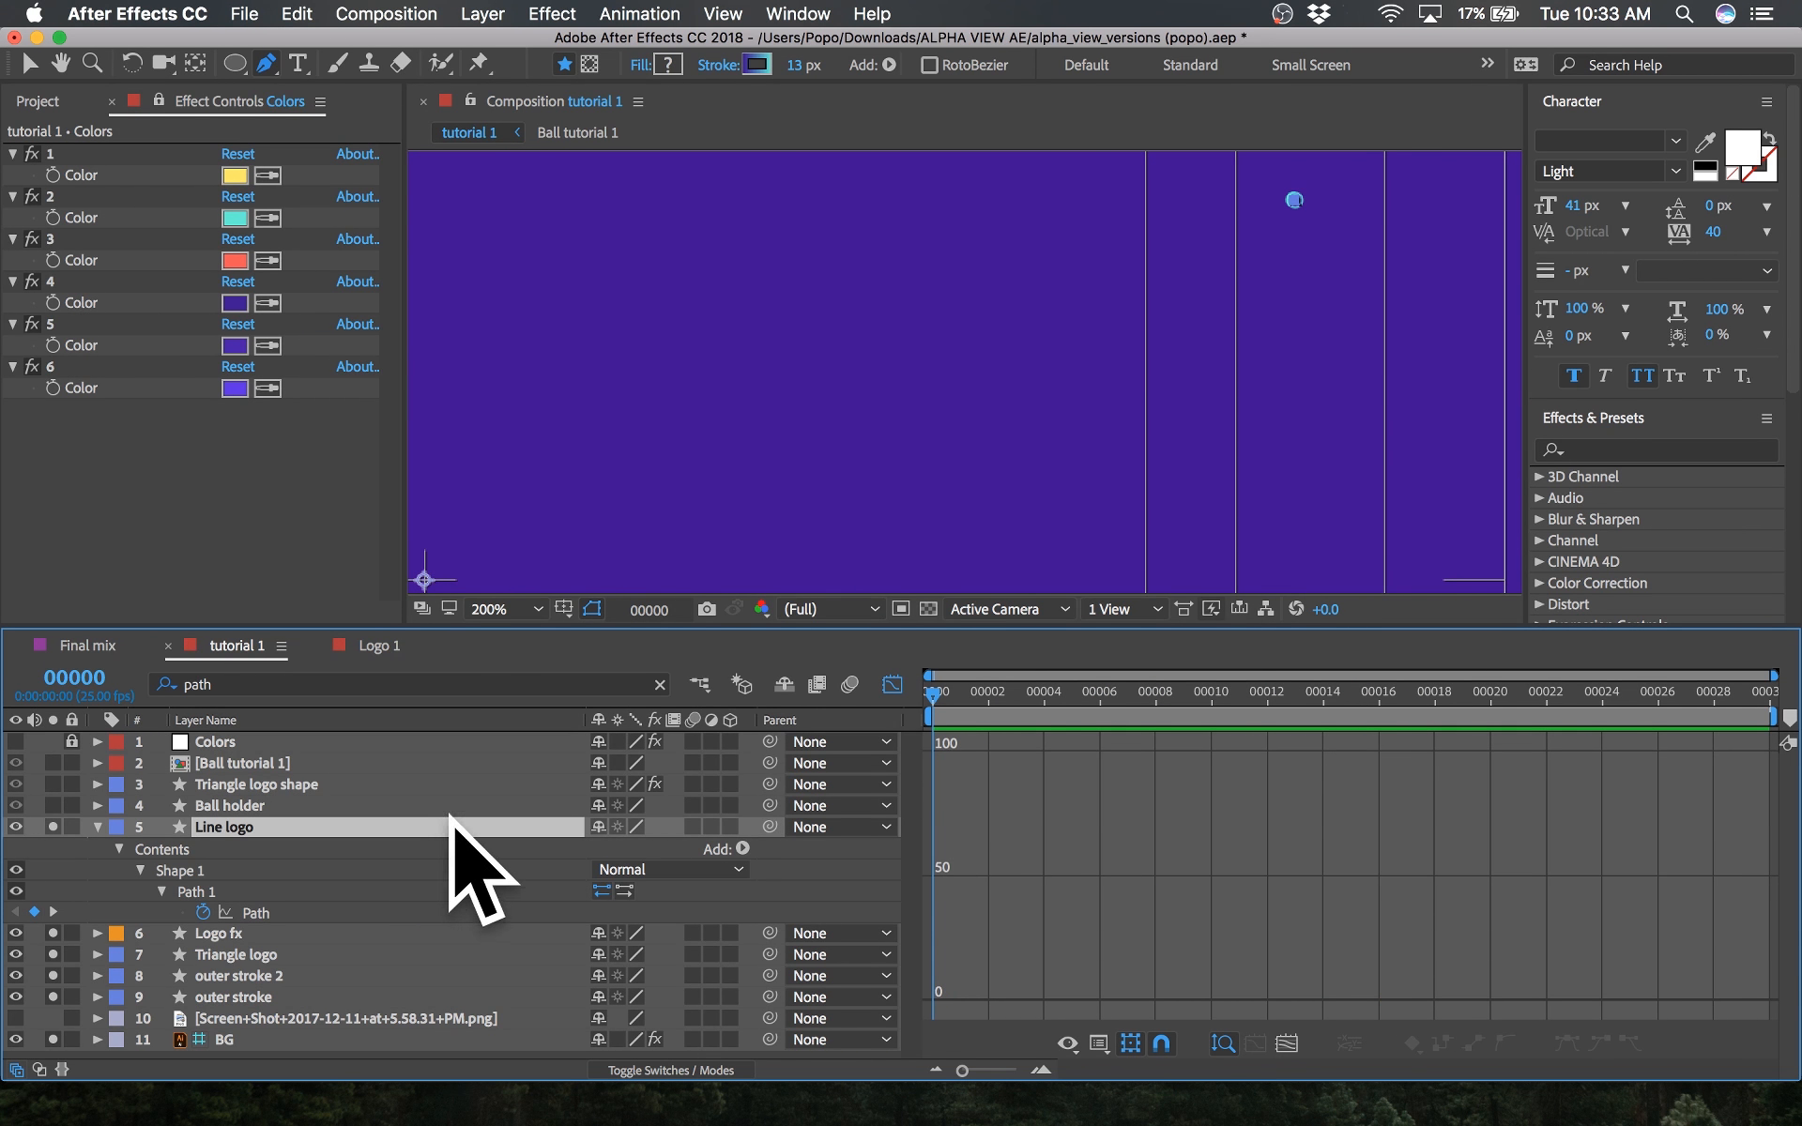
key("super+d")
left_click(891, 685)
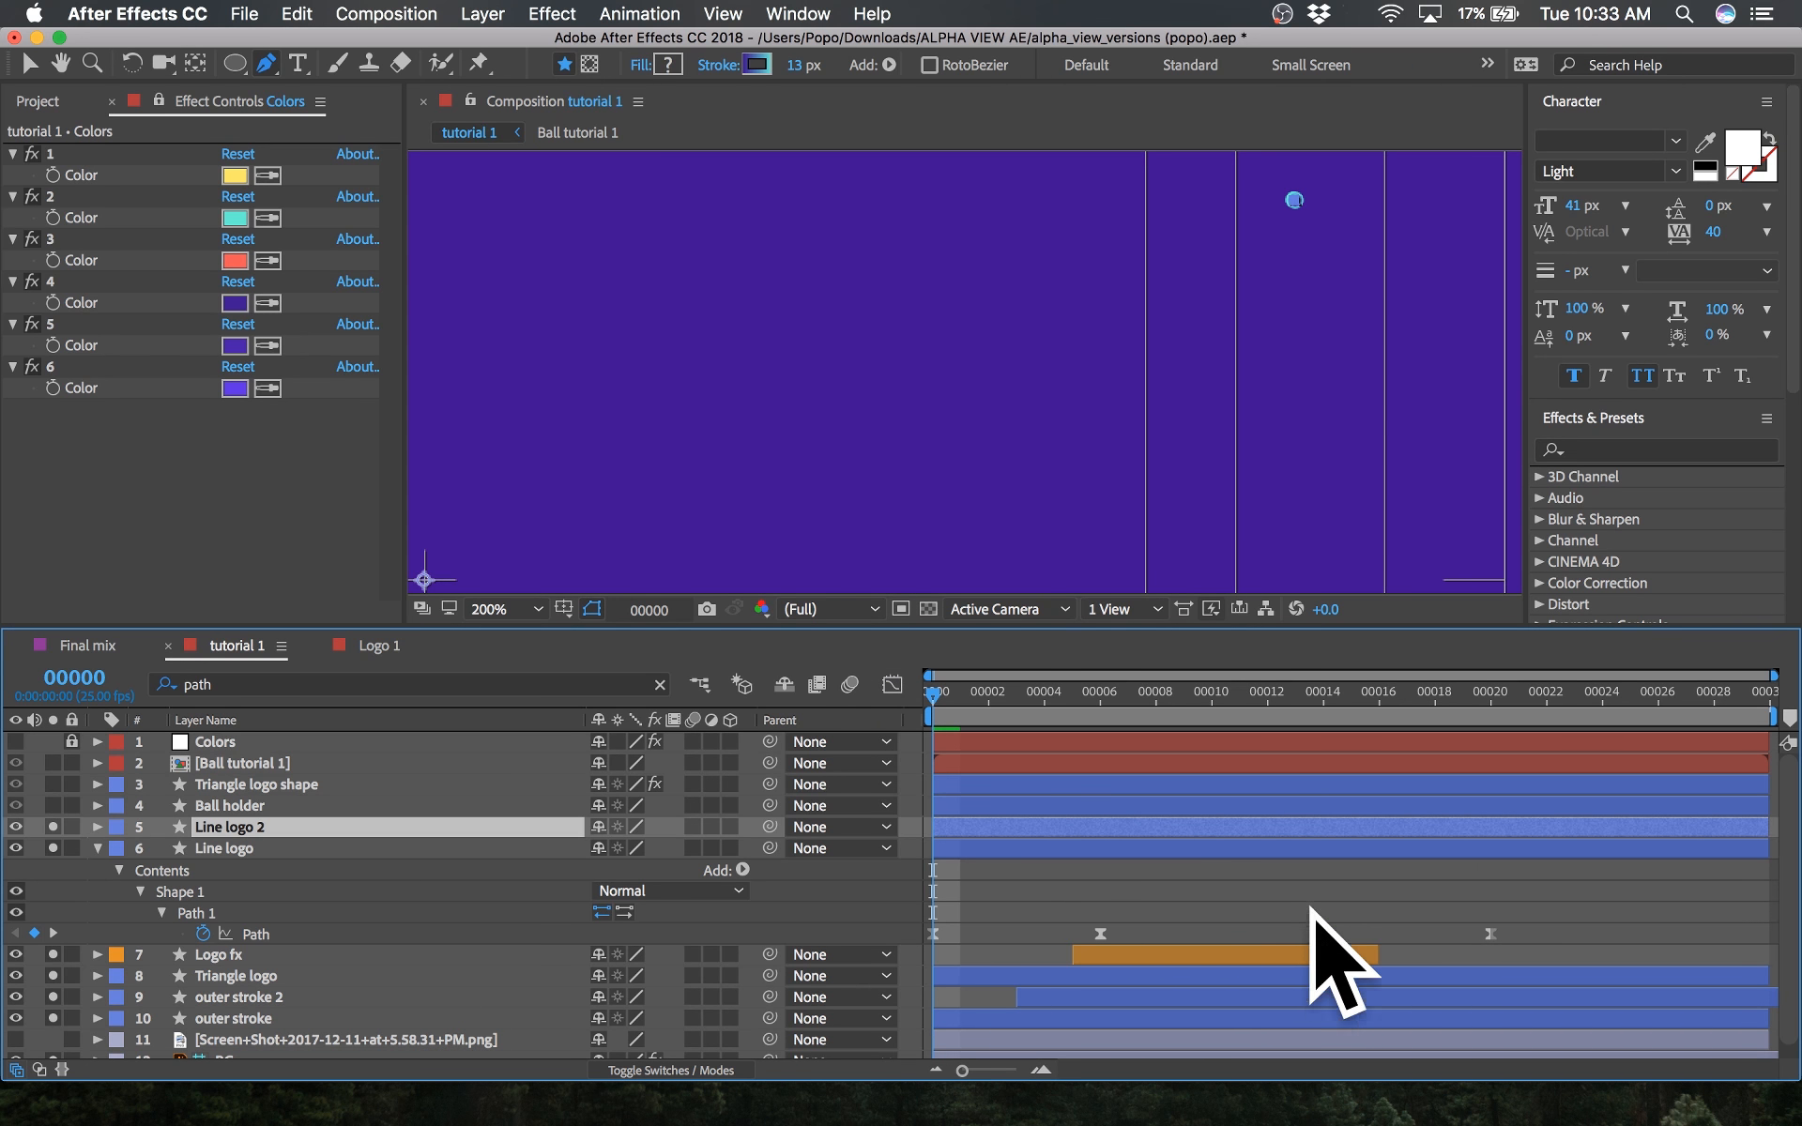
left_click_drag(1389, 838, 826, 845)
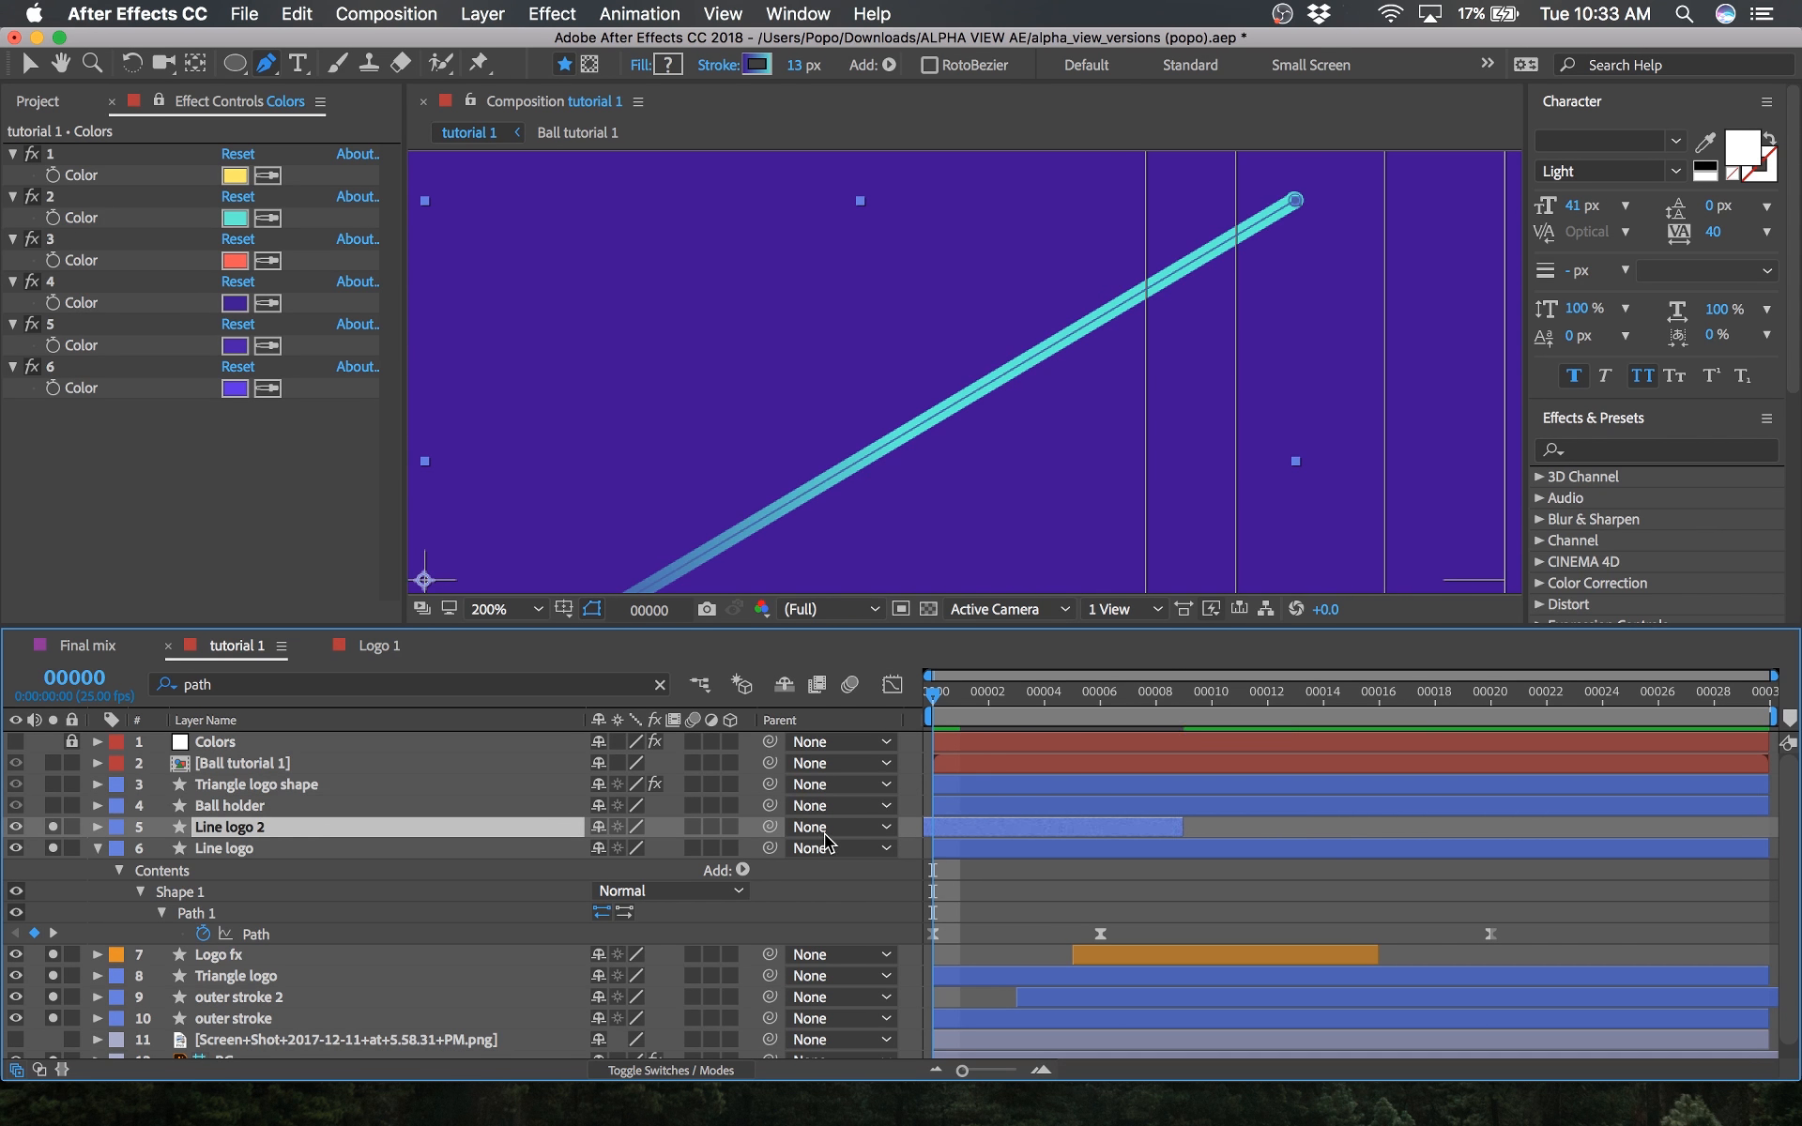
Step: At frame 6, nudge the Line logo path's outer end point into line with the diagonal and scrub to frame 18 to check it
left_click(971, 850)
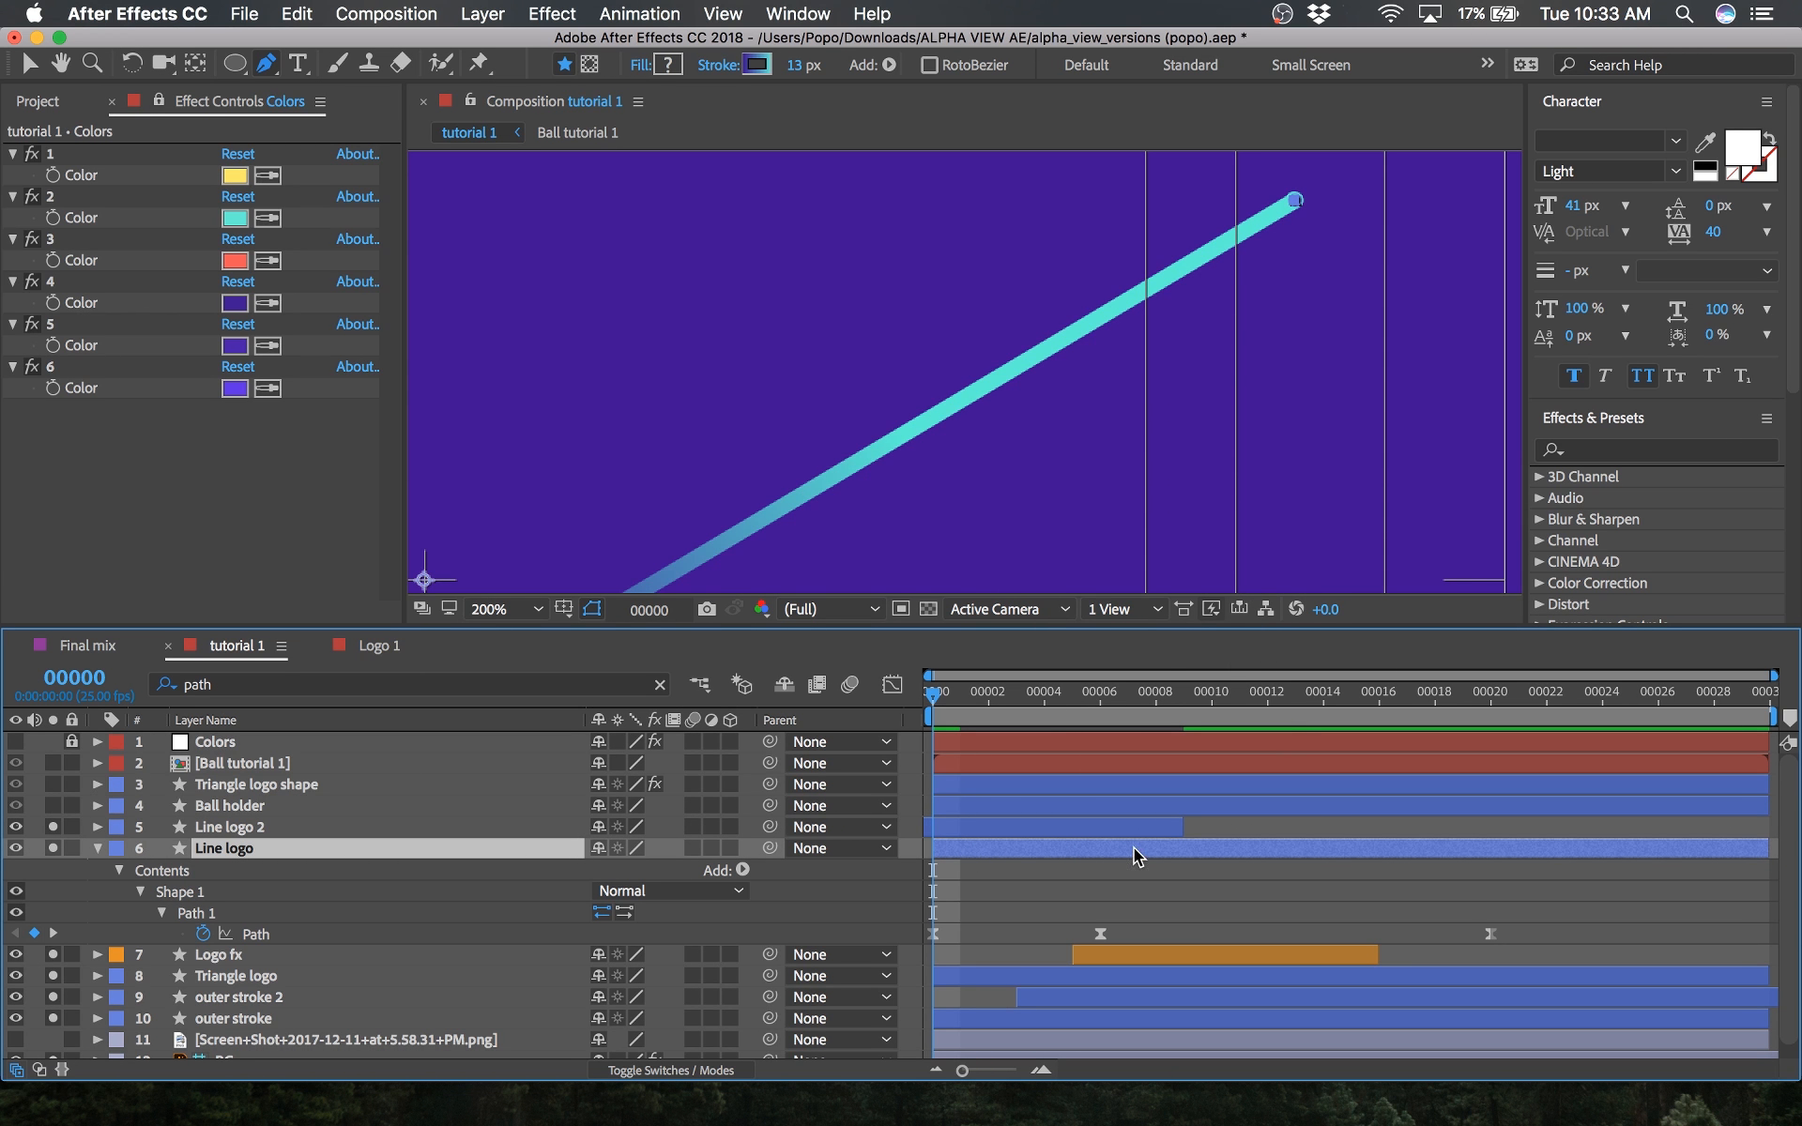
left_click_drag(1276, 350, 1022, 450)
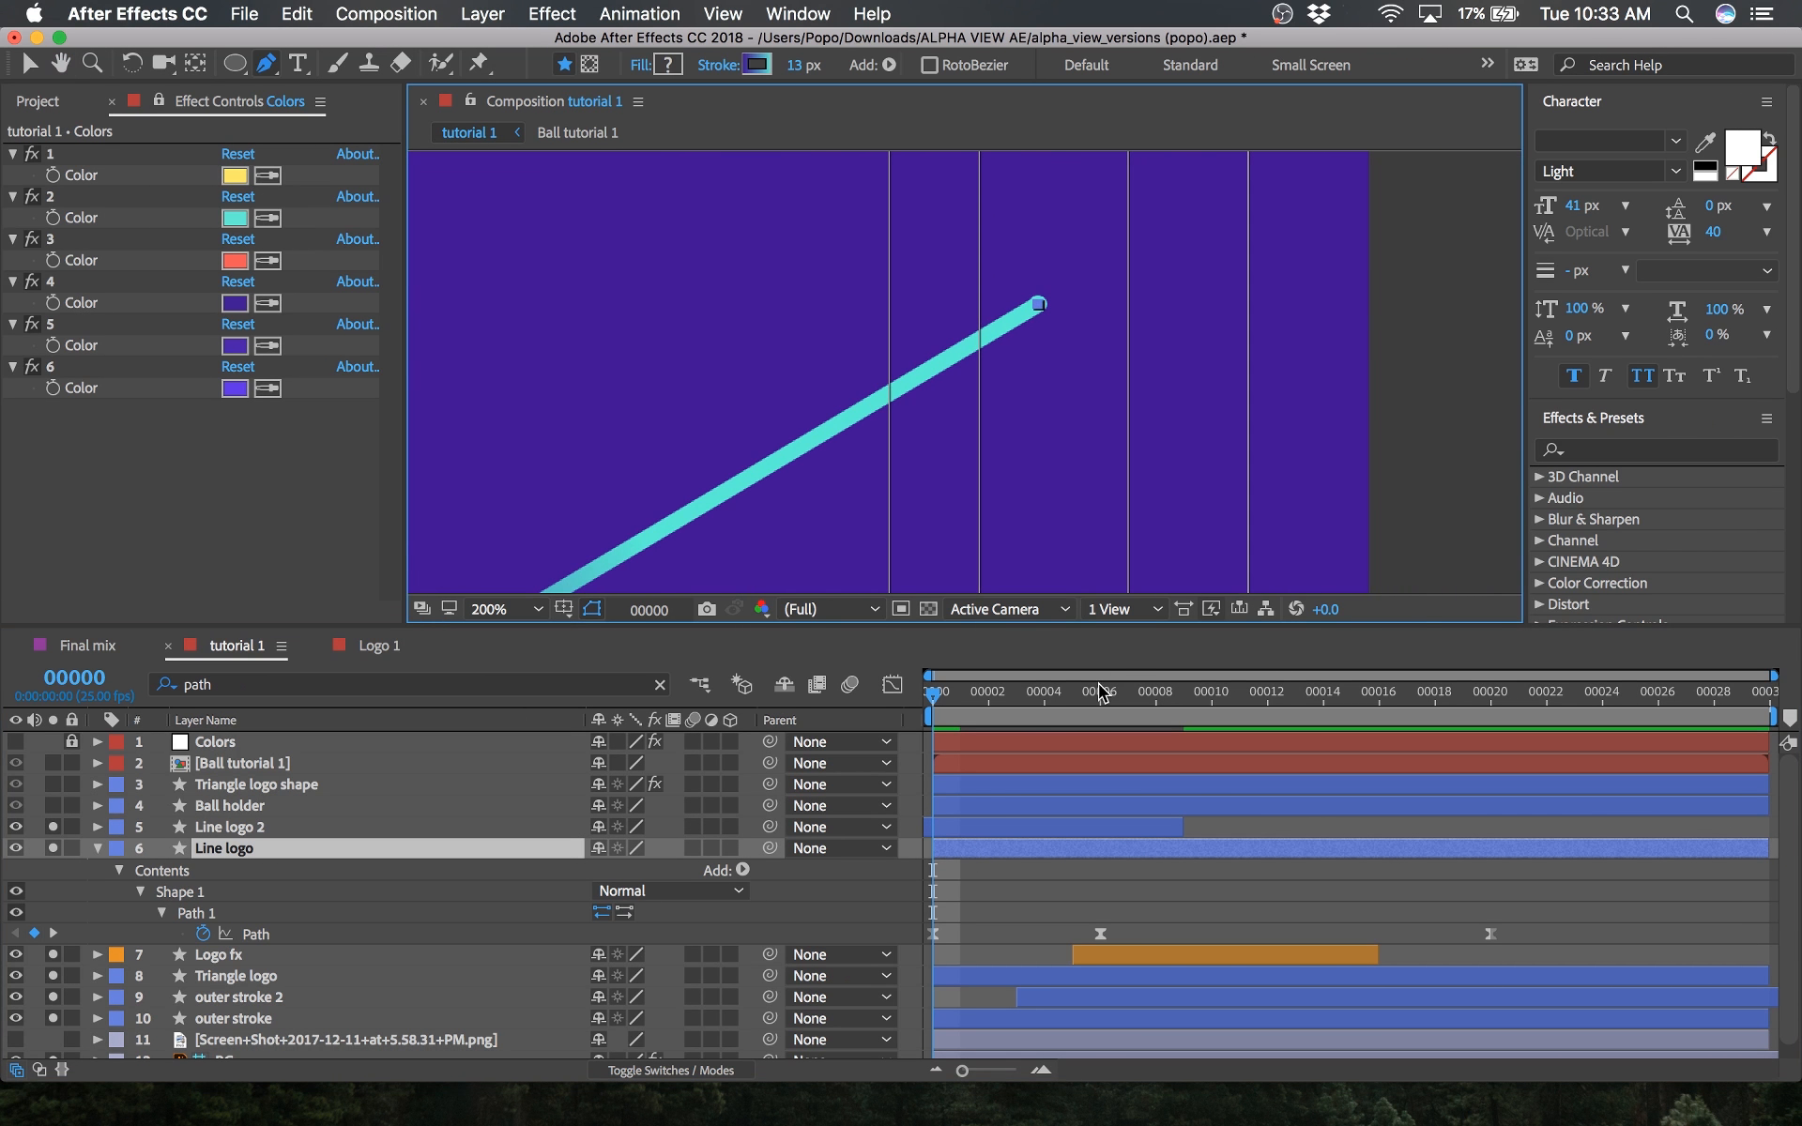
left_click(1100, 695)
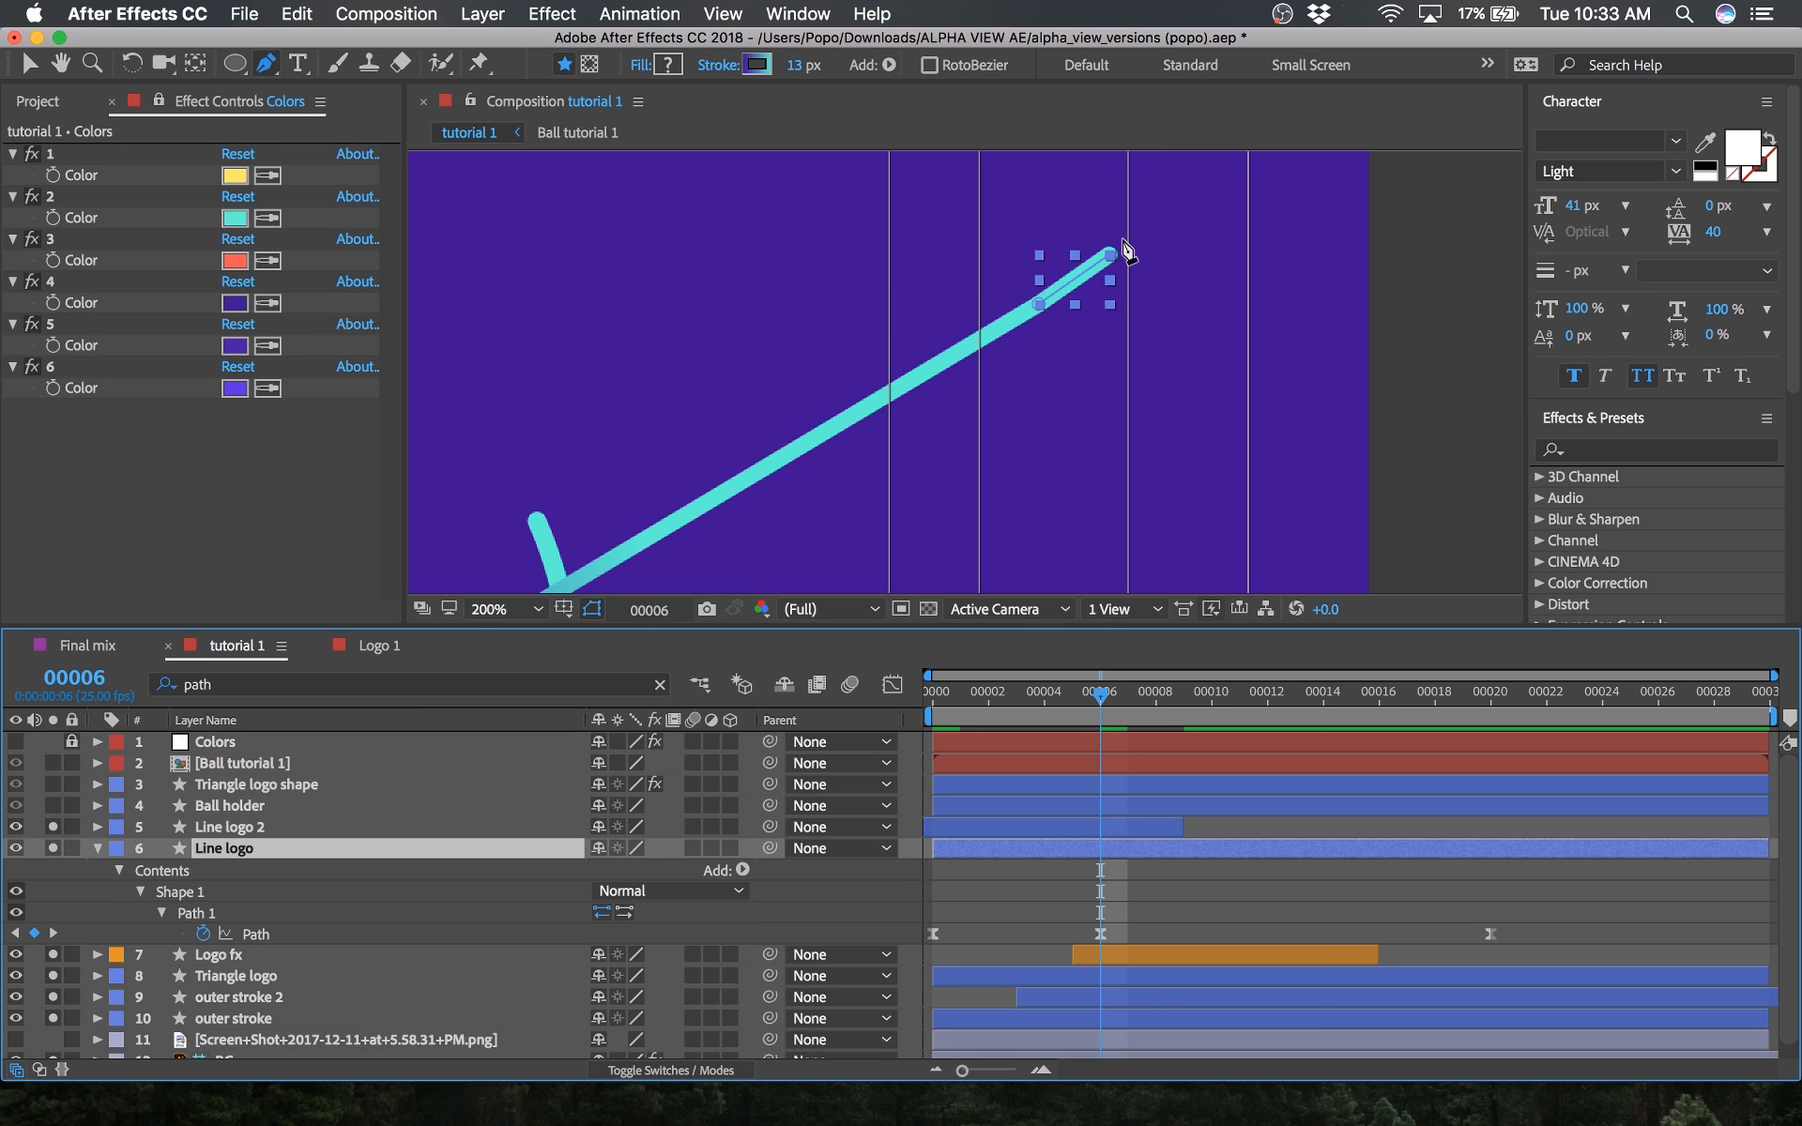
left_click_drag(1116, 248, 1120, 253)
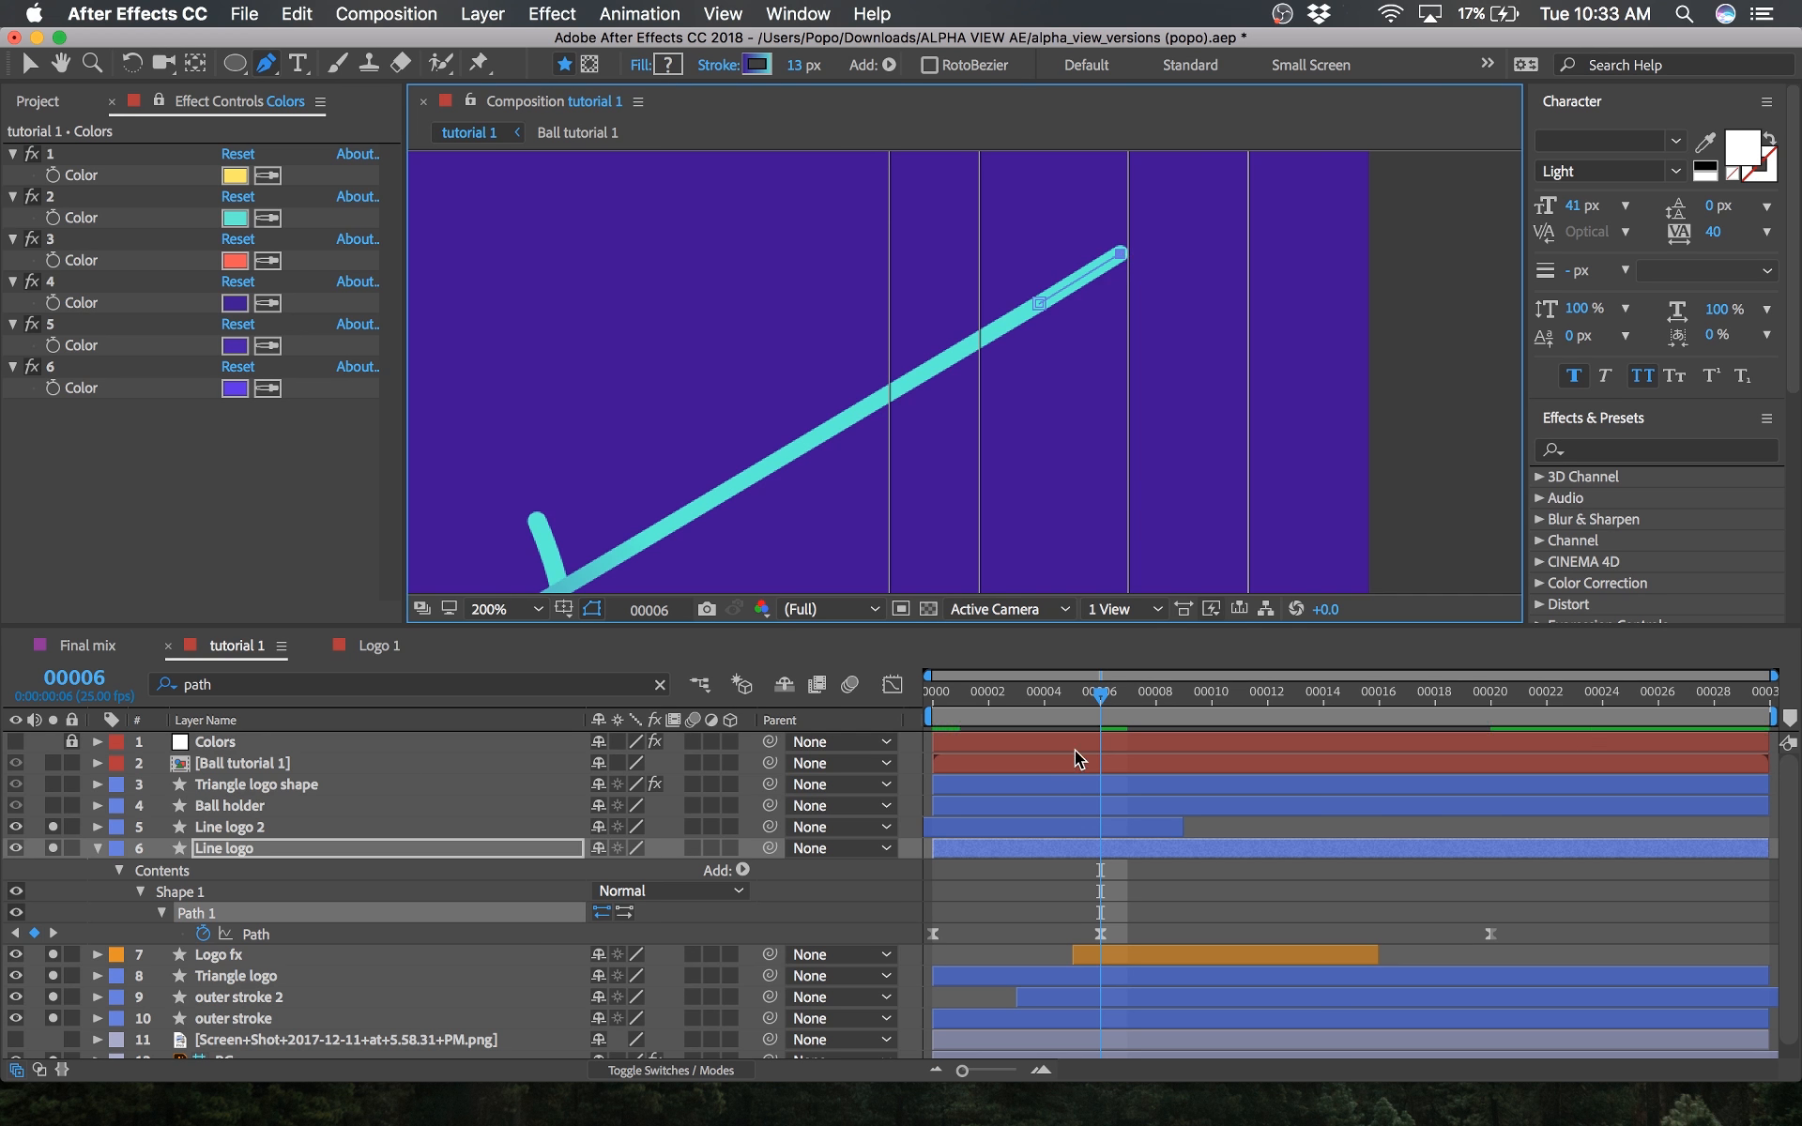
left_click_drag(1101, 707, 1432, 708)
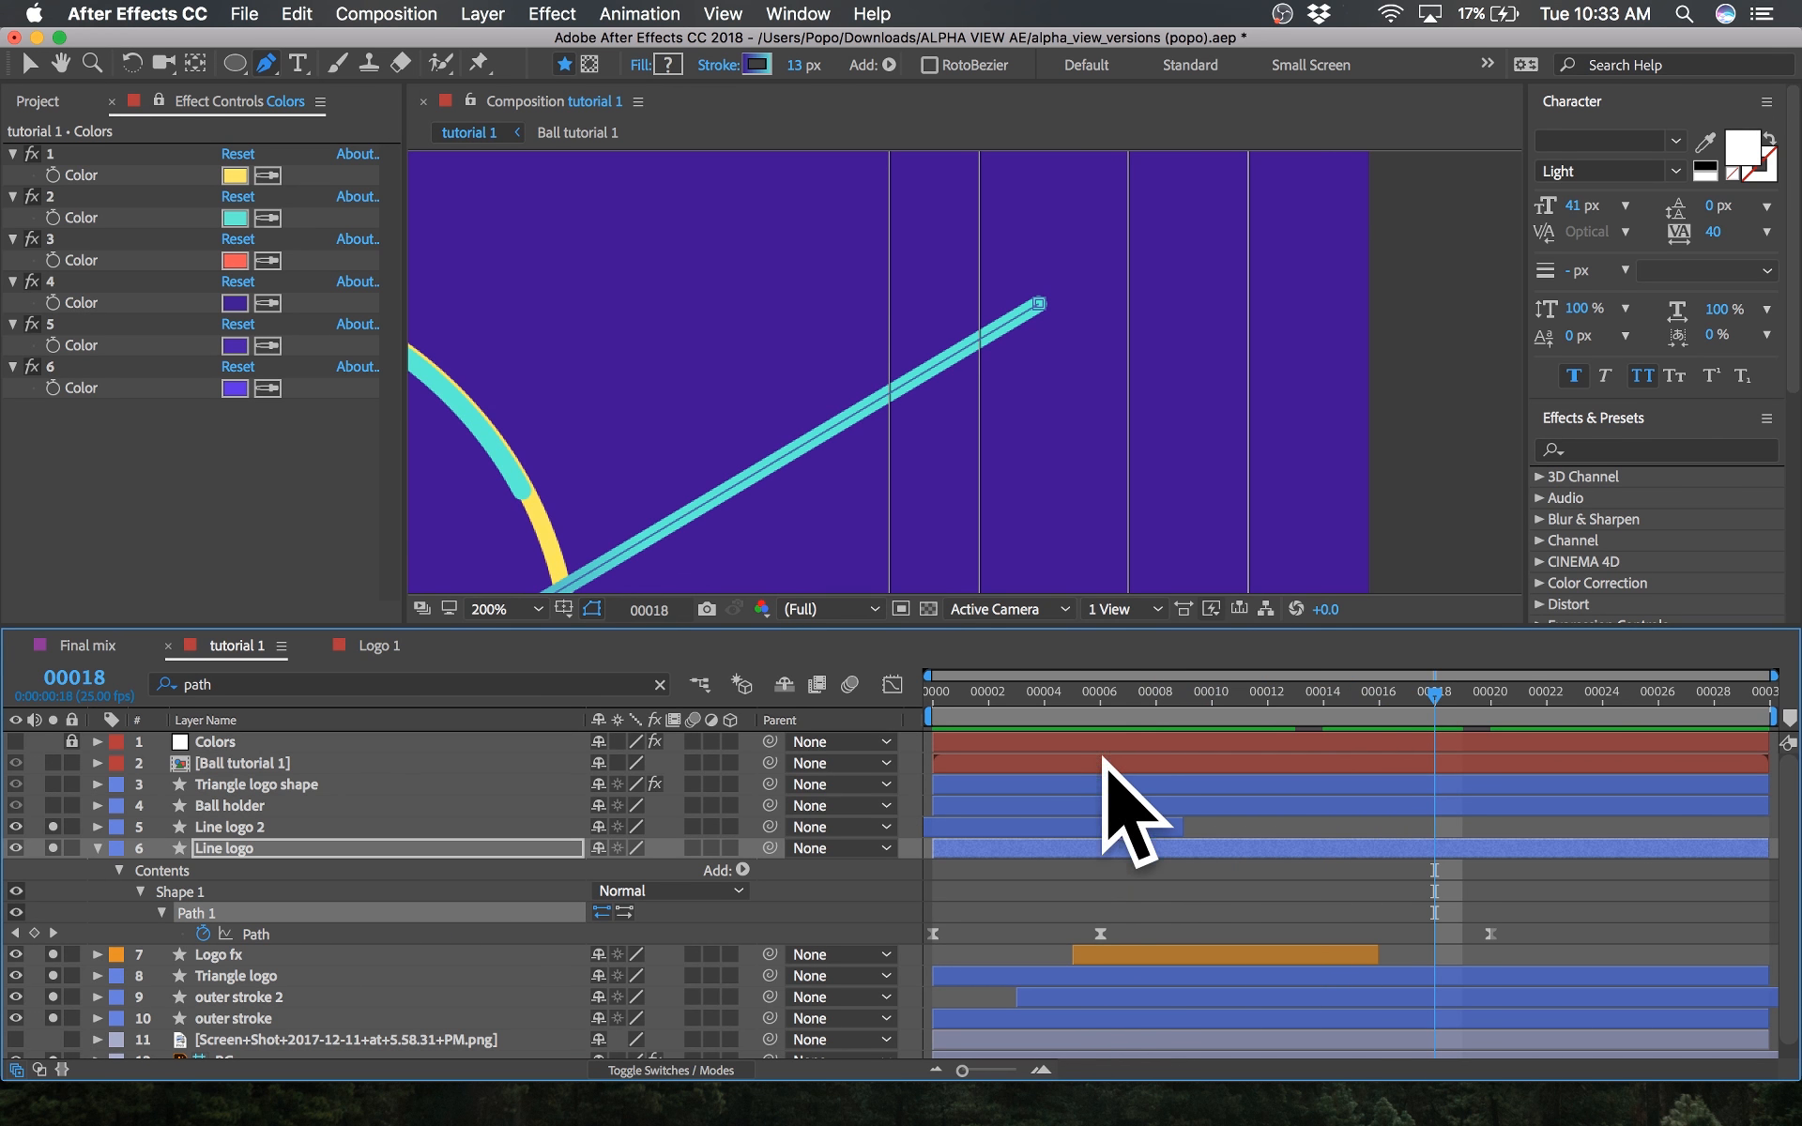
Step: Delete the Line logo 2 duplicate layer and preview the animation from the start
left_click(1102, 828)
key("Delete")
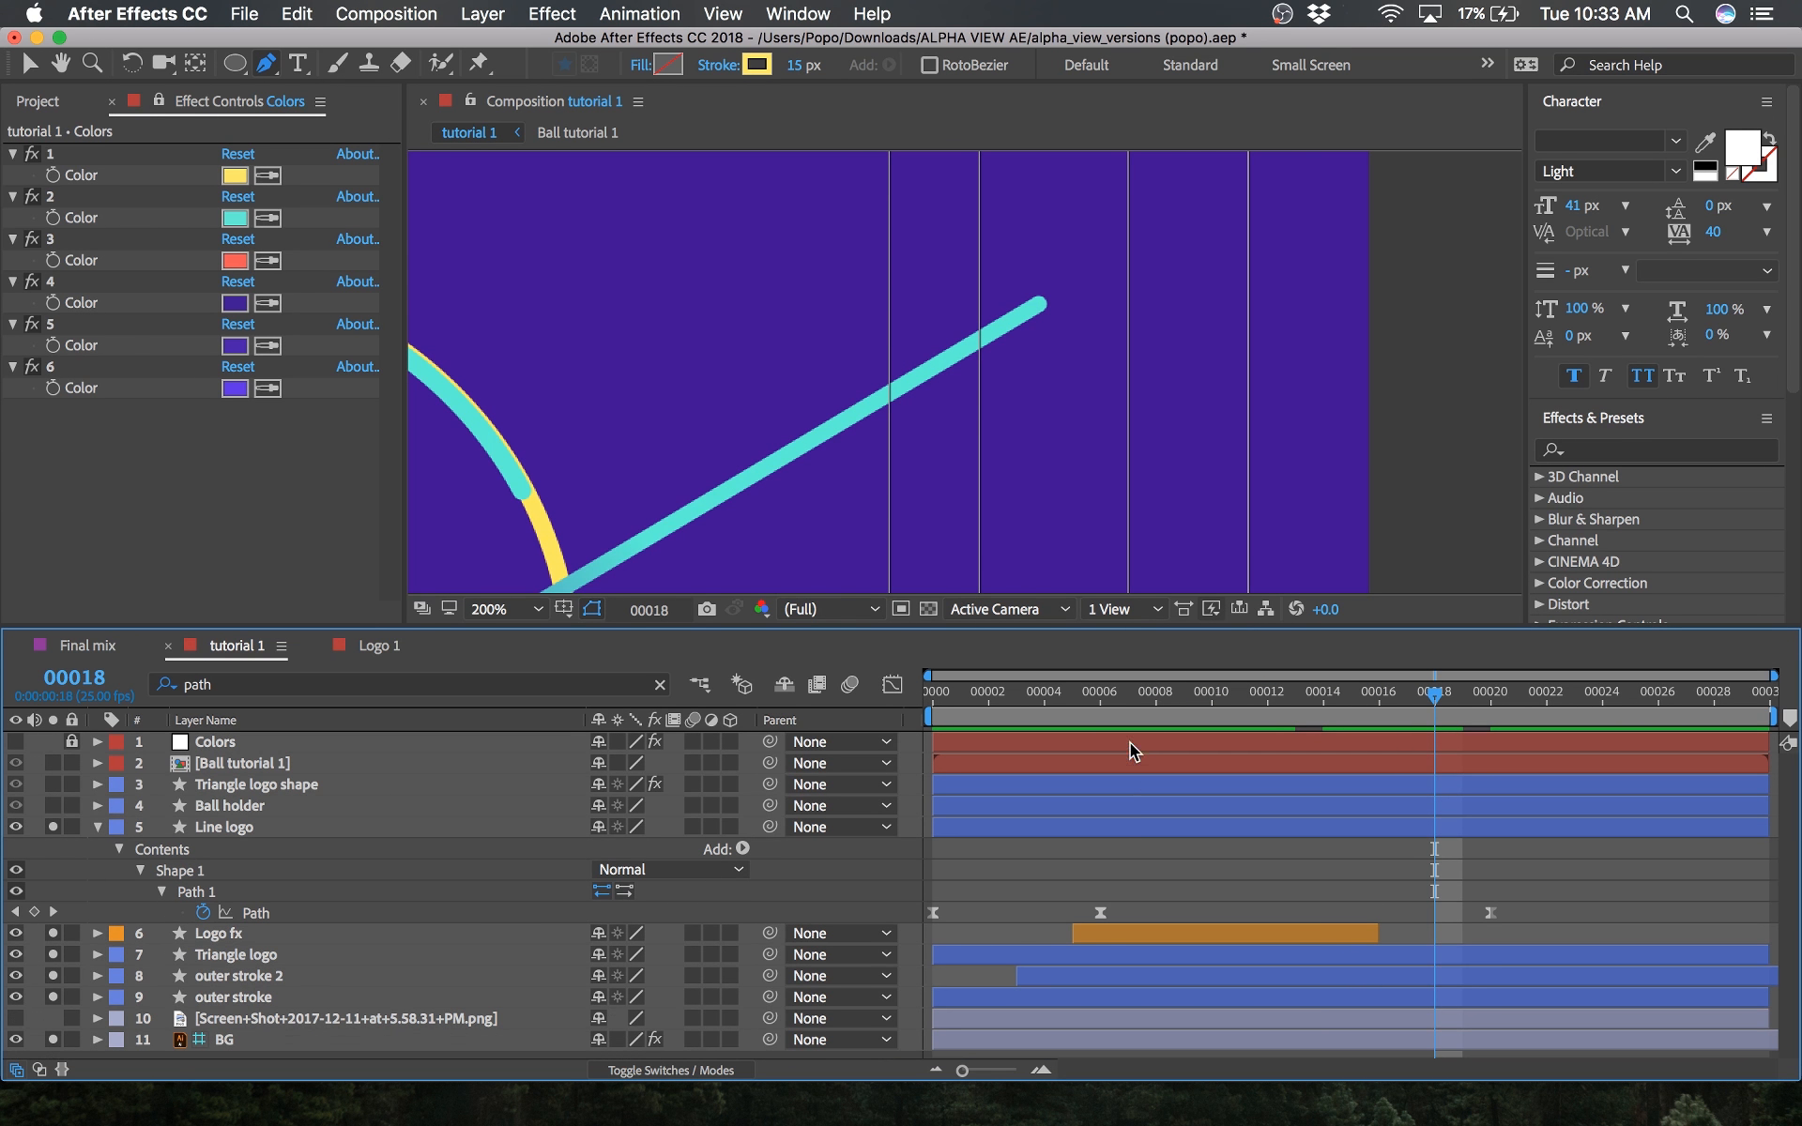
left_click(1017, 721)
left_click_drag(878, 707, 836, 705)
key("space")
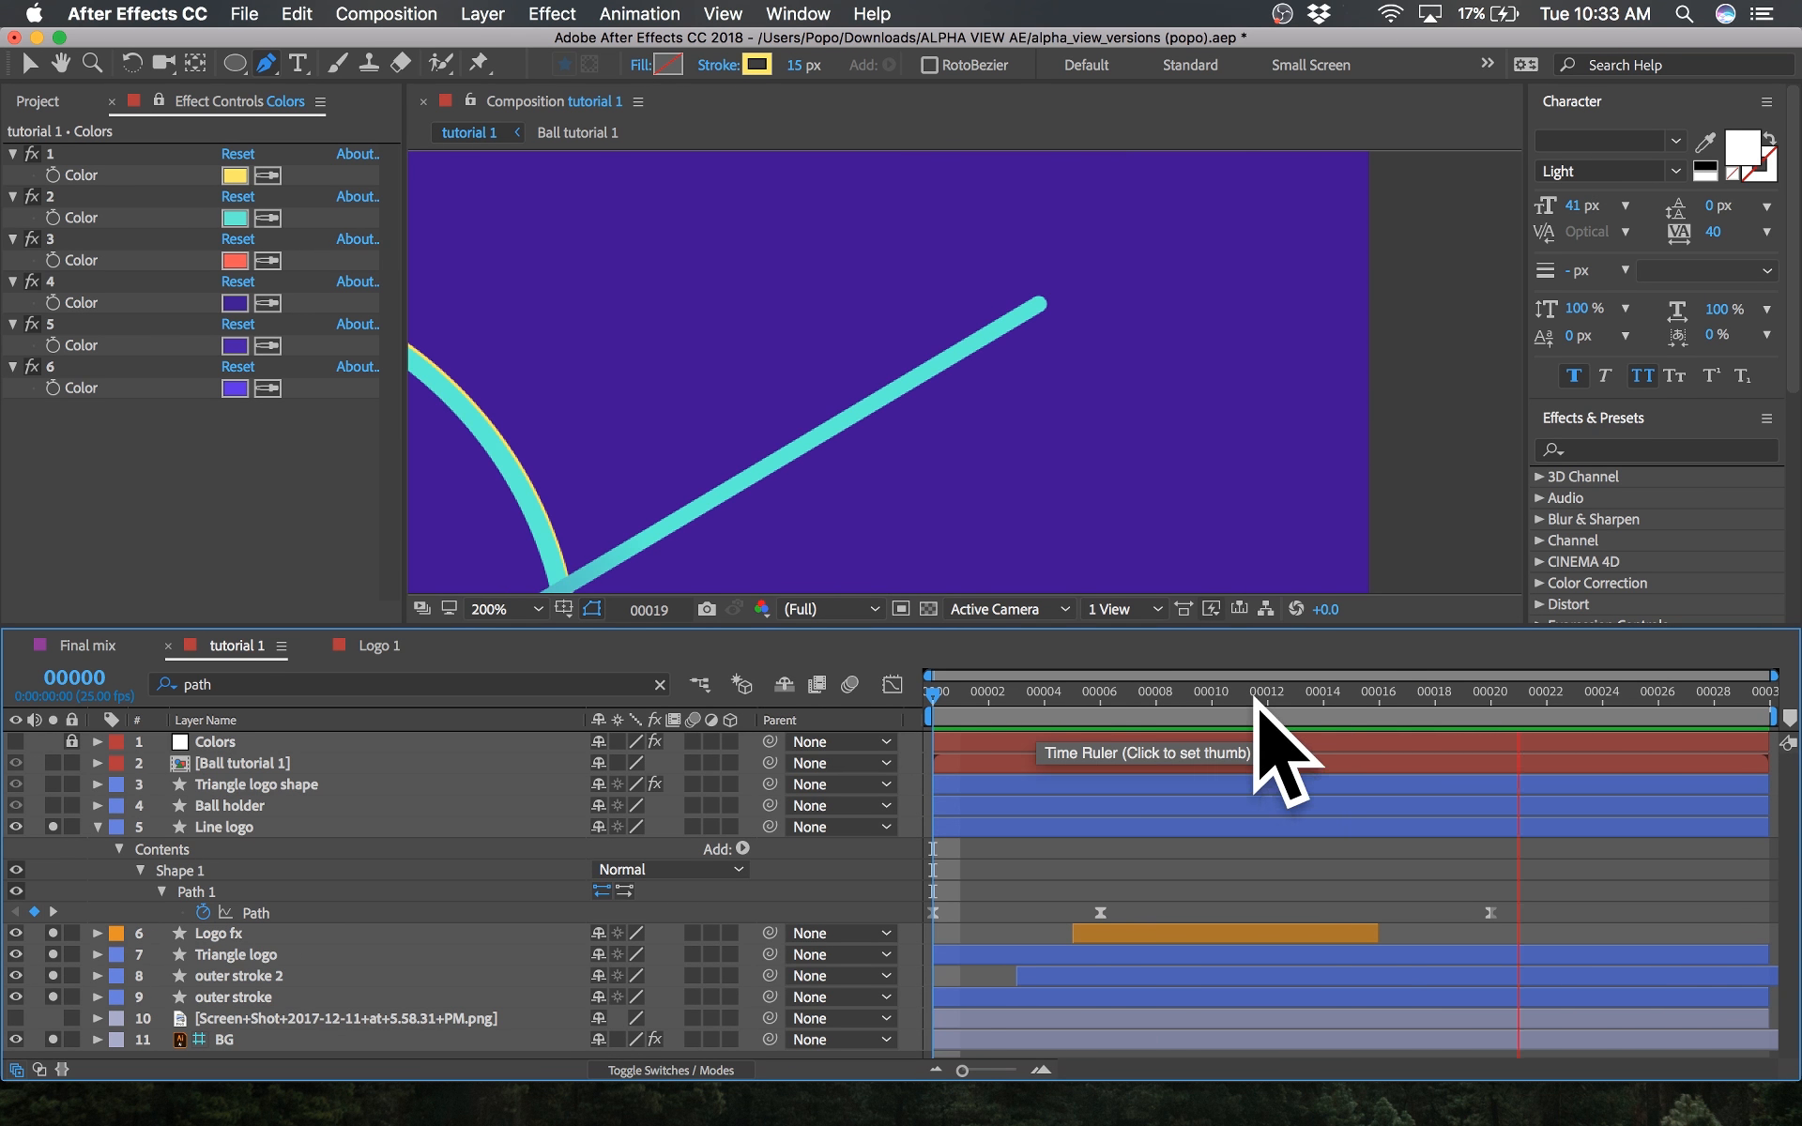
Step: At frame 20, shorten the diagonal line by moving its upper-right point inward to just outside the arc, and preview the motion
left_click_drag(962, 697, 1492, 725)
scroll(1066, 434, "down", 2)
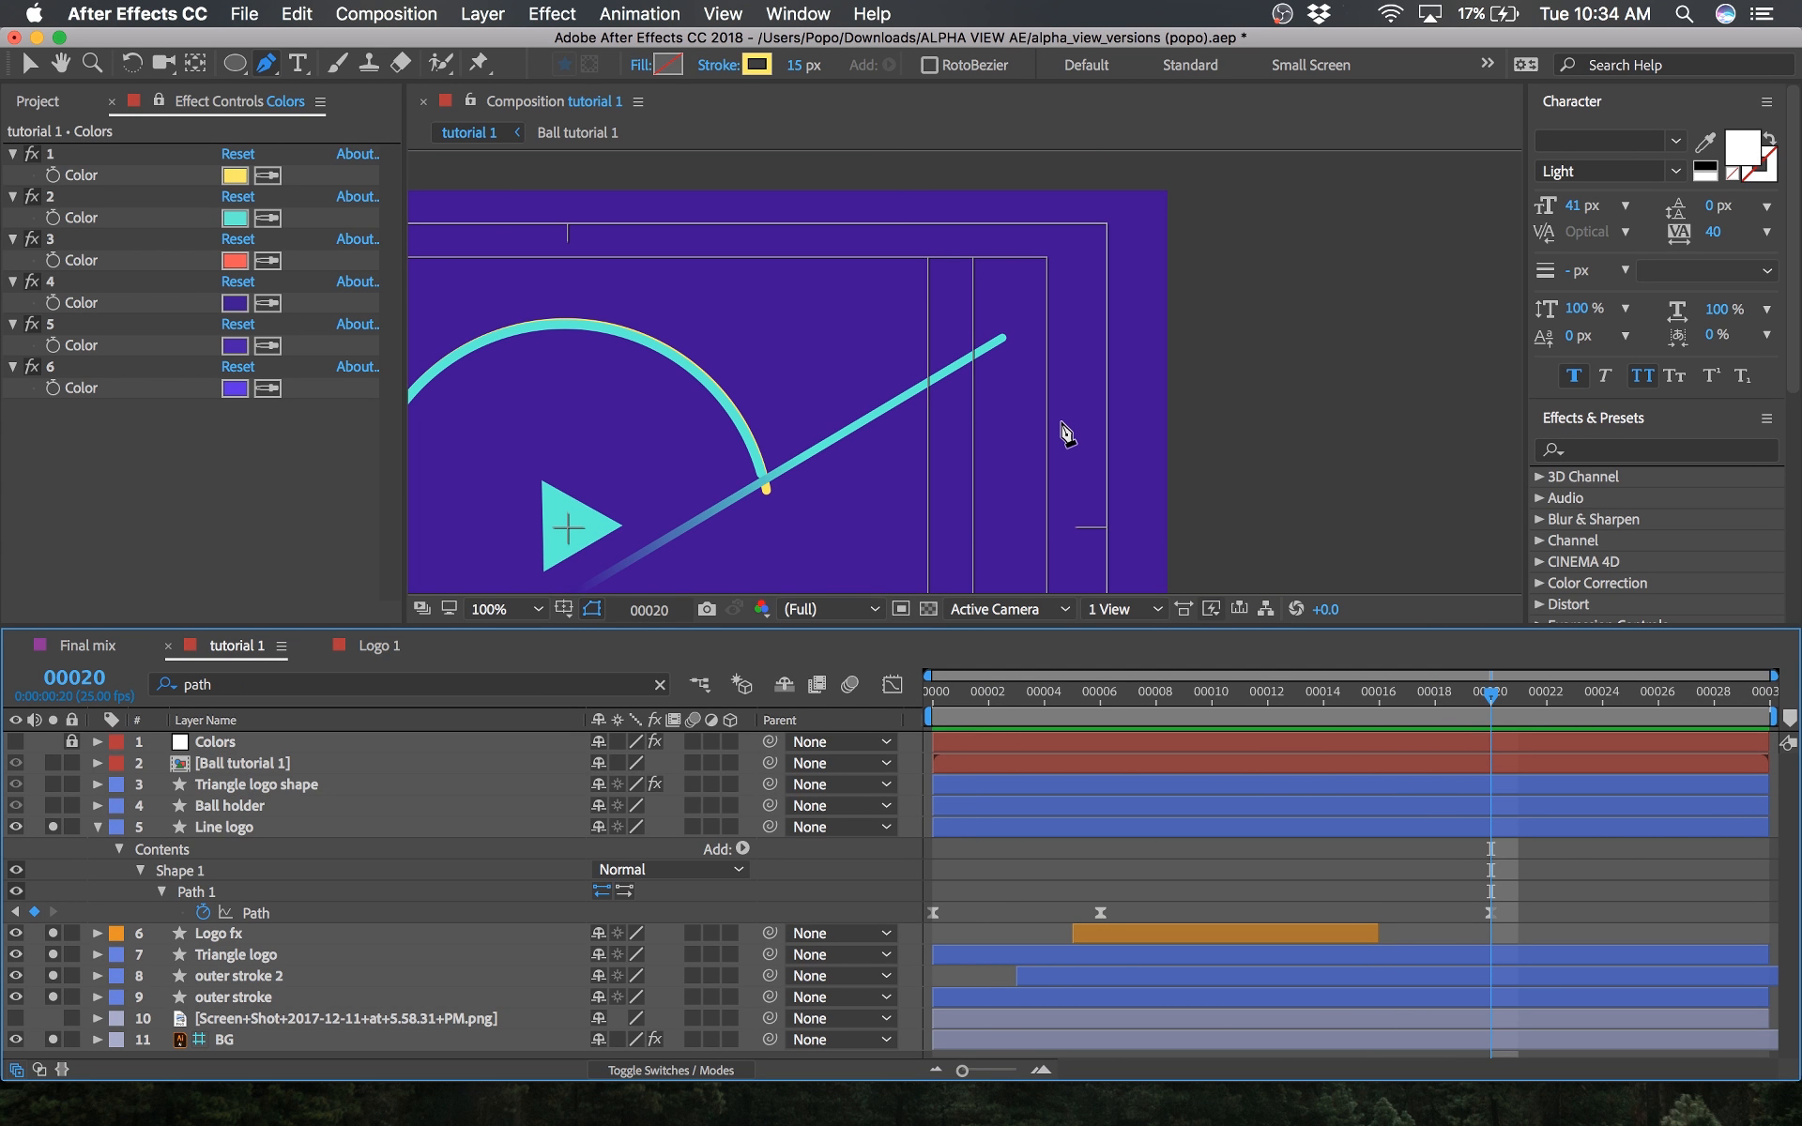
scroll(1062, 438, "up", 1)
left_click_drag(887, 436, 1154, 377)
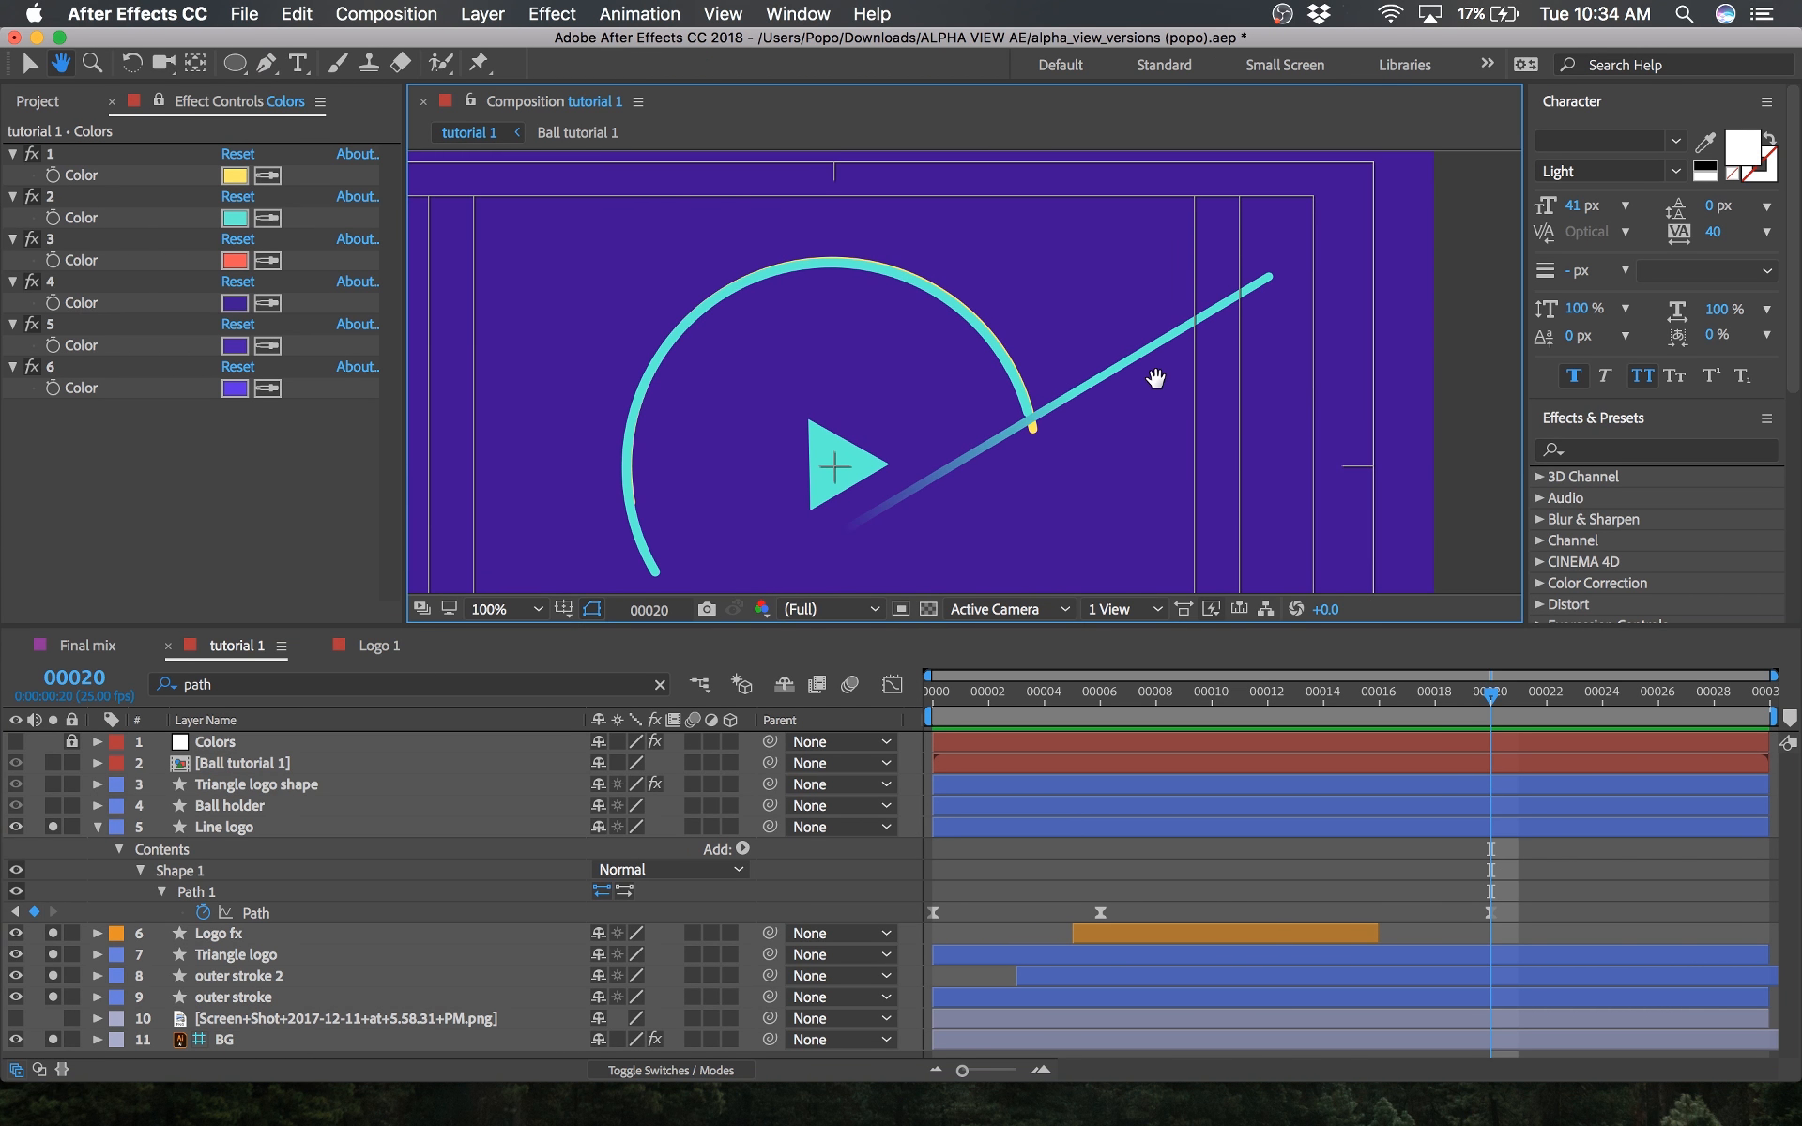
left_click(1488, 911)
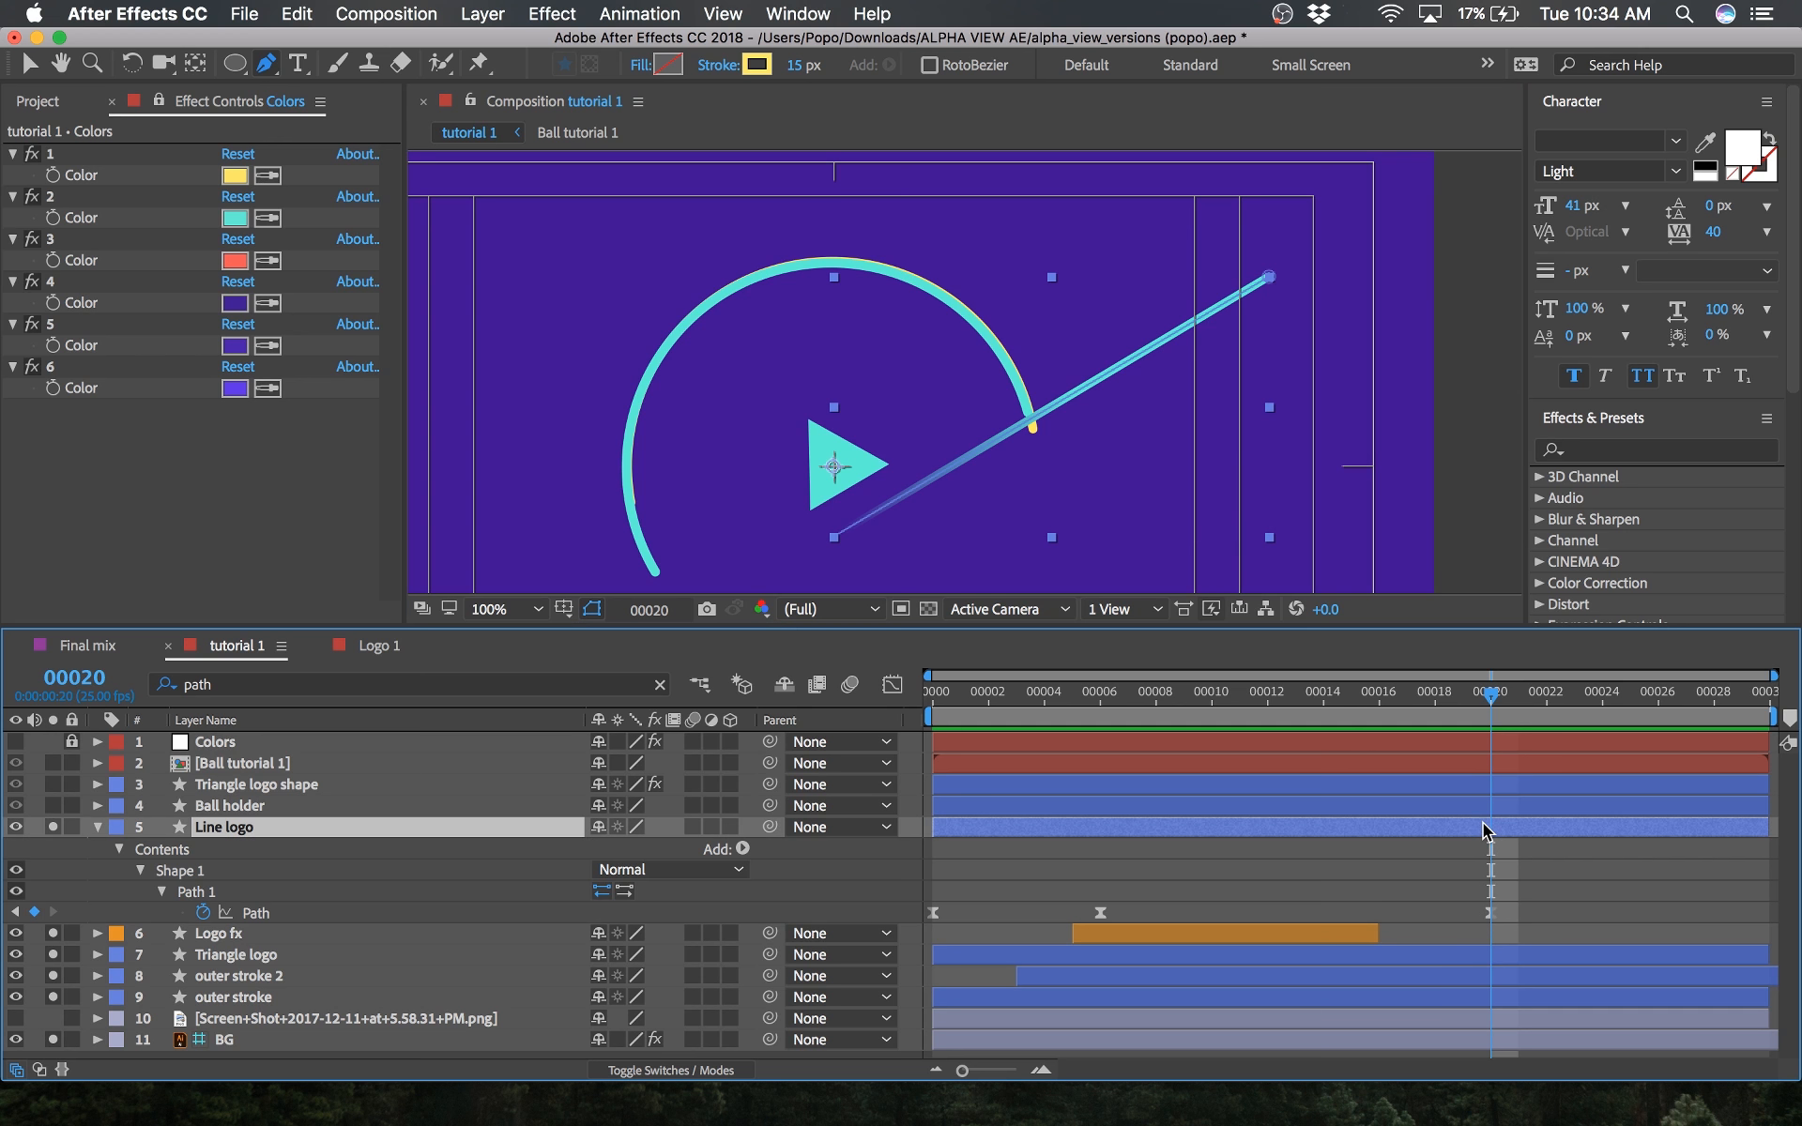
left_click(1270, 277)
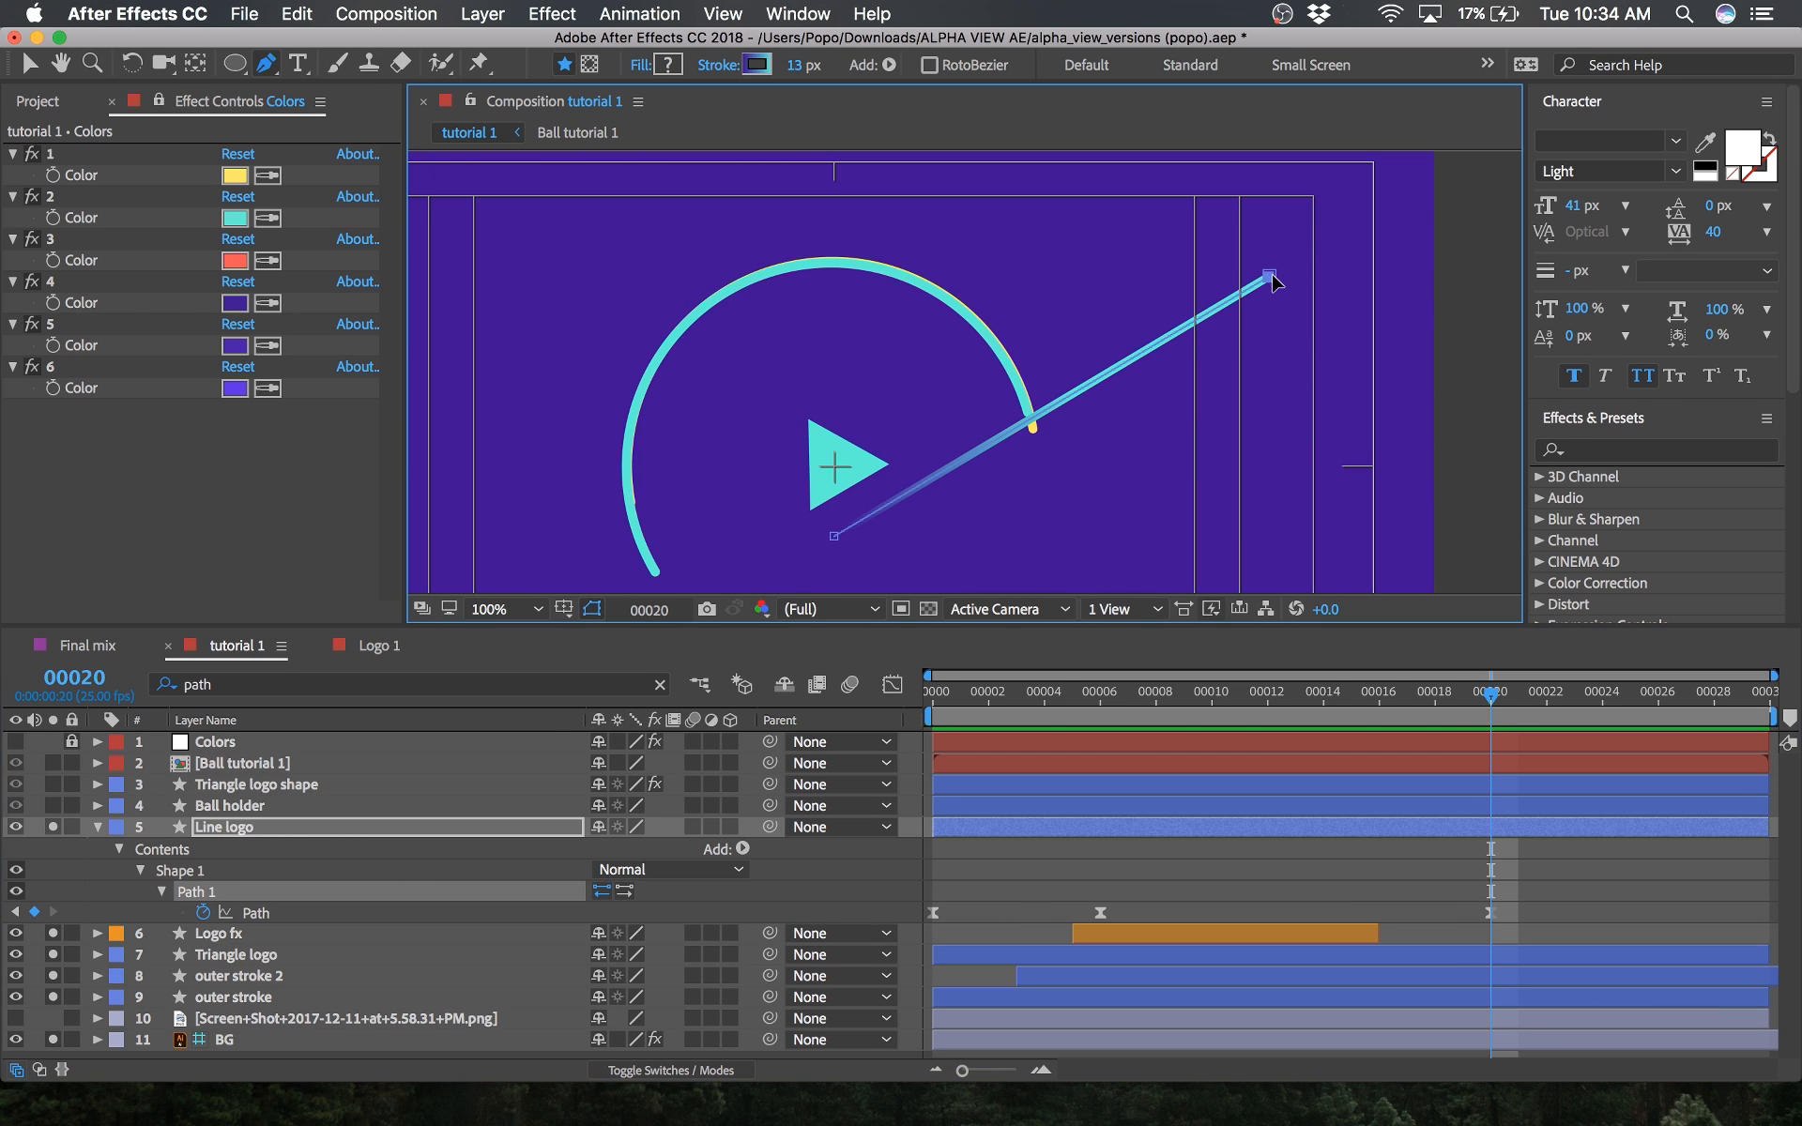
left_click_drag(1272, 280, 1083, 396)
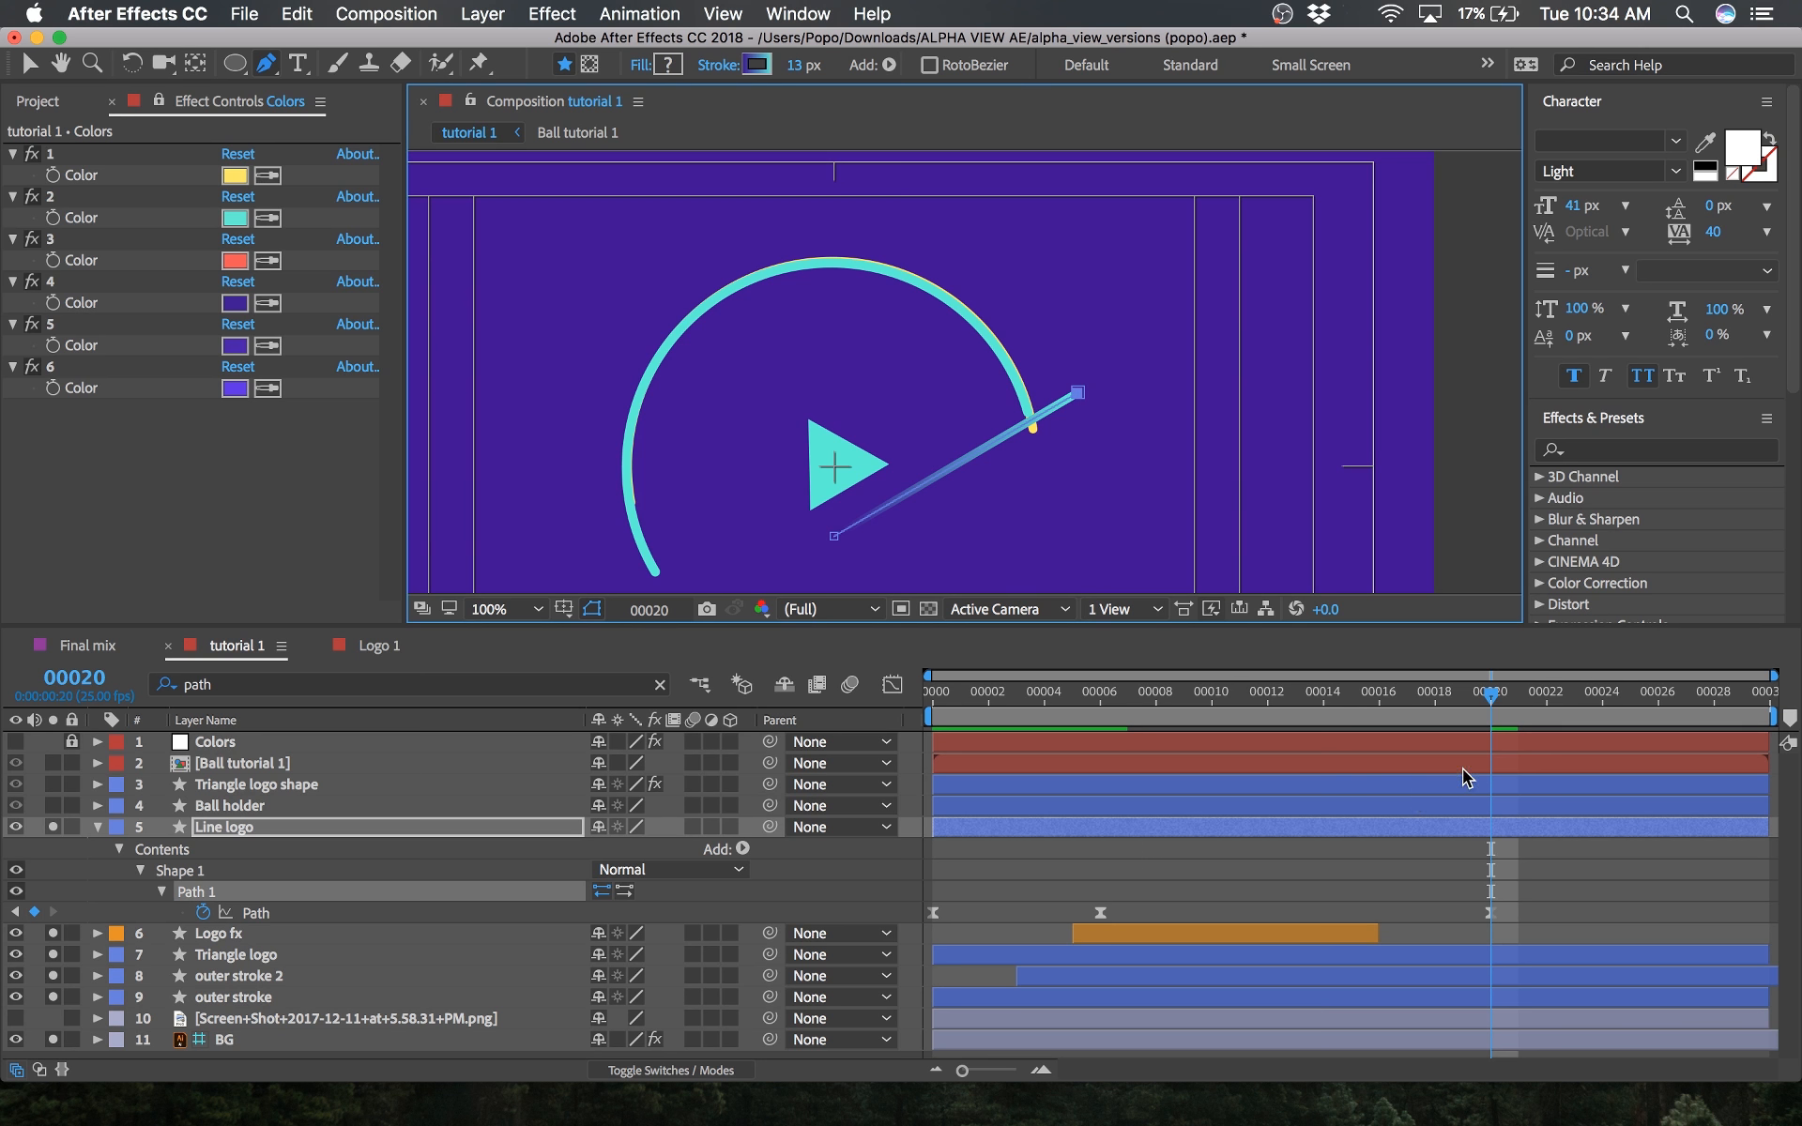
left_click(1499, 711)
key("space")
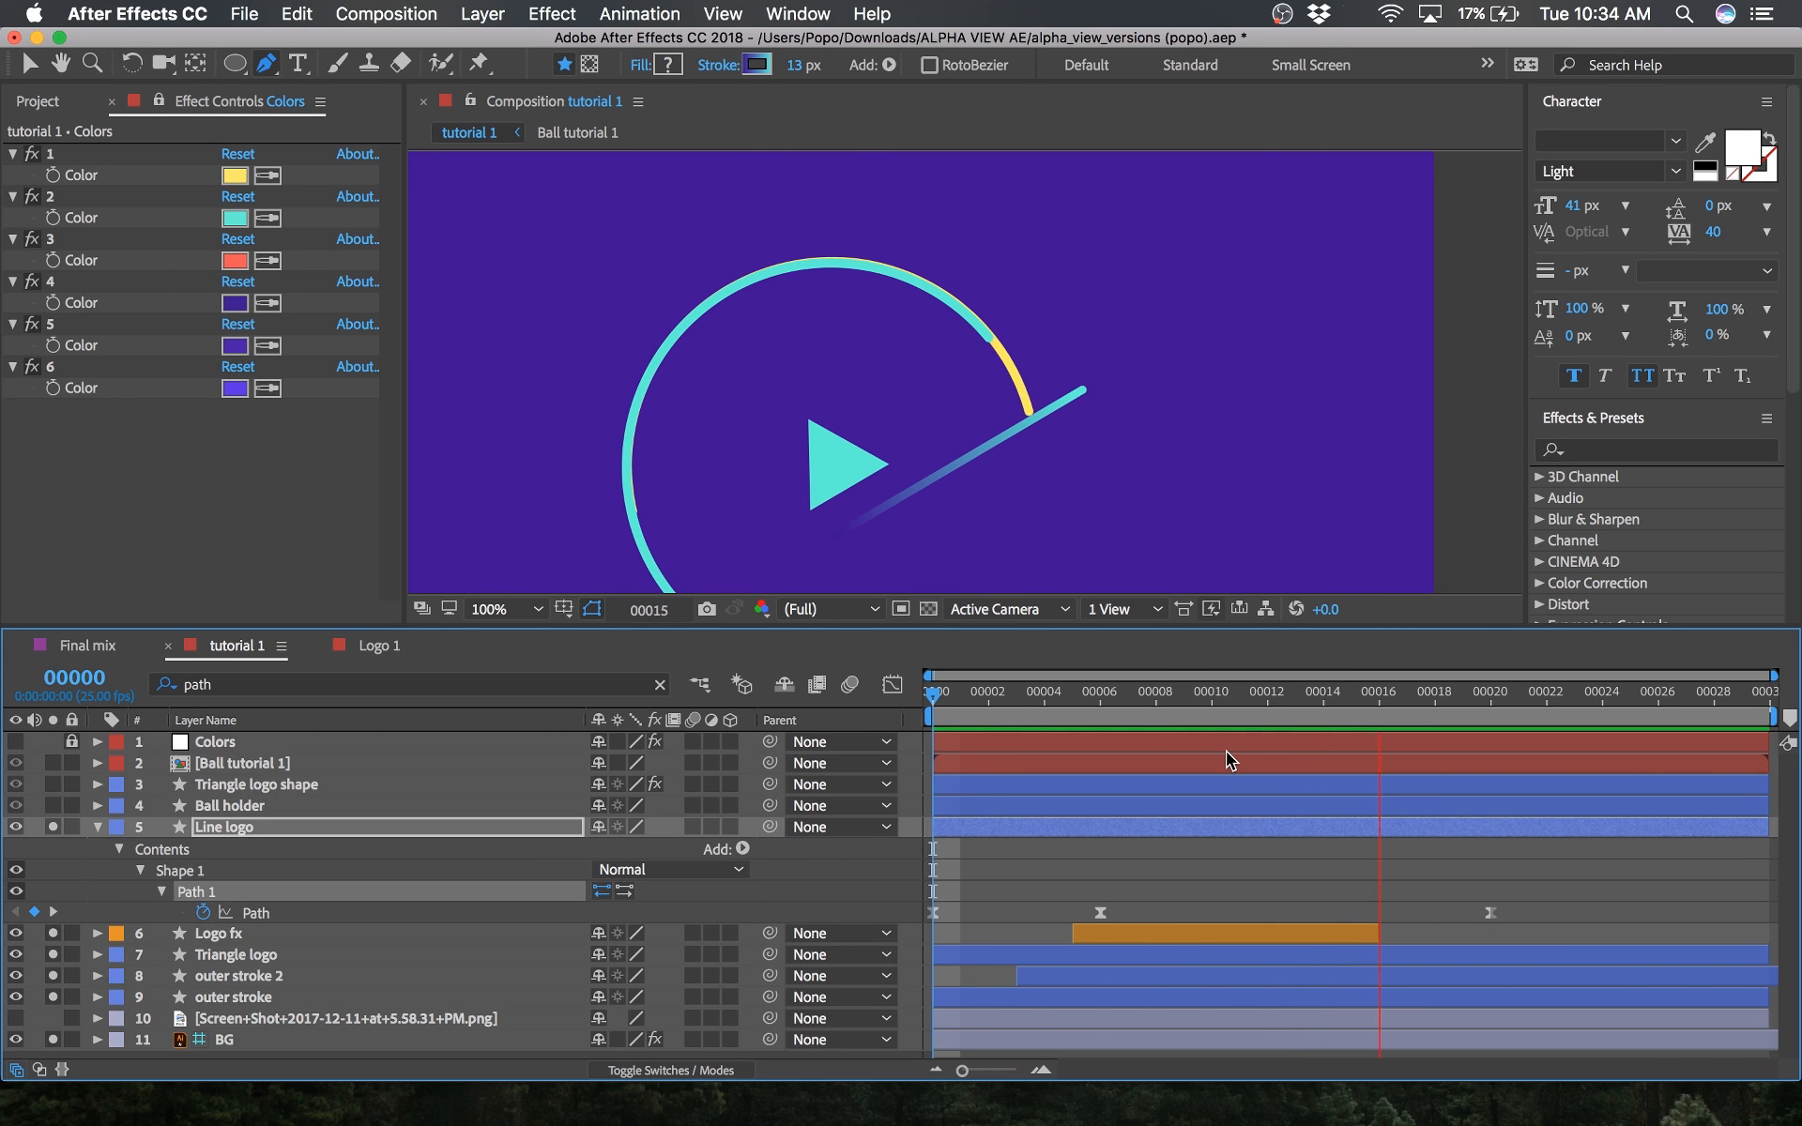
key("space")
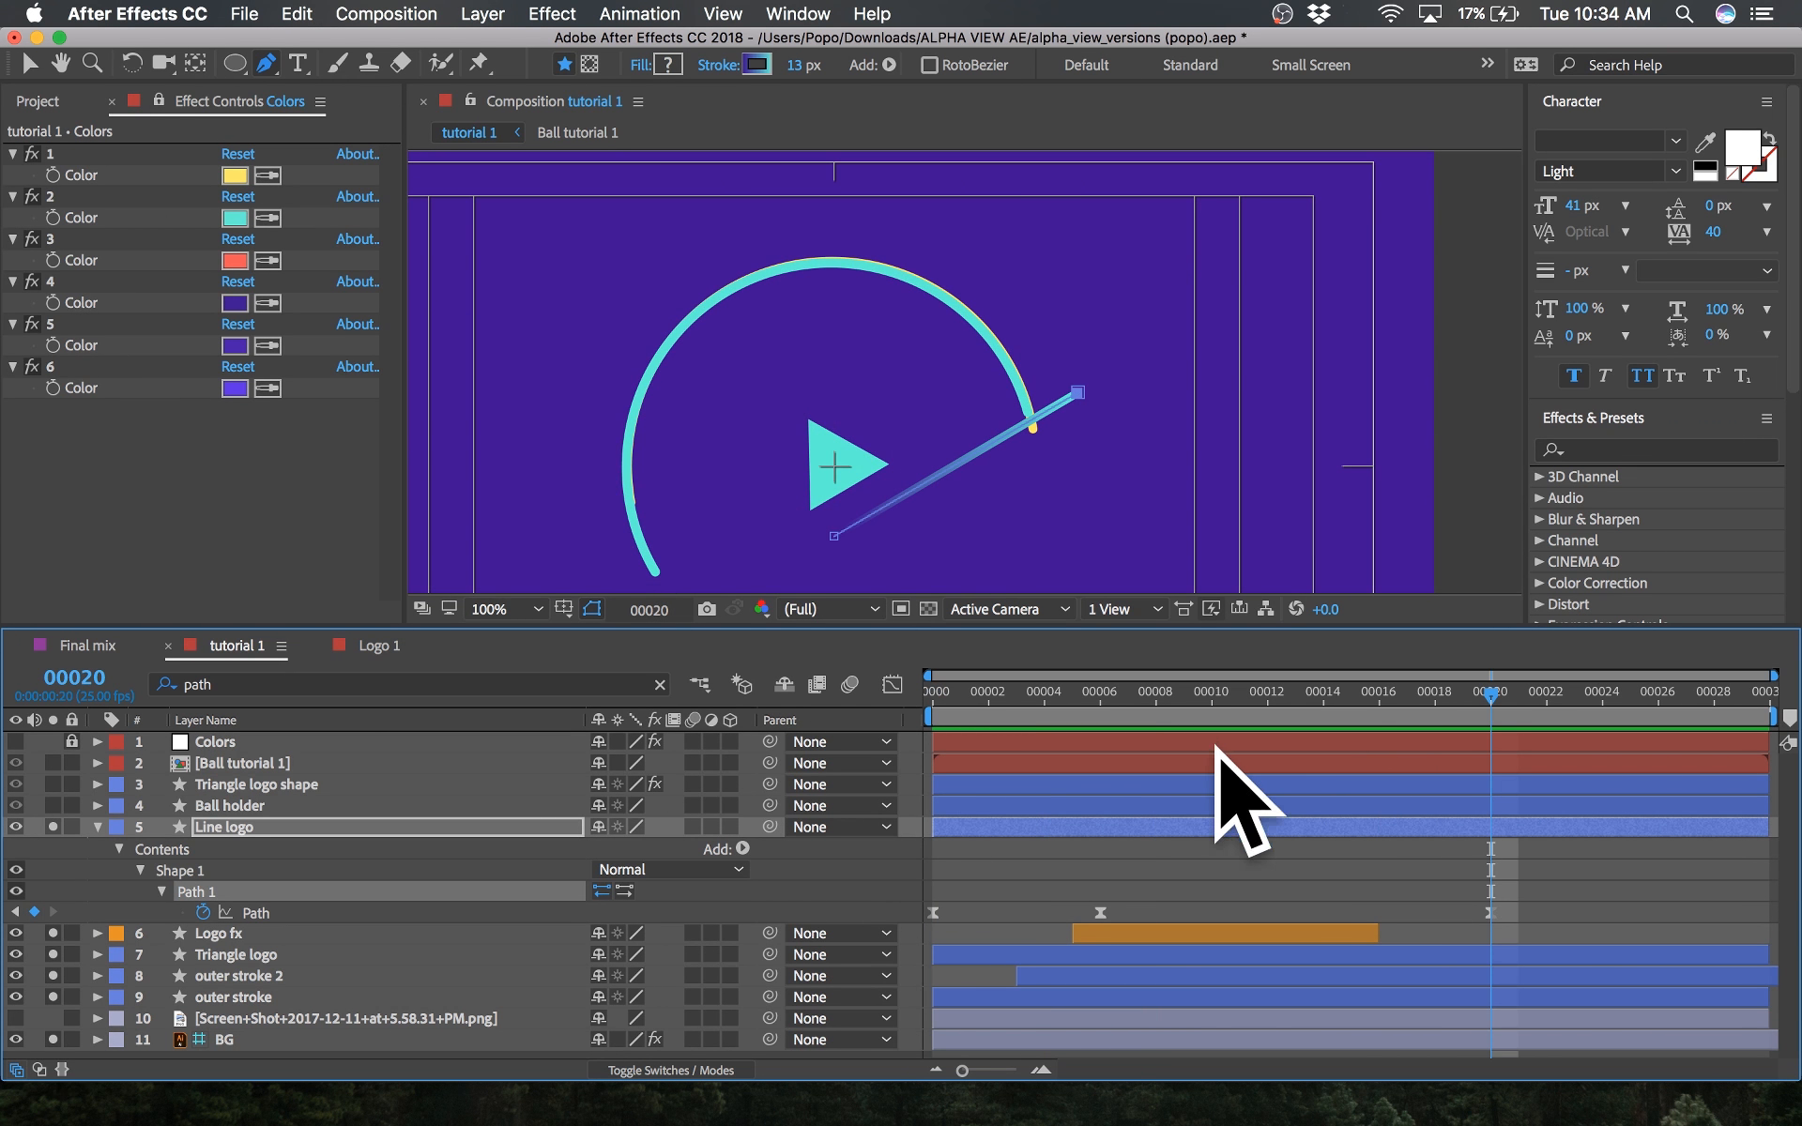
Step: Return to frame 6, select the Line logo layer and clear the timeline's property filter
left_click(1142, 704)
left_click(1098, 702)
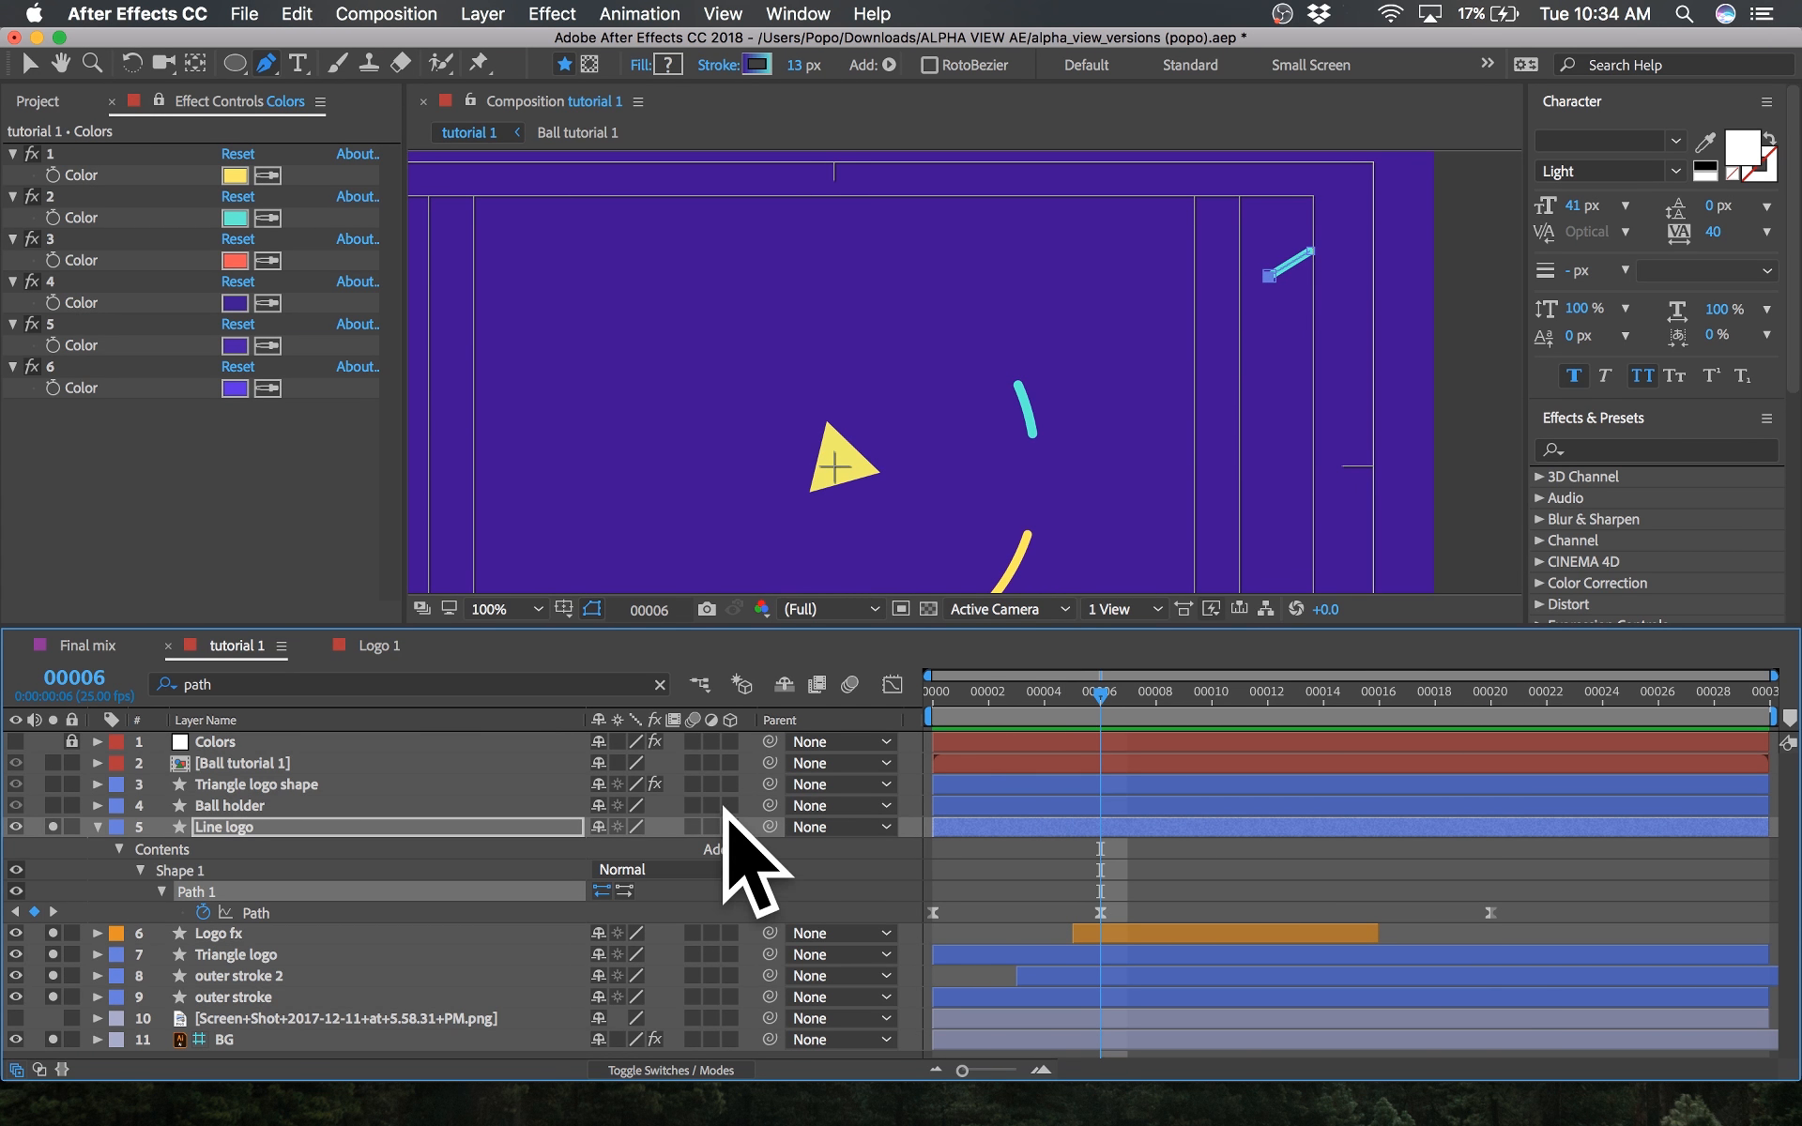
left_click(498, 832)
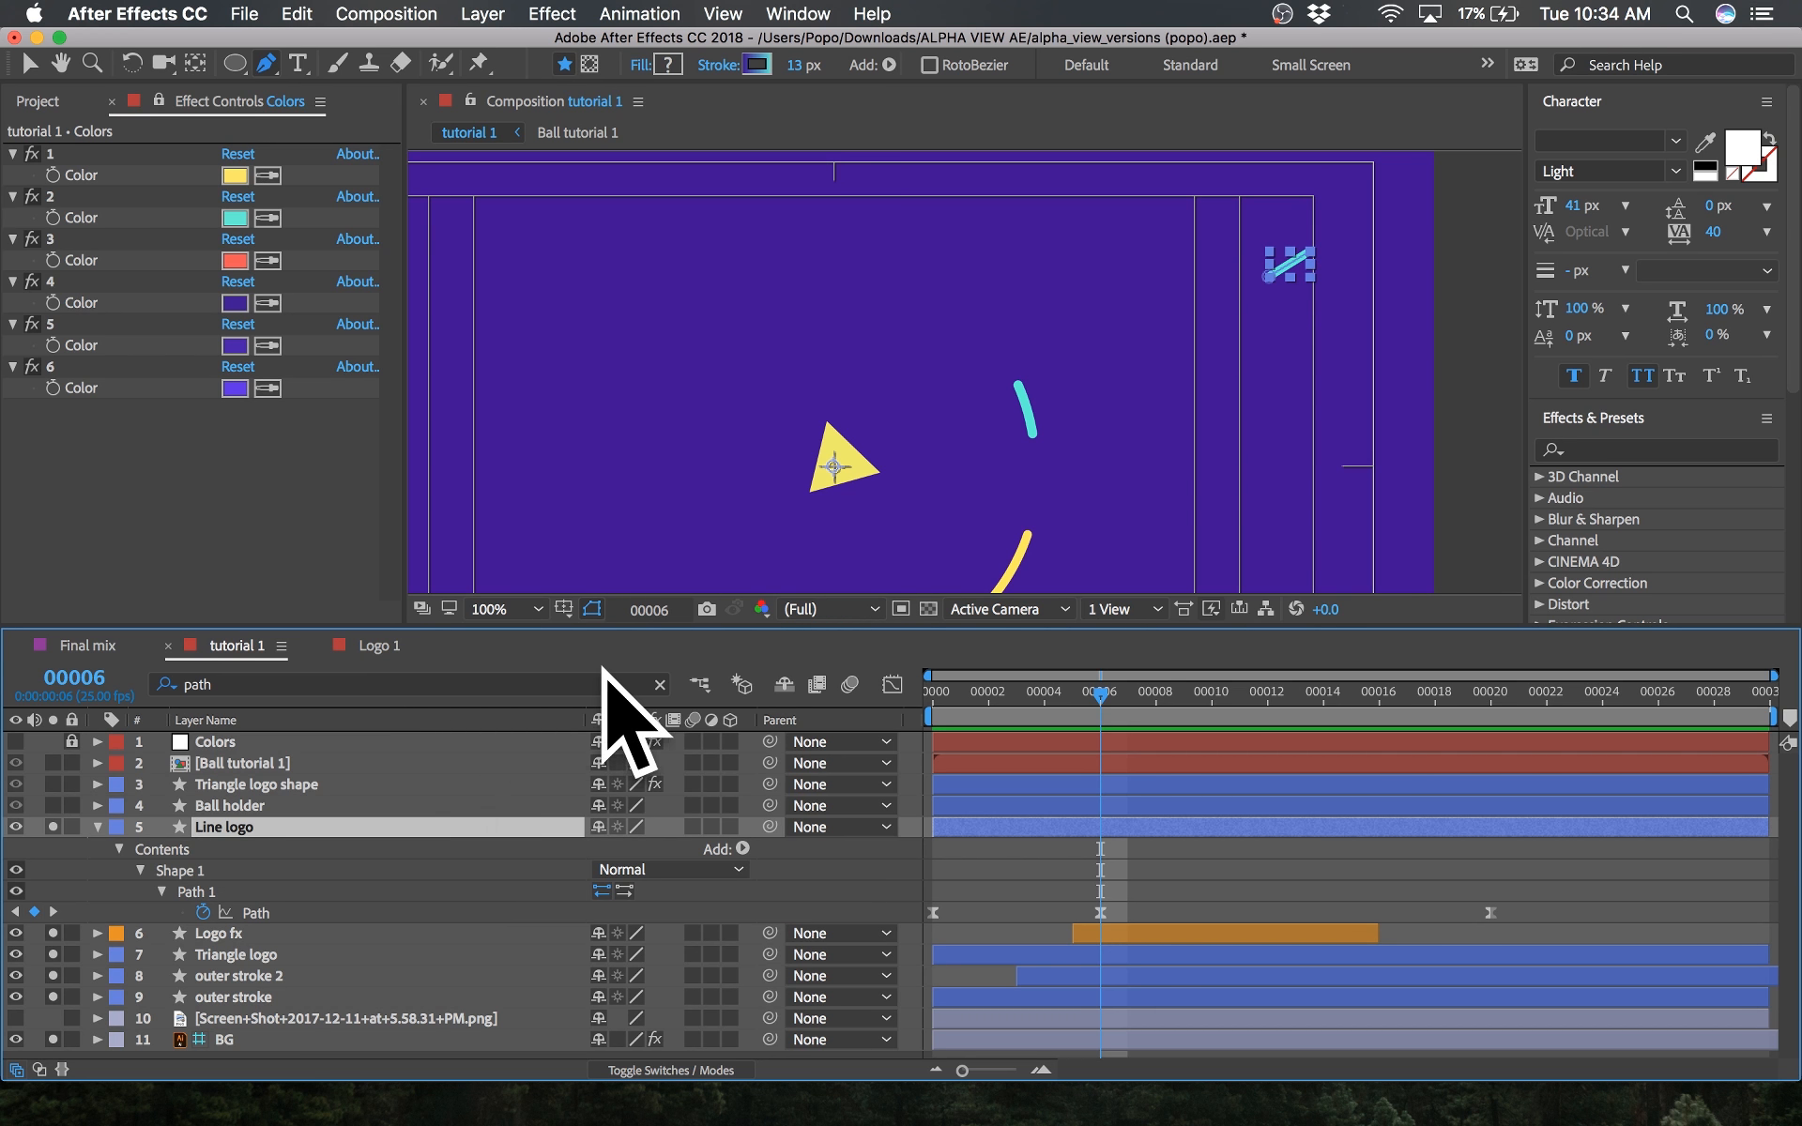
left_click(659, 685)
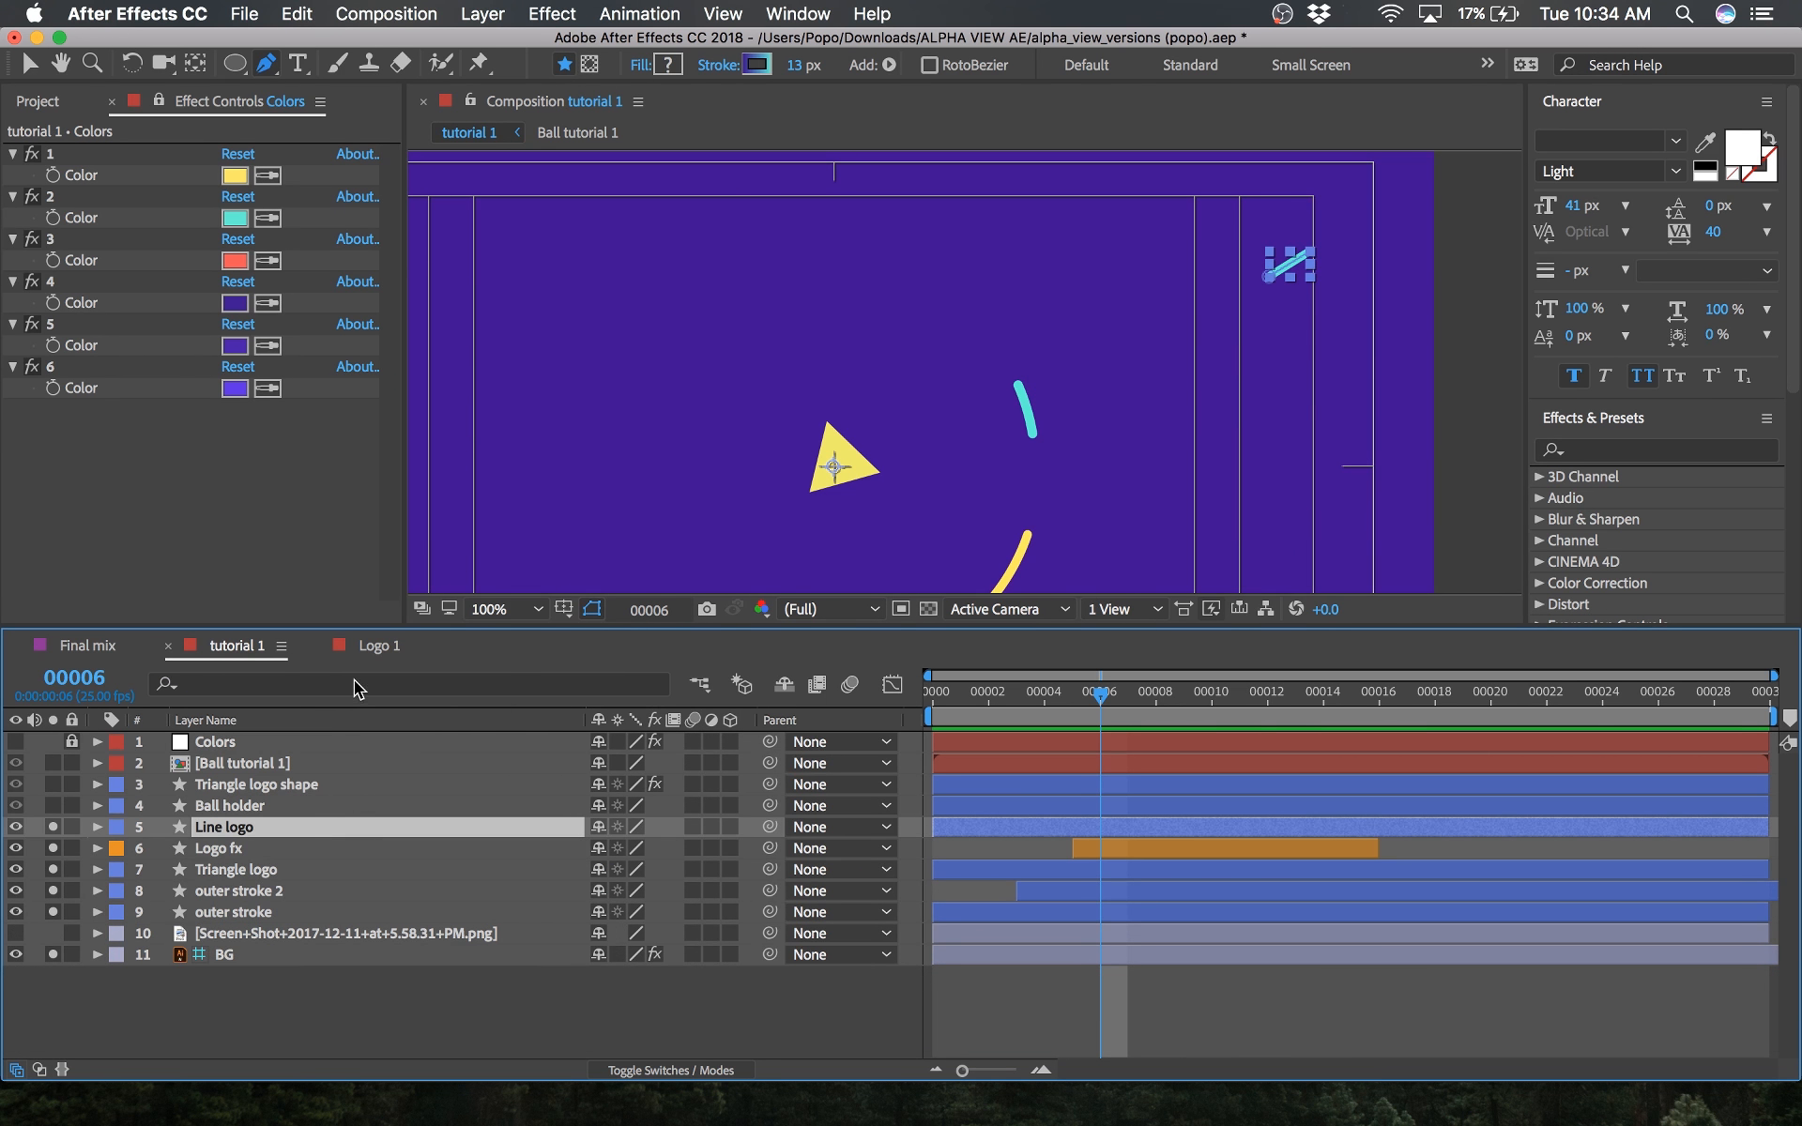
key("s")
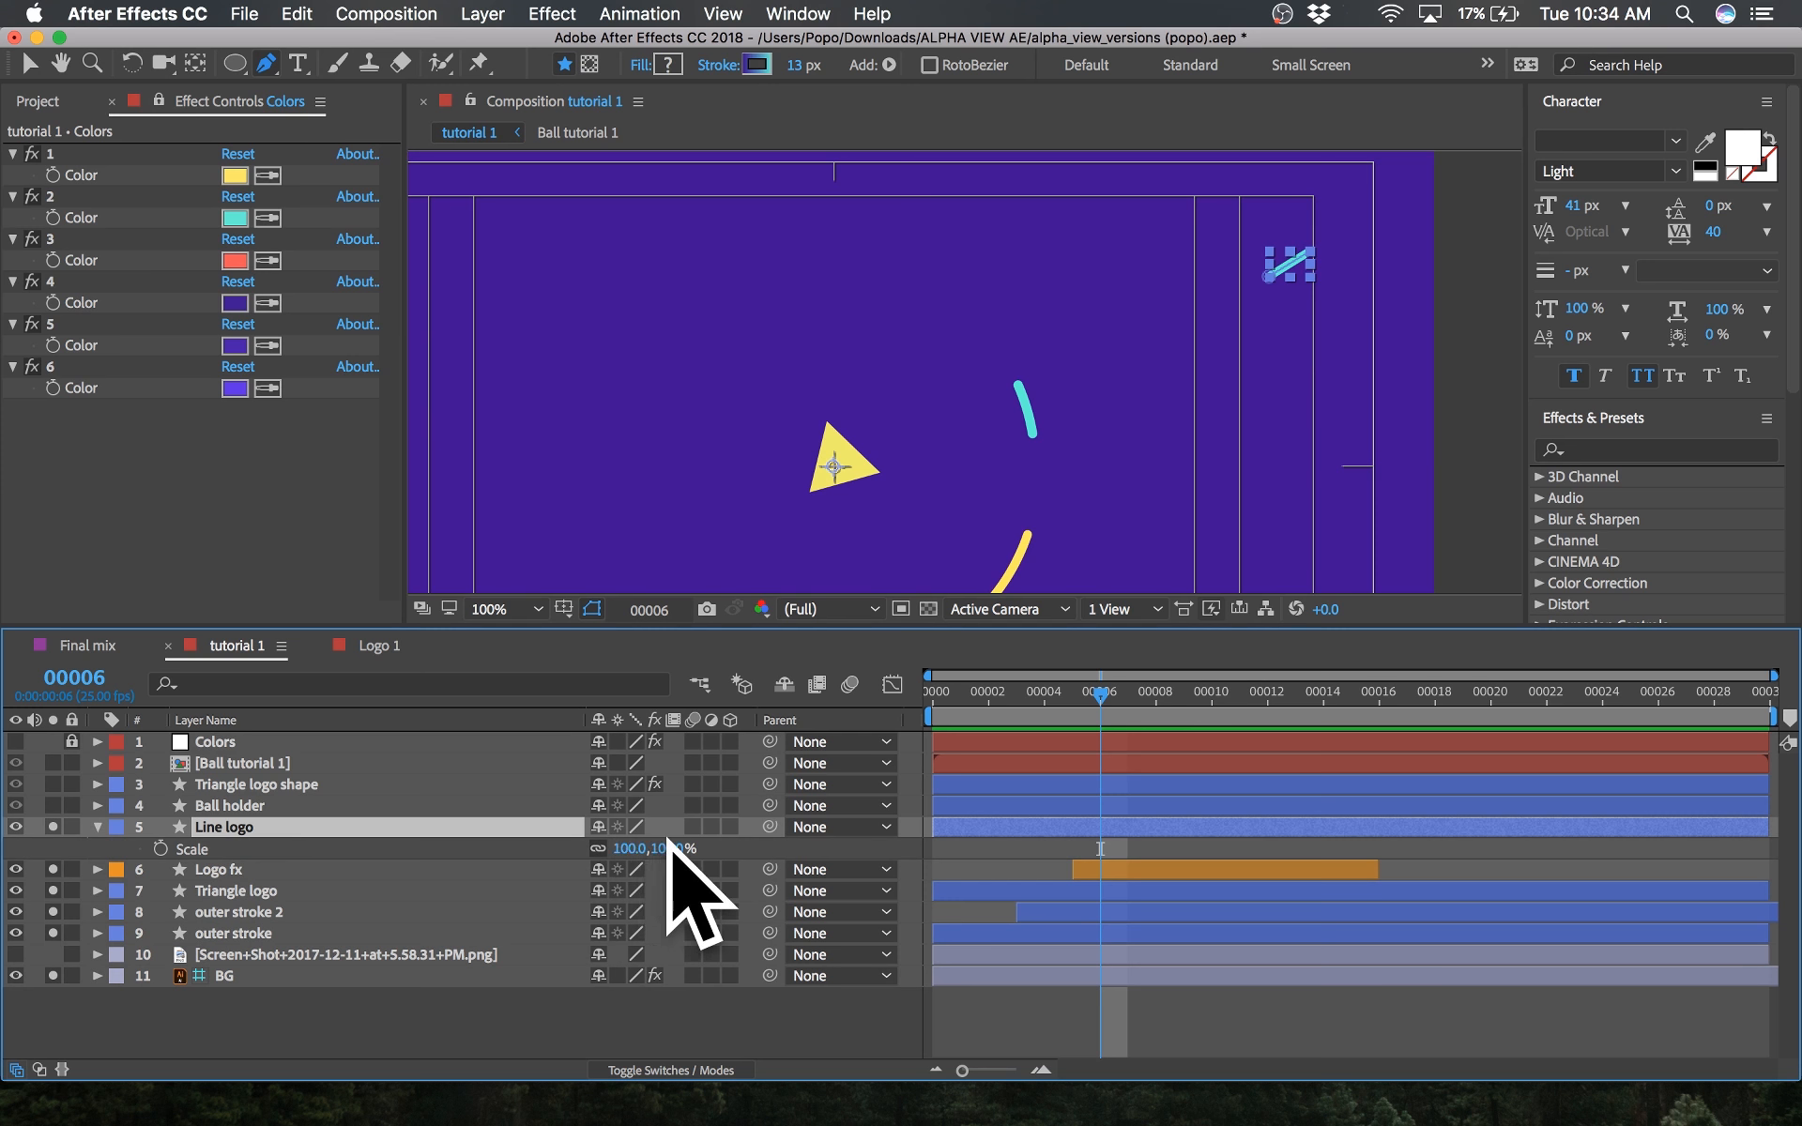
left_click_drag(662, 848, 690, 847)
key("super+z")
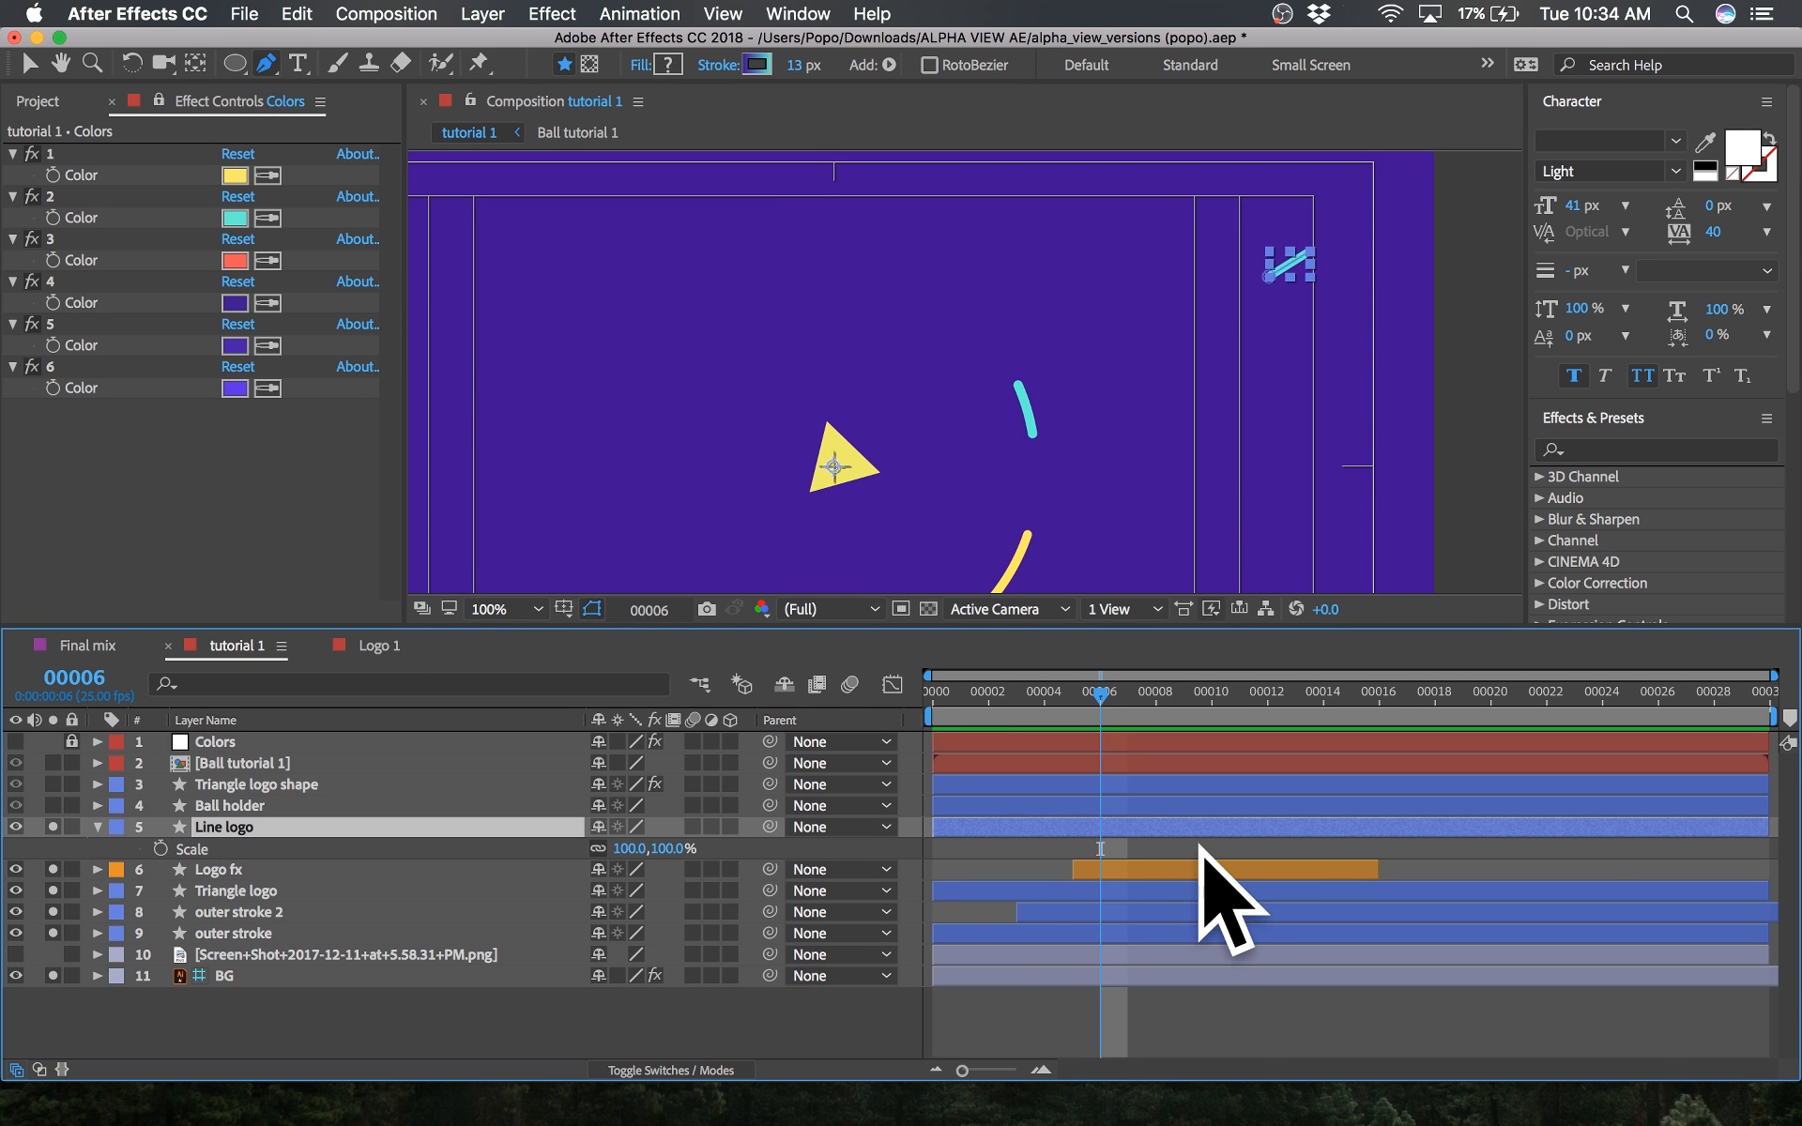
Step: Try adjusting the Stroke Width under Line logo's Gradient Stroke 1, restore it, and collapse the layer's properties
key("u")
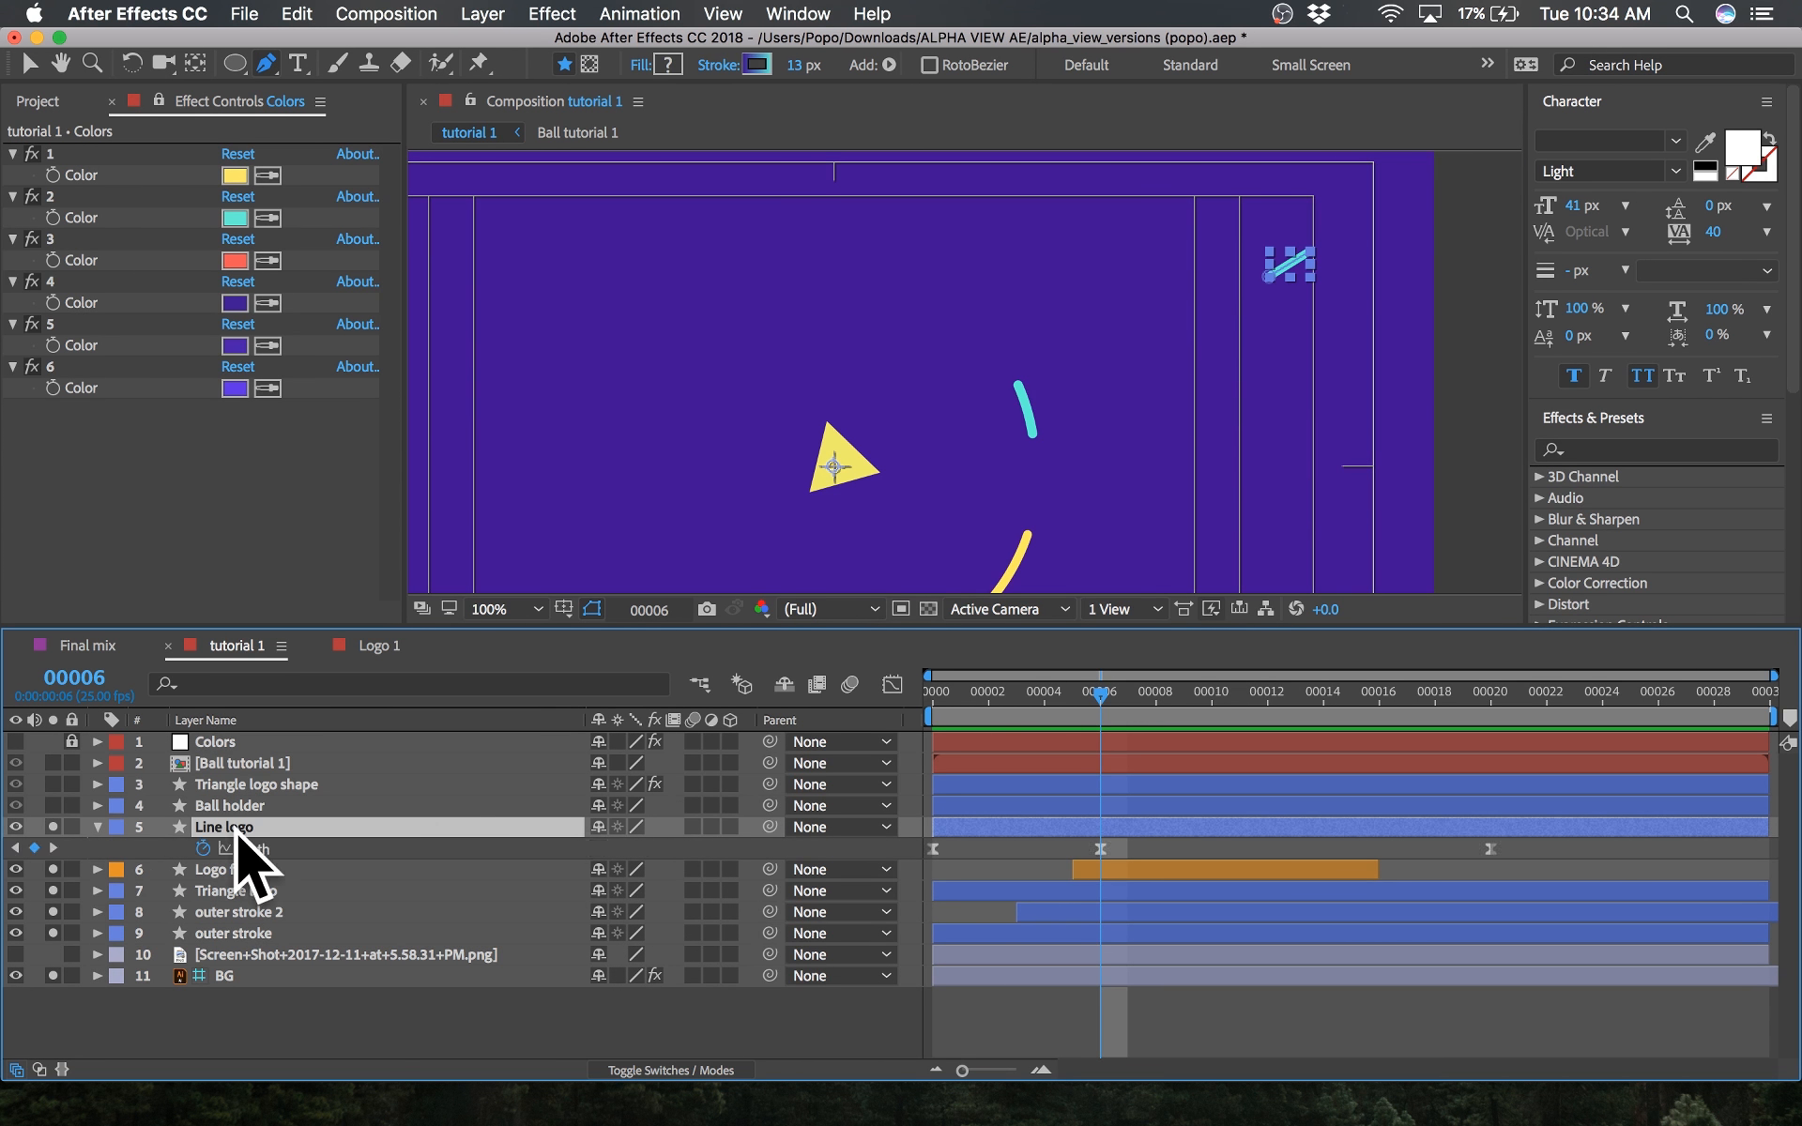
left_click(98, 828)
left_click(97, 828)
left_click(164, 891)
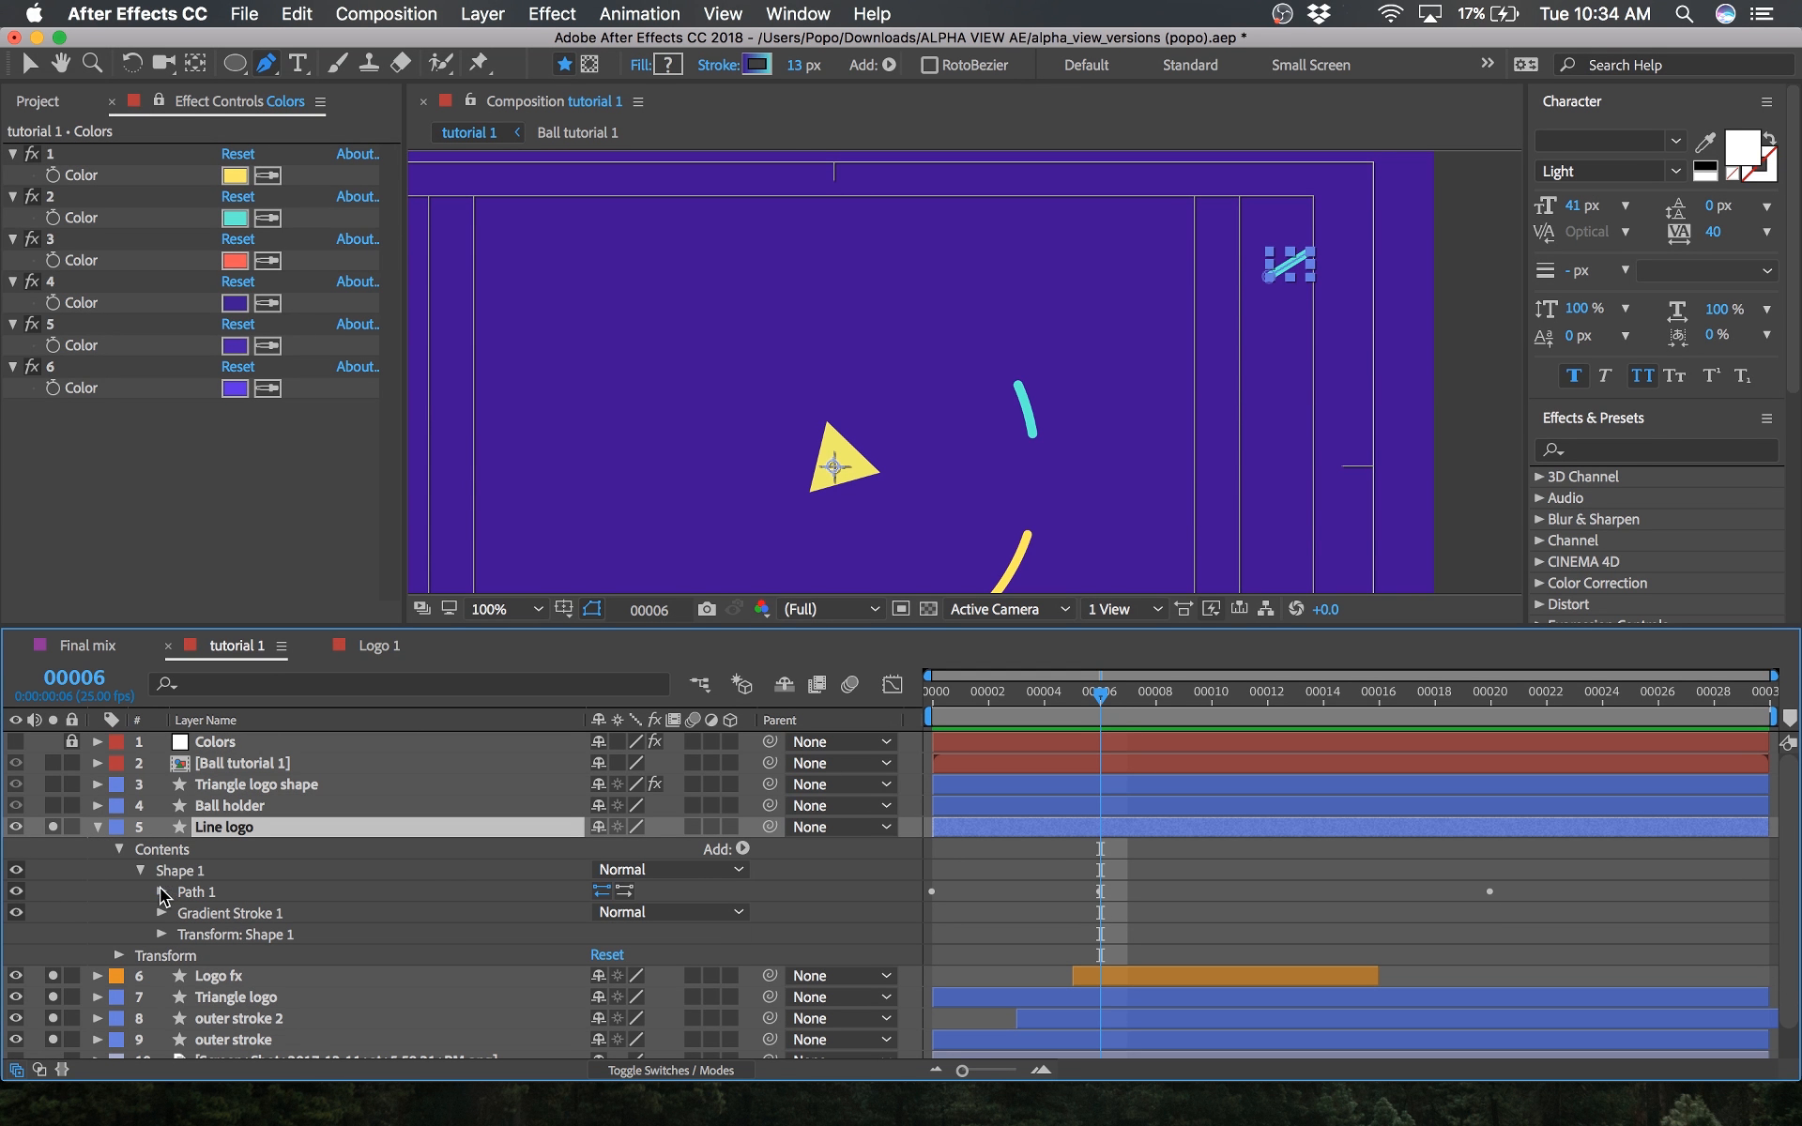
left_click(161, 914)
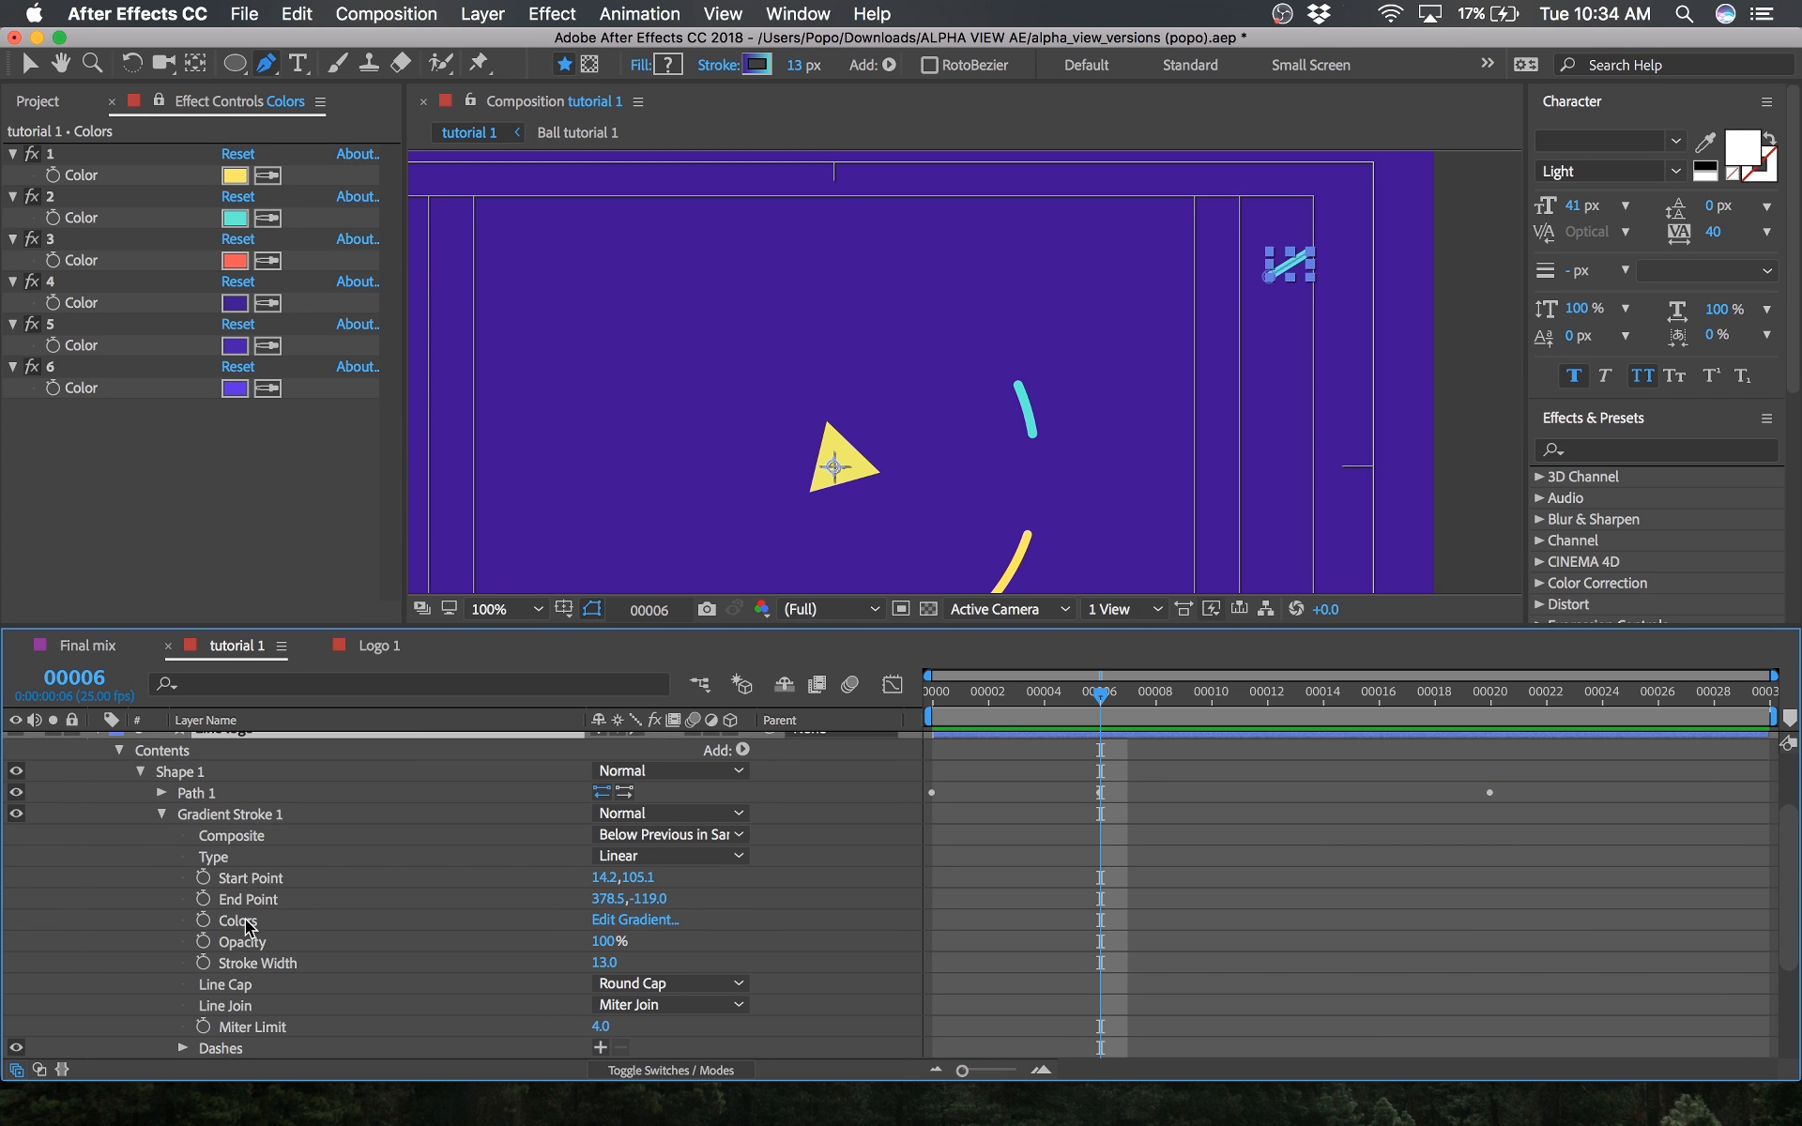
left_click(460, 972)
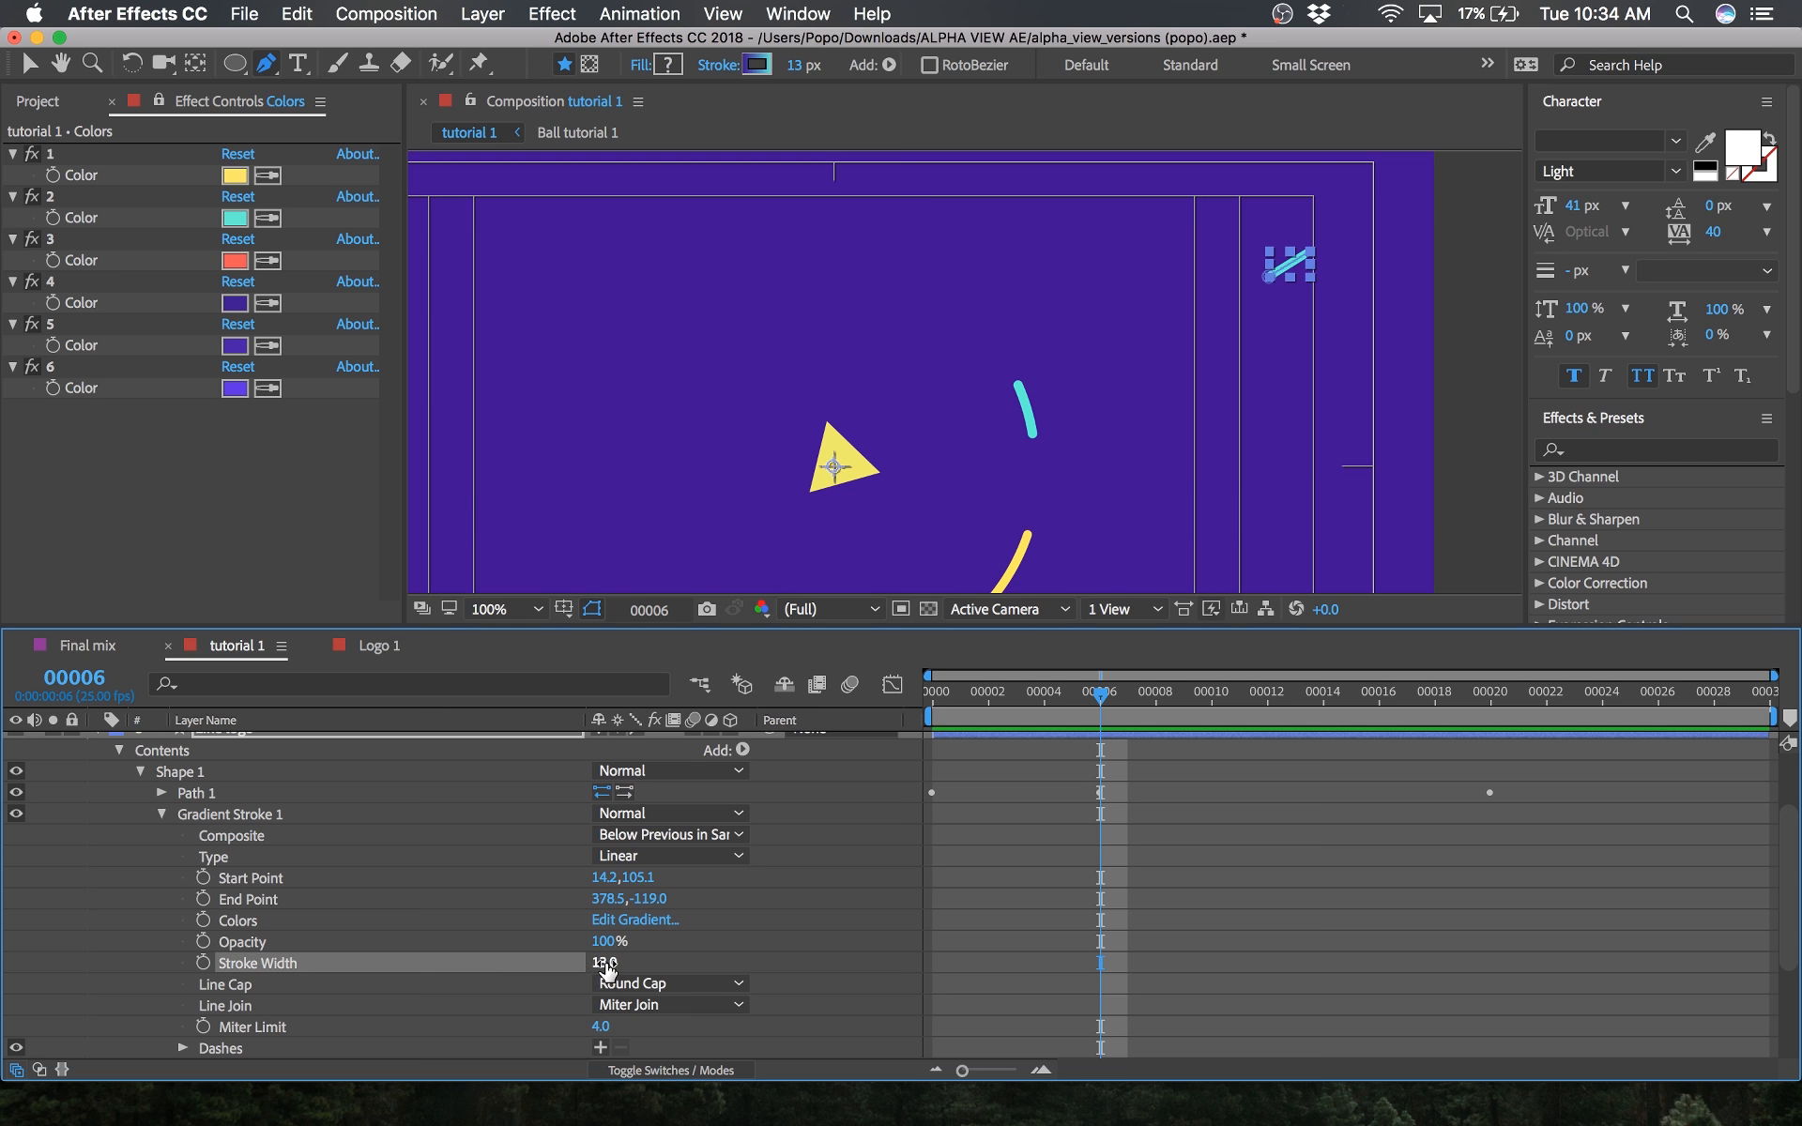
left_click_drag(605, 969, 660, 961)
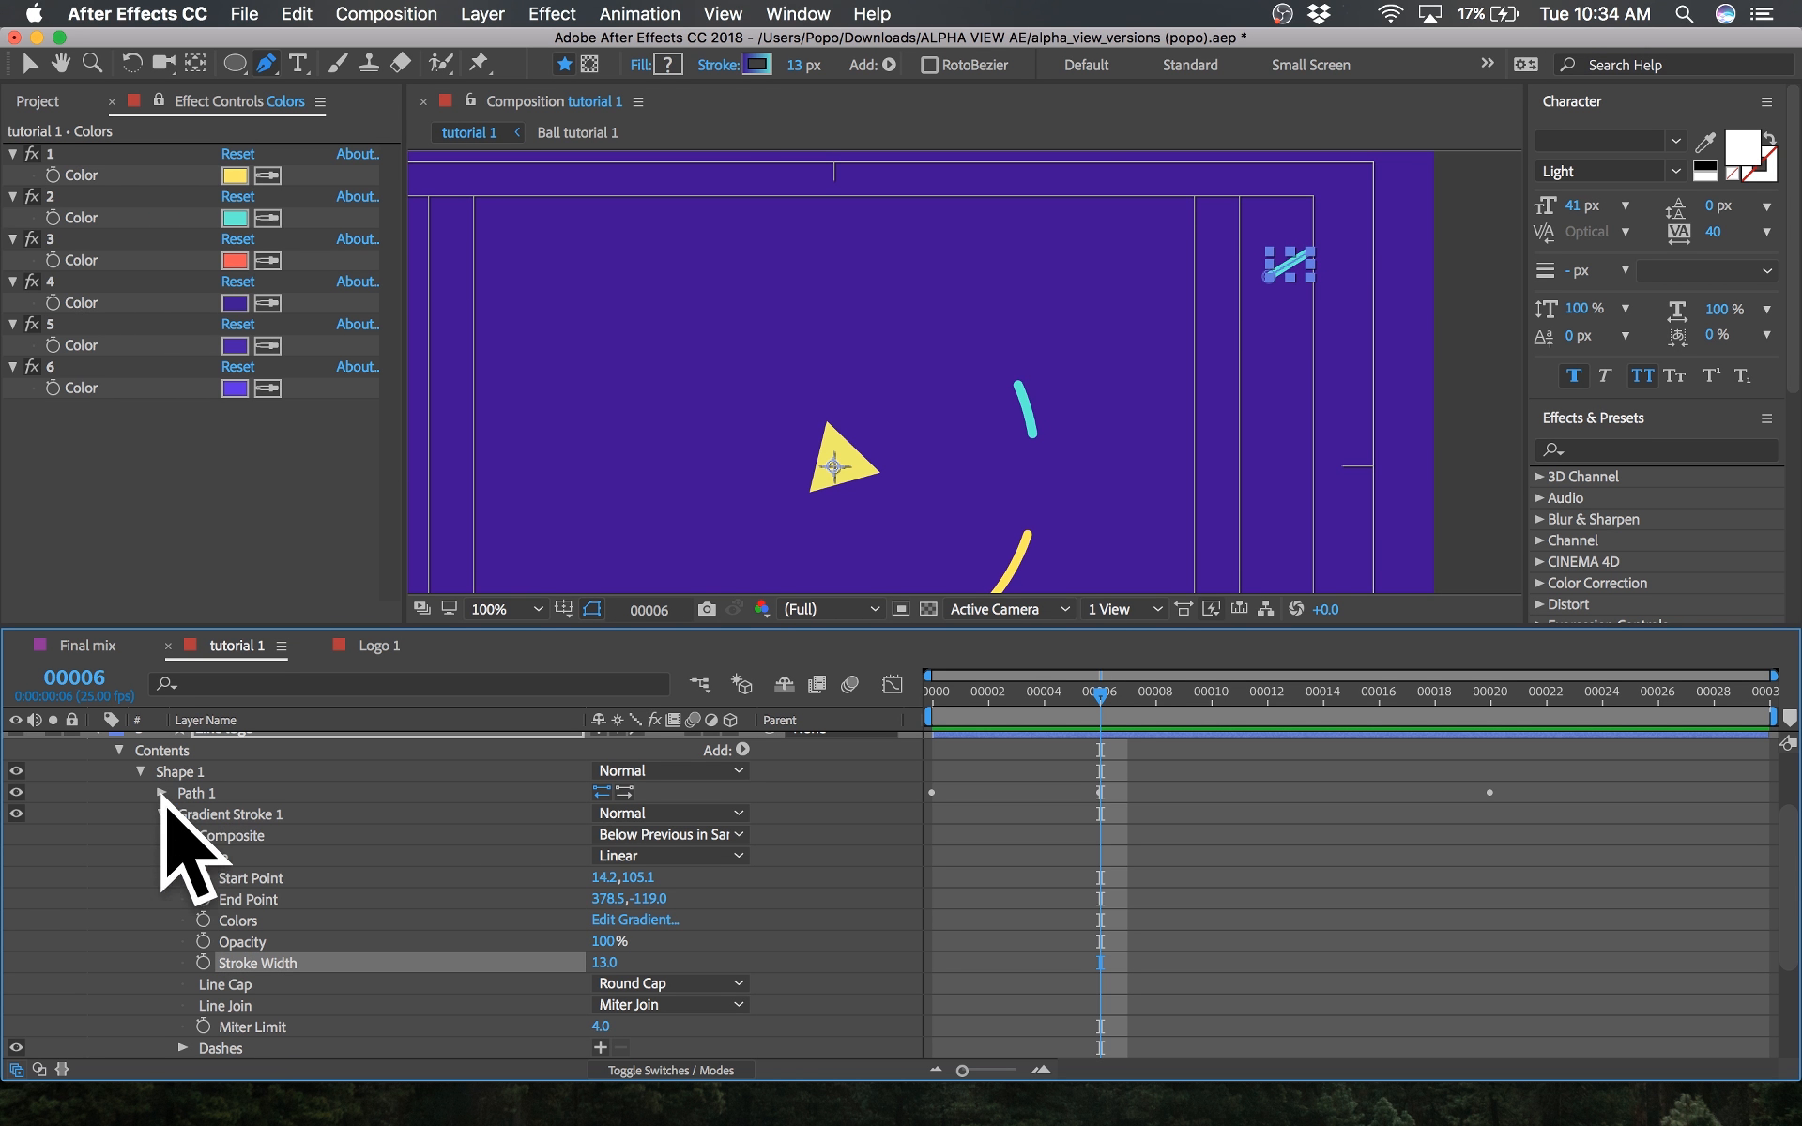
scroll(161, 844, "up", 4)
left_click(164, 899)
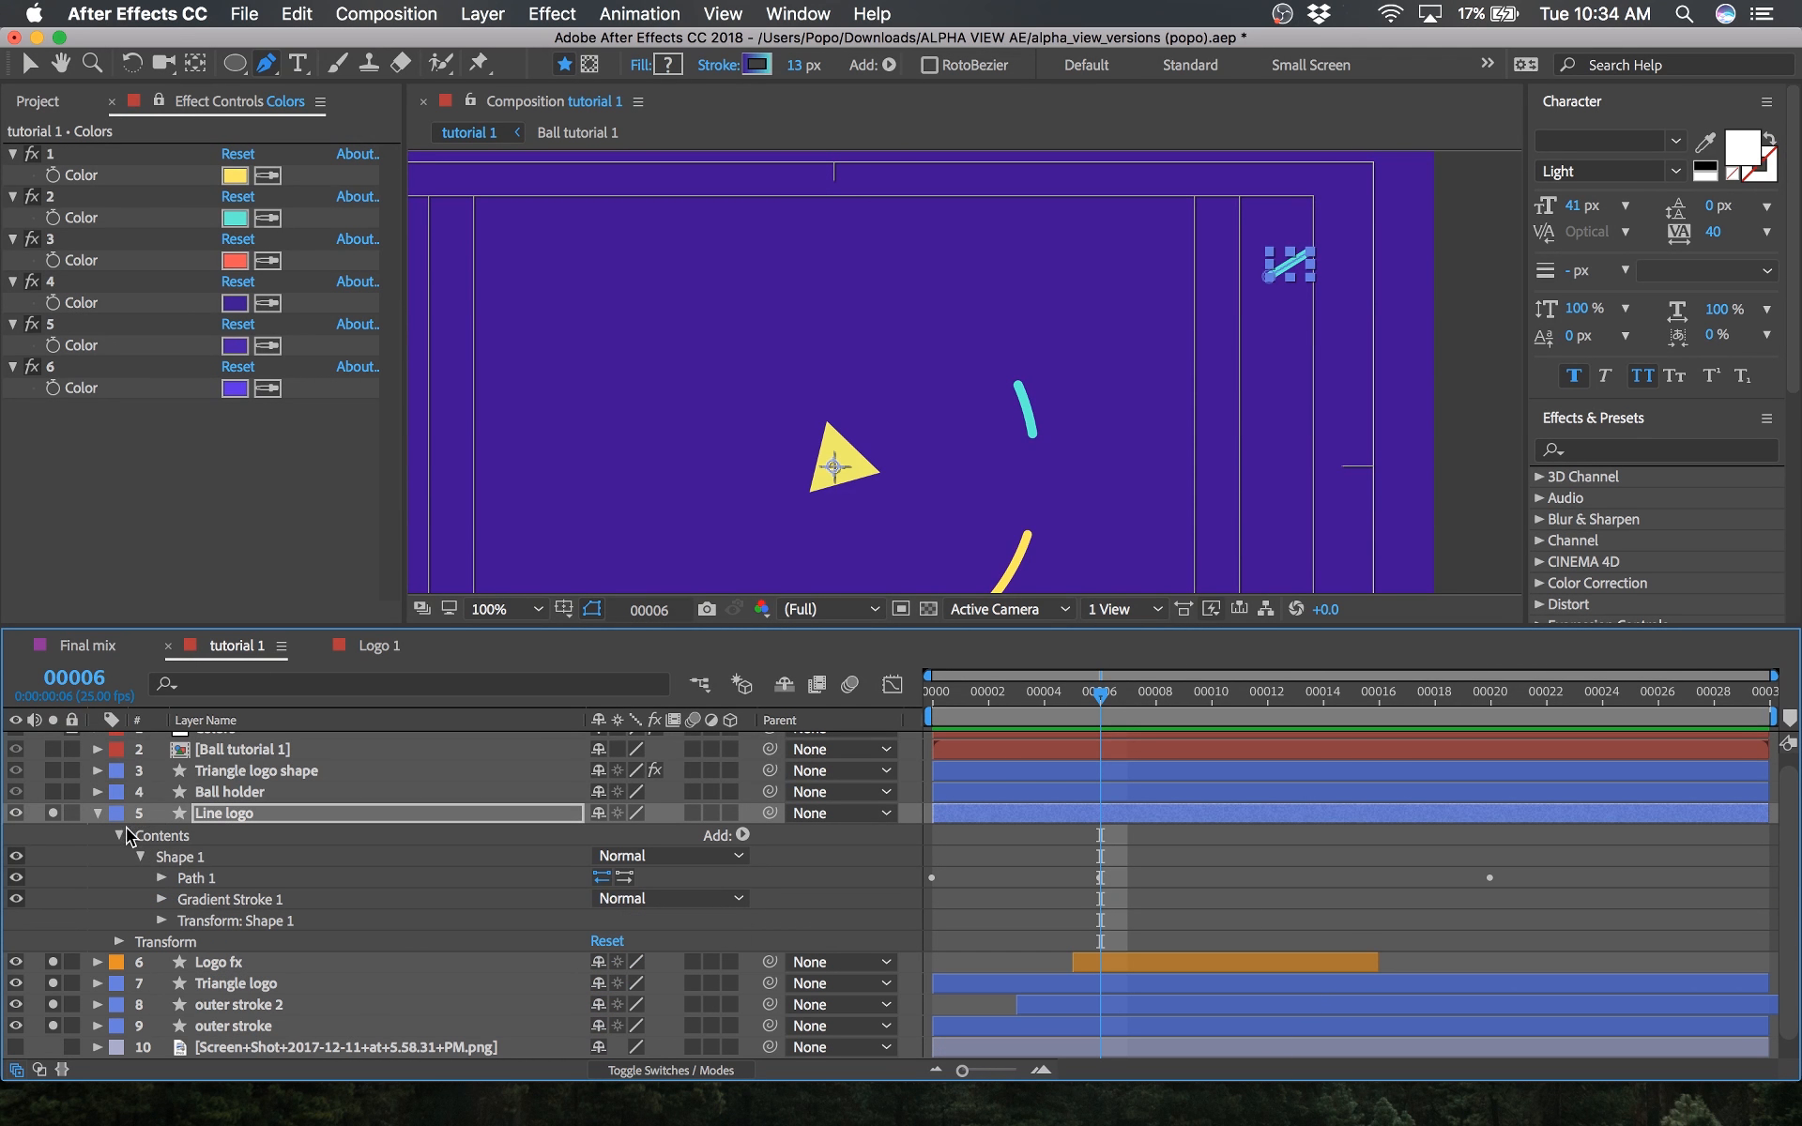
left_click(102, 814)
Step: Filter the timeline for "stroke", add a Stroke Width keyframe to Line logo at frame 6, and show only the layer's keyframed properties
left_click(251, 682)
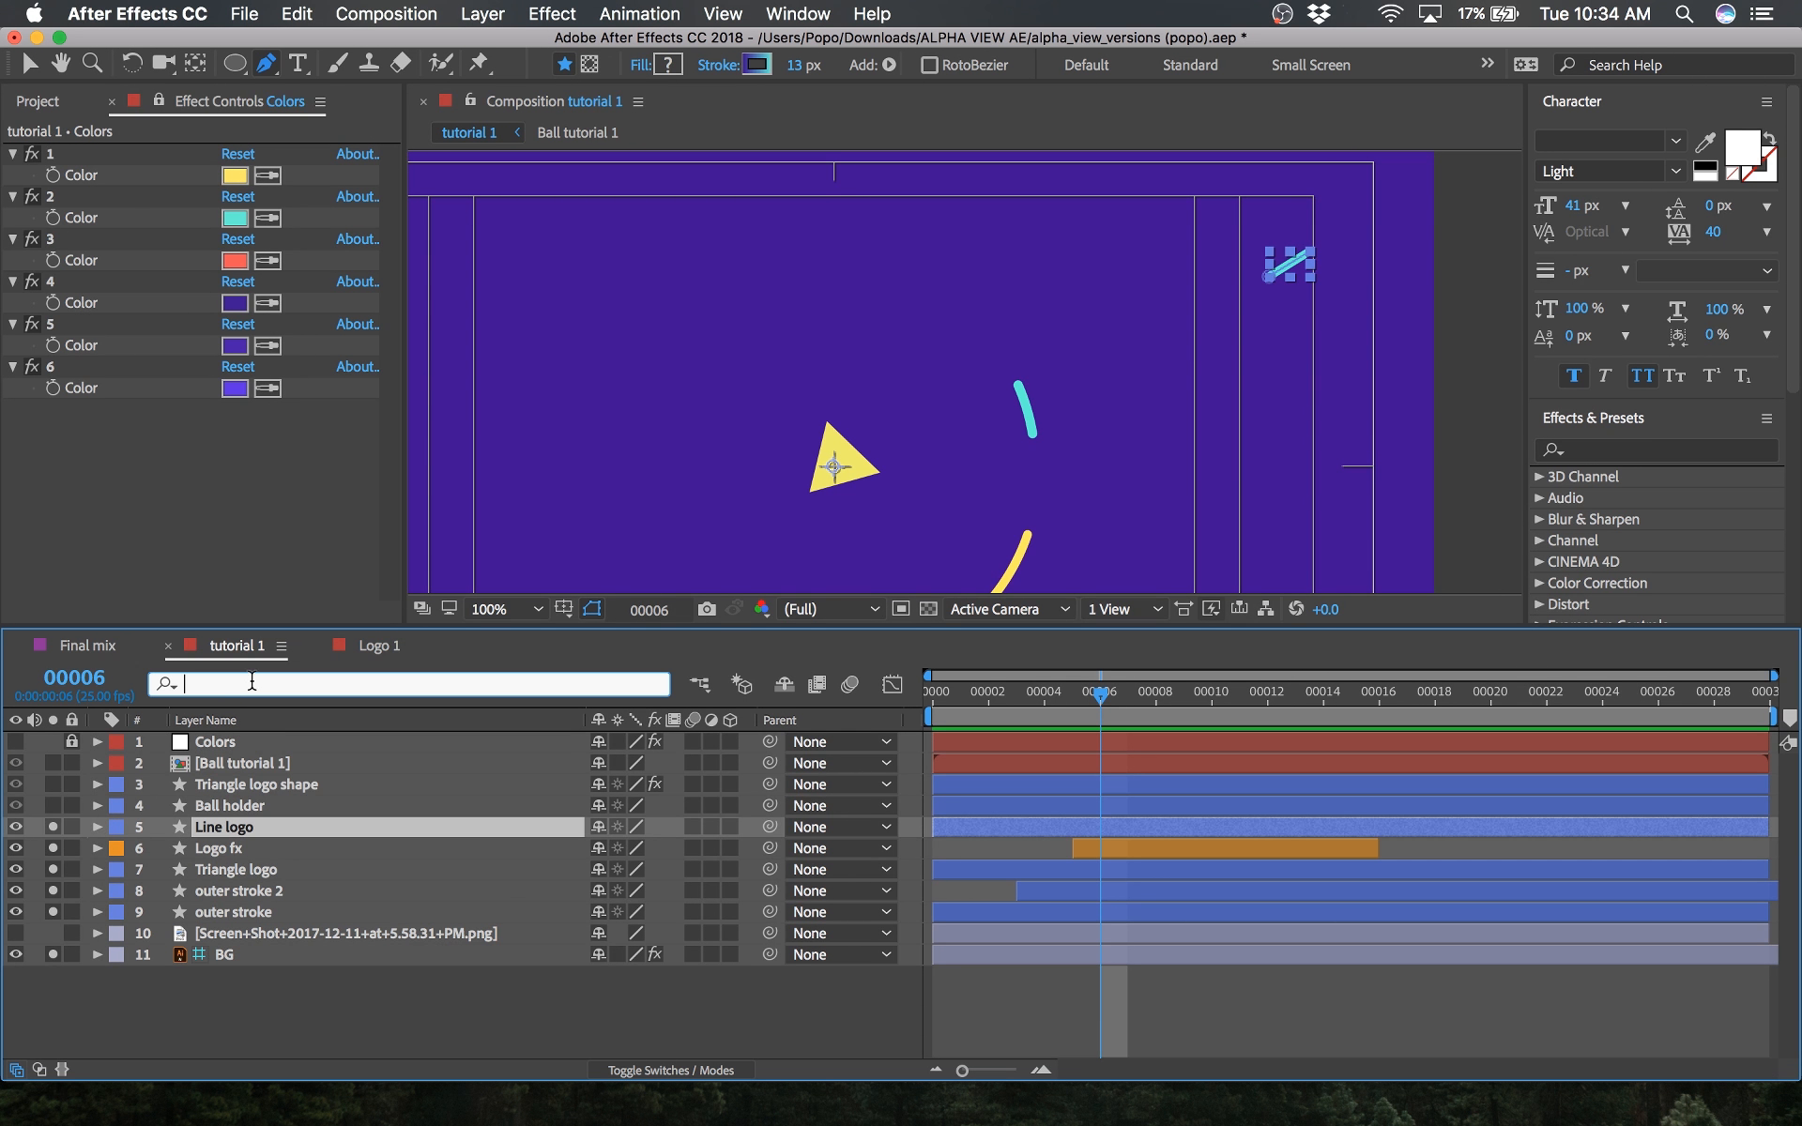
type("stroke")
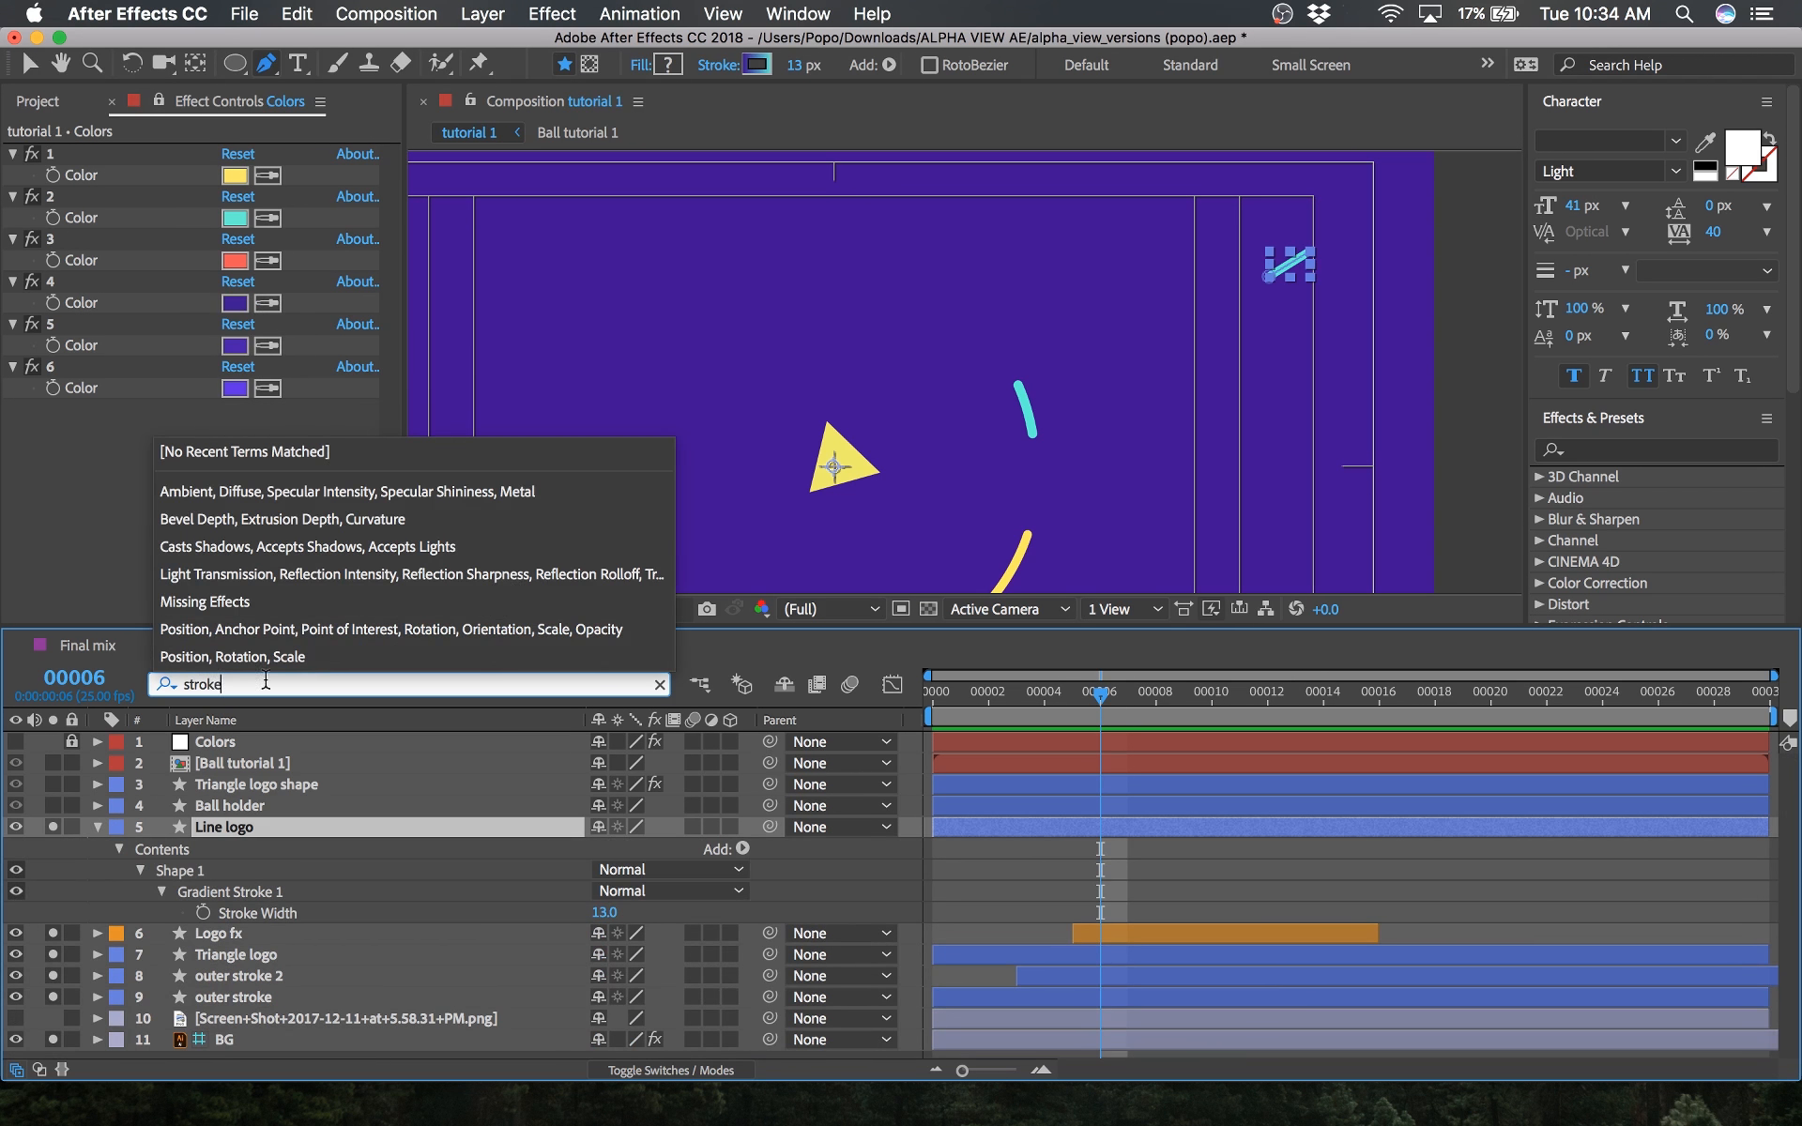
left_click(254, 915)
left_click(203, 912)
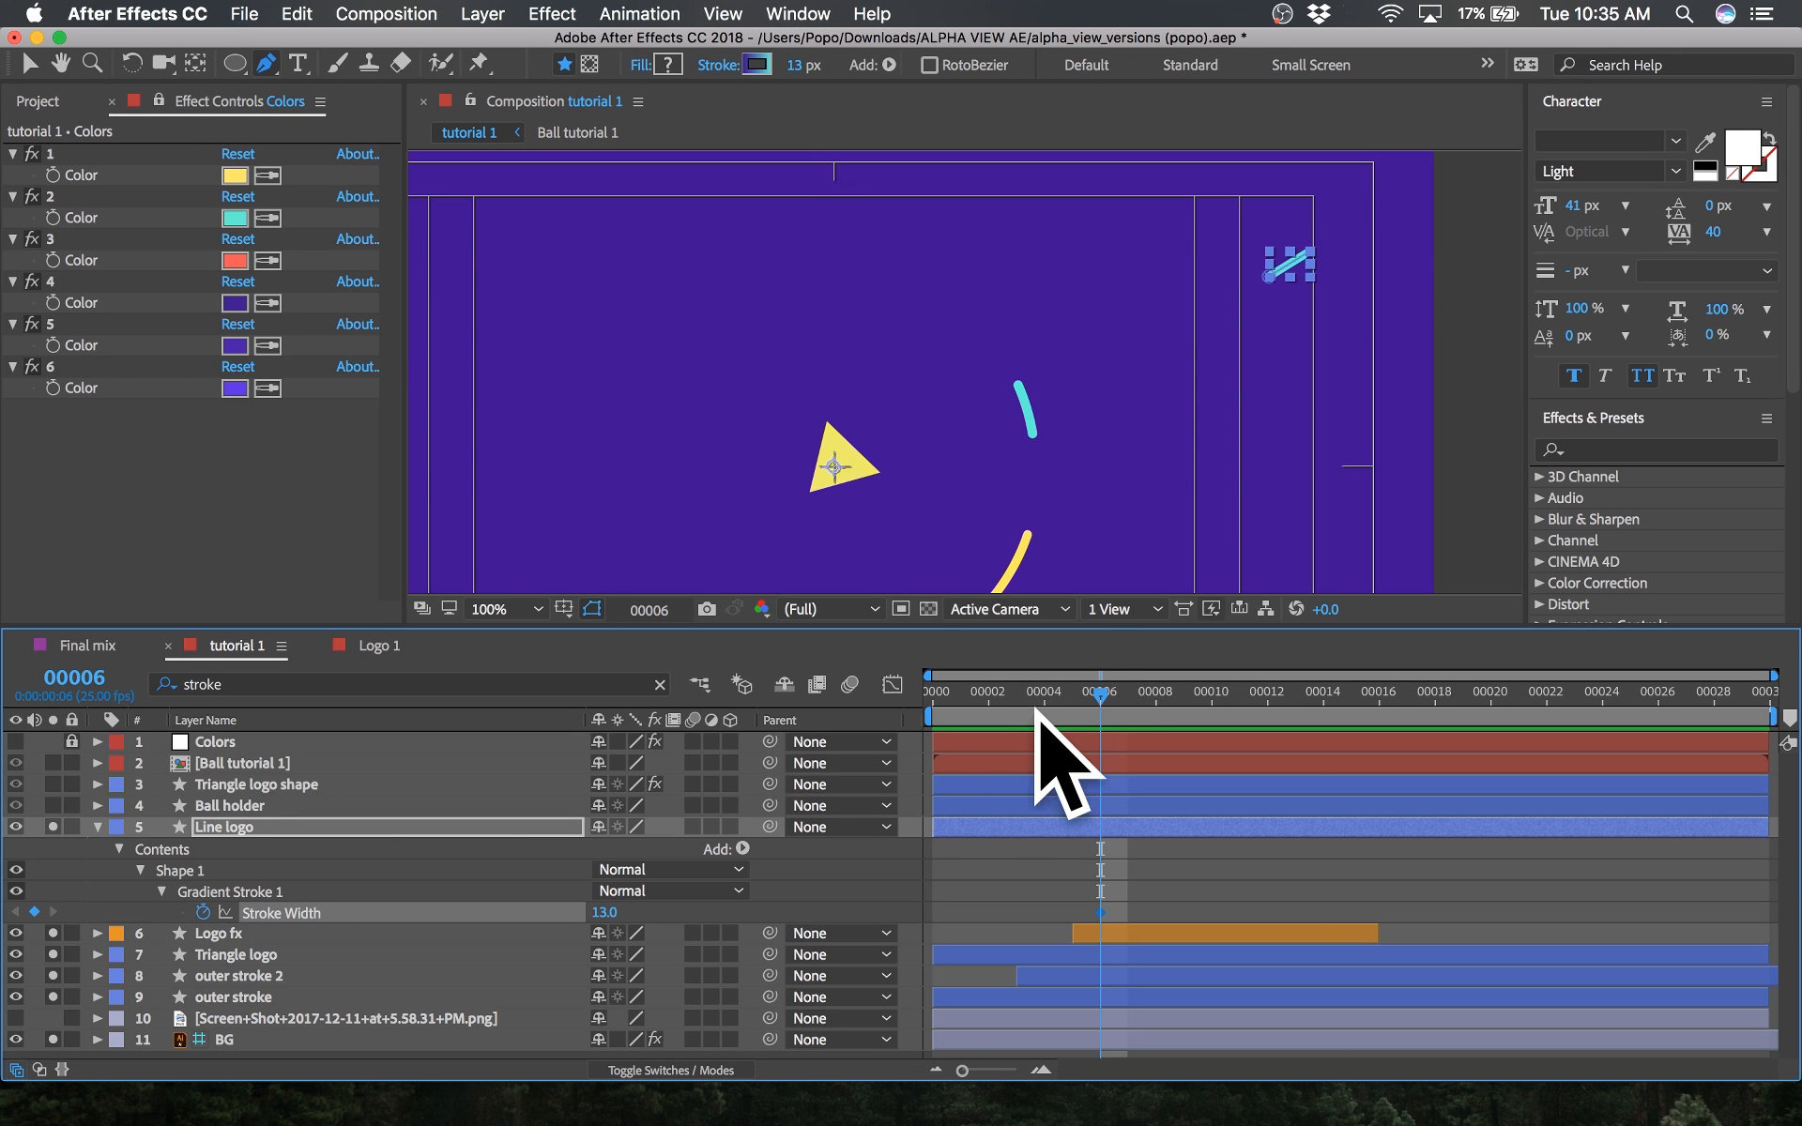
key("u")
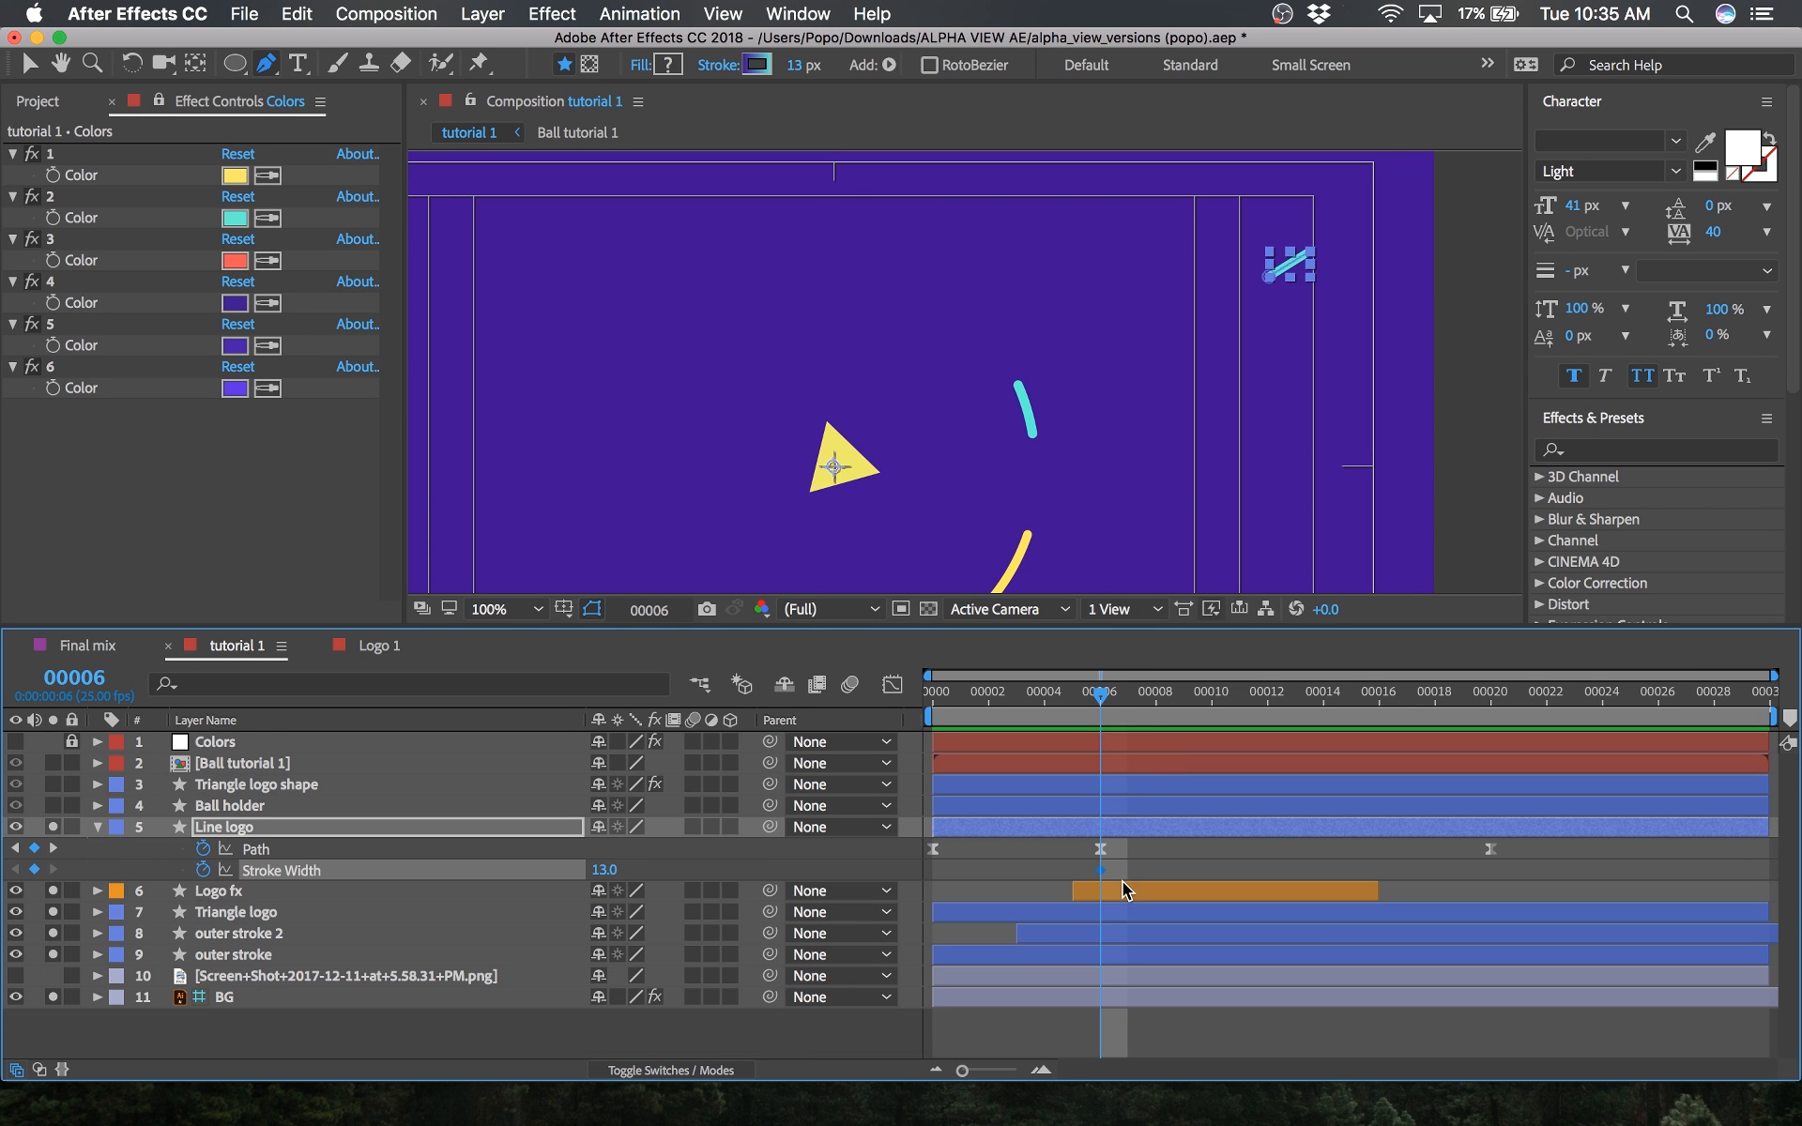
Step: Move the Stroke Width keyframe to frame 16, set the width to 30 at frame 6, easy-ease both keyframes, and preview
left_click_drag(1325, 870, 1382, 870)
left_click_drag(602, 872, 617, 870)
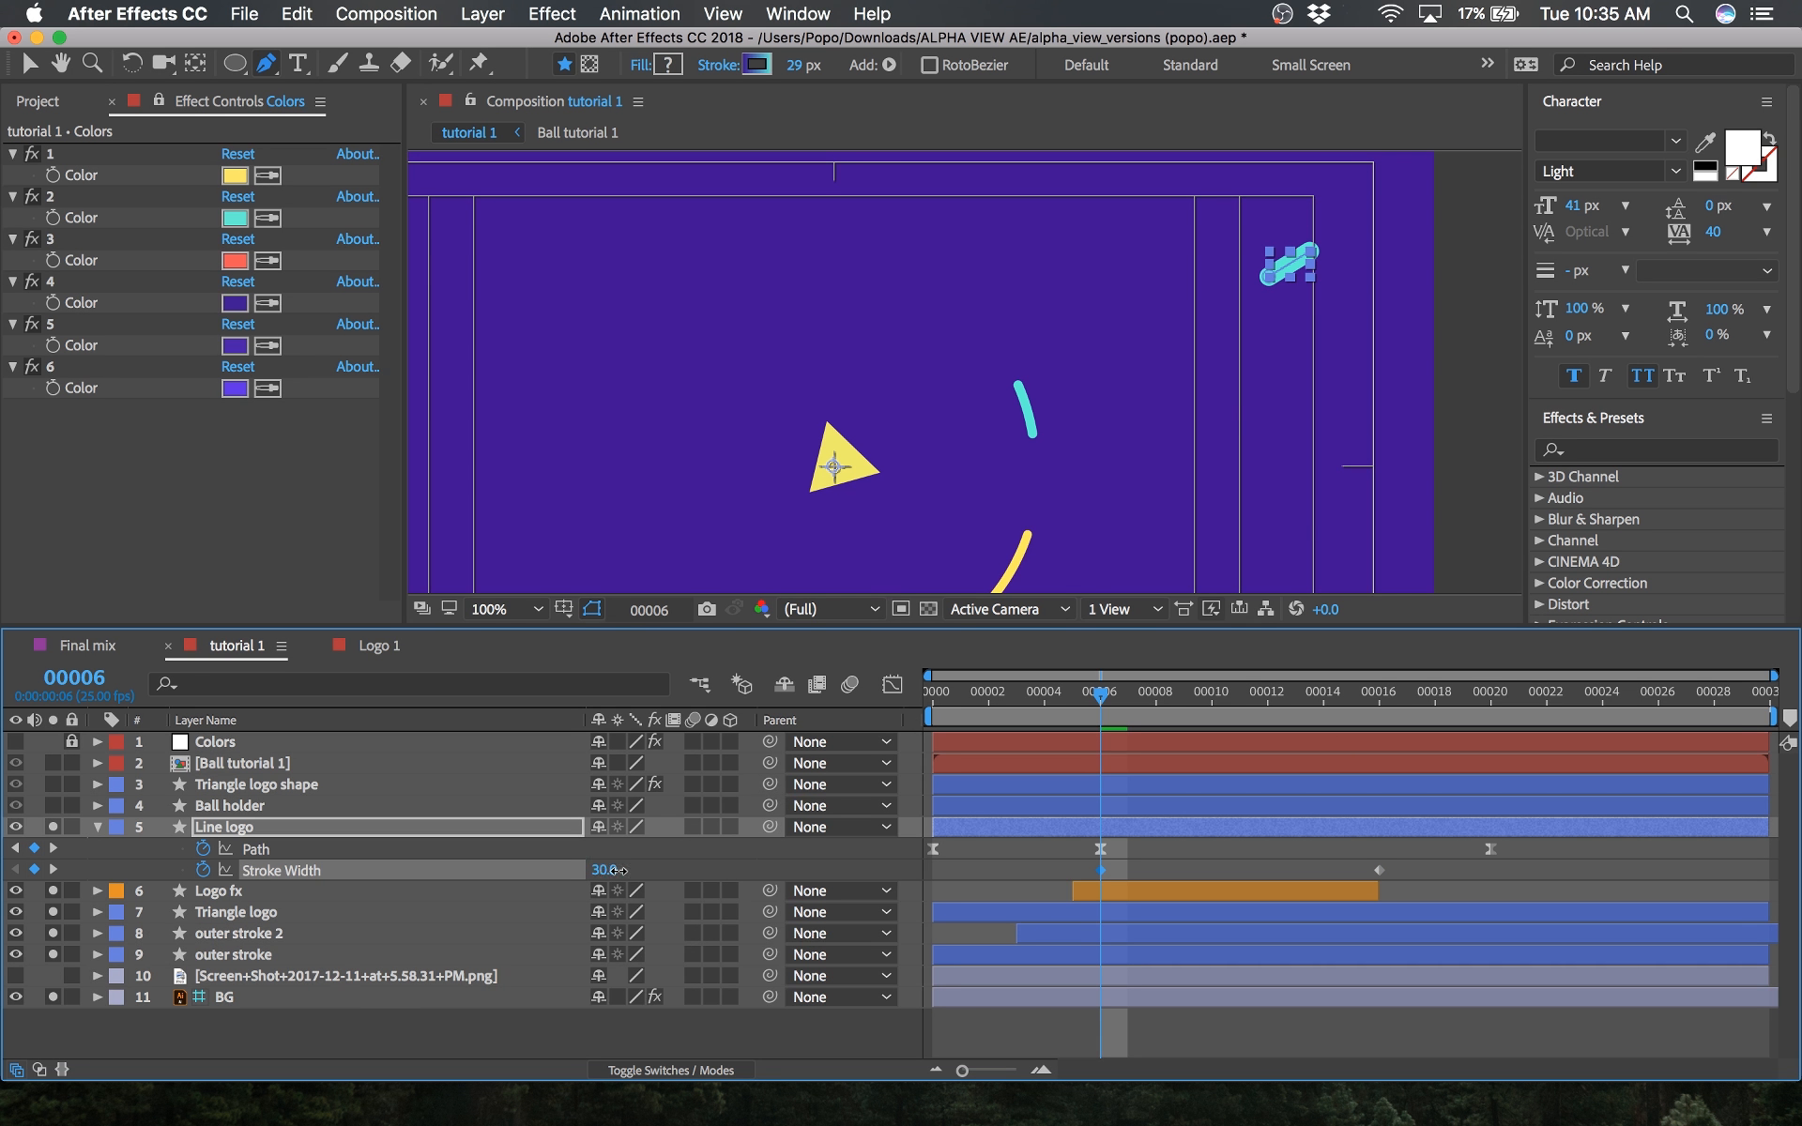
left_click_drag(1411, 865, 1092, 899)
key("space")
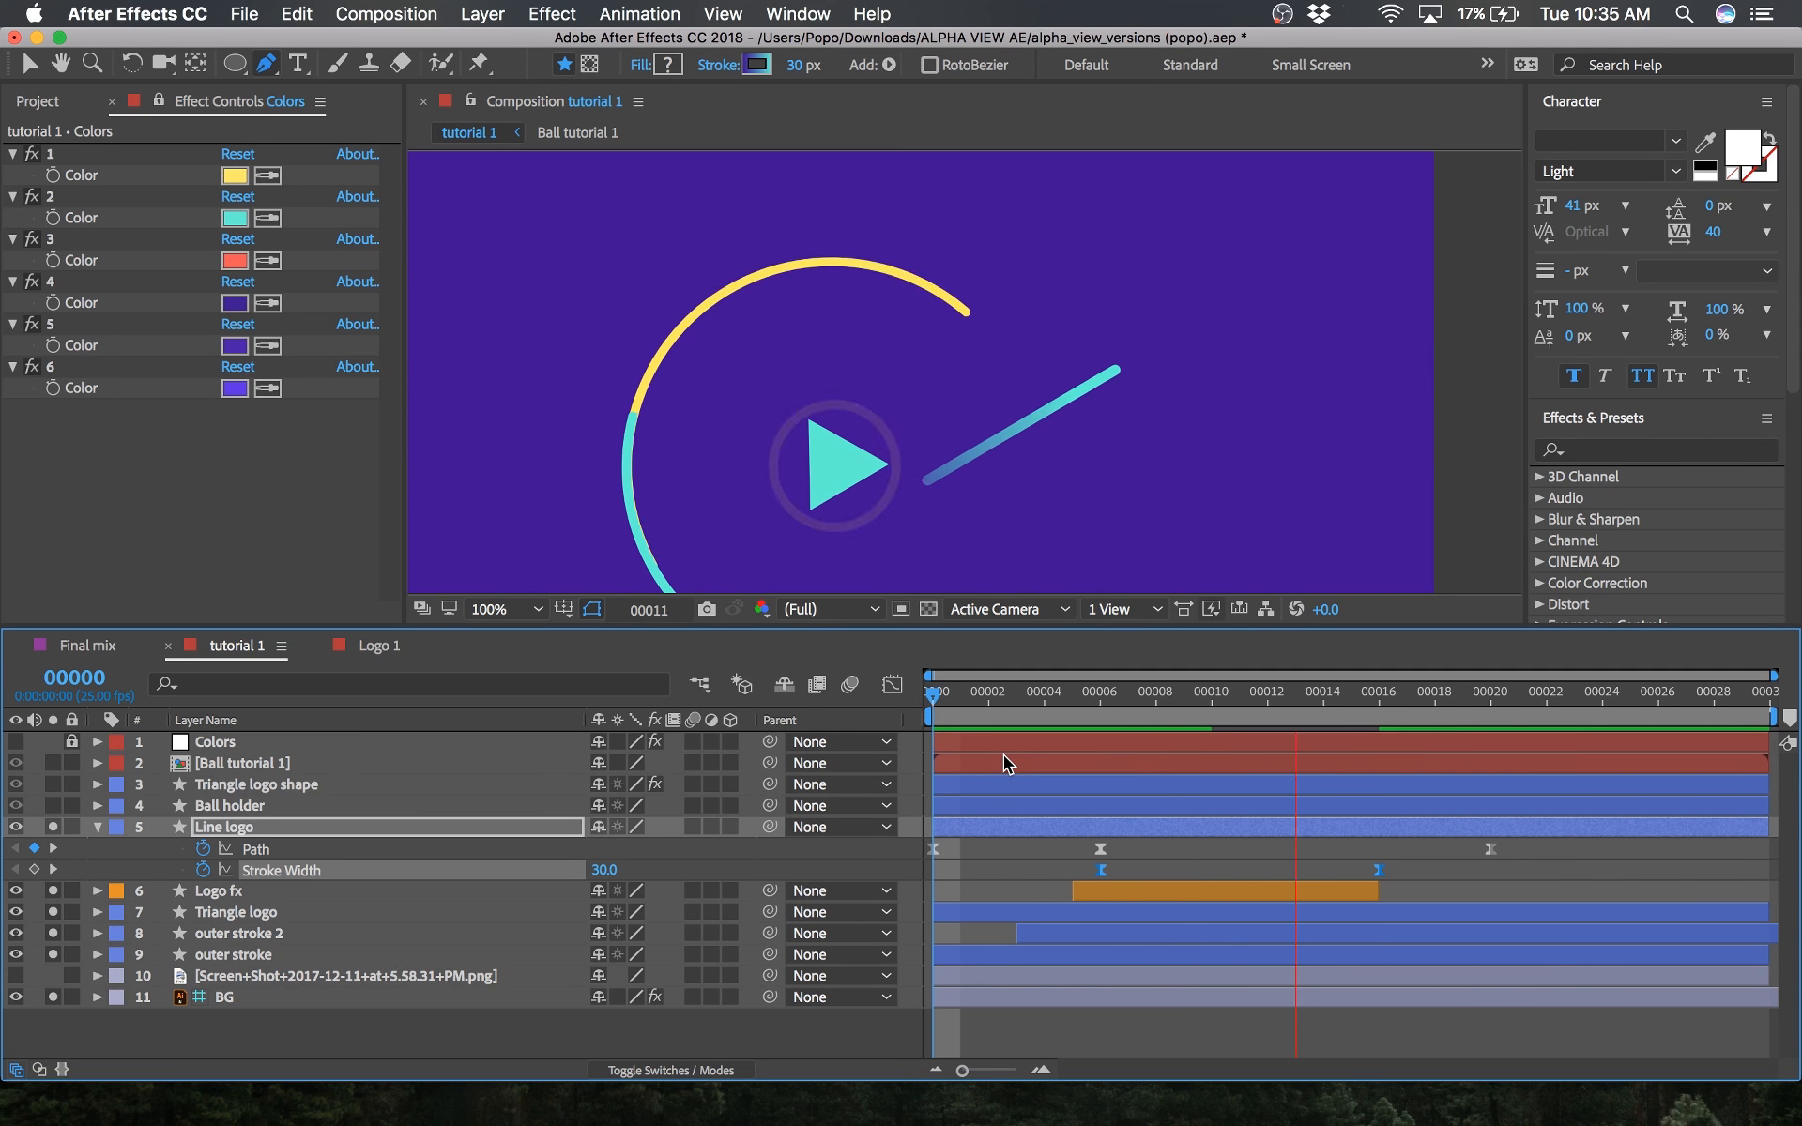
Step: Stop the preview at frame 23 and rotate the outer stroke 2 layer about -6.2° with the Rotation tool
left_click(1220, 918)
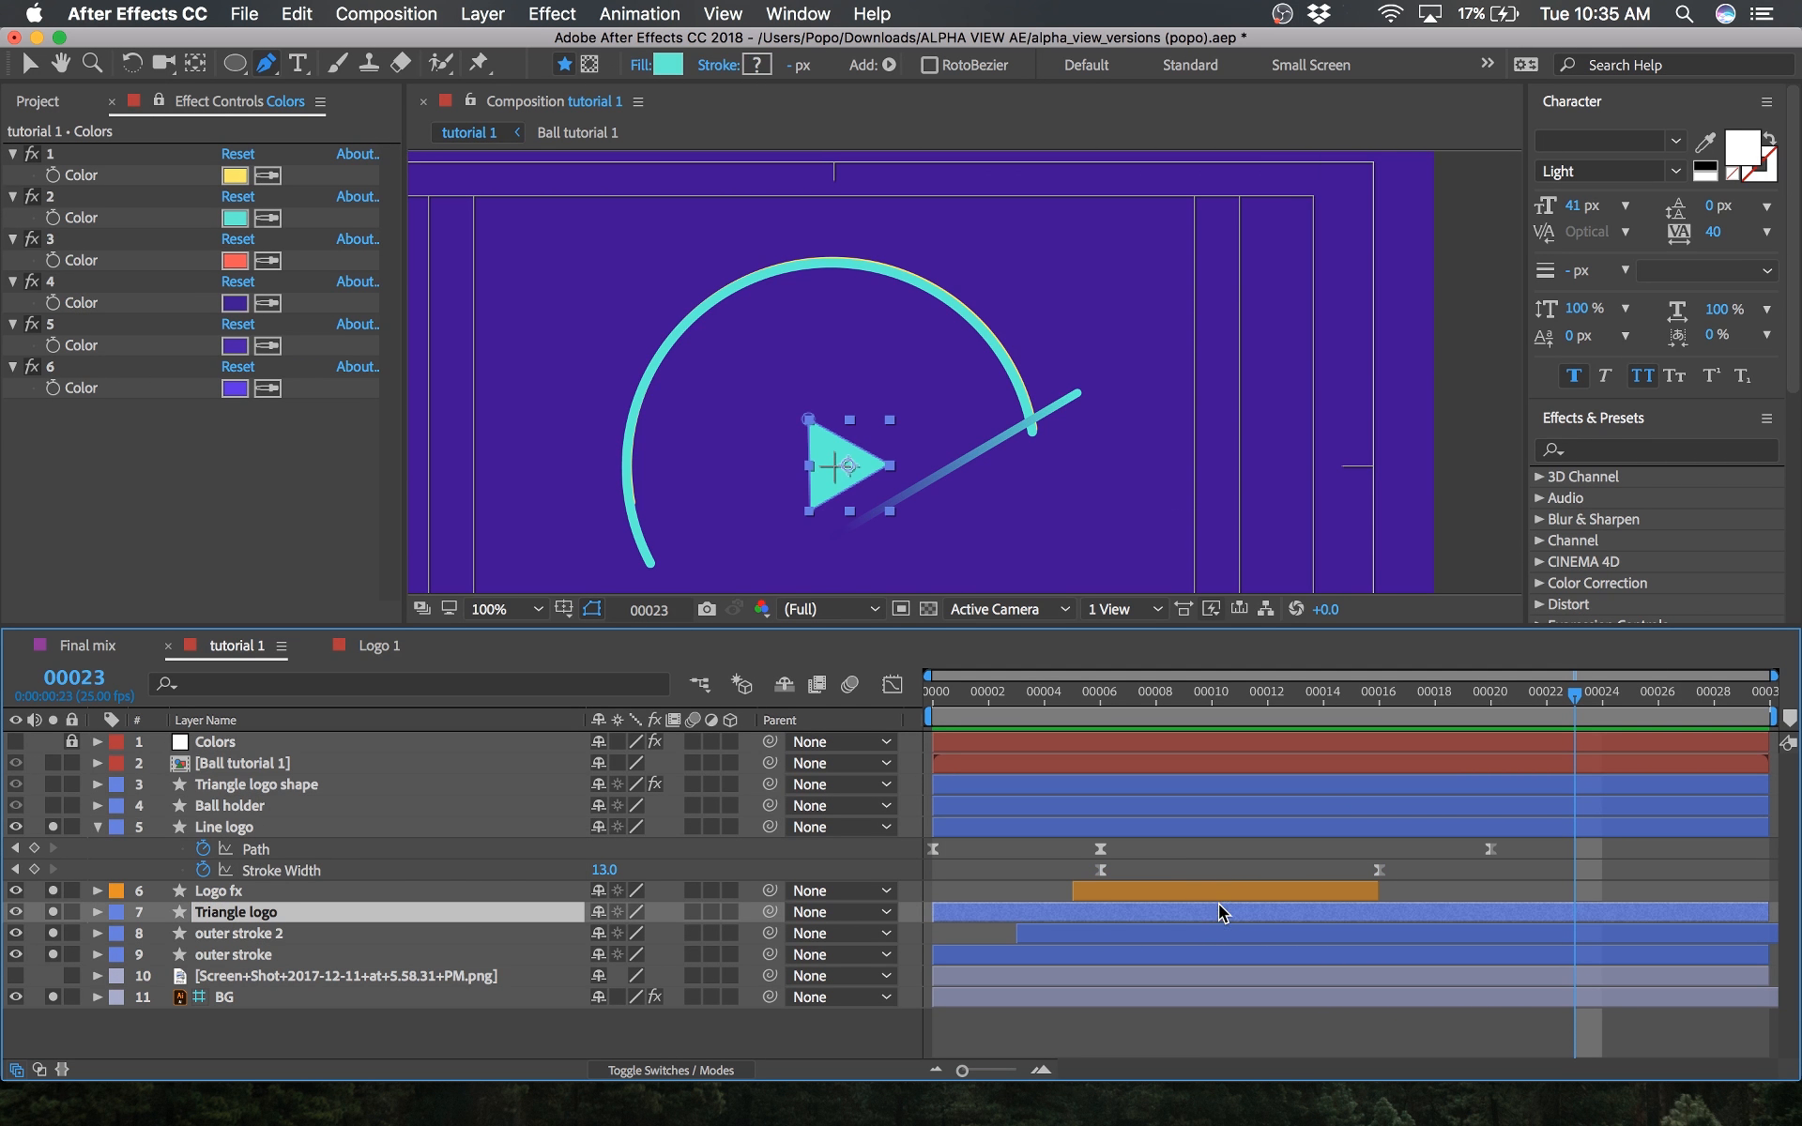
left_click(1286, 933)
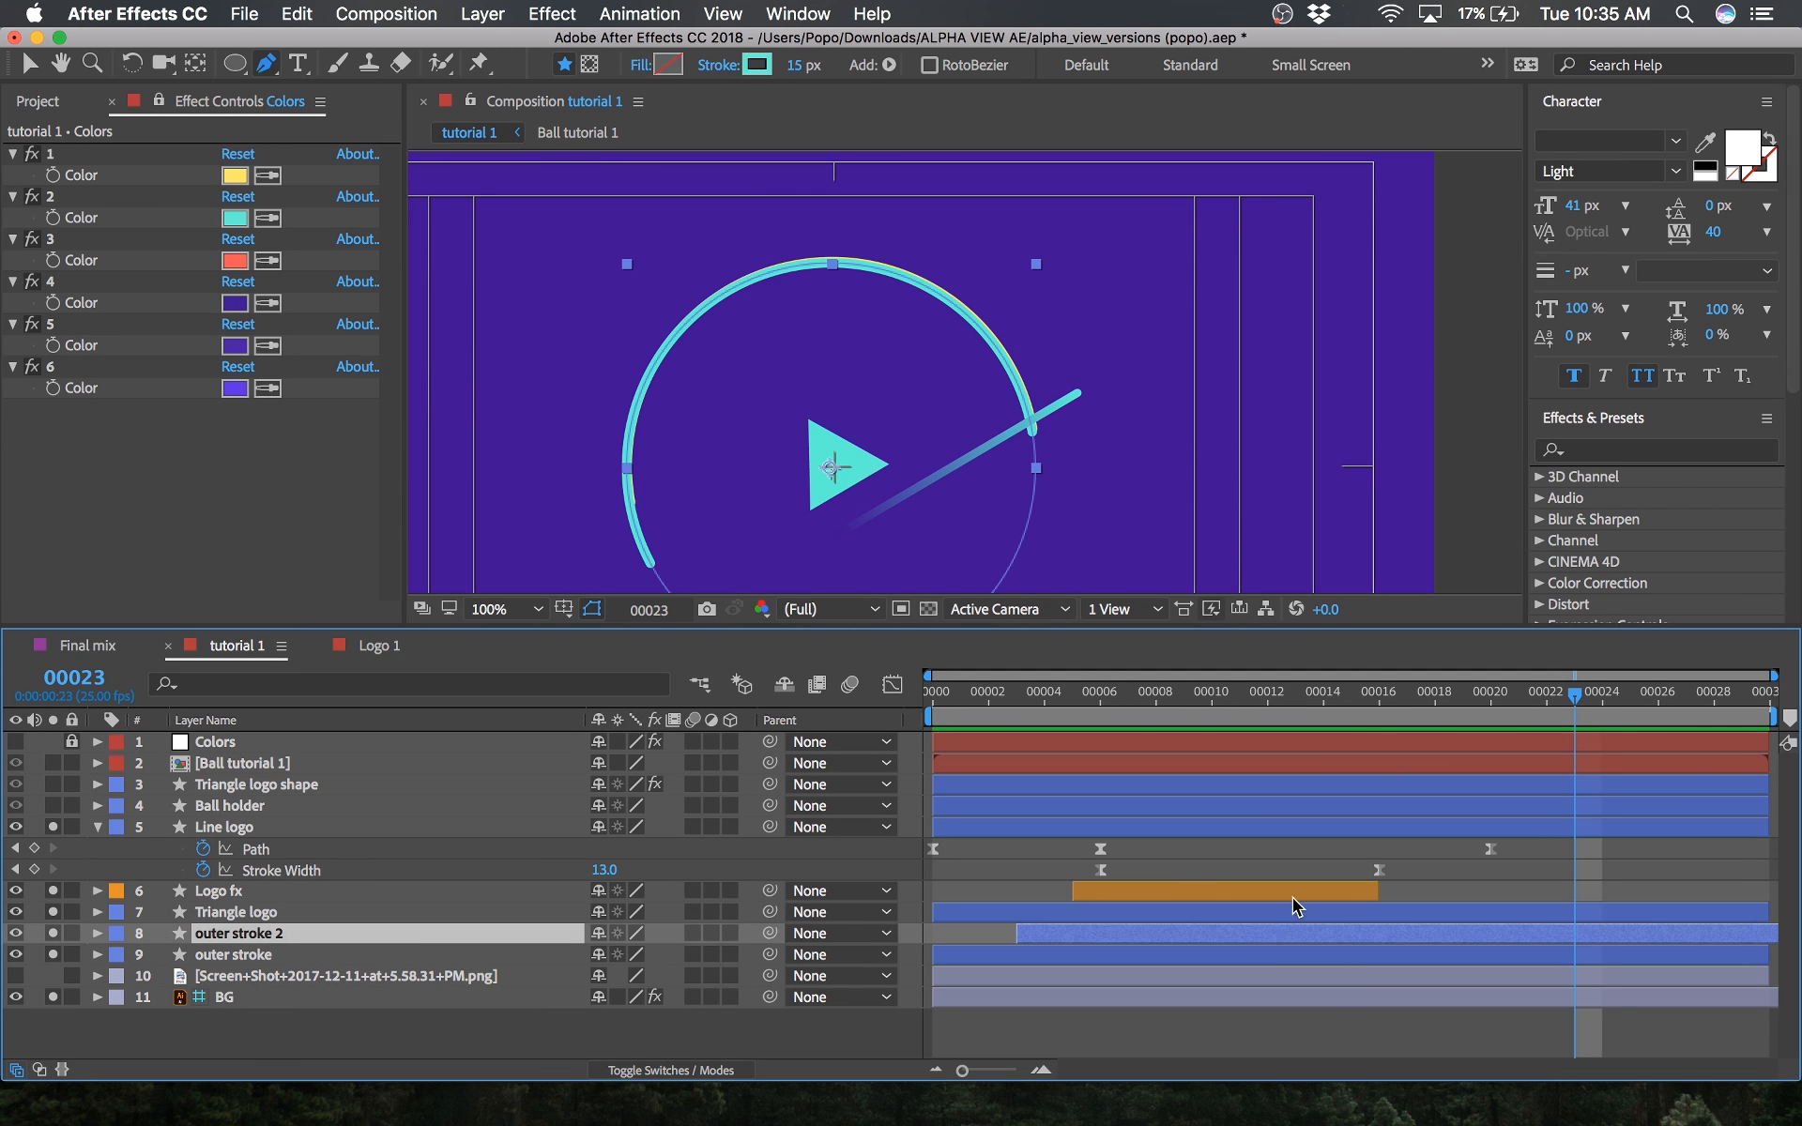
key("r")
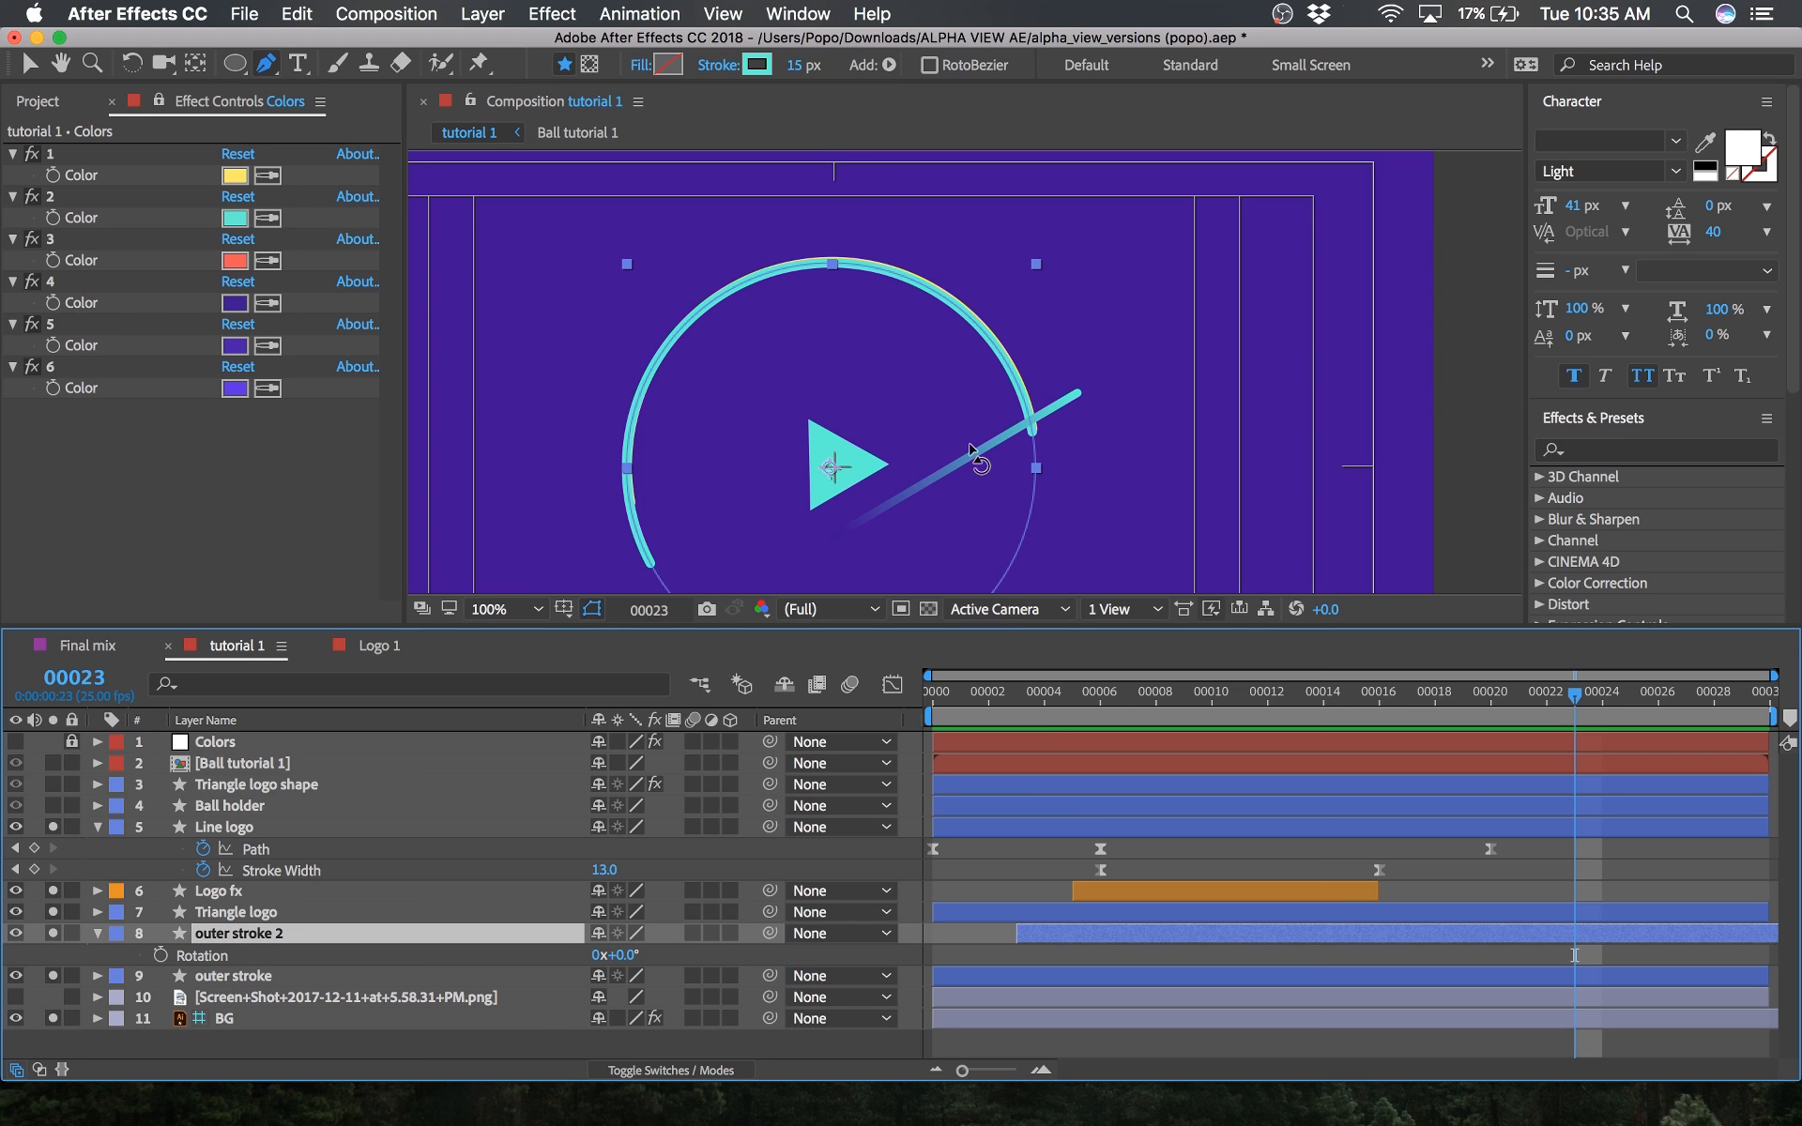
key("w")
left_click_drag(1014, 374, 1002, 355)
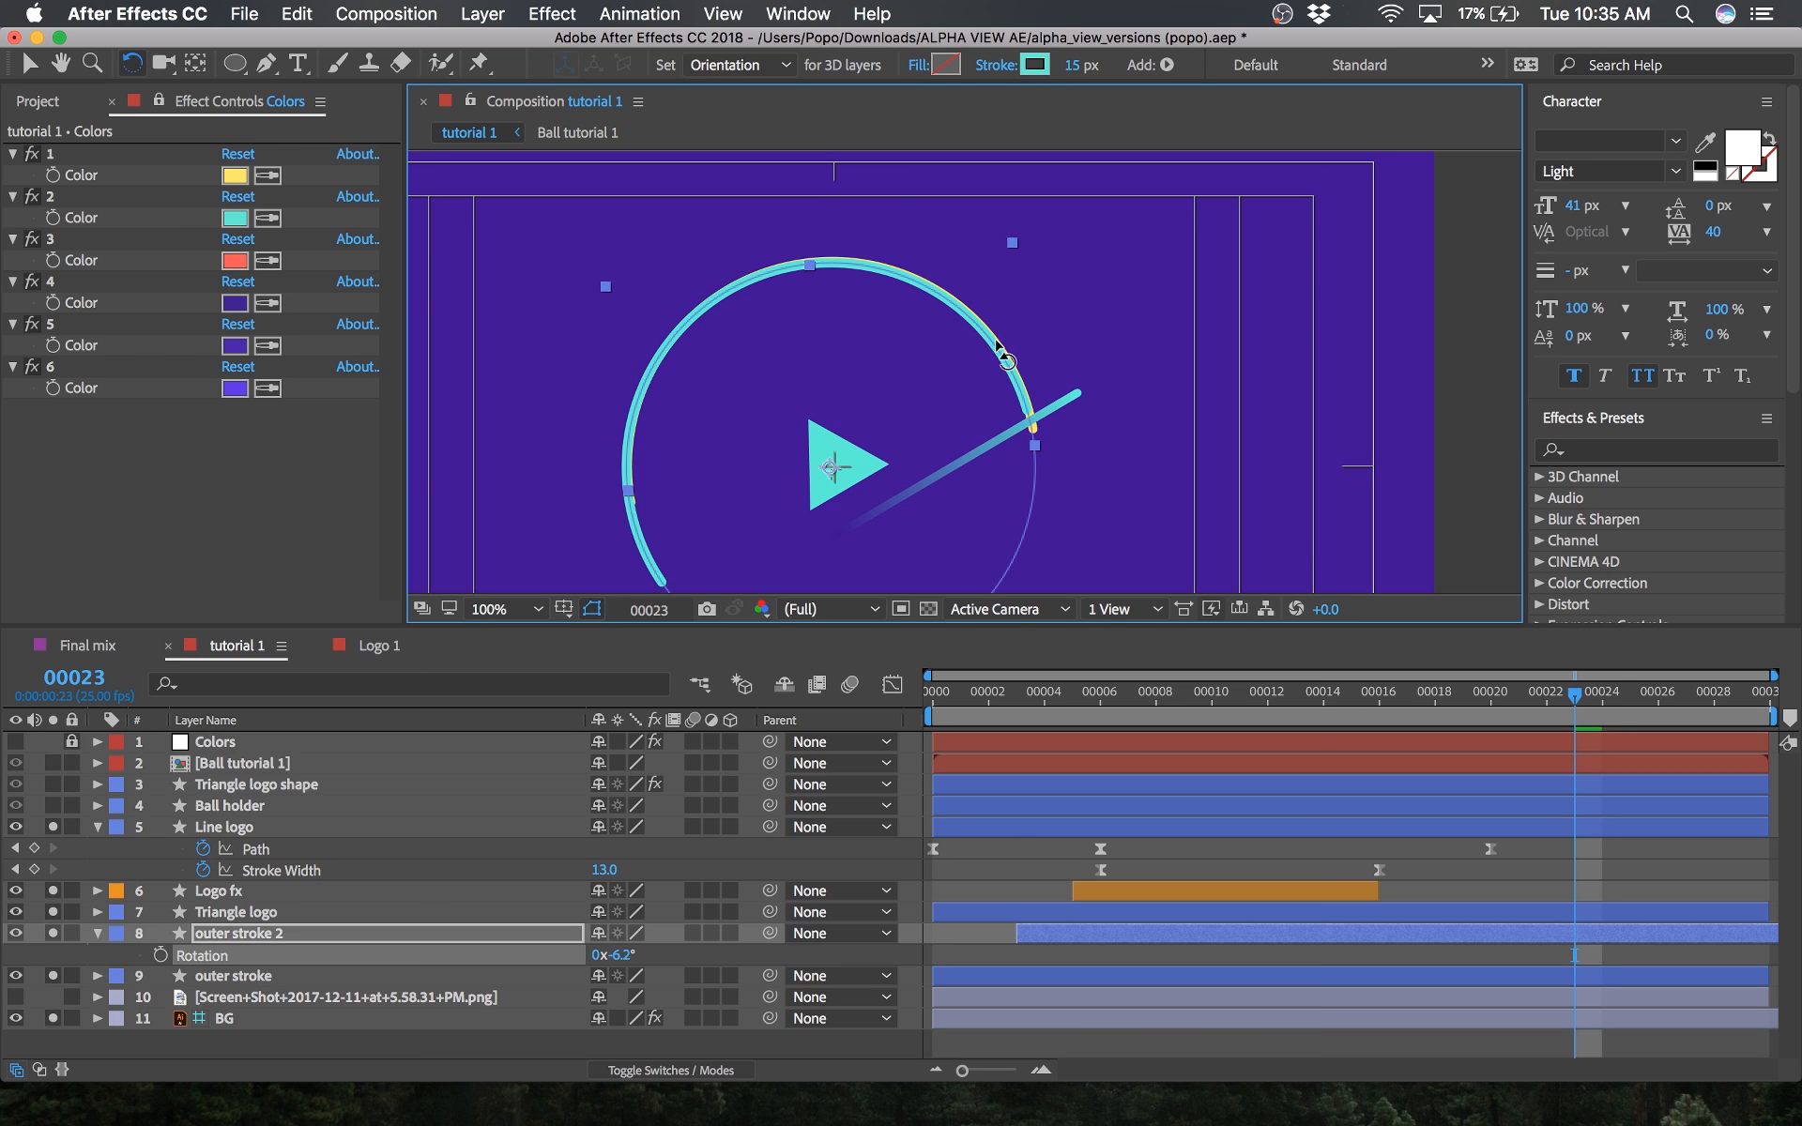
Step: Rotate the outer stroke layer to about 254.5° at its frame 20 Rotation keyframe and preview the animation
left_click(1273, 911)
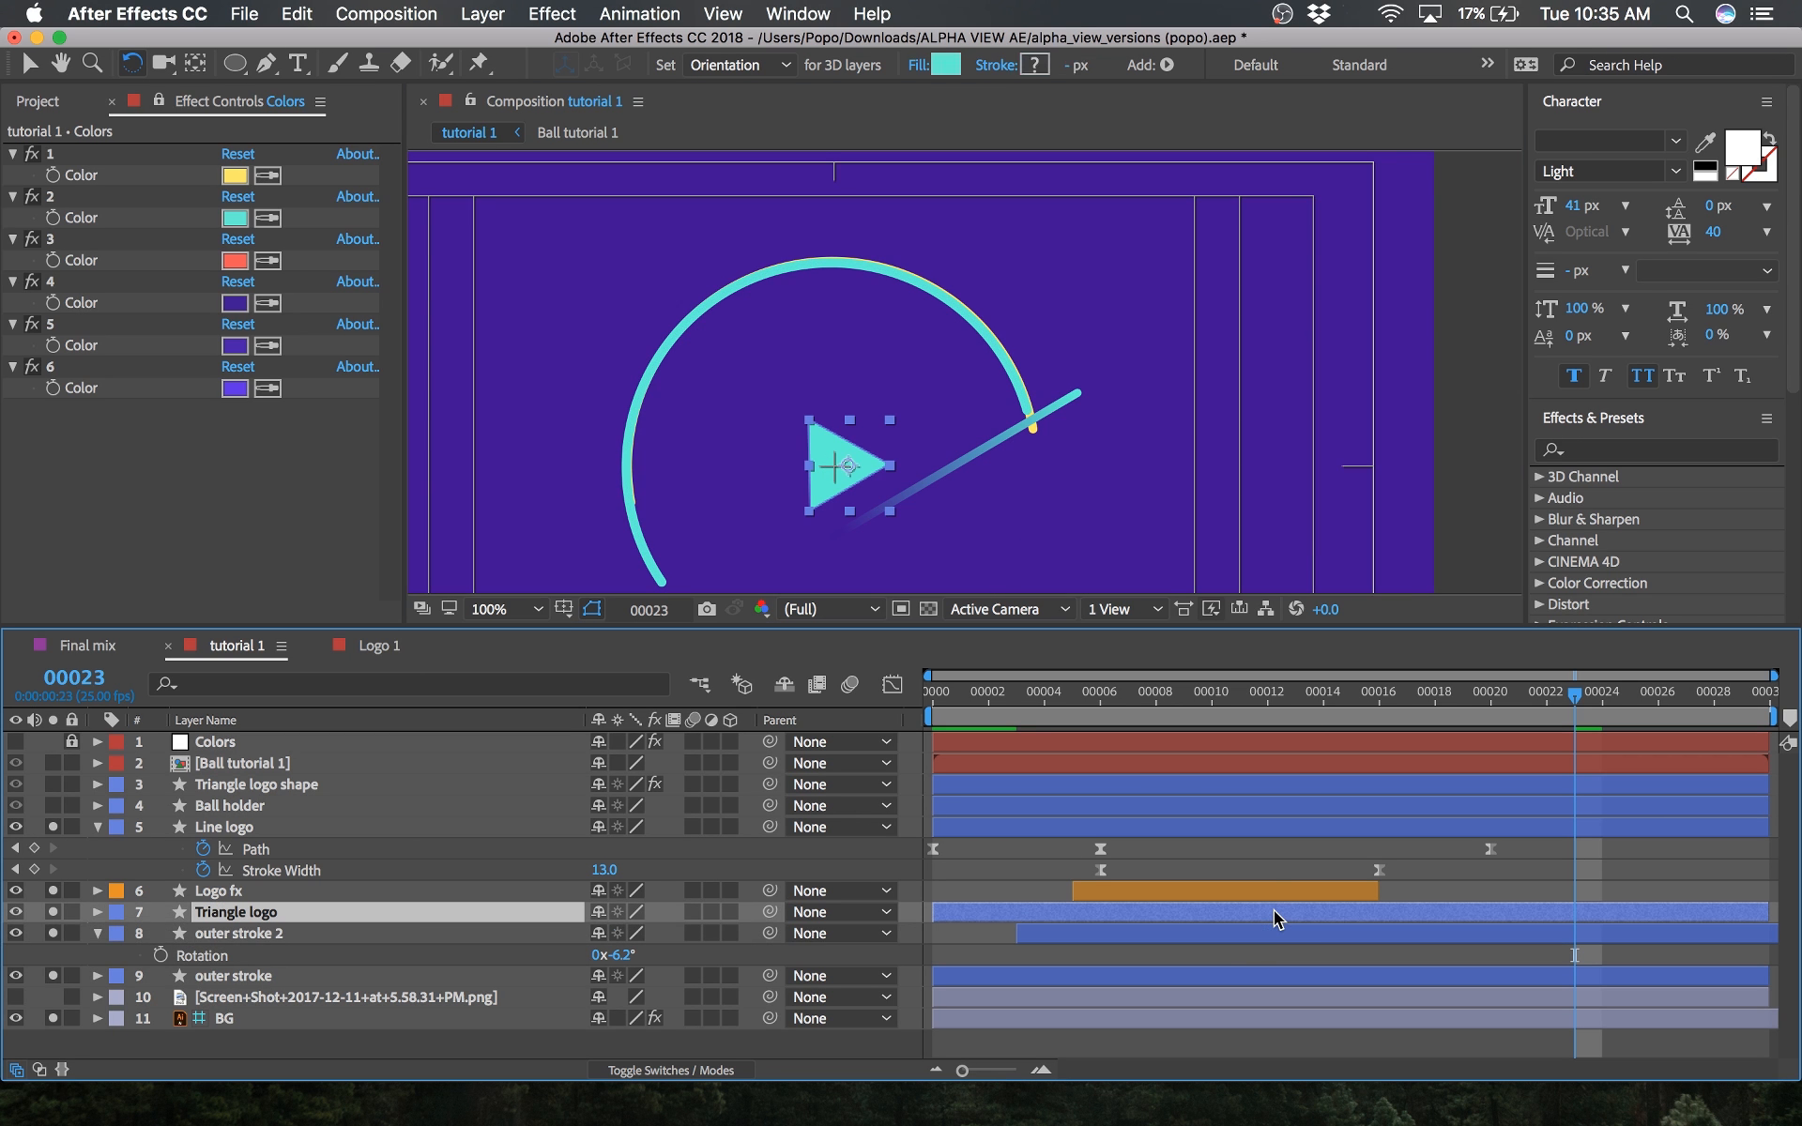
key("u")
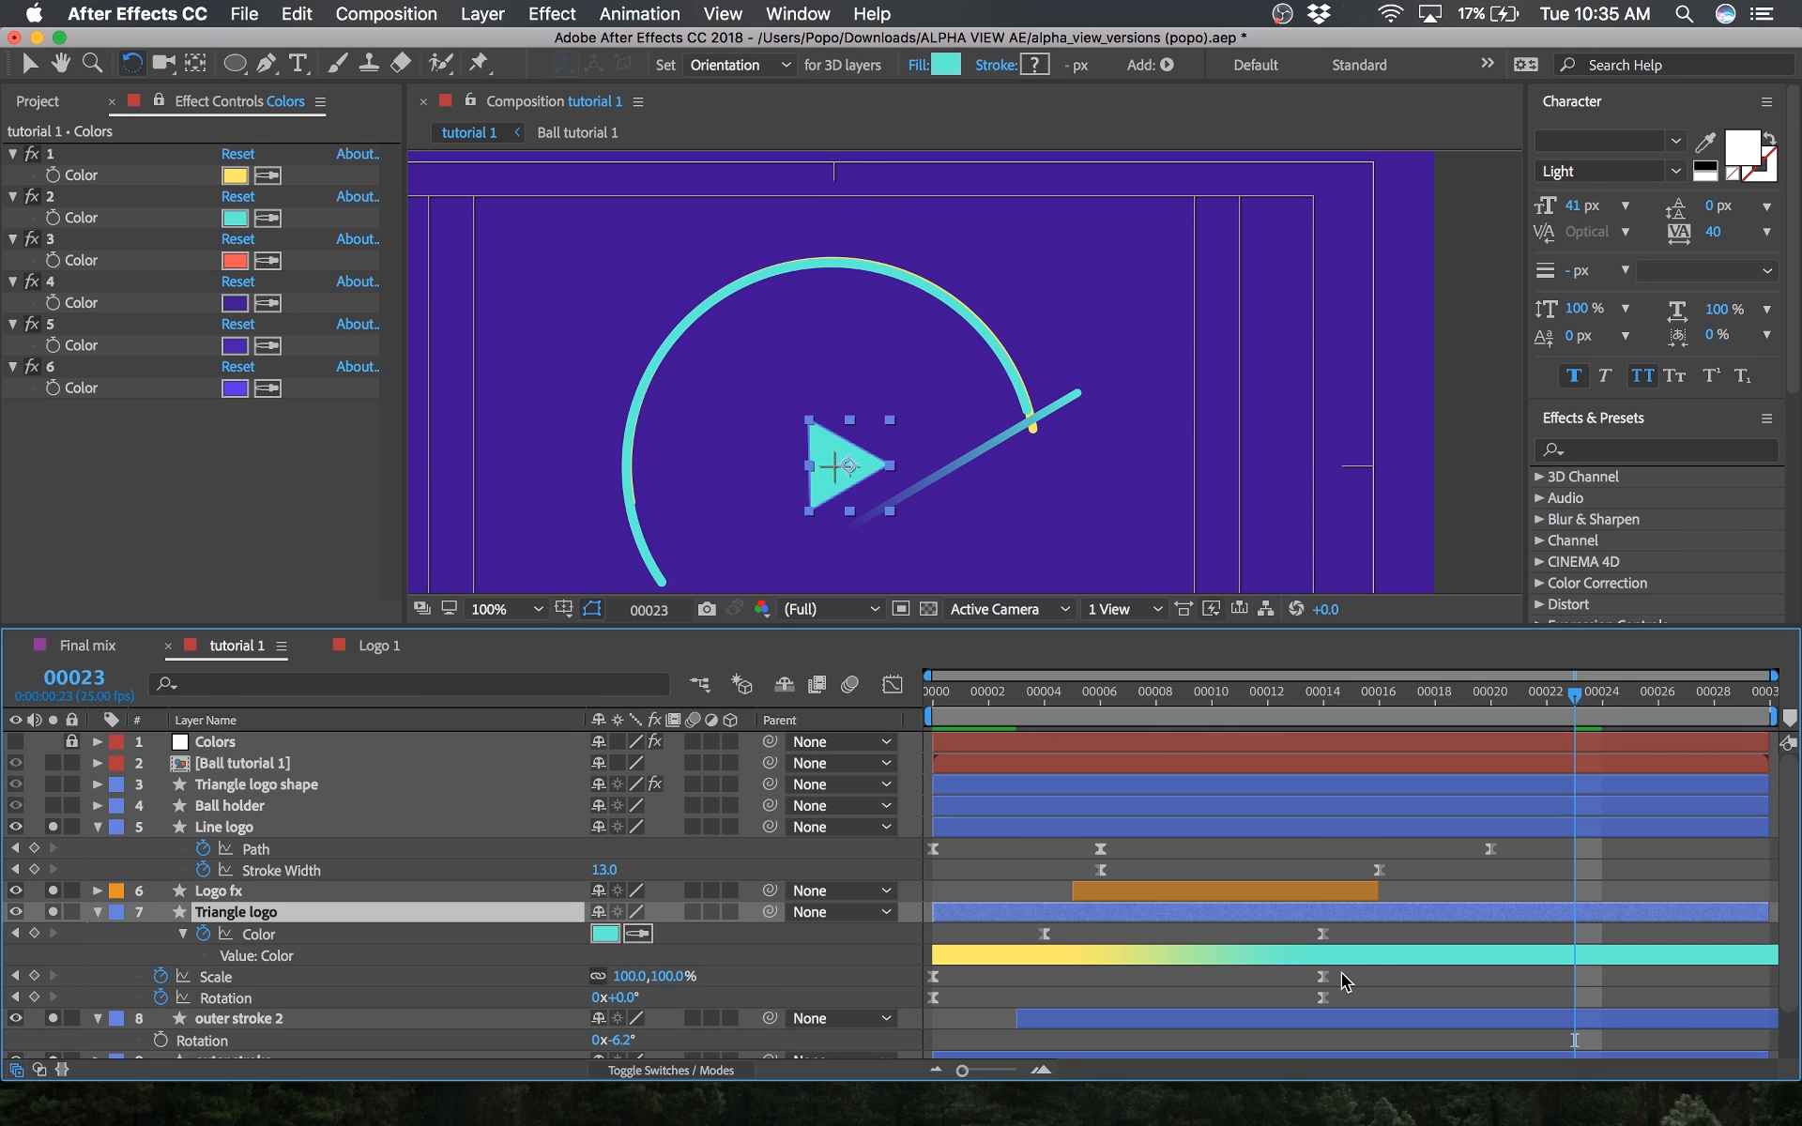
key("u")
left_click(1400, 974)
key("u")
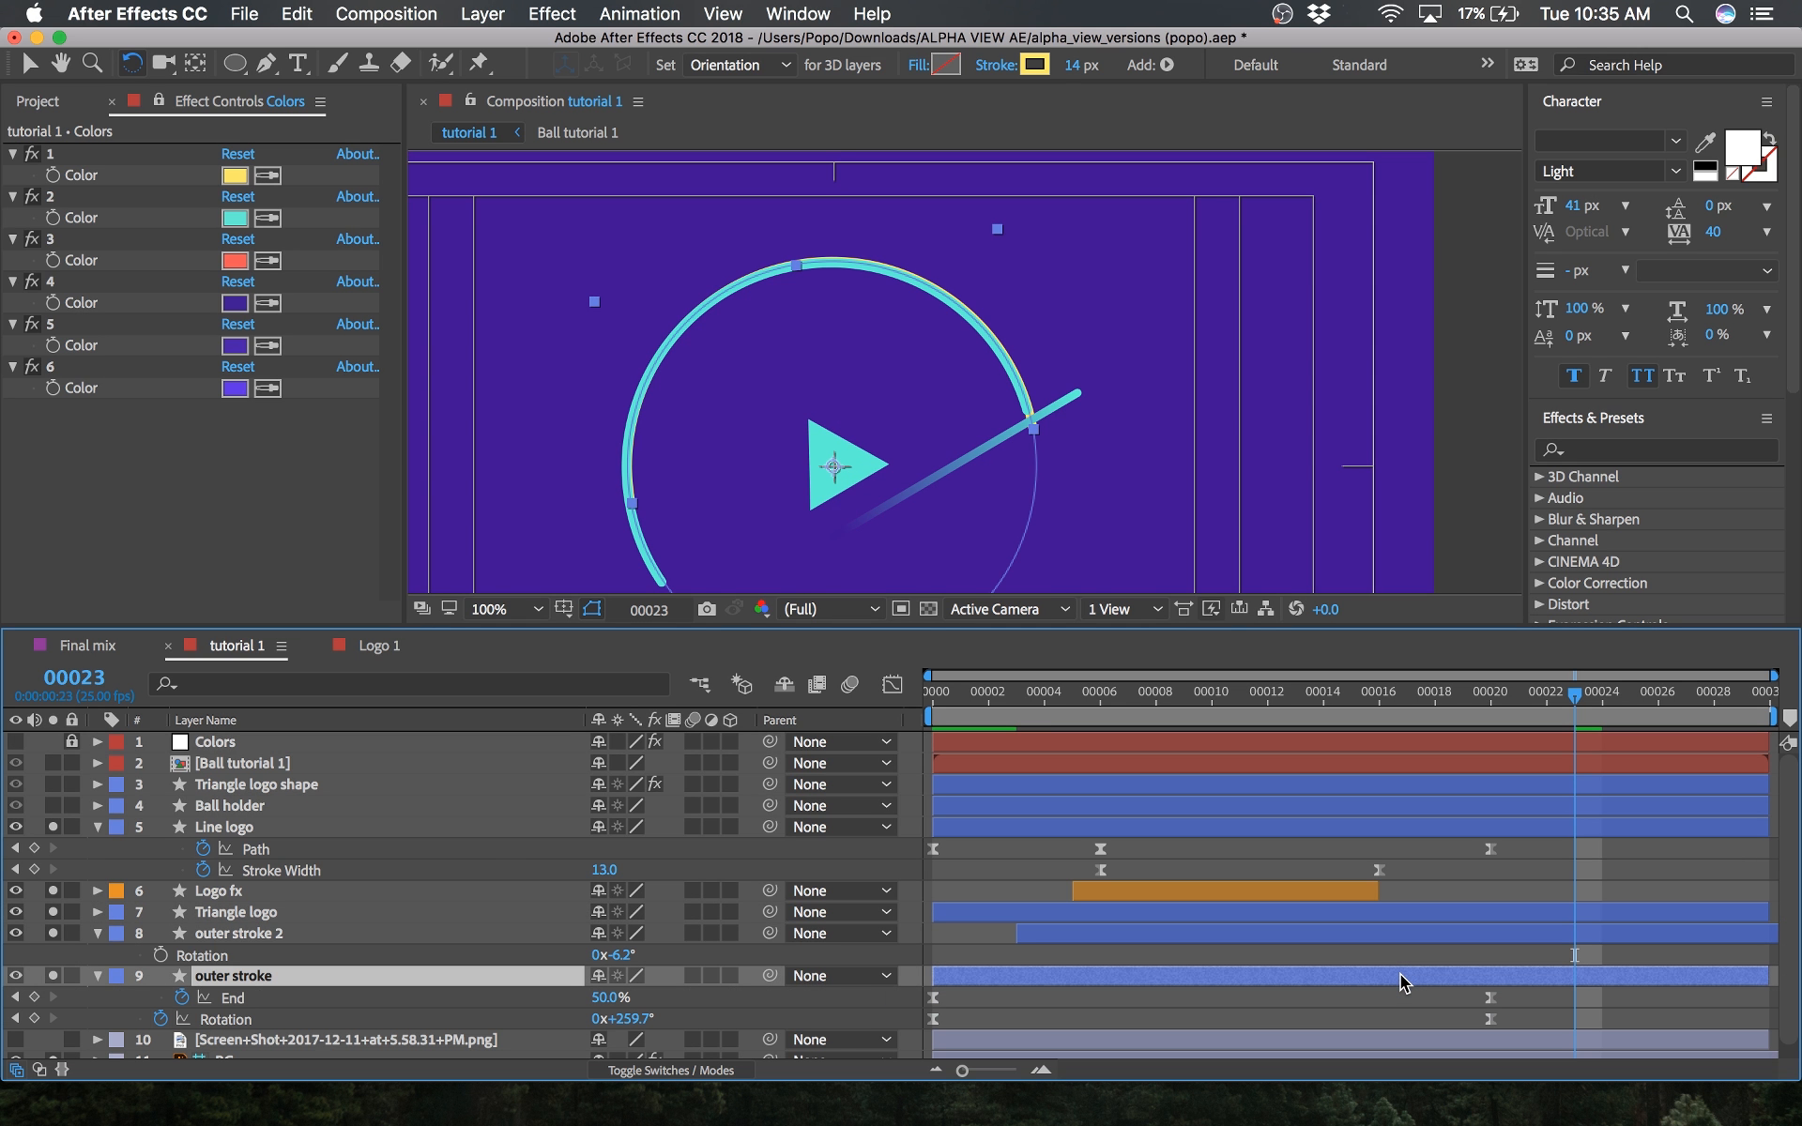
key("j")
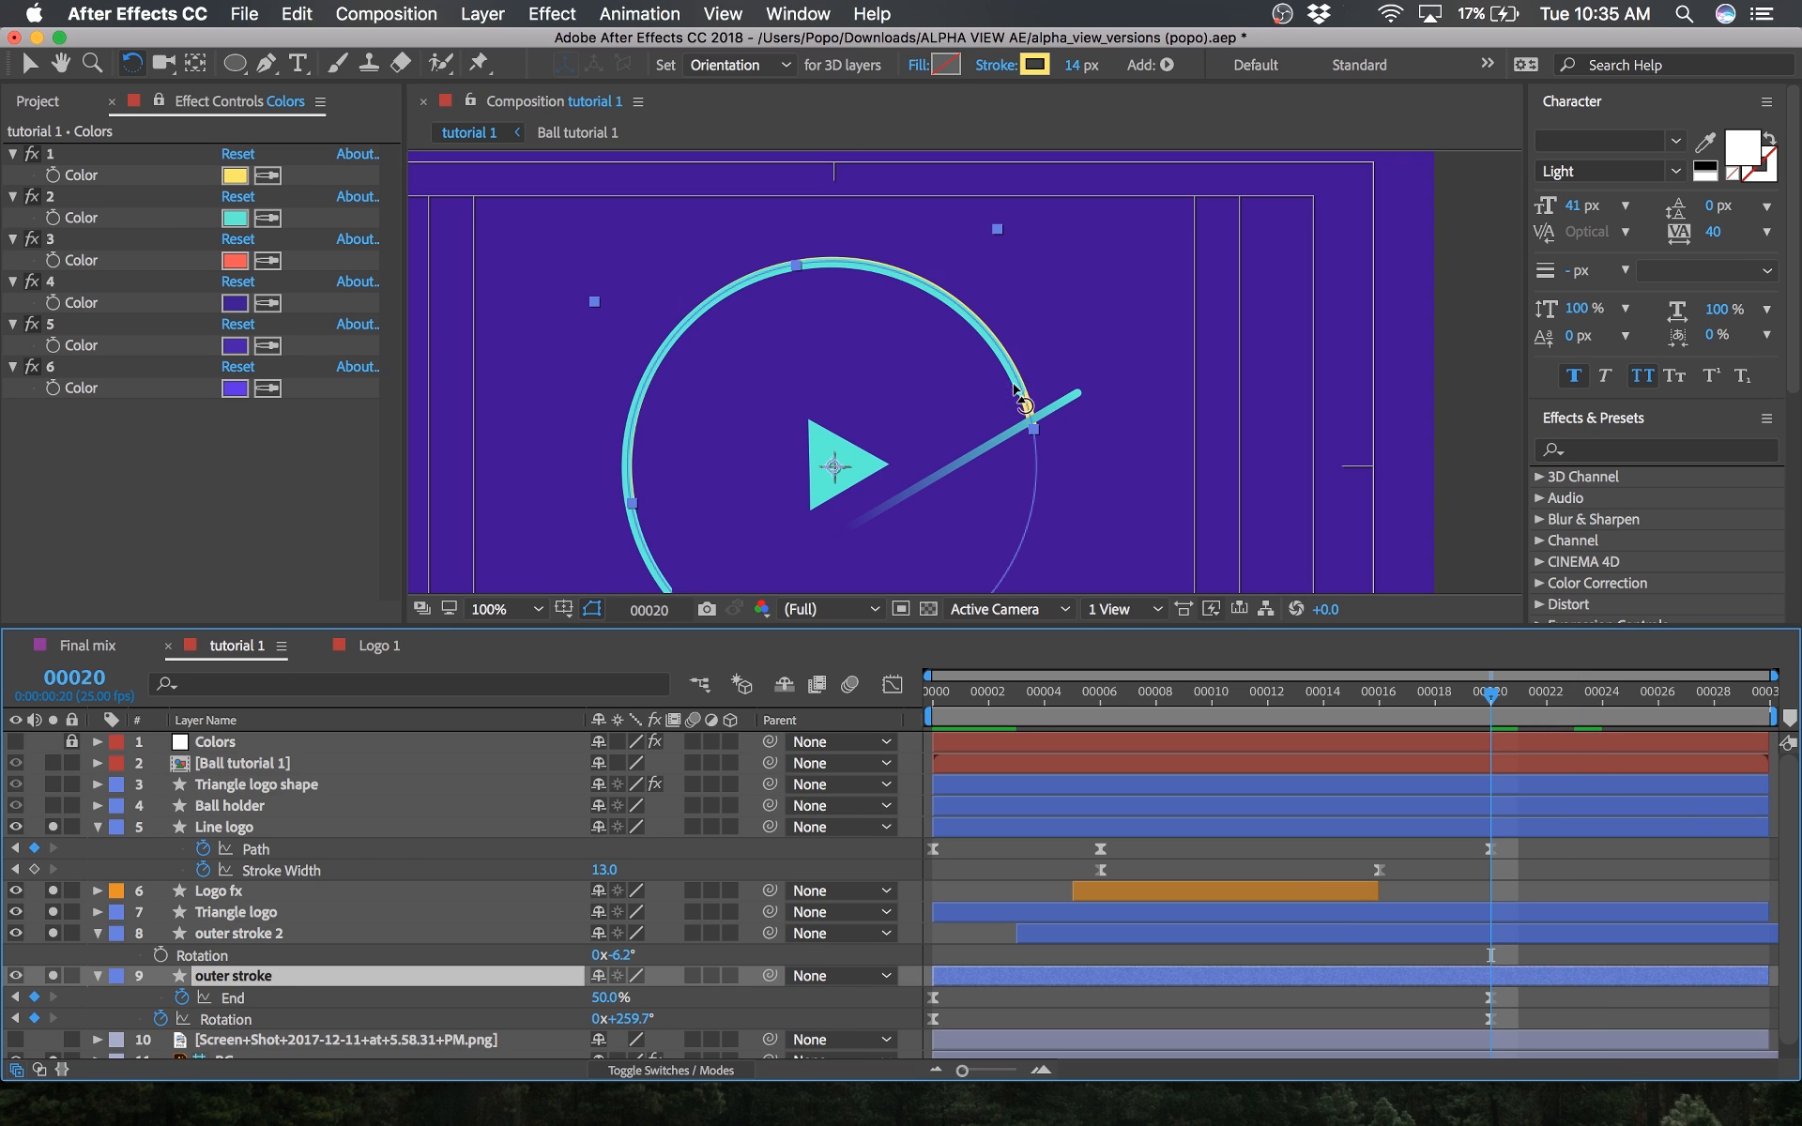
left_click_drag(1016, 392, 1020, 384)
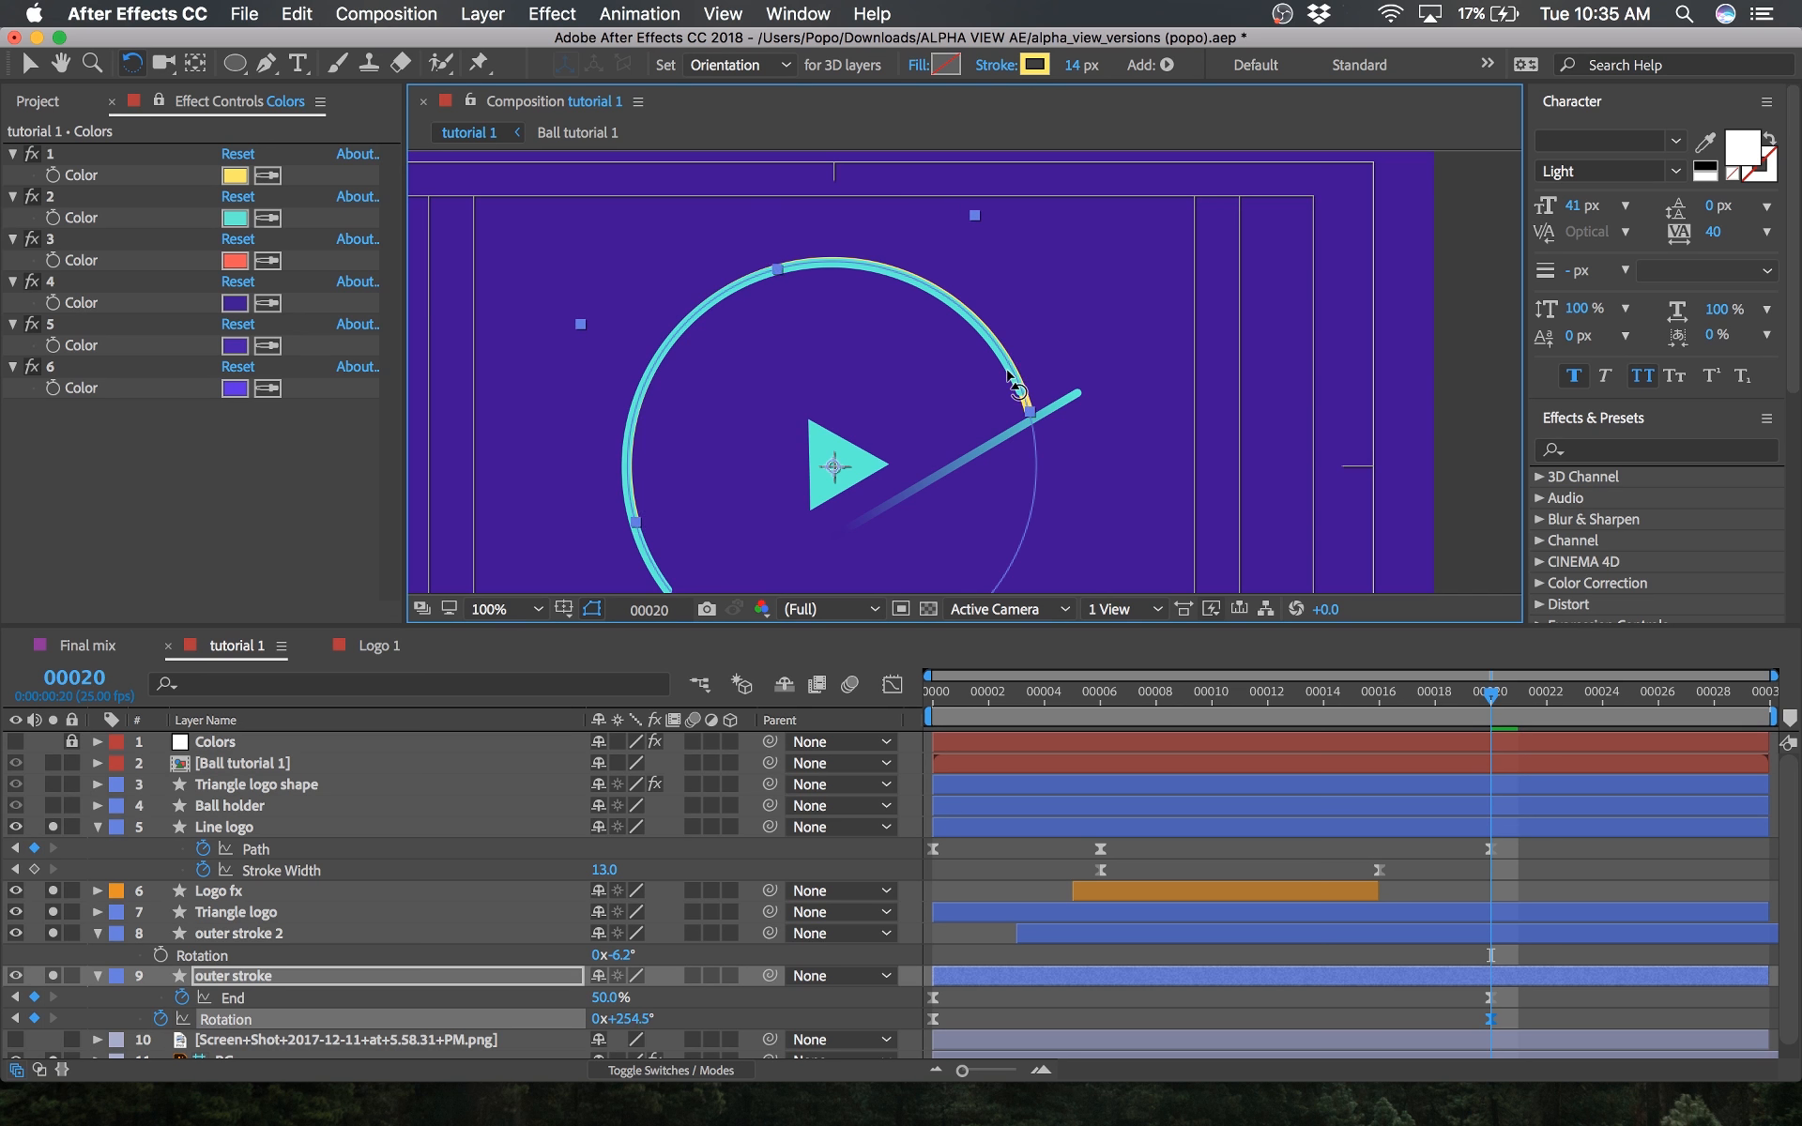
left_click(1598, 865)
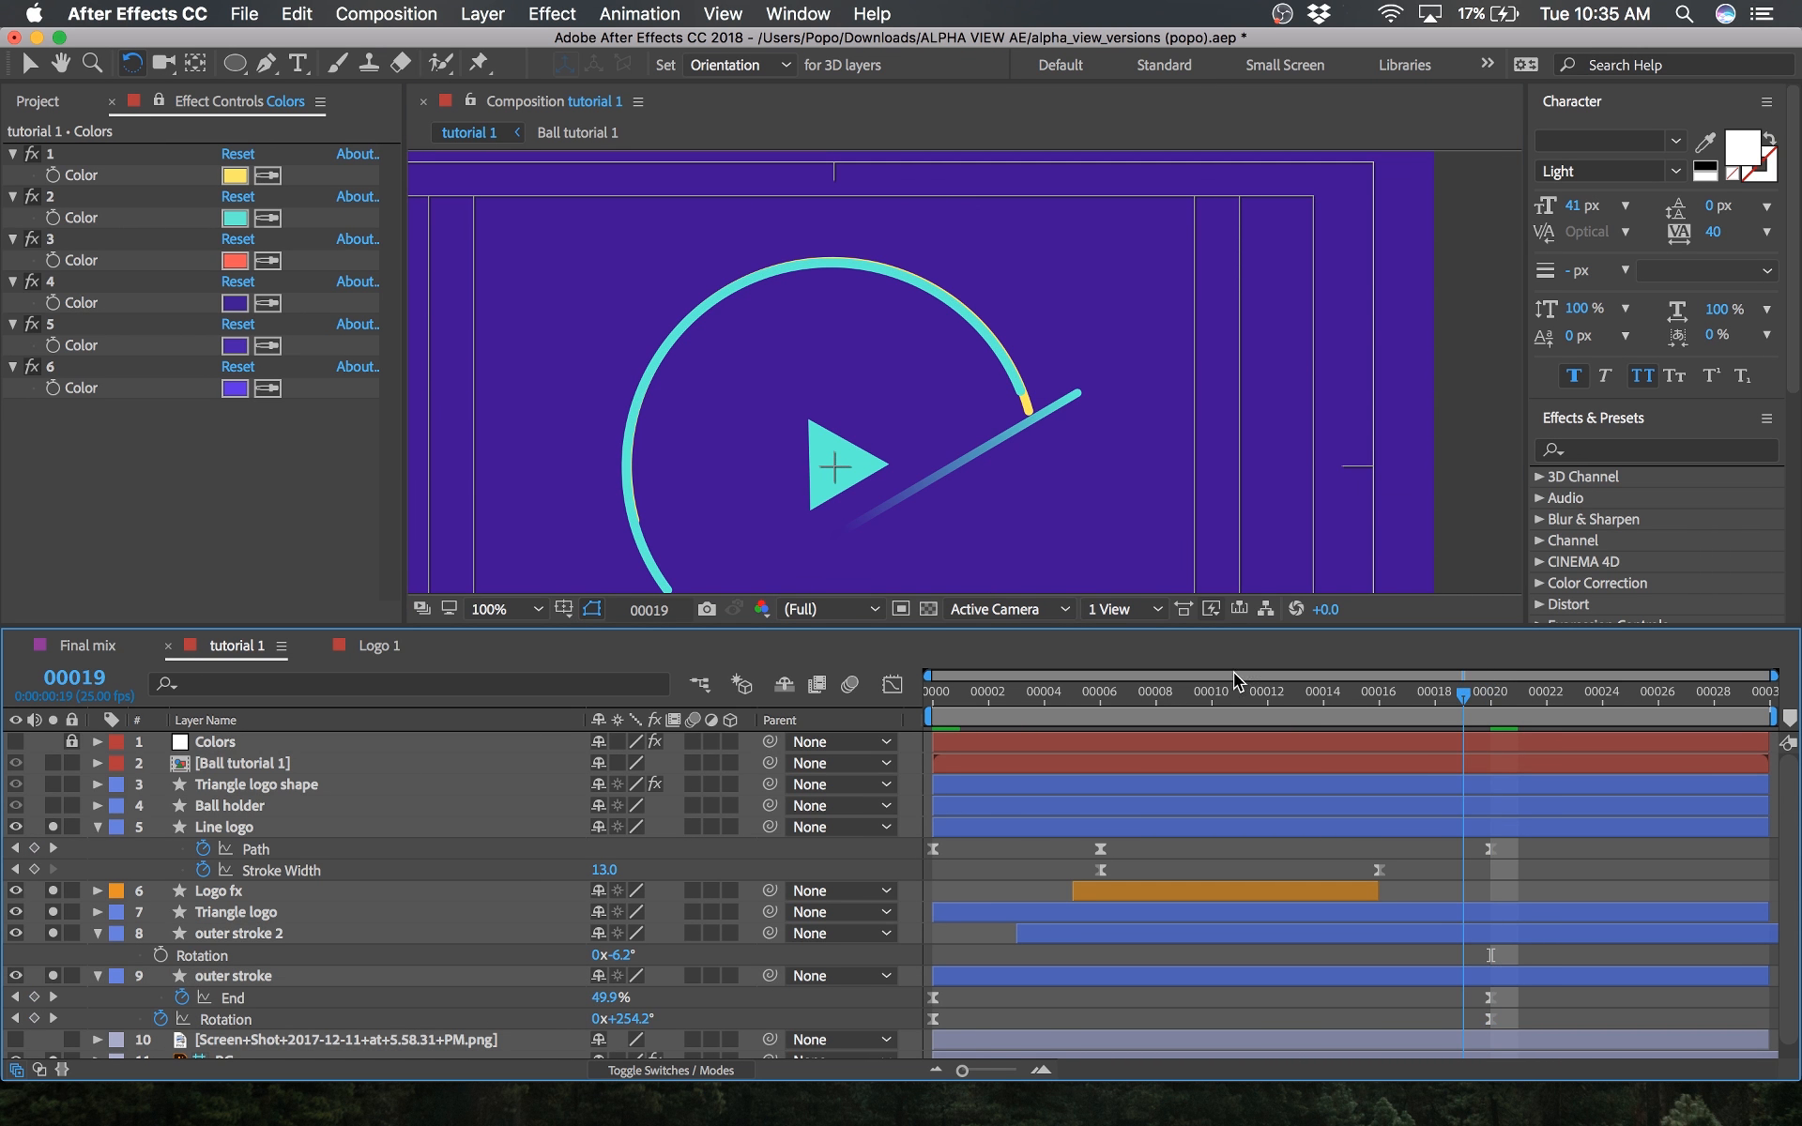
key("space")
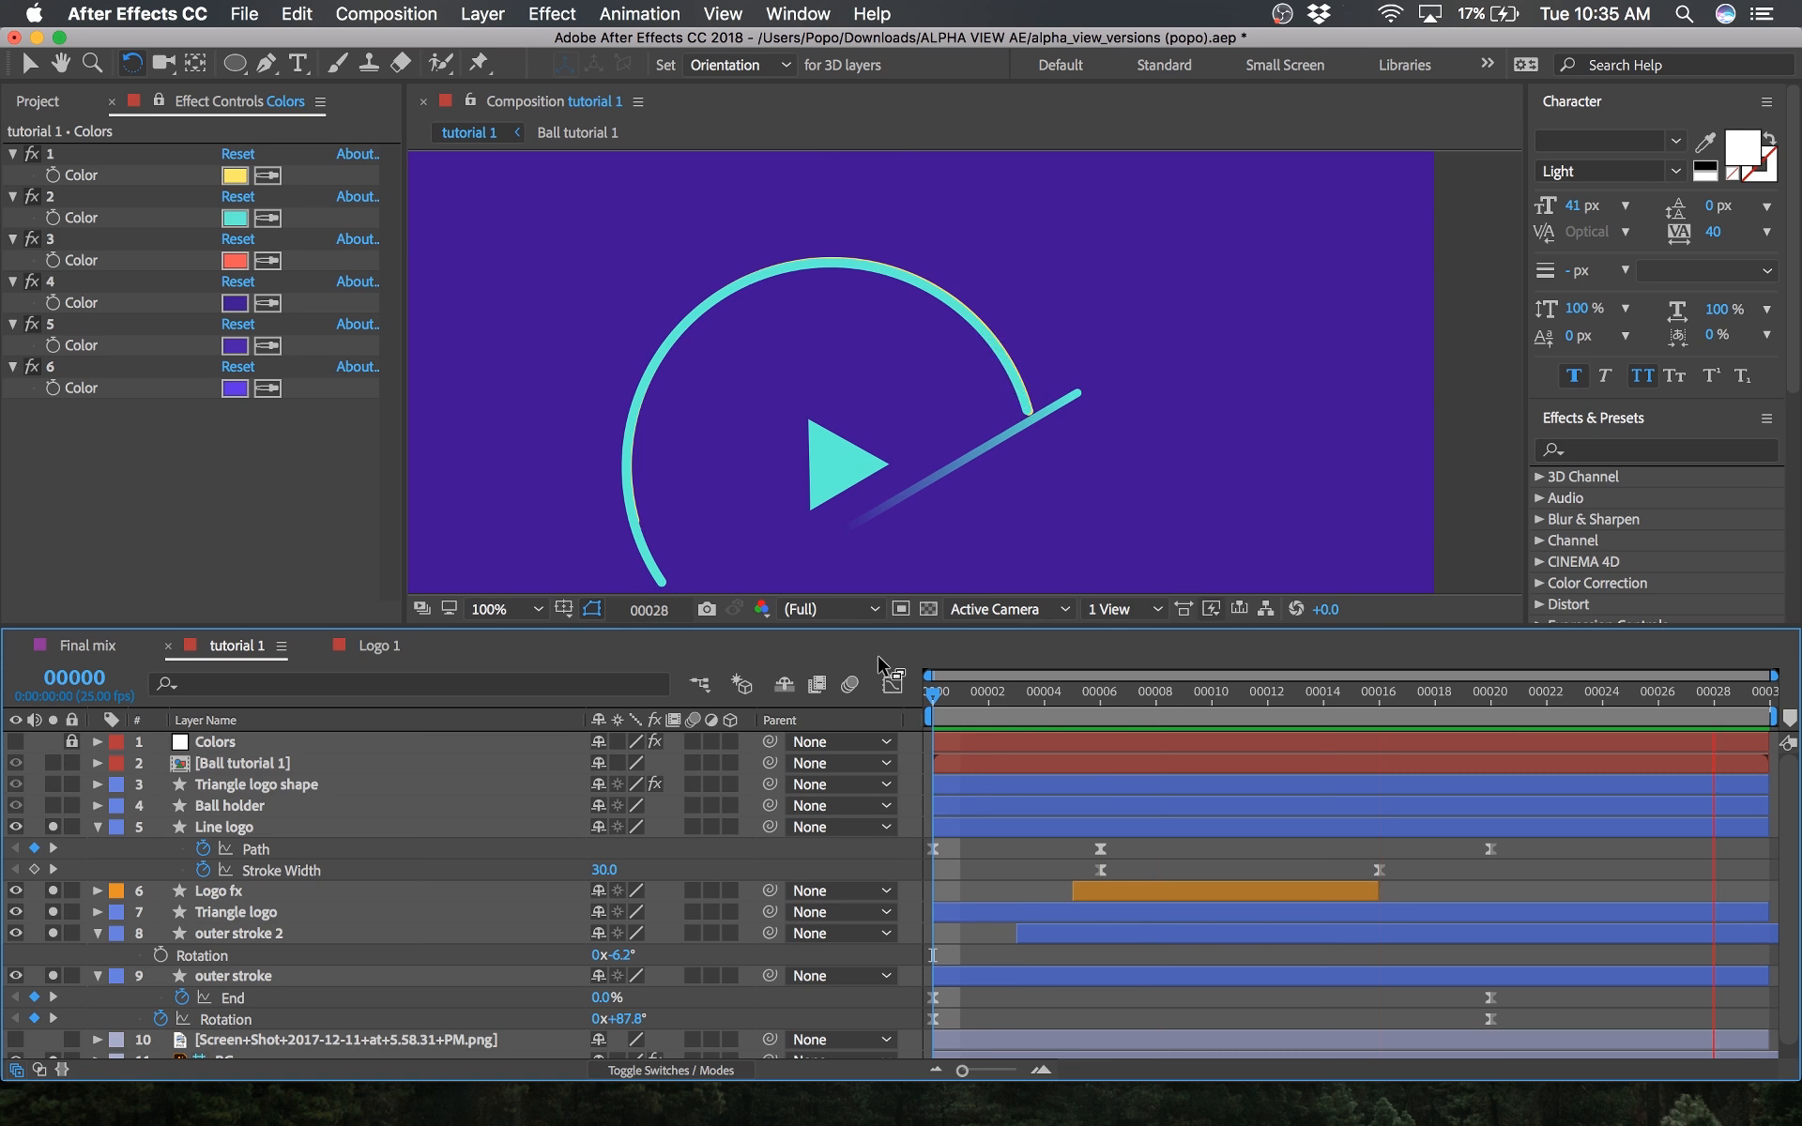
key("Page_Up")
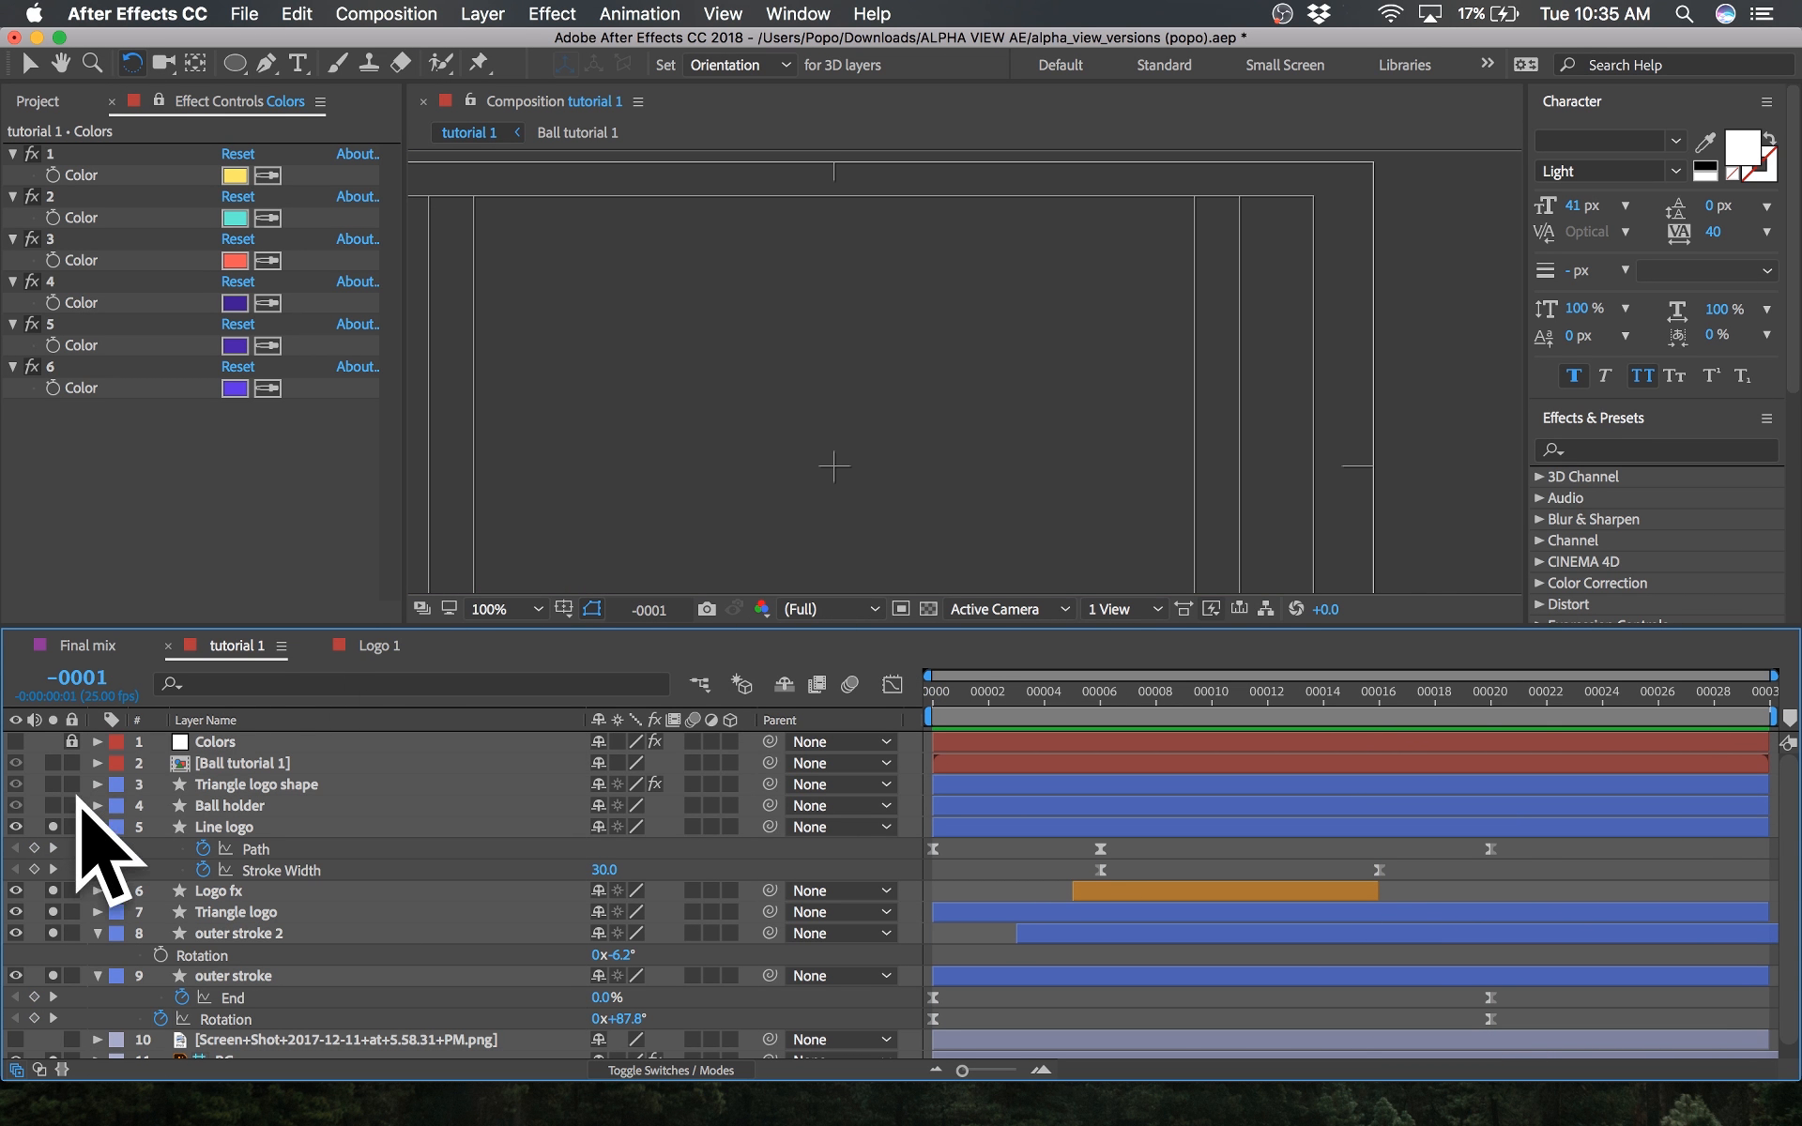
Step: Collapse the properties of the Line logo, outer stroke 2 and outer stroke layers
left_click(98, 826)
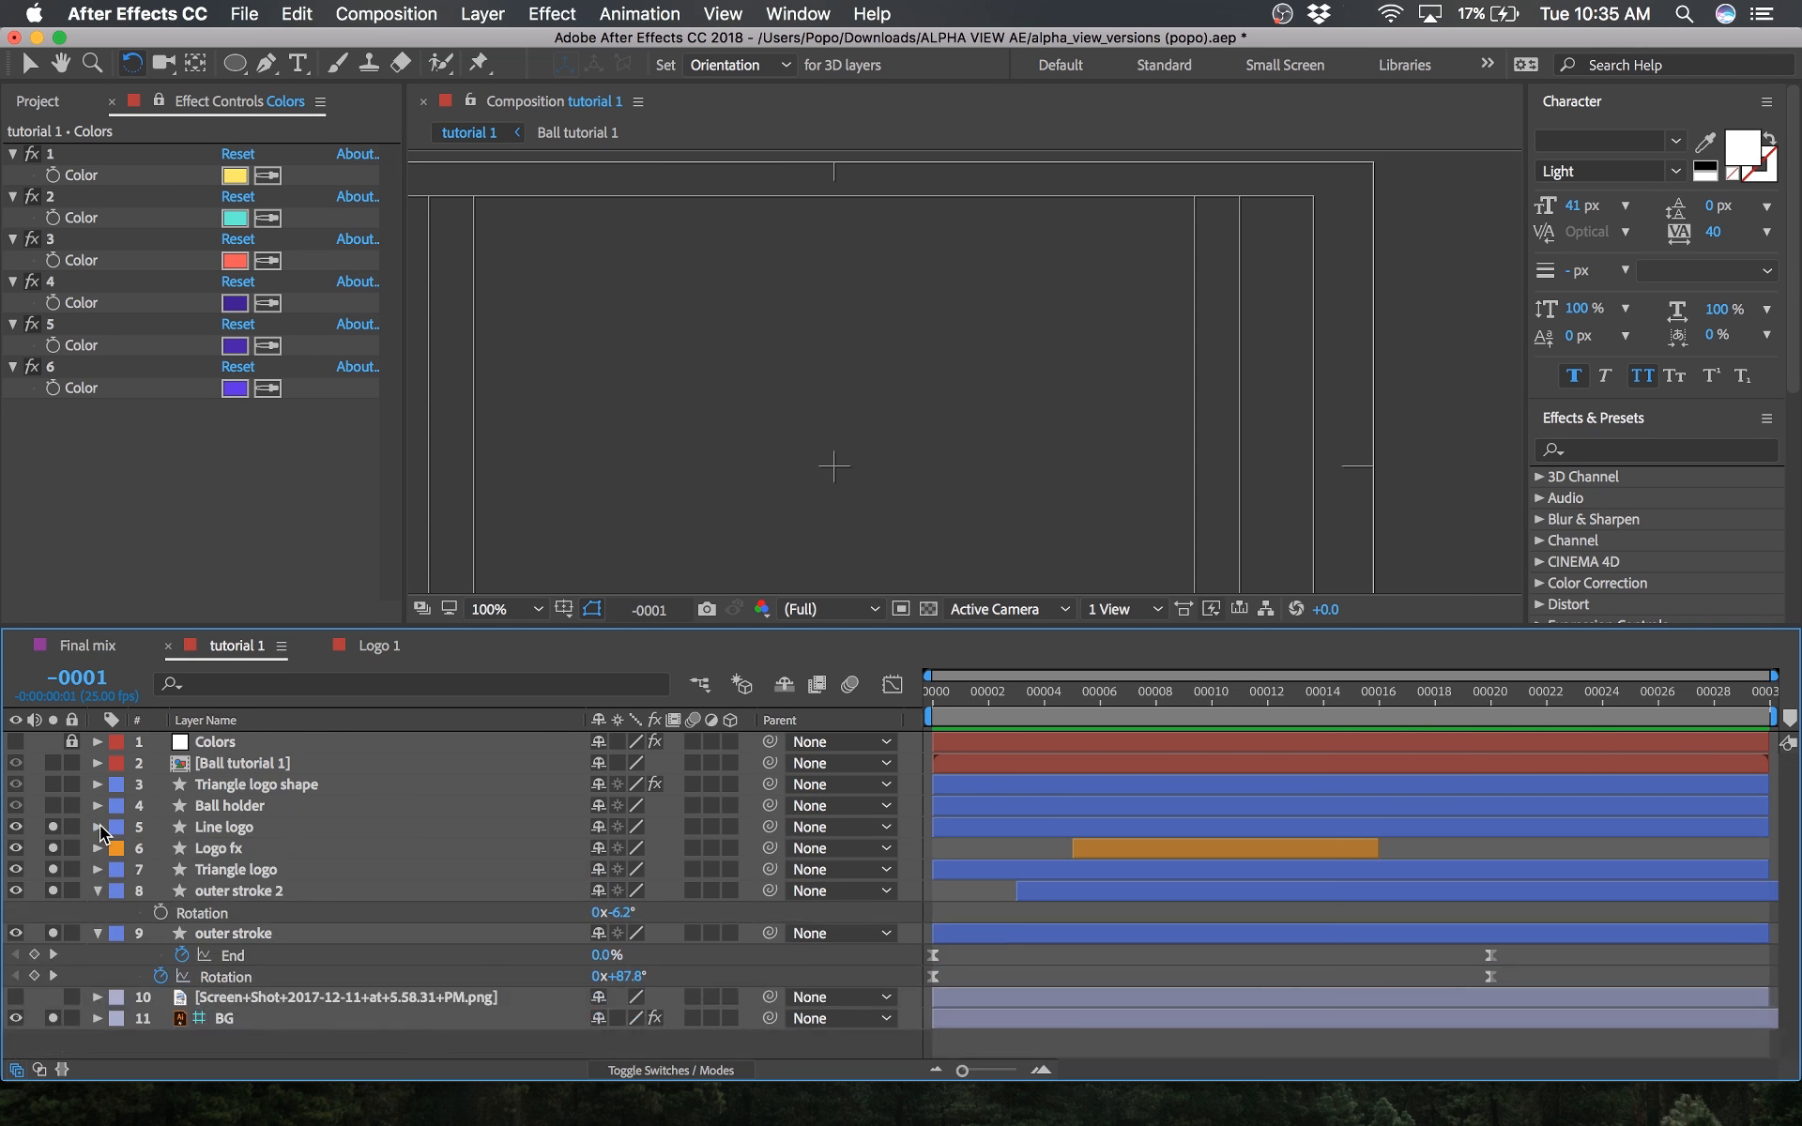
left_click(97, 891)
left_click(98, 911)
Step: Go to frame 26, solo the Triangle logo shape layer and select it
left_click(263, 807)
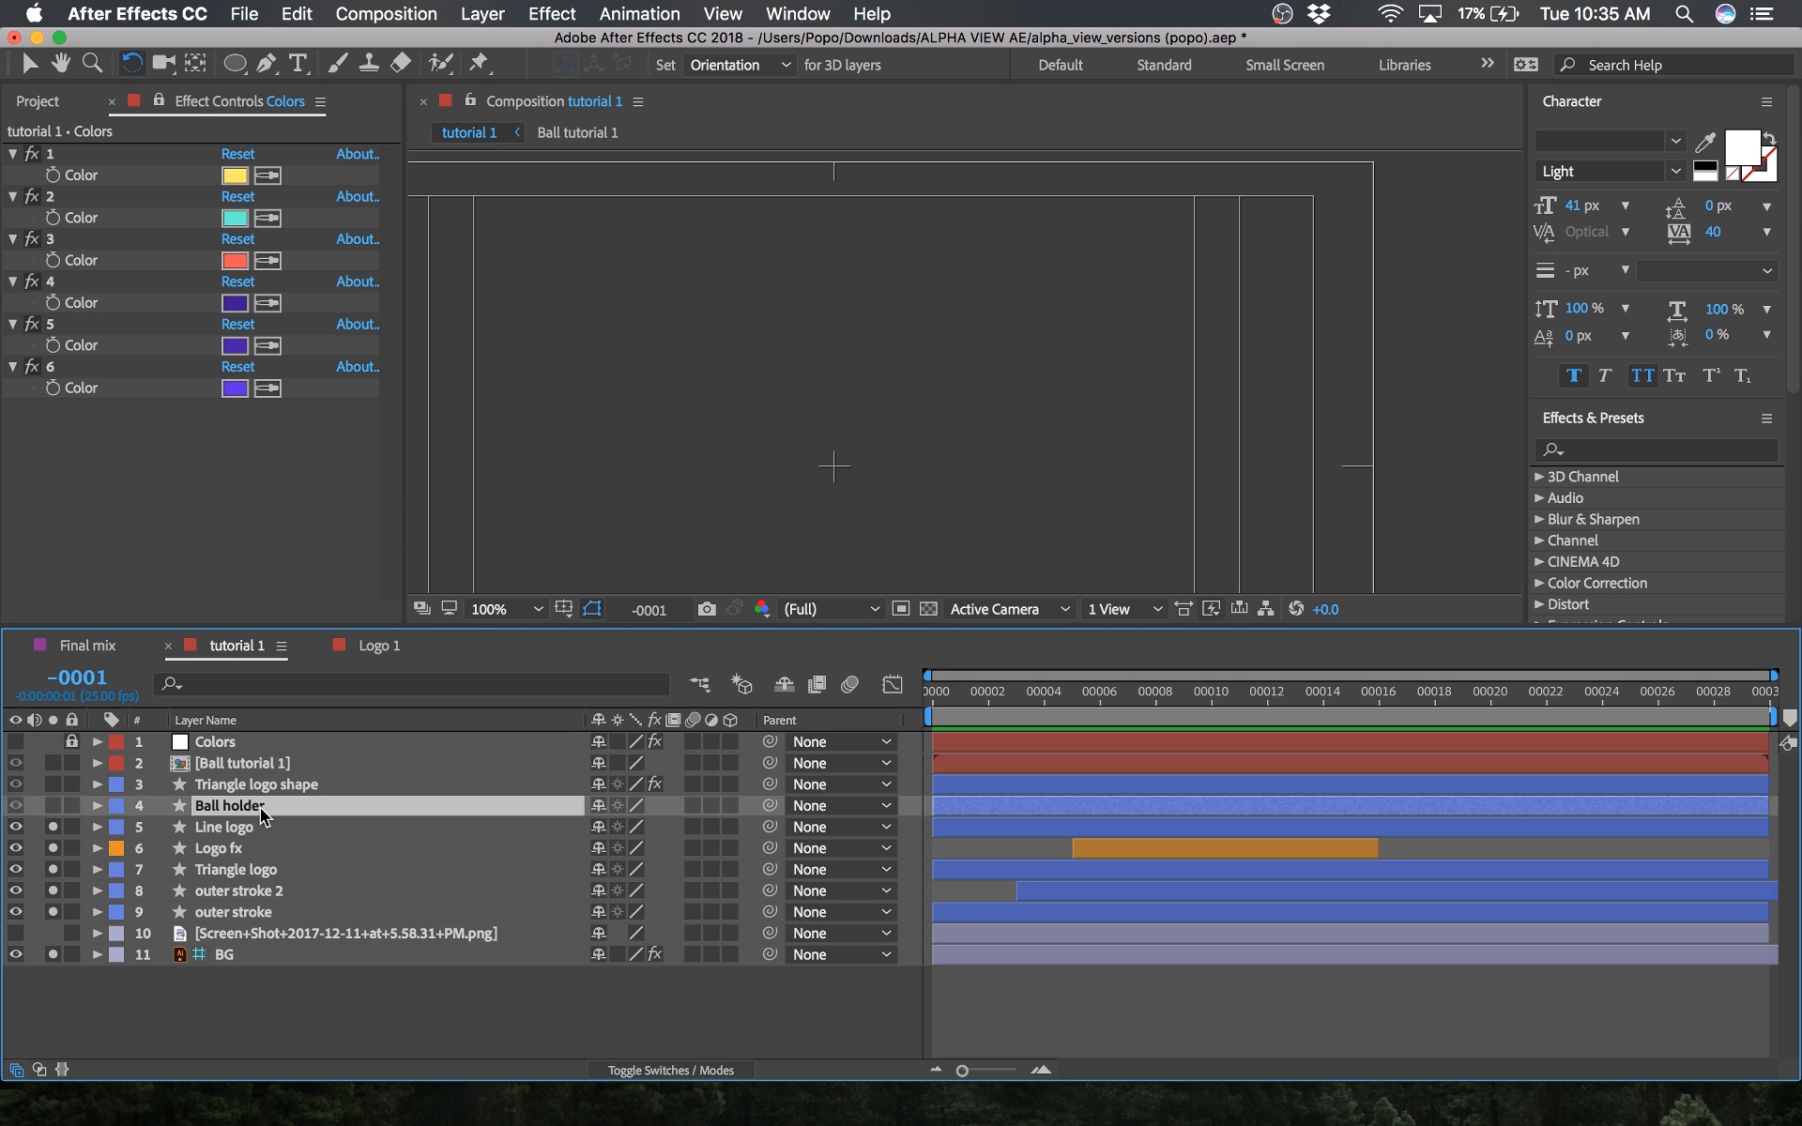
key("h")
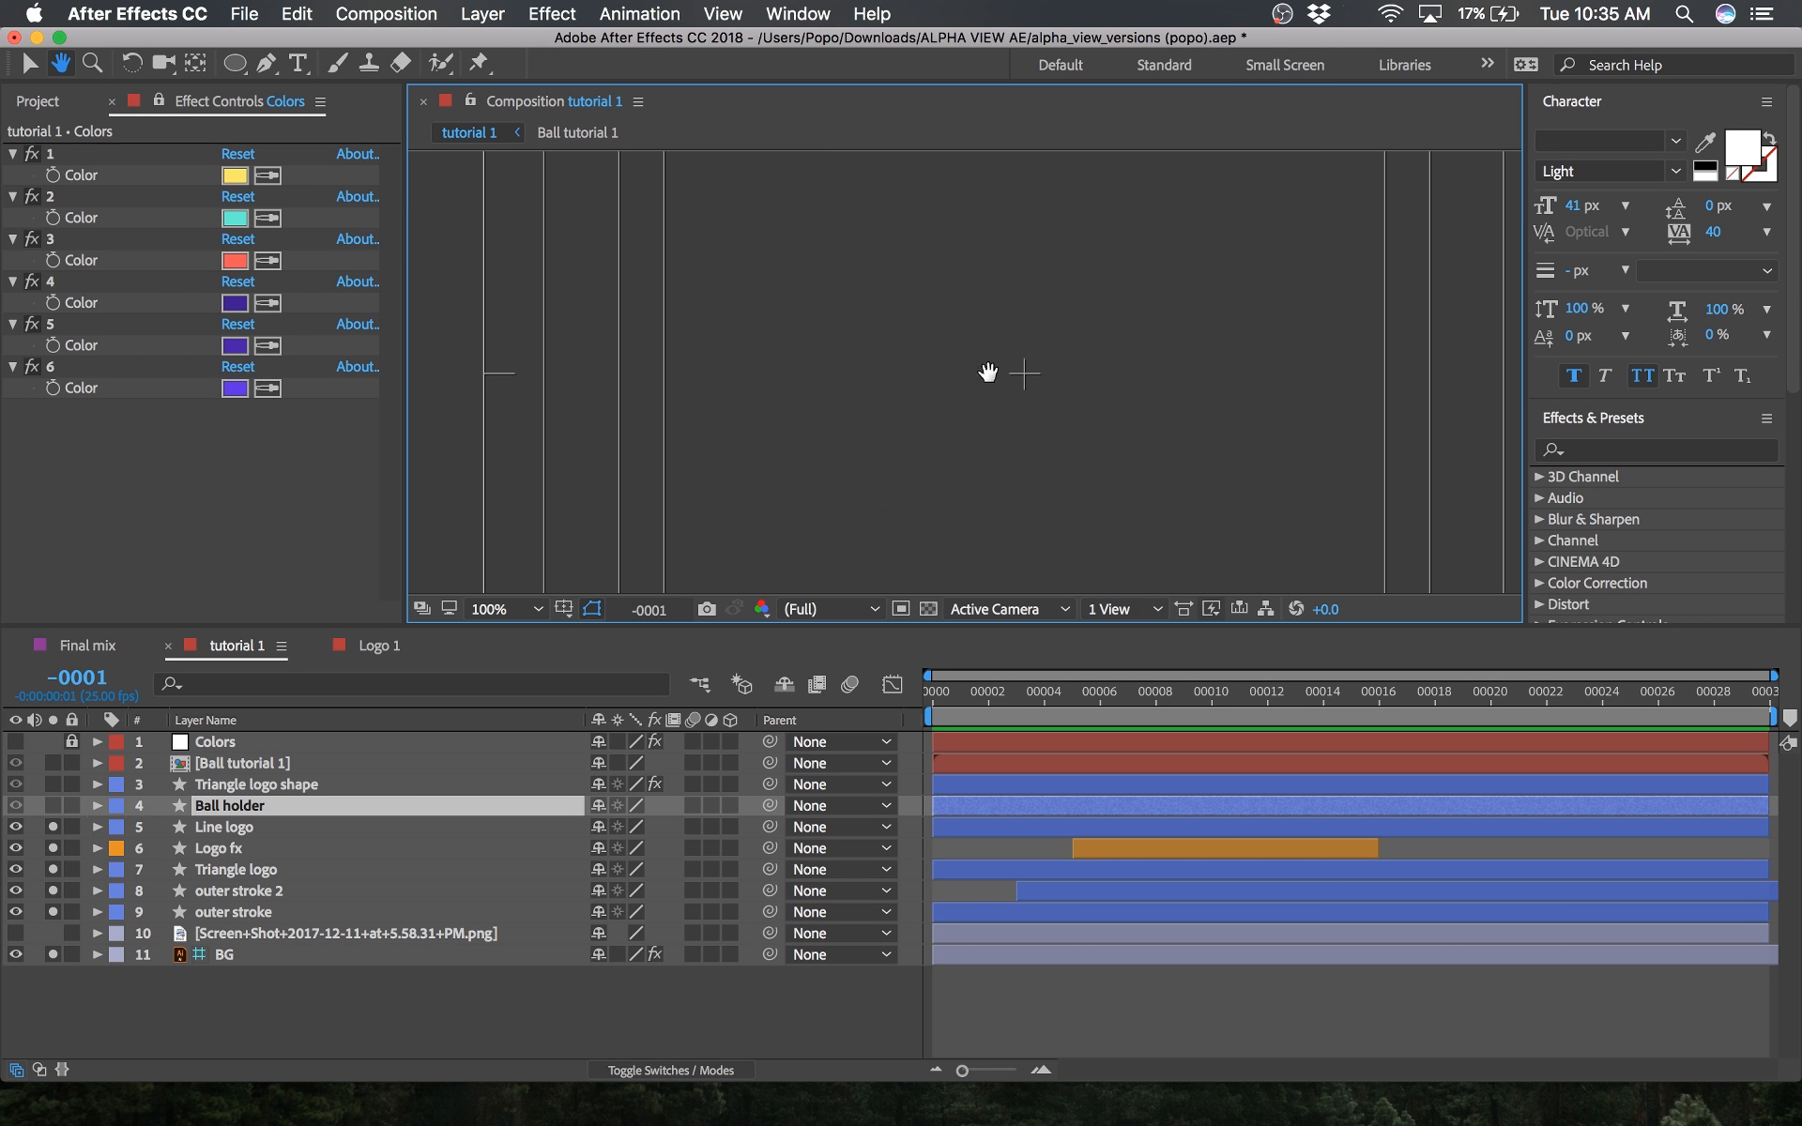
left_click_drag(934, 696, 1658, 699)
key("comma")
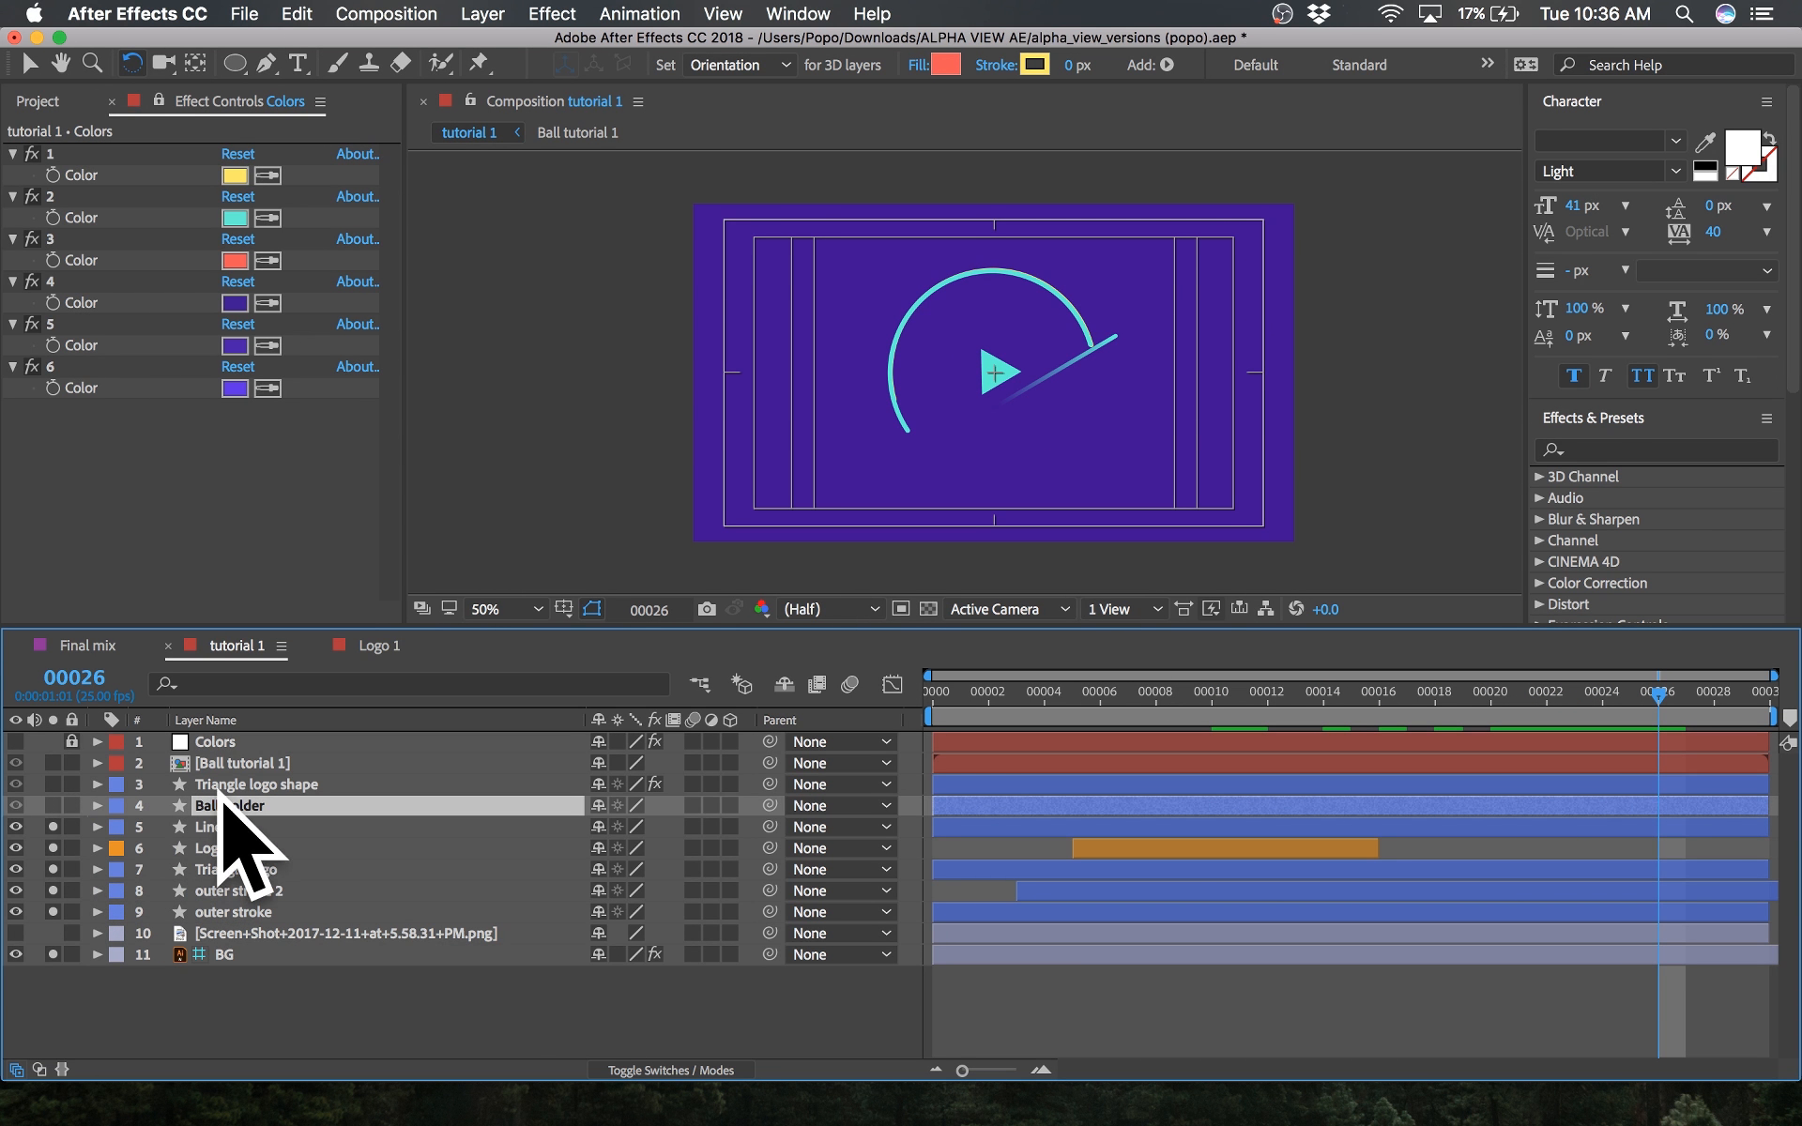
left_click(211, 788)
left_click(52, 785)
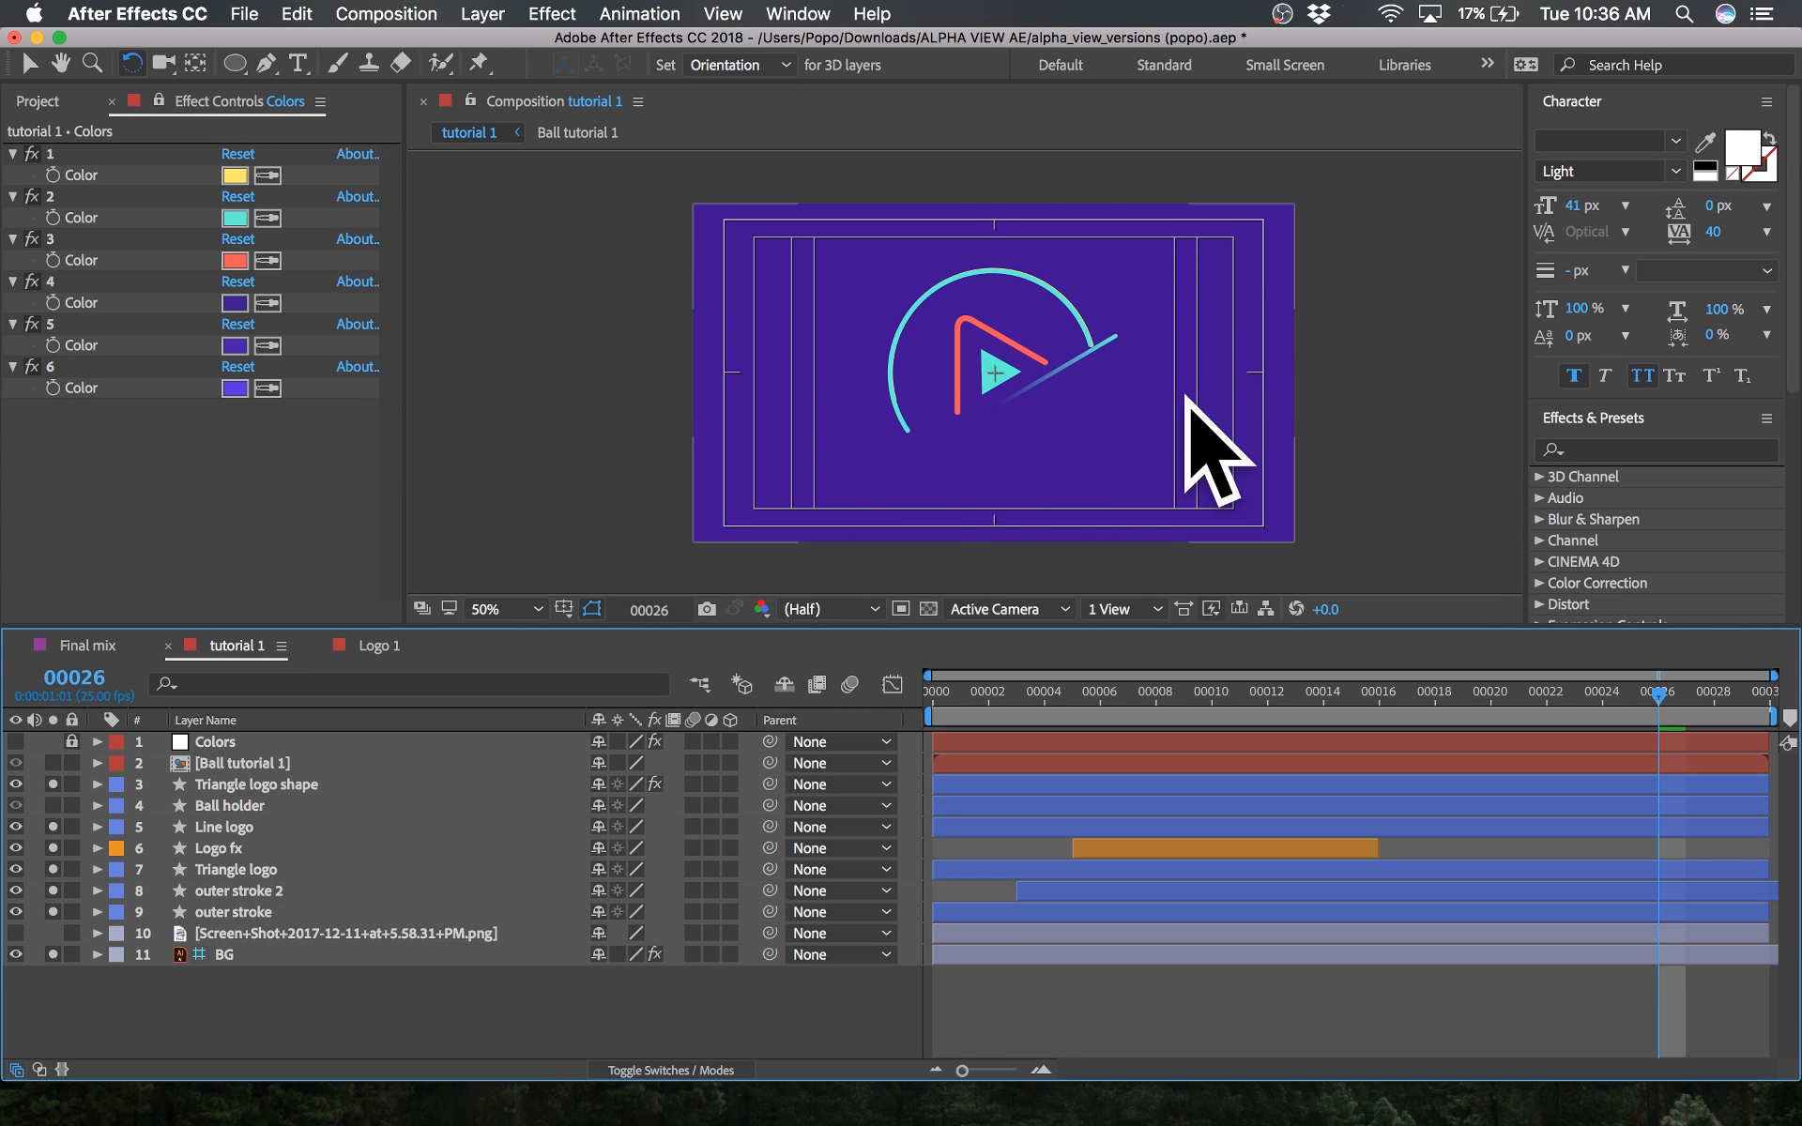
left_click(239, 803)
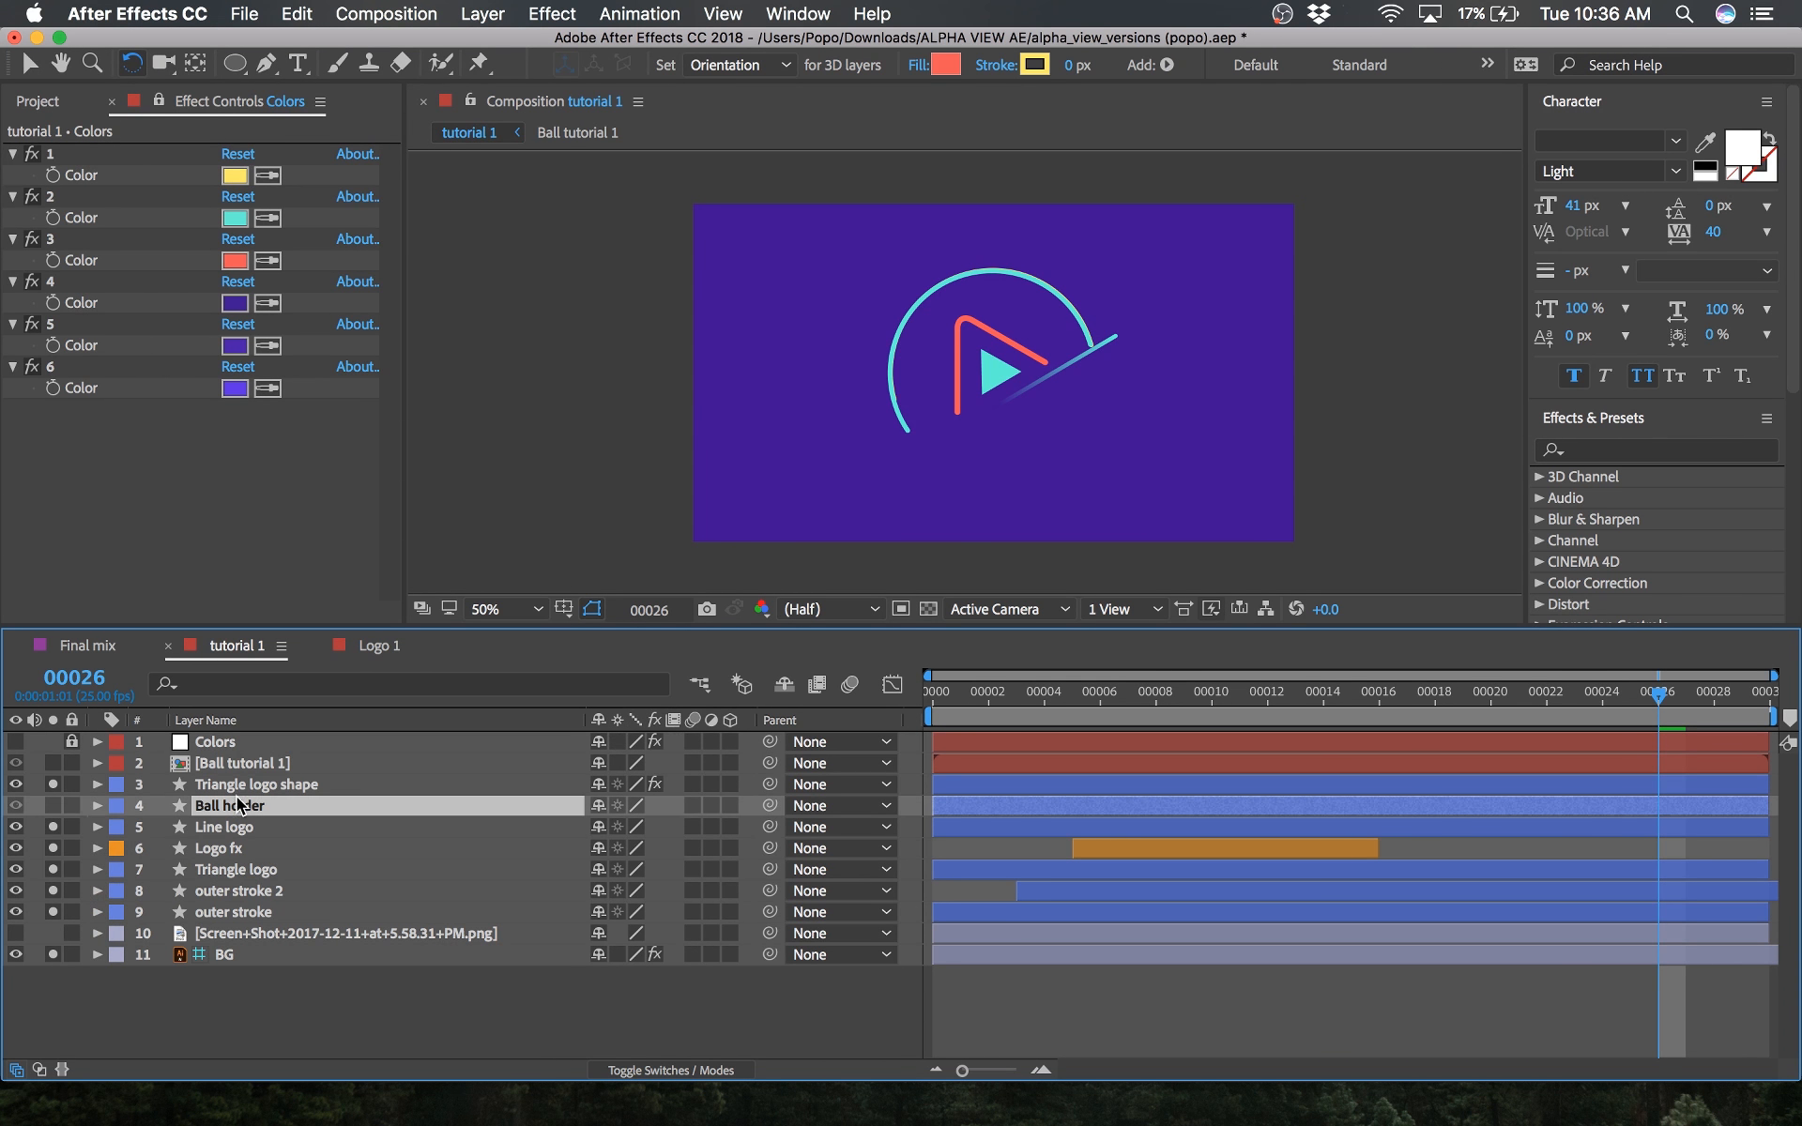
left_click(239, 786)
scroll(1110, 250, "up", 2)
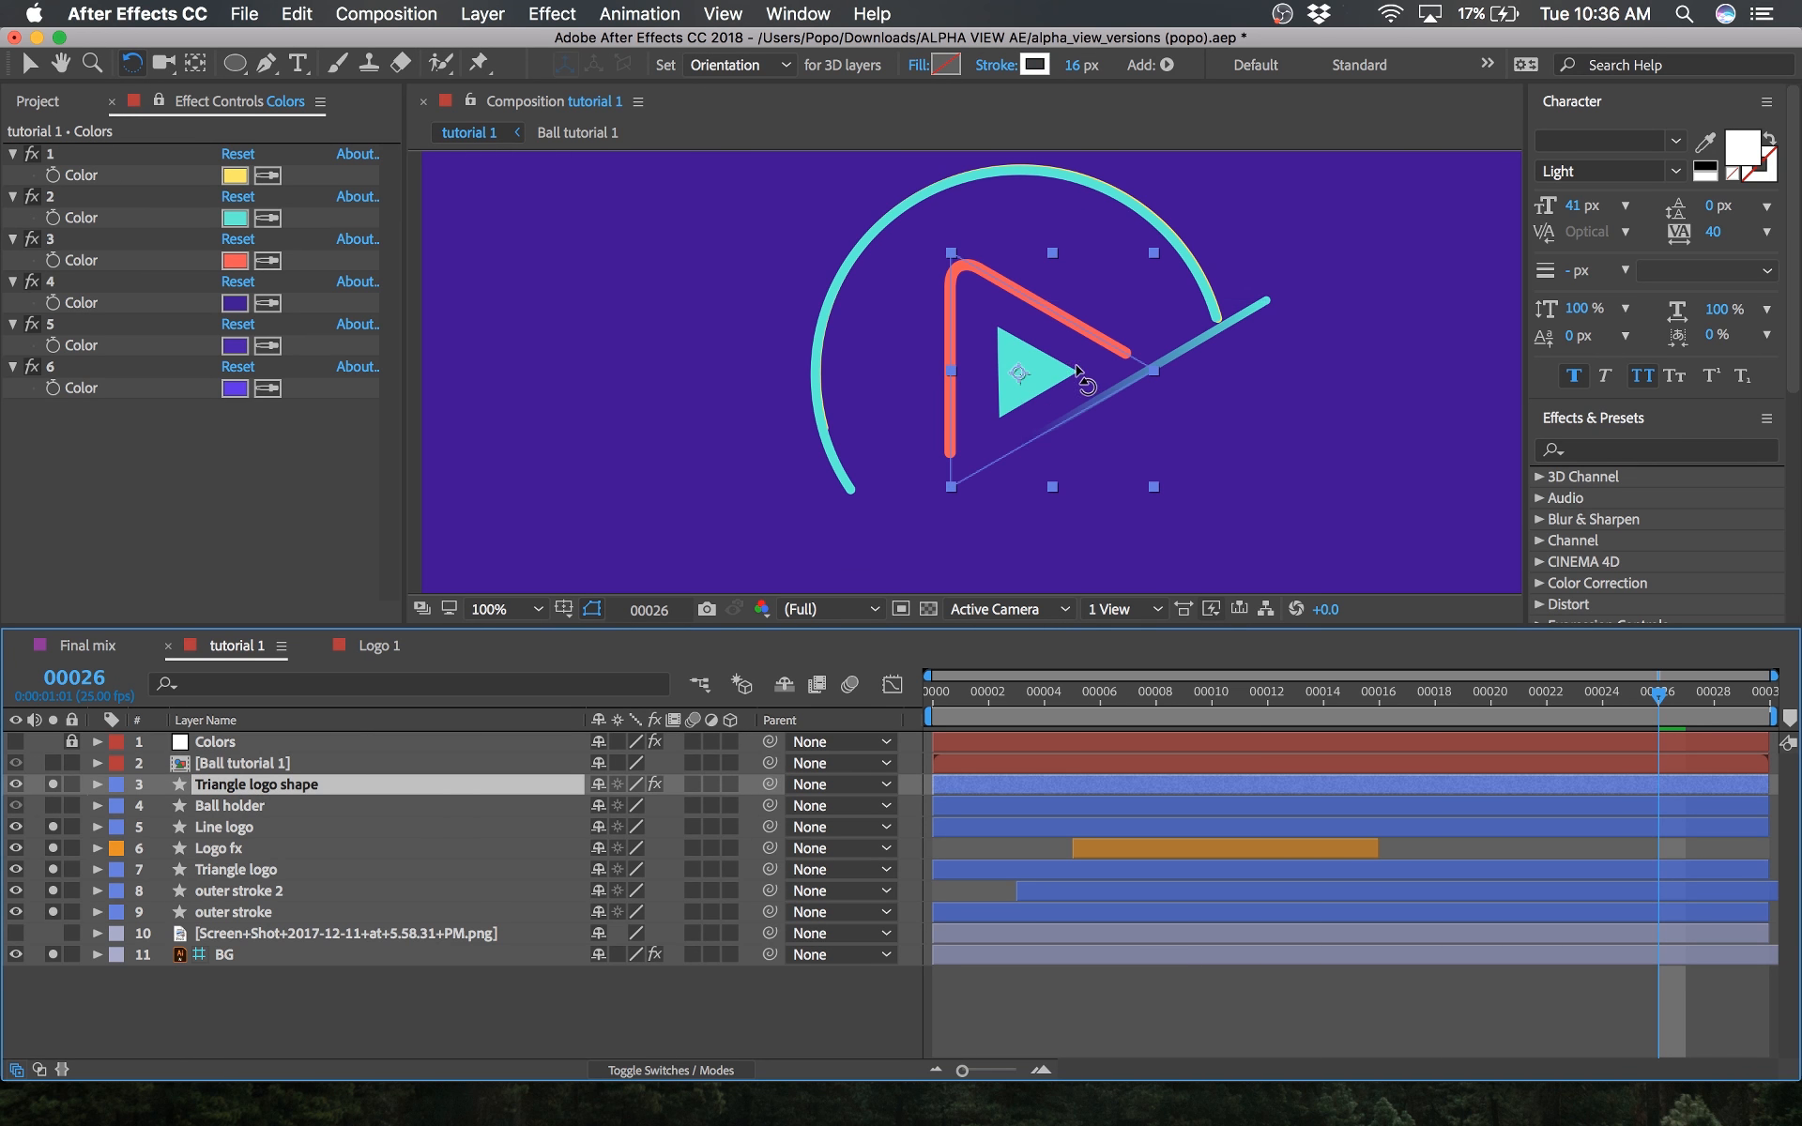
scroll(1141, 357, "down", 1)
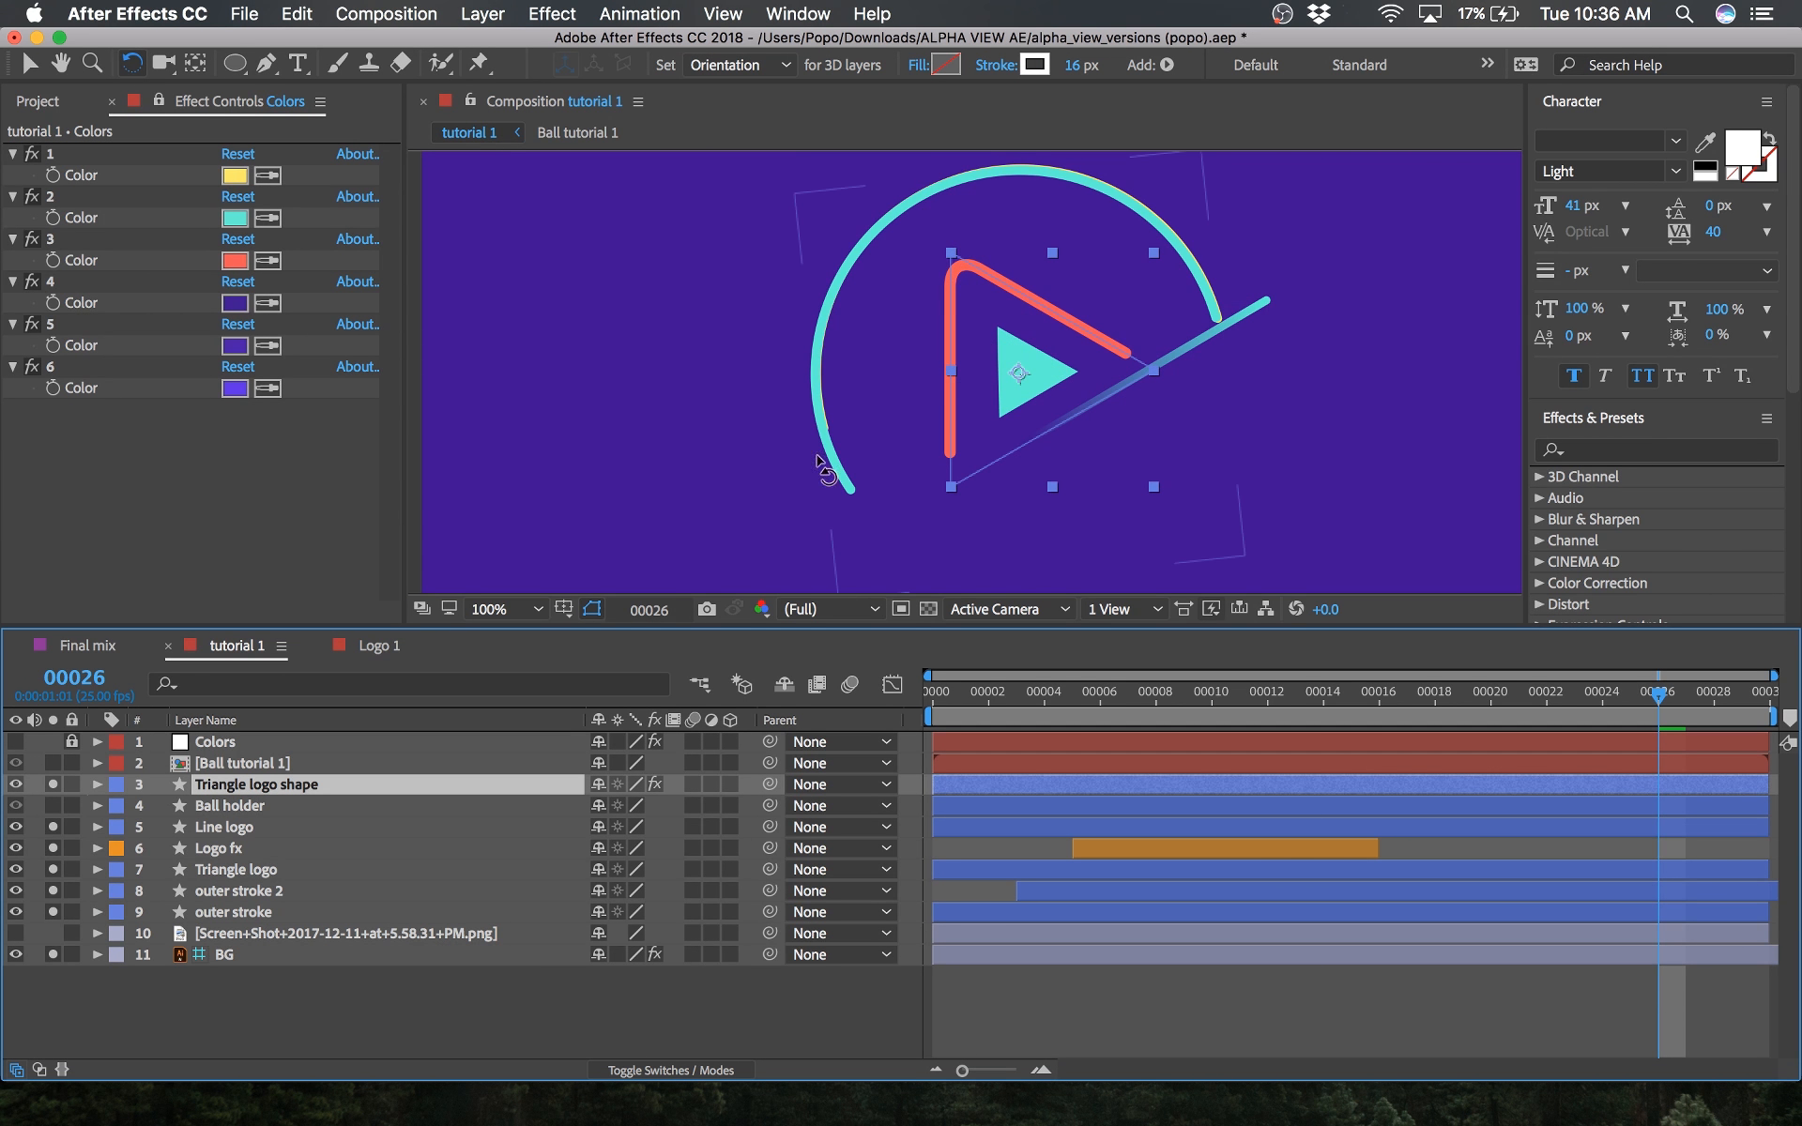
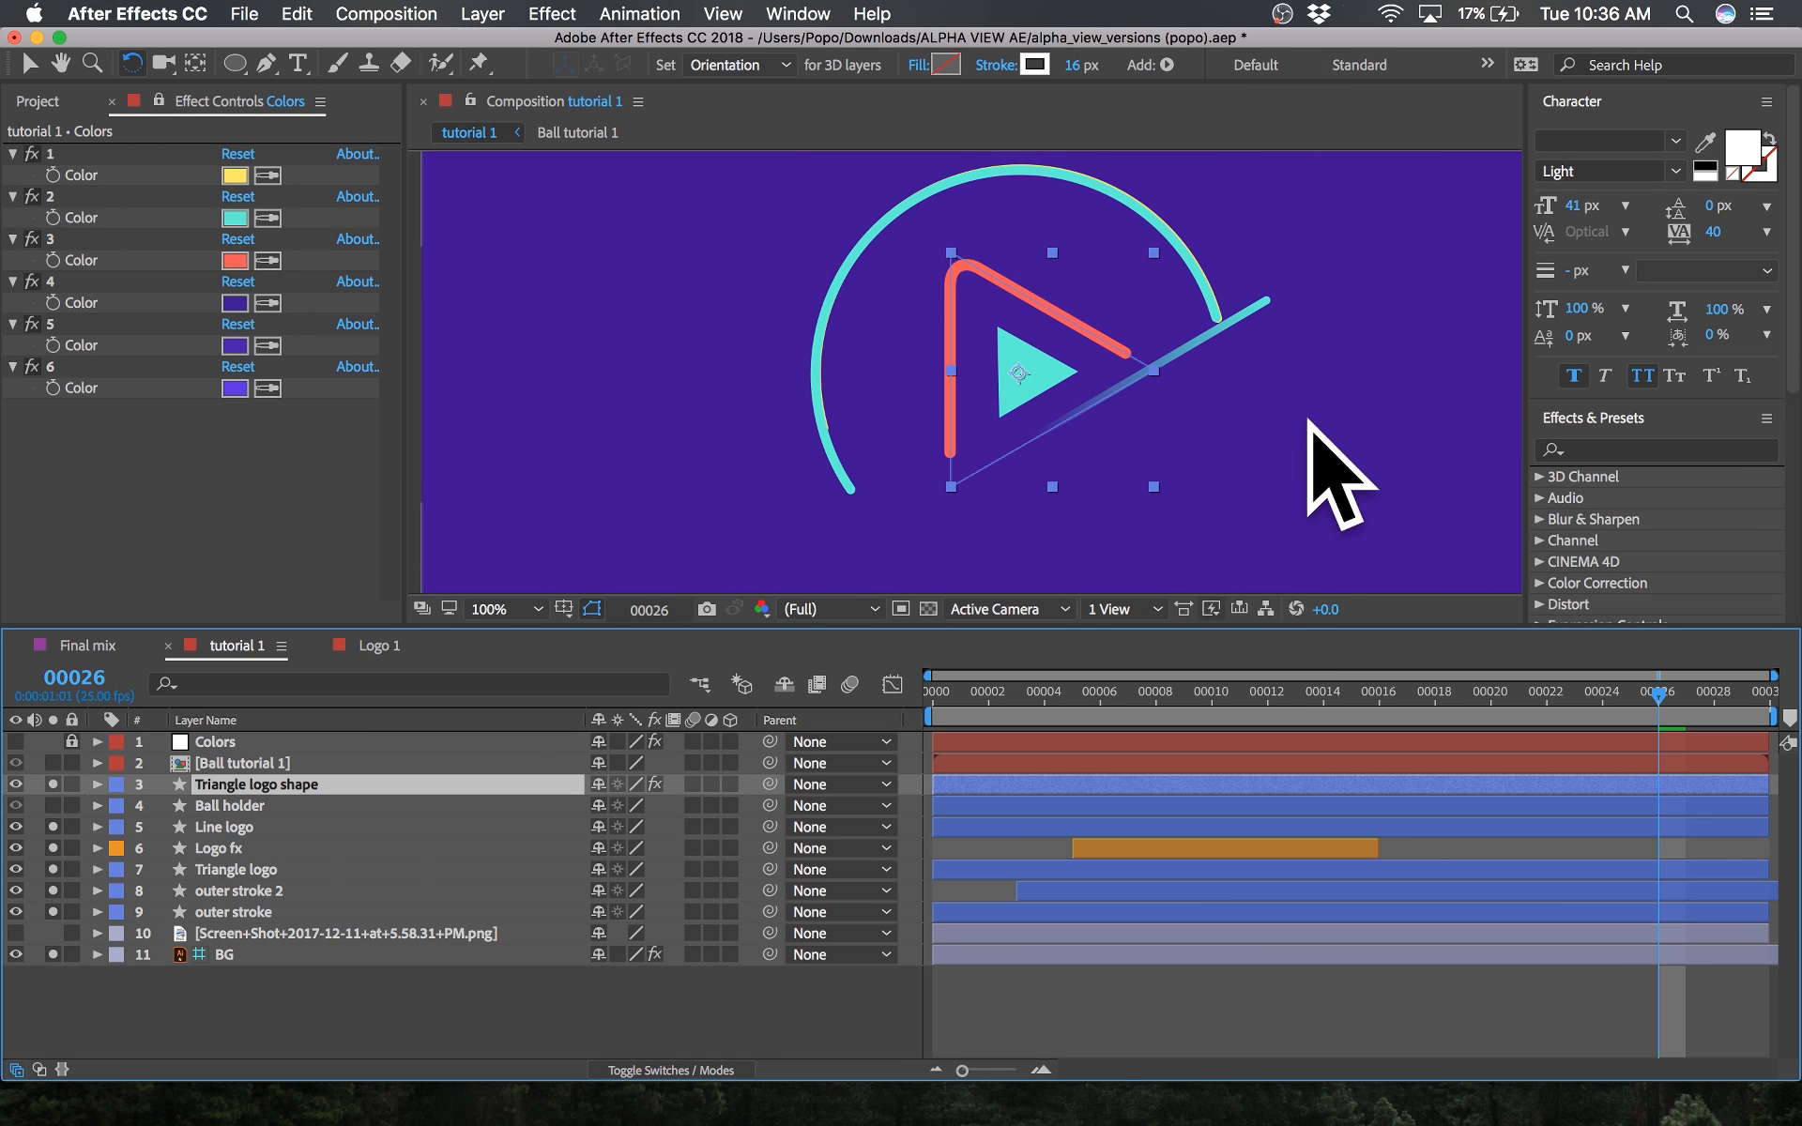
Step: Expand the Triangle logo shape layer's properties and inspect its Fill effect settings
left_click(97, 784)
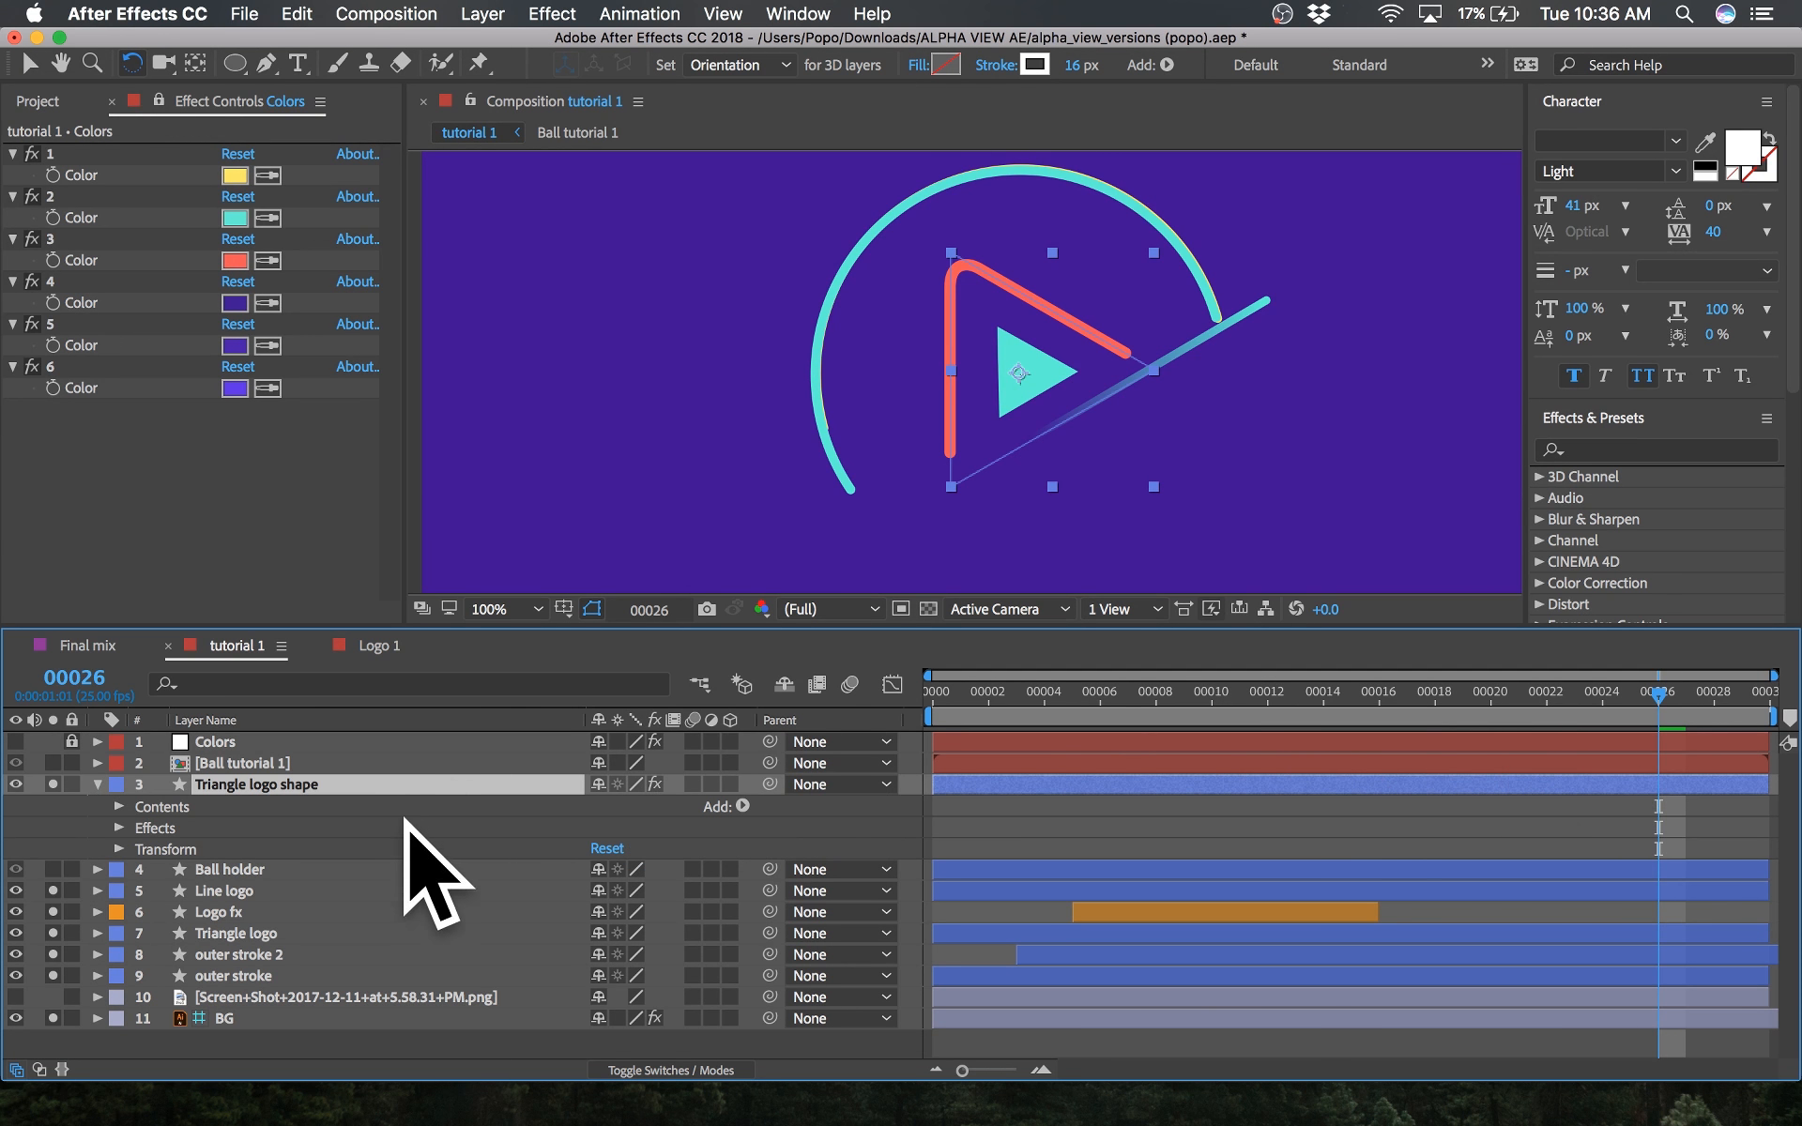
left_click(160, 813)
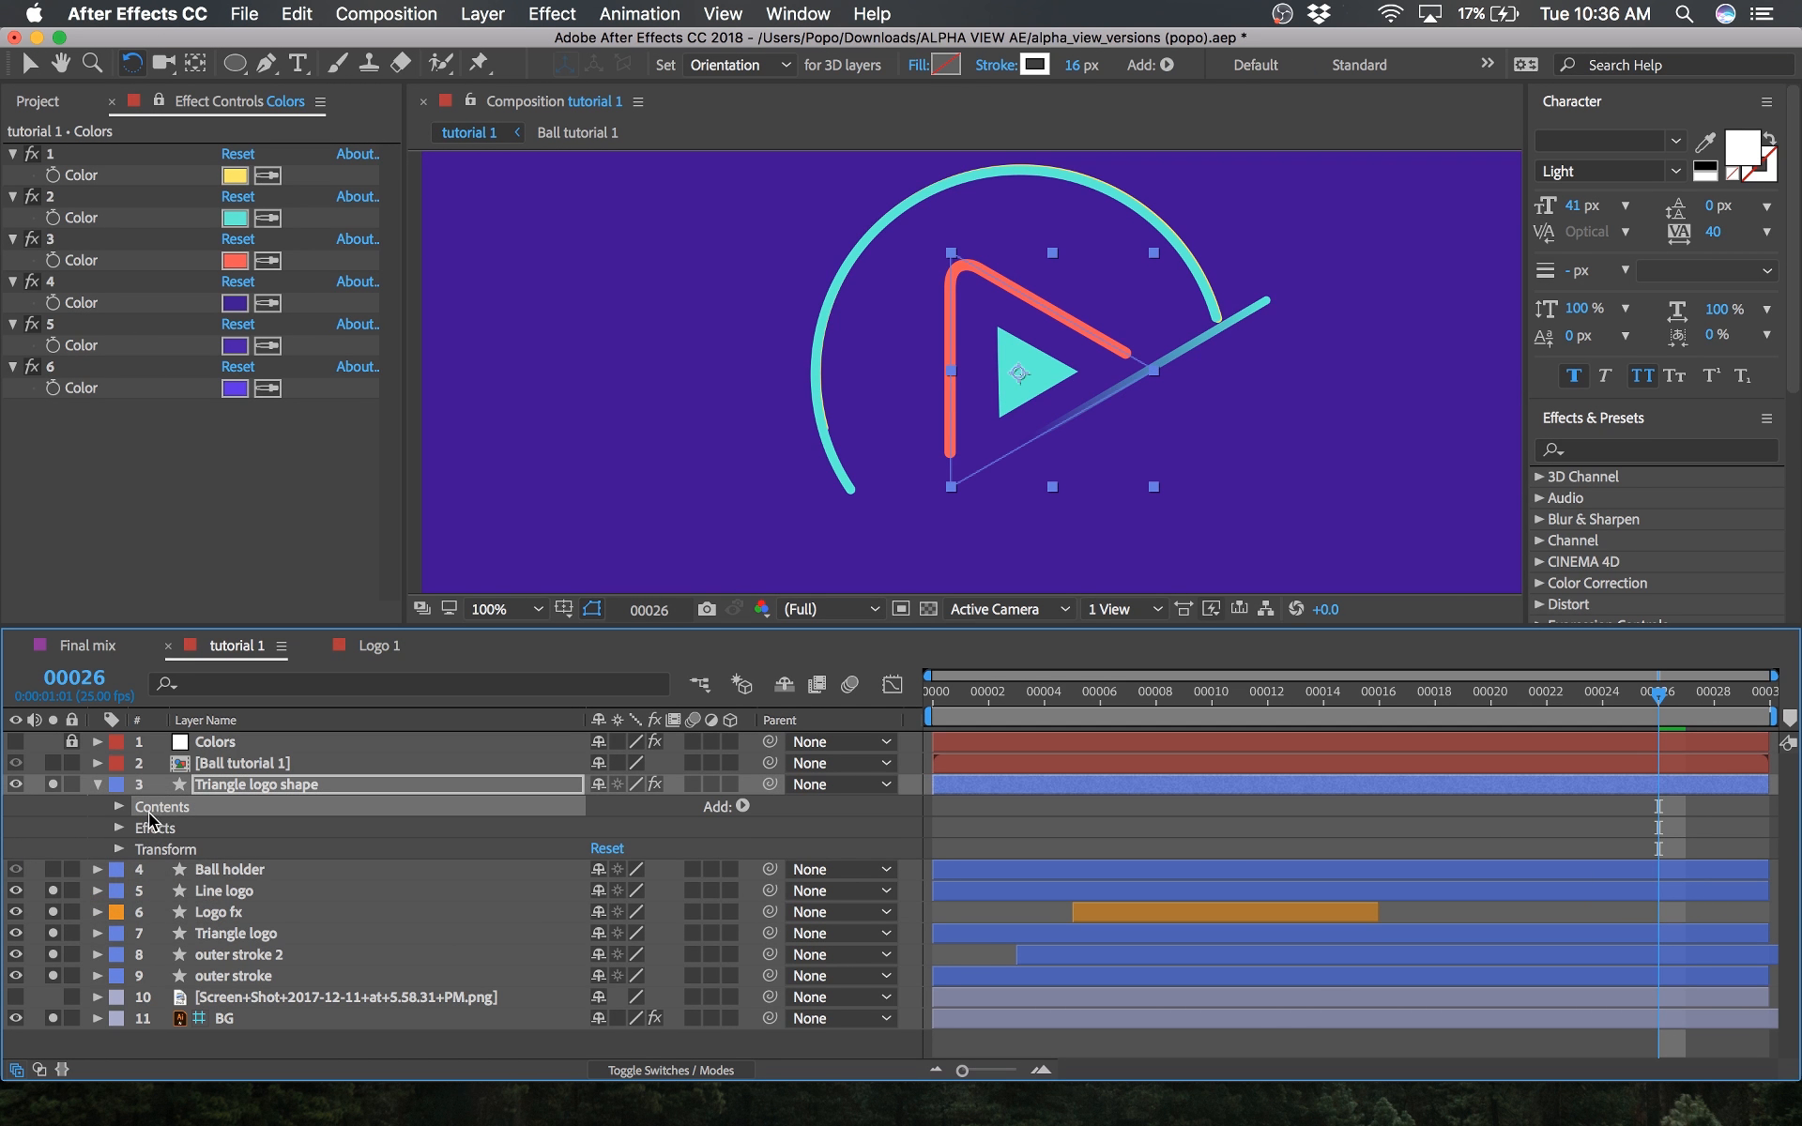
left_click(231, 787)
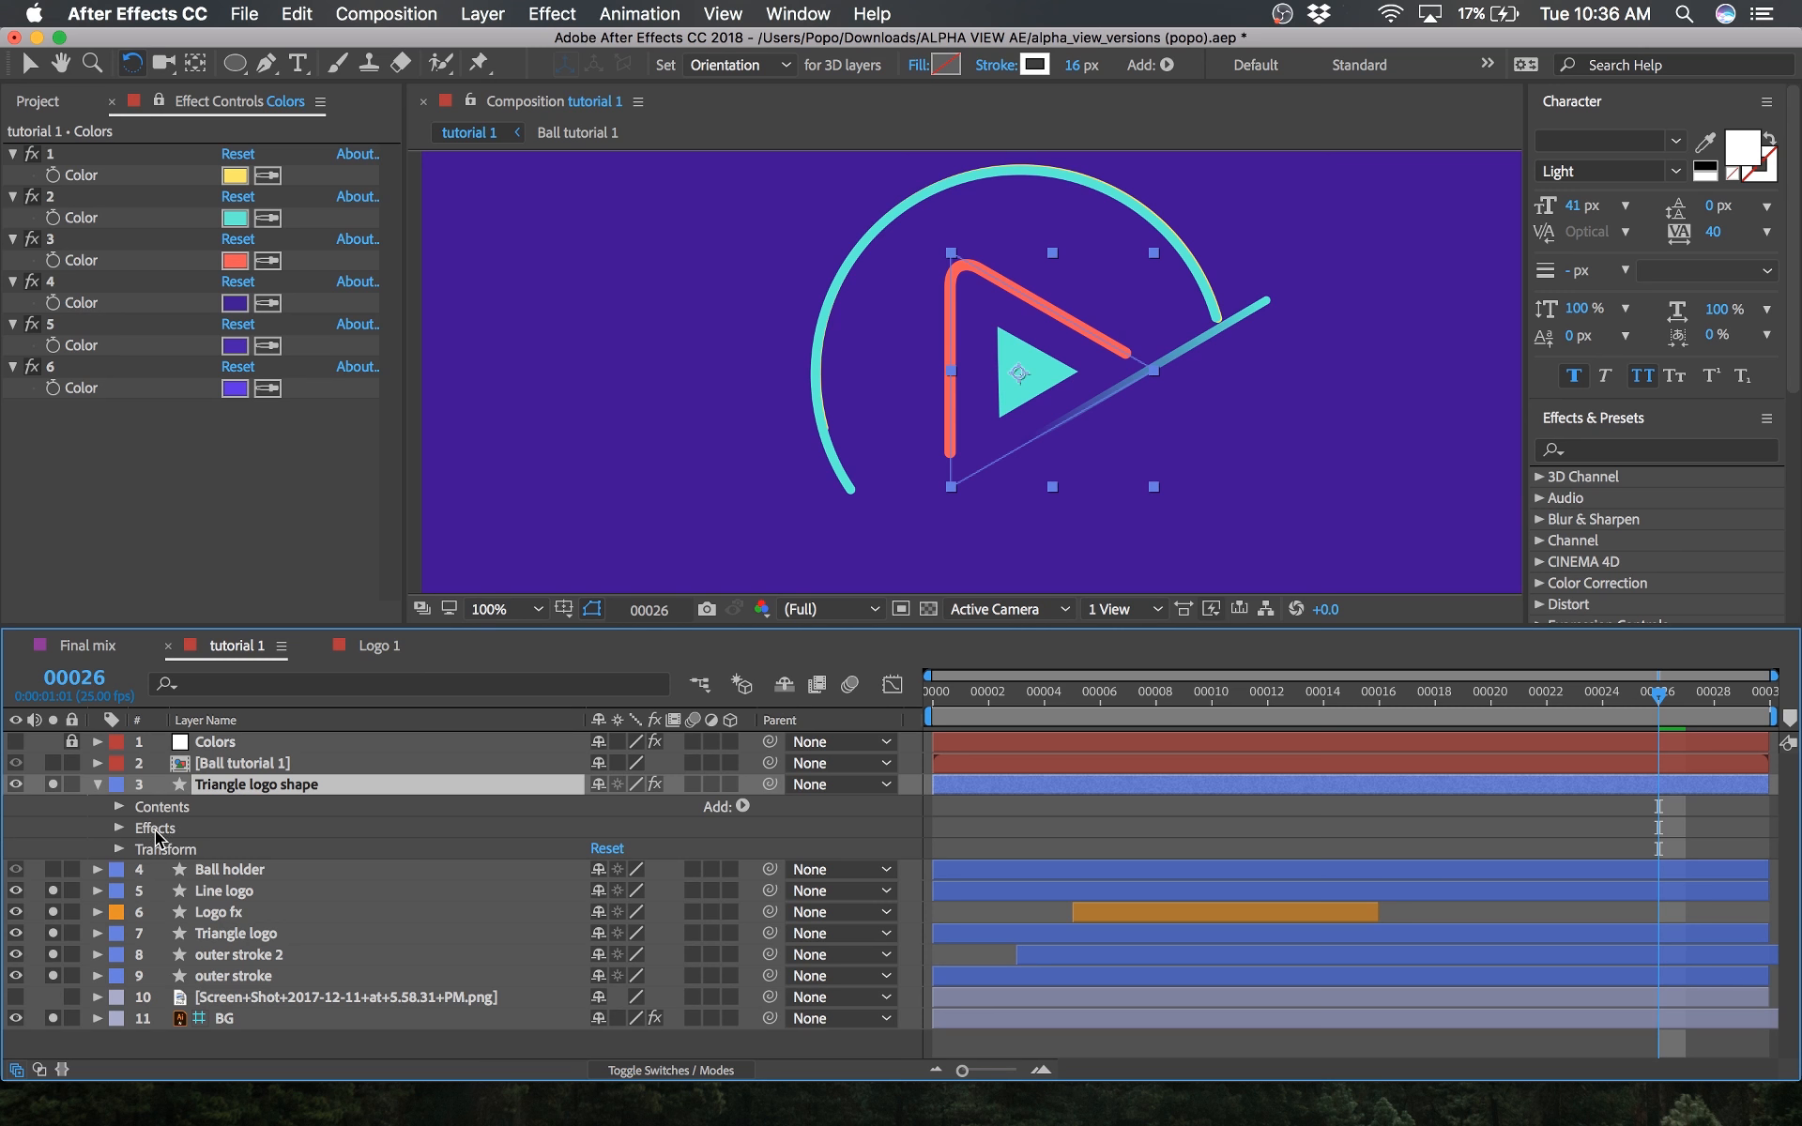
left_click(158, 830)
left_click(263, 797)
left_click(160, 100)
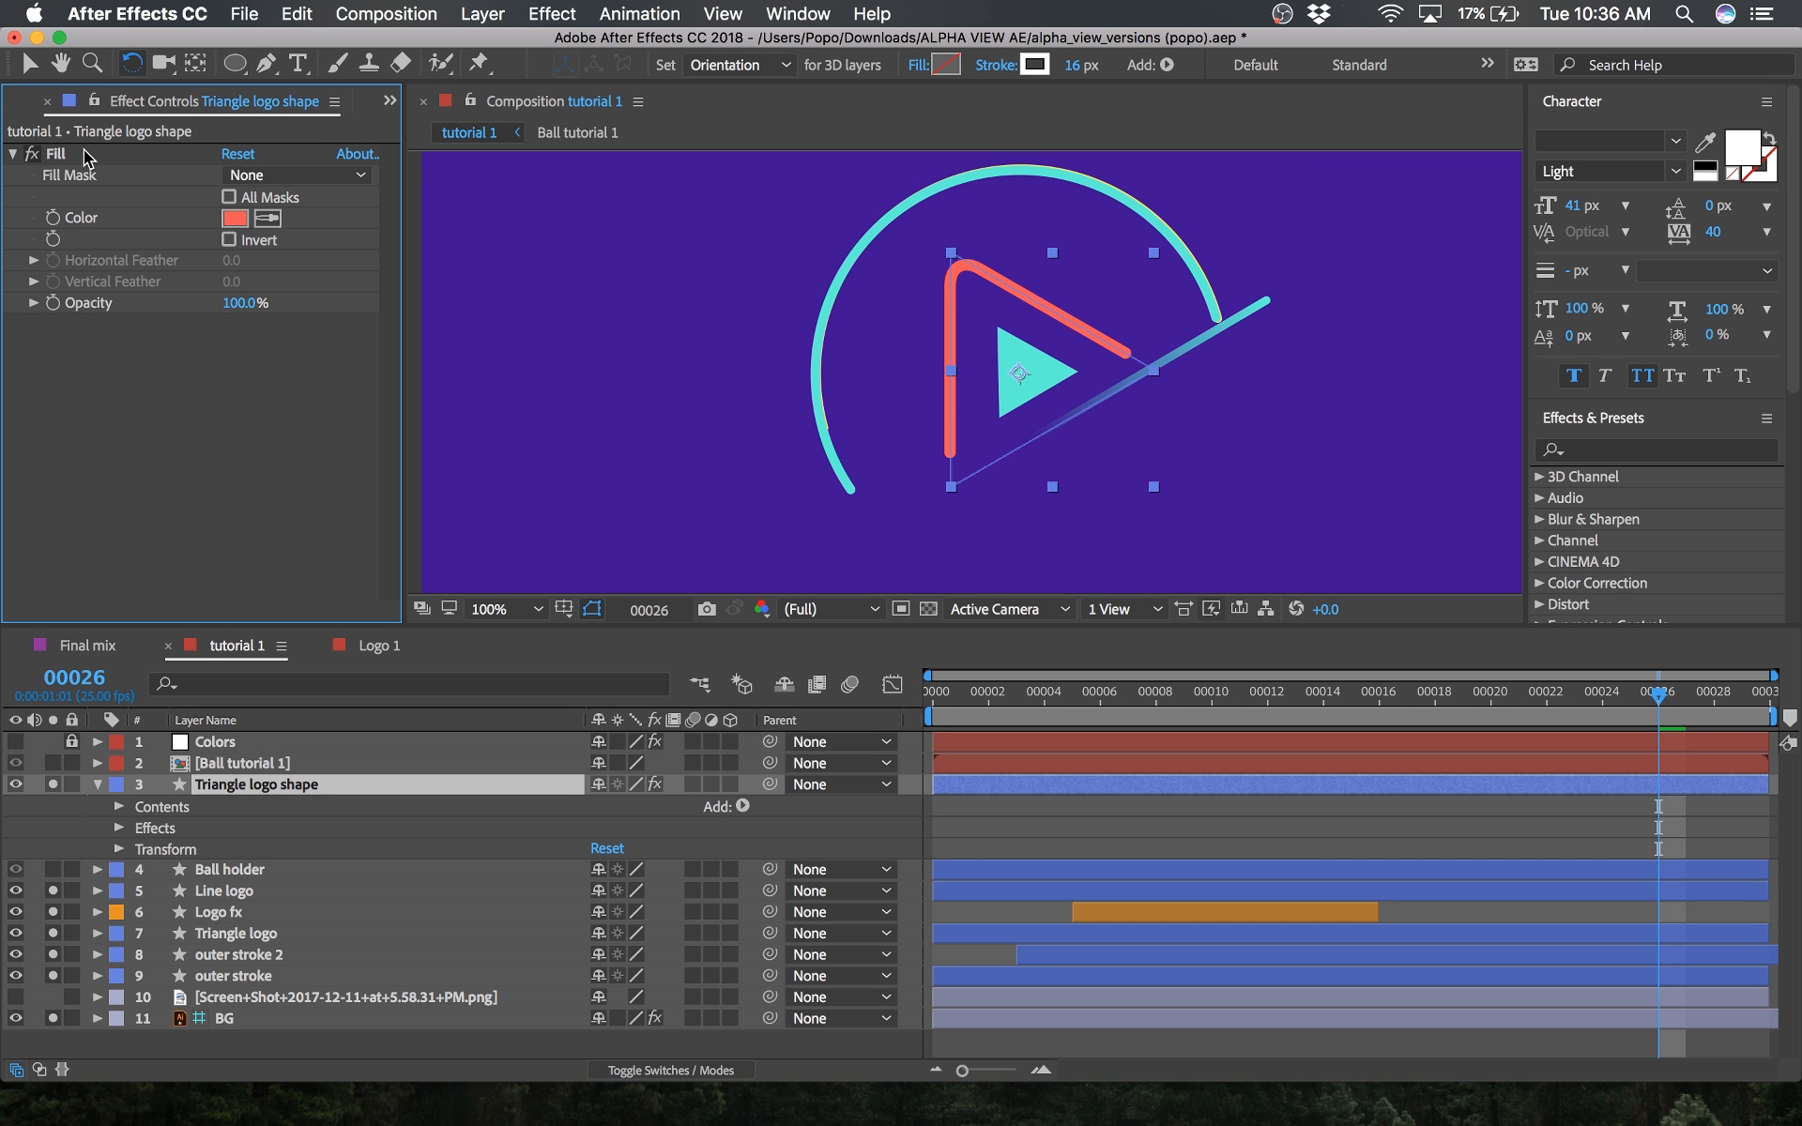
left_click(238, 800)
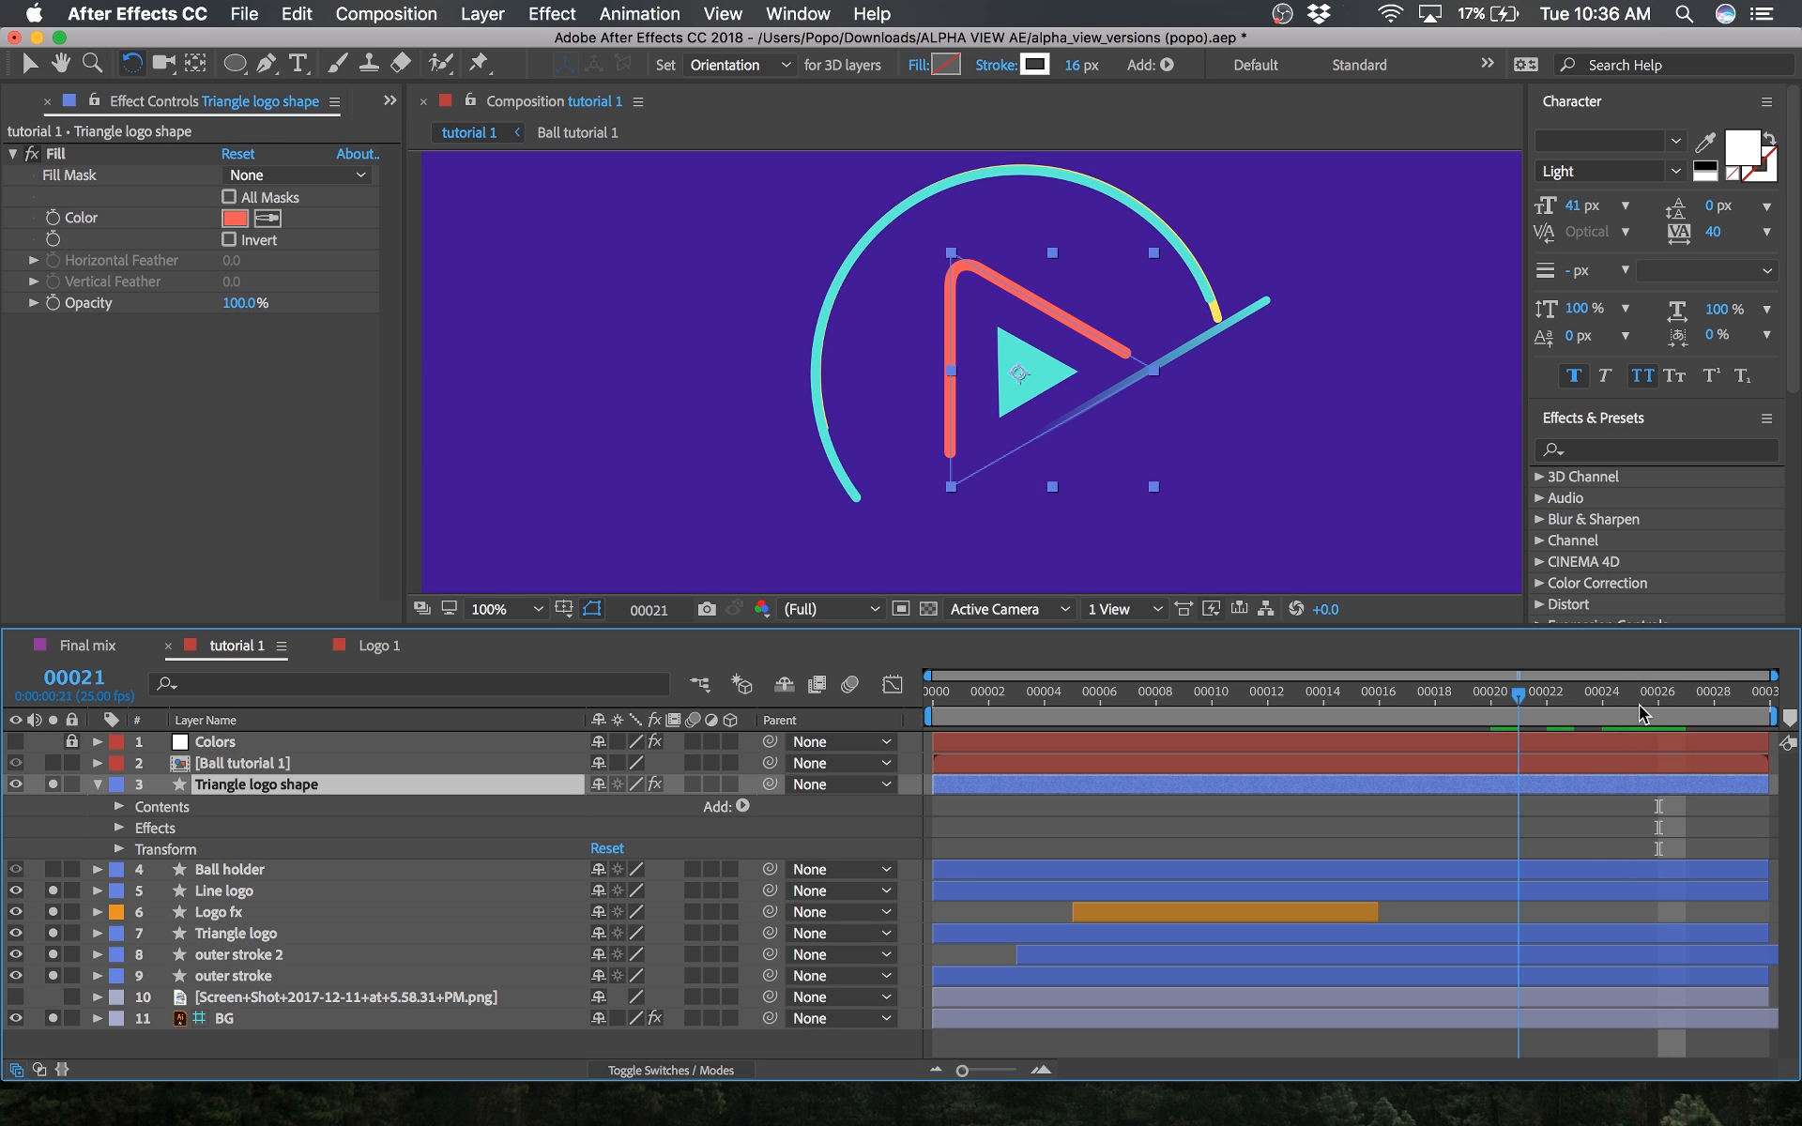
Step: In the Logo 1 composition, turn off solo for Triangle line and examine the movement of Triangle logo 2 over time
left_click(387, 646)
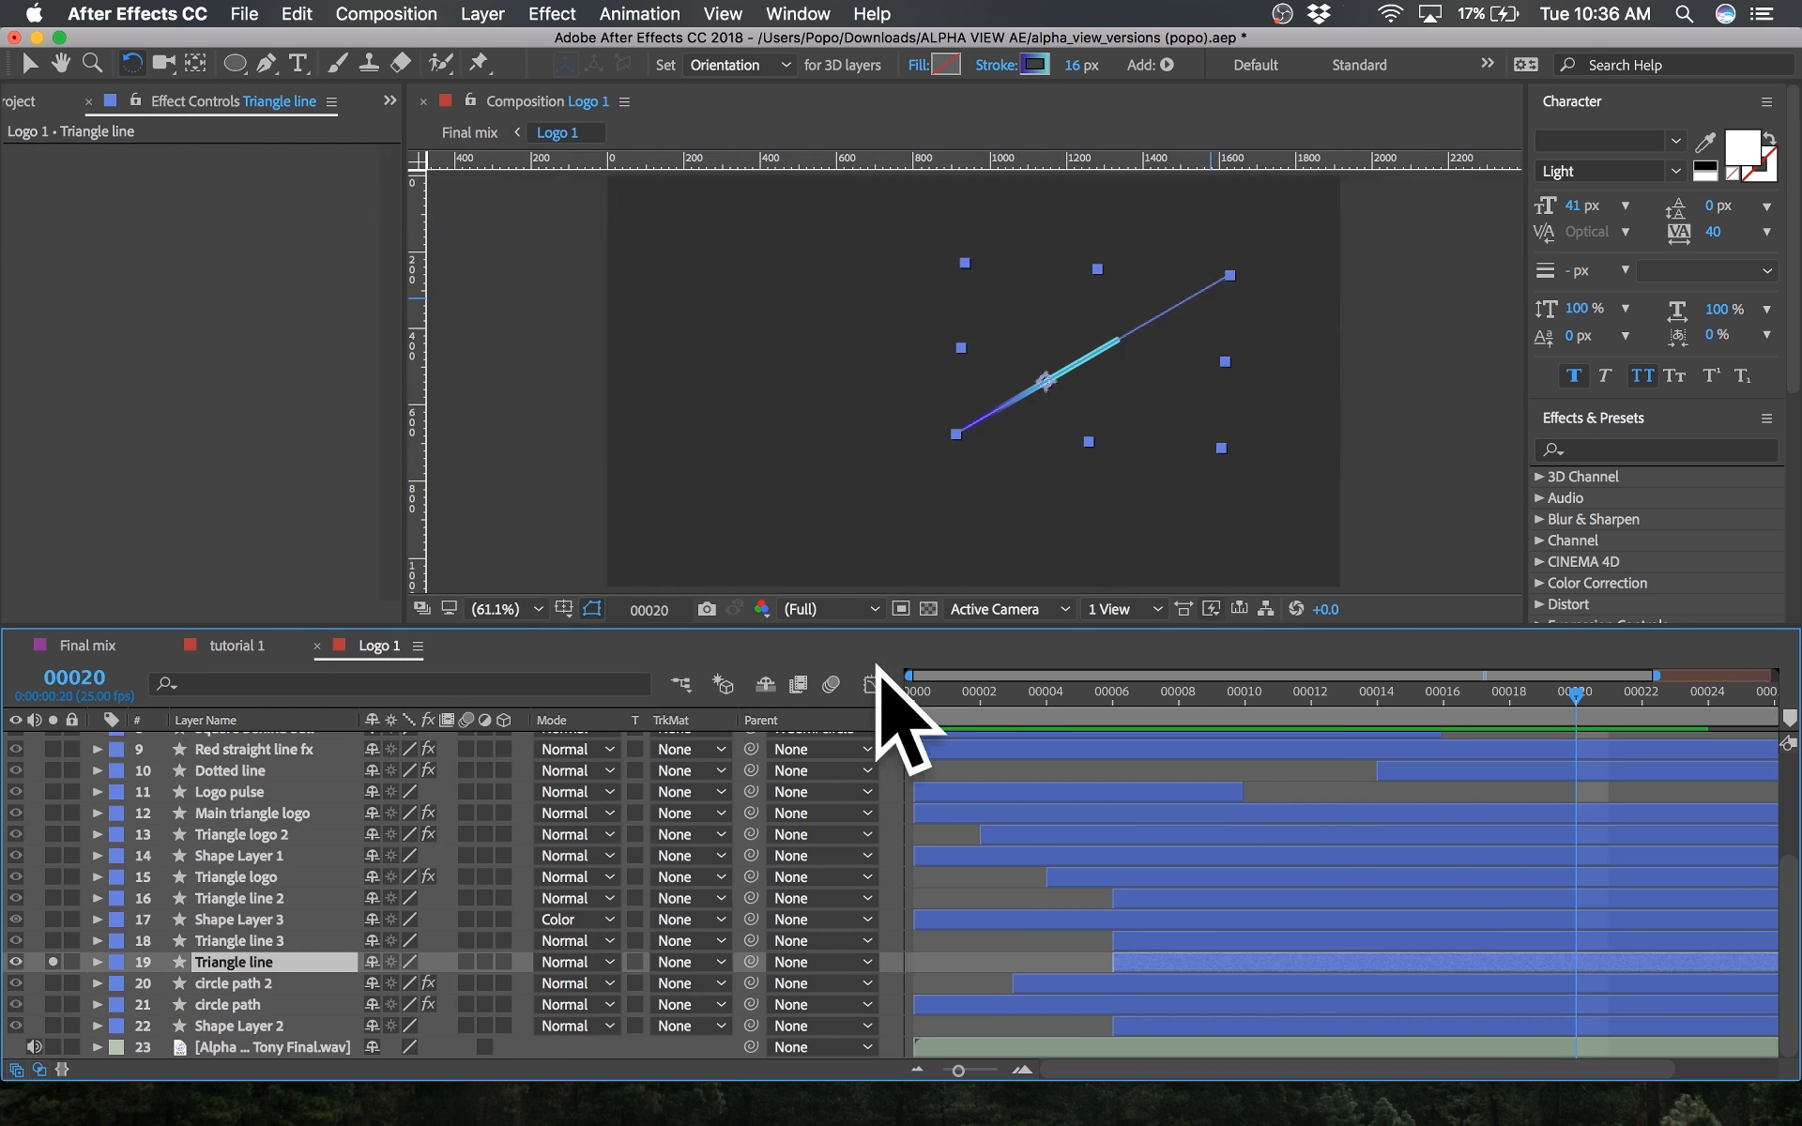
left_click(976, 692)
left_click_drag(969, 687, 1269, 718)
left_click(54, 960)
key("space")
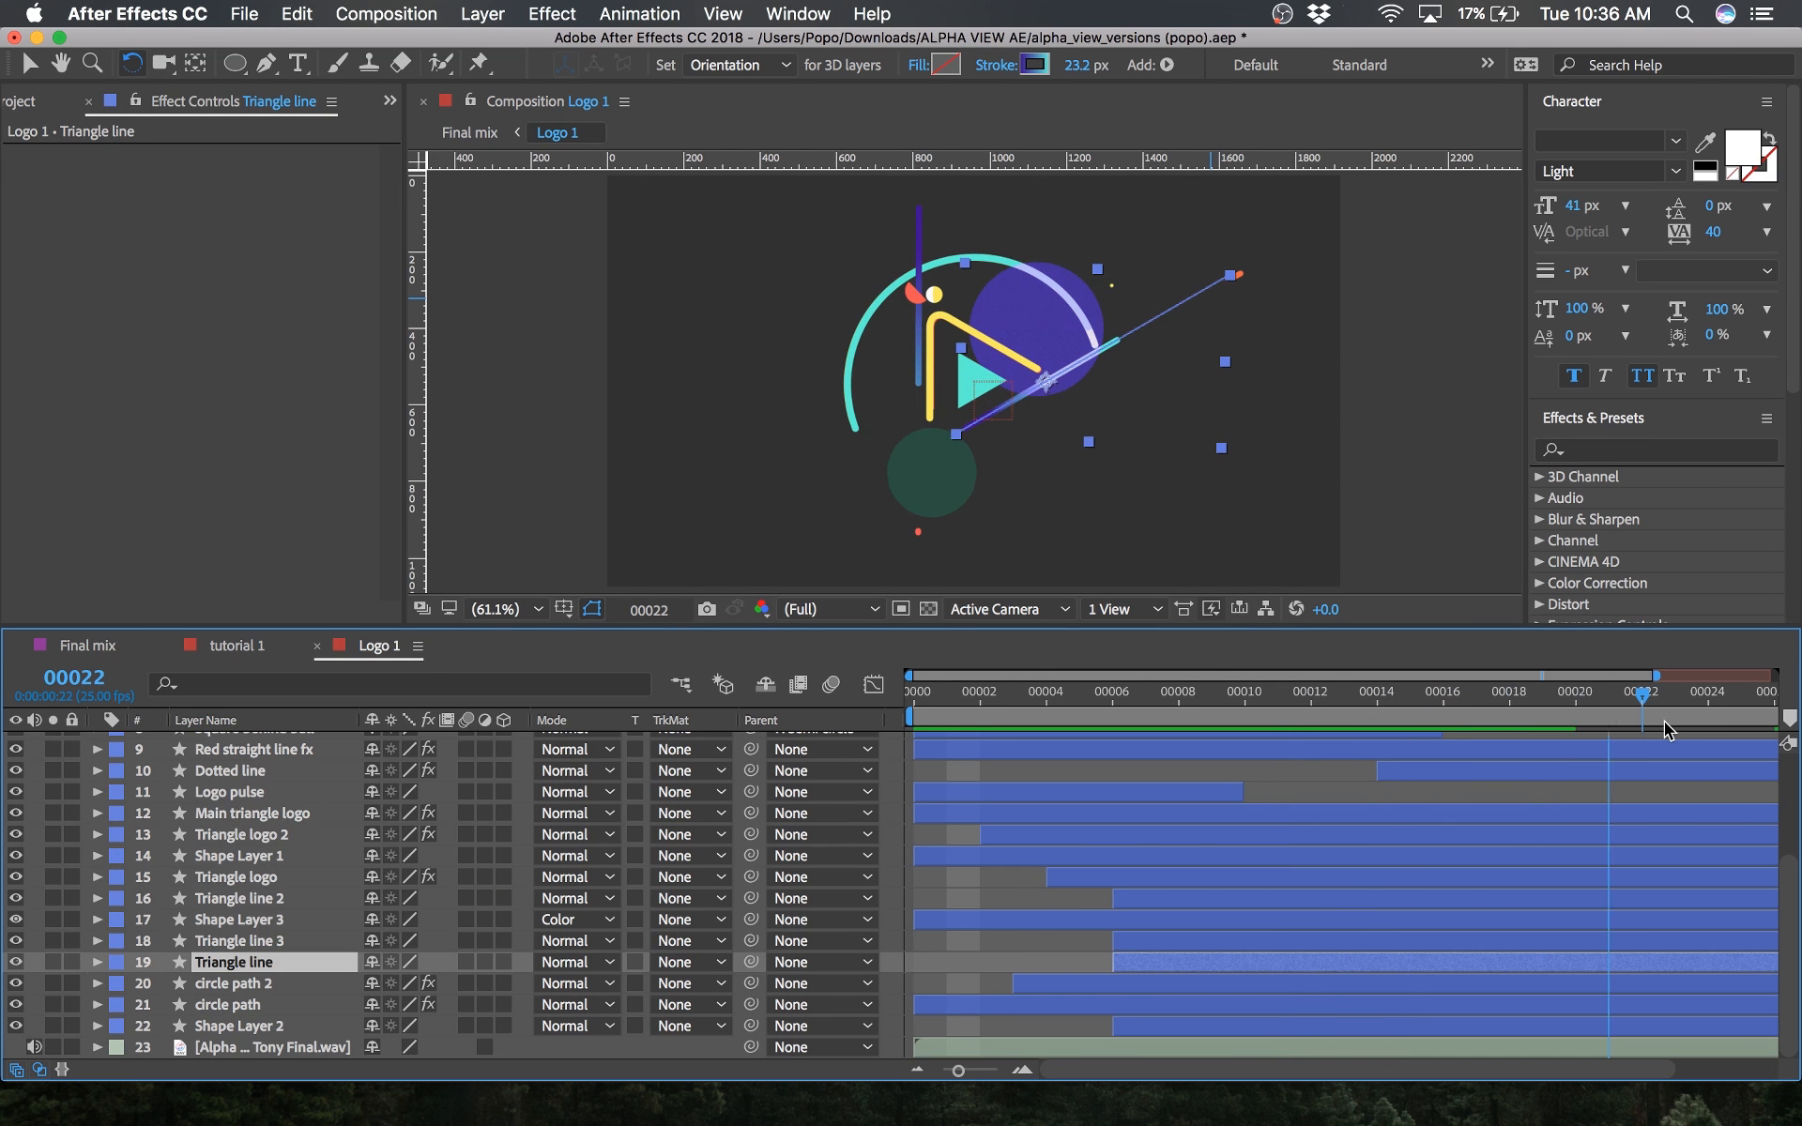
left_click(937, 342)
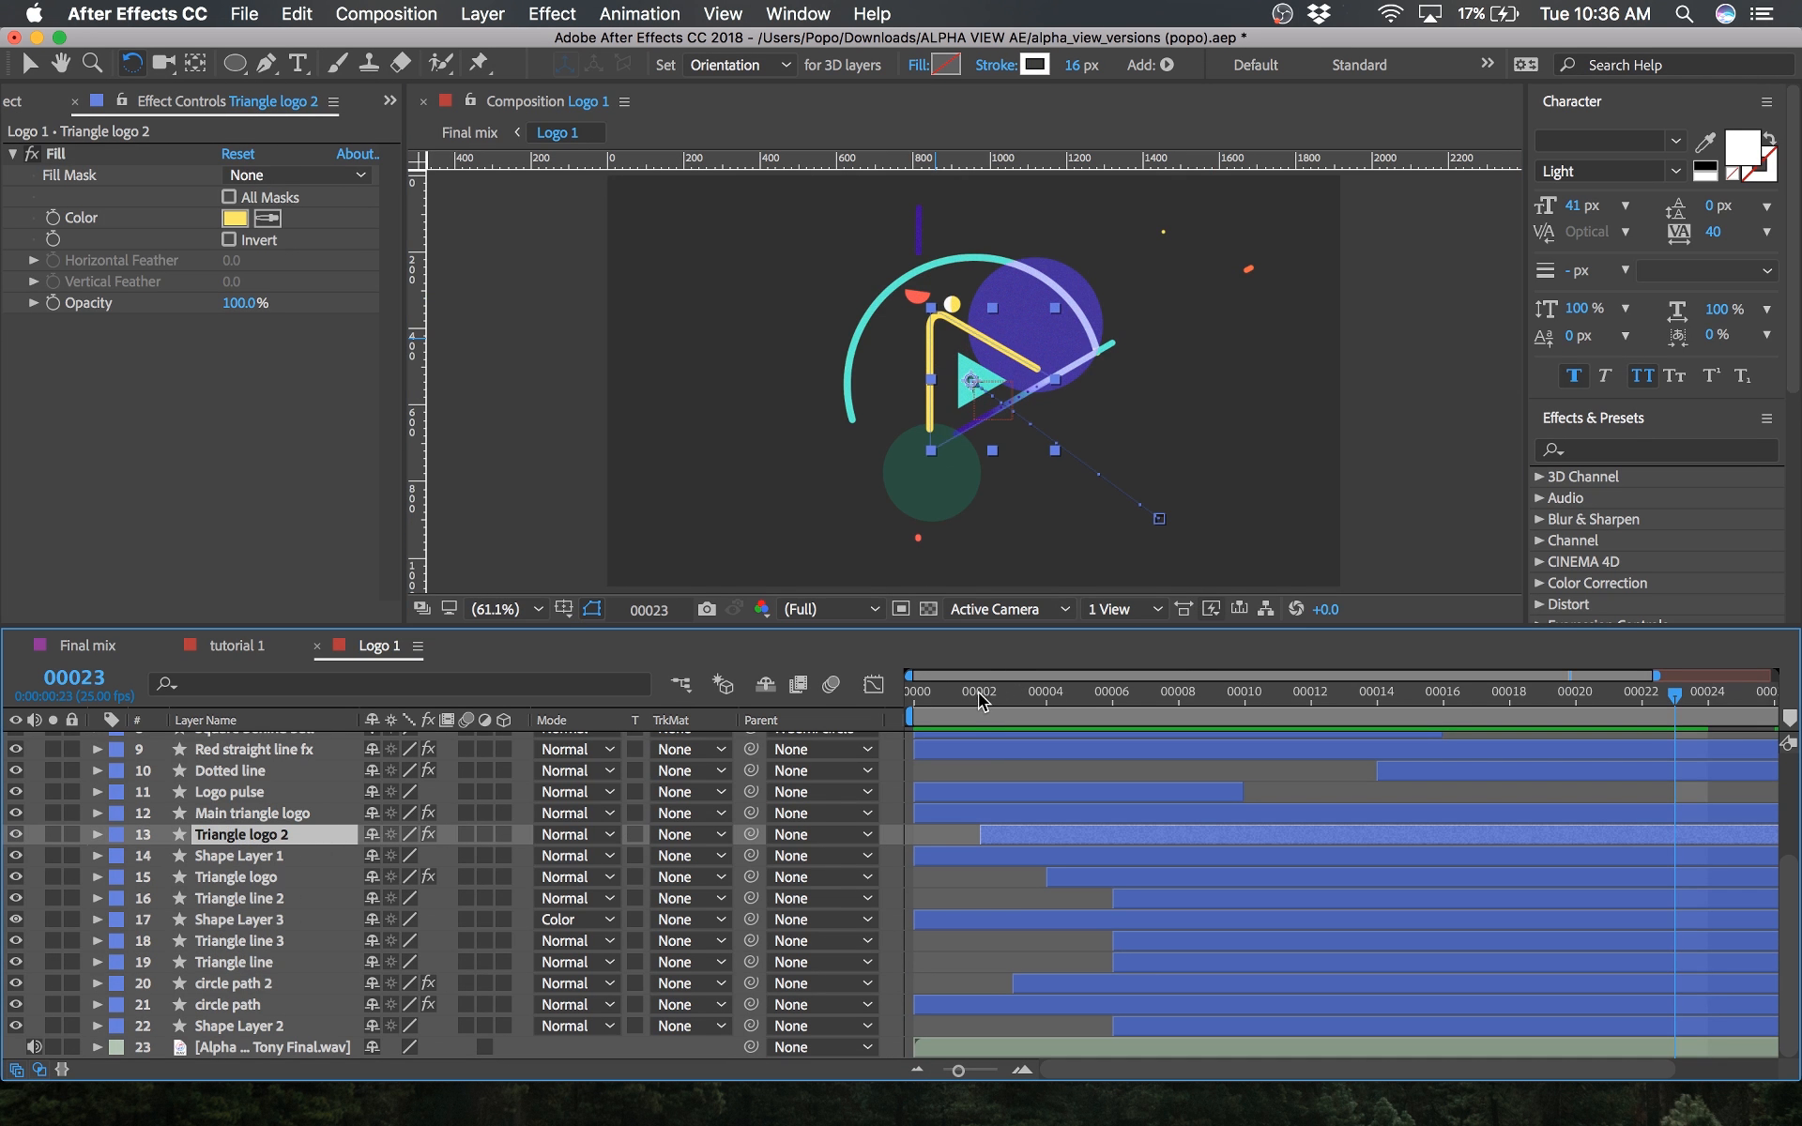
left_click_drag(1079, 711, 1468, 710)
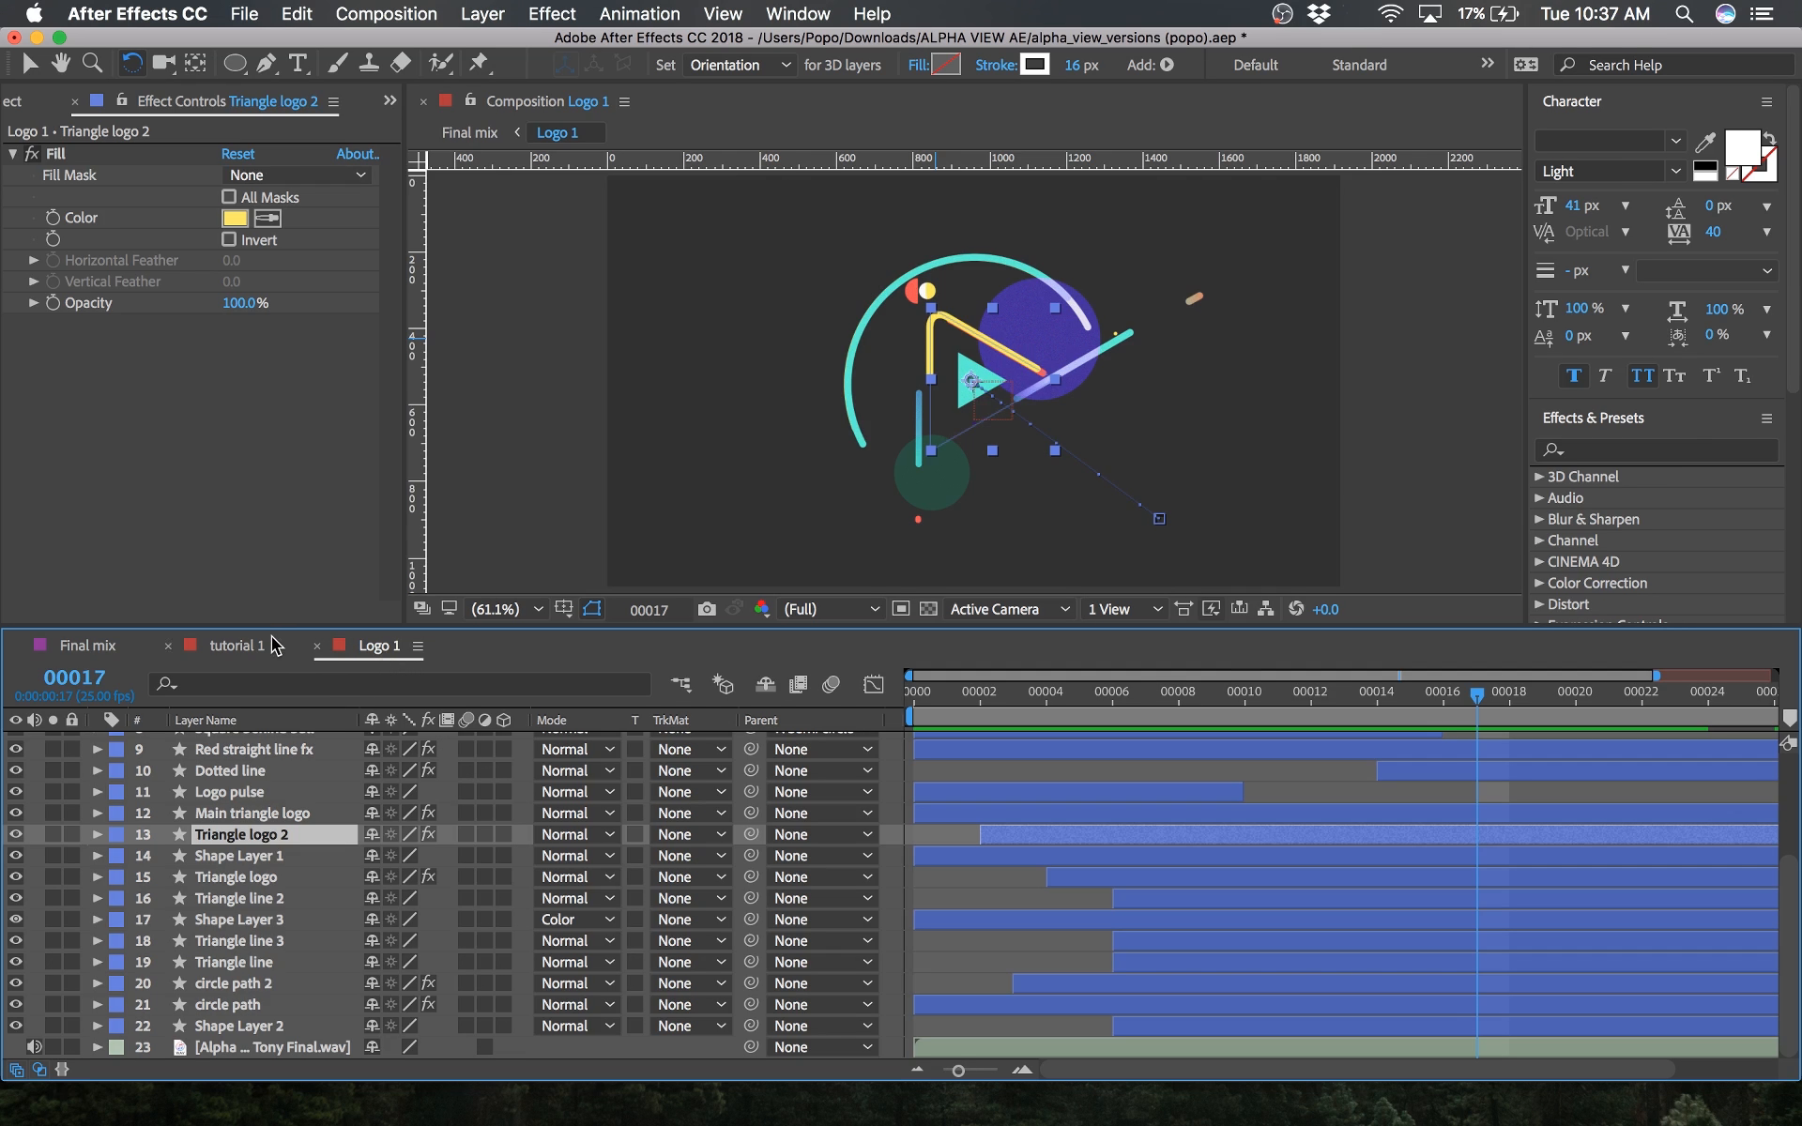
Step: Return to the tutorial 1 composition and add a Position keyframe to Triangle logo shape at frame 22
left_click(246, 646)
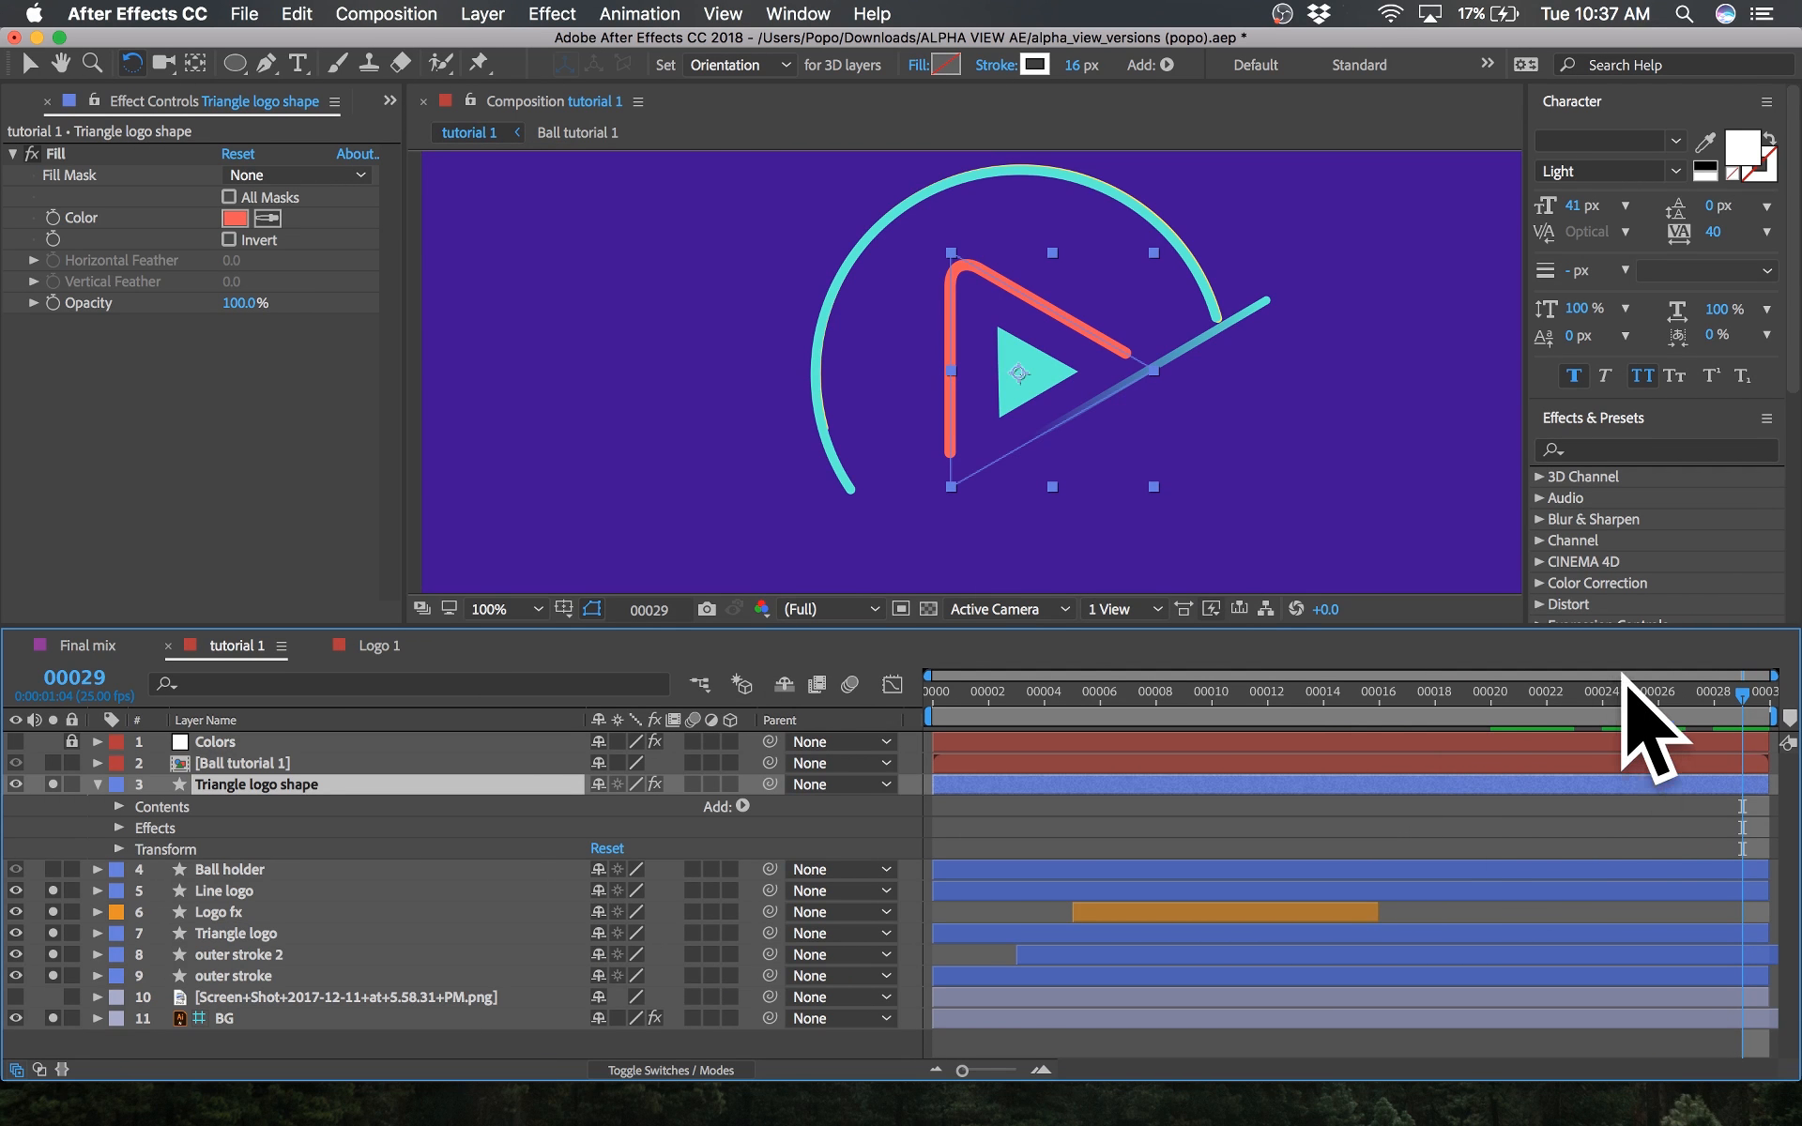
left_click(1549, 696)
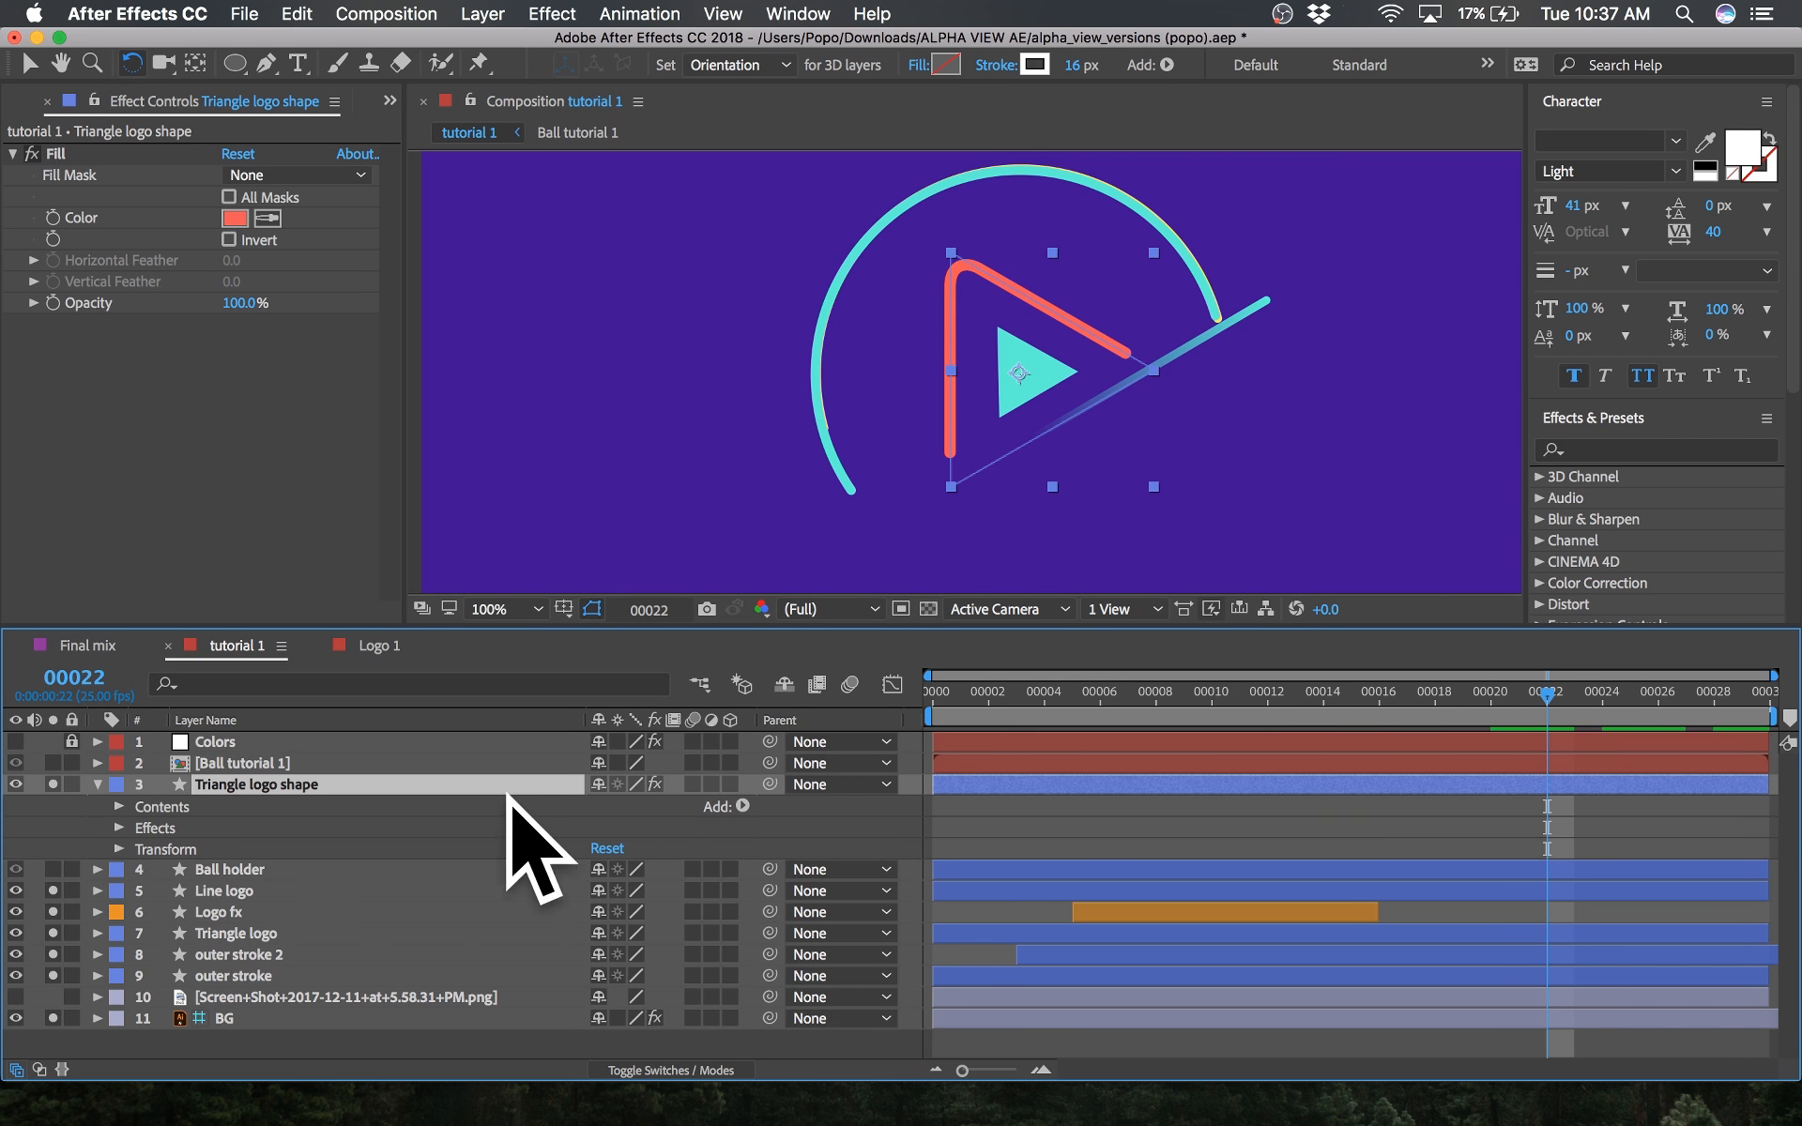
key("p")
left_click(160, 805)
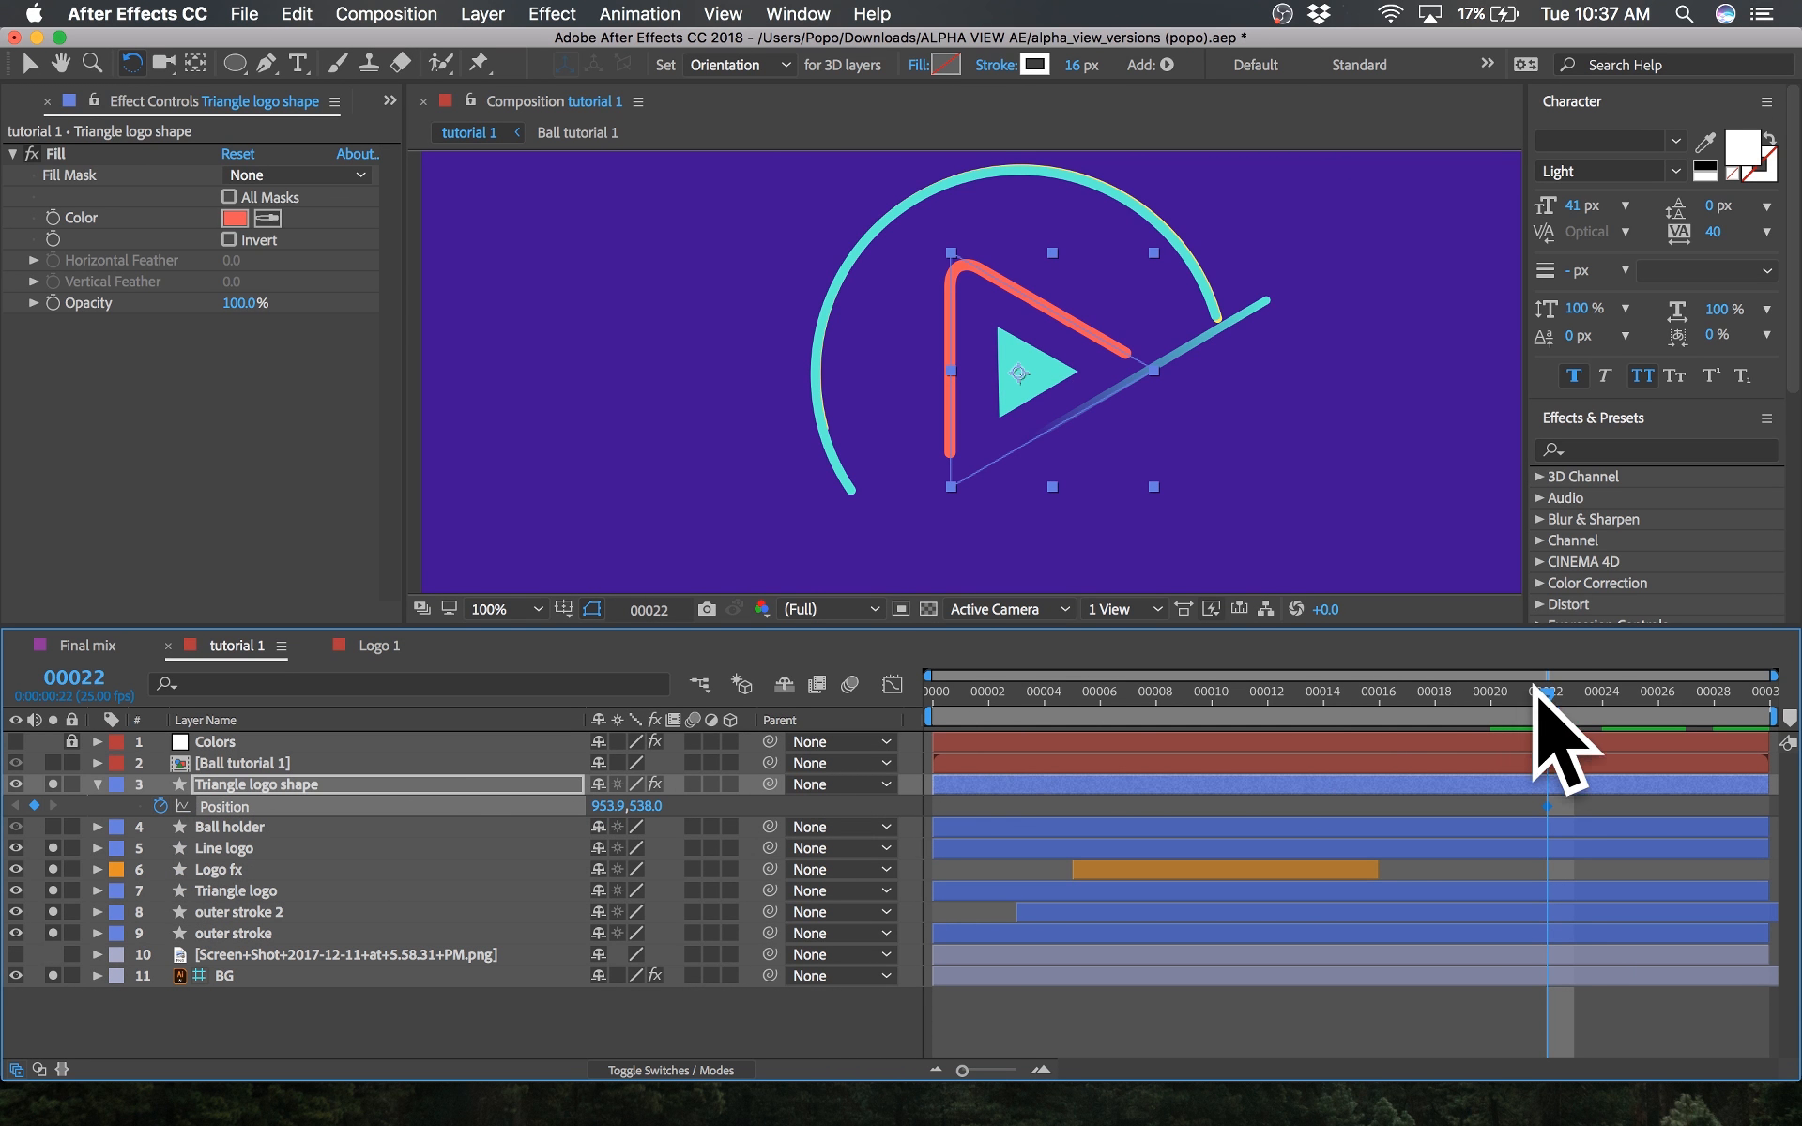
Step: At frame 0, move Triangle logo shape diagonally down and right to about 1313.9, 874.0 as its starting Position keyframe
left_click_drag(1544, 699, 933, 700)
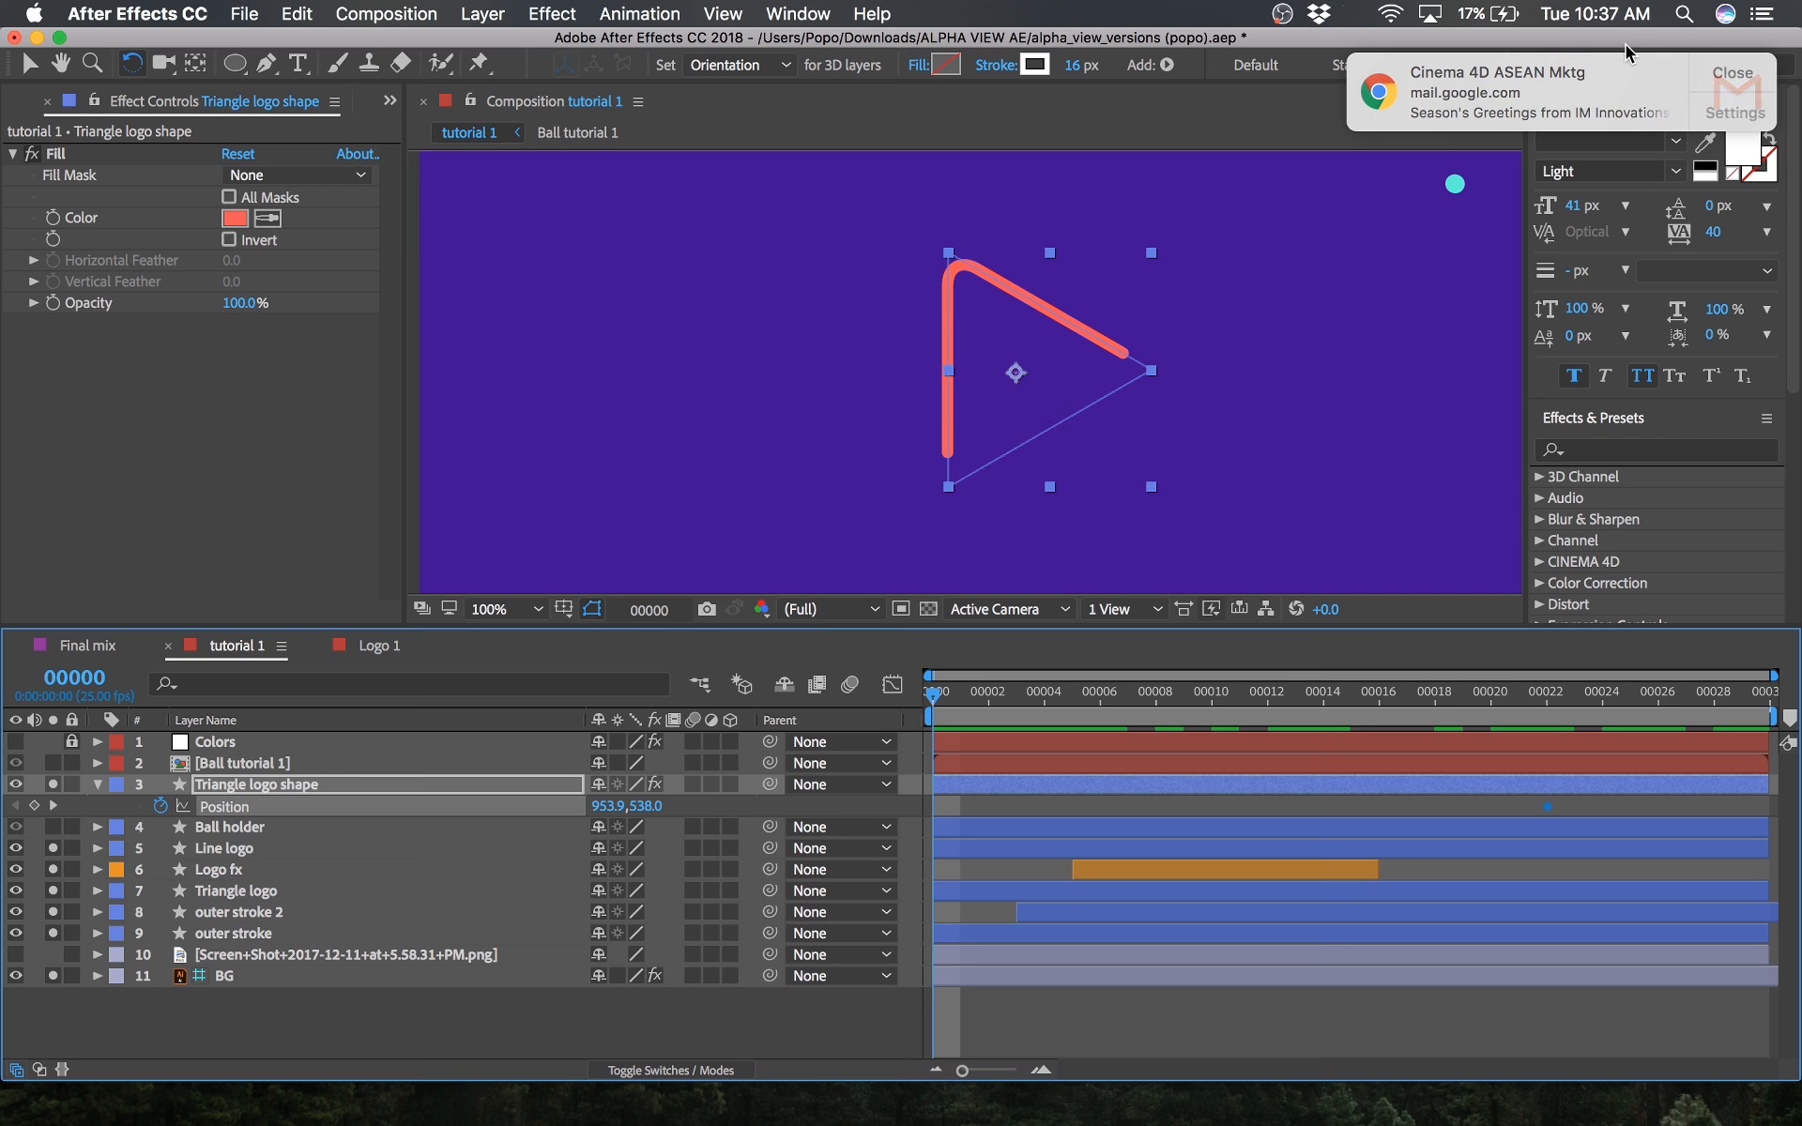
left_click(1730, 75)
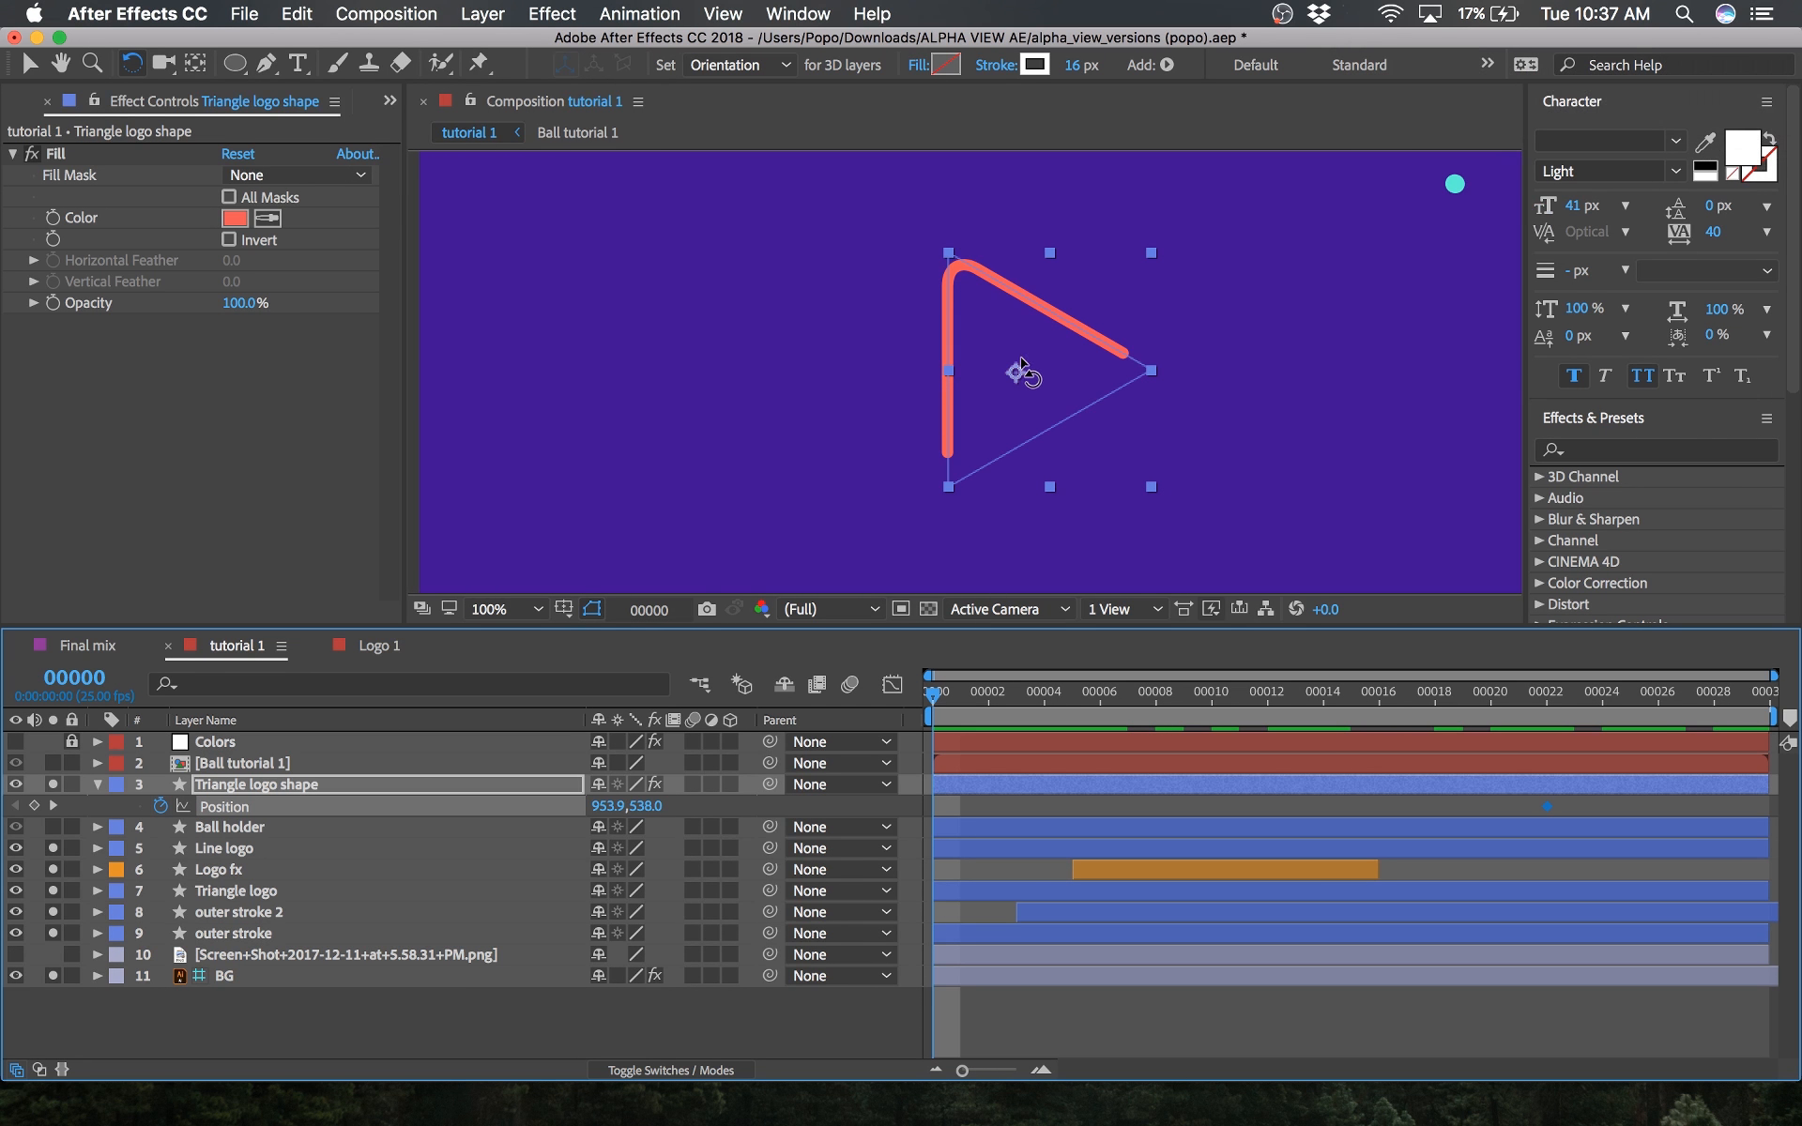
key("v")
key("comma")
key("comma")
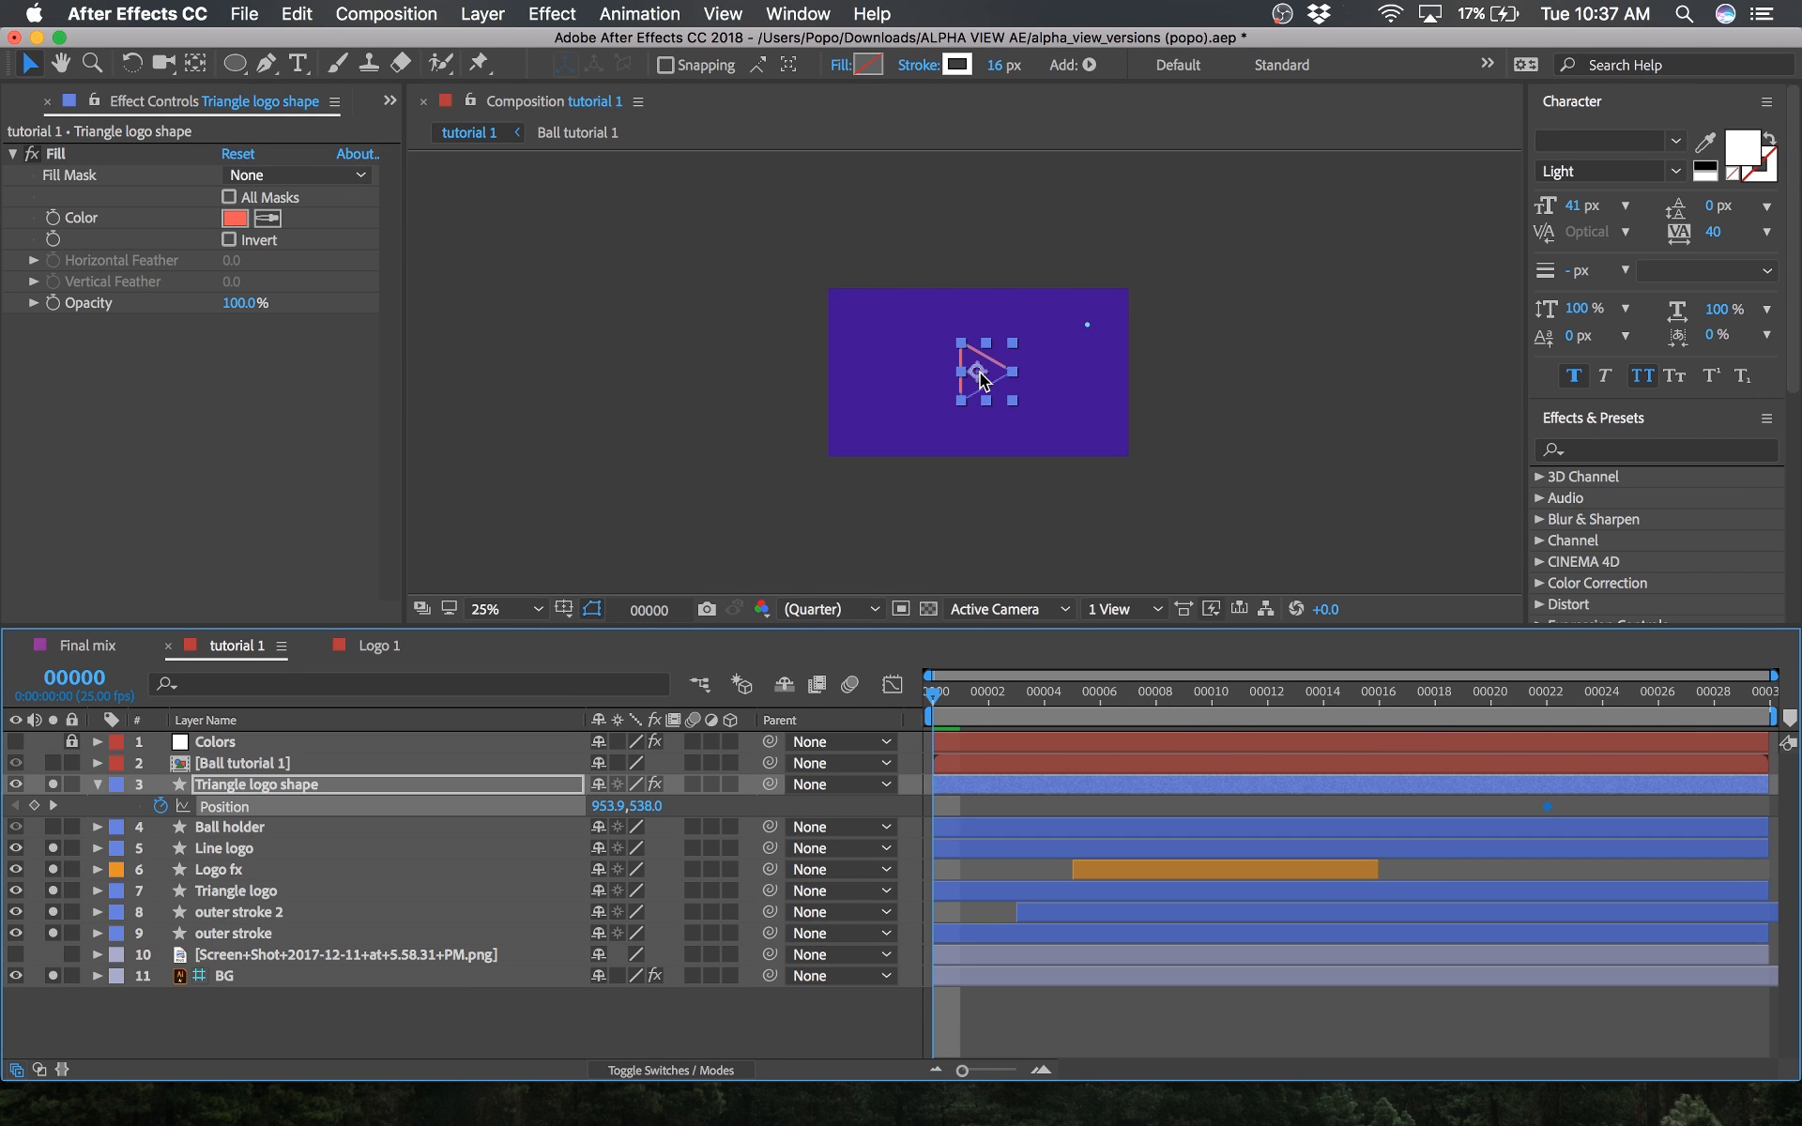
left_click_drag(982, 379, 1029, 417)
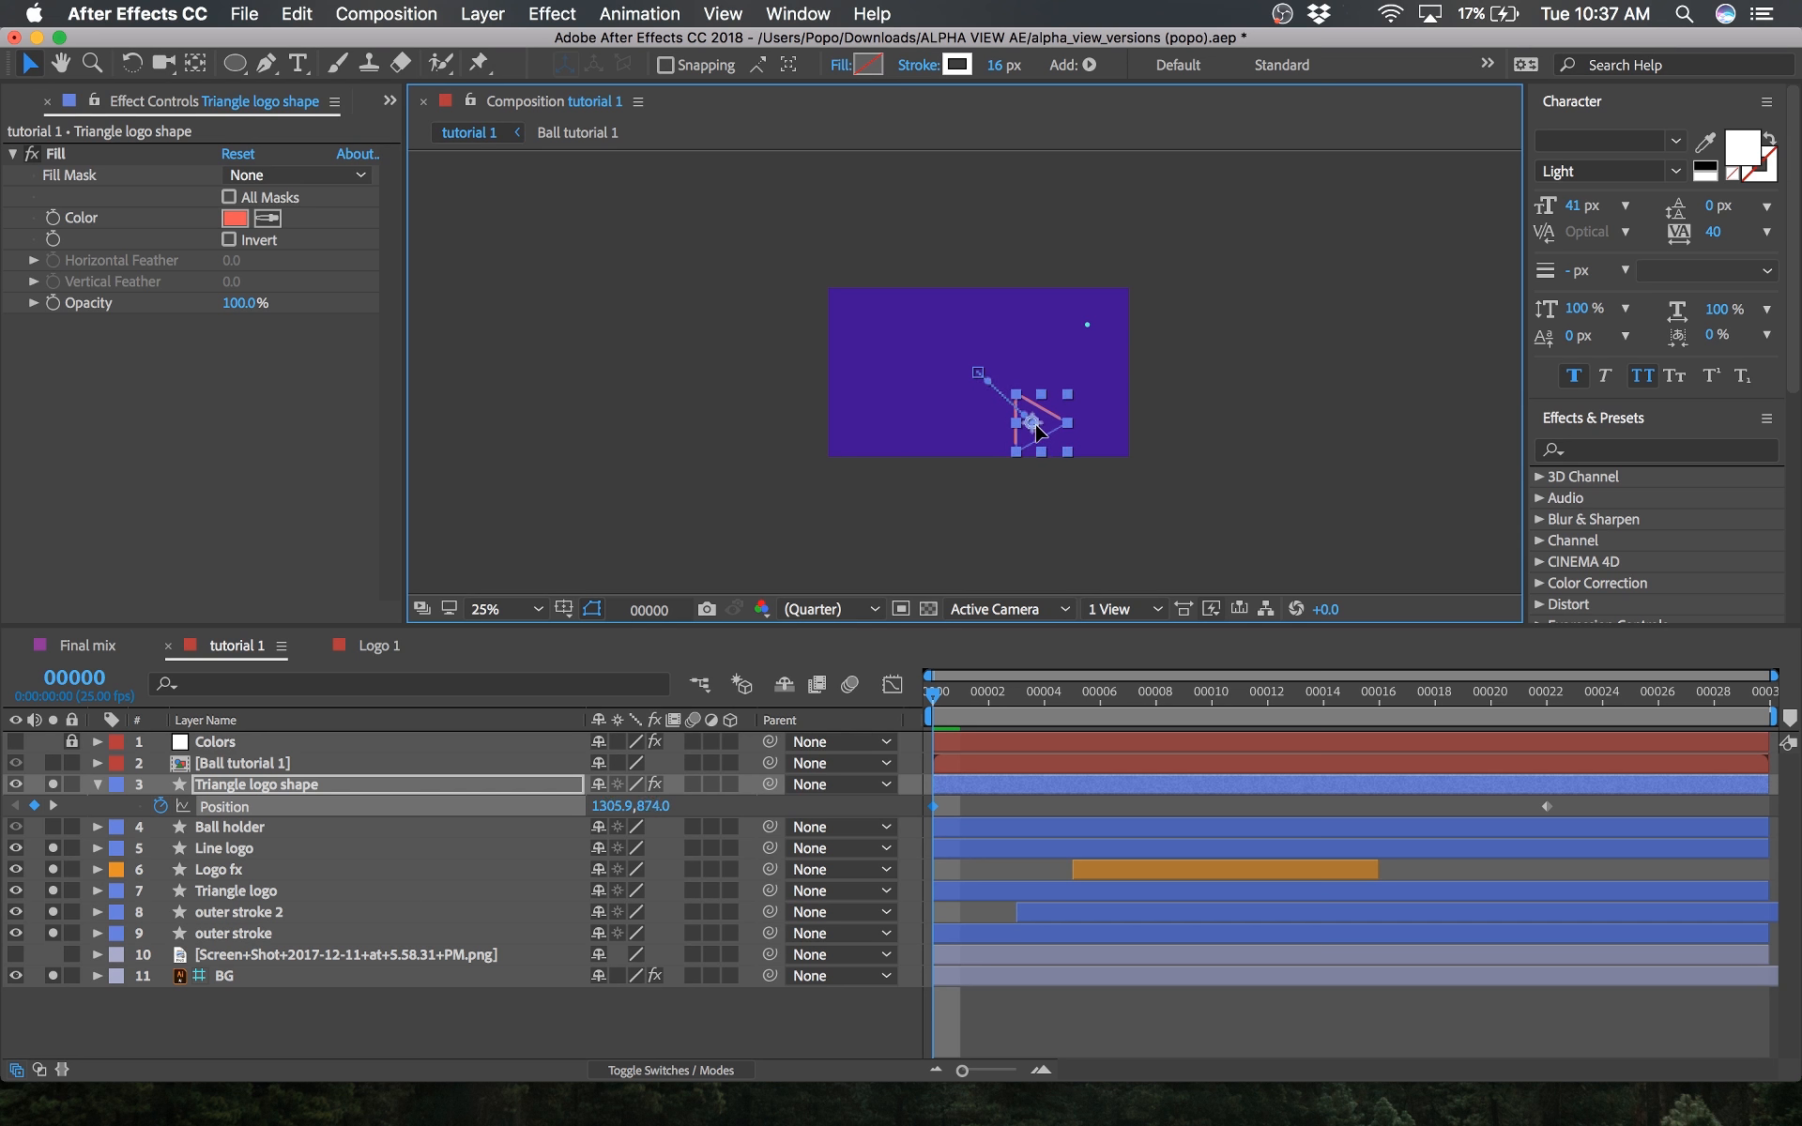
Step: Select both Position keyframes of Triangle logo shape and apply Easy Ease
key("period")
key("period")
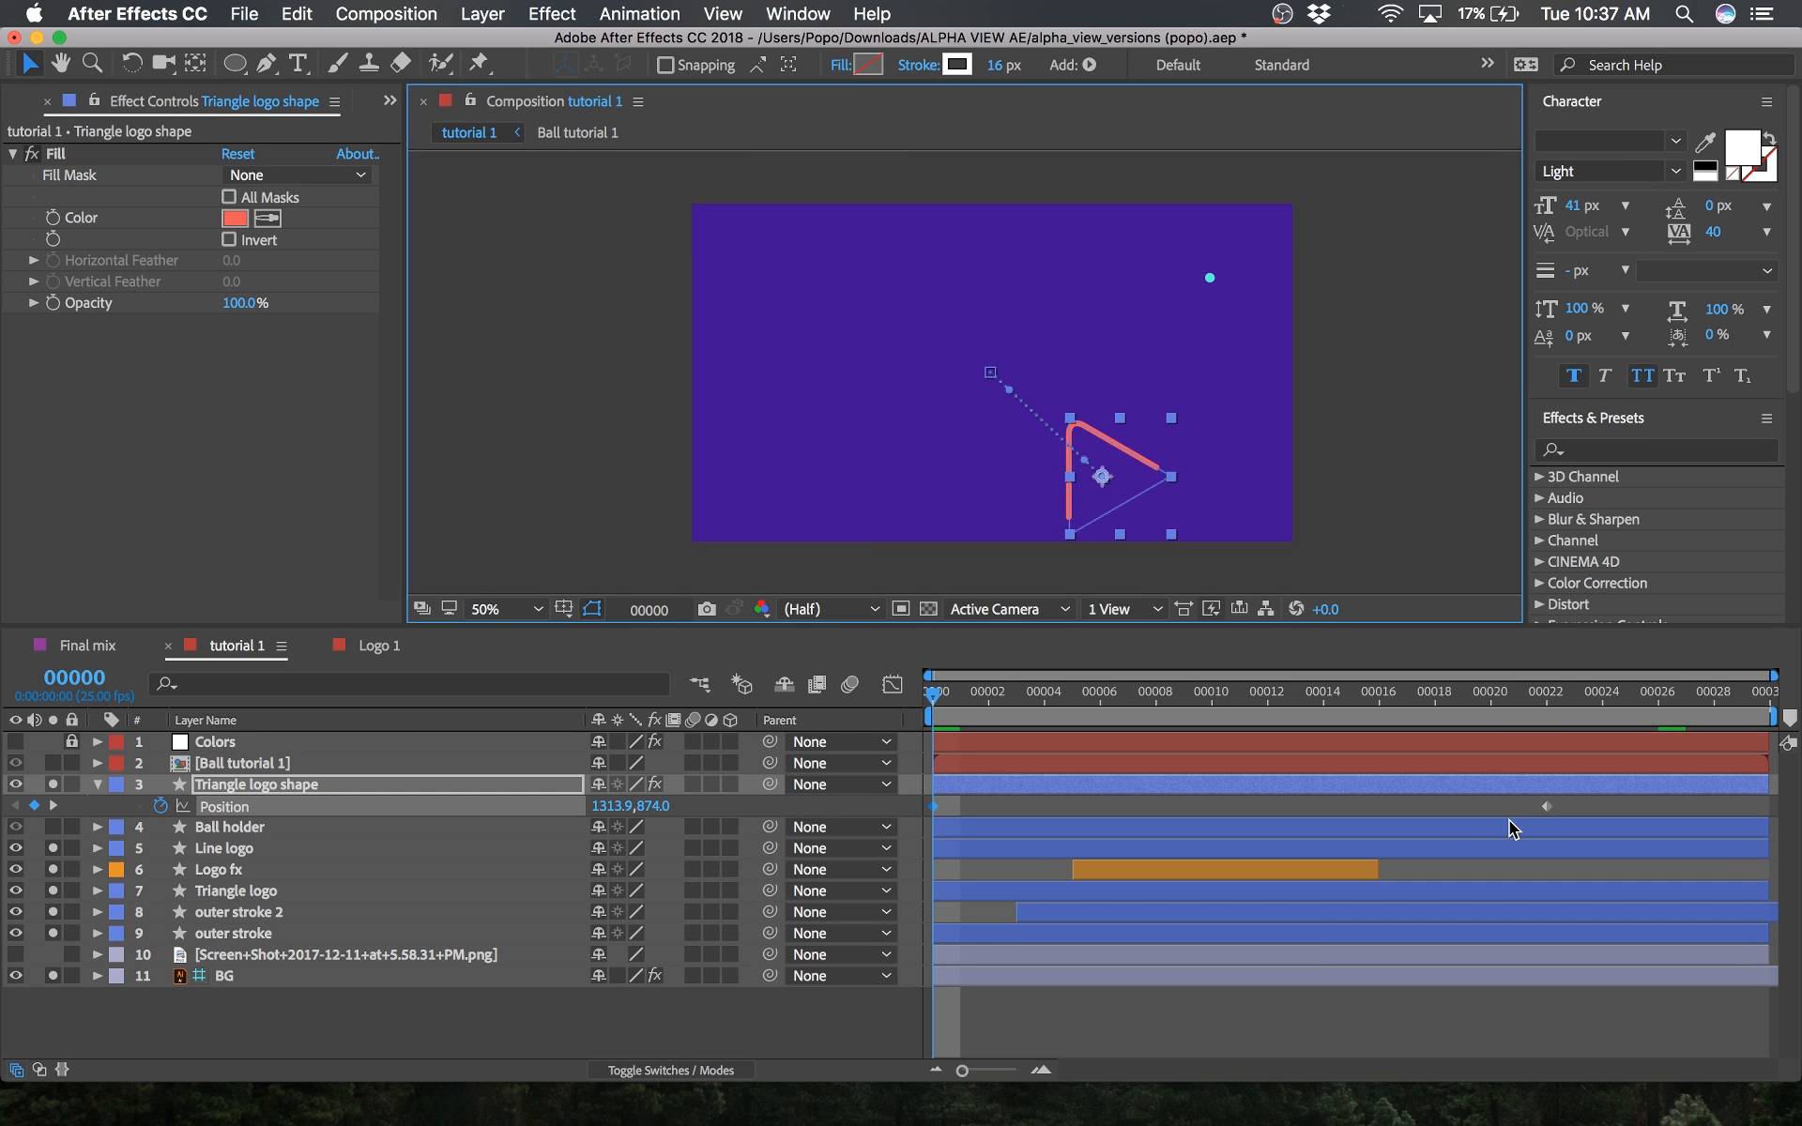
left_click_drag(1590, 809, 900, 814)
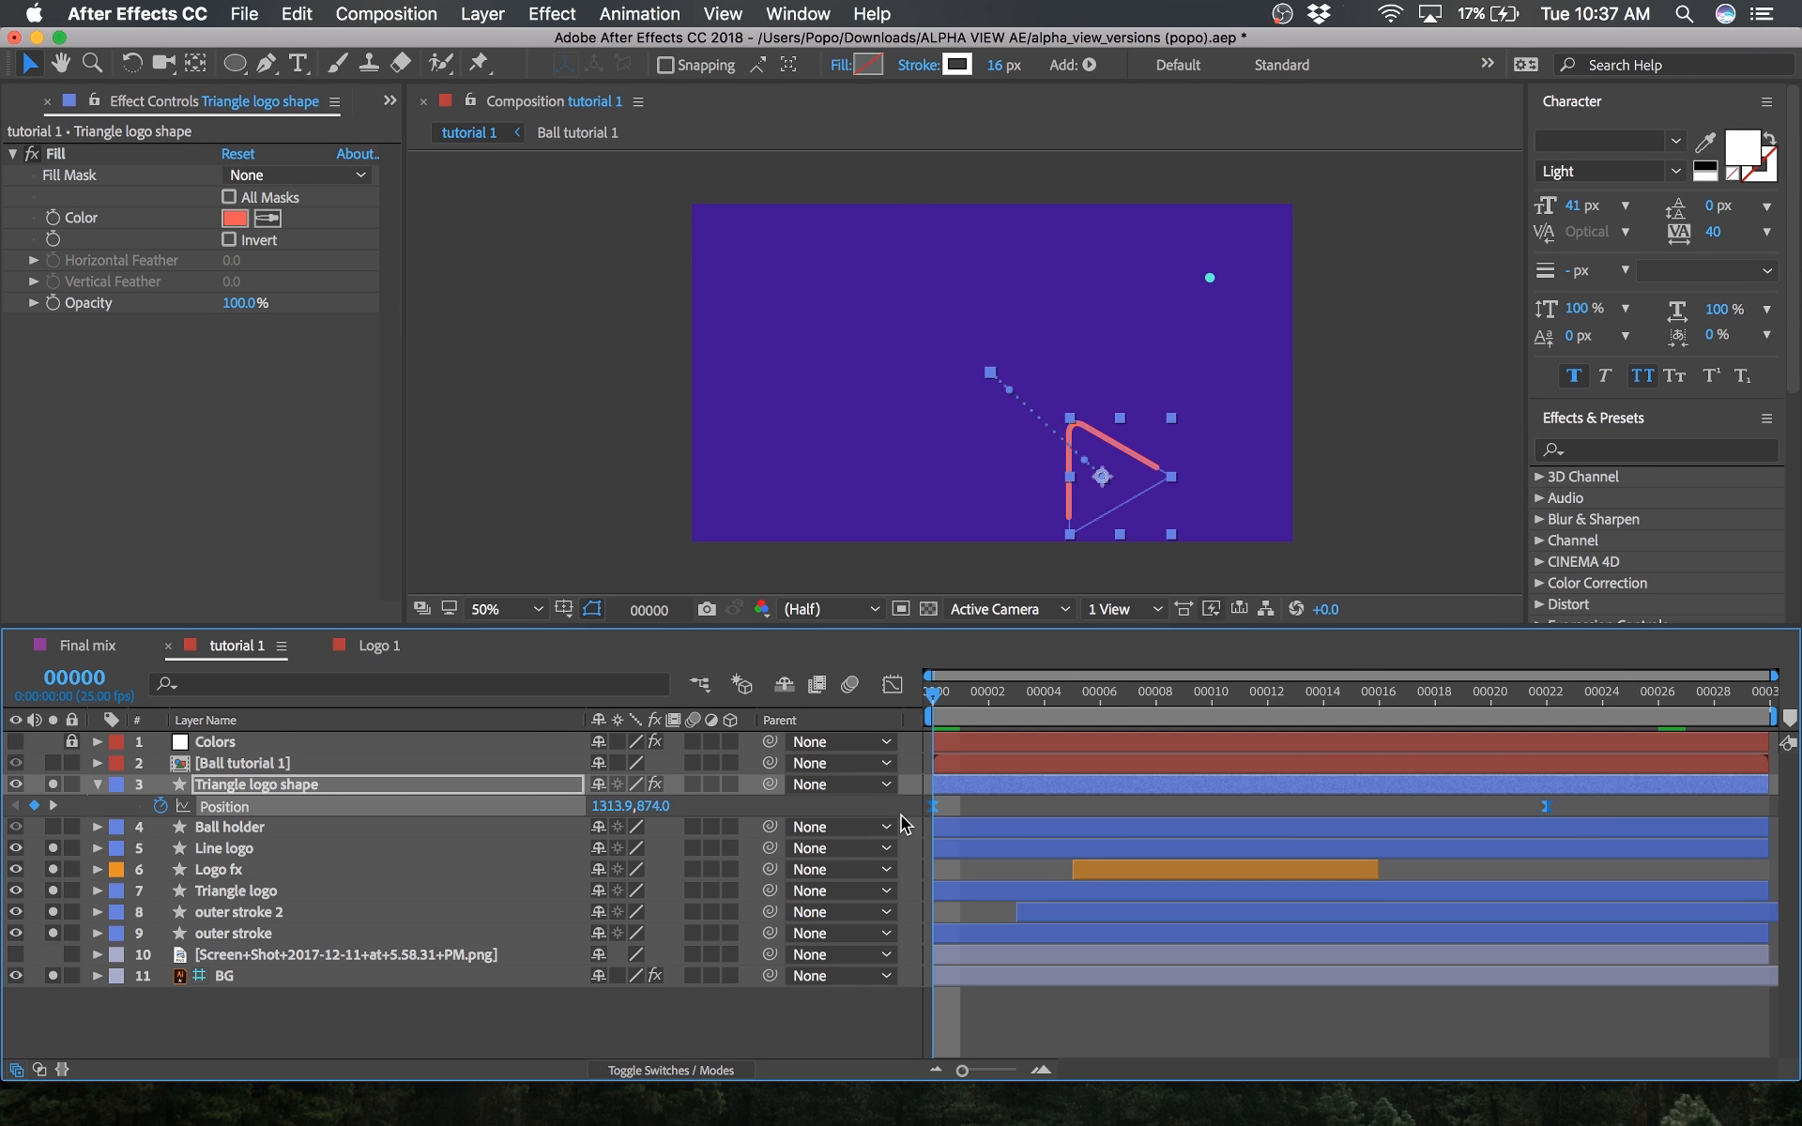
Step: Reshape the Position speed graph of Triangle logo shape, extending the easing handles to about frames 7 and 13, and preview the slide-in
key("F9")
key("space")
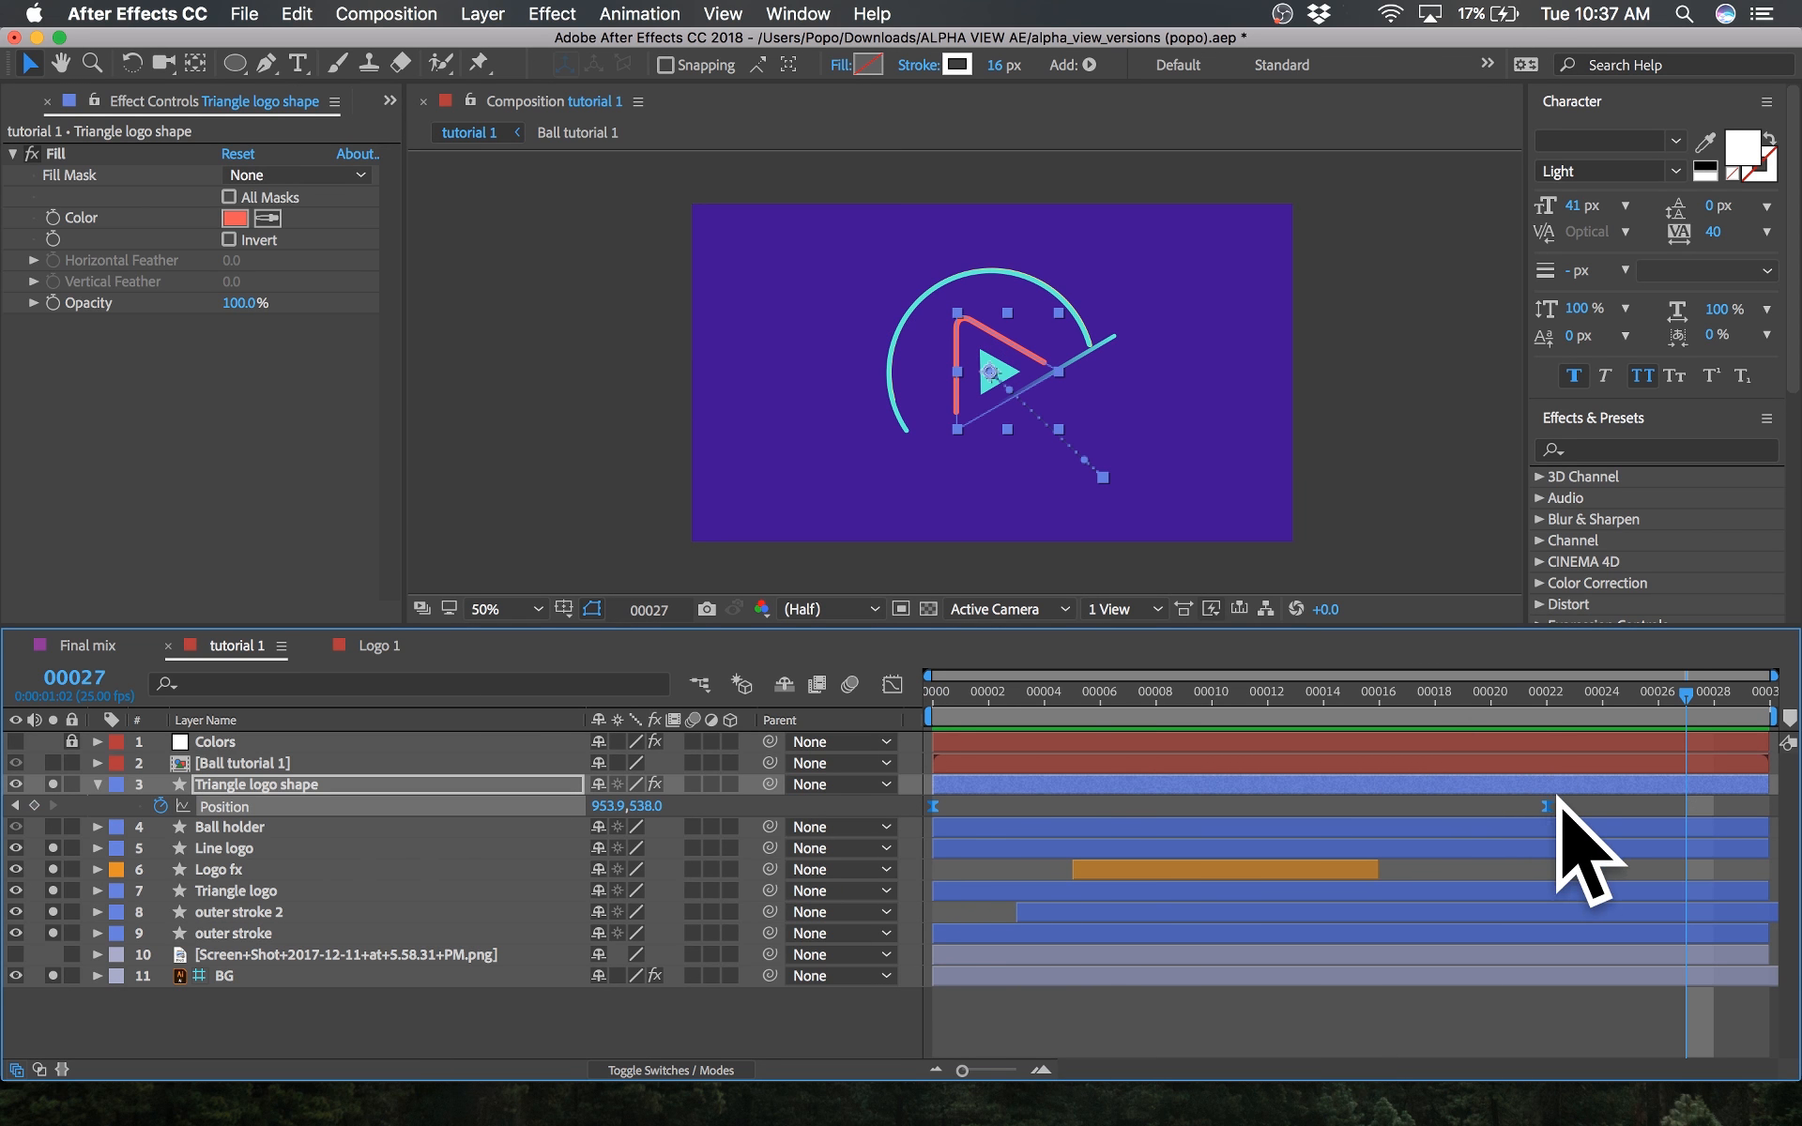
left_click(892, 684)
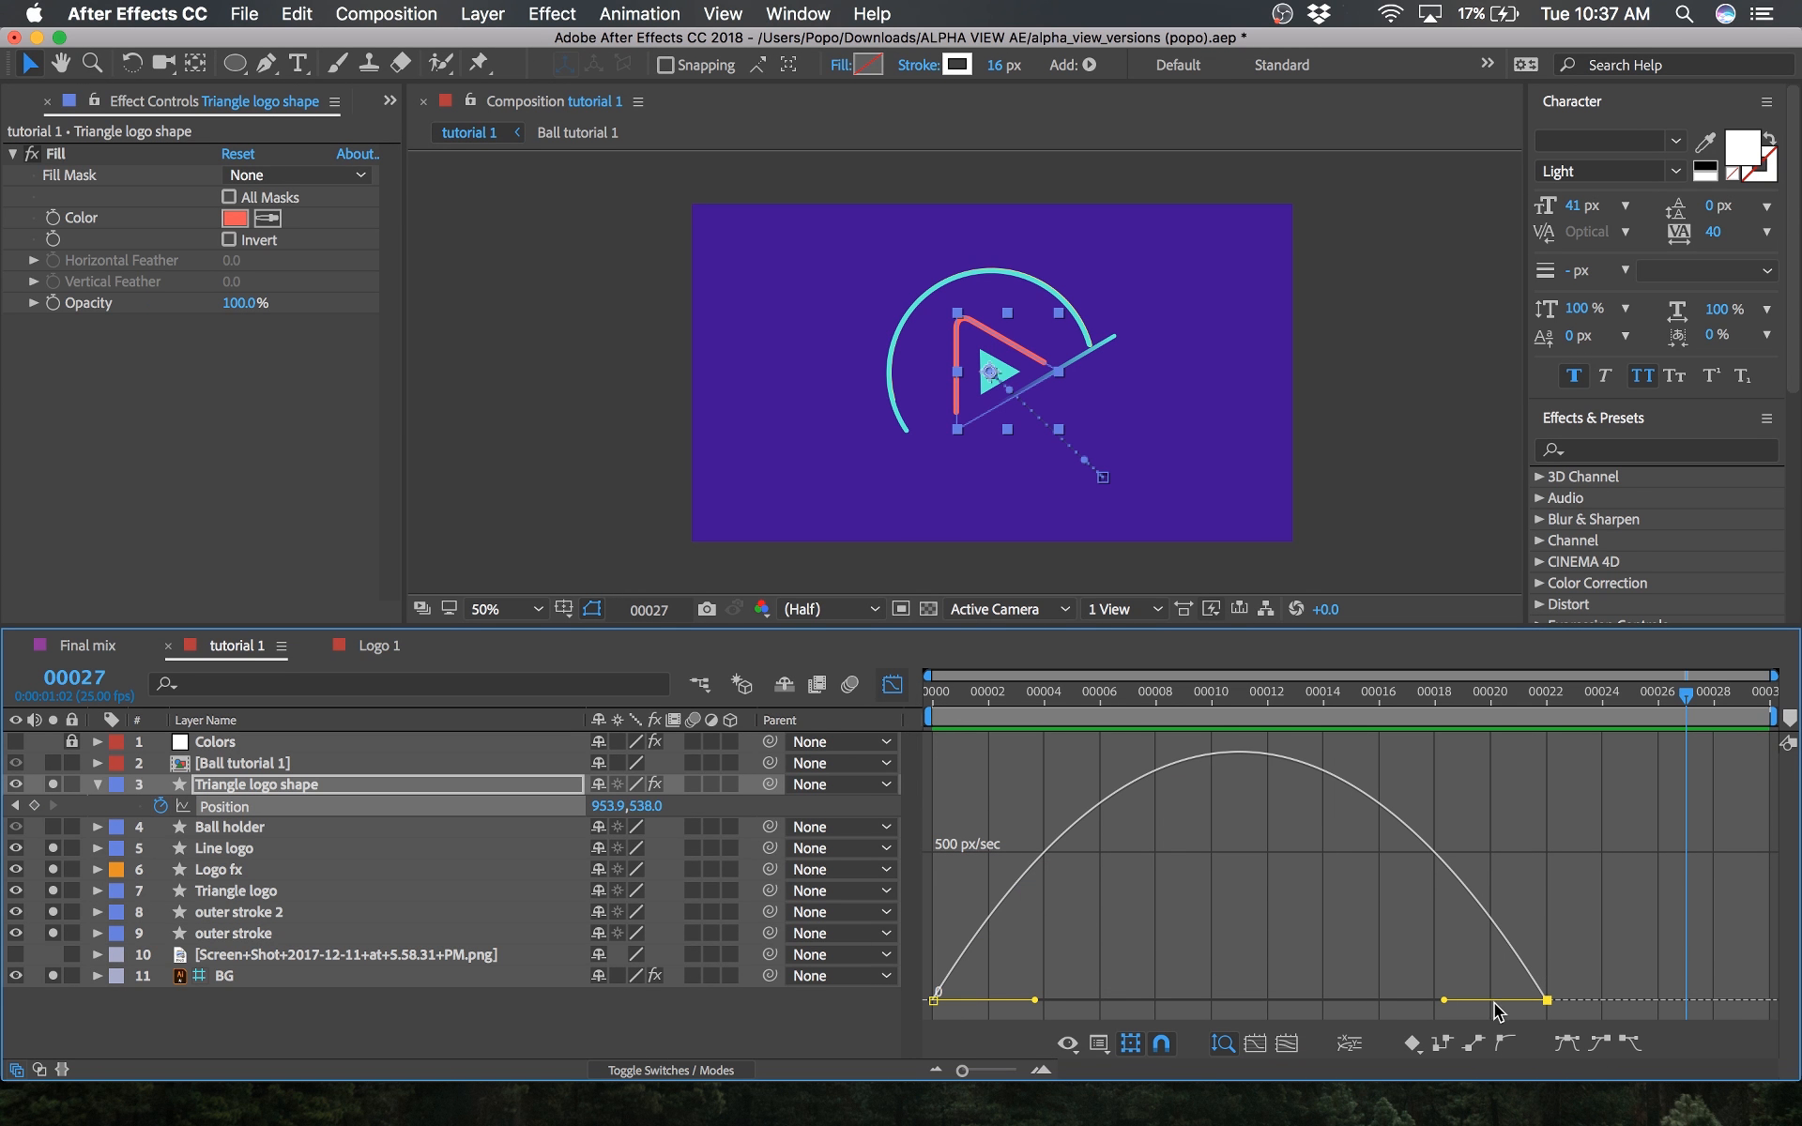
left_click_drag(1440, 1001, 1299, 1003)
left_click_drag(1117, 967, 925, 1018)
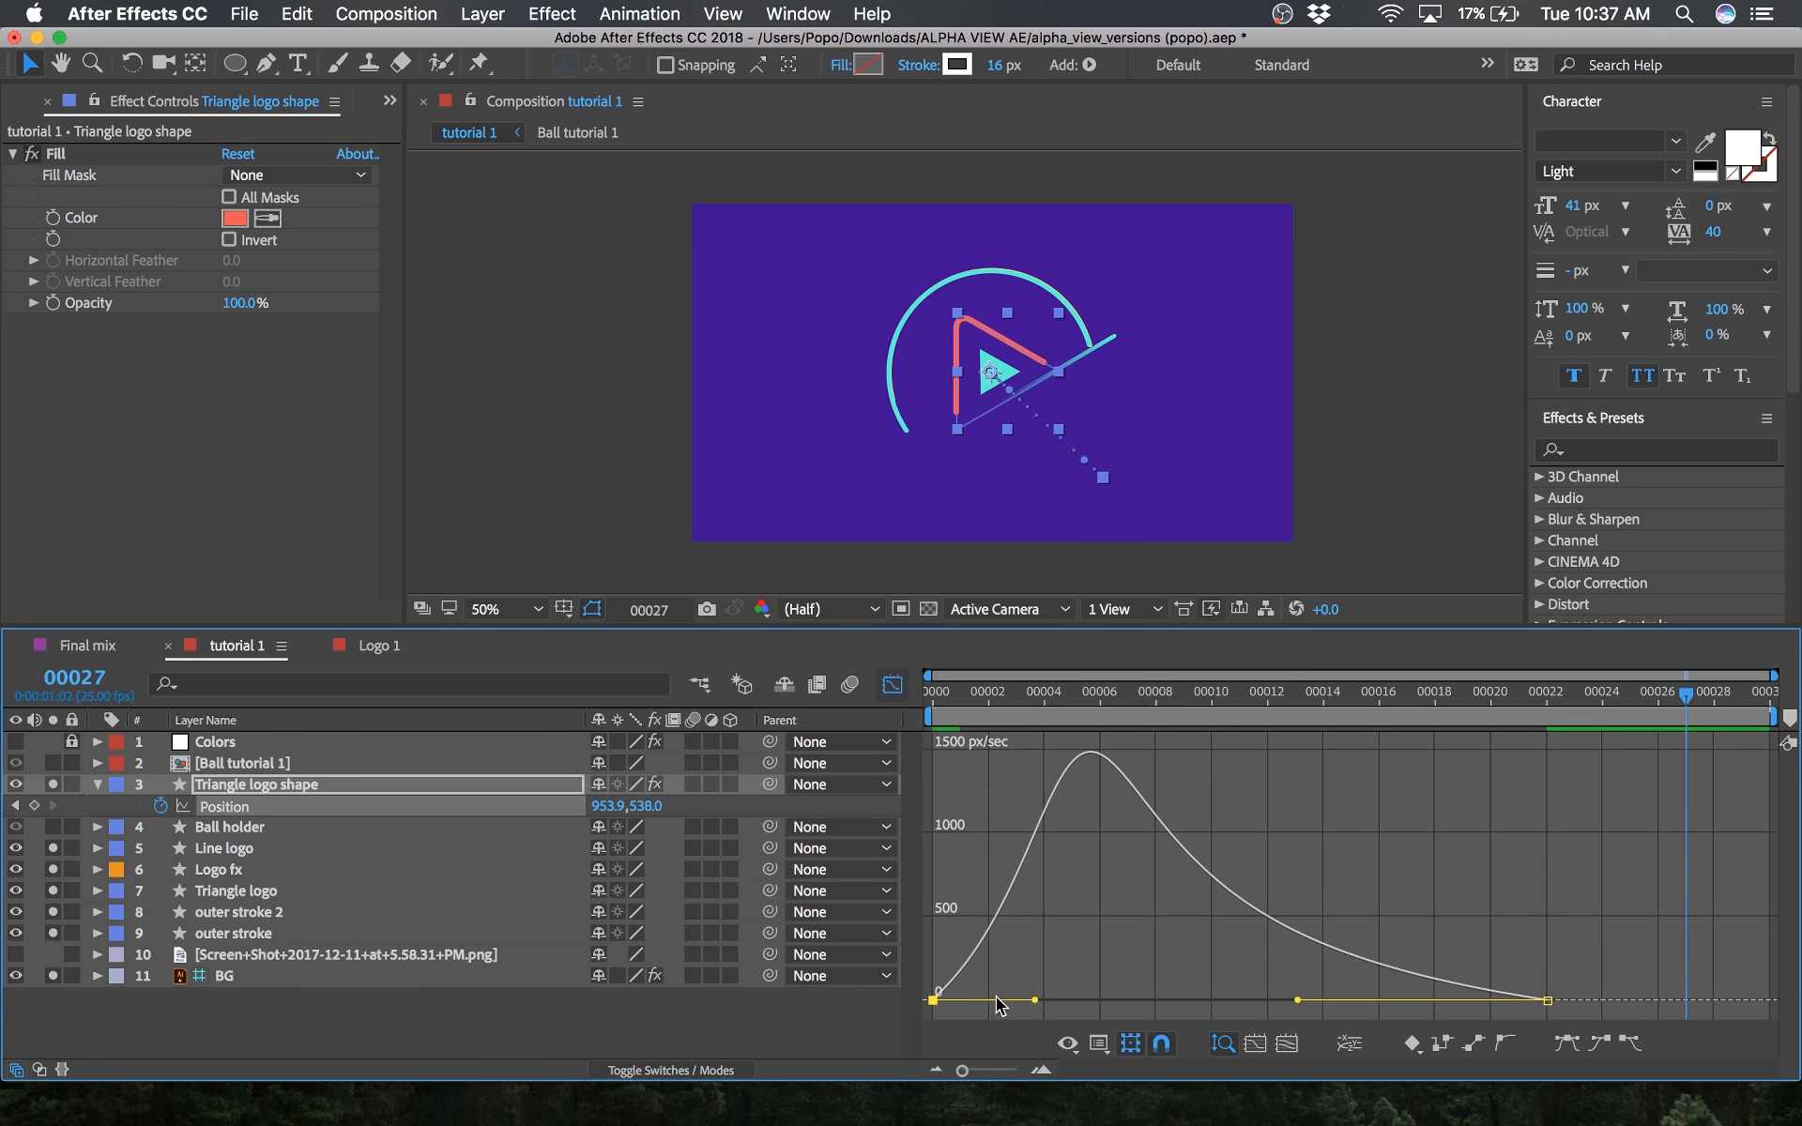
left_click_drag(1034, 999, 1125, 1000)
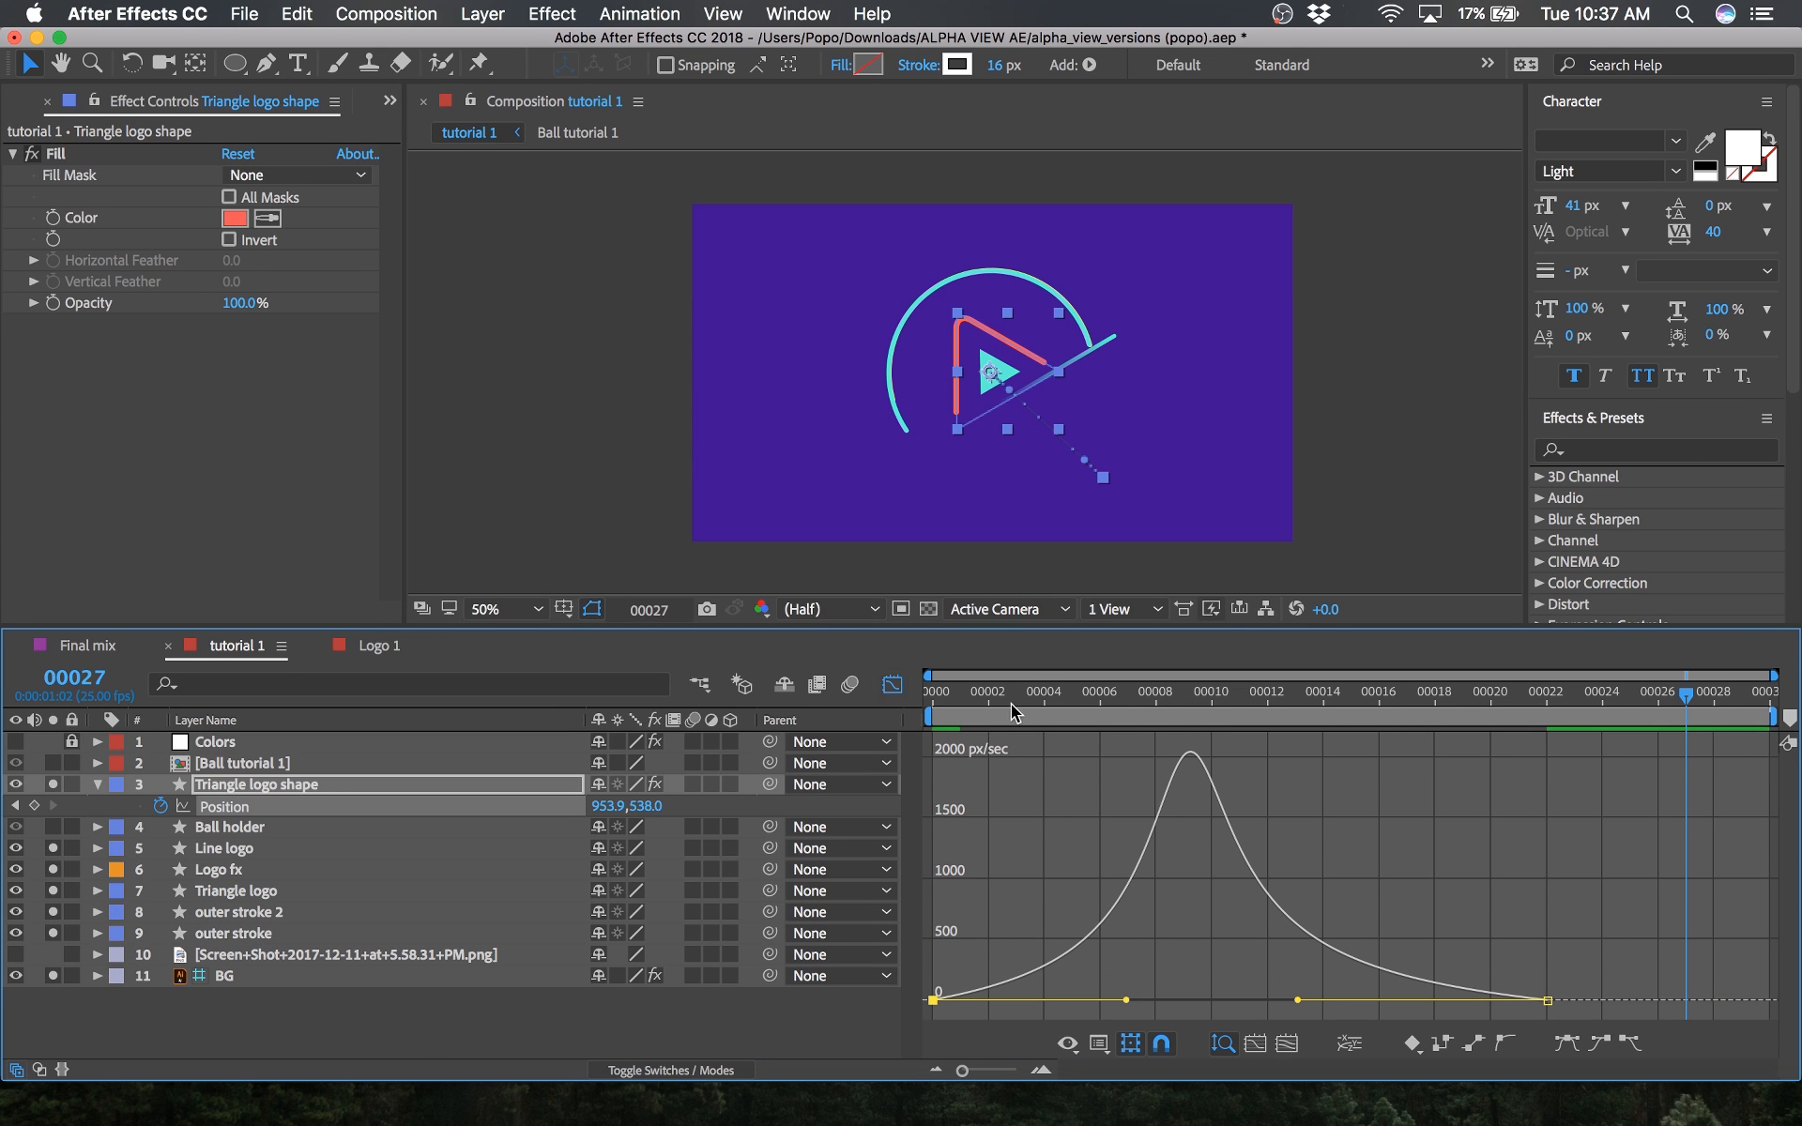
key("space")
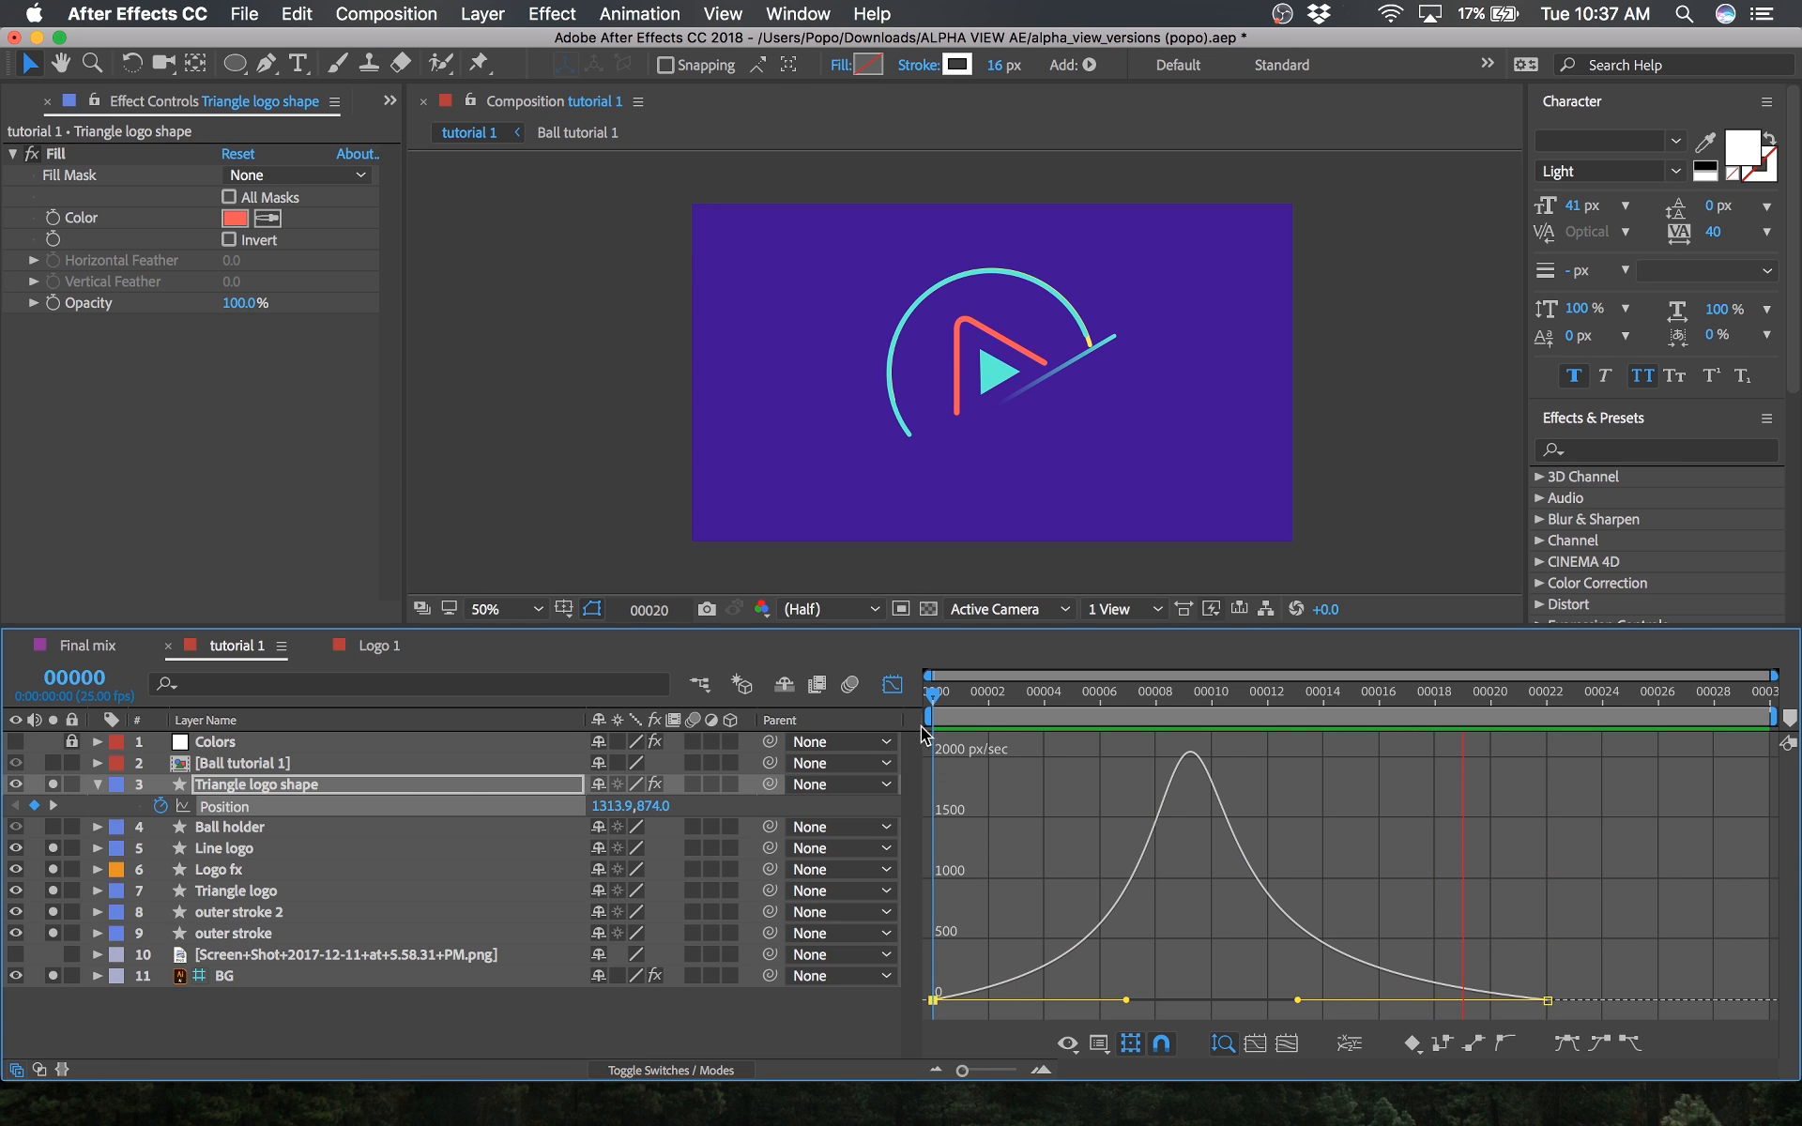
key("space")
left_click(892, 684)
Step: At frame 22, expand the contents of Triangle logo shape down to the Trim Paths 2 properties
left_click(1546, 693)
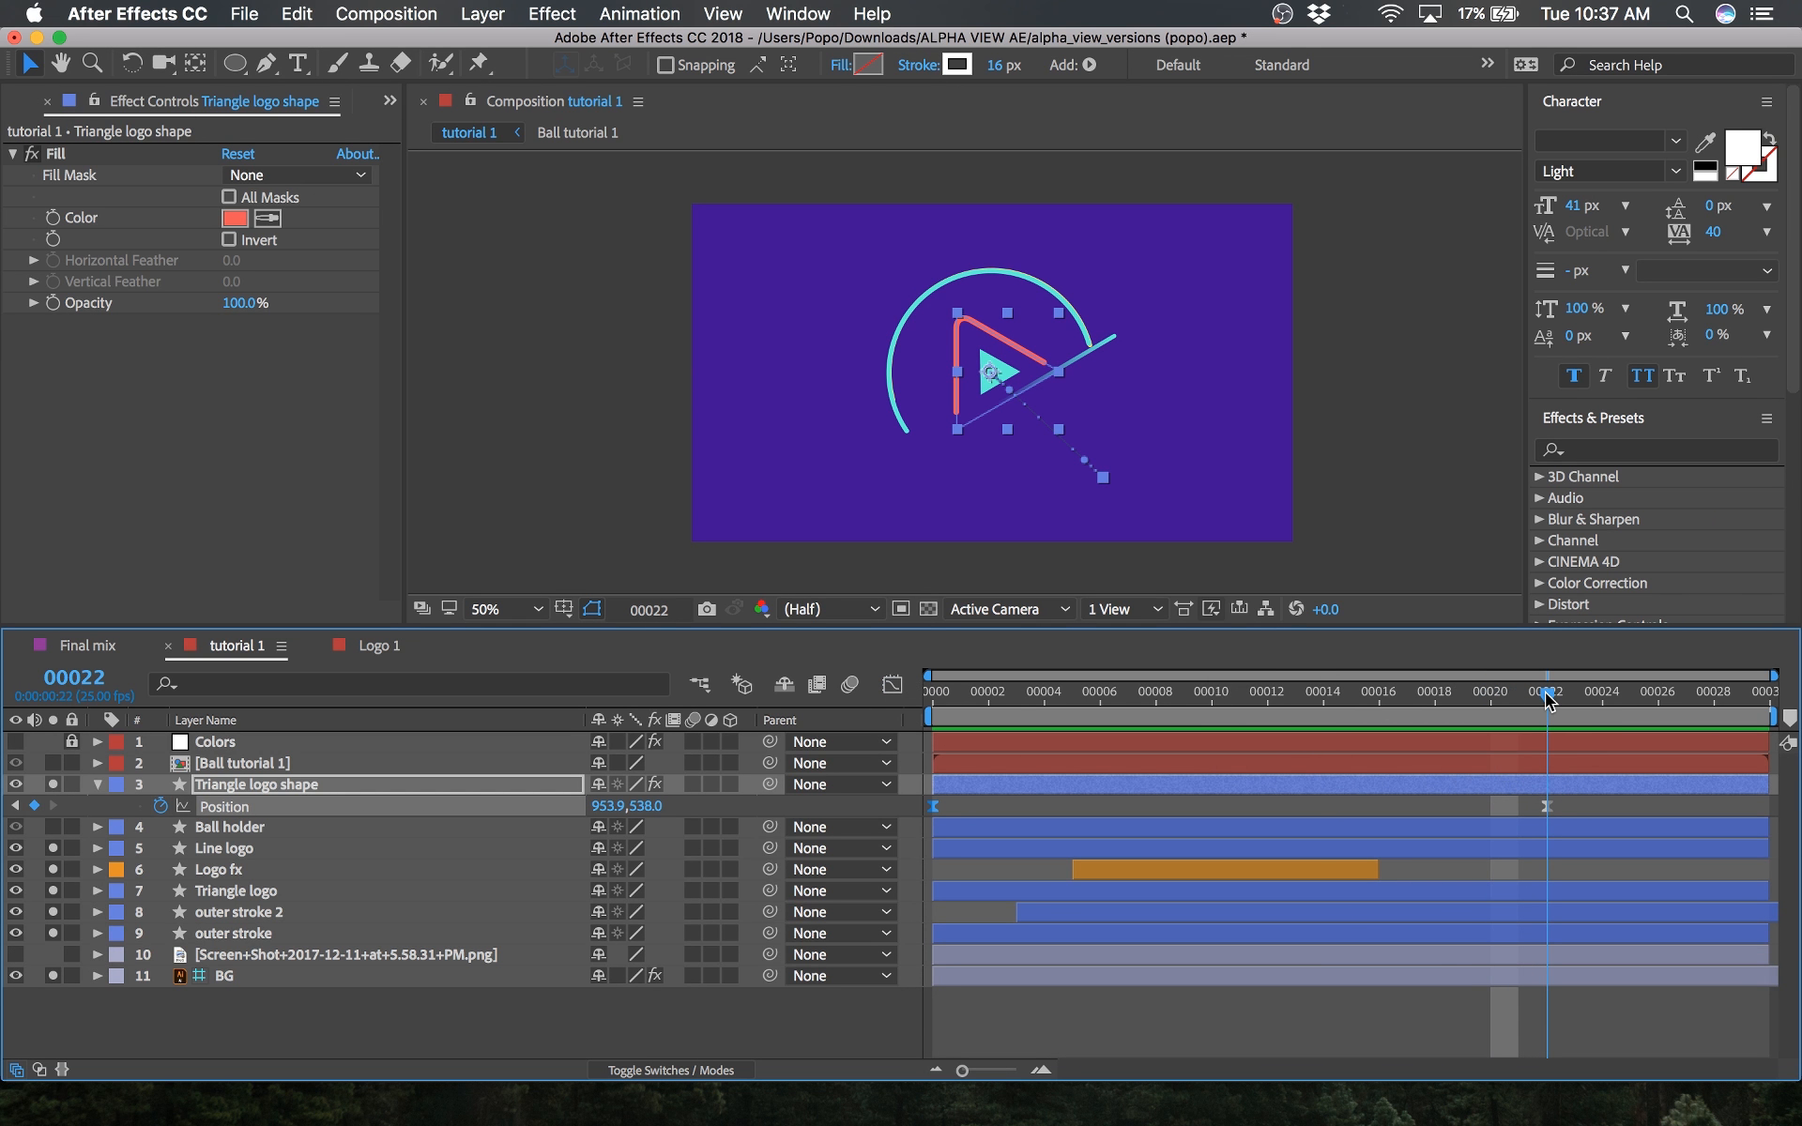
left_click(278, 788)
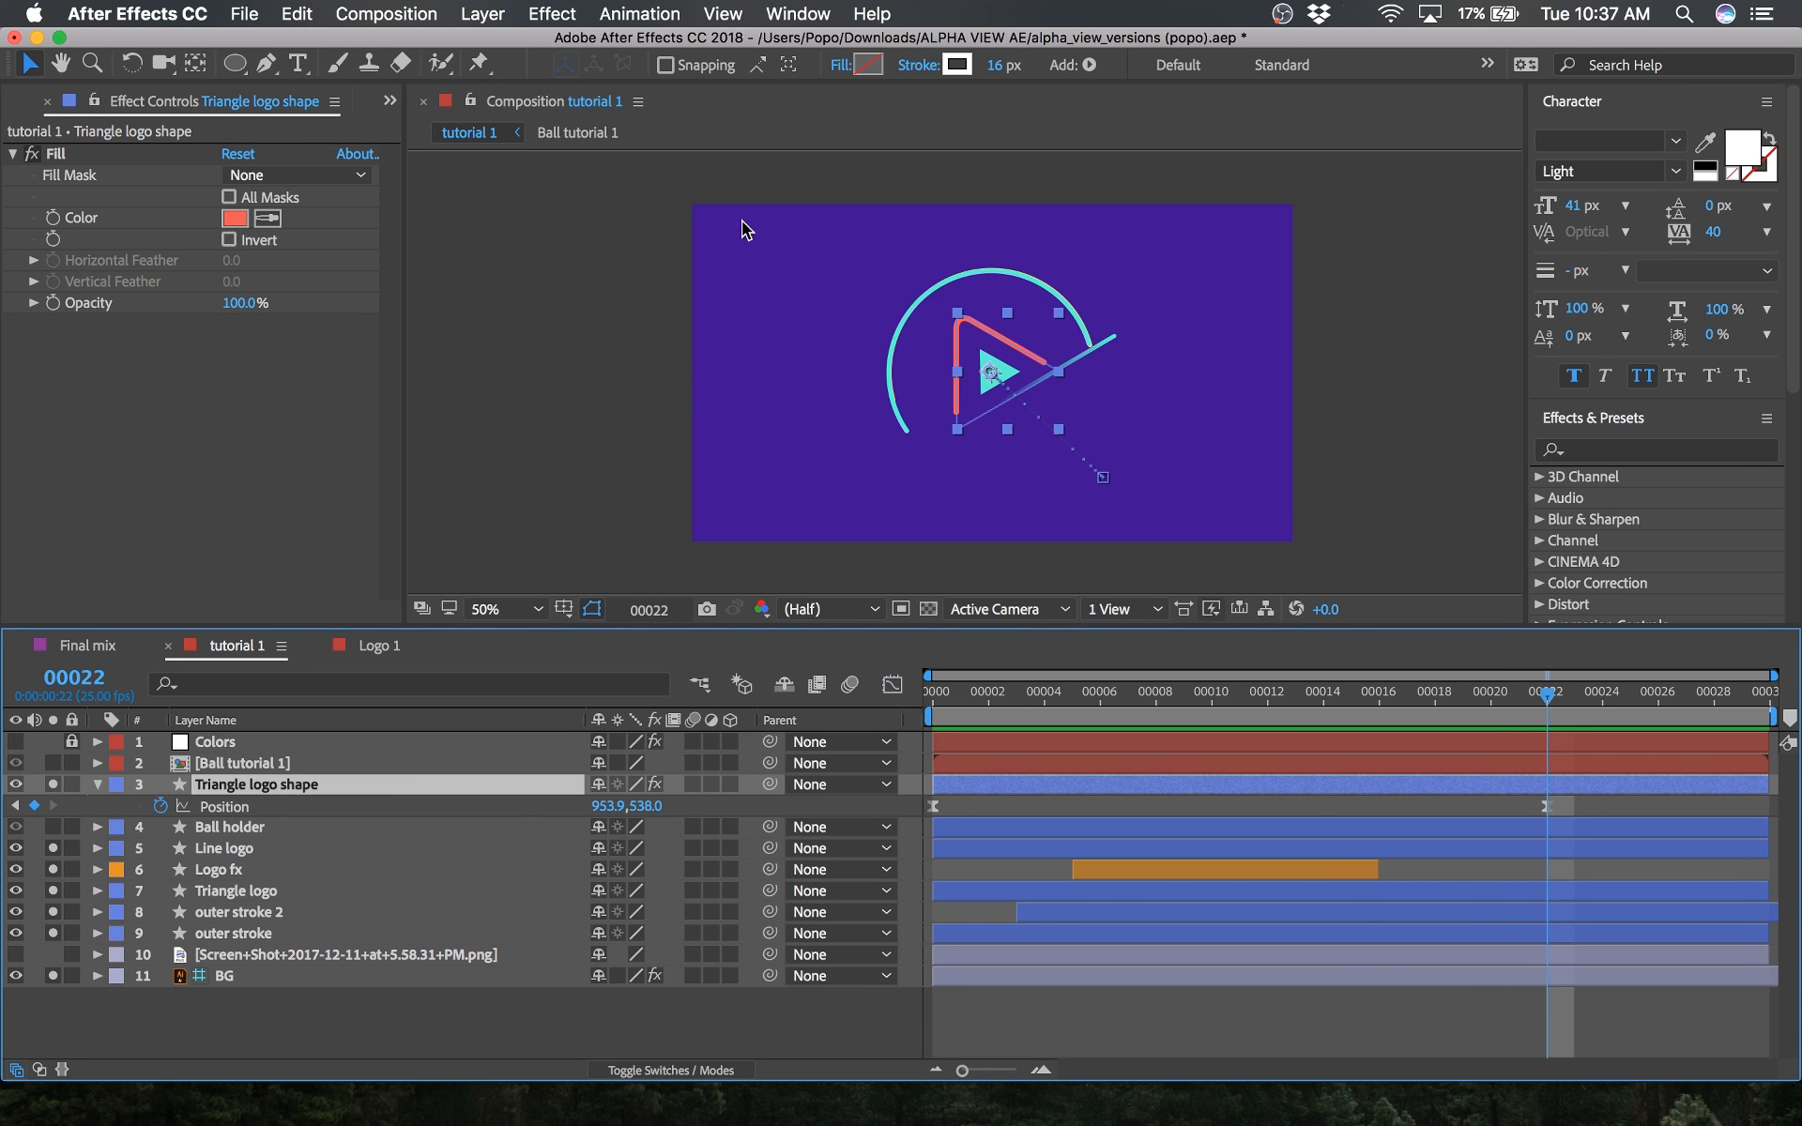
left_click(99, 785)
left_click(99, 785)
left_click(125, 849)
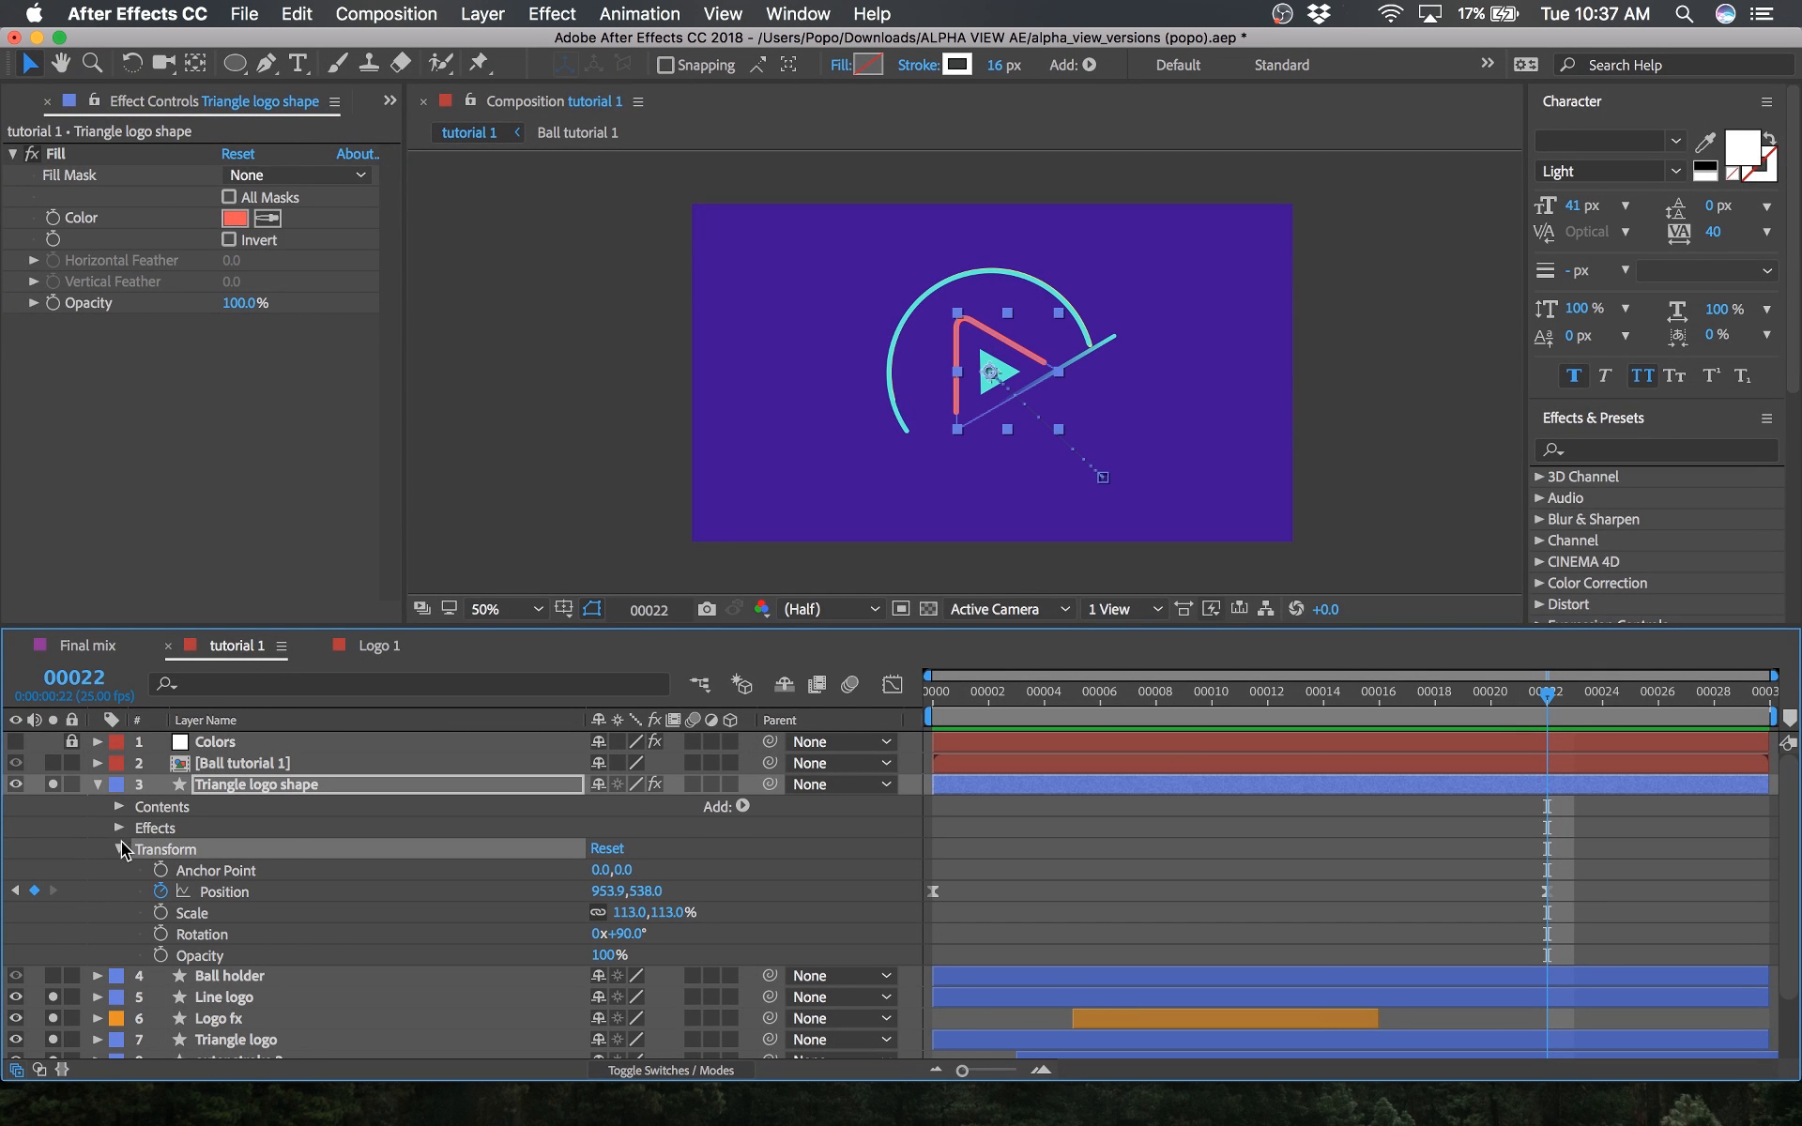
left_click(120, 848)
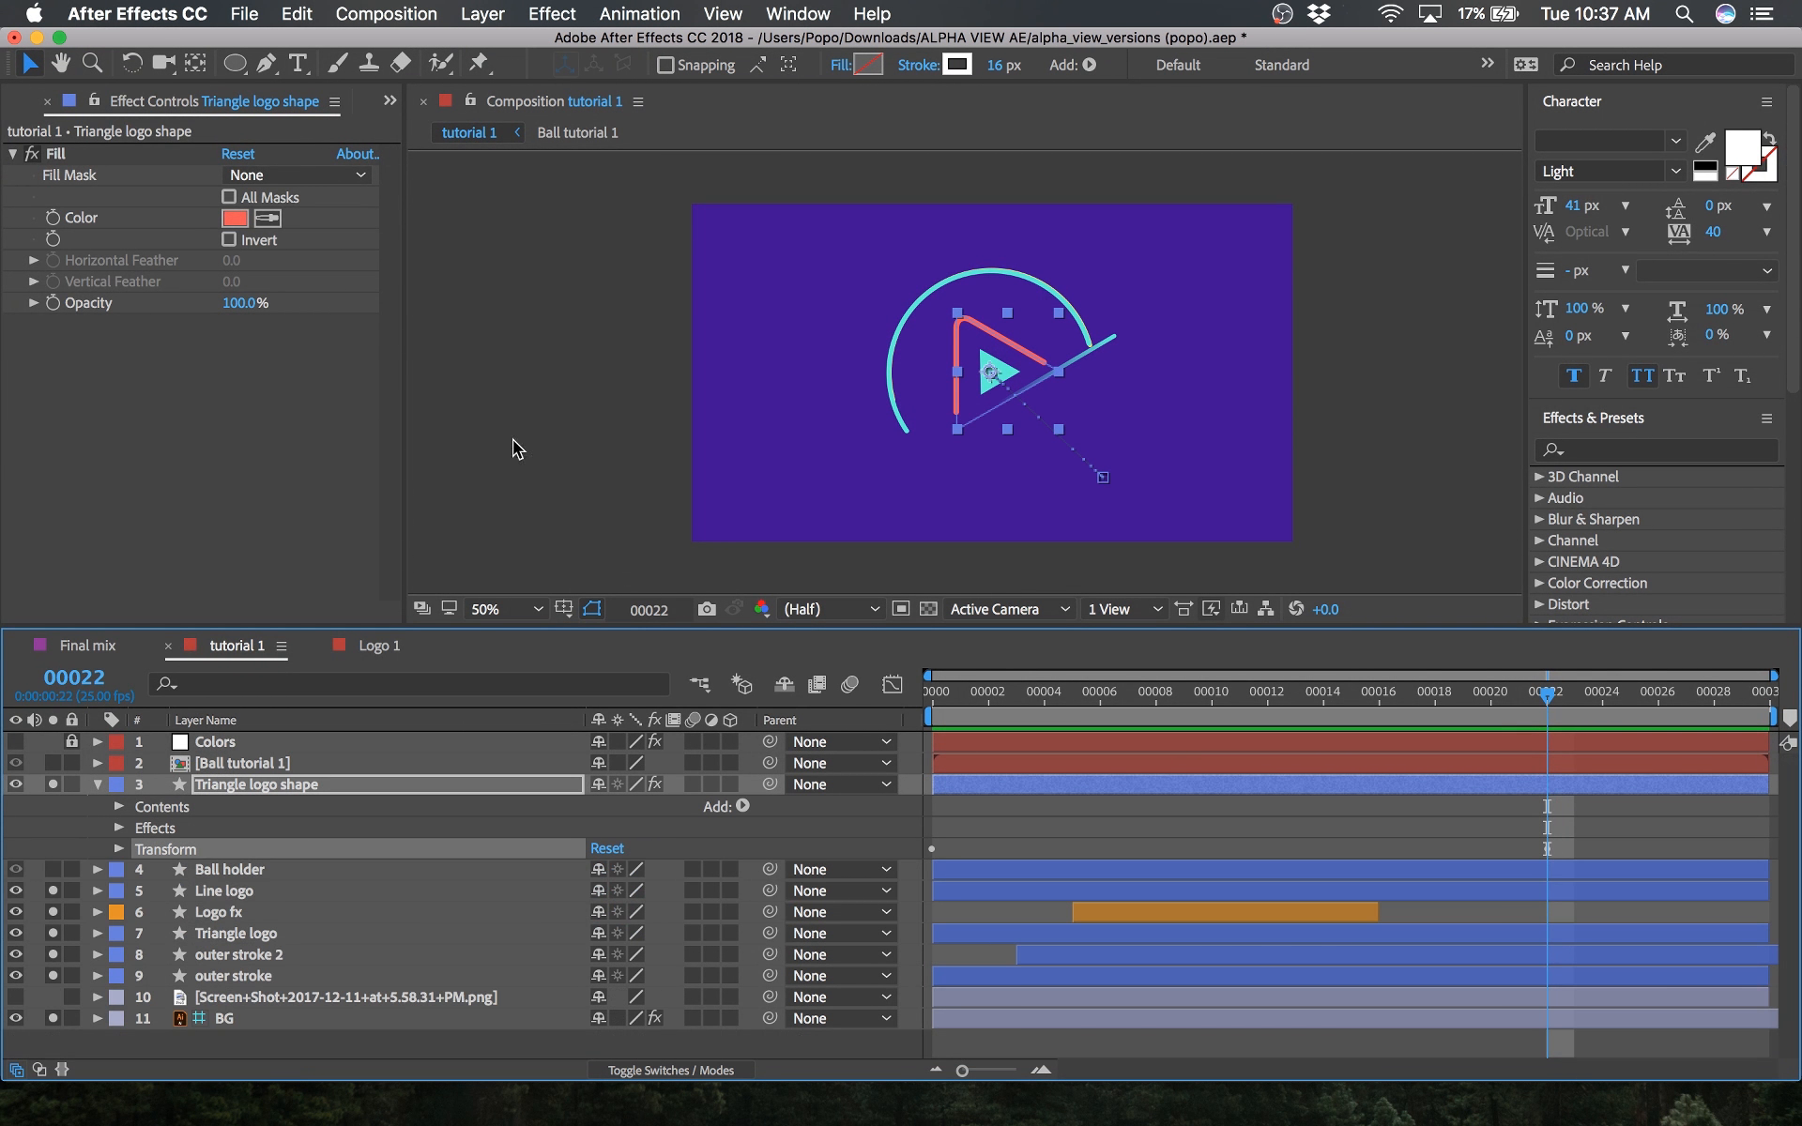
left_click(119, 807)
left_click(177, 873)
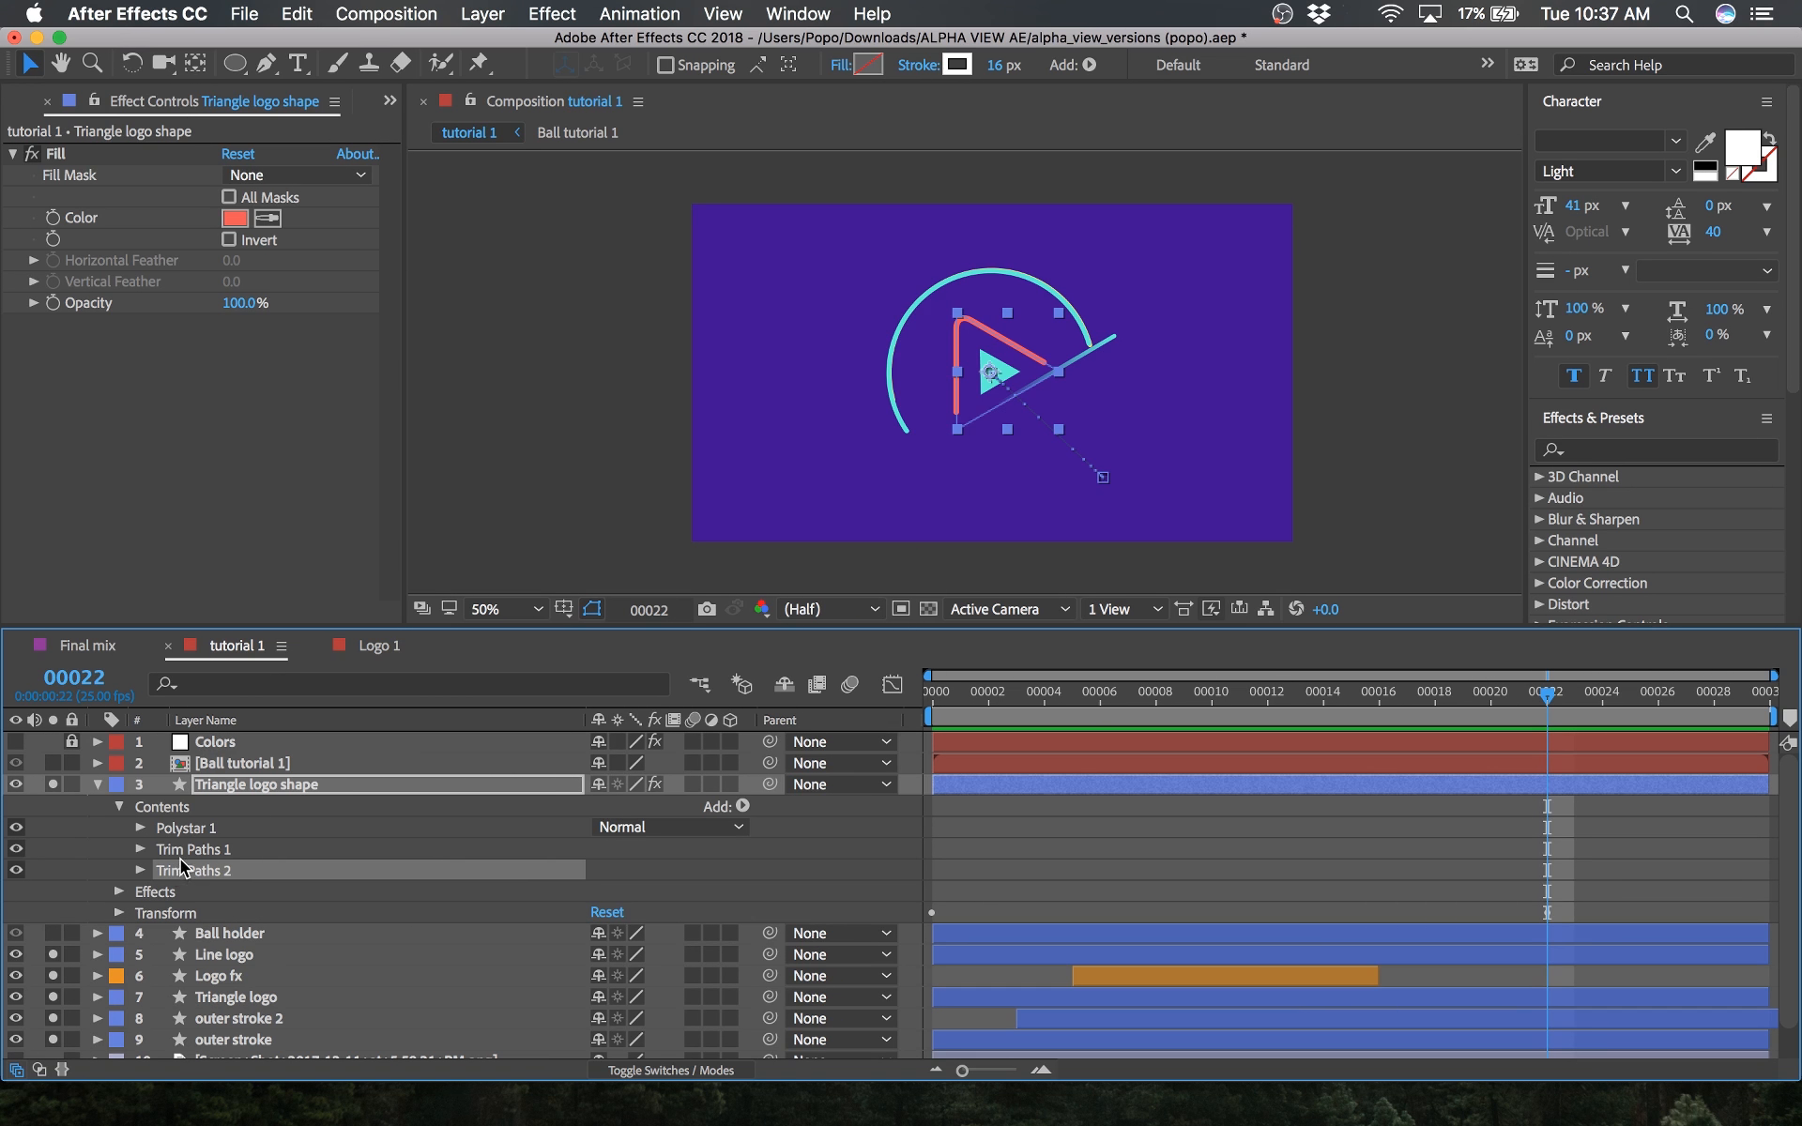
left_click(139, 871)
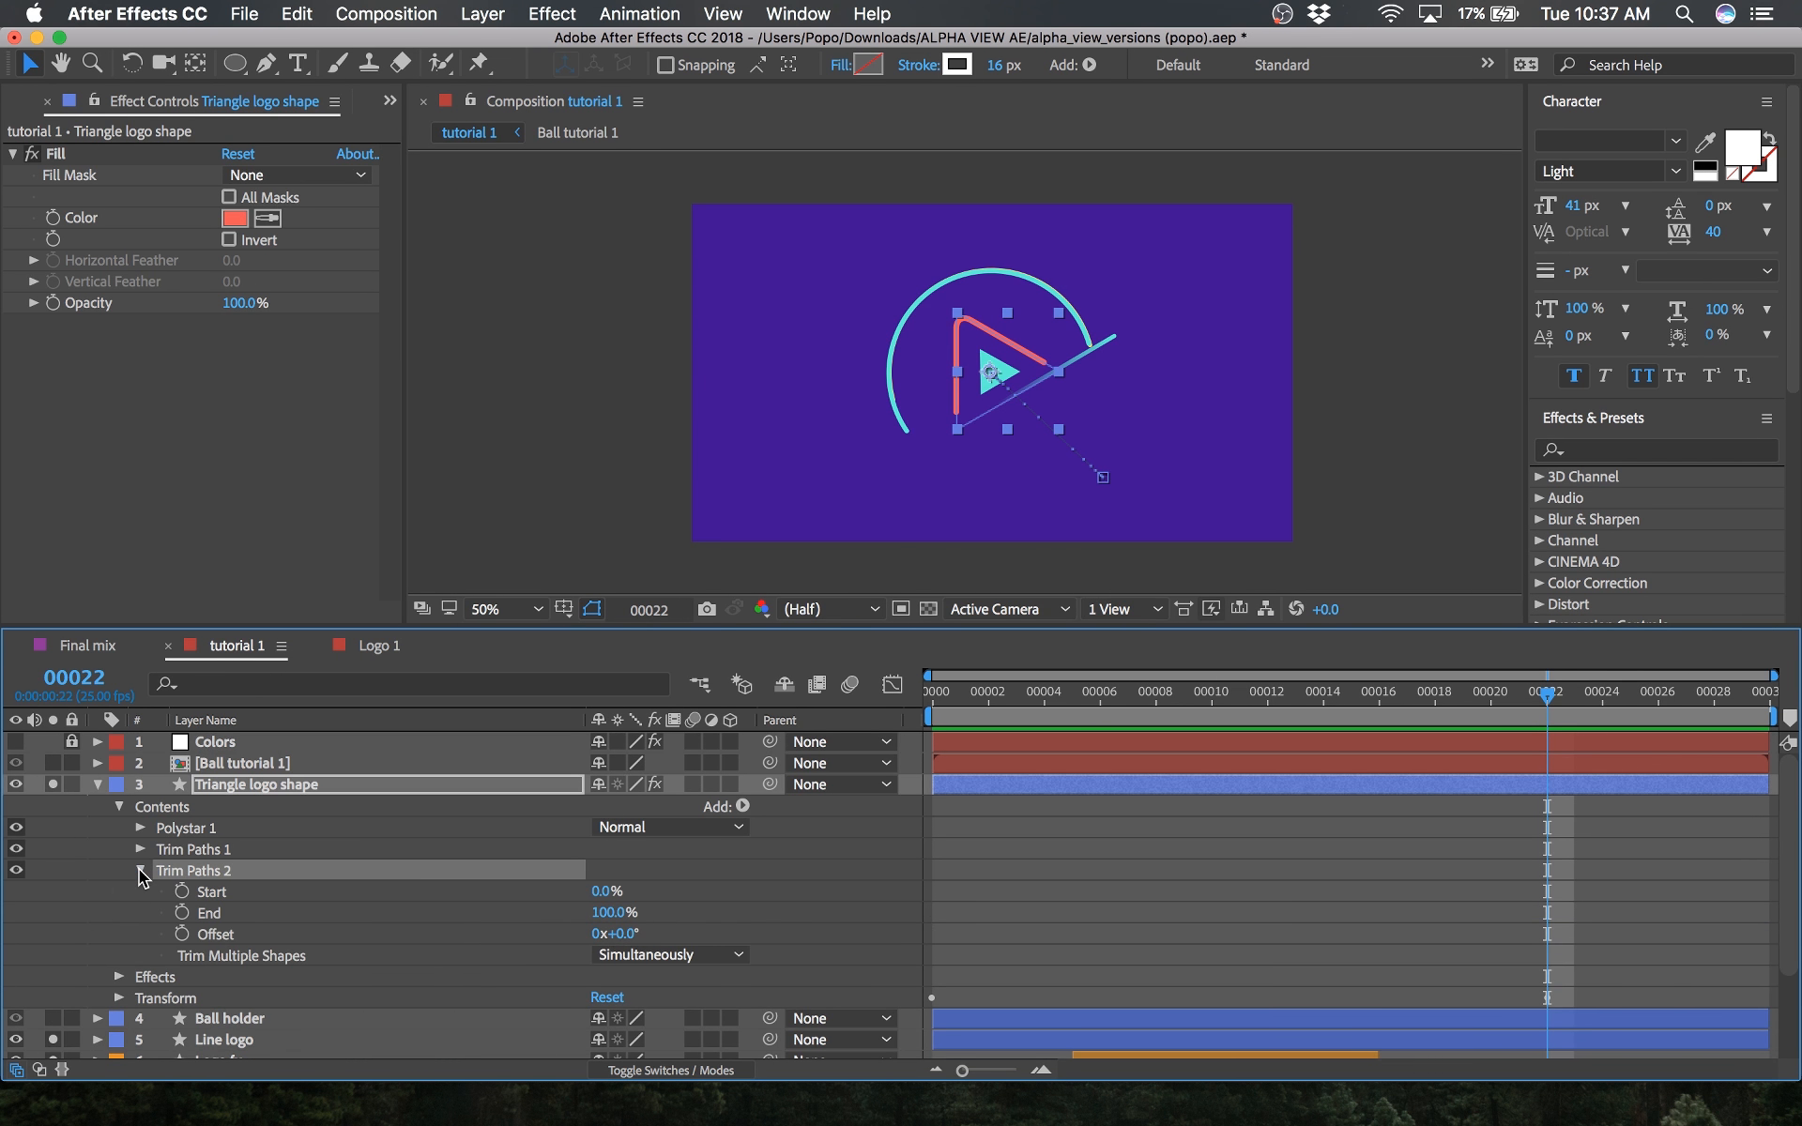
Step: Keyframe the Start of Trim Paths 2 at 100% on frame 0 and 0% on frame 22
left_click_drag(595, 918, 734, 889)
key("super+z")
left_click_drag(610, 895, 866, 882)
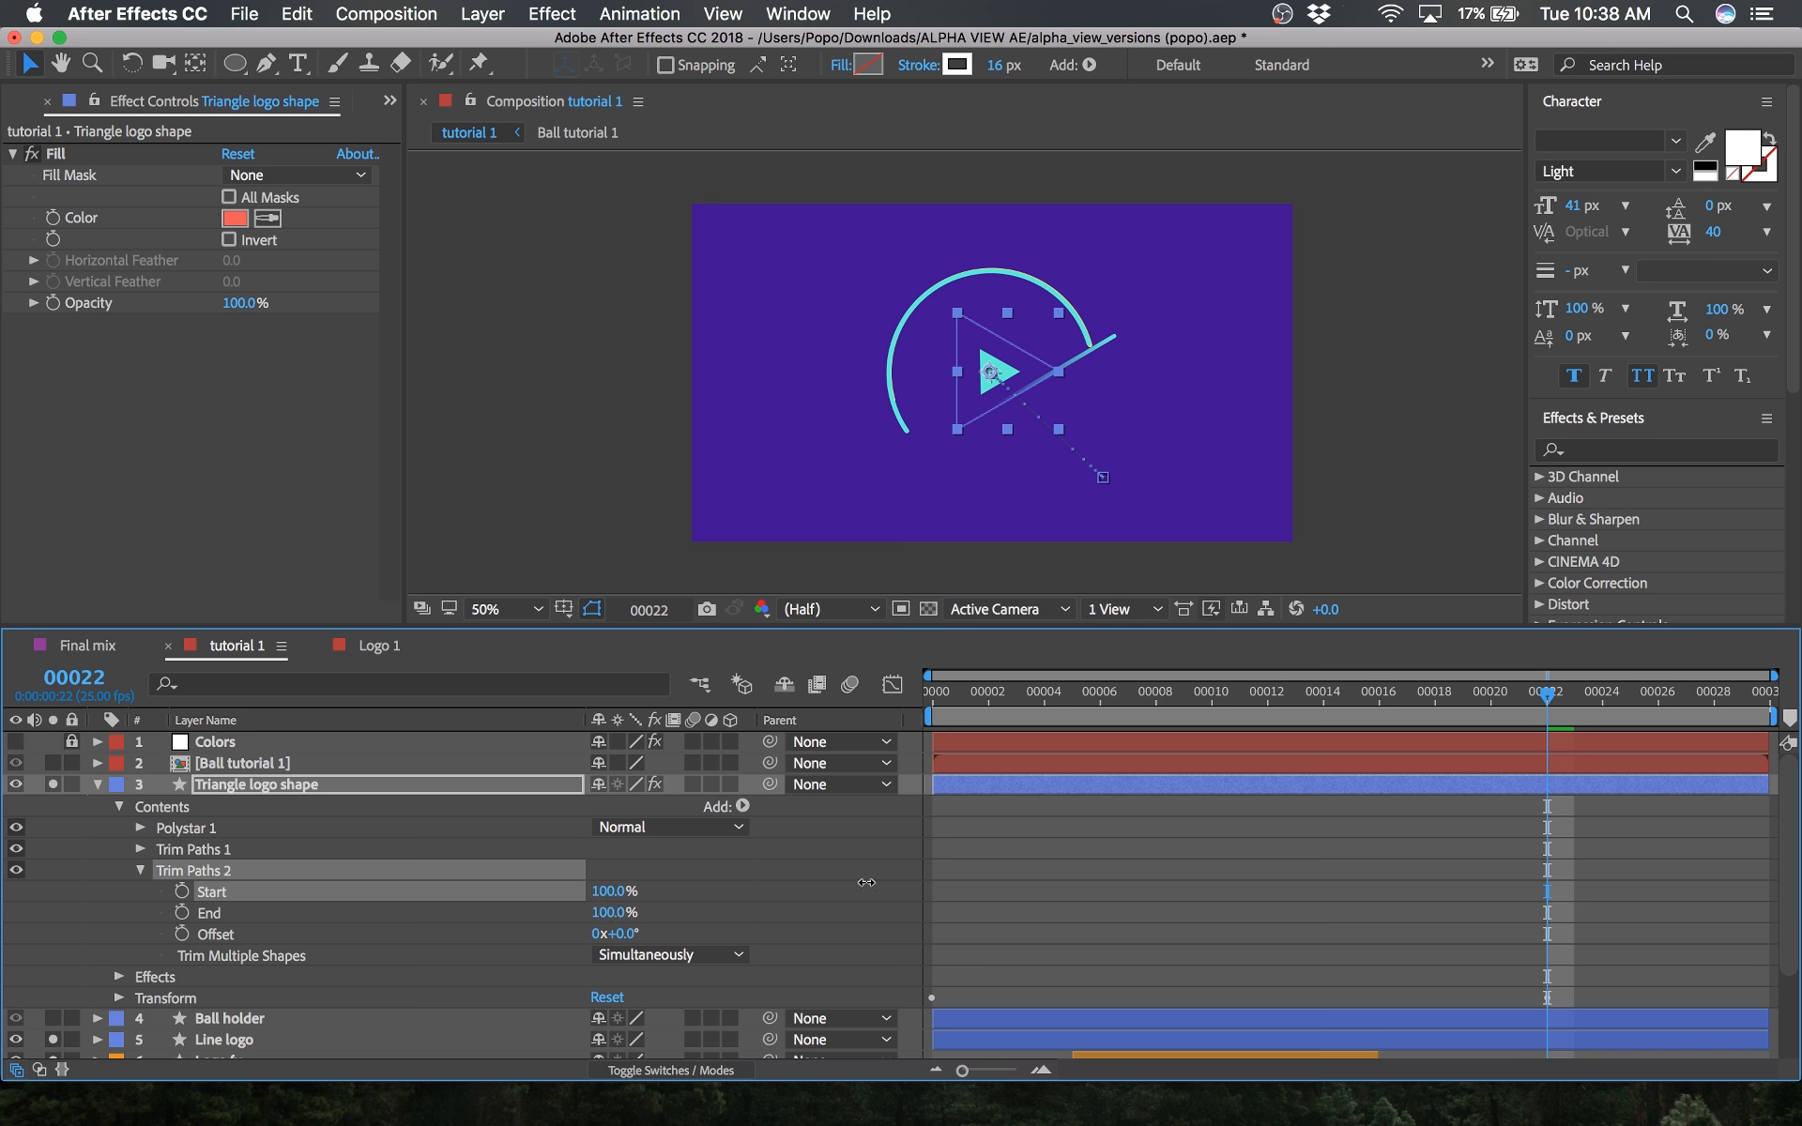
key("Home")
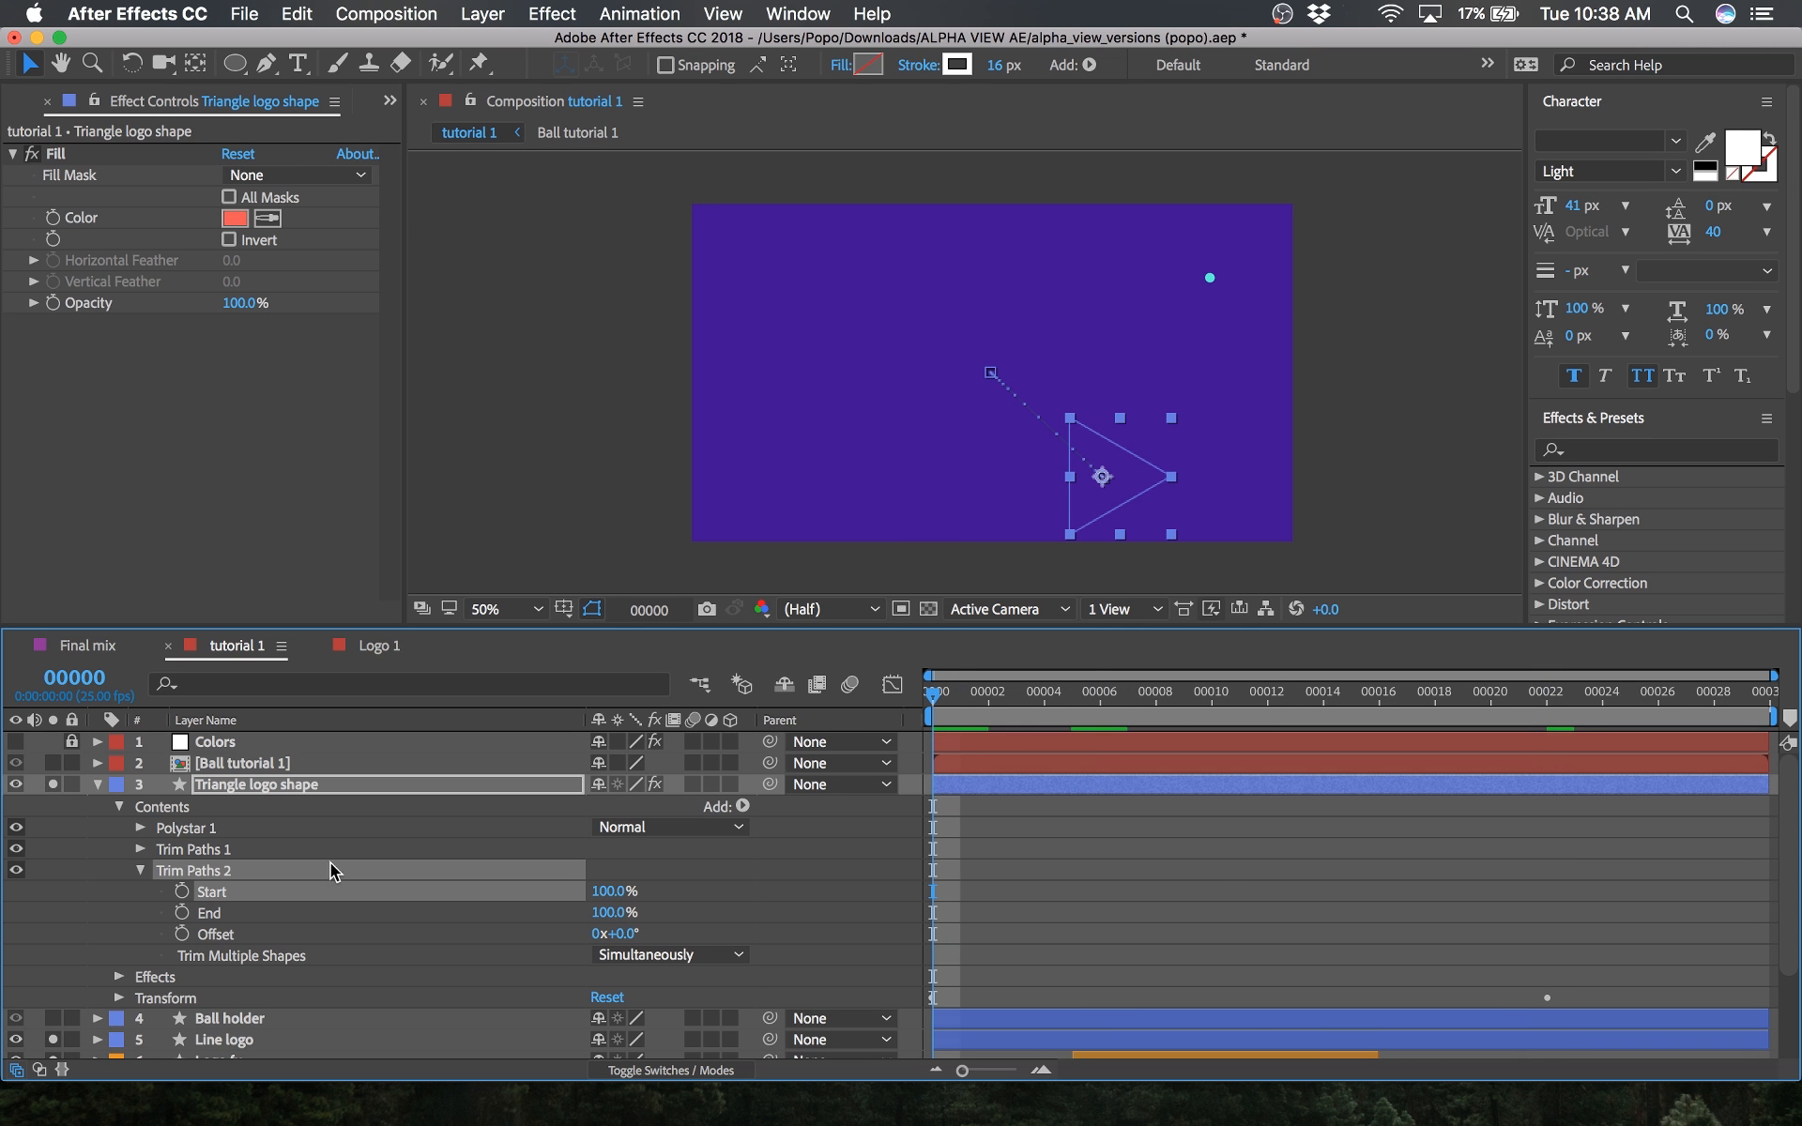
left_click(181, 891)
left_click_drag(934, 696, 1545, 768)
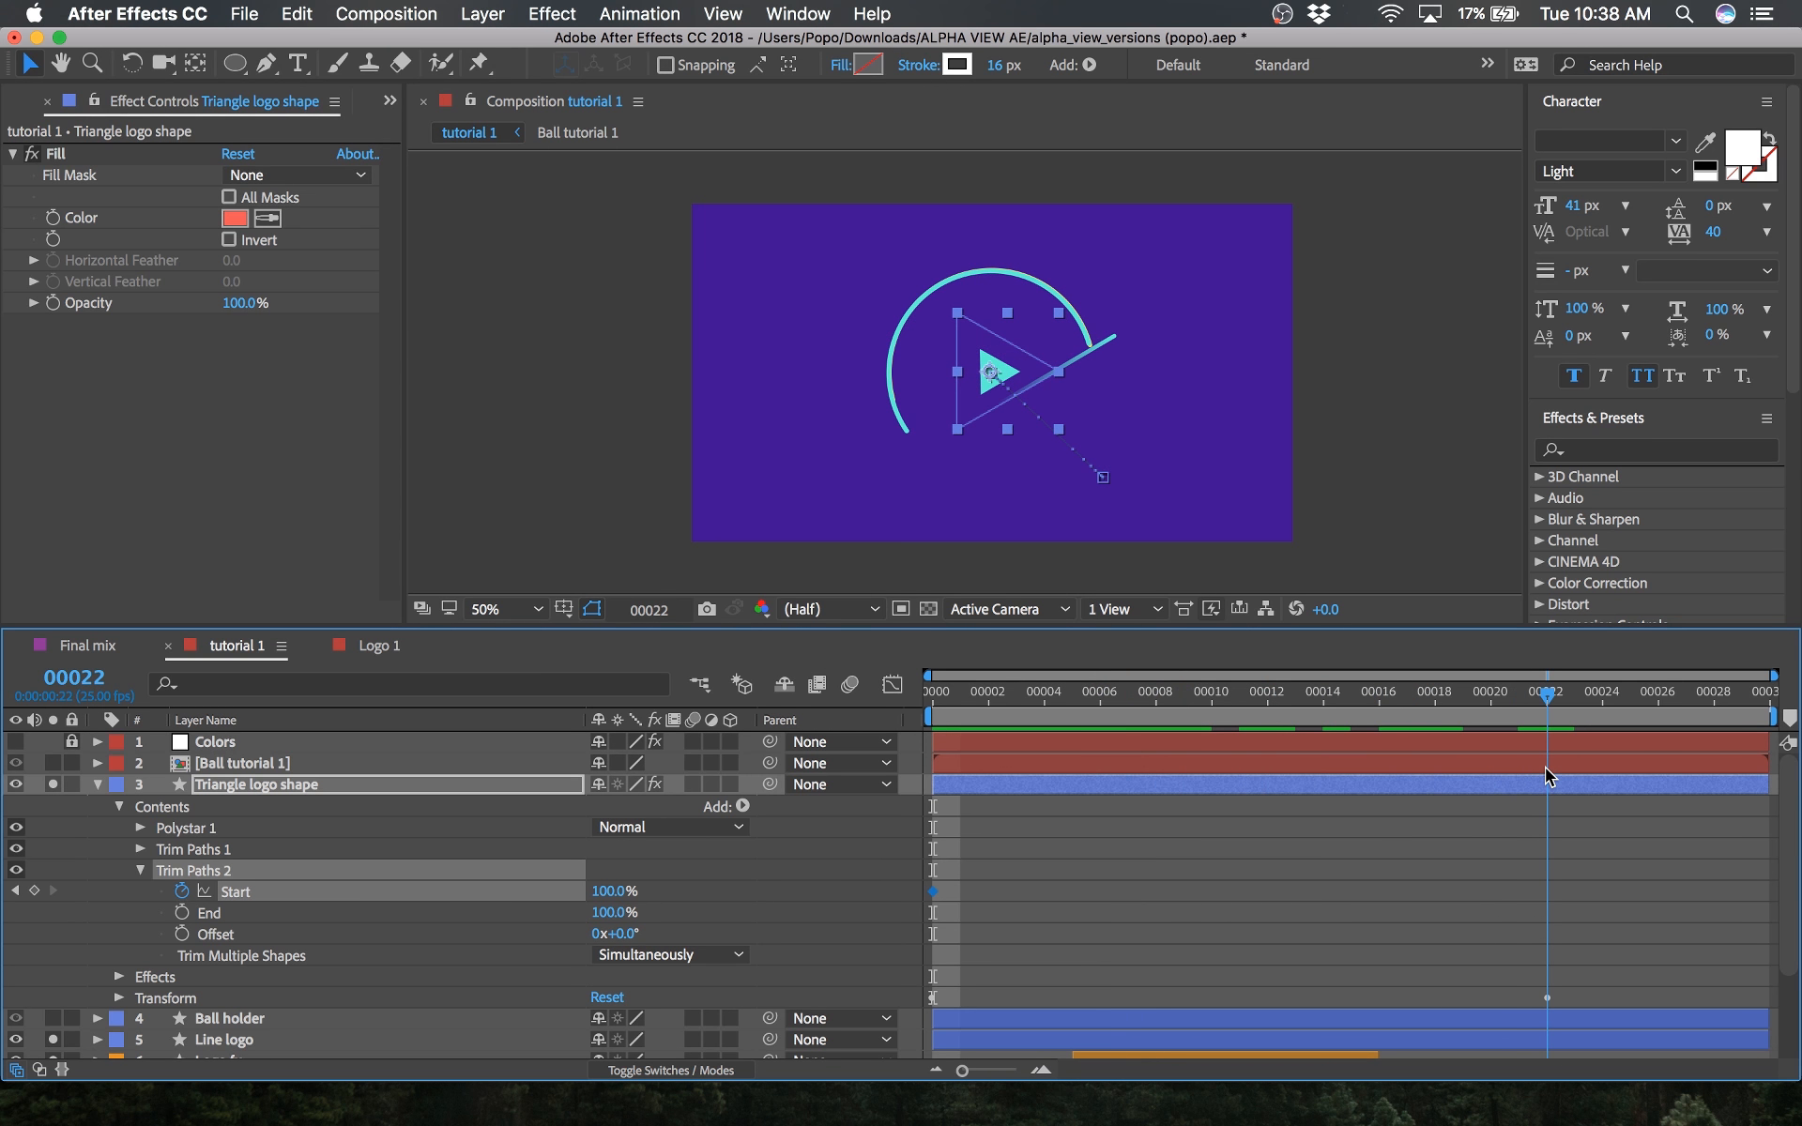
left_click_drag(615, 890, 601, 892)
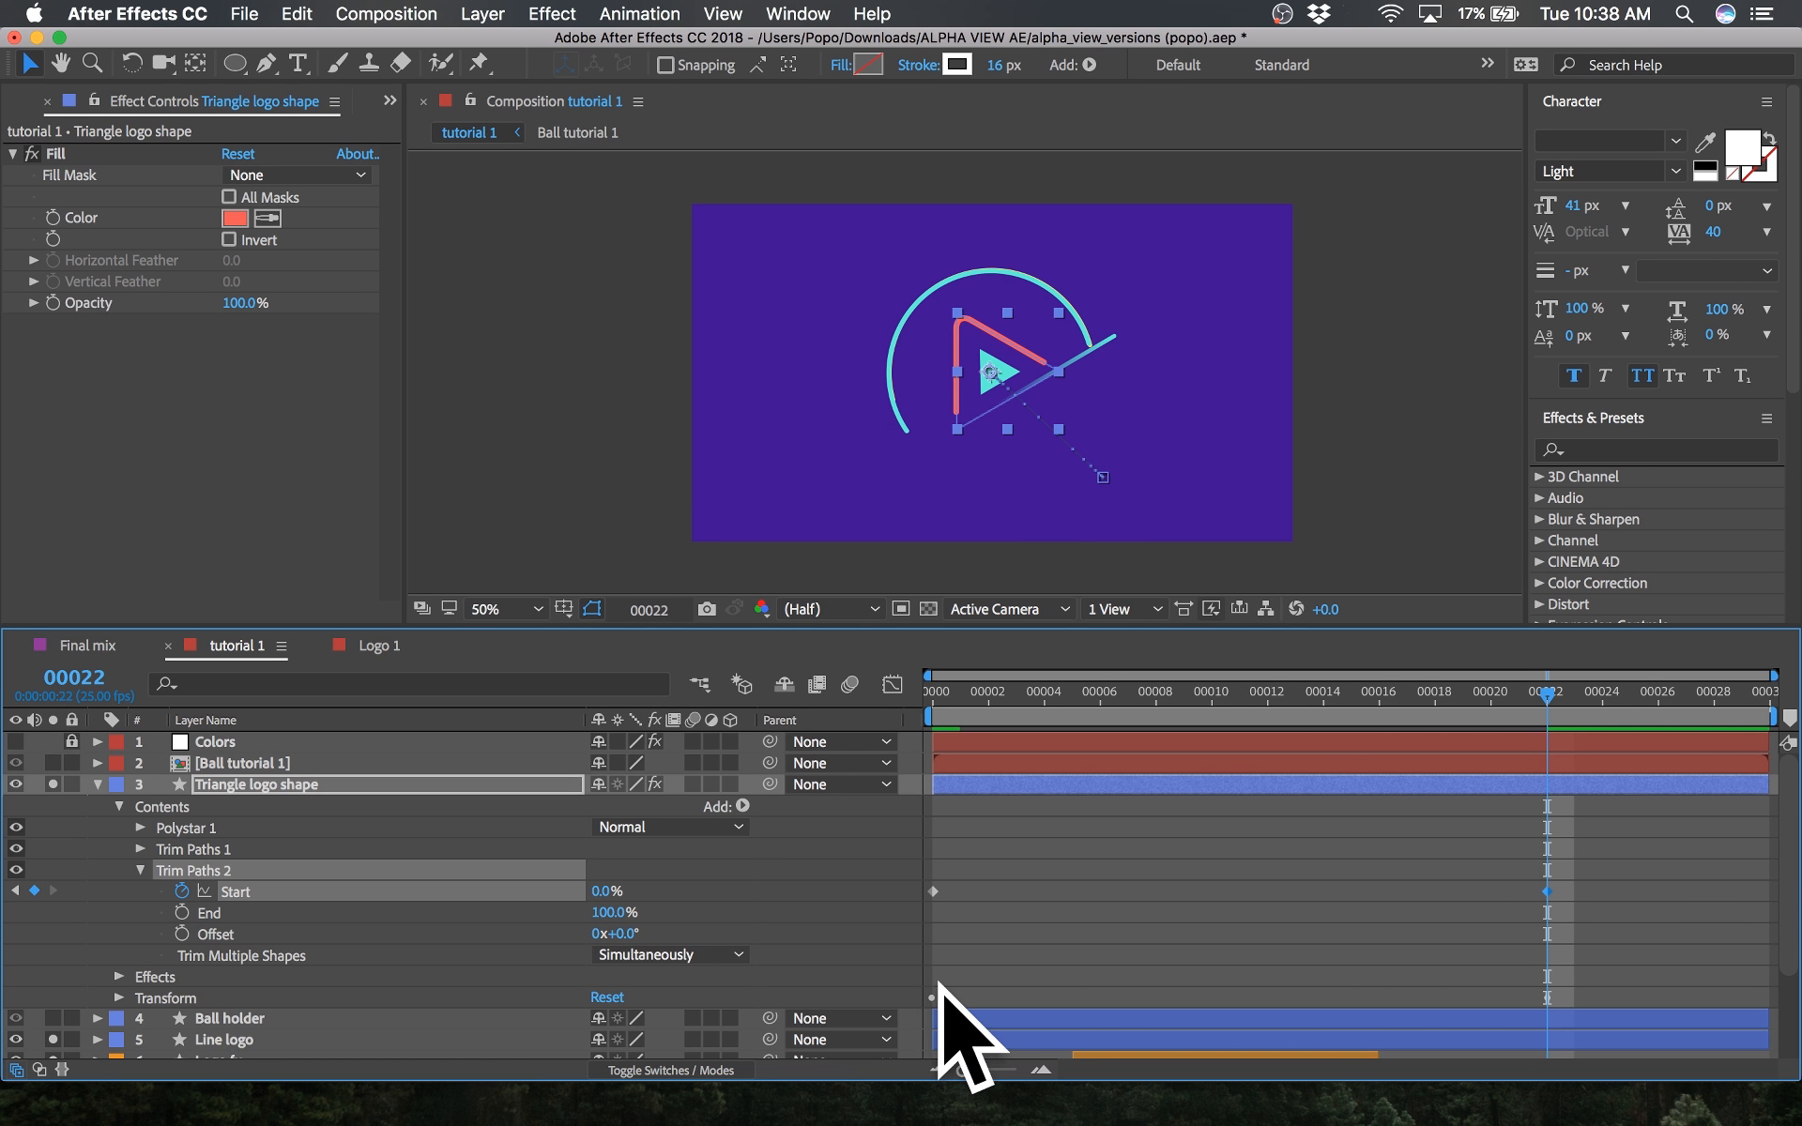
Step: Ease both Start keyframes of Trim Paths 2, extend the last keyframe's speed handle back to about frame 11, and preview
left_click_drag(1586, 862, 851, 924)
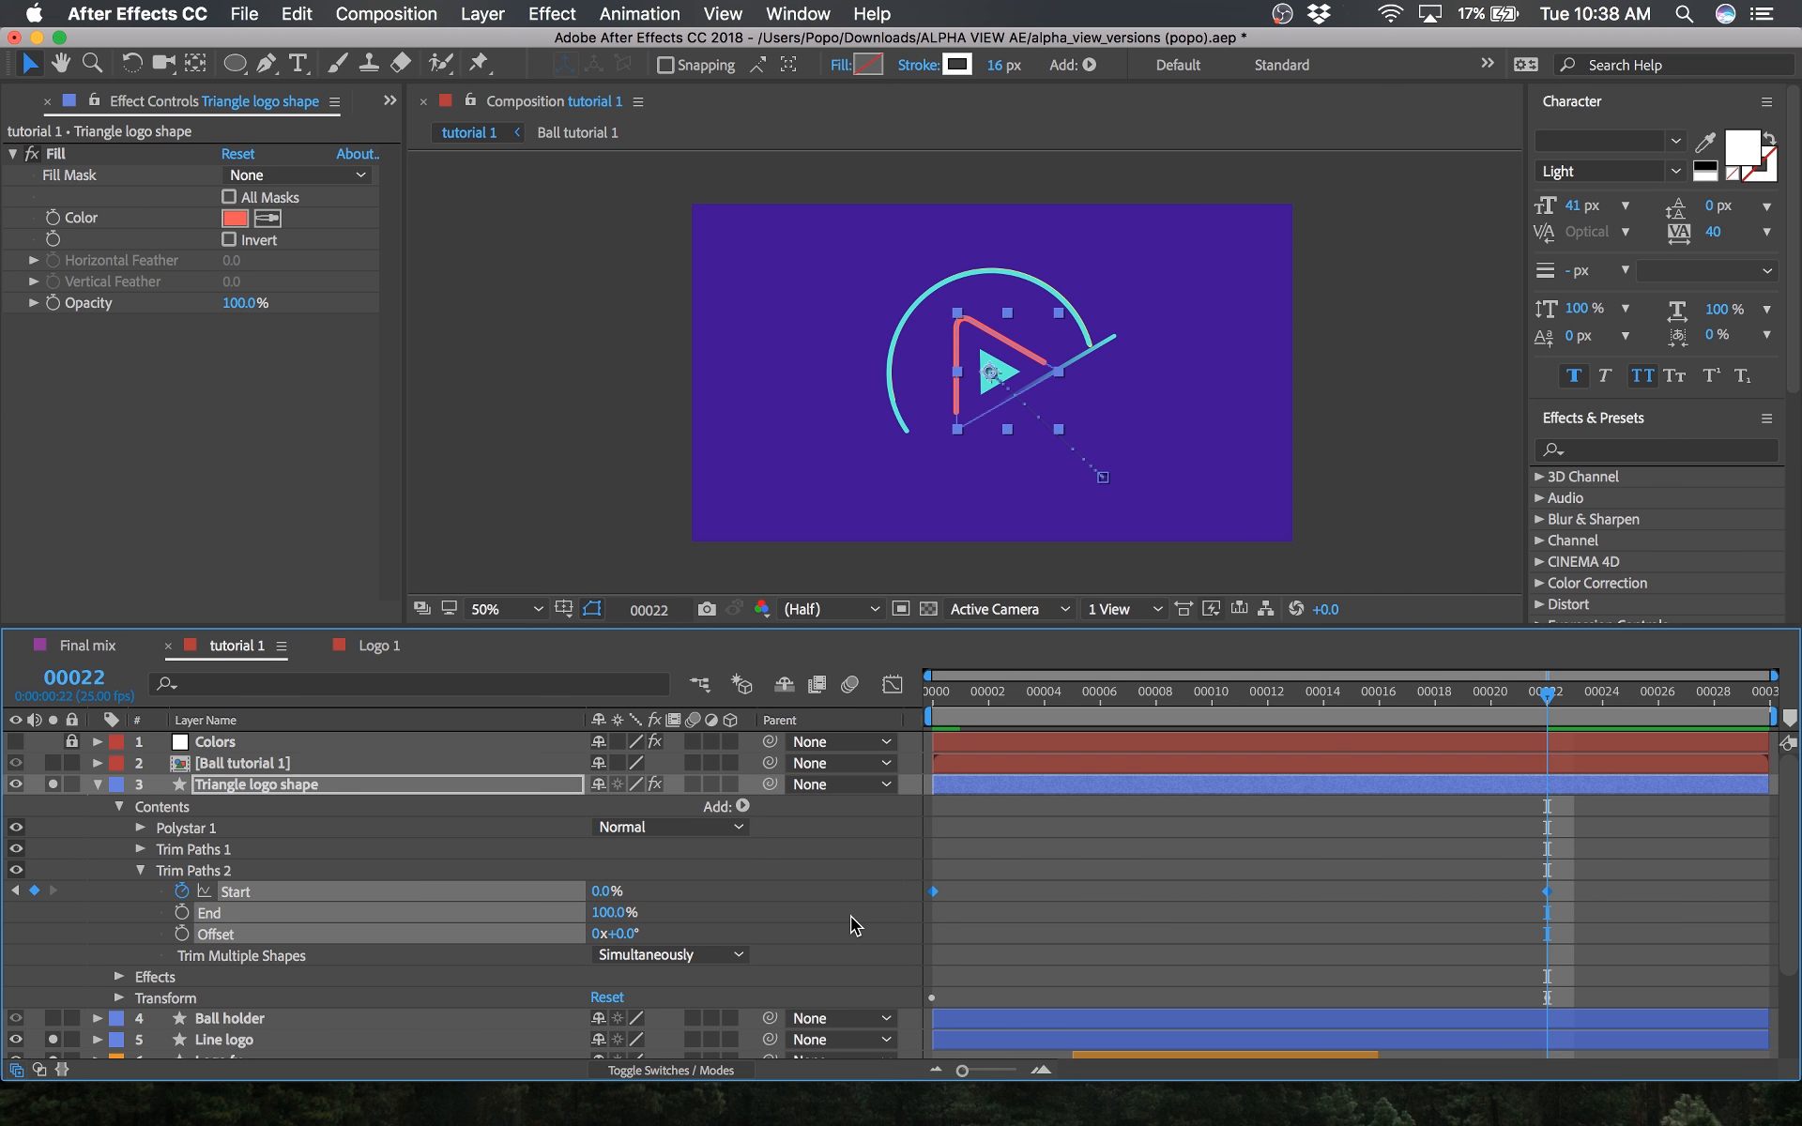
left_click(894, 681)
left_click_drag(1586, 809, 1142, 762)
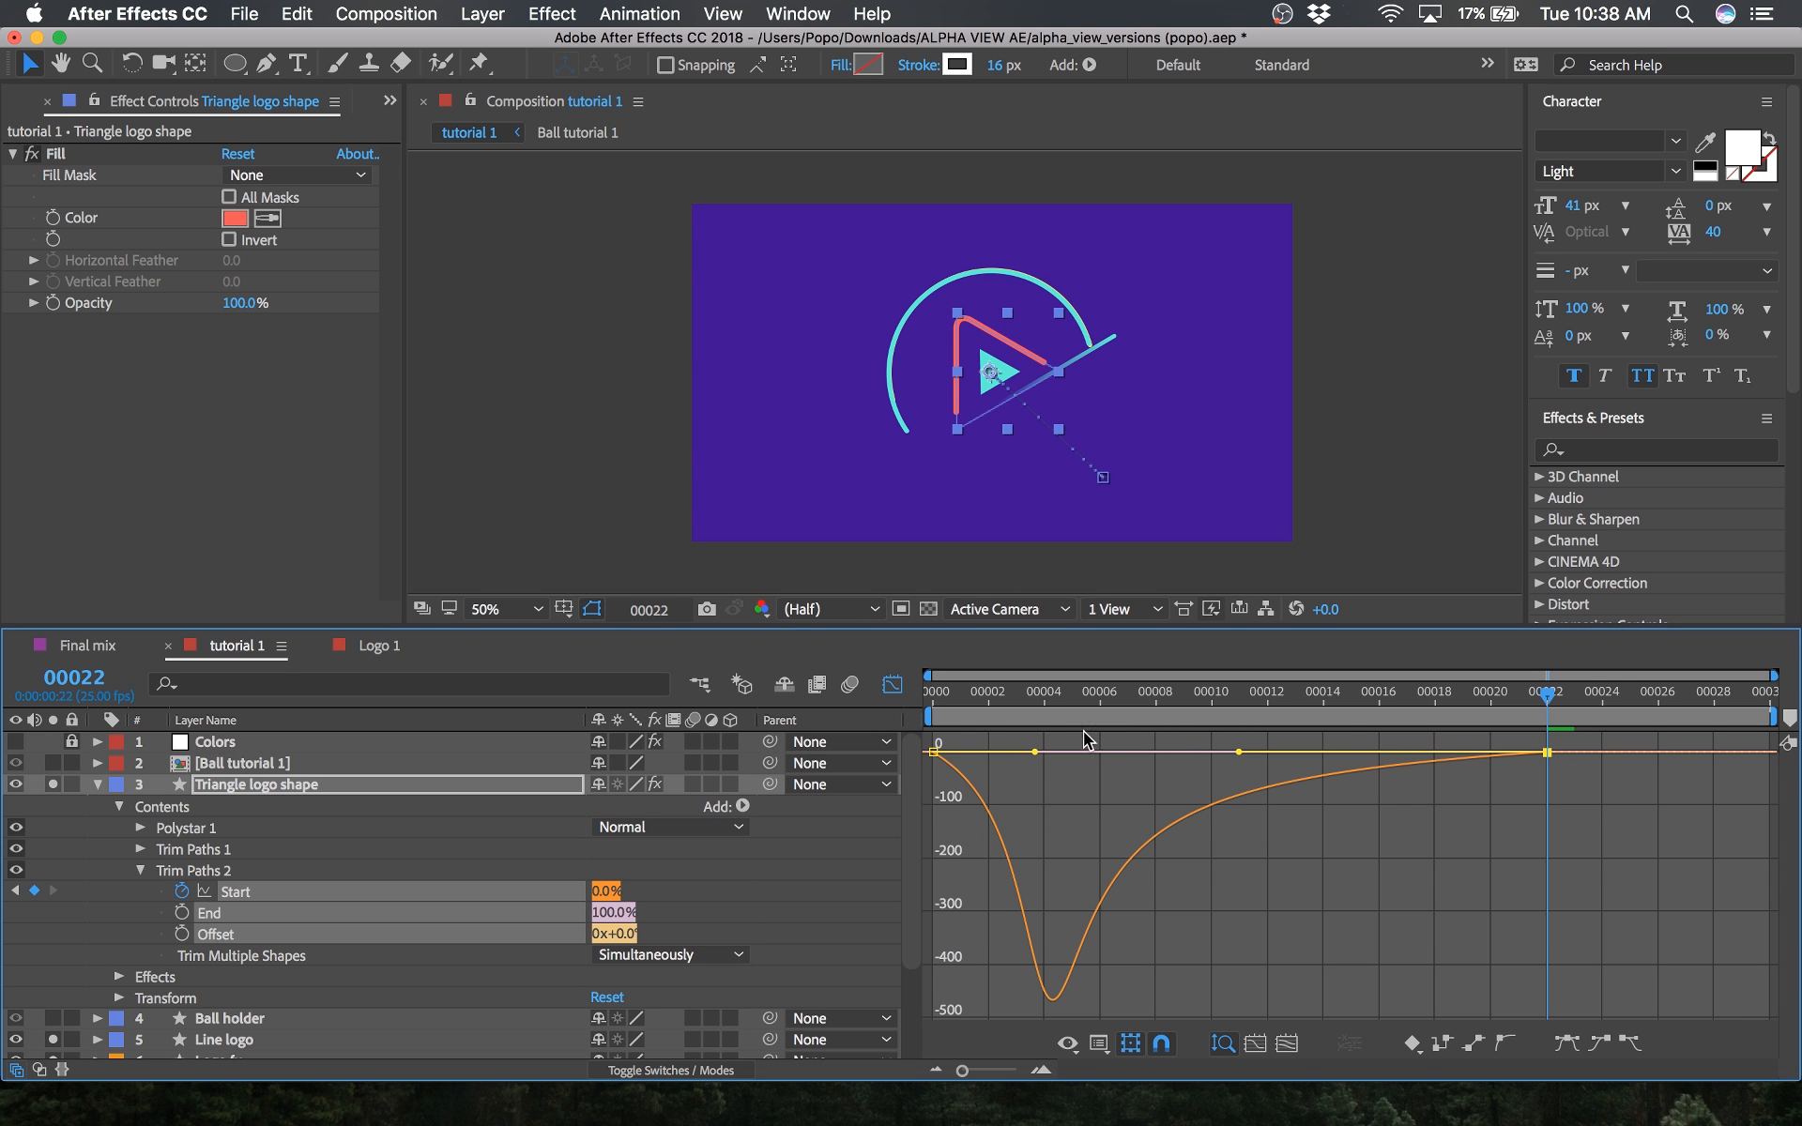
key("space")
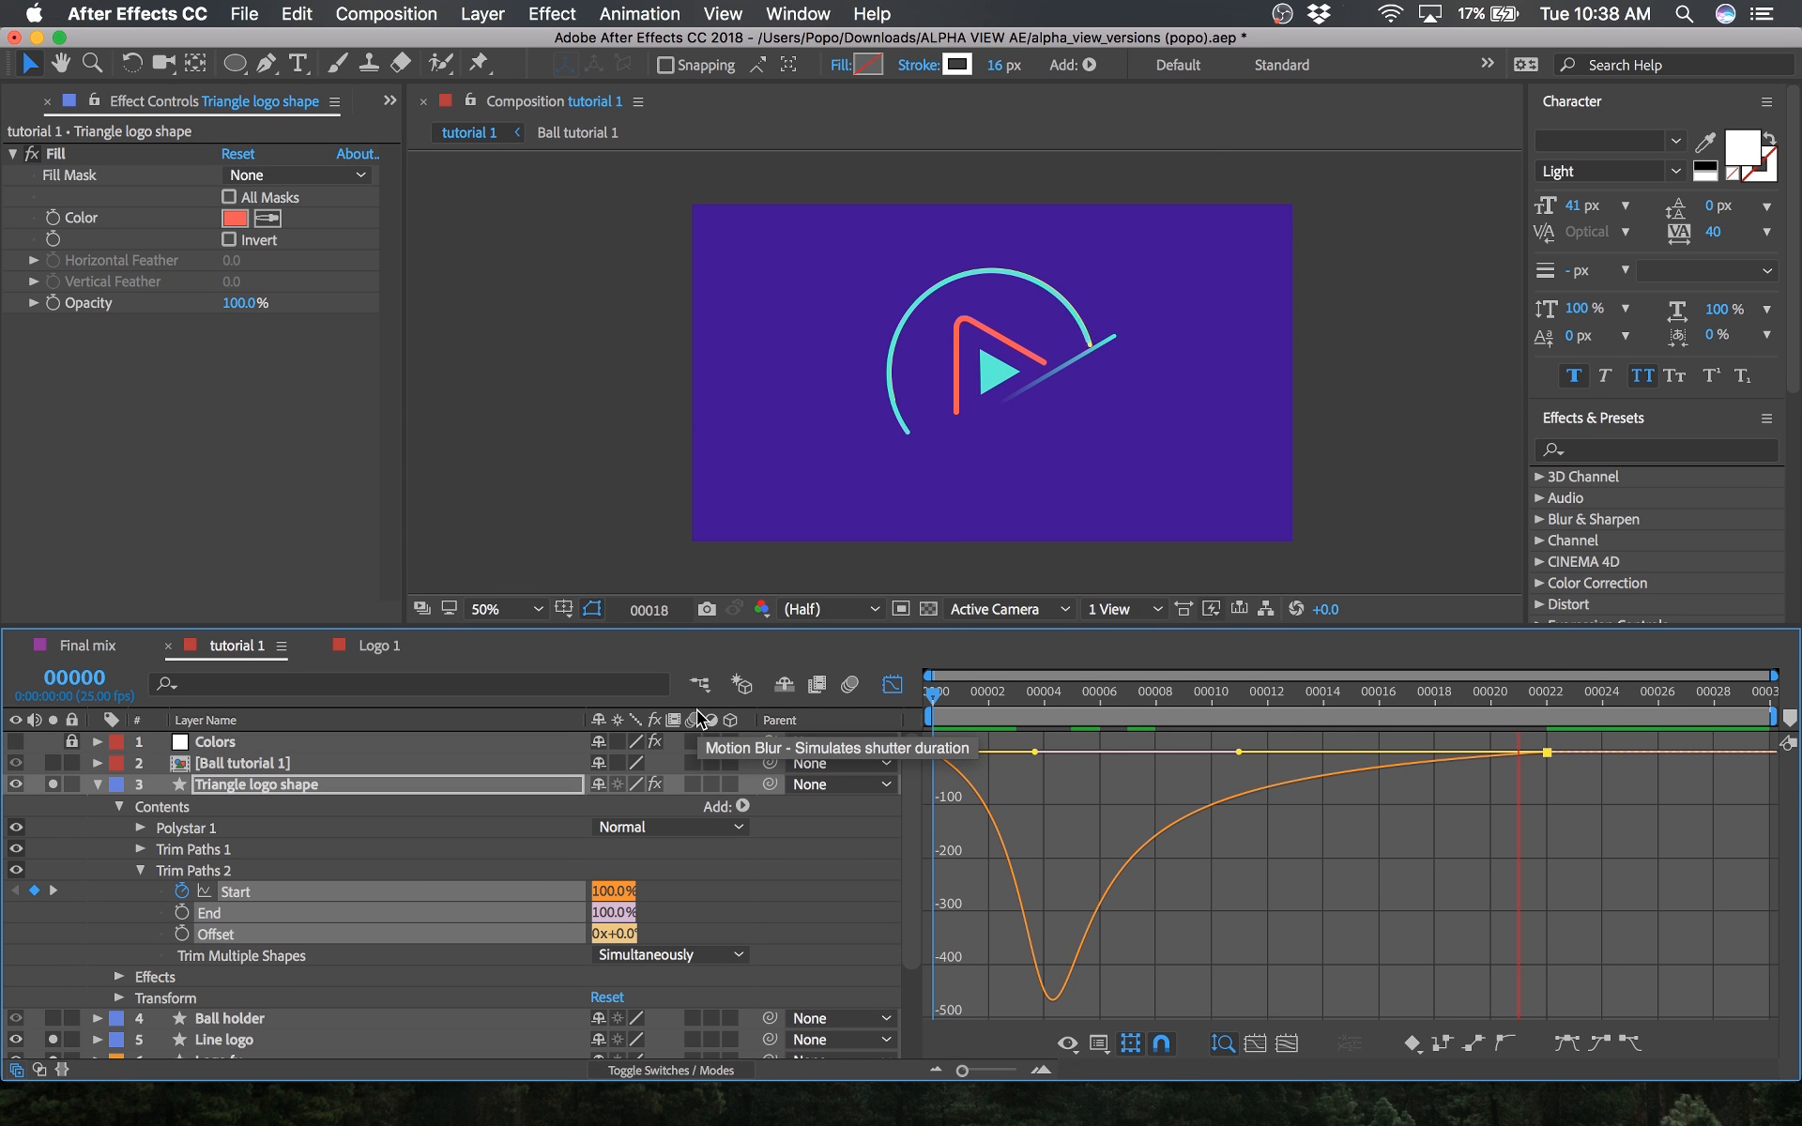
key("space")
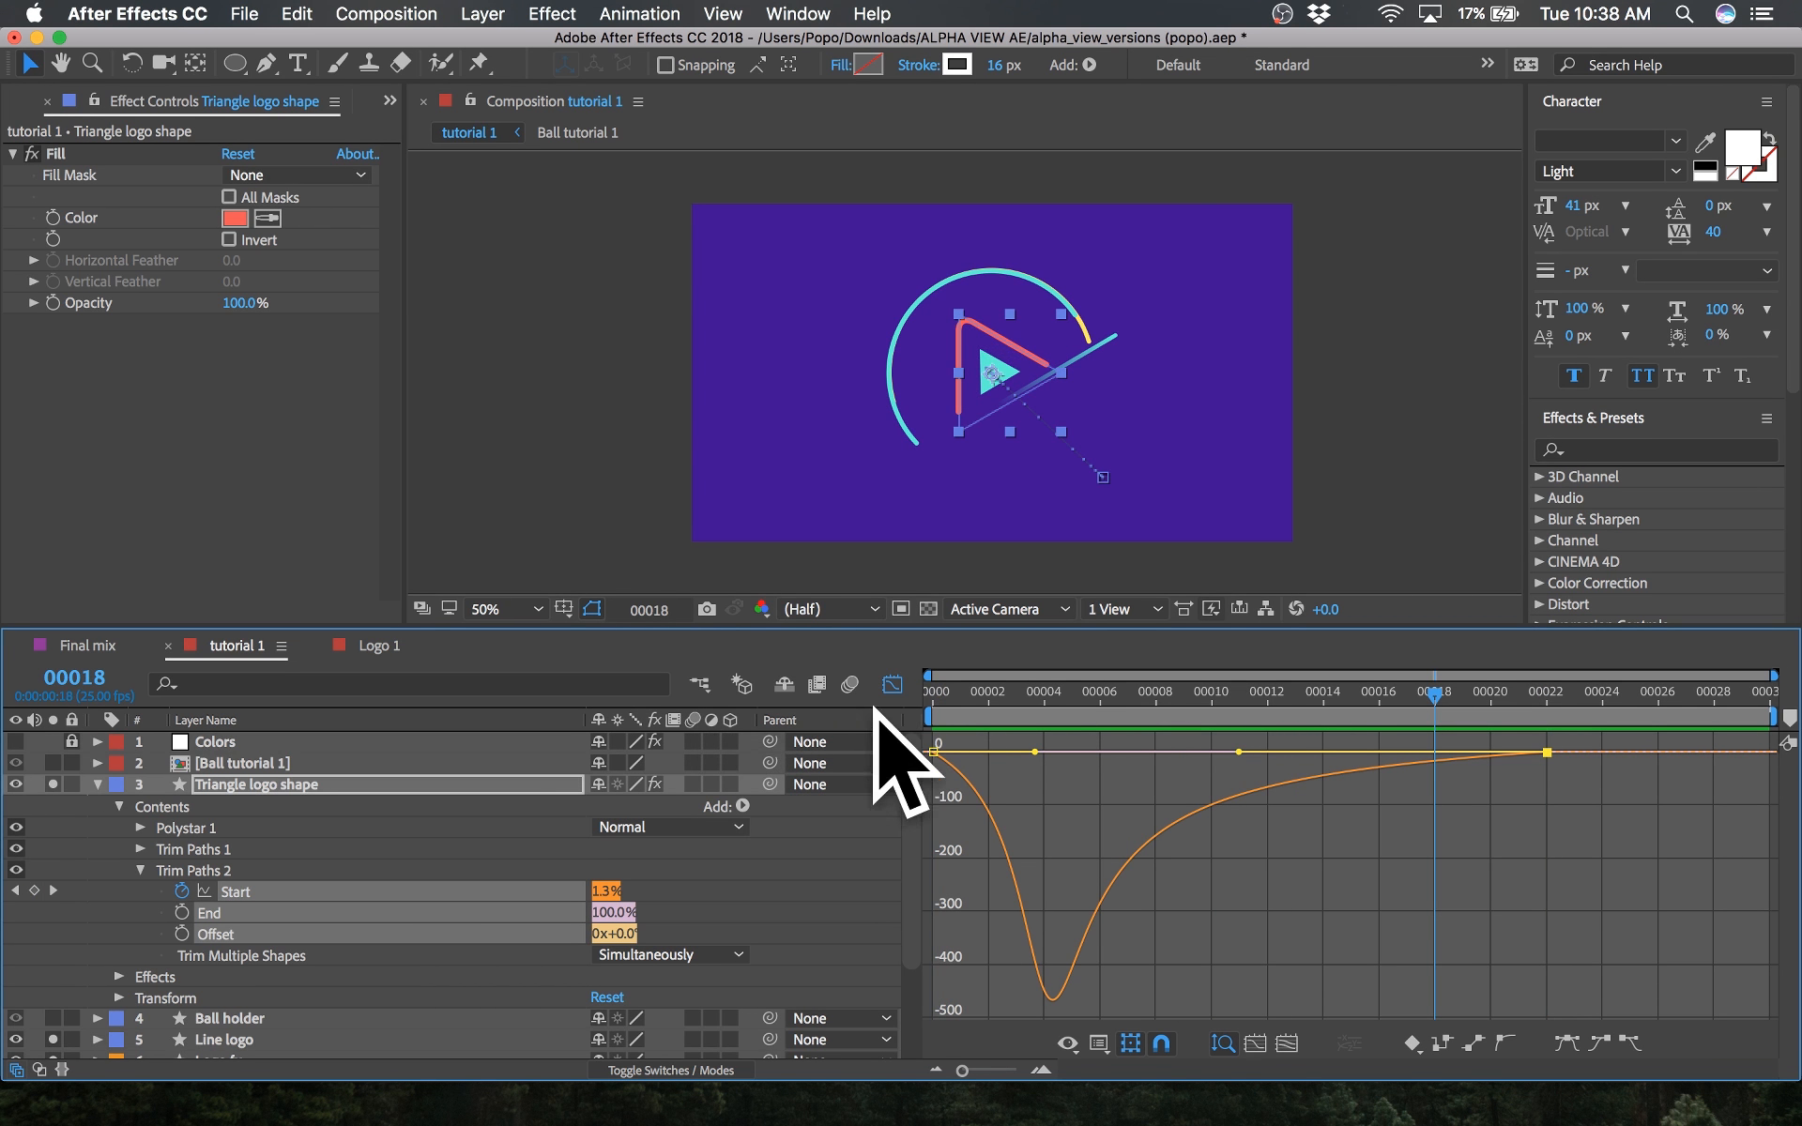
left_click(892, 684)
Step: Move the Trim Paths 2 Start keyframes of Triangle logo shape to frames 11 and 26 and preview the animation
left_click_drag(1615, 858, 1240, 892)
left_click_drag(1547, 893, 1658, 893)
key("Home")
key("space")
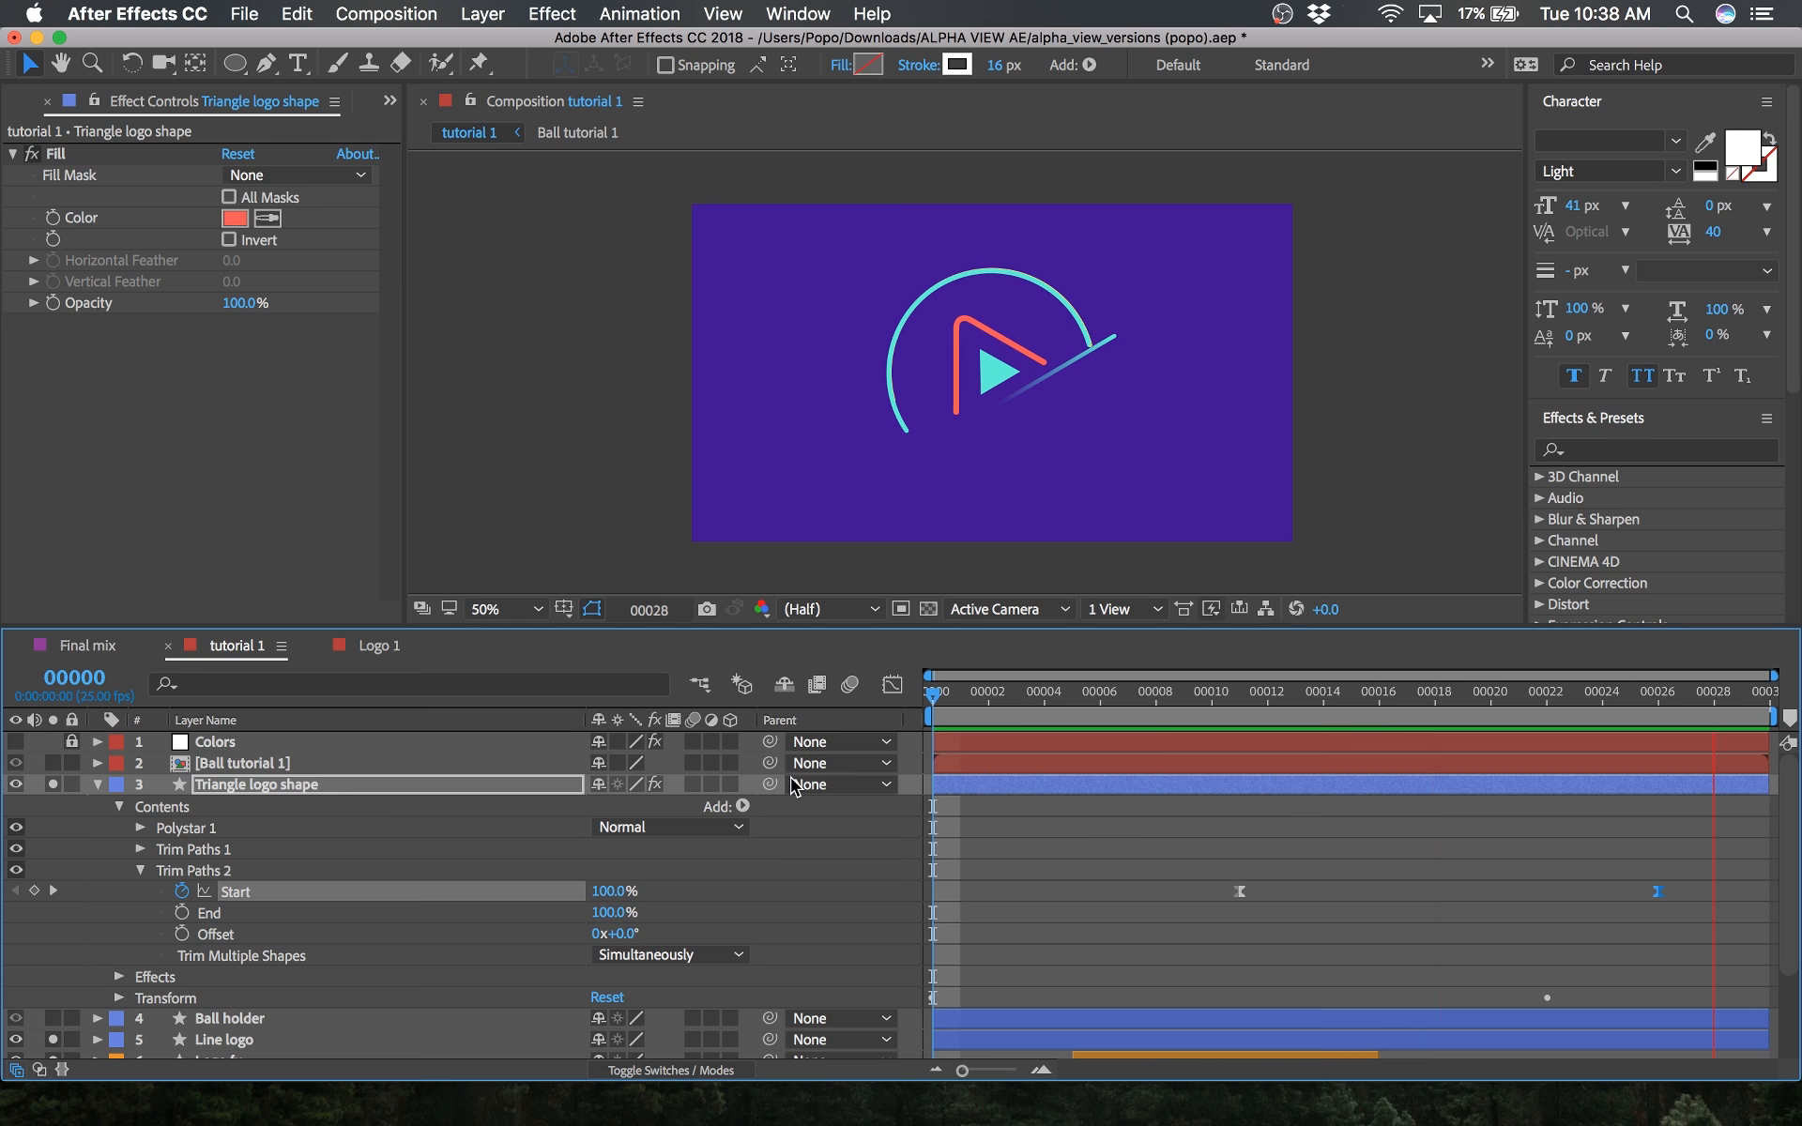
key("space")
Step: Check the Logo 1 composition for reference, duplicate Triangle logo shape in tutorial 1, and go to frame 25
left_click(97, 784)
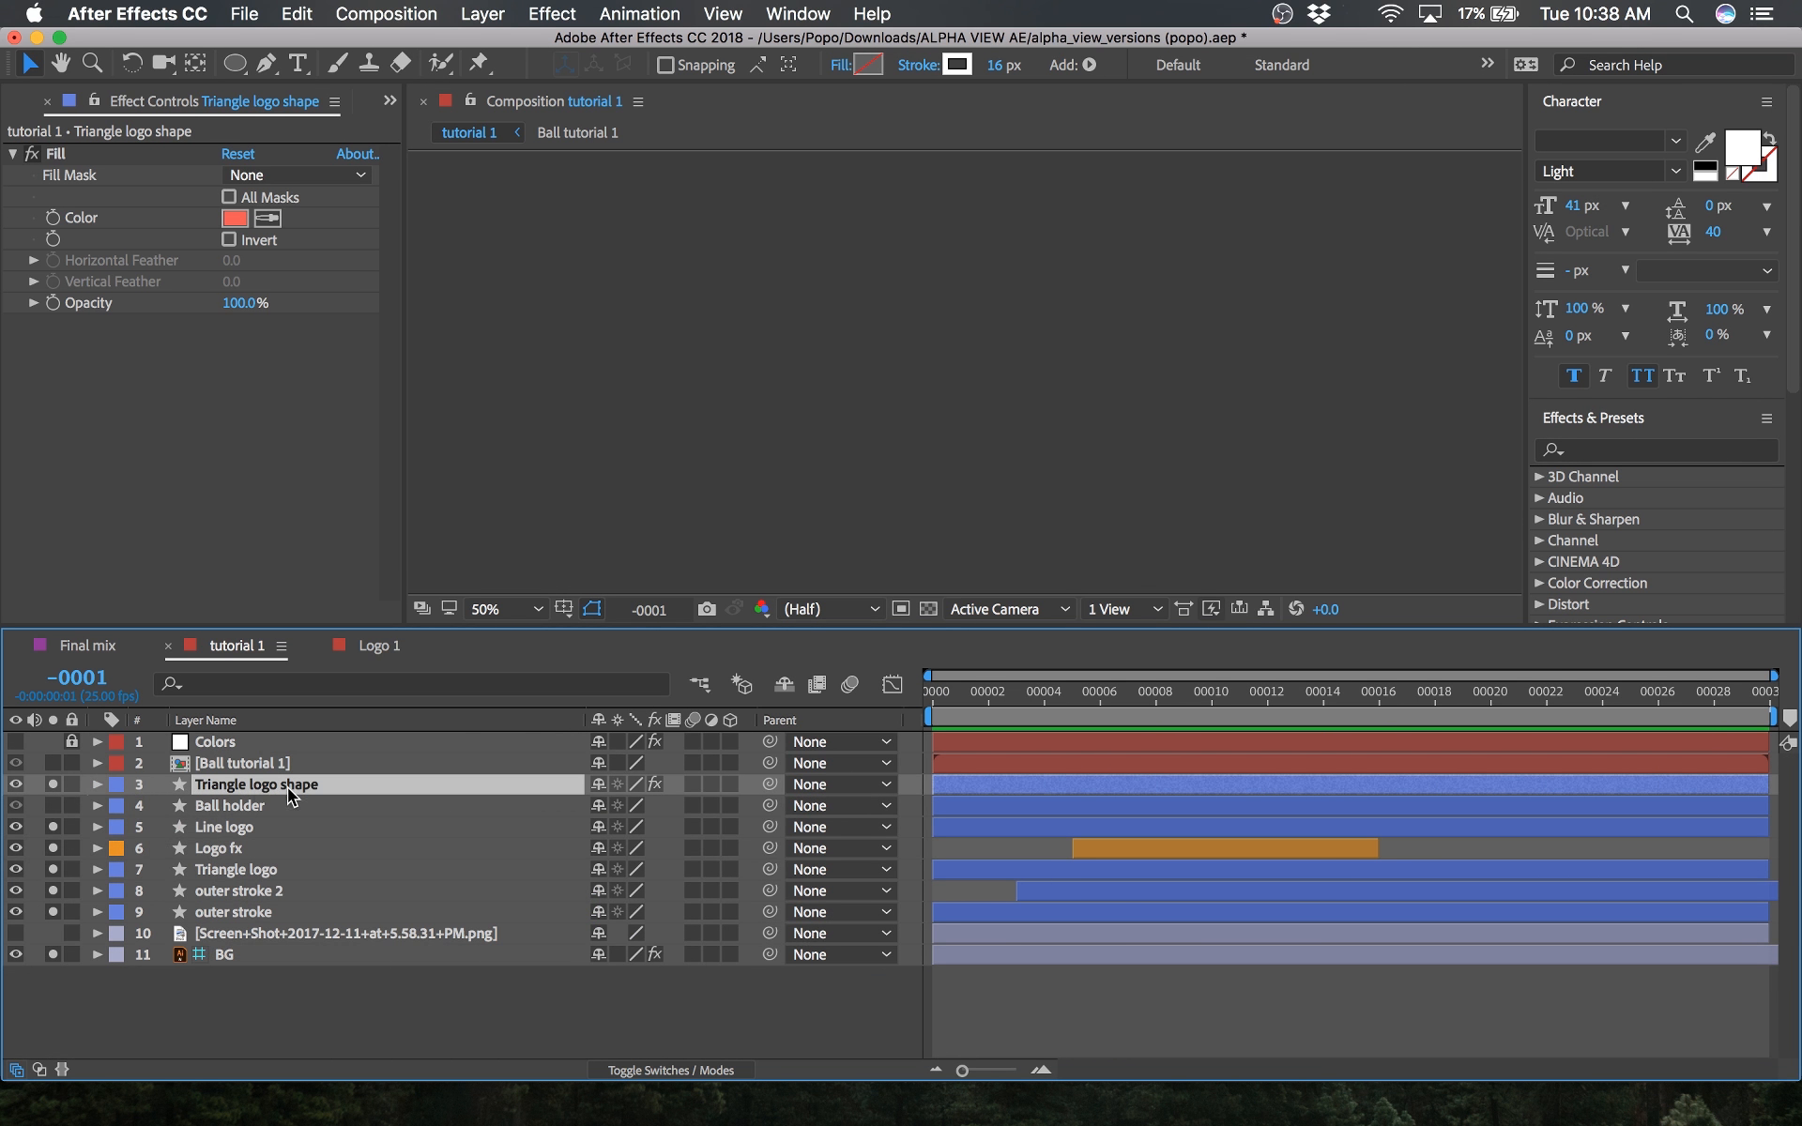
left_click(380, 646)
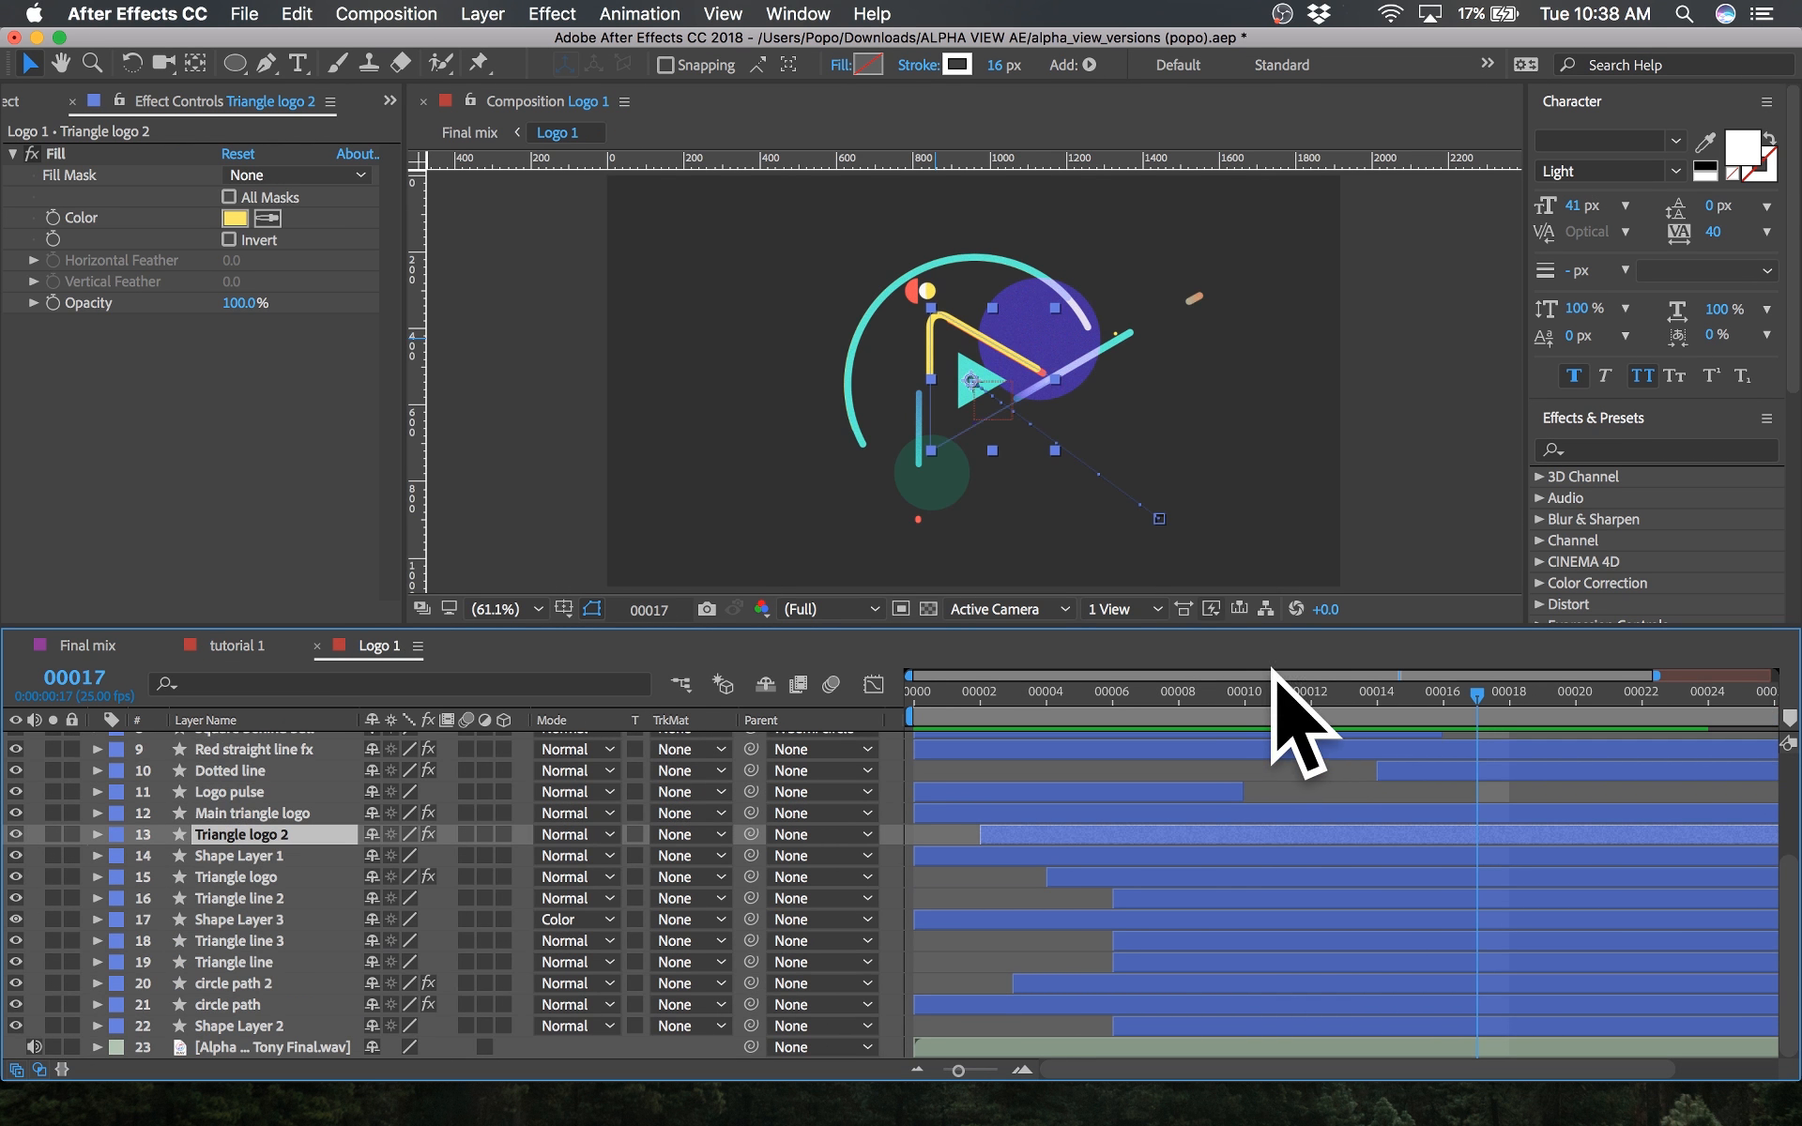
left_click(250, 650)
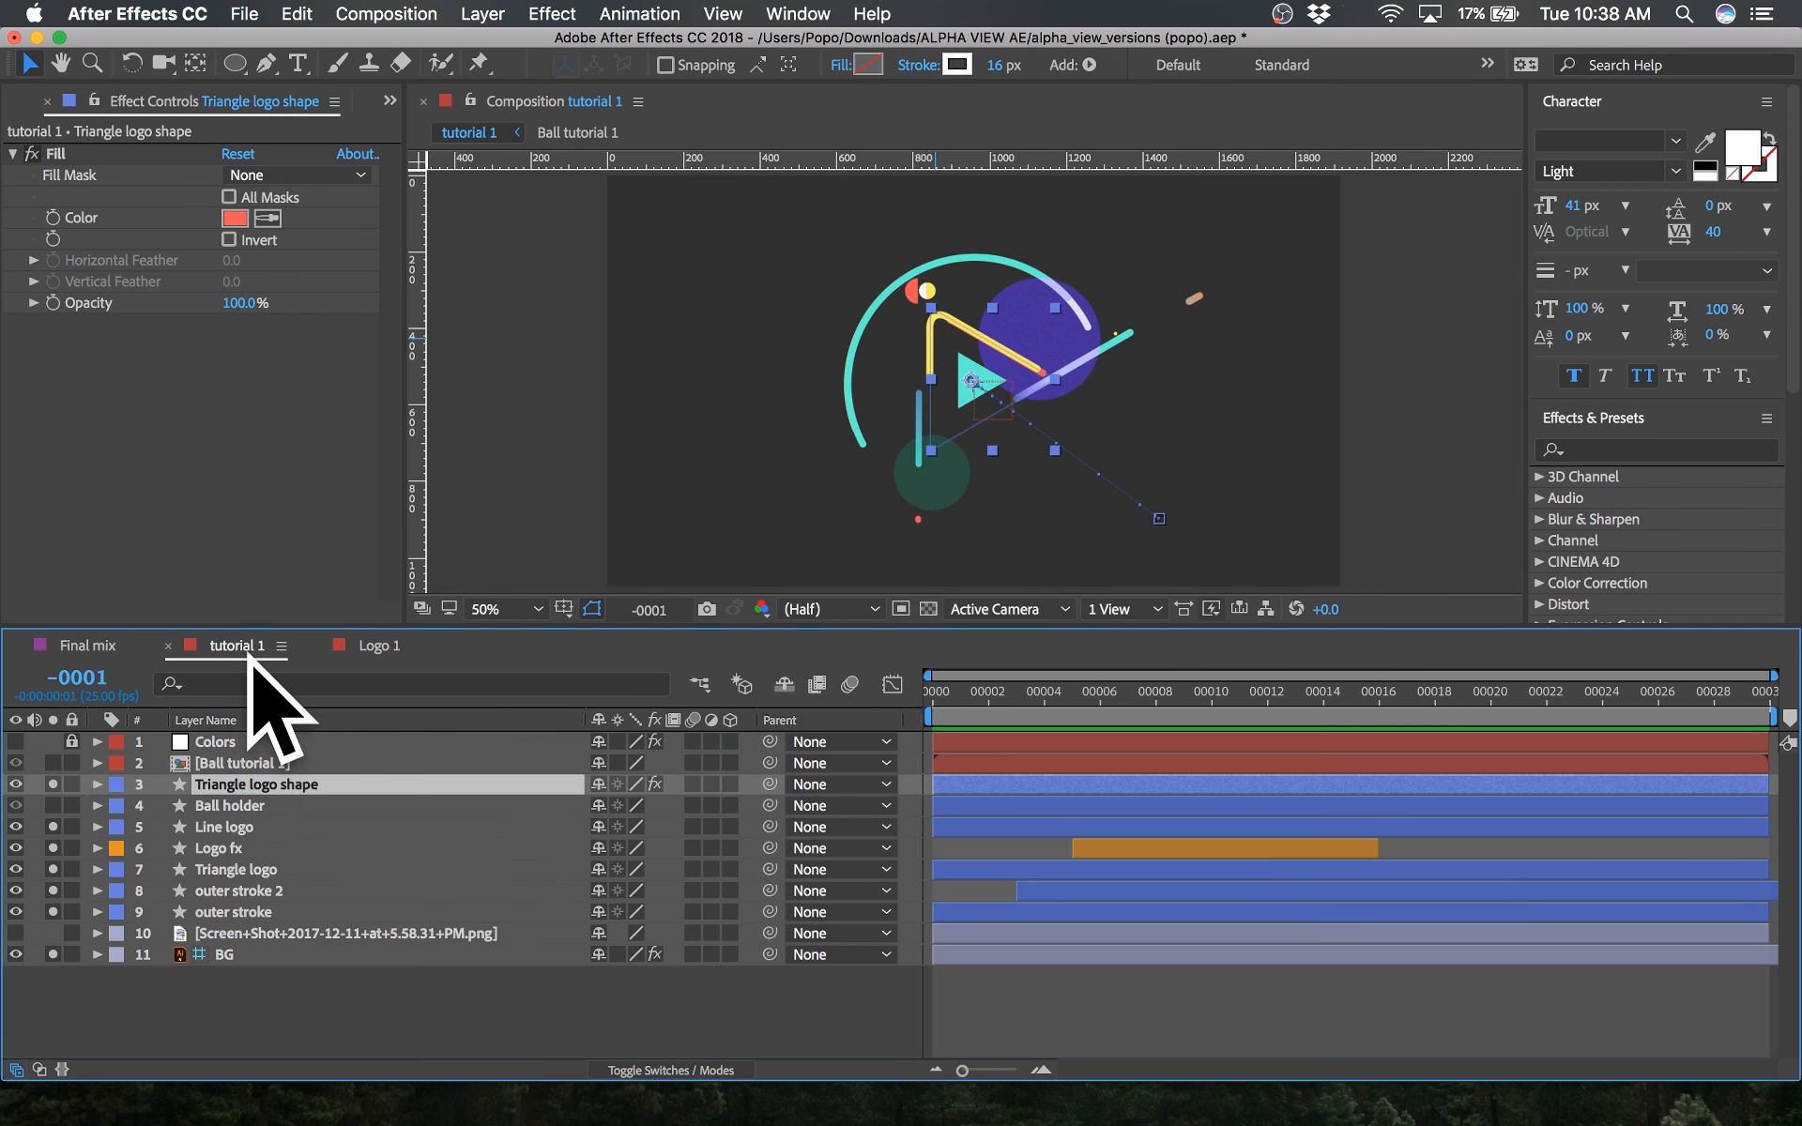
key("super+d")
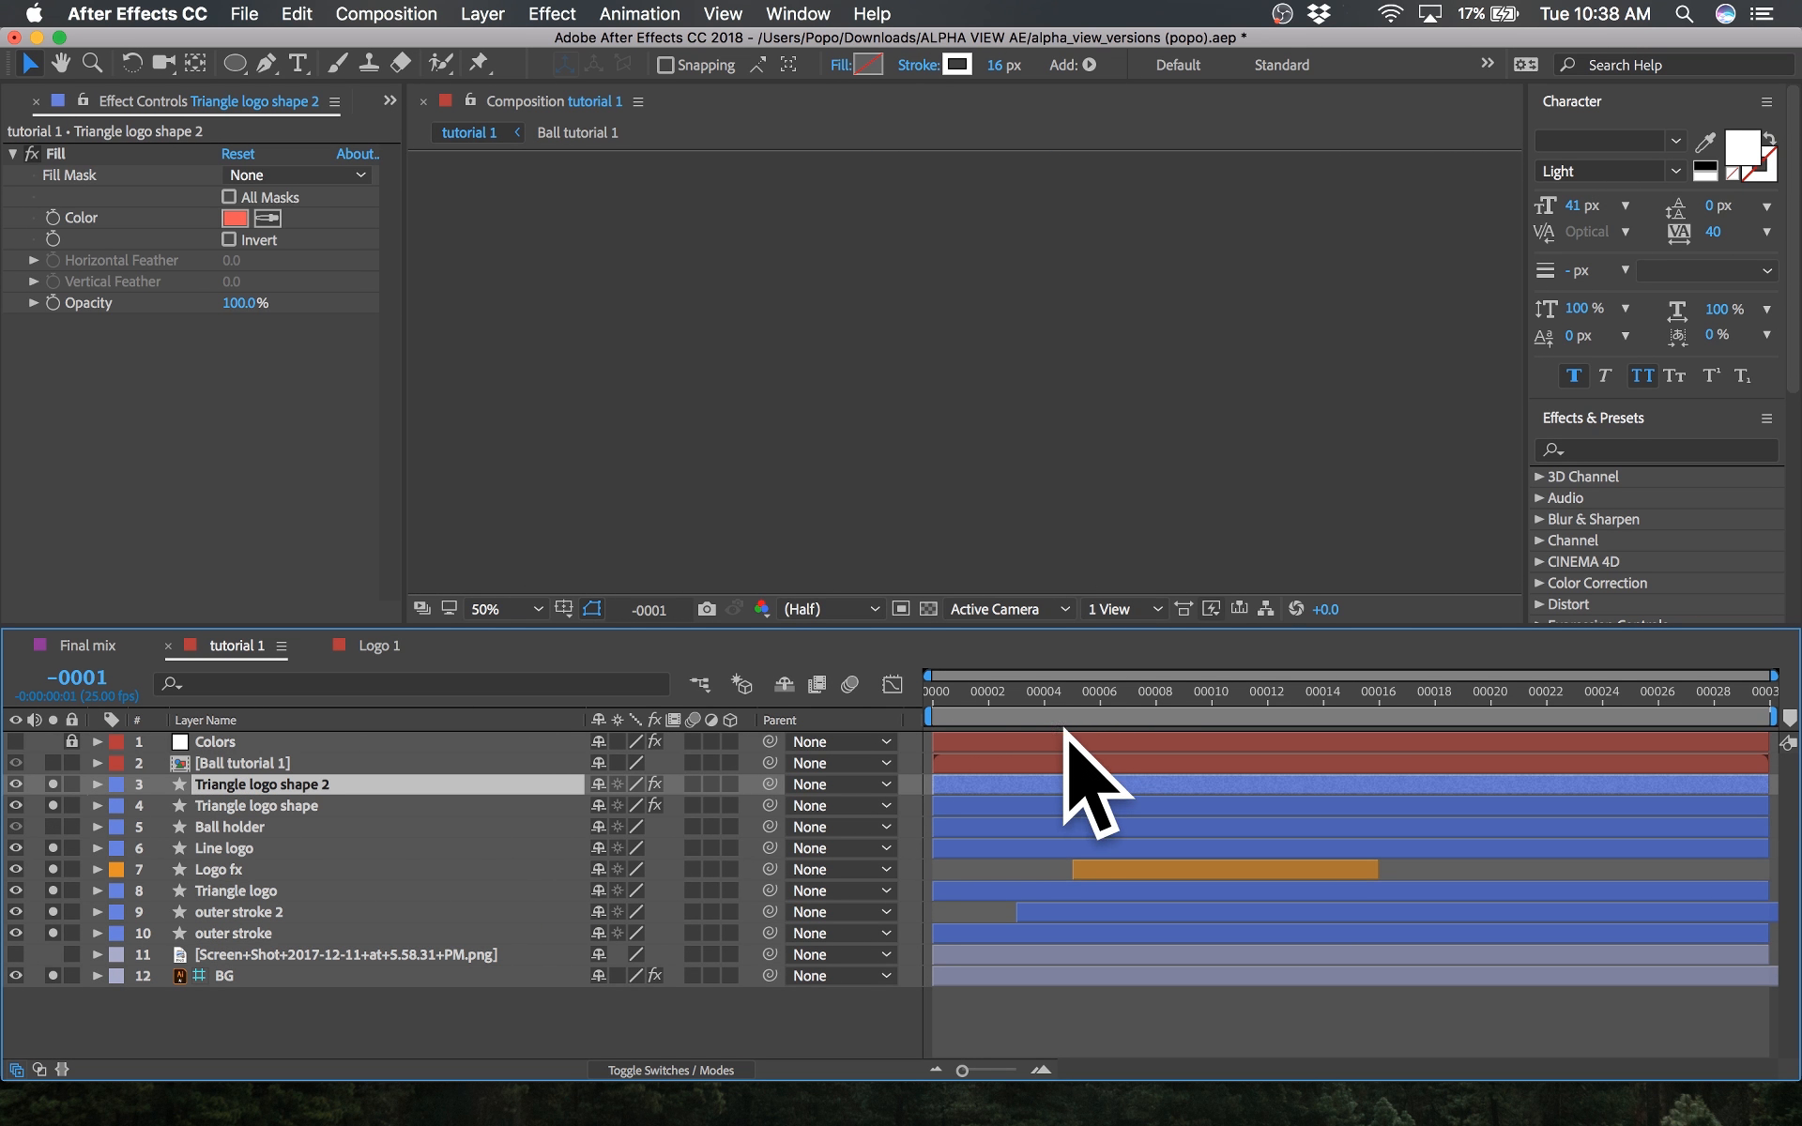
left_click_drag(1112, 698, 1490, 699)
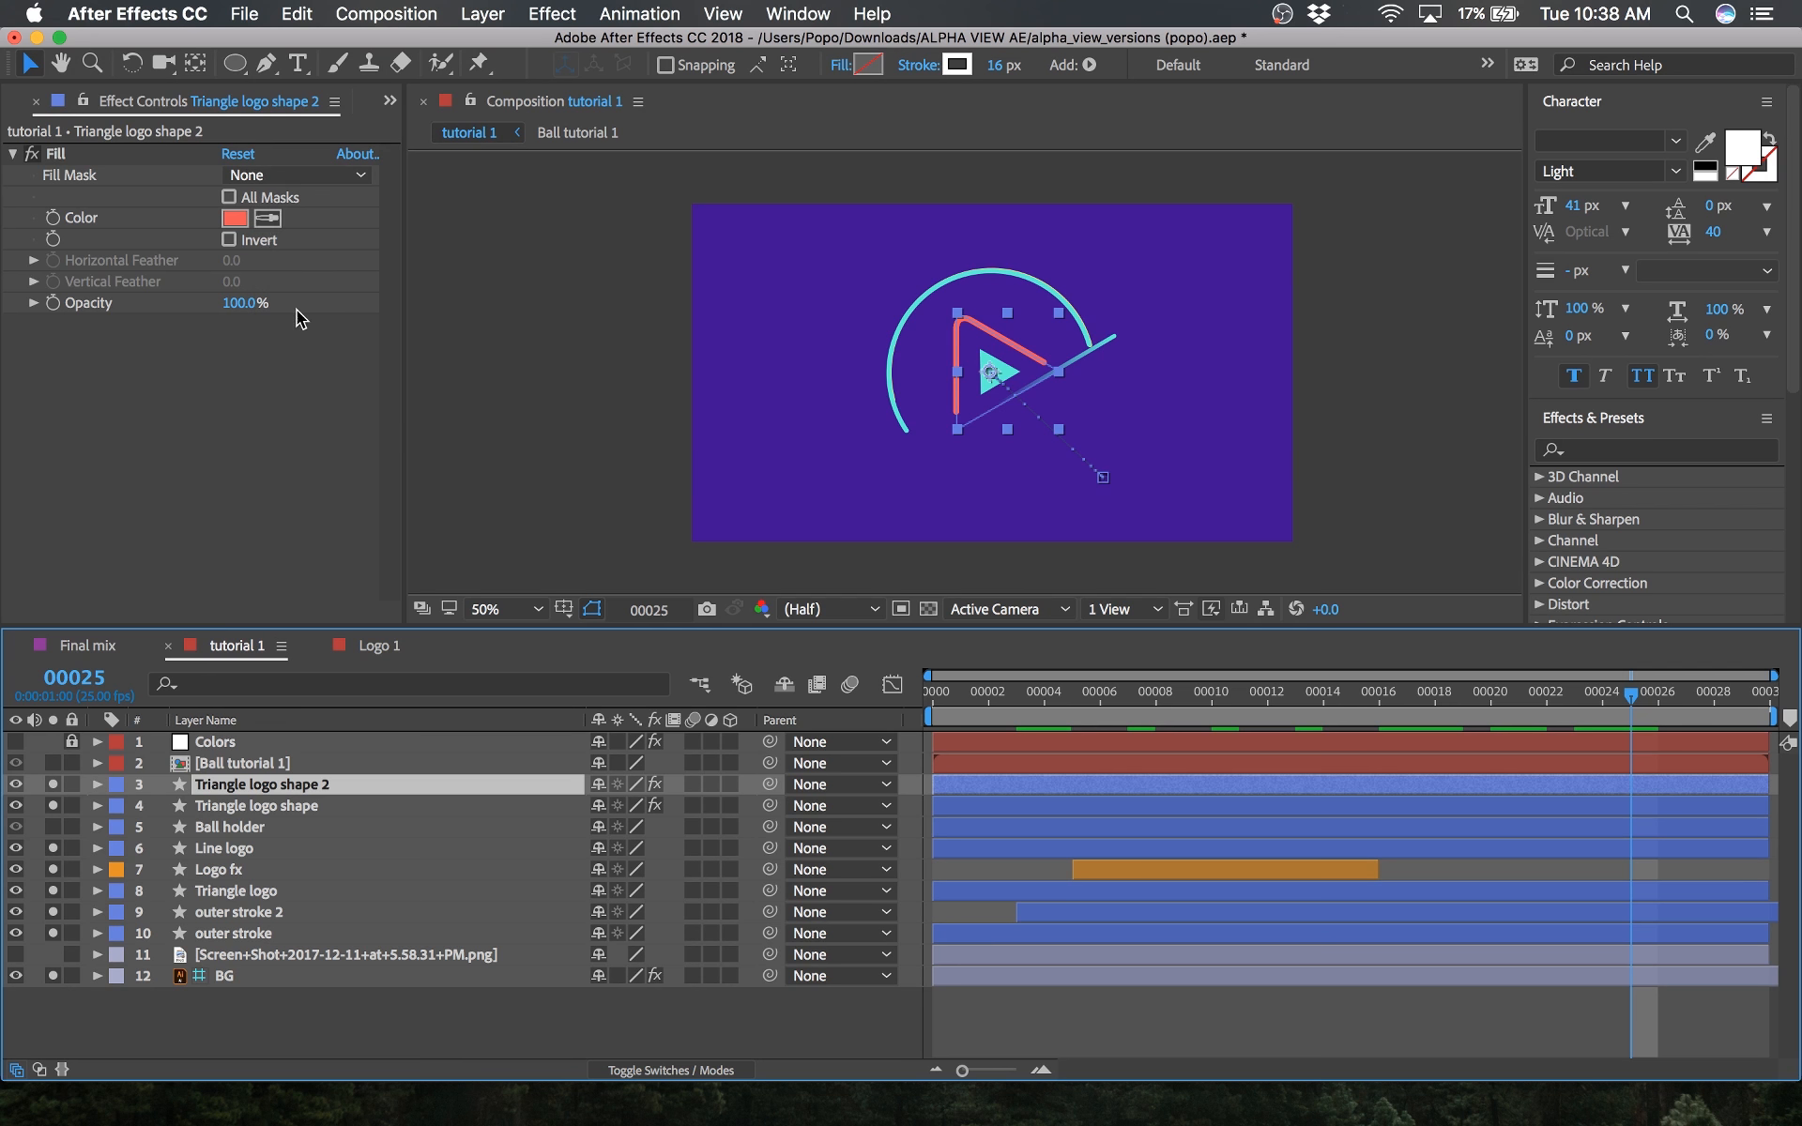
Step: Copy the yellow hex value FFEB60 from the first color of the Colors layer and select Triangle logo shape 2
left_click(229, 745)
left_click(235, 176)
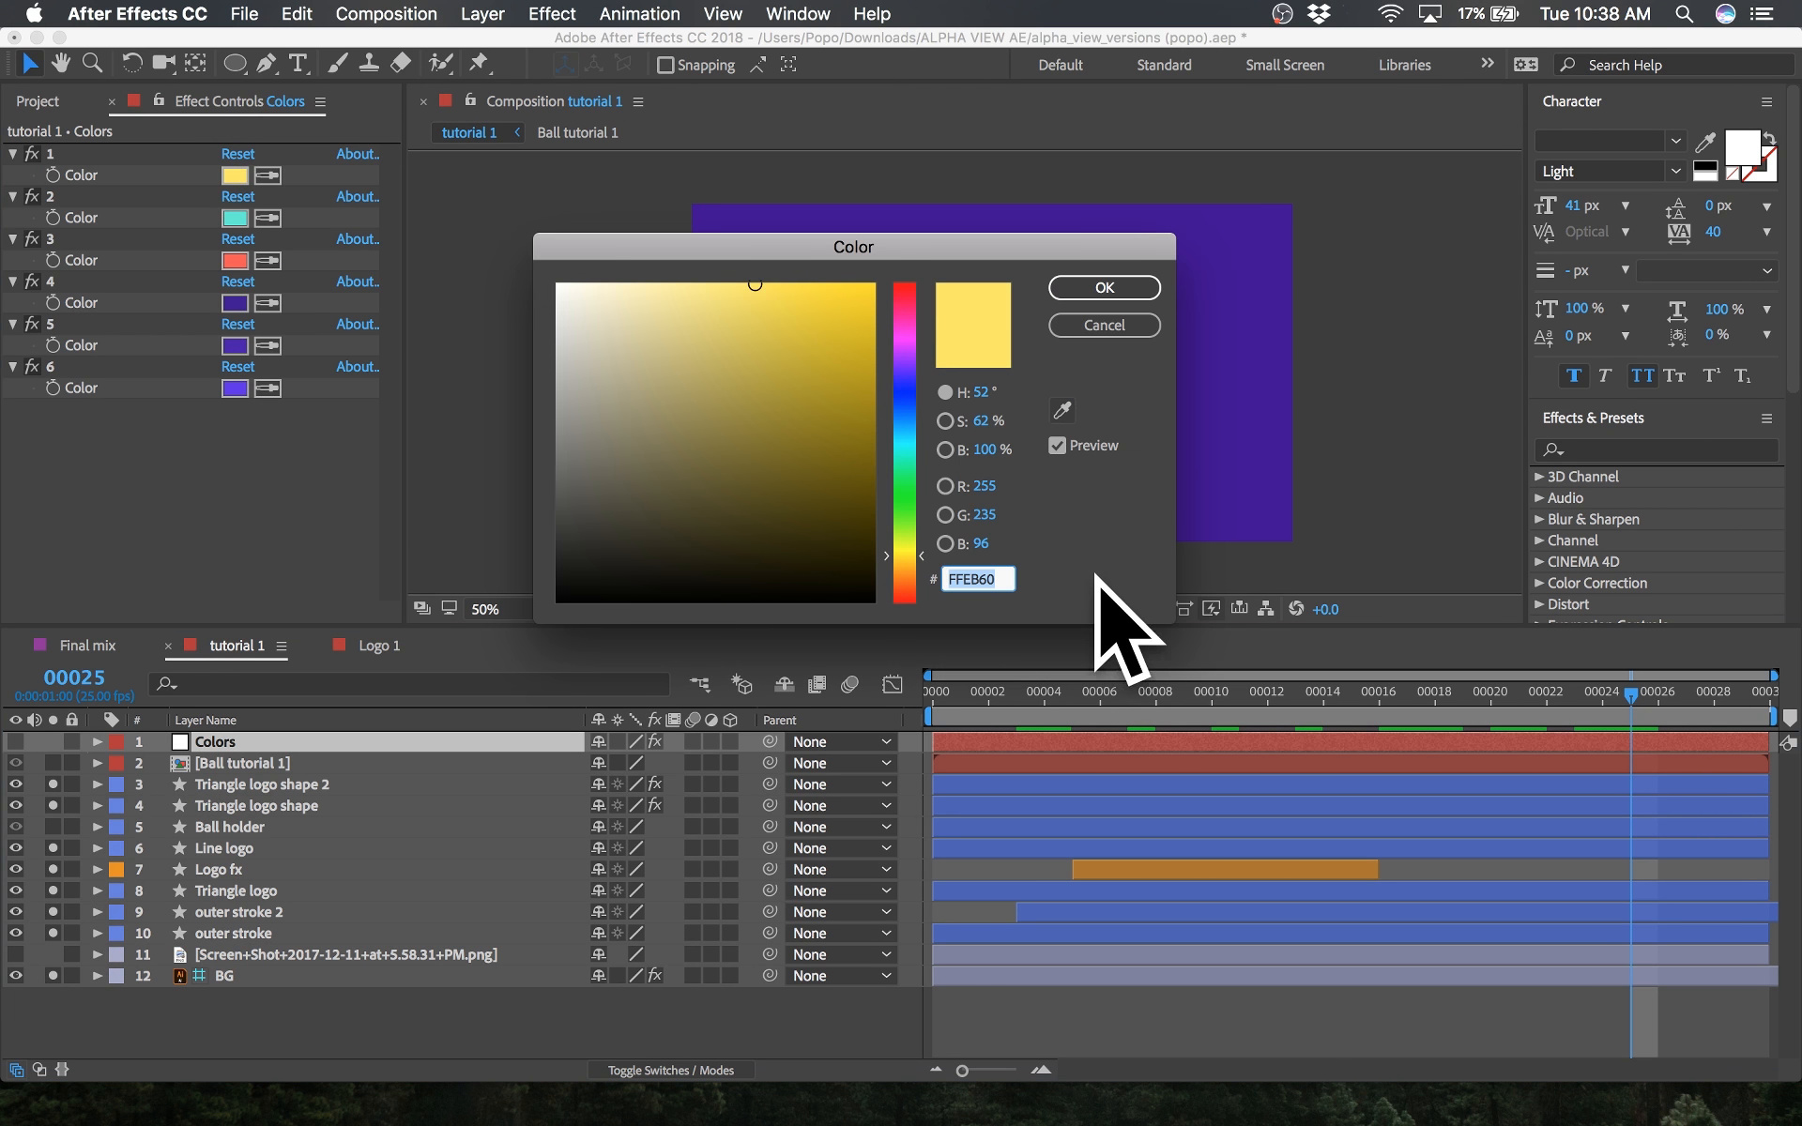
left_click(1108, 328)
left_click(255, 783)
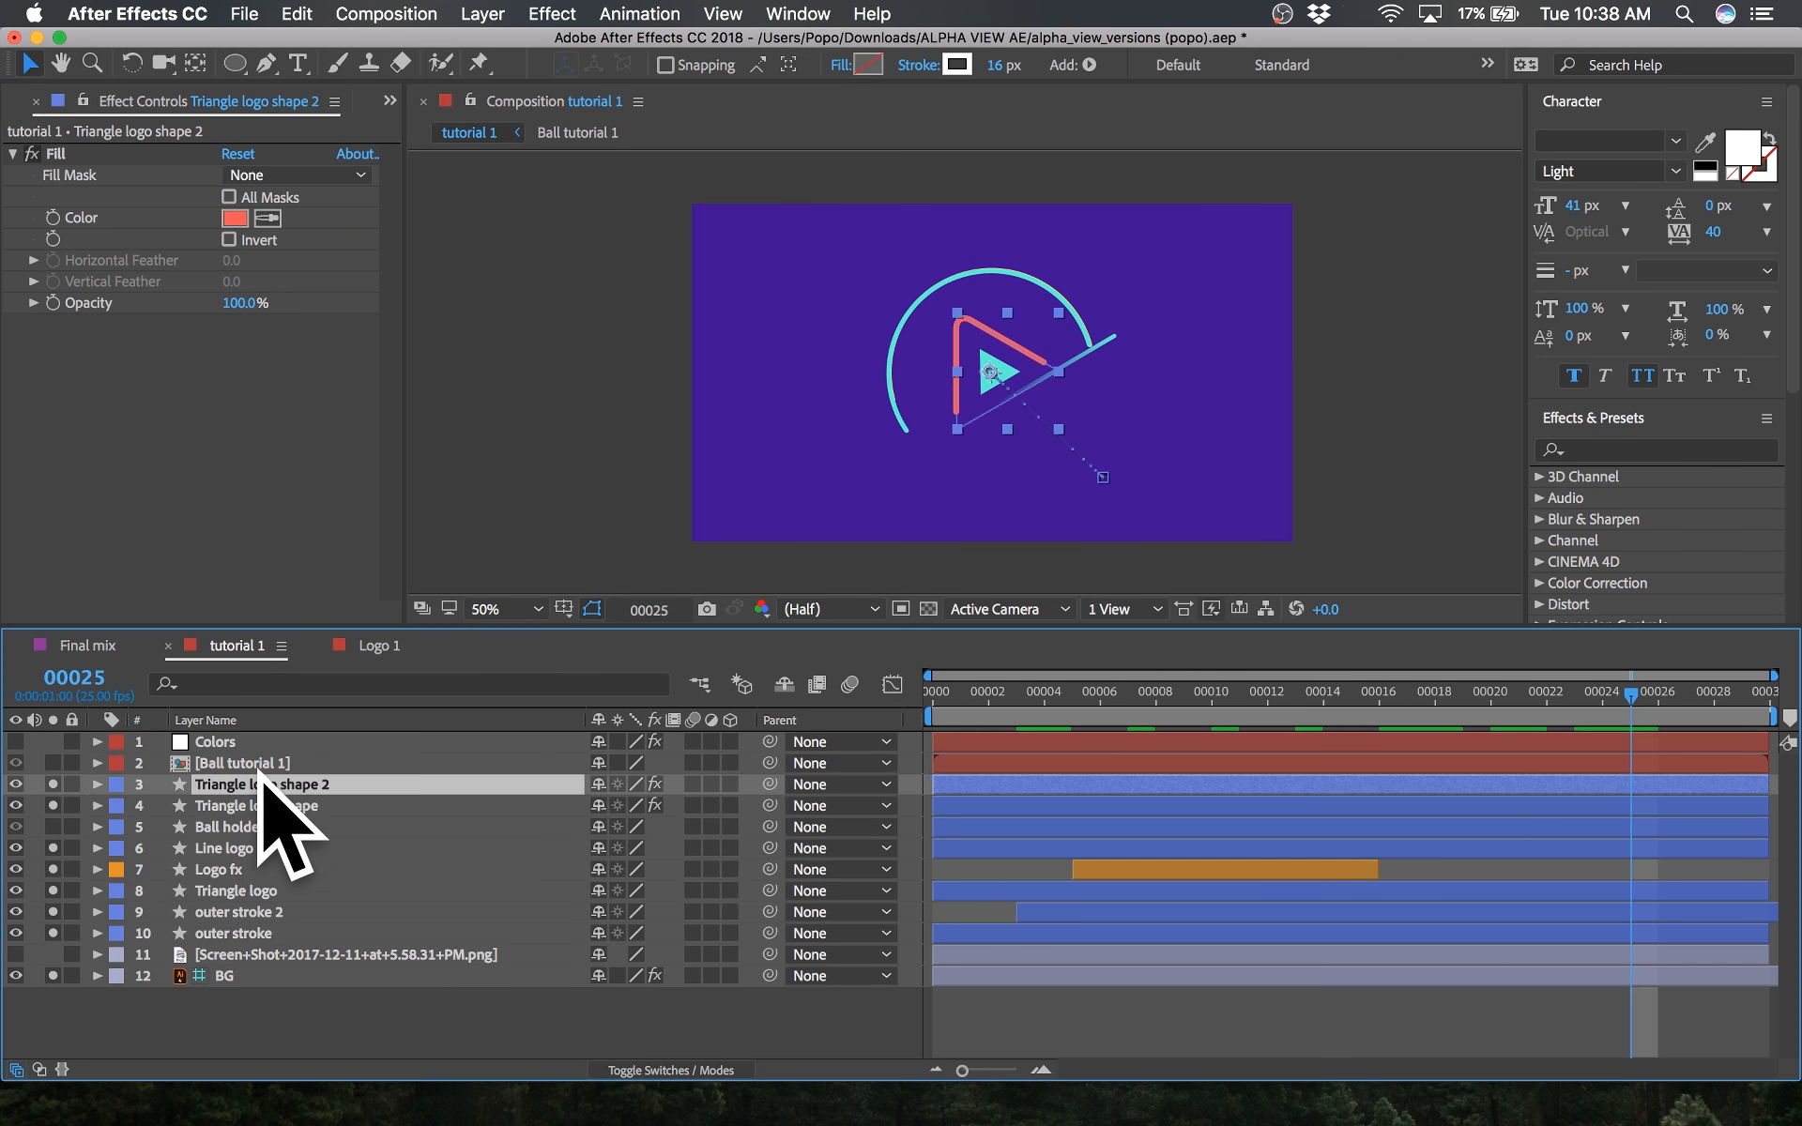
left_click(235, 218)
type("FFEB60")
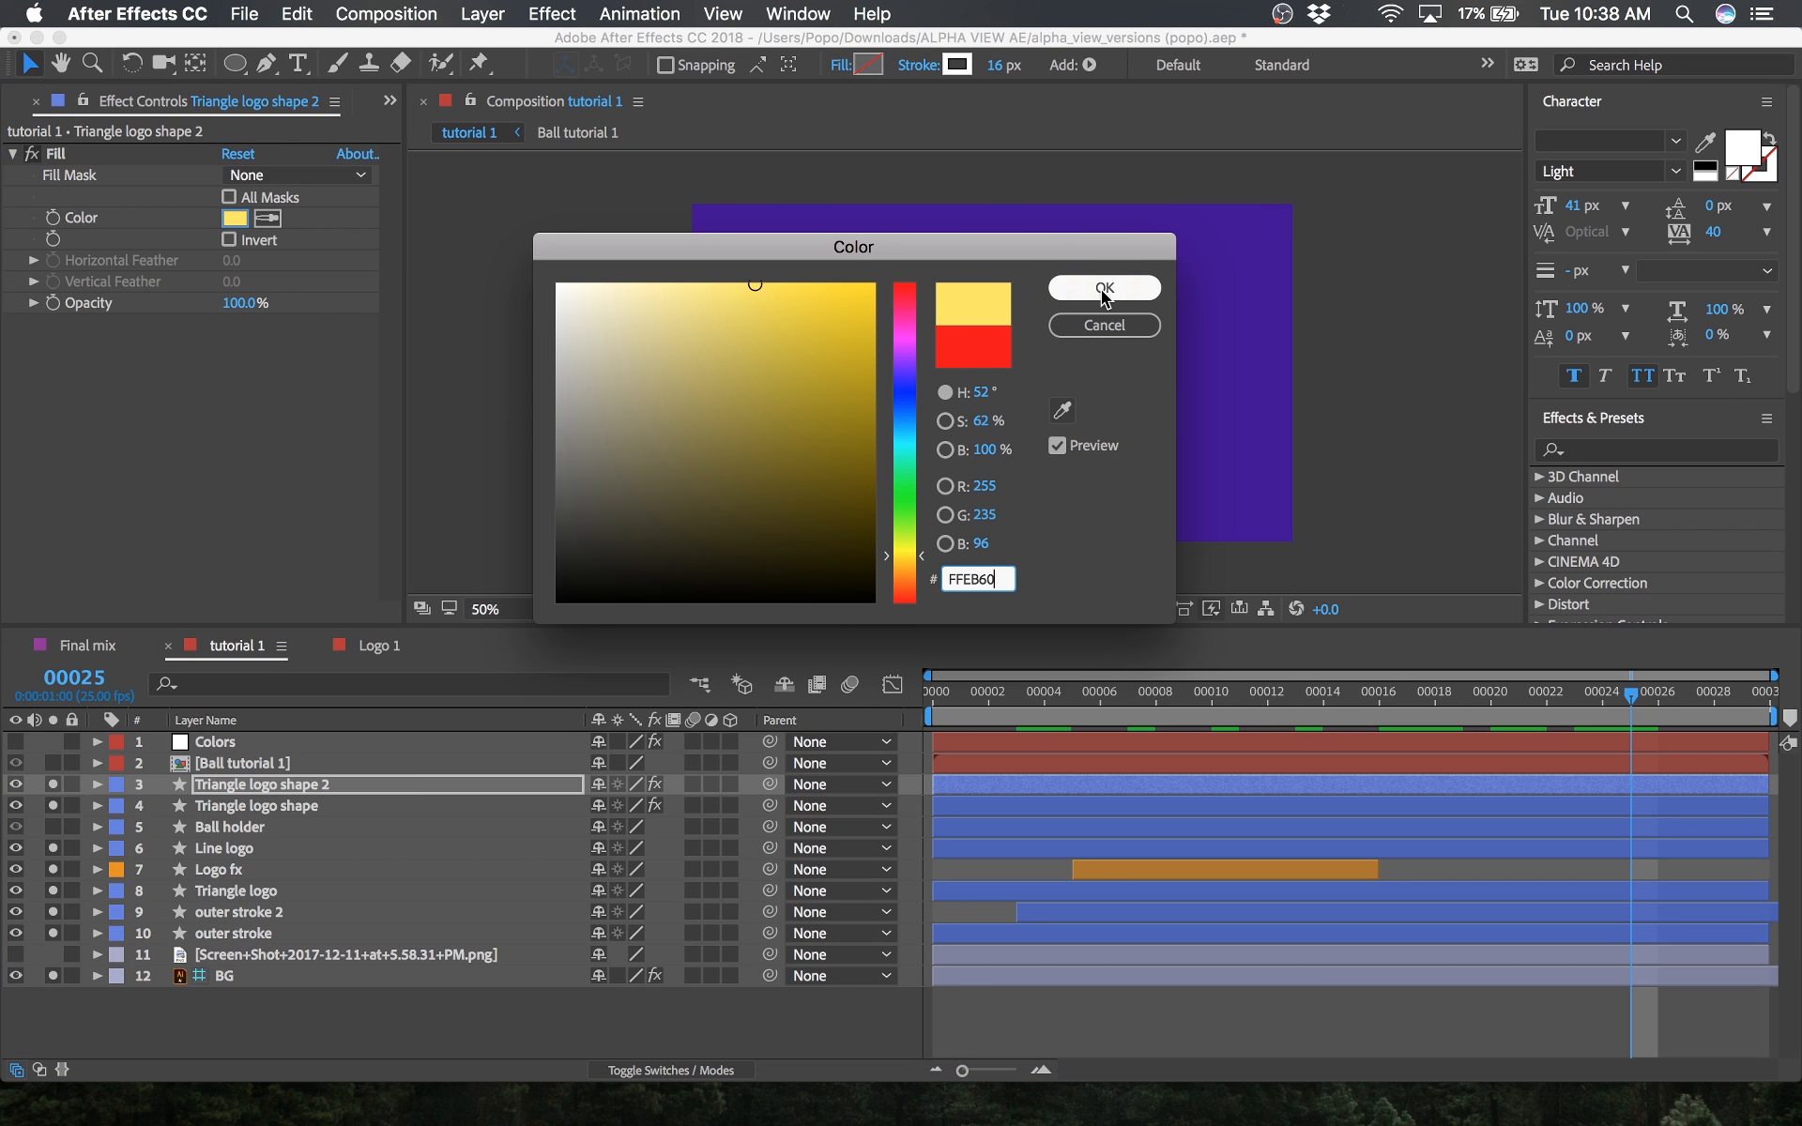
left_click(1094, 326)
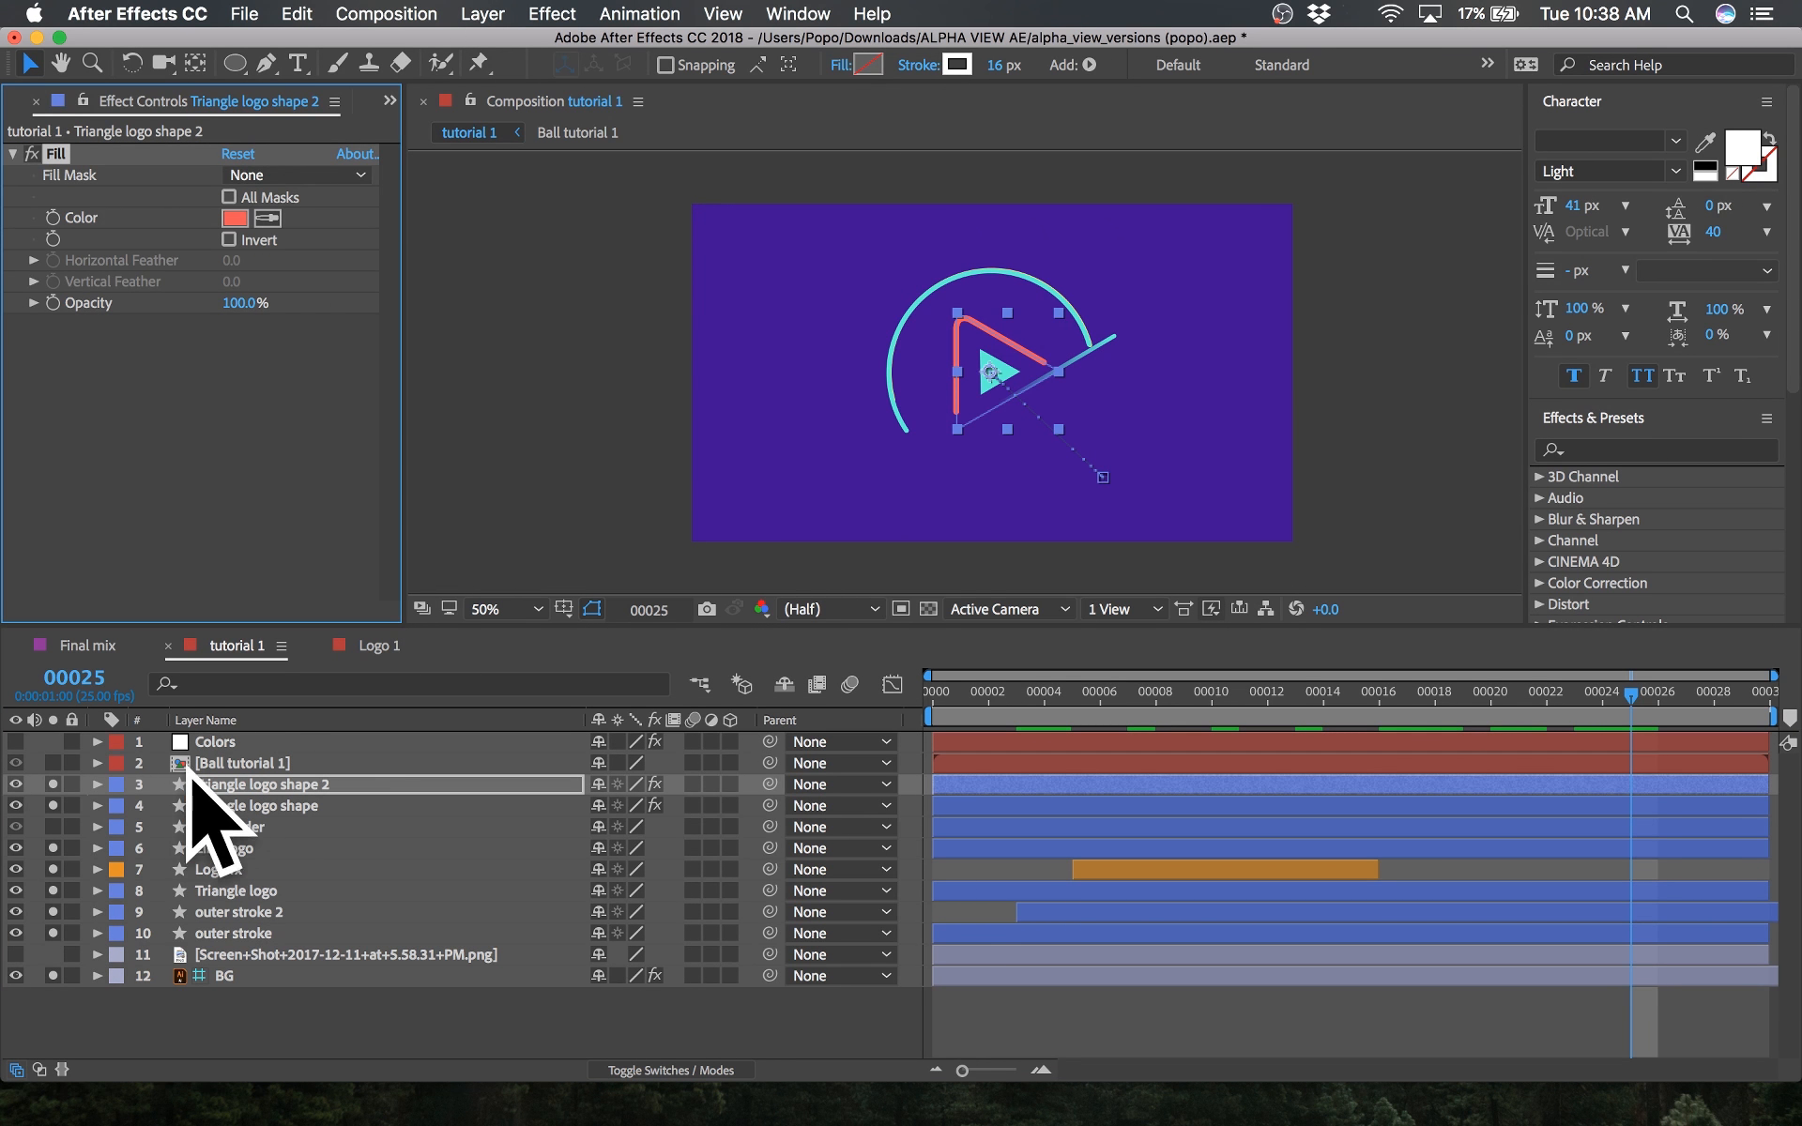
Step: Delete the Fill effect from Triangle logo shape 2 and set its stroke color to FFEB60
key("Delete")
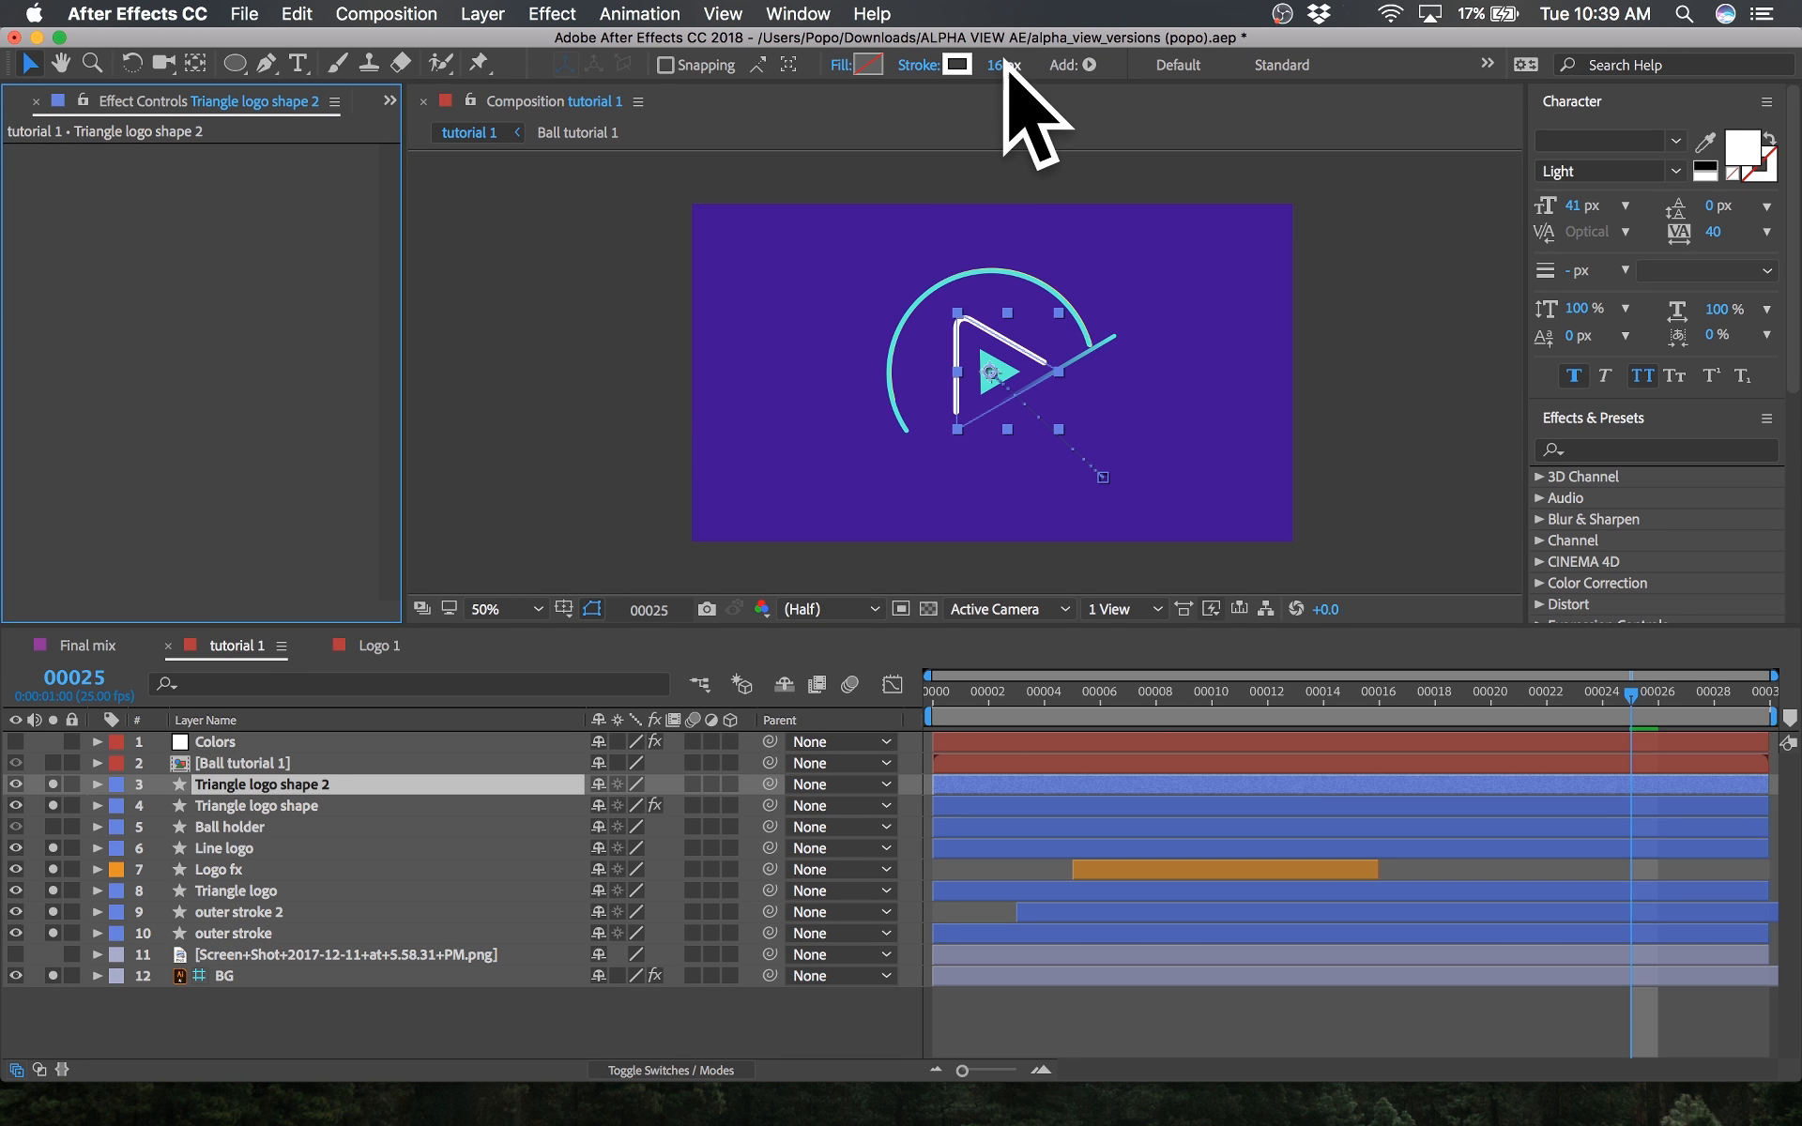
left_click(958, 64)
type("FFEB60")
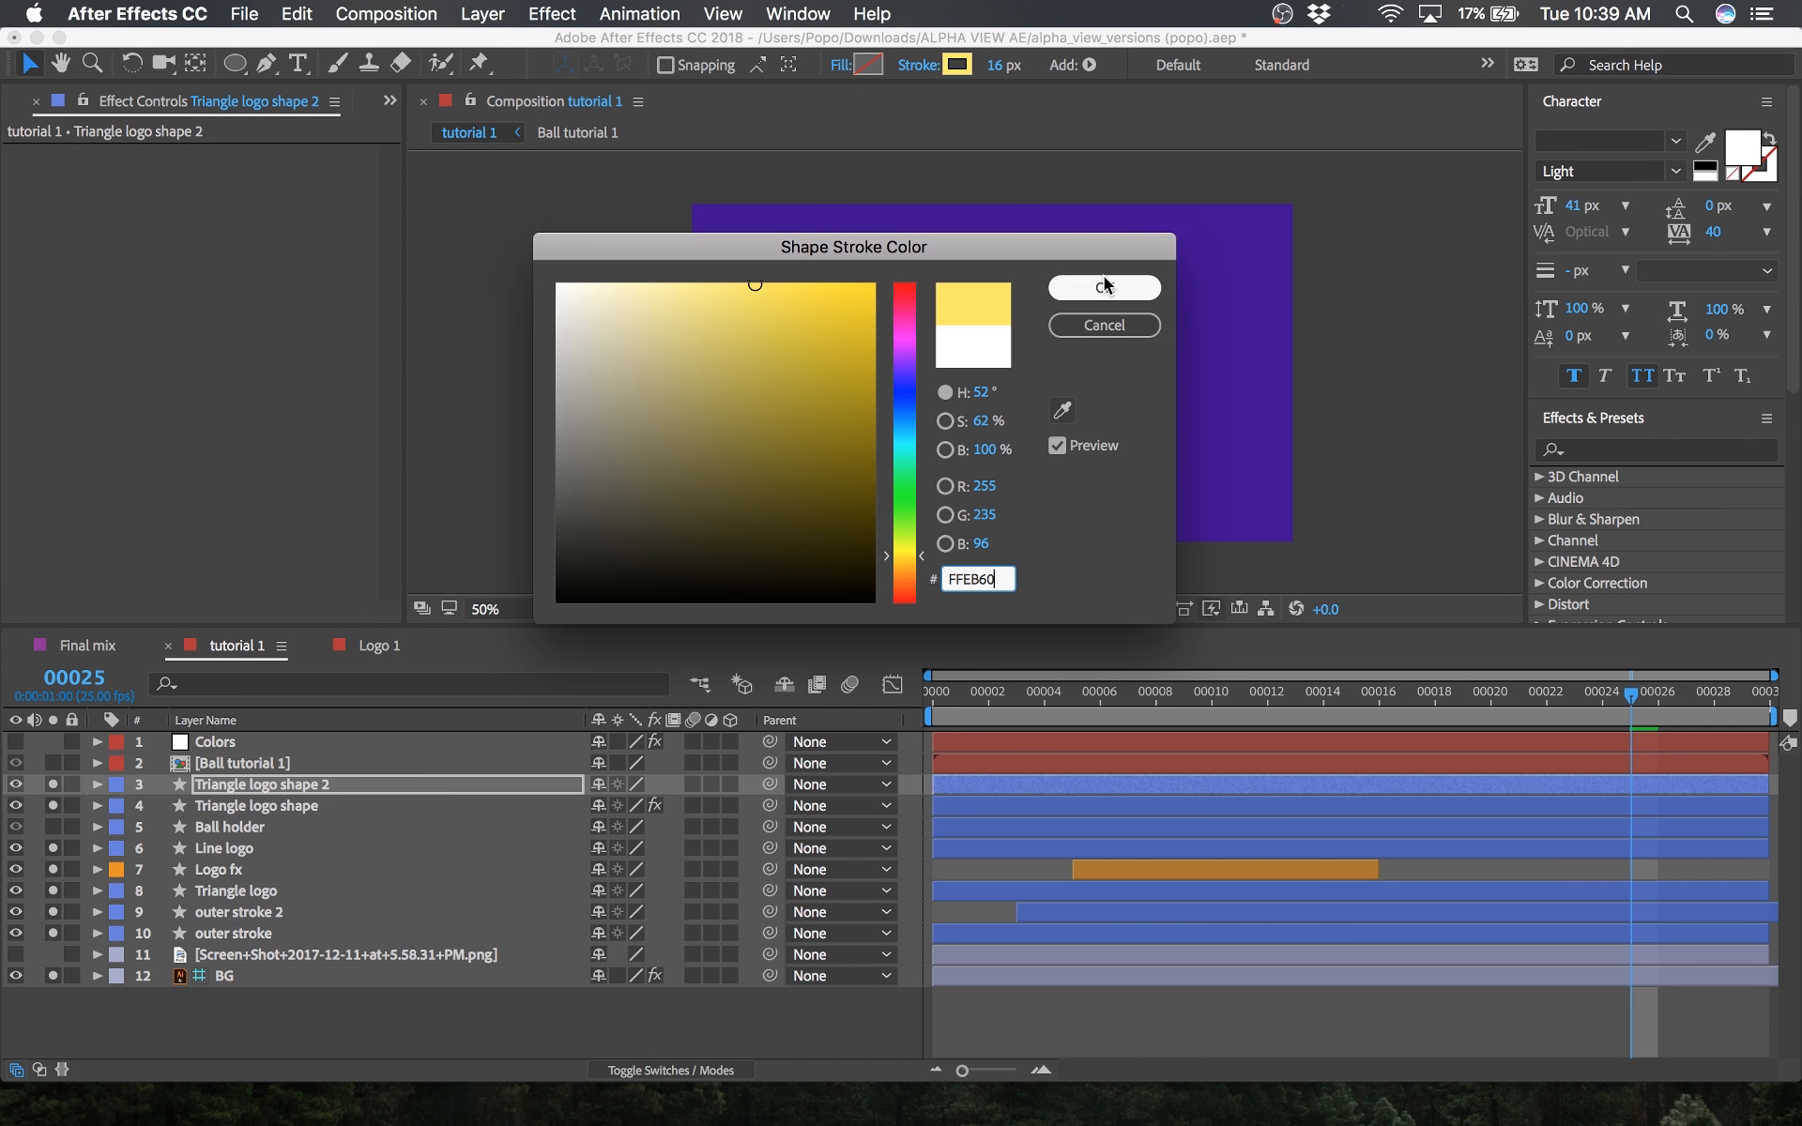
left_click(1105, 286)
left_click(1387, 997)
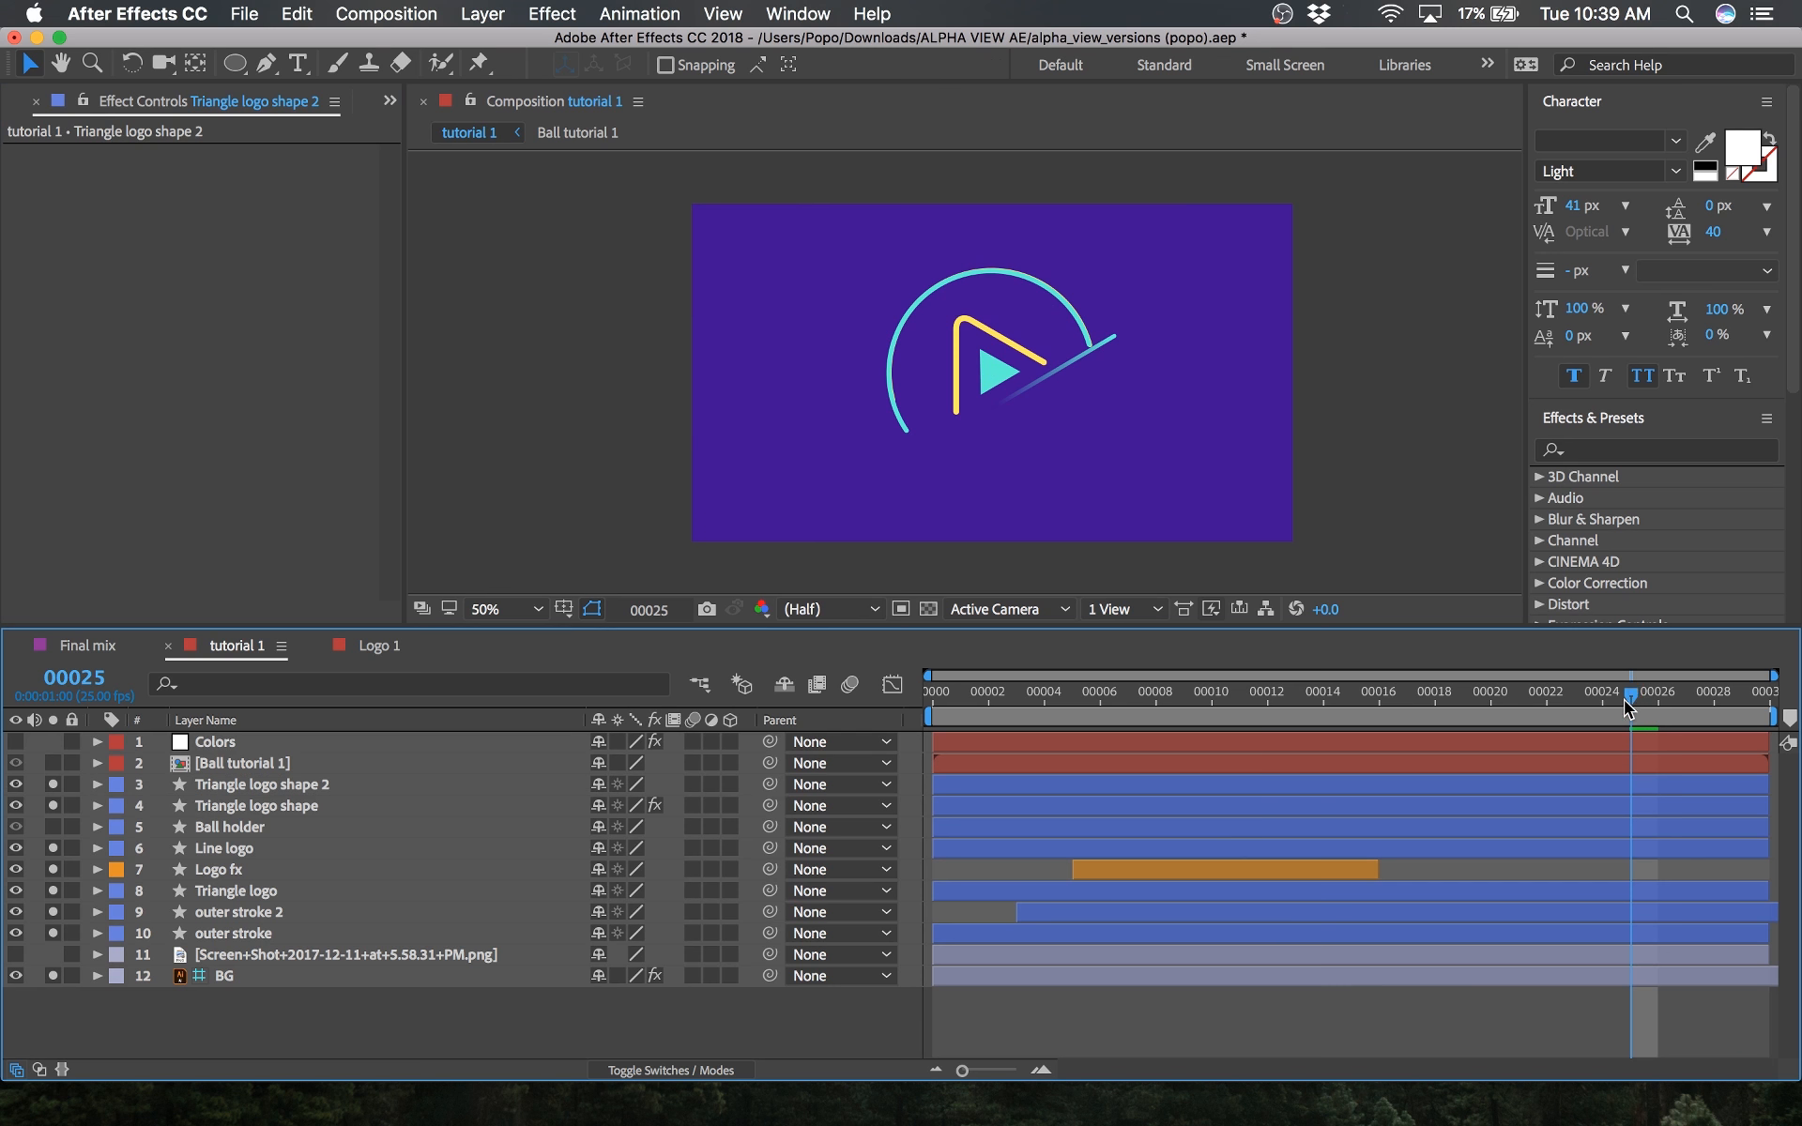
Step: Shift the Triangle logo shape 2 layer to start at frame 2 and preview the offset from the beginning
left_click_drag(1623, 700, 888, 698)
left_click_drag(1034, 719, 1127, 702)
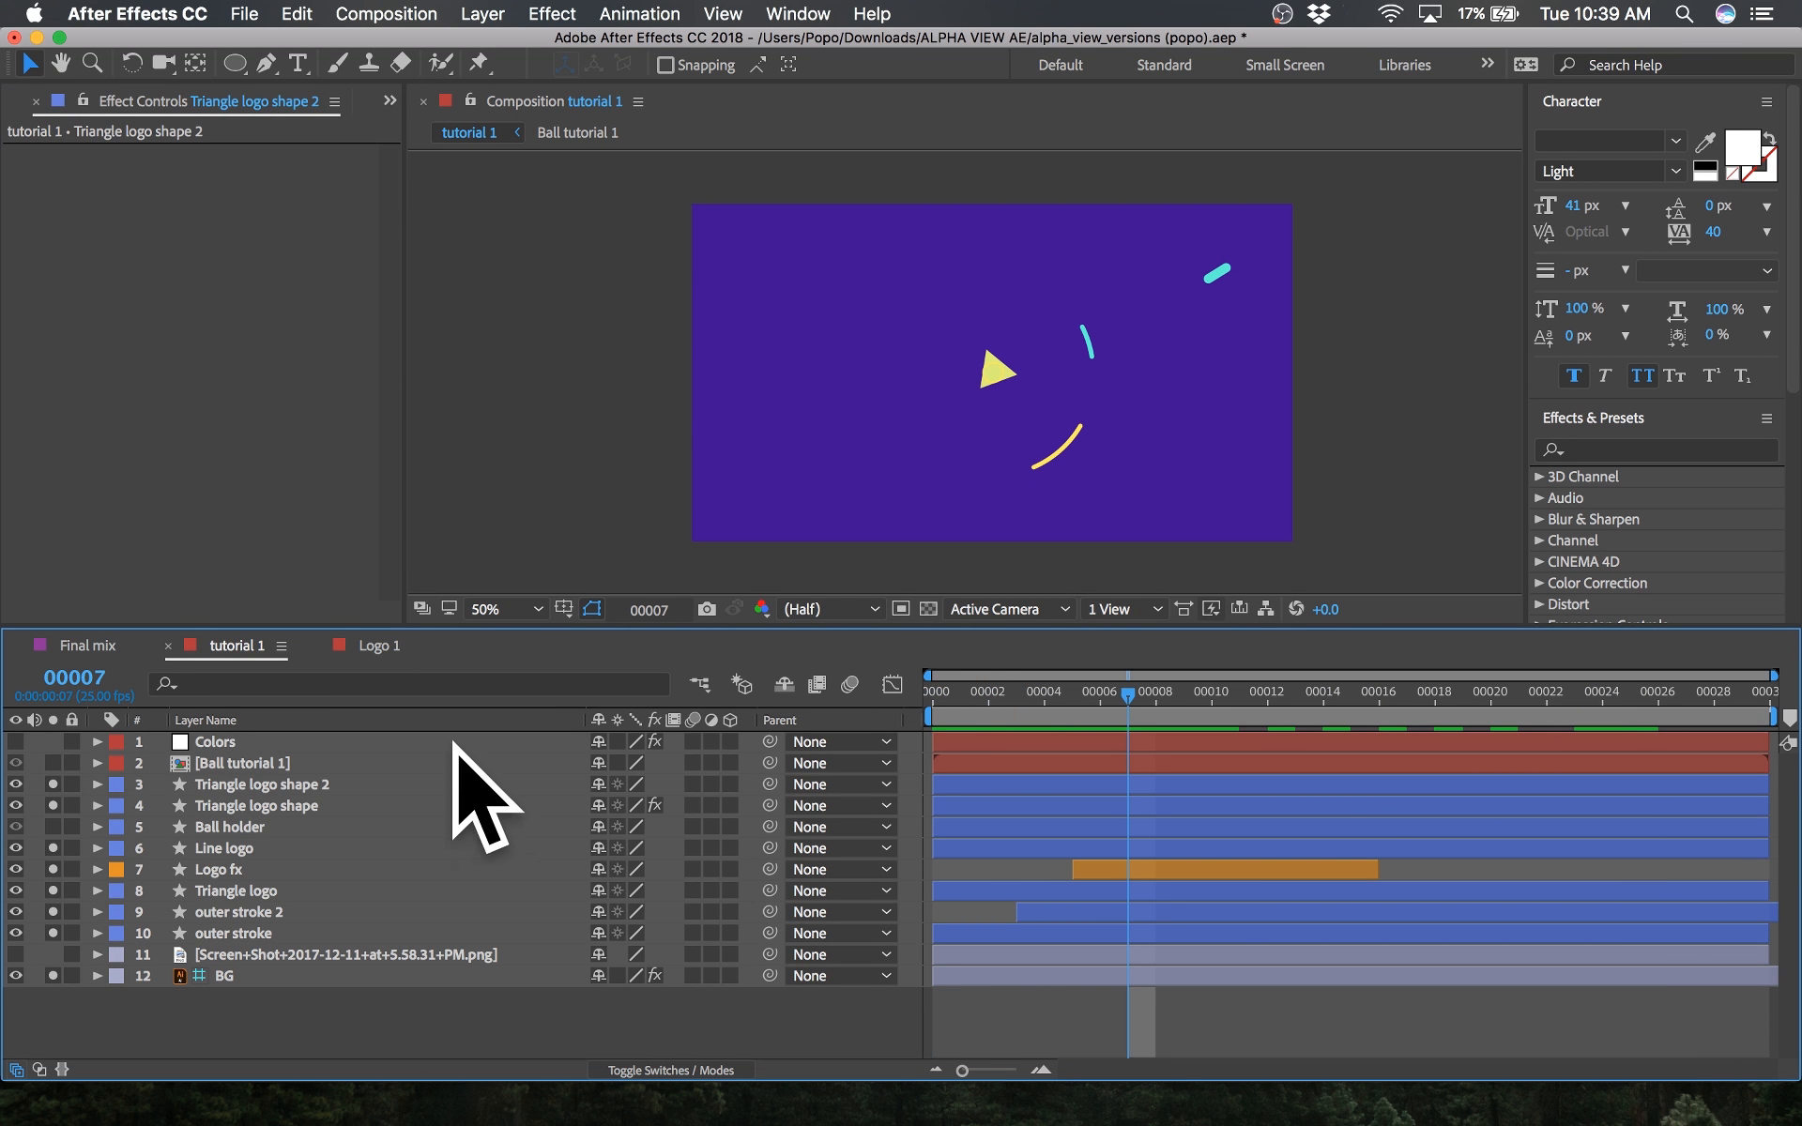
left_click(309, 785)
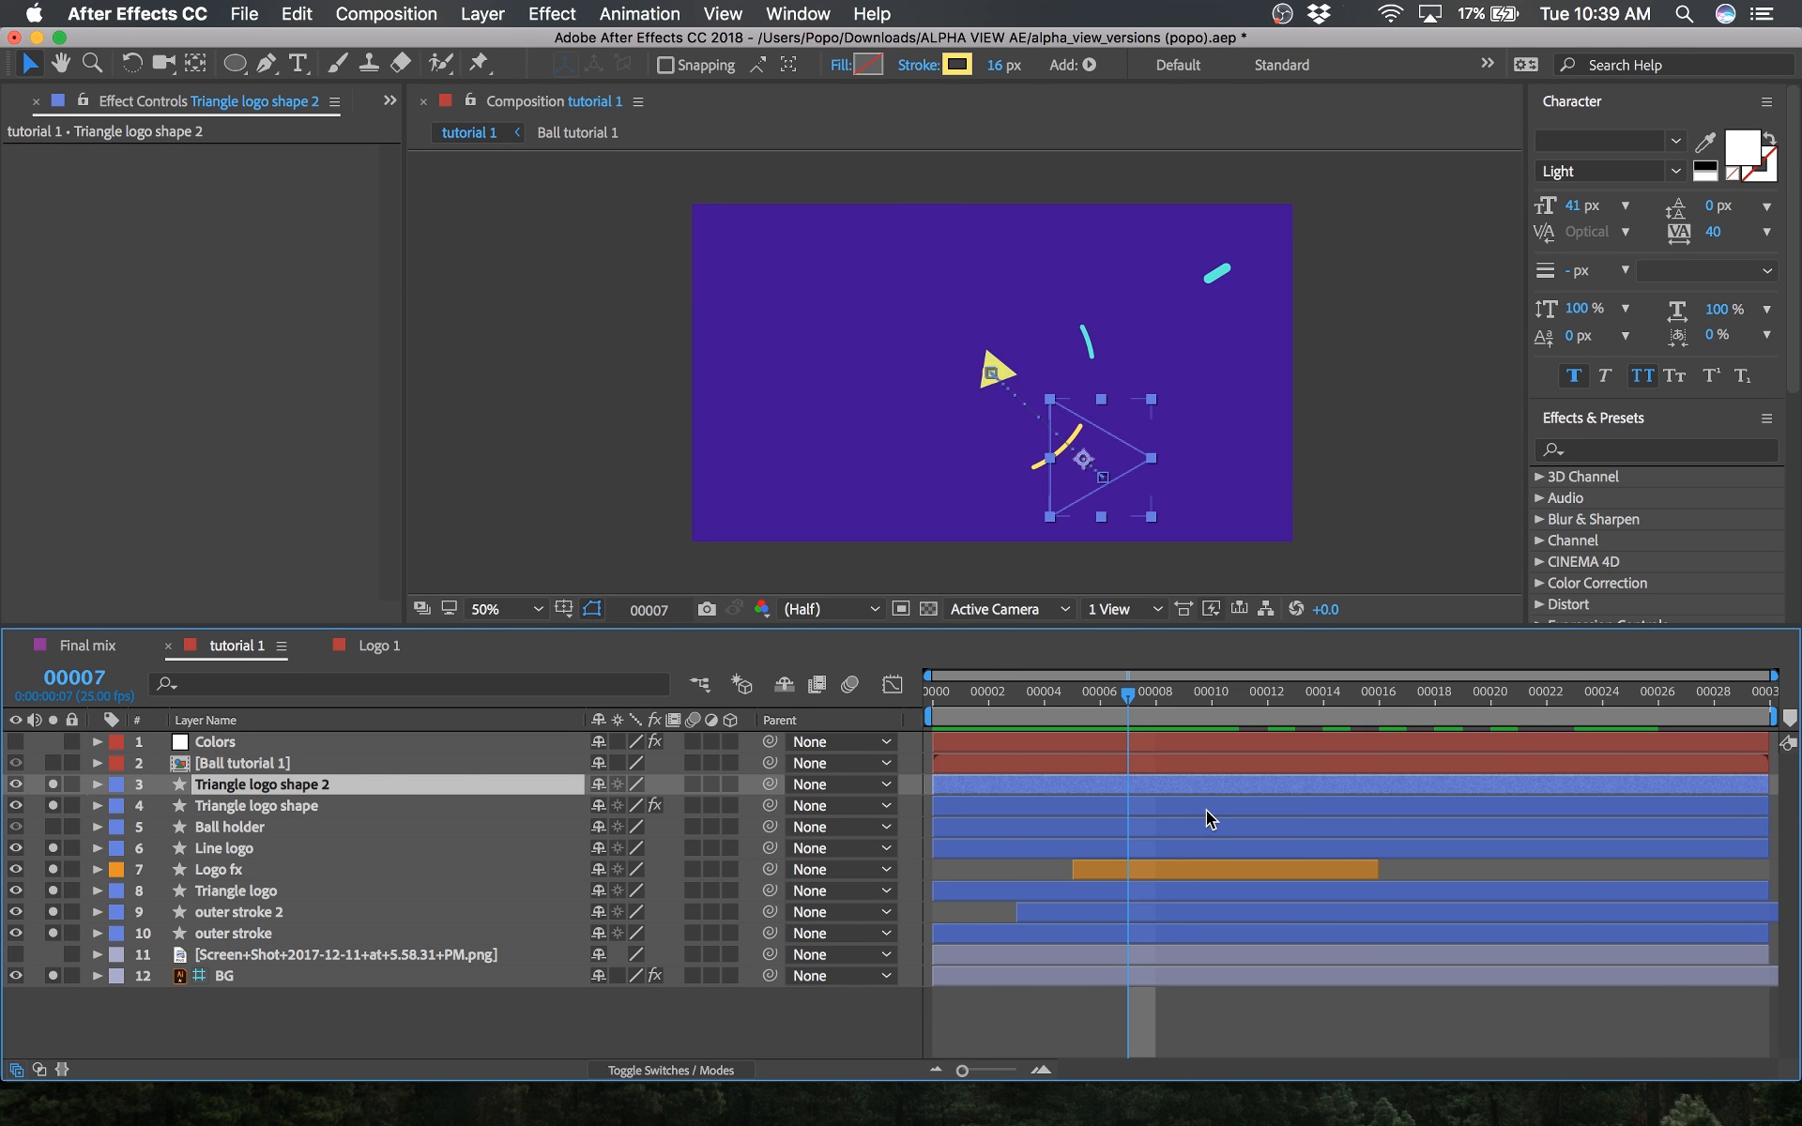
left_click_drag(1184, 789, 1240, 783)
left_click_drag(1104, 700, 684, 702)
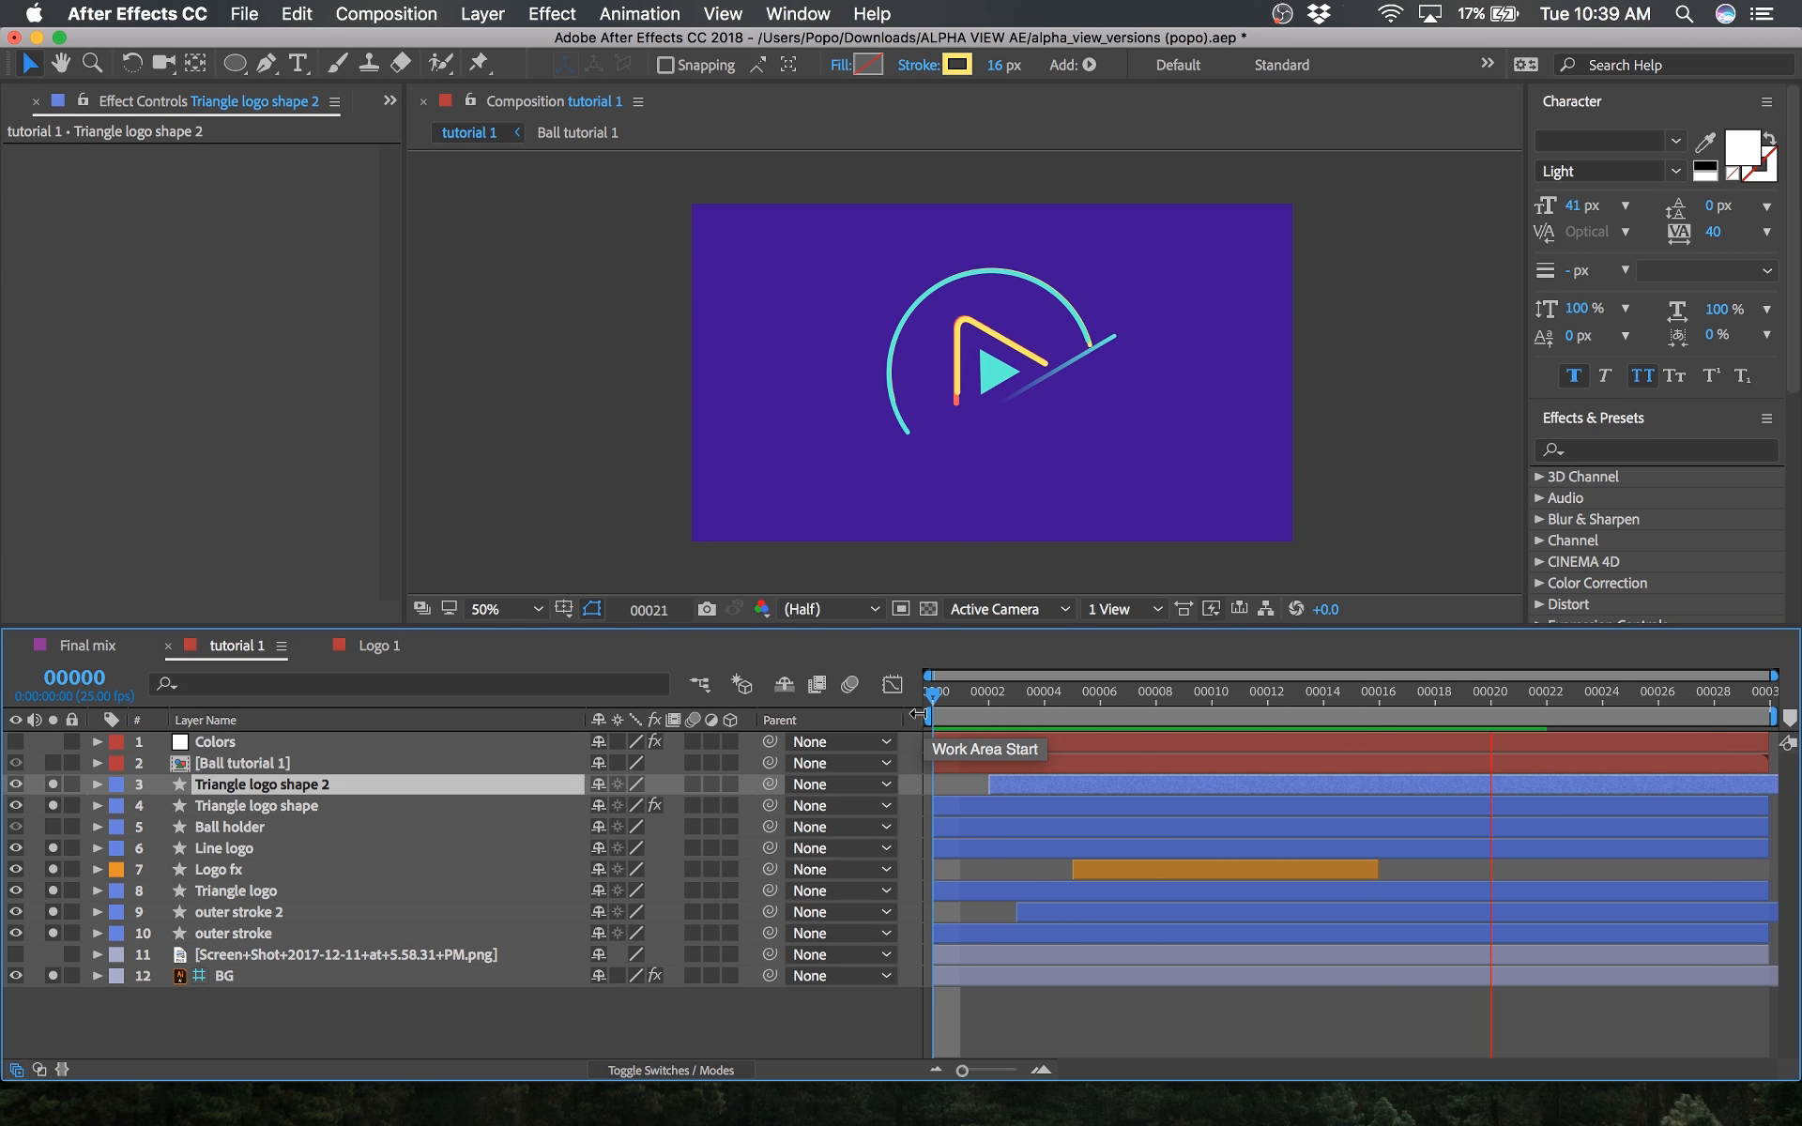
Step: Save the project and scrub through the Logo 1 composition to study how the Semi circle layer moves over time
key("super+s")
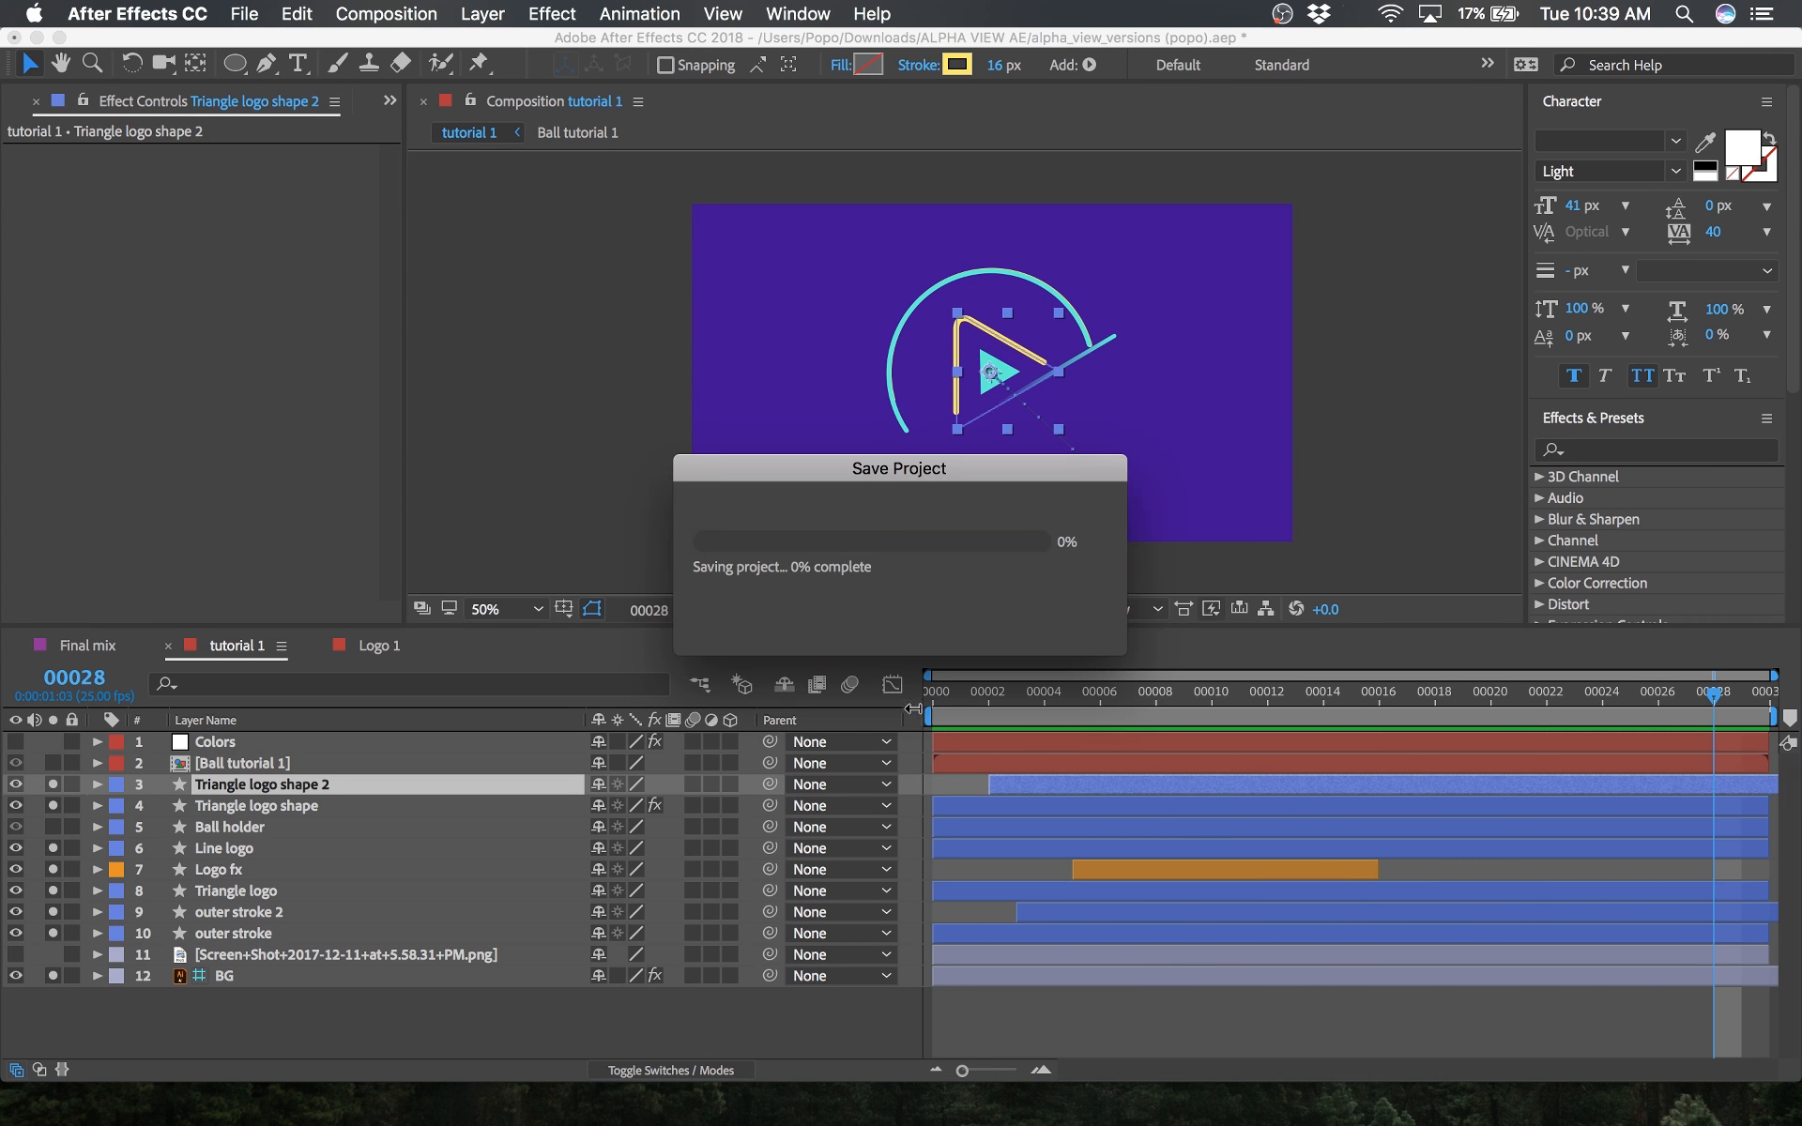
left_click(385, 646)
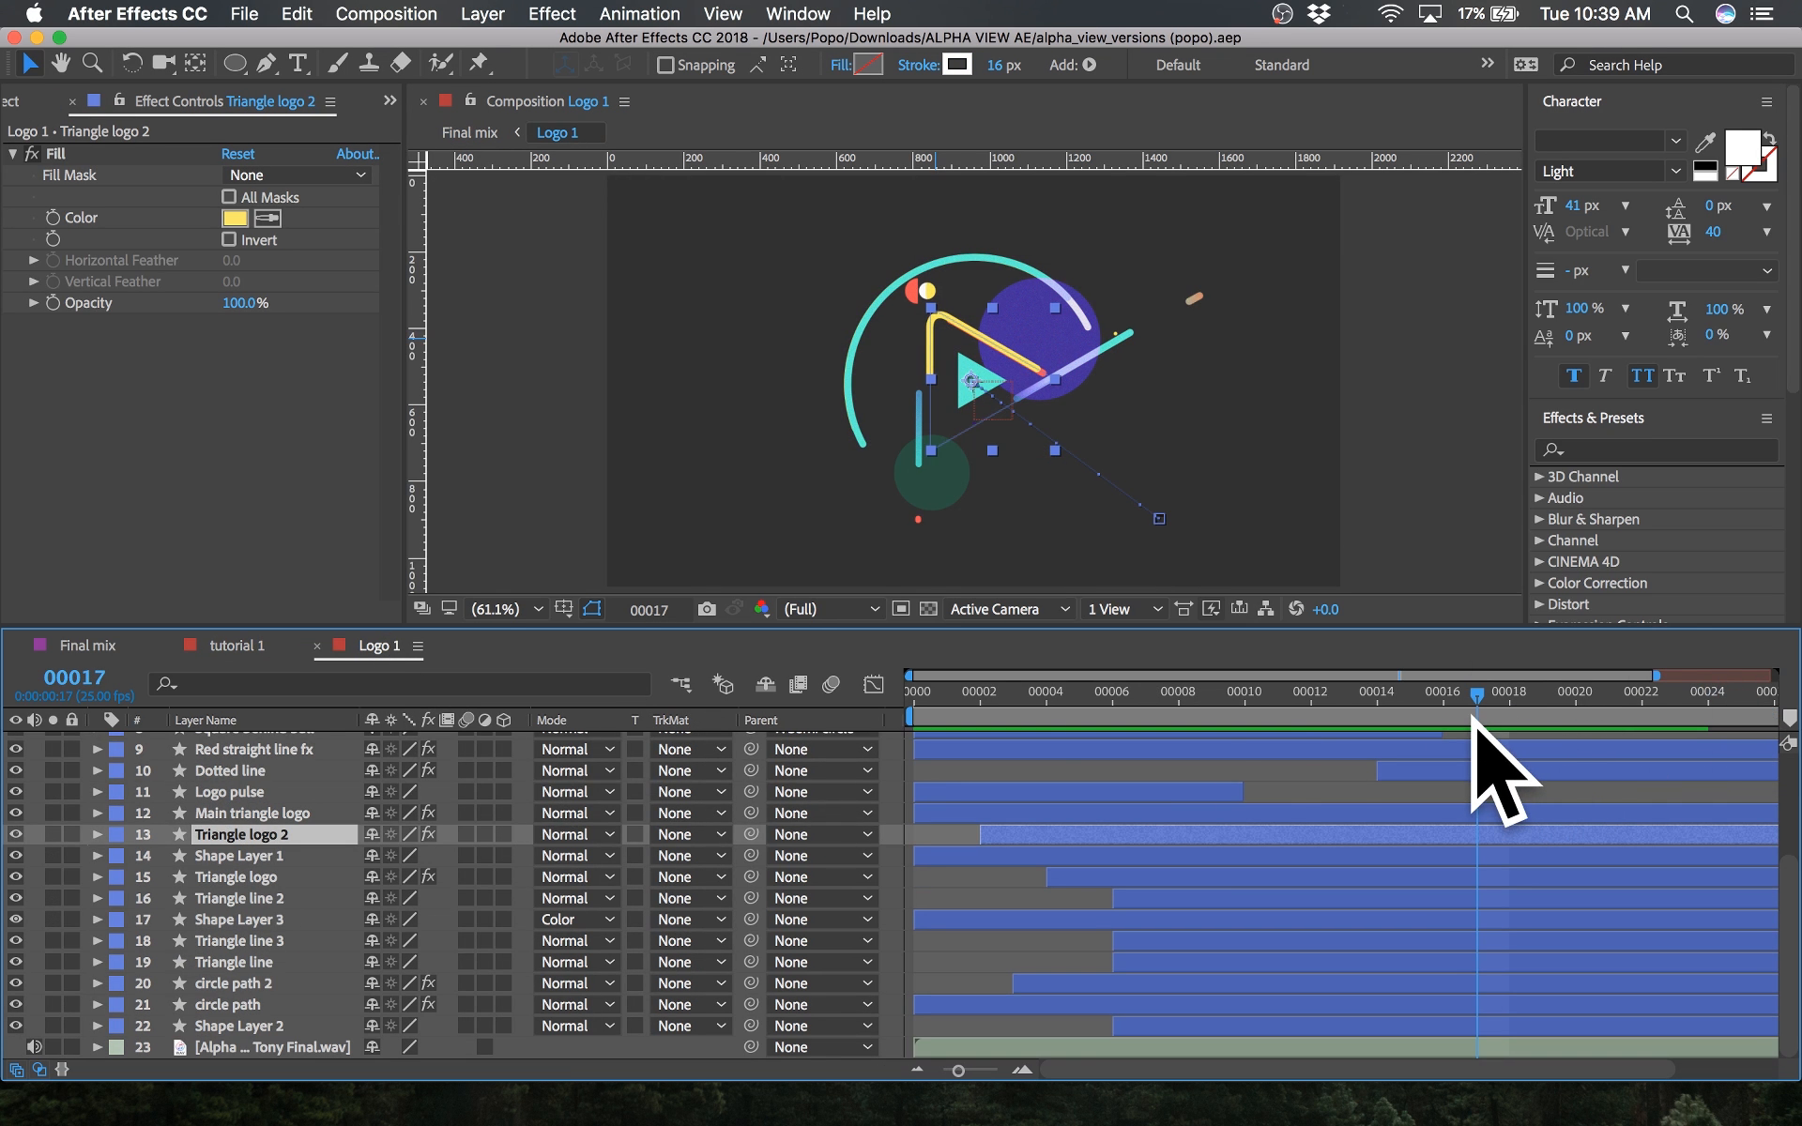
key("Home")
left_click_drag(927, 734, 883, 758)
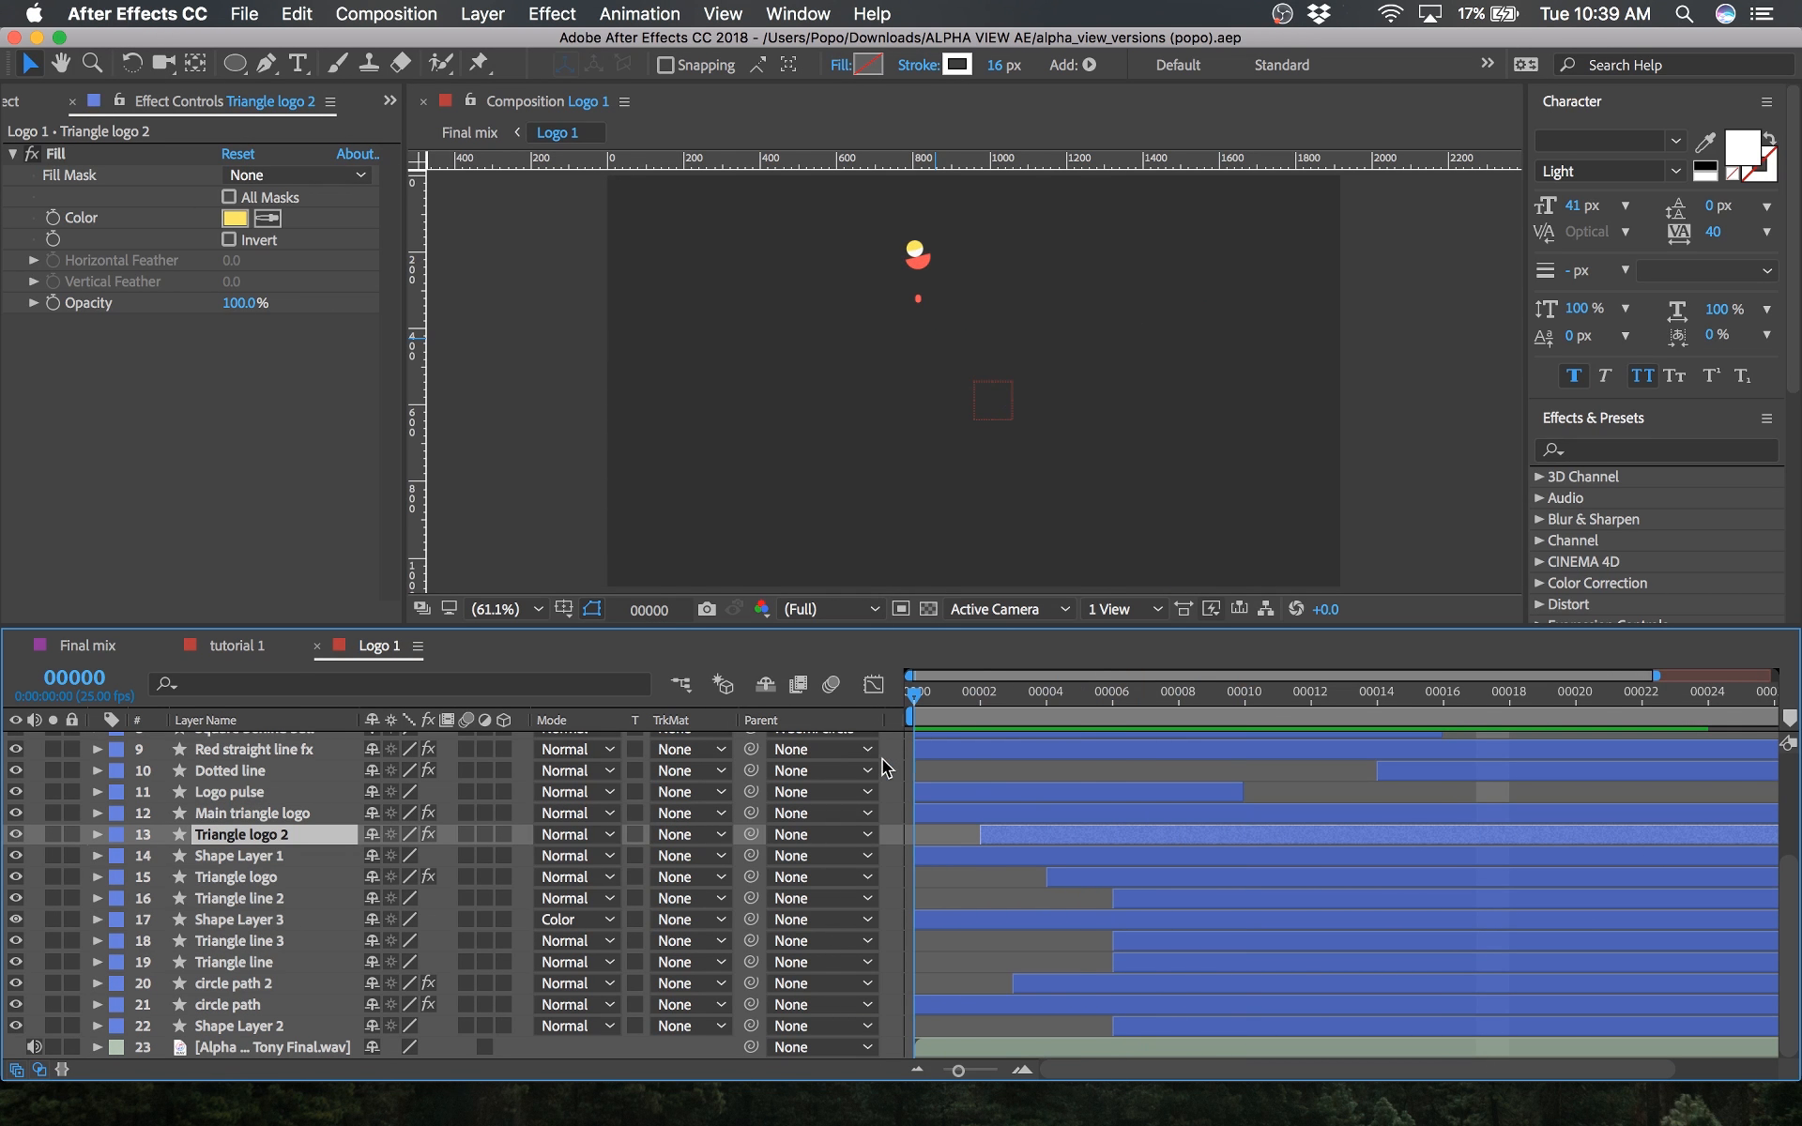
left_click(931, 266)
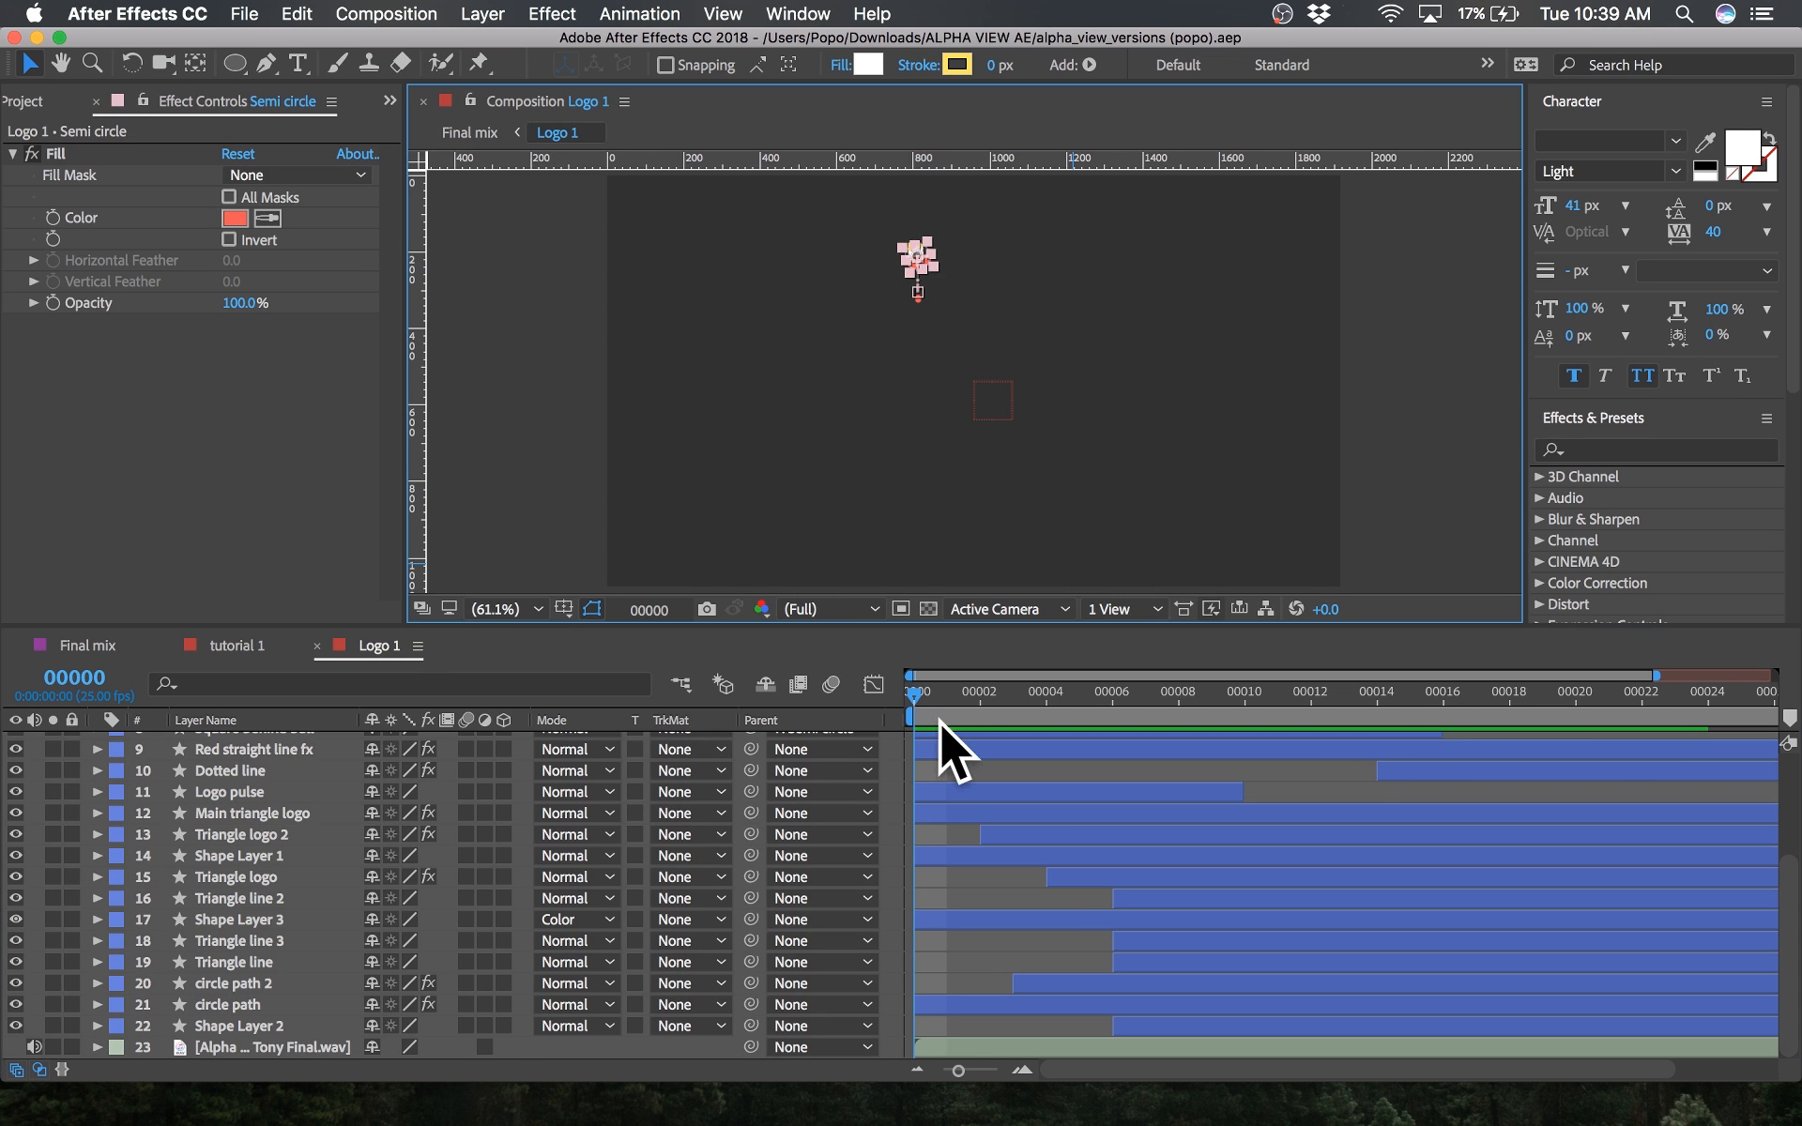
left_click(955, 695)
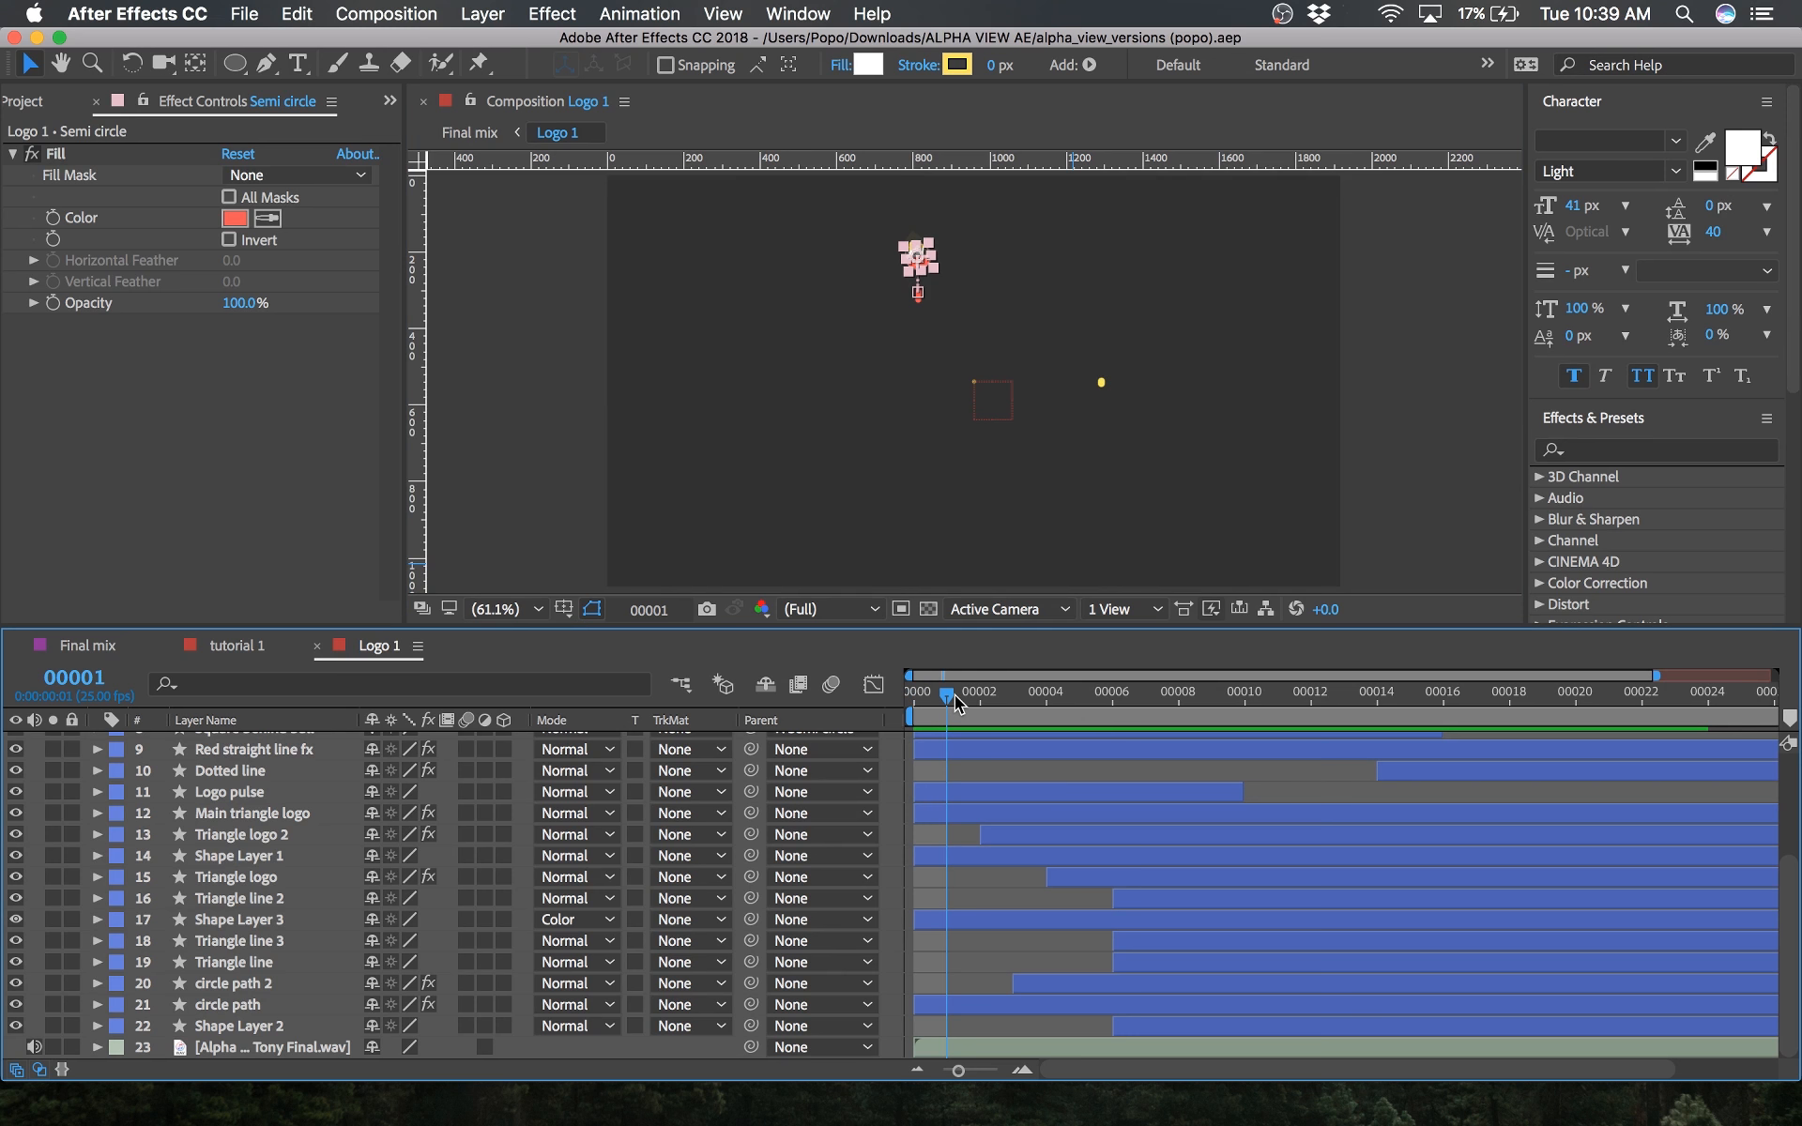
left_click(995, 775)
left_click_drag(951, 704, 1790, 734)
left_click_drag(950, 1071, 896, 1076)
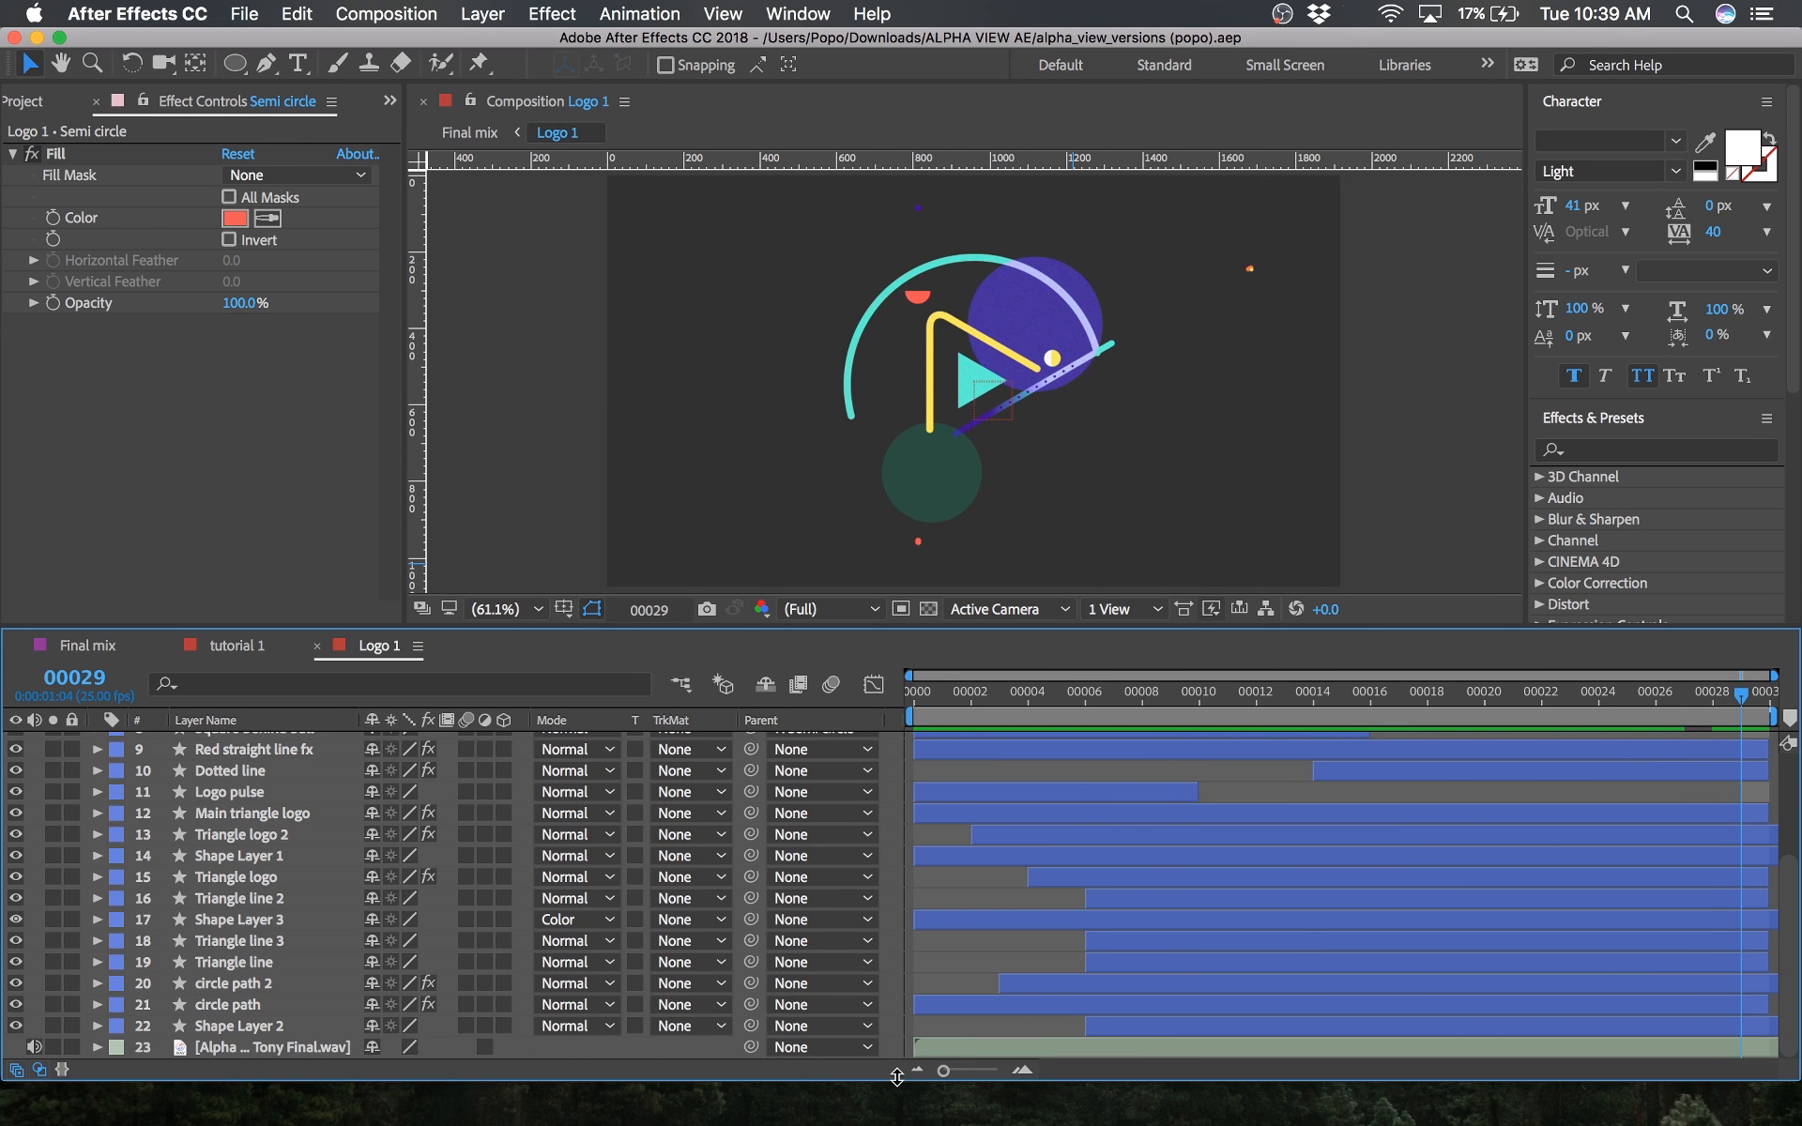
left_click(903, 696)
left_click_drag(999, 704, 1593, 700)
left_click_drag(1693, 674, 1603, 694)
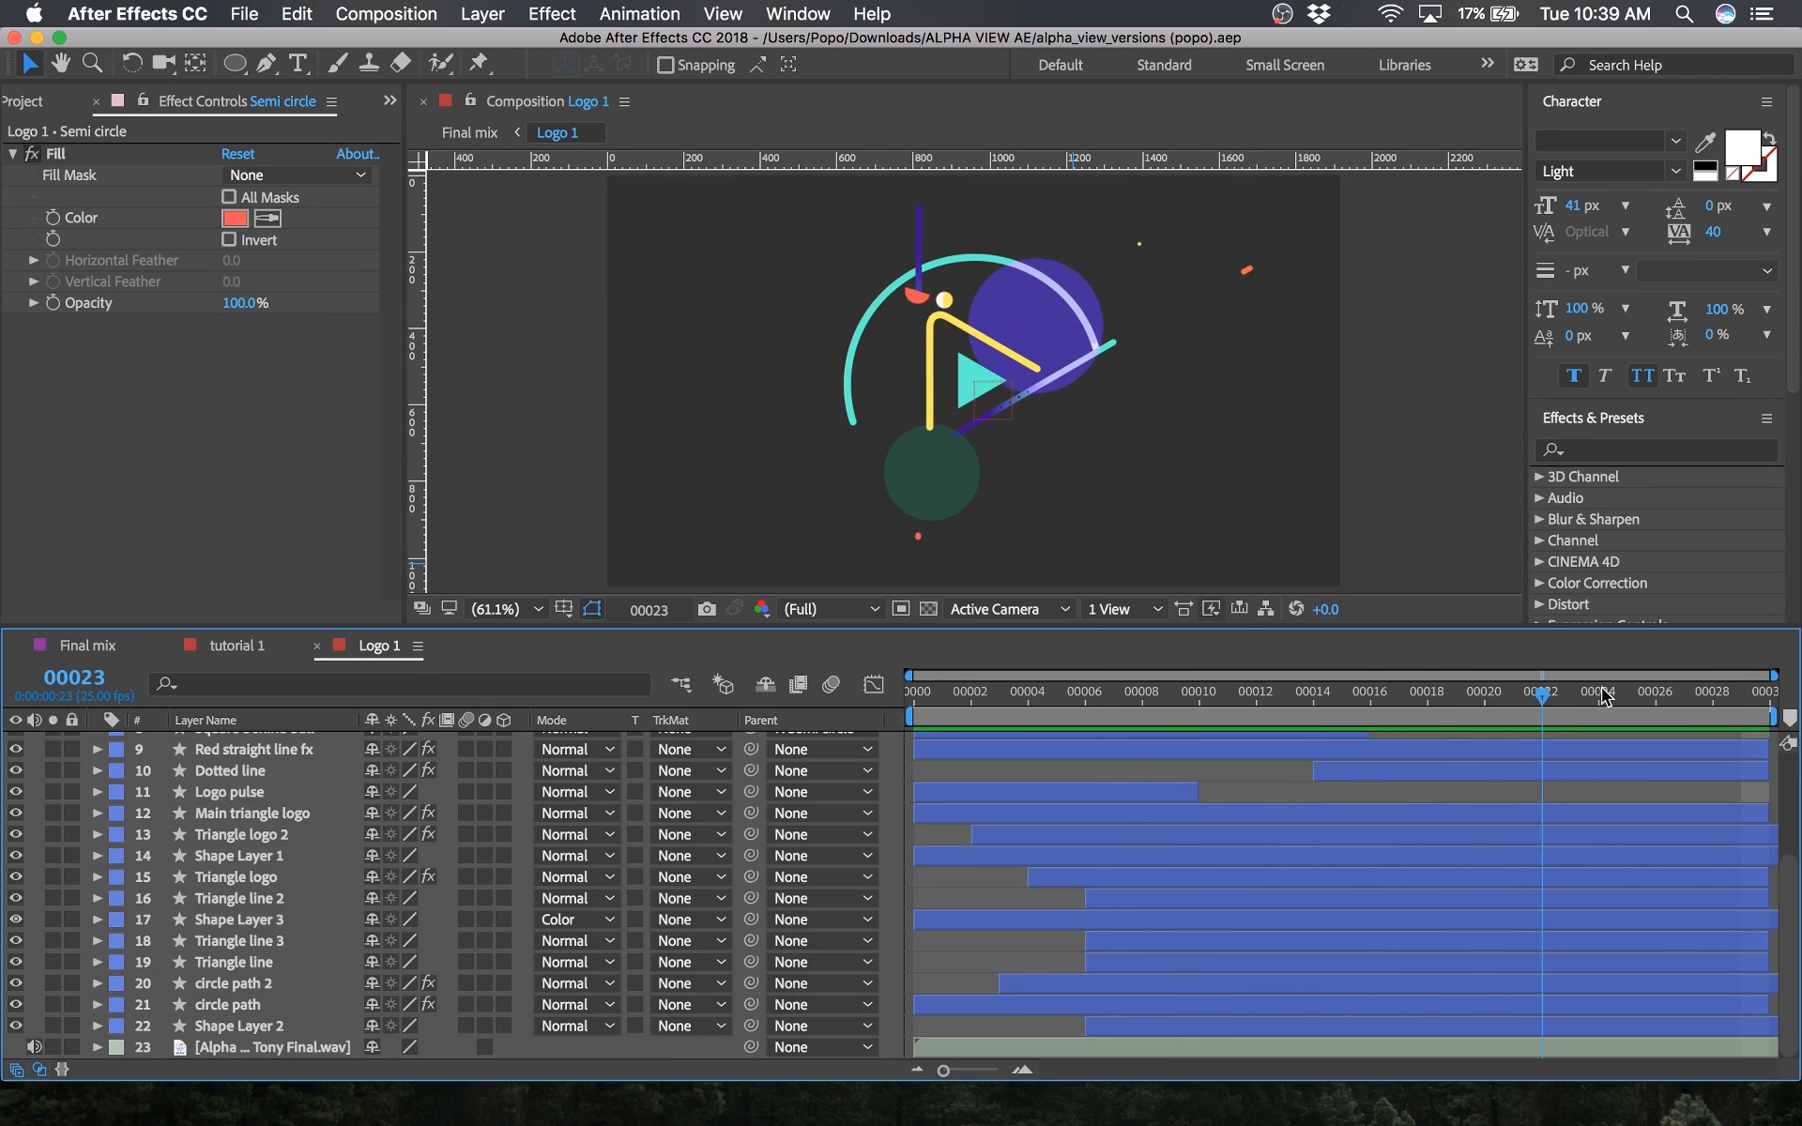
Step: In the tutorial 1 composition, move the Ball holder layer directly above Triangle logo shape 2 and solo it
left_click(237, 645)
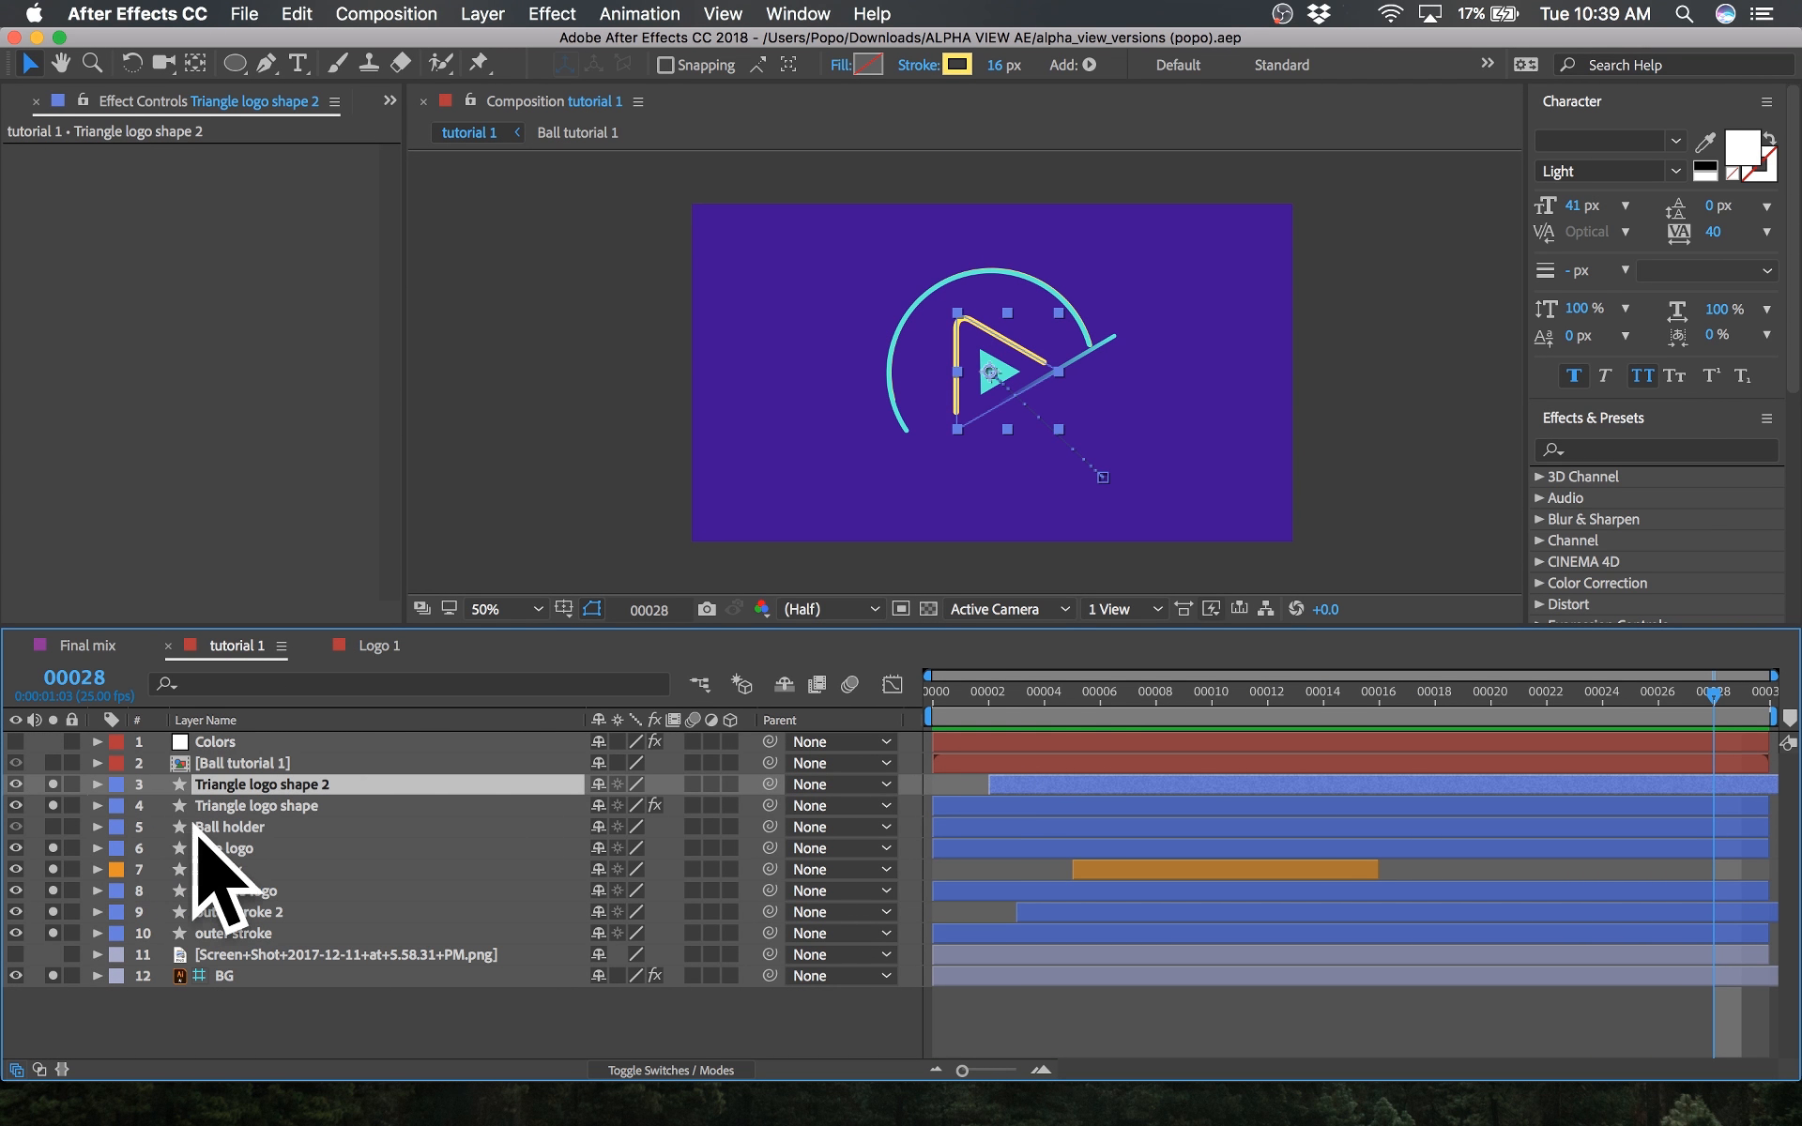
left_click(242, 828)
left_click_drag(242, 828, 241, 787)
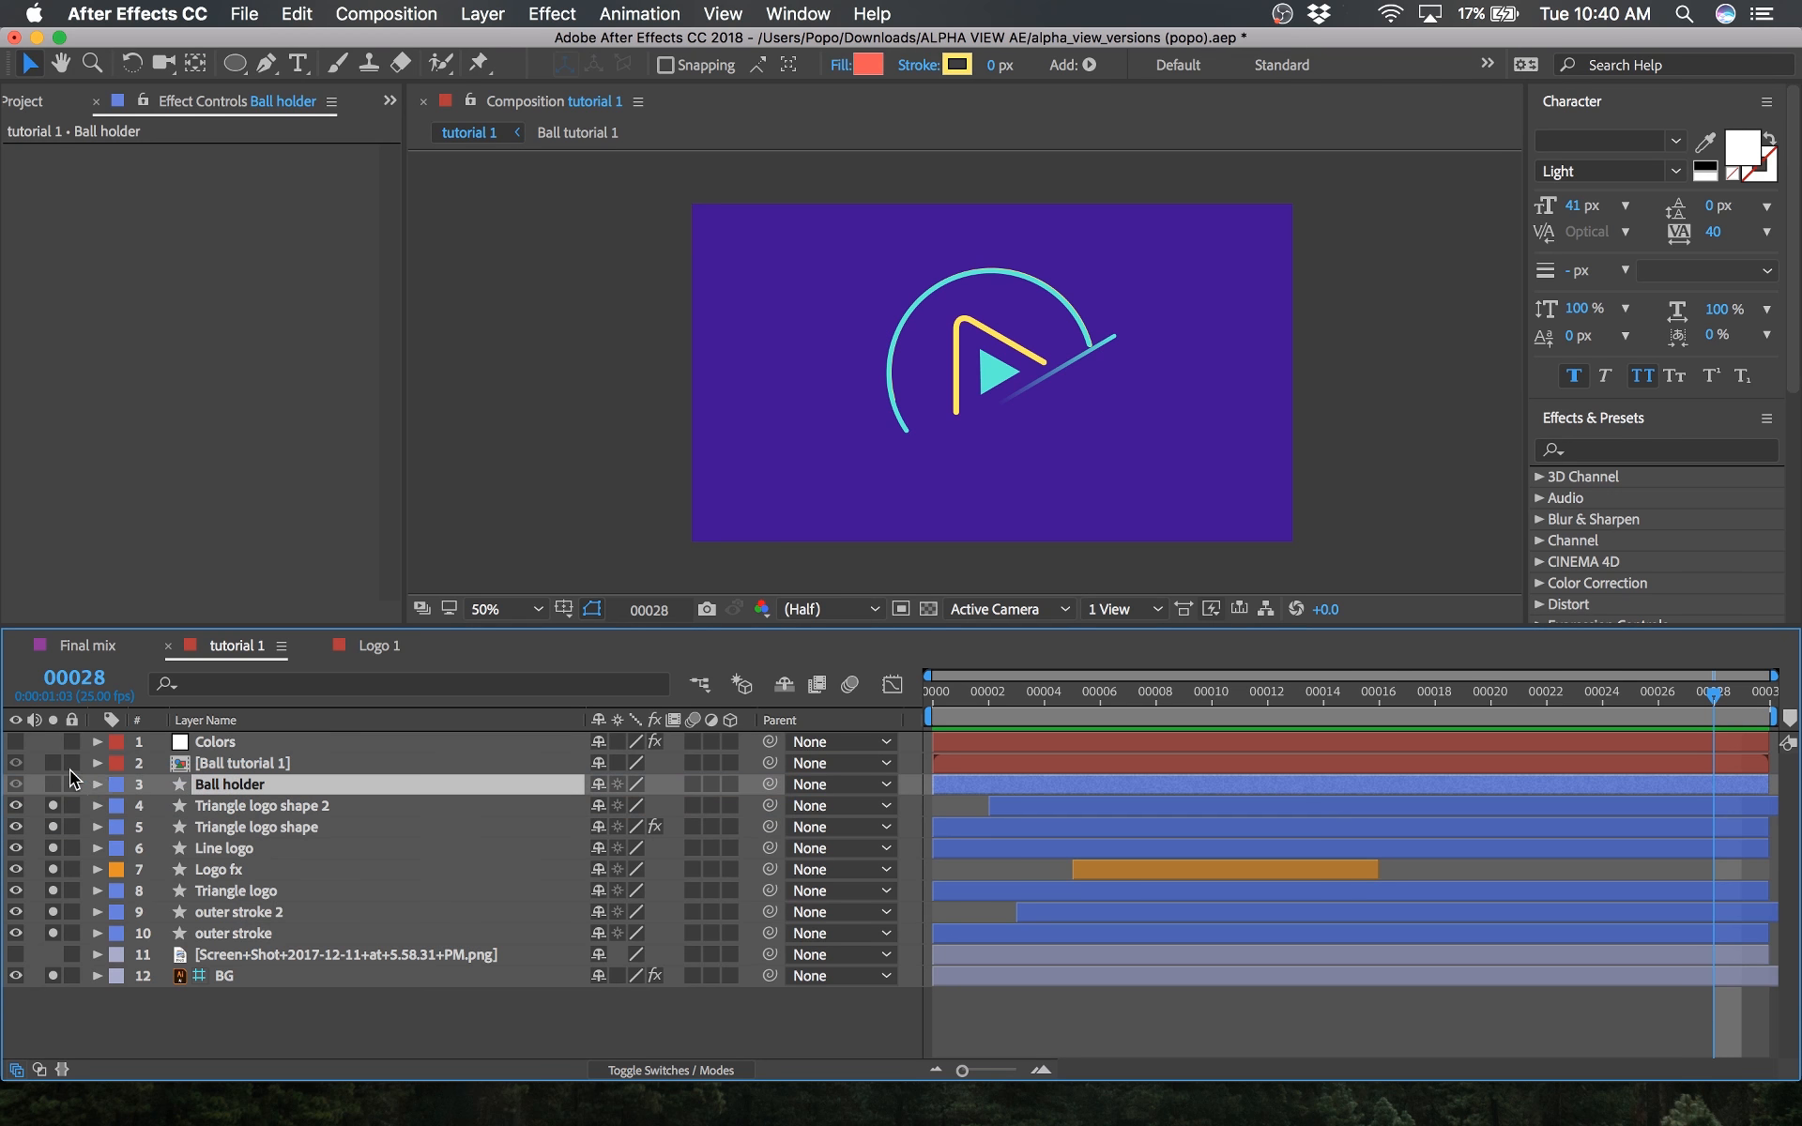
left_click(52, 785)
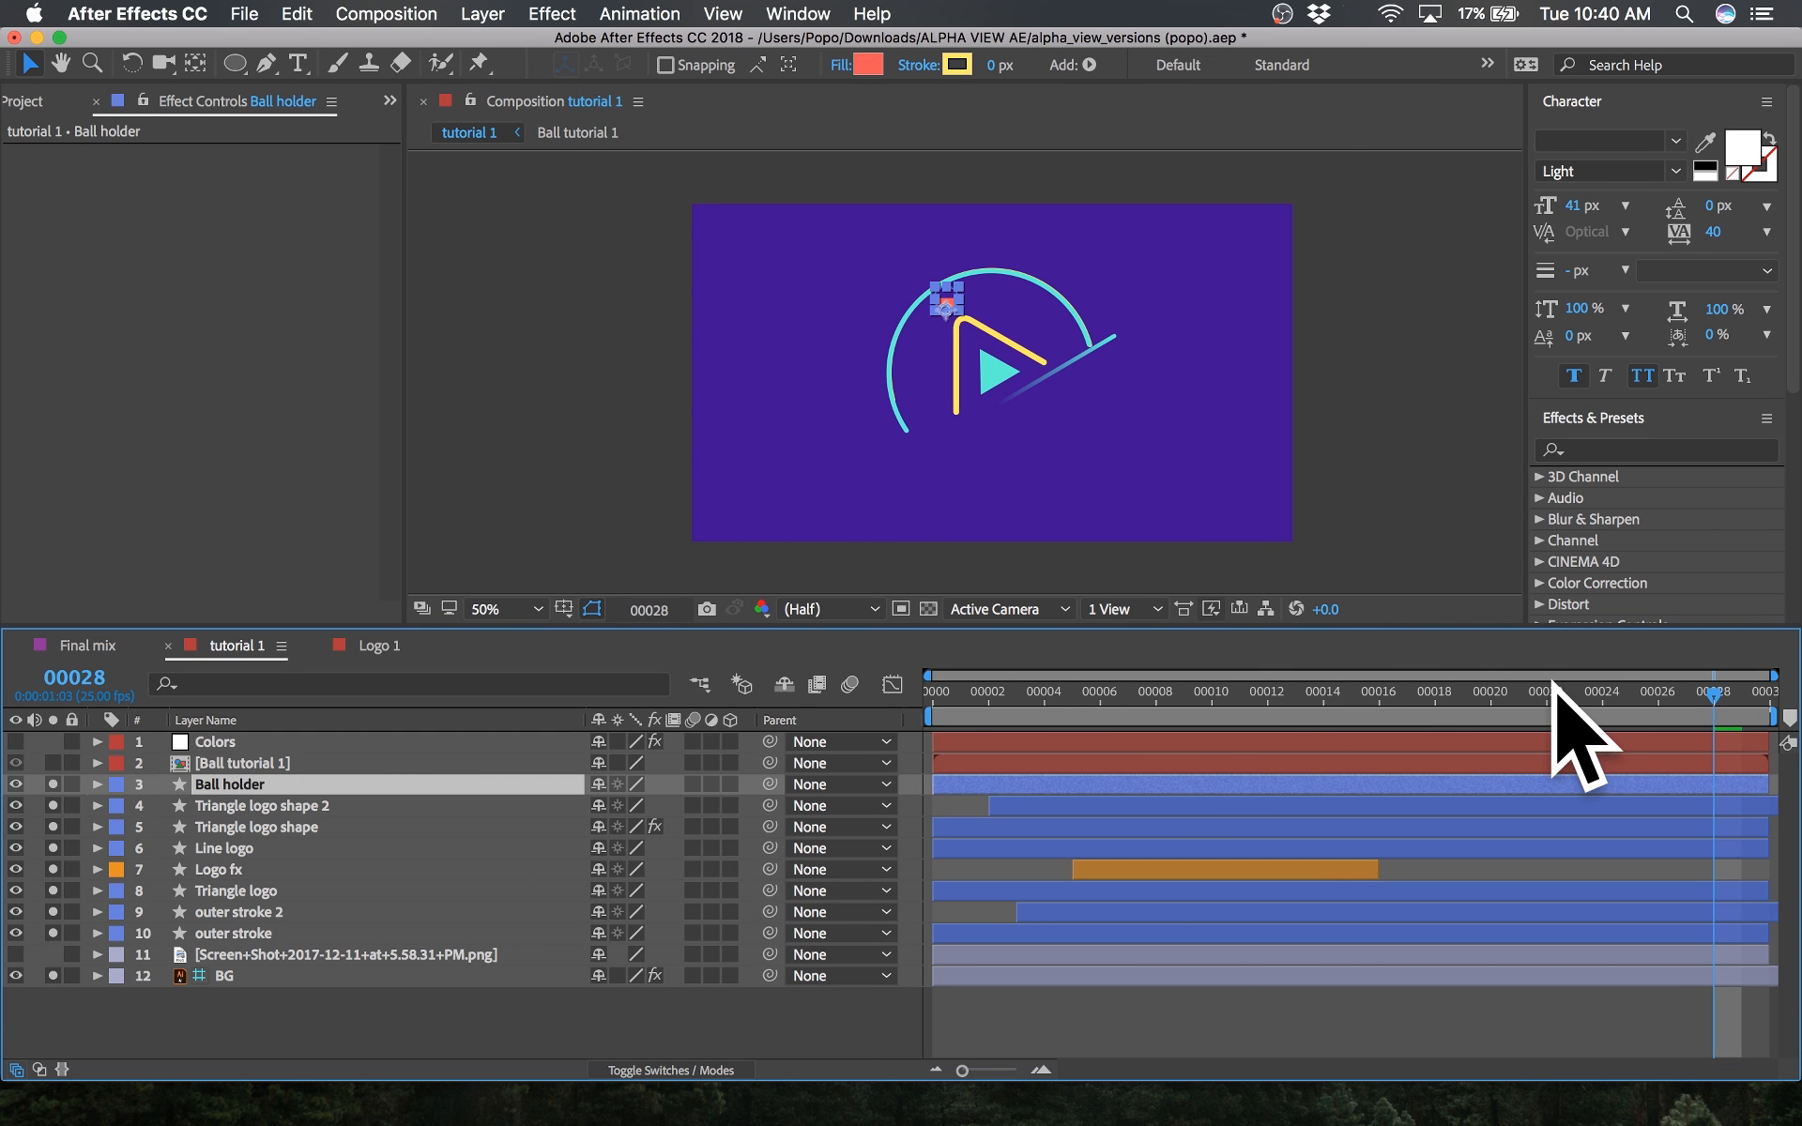
Step: Add a Position keyframe to the Ball holder layer and place it at frame 12
left_click_drag(1563, 719, 974, 722)
key("Home")
key("alt+slash")
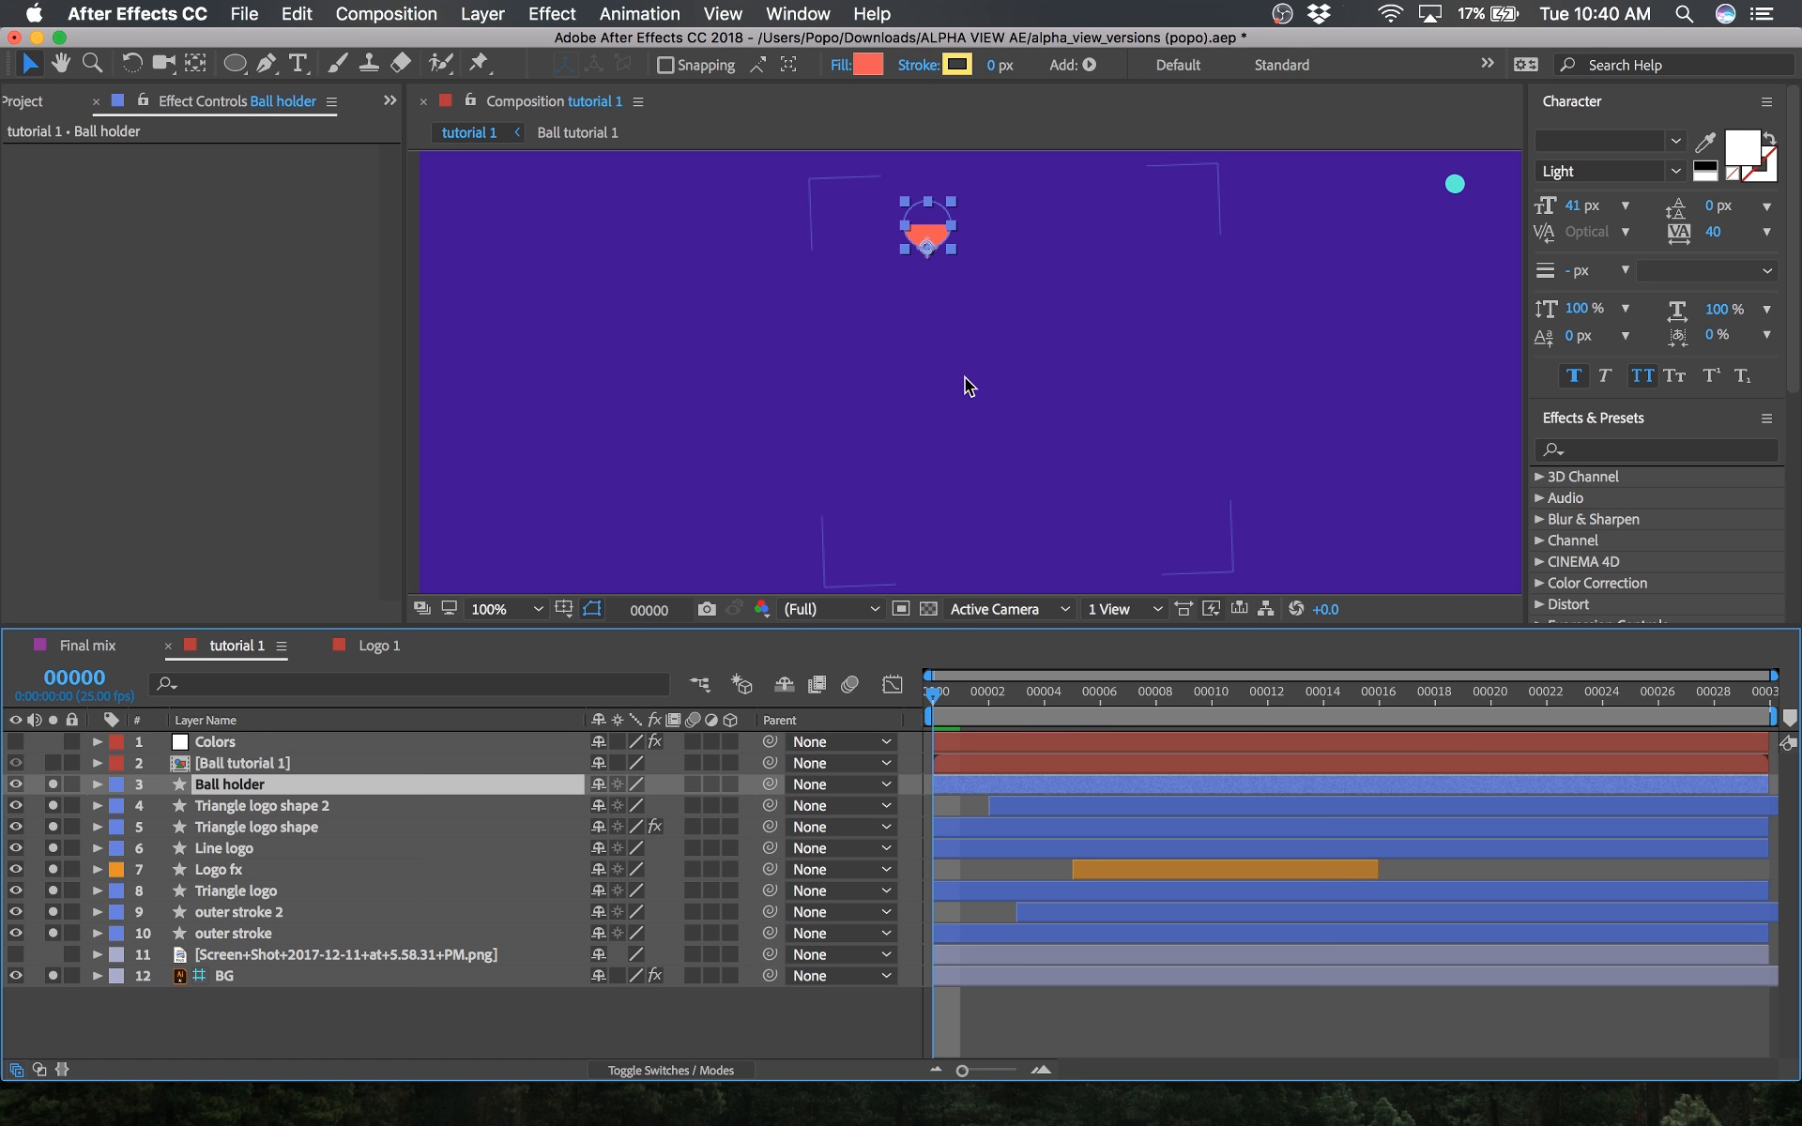
left_click_drag(1175, 695, 1704, 706)
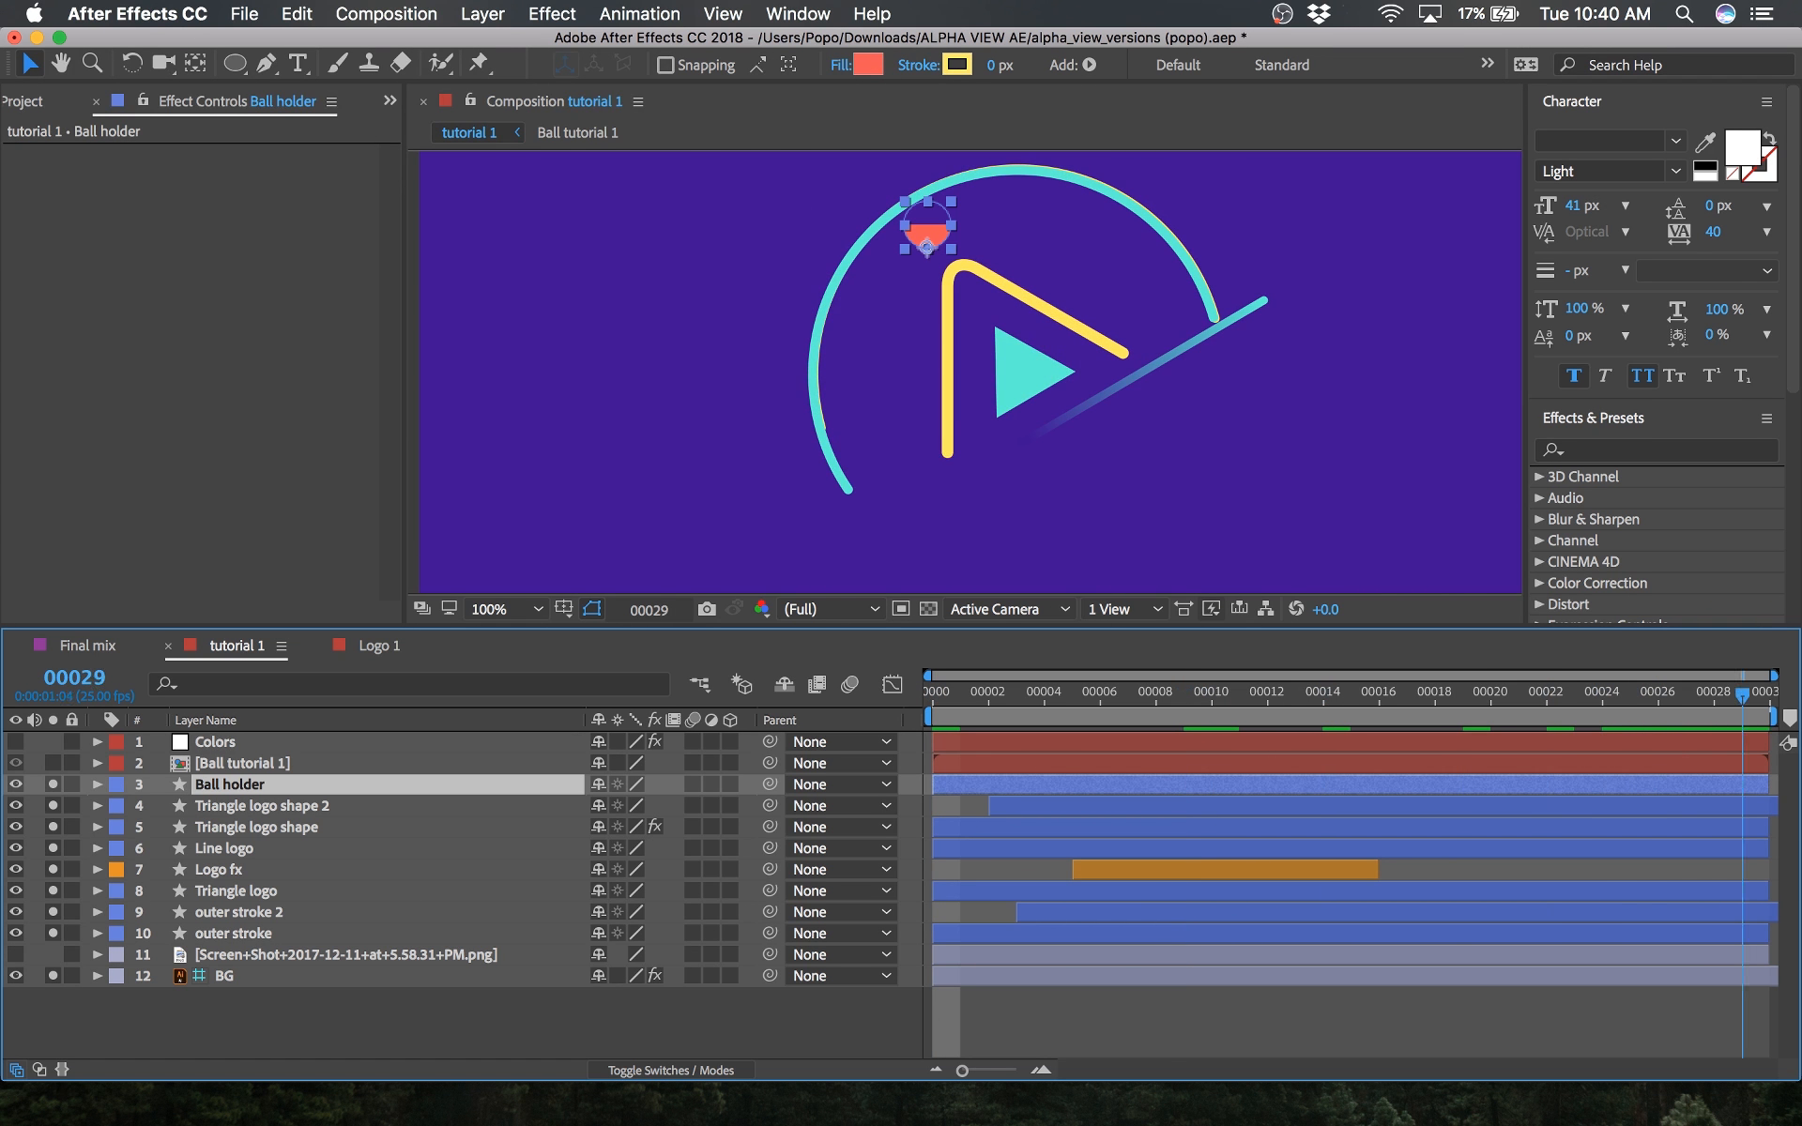
left_click_drag(1505, 702, 1490, 704)
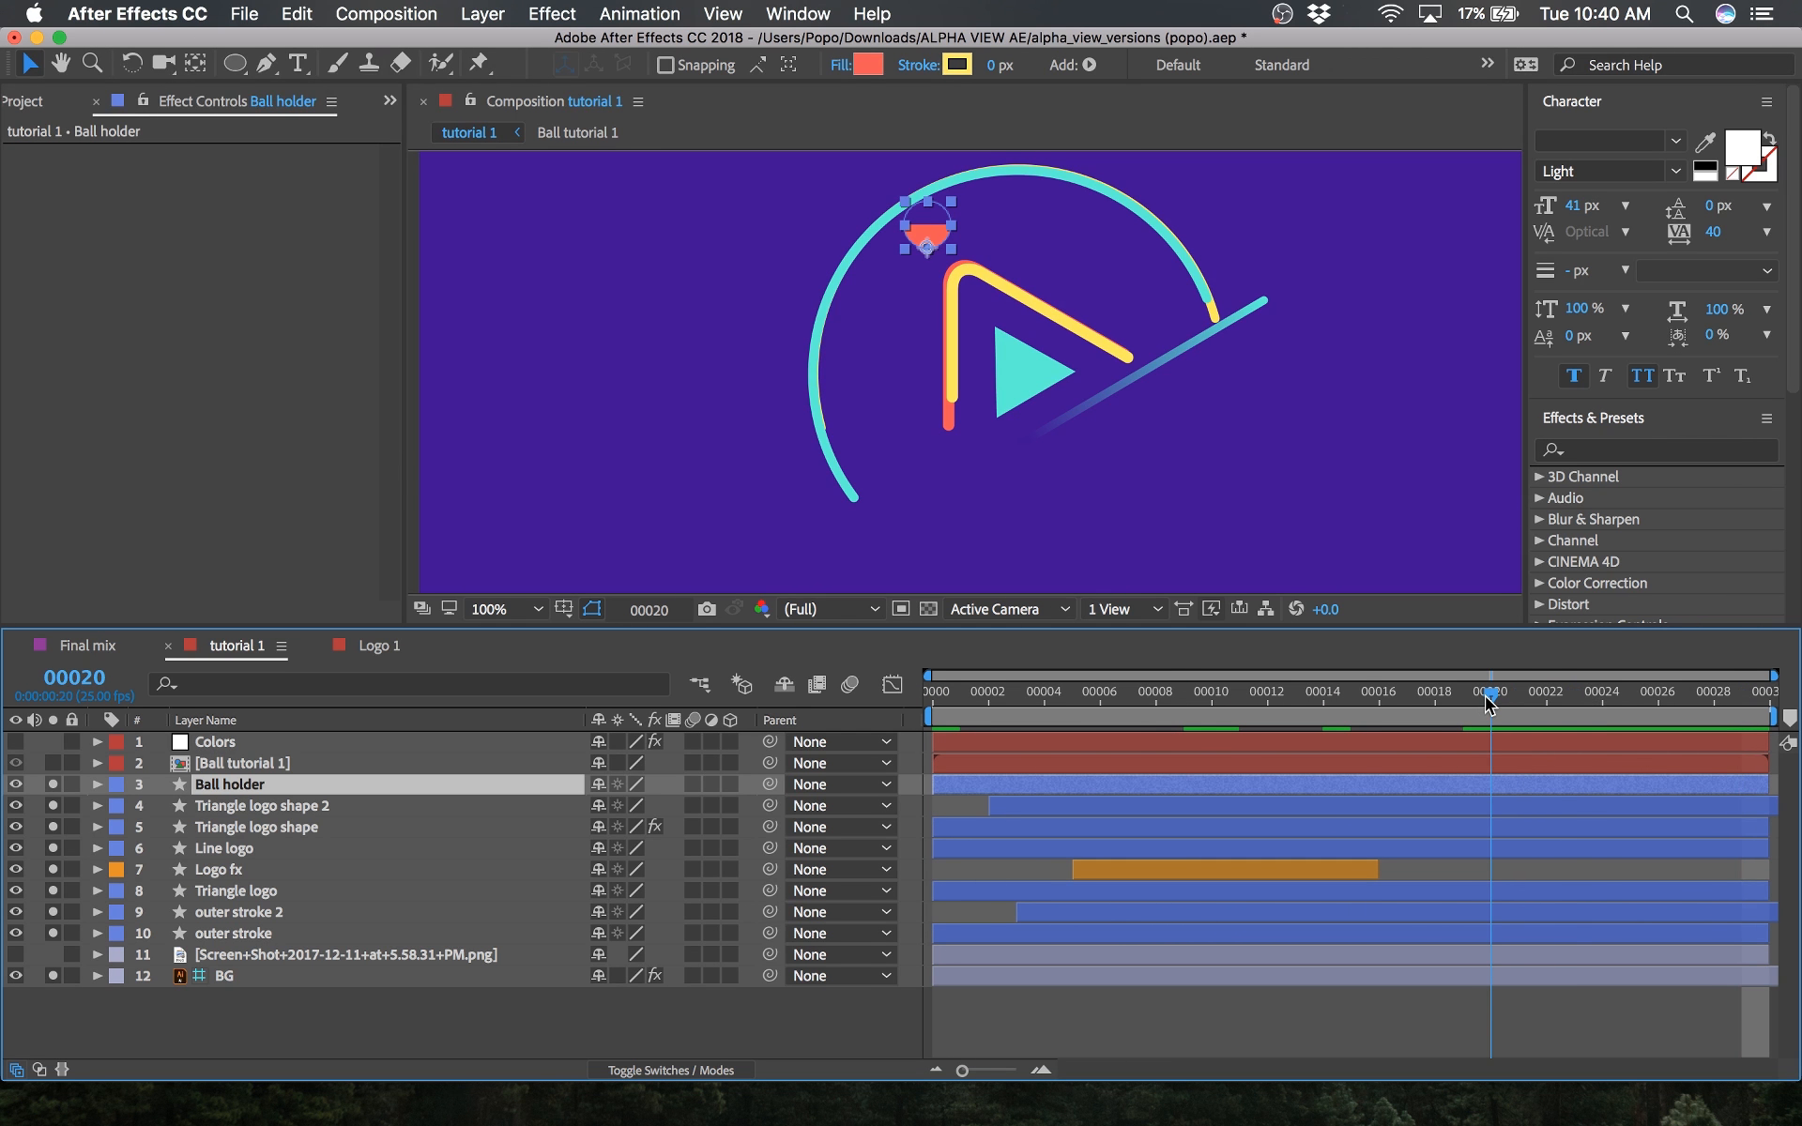
key("p")
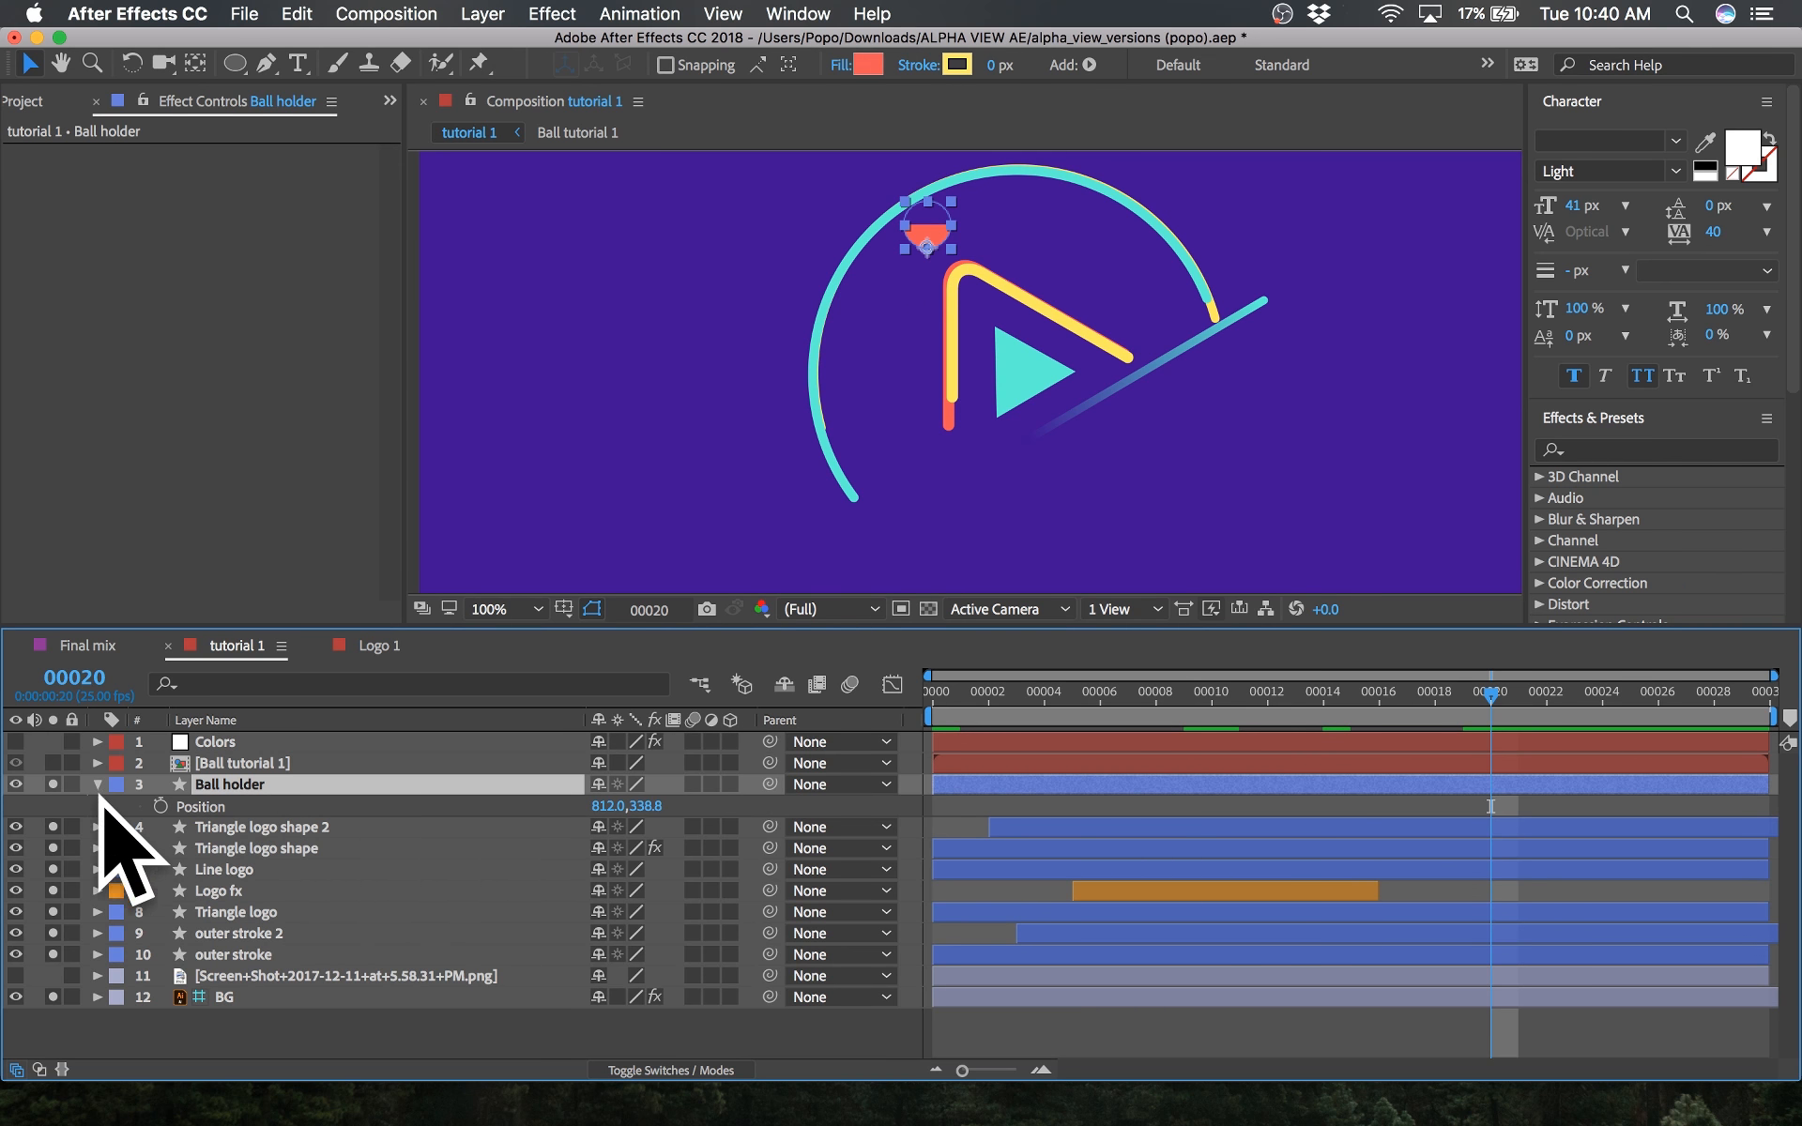
left_click(160, 806)
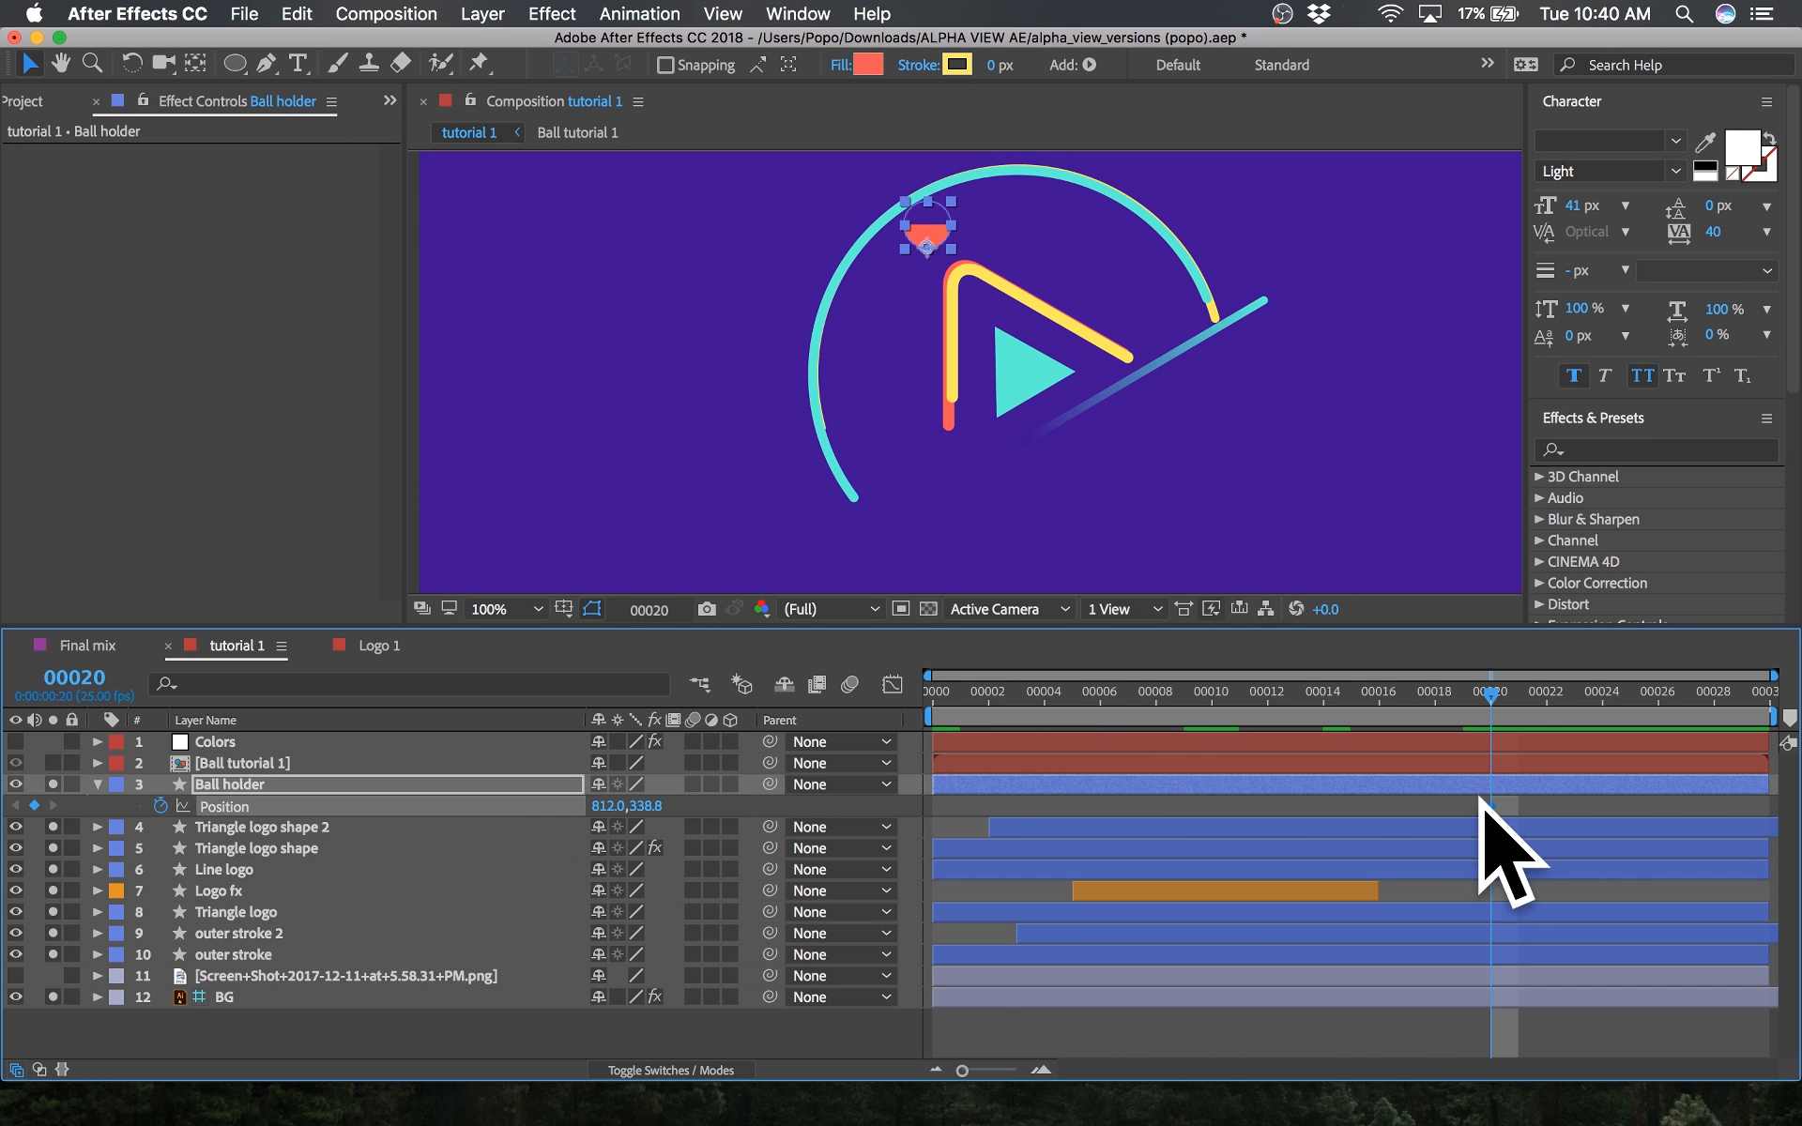
left_click(1269, 697)
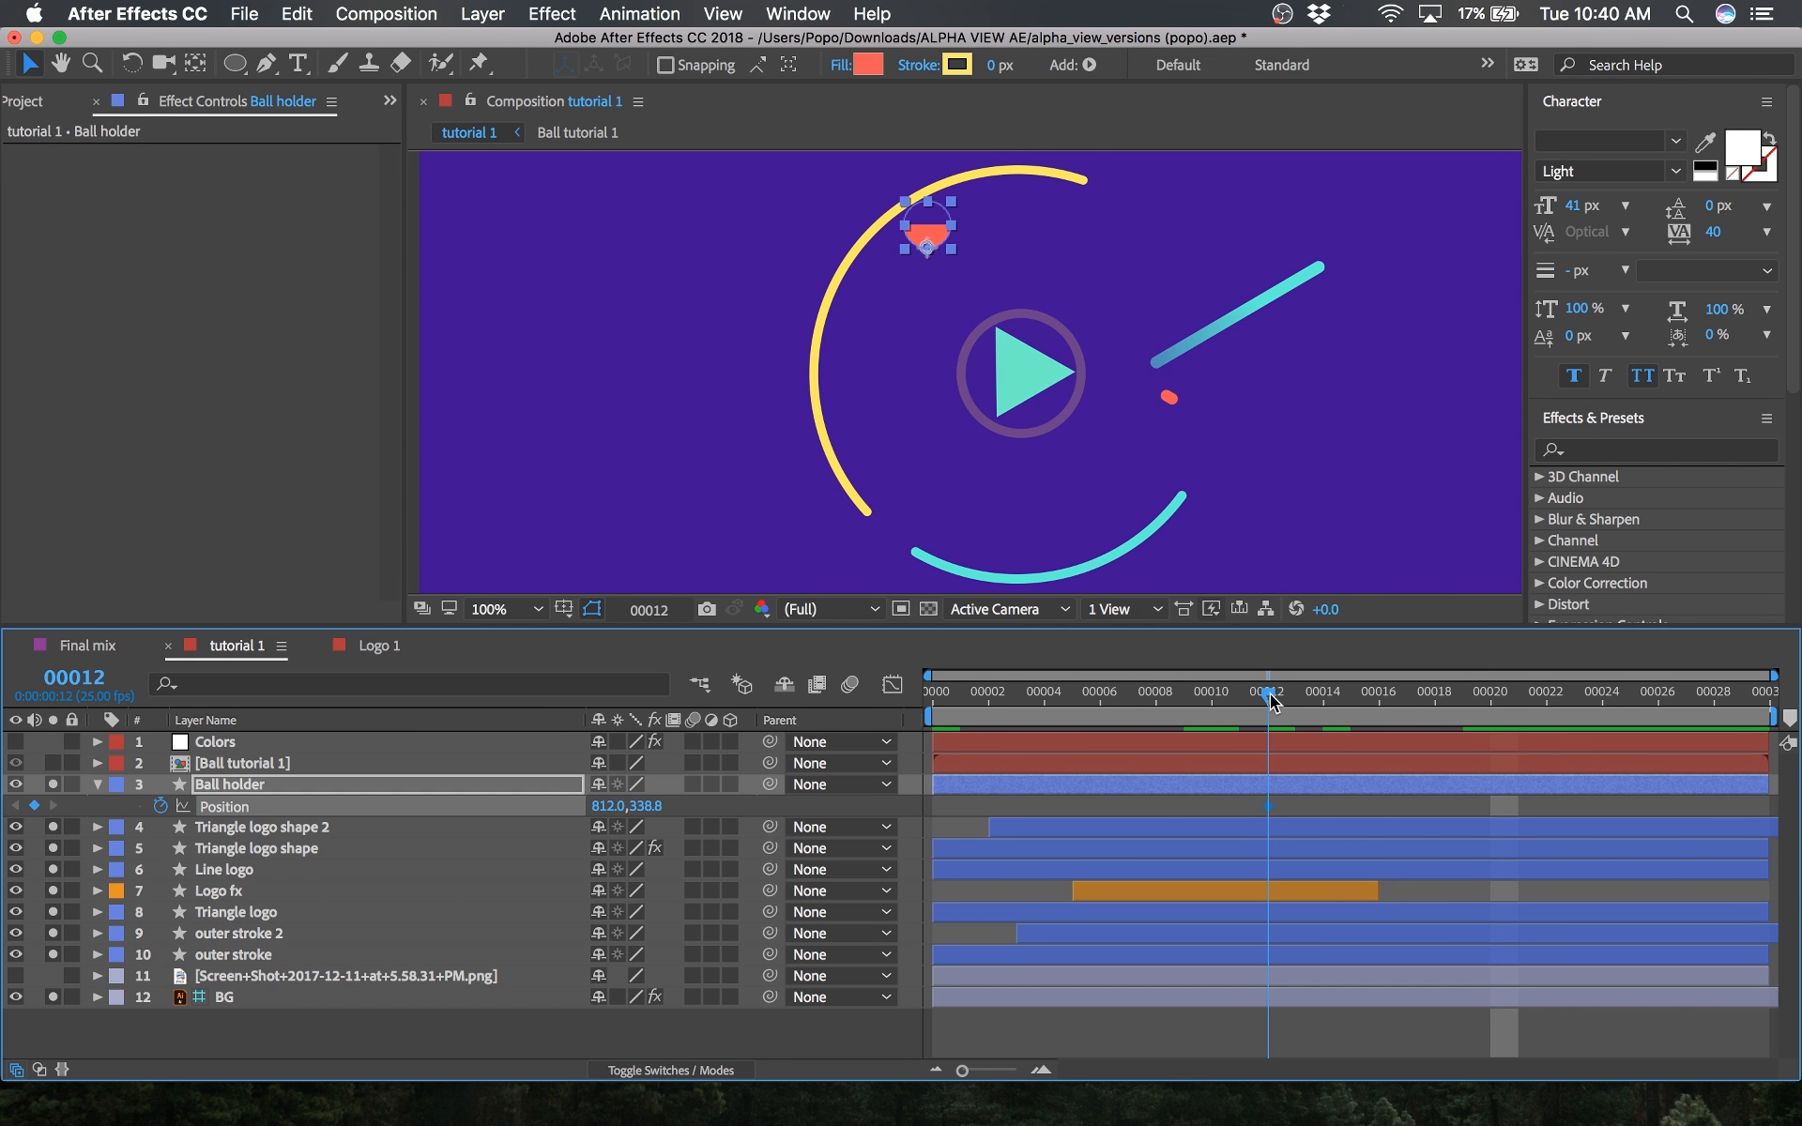
Step: At frame 0, raise the Ball holder 100 px to position 812.0, 238.8
left_click_drag(1272, 696, 934, 697)
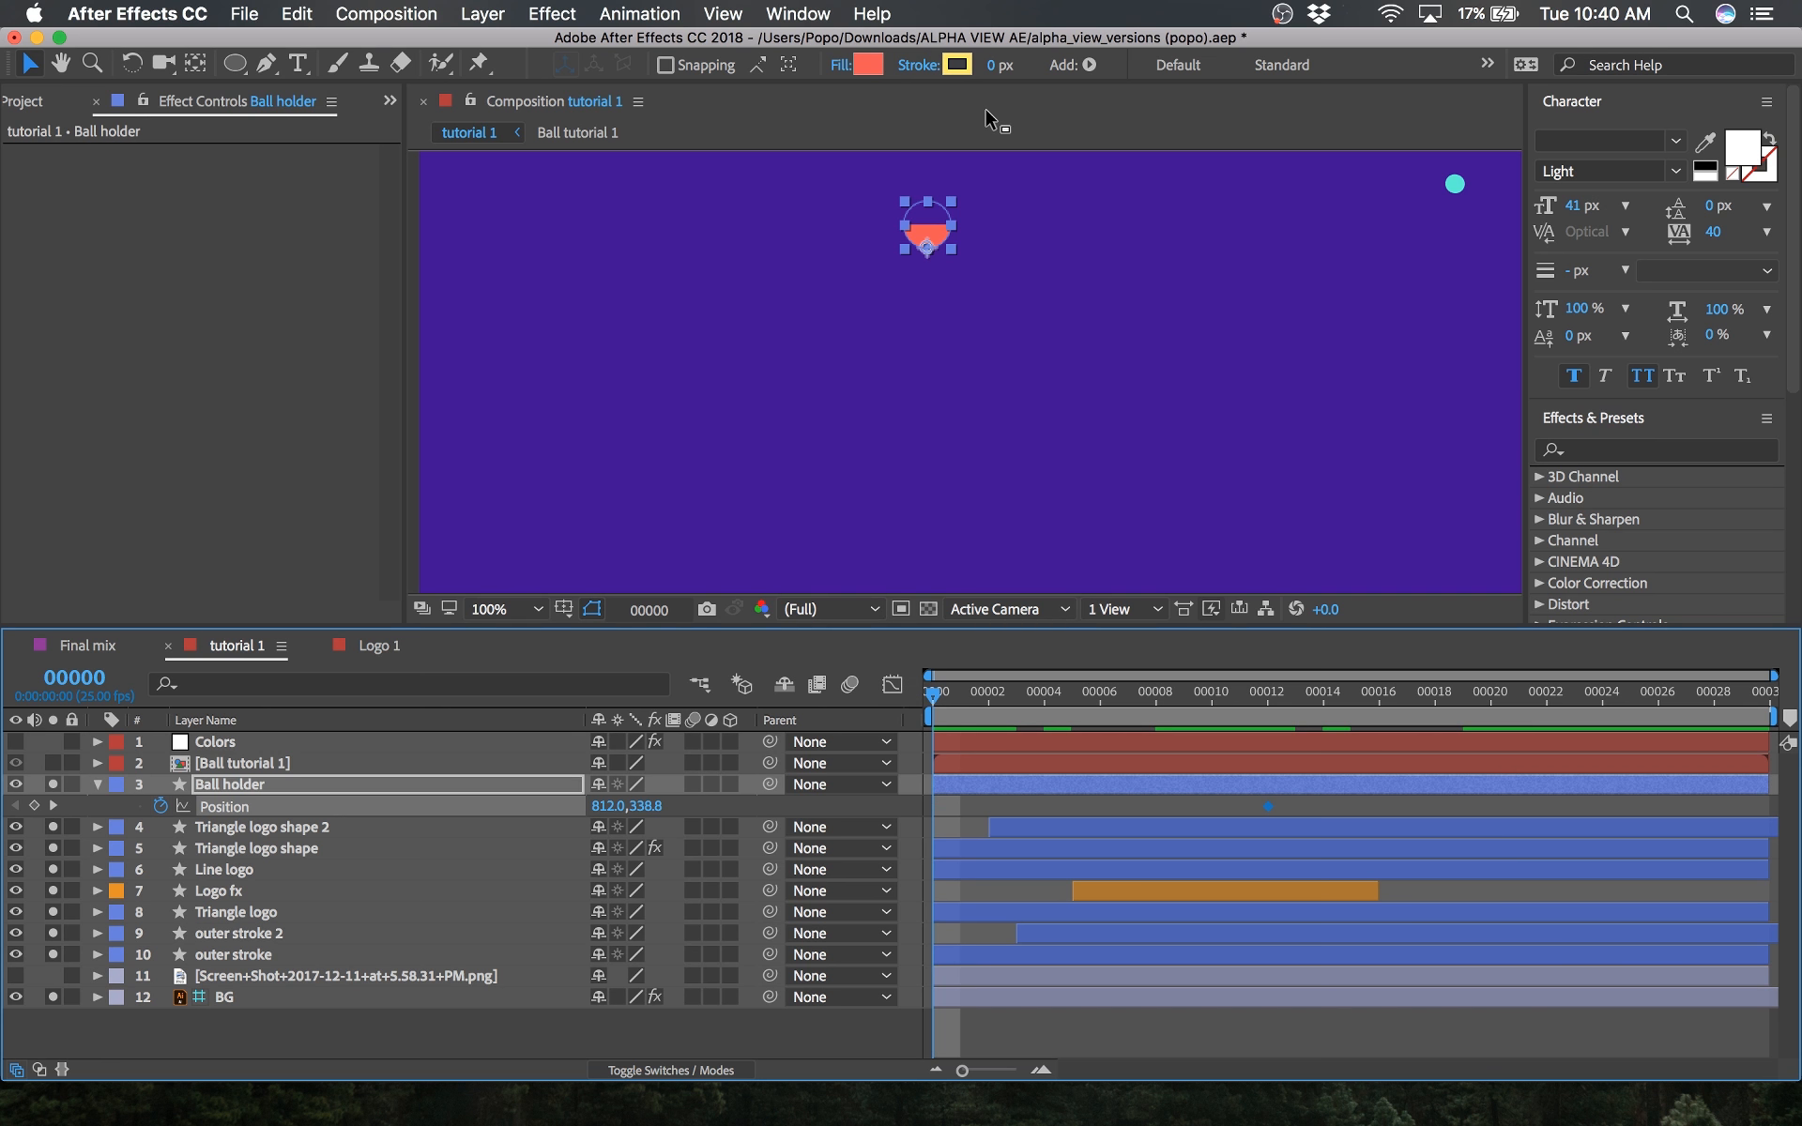
key("shift+Up")
key("shift+Up")
key("shift+Up")
key("shift+Up")
key("shift+Up")
key("shift+Up")
key("shift+Up")
key("shift+Up")
key("shift+Up")
key("shift+Up")
scroll(1017, 535, "up", 5)
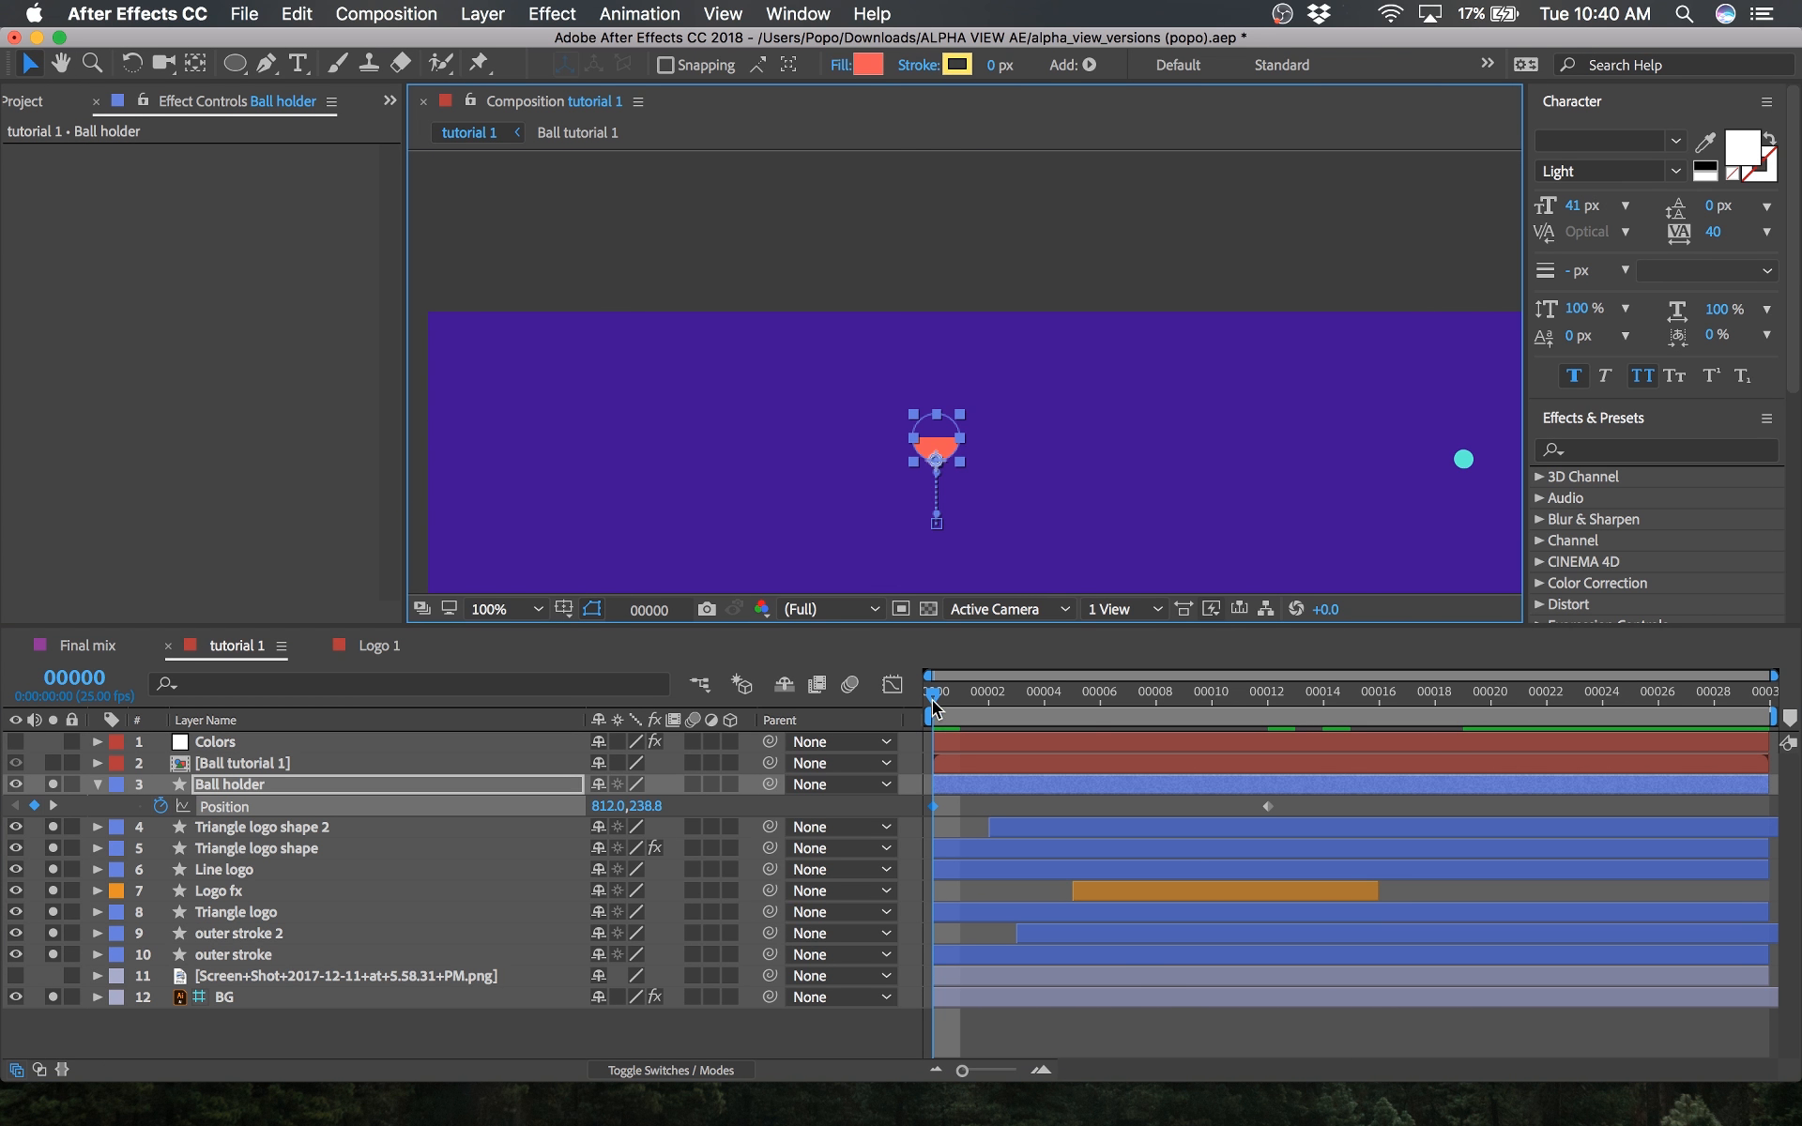
Step: Move the Ball holder's second Position keyframe to frame 14 and lower the layer there to 812.0, 358.8
left_click_drag(936, 700, 1323, 739)
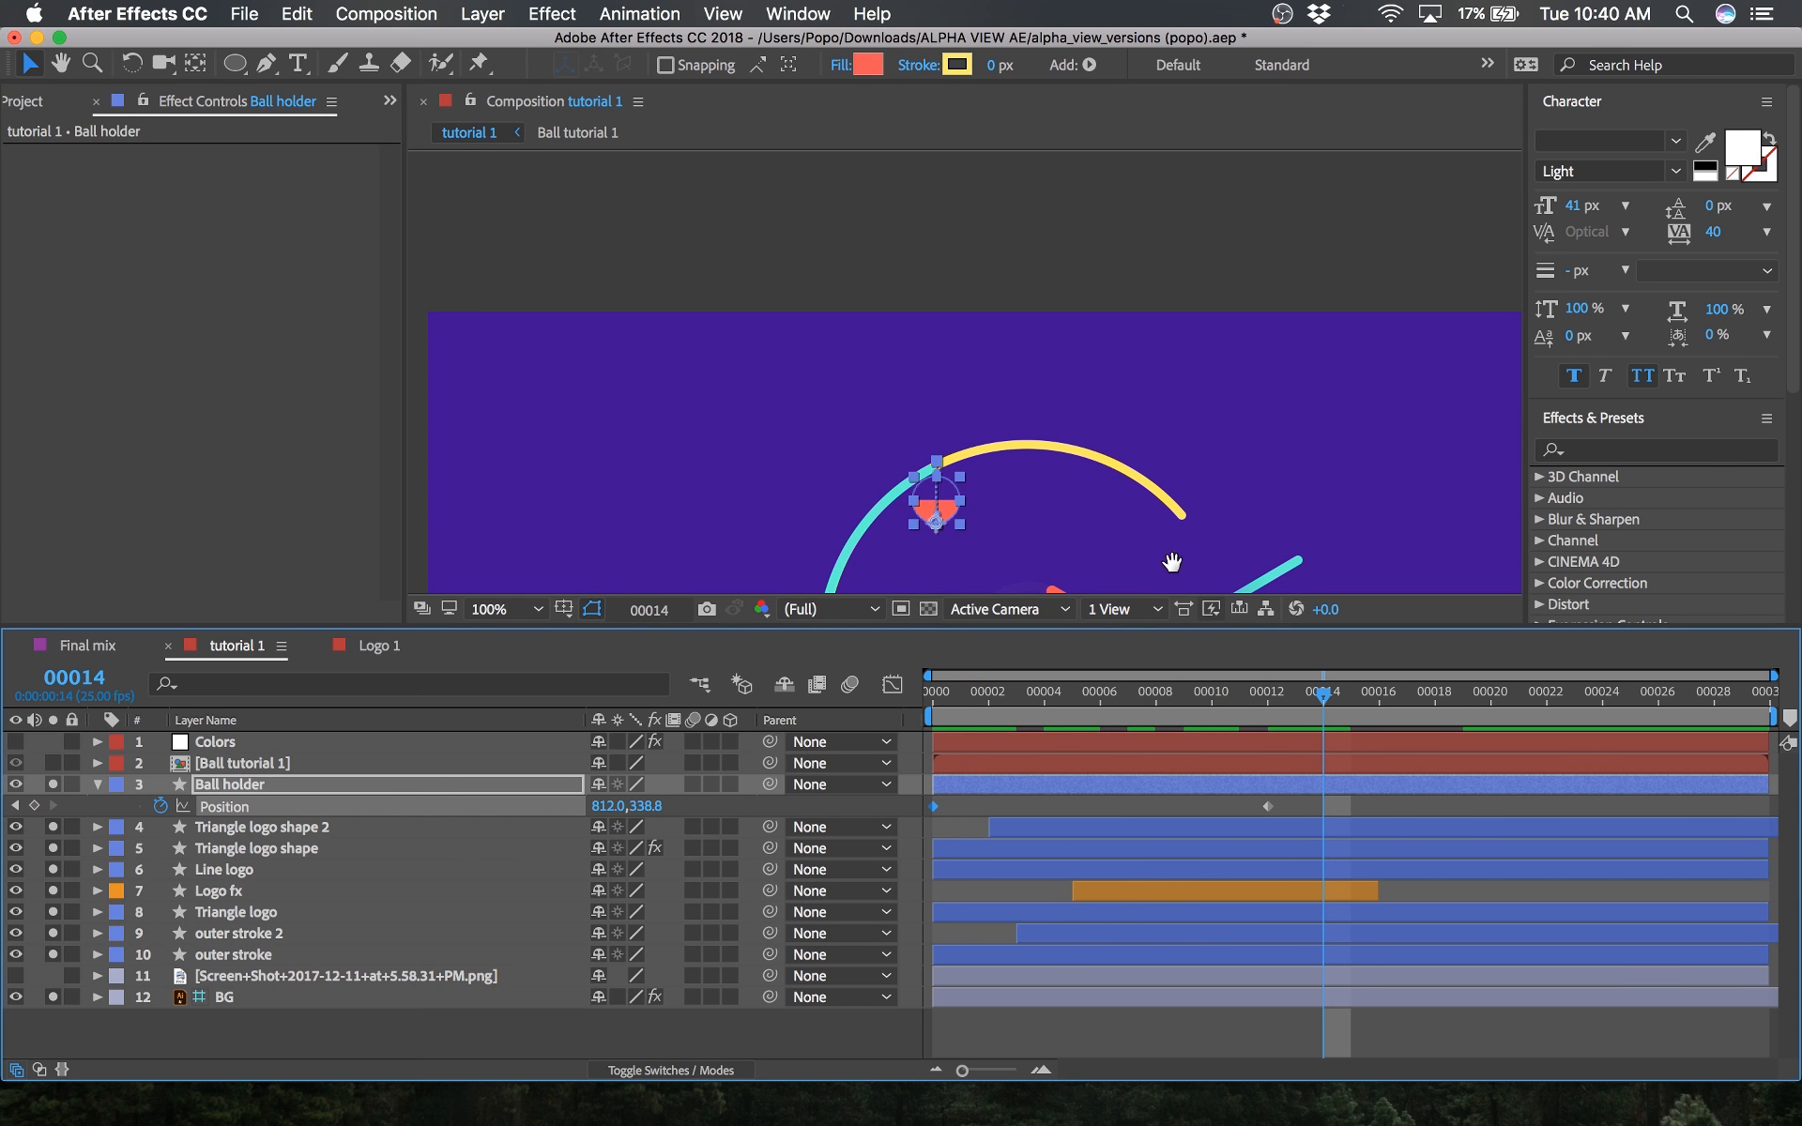
left_click_drag(1107, 502, 1164, 354)
mouse_move(1323, 705)
left_mouse_down()
mouse_move(1361, 702)
mouse_move(1331, 700)
left_mouse_up()
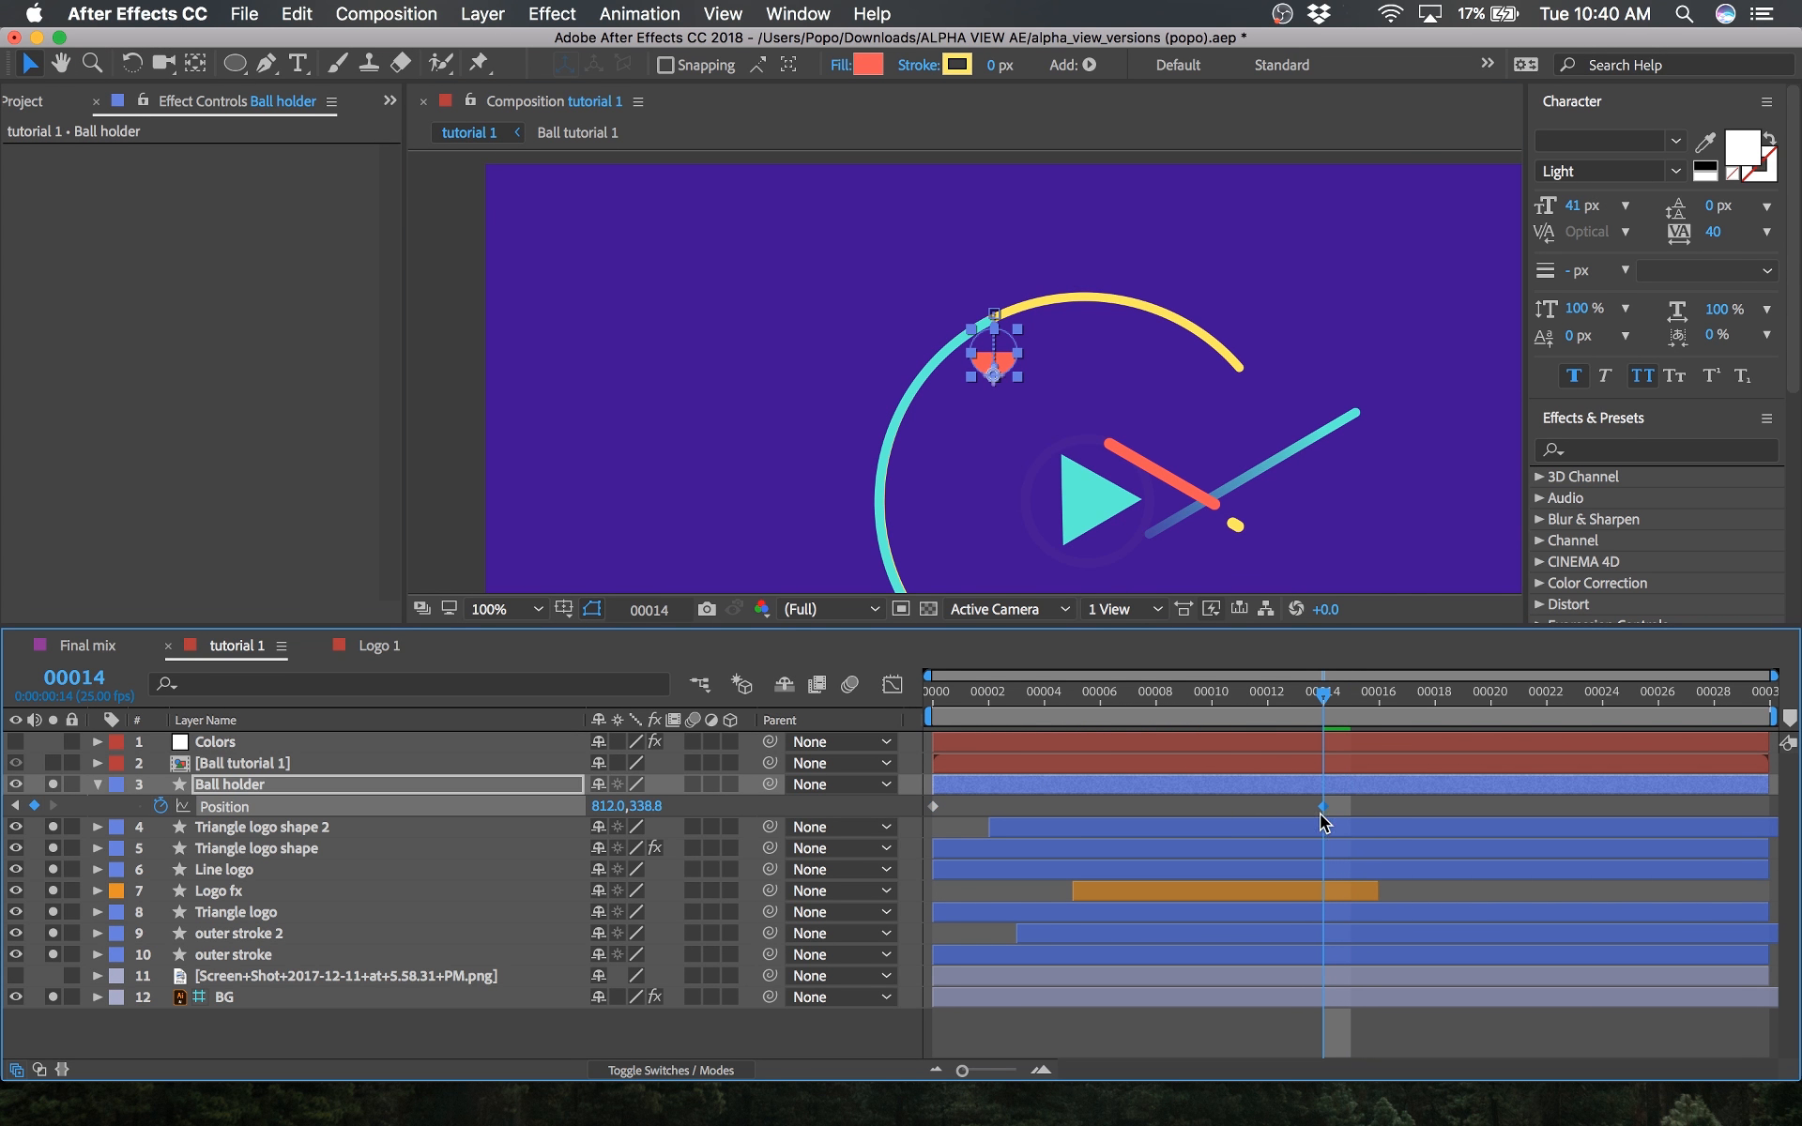
key("shift+Down")
key("shift+Down")
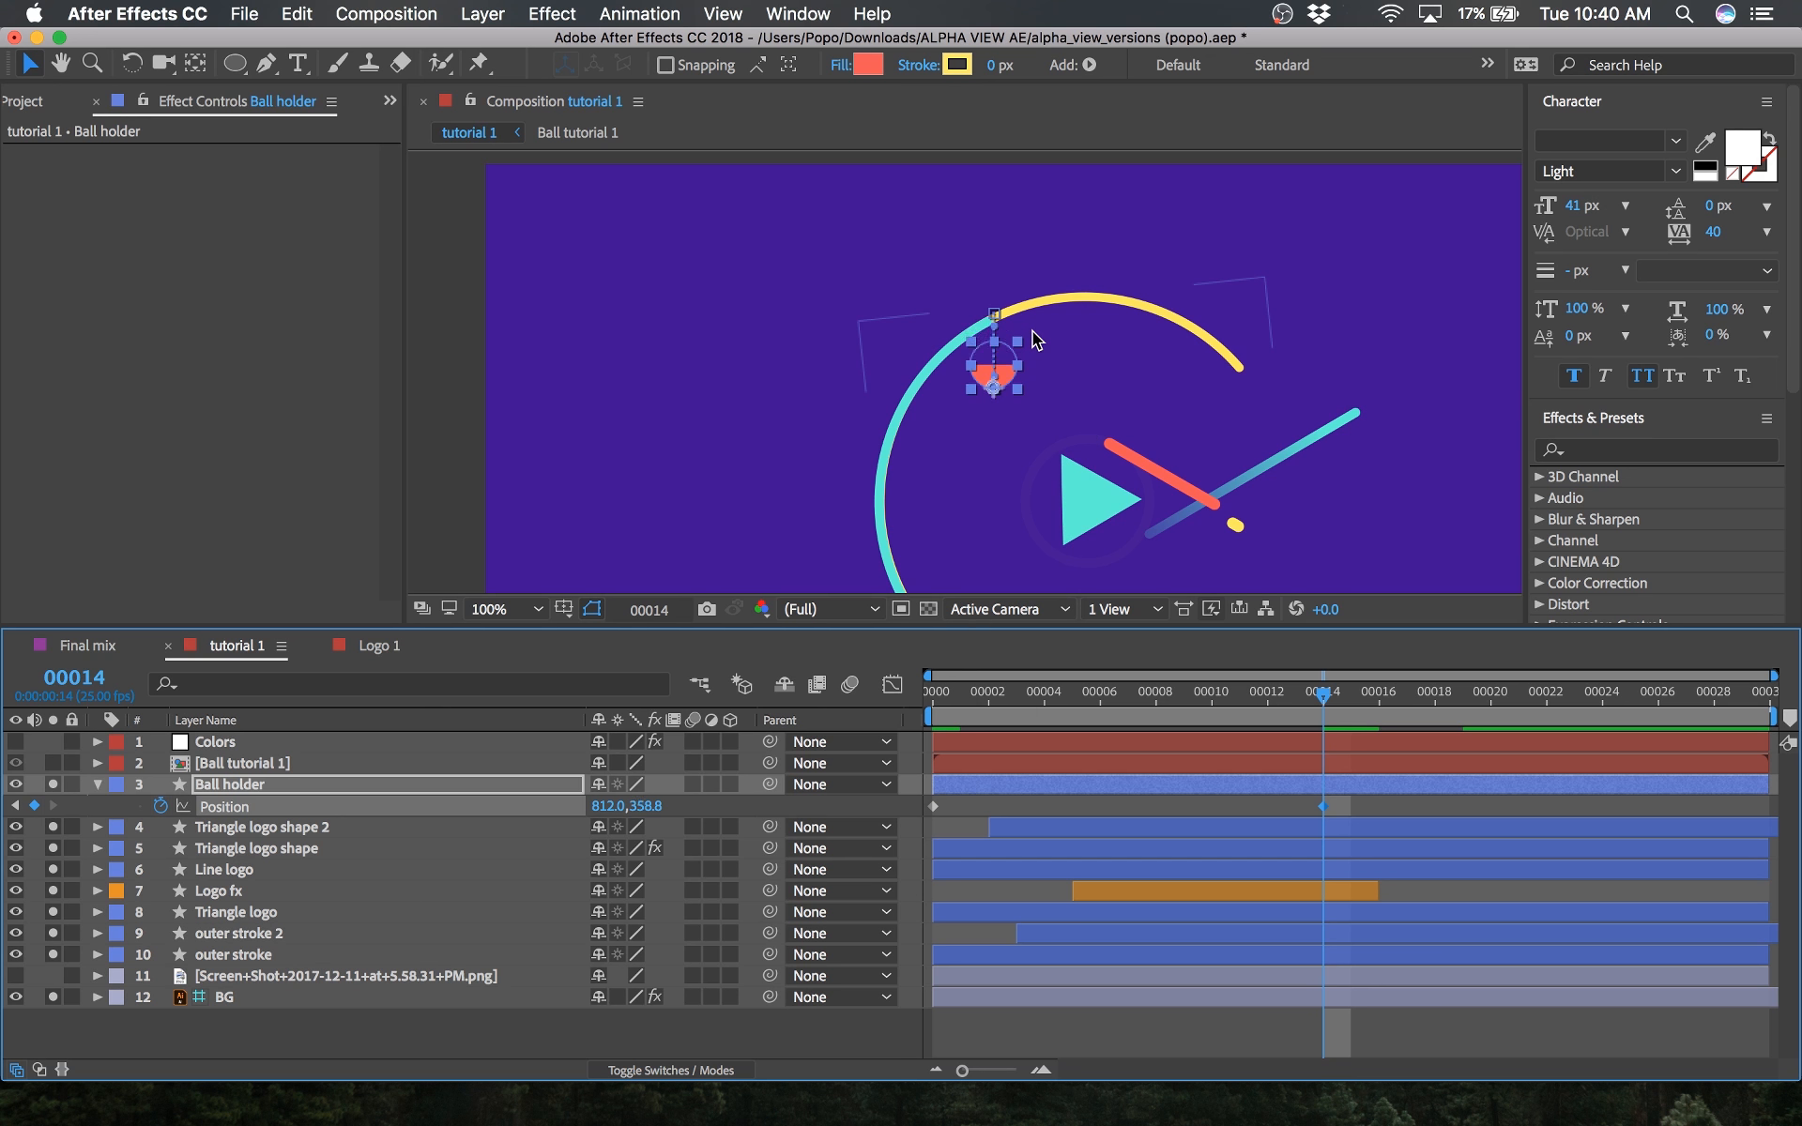
Step: Check the landing height against the frames that follow and adjust the Ball holder's position at frame 14 to 812.0, 344.8
left_click_drag(1332, 704, 1663, 717)
left_click_drag(1508, 729, 1333, 729)
key("shift+Up")
key("shift+Up")
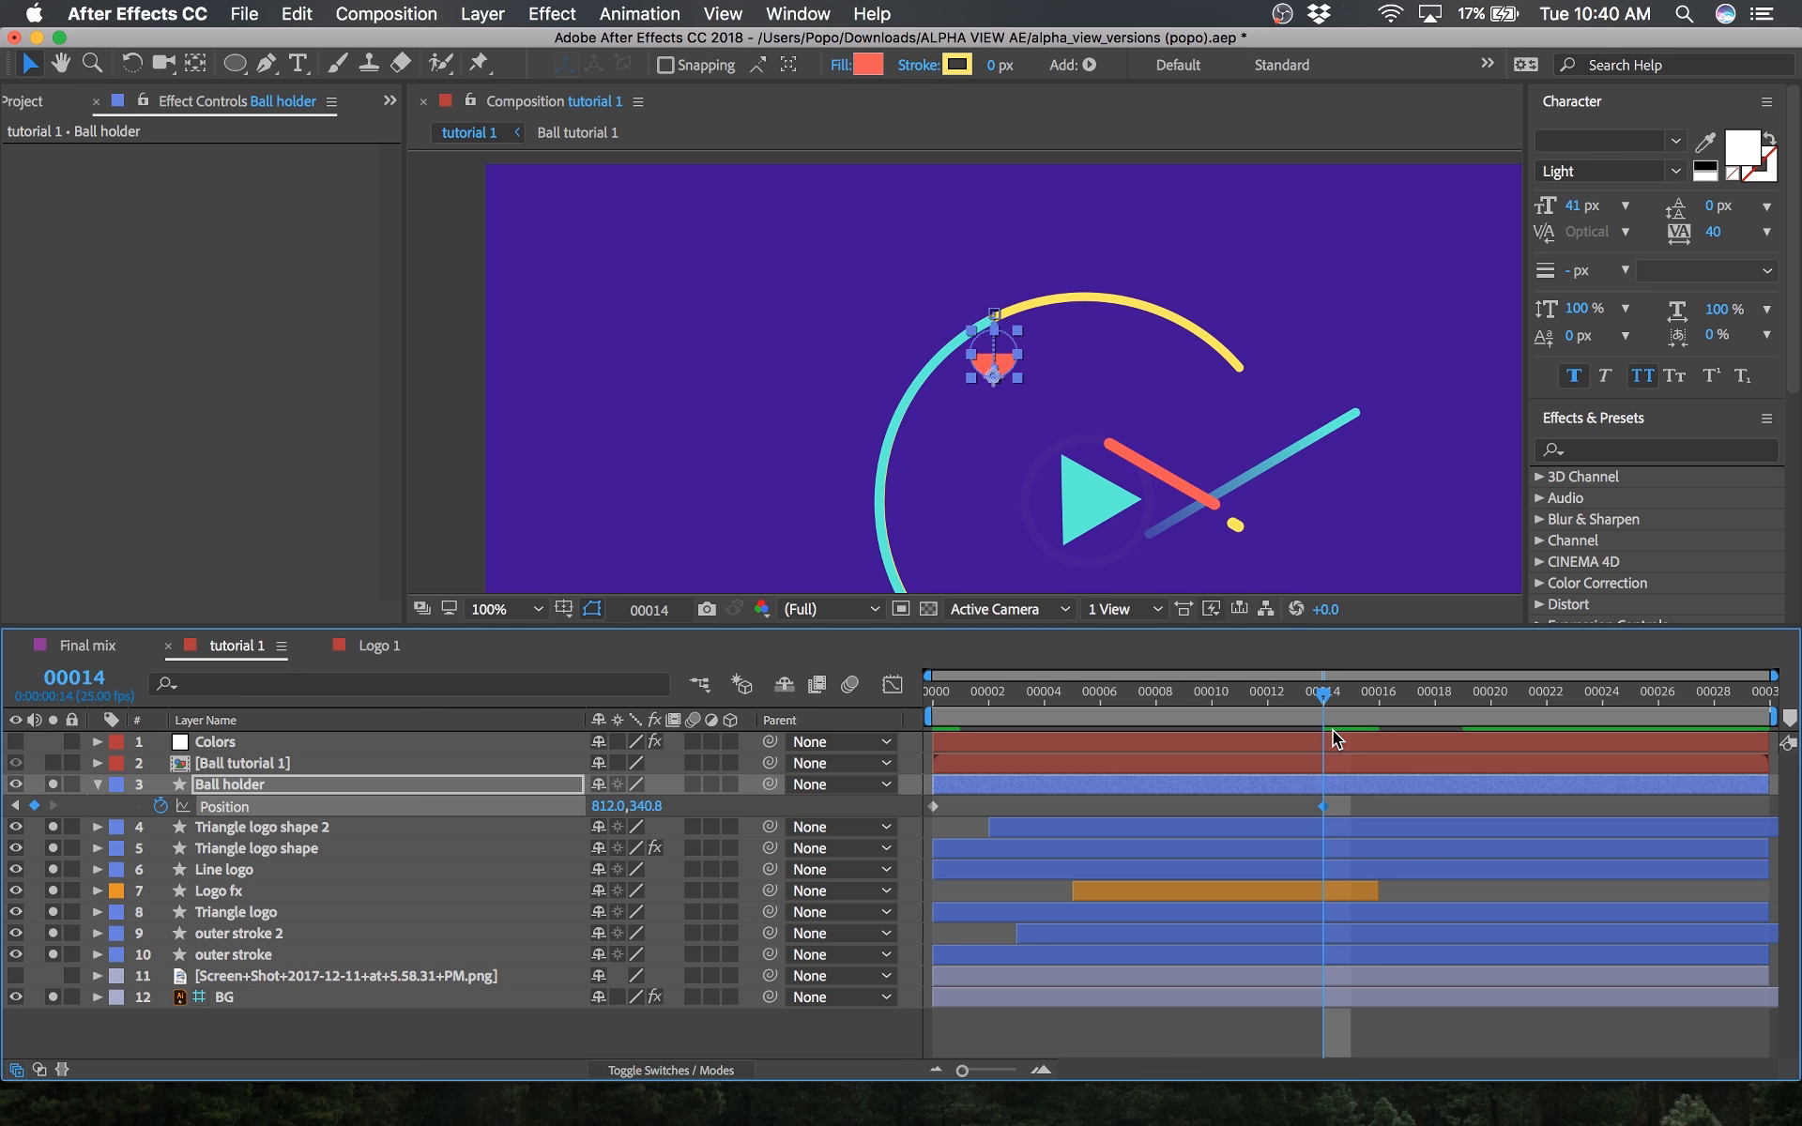
key("Down")
key("Down")
key("Down")
key("Down")
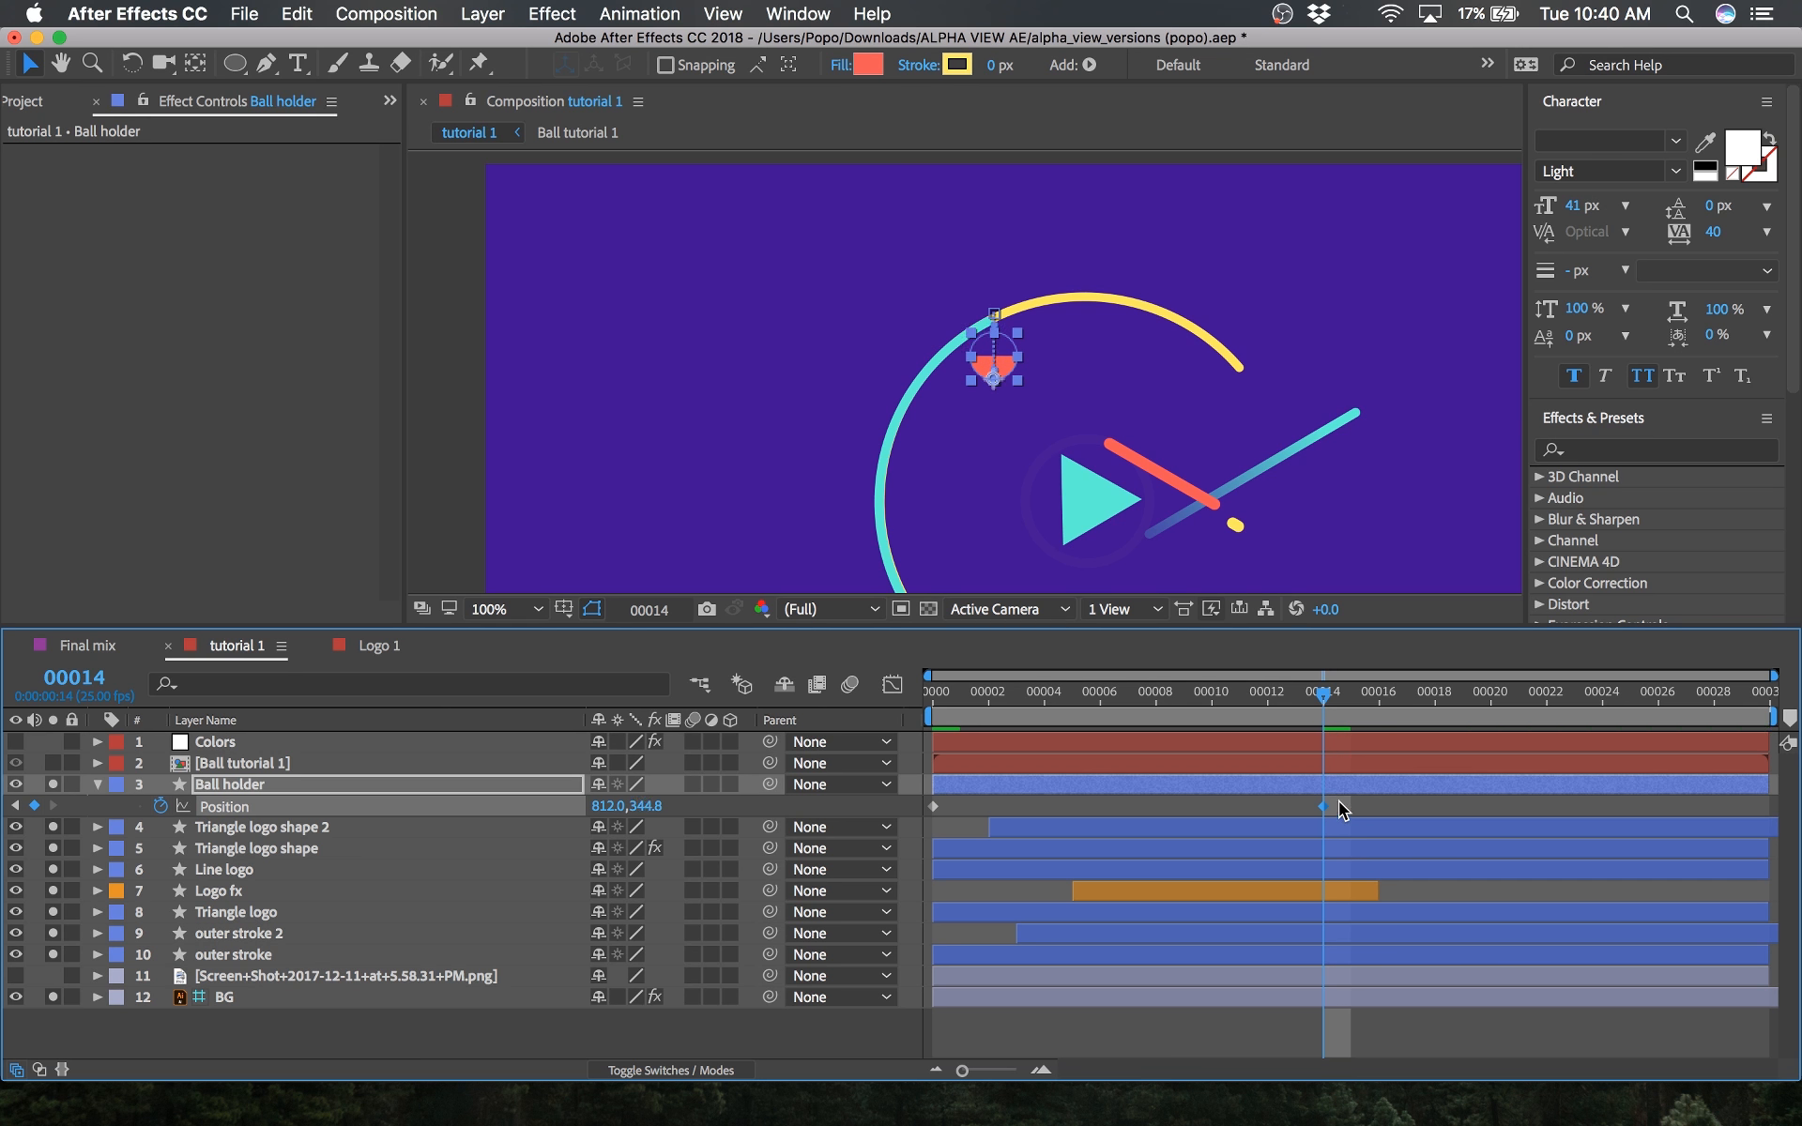
Step: Ease both Ball holder Position keyframes, reshape the speed curve to peak between frames 5 and 6, and preview the motion
left_click_drag(1337, 800, 736, 827)
left_click(892, 685)
left_click_drag(1423, 965, 1265, 1005)
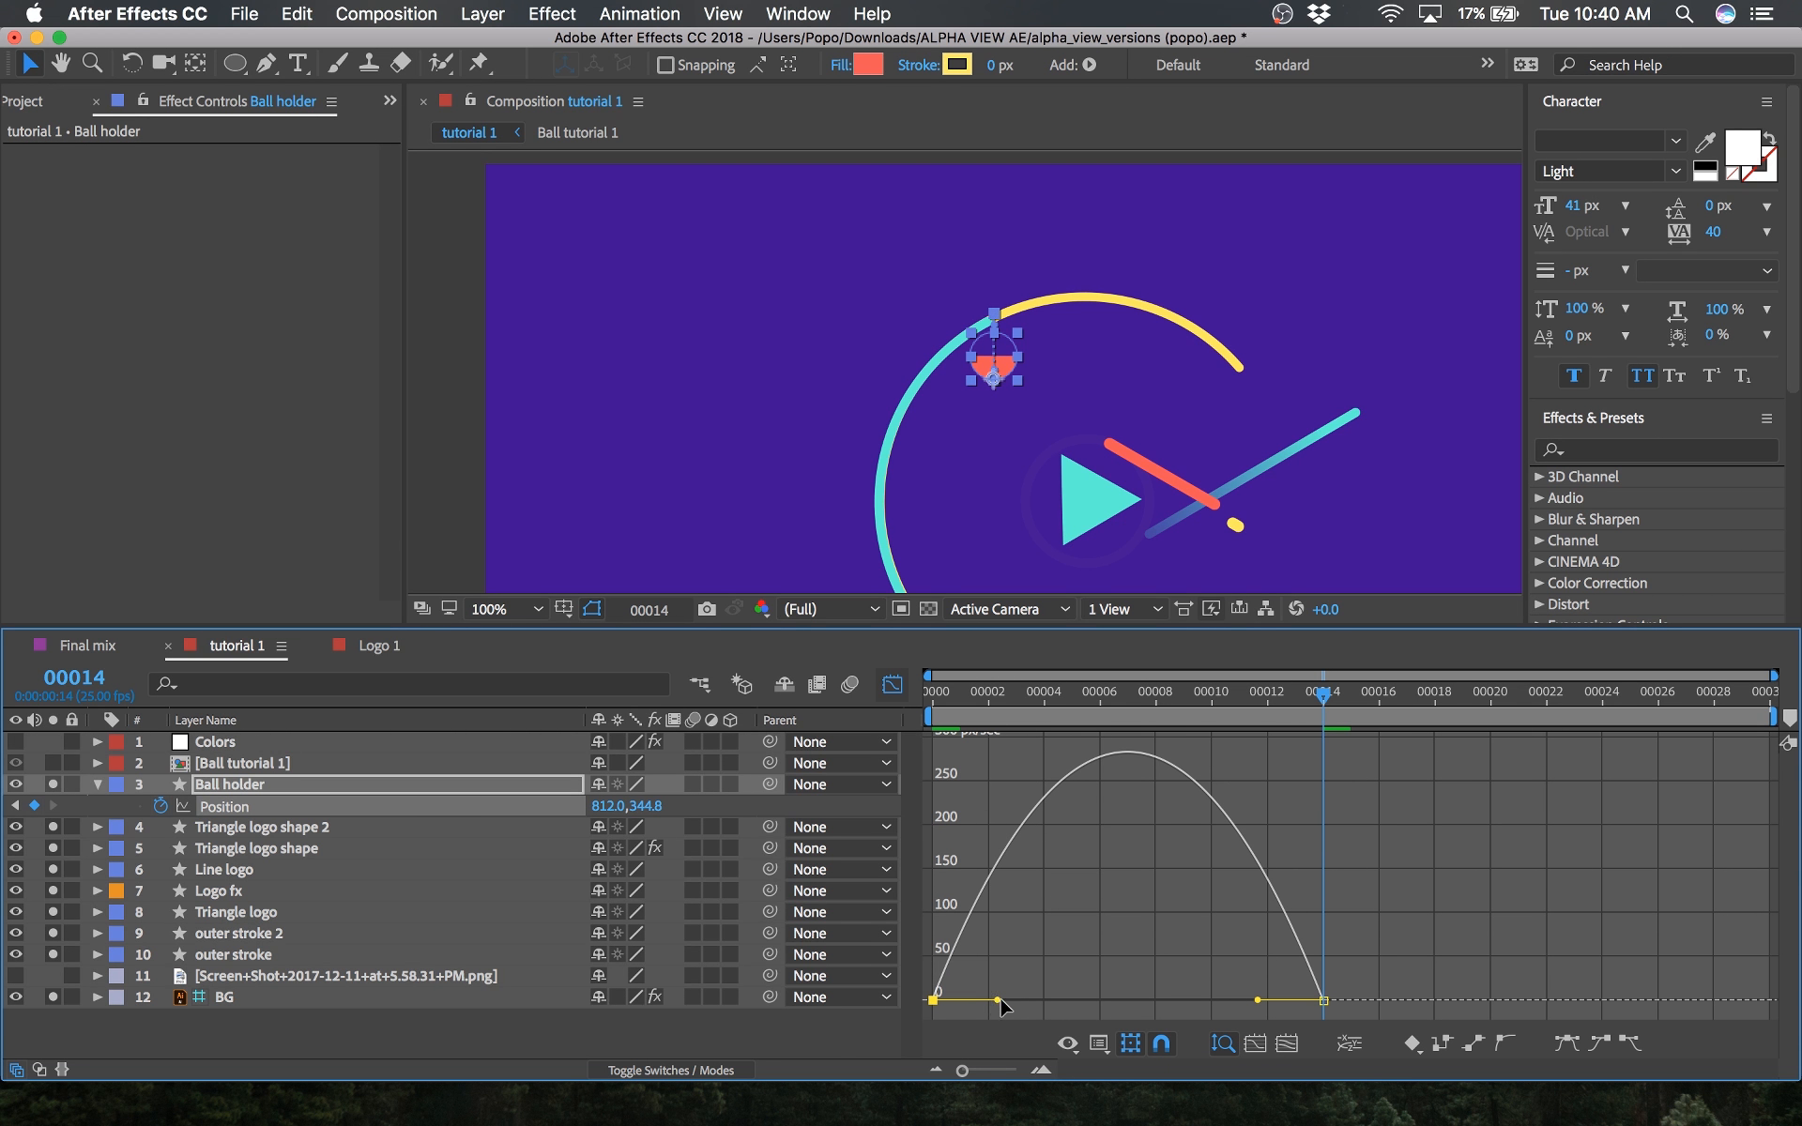
left_click_drag(1006, 997, 1128, 991)
left_click_drag(1377, 994, 1166, 1011)
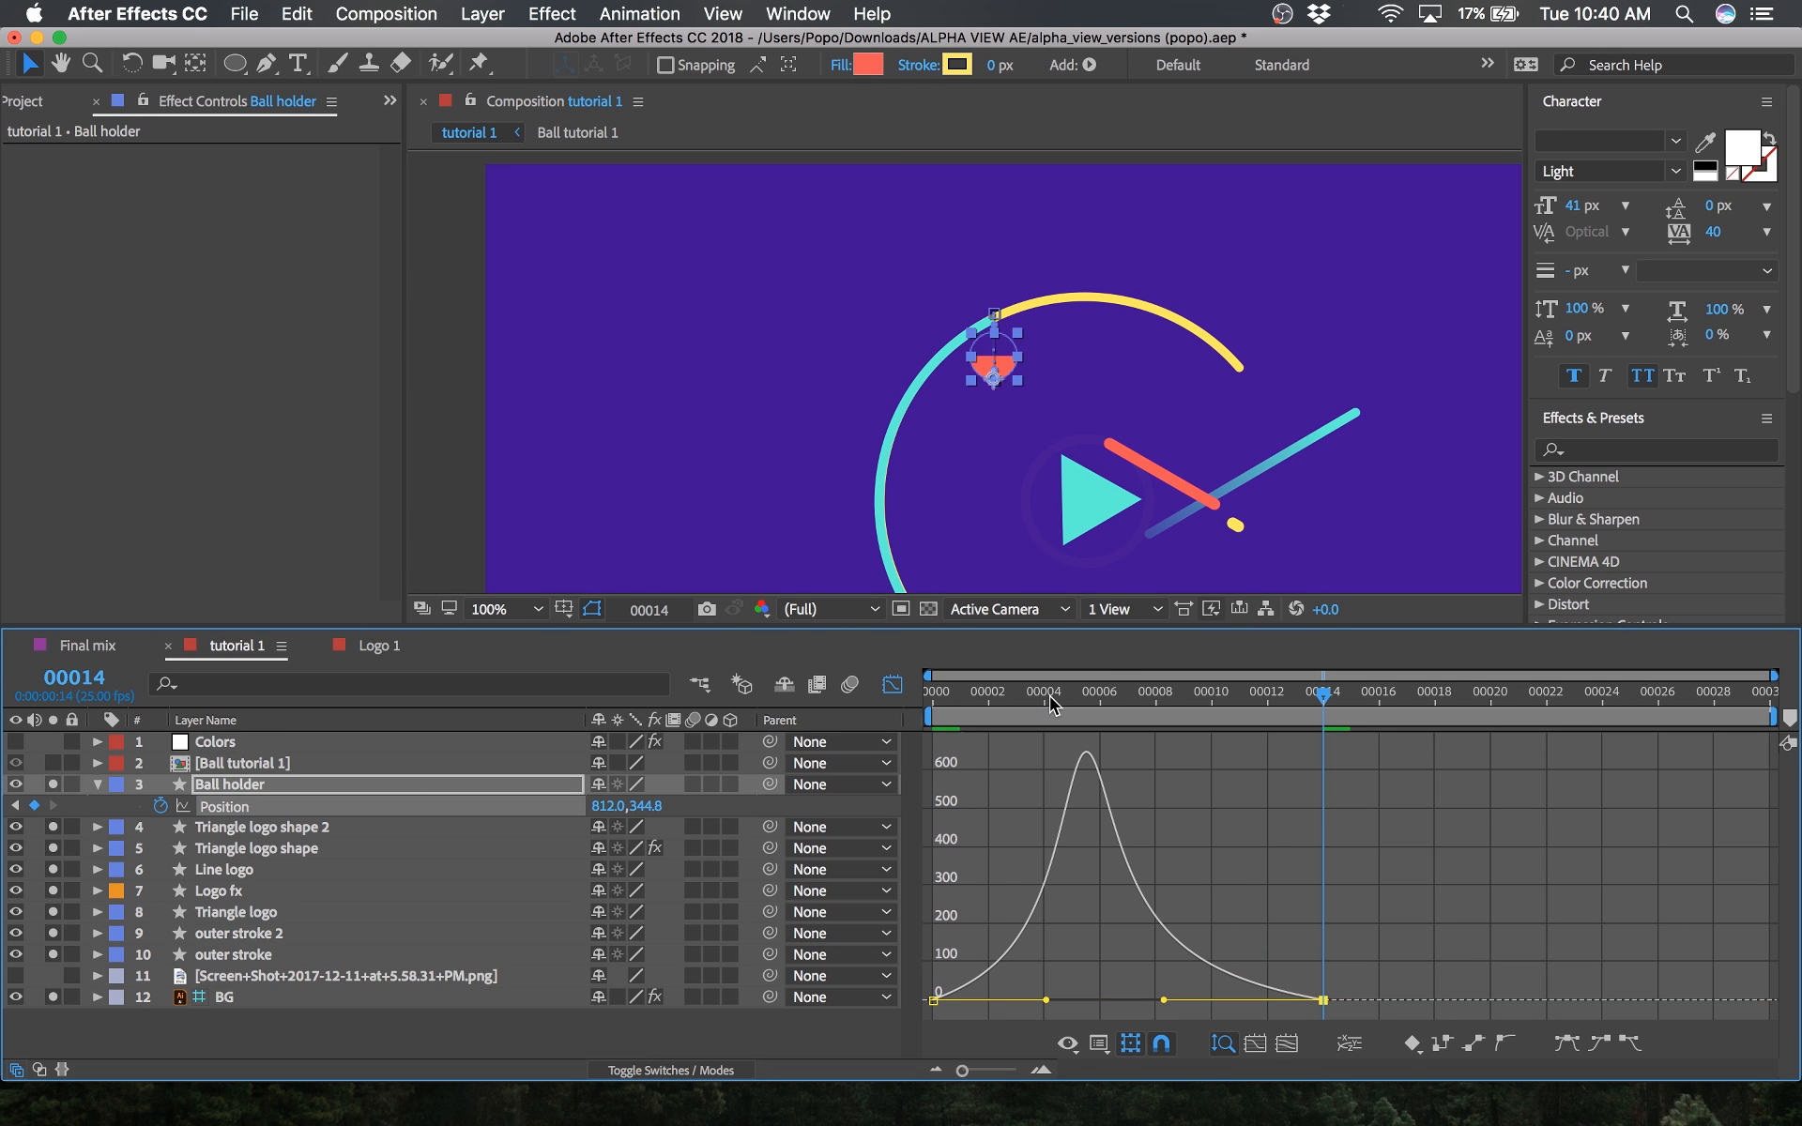
key("space")
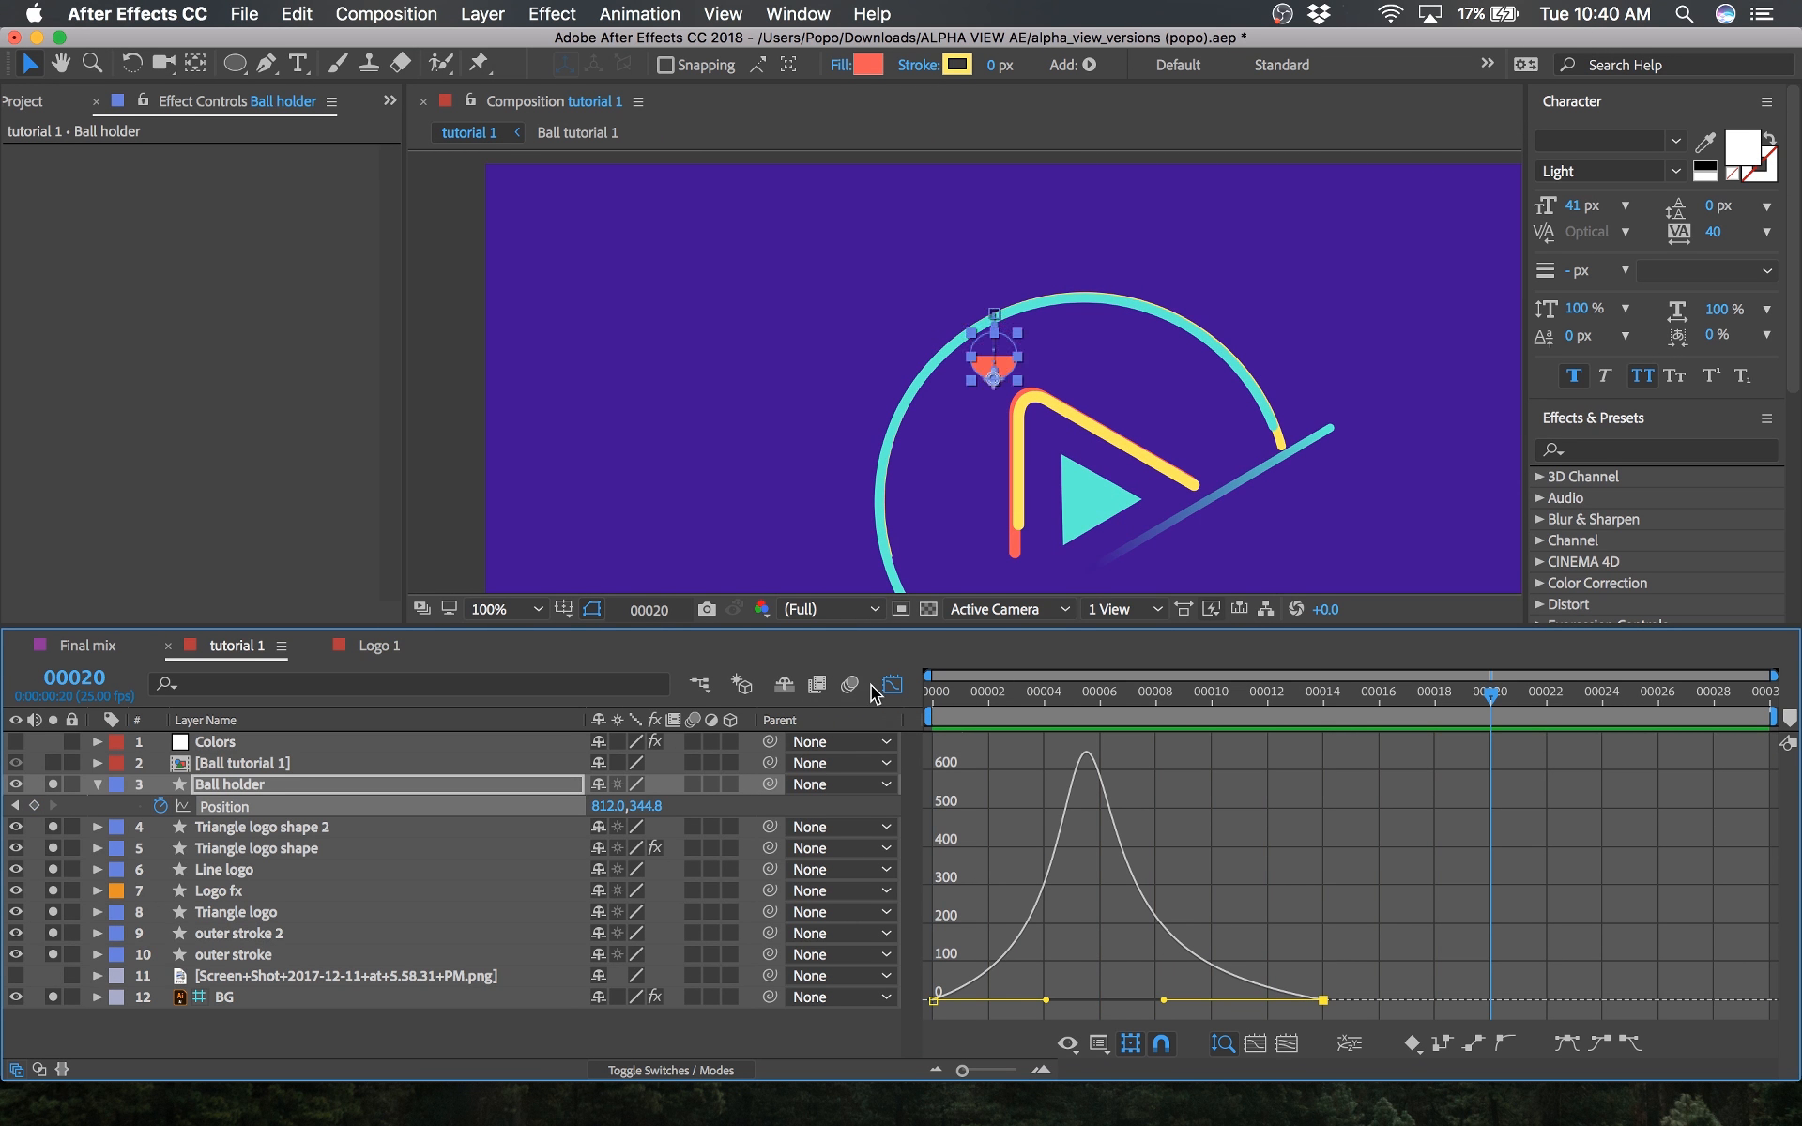
left_click(892, 686)
Step: Animate the Ball holder's Rotation from -14° at frame 0 to 0° at frame 14
left_click_drag(1093, 699, 1319, 719)
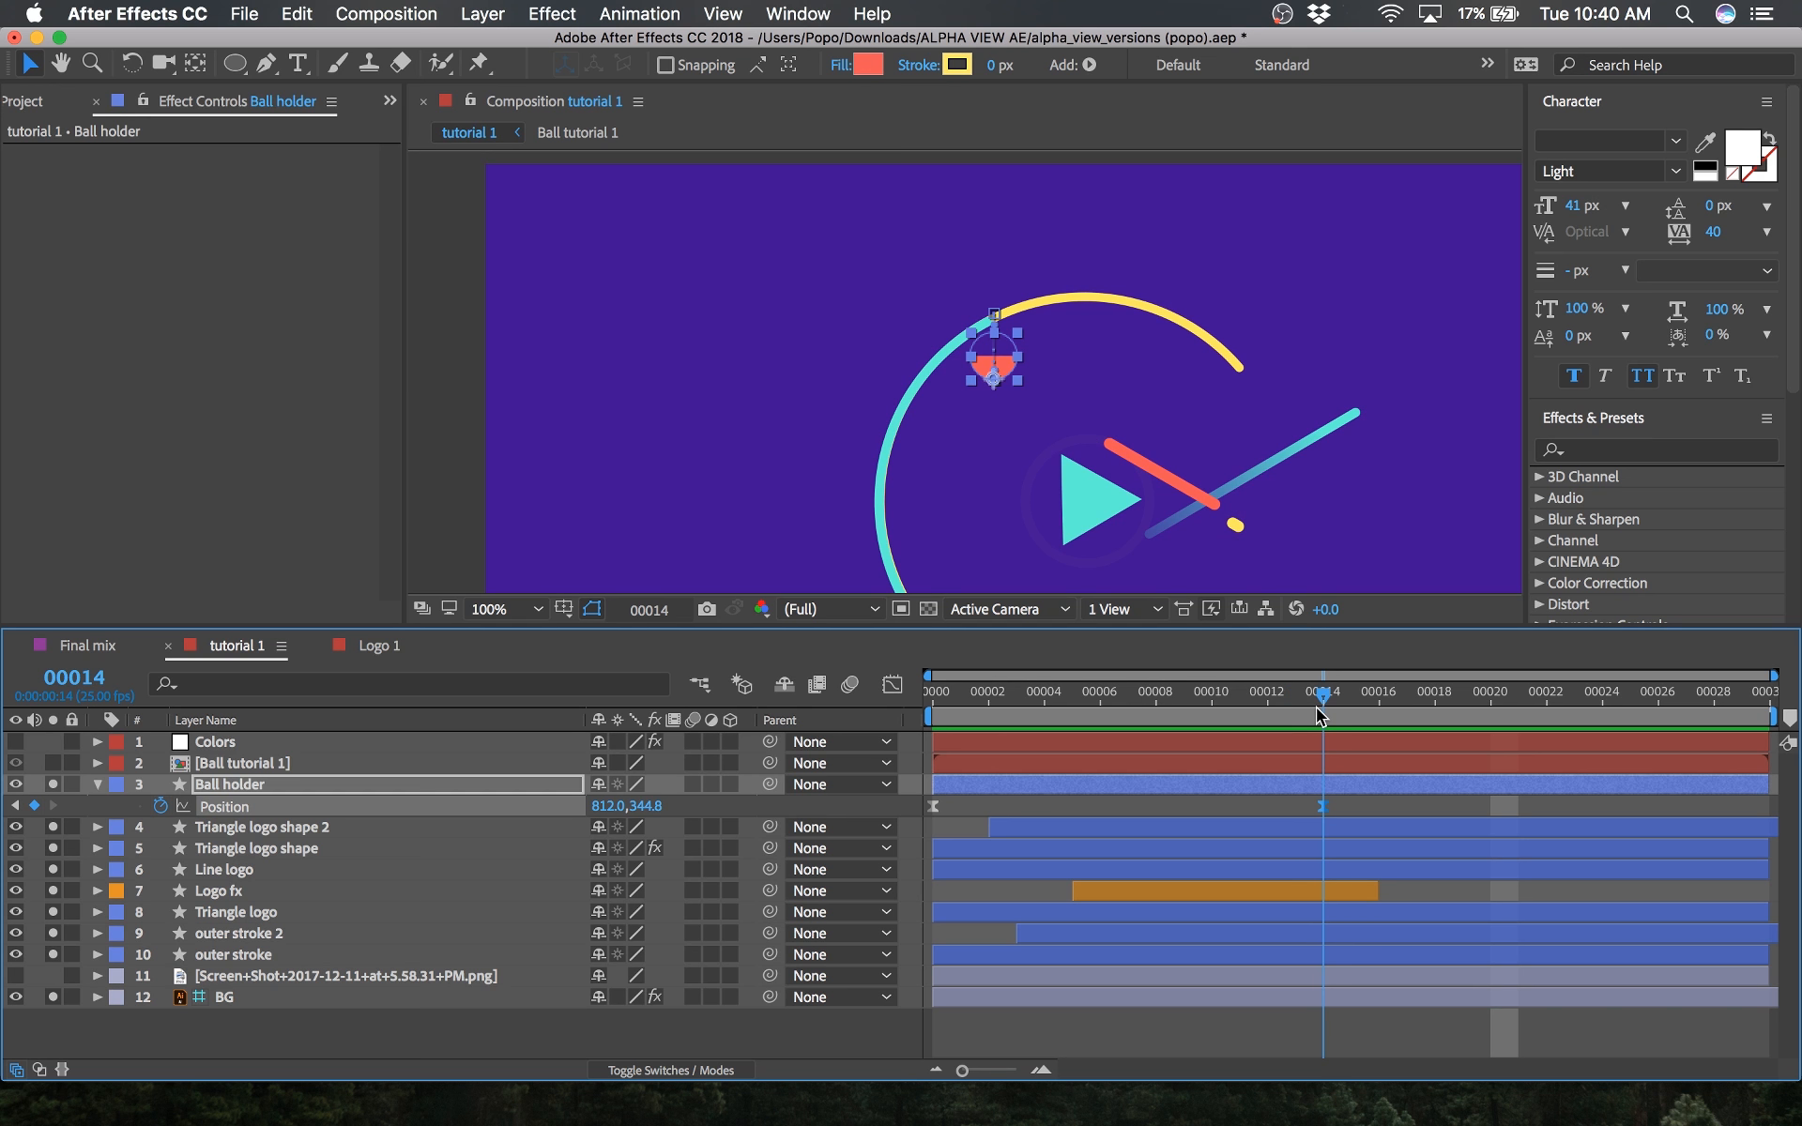
left_click(240, 785)
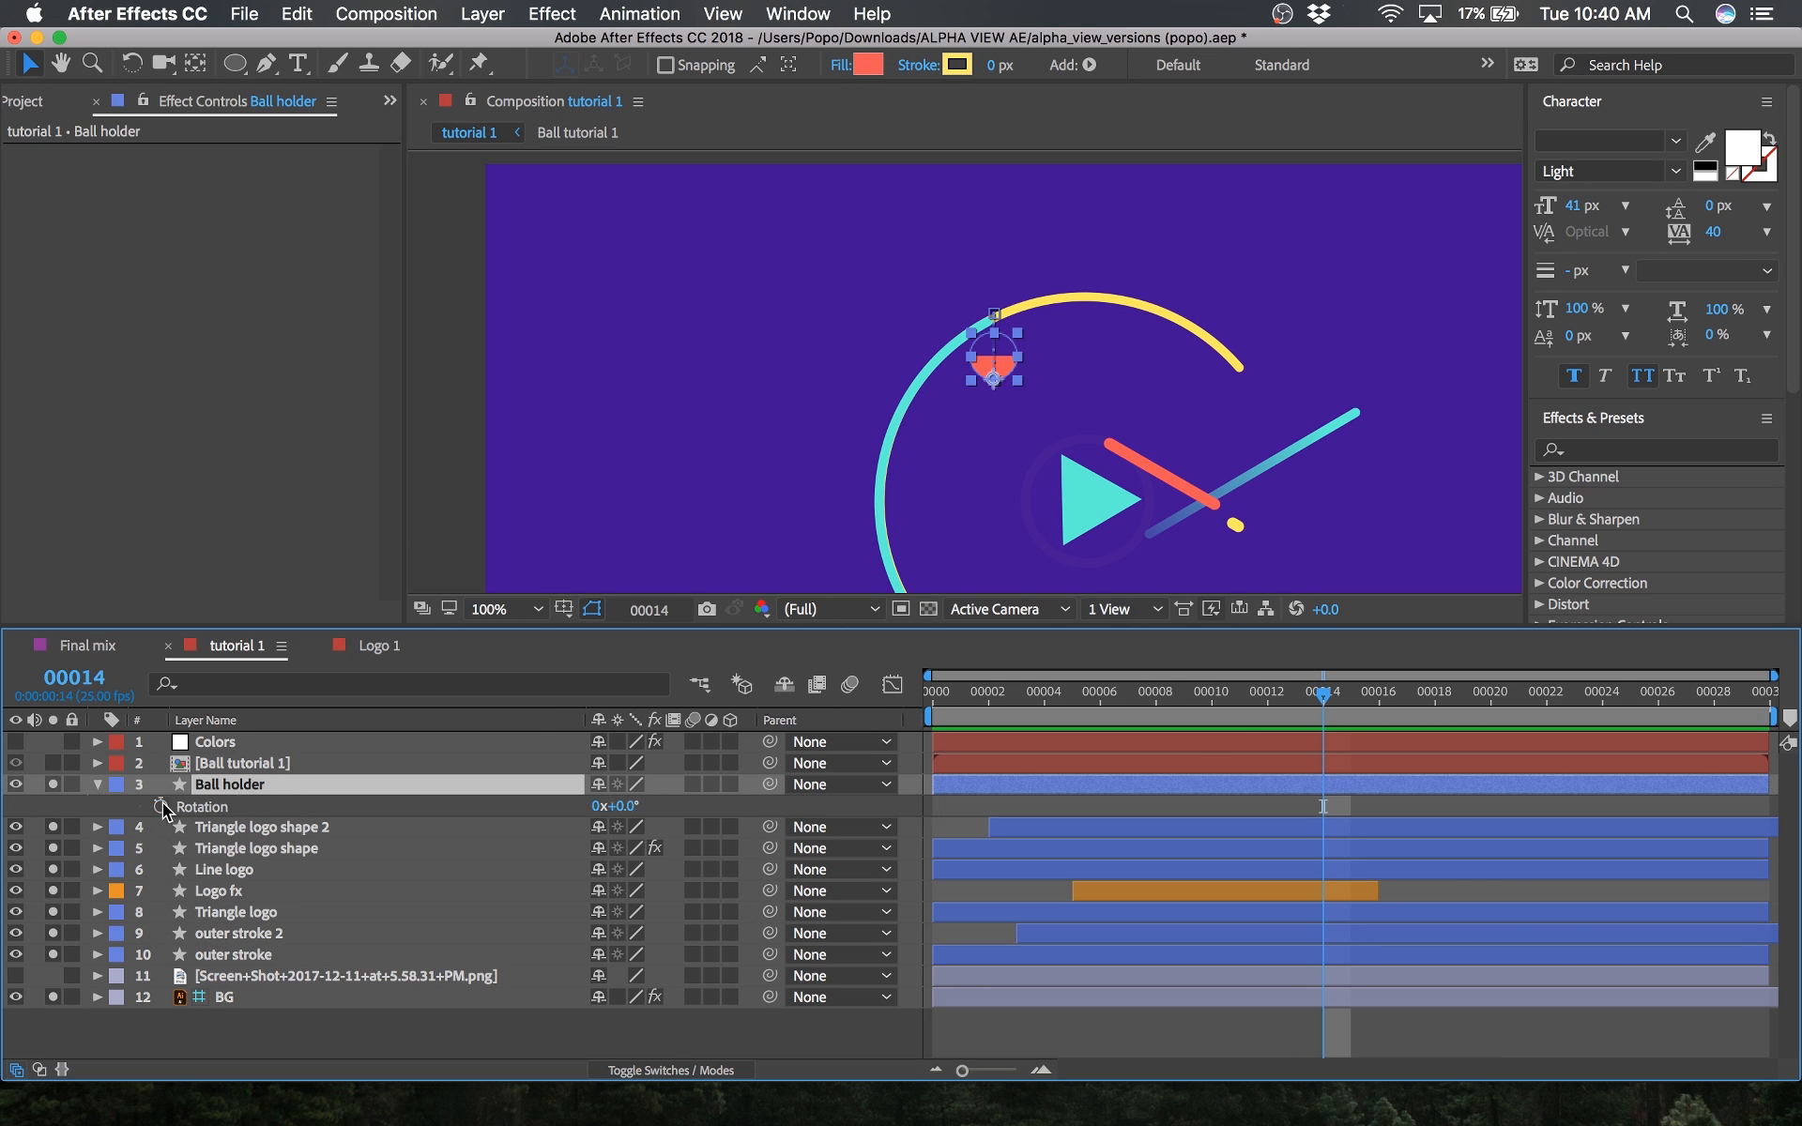
left_click(160, 806)
left_click_drag(1325, 702, 932, 706)
left_click_drag(636, 805, 634, 805)
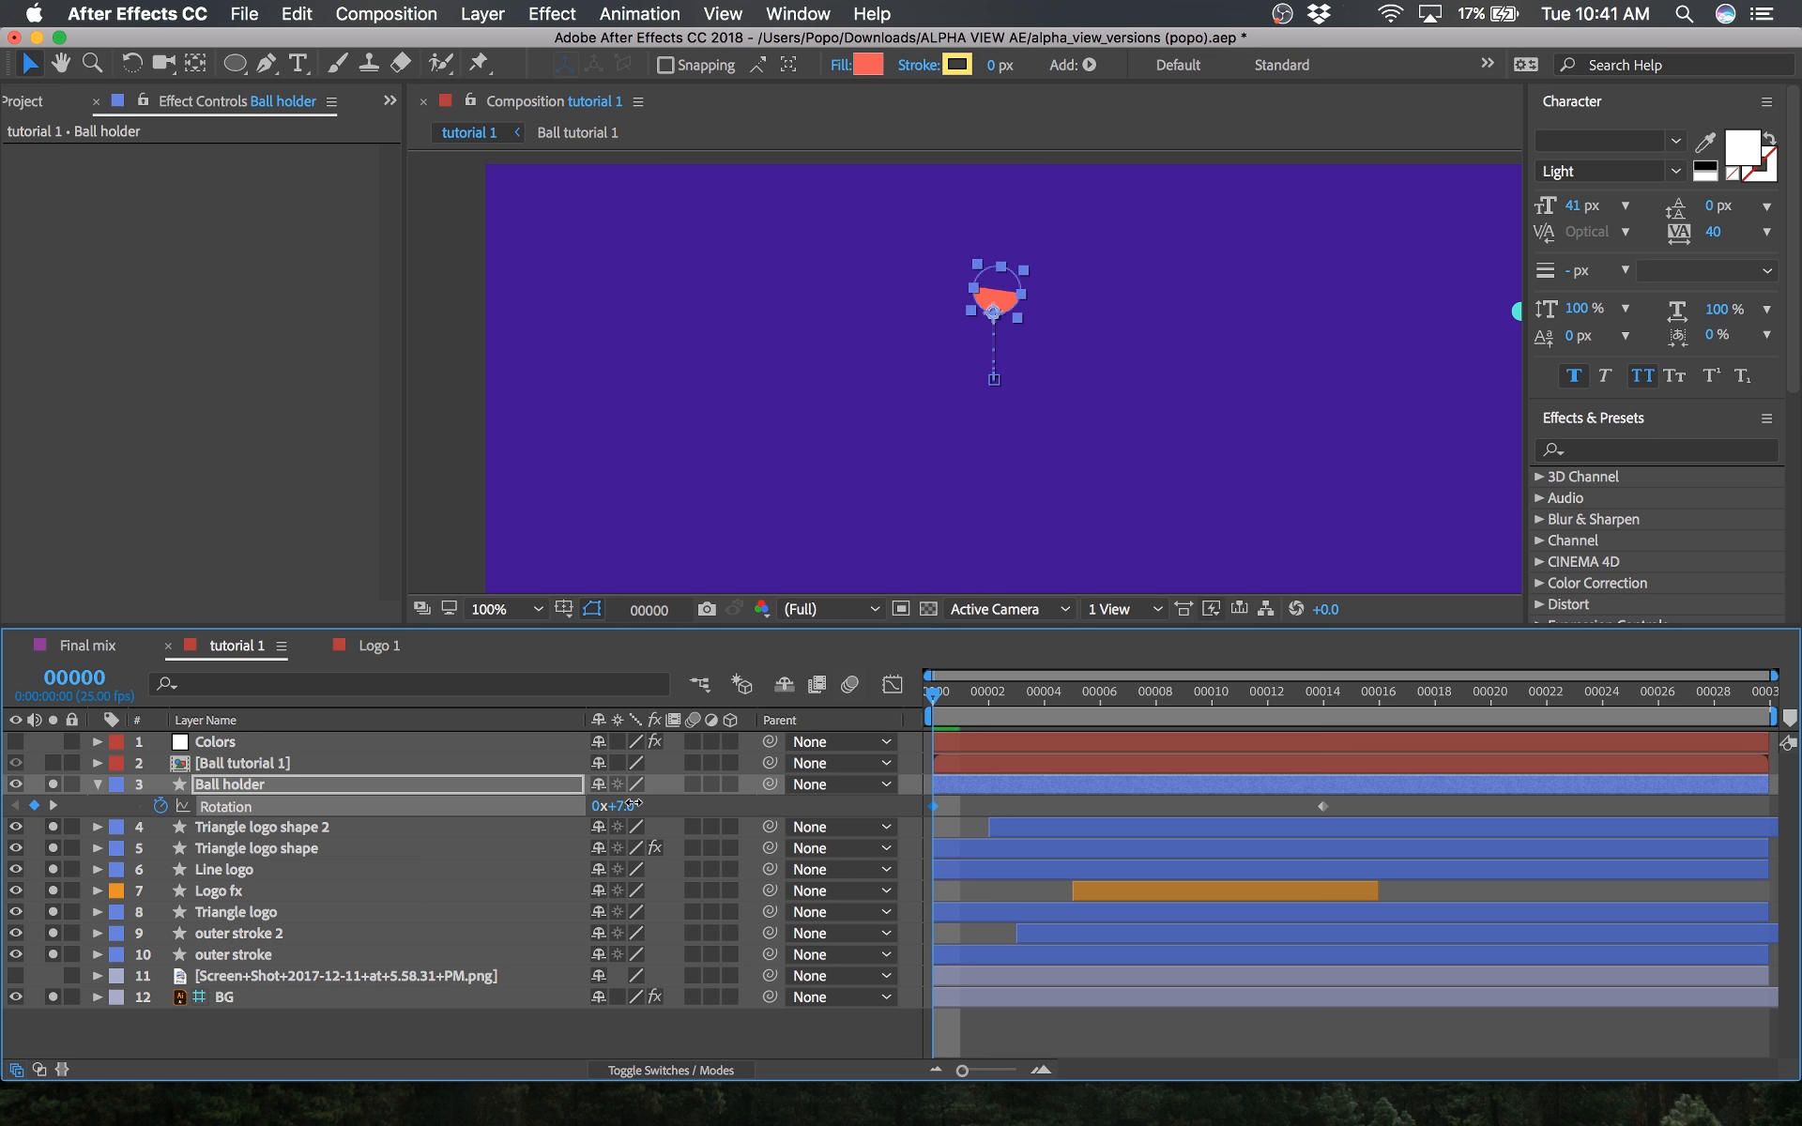
key("space")
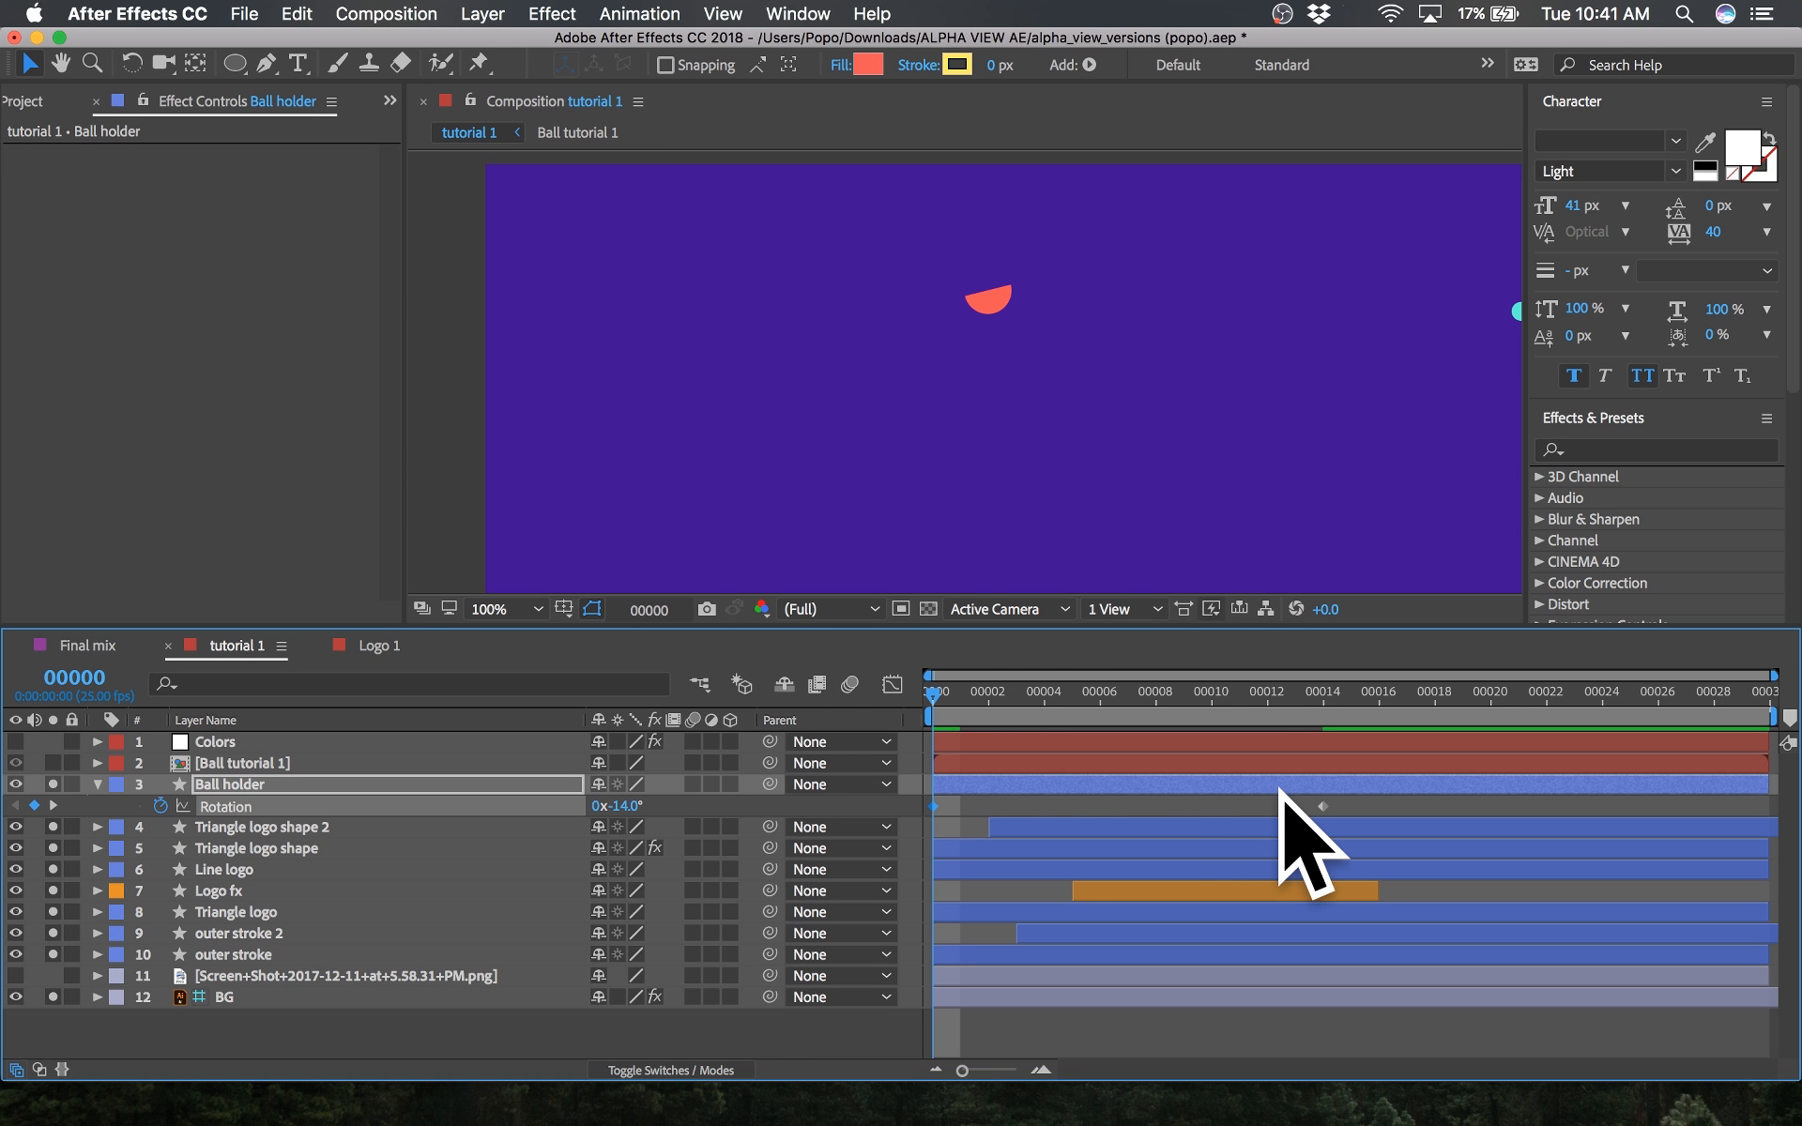
Step: Ease both Ball holder Rotation keyframes, preview them, and shift them one frame earlier so the last one sits at frame 13
left_click_drag(1349, 806, 791, 843)
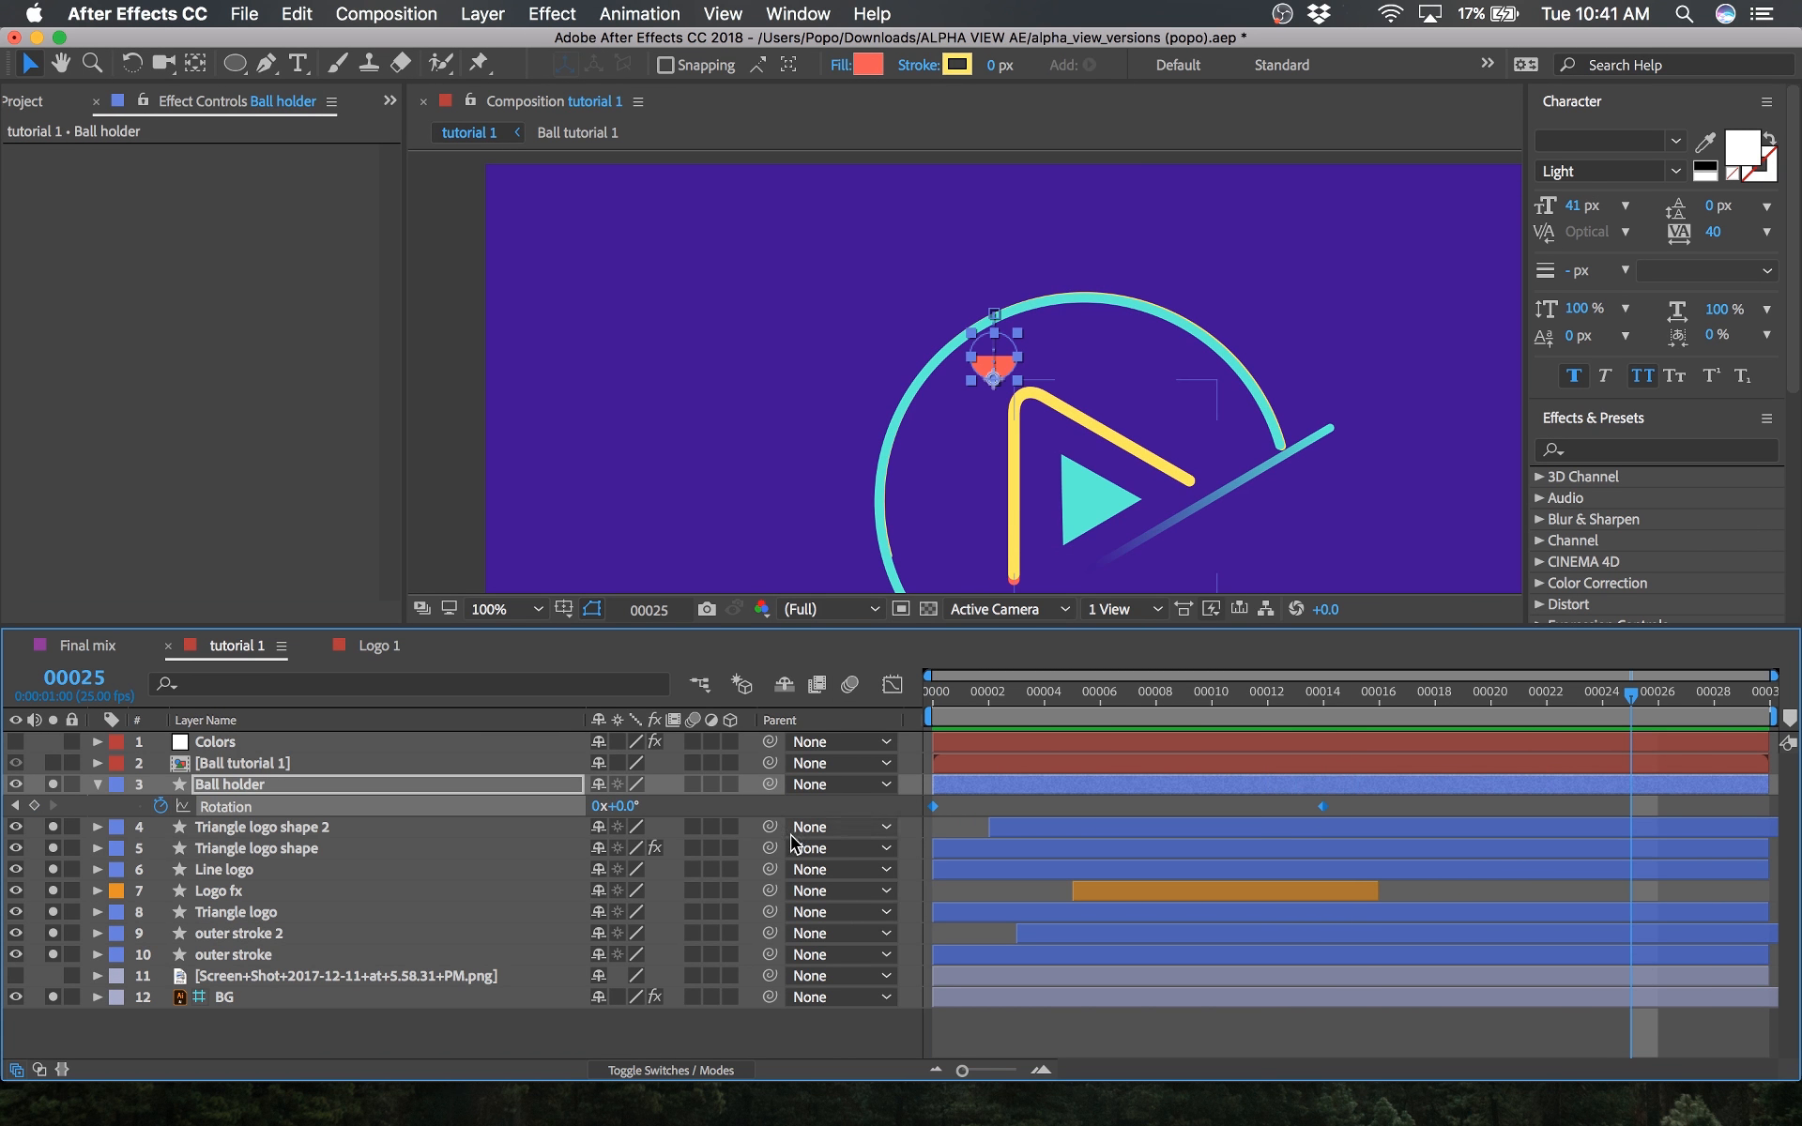
key("space")
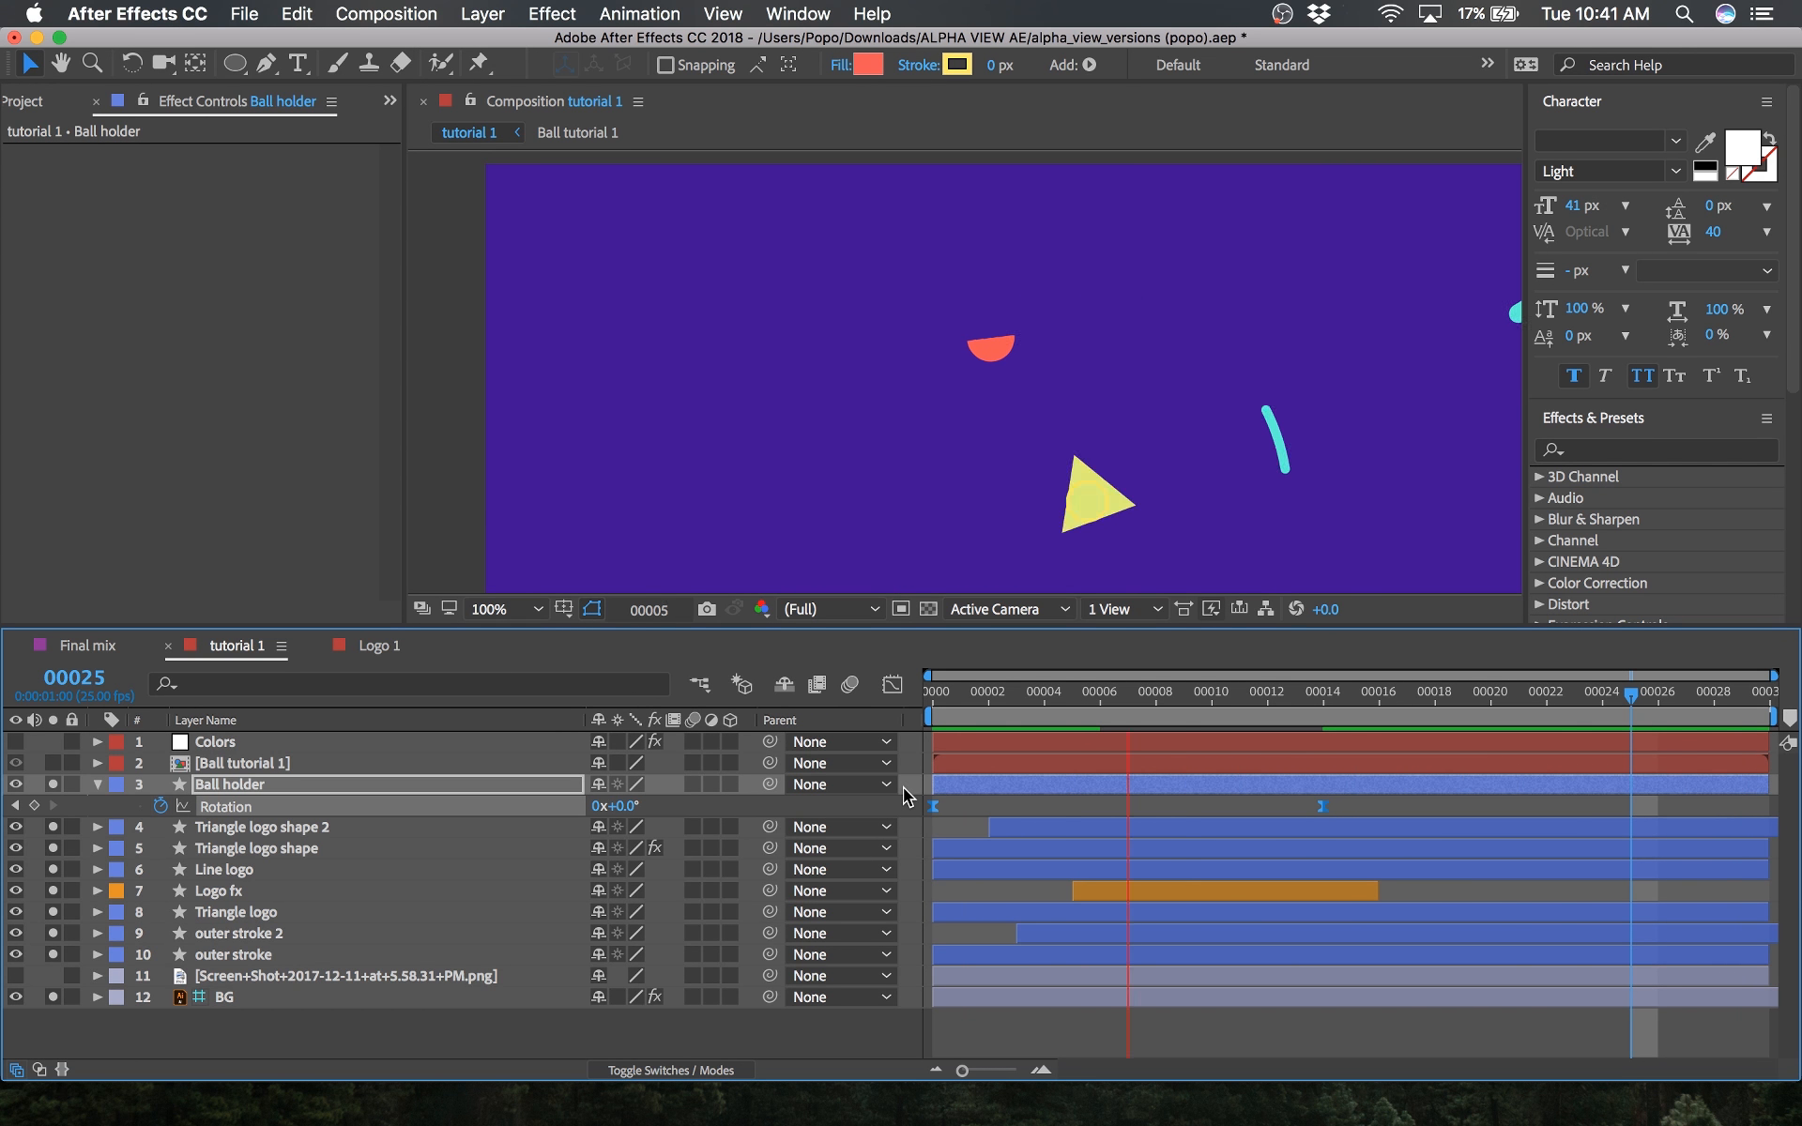
left_click(936, 704)
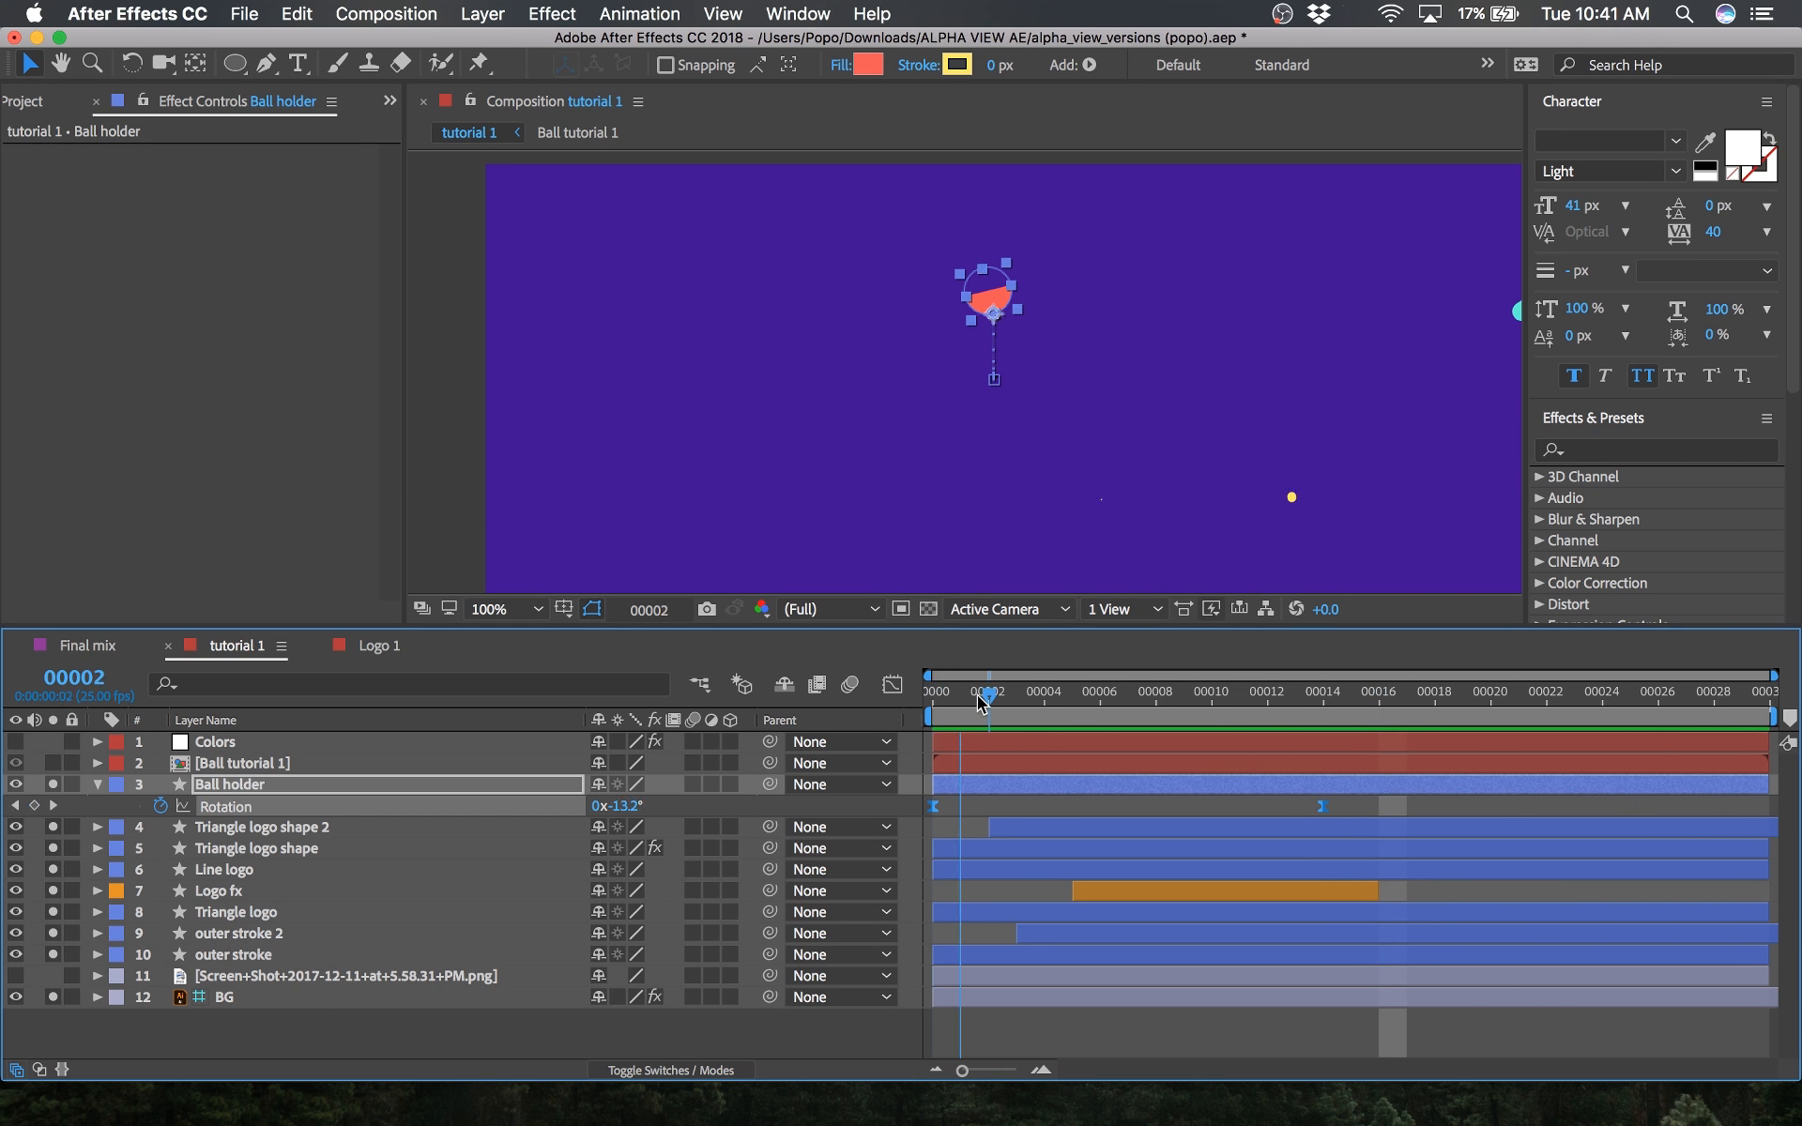
left_click_drag(979, 704, 1295, 737)
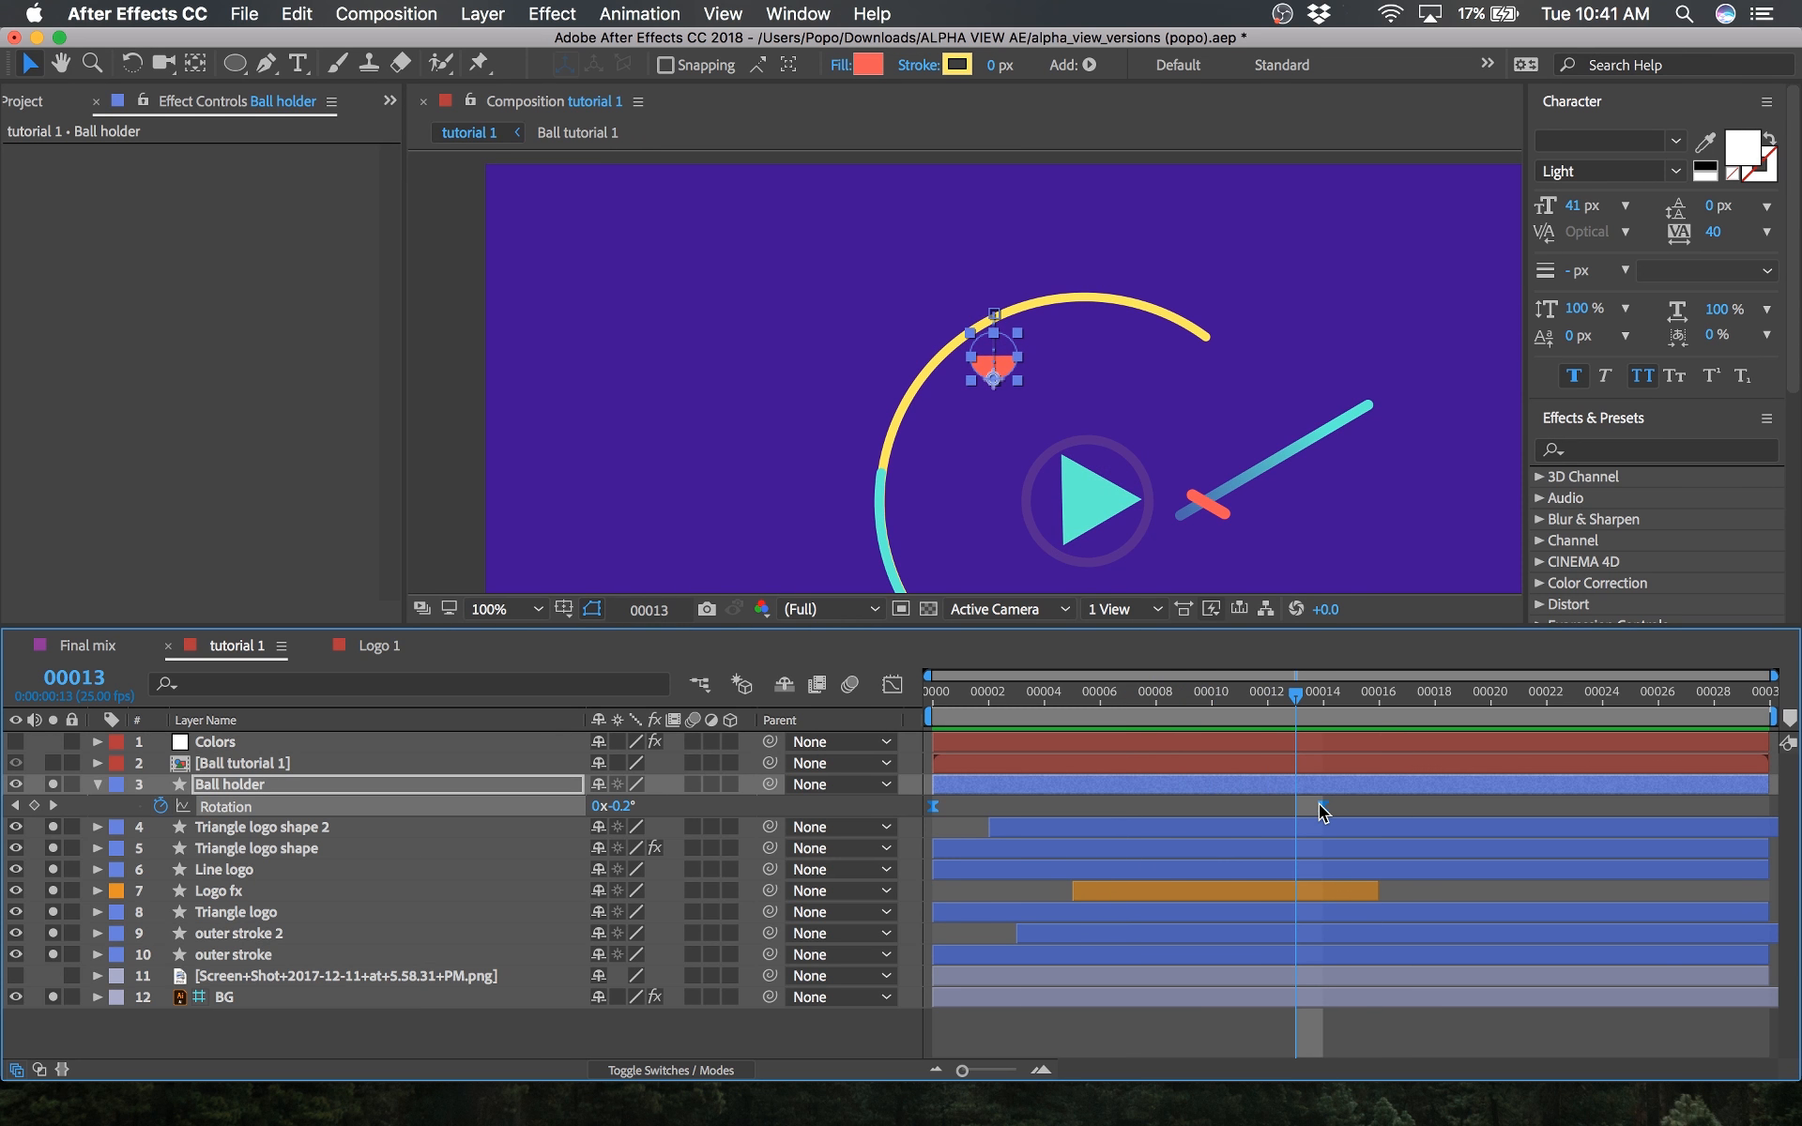
key("u")
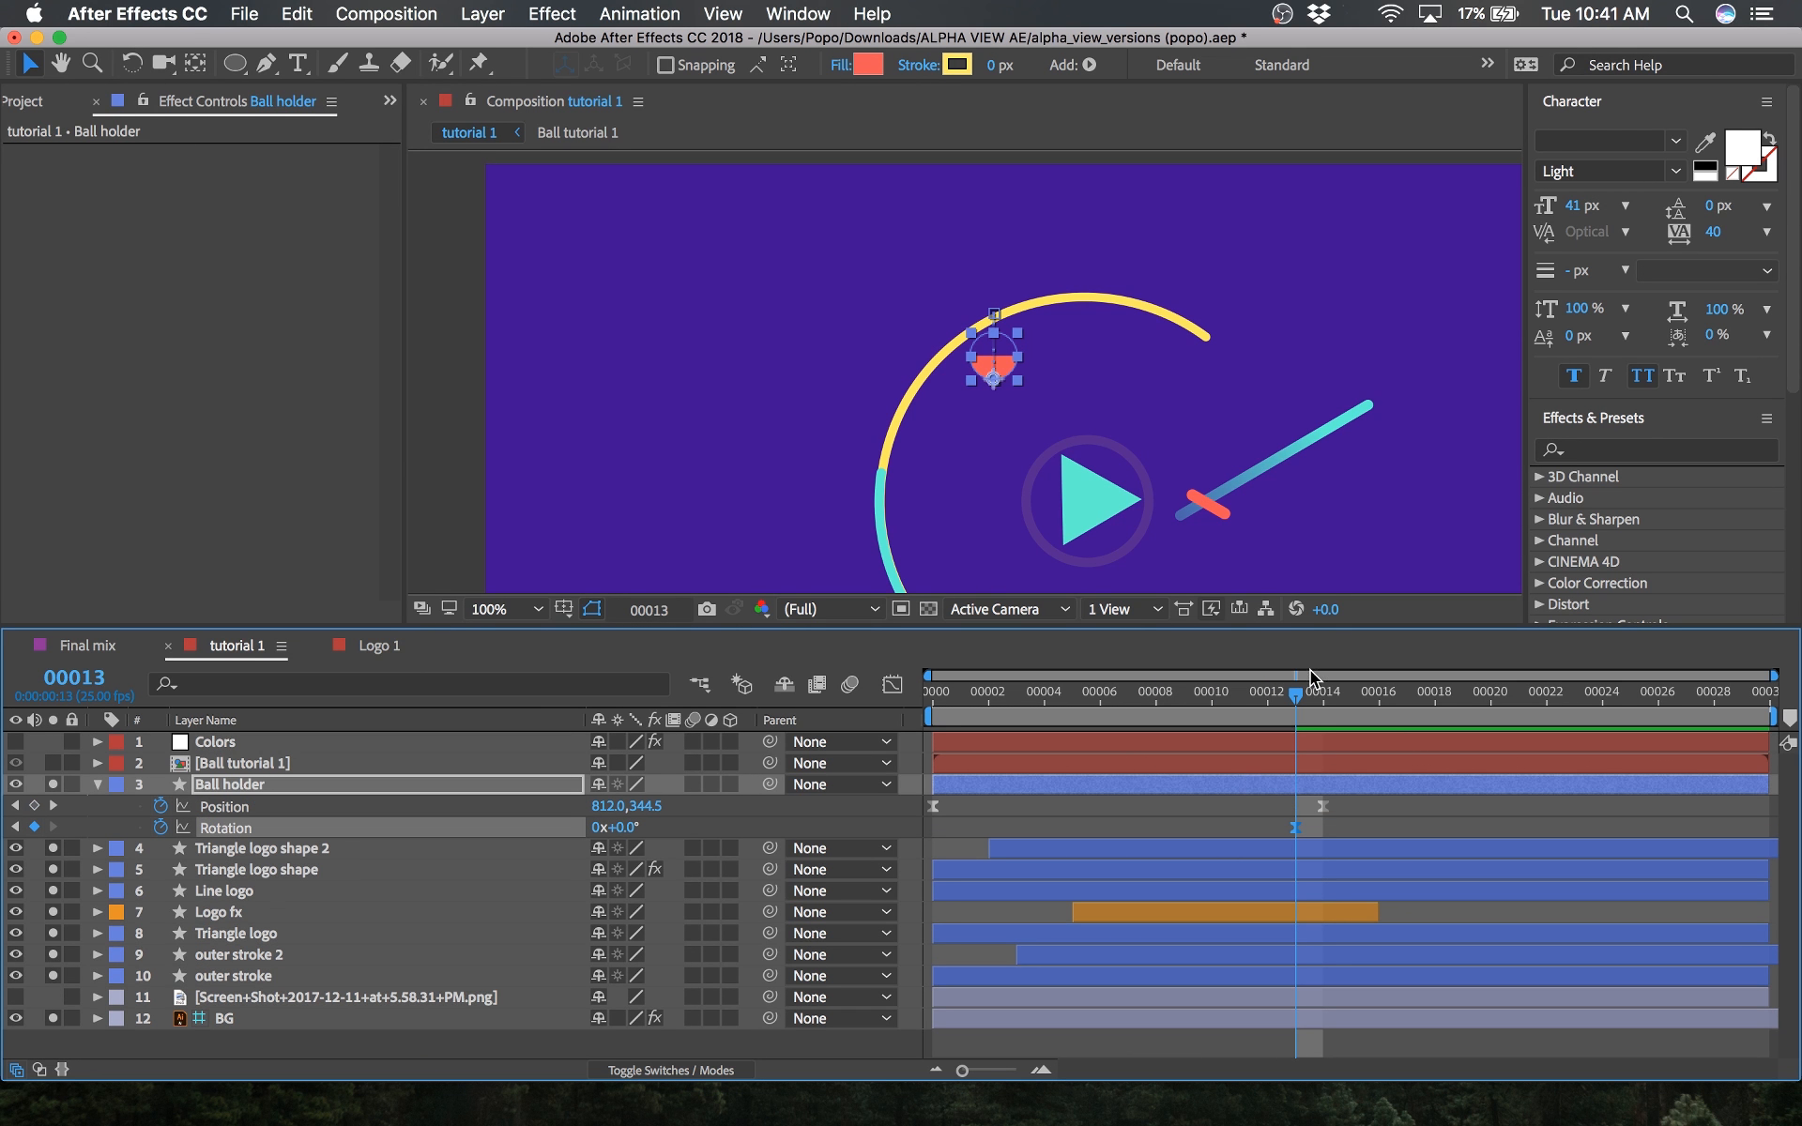
Step: Try turning the Ball holder to a Rotation of 33° at frame 22 and preview the motion
left_click_drag(1299, 699, 1548, 715)
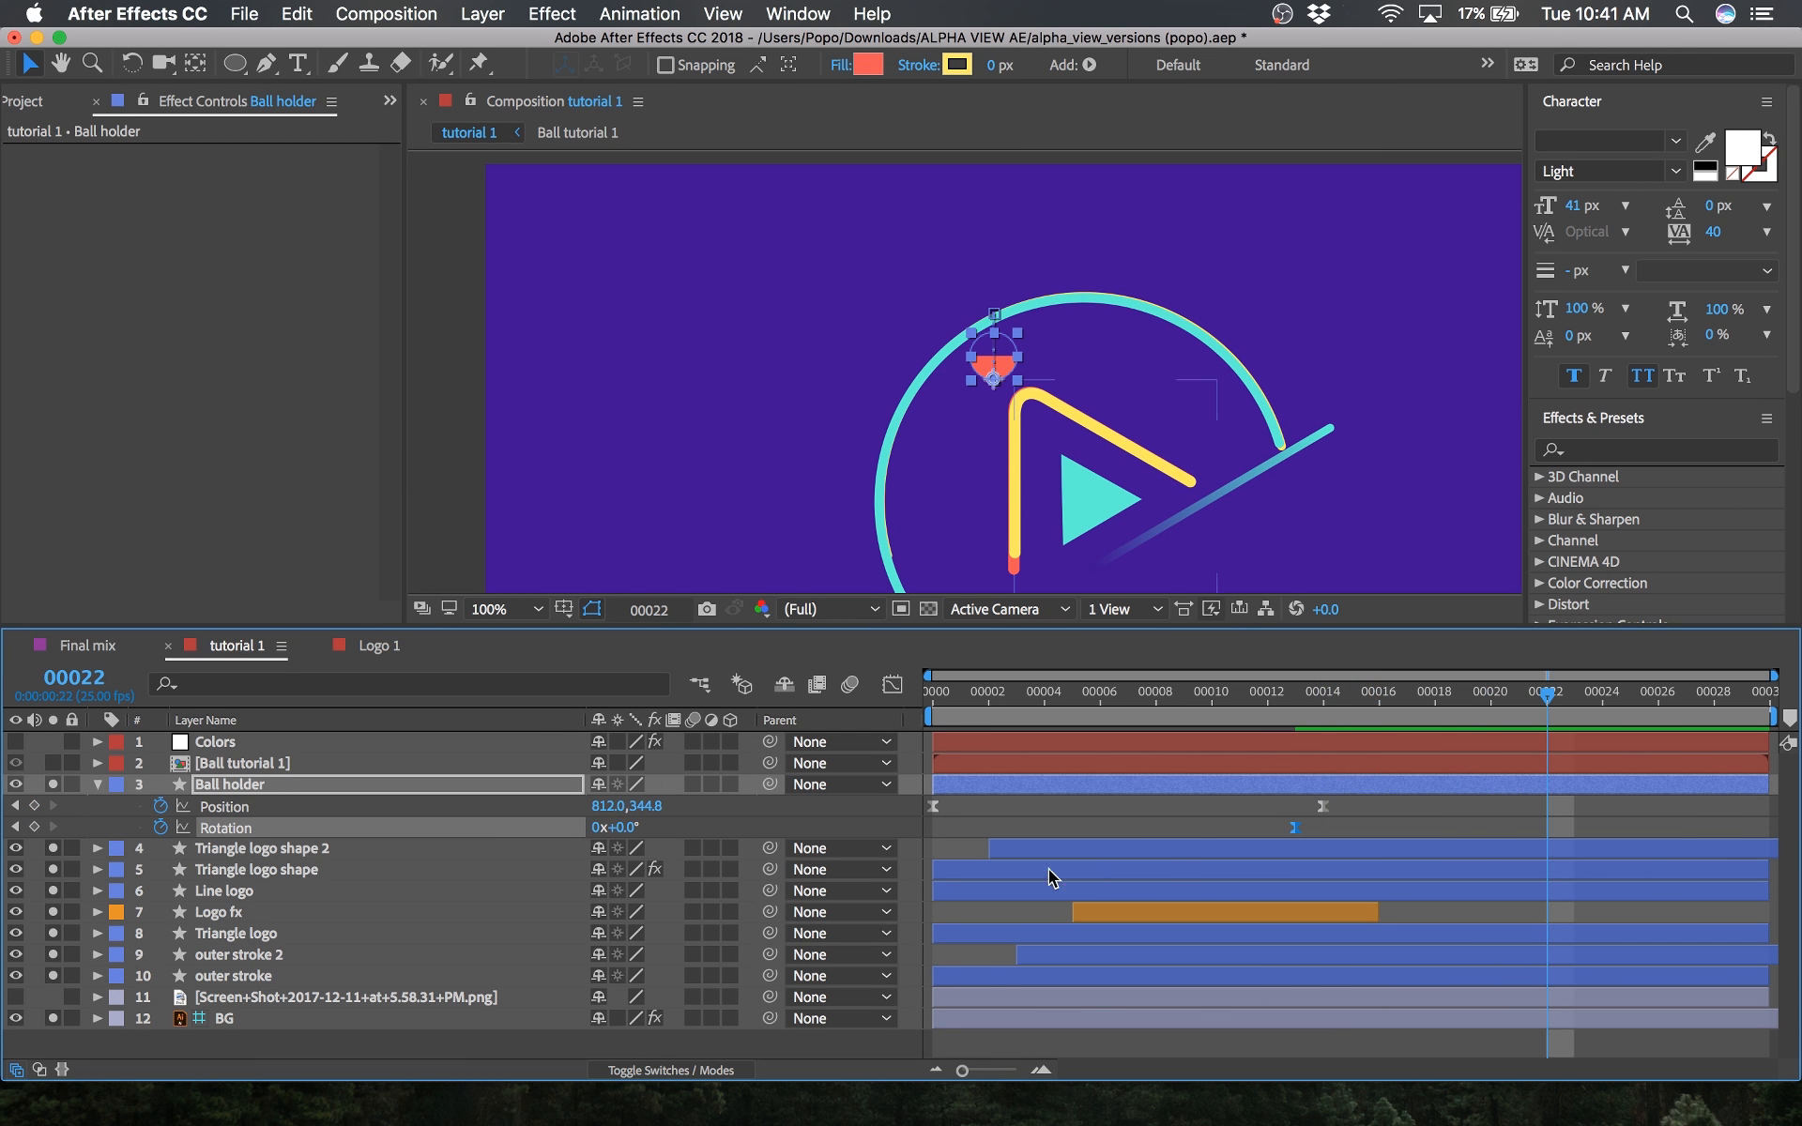
left_click_drag(633, 827, 638, 826)
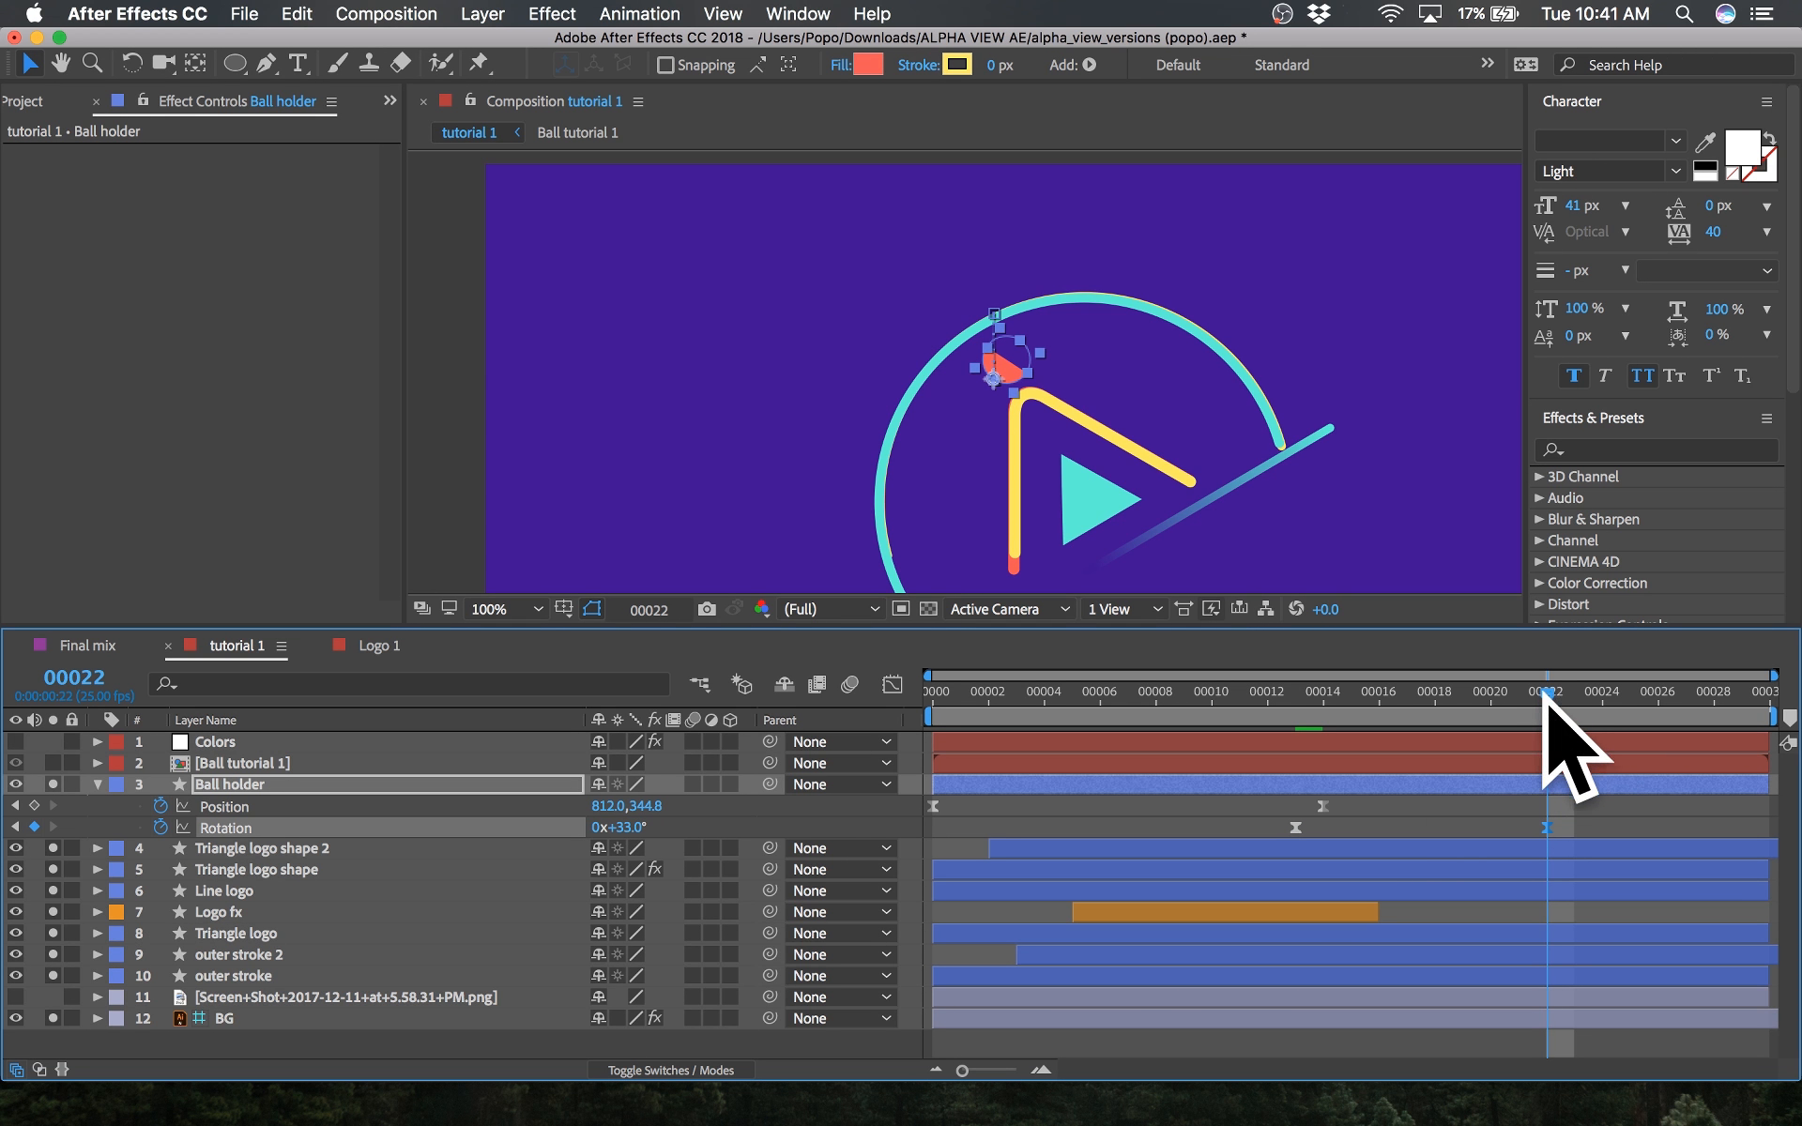
left_click_drag(1548, 716, 1110, 713)
key("Home")
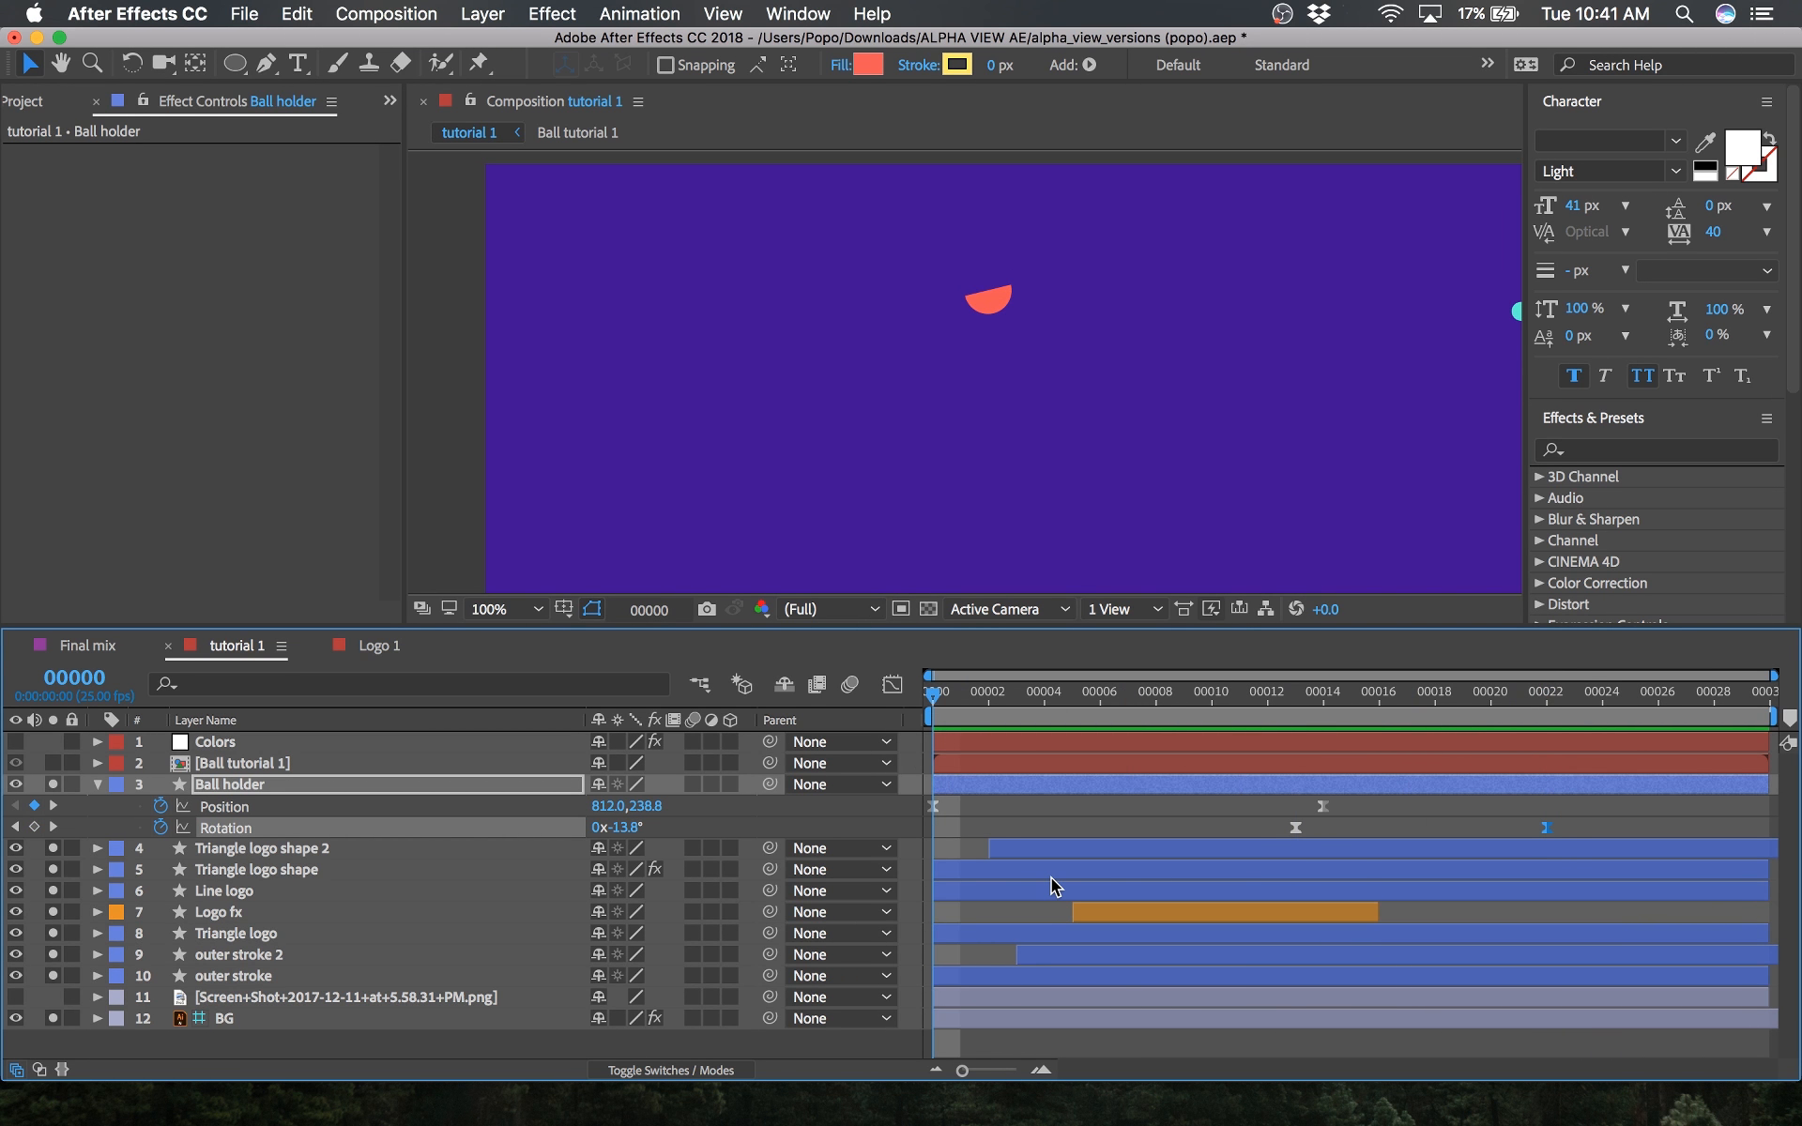
key("space")
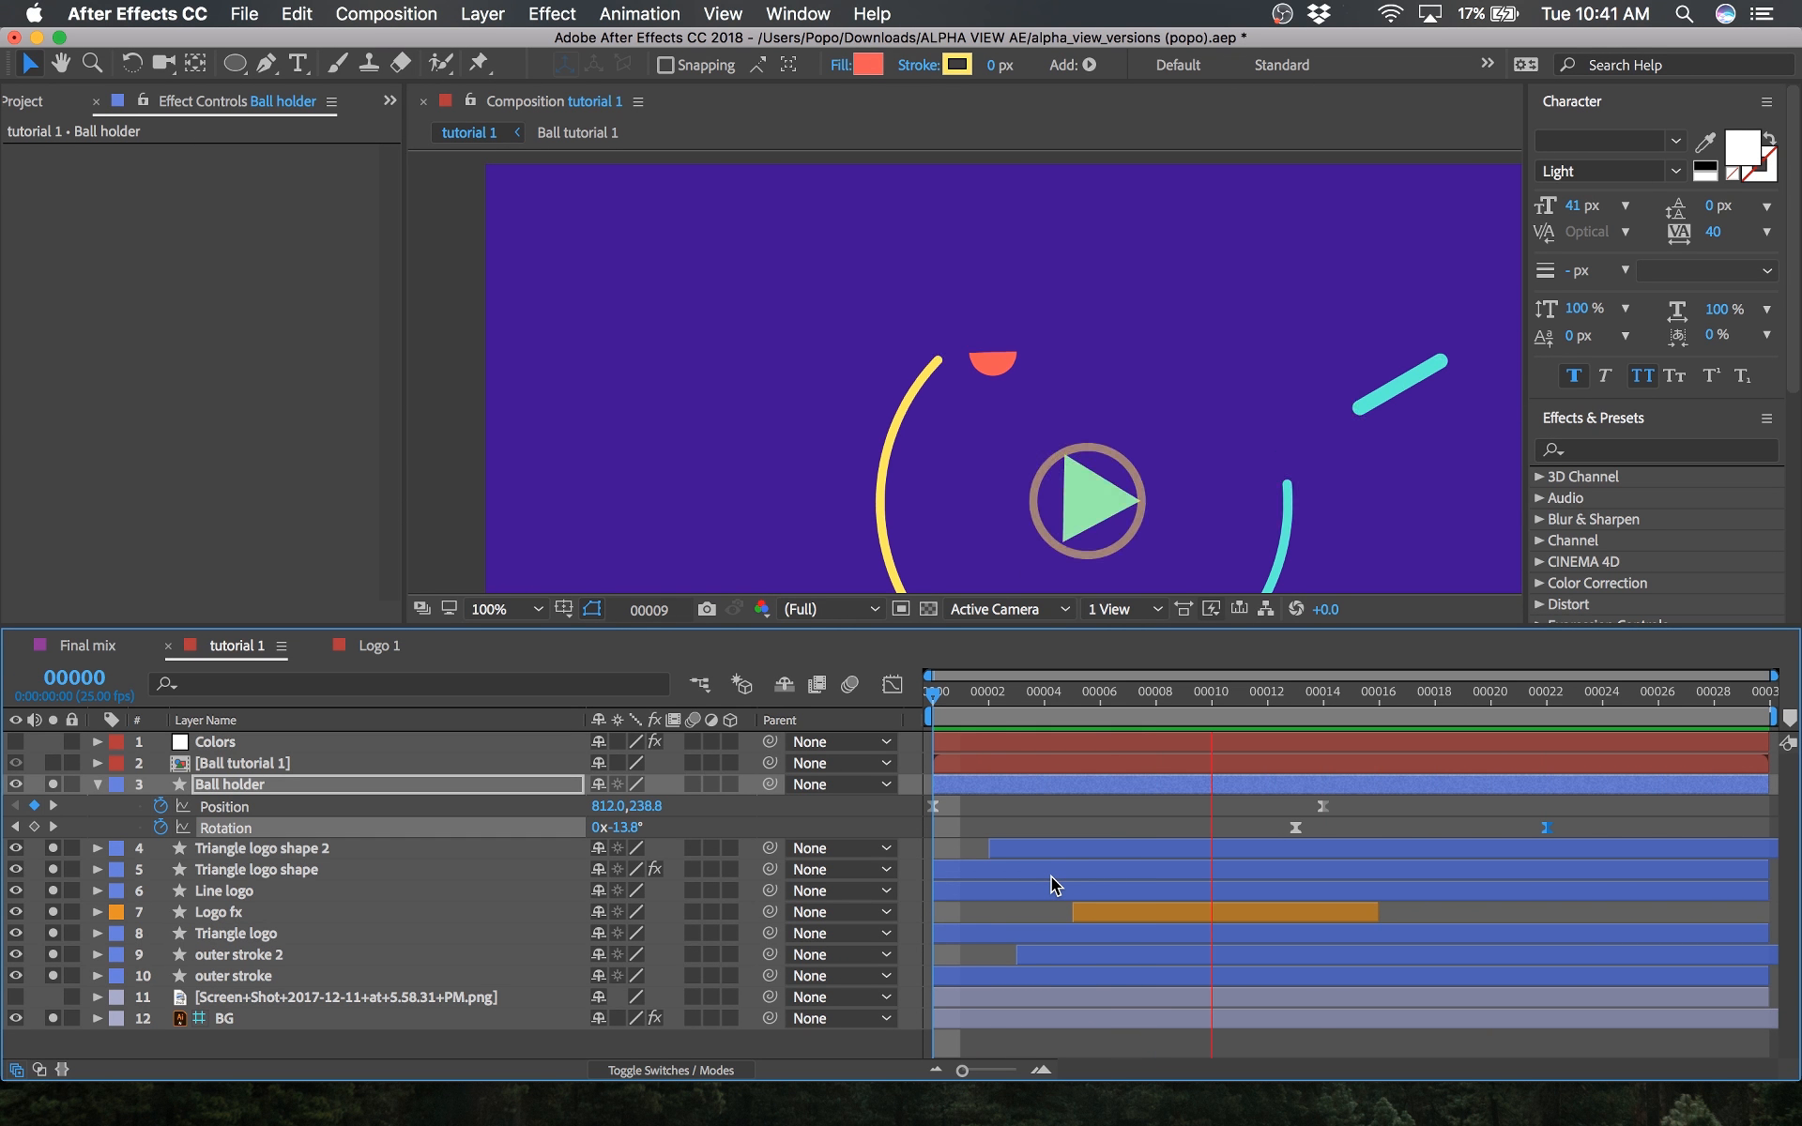
key("space")
left_click(1295, 828)
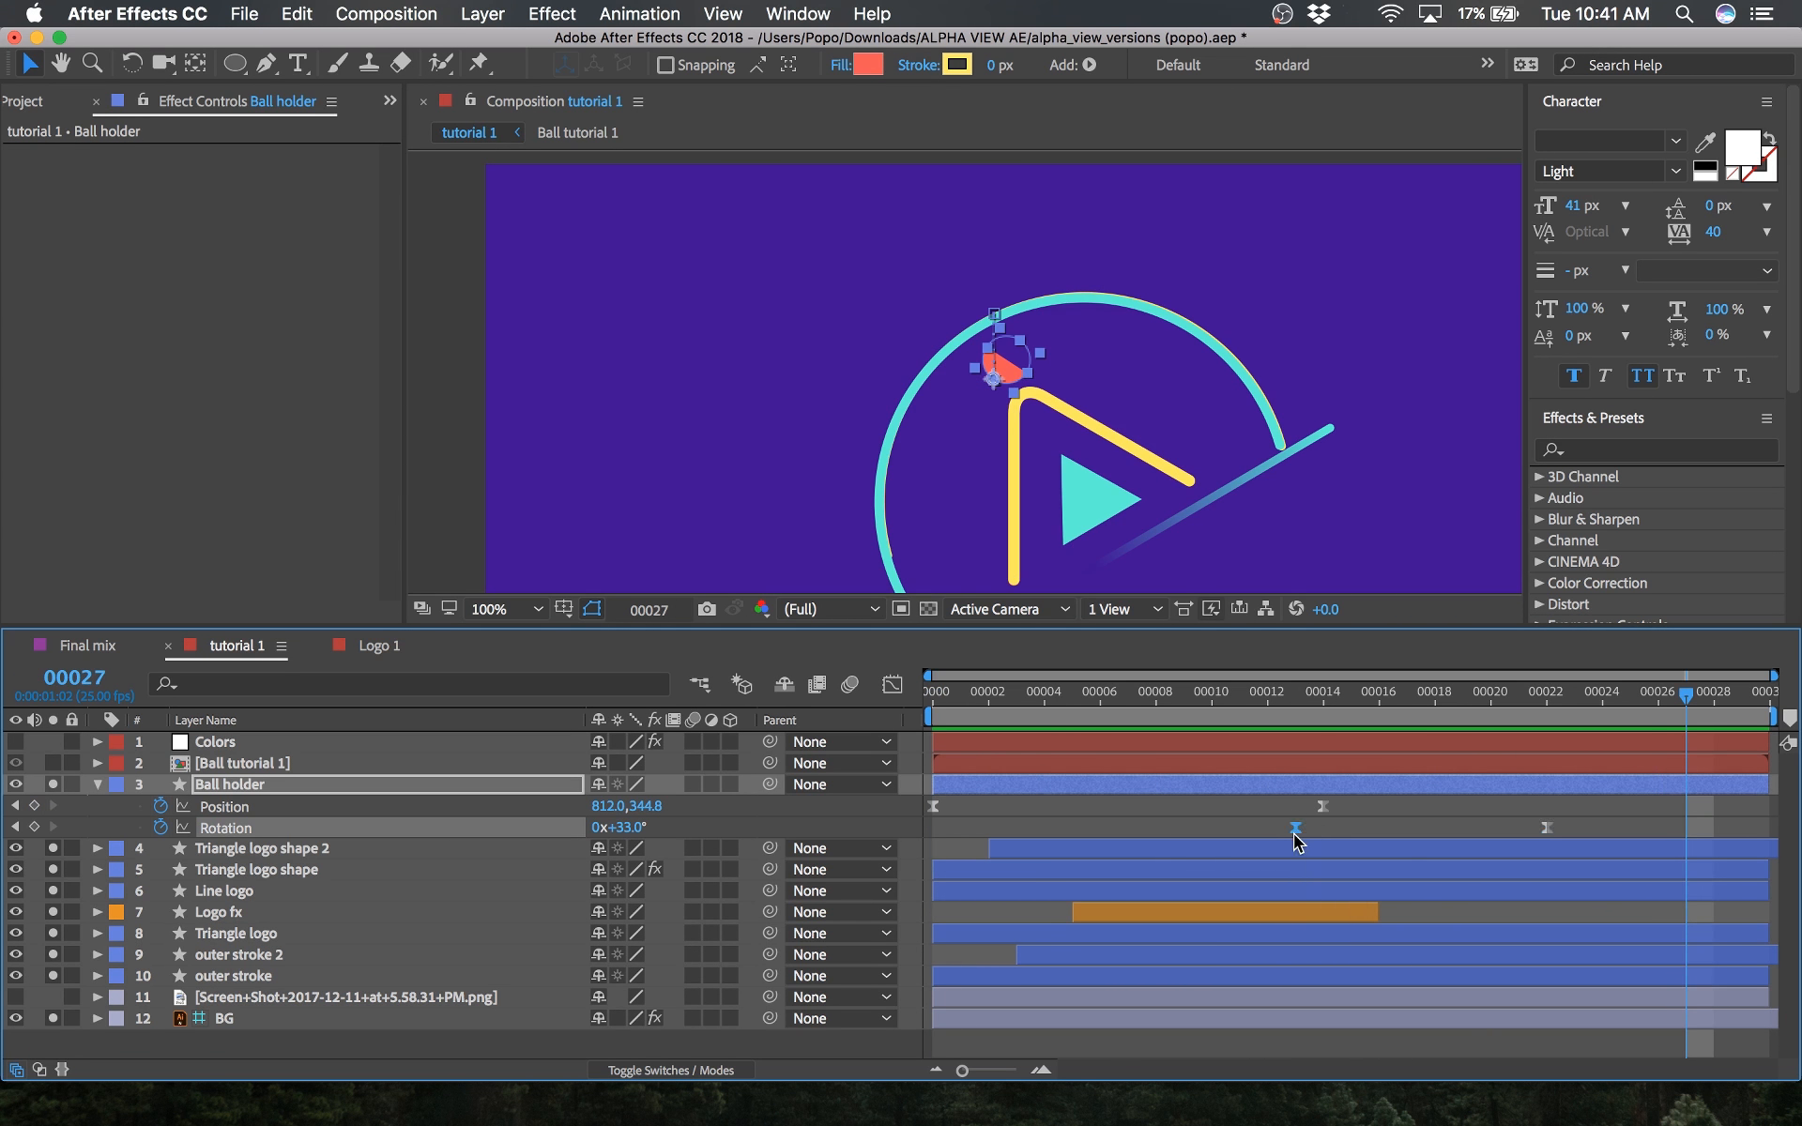
Step: Undo the recent Ball holder Rotation keyframe edits and move its last Rotation keyframe to frame 9
key("super+z")
key("super+z")
key("super+z")
key("super+z")
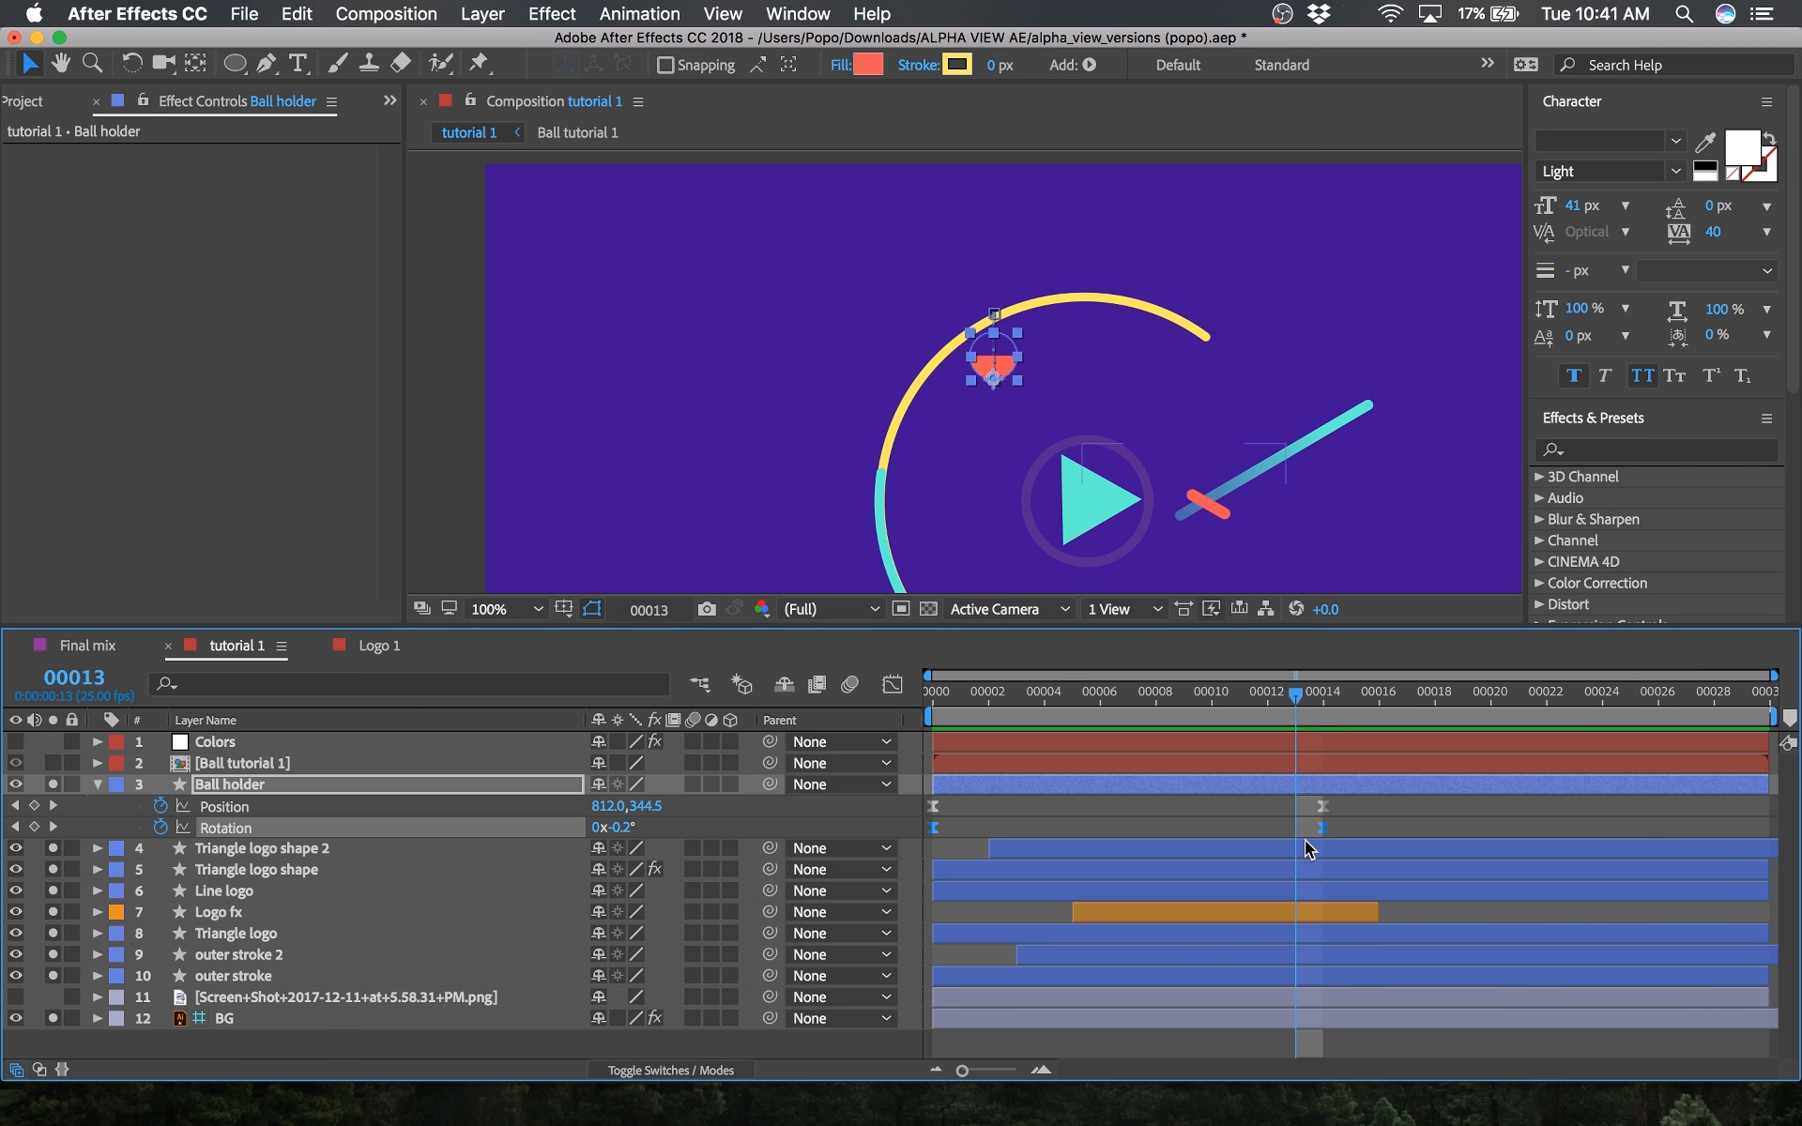
left_click_drag(1323, 828, 1167, 824)
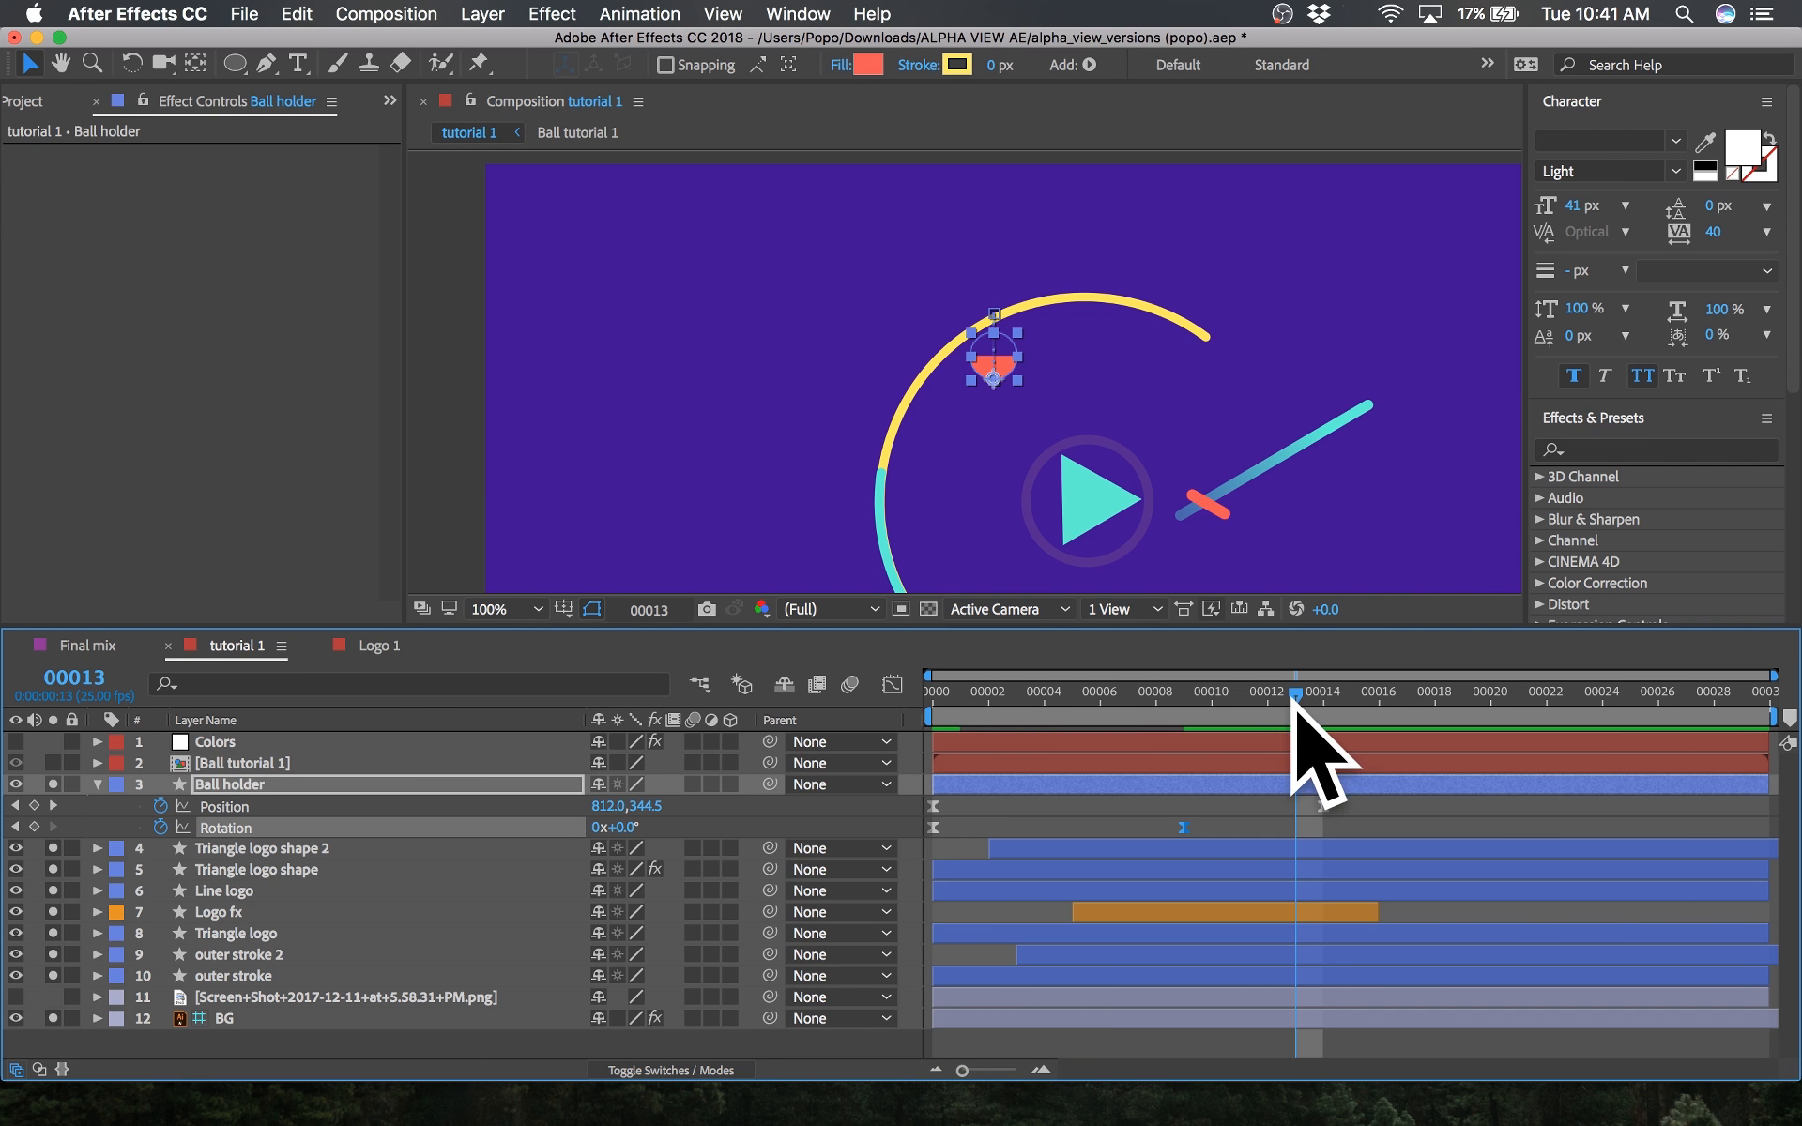
Step: Set the Ball holder's Rotation to 36° at frame 18 and save the project
left_click(1390, 711)
left_click_drag(1391, 712, 1425, 707)
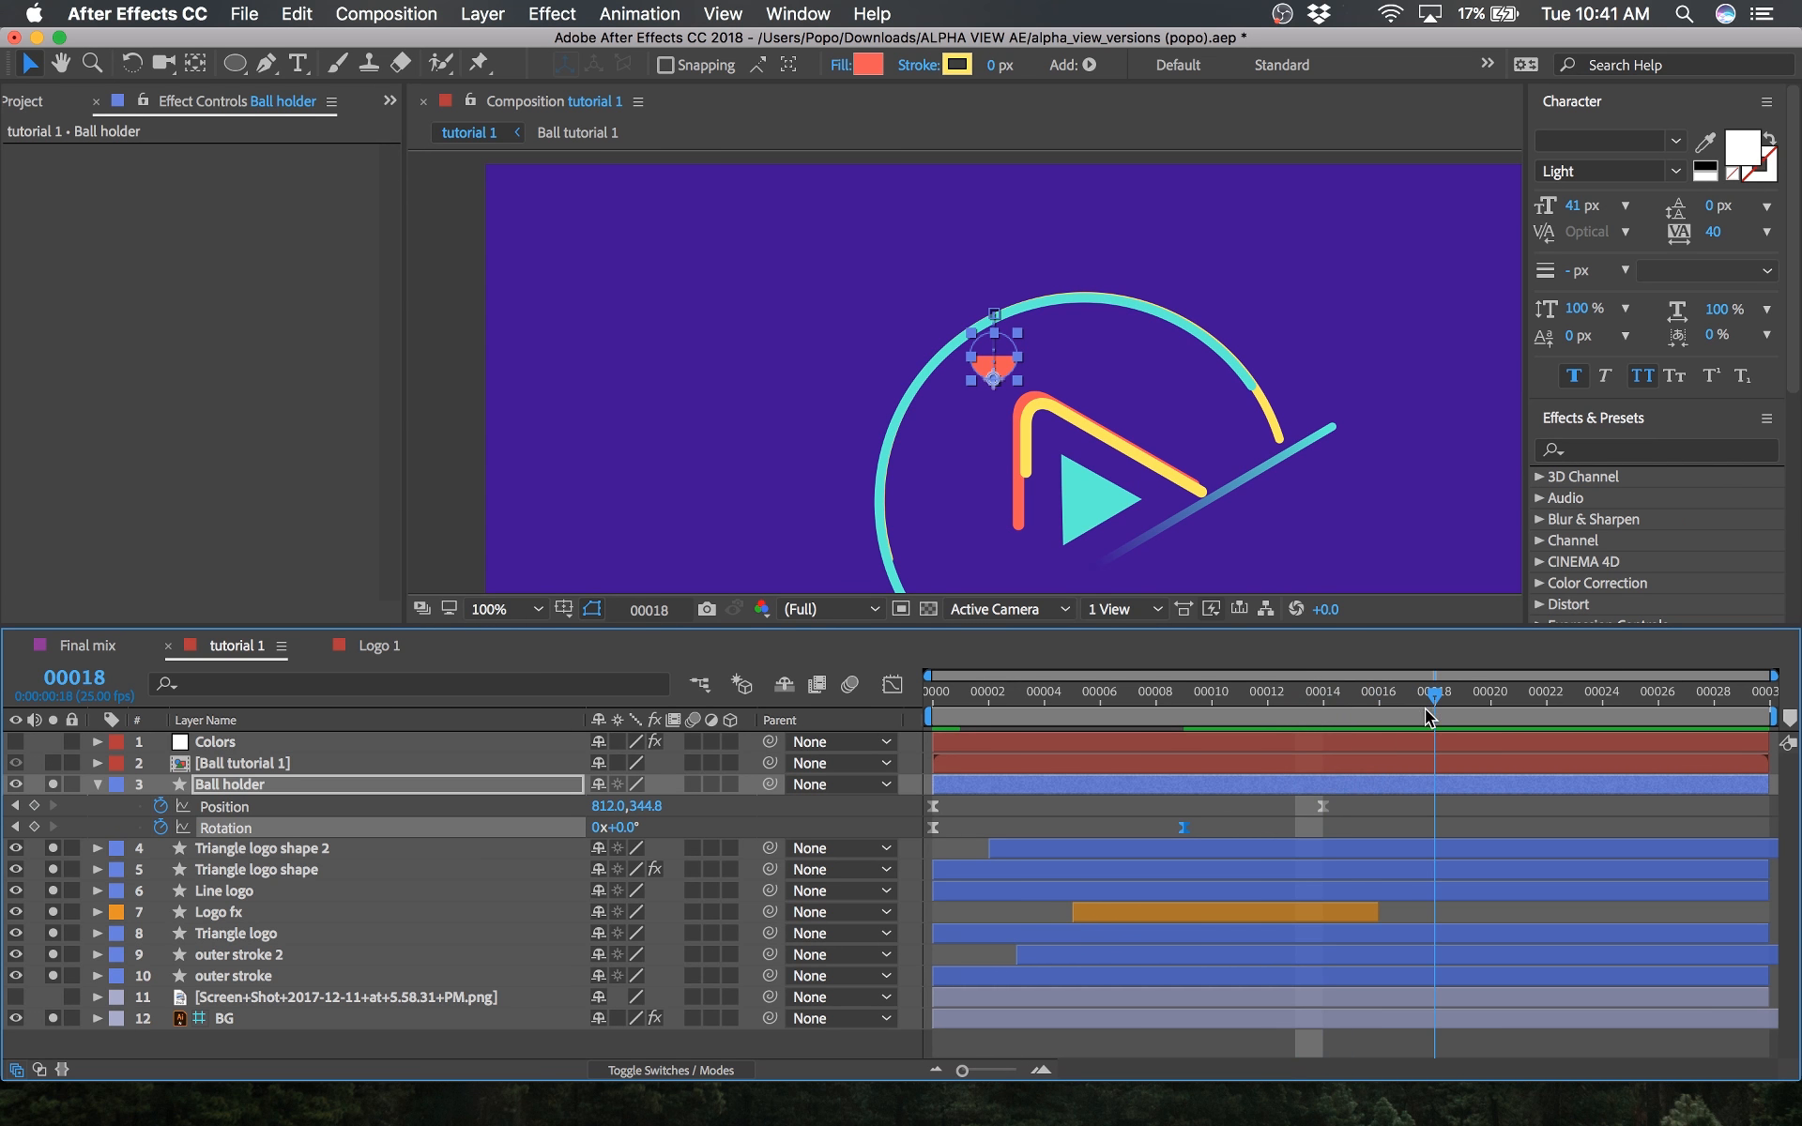
left_click_drag(633, 827, 635, 826)
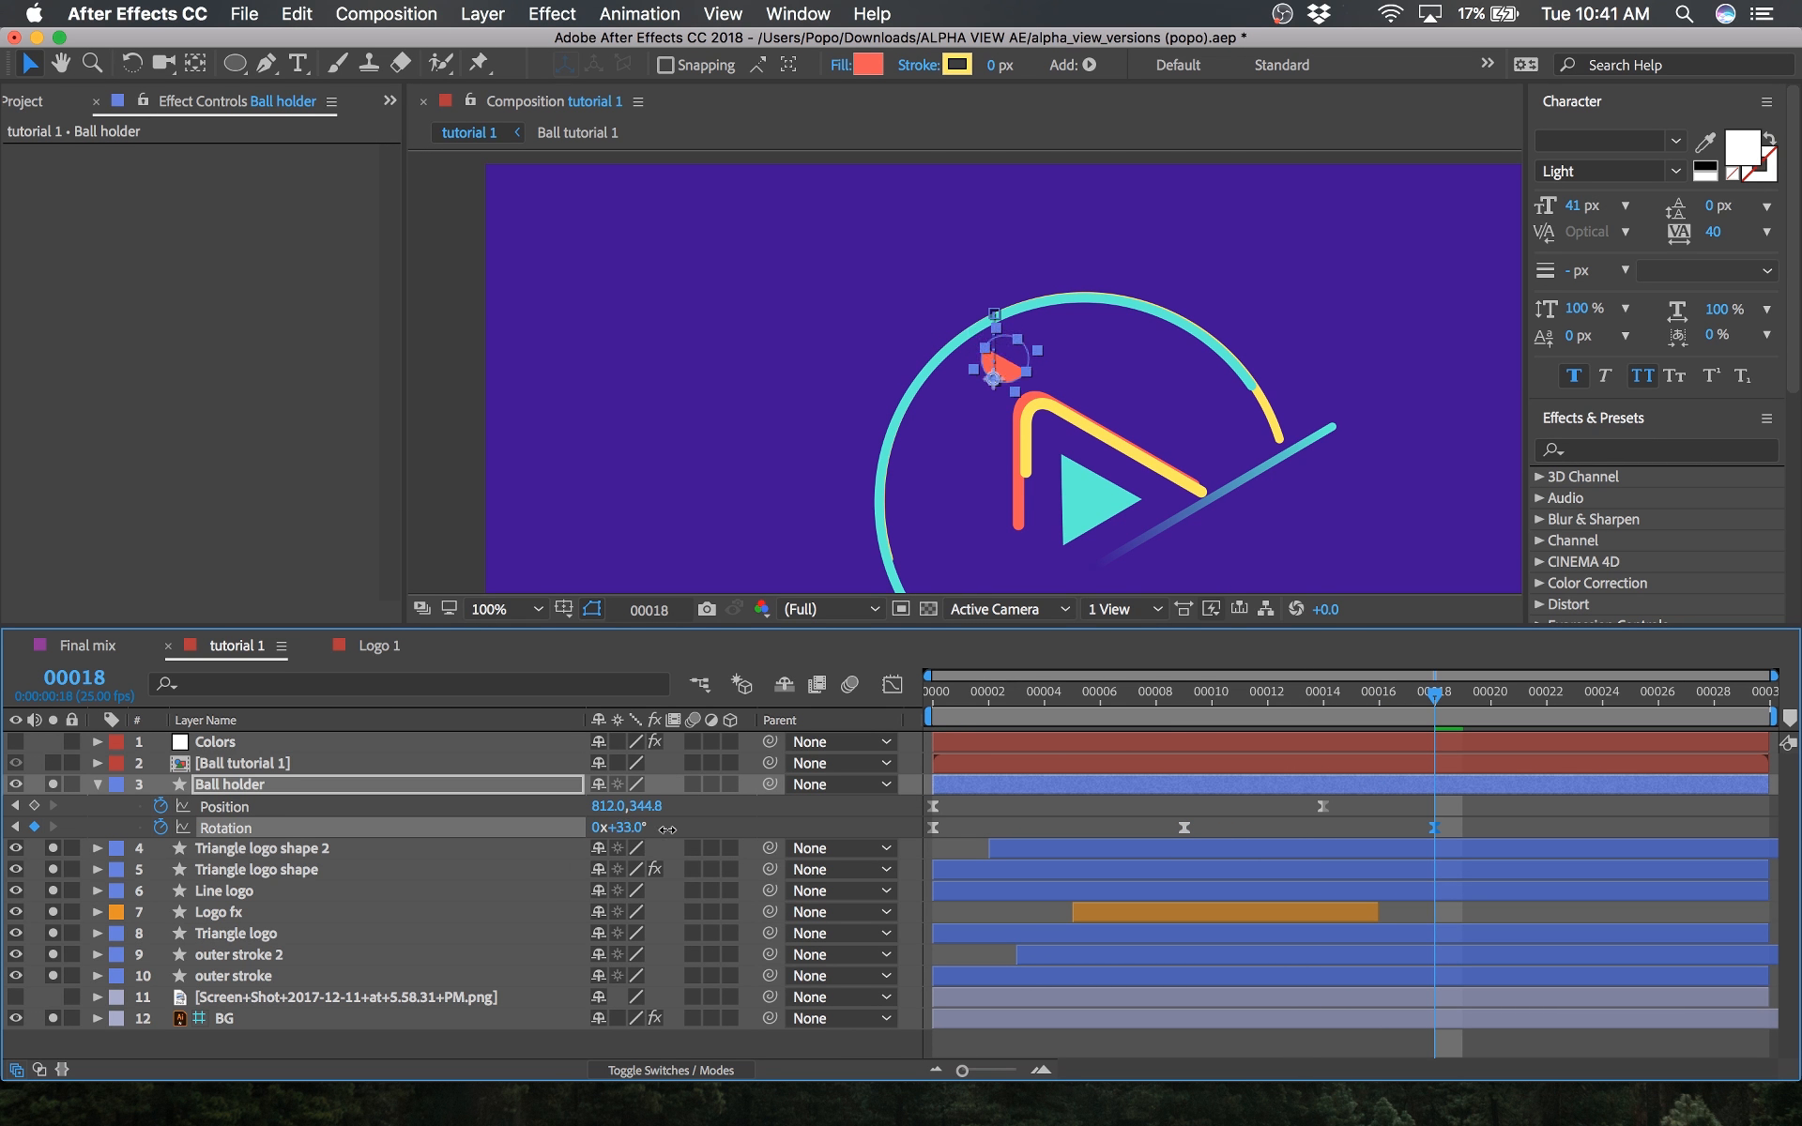
key("super+s")
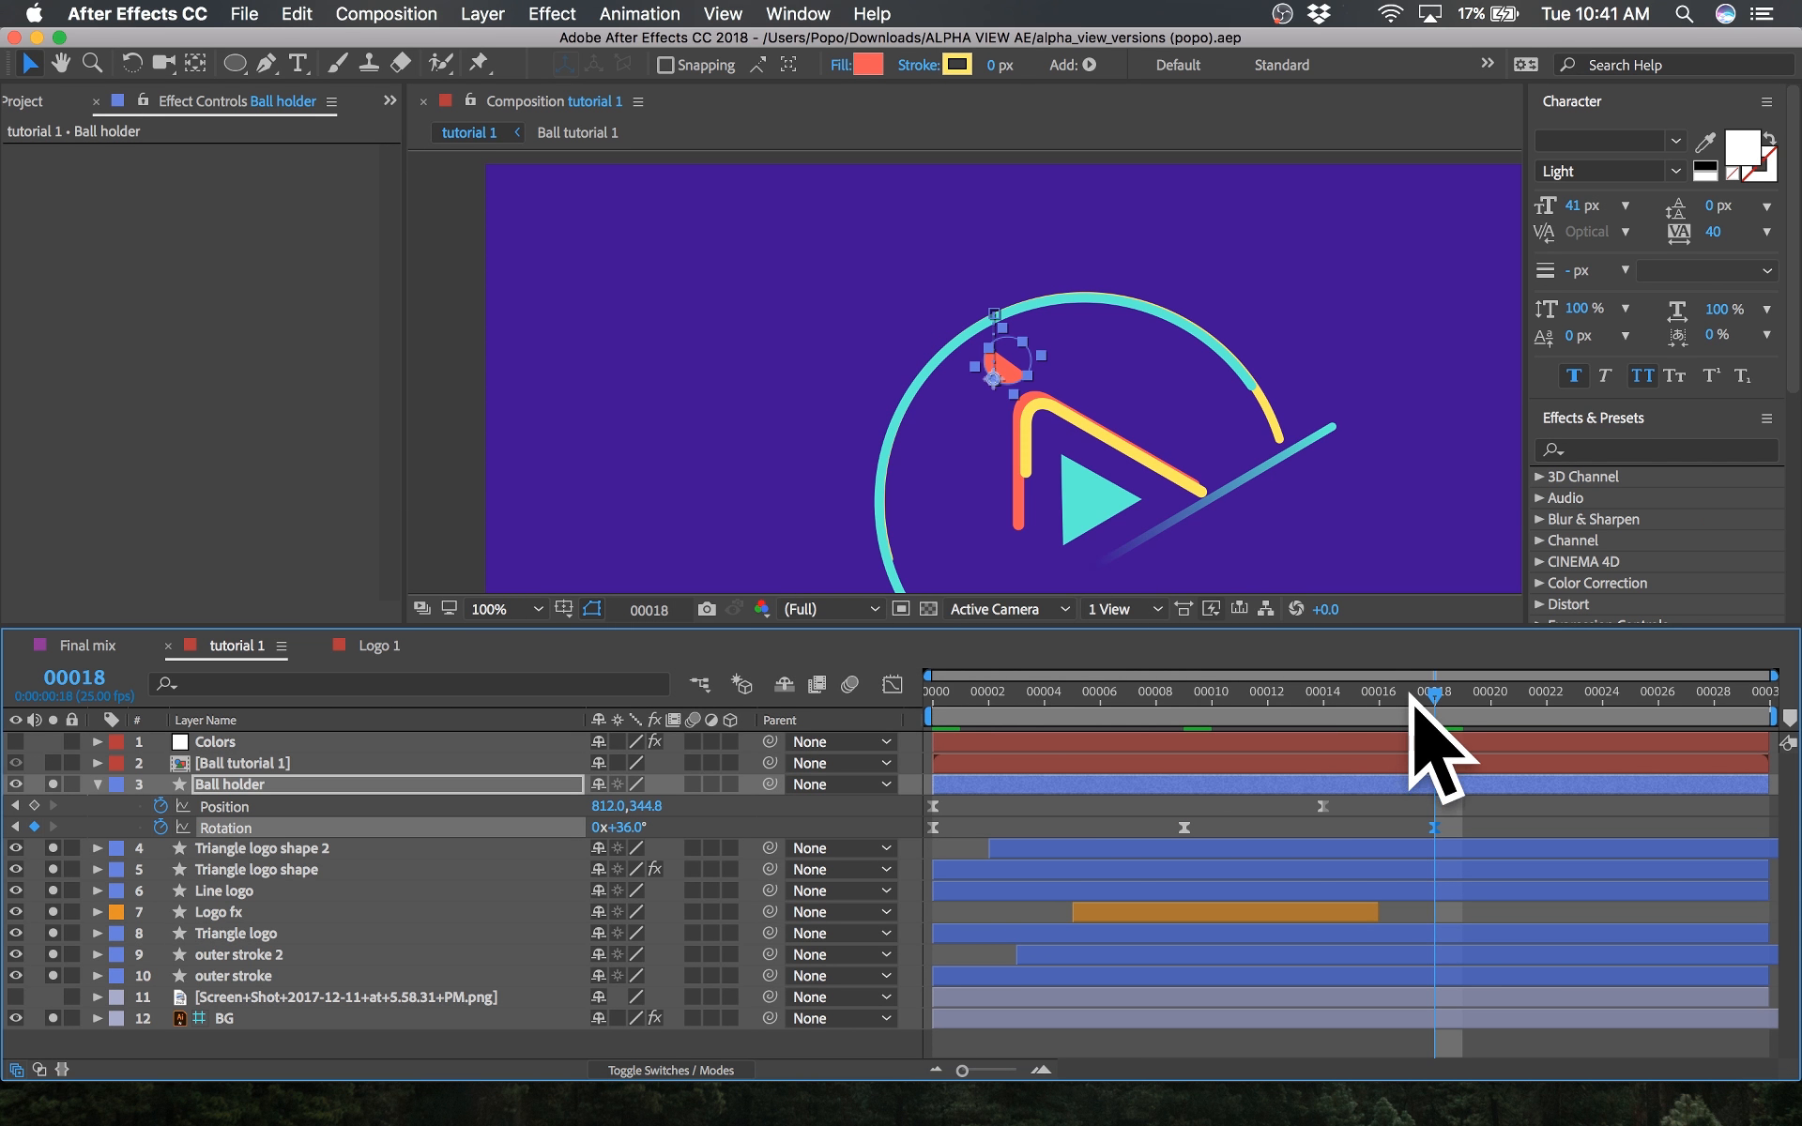
Step: Reshape the Ball holder's Rotation speed curve so the second turn peaks near frame 10 and slows gradually, and preview it
key("Home")
key("space")
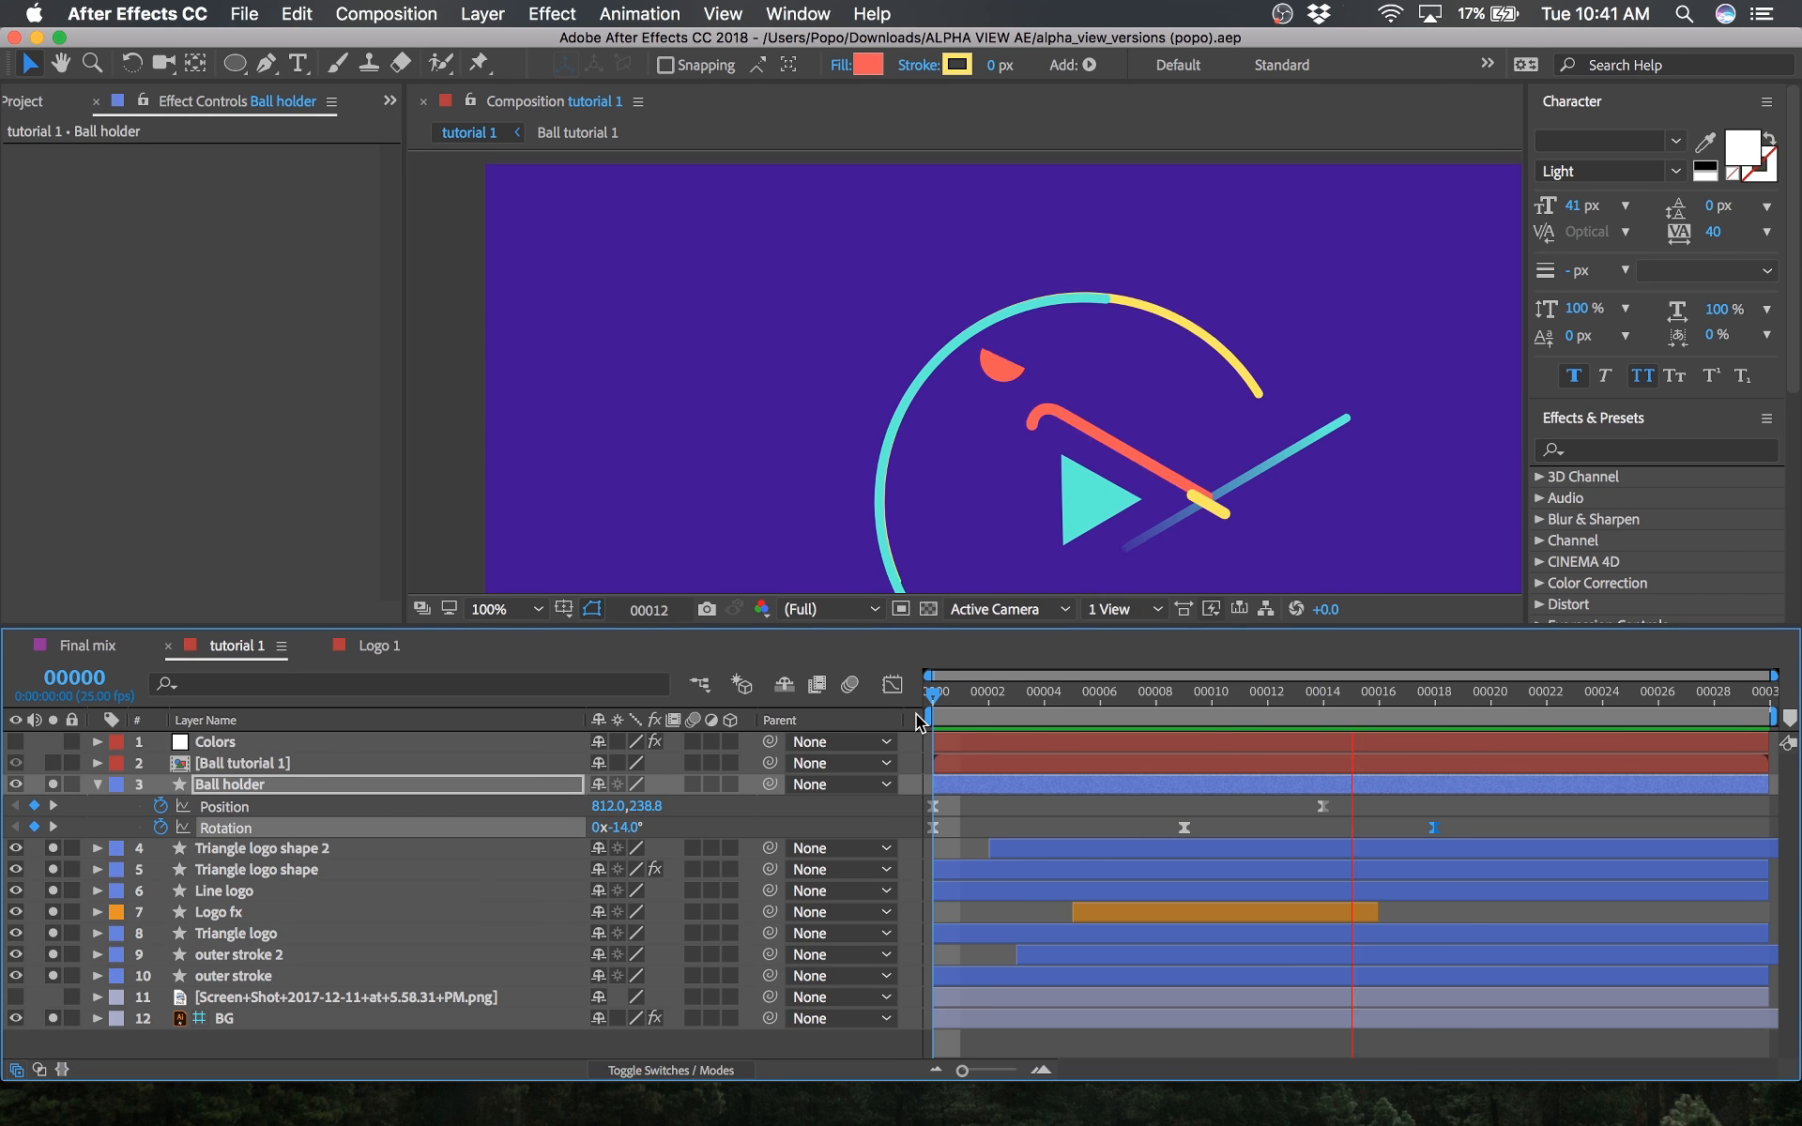
key("space")
left_click(893, 684)
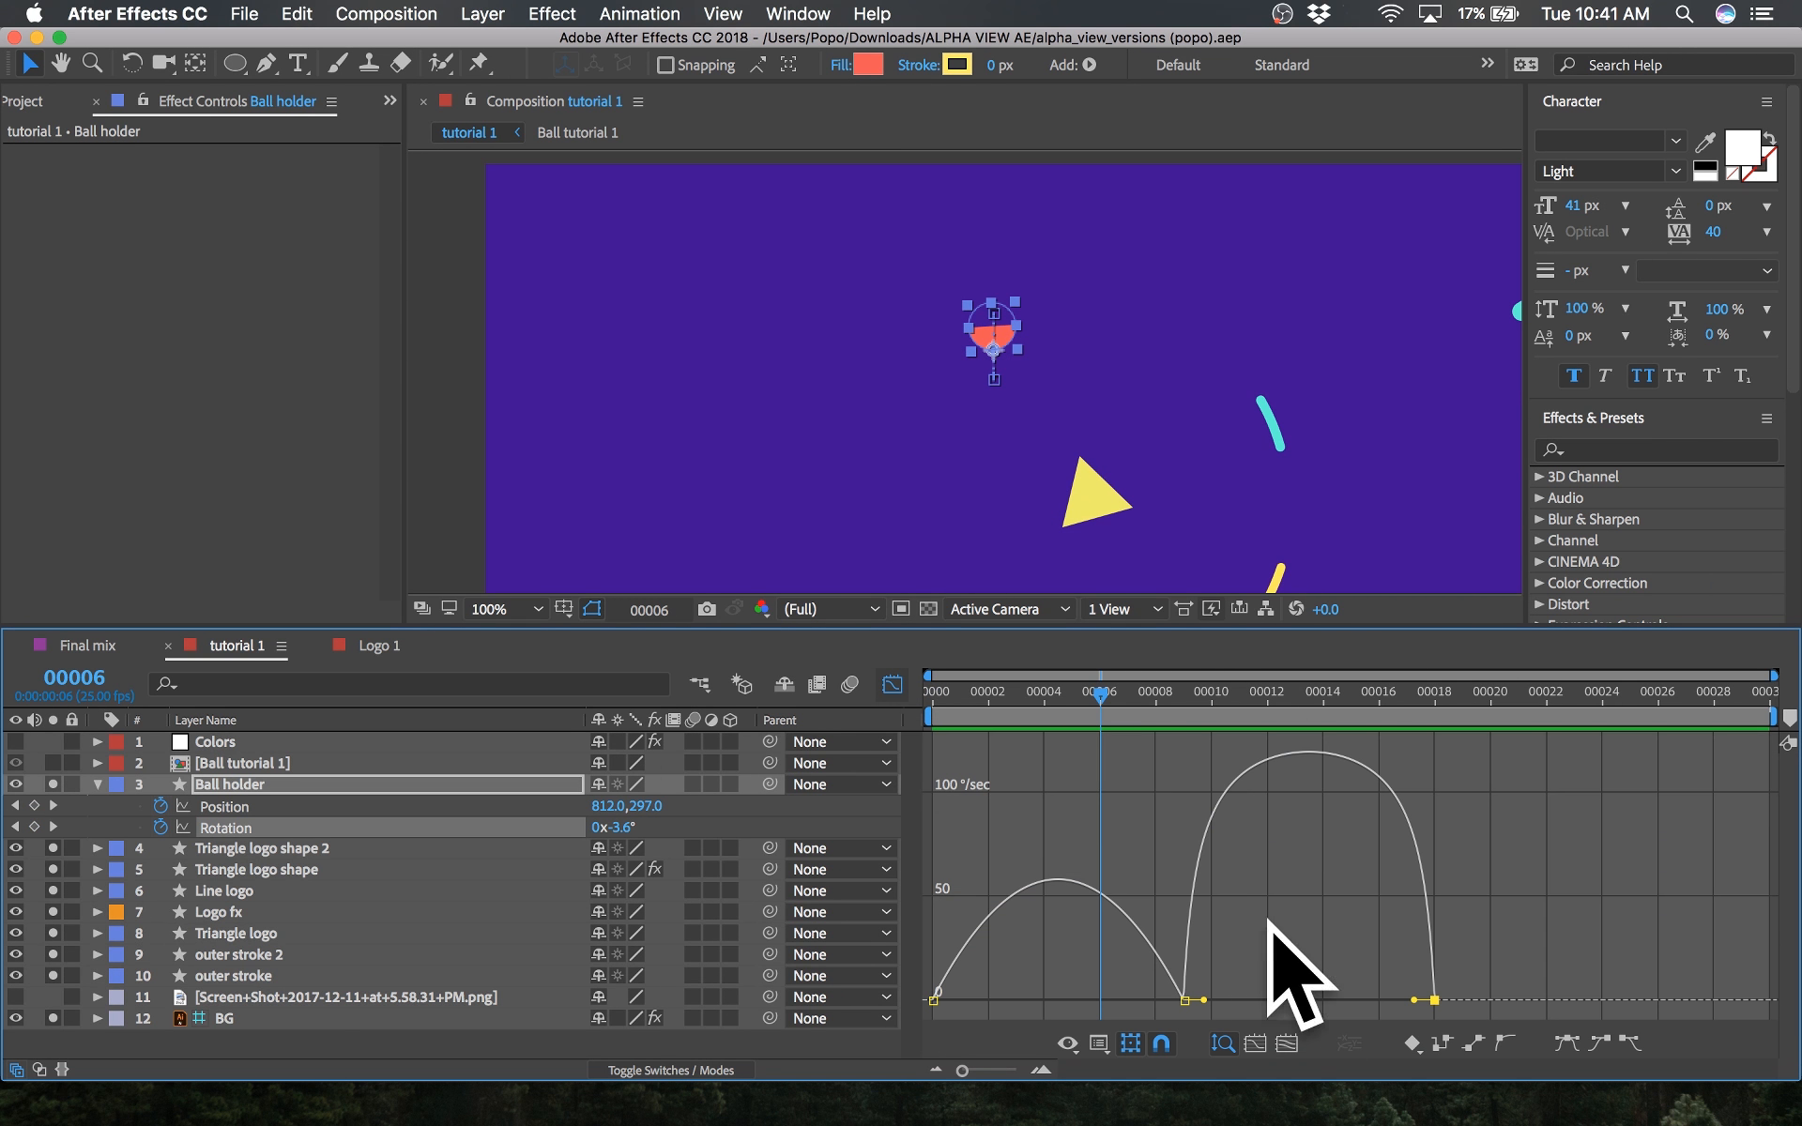
left_click_drag(1452, 1015, 1309, 1001)
key("F9")
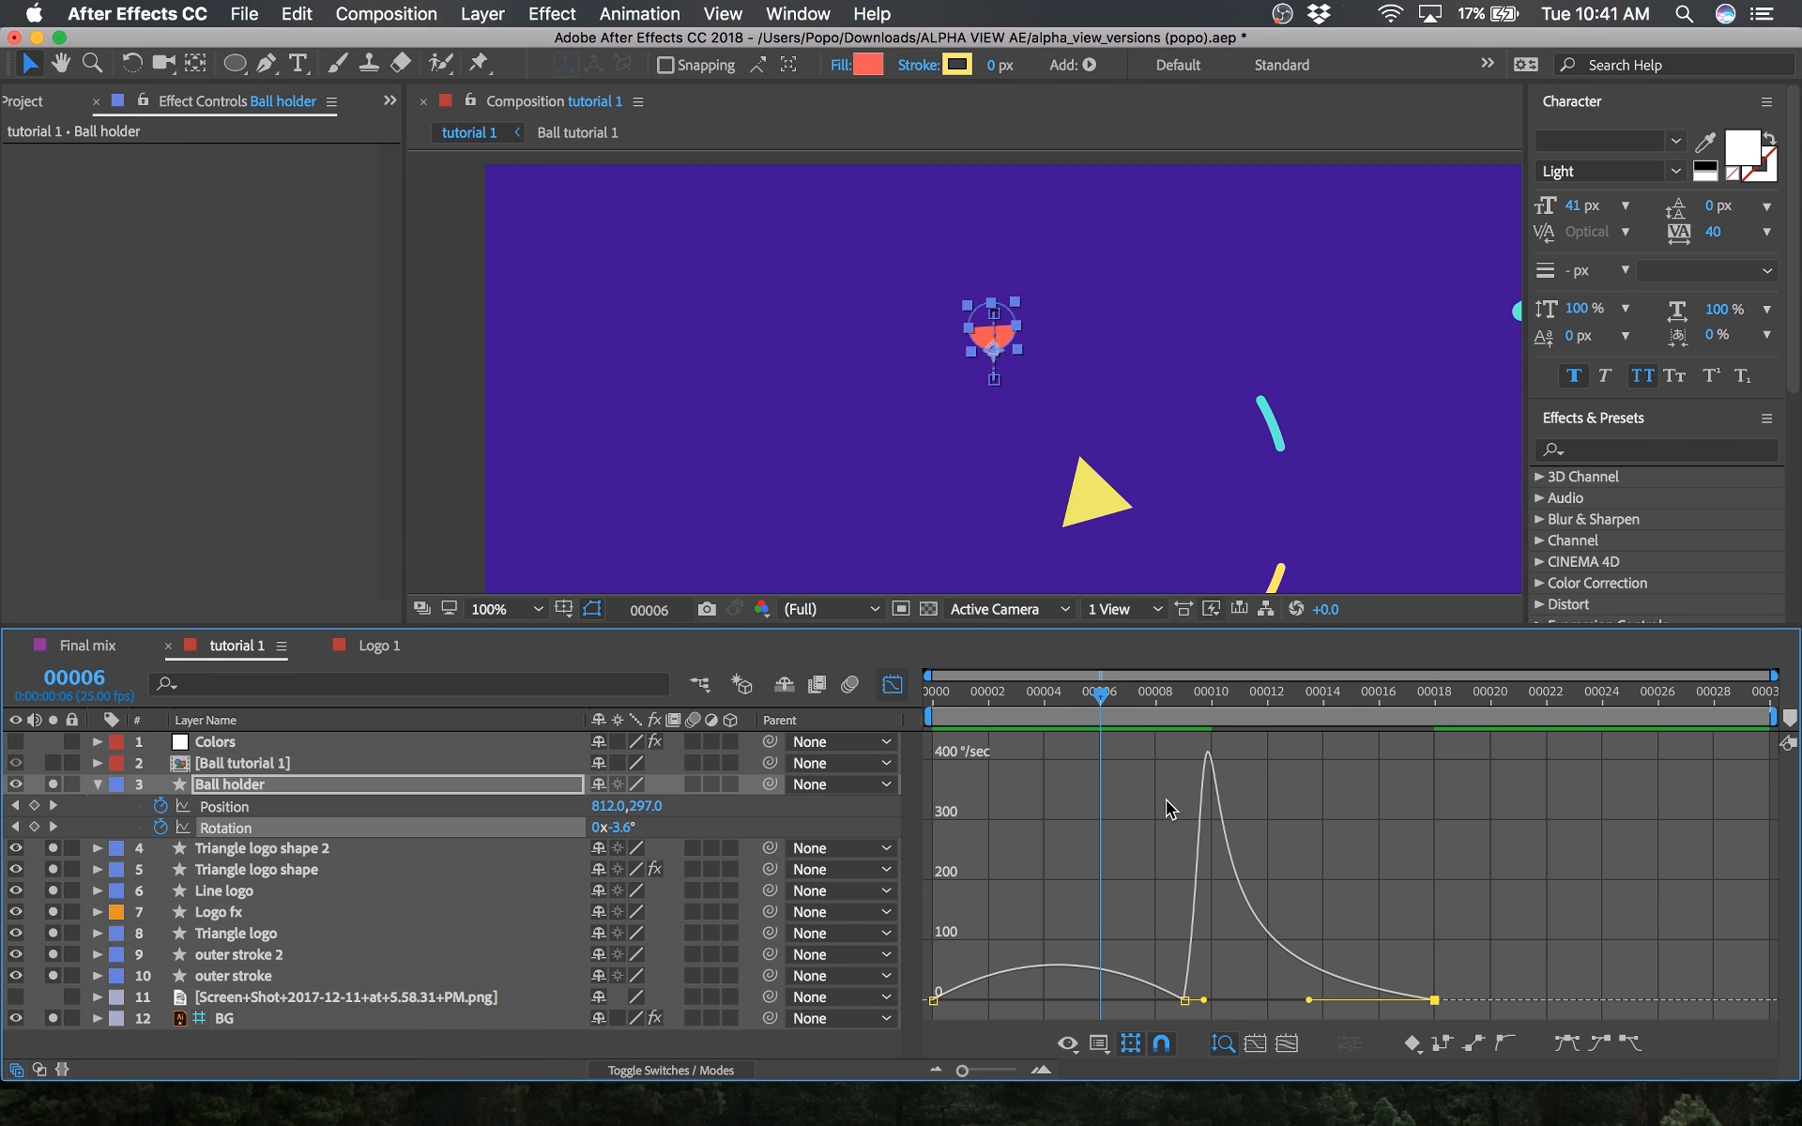
key("space")
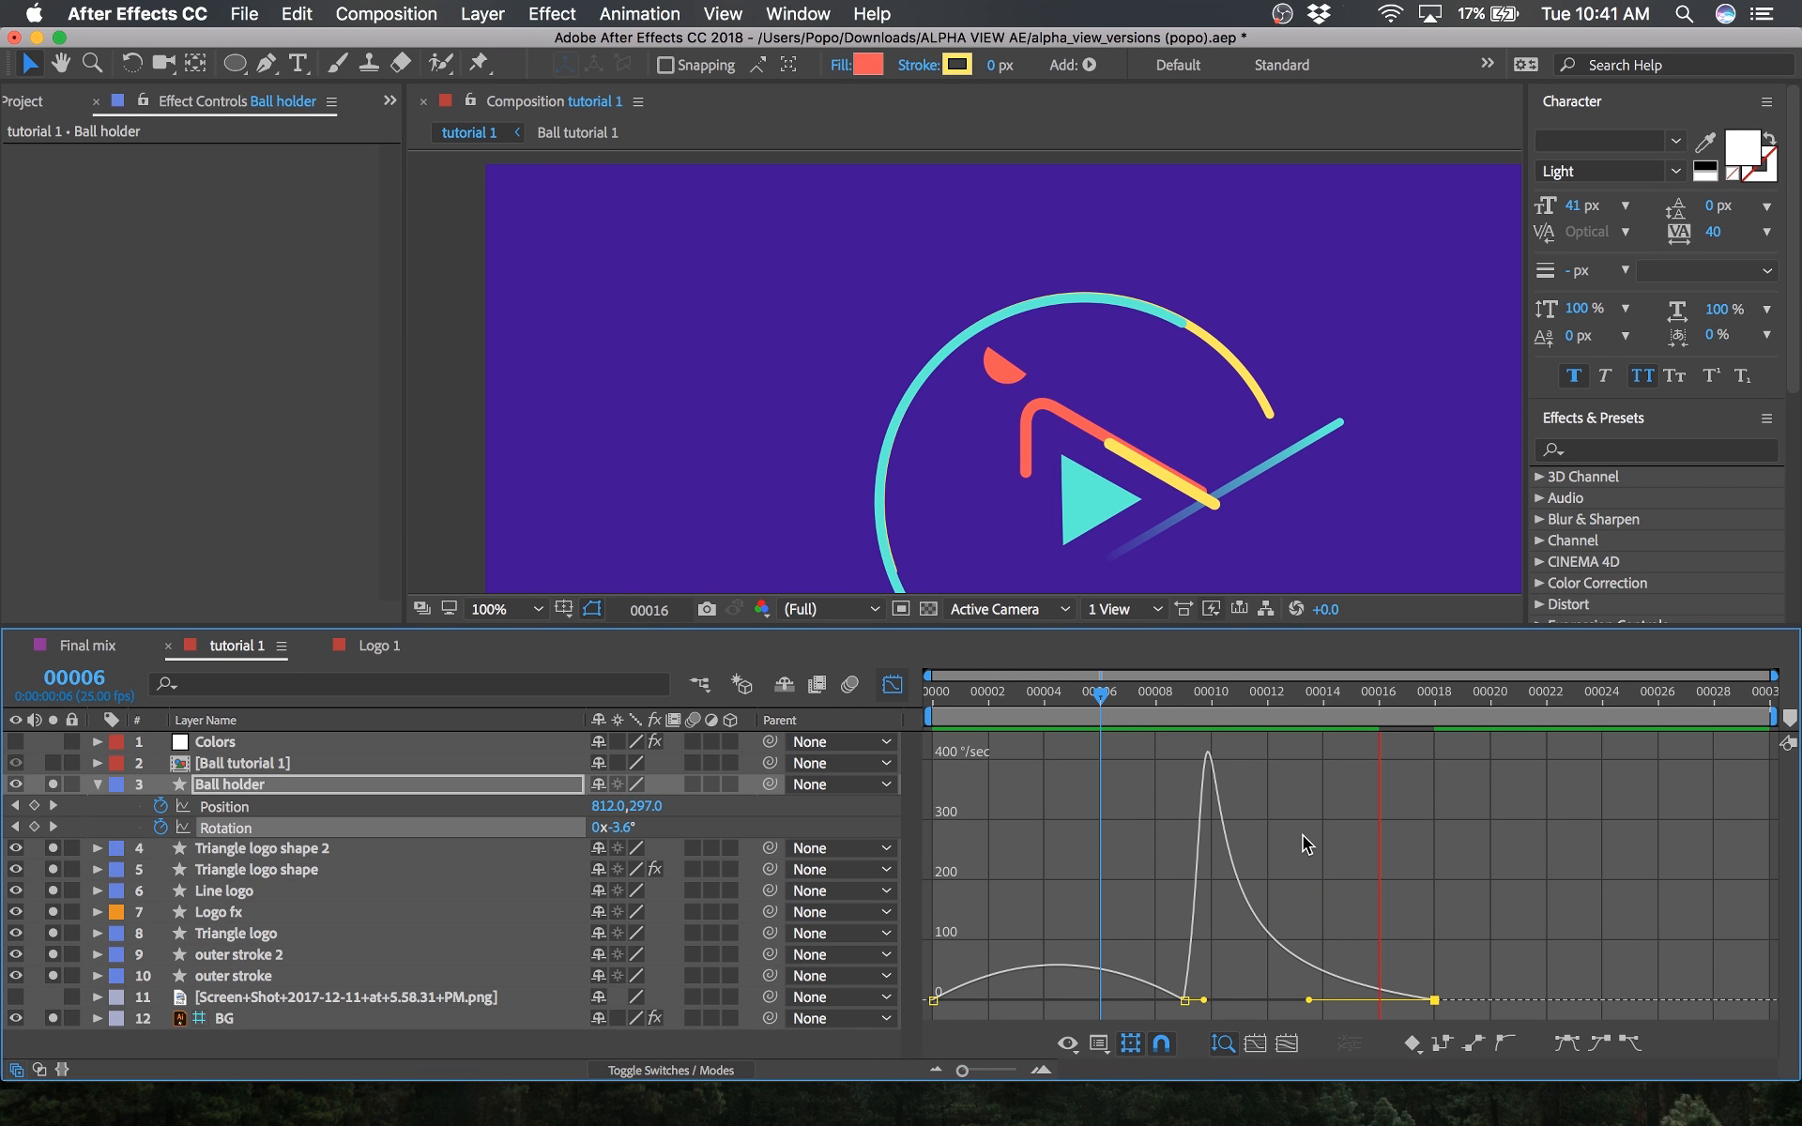
key("space")
key("shift+F3")
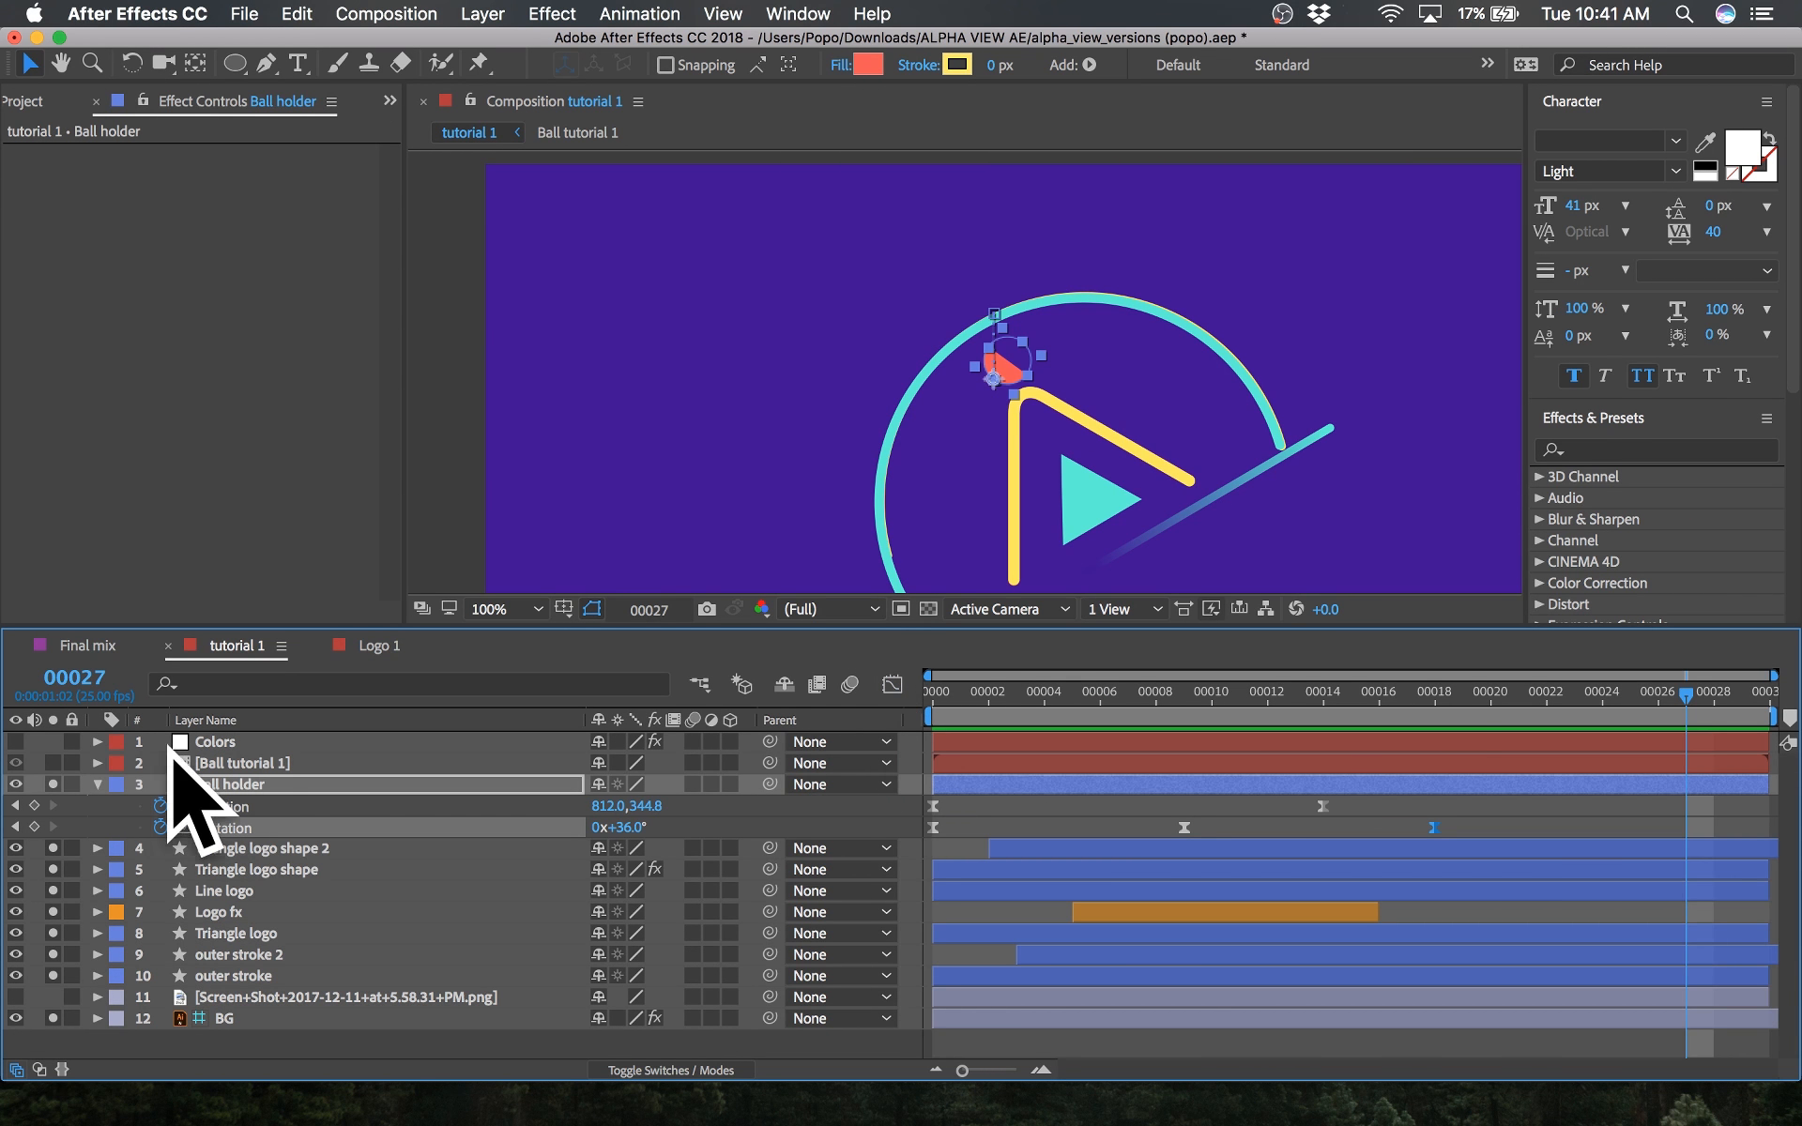
Step: Solo the Ball tutorial 1 layer and, at frame 9, place its ball centred on top of the Ball holder
left_click(53, 763)
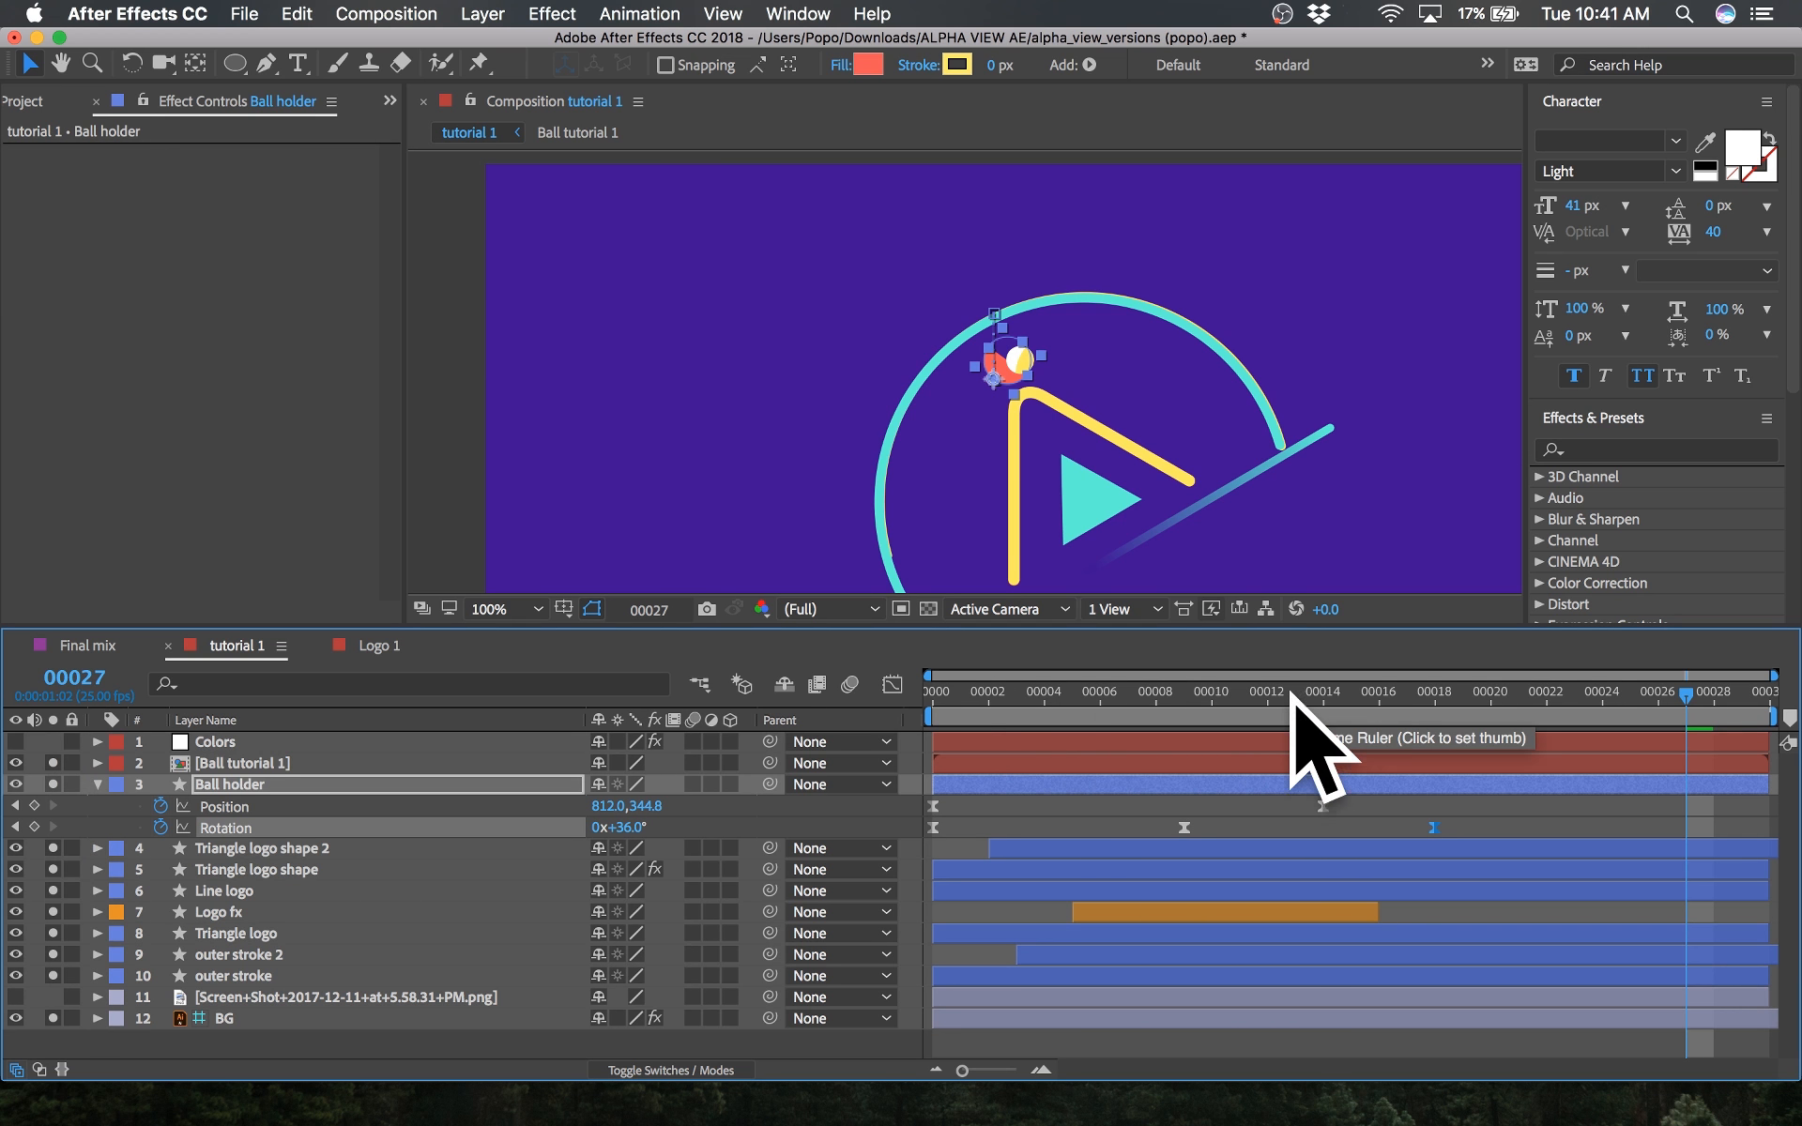
key("space")
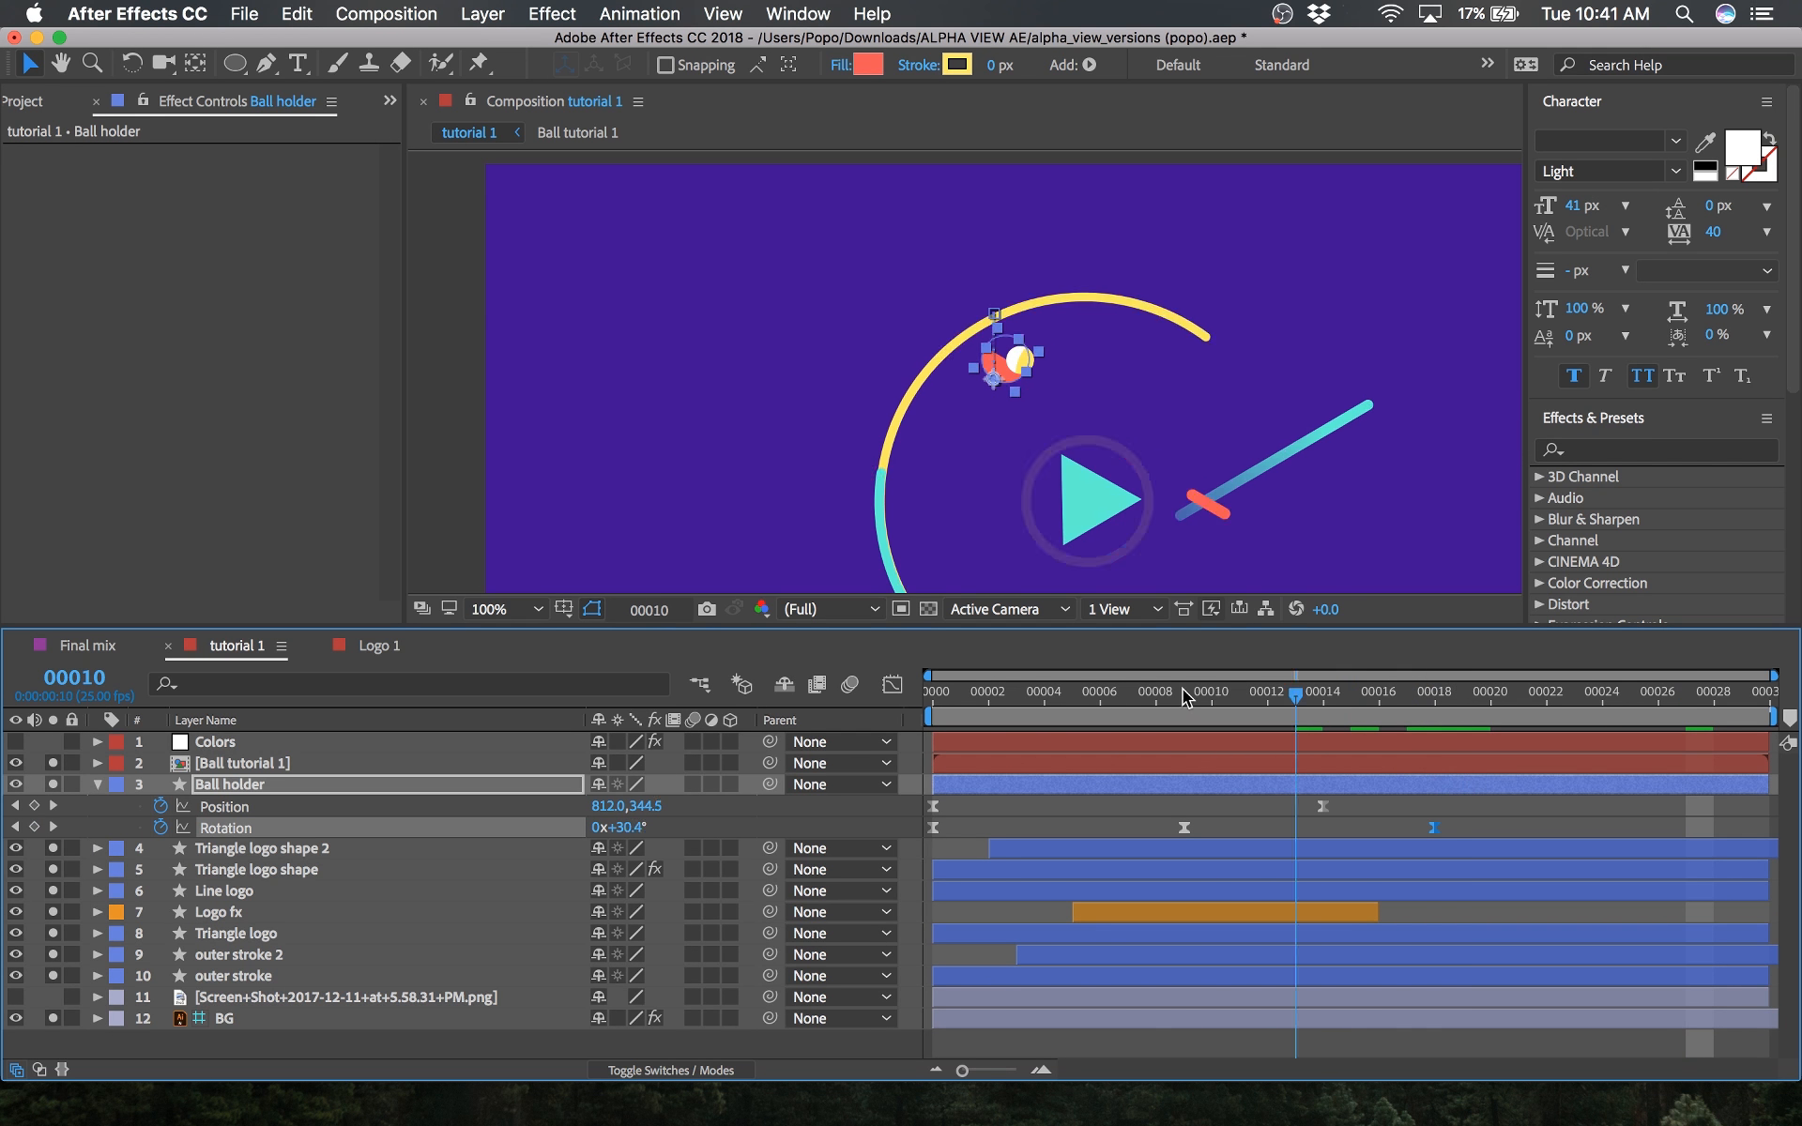
left_click(1179, 719)
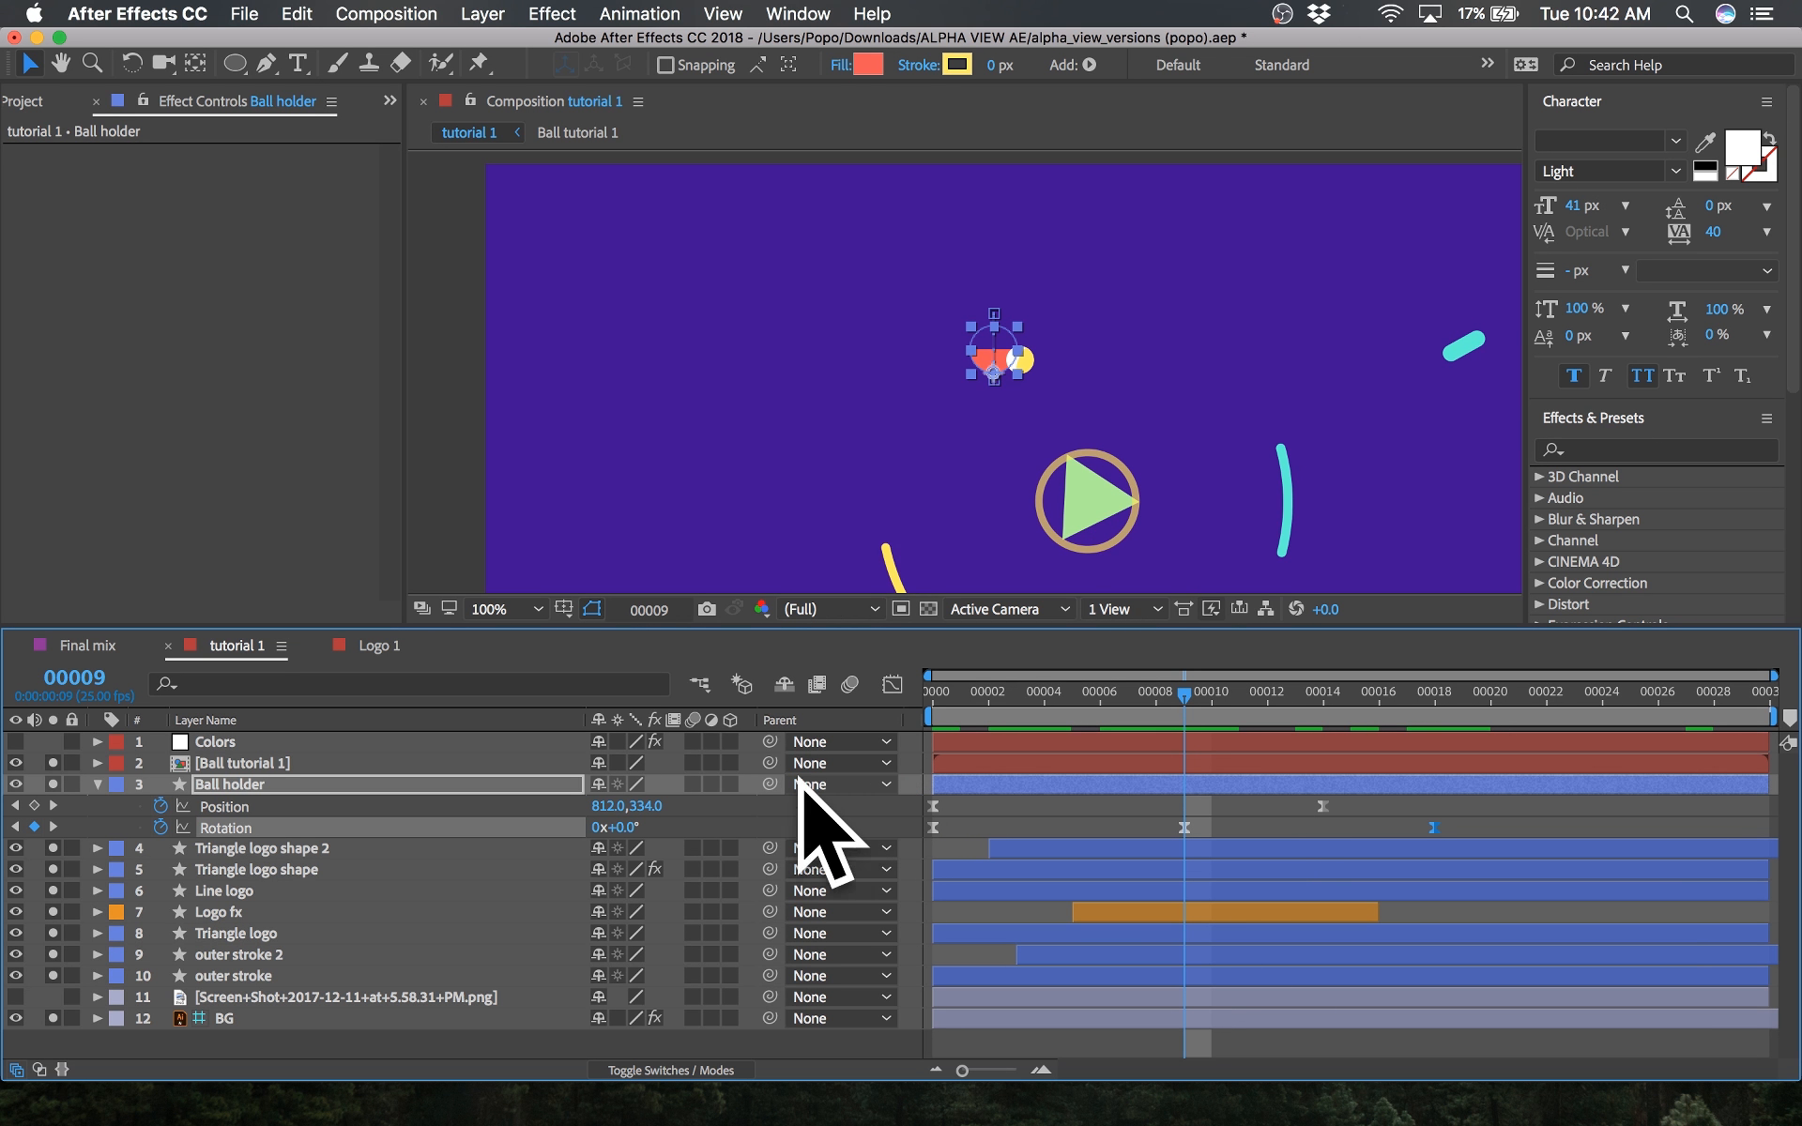
left_click(333, 763)
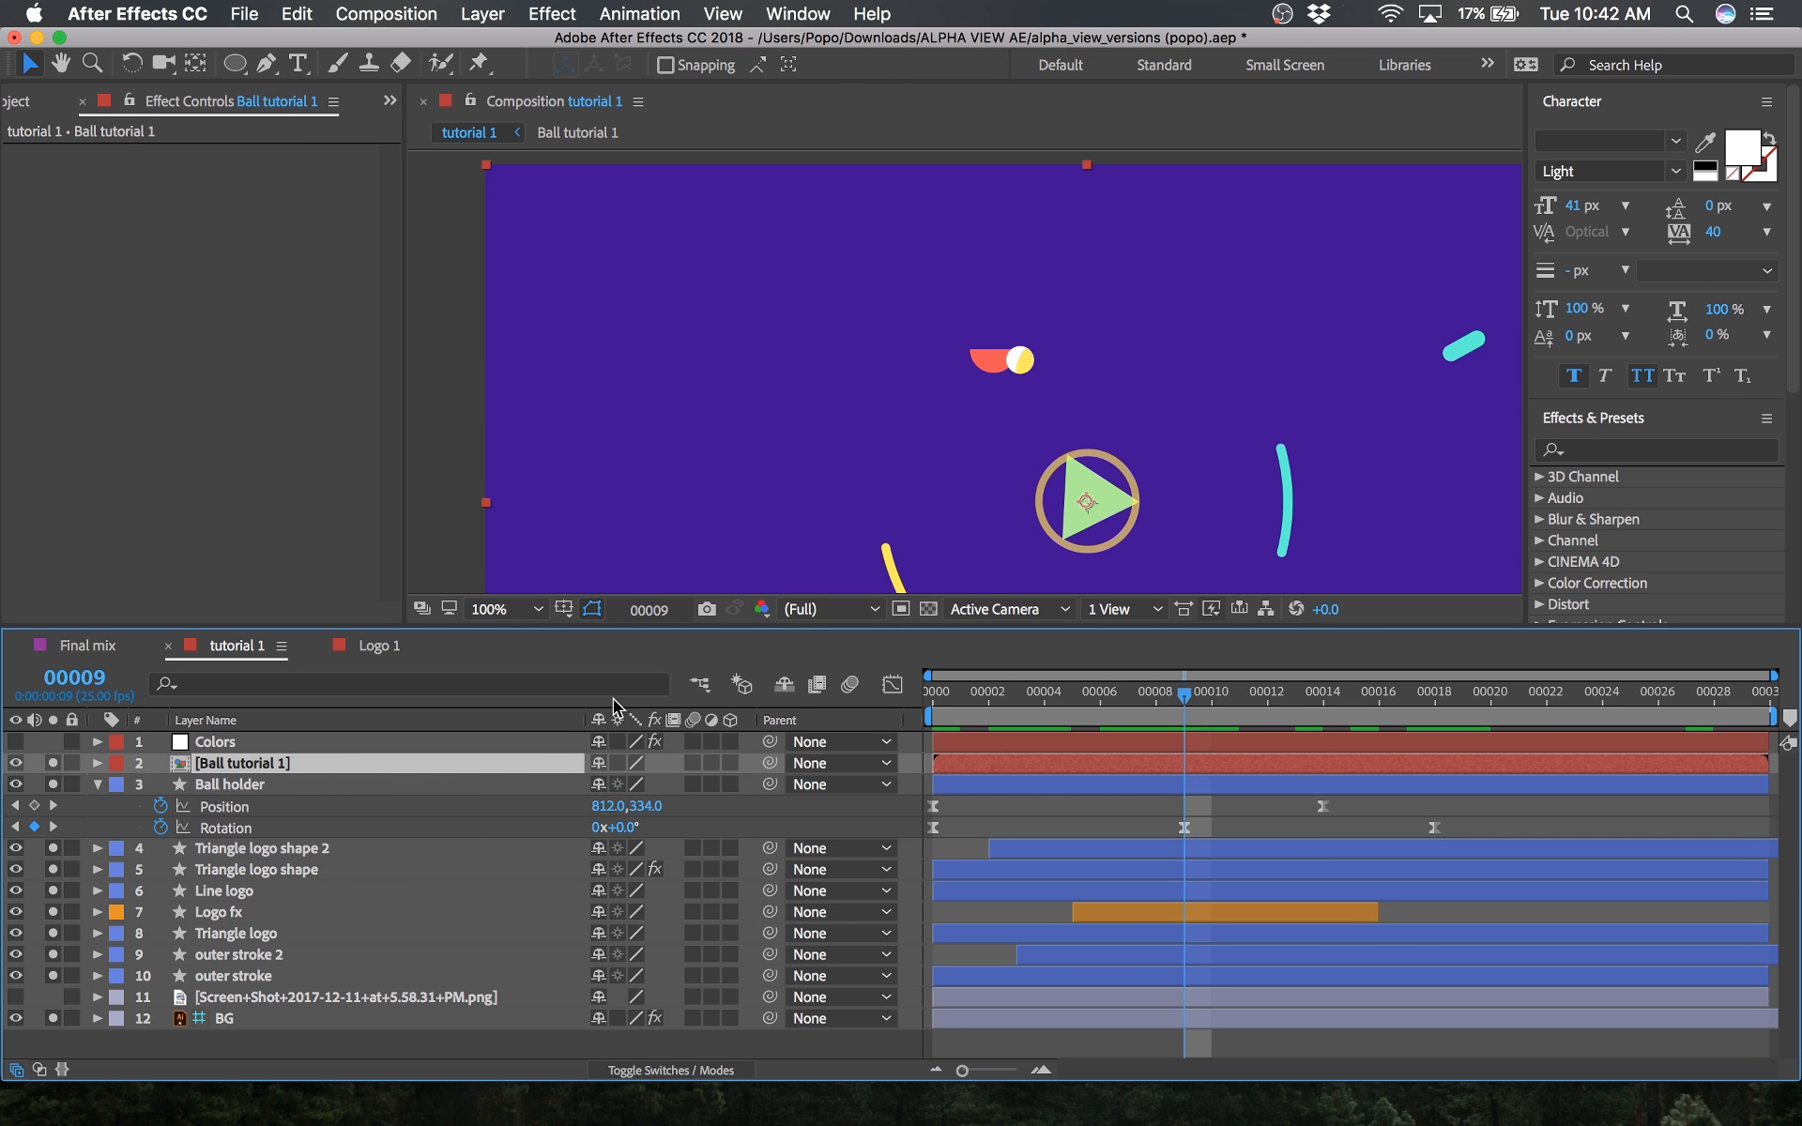
key("Return")
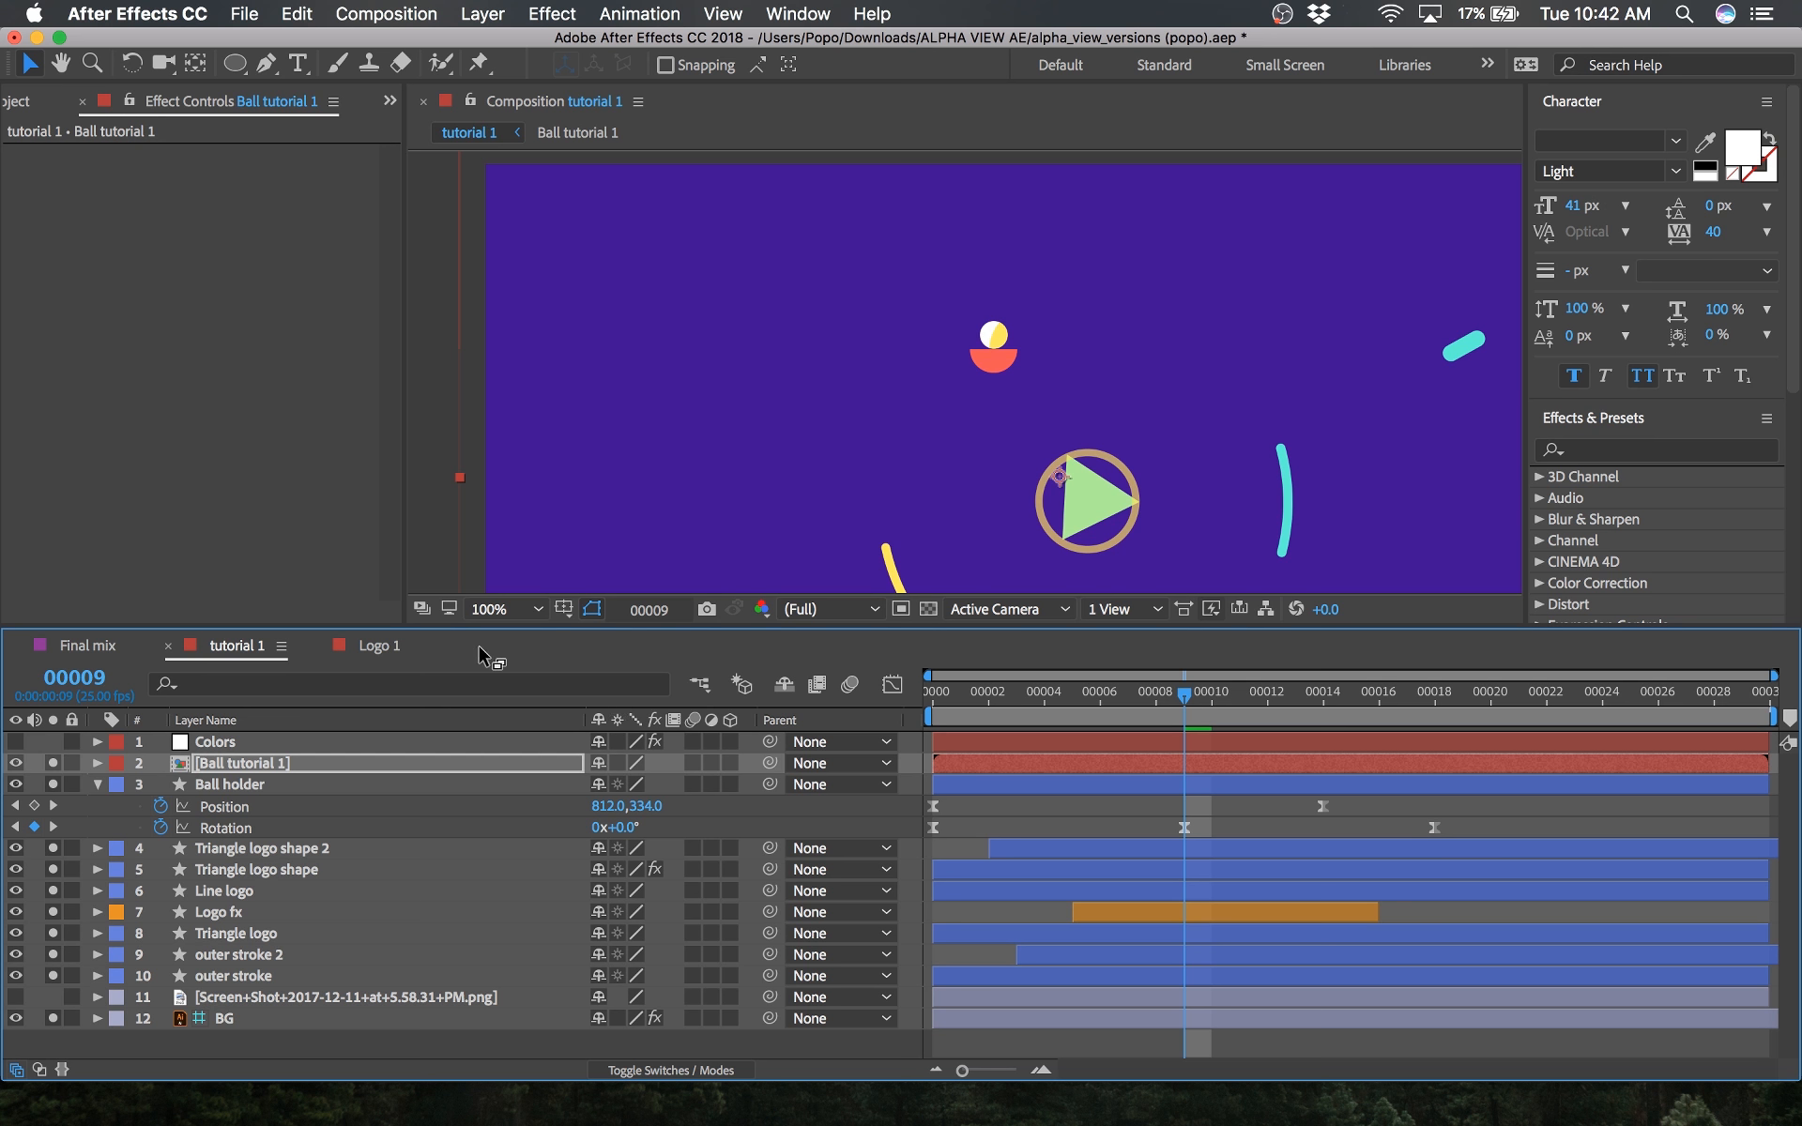
Step: Parent the Ball tutorial 1 layer to Ball holder and preview their combined motion
left_click_drag(765, 771, 329, 786)
left_click(281, 784)
key("space")
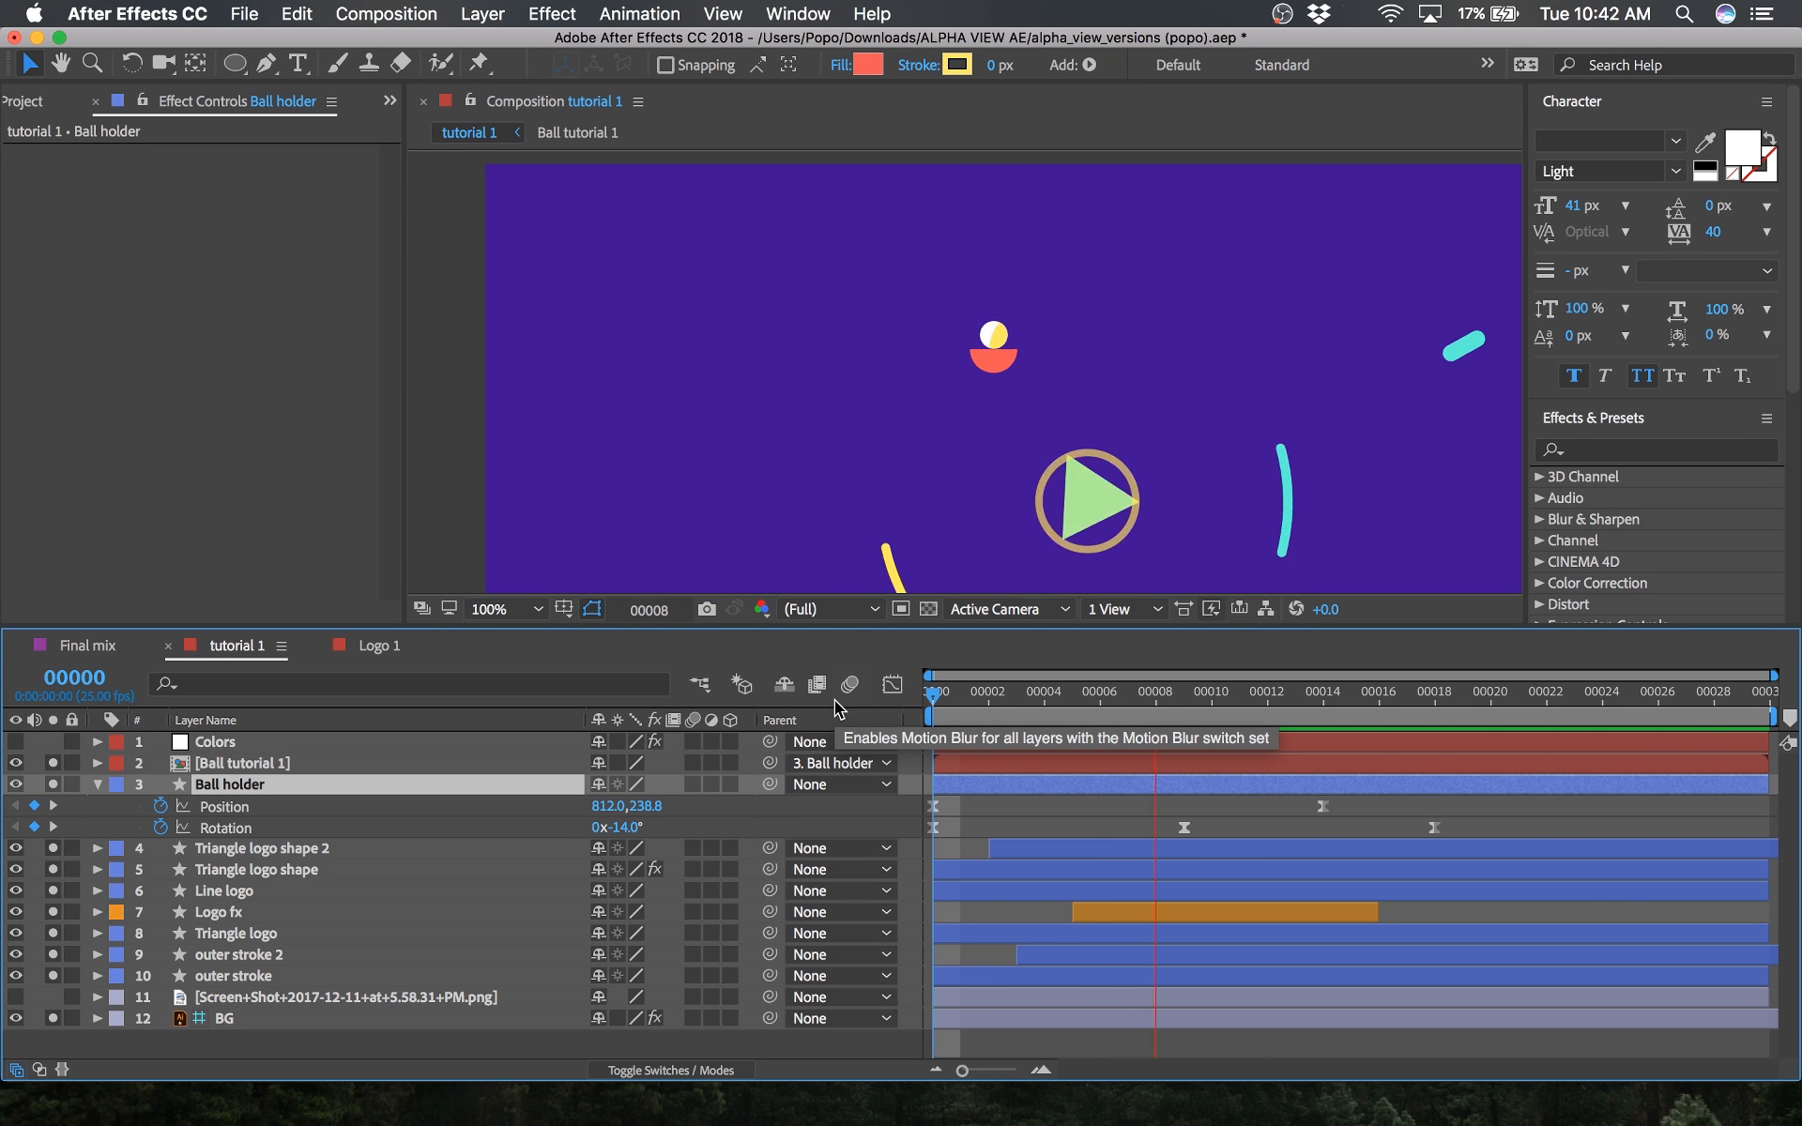
key("space")
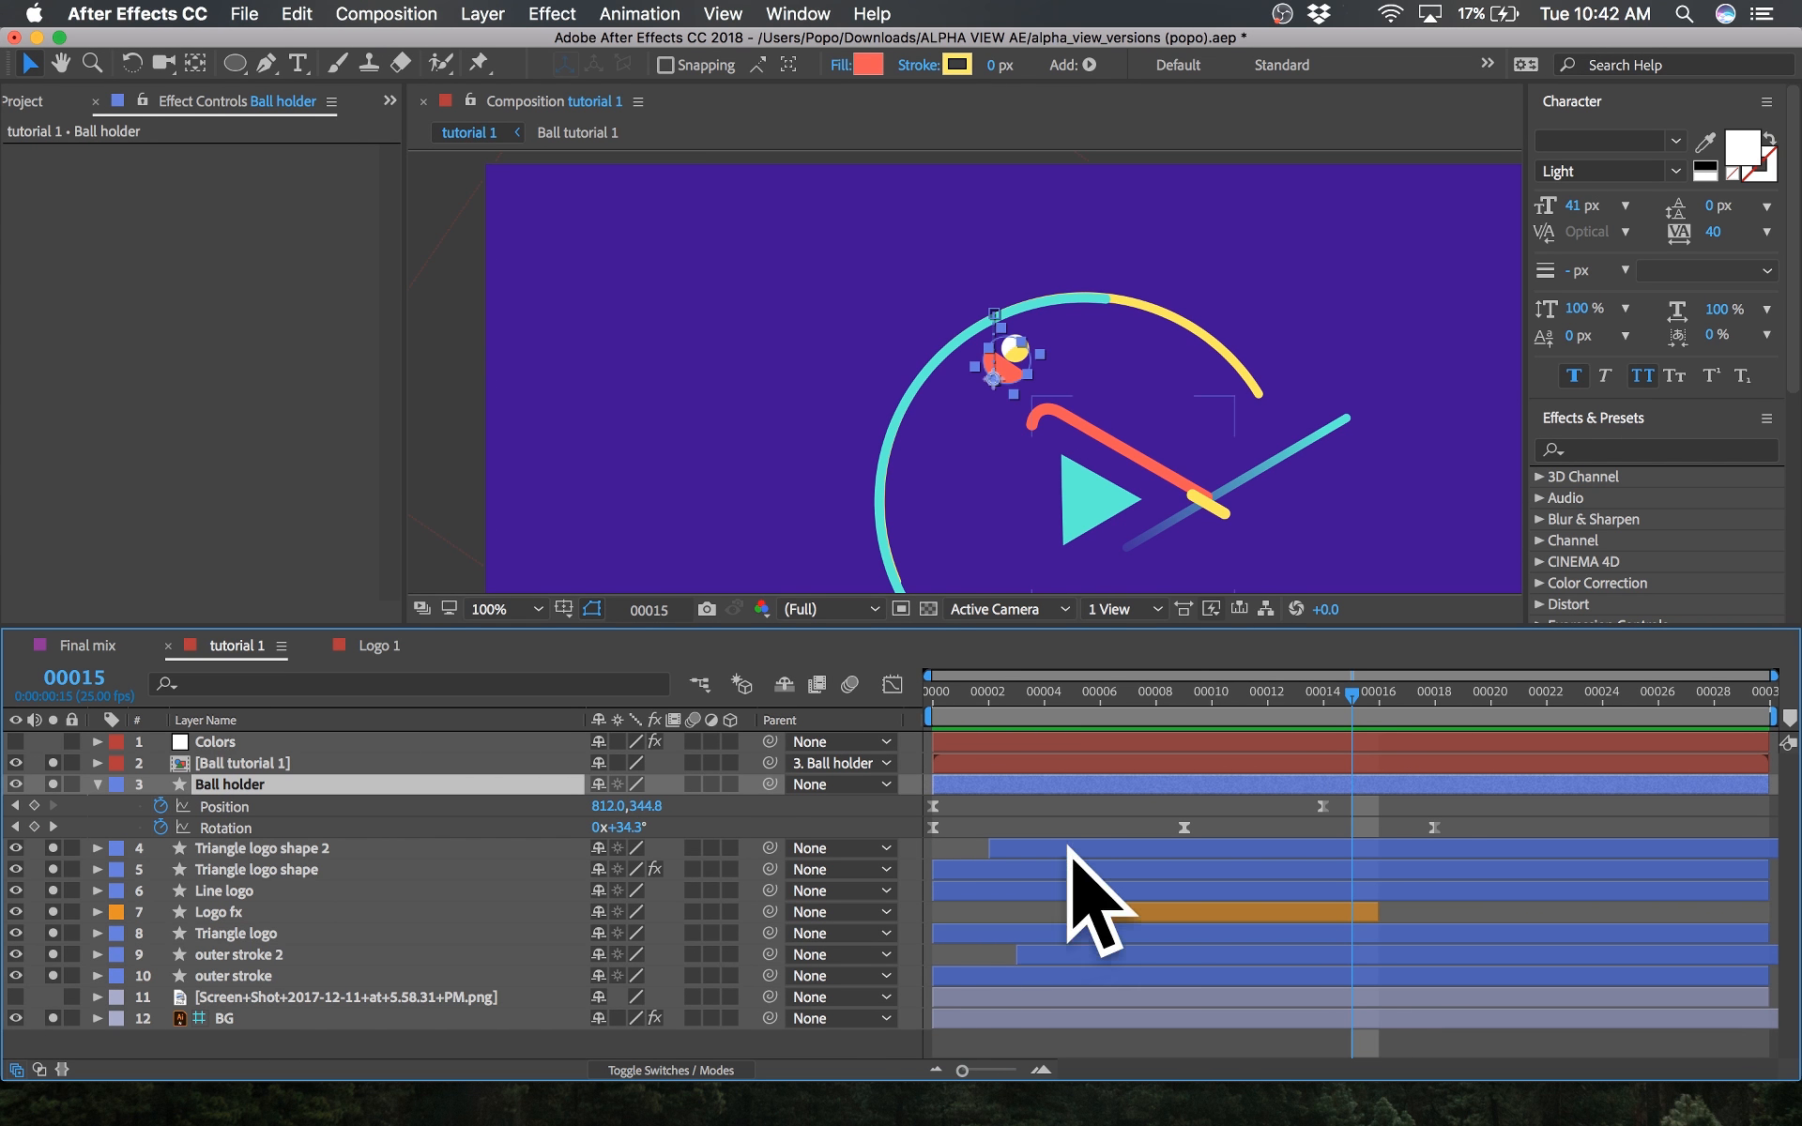
Step: Start the Position animation of the Ball tutorial 1 layer with a keyframe at frame 11
left_click(272, 768)
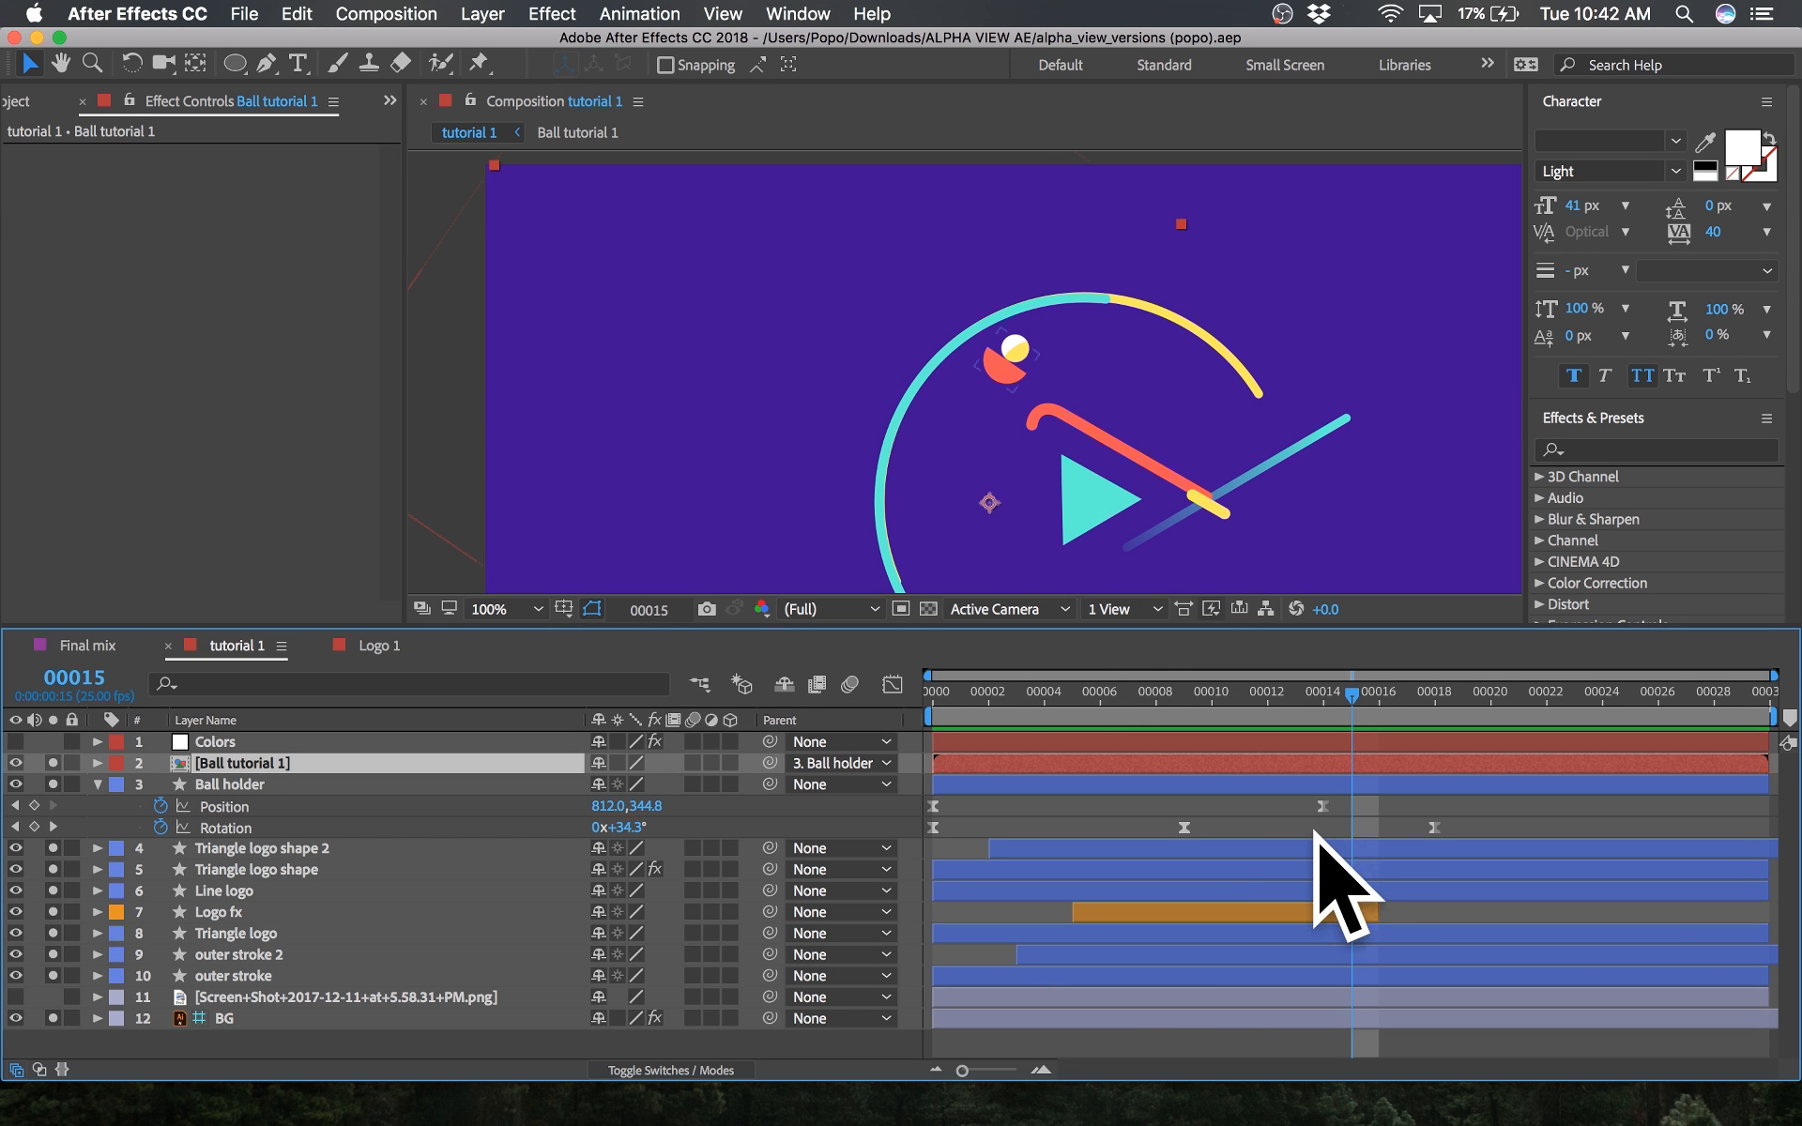
left_click(1366, 797)
left_click(1298, 686)
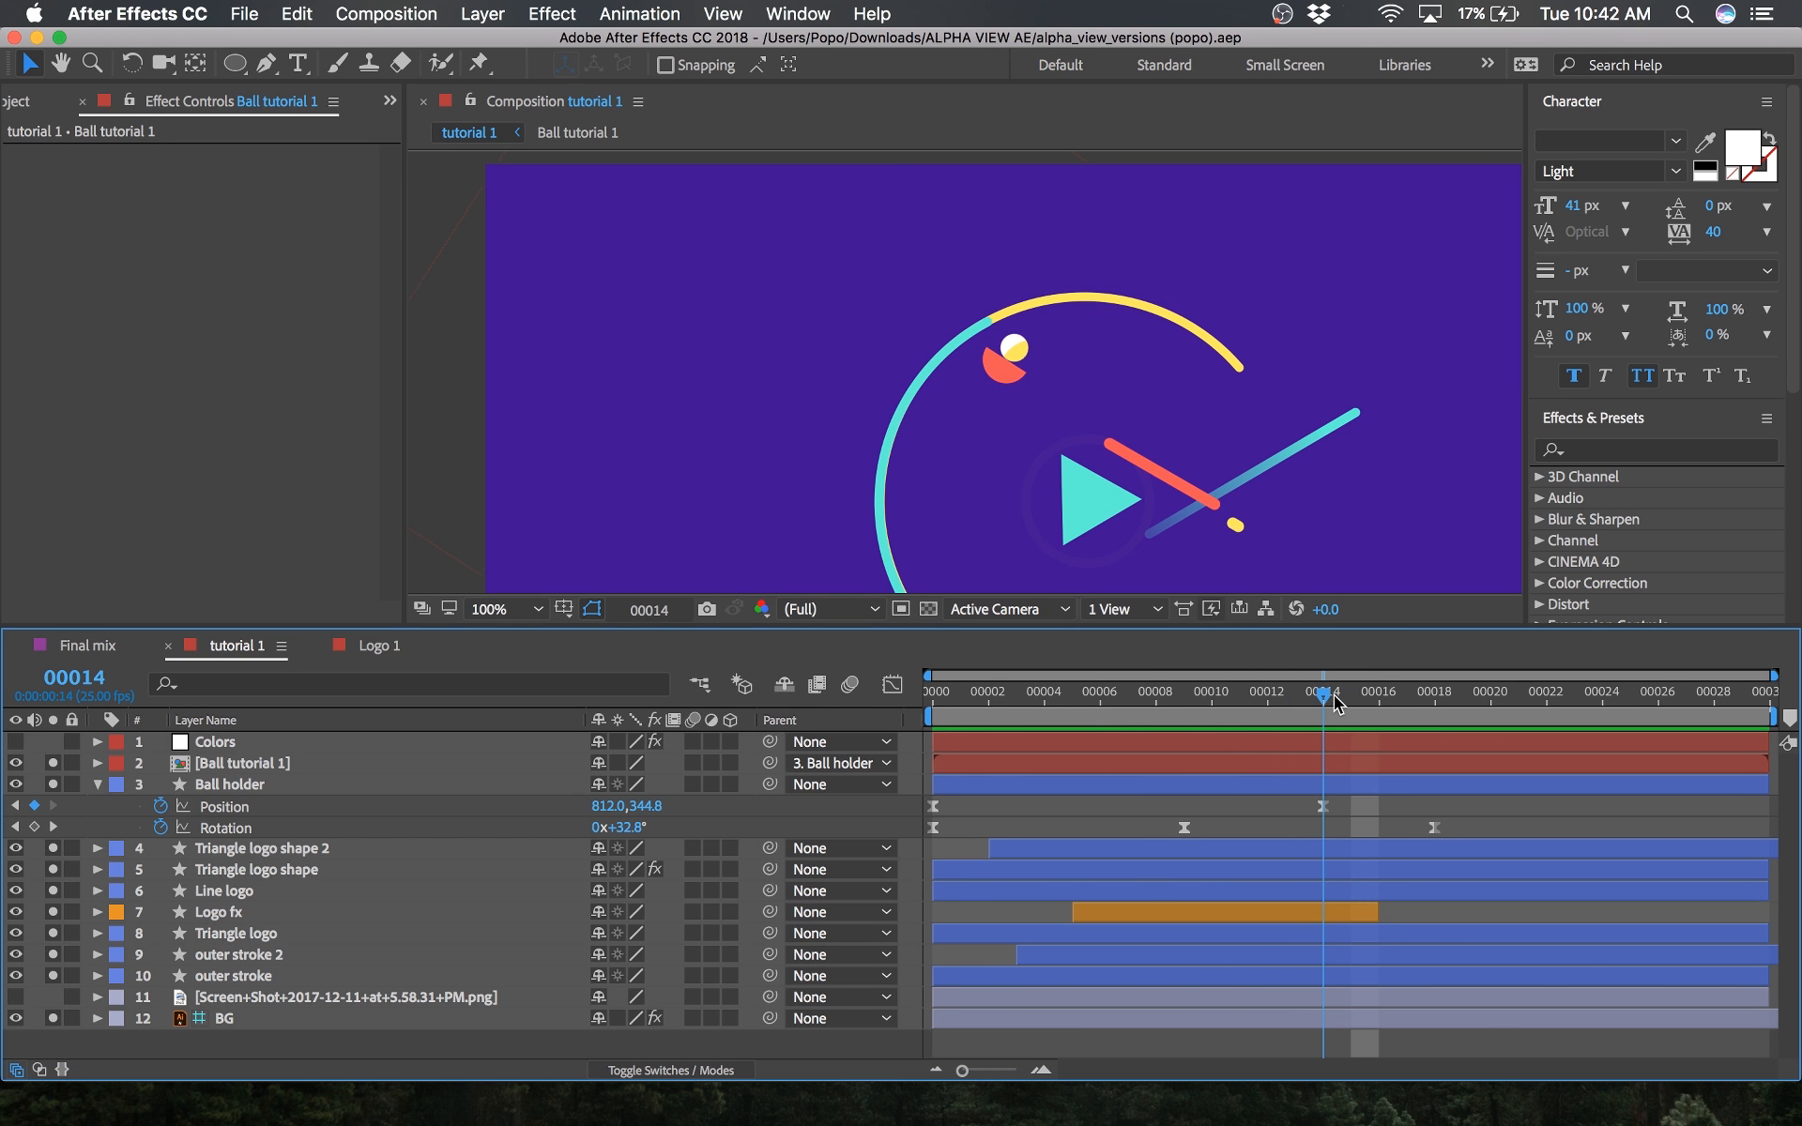
left_click(1244, 706)
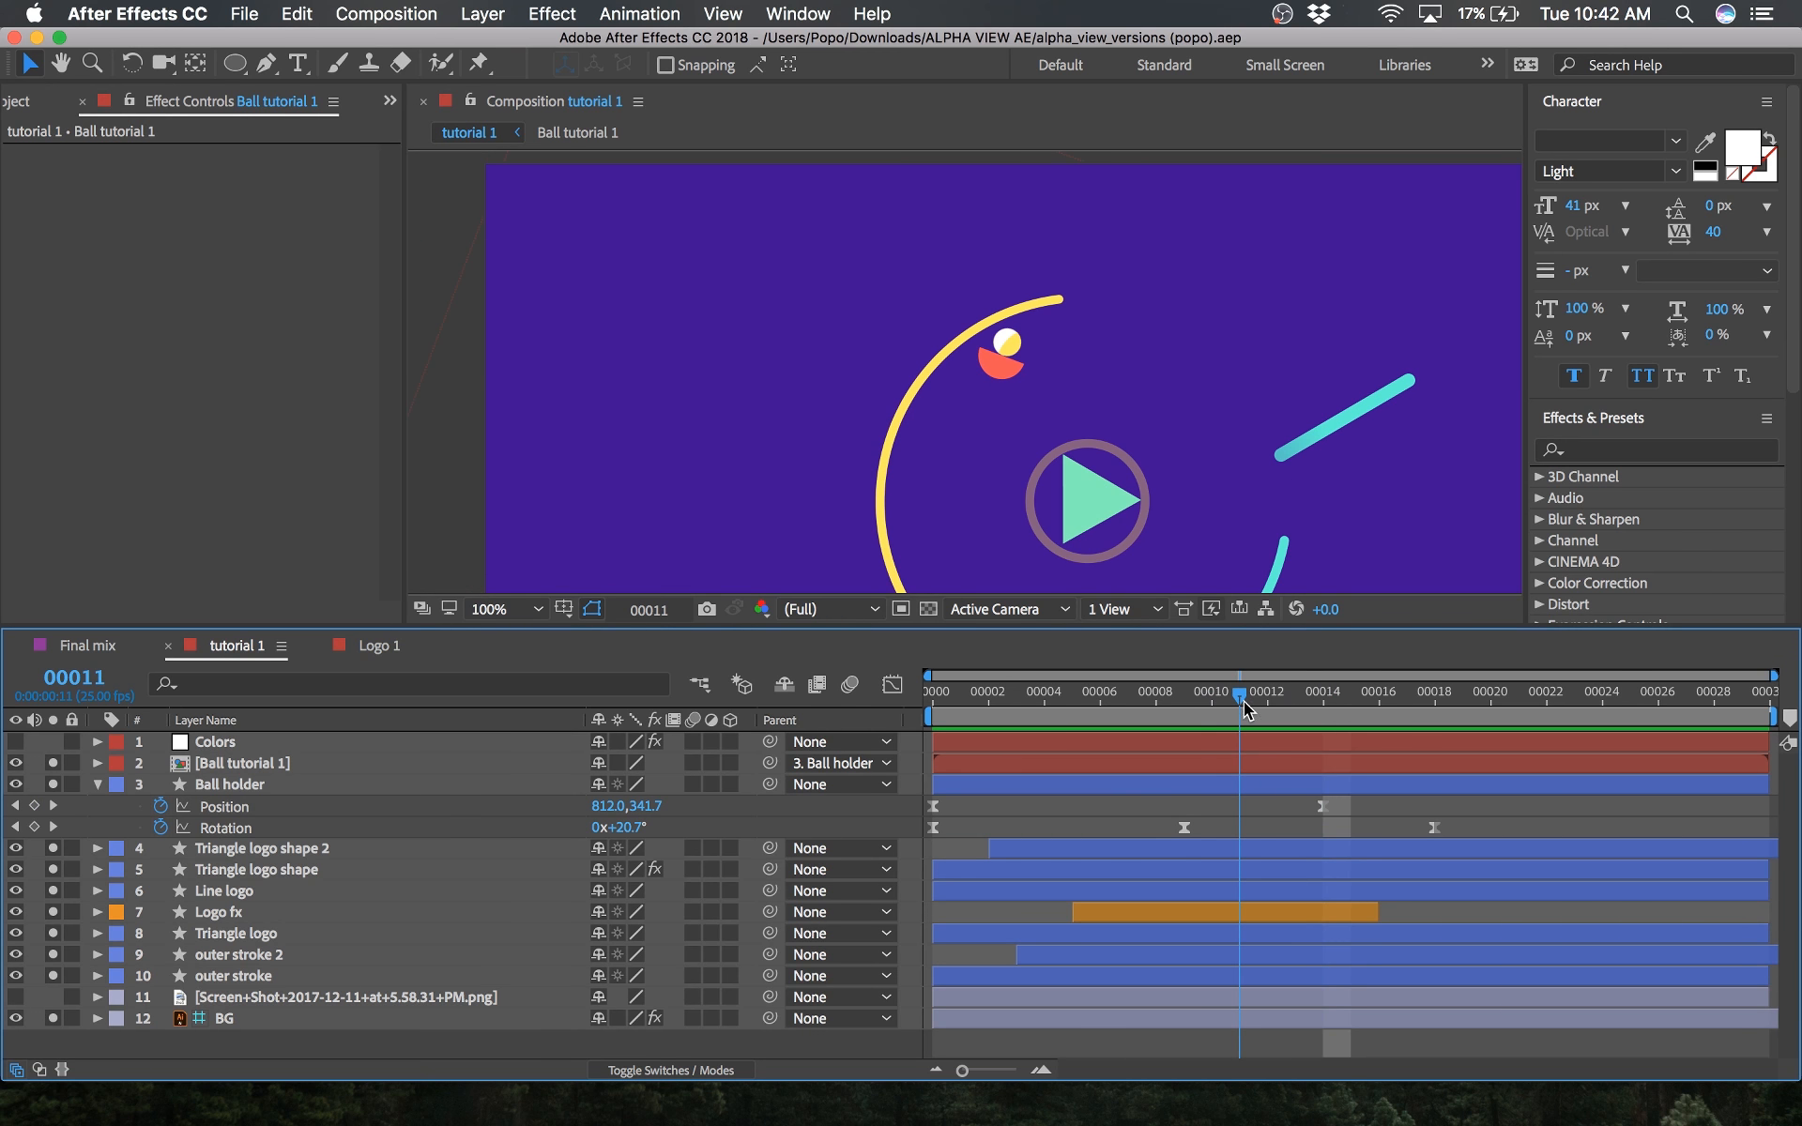
left_click(336, 760)
key("p")
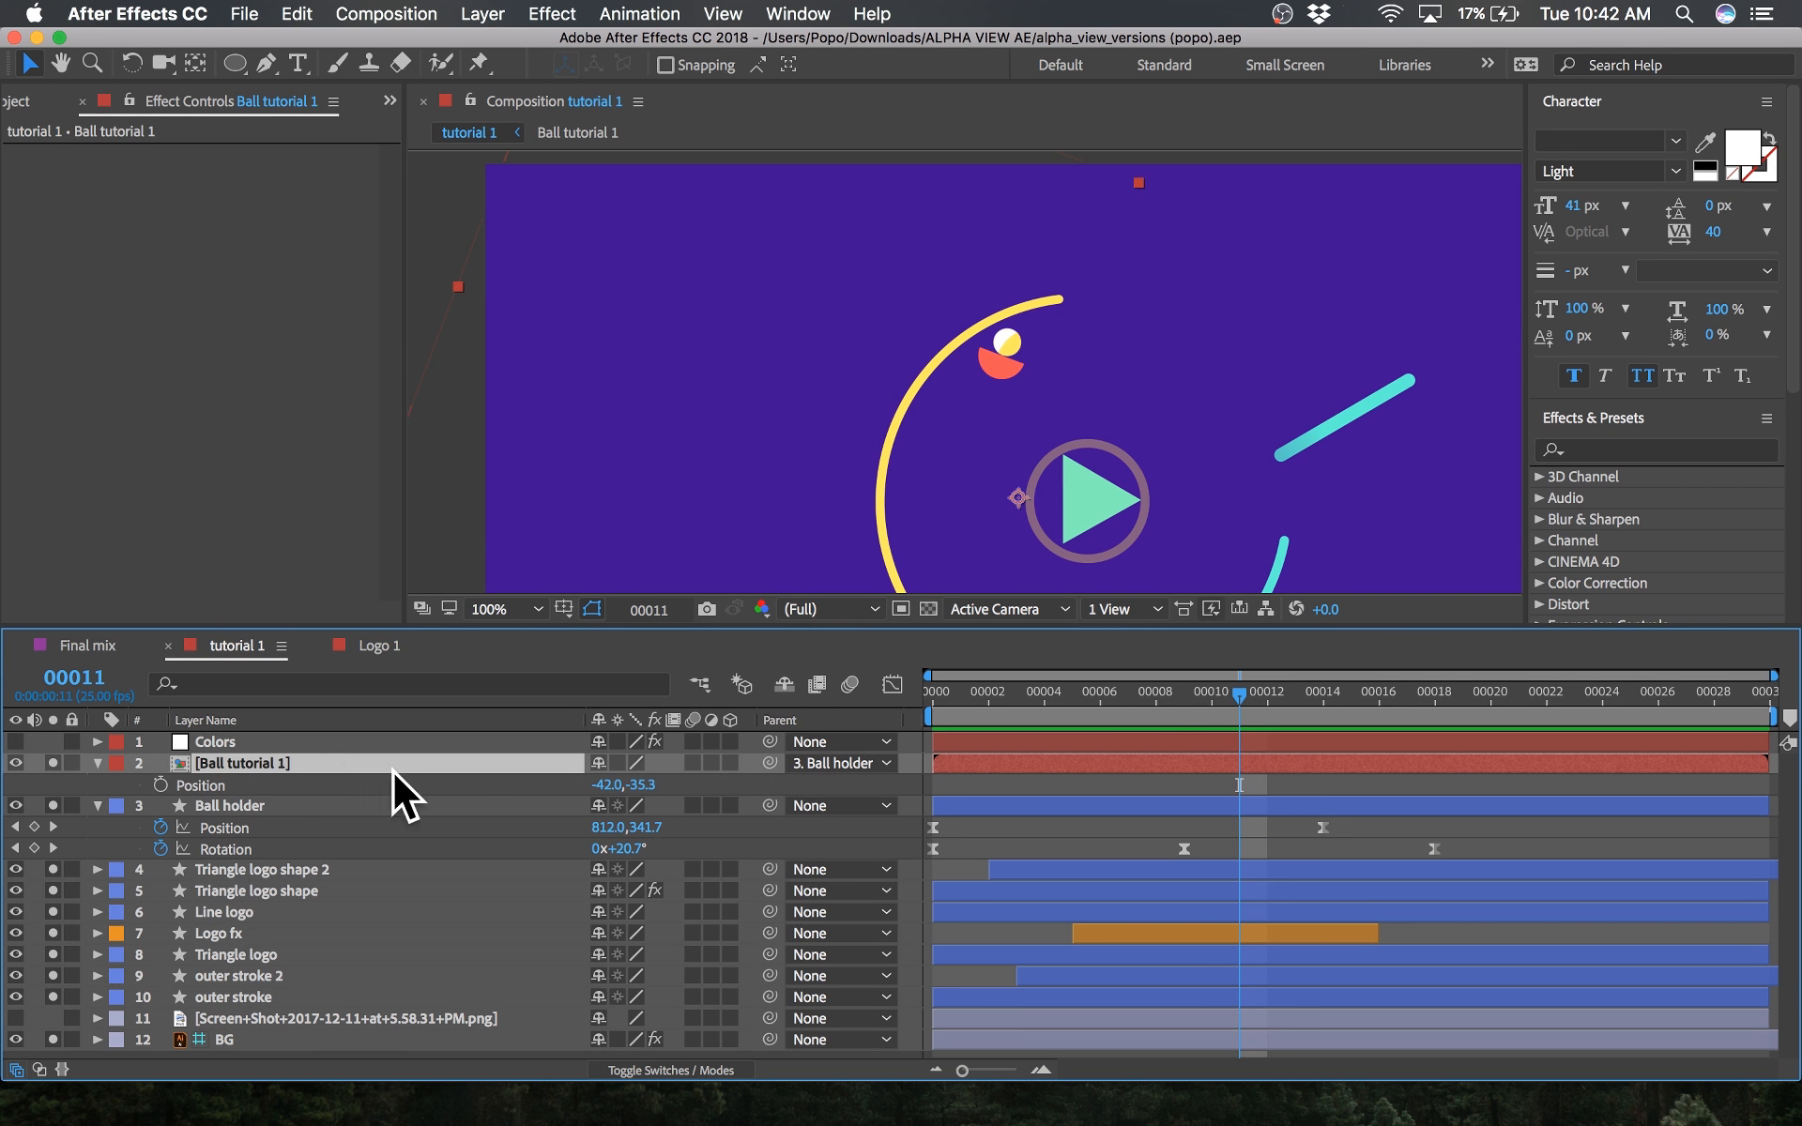
left_click(160, 784)
left_click_drag(1239, 694, 1743, 696)
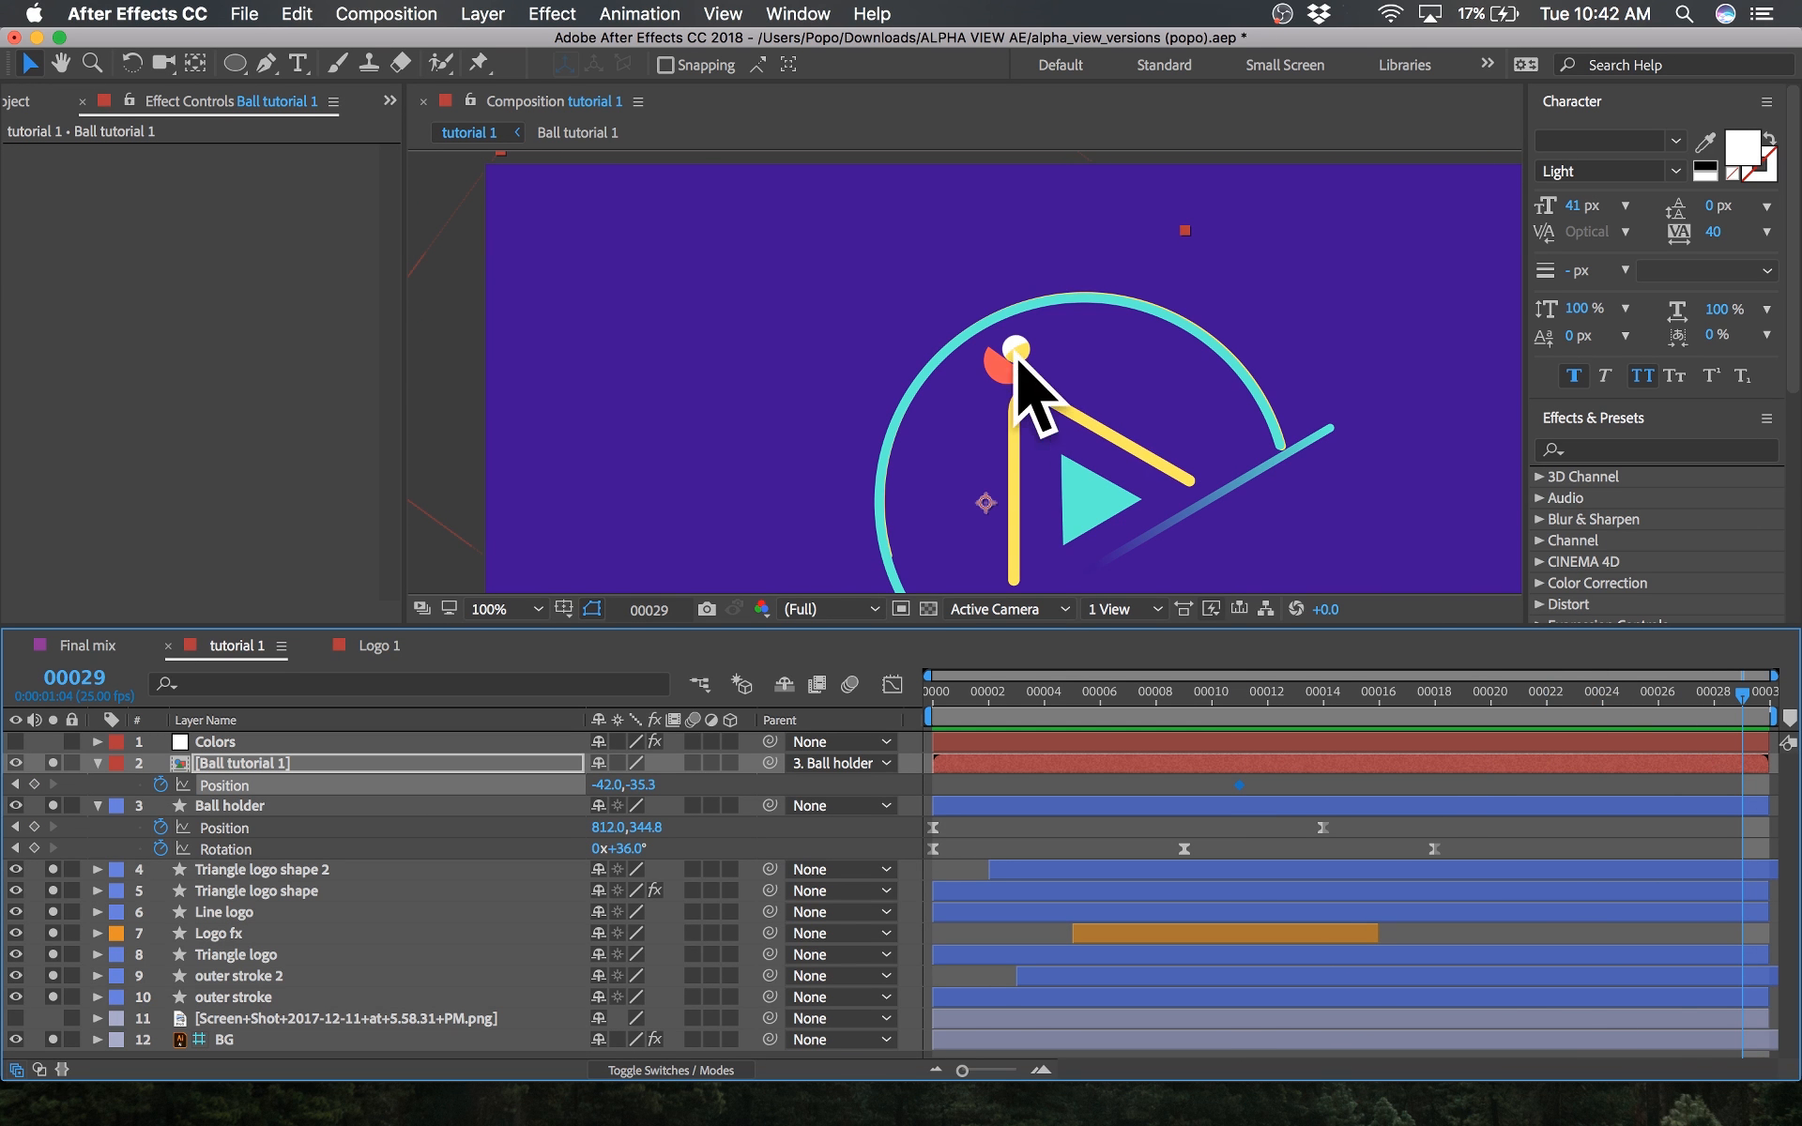
left_click(1241, 710)
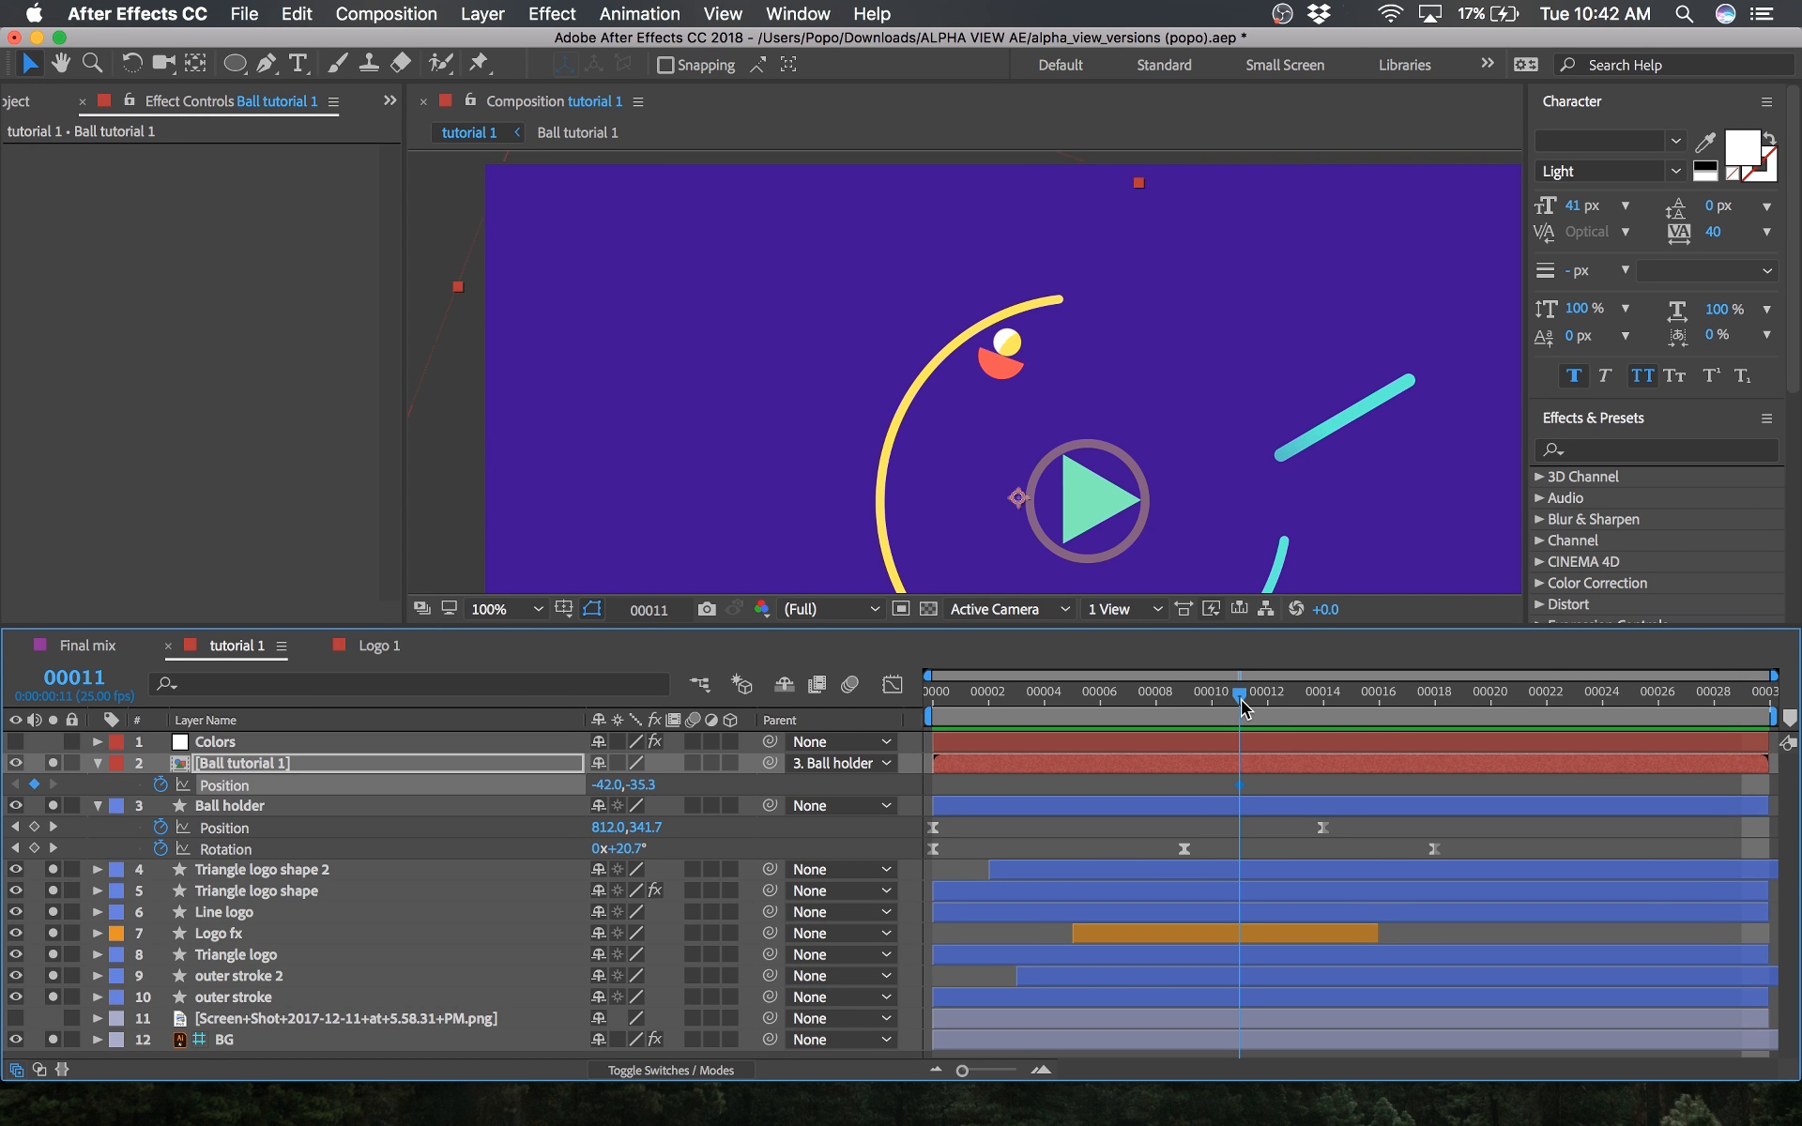
scroll(1039, 441, "down", 2)
scroll(1040, 441, "up", 1)
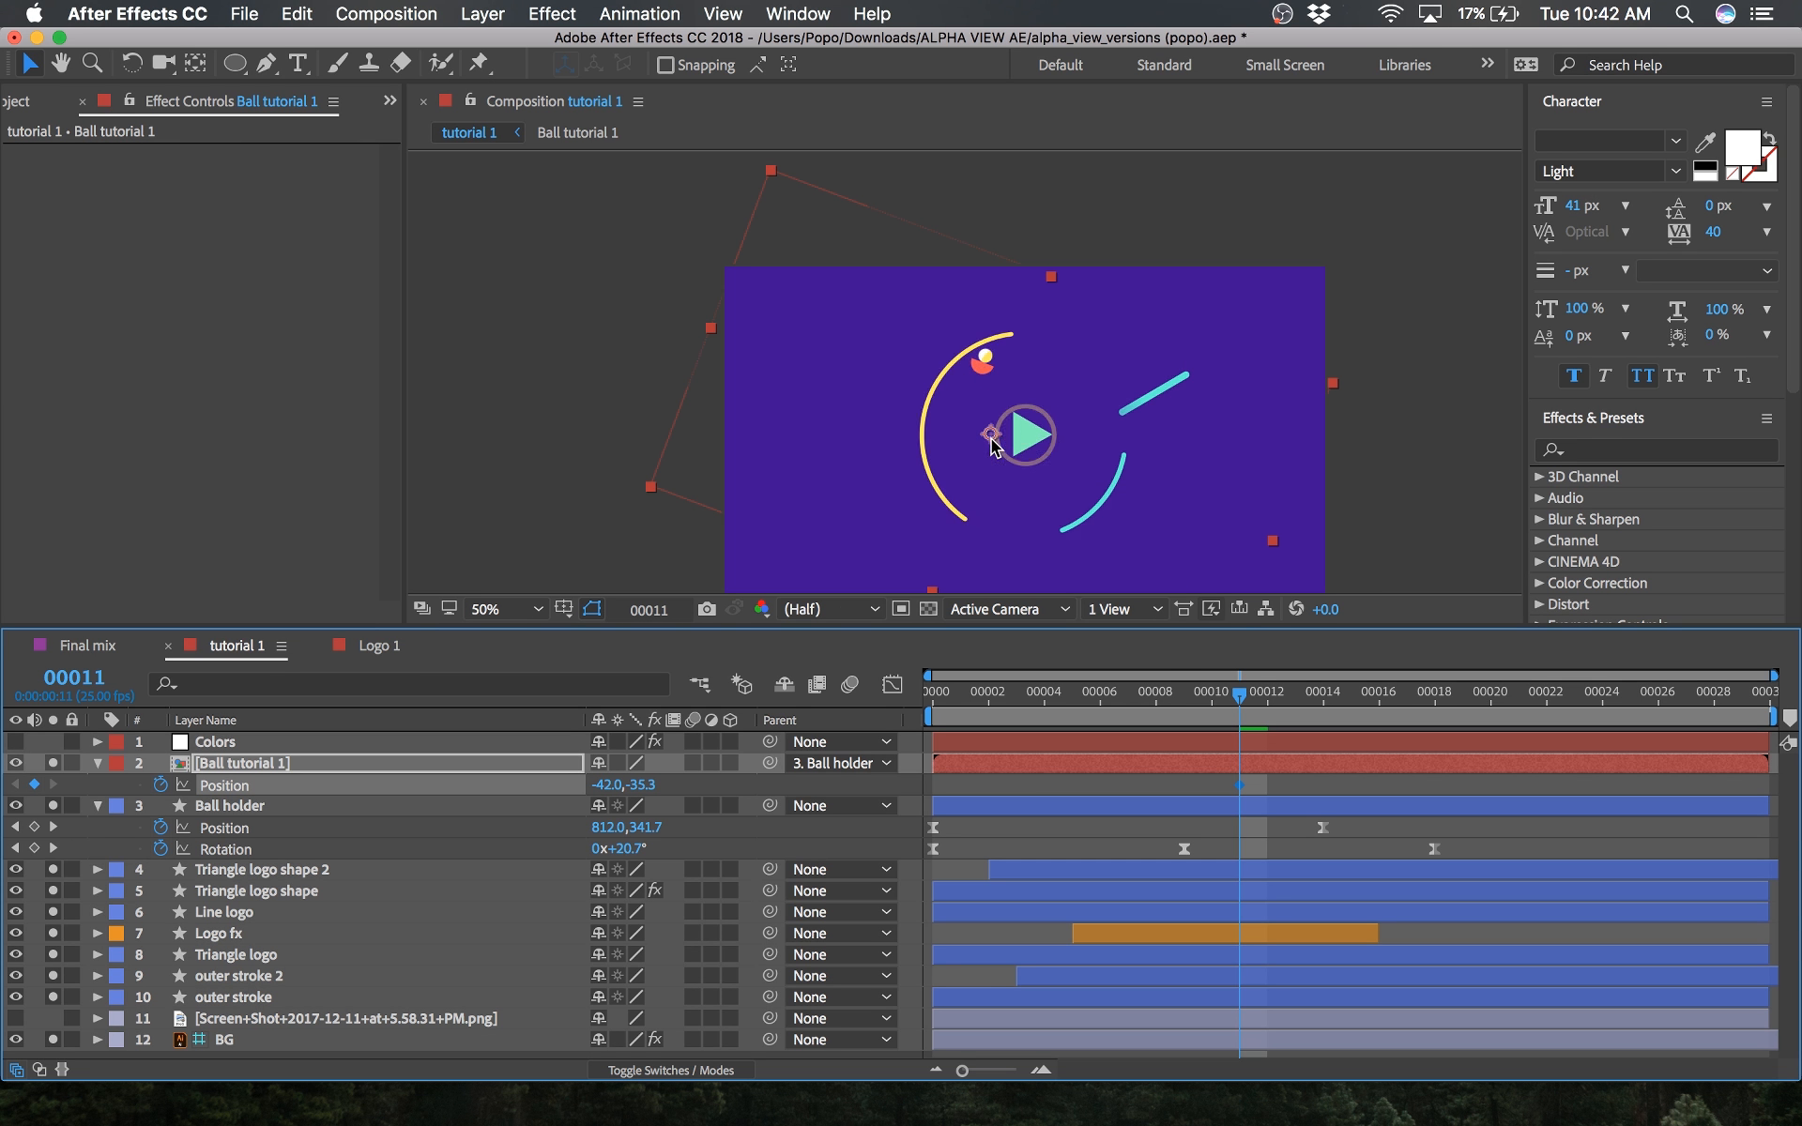
right_click(1278, 762)
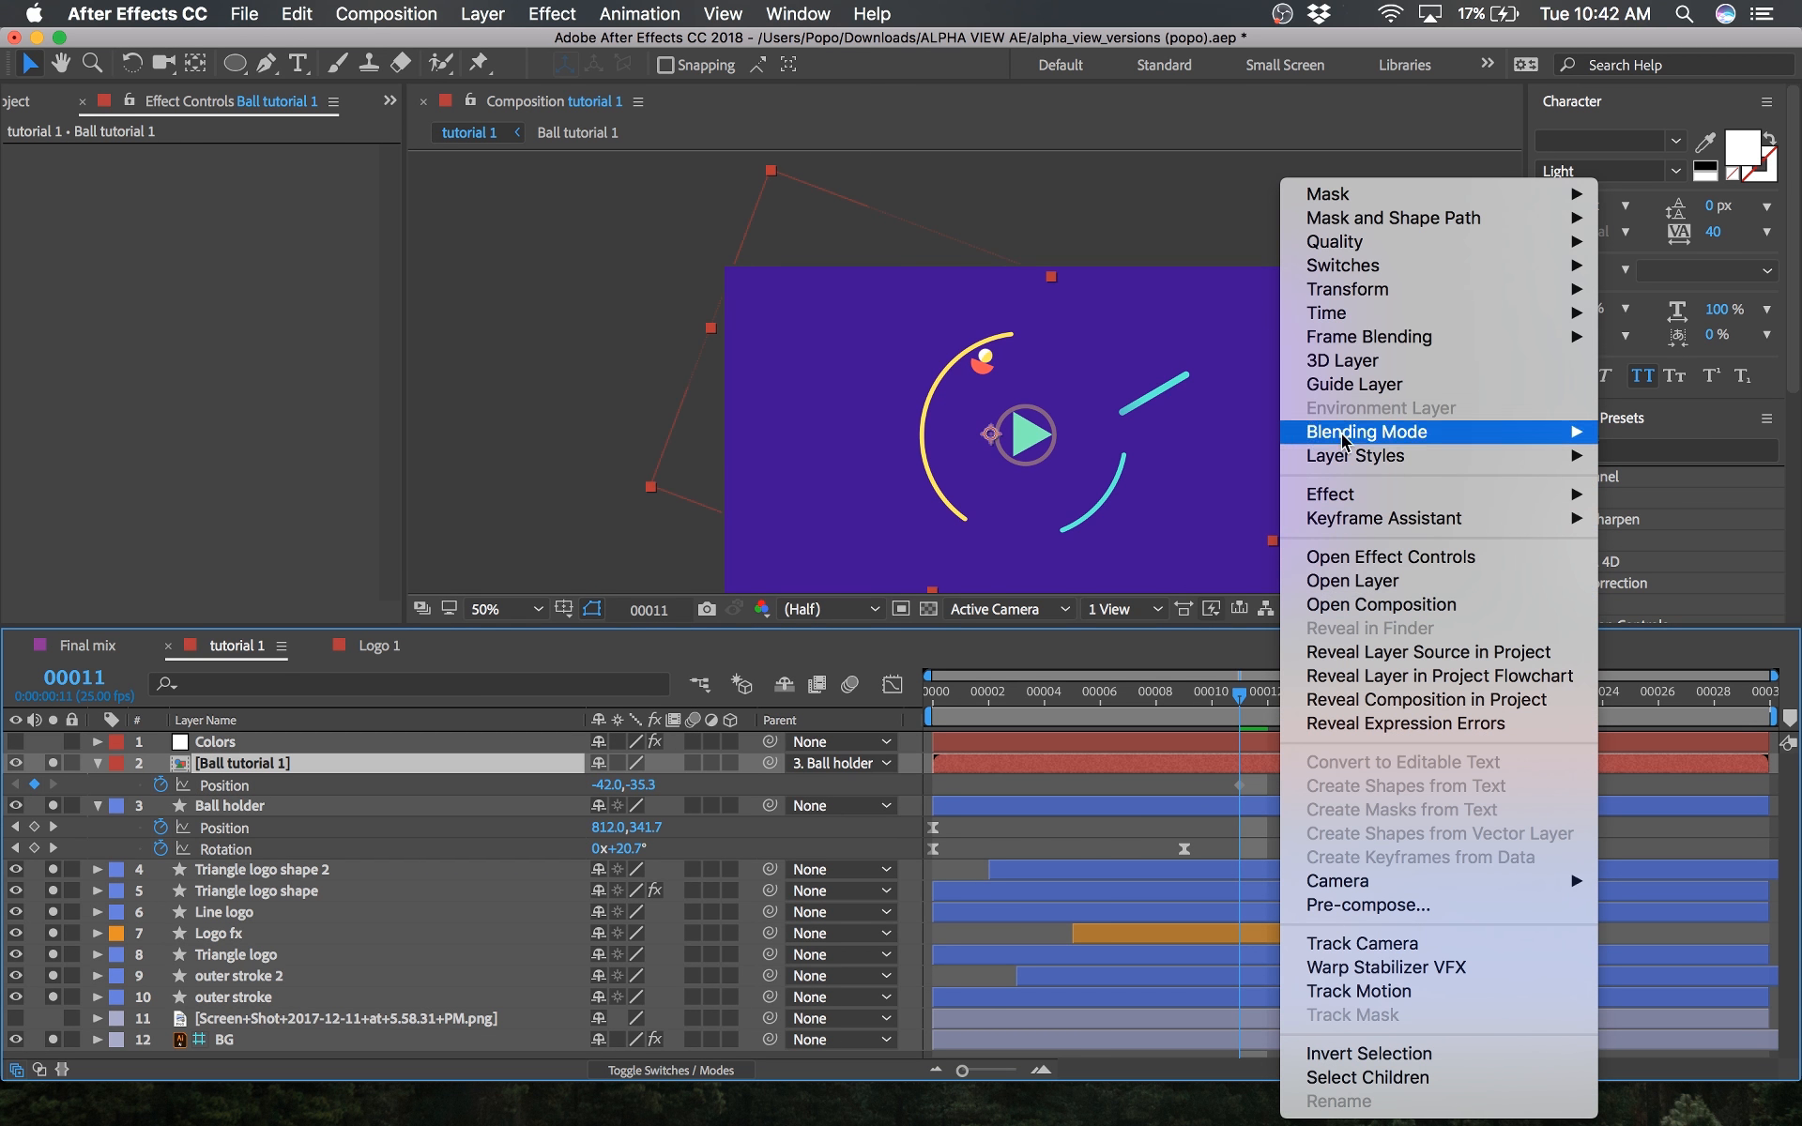
mouse_move(1345, 299)
left_click(1151, 556)
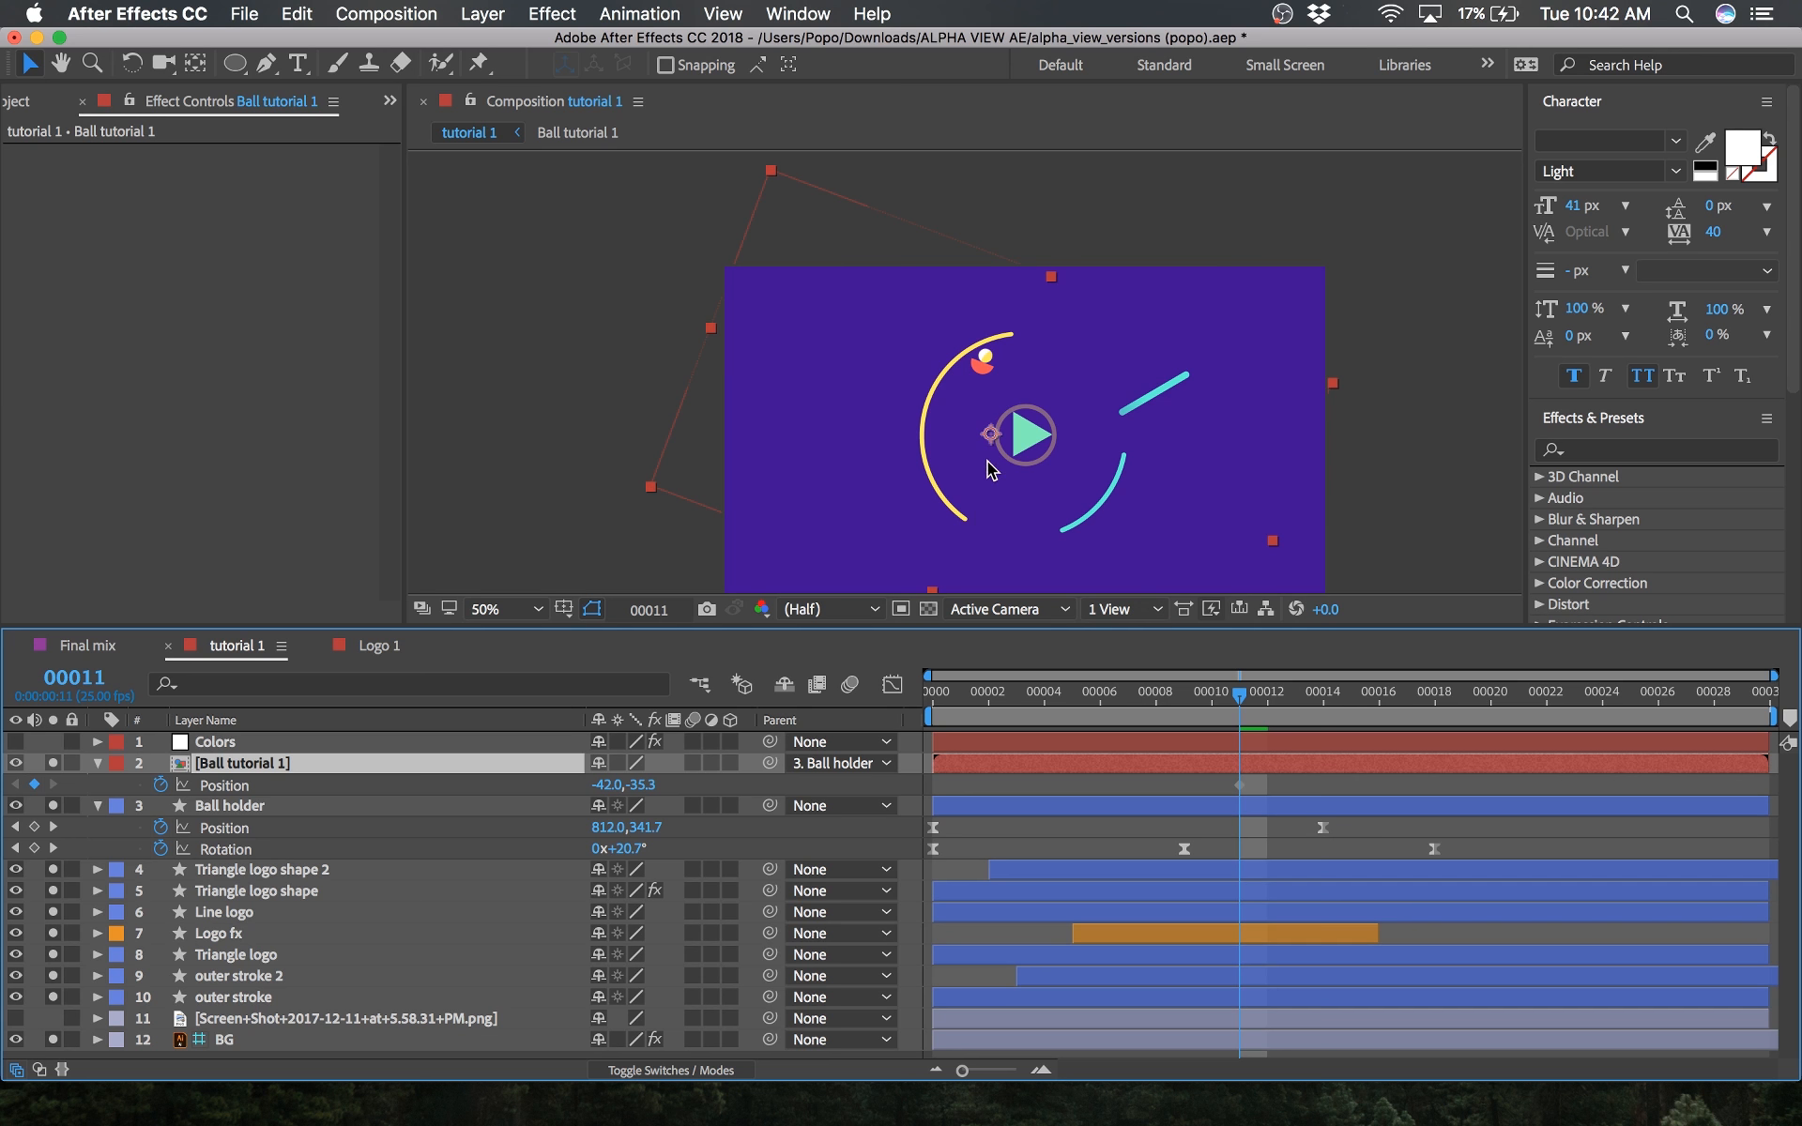
Step: Move the Ball tutorial 1 layer's anchor point to the centre of the ball with the Pan Behind tool
left_click(195, 66)
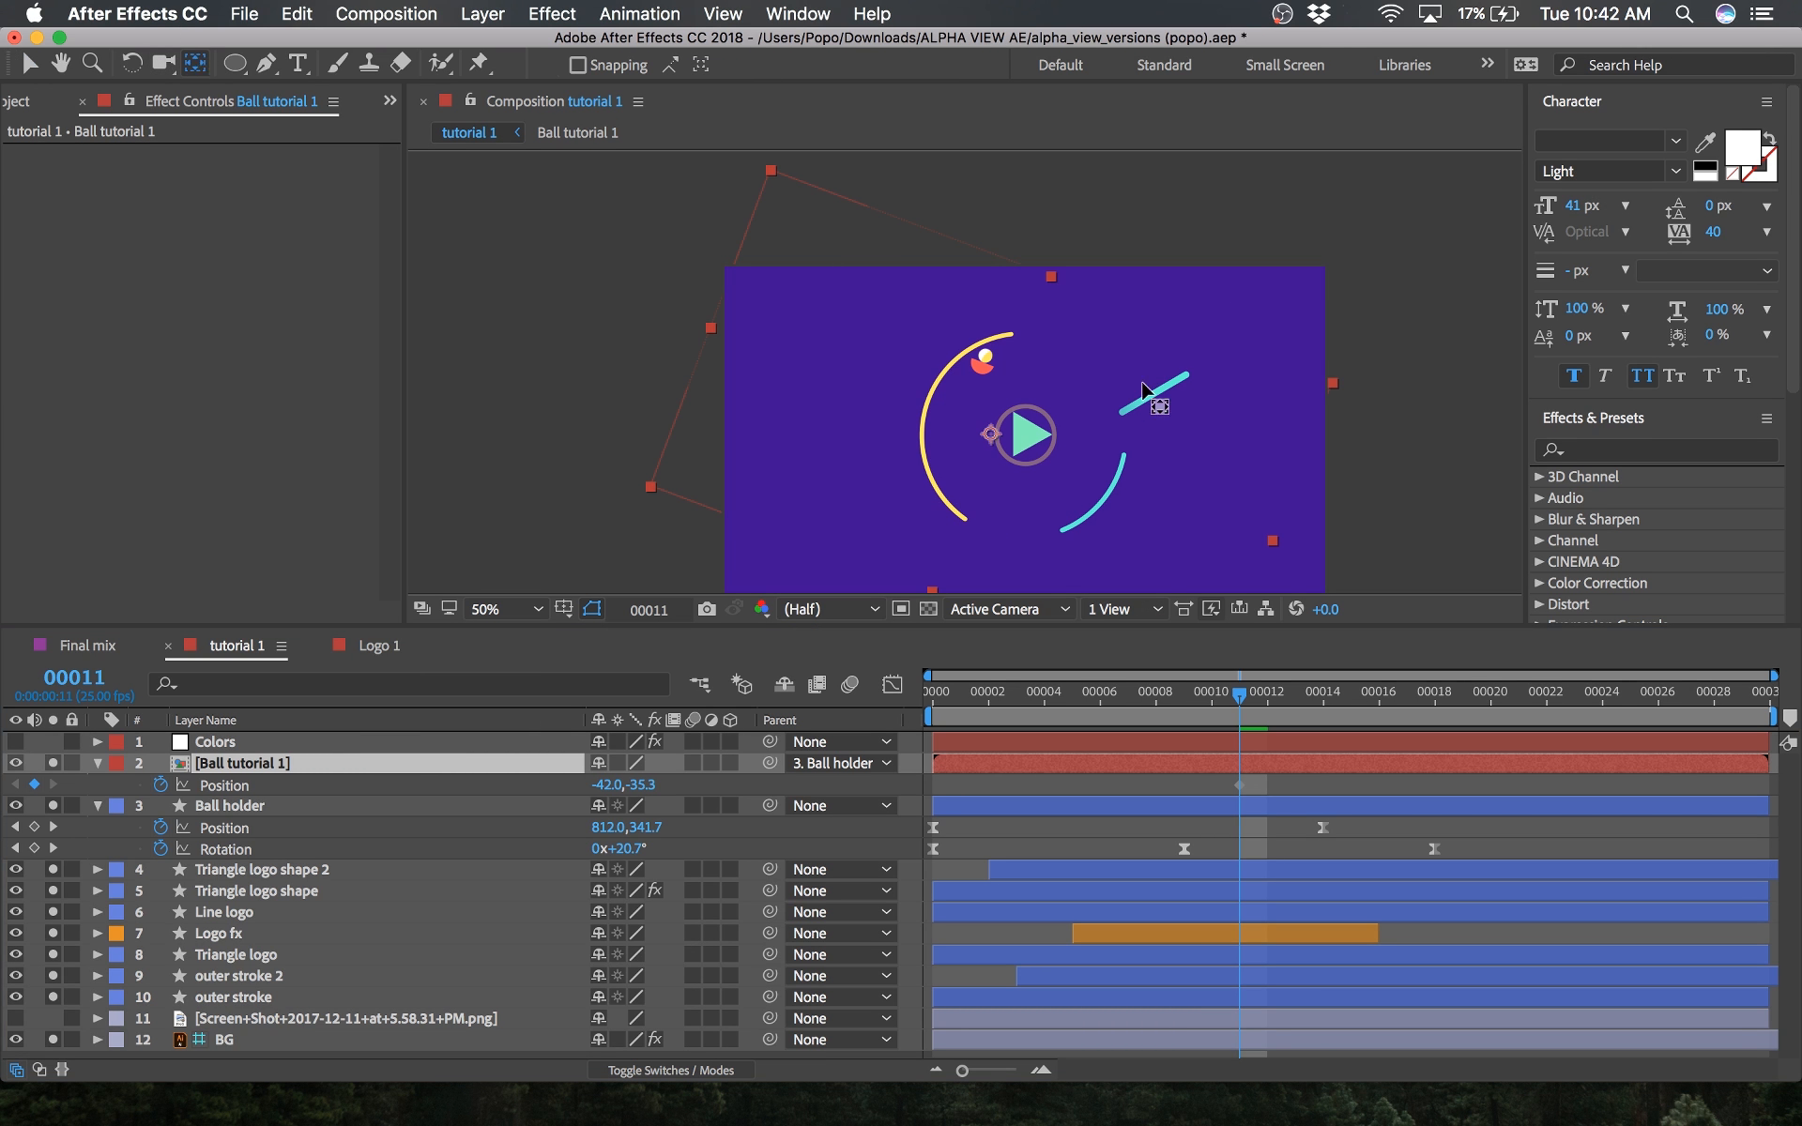
left_click_drag(993, 441, 994, 378)
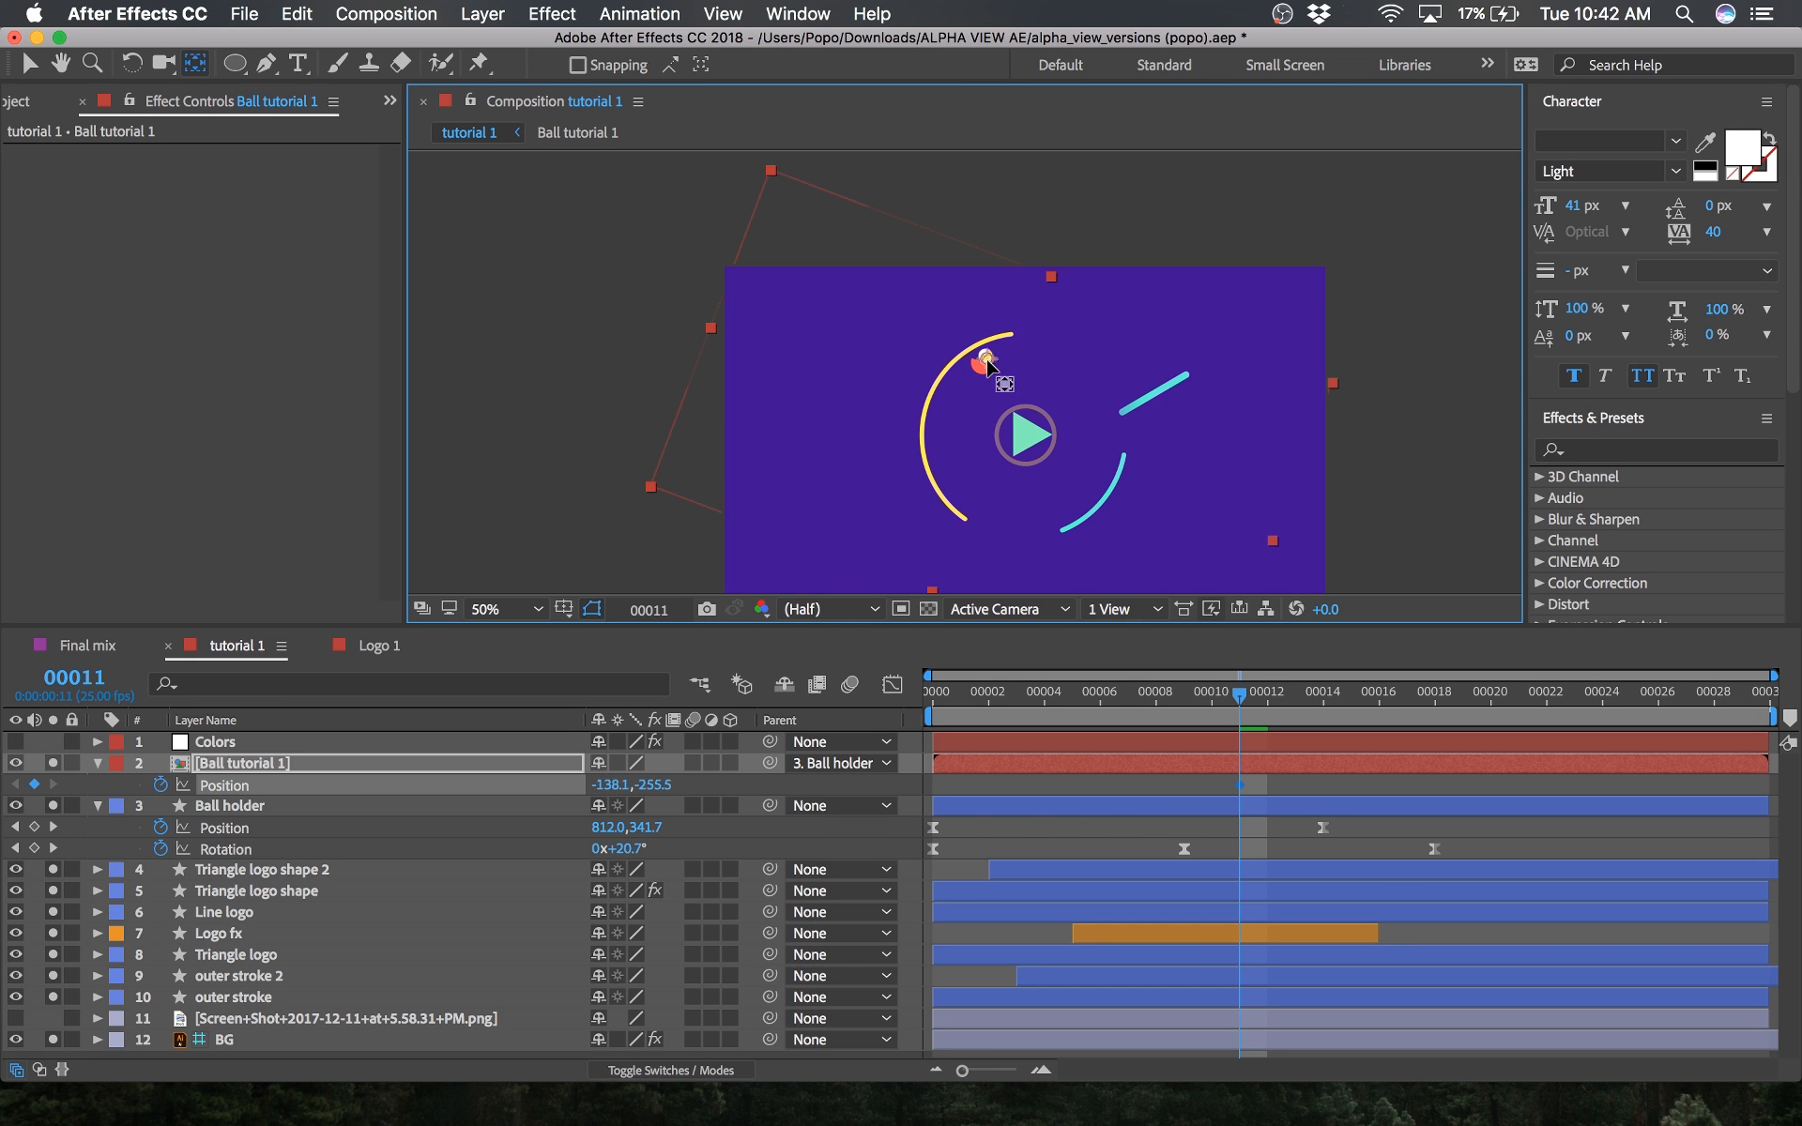
scroll(987, 365, "up", 6)
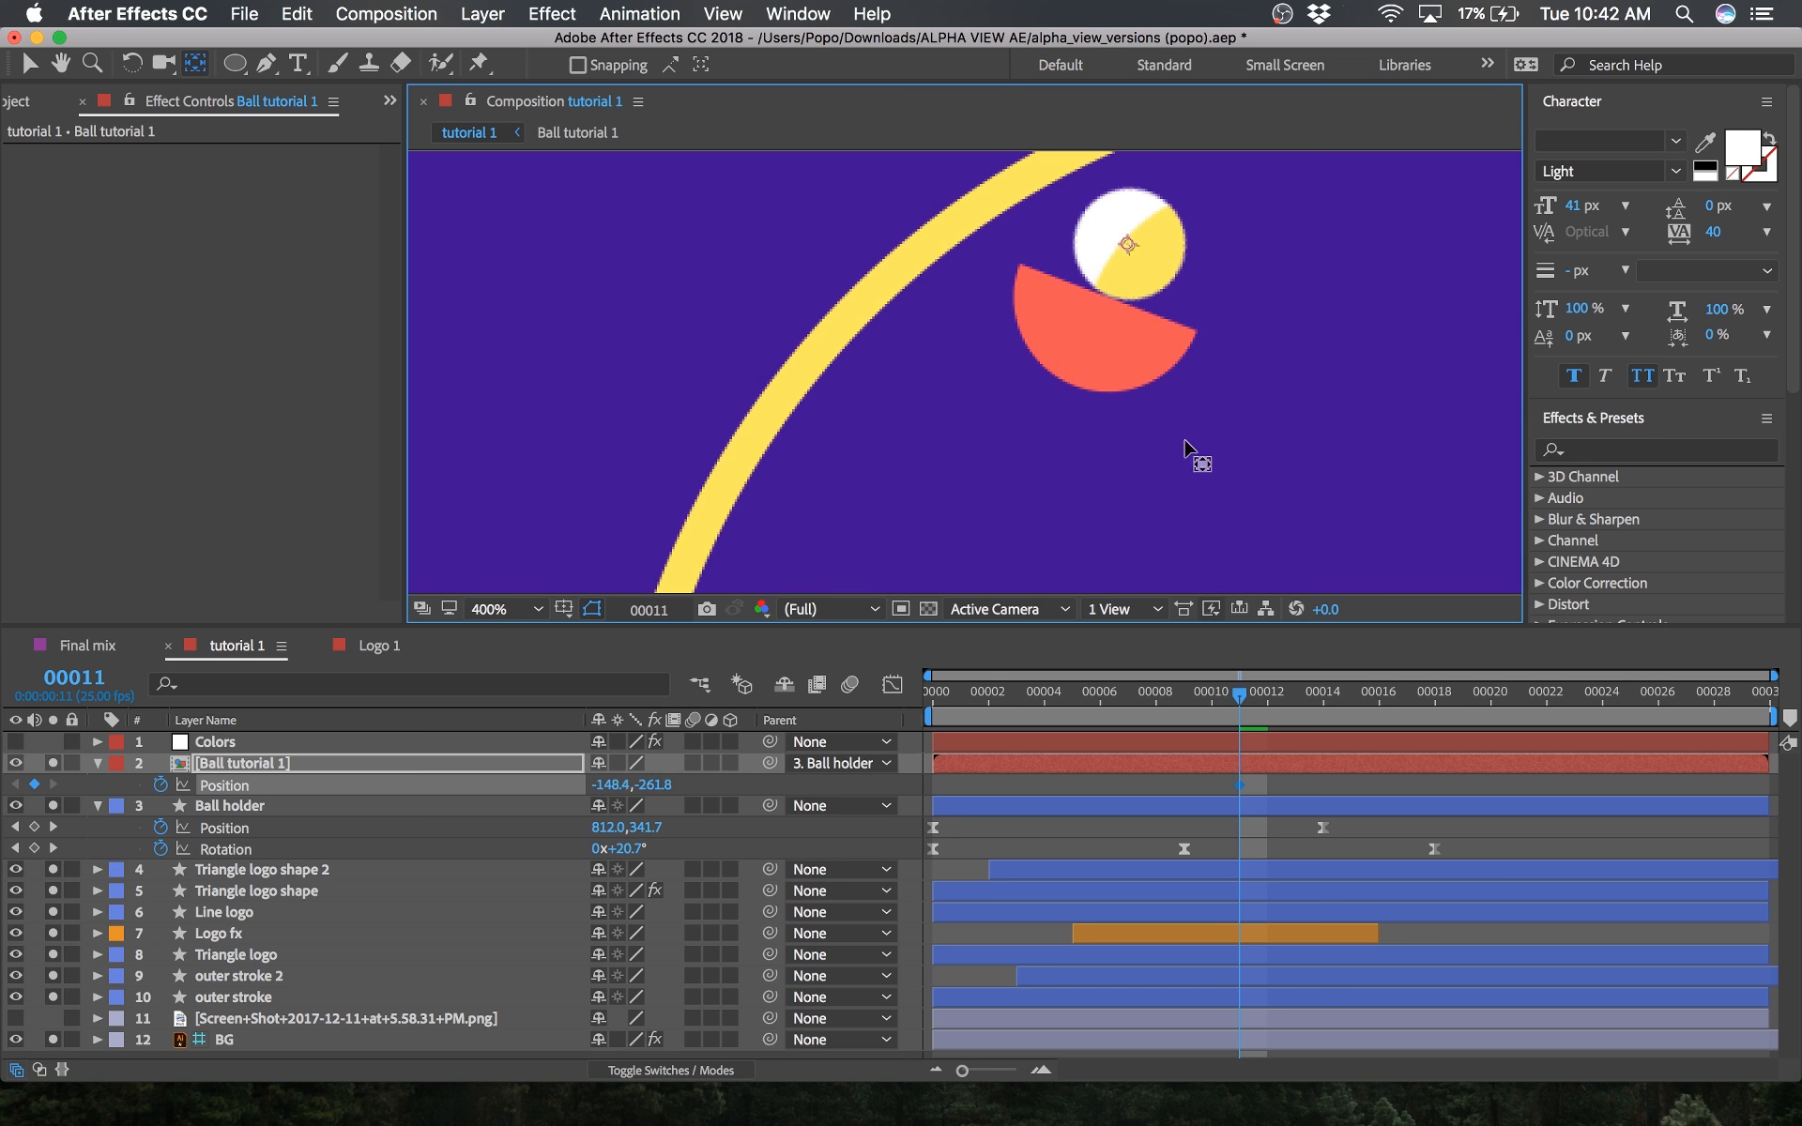
scroll(1220, 460, "down", 4)
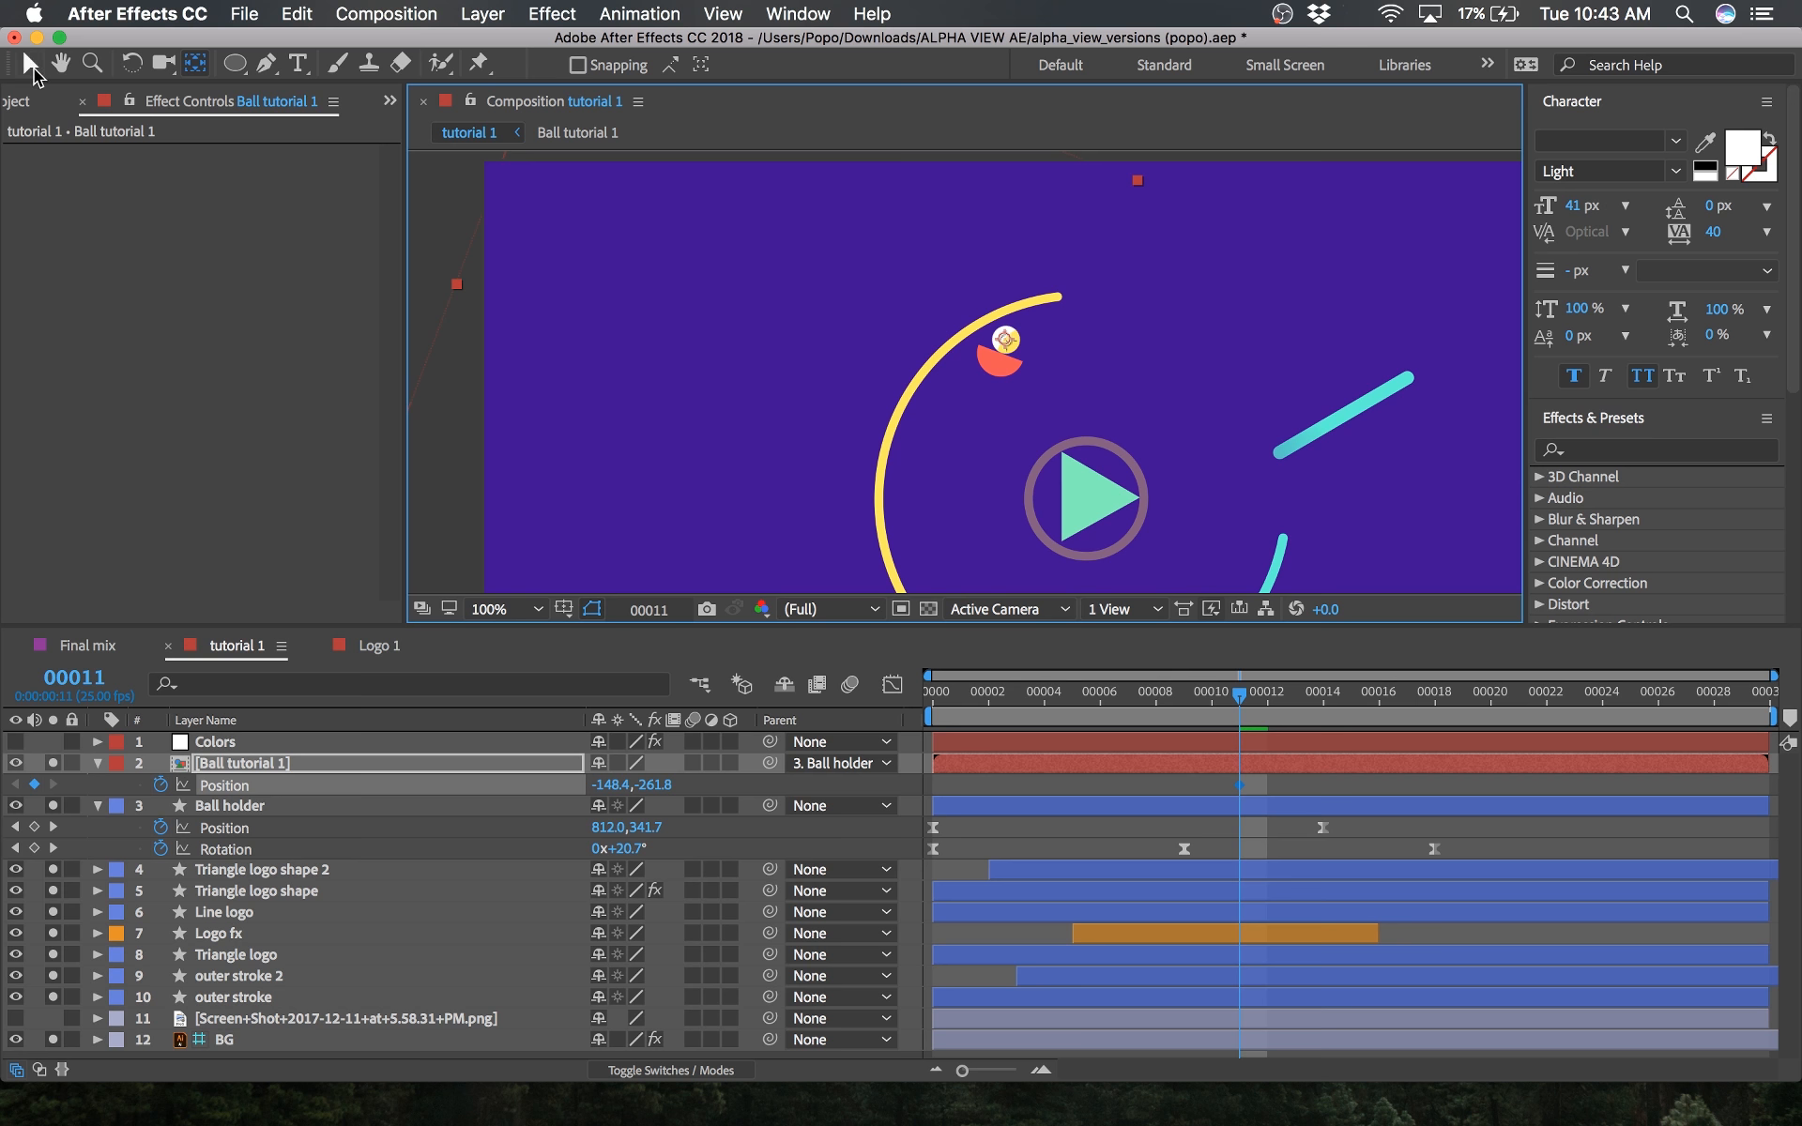
Step: At frame 29, move the Ball tutorial 1 ball to the lower end of the slanted yellow line at Position 198.0, -288.5 and preview
left_click(32, 66)
left_click_drag(1237, 694, 1743, 704)
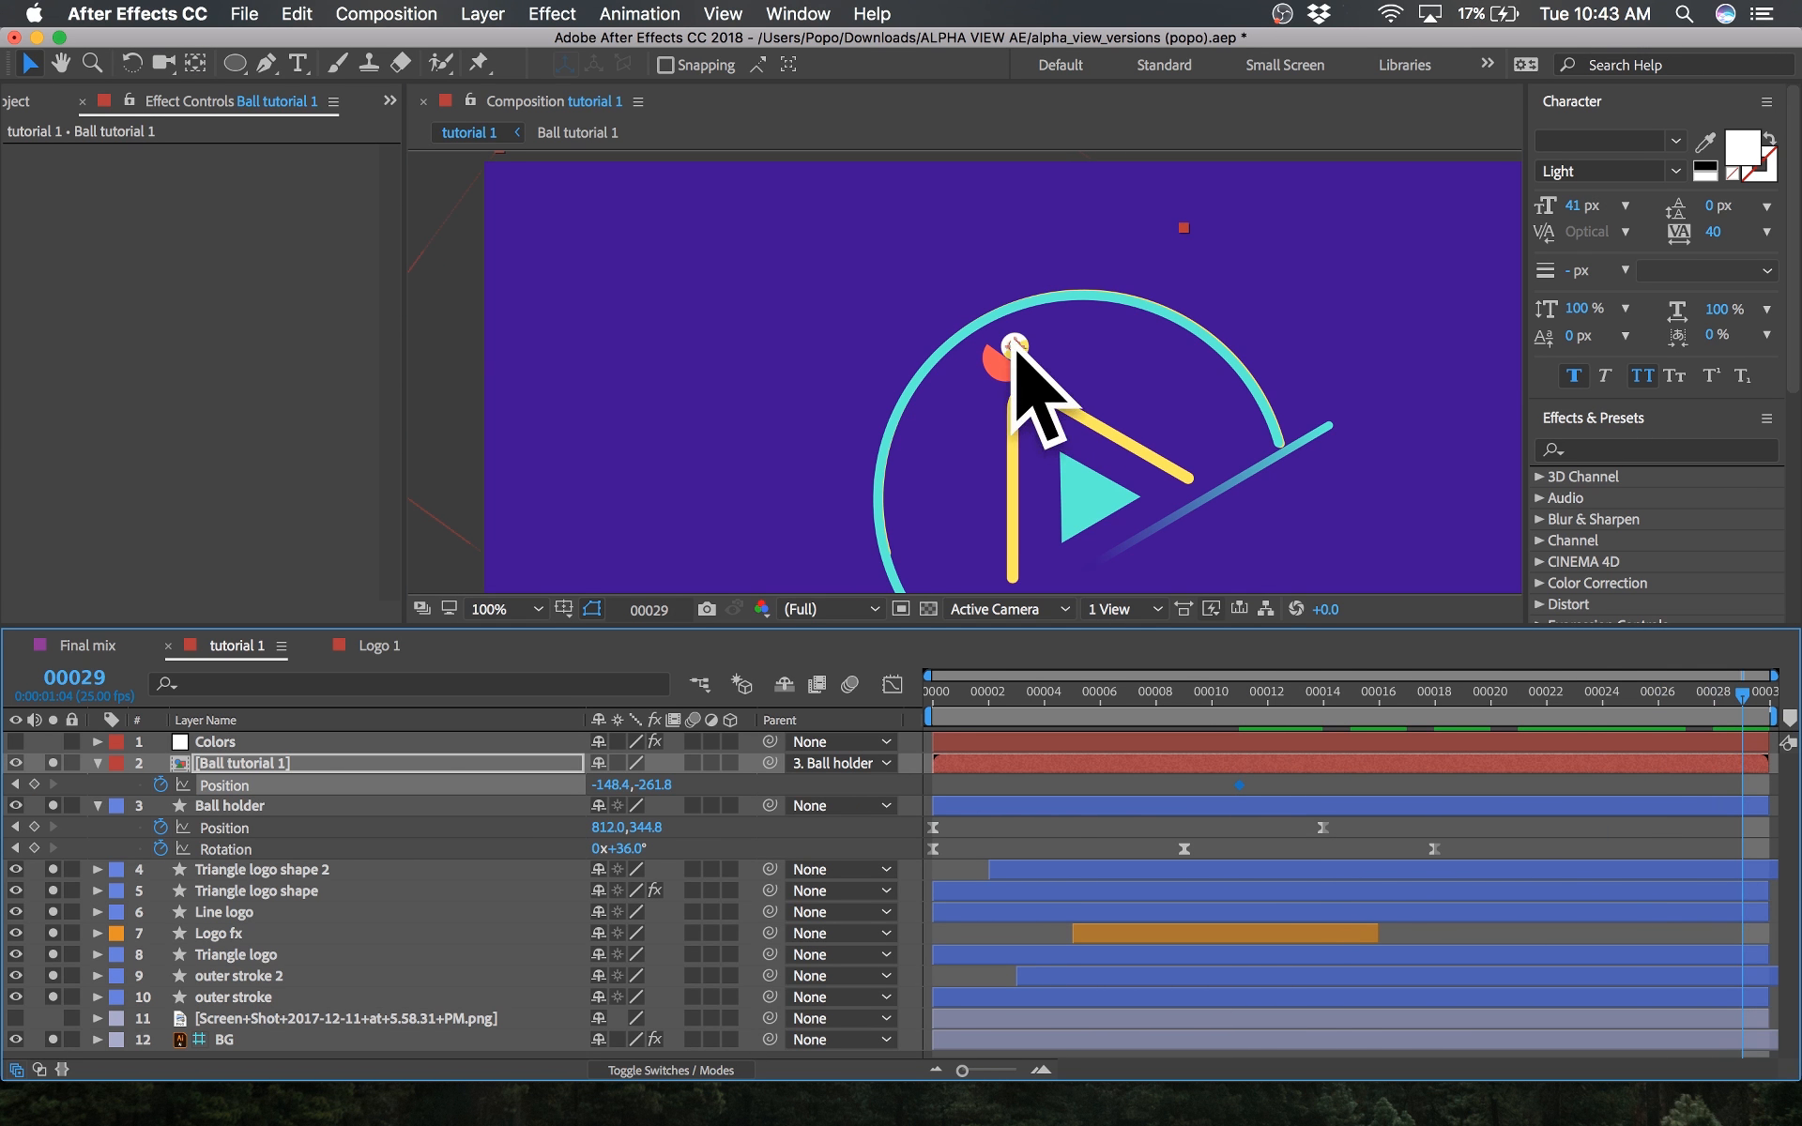
left_click_drag(1013, 346, 1200, 463)
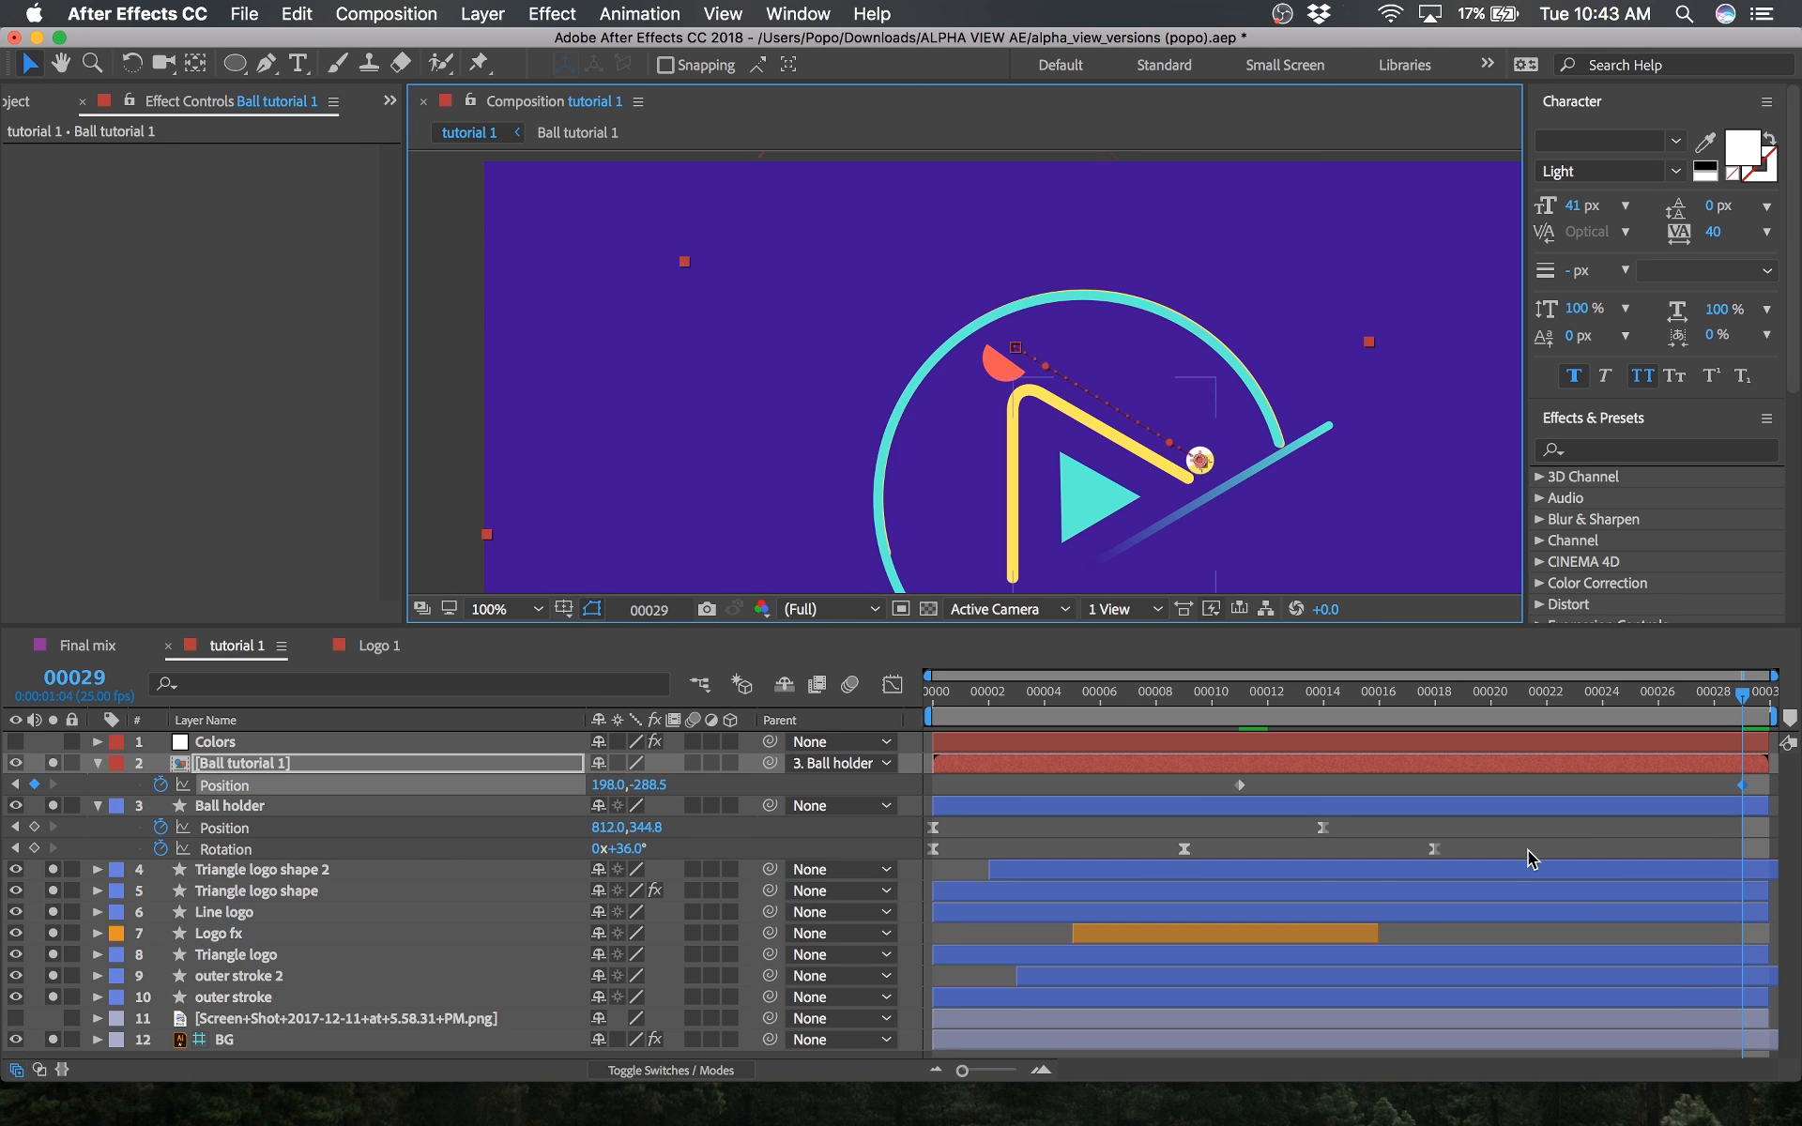
left_click_drag(1735, 720, 889, 678)
key("space")
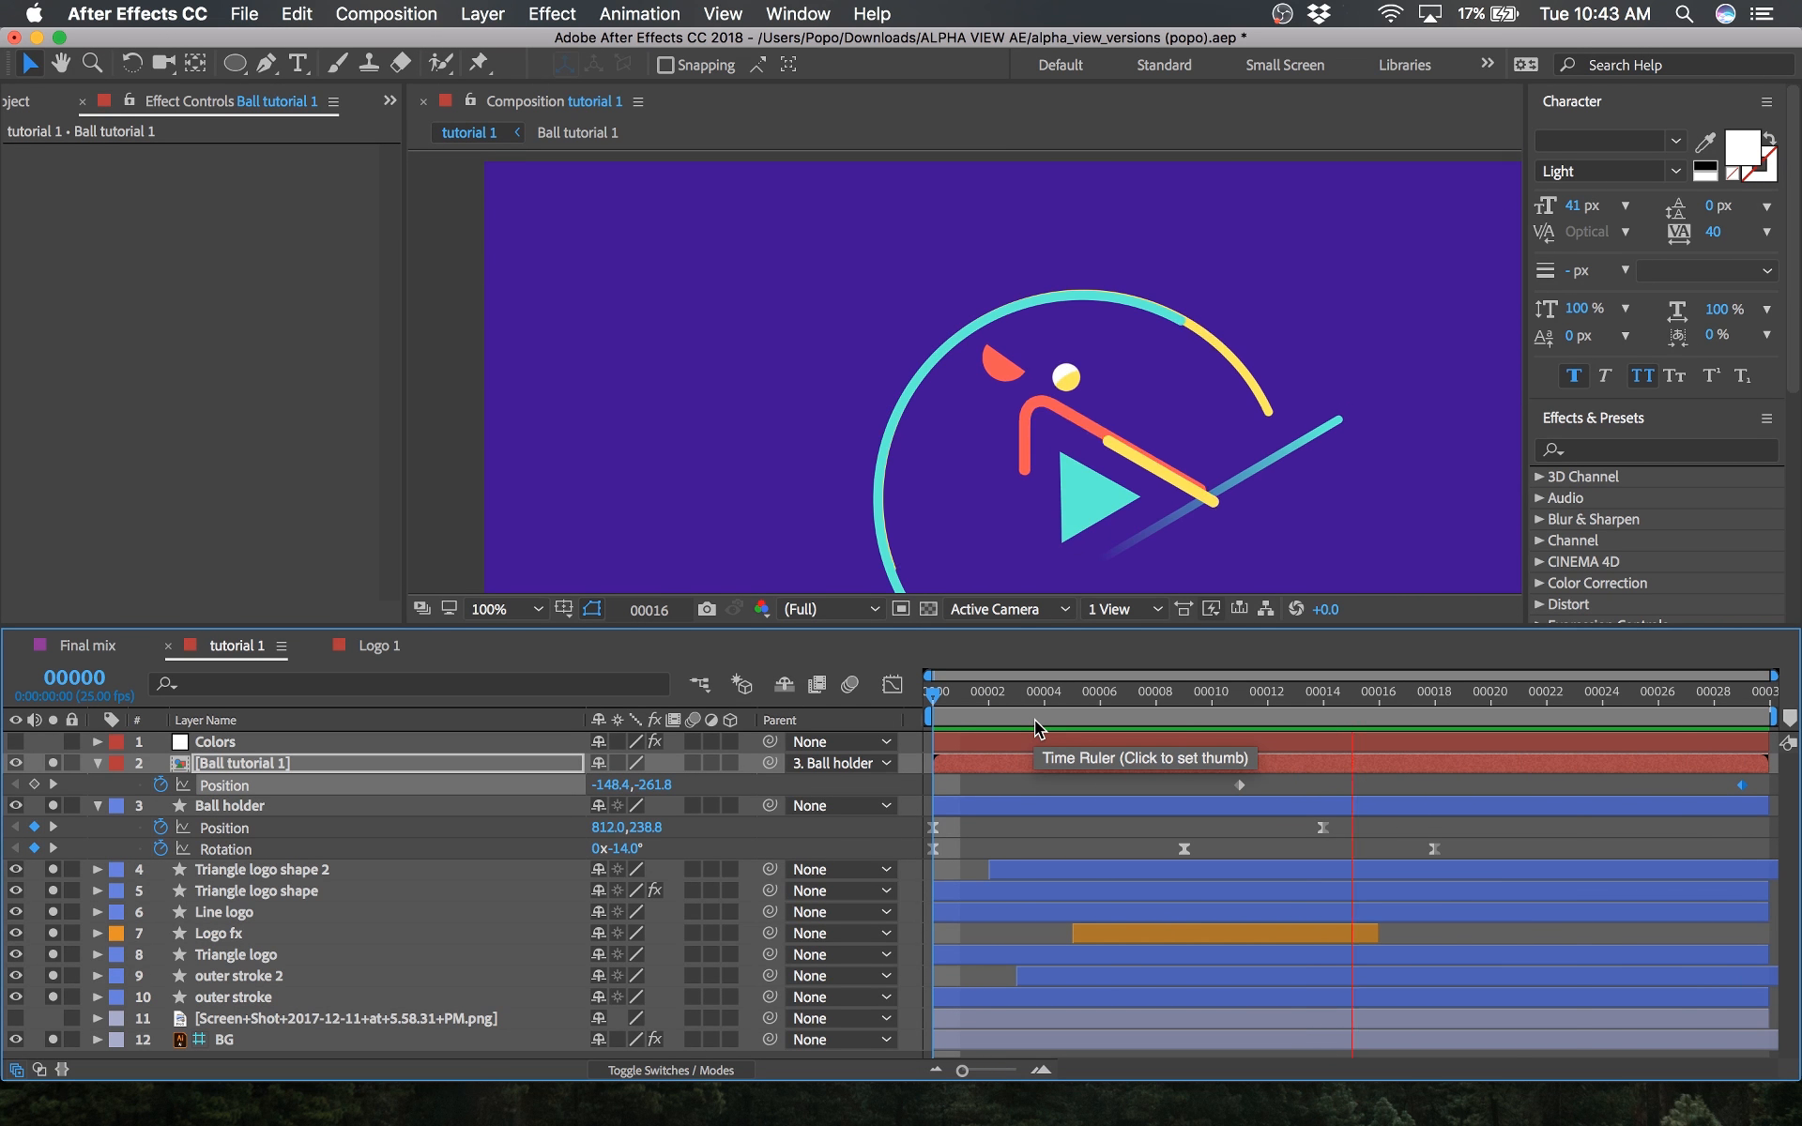
Step: Apply Easy Ease to the ball's Position keyframes at frames 11 and 29 and play the animation from the start
left_click_drag(1181, 780, 1780, 794)
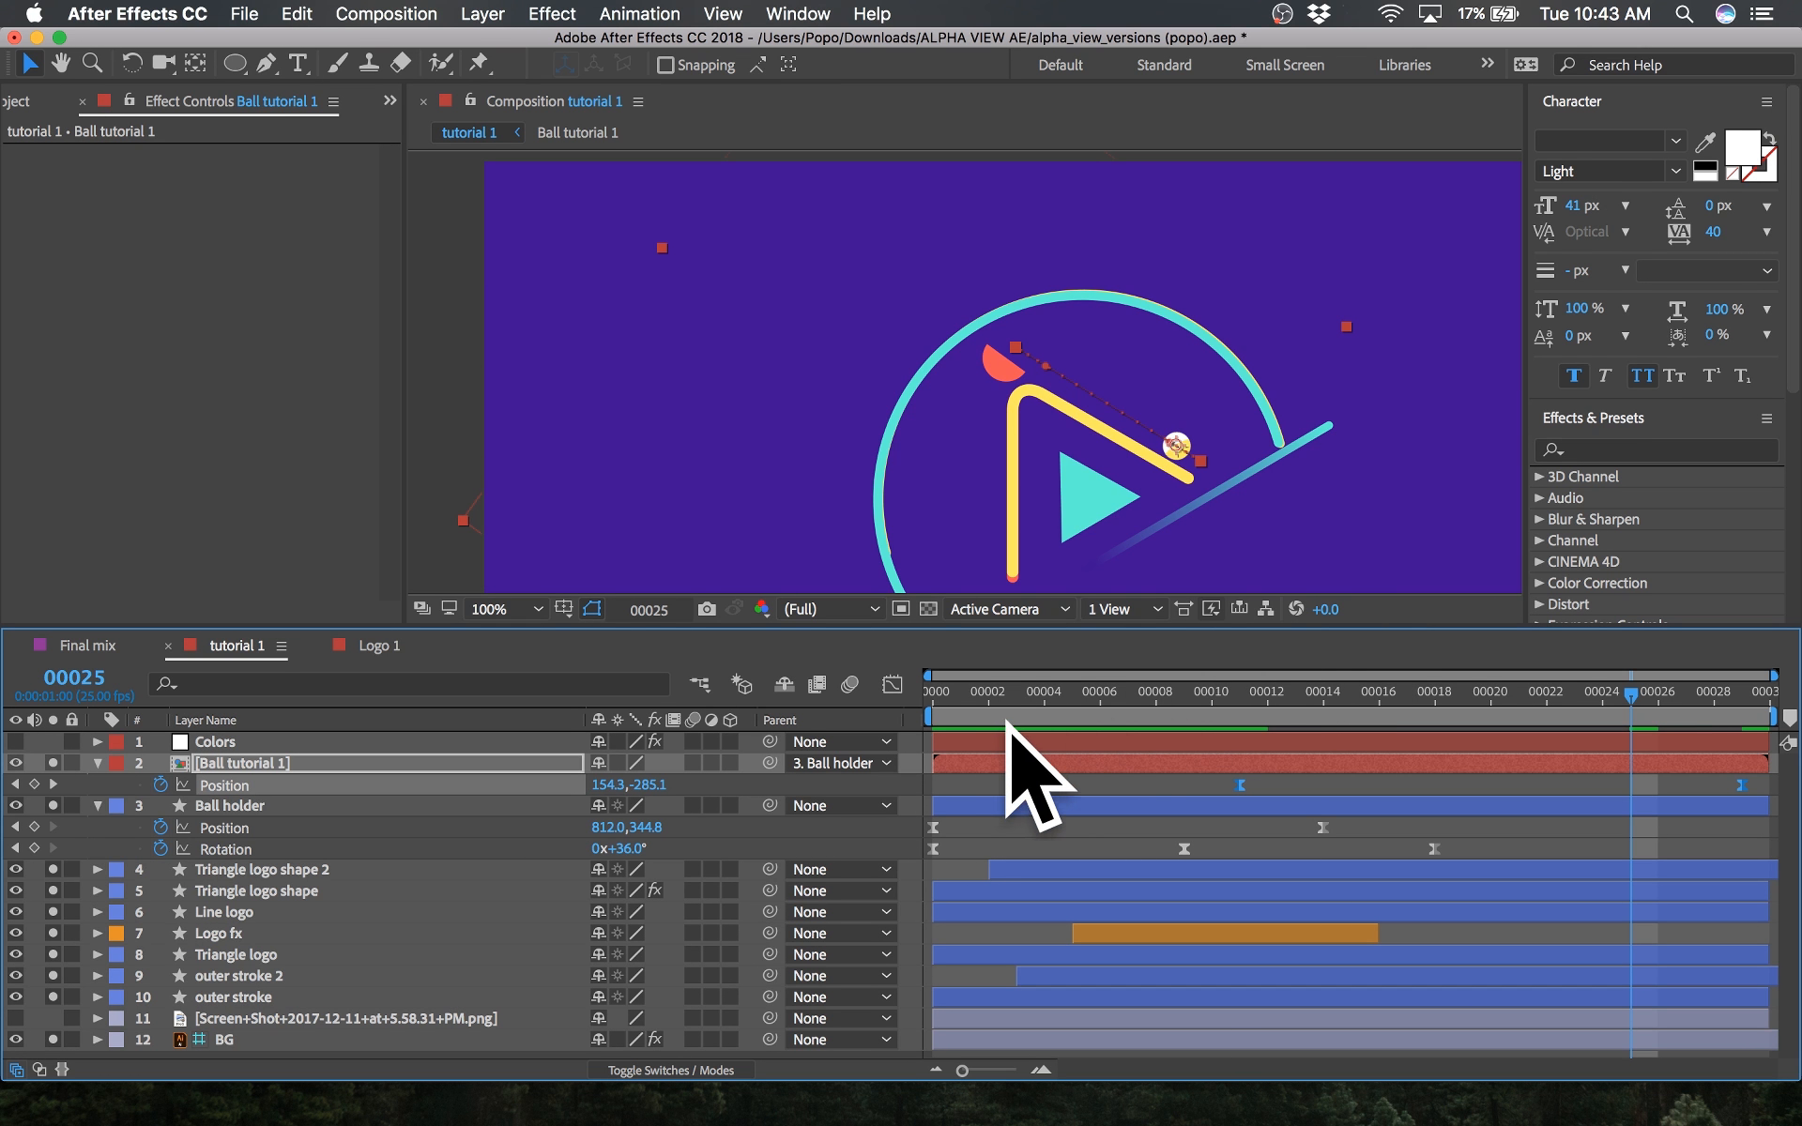
key("Home")
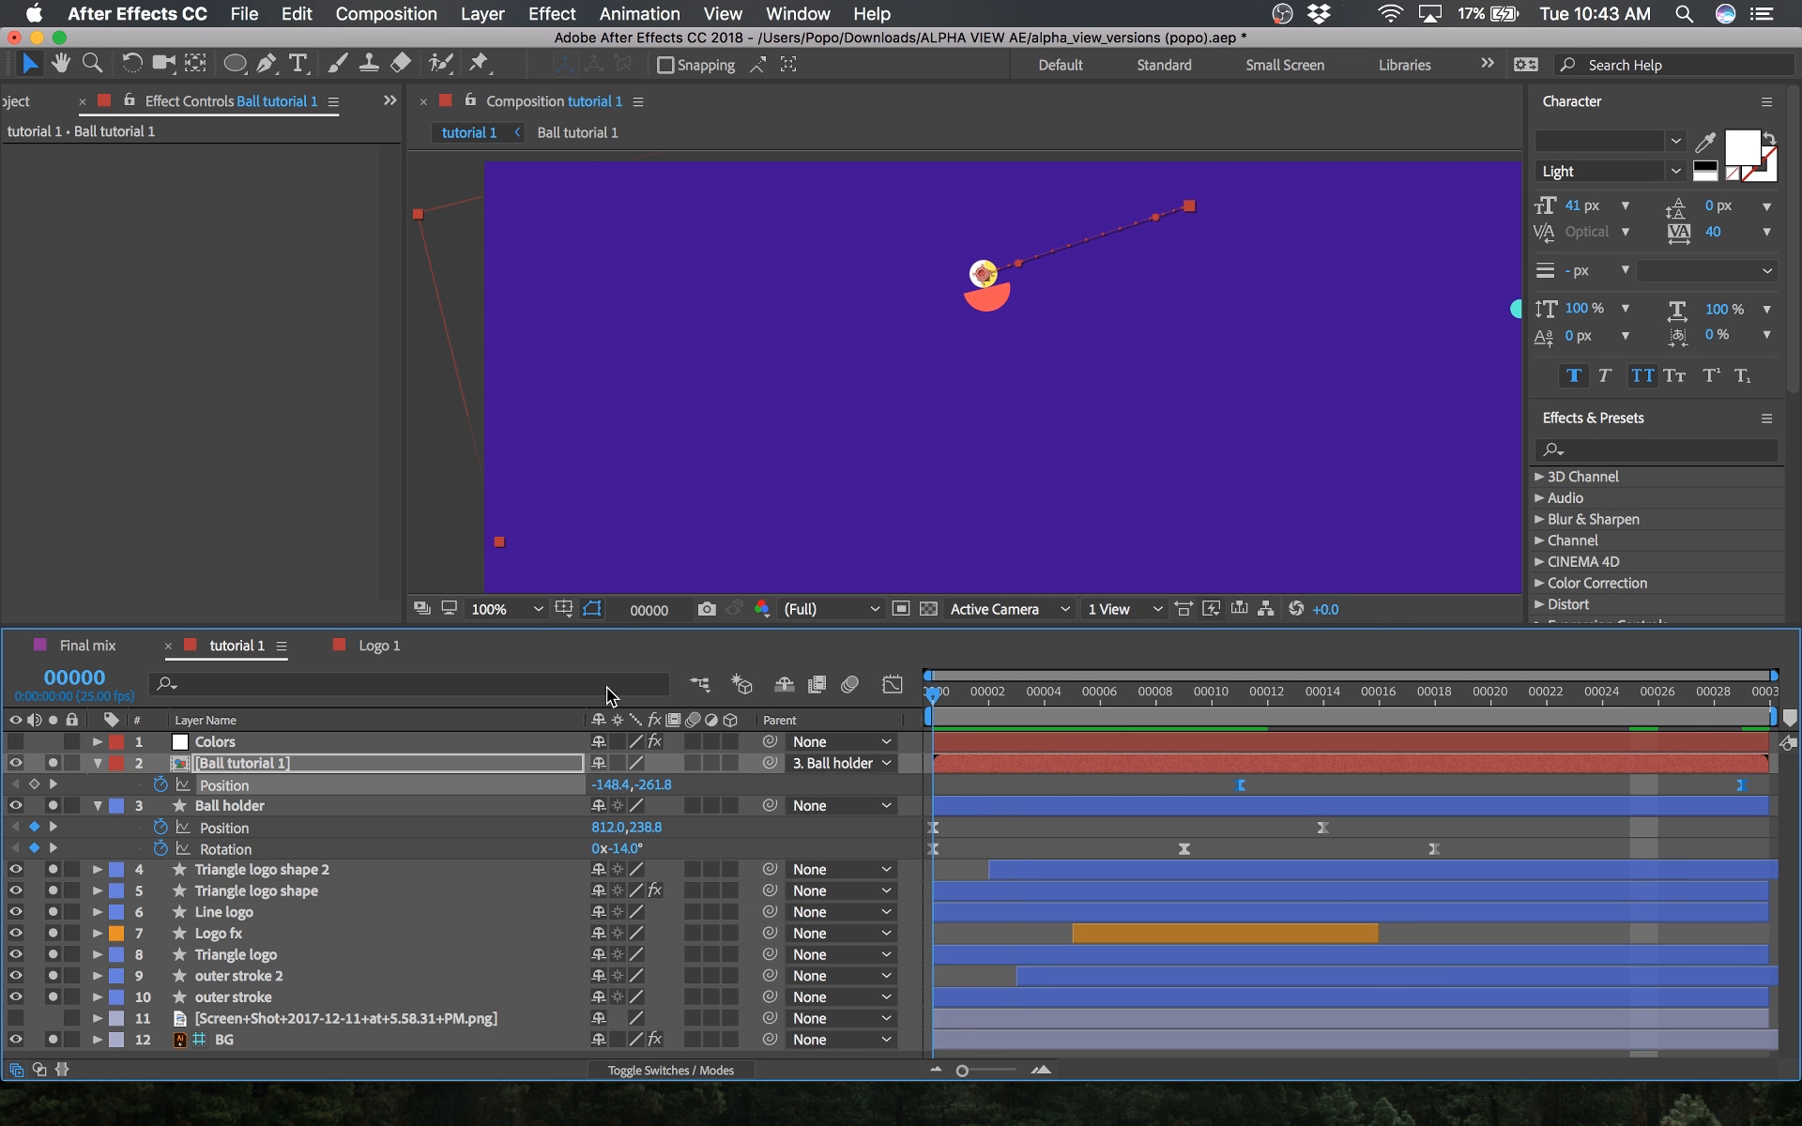
key("space")
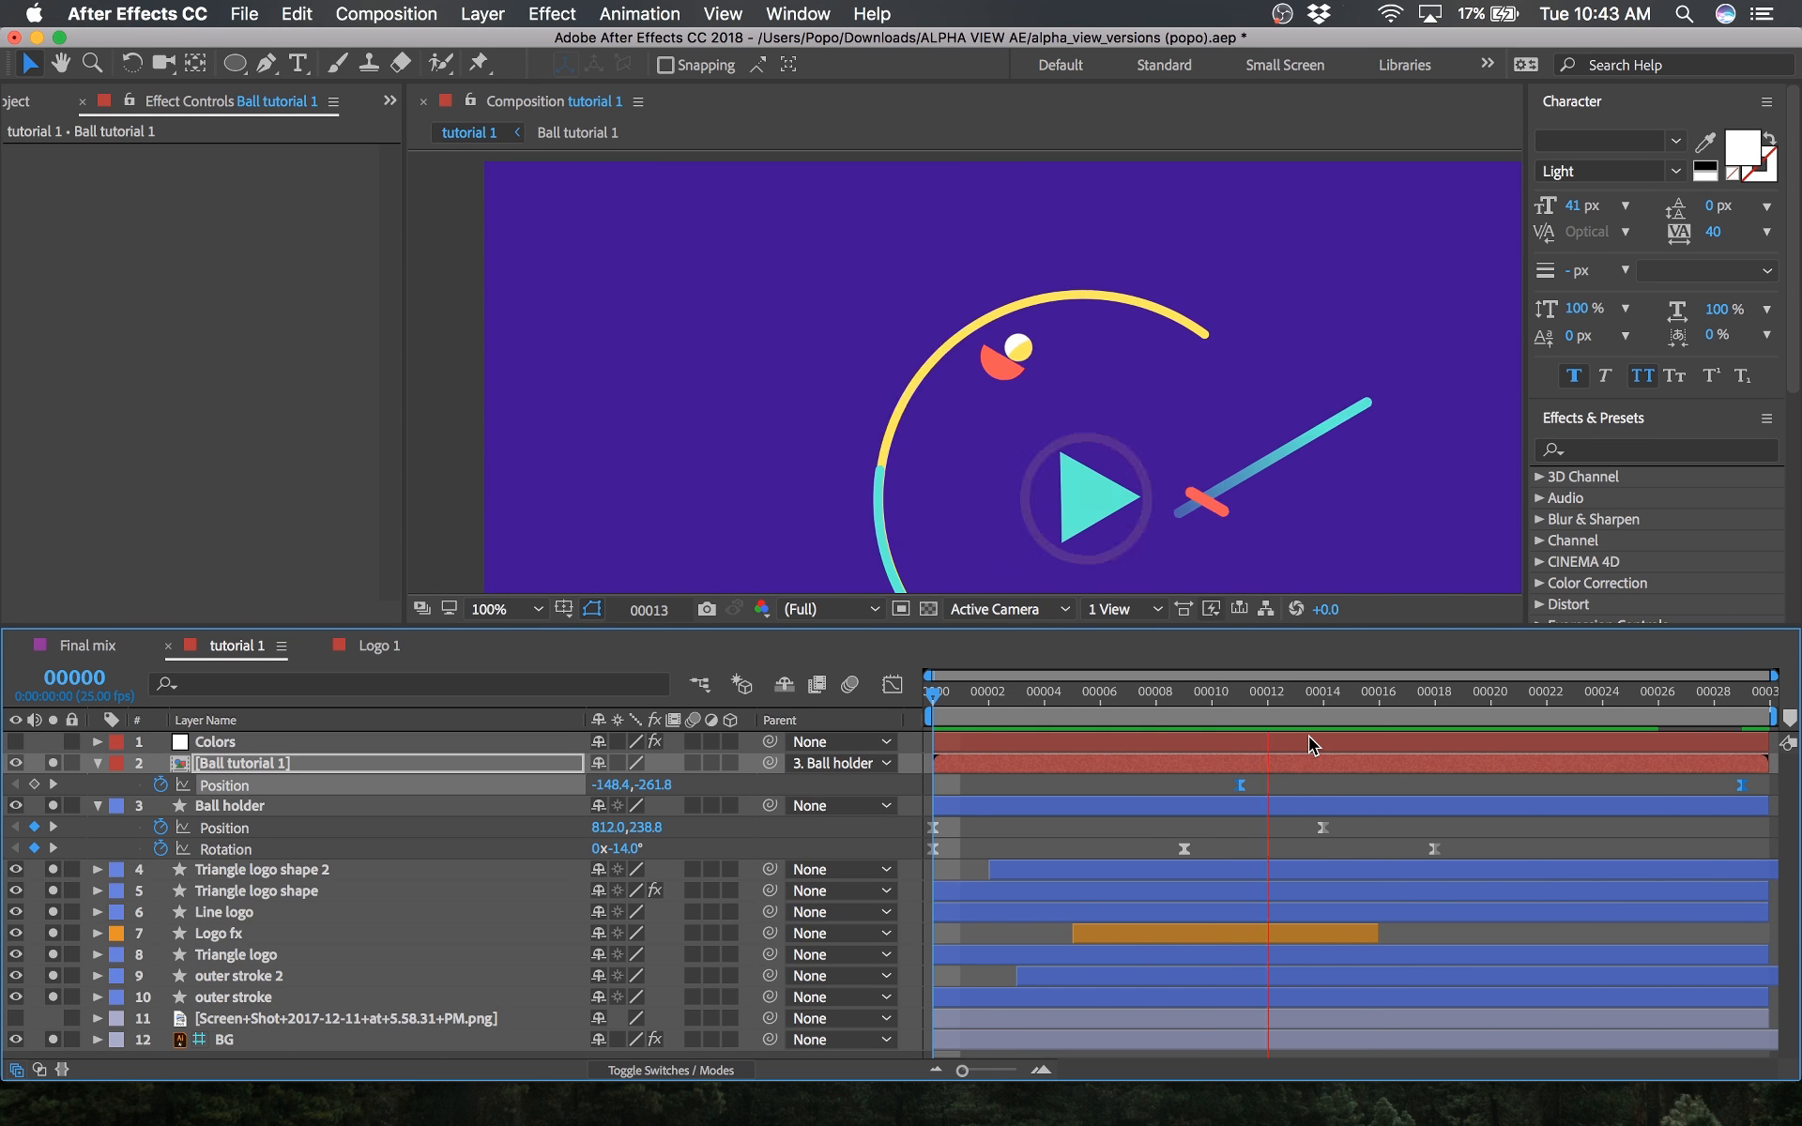
Step: Animate the Ball tutorial 1 layer's Rotation from 0° at frame 11 to 112° at frame 29
left_click(1238, 706)
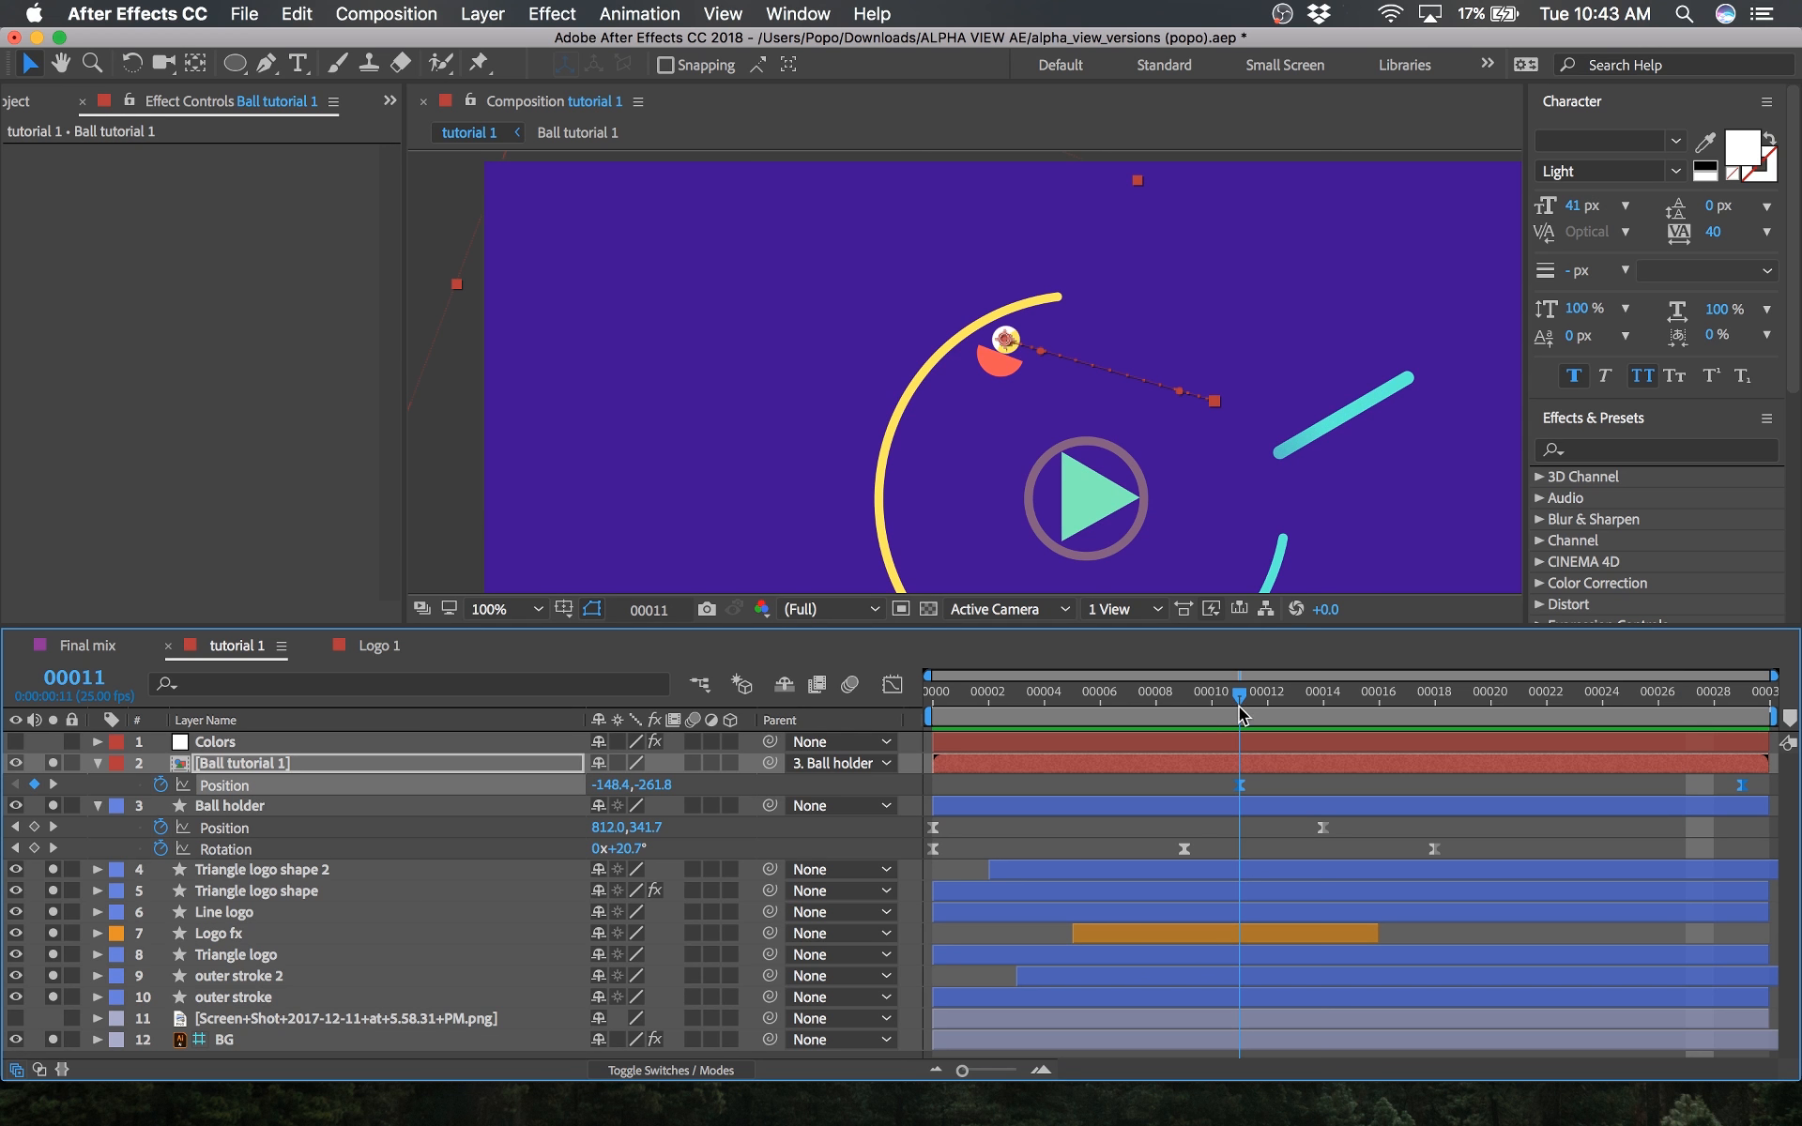
left_click(266, 766)
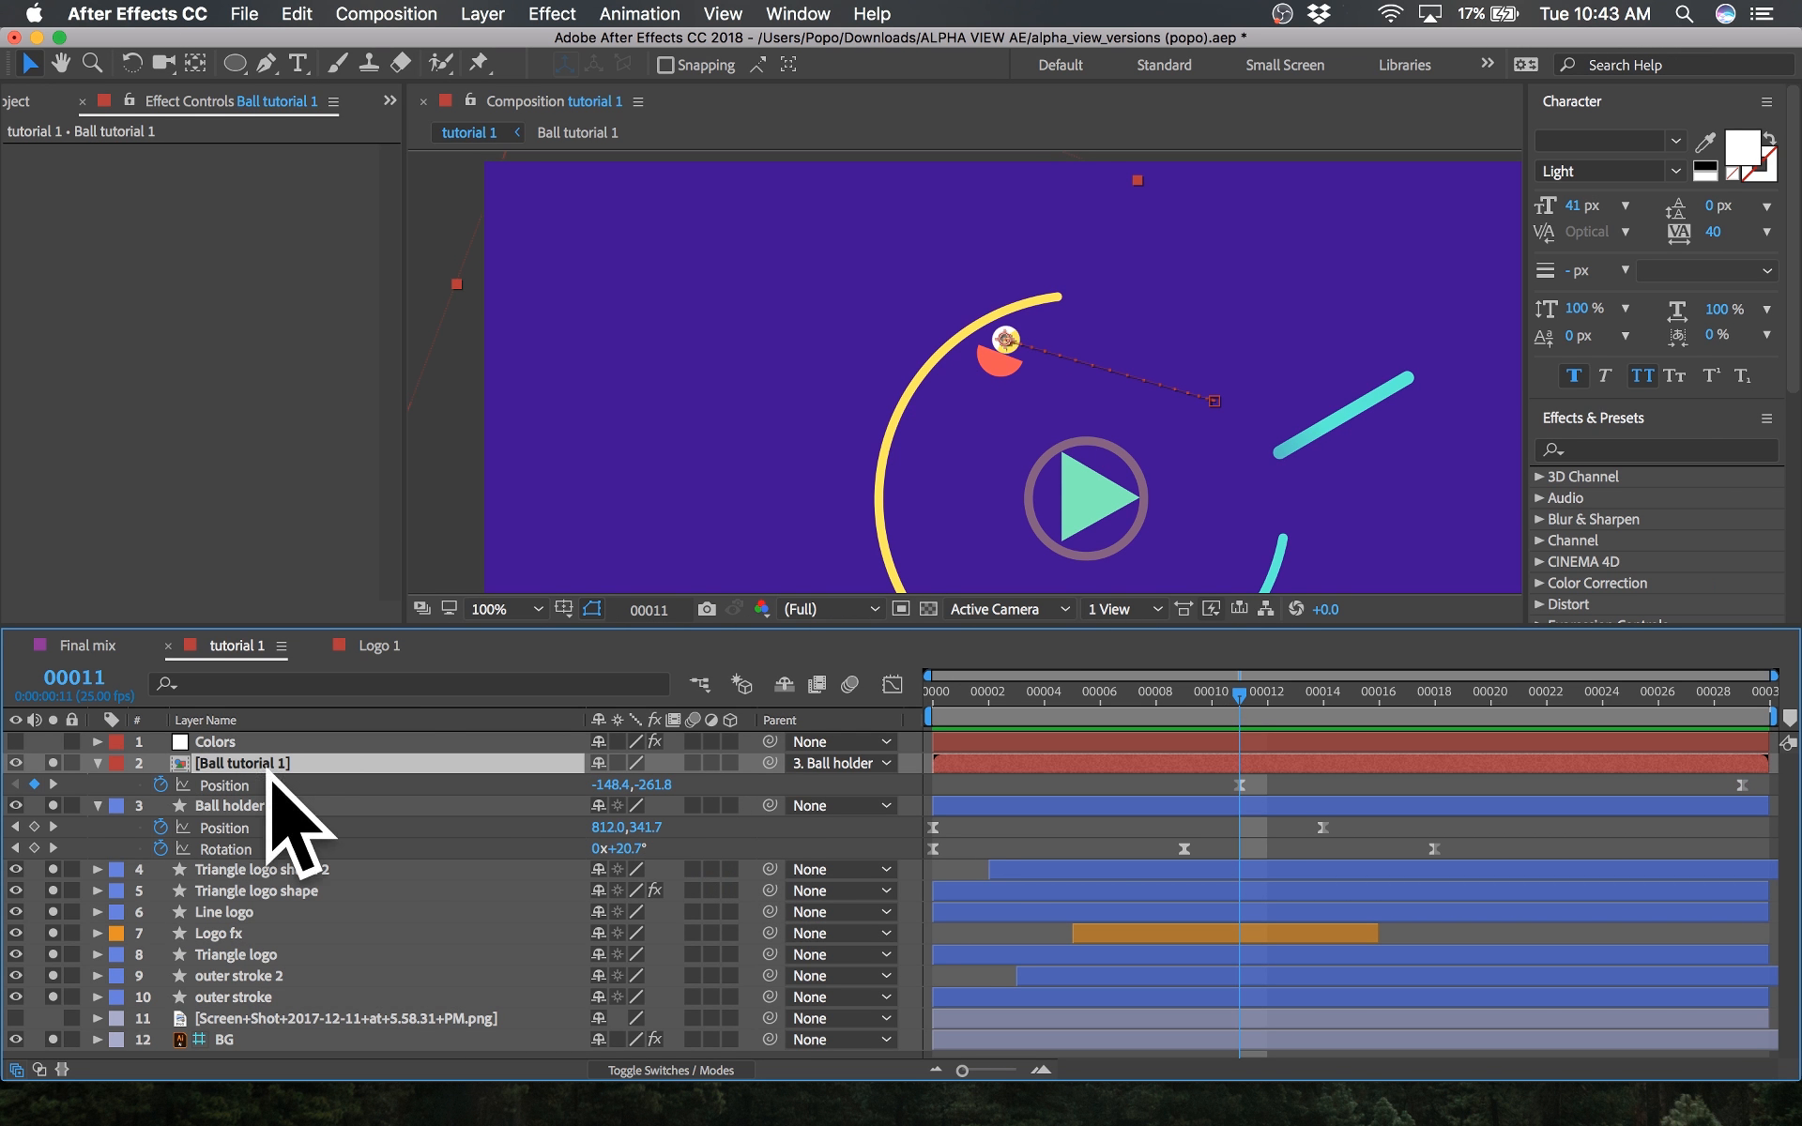
key("shift+r")
left_click(160, 806)
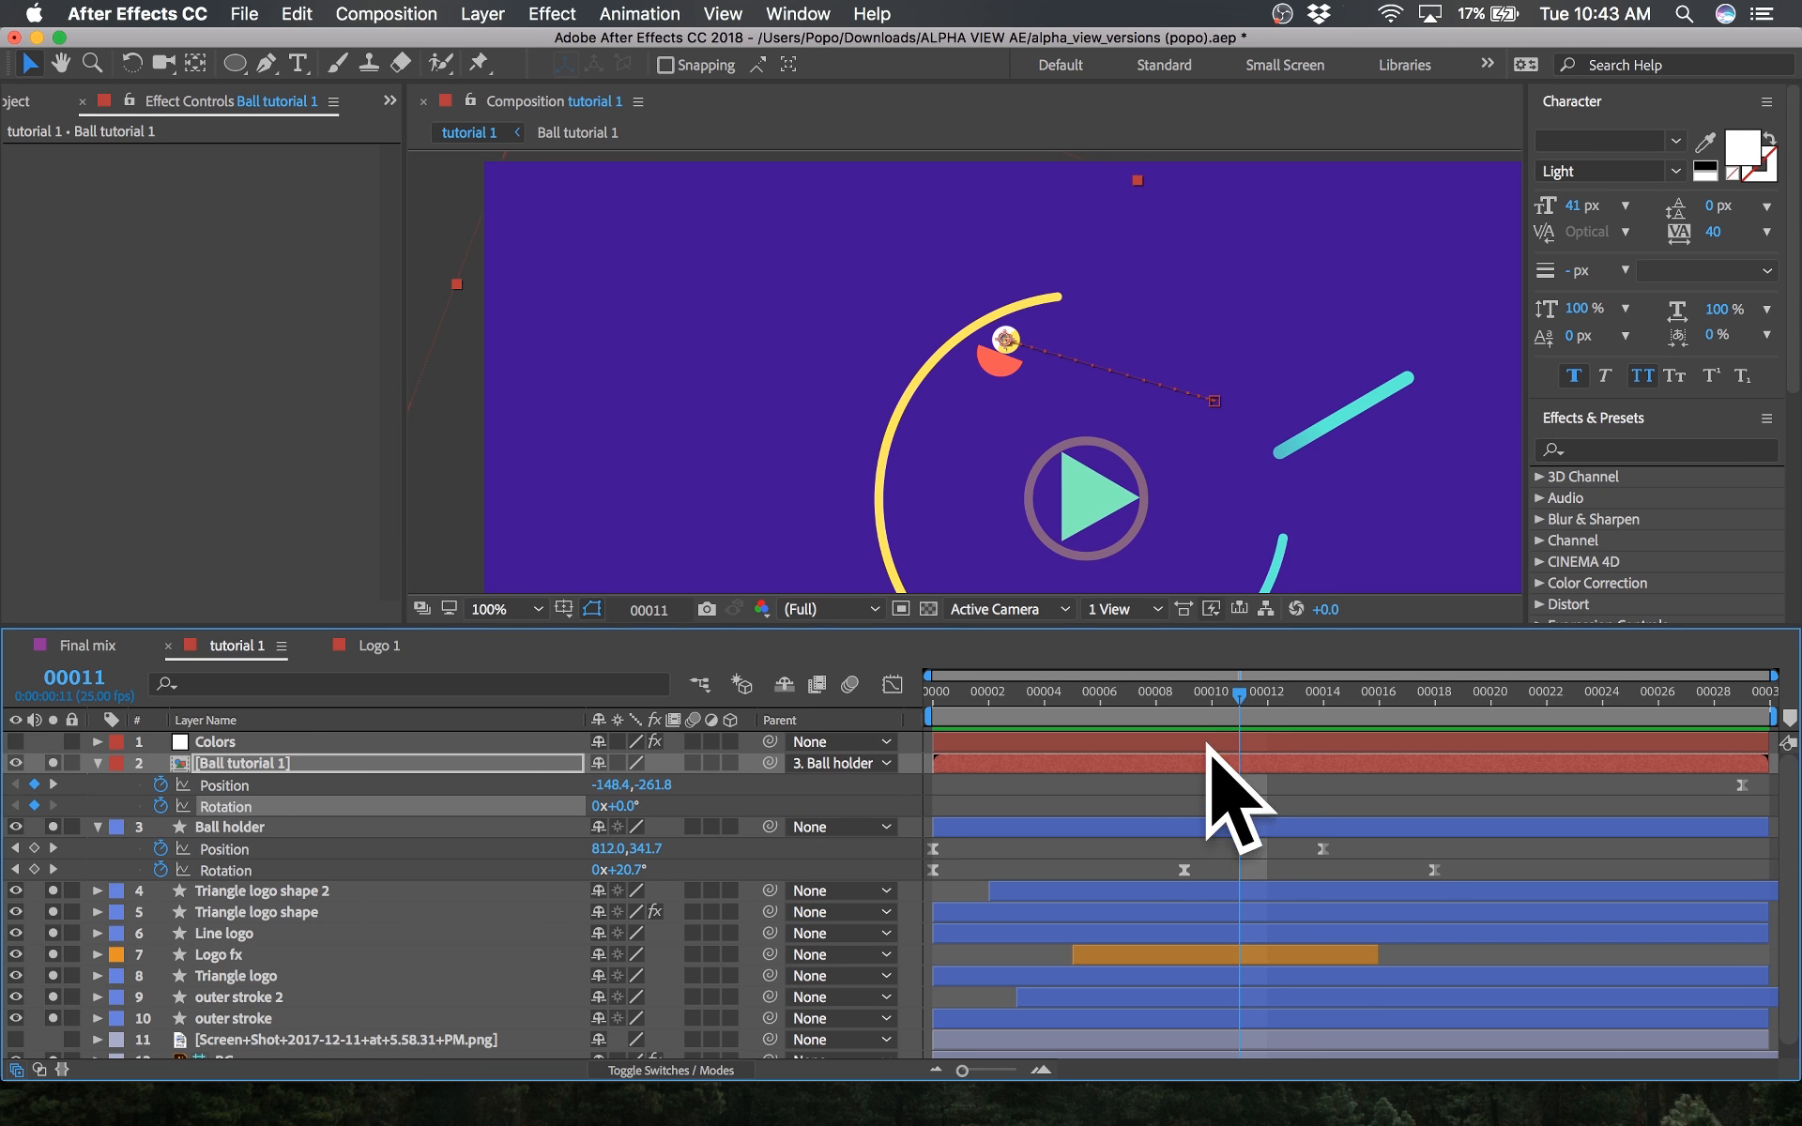
left_click(1292, 706)
left_click_drag(1291, 706, 1758, 740)
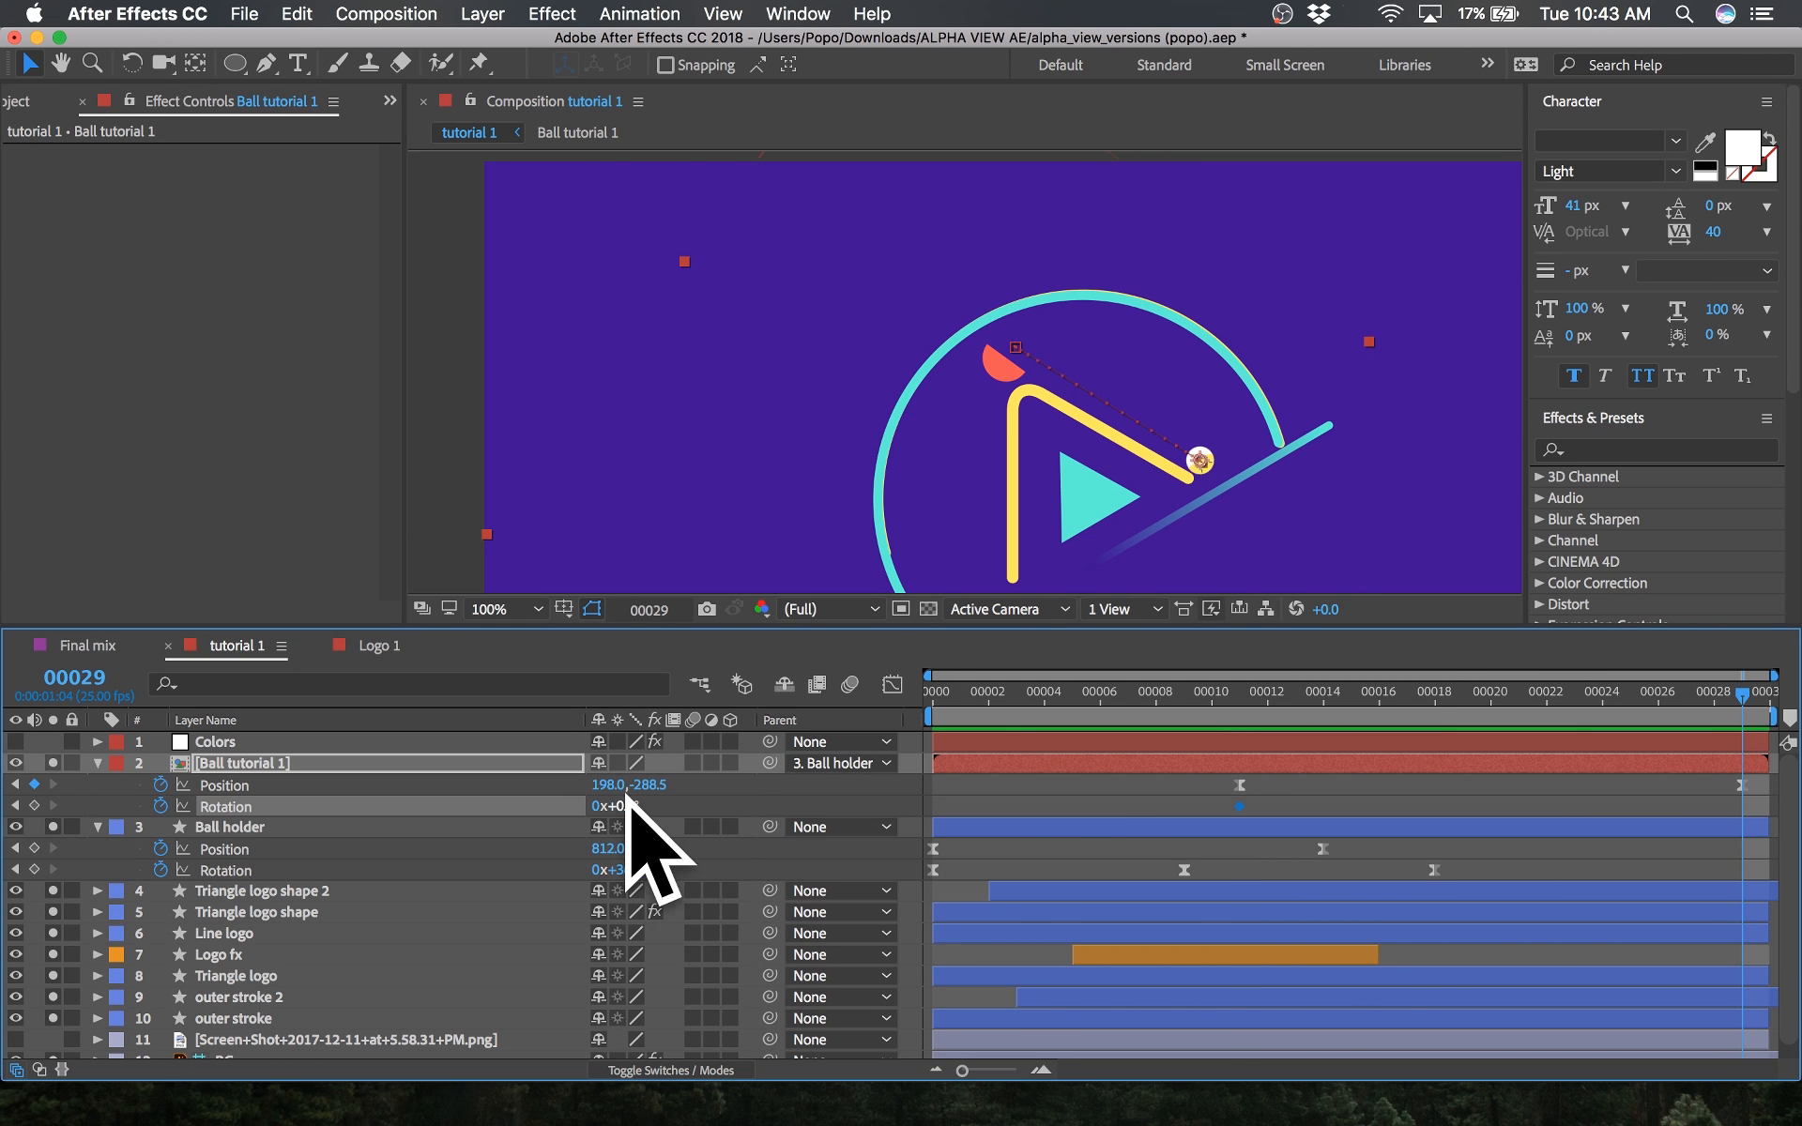
left_click_drag(627, 805, 639, 805)
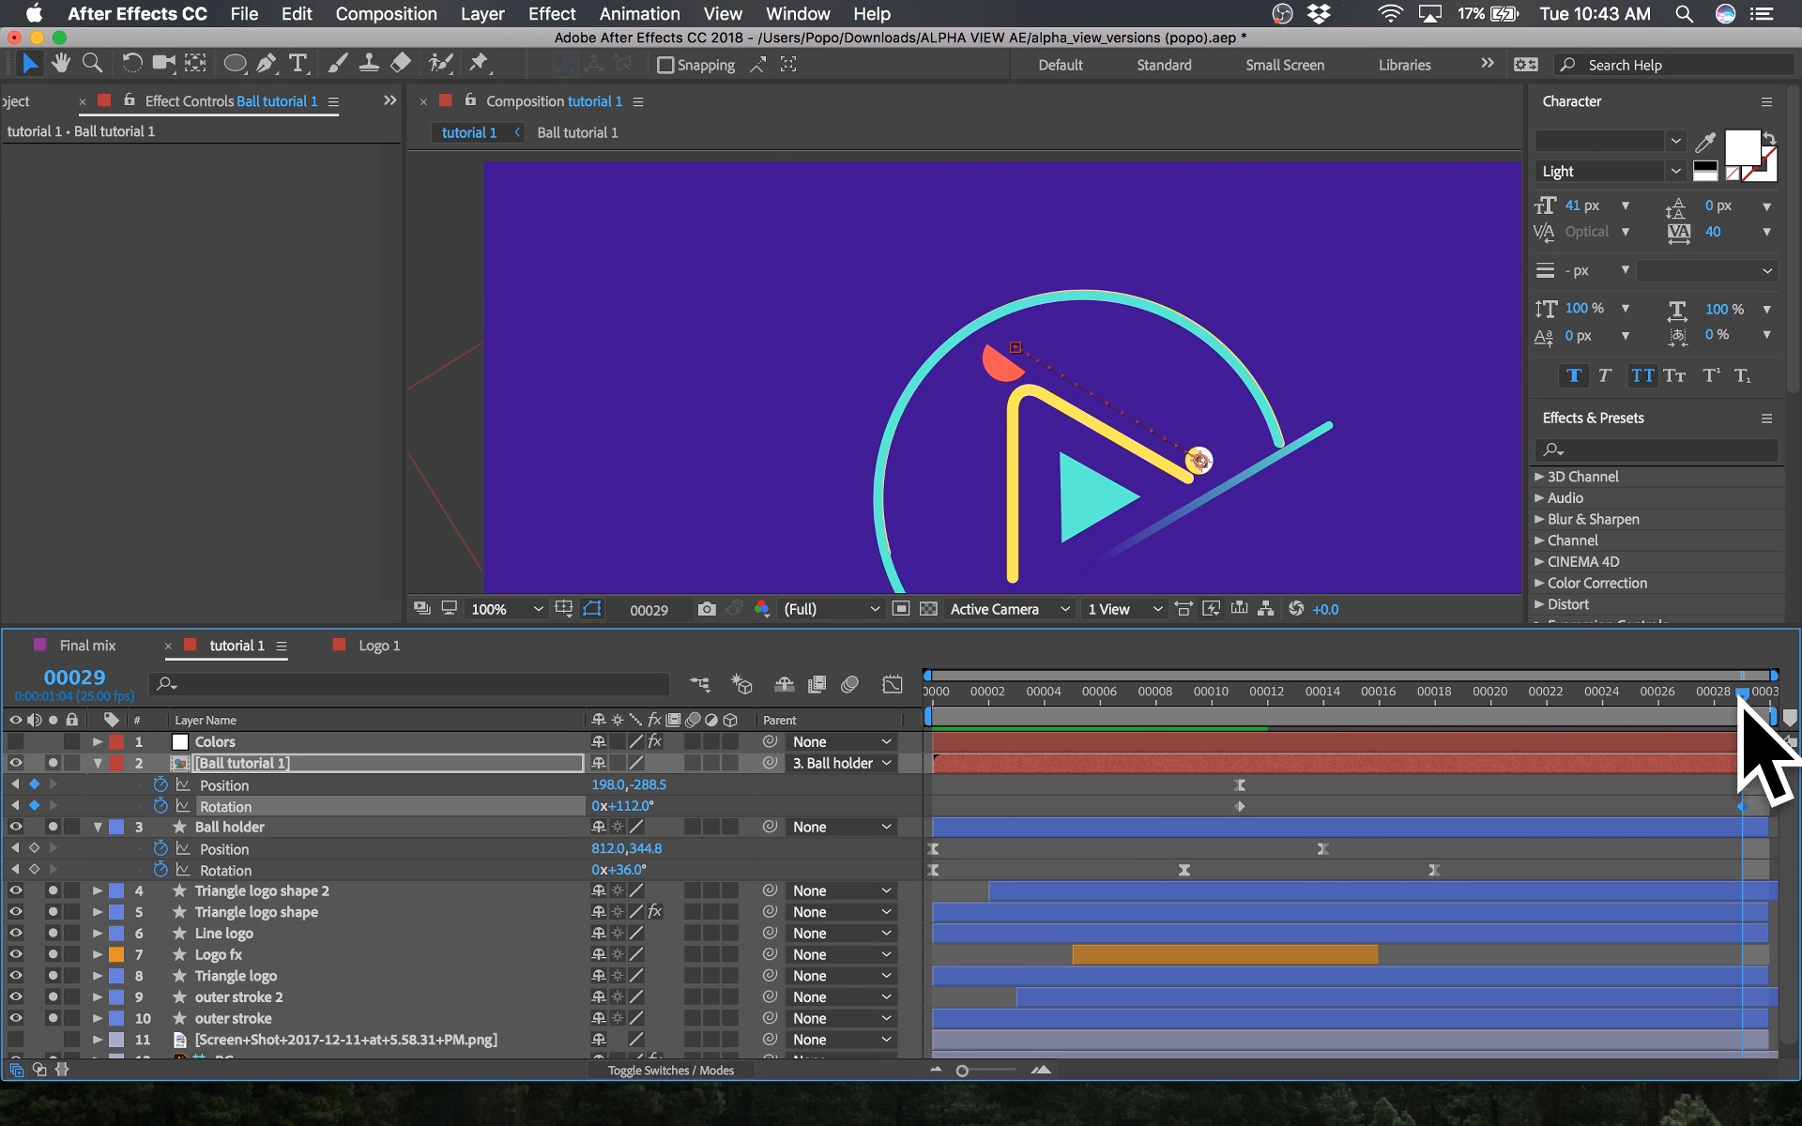
Step: Preview the ball's spin from frame 0 and apply Easy Ease to its two Rotation keyframes
left_click_drag(1758, 723, 797, 670)
key("space")
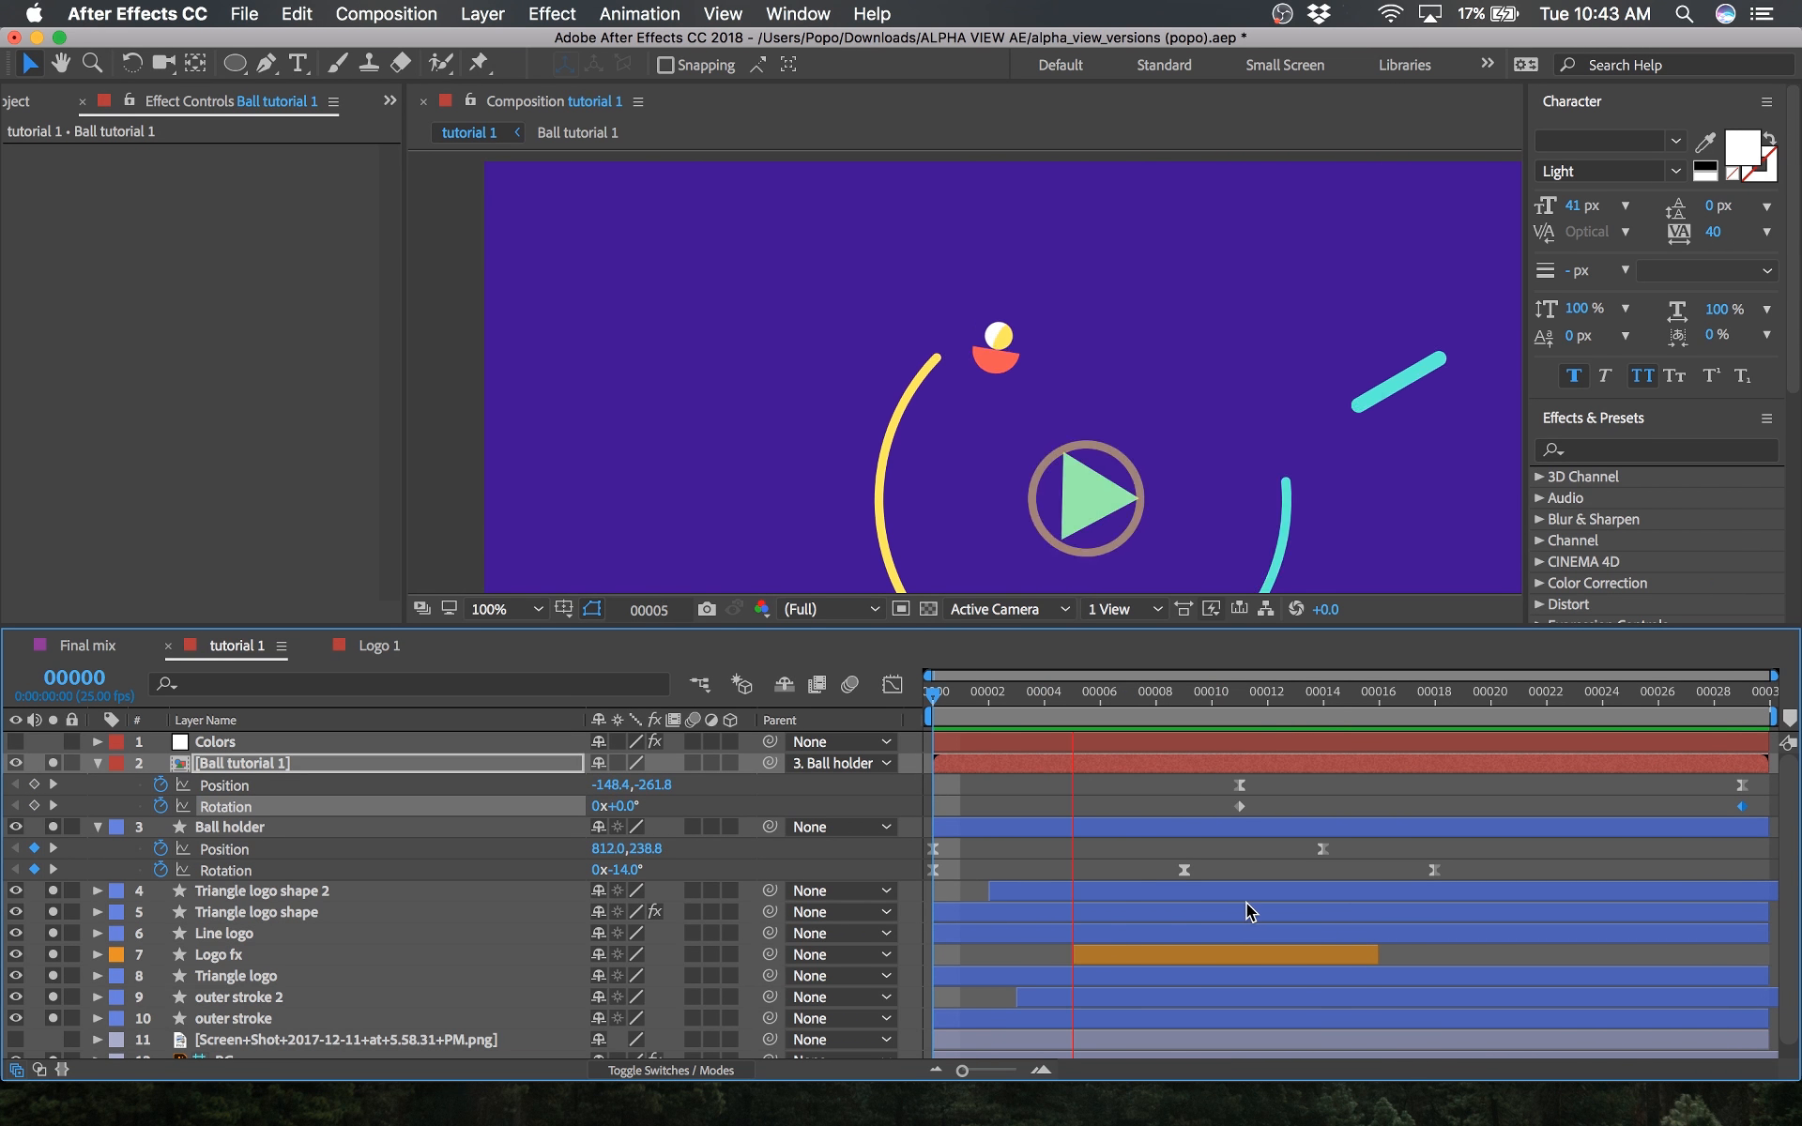
key("space")
left_click_drag(1220, 818, 1800, 805)
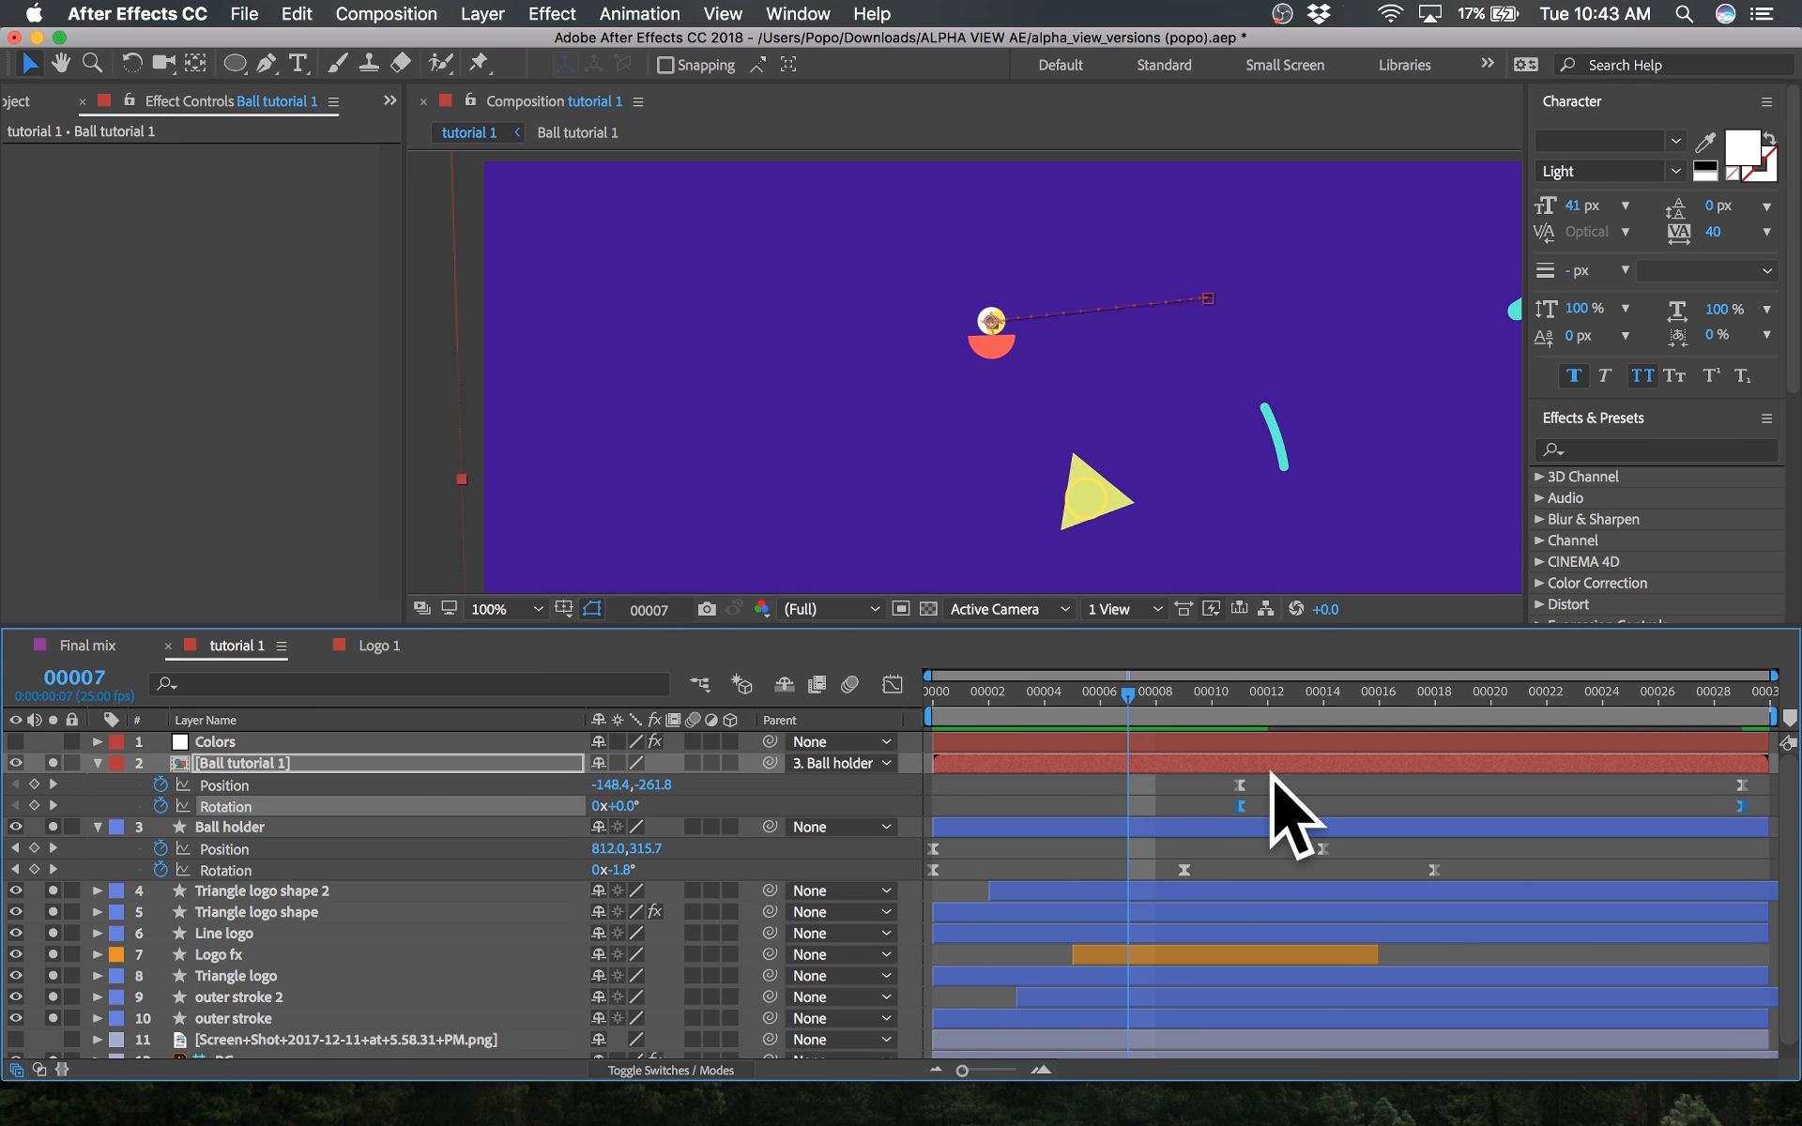
Step: Examine up close how the ball leaves the holder and rolls along the yellow line between frames 11 and 24
left_click_drag(1172, 690, 1229, 684)
scroll(1021, 344, "up", 1)
scroll(1022, 343, "up", 1)
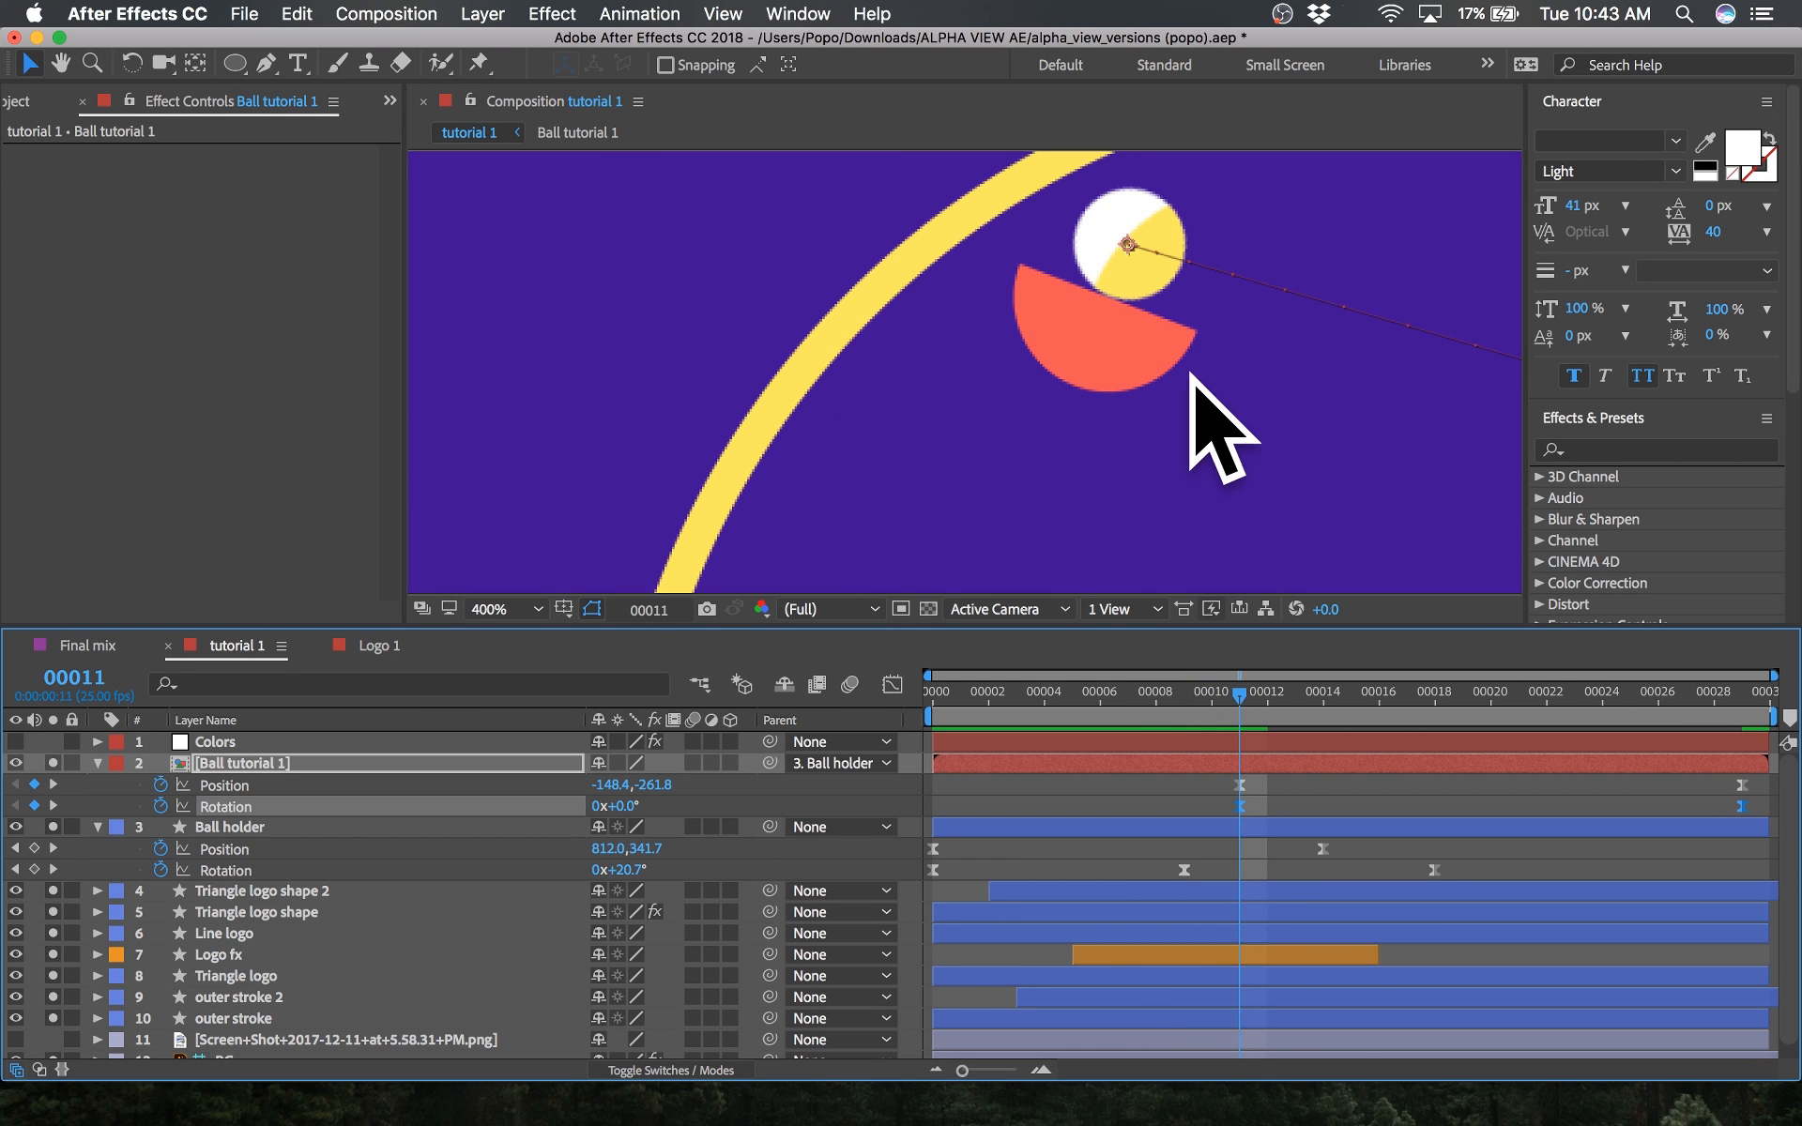
left_click_drag(1174, 393, 536, 419)
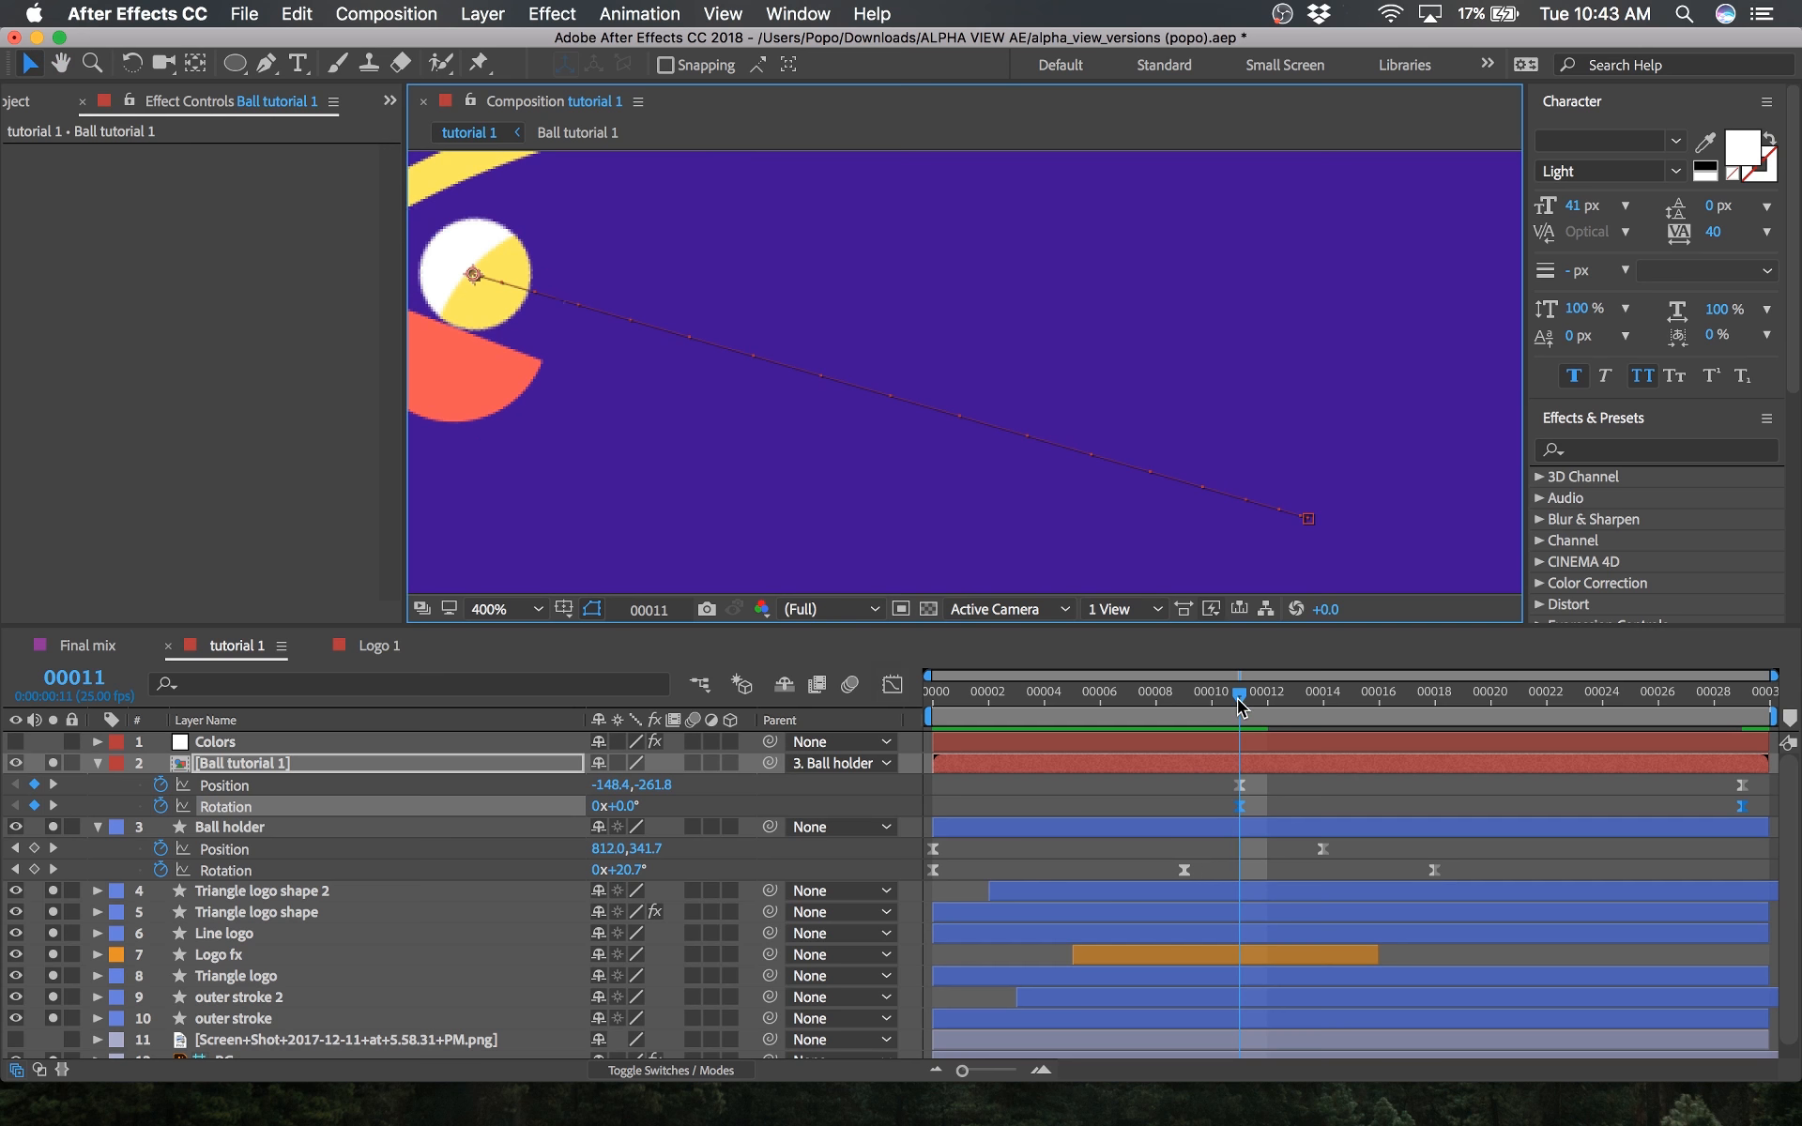
left_click_drag(1237, 698, 1522, 755)
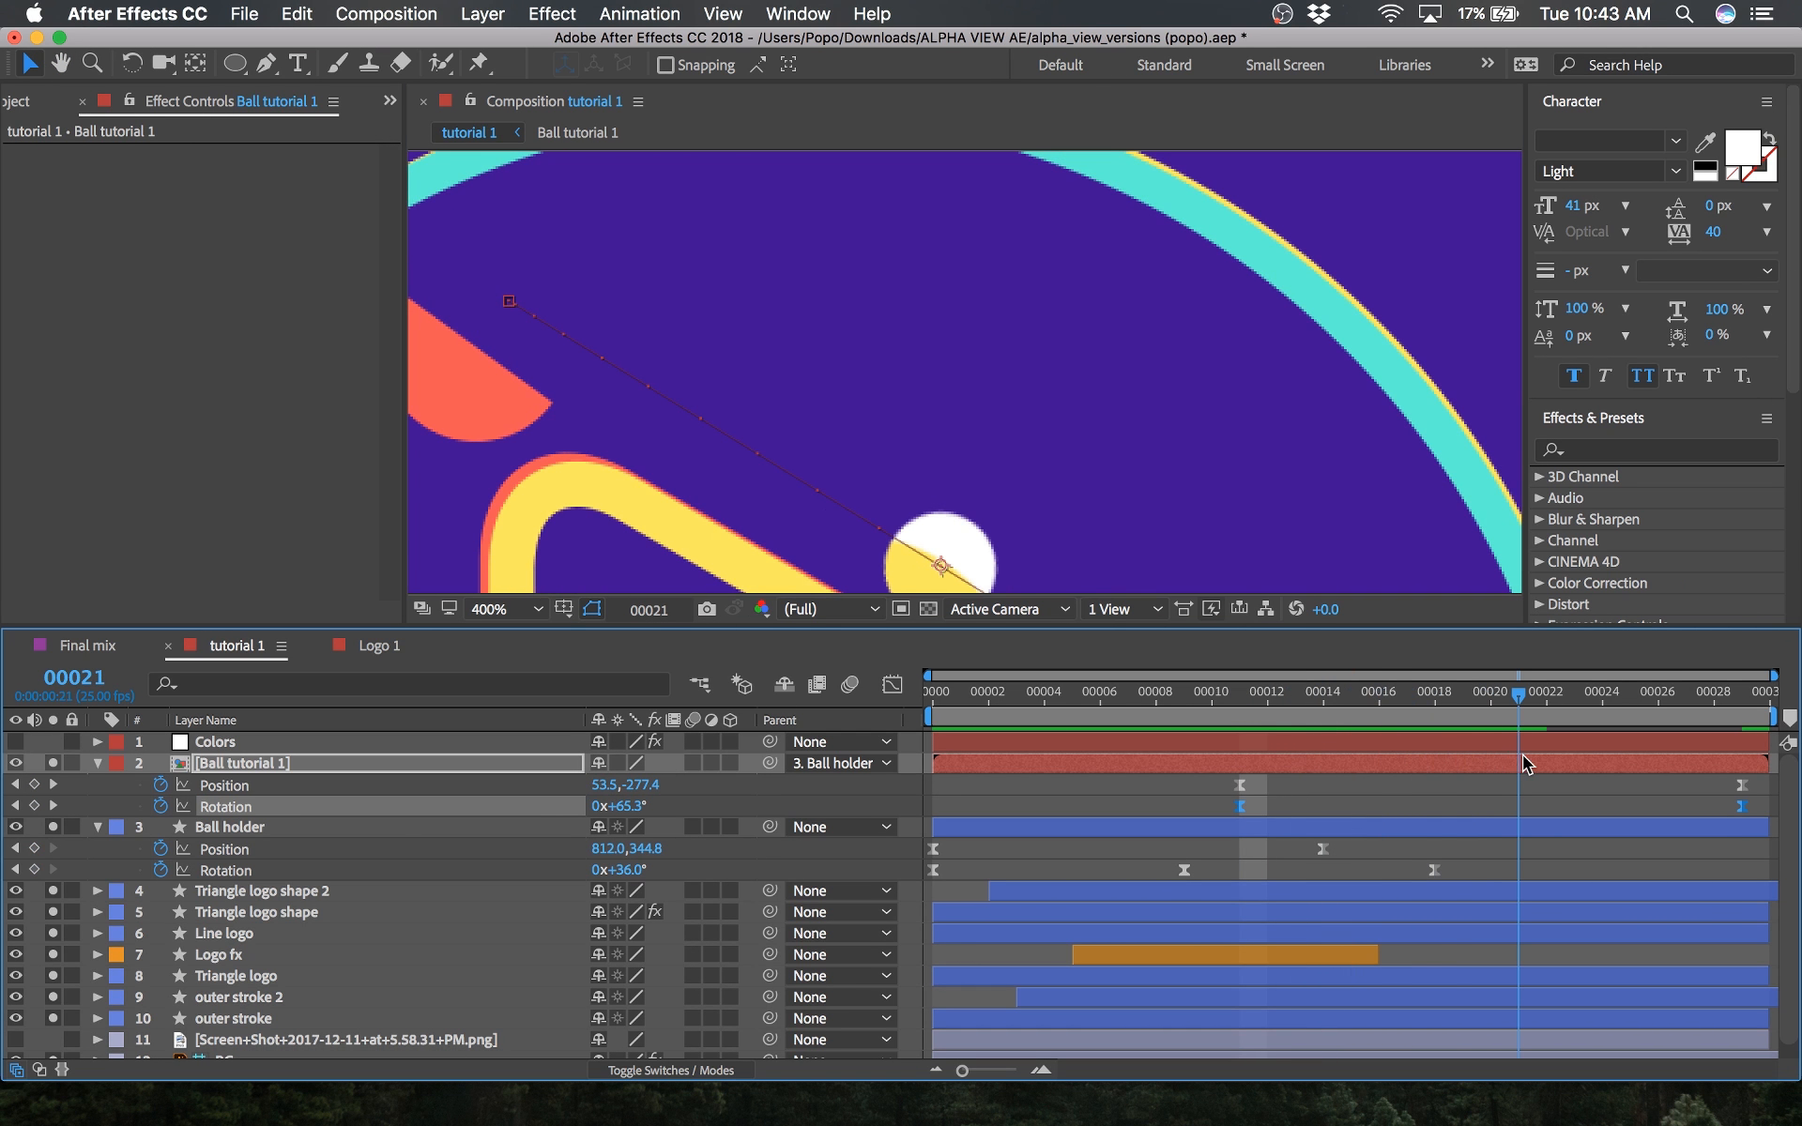
left_click_drag(1163, 507, 1129, 366)
left_click_drag(1516, 691, 1614, 706)
left_click_drag(1201, 403, 1113, 252)
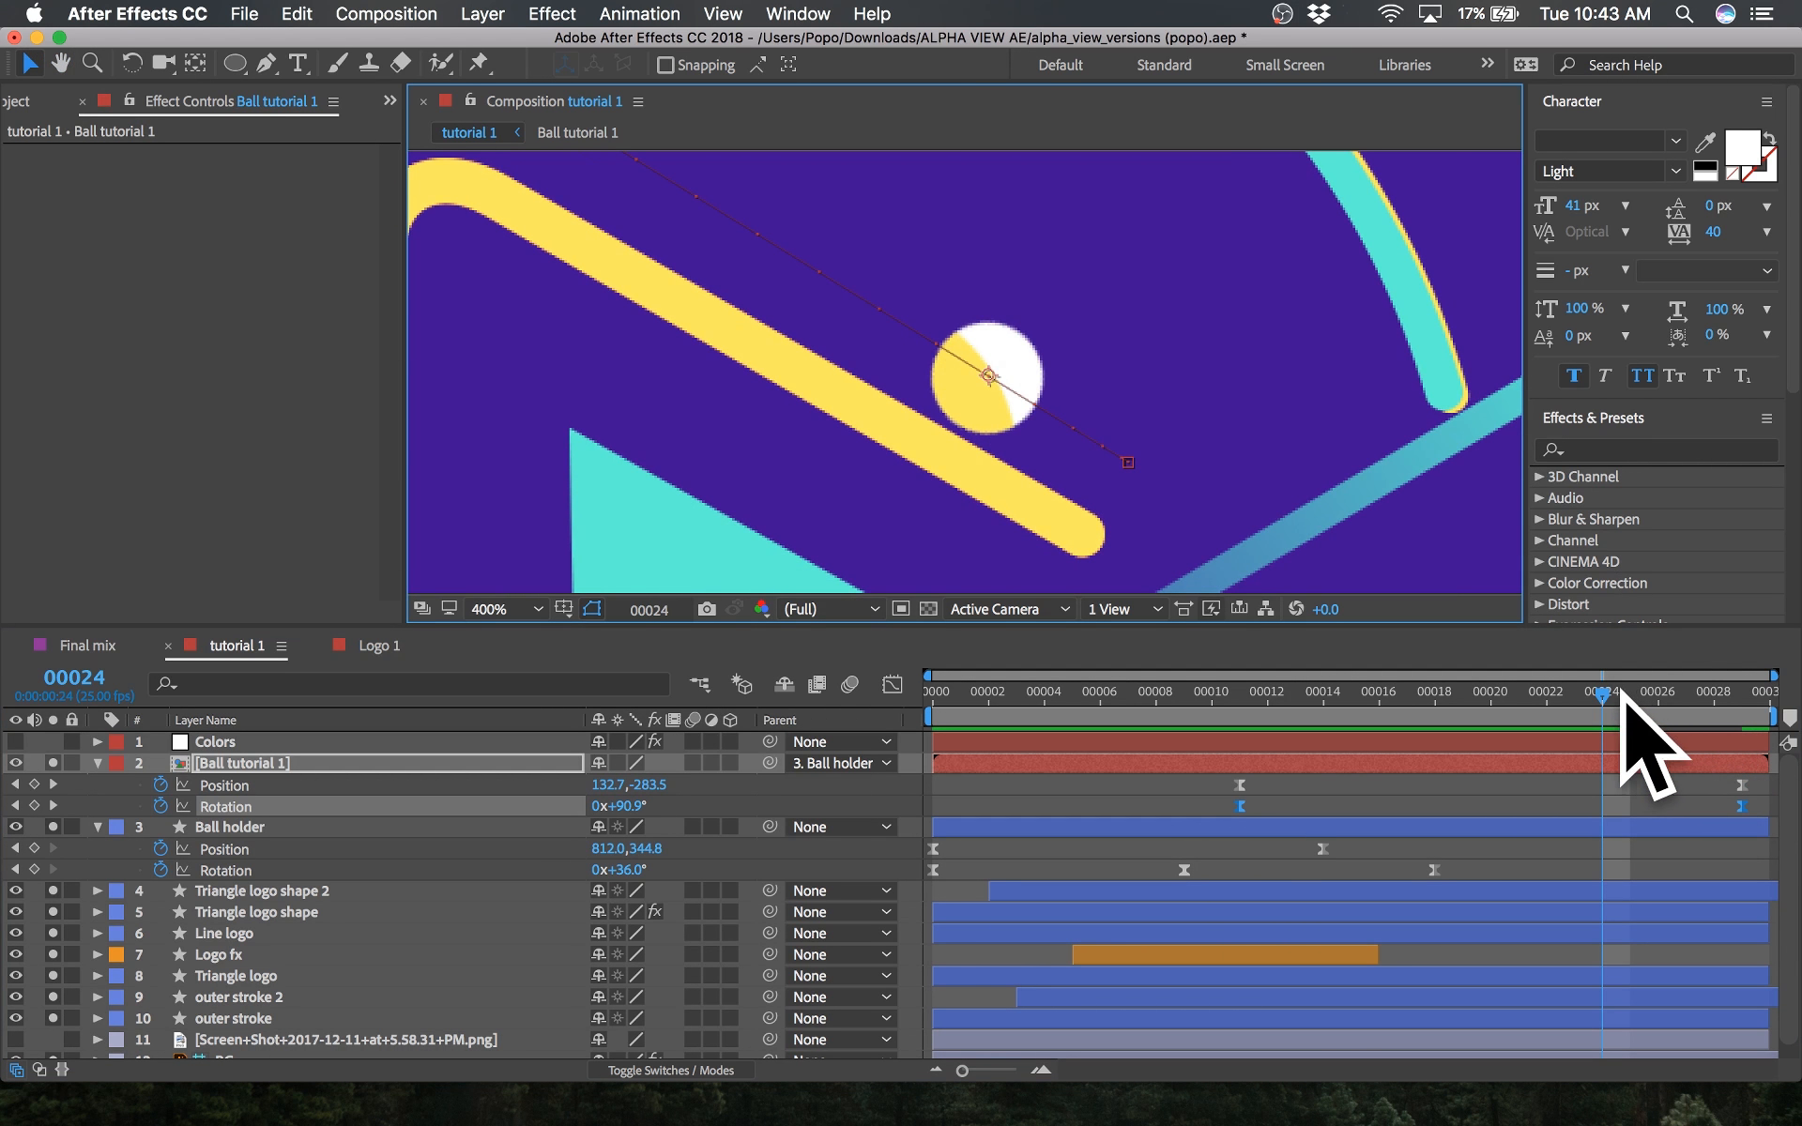
left_click_drag(1622, 695, 901, 662)
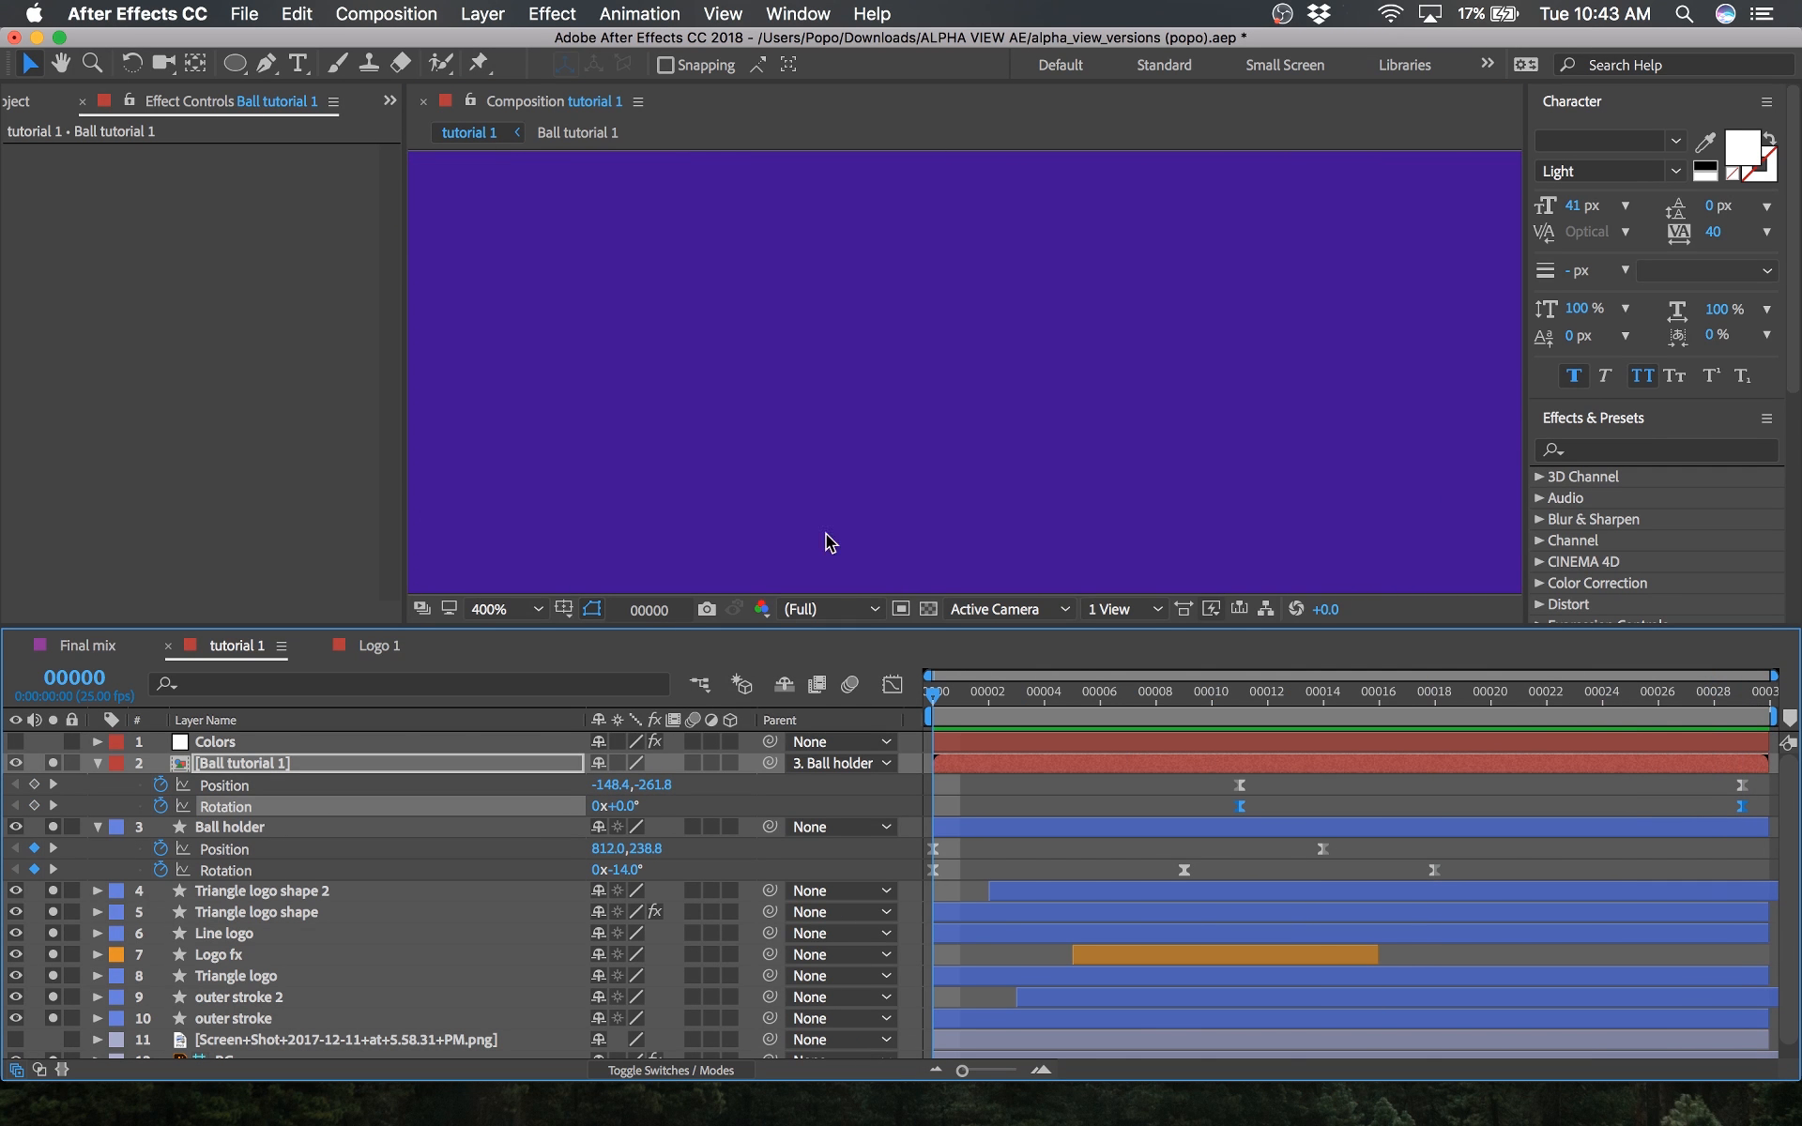
Step: Preview the whole tutorial 1 animation at 50% magnification and save the project
scroll(1105, 439, "down", 5)
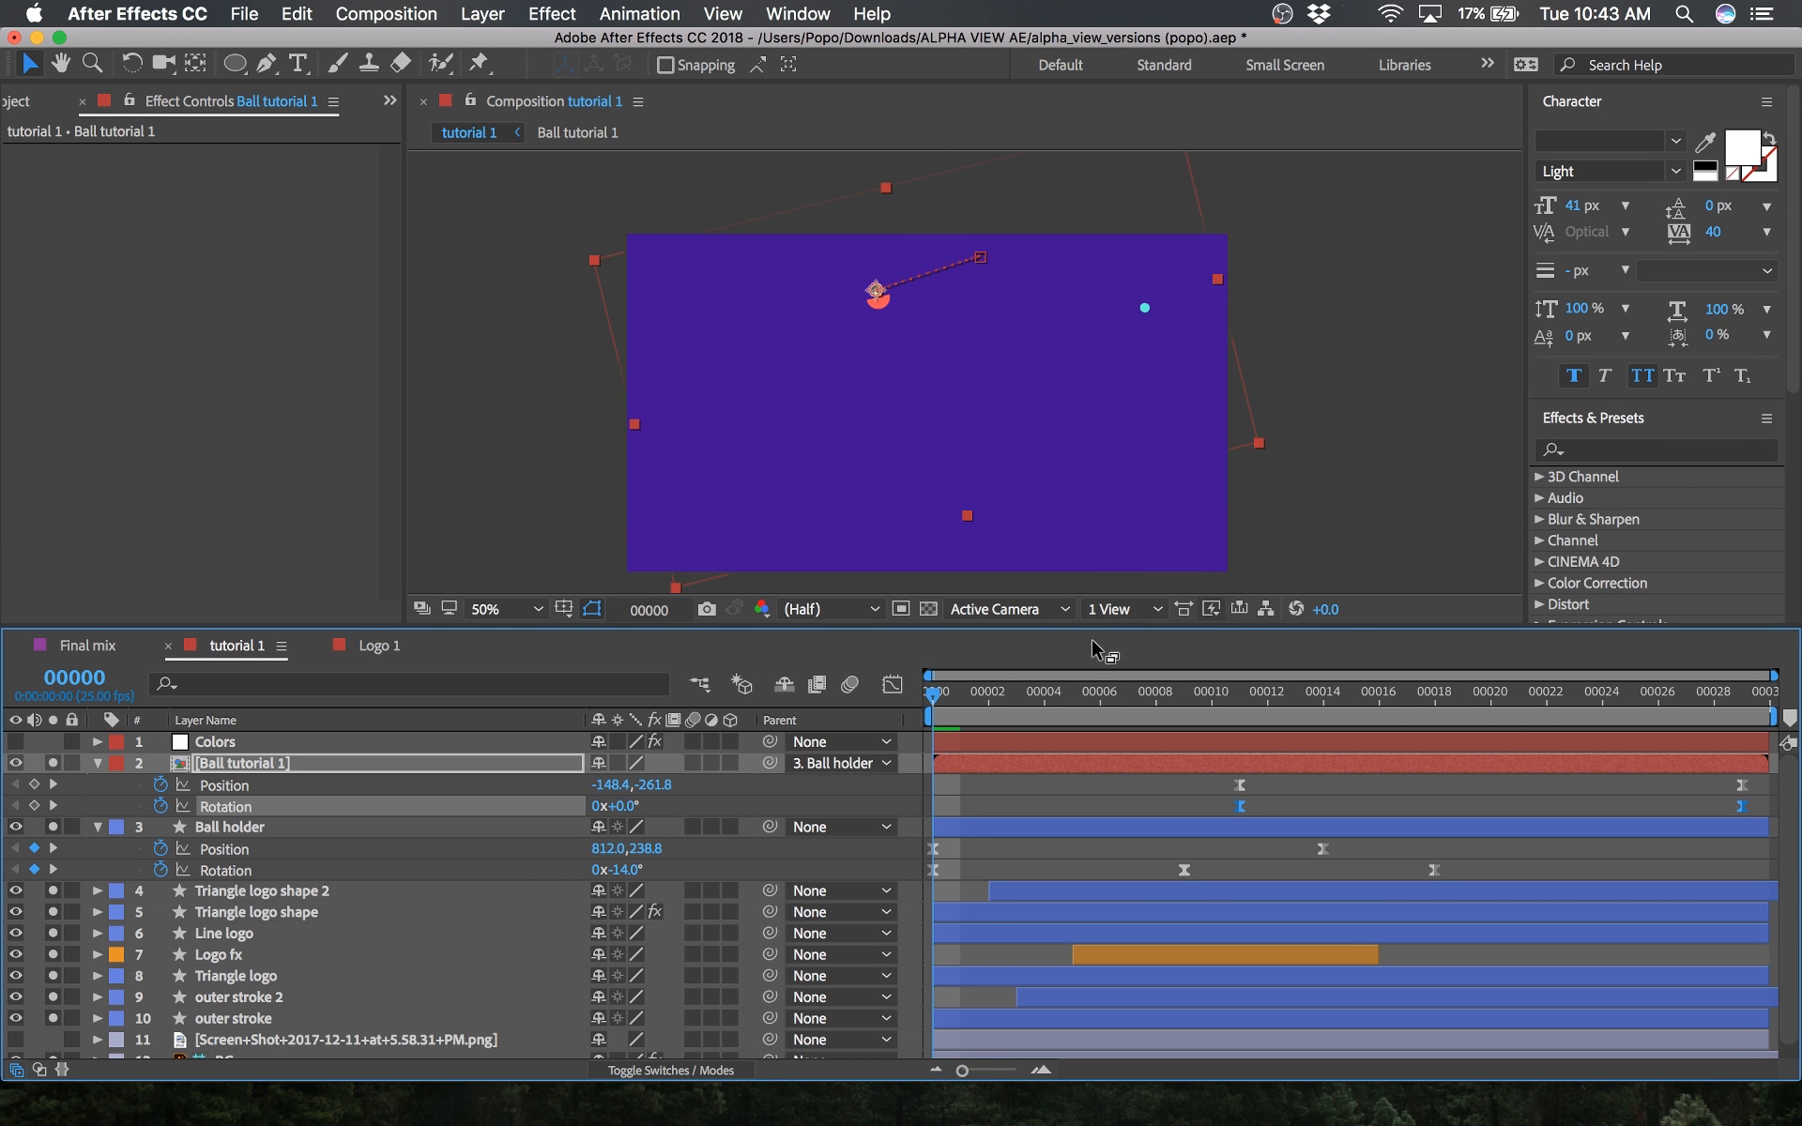
key("space")
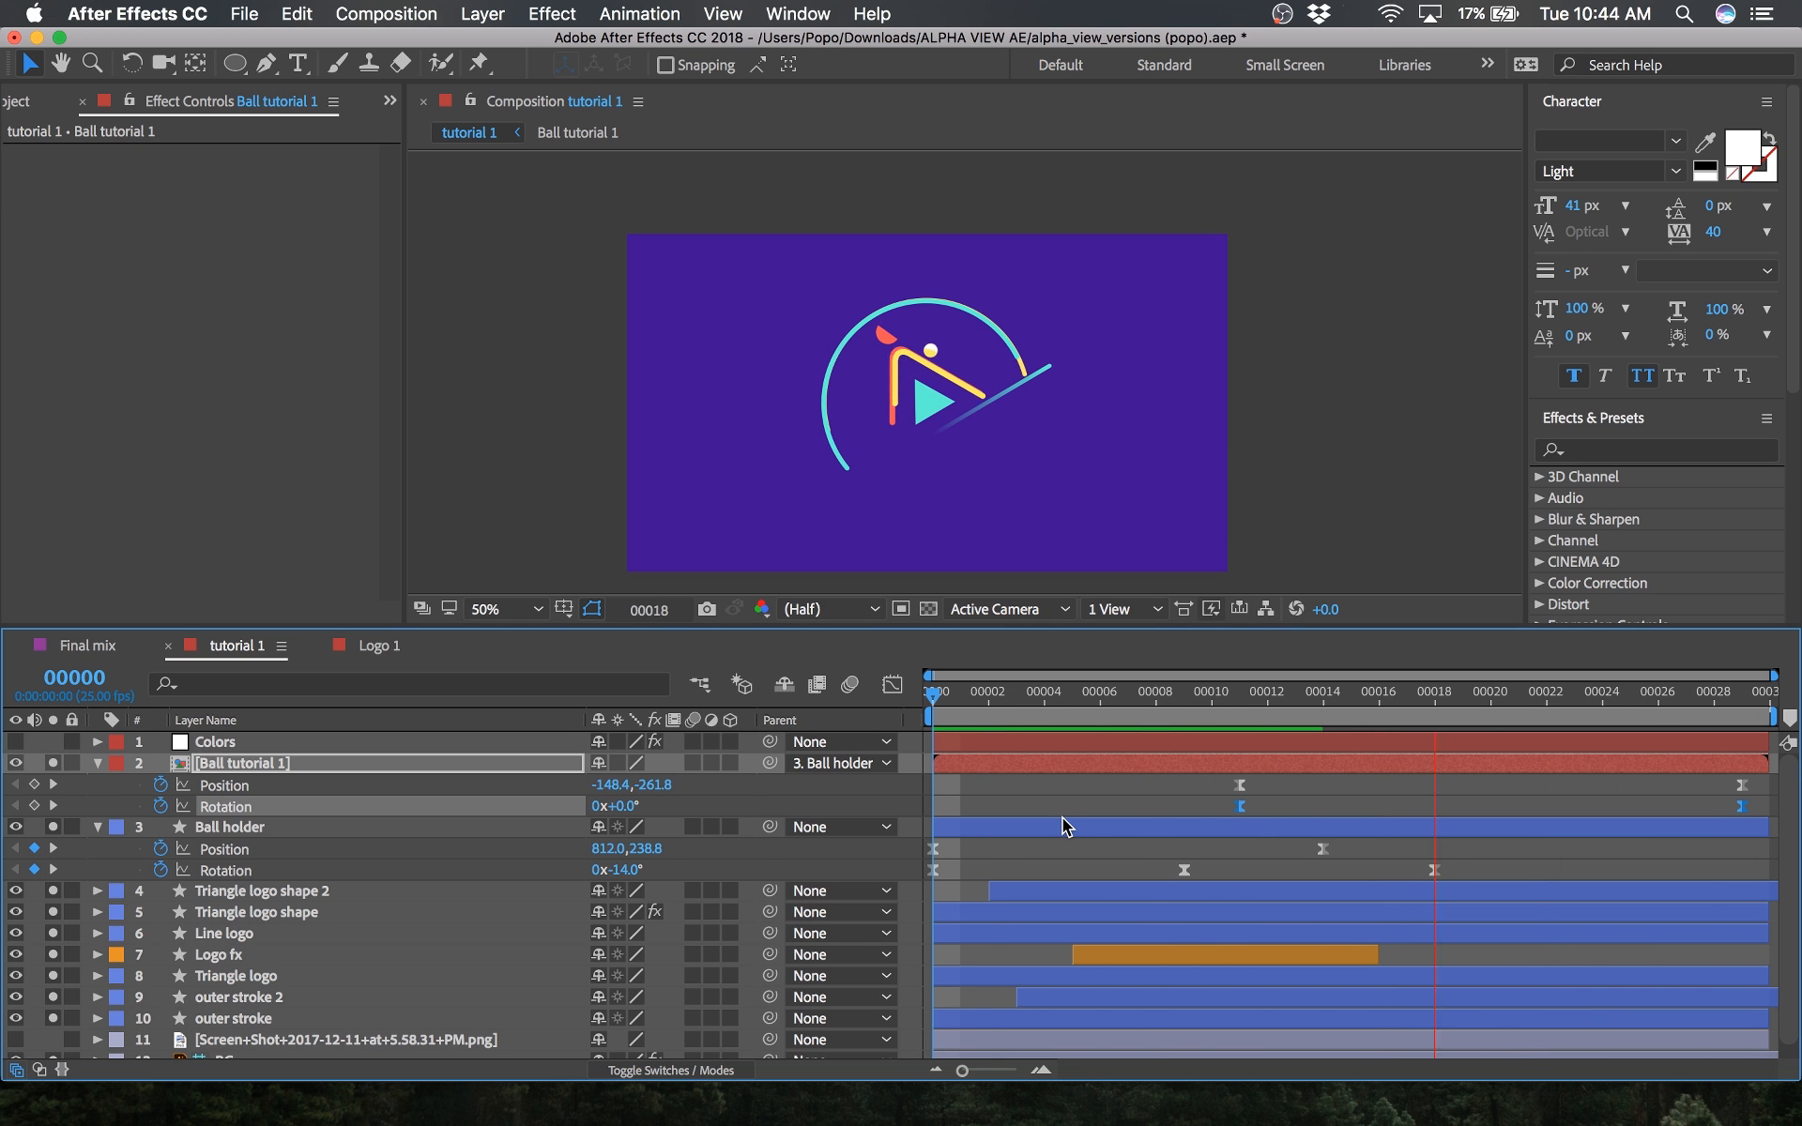
key("space")
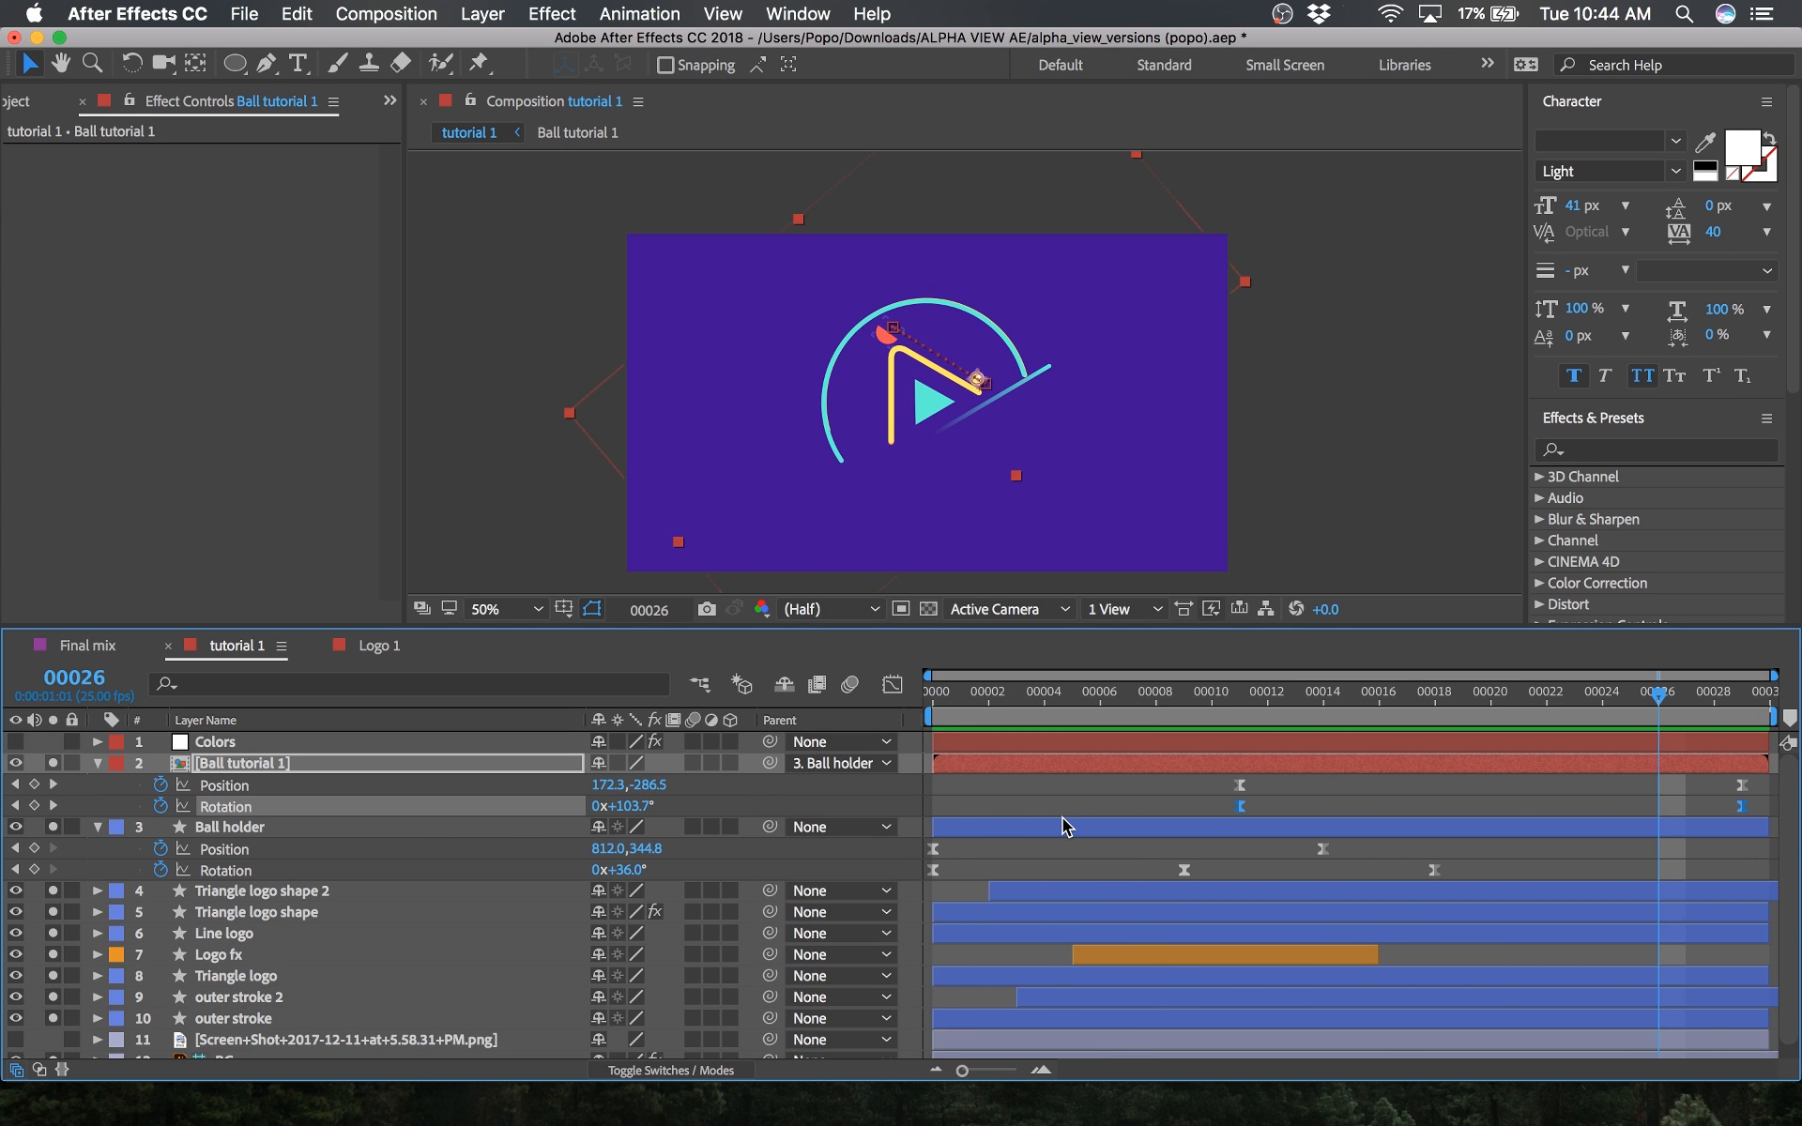
key("super+s")
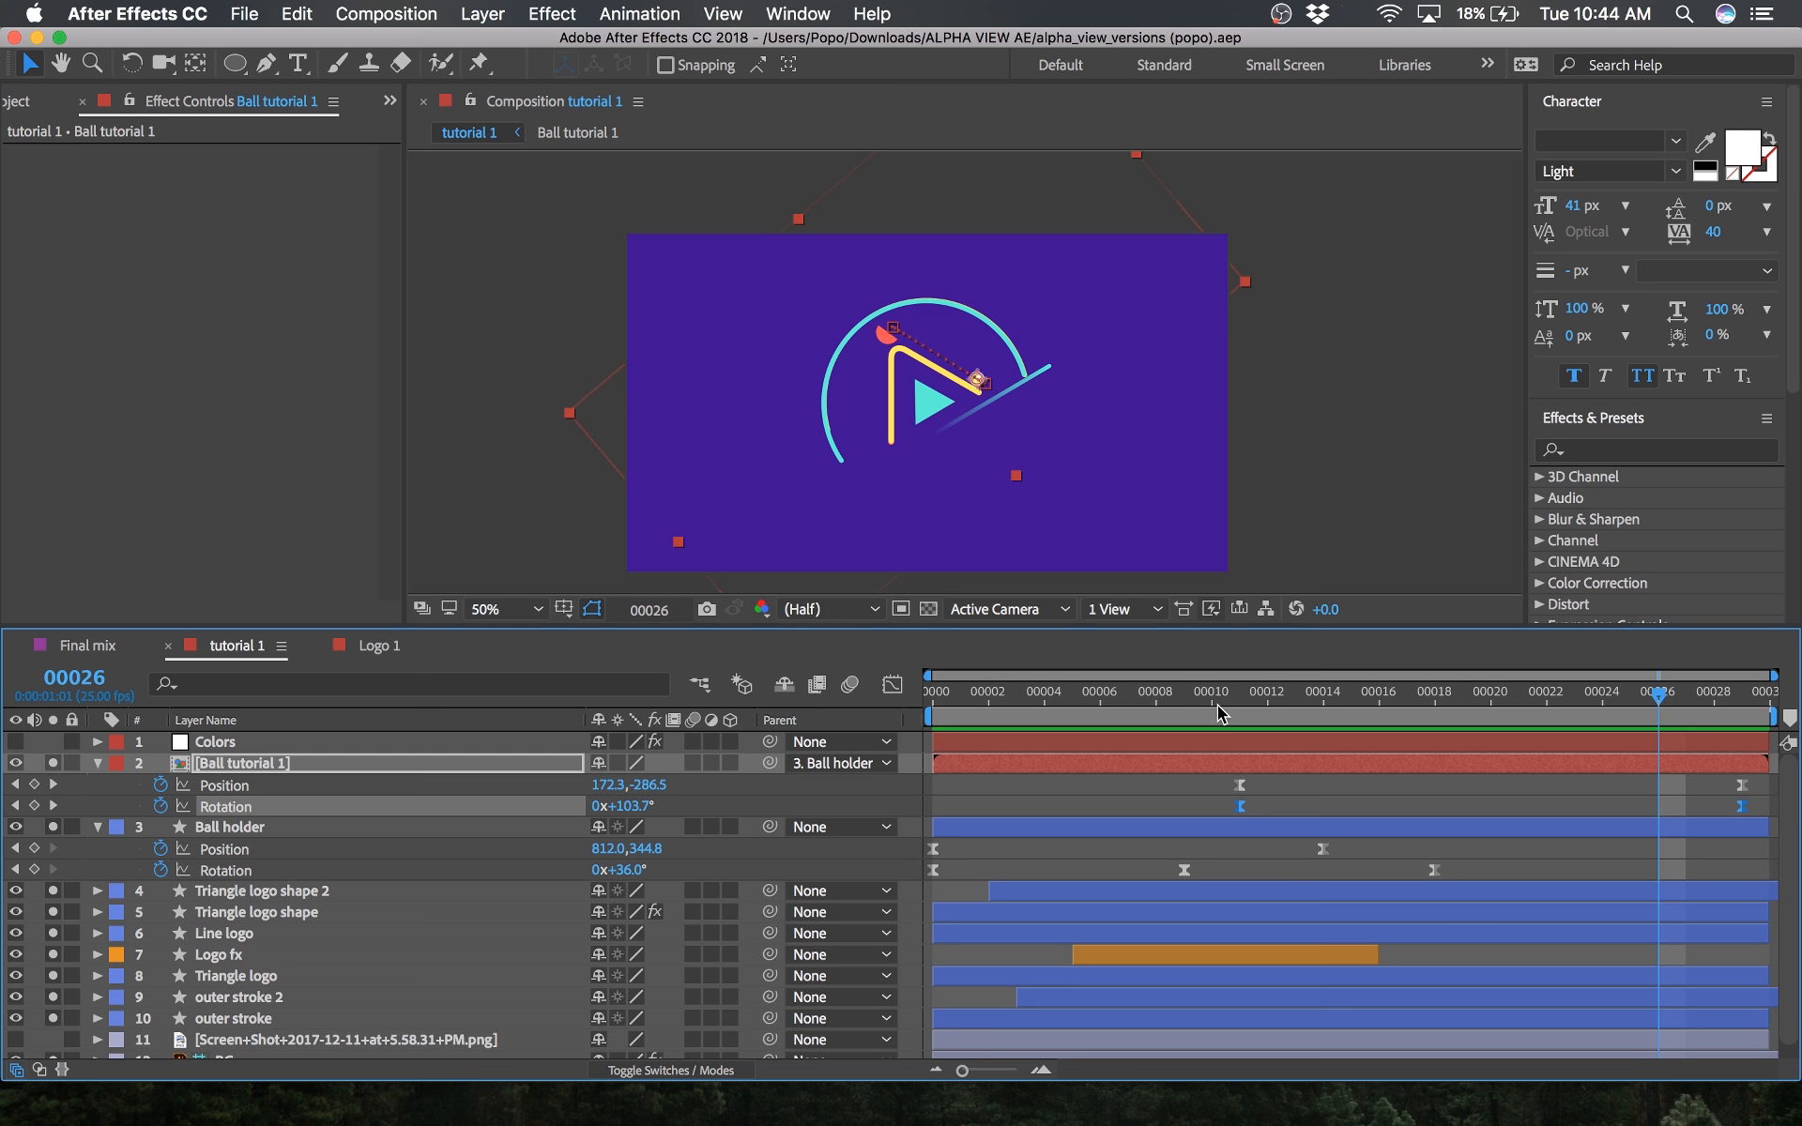
Step: Check the ball and holder around frame 19 at 100% magnification and scrub the Logo 1 composition for comparison
left_click_drag(1196, 719, 1454, 706)
key("period")
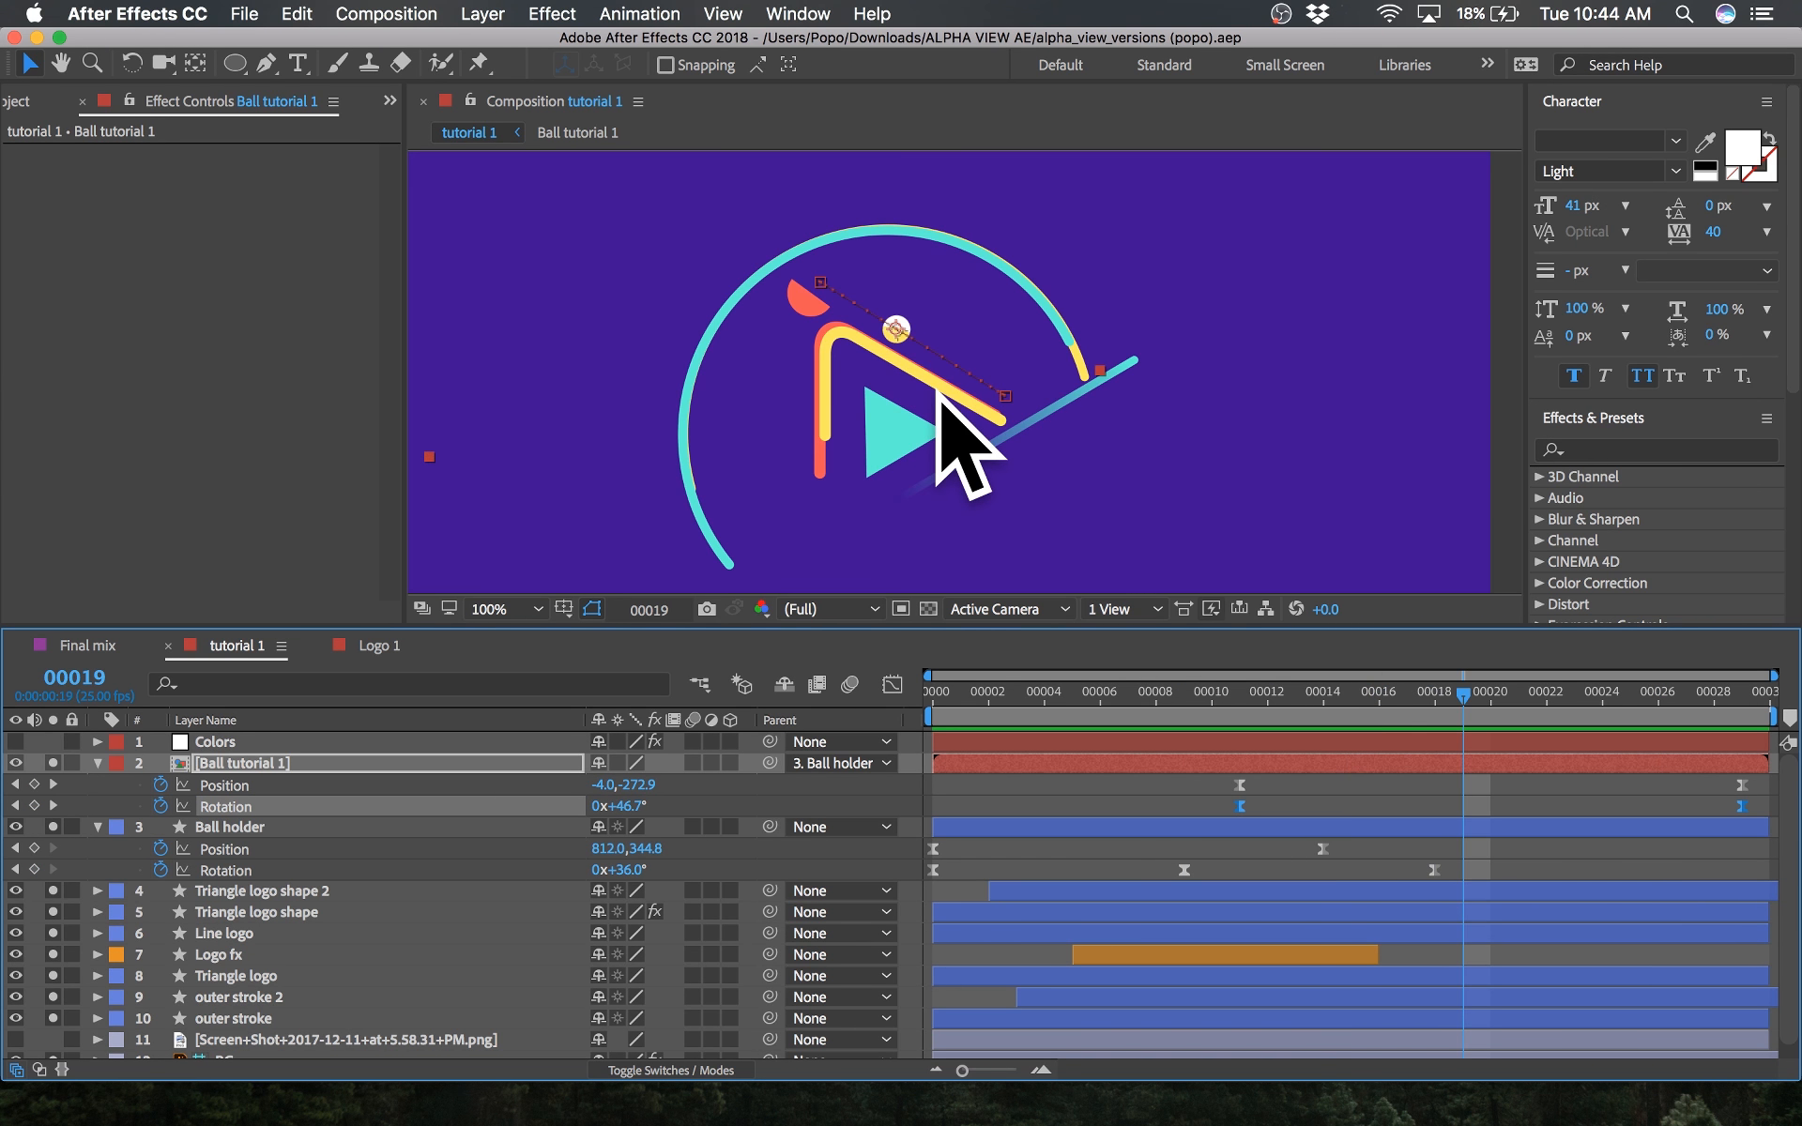
key("space")
left_click_drag(860, 387, 960, 473)
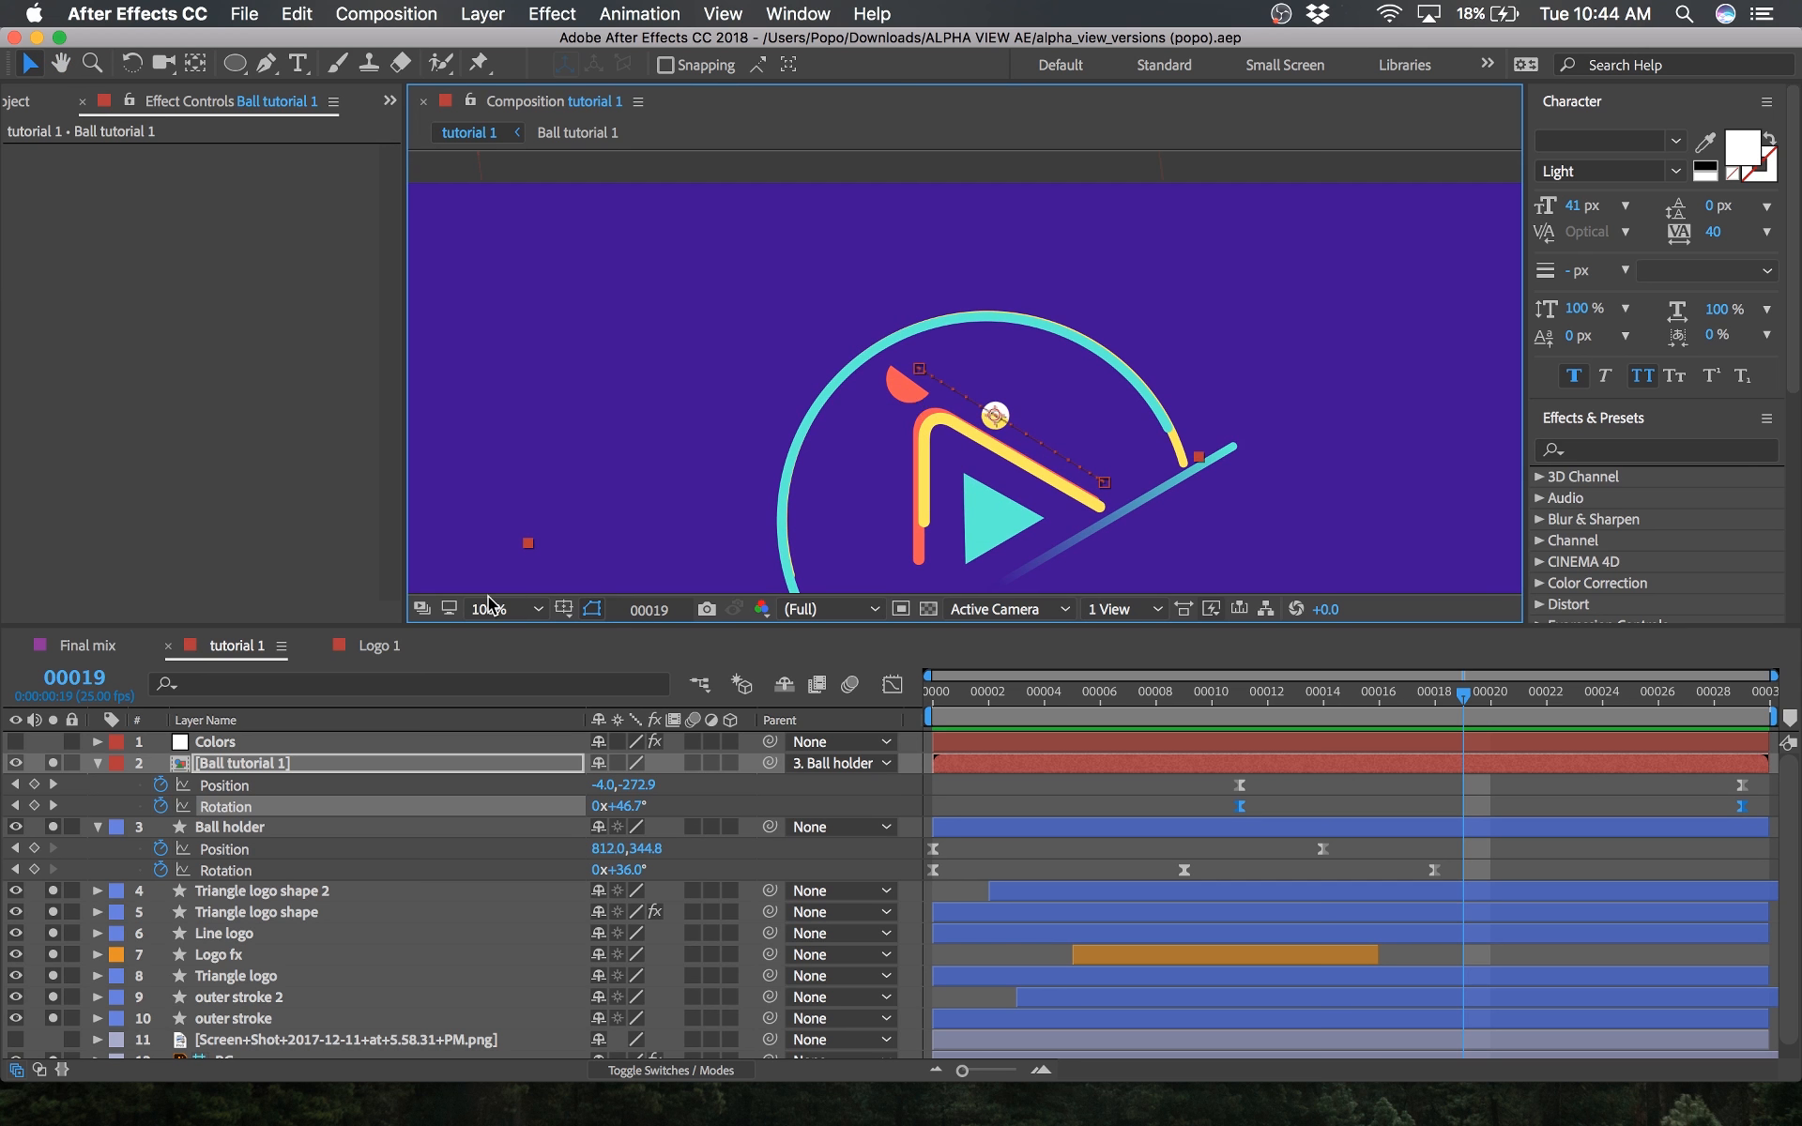
left_click(364, 656)
left_click_drag(1066, 723, 1195, 729)
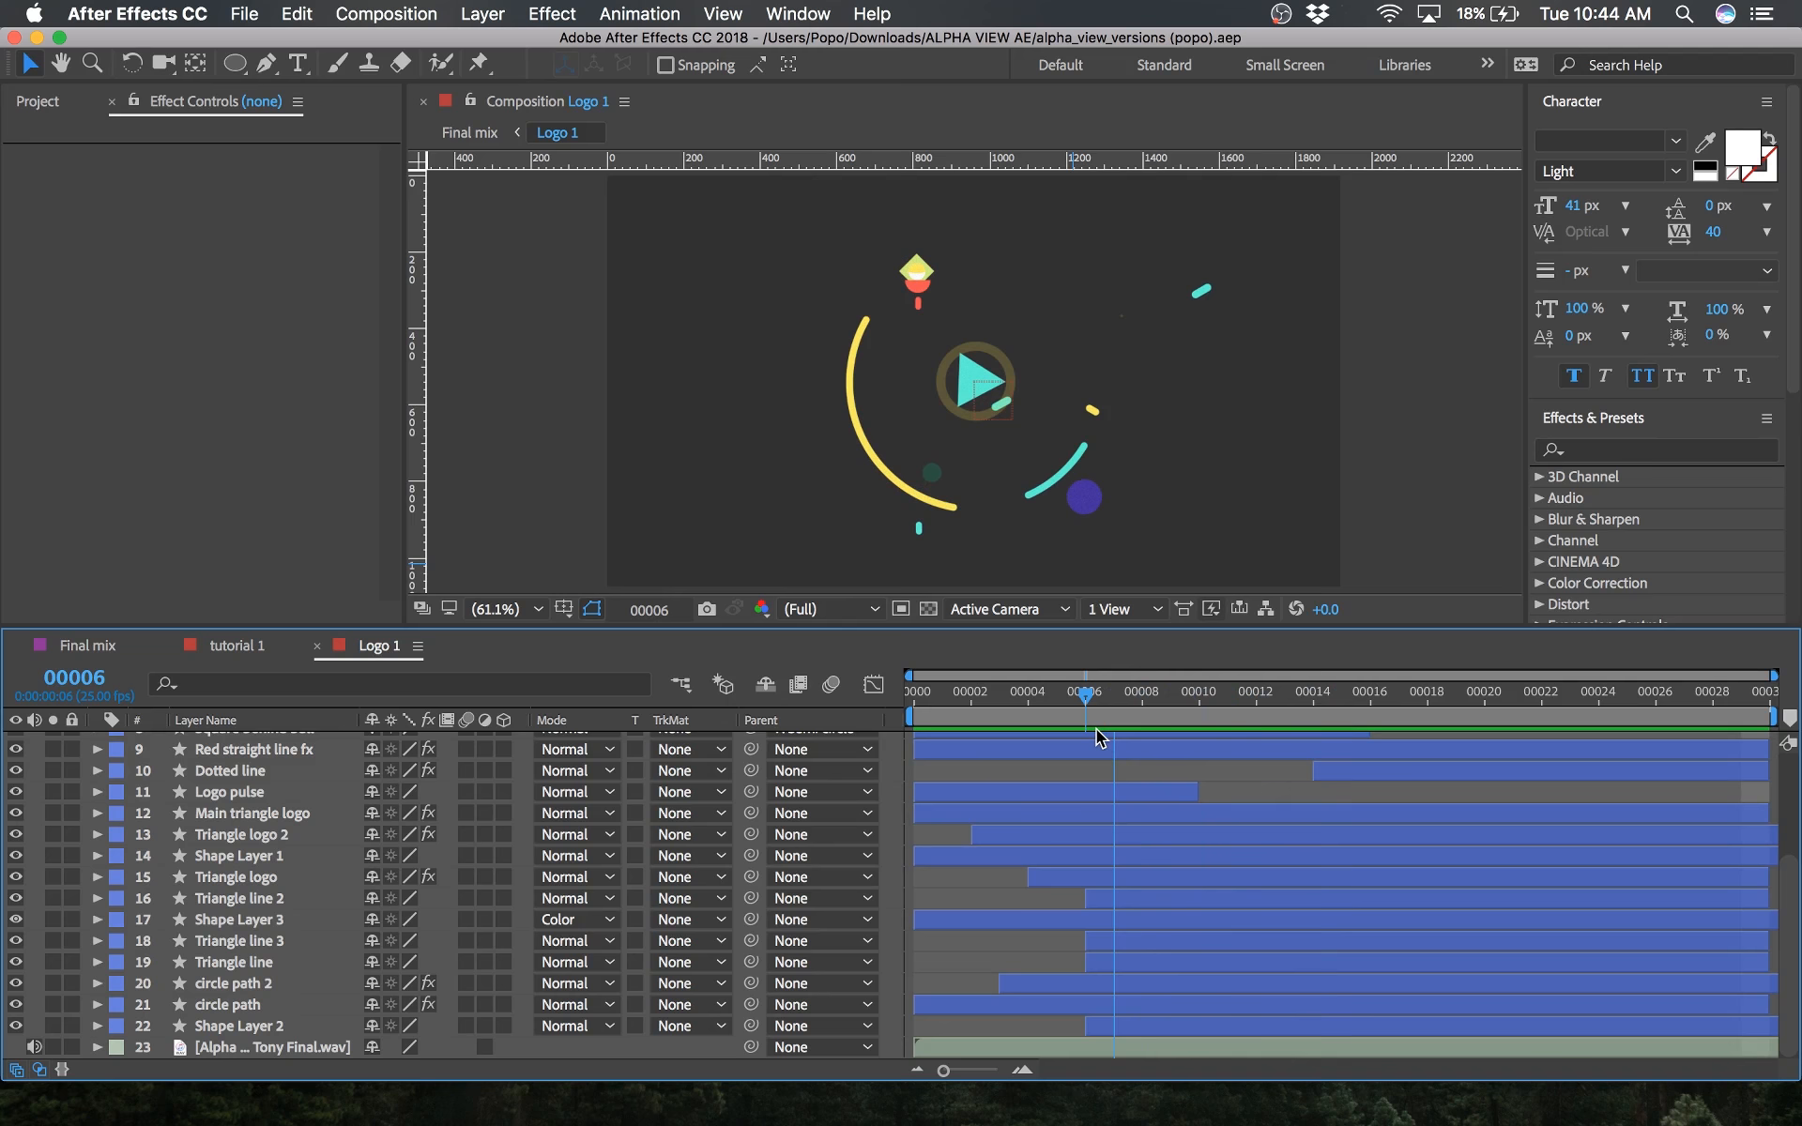
Step: Back in the tutorial 1 composition, move the Ball holder's Rotation keyframe at frame 18 to frame 16
left_click(286, 646)
left_click(1236, 694)
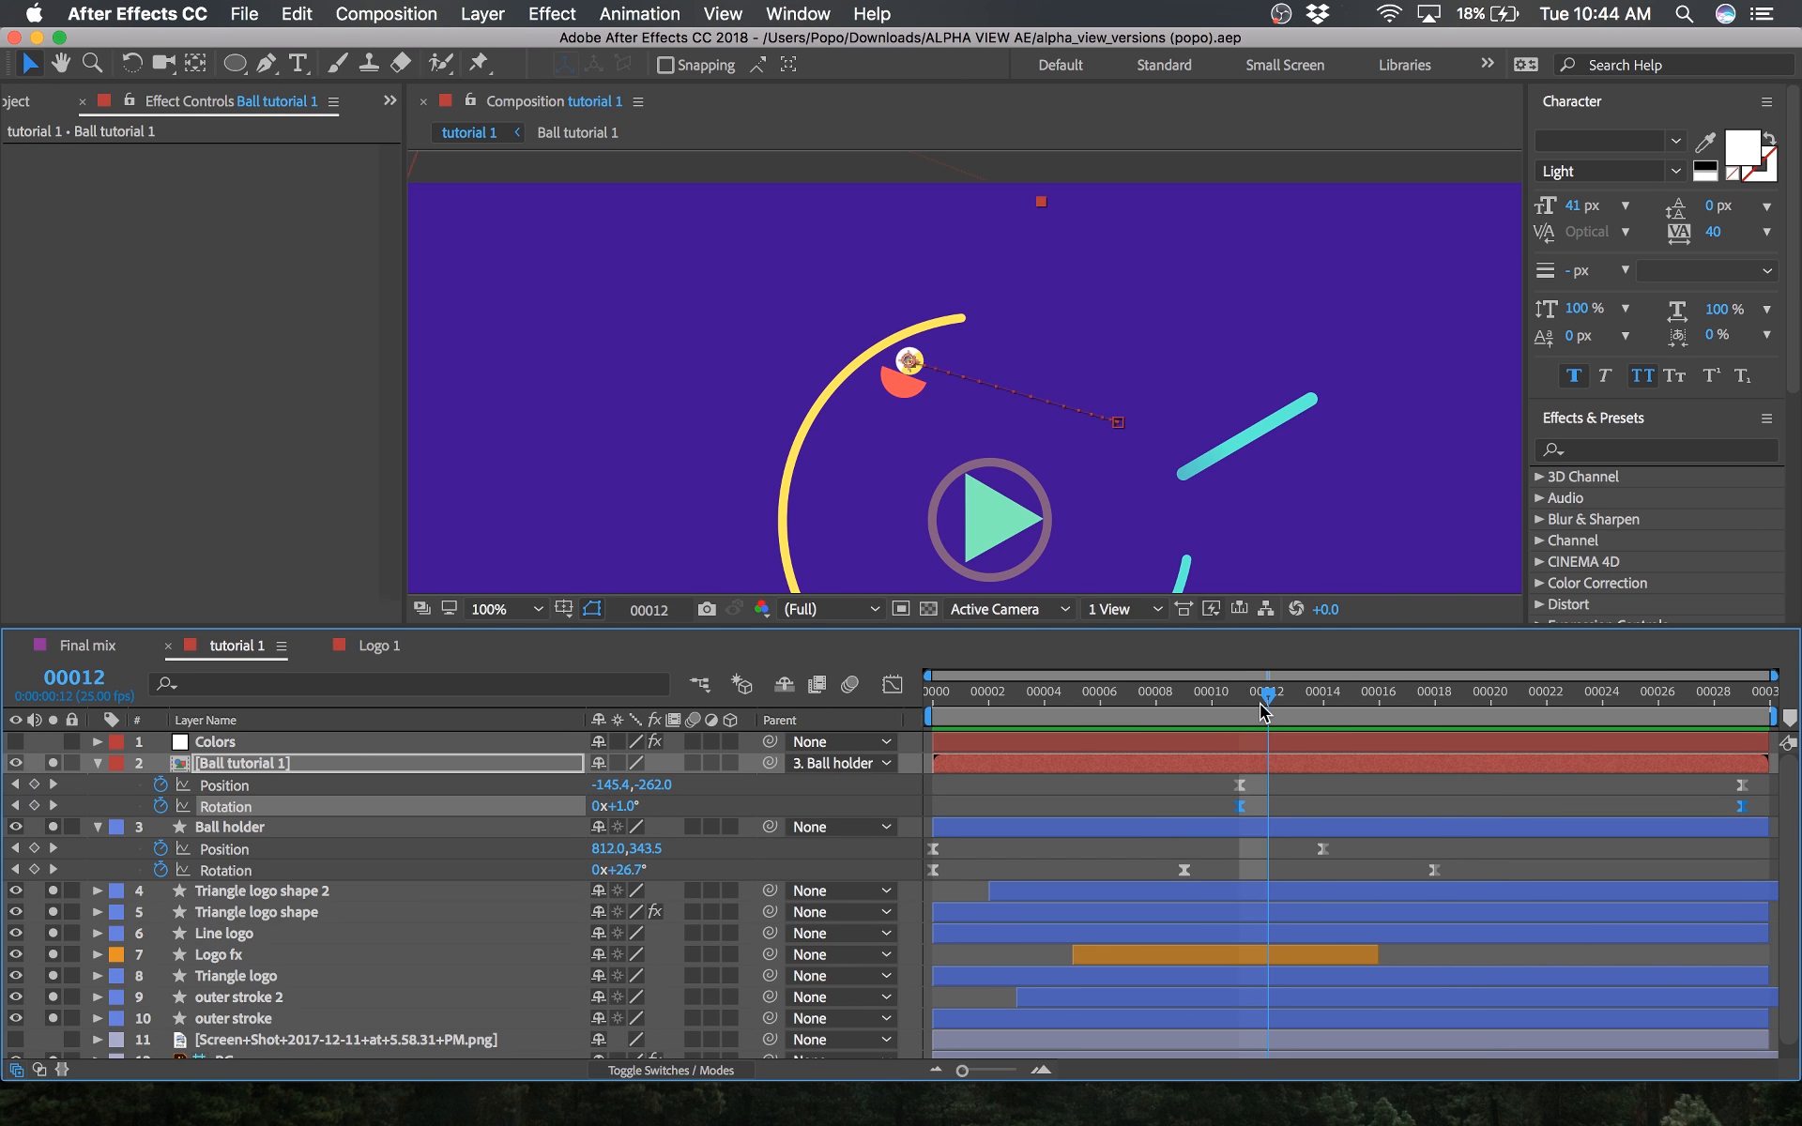
left_click_drag(1259, 704, 1433, 732)
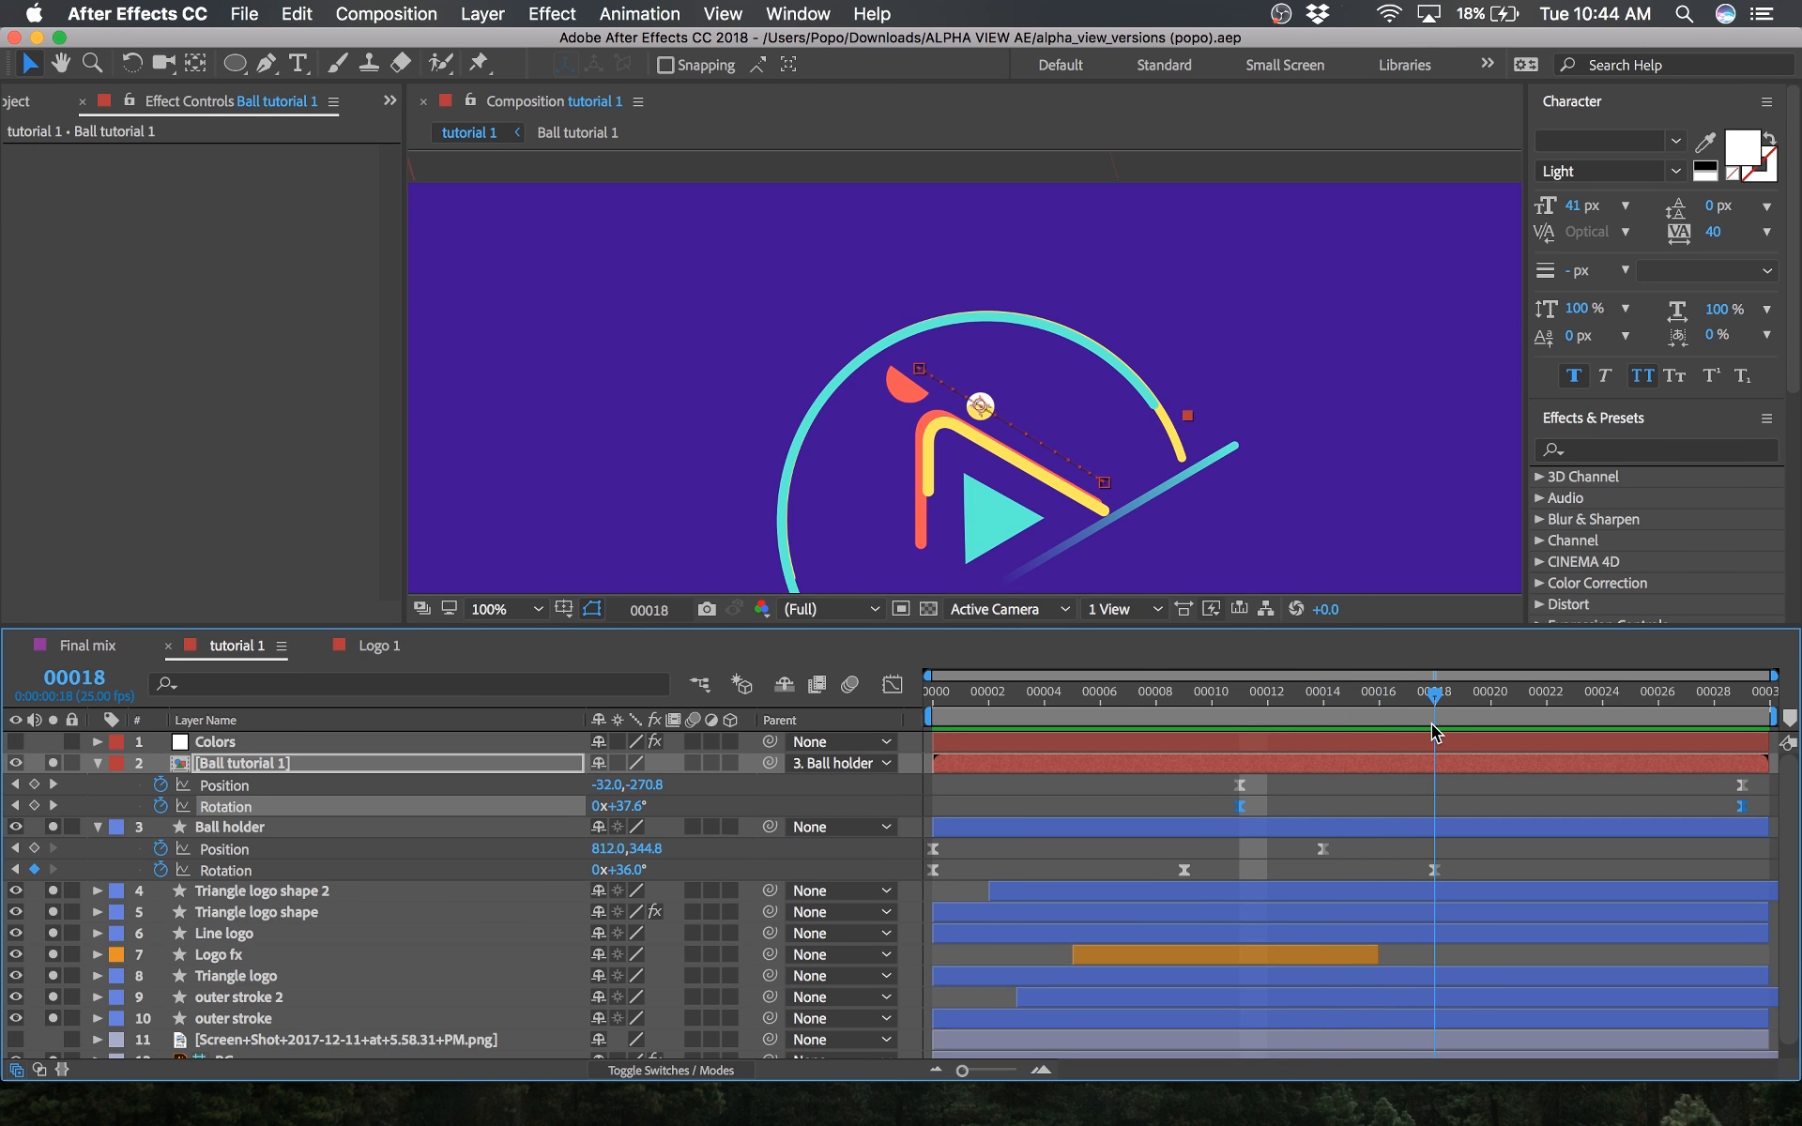
left_click_drag(1434, 870, 1389, 873)
Step: Copy the Ball holder's frame 9 Rotation keyframe to frame 29, bringing its rotation back to 0°
left_click_drag(1434, 699, 1739, 720)
left_click(1185, 870)
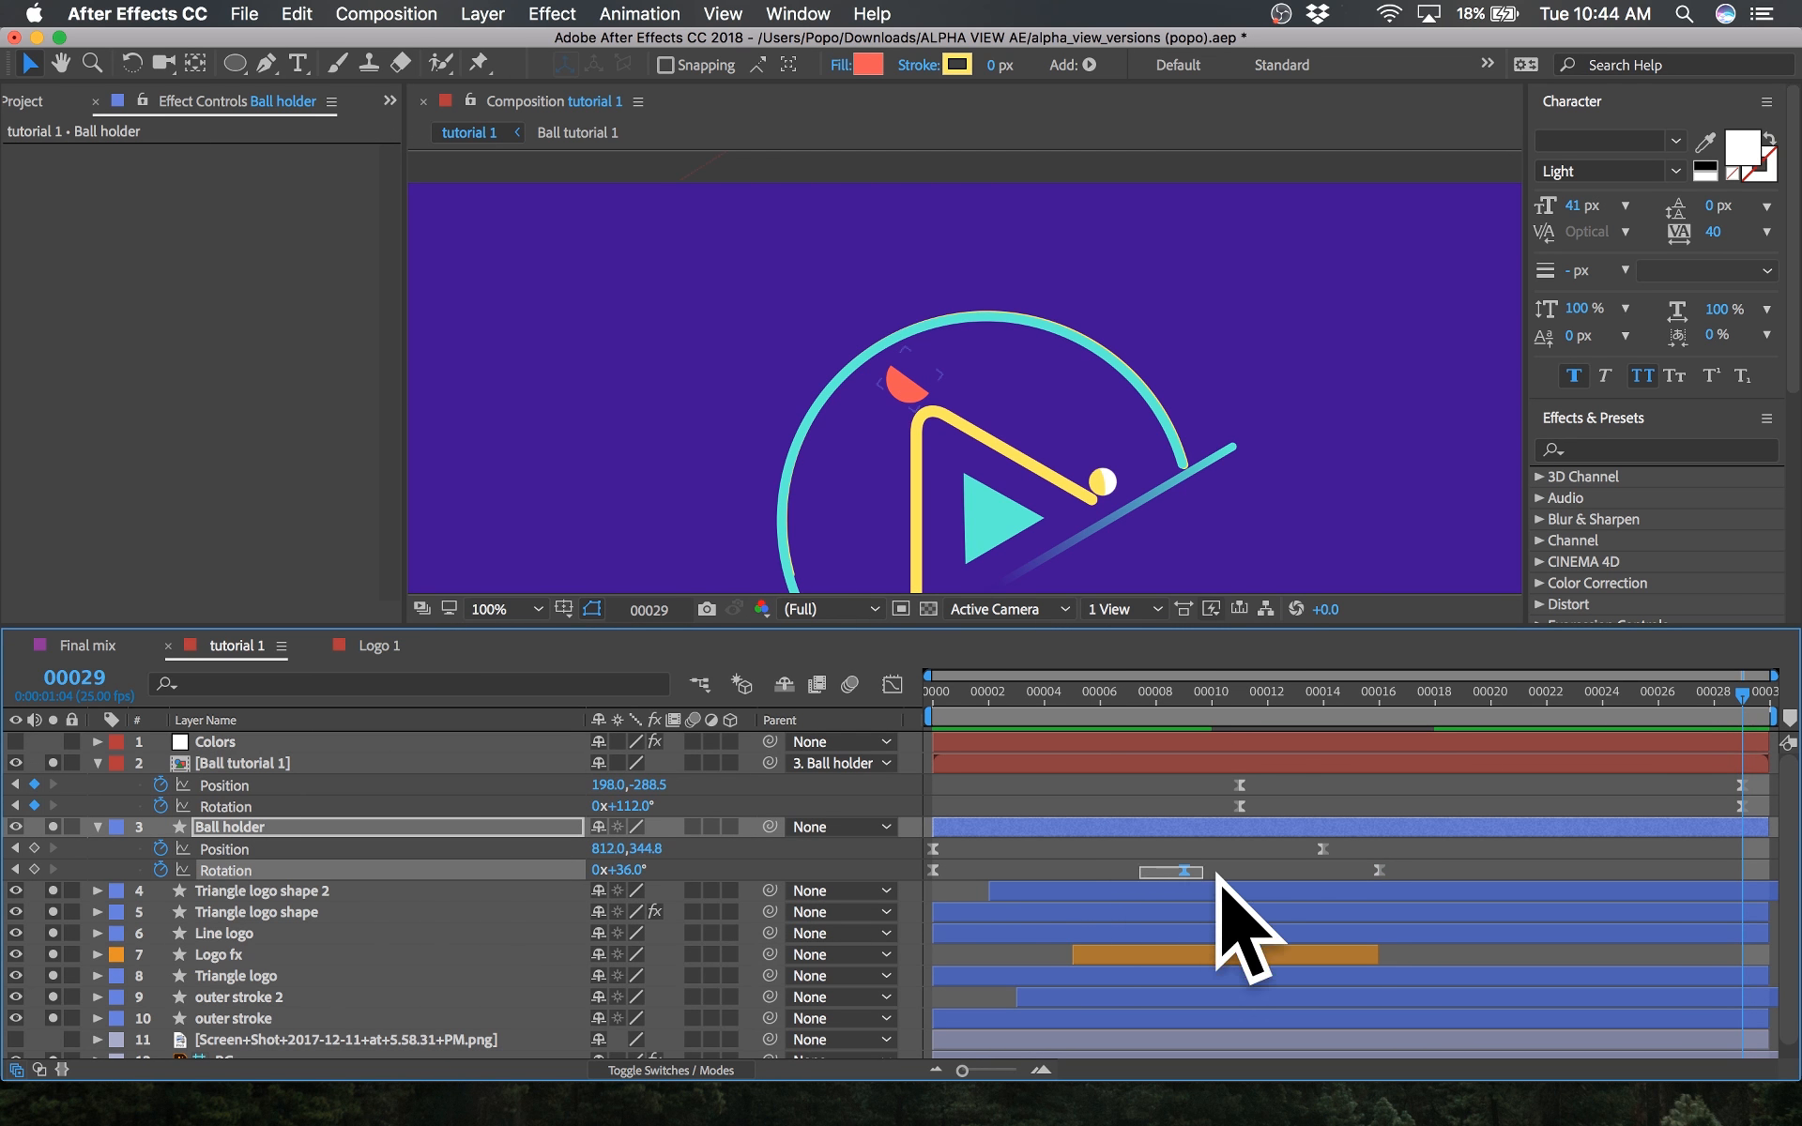
key("super+c")
key("super+v")
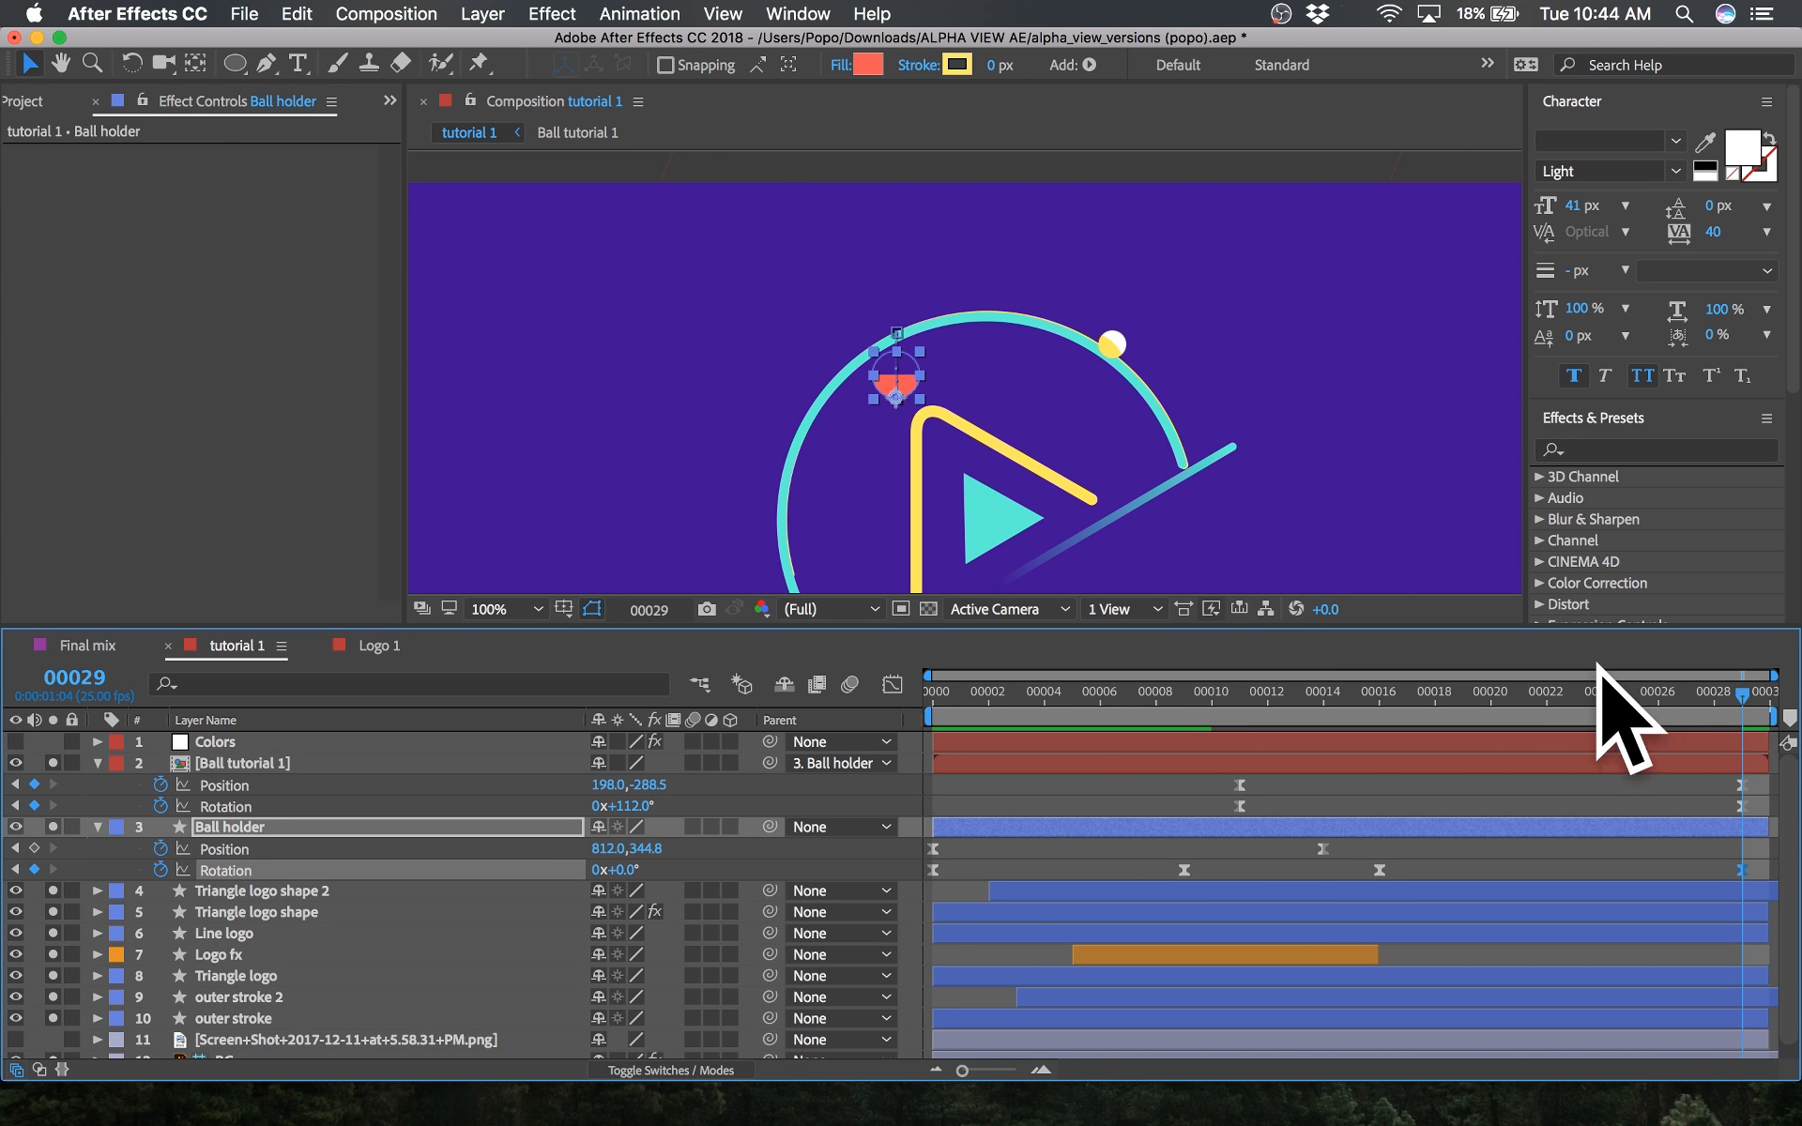
Step: Move the playhead to frame 14 and select the Ball tutorial 1 layer
left_click_drag(1601, 699, 1736, 777)
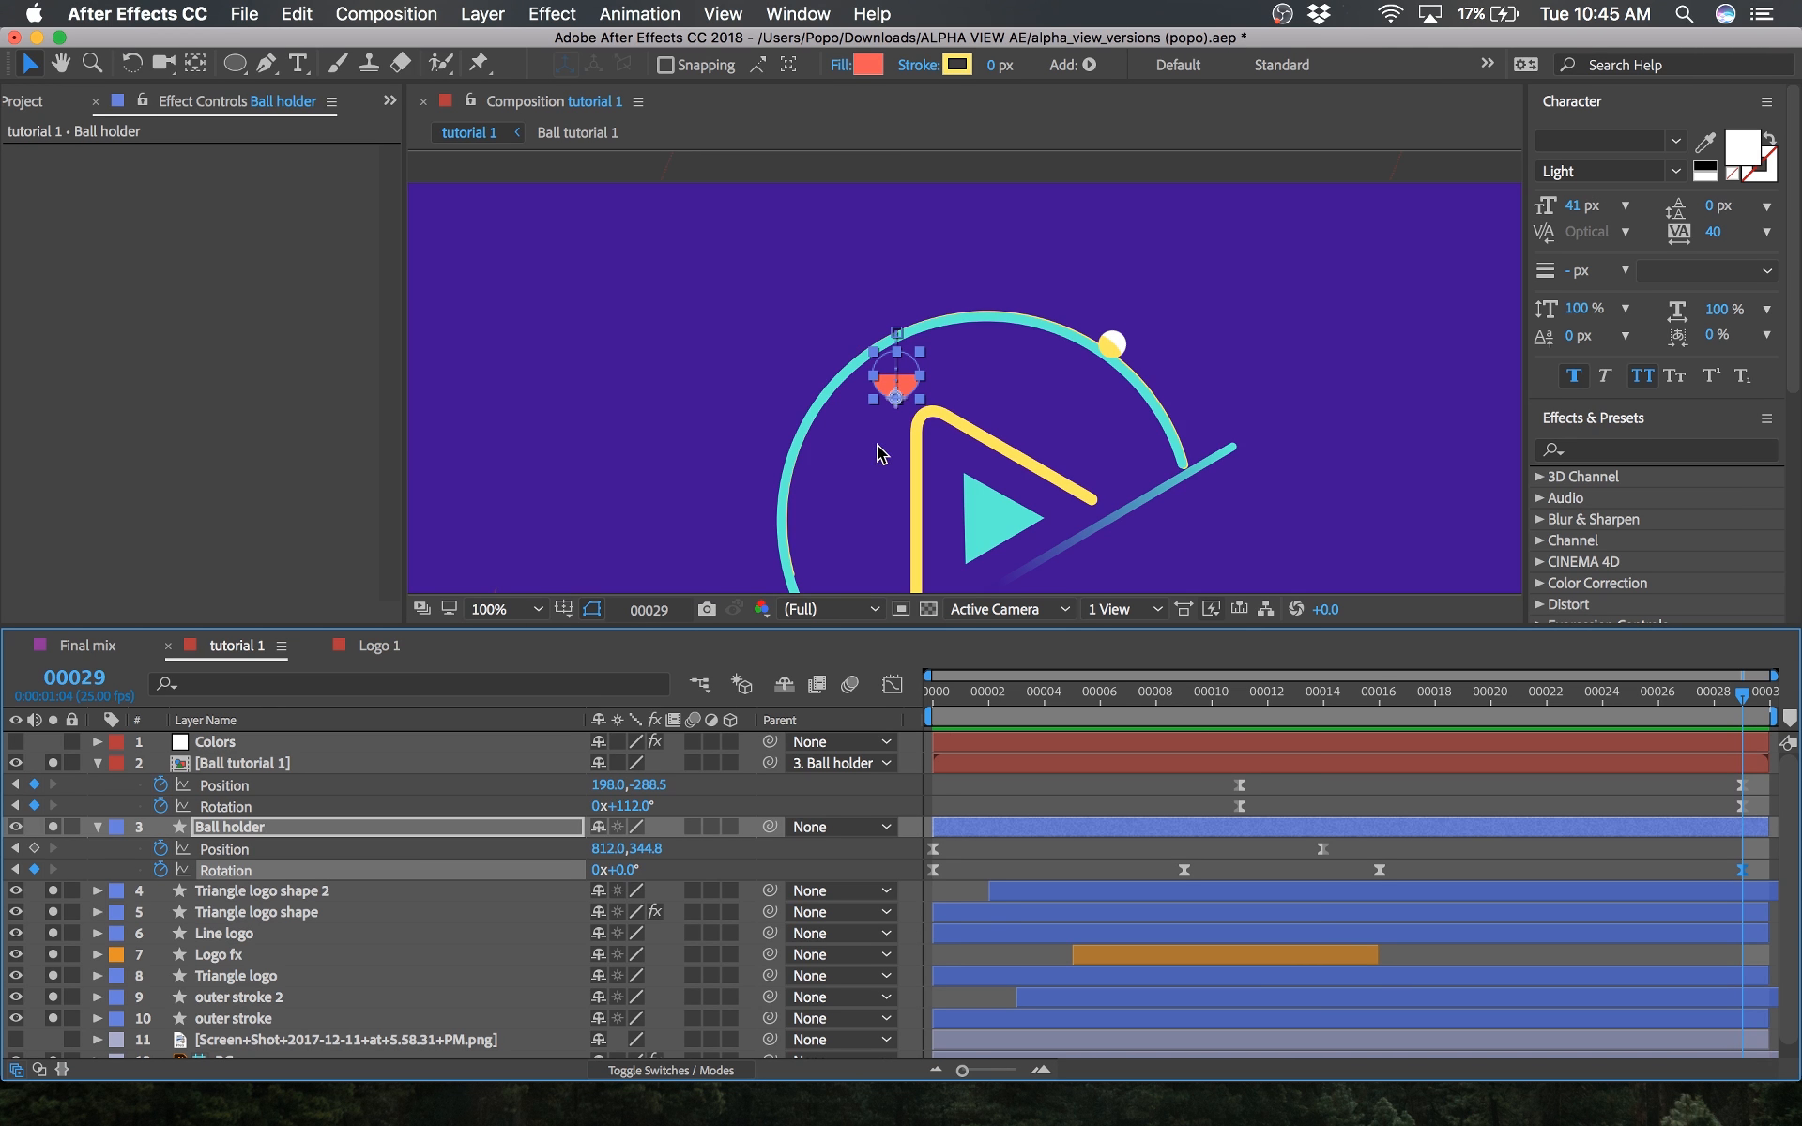
left_click_drag(1416, 700, 1322, 706)
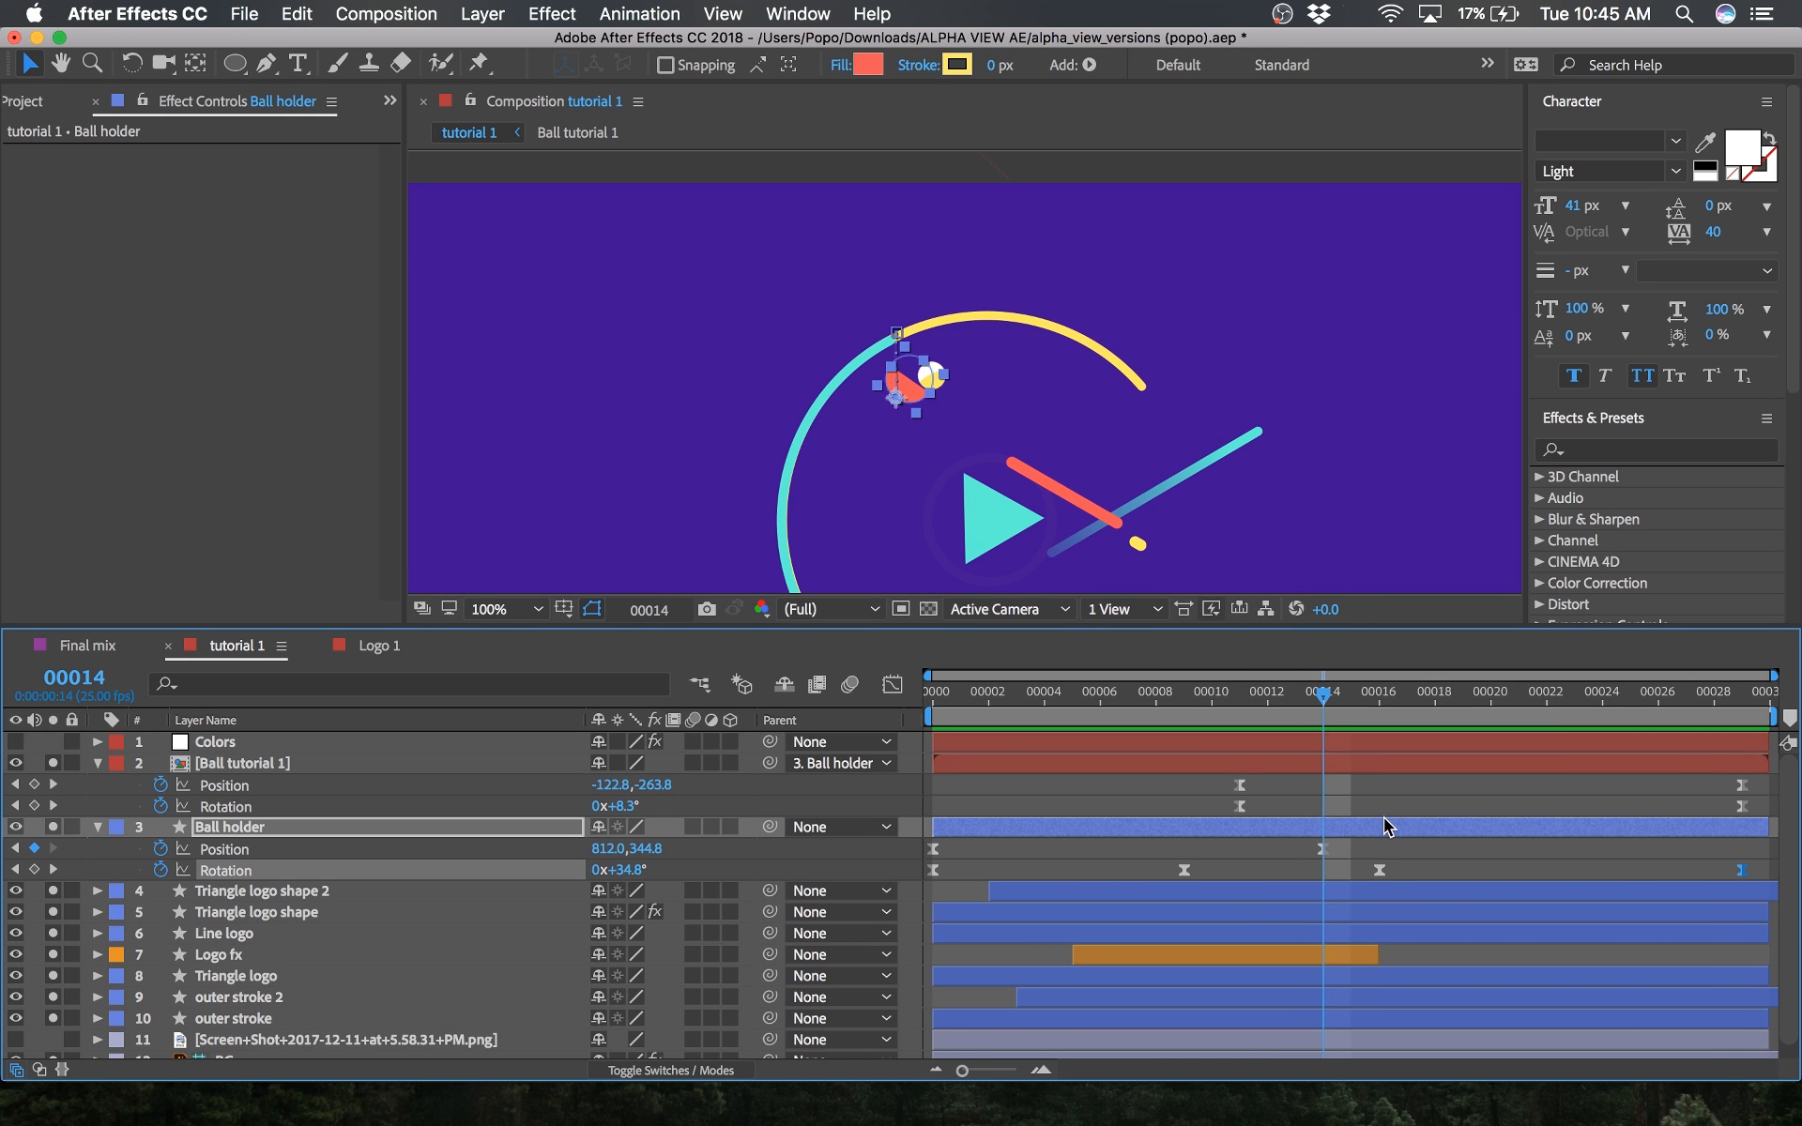
left_click(1364, 765)
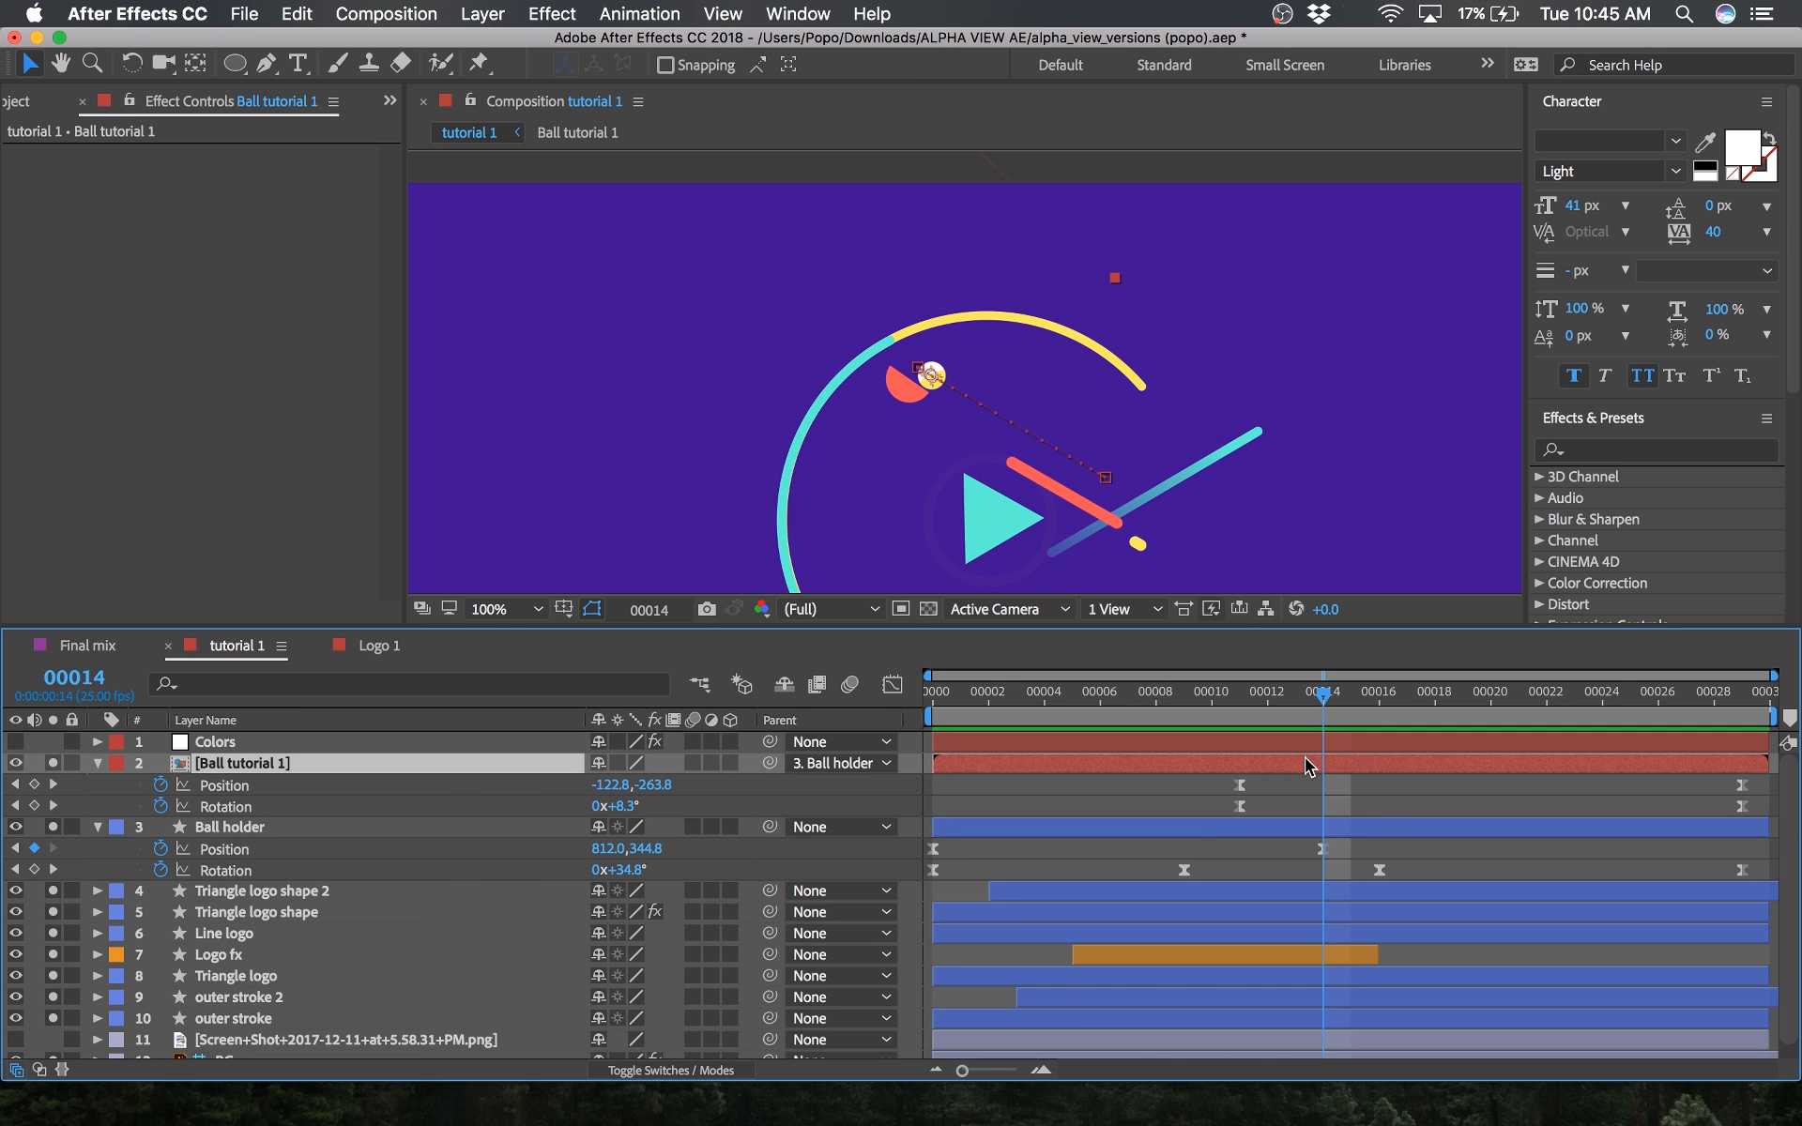
right_click(1246, 768)
left_click(1151, 757)
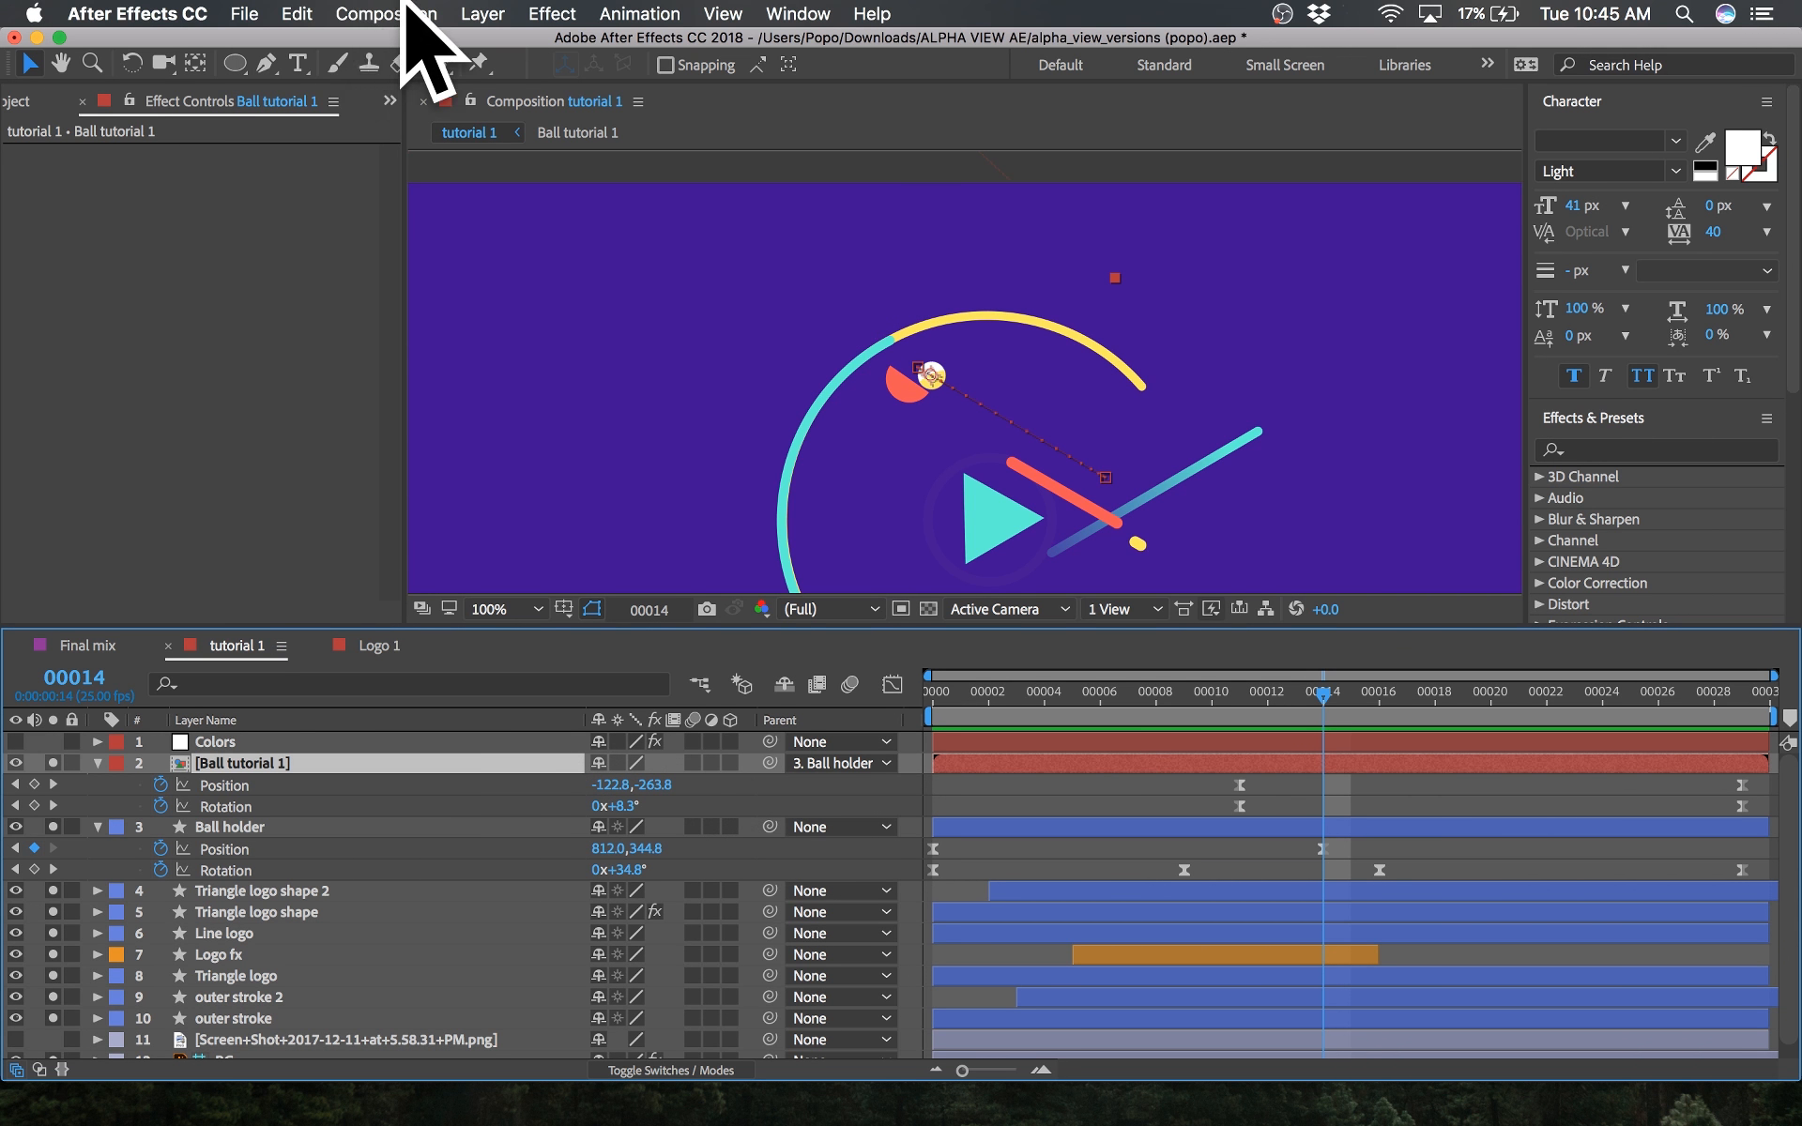
left_click(302, 15)
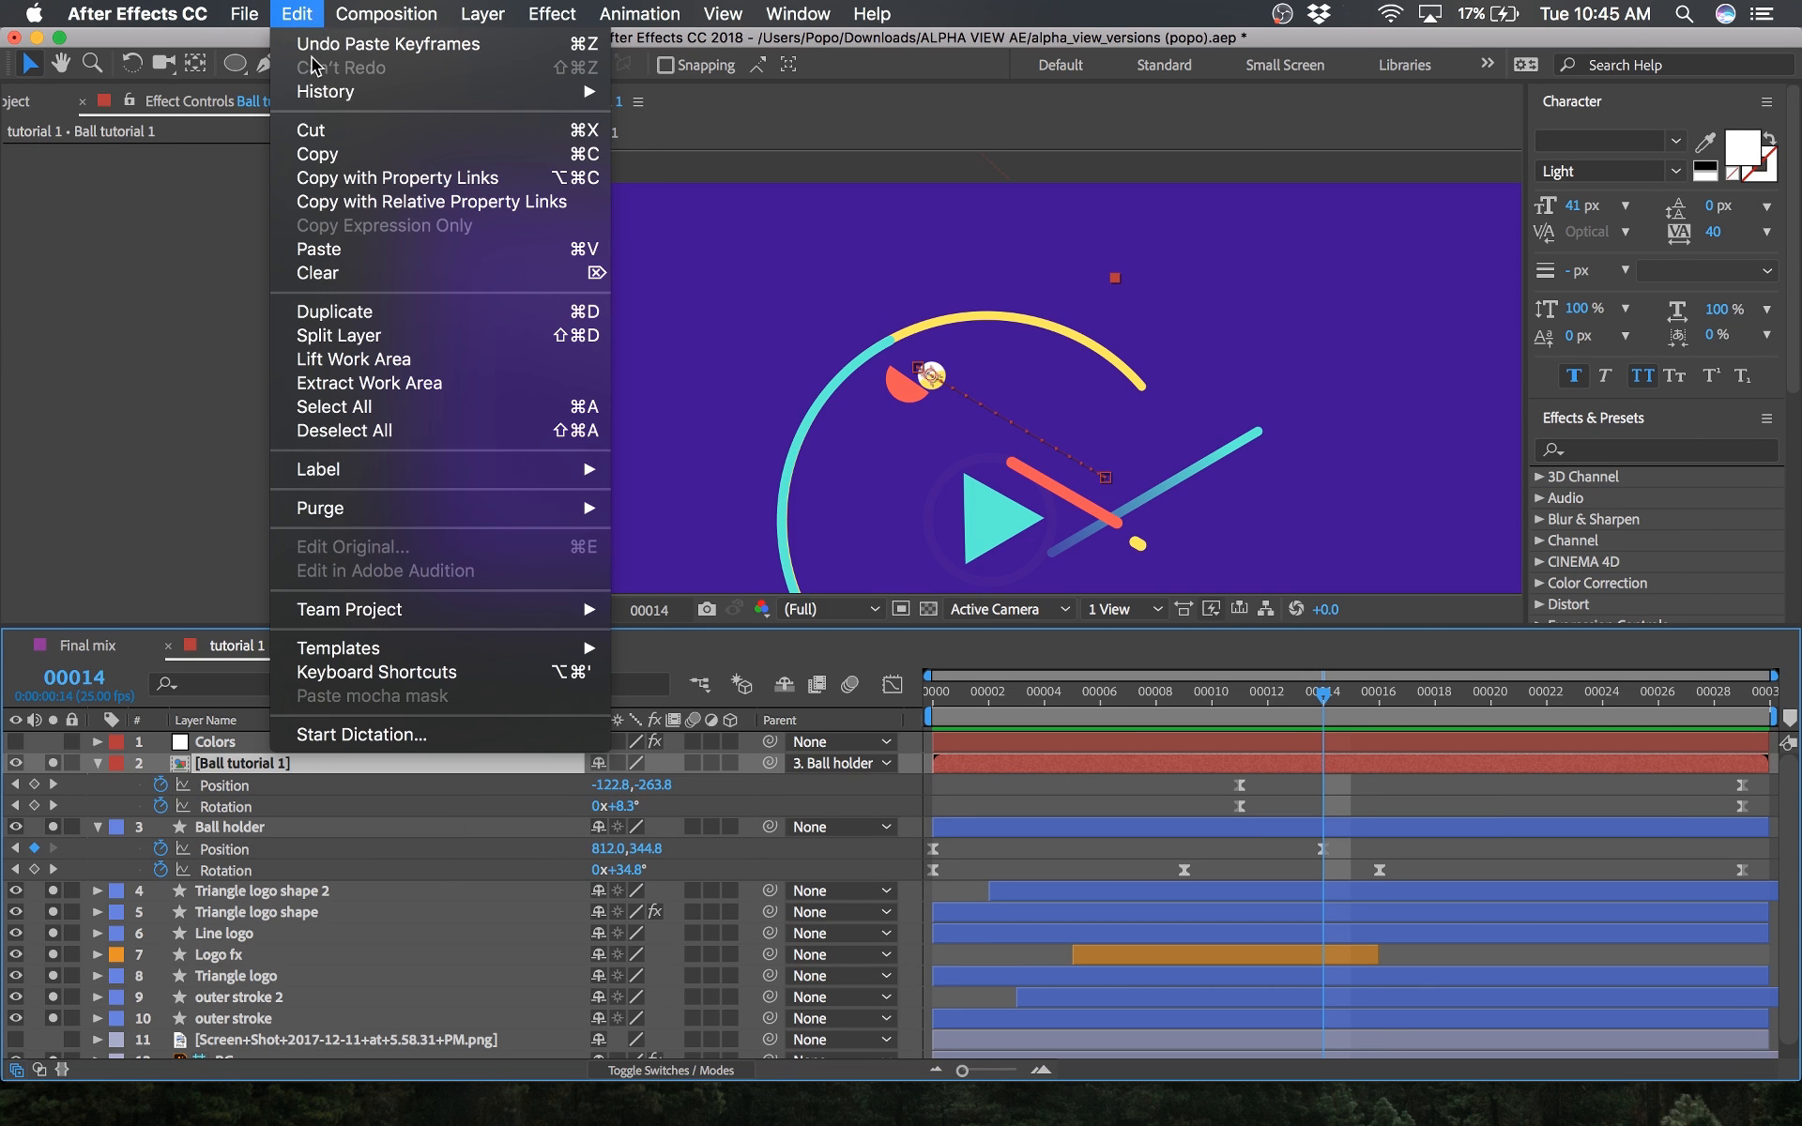
left_click(349, 311)
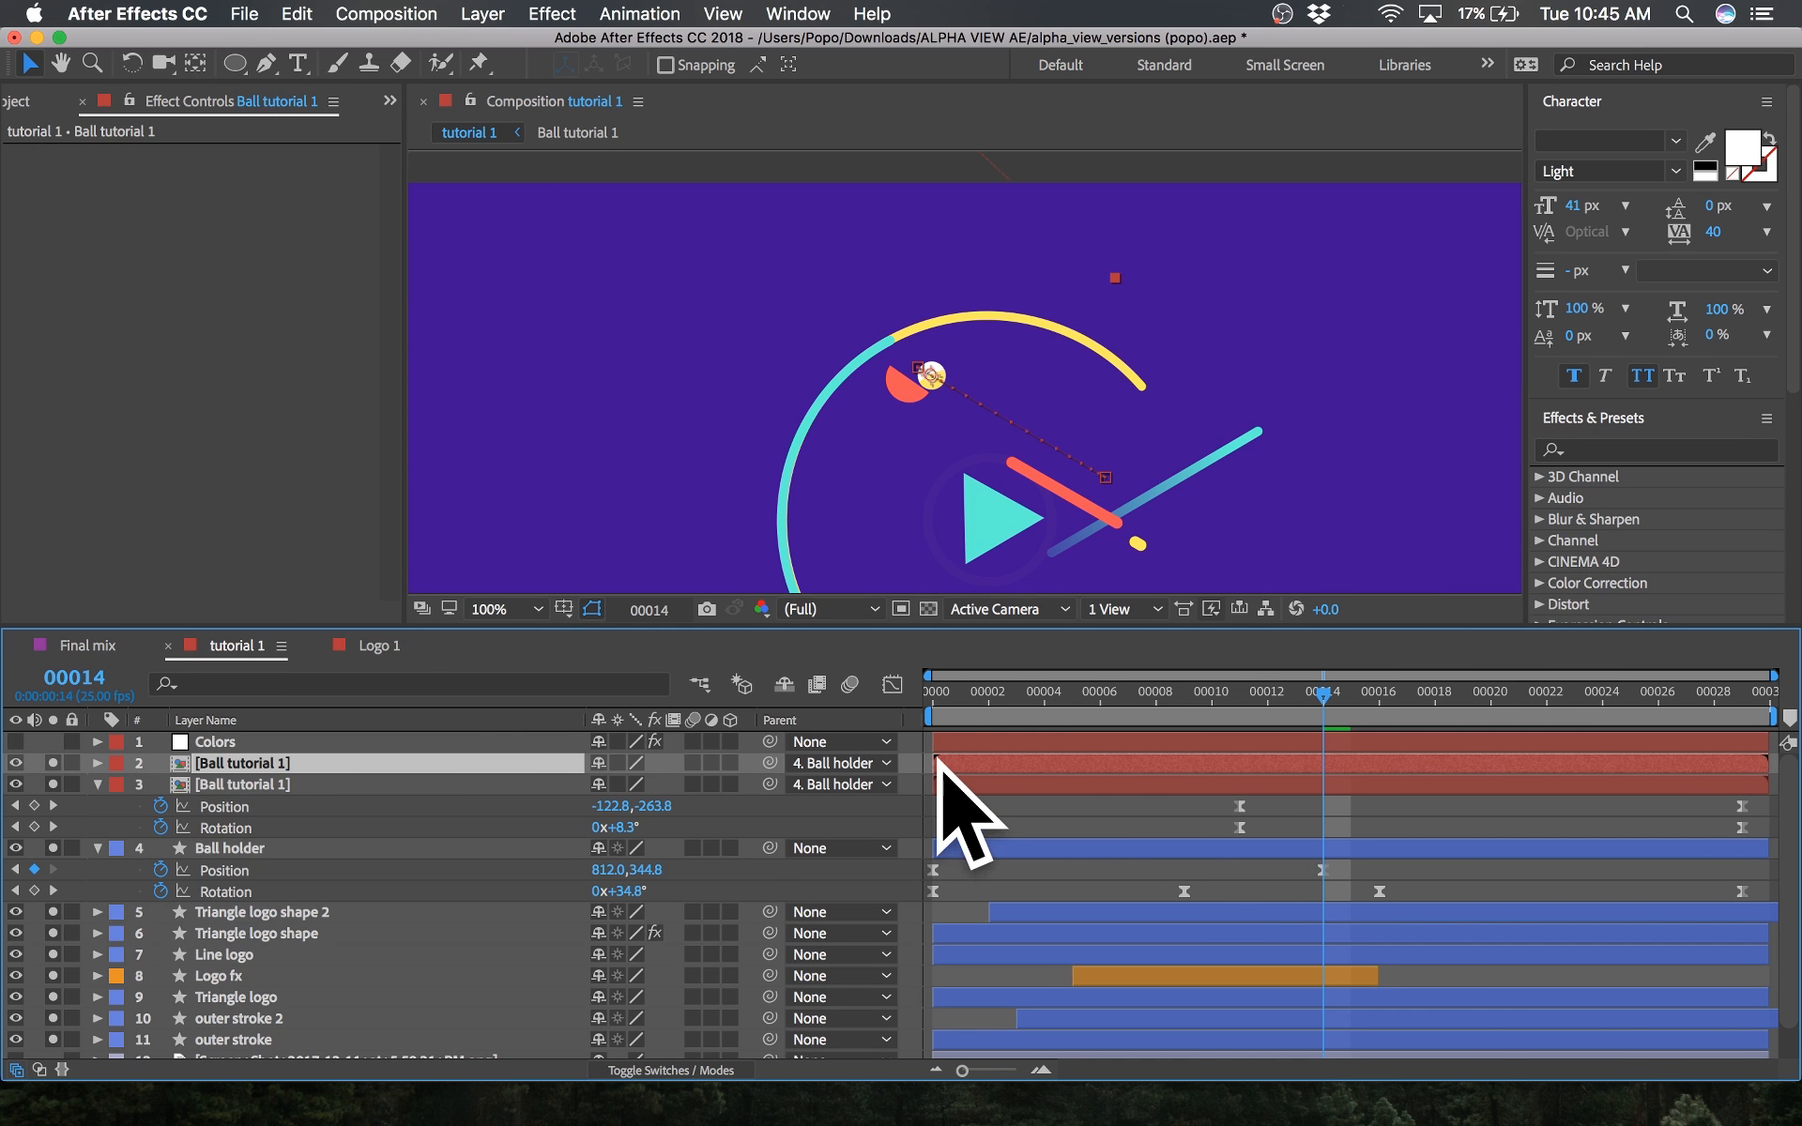
left_click_drag(933, 763, 1128, 763)
key("super+z")
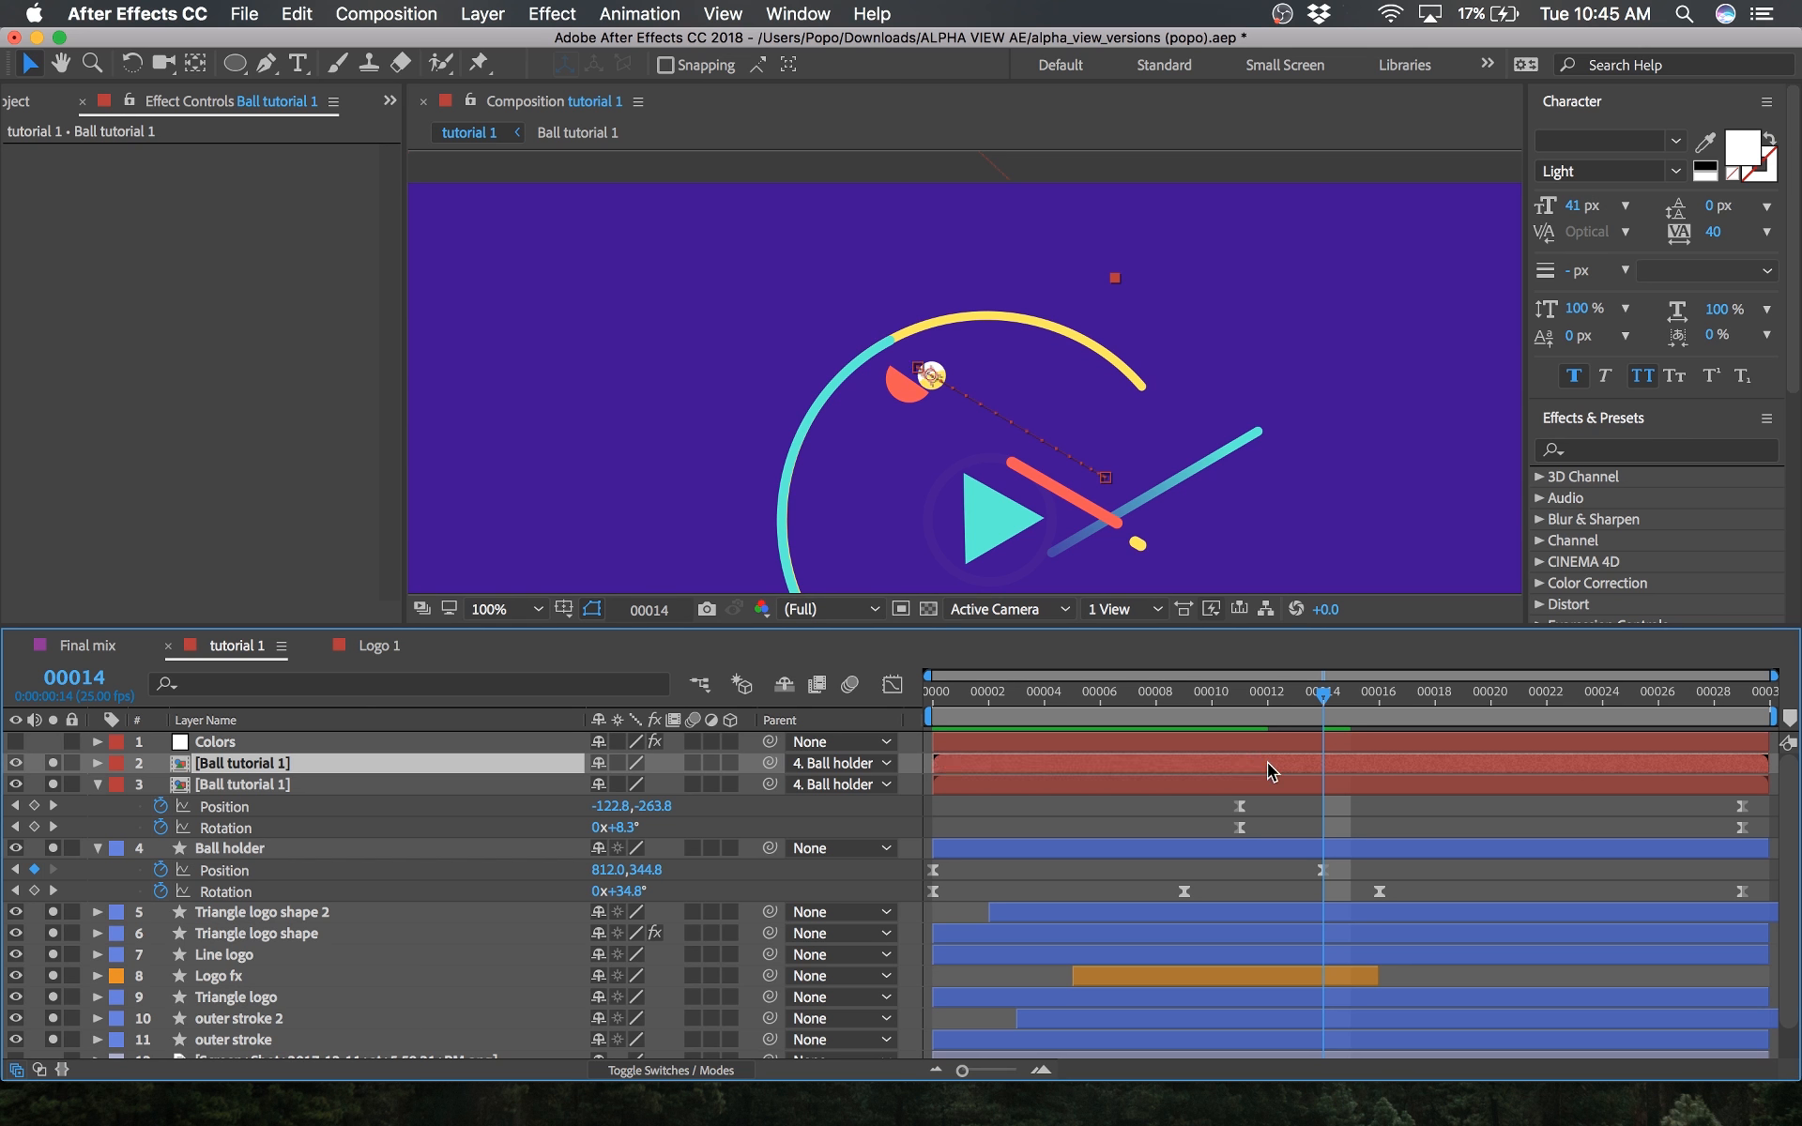
key("super+z")
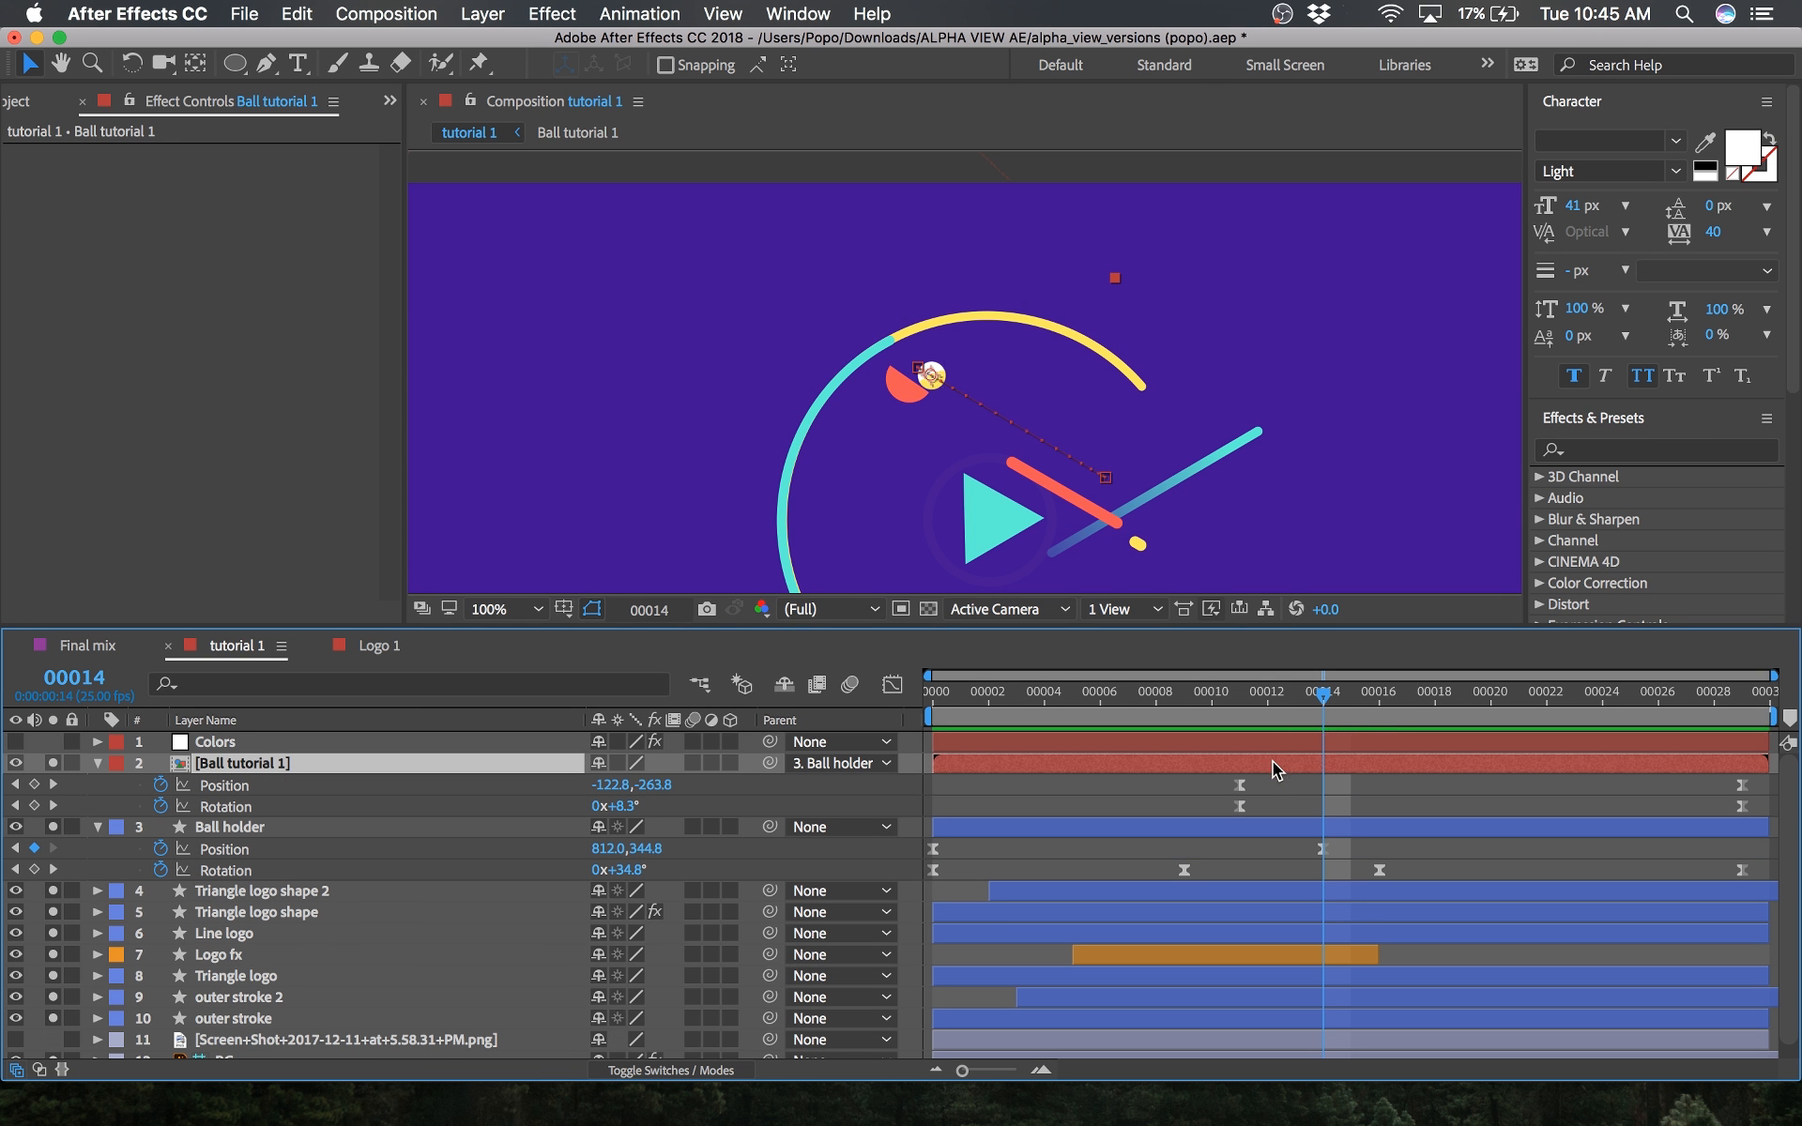
left_click(313, 13)
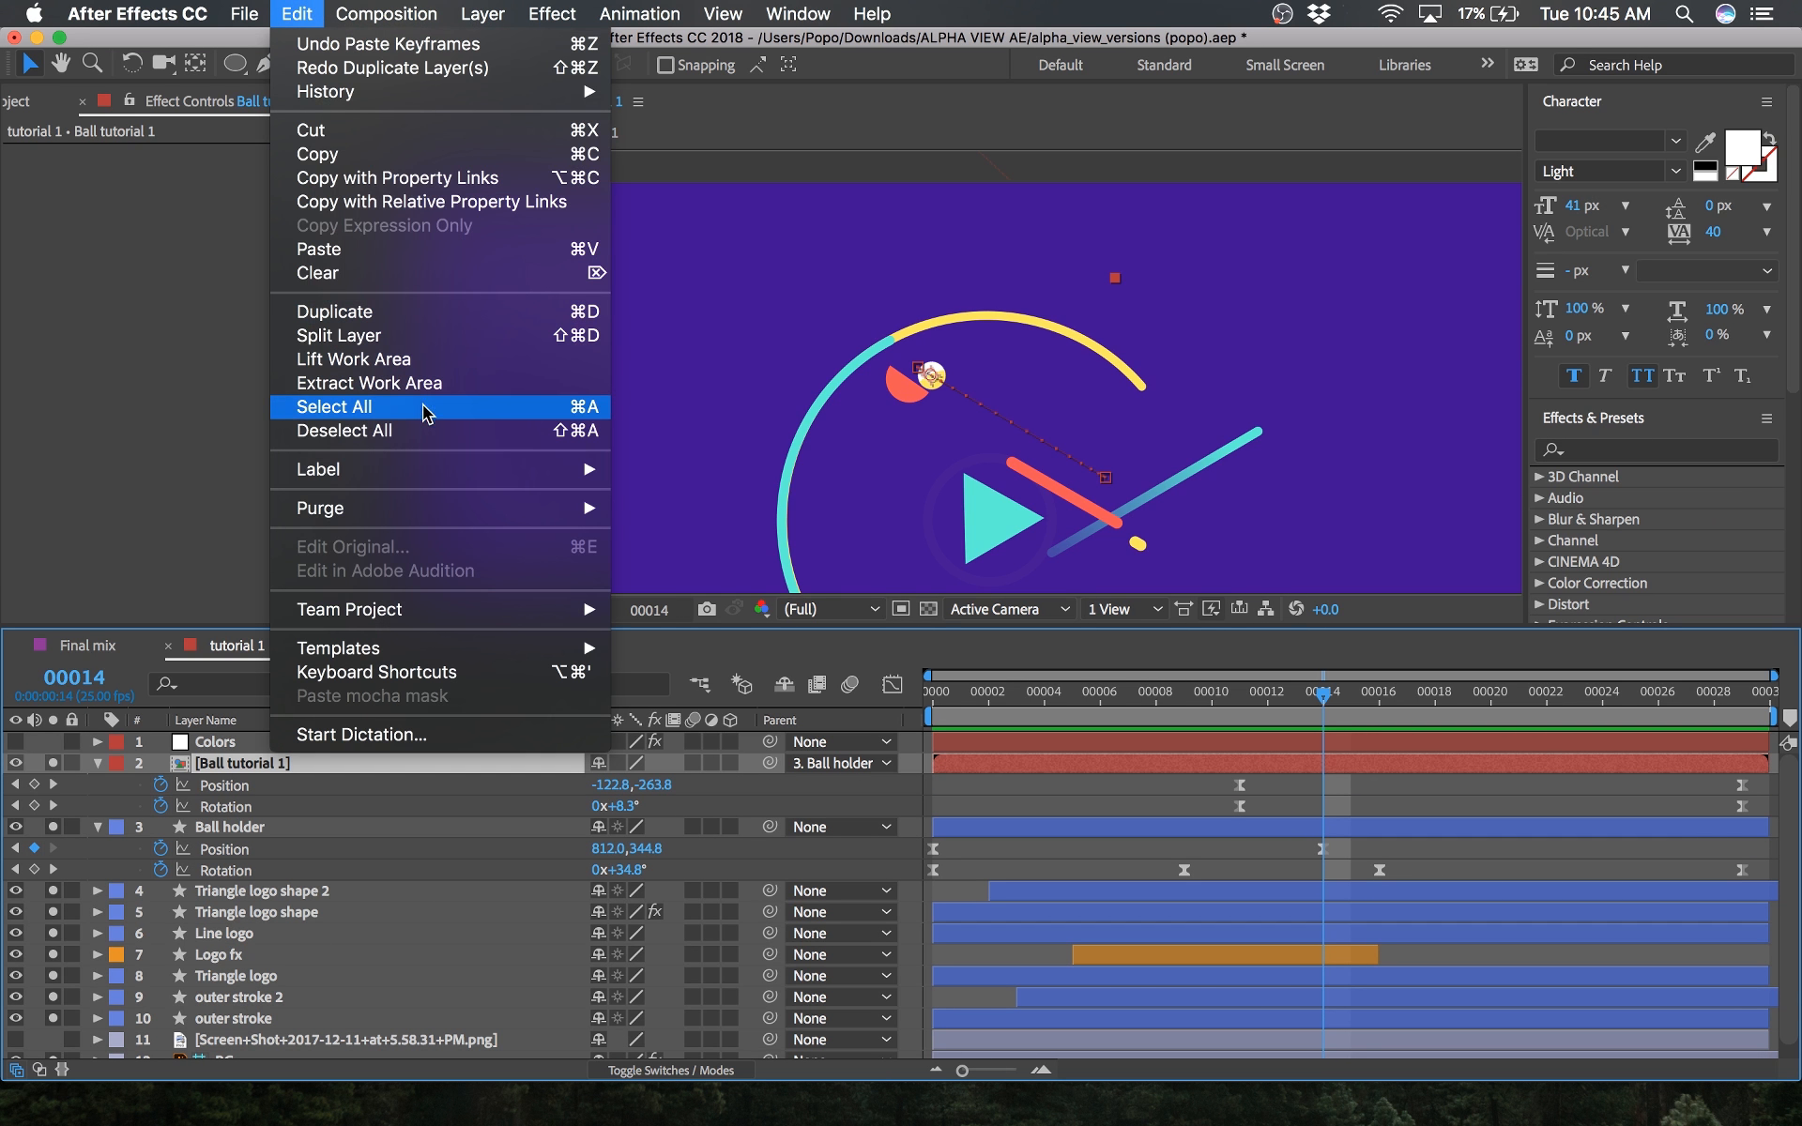
left_click(589, 337)
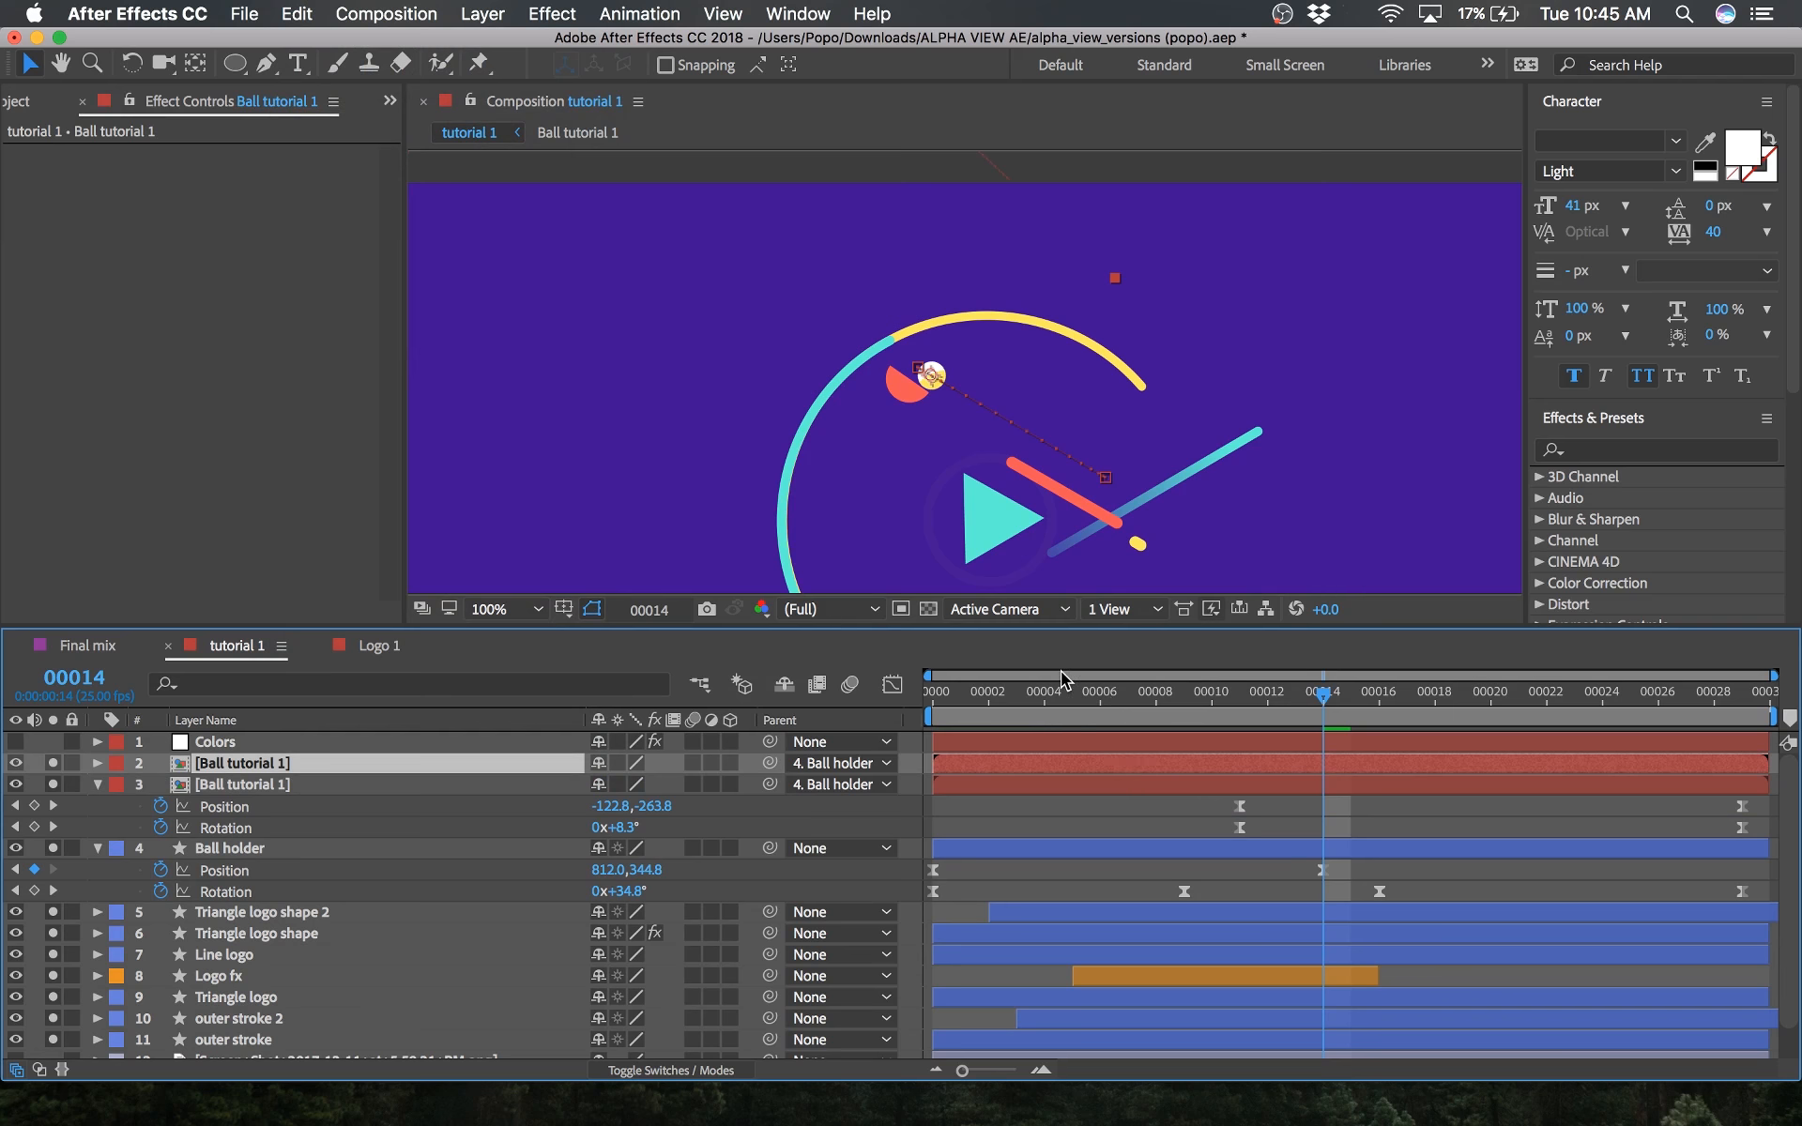
key("super+z")
Step: Split the Ball tutorial 1 layer at frame 14 and set the later part's parent to None
left_click(296, 14)
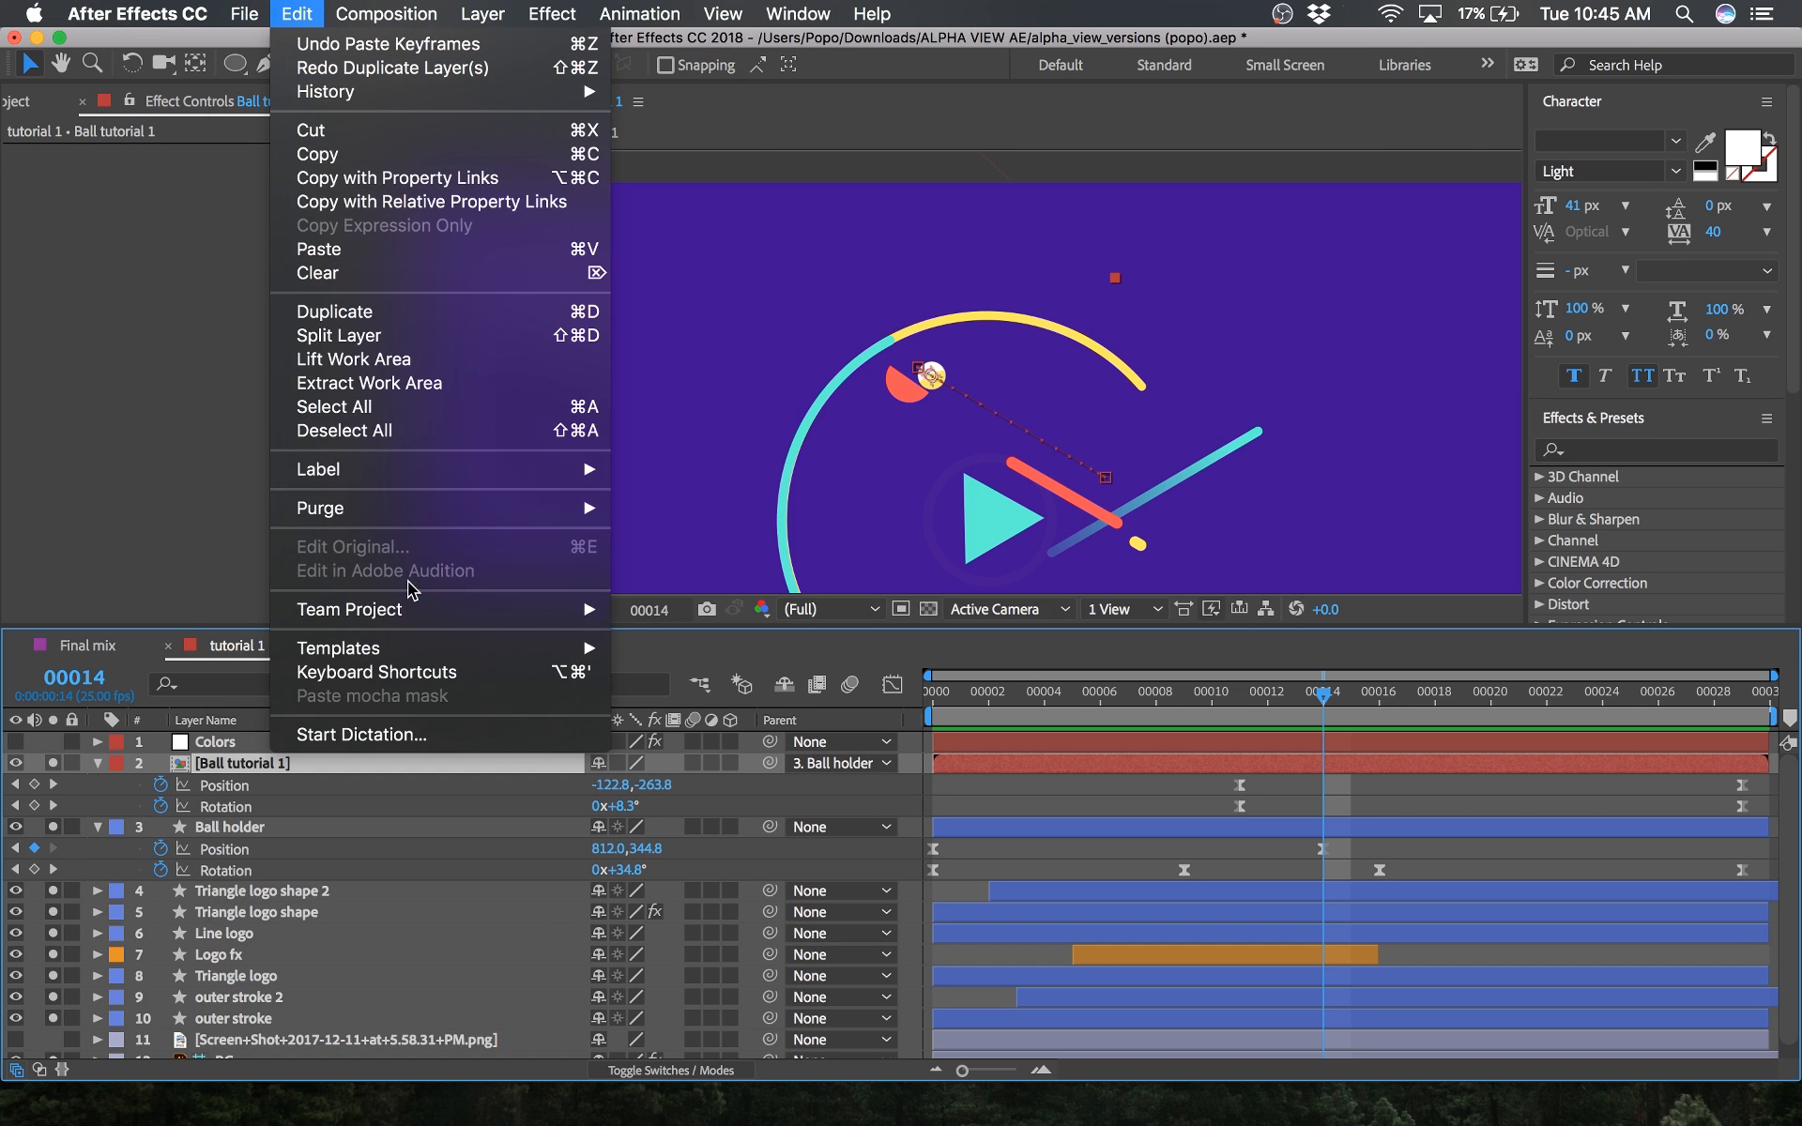
left_click(406, 338)
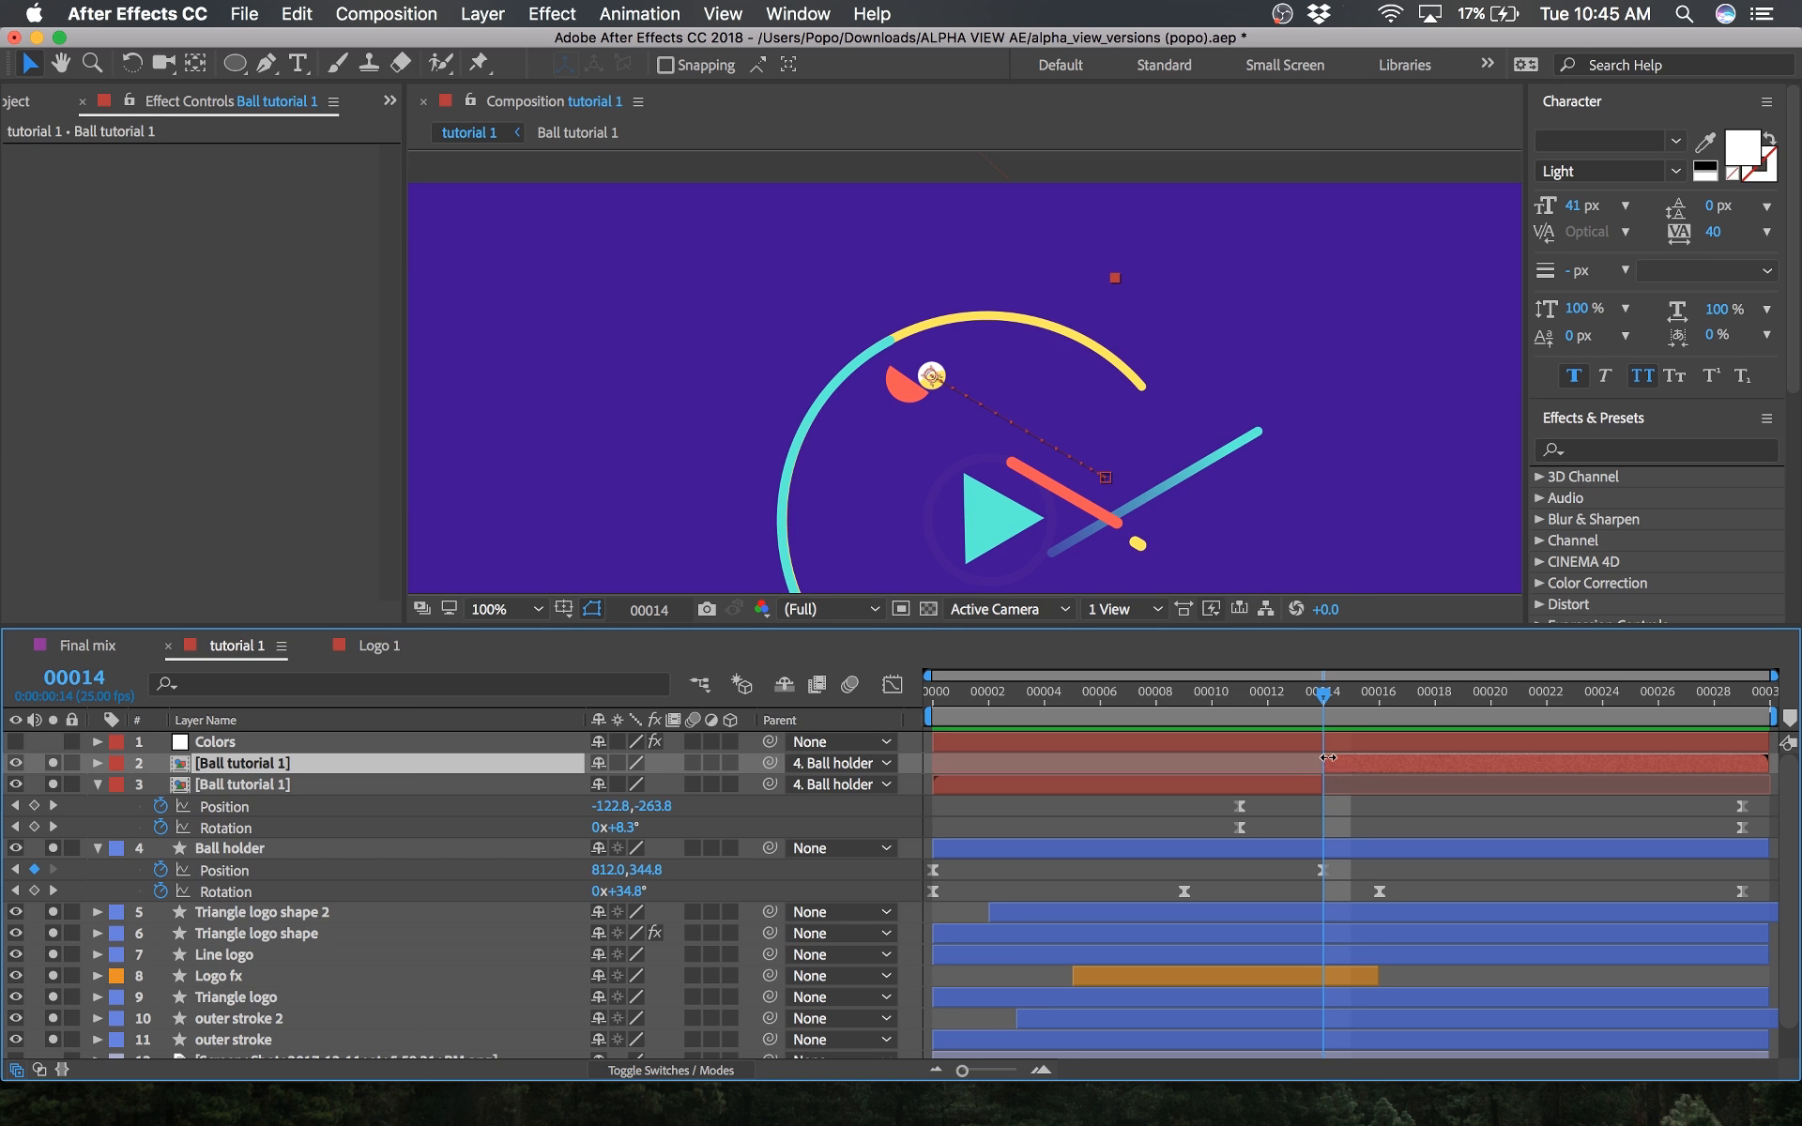
left_click(859, 763)
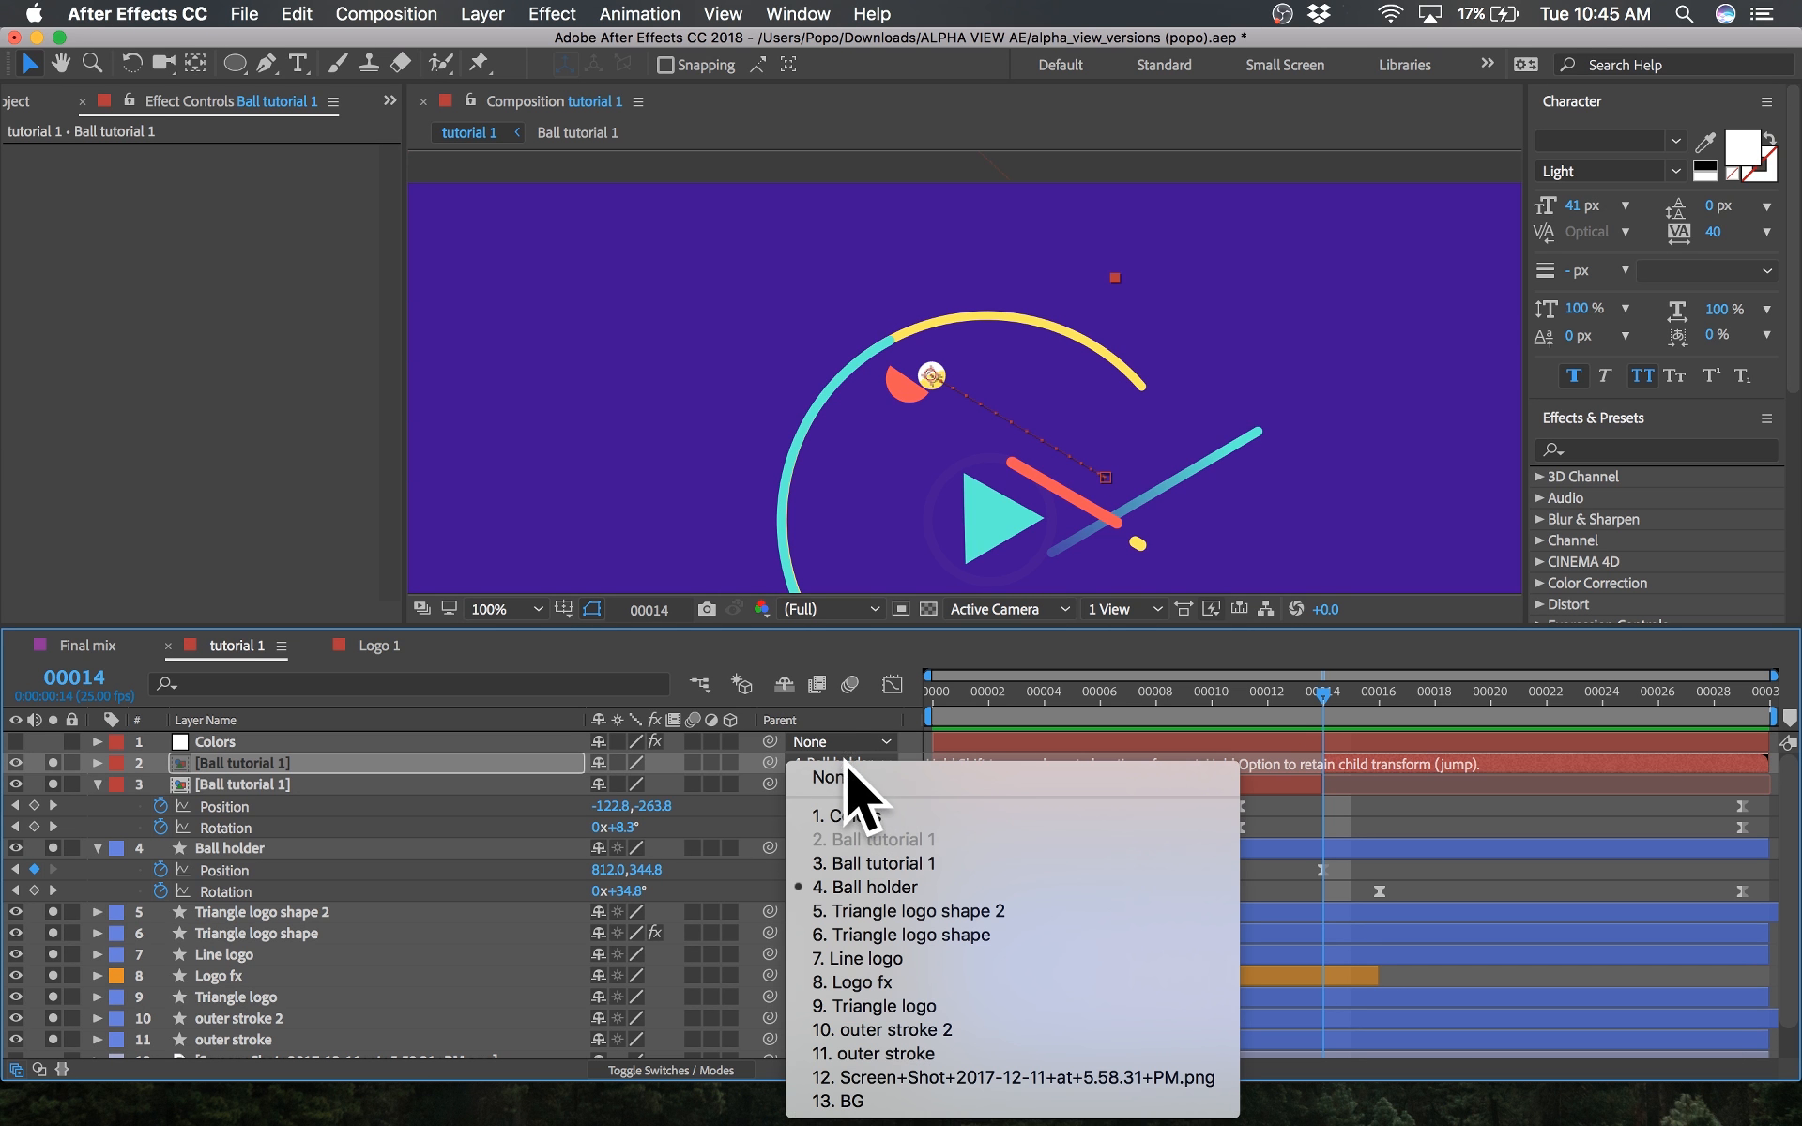
left_click(855, 772)
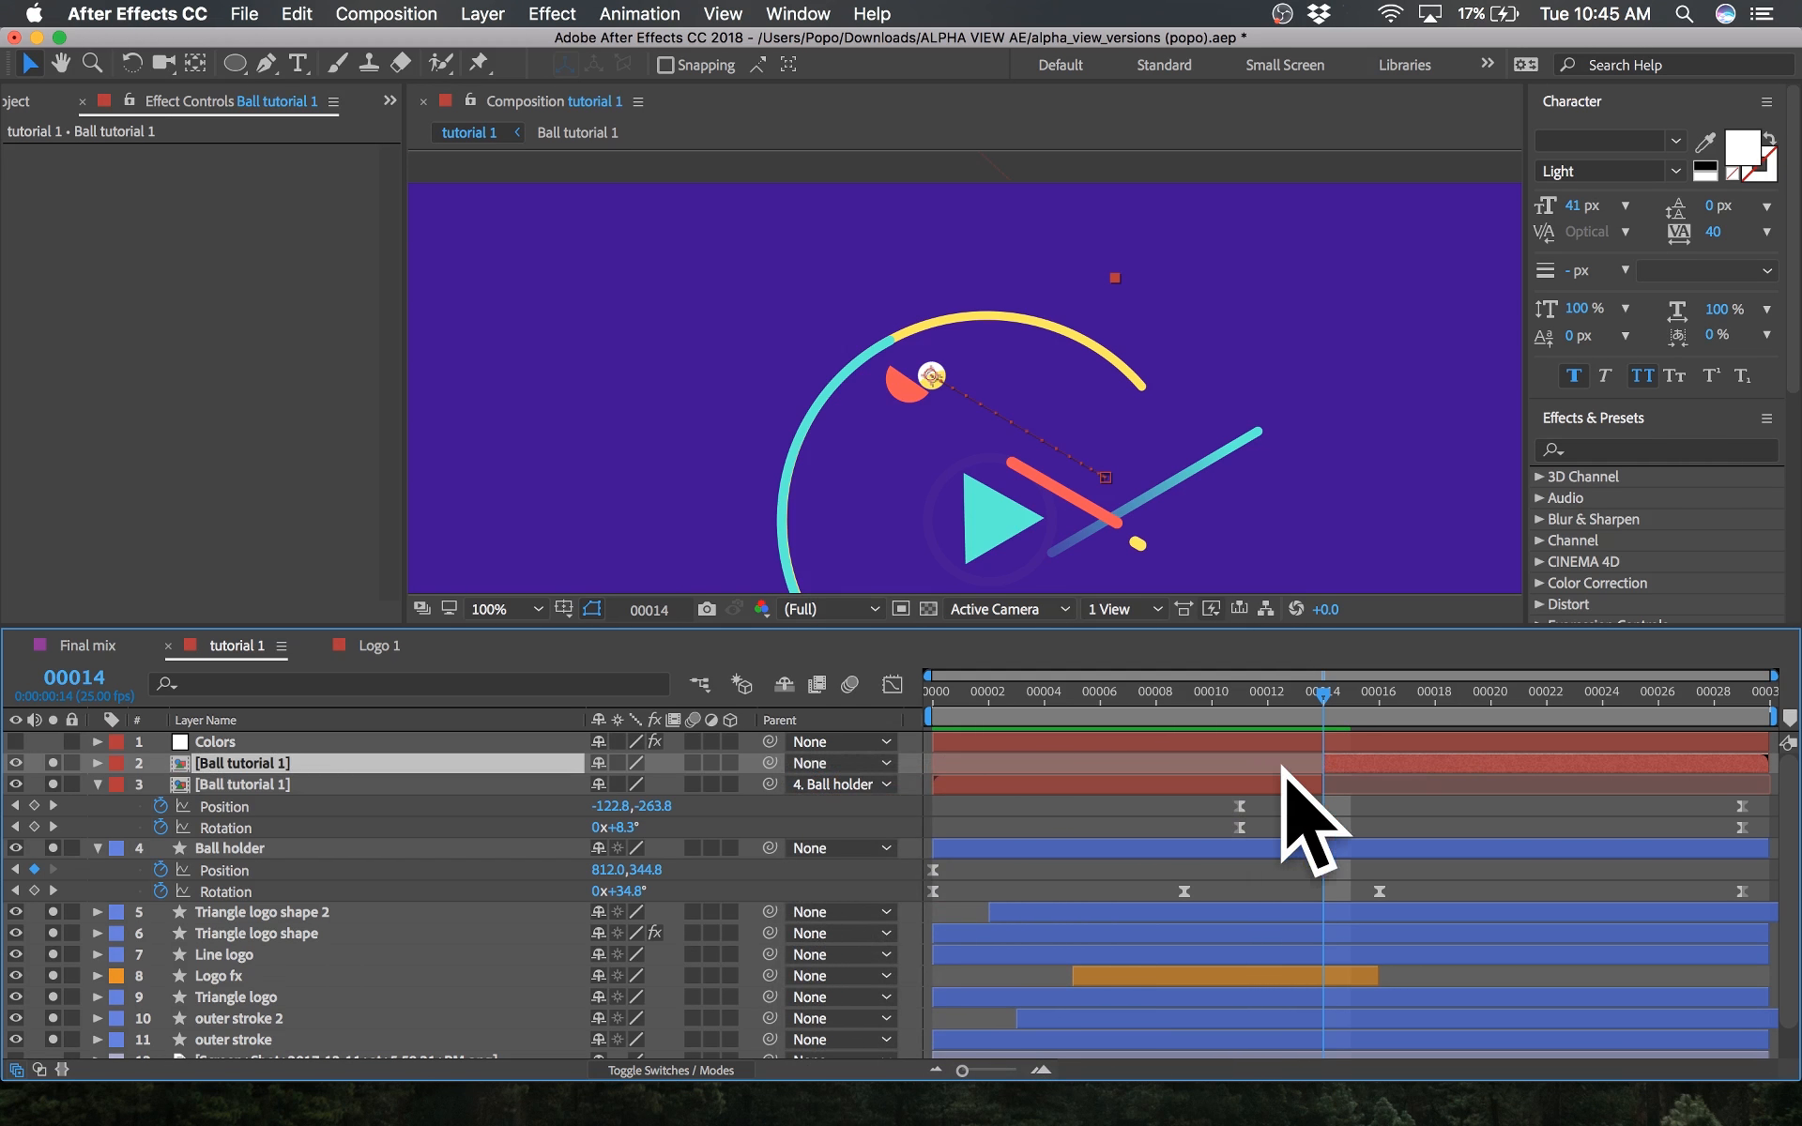
Step: Play back the animation and check the ball and its holder at frames 14 and 16
left_click(1433, 809)
key("space")
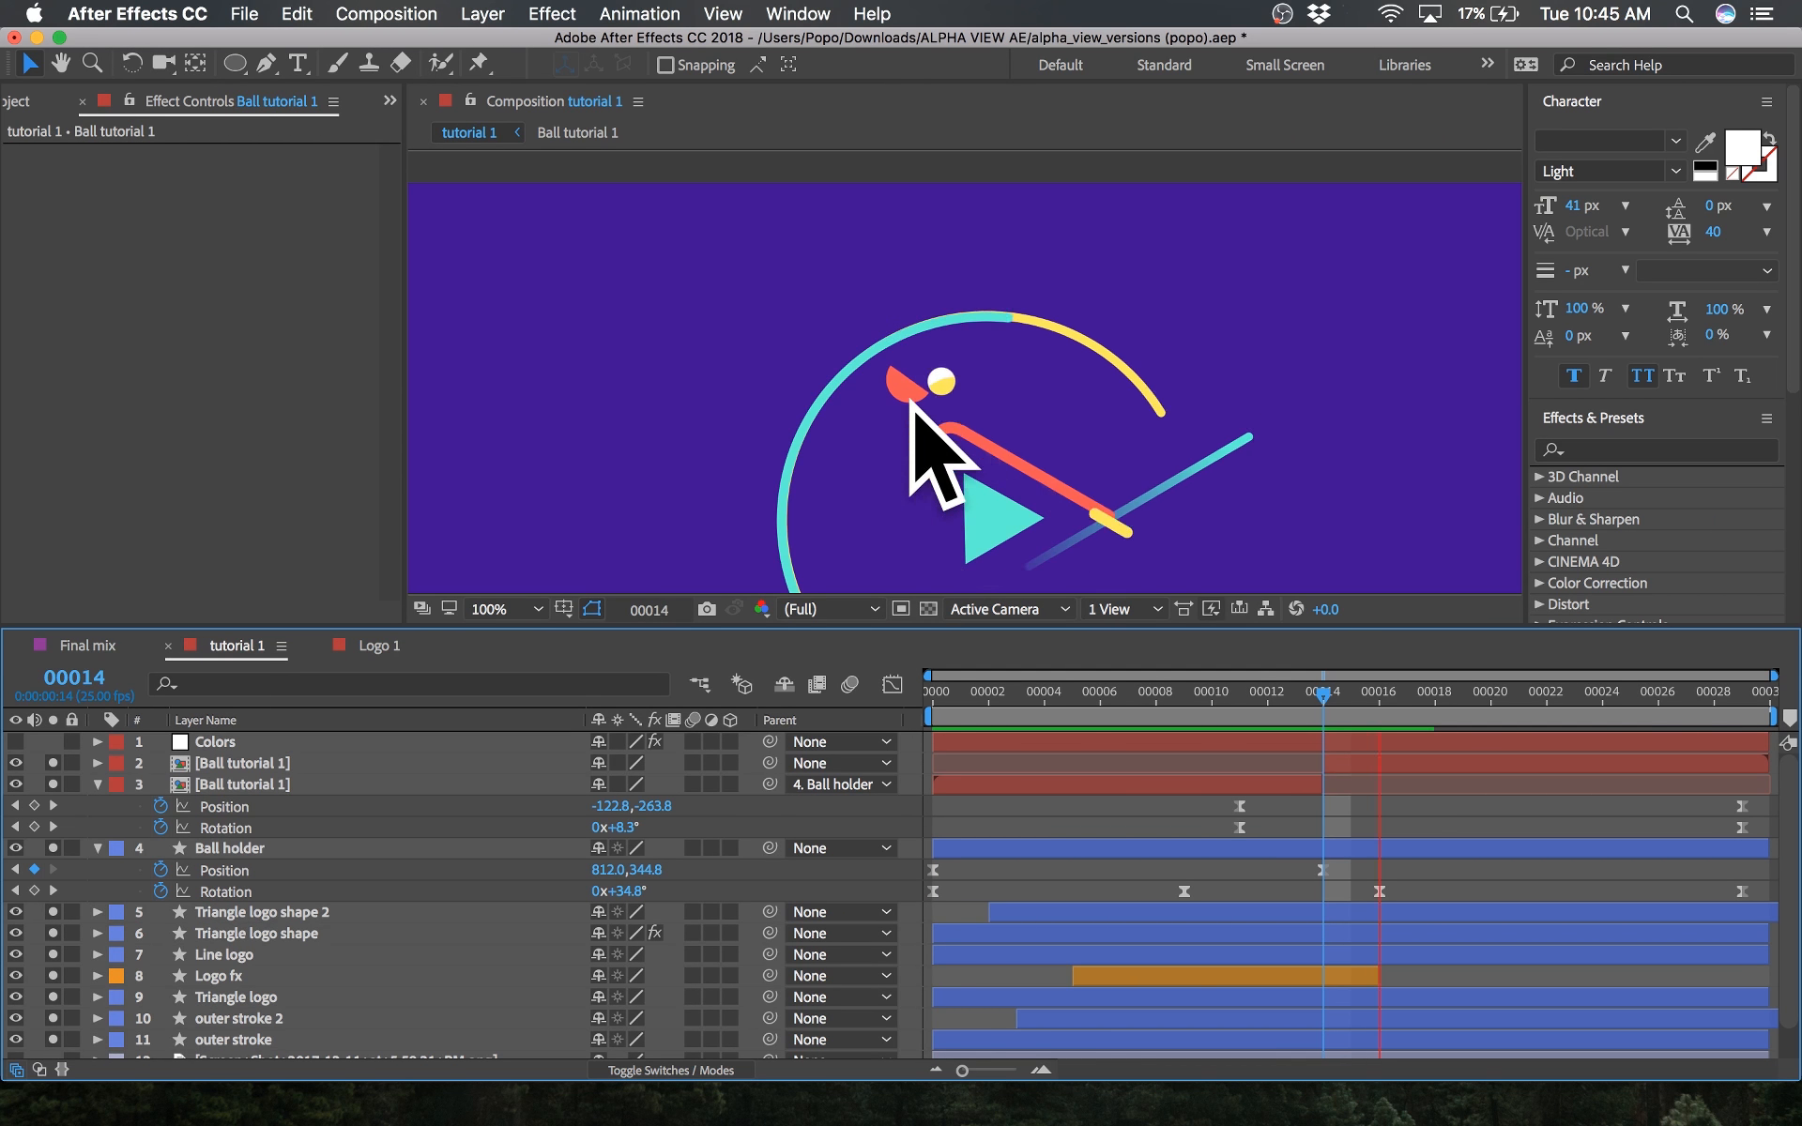
left_click(1364, 850)
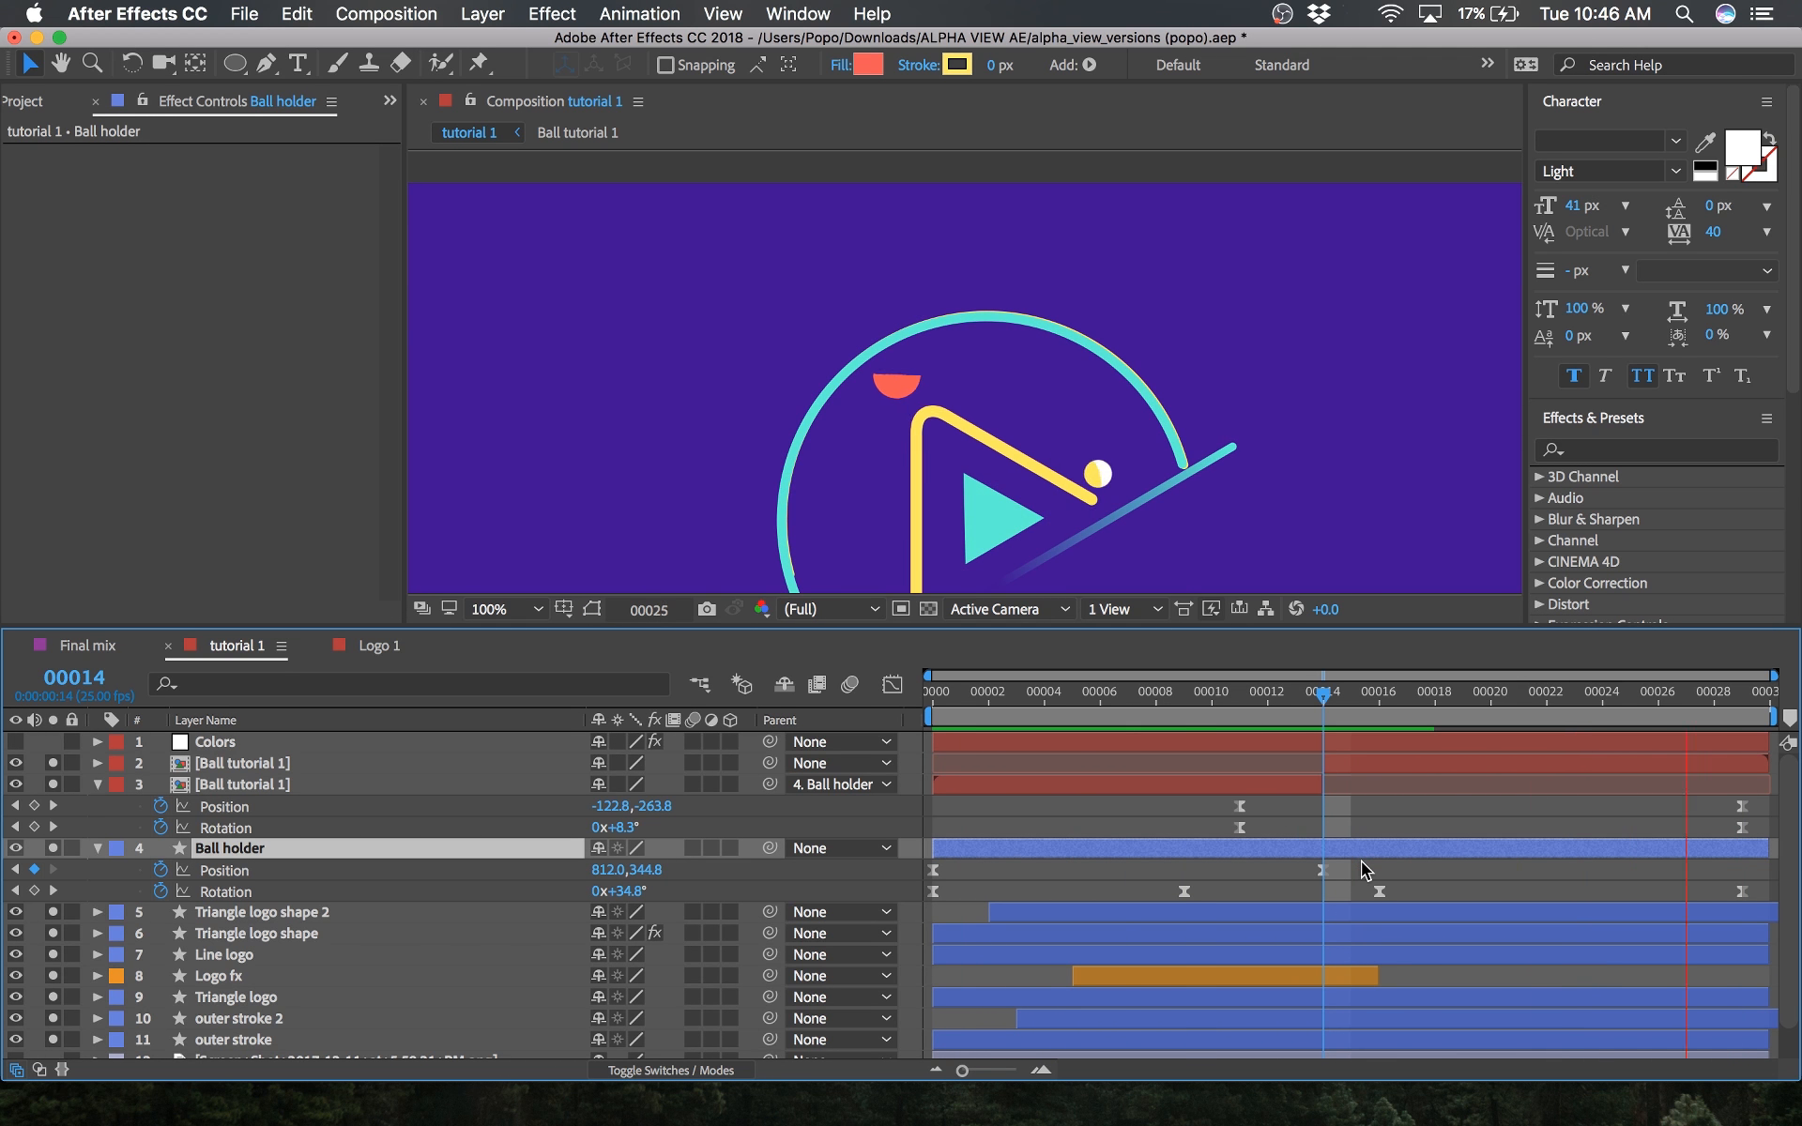
left_click(1323, 696)
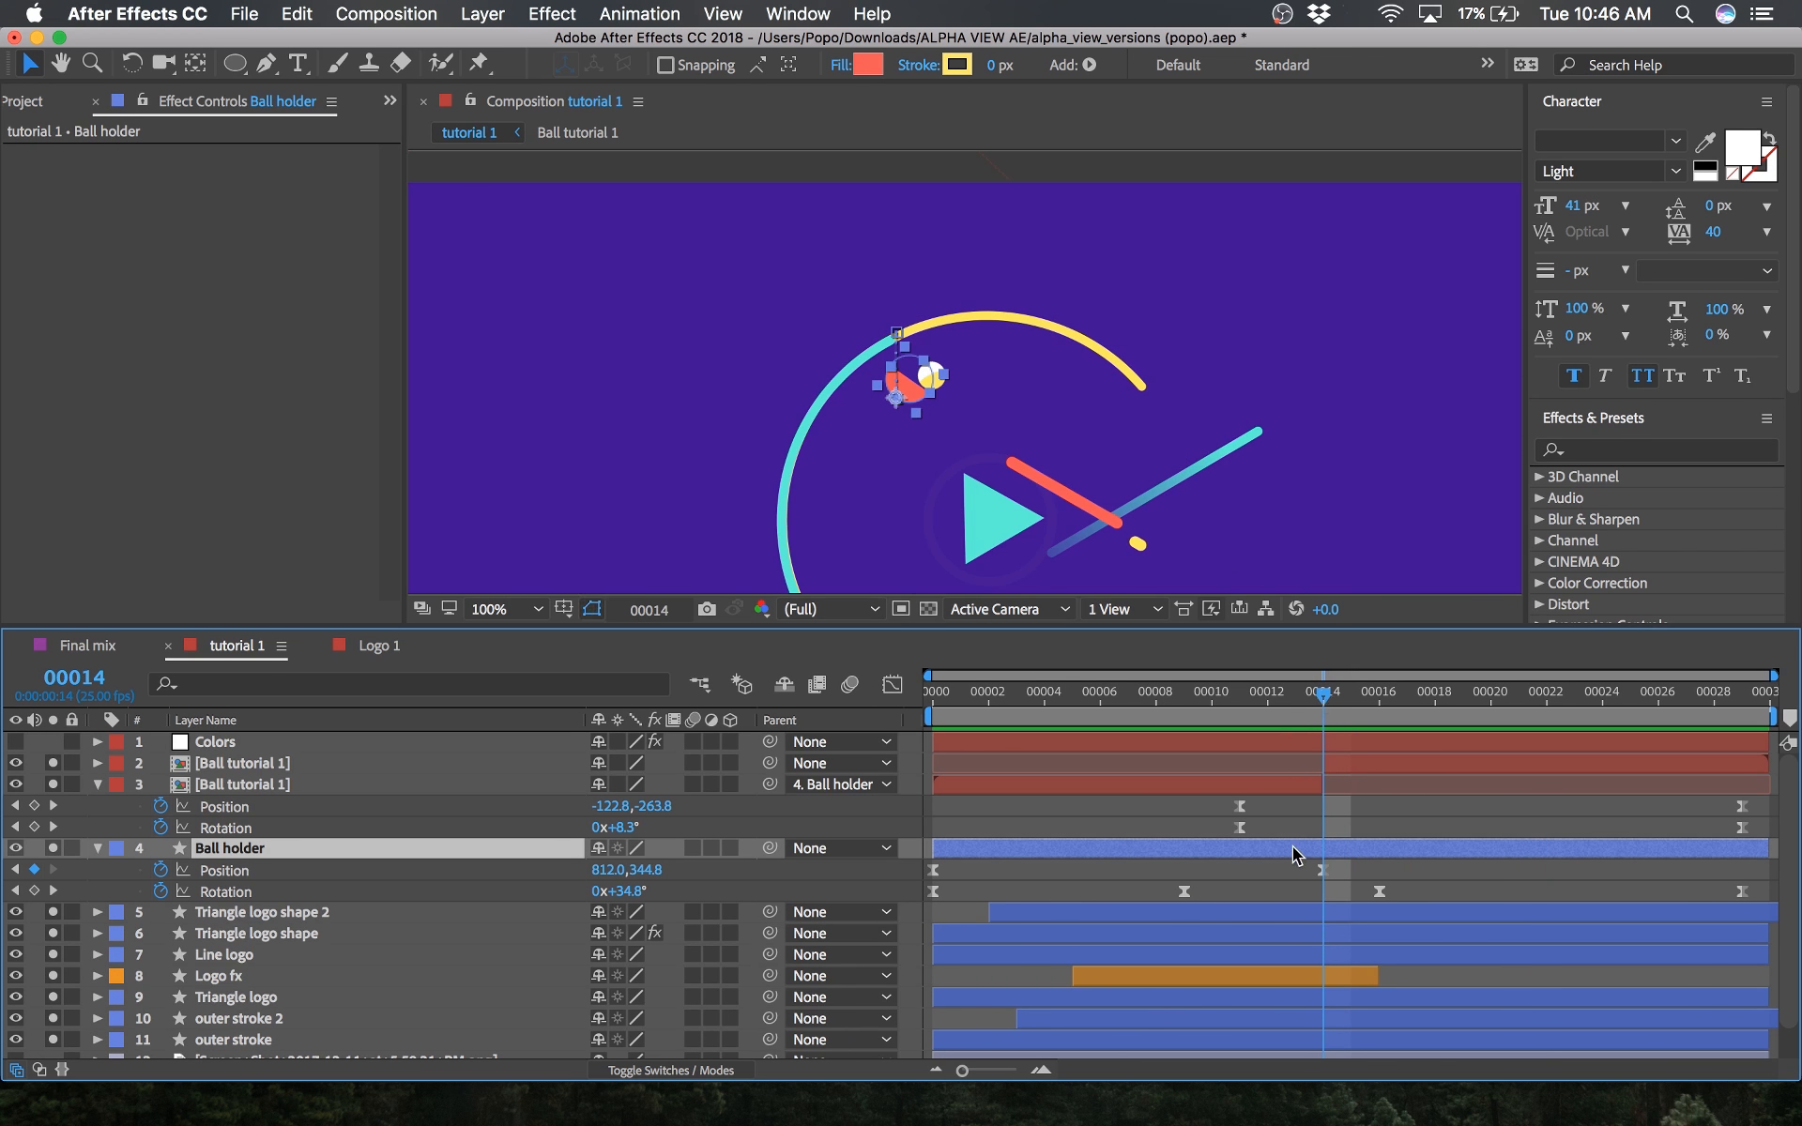
left_click(1373, 700)
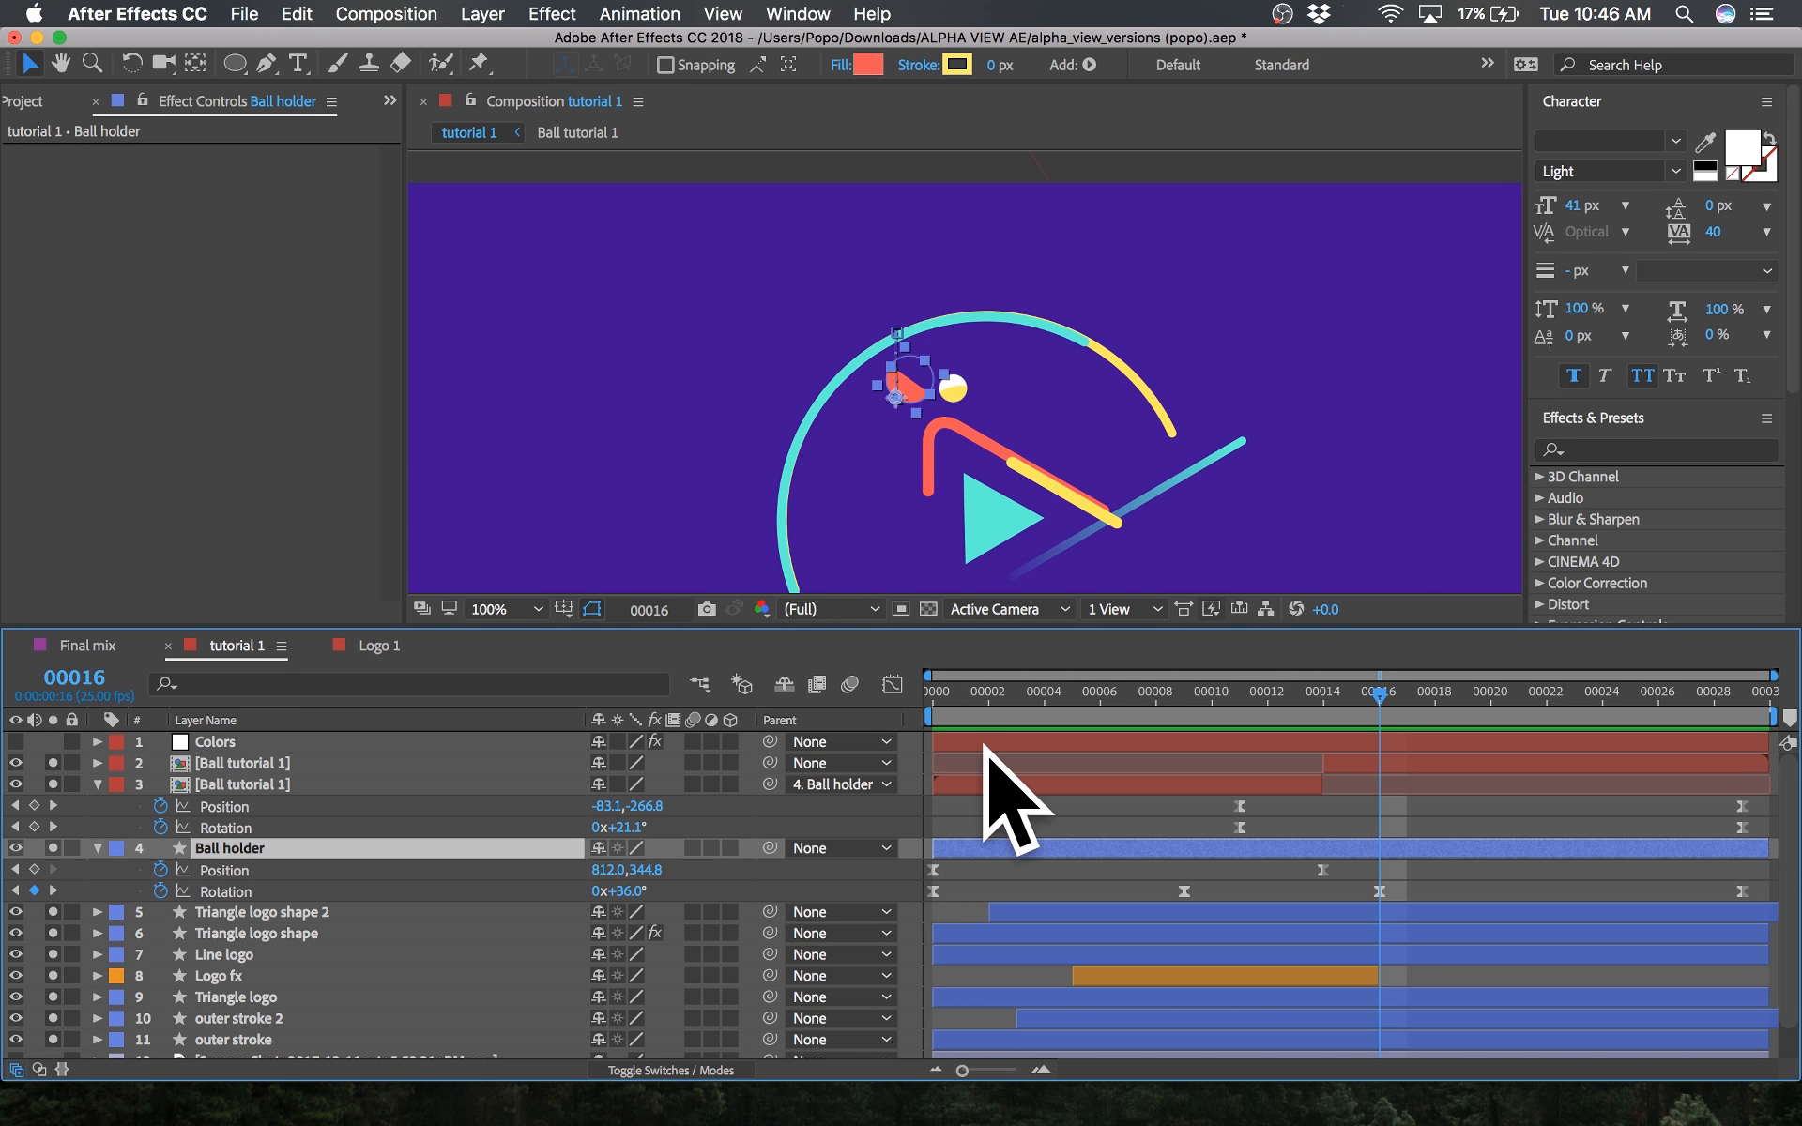
Step: Collapse the properties of the earlier Ball tutorial 1 part and the Ball holder layer, and save the project
left_click(1427, 763)
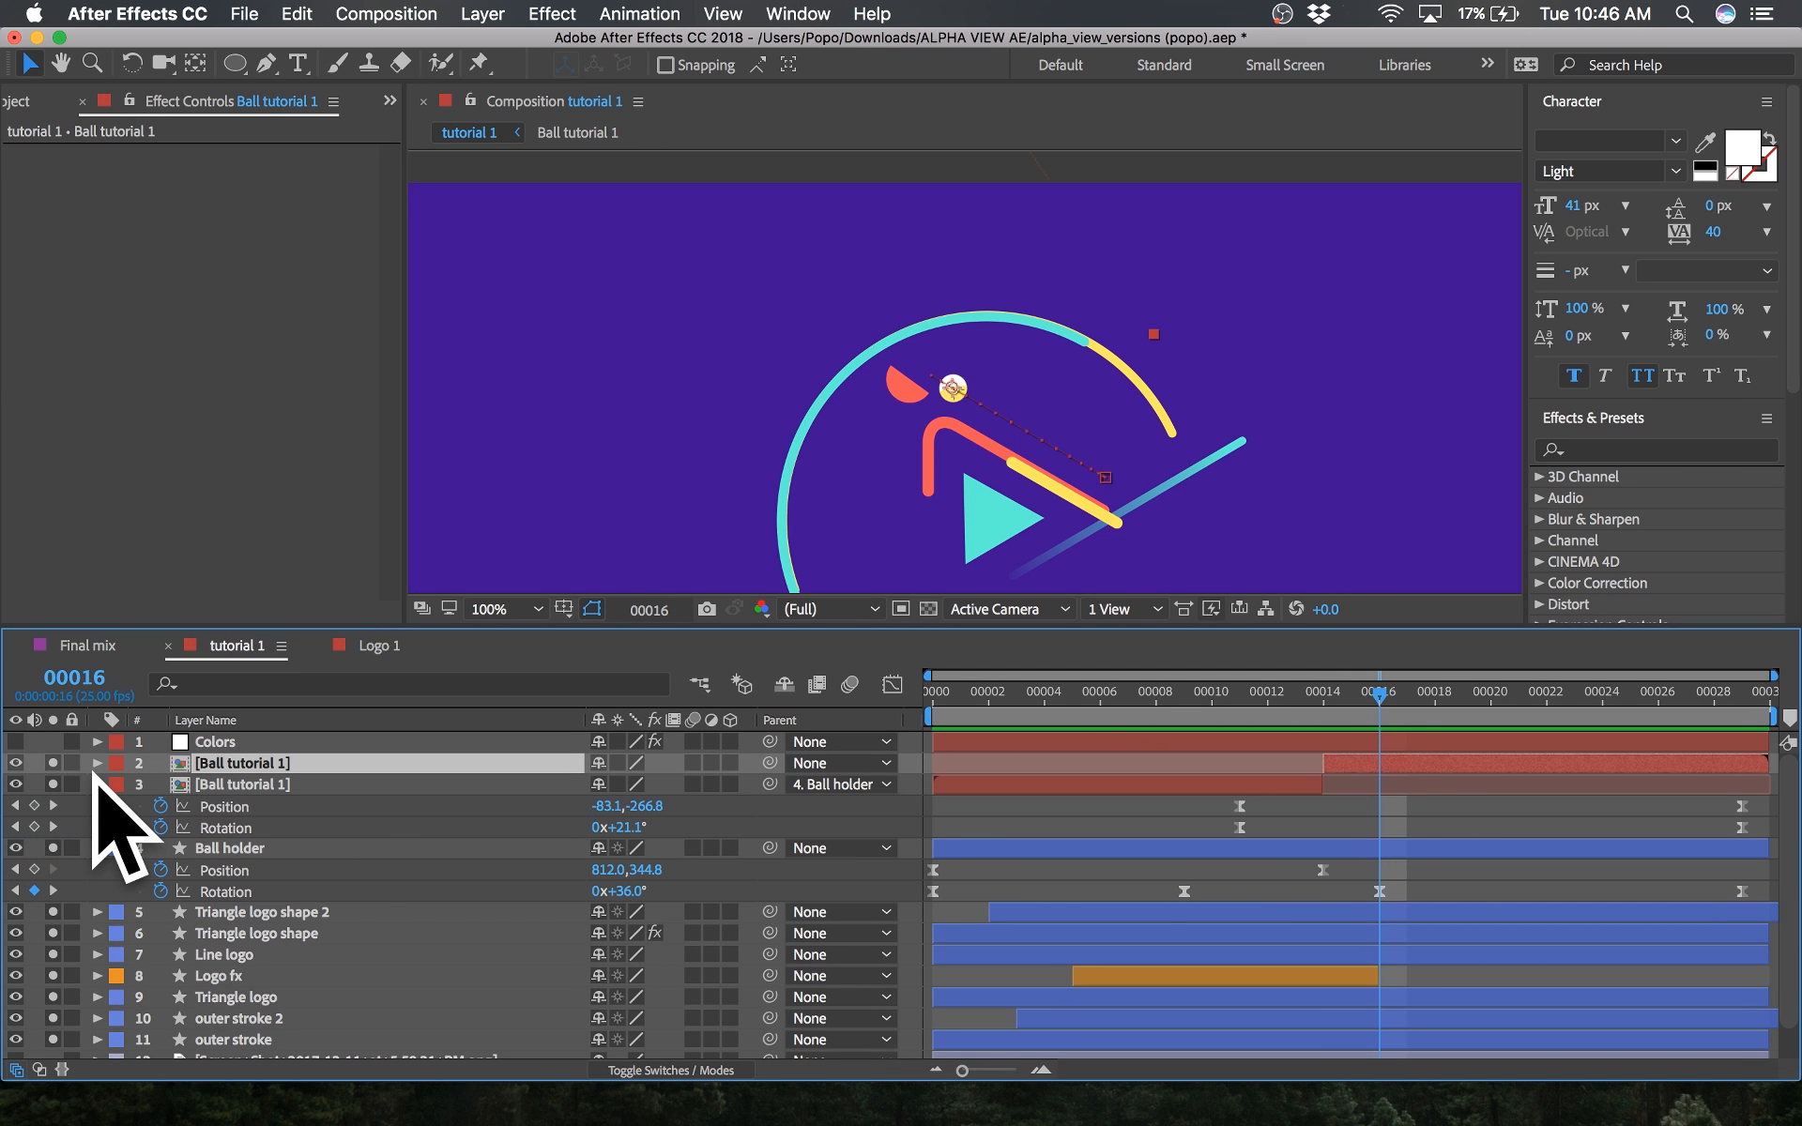
left_click(97, 783)
left_click(96, 806)
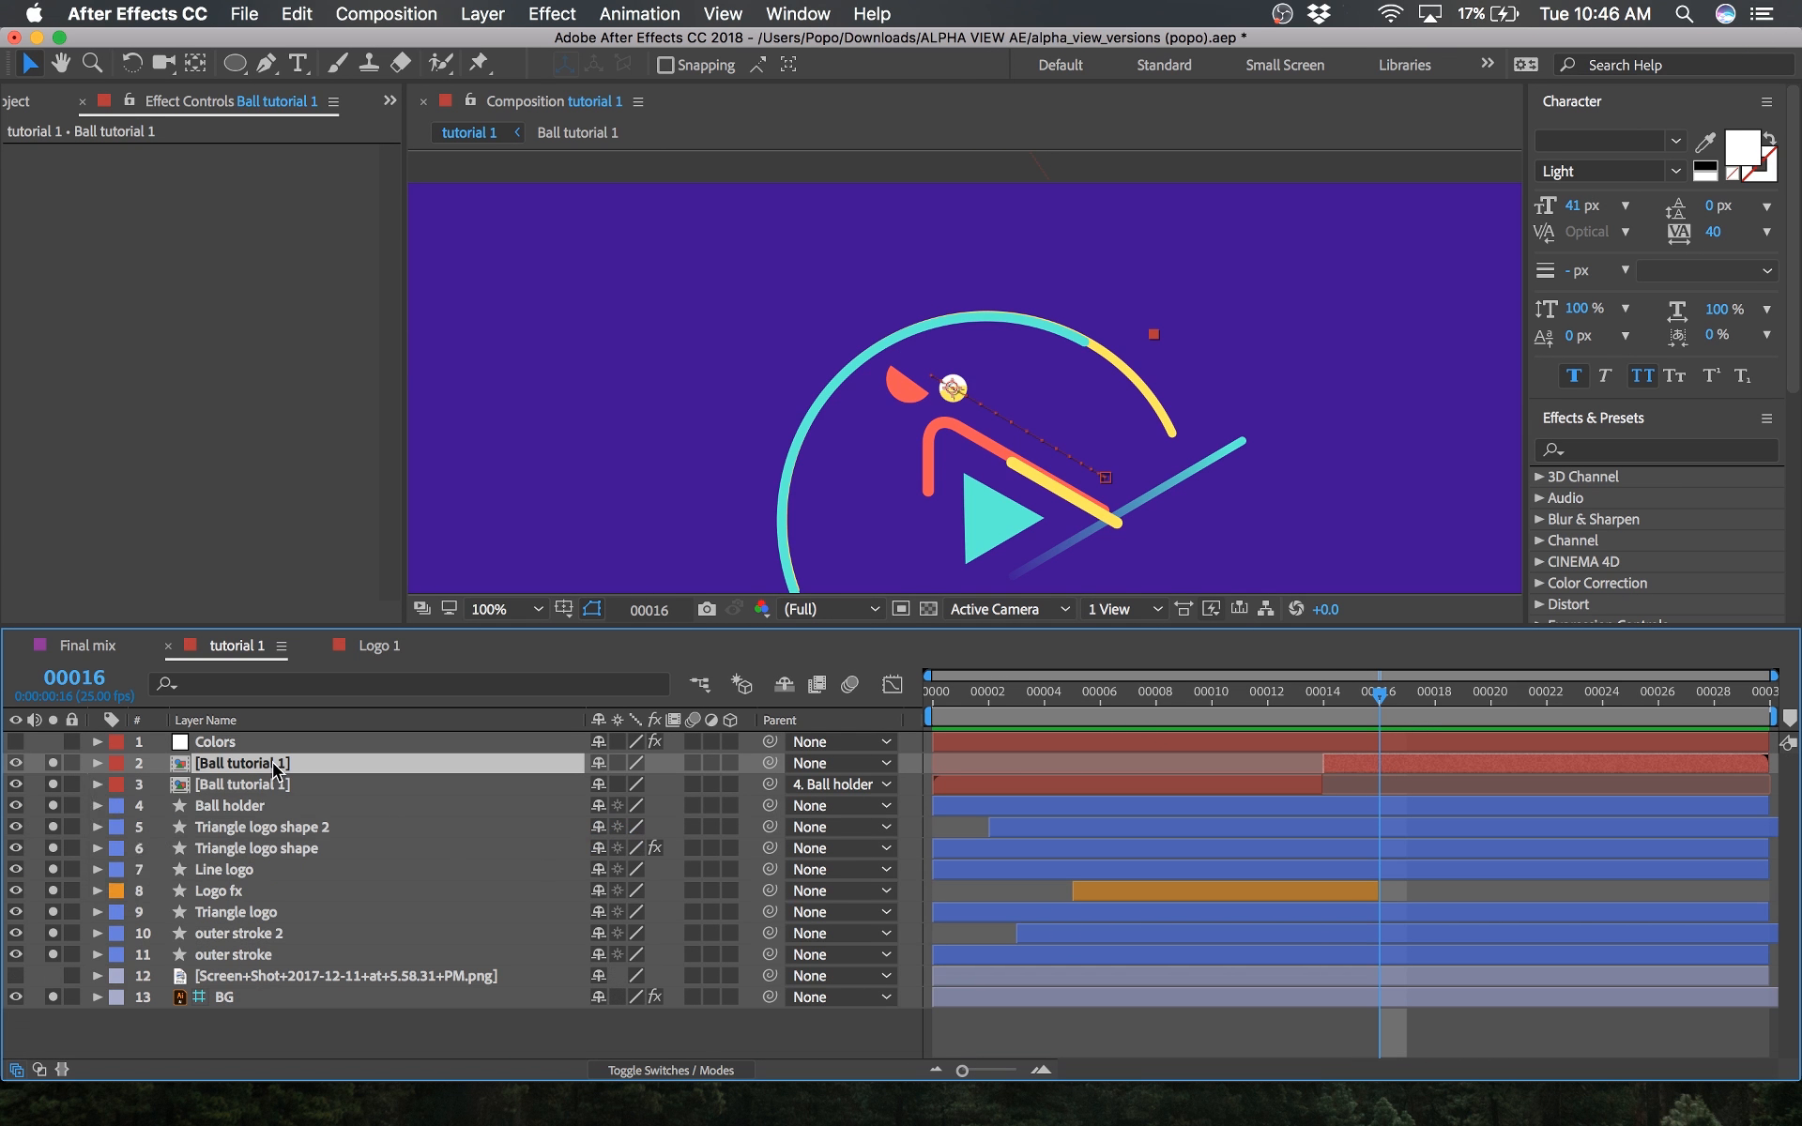
key("cmd+s")
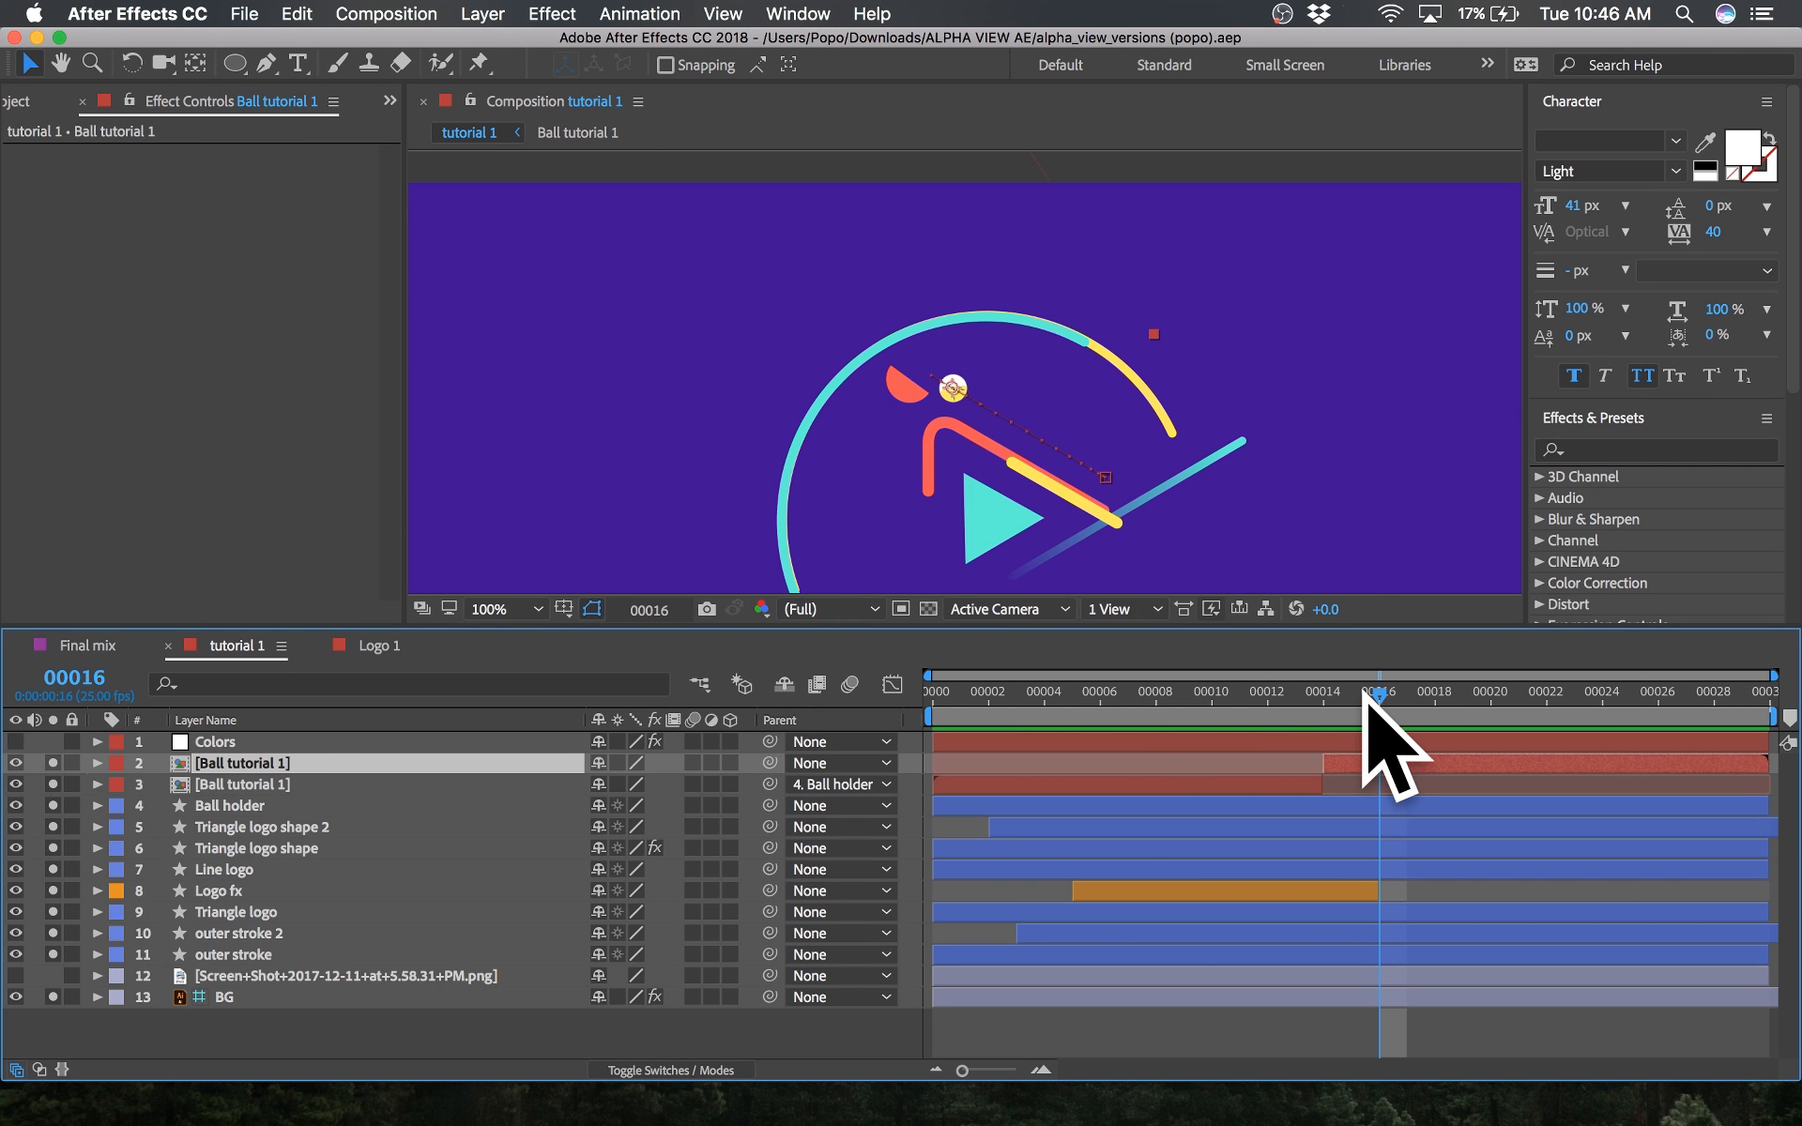
Step: Preview tutorial 1 from the start and scrub the Logo 1 composition to frame 29 for comparison
key("space")
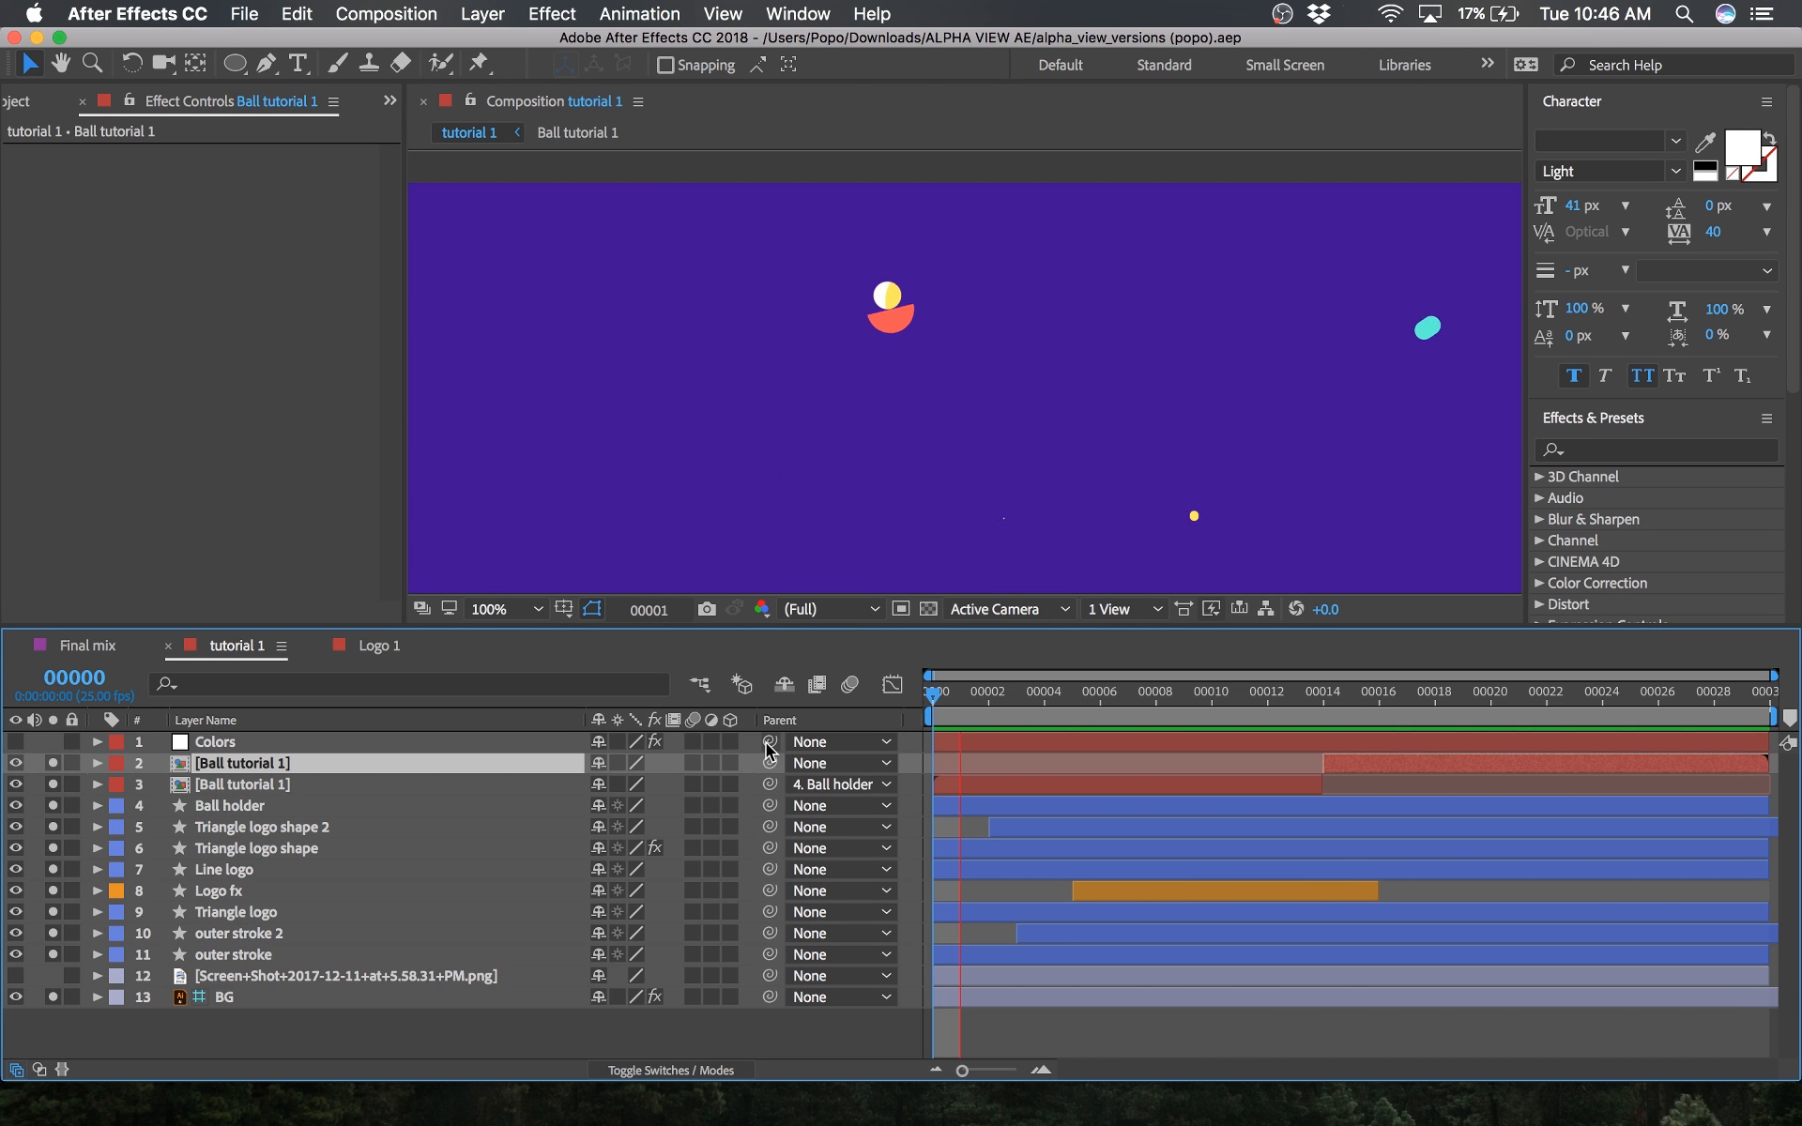
key("space")
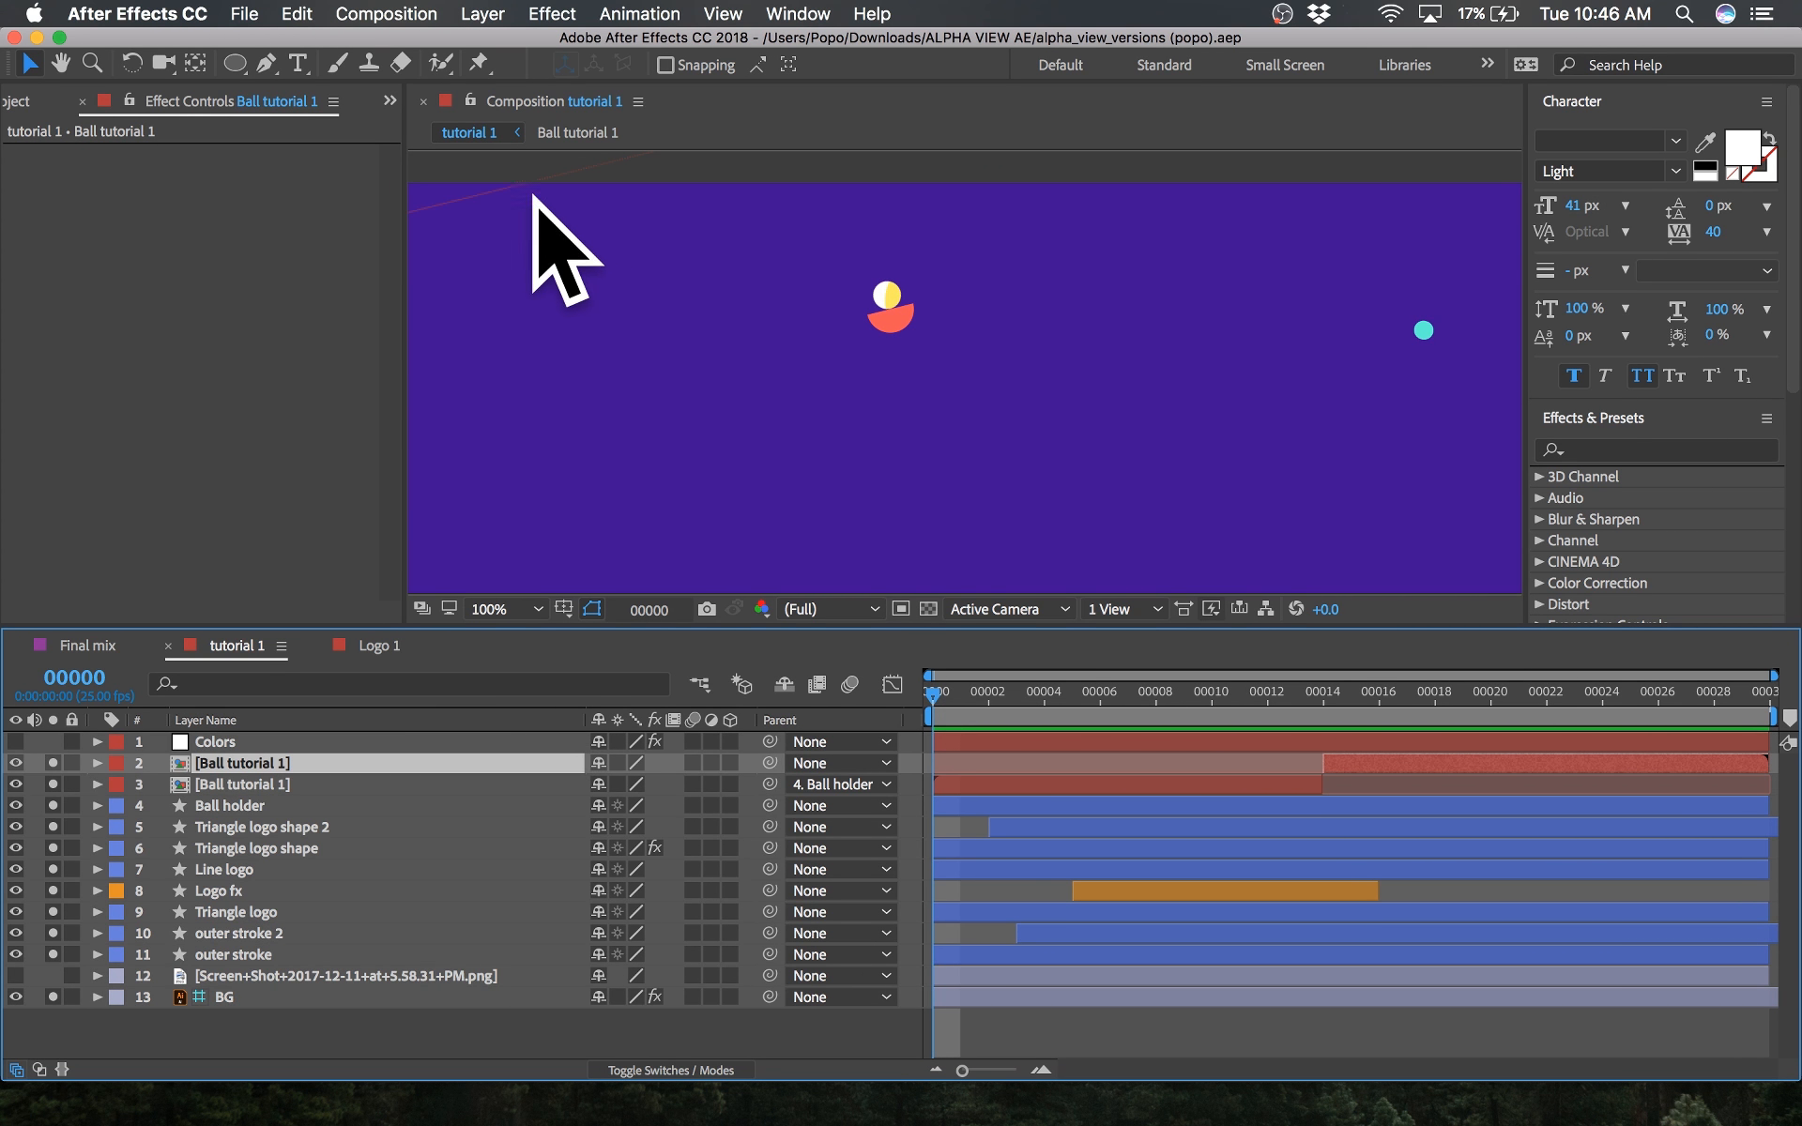
left_click(376, 644)
left_click(909, 691)
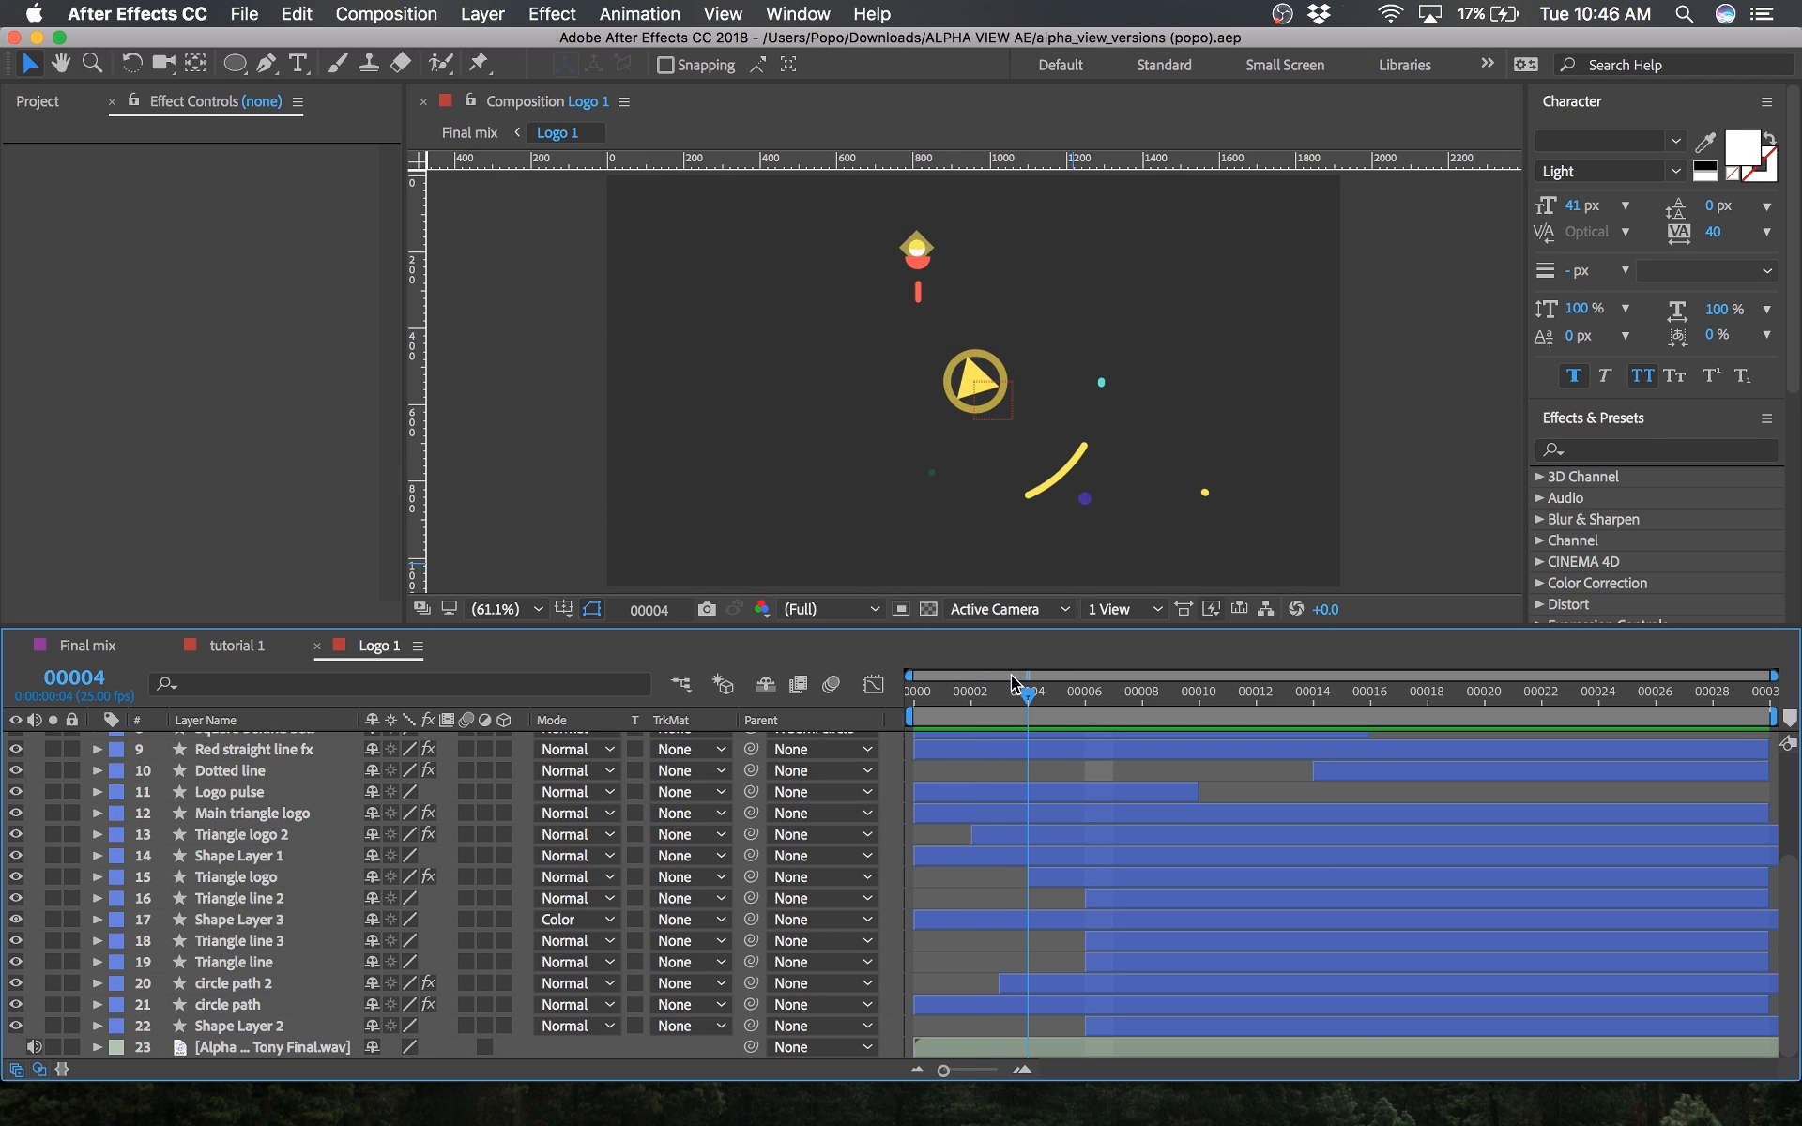
left_click_drag(1014, 685, 1585, 727)
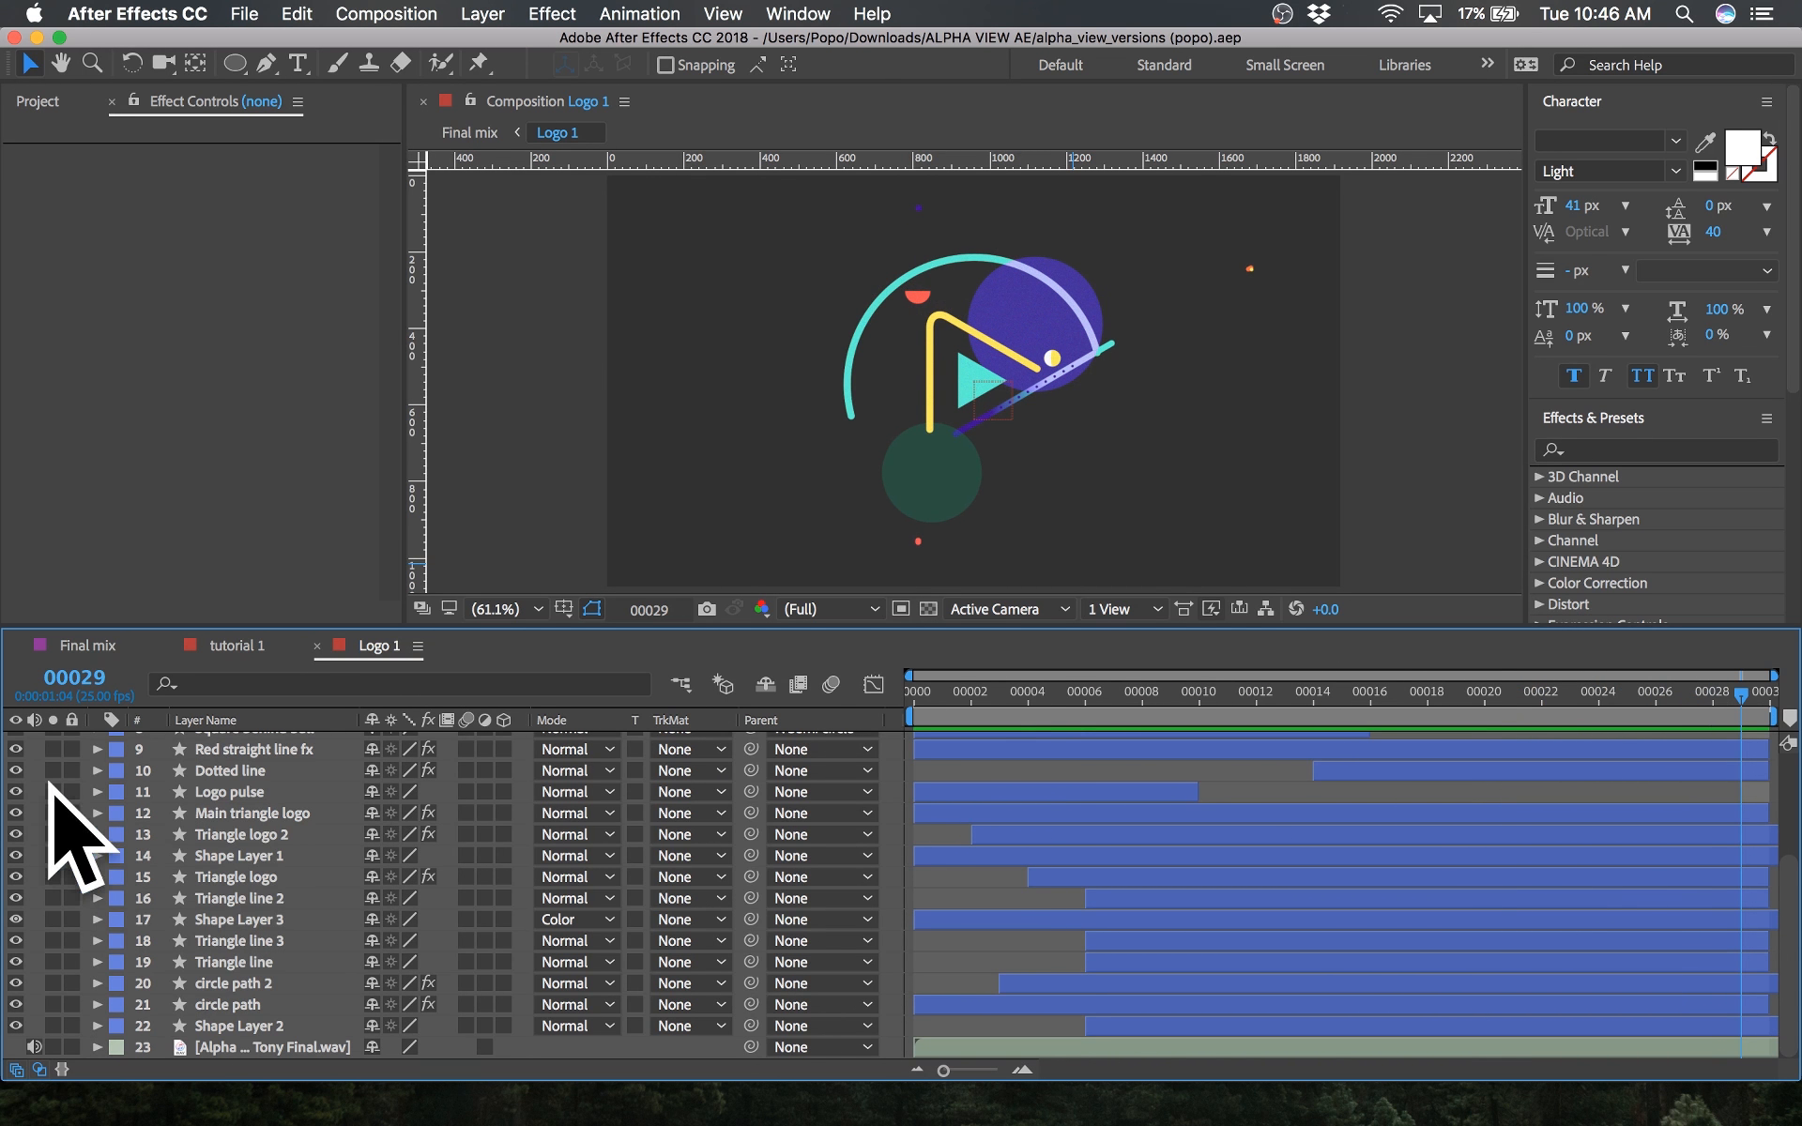
Step: In the tutorial 1 composition, set up the Rectangle tool with a solid FFEB60 fill and a 0 px stroke, with no layer selected
left_click(208, 644)
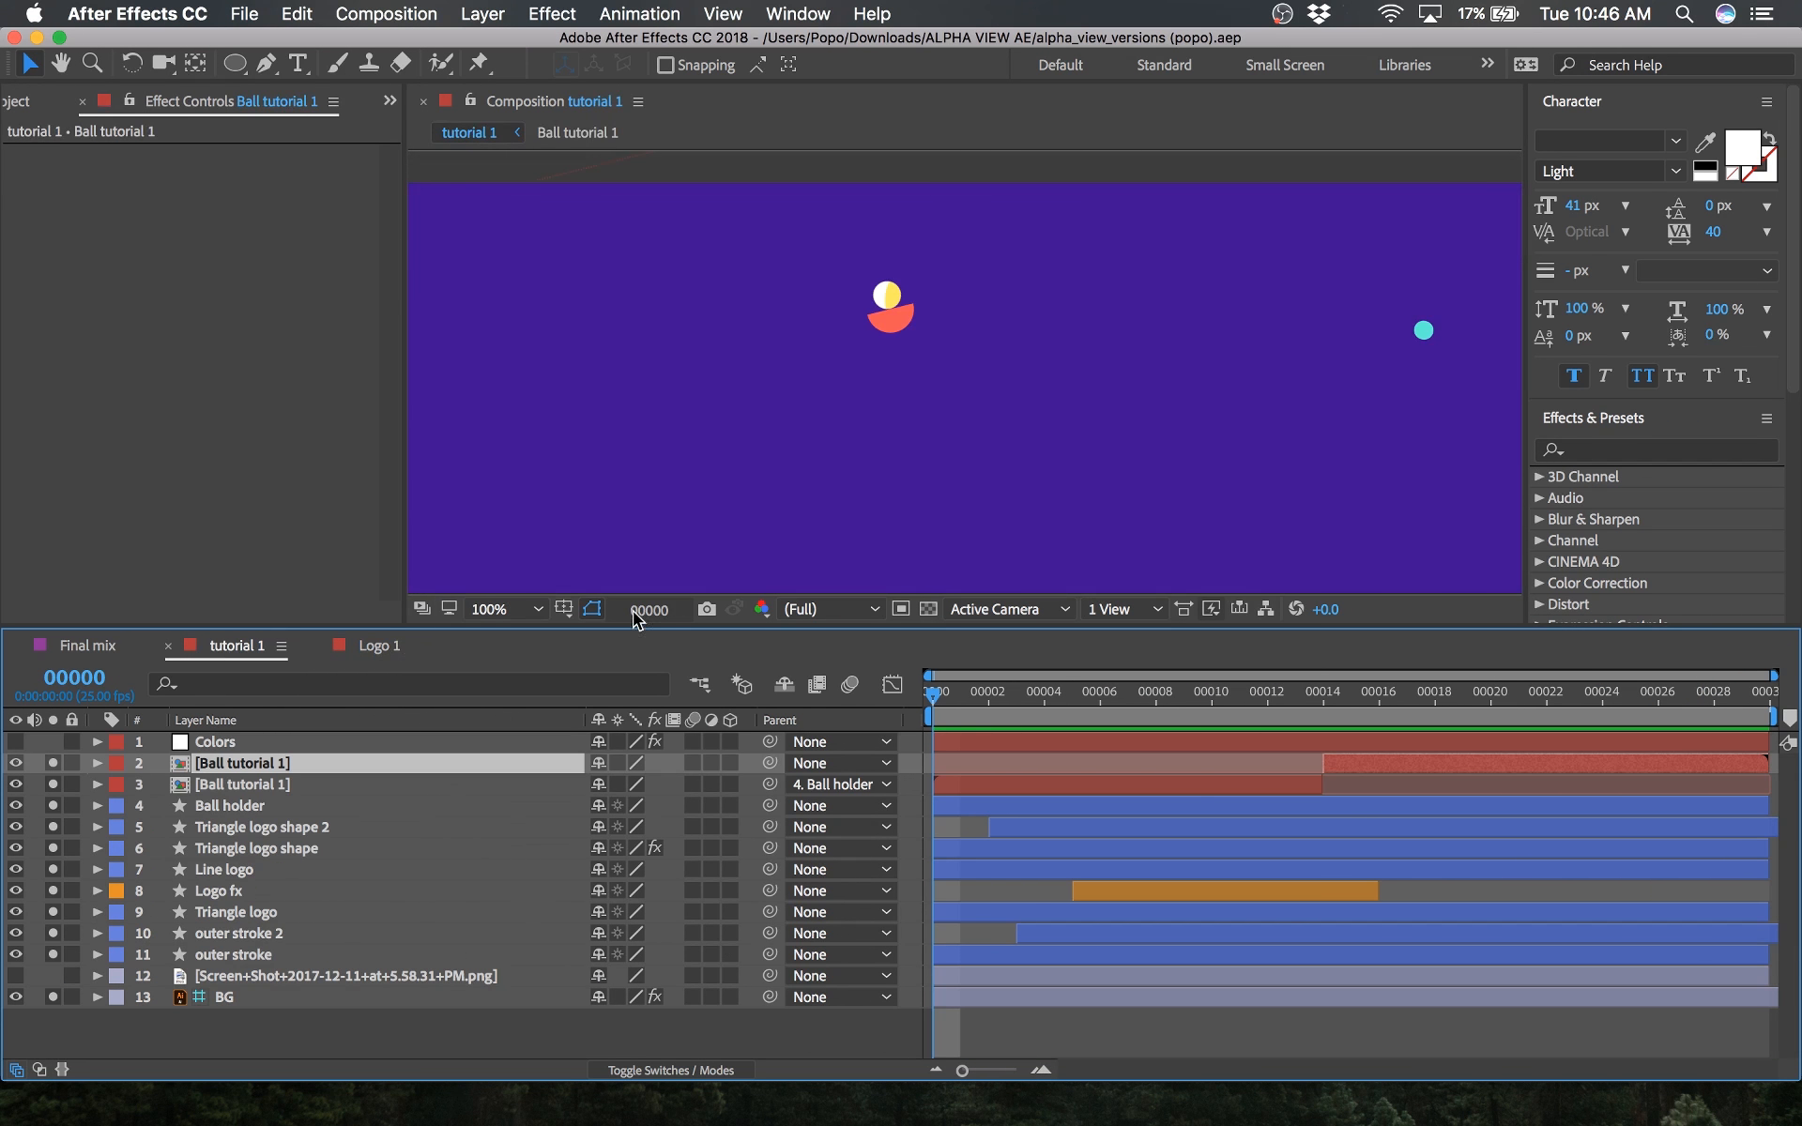
left_click(1040, 1021)
left_click_drag(234, 63, 364, 66)
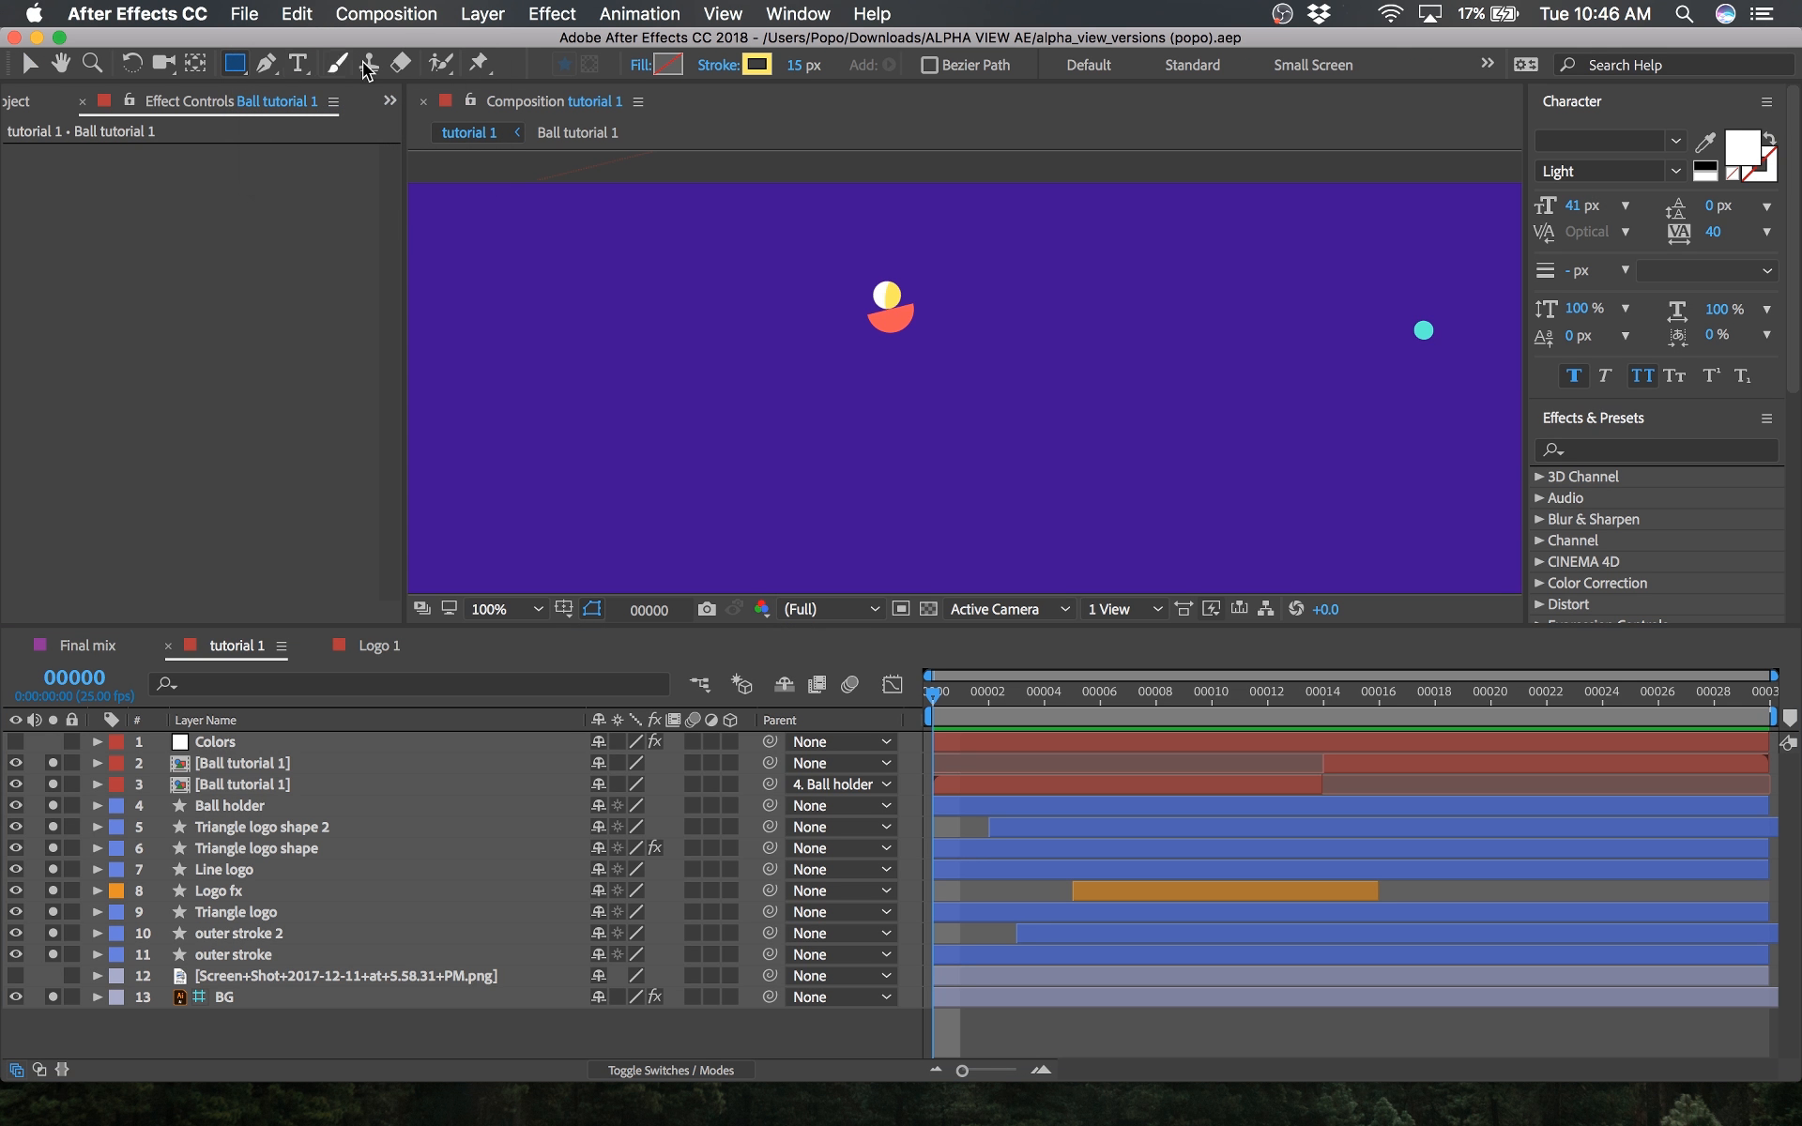
left_click_drag(791, 65, 689, 70)
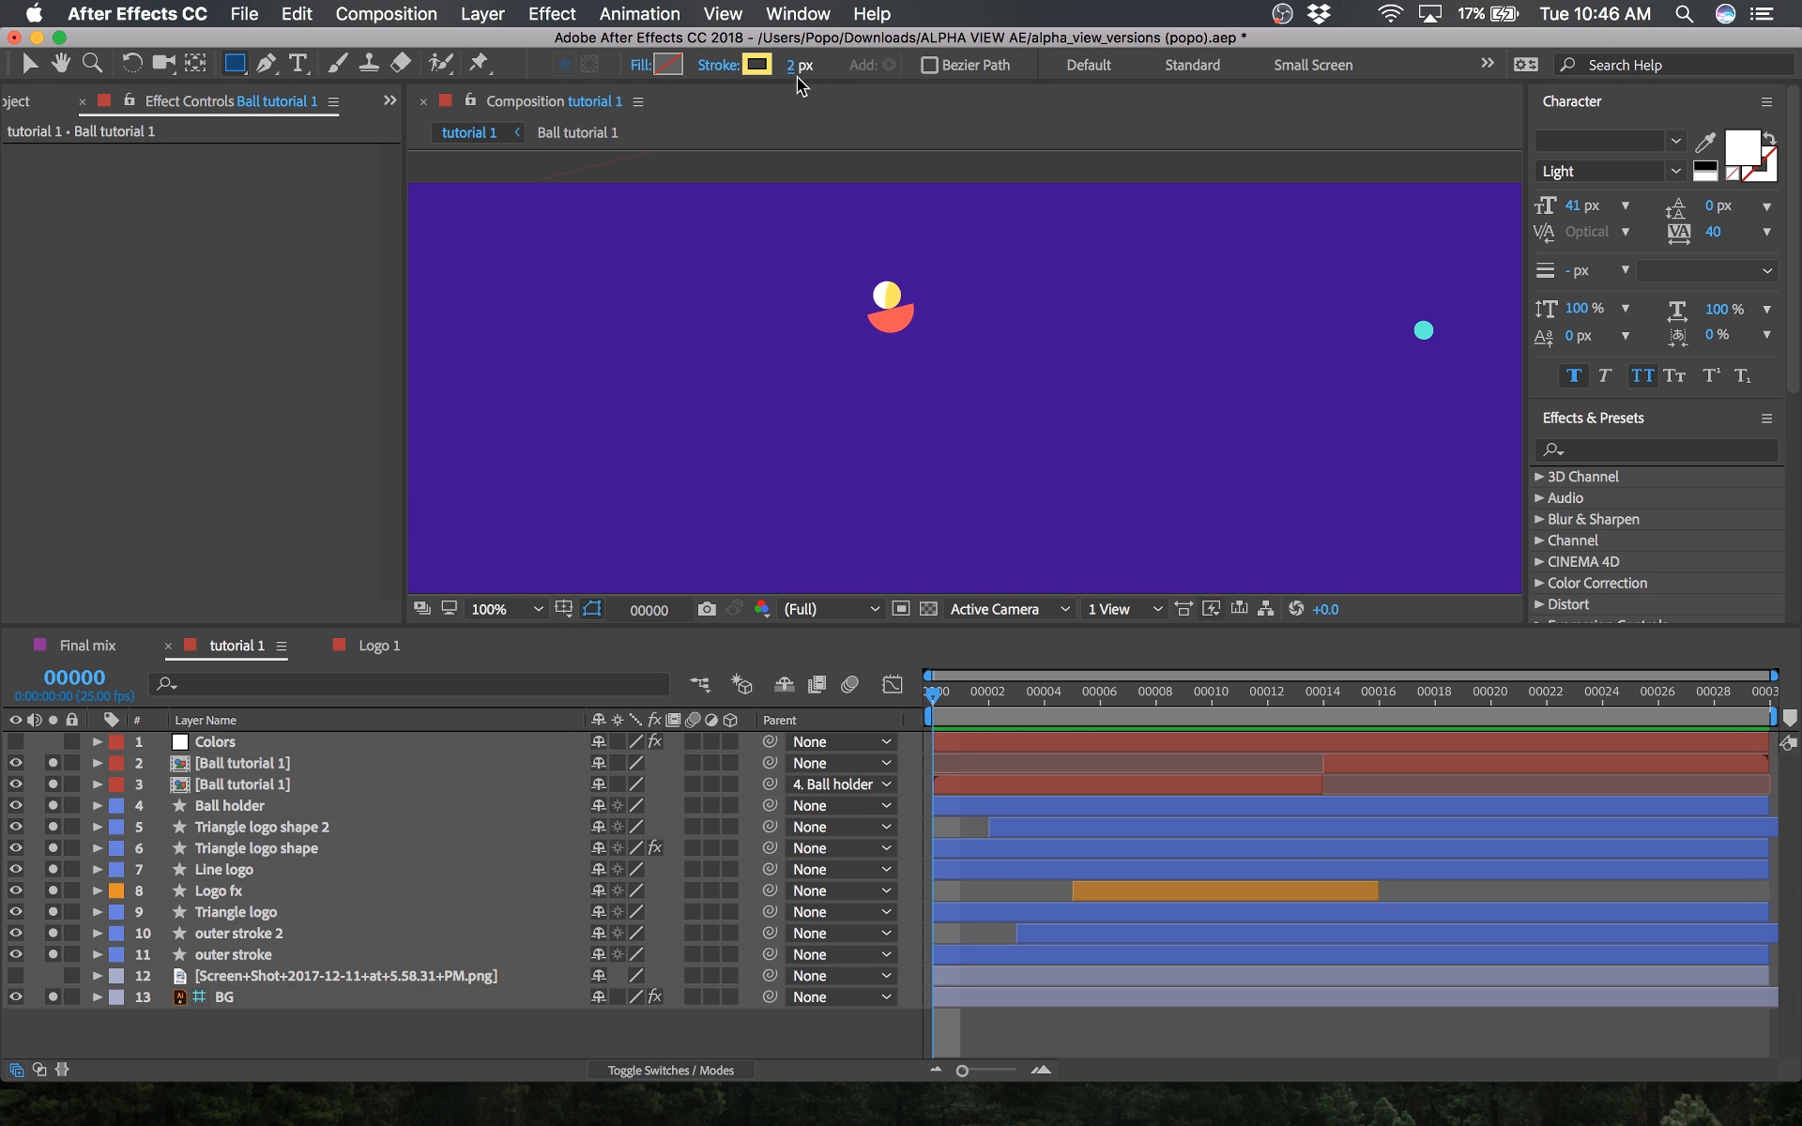
left_click(667, 63)
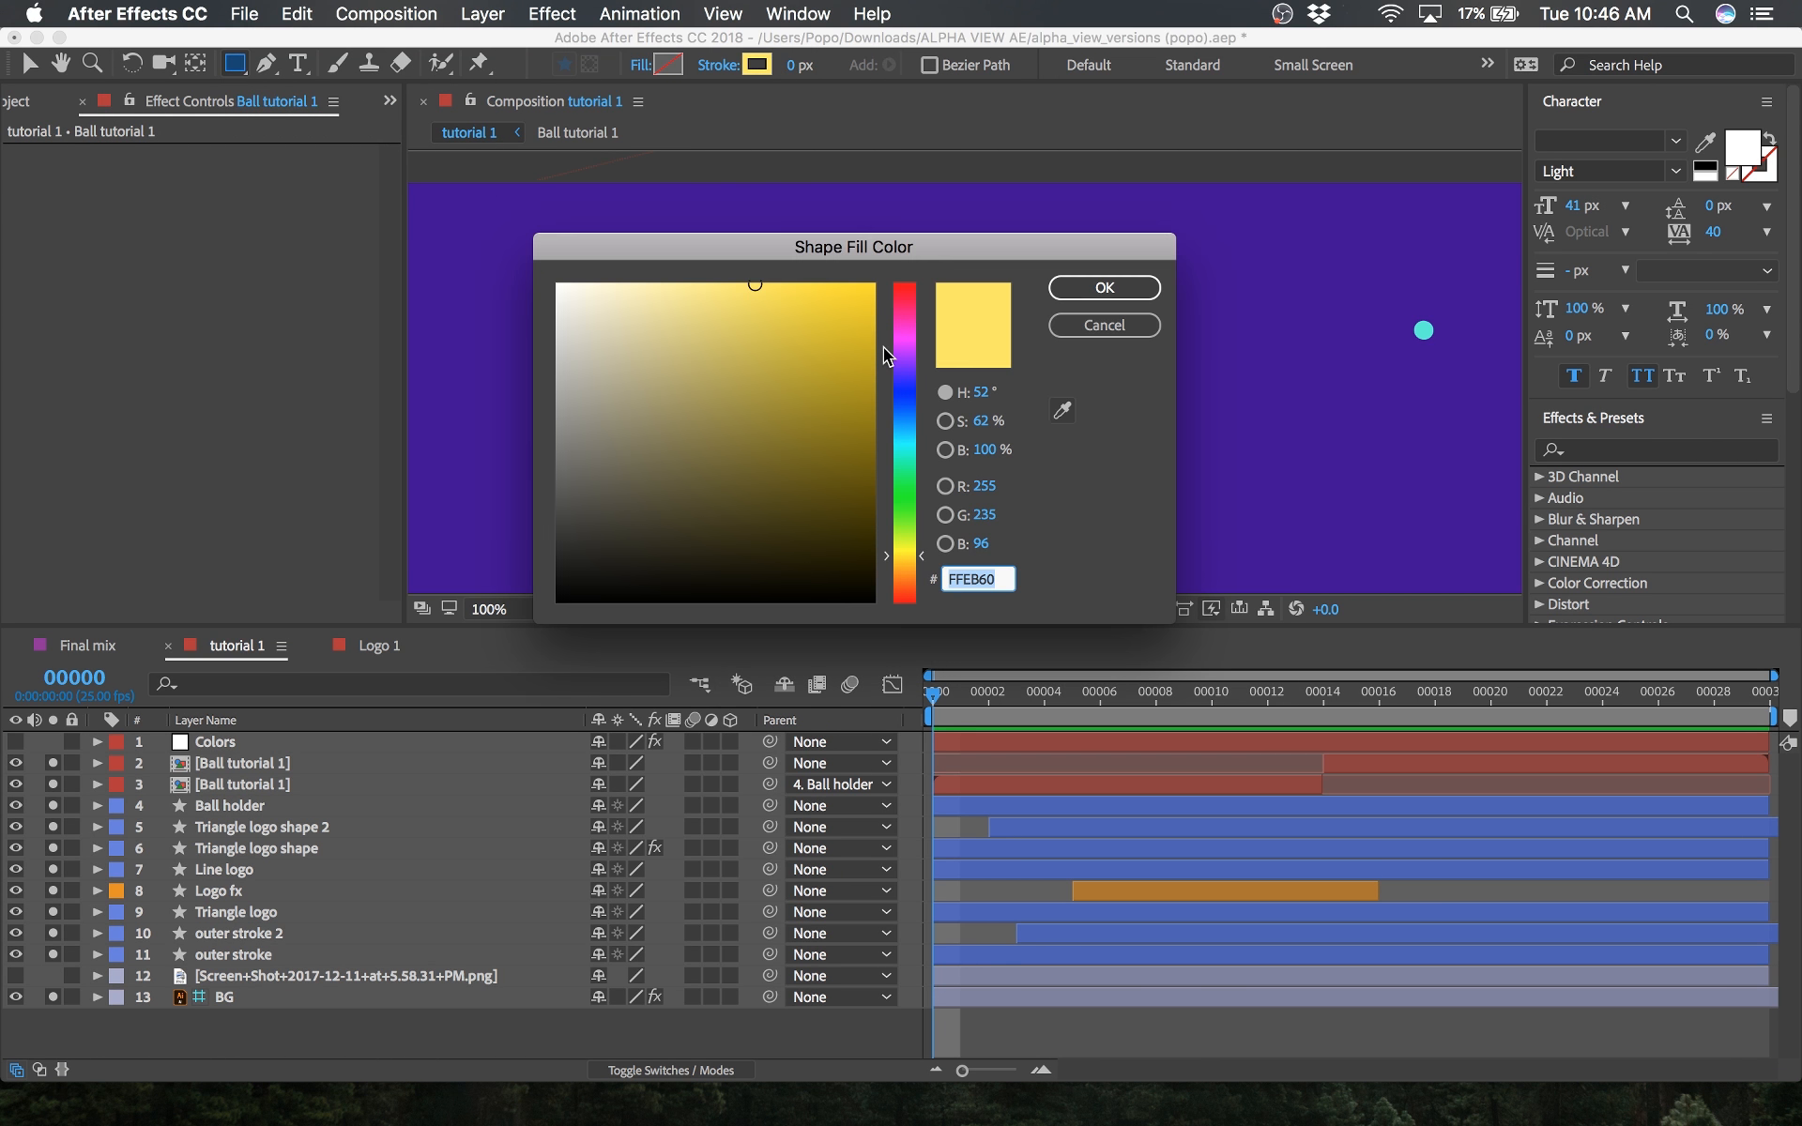
left_click(1104, 287)
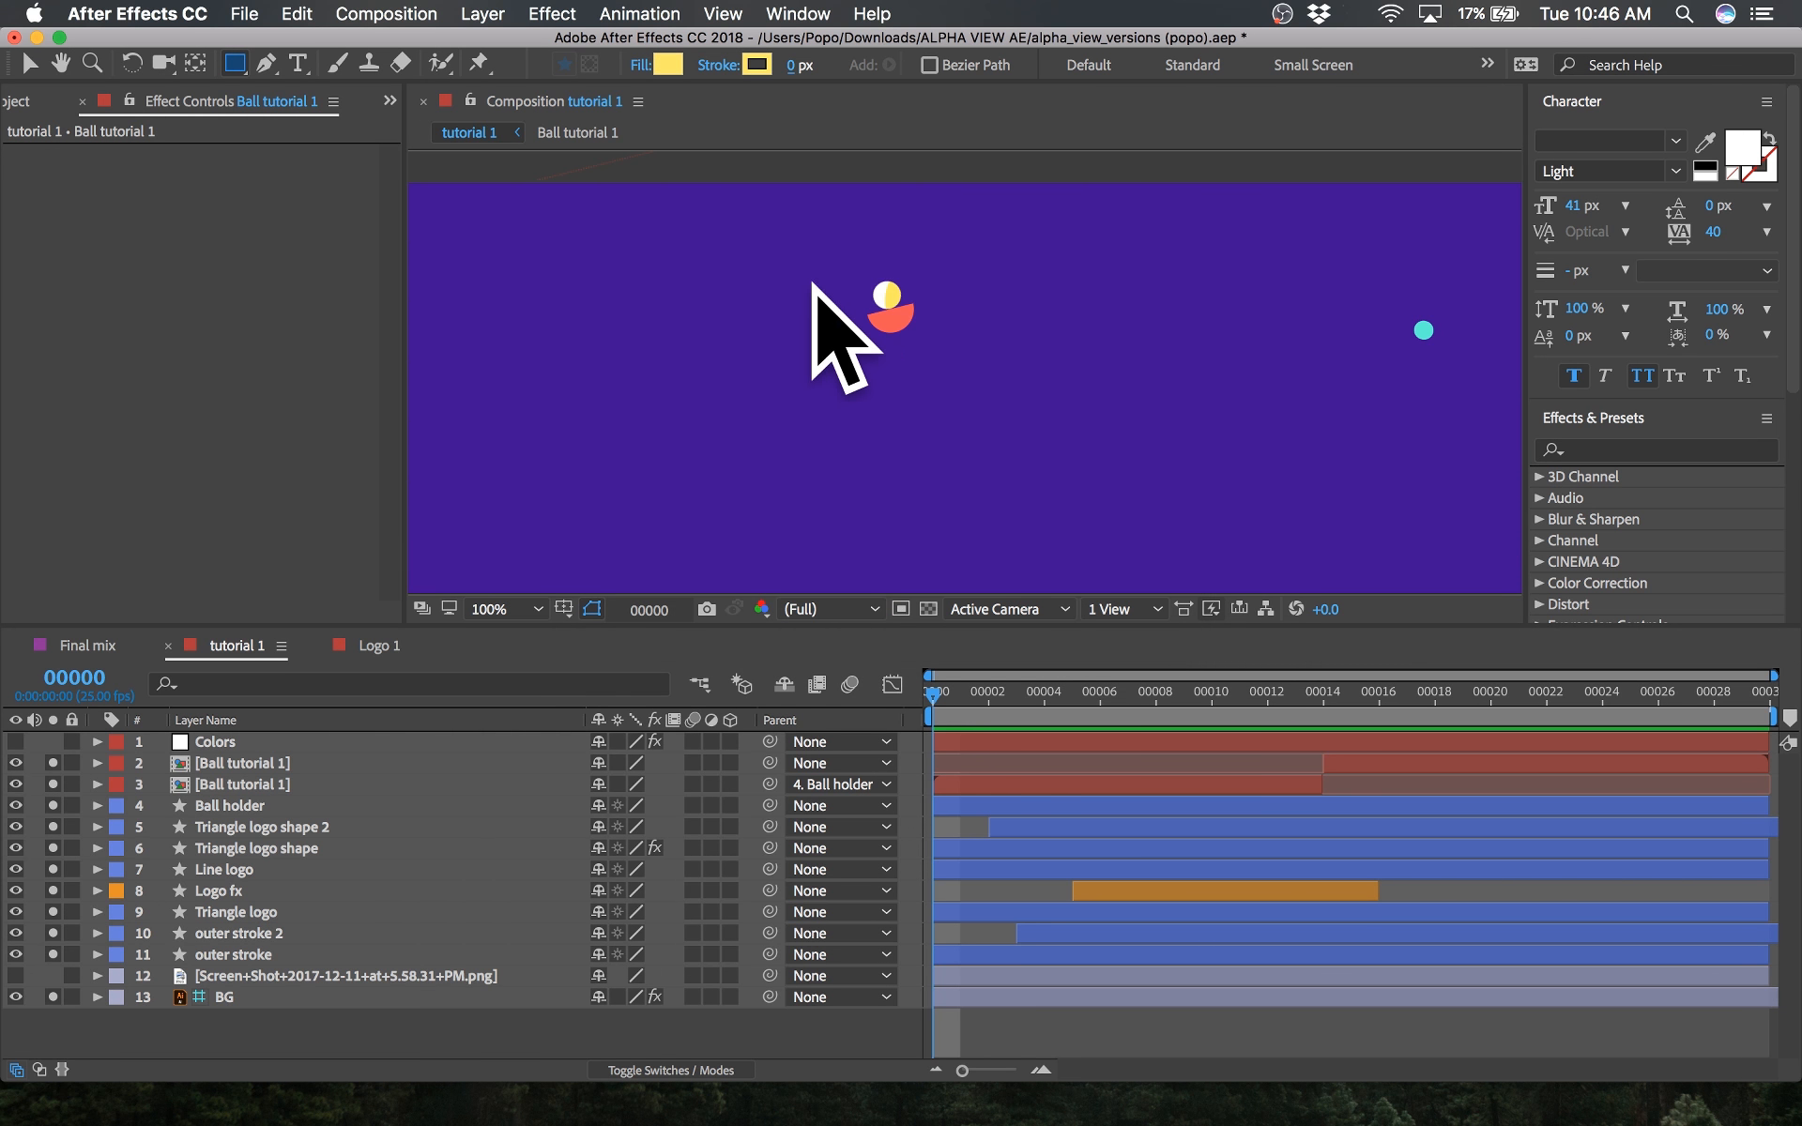
Step: At frame 9, draw a yellow square centred on the ball and rotate it into a diamond
left_click_drag(1085, 694, 1180, 699)
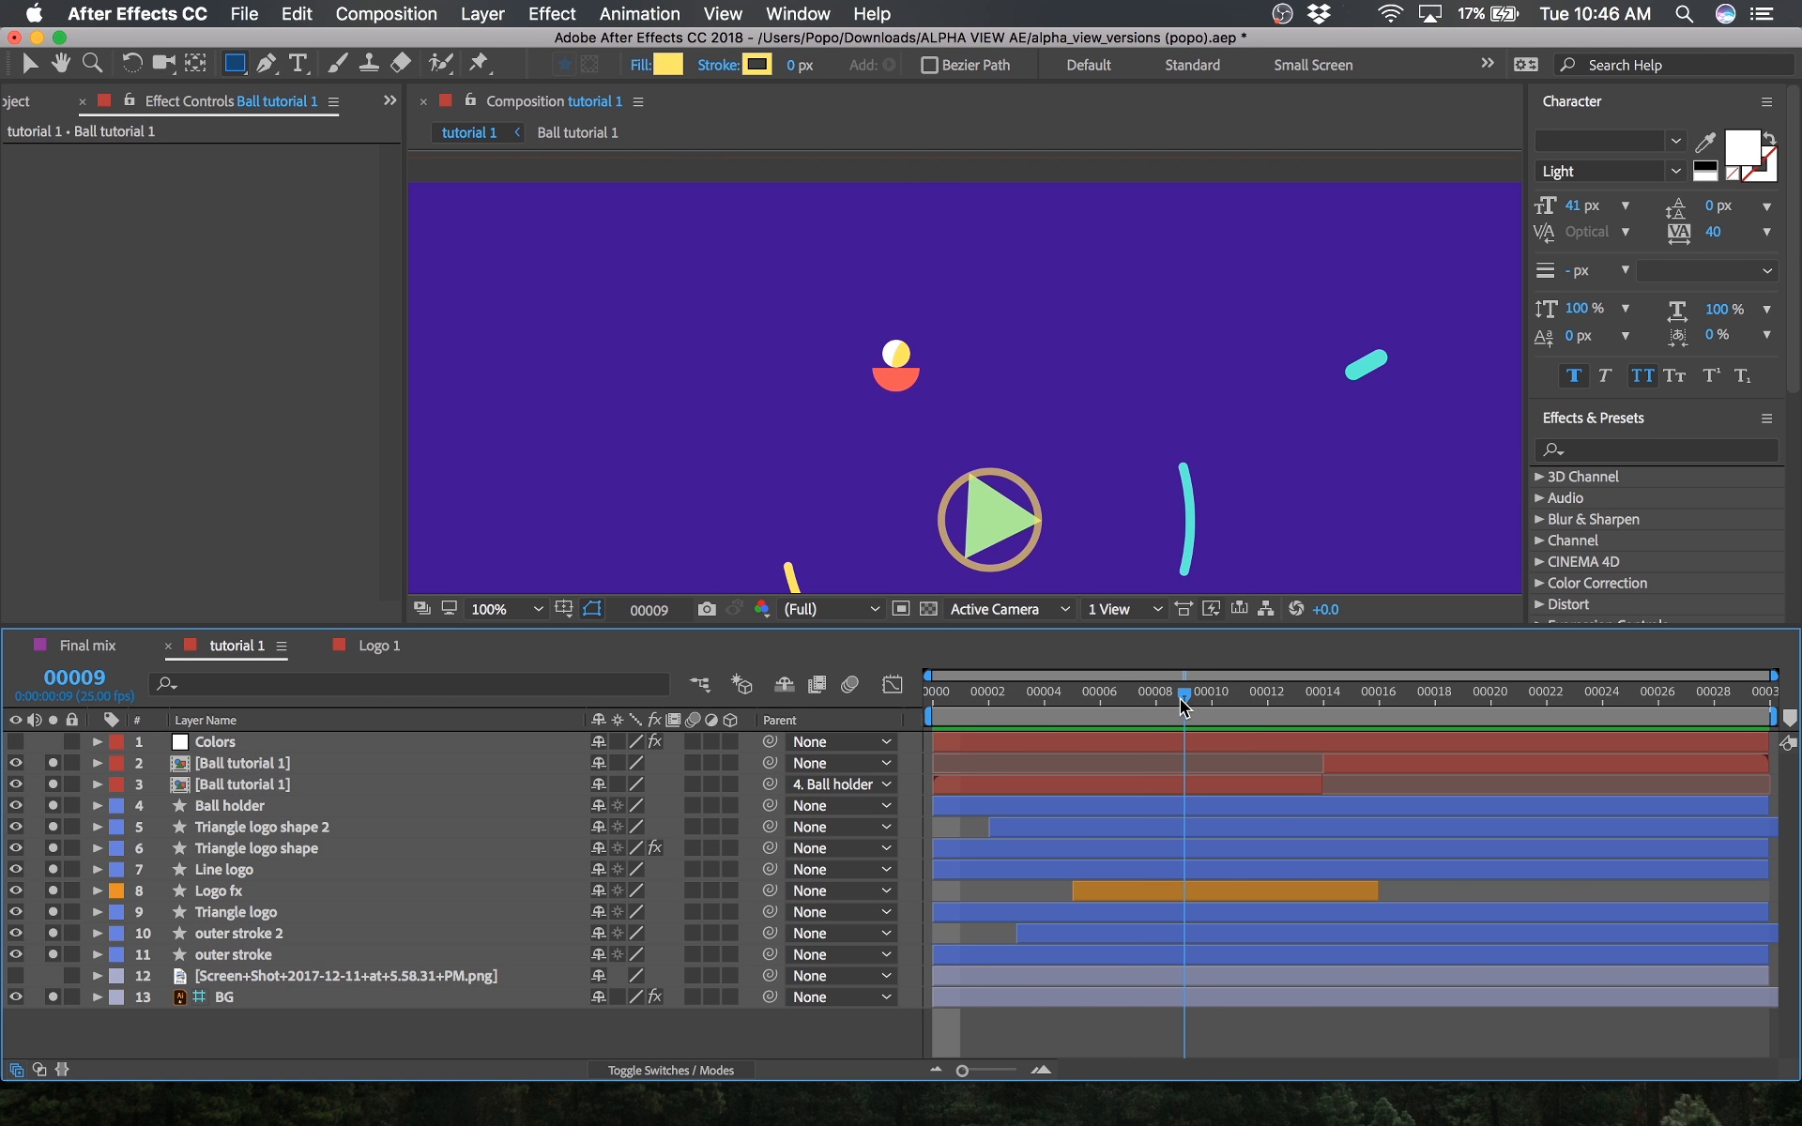
scroll(886, 366, "up", 2)
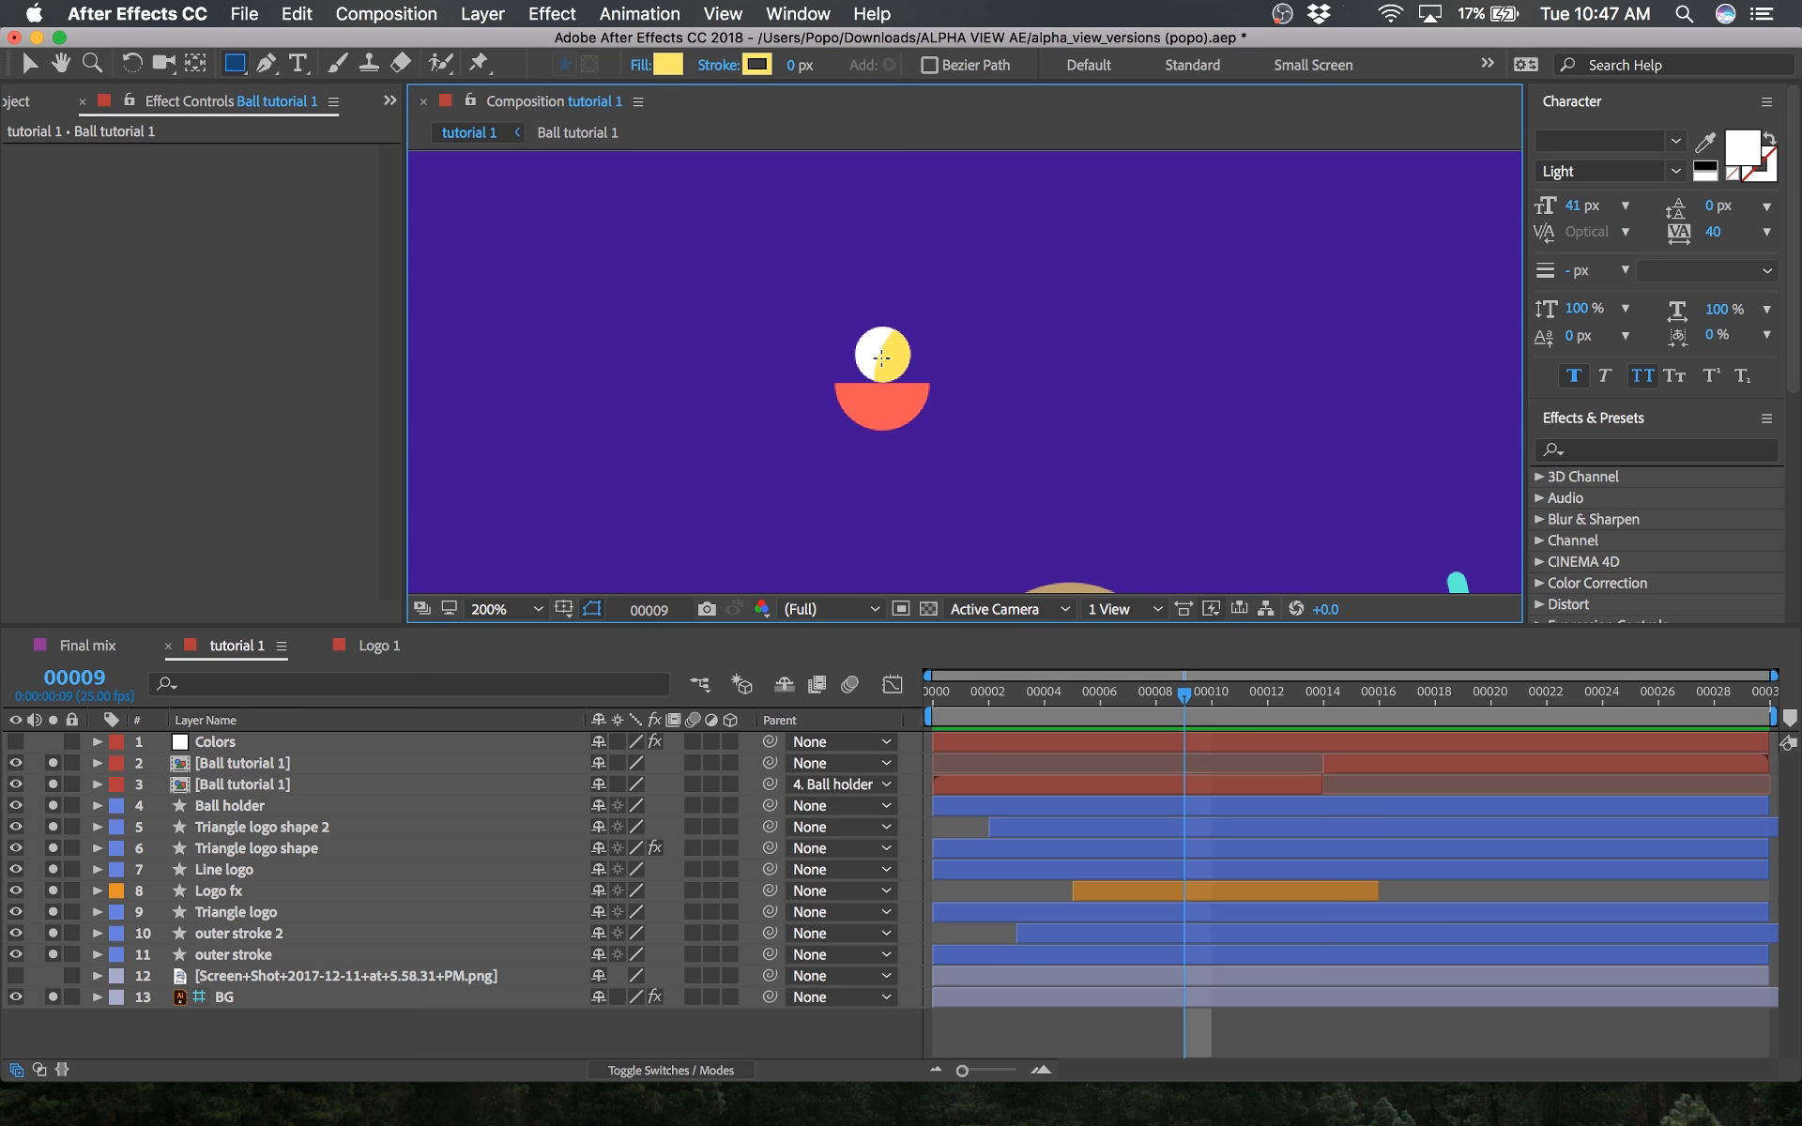
left_click_drag(882, 357, 879, 355)
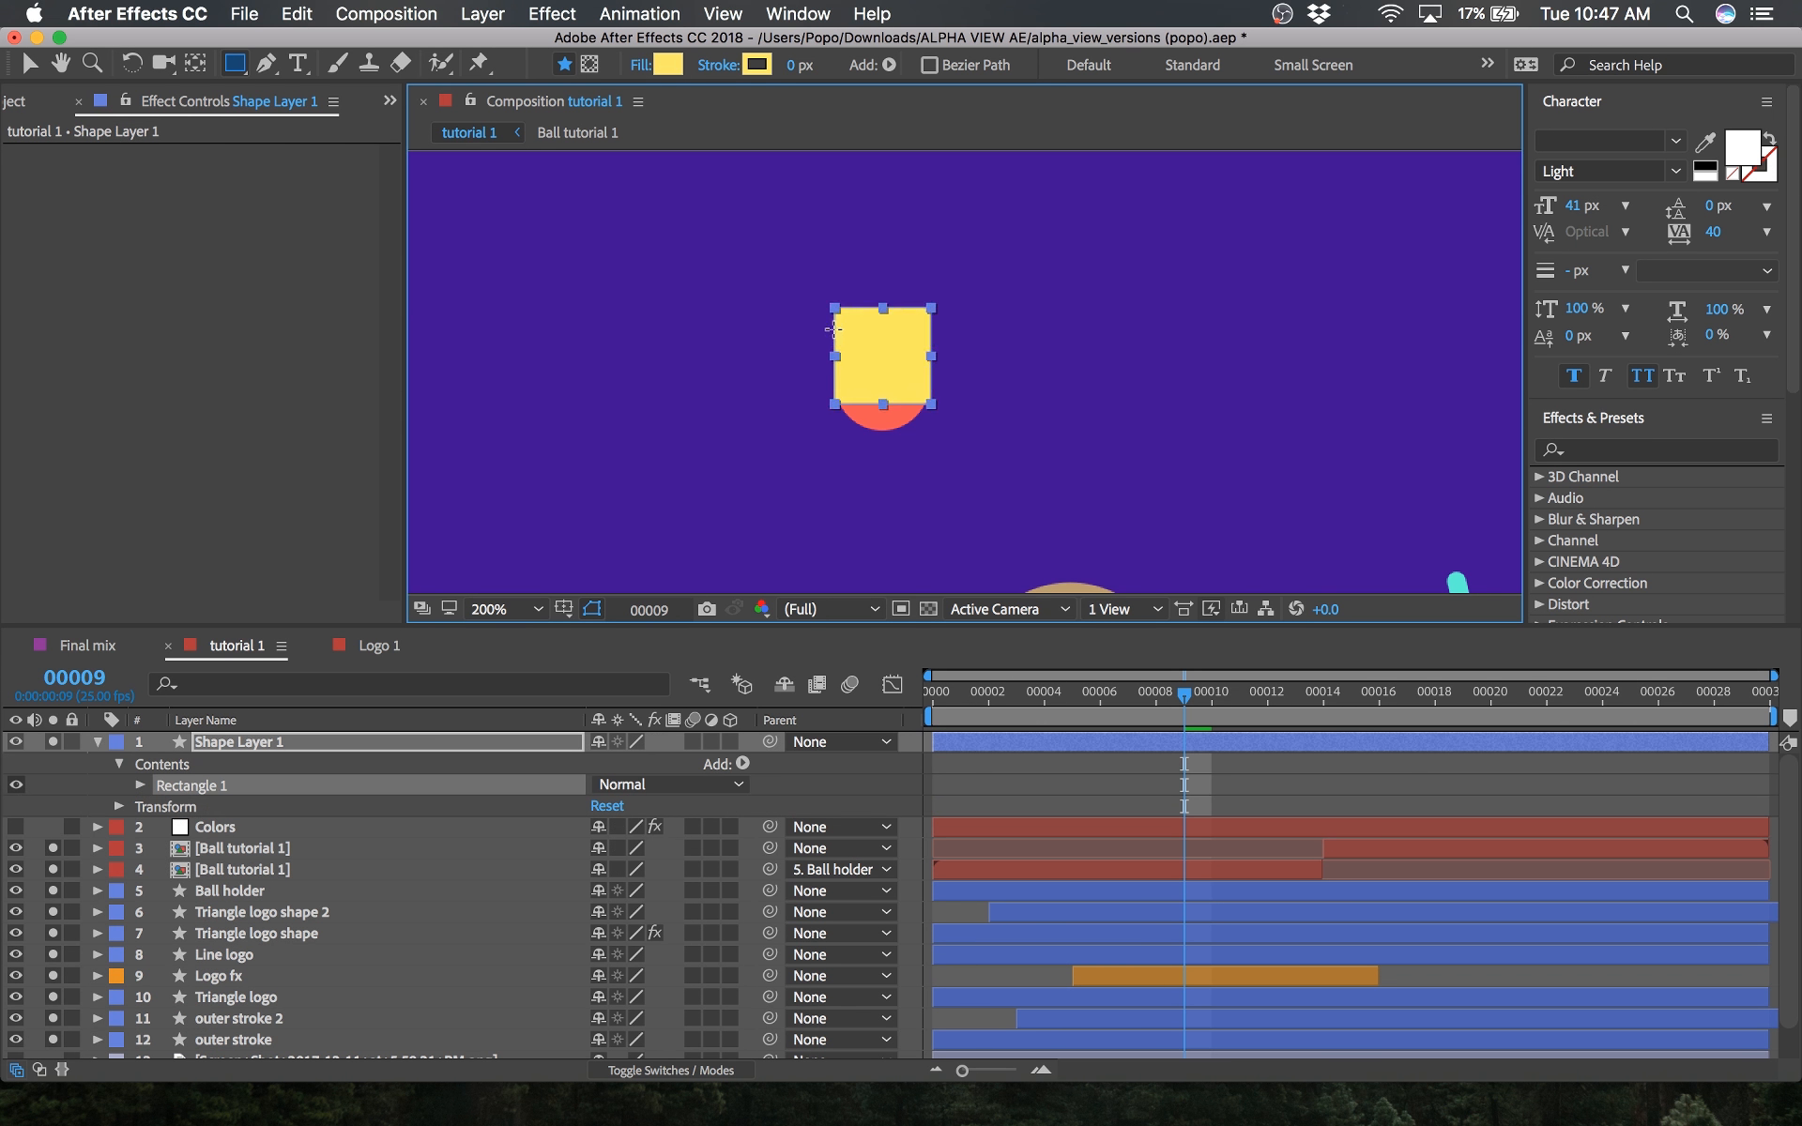
key("w")
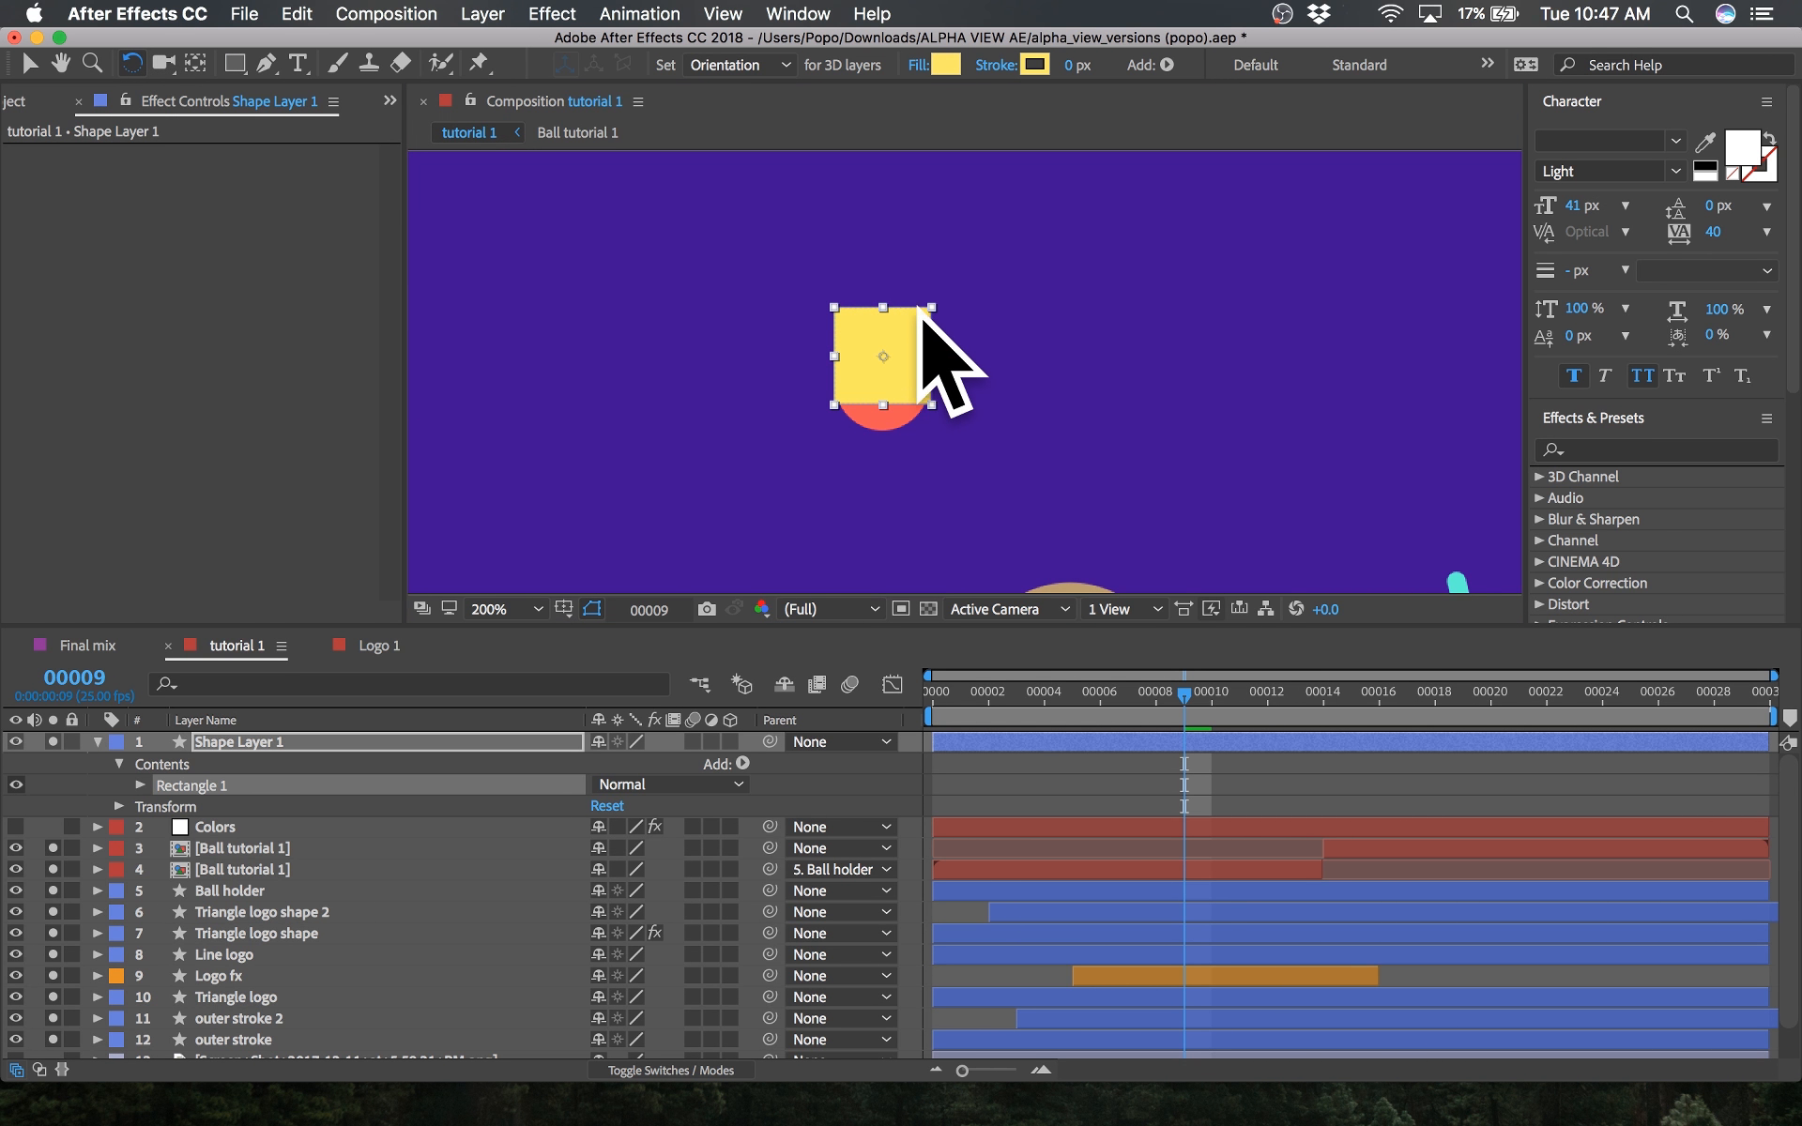
left_click_drag(921, 322, 932, 330)
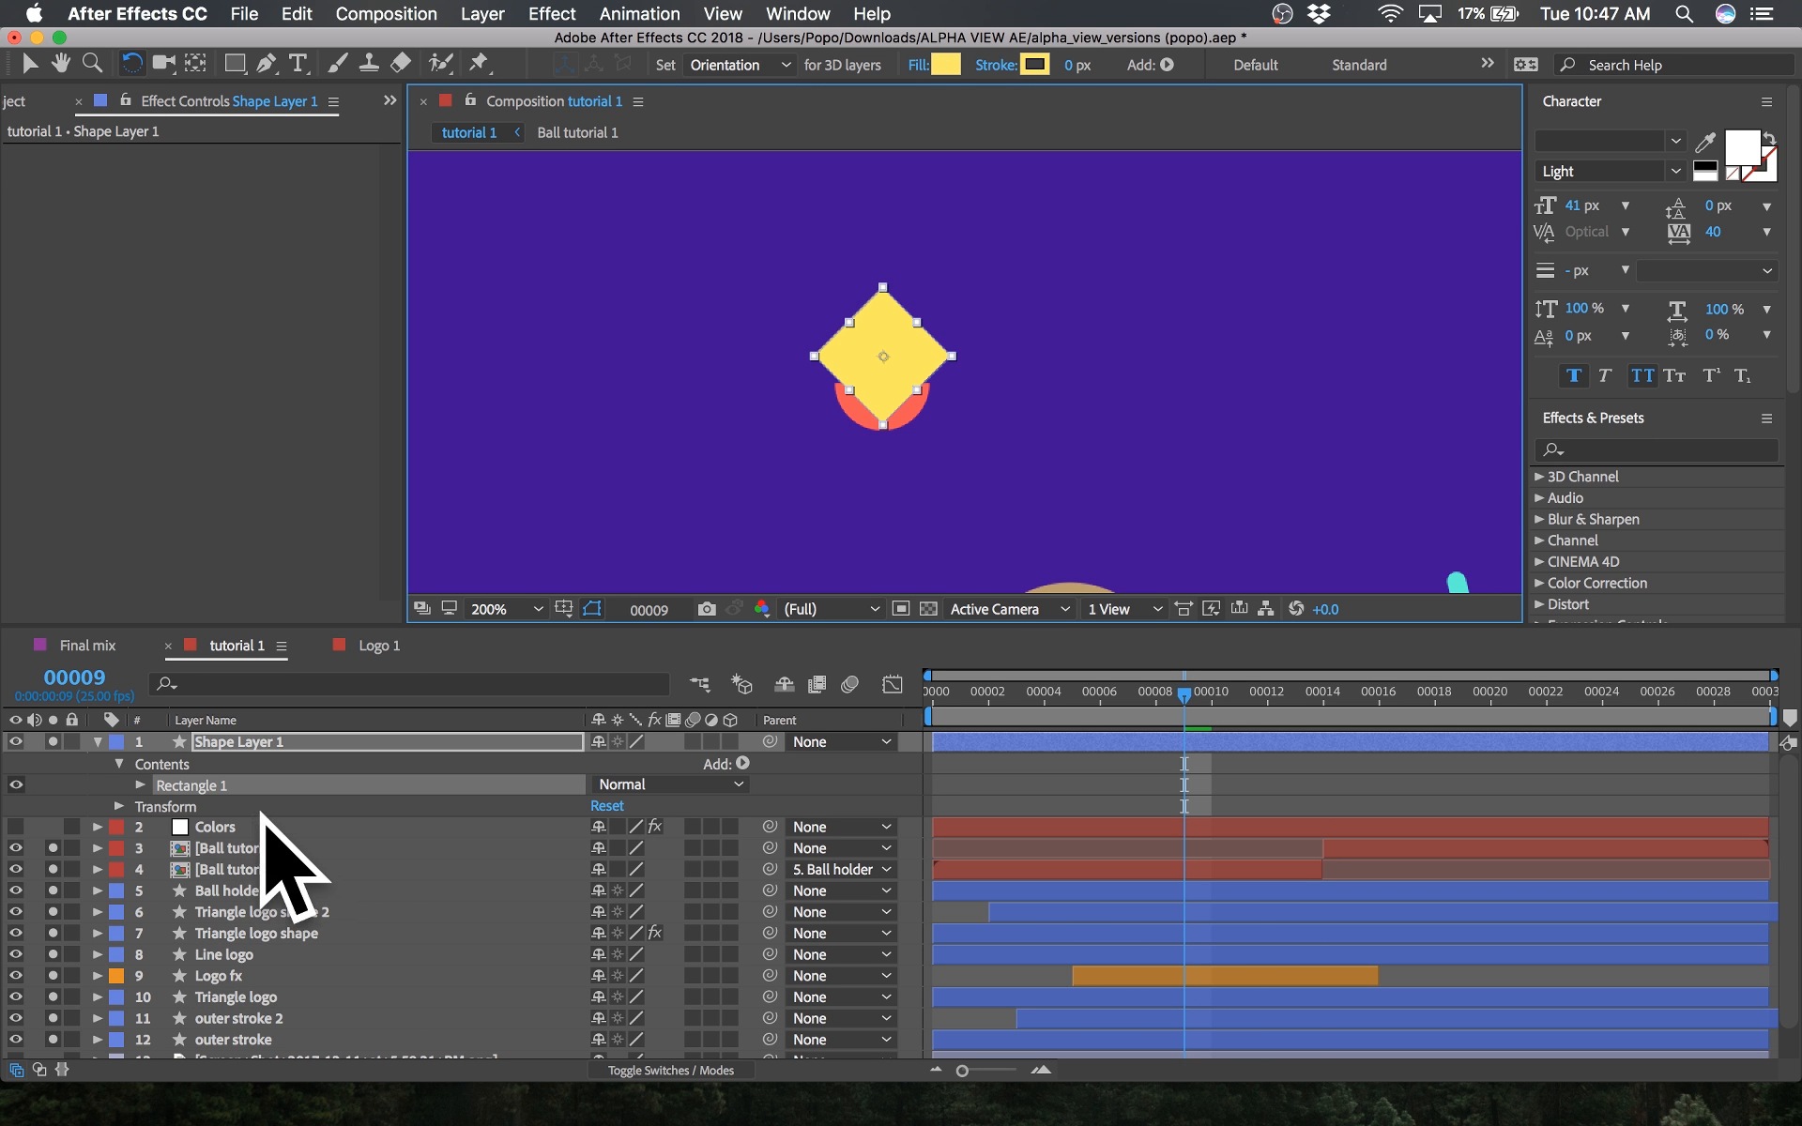
Step: Move the diamond's Shape Layer 1 directly below Ball holder, parent it to Ball holder, and preview the motion
left_click_drag(314, 742, 329, 906)
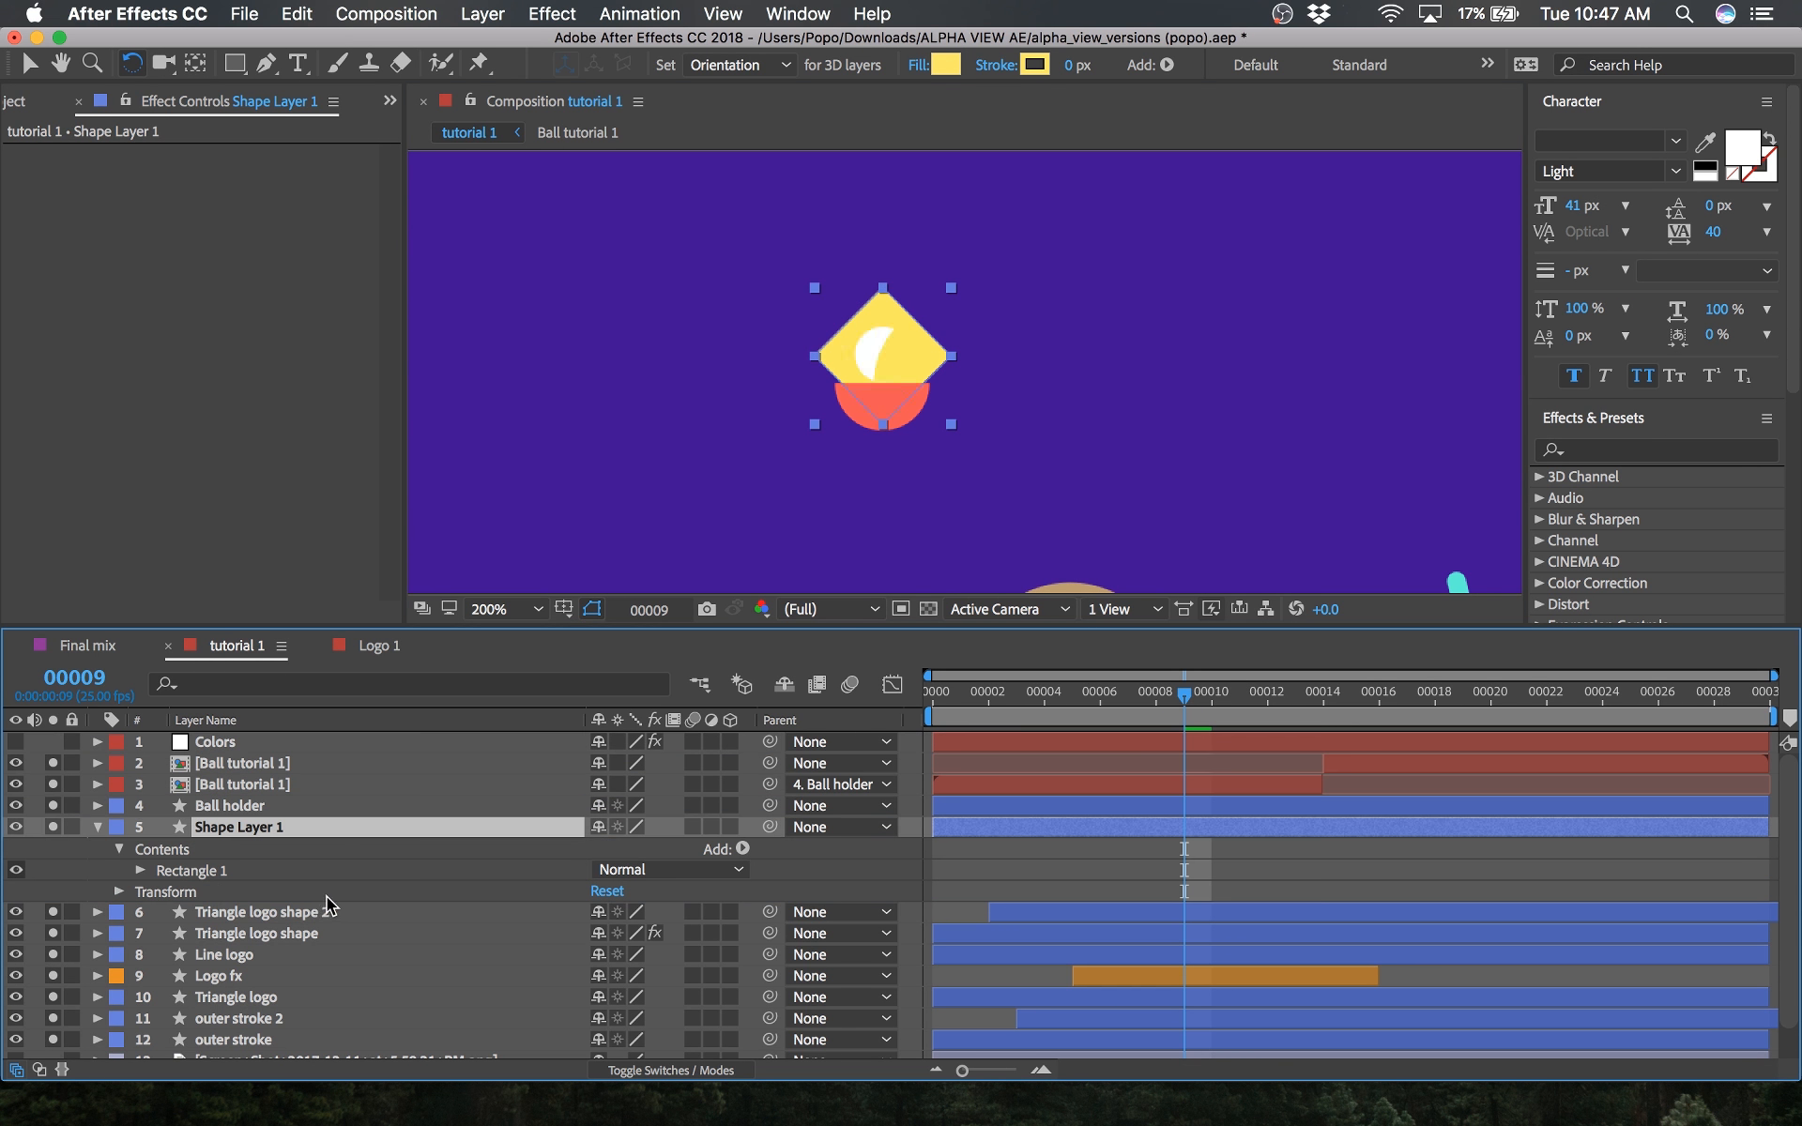
key("v")
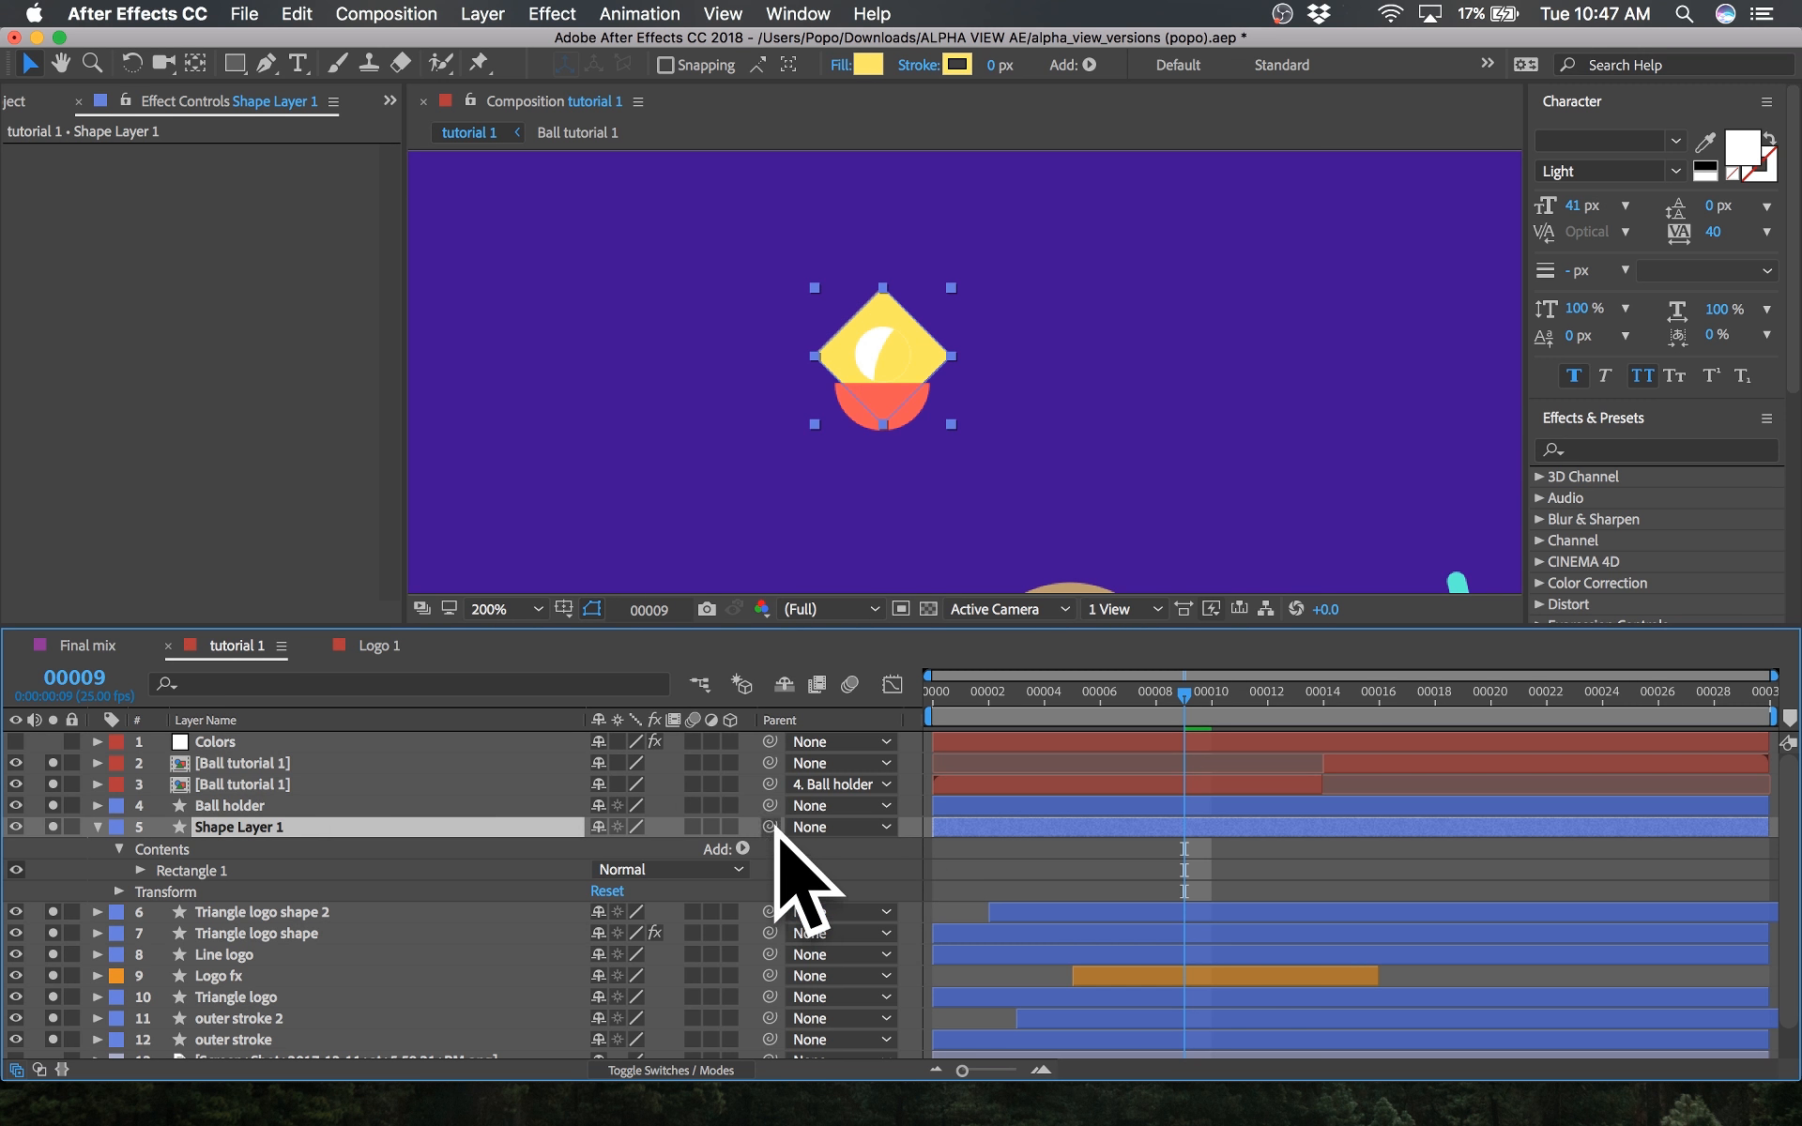
left_click_drag(769, 826, 227, 809)
key("space")
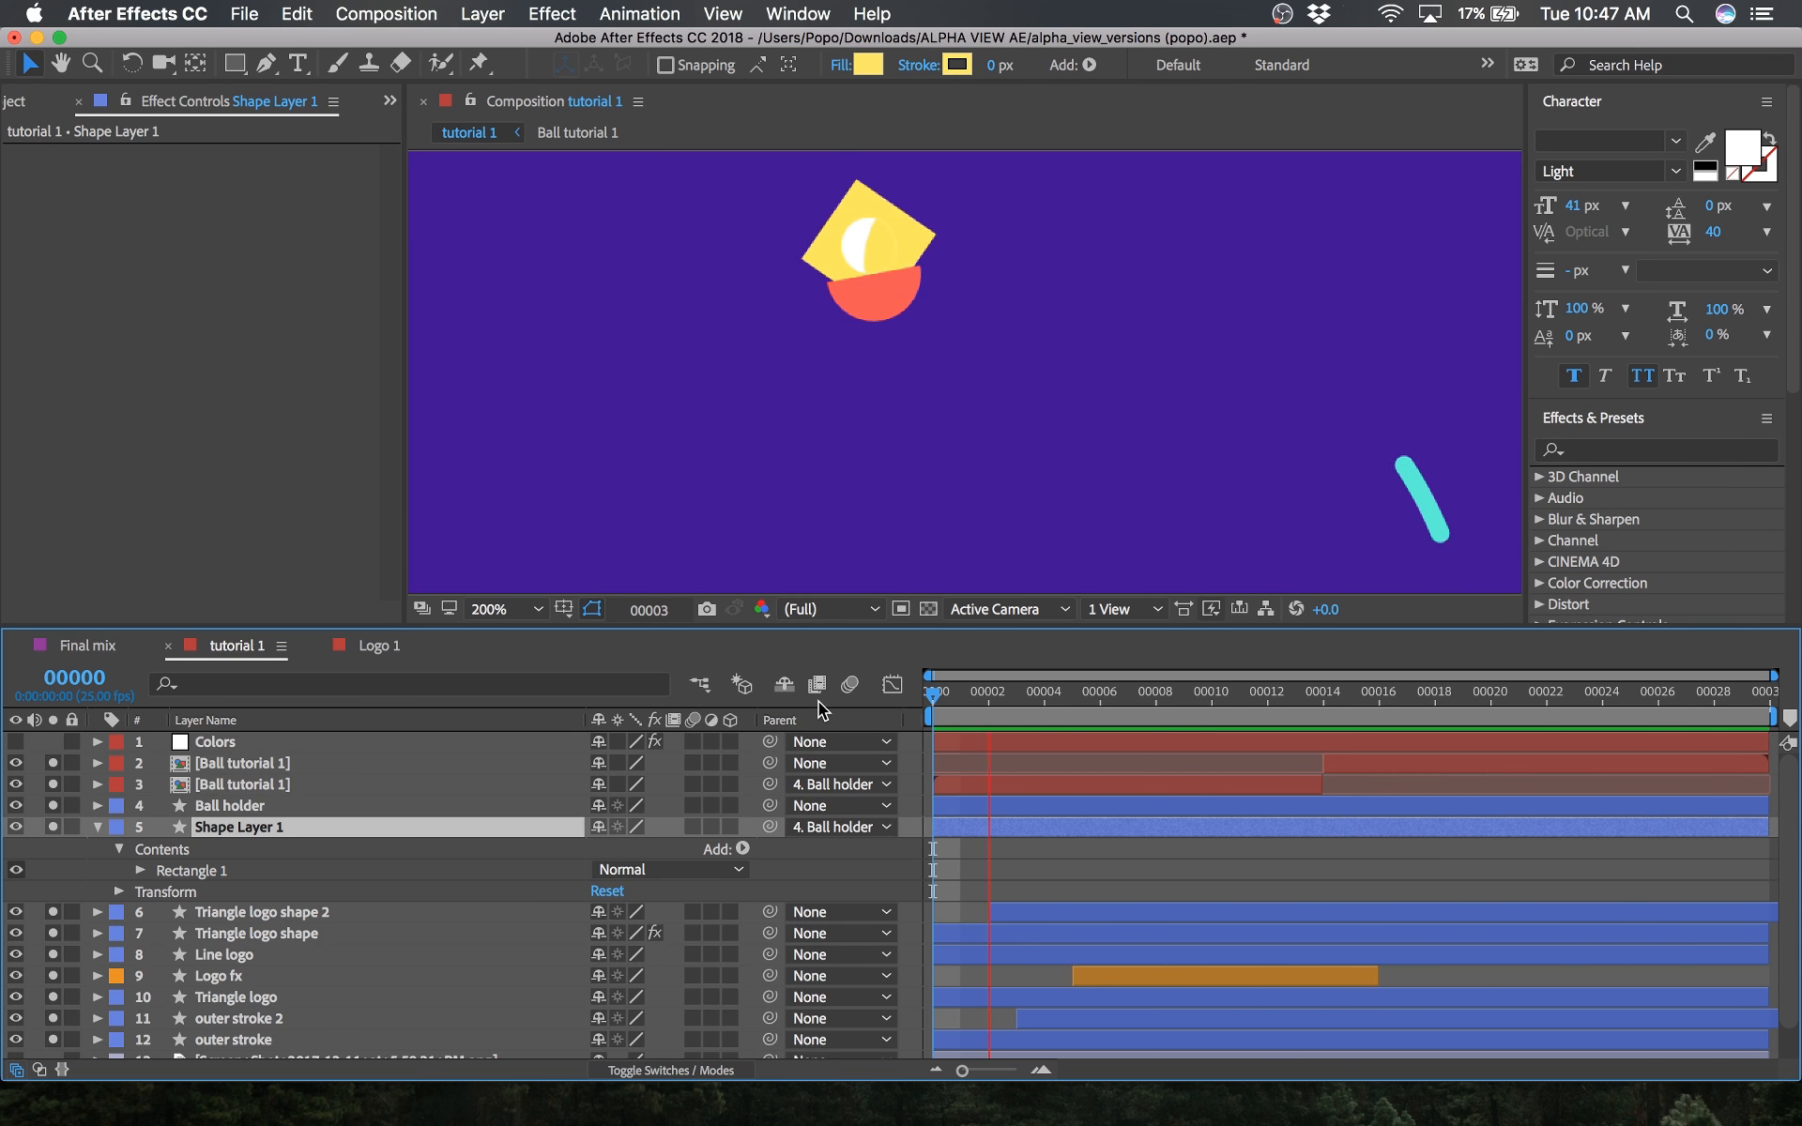
key("space")
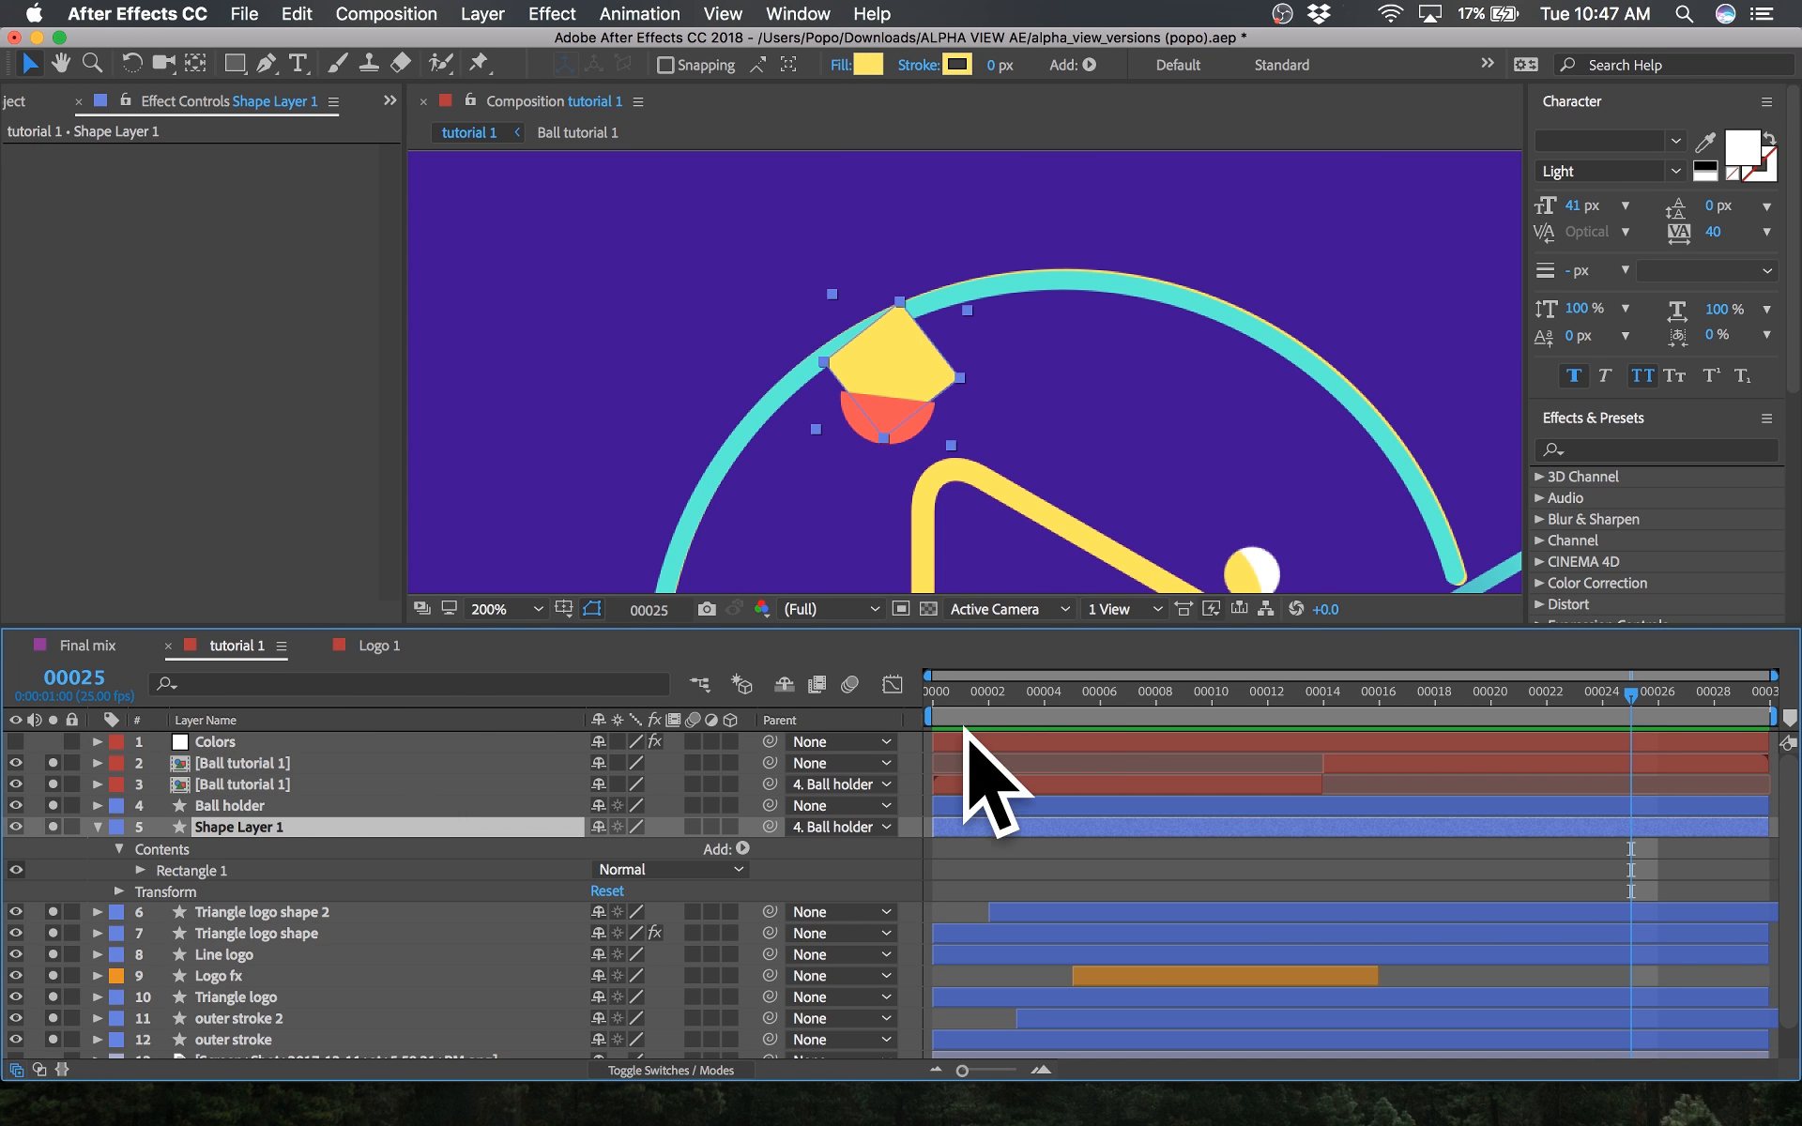
Step: Return tutorial 1 to the start and scrub the Logo 1 composition back to frame 0 for comparison
left_click_drag(959, 691, 859, 704)
left_click(370, 646)
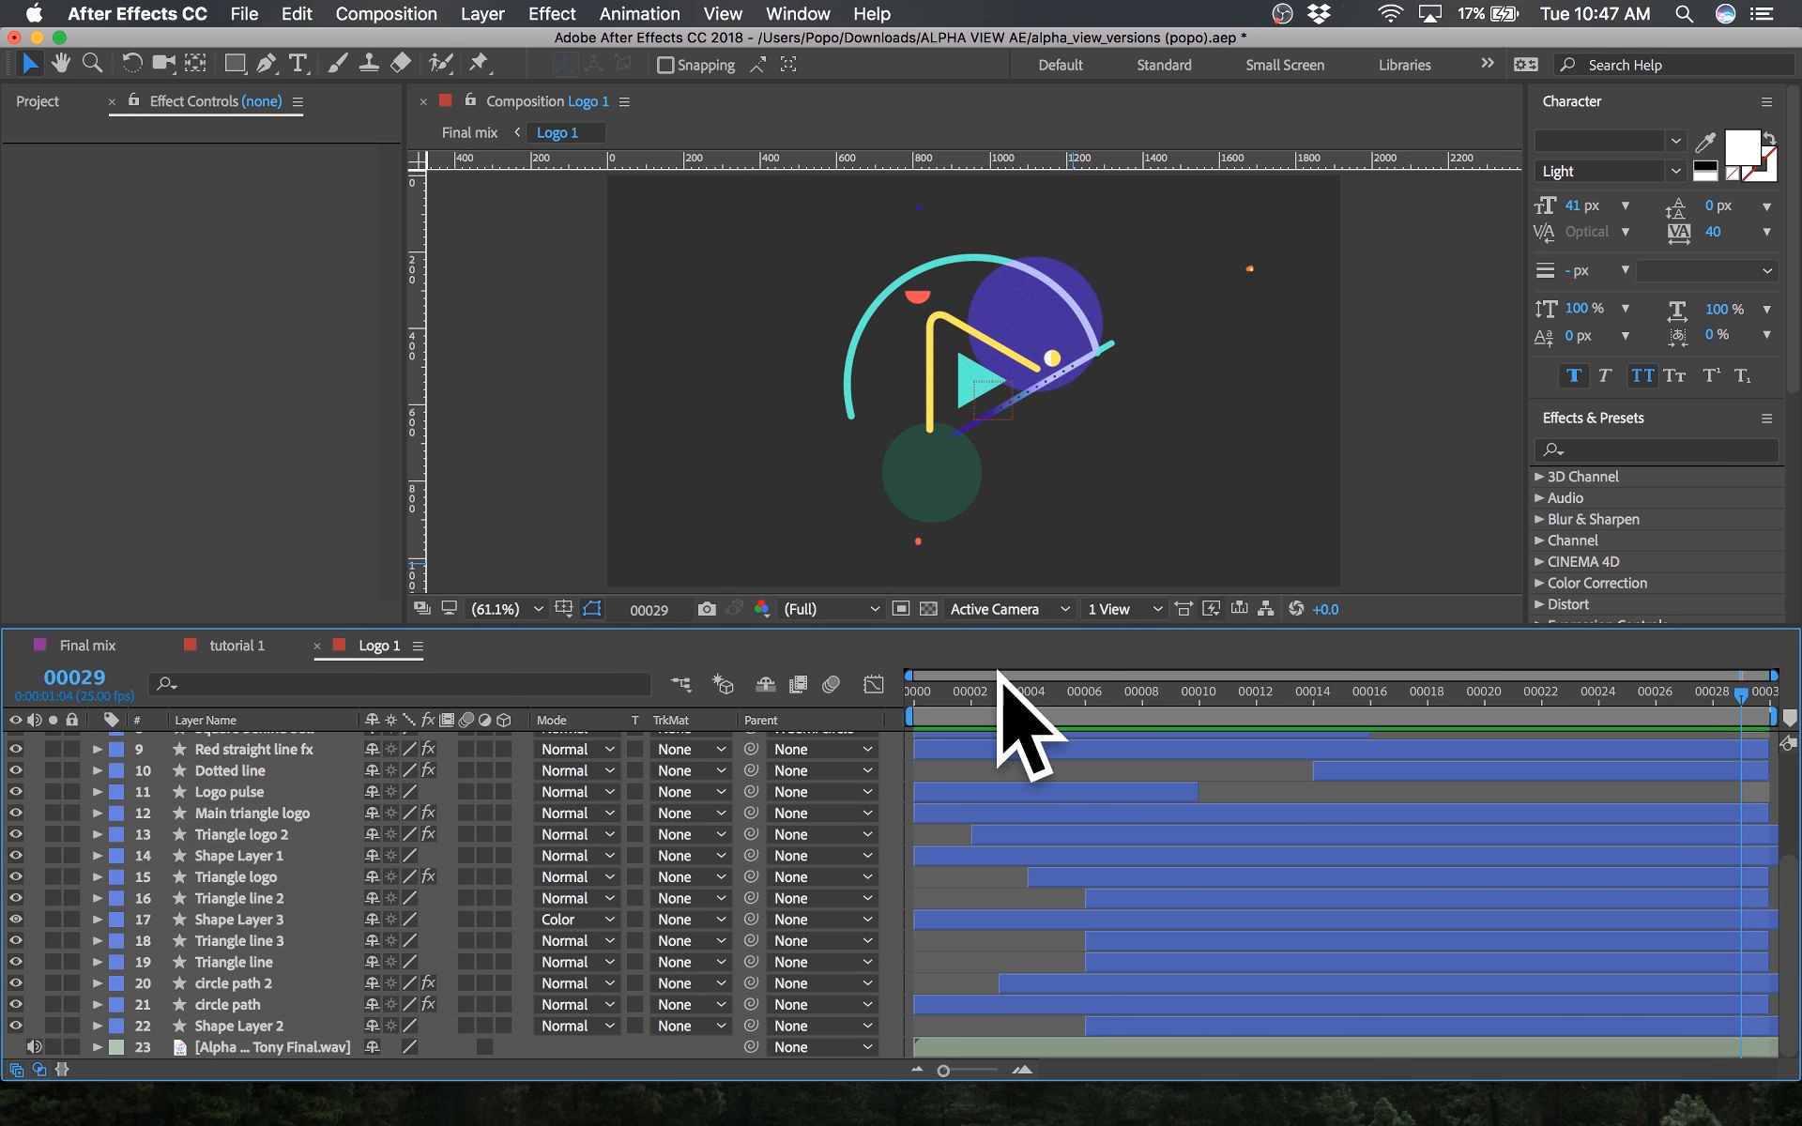
left_click(904, 700)
left_click_drag(1012, 704, 883, 687)
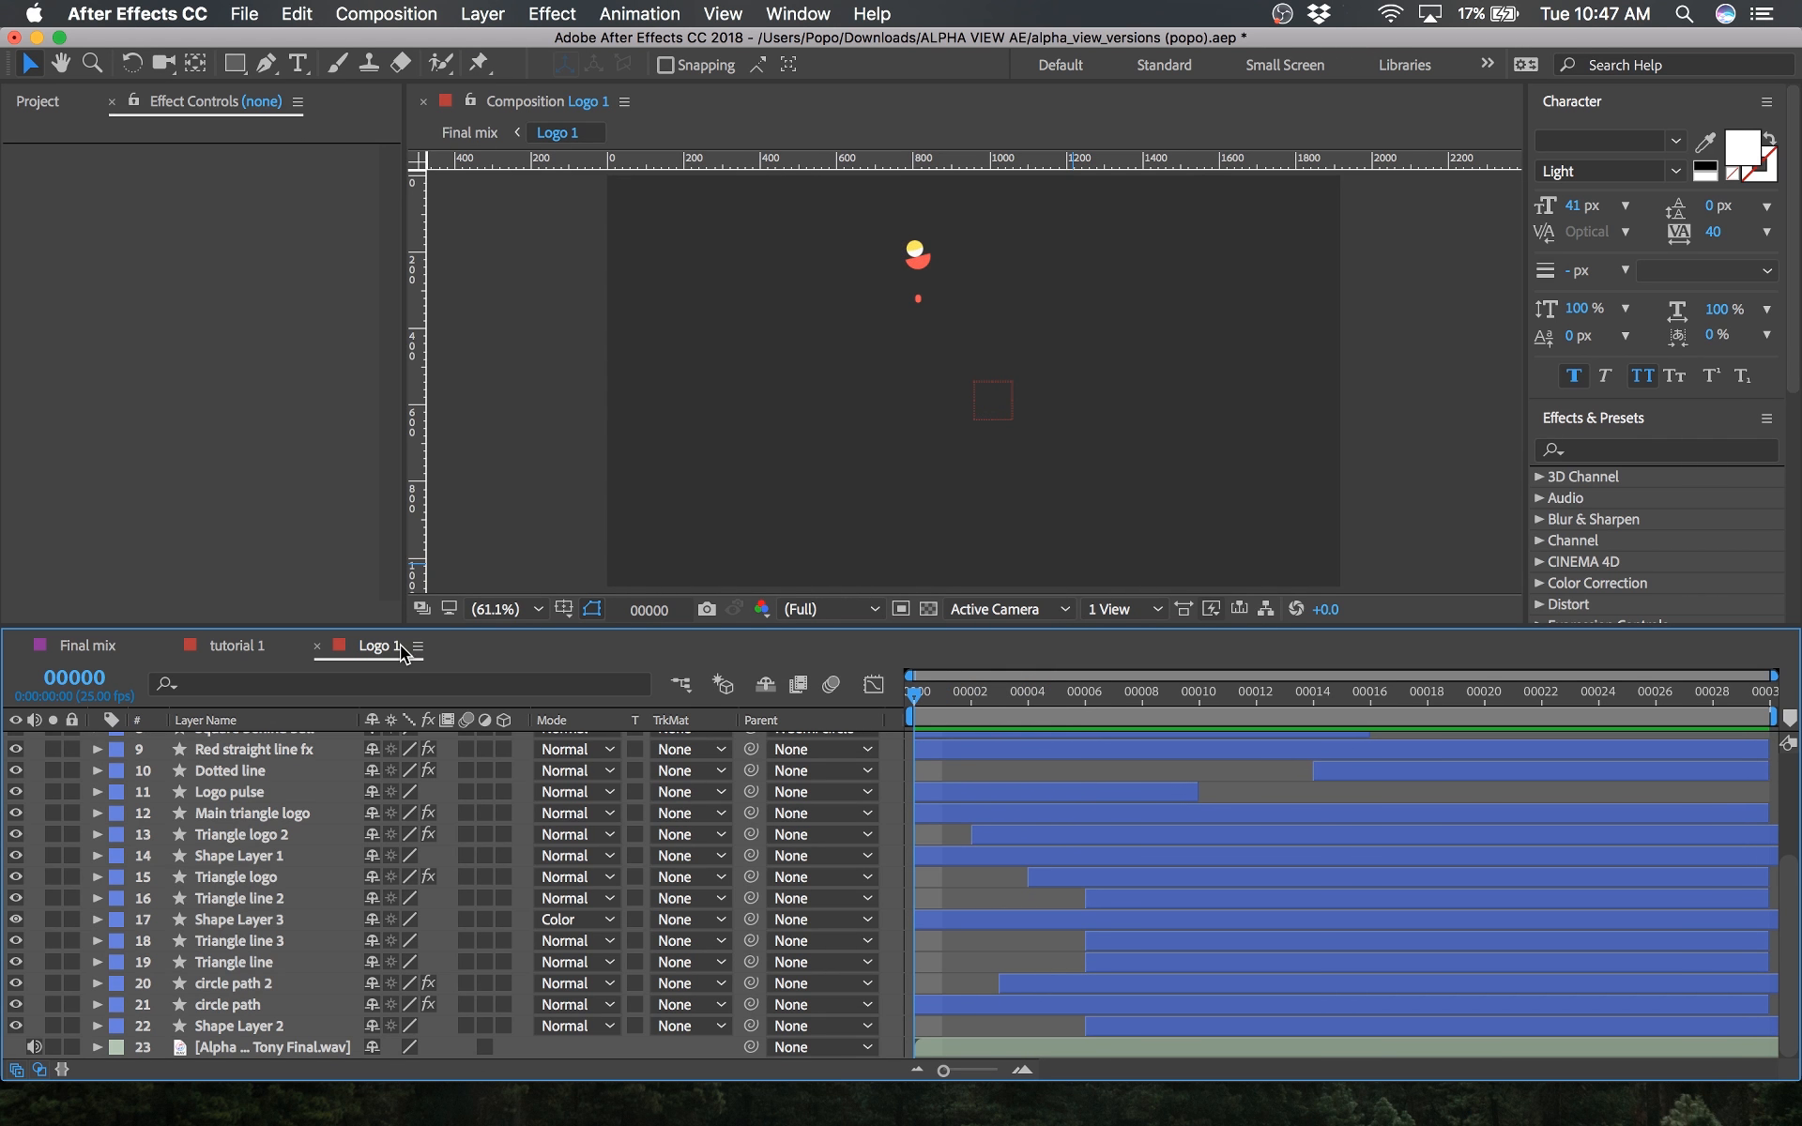
Step: In tutorial 1, animate Shape Layer 1's opacity from 0% at frame 0 to 80% at frame 8, with eased keyframes
left_click(225, 644)
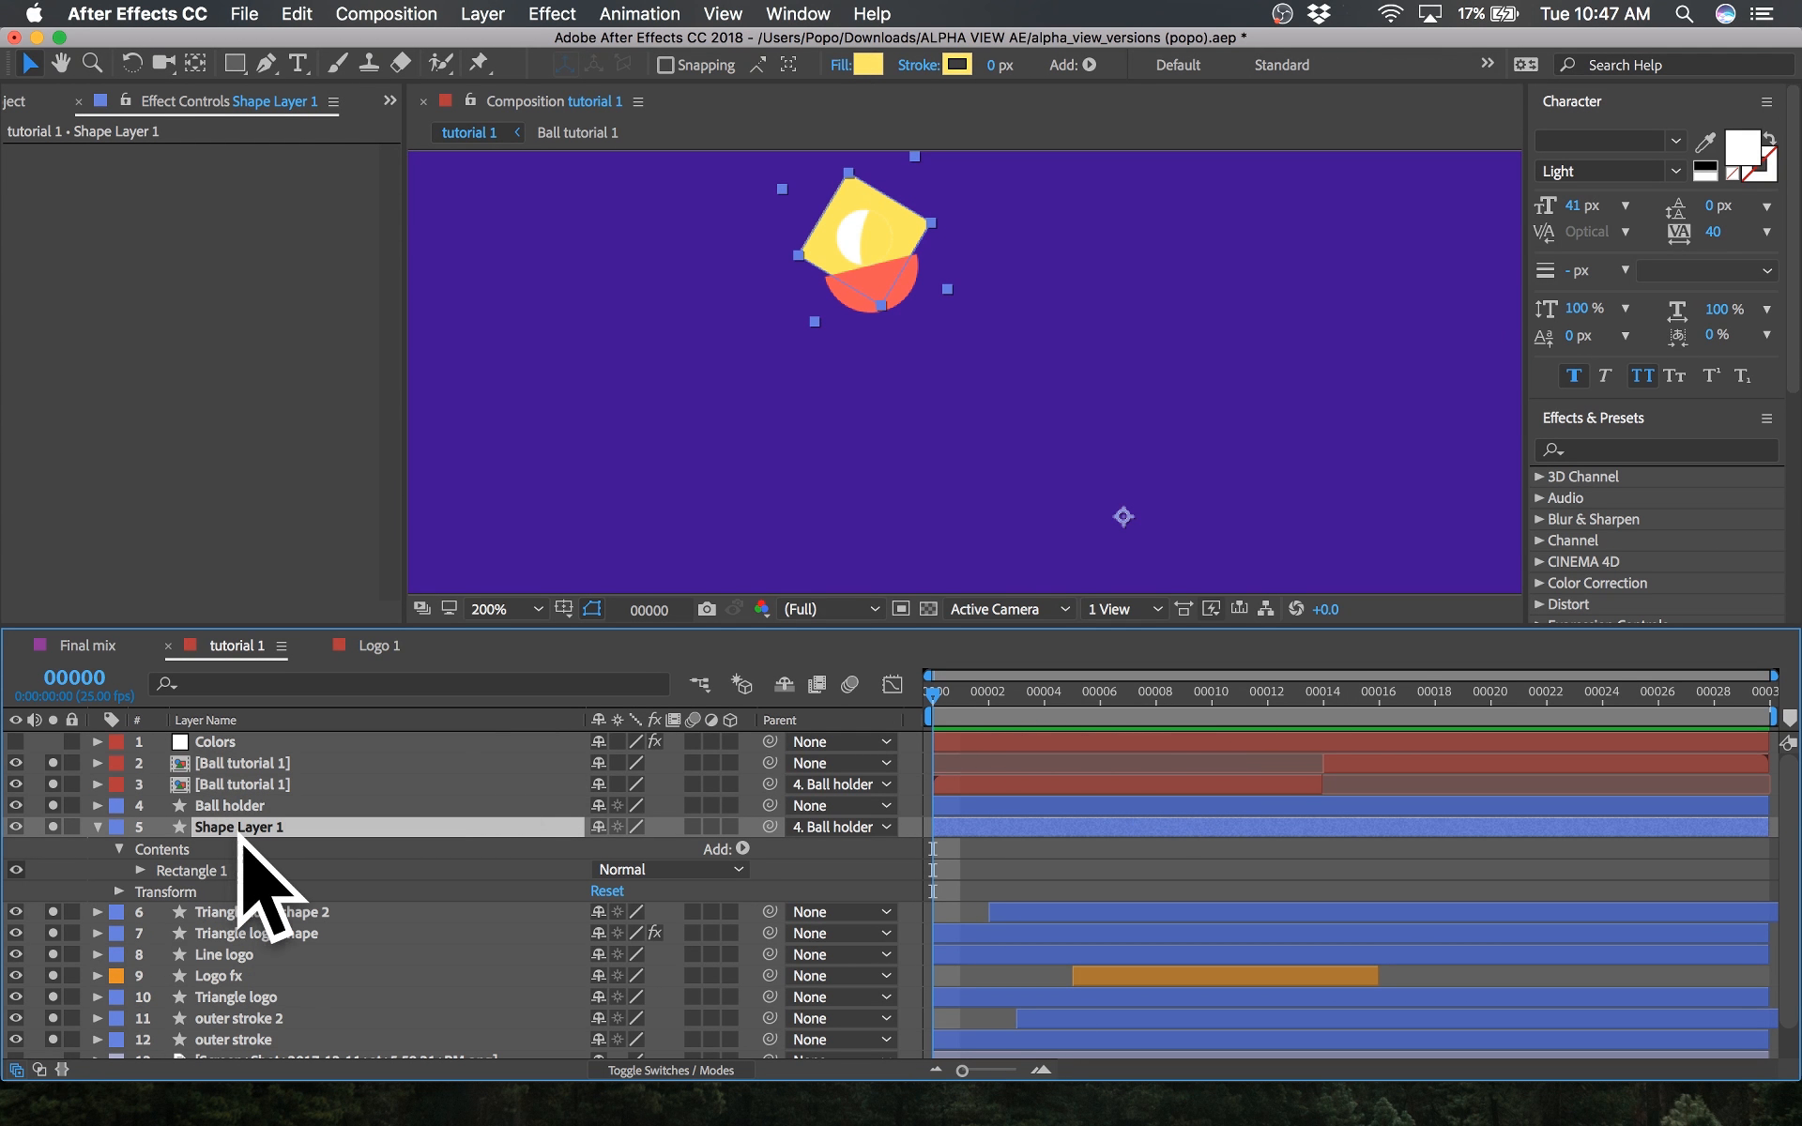
key("t")
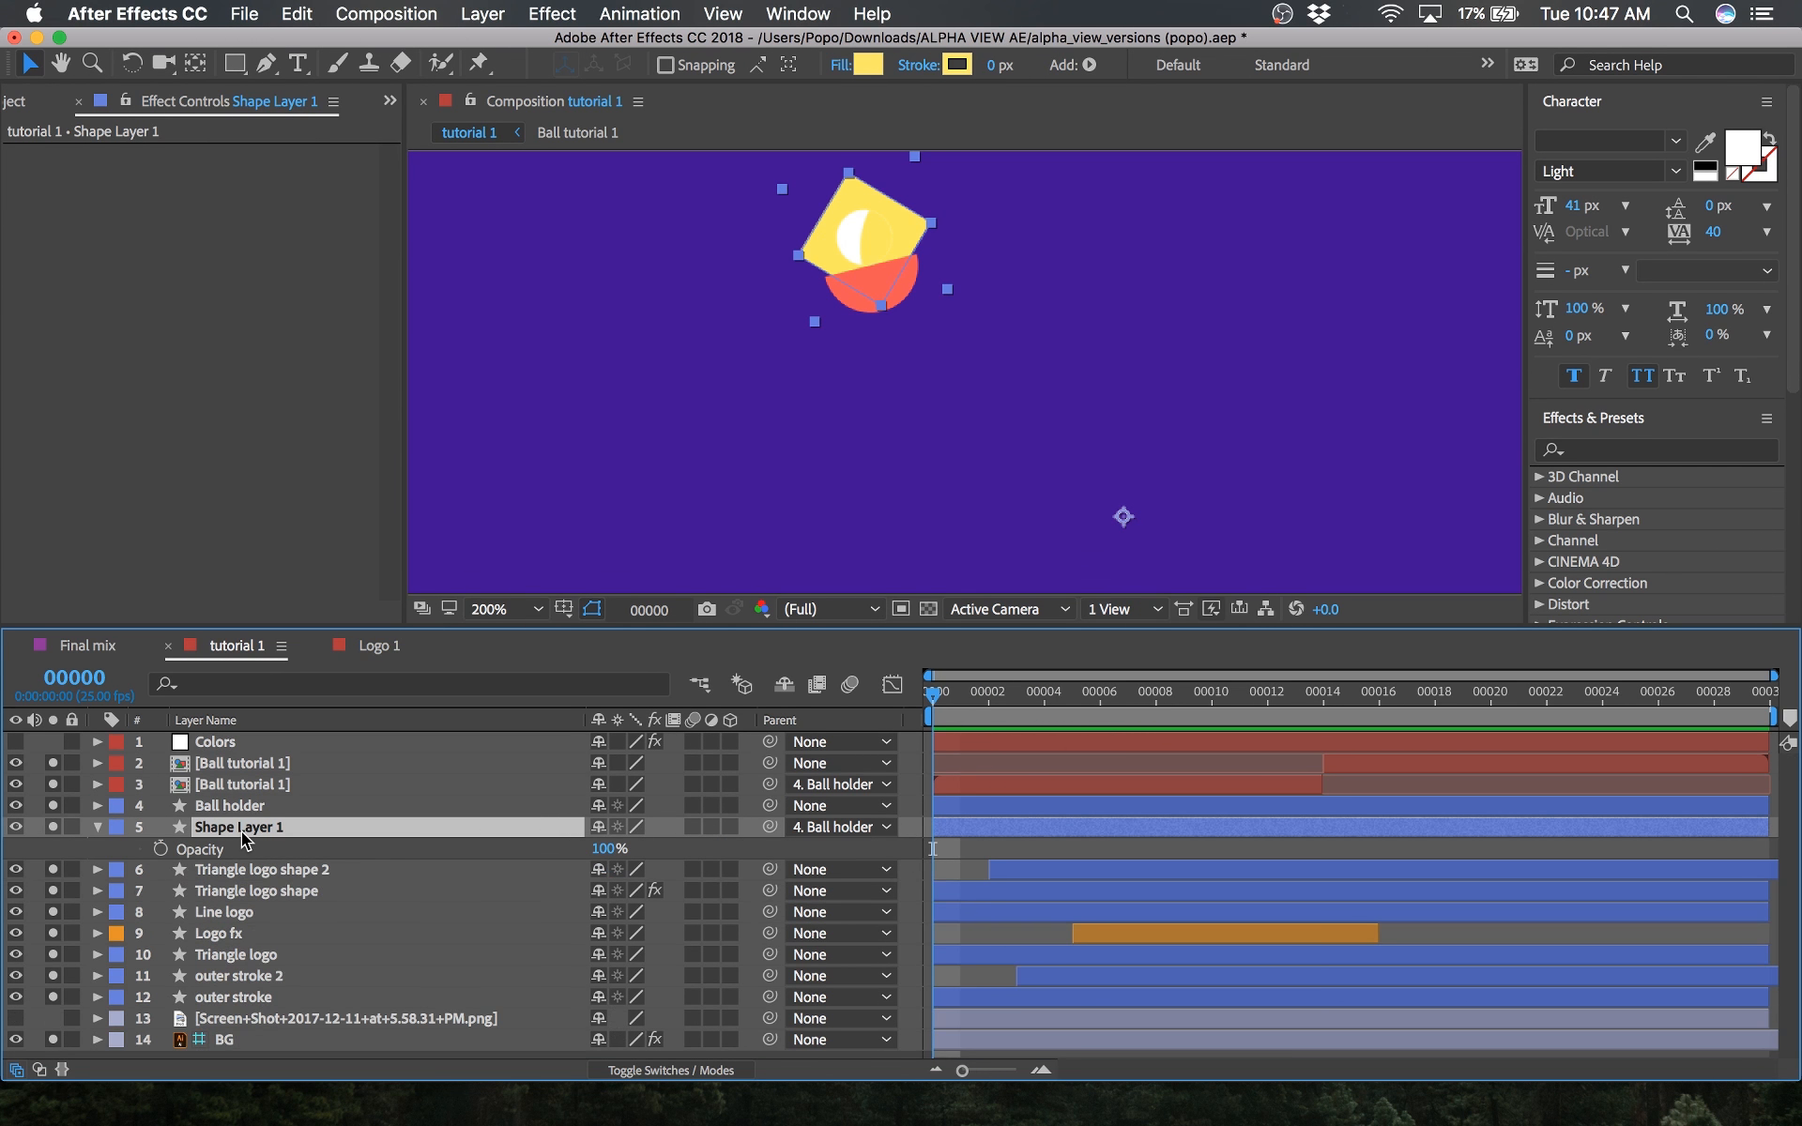
left_click(159, 848)
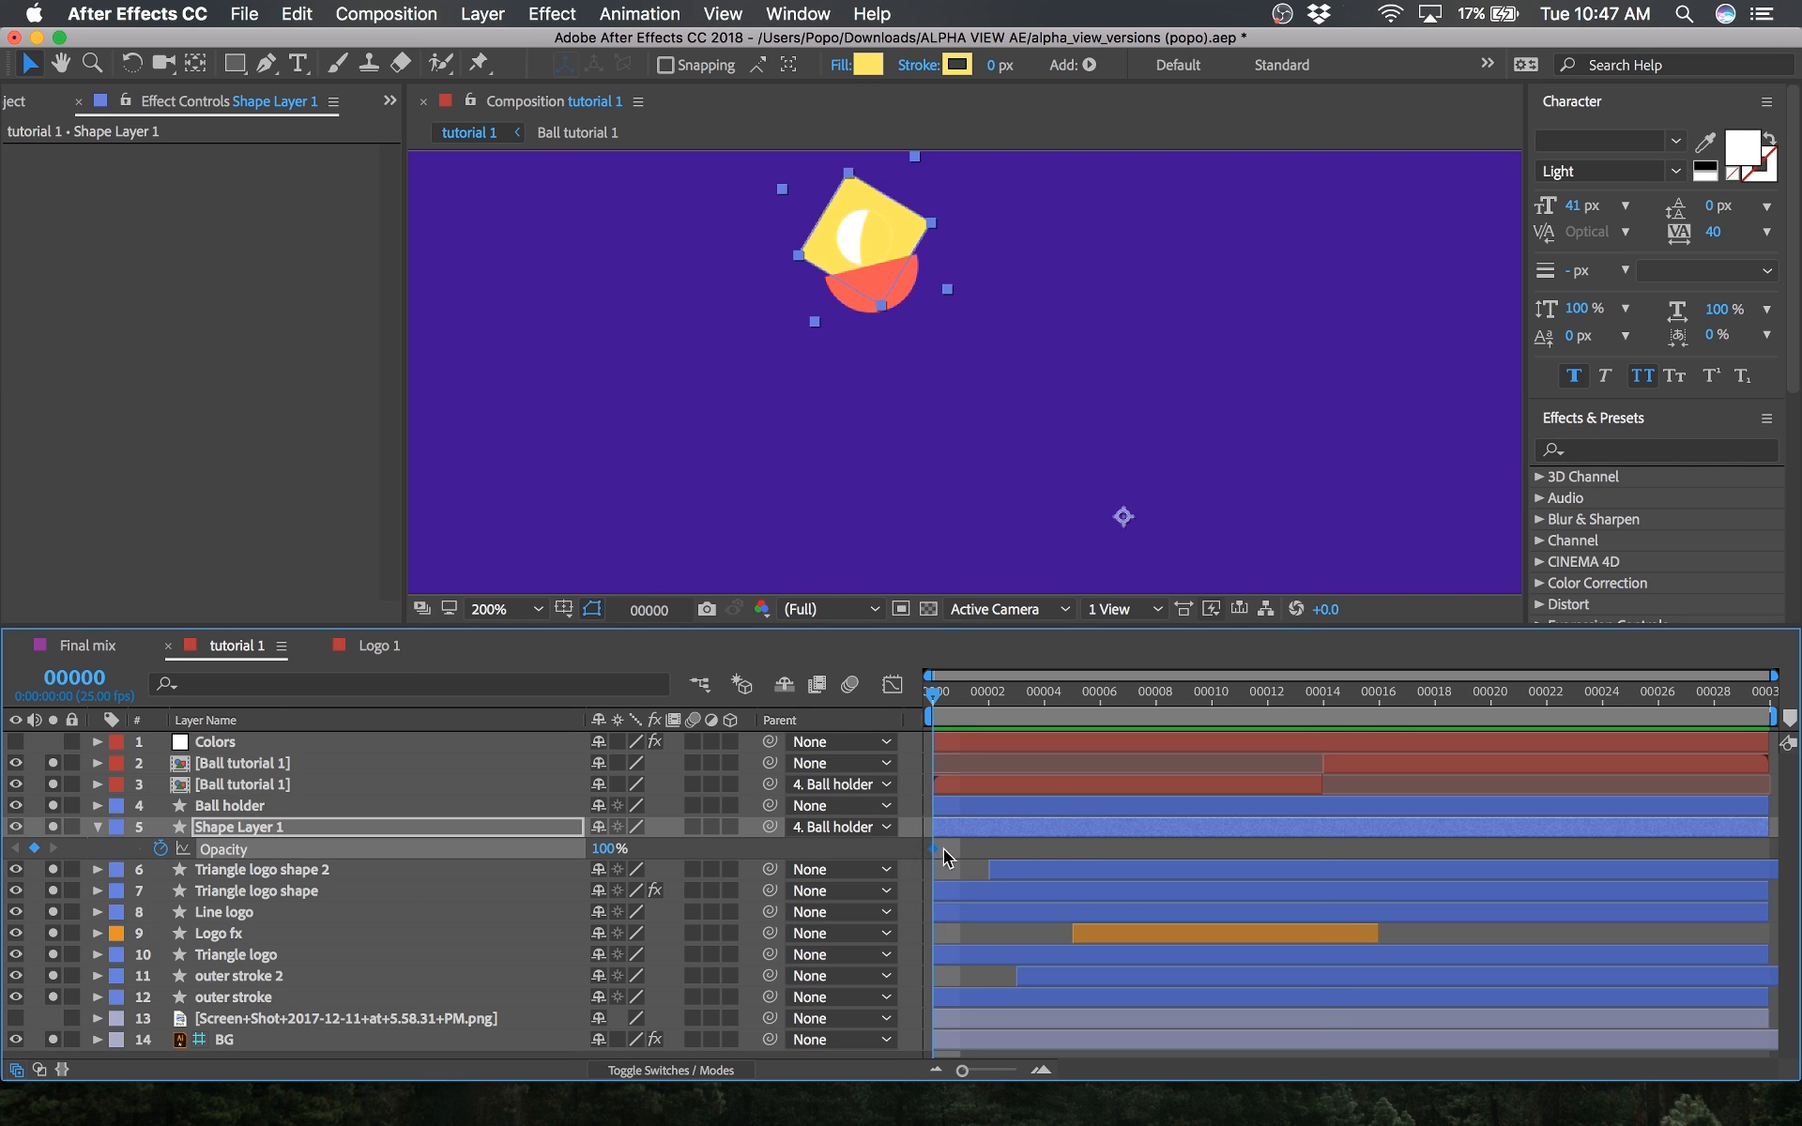
left_click(1155, 697)
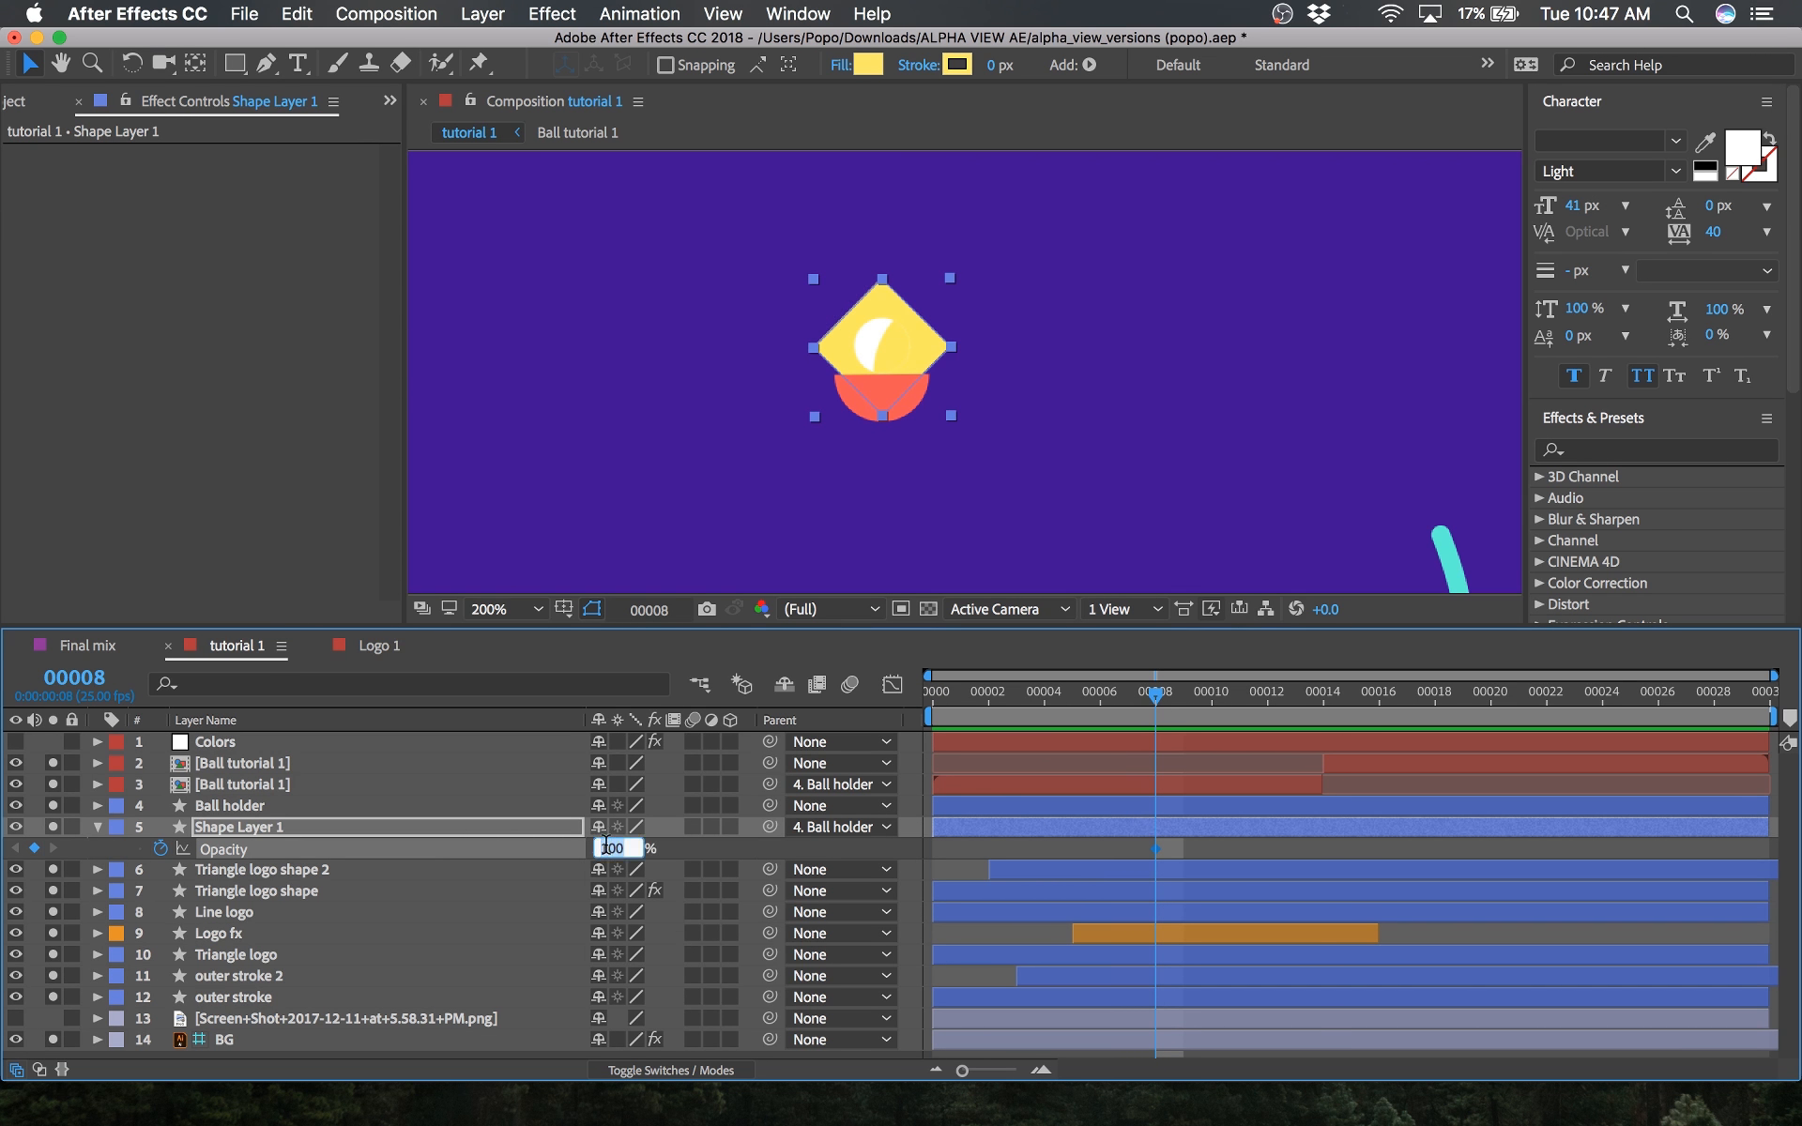
key("Return")
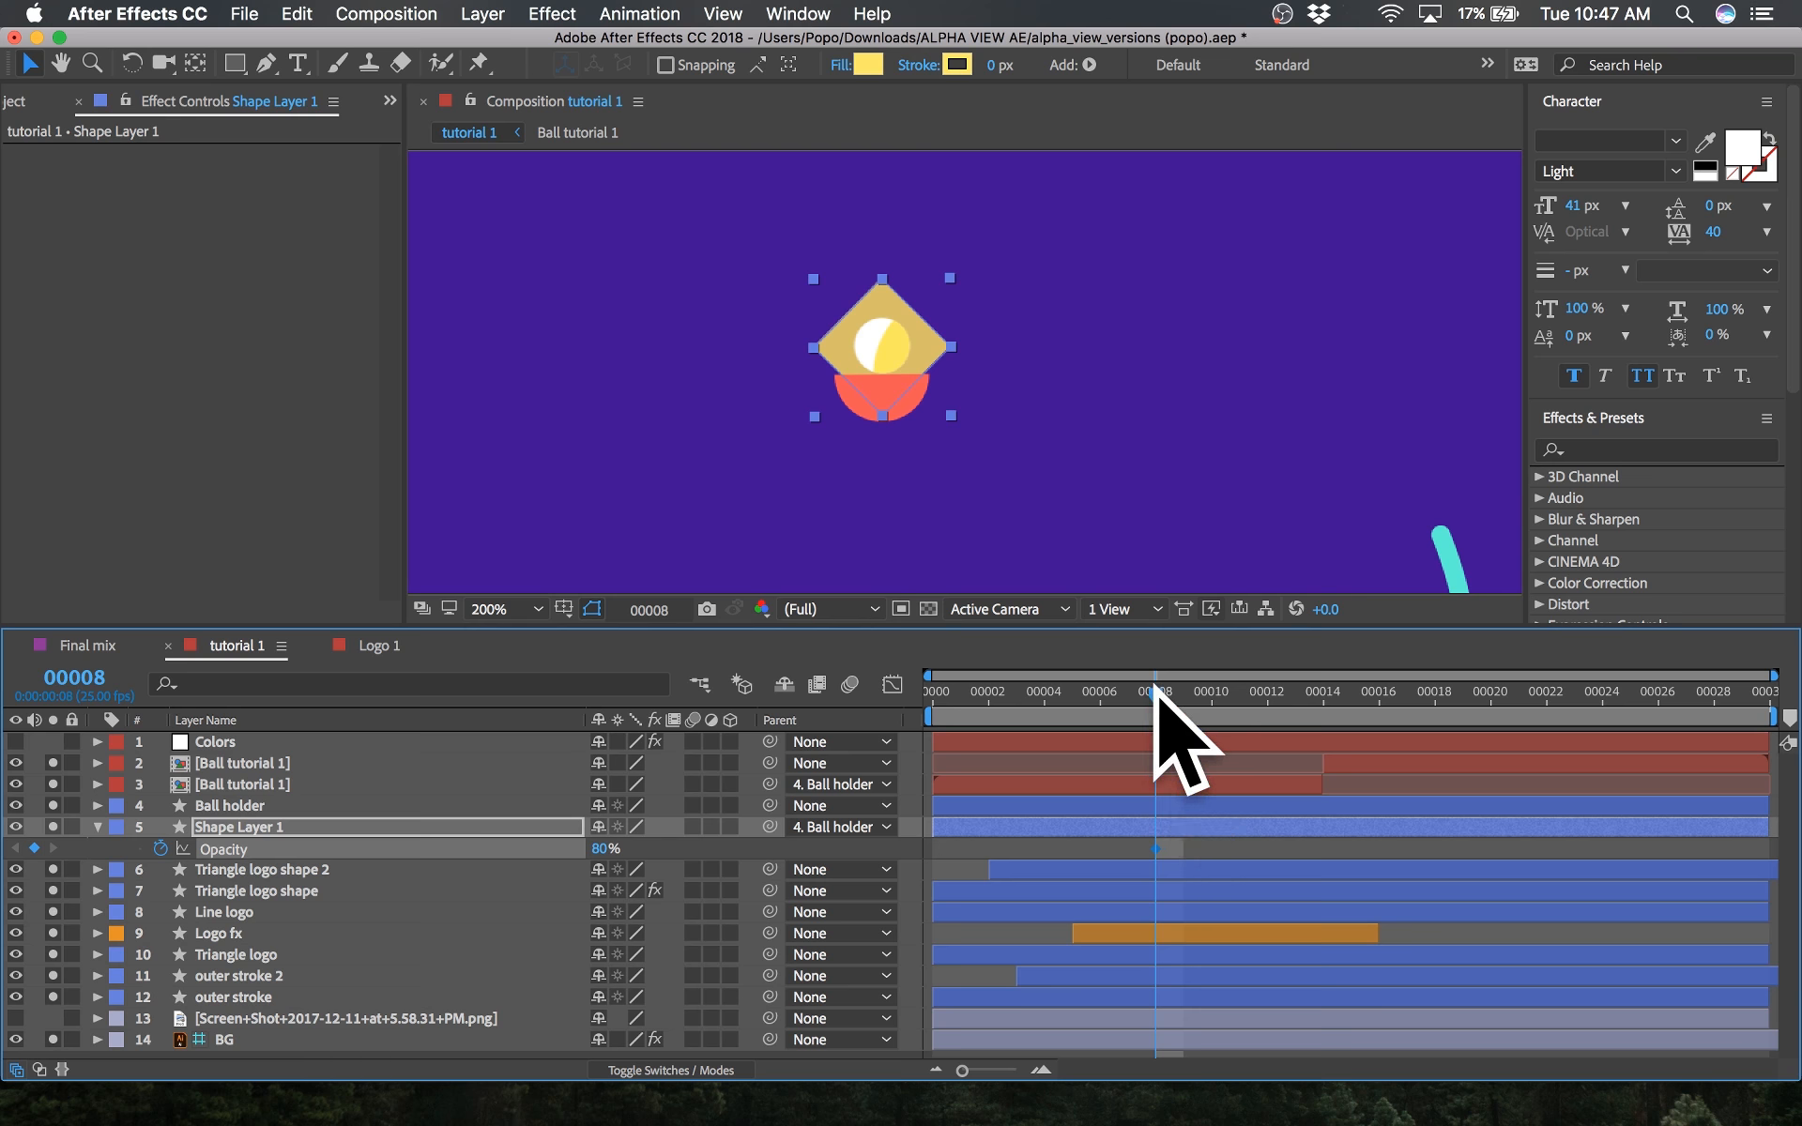
left_click_drag(1154, 692, 765, 721)
left_click_drag(528, 846, 375, 847)
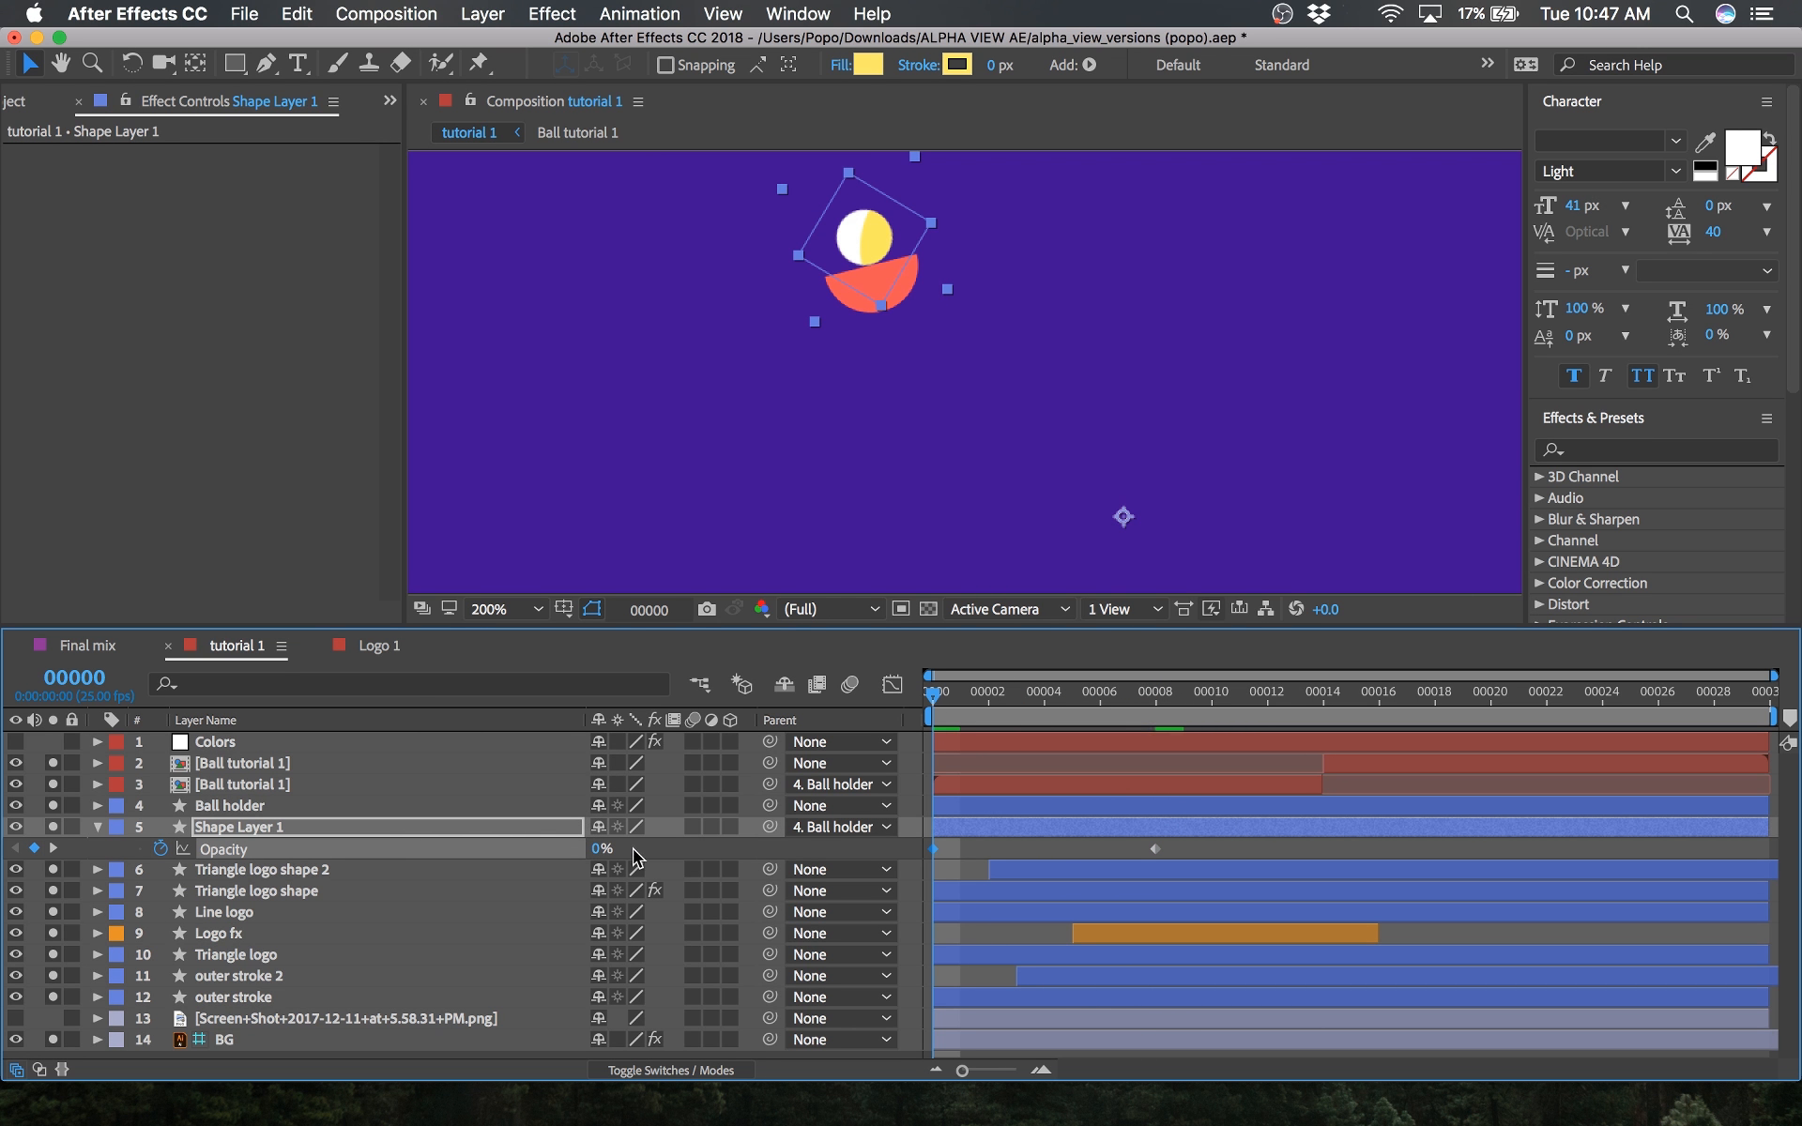
left_click_drag(1188, 843, 777, 889)
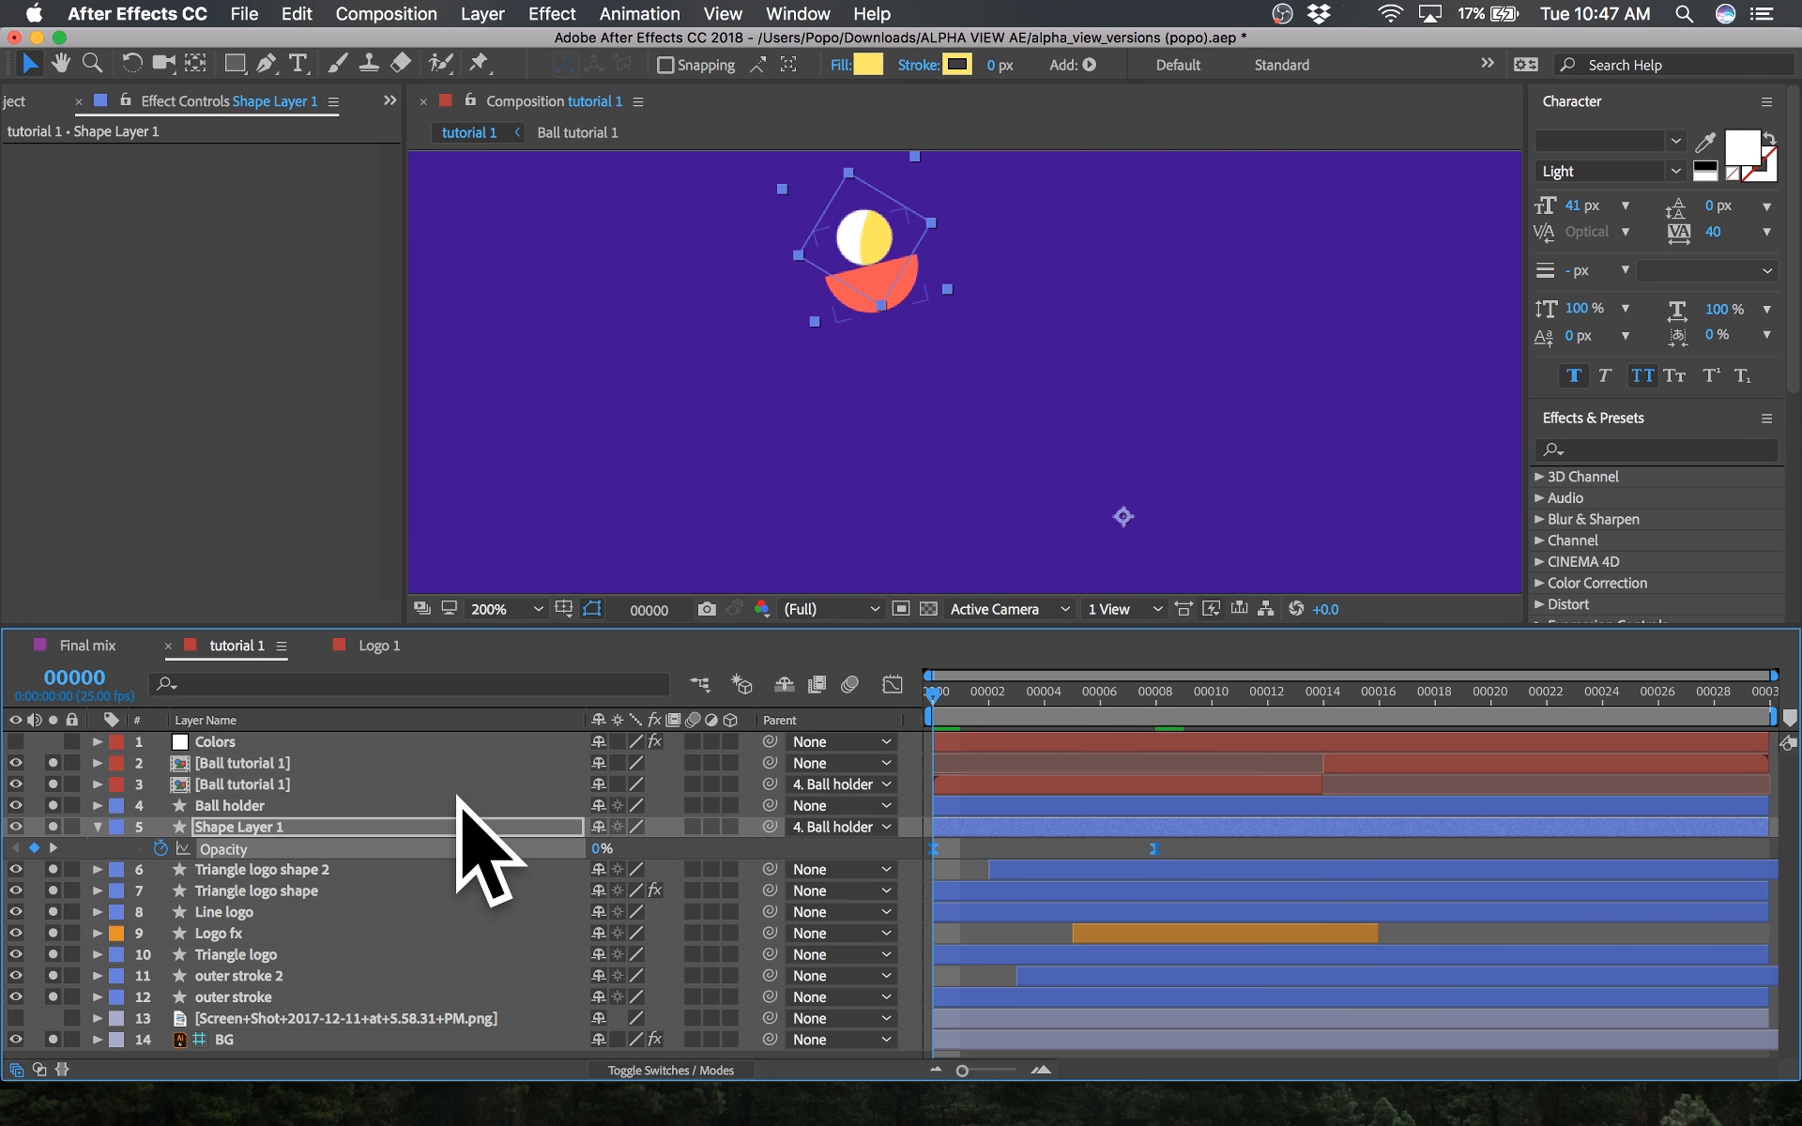
Step: Add a 0% opacity keyframe to Shape Layer 1 at frame 29
left_click(1153, 695)
left_click_drag(1151, 706, 1738, 751)
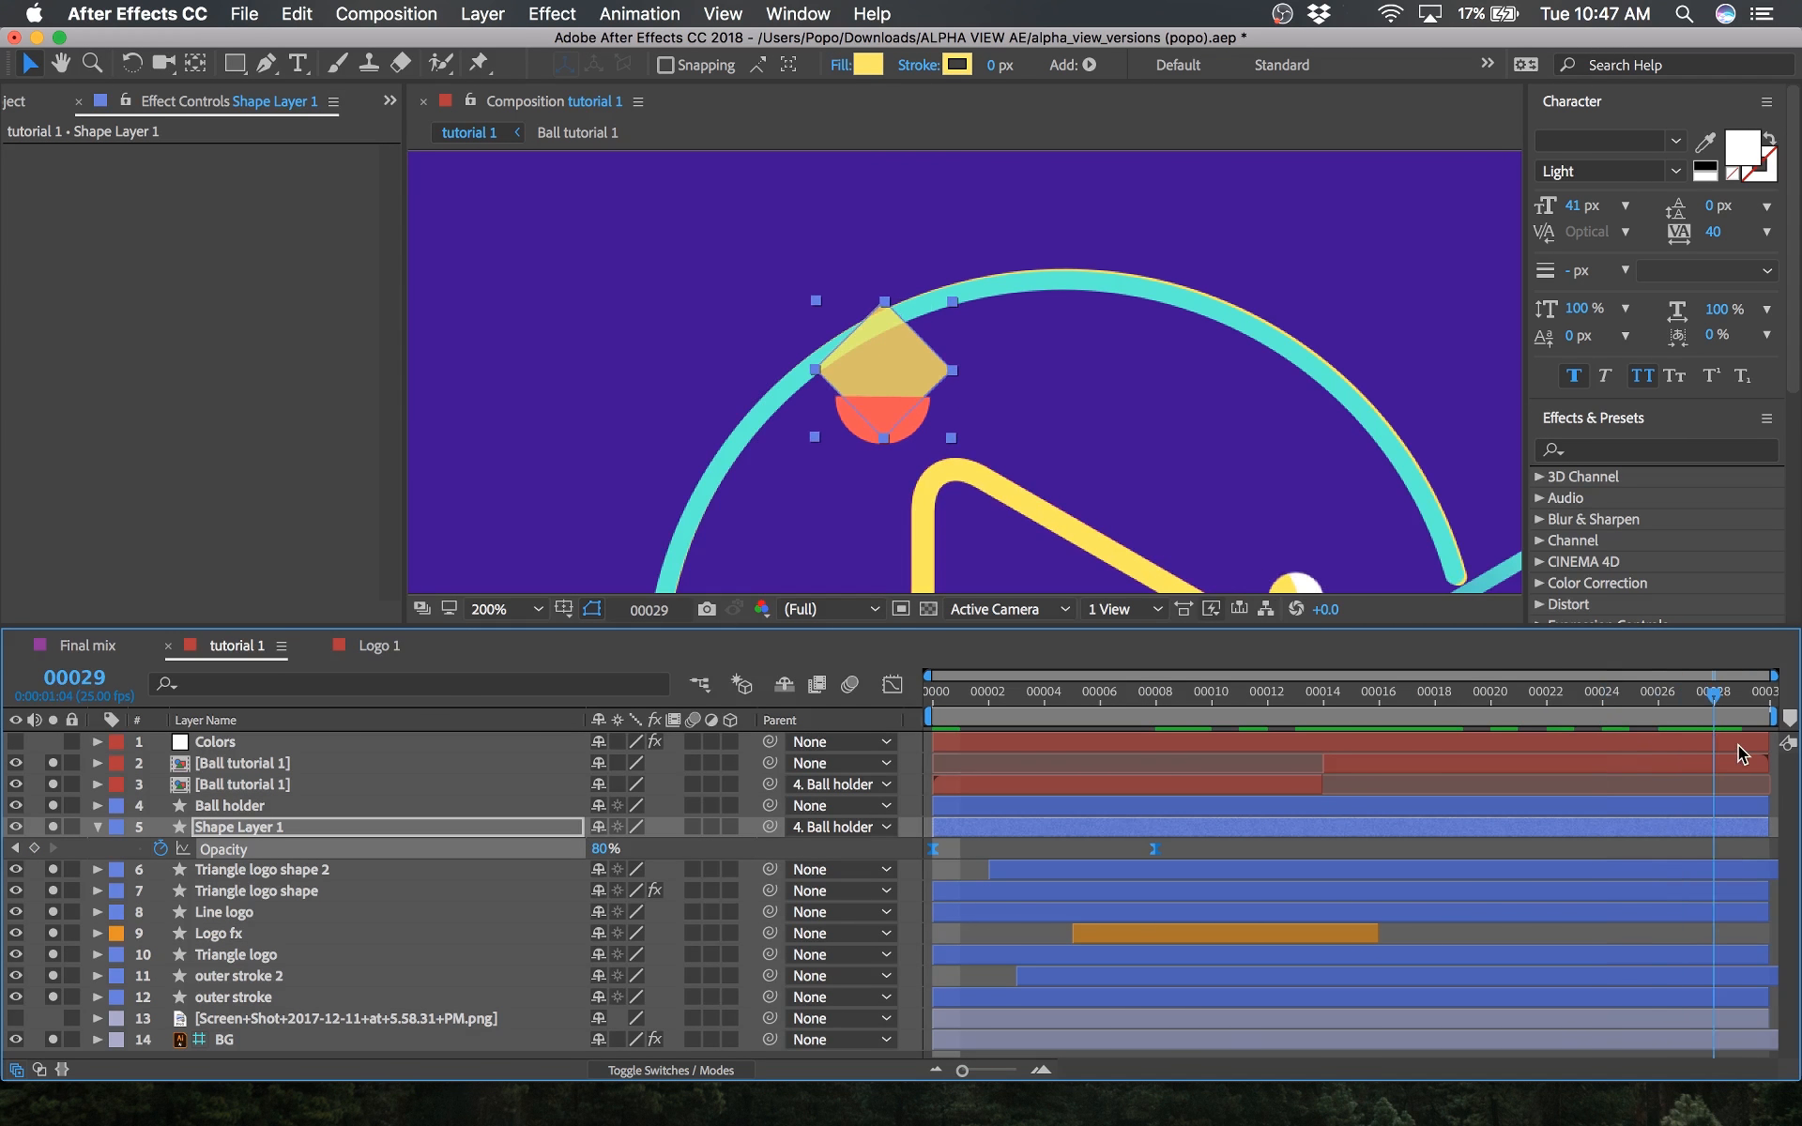
left_click(598, 849)
type("0")
key("Return")
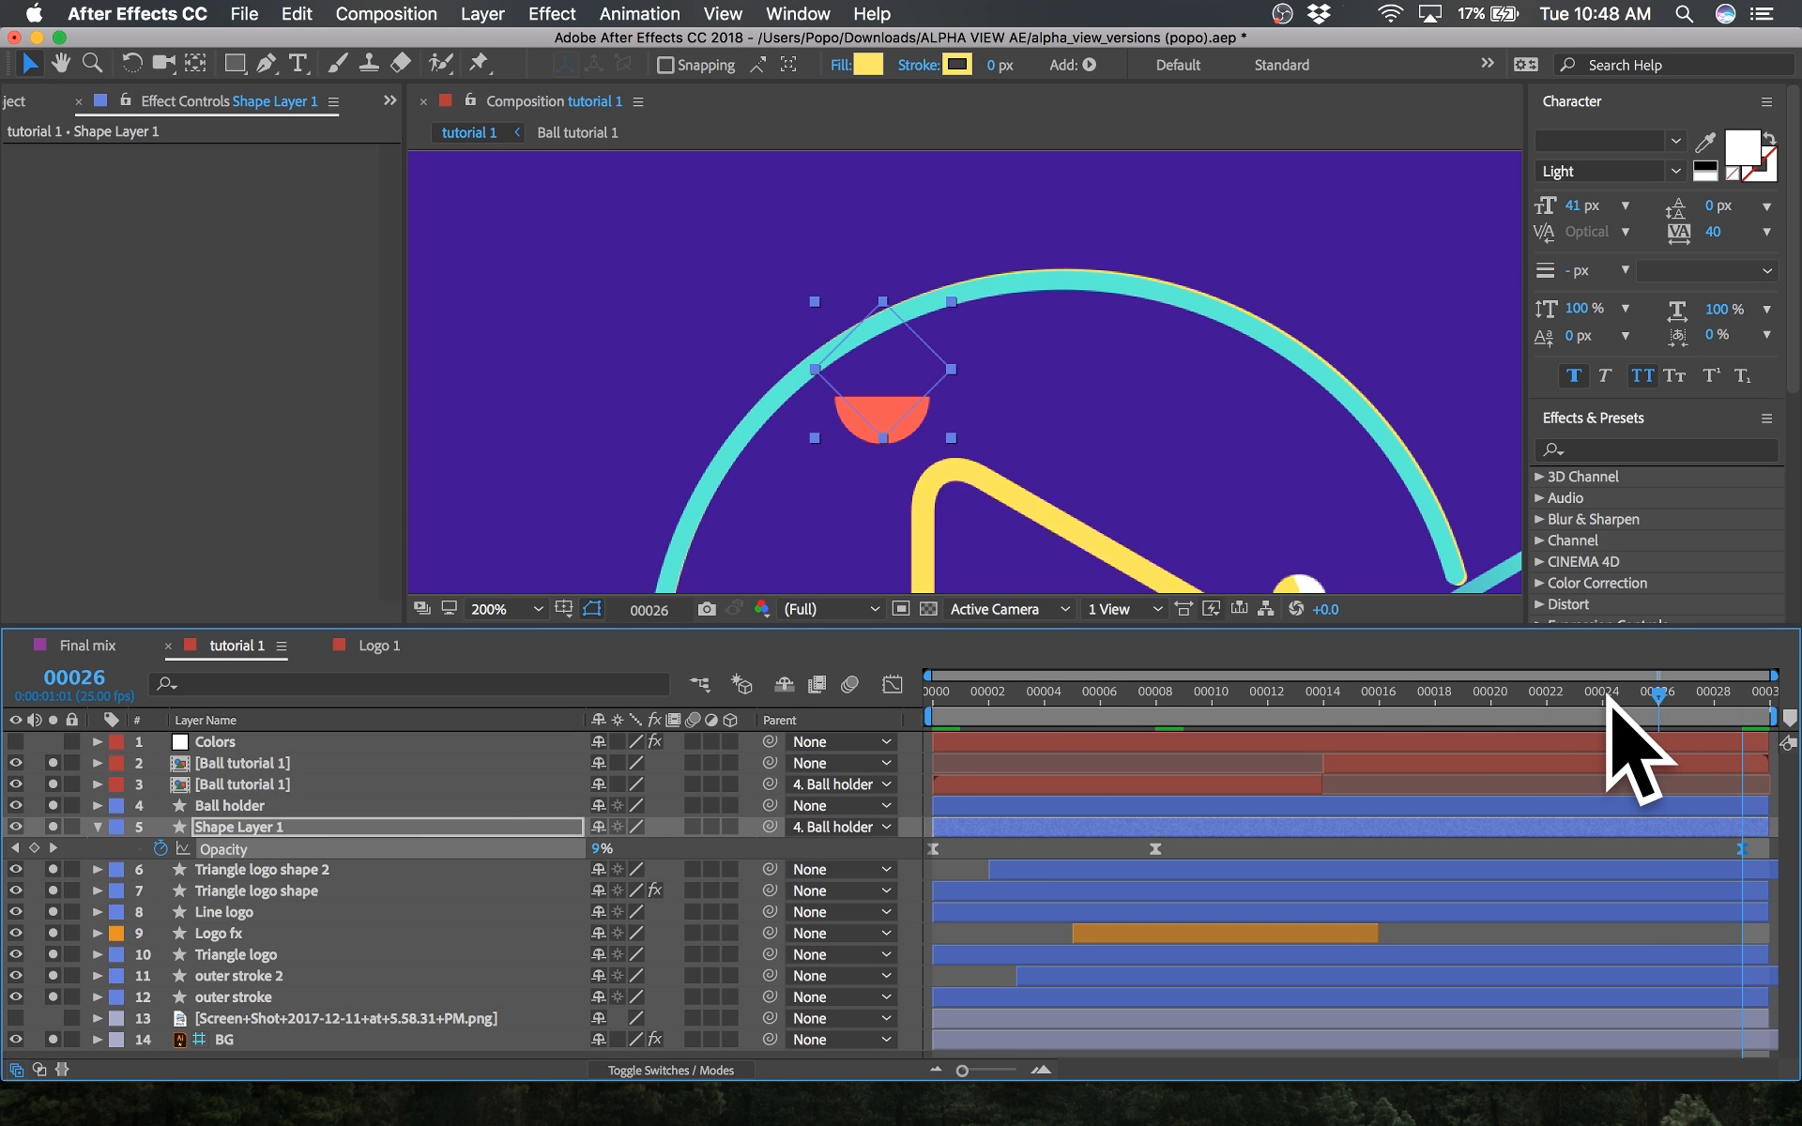
Step: Move Shape Layer 1's last opacity keyframe to frame 21 and save the project
key("space")
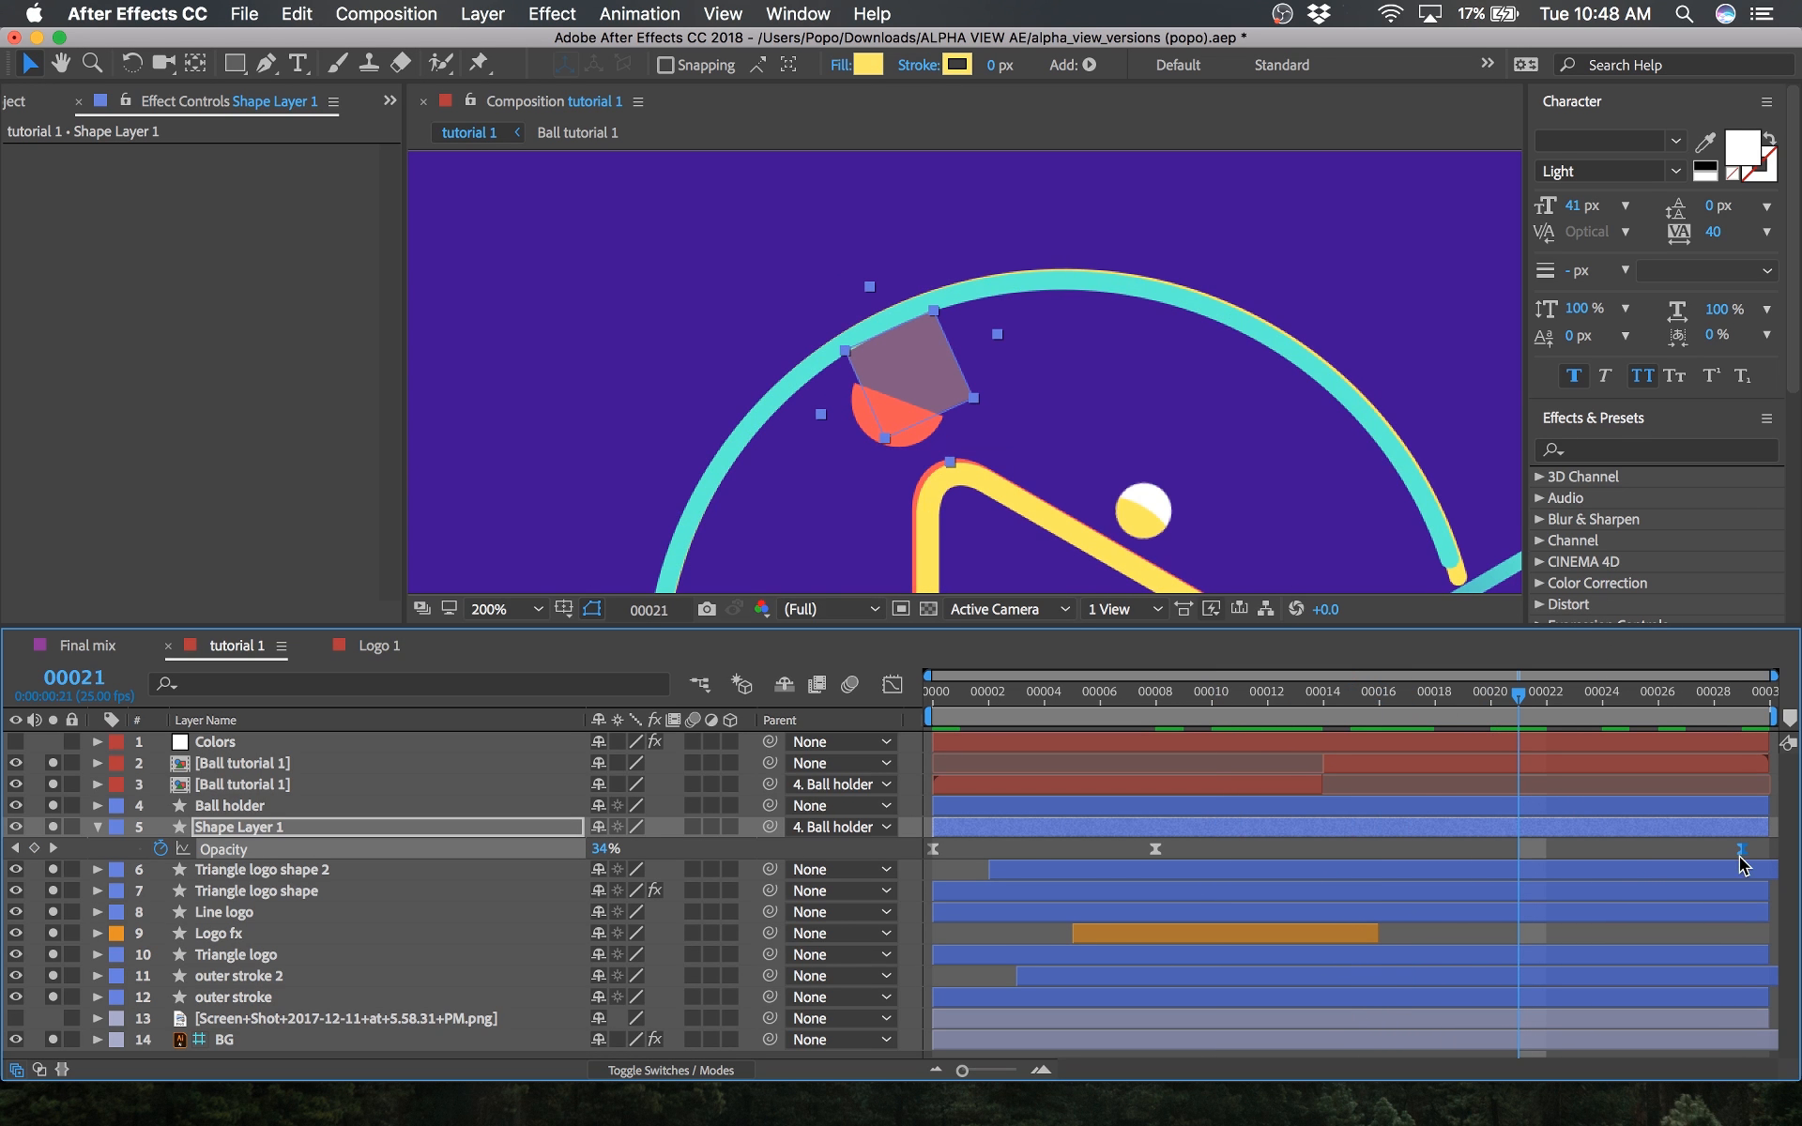
left_click_drag(1739, 851, 1543, 850)
left_click_drag(1518, 695, 1162, 690)
key("super+s")
Step: Filter Shape Layer 1's properties by "color" and delete the rectangle's stroke
left_click(318, 828)
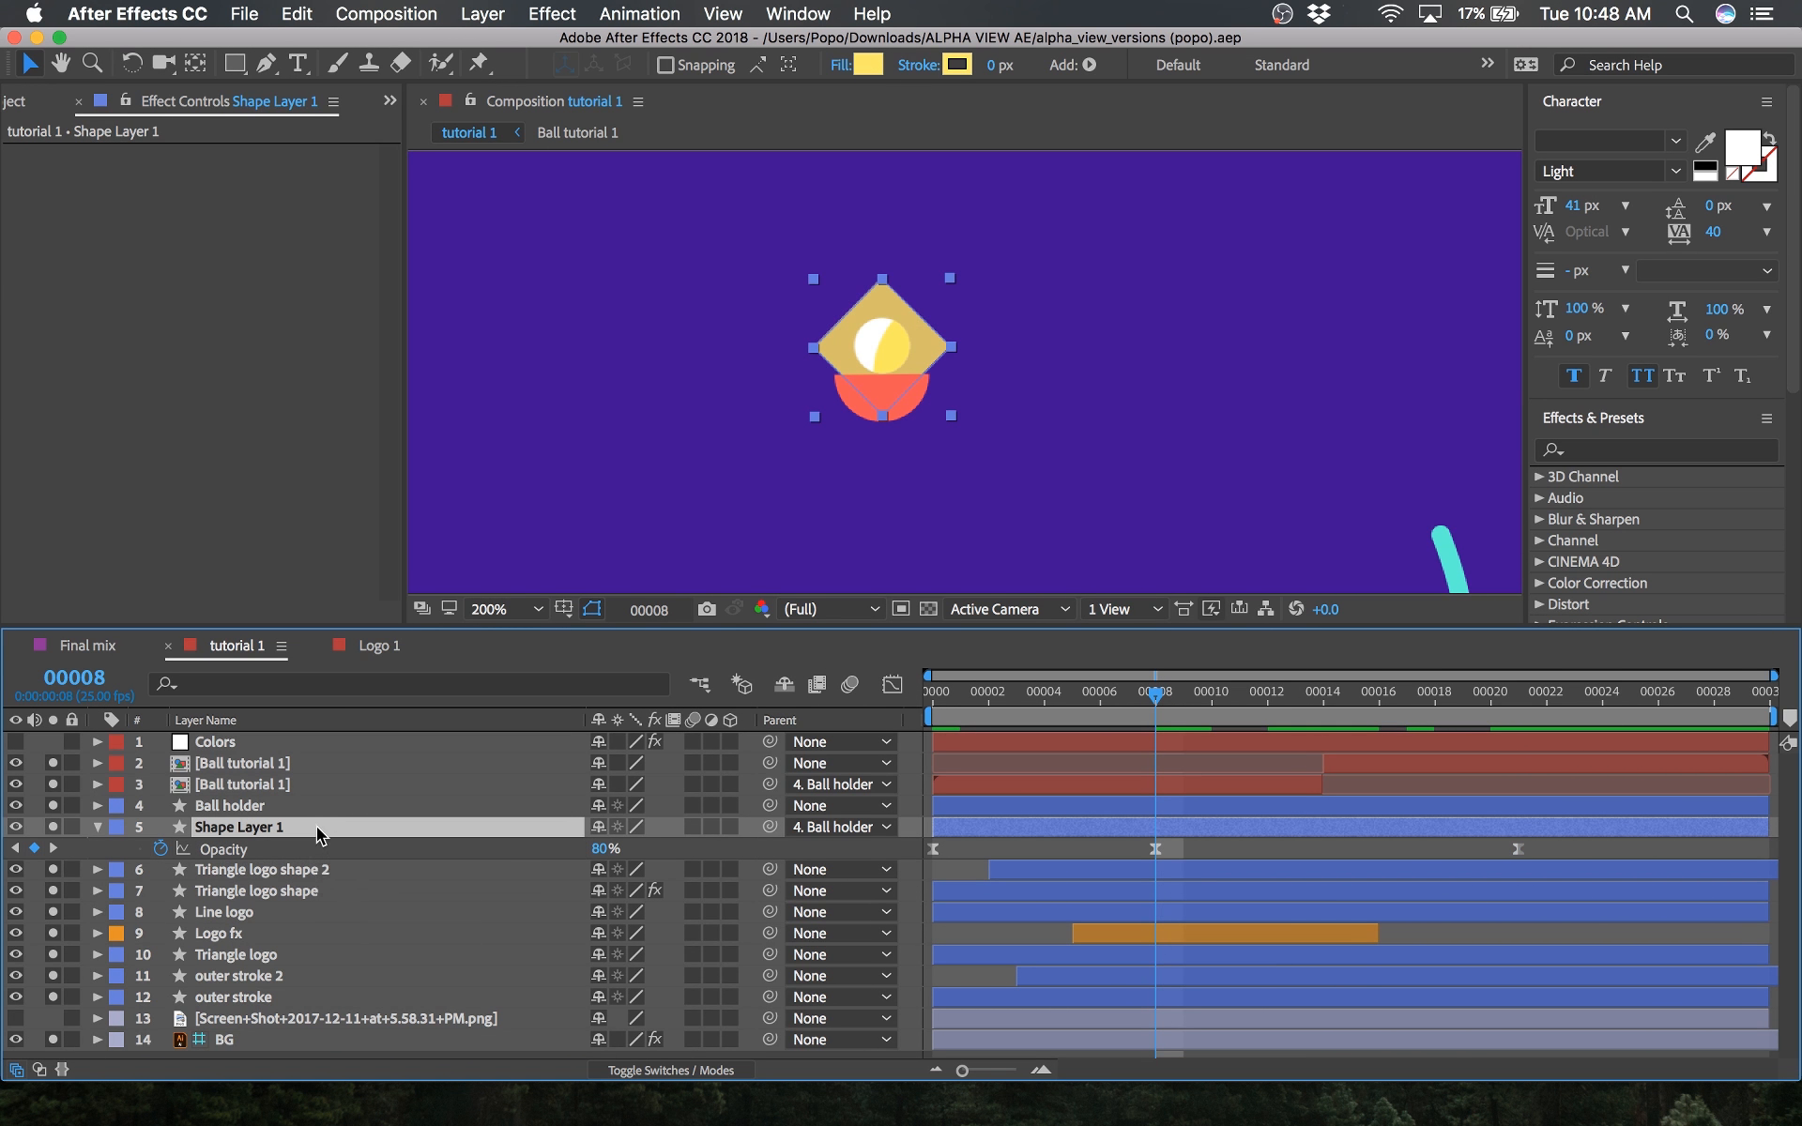
left_click(334, 683)
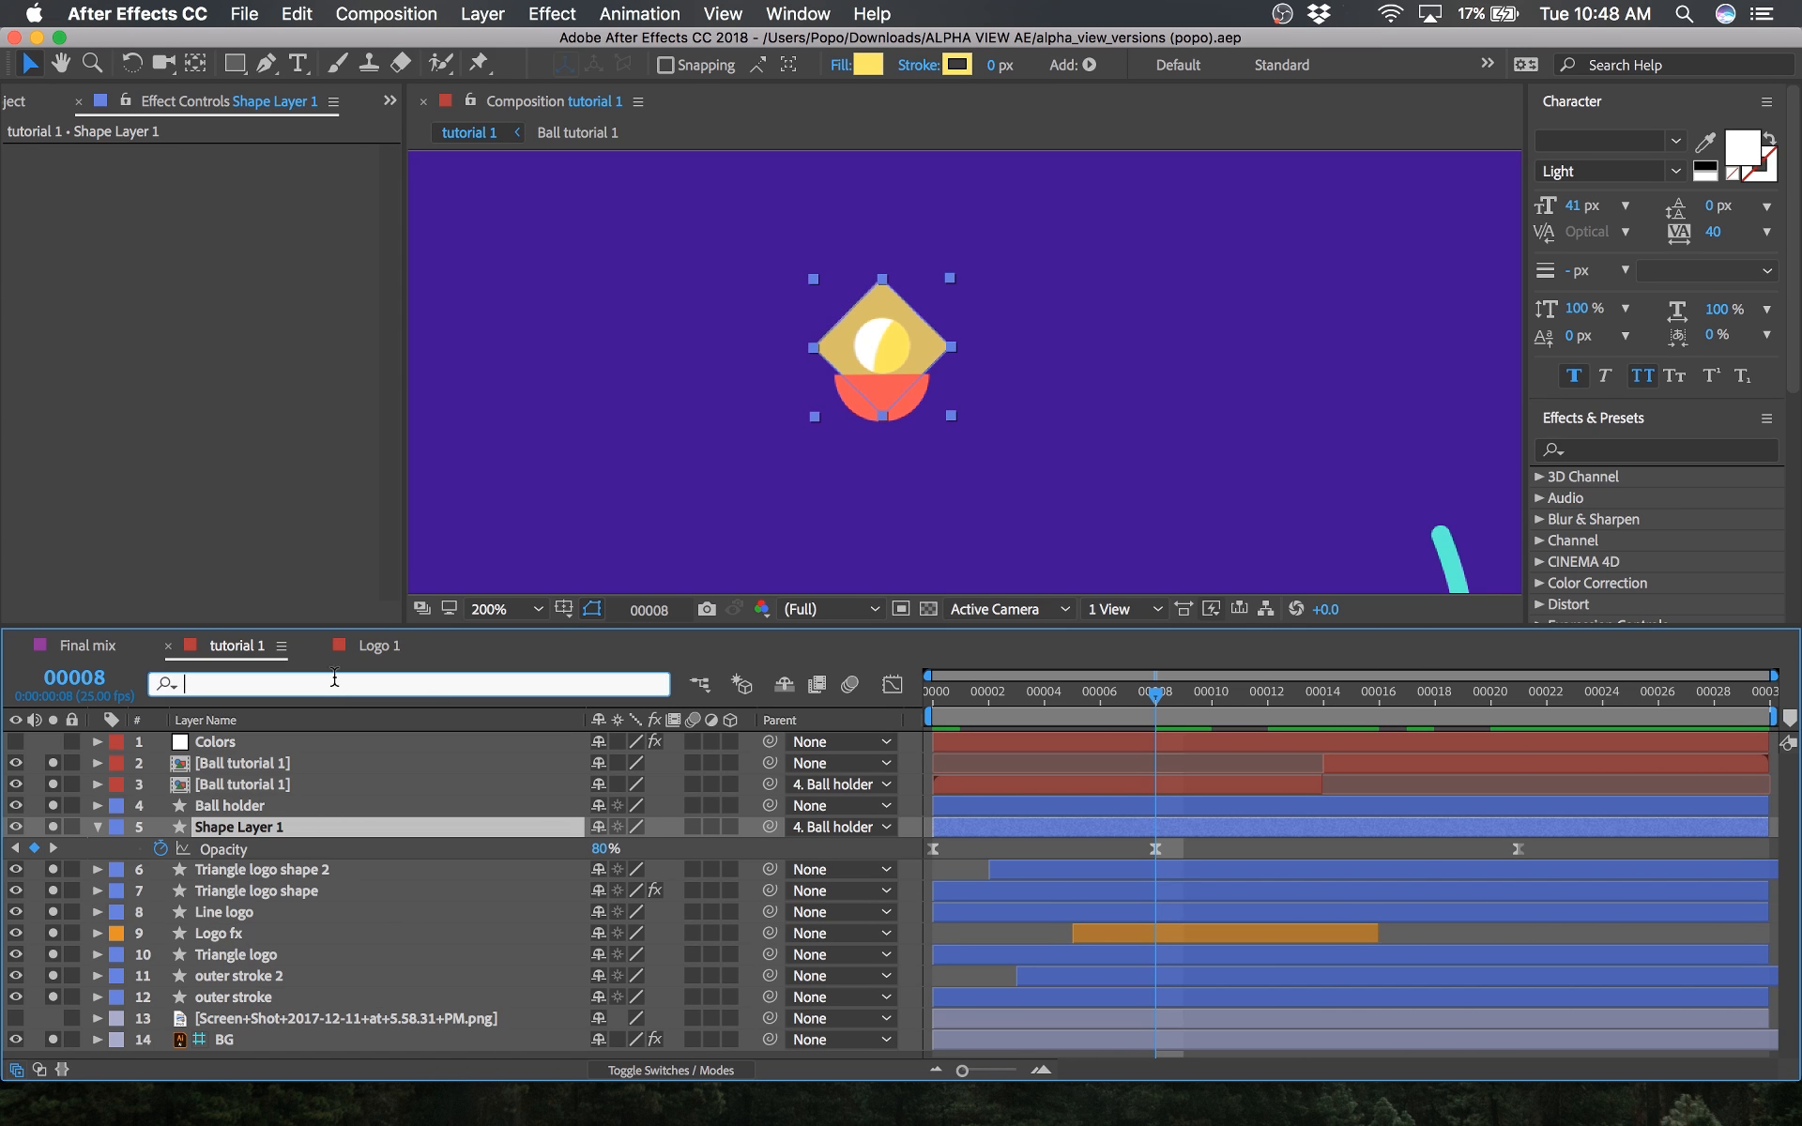
type("color")
left_click(214, 896)
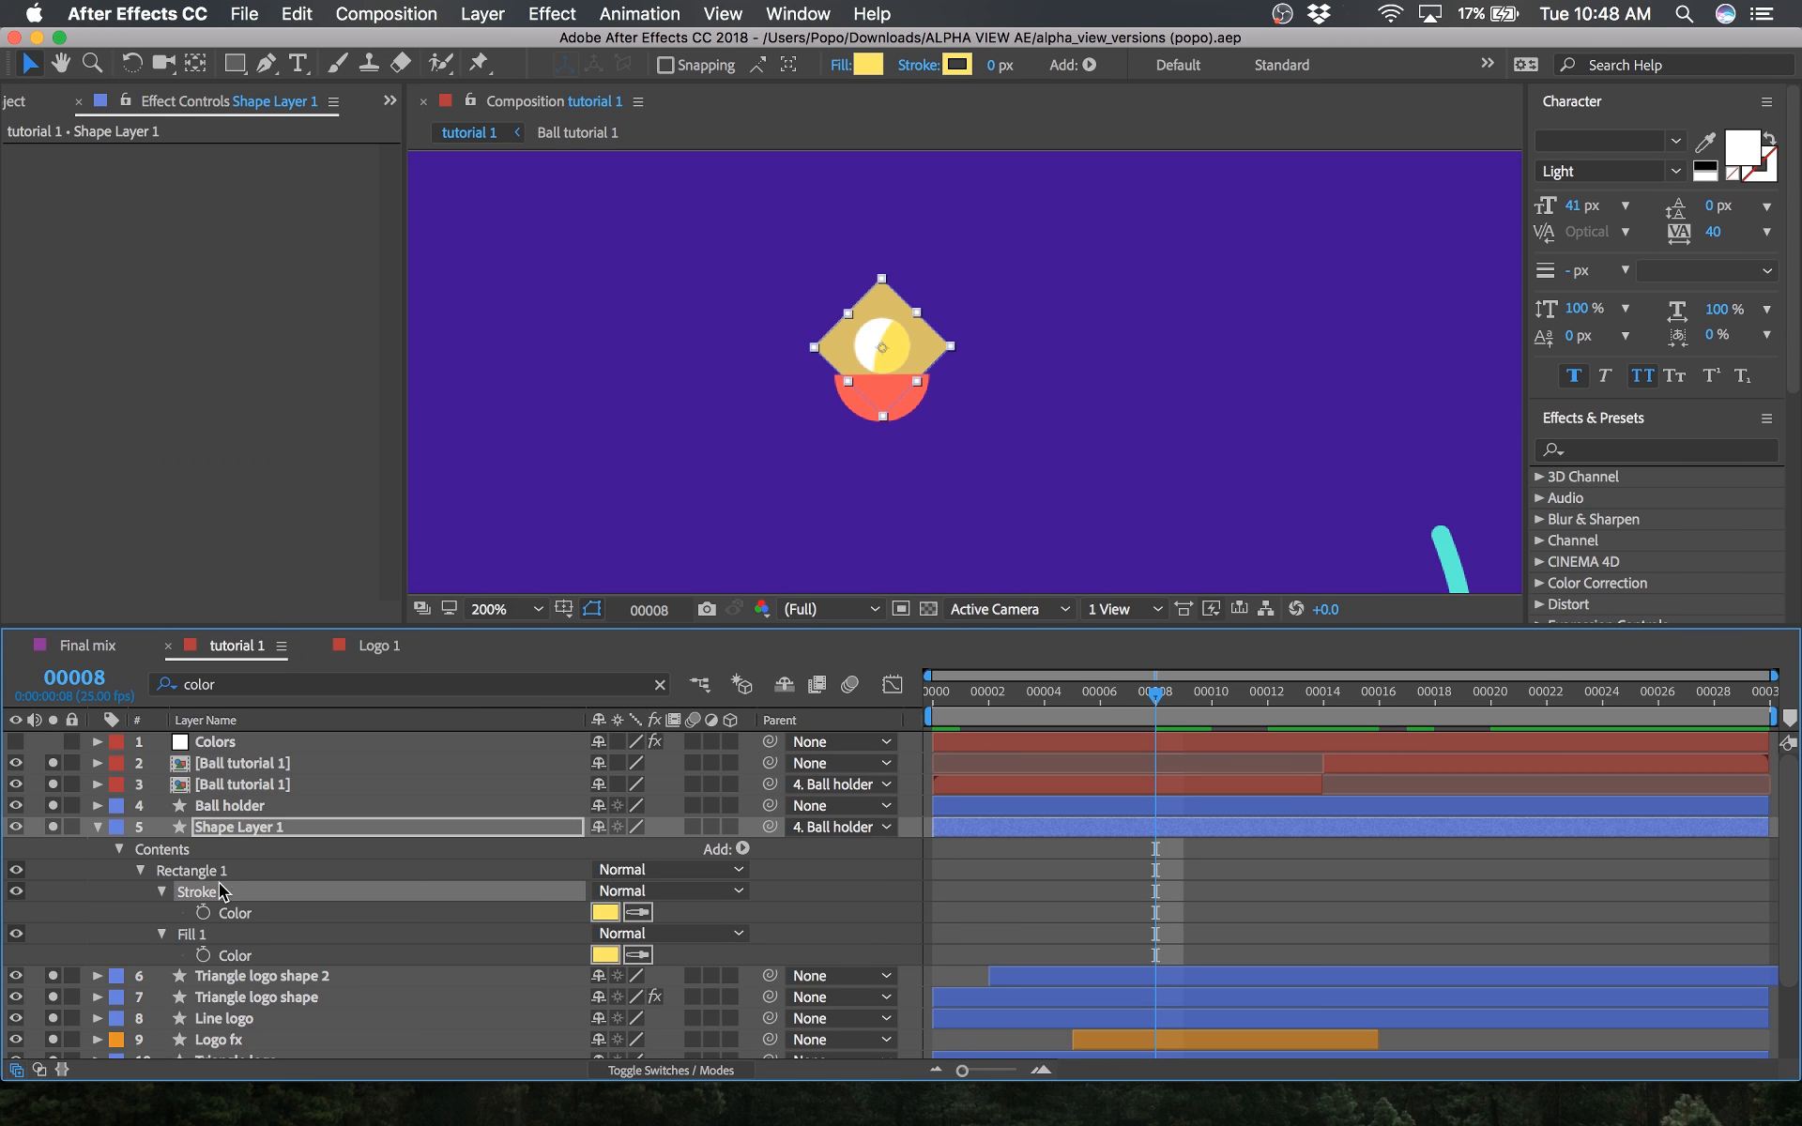
key("Delete")
Step: Add a keyframe for the diamond's yellow fill color and move it to frame 5
left_click(225, 897)
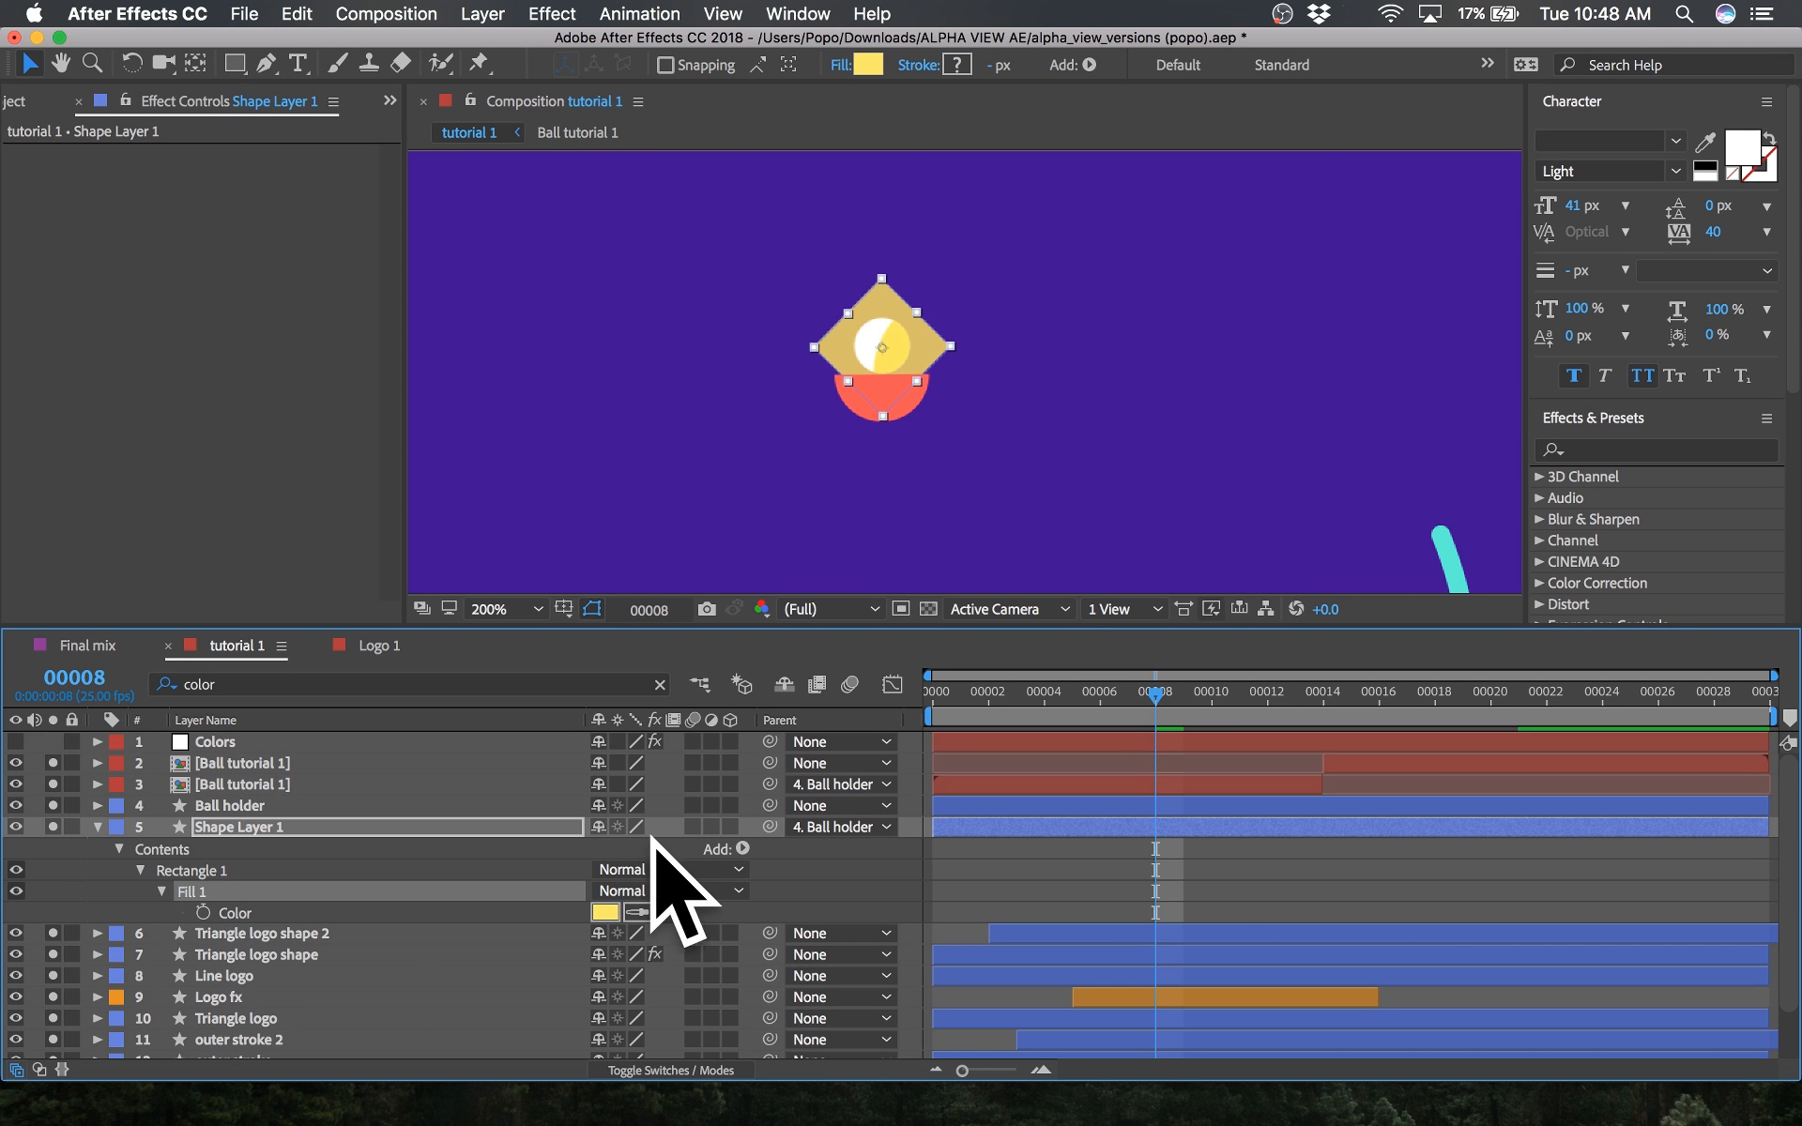
left_click(204, 913)
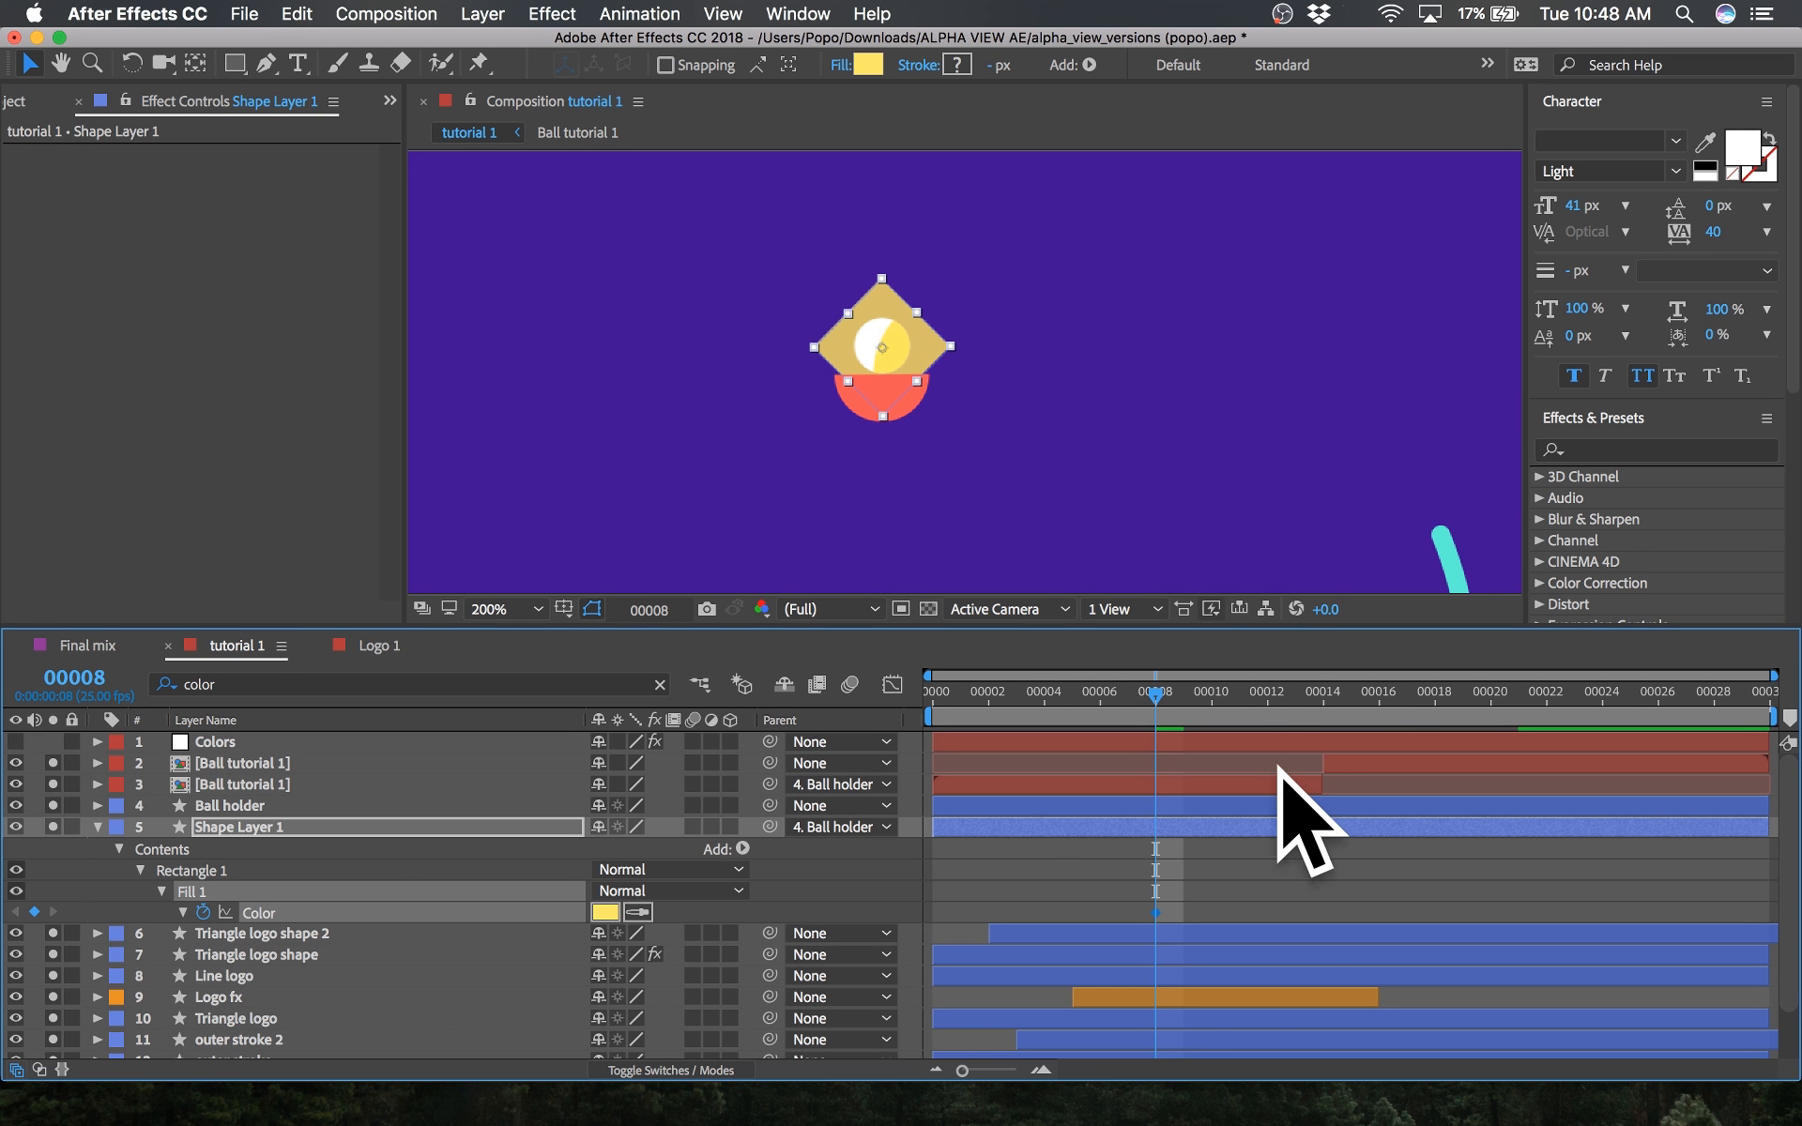
key("u")
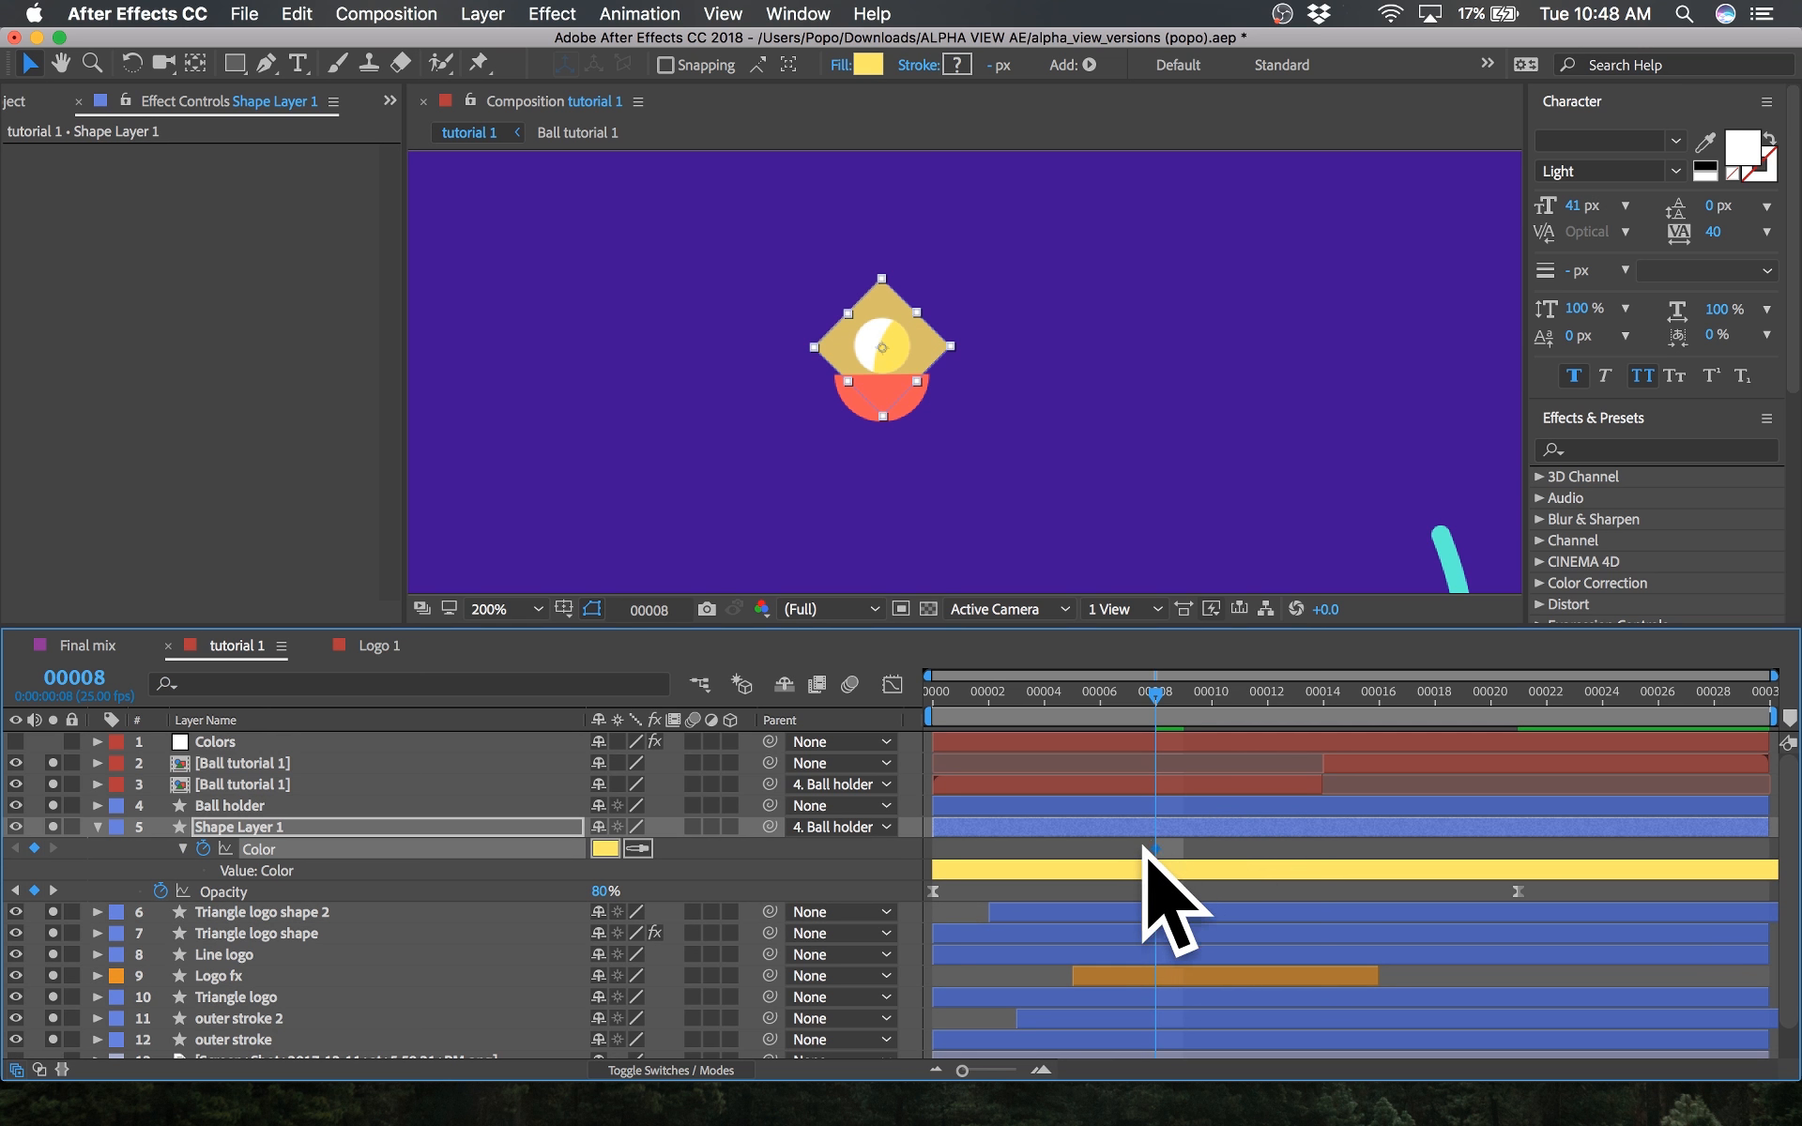
left_click_drag(1156, 849, 1072, 849)
Step: At frame 11, set the diamond's fill to the turquoise sampled from color 2 of the Colors layer
left_click_drag(1160, 699, 1252, 701)
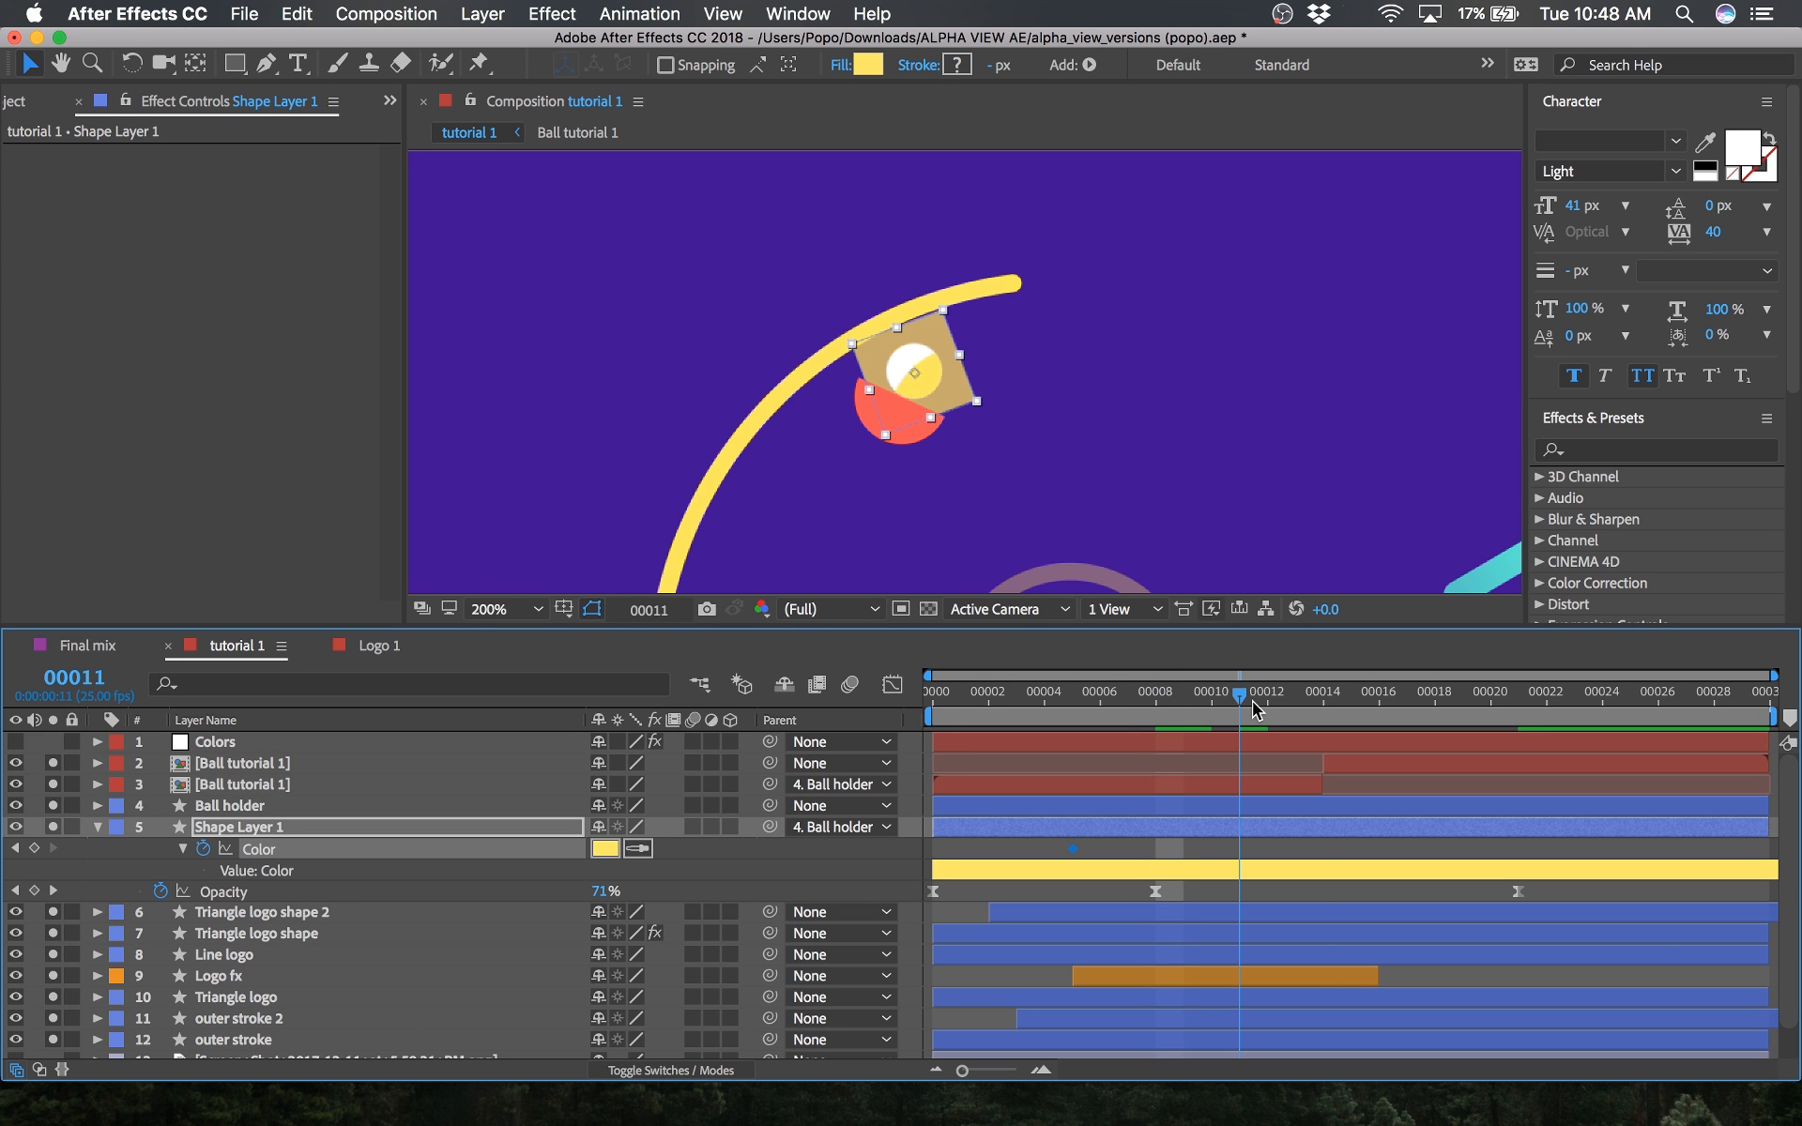
left_click(217, 751)
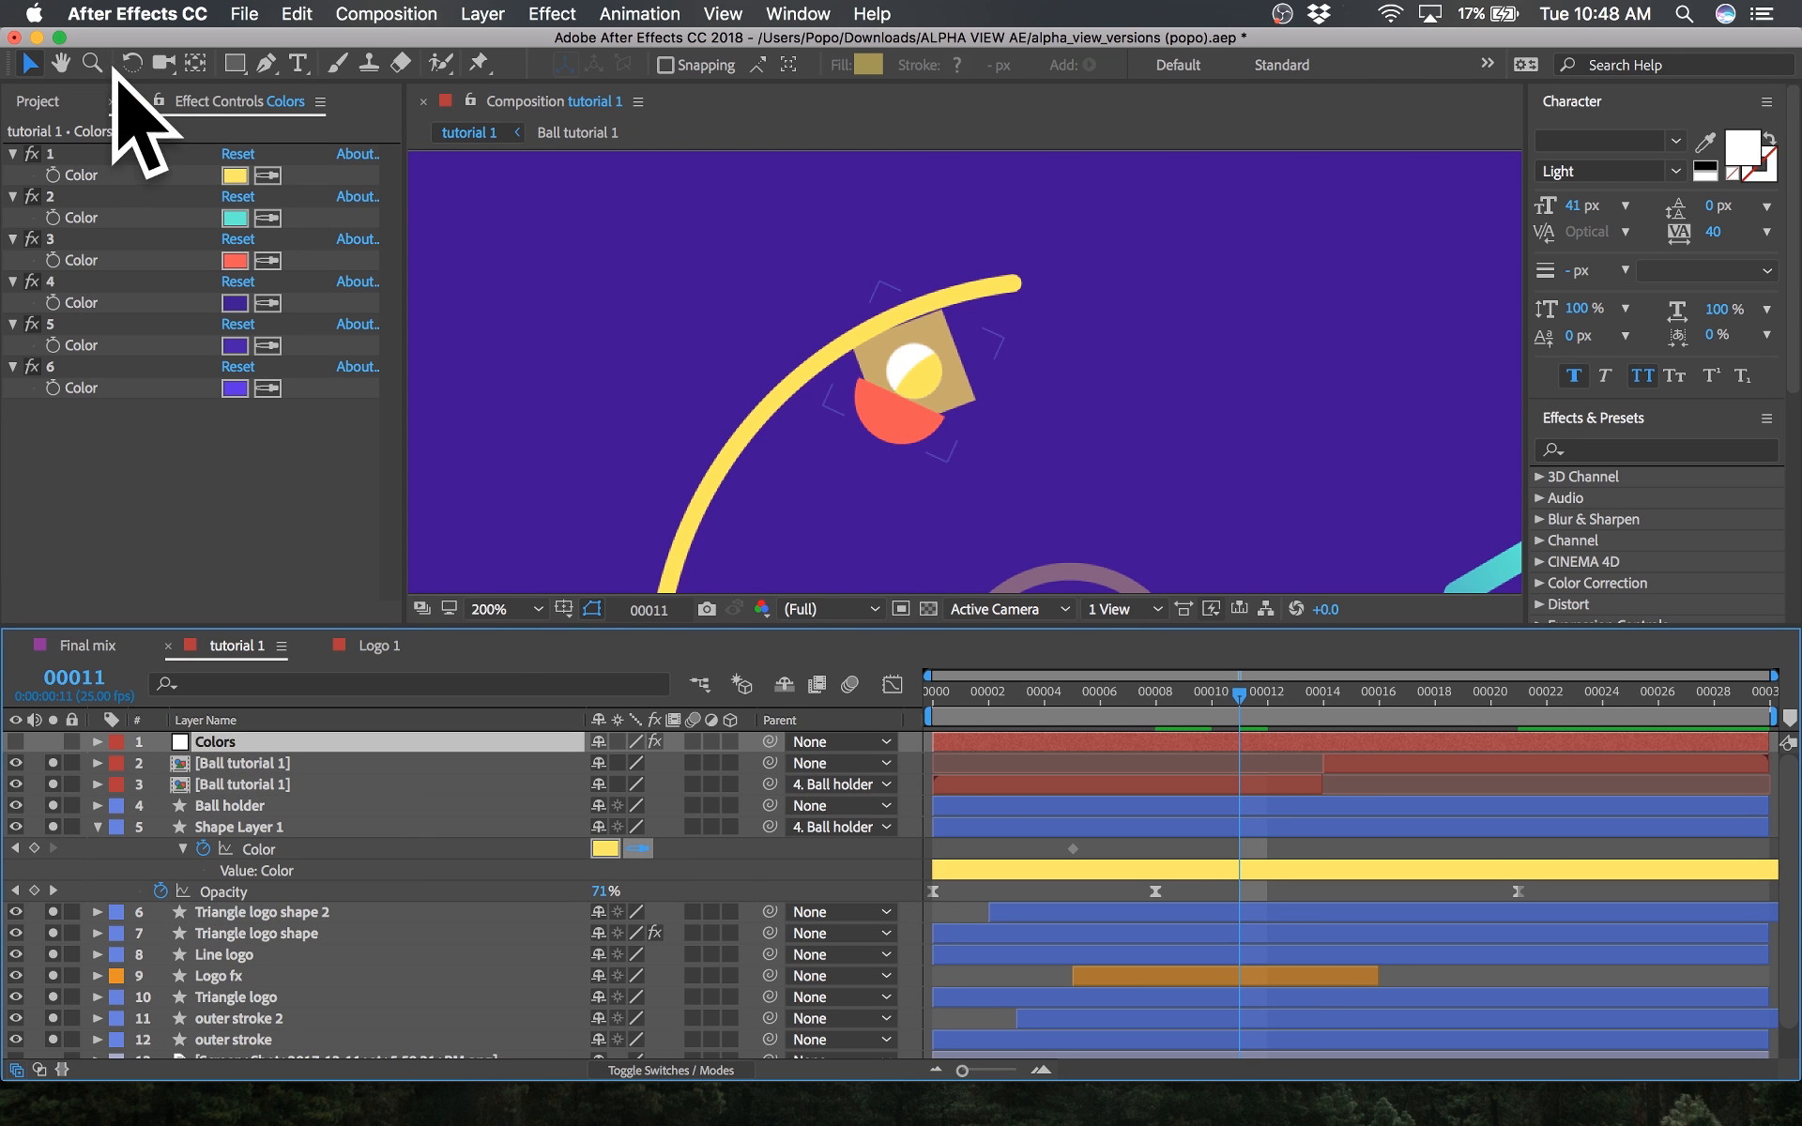
left_click(237, 219)
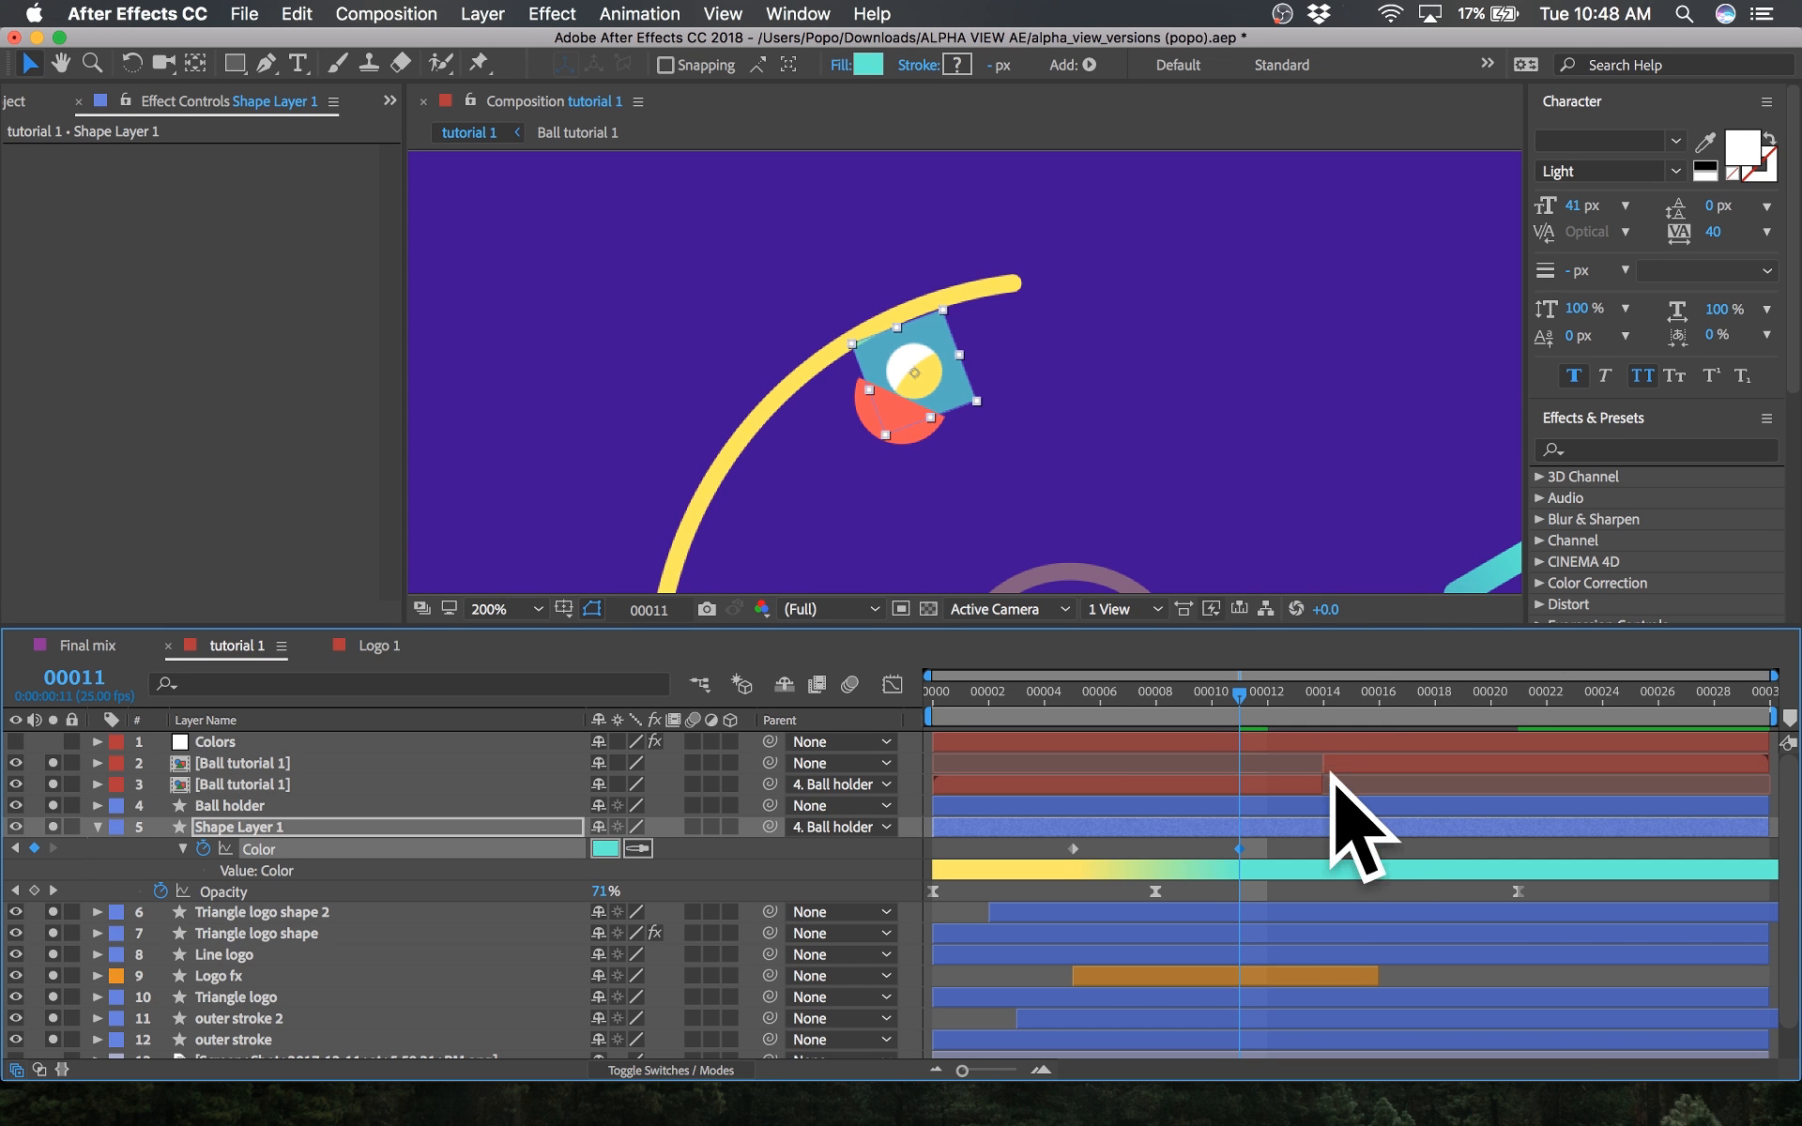
Step: Preview the diamond's fade and color change, including at 50% magnification showing the whole composition
key("space")
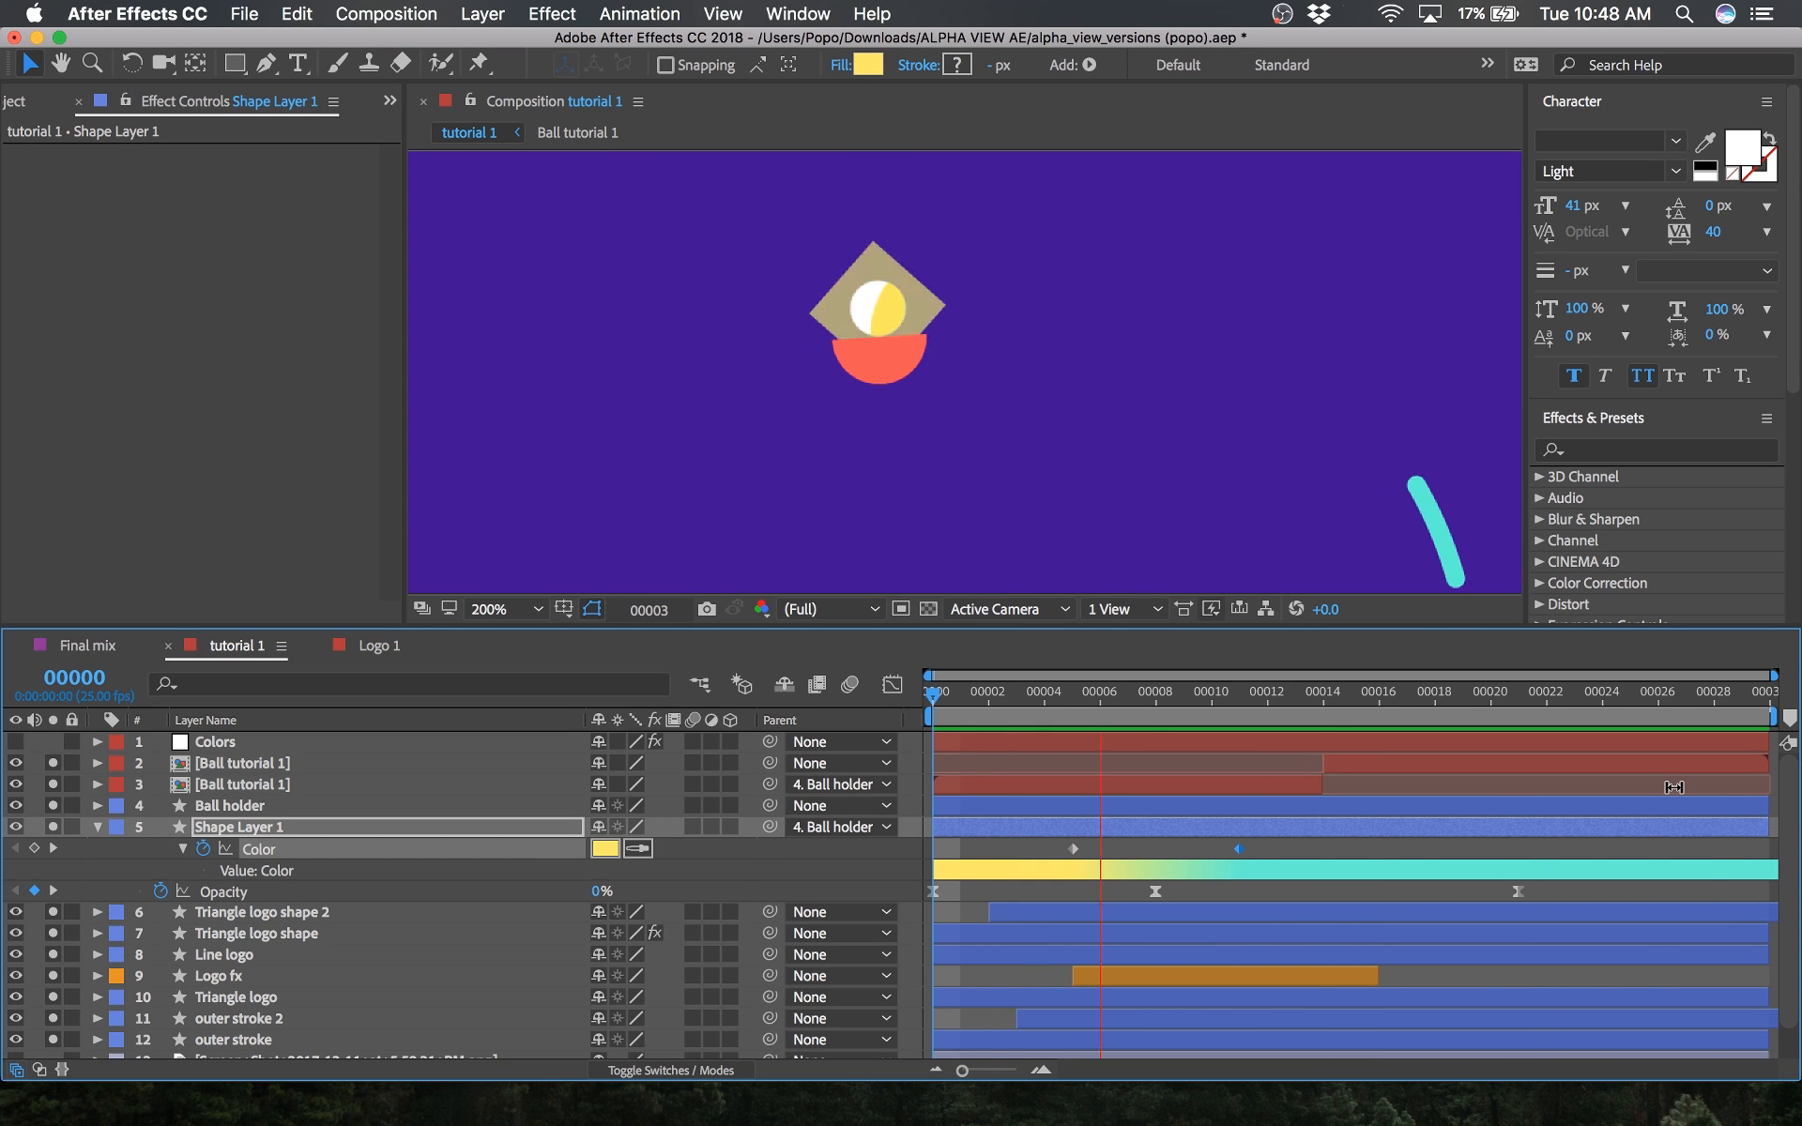
key("space")
scroll(1054, 404, "down", 4)
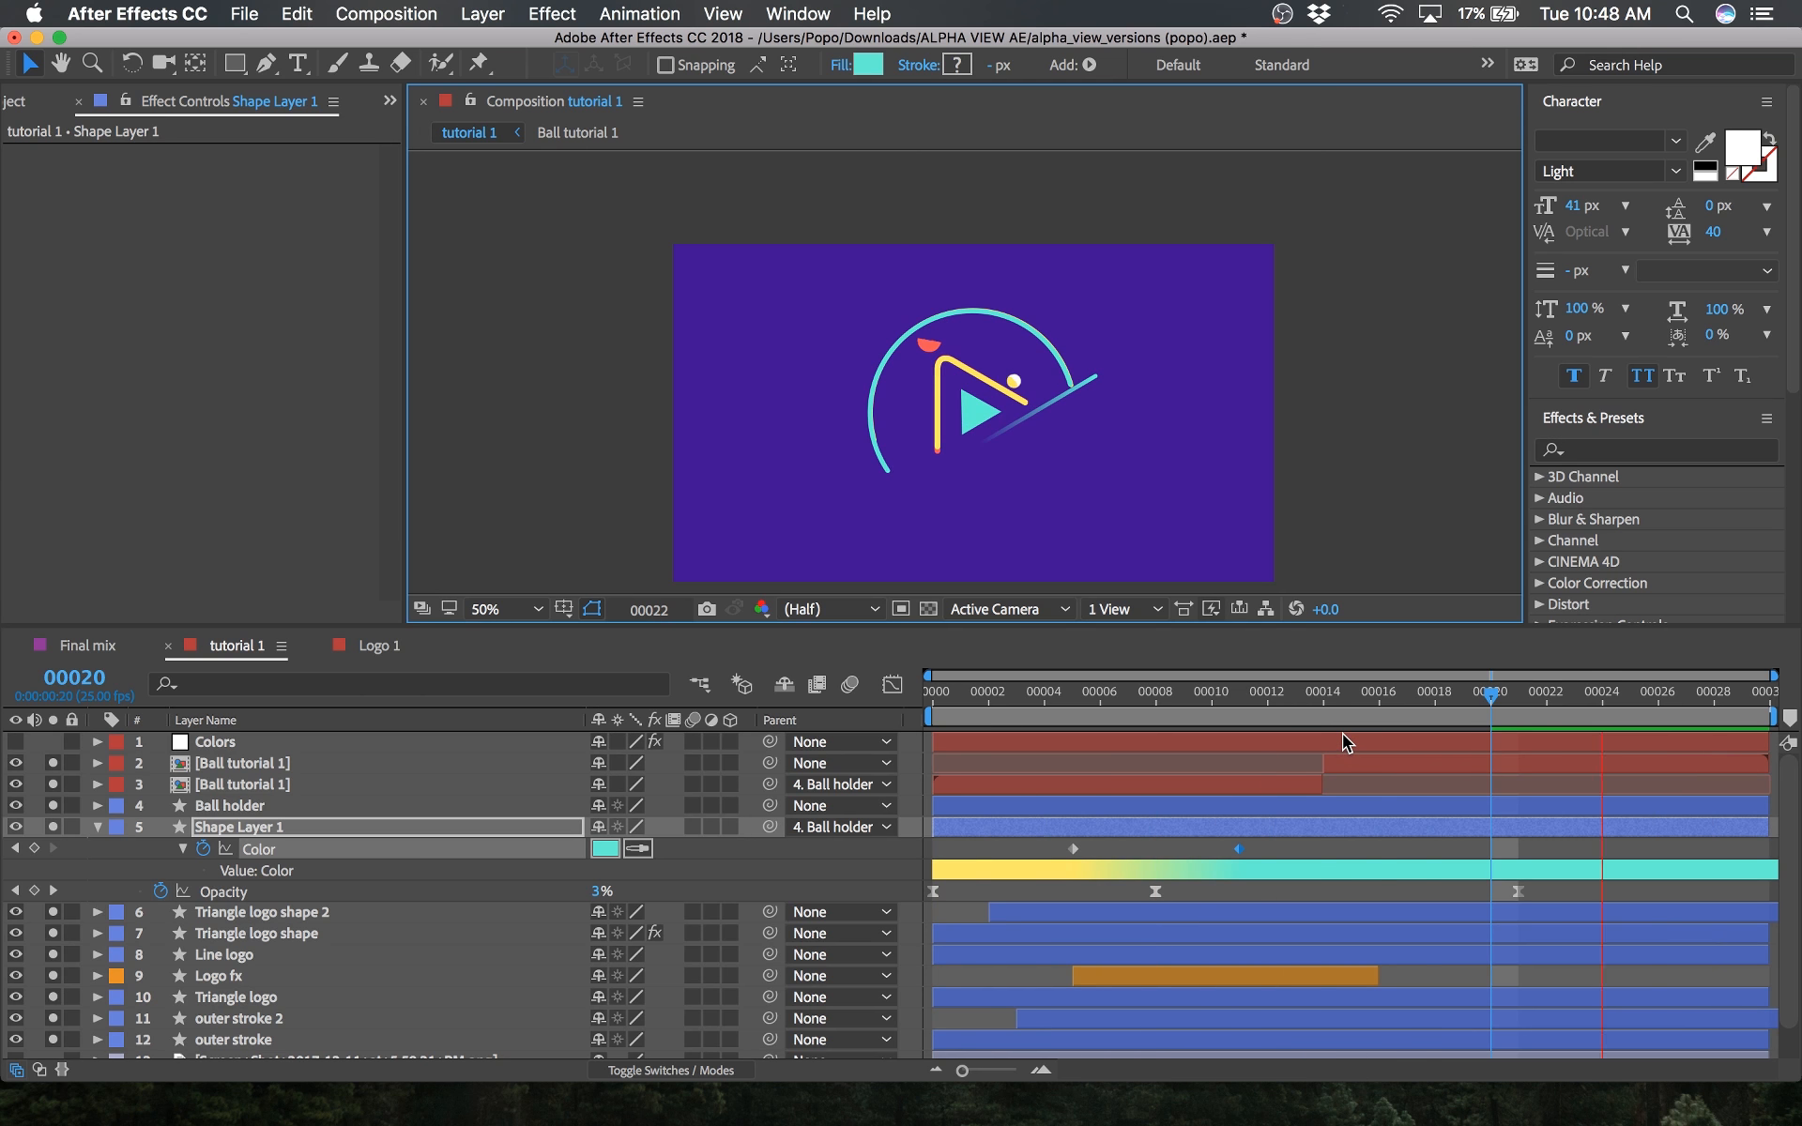
key("space")
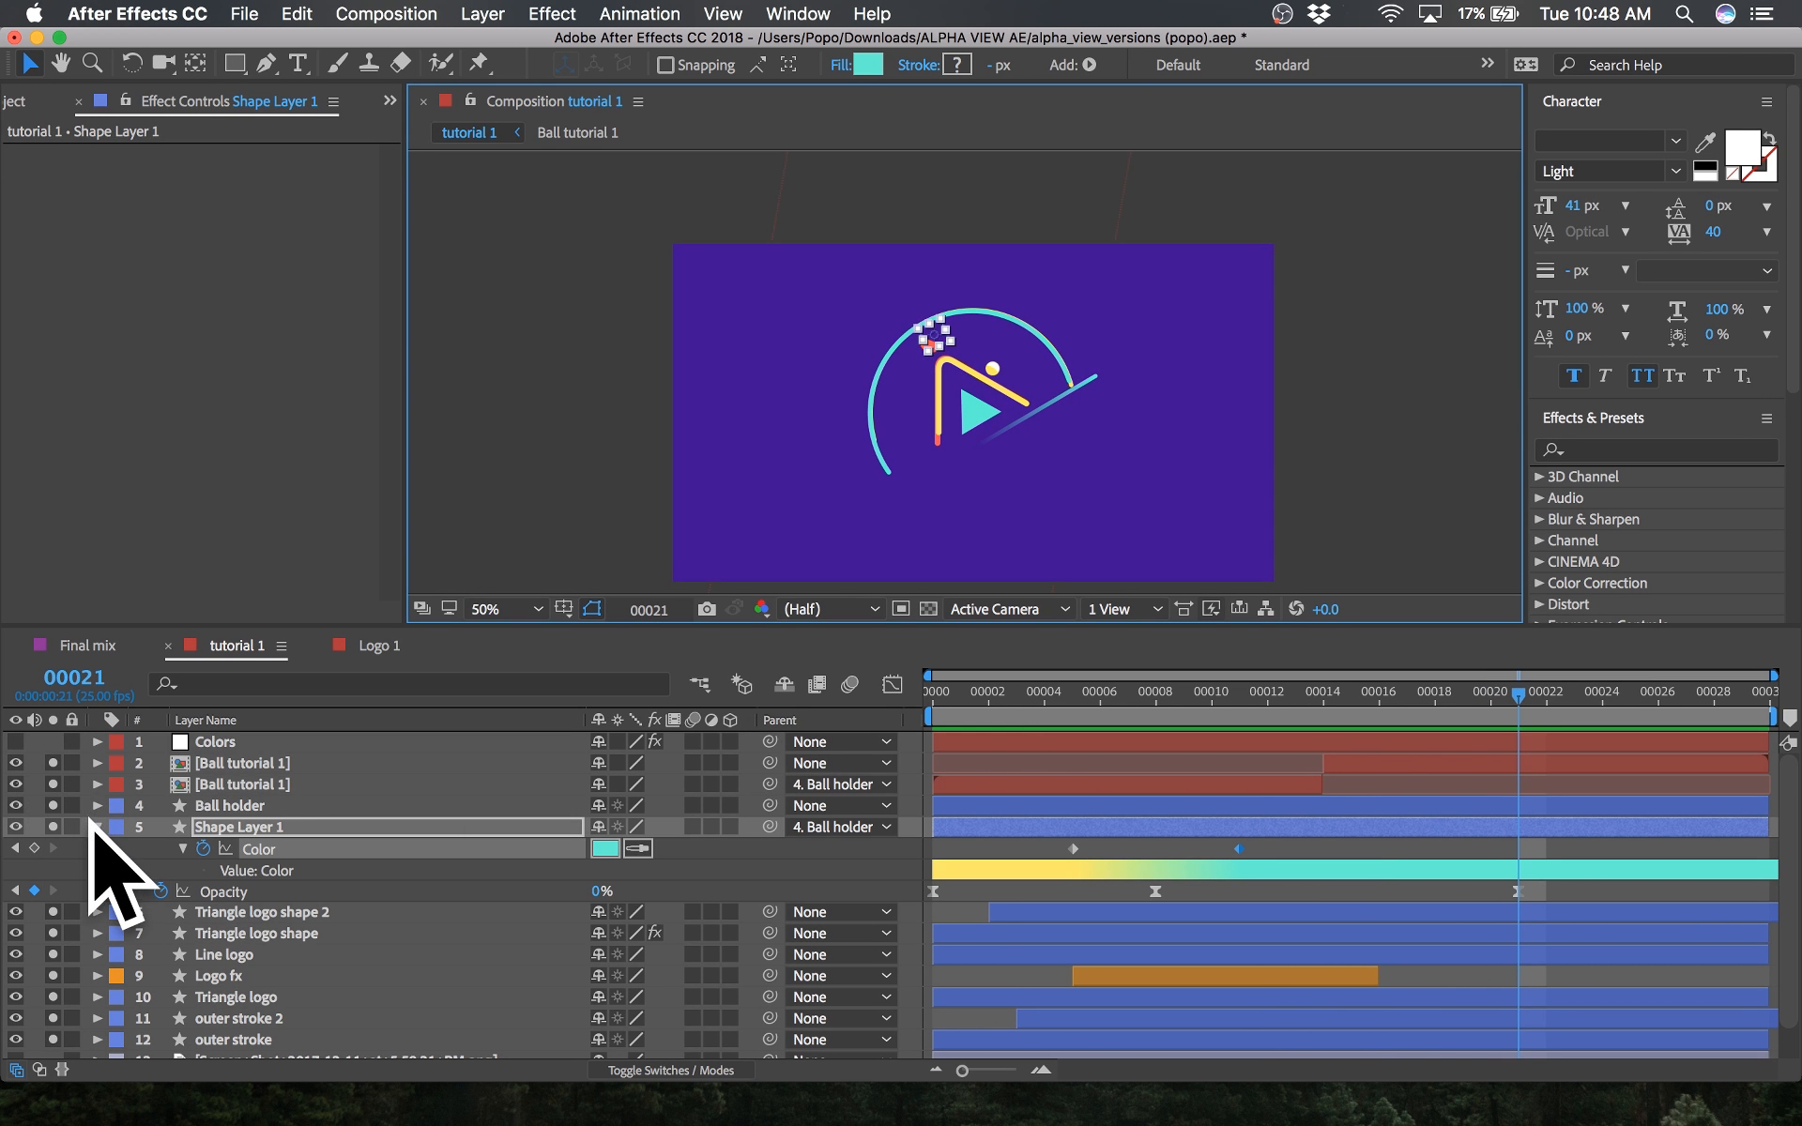
Step: Collapse Shape Layer 1's properties and rename the layer "cube fx"
left_click(96, 825)
key("Return")
type("cube")
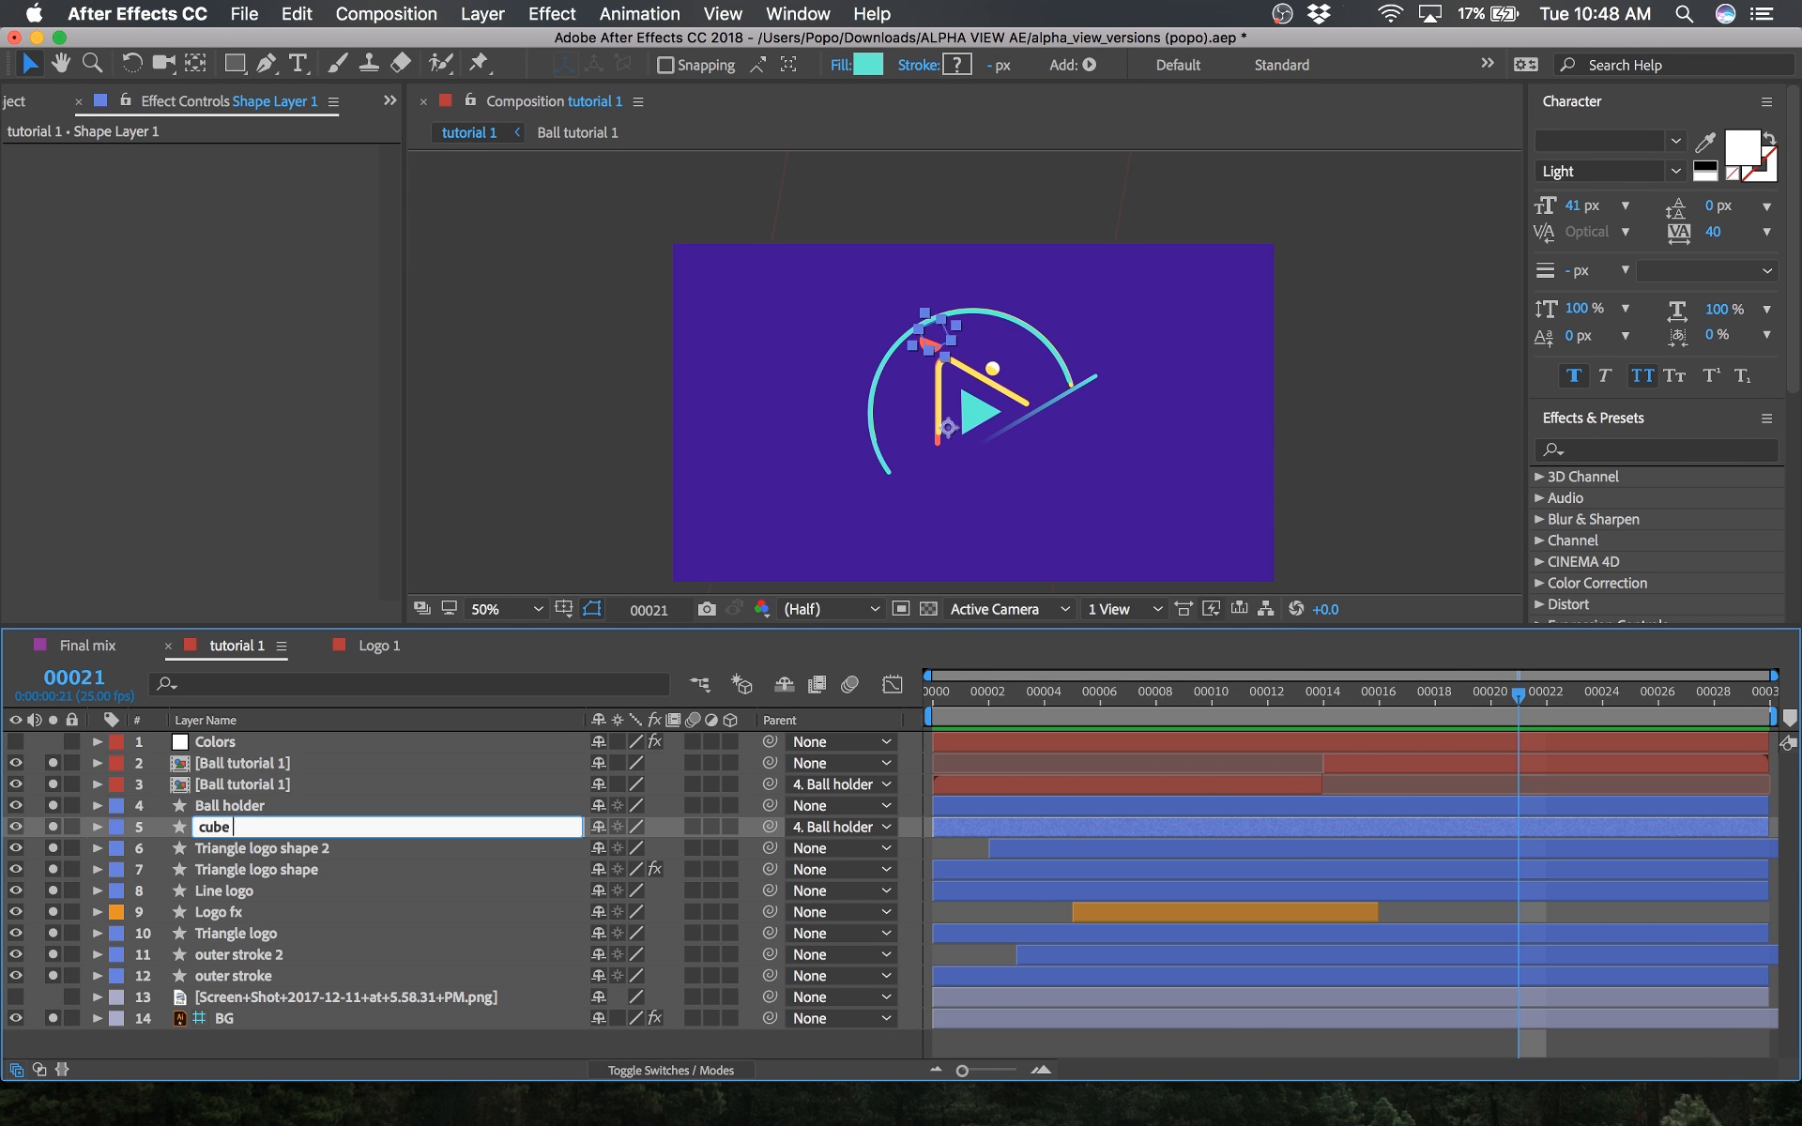
type(" fx")
key("Return")
Step: Give the cube fx layer an Orange label and save the project
left_click(115, 834)
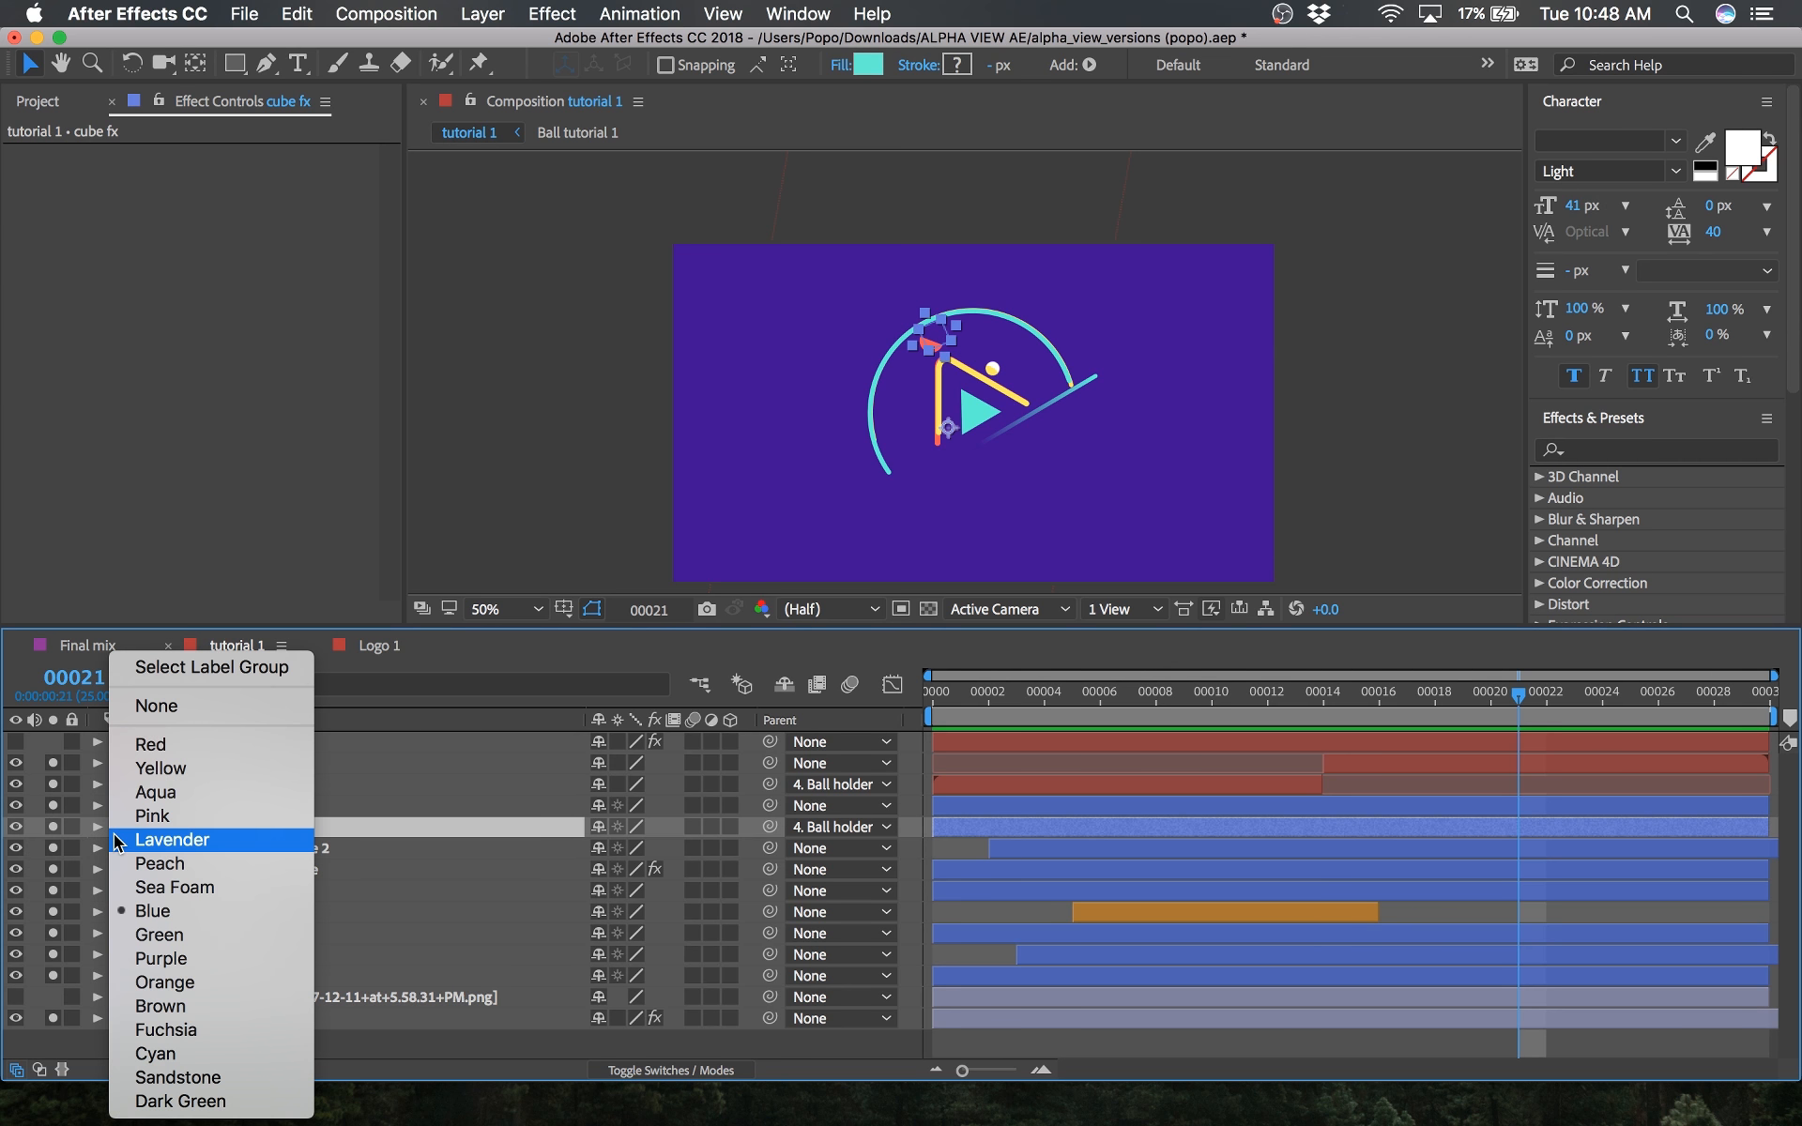
left_click(220, 983)
key("super+s")
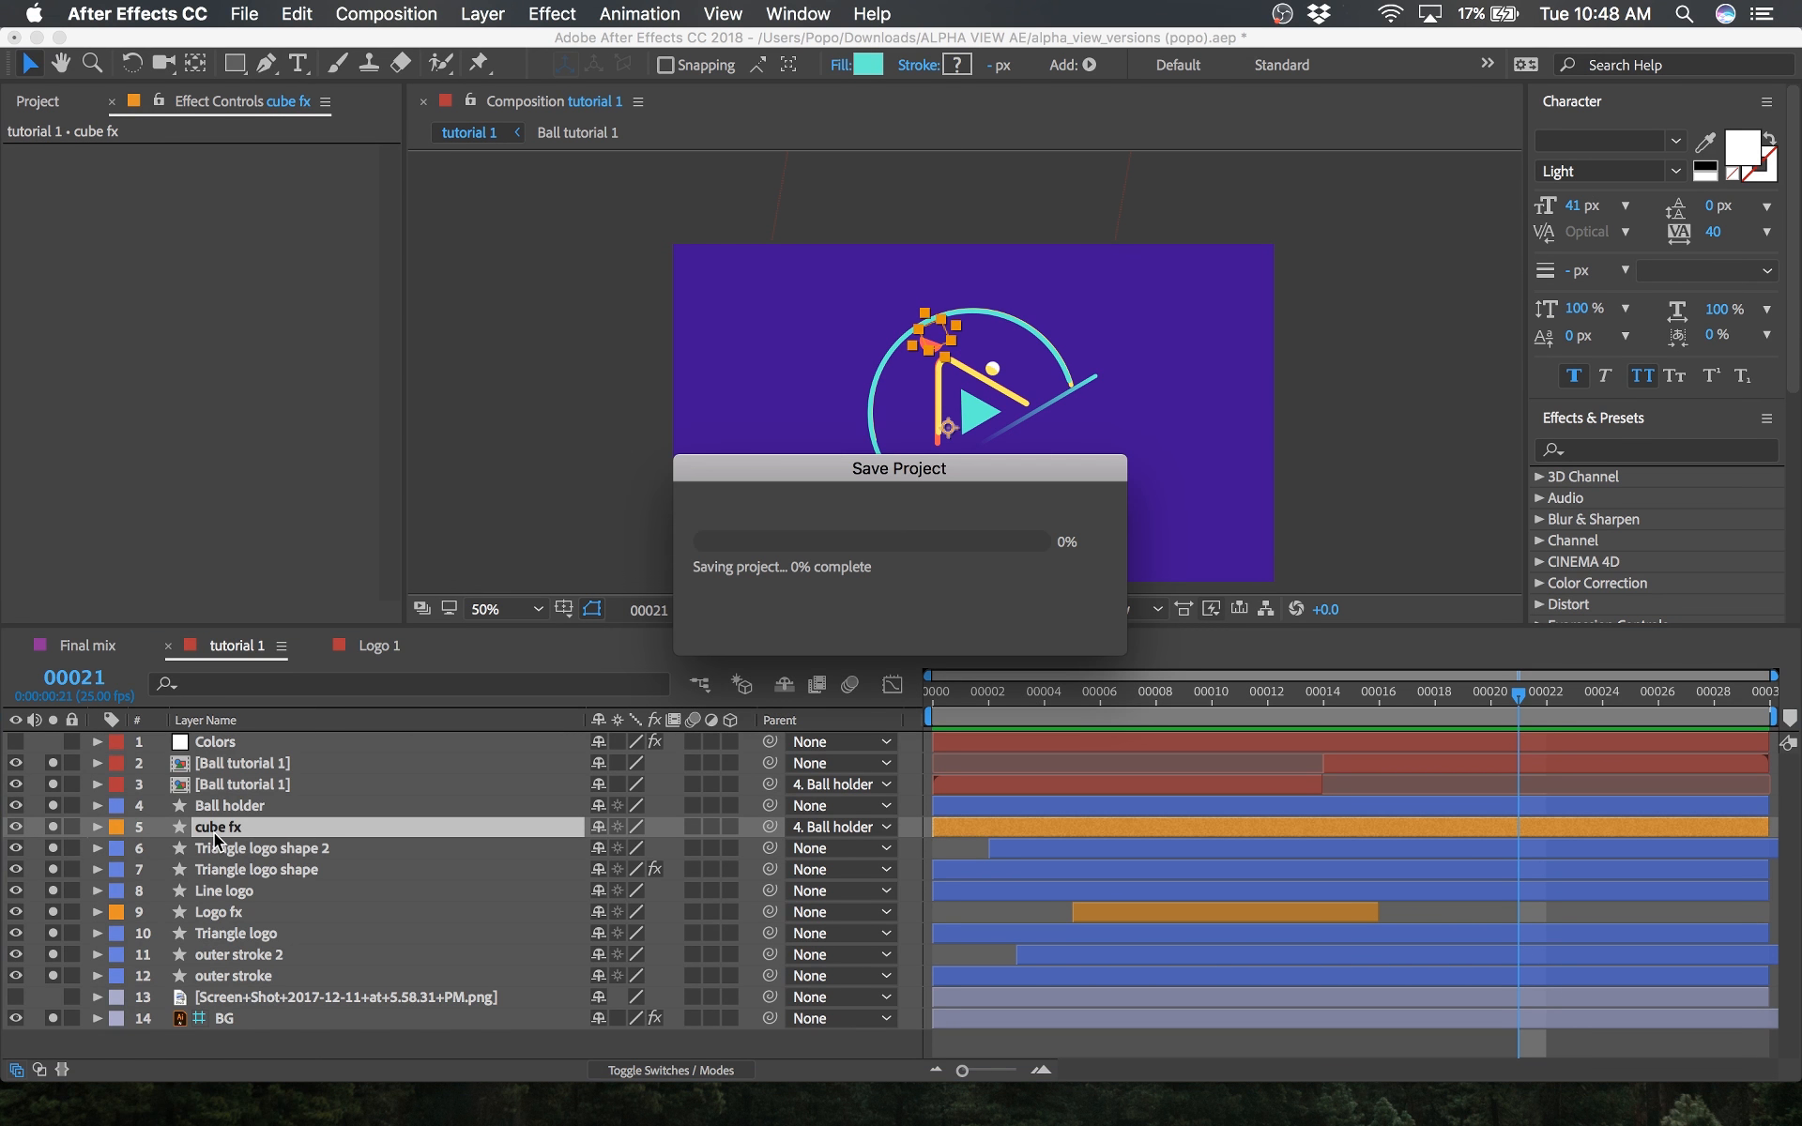
Step: Preview the tutorial 1 animation and scrub Logo 1 to frame 10 to compare the effects around the ball holder
key("space")
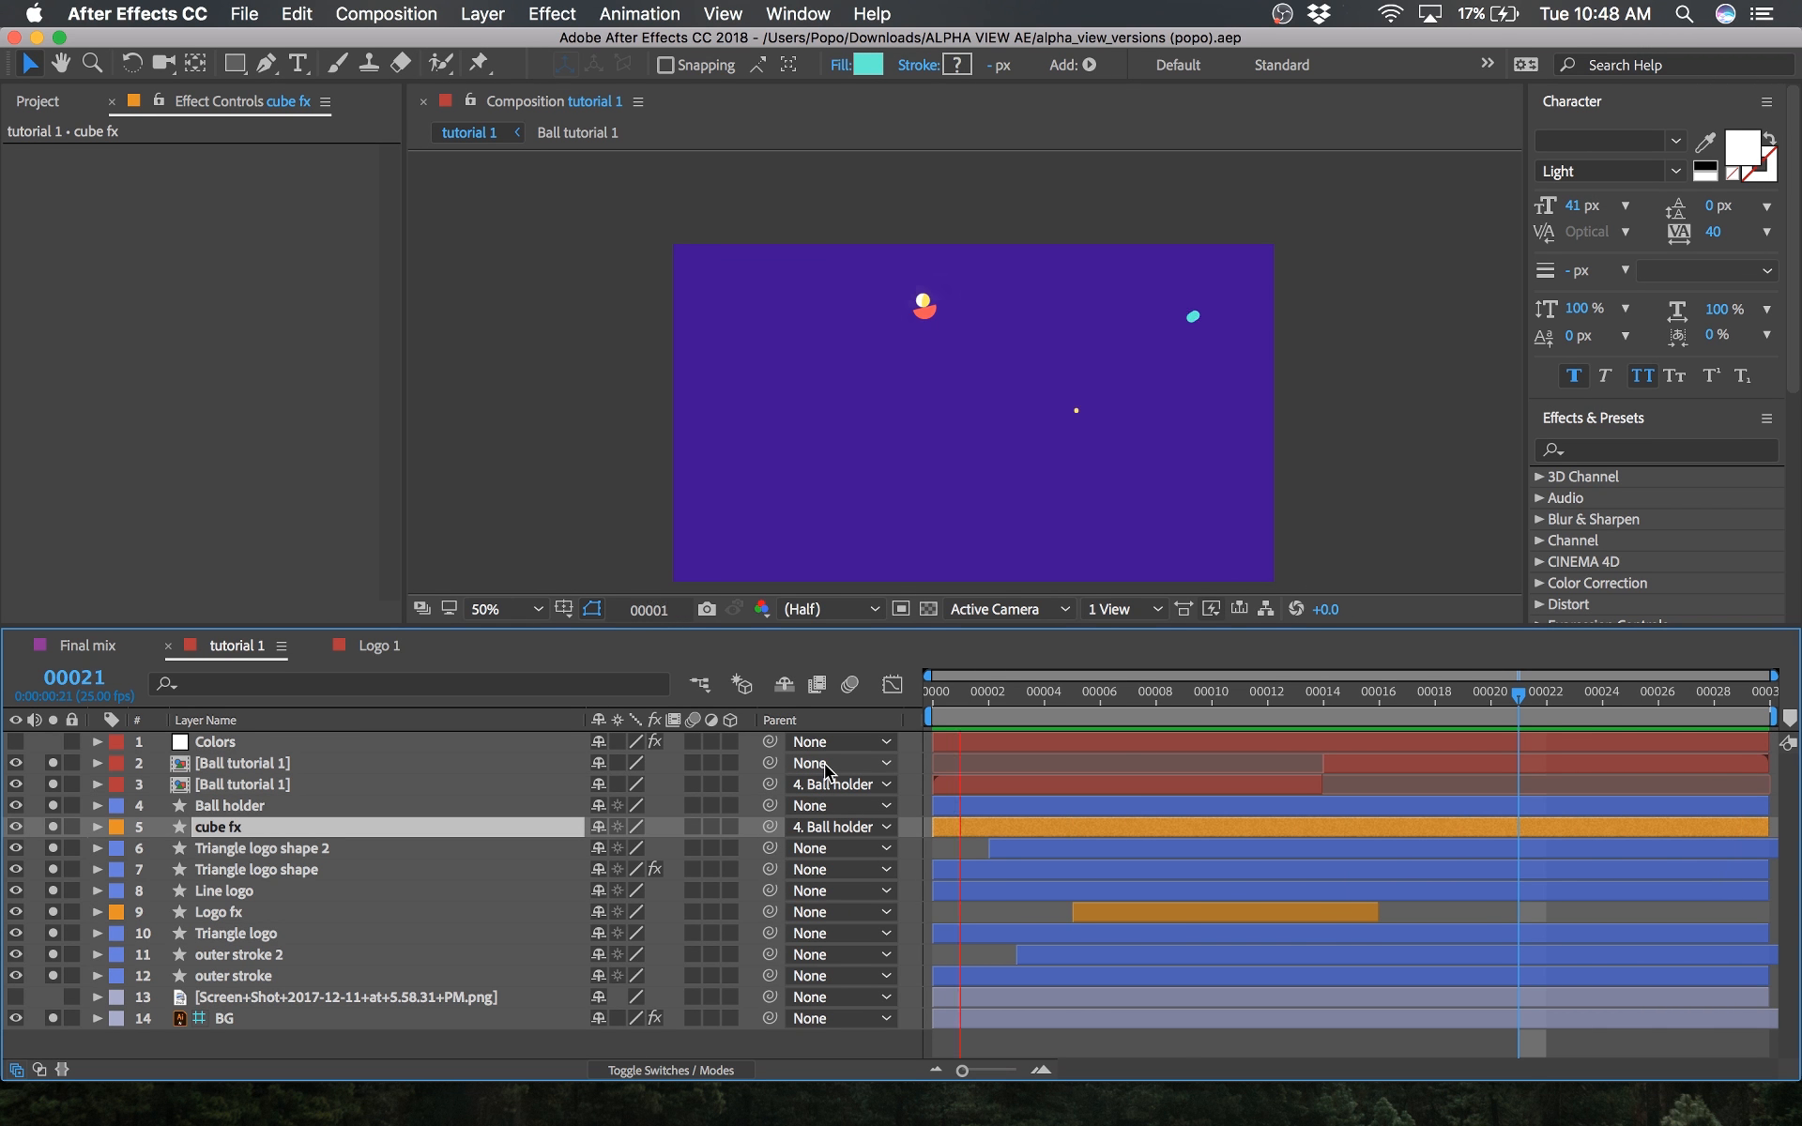
key("space")
left_click(391, 649)
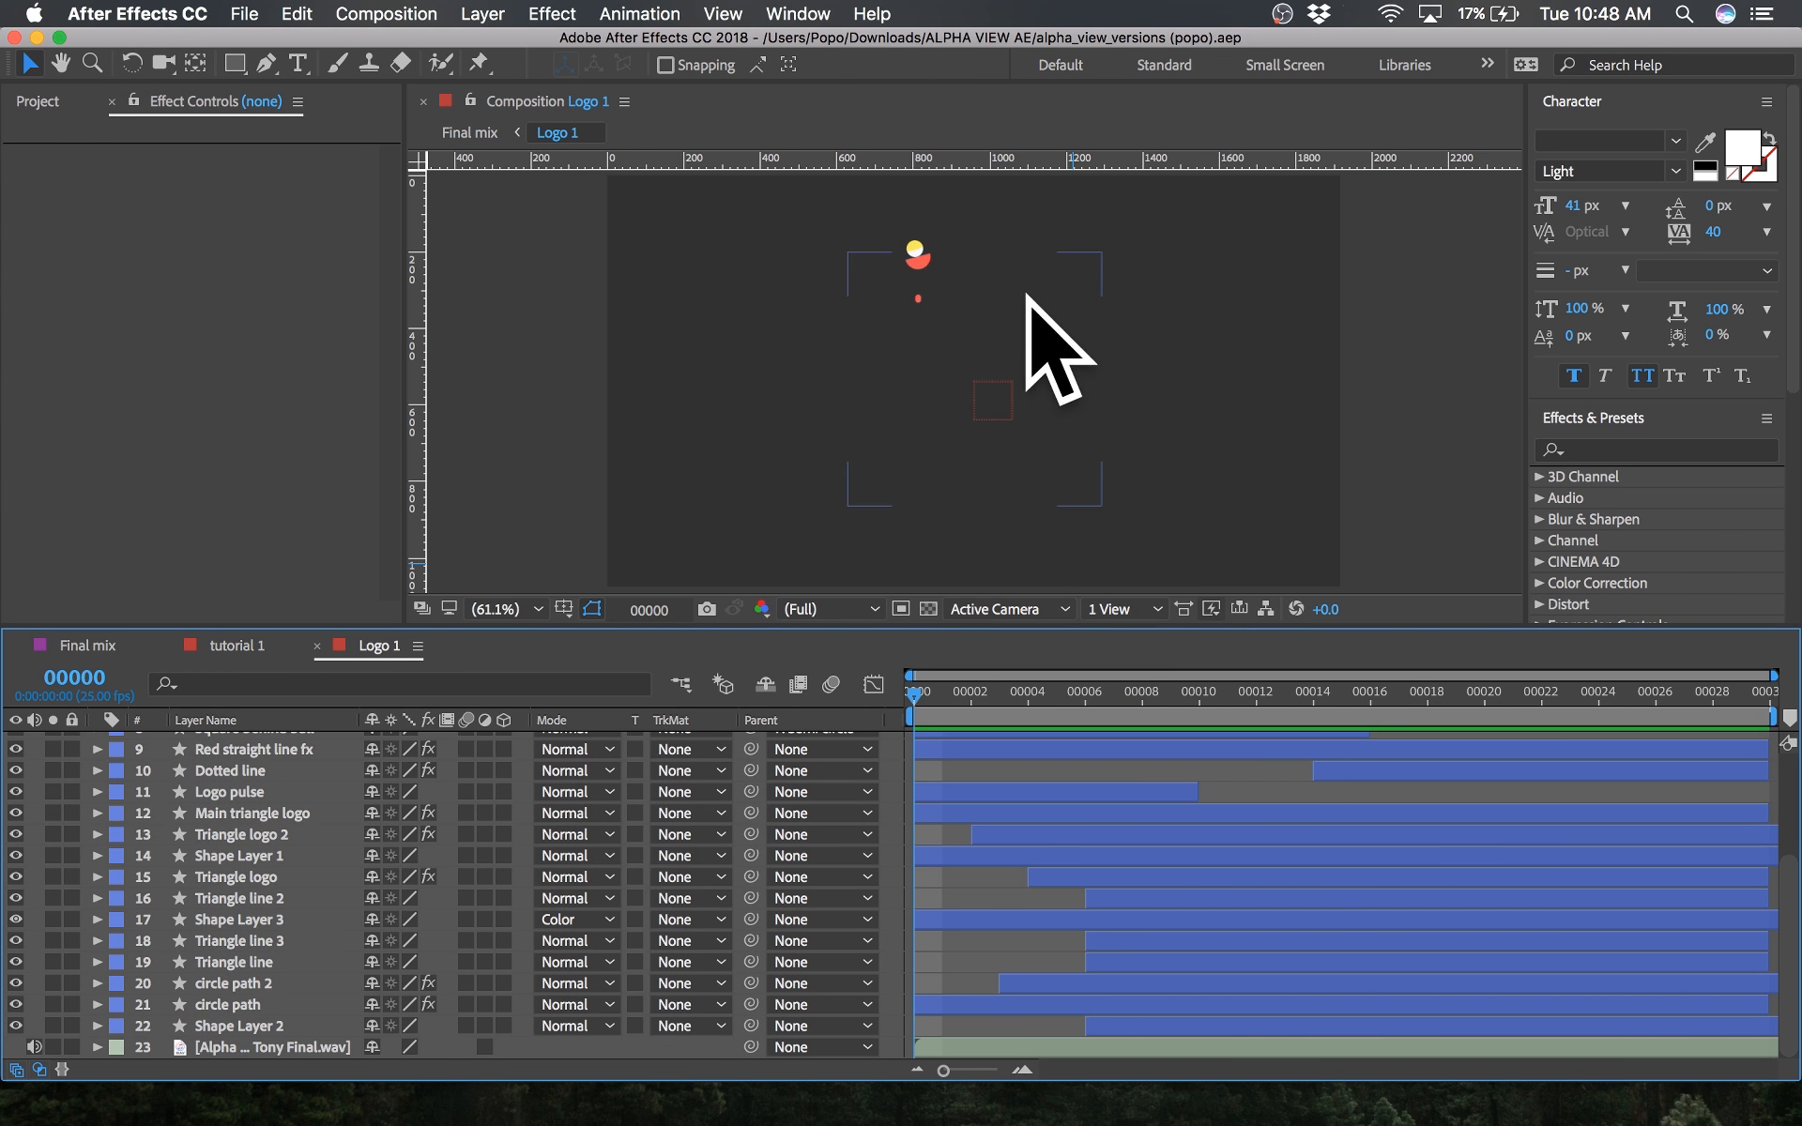
left_click(918, 278)
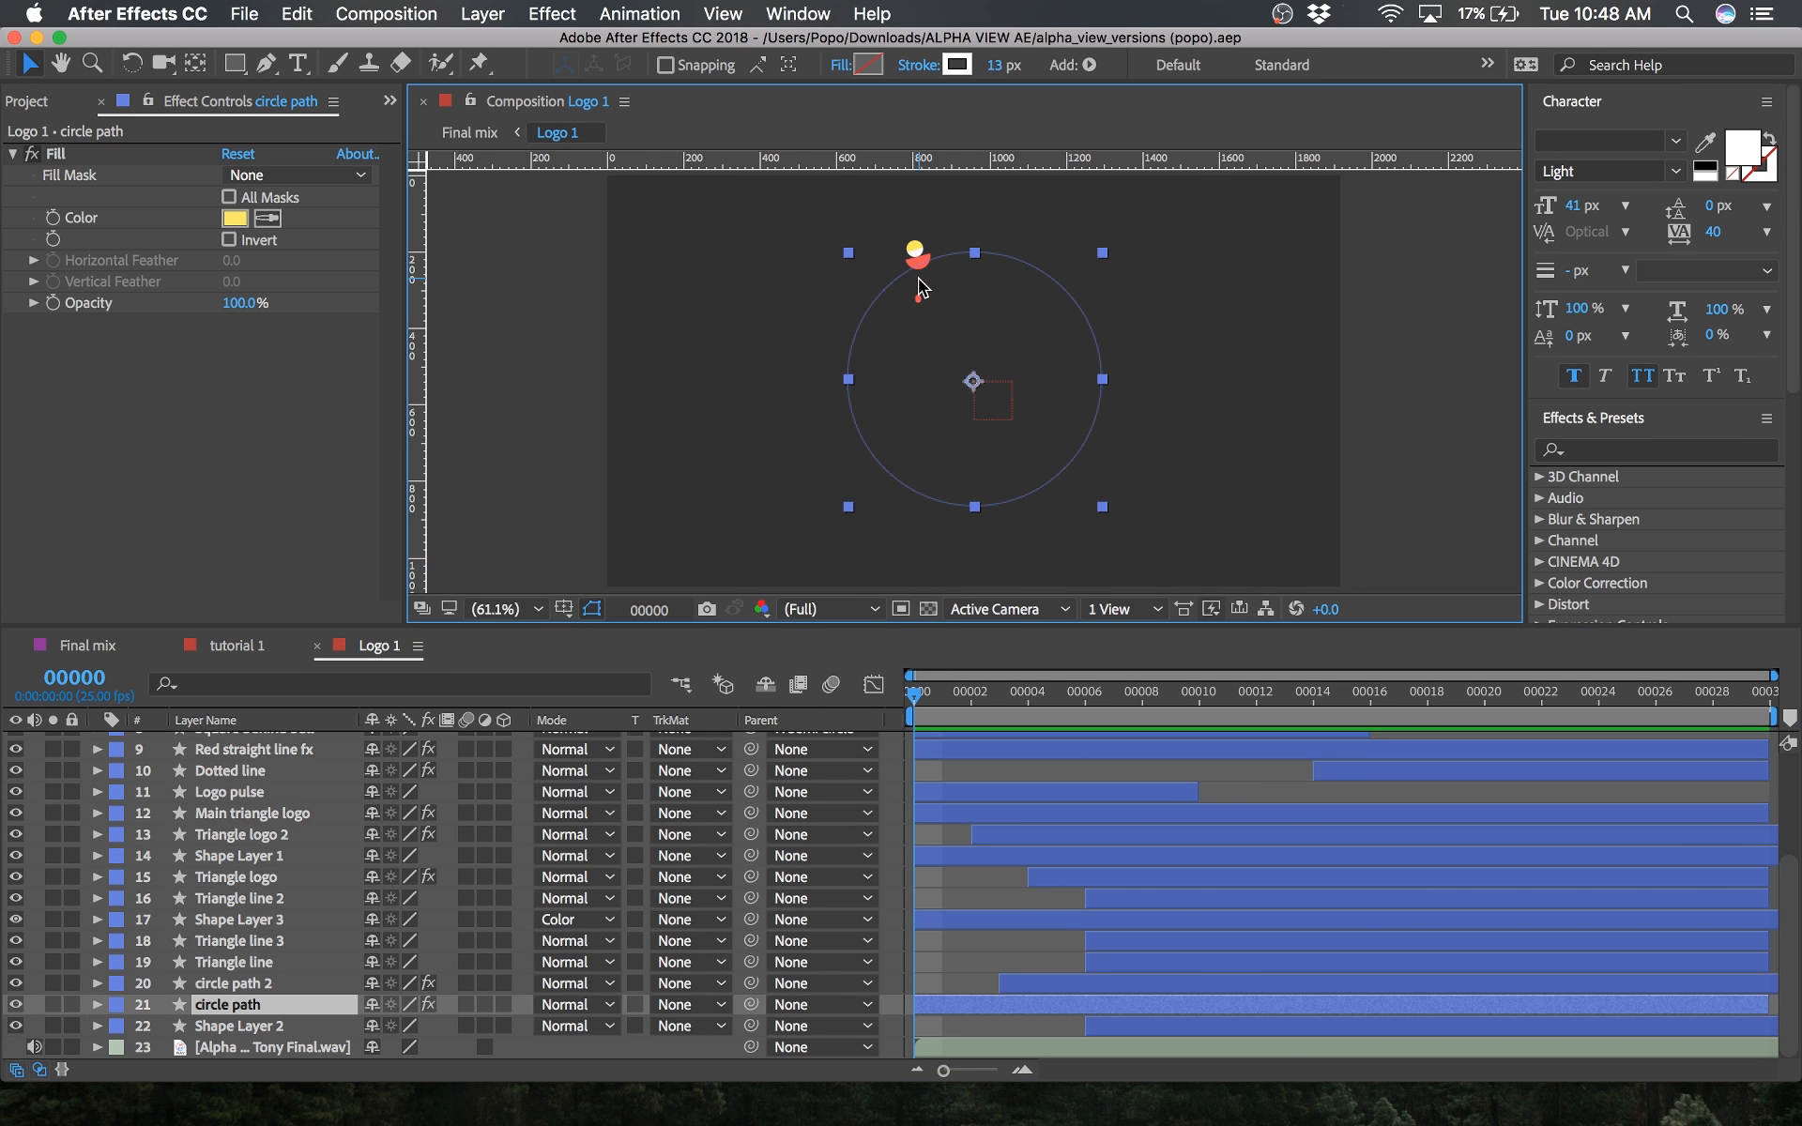
left_click(939, 690)
key("space")
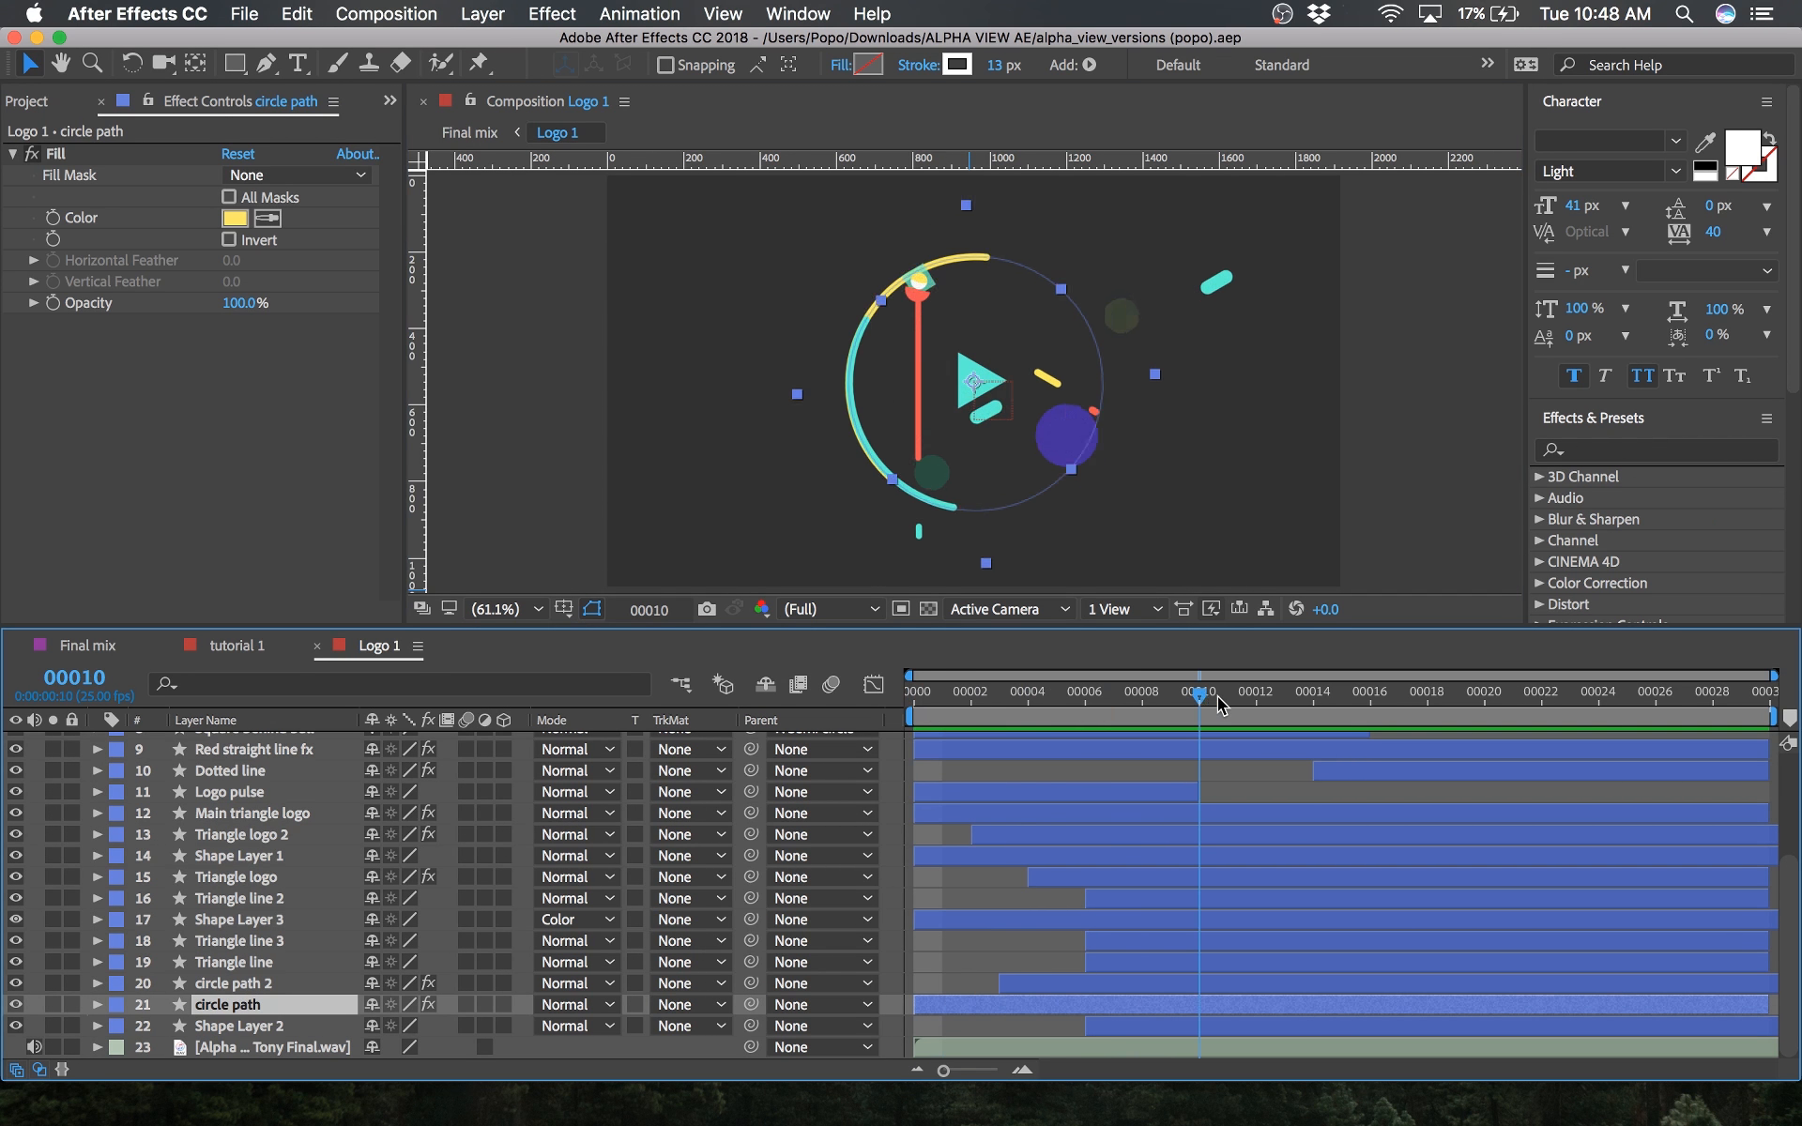
Step: Scrub through and play the Logo 1 reference animation, and return to the tutorial 1 composition
left_click(961, 696)
left_click_drag(932, 706, 1290, 699)
key("space")
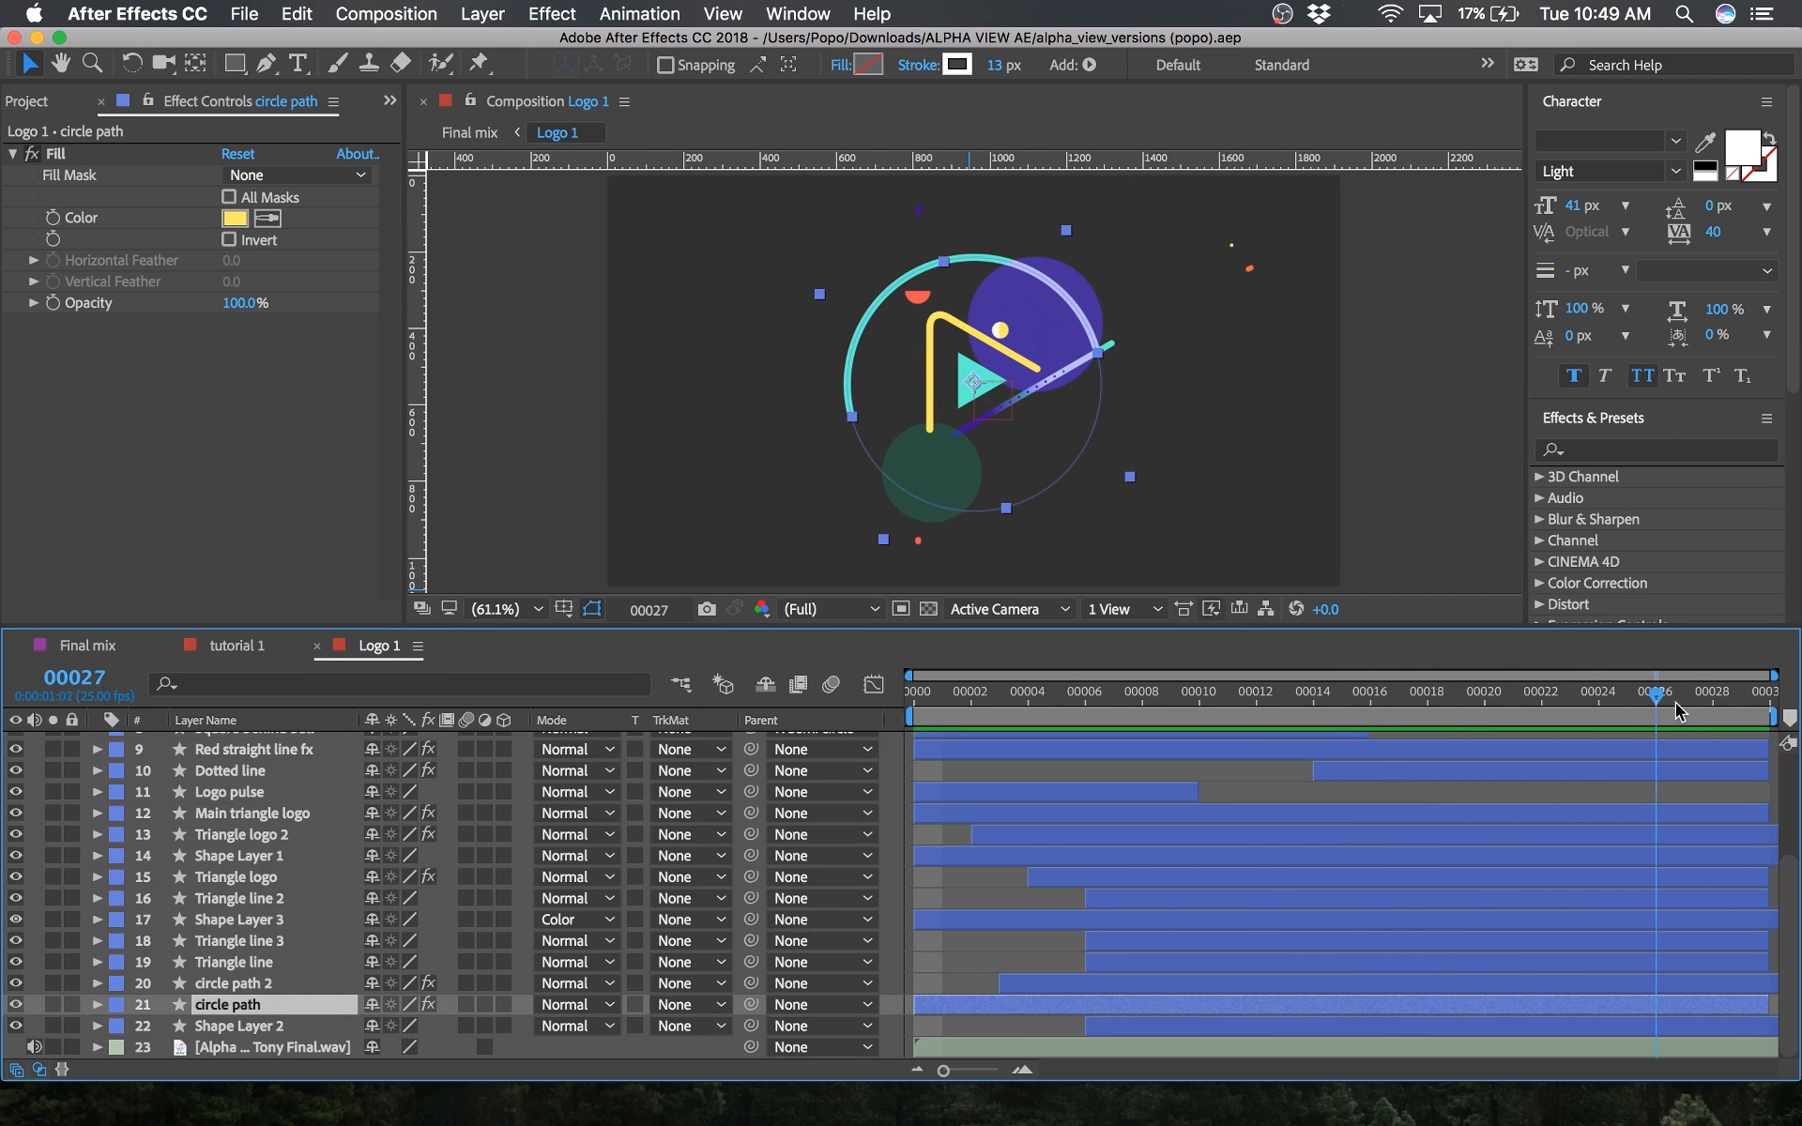
left_click(271, 645)
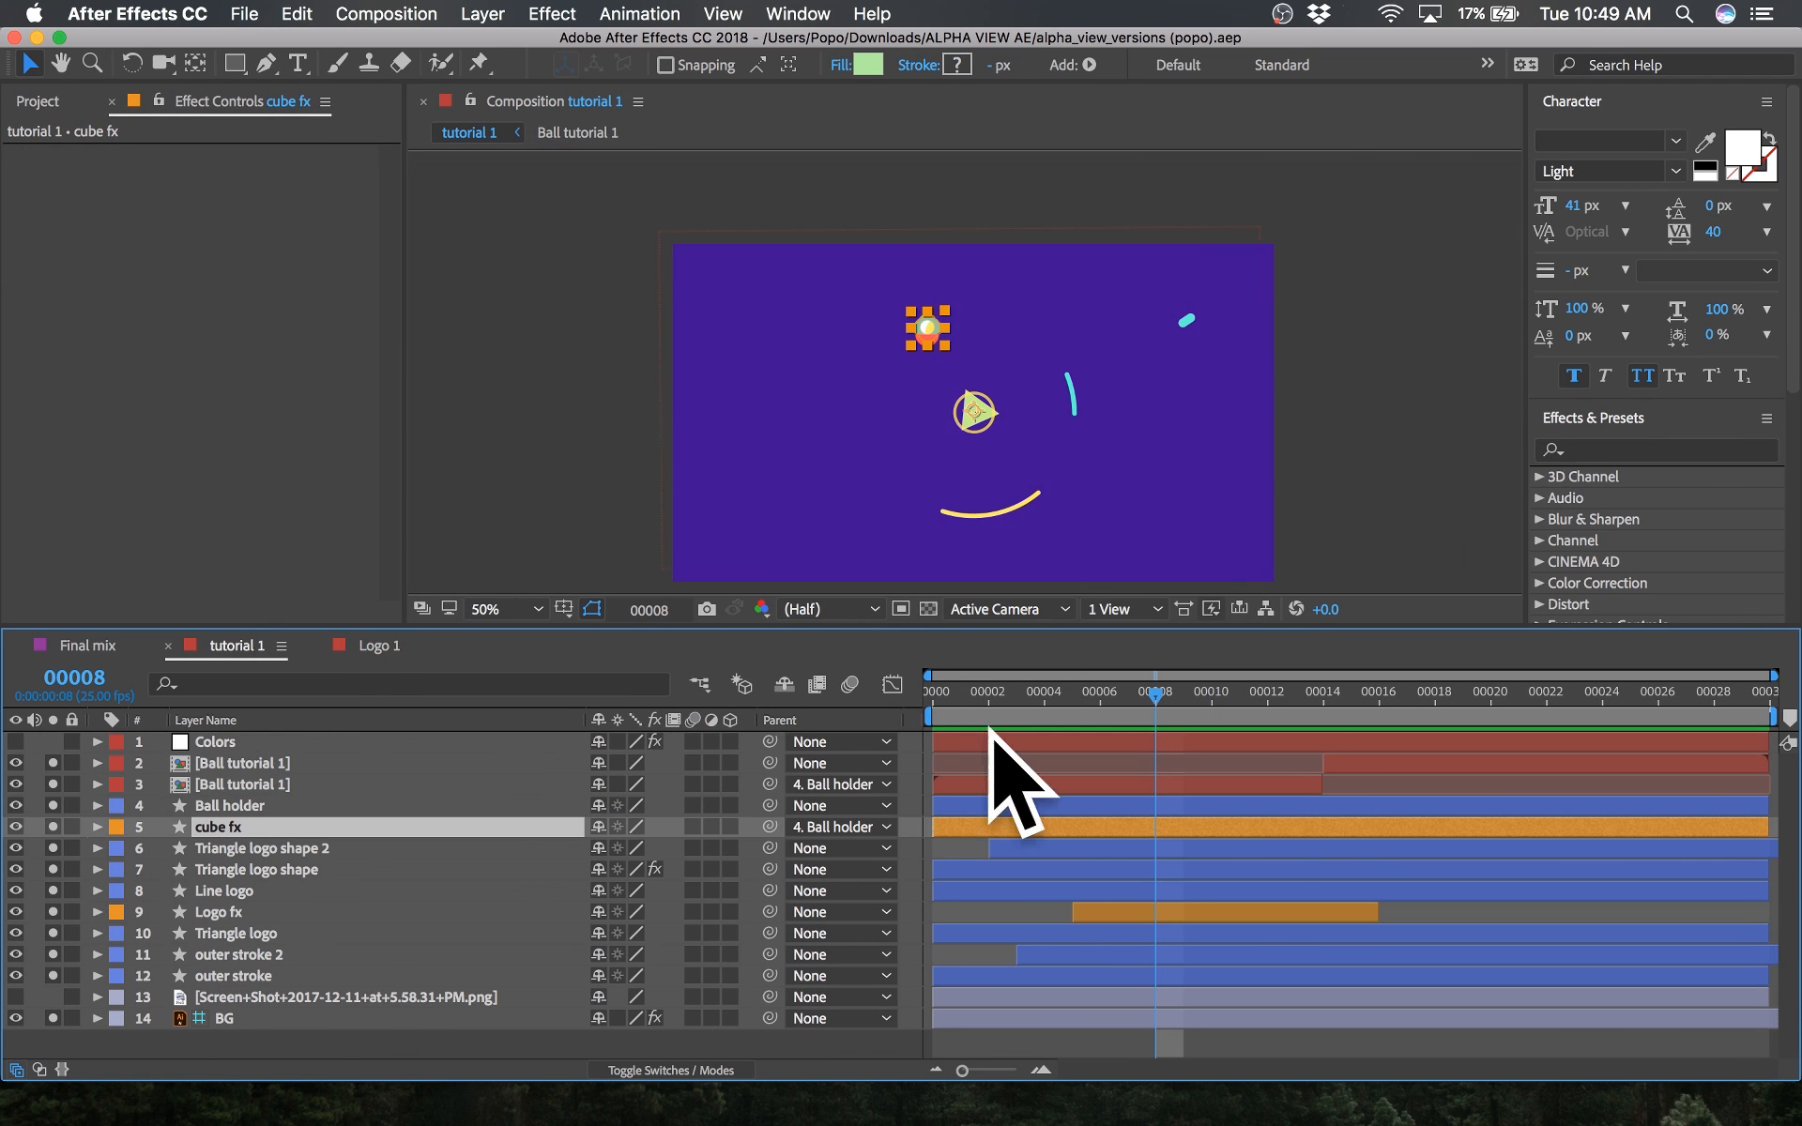
key("period")
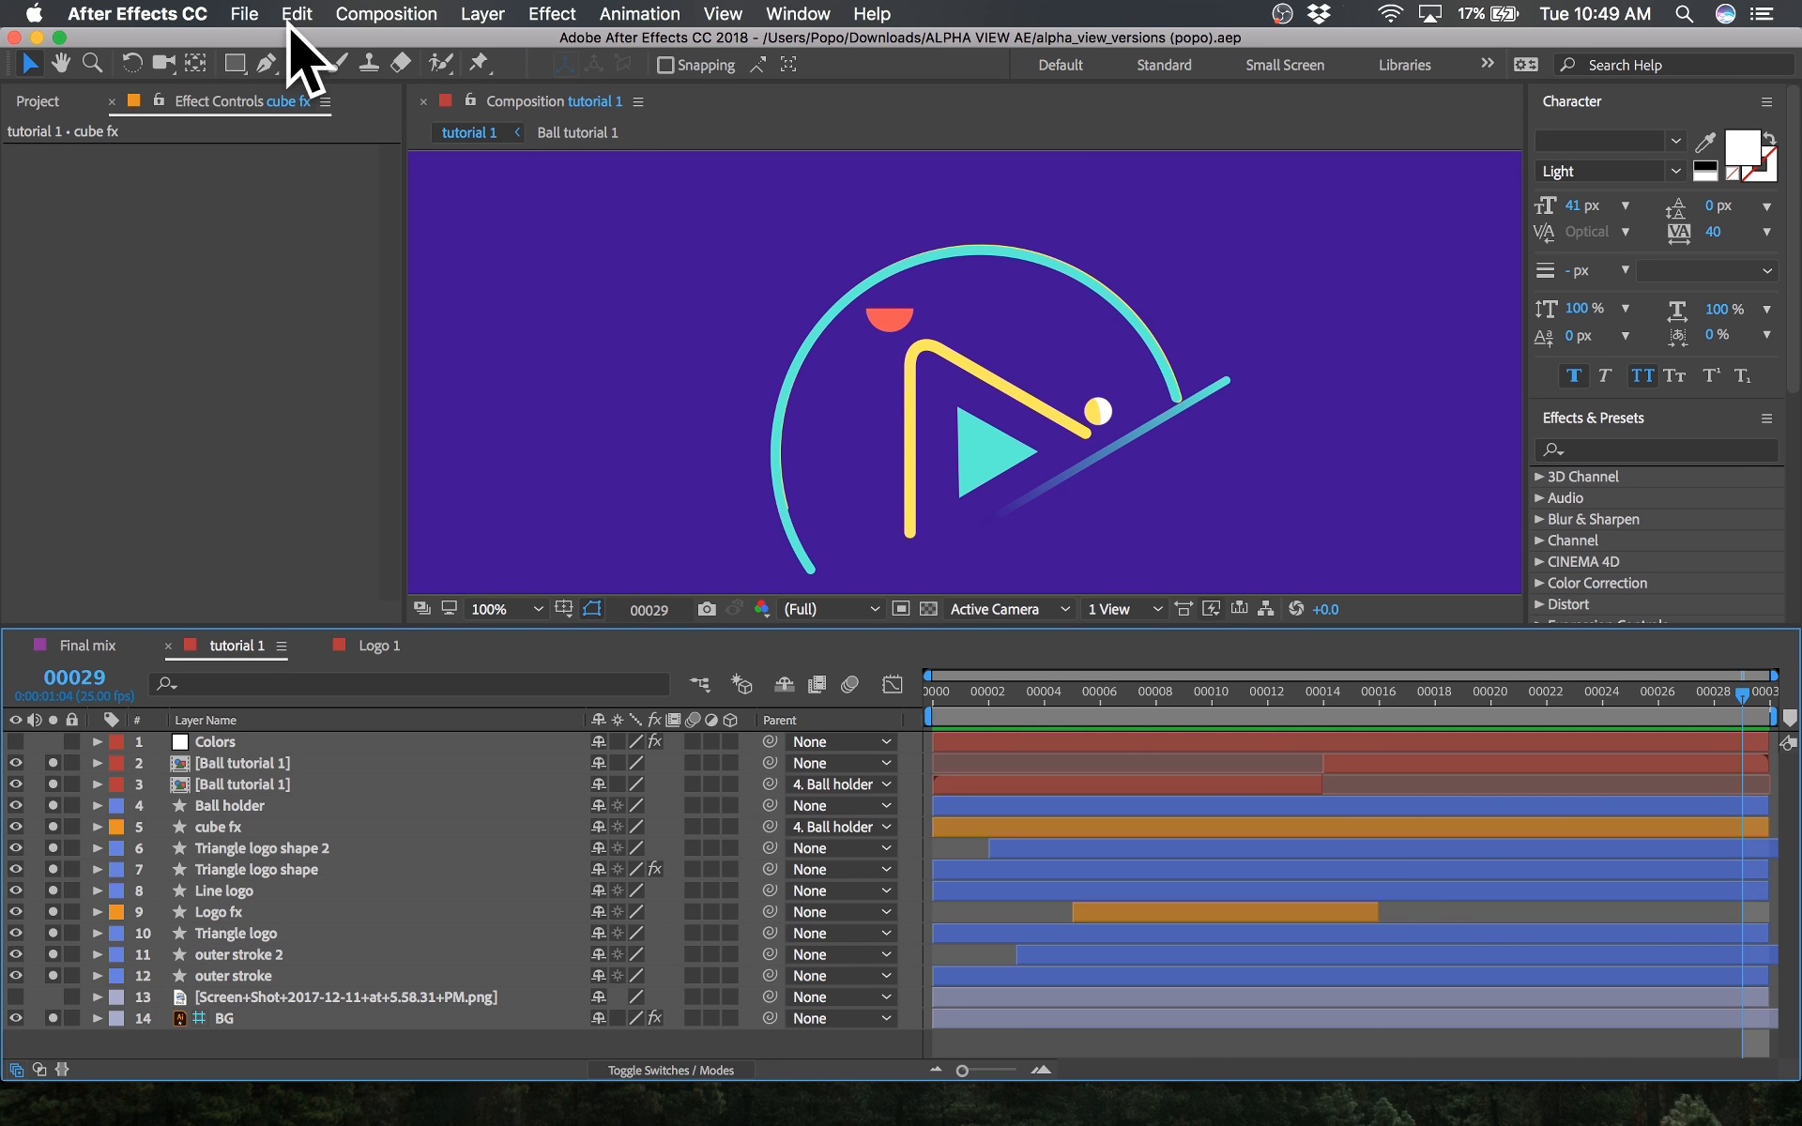
Step: Go to frame 0 of tutorial 1 and activate the Pen tool with its fill set to None
left_click(266, 60)
left_click_drag(1317, 711, 859, 670)
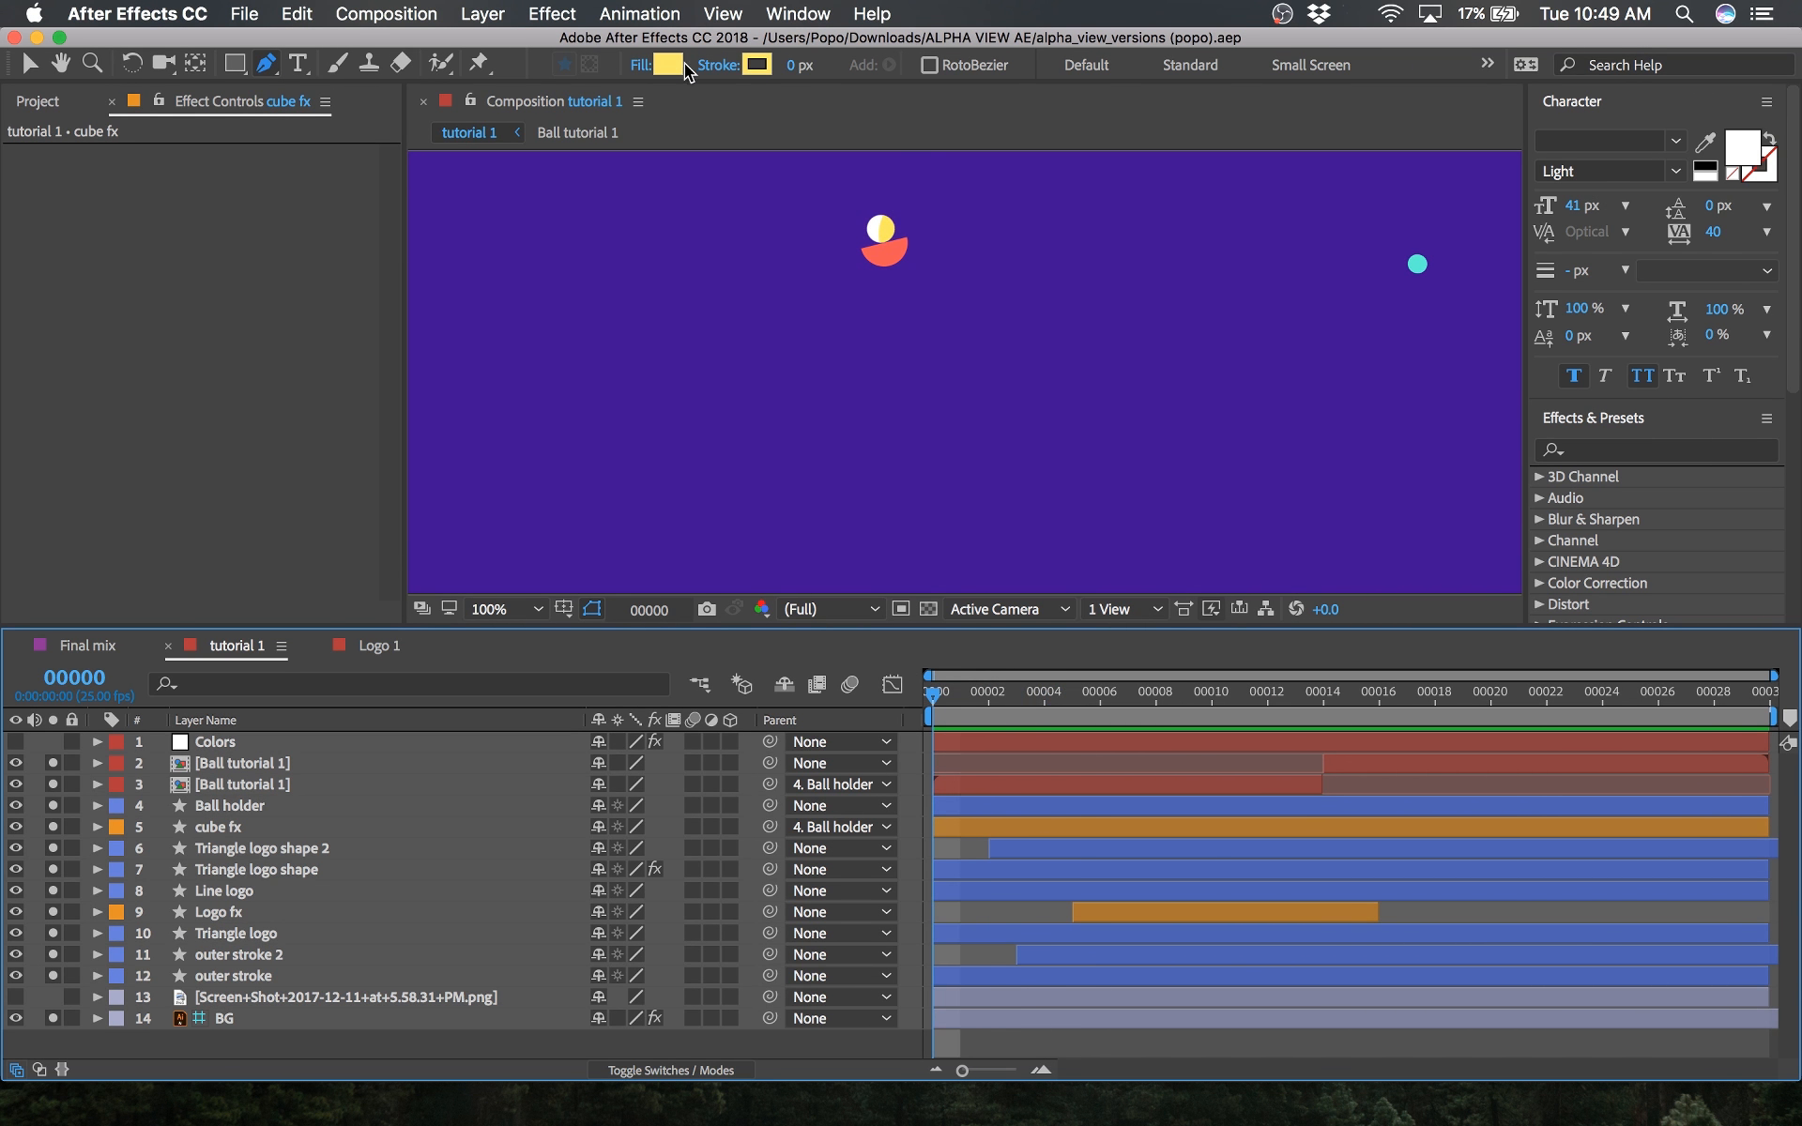
key("comma")
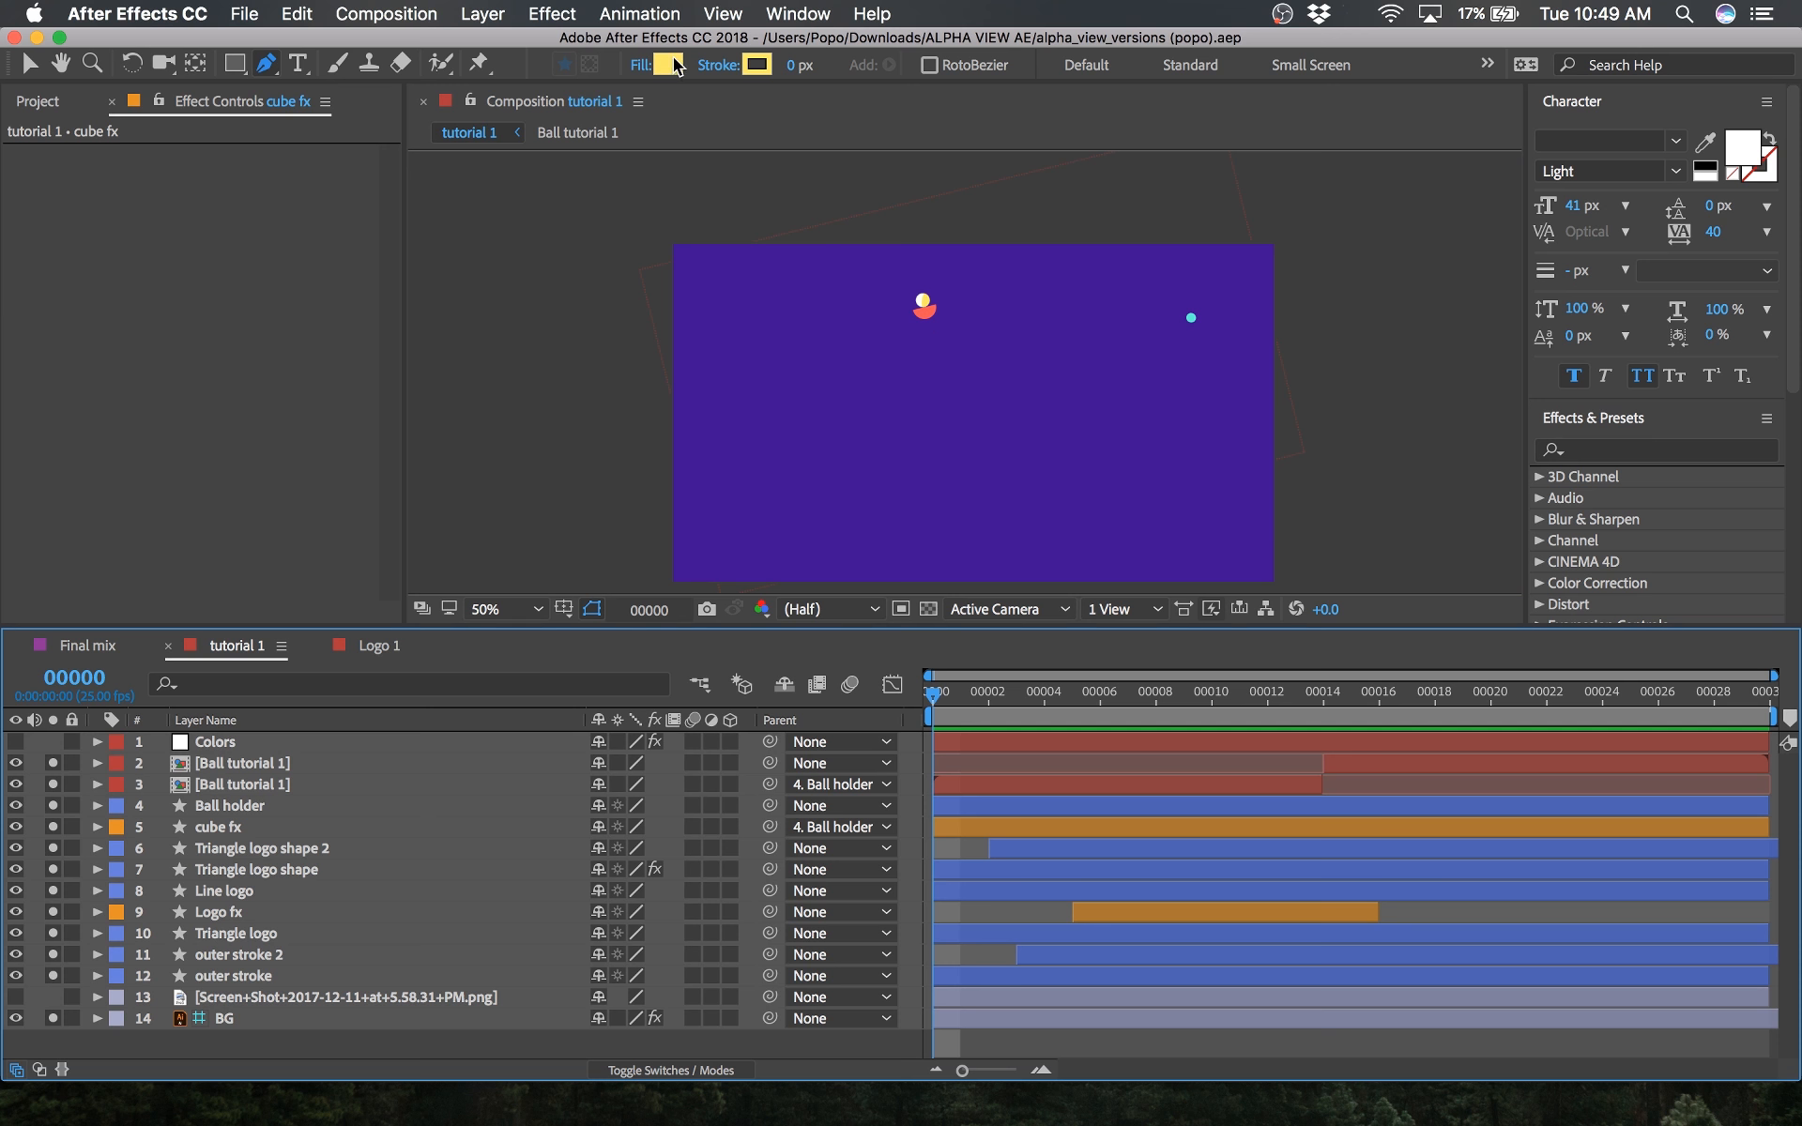
left_click(646, 72)
left_click(36, 193)
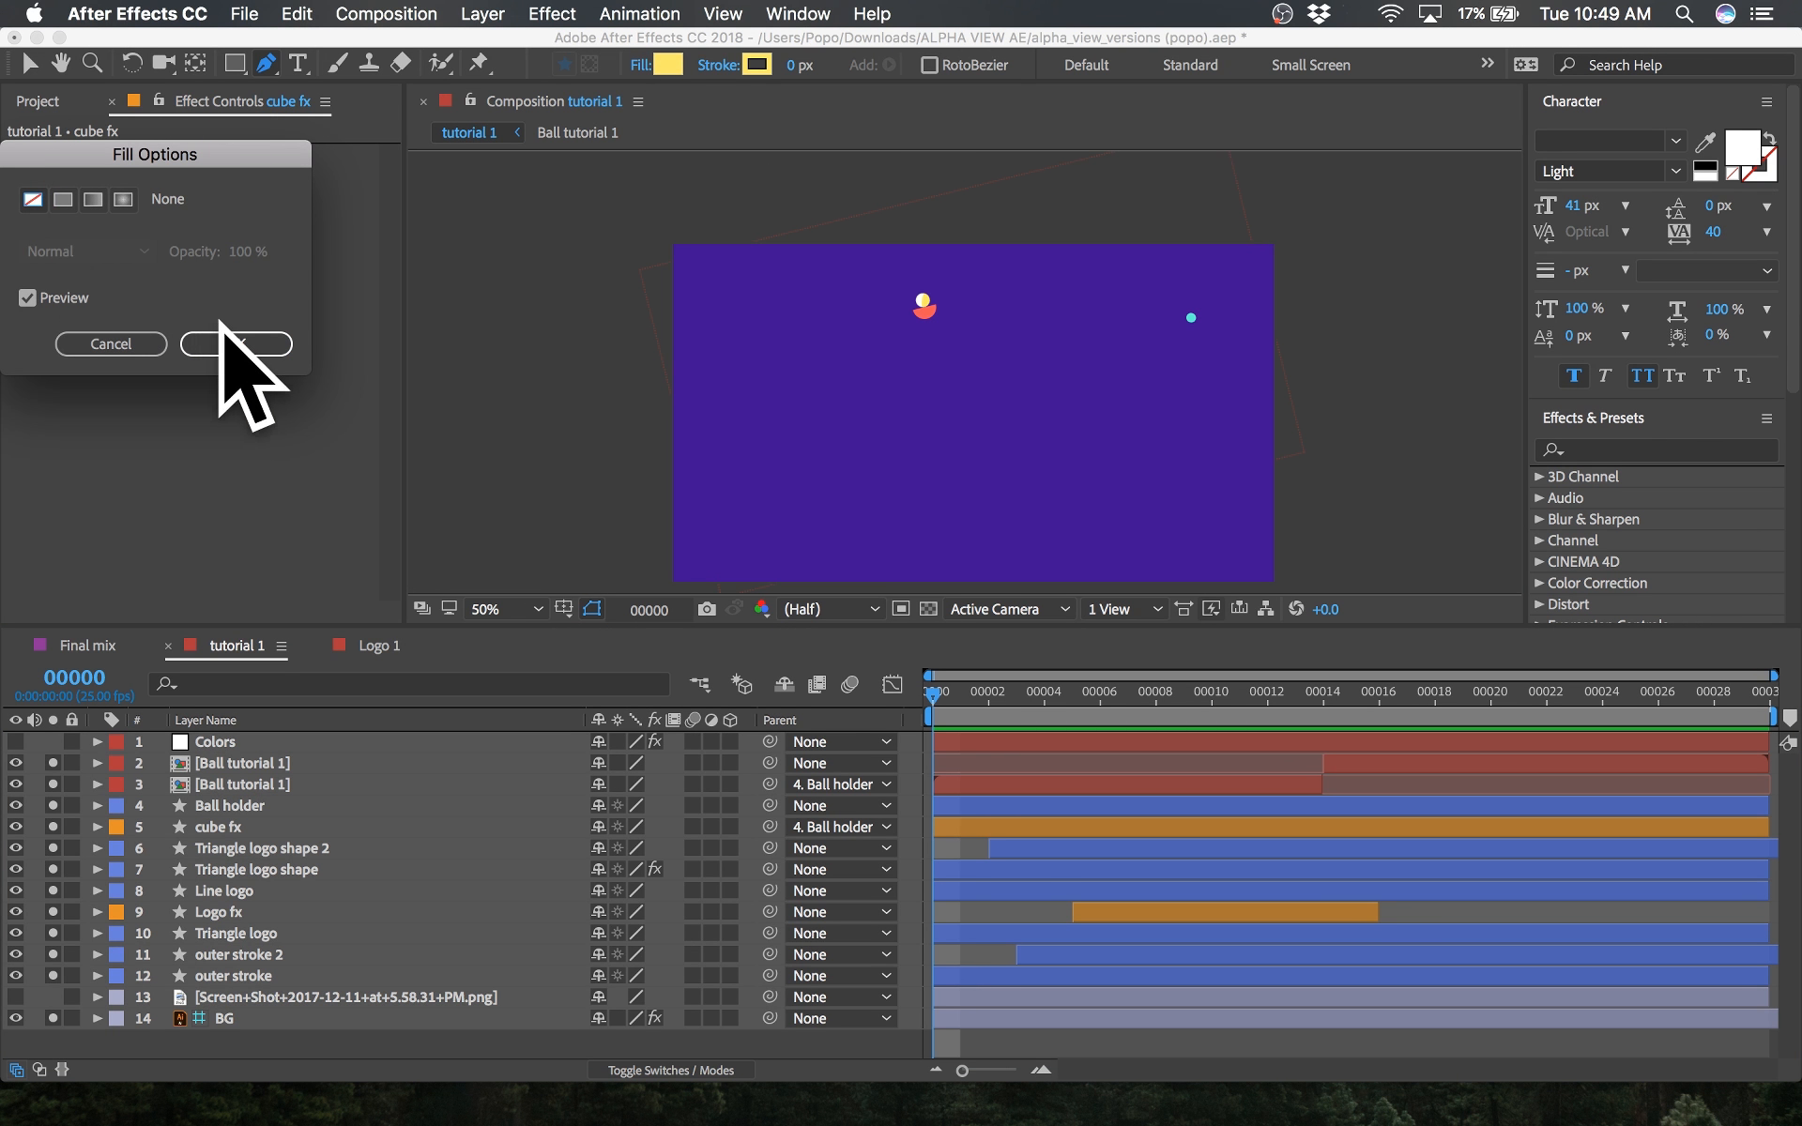
left_click(231, 340)
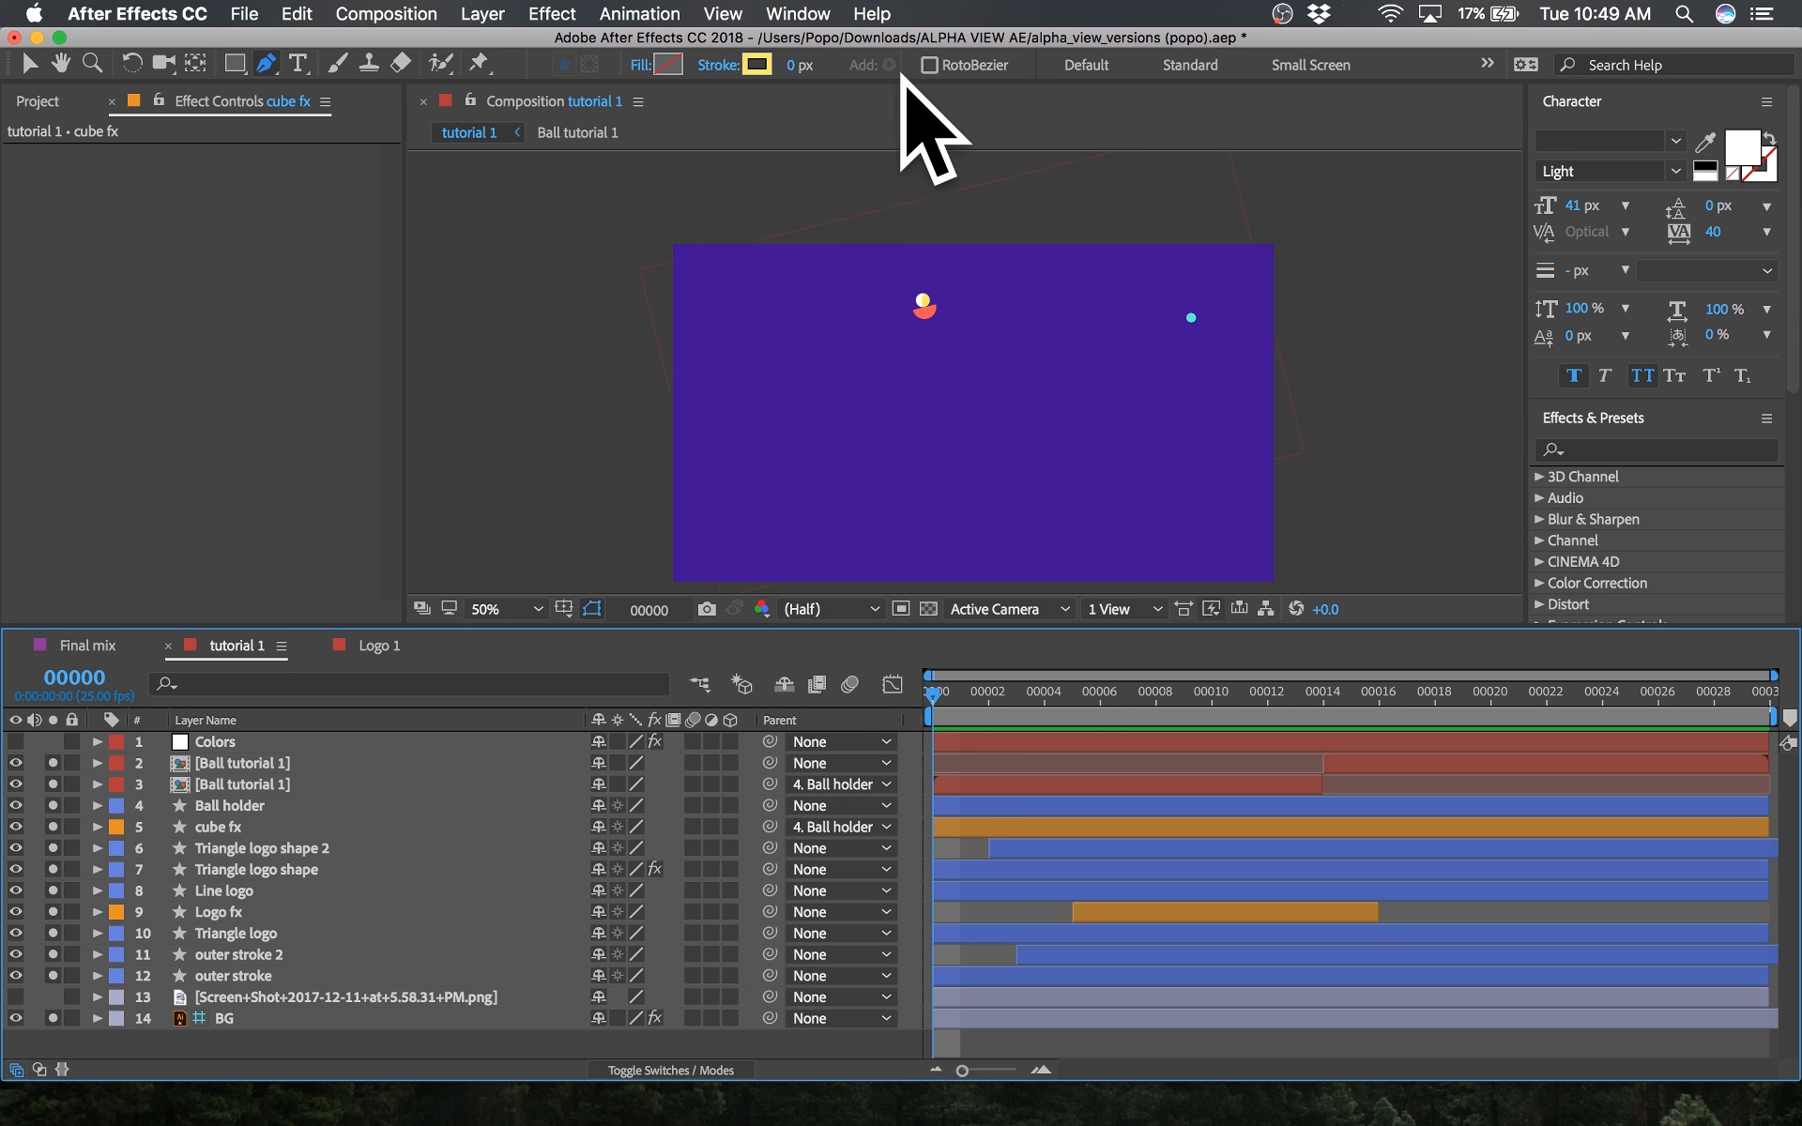
Step: Set the shape stroke color to the ball holder's red (FF5555) by sampling it in the composition
left_click(760, 66)
left_click_drag(938, 249, 424, 239)
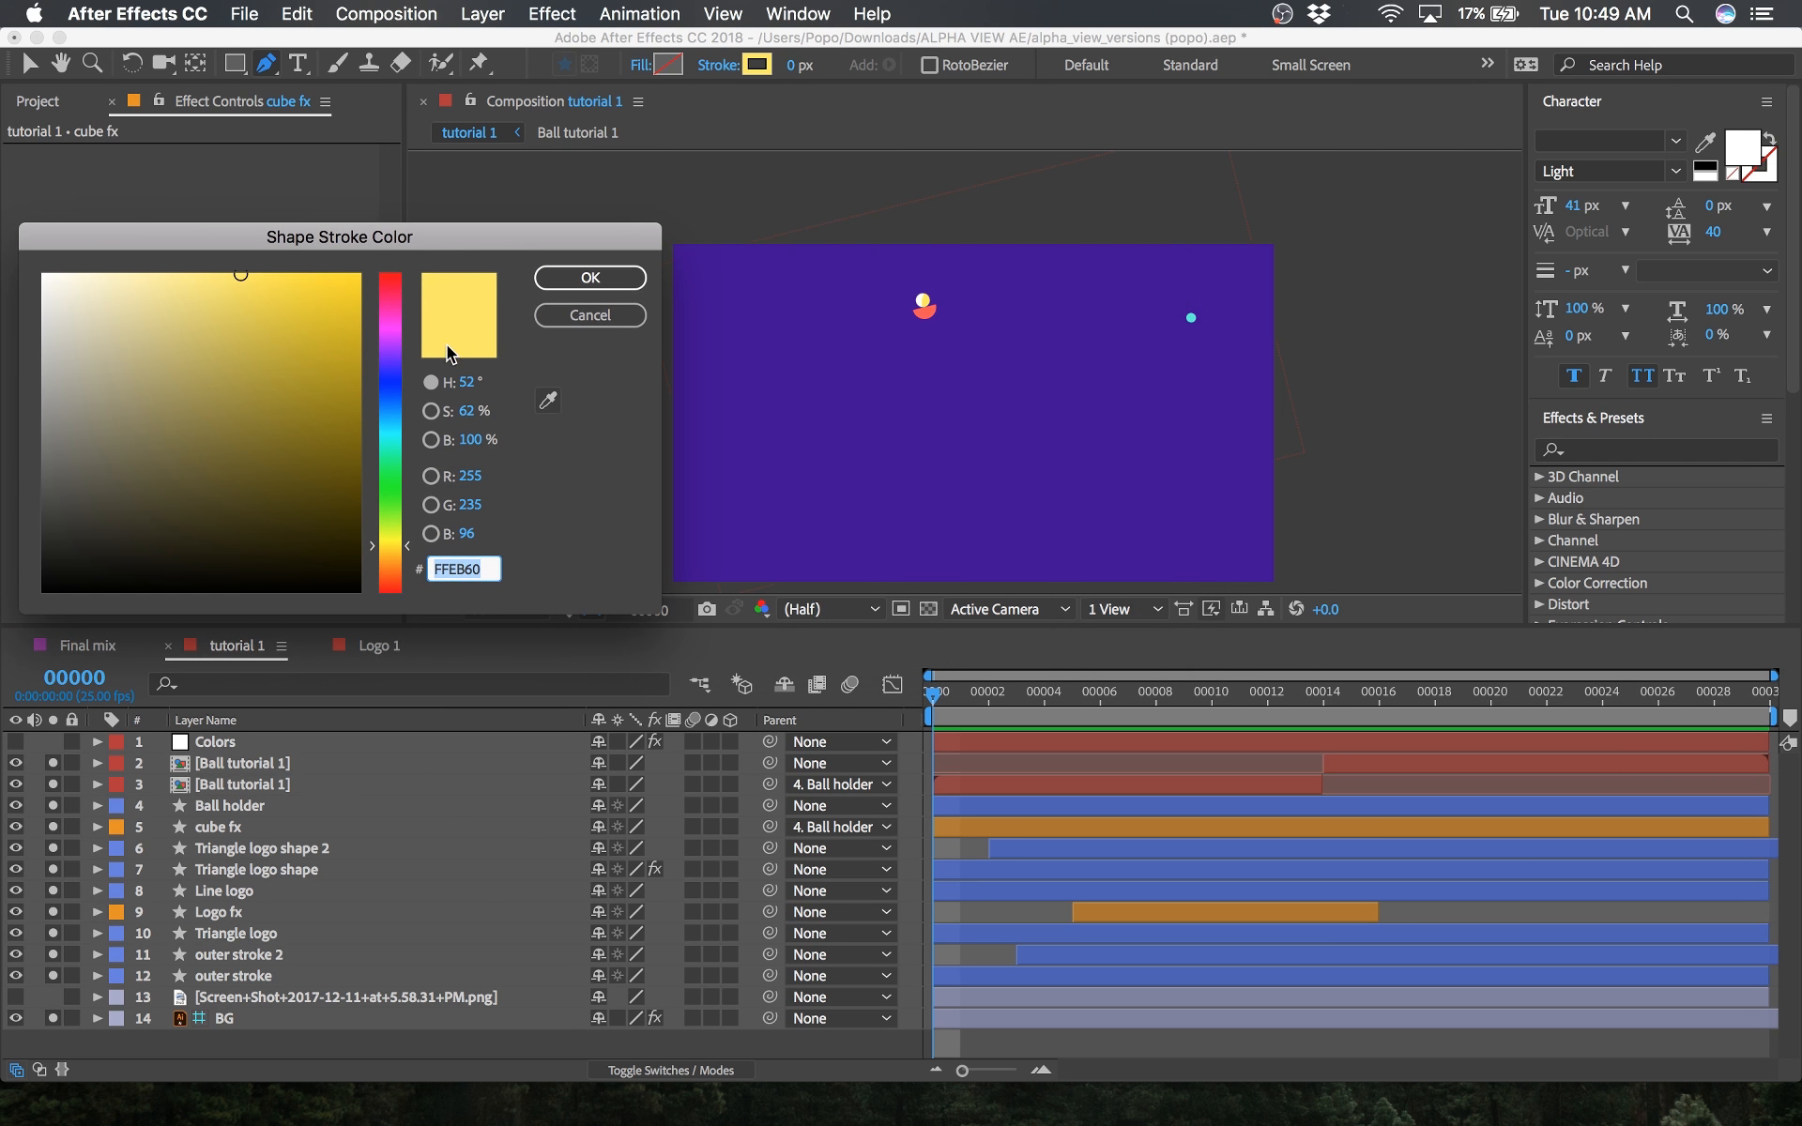
left_click(550, 400)
left_click(928, 317)
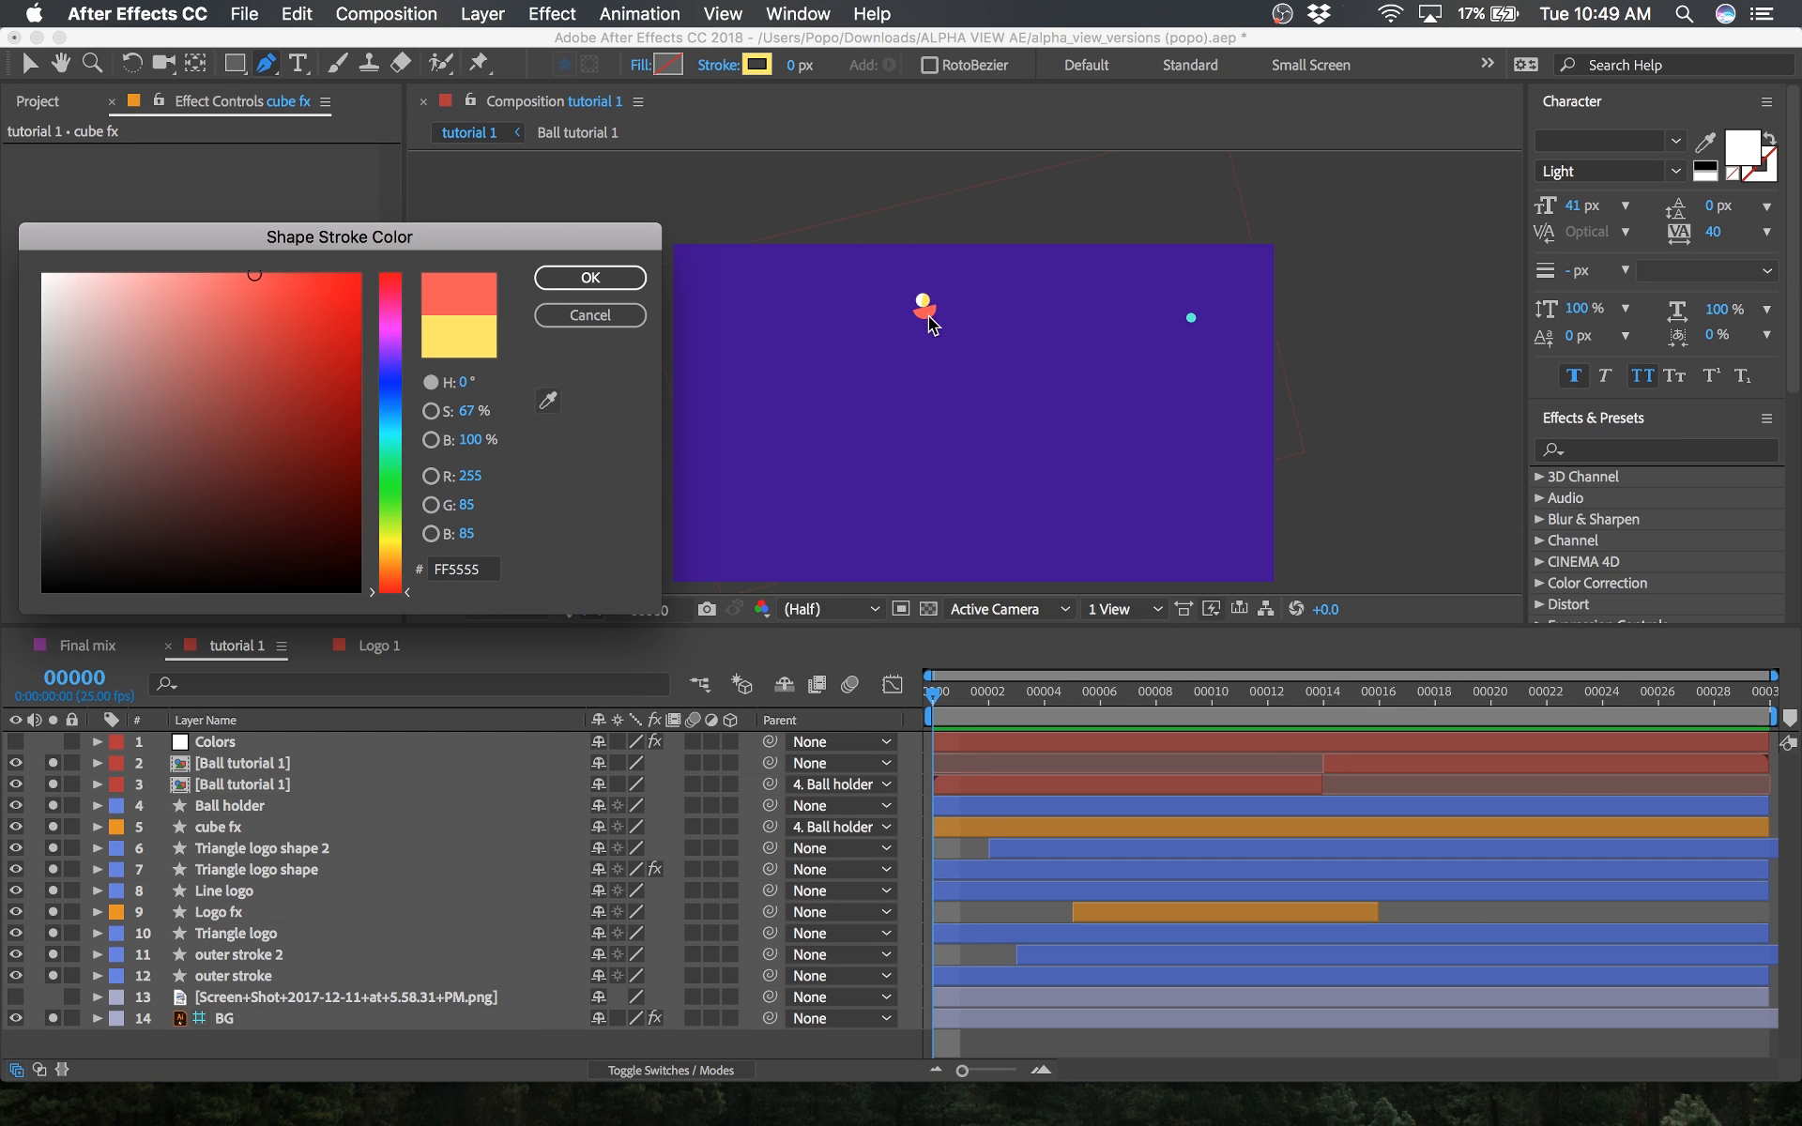
left_click(590, 277)
Step: Draw a straight vertical line from just below the ball holder down to the lower part of the composition
scroll(927, 342, "down", 2)
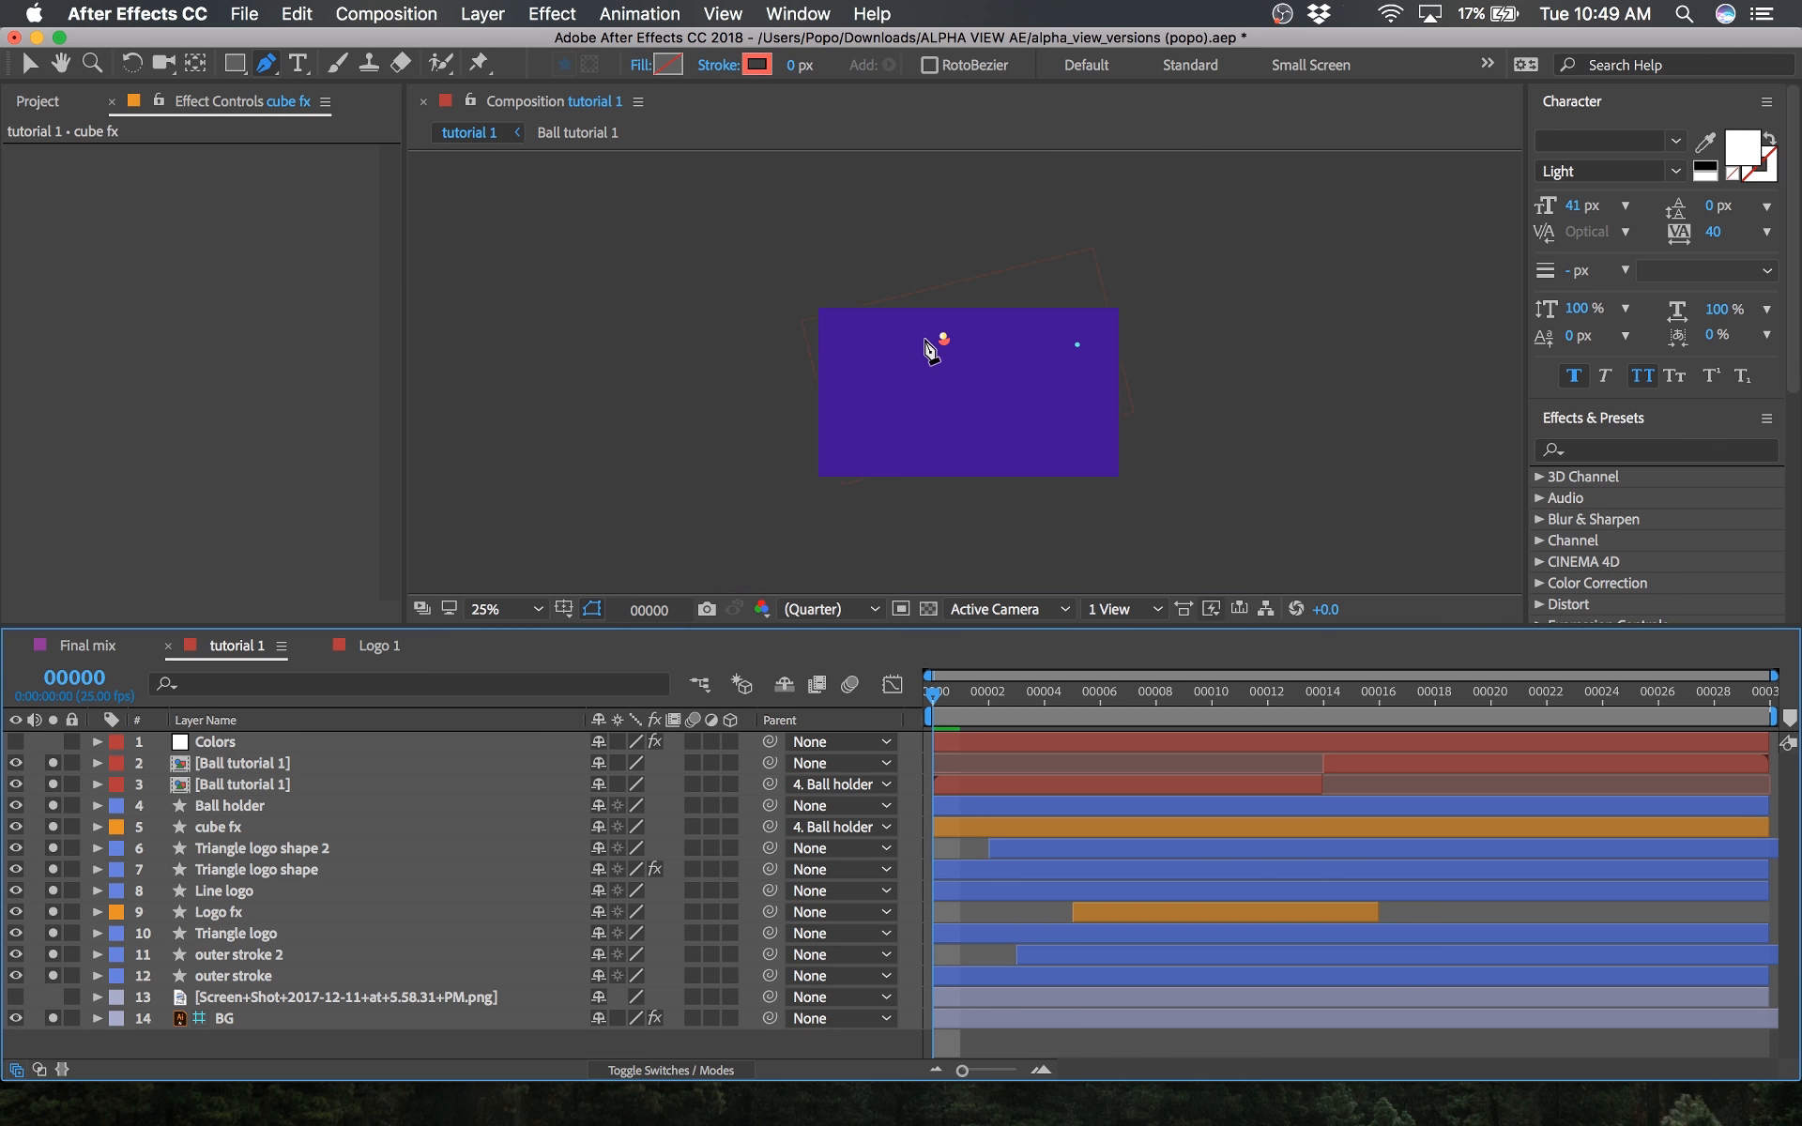
key("space")
mouse_move(955, 380)
left_mouse_down()
mouse_move(861, 321)
mouse_move(1247, 510)
mouse_move(1170, 479)
left_mouse_up()
scroll(890, 338, "up", 3)
key("space")
key("g")
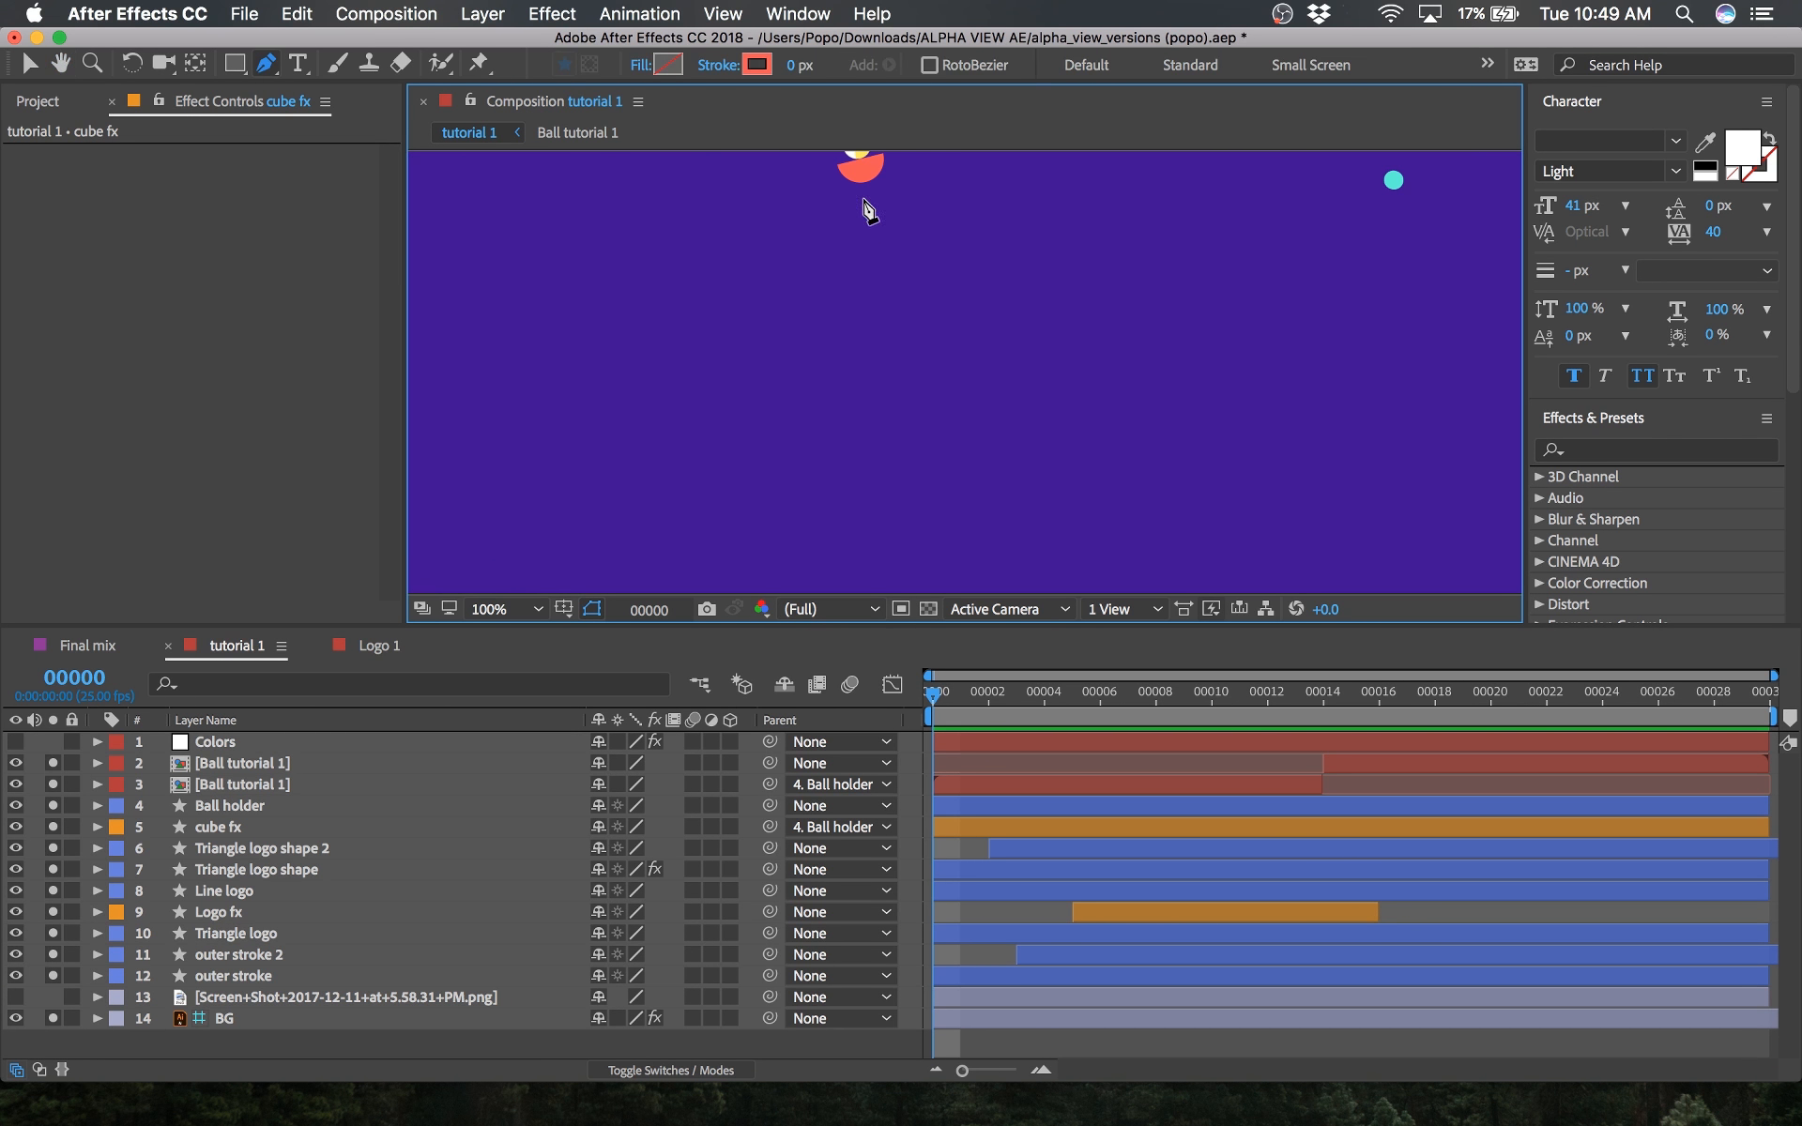
left_click(868, 202)
scroll(905, 319, "down", 4)
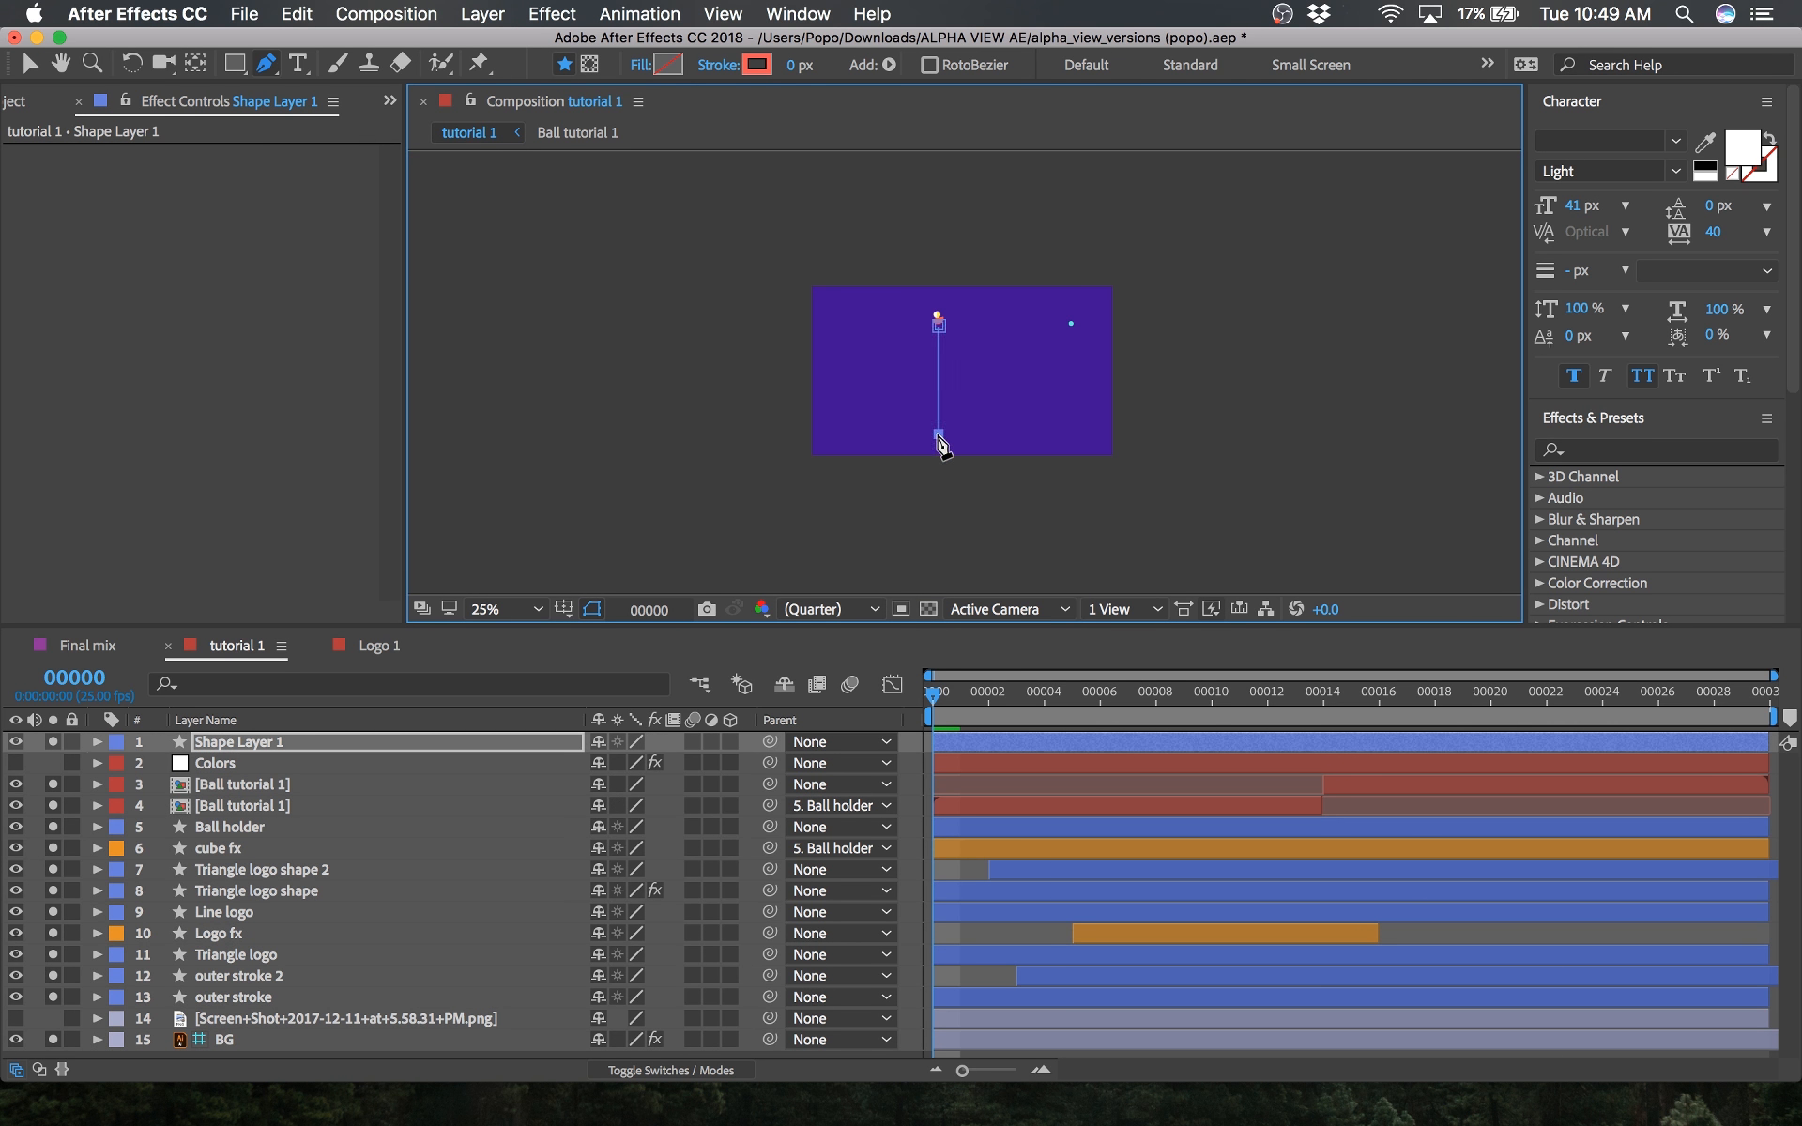
scroll(956, 378, "up", 1)
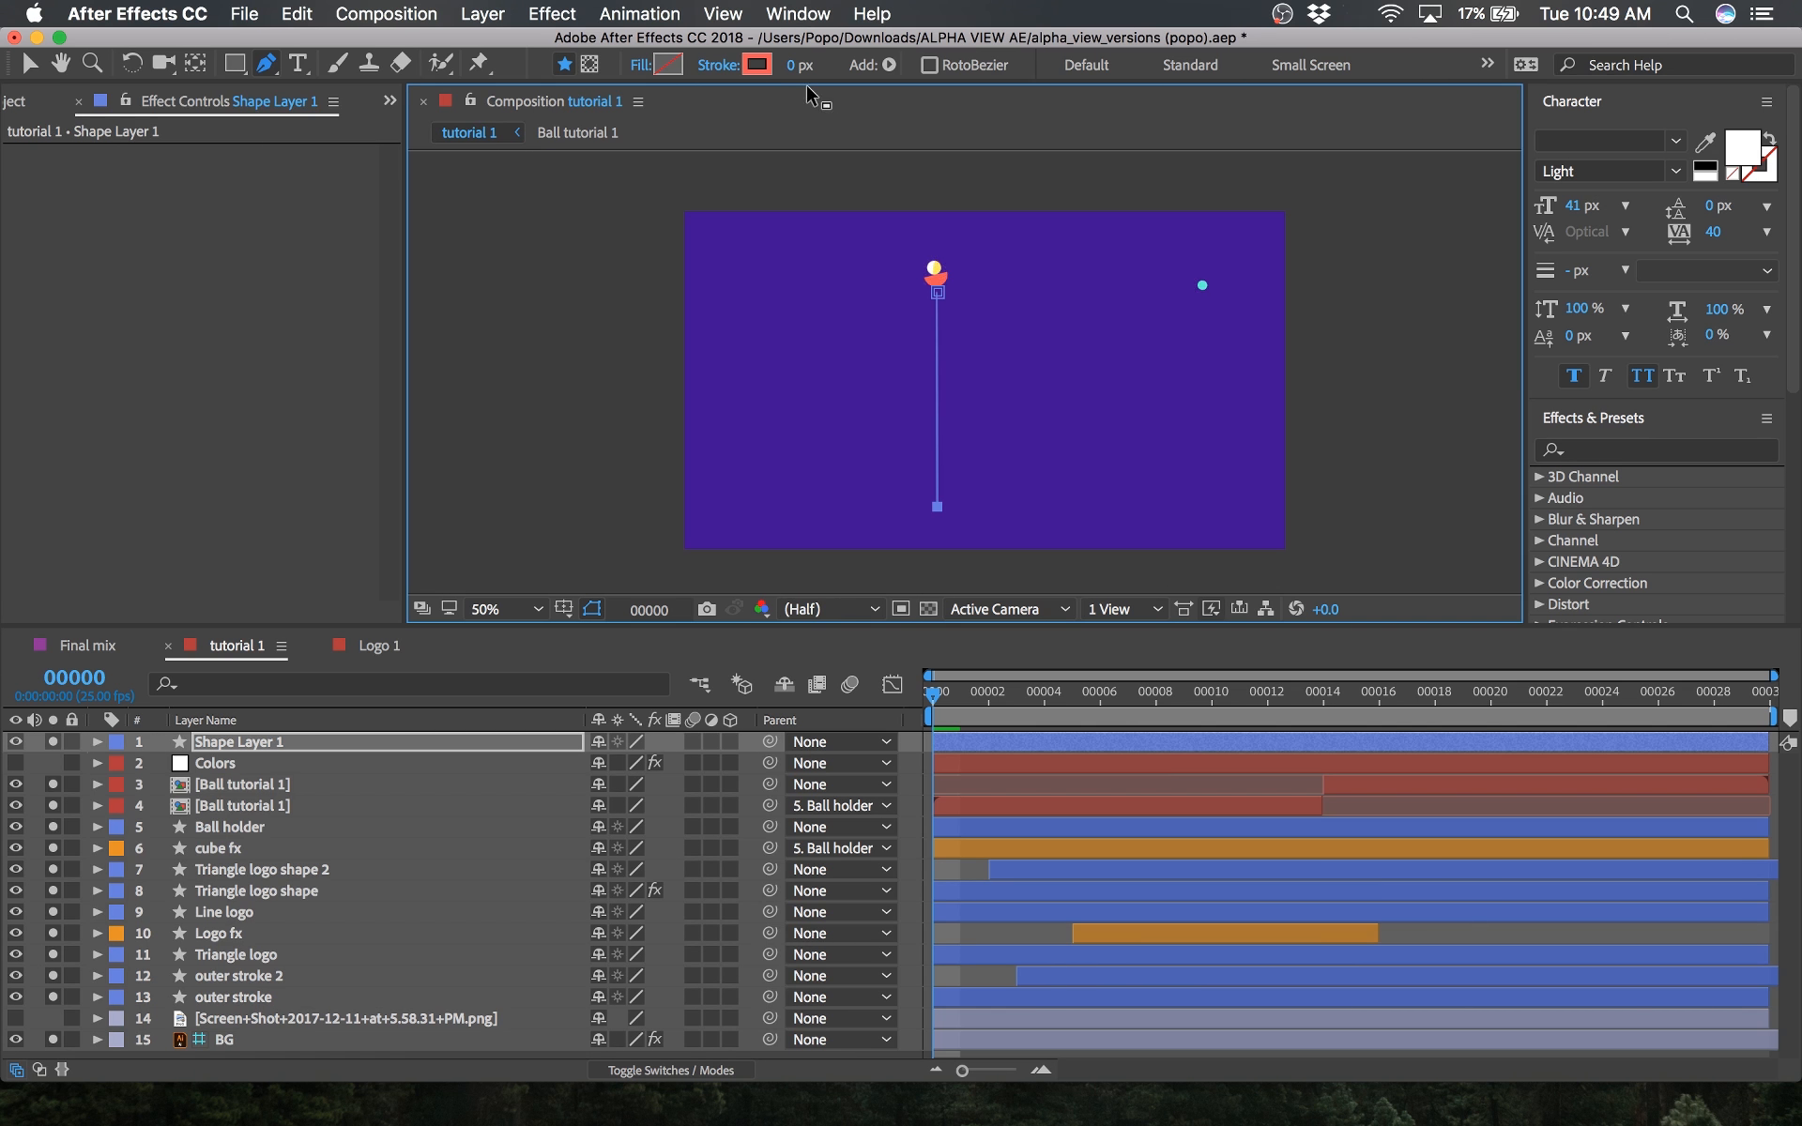
Step: Set the line's stroke width to 13 px, deselect the layer and check the line's lower end
left_click_drag(791, 77, 805, 76)
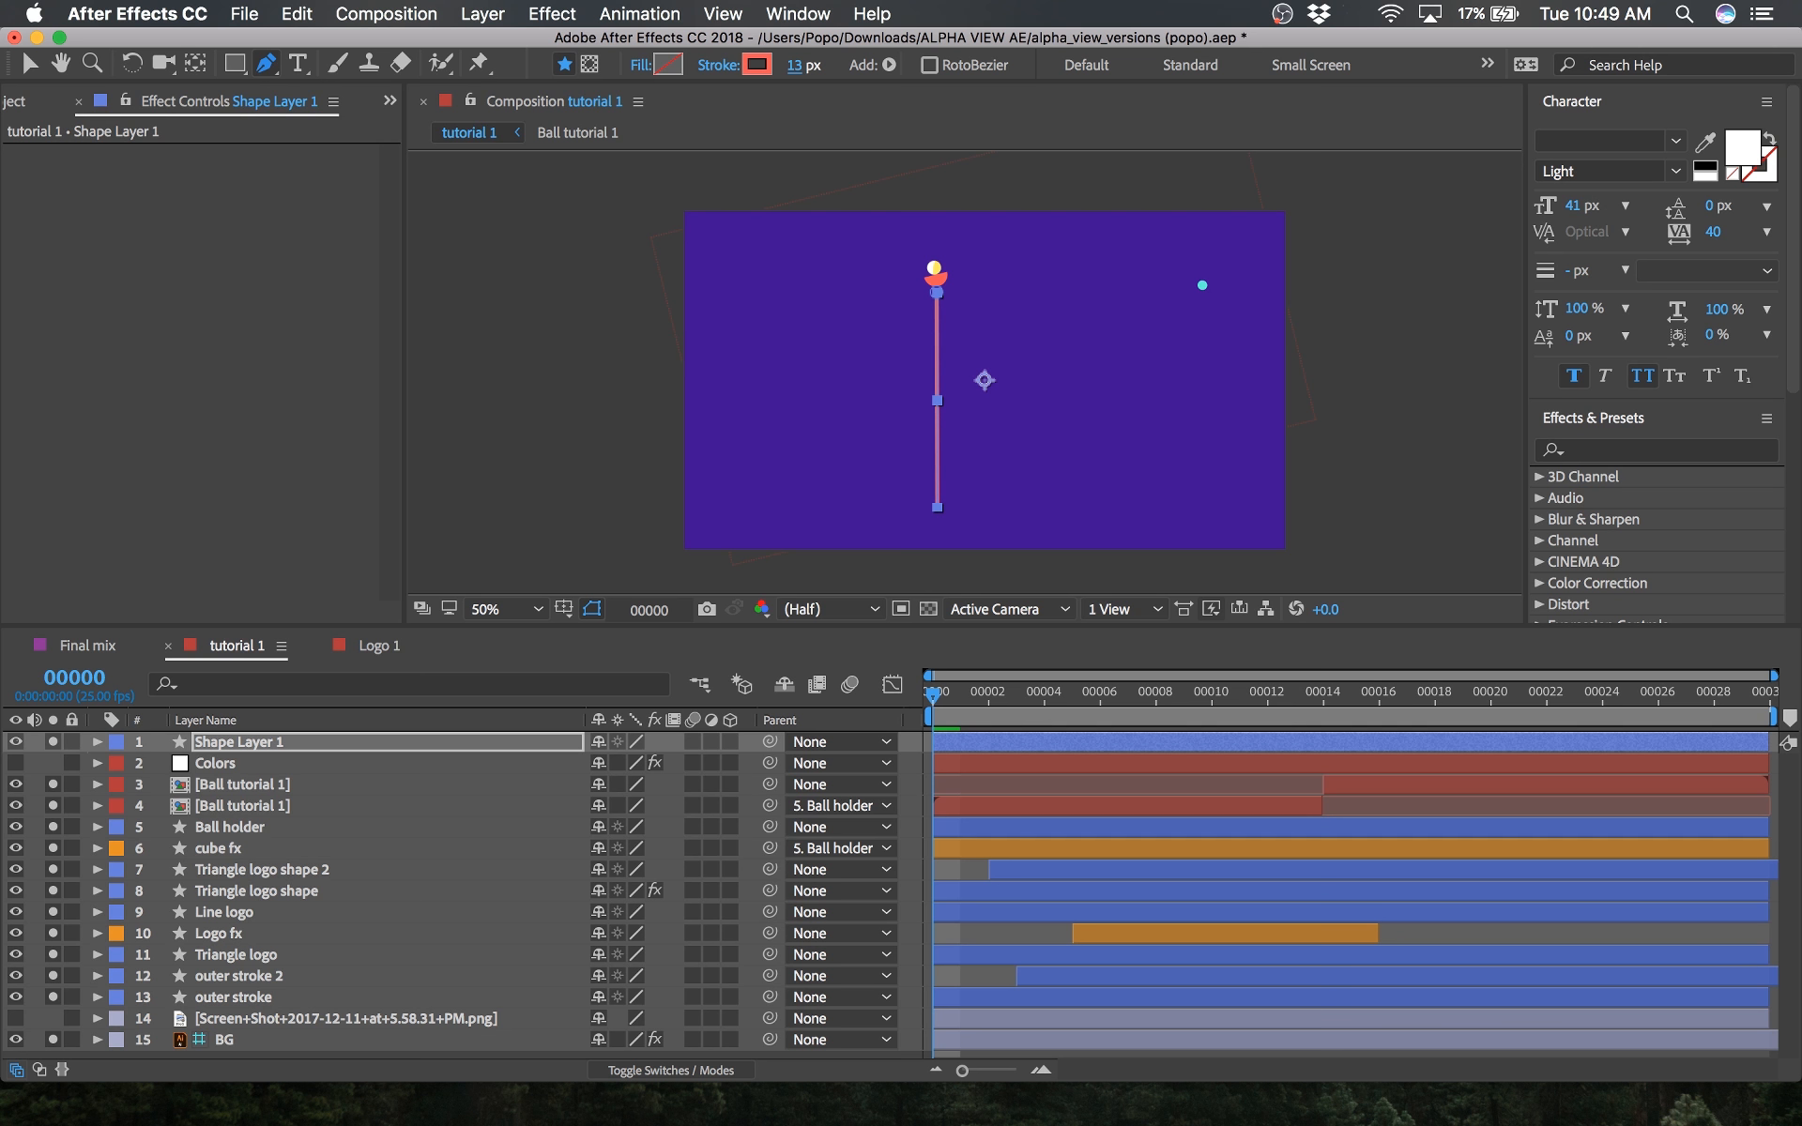
left_click(907, 748)
scroll(966, 488, "up", 1)
left_click_drag(930, 518, 1011, 252)
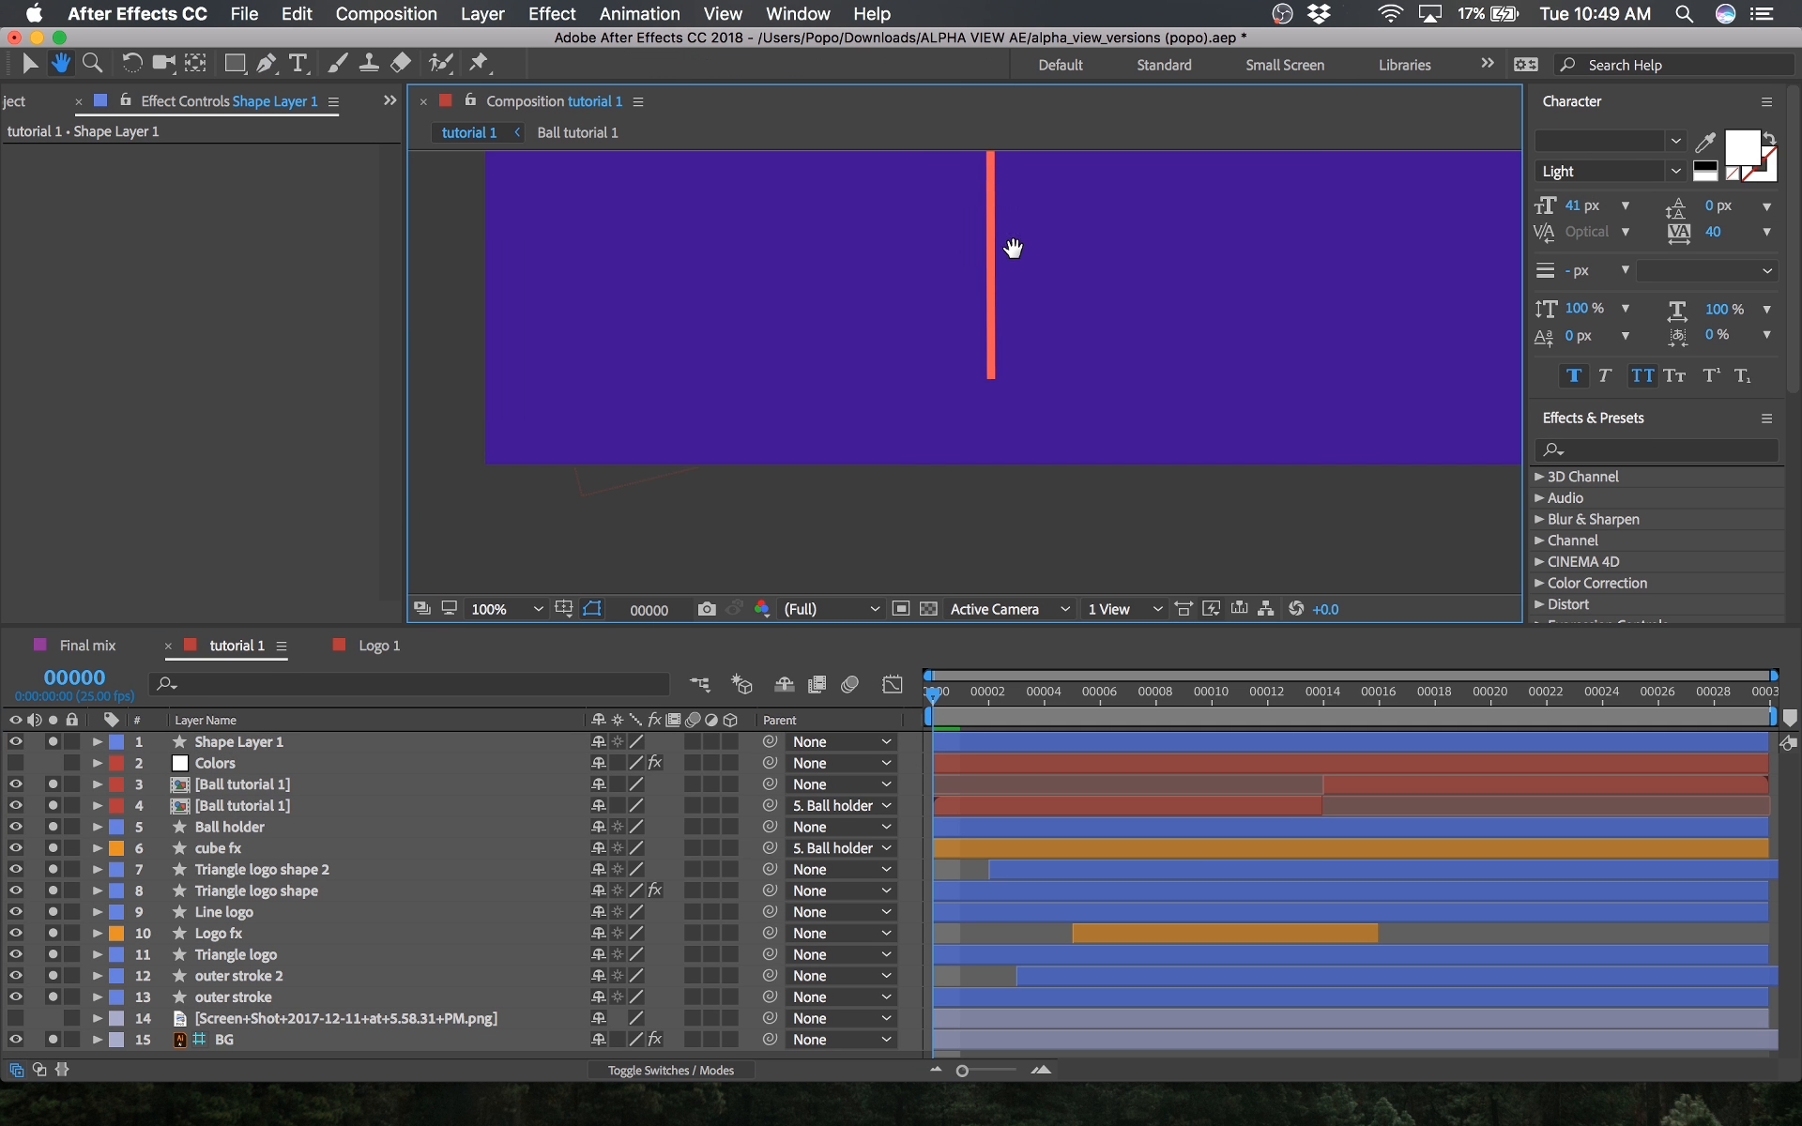
Step: Rename the new line's shape layer "FX stroke"
left_click(233, 746)
key("Return")
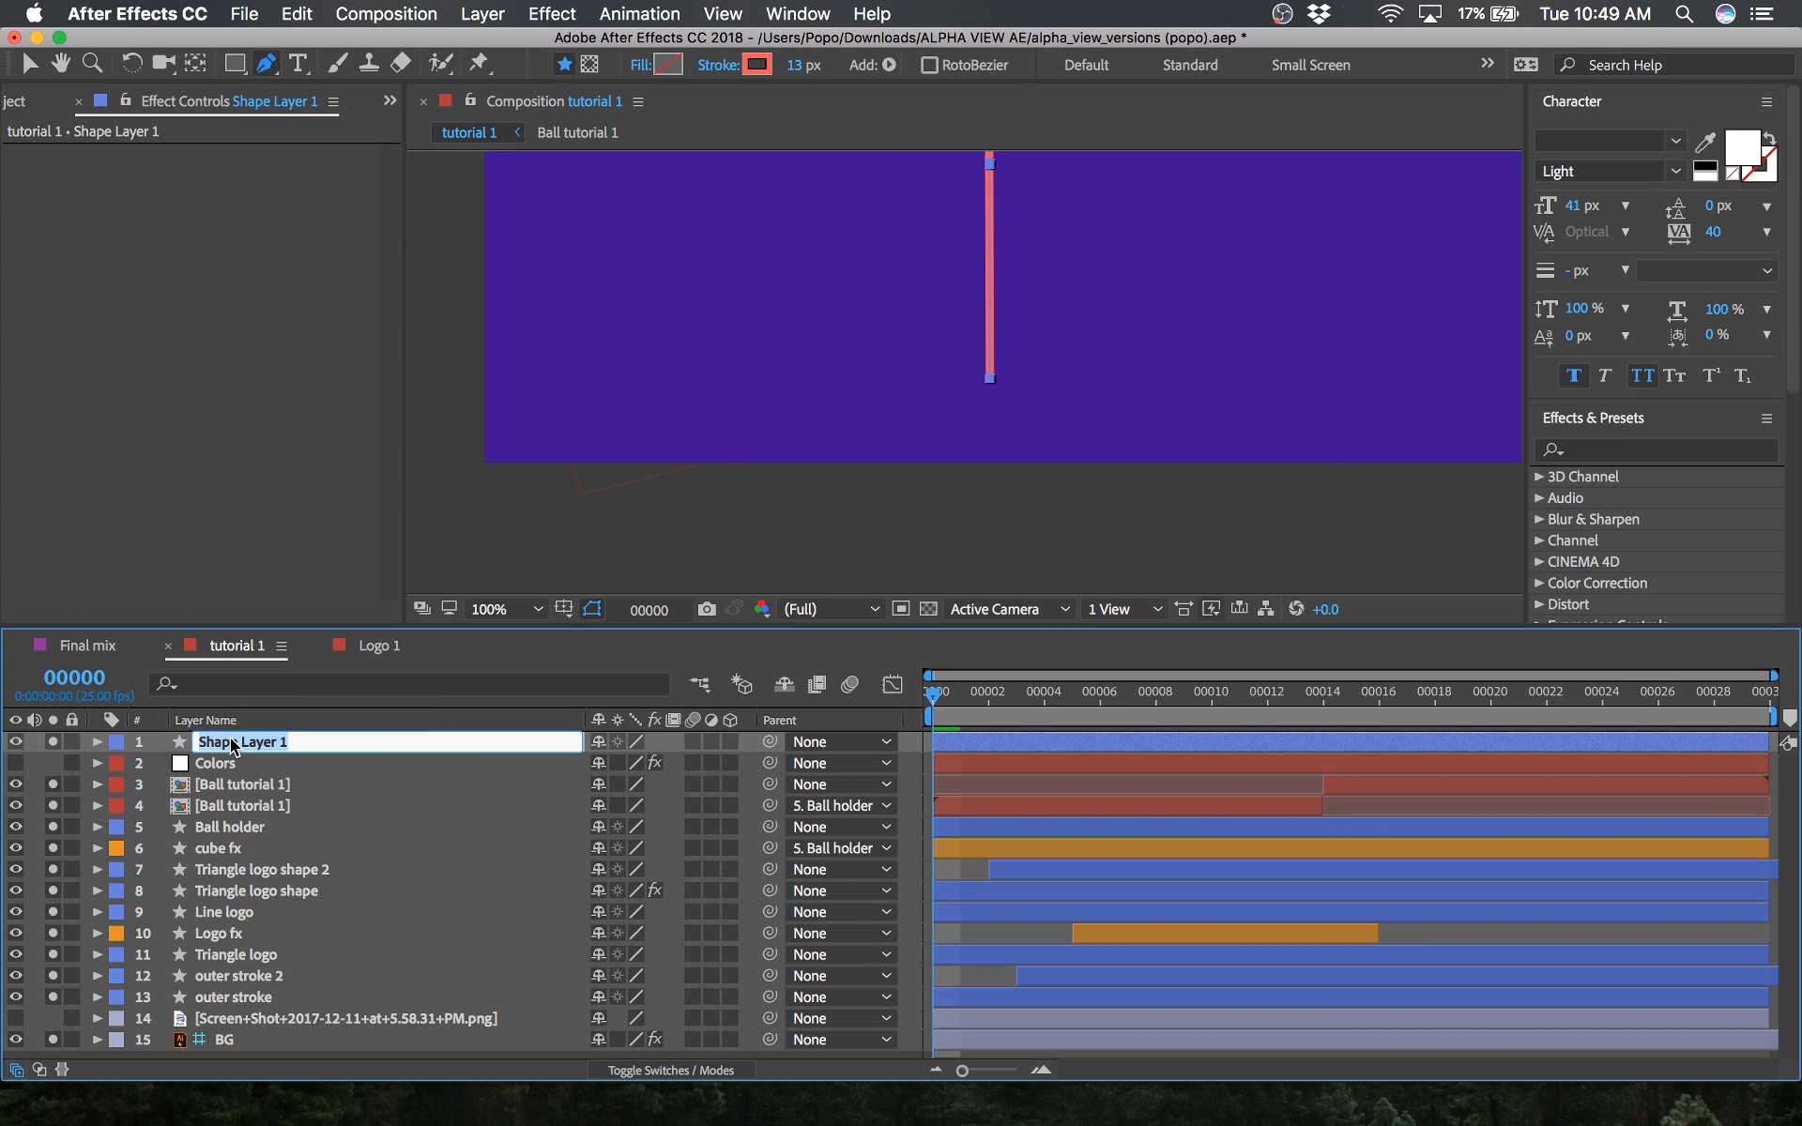
type("FX stroke")
key("Return")
Step: Place the FX stroke layer directly above the Ball holder layer and give it an Orange label
left_click_drag(235, 747, 220, 819)
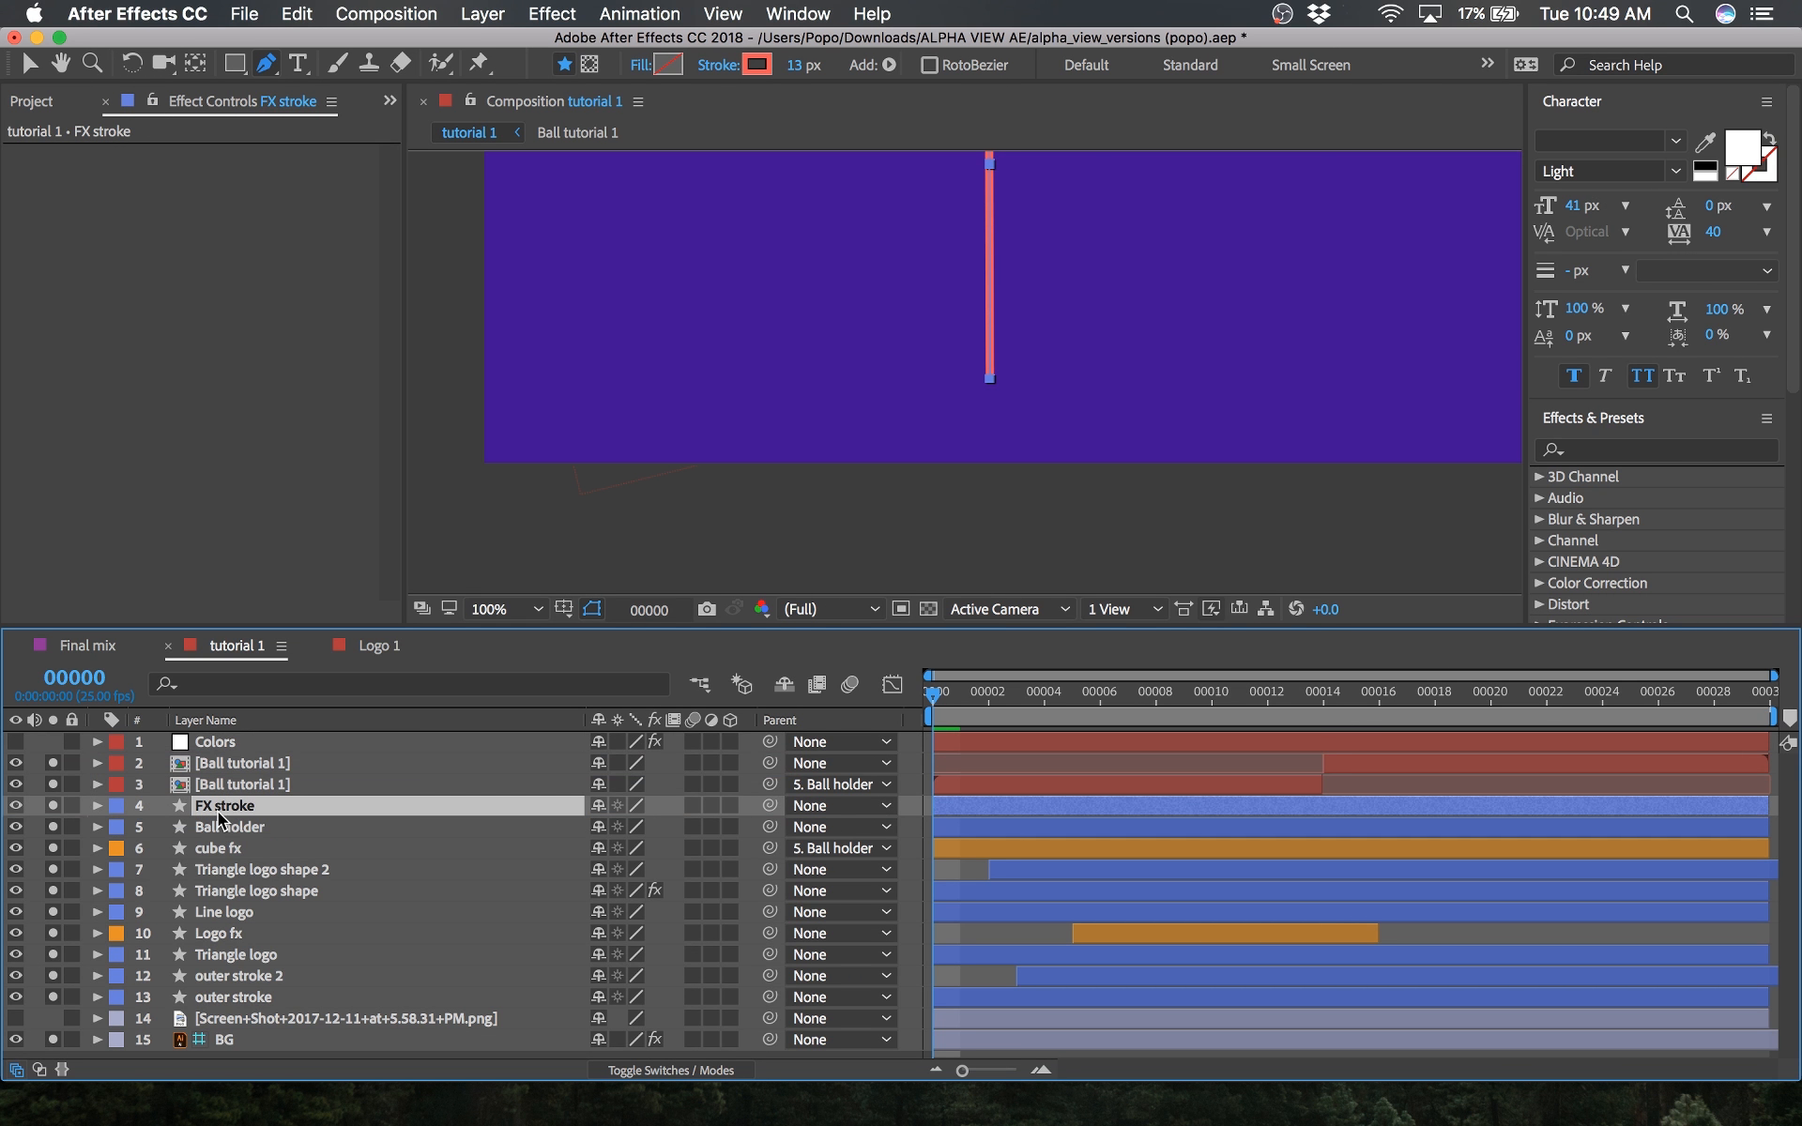
left_click(124, 820)
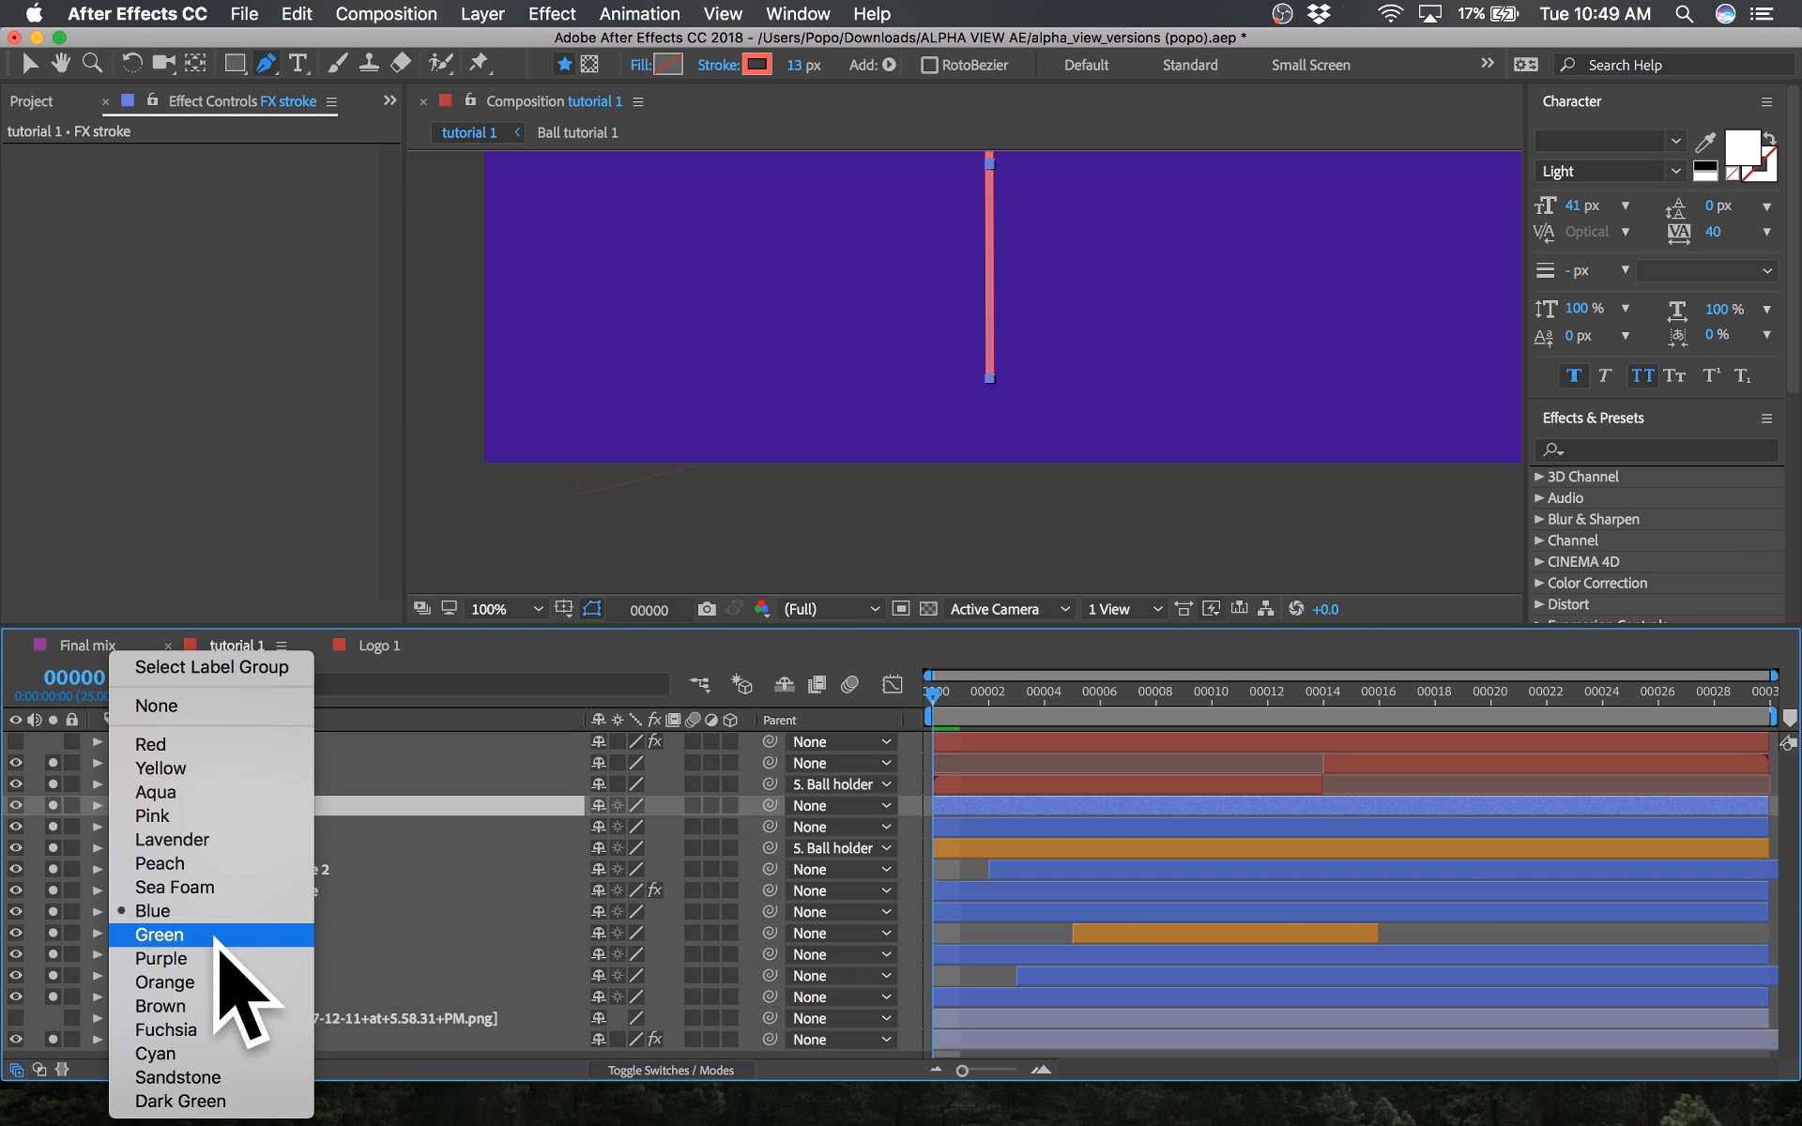
left_click(225, 982)
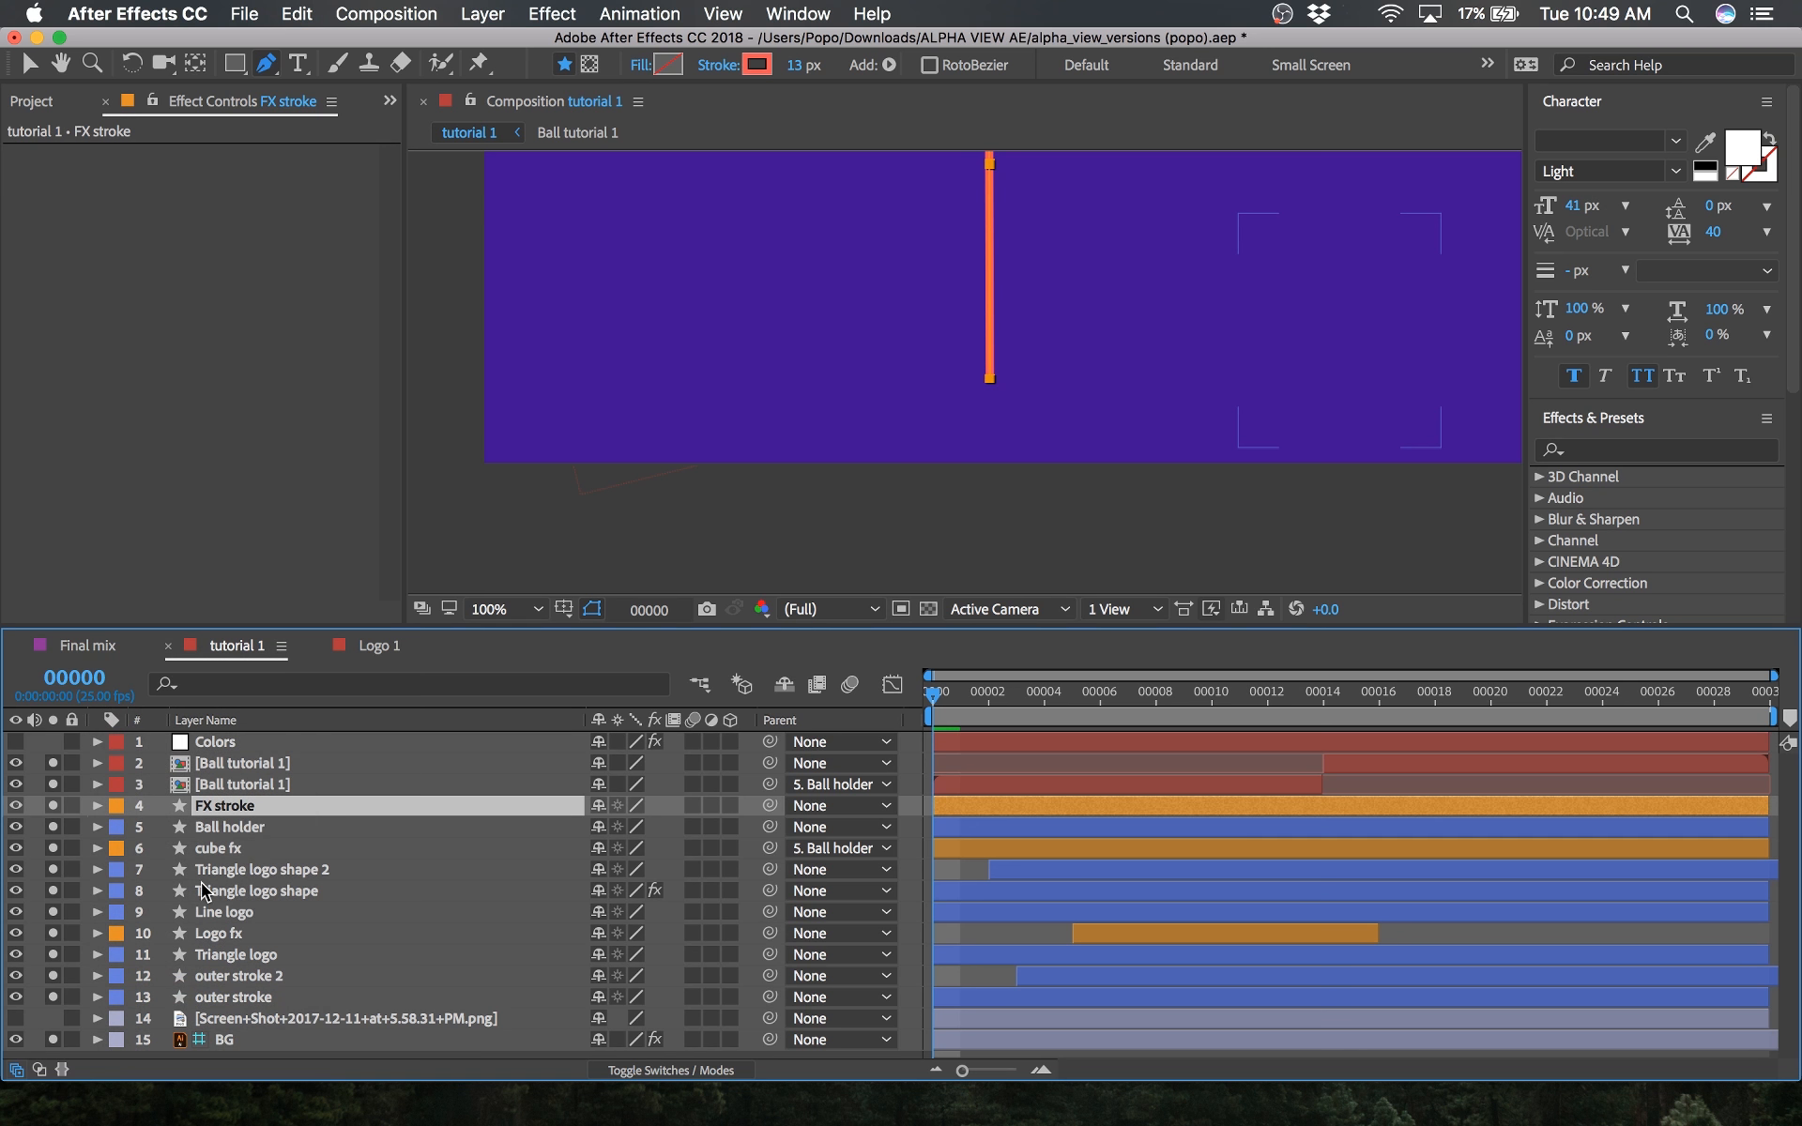
Step: Expand the FX stroke layer down to Stroke 1 and set its line cap to Round Cap
left_click(97, 806)
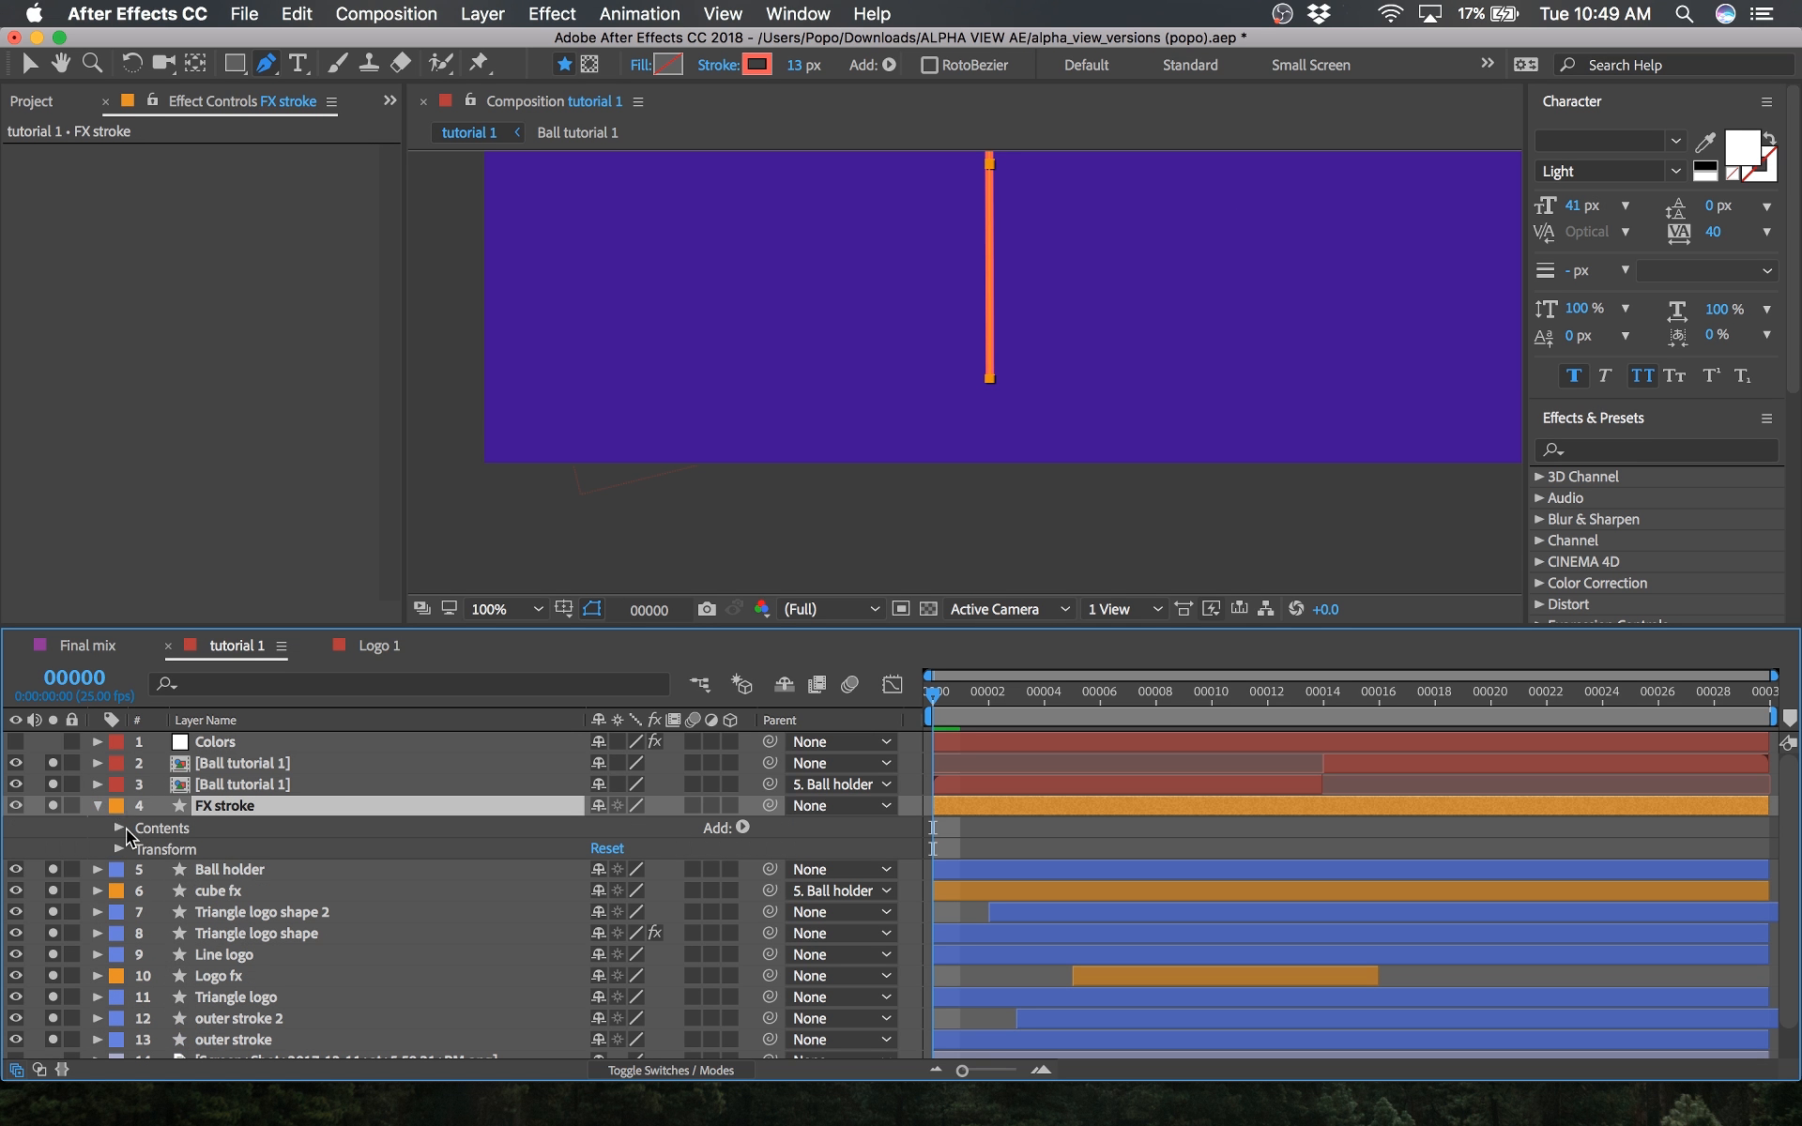
left_click(120, 829)
left_click(151, 852)
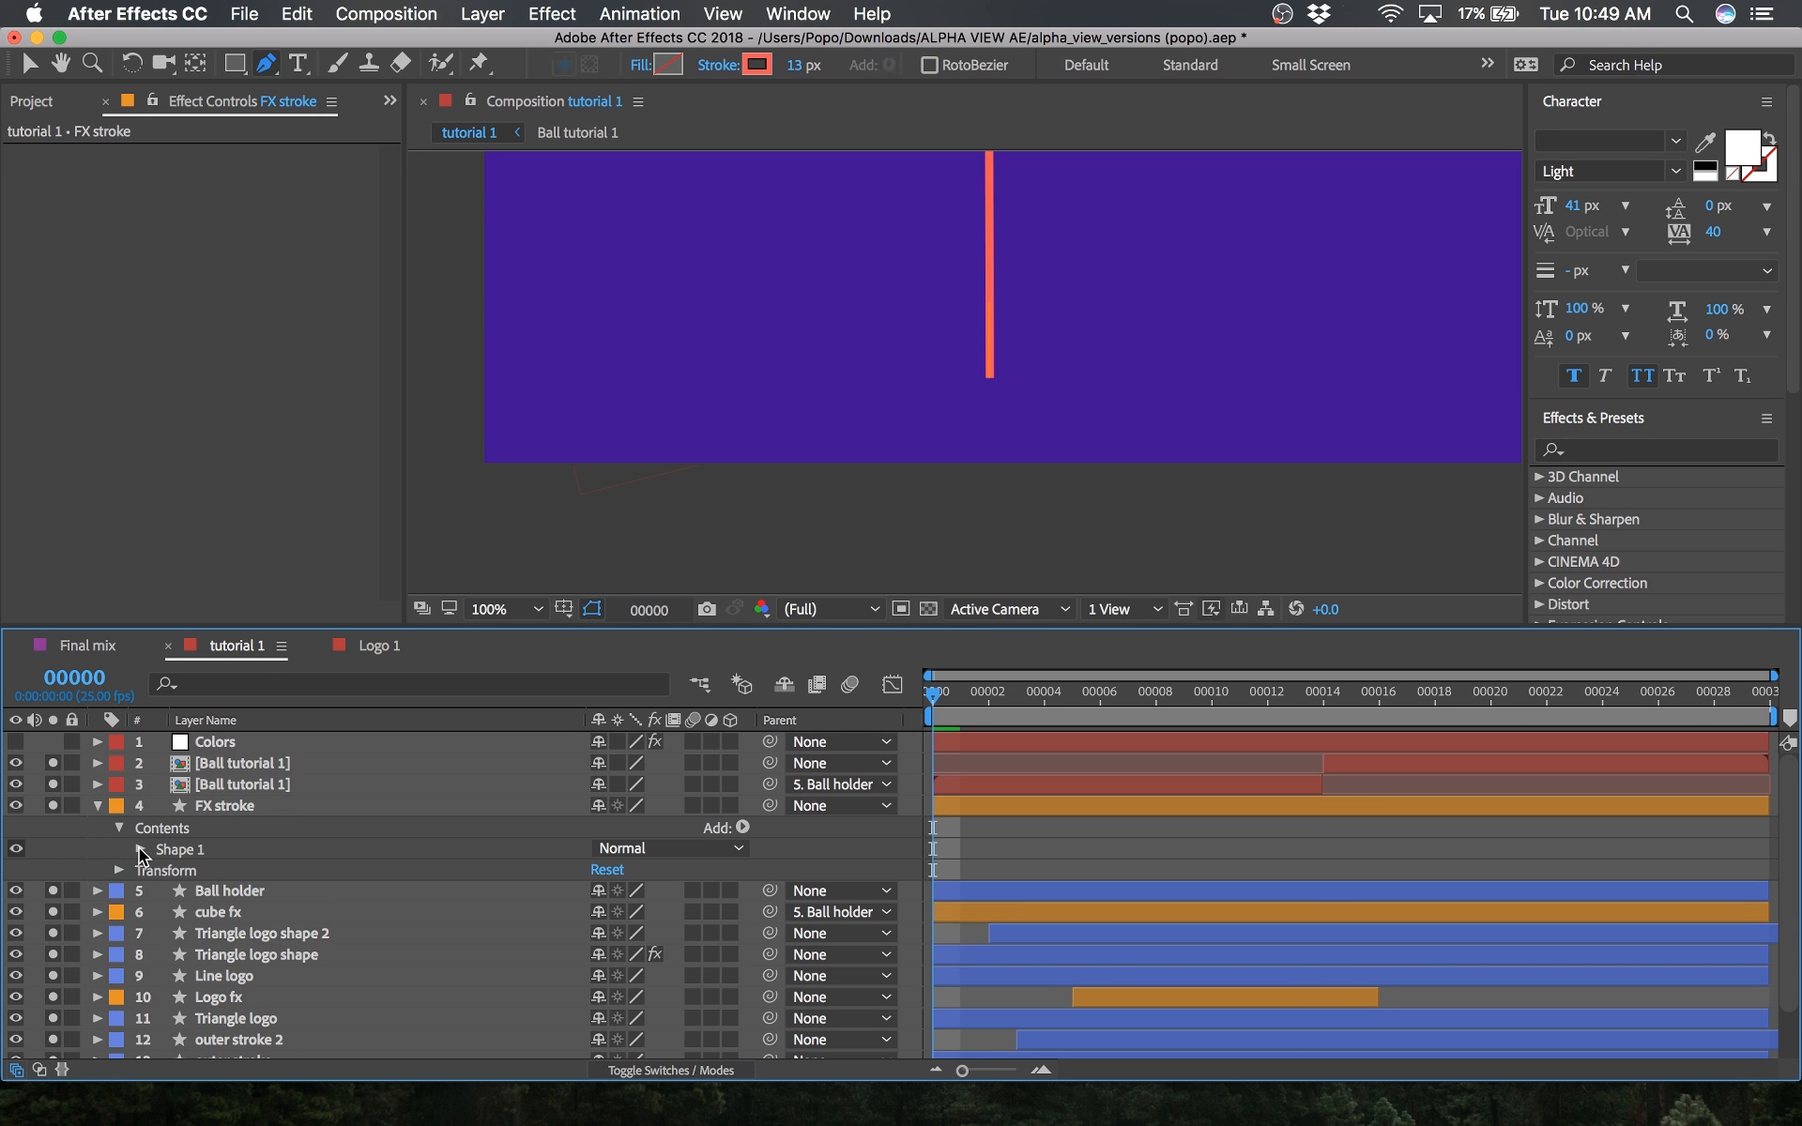
left_click(141, 850)
left_click(161, 893)
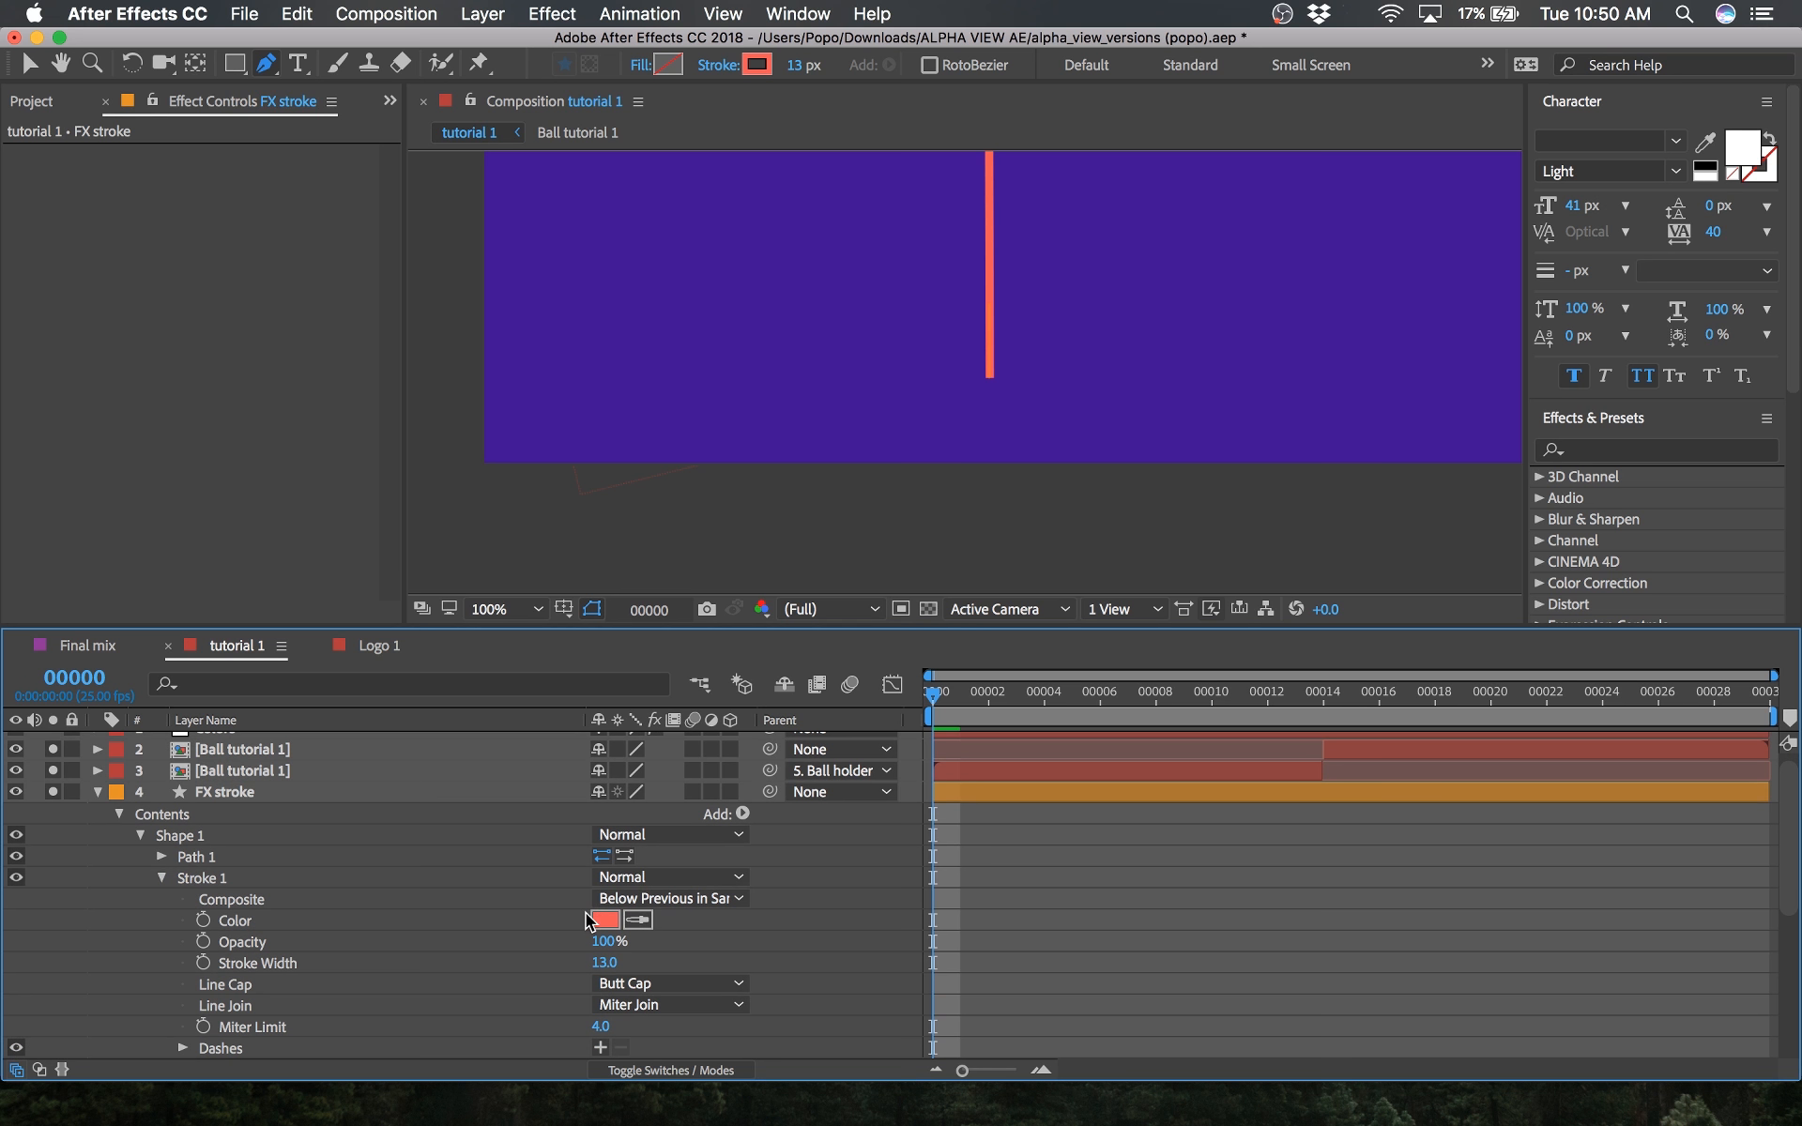
left_click(676, 984)
left_click(662, 1032)
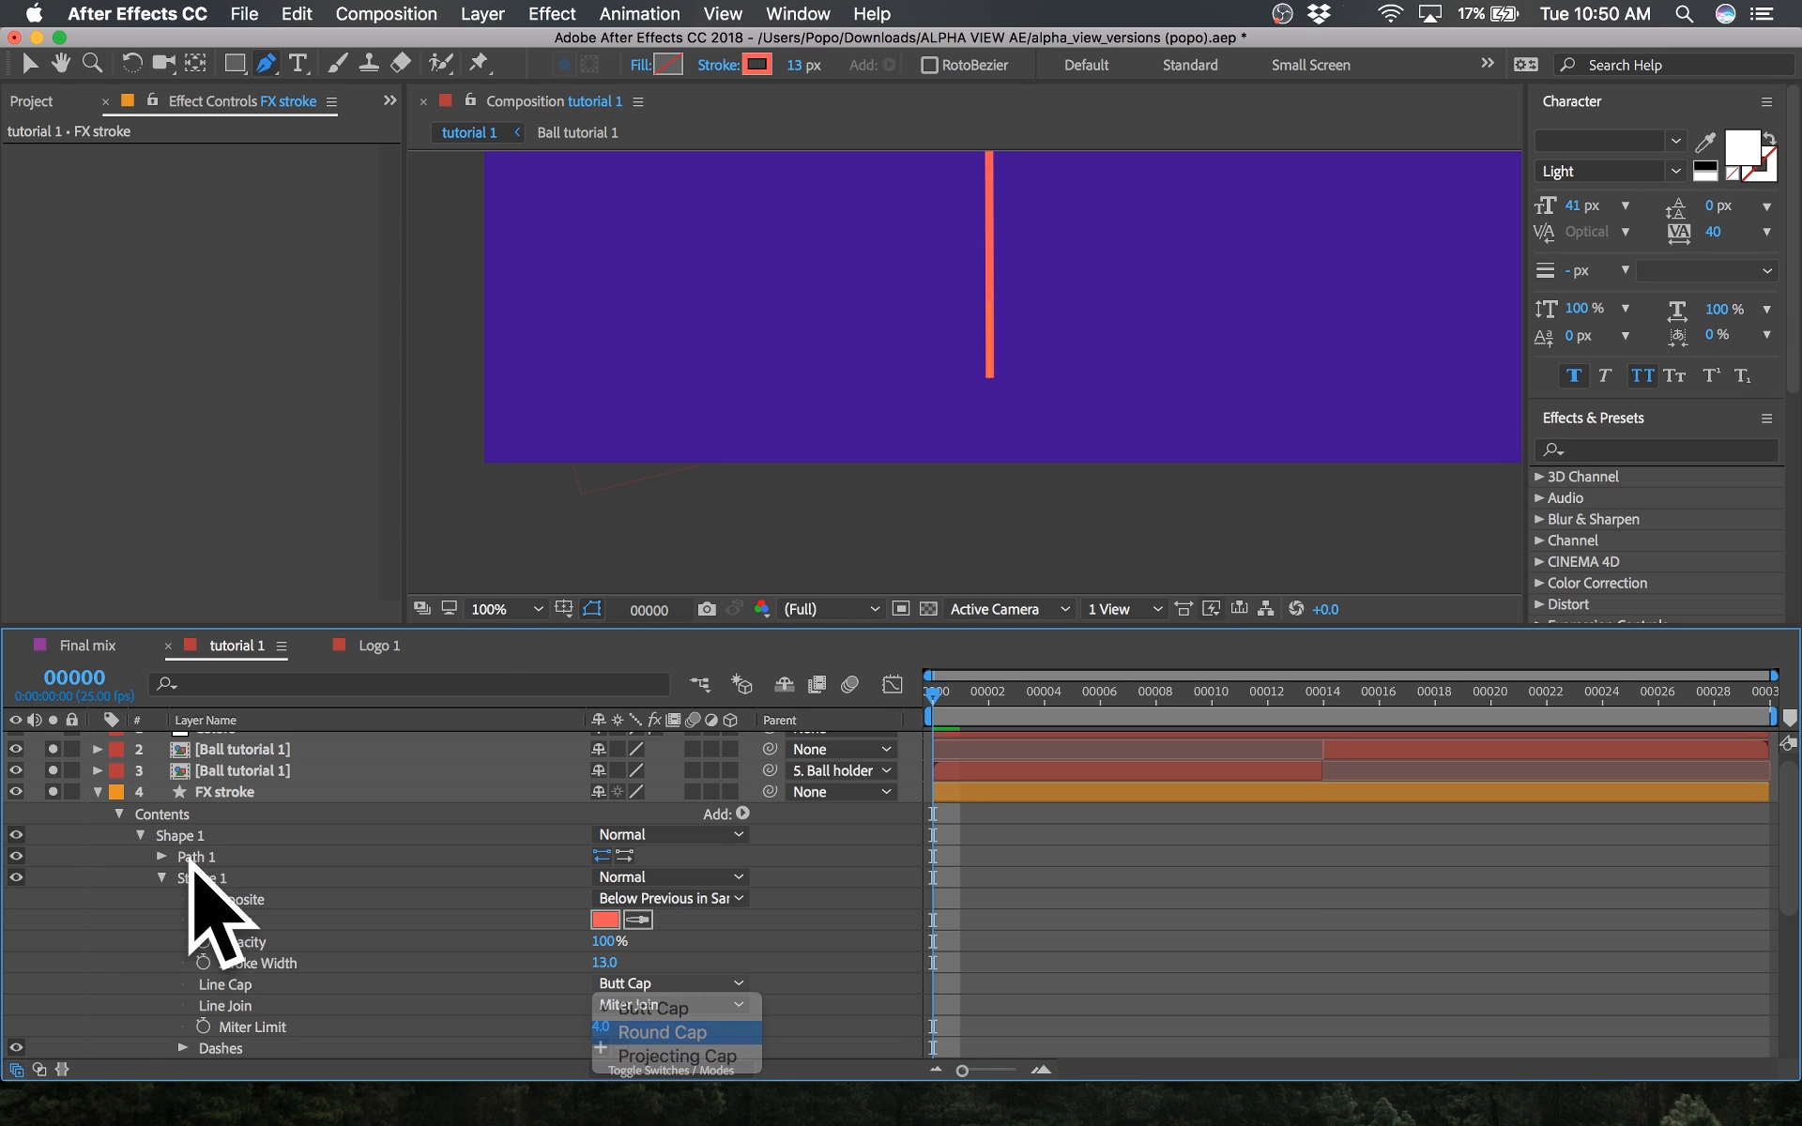
Step: Collapse the FX stroke layer's contents and save the project
left_click(140, 834)
left_click(119, 814)
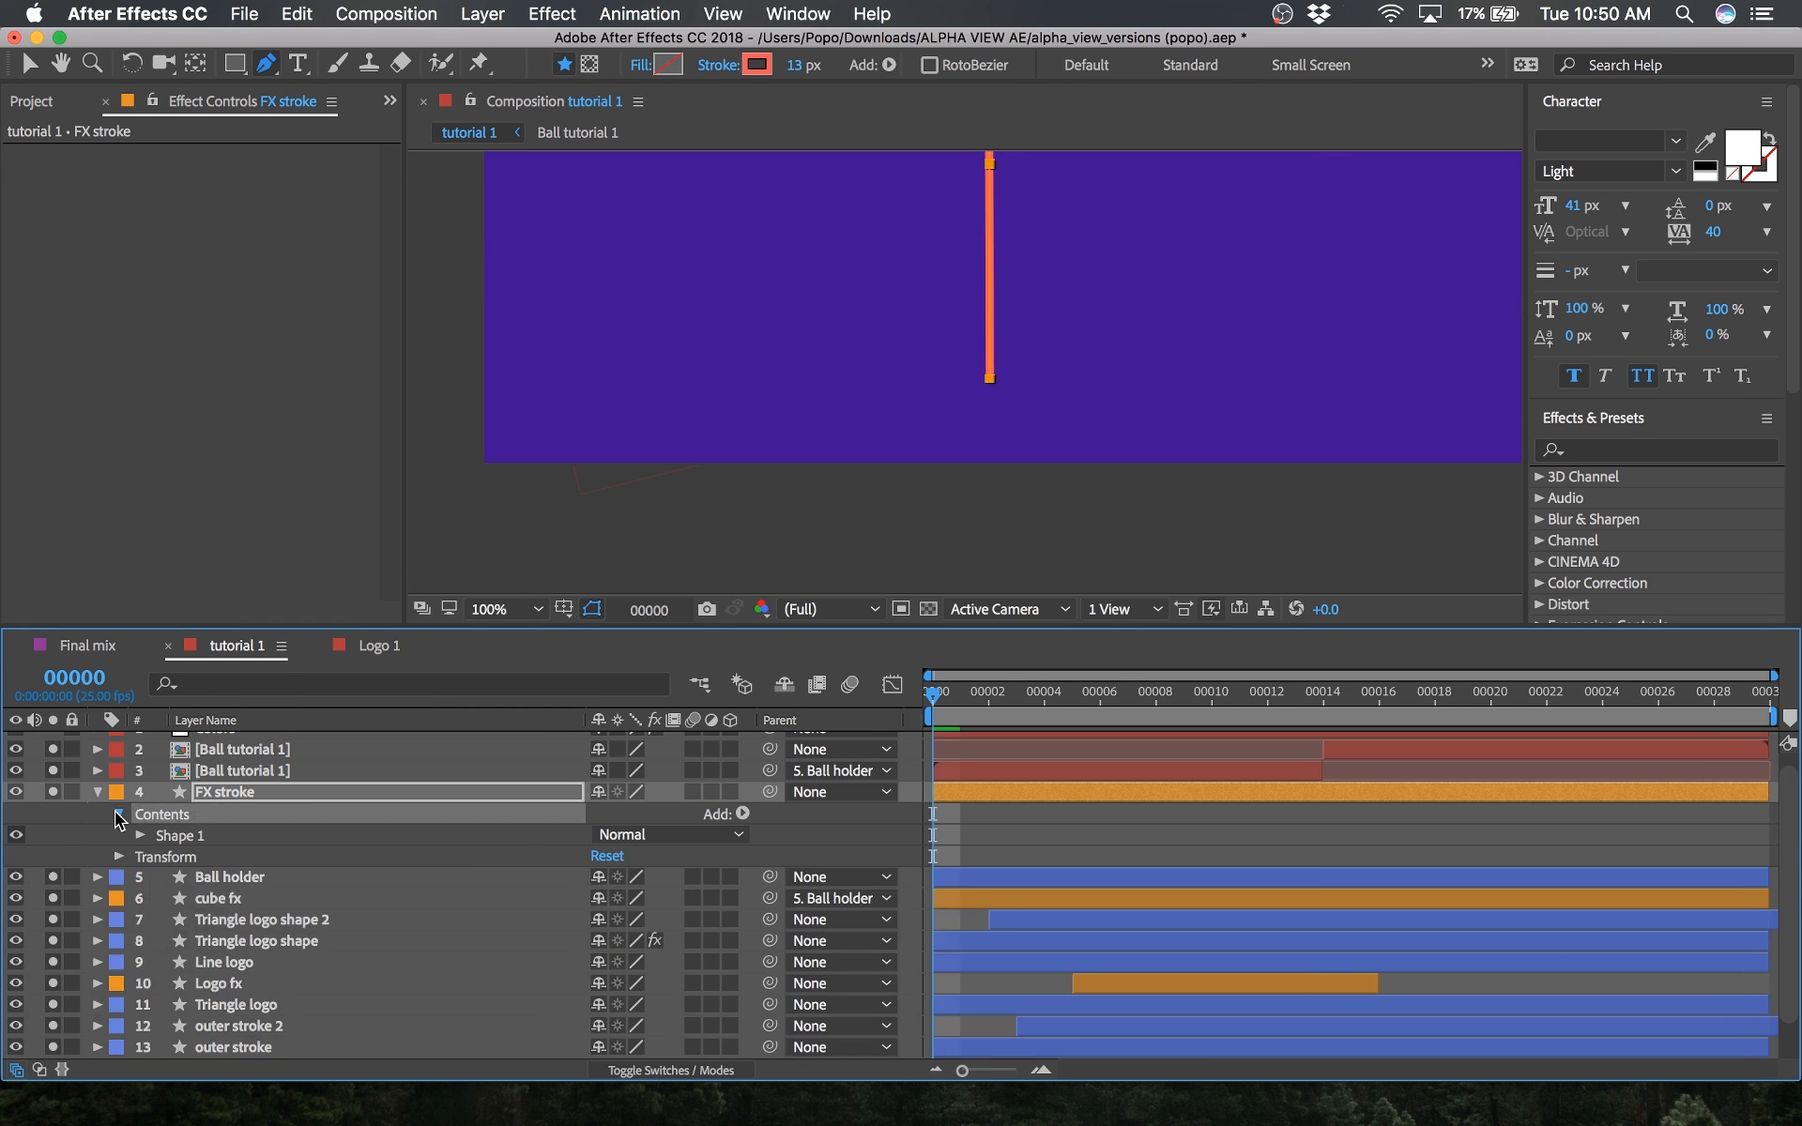
left_click(202, 793)
key("super+s")
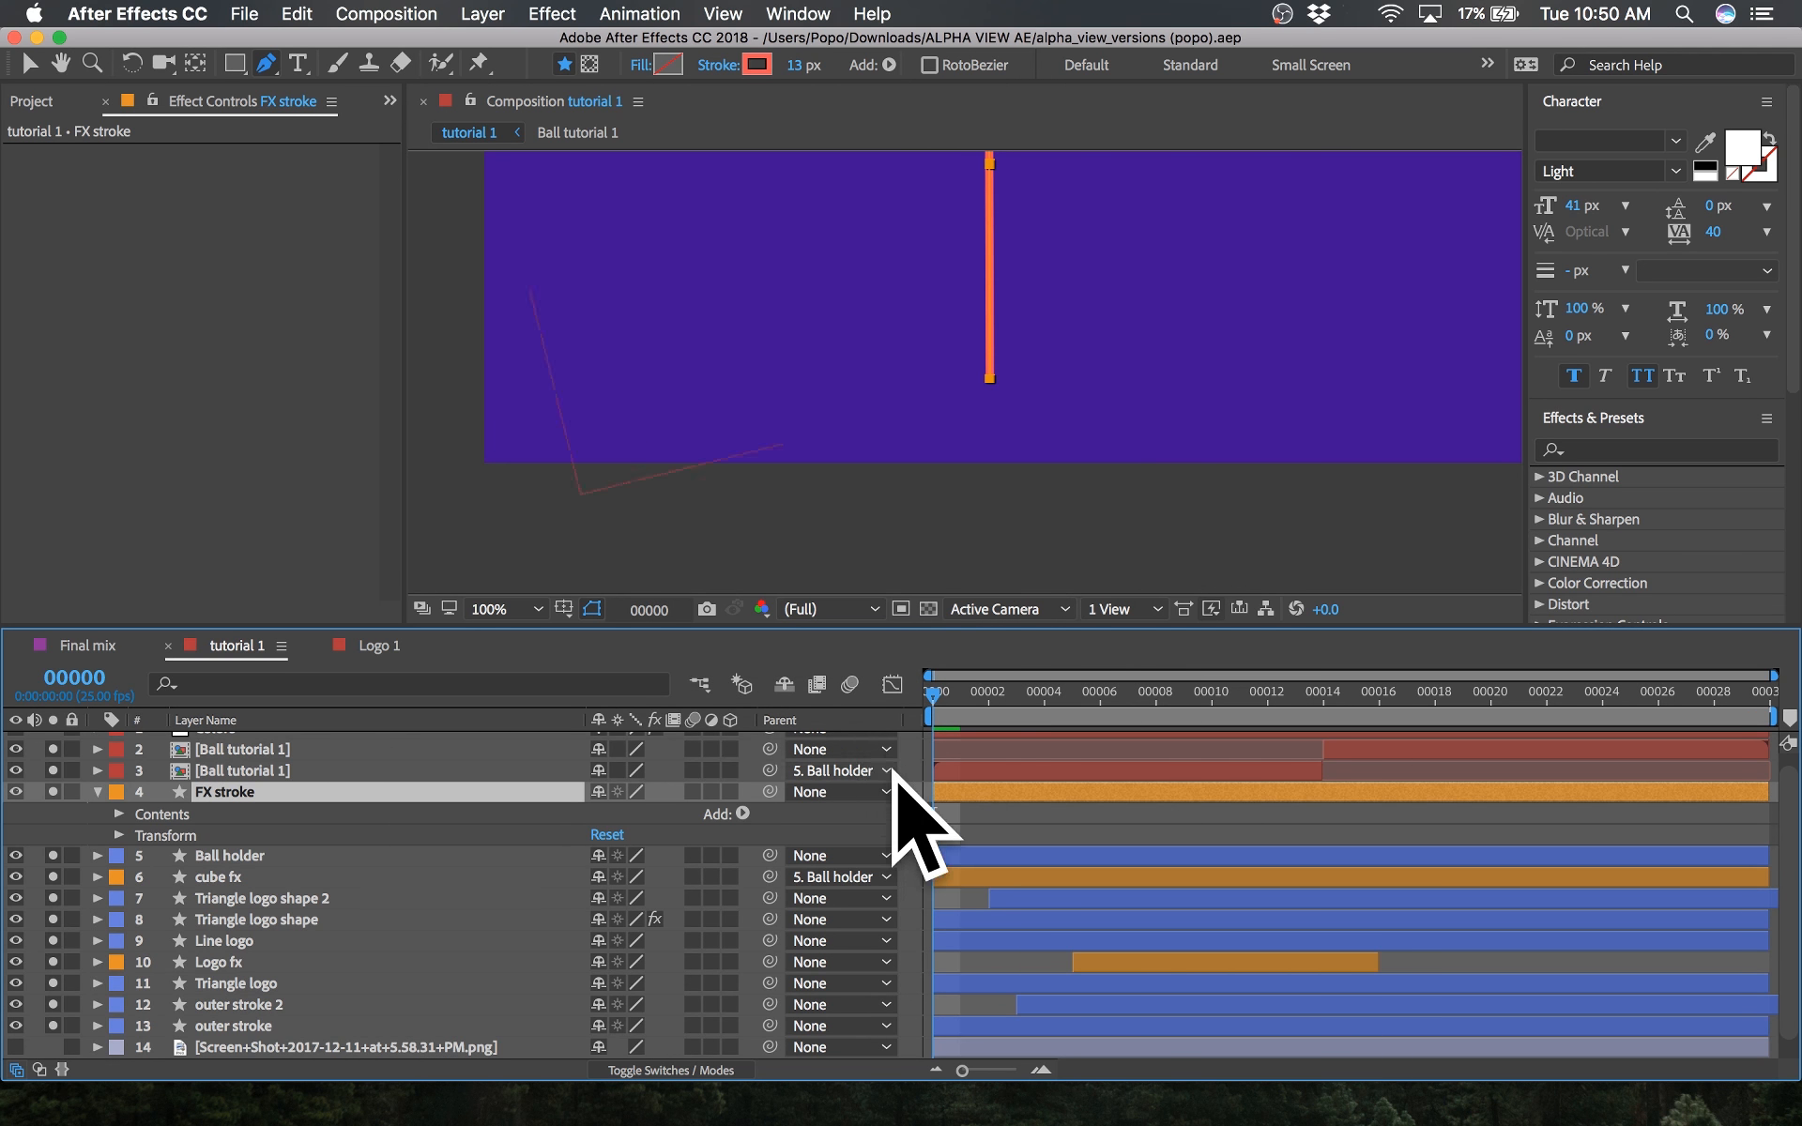
Step: Filter the timeline properties by "path" and add a Path keyframe to FX stroke at frame 0
left_click(920, 831)
left_click(1002, 791)
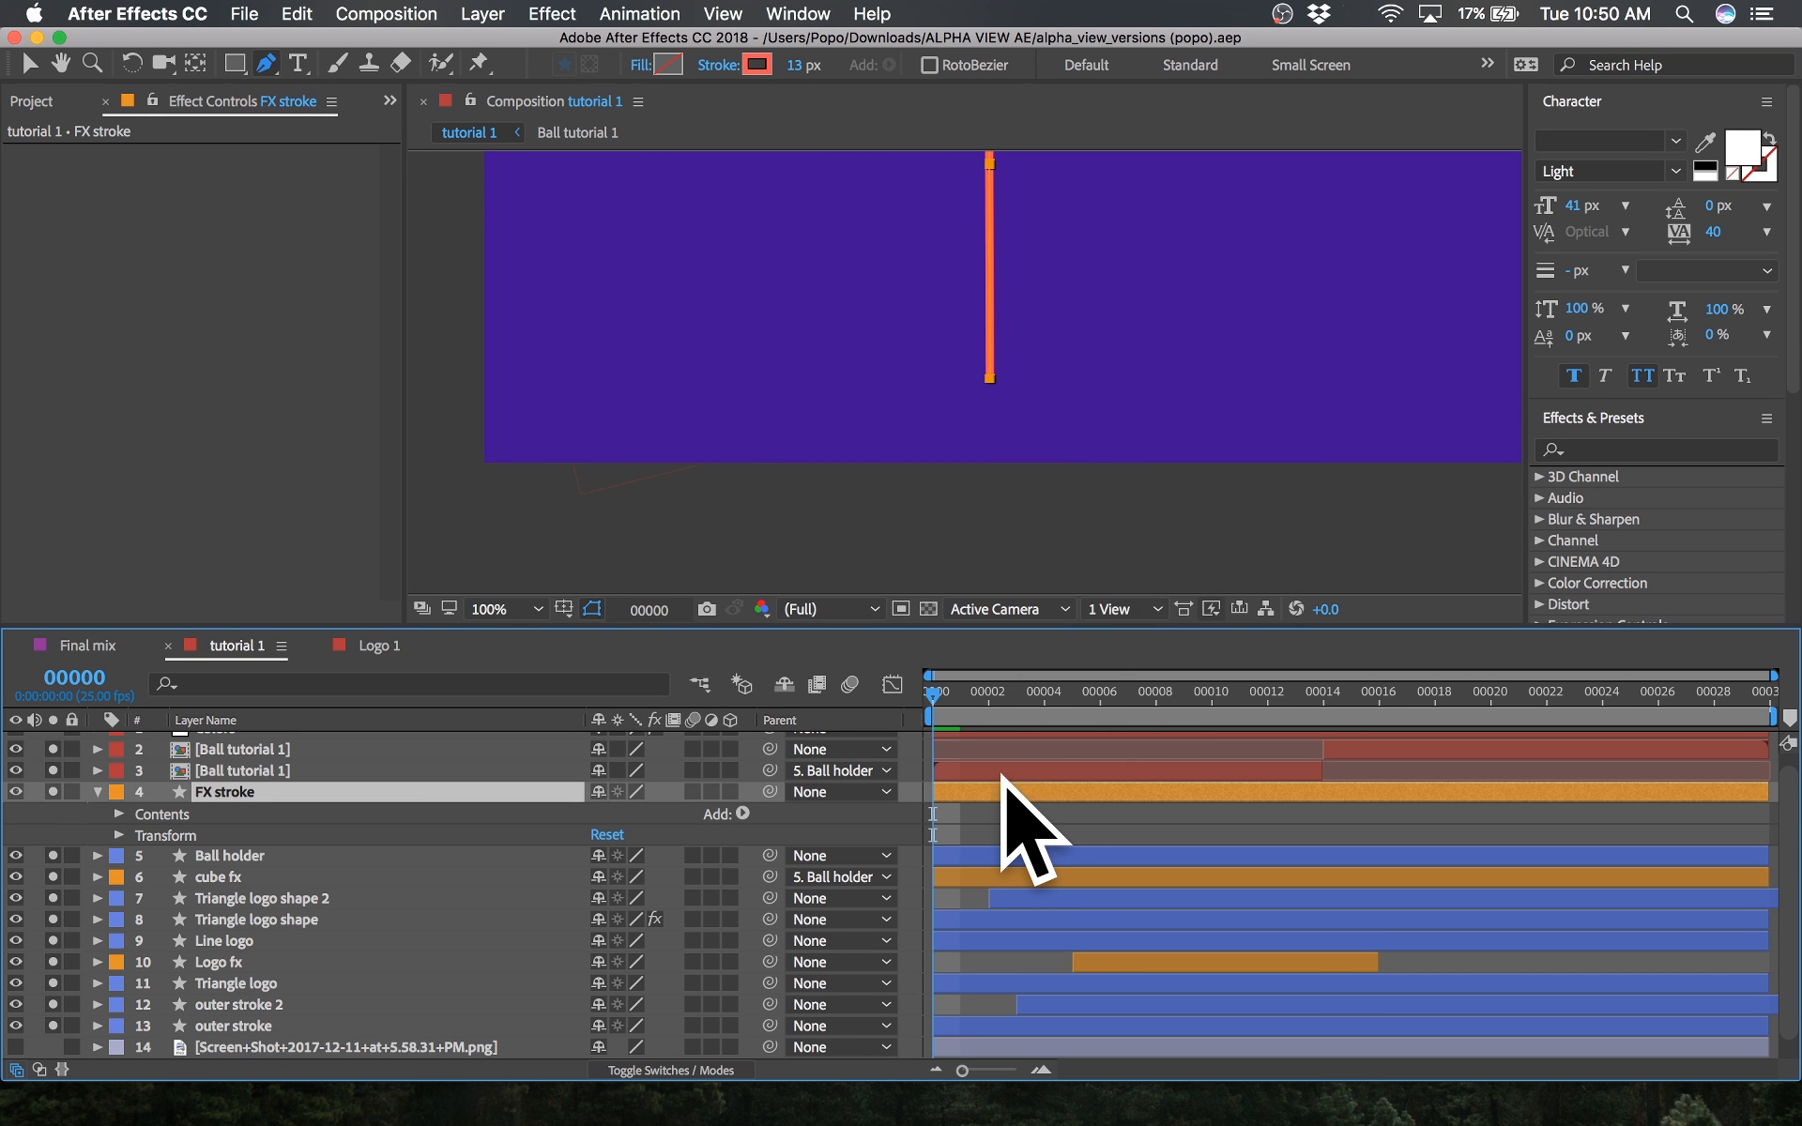
left_click(422, 684)
type("path")
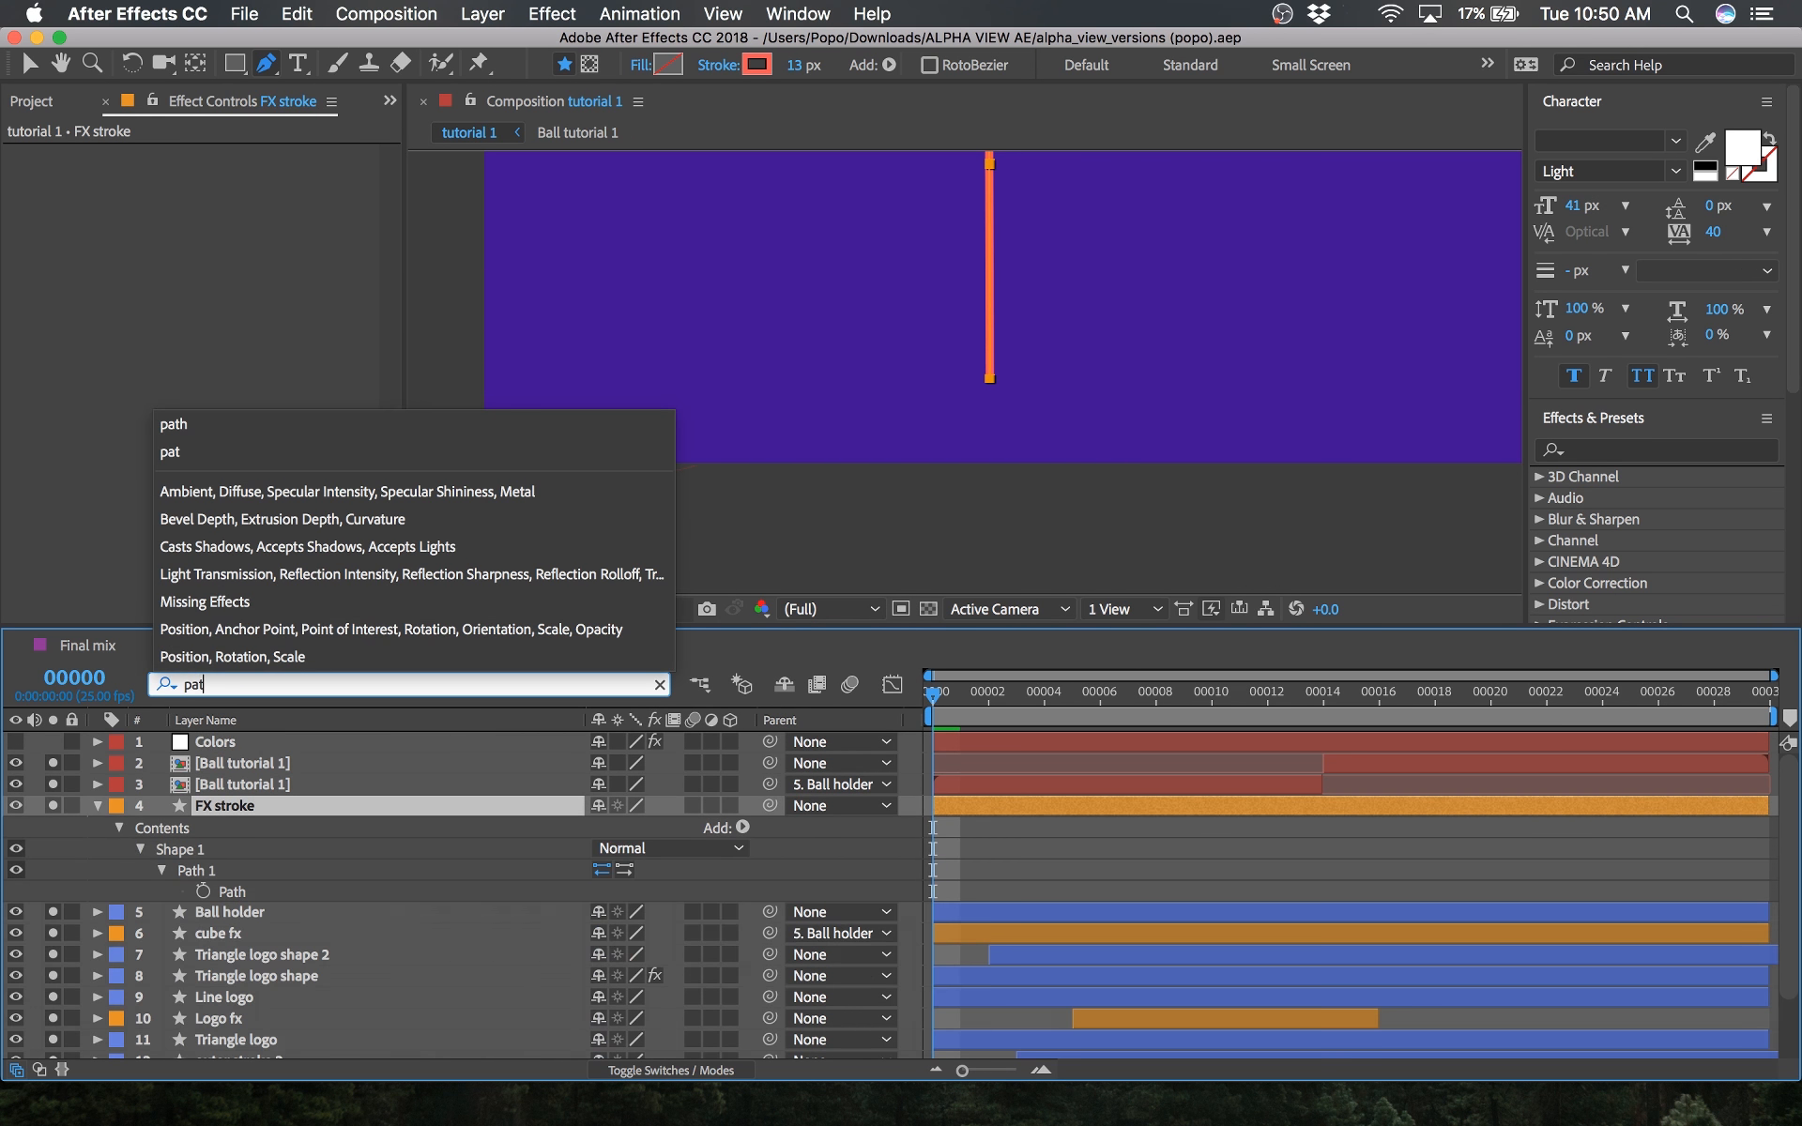
left_click(203, 890)
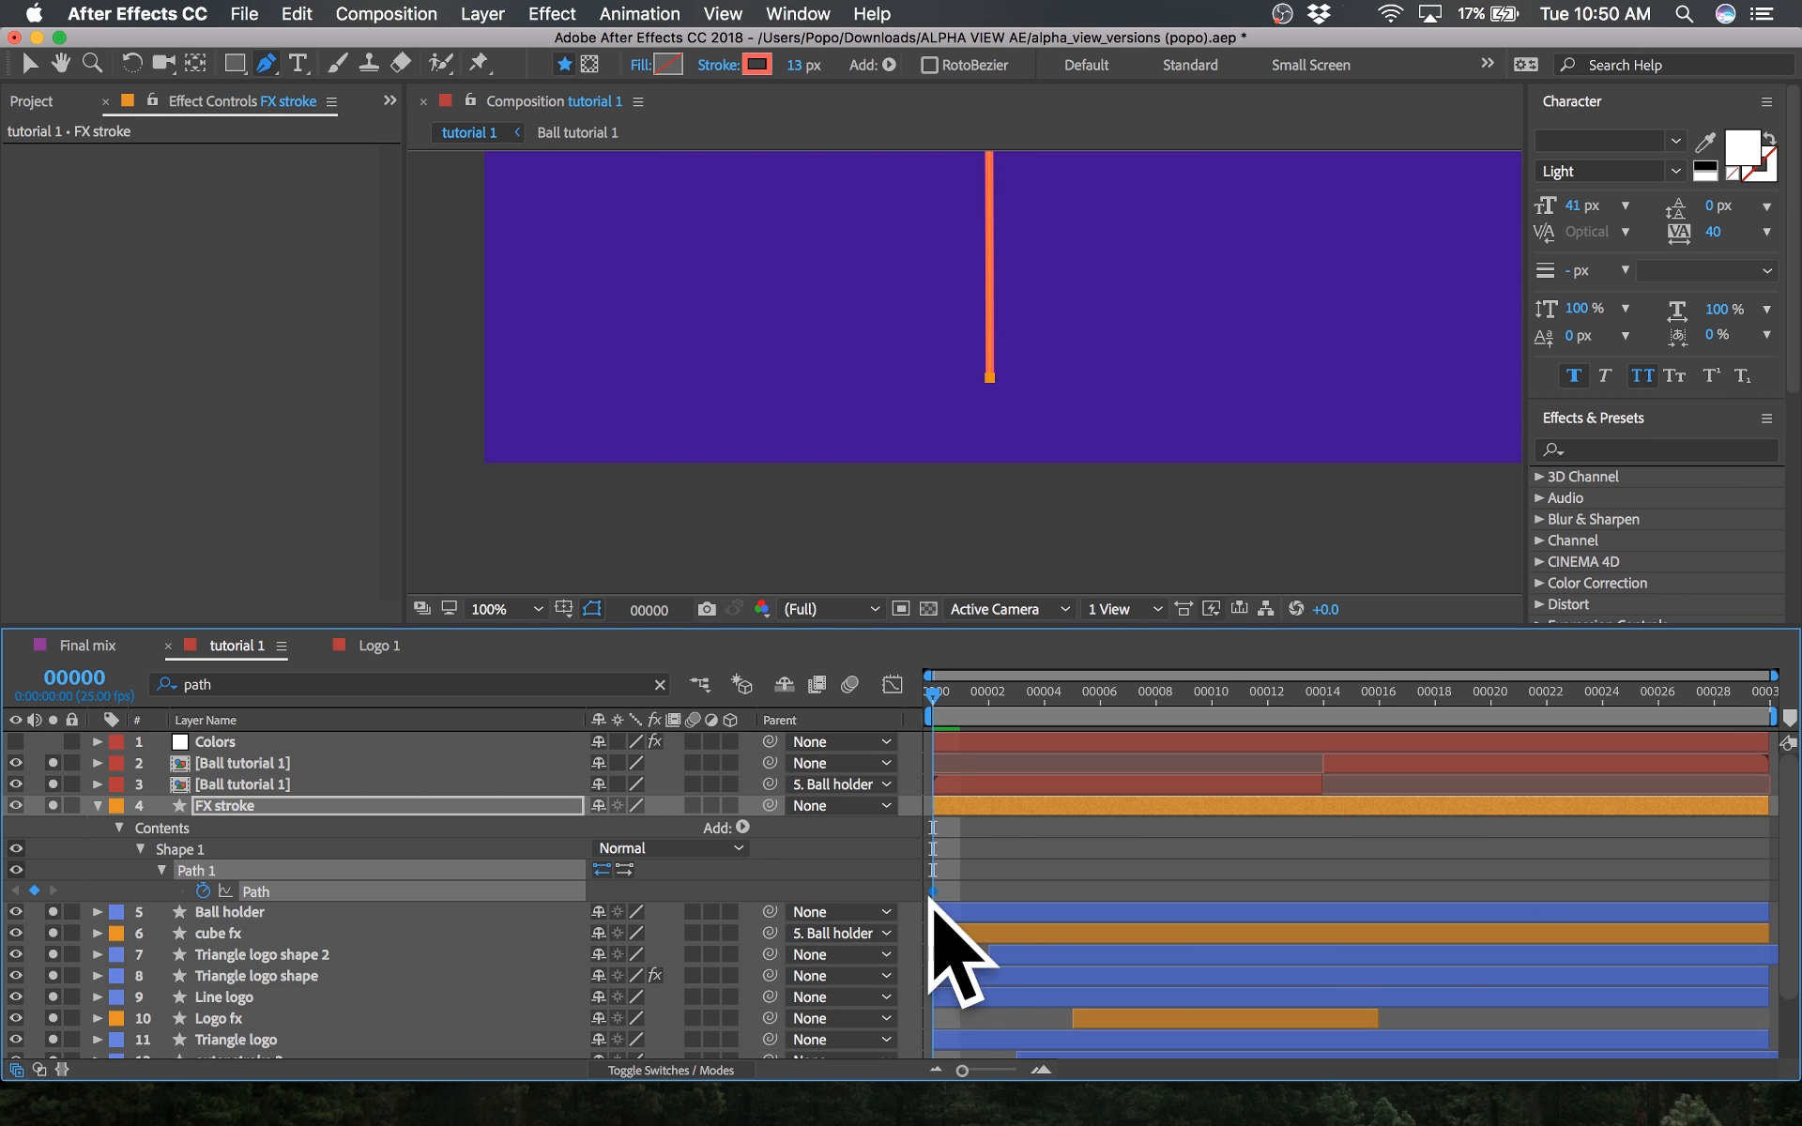
Step: Move the FX stroke Path keyframe to frame 29, checking the full-length line against the animation
mouse_move(935, 911)
left_mouse_down()
mouse_move(1191, 886)
mouse_move(962, 904)
mouse_move(1420, 893)
left_mouse_up()
key("F2")
left_click_drag(1376, 704, 1405, 696)
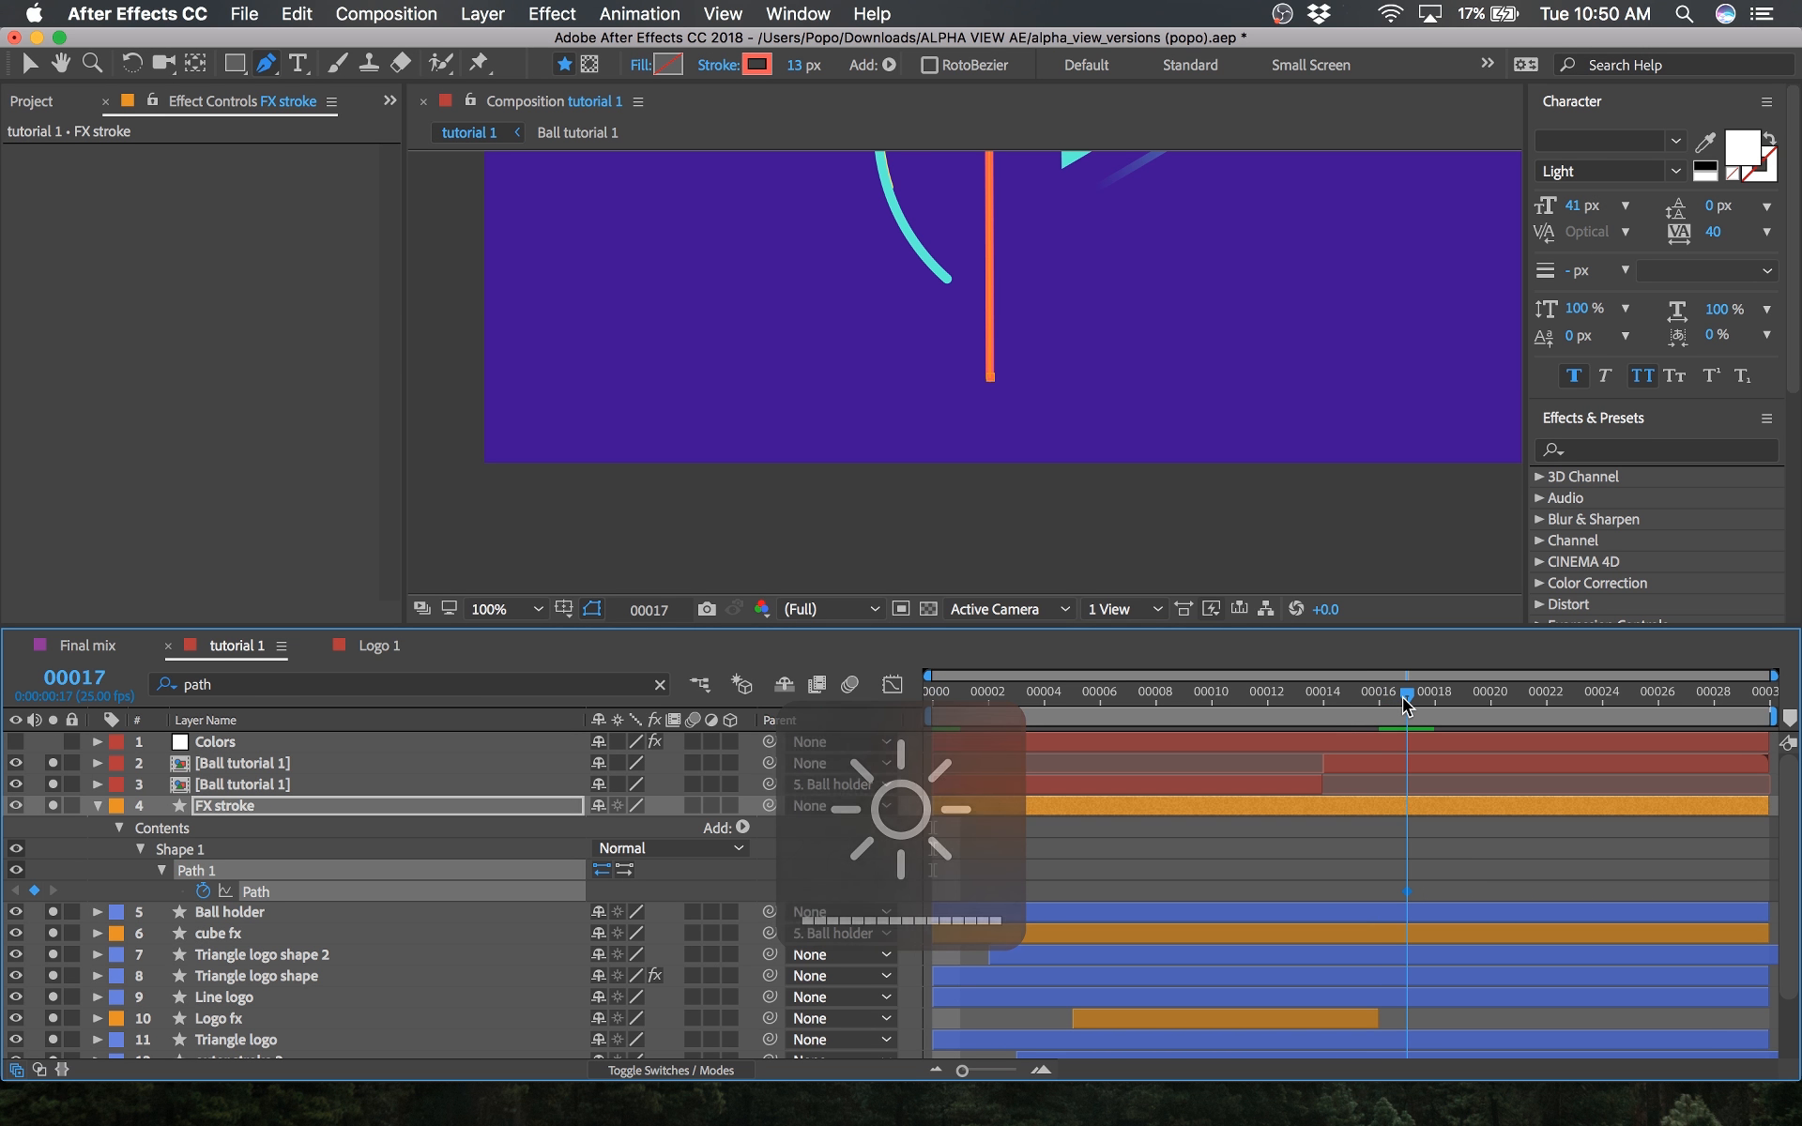
scroll(951, 290, "down", 2)
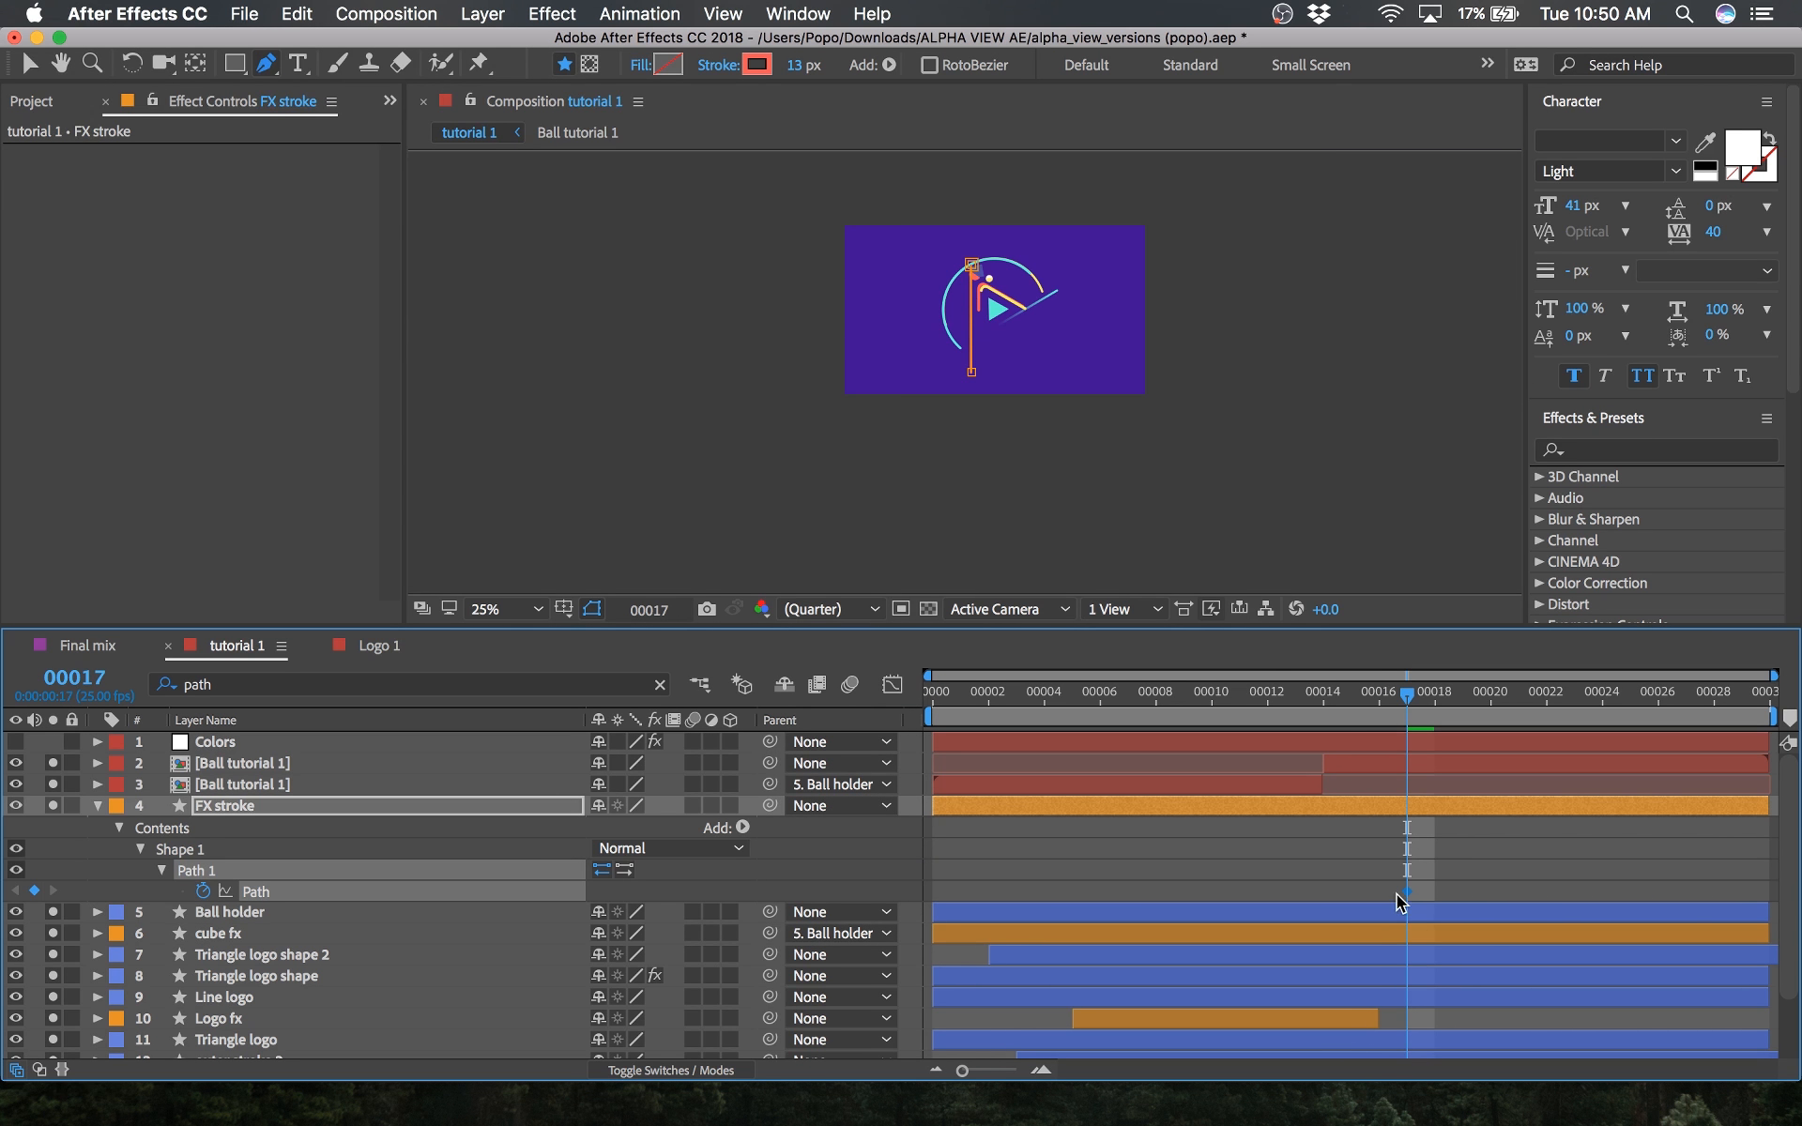
left_click_drag(1407, 892, 1563, 889)
key("space")
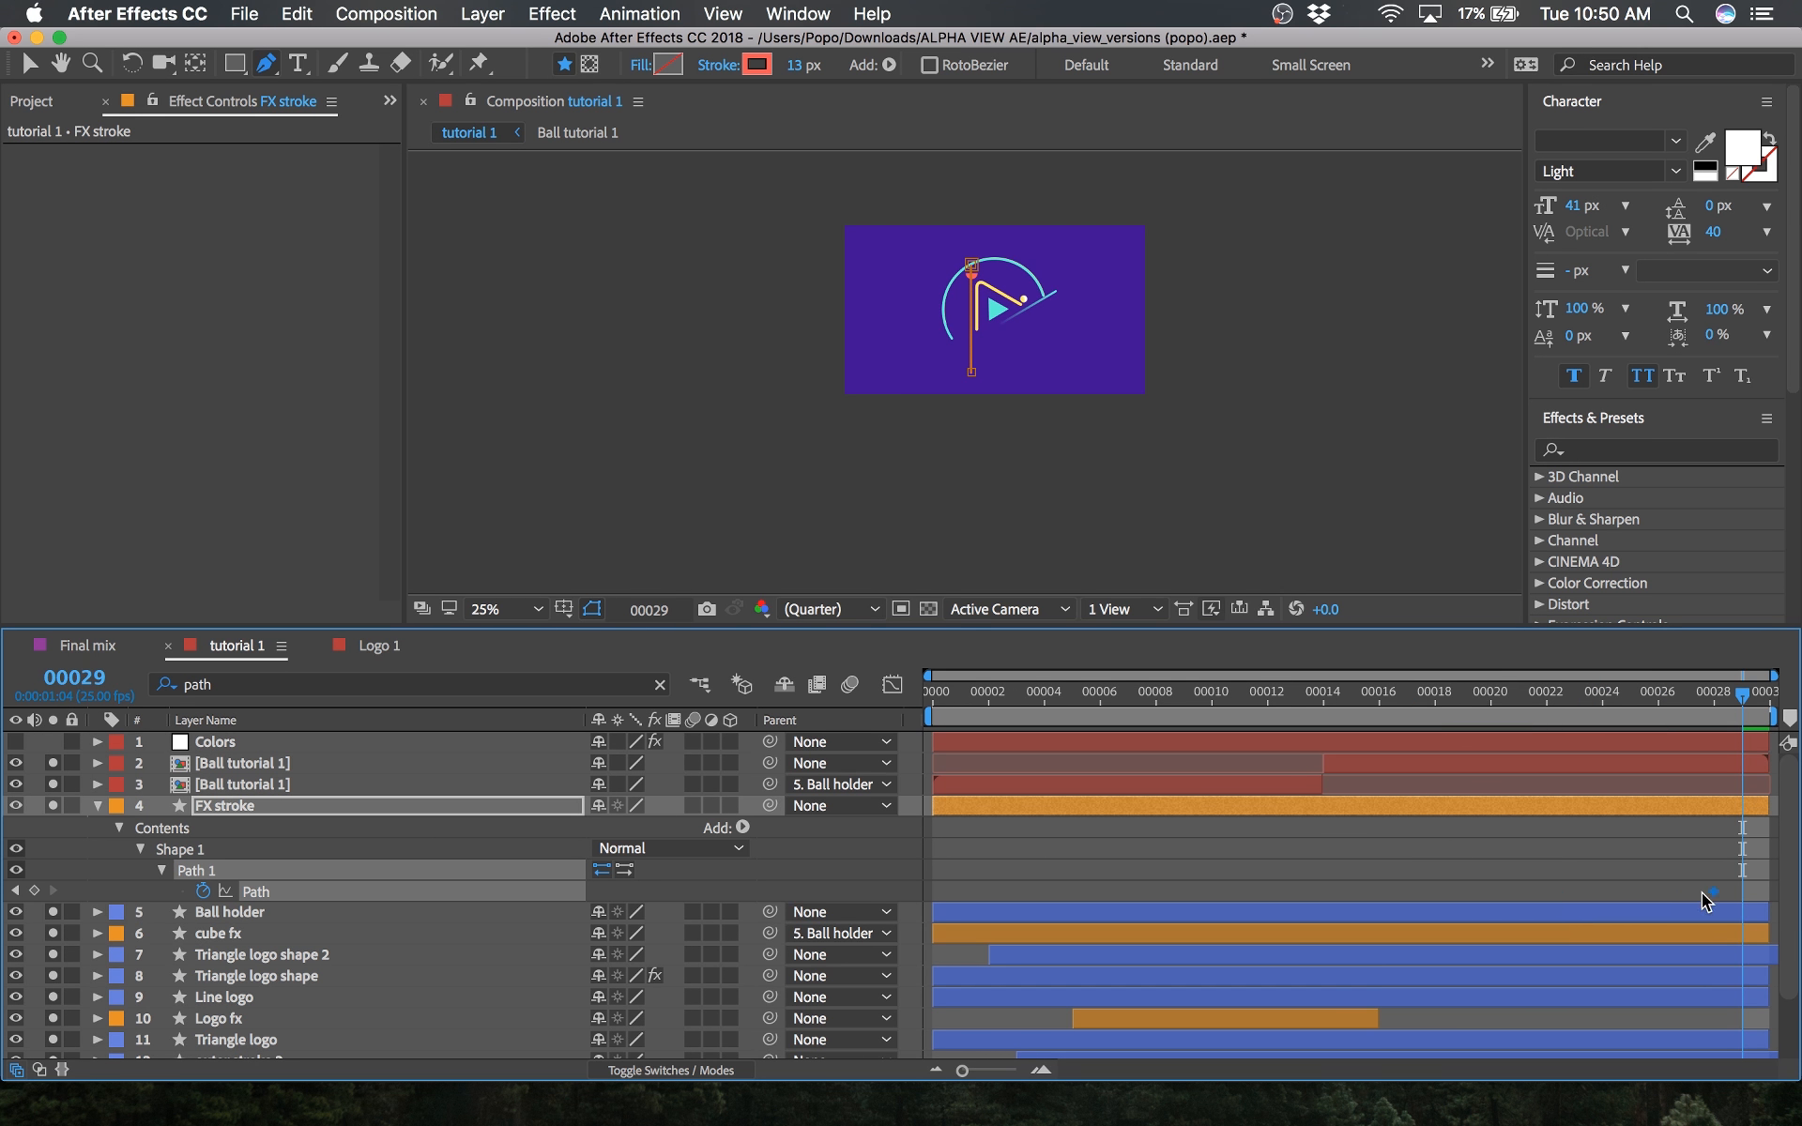
Step: At frame 0, raise the lower point of the FX stroke path to shorten the line to about 100 px
left_click_drag(1742, 699, 927, 727)
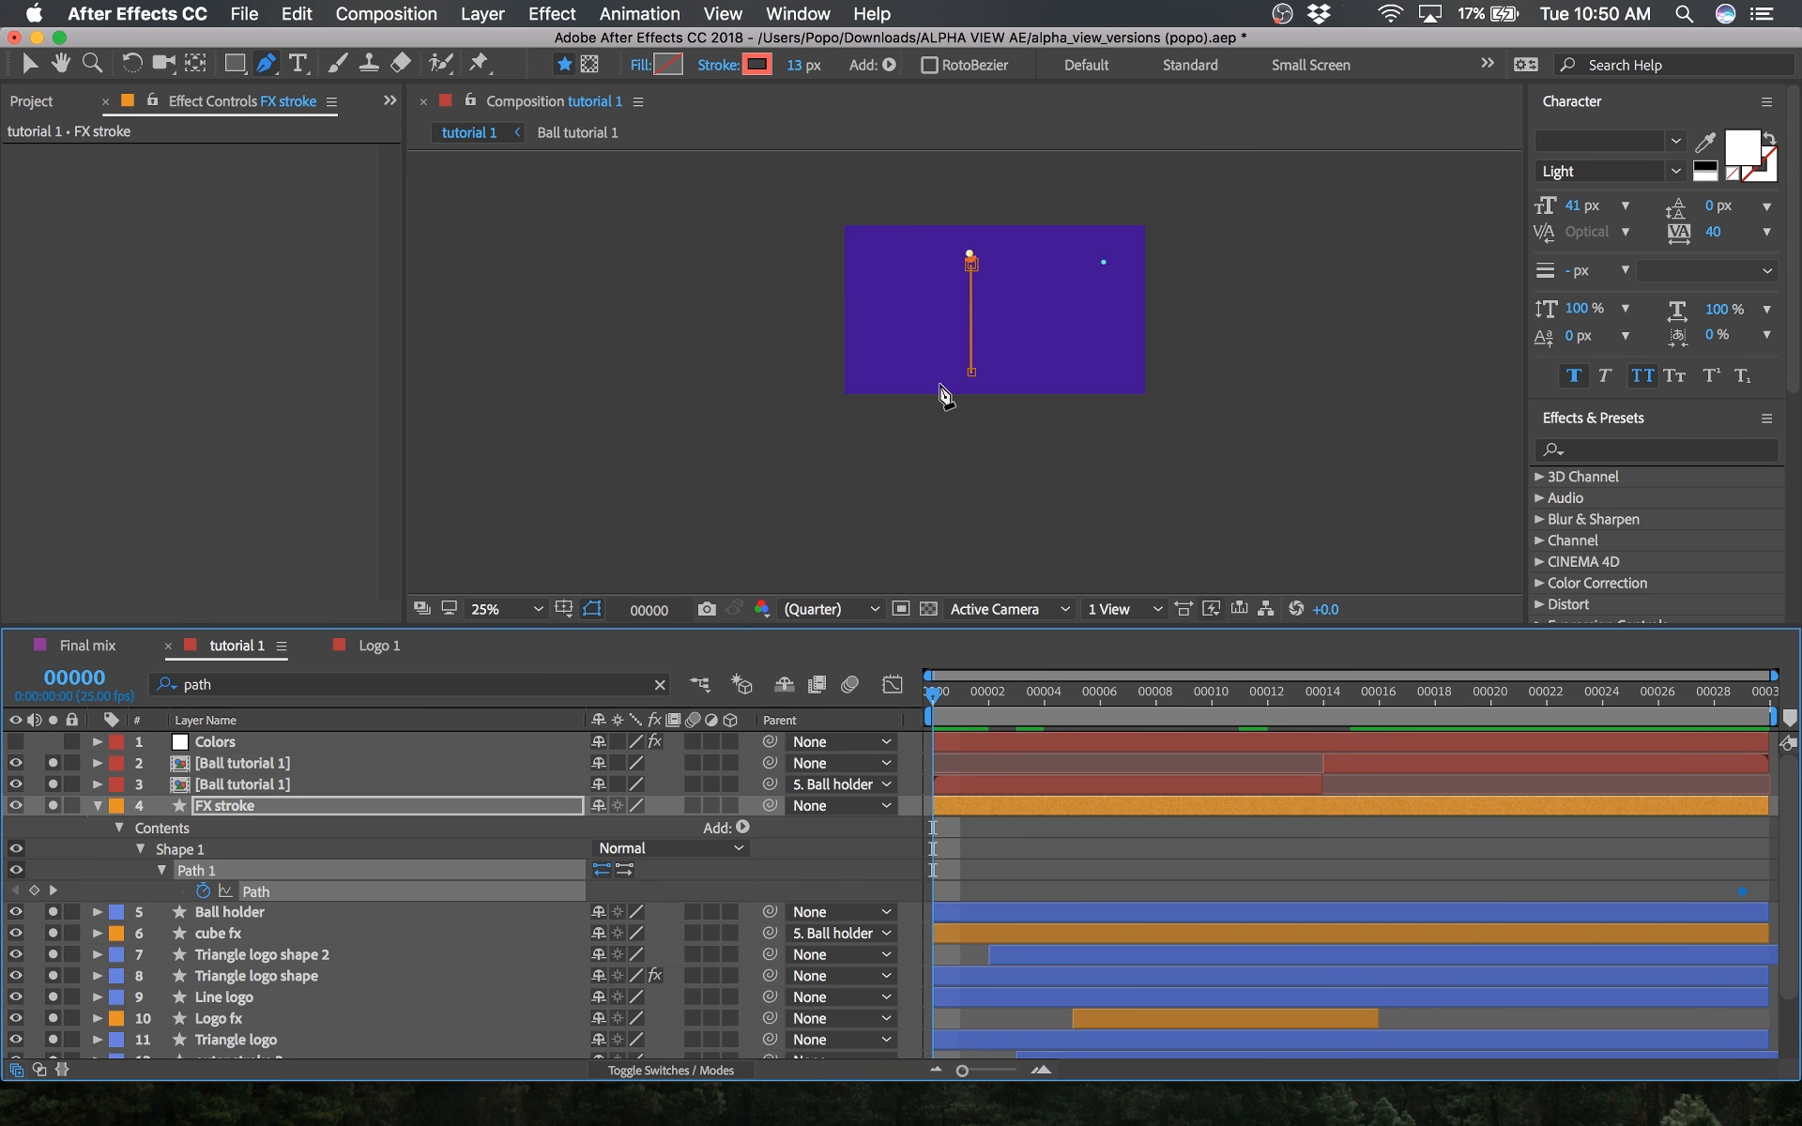
scroll(966, 372, "up", 2)
key("space")
left_click_drag(1003, 291, 1025, 491)
scroll(1038, 575, "up", 2)
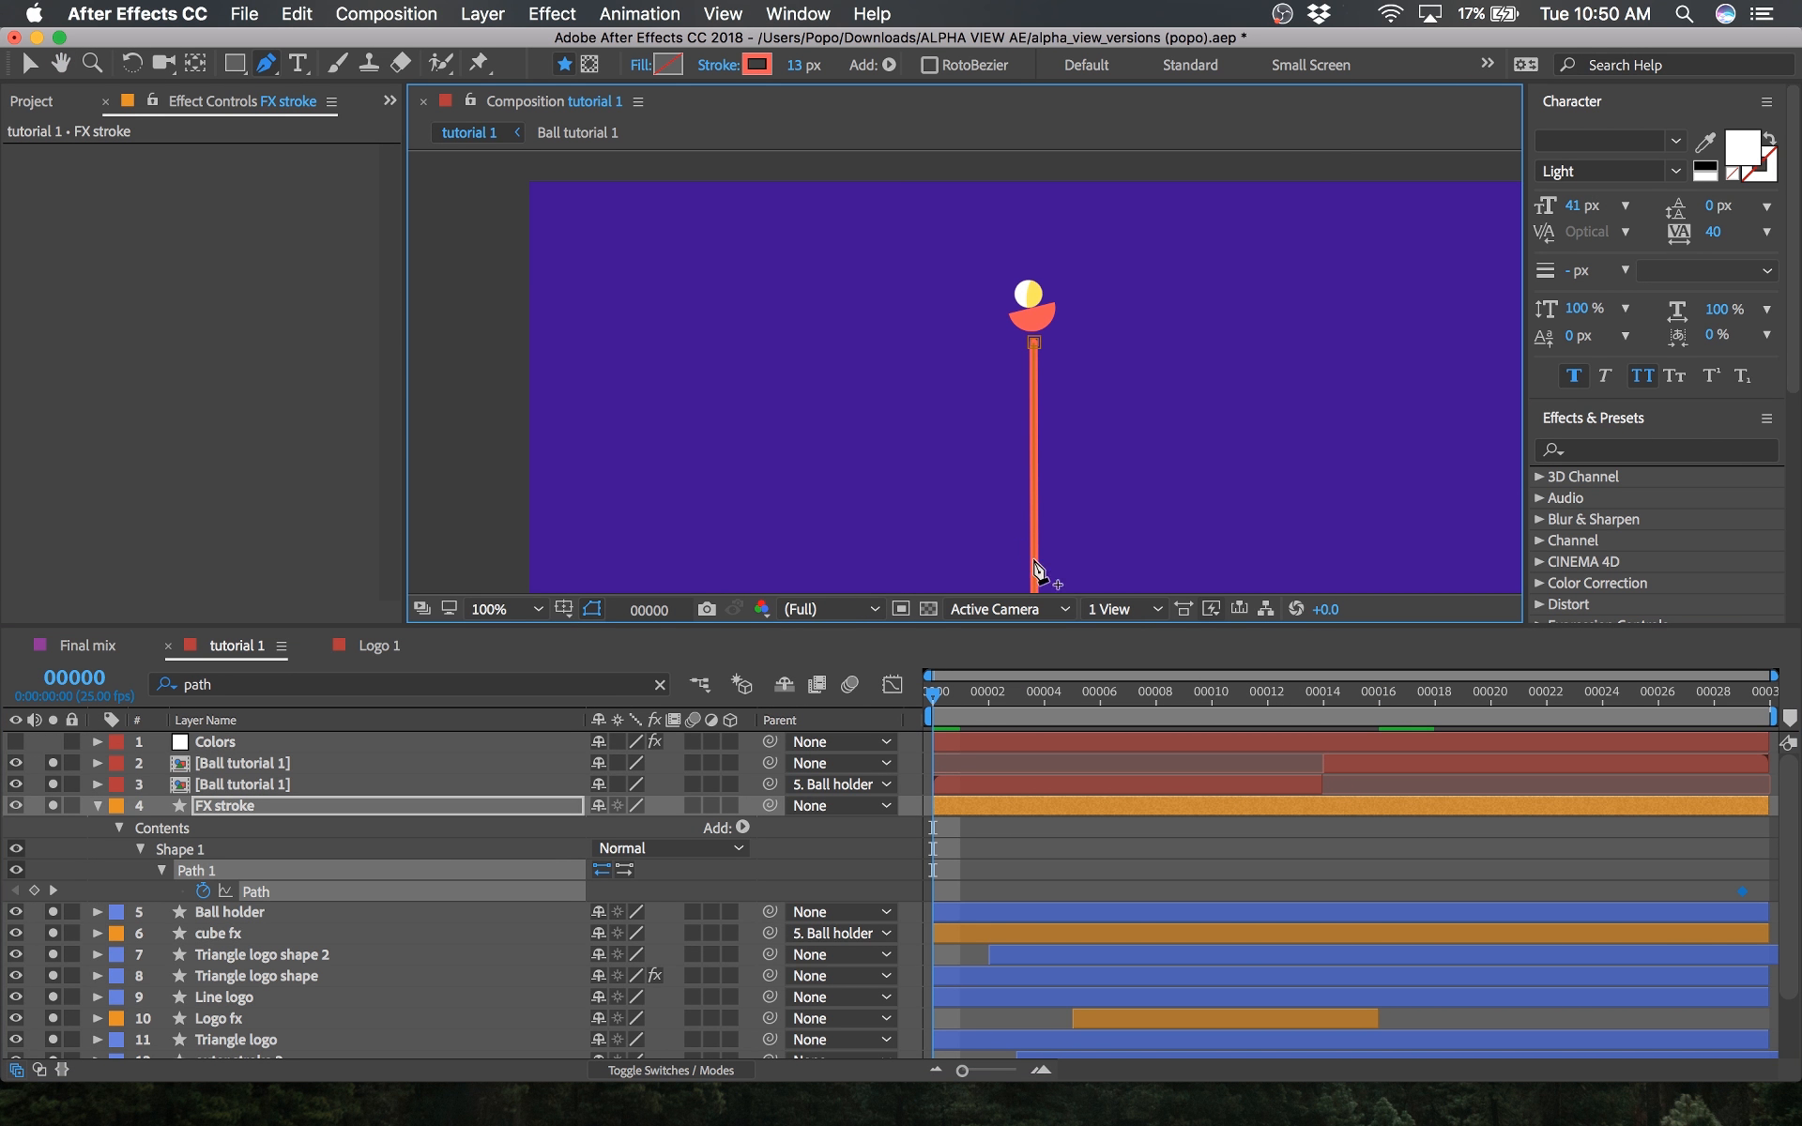
key("space")
left_click_drag(969, 398, 899, 187)
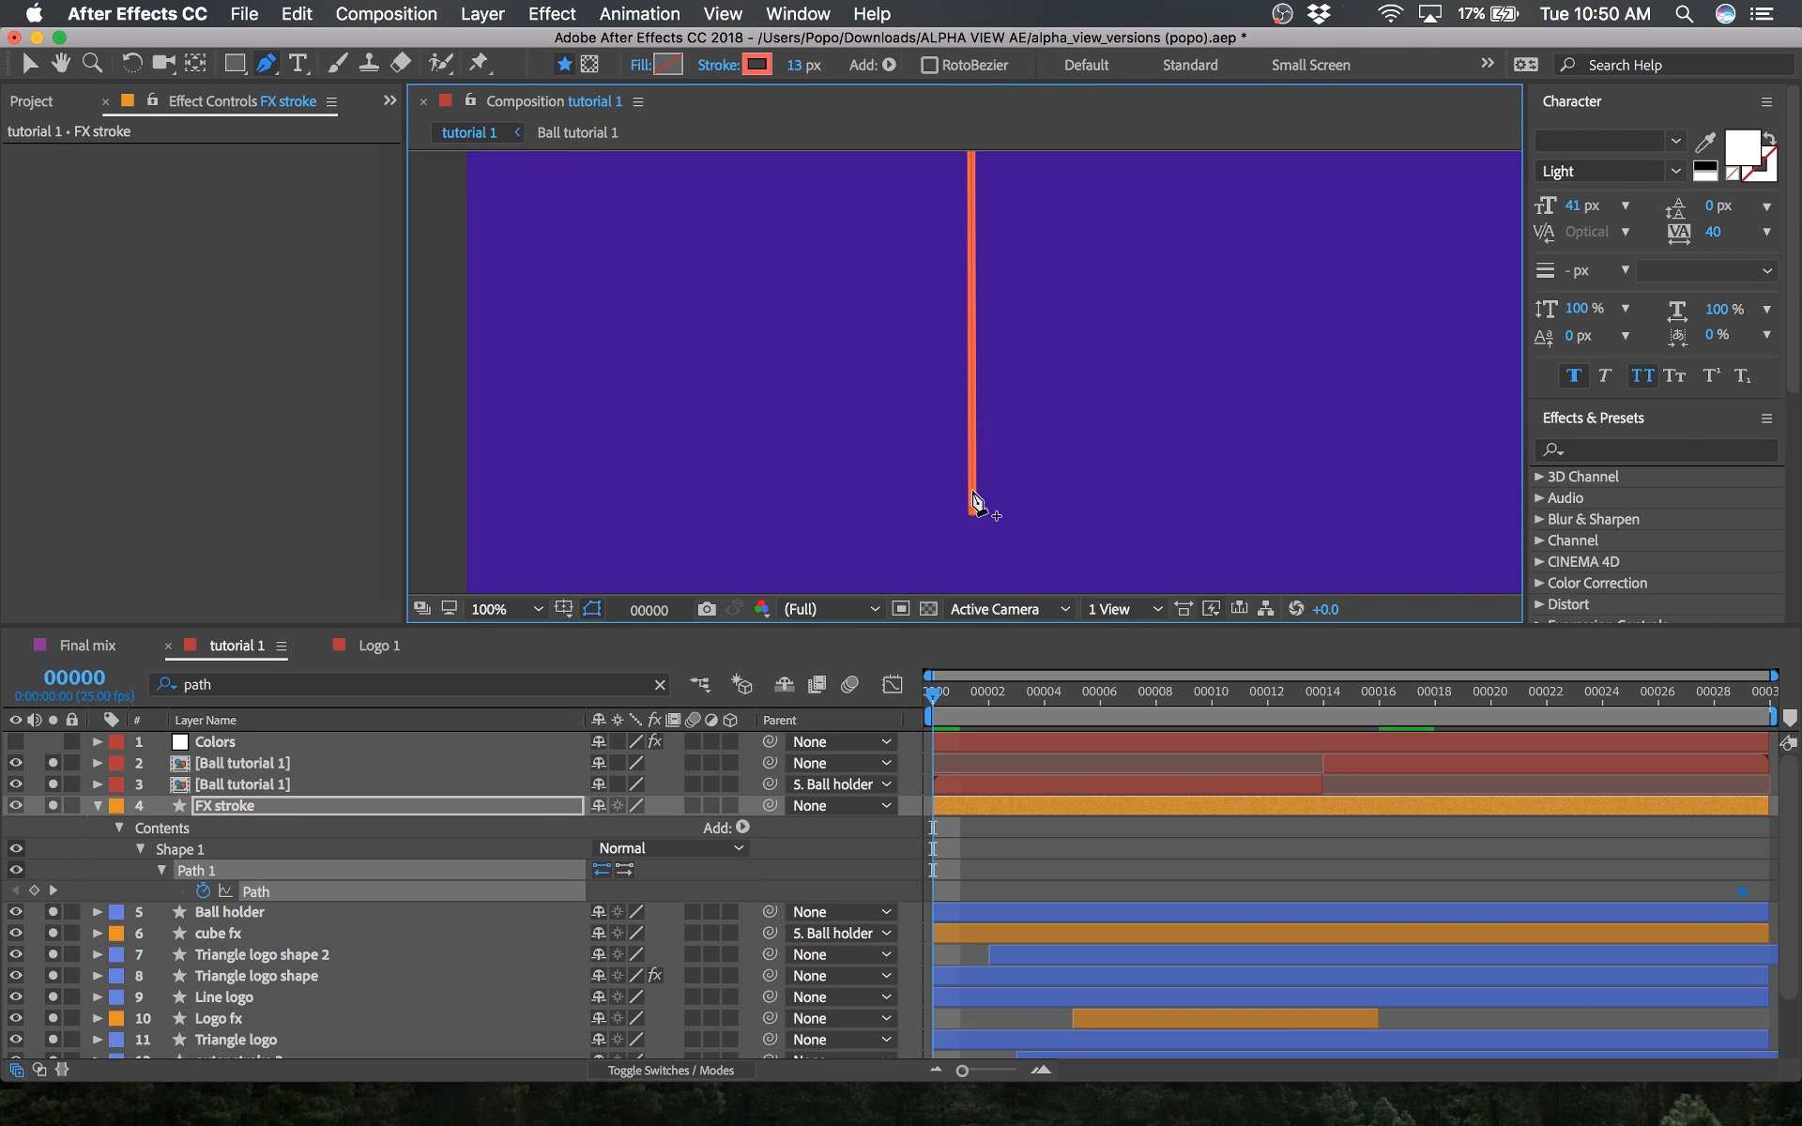
left_click(974, 511)
left_click_drag(974, 511, 973, 563)
key("space")
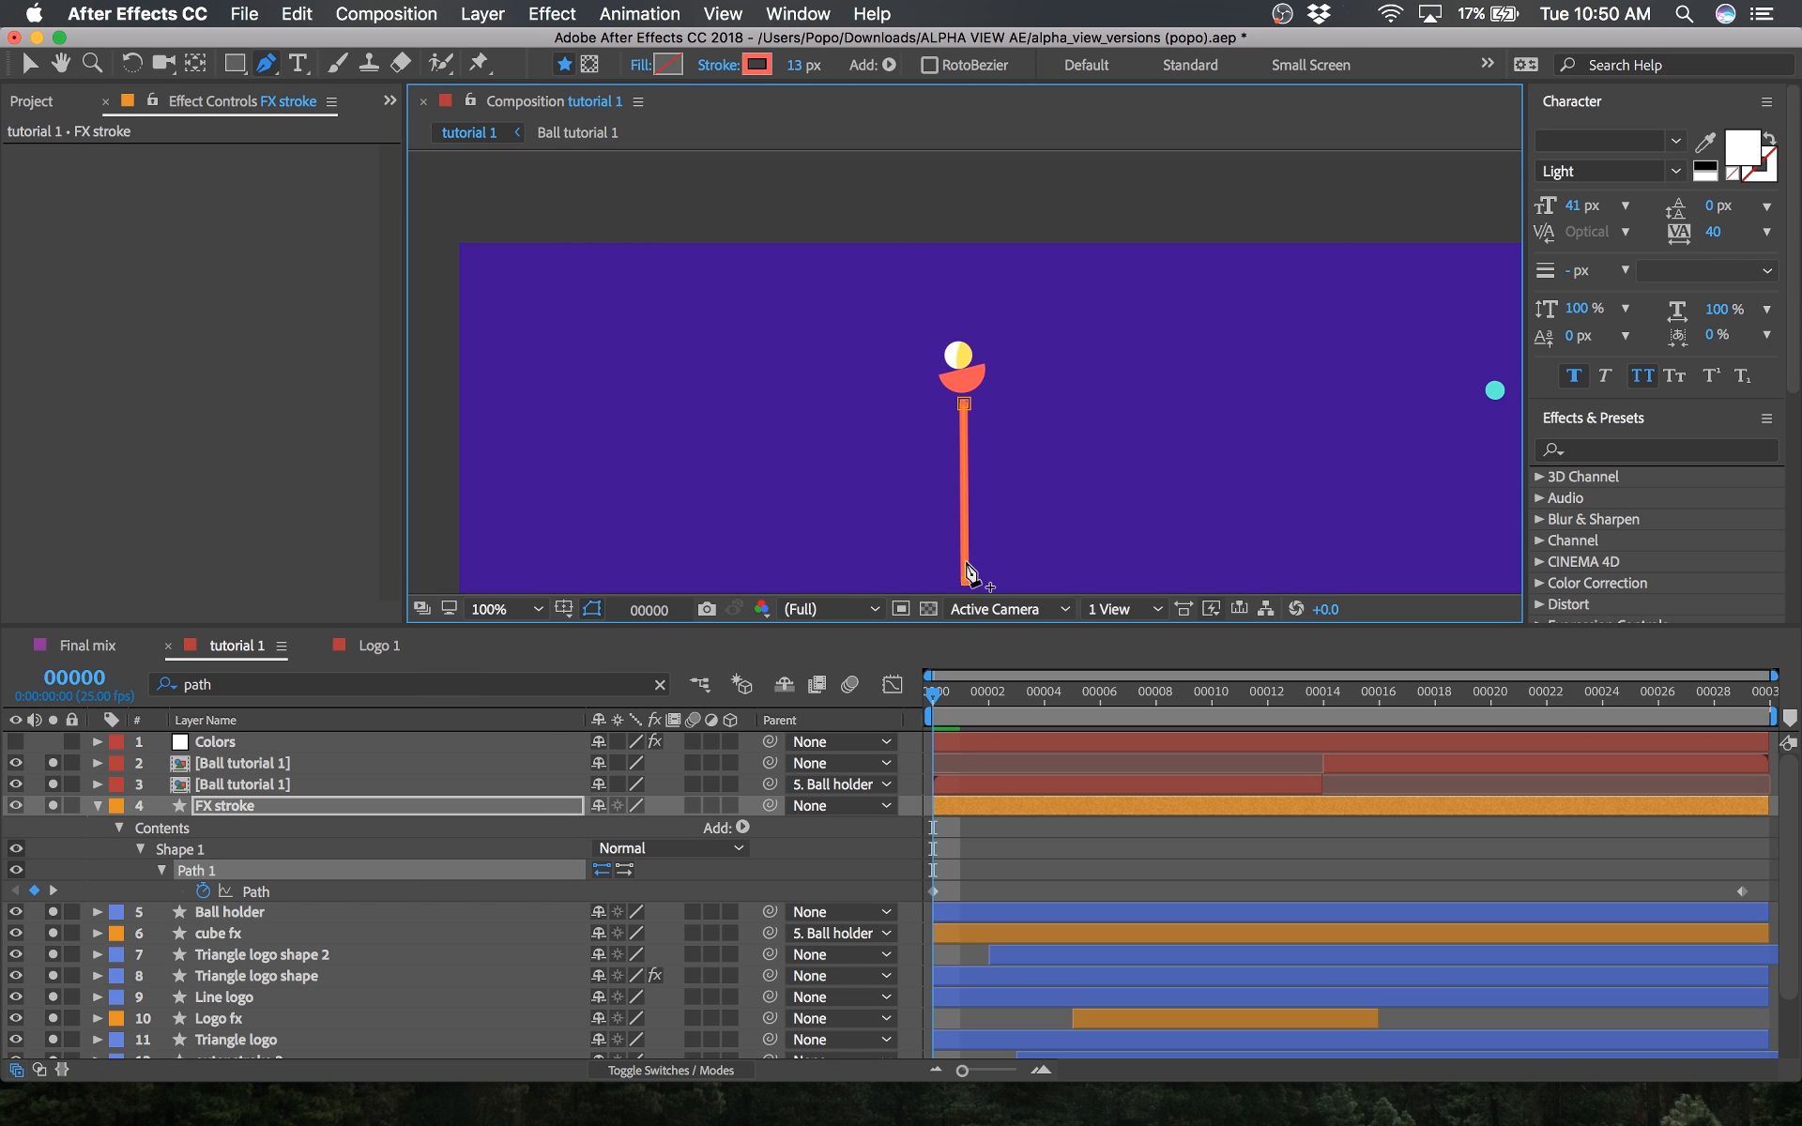
Step: With the Selection tool, shorten the FX stroke line at frame 0 to a short stub just below the ball holder
key("v")
left_click_drag(966, 581, 965, 474)
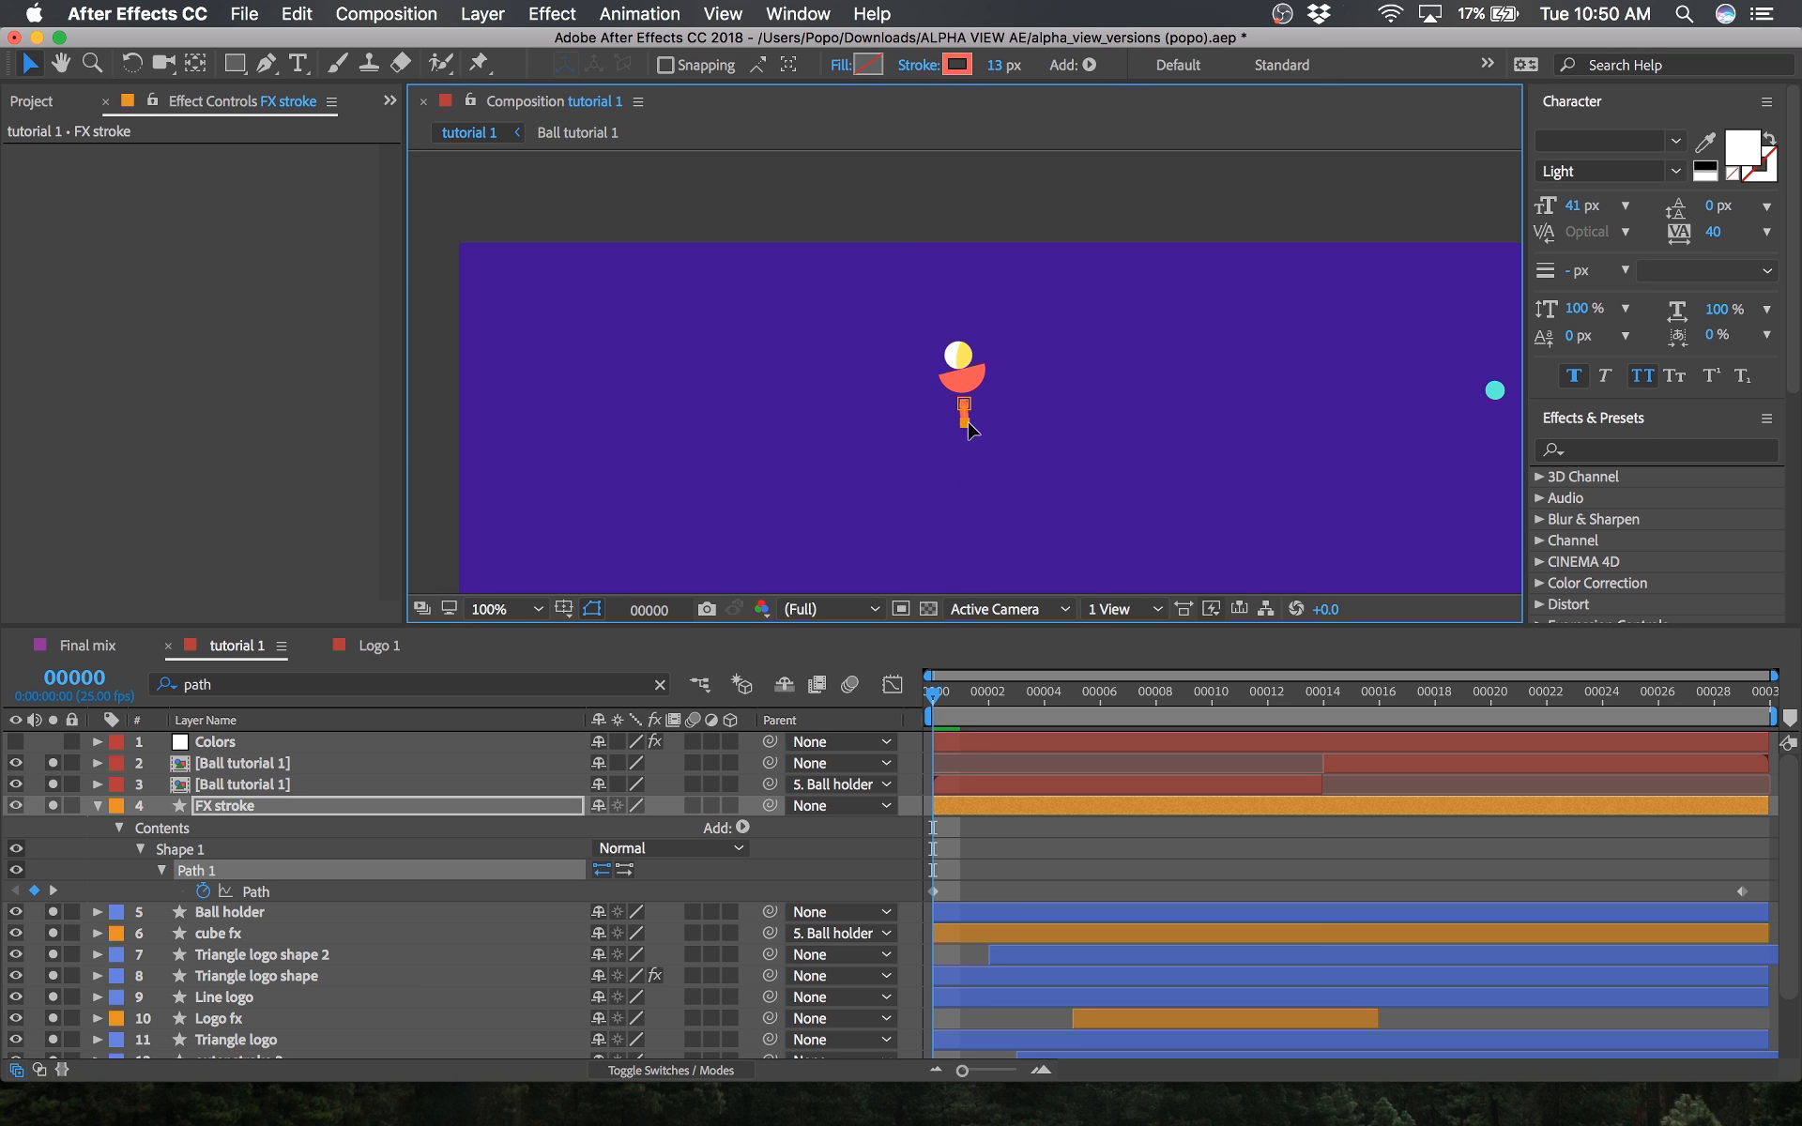
key("super+z")
scroll(969, 434, "up", 1)
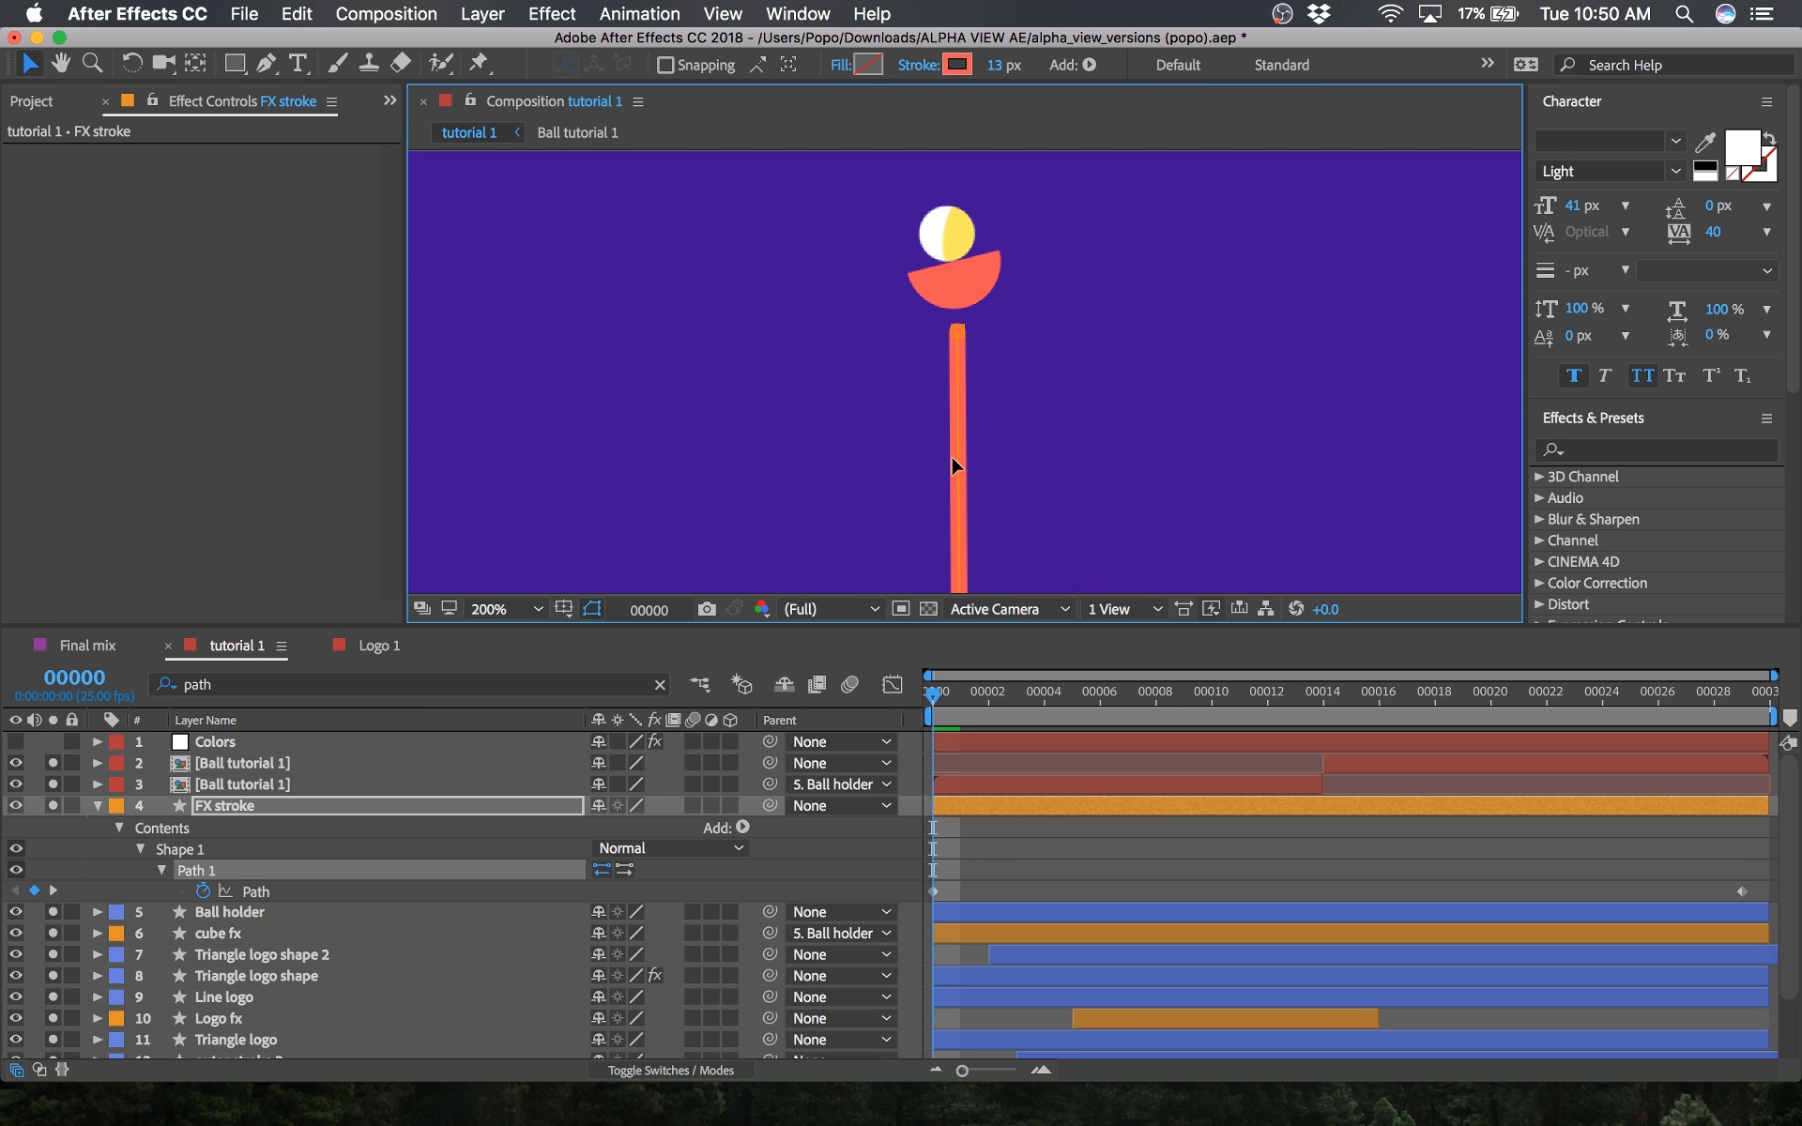
scroll(953, 465, "down", 4)
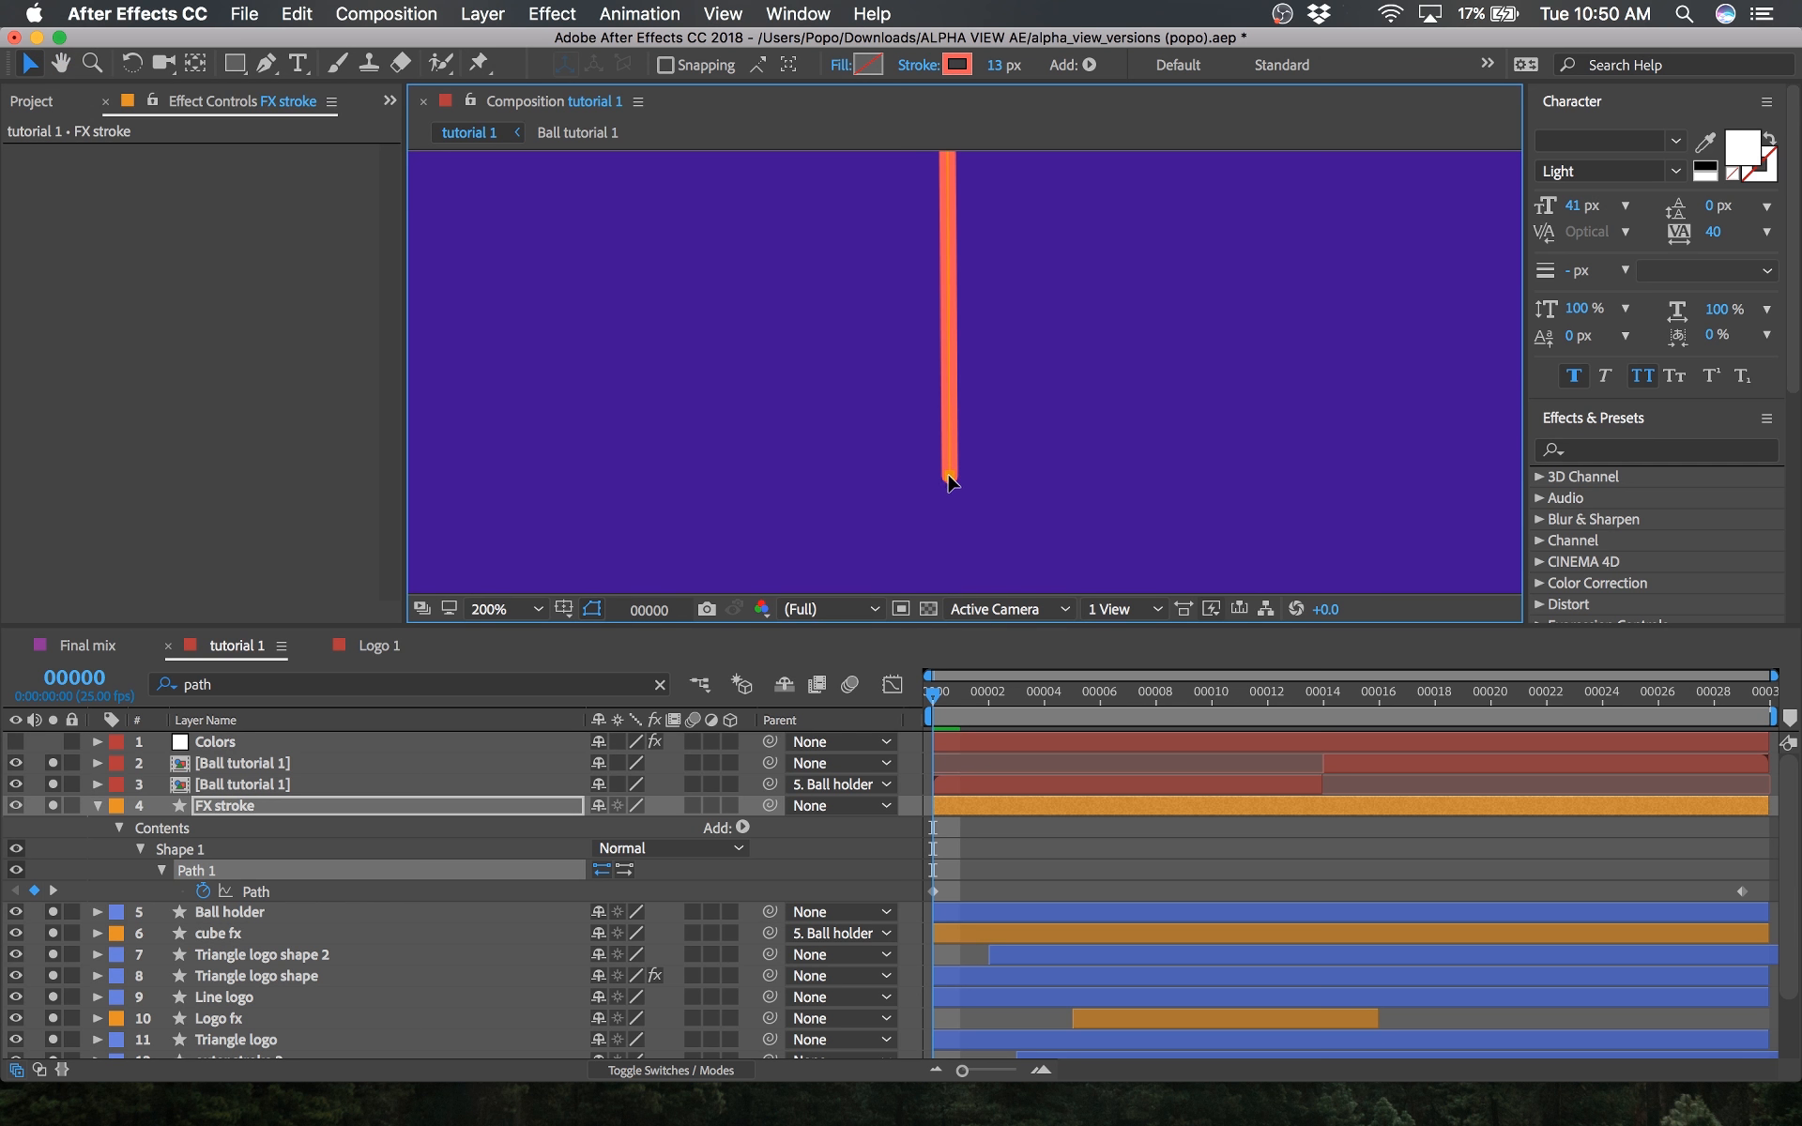
left_click_drag(948, 475, 943, 286)
mouse_move(949, 213)
left_mouse_down()
mouse_move(945, 401)
mouse_move(946, 357)
left_mouse_up()
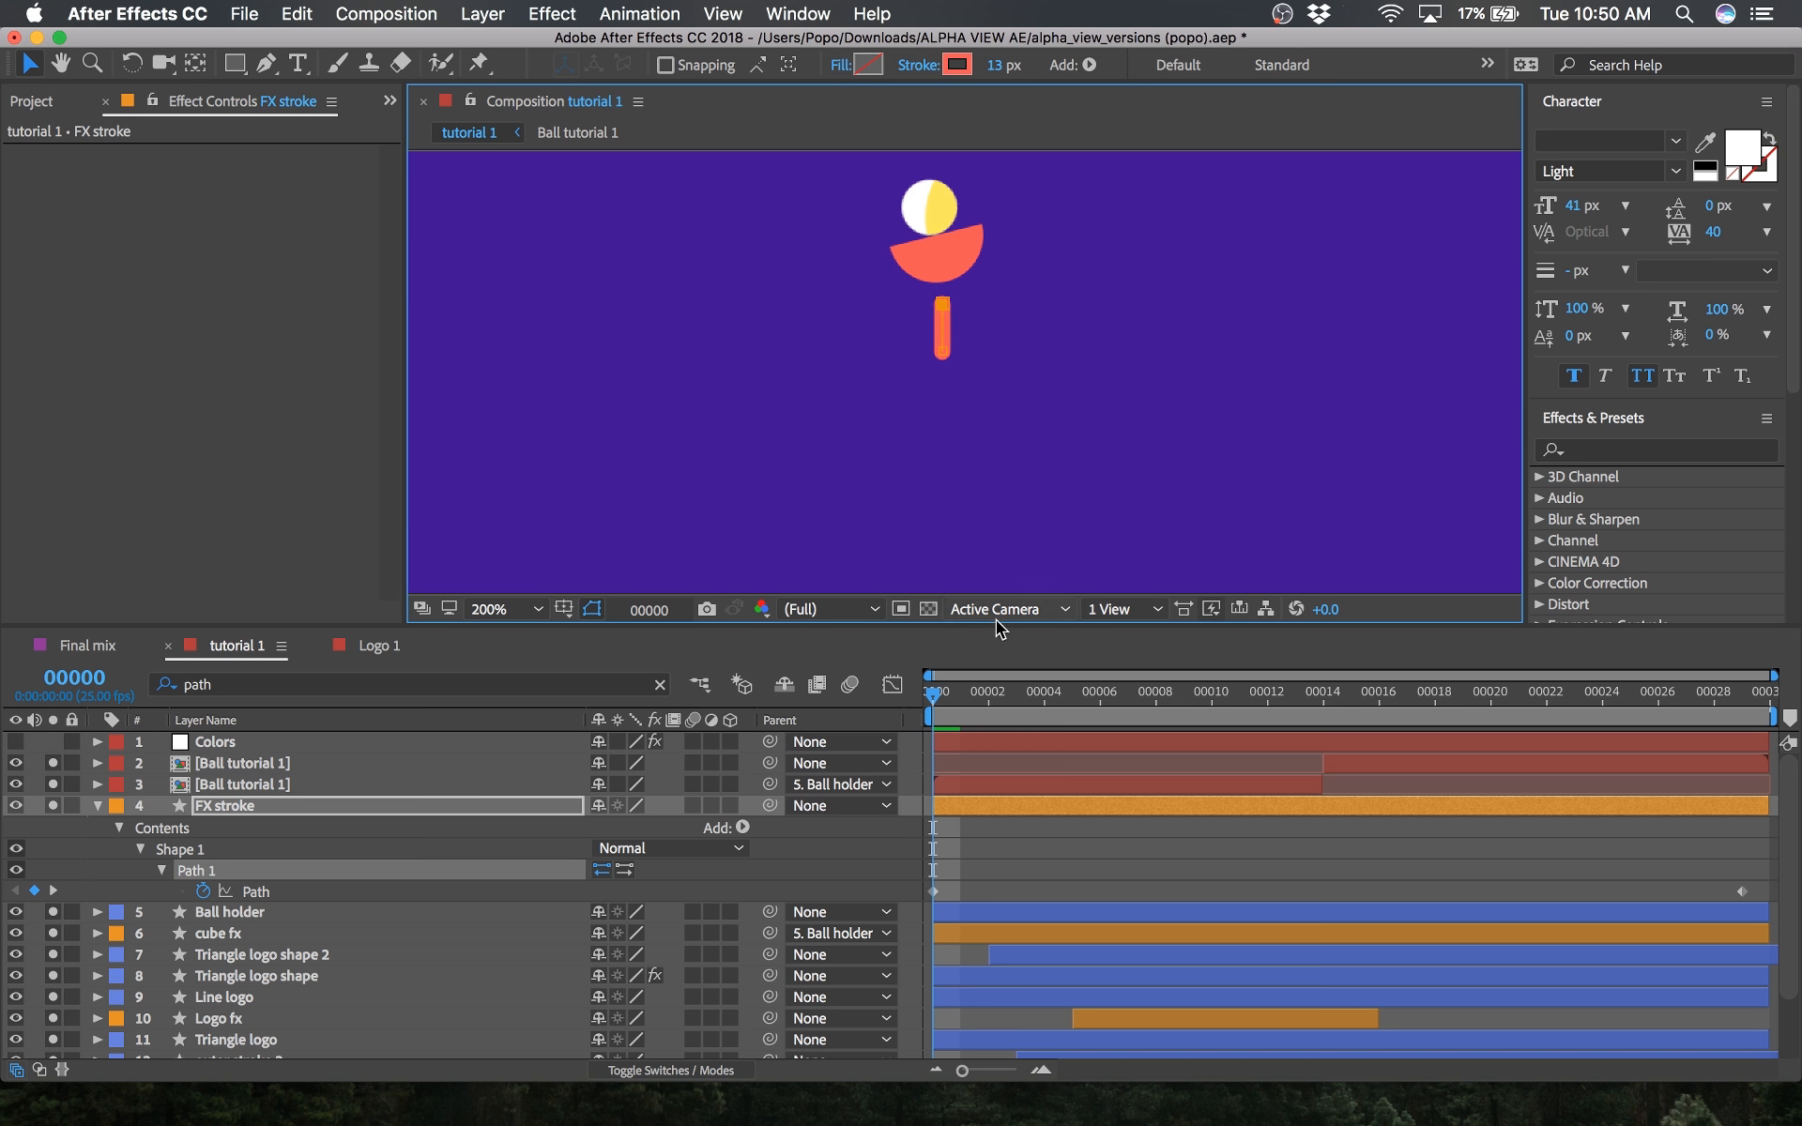
Step: Preview the line's growth and lower its upper point at frame 0, leaving only a small dash
left_click(924, 710)
key("space")
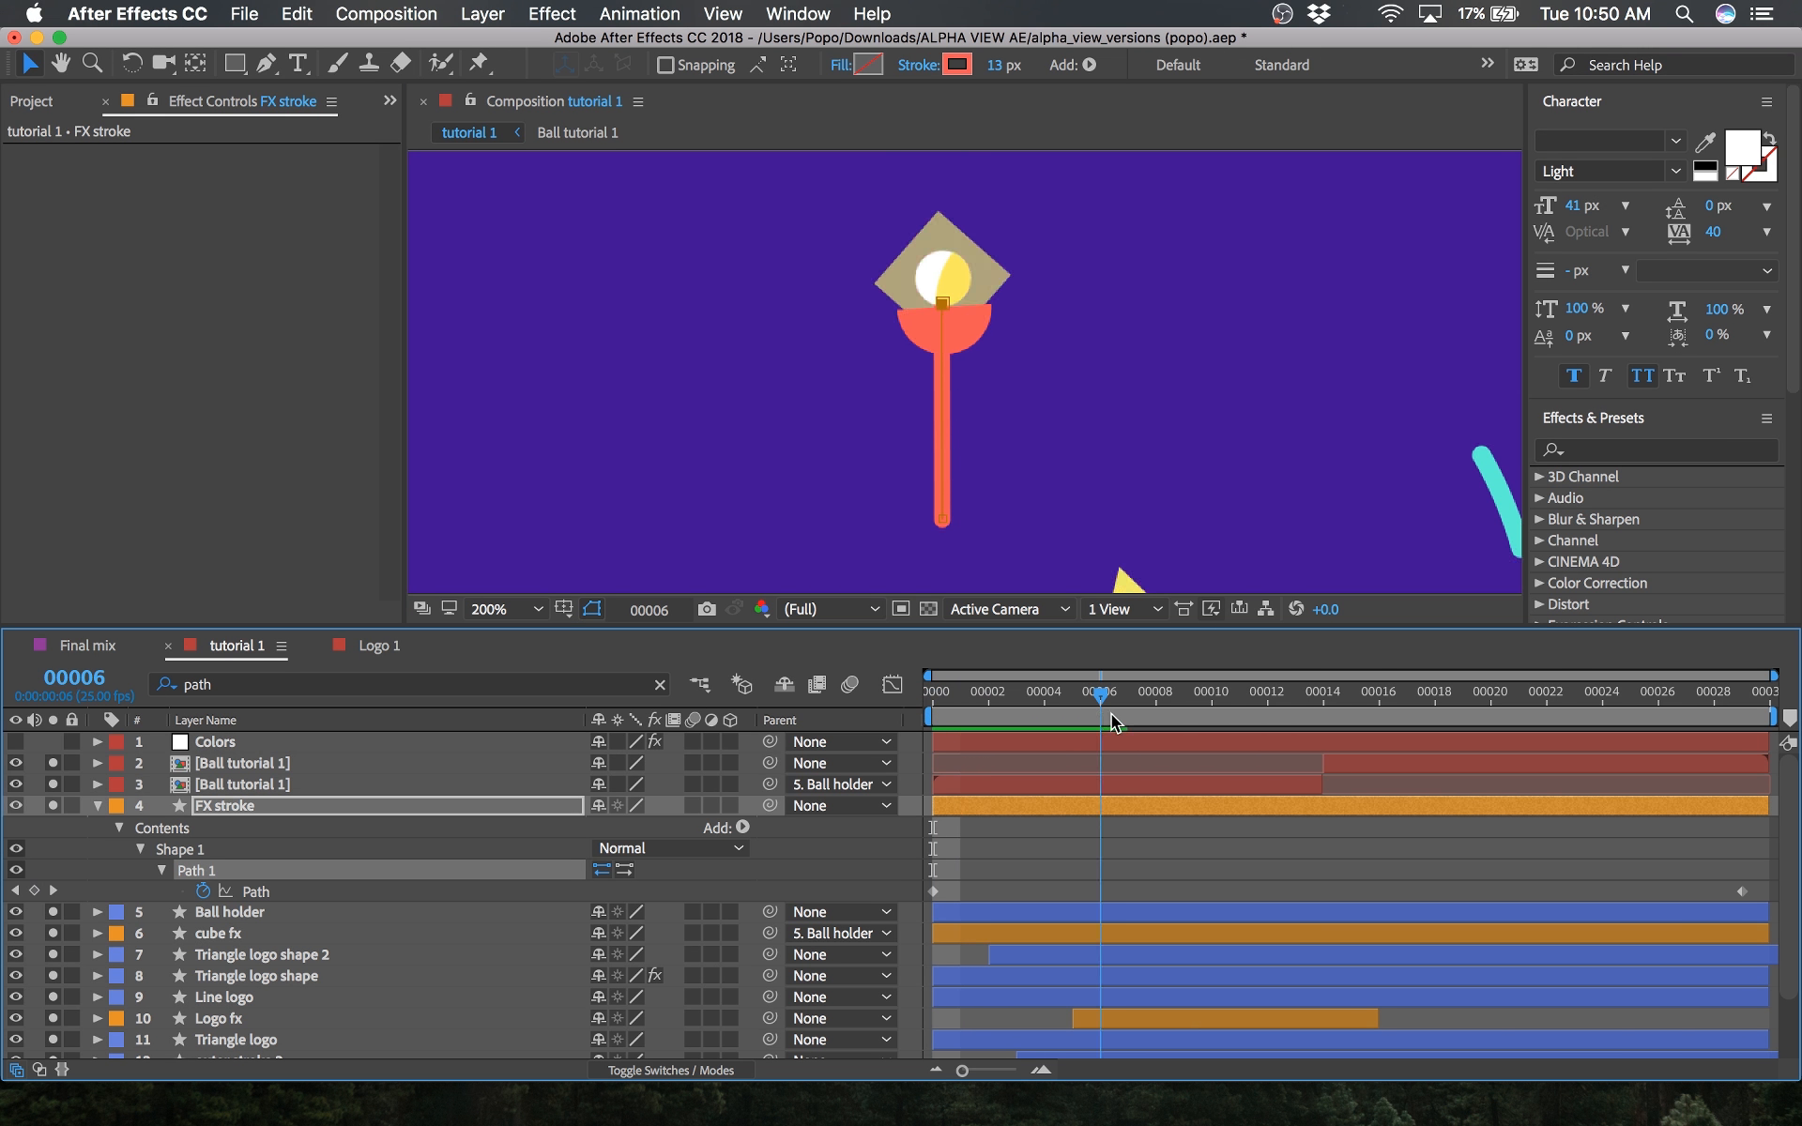
key("space")
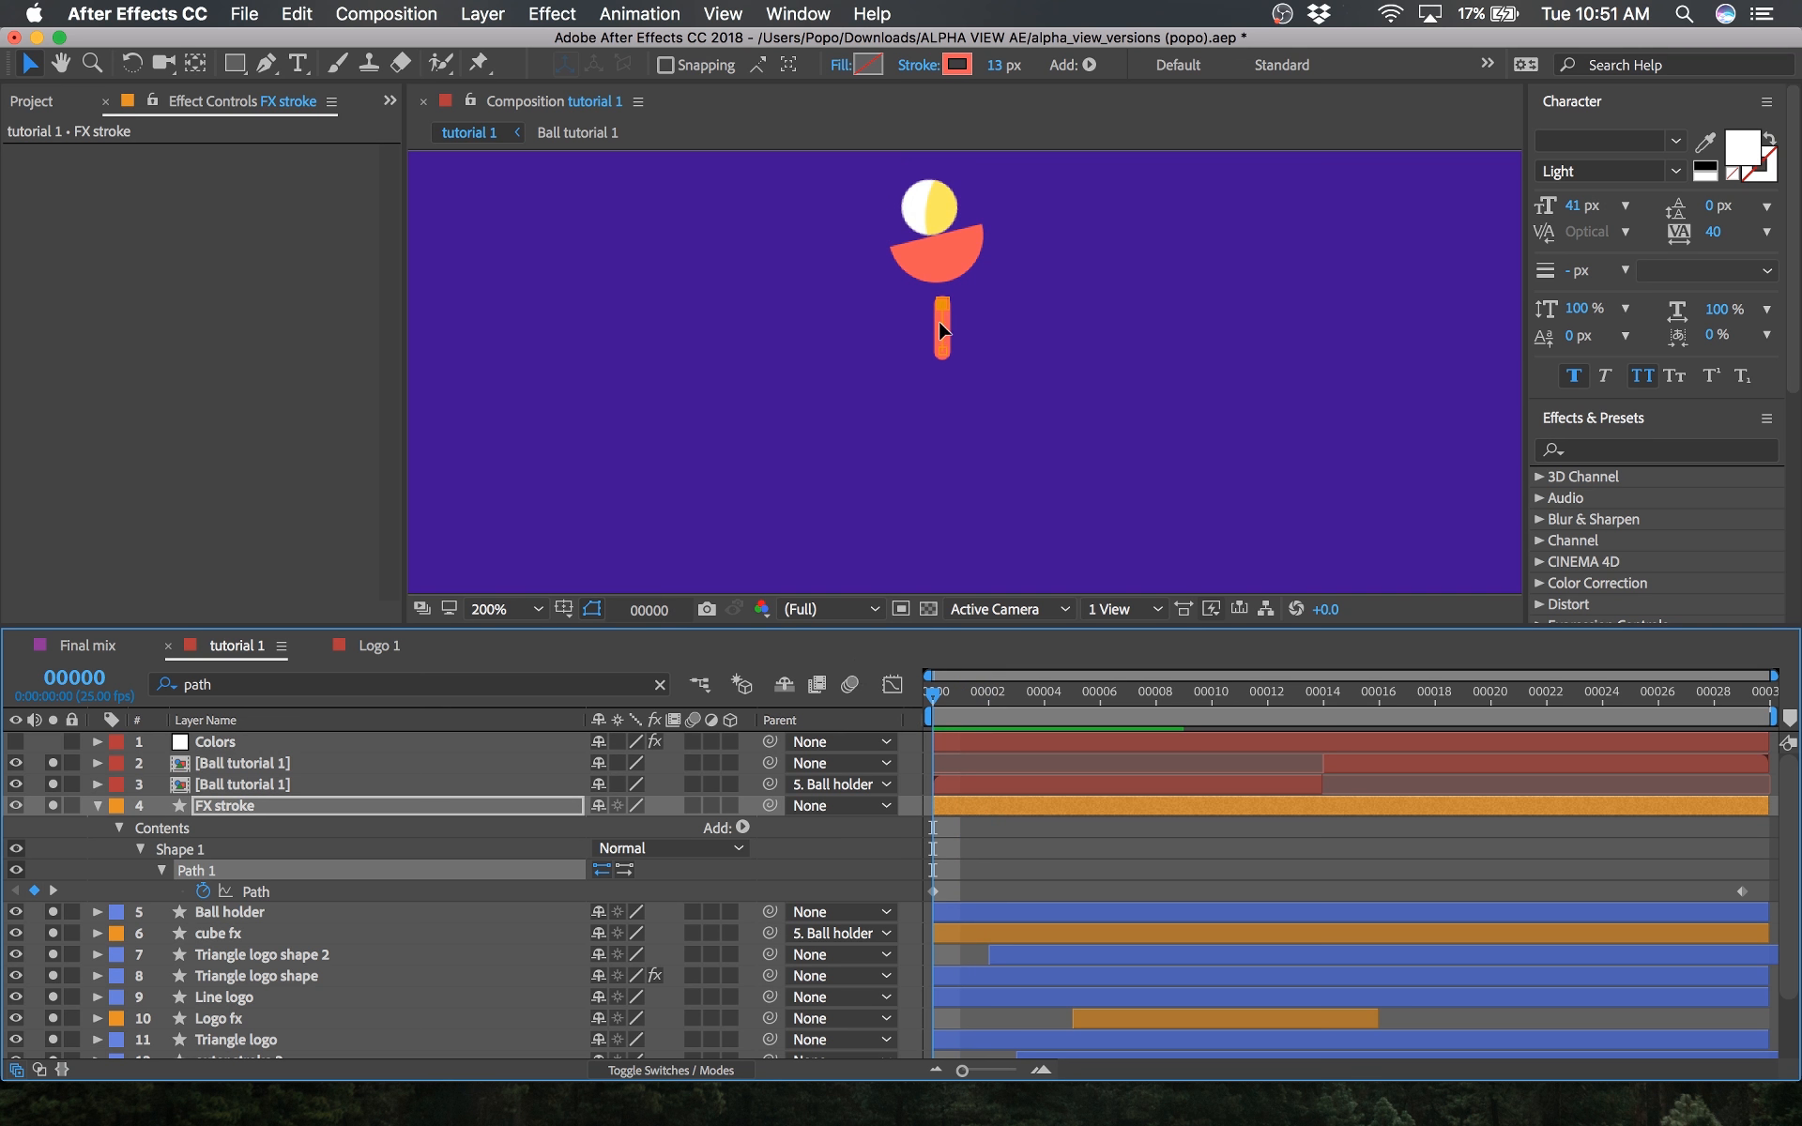
left_click_drag(944, 311, 944, 386)
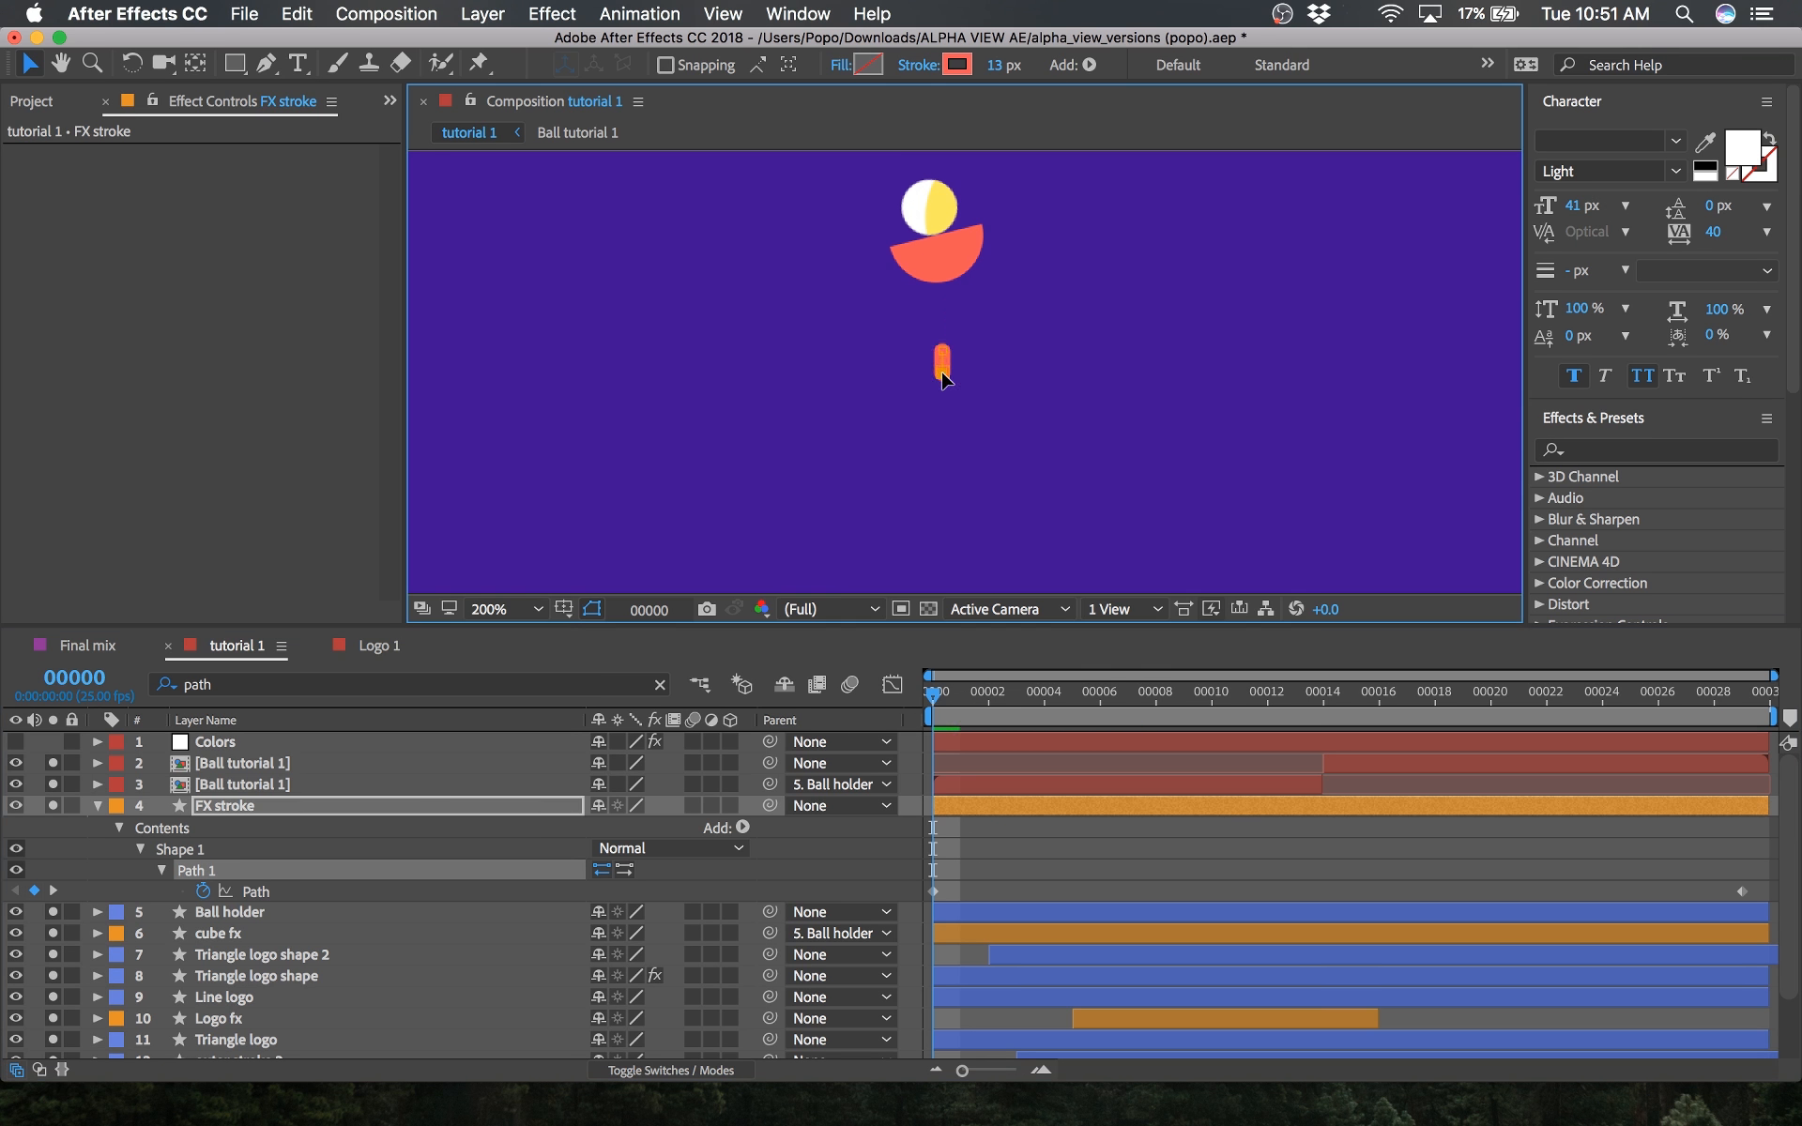
Step: Add a Path keyframe at frame 3 by moving the FX stroke line up to just below the ball holder, and check the motion
left_click_drag(938, 696, 1013, 700)
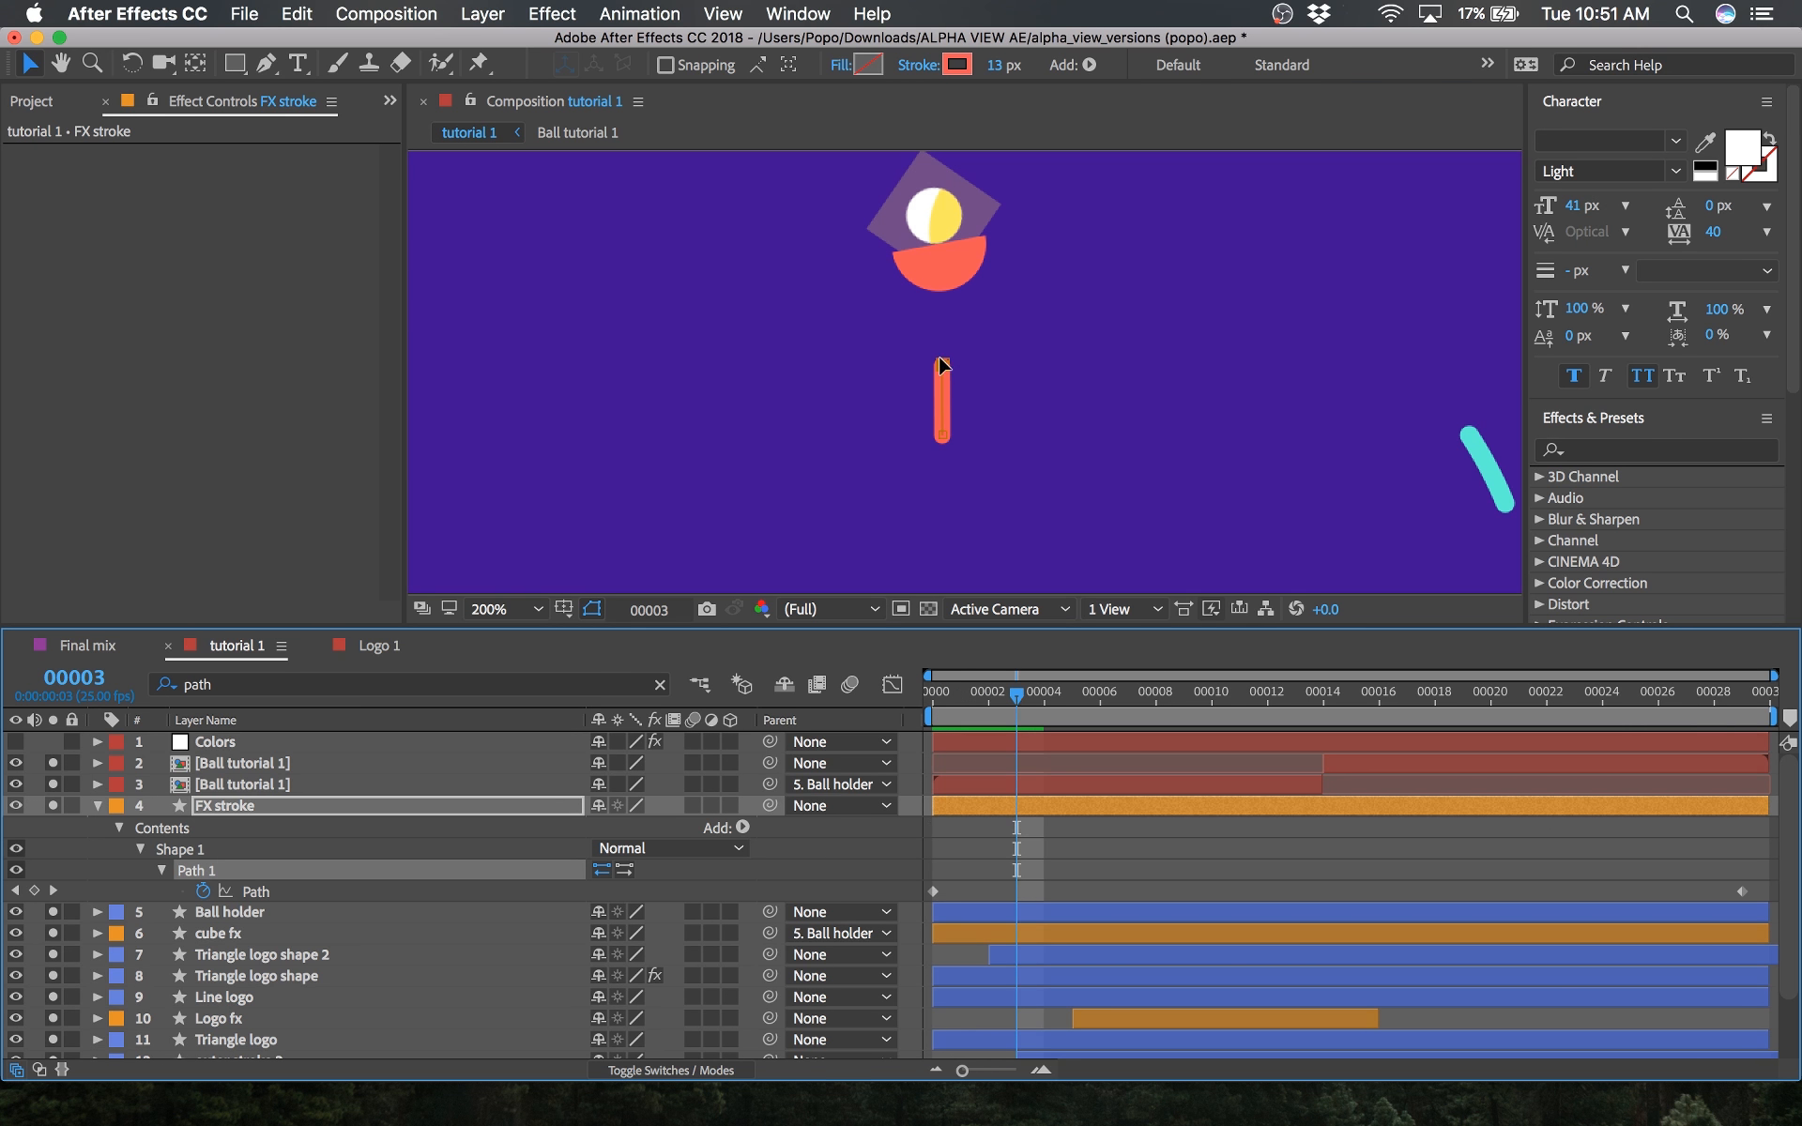
left_click(943, 438)
left_click_drag(943, 438, 939, 335)
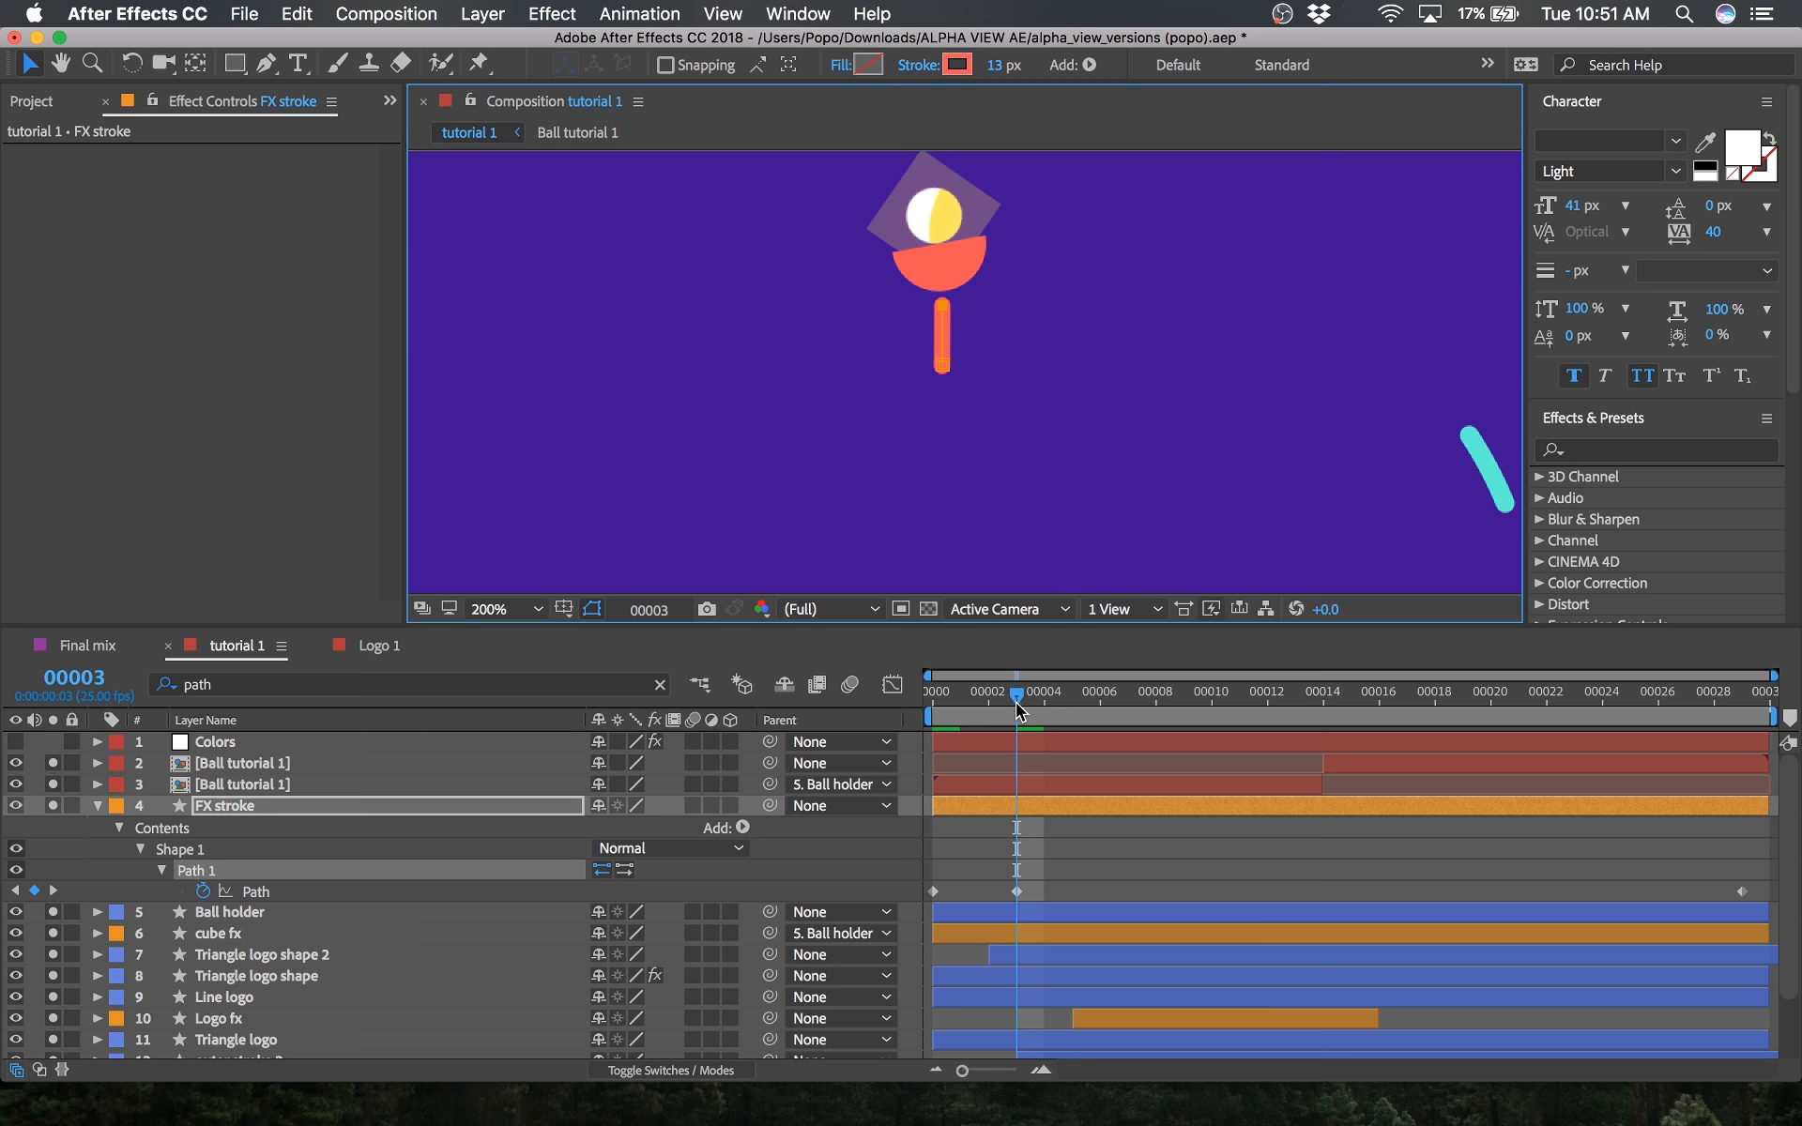
left_click_drag(1015, 702, 1323, 728)
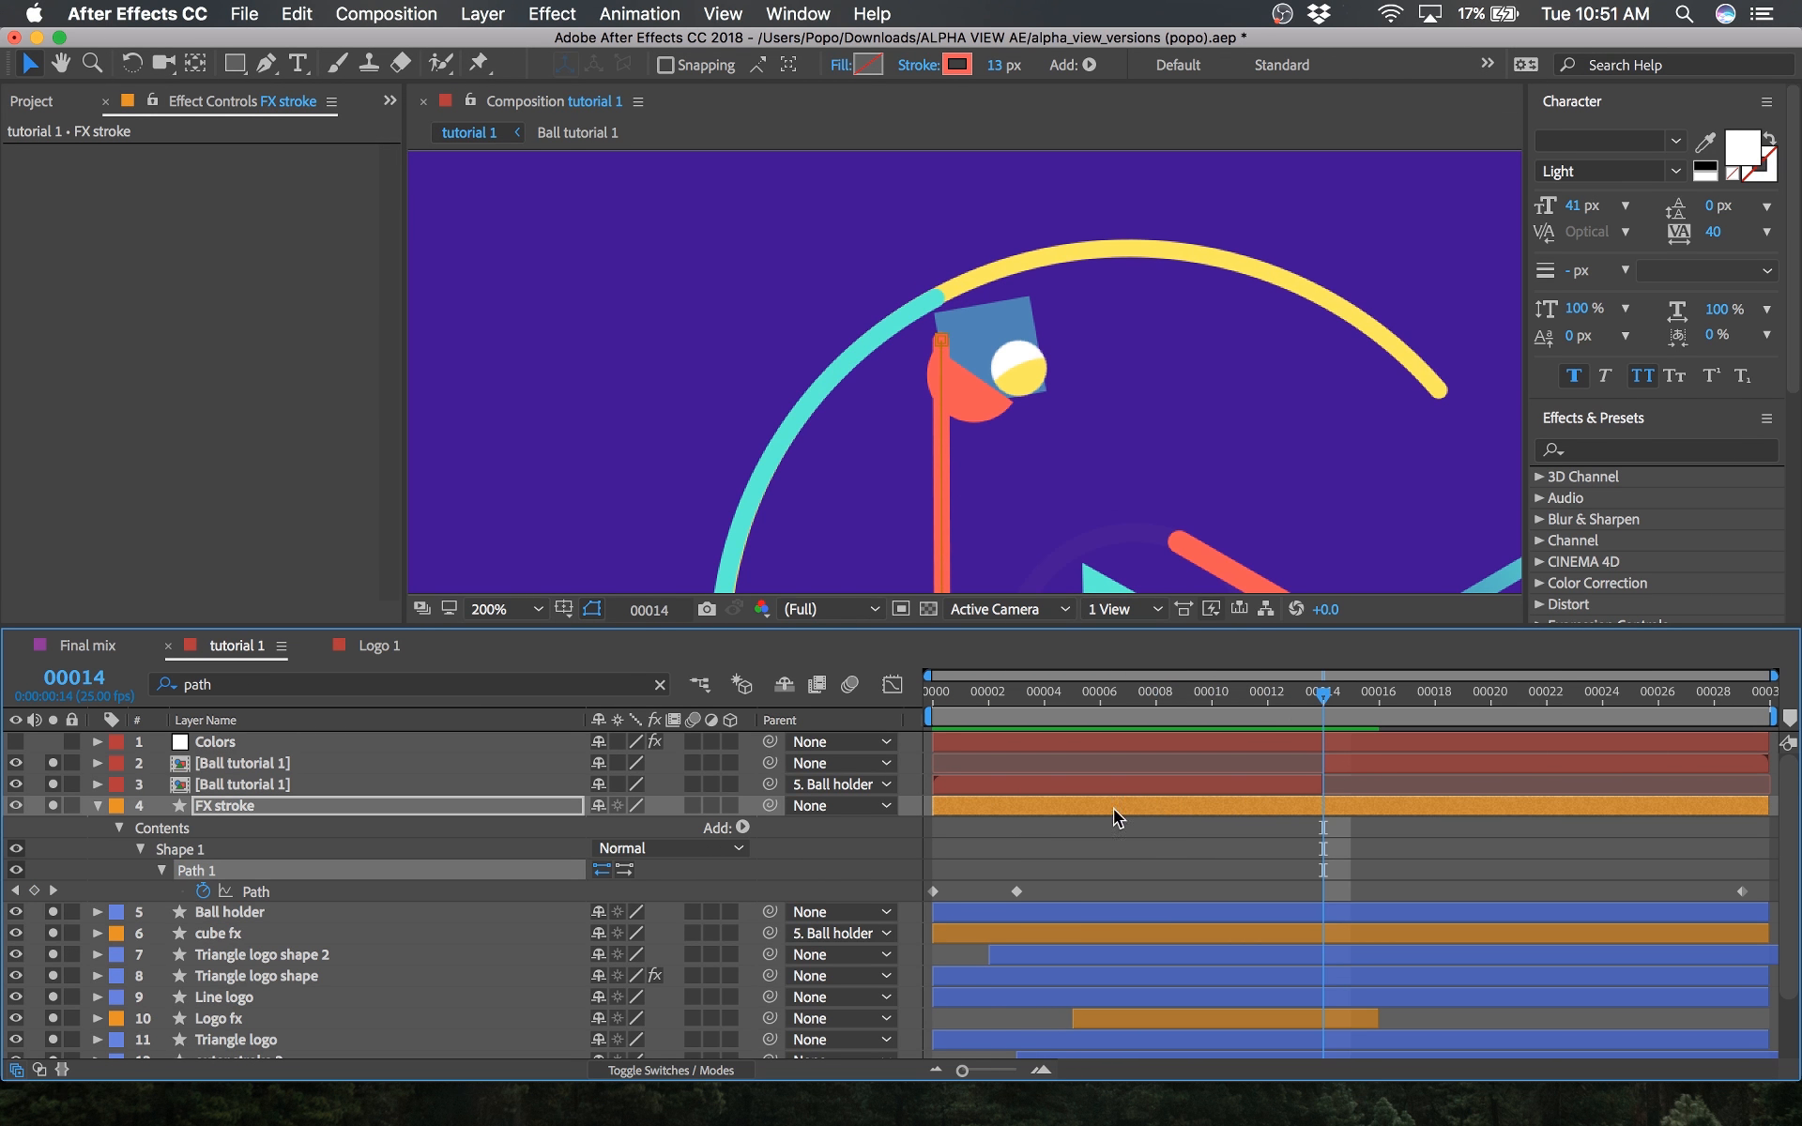
Step: At frame 29, move the upper point of the FX stroke path down close to its lower point
left_click(994, 702)
left_click_drag(997, 702, 1744, 780)
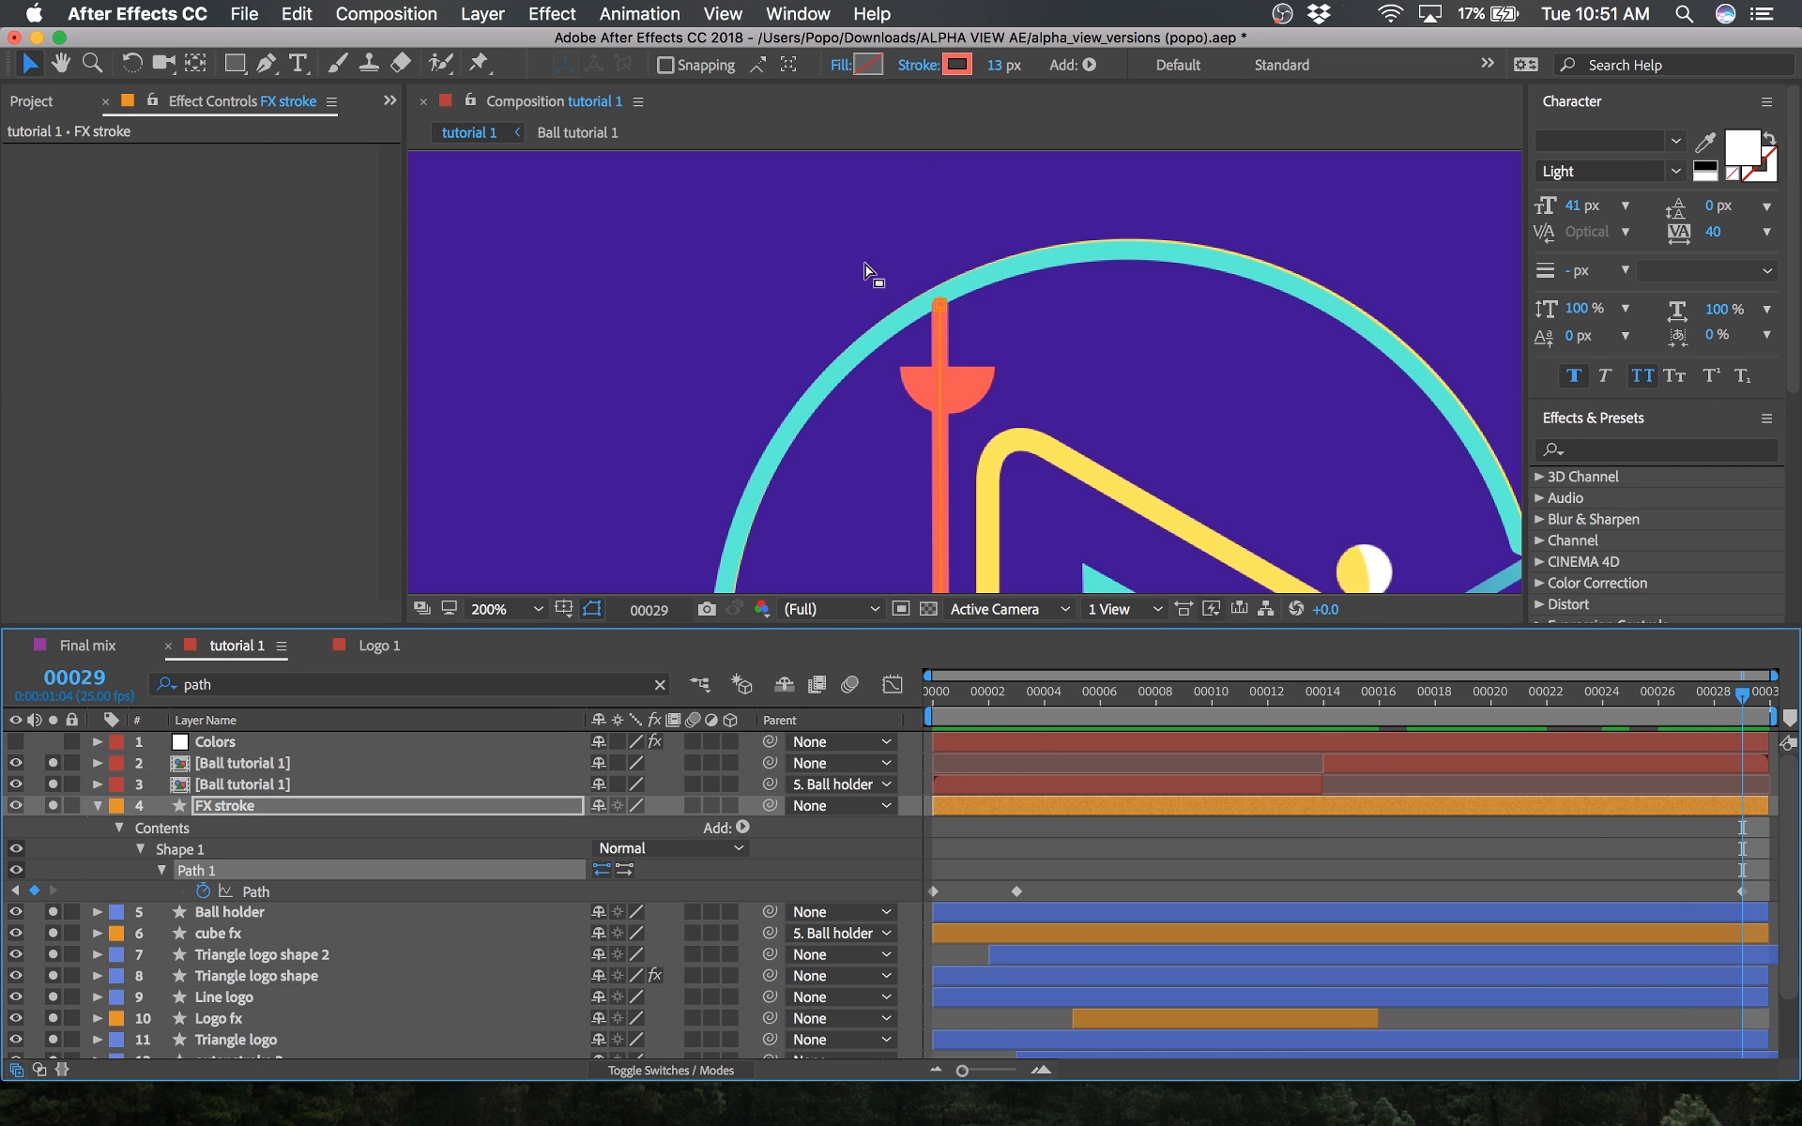
key("space")
left_click_drag(943, 356, 916, 251)
key("comma")
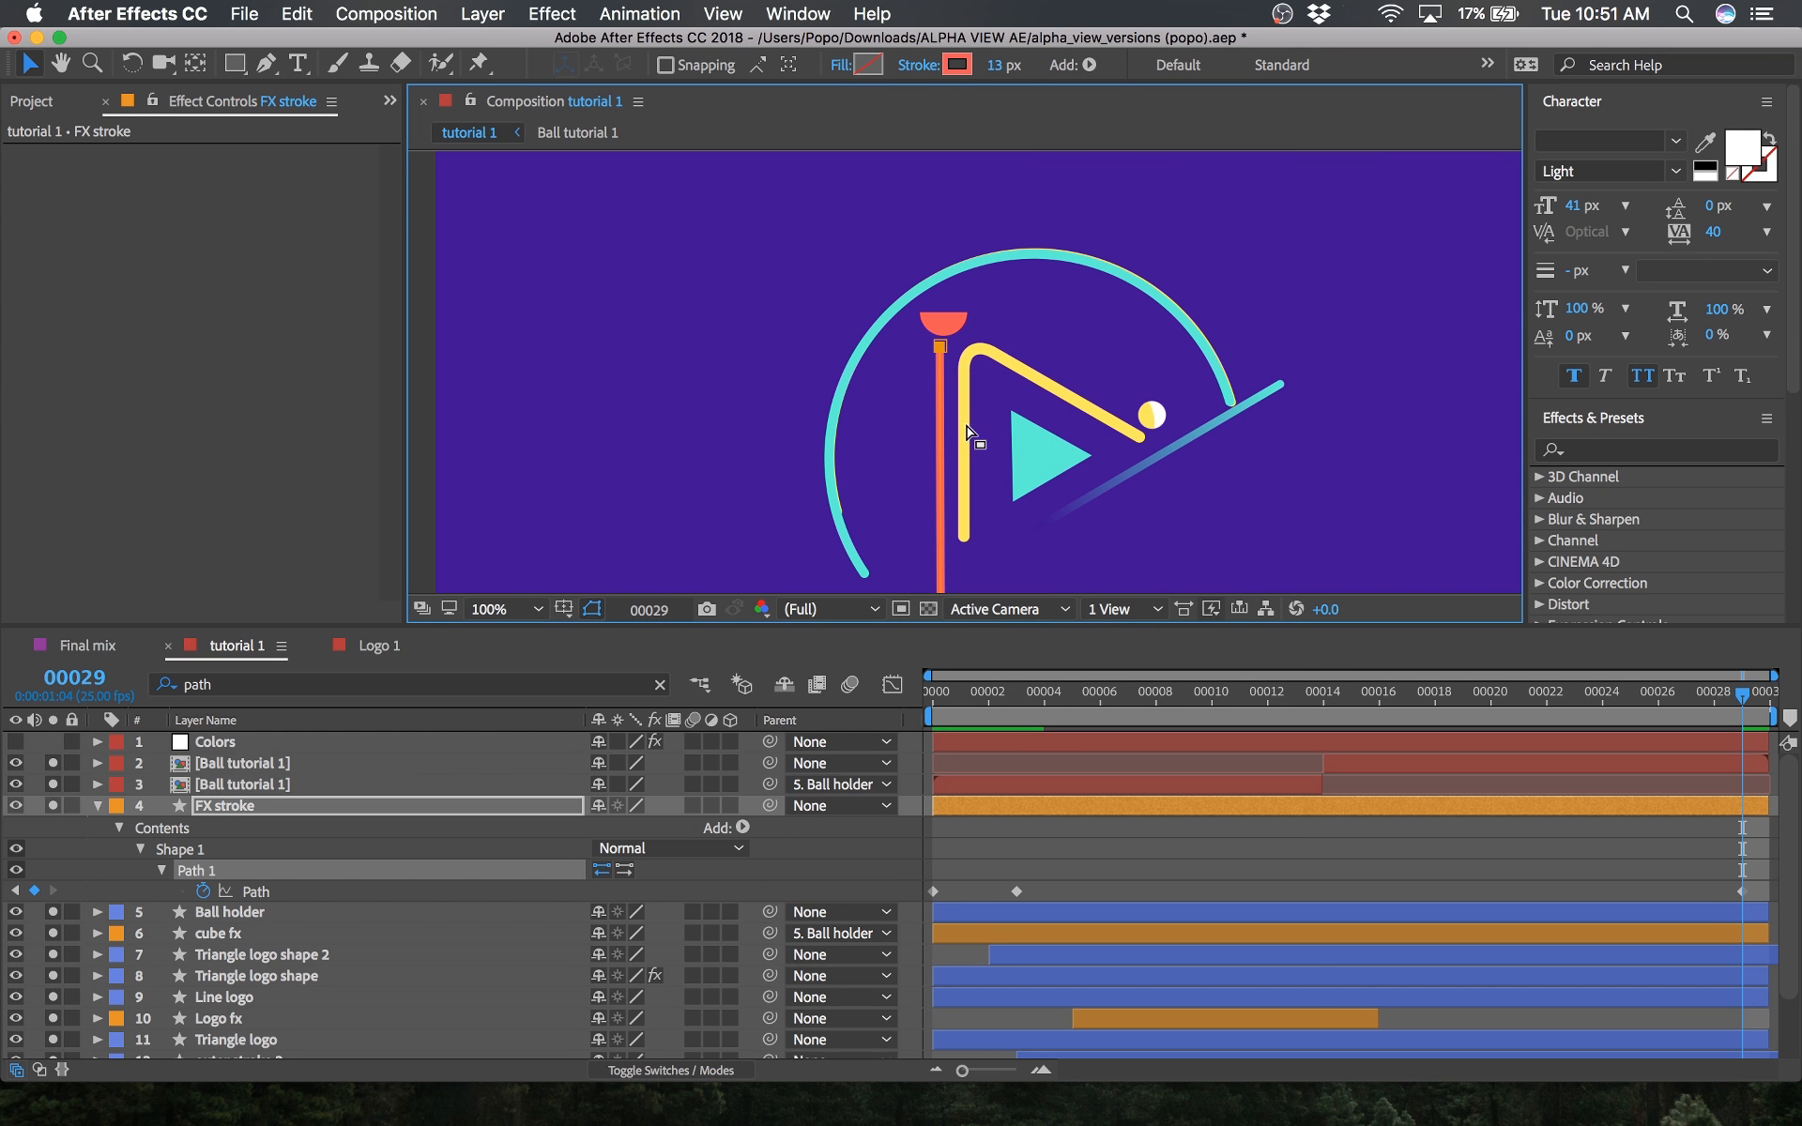
key("space")
mouse_move(955, 403)
left_mouse_down()
mouse_move(948, 287)
mouse_move(941, 525)
mouse_move(954, 362)
mouse_move(947, 381)
left_mouse_up()
key("space")
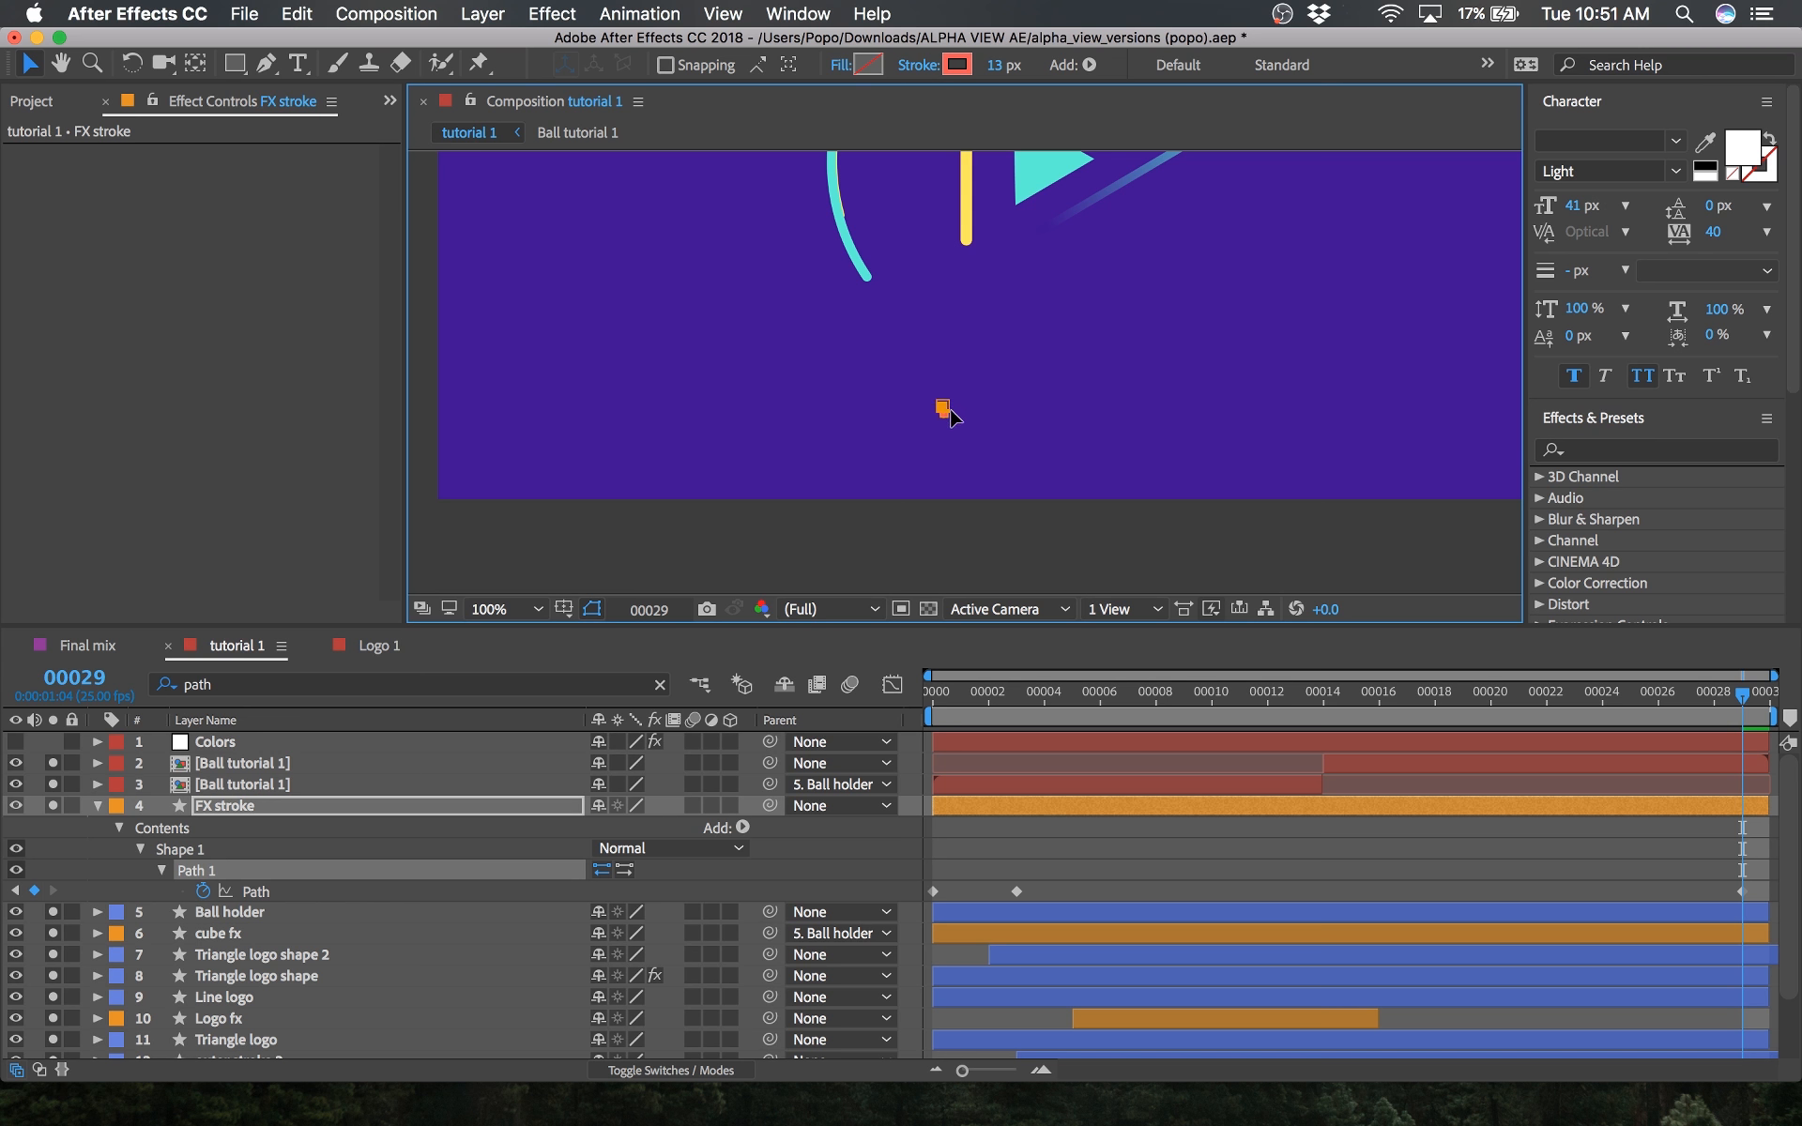
Step: Preview the shrinking stroke, undo the last upper-point move at frame 29, and replay the animation
left_click(1506, 838)
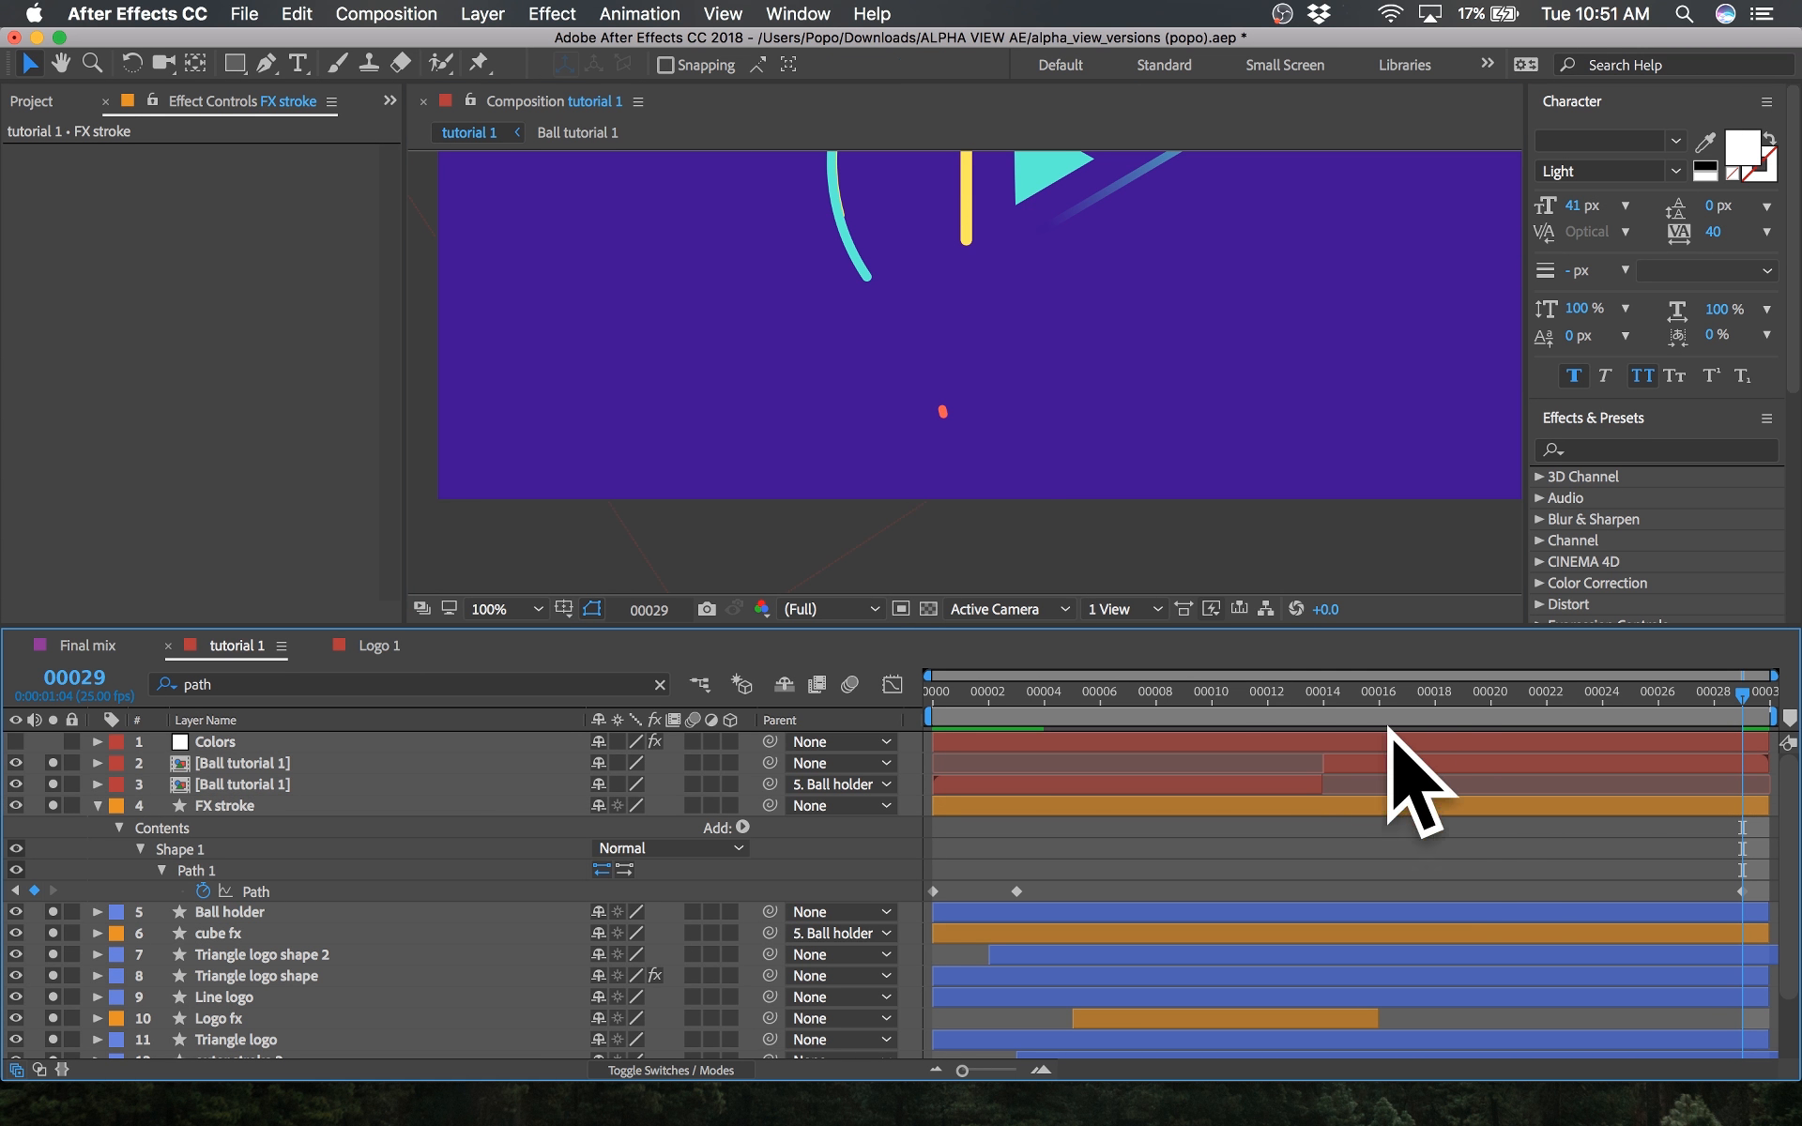
left_click_drag(1349, 692, 793, 735)
key("space")
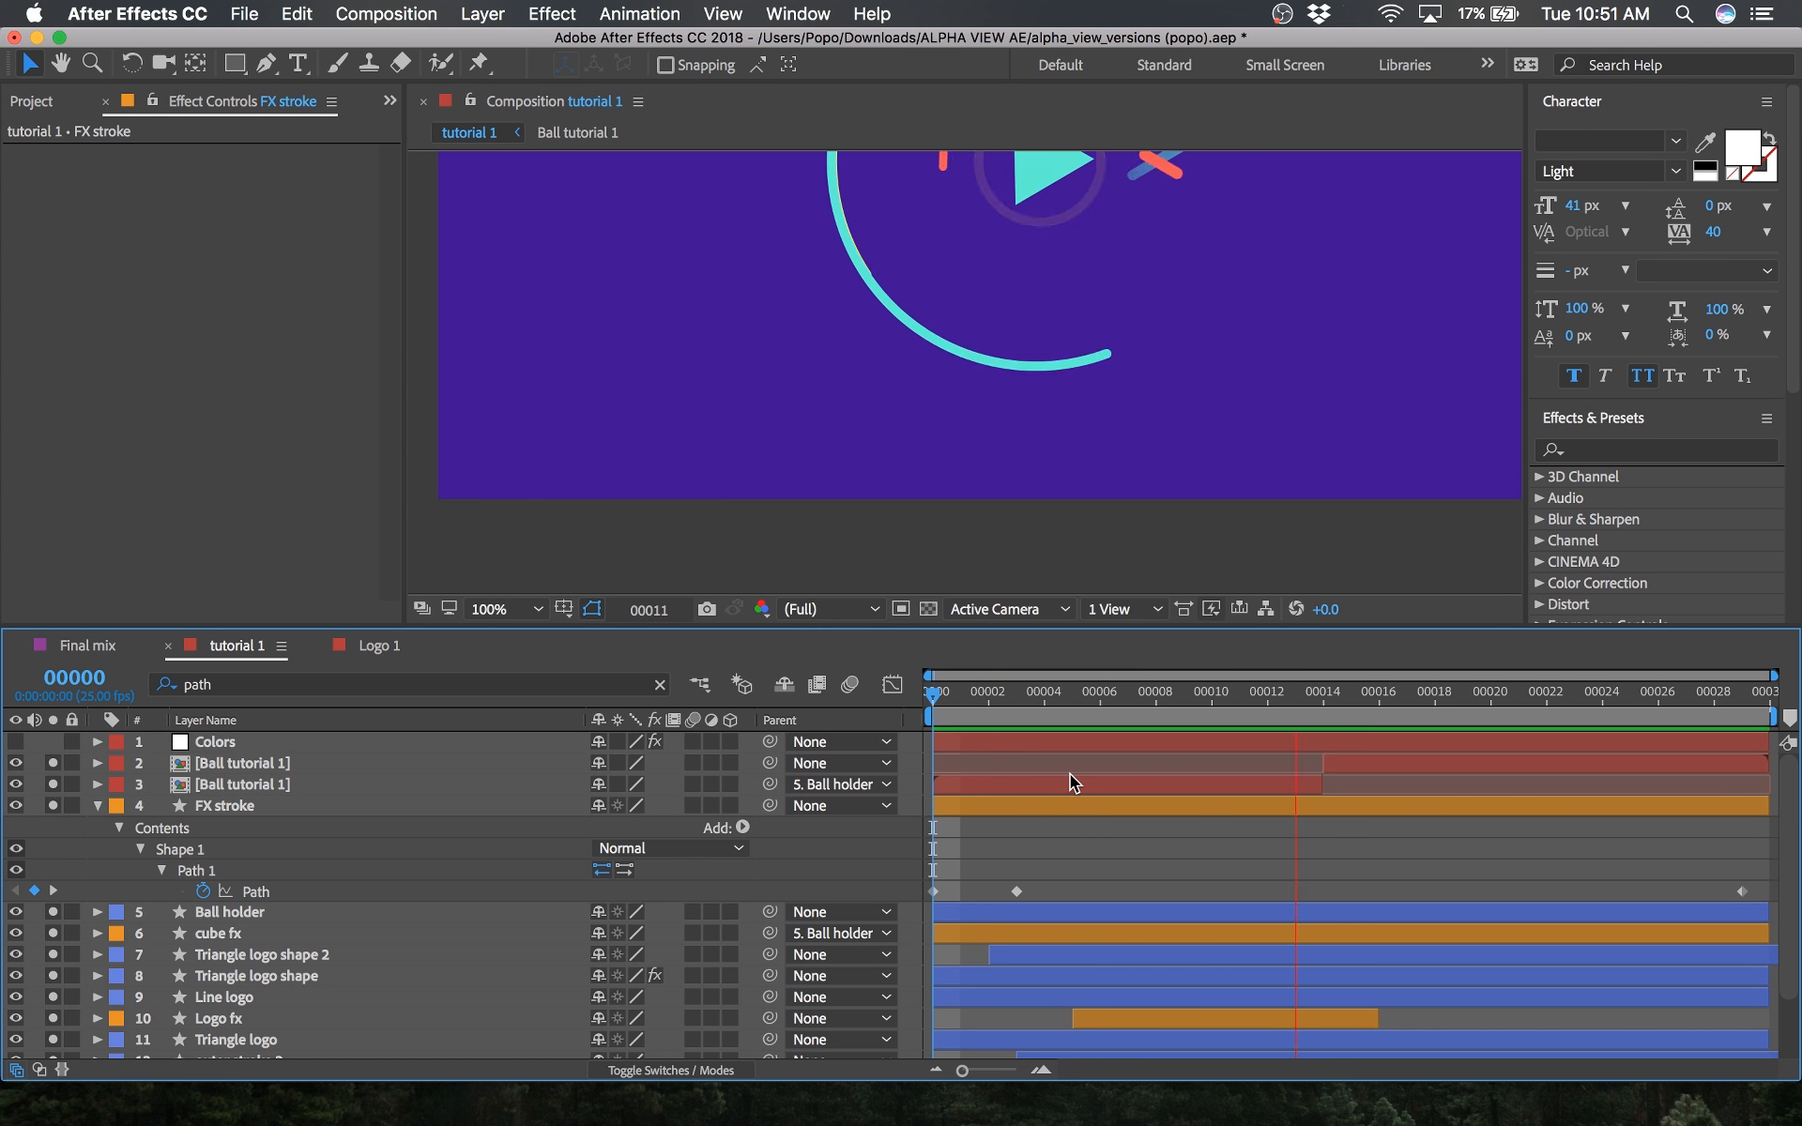
scroll(1016, 454, "down", 2)
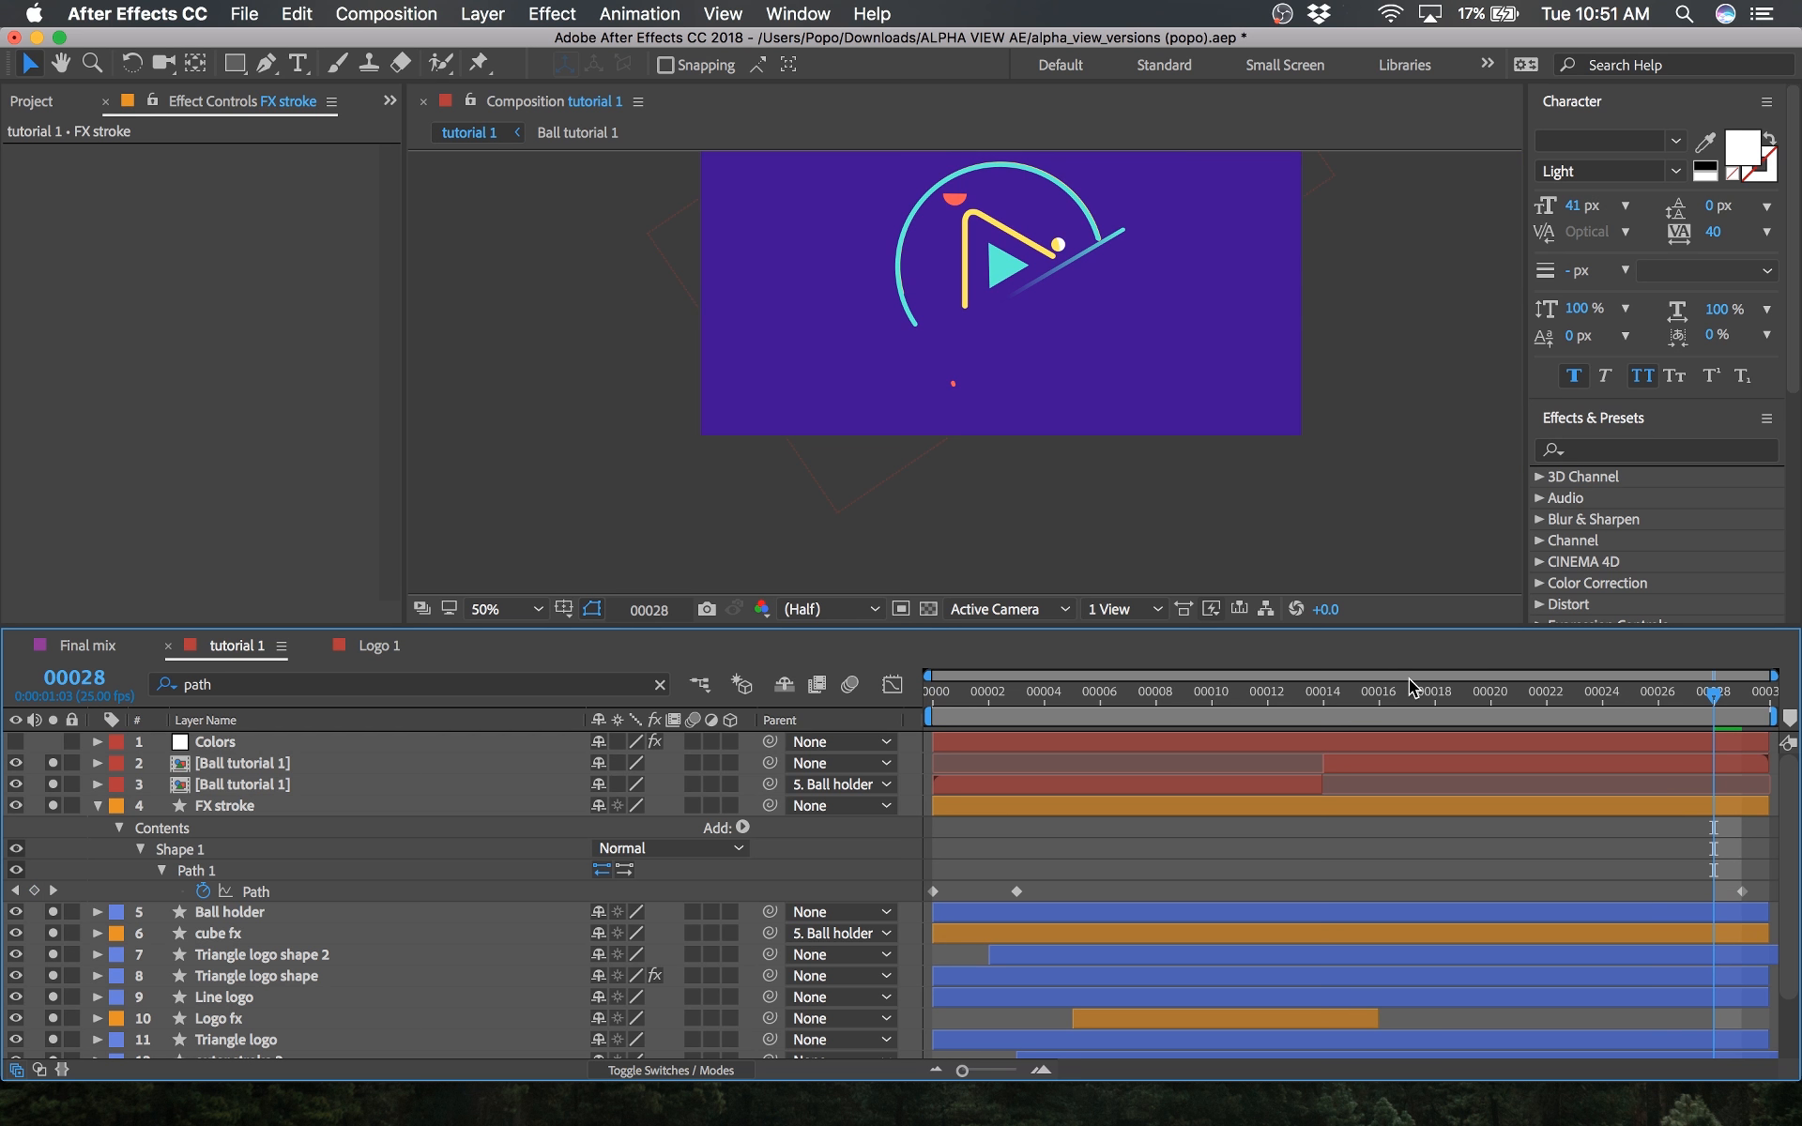
scroll(952, 413, "down", 1)
scroll(952, 413, "up", 2)
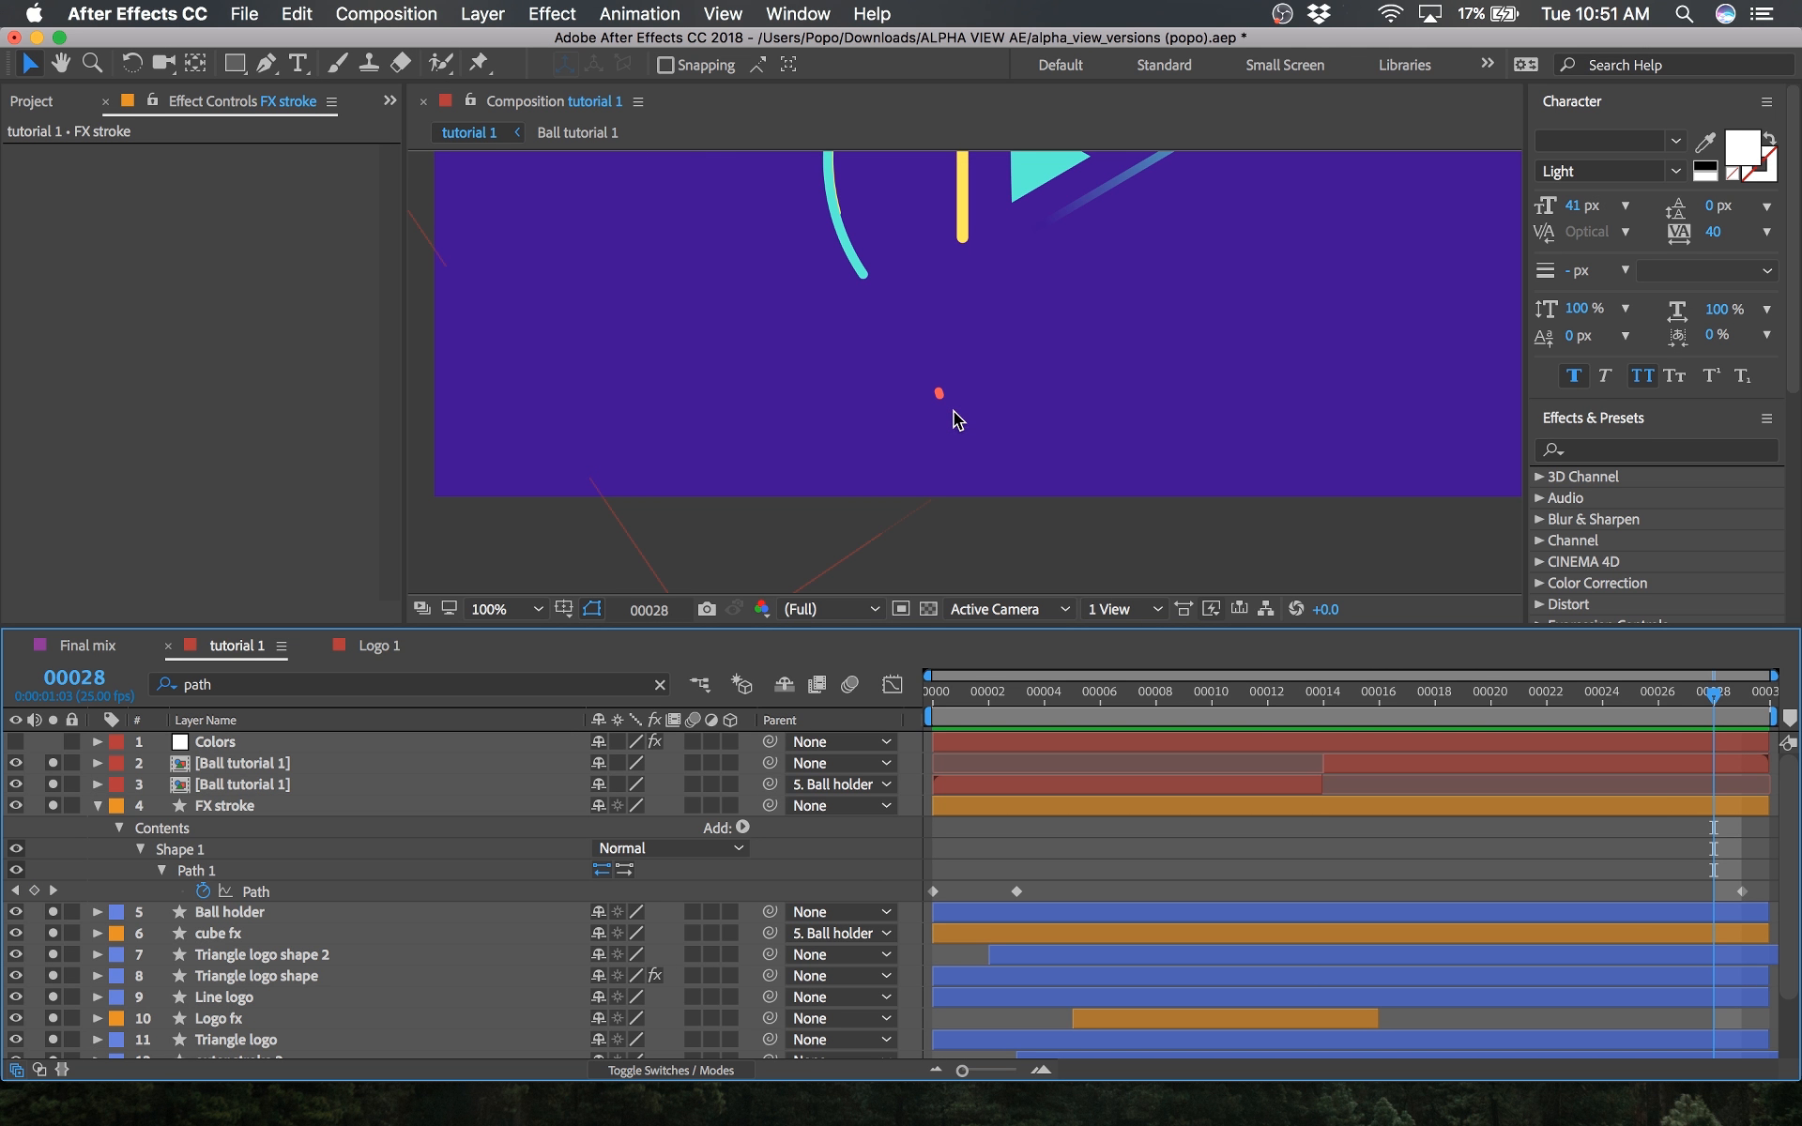
key("super+z")
key("super+Right")
scroll(959, 407, "down", 1)
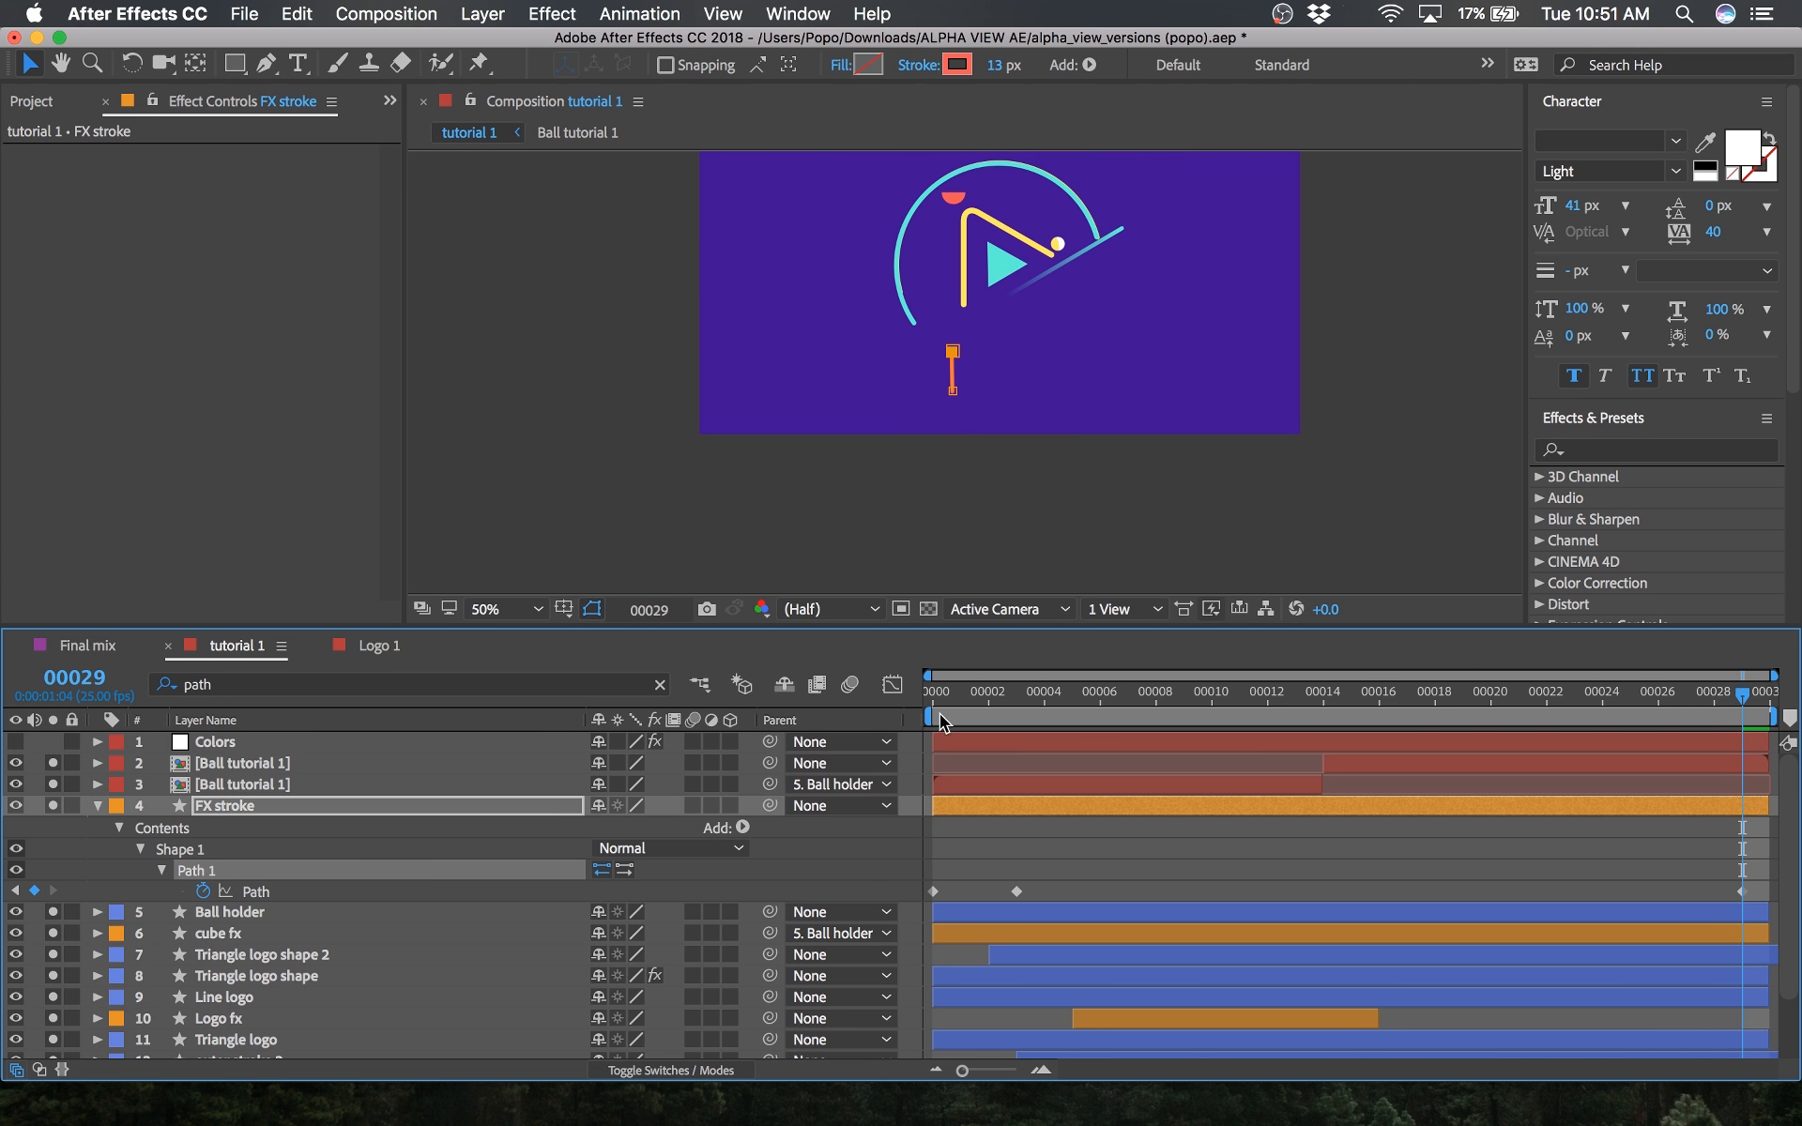
left_click_drag(938, 702, 1747, 747)
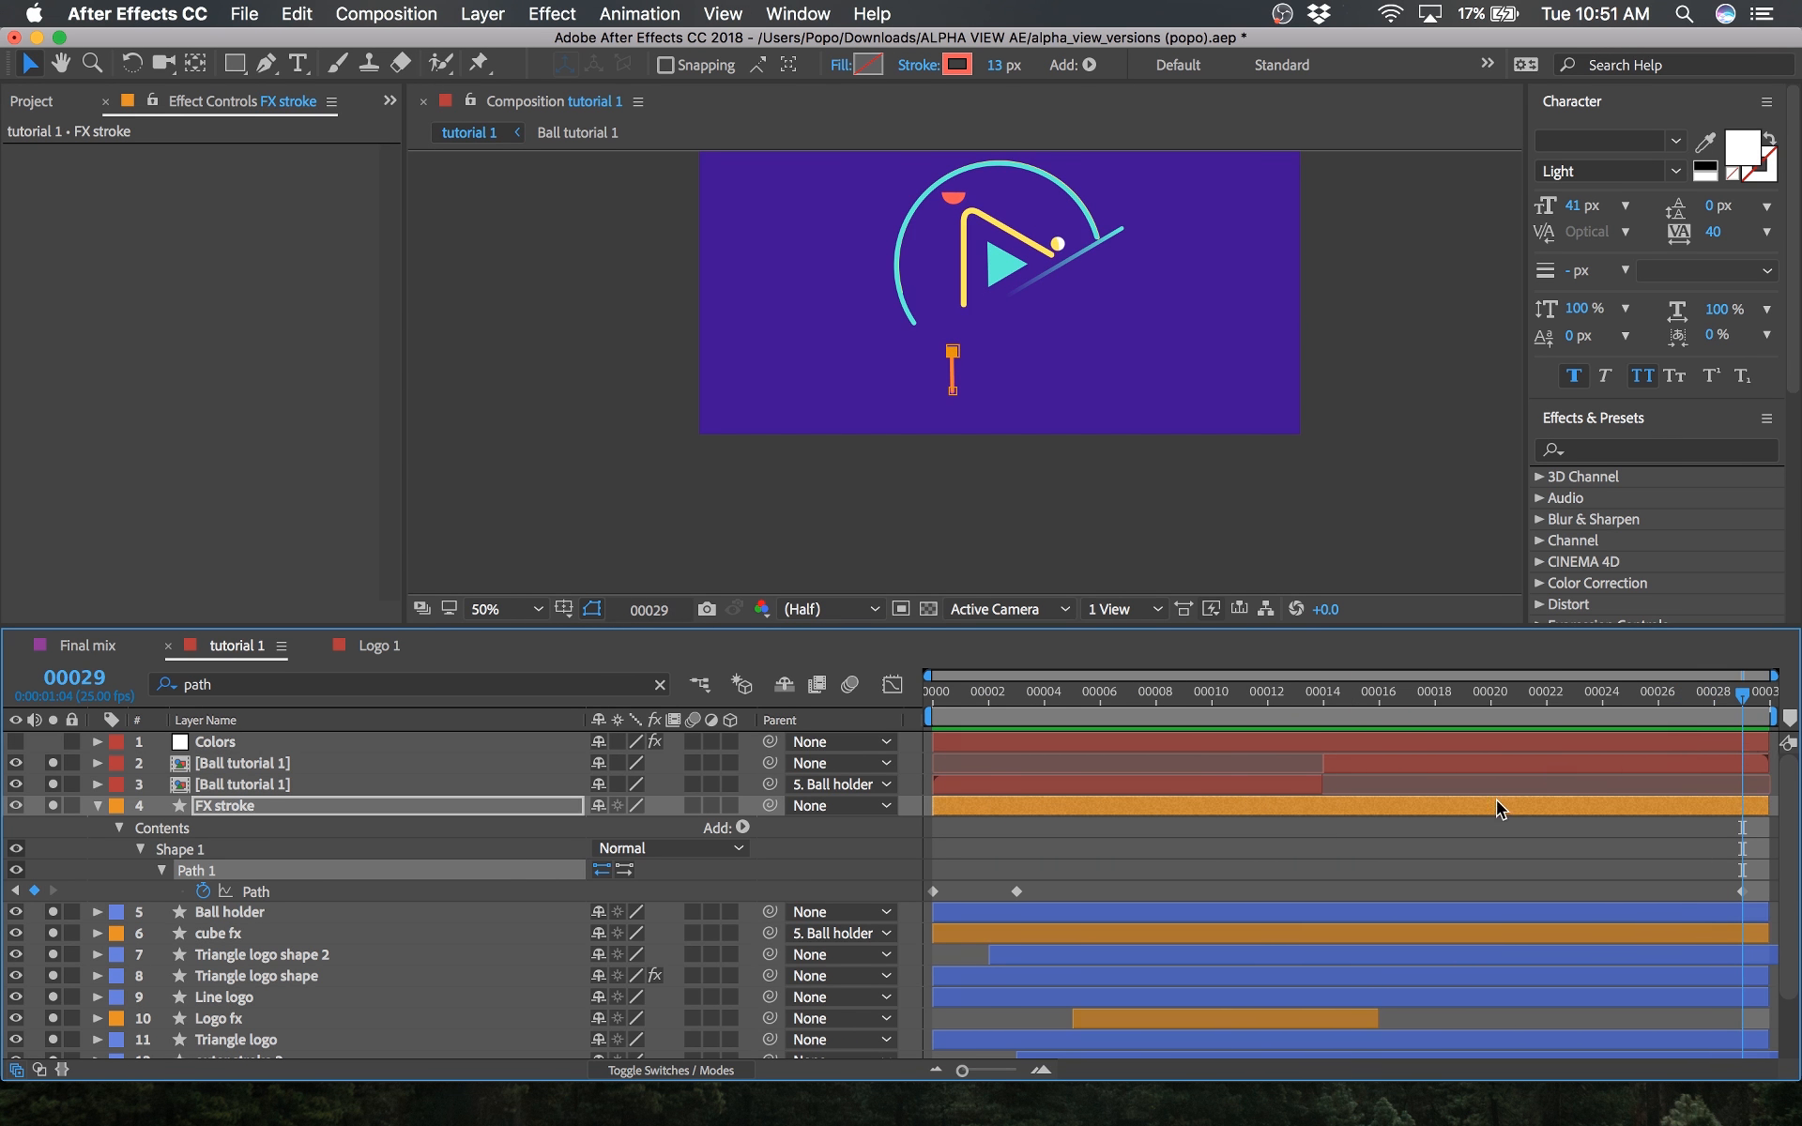
key("space")
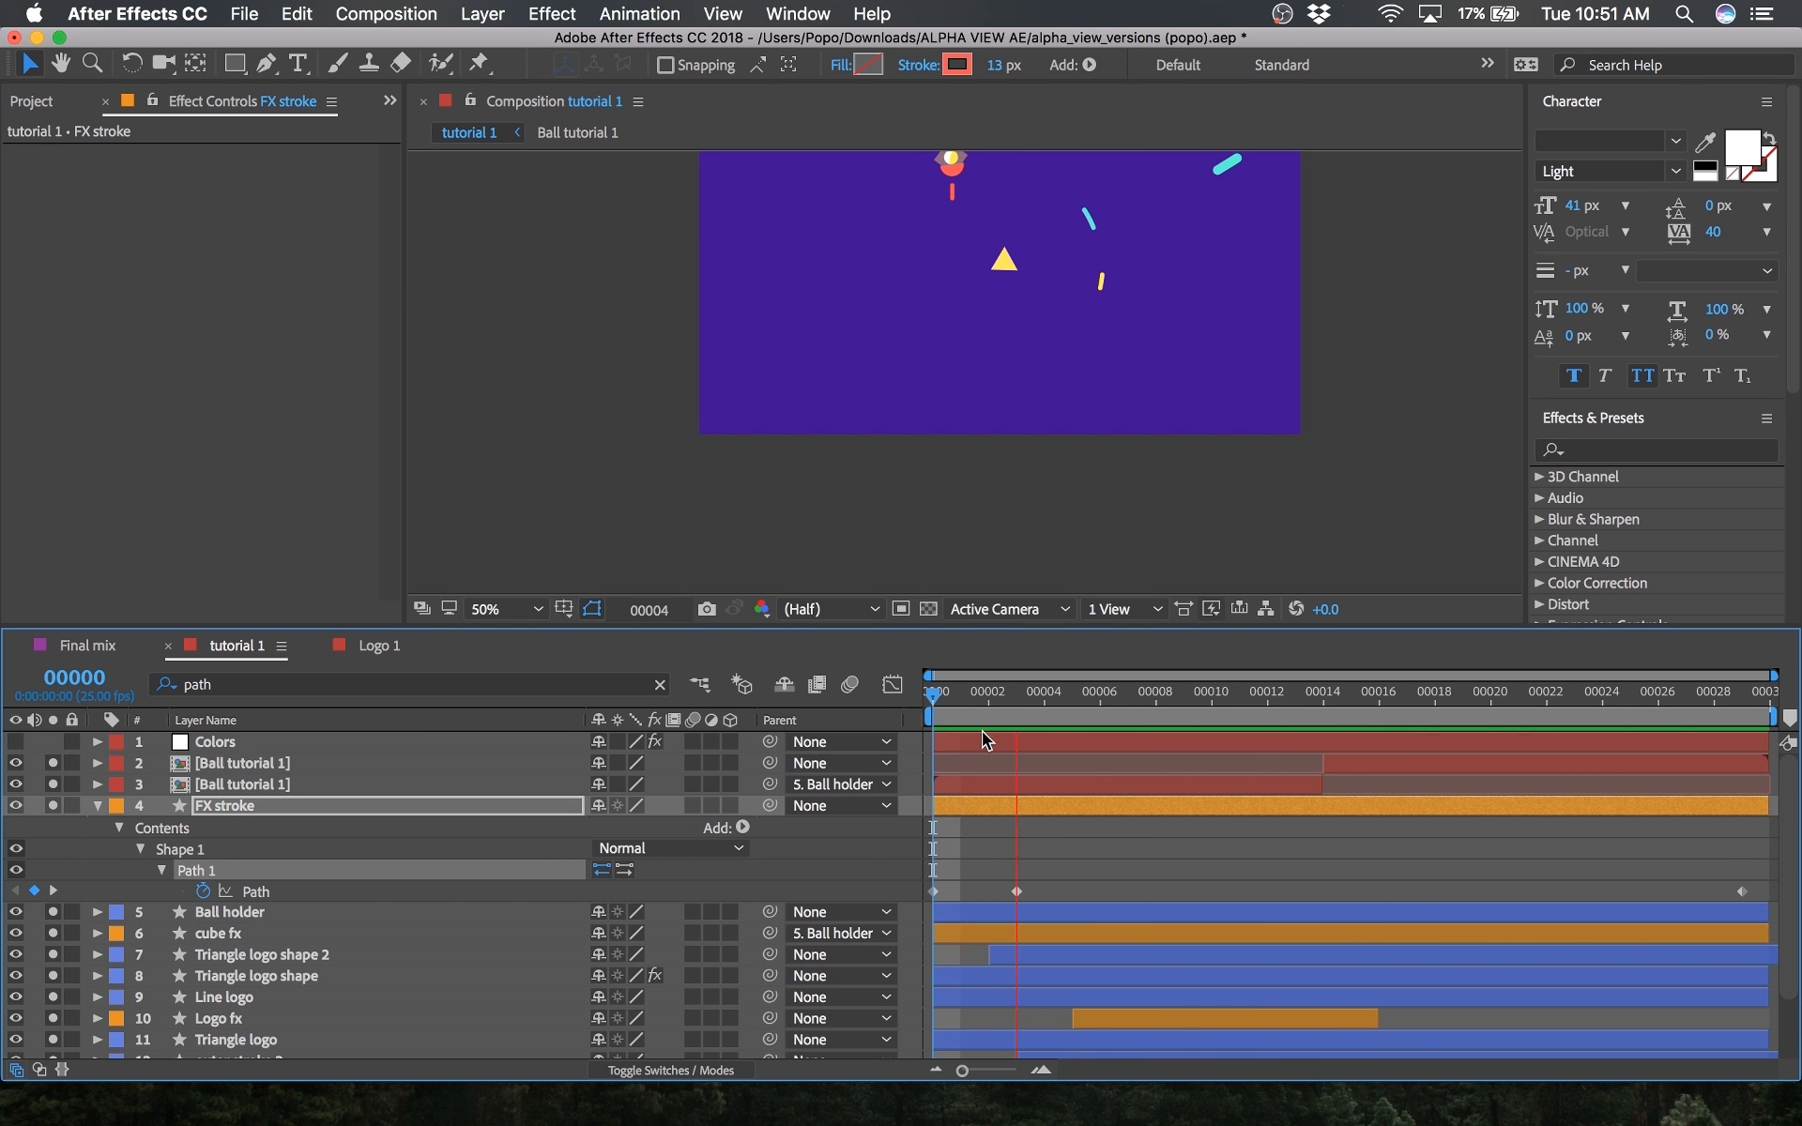
Step: Apply Easy Ease to all three FX stroke Path keyframes at frames 0, 3 and 29
key("space")
left_click(932, 857)
left_click_drag(931, 864, 1788, 915)
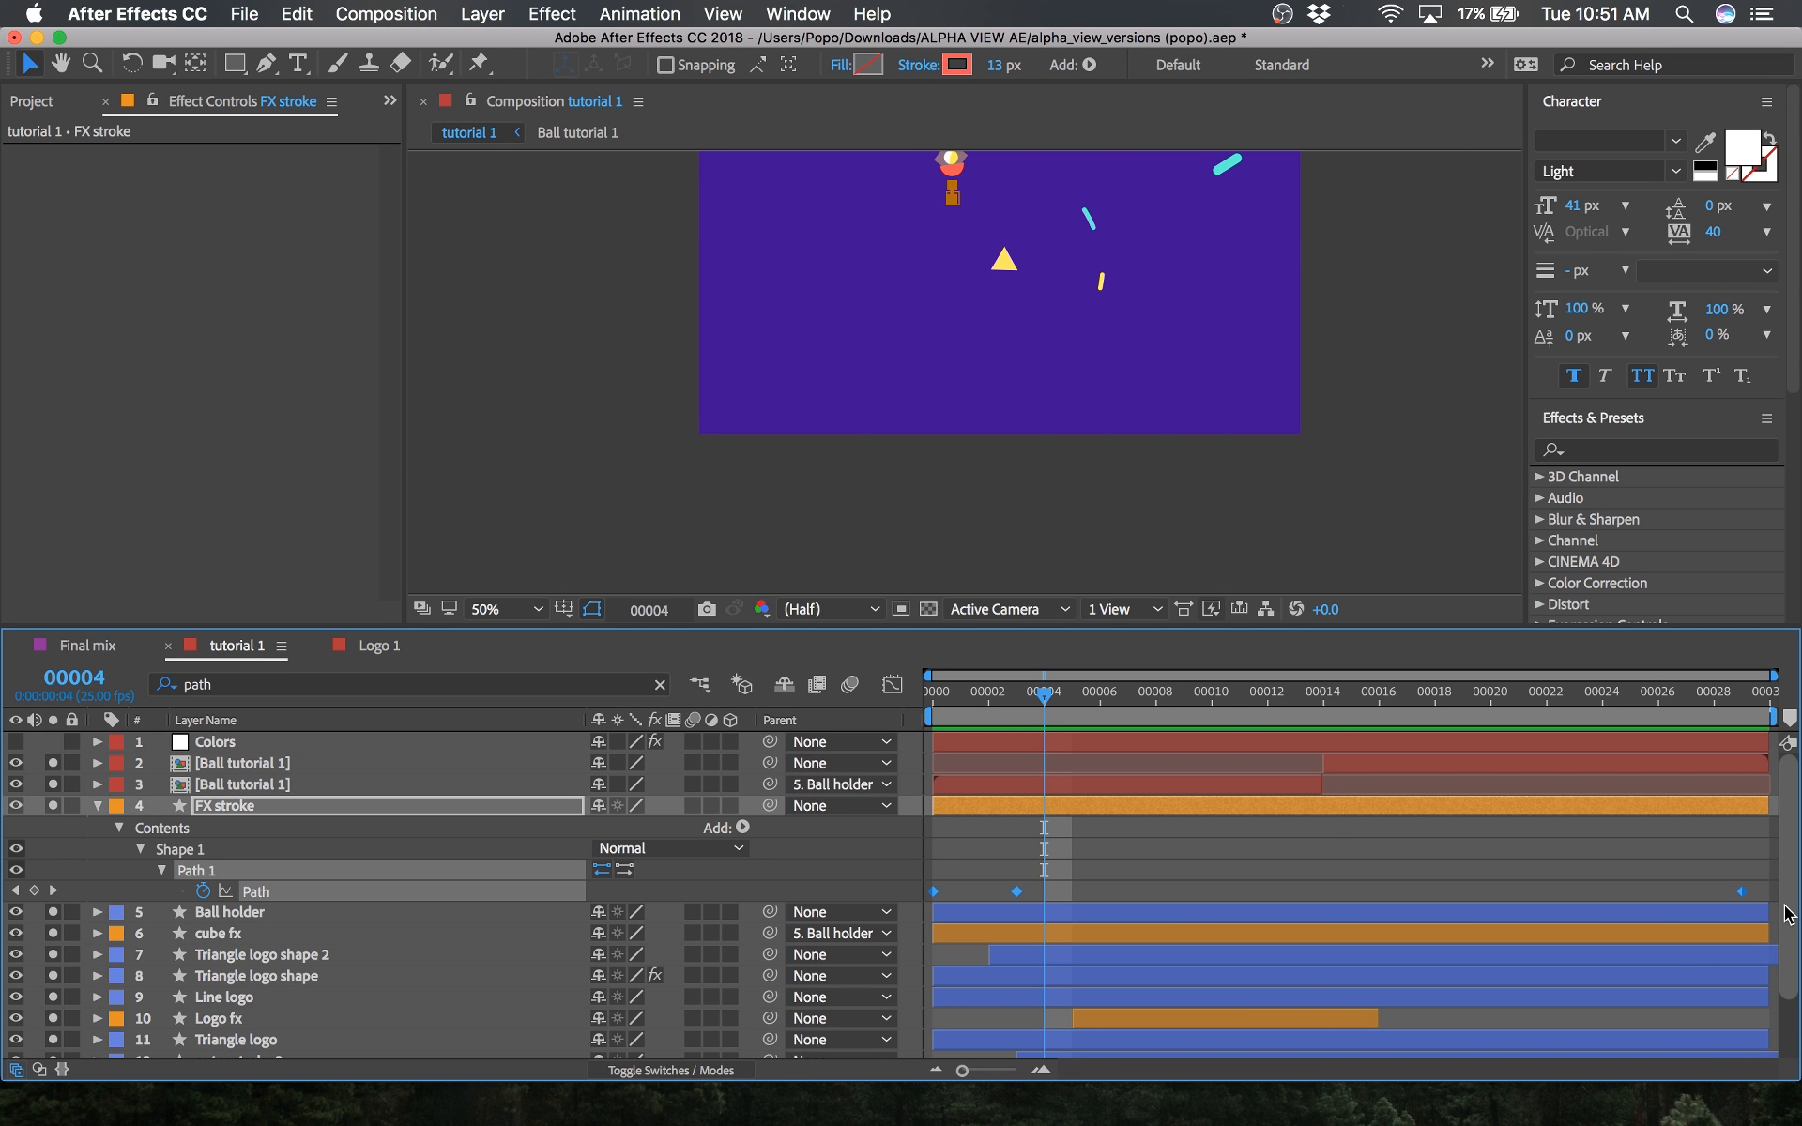
left_click(1684, 843)
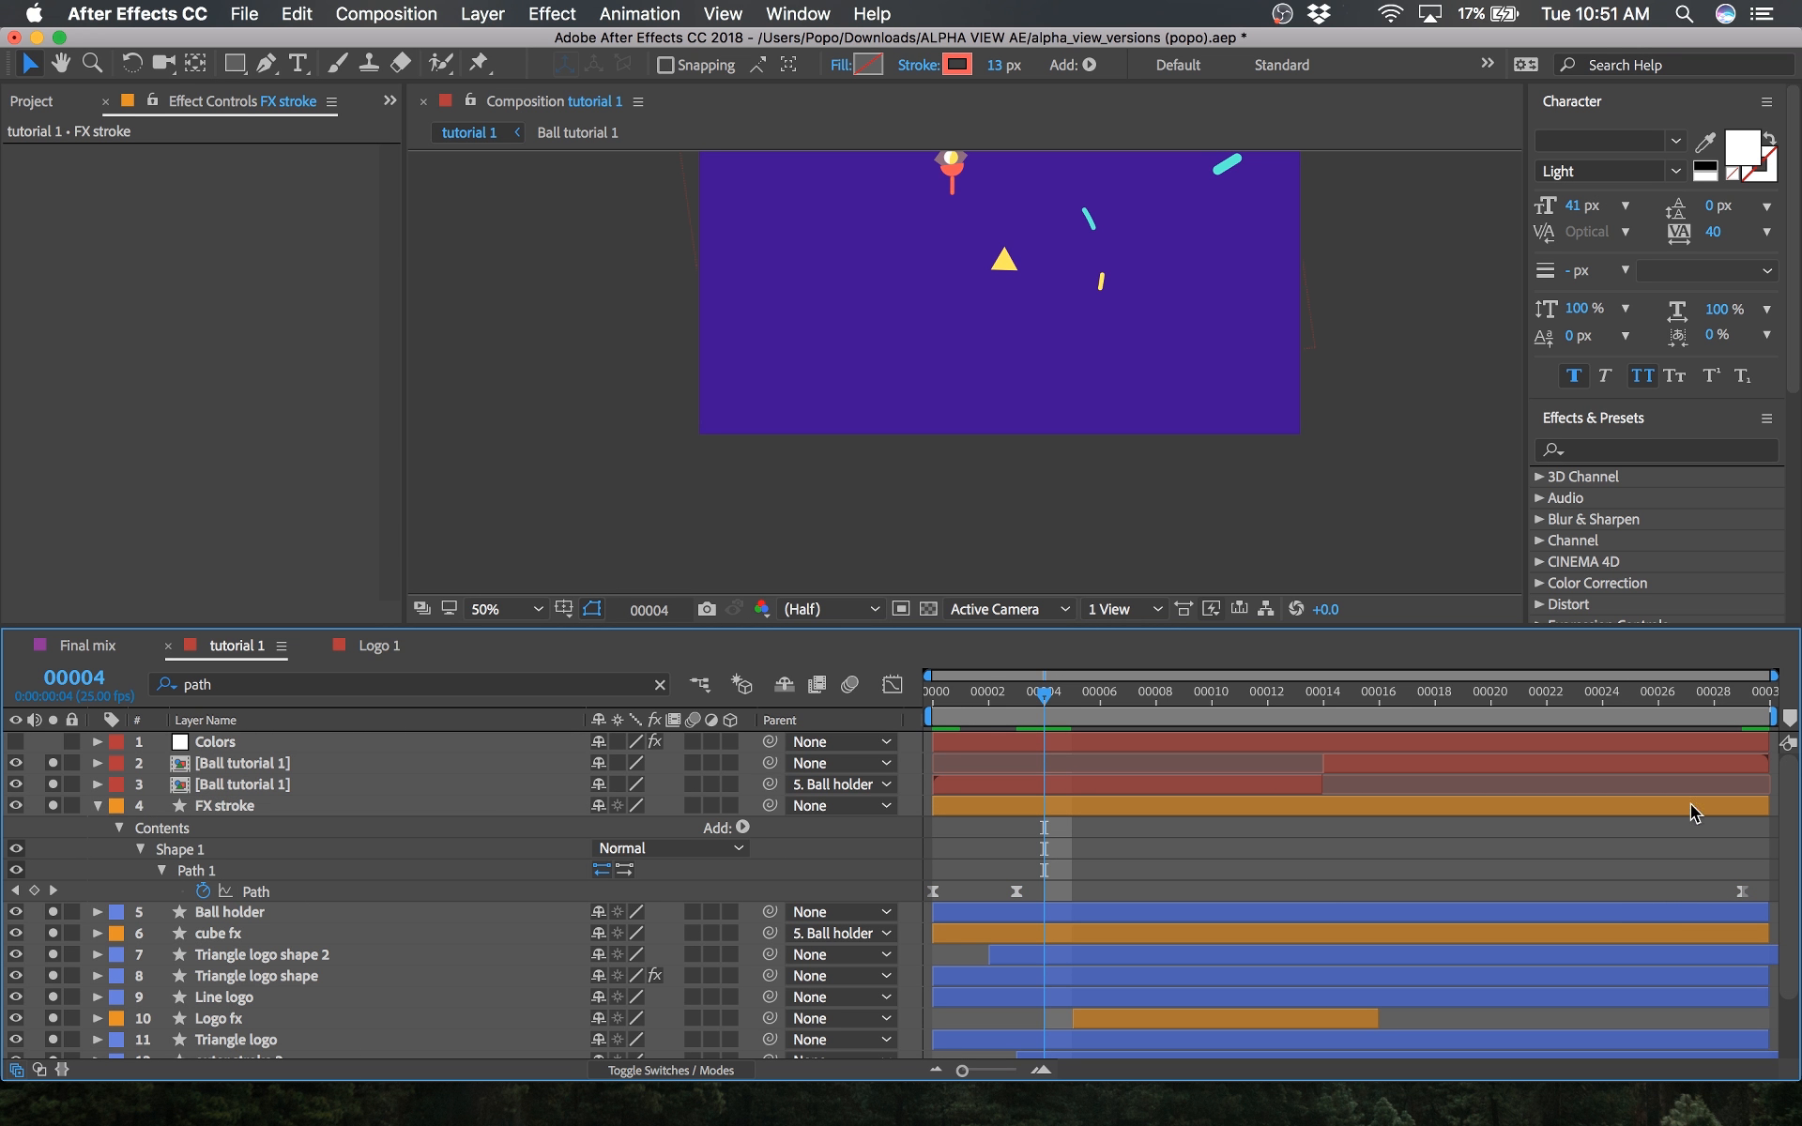
Step: At frame 29, nudge the upper point of the FX stroke path sideways so the line is exactly vertical
left_click_drag(1723, 700, 1751, 713)
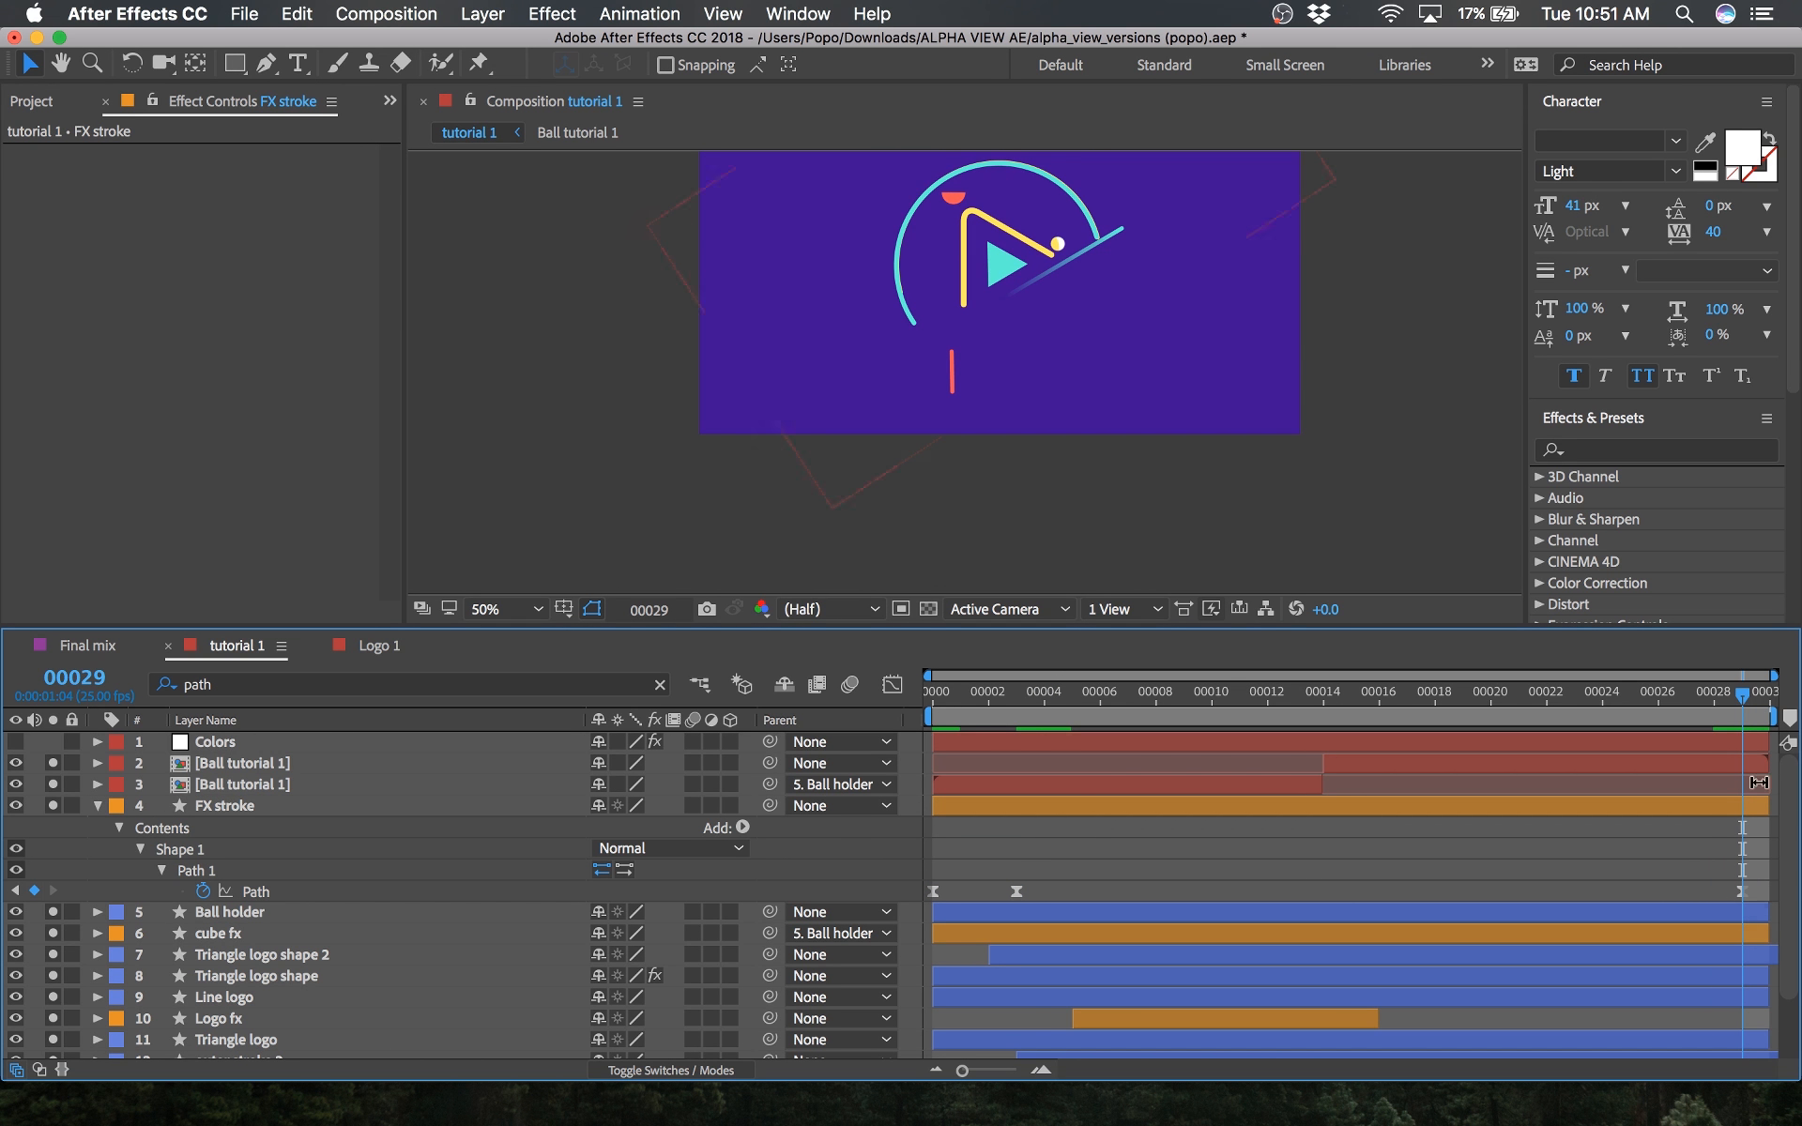
left_click(1742, 892)
key("period")
key("period")
key("period")
key("period")
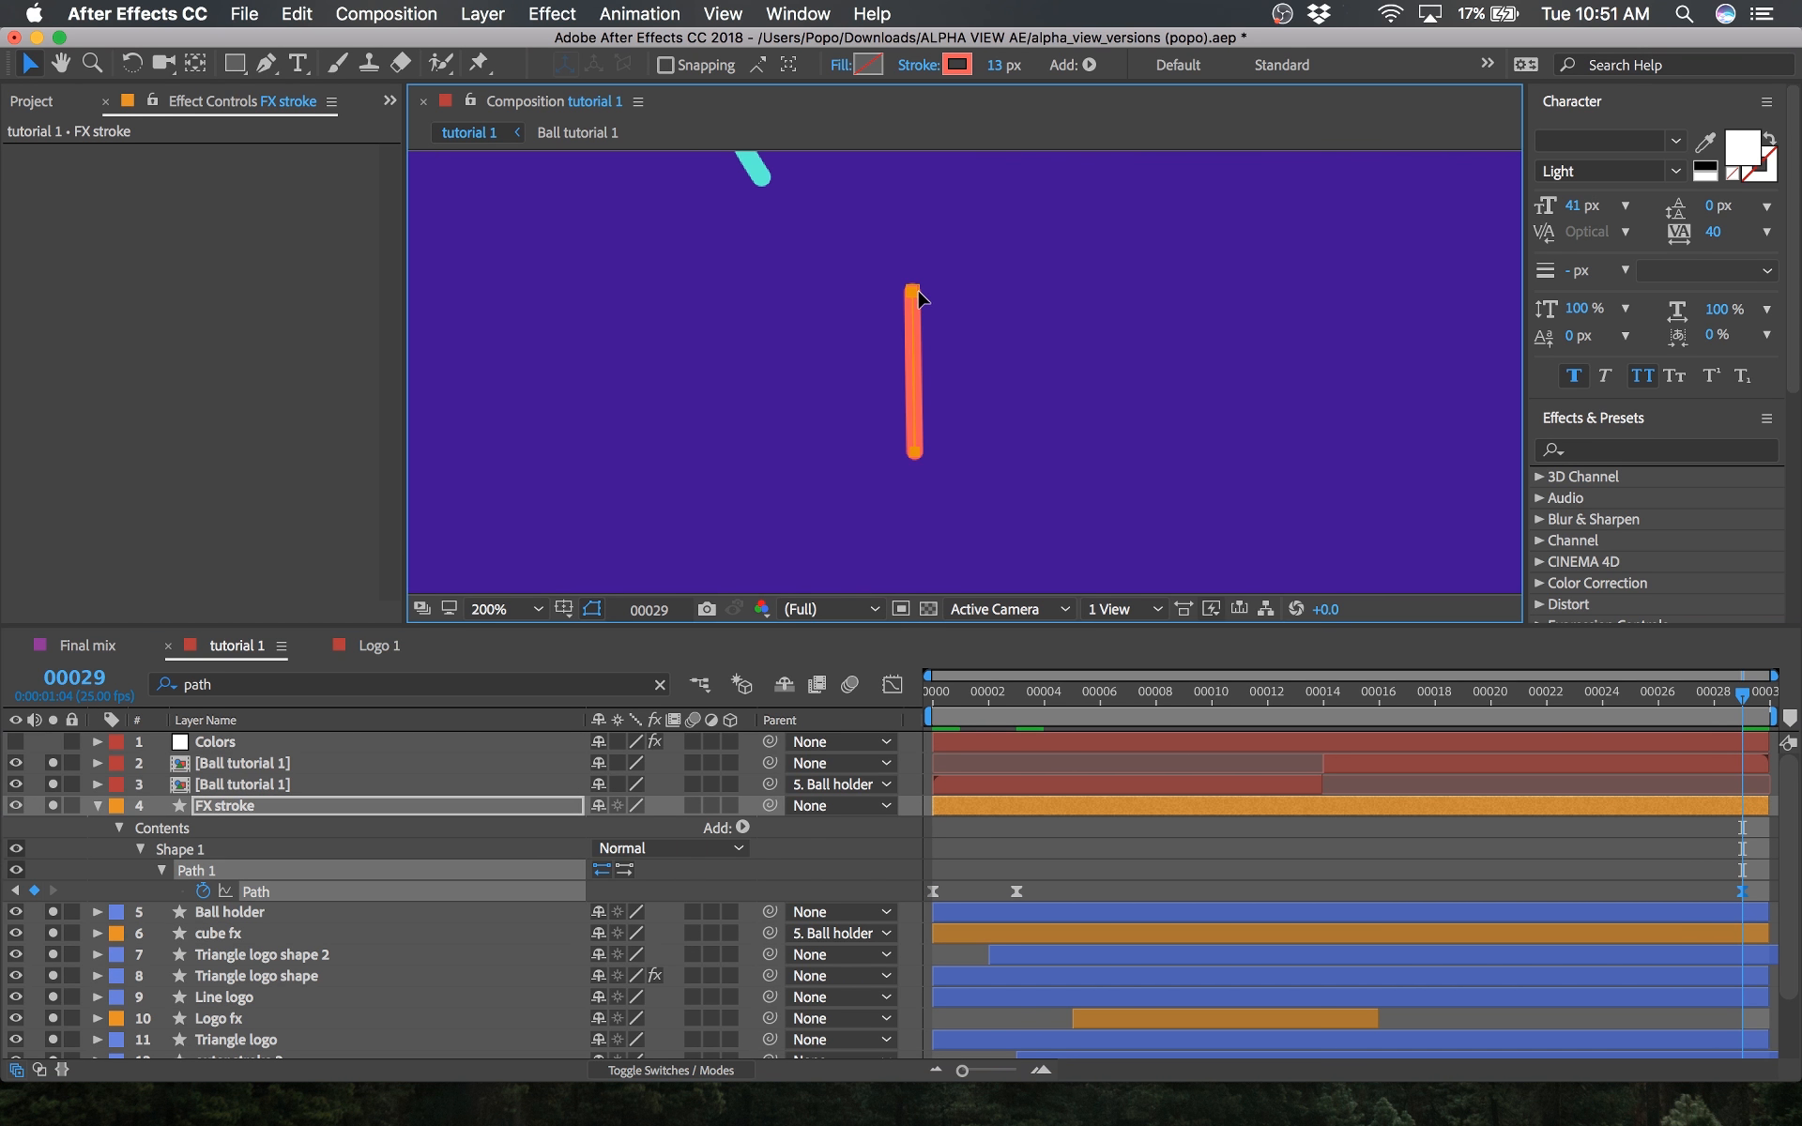
left_click_drag(915, 288, 918, 288)
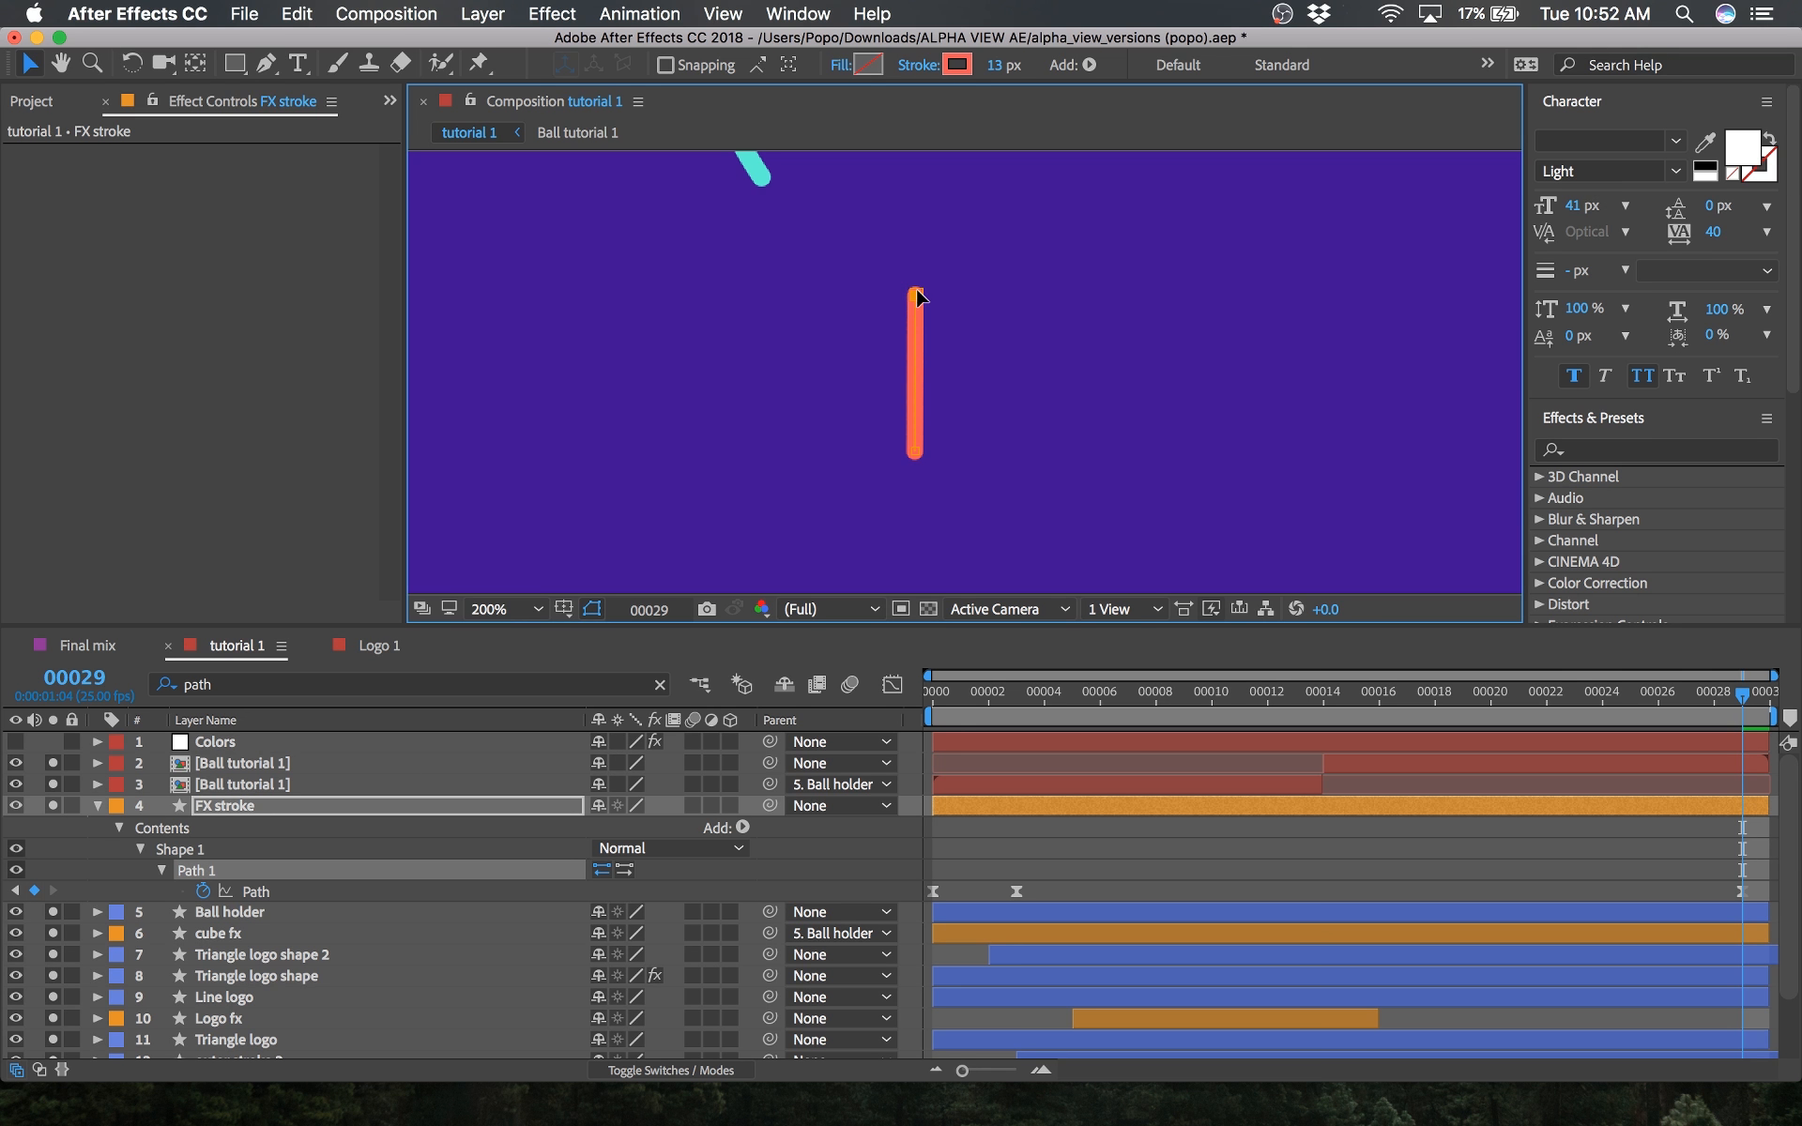
Step: Preview the straightened FX stroke animation from frame 0 with the whole composition in view
left_click_drag(1742, 694, 933, 695)
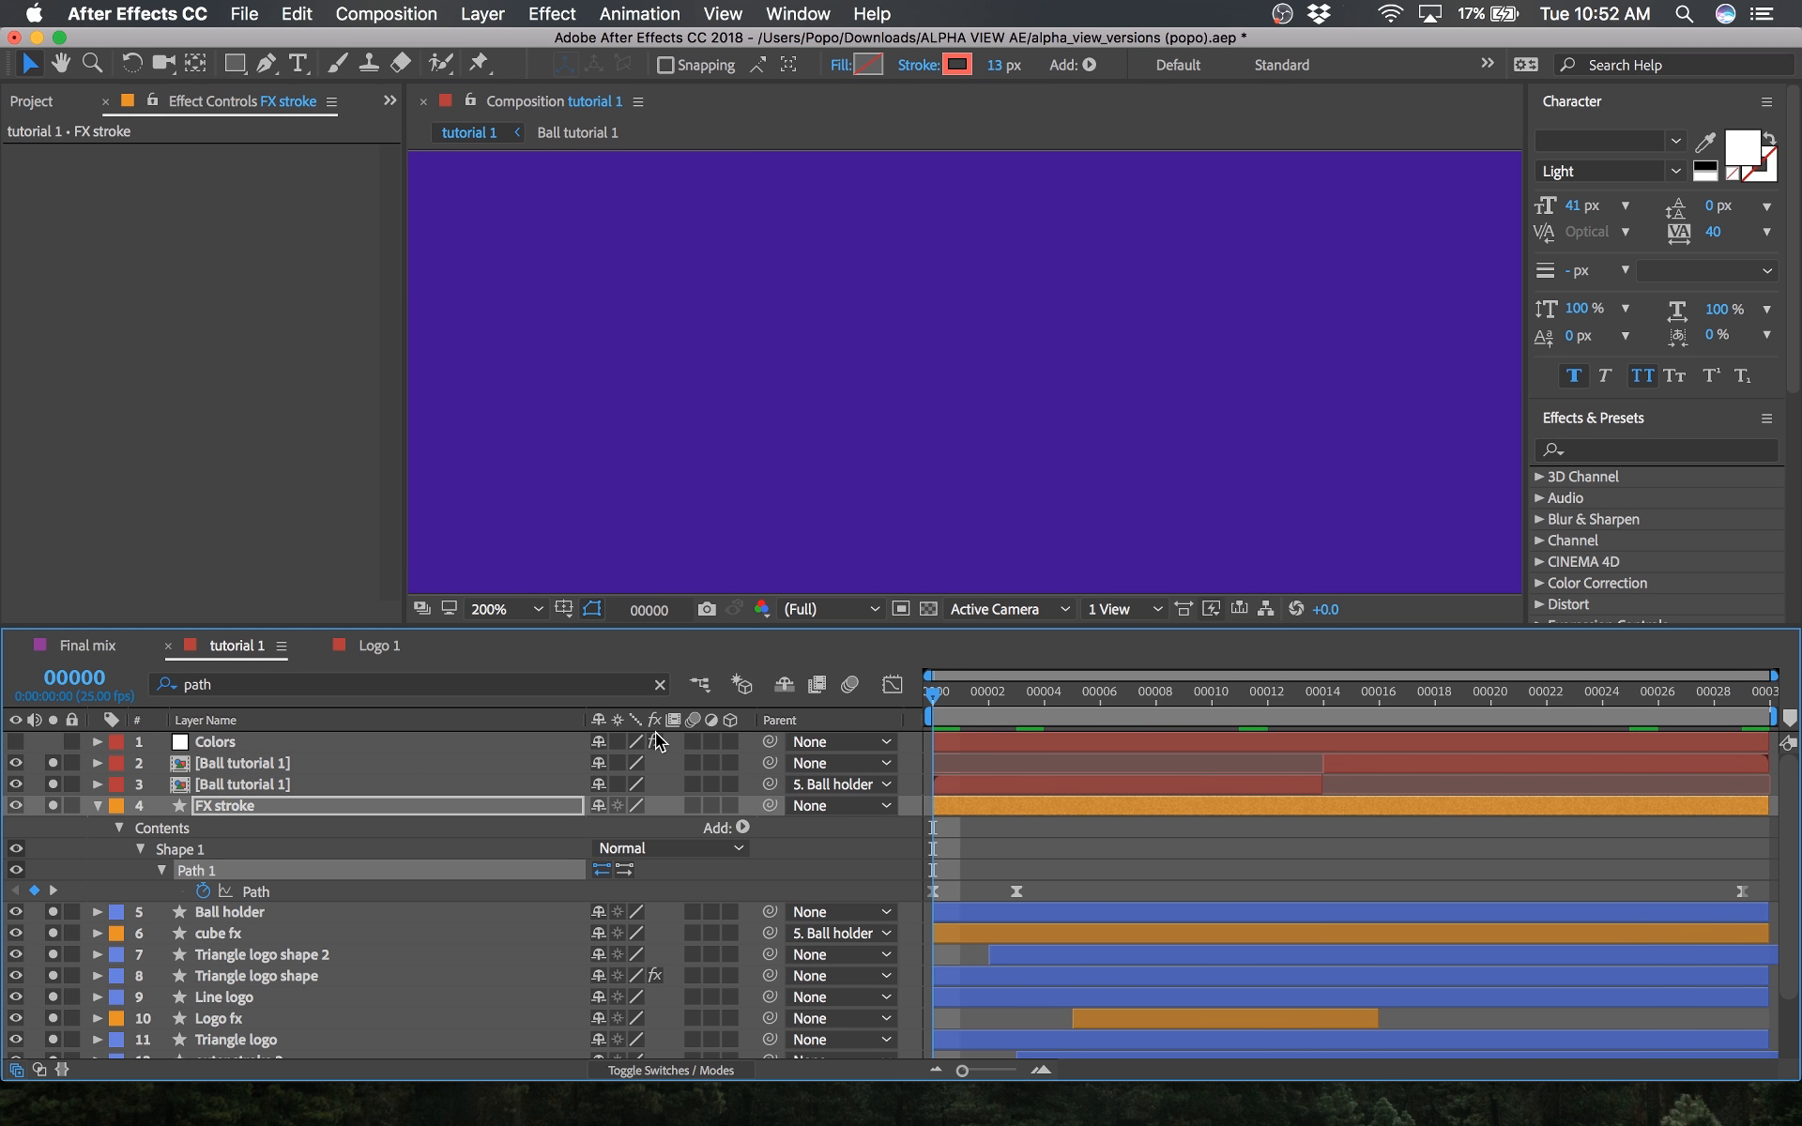
key("space")
key("space")
scroll(944, 450, "down", 3)
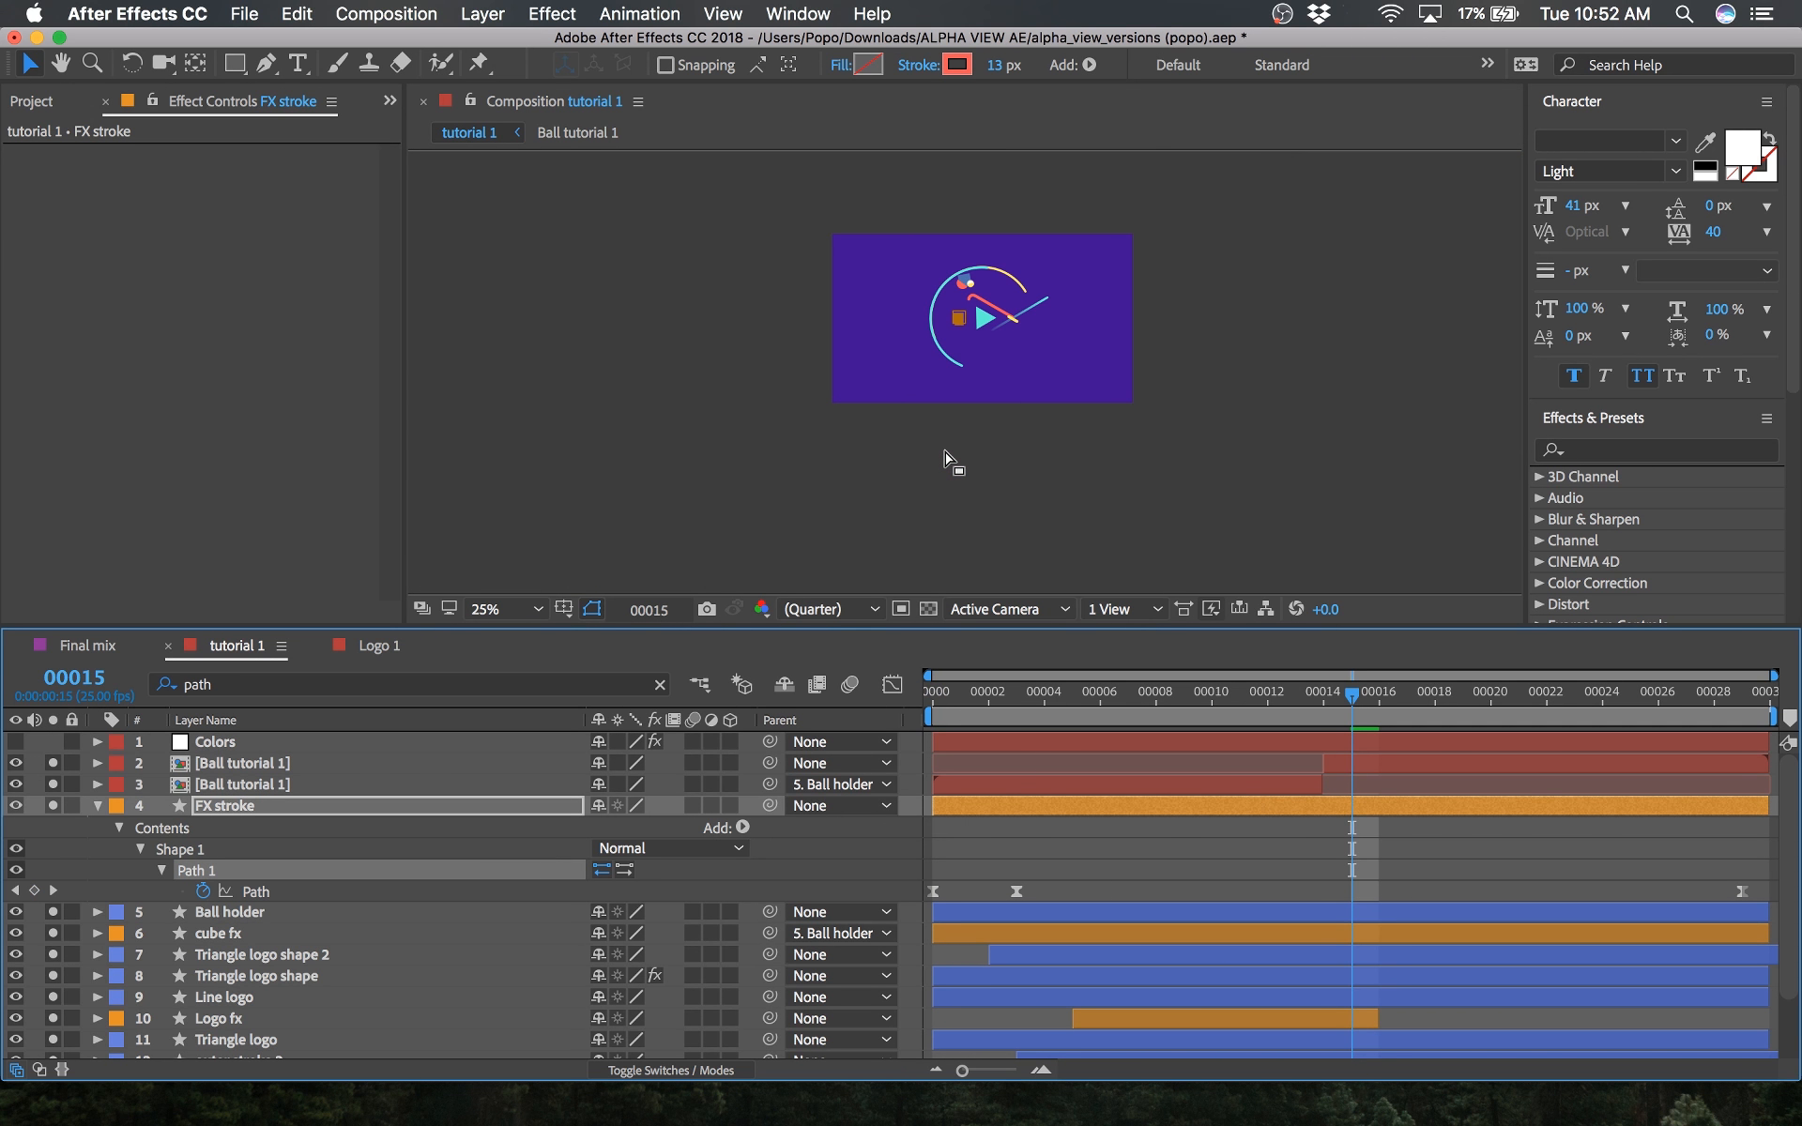
scroll(944, 452, "up", 1)
Step: In the Path speed graph, lengthen the incoming and outgoing ease handles at frame 3 (outgoing influence 68.68%) and the incoming handle at frame 29
left_click_drag(943, 721, 1009, 706)
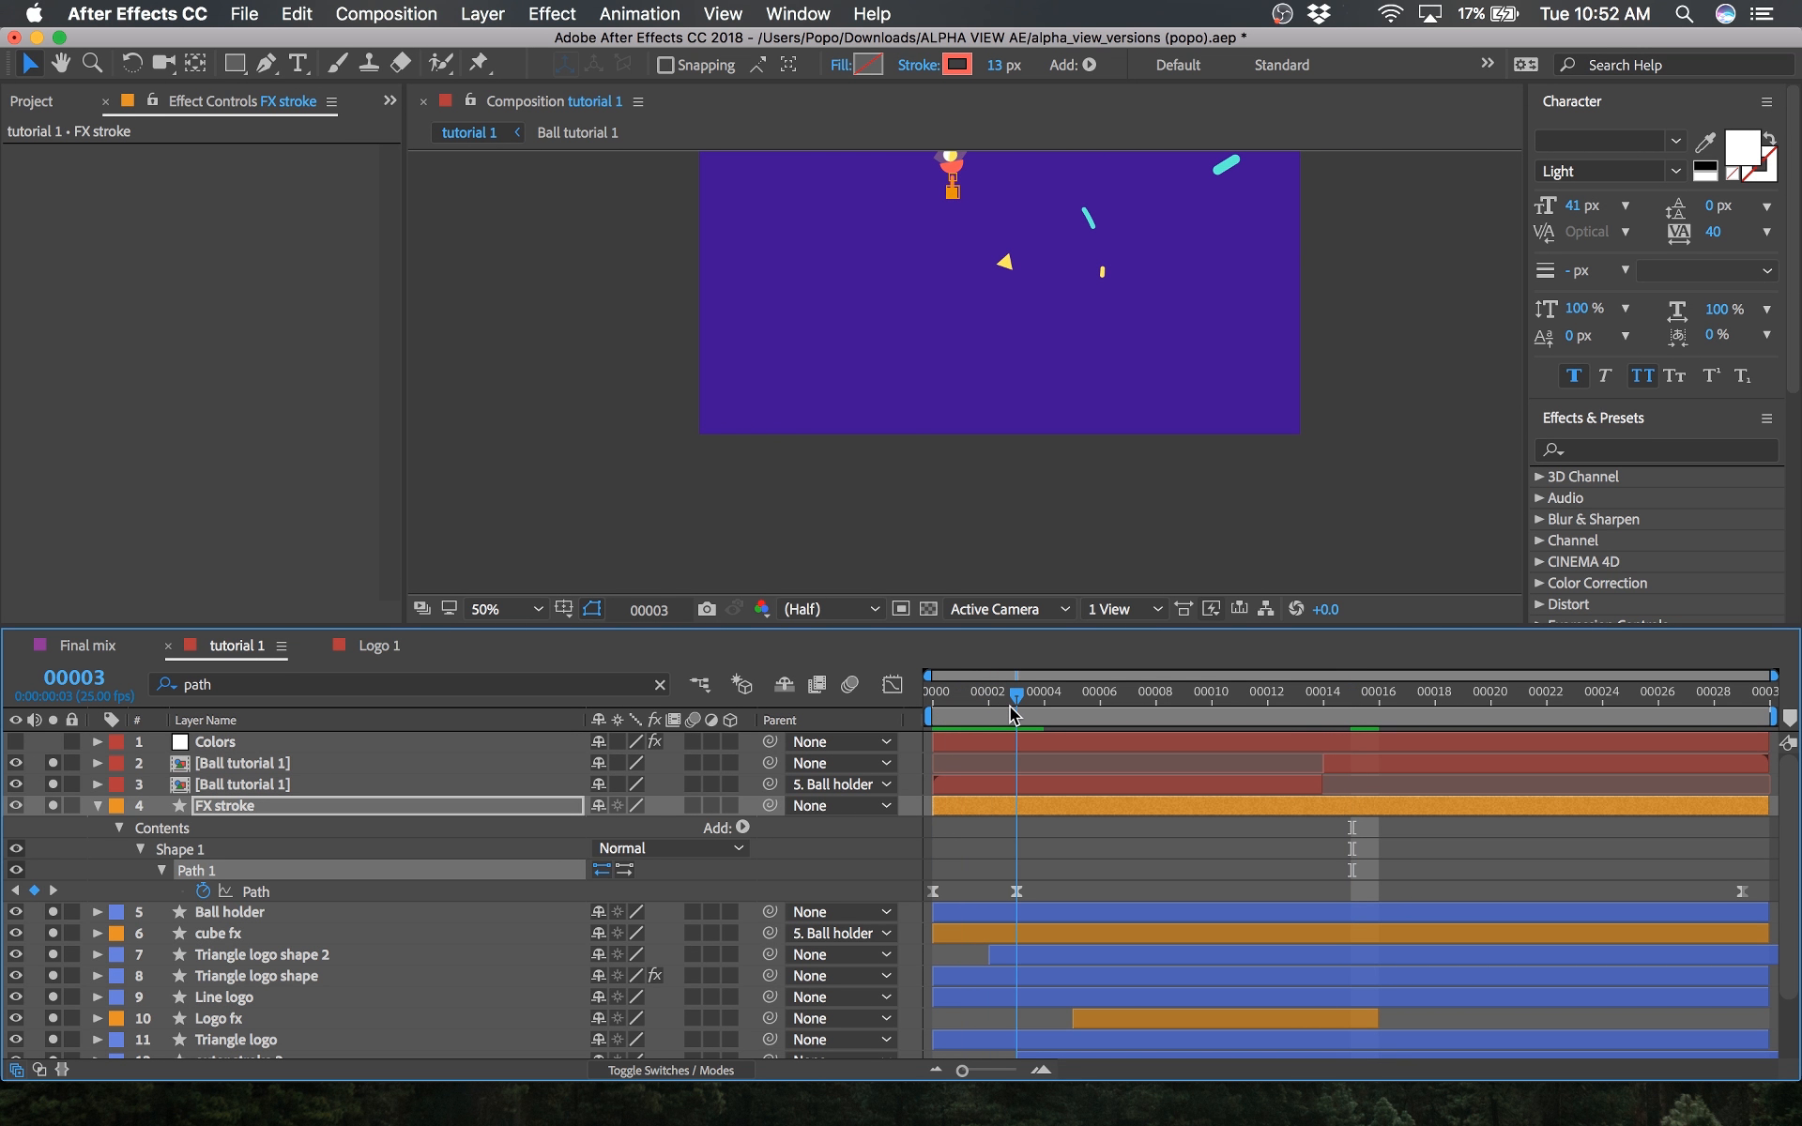
left_click(1018, 892)
left_click(892, 684)
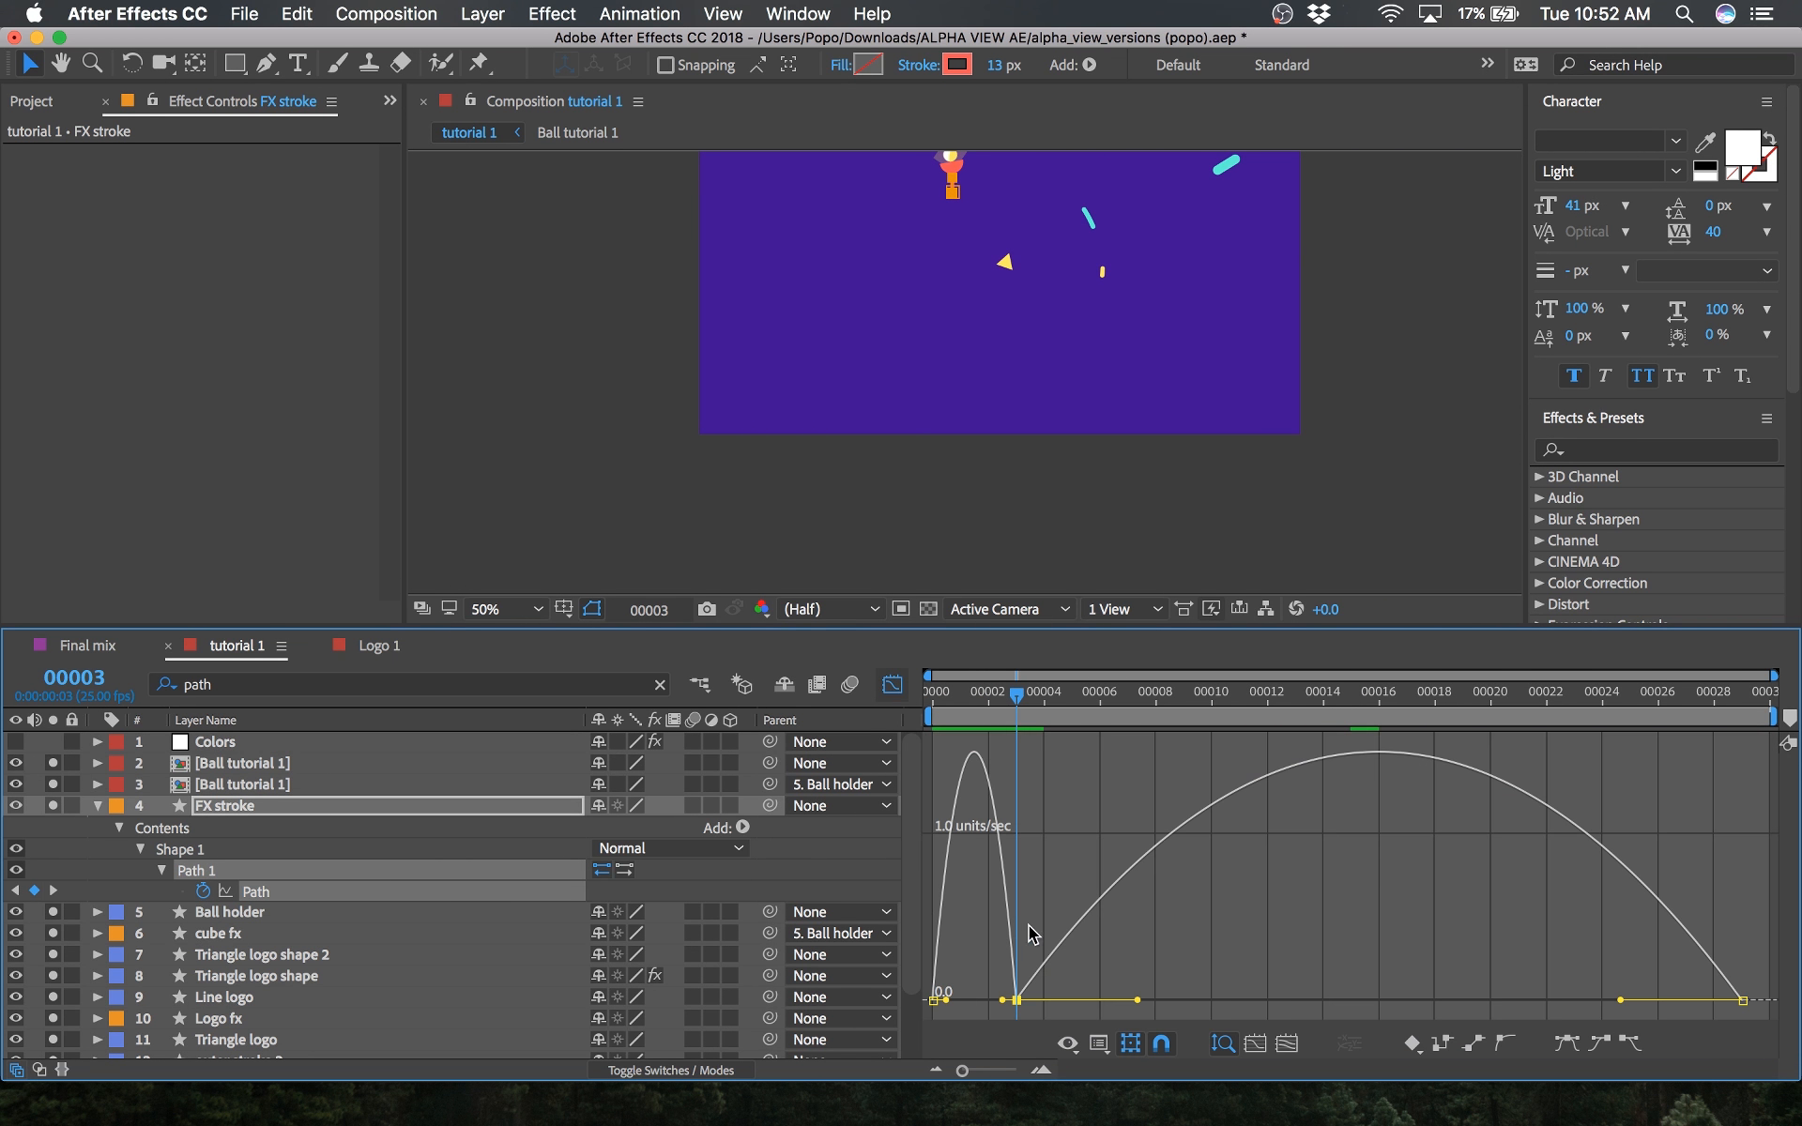
left_click(951, 1014)
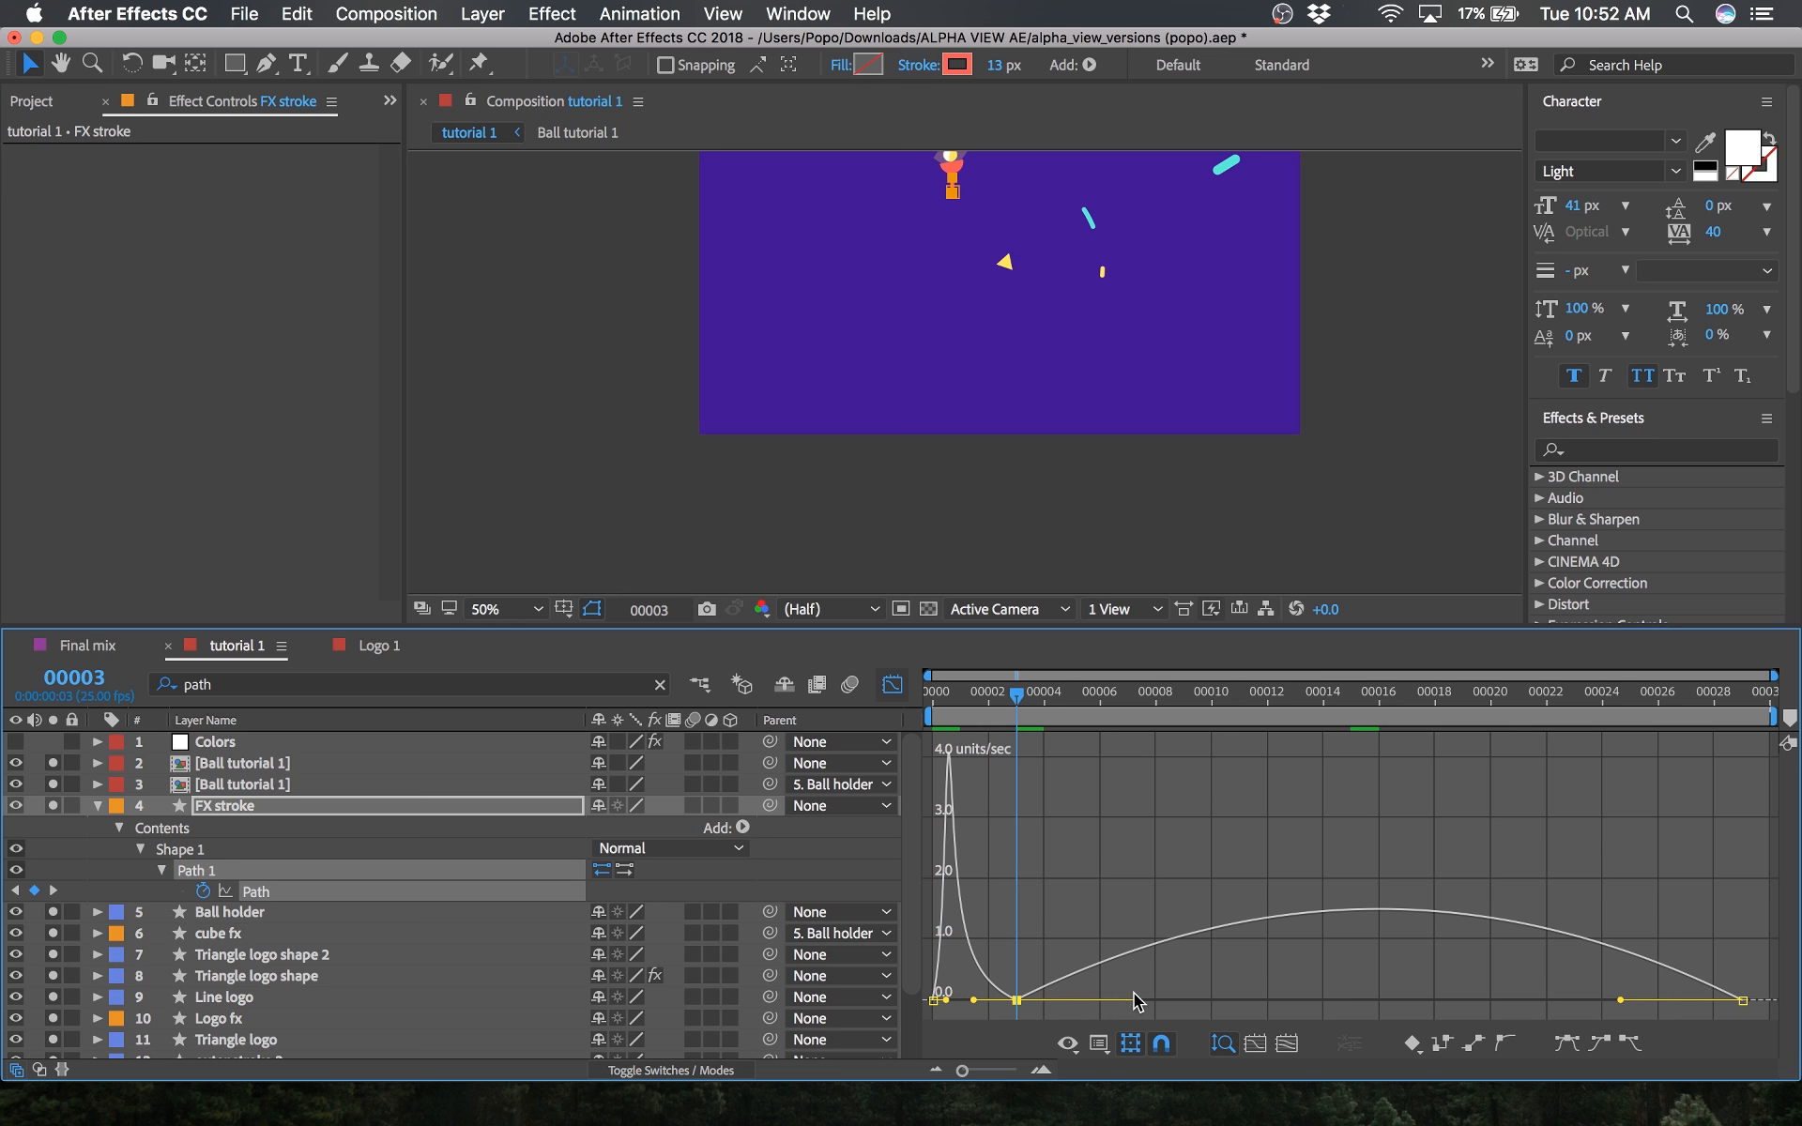
left_click_drag(1138, 1000, 1265, 1001)
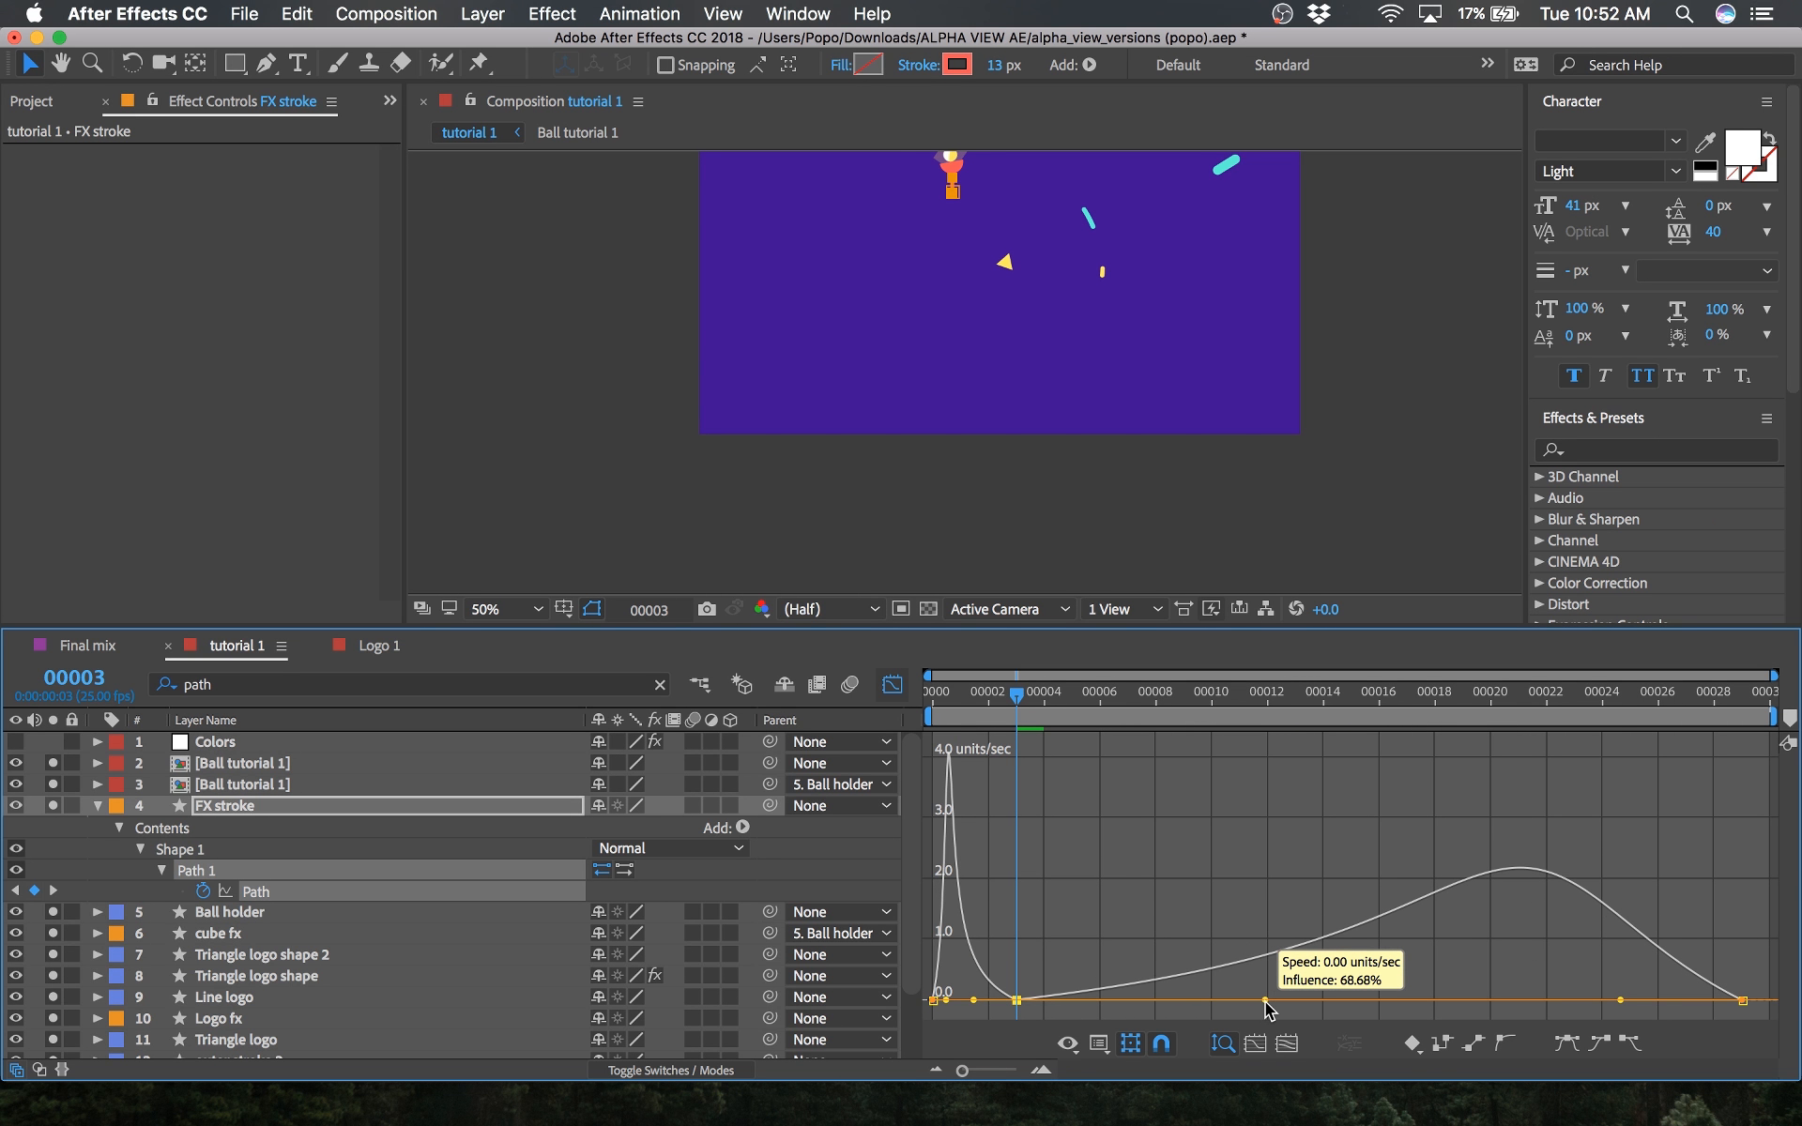
left_click_drag(1625, 1001, 1436, 1000)
Step: Preview the new easing from frame 0, scrub through the first frames, and return from the speed graph to the layer bars
key("space")
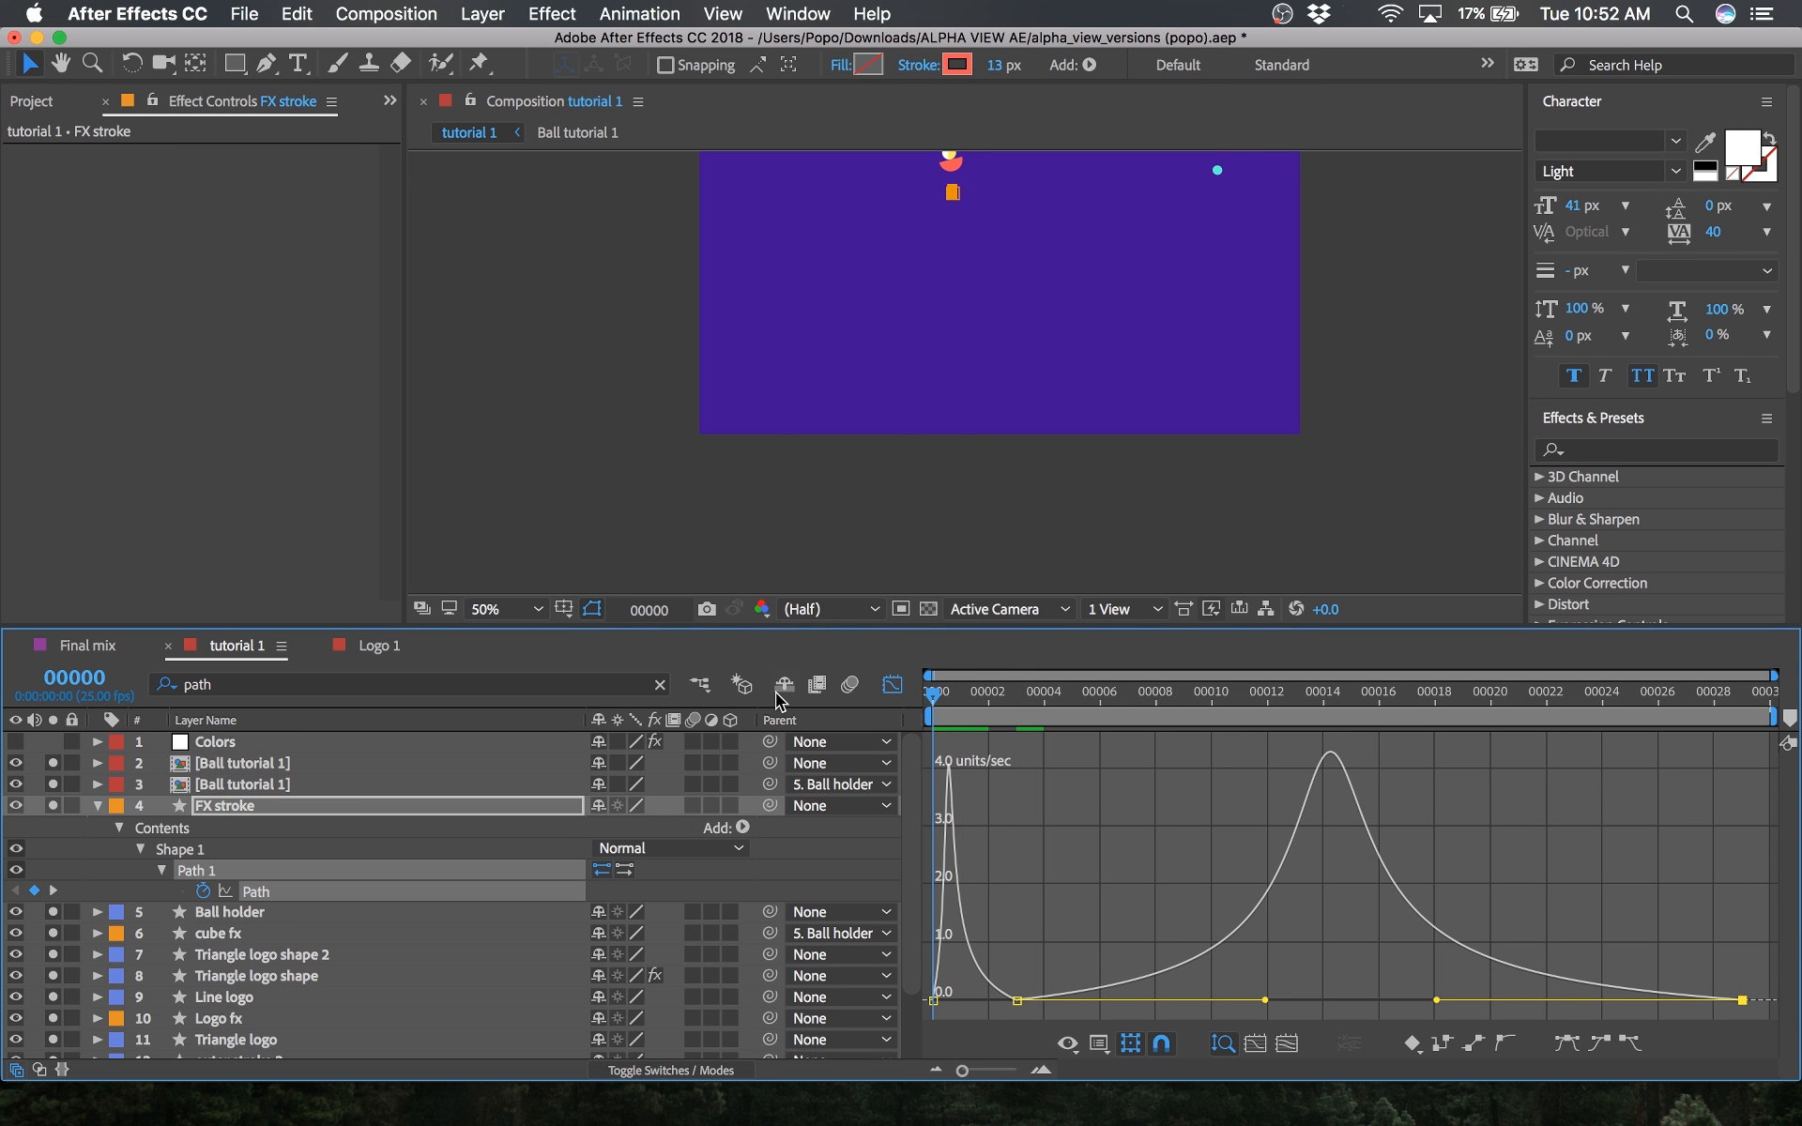
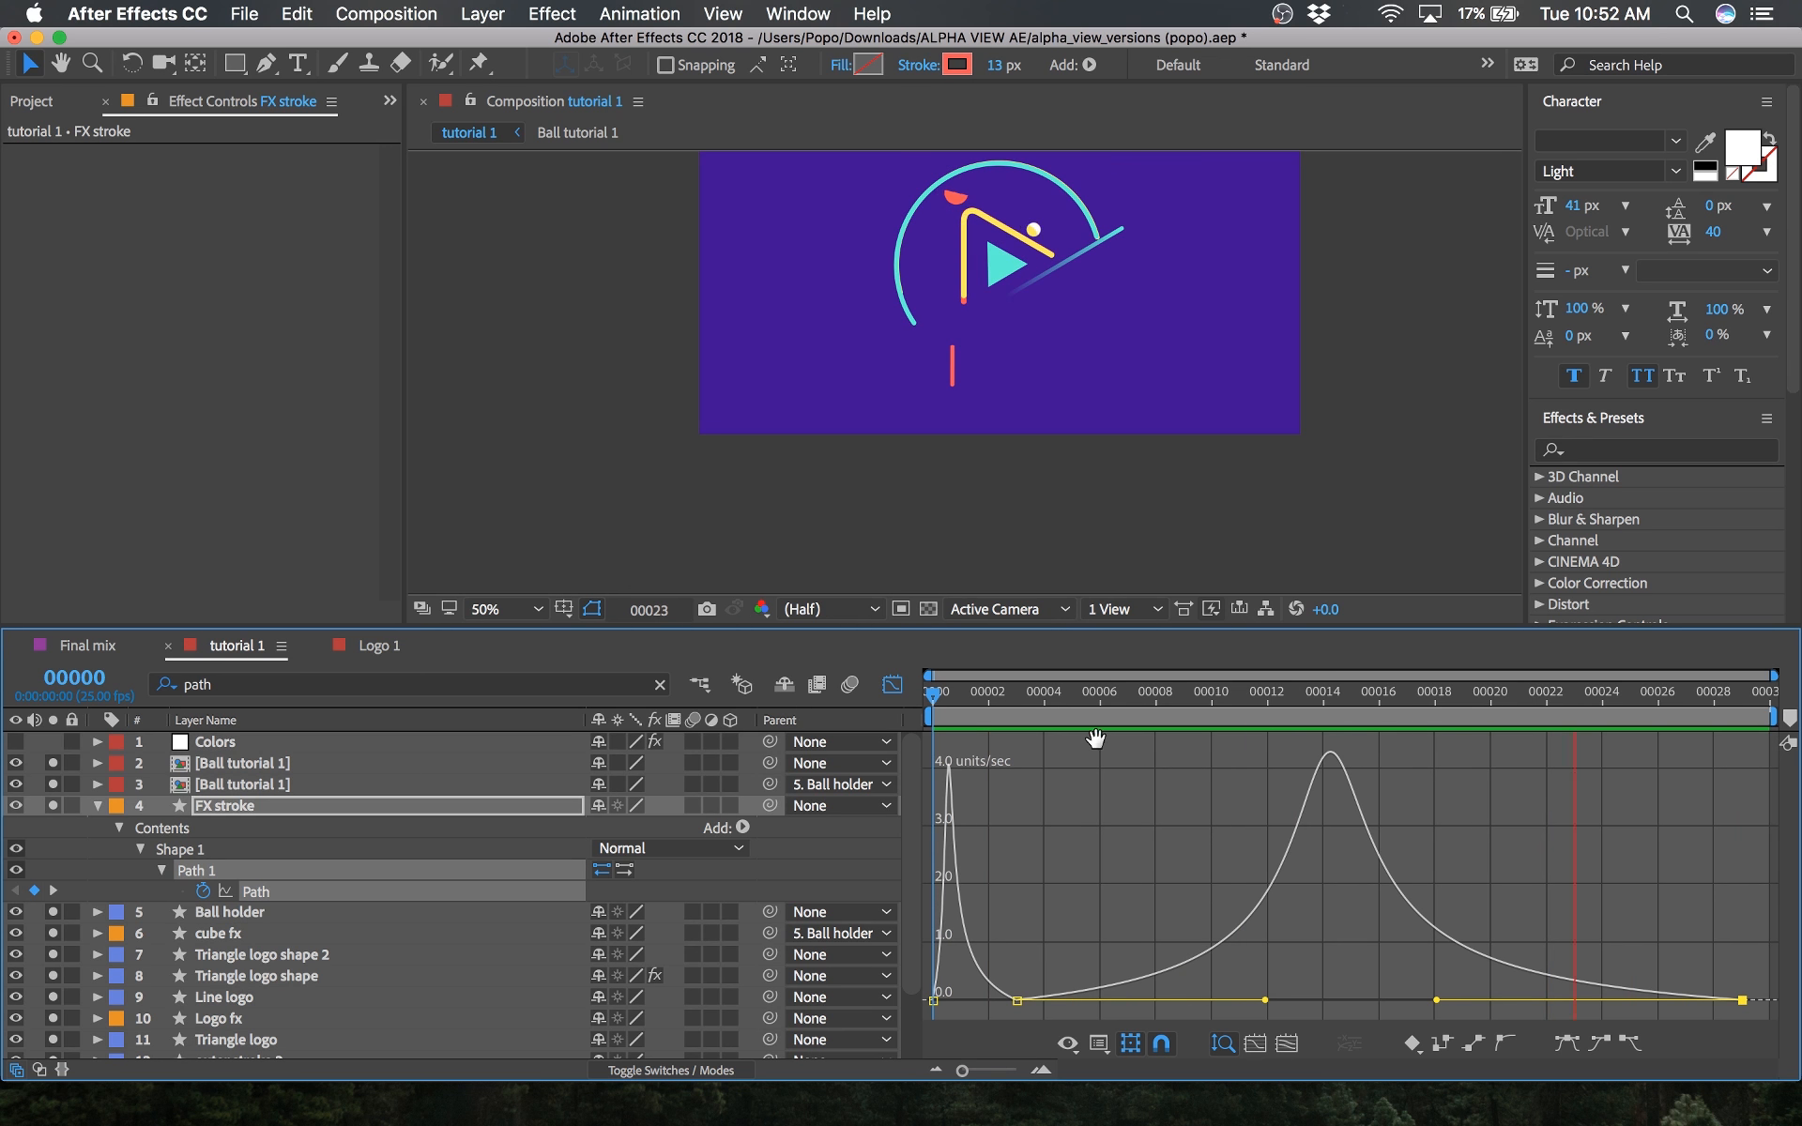
left_click(932, 696)
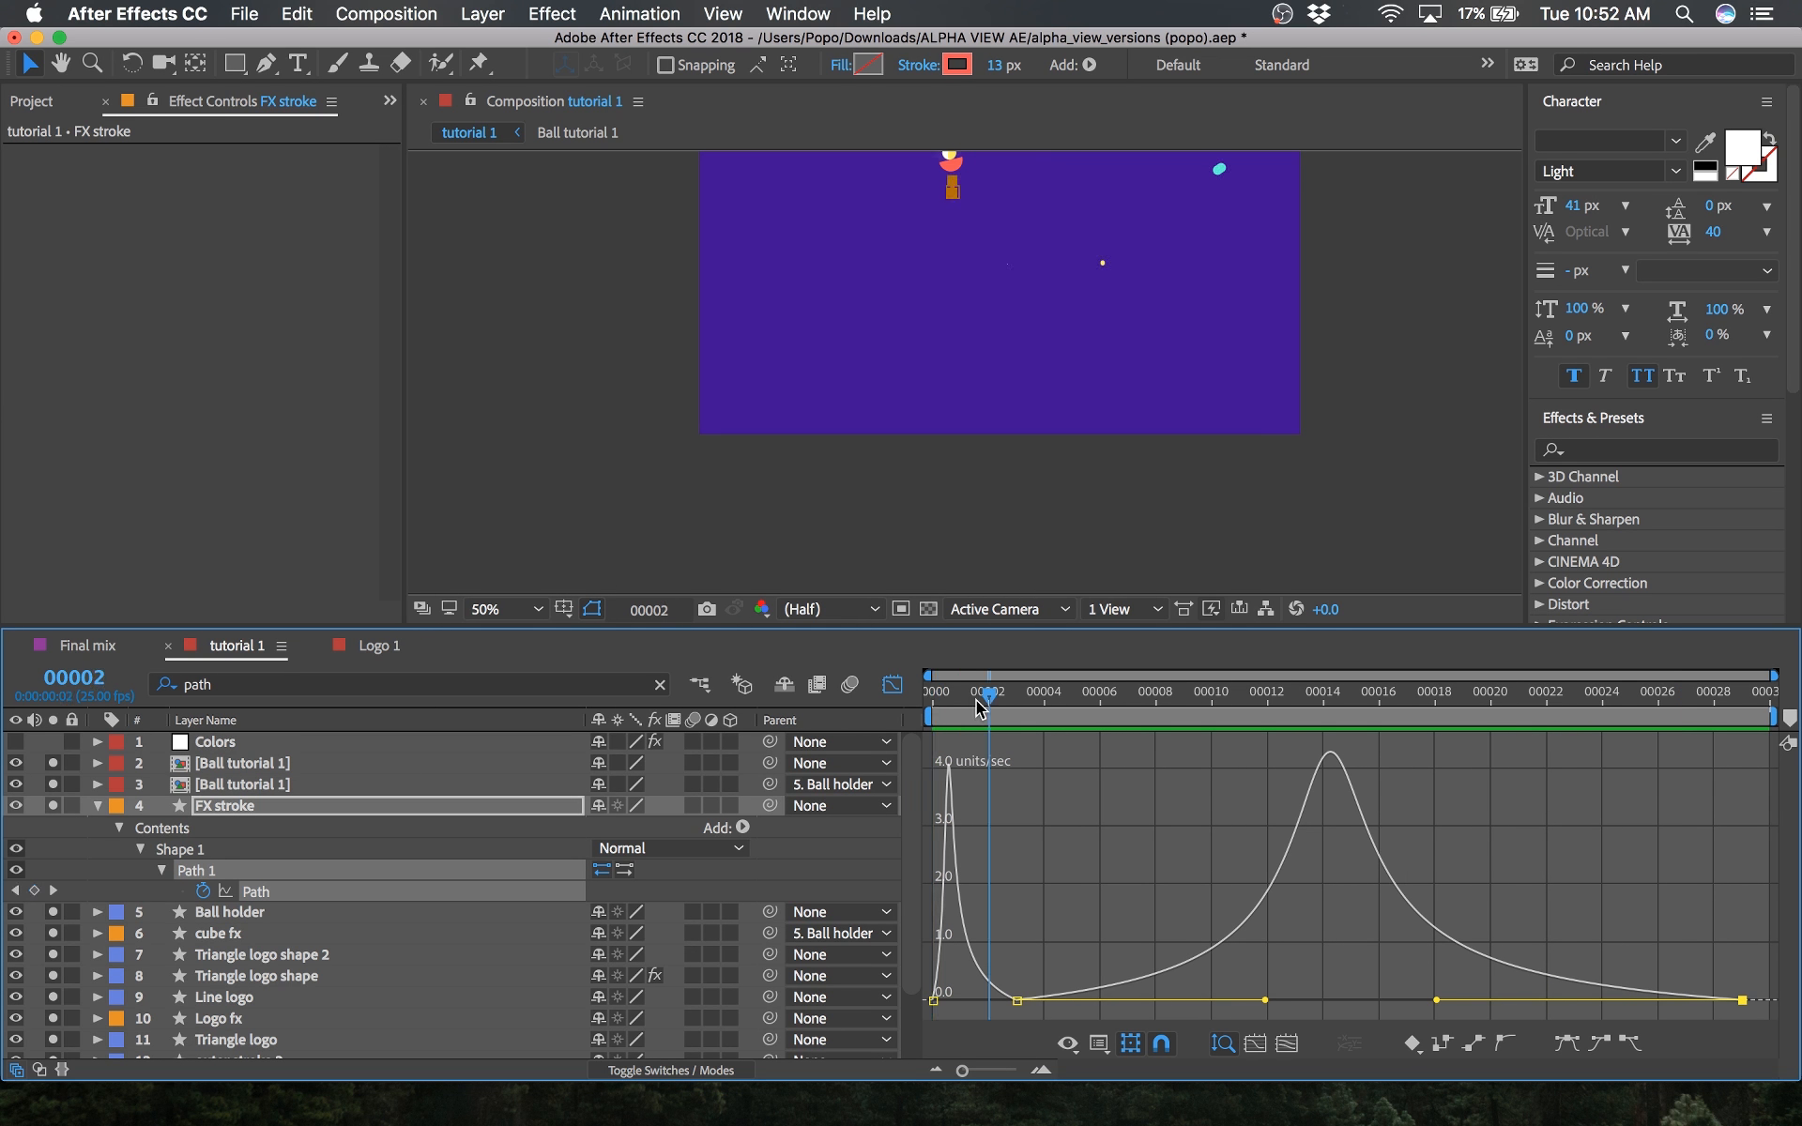
left_click_drag(1021, 716, 1109, 718)
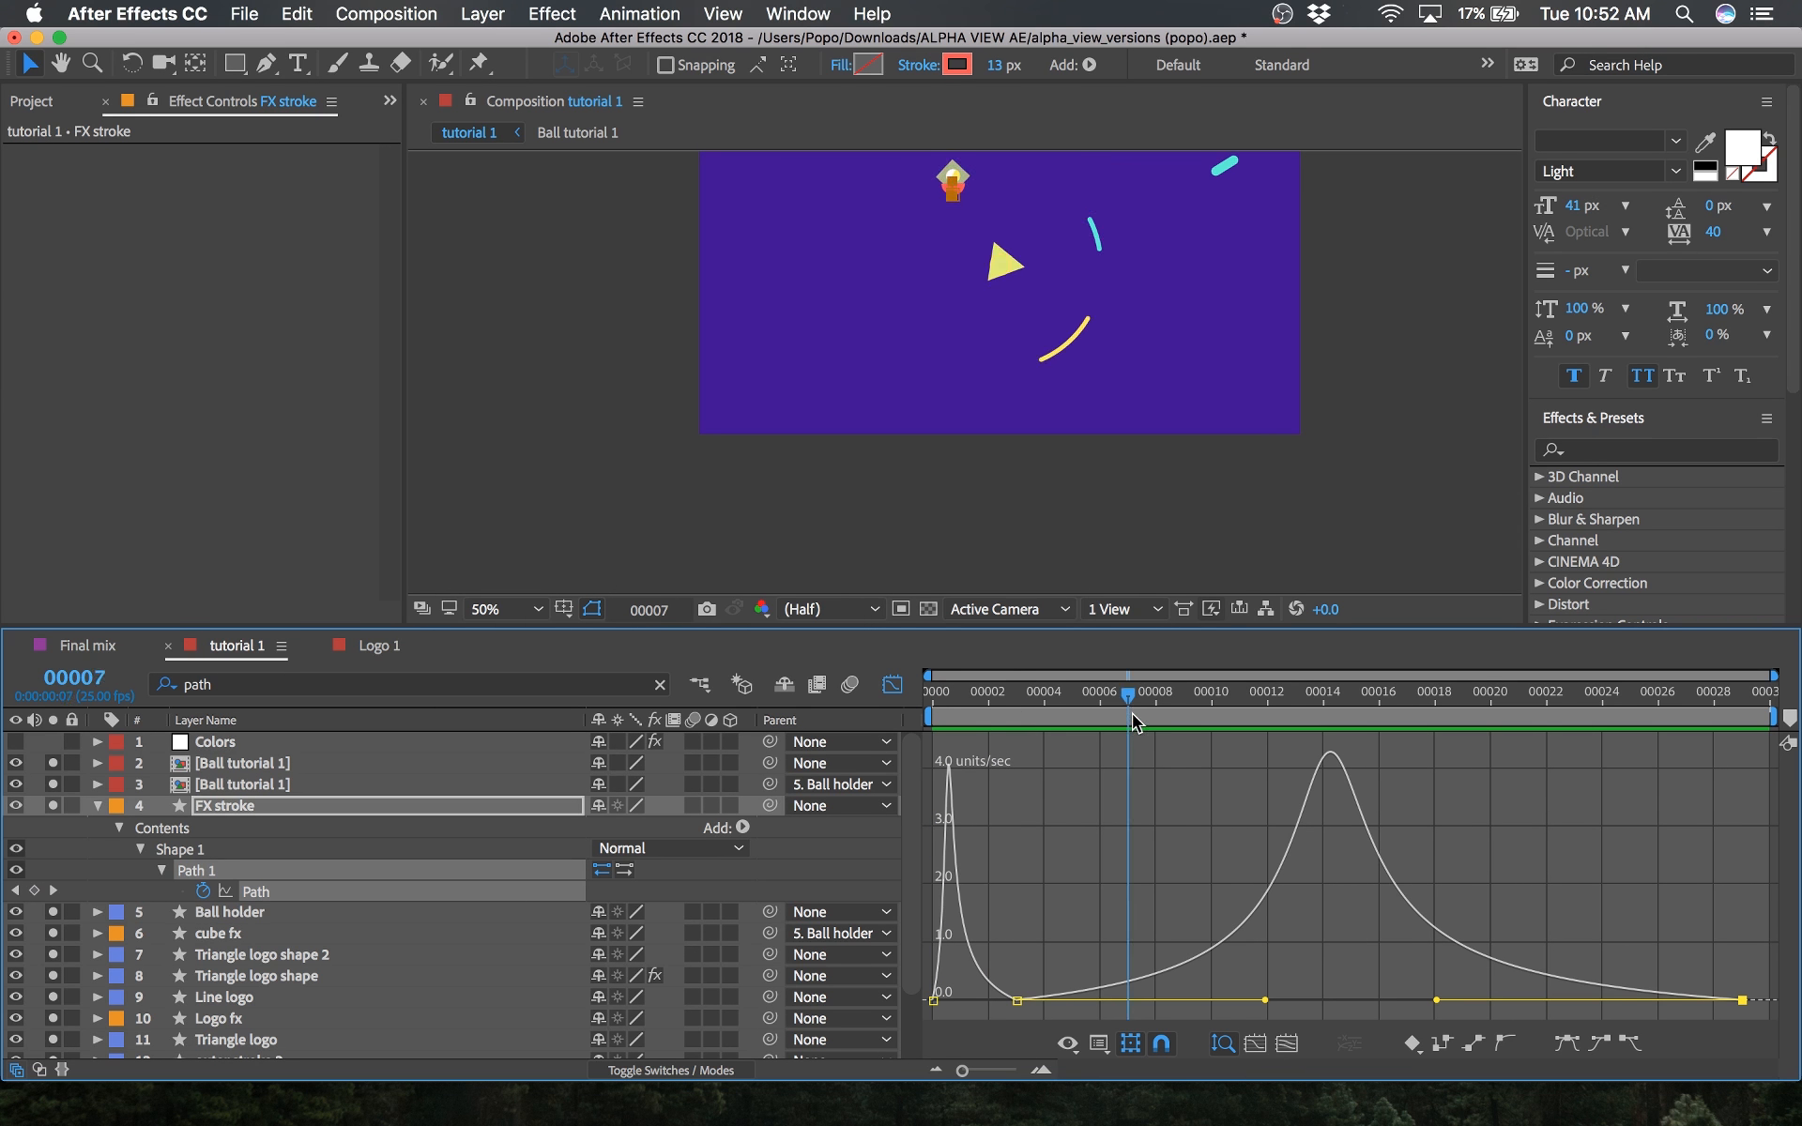
left_click(892, 683)
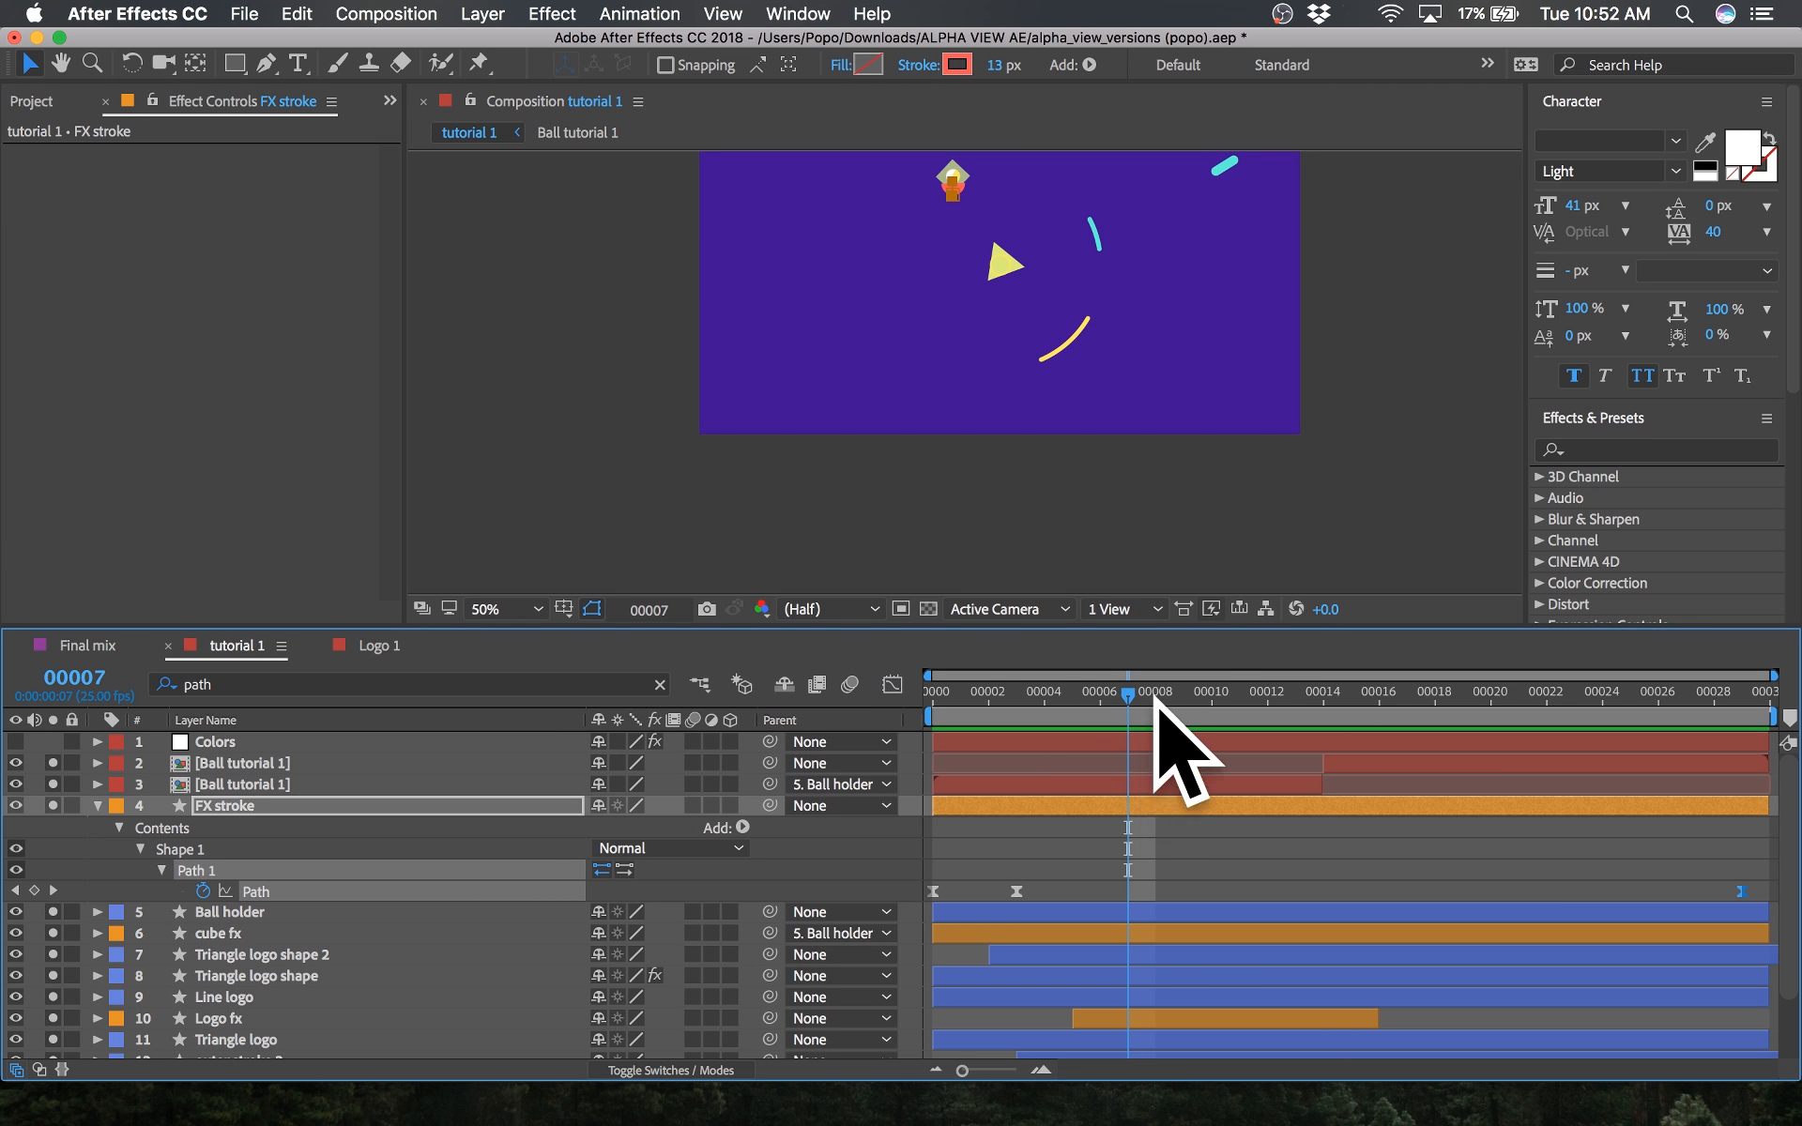
left_click(1016, 891)
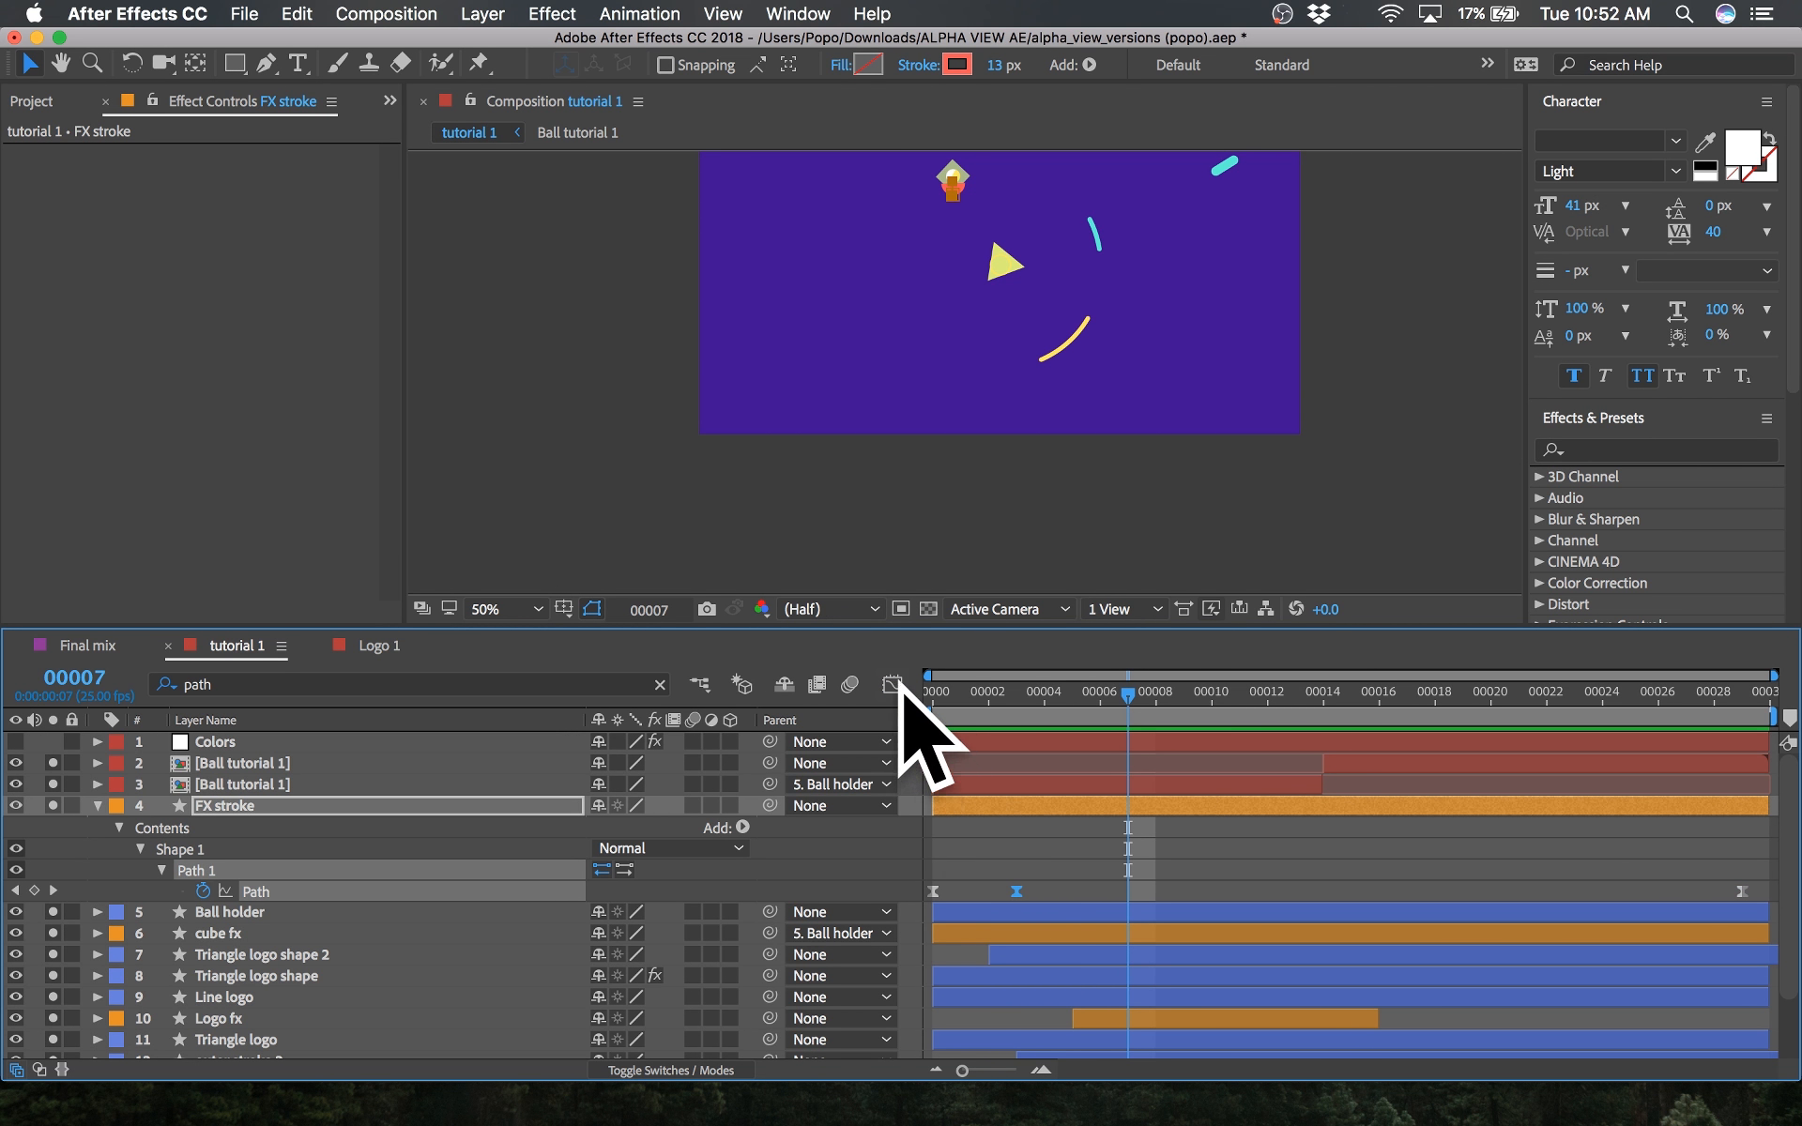
Step: Scrub to frame 29, save the project, and deselect the FX stroke layer
left_click(1268, 715)
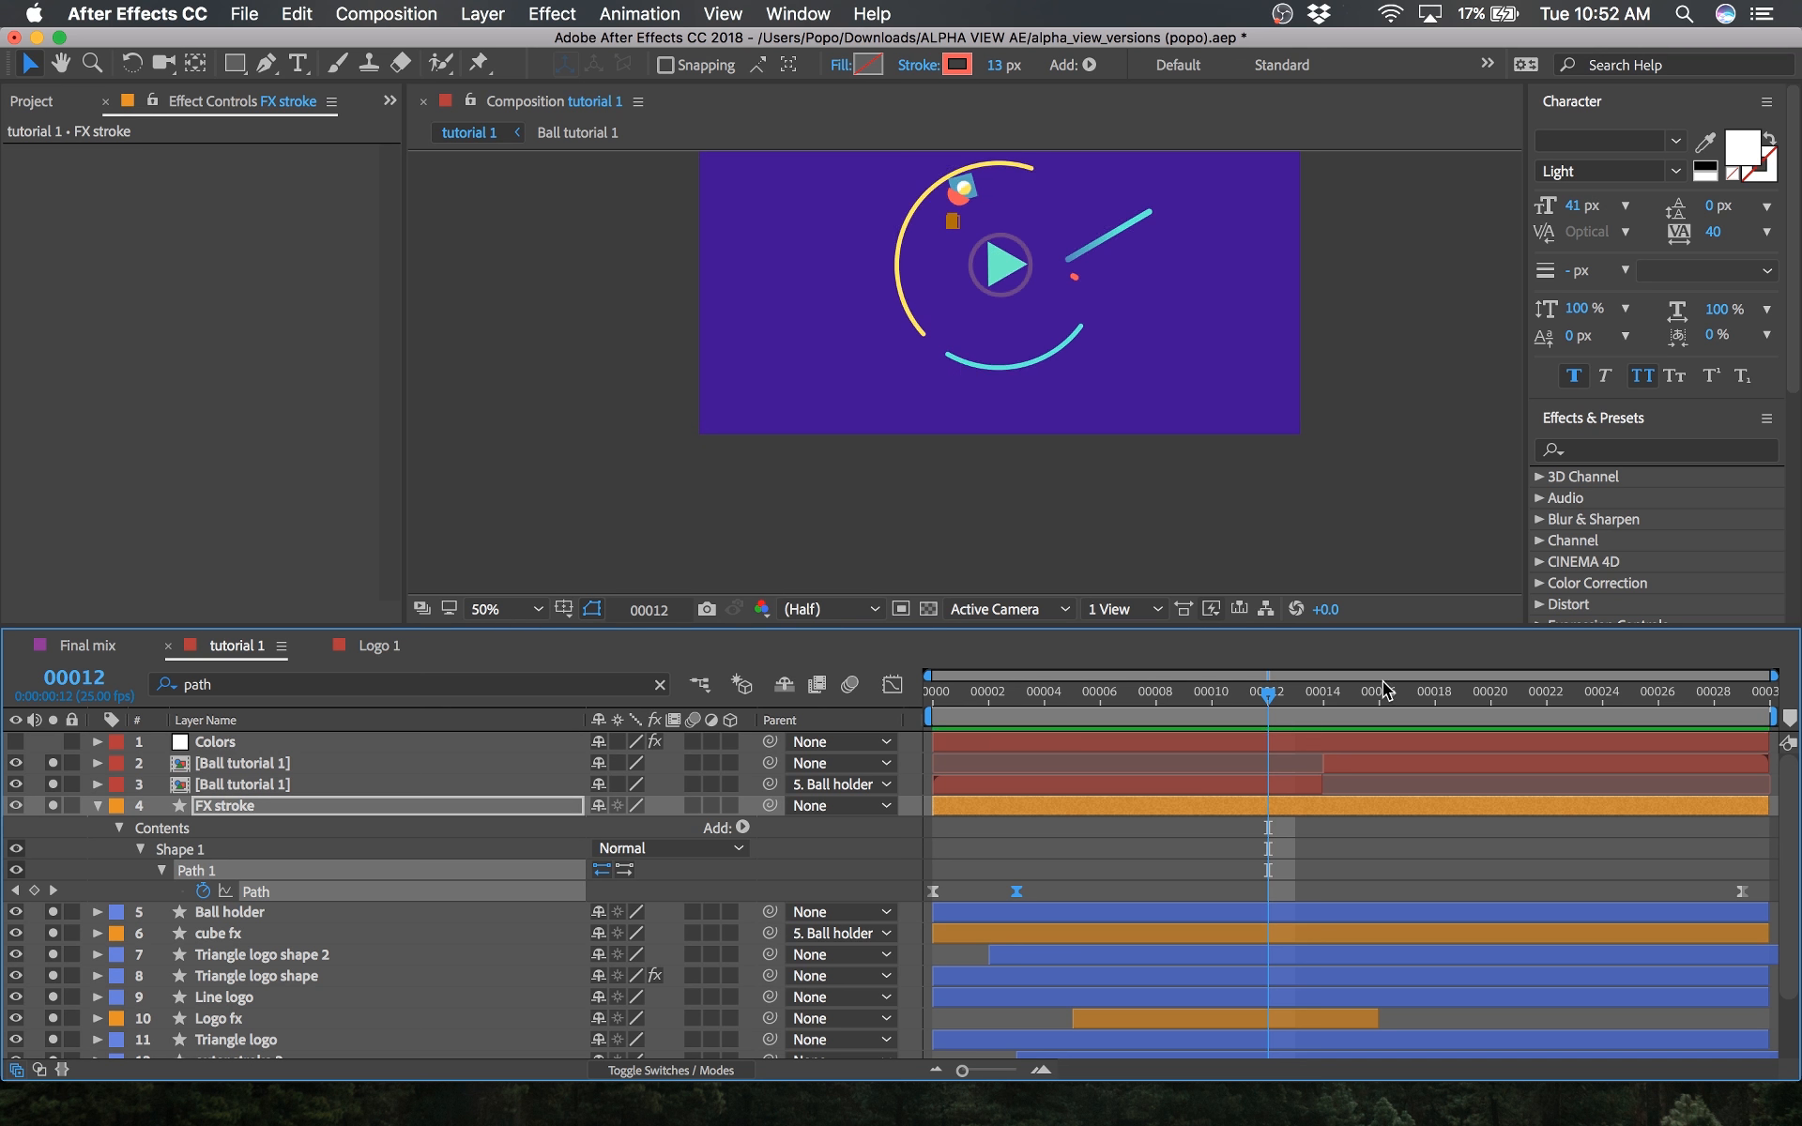
left_click_drag(1275, 705, 1743, 704)
key("super+s")
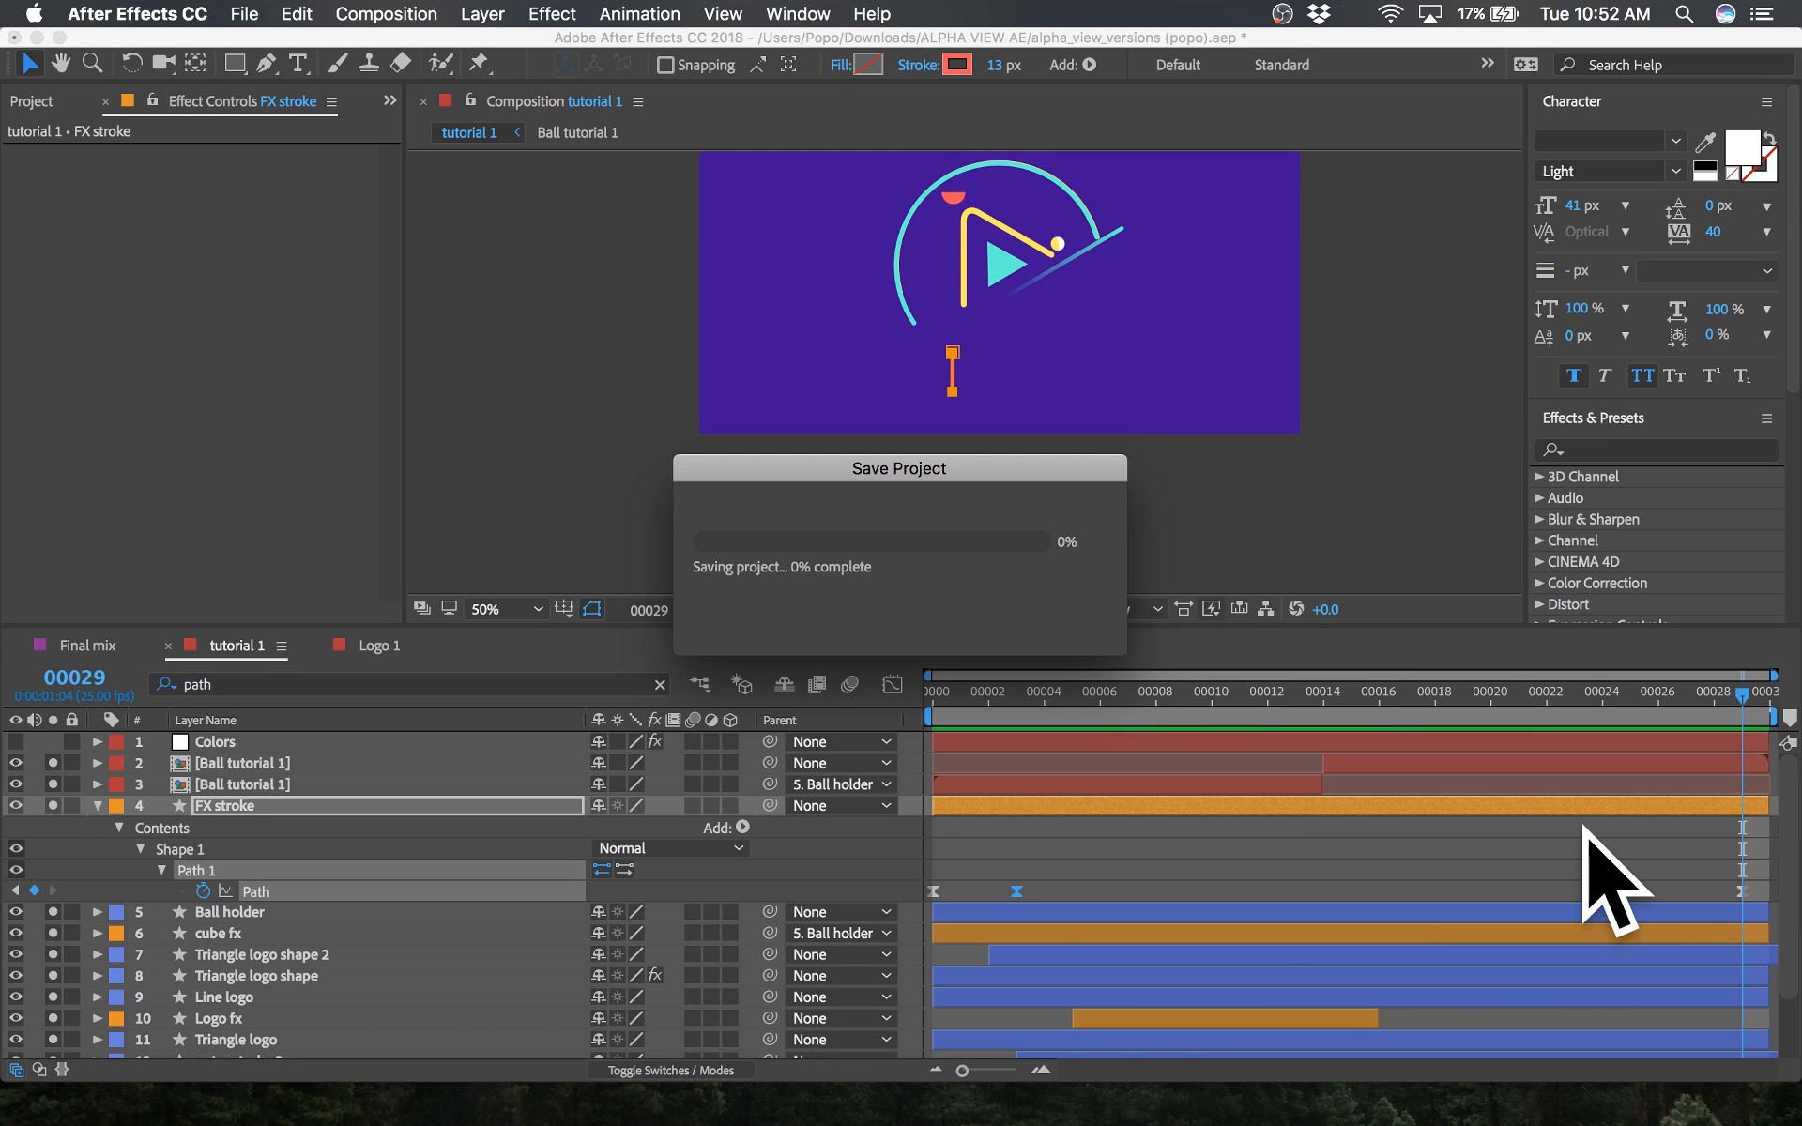
left_click(1614, 845)
Step: Replay the animation from the start and move the last FX stroke Path keyframe to frame 23
key("Home")
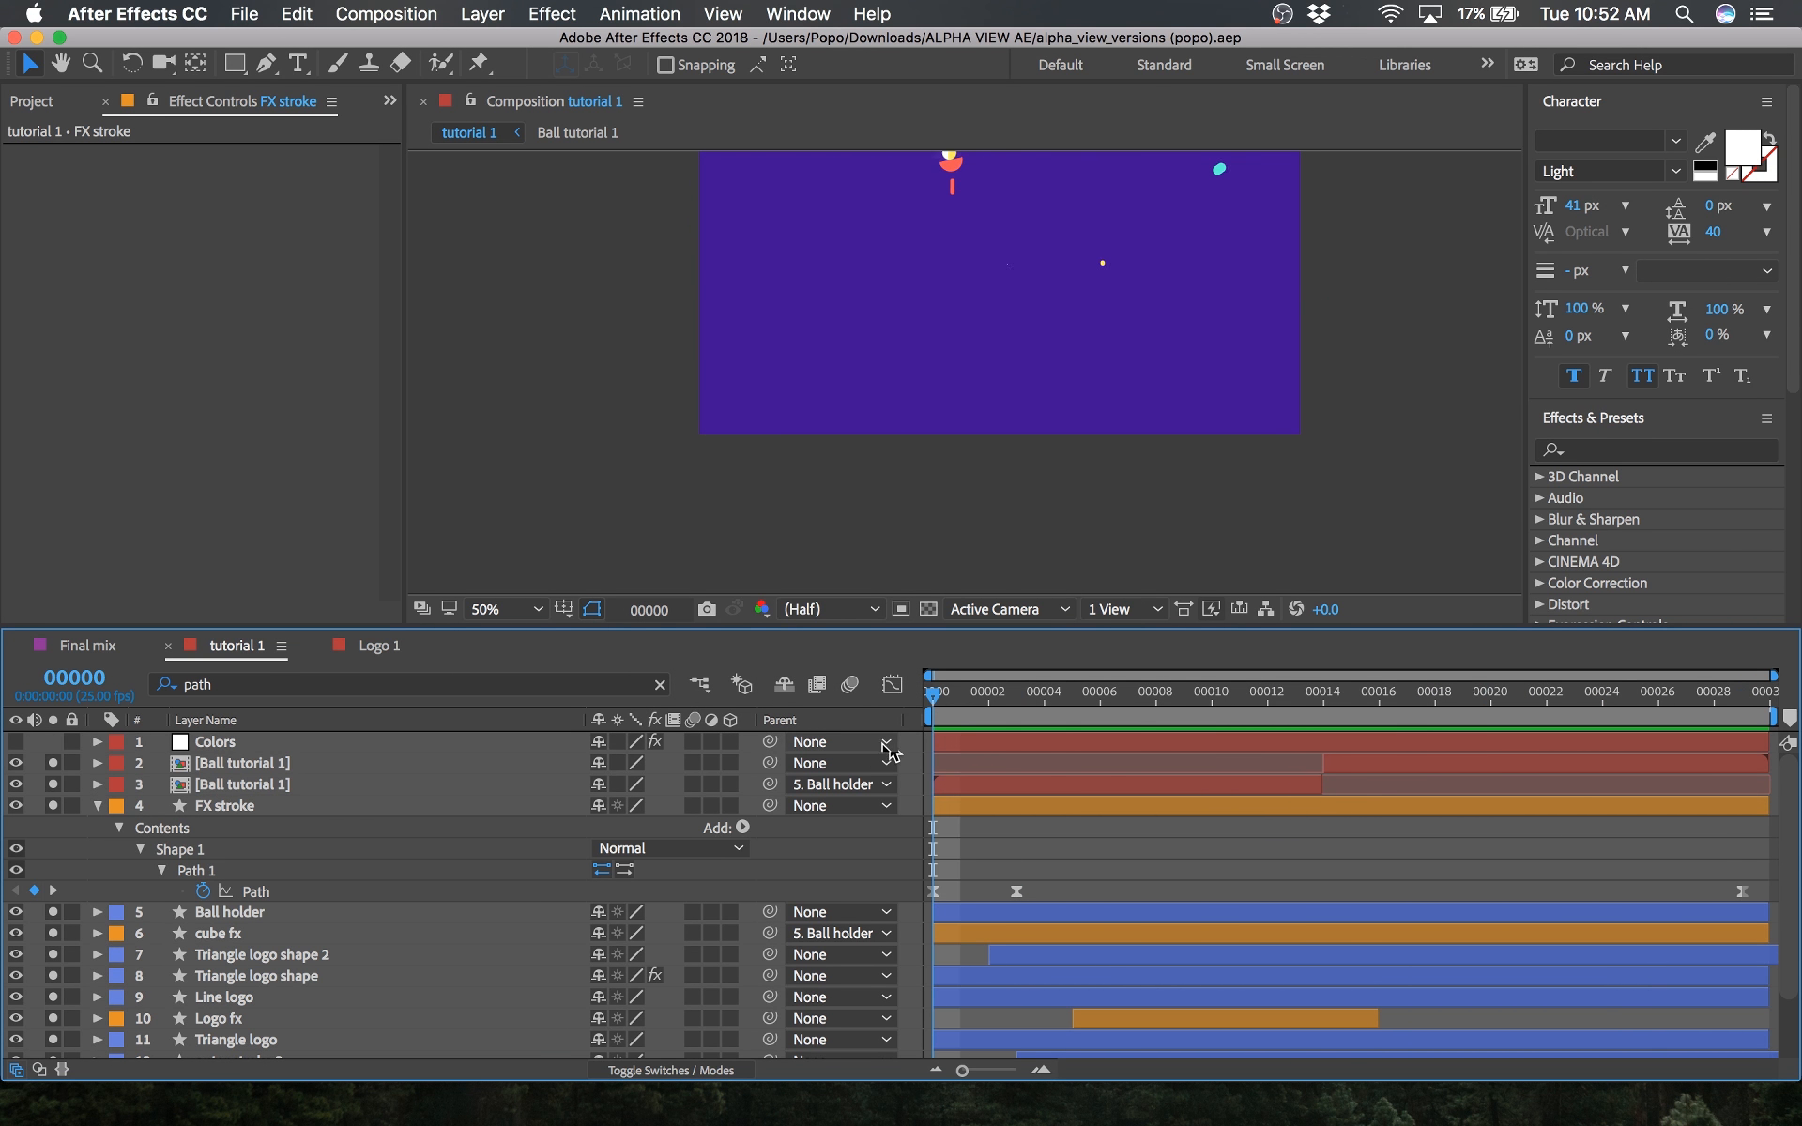
key("space")
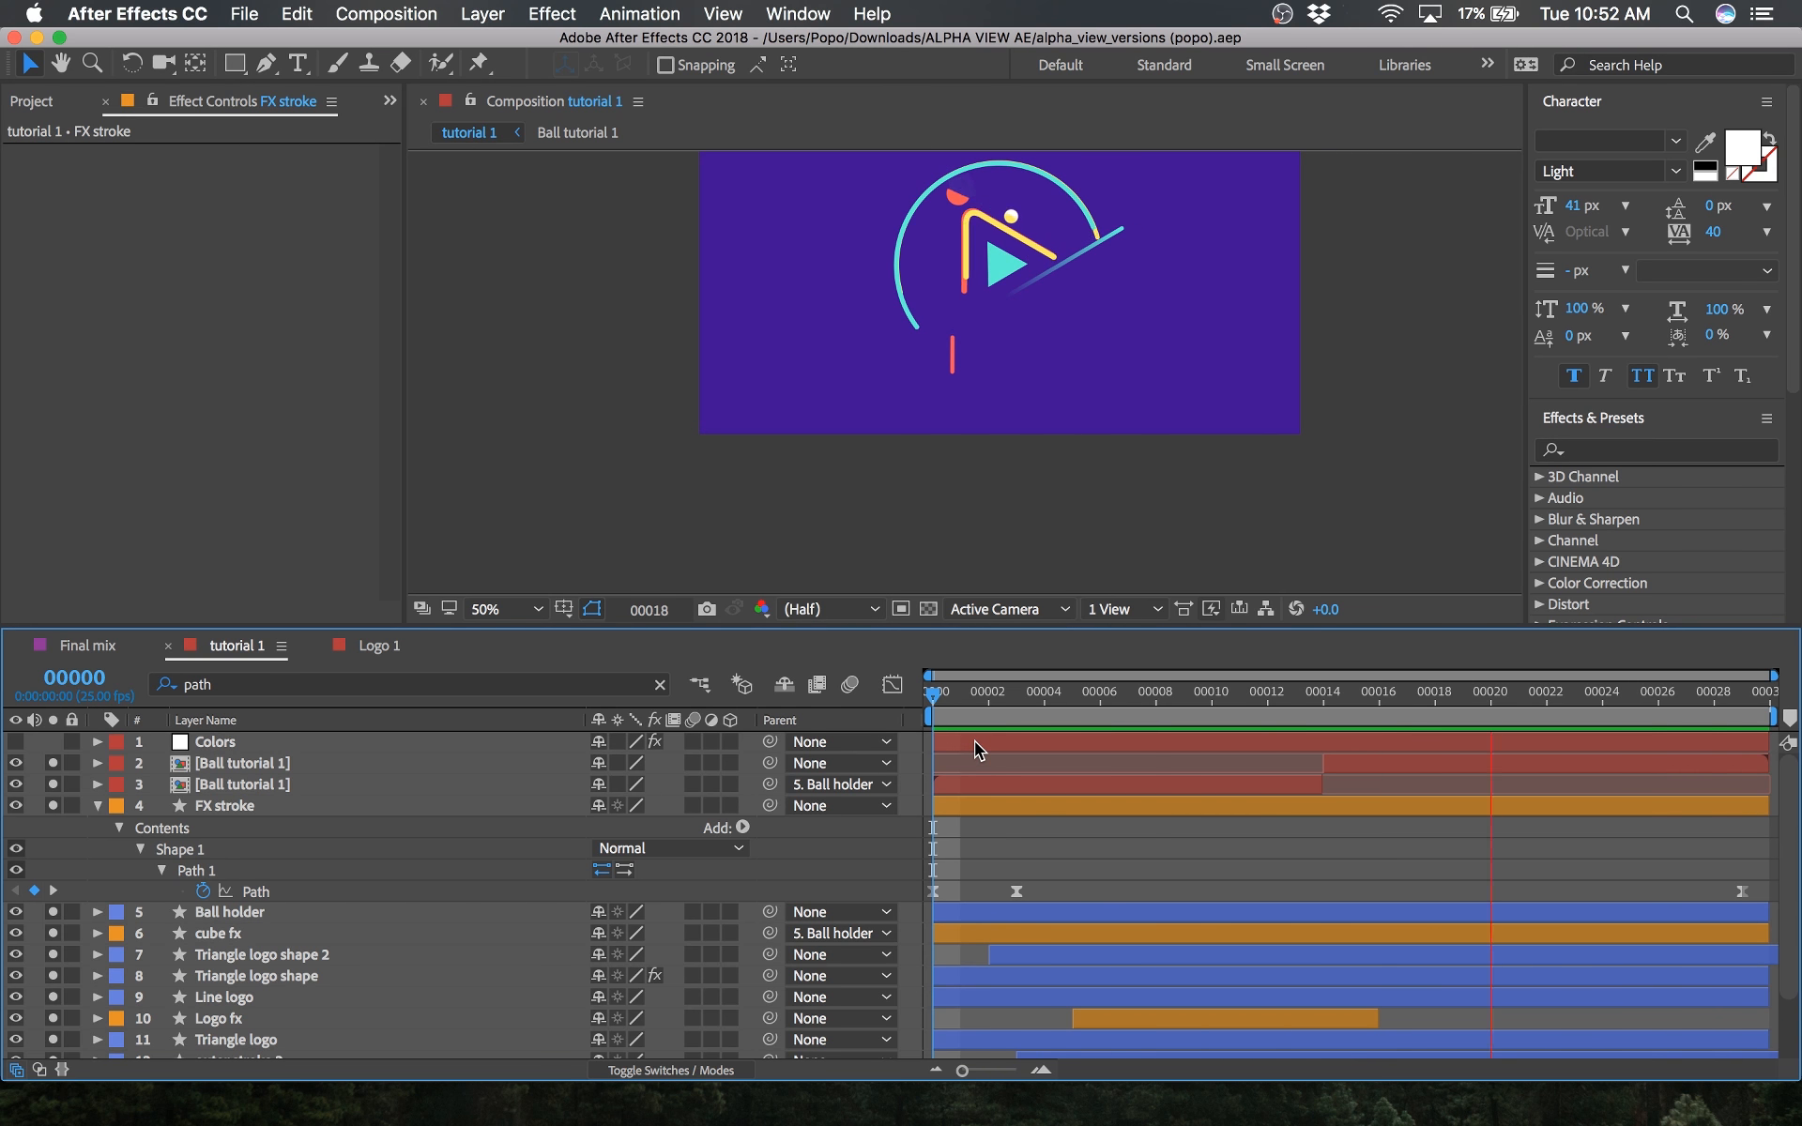
left_click(996, 807)
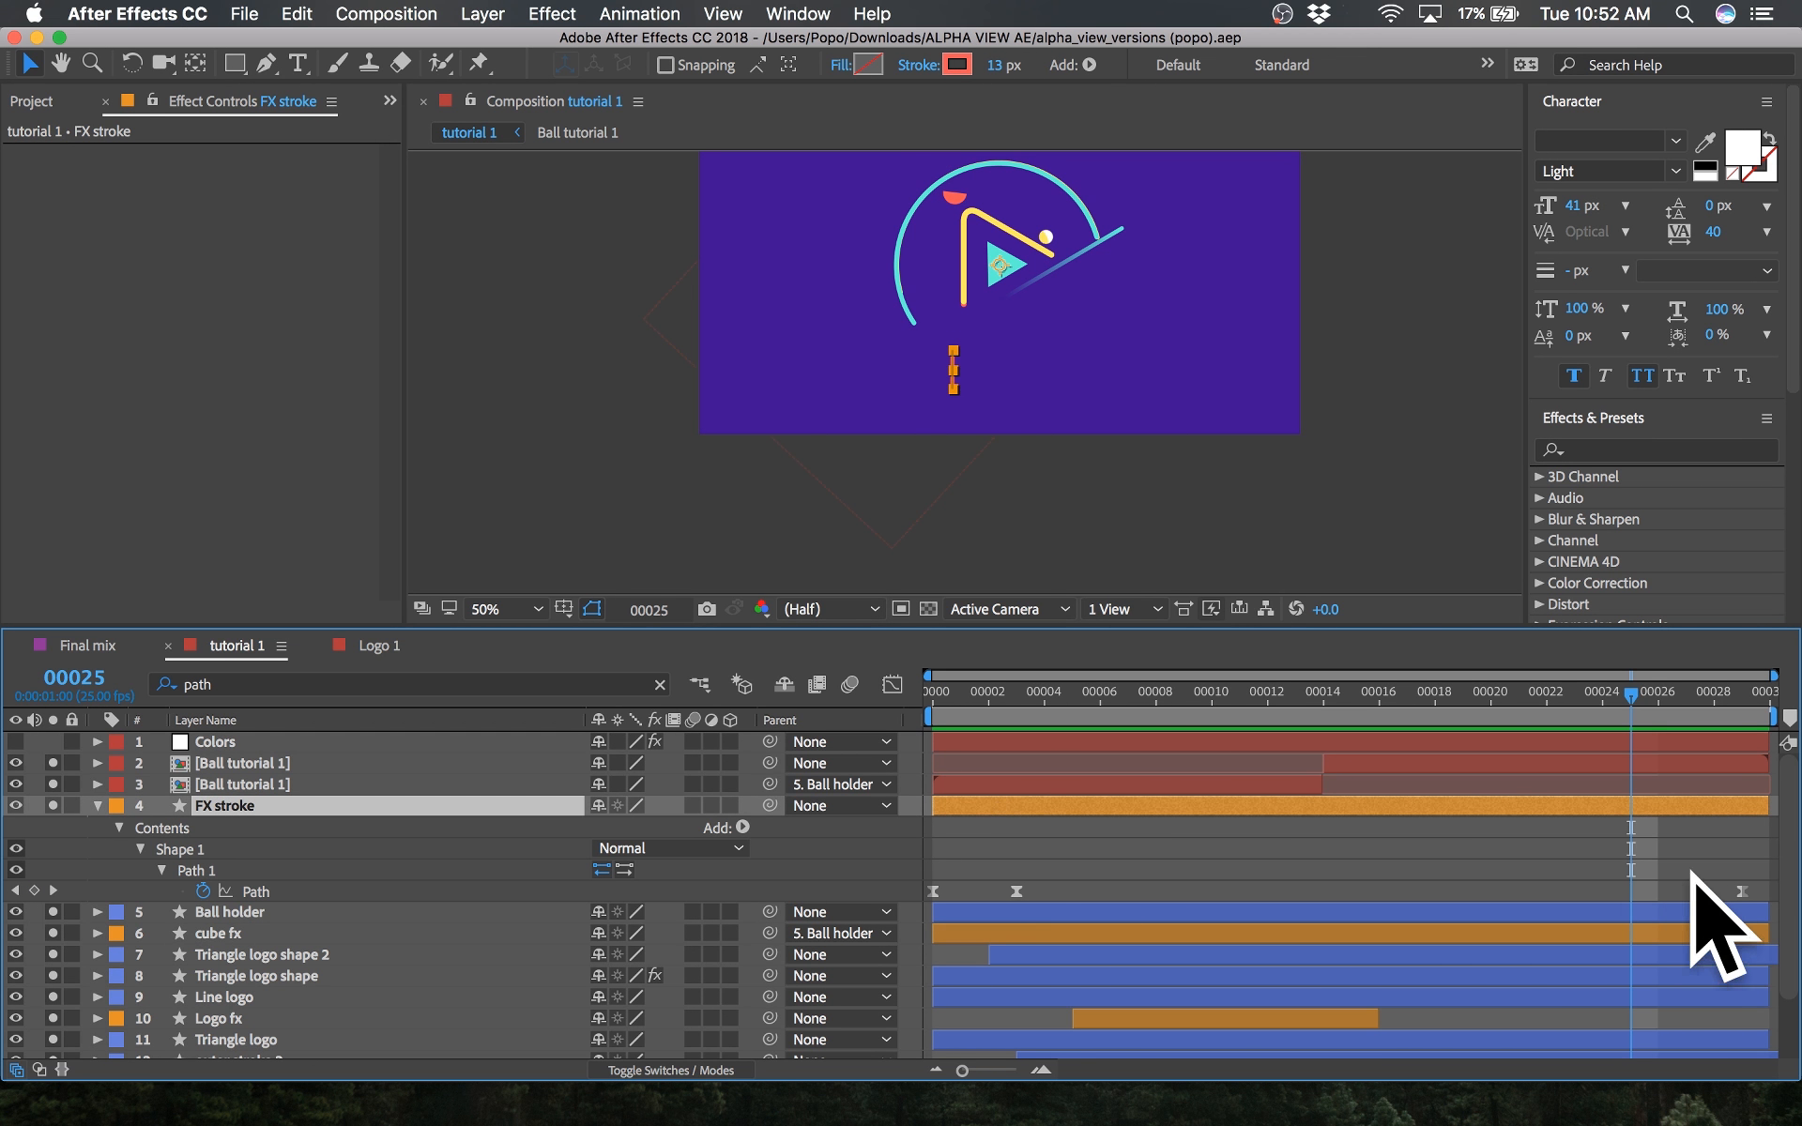
left_click_drag(1742, 891, 1654, 896)
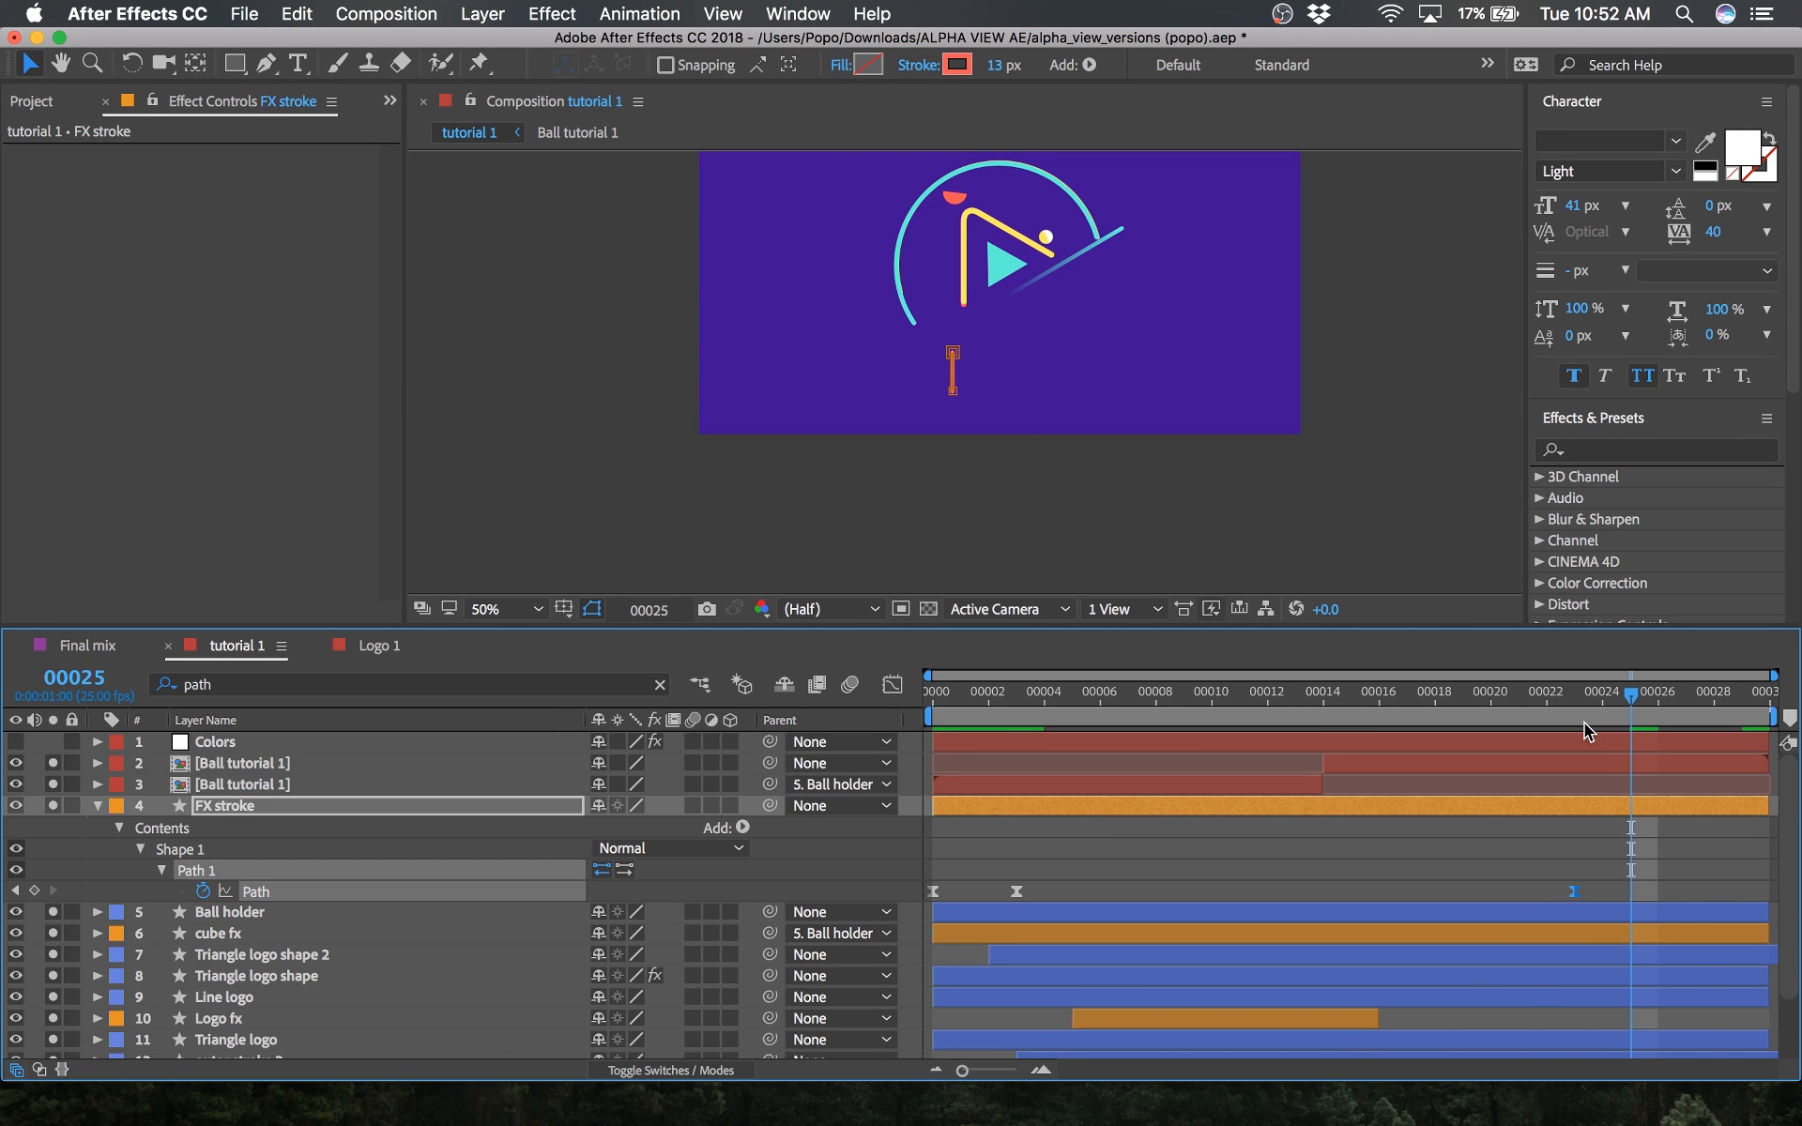
Step: At frame 29, move the upper point of the FX stroke path down close to its lower point and preview the result
left_click_drag(1575, 706, 1742, 706)
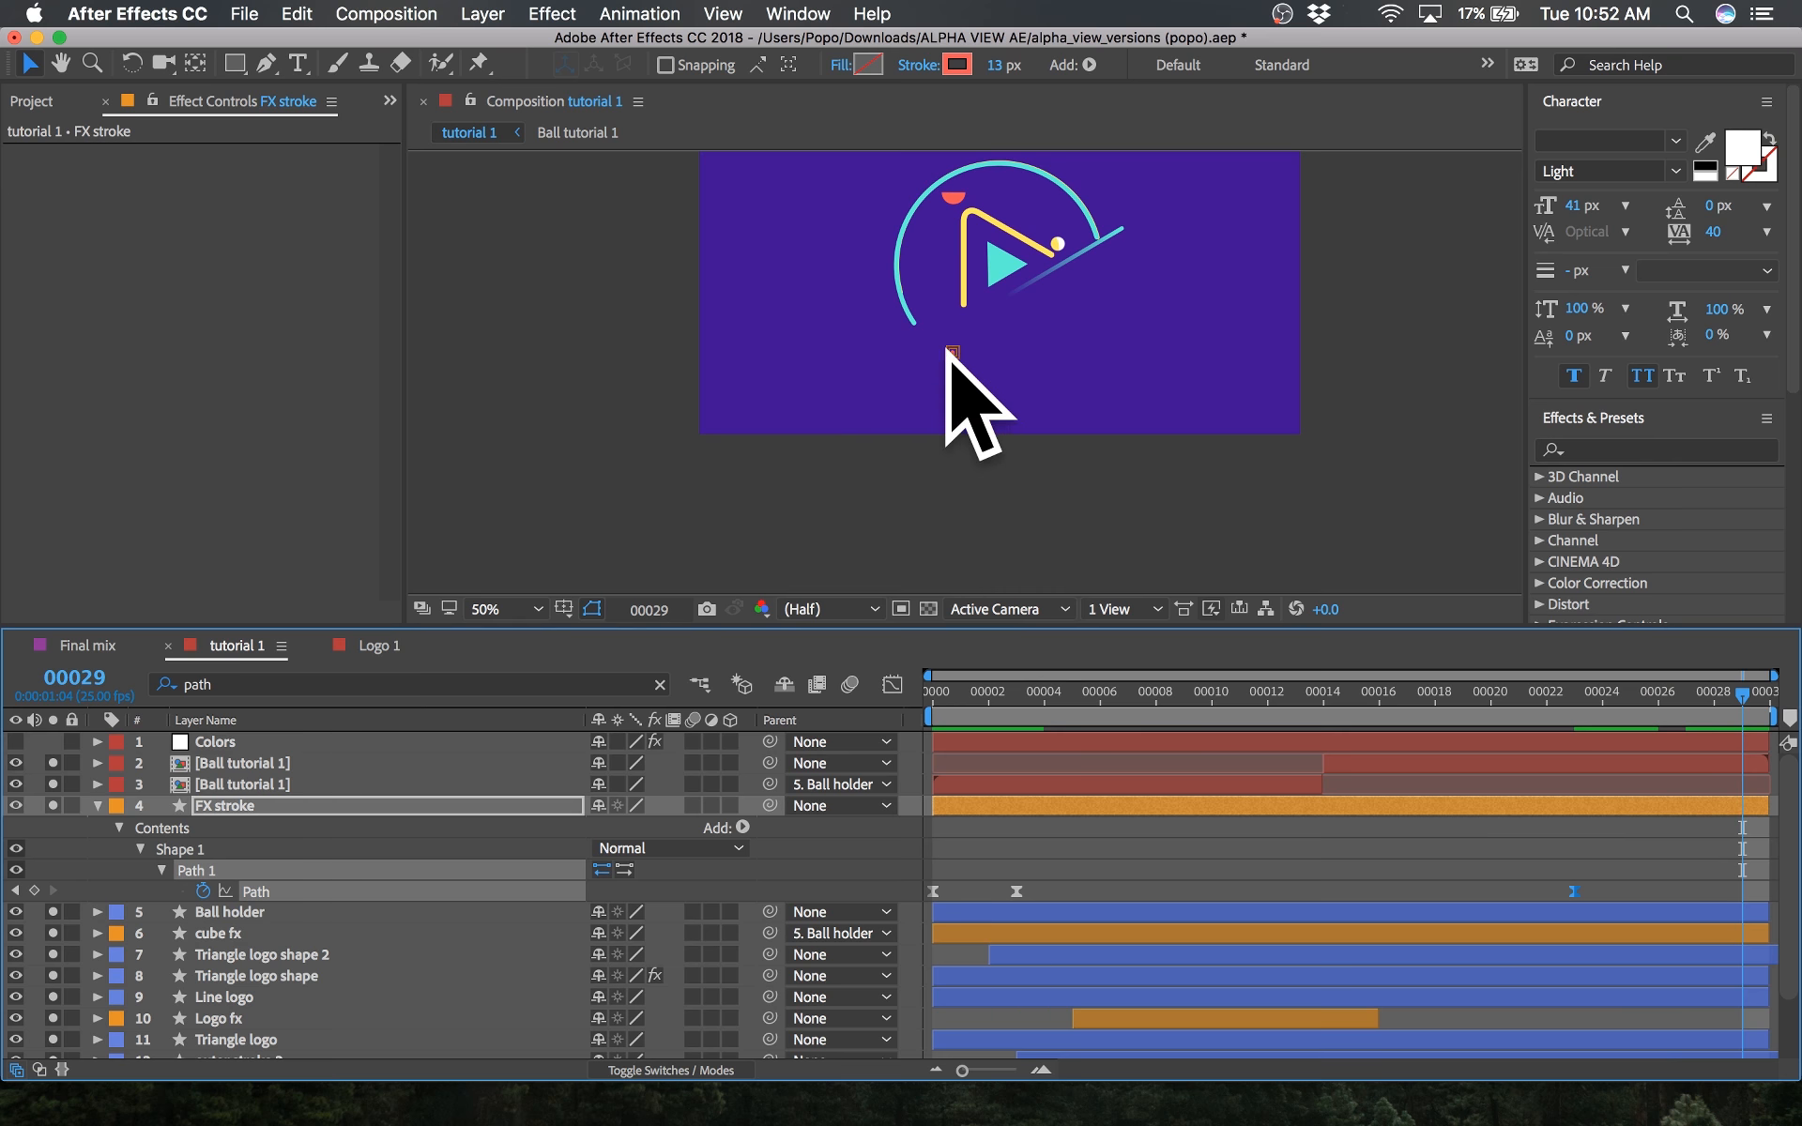
left_click_drag(949, 354, 956, 371)
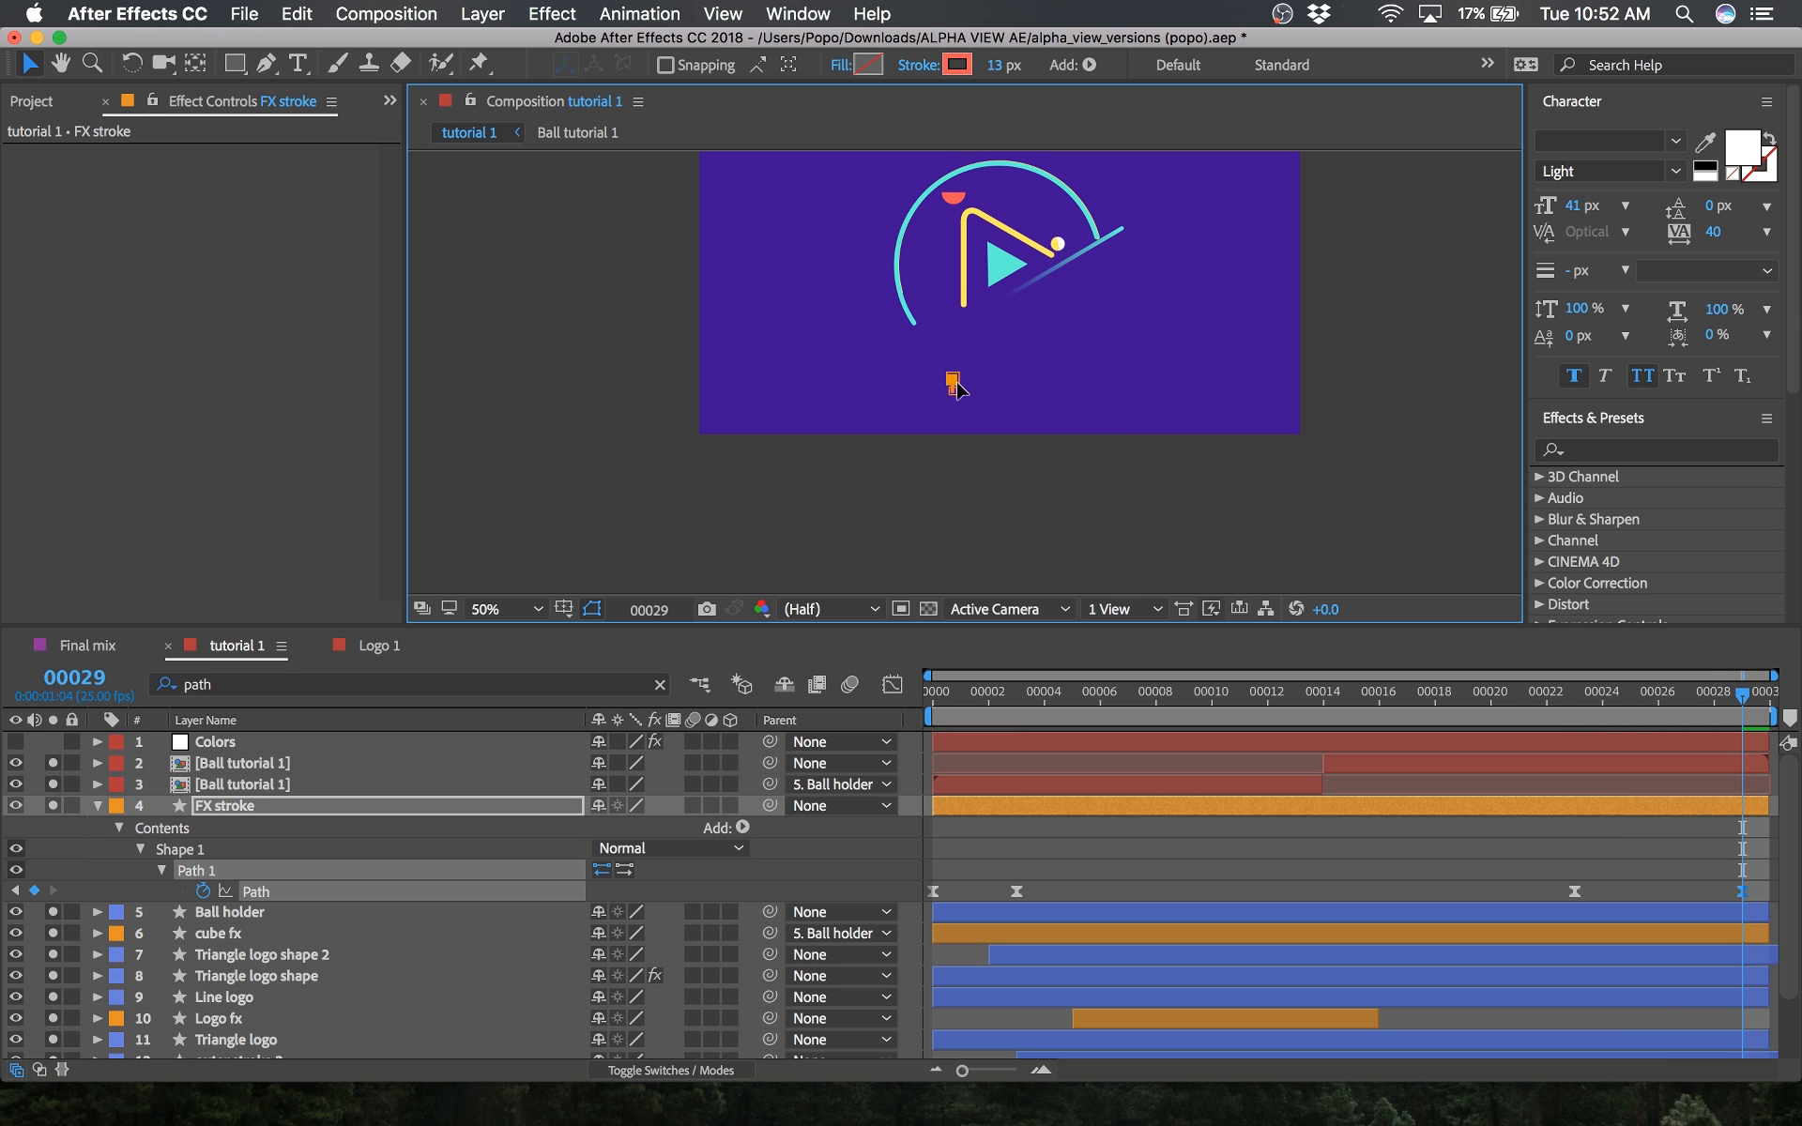
left_click_drag(1526, 698, 776, 725)
key("space")
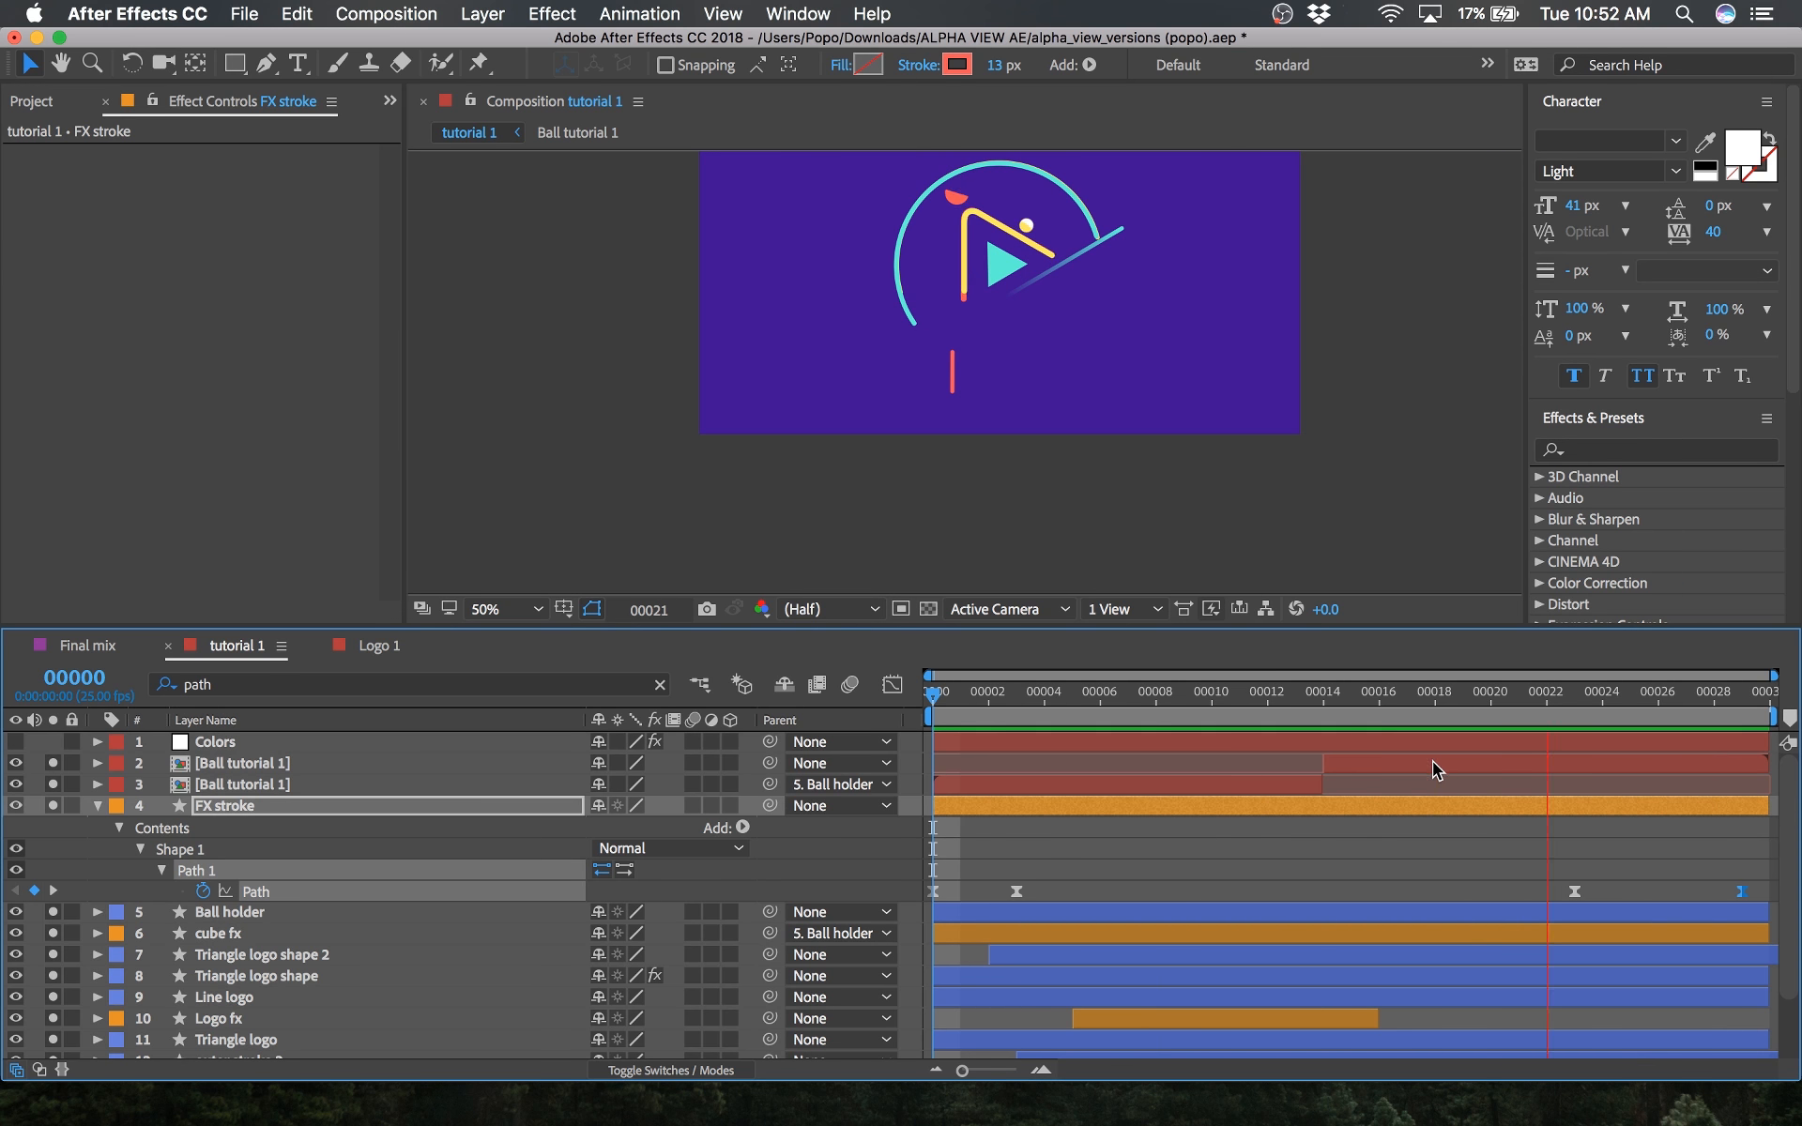
key("space")
Step: Move the final FX stroke Path keyframe out to the end of the timeline, preview the timing, and save the project
left_click_drag(1742, 891, 1766, 895)
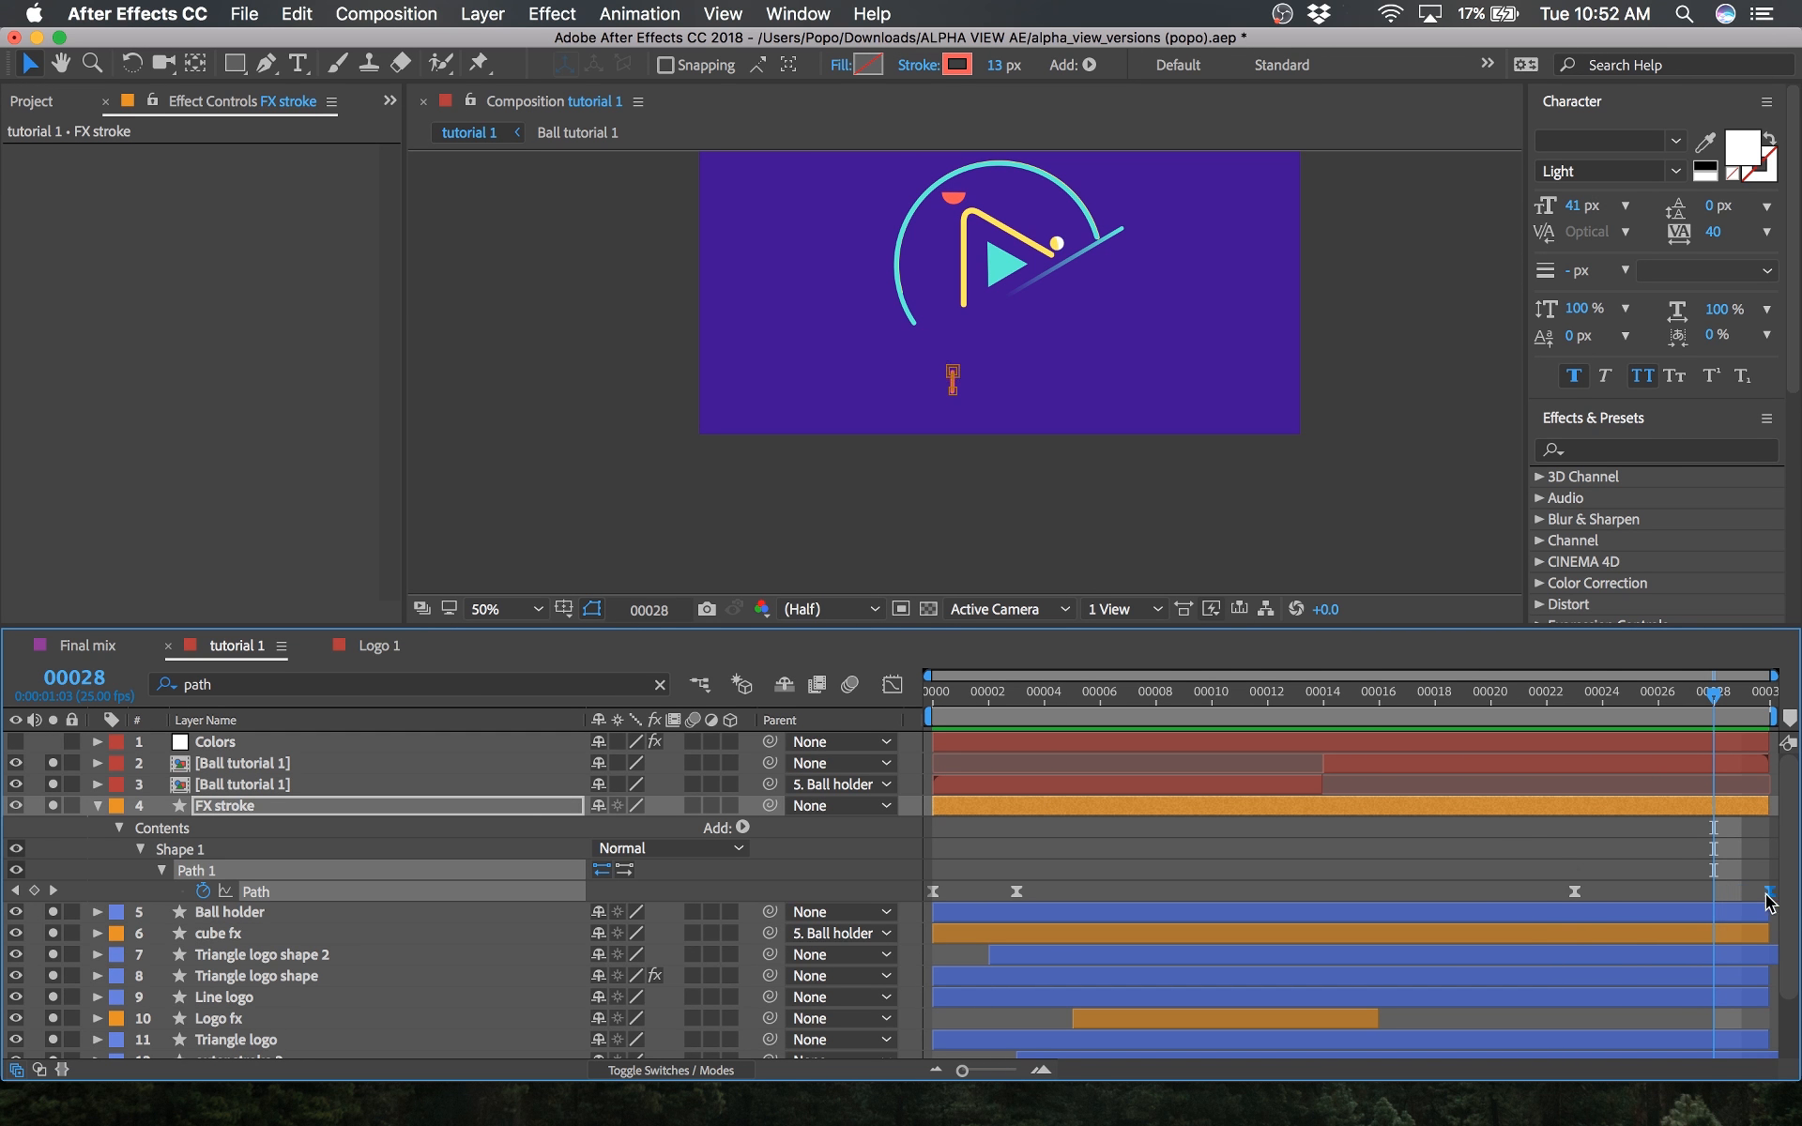
key("space")
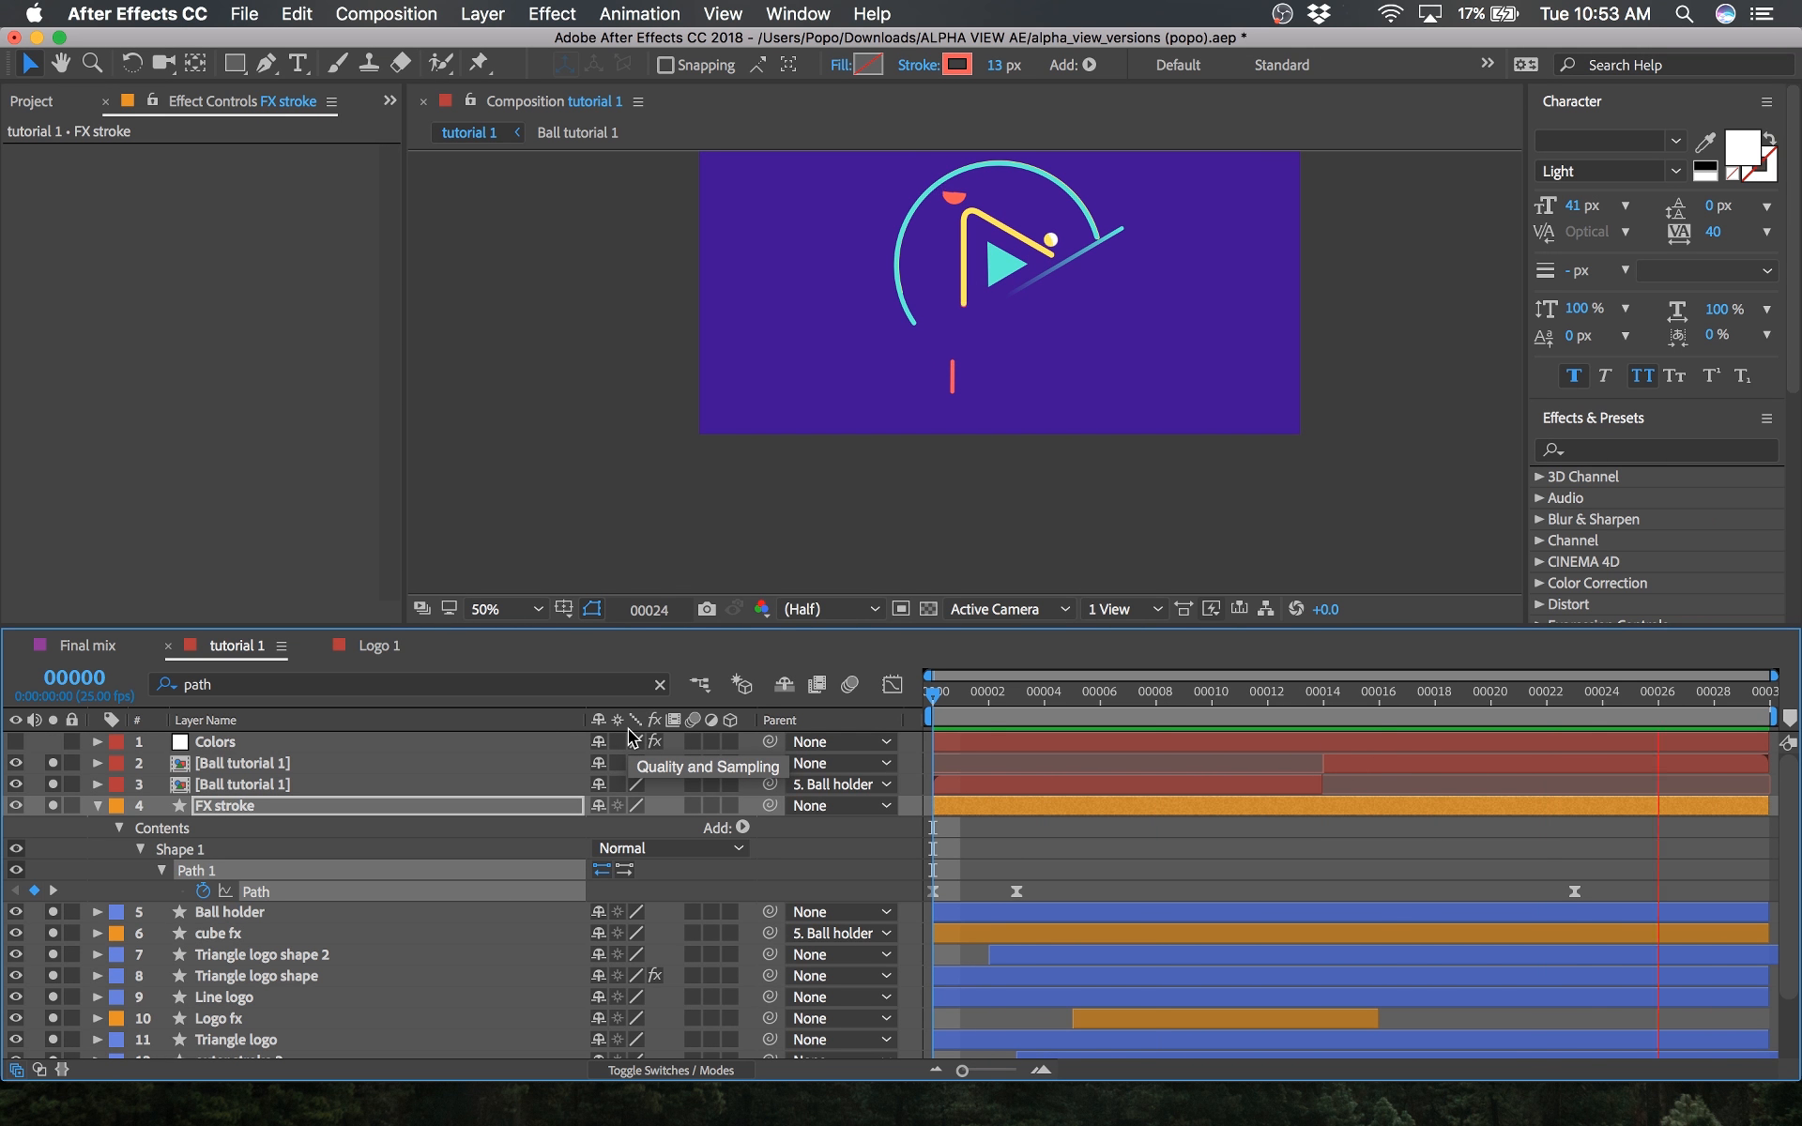
key("space")
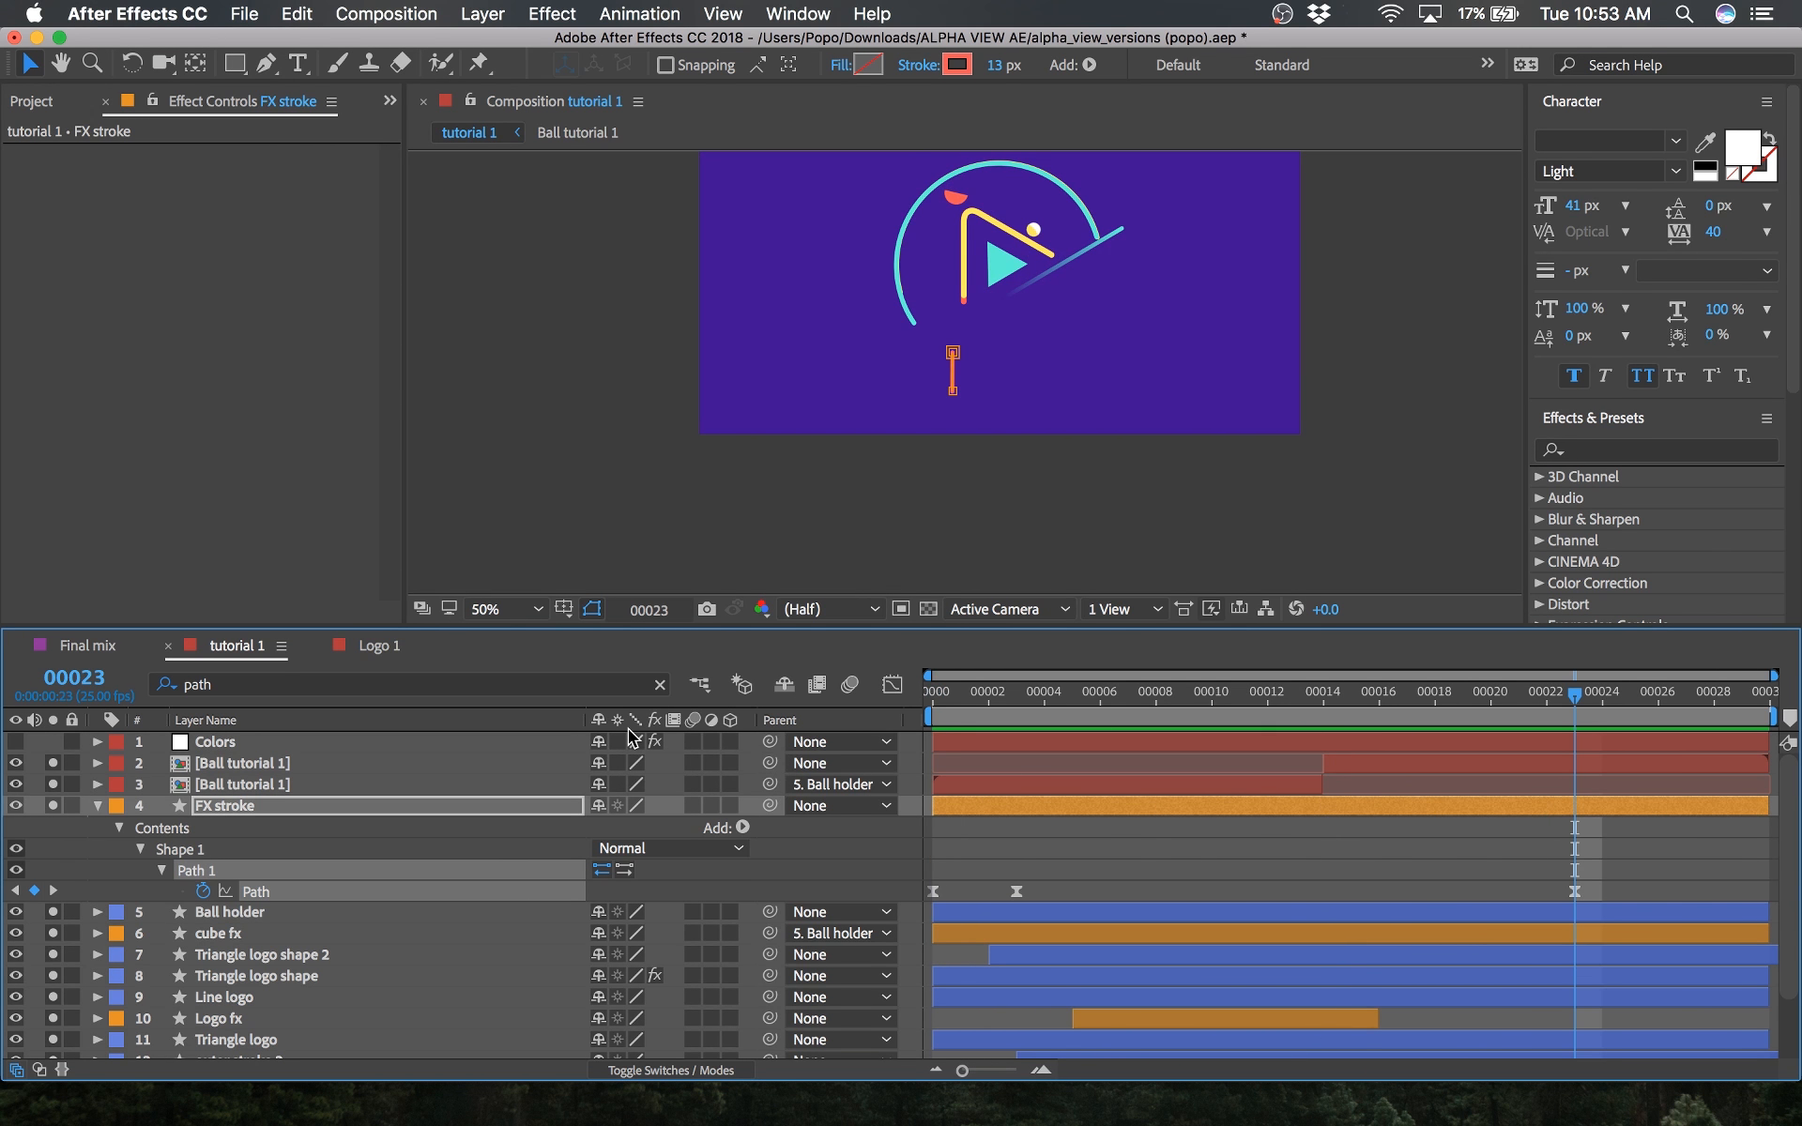
key("cmd+s")
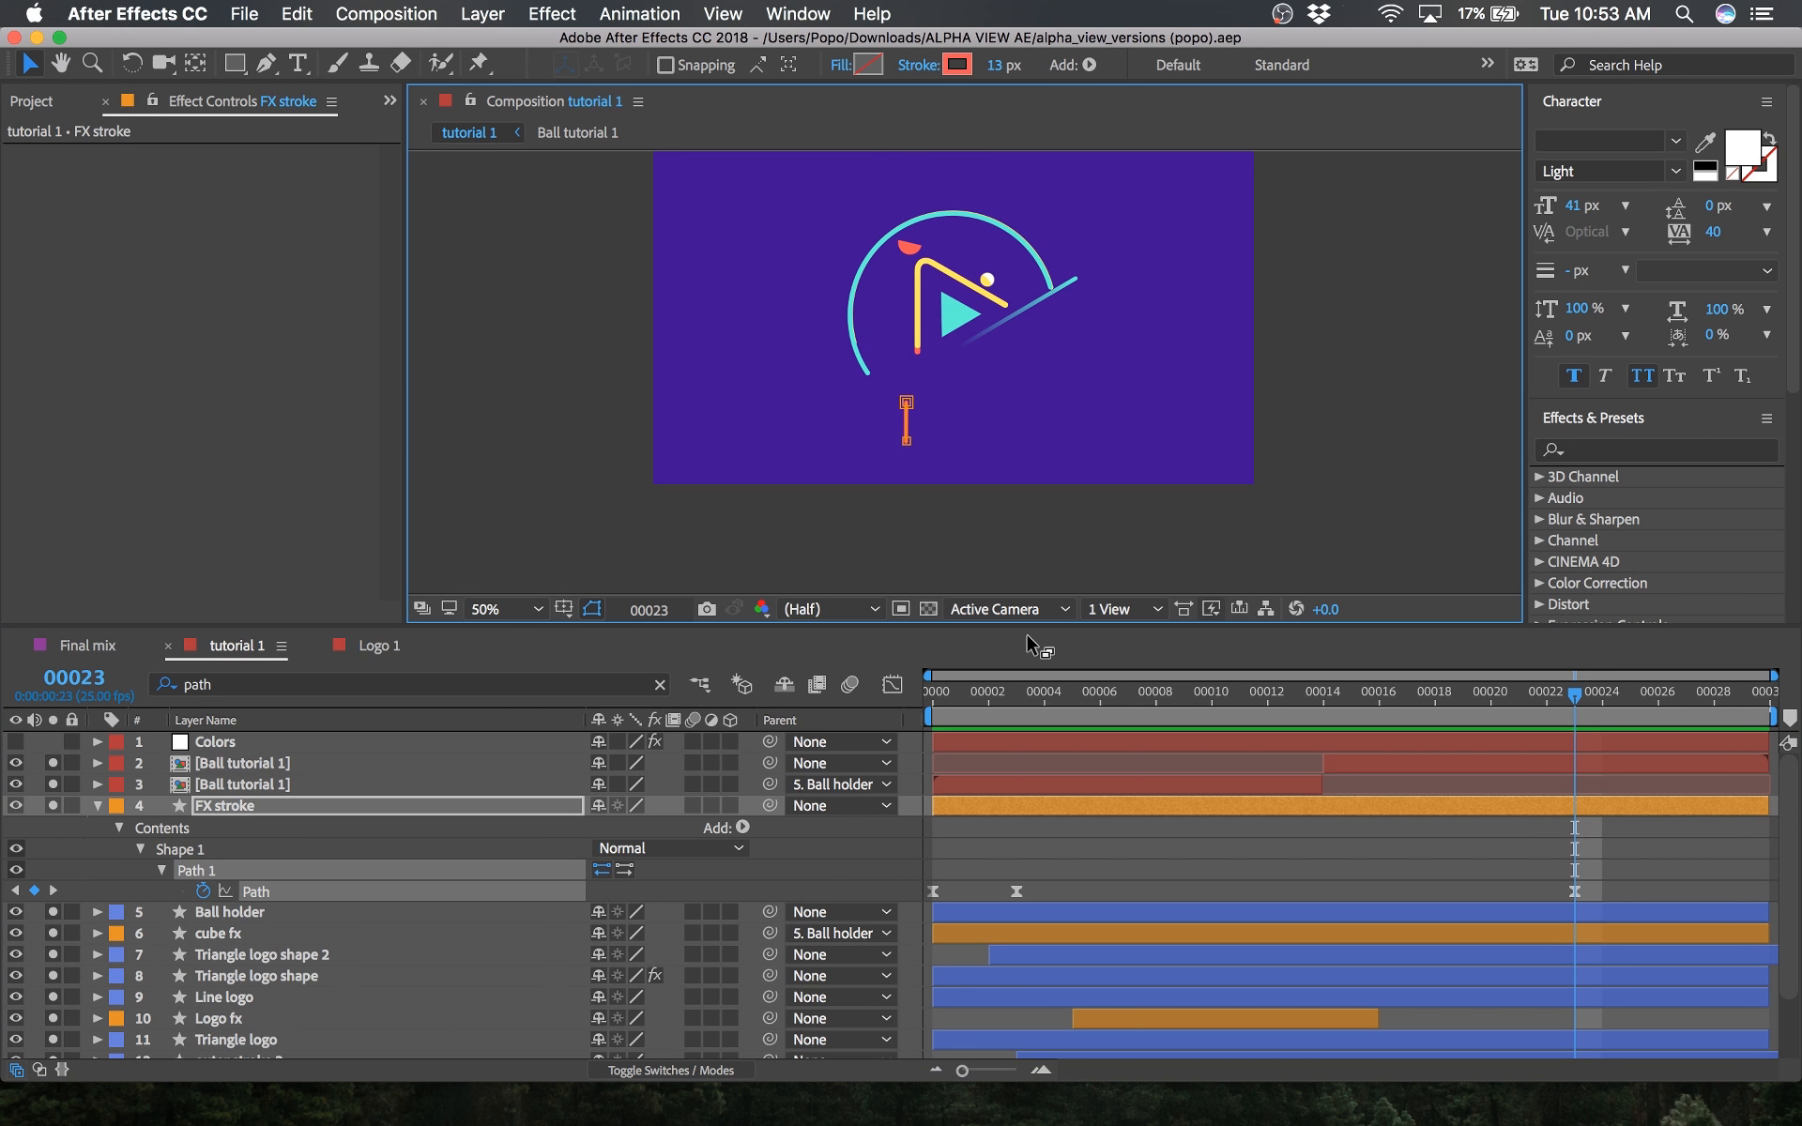
Step: Replay the animation from frame 0 and collapse the FX stroke layer's properties
left_click(946, 697)
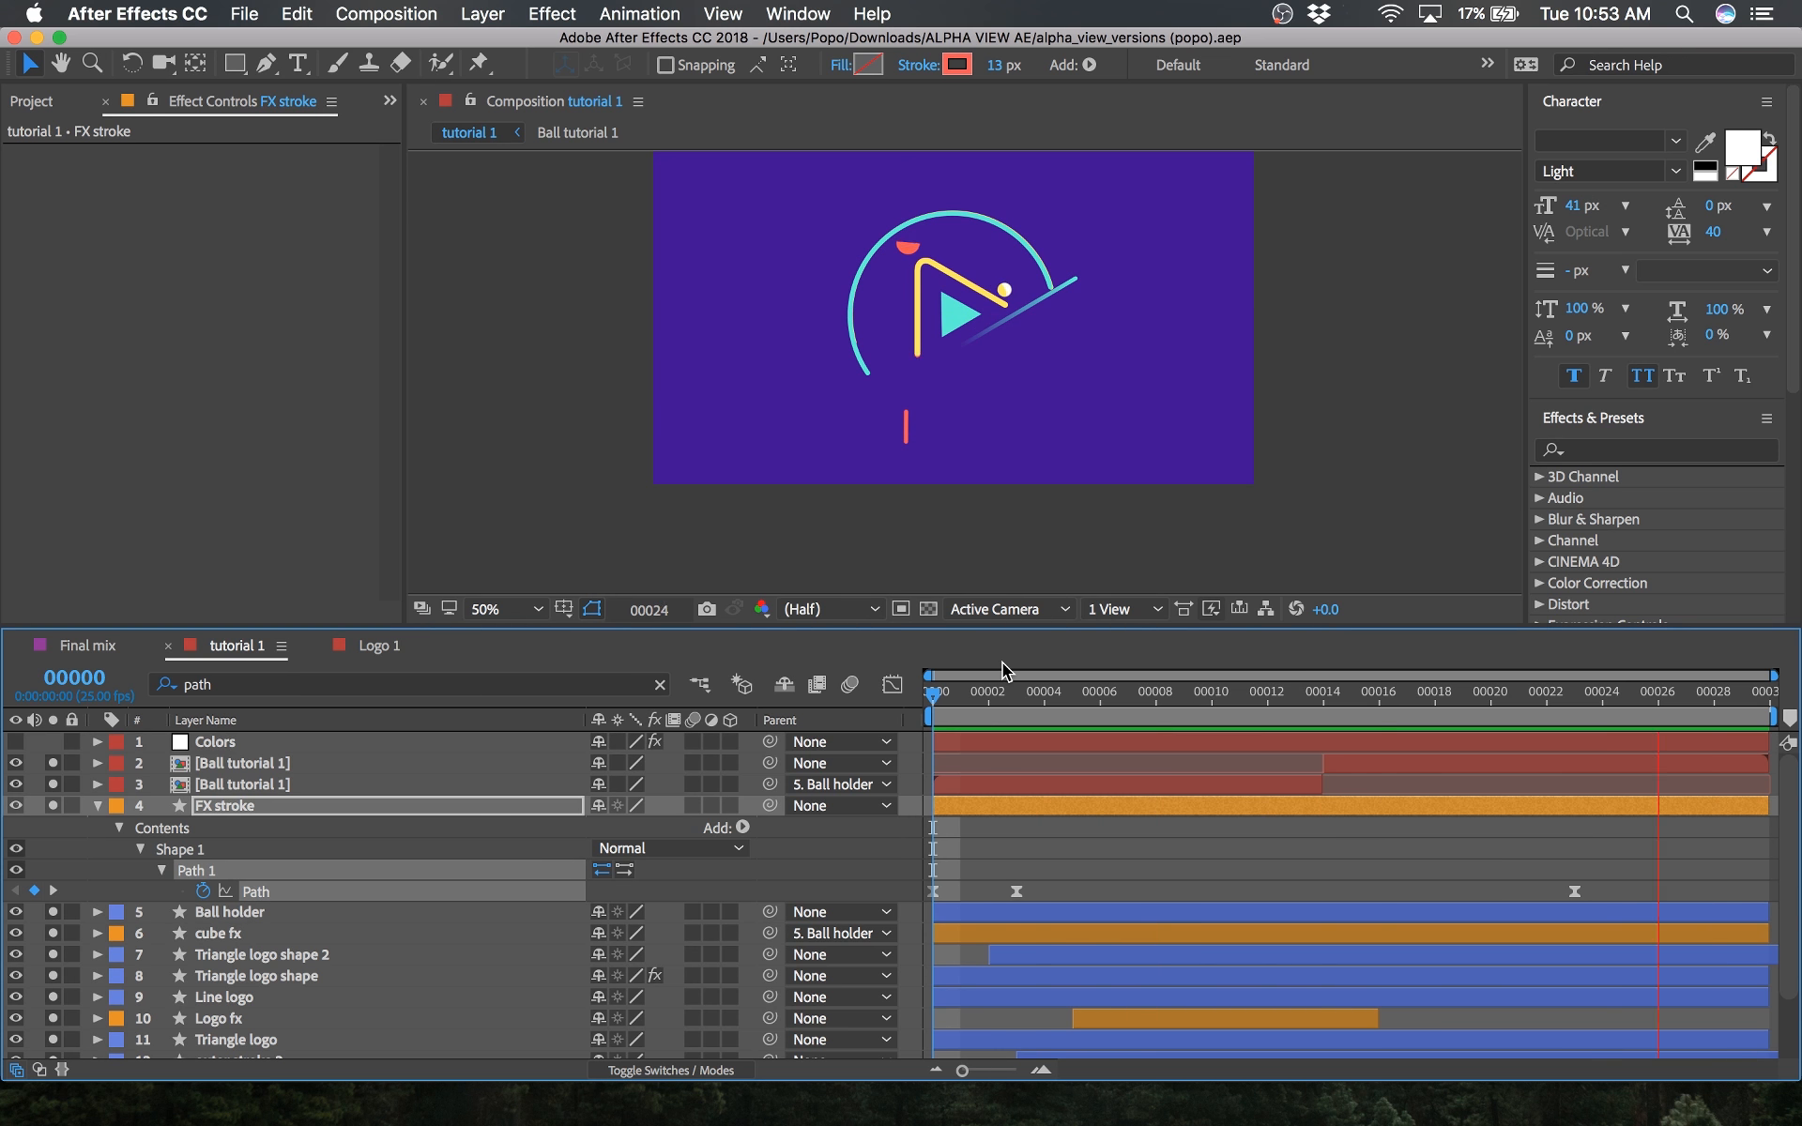
key("space")
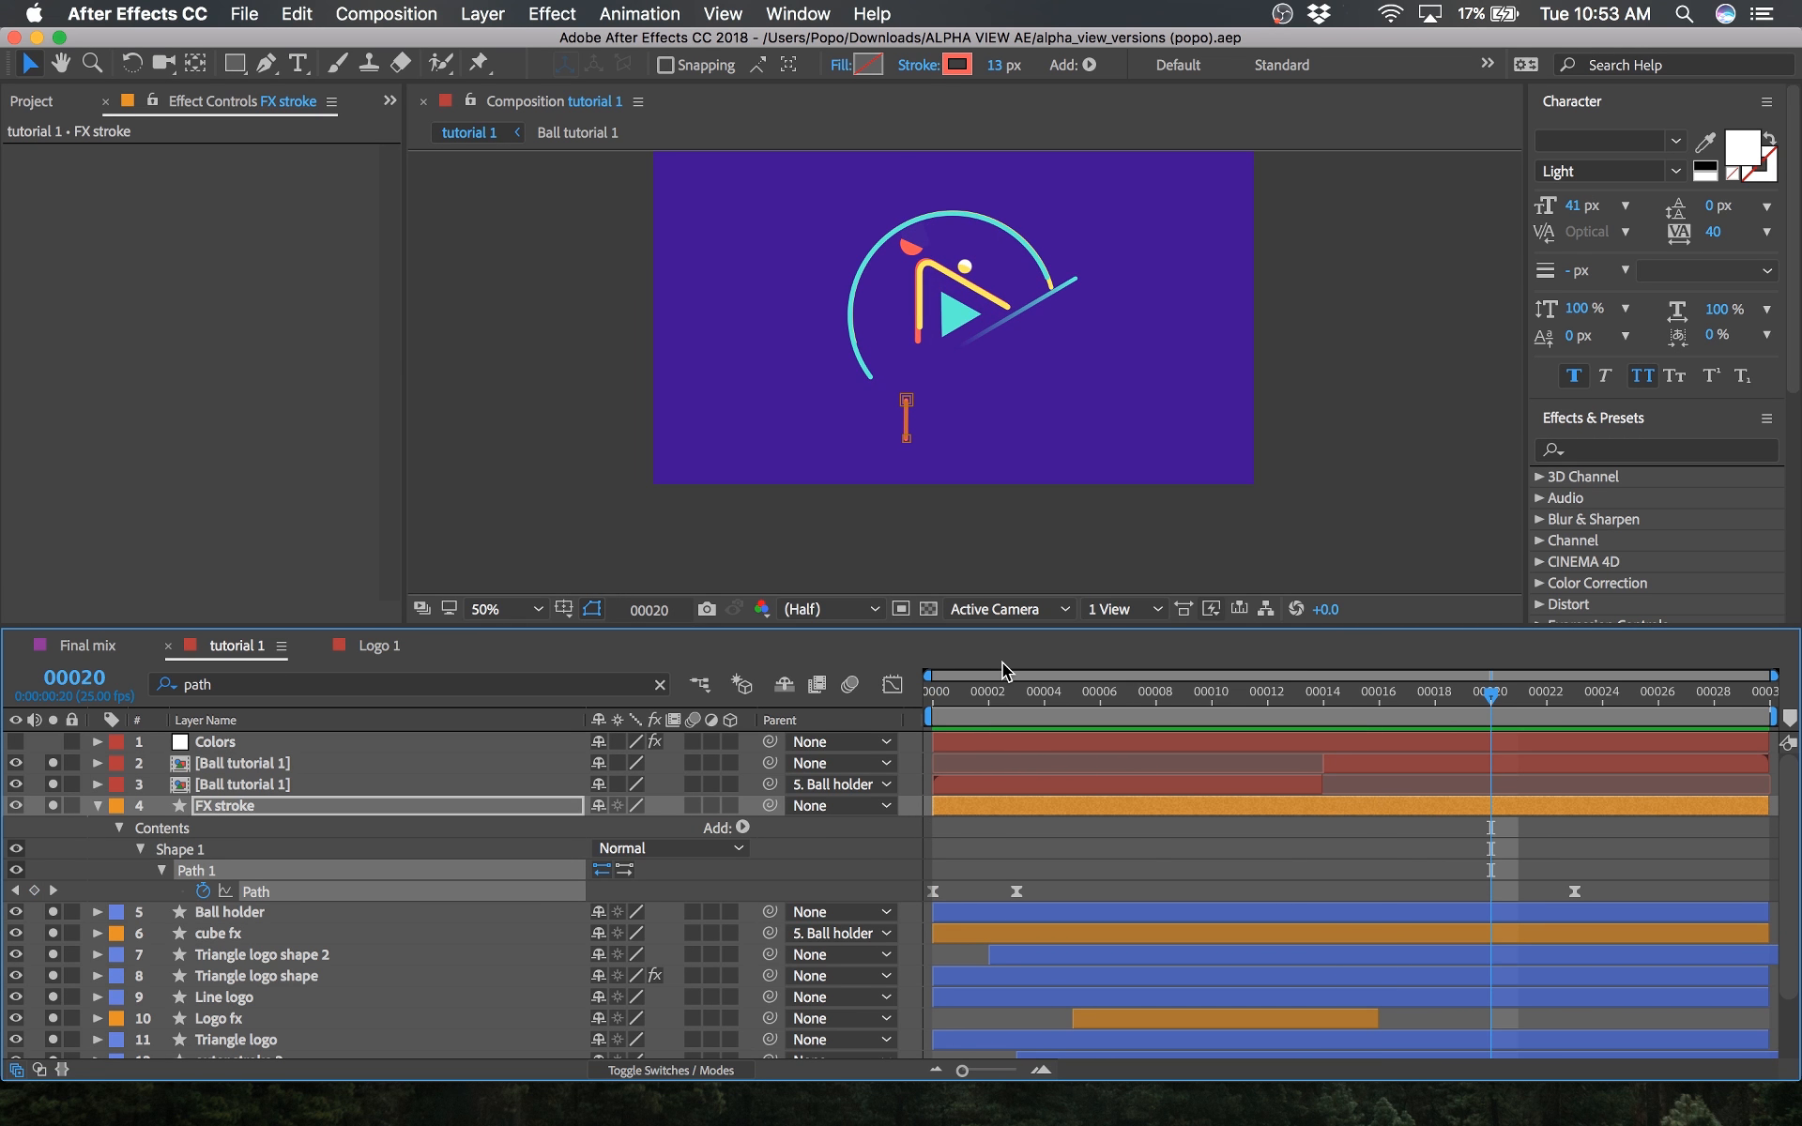
left_click(221, 805)
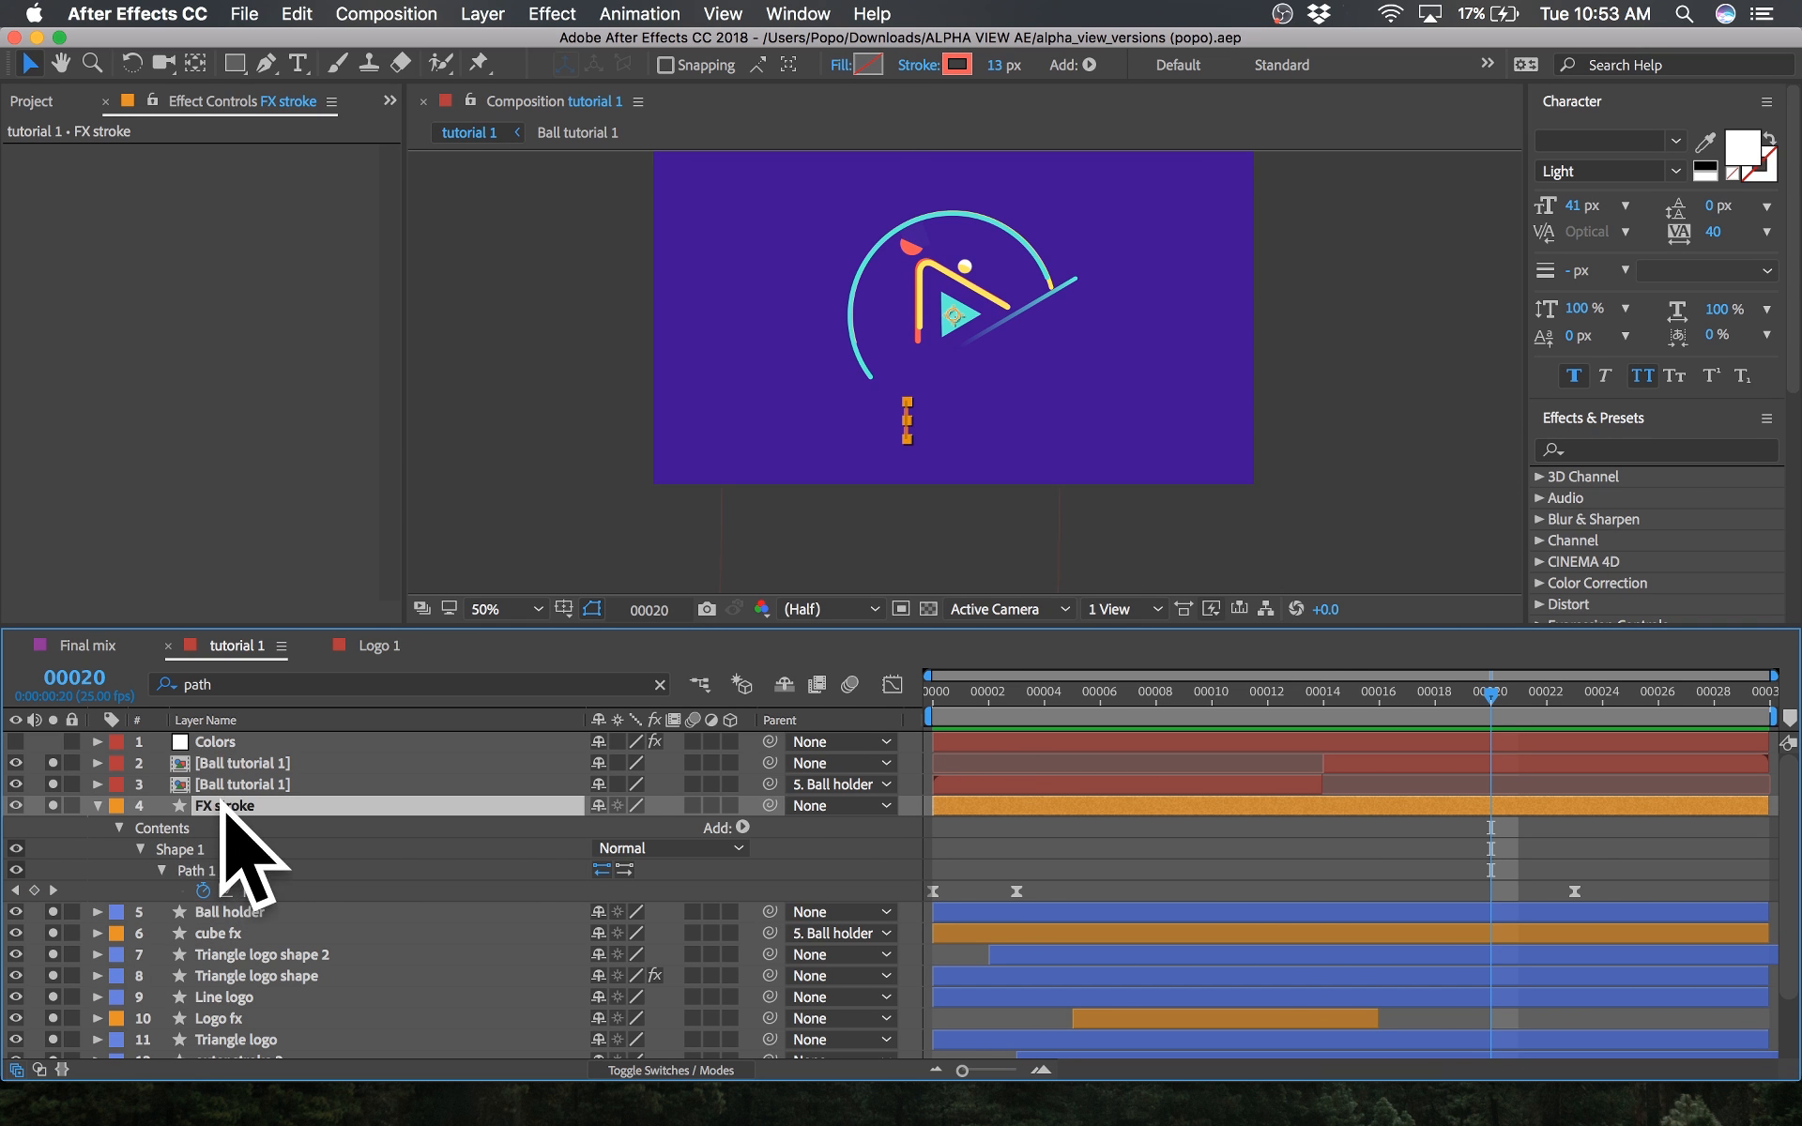
left_click(98, 805)
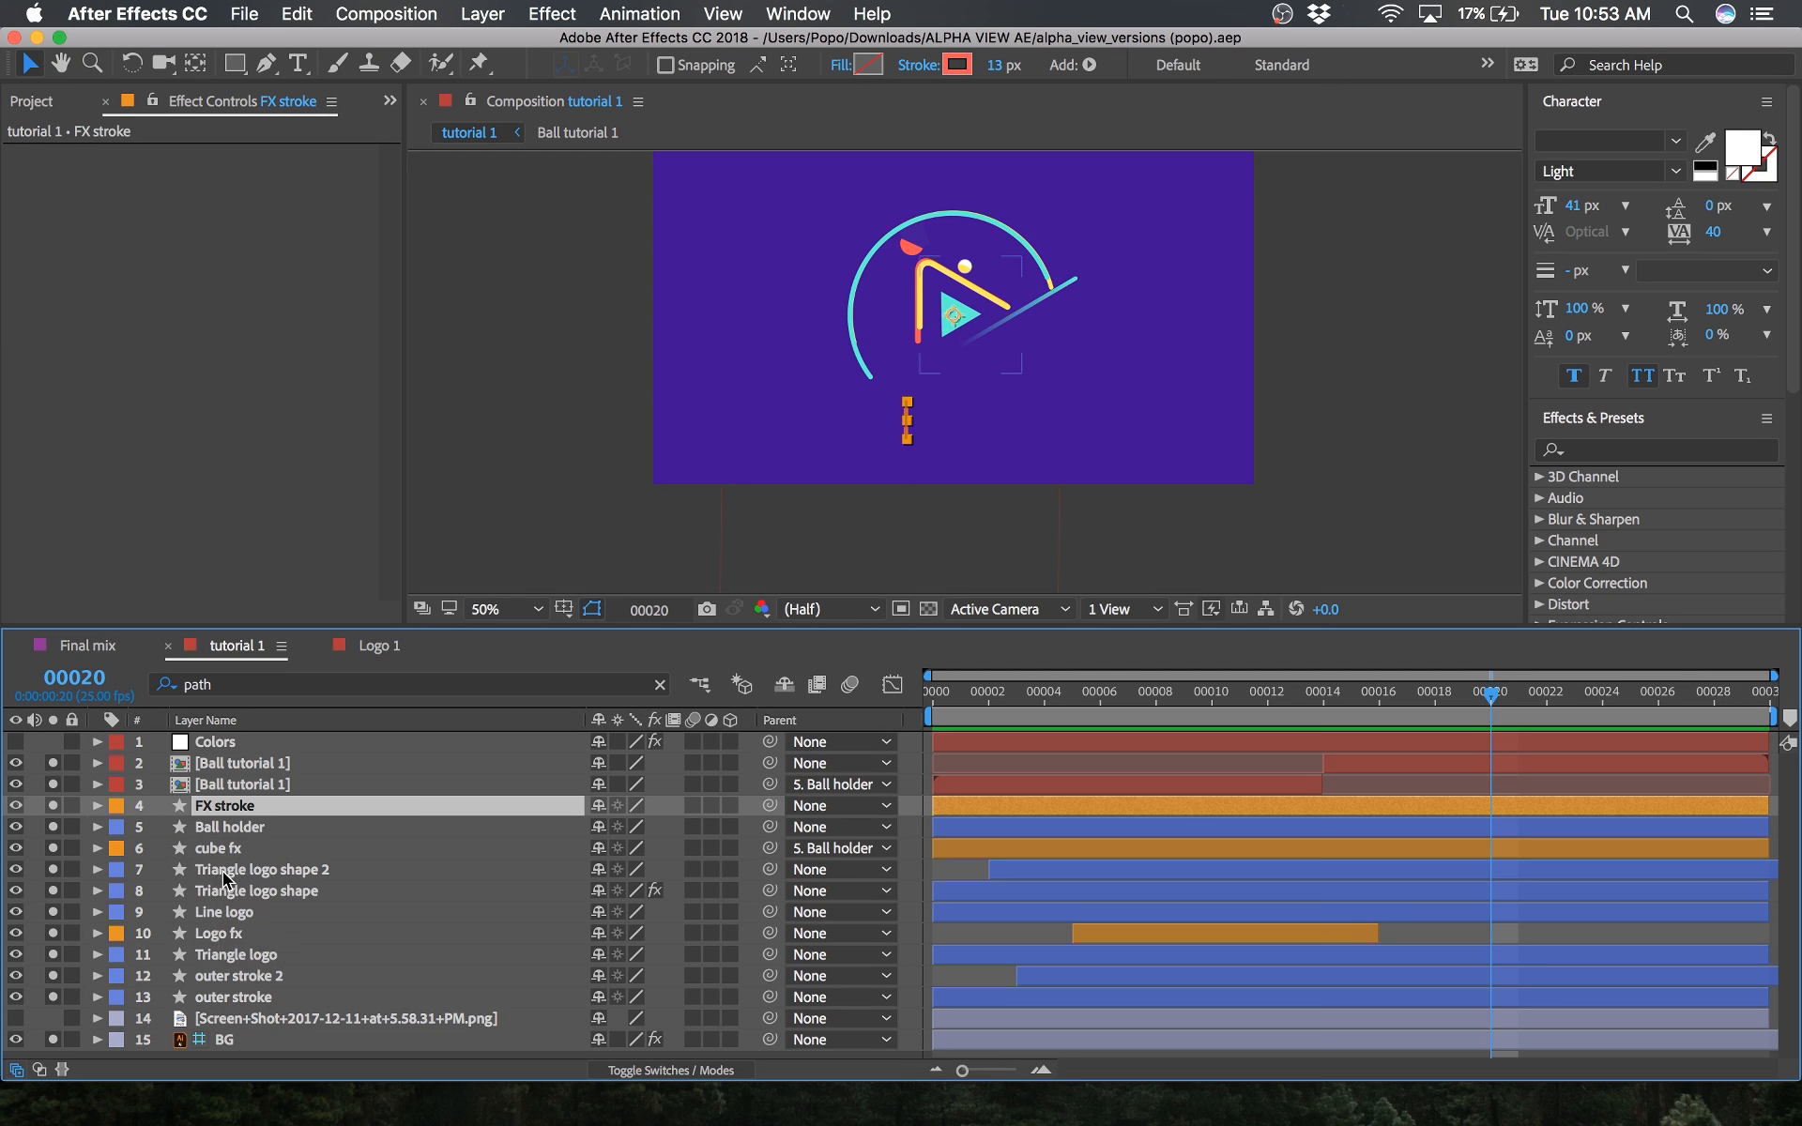
Step: Scrub through the Logo 1 reference composition up to frame 26 to examine its remaining line effects
left_click(387, 653)
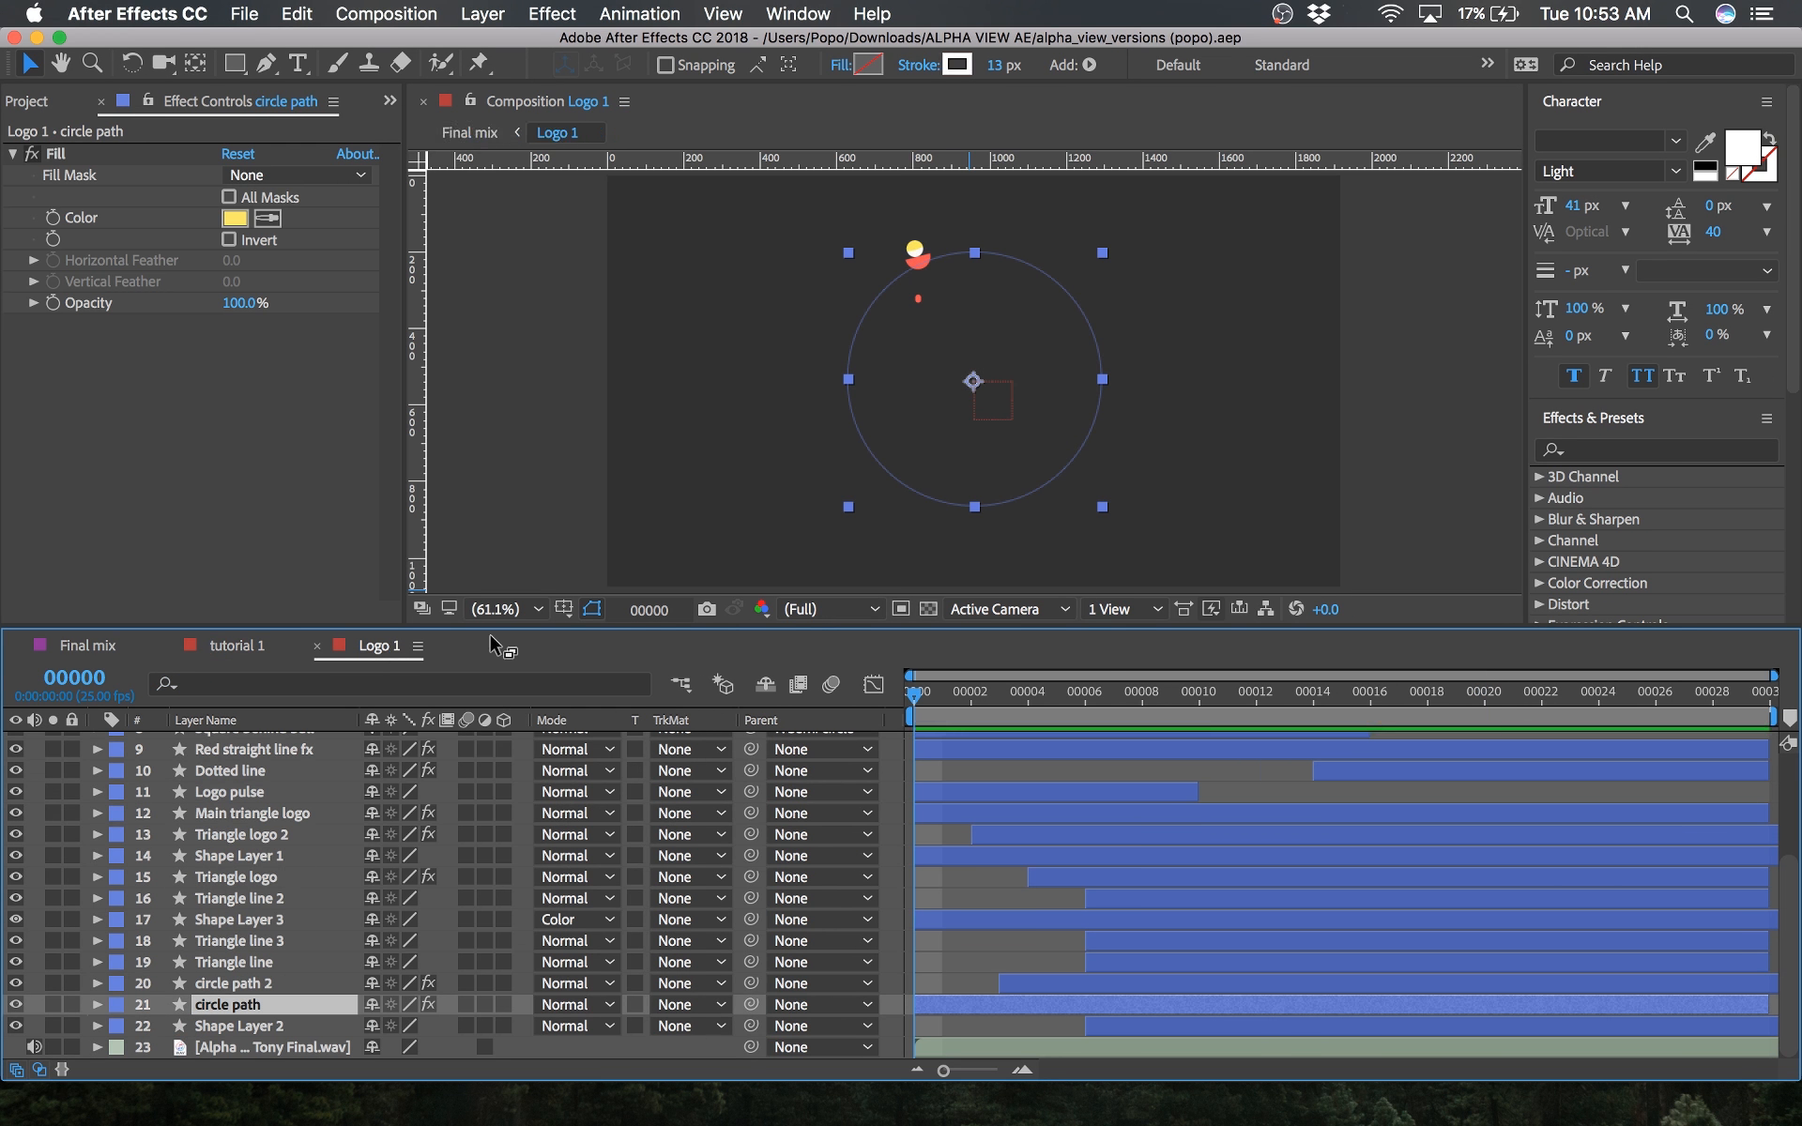
left_click(920, 706)
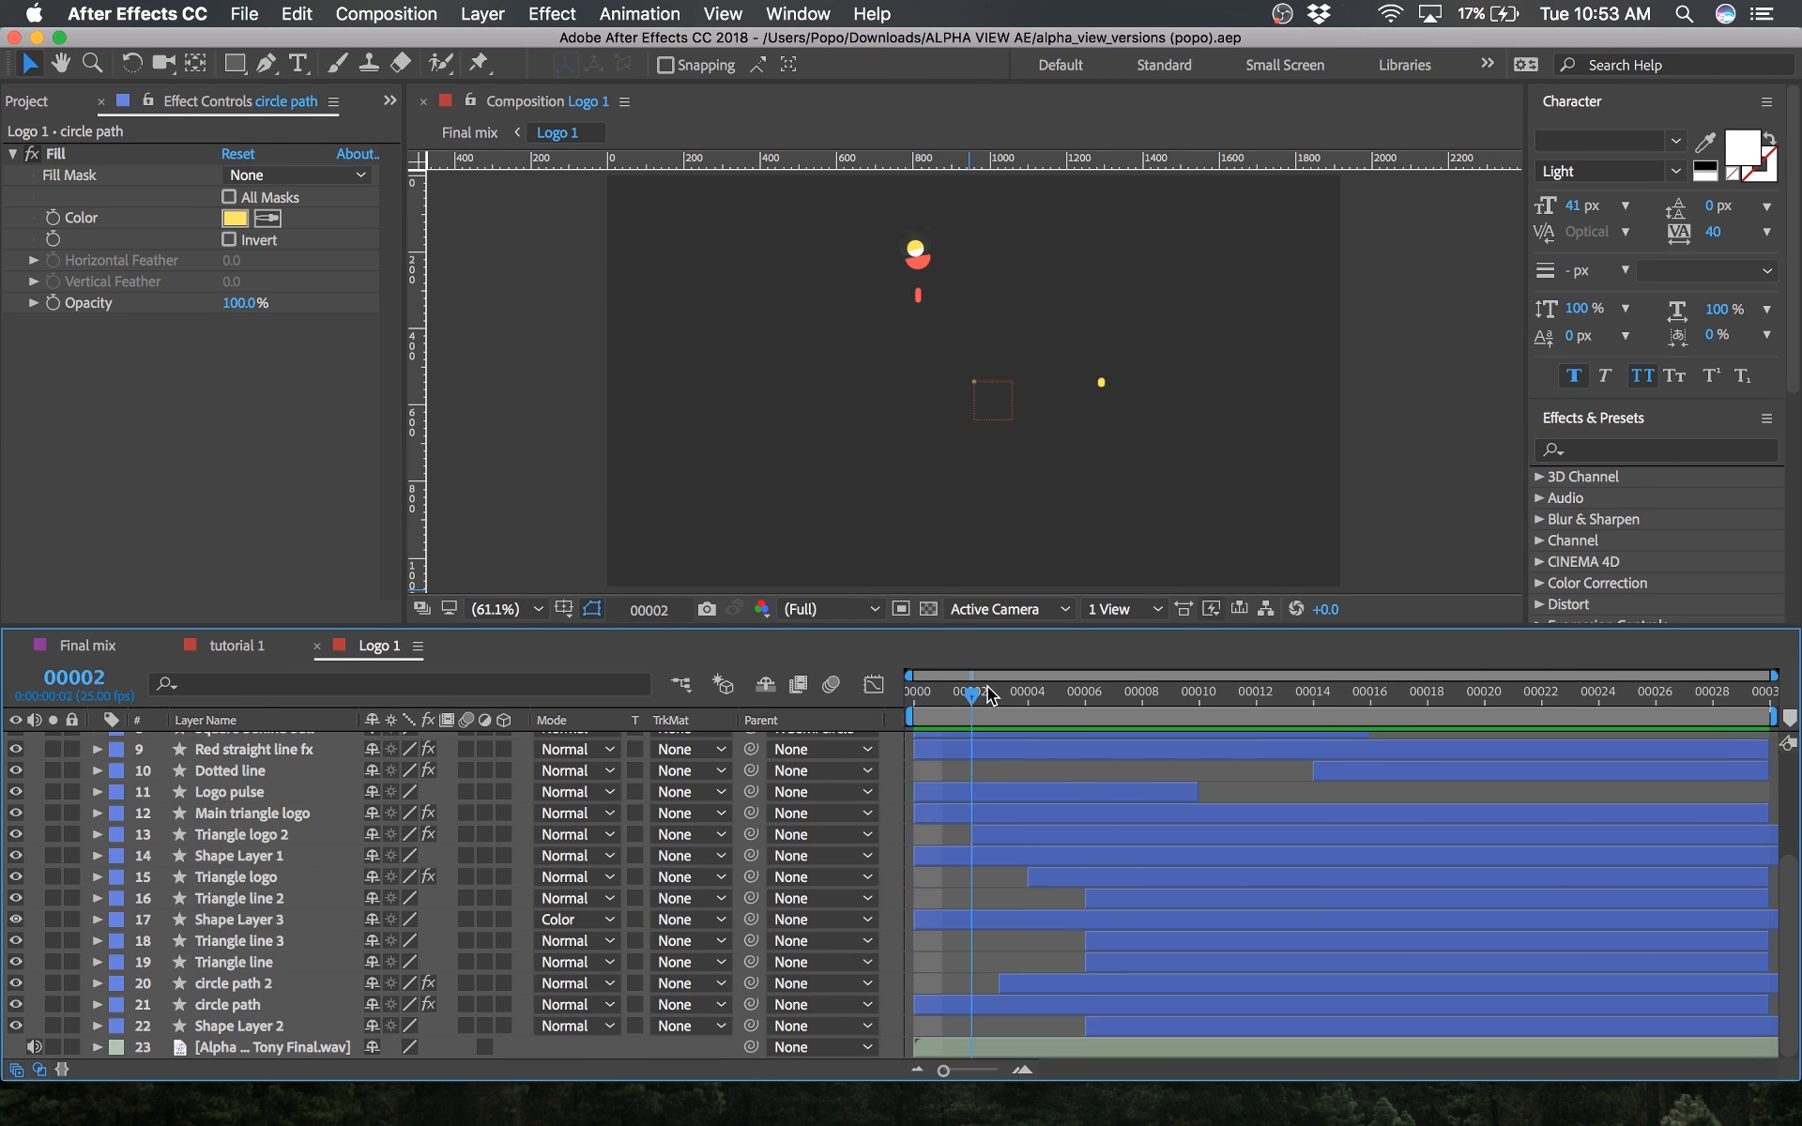
left_click_drag(990, 694, 1658, 657)
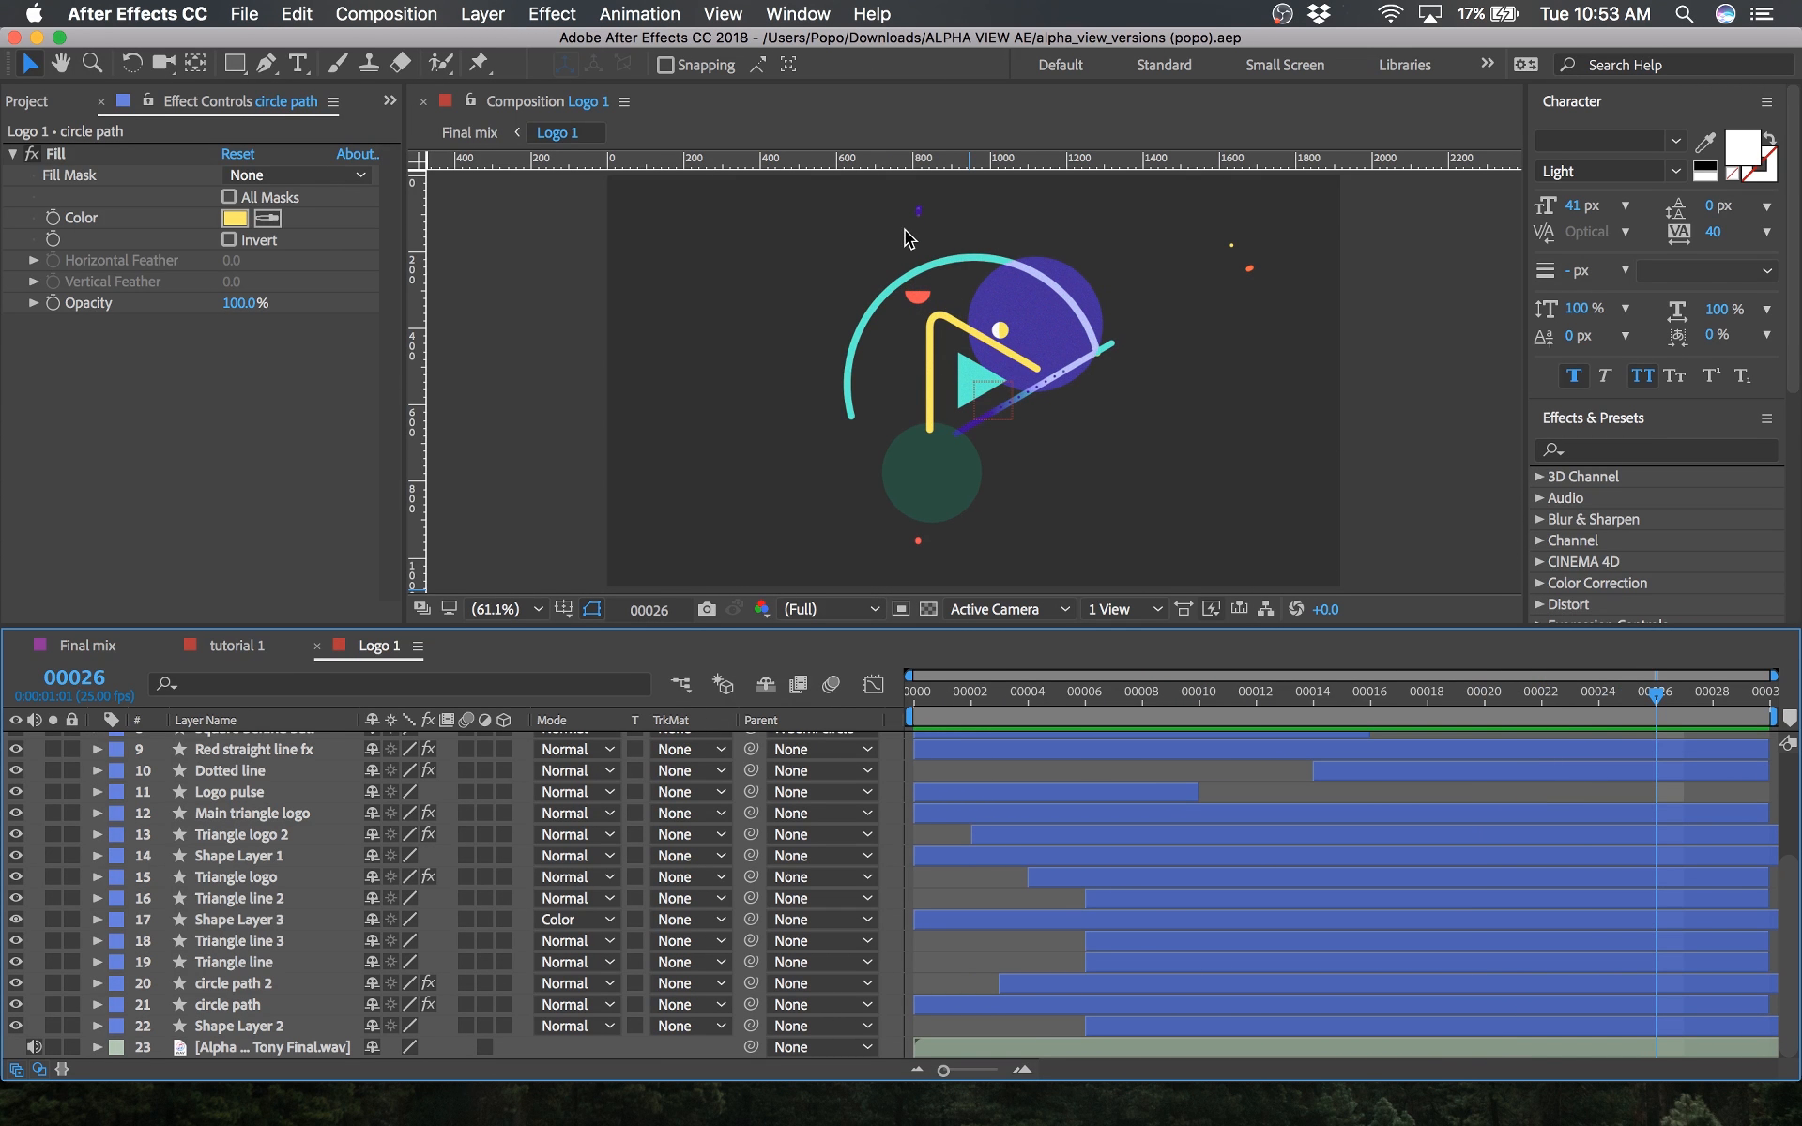
Step: In the tutorial 1 composition, duplicate the FX stroke layer and flip the copy vertically
left_click(204, 651)
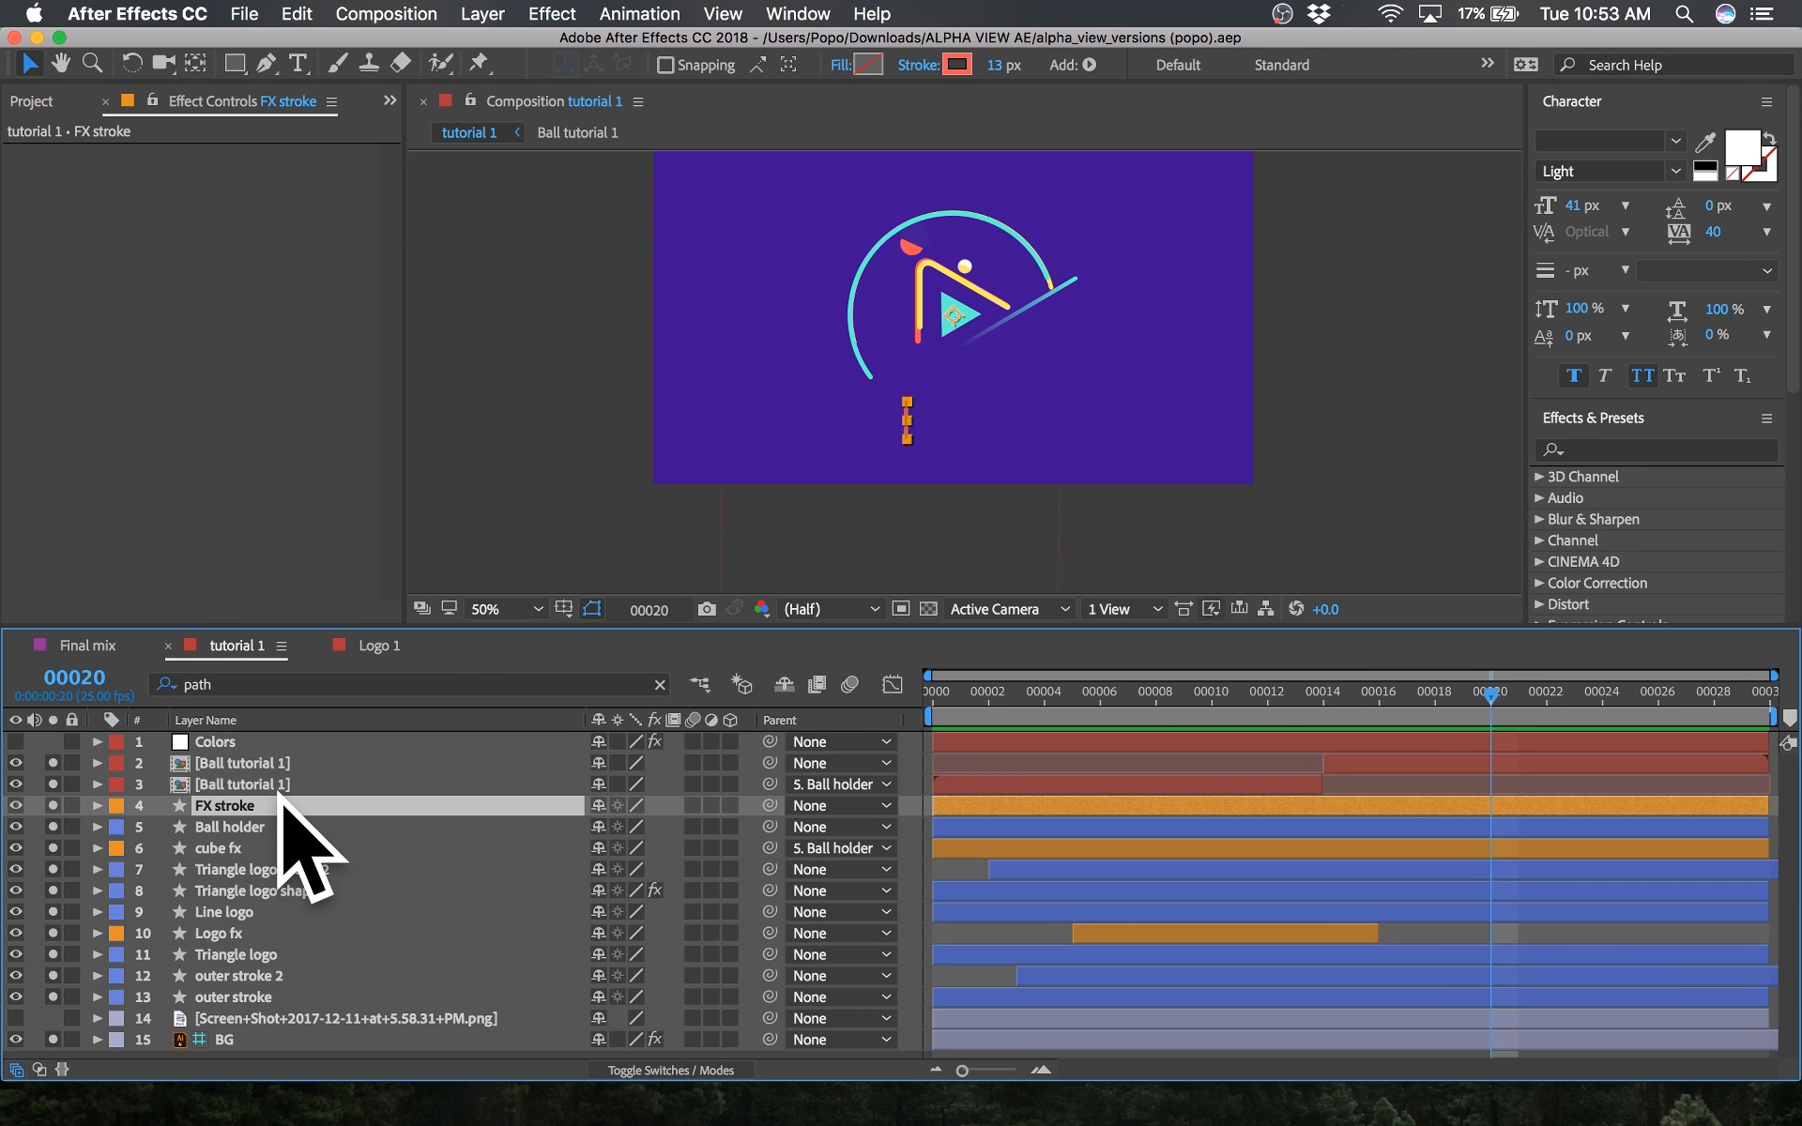
key("super+d")
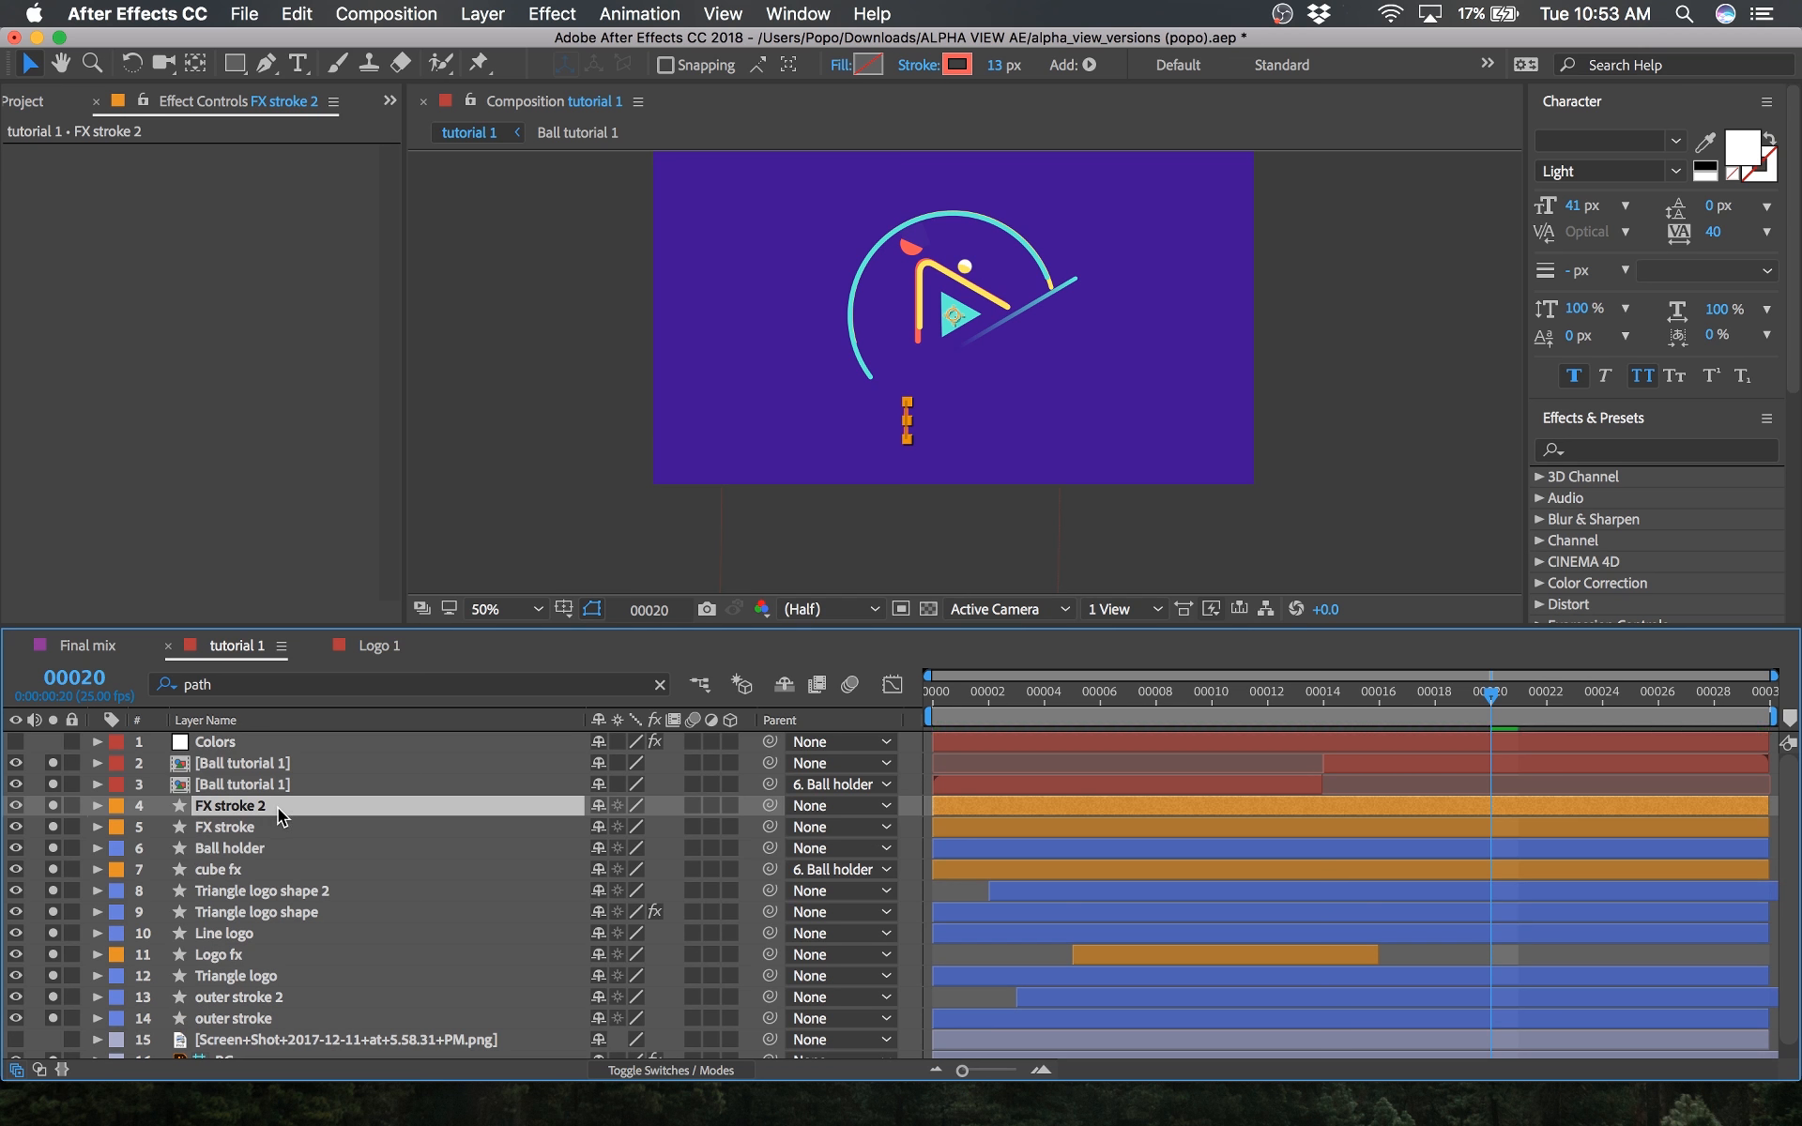
right_click(1017, 818)
mouse_move(1246, 294)
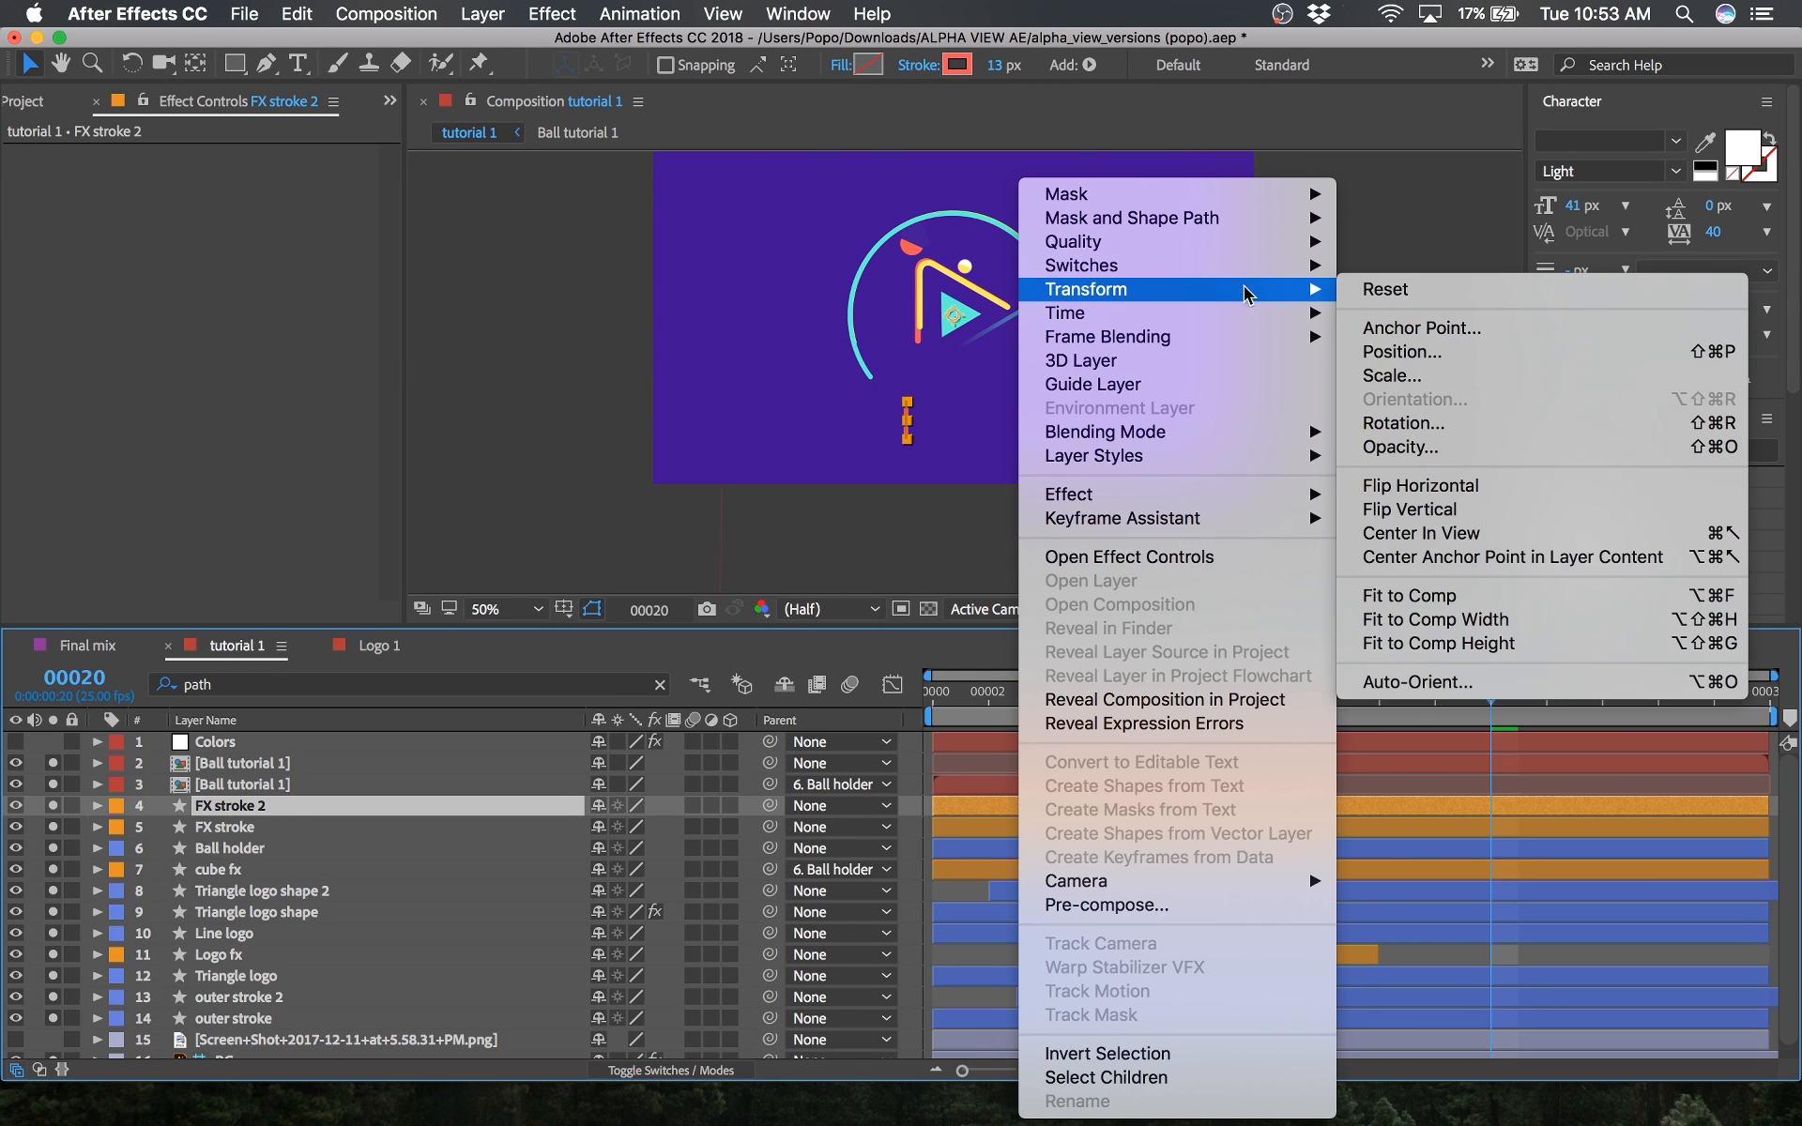
left_click(1461, 509)
key("h")
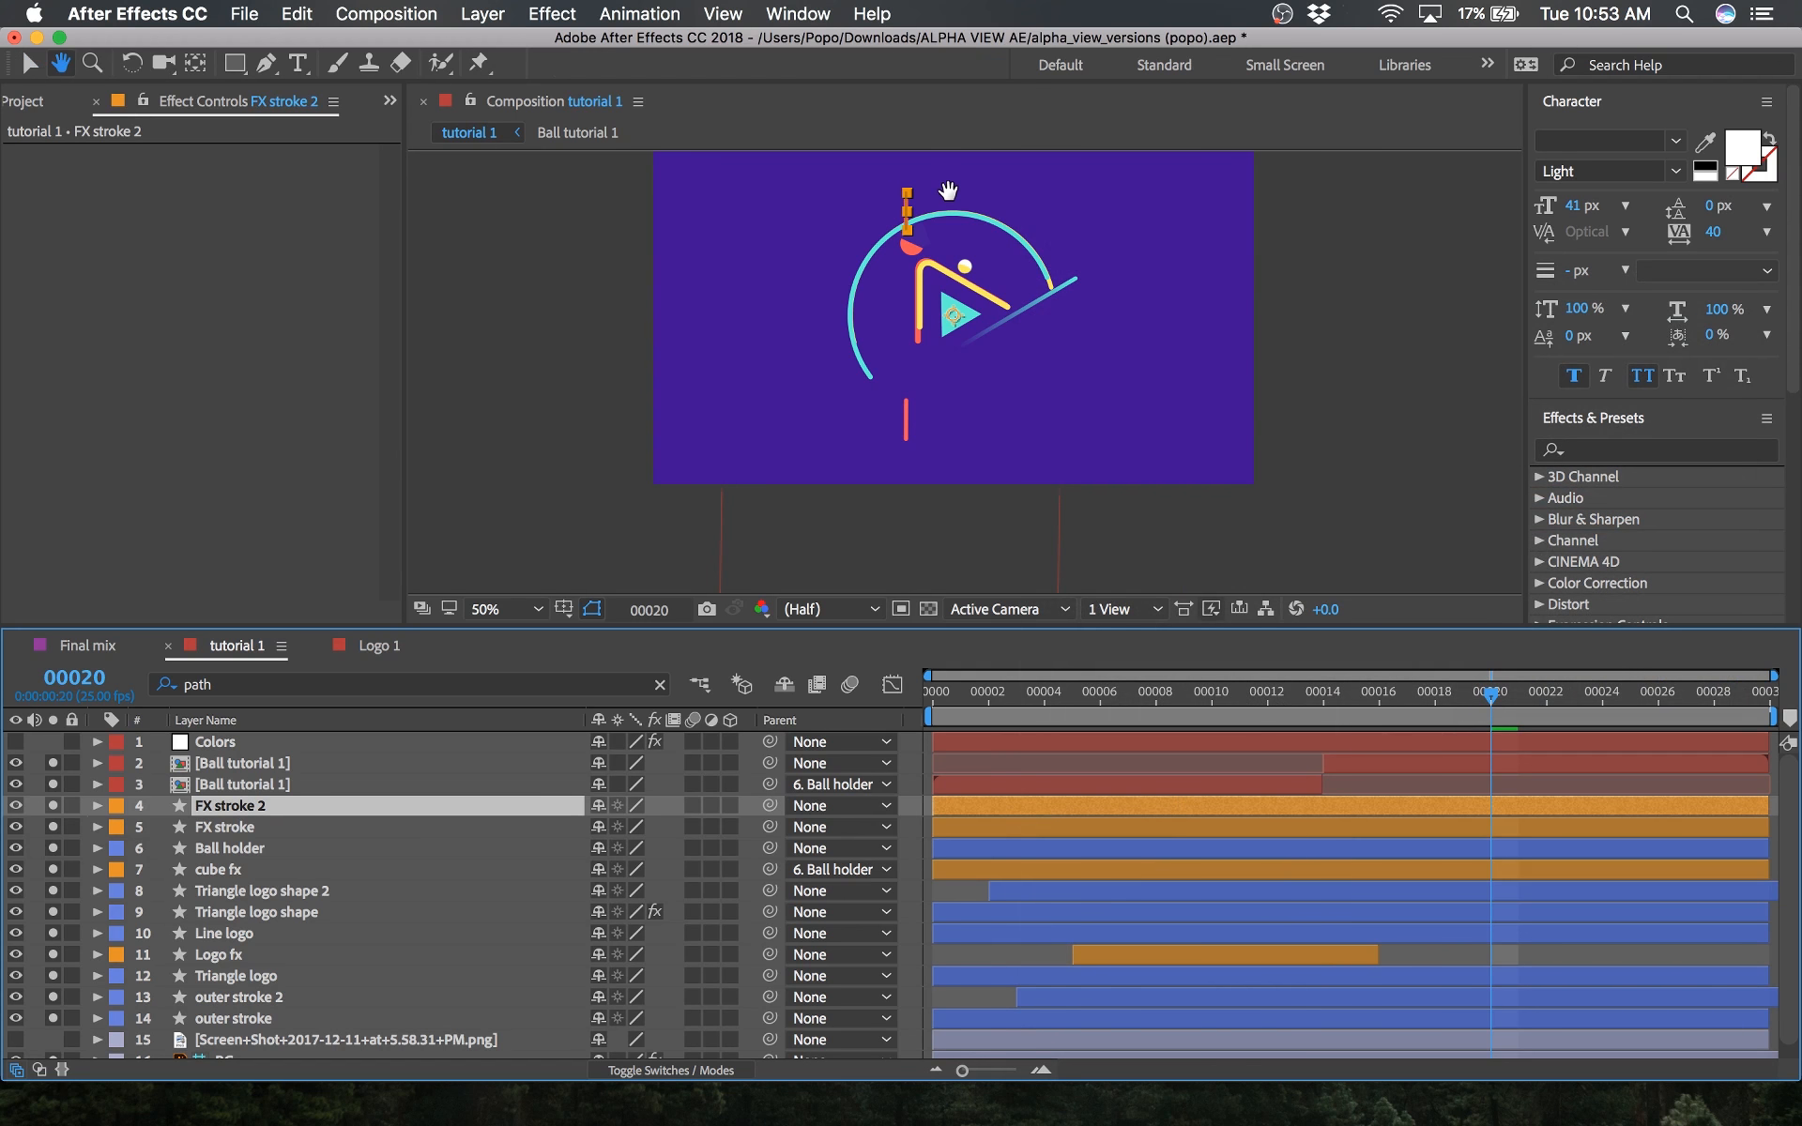
left_click_drag(948, 191, 963, 277)
key("v")
Step: Review the flipped stroke's motion, reveal its Path keyframes, and shift the FX stroke 2 layer to start at frame 3
left_click_drag(1036, 693, 920, 701)
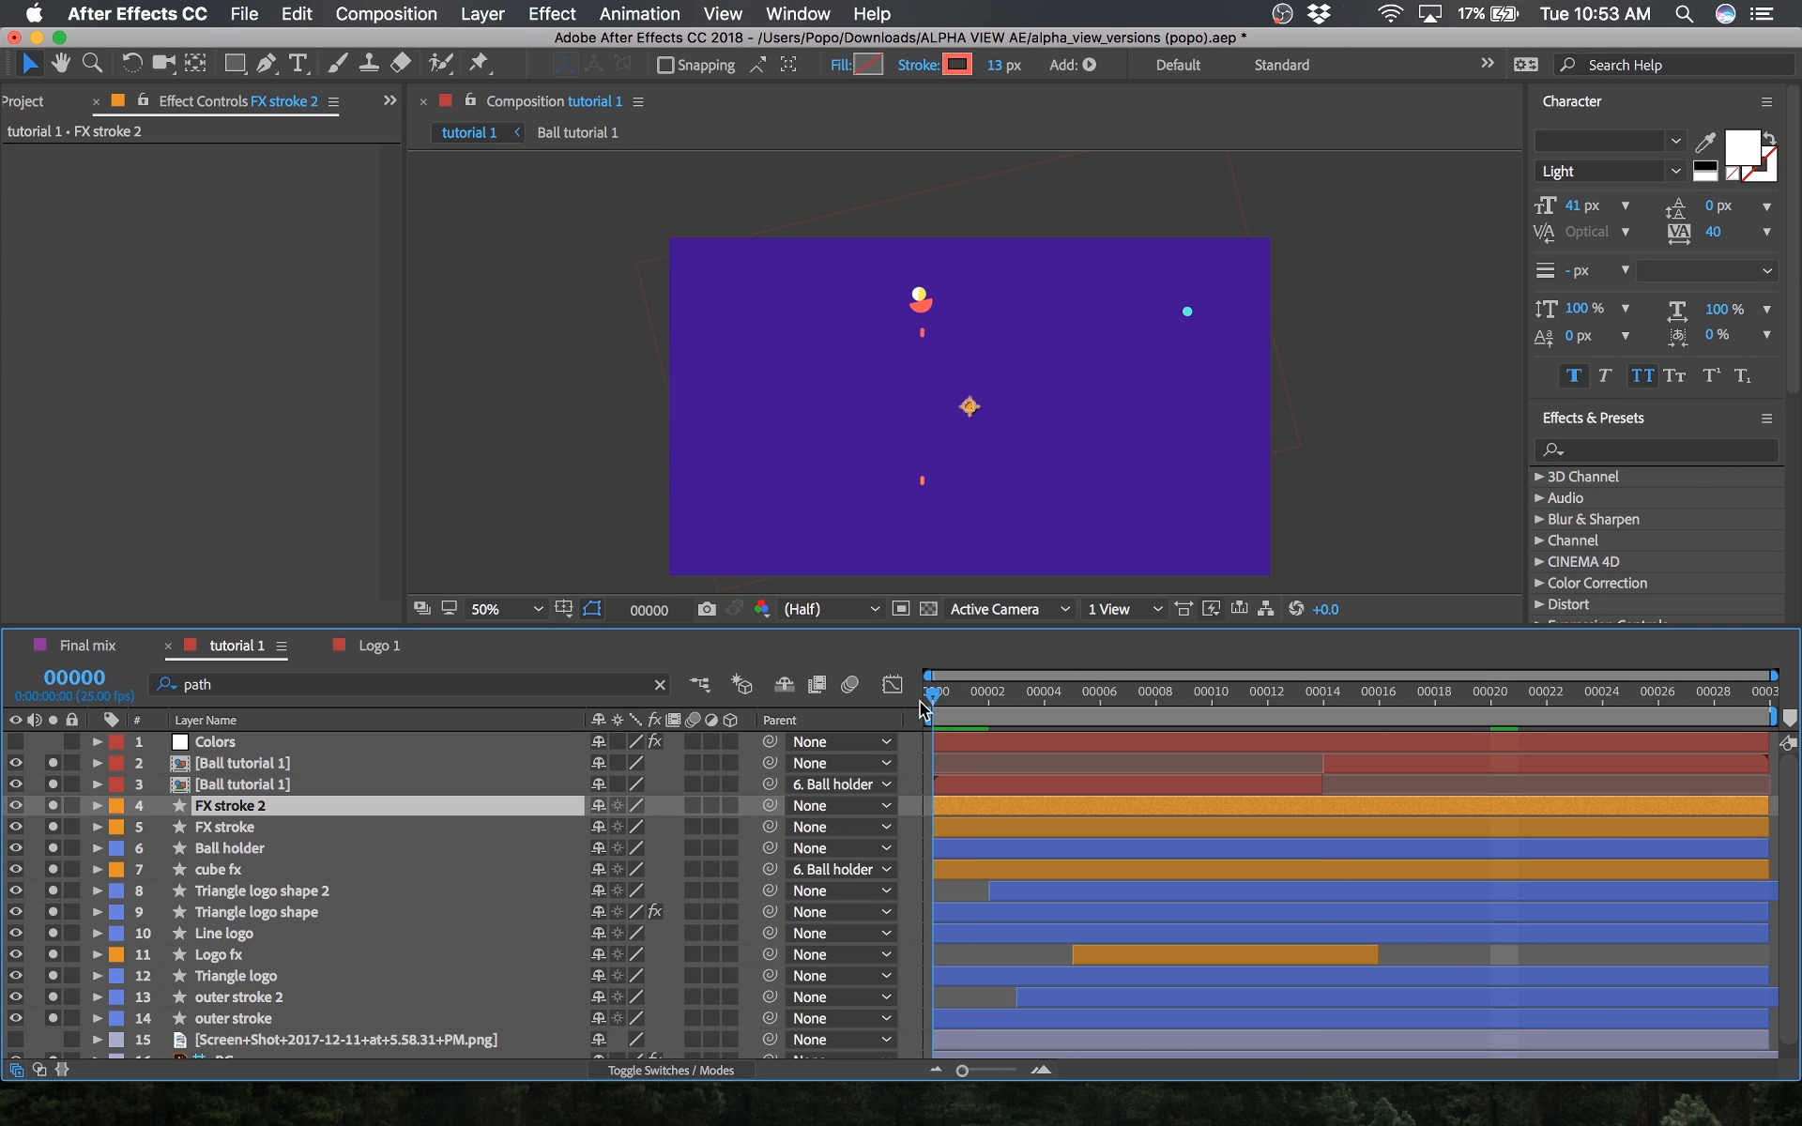
left_click_drag(1155, 701, 1674, 692)
left_click_drag(1526, 699, 1324, 700)
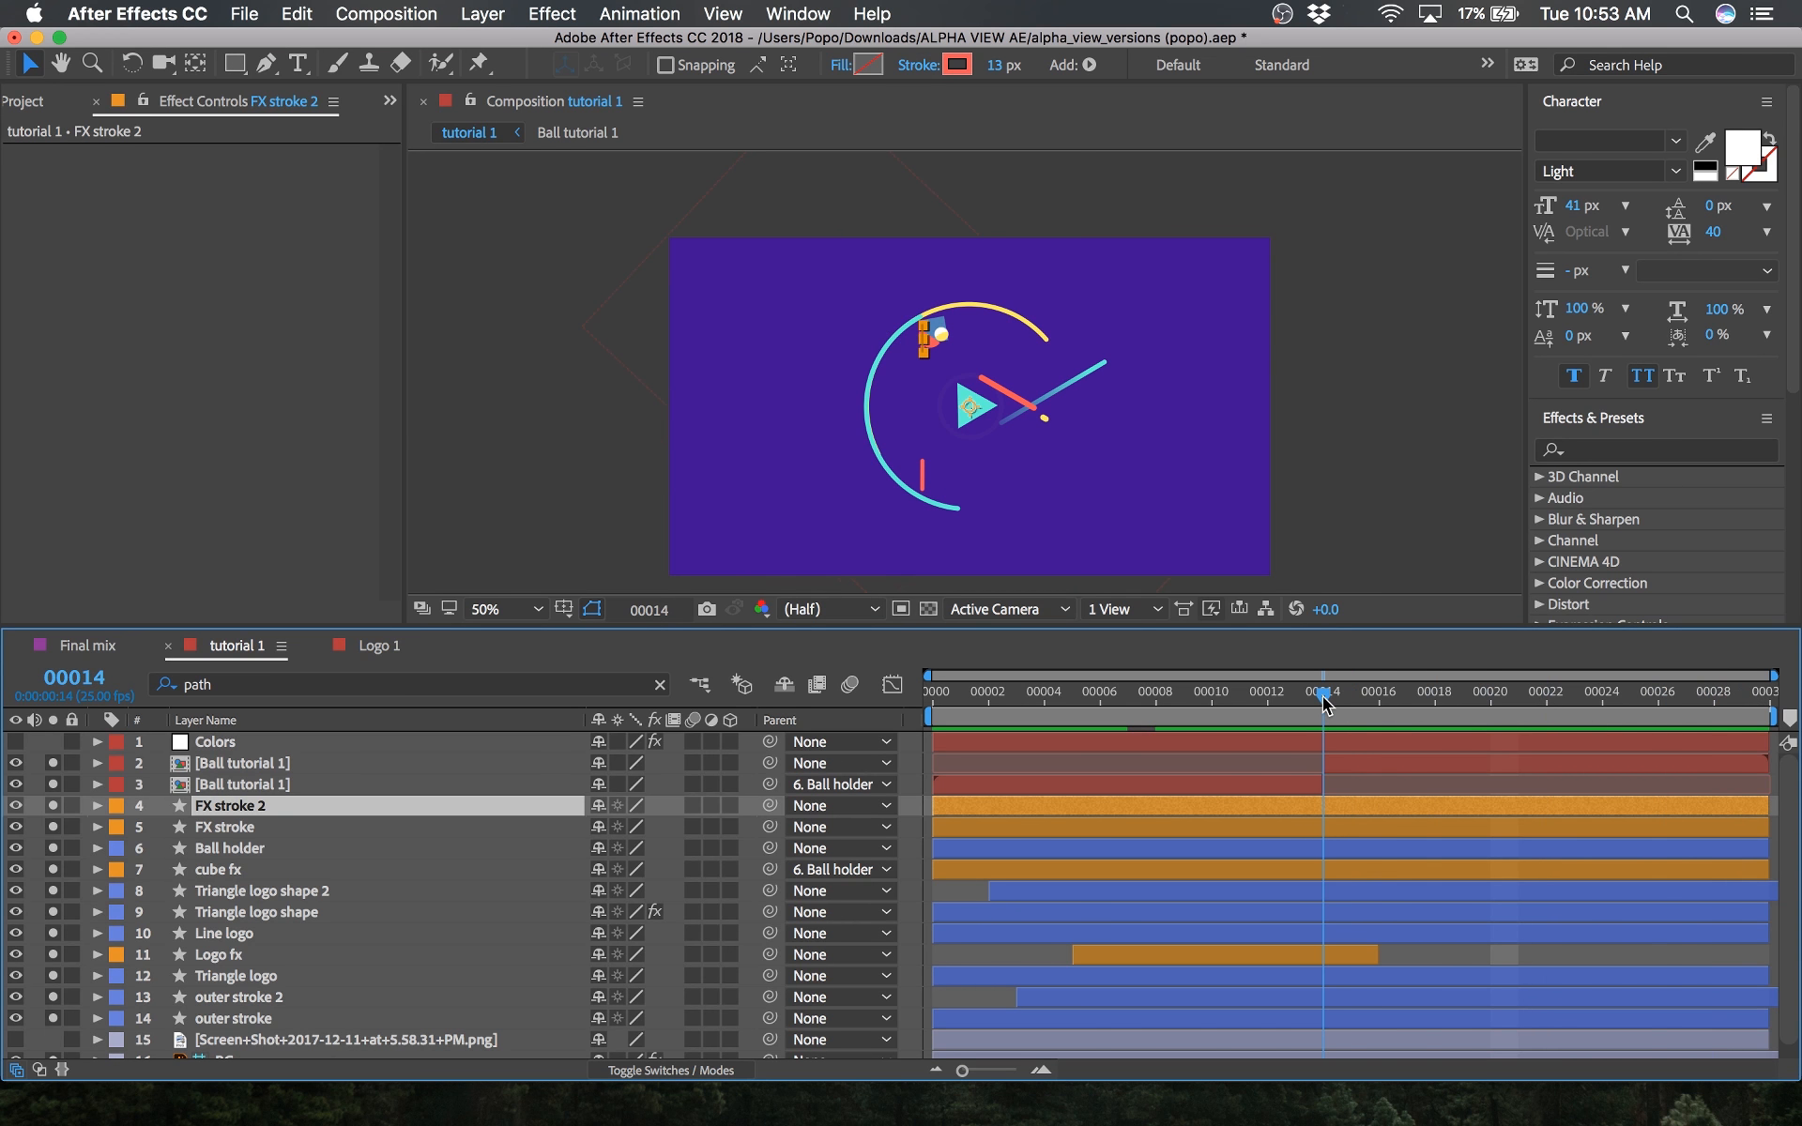
key("u")
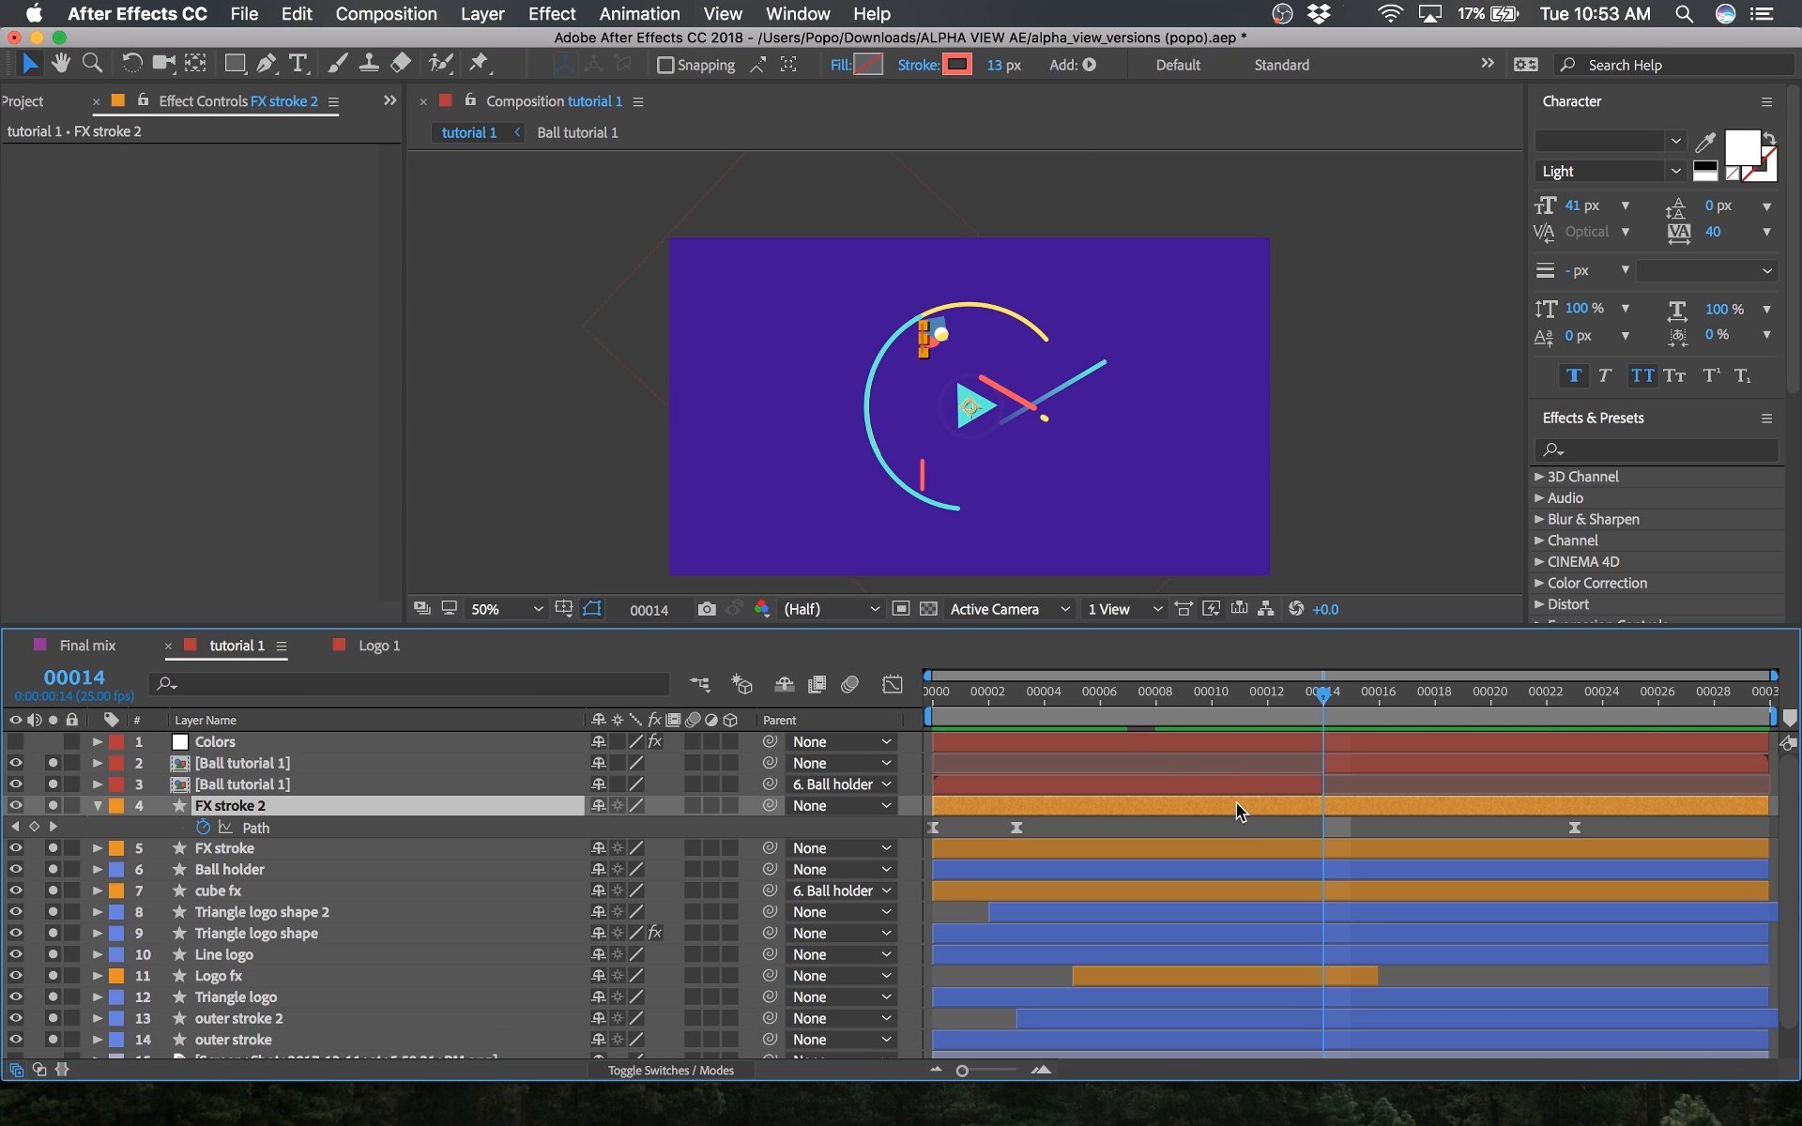
left_click(1023, 709)
left_click_drag(999, 809, 1065, 805)
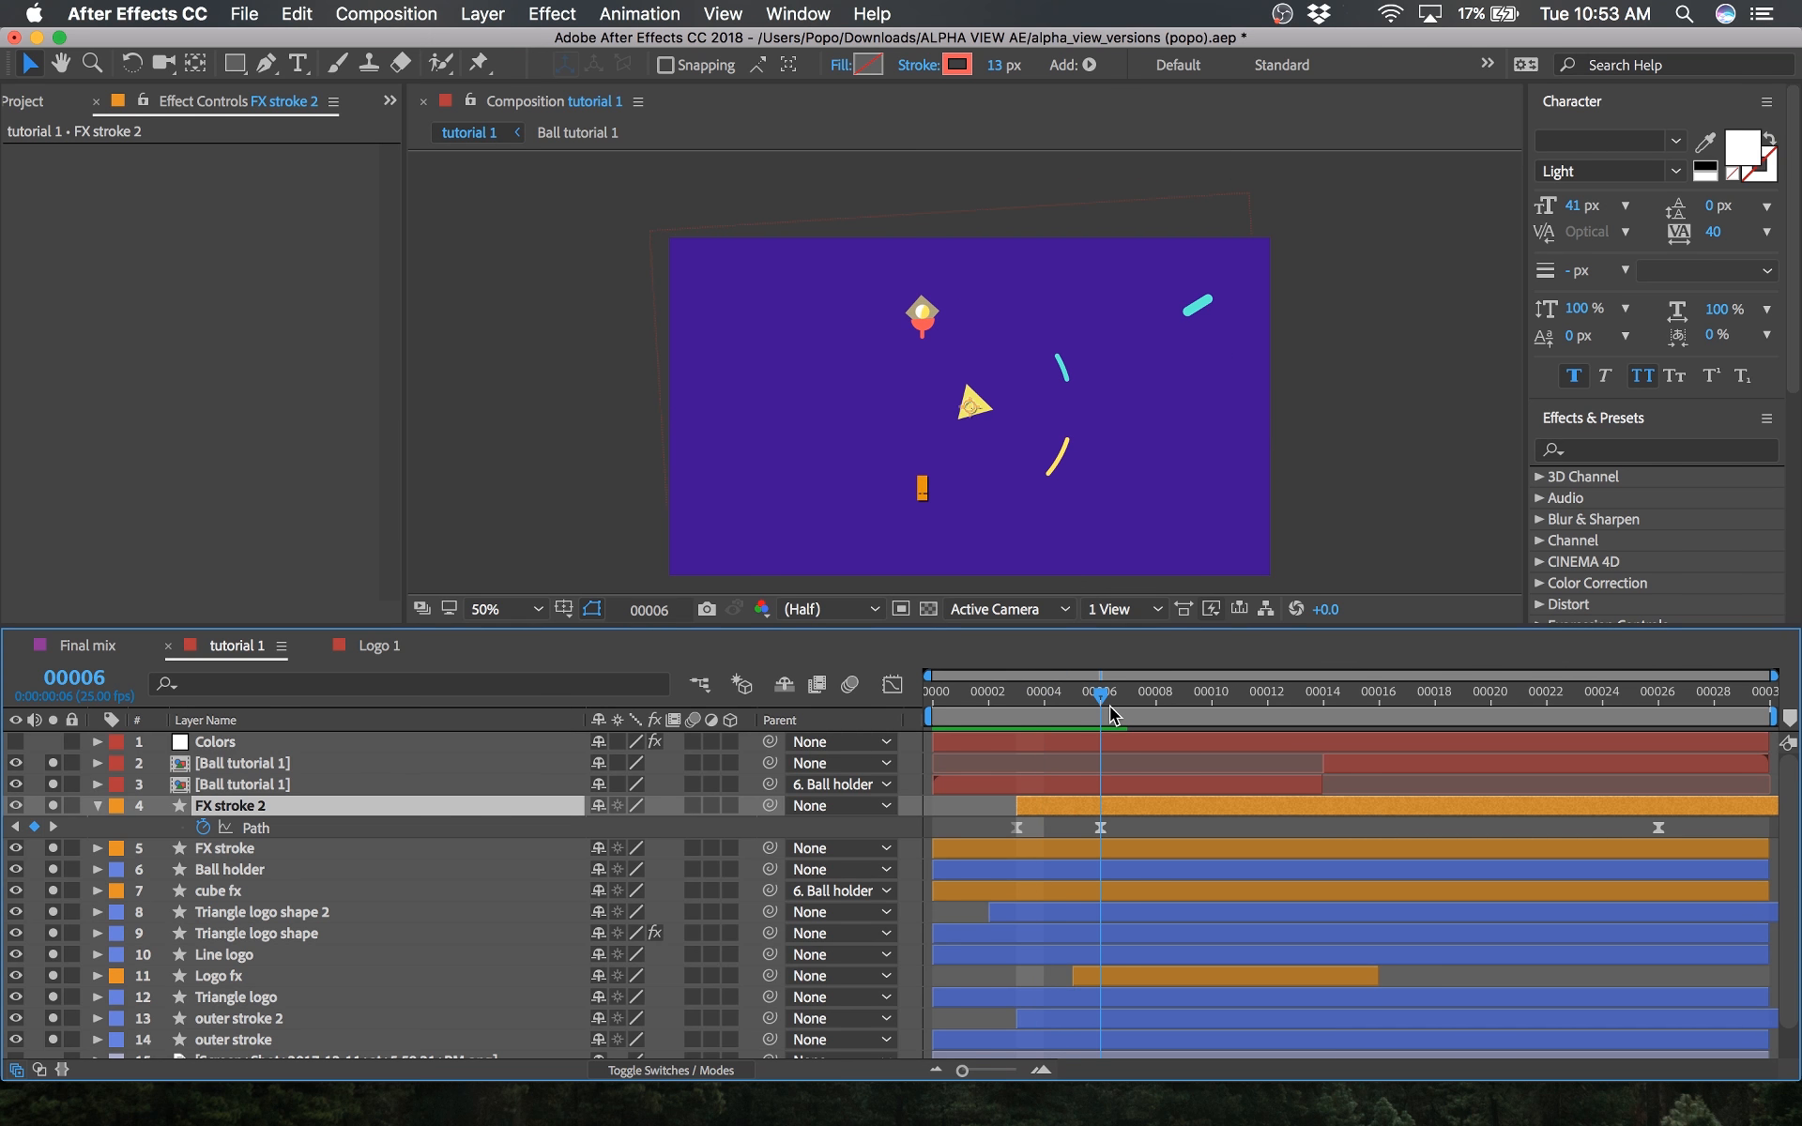
Step: Delete FX stroke 2's middle Path keyframe at frame 6 and preview the motion
left_click_drag(1129, 834, 1088, 820)
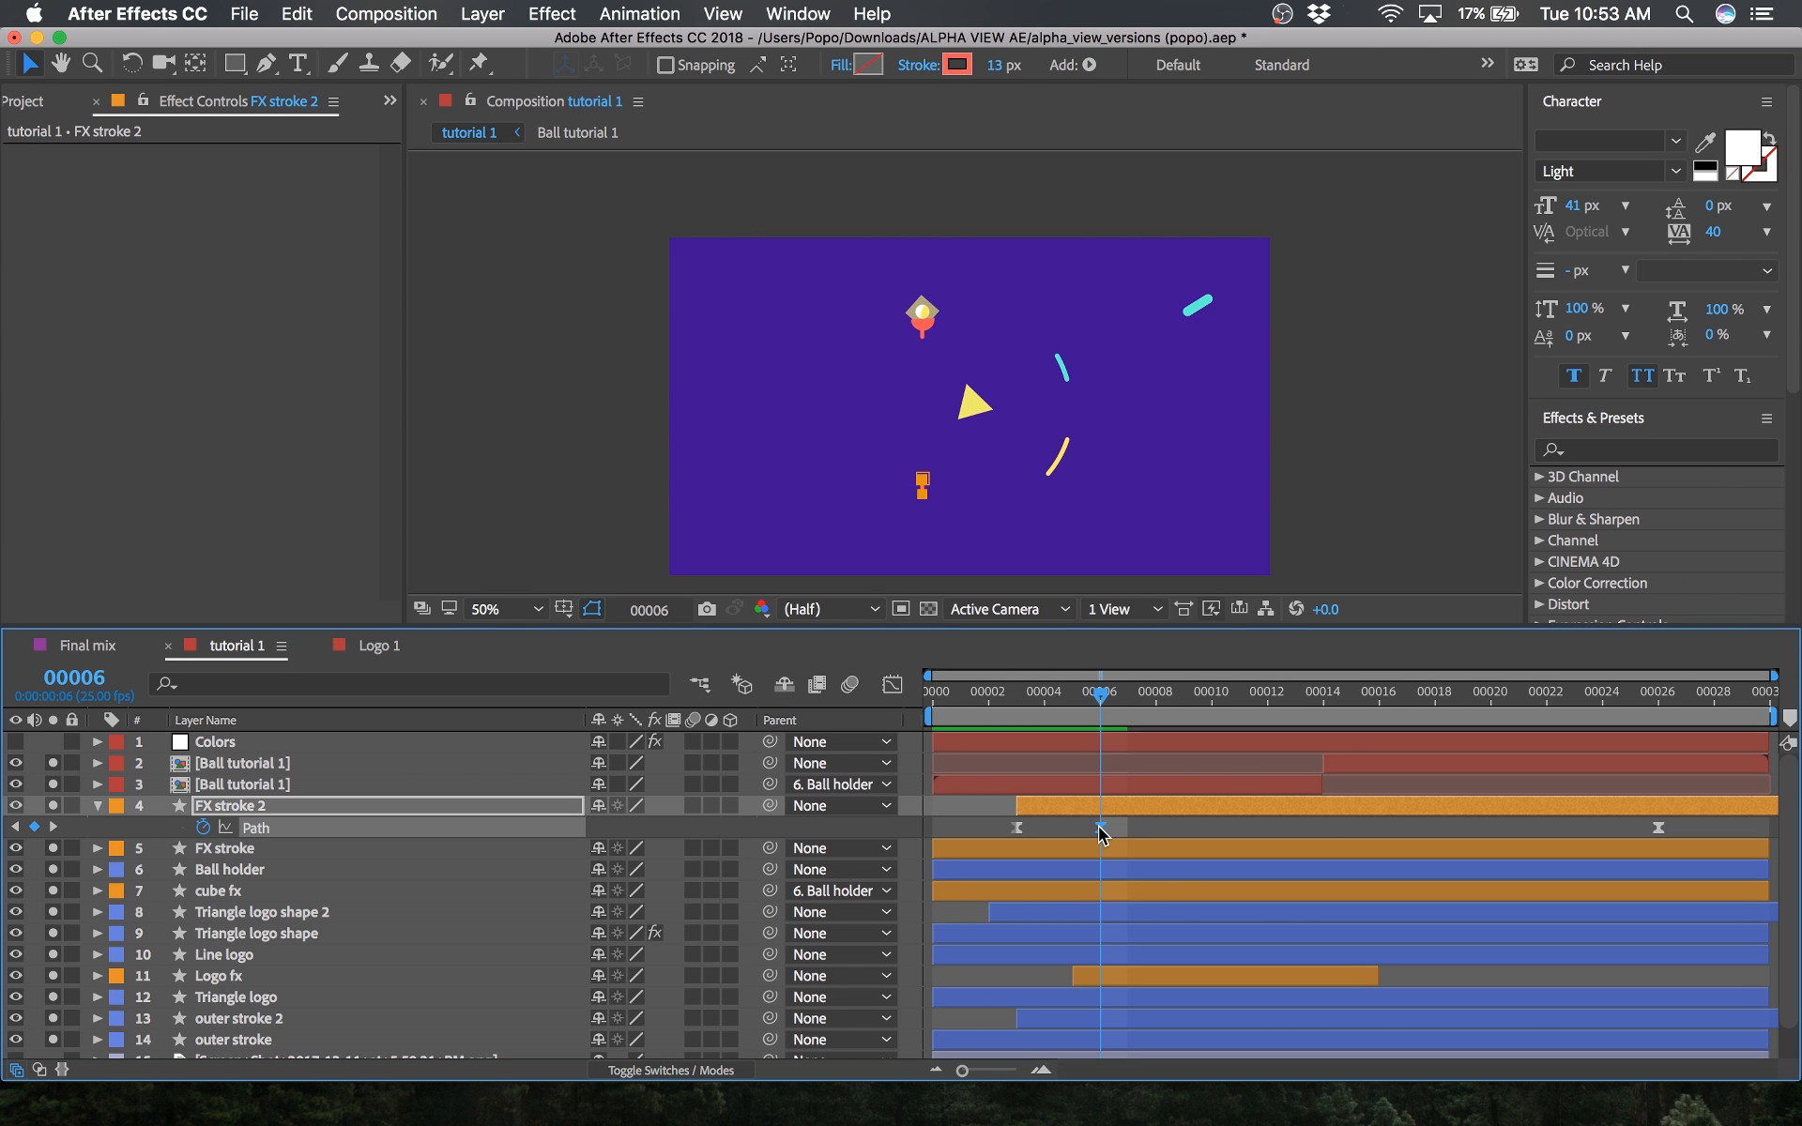
key("Delete")
left_click(1023, 706)
key("space")
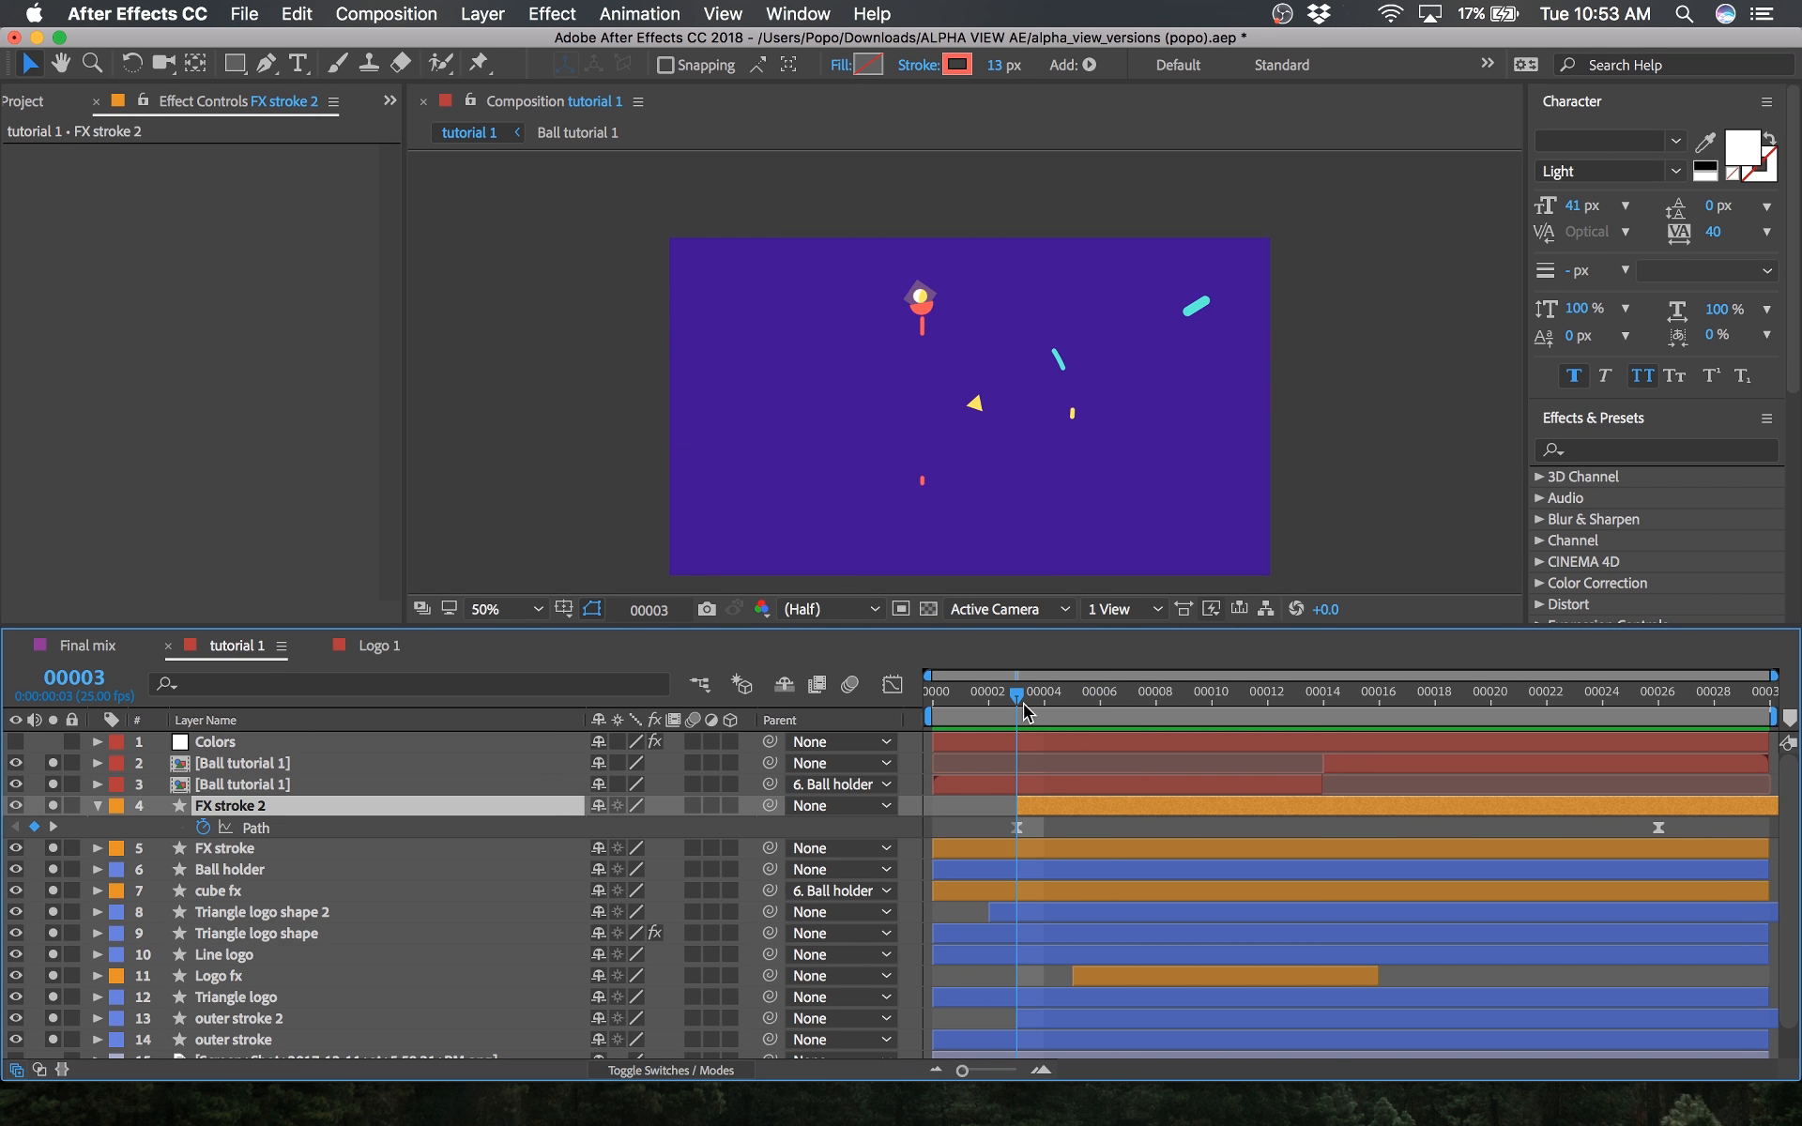
key("space")
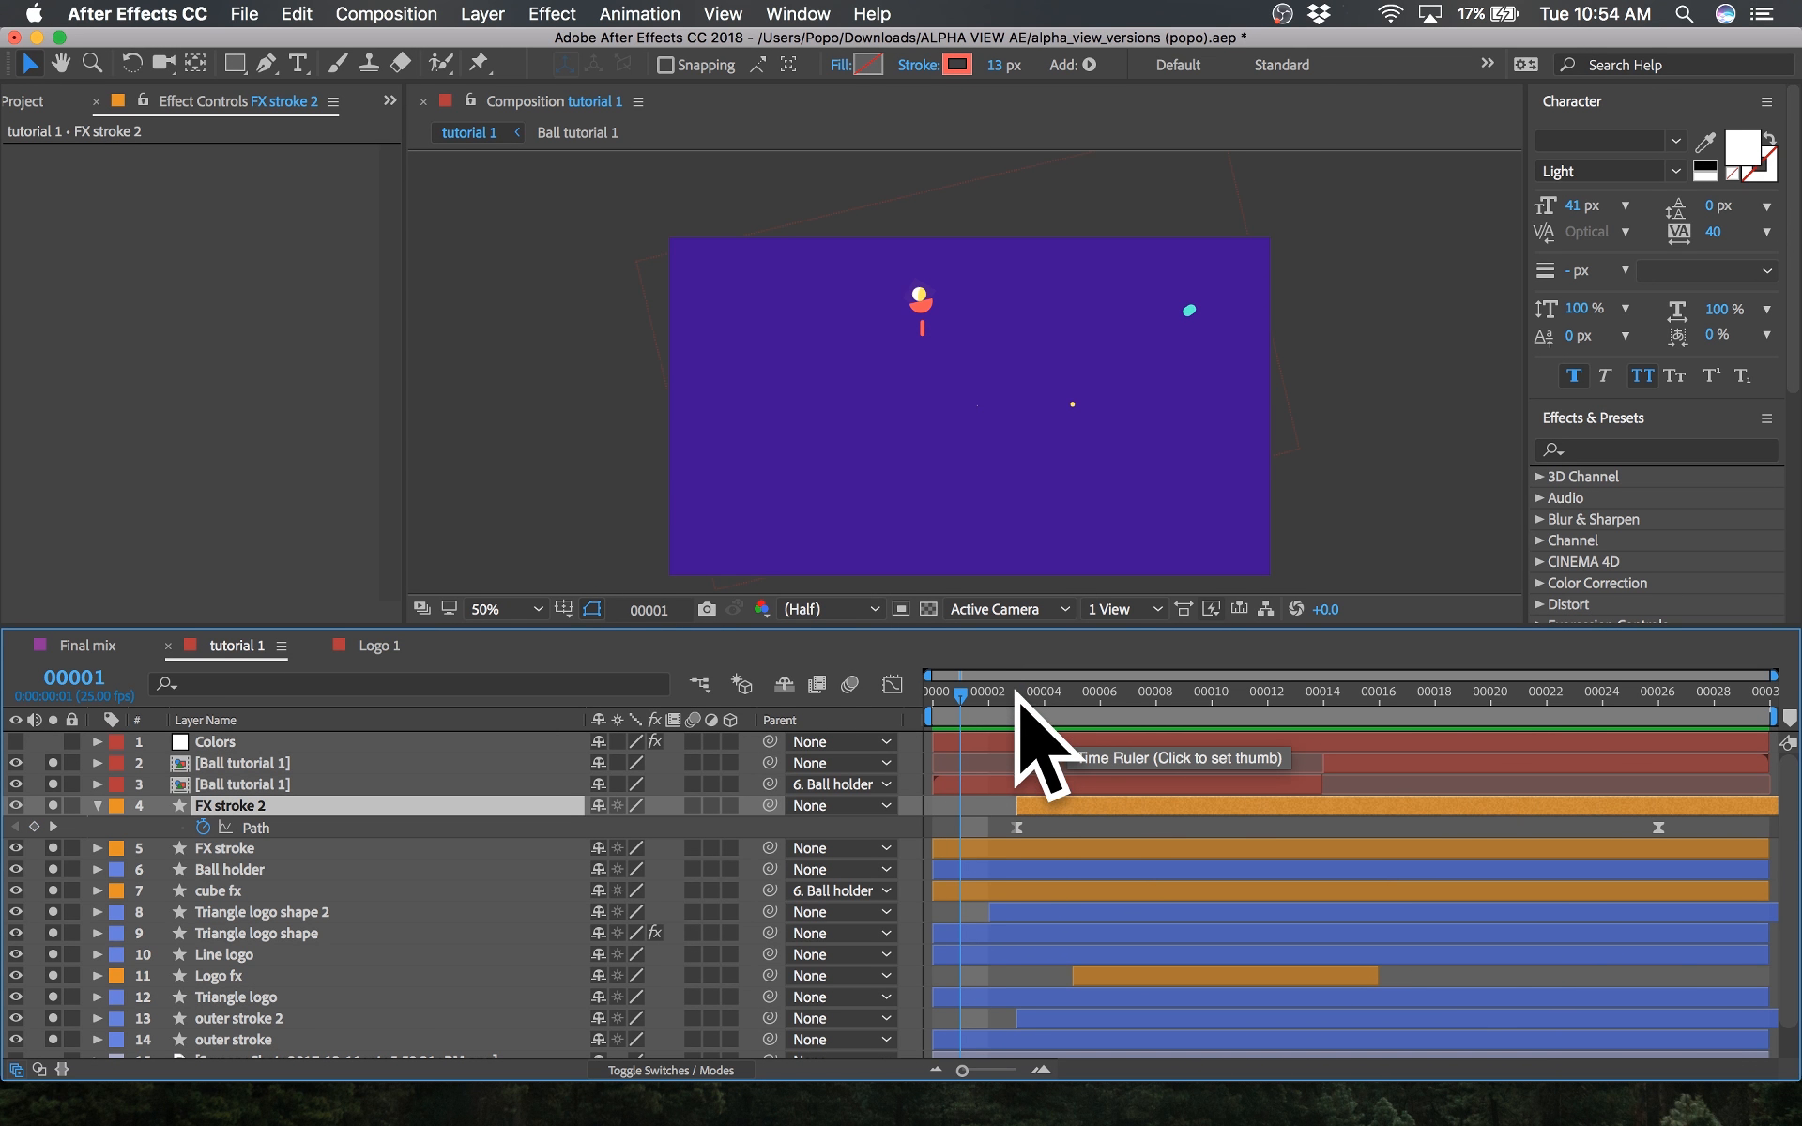
Step: At the frame 3 keyframe, move FX stroke 2's path down to the lower edge of the composition and scrub through the result
left_click(1018, 827)
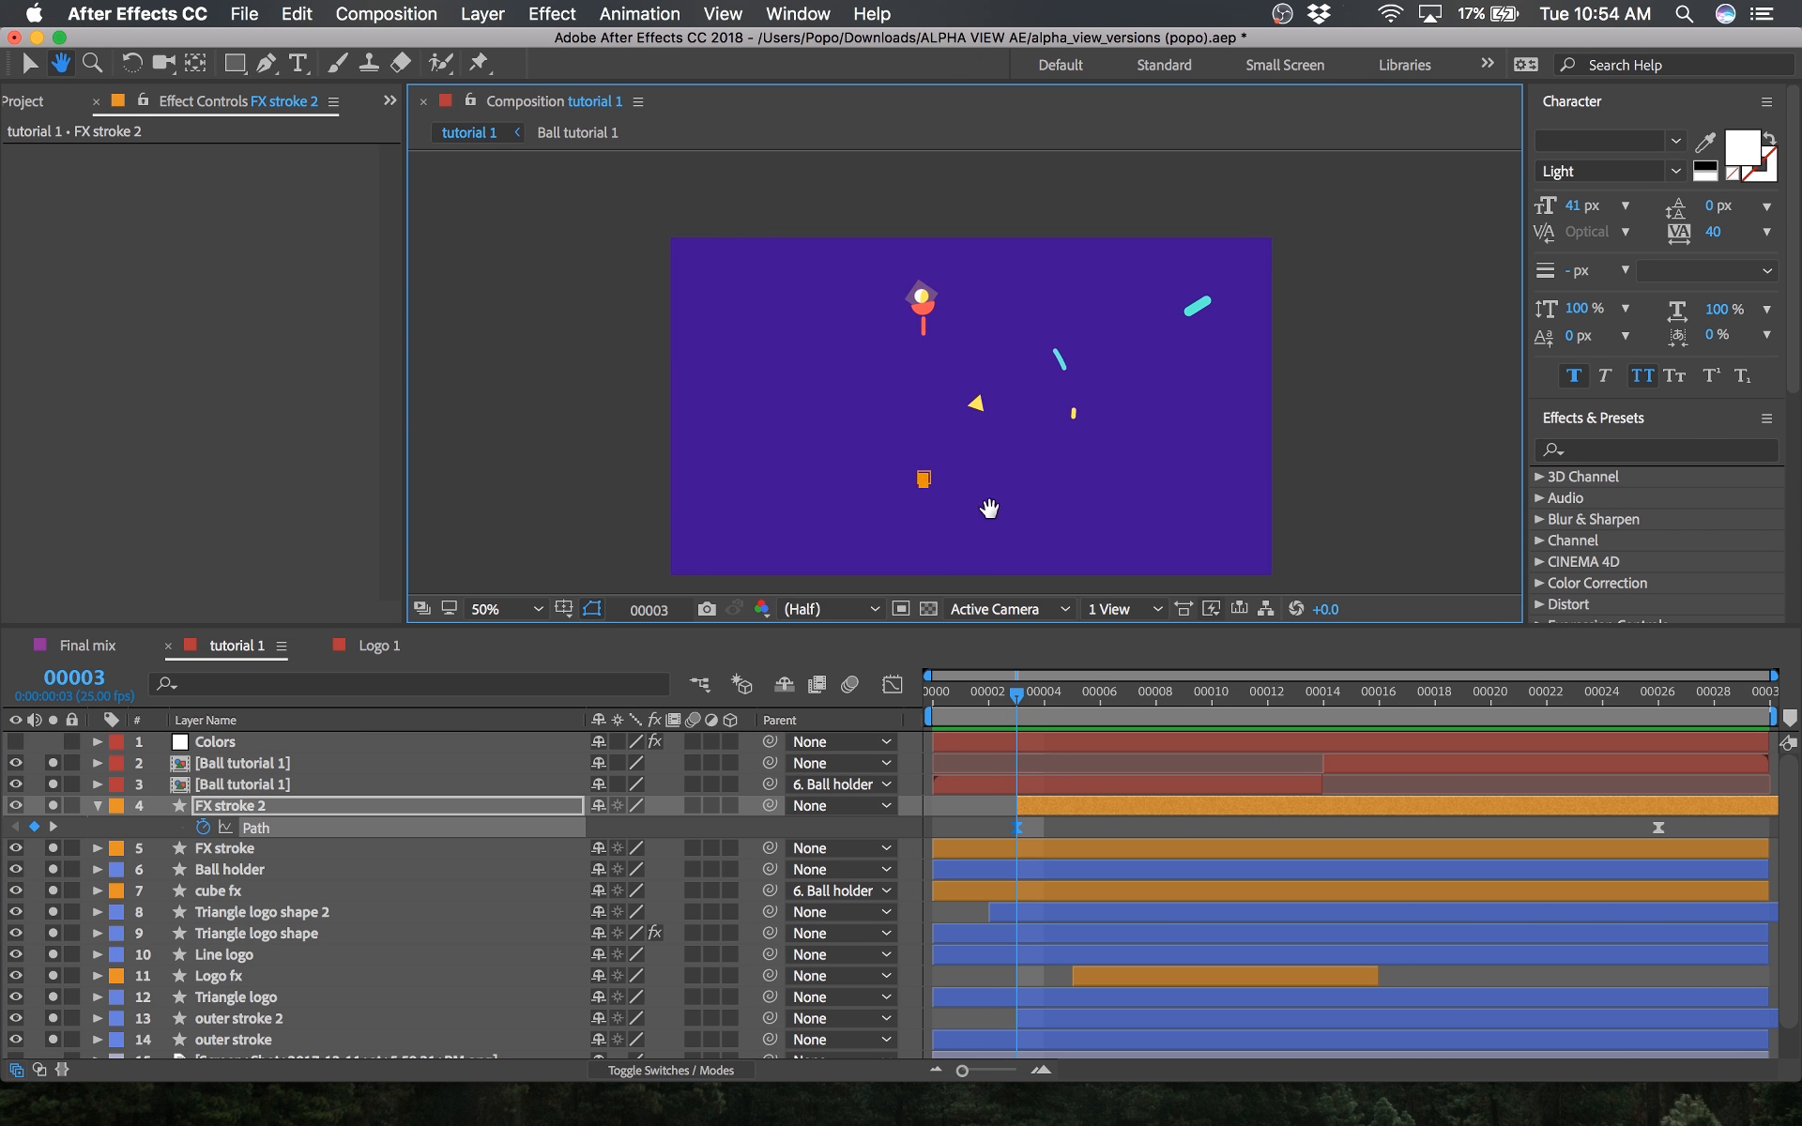
left_click_drag(989, 510, 1064, 449)
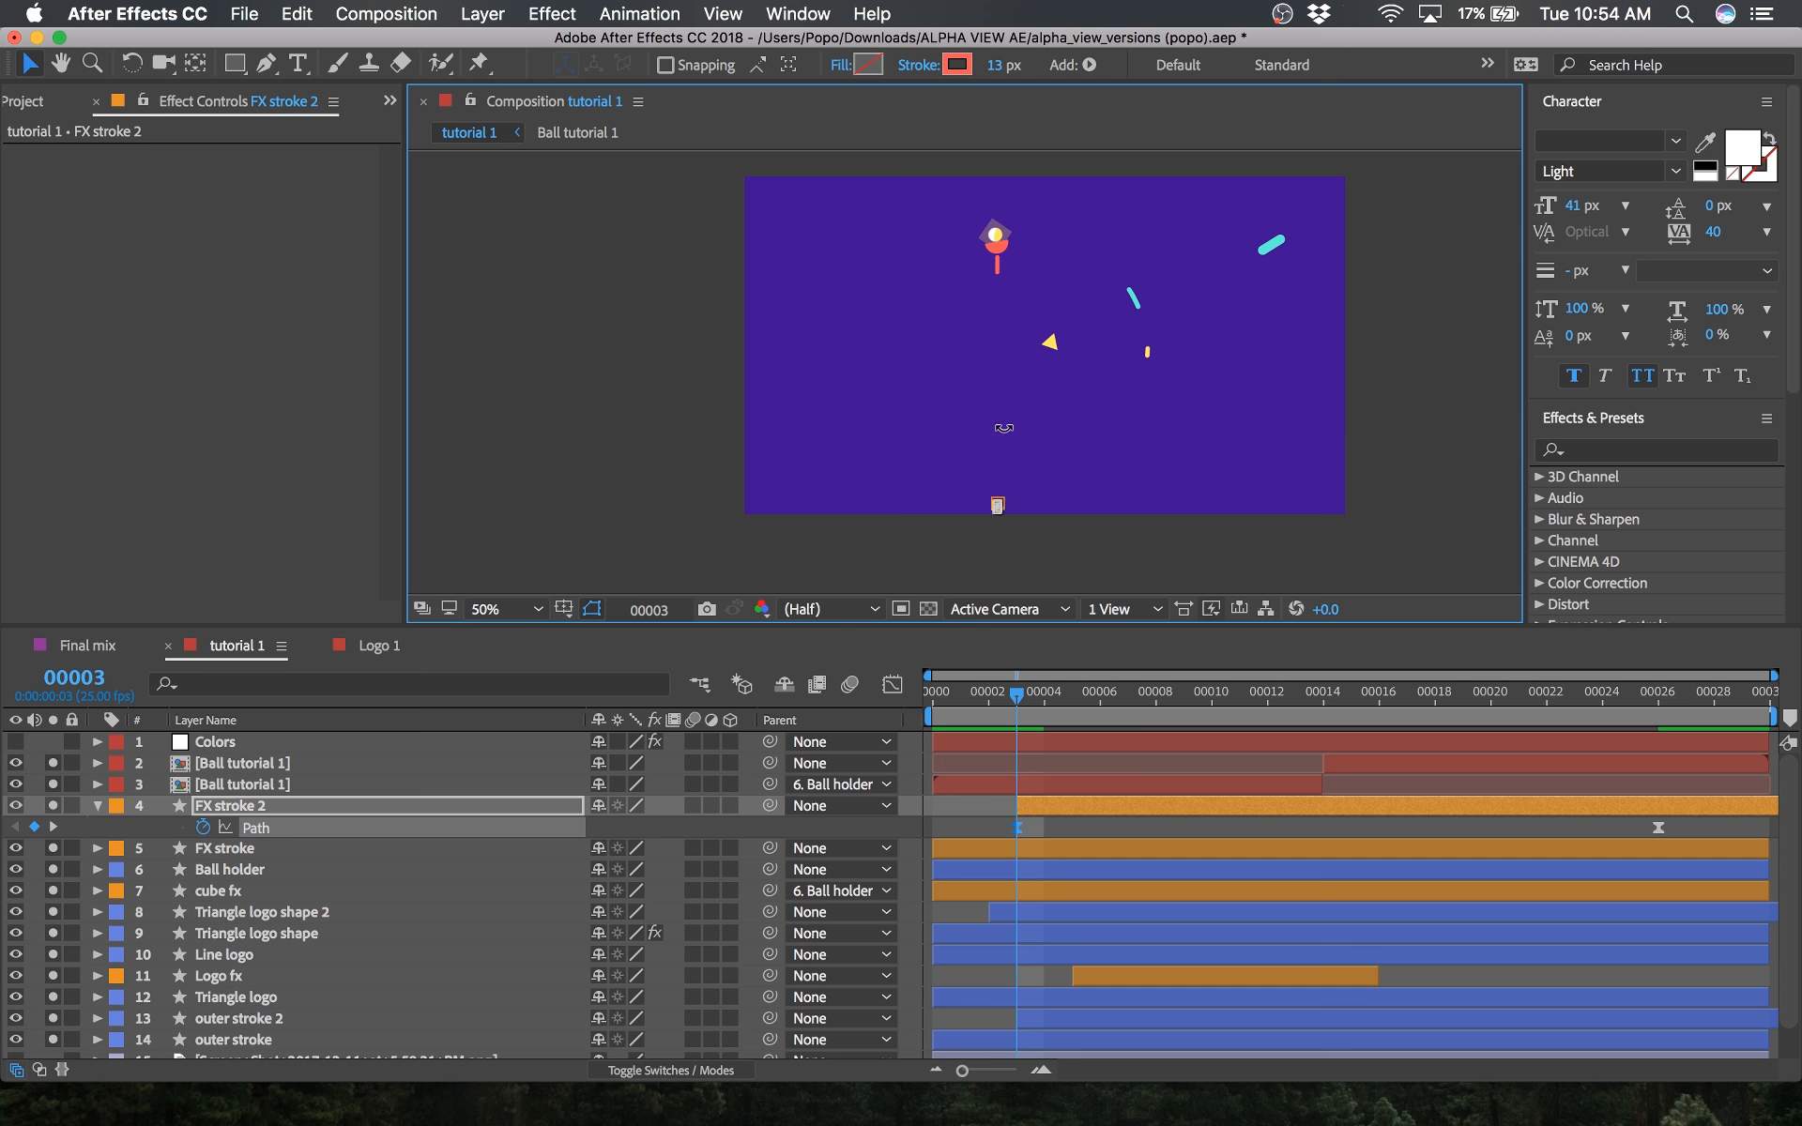
left_click(965, 816)
left_click_drag(1017, 696, 1354, 693)
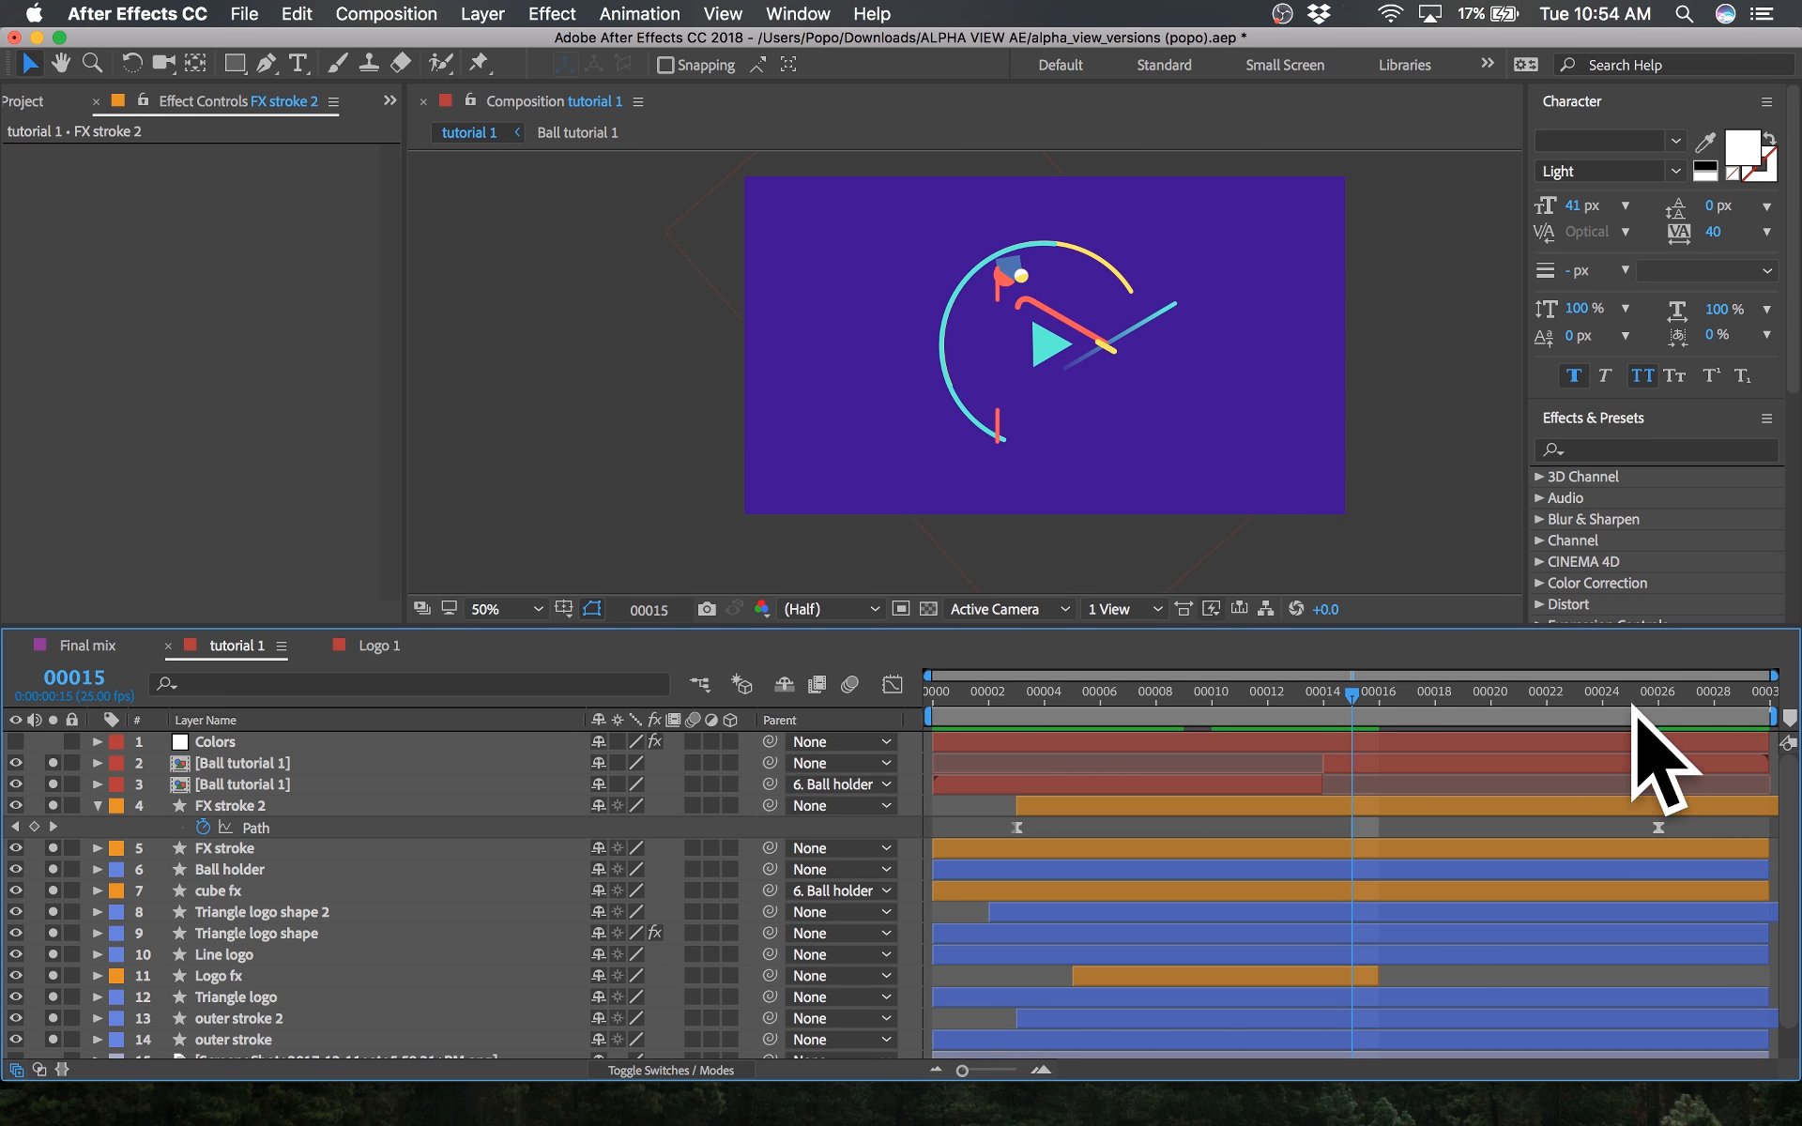
Step: At the frame 26 keyframe, extend FX stroke 2 by pulling its lower path point further down, and preview the animation
left_click(1654, 696)
left_click(1658, 827)
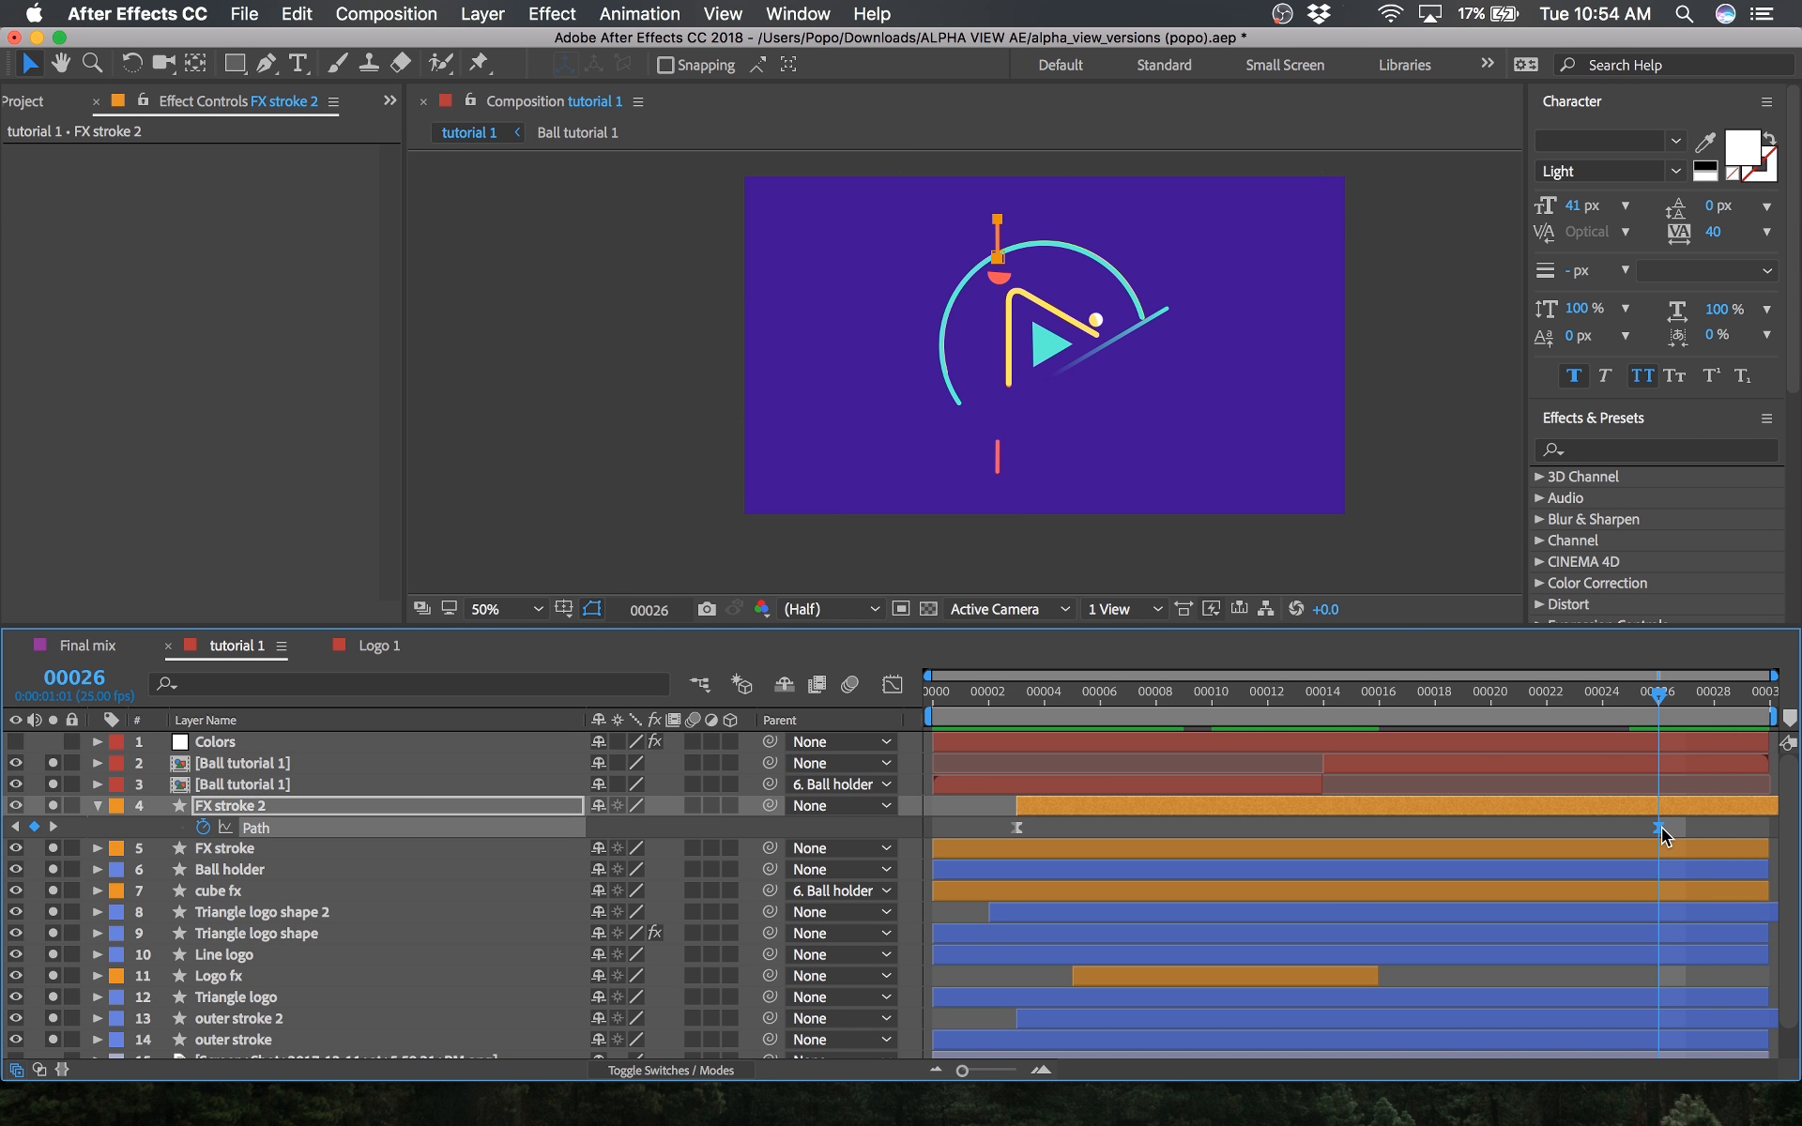
left_click(996, 259)
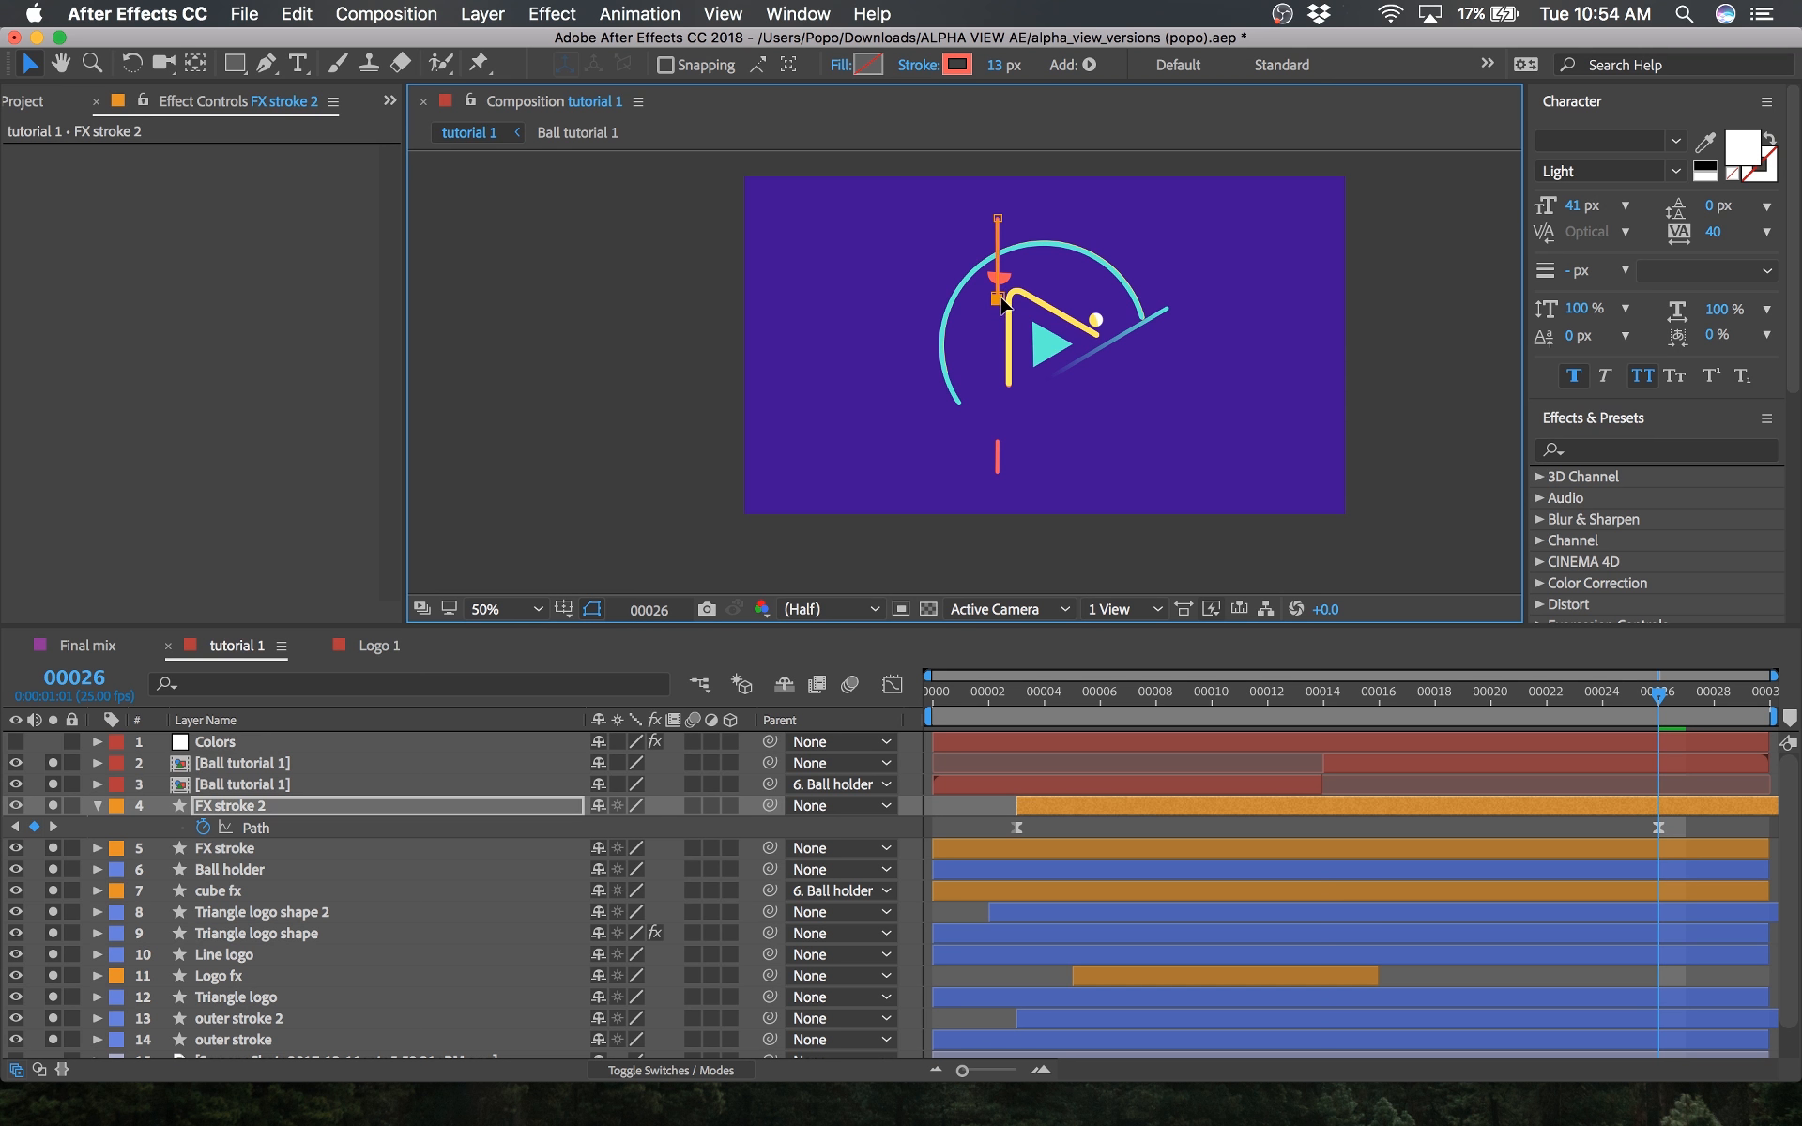
left_click_drag(1658, 697, 897, 741)
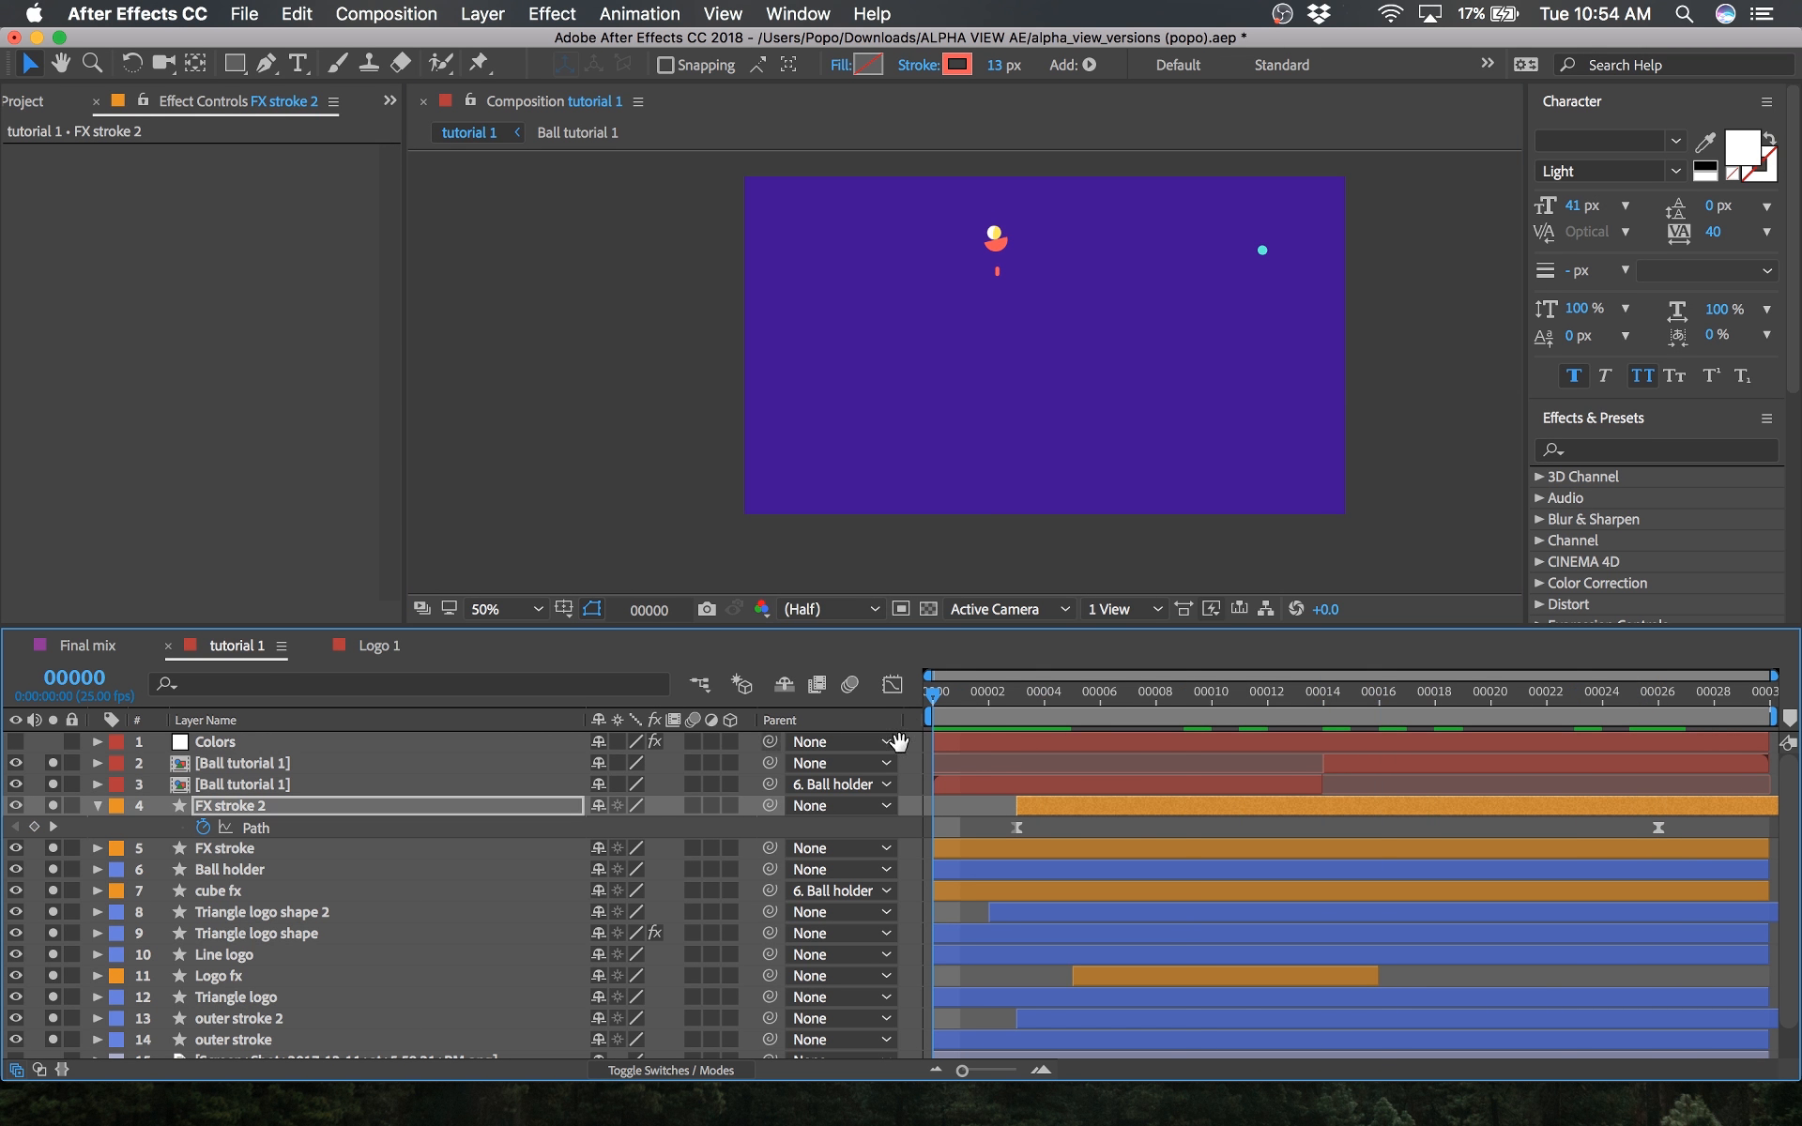
key("space")
key("space")
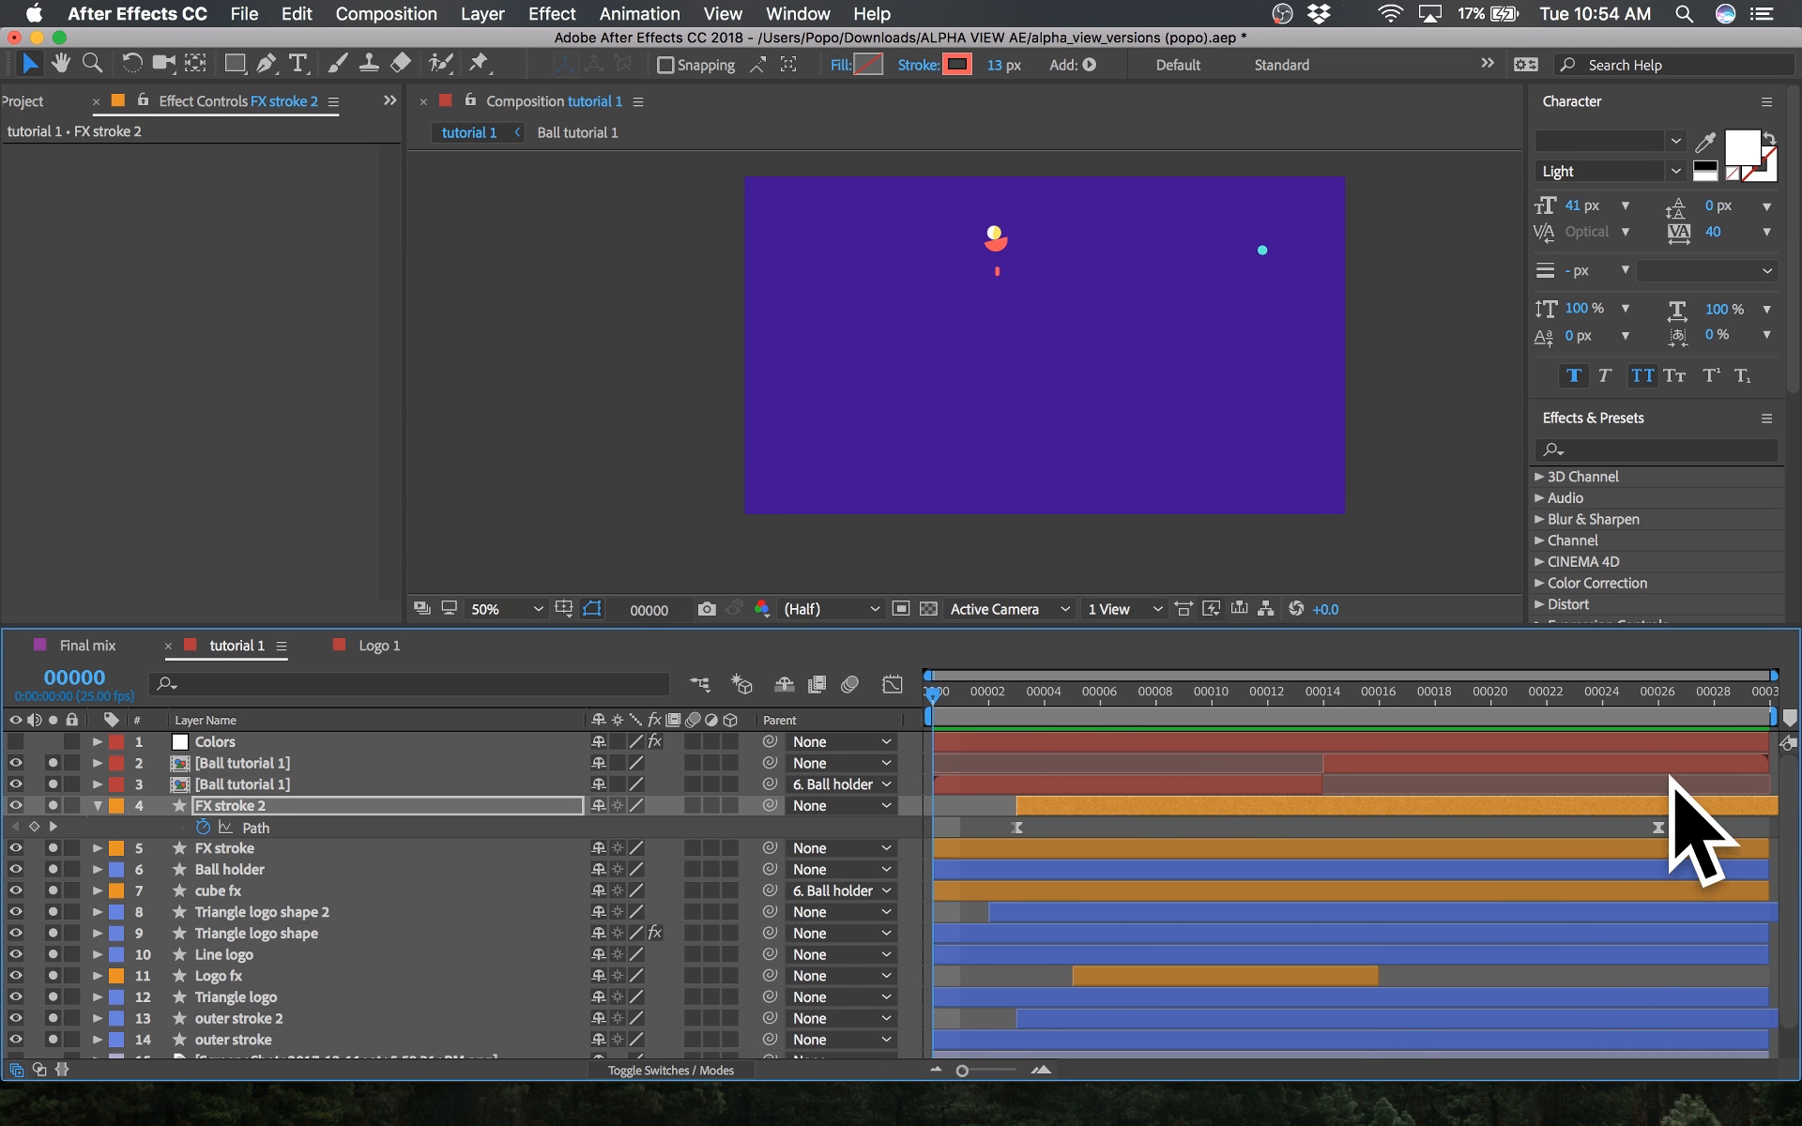
Step: At frame 26, set FX stroke 2's stroke width to 20 px
left_click(1644, 700)
scroll(1061, 310, "up", 2)
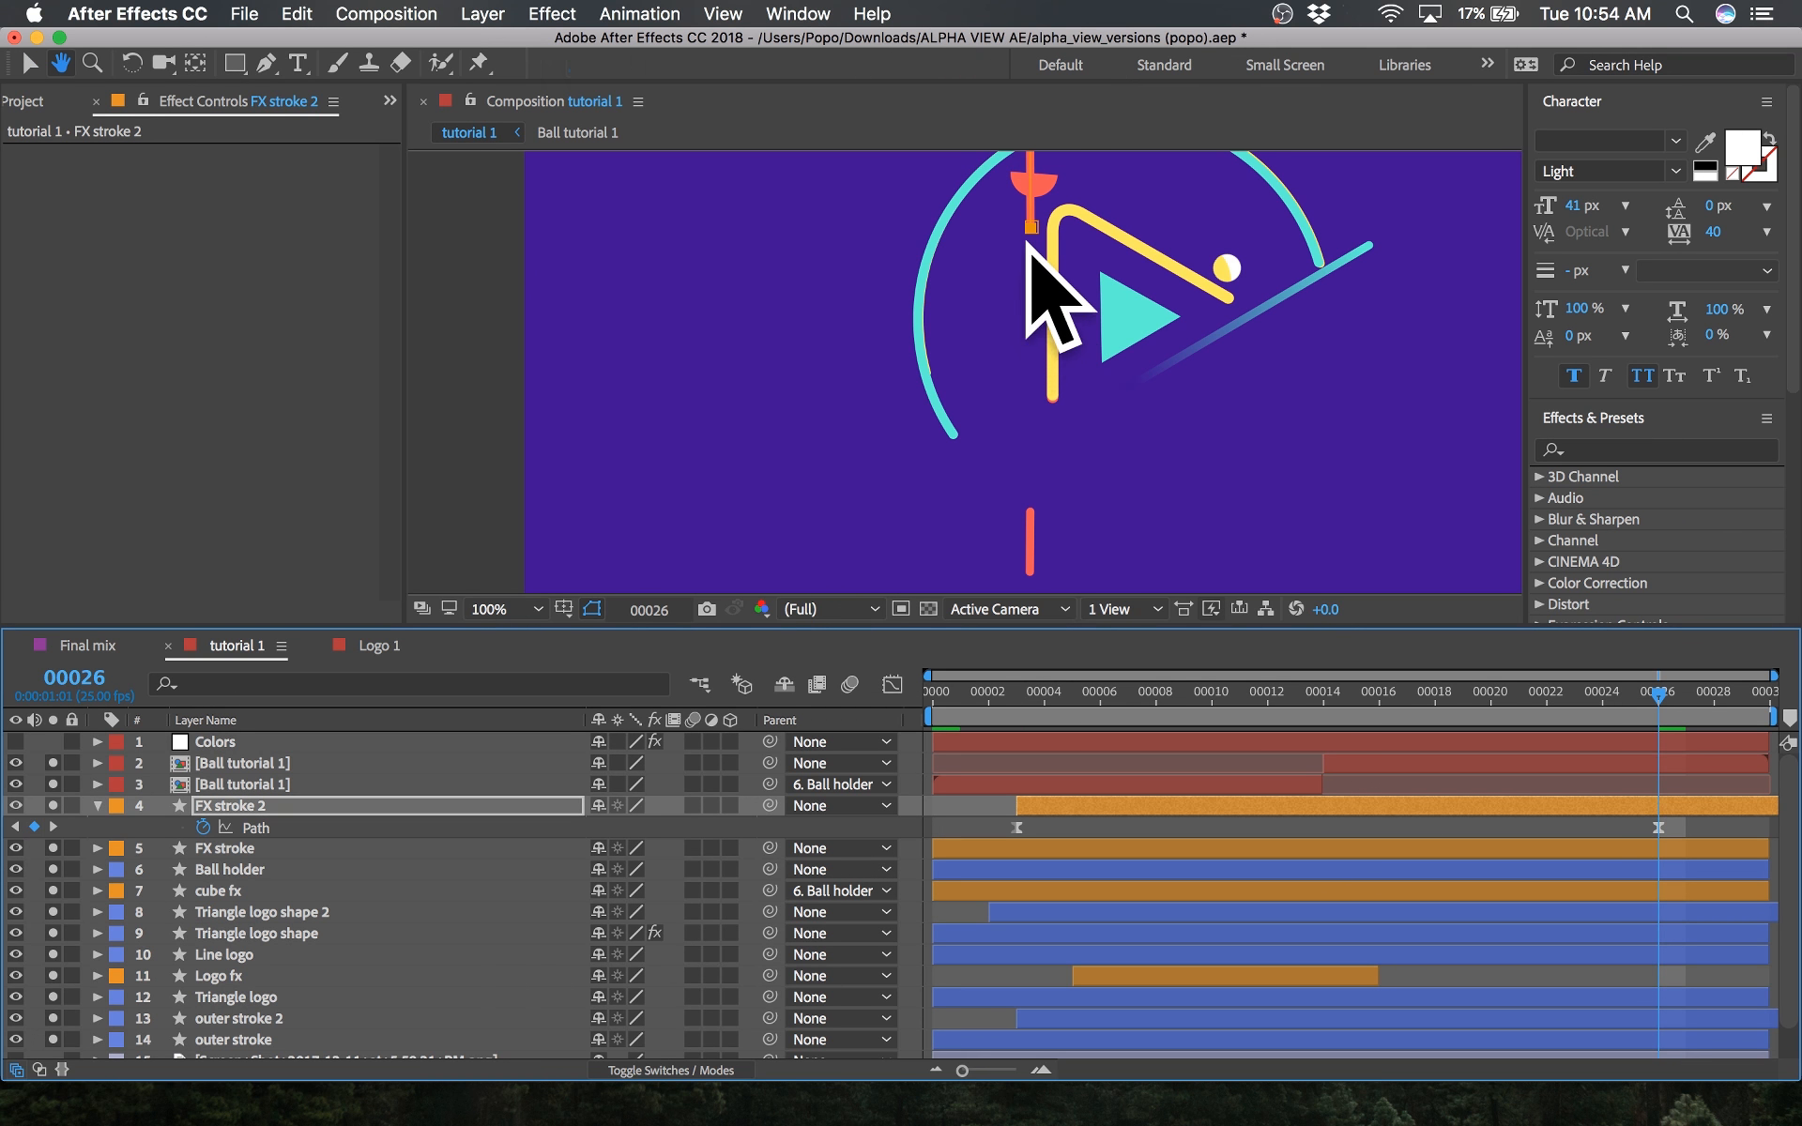
left_click_drag(1055, 302, 1002, 323)
key("v")
left_click(992, 66)
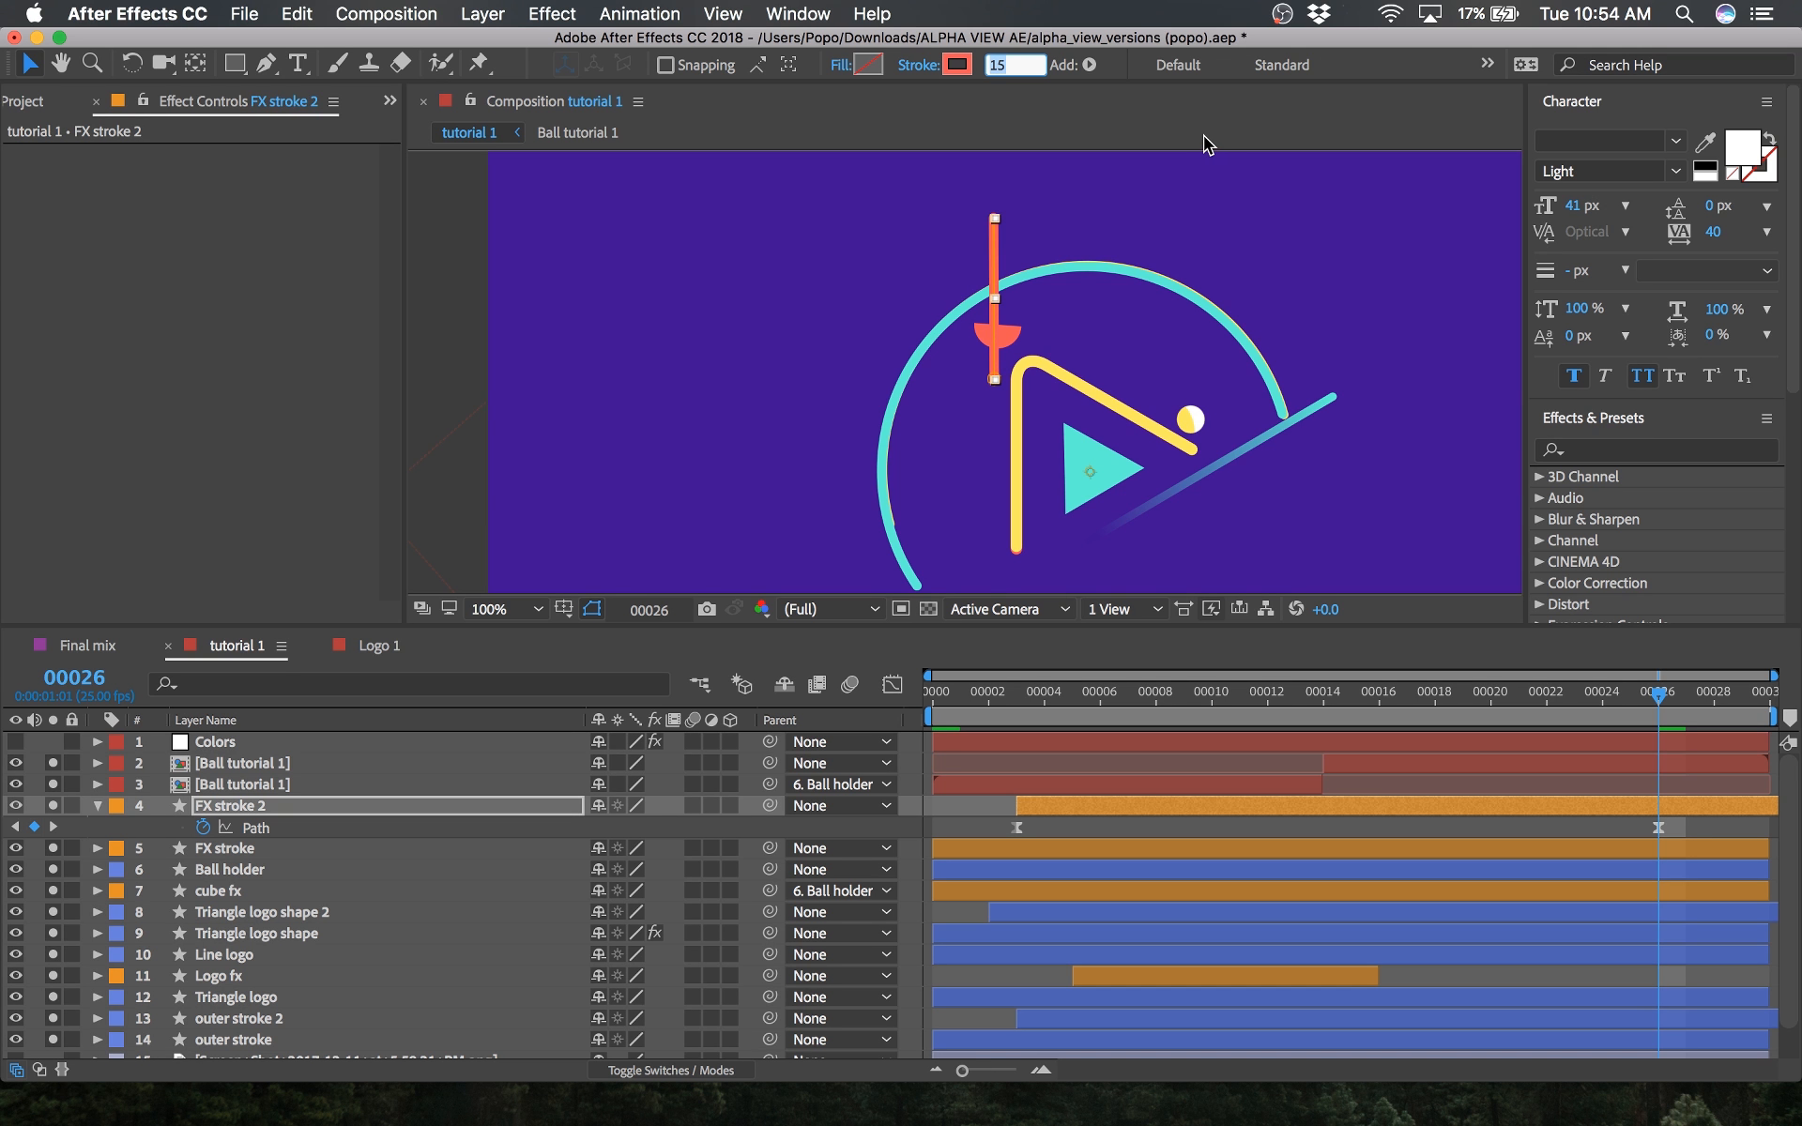
type("20")
key("Return")
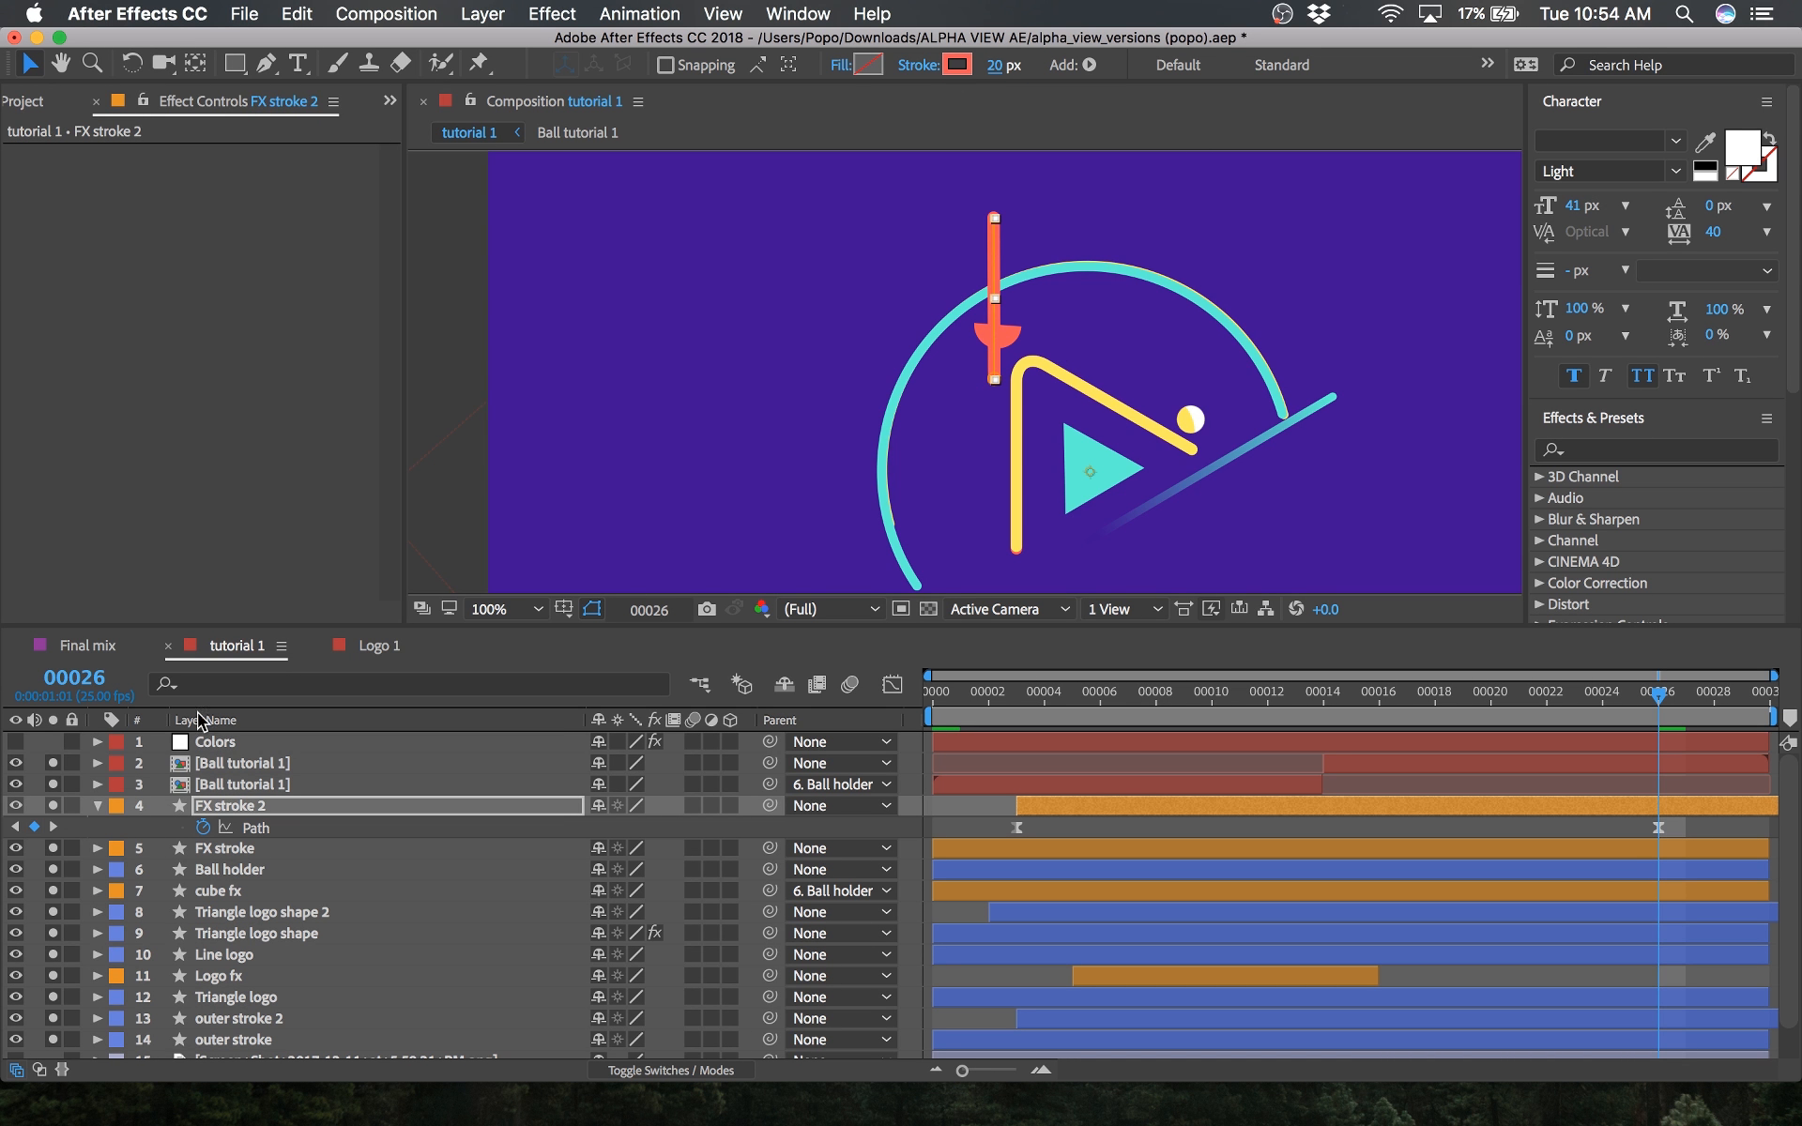
Step: Change FX stroke 2's stroke type from a solid color to a linear gradient
left_click(961, 66)
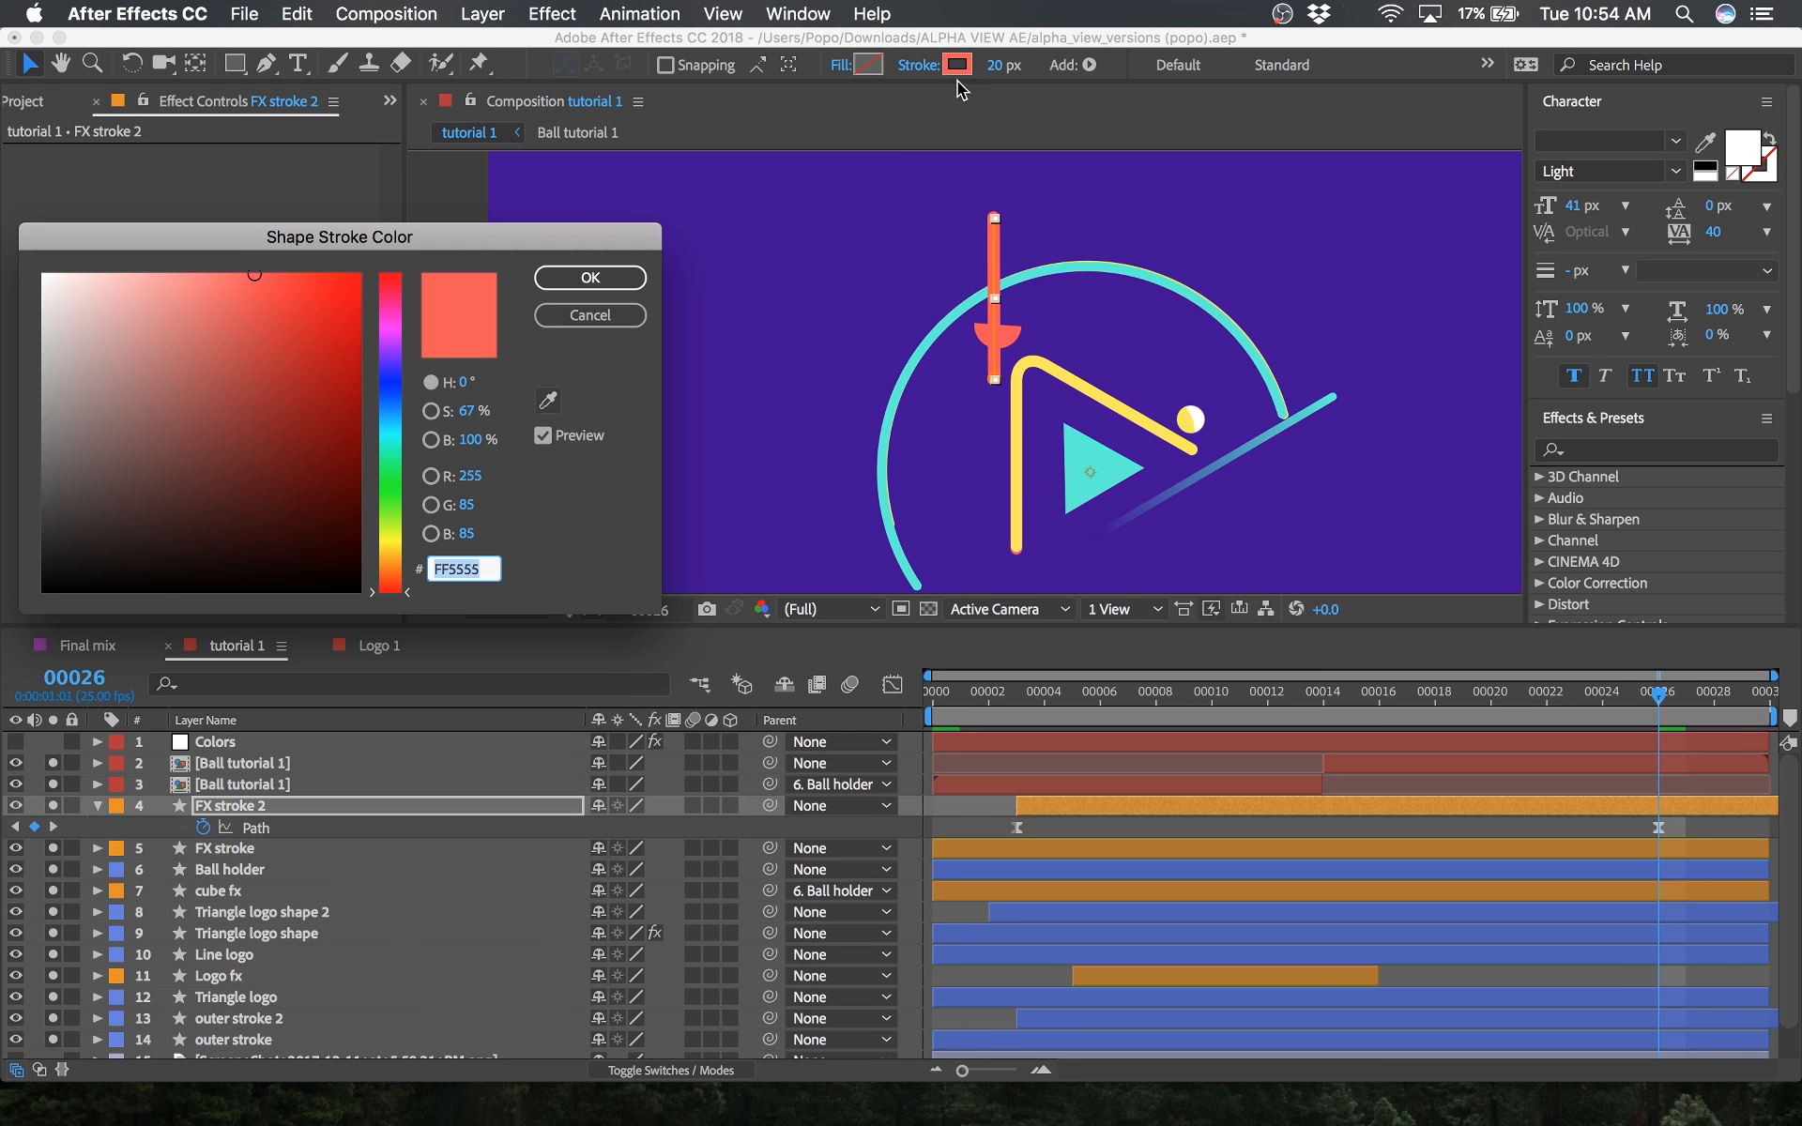
left_click(586, 312)
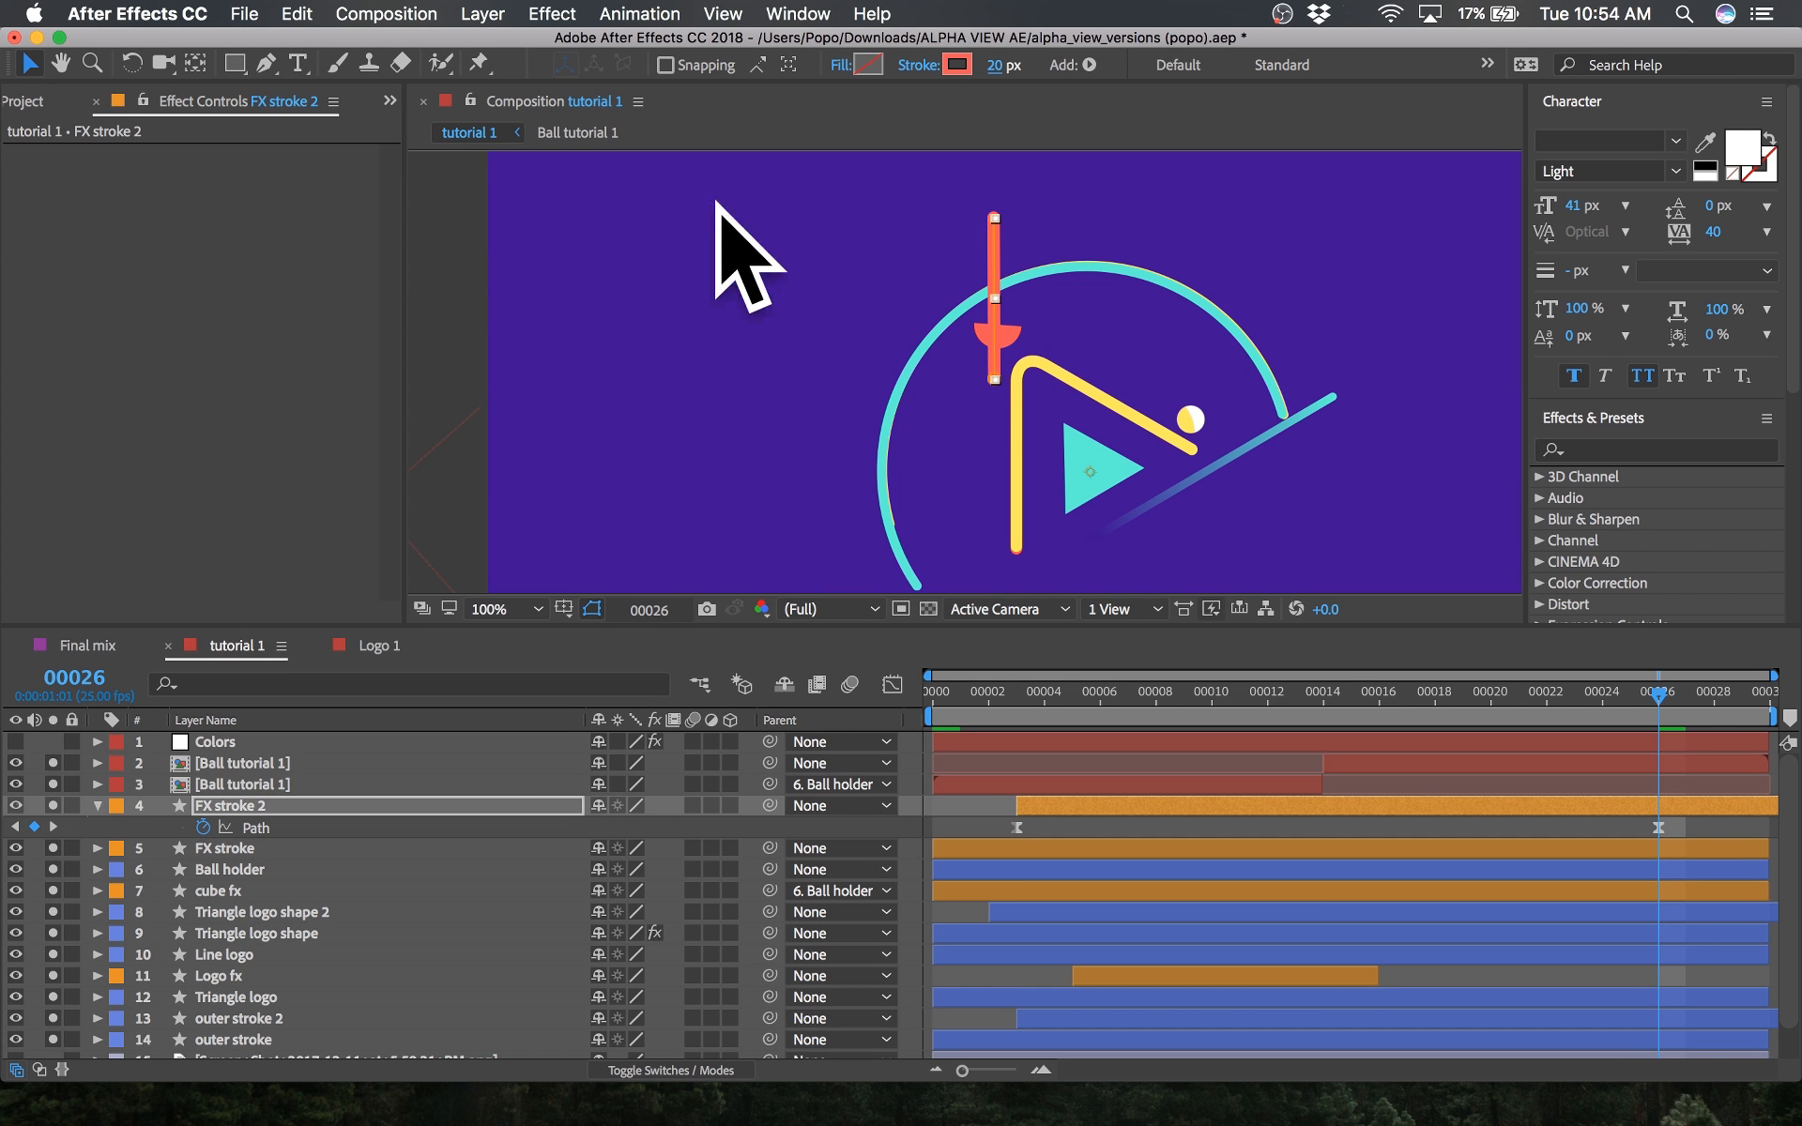
left_click(916, 65)
left_click(94, 200)
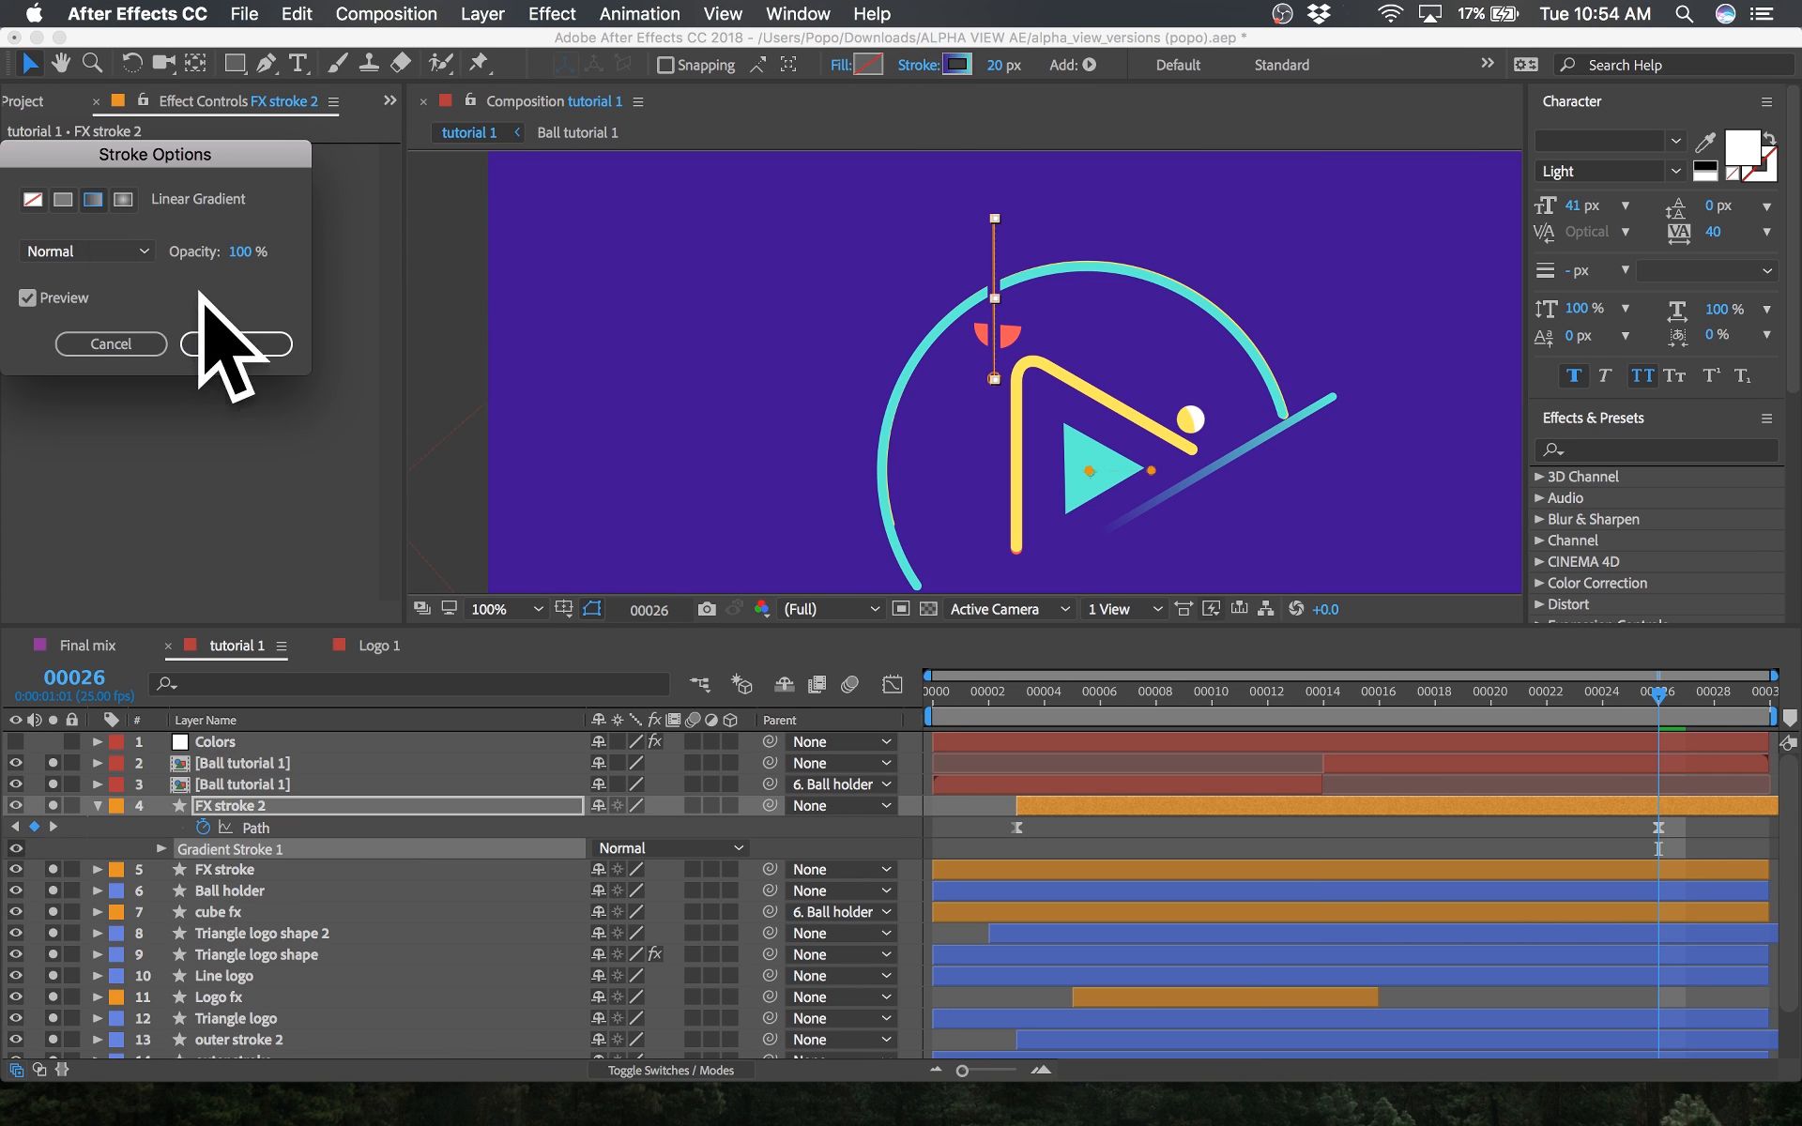
left_click(221, 344)
Step: Reposition FX stroke 2's gradient handles vertically, with the end point below the logo, and preview the fade
key("comma")
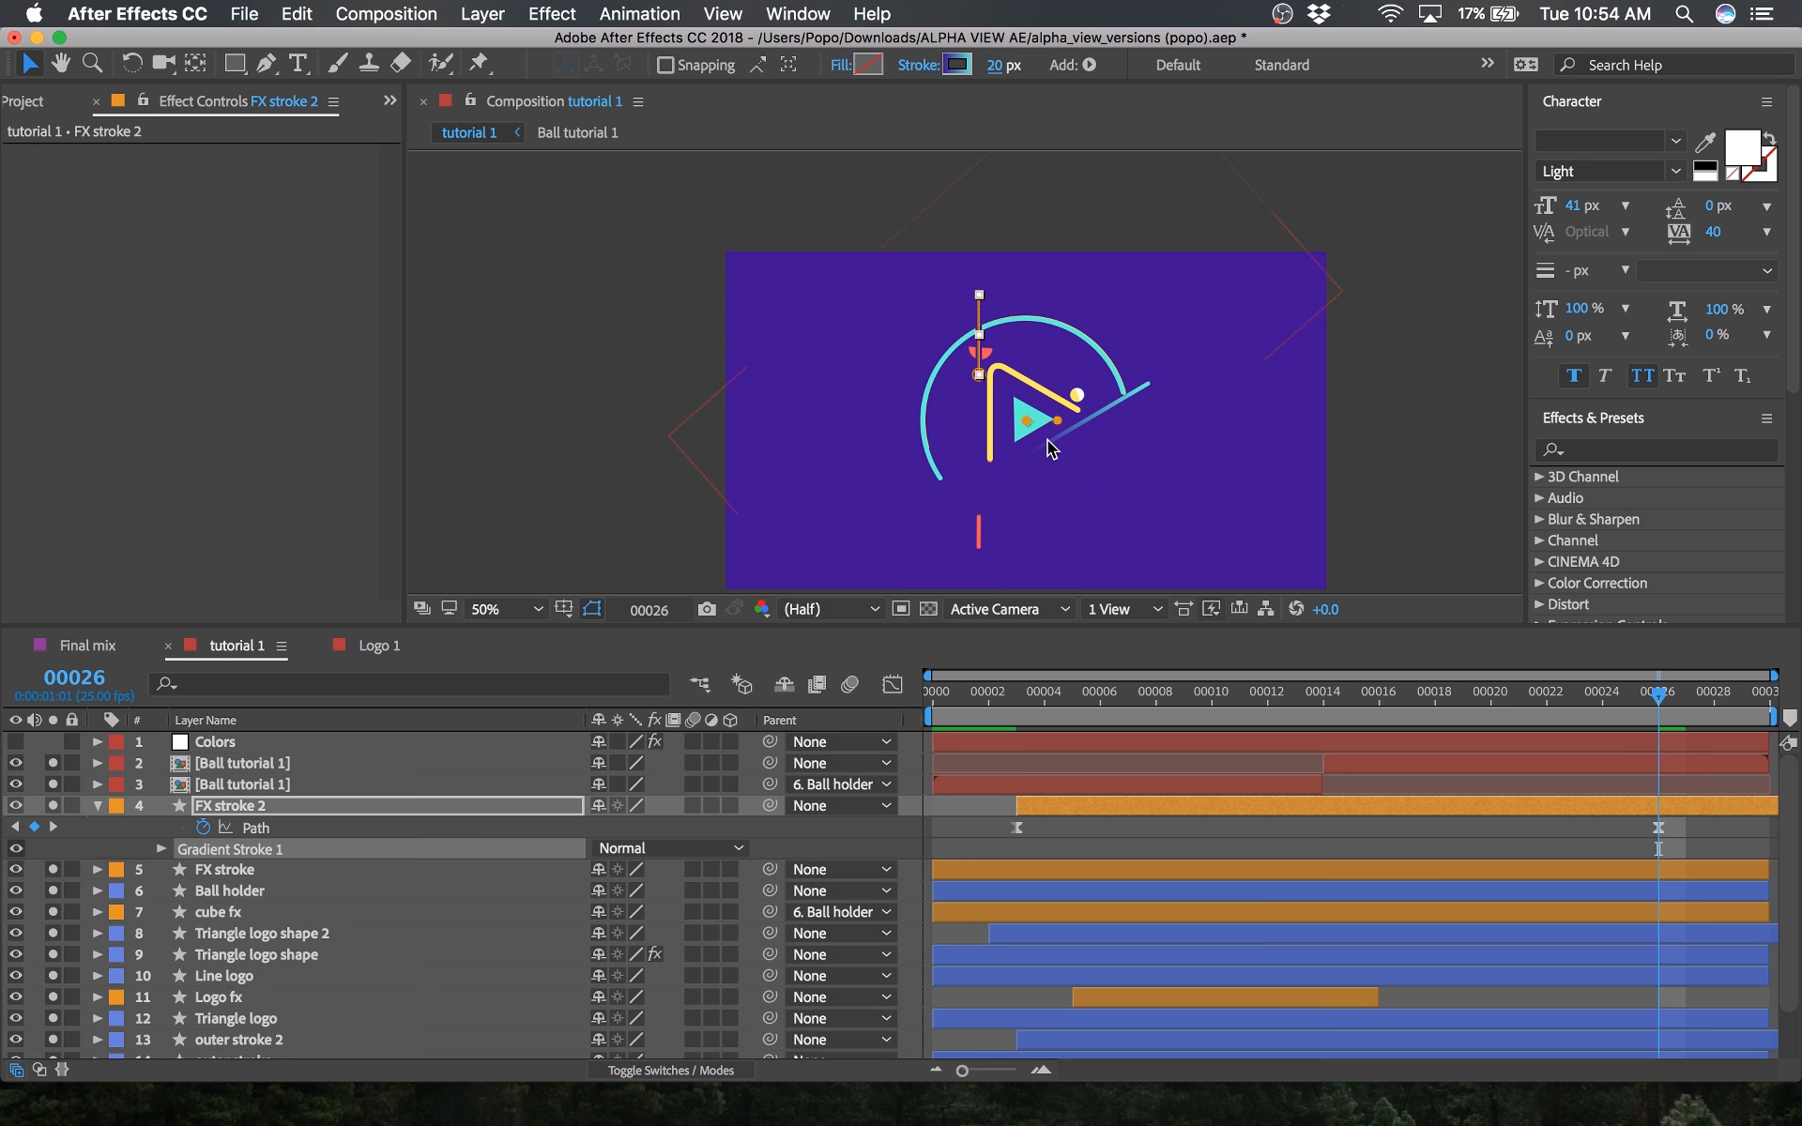
key("period")
left_click(1151, 472)
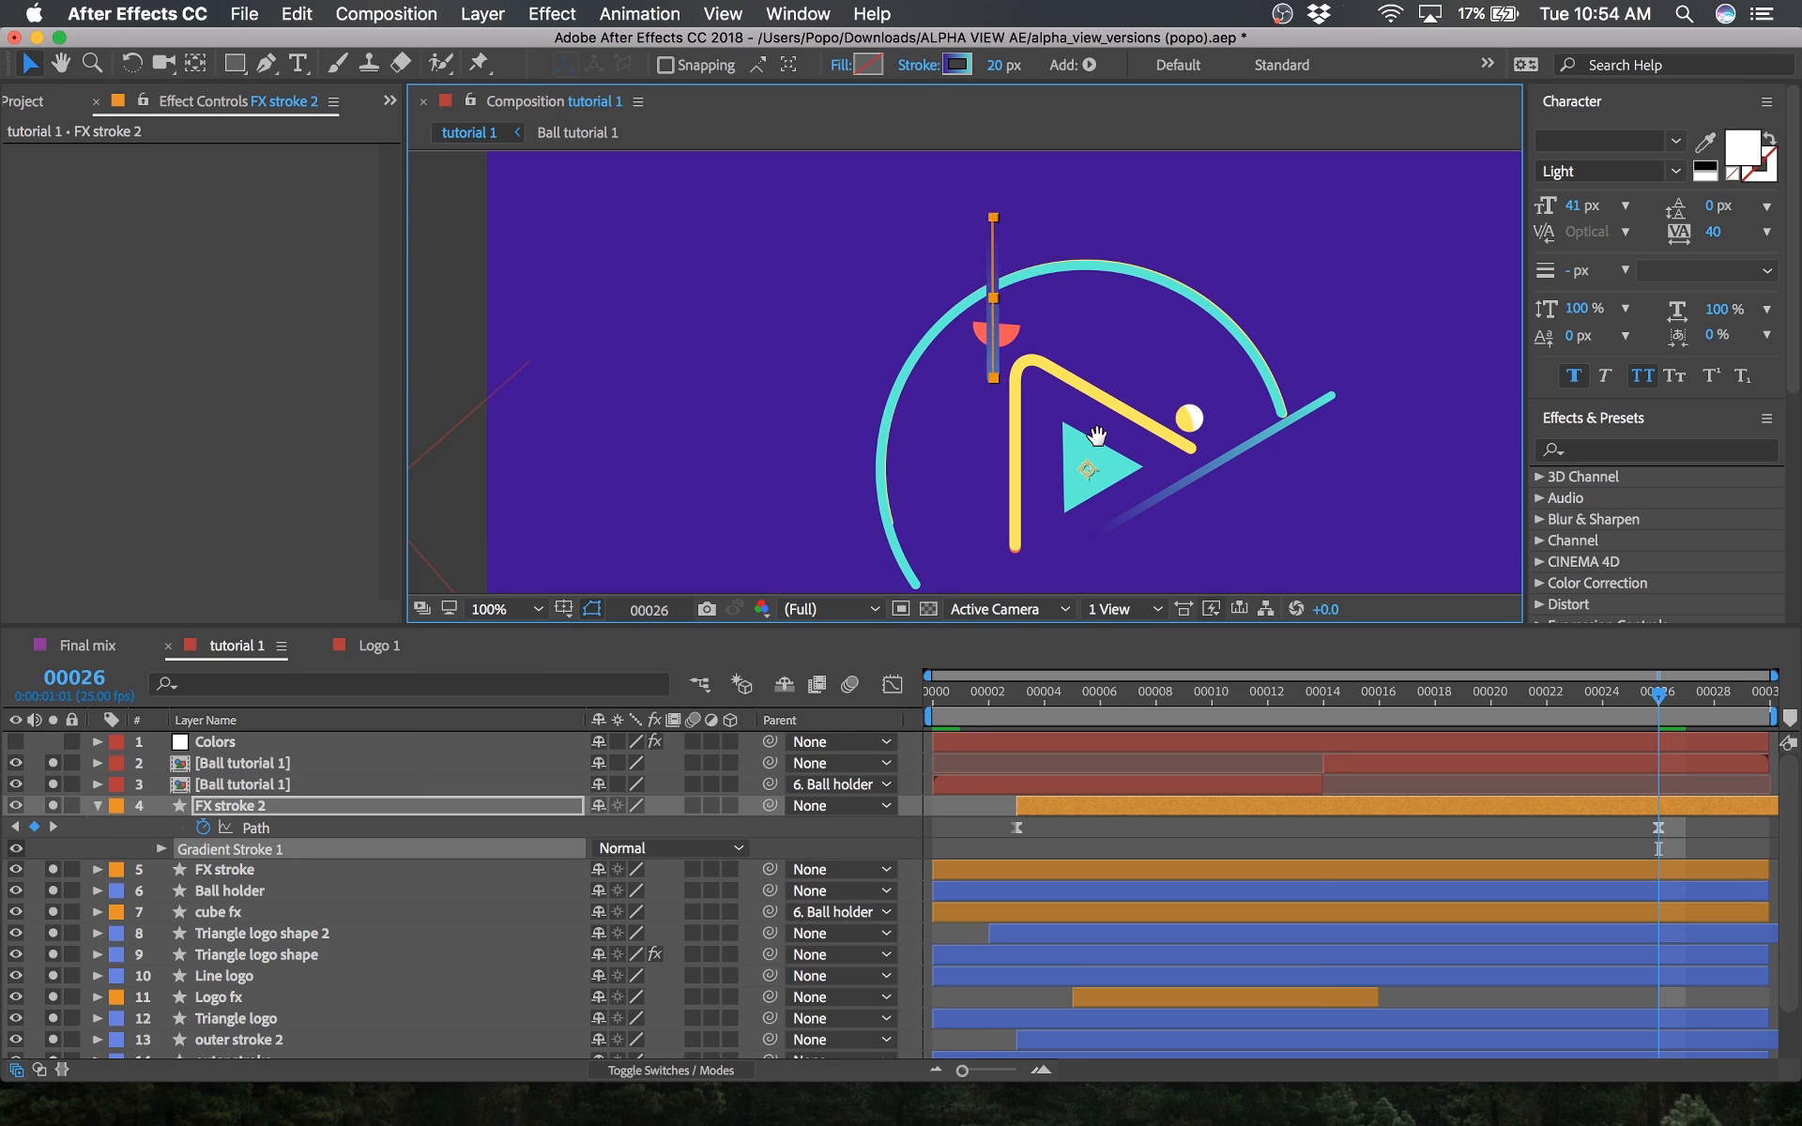
left_click_drag(1096, 436, 1094, 260)
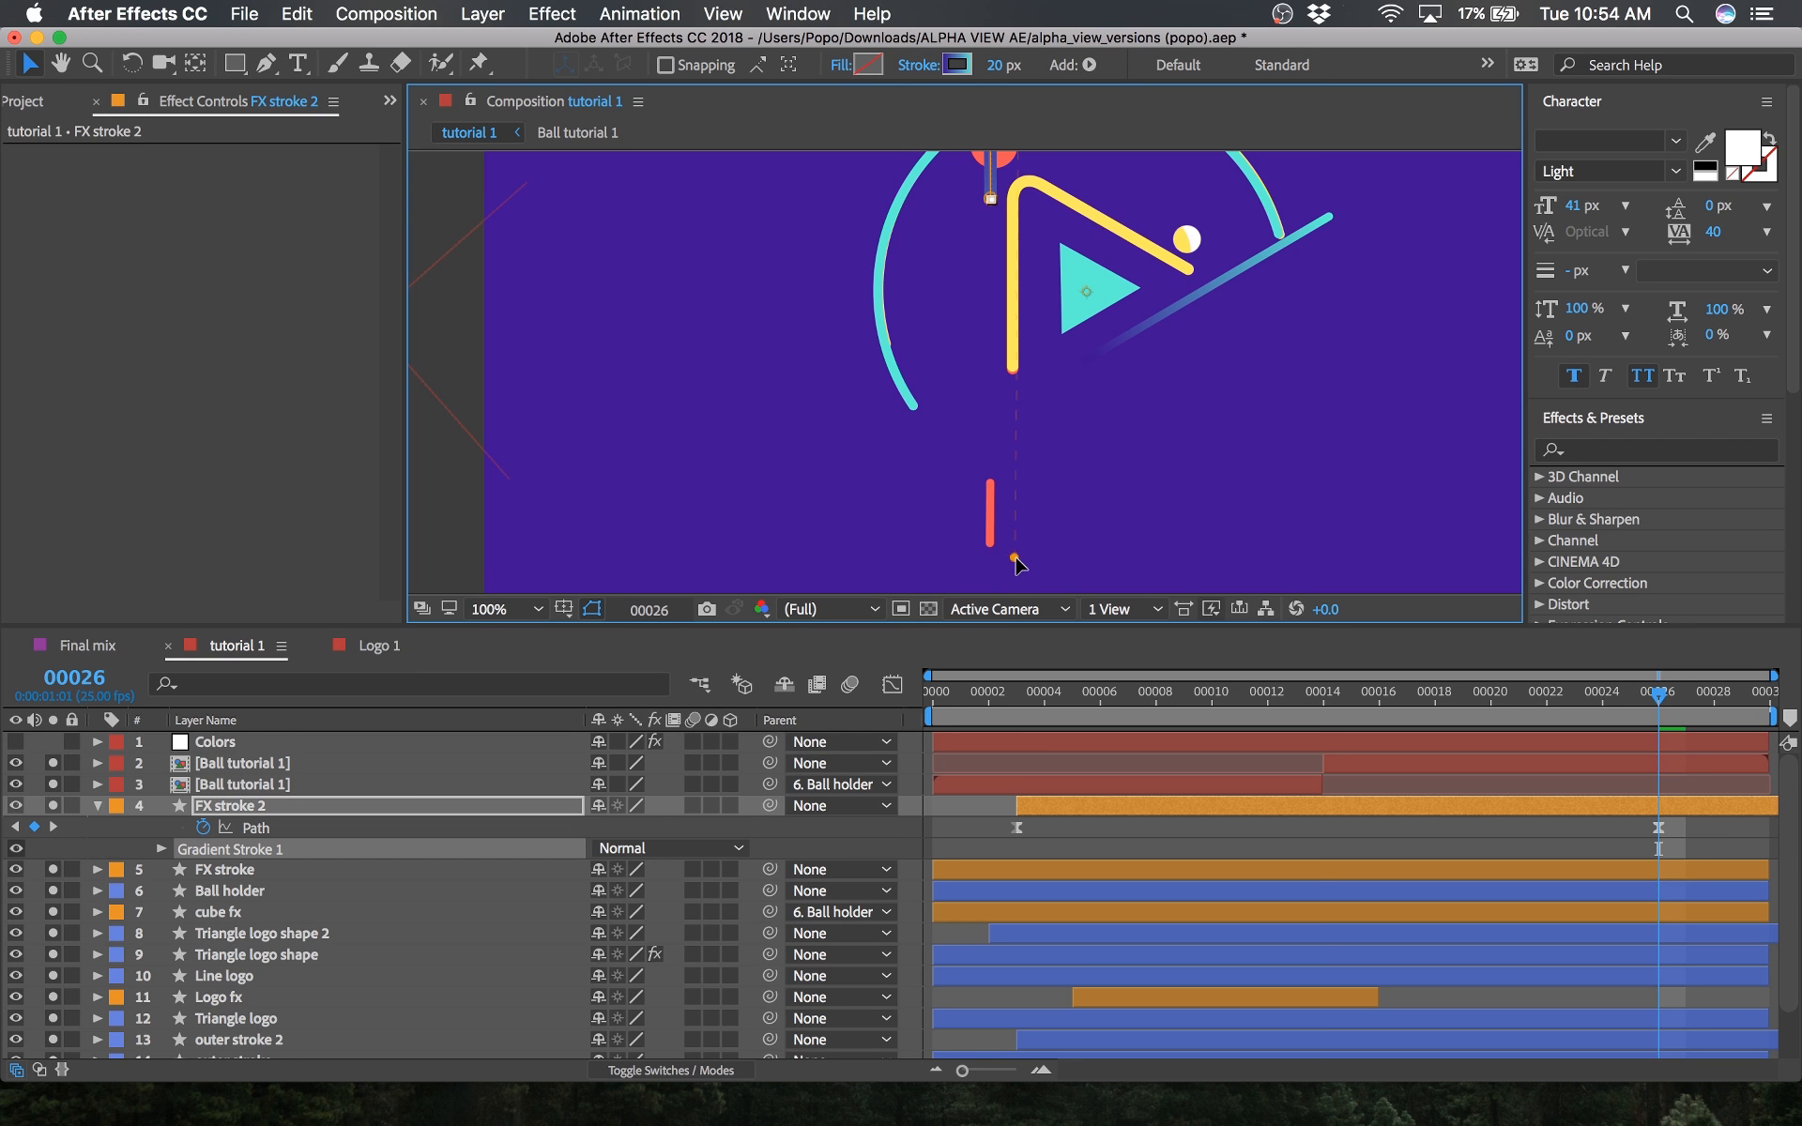
left_click(767, 725)
key("Home")
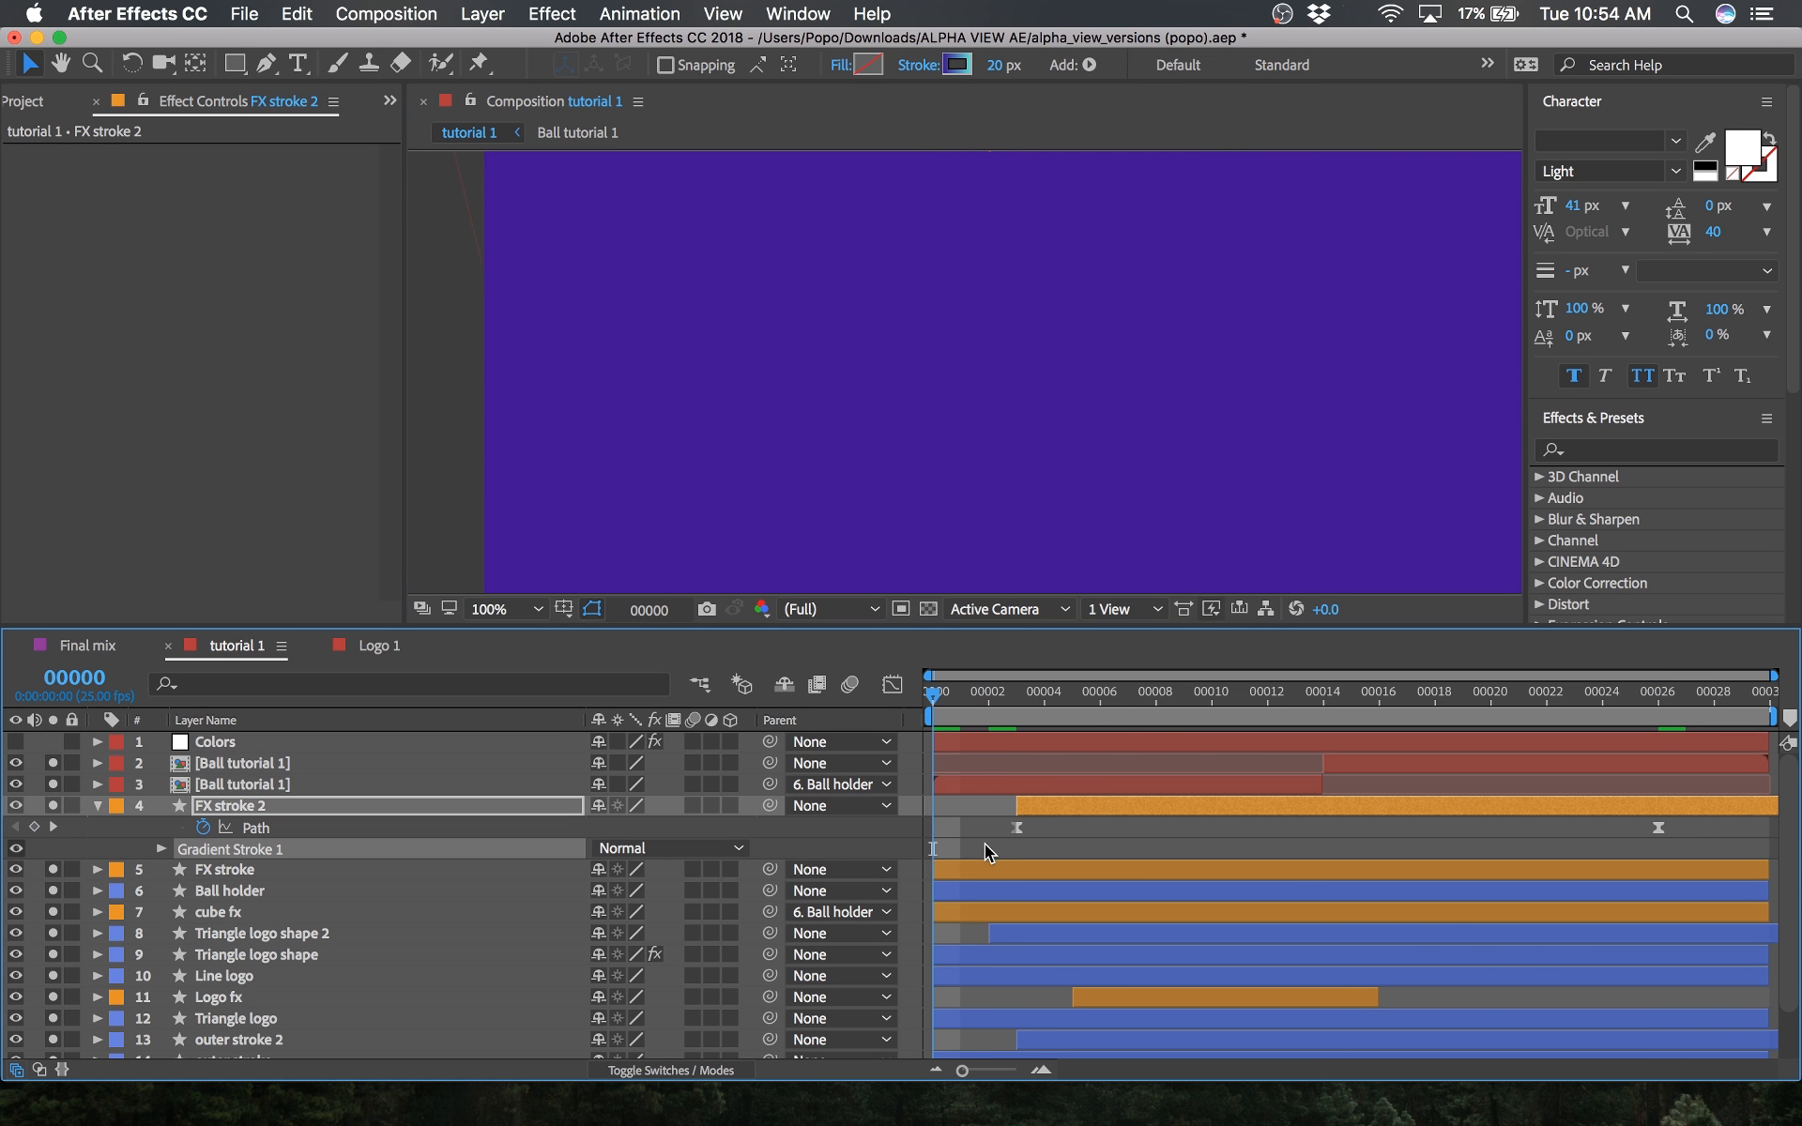
left_click(984, 843)
scroll(1043, 454, "down", 1)
key("space")
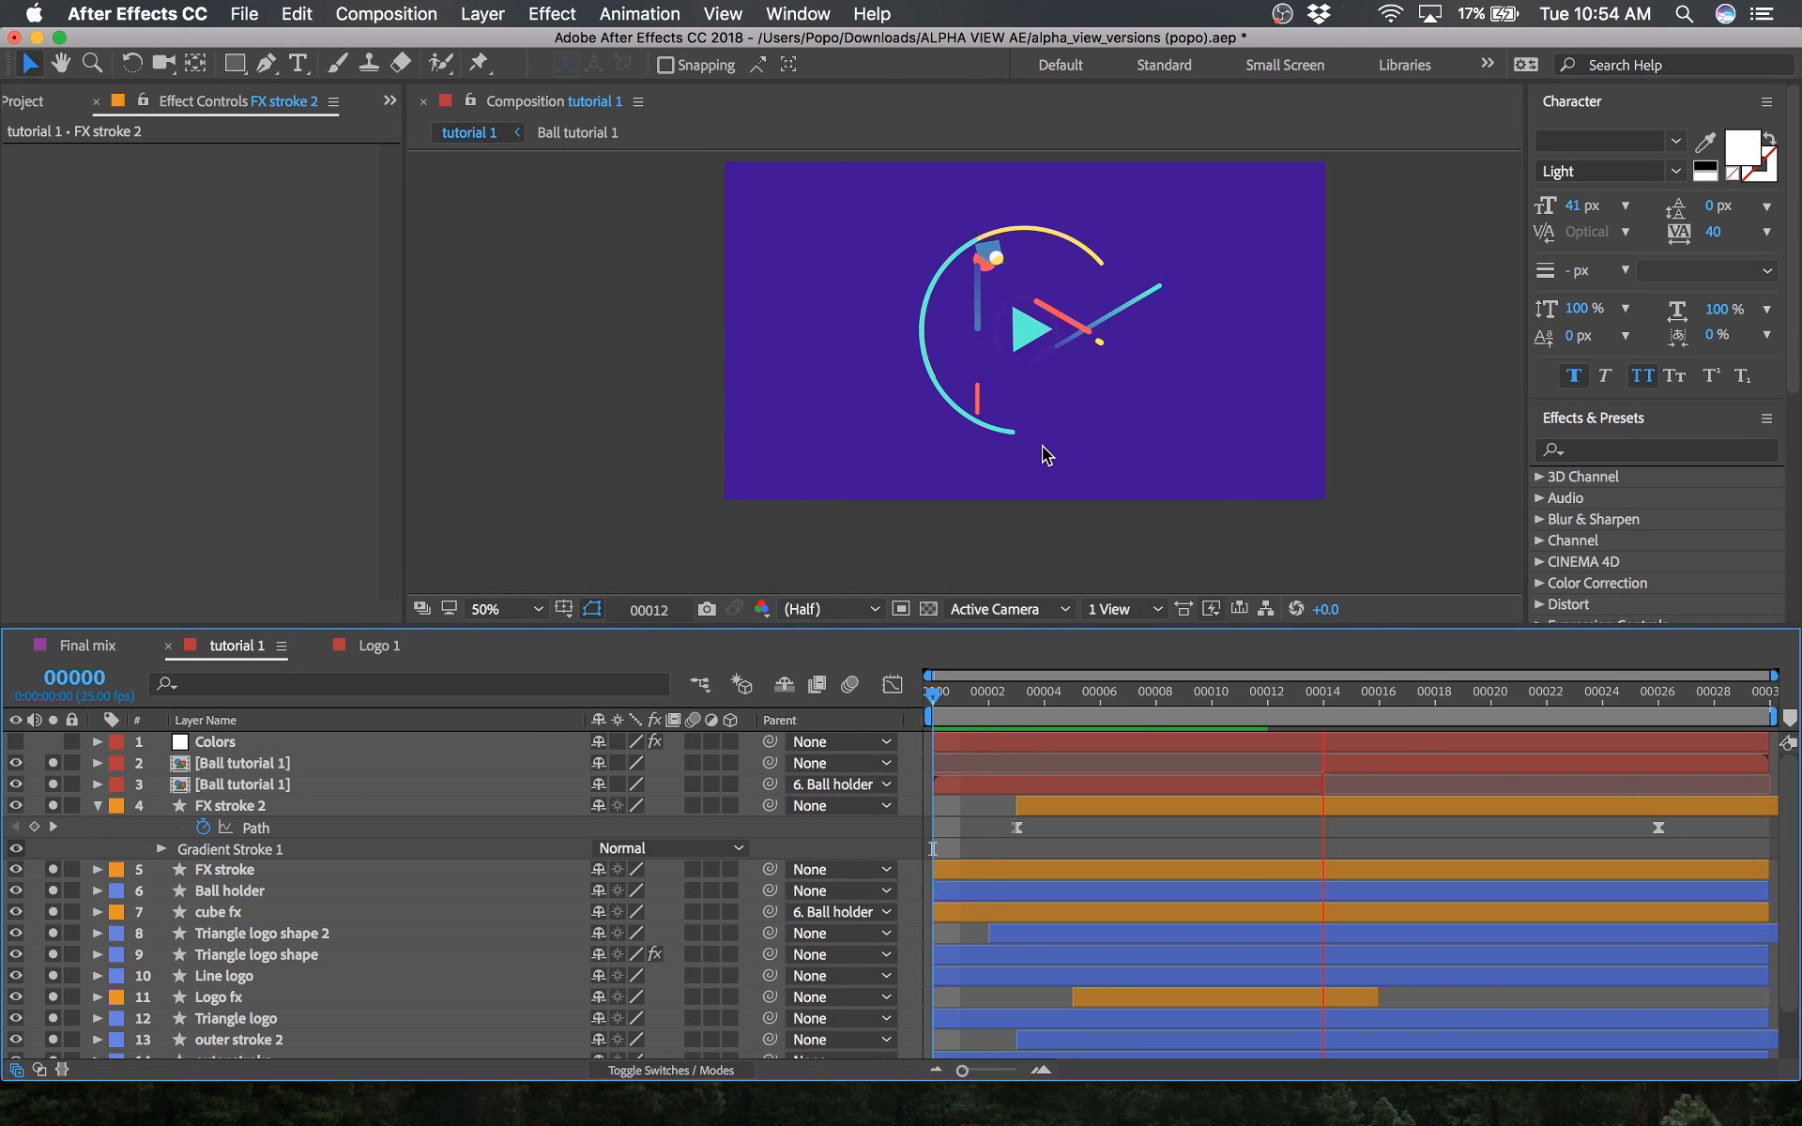
key("space")
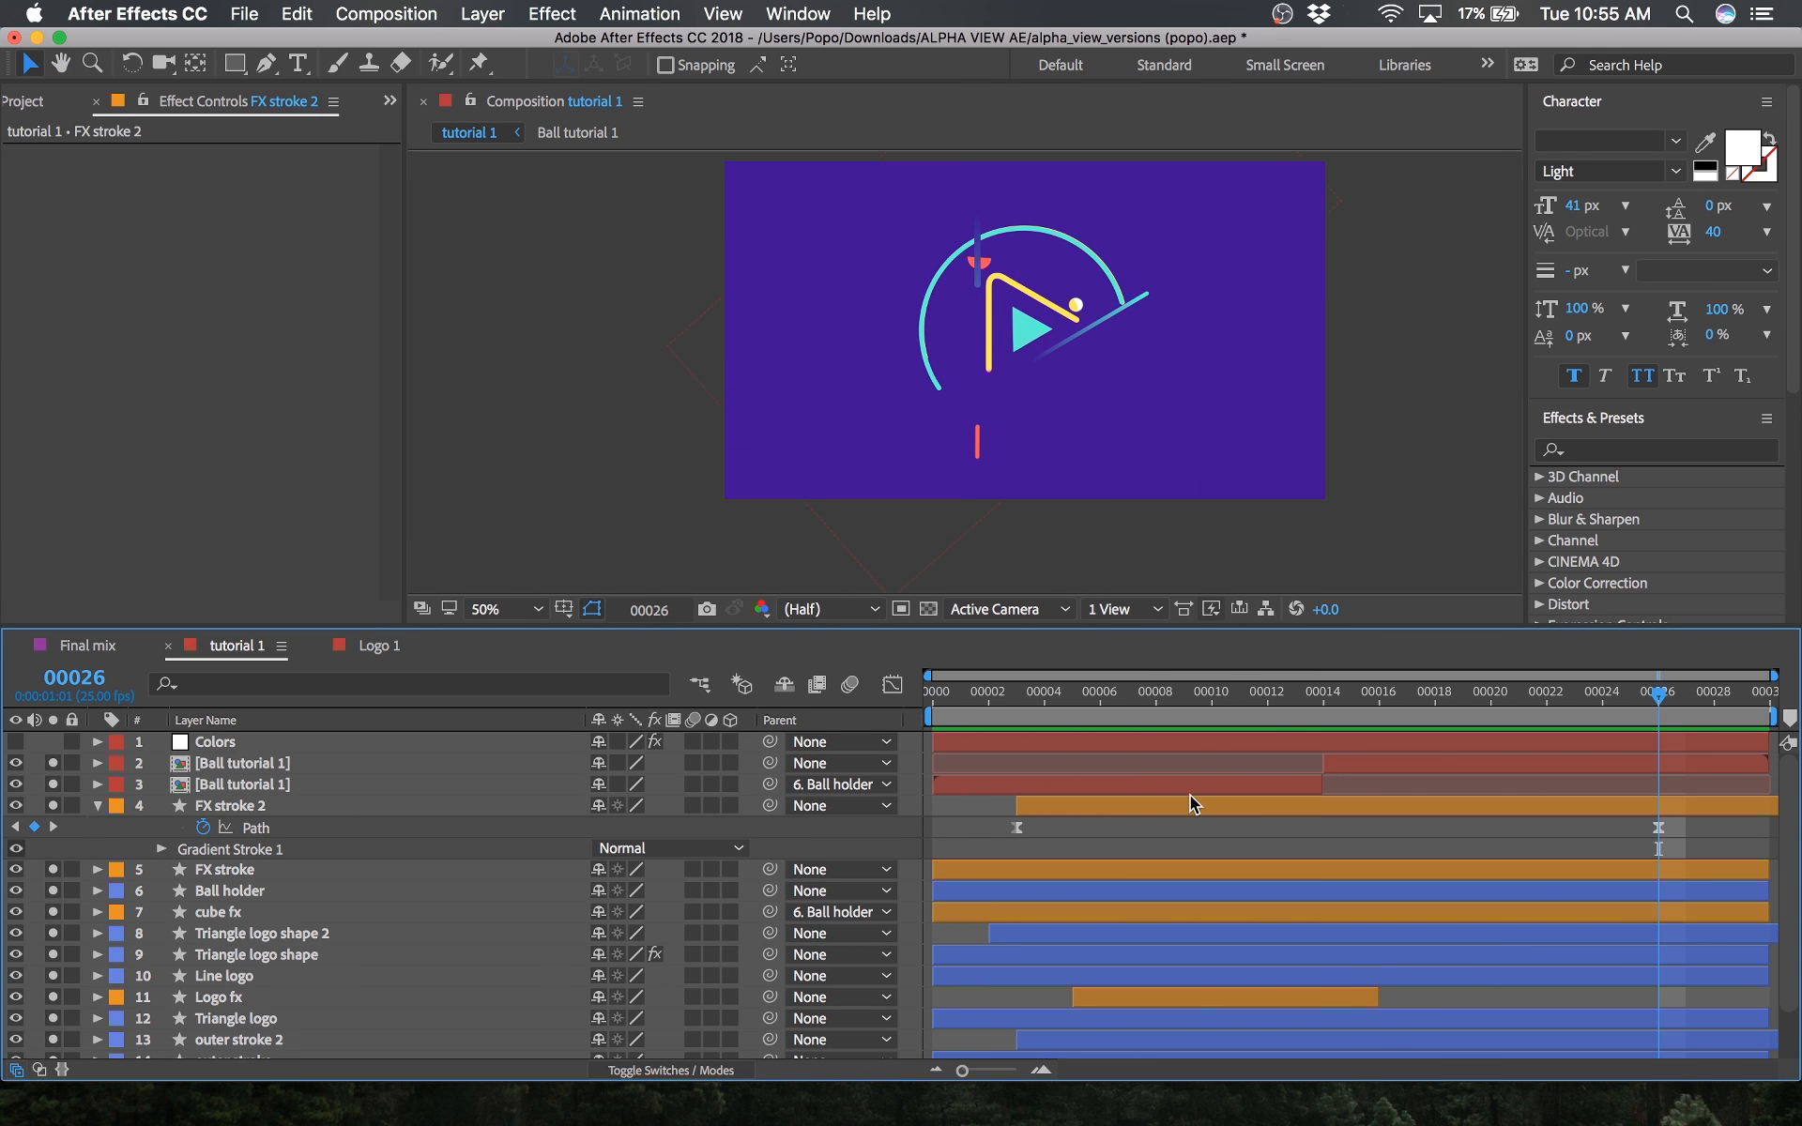
Step: Nudge the FX stroke 2 layer left, clear of the red half circle's center, and preview the animation
left_click(1190, 806)
key("shift+Left")
key("shift+Left")
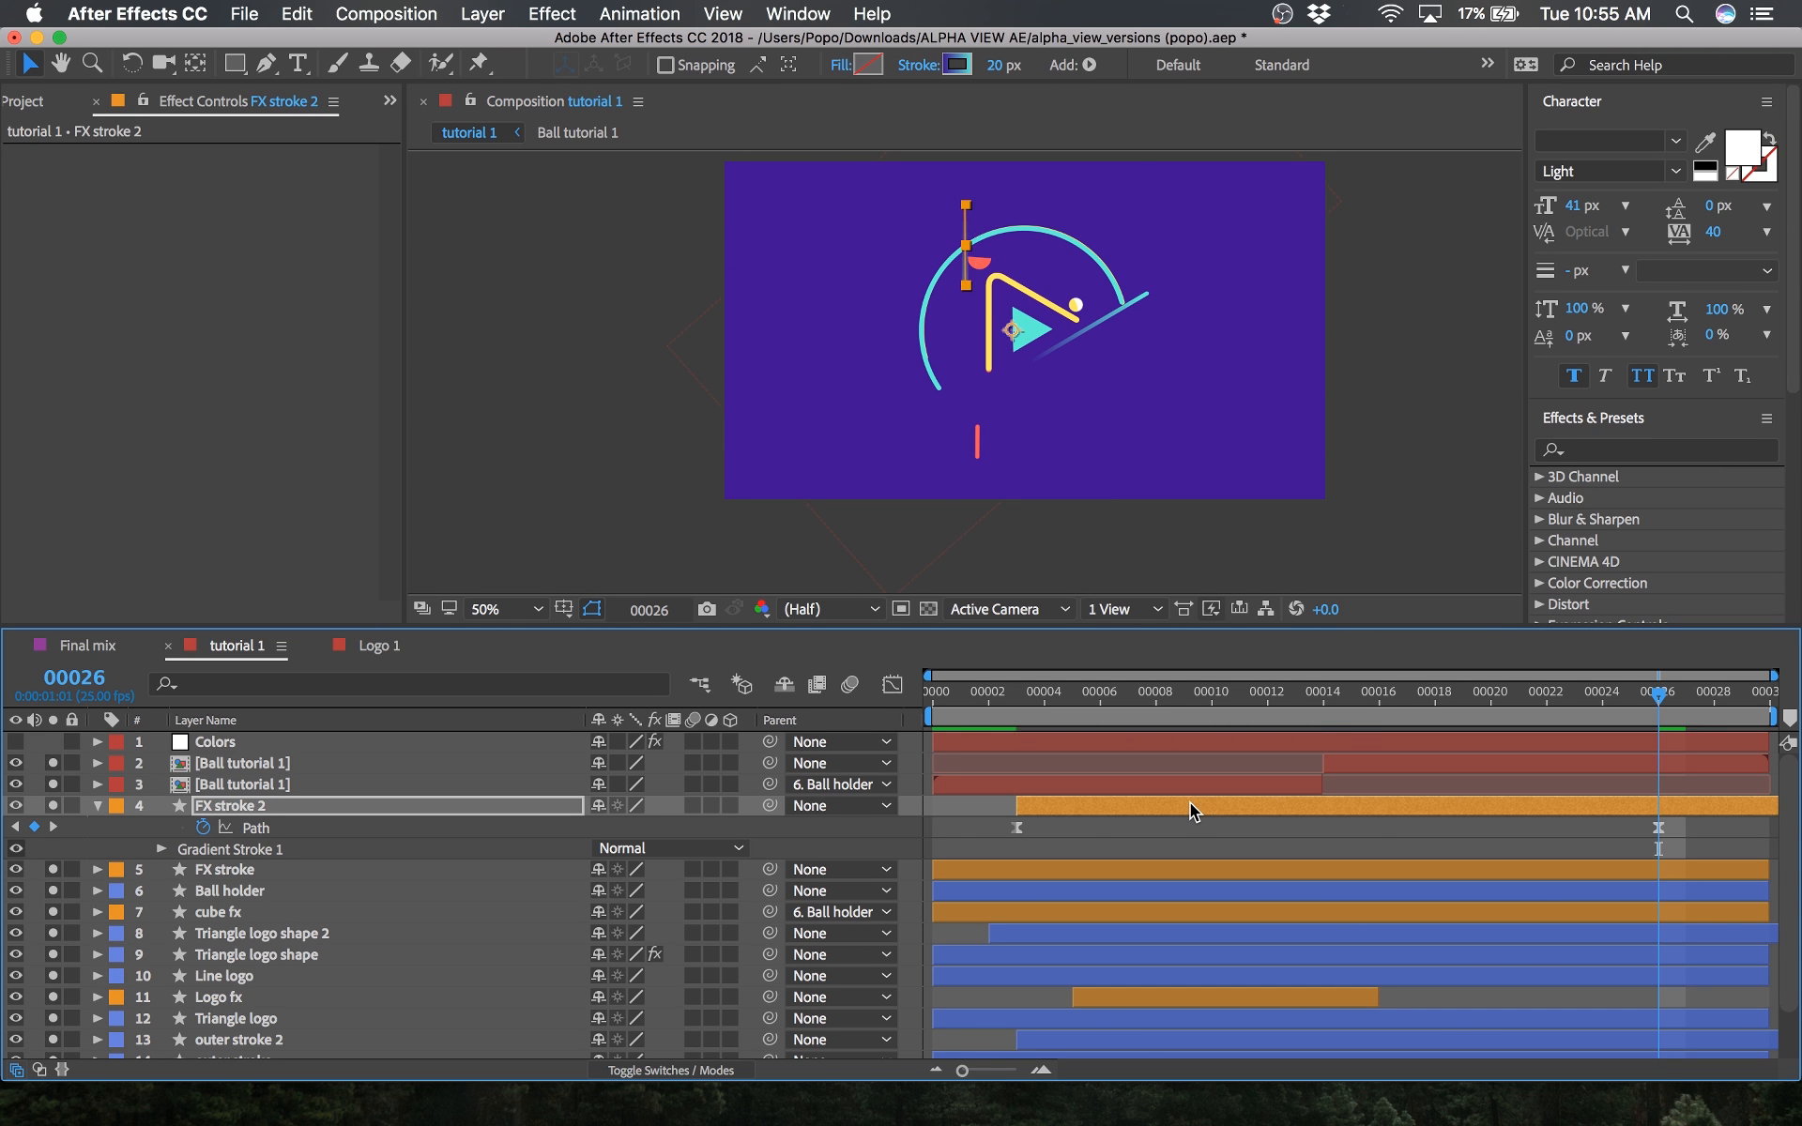
key("space")
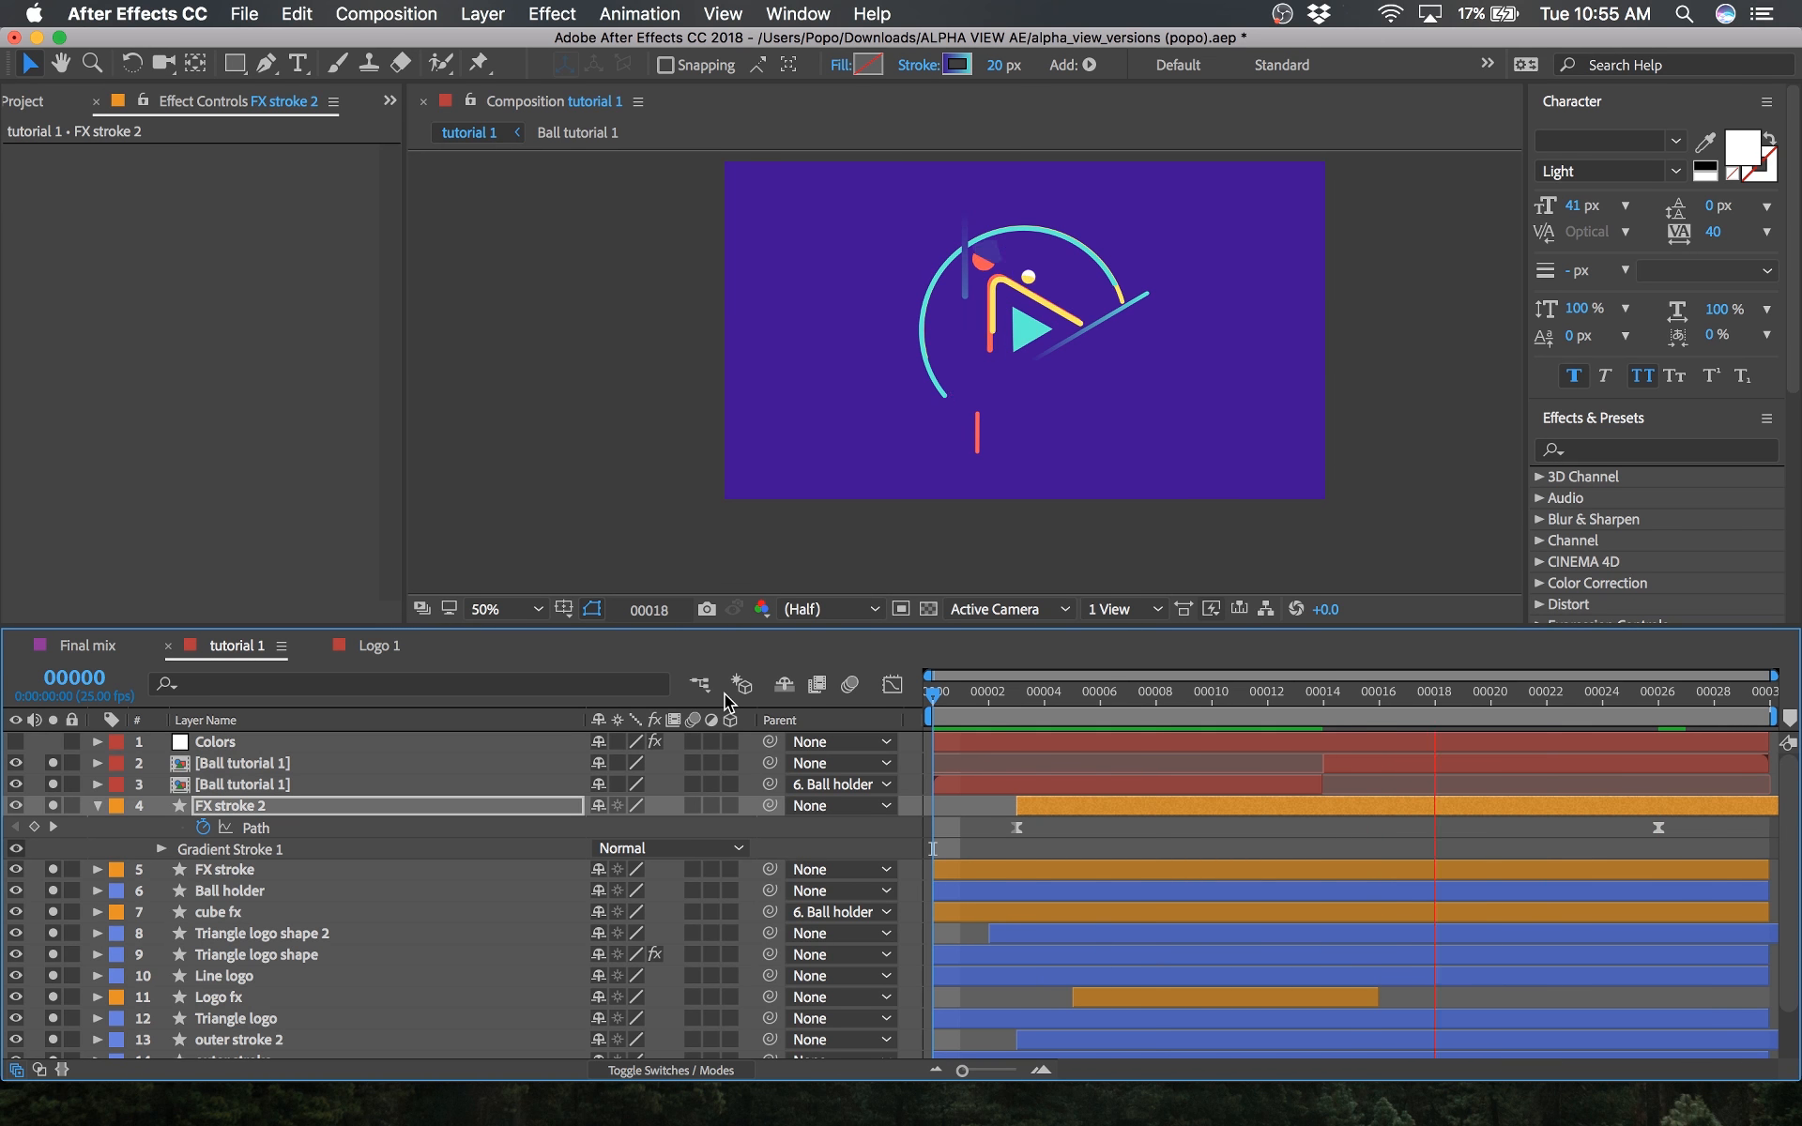
Step: At frame 26, check the gradient colors of FX stroke 2's stroke, leave them as they are, and reselect the layer
left_click(1657, 694)
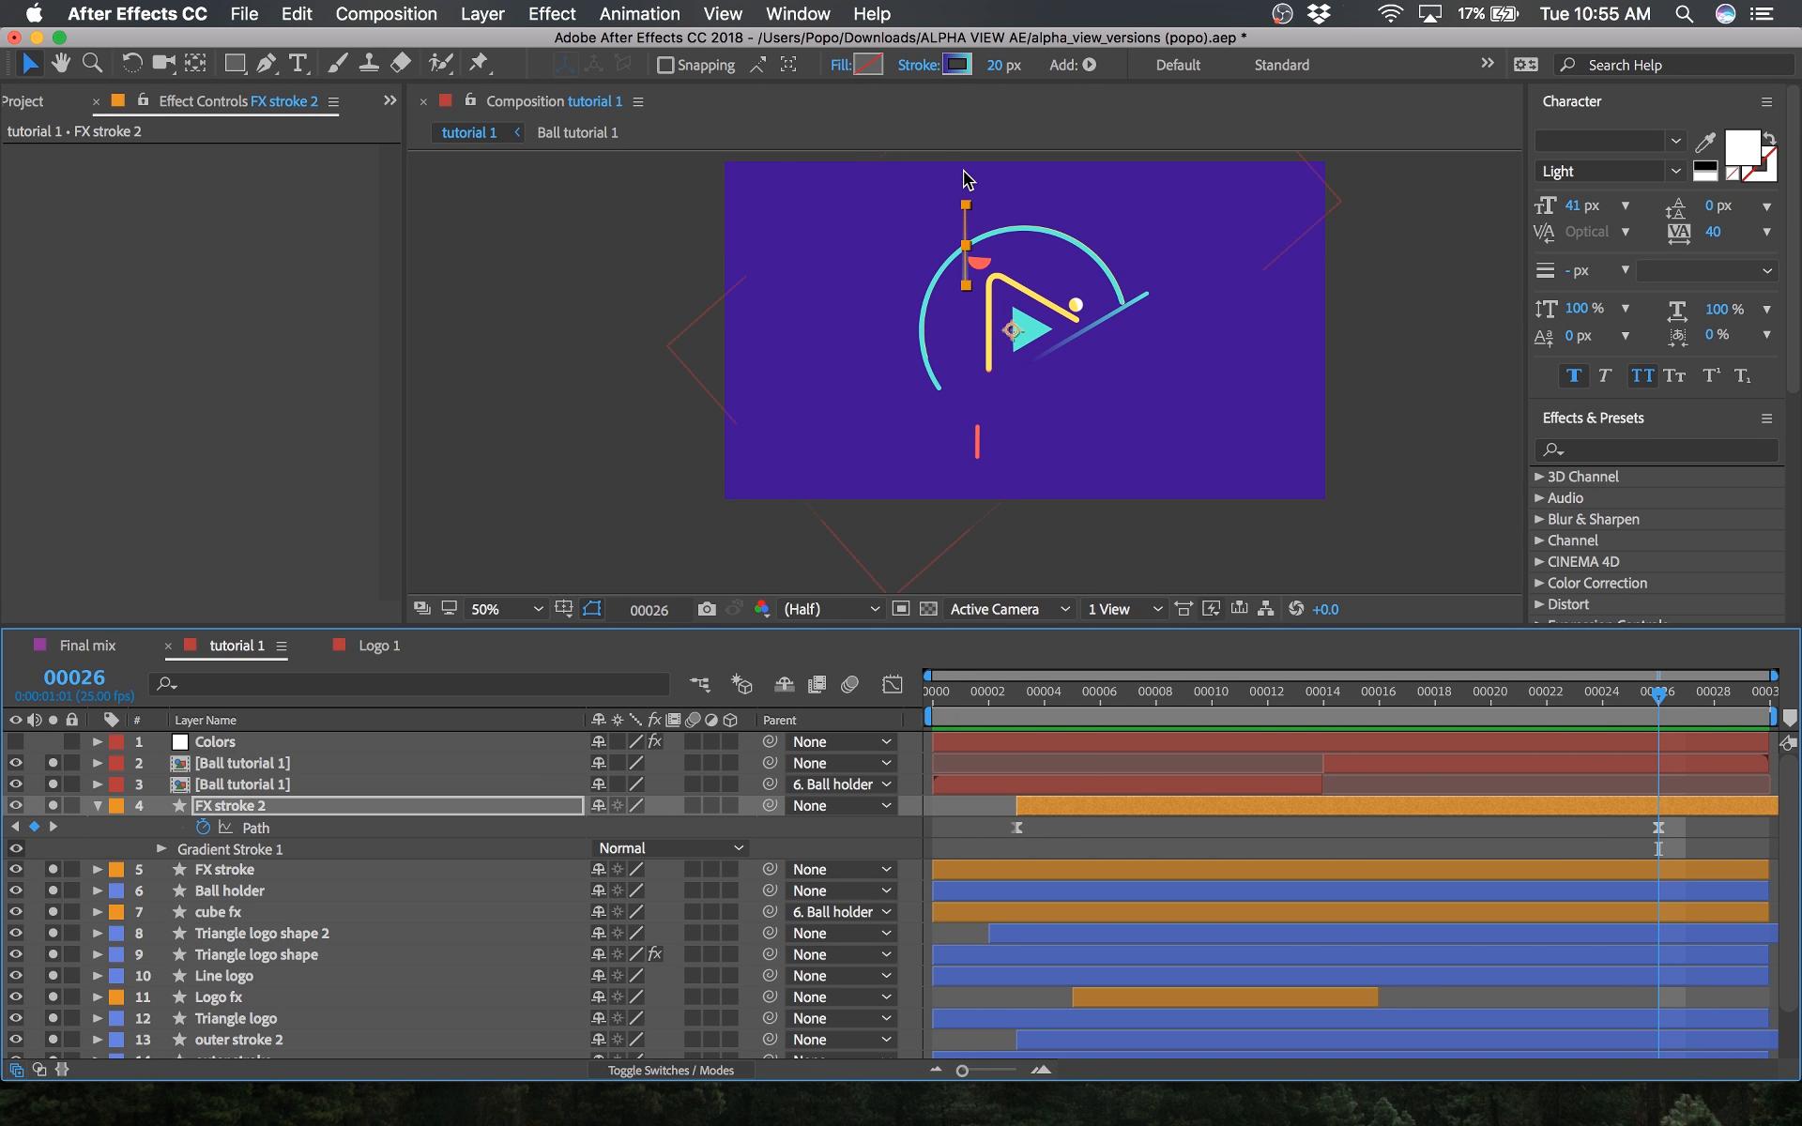
left_click(952, 74)
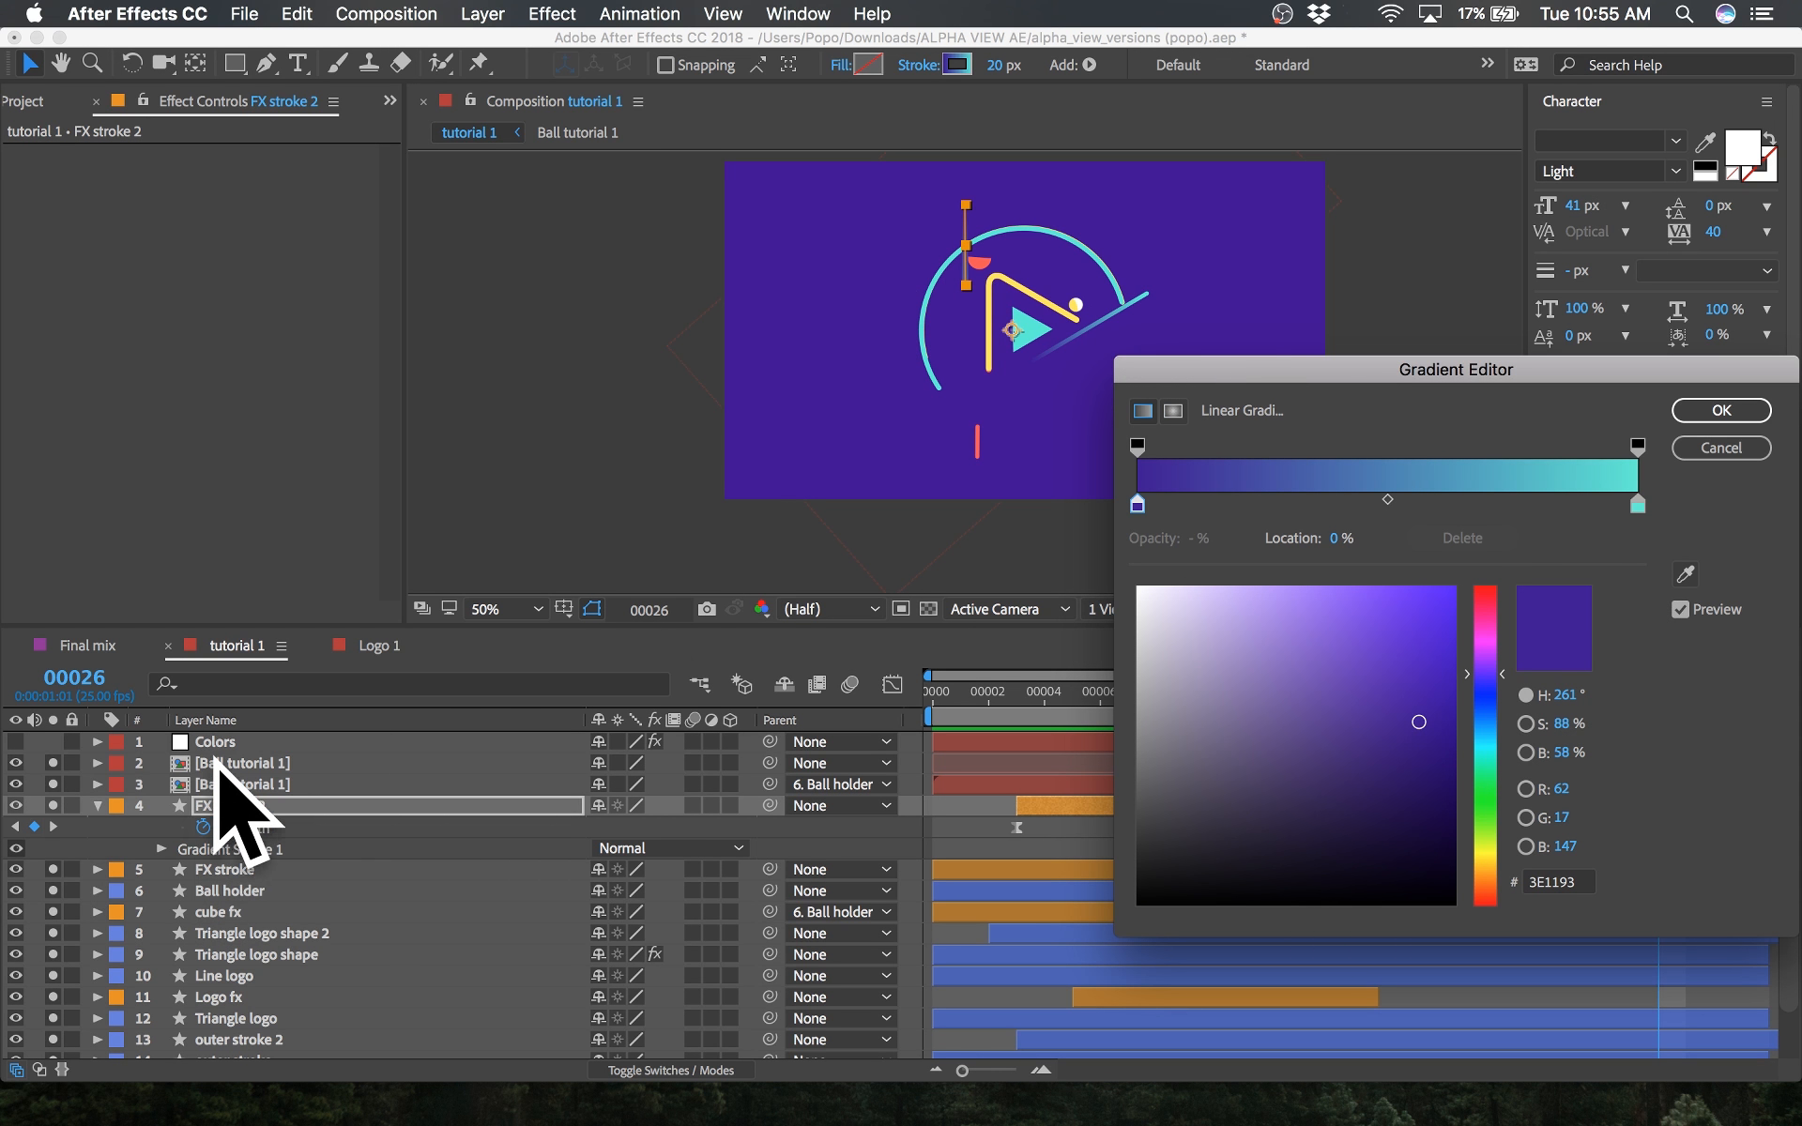
left_click(1718, 412)
left_click(206, 745)
left_click(226, 806)
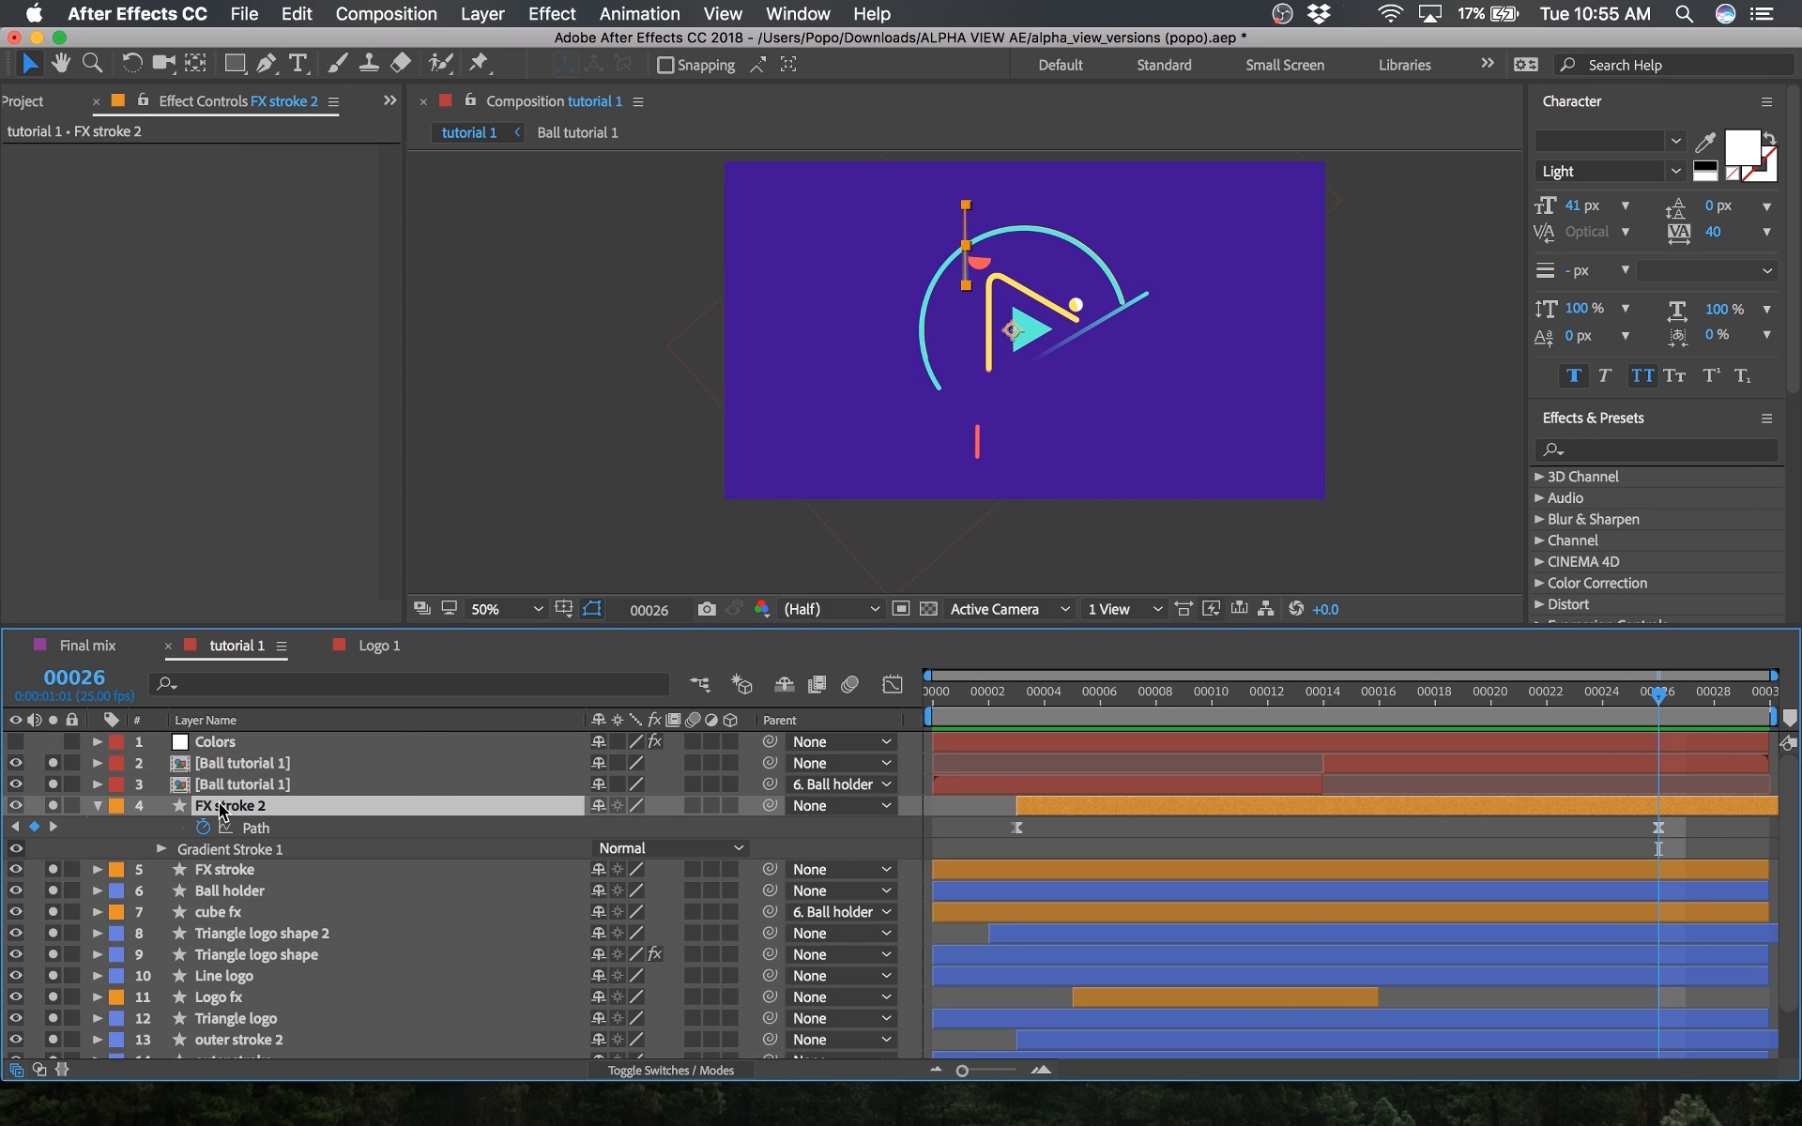
Step: Lock the effect controls on the Colors layer so its swatches stay on screen, and reselect FX stroke 2
left_click(209, 741)
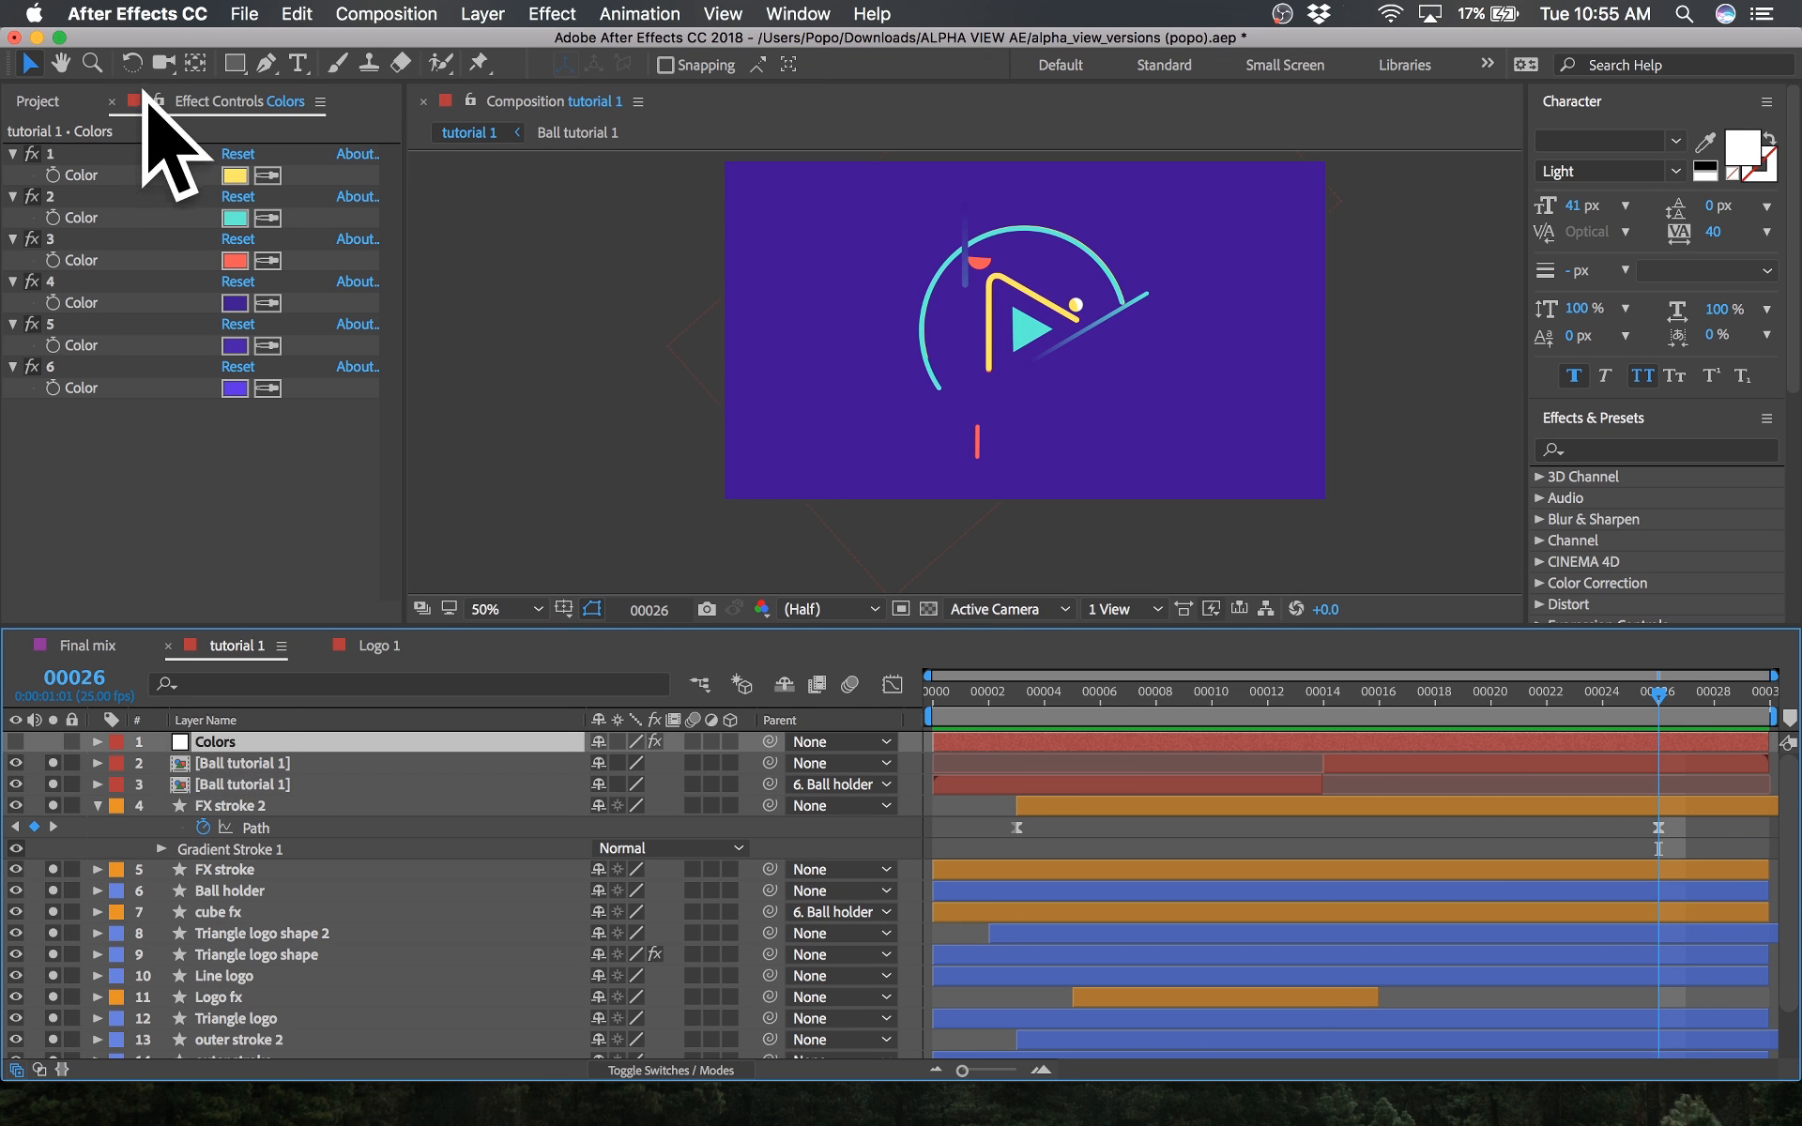
left_click(160, 98)
left_click(261, 806)
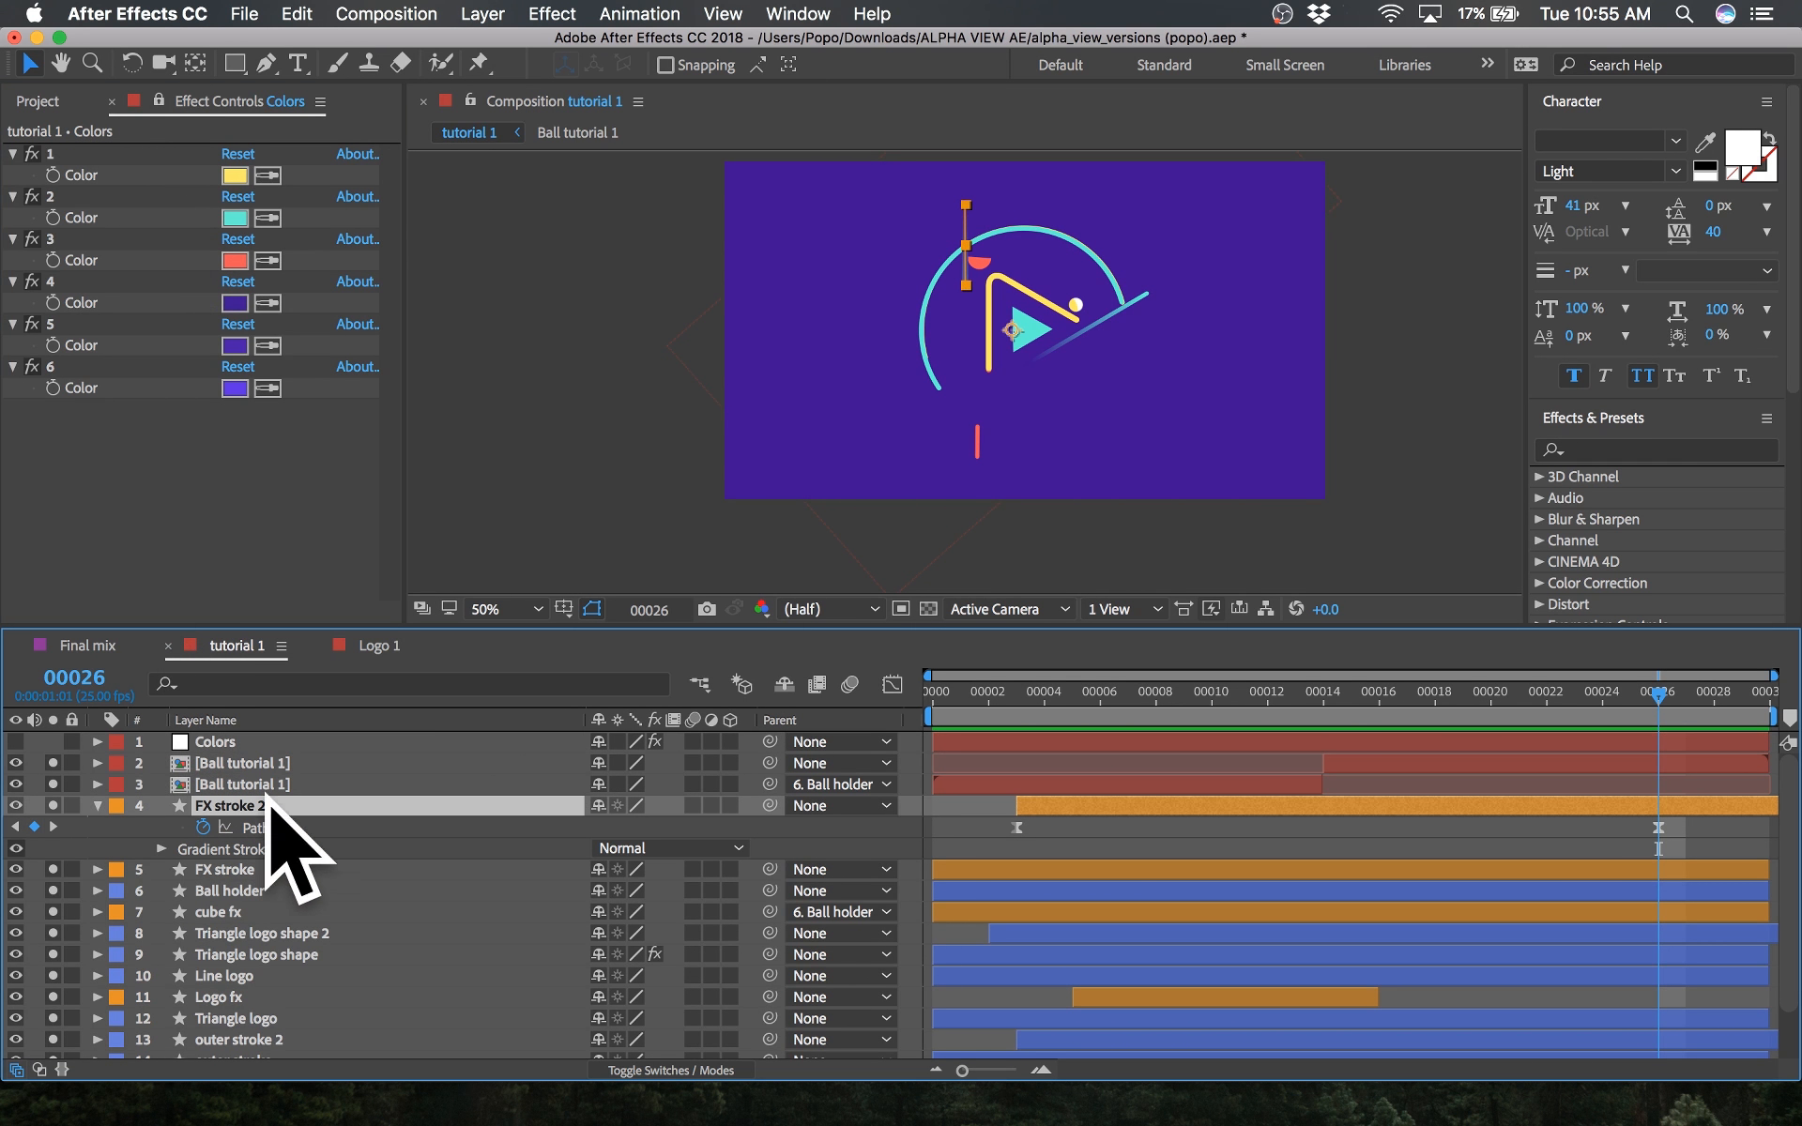
Step: Set the start color of FX stroke 2's stroke gradient to Colors swatch 5 (4A16AD) and preview the animation
left_click(957, 63)
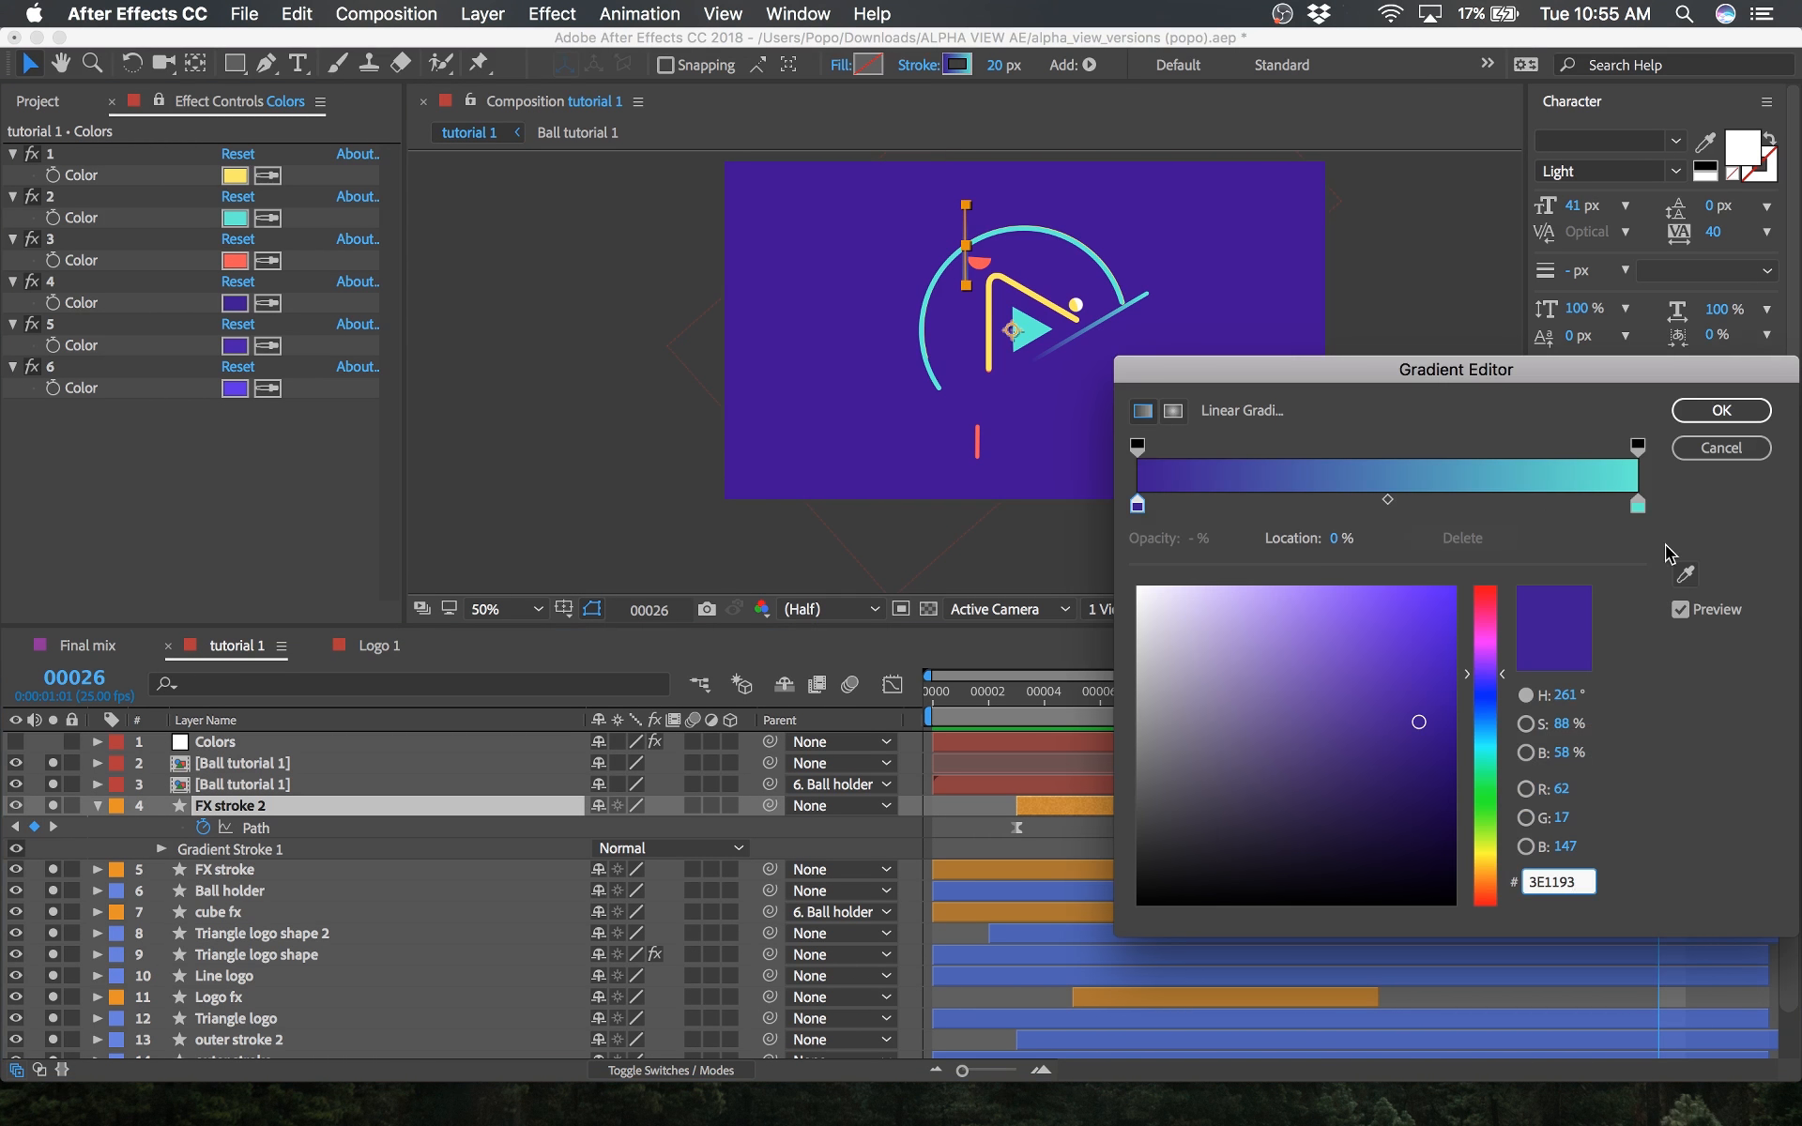
left_click(1135, 504)
left_click(1681, 566)
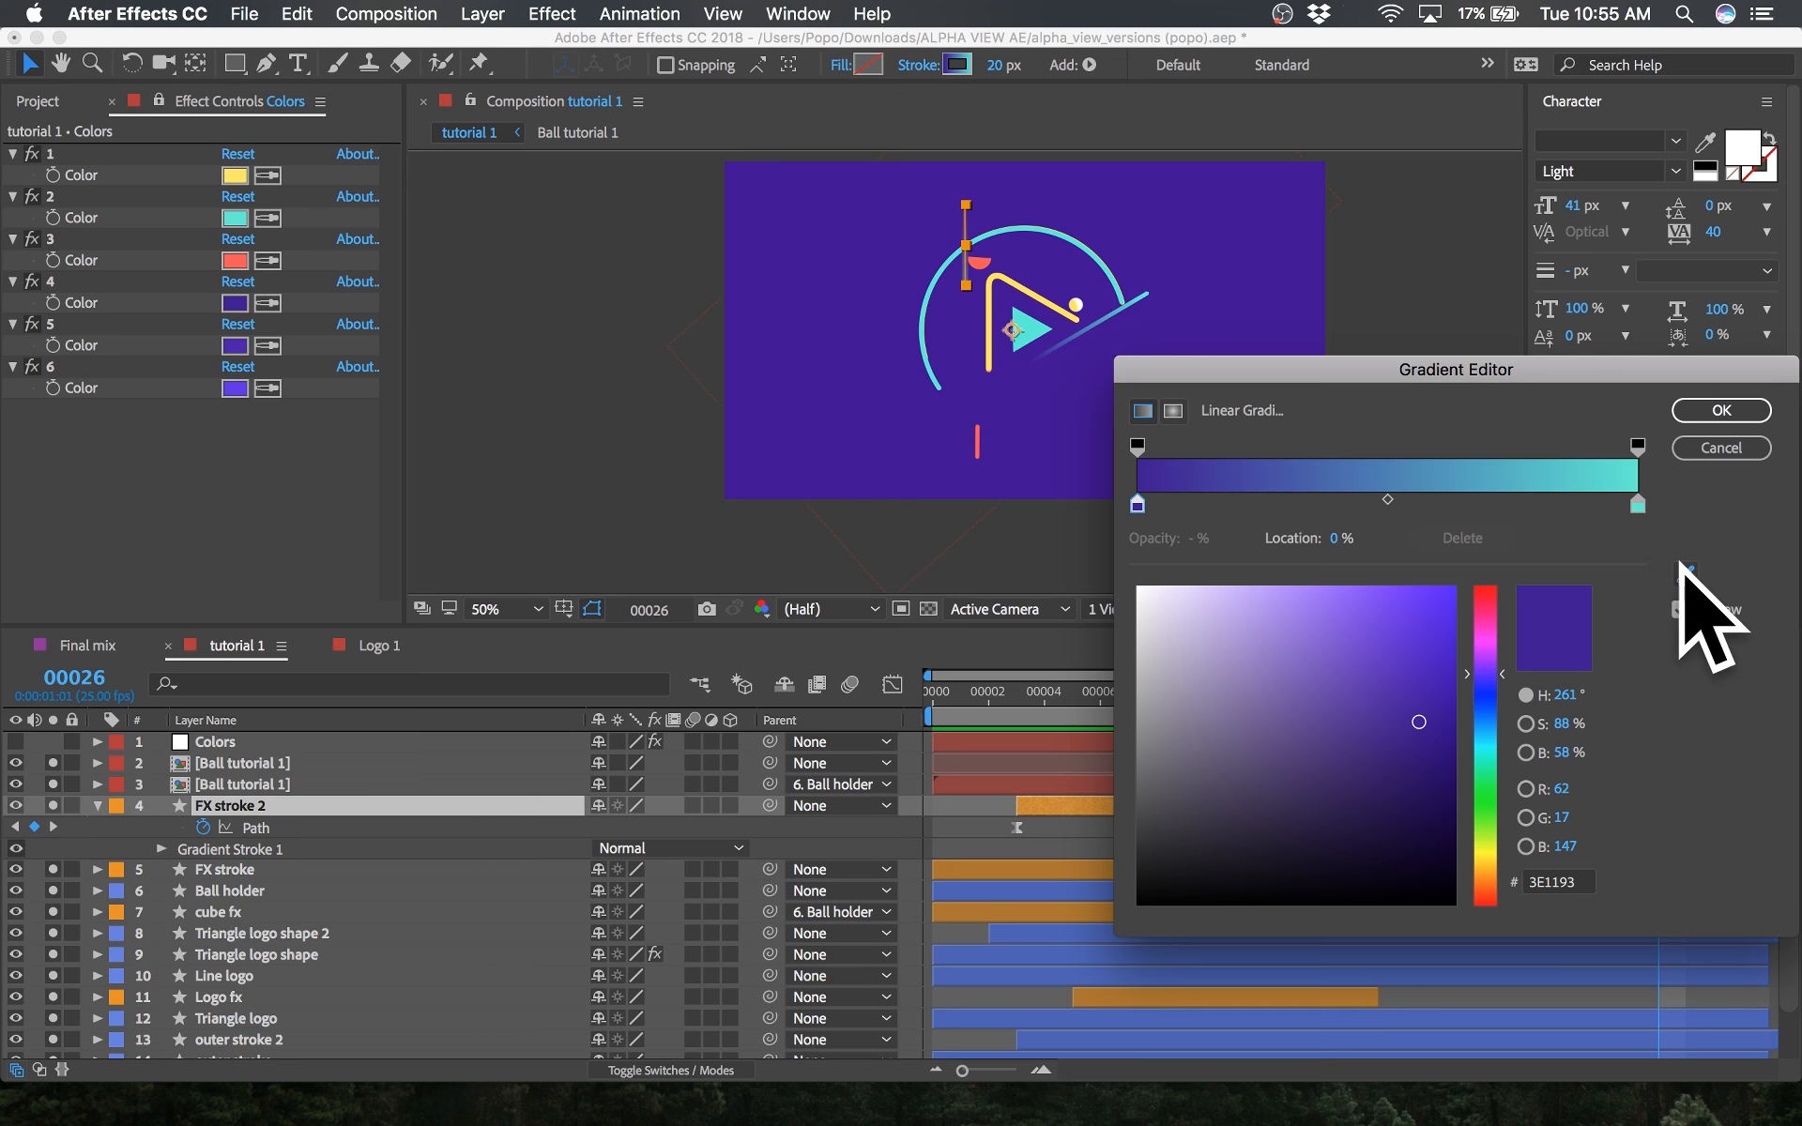
left_click(246, 338)
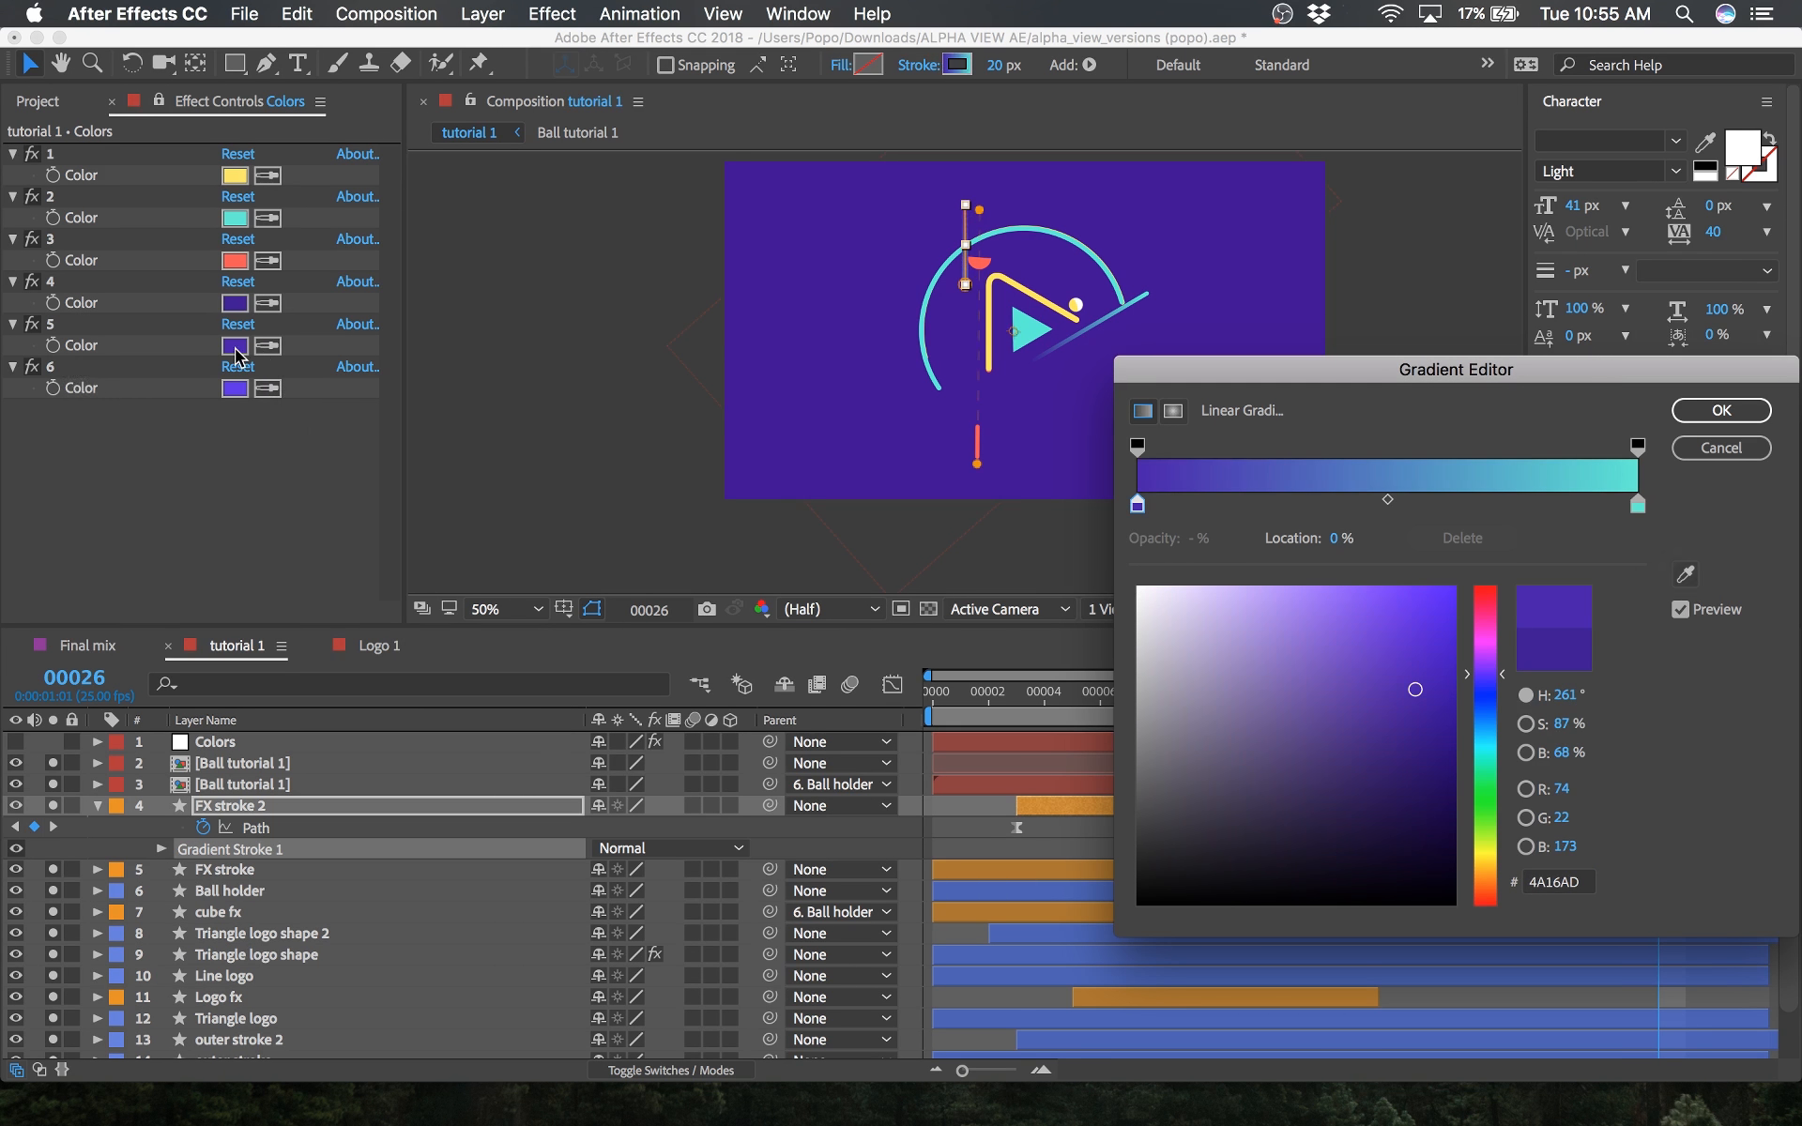
left_click(1721, 413)
left_click(1072, 807)
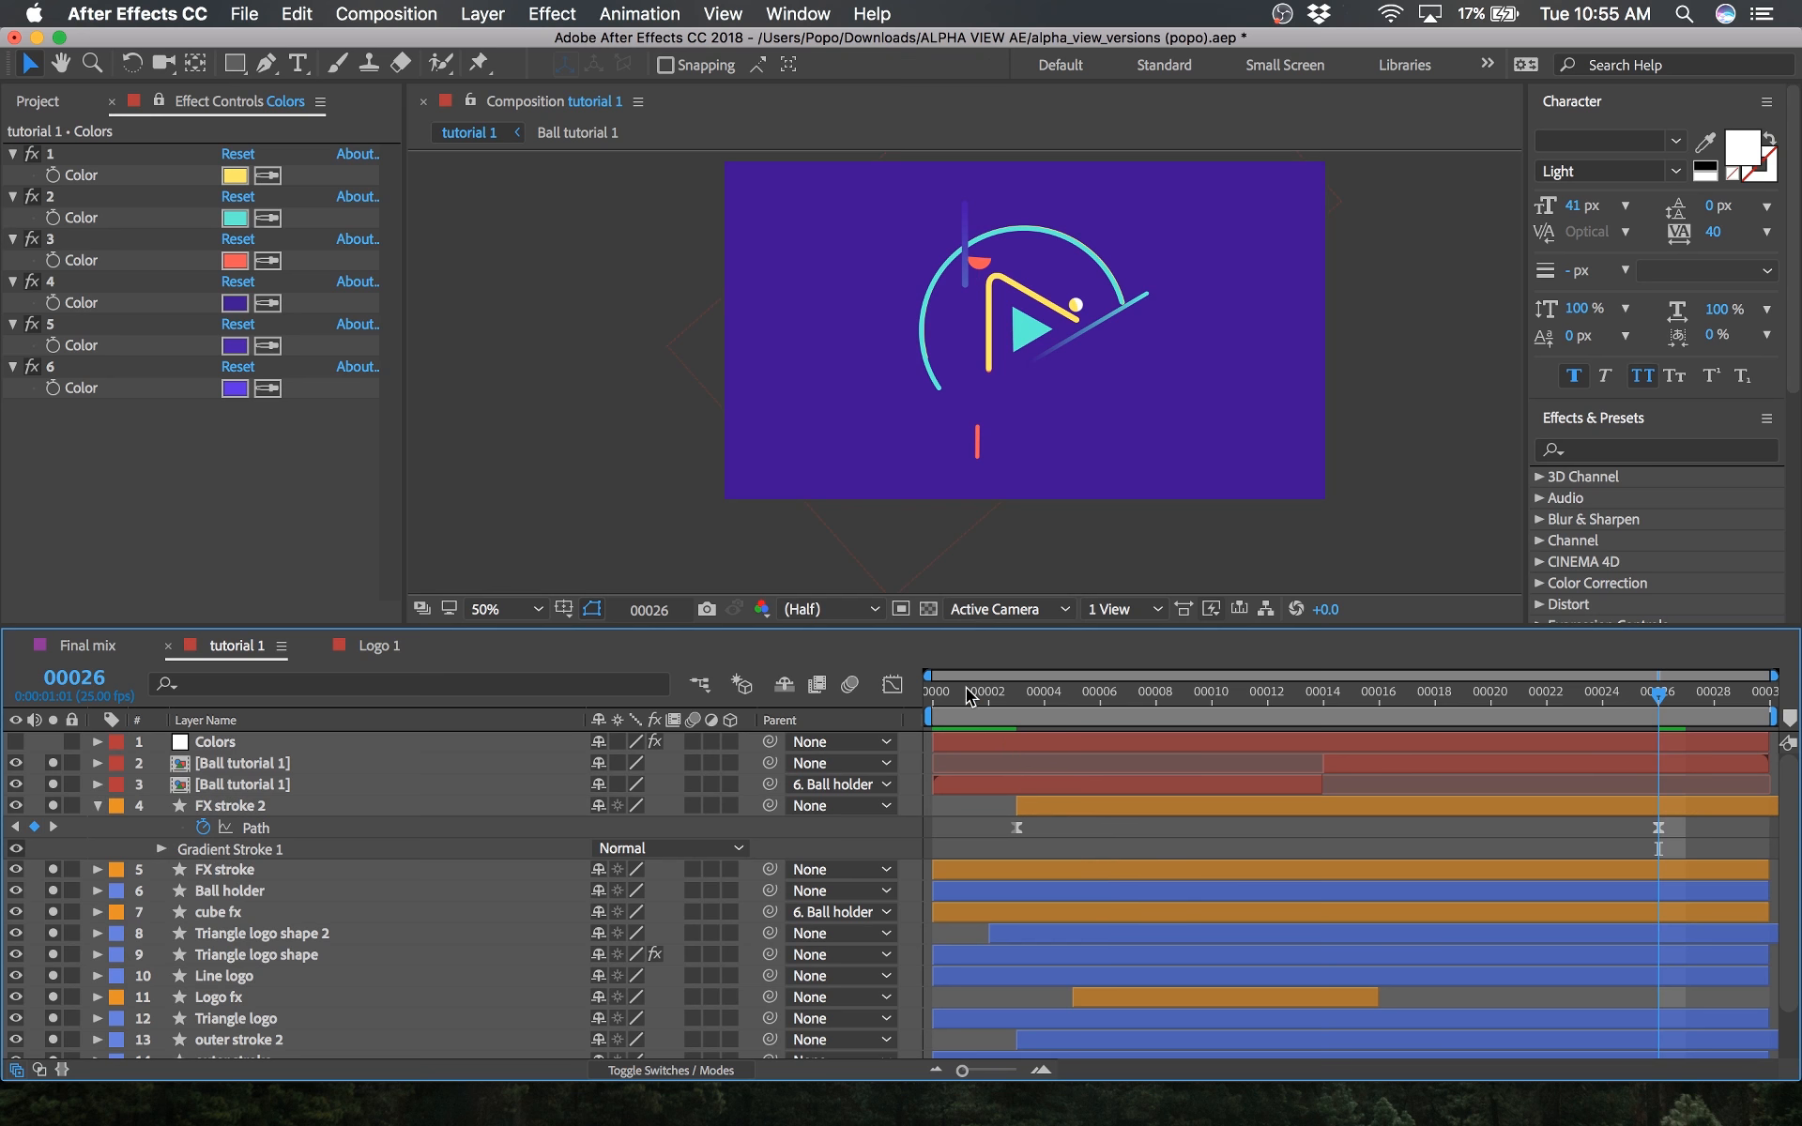
key("space")
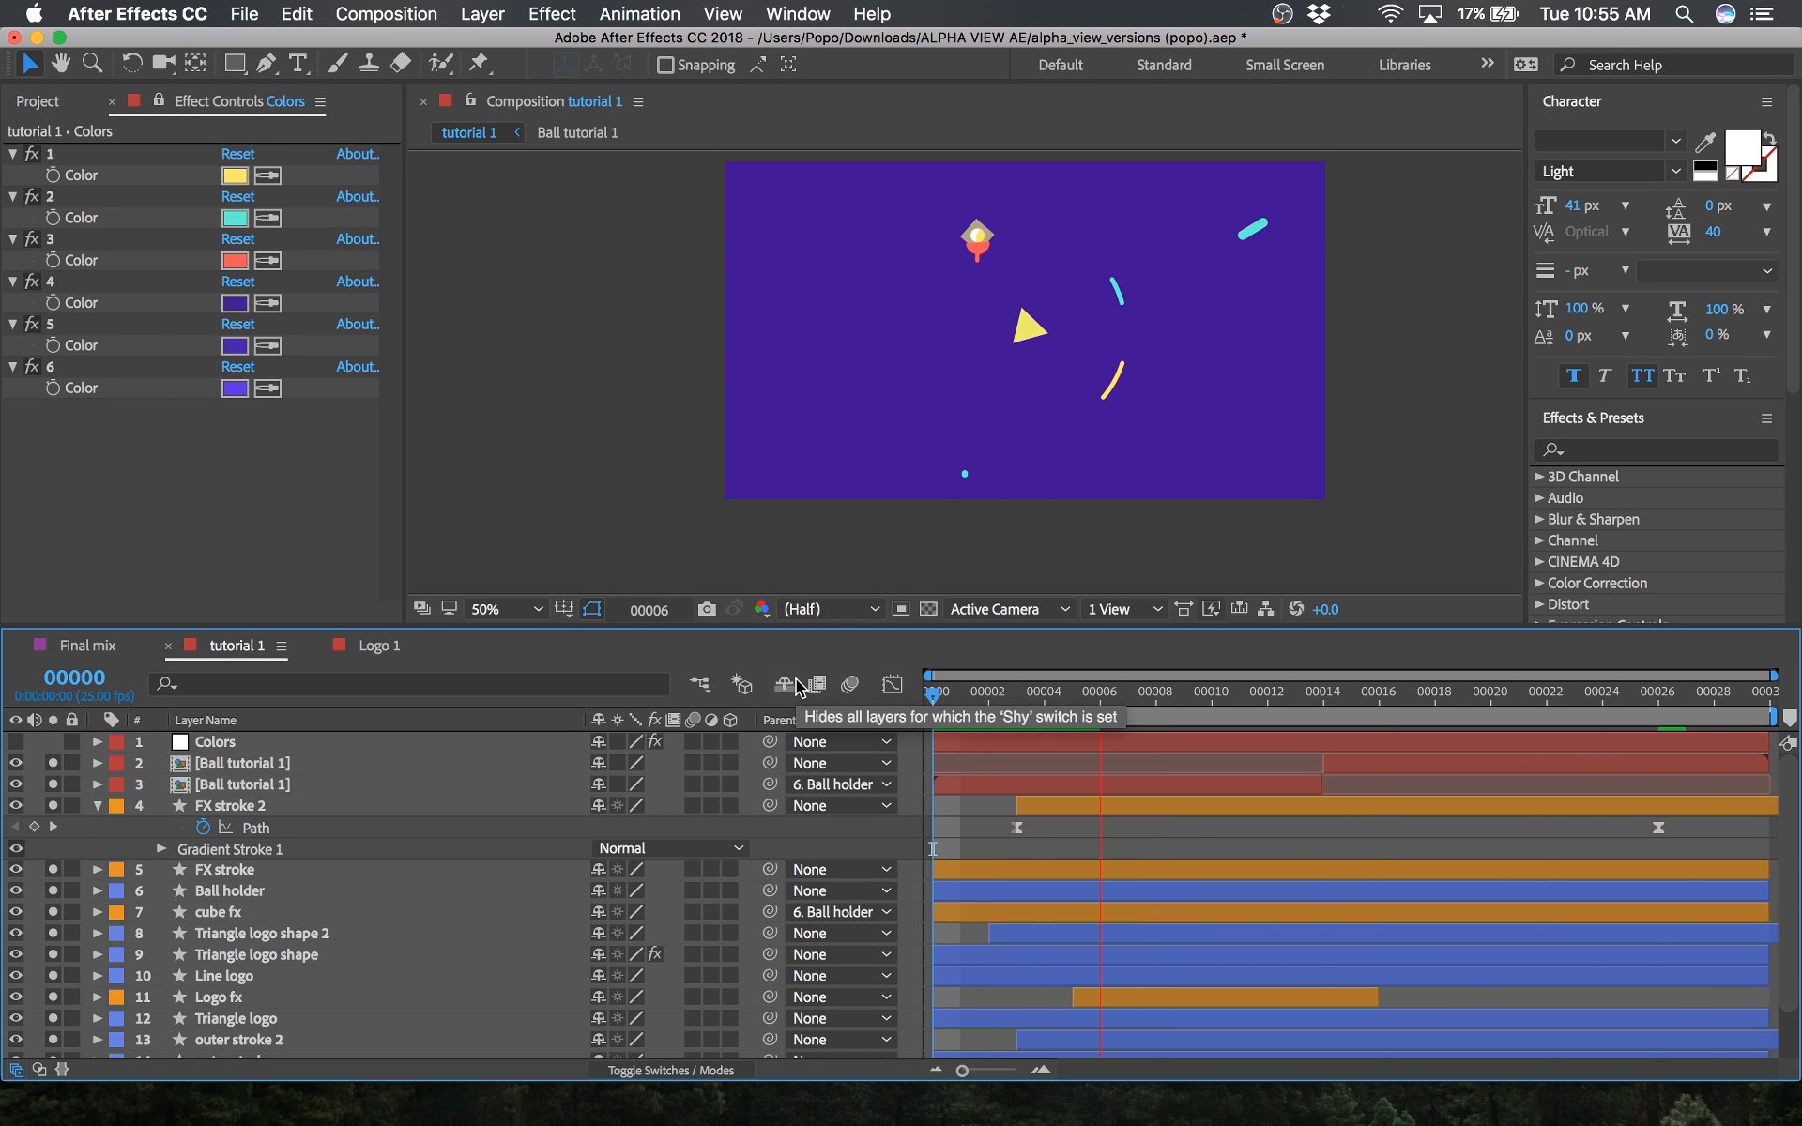
Step: Move the FX stroke 2 layer directly below outer stroke in the layer stack, and save the project after a preview
left_click(201, 805)
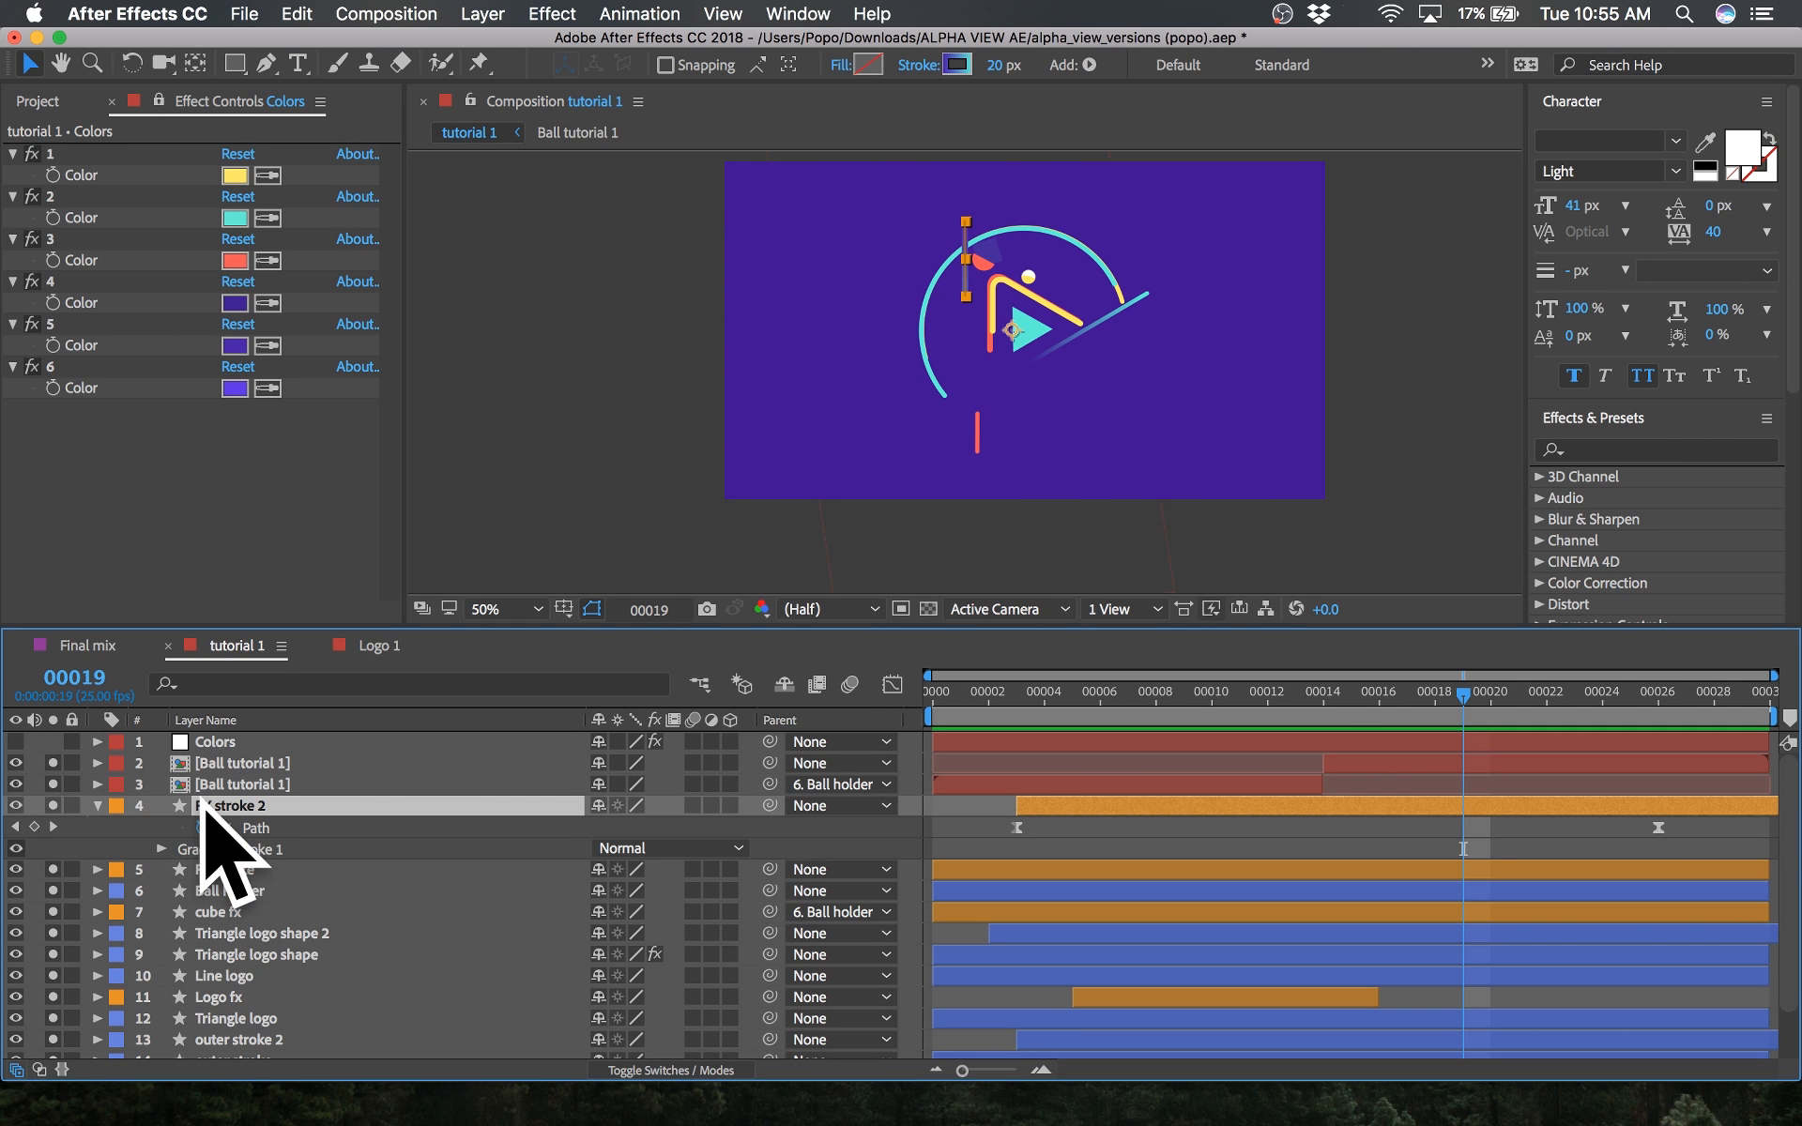
mouse_move(236, 803)
left_mouse_down()
mouse_move(248, 1059)
mouse_move(259, 1004)
left_mouse_up()
key("space")
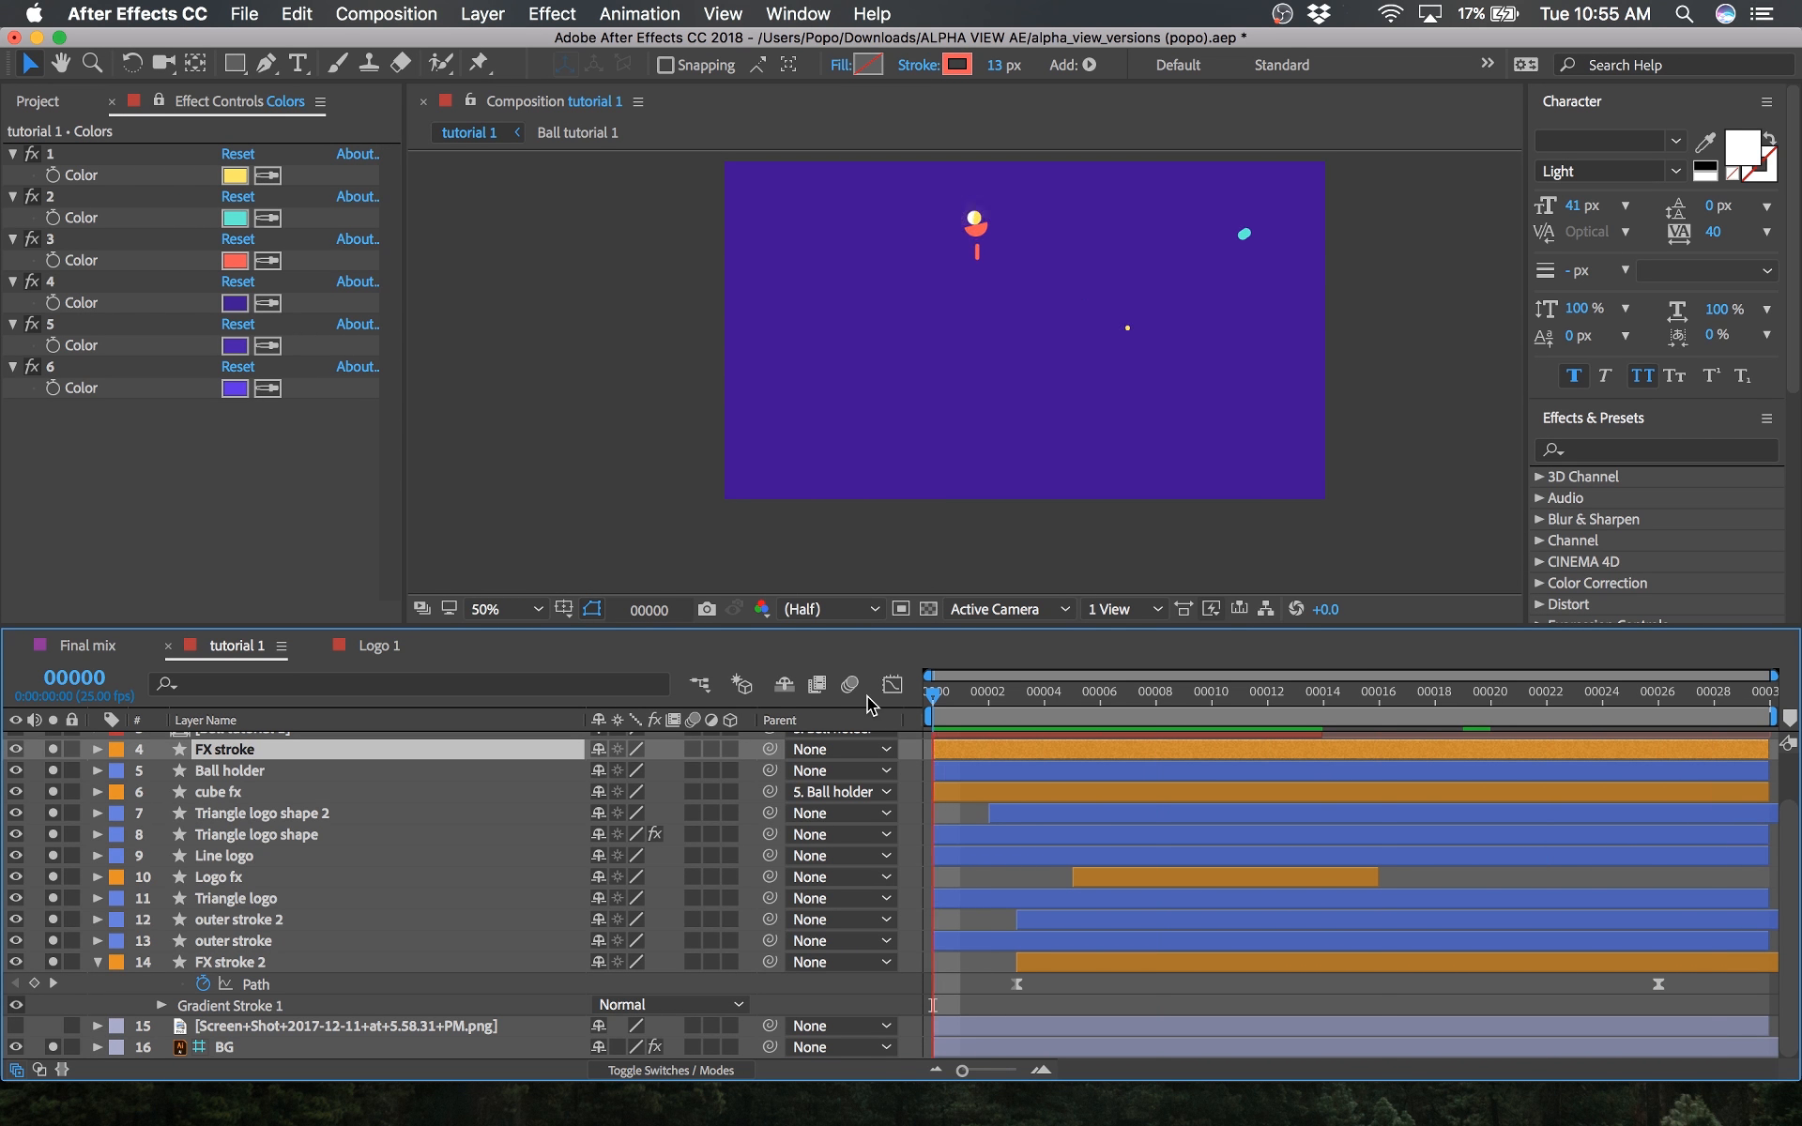
key("super+s")
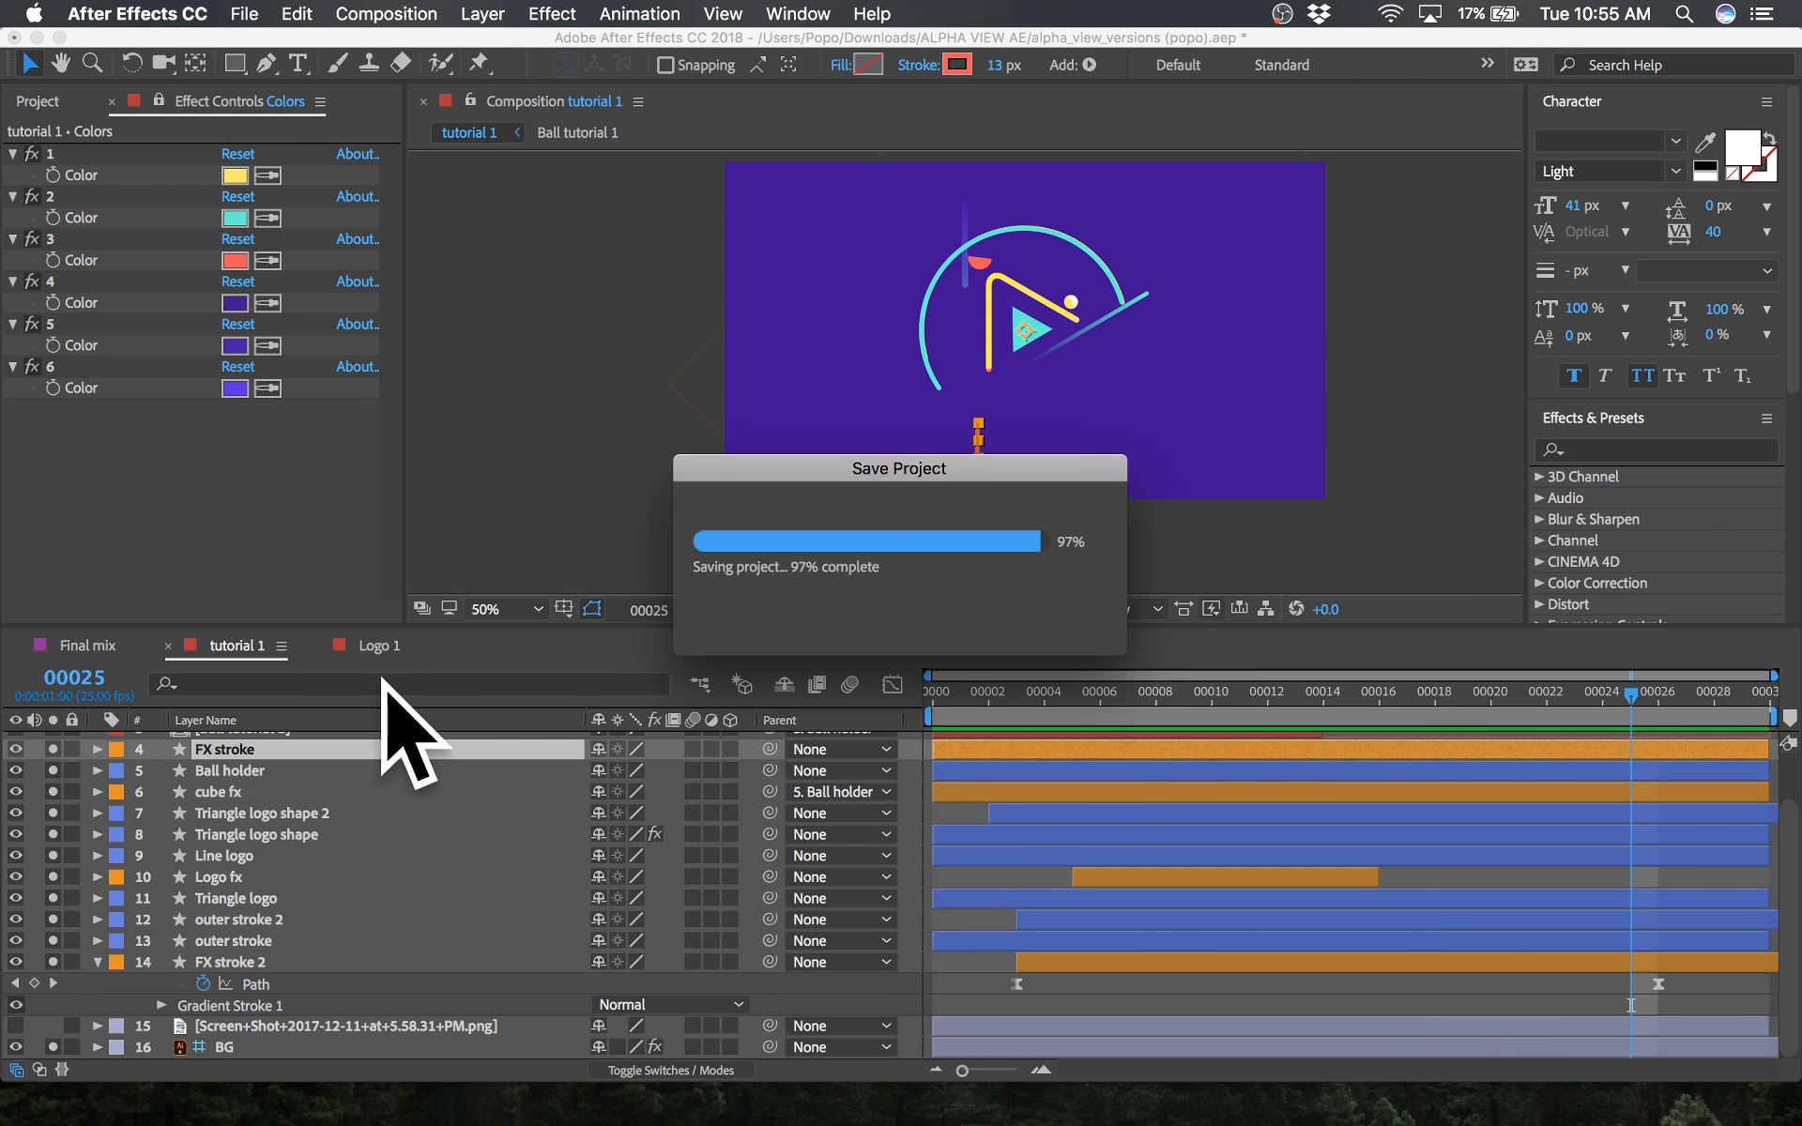
Step: Examine the large purple circle near frame 29 of the Logo 1 reference, and return to tutorial 1
left_click(390, 648)
left_click_drag(942, 712, 1741, 700)
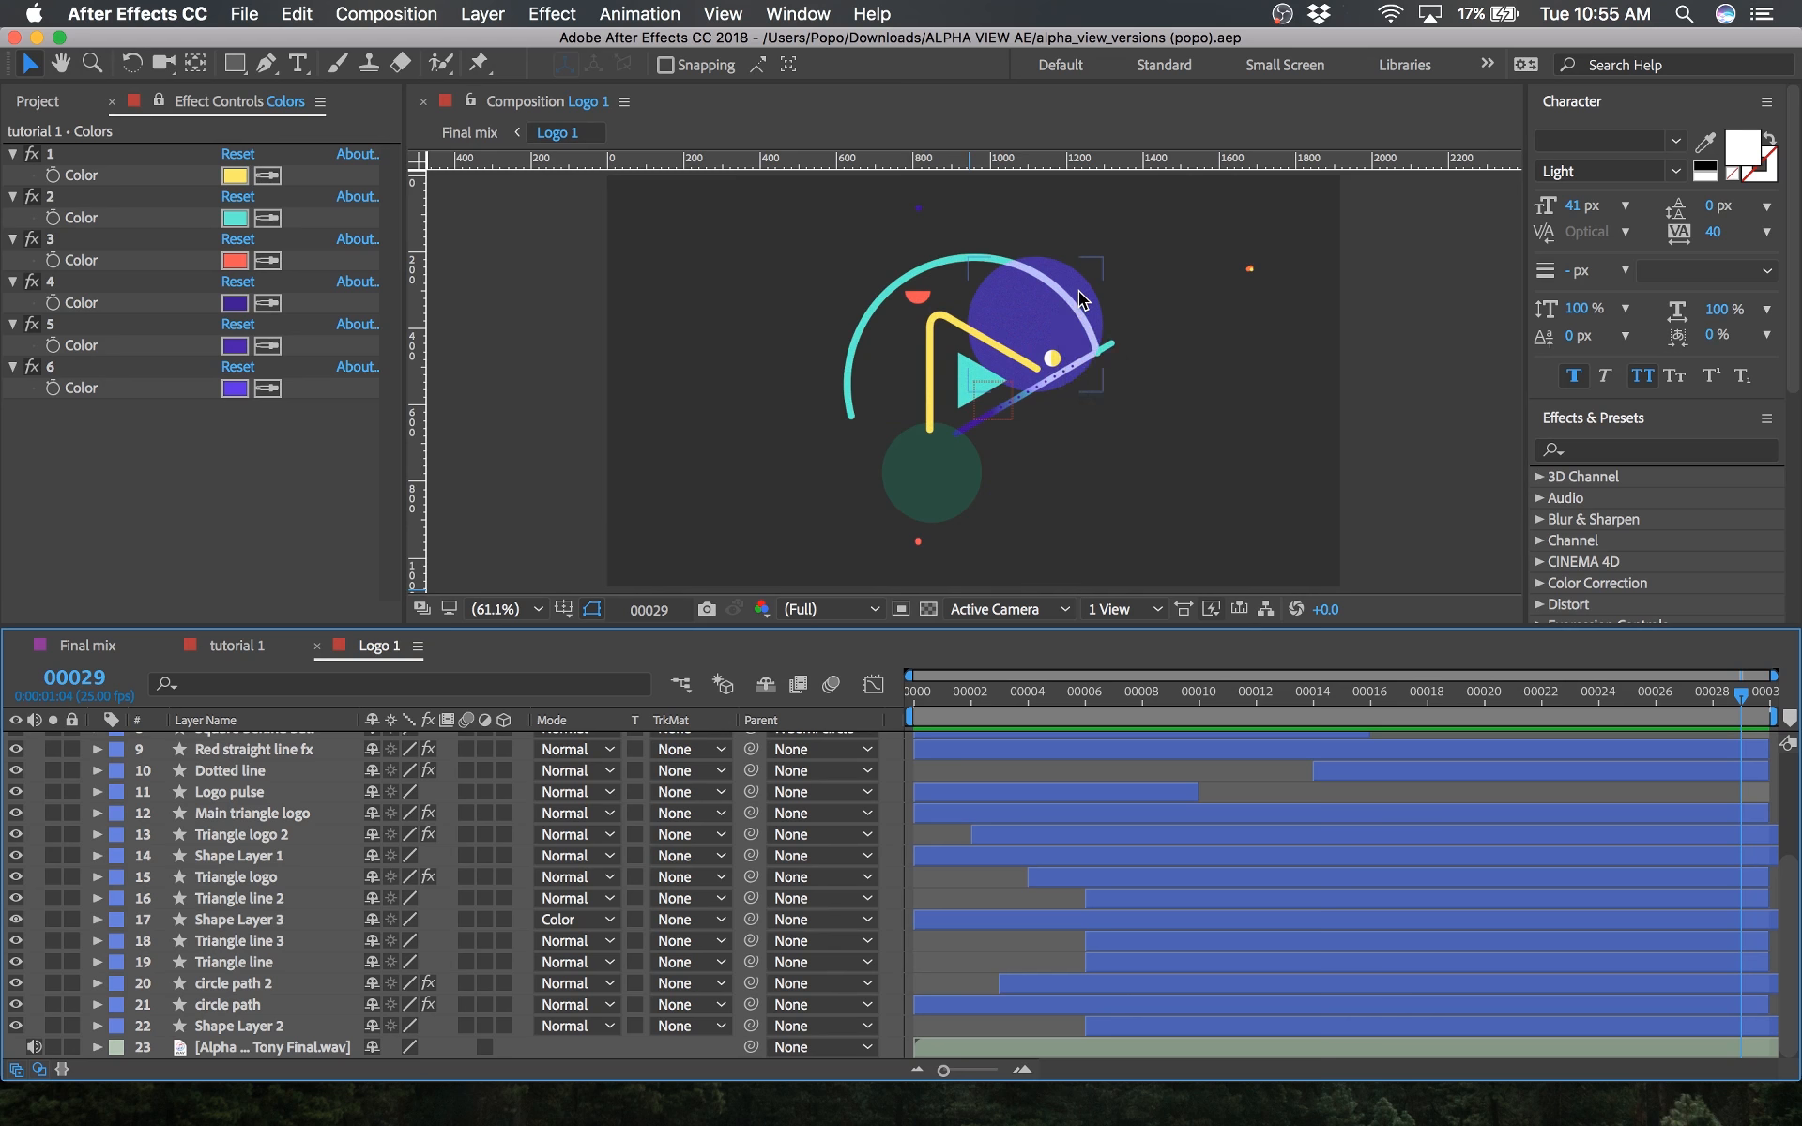
left_click(1056, 324)
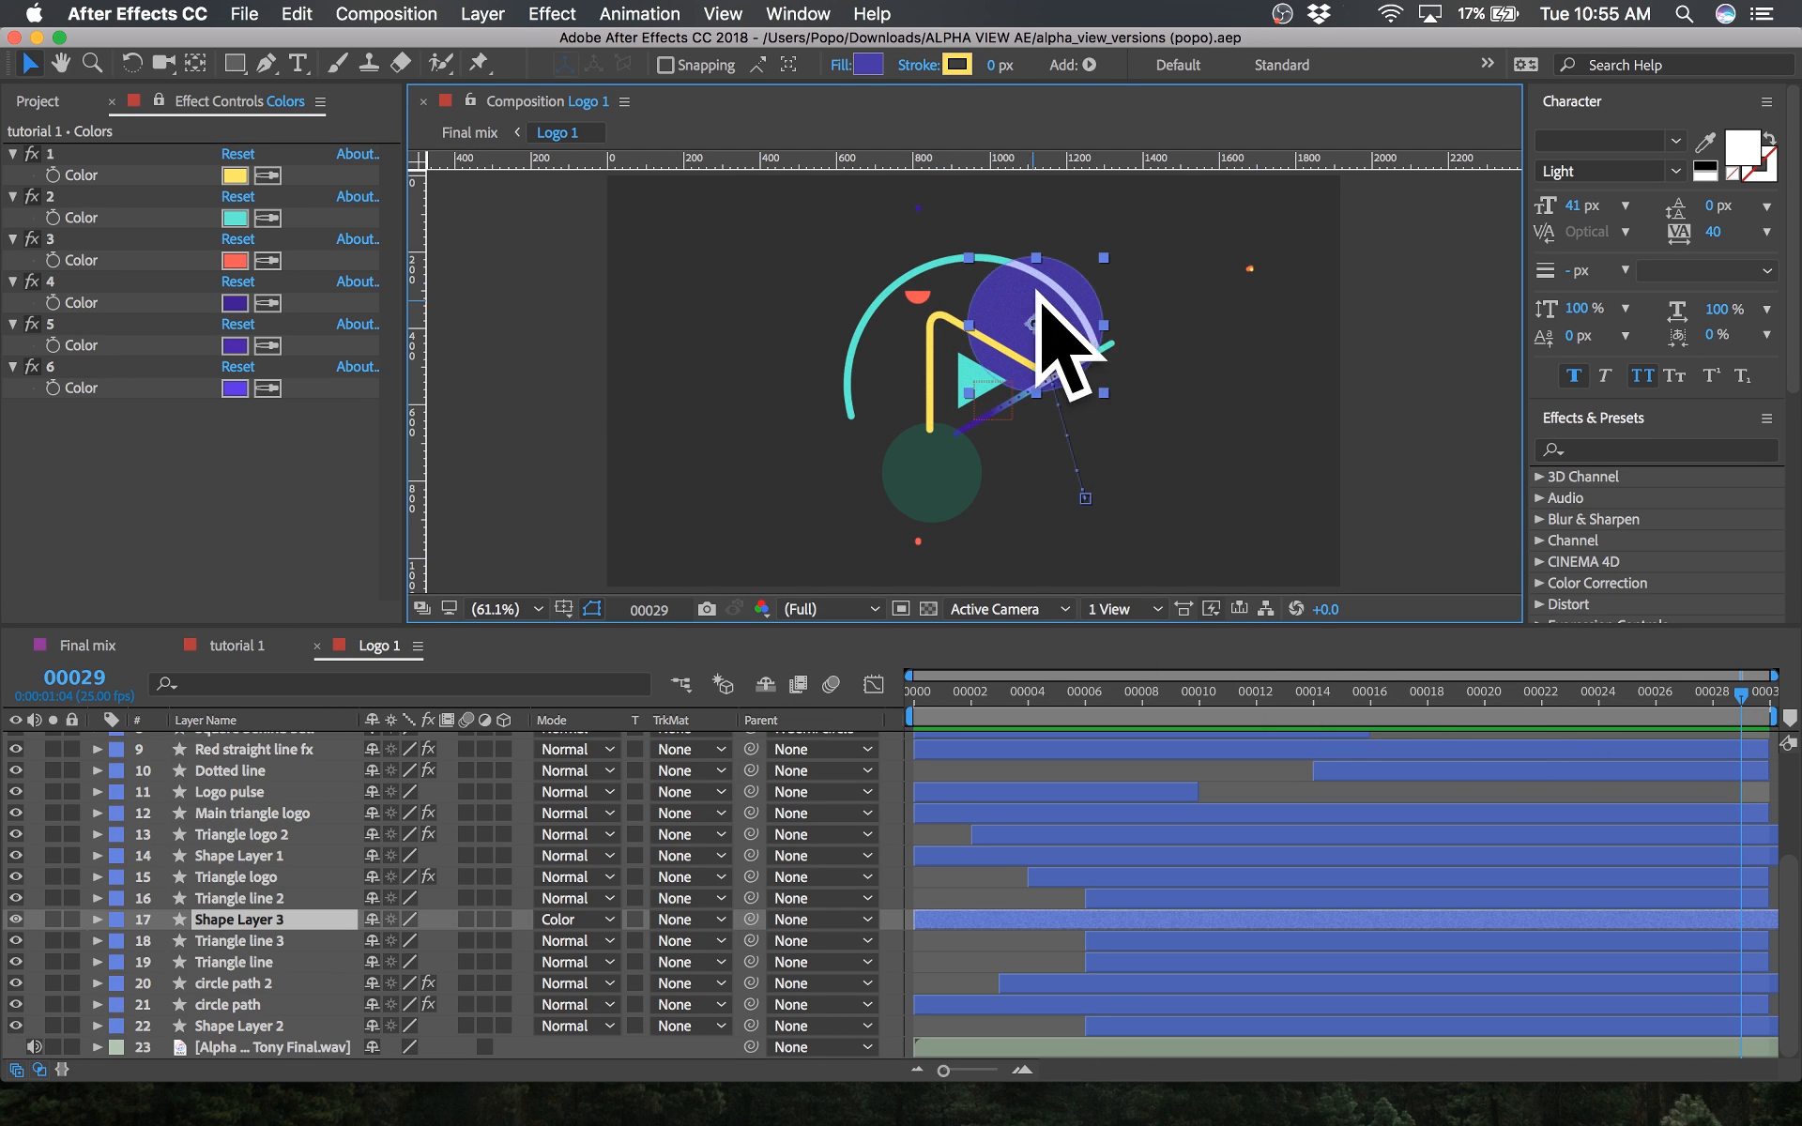
left_click(240, 646)
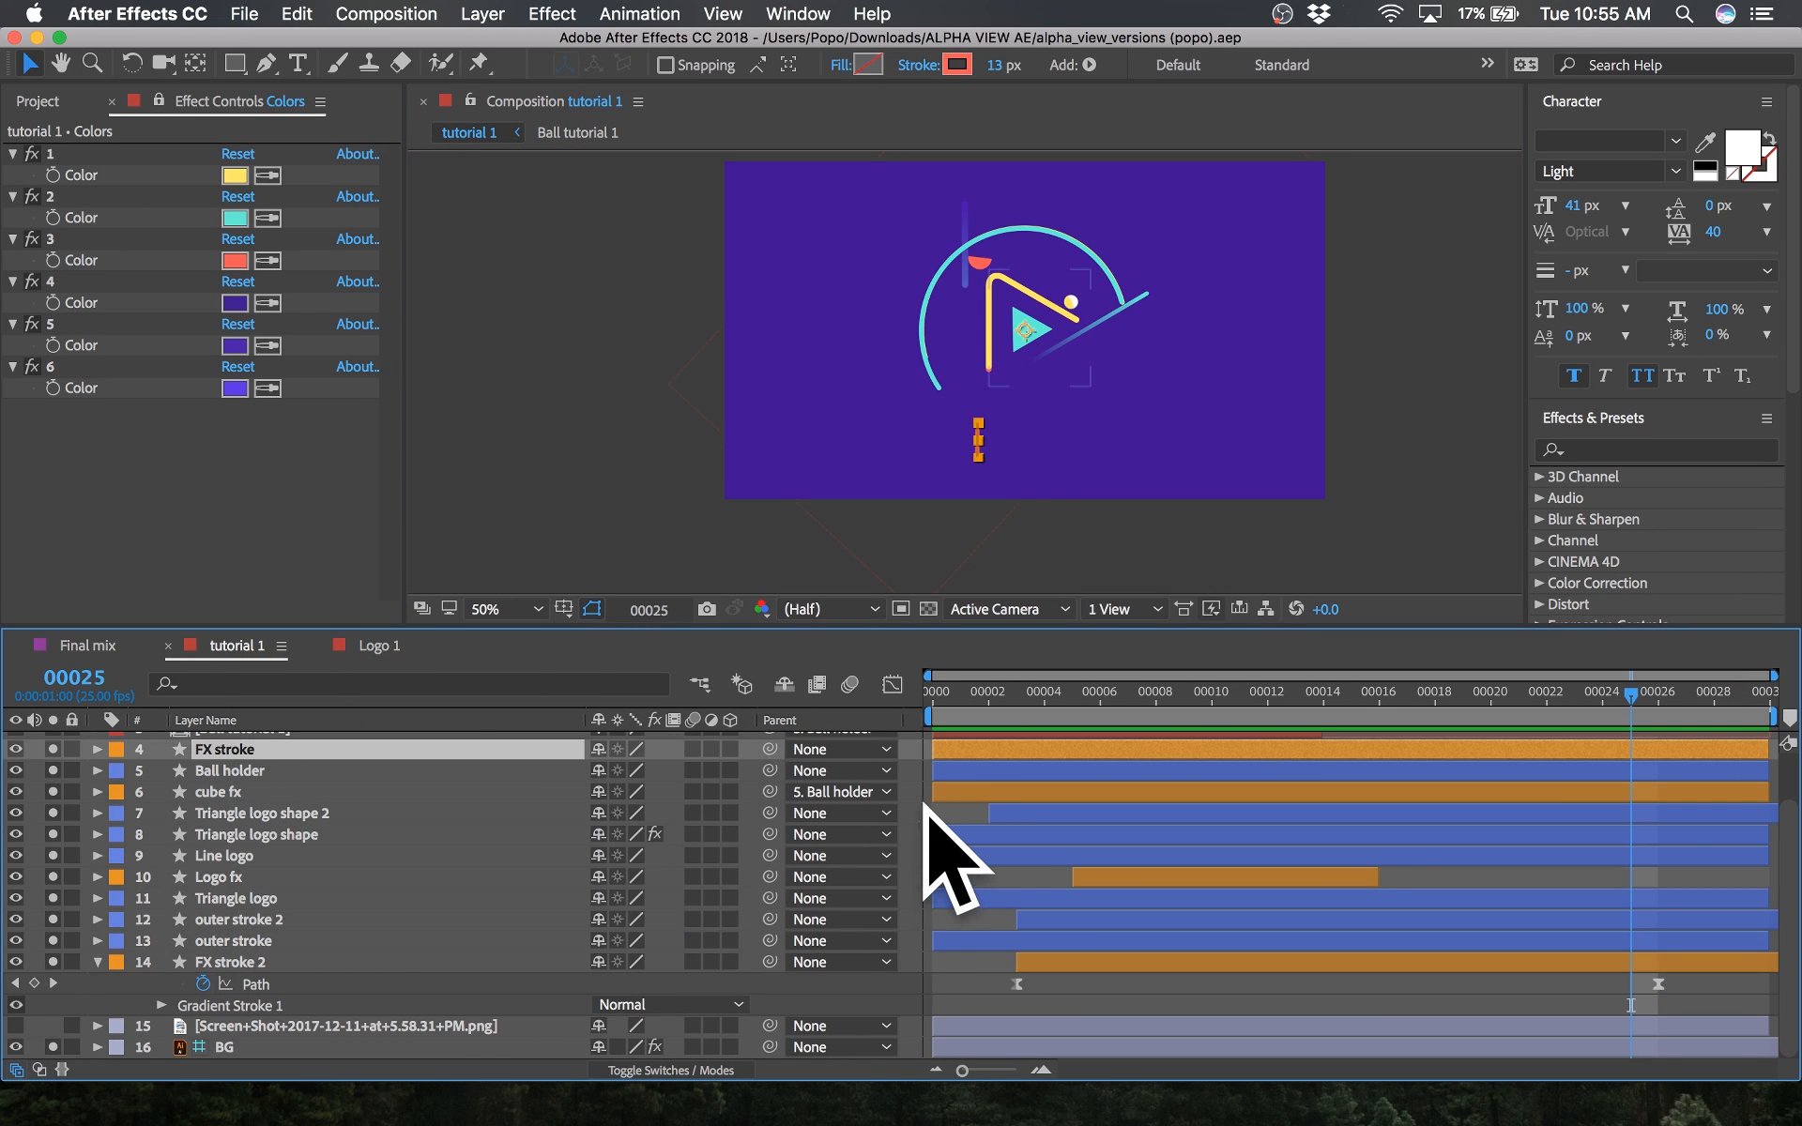
Step: Switch to the Ellipse tool with no layer selected and set its stroke to none
mouse_move(235, 63)
left_mouse_down()
mouse_move(319, 86)
mouse_move(314, 117)
left_mouse_up()
left_click(714, 71)
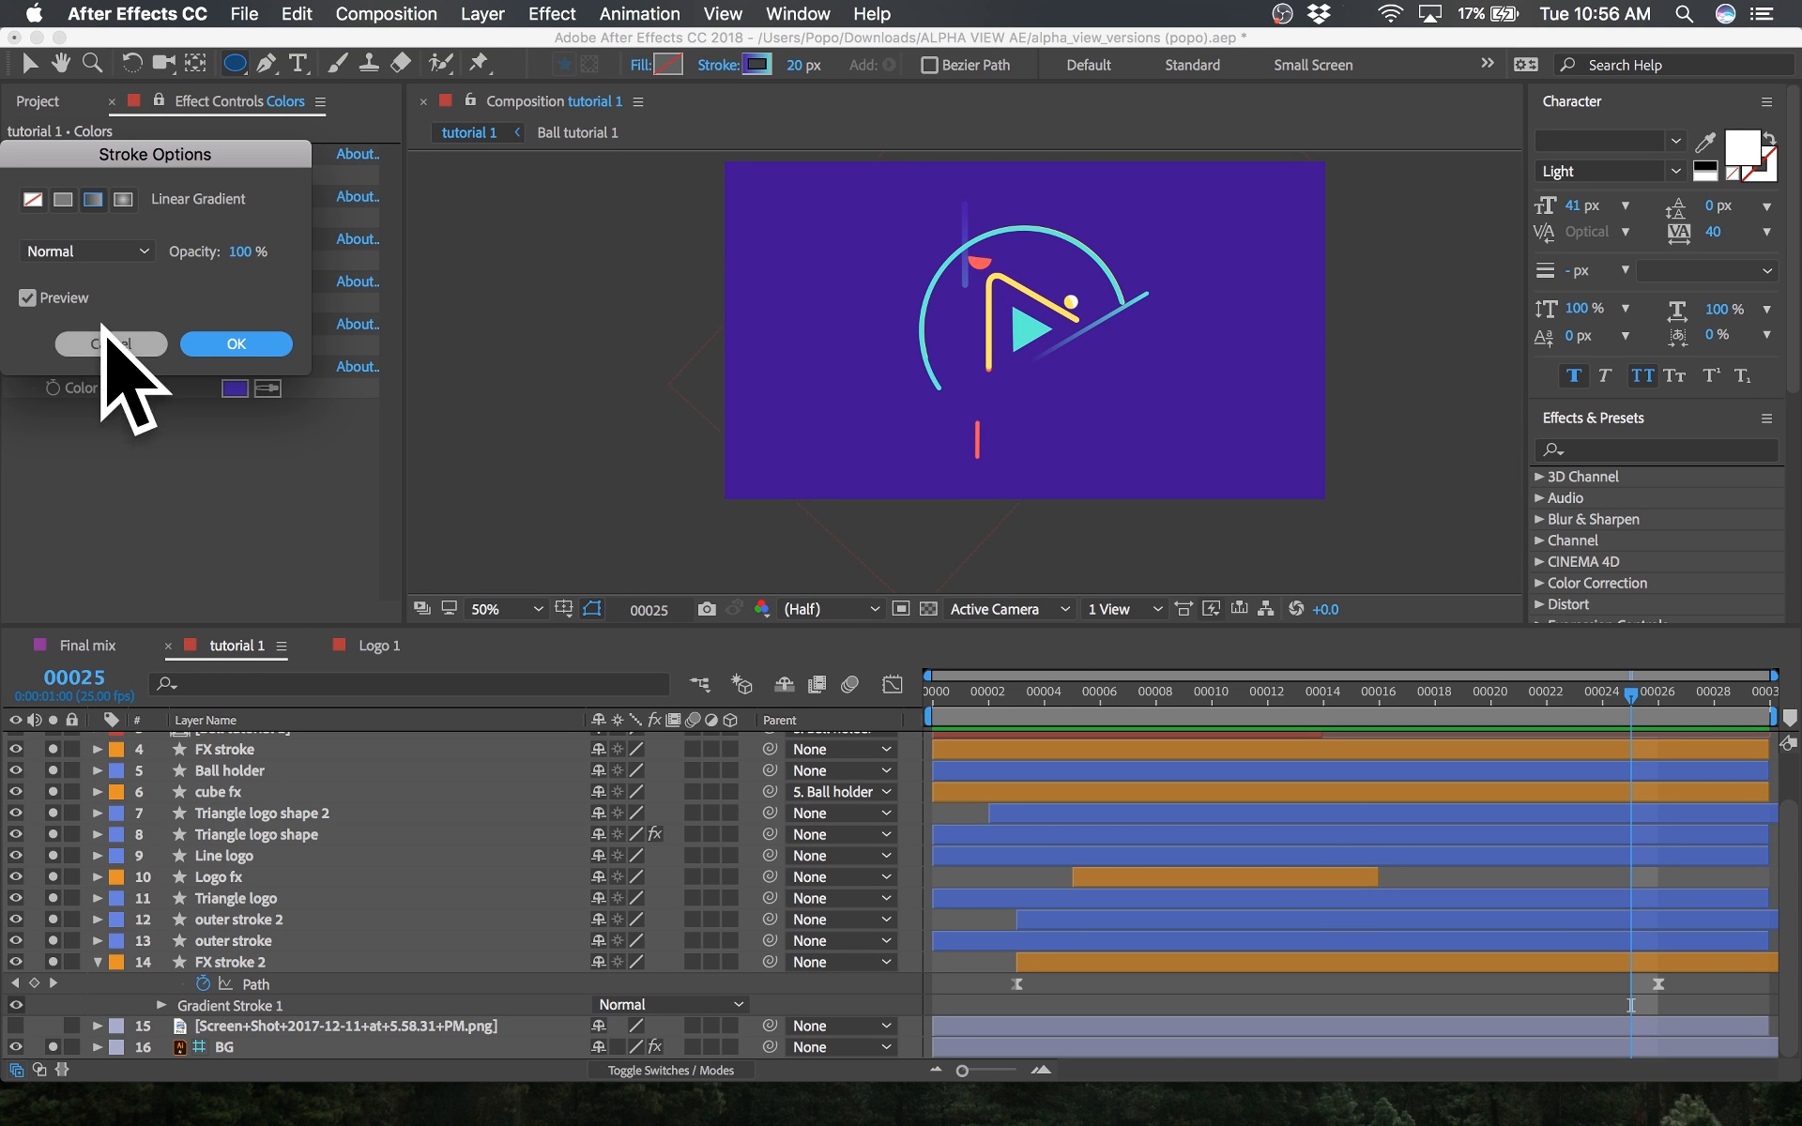
left_click(34, 200)
left_click(217, 345)
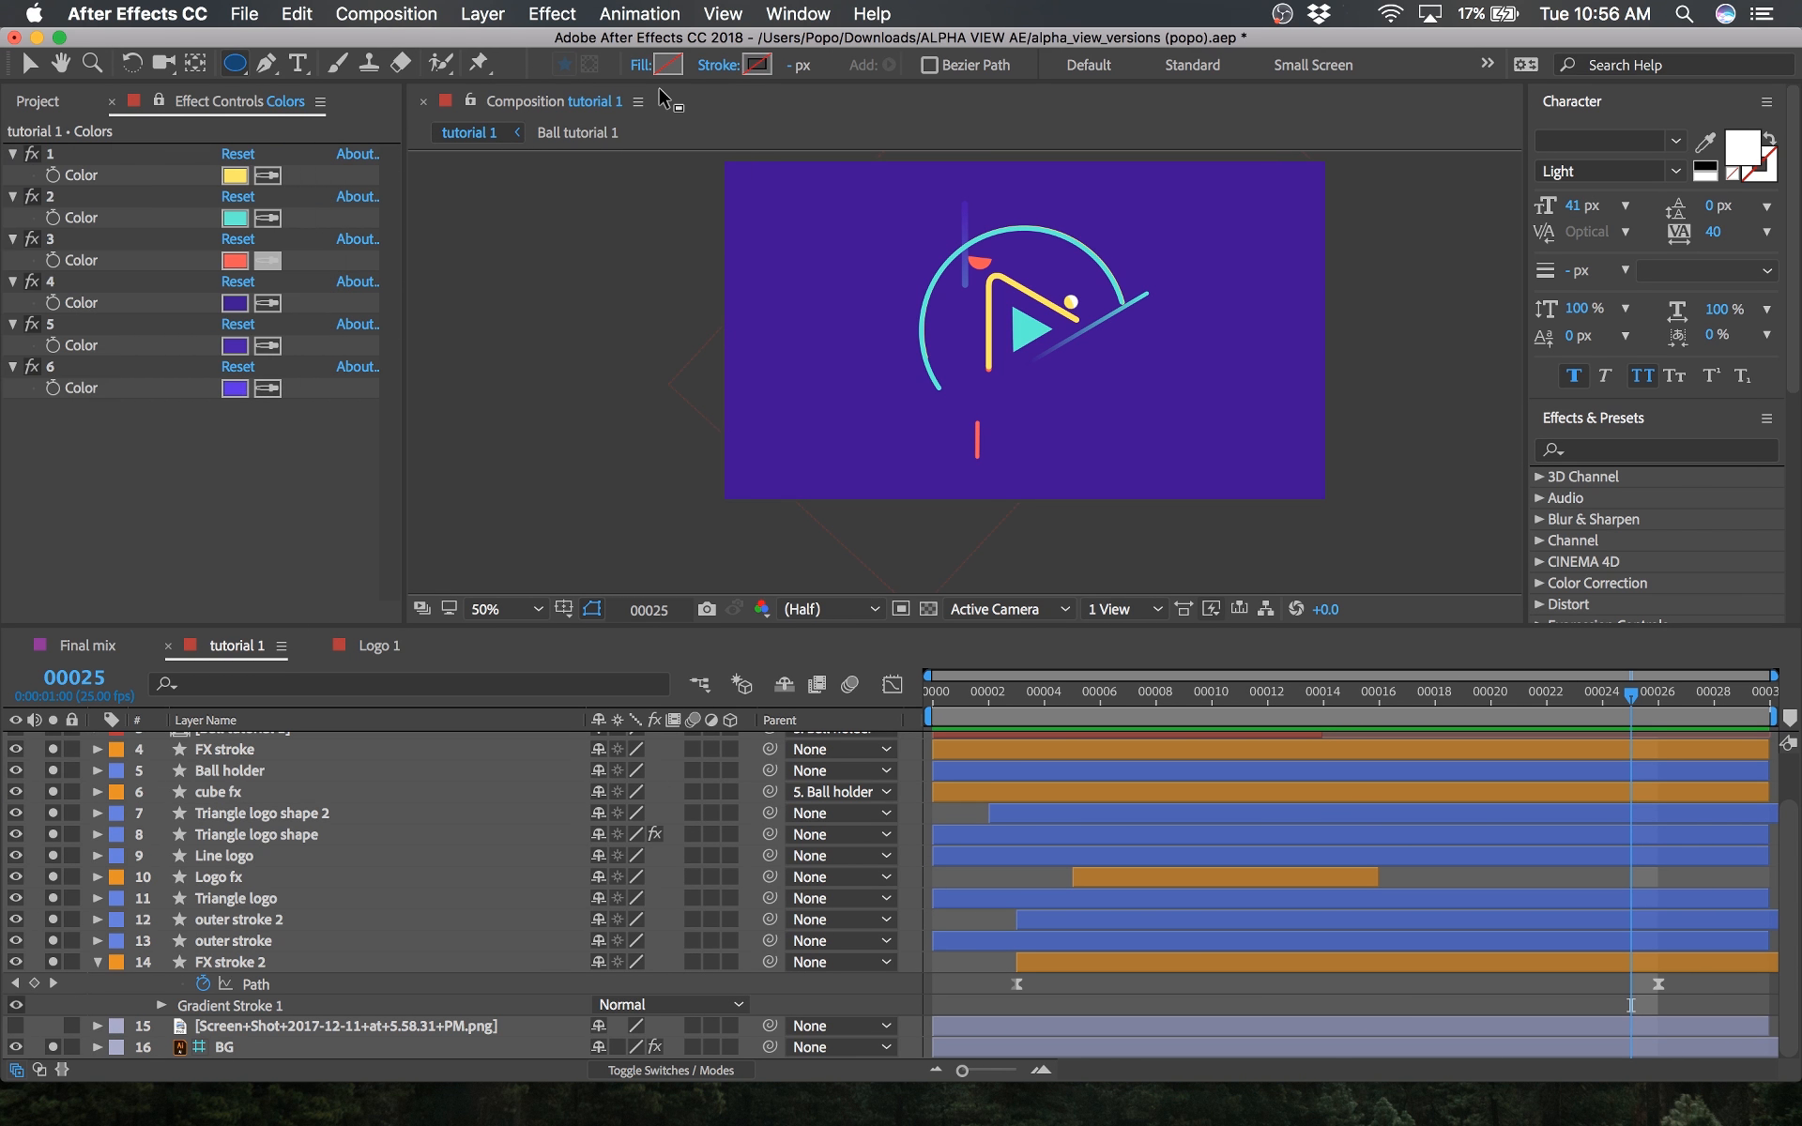
Step: Give the new shape a solid fill sampled from Colors swatch 6 (5F24EB)
left_click(681, 67)
left_click(588, 316)
left_click(668, 66)
left_click_drag(475, 235, 911, 262)
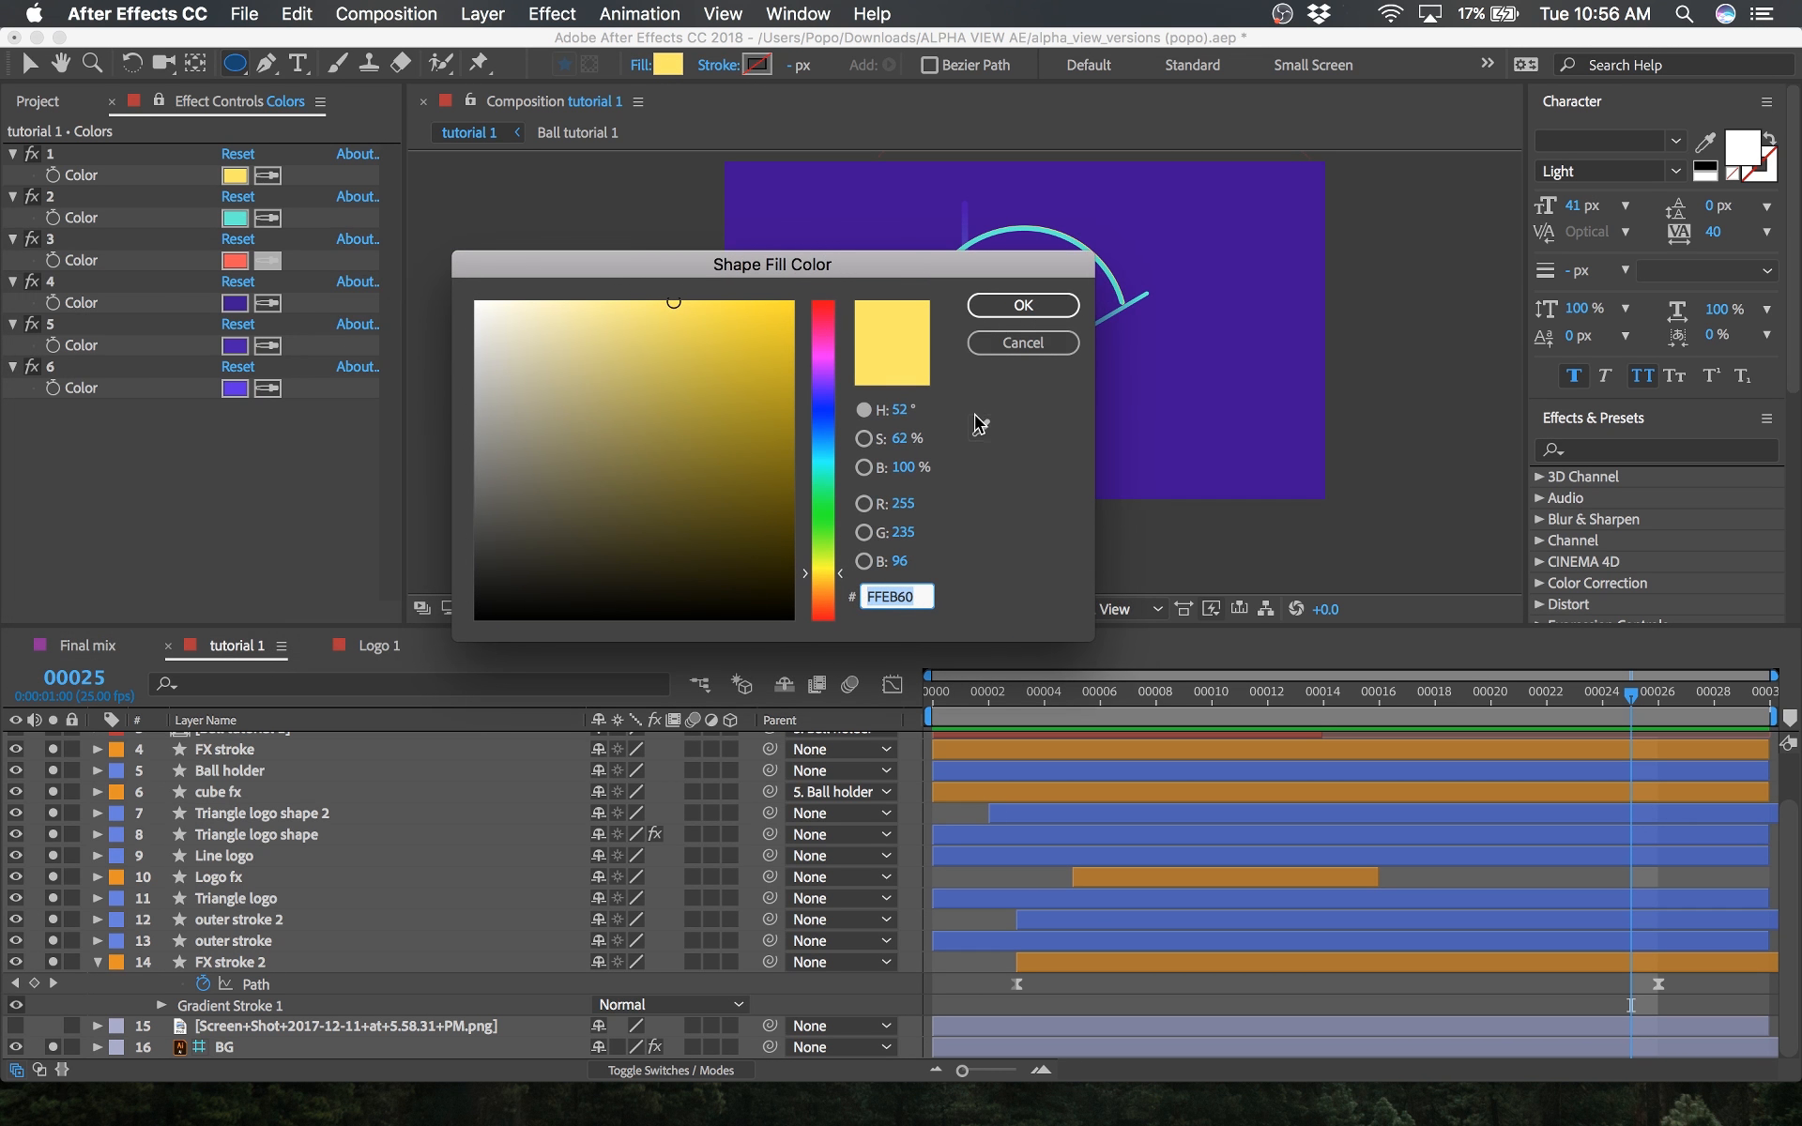
left_click(979, 426)
left_click(242, 389)
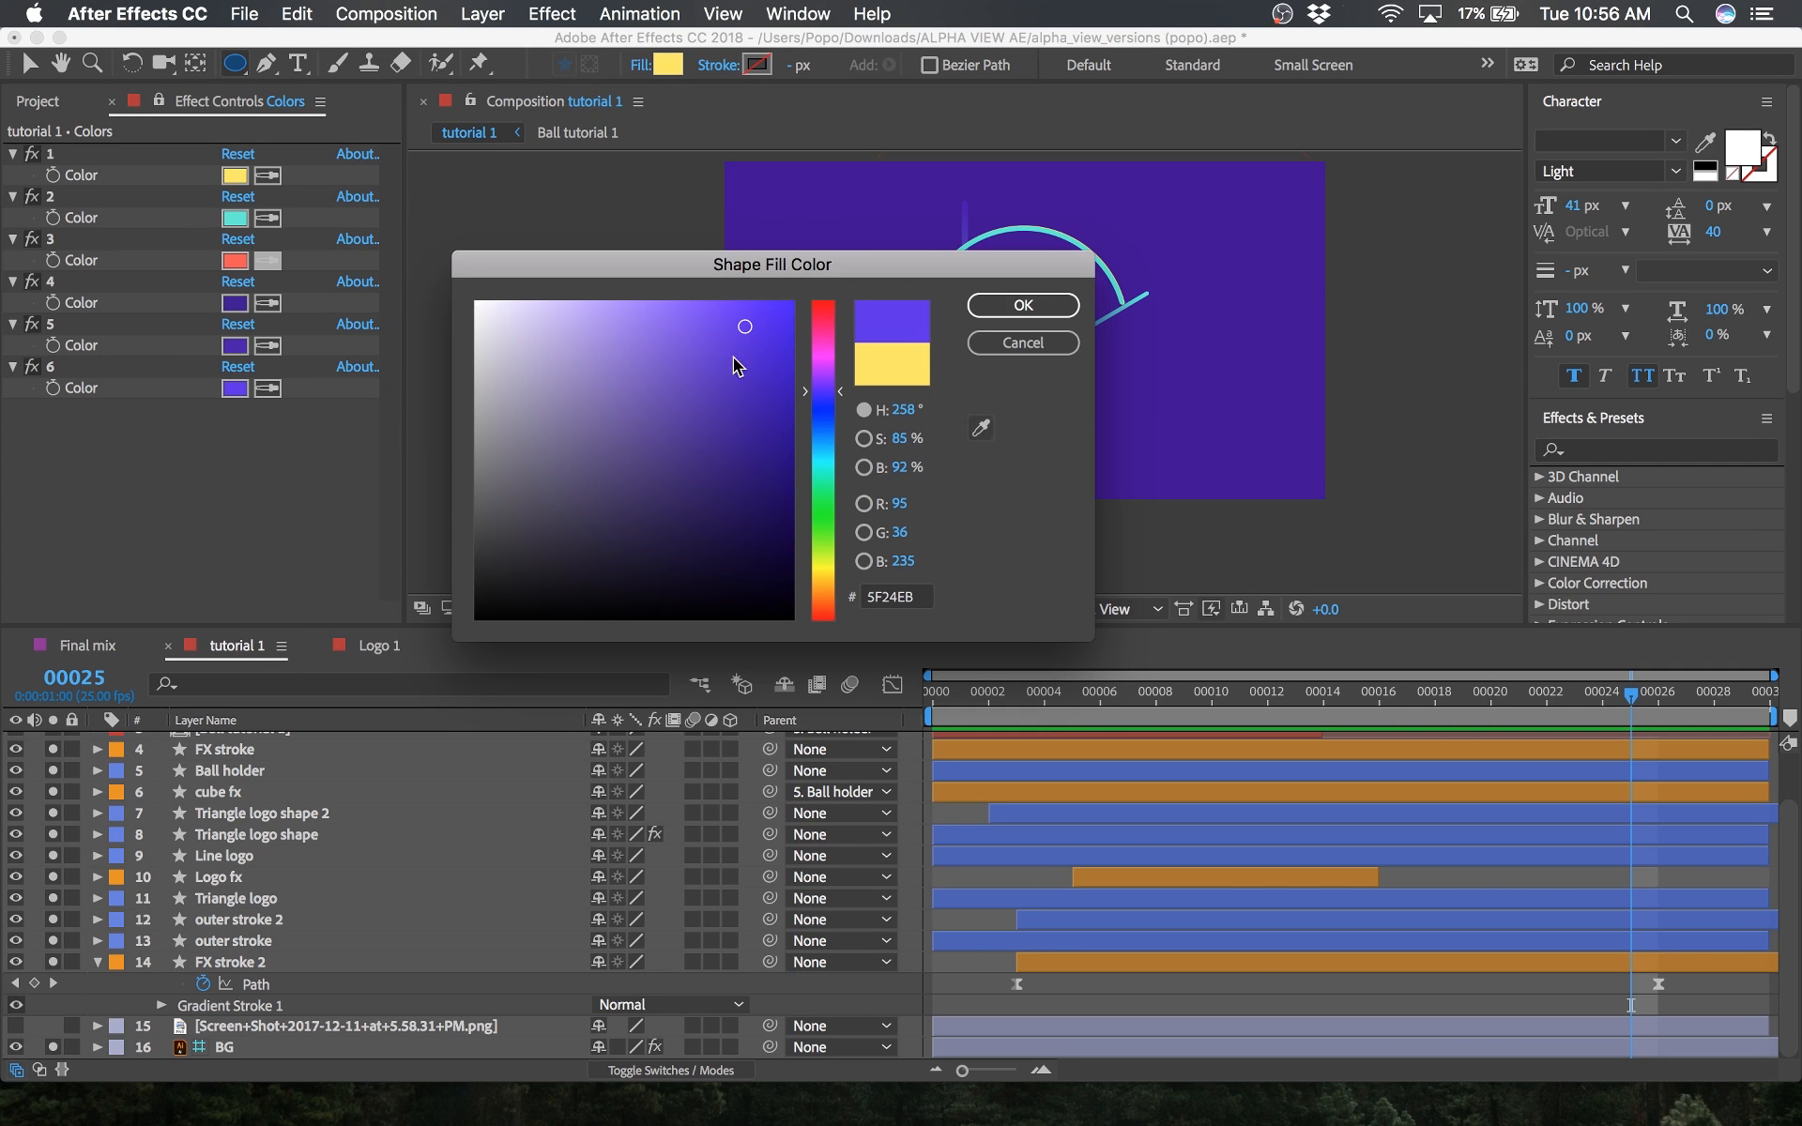
left_click(1021, 306)
Step: Draw a circle over the right part of the logo, checking it against Logo 1, and name its layer FX BIG circle
mouse_move(1097, 292)
left_mouse_down()
mouse_move(1039, 237)
mouse_move(1032, 269)
left_mouse_up()
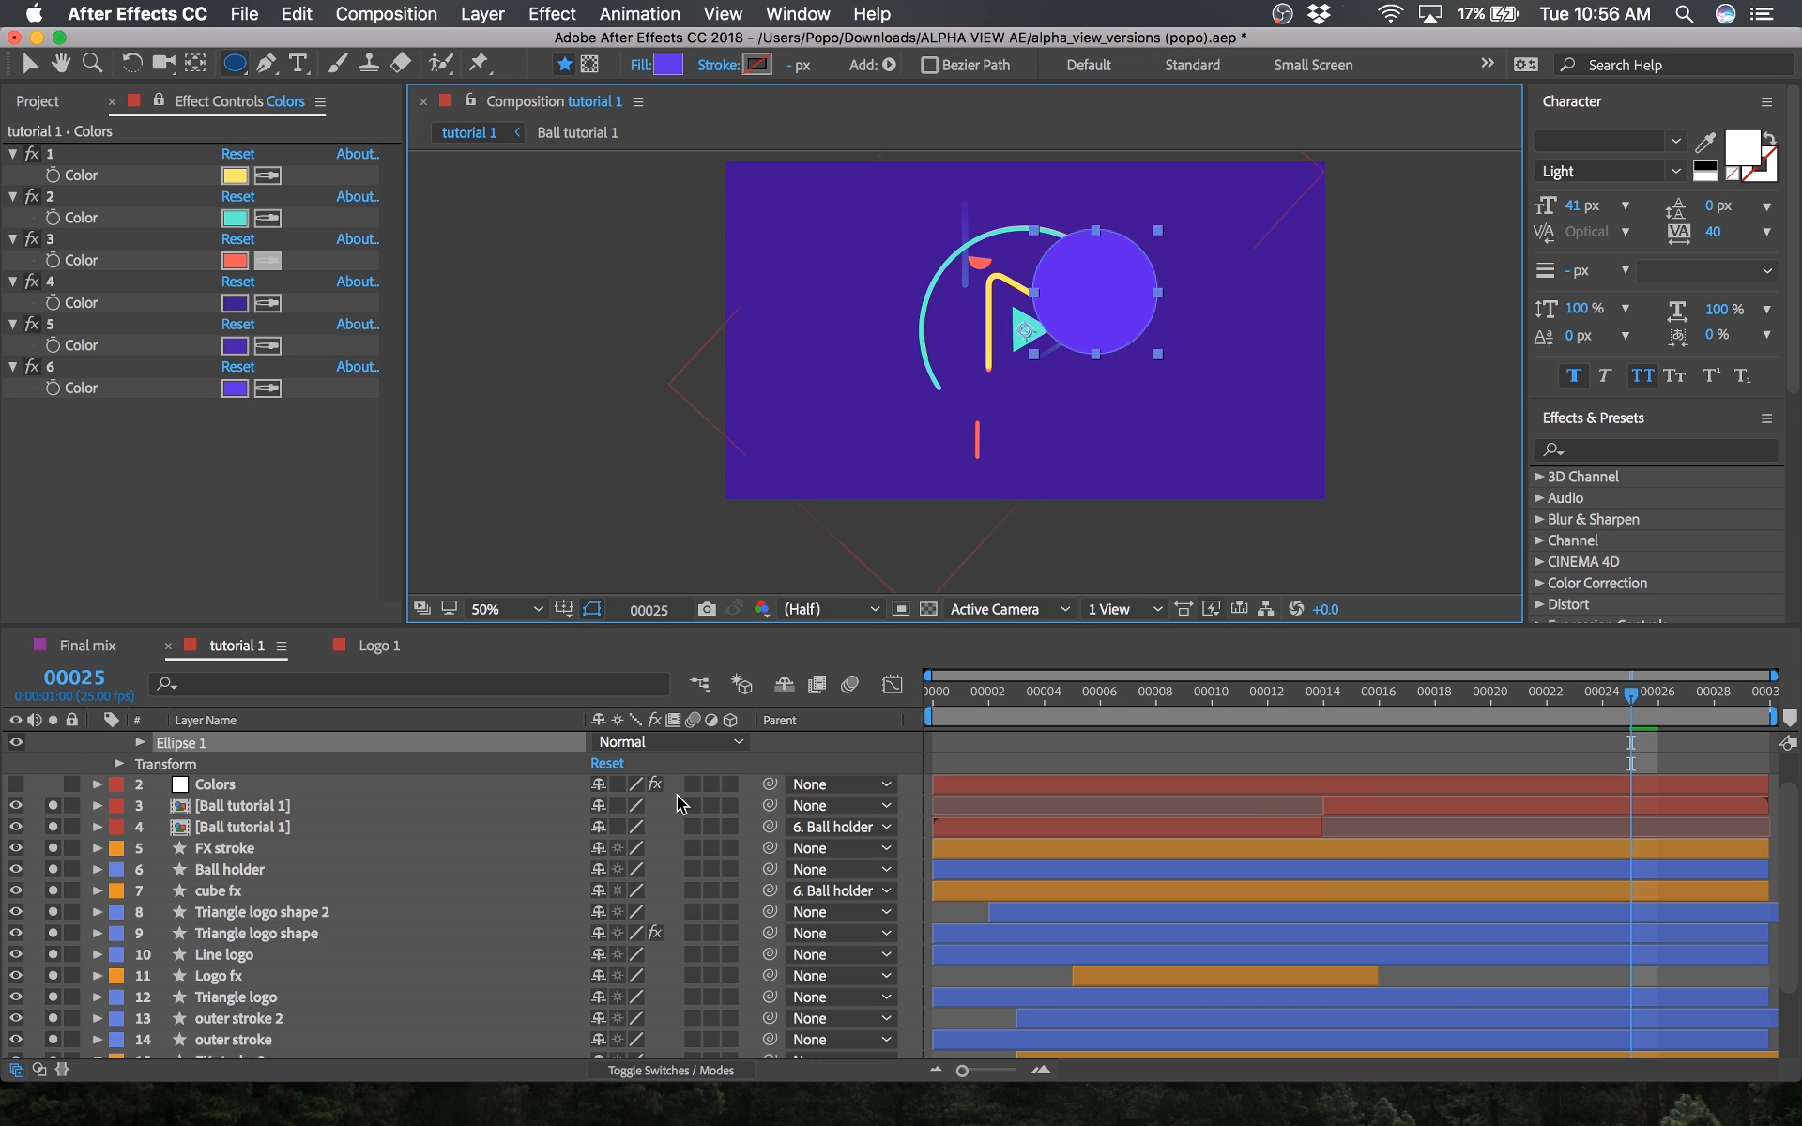
scroll(680, 798, "up", 2)
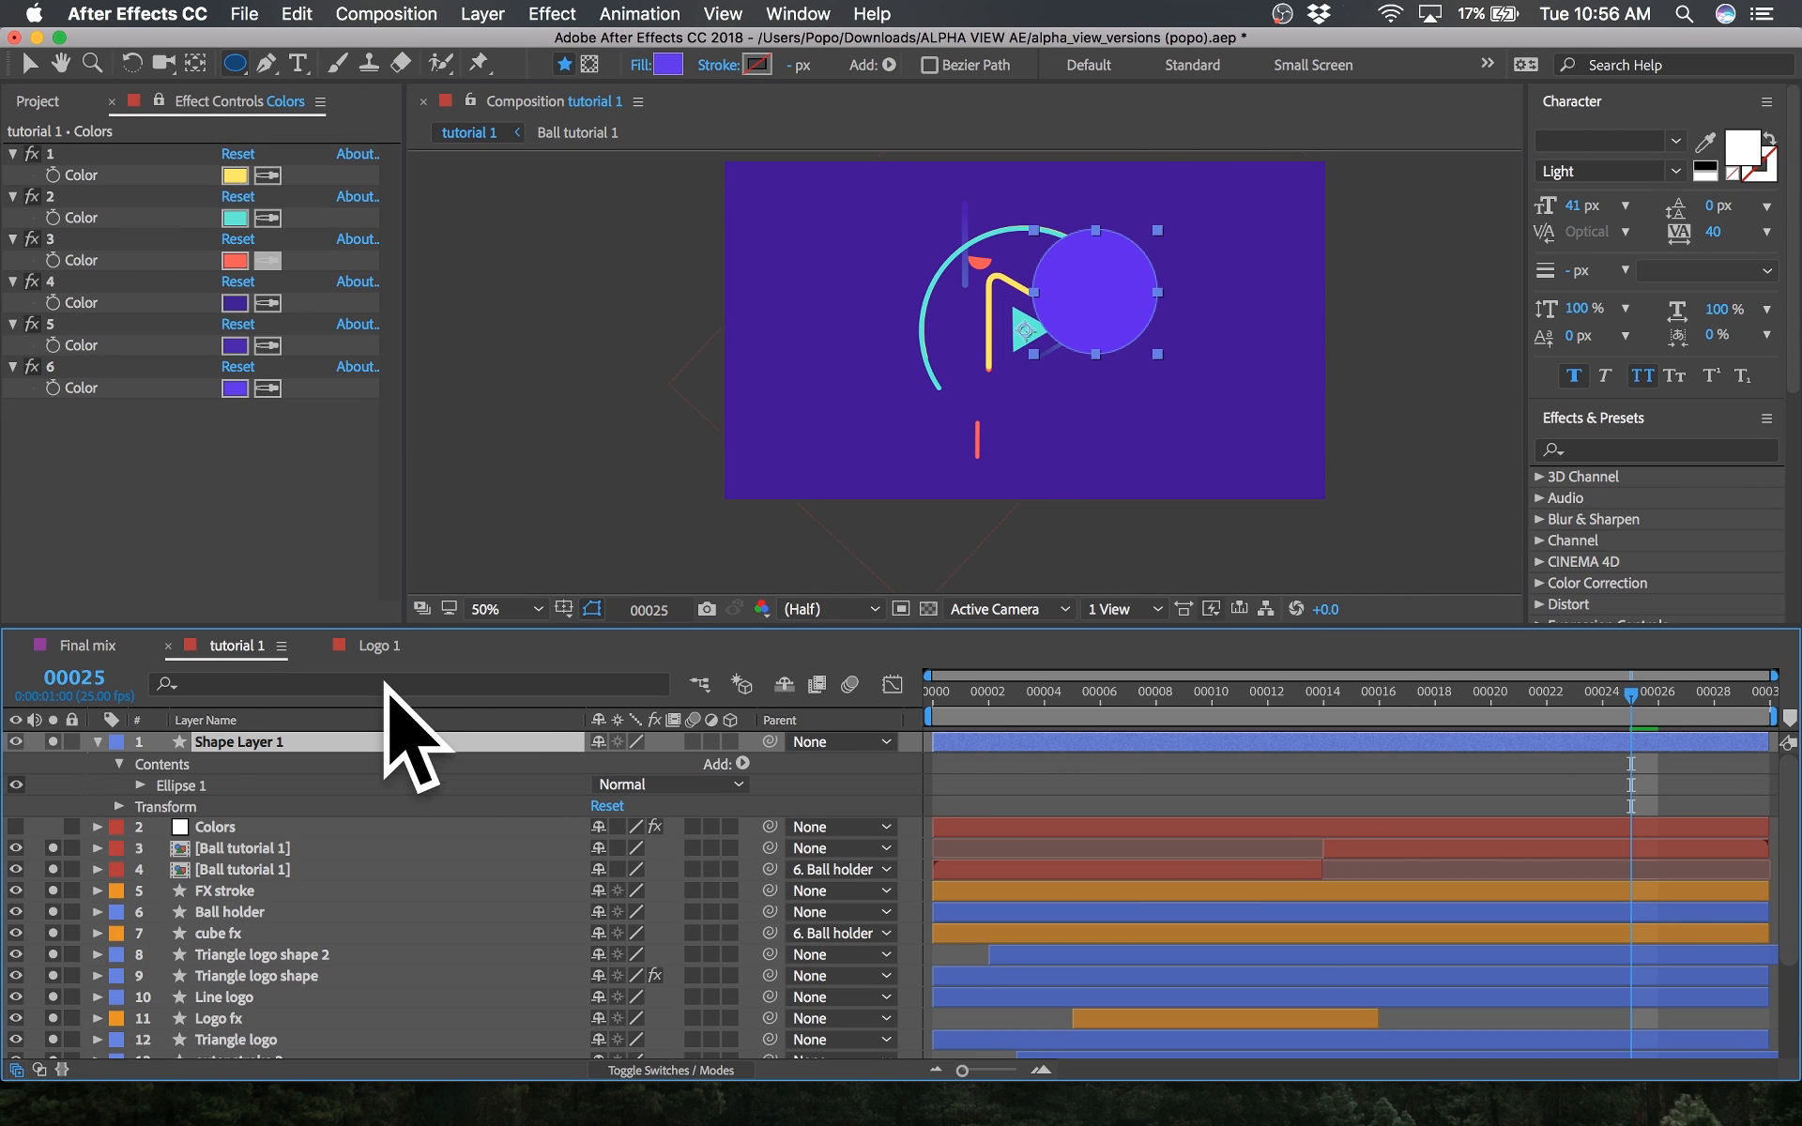
left_click(379, 646)
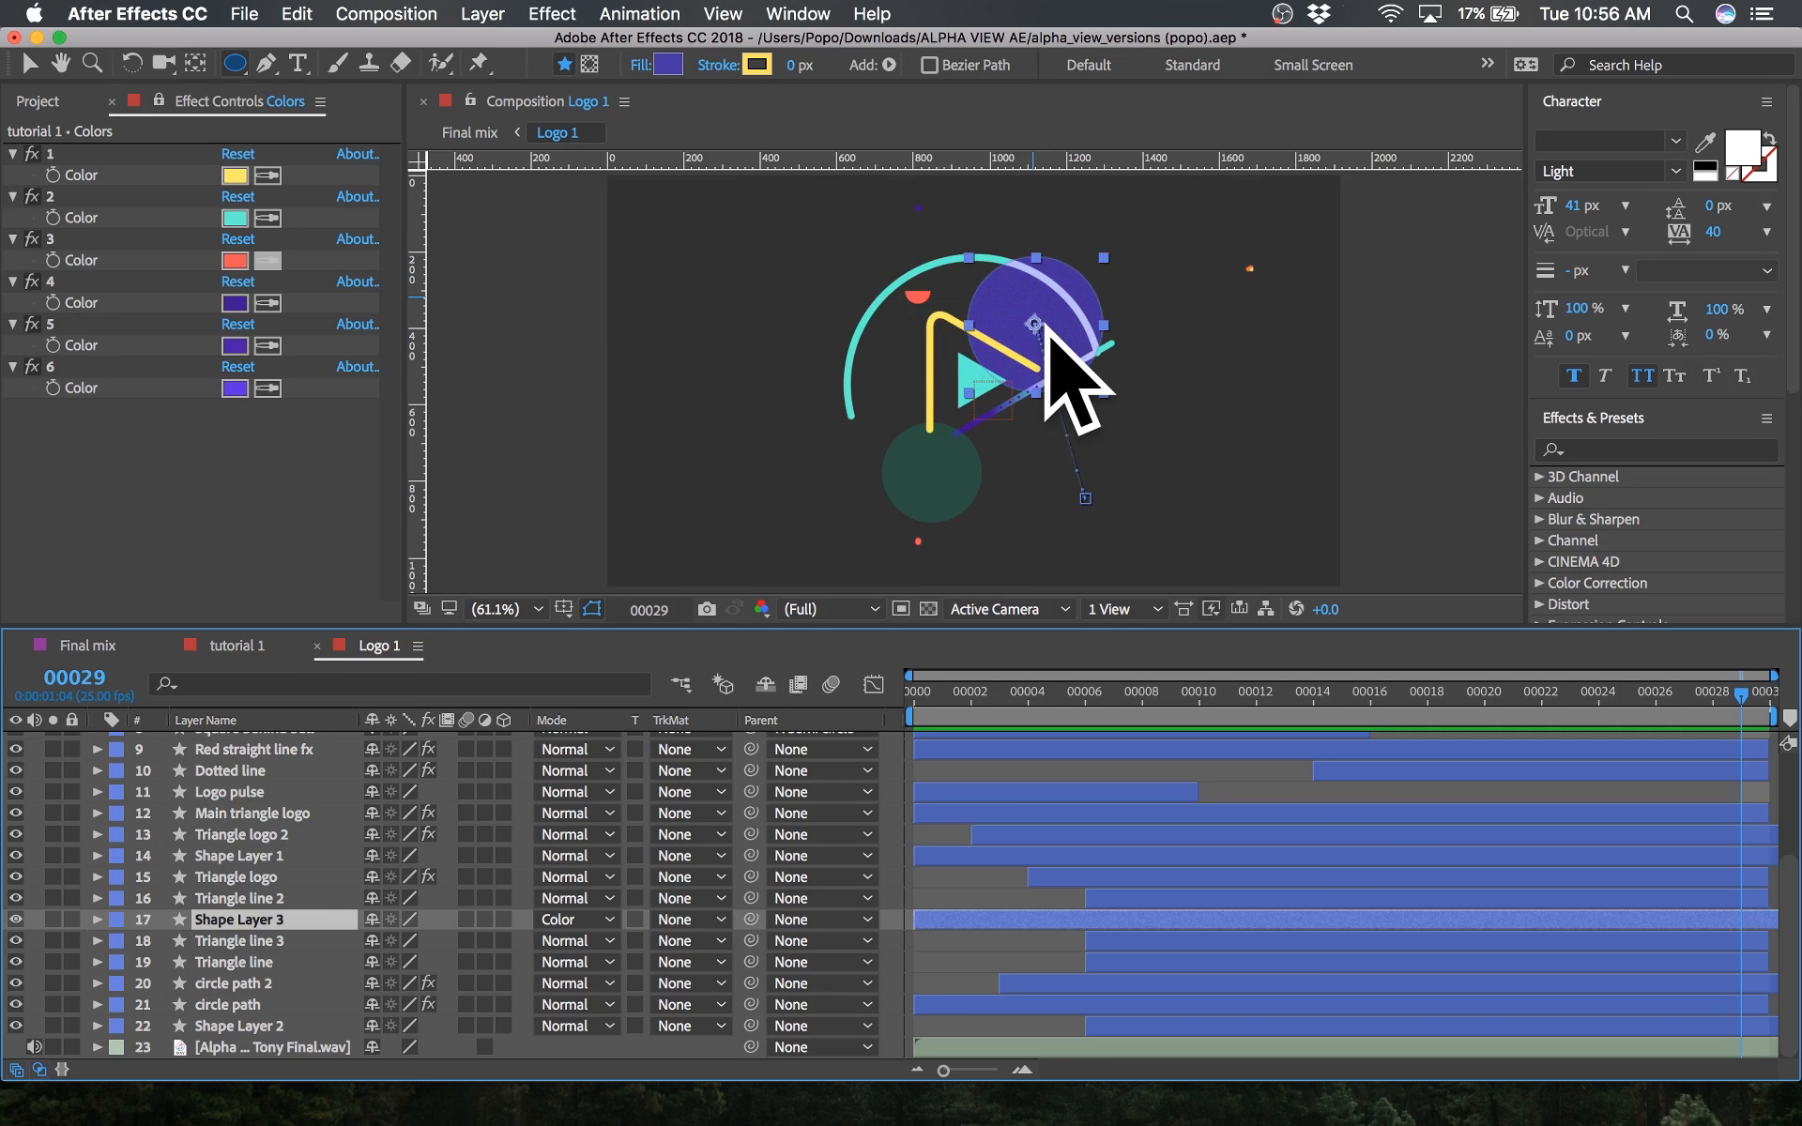
left_click(230, 646)
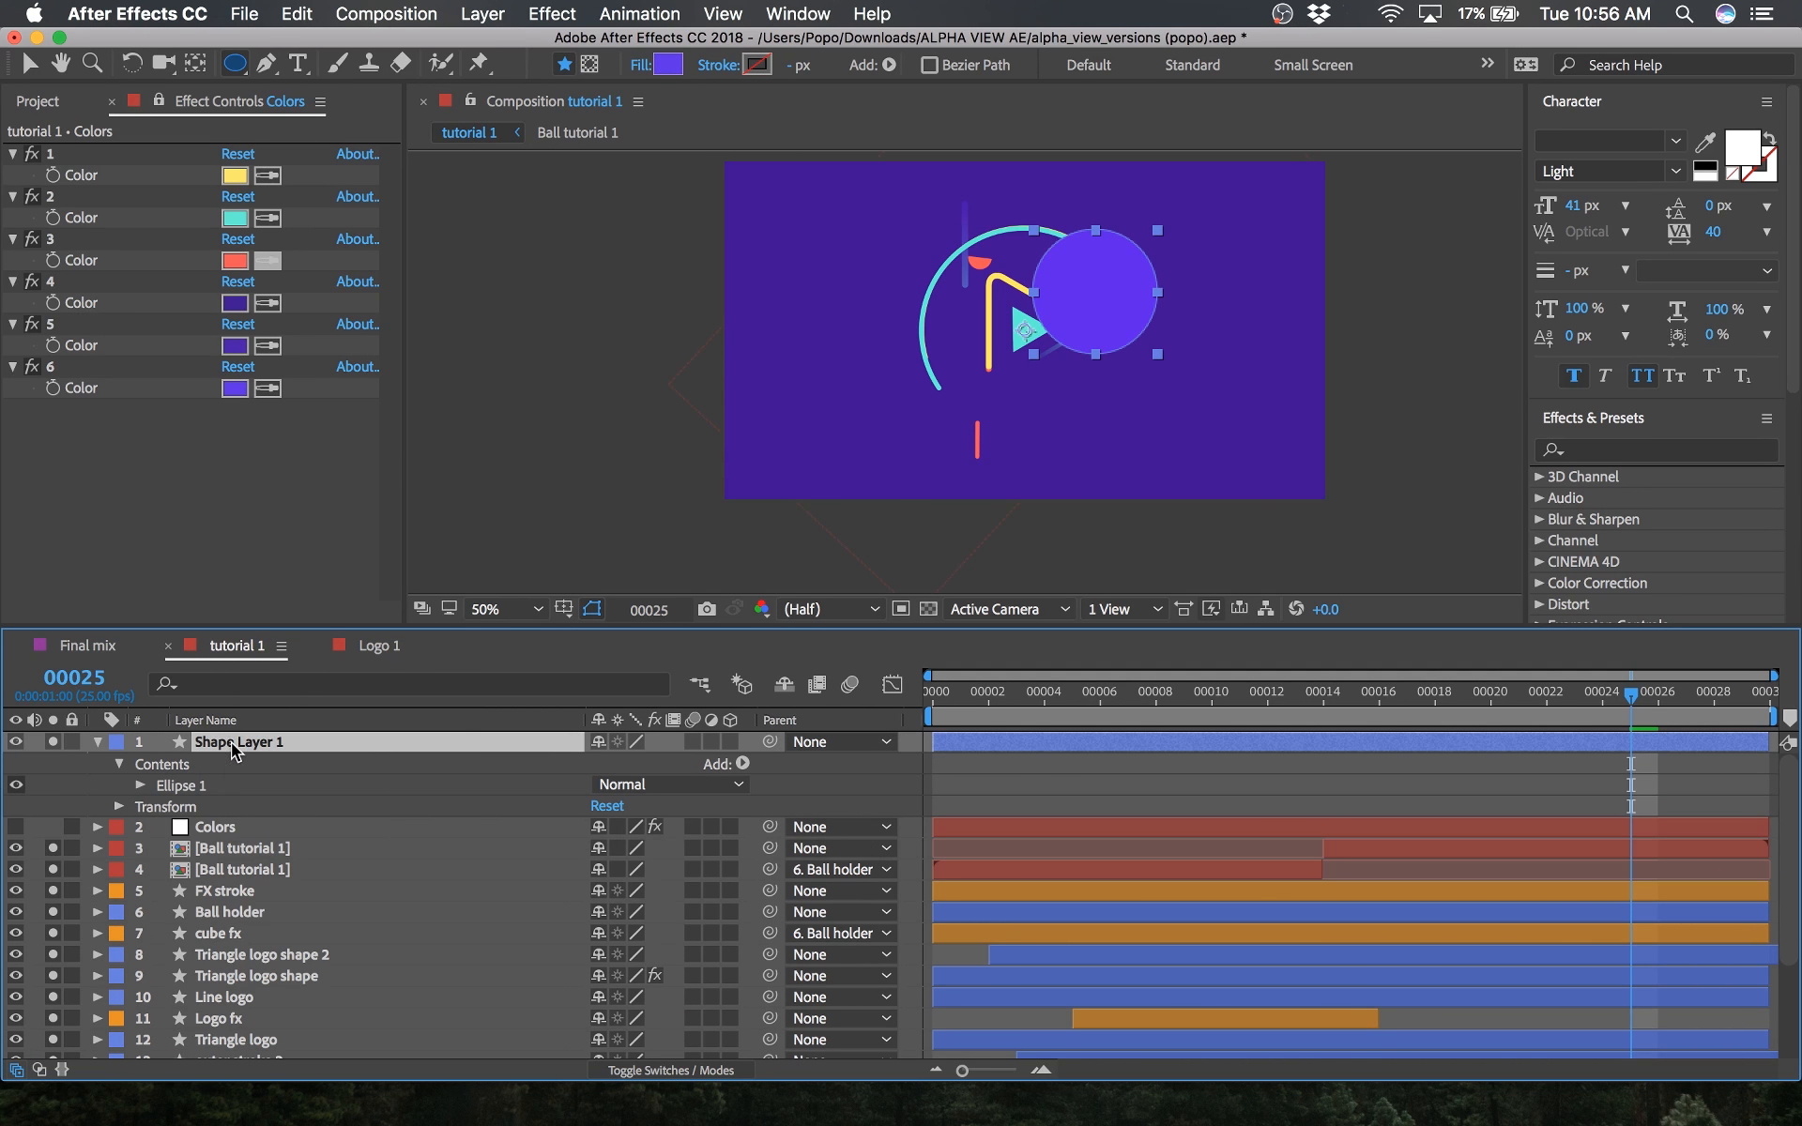
key("Return")
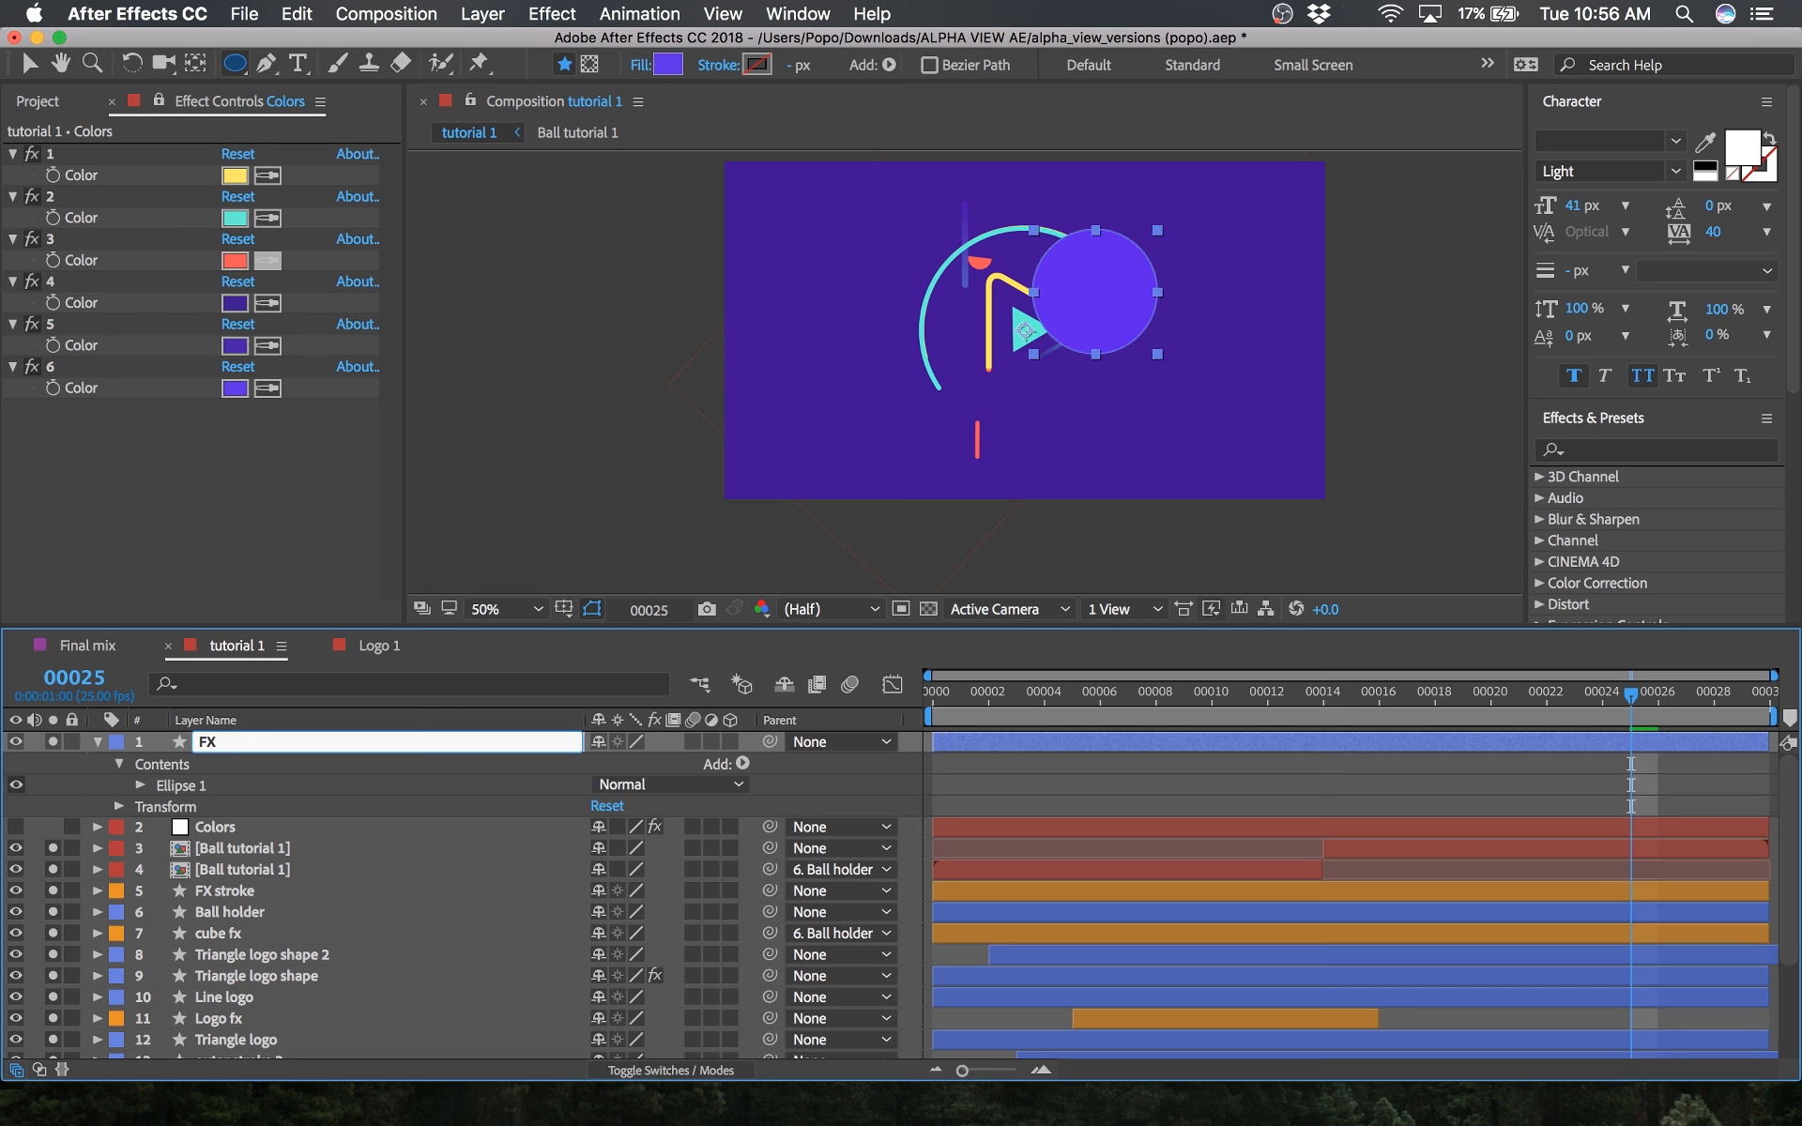
type("FX BIG circle")
key("Return")
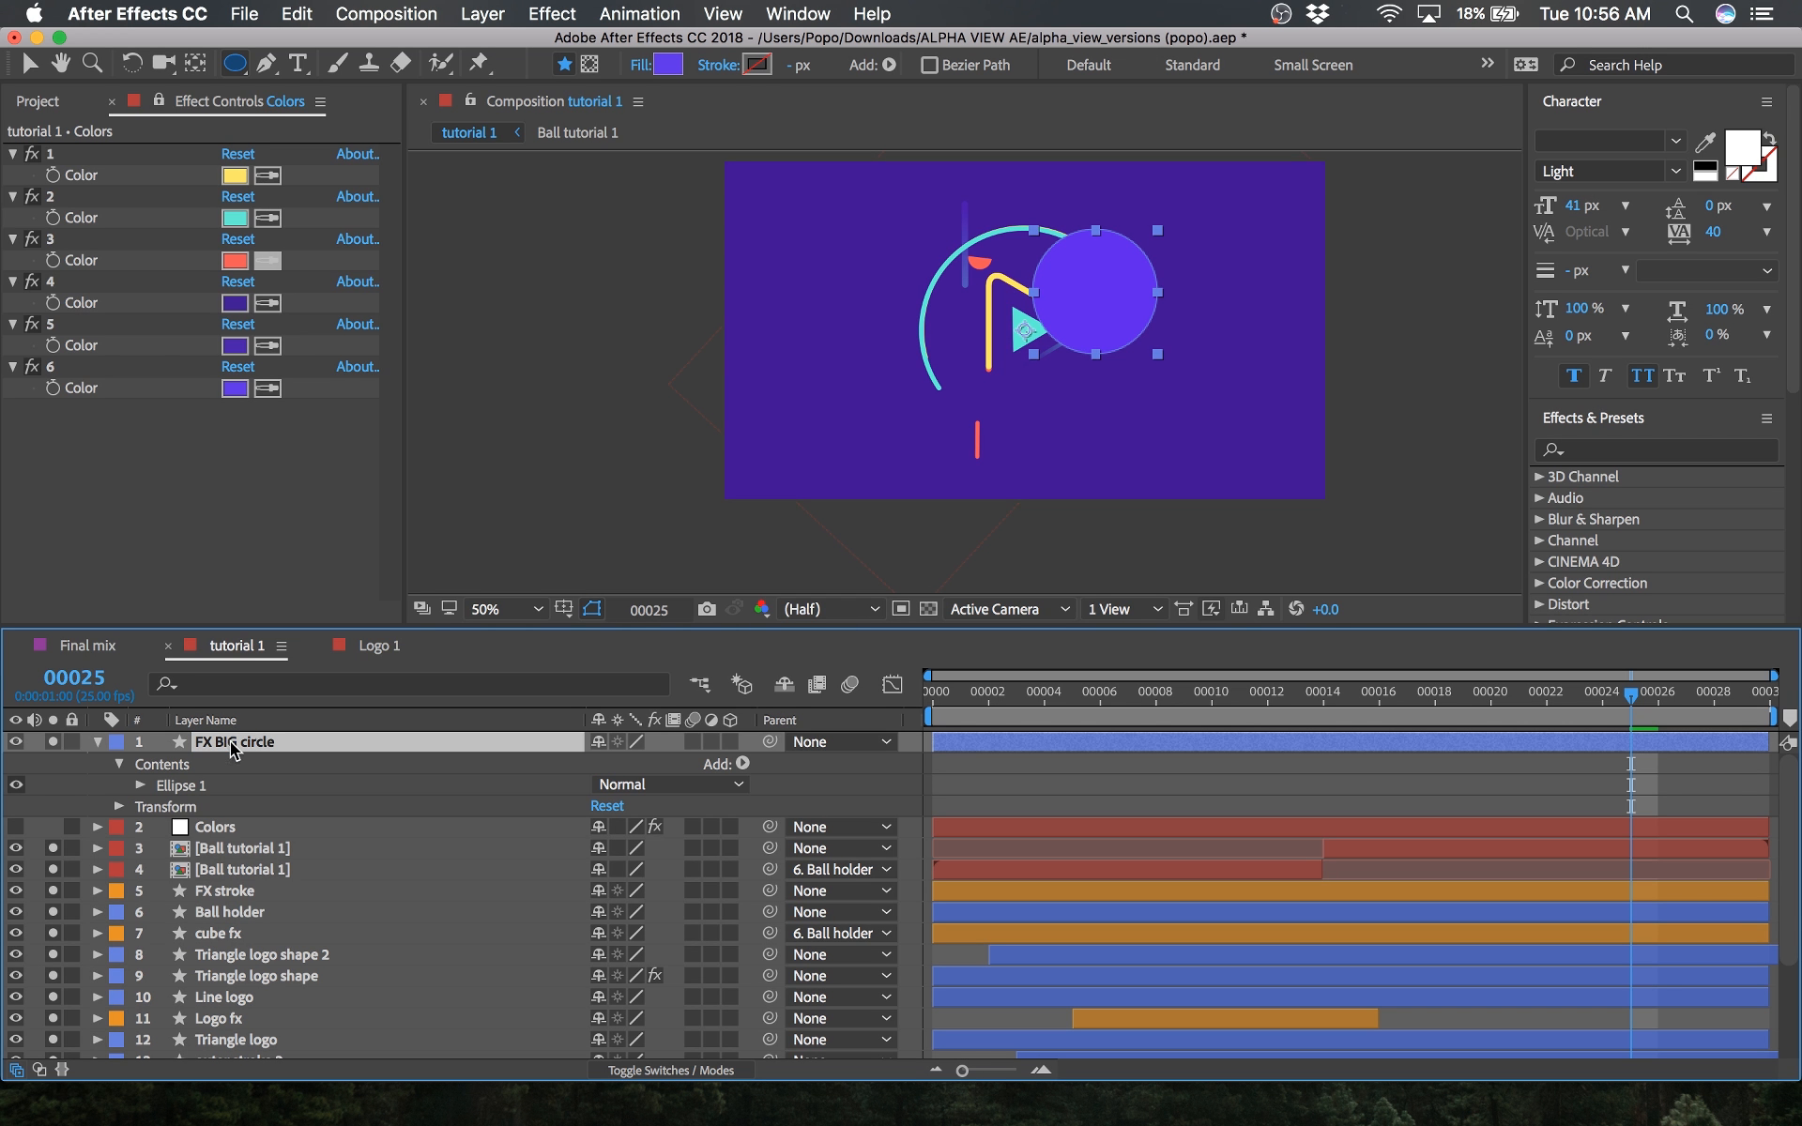
left_click(97, 742)
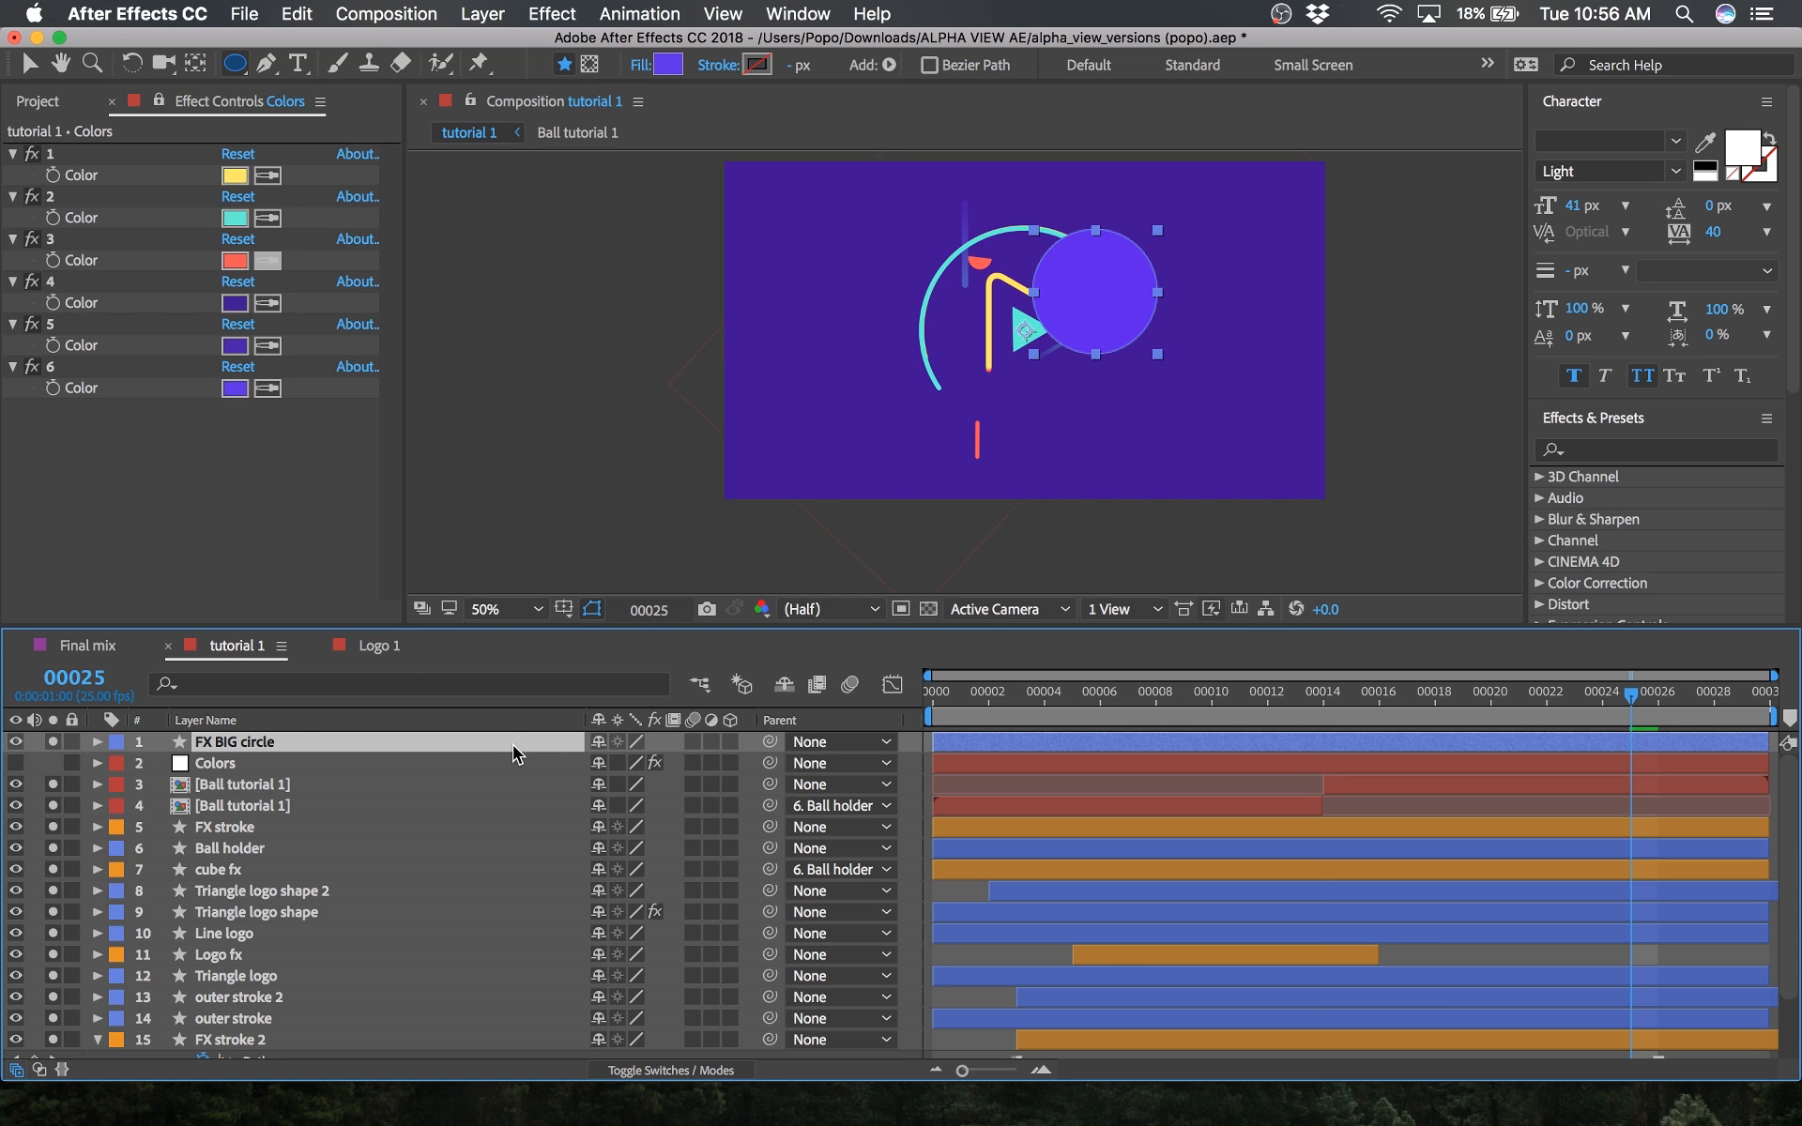
Step: Show the layer transfer controls and set FX BIG circle's blending mode to Color
left_click(39, 1071)
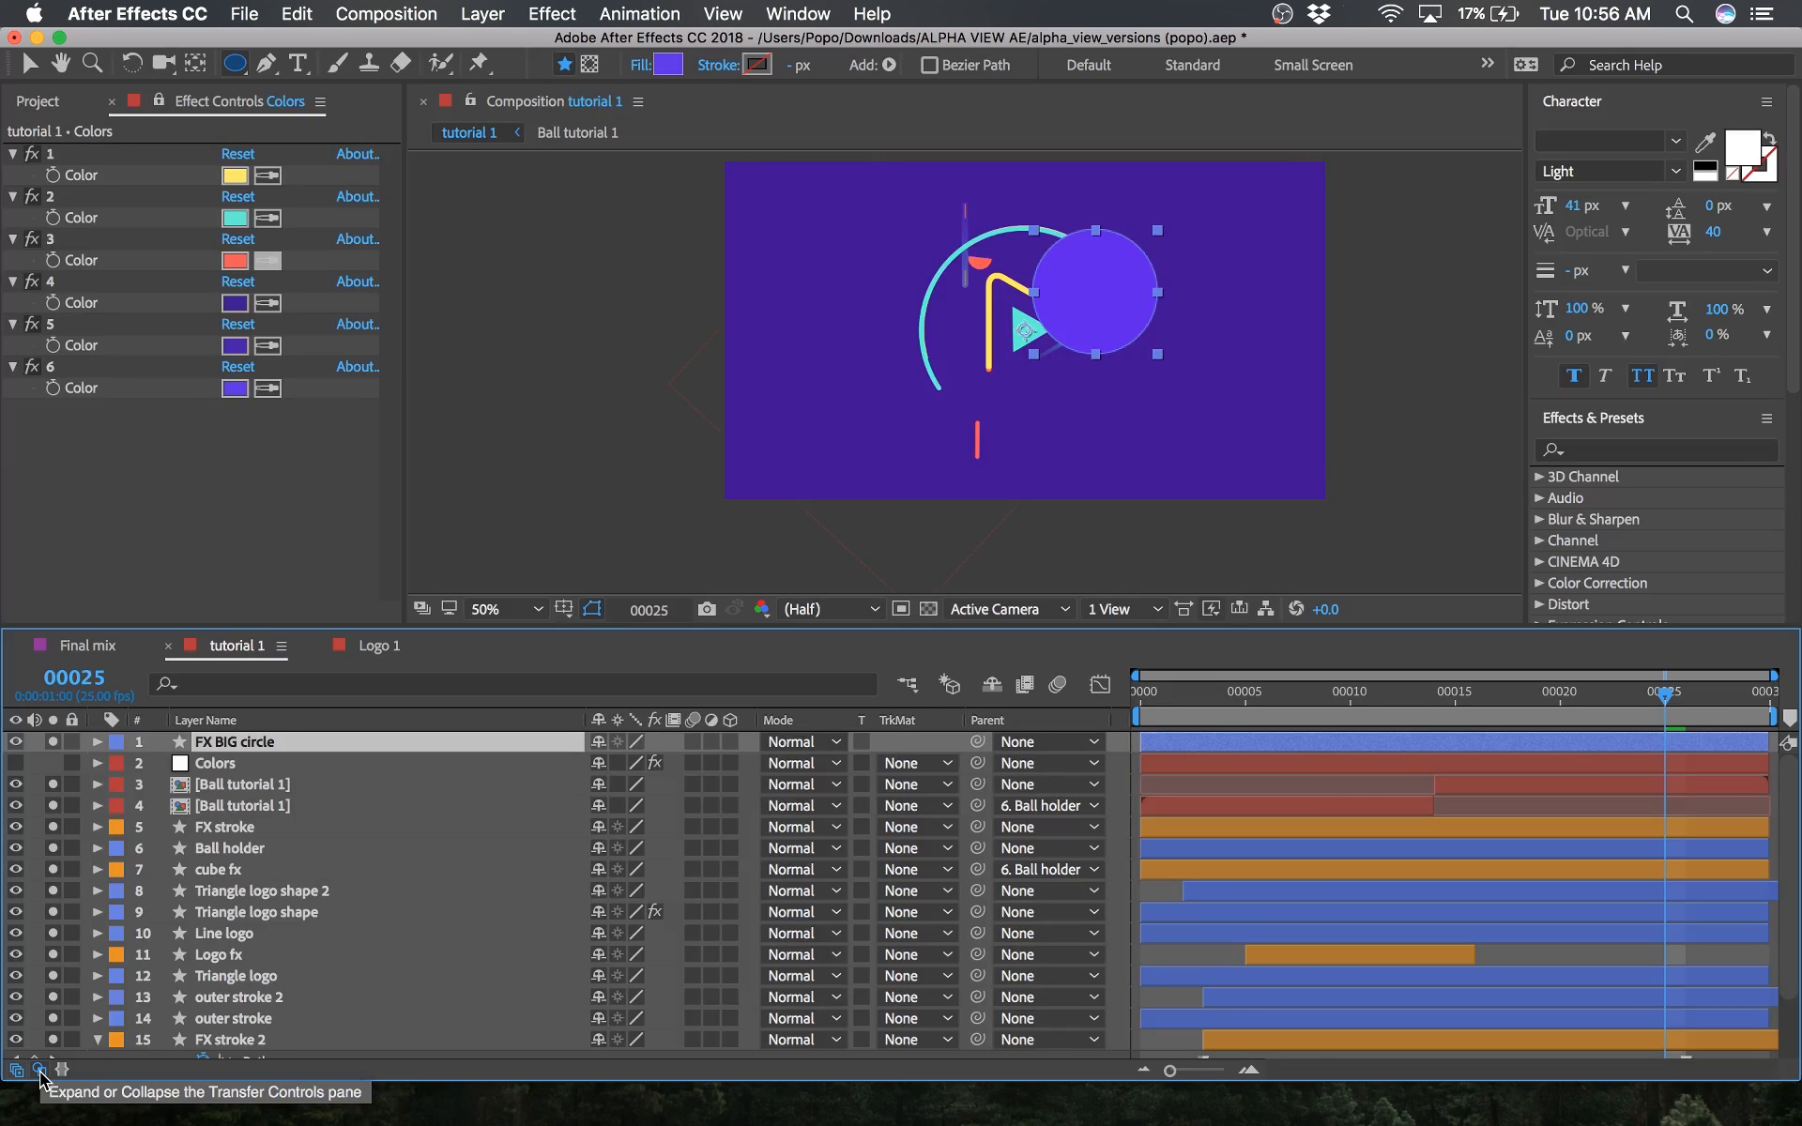
left_click(817, 746)
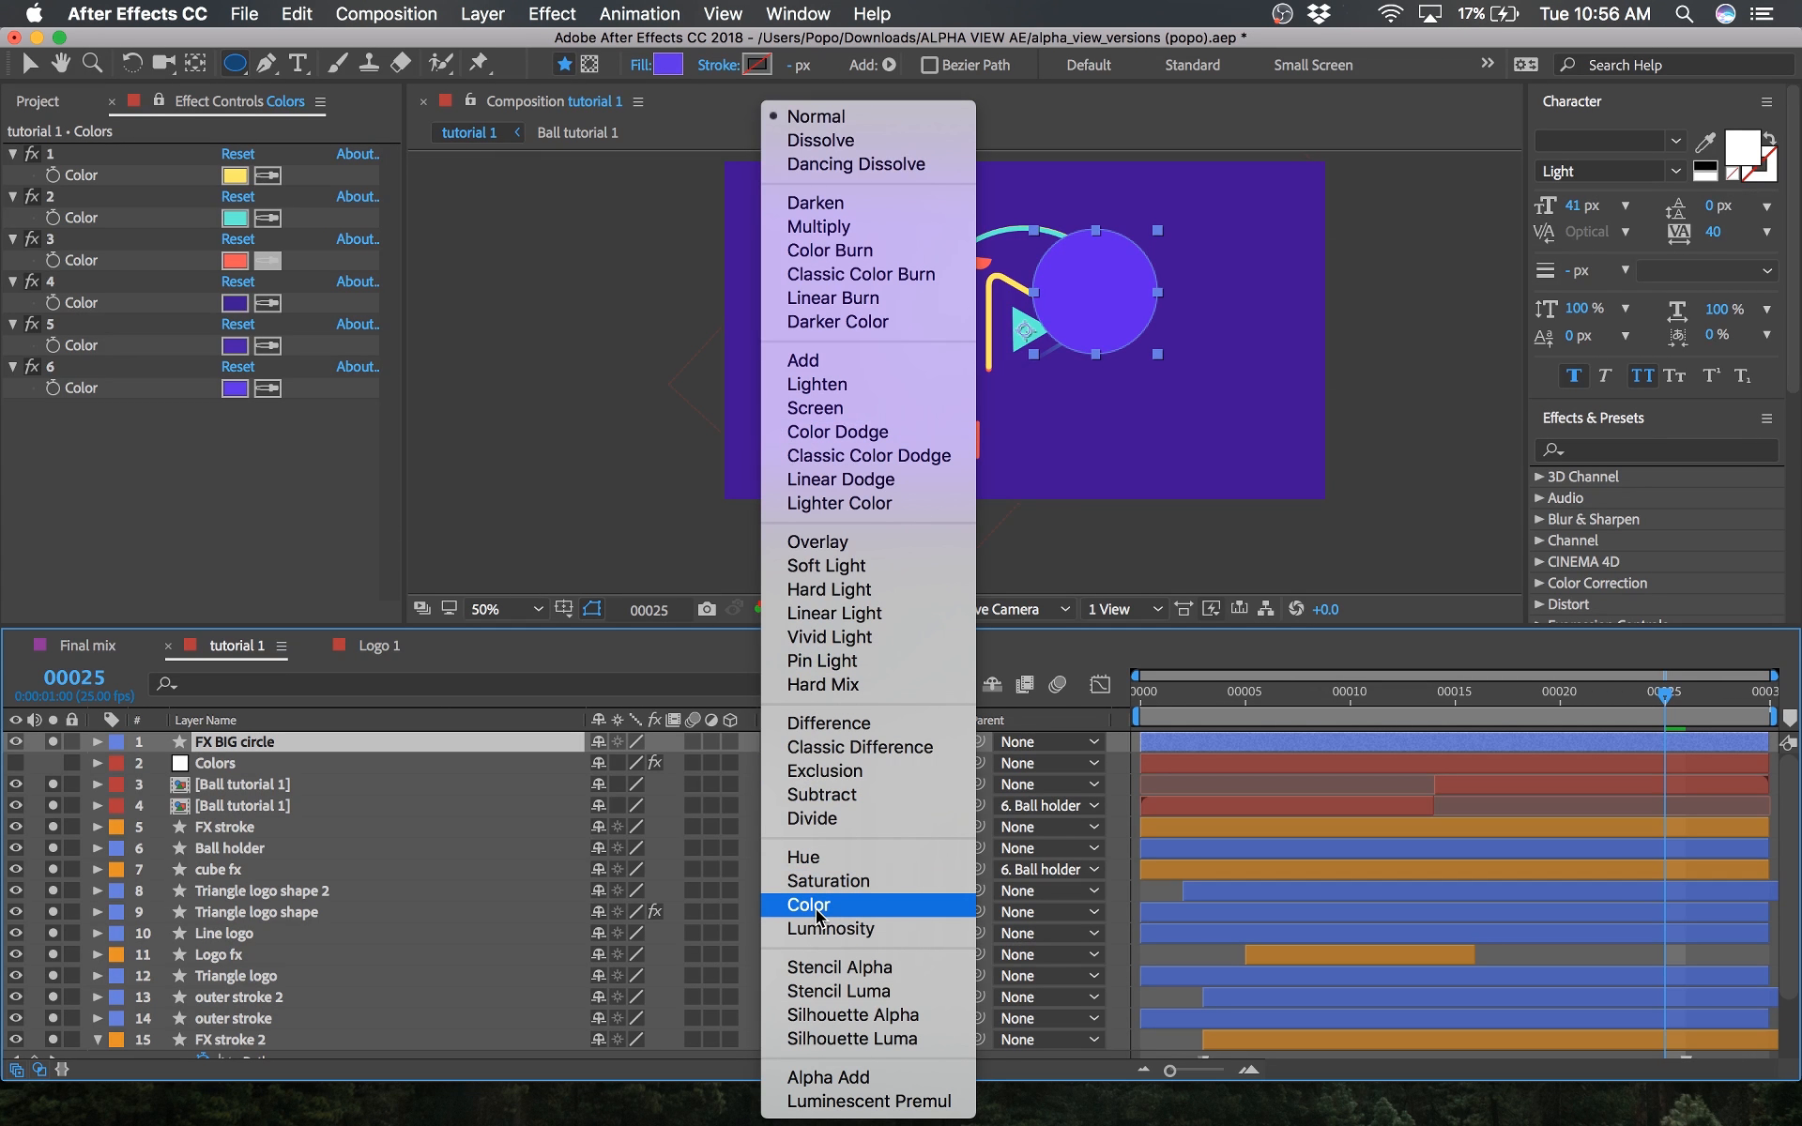
left_click(809, 905)
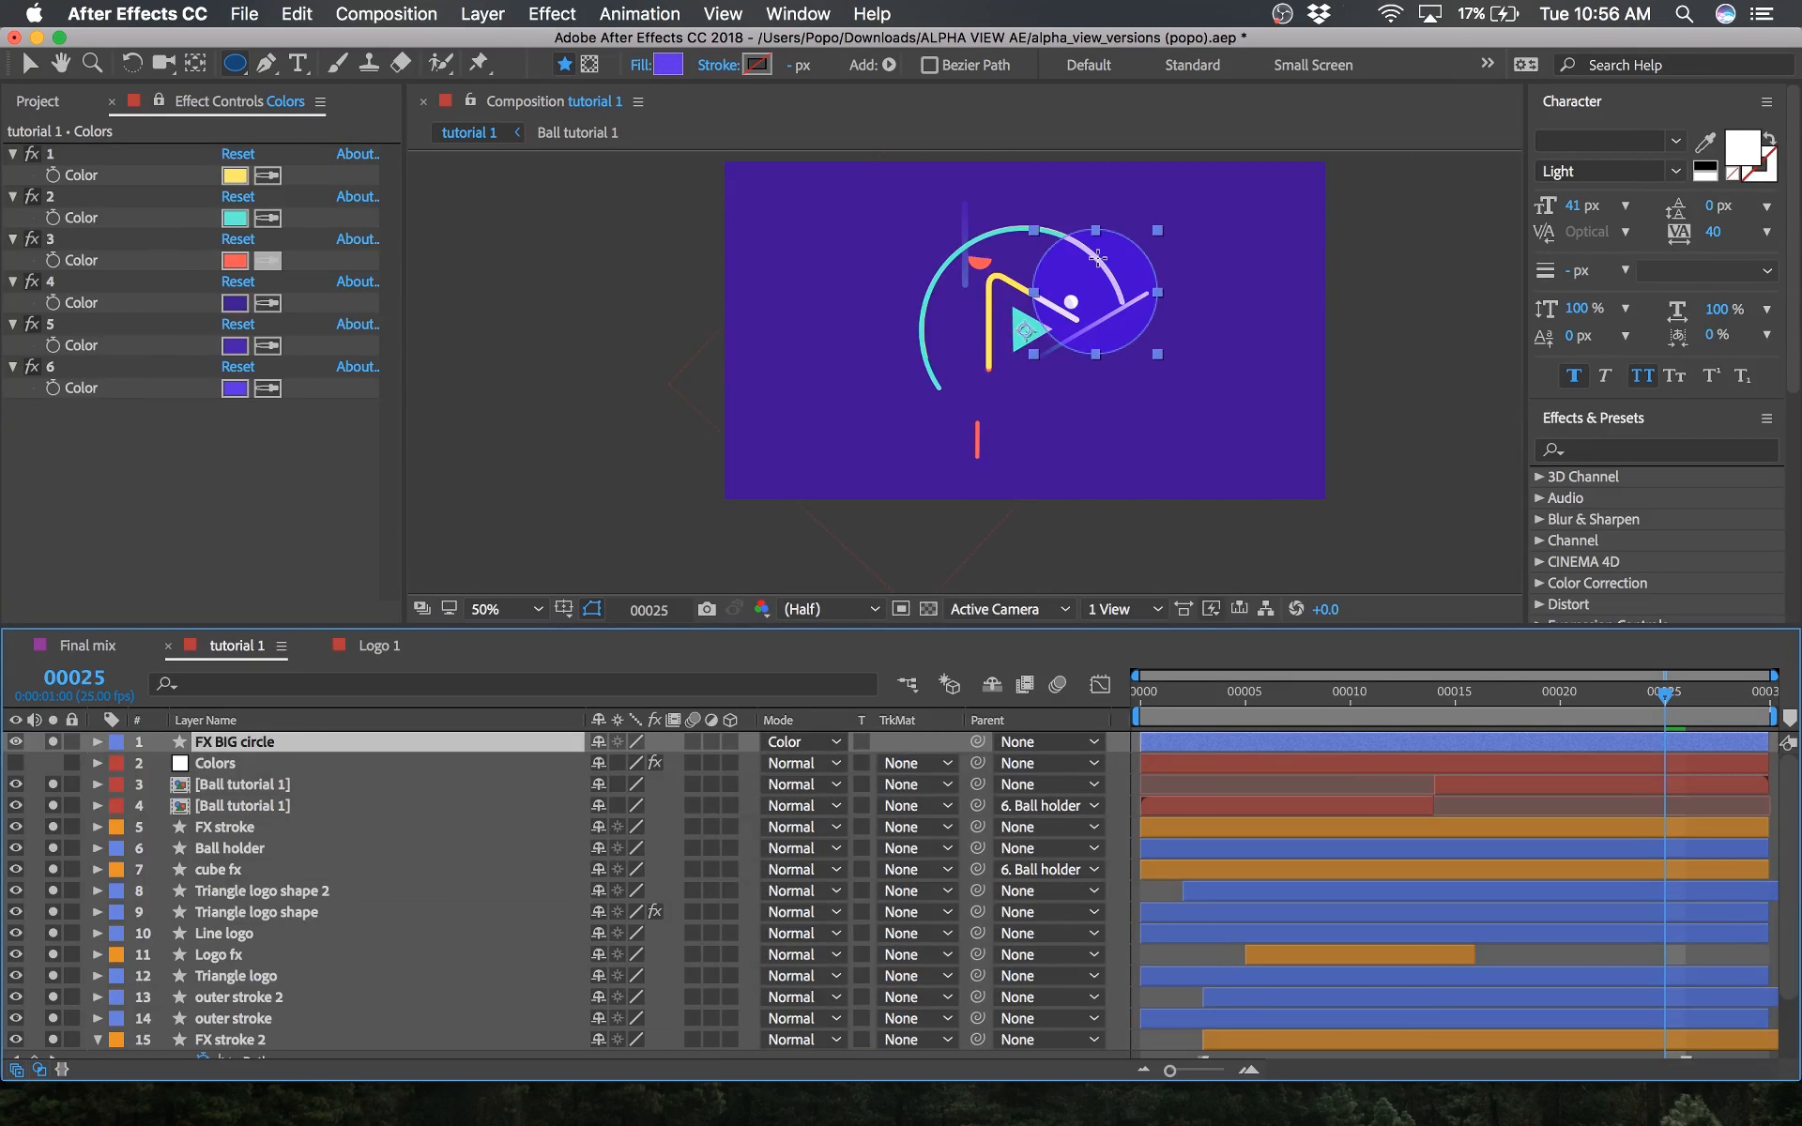
left_click(821, 763)
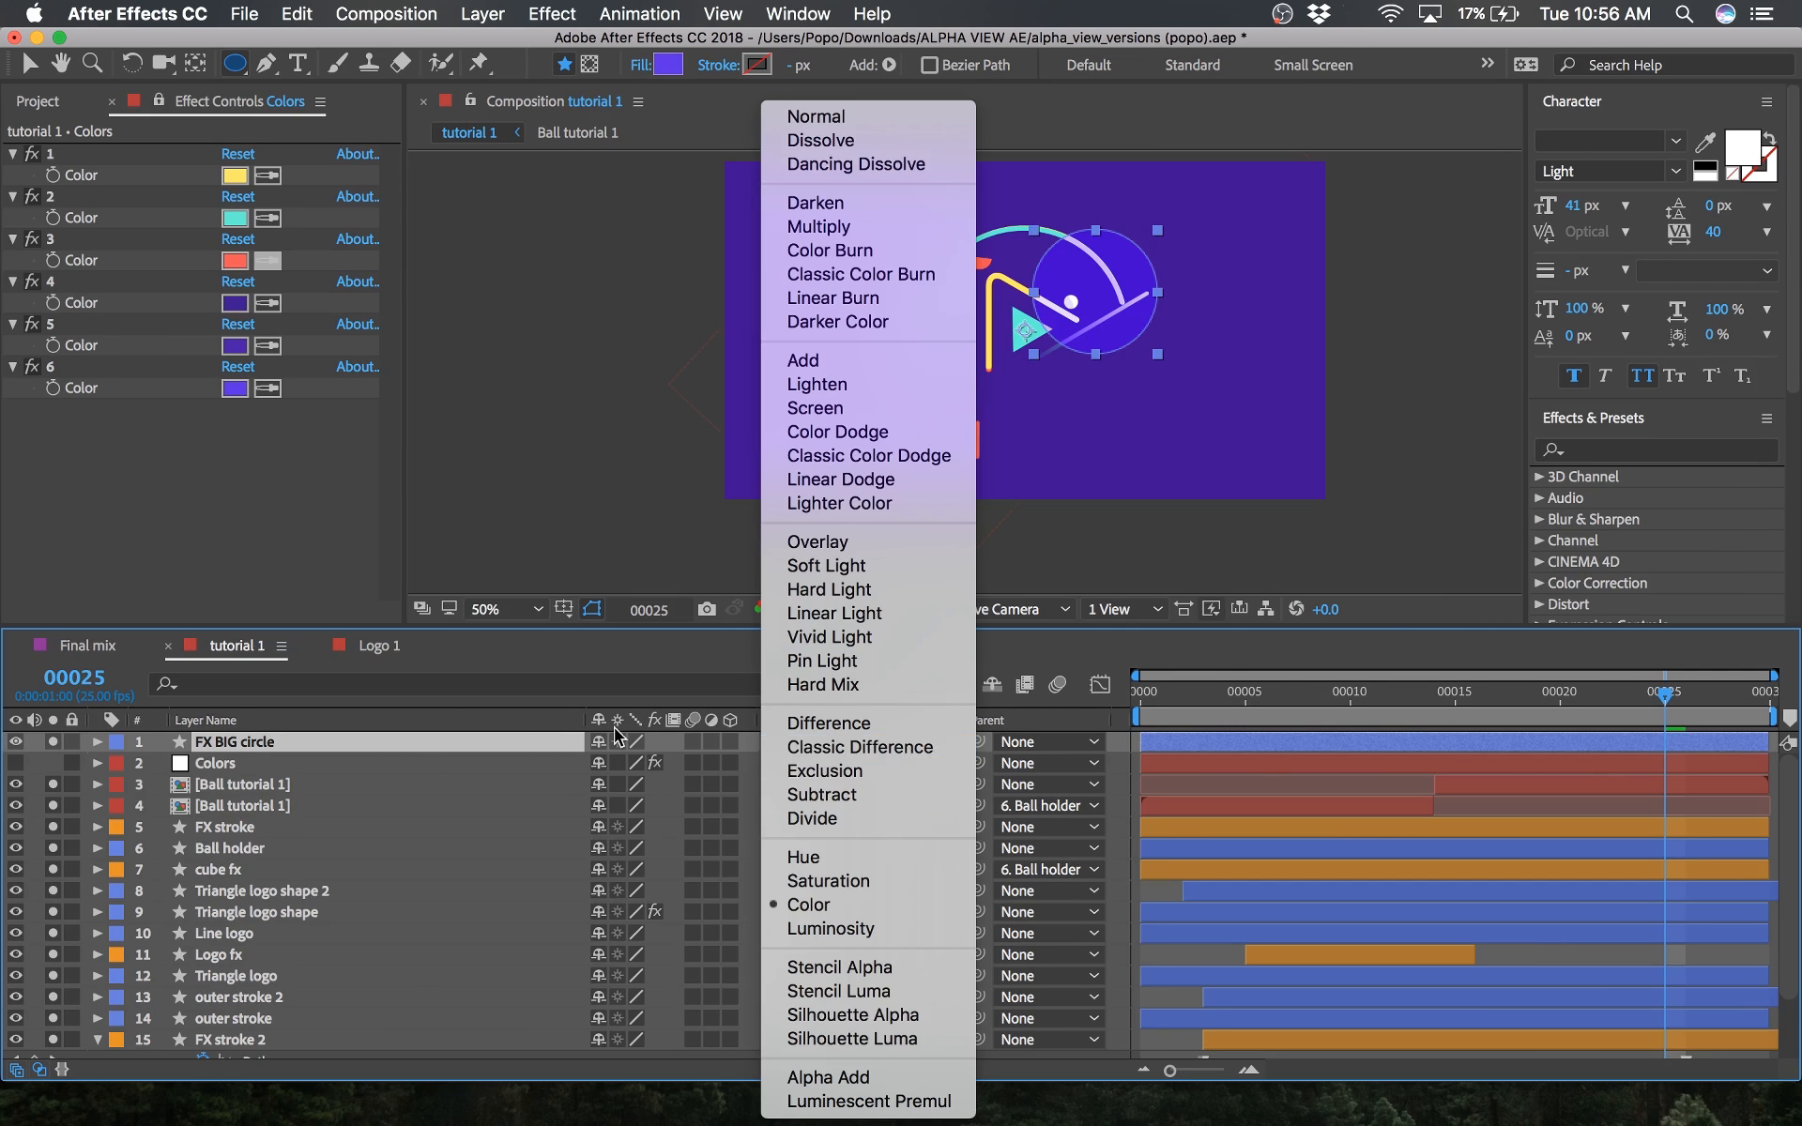
left_click(425, 748)
Step: Change FX BIG circle's fill to Colors swatch 4 (3E1193)
left_click(669, 65)
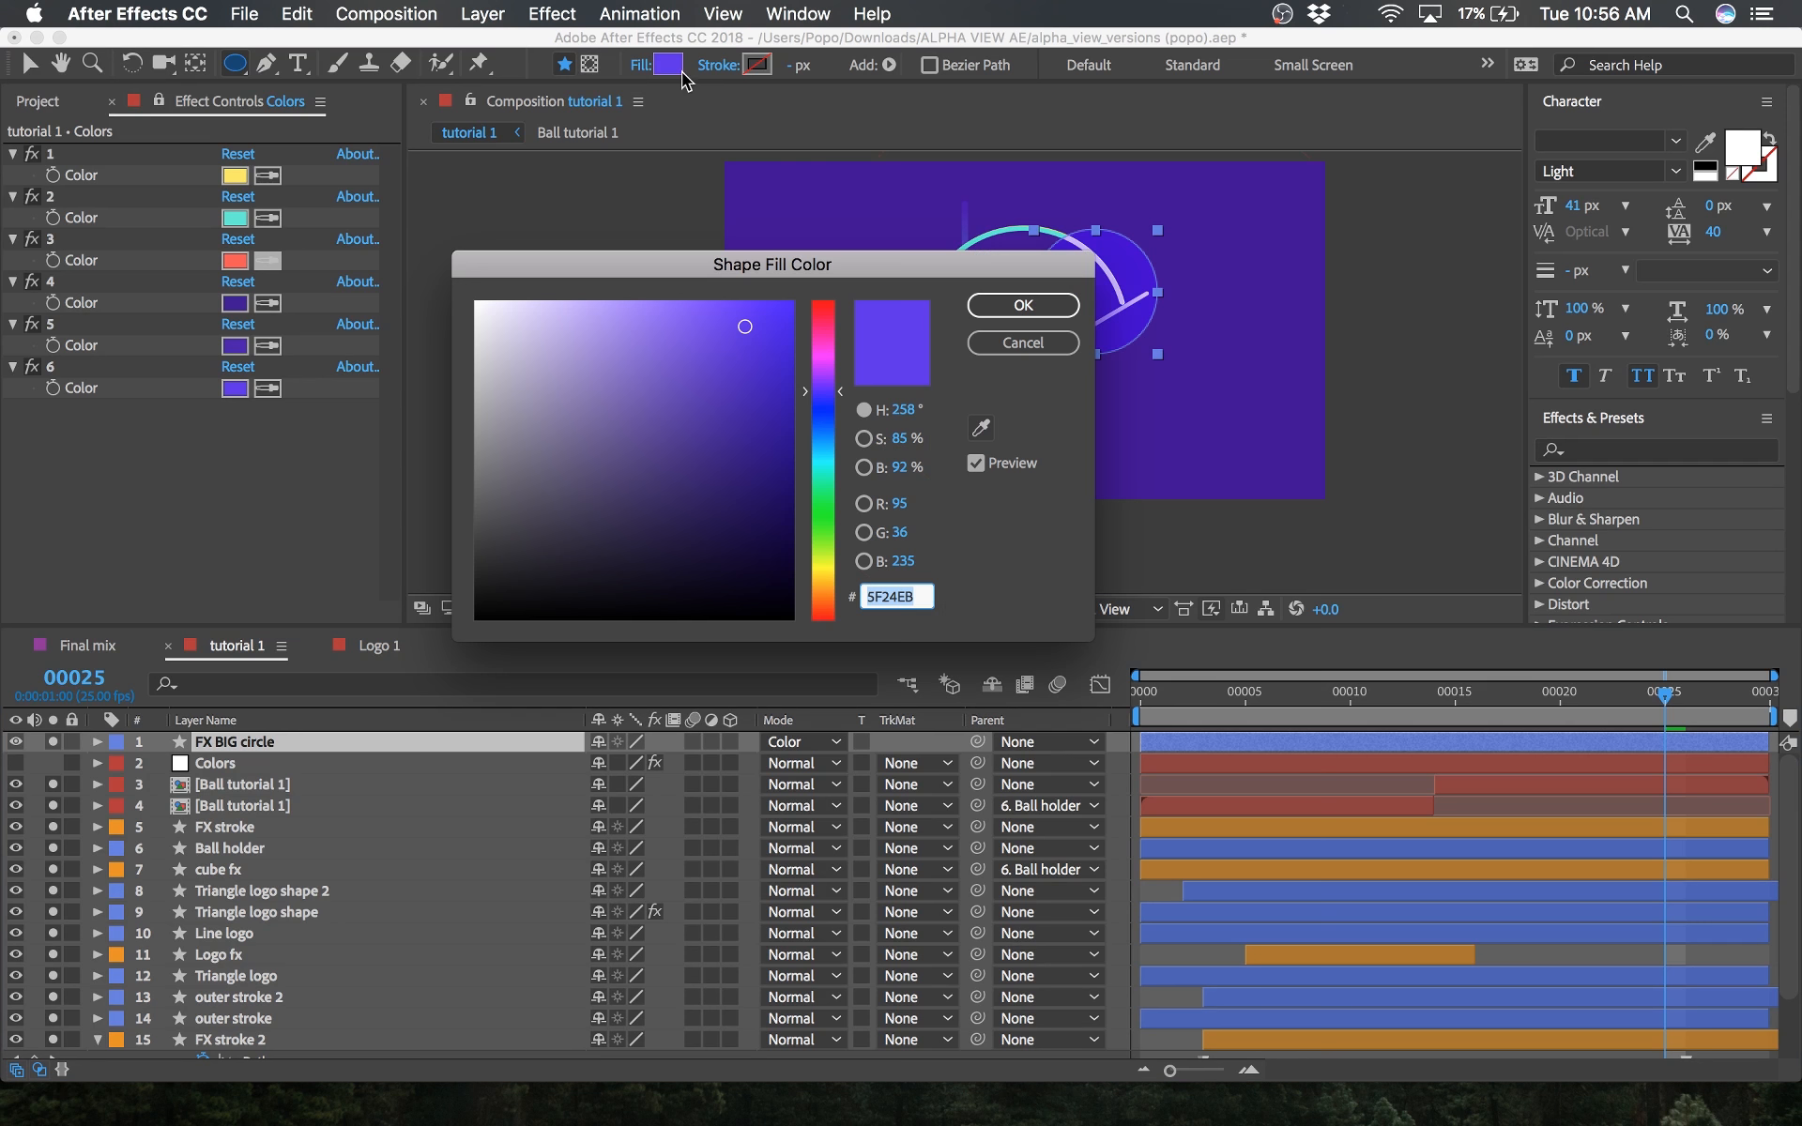
left_click(981, 430)
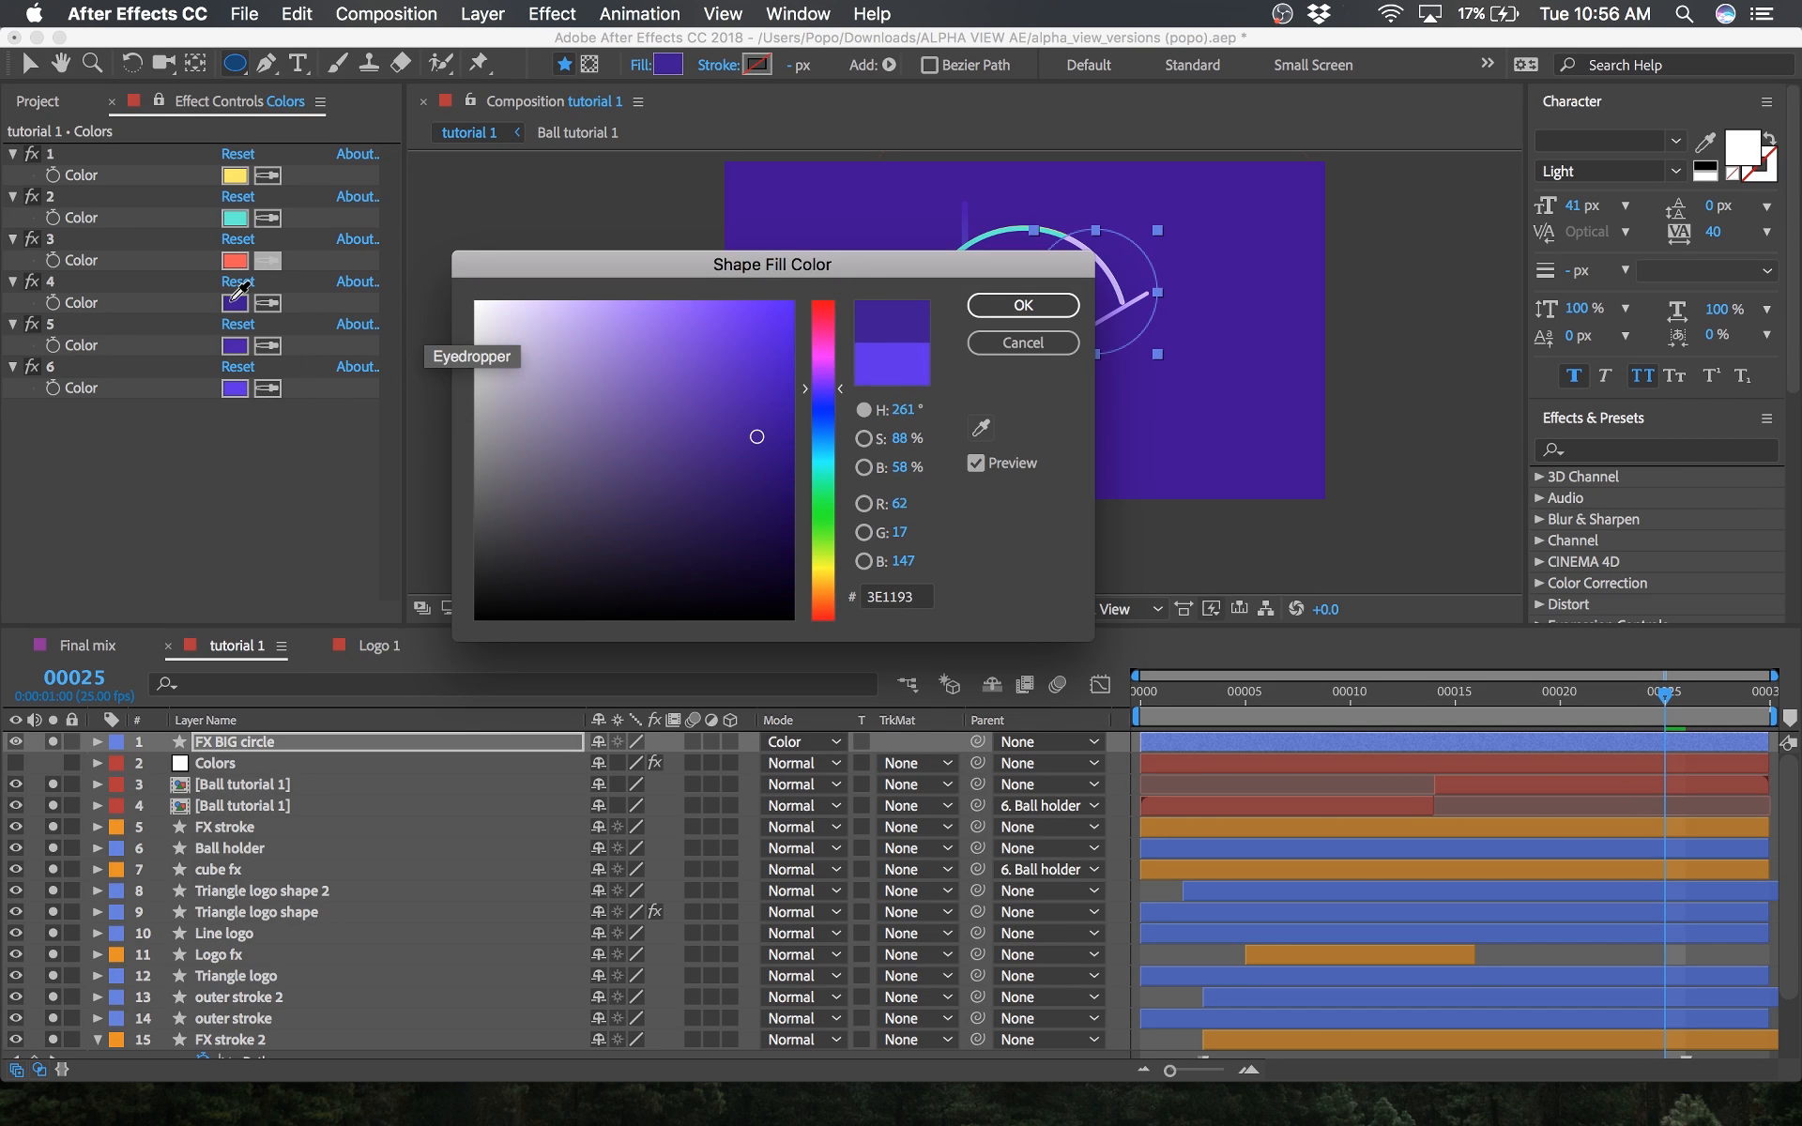
left_click(1008, 305)
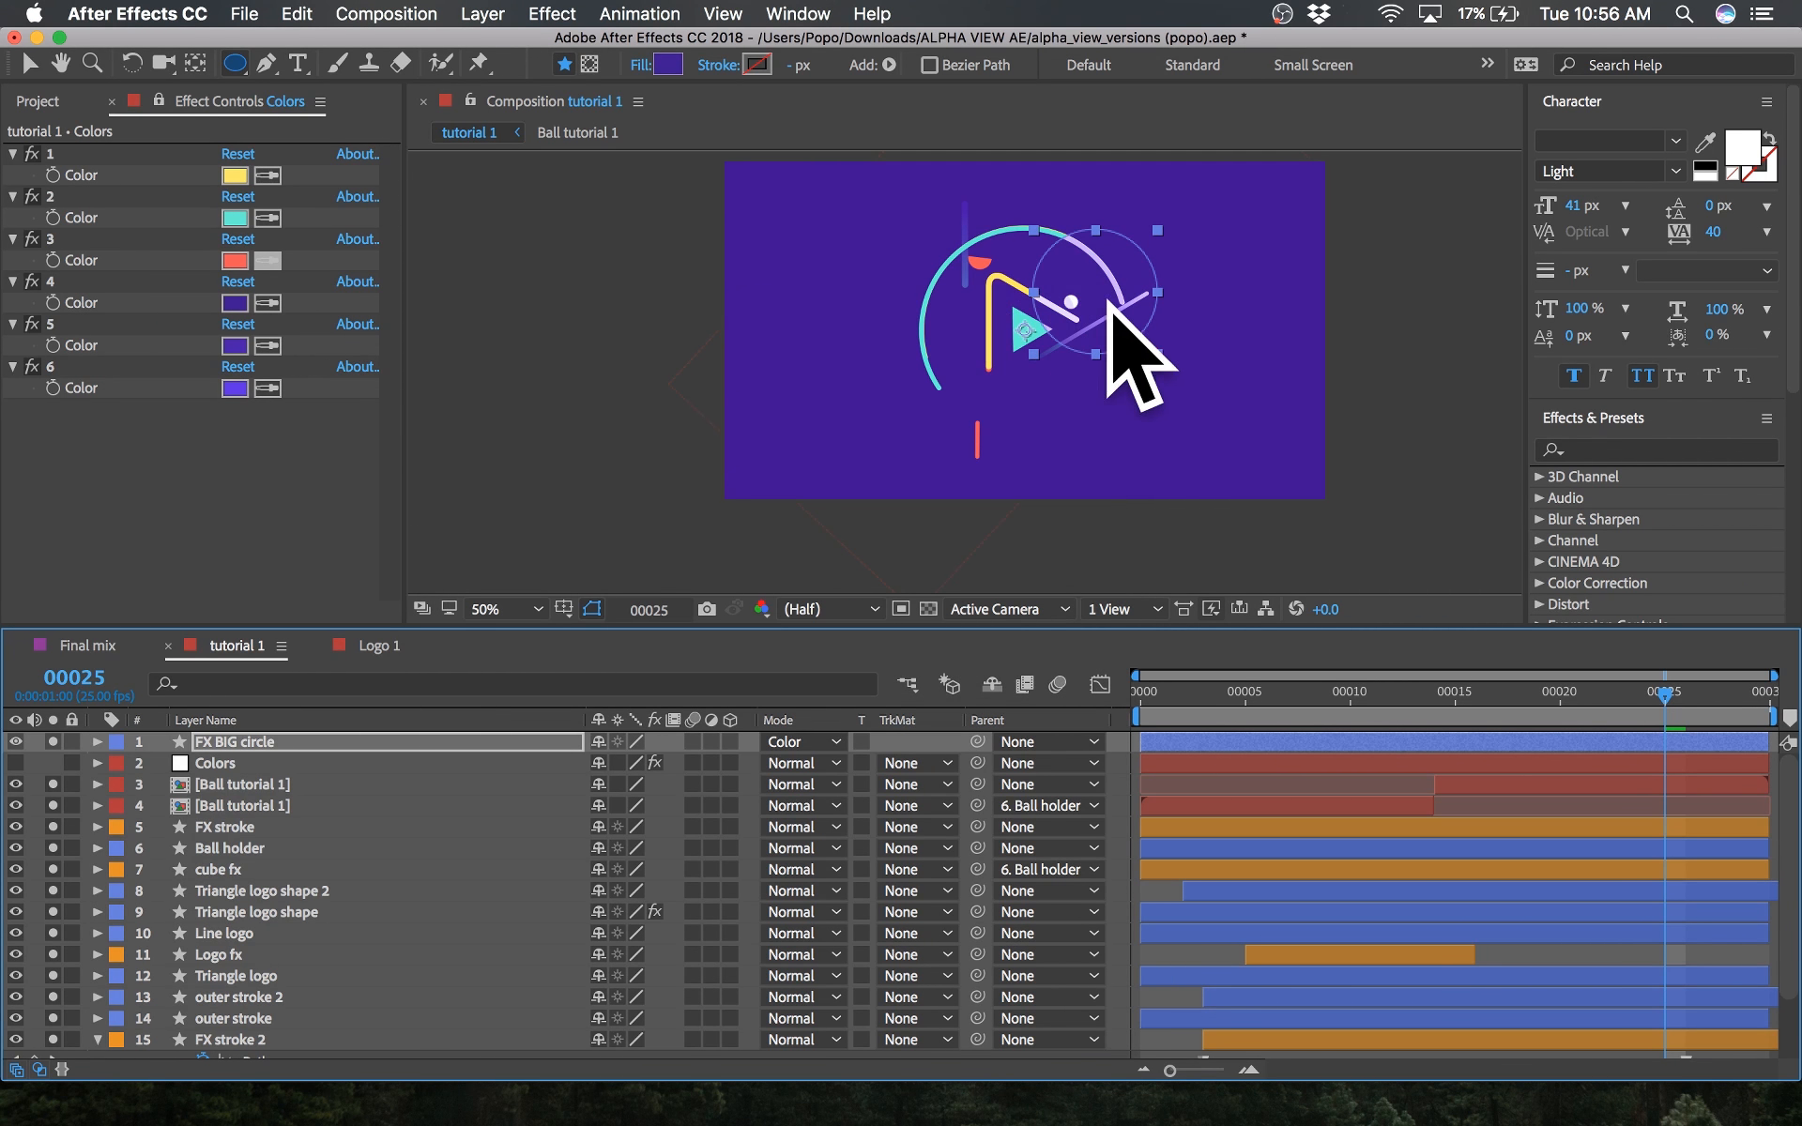
Step: Center FX BIG circle's anchor point in its layer content
right_click(1122, 292)
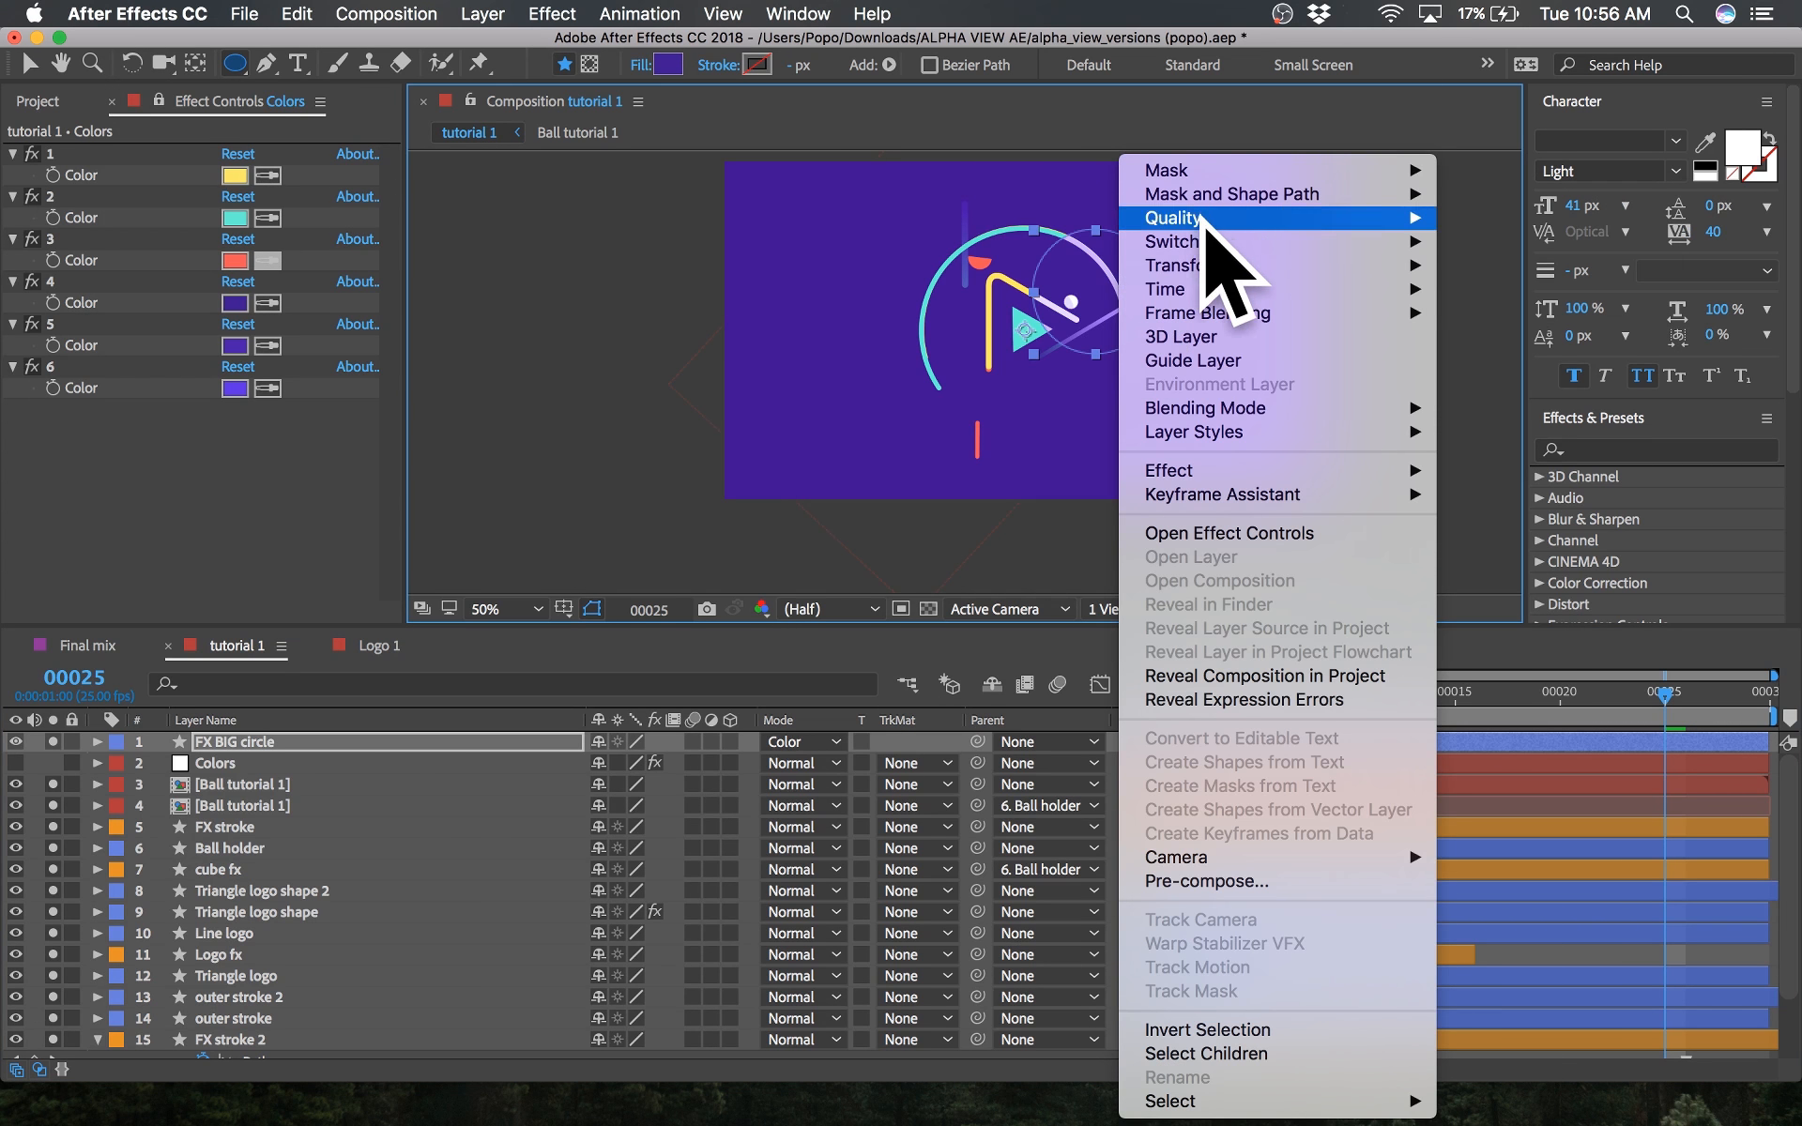
mouse_move(1208, 265)
left_click(934, 533)
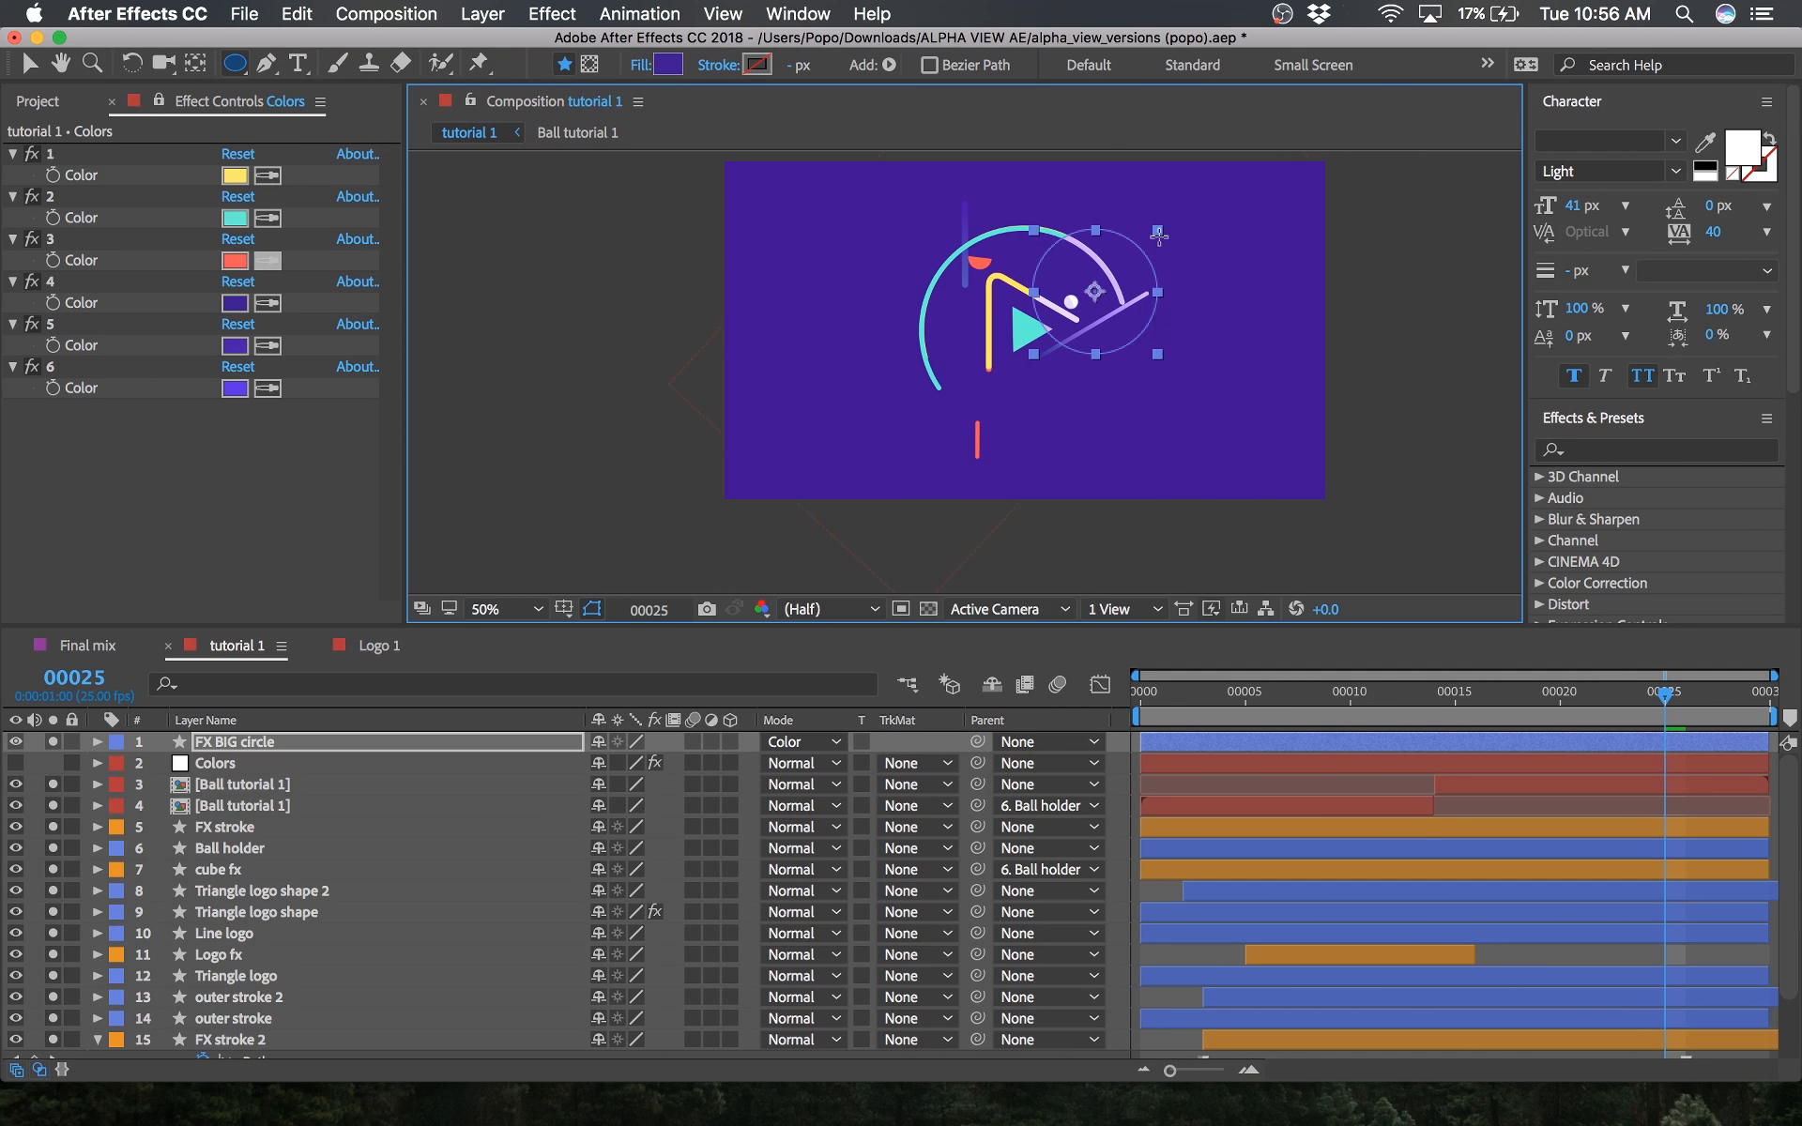
Step: Shrink the FX BIG circle shape over the logo's right part and stack its layer between Triangle logo and Line logo
key("v")
left_click_drag(1161, 235, 1090, 295)
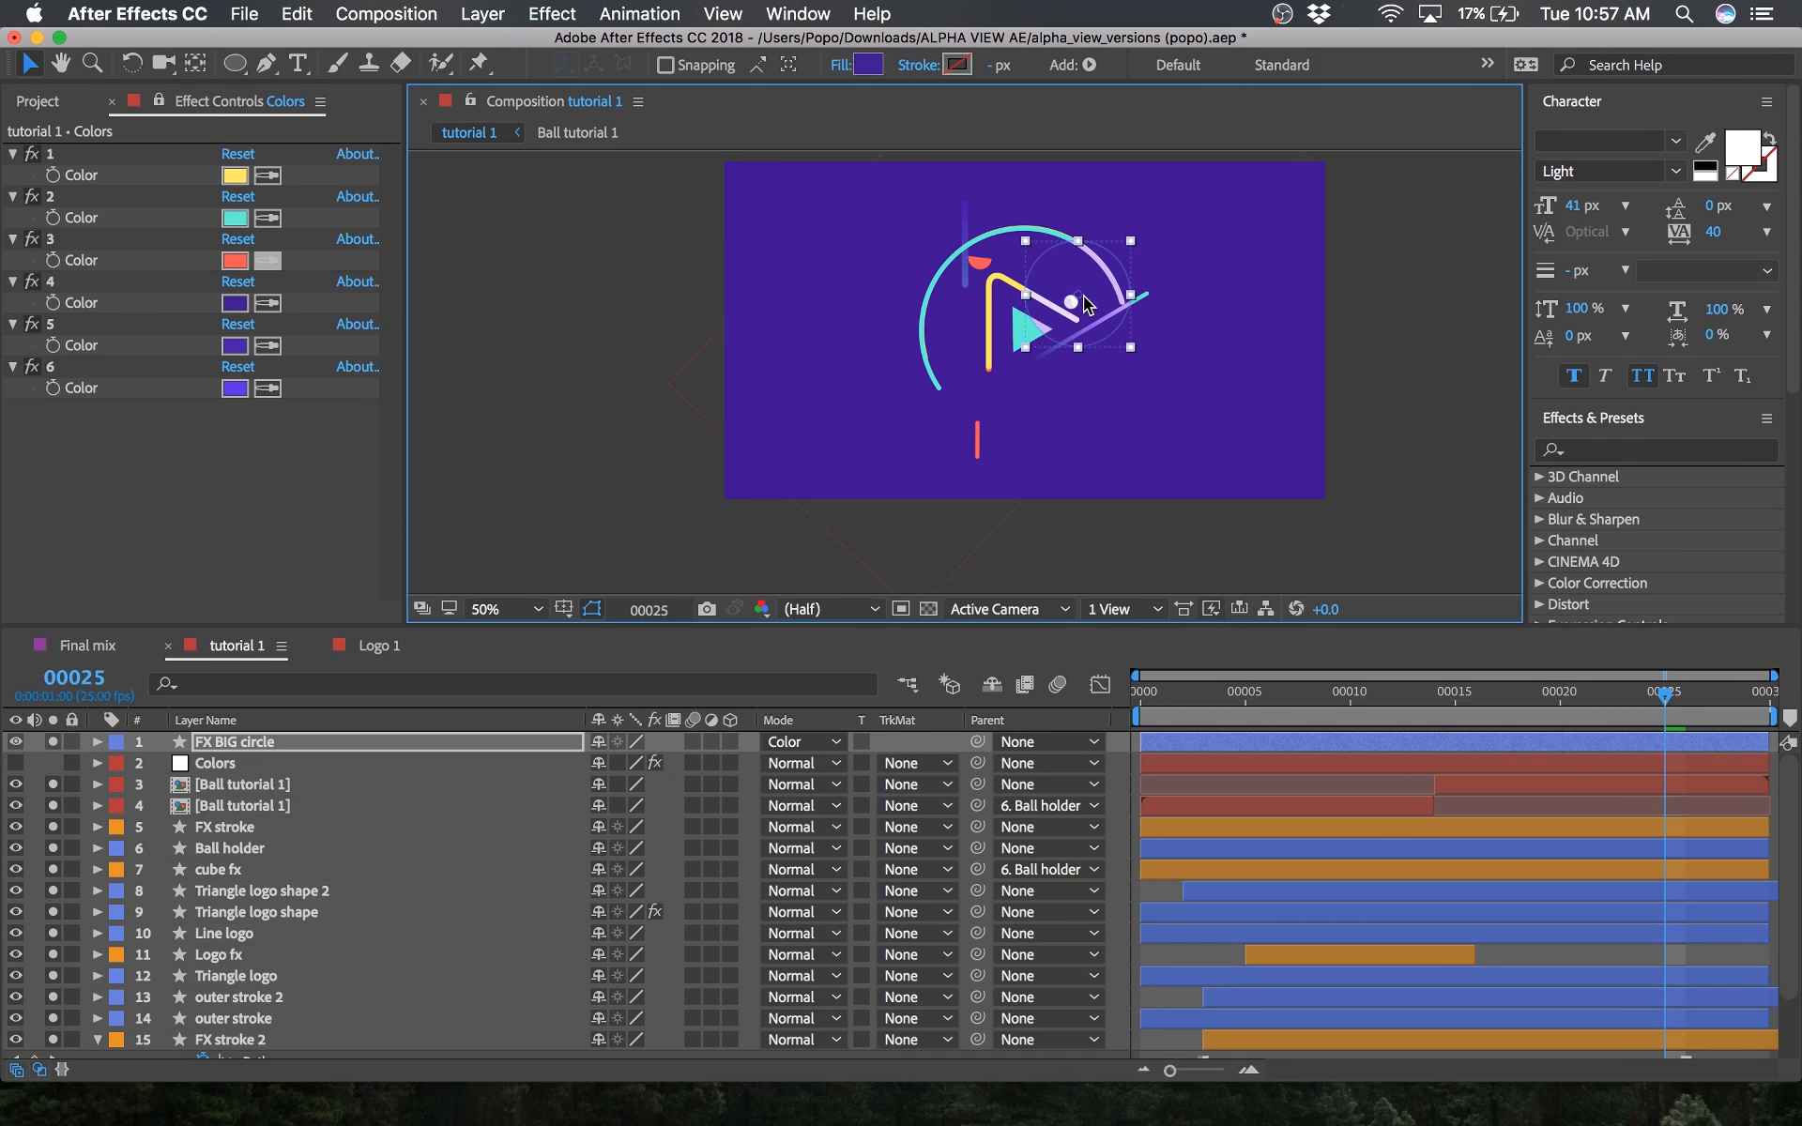
key("period")
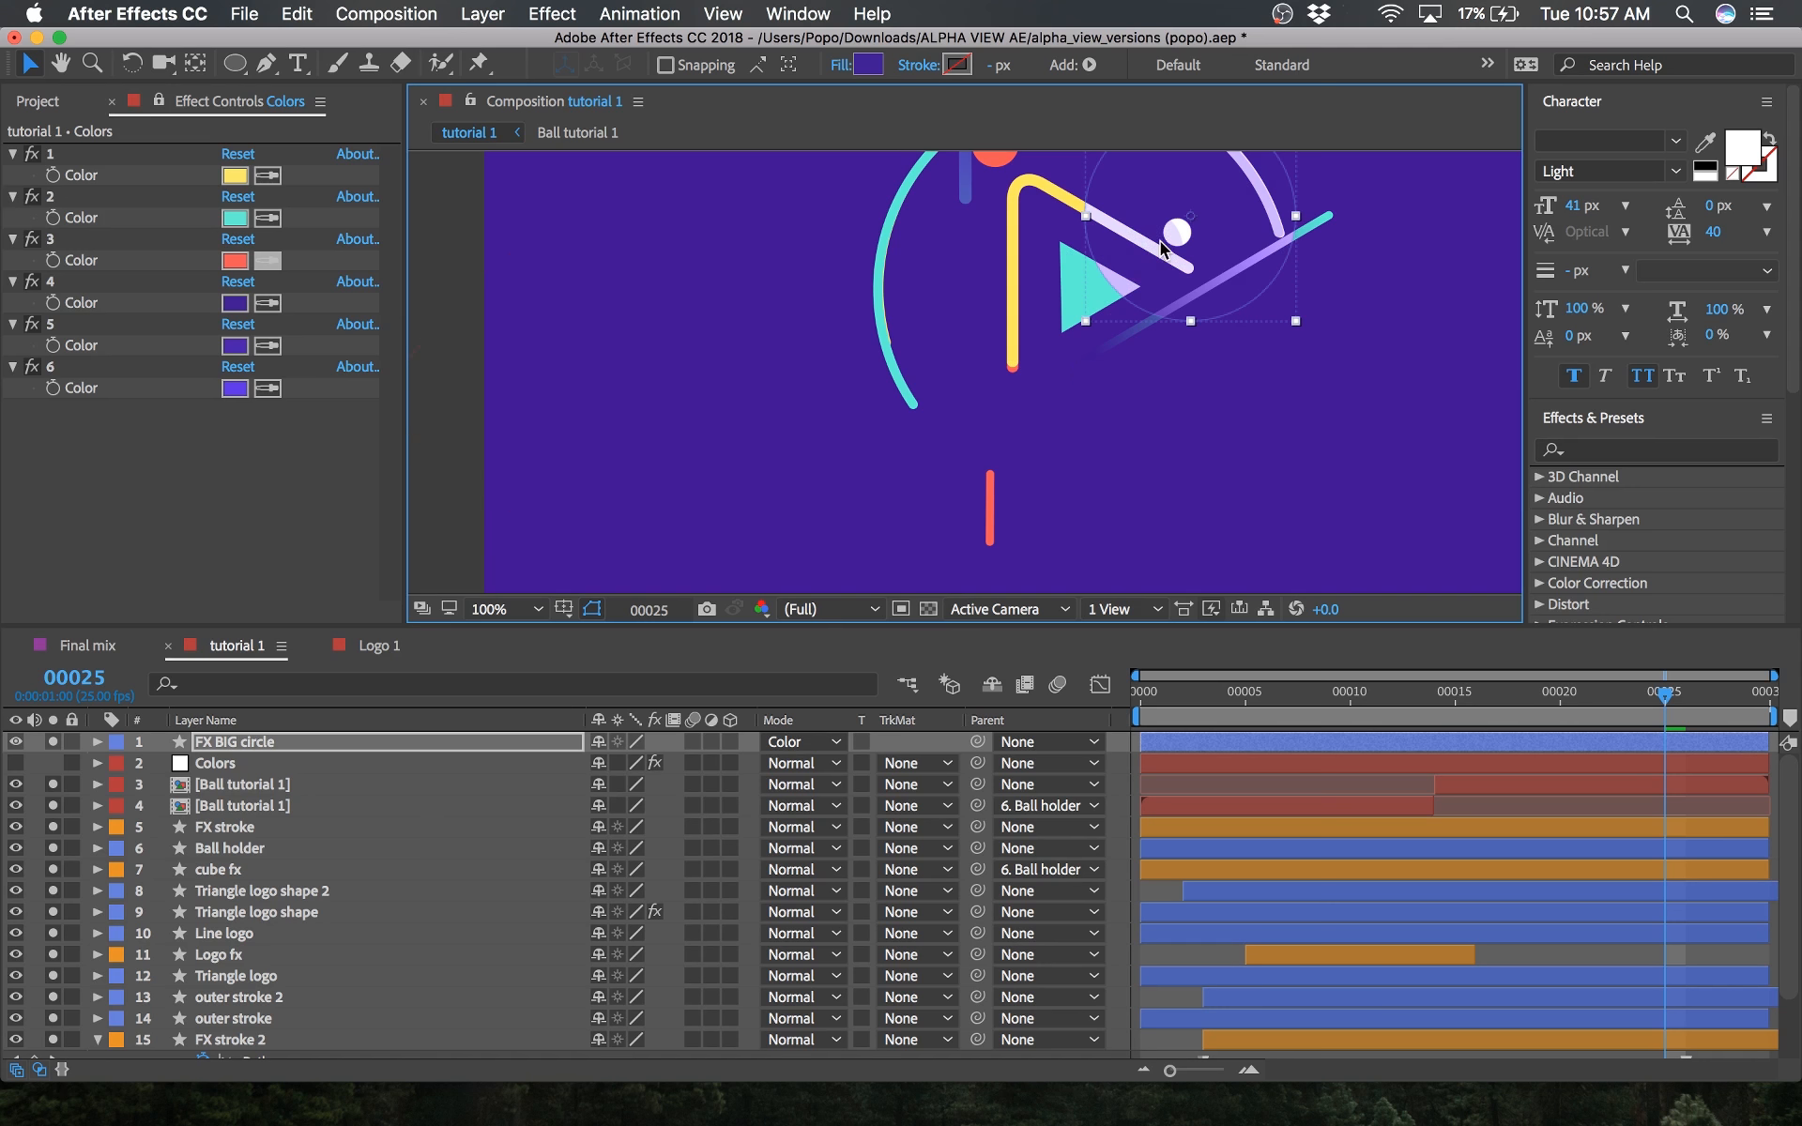
left_click_drag(1162, 249, 1000, 430)
mouse_move(275, 746)
left_mouse_down()
mouse_move(167, 798)
mouse_move(280, 826)
mouse_move(256, 932)
left_mouse_up()
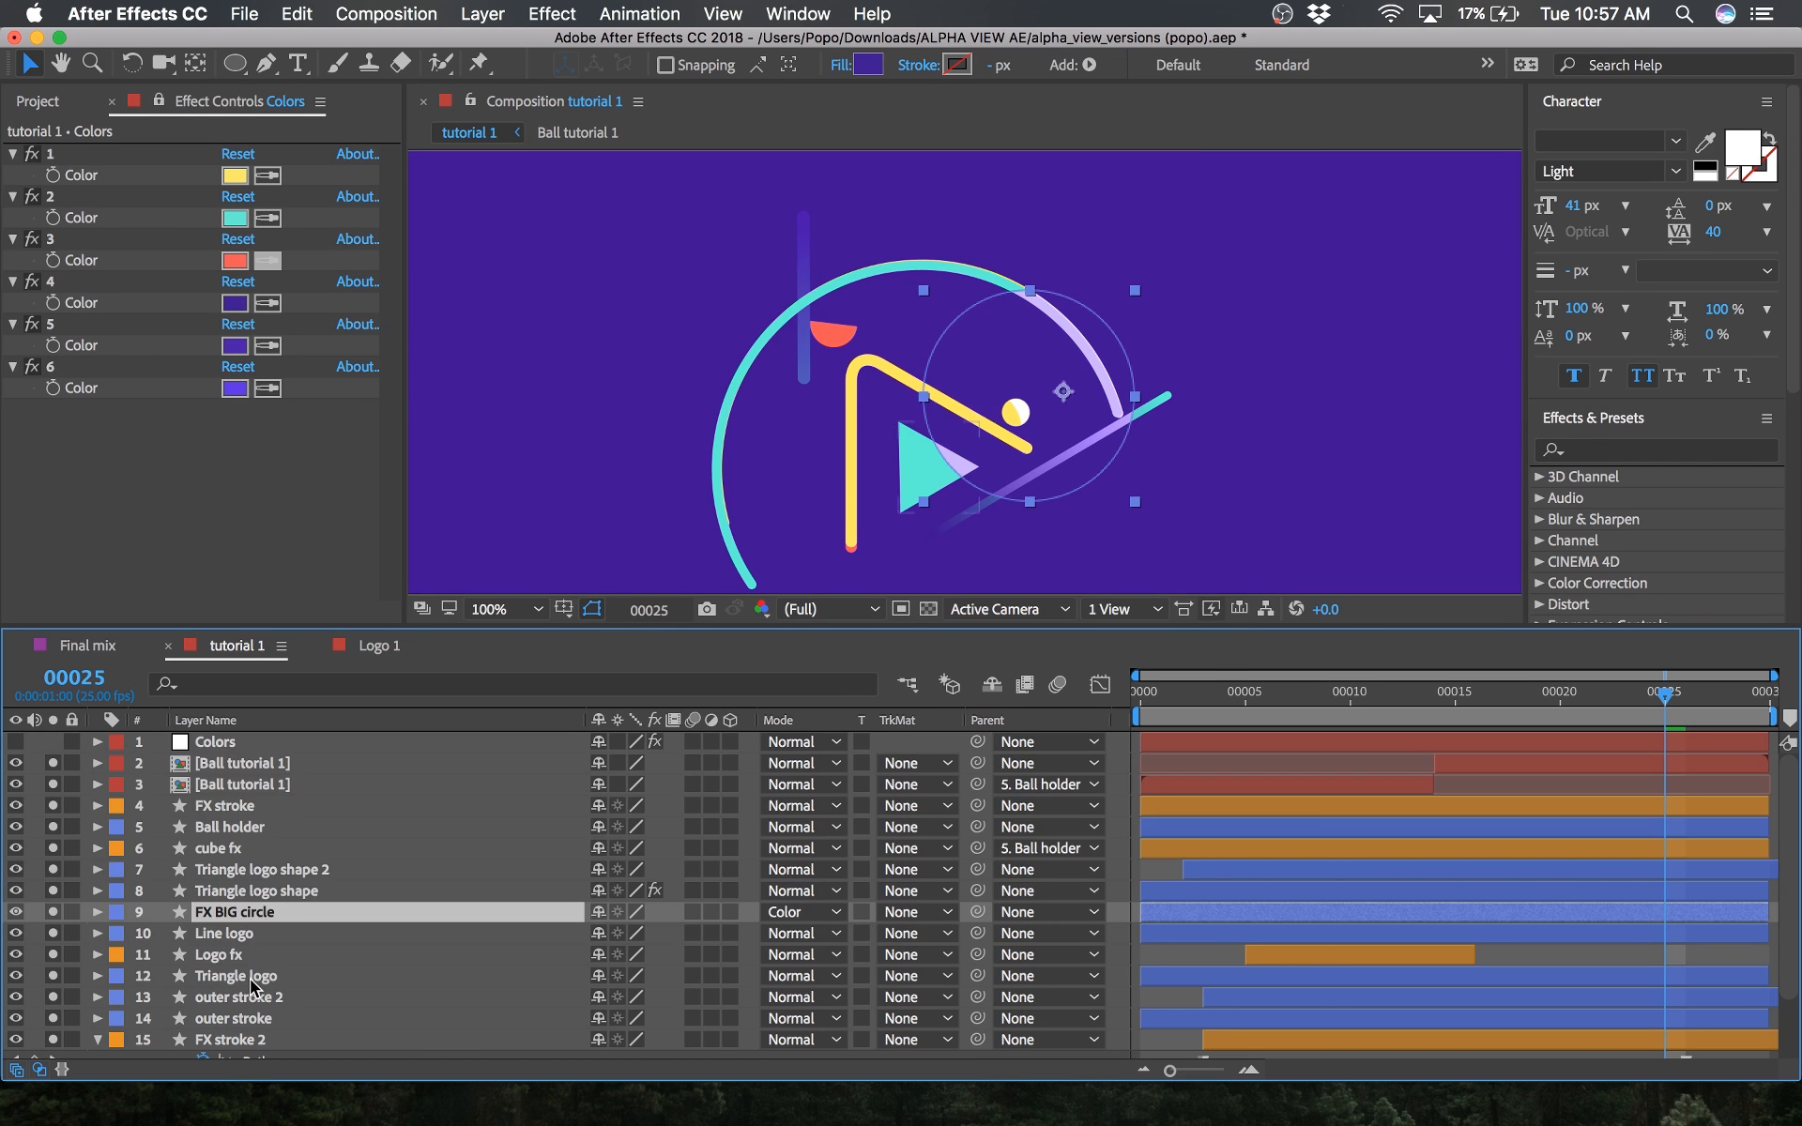
left_click_drag(251, 986, 253, 932)
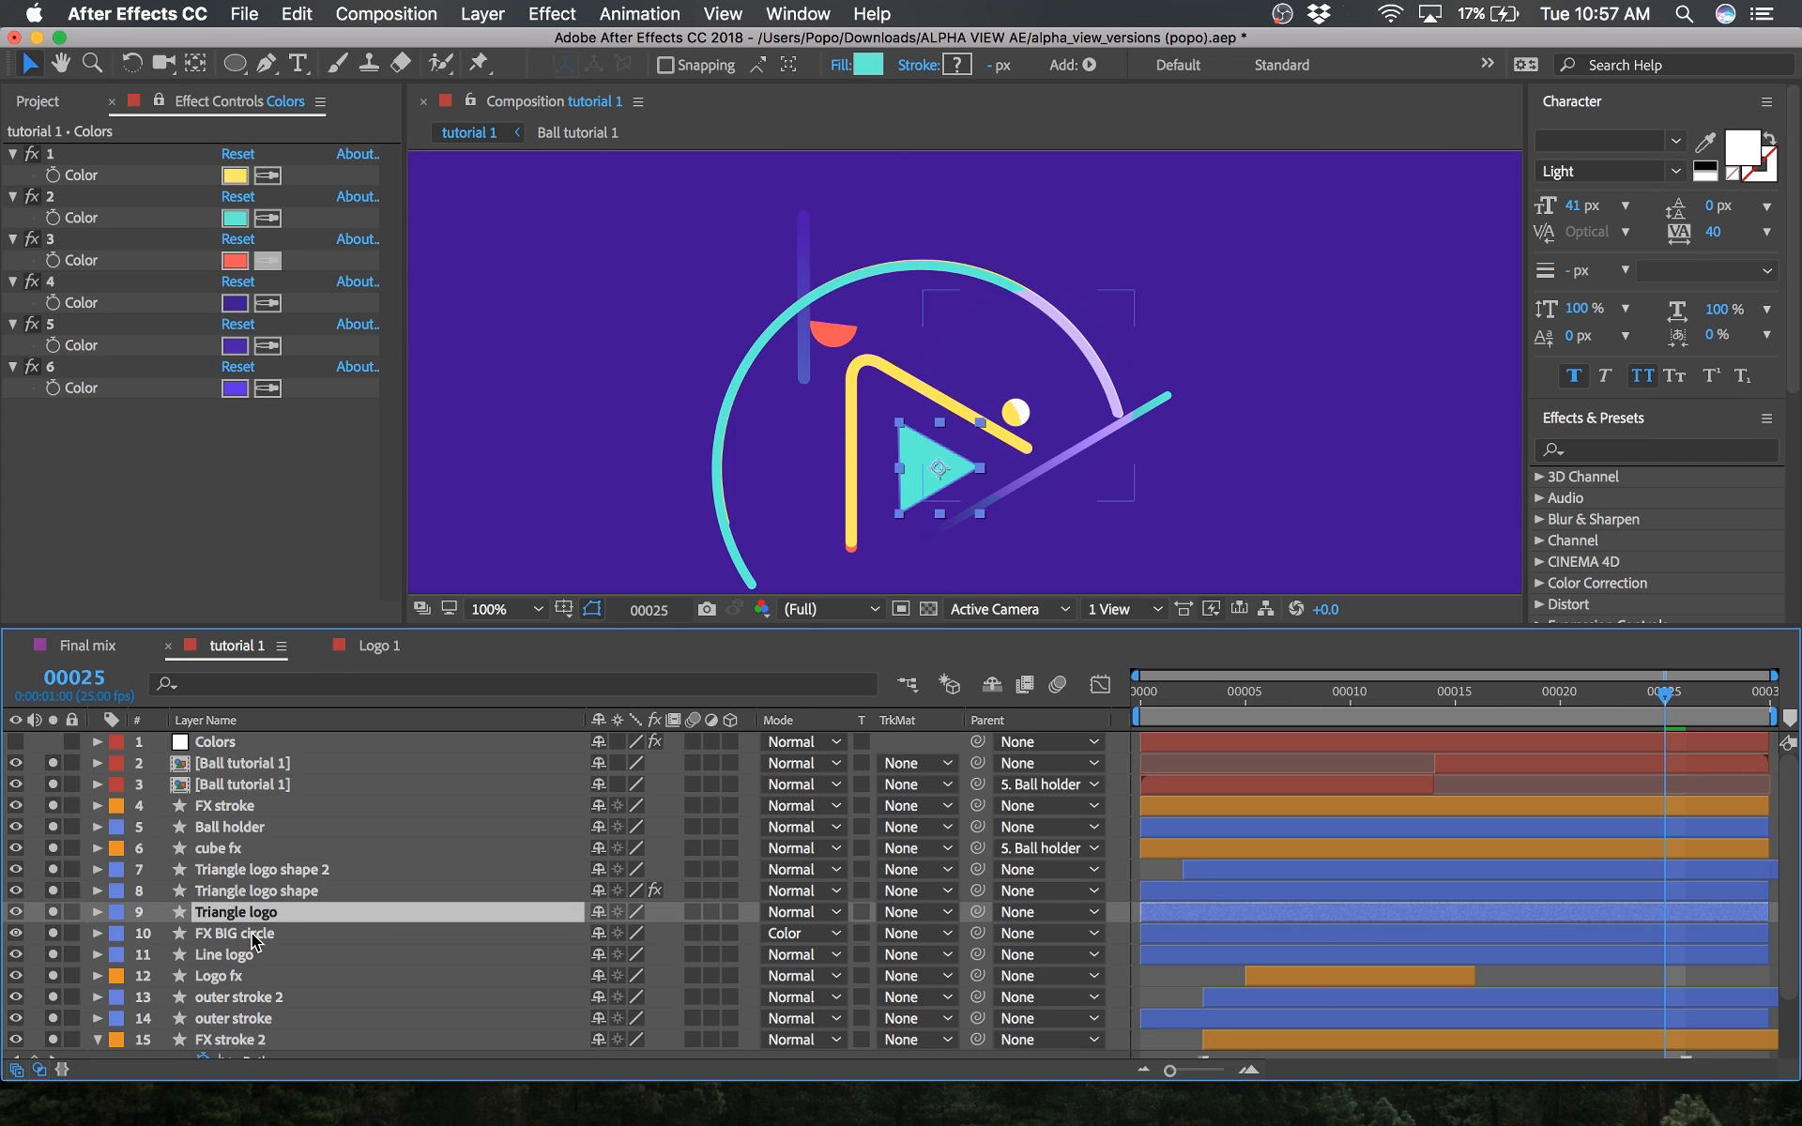
Step: Change FX BIG circle's fill to Colors swatch 5, sampled from the color controls
left_click(256, 935)
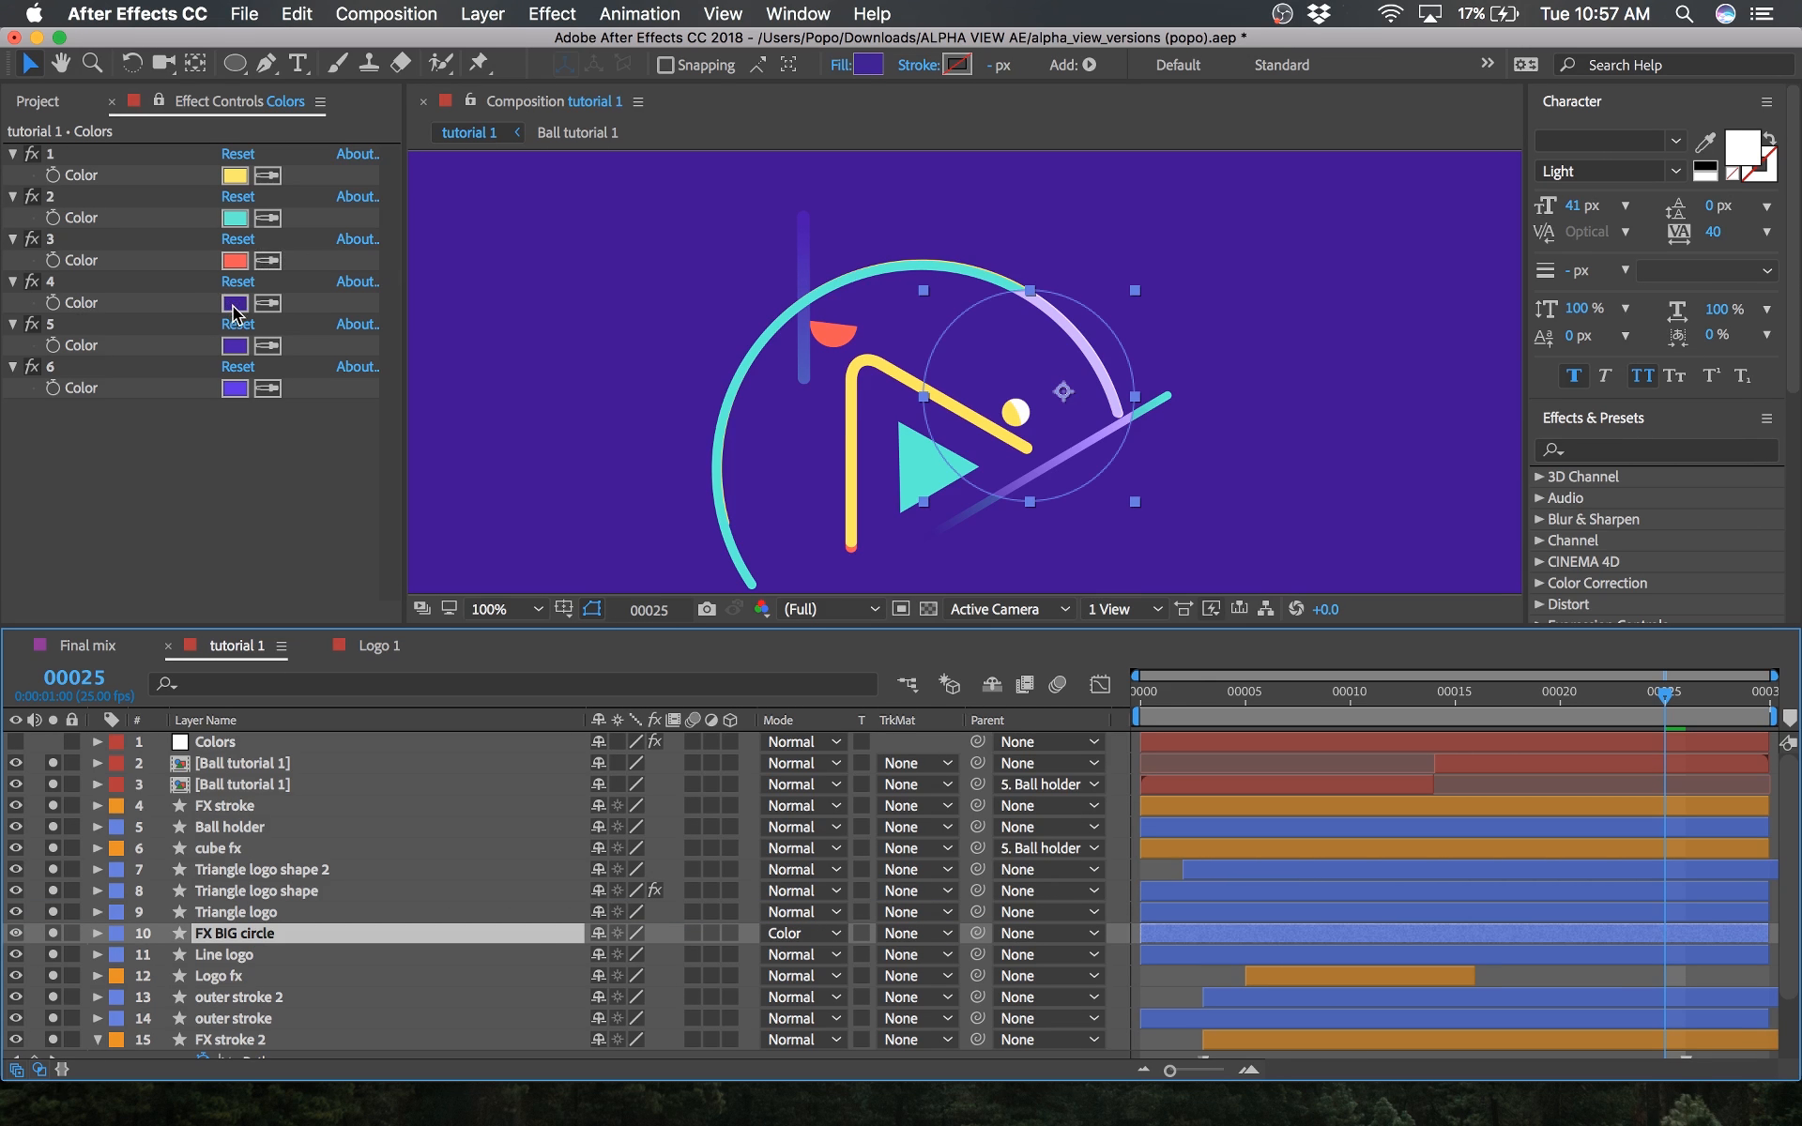
left_click(868, 65)
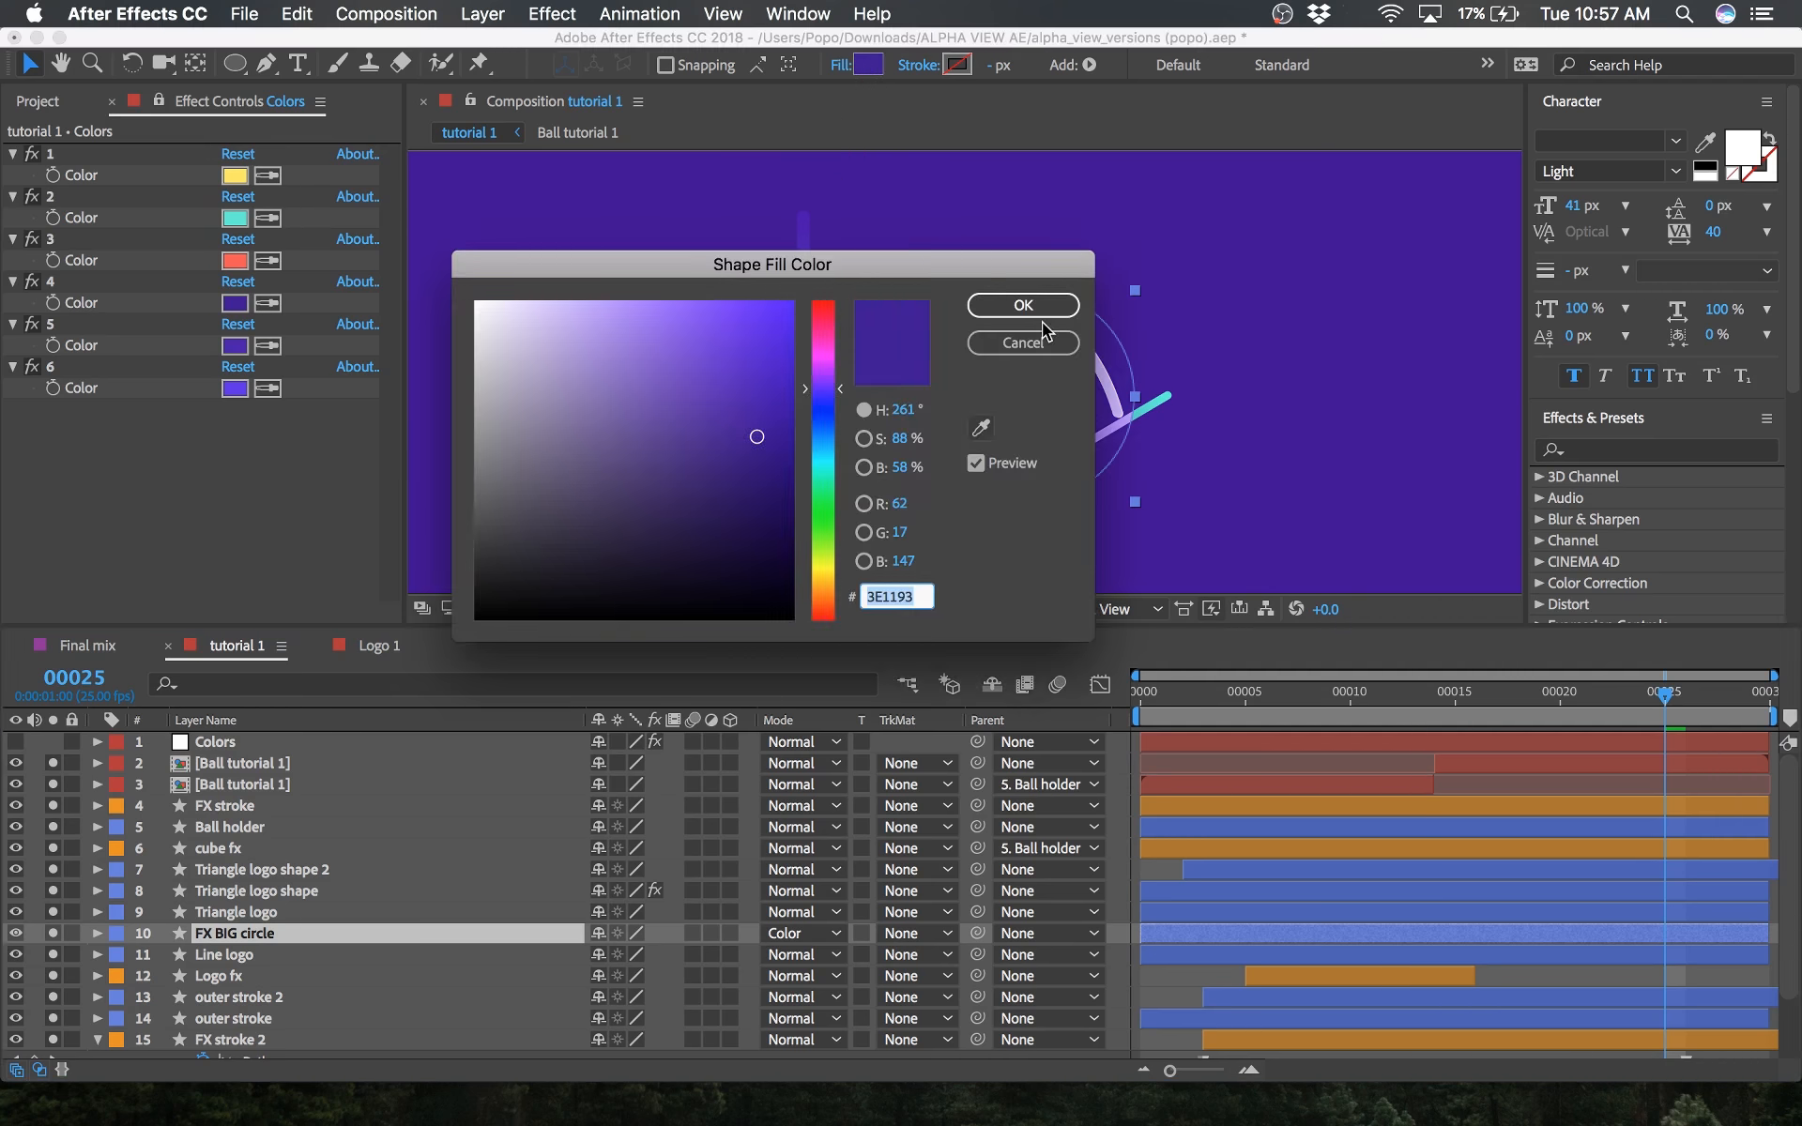
left_click_drag(898, 264, 597, 425)
left_click(683, 590)
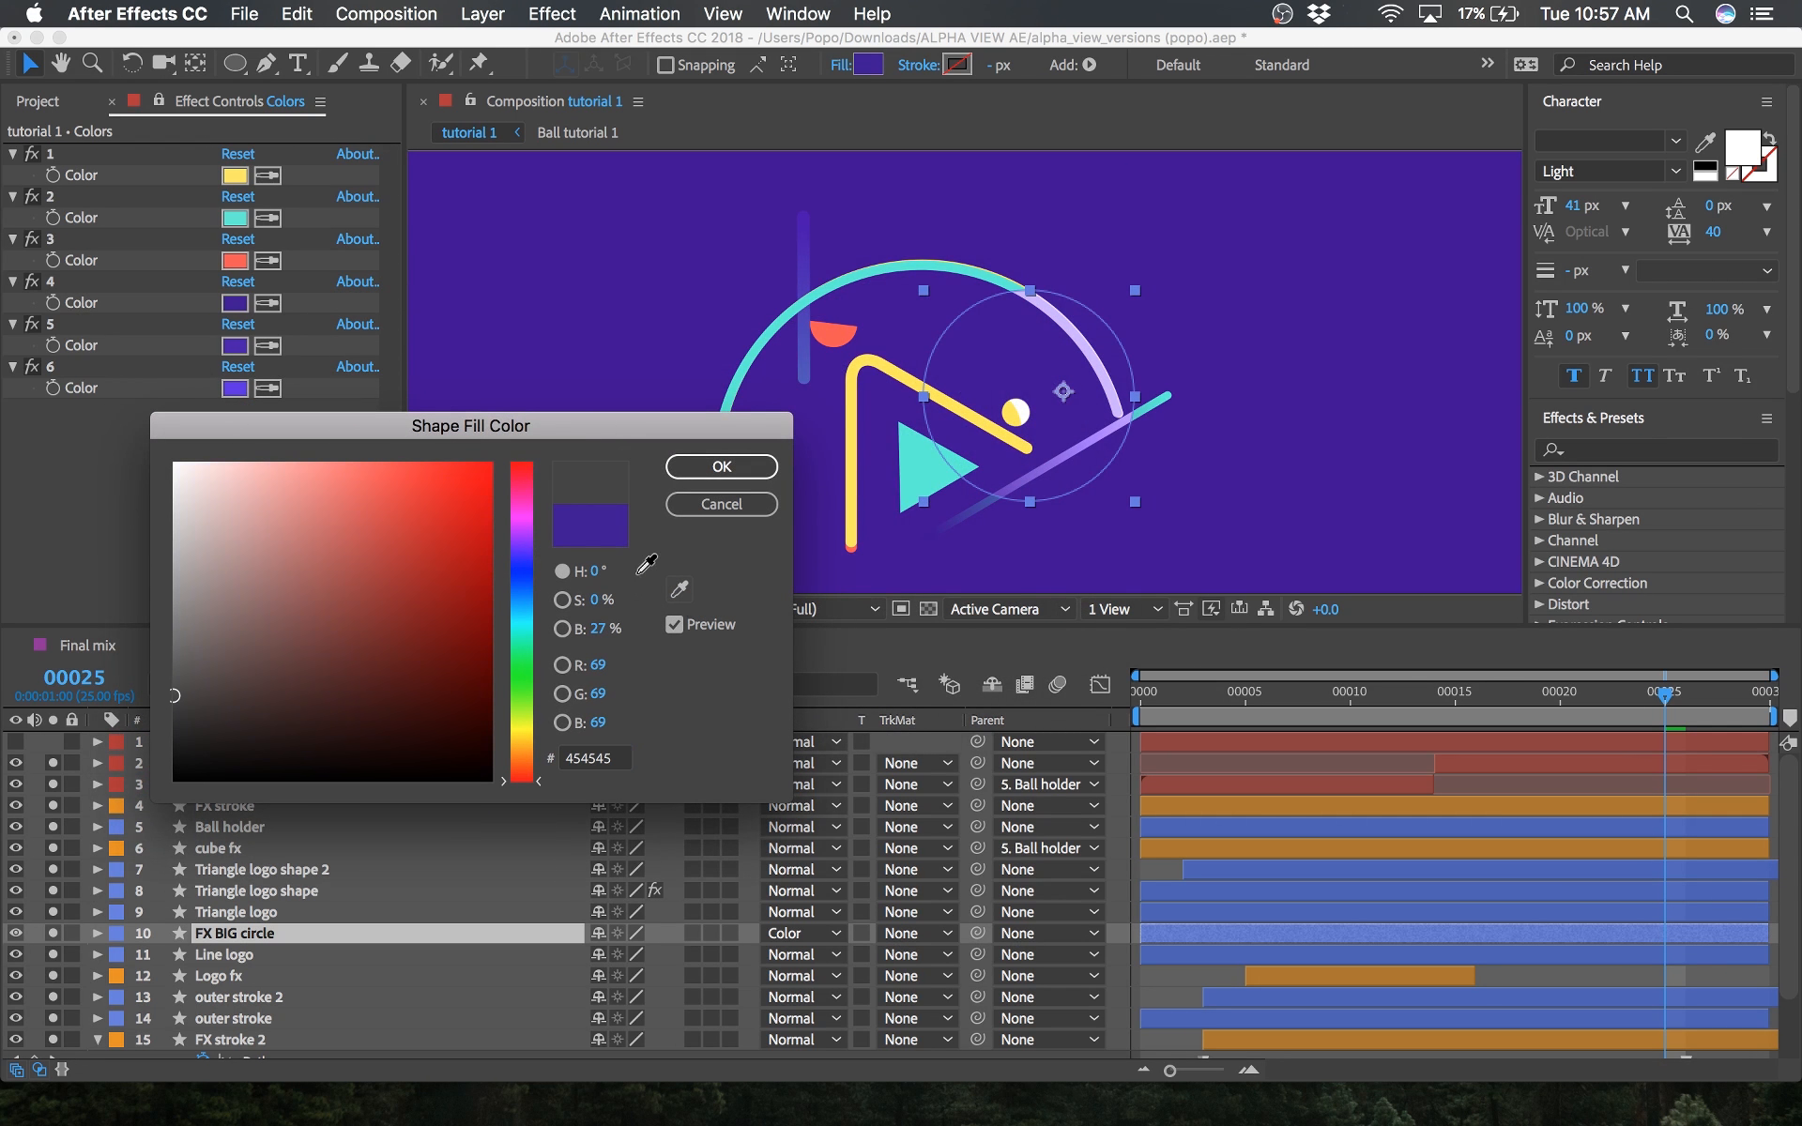
left_click(236, 343)
left_click(722, 467)
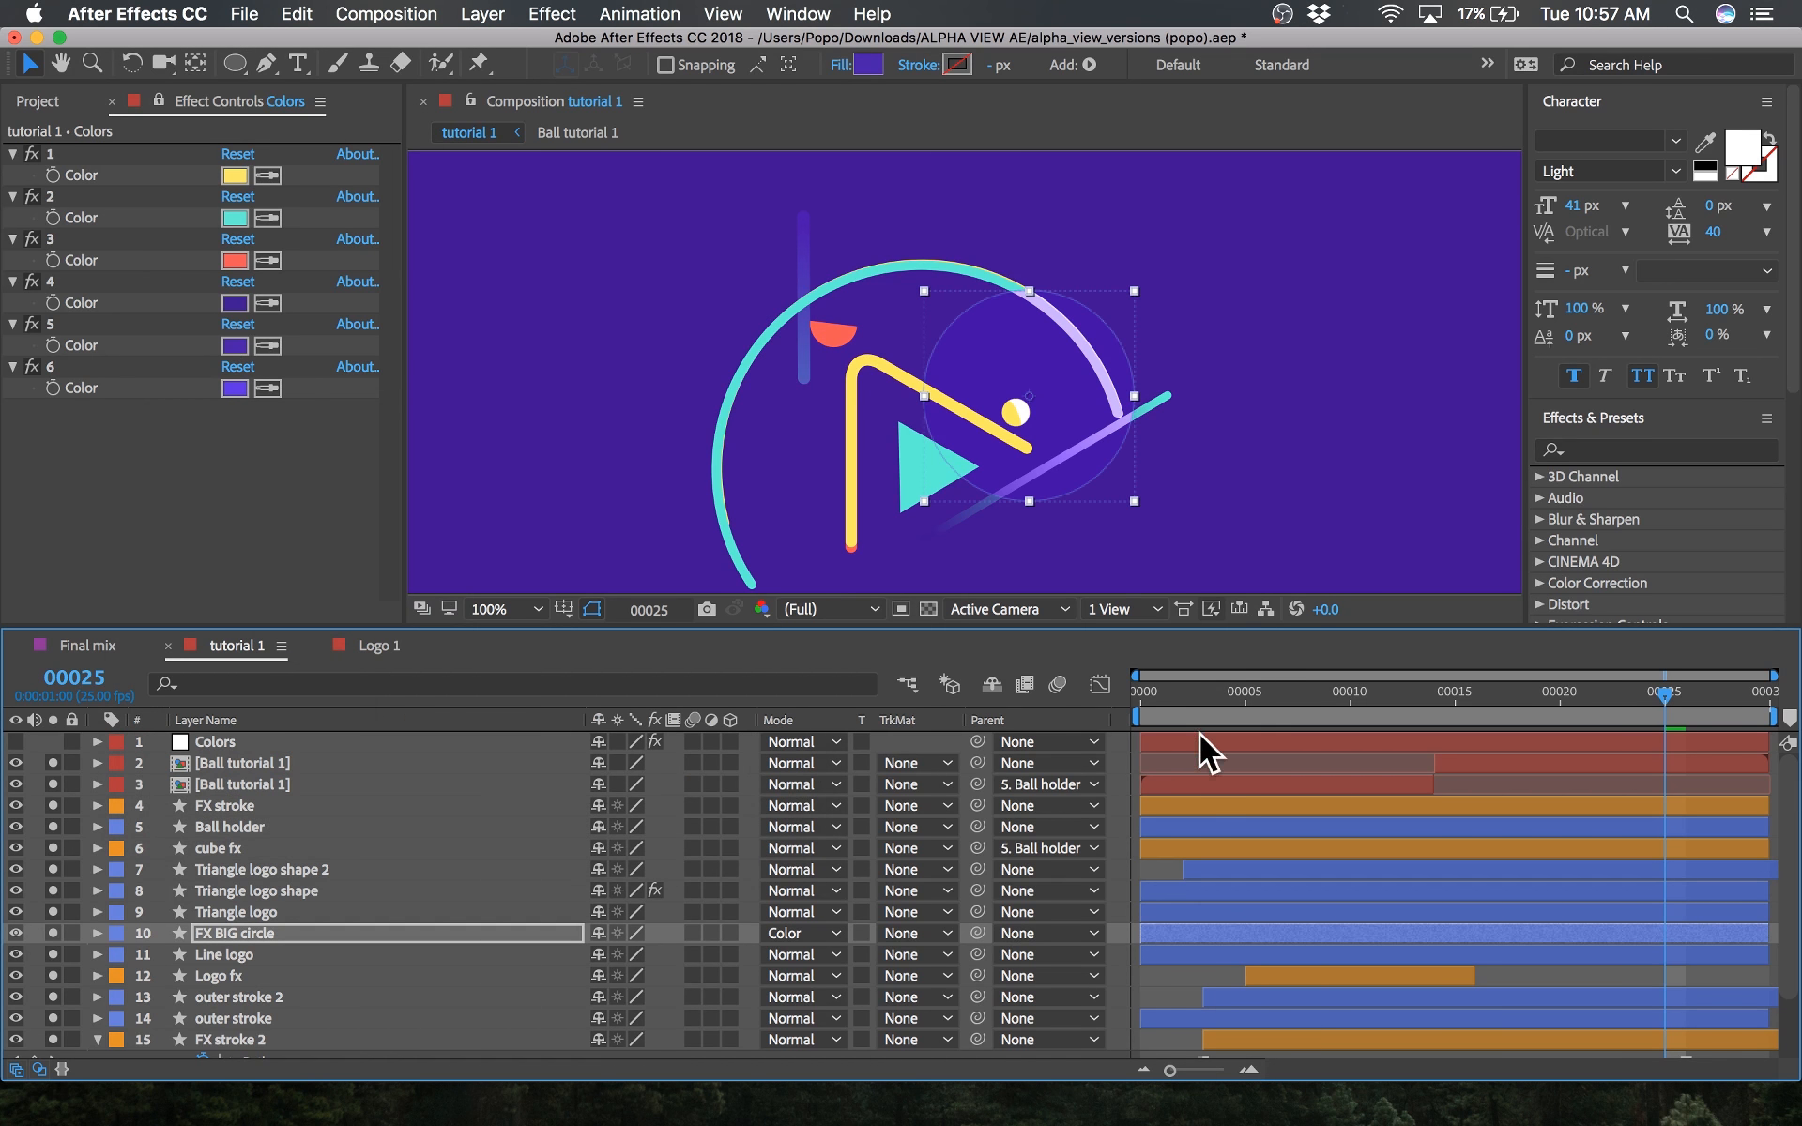
left_click(1113, 791)
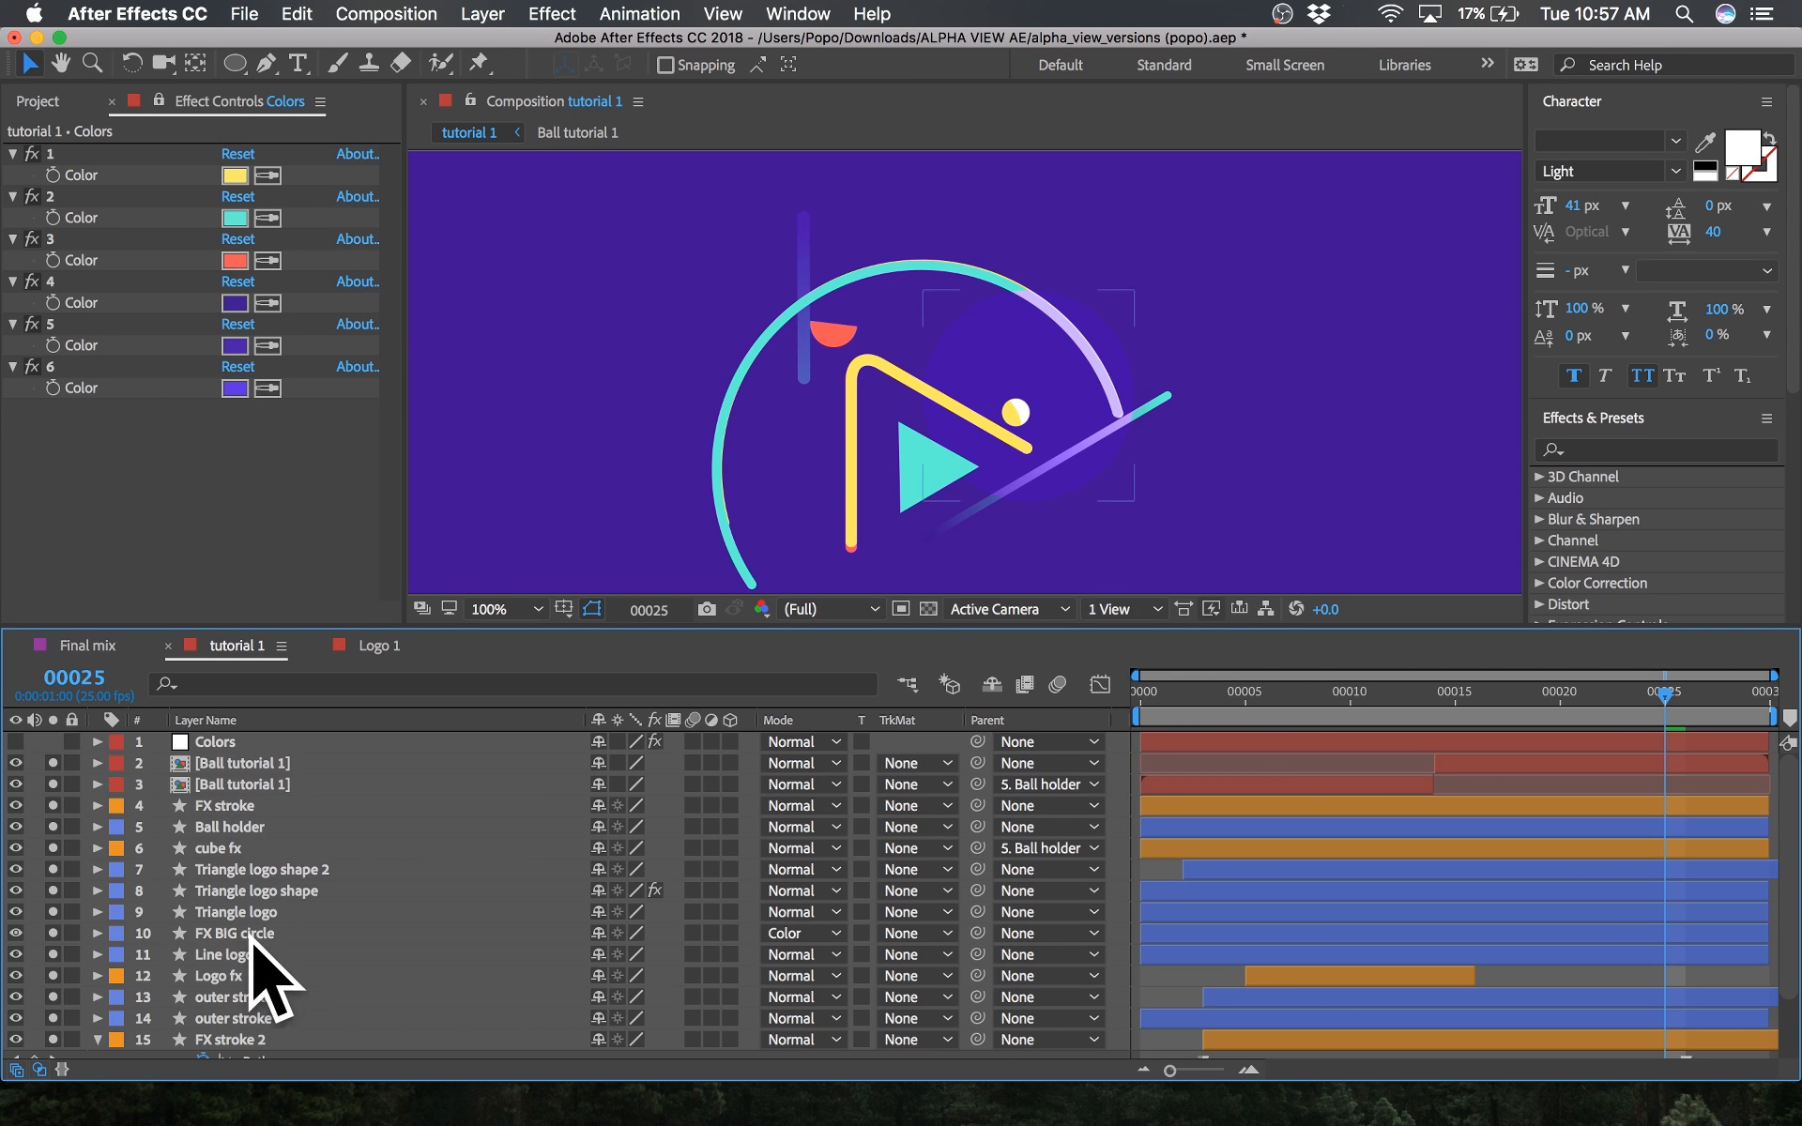
Step: Change the FX BIG circle layer's label color to Orange
left_click(134, 935)
left_click(114, 939)
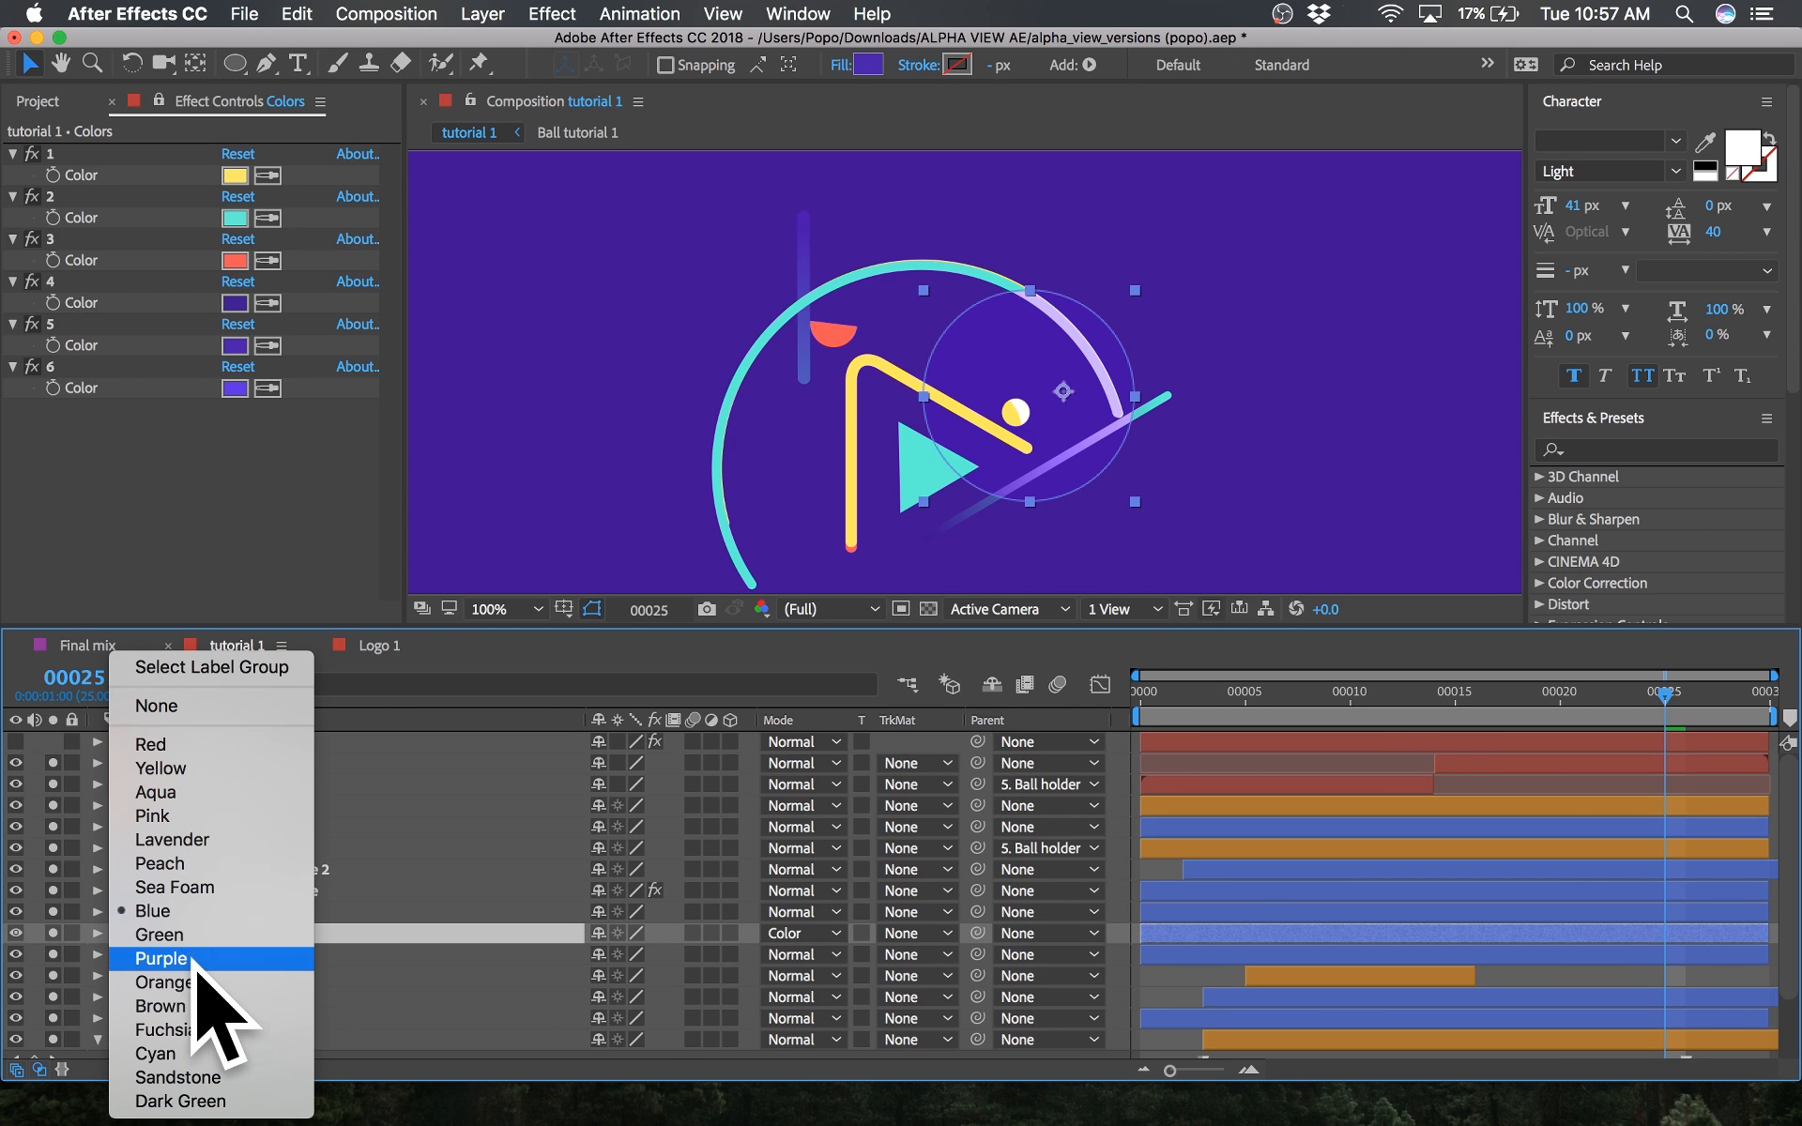
key("Return")
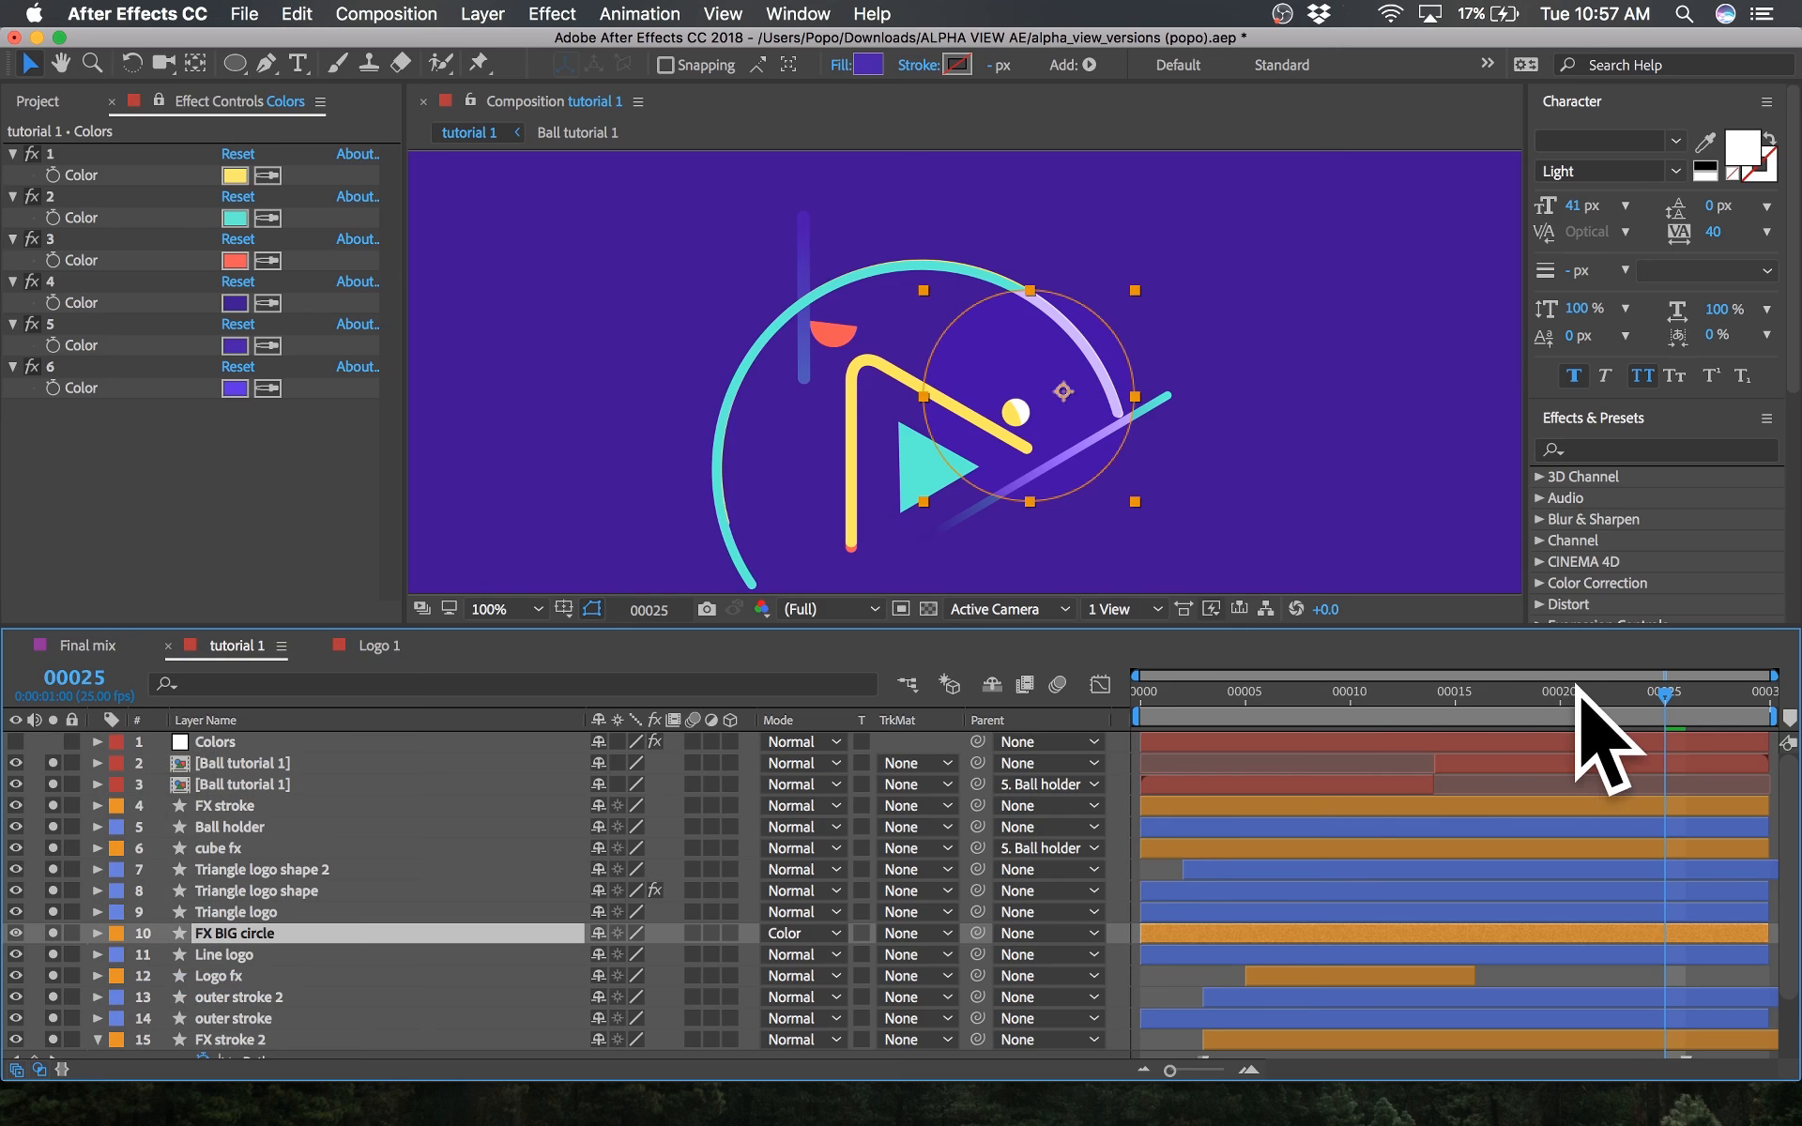
Step: Go to frame 0 and re-center FX BIG circle's anchor point in its layer content
left_click_drag(1569, 687, 1042, 718)
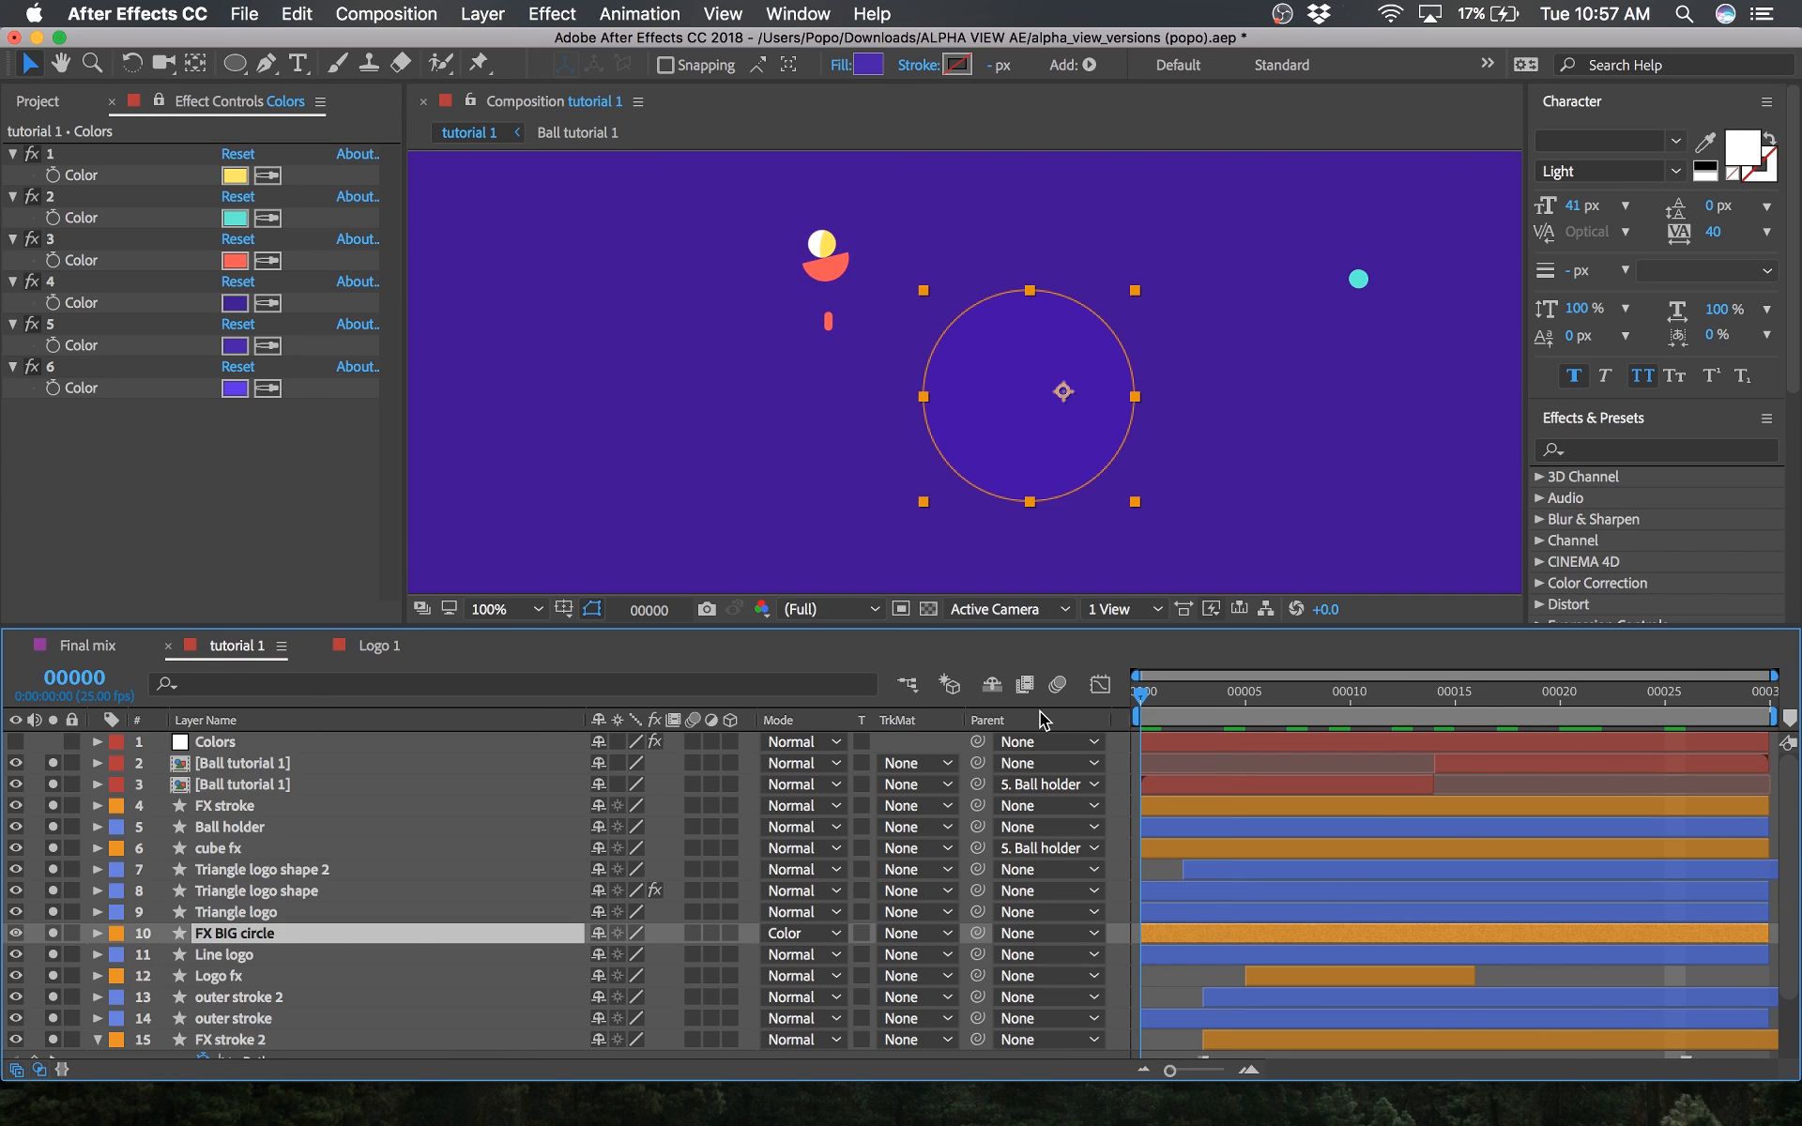
right_click(1197, 946)
mouse_move(1292, 291)
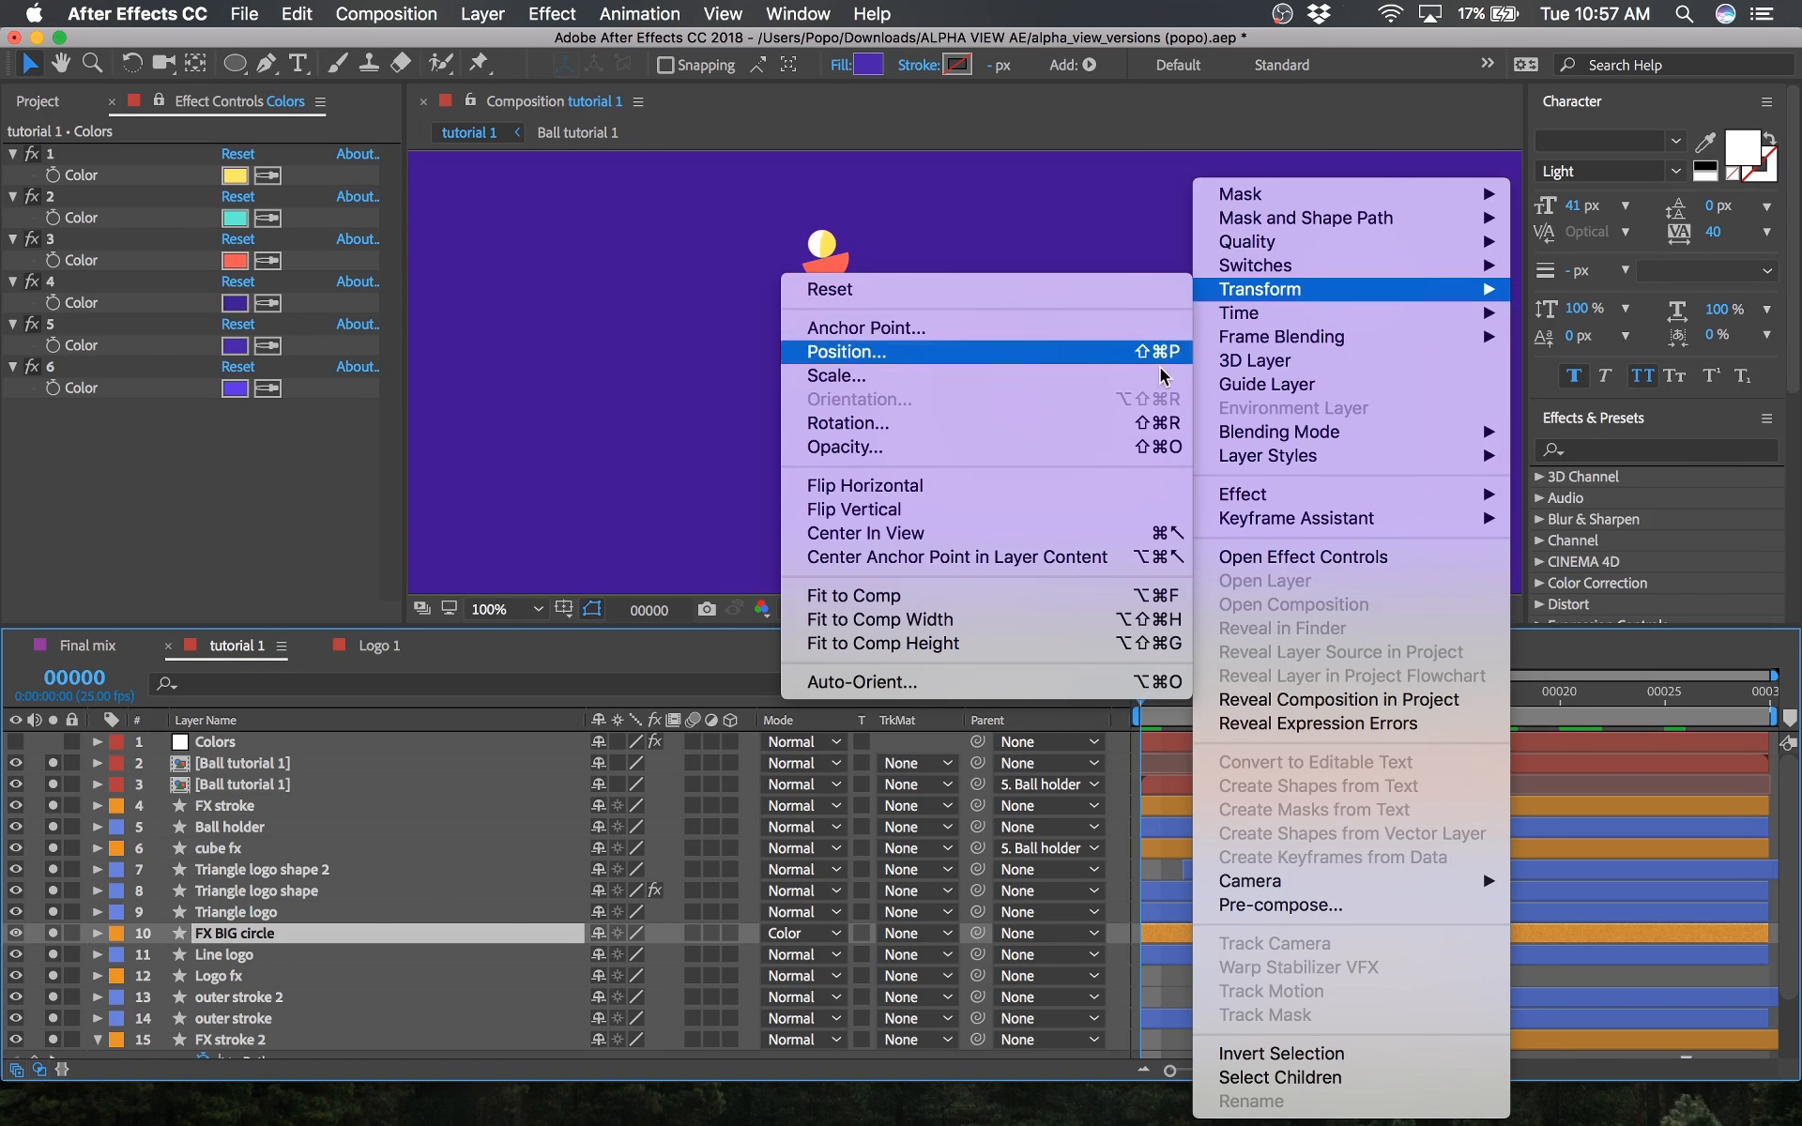
left_click(914, 566)
Step: Add Position and Scale keyframes to FX BIG circle at frames 0 and 25
key("s")
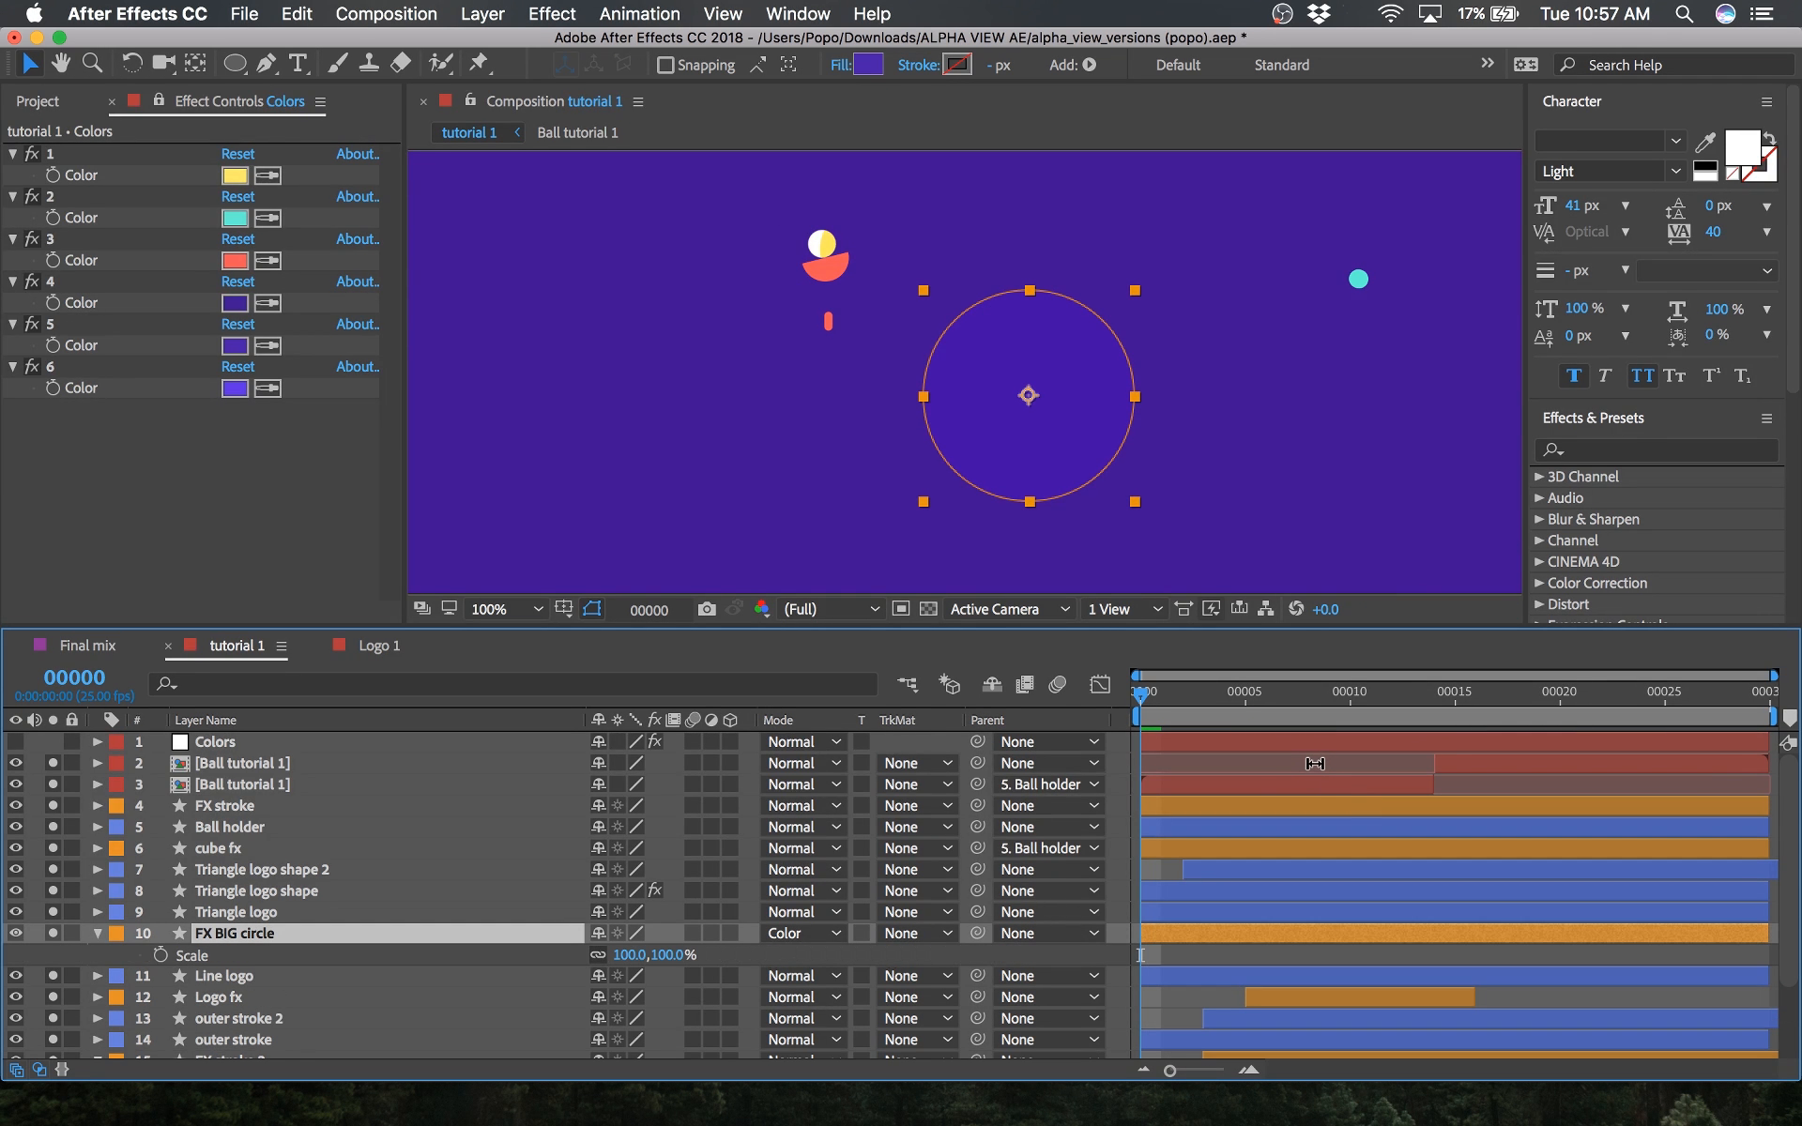
key("shift+p")
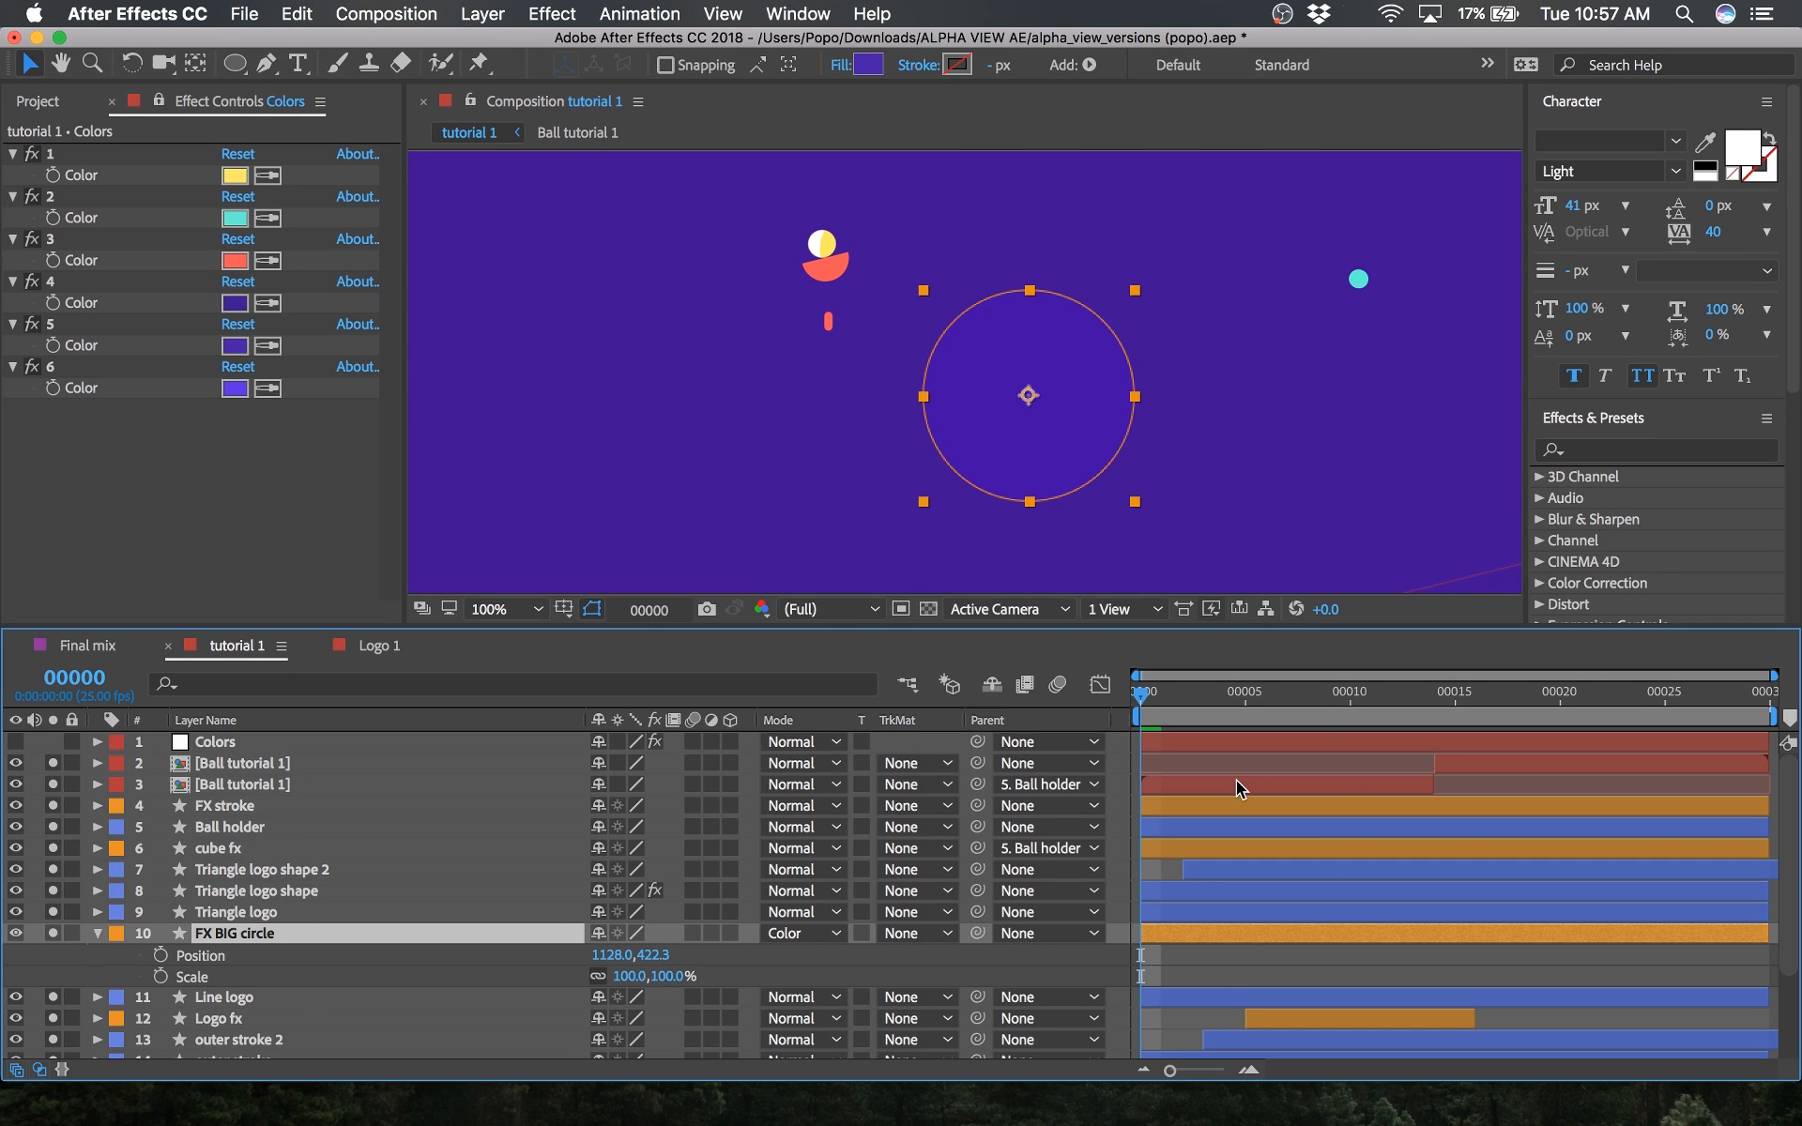
left_click(160, 954)
left_click(160, 976)
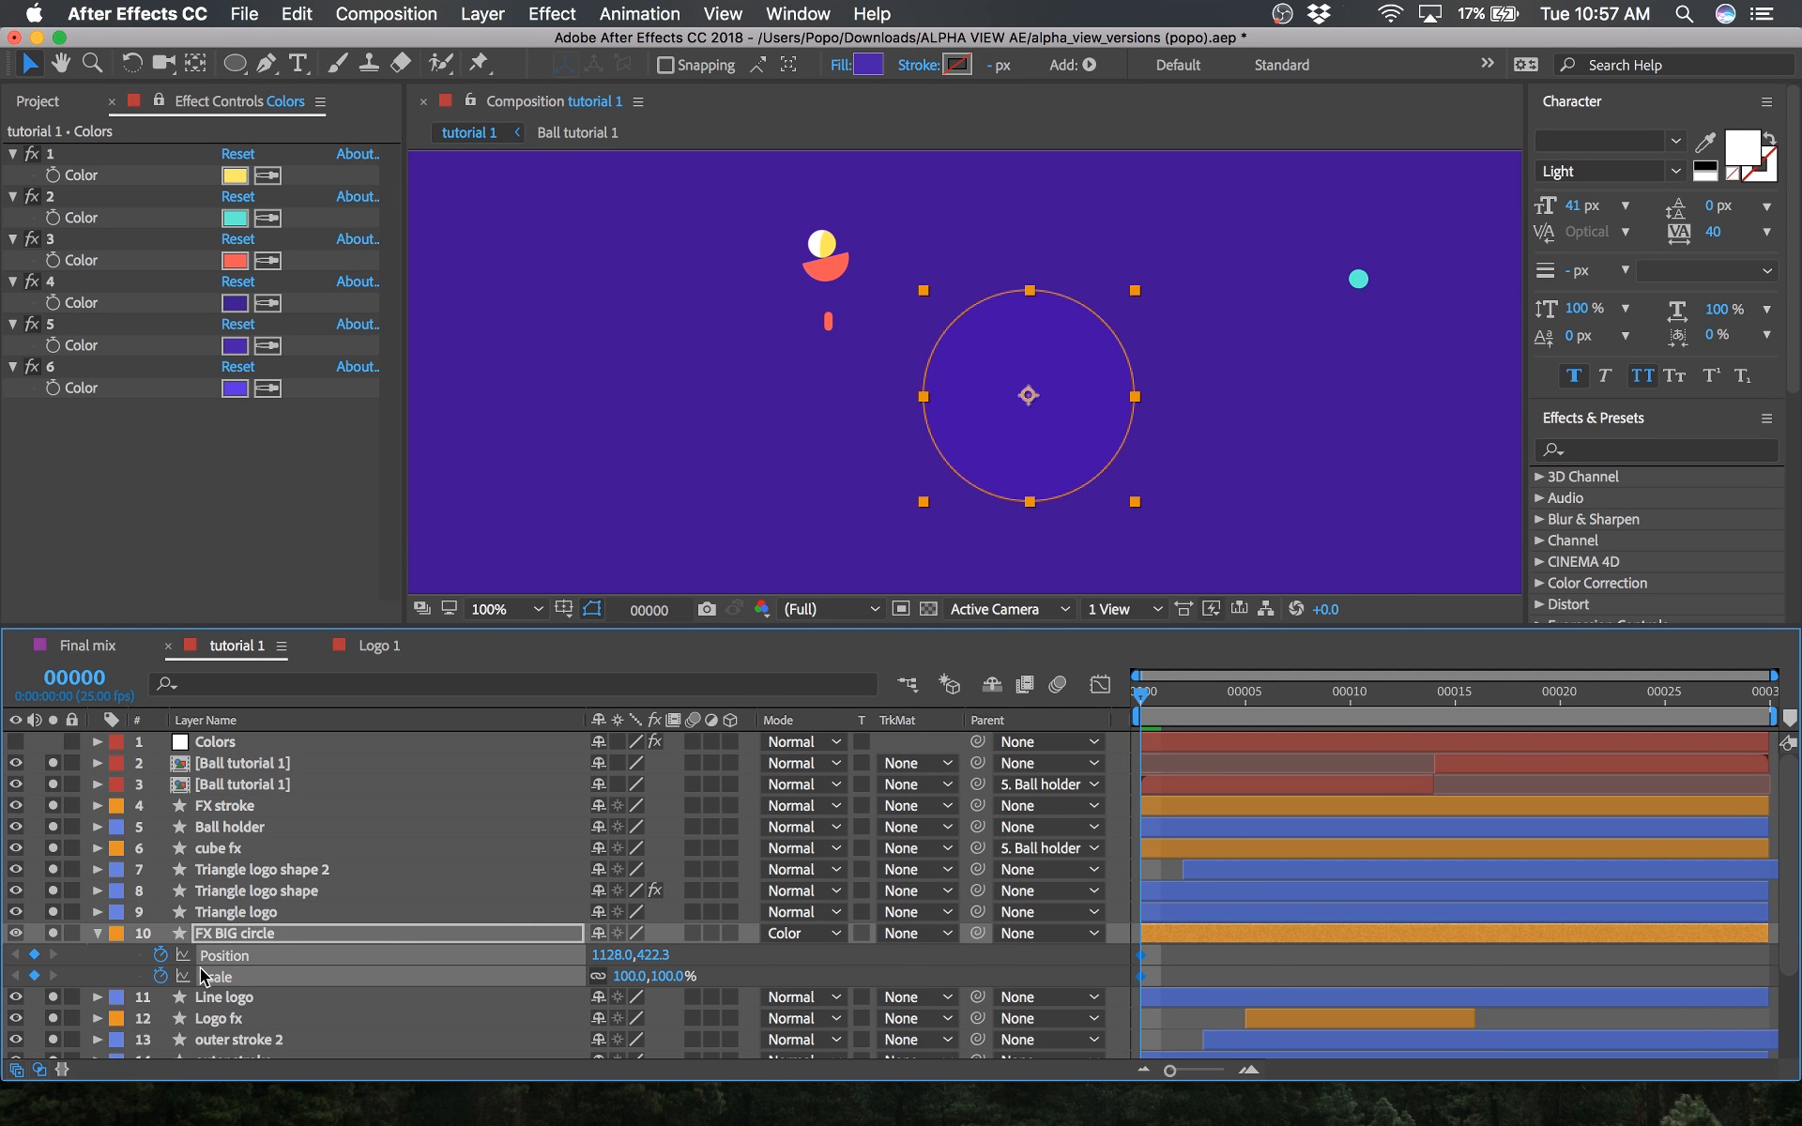
left_click_drag(1556, 700, 1666, 706)
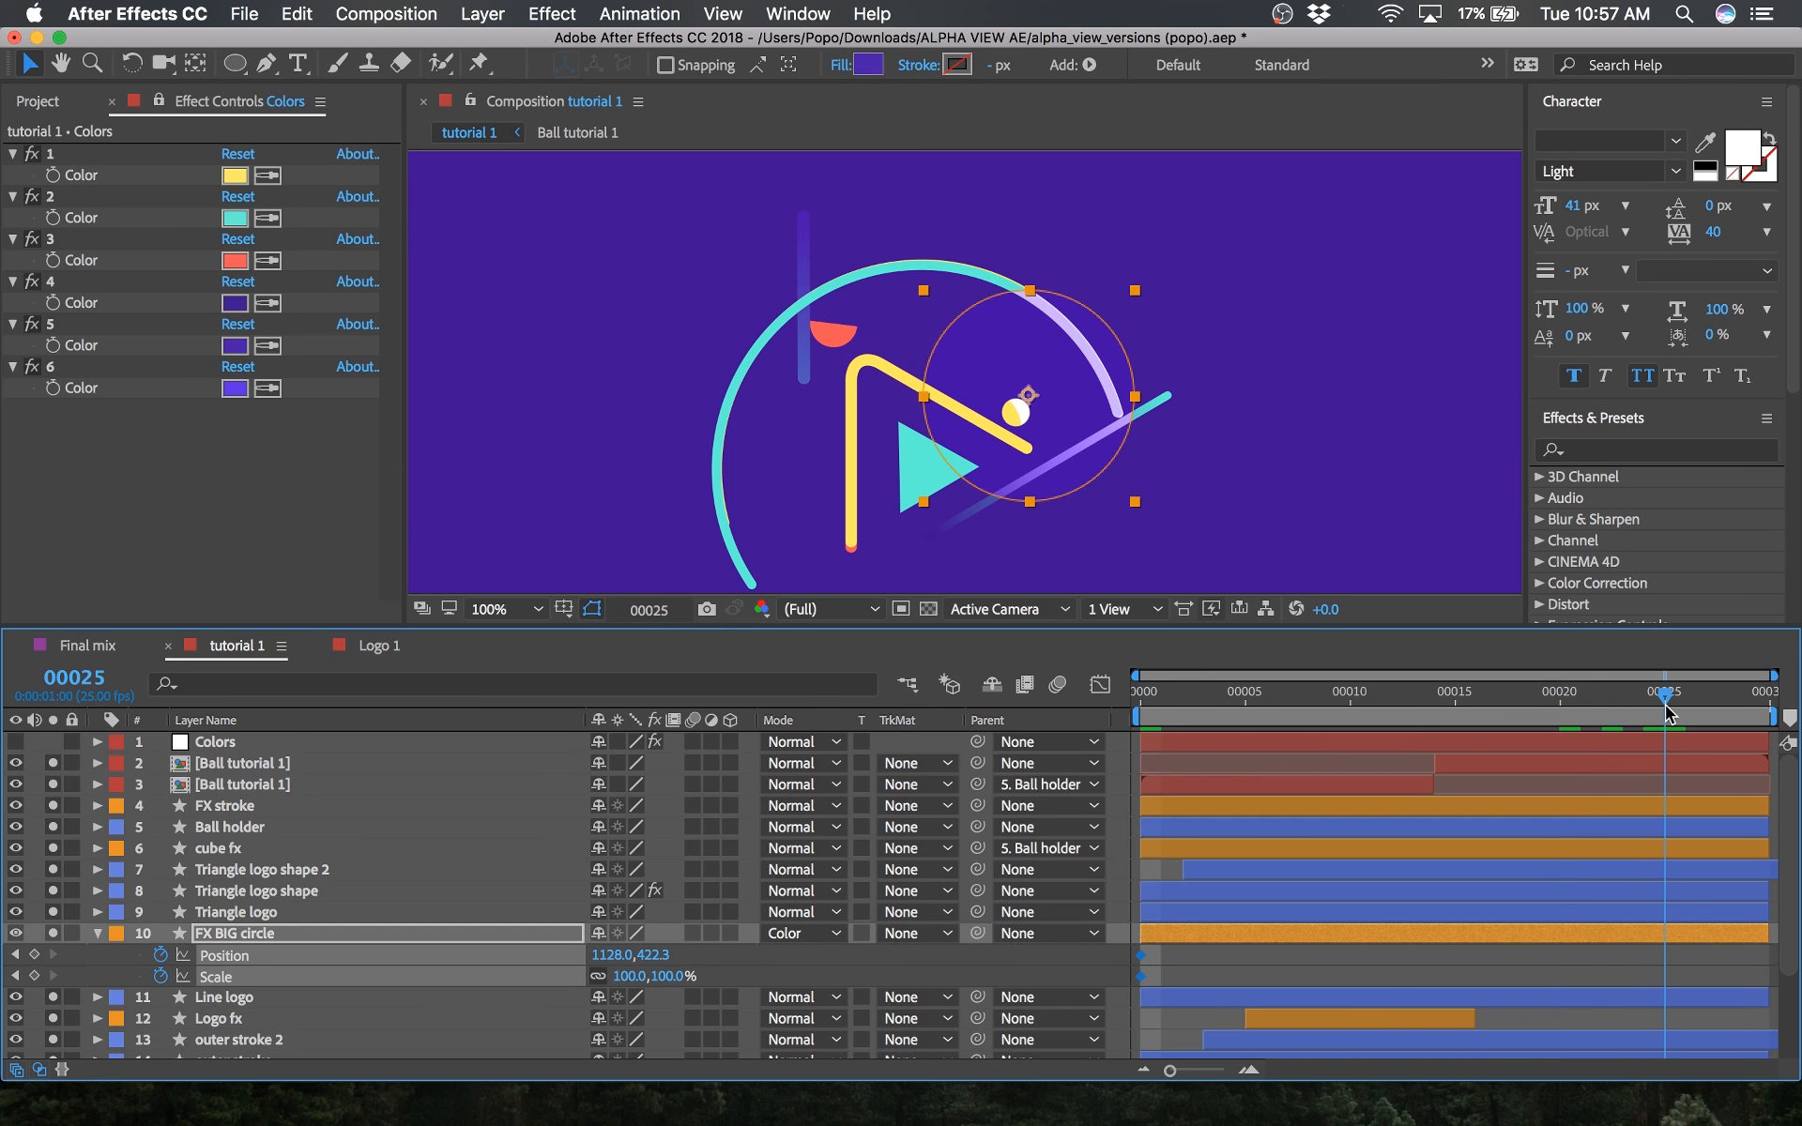
left_click(34, 955)
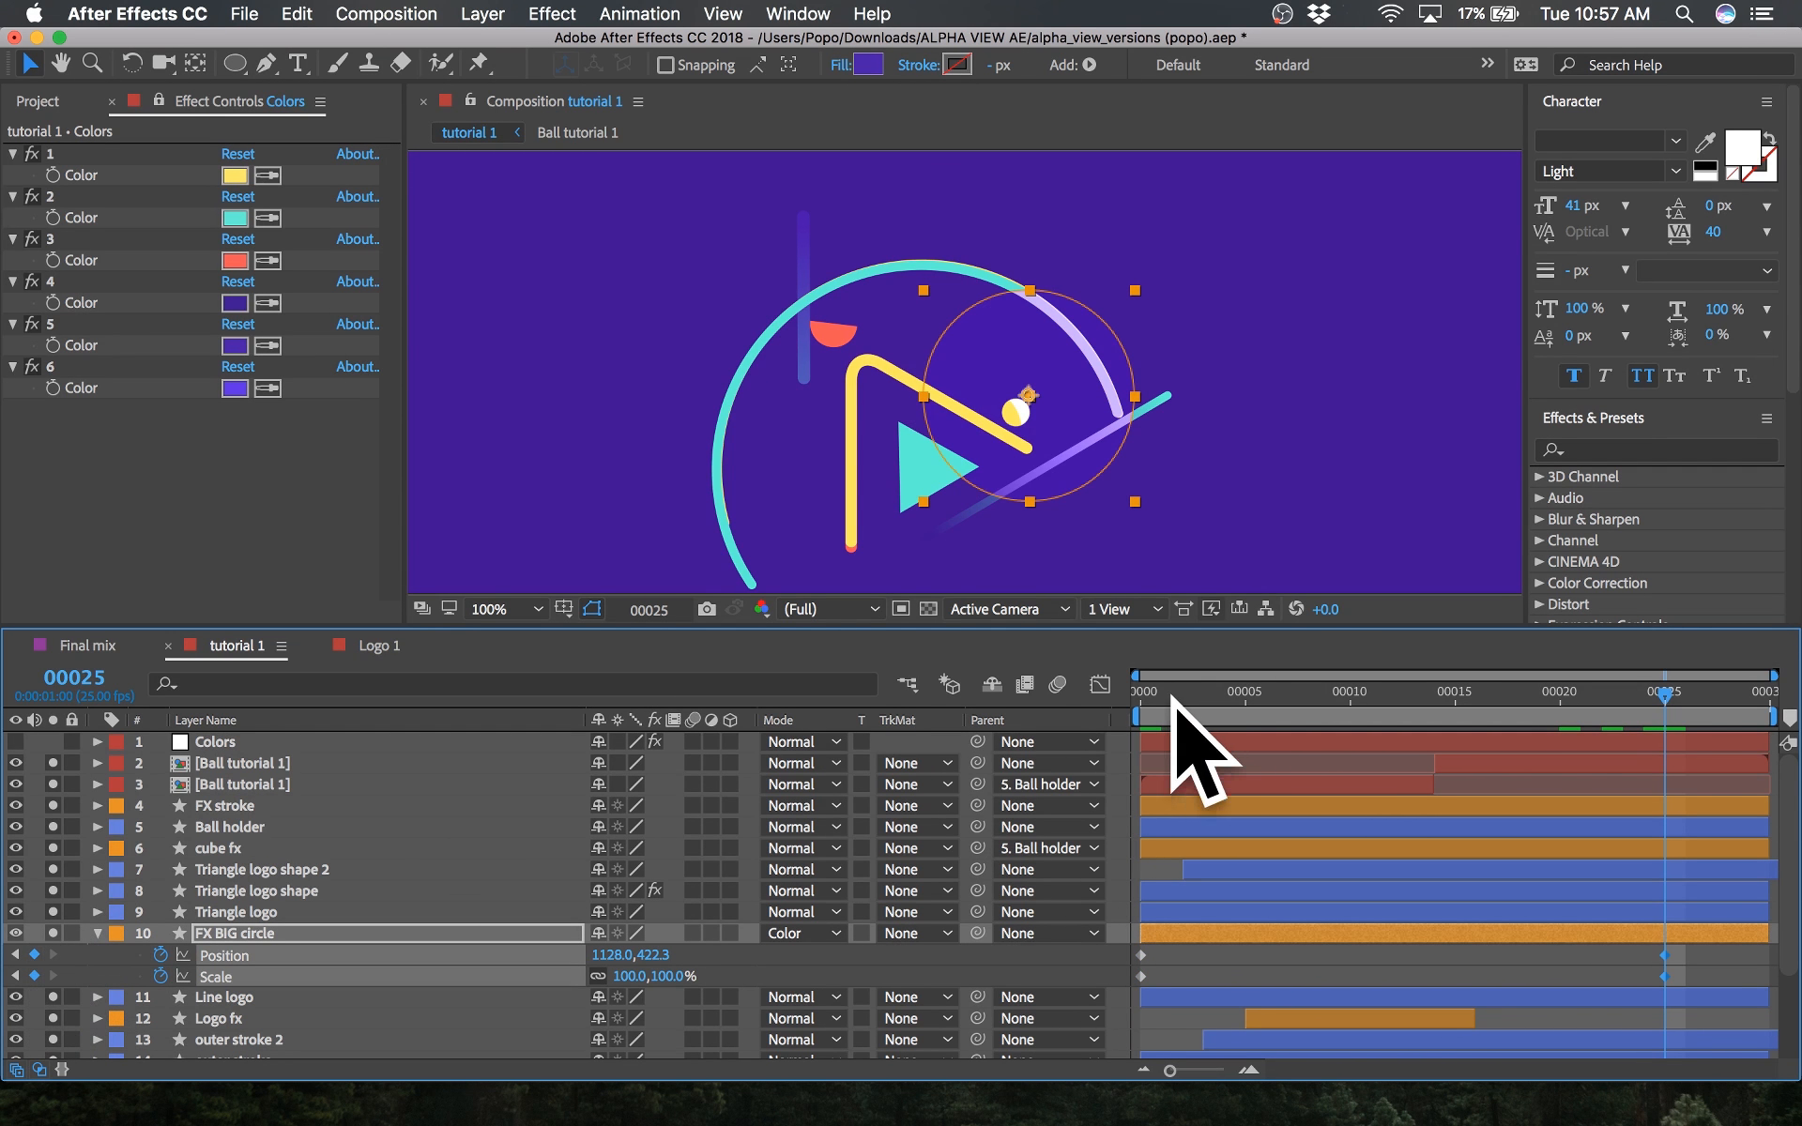
Step: At frame 0, move FX BIG circle to about 1360, 894 near the composition's lower edge and set its scale to 0%
left_click_drag(1179, 723, 1054, 757)
left_click_drag(1105, 491, 929, 392)
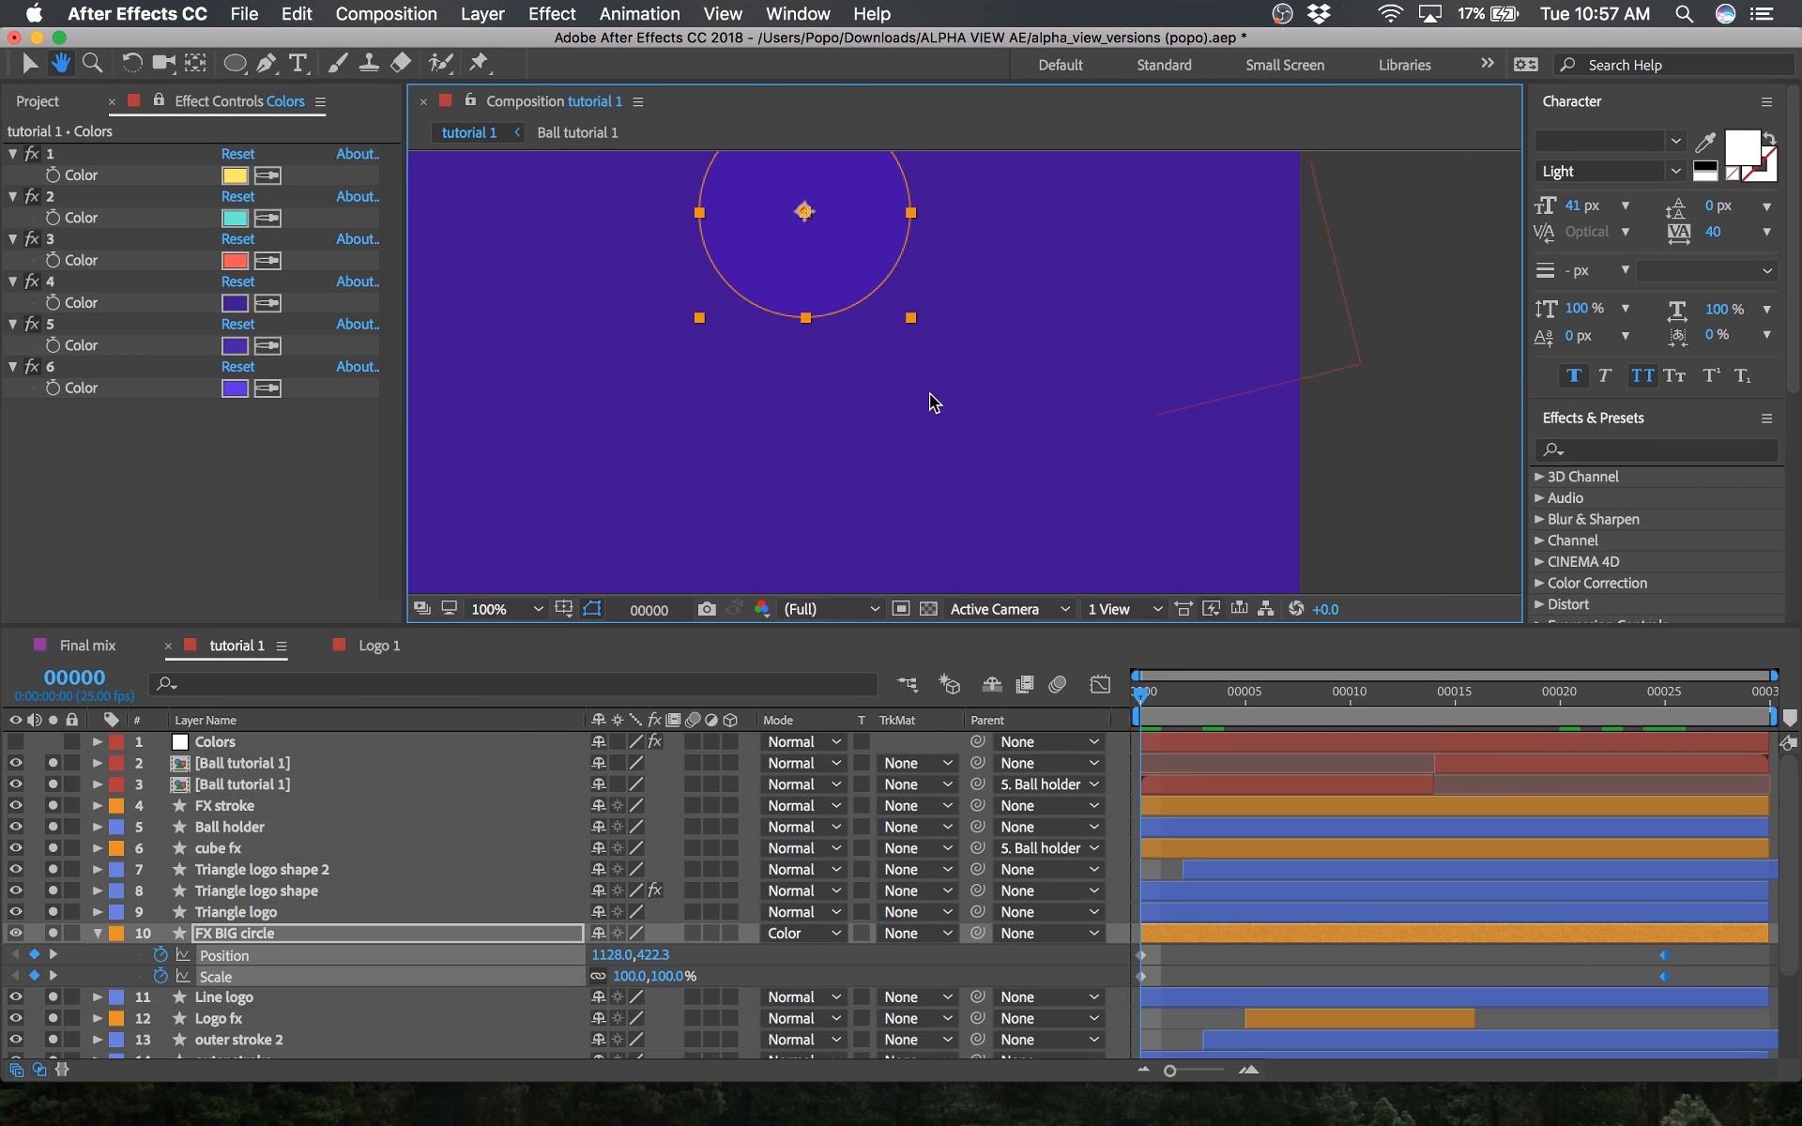
scroll(922, 390, "down", 2)
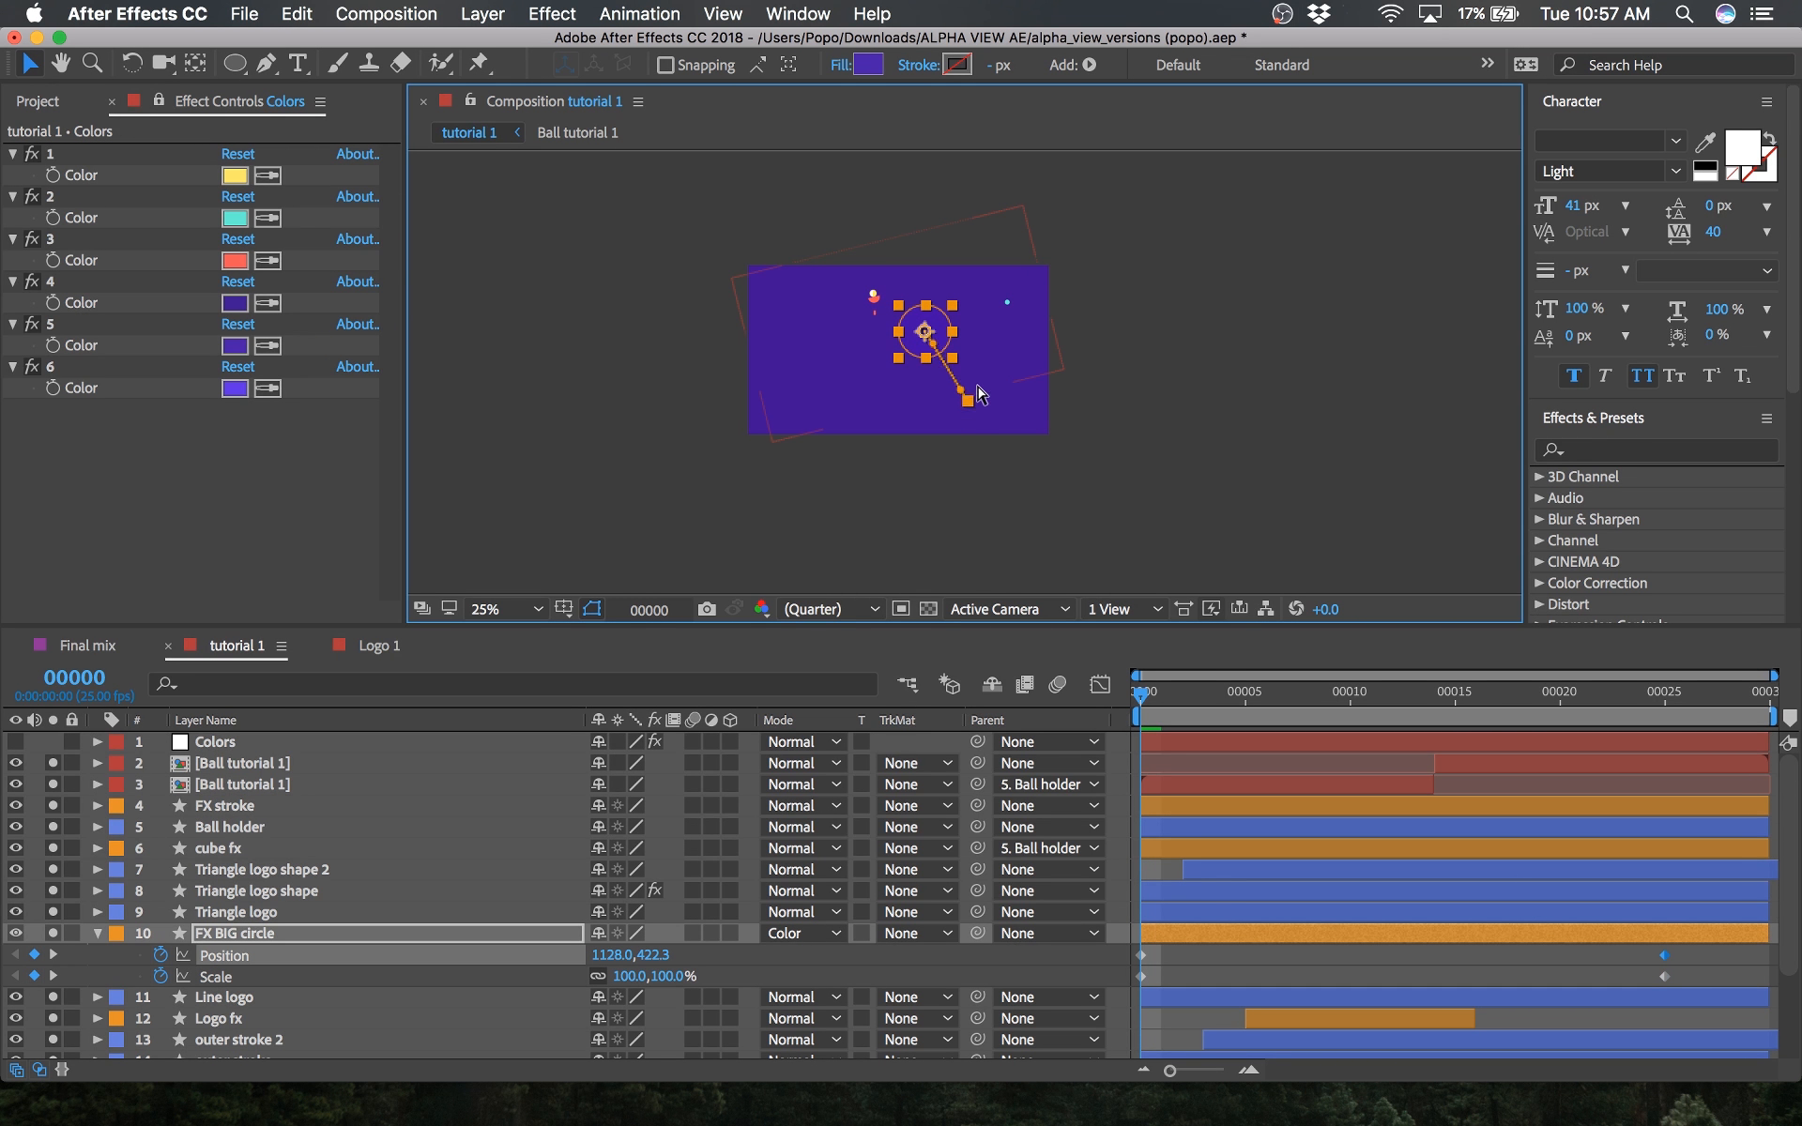
left_click_drag(944, 326, 979, 406)
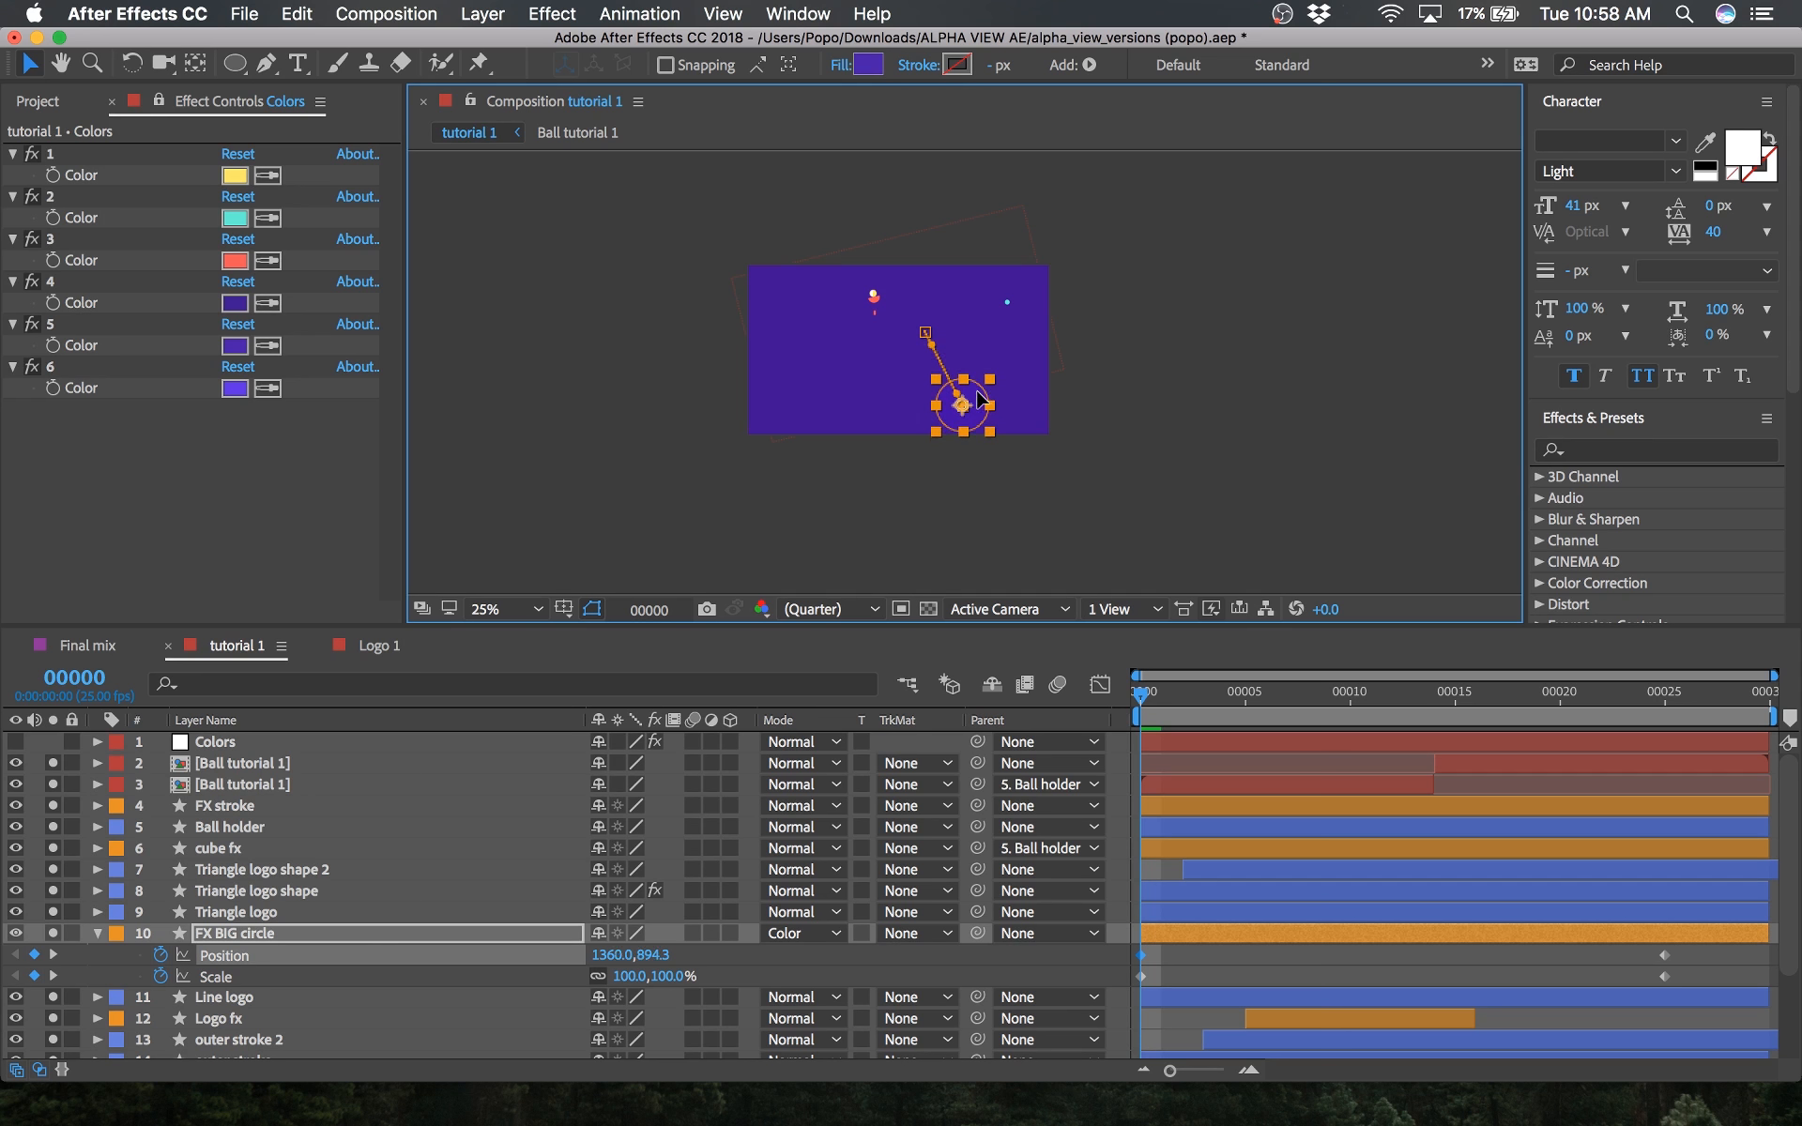
left_click(632, 976)
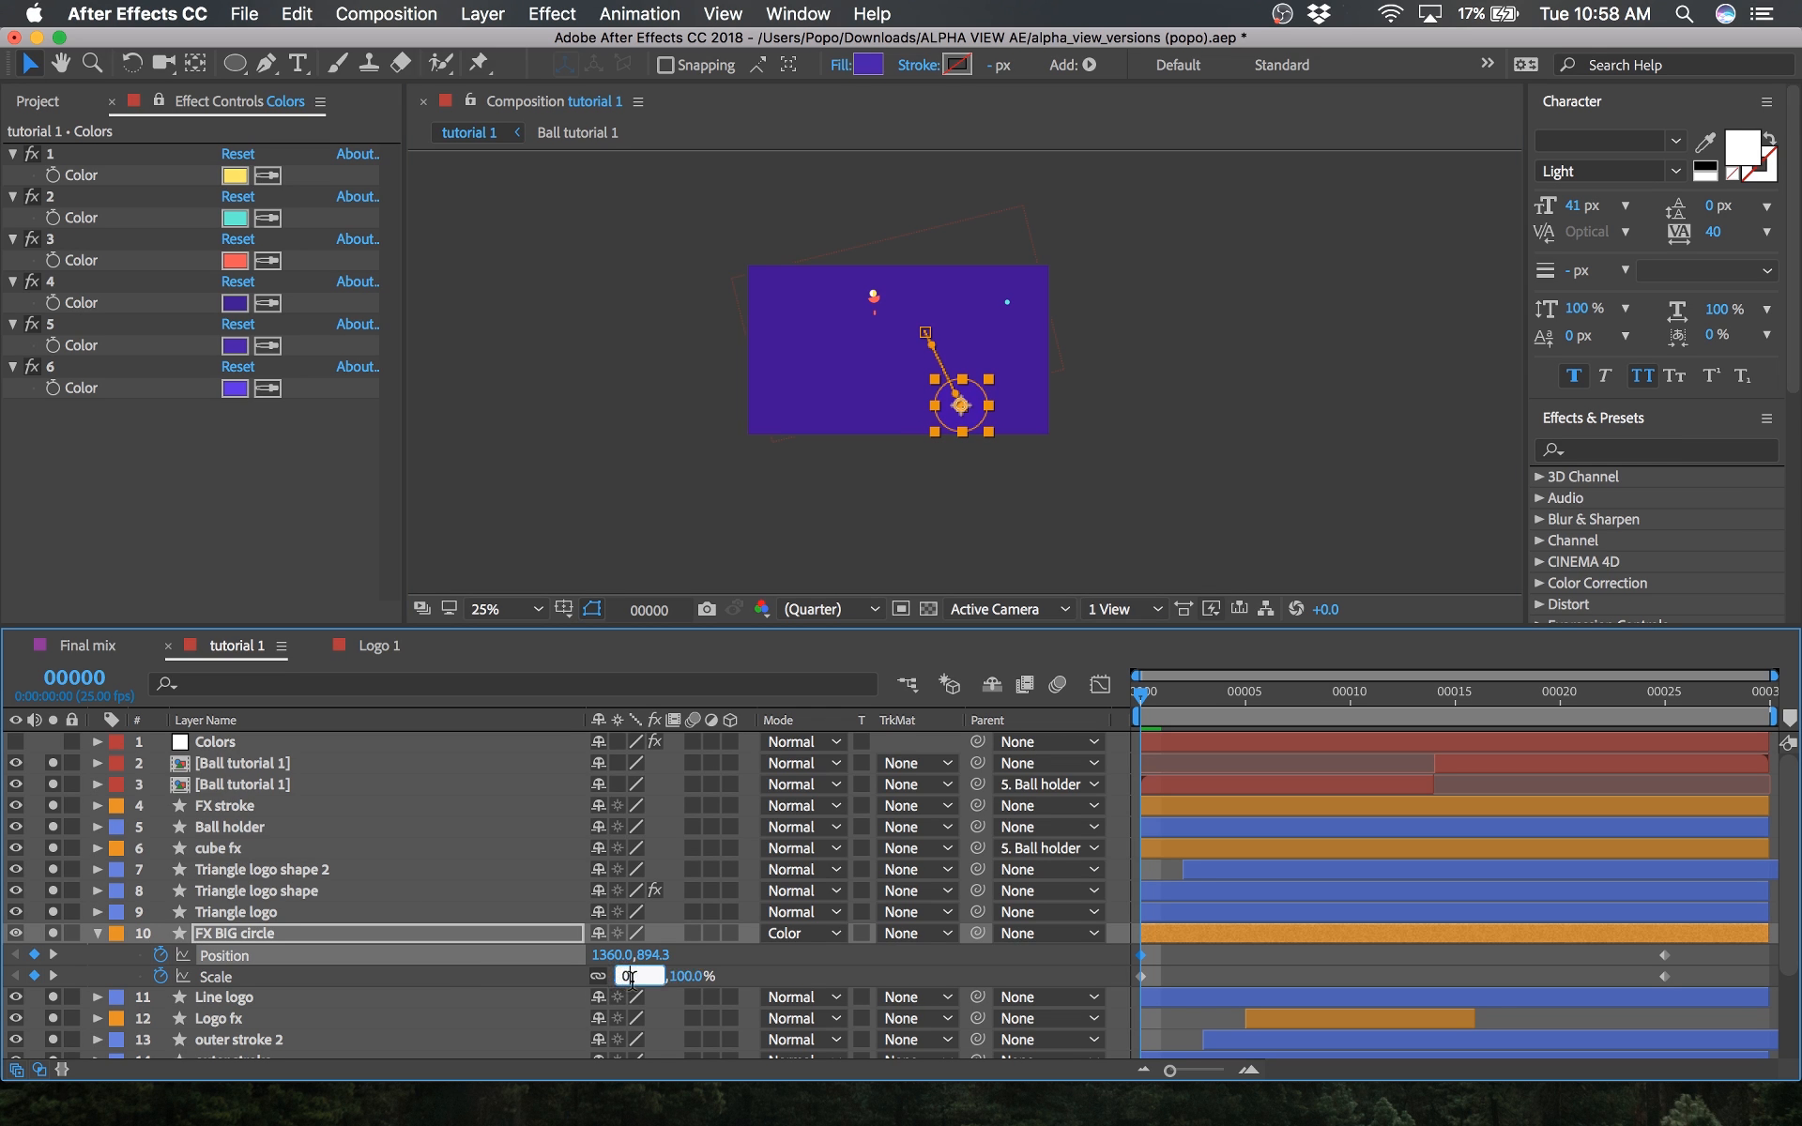
key("Return")
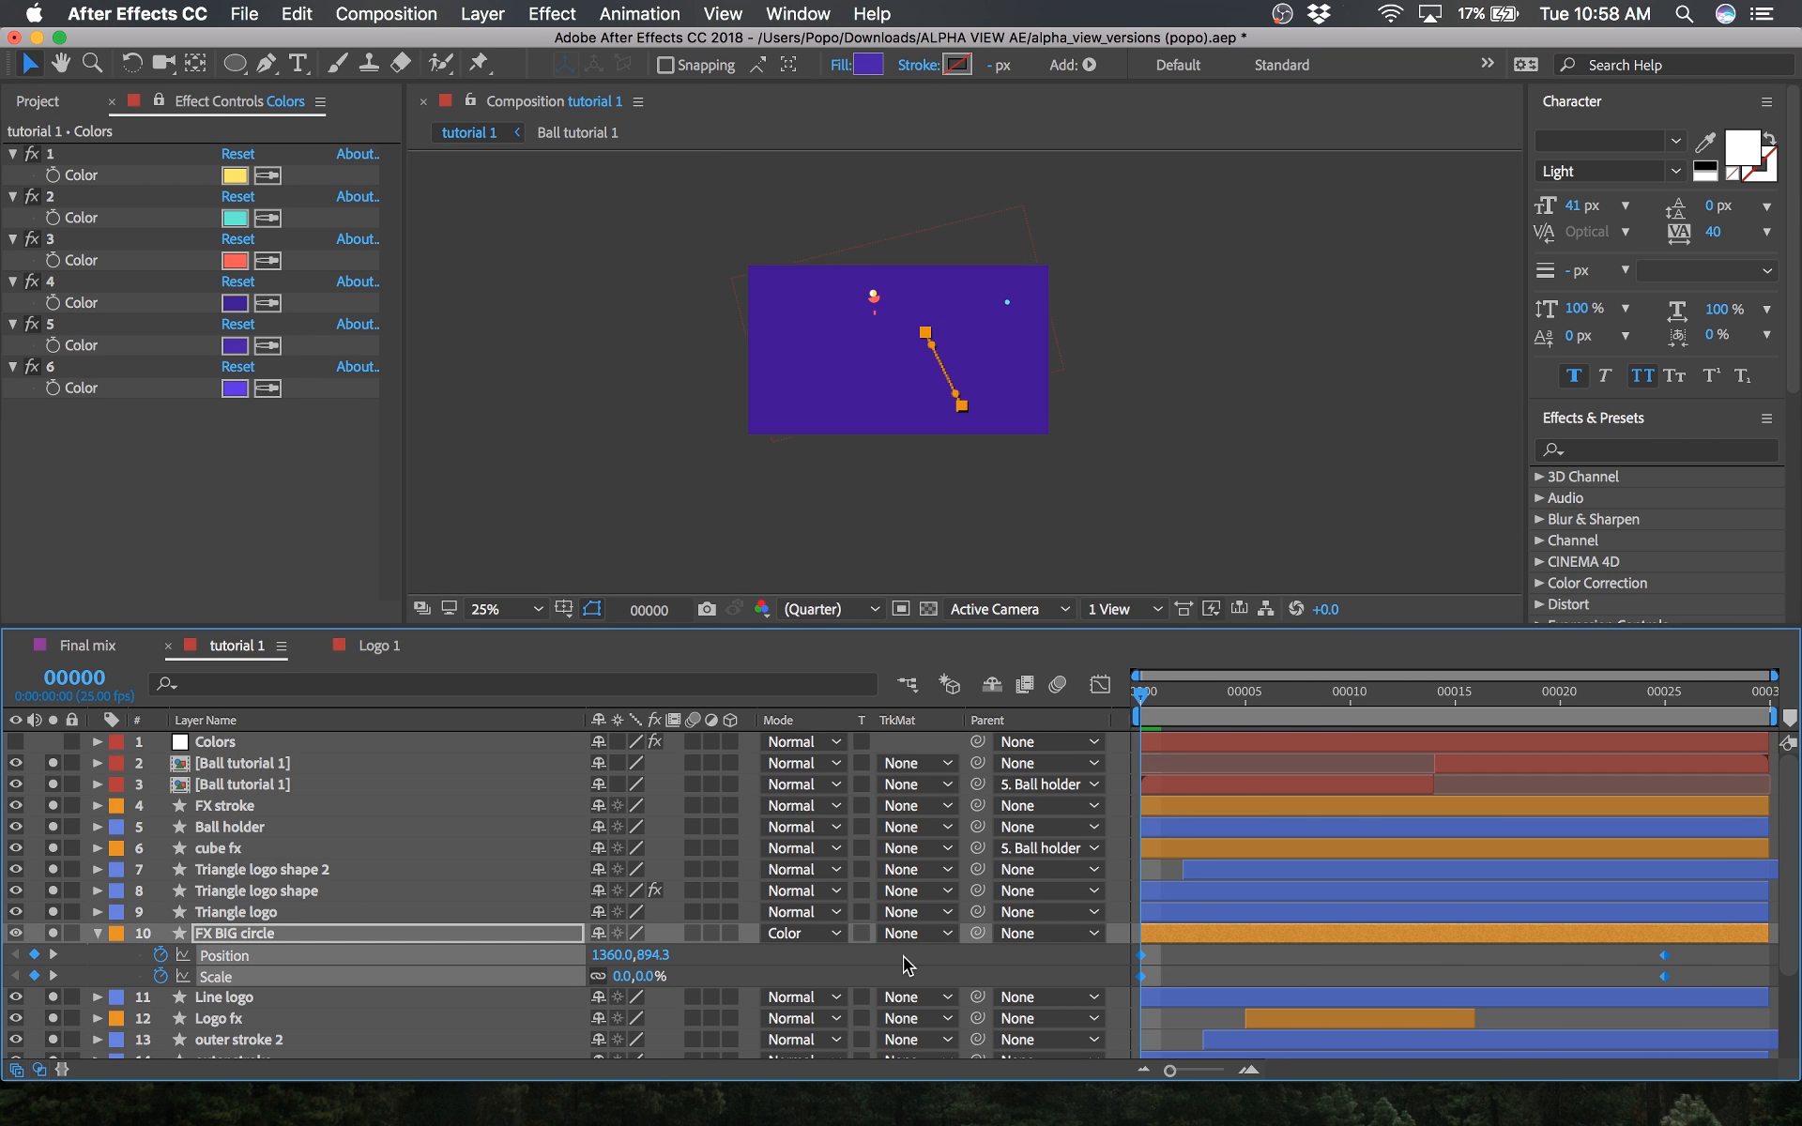
Step: Shape FX BIG circle's Position and Scale speed curves to peak near frame 5 and ease out slowly toward frame 25
left_click(1100, 684)
left_click_drag(1703, 917, 1402, 996)
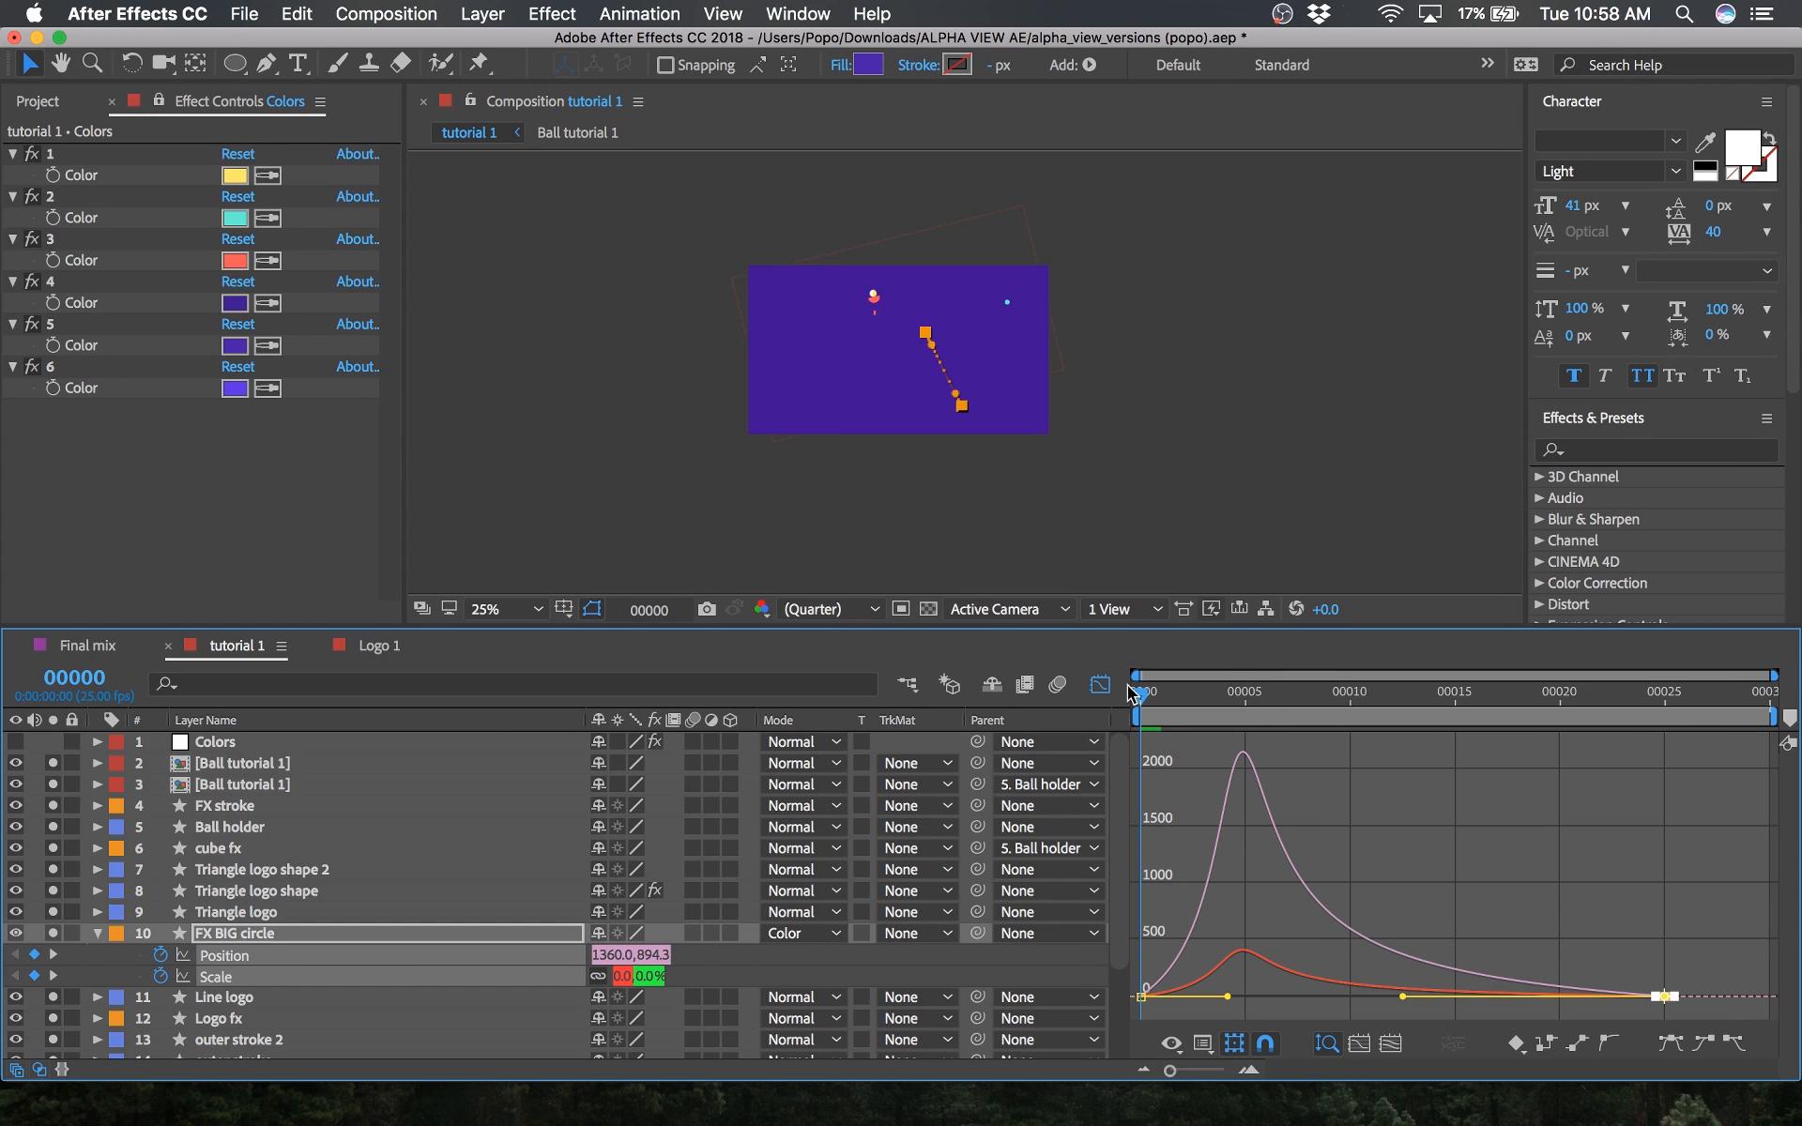
key("F4")
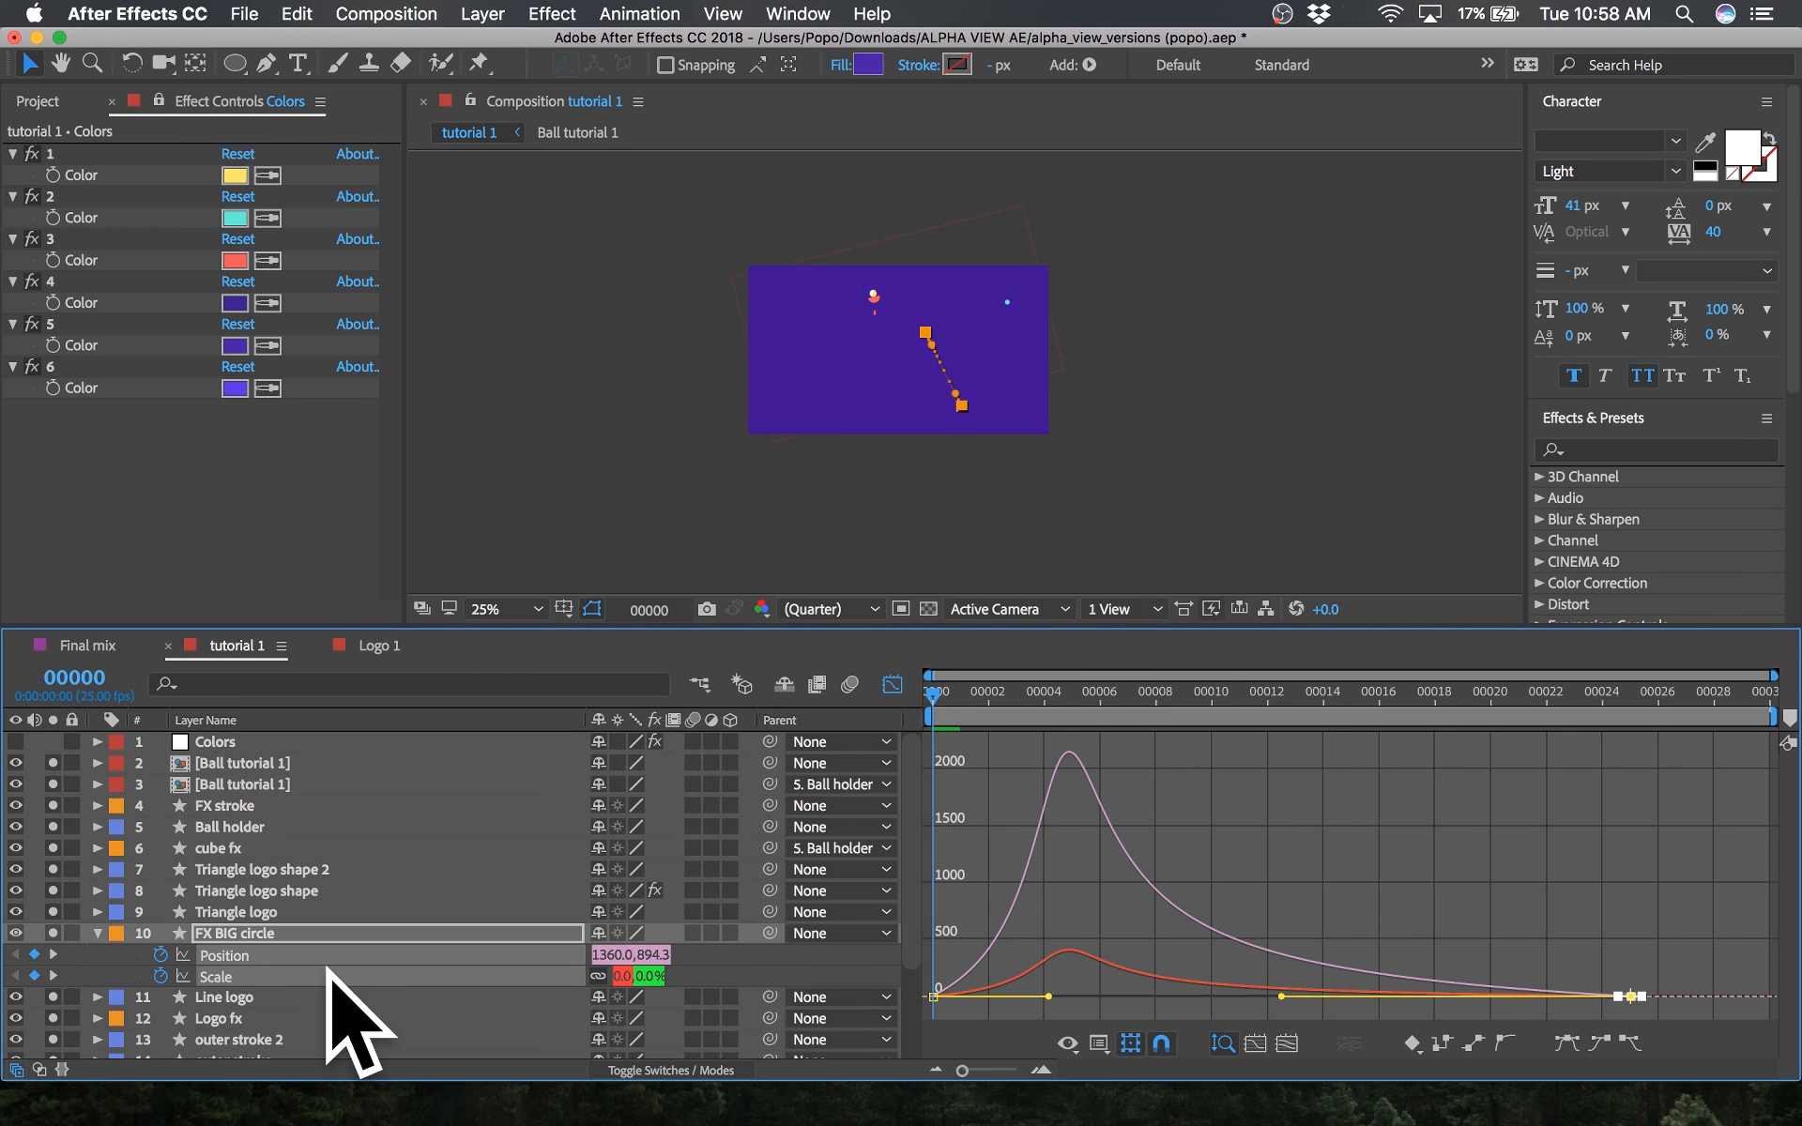
left_click(892, 684)
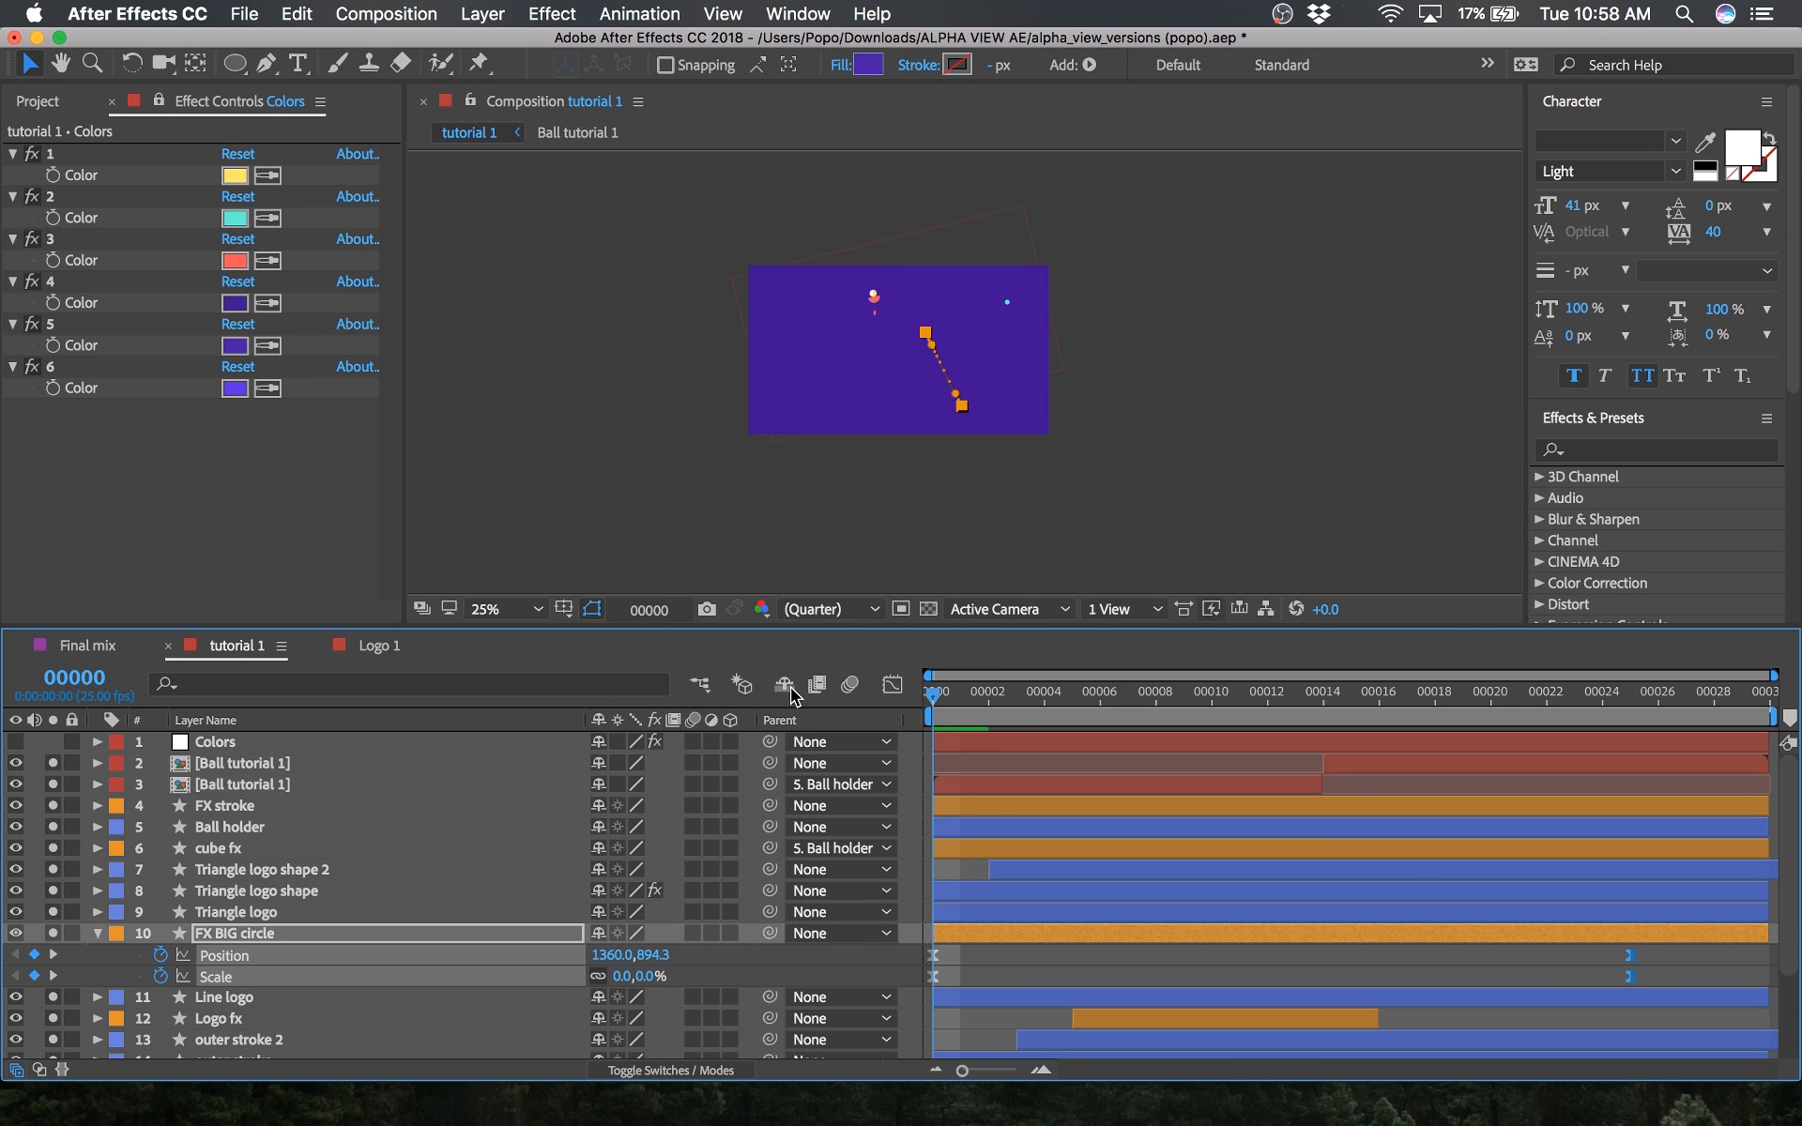
Step: Preview the big circle's animation from the first frame with the composition fitted to the viewer, and save the project
key("space")
scroll(955, 459, "down", 1)
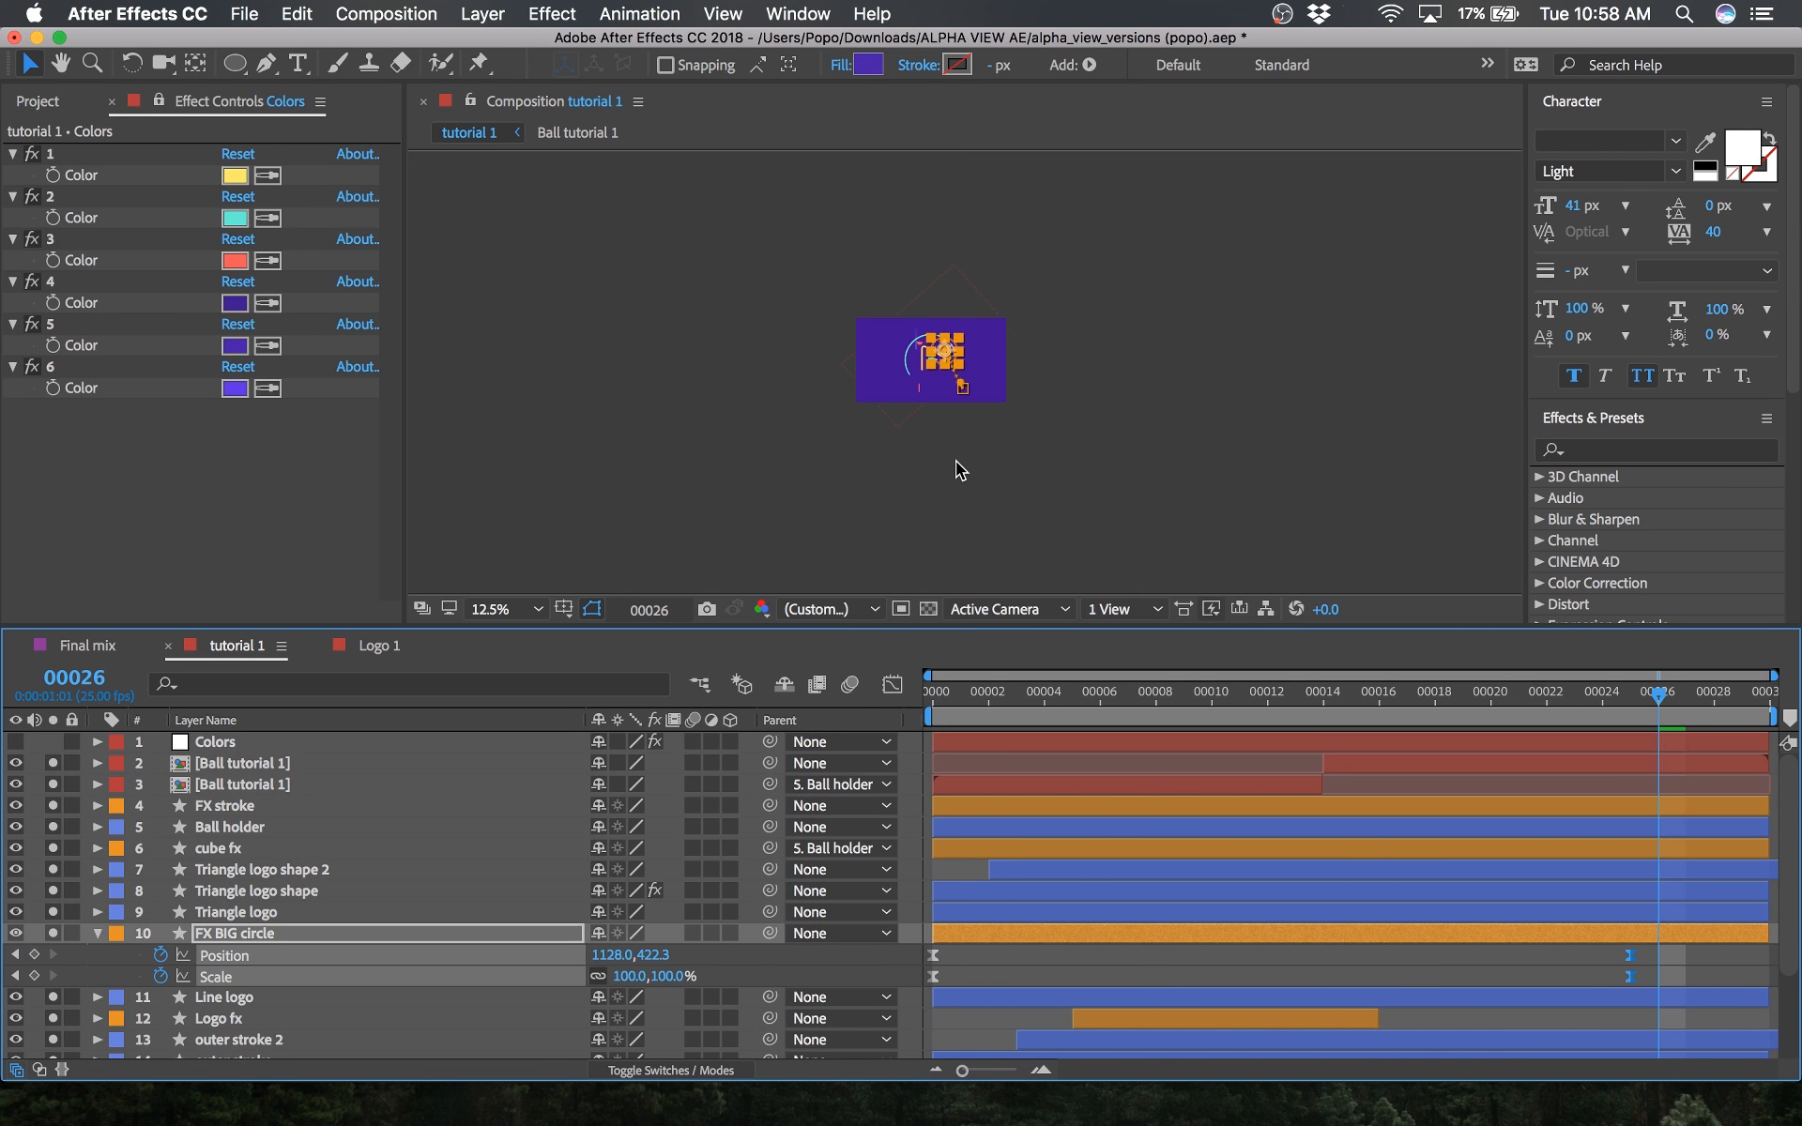
scroll(955, 460, "up", 2)
left_click_drag(920, 365, 998, 430)
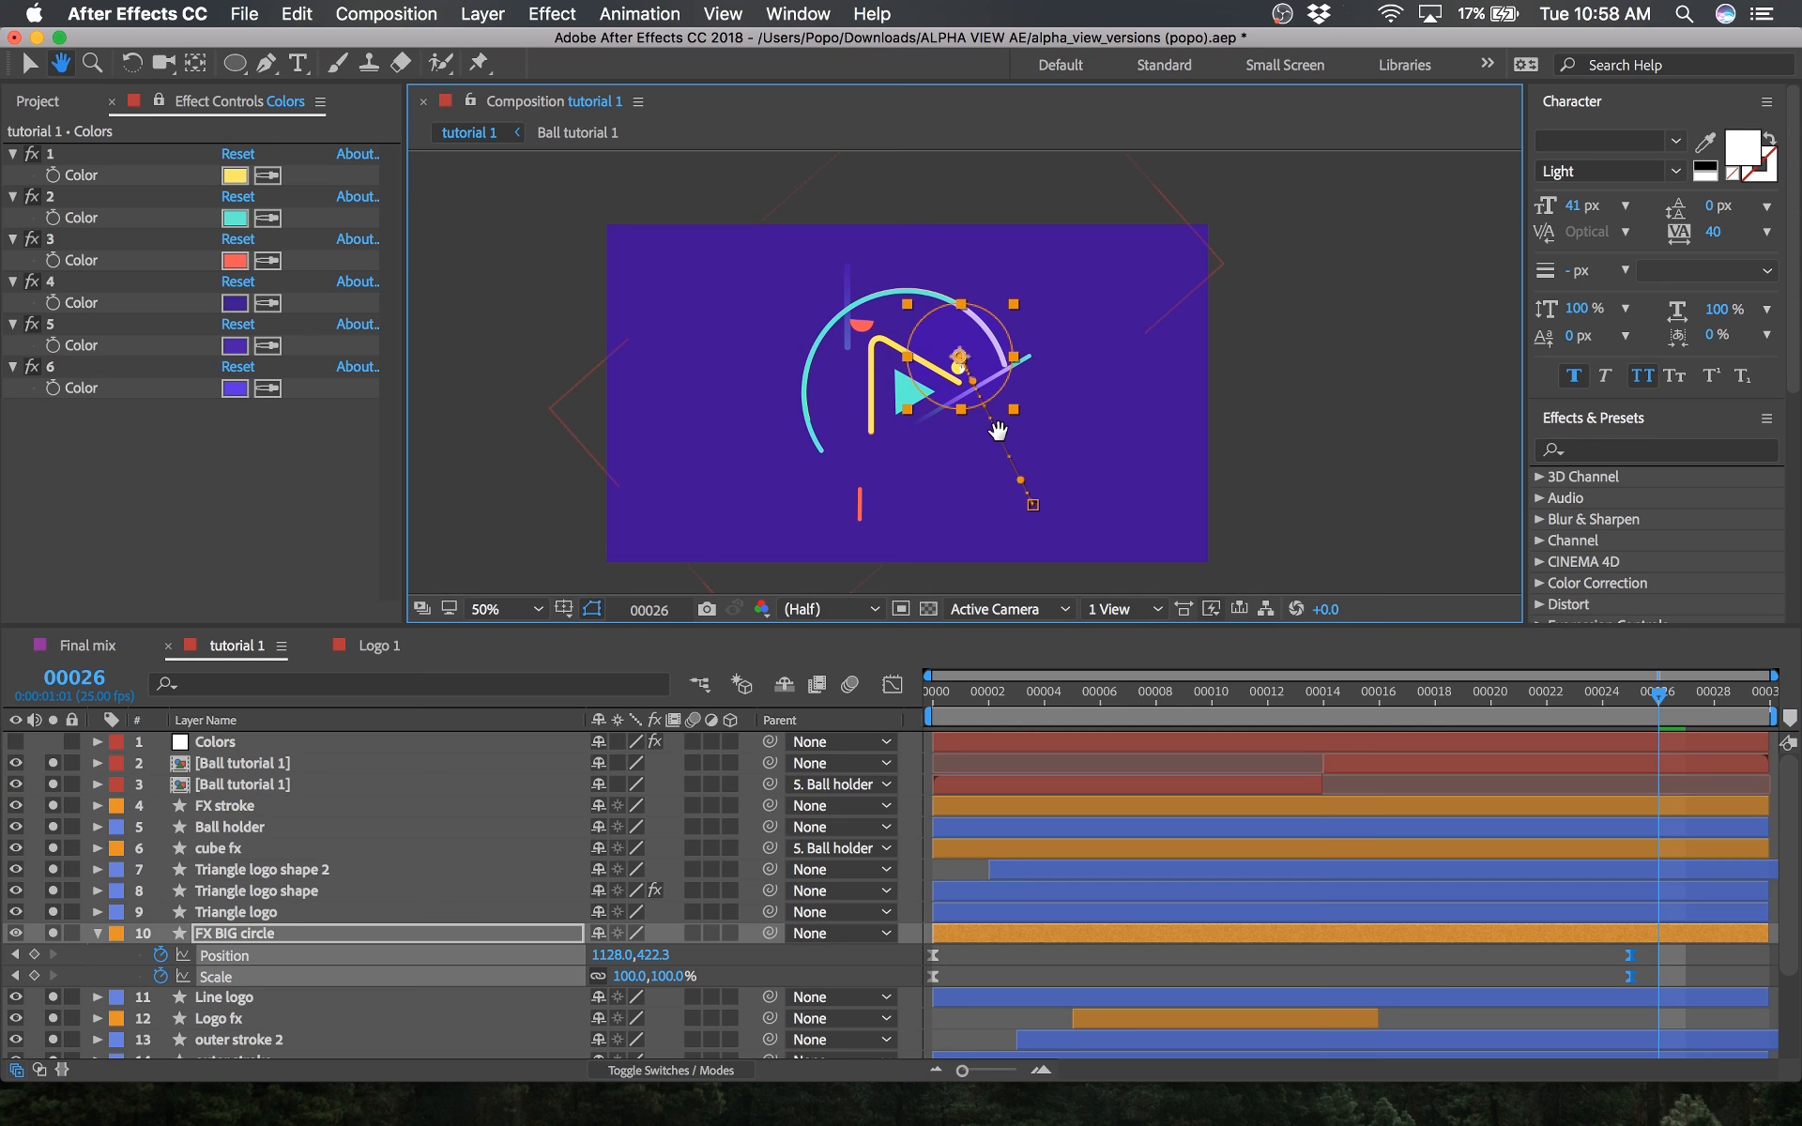
left_click(504, 608)
left_click(514, 648)
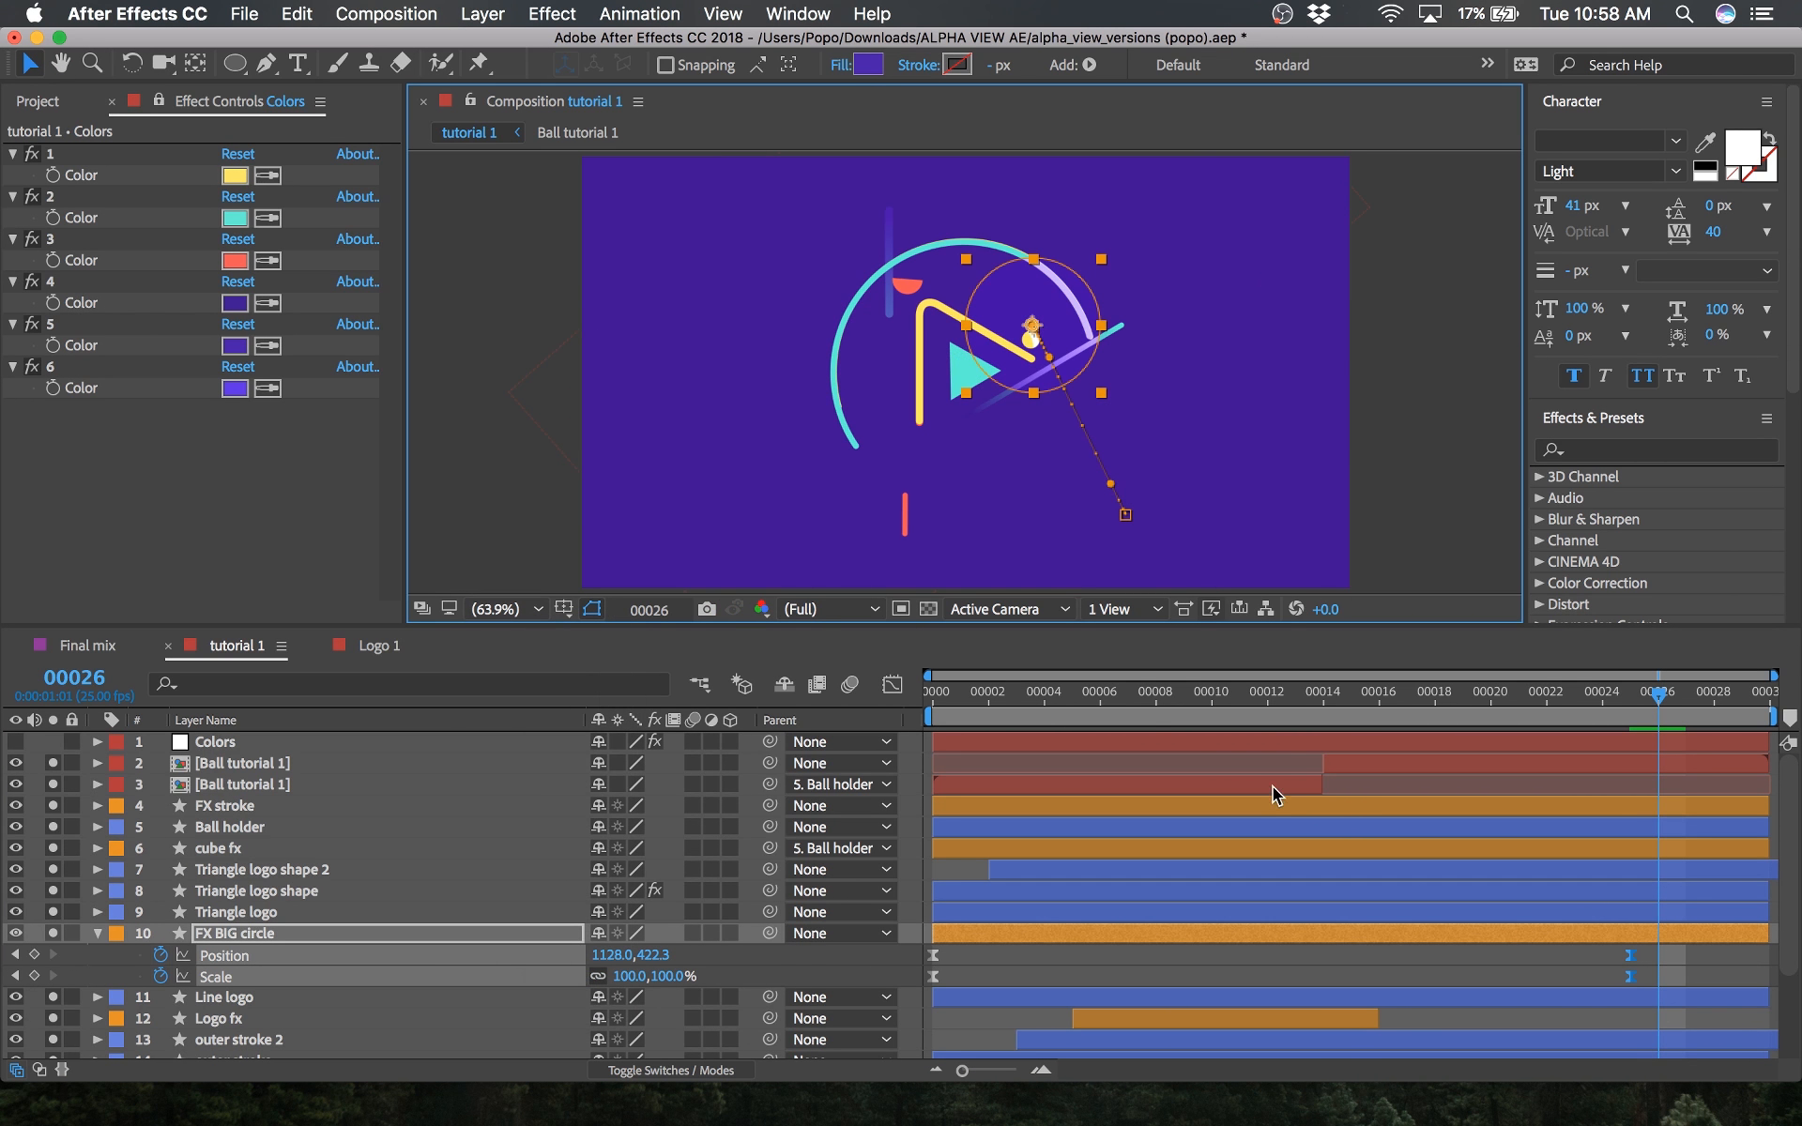
left_click(941, 696)
key("space")
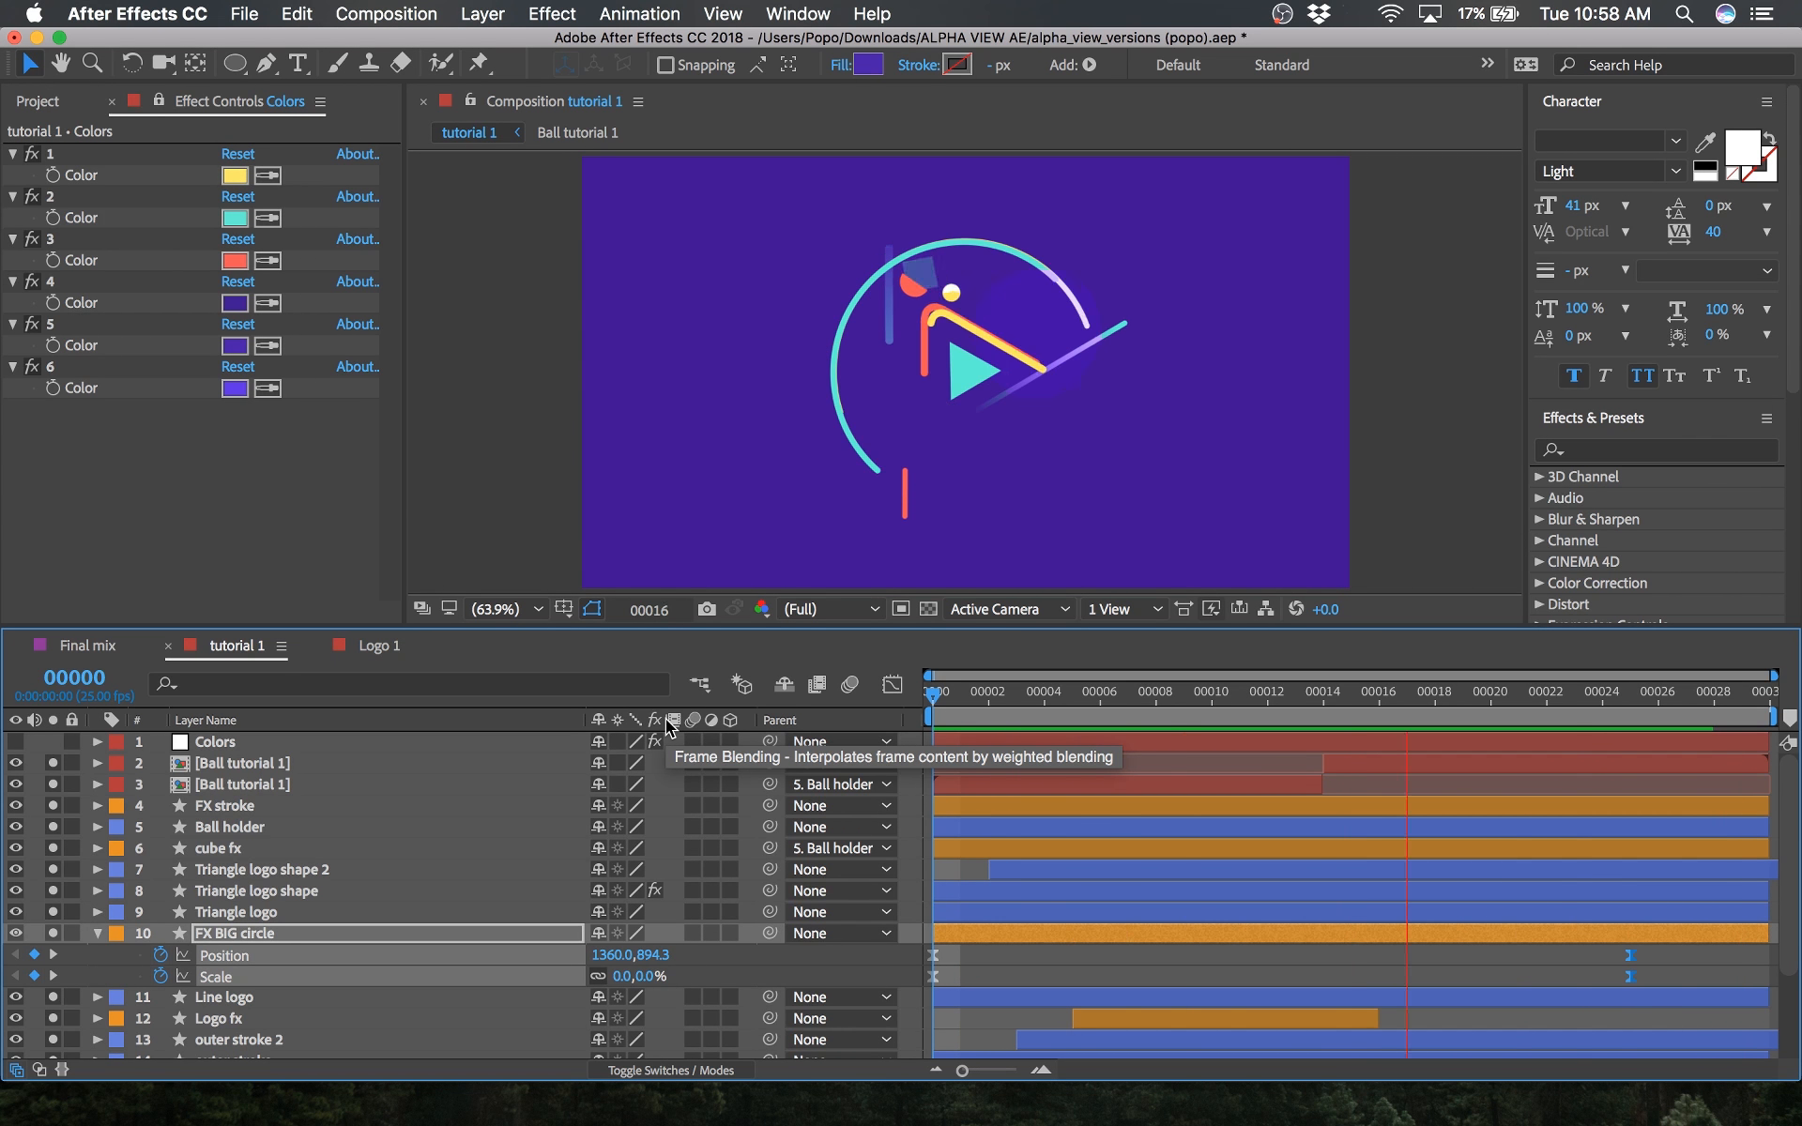
key("space")
key("super+s")
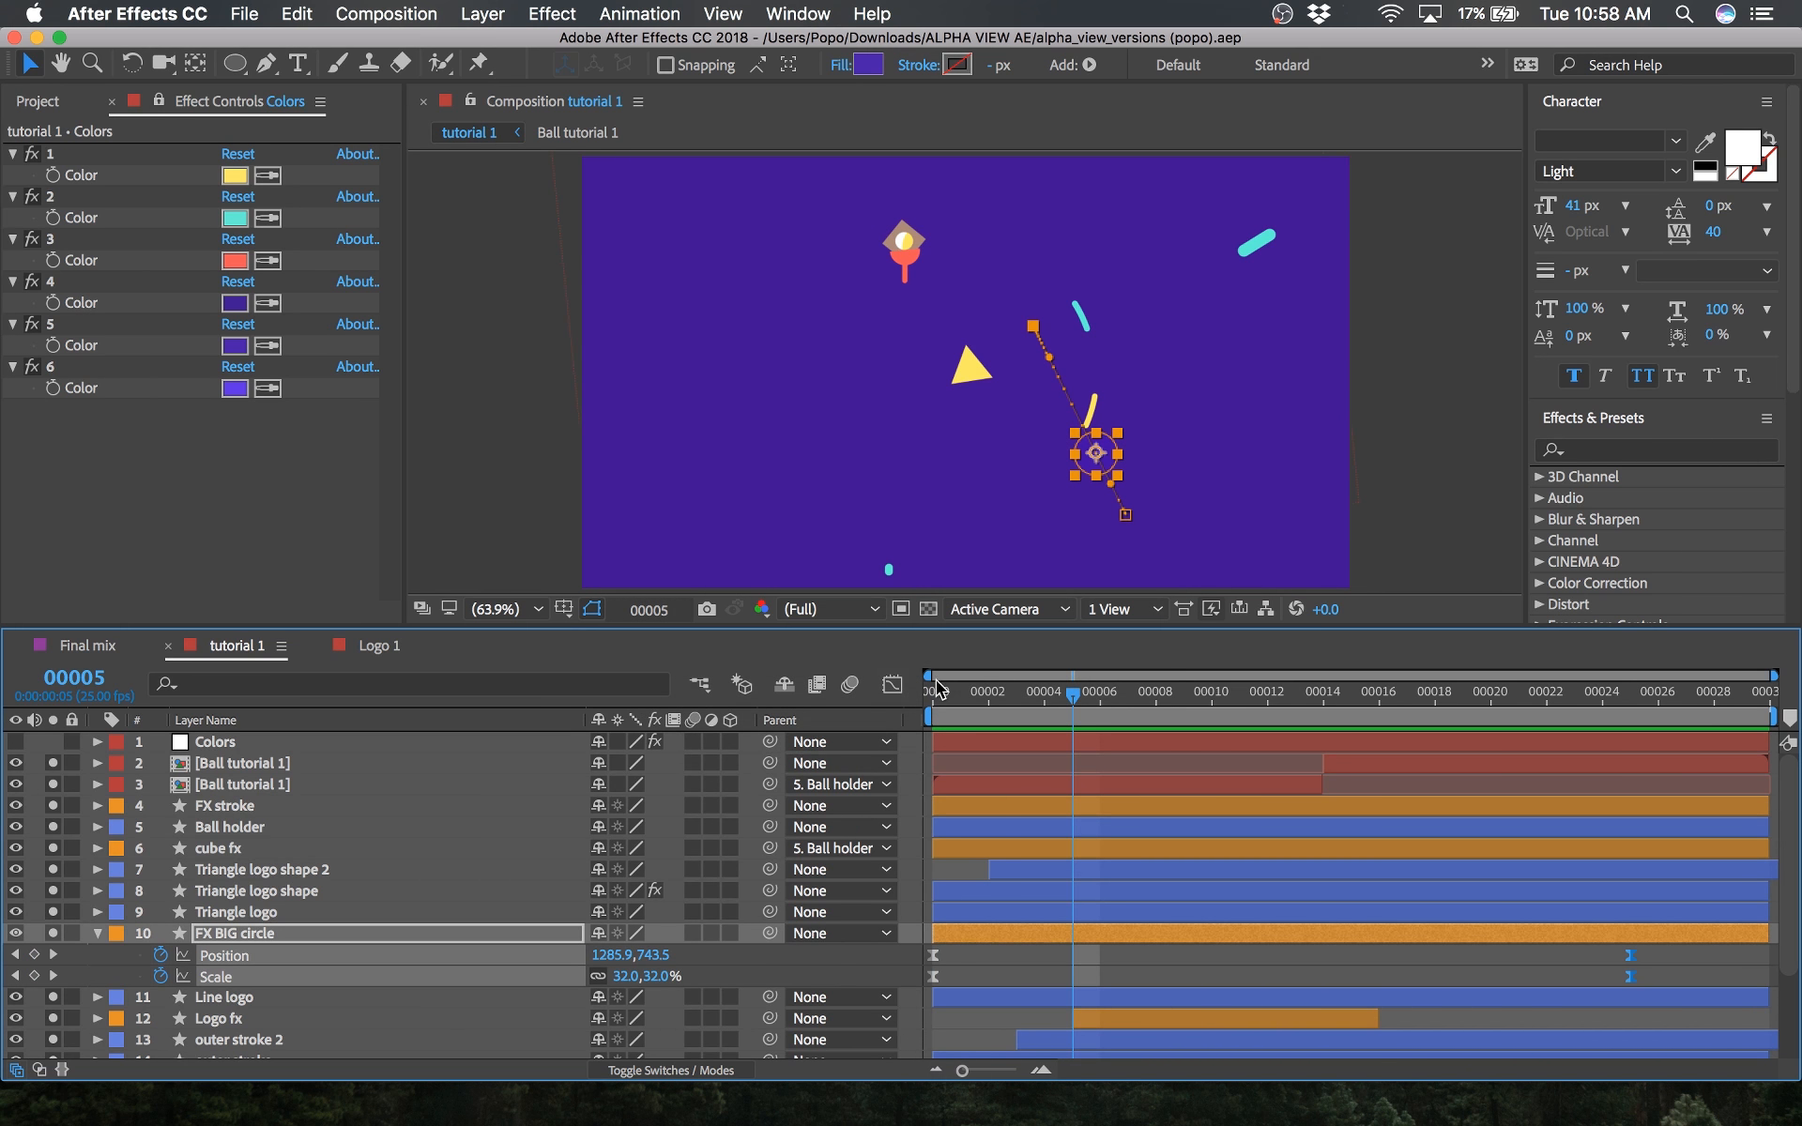
Step: Review the big circle's motion in the Logo 1 reference composition and return to tutorial 1
left_click(370, 645)
left_click_drag(908, 699, 1230, 737)
key("space")
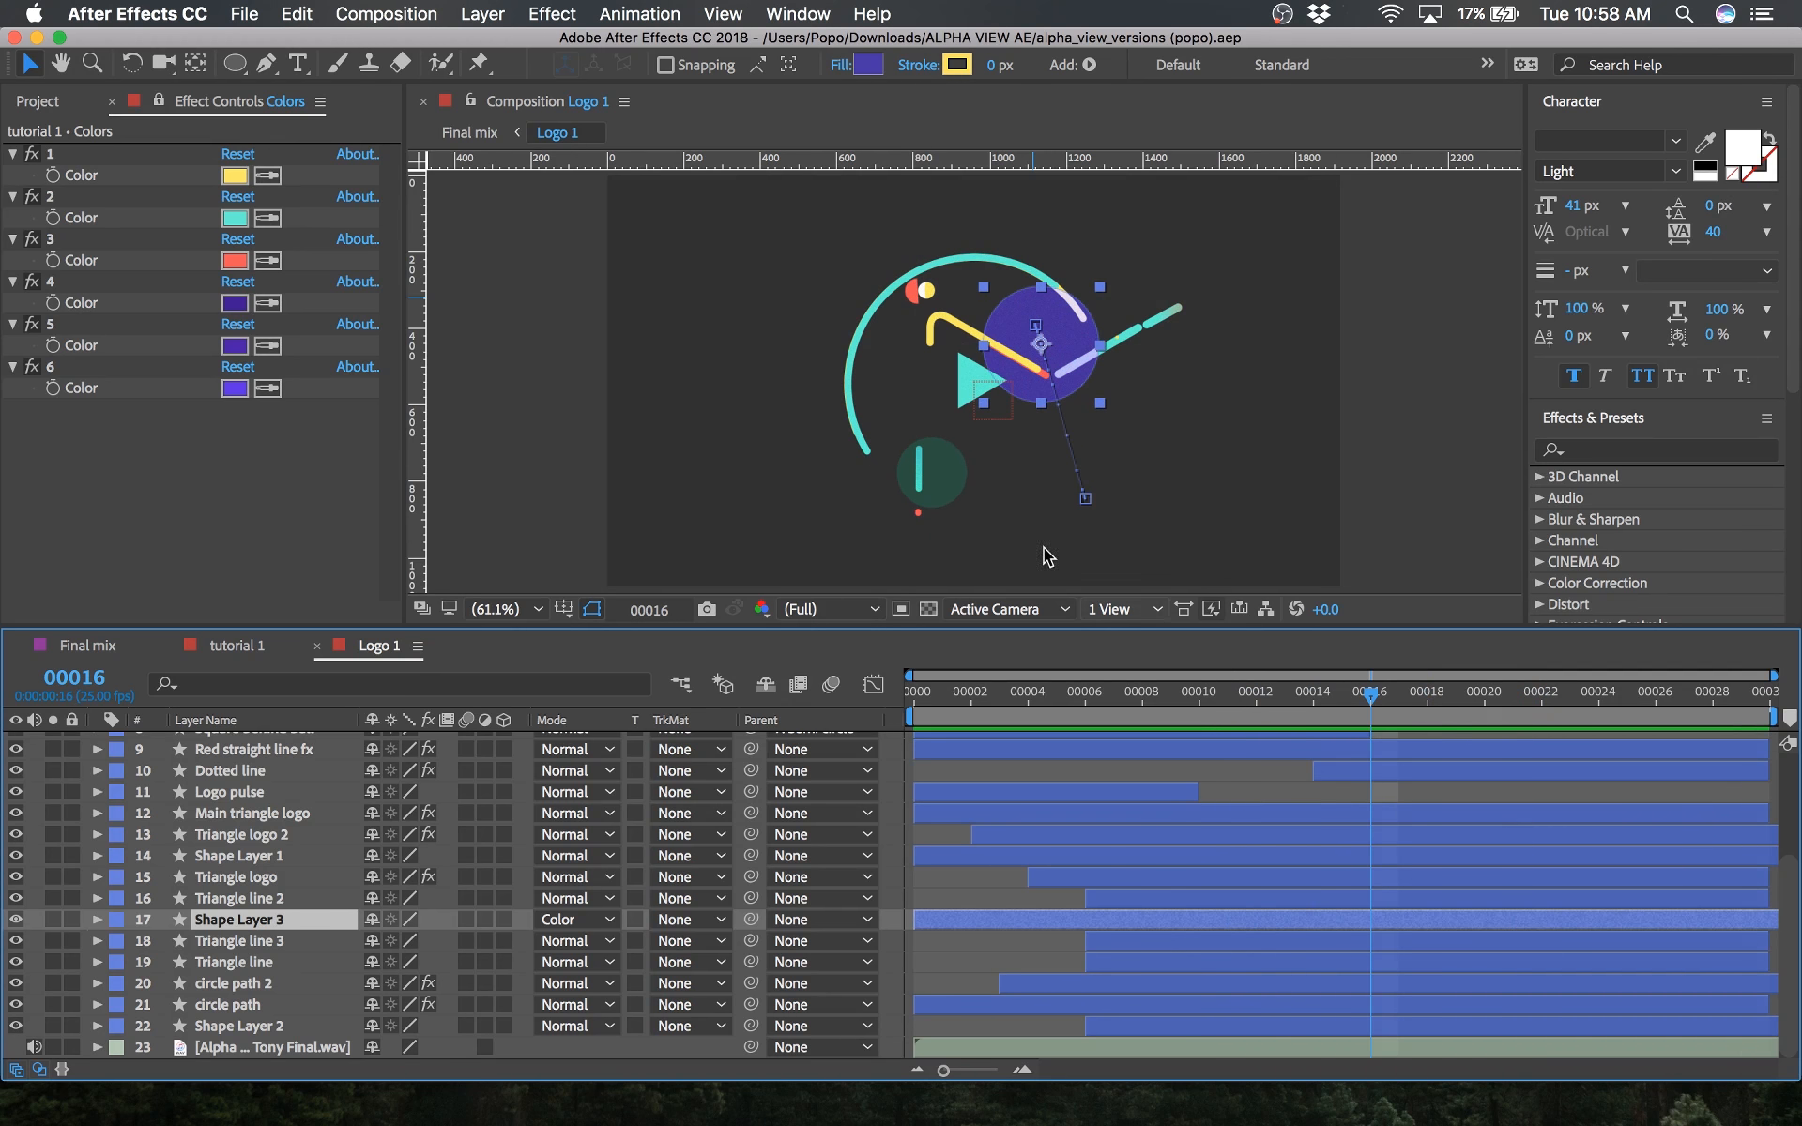
left_click(236, 644)
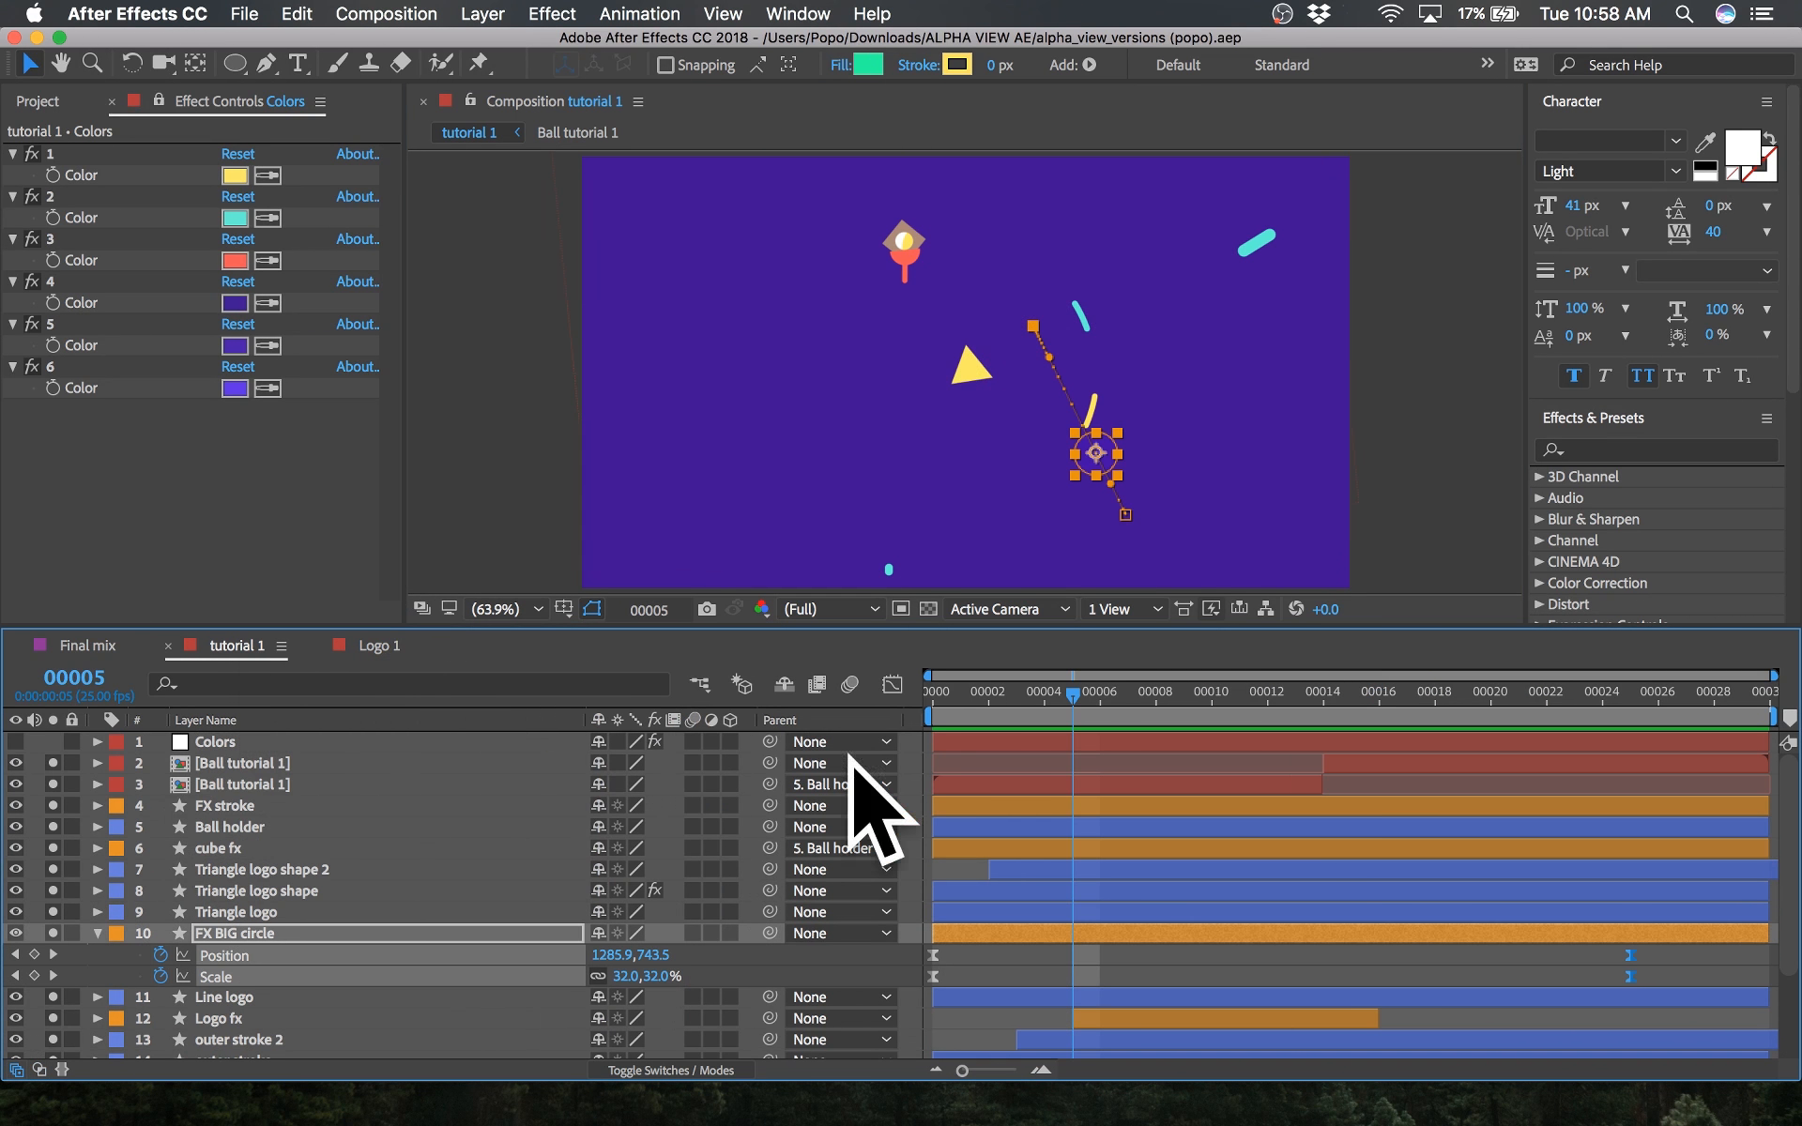
Step: Return to frame 0, collapse FX BIG circle's properties and deselect the layer
left_click(951, 699)
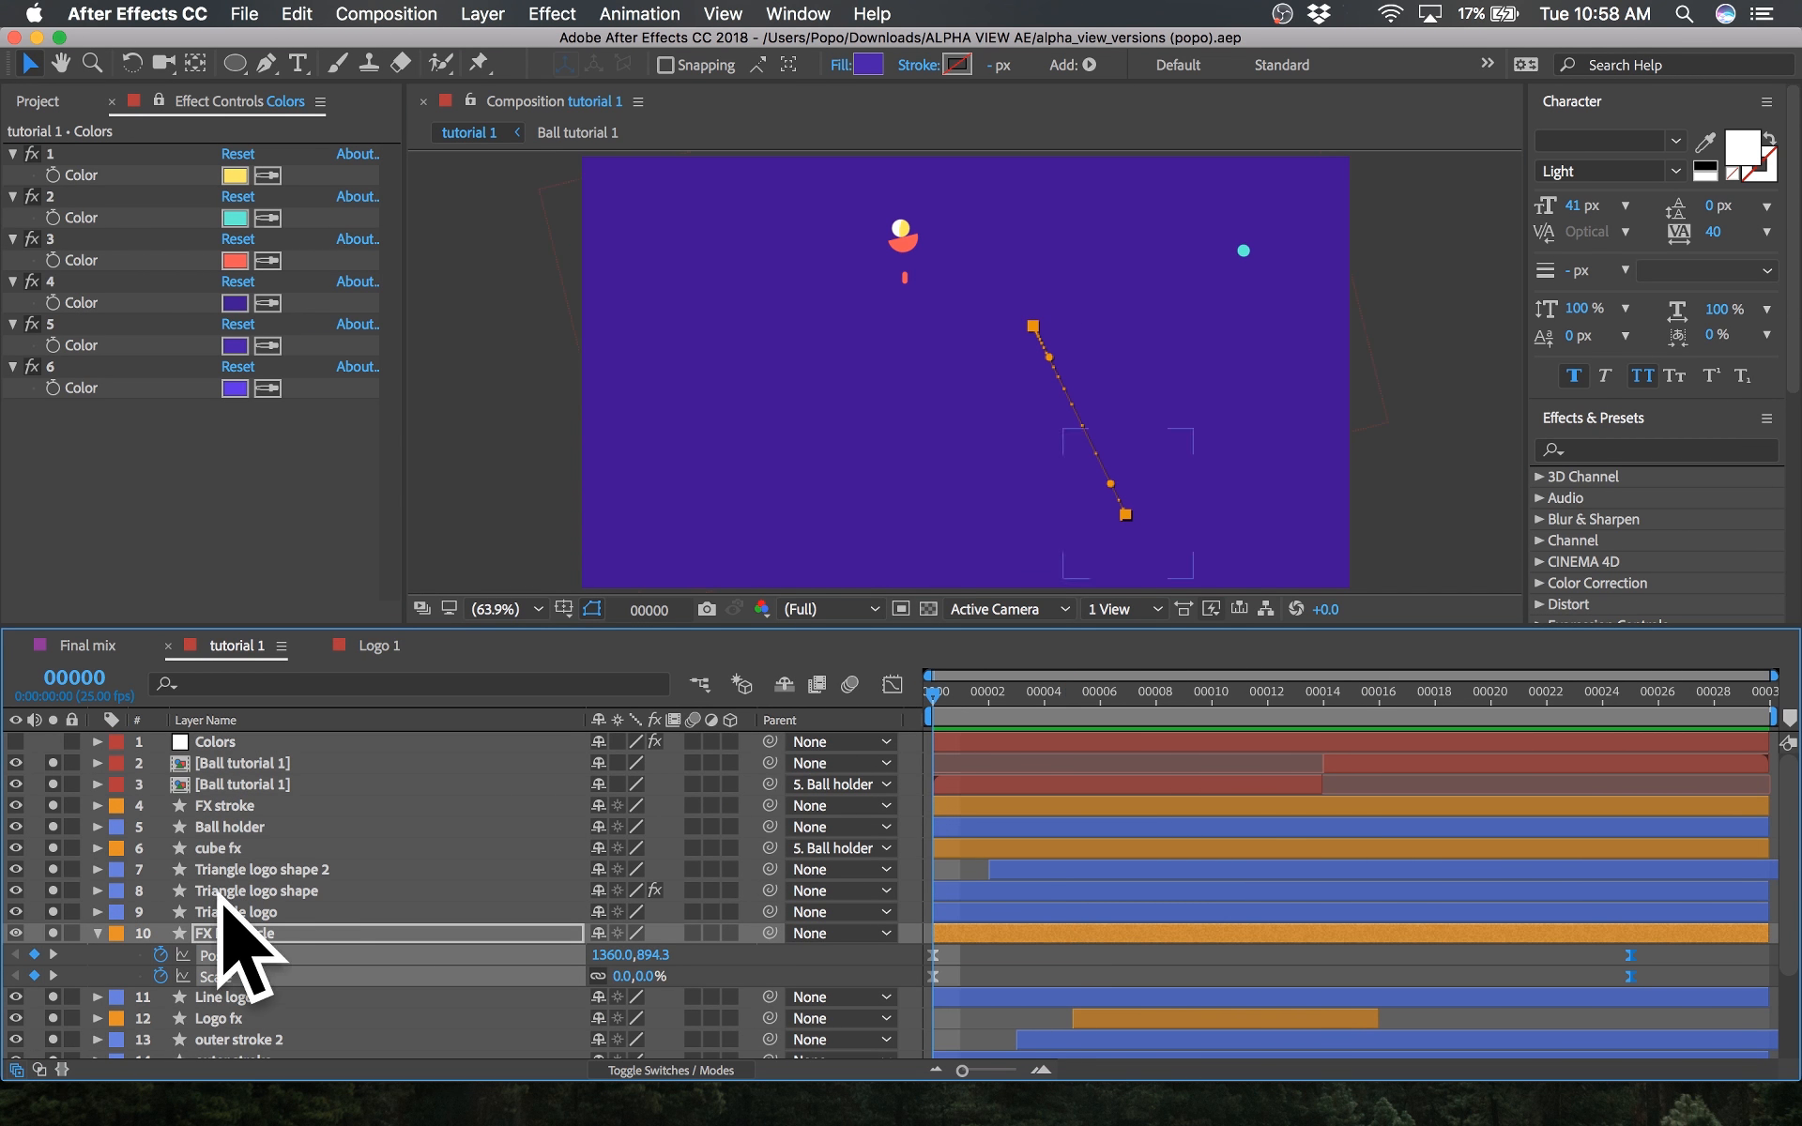
left_click(97, 932)
left_click(920, 927)
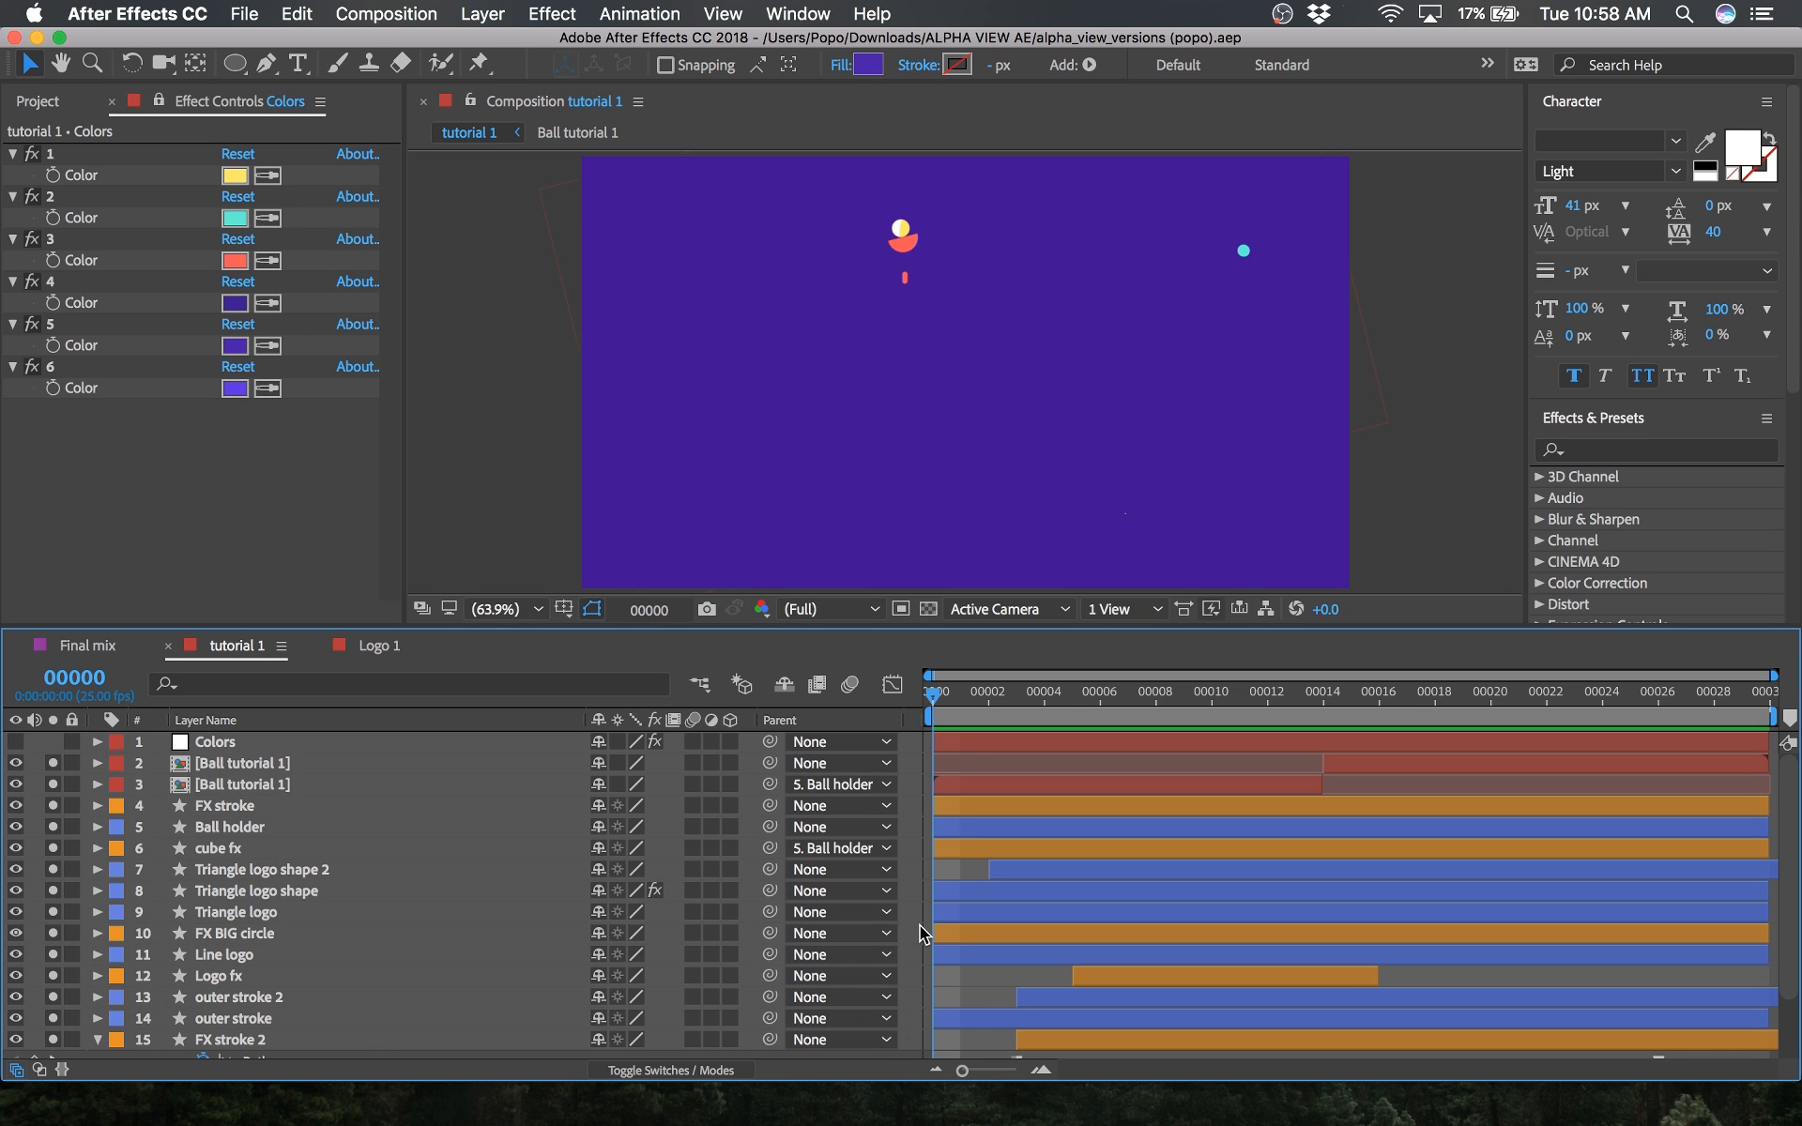
Step: Draw a filled circle with the Ellipse tool on a new shape layer, below and slightly left of the logo's triangle
left_click(239, 64)
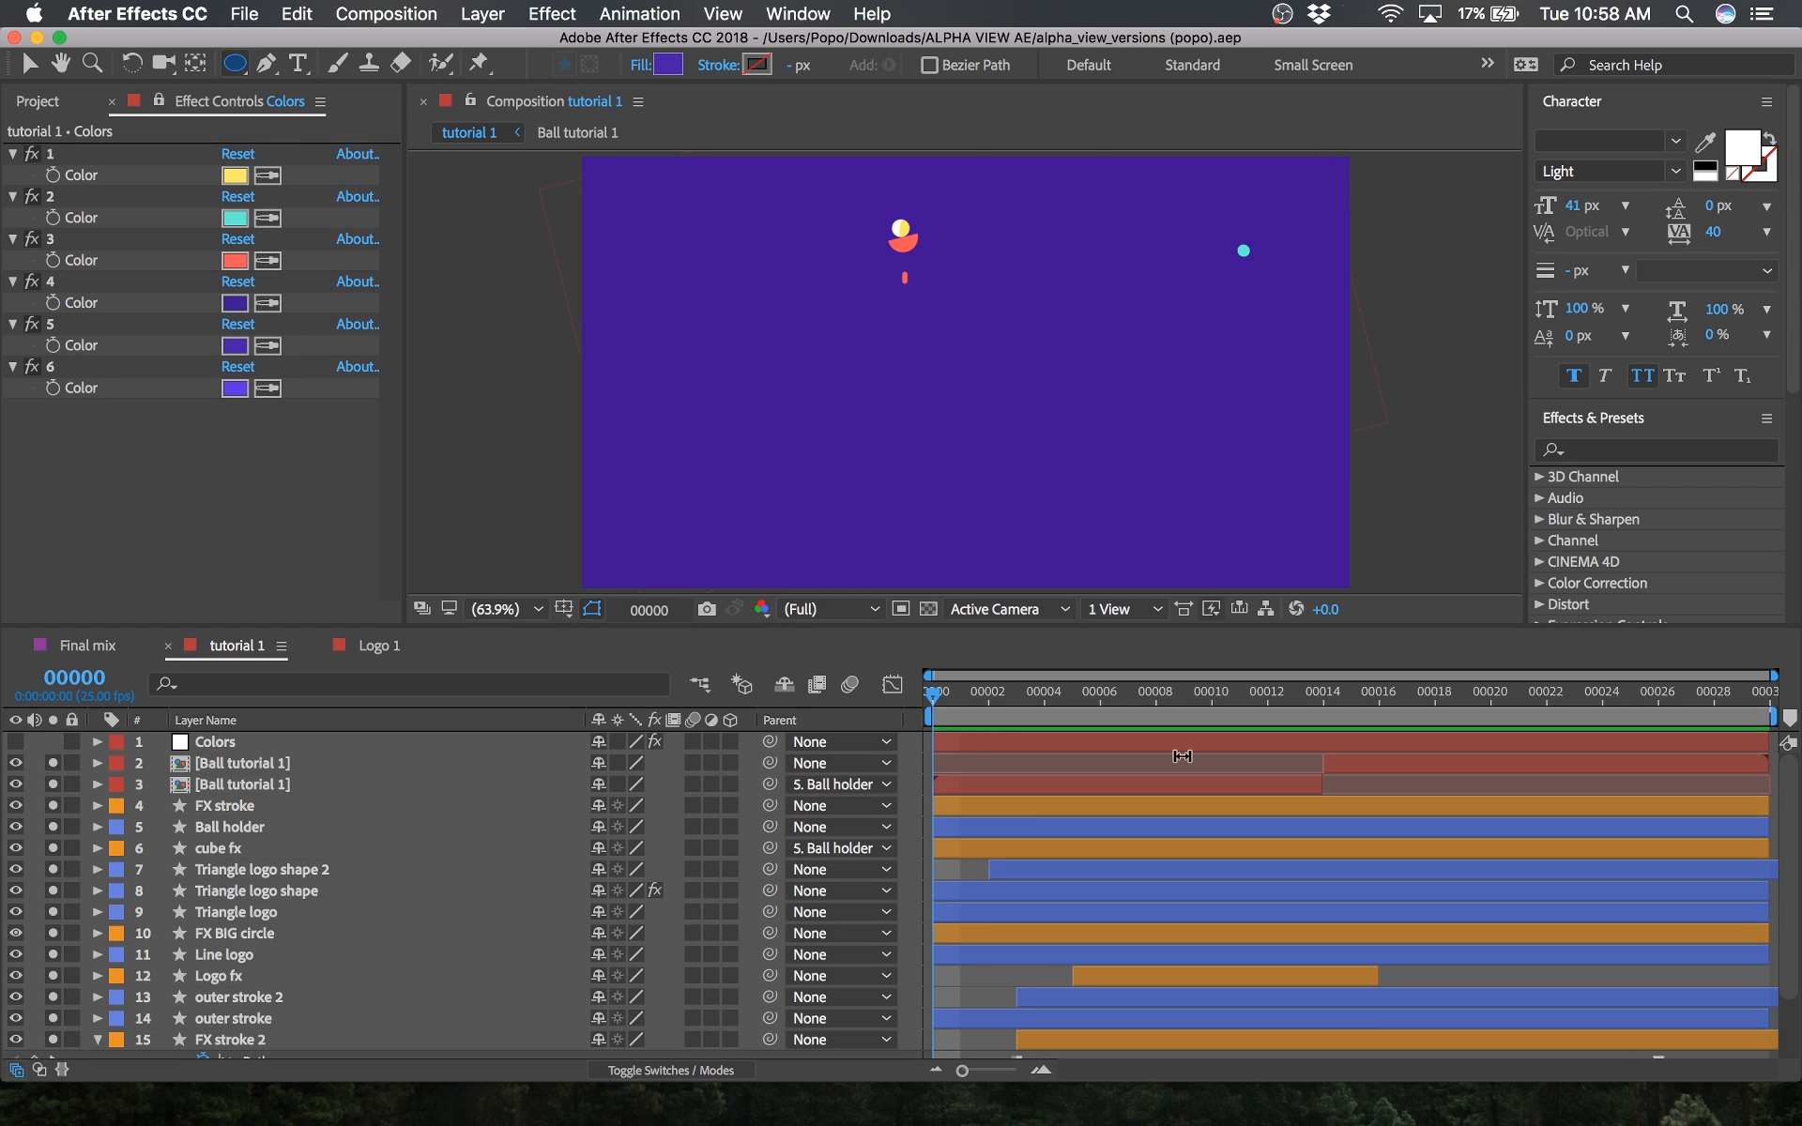
key("space")
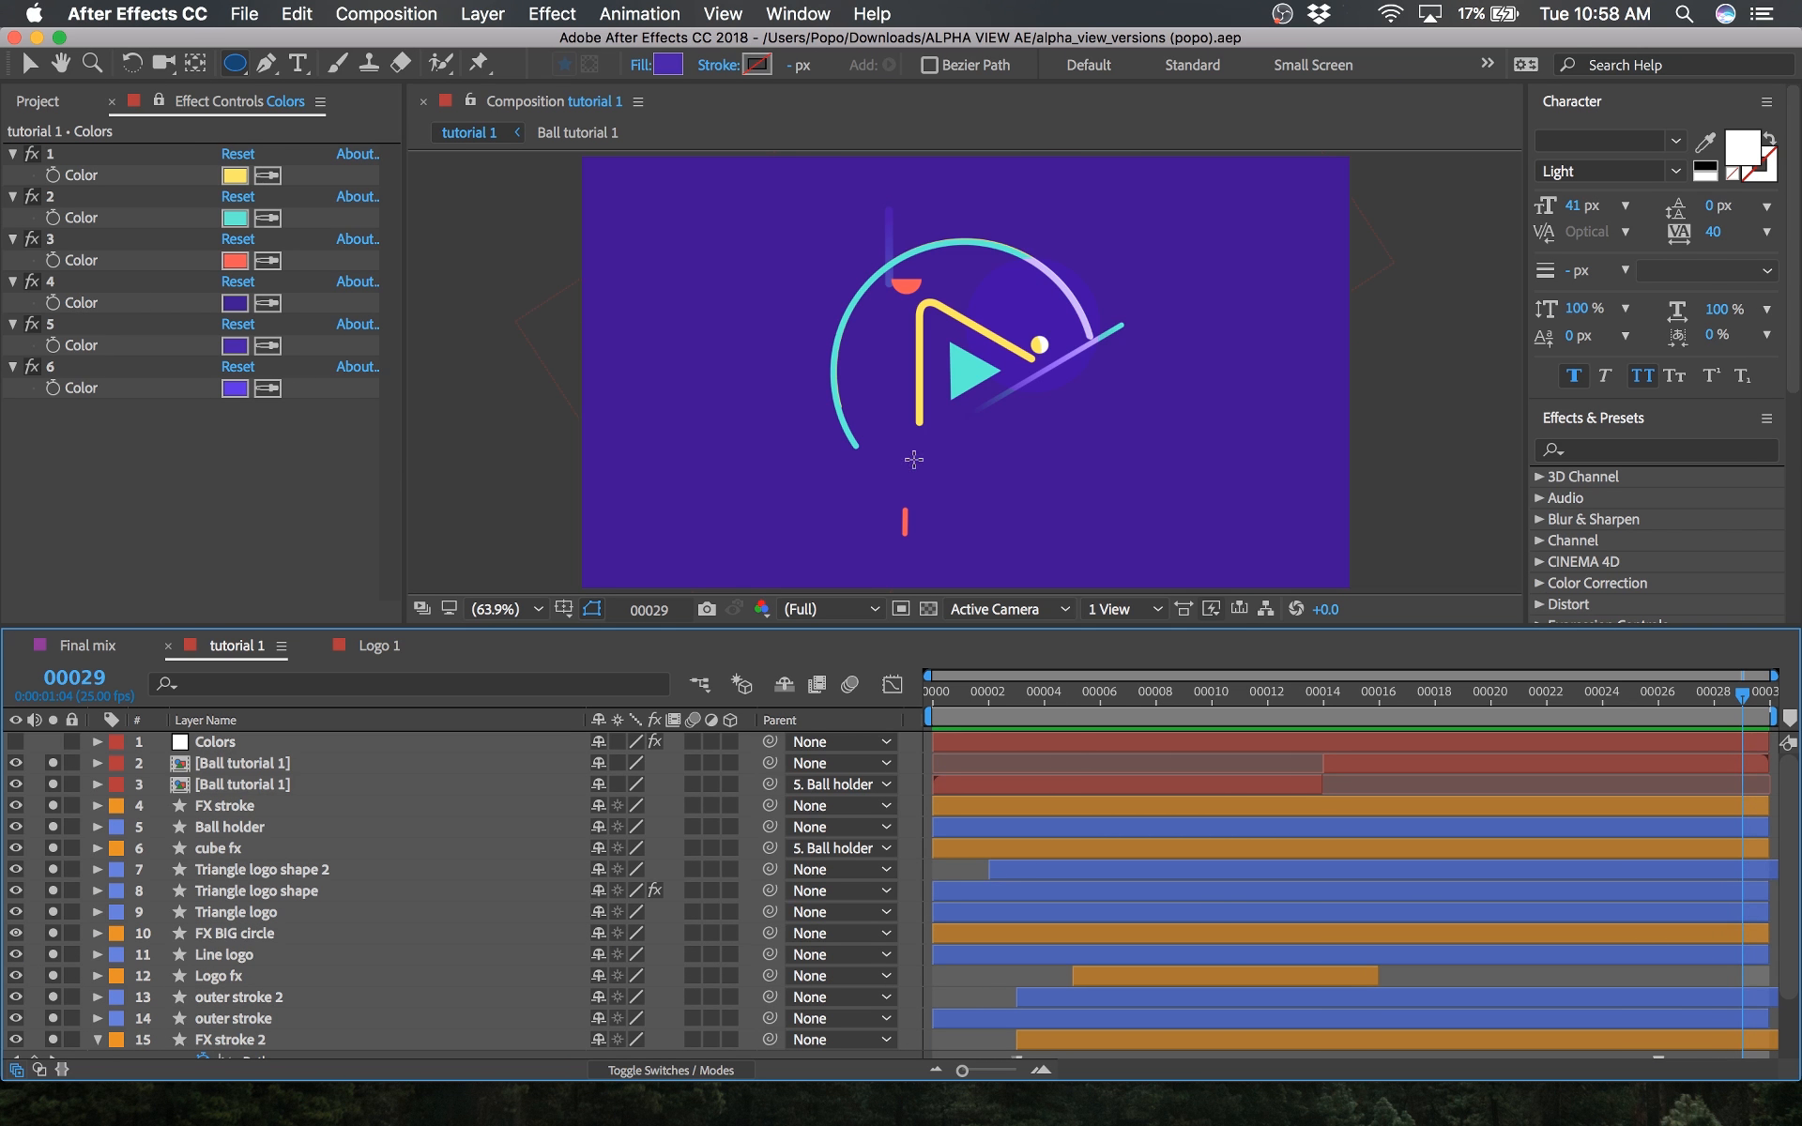
left_click(914, 460)
left_click_drag(914, 460, 857, 419)
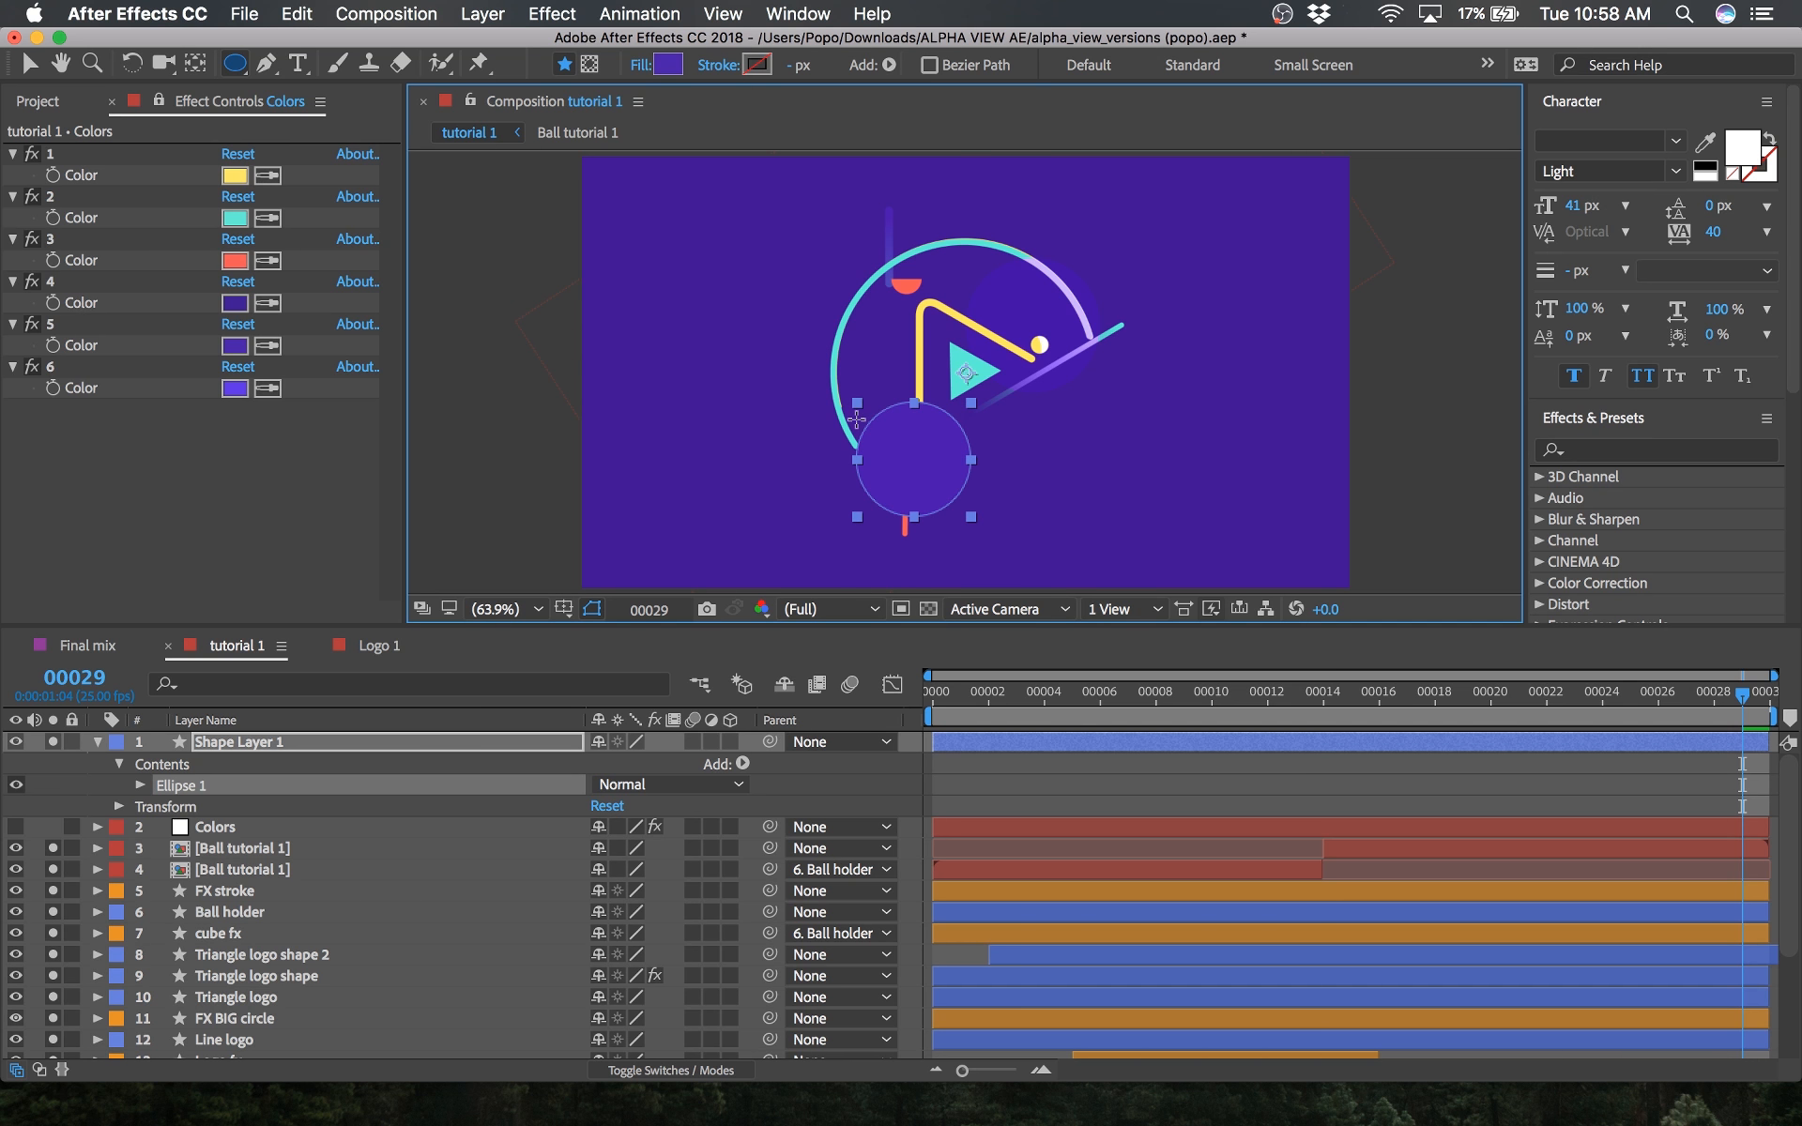
Step: Set the new circle's fill to the turquoise of color 2 in the Colors layer (5FF3D5)
left_click(660, 71)
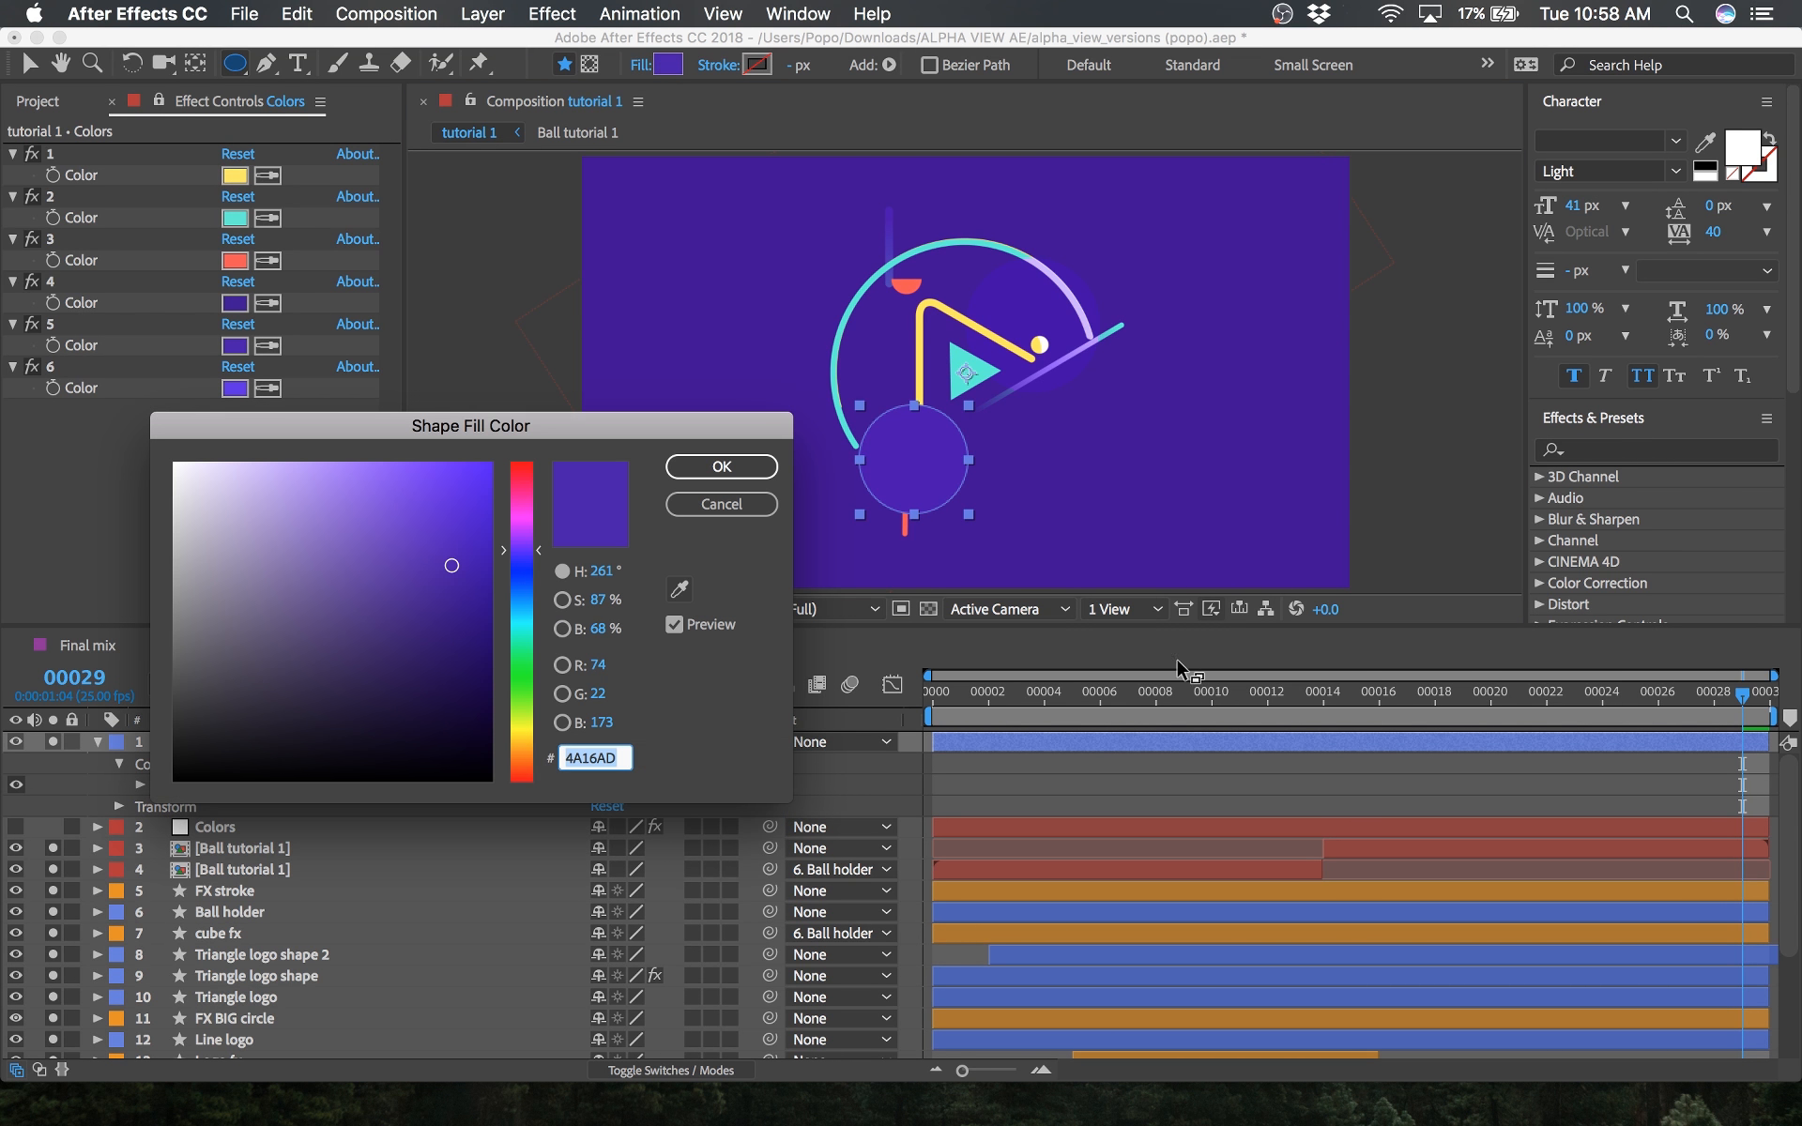
left_click(679, 589)
left_click(240, 221)
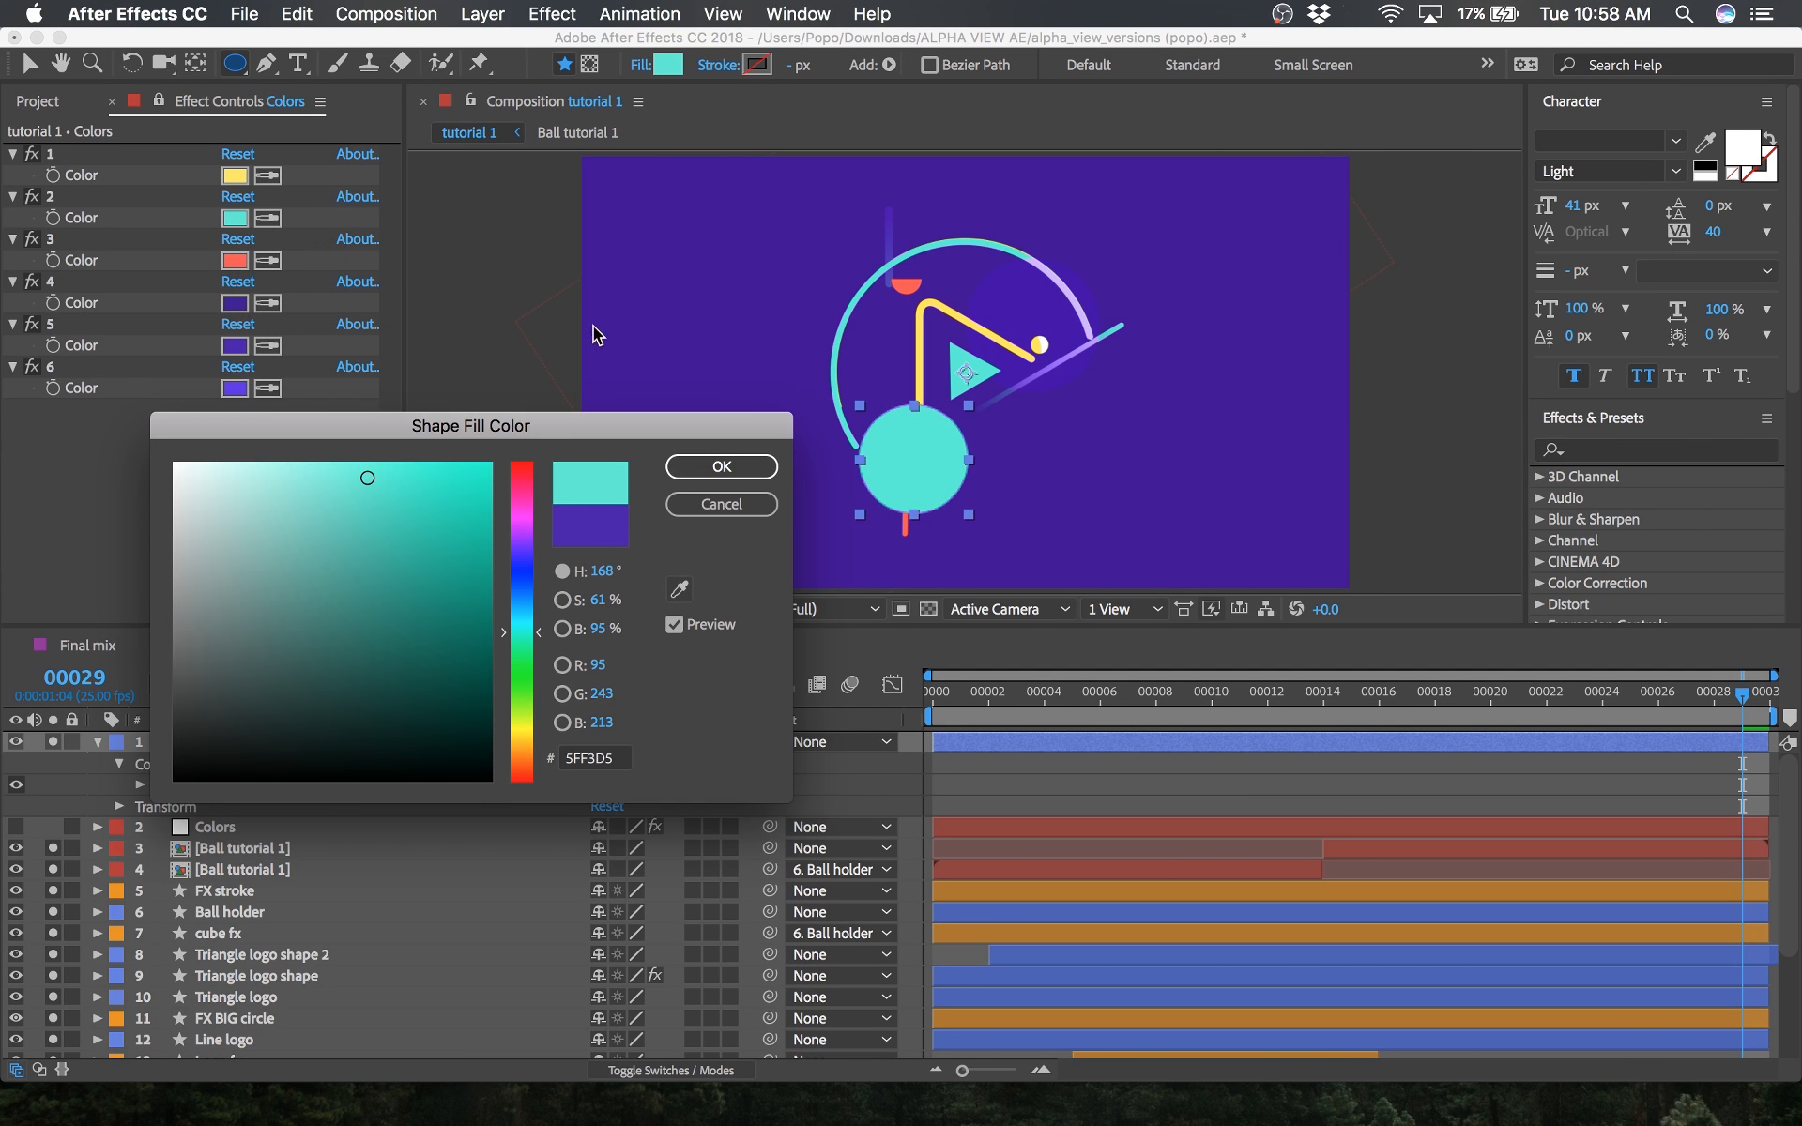
left_click(702, 473)
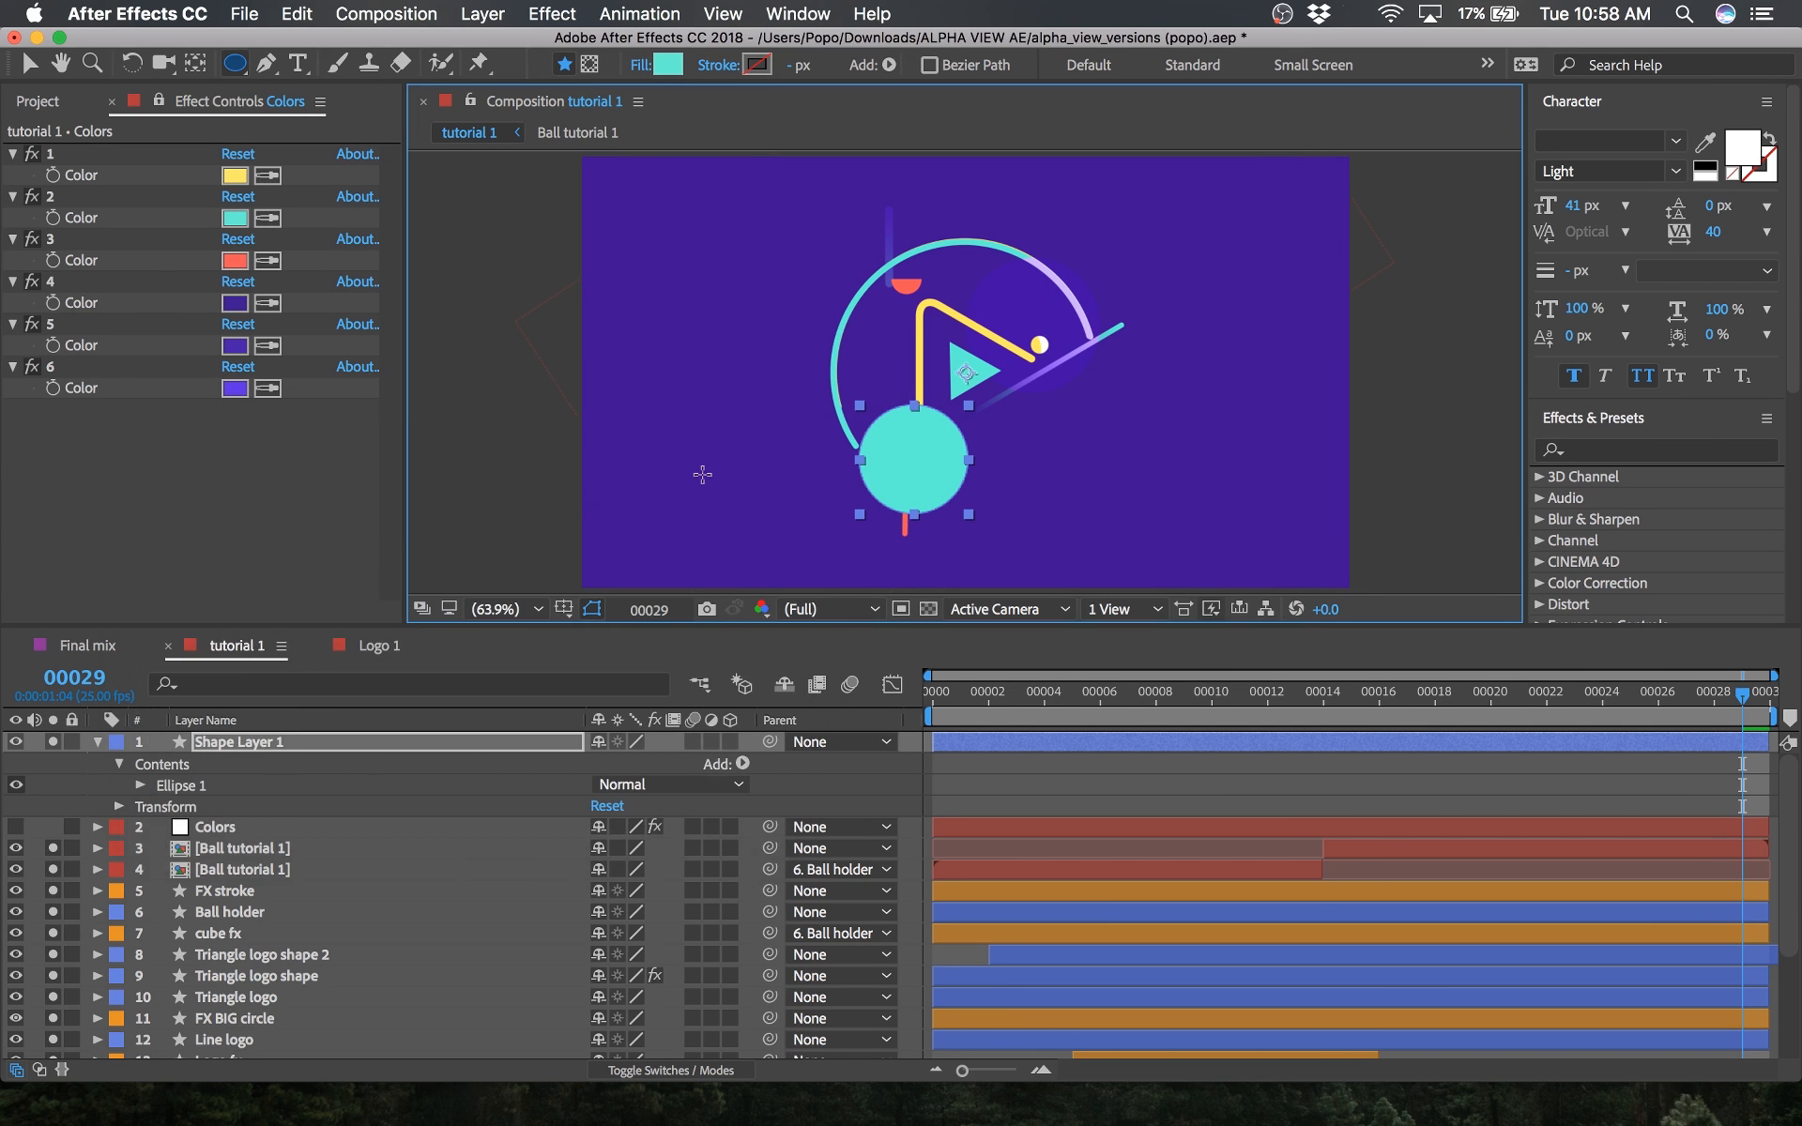
Step: Reduce Shape Layer 1's Opacity to 30%
left_click(239, 741)
key("t")
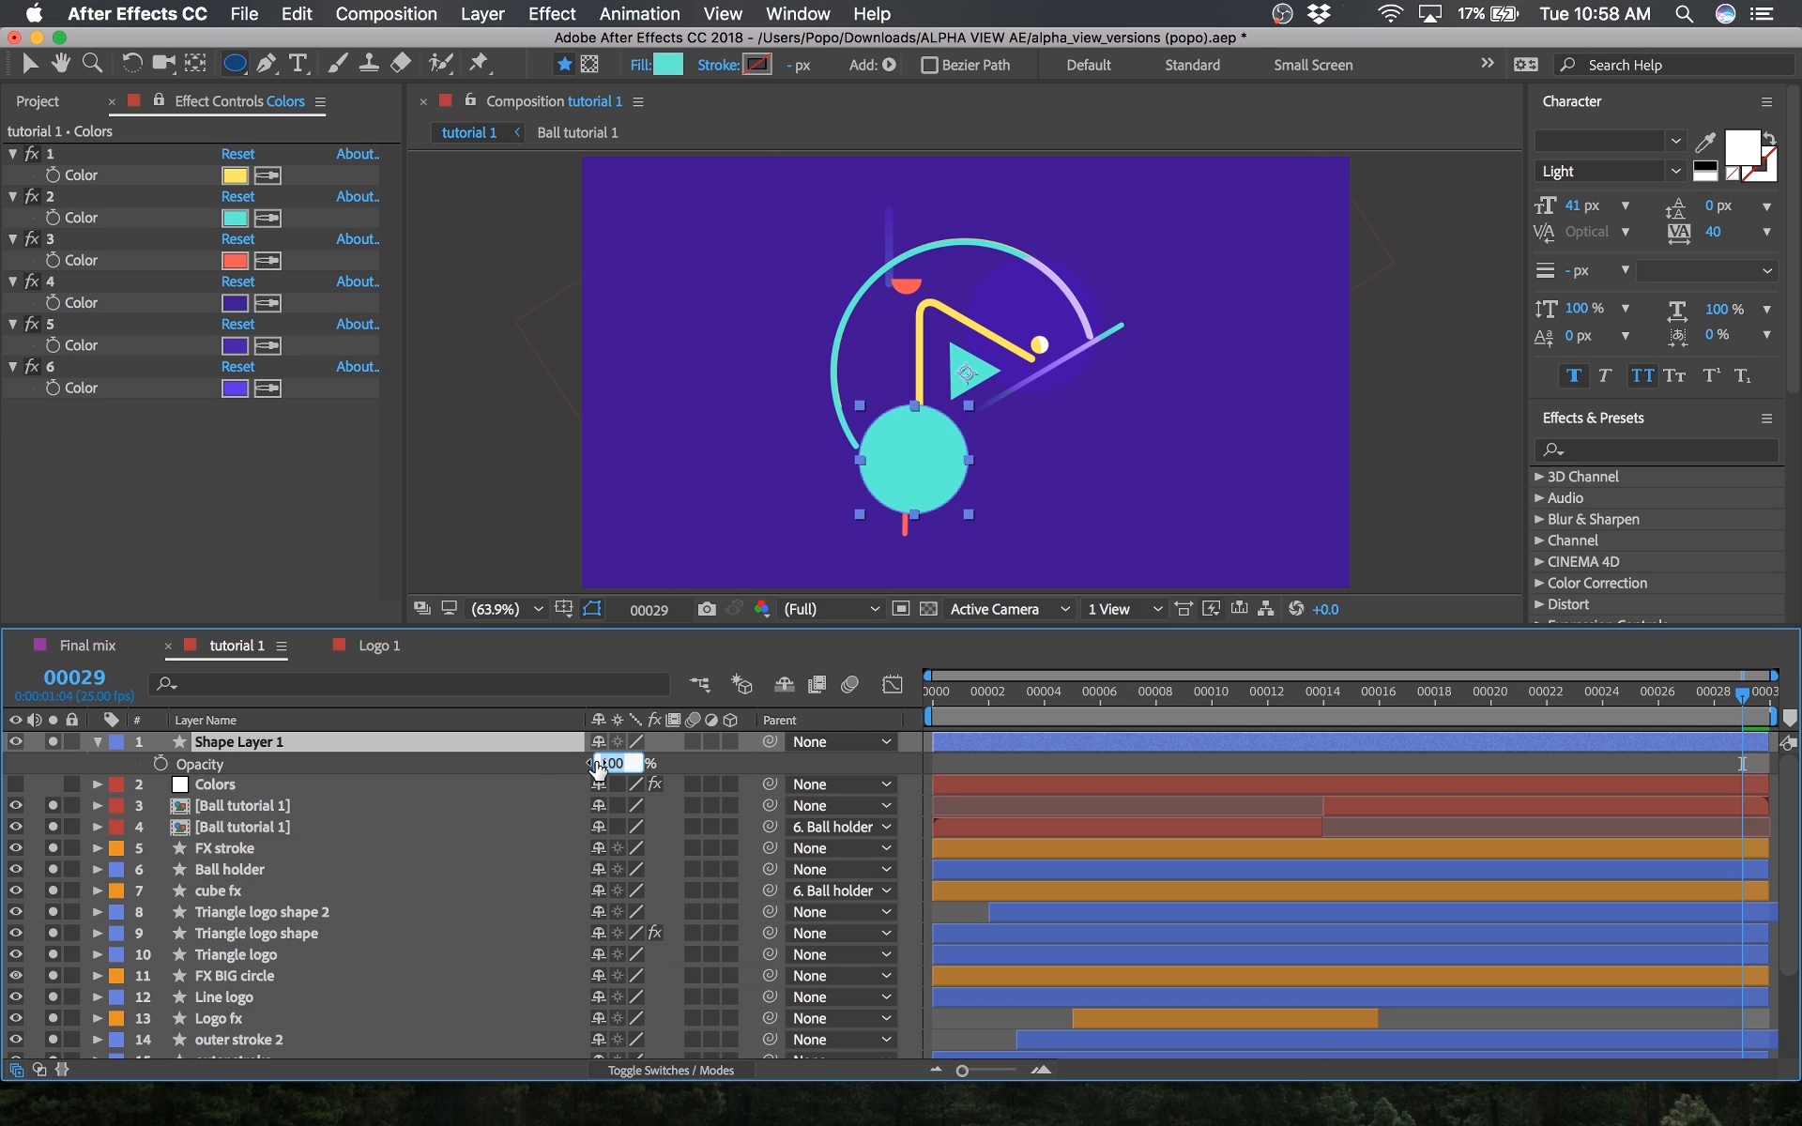
type("50")
key("Return")
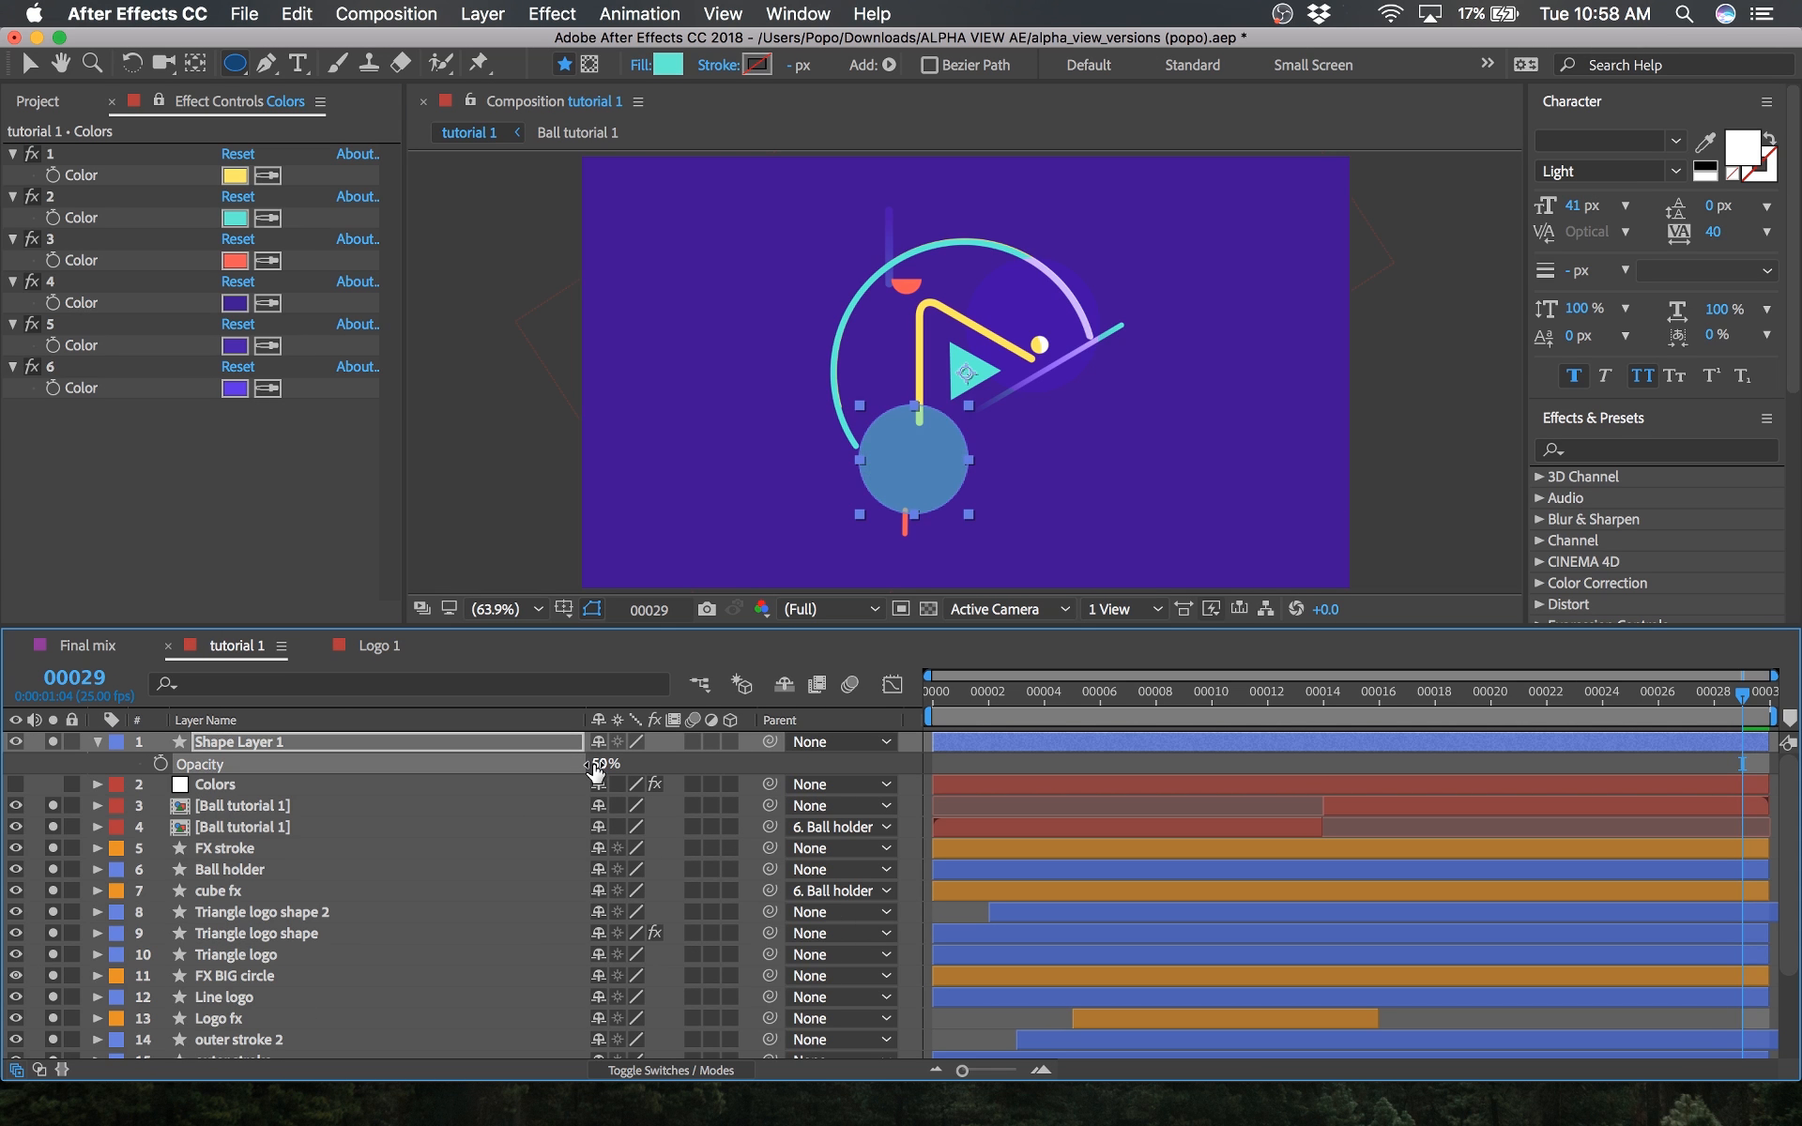
type("30")
key("Return")
Step: At frame 0, keyframe Shape Layer 1's Opacity at 30% and its Scale at 0%
key("Home")
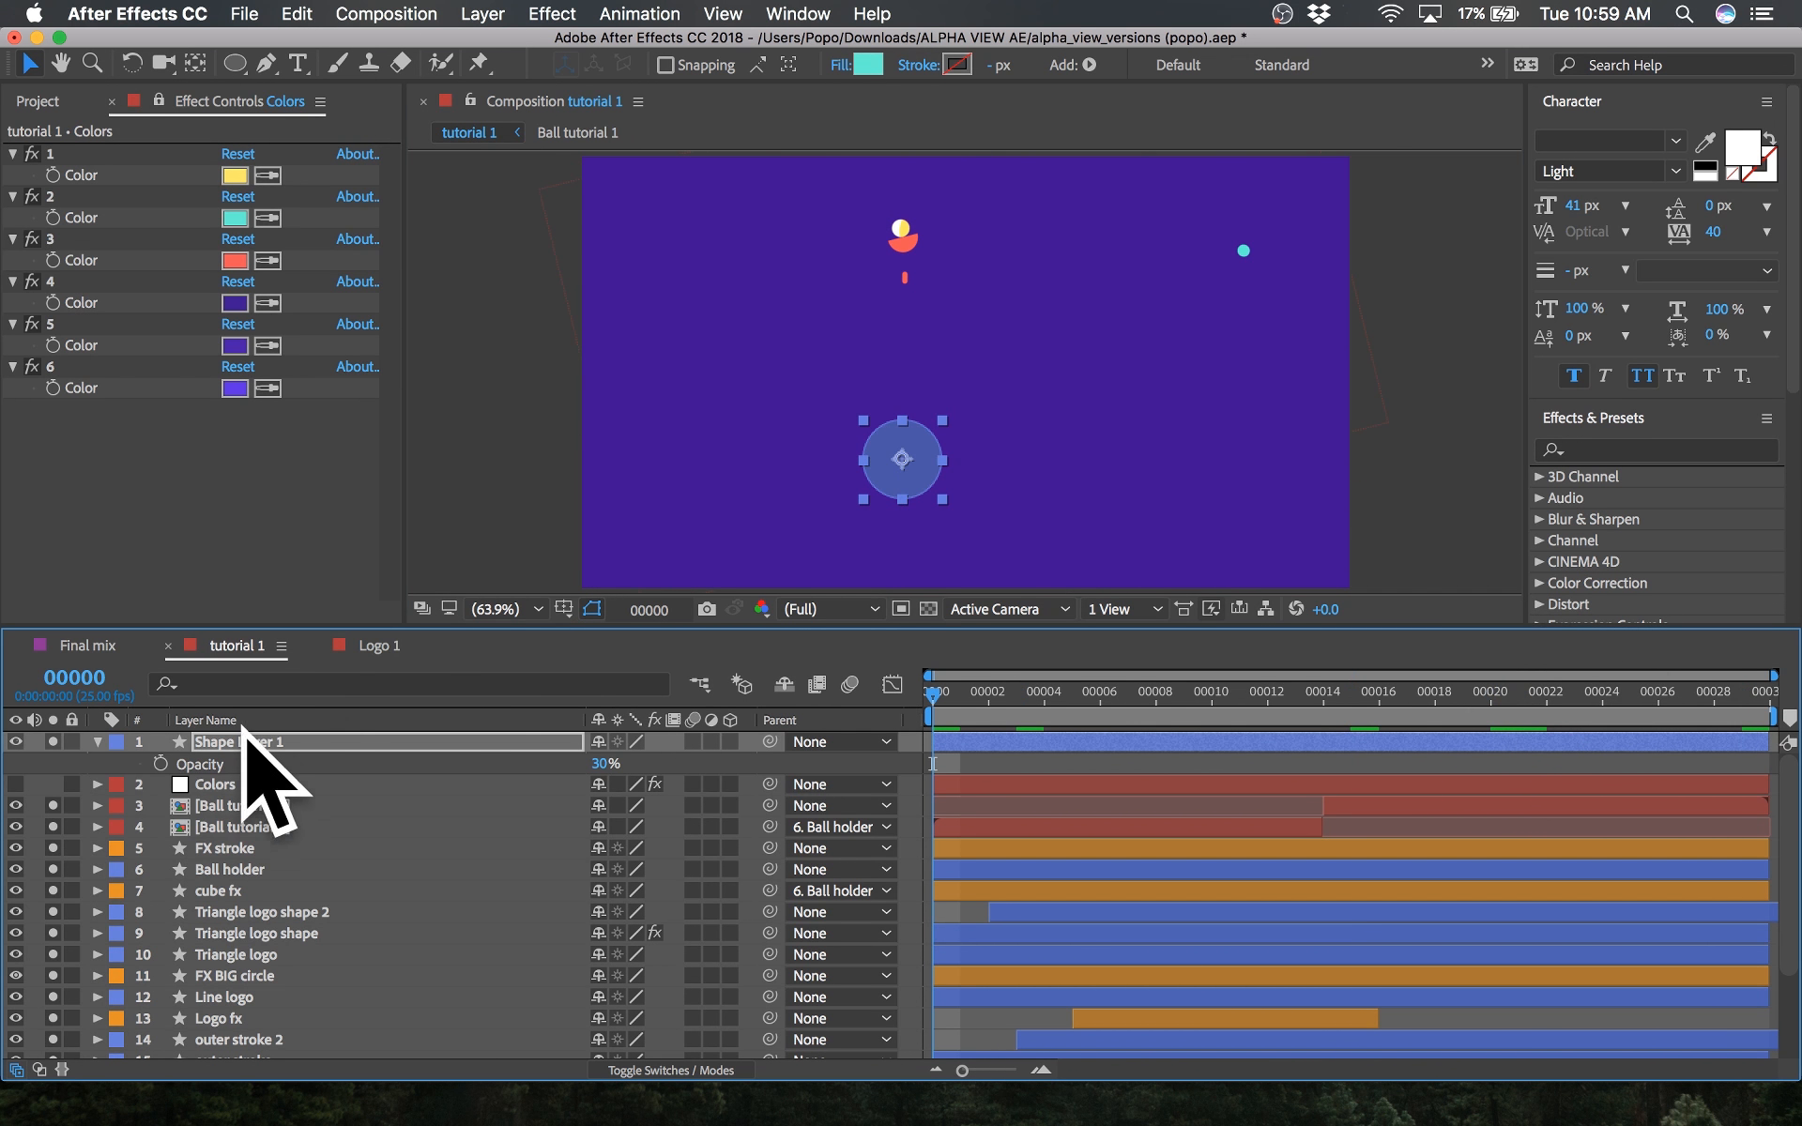
left_click(246, 741)
key("t")
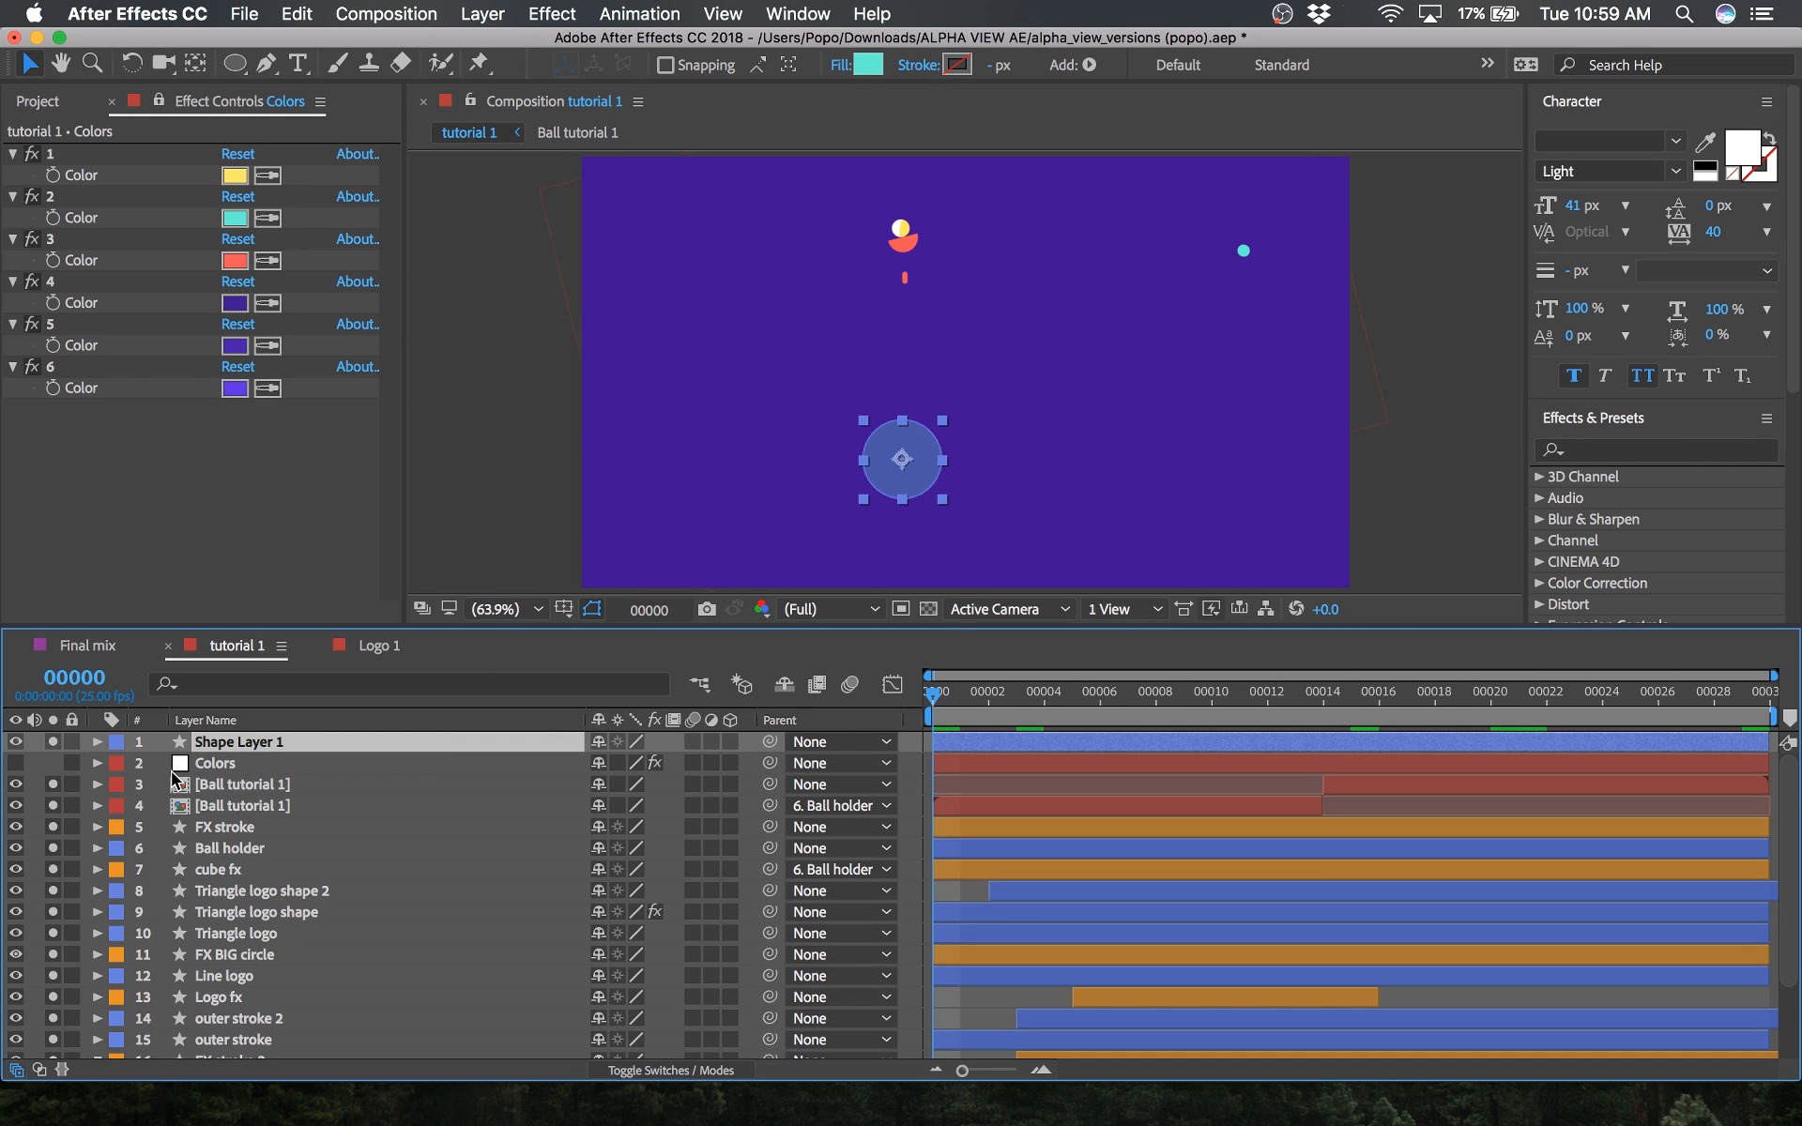
key("t")
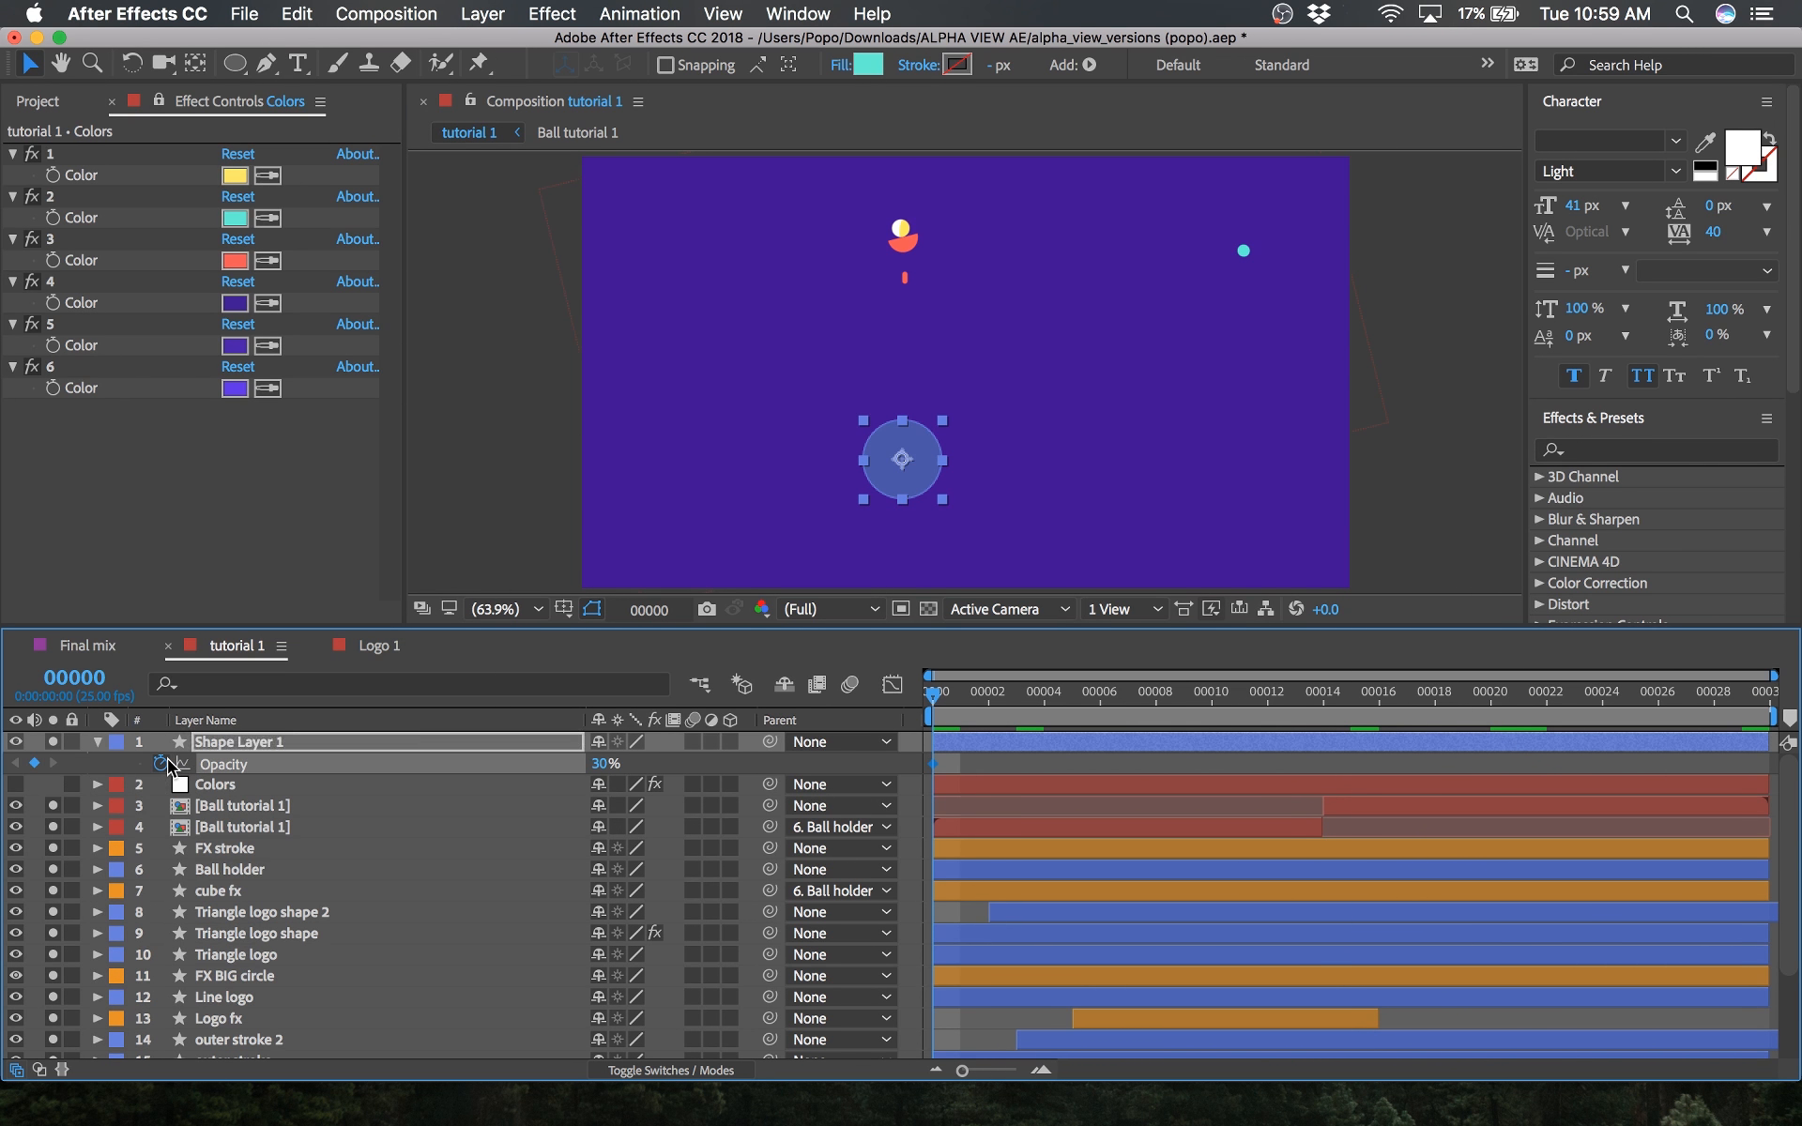
key("shift+s")
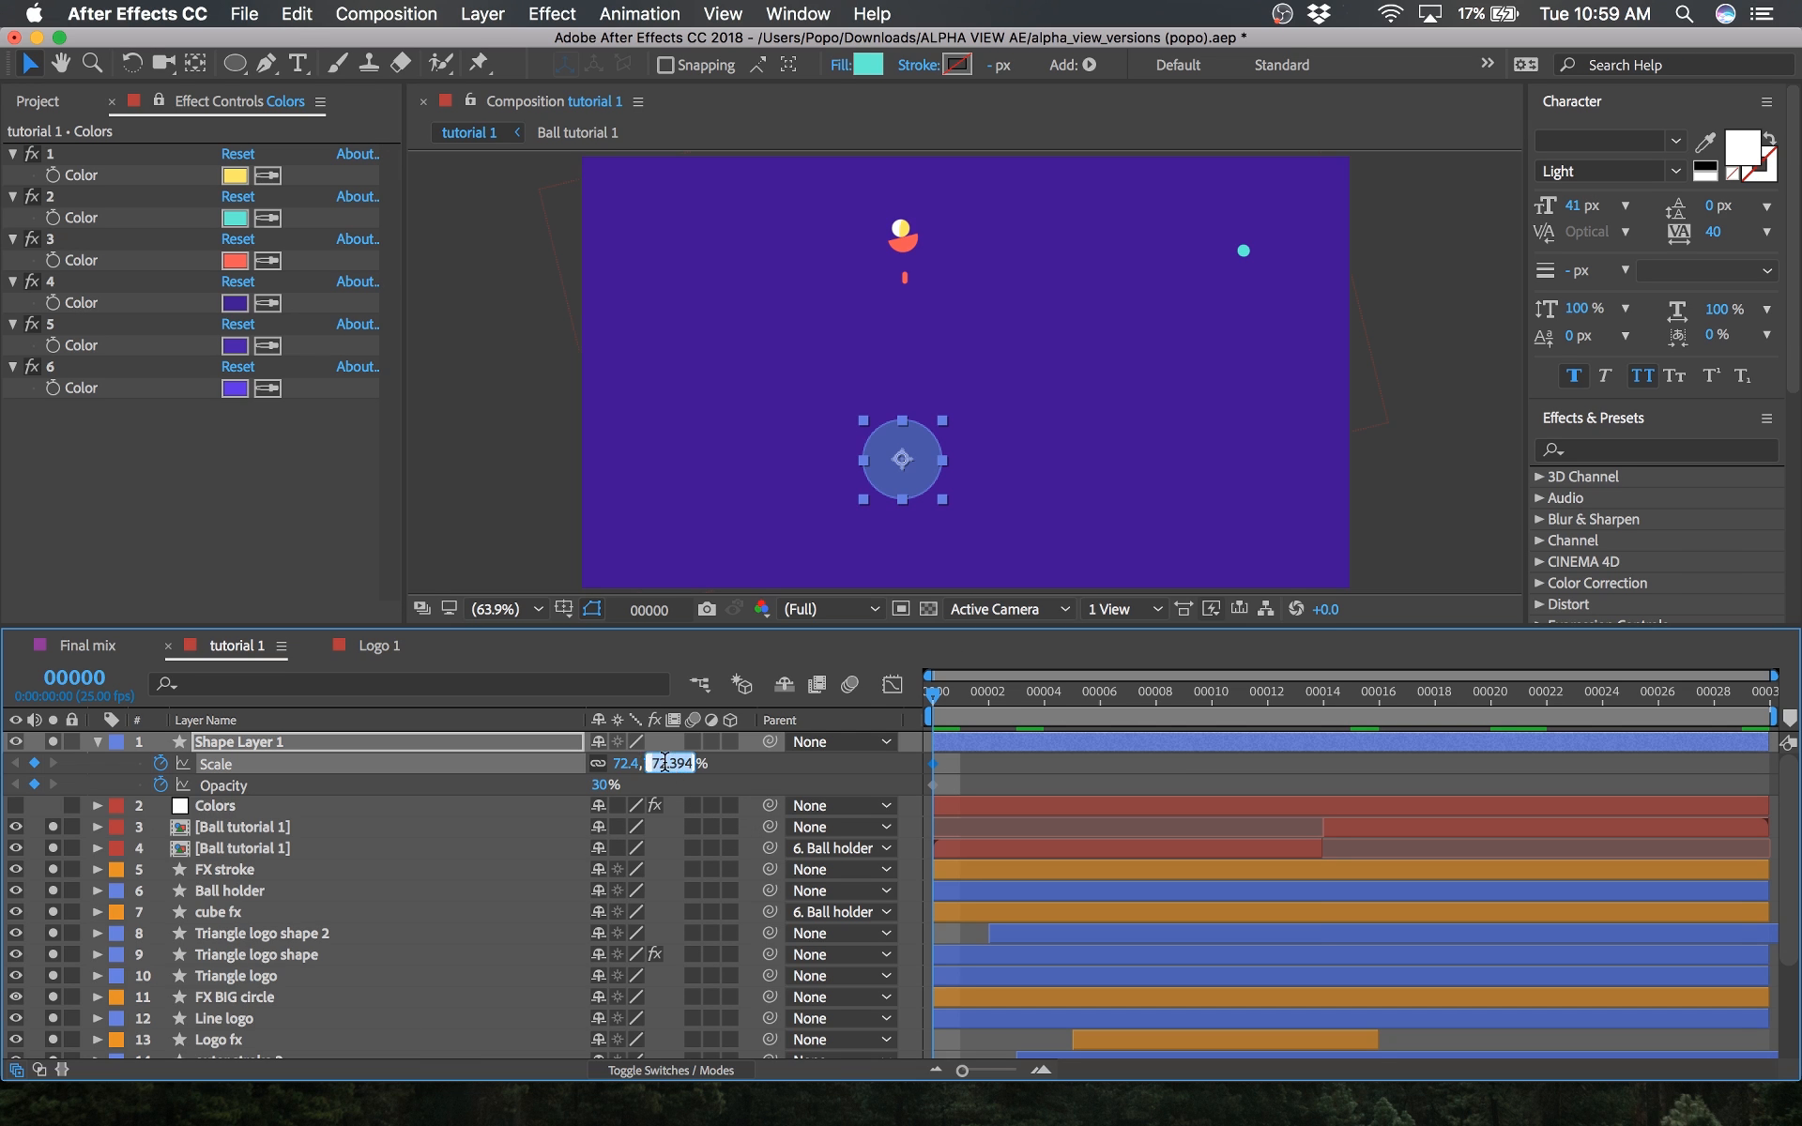
key("Return")
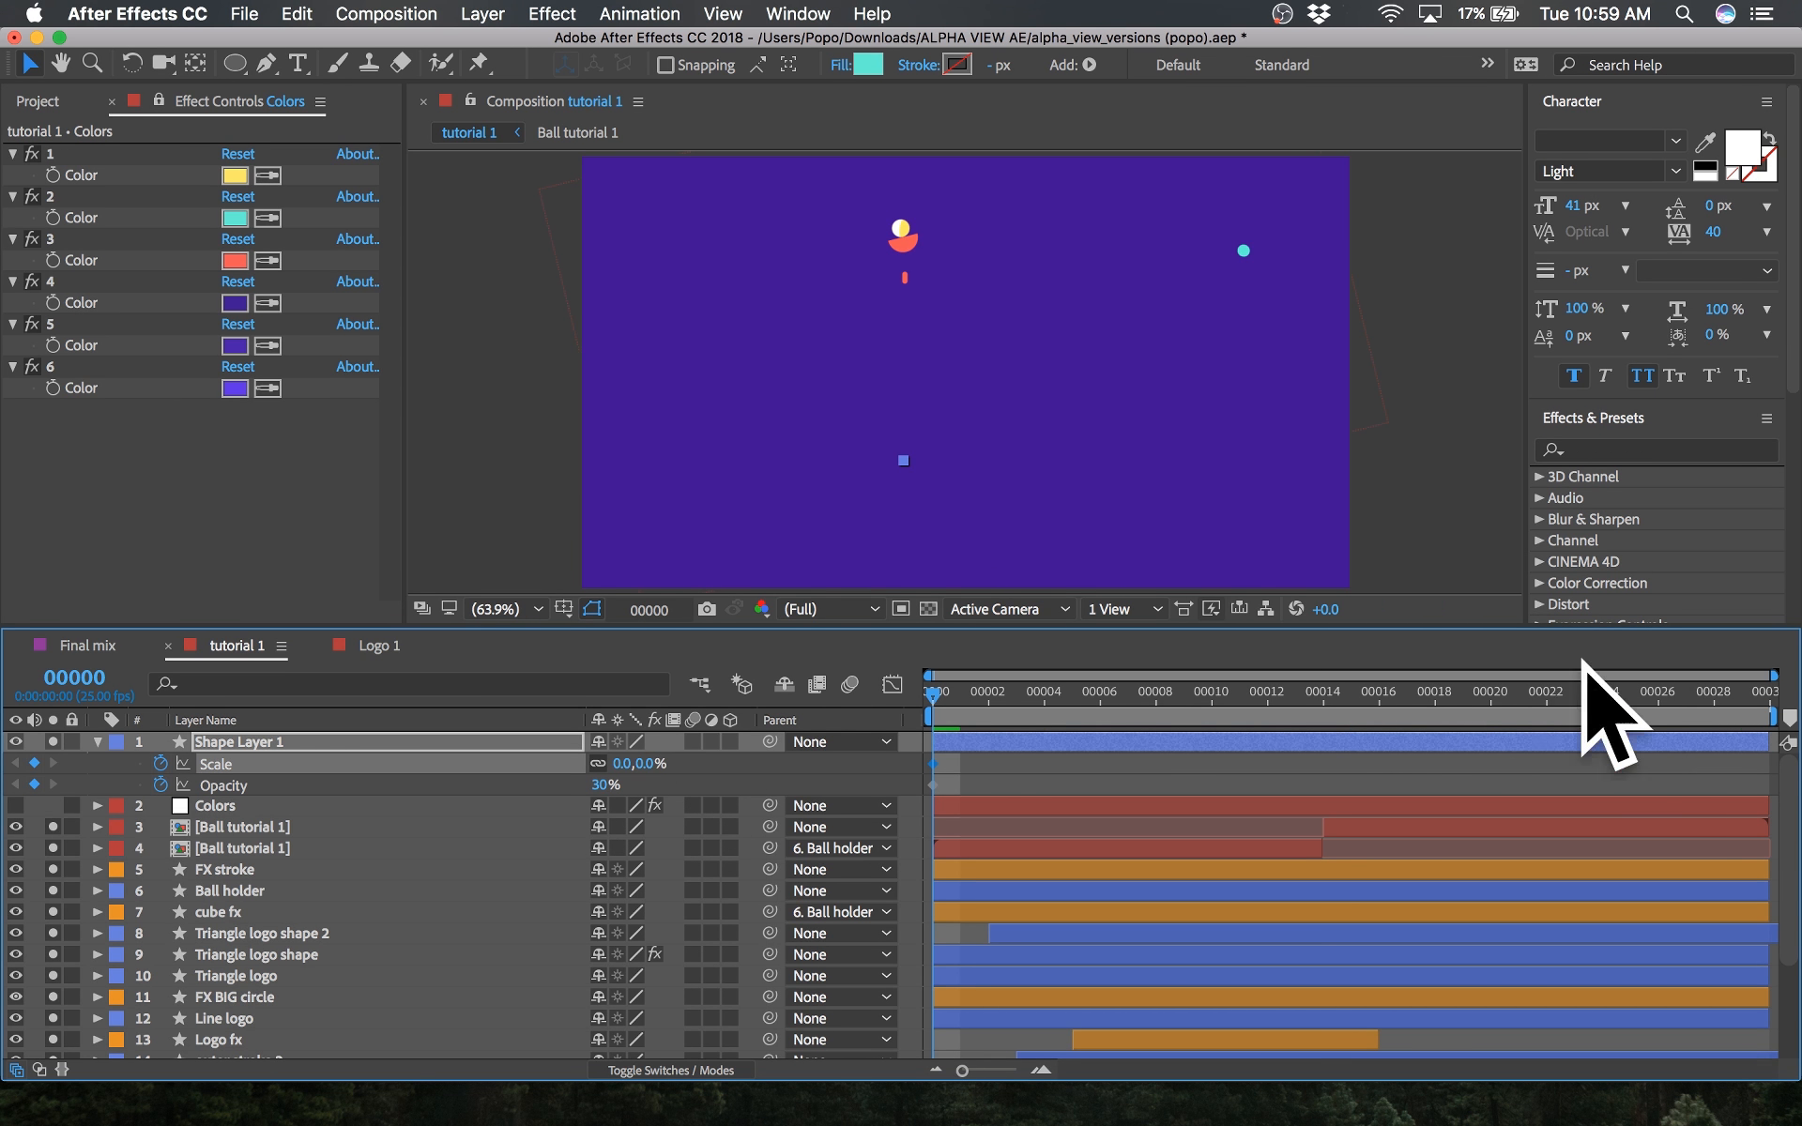
Step: At frame 20, keyframe Shape Layer 1's Scale at 100% and Opacity at 0%, and trim the layer's end to that frame
left_click_drag(1352, 711, 1490, 712)
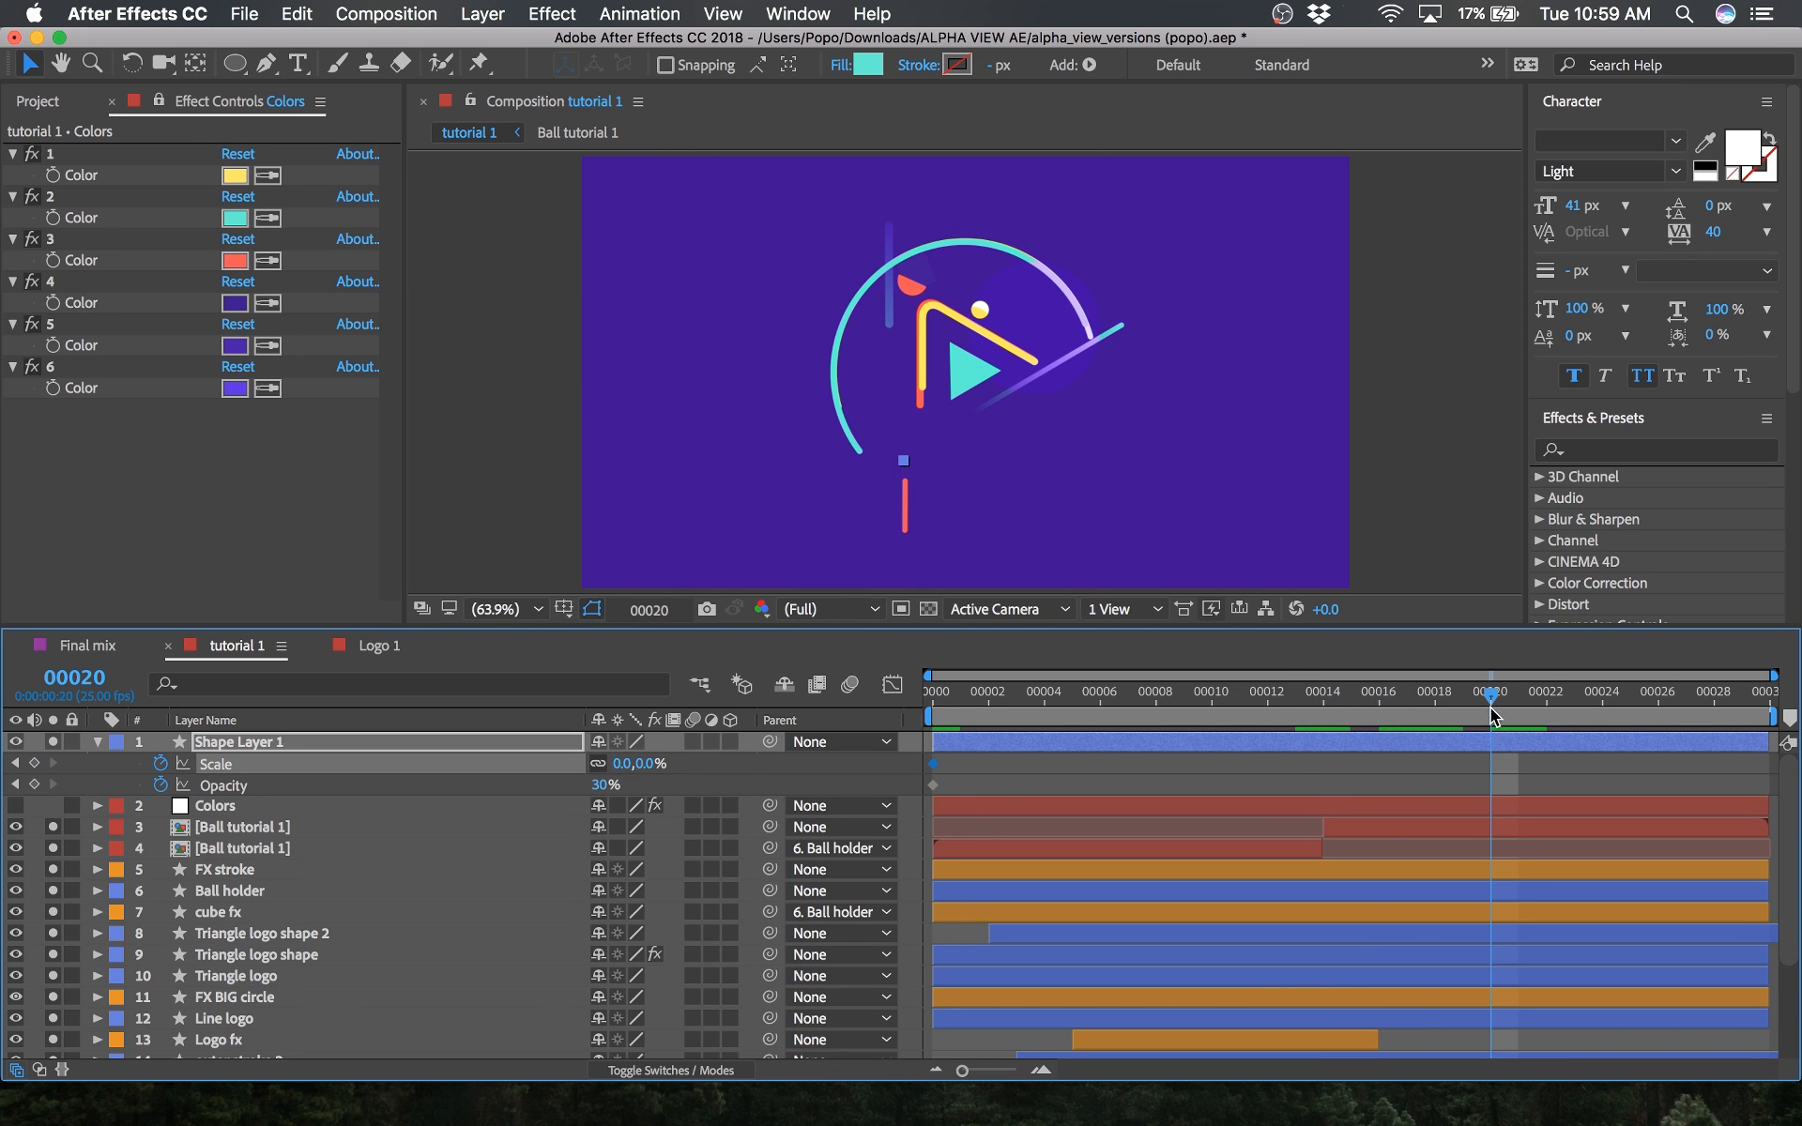
left_click(644, 764)
type("100")
key("Return")
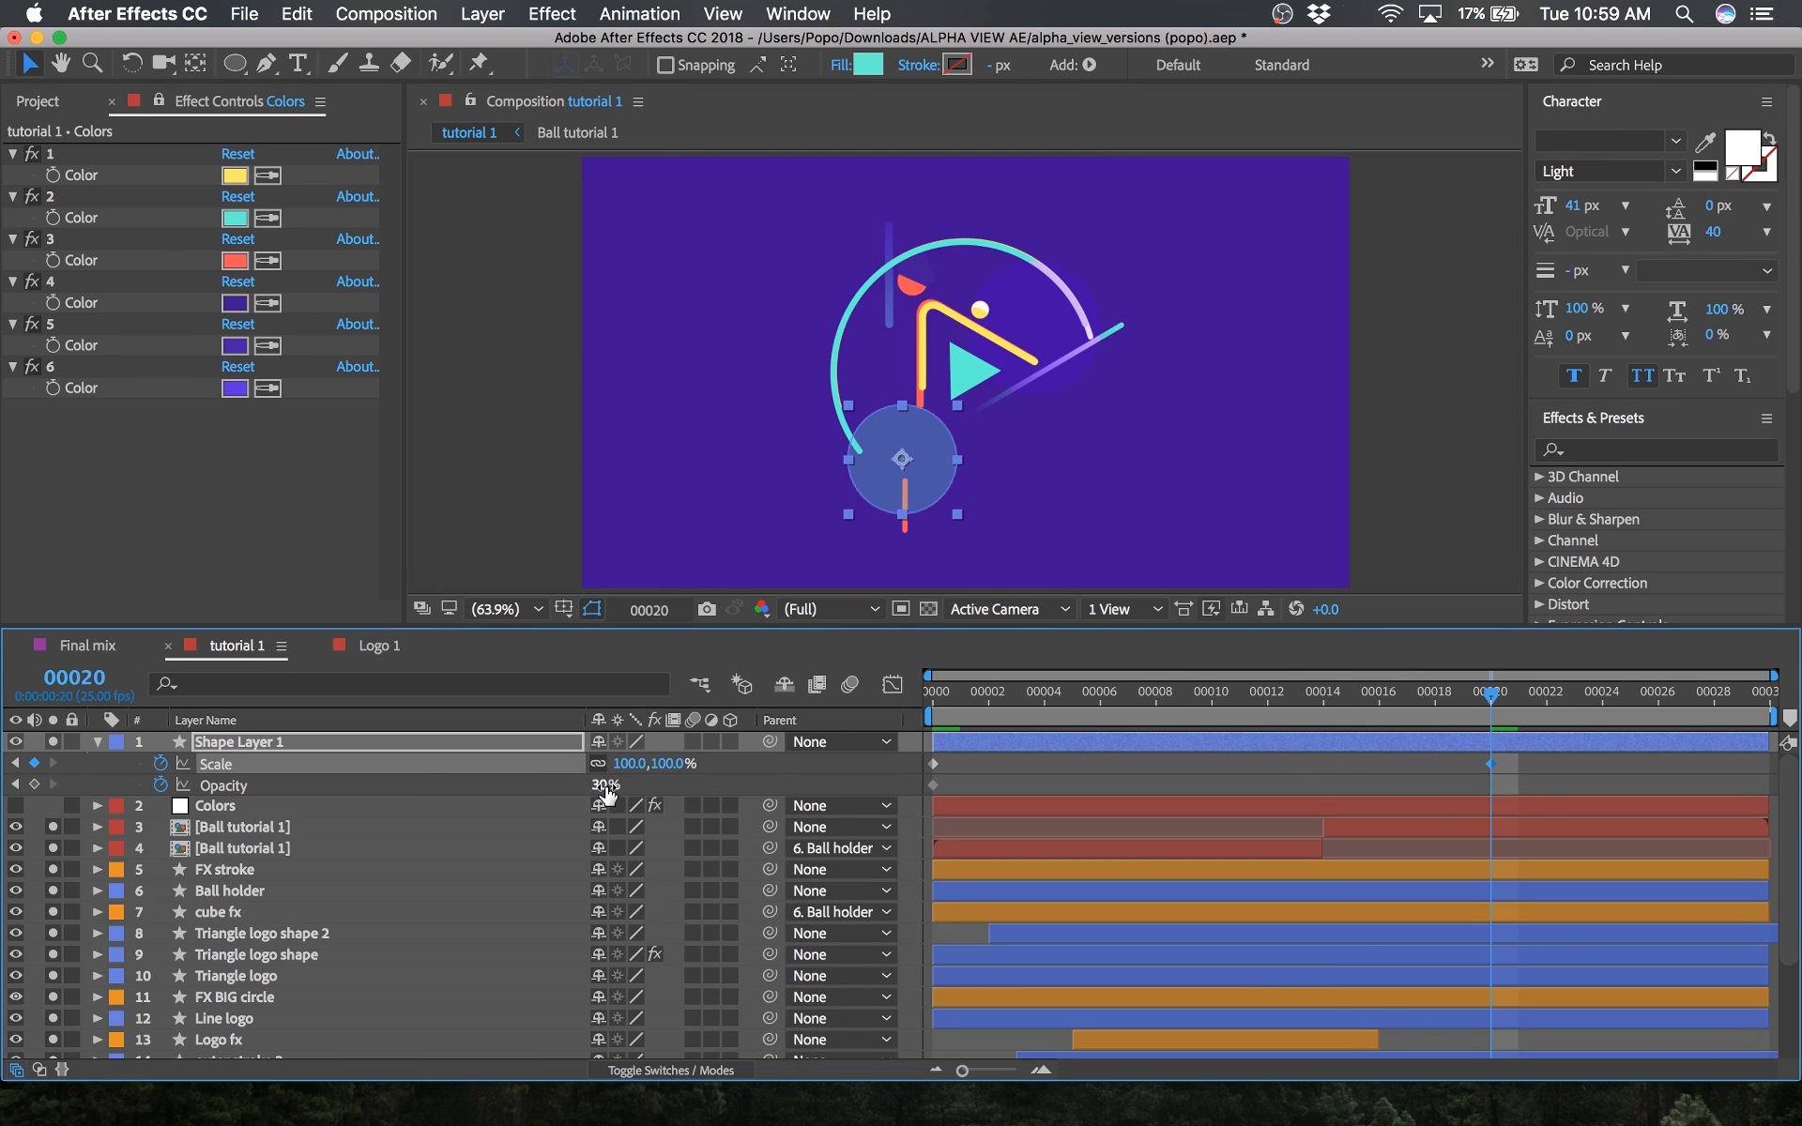
left_click_drag(606, 788, 220, 792)
key("alt+bracketright")
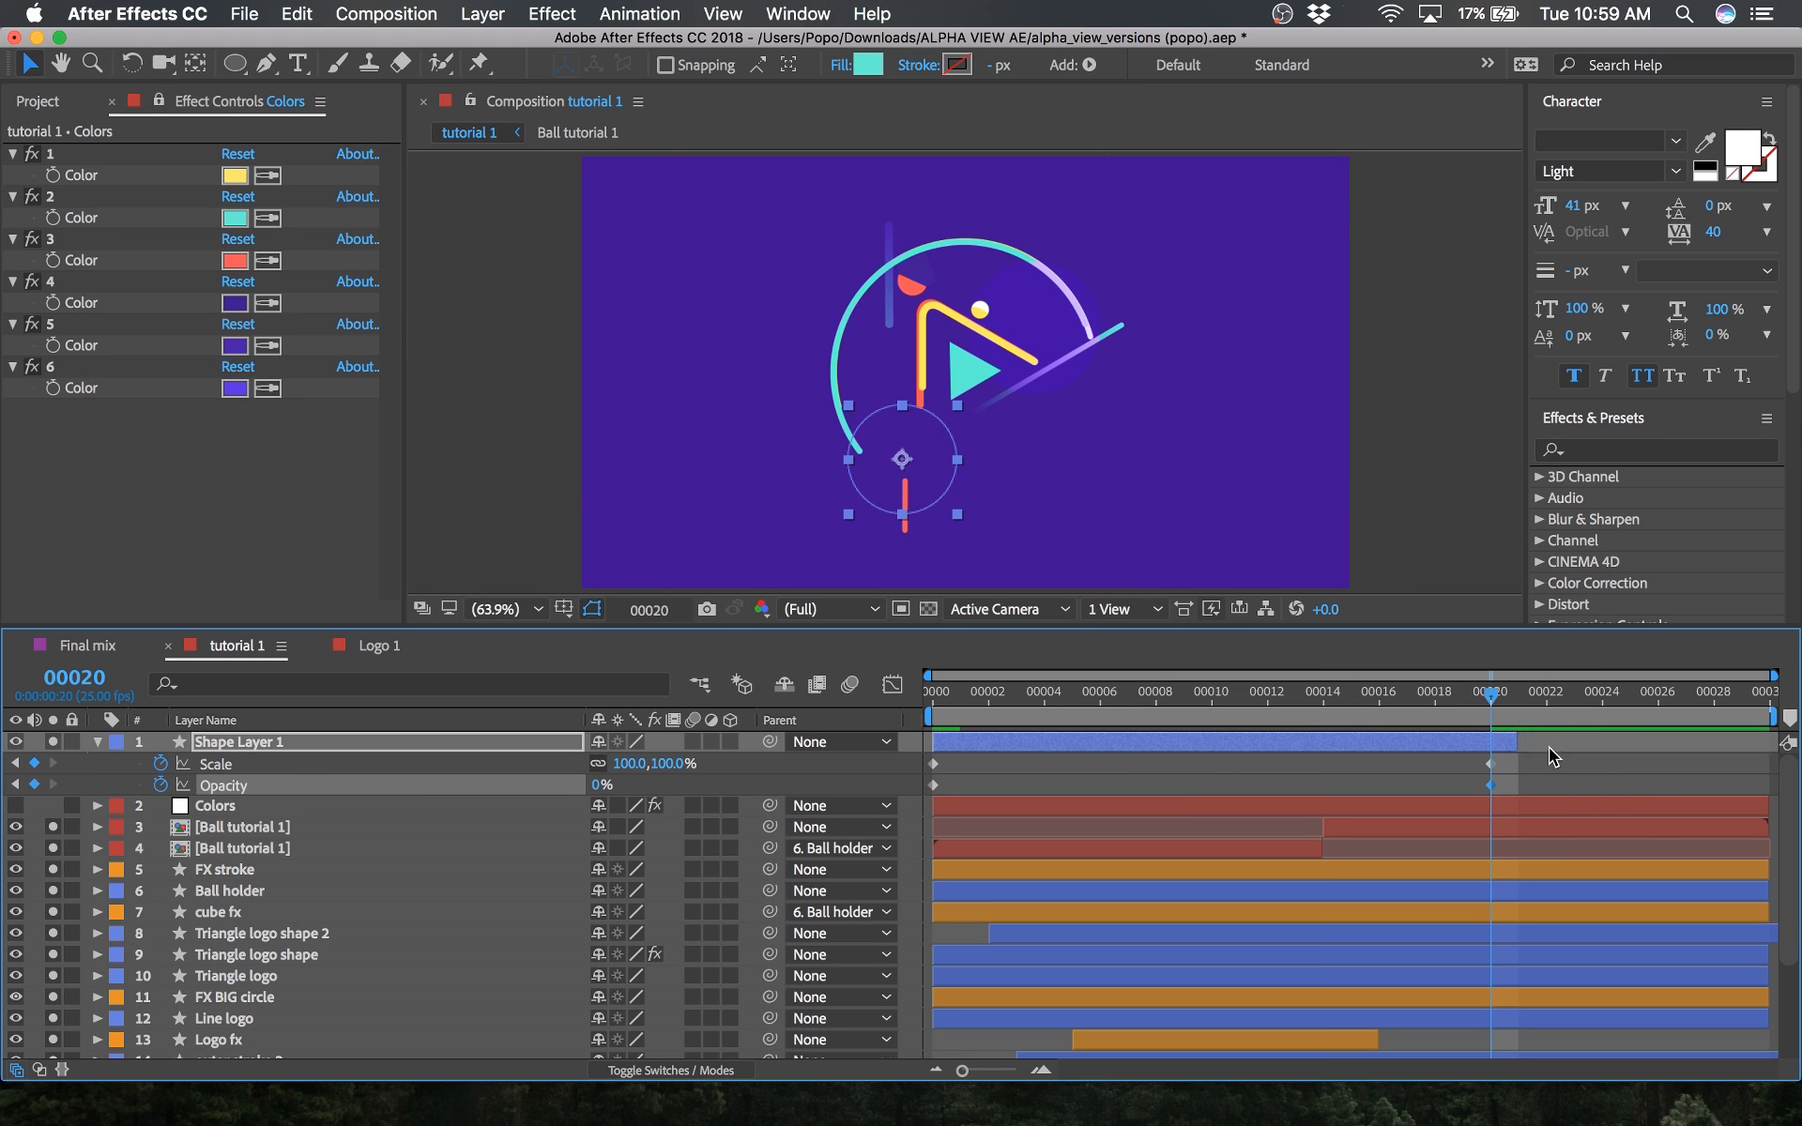
Step: Apply Easy Ease to all of Shape Layer 1's Scale and Opacity keyframes, and save the project
left_click_drag(1534, 768, 720, 802)
key("F9")
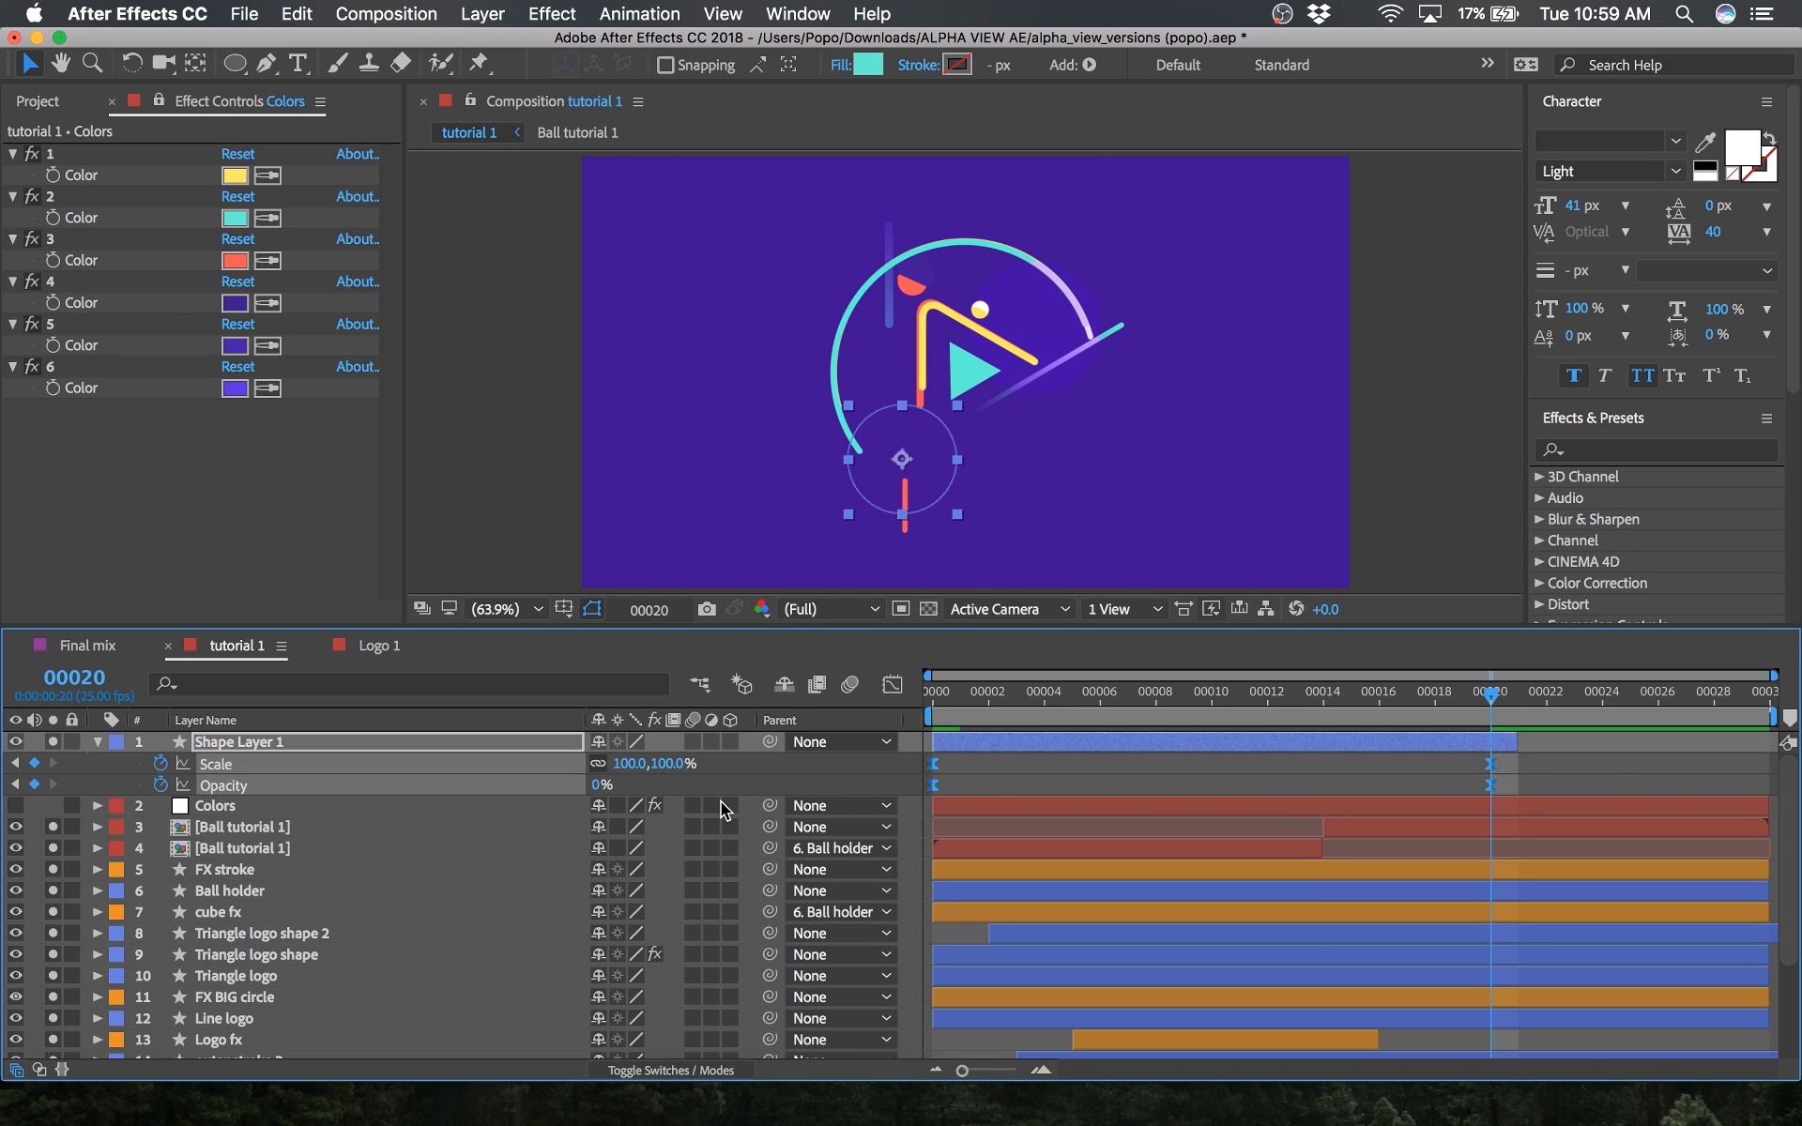
key("super+s")
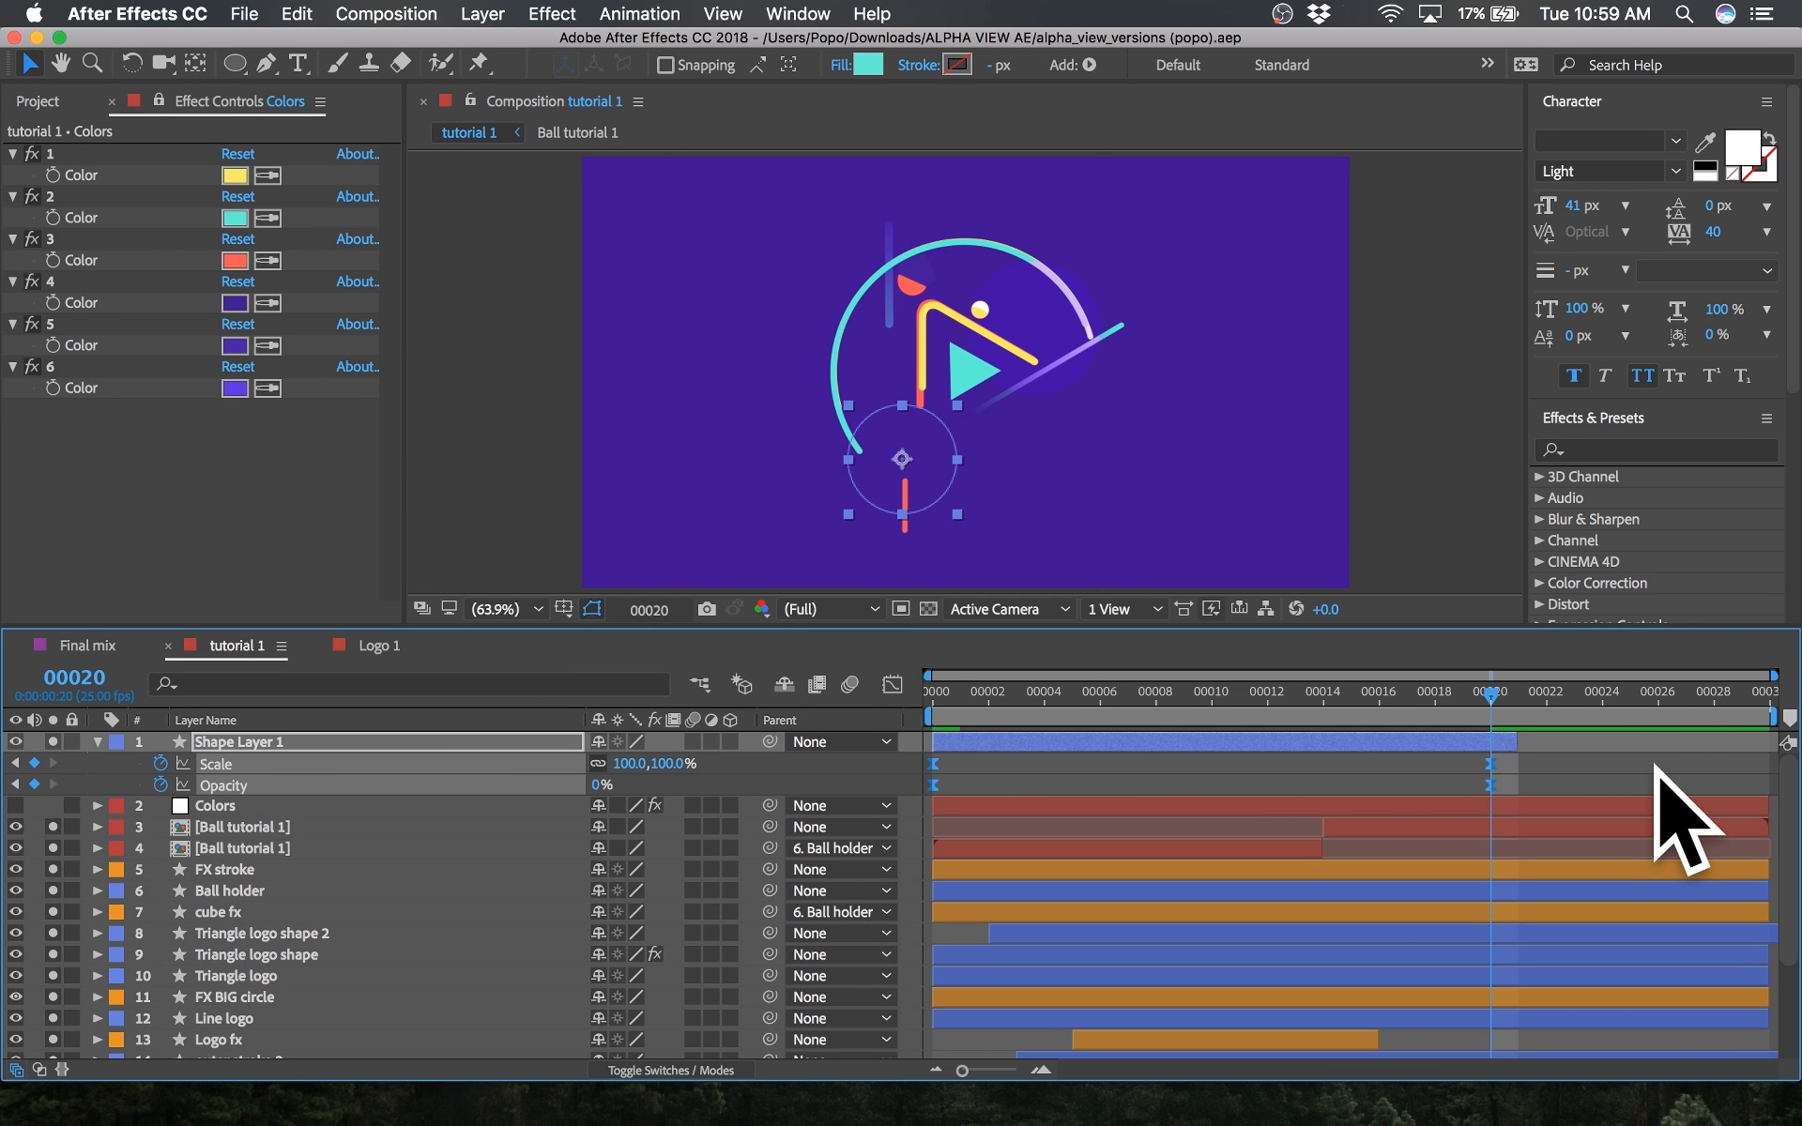
Step: Deselect everything and preview the small circle's animation from the first frame
key("F2")
key("Home")
key("space")
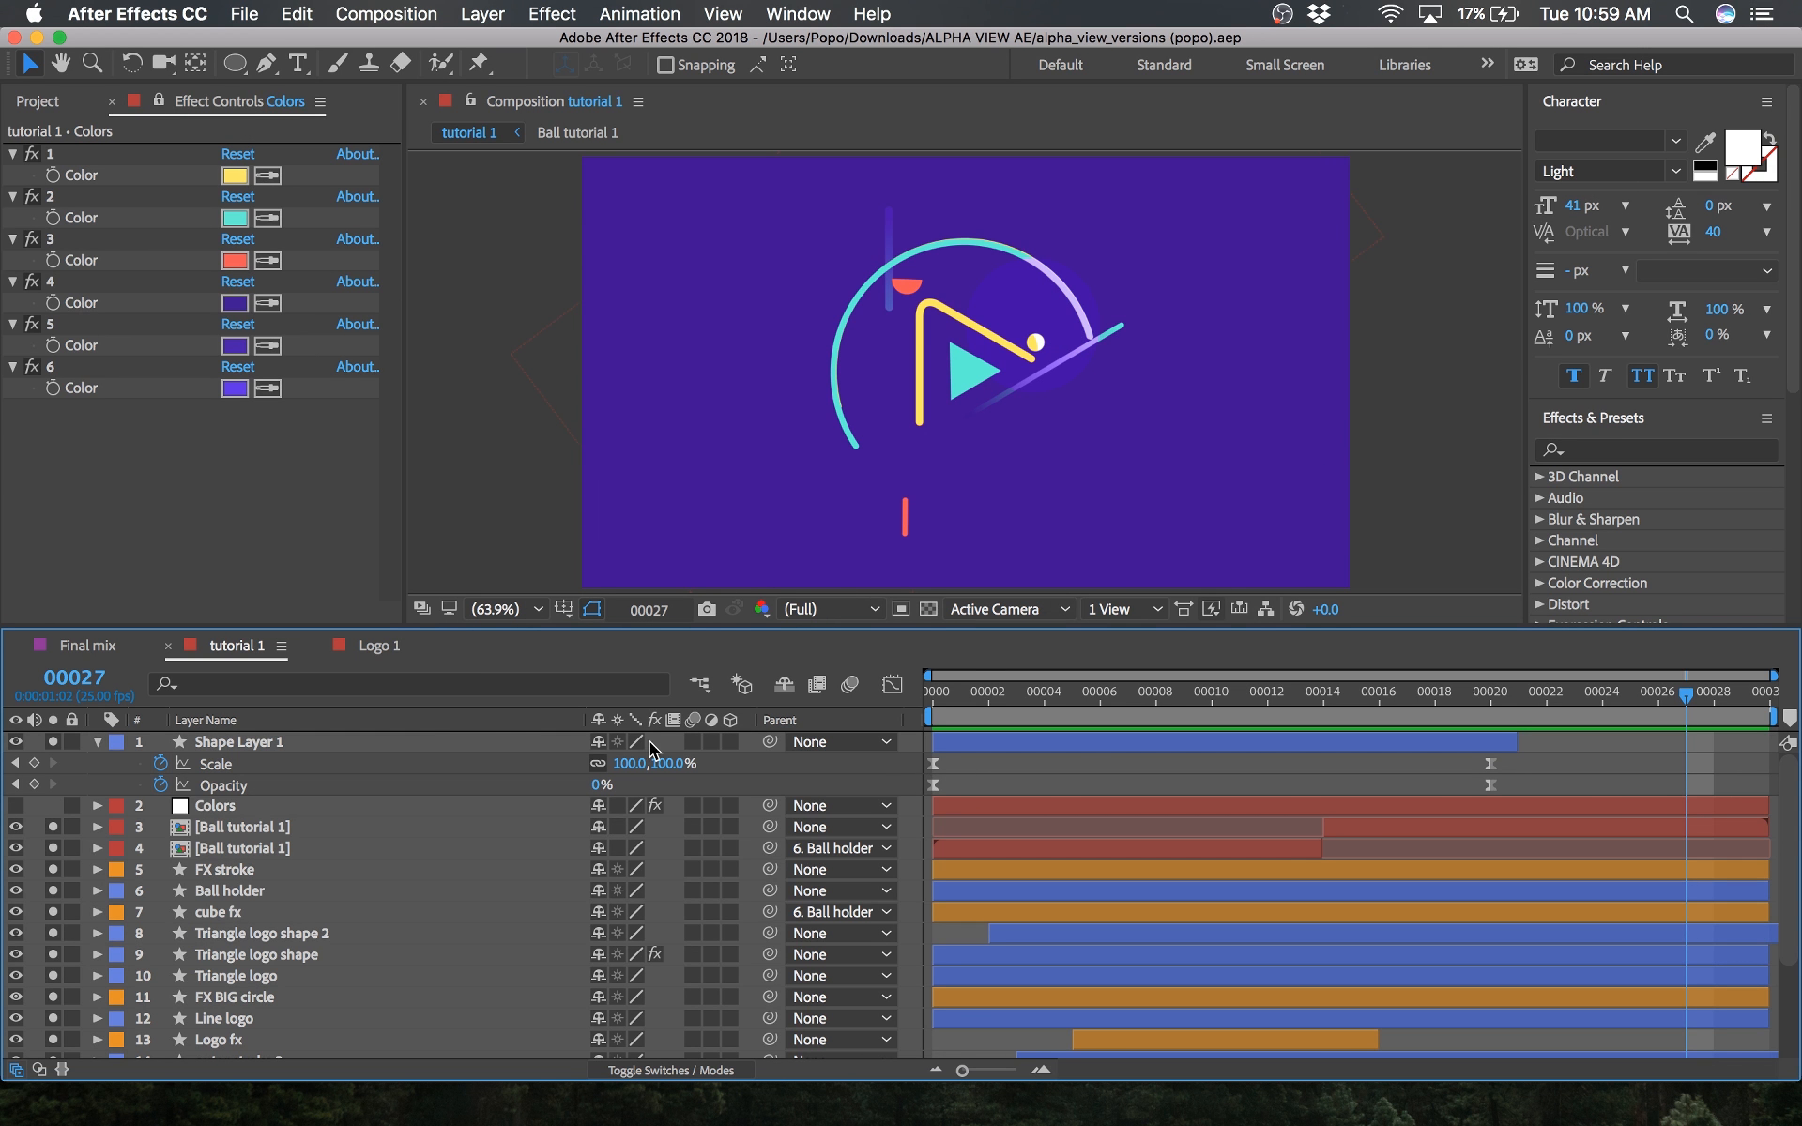
Step: Draw an unfilled circle with an 8 px coral stroke, centered on the logo and slightly larger than its outer stroke
left_click(236, 66)
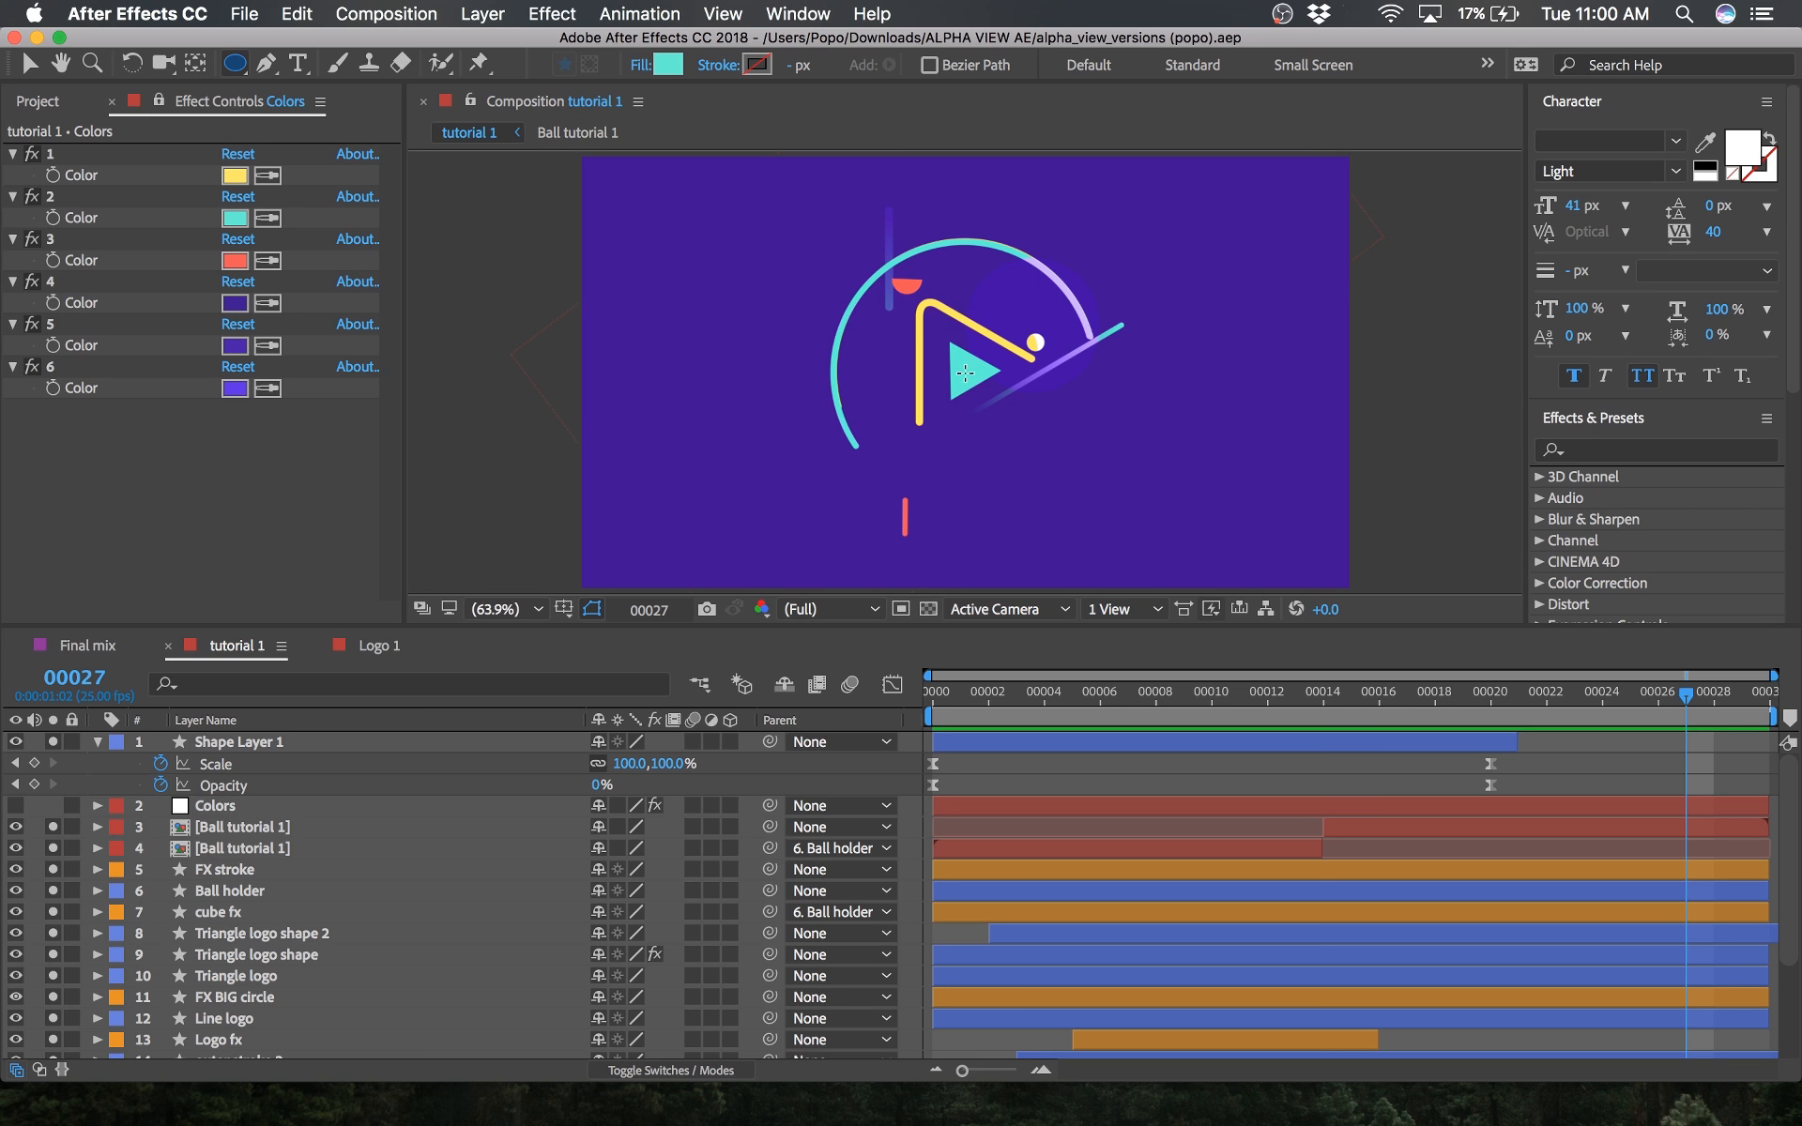
left_click(640, 65)
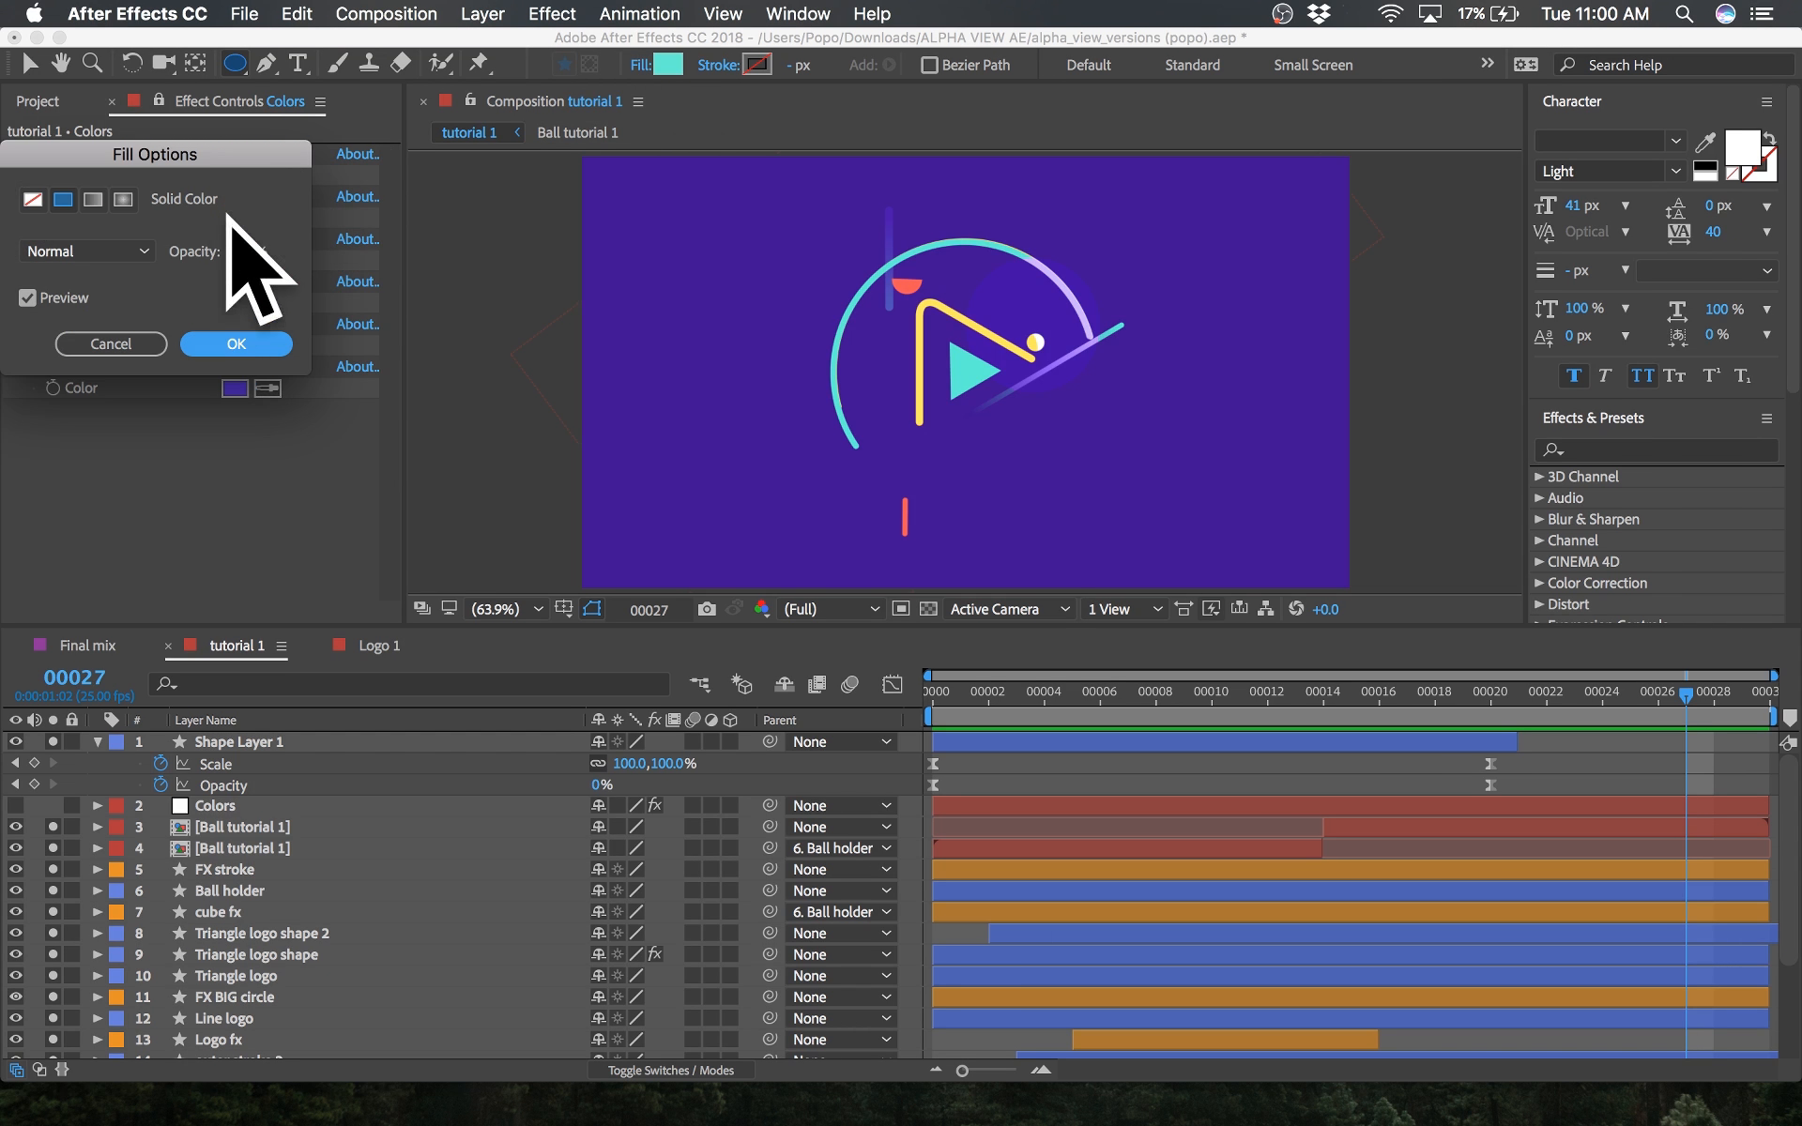
left_click(33, 199)
left_click(235, 343)
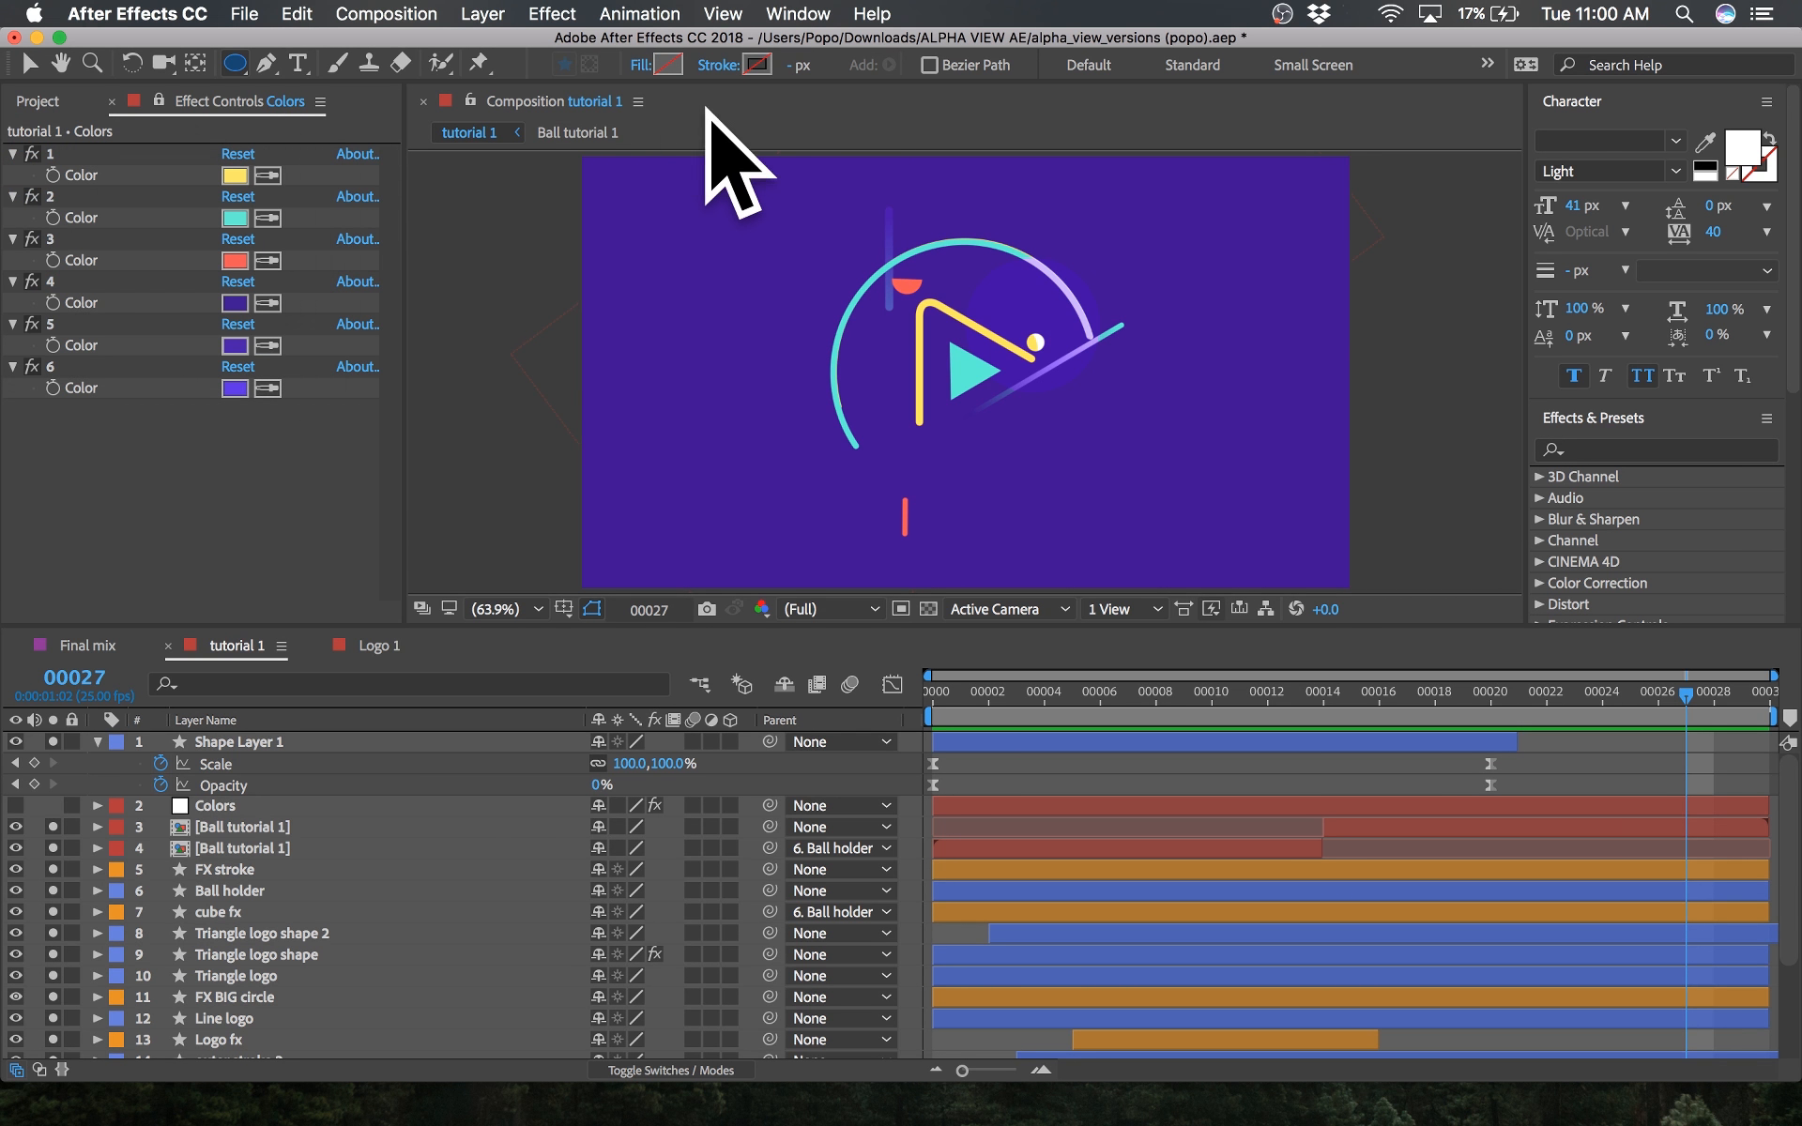
left_click(789, 70)
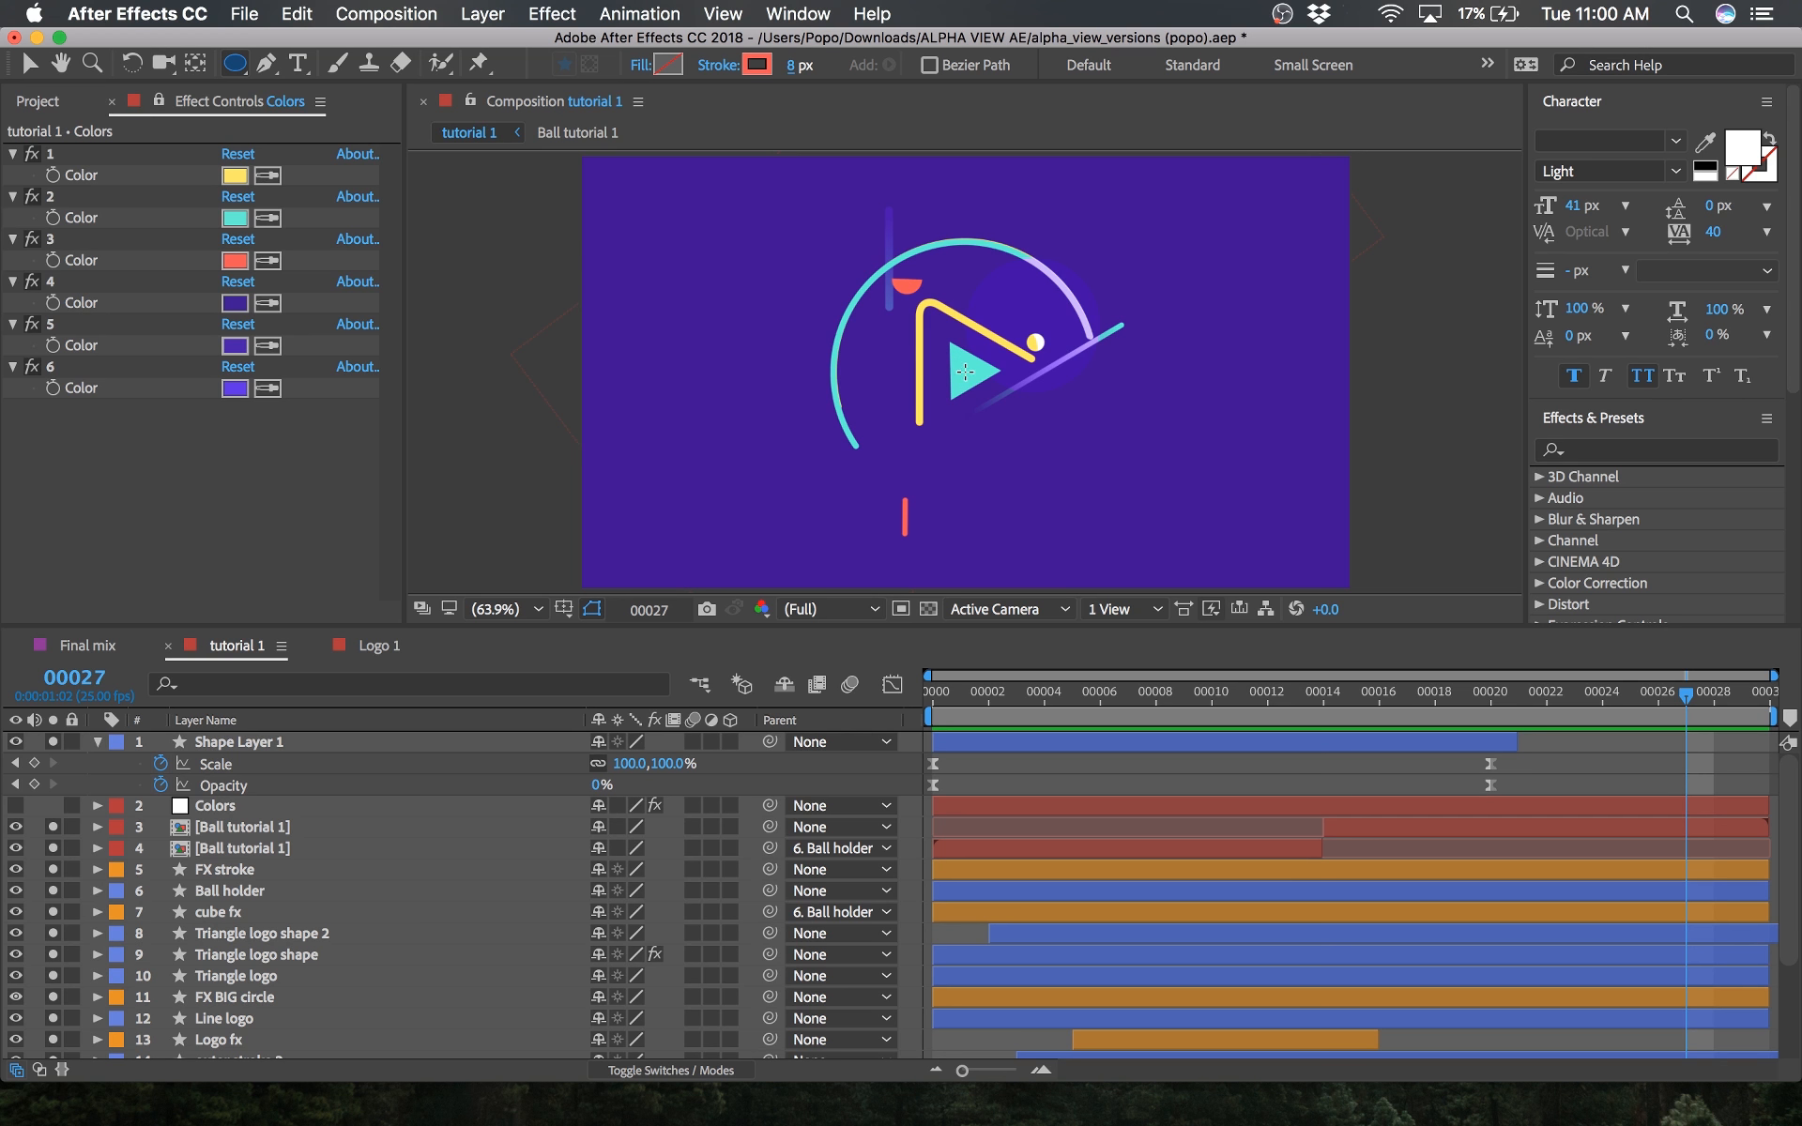
mouse_move(965, 372)
left_mouse_down()
mouse_move(870, 303)
mouse_move(824, 295)
left_mouse_up()
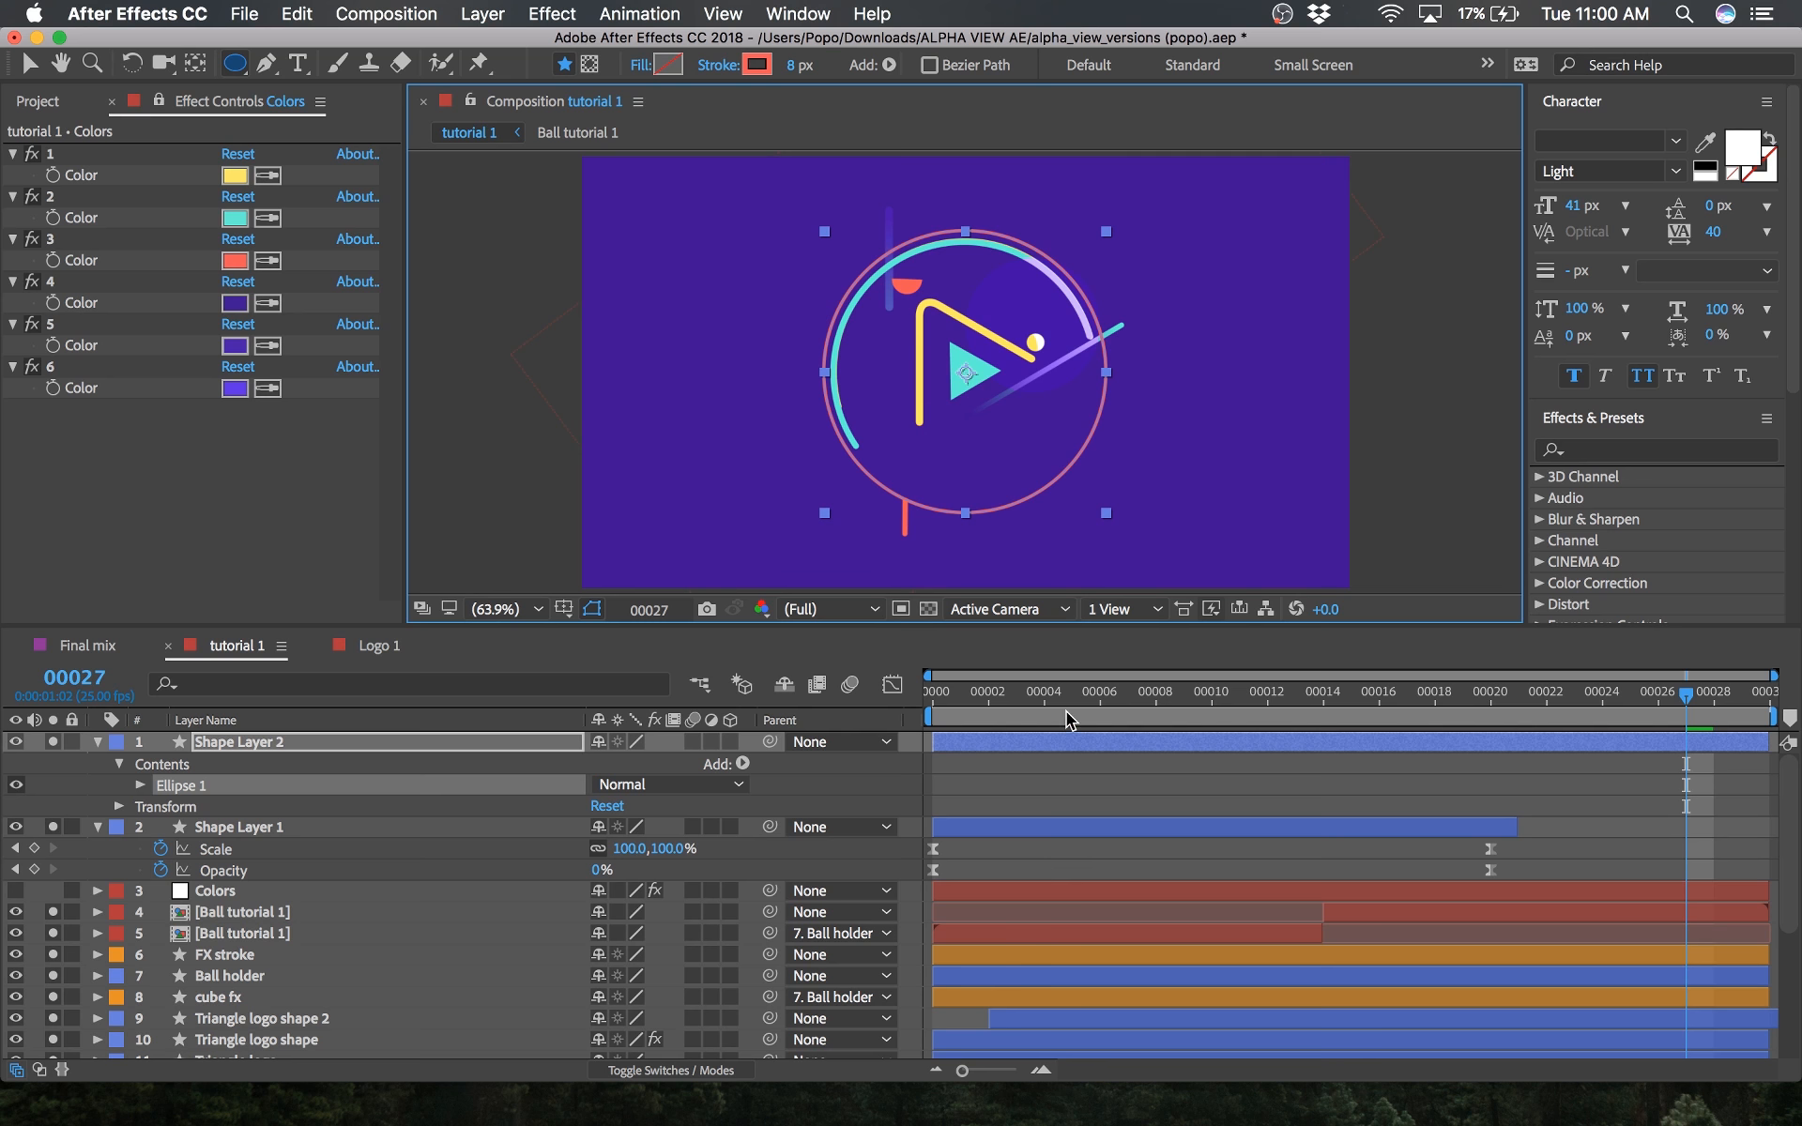
Step: Return to frame 0, select Shape Layer 2 and collapse Shape Layer 1's properties
left_click_drag(1058, 697, 686, 724)
left_click(291, 738)
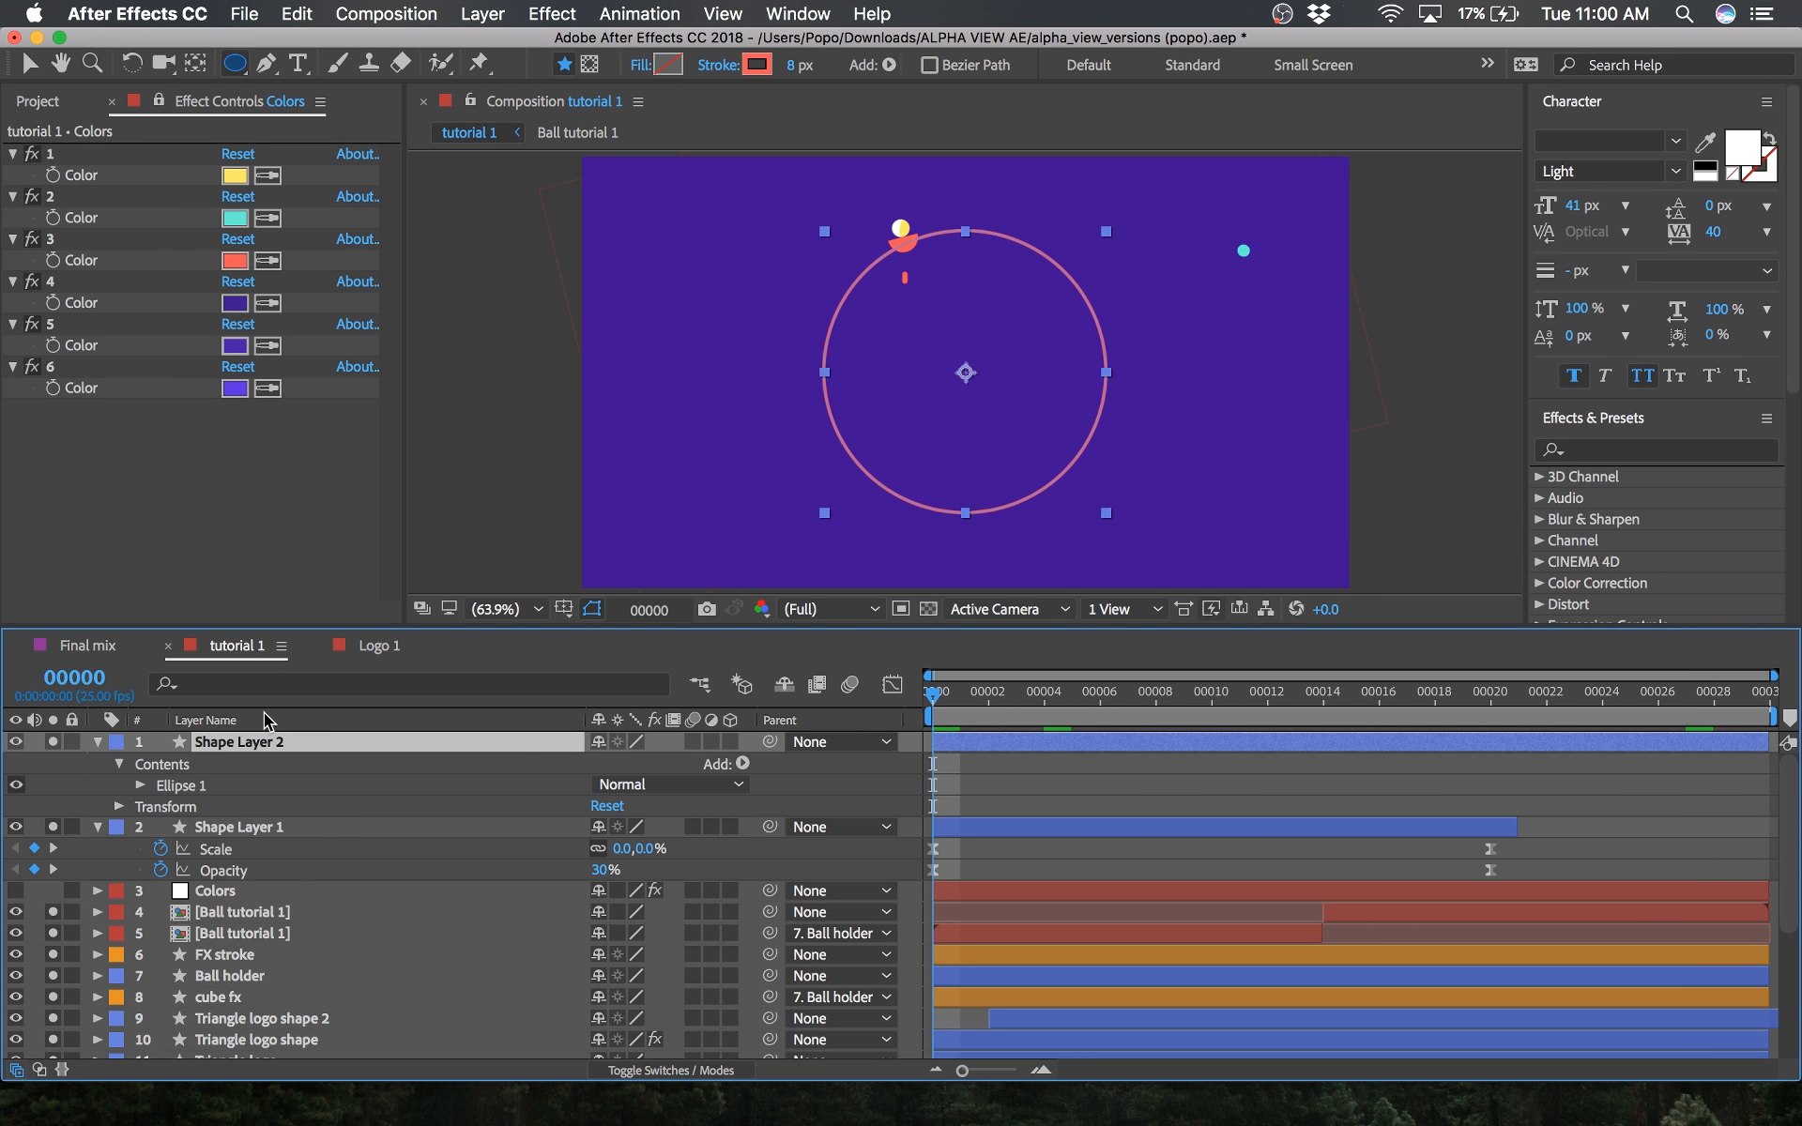
left_click(98, 826)
Step: Filter the timeline properties by "line" and set Shape Layer 2's stroke Line Cap to Round Cap
left_click(269, 689)
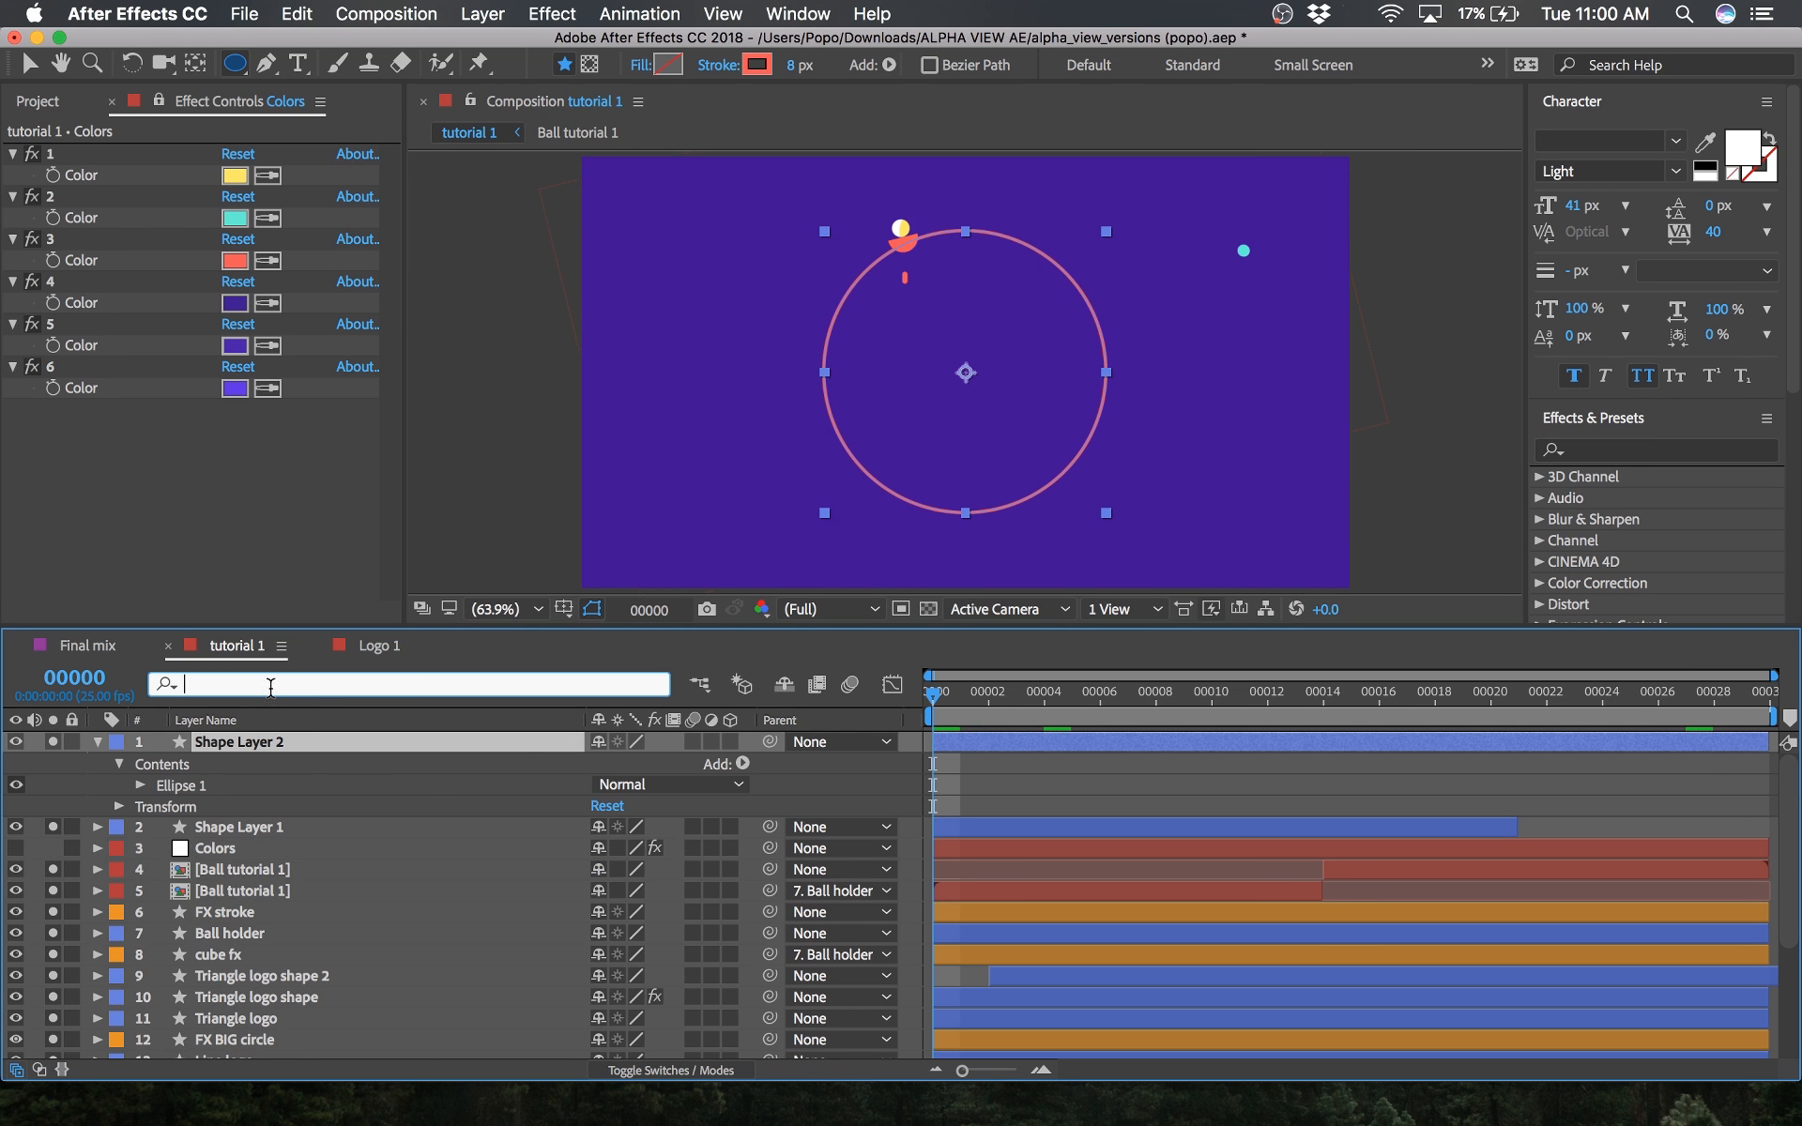
type("butt")
key("BackSpace")
key("BackSpace")
key("BackSpace")
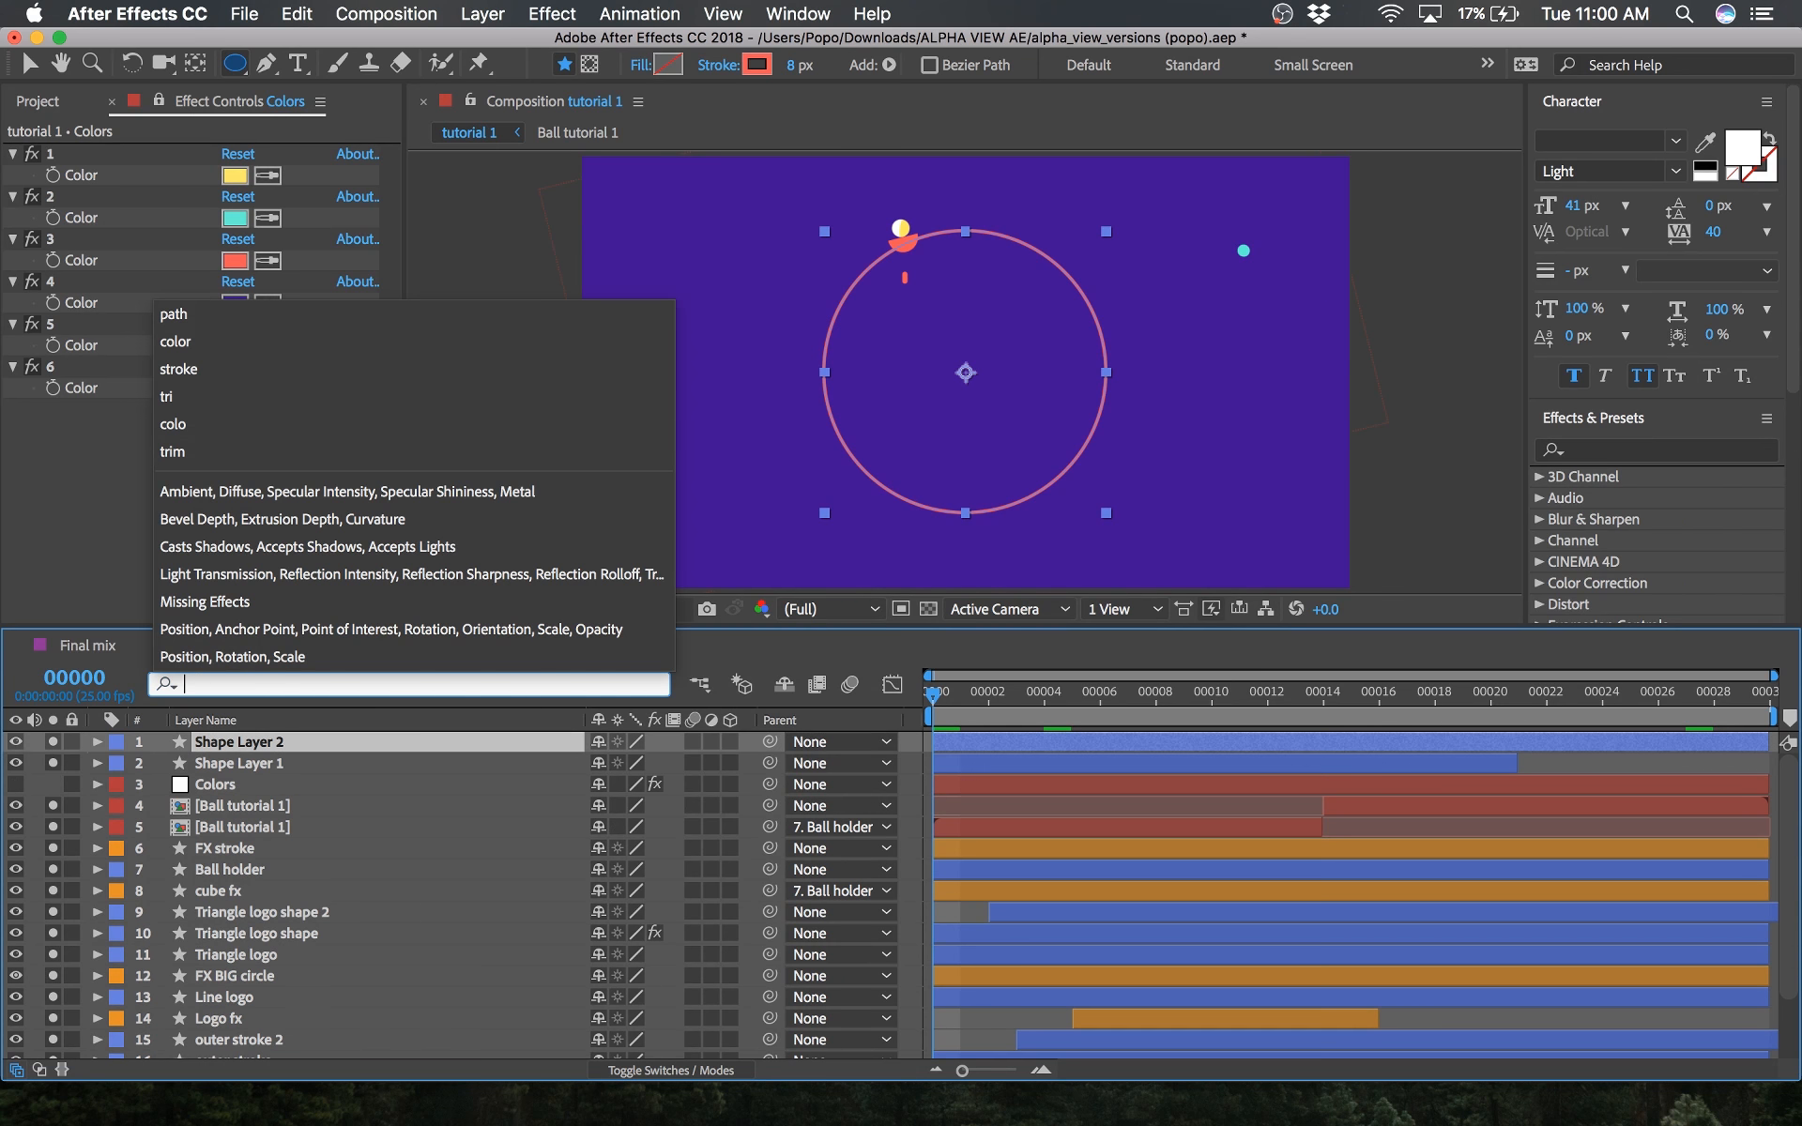
type("line")
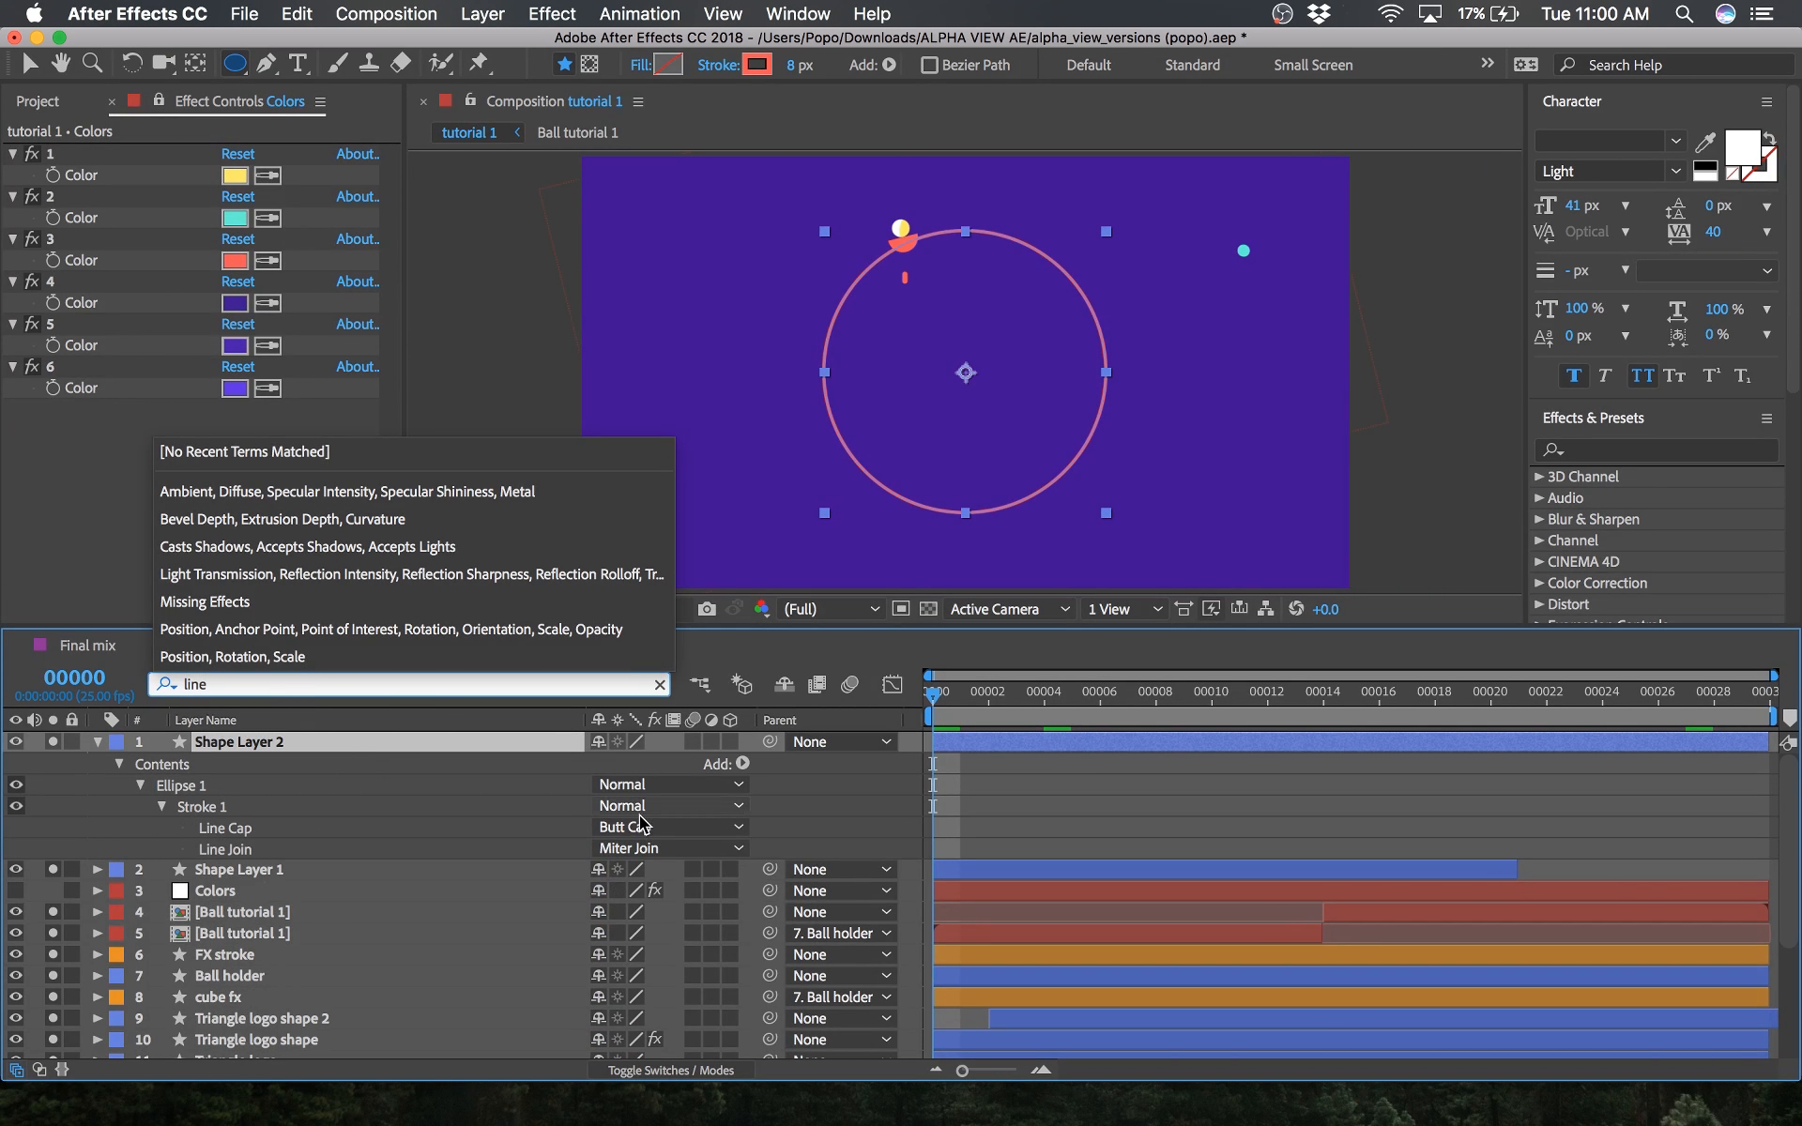
left_click(668, 827)
left_click(676, 901)
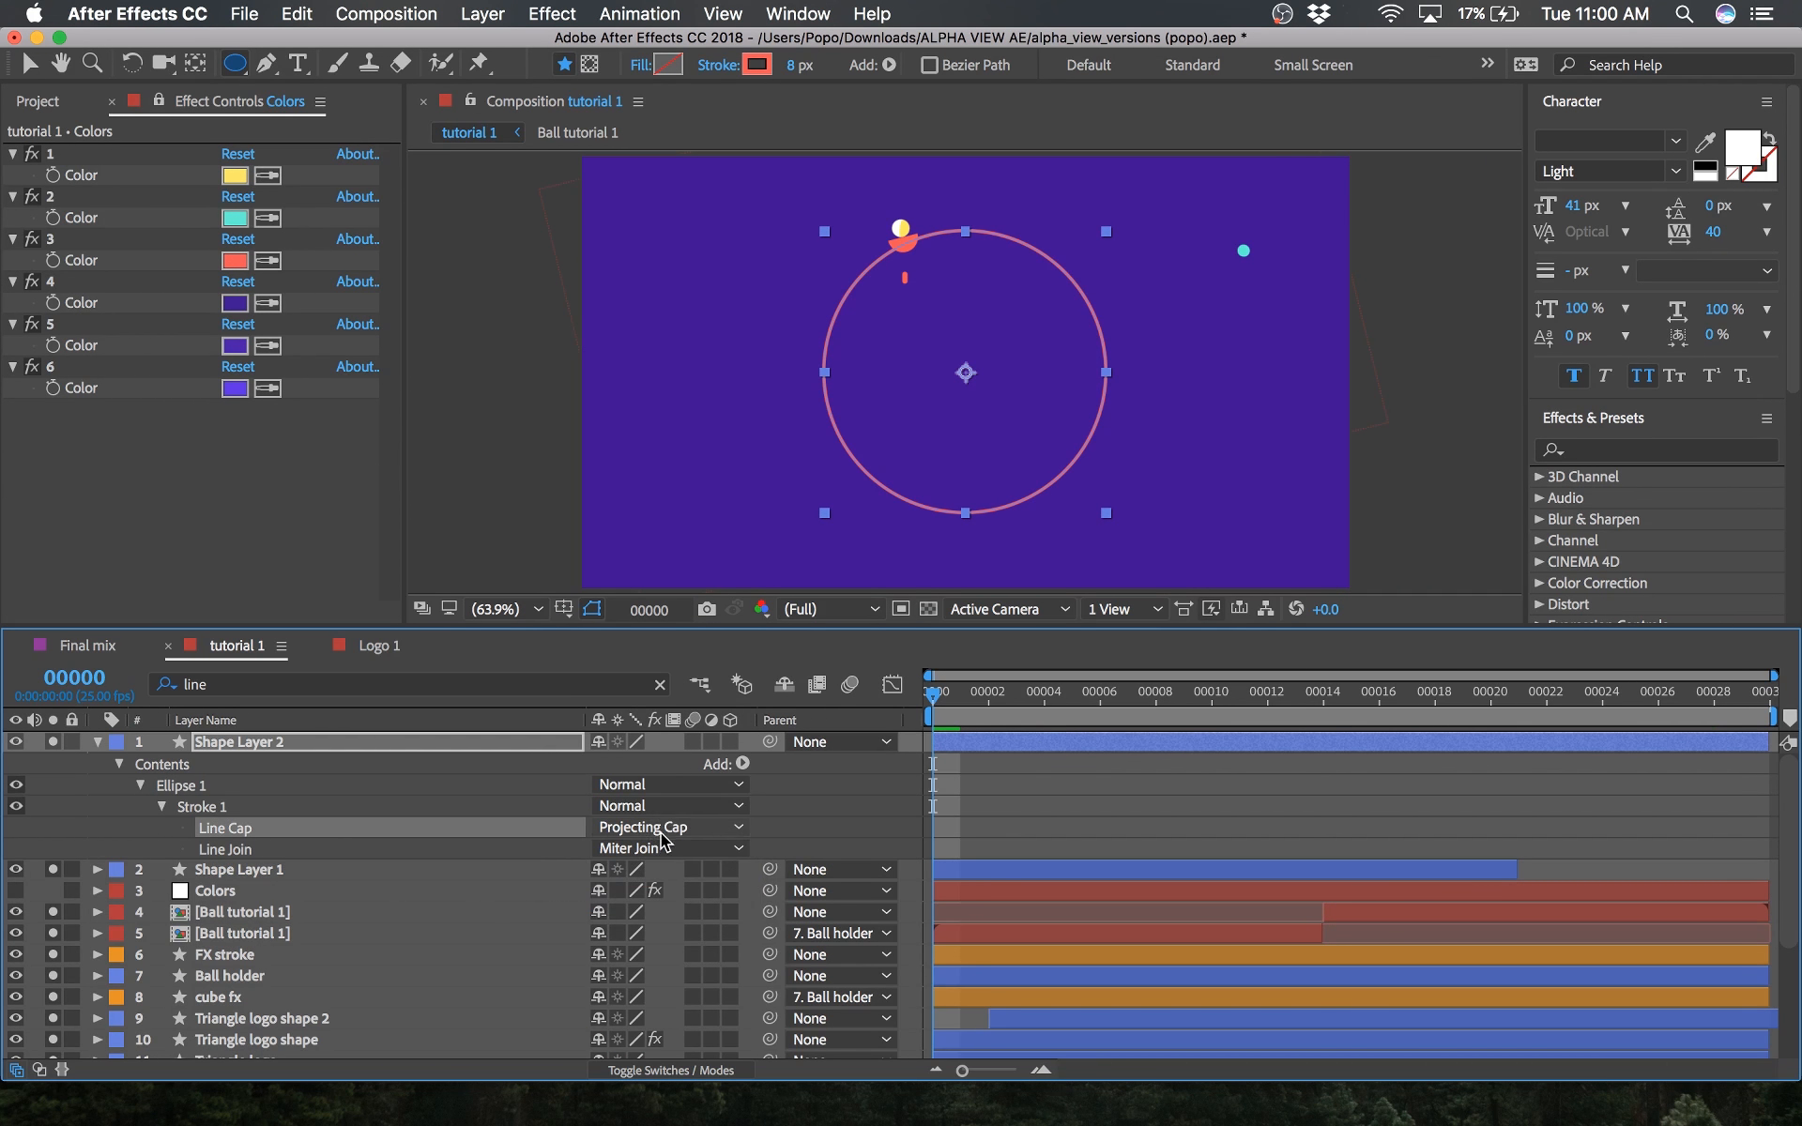
left_click(662, 827)
left_click(678, 872)
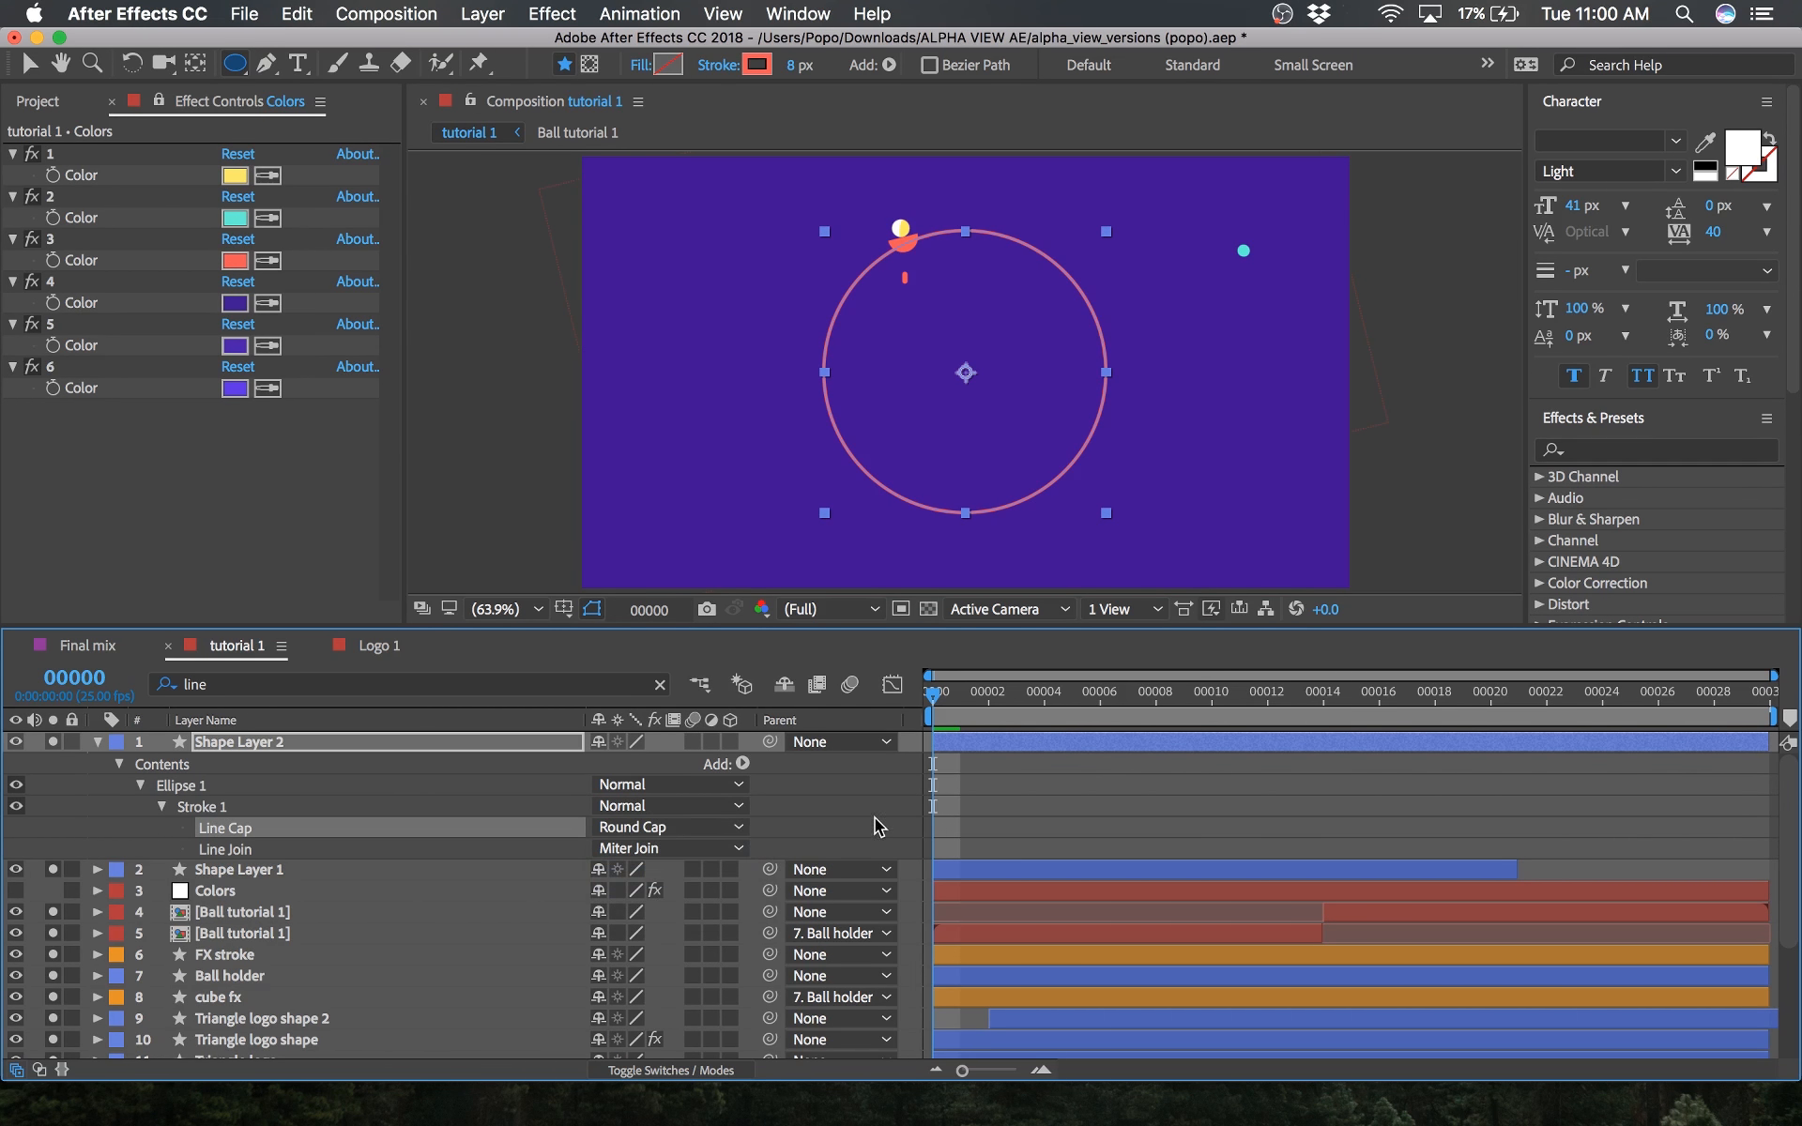
Step: Add Trim Paths to Shape Layer 2 and lower its End to 6%
left_click(161, 806)
left_click(187, 785)
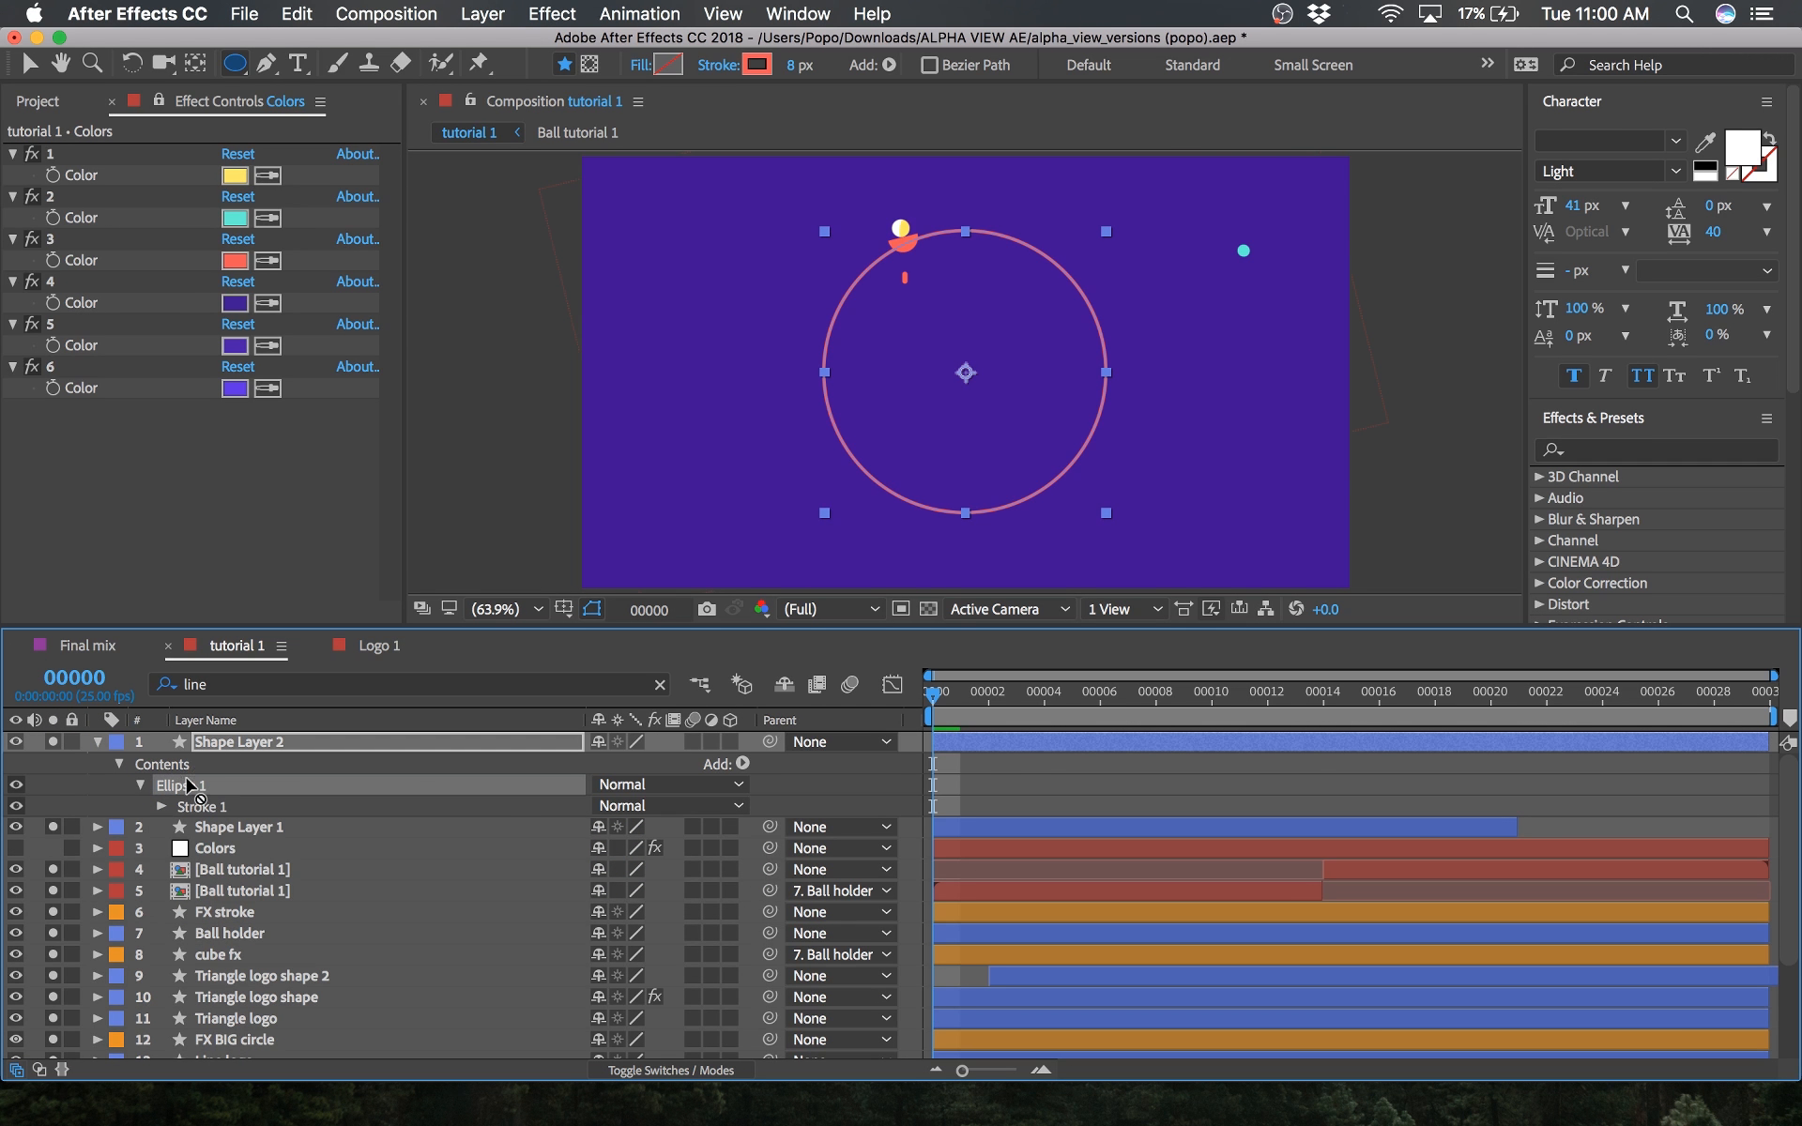
left_click(232, 748)
left_click(888, 64)
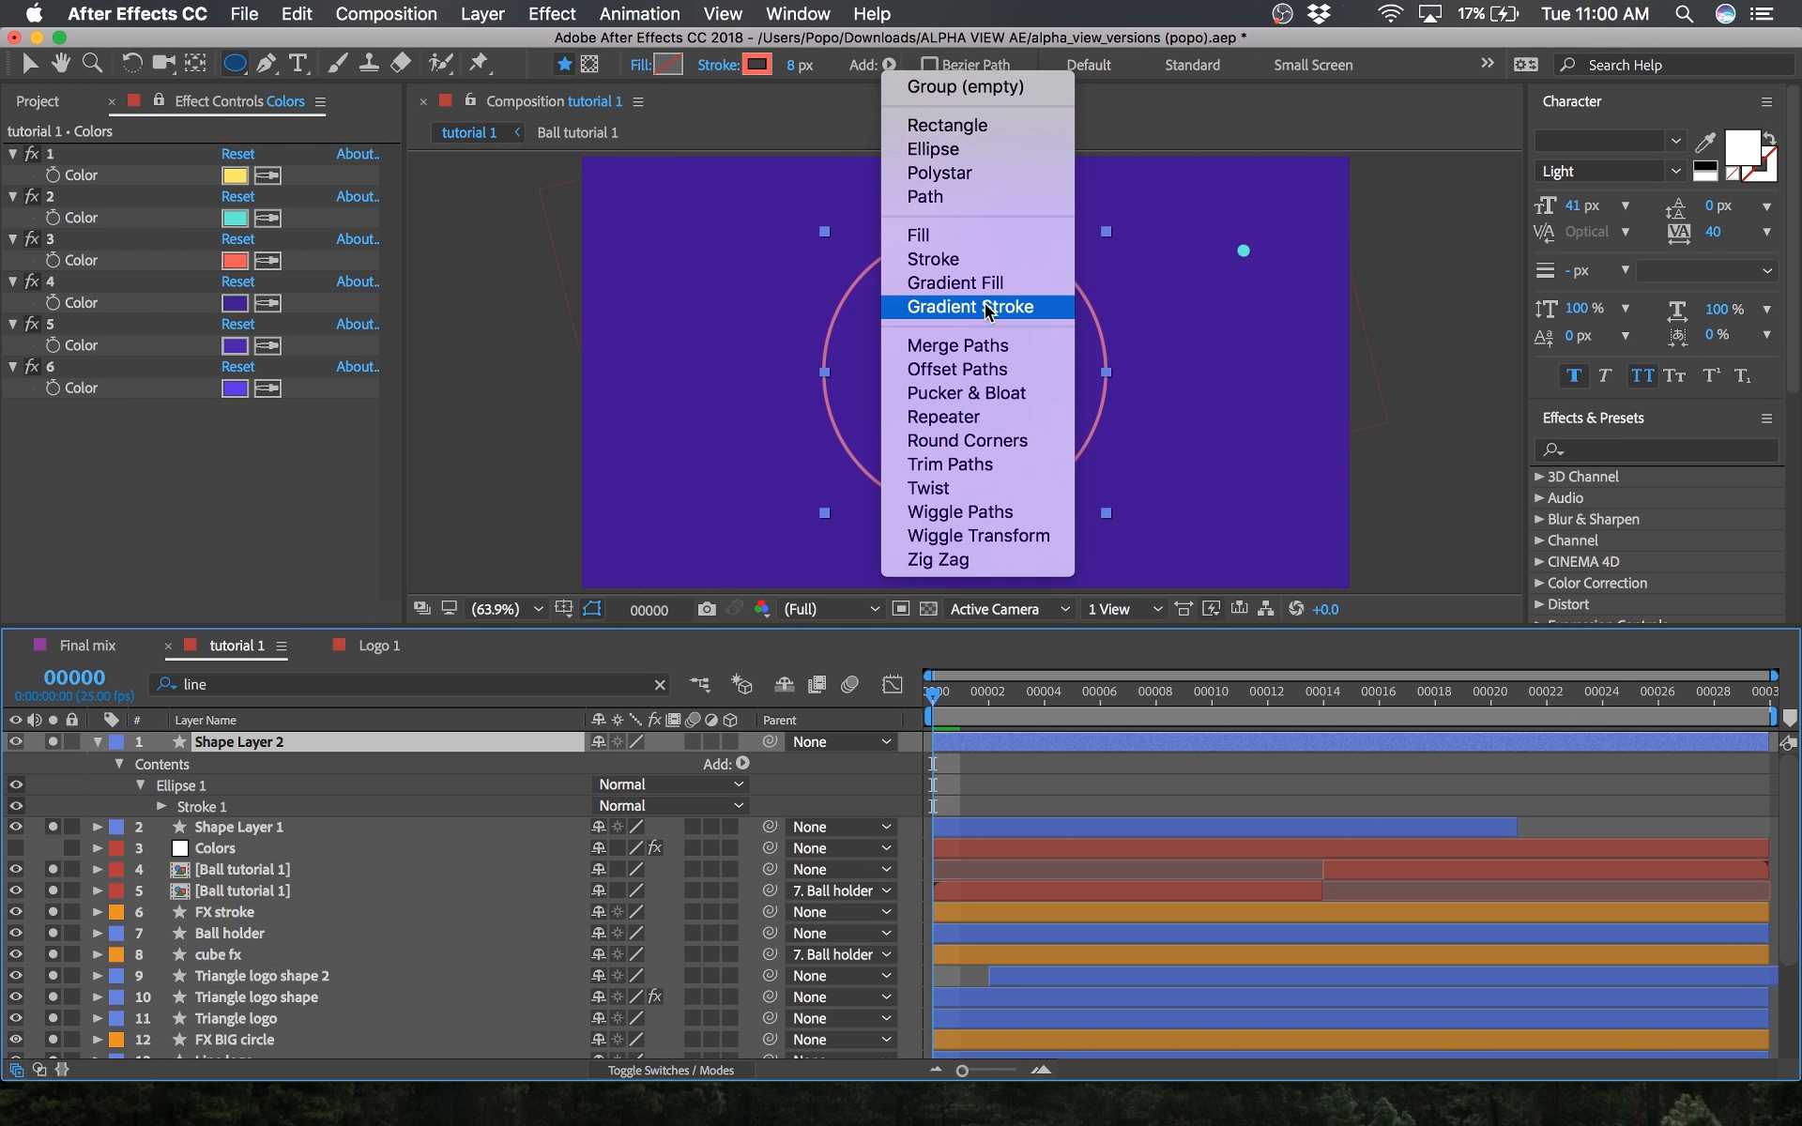
left_click(993, 463)
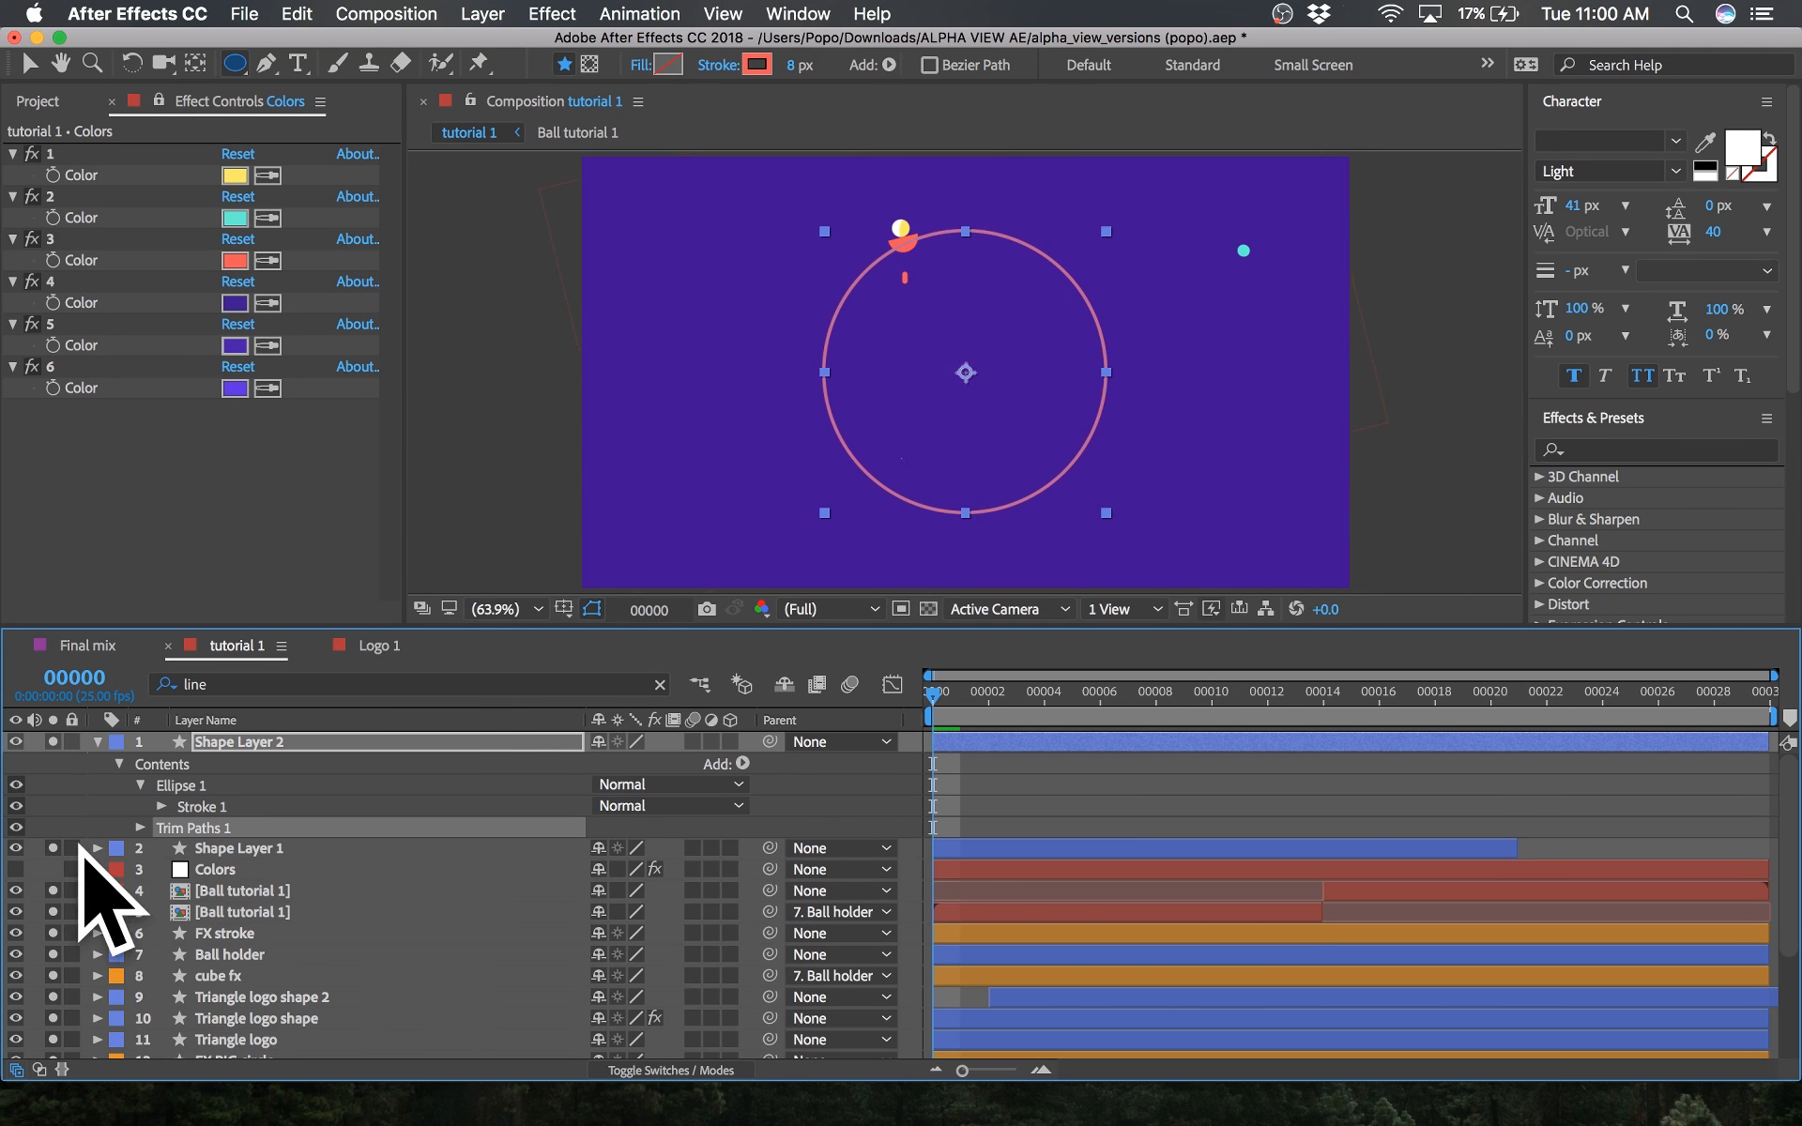
left_click(140, 828)
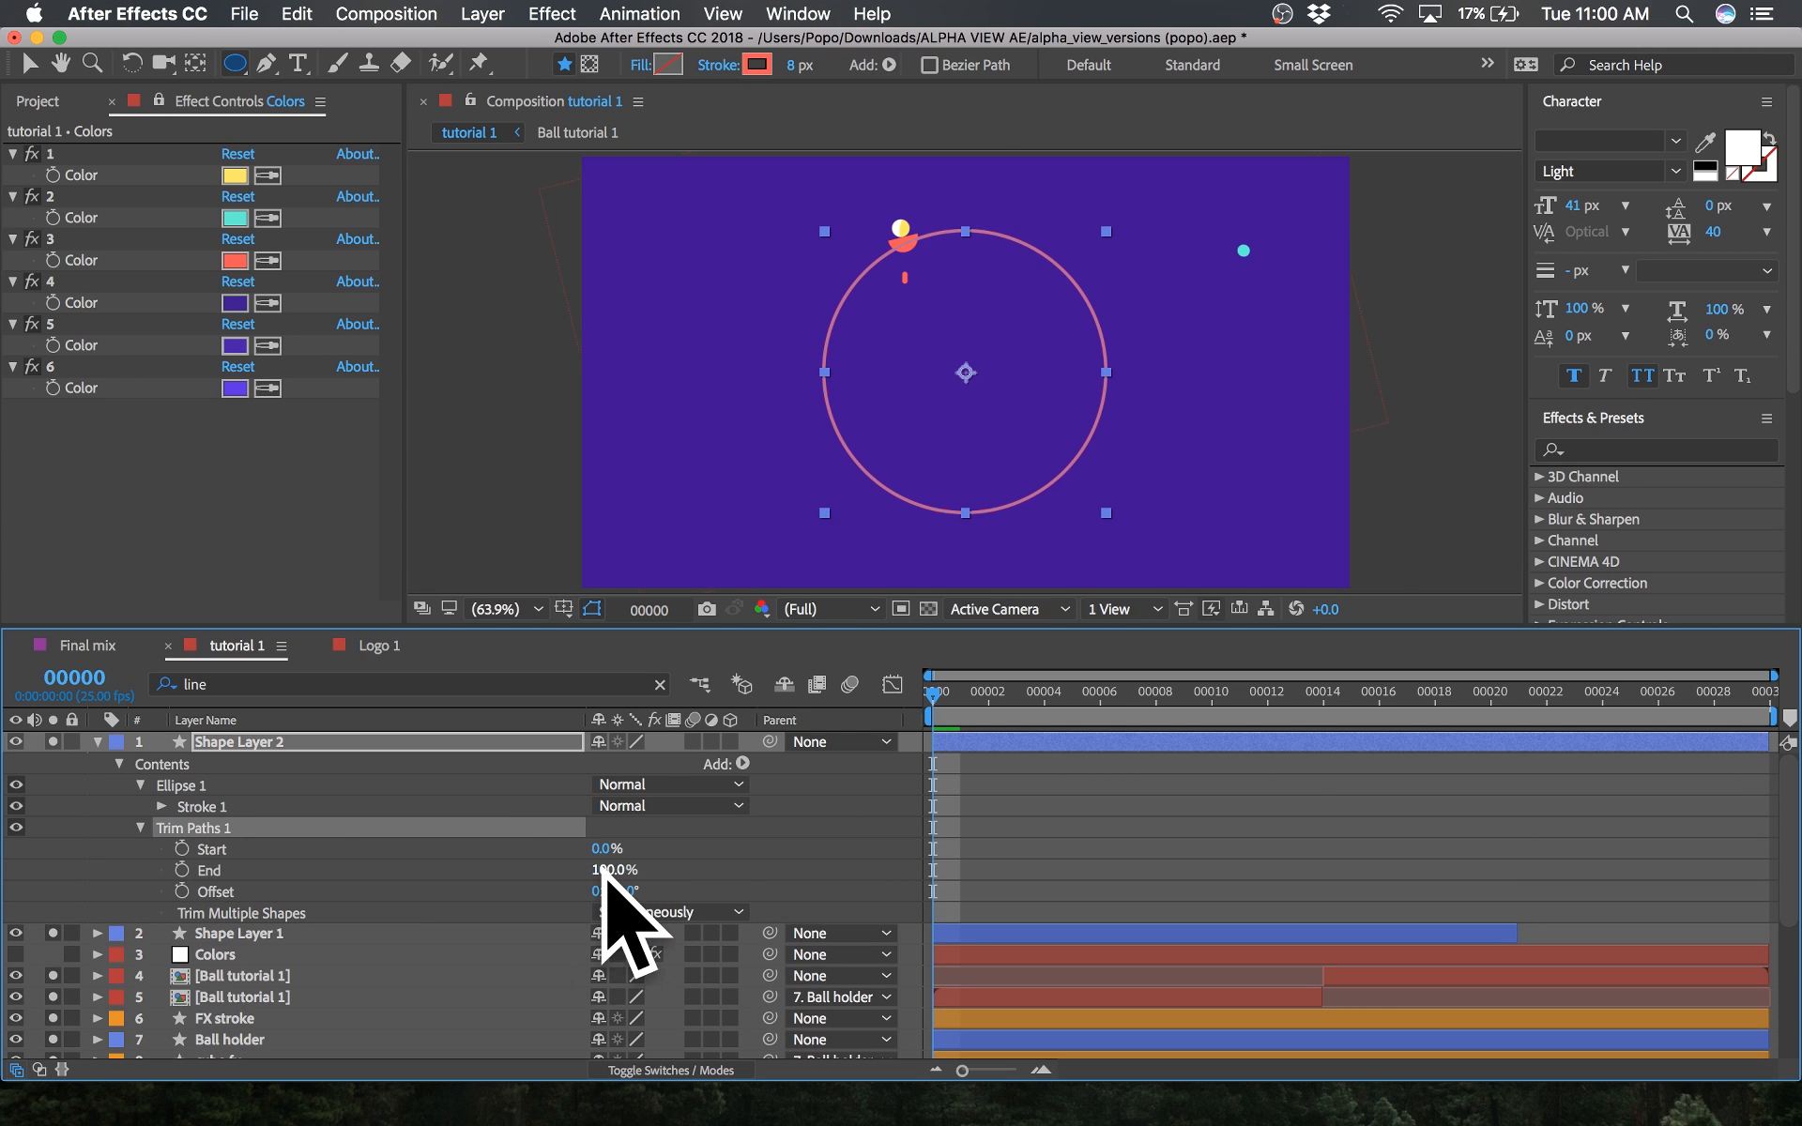
left_click_drag(602, 870, 567, 878)
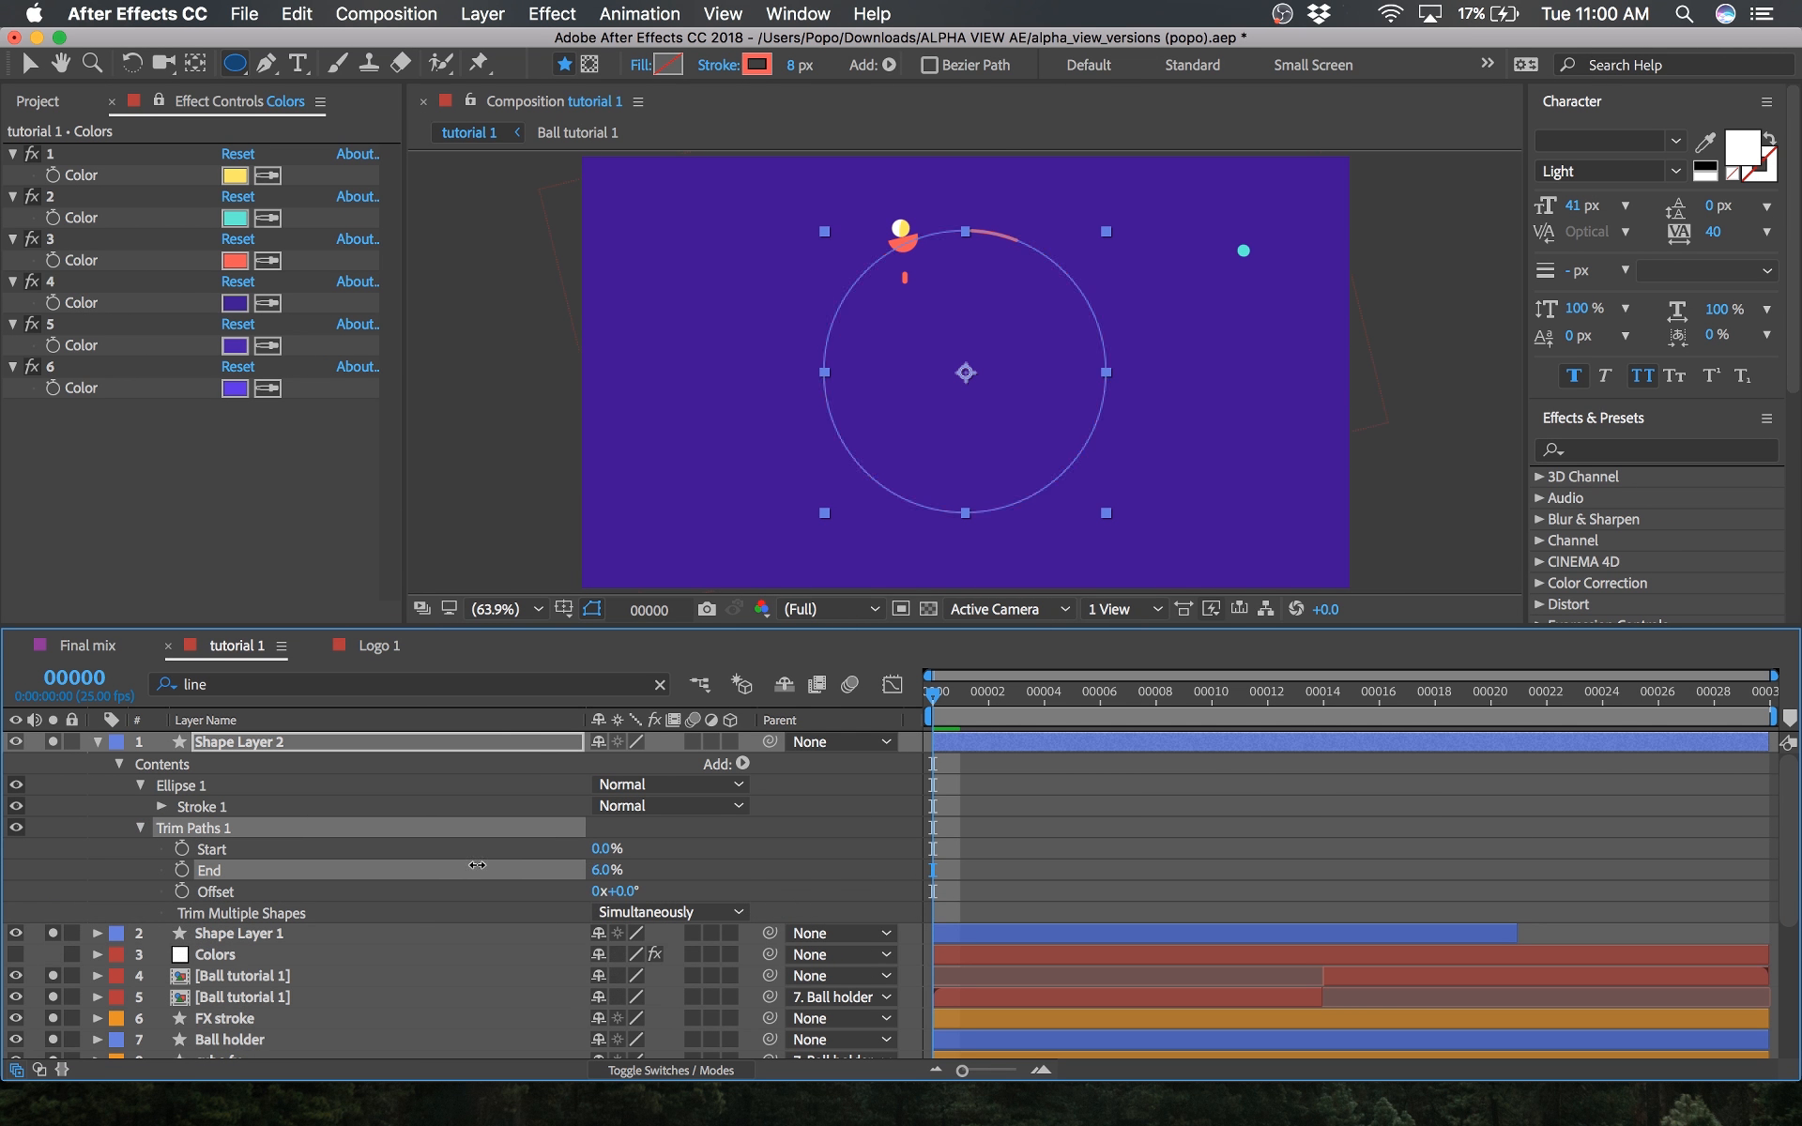
Step: Set Shape Layer 2's Trim Paths End to 8%, save the project, and keyframe End, Offset and Start at frame 0
left_click(736, 901)
key("super+s")
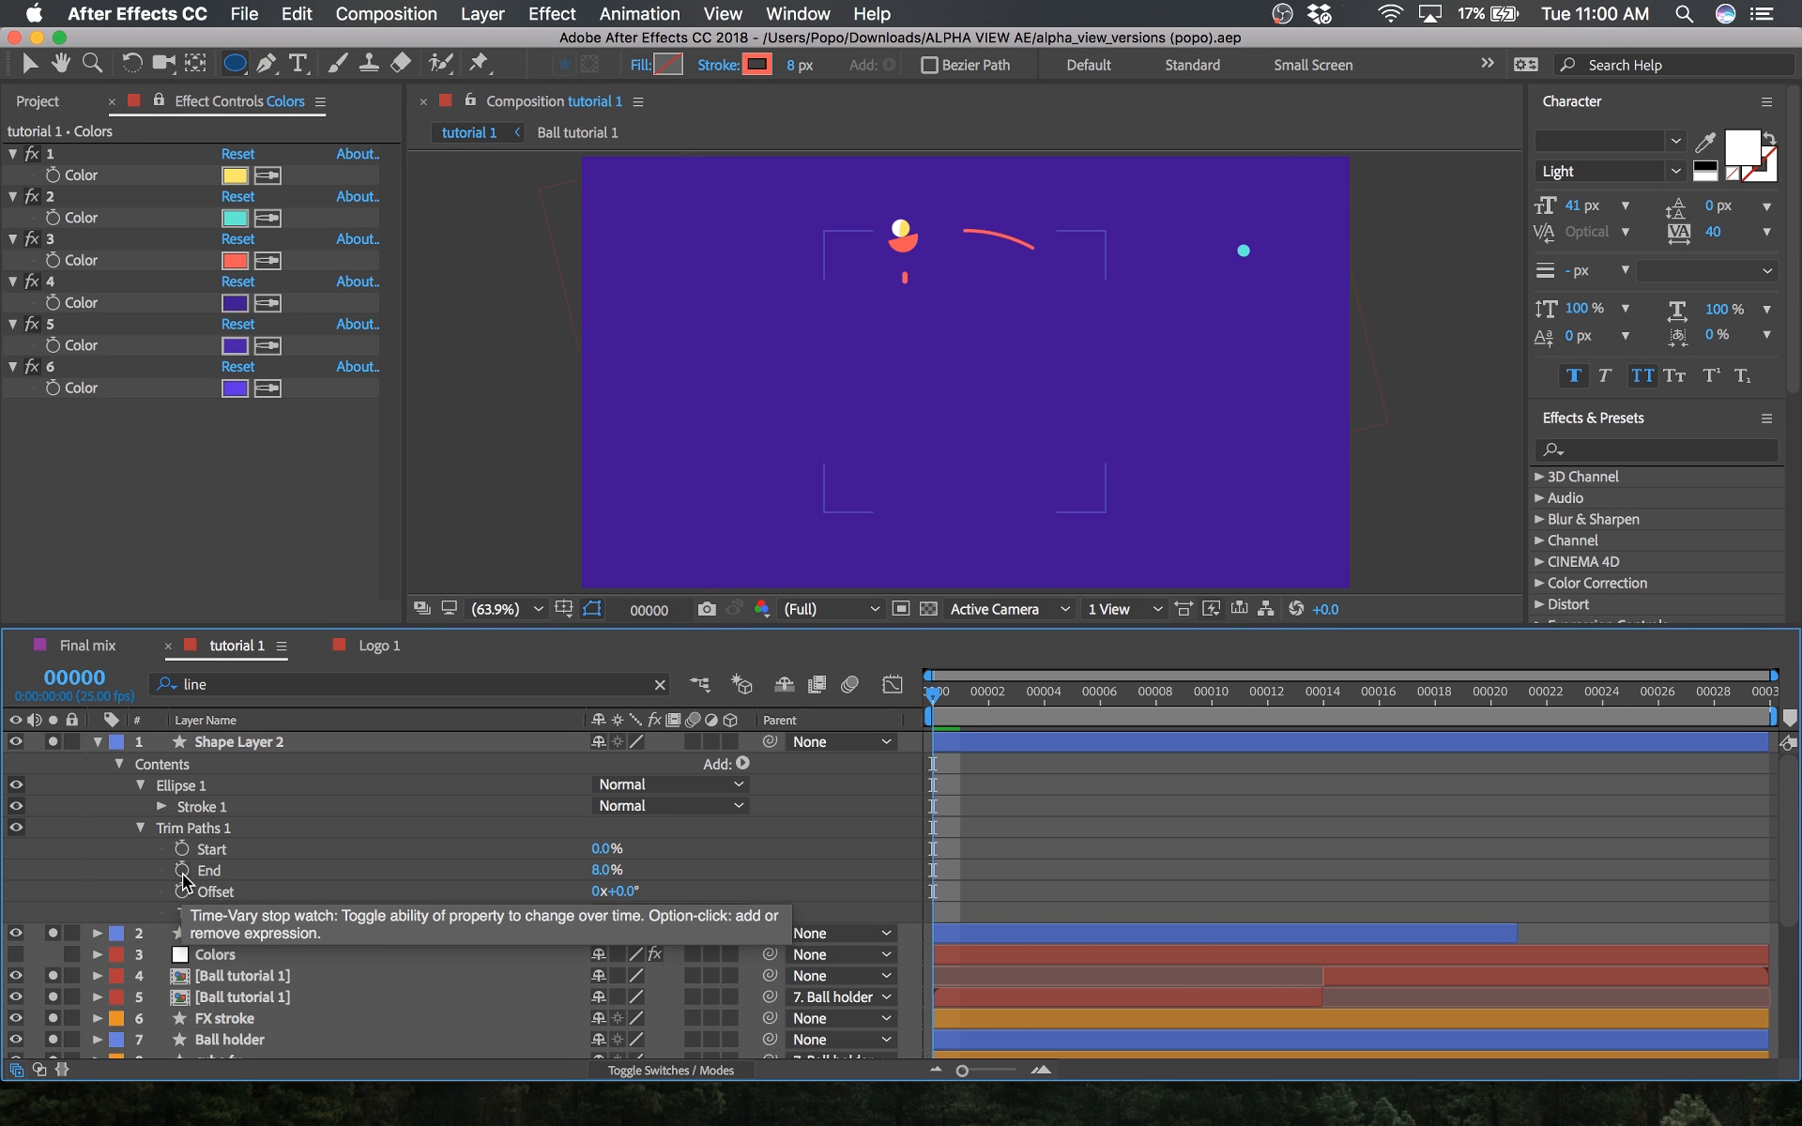
left_click(561, 873)
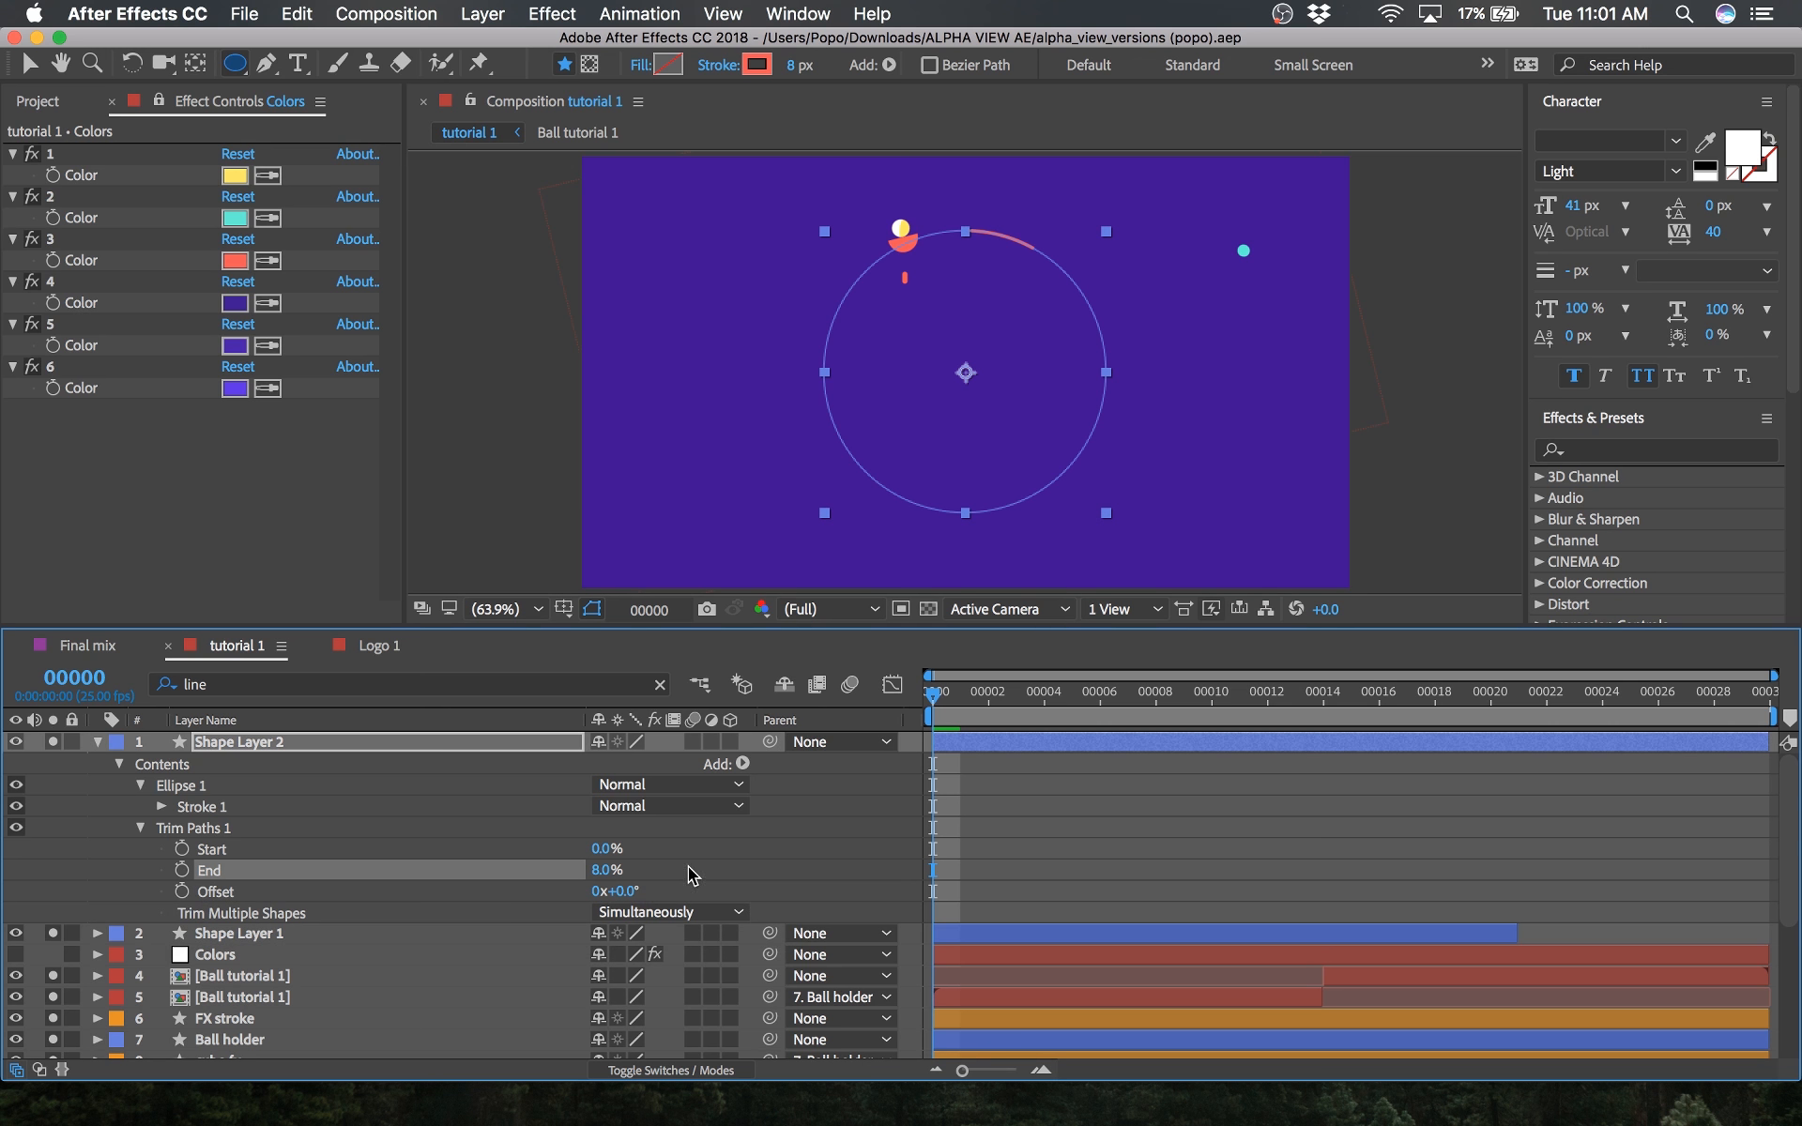
left_click(181, 870)
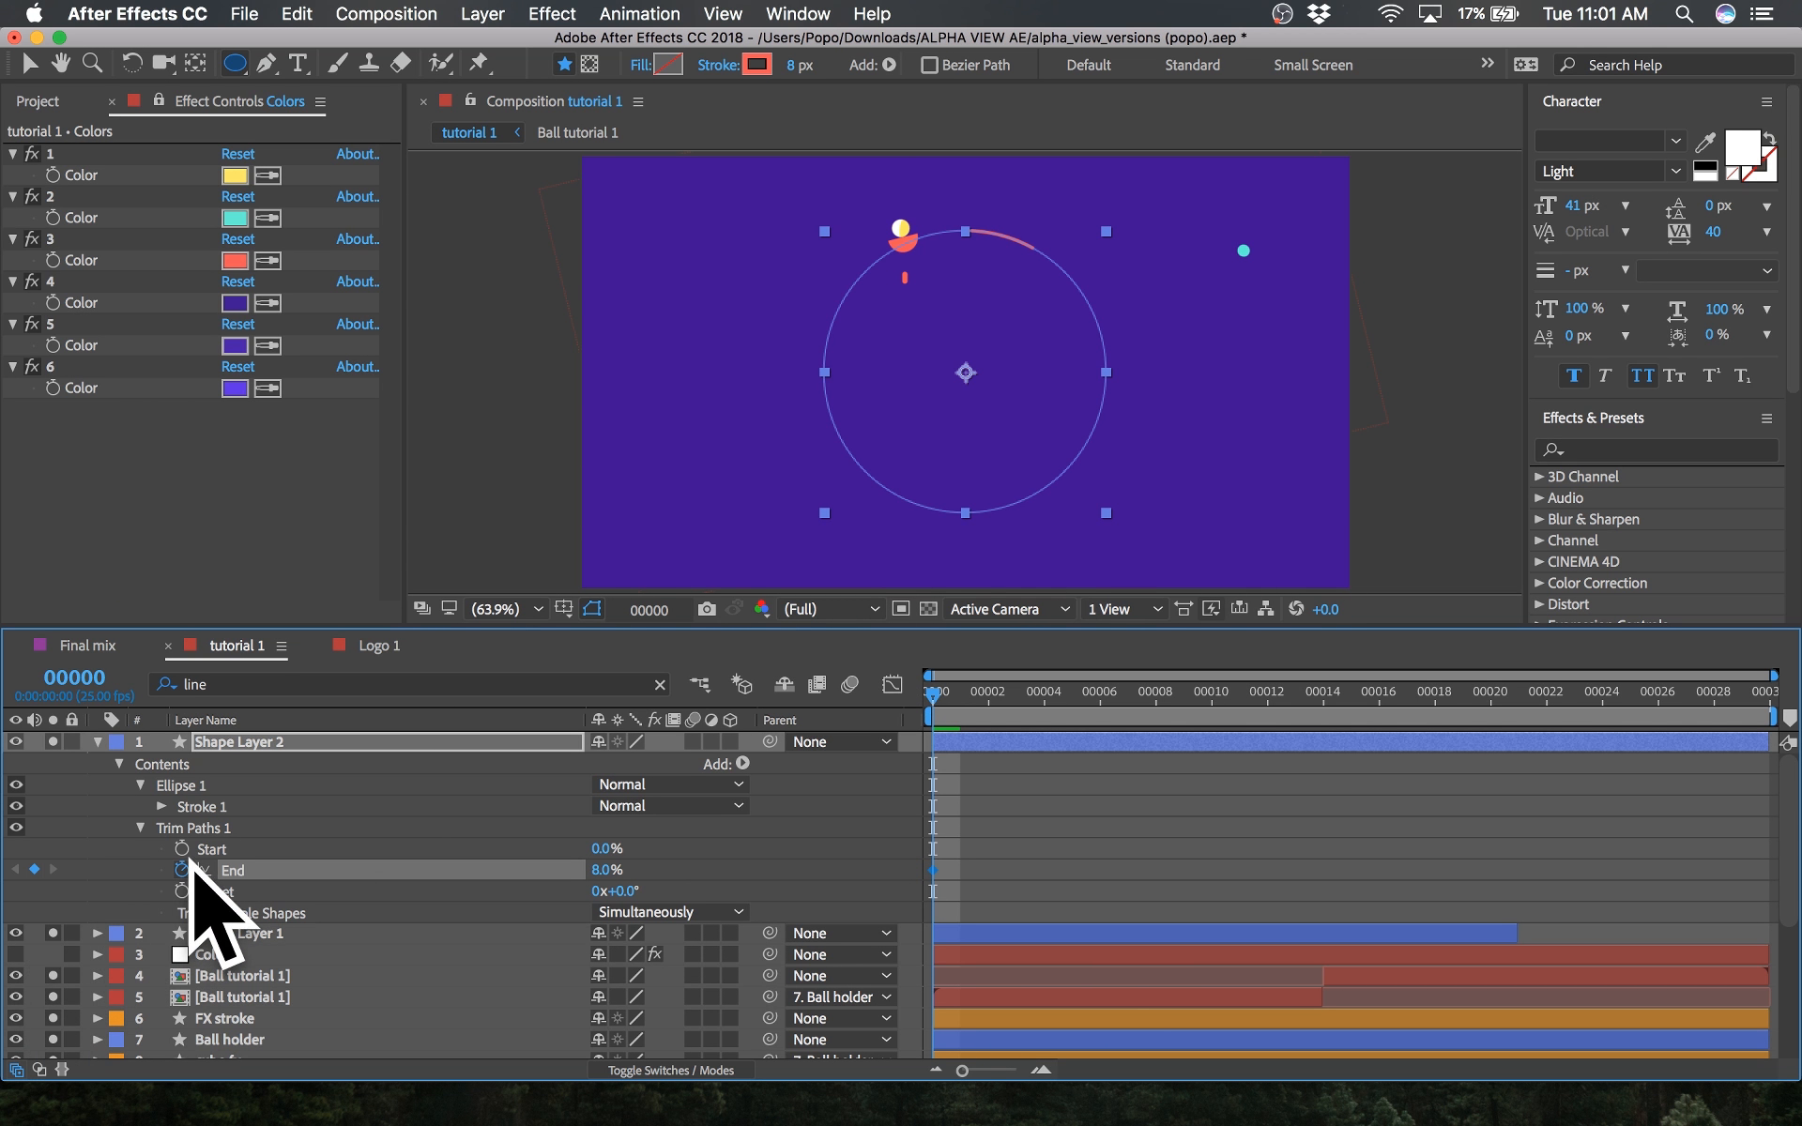
left_click(181, 892)
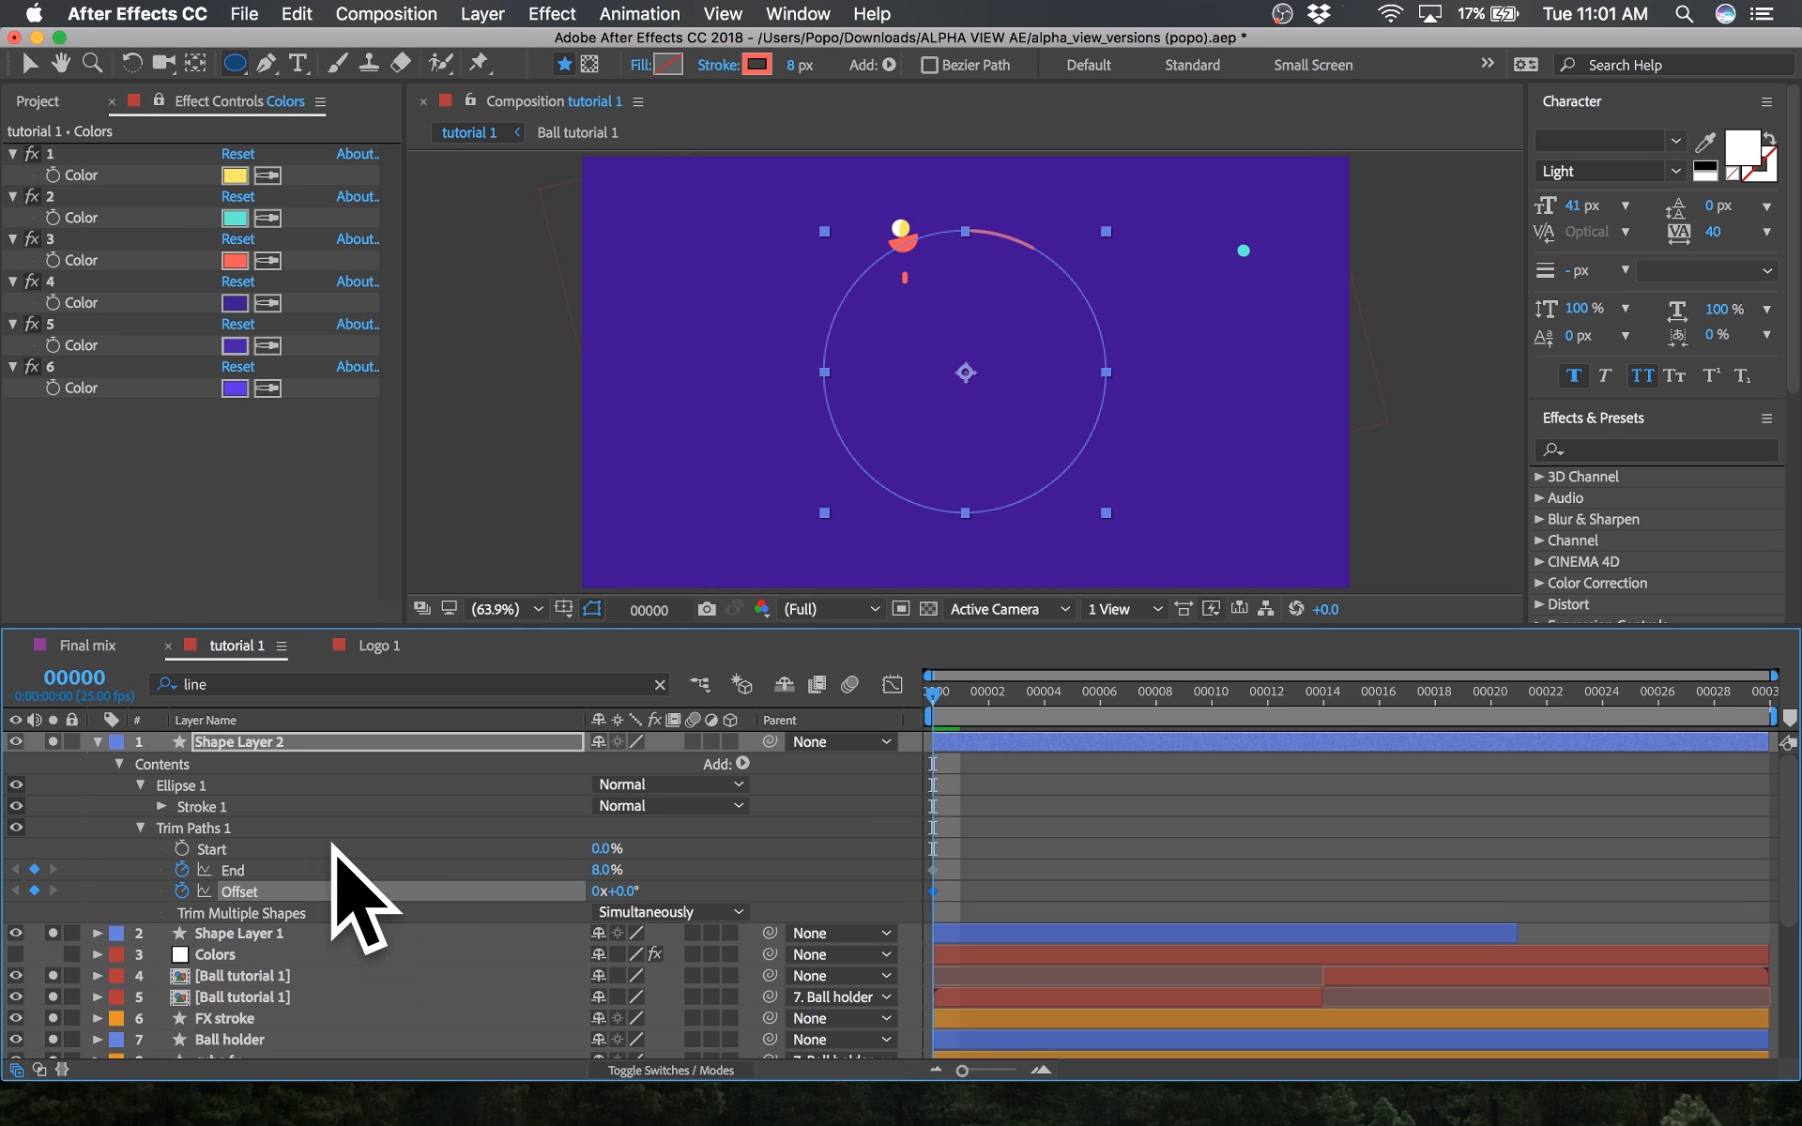
left_click(181, 849)
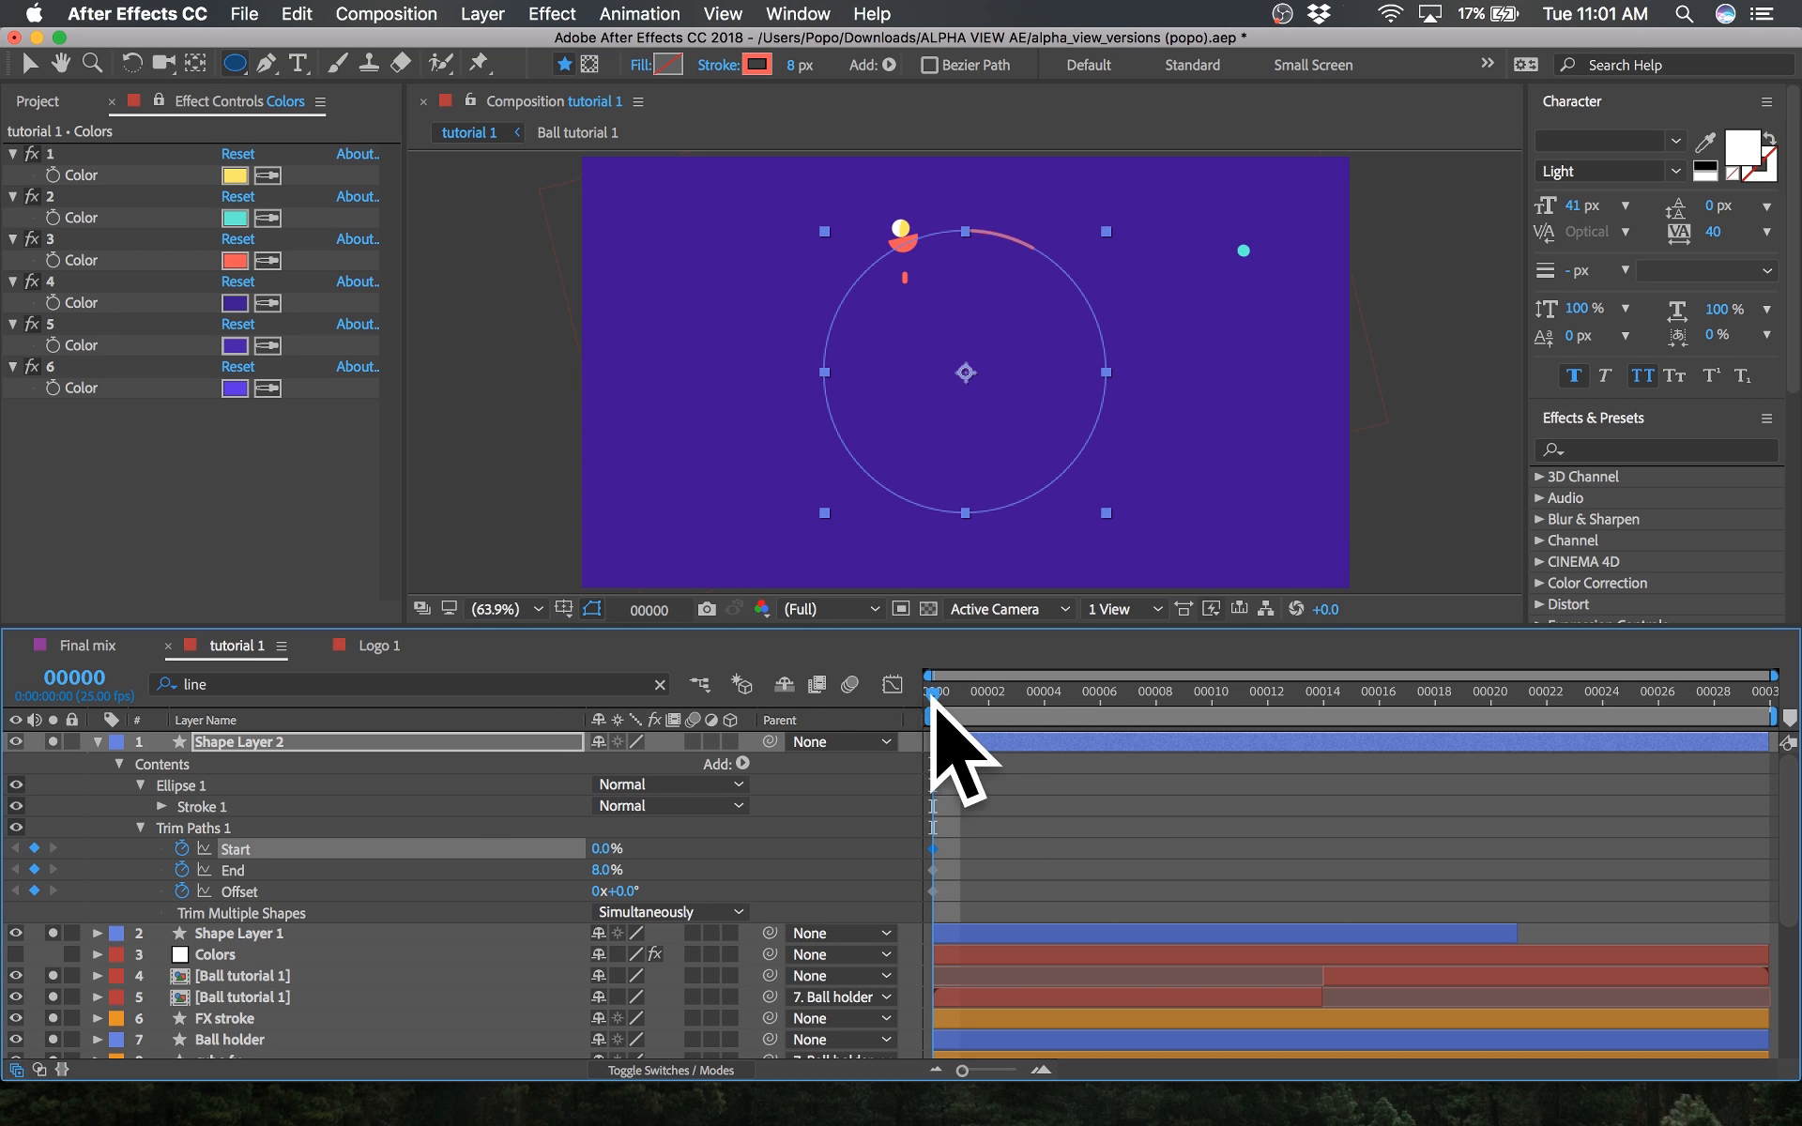
Step: At frame 18, set the Trim Paths Start to 99%, End to 100% and Offset to 50 revolutions
left_click_drag(934, 699, 1431, 737)
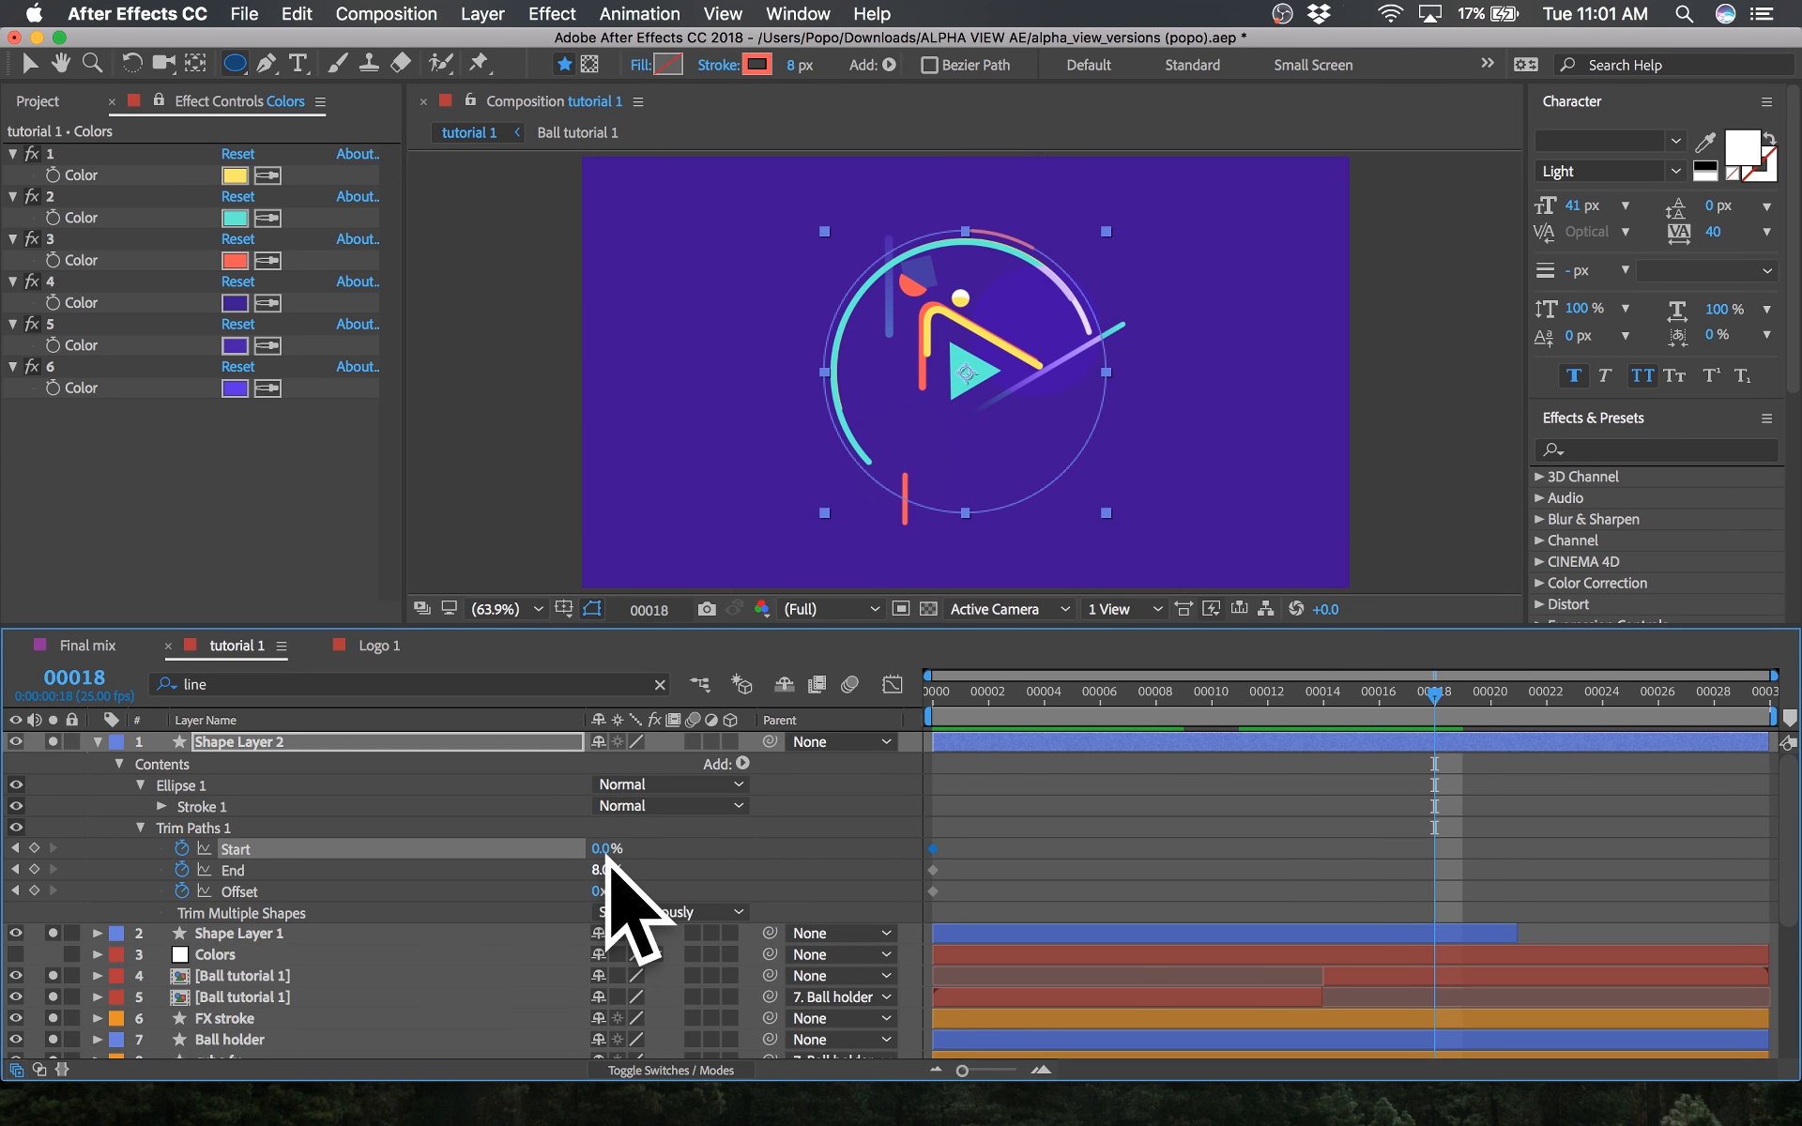
mouse_move(603, 870)
left_mouse_down()
mouse_move(707, 865)
mouse_move(638, 849)
left_mouse_up()
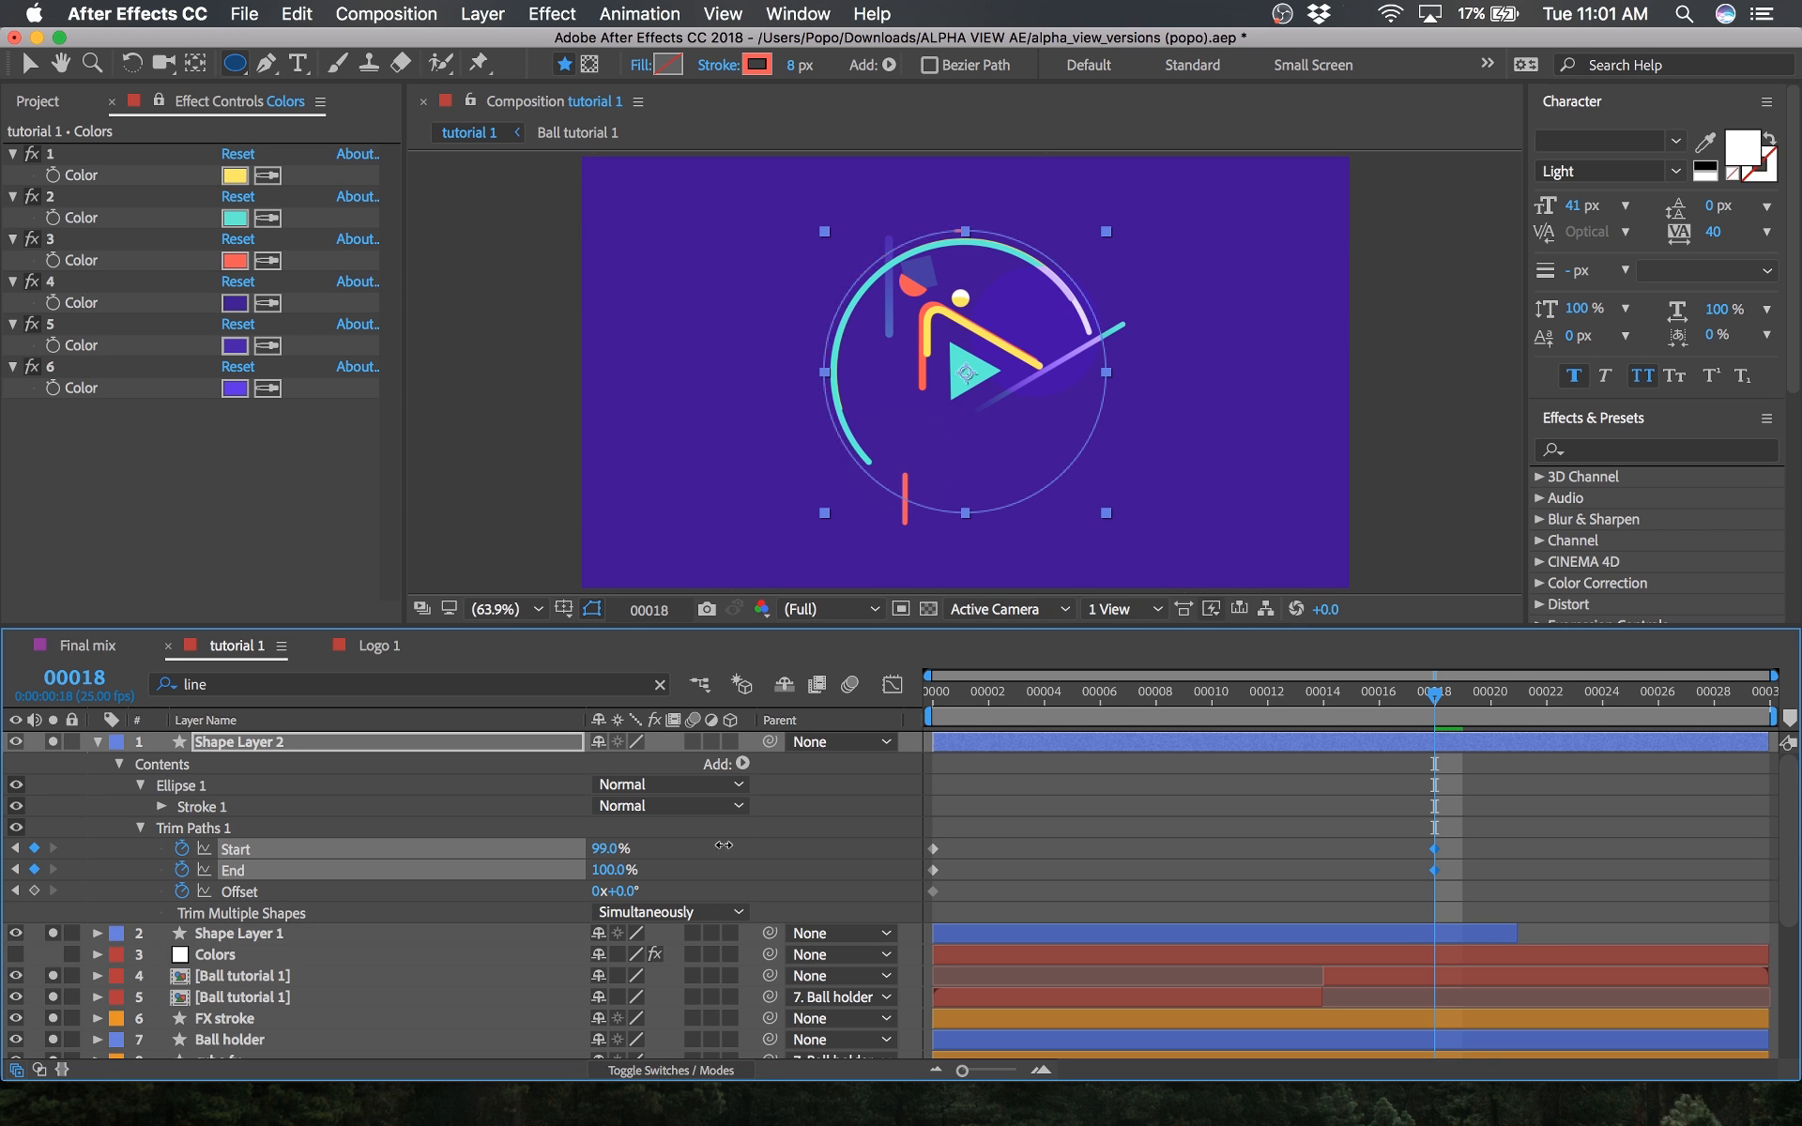
left_click_drag(726, 847, 726, 846)
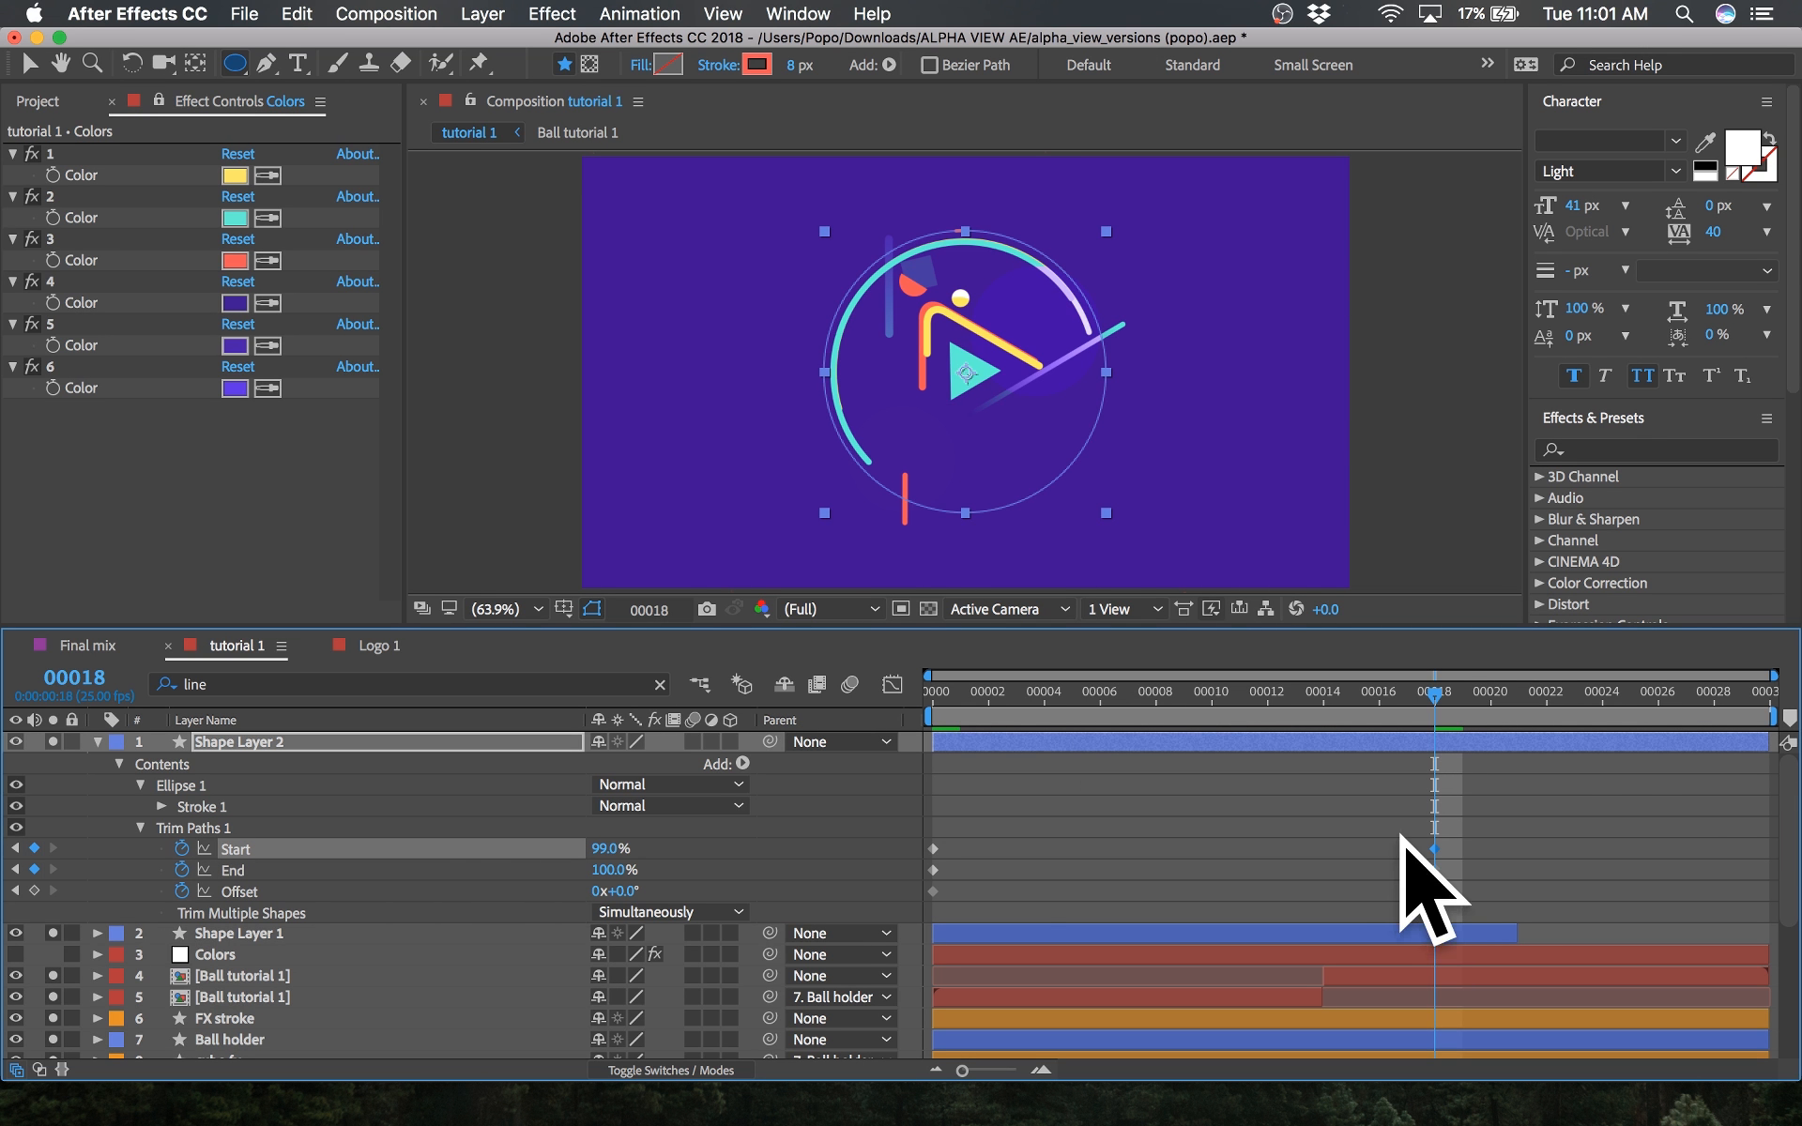
left_click(598, 890)
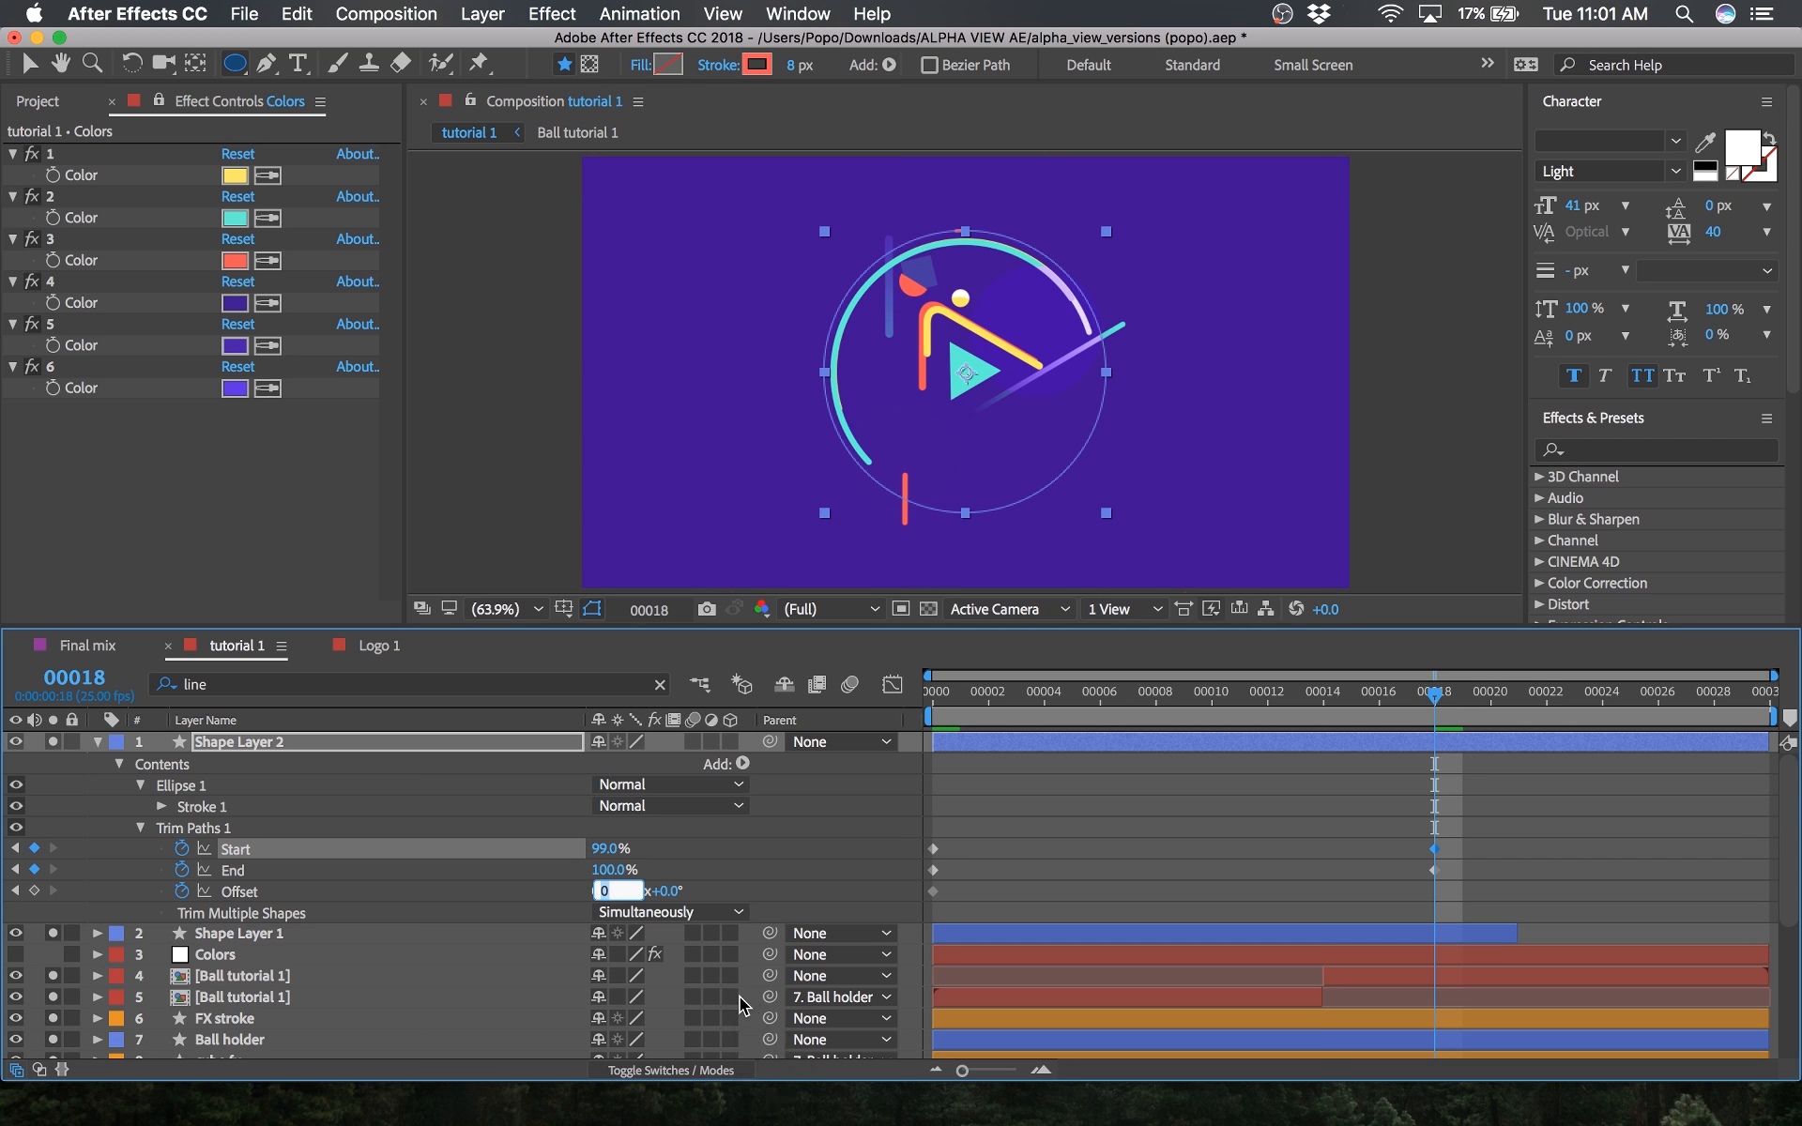
type("50")
key("Return")
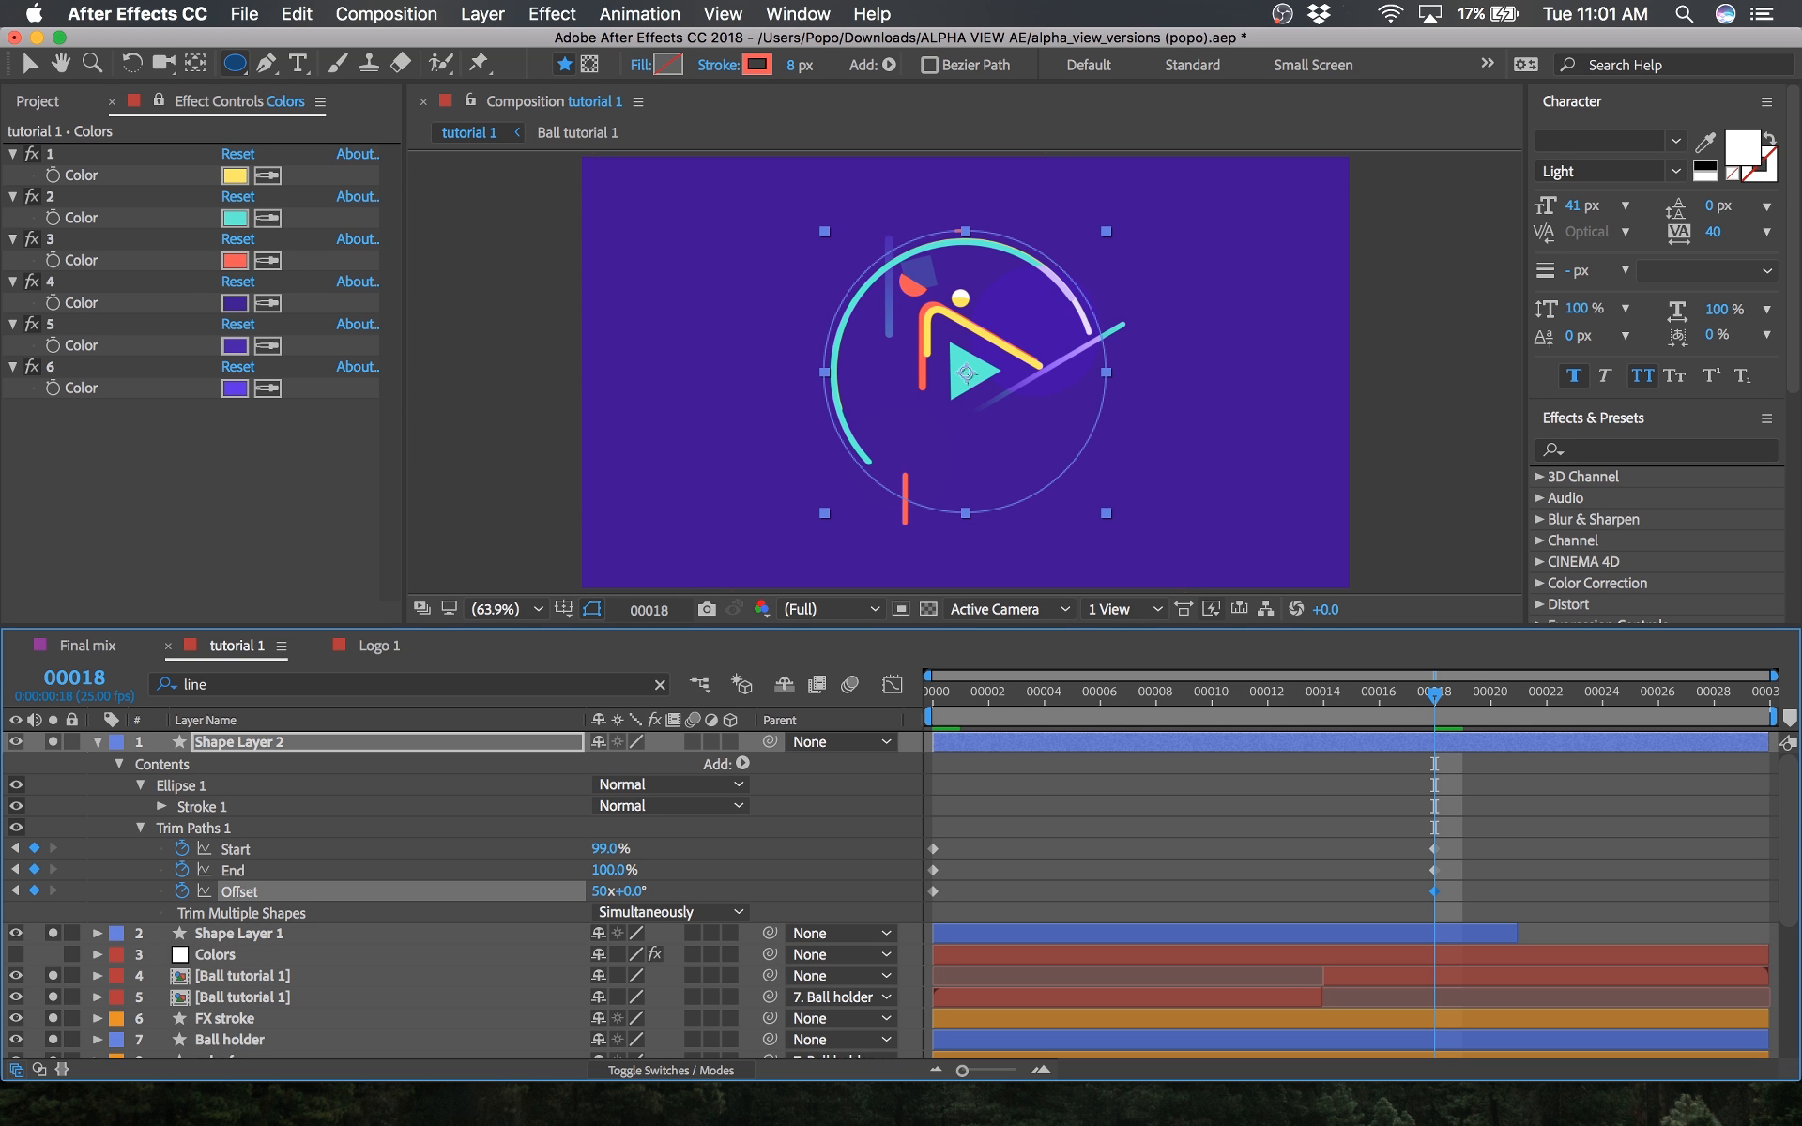
Step: Ease all the Trim Paths keyframes, shift both Start keyframes to frames 5 and 23, and move the last Offset keyframe to frame 28
left_click_drag(1502, 806, 798, 906)
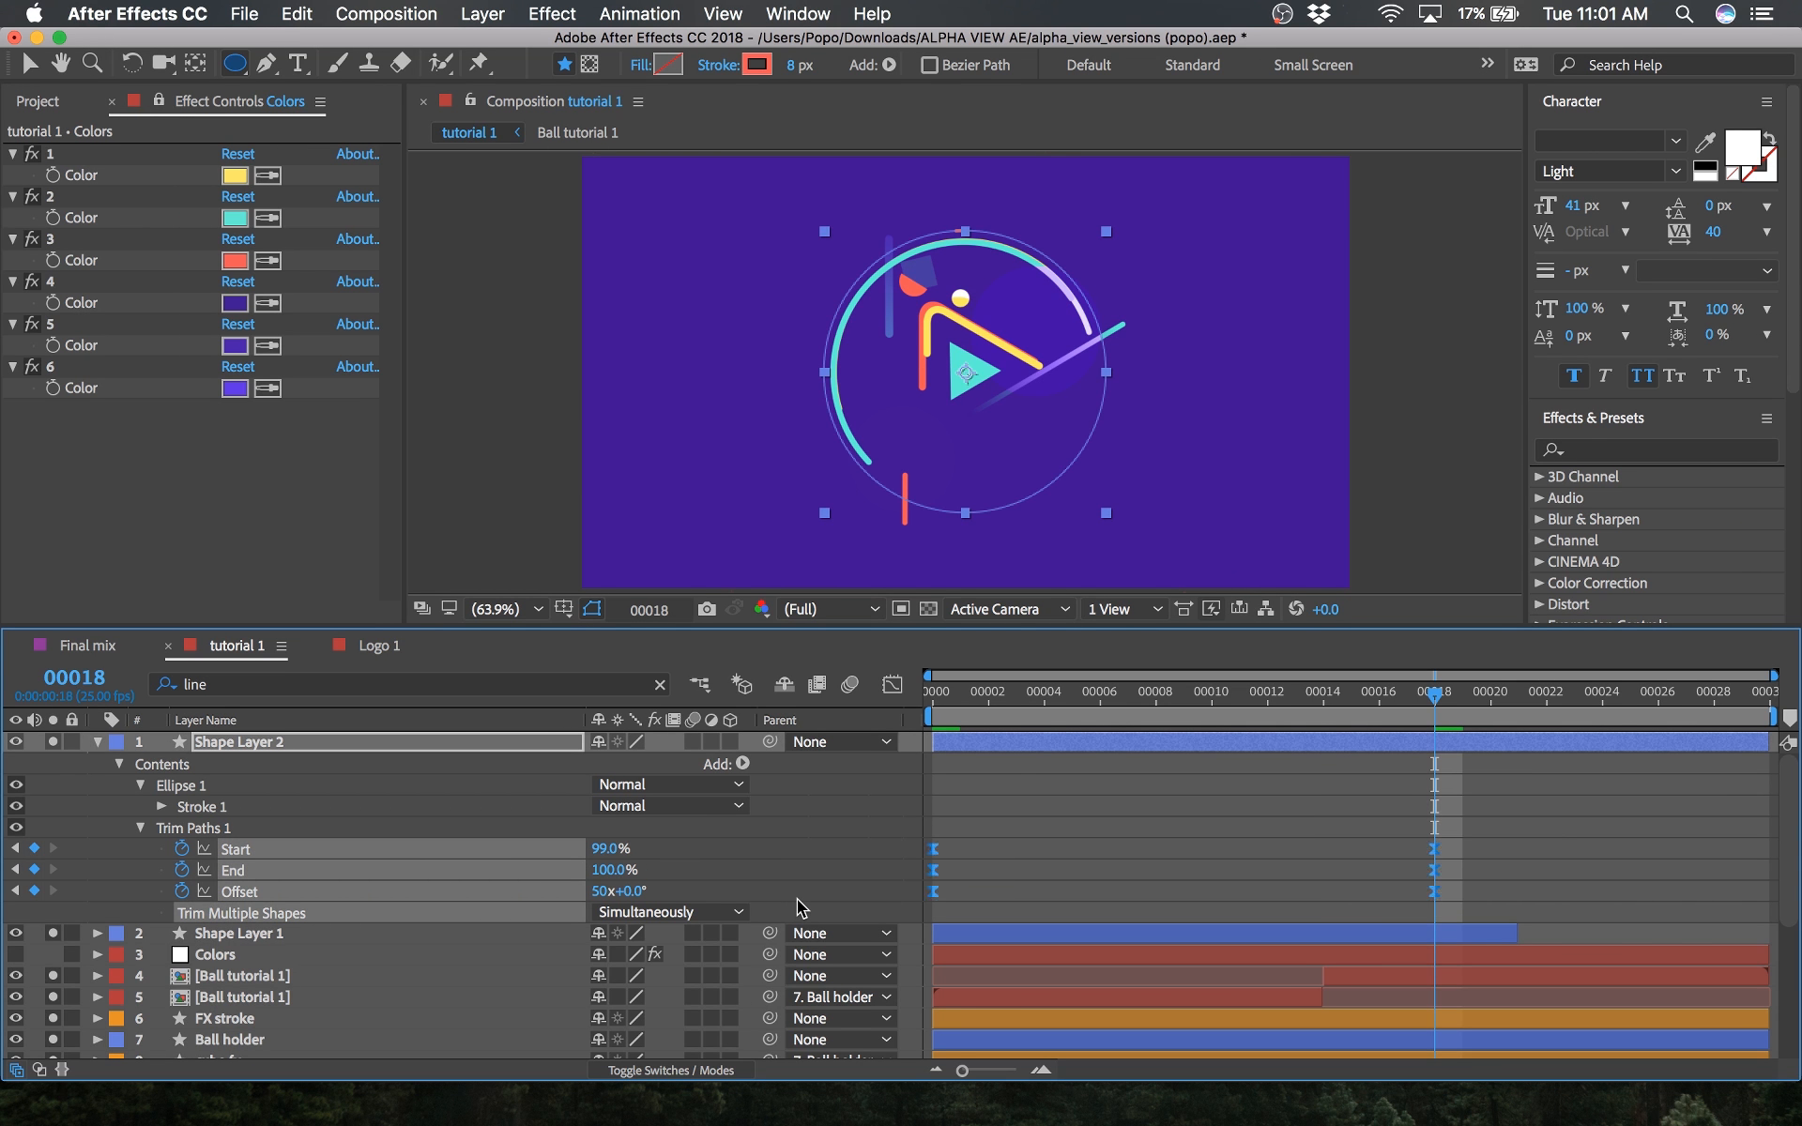
left_click_drag(1520, 824, 1073, 850)
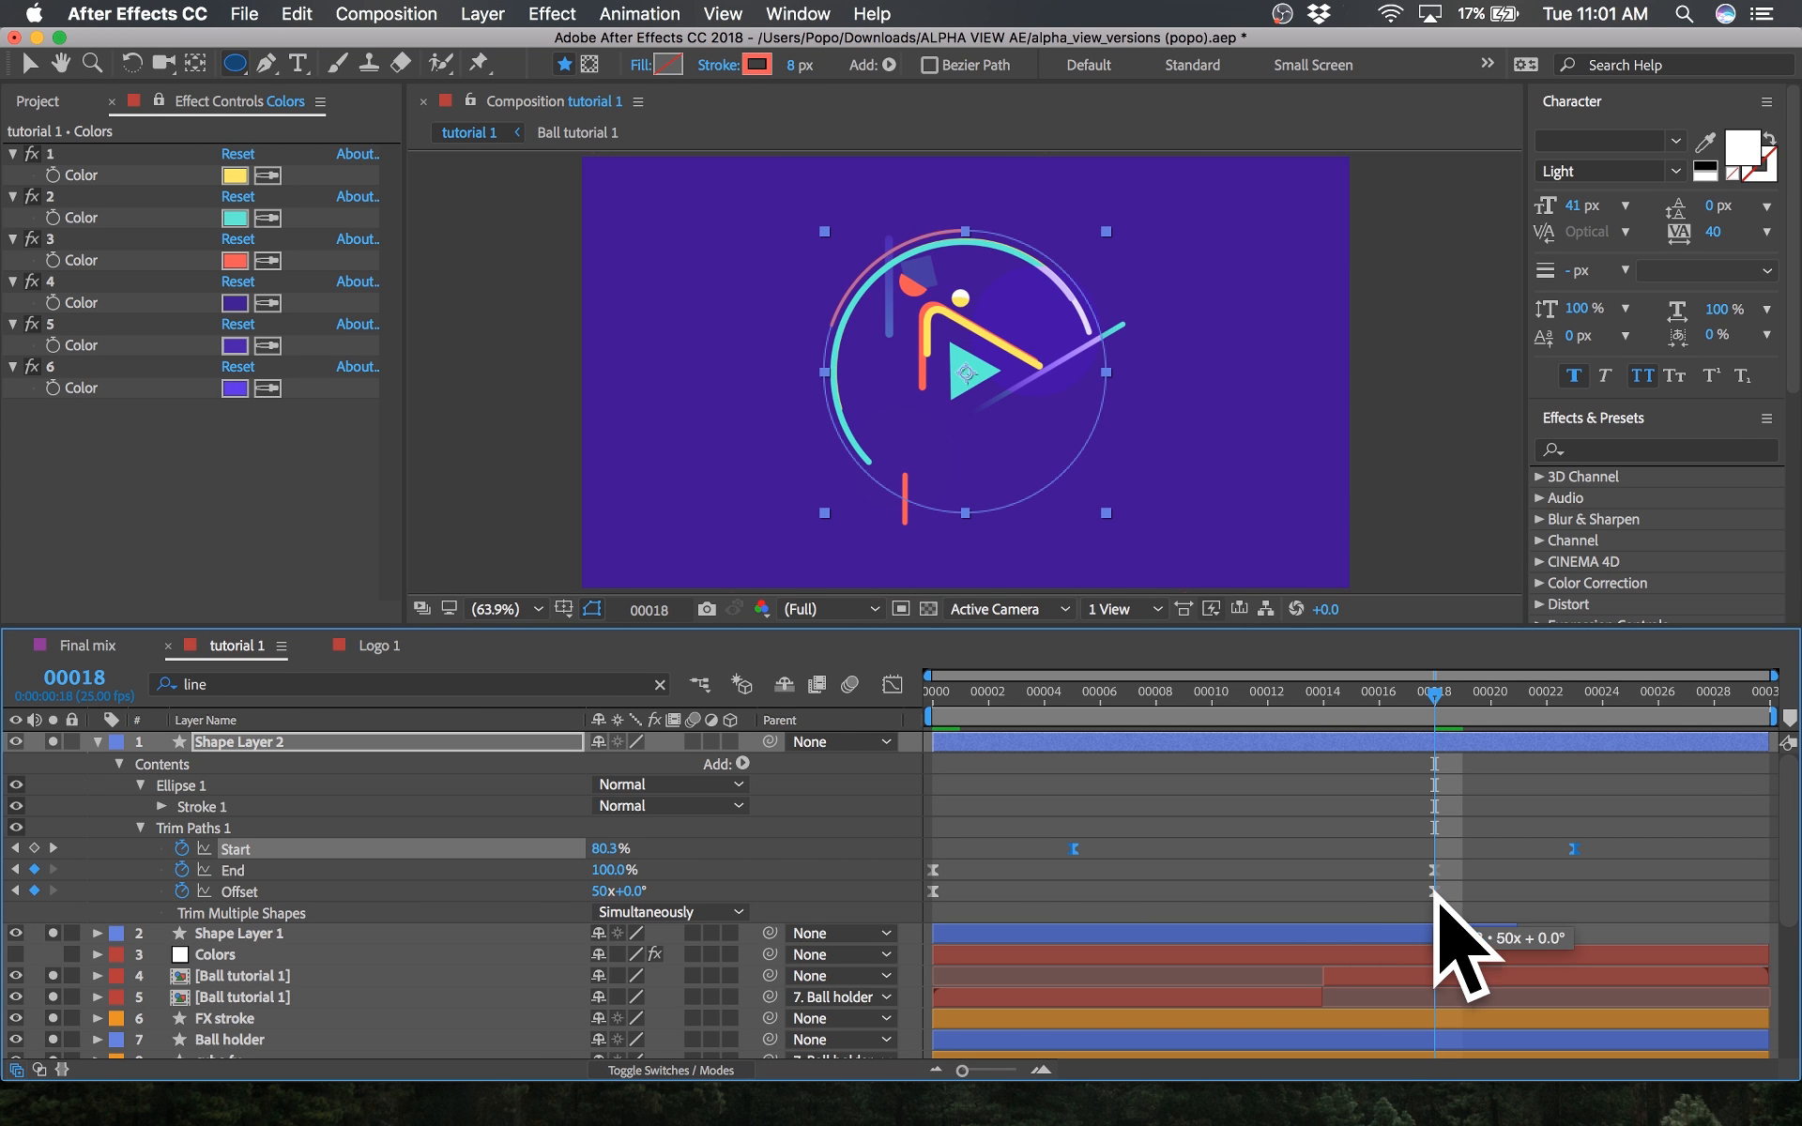
left_click_drag(1433, 892, 1711, 892)
left_click(1656, 821)
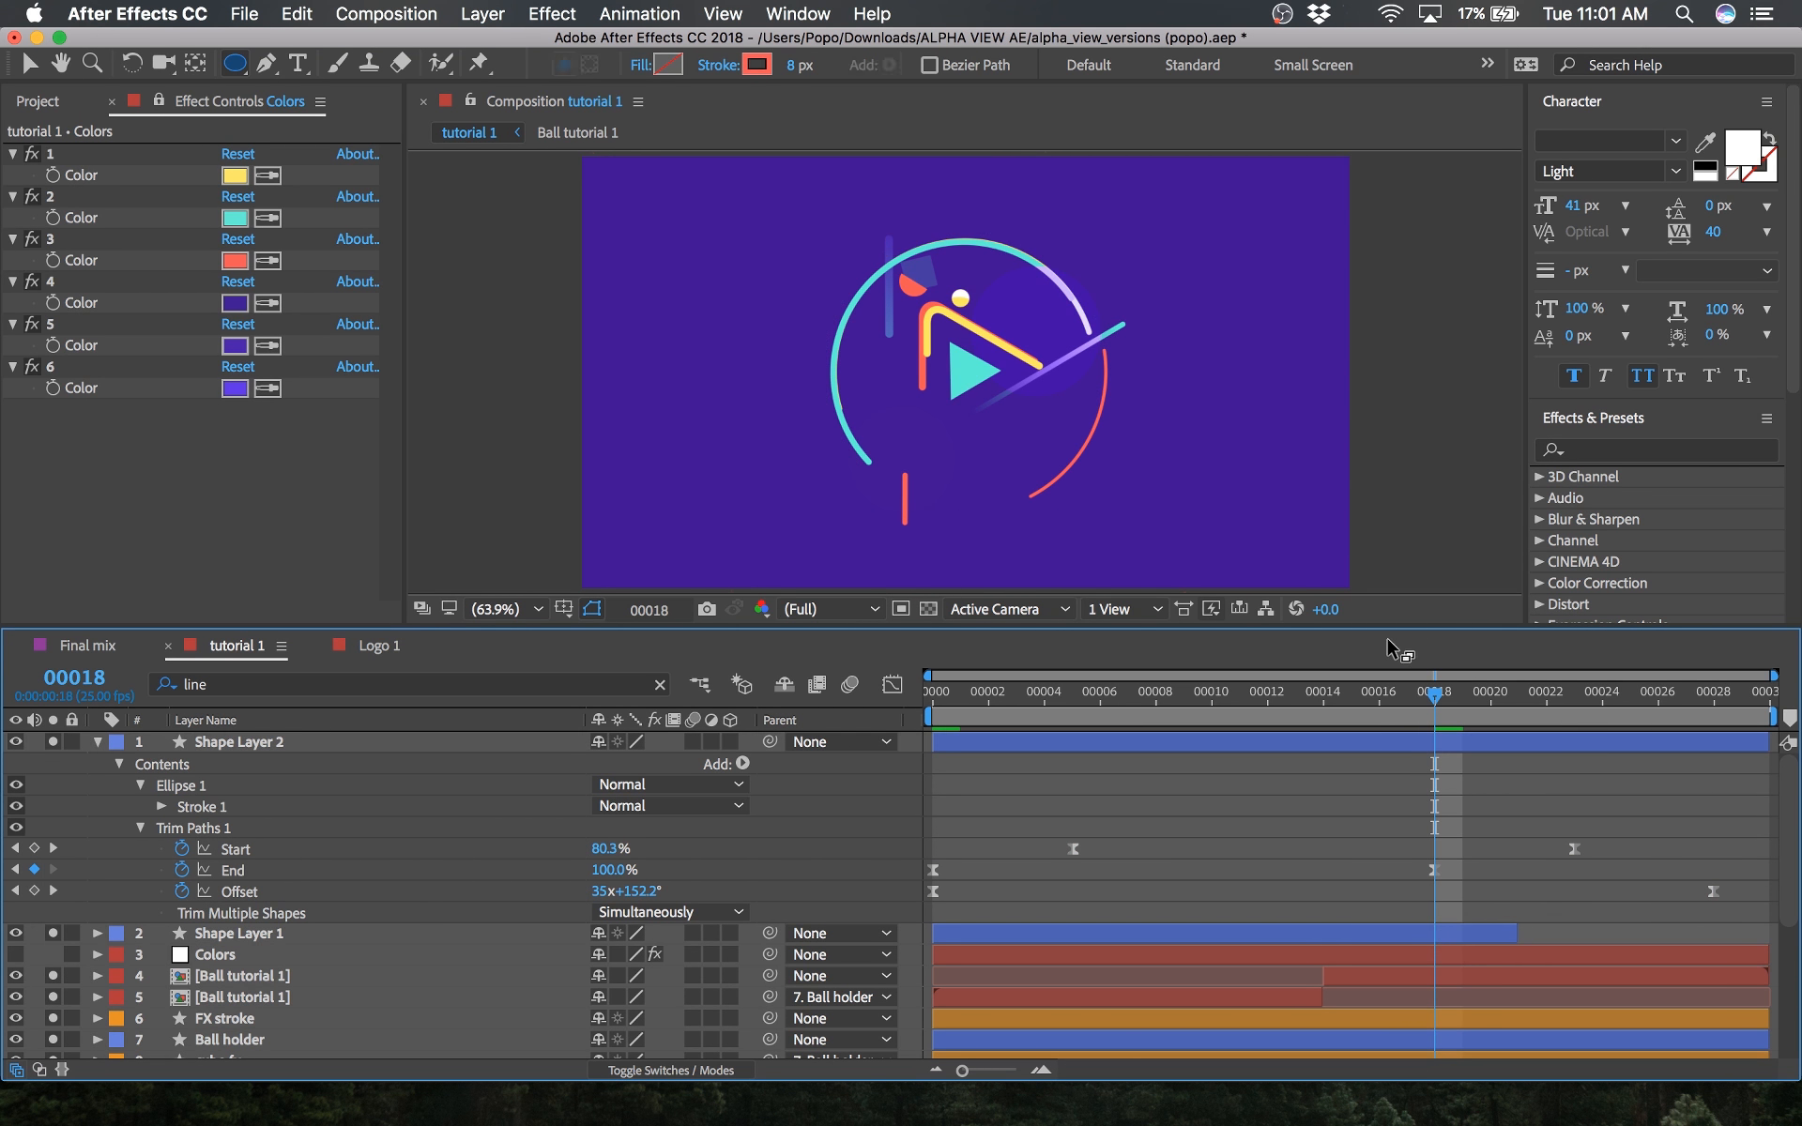
Step: Preview the ring animation, set the Offset keyframe's revolutions at frame 28 to 0, and replay from frame 0
key("Home")
key("space")
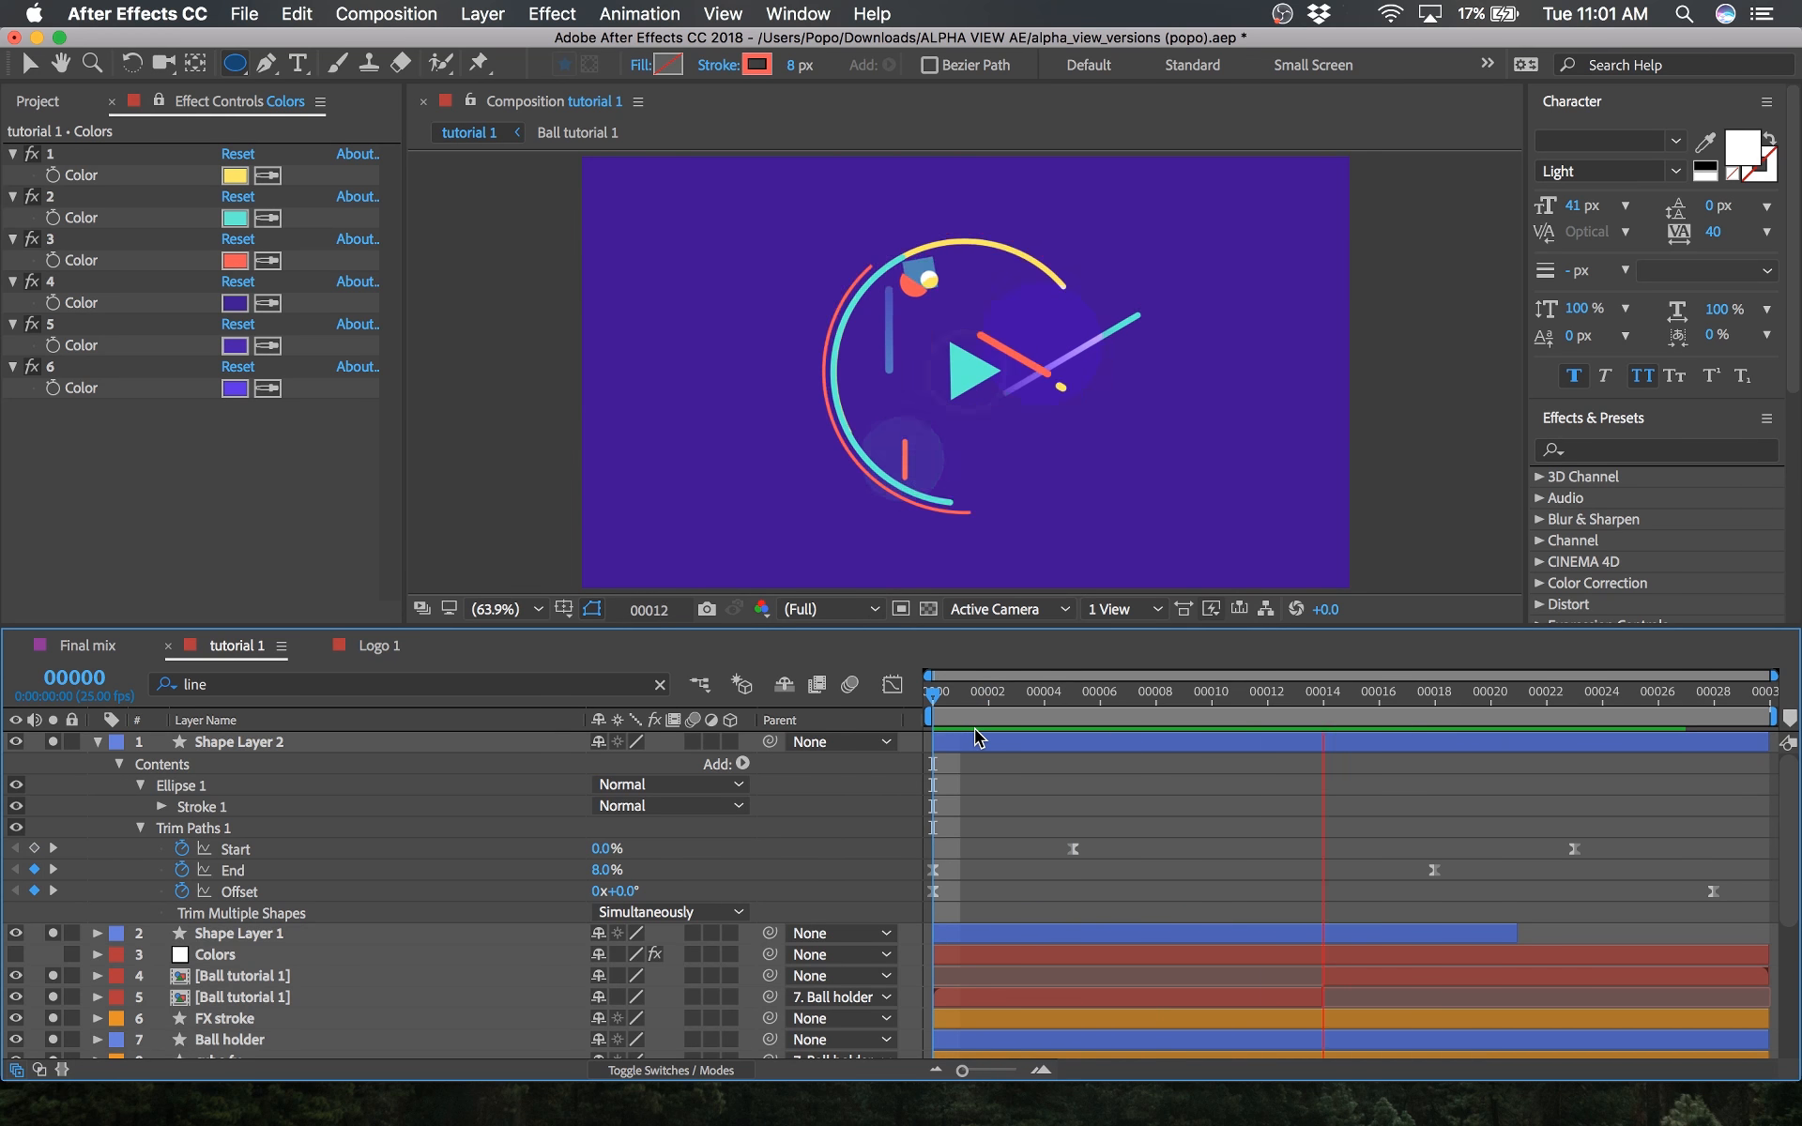
key("space")
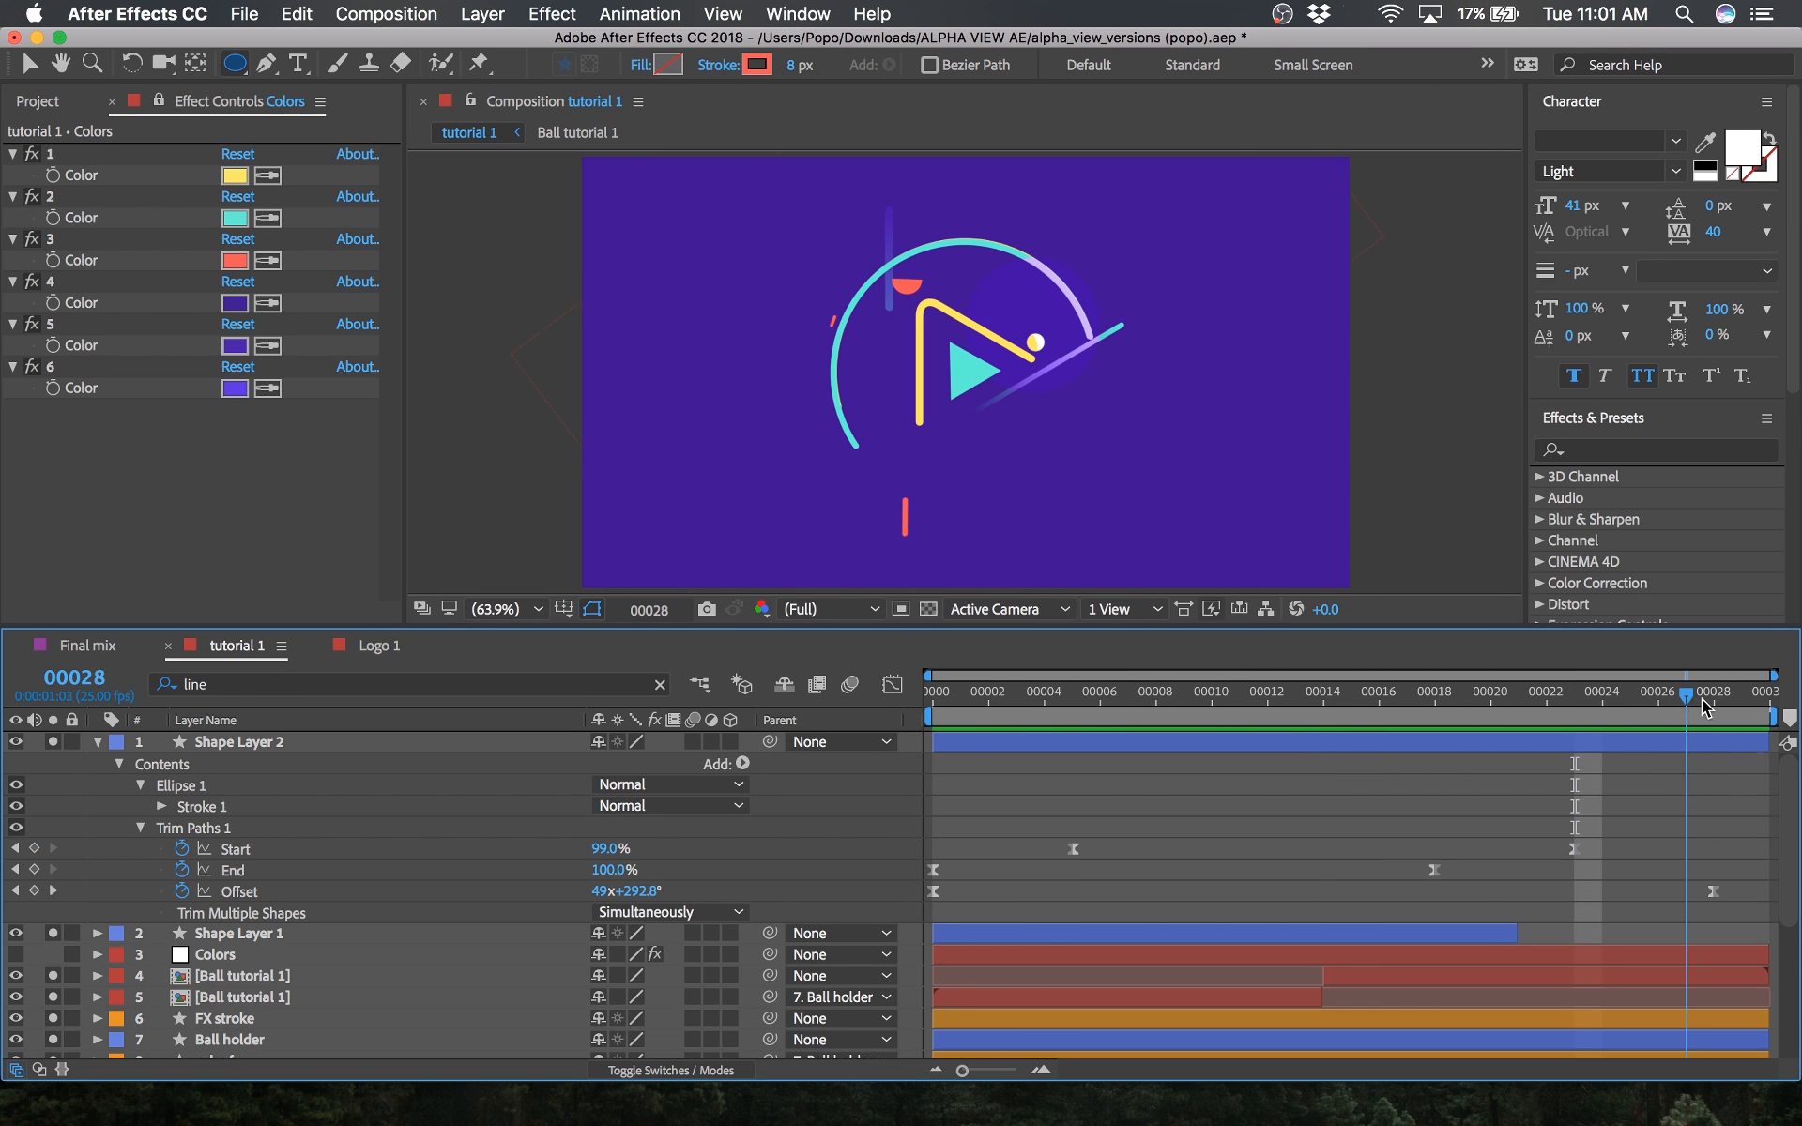
left_click(1714, 692)
left_click(601, 889)
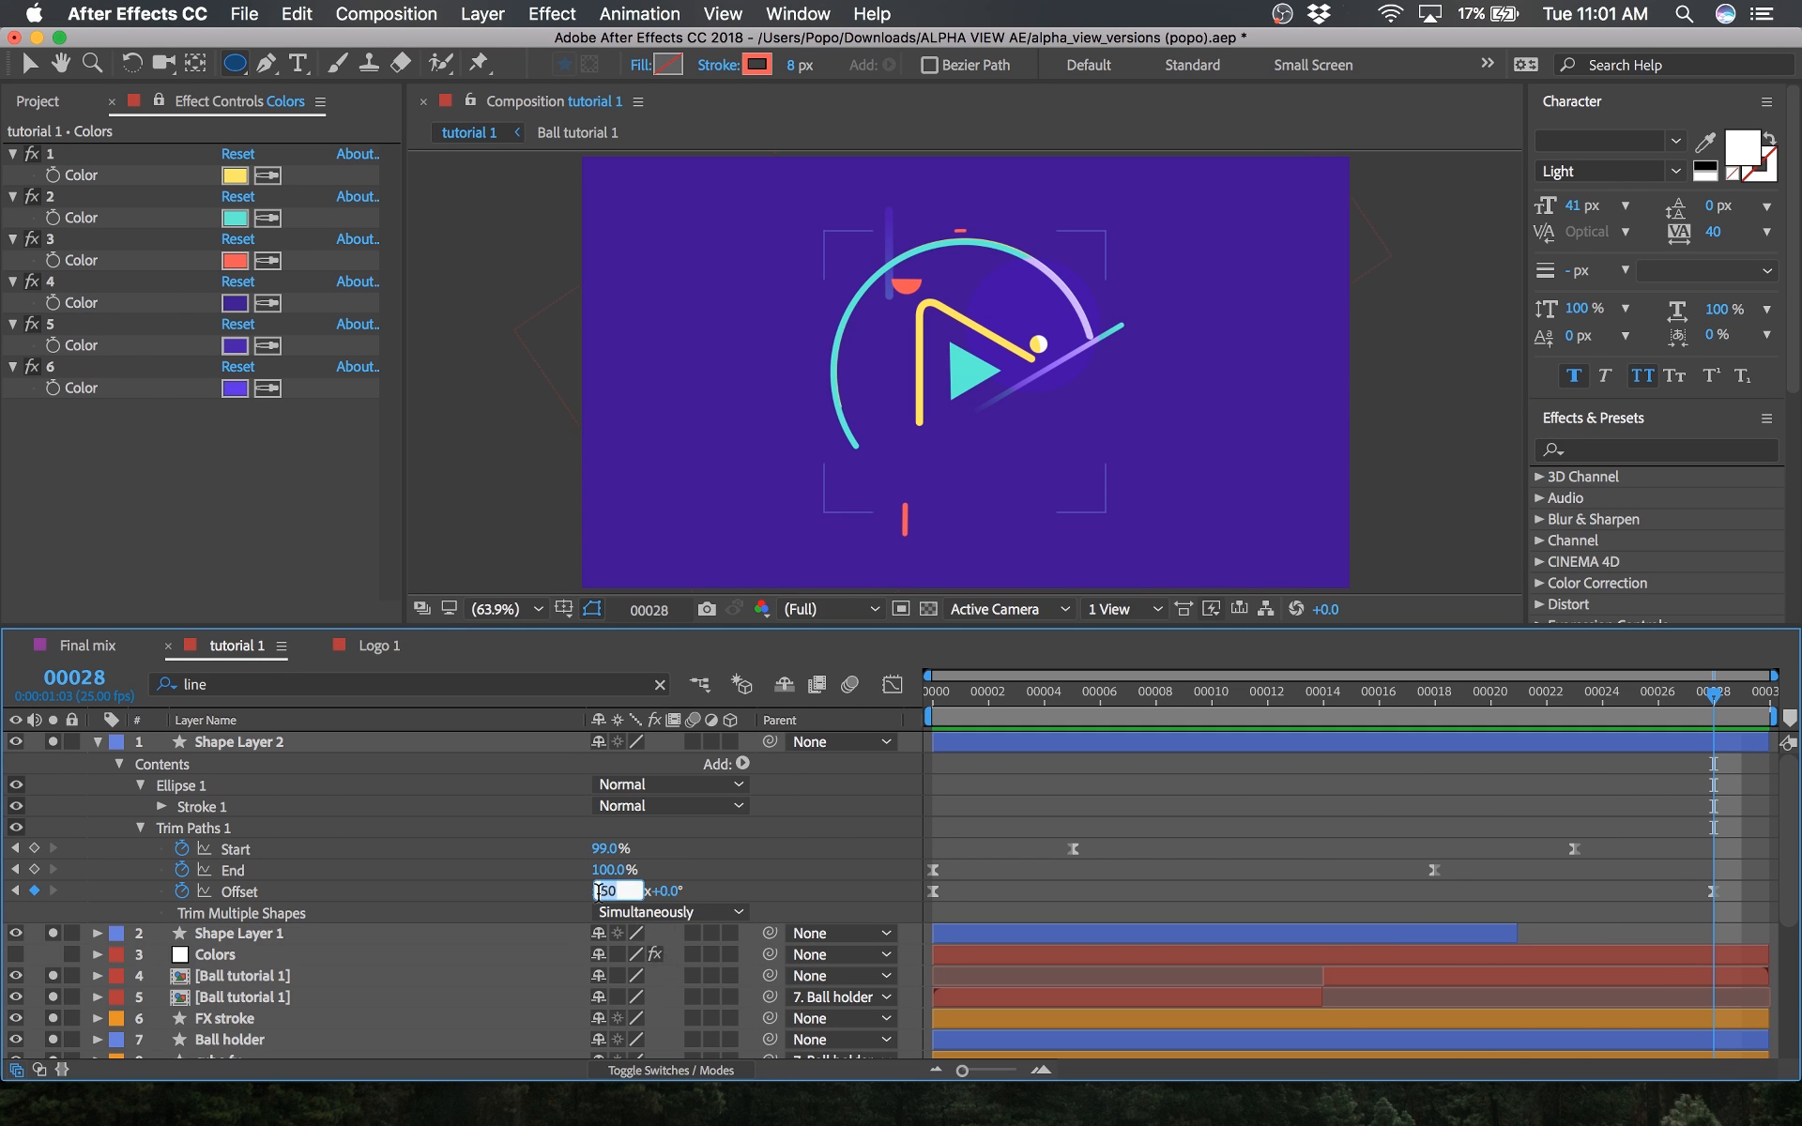
key("Return")
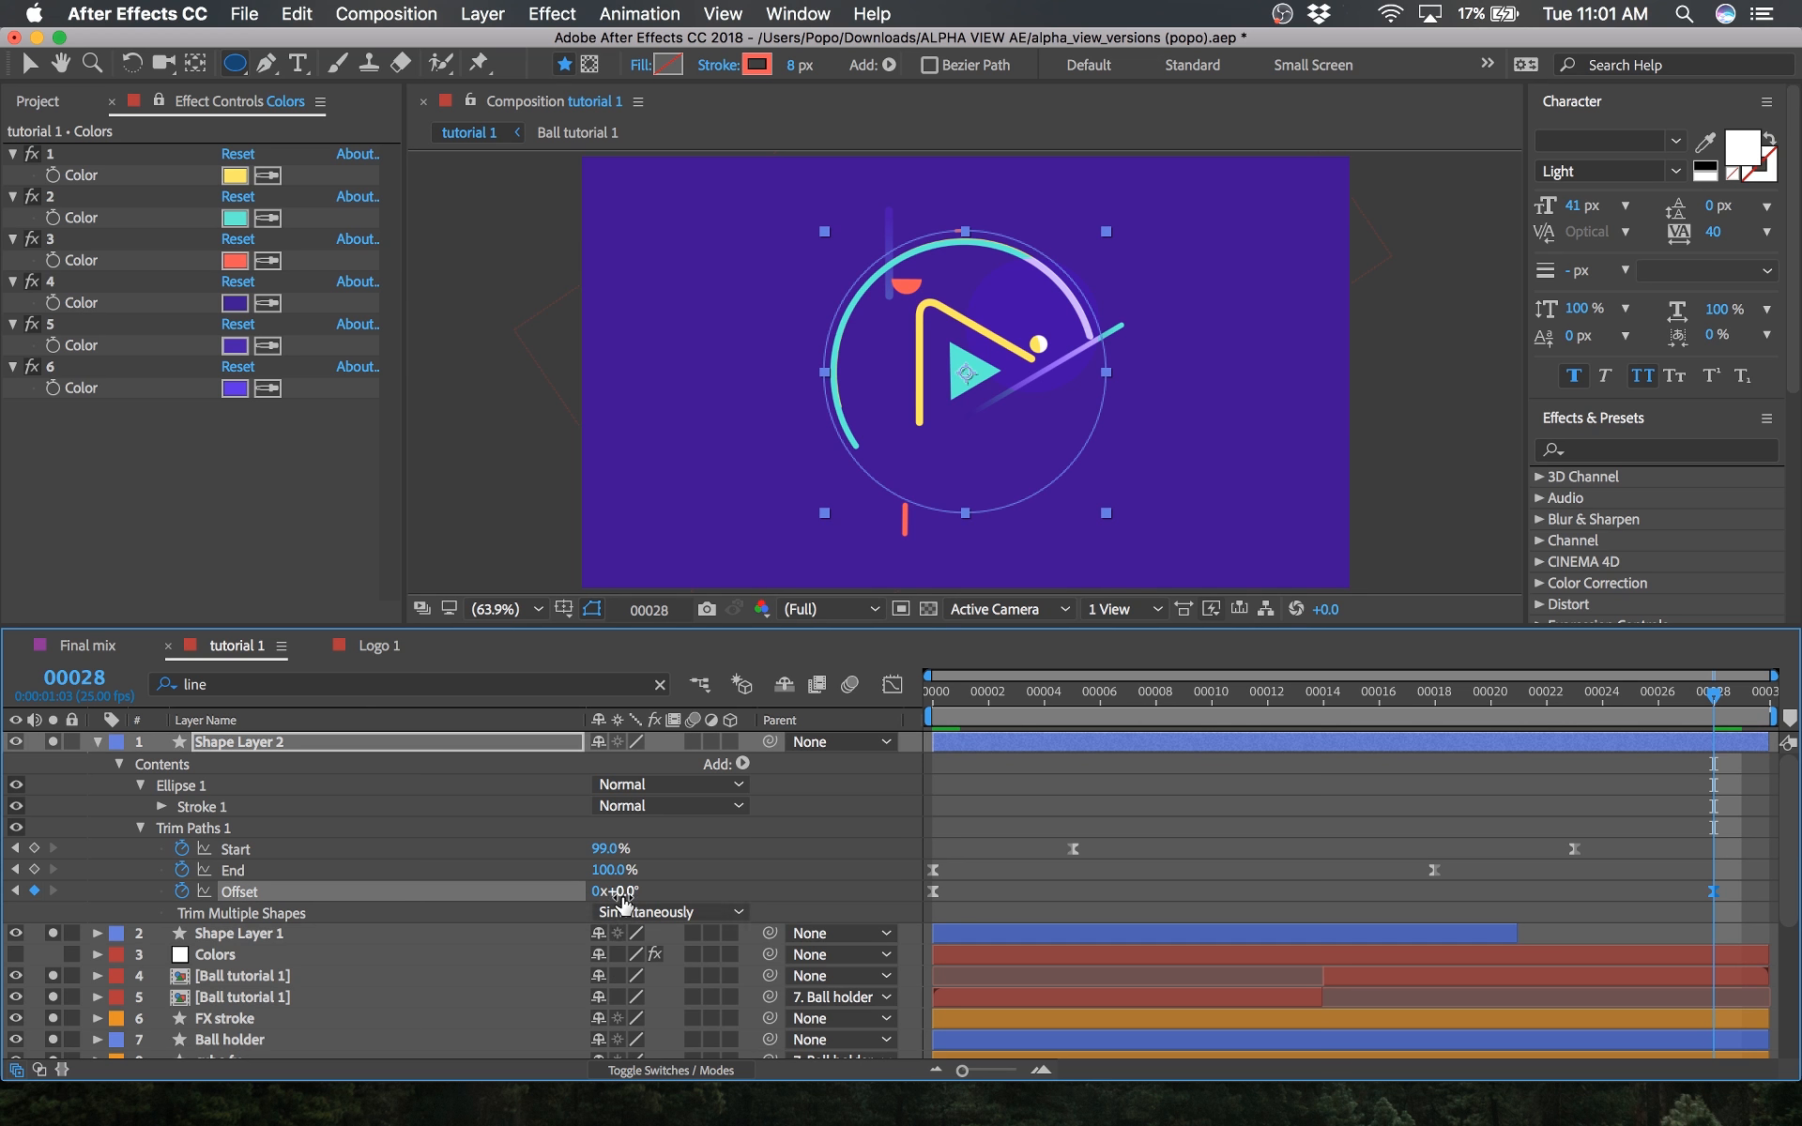
left_click(1037, 779)
left_click_drag(965, 693, 790, 716)
key("space")
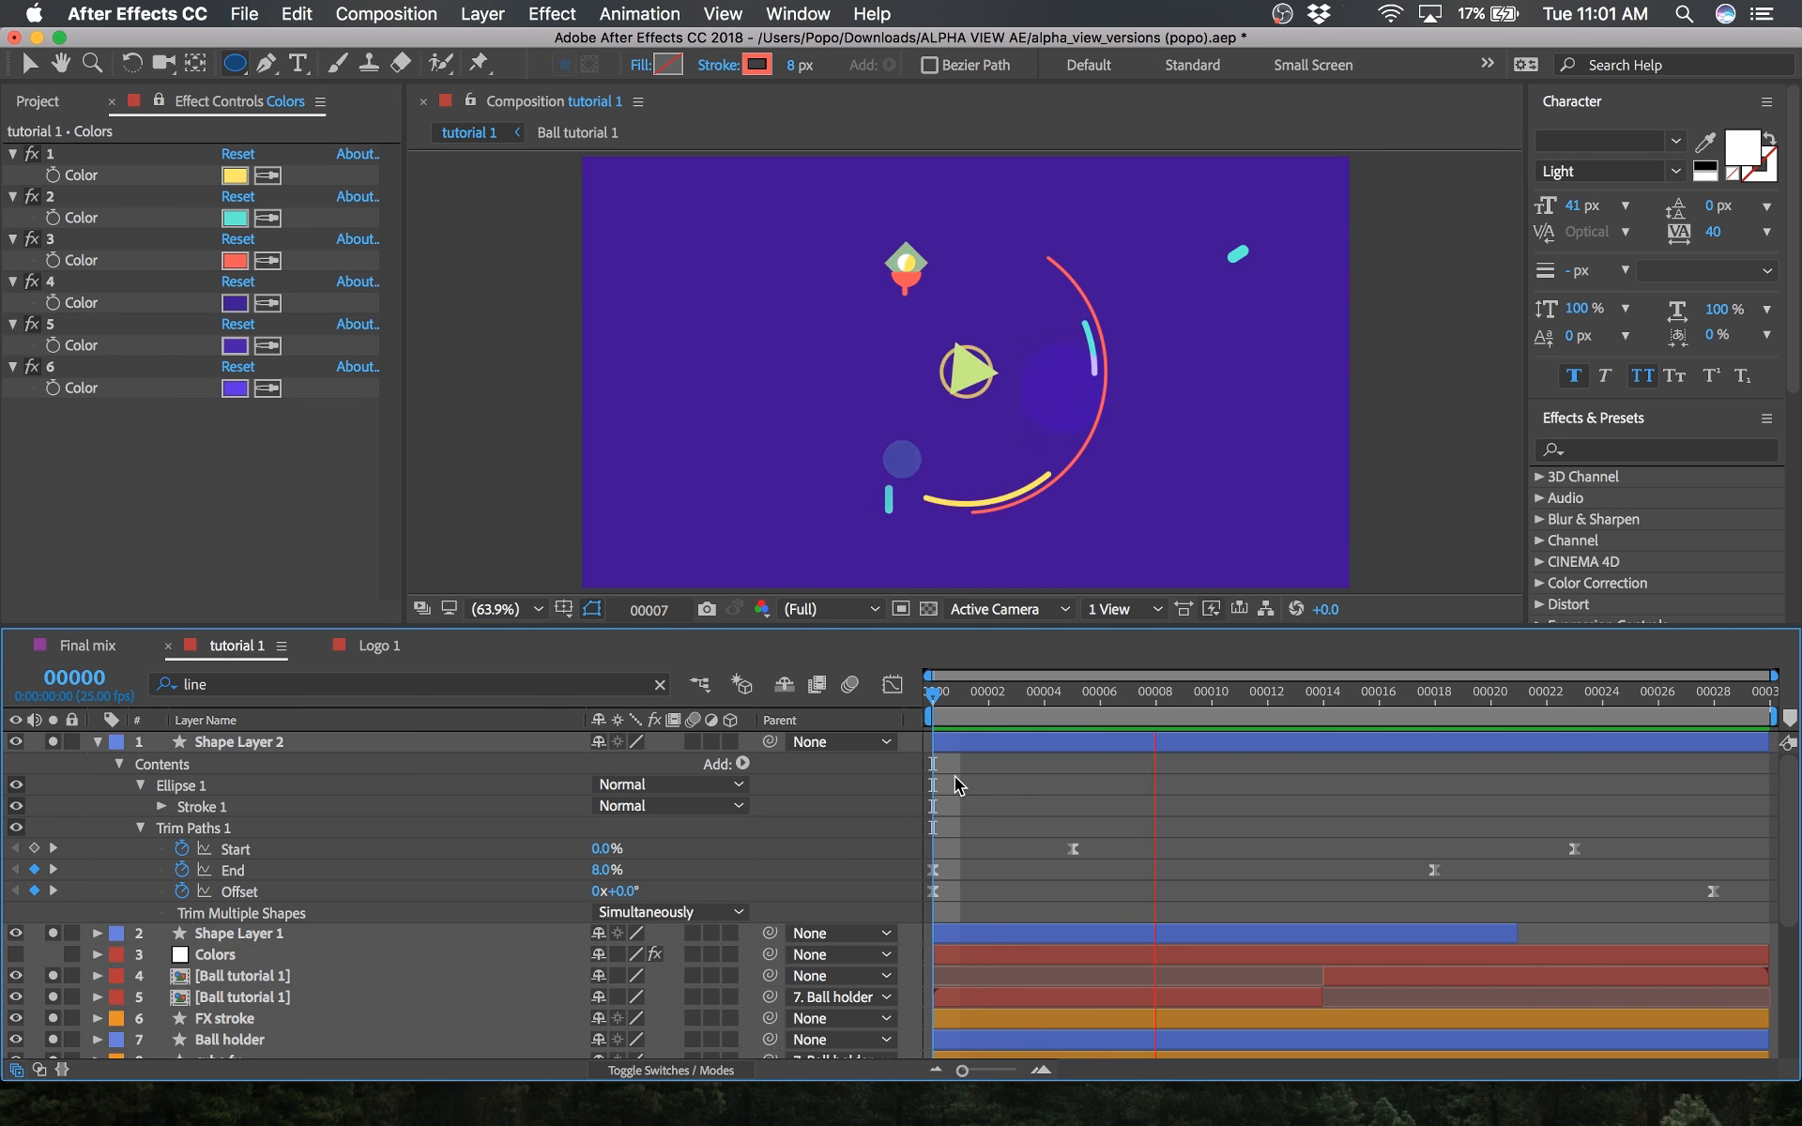
key("space")
Step: Show the Start and End speed curves in the Graph Editor with early peaks and long ease-outs, and preview the ring
left_click_drag(1625, 816, 1087, 991)
left_click(892, 686)
left_click_drag(995, 699, 736, 694)
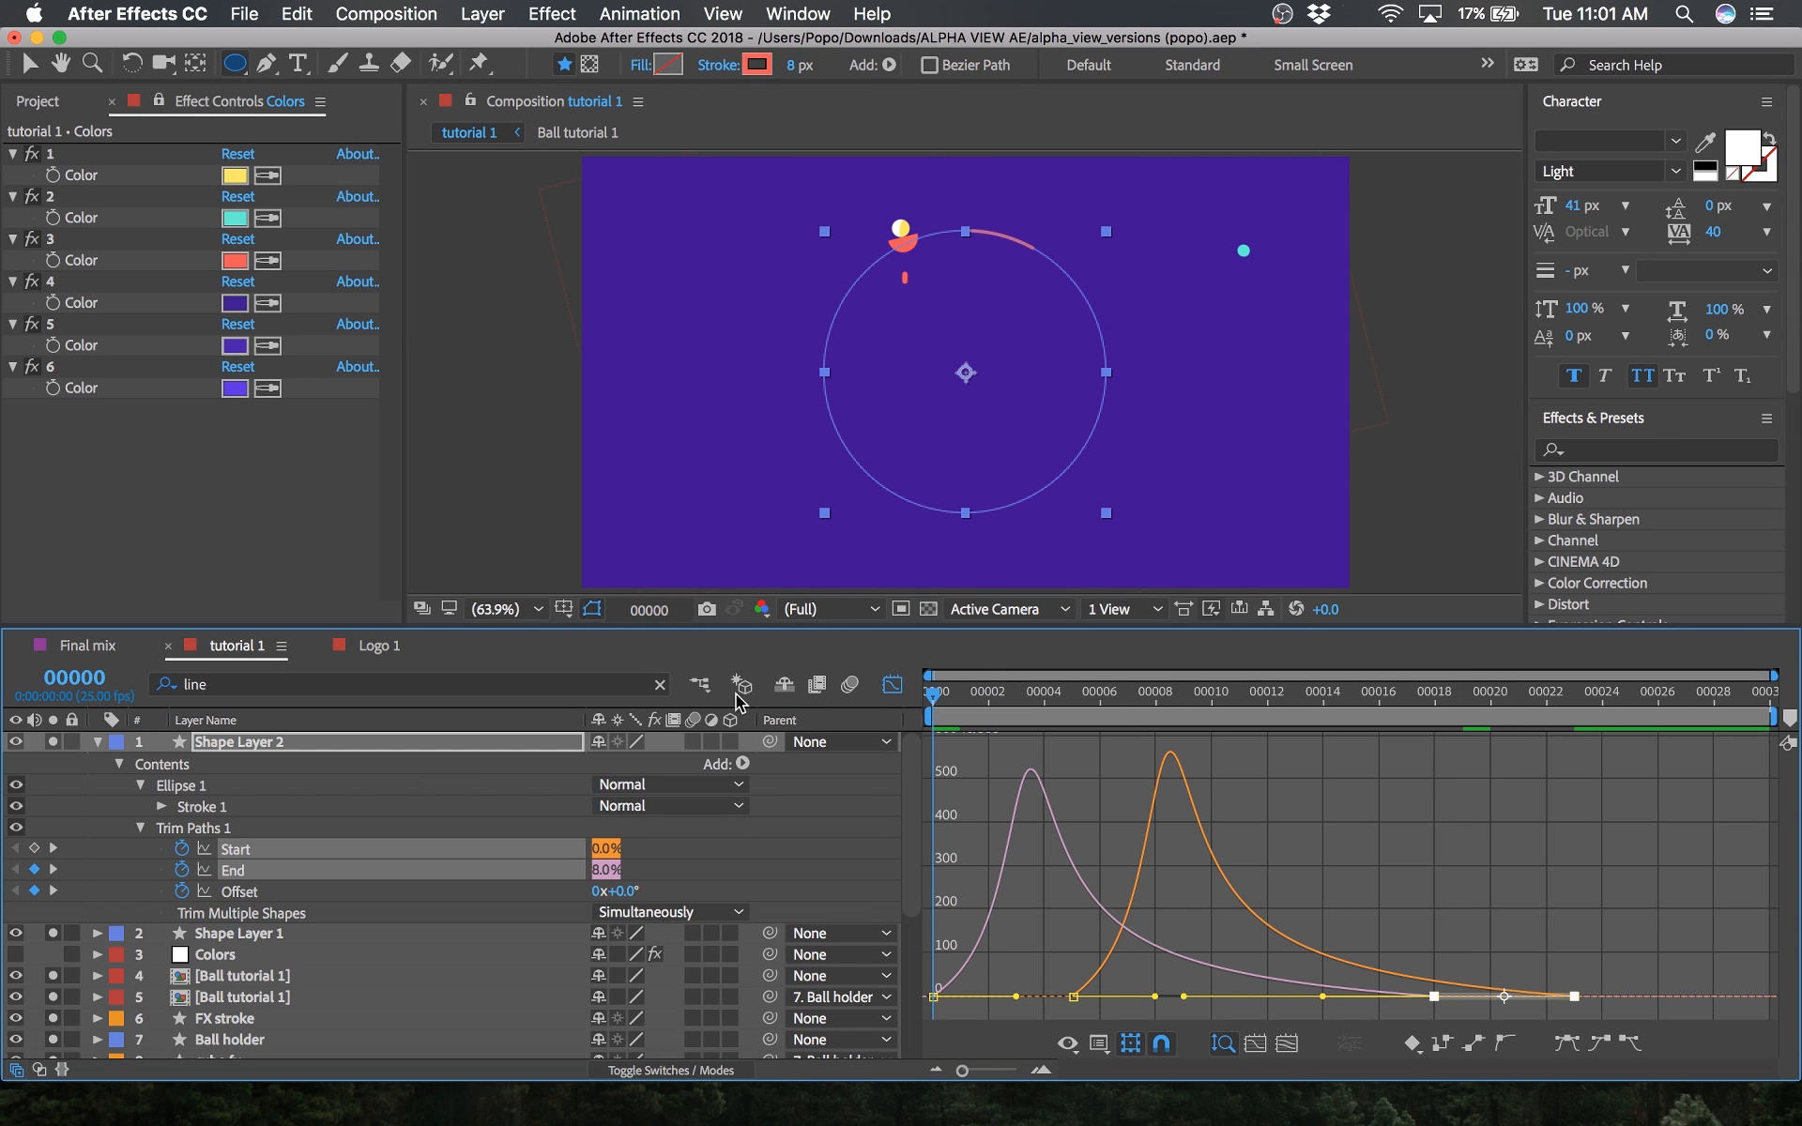
key("space")
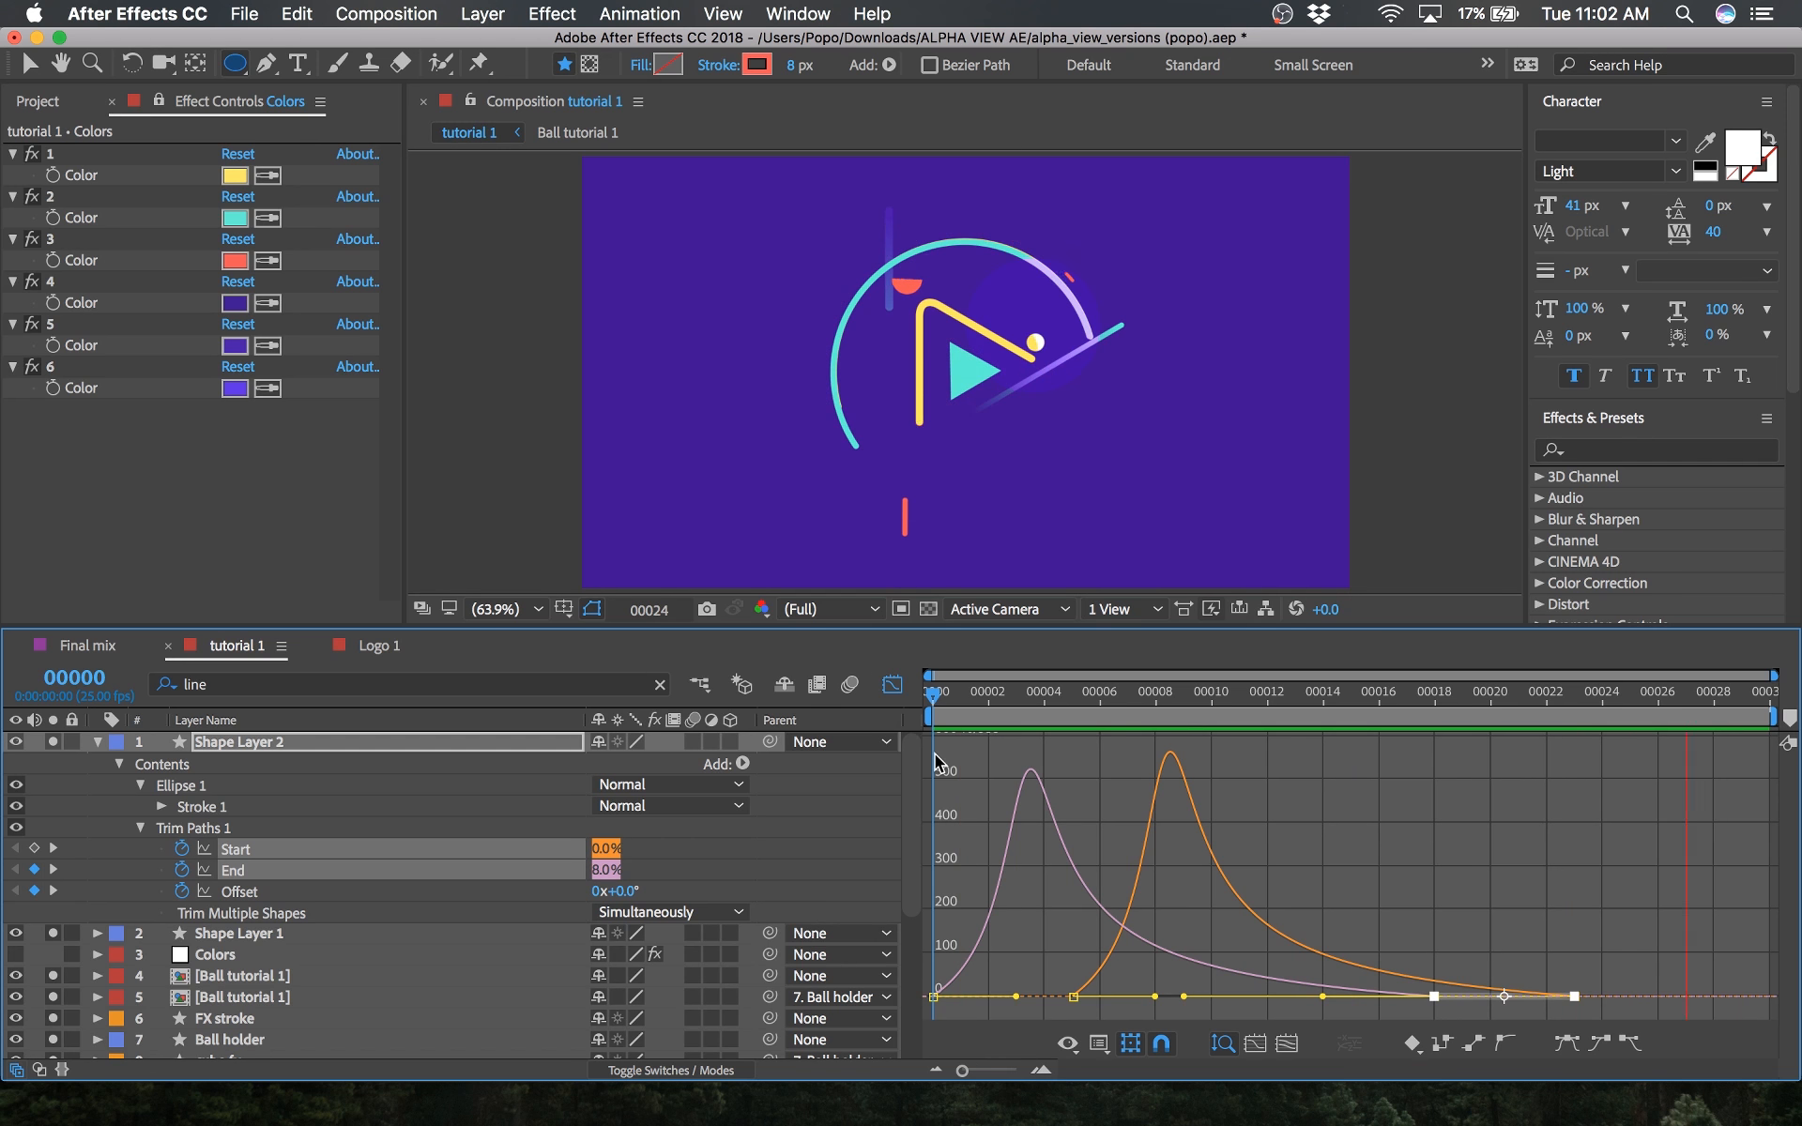
Step: Compare the animation with the Logo 1 composition, return tutorial 1's timeline to the keyframe view and save the project
left_click(373, 645)
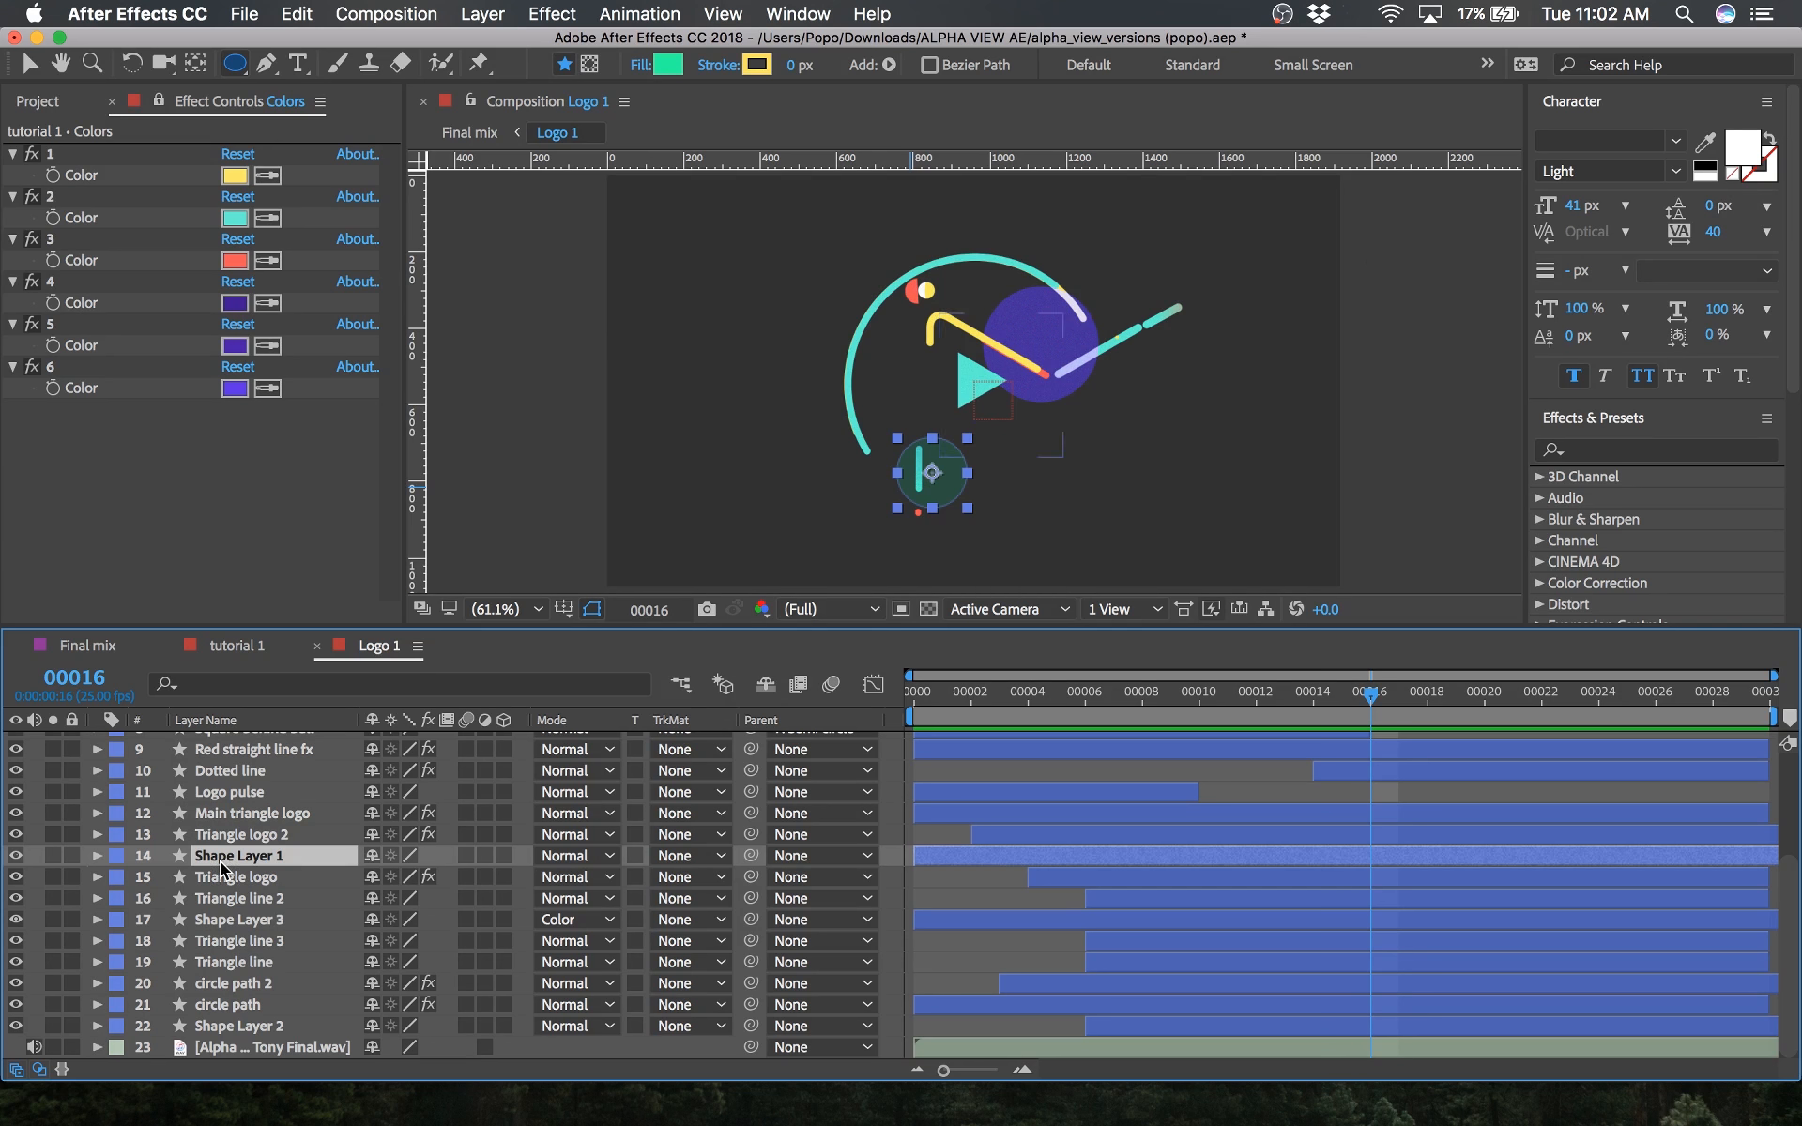
left_click(237, 645)
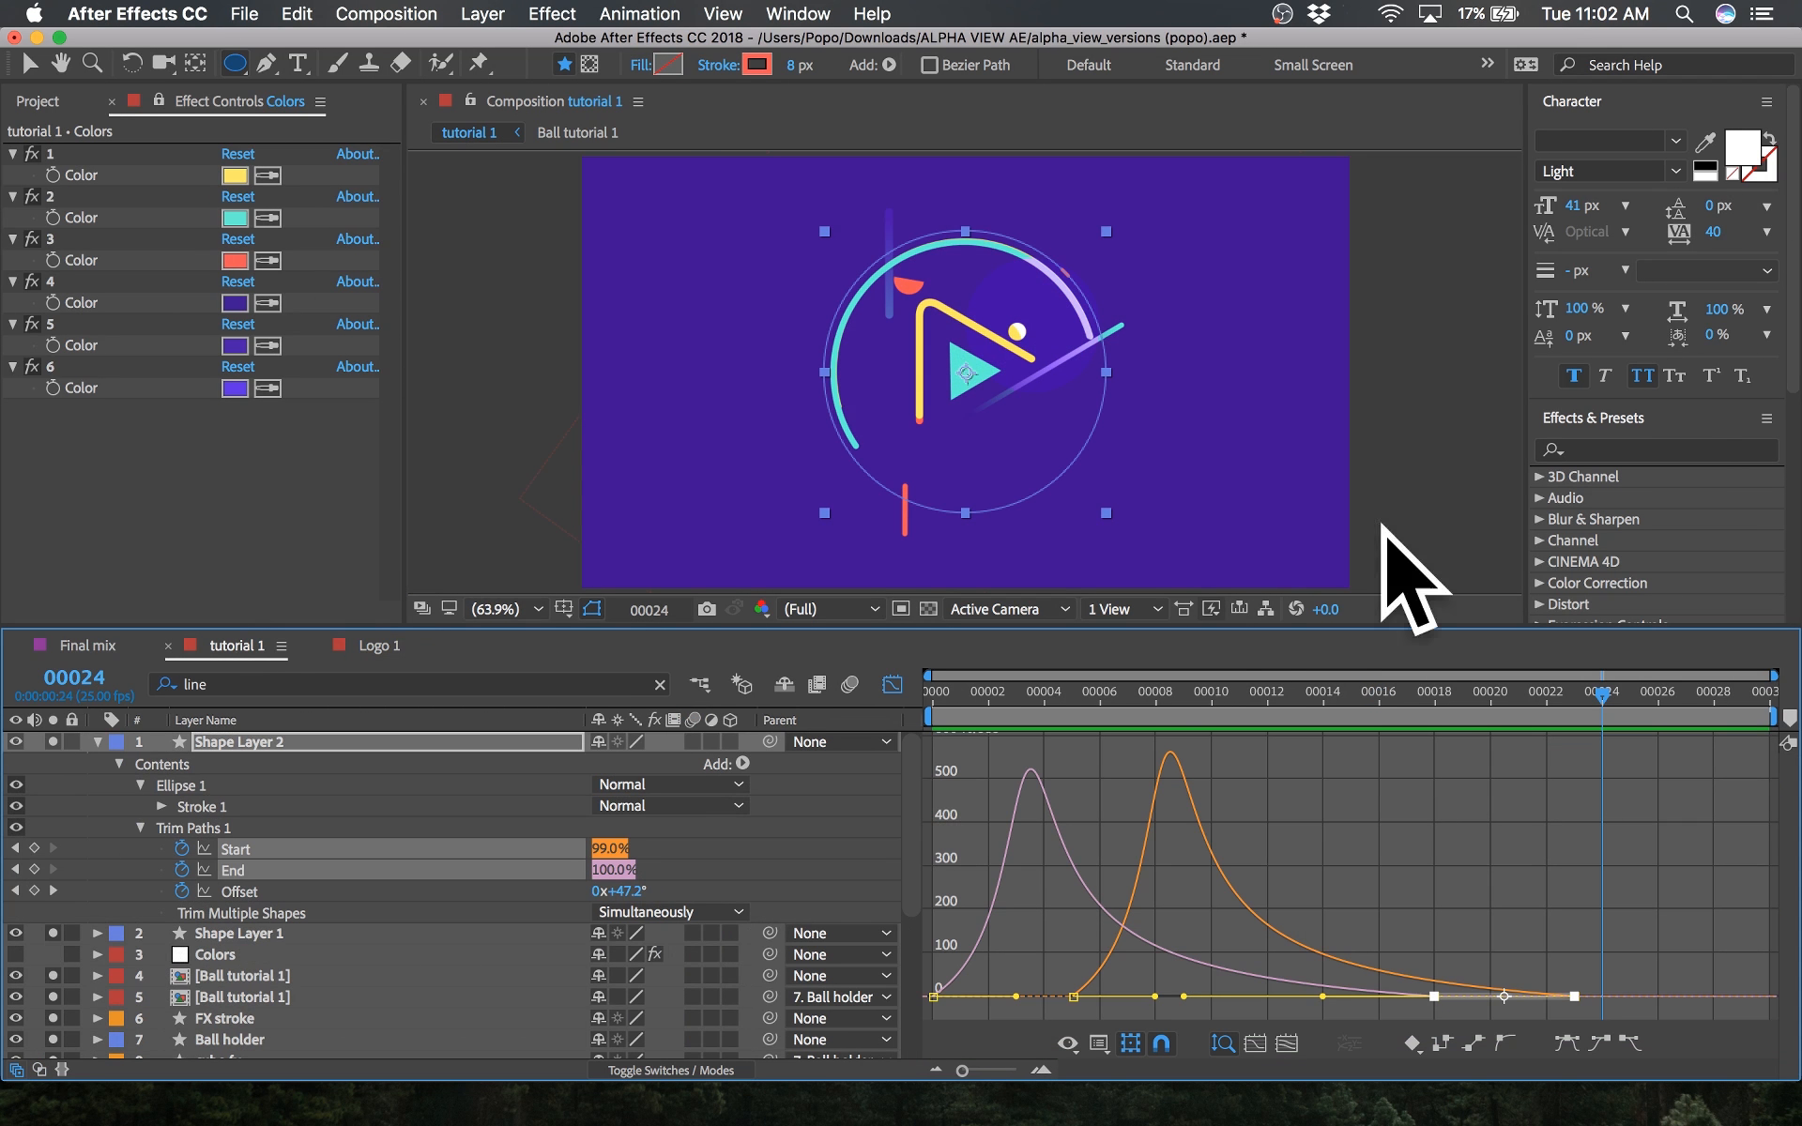
left_click(893, 685)
left_click(987, 803)
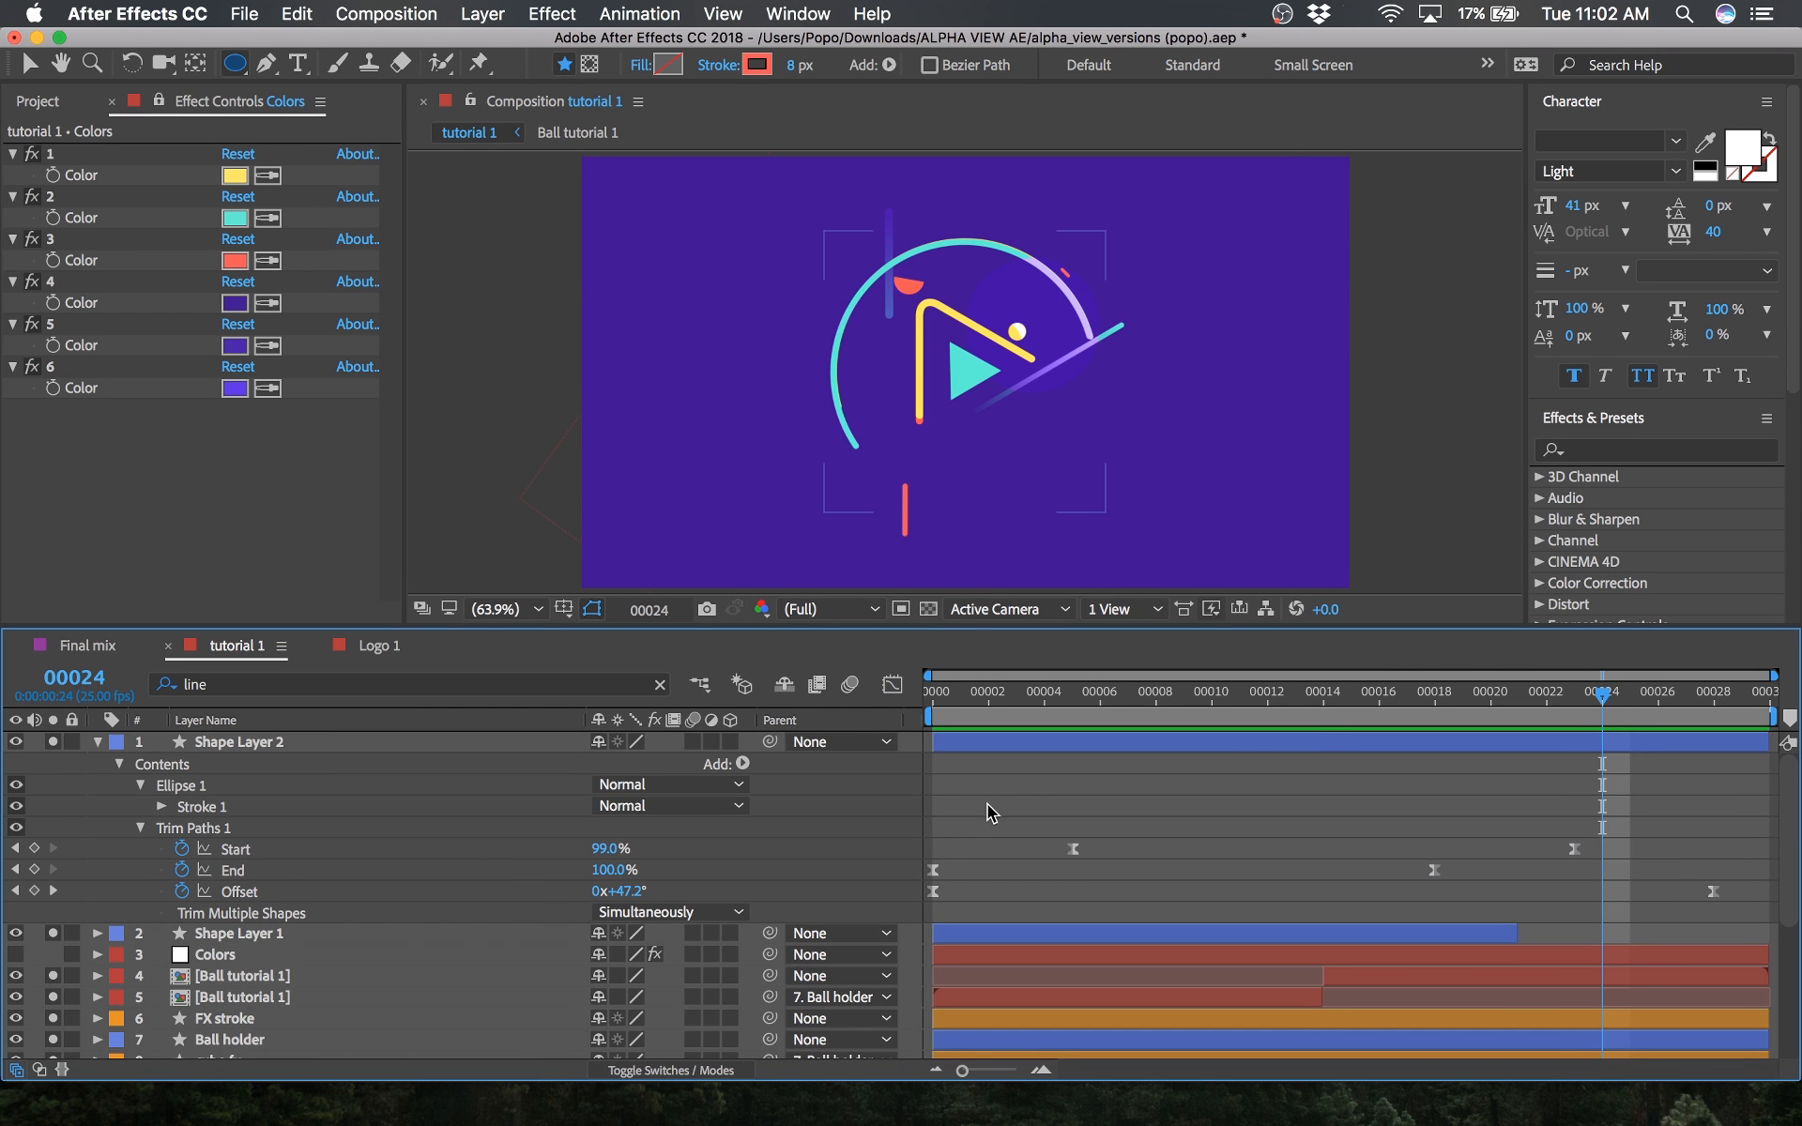
key("super+s")
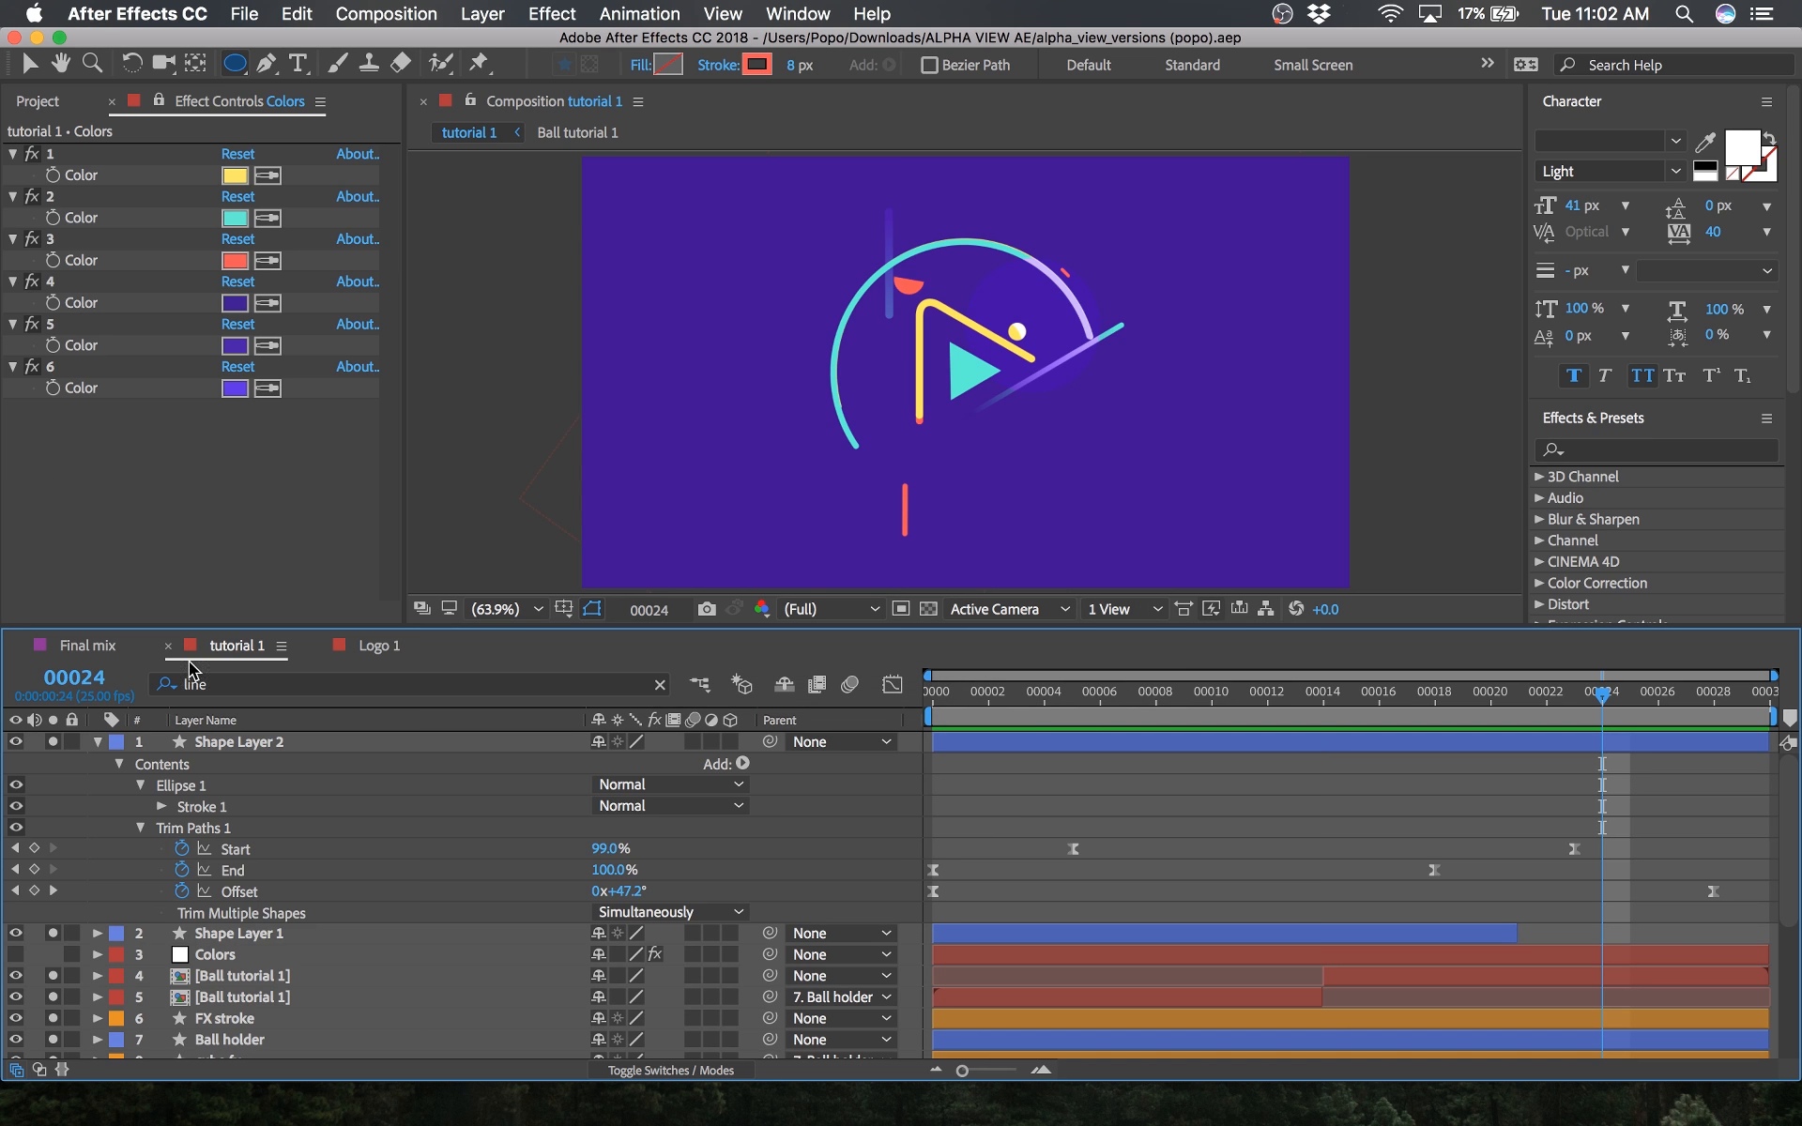
Step: Review the opening frames of Final mix and create a new composition, tutorial 2, from tutorial 1
left_click(87, 645)
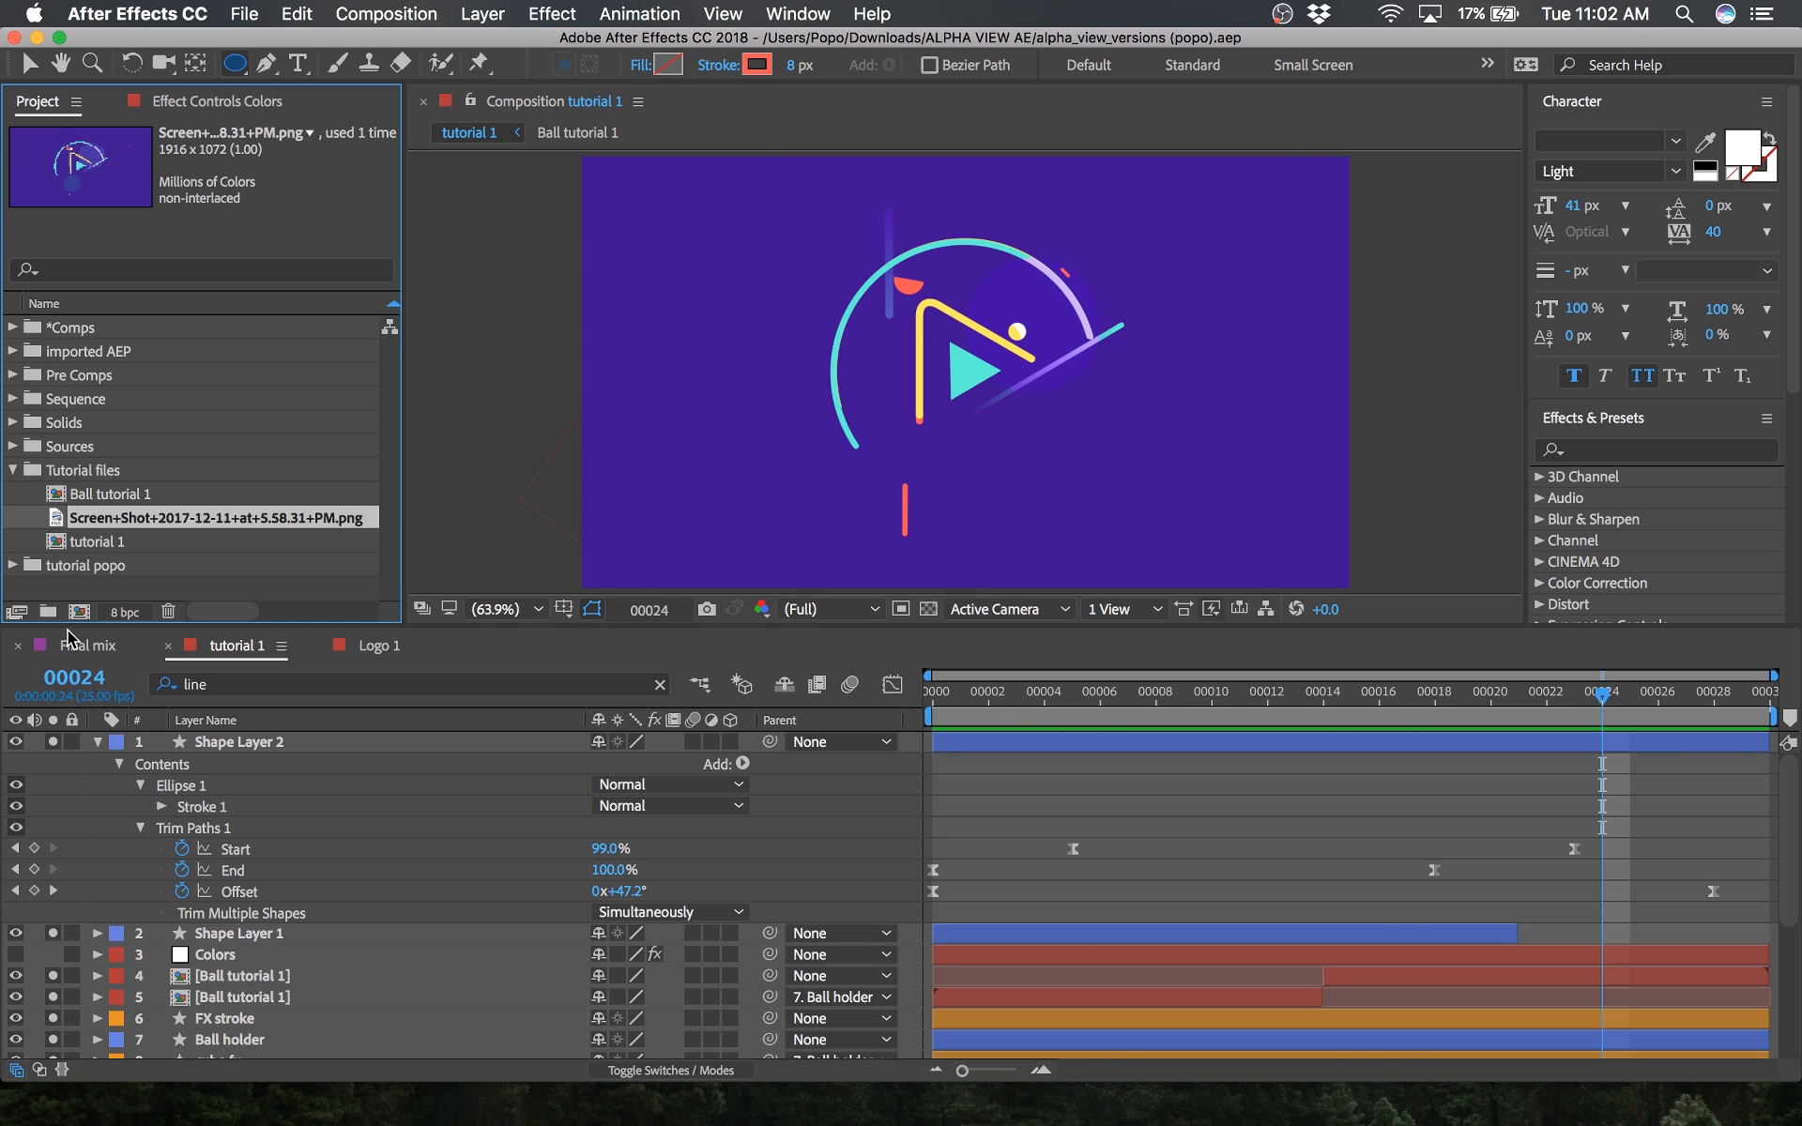
left_click_drag(1089, 689, 951, 702)
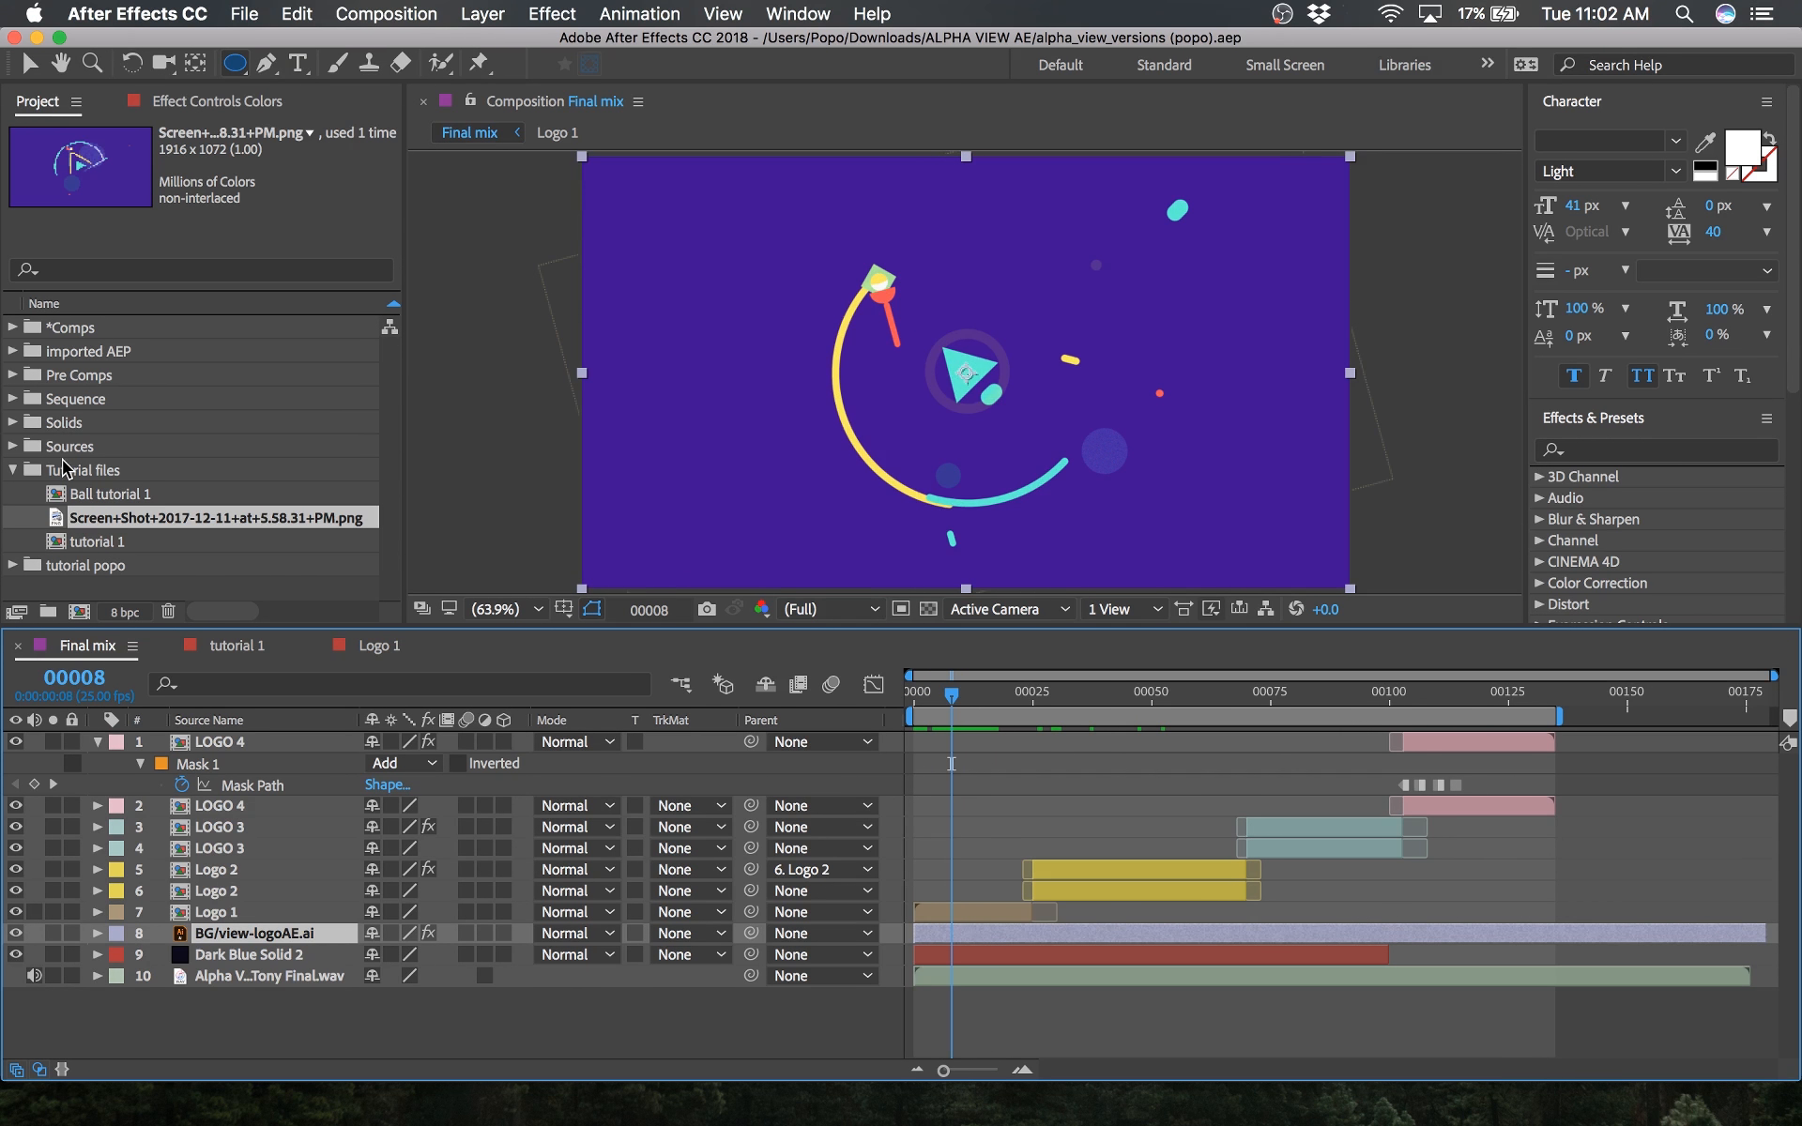
left_click(94, 496)
left_click(102, 543)
left_click_drag(94, 544, 80, 612)
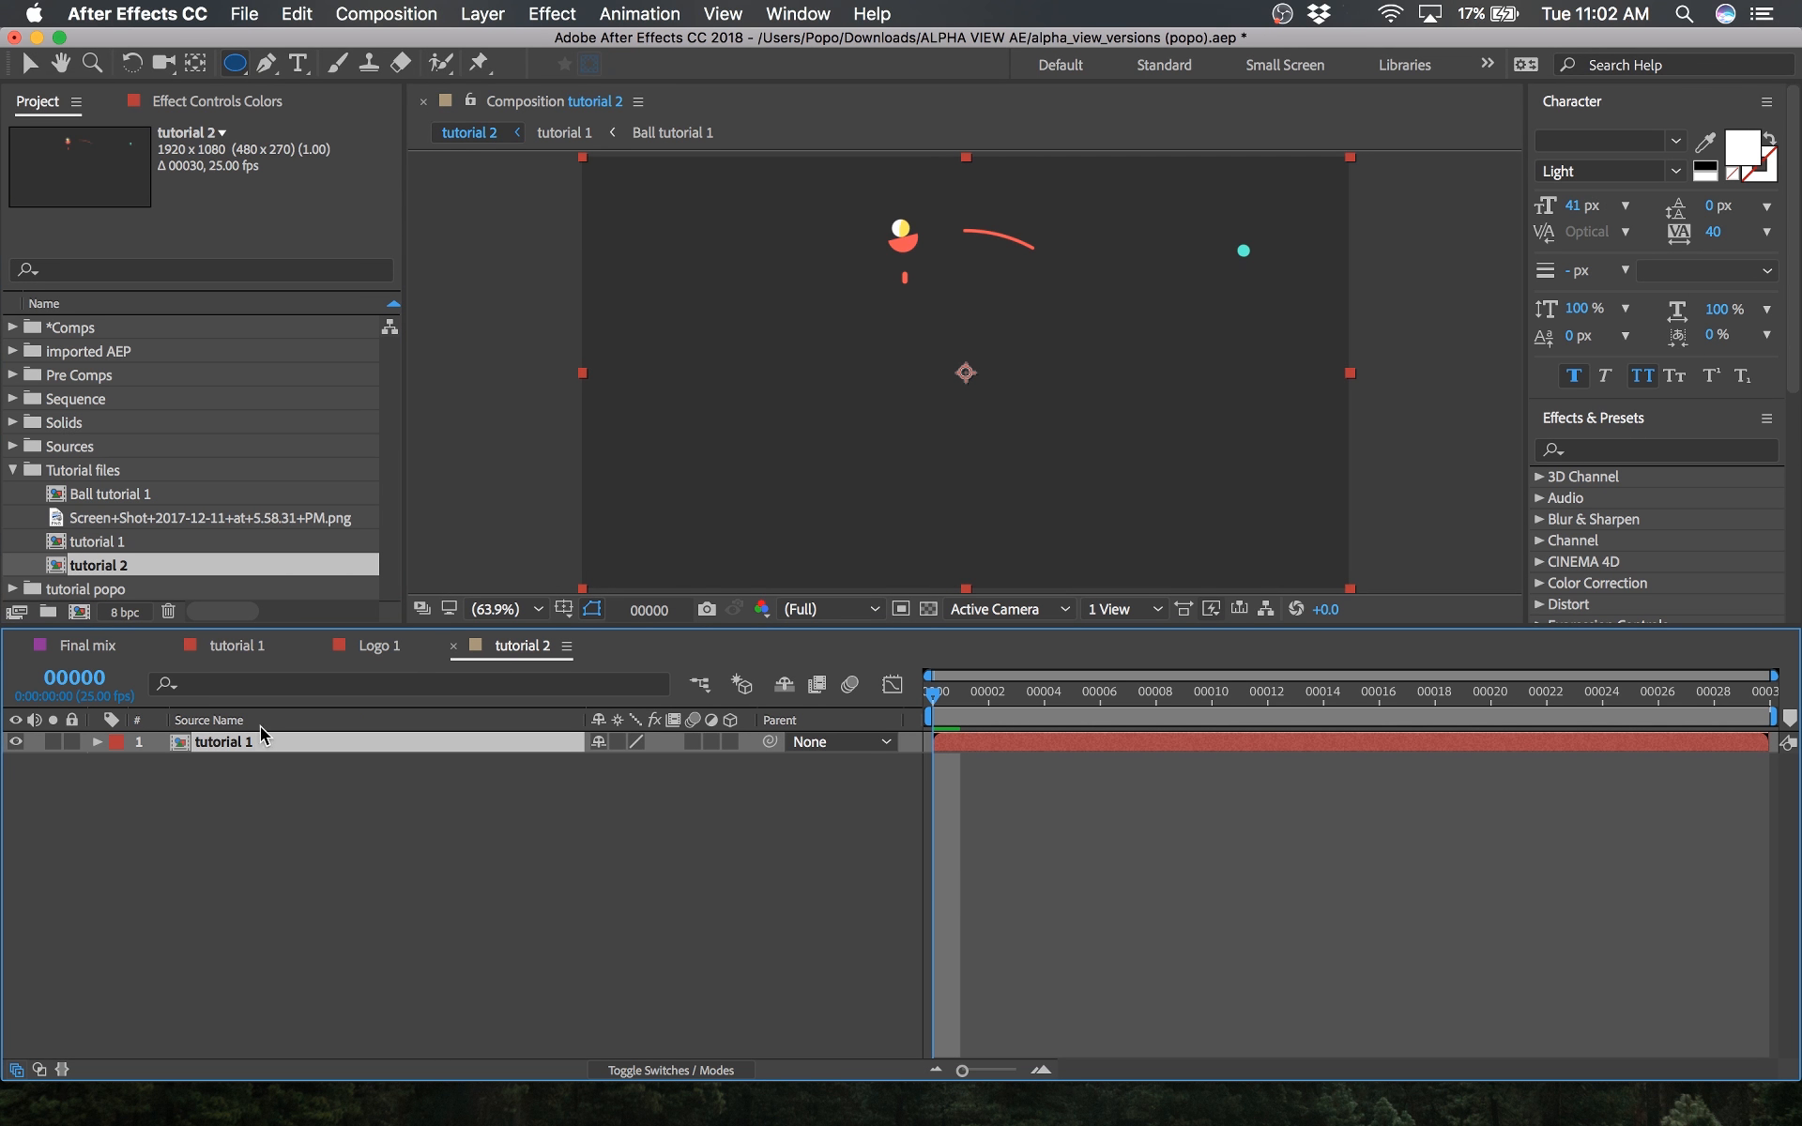
Step: Transfer the BG layer from tutorial 1 into tutorial 2 and place it beneath the tutorial 1 layer
double_click(225, 742)
scroll(230, 1032, "down", 5)
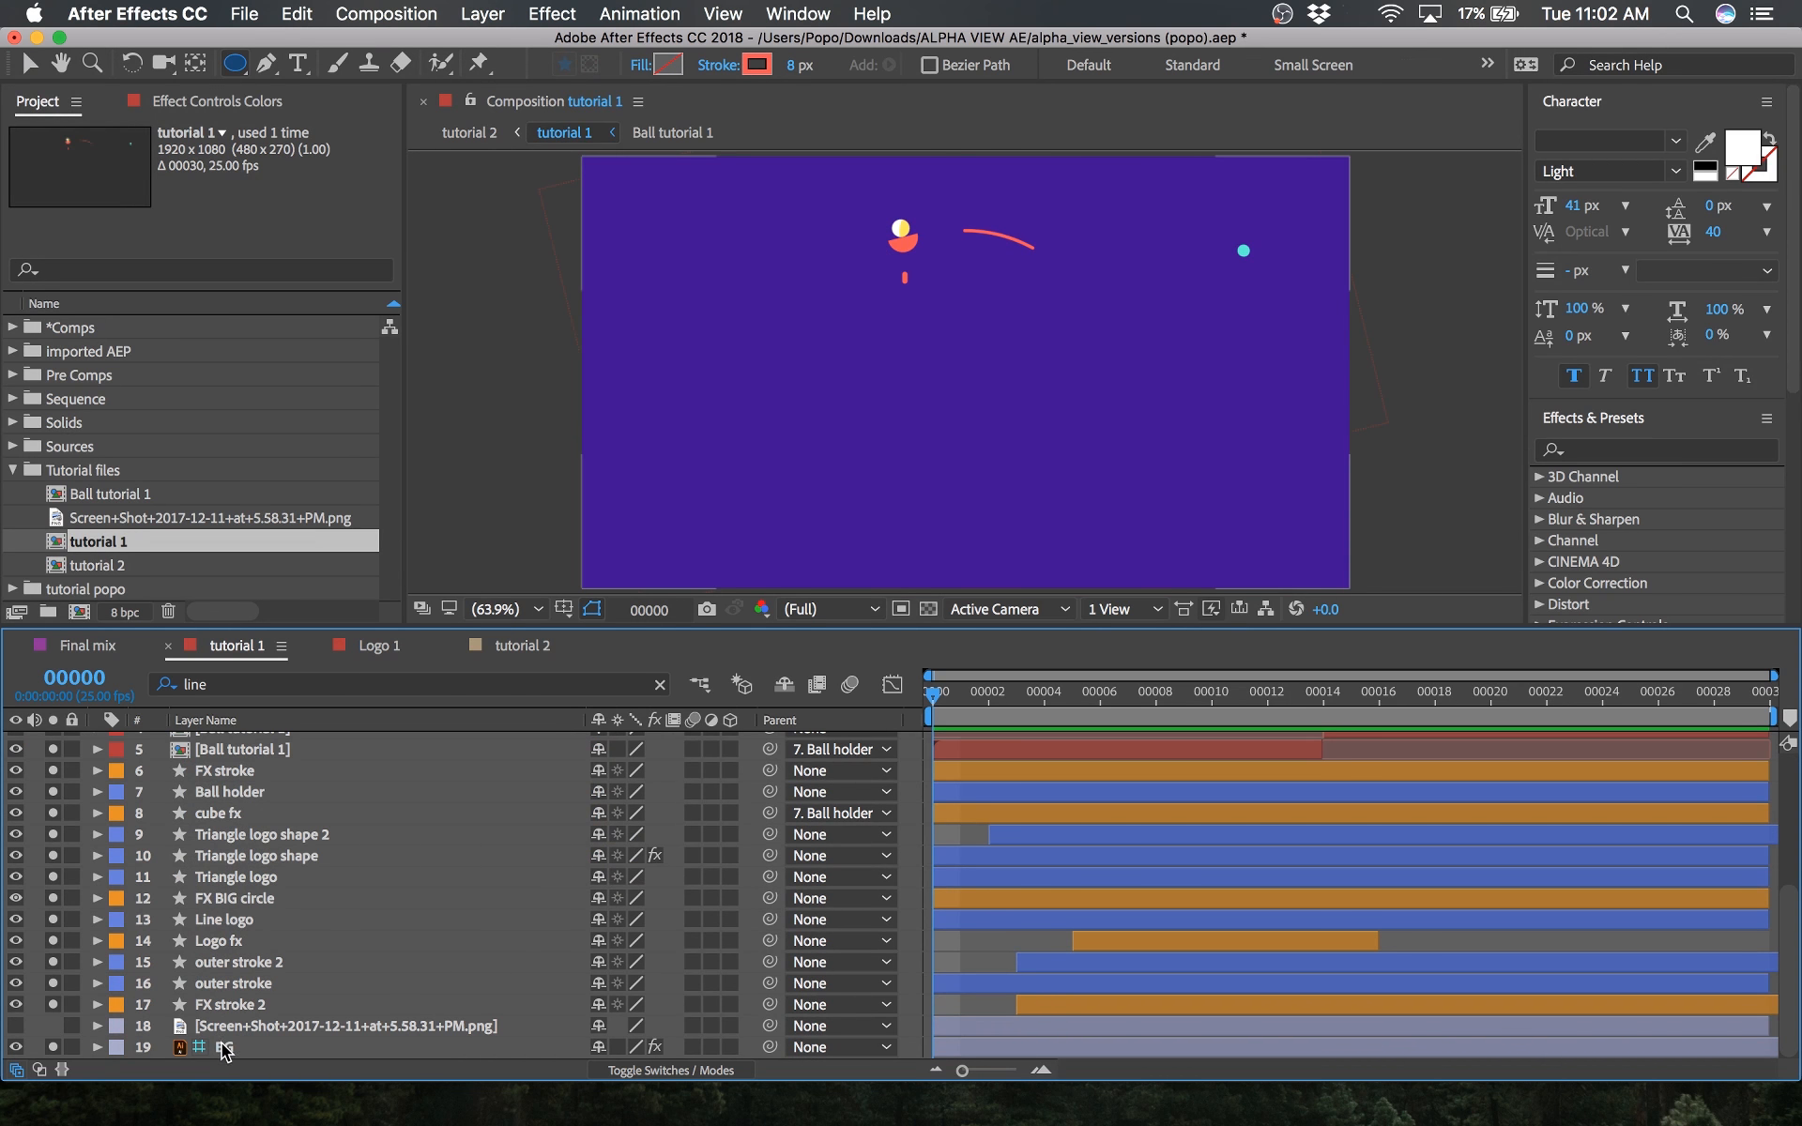
left_click(523, 646)
left_click(447, 906)
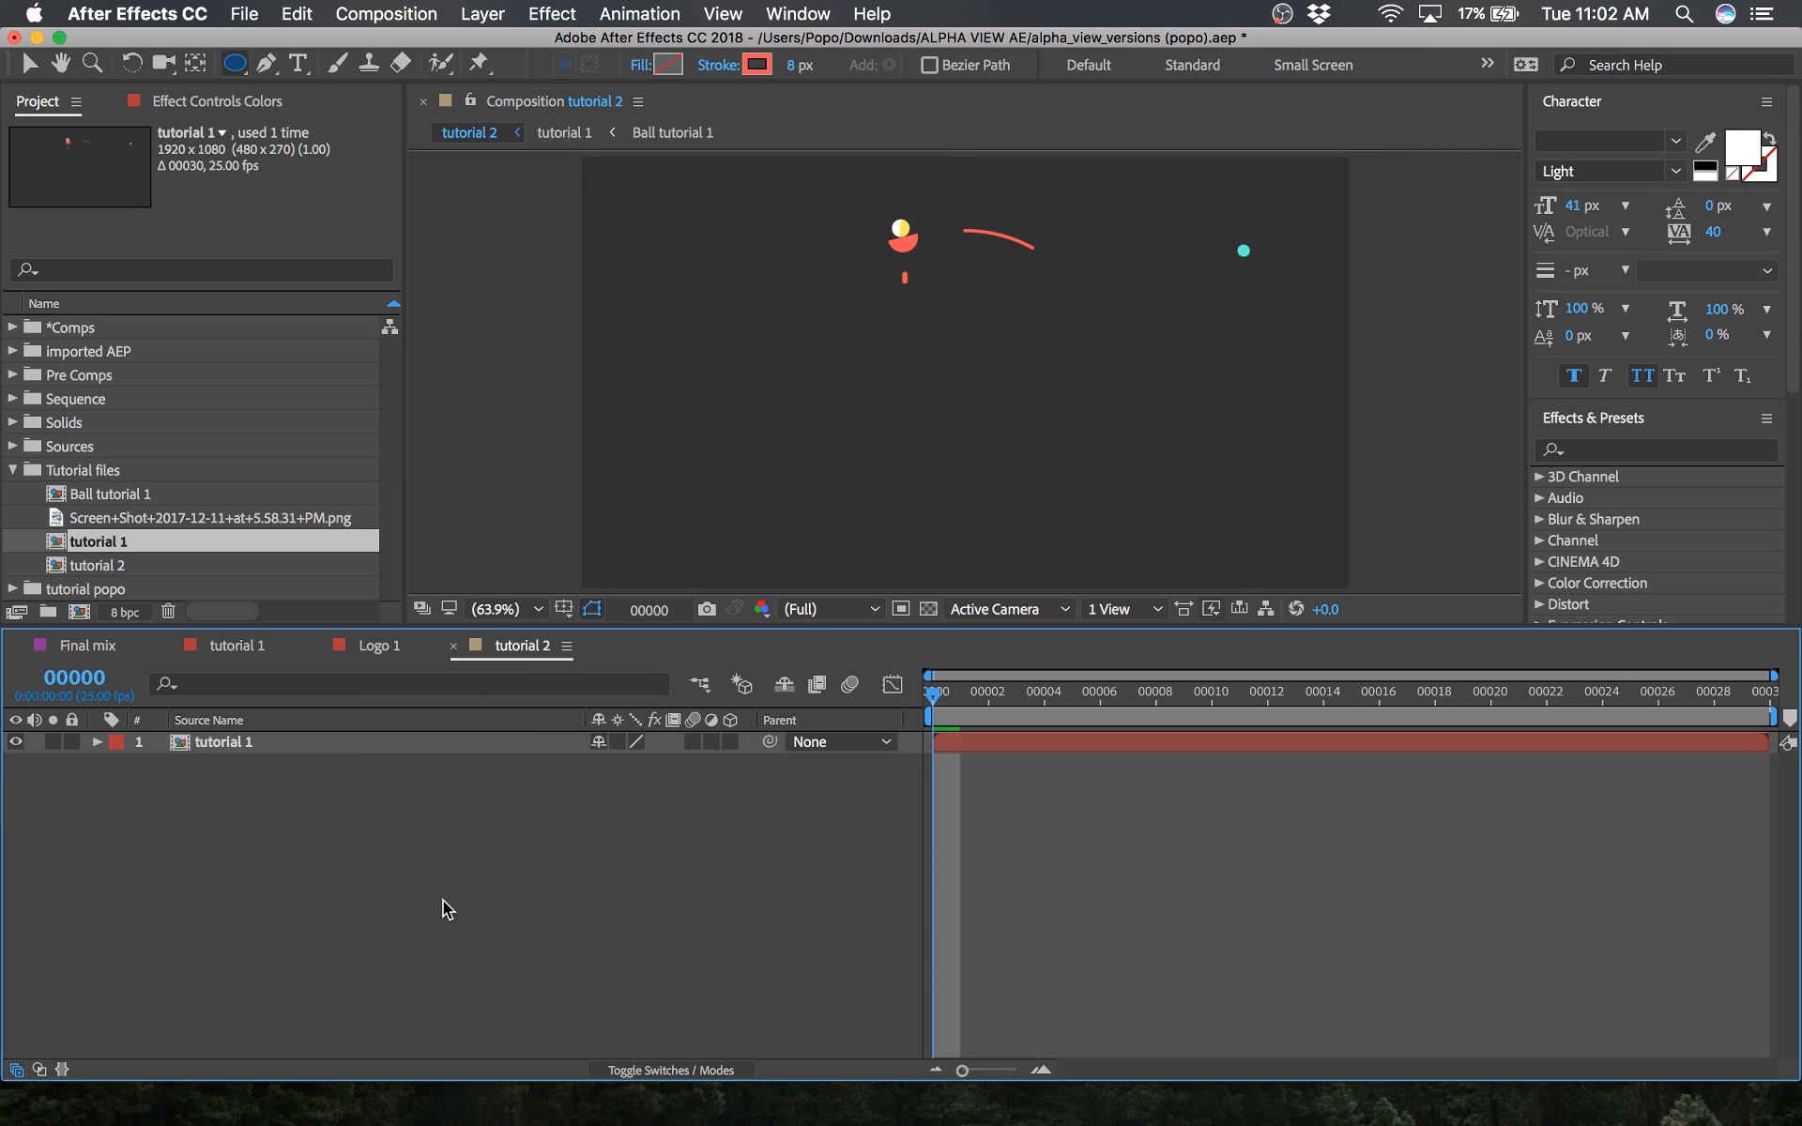
key("super+v")
left_click_drag(279, 743, 268, 826)
left_click(338, 841)
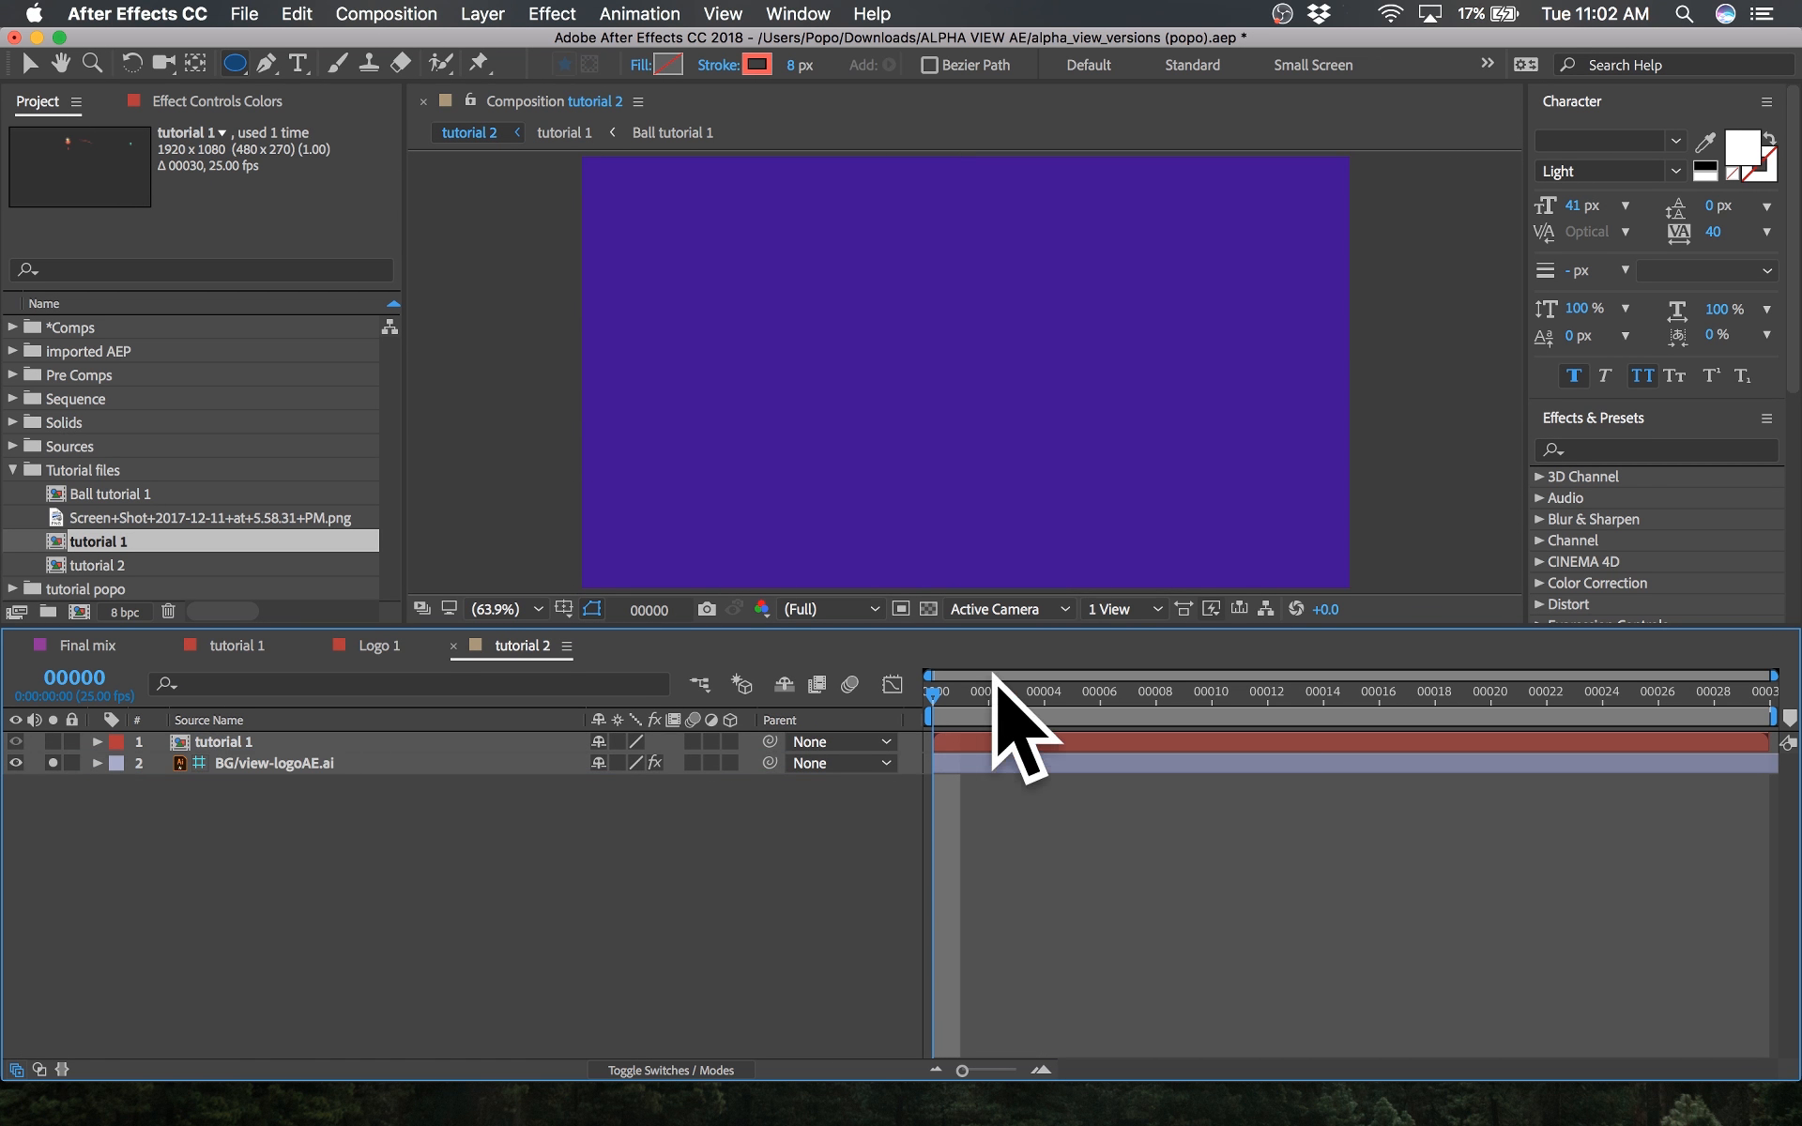
Step: Turn off the background layer's solo in tutorial 2 and preview the composition from frame 0
mouse_move(997, 696)
left_mouse_down()
mouse_move(1282, 713)
mouse_move(932, 697)
left_mouse_up()
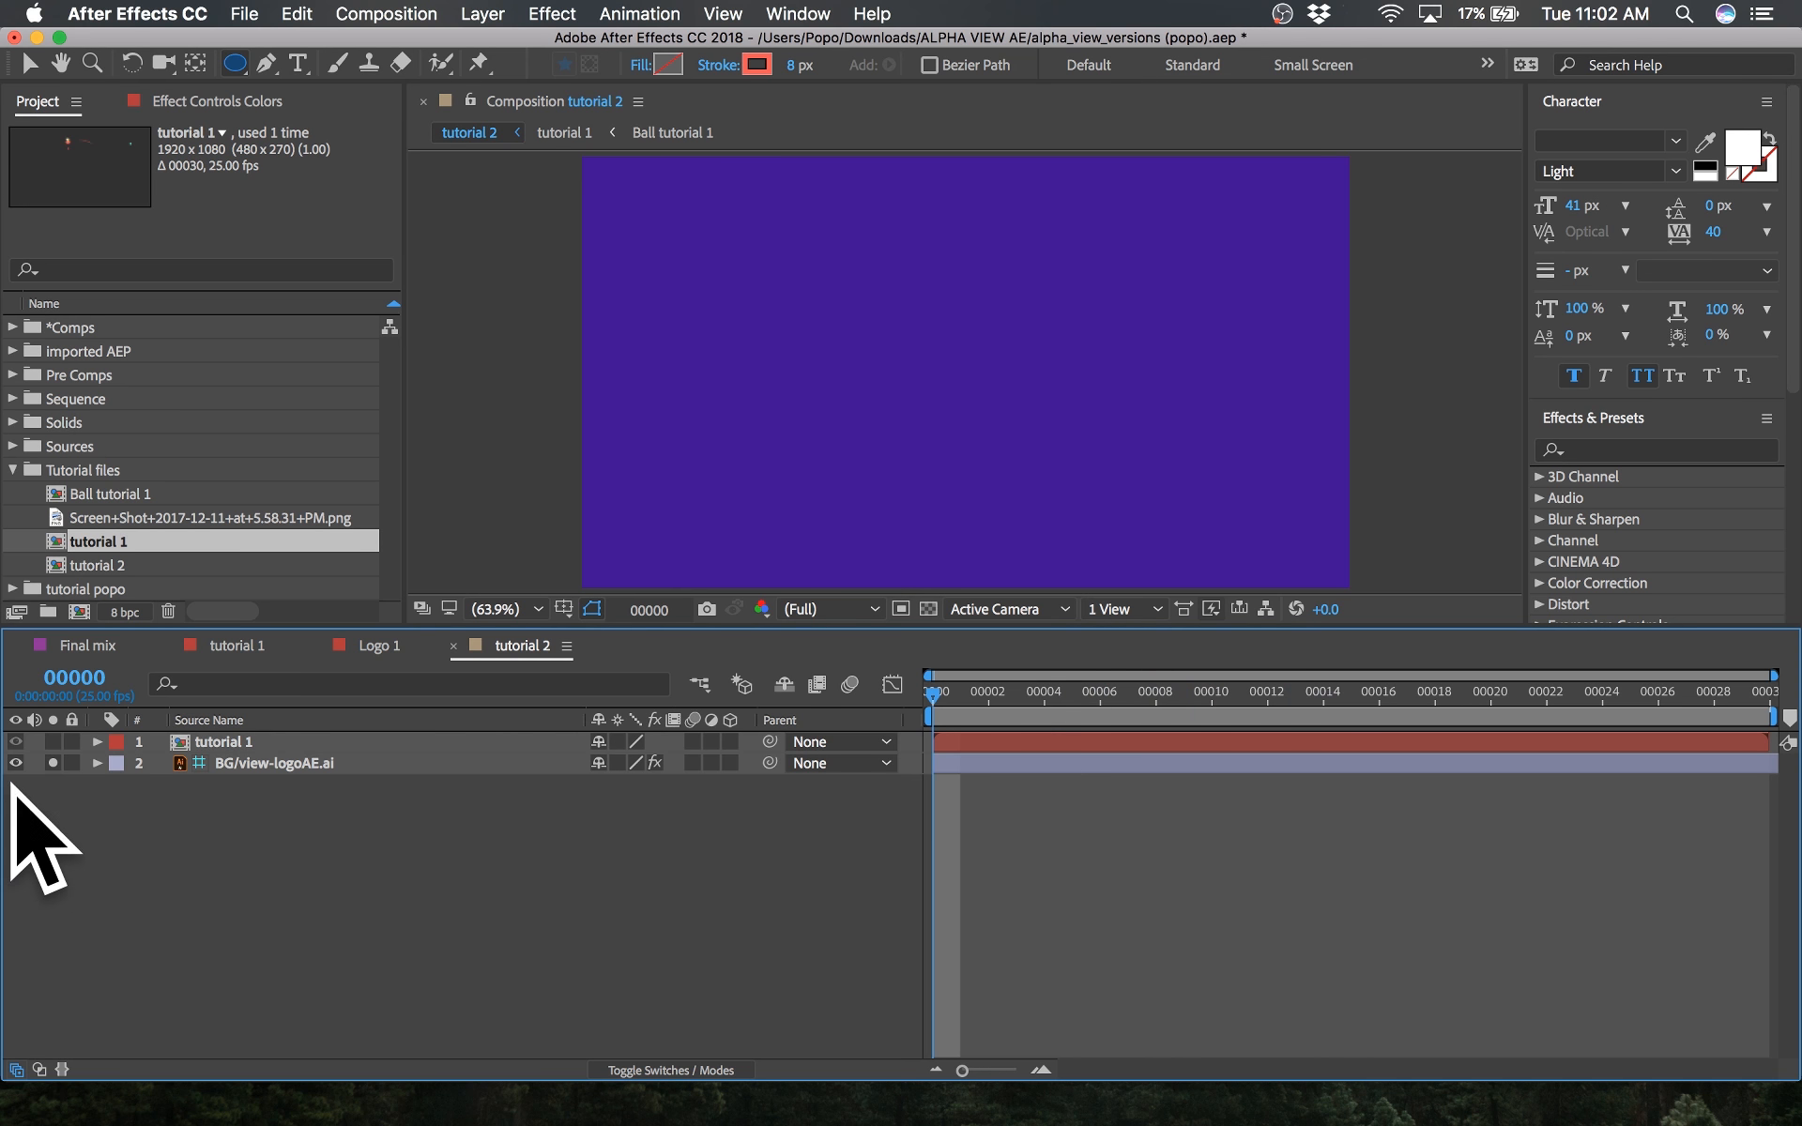
left_click(52, 763)
key("space")
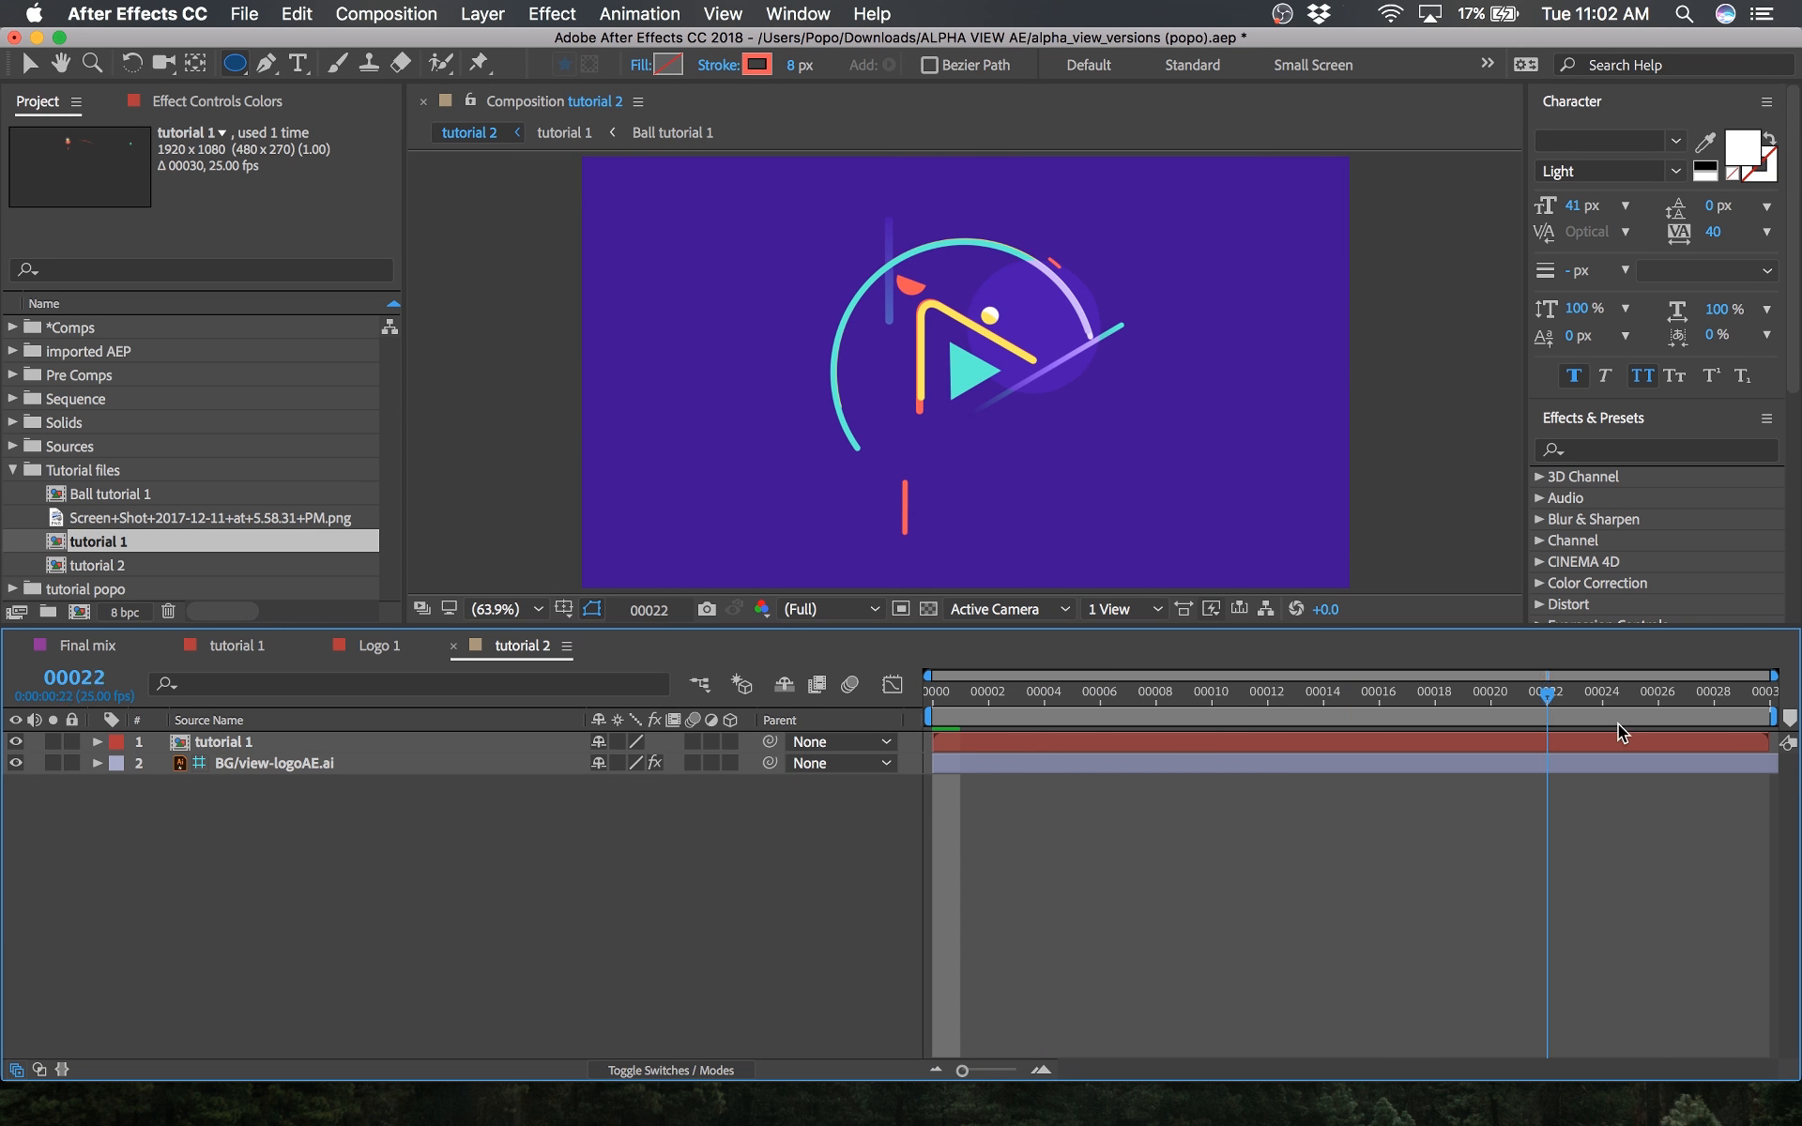
key("space")
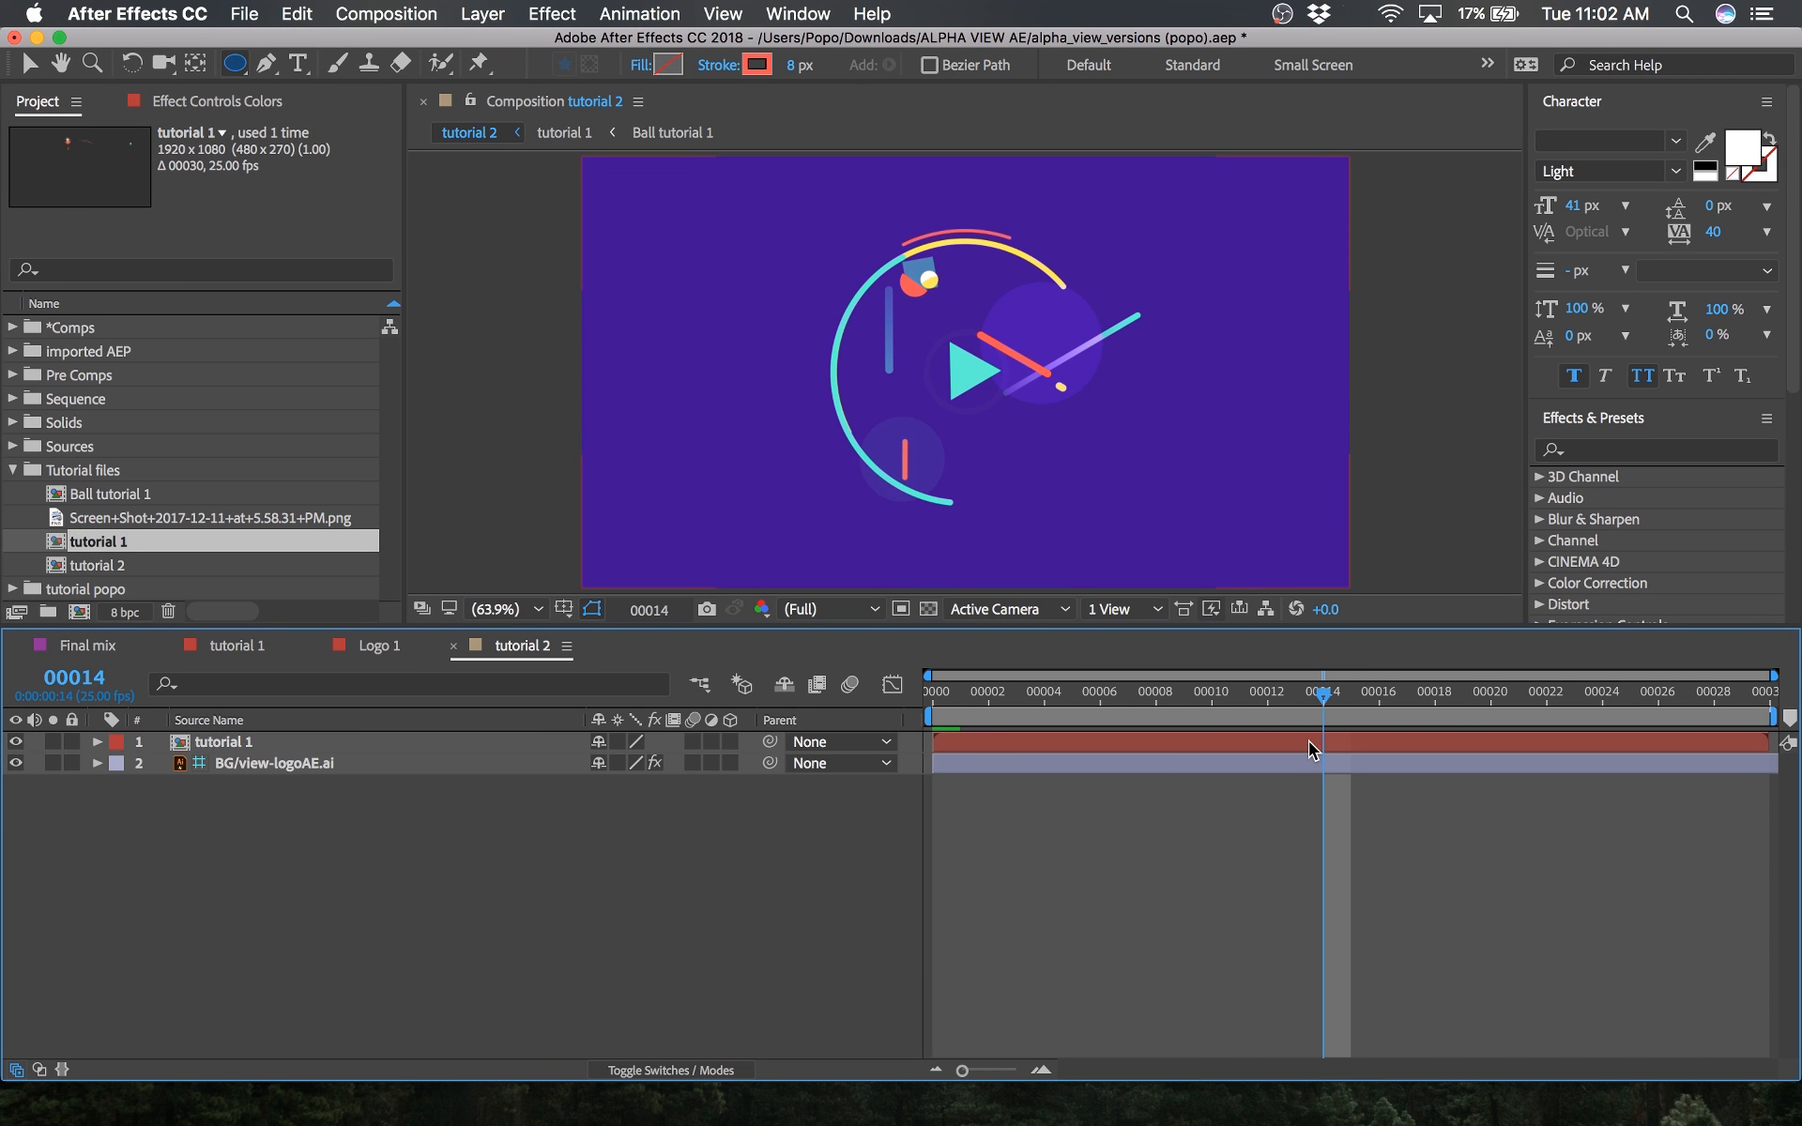
Step: Animate the tutorial 1 layer's rotation from about -17.4° at frame 0 to 0° at frame 14 with eased keyframes, and preview it
left_click(1308, 740)
key("r")
left_click(161, 763)
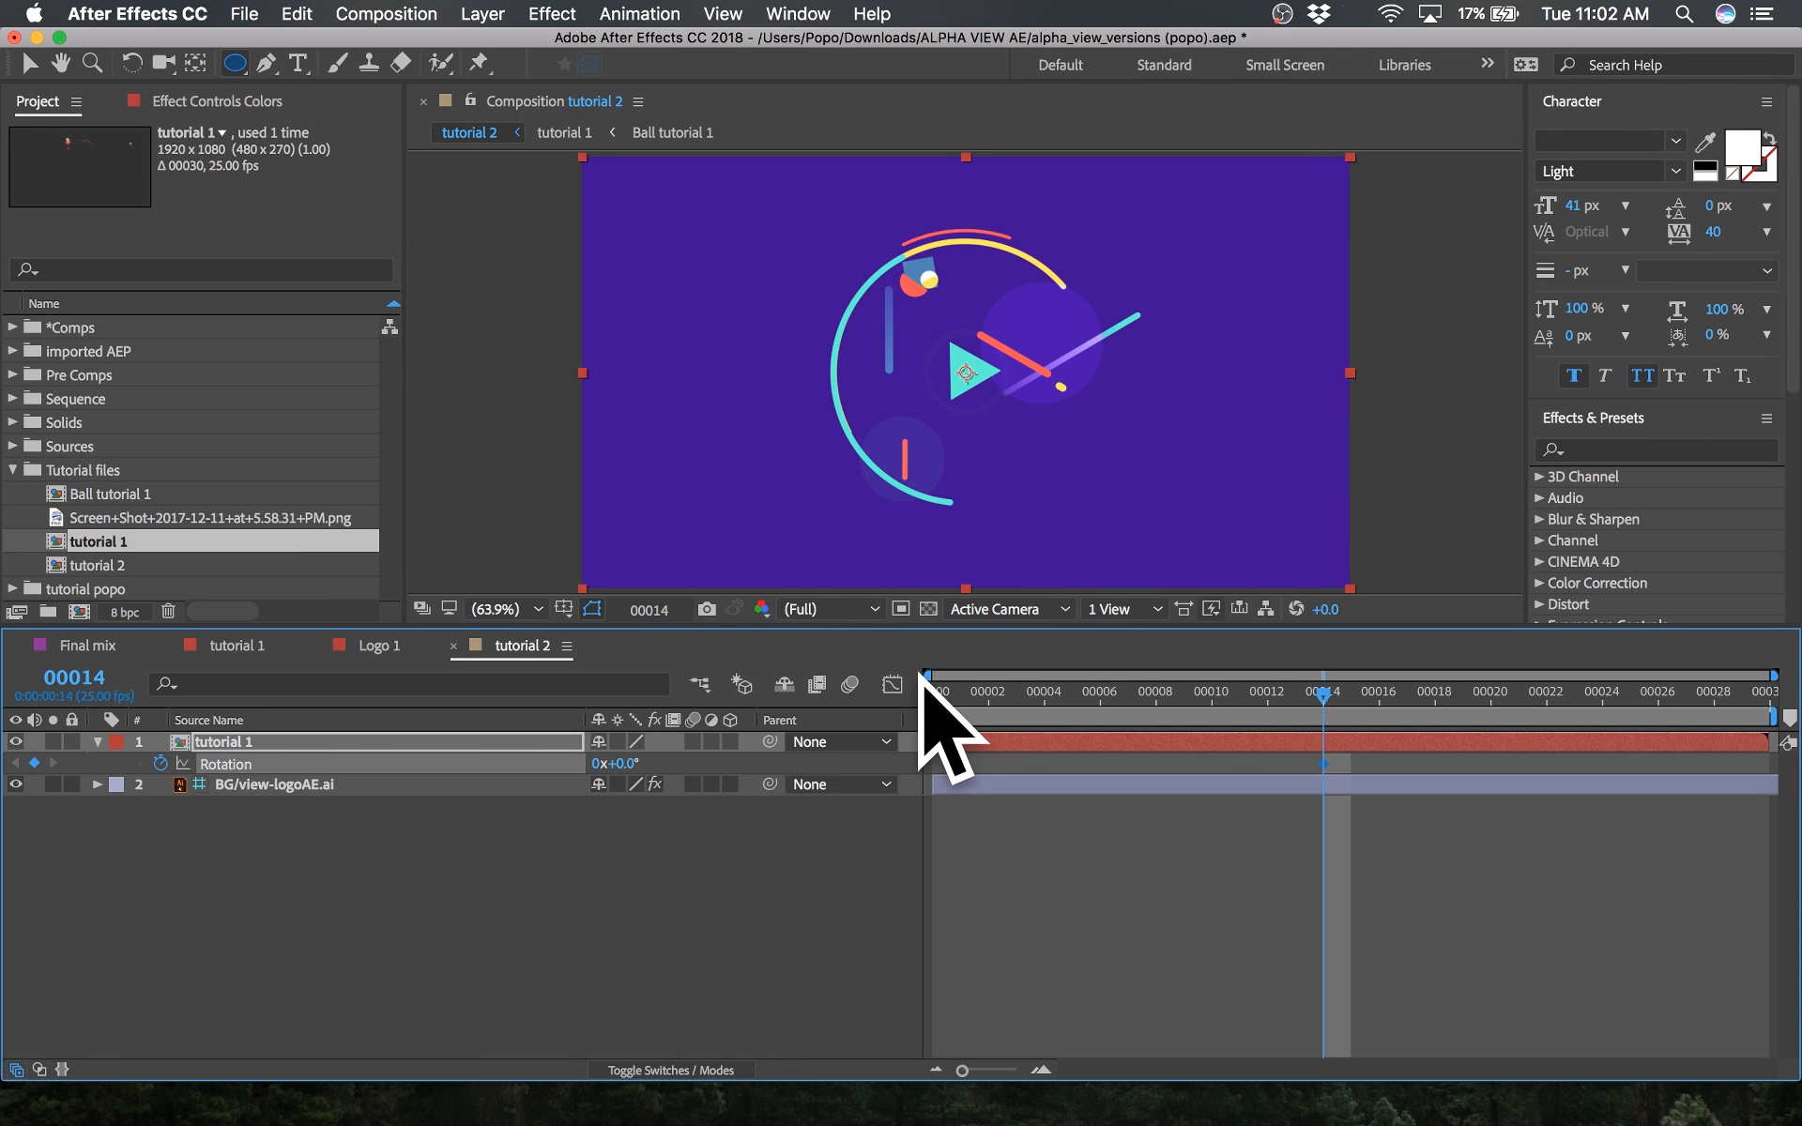
left_click(932, 692)
key("w")
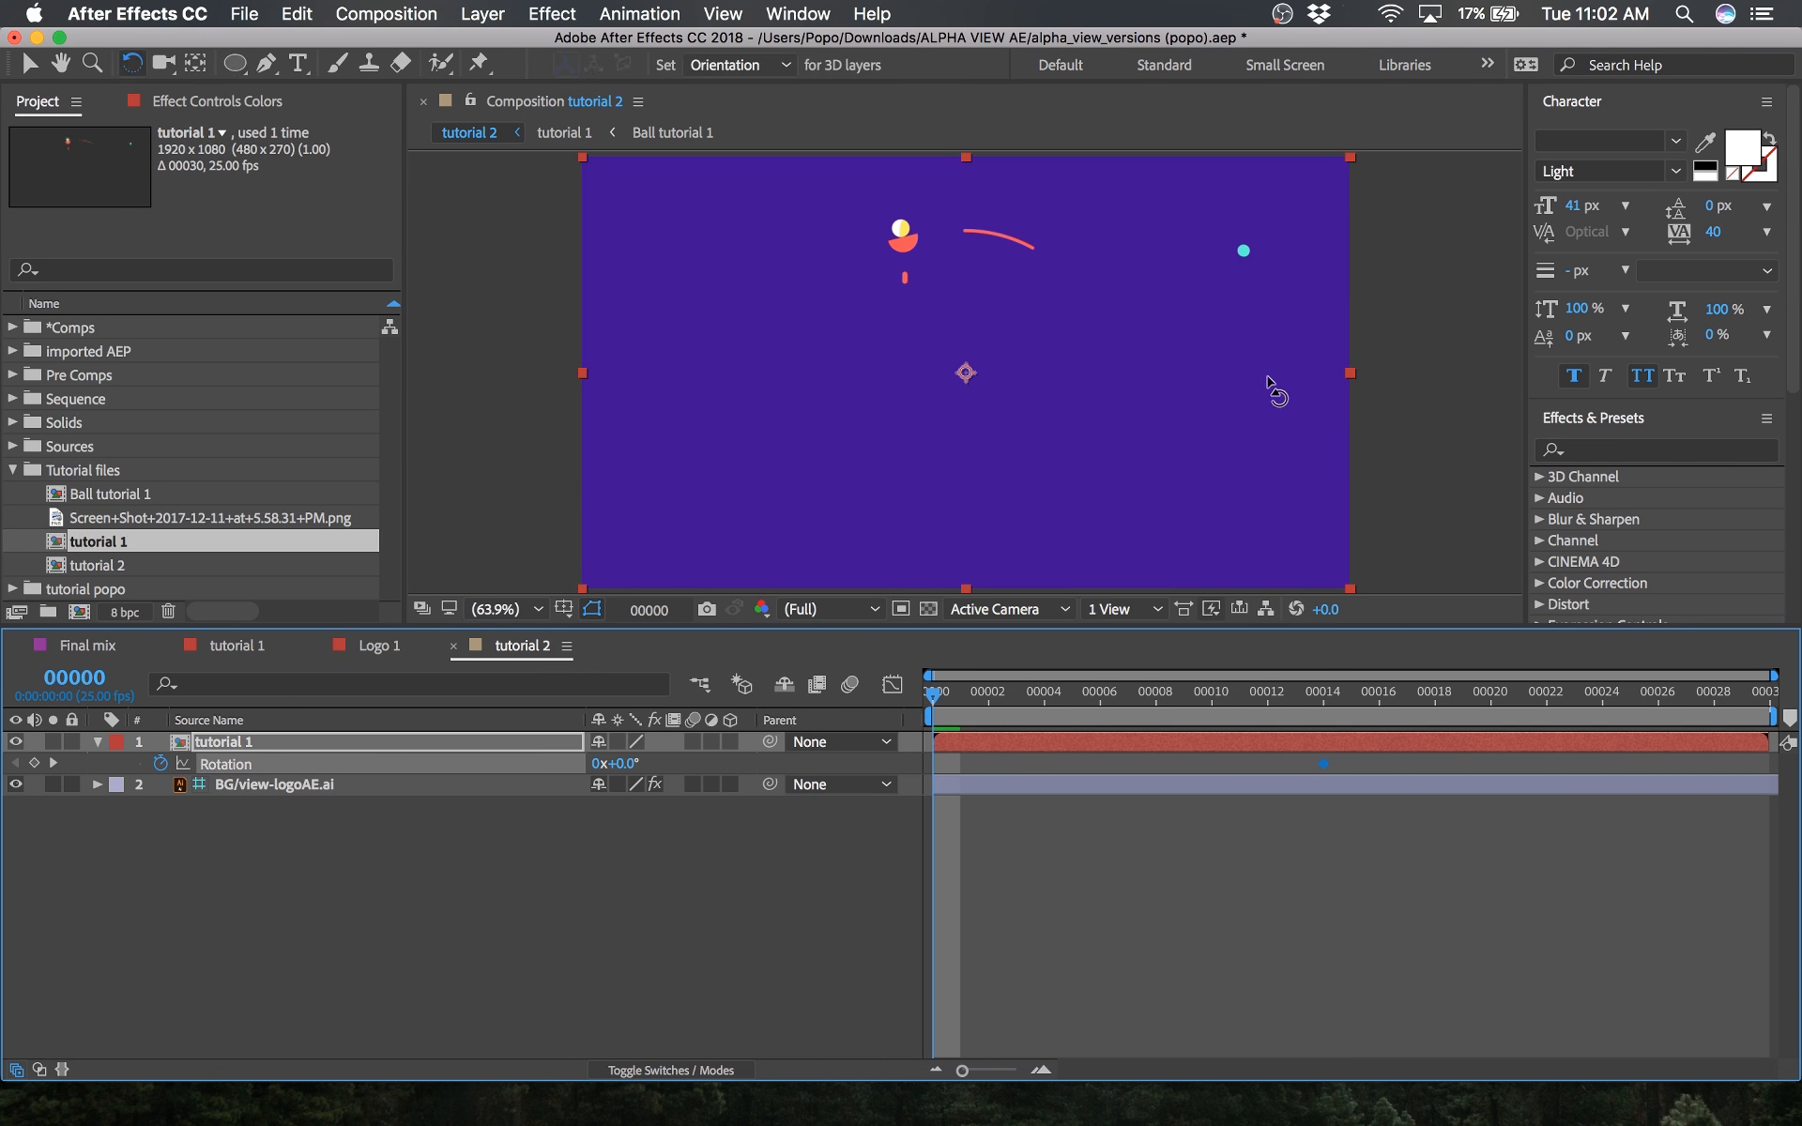
left_click_drag(1276, 391, 1245, 302)
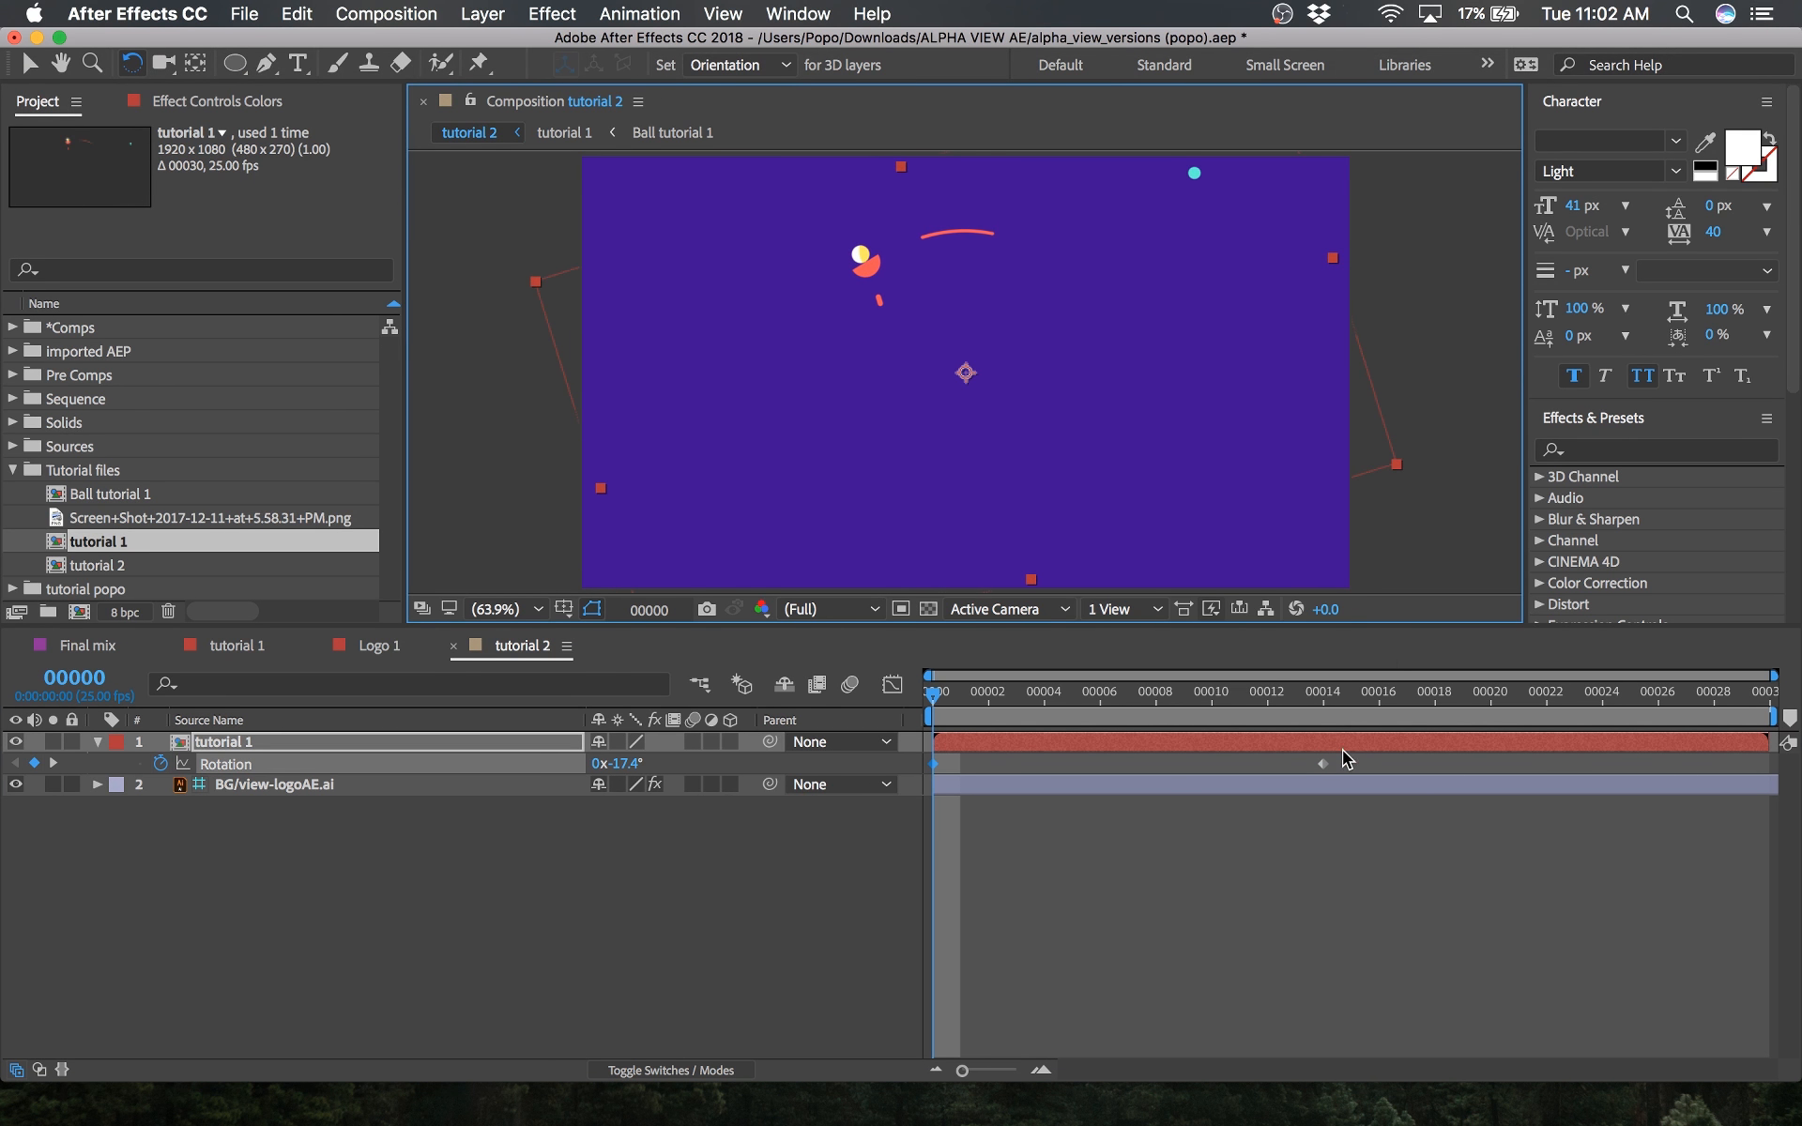
left_click_drag(1342, 755, 868, 804)
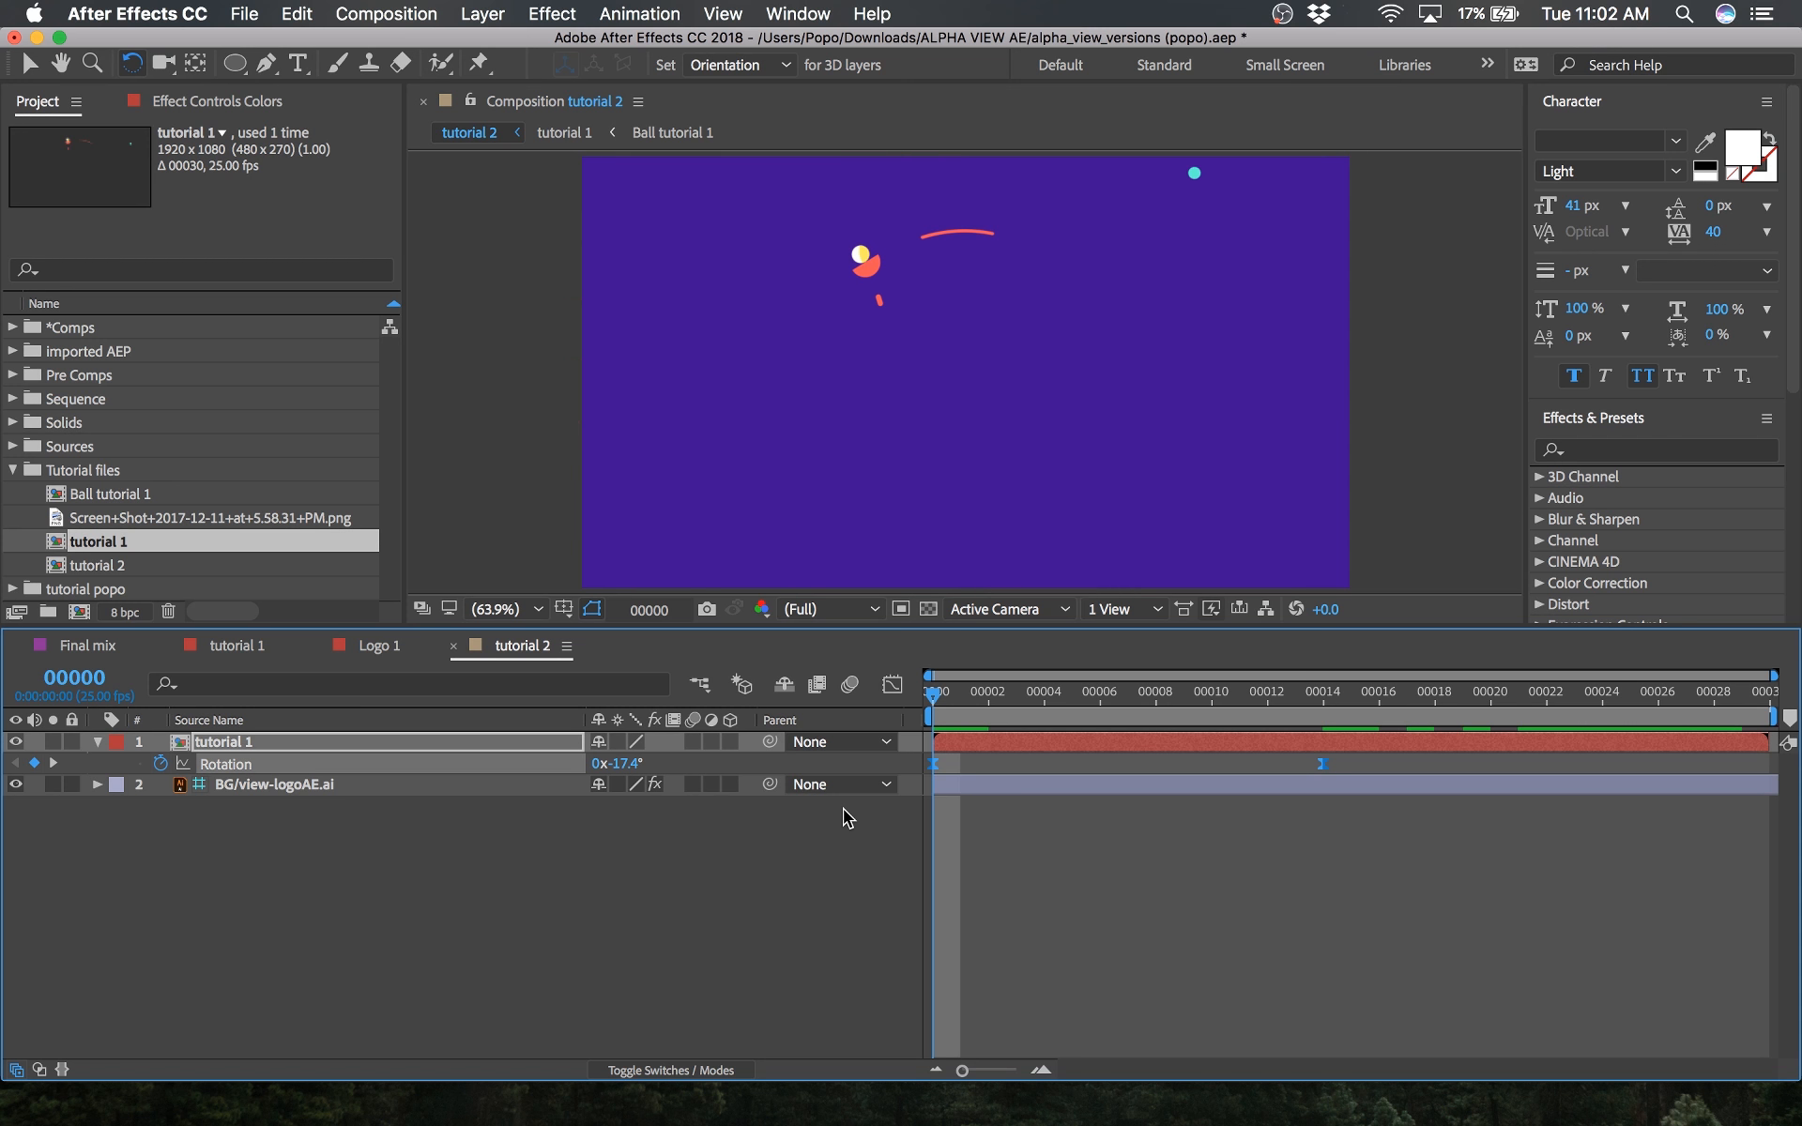
key("space")
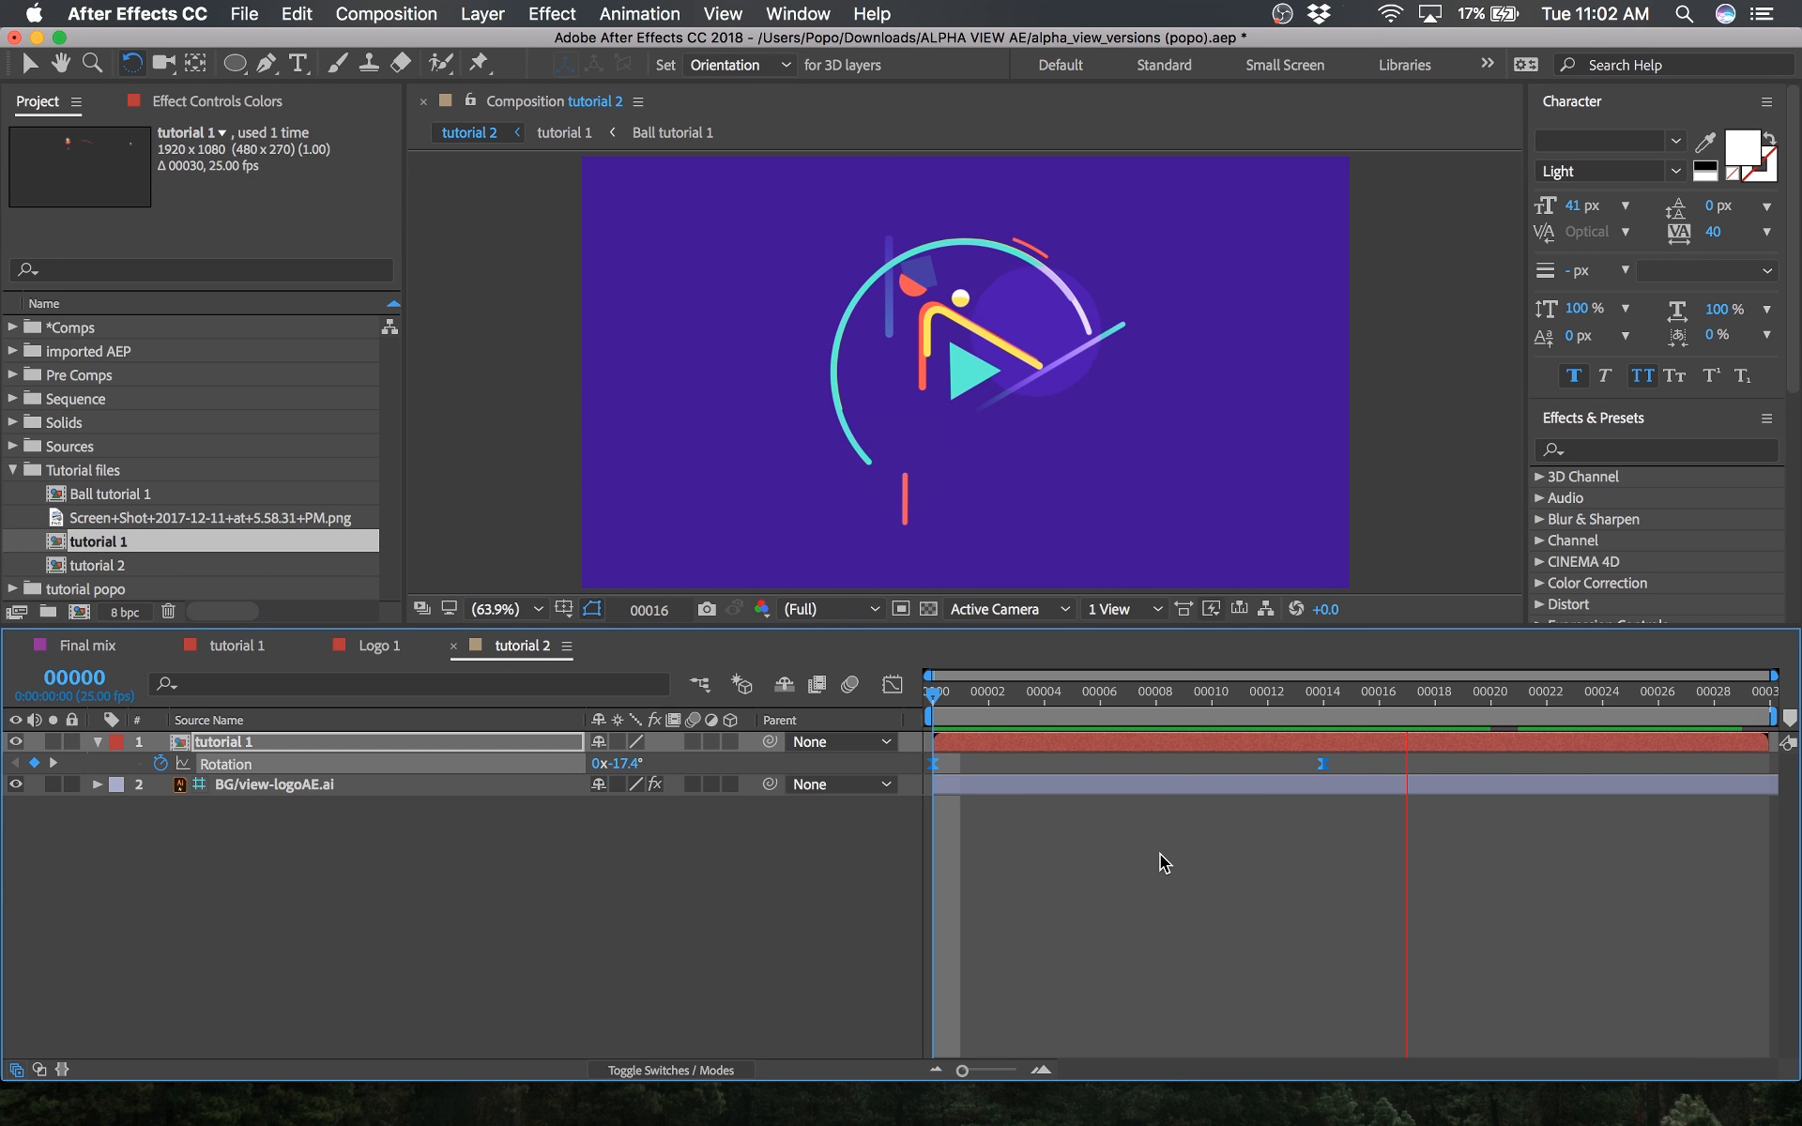